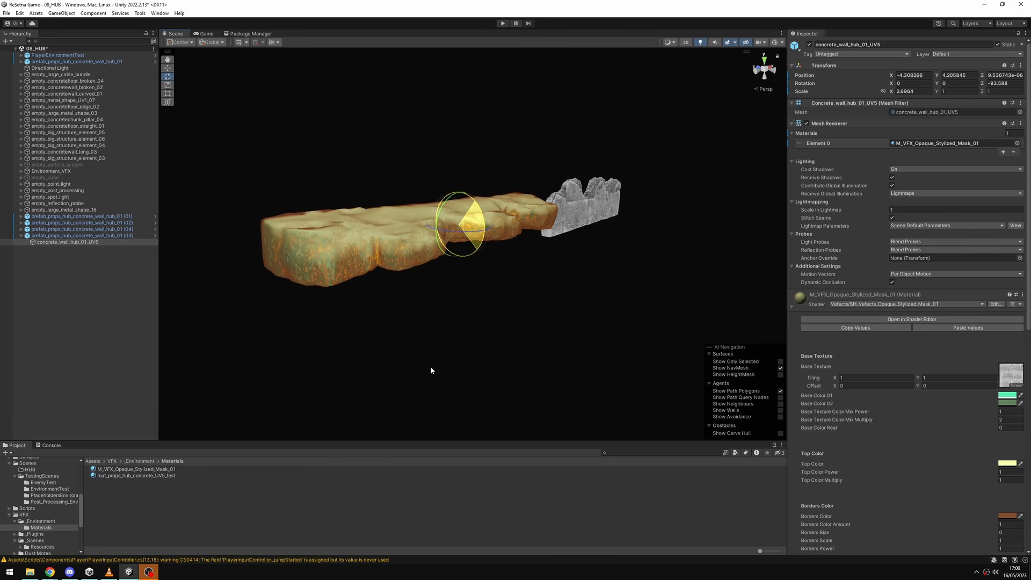
Rotate the stylized concrete wall back to an upright position and switch to the view-panning tool.
{"action": "left_click_drag", "start_coordinate": [430, 369], "coordinate": [696, 349], "text": "alt"}
{"action": "left_click_drag", "start_coordinate": [459, 212], "coordinate": [610, 196]}
{"action": "scroll", "coordinate": [986, 289], "scroll_direction": "down", "scroll_amount": 5}
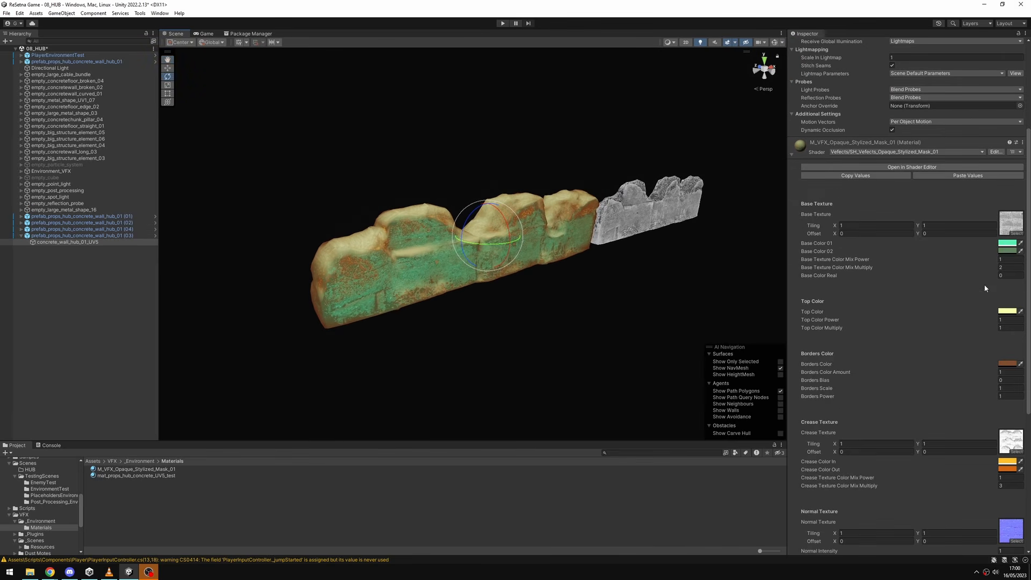
{"action": "key", "text": "q"}
Change the wall material's Base Color 01 to yellow and its Base Color 02 to a muted grayish brown.
{"action": "left_click", "coordinate": [1009, 243]}
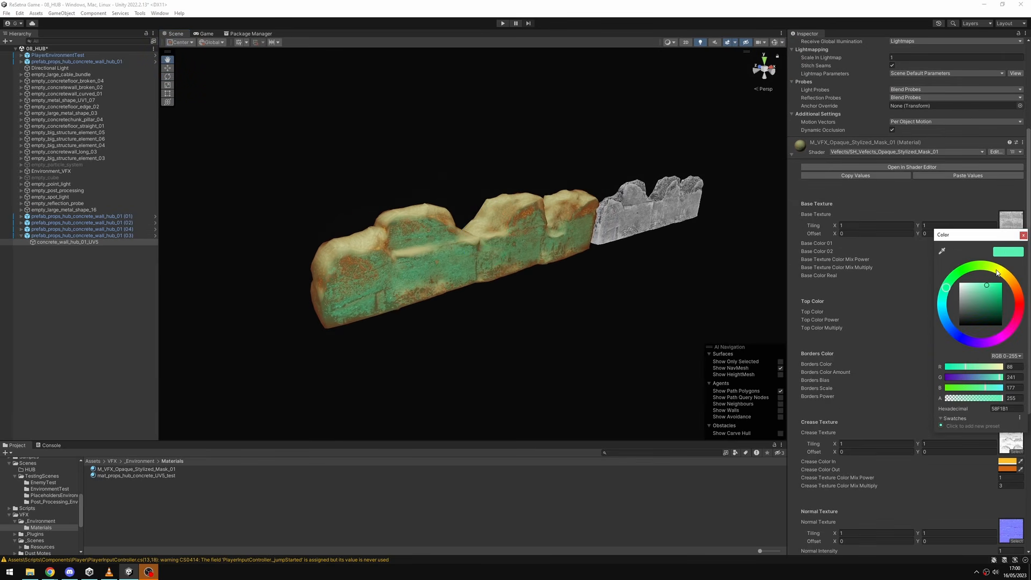
{"action": "left_click_drag", "start_coordinate": [997, 273], "coordinate": [1010, 276]}
{"action": "left_click_drag", "start_coordinate": [986, 236], "coordinate": [853, 244]}
{"action": "left_click", "coordinate": [1008, 251]}
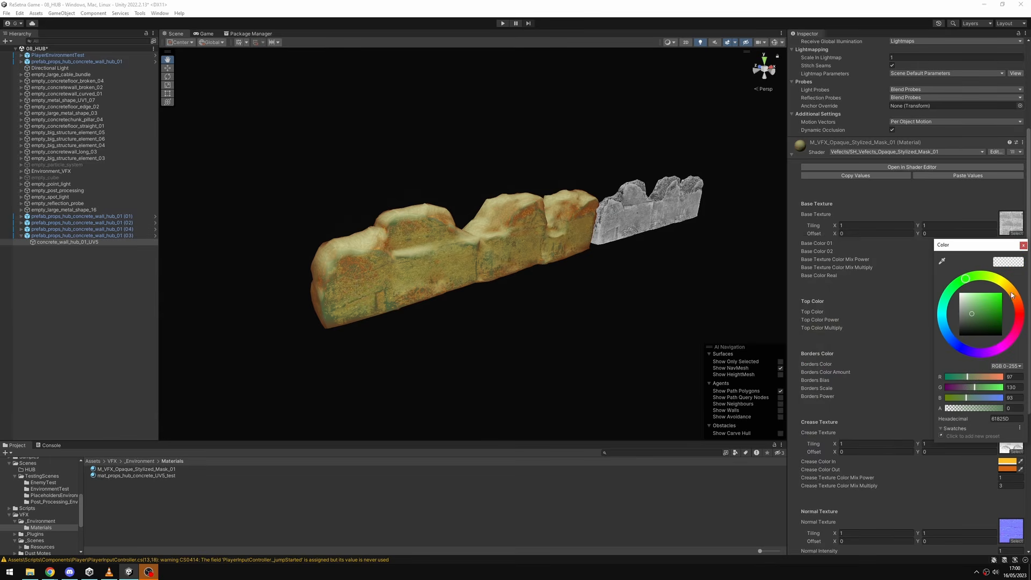
{"action": "left_click", "coordinate": [1020, 301]}
{"action": "left_click", "coordinate": [1023, 246]}
Change the wall material's Top Color to dark teal.
{"action": "scroll", "coordinate": [1006, 285], "scroll_direction": "down", "scroll_amount": 3}
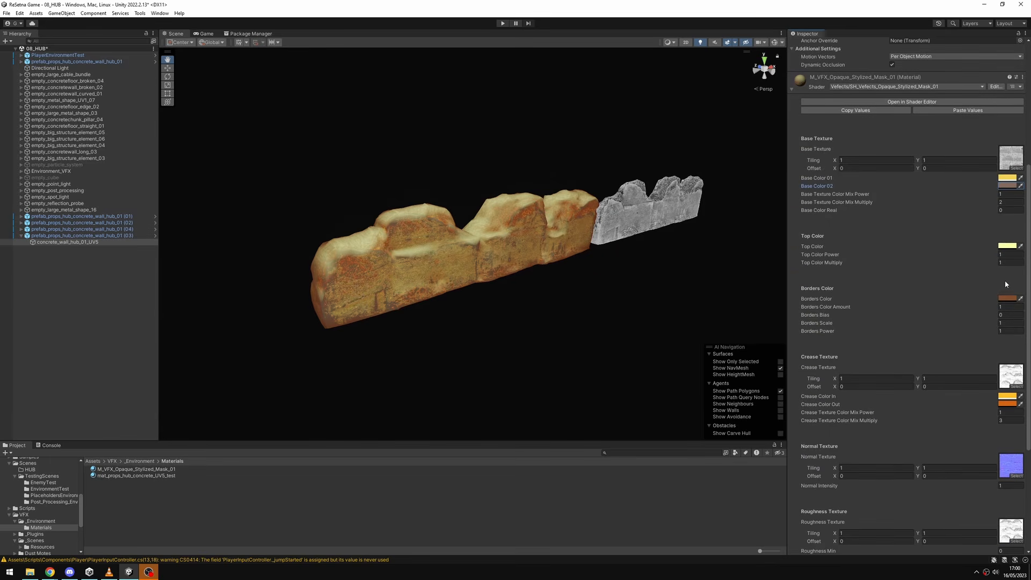
{"action": "left_click", "coordinate": [1006, 246]}
{"action": "mouse_move", "coordinate": [1017, 302]}
{"action": "left_mouse_down"}
{"action": "mouse_move", "coordinate": [1017, 324]}
{"action": "mouse_move", "coordinate": [928, 340]}
{"action": "mouse_move", "coordinate": [943, 315]}
{"action": "mouse_move", "coordinate": [942, 271]}
{"action": "mouse_move", "coordinate": [959, 339]}
{"action": "mouse_move", "coordinate": [994, 316]}
{"action": "left_mouse_up"}
{"action": "left_click", "coordinate": [901, 280]}
Set the wall material's Borders Color to dark brown (RGB 70, 26, 0) and its Borders Color Amount to 0.
{"action": "left_click", "coordinate": [1009, 299]}
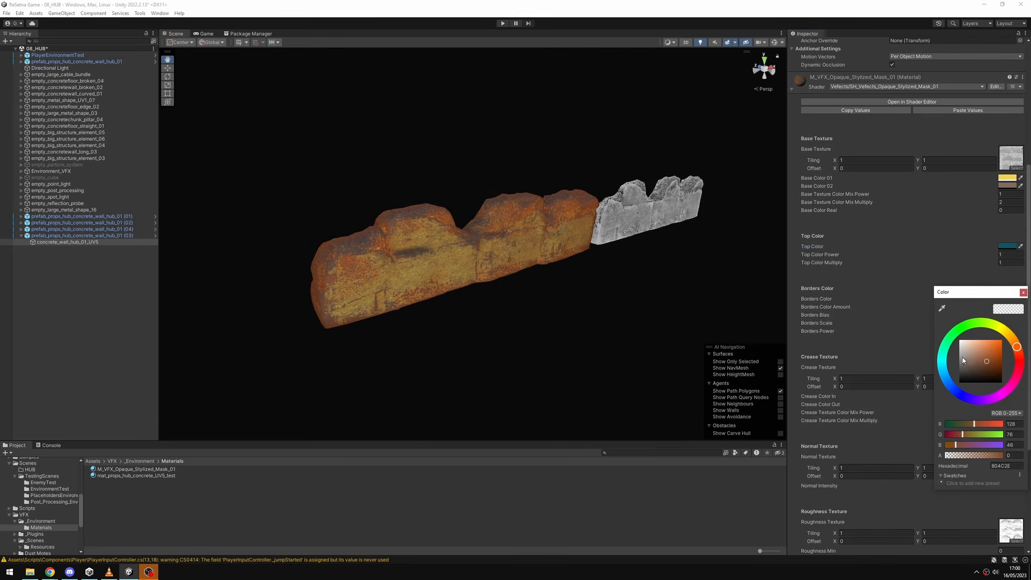
{"action": "mouse_move", "coordinate": [963, 357]}
{"action": "left_mouse_down"}
{"action": "mouse_move", "coordinate": [979, 341]}
{"action": "mouse_move", "coordinate": [994, 389]}
{"action": "mouse_move", "coordinate": [1010, 374]}
{"action": "left_mouse_up"}
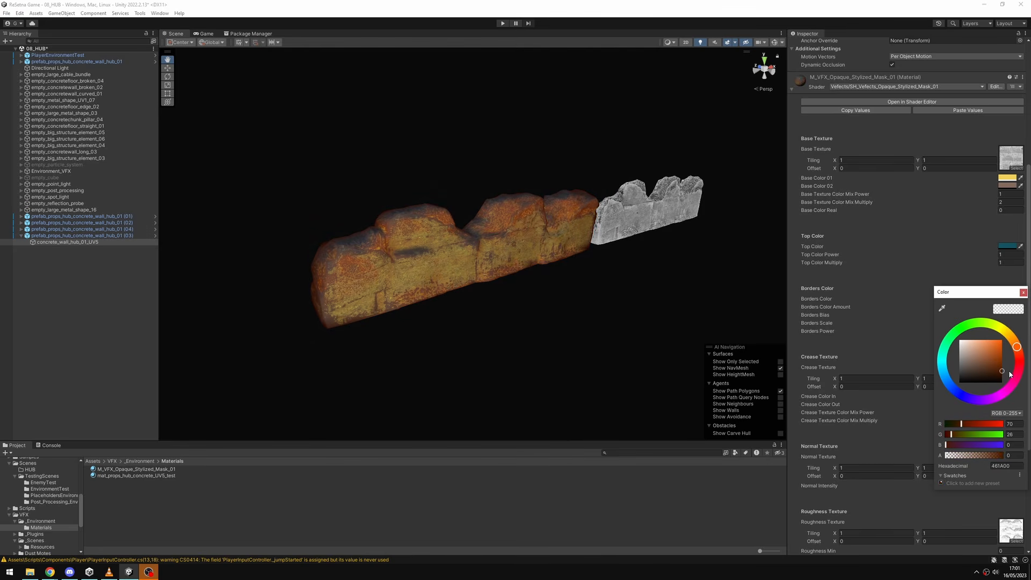
{"action": "left_click_drag", "start_coordinate": [634, 307], "coordinate": [607, 288], "text": "alt"}
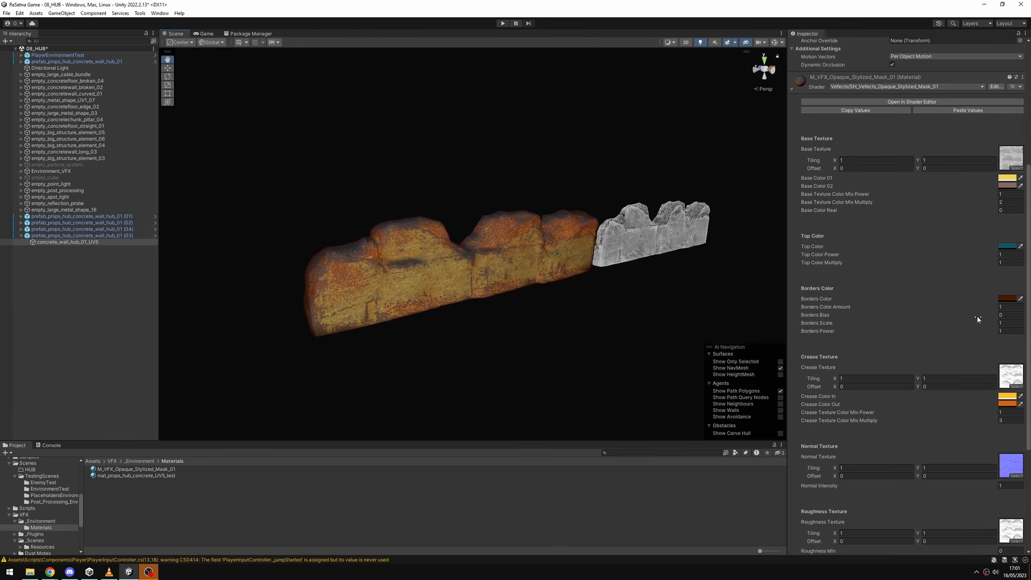
{"action": "type", "text": "0"}
{"action": "key", "text": "BackSpace"}
{"action": "type", "text": "10"}
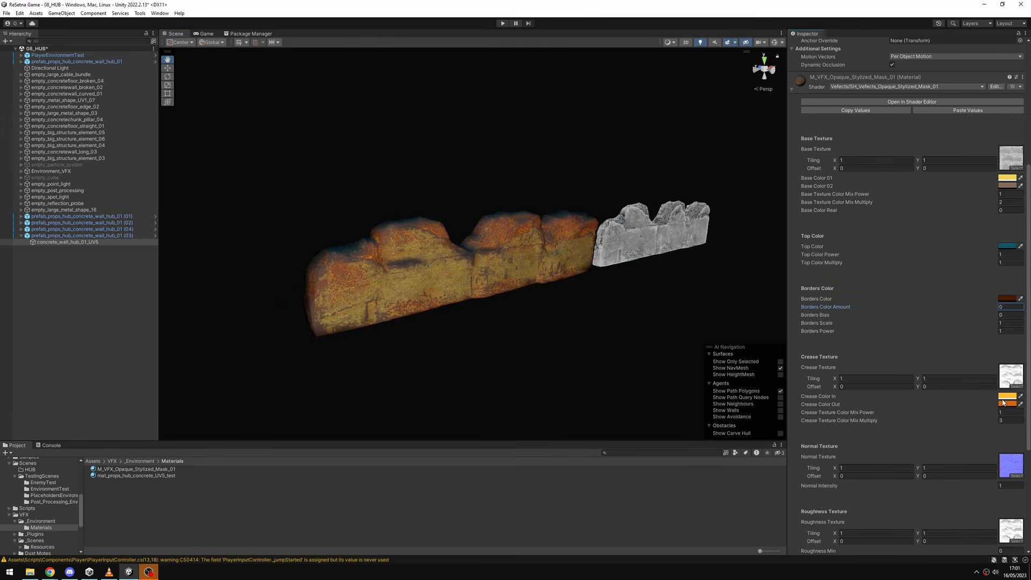
Change the wall material's Crease Color In to bright cyan and examine the creases on the wall up close.
{"action": "left_click", "coordinate": [1004, 396]}
{"action": "mouse_move", "coordinate": [1006, 404]}
{"action": "left_mouse_down"}
{"action": "mouse_move", "coordinate": [961, 399]}
{"action": "mouse_move", "coordinate": [925, 457]}
{"action": "mouse_move", "coordinate": [923, 423]}
{"action": "left_mouse_up"}
{"action": "left_click_drag", "start_coordinate": [577, 268], "coordinate": [634, 274], "text": "alt"}
{"action": "scroll", "coordinate": [762, 259], "scroll_direction": "up", "scroll_amount": 4}
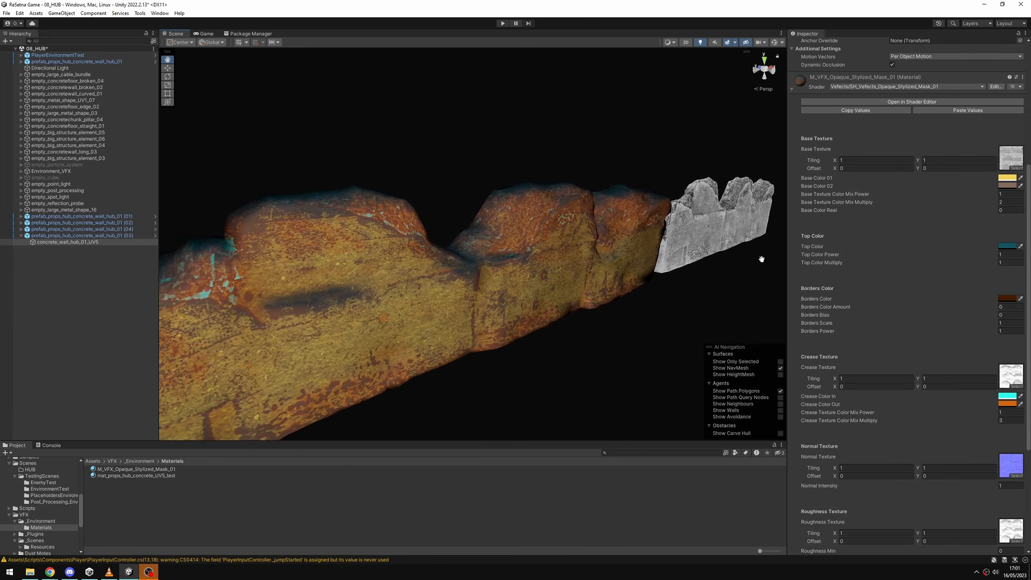
{"action": "left_click_drag", "start_coordinate": [761, 259], "coordinate": [787, 306], "text": "alt"}
Set Crease Color Out to blue (RGB 0, 55, 222), Crease Texture Color Mix Power to 2.09 and Mix Multiply to 1.56.
{"action": "mouse_move", "coordinate": [1001, 419]}
{"action": "left_mouse_down"}
{"action": "mouse_move", "coordinate": [961, 422]}
{"action": "mouse_move", "coordinate": [992, 415]}
{"action": "mouse_move", "coordinate": [1003, 443]}
{"action": "mouse_move", "coordinate": [1012, 415]}
{"action": "mouse_move", "coordinate": [967, 392]}
{"action": "mouse_move", "coordinate": [943, 433]}
{"action": "left_mouse_up"}
{"action": "left_click", "coordinate": [1008, 404]}
{"action": "scroll", "coordinate": [564, 310], "scroll_direction": "down", "scroll_amount": 2}
{"action": "scroll", "coordinate": [568, 304], "scroll_direction": "down", "scroll_amount": 3}
{"action": "left_click_drag", "start_coordinate": [571, 298], "coordinate": [558, 270], "text": "alt"}
{"action": "mouse_move", "coordinate": [986, 414]}
{"action": "left_mouse_down"}
{"action": "mouse_move", "coordinate": [1003, 413]}
{"action": "mouse_move", "coordinate": [1003, 438]}
{"action": "mouse_move", "coordinate": [955, 458]}
{"action": "mouse_move", "coordinate": [1016, 418]}
{"action": "left_mouse_up"}
{"action": "left_click", "coordinate": [1008, 404]}
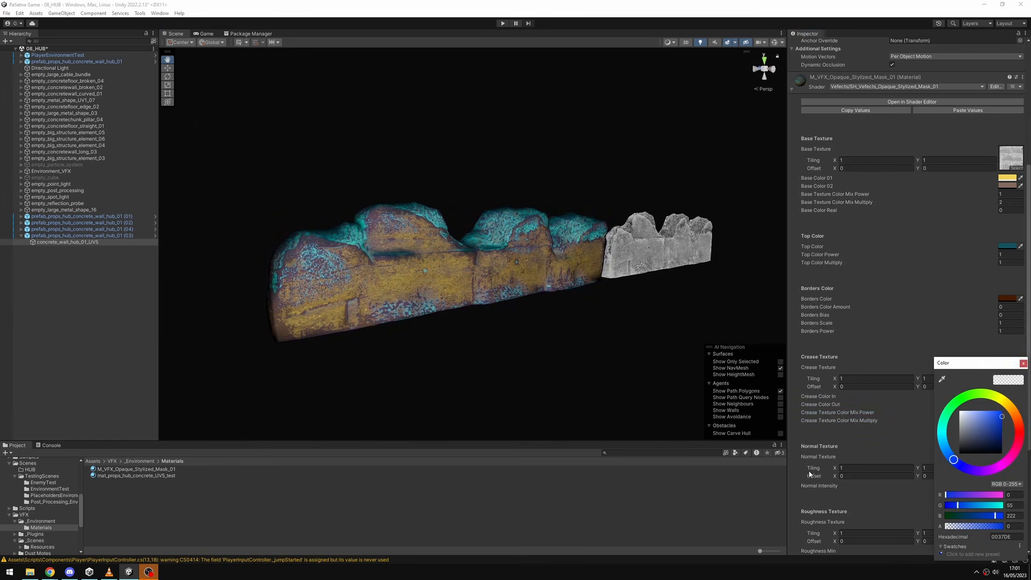
{"action": "left_click_drag", "start_coordinate": [578, 325], "coordinate": [607, 342], "text": "alt"}
Set the wall material's Base Color Real to 1 and its Top Color to light gray (RGB 212, 212, 212).
{"action": "scroll", "coordinate": [881, 408], "scroll_direction": "down", "scroll_amount": 6}
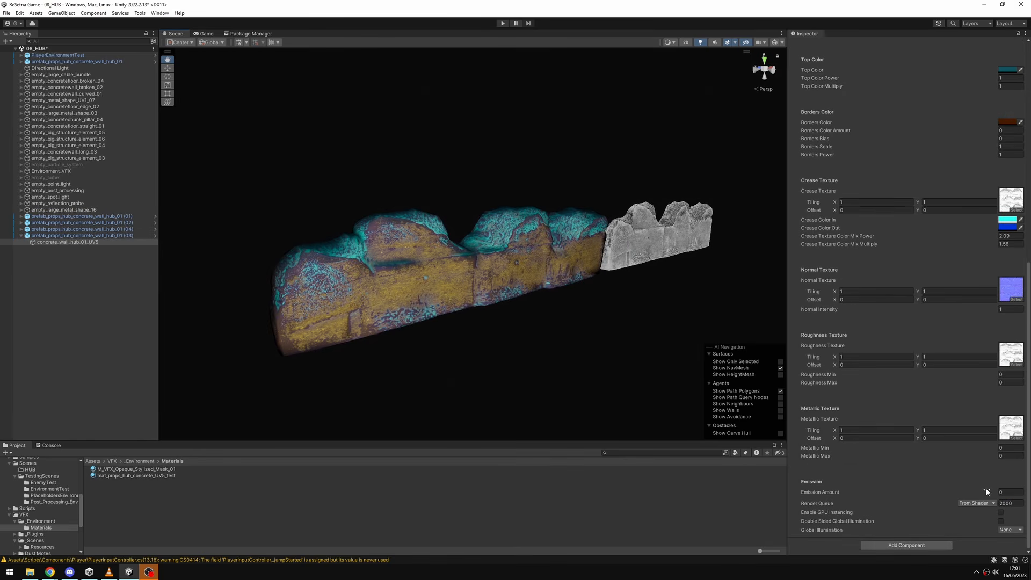
{"action": "mouse_move", "coordinate": [987, 492]}
{"action": "left_mouse_down"}
{"action": "mouse_move", "coordinate": [1013, 489]}
{"action": "mouse_move", "coordinate": [867, 475]}
{"action": "mouse_move", "coordinate": [986, 483]}
{"action": "left_mouse_up"}
{"action": "scroll", "coordinate": [941, 347], "scroll_direction": "up", "scroll_amount": 10}
{"action": "left_click_drag", "start_coordinate": [998, 302], "coordinate": [990, 305]}
{"action": "left_click", "coordinate": [1005, 317]}
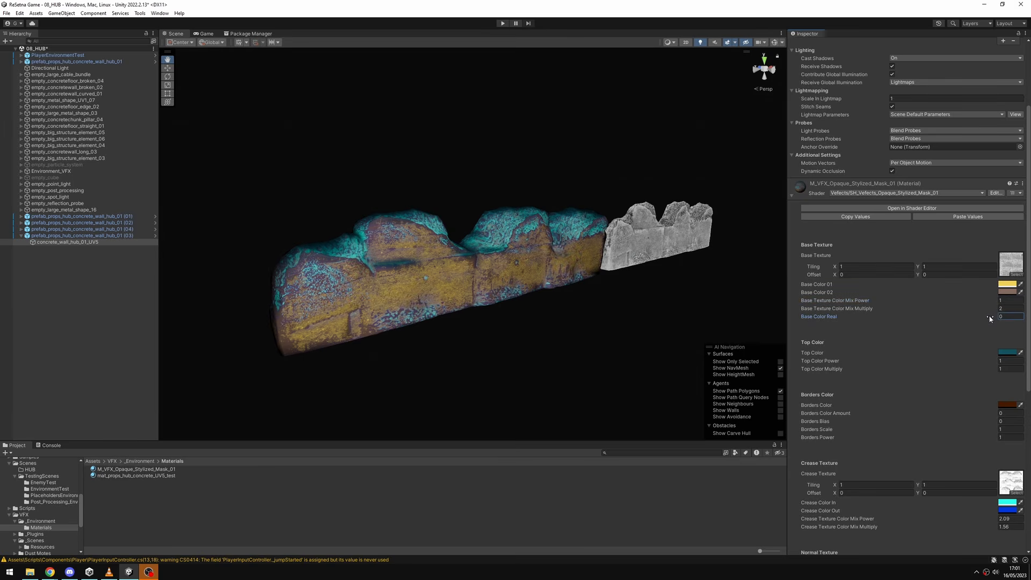
{"action": "type", "text": "0.05"}
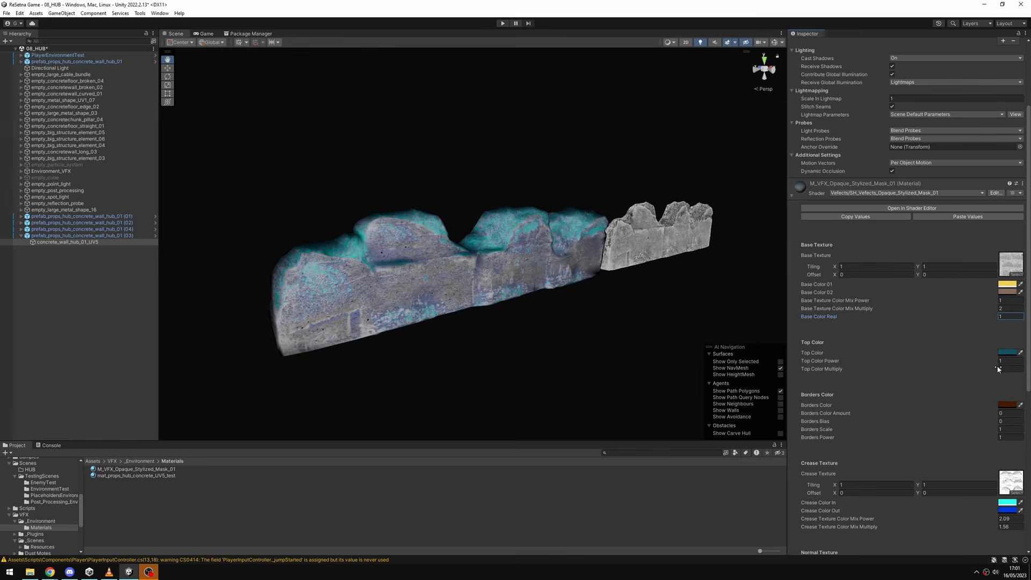
{"action": "left_click", "coordinate": [1008, 354]}
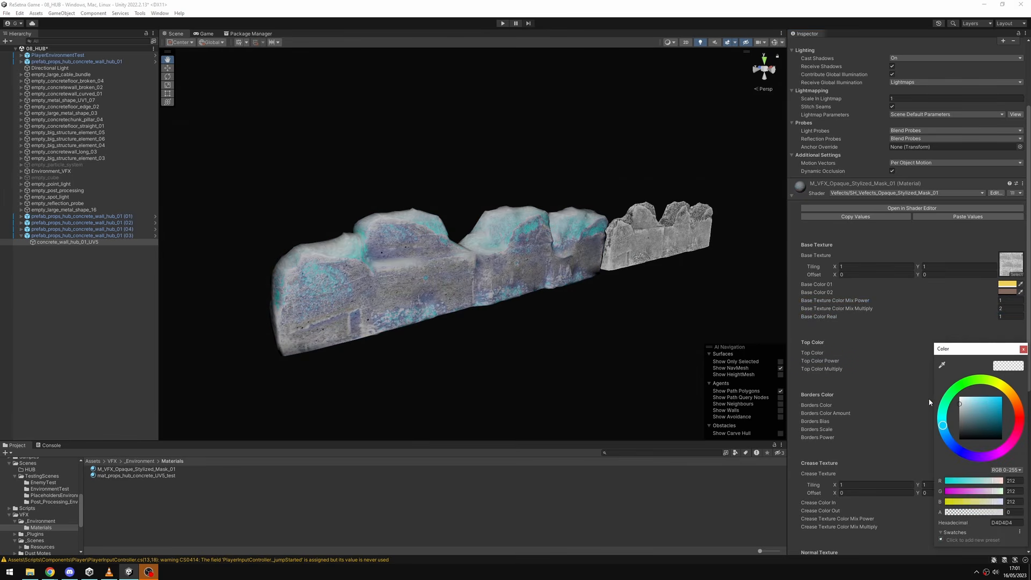
{"action": "left_click", "coordinate": [1024, 350]}
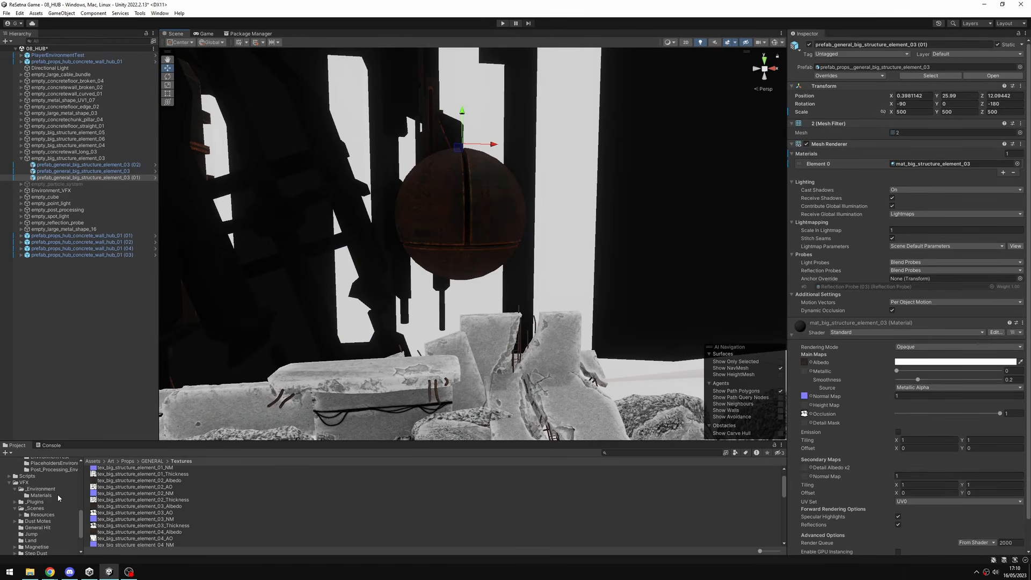
Duplicate the M_VFX_Opaque_Stylized_Mask_01 material and apply the copy to the hanging sphere structure.
{"action": "left_click", "coordinate": [57, 495]}
{"action": "left_click", "coordinate": [136, 469]}
{"action": "key", "text": "ctrl+d"}
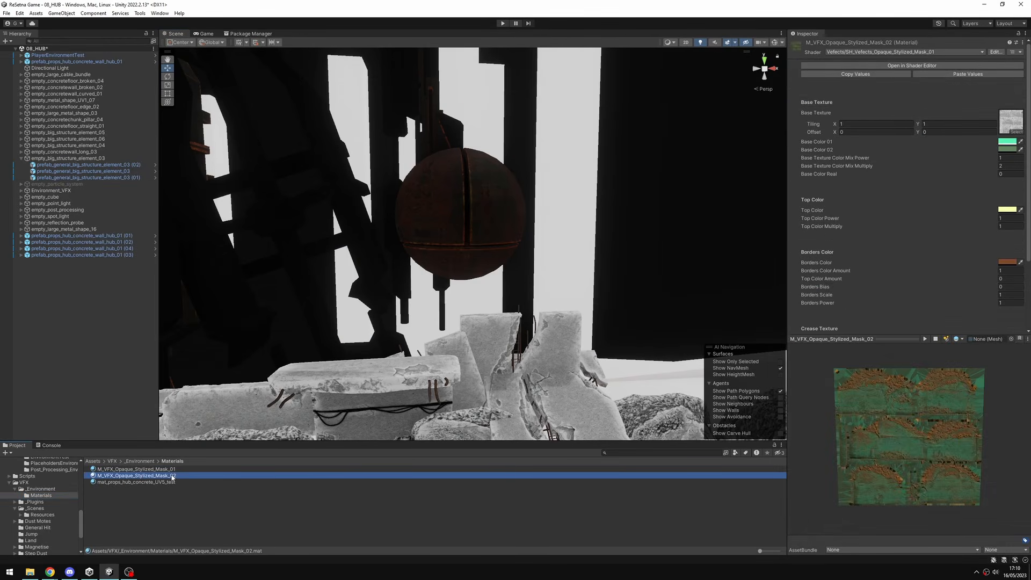
{"action": "left_click_drag", "start_coordinate": [175, 478], "coordinate": [497, 254]}
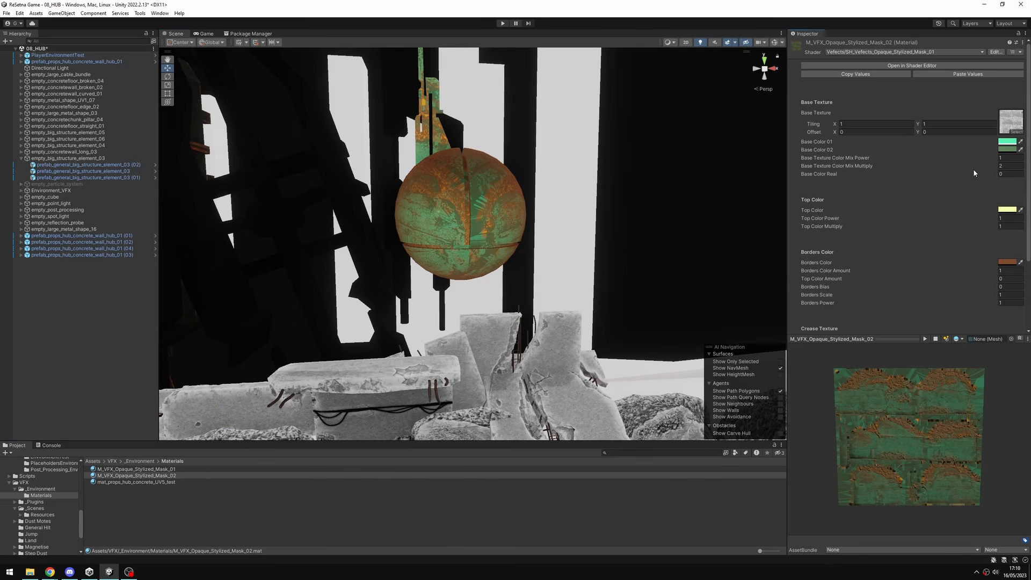
Assign tex_big_structure_element_03_Albedo as the Base Texture of the duplicated material.
{"action": "left_click", "coordinate": [1015, 136]}
{"action": "type", "text": "tex_big_structure_element_03"}
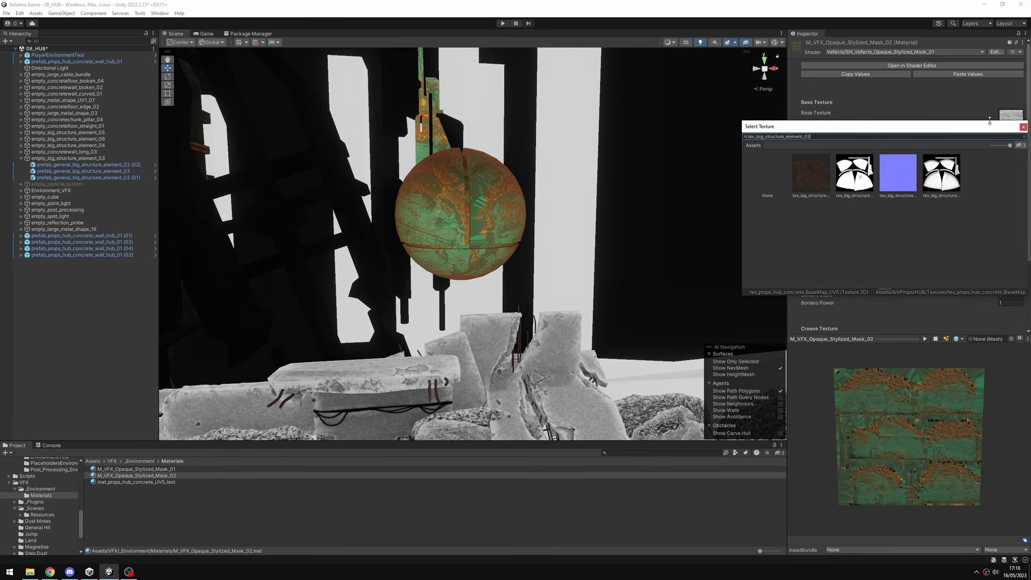
{"action": "left_click", "coordinate": [819, 174]}
{"action": "left_click_drag", "start_coordinate": [1004, 127], "coordinate": [787, 156]}
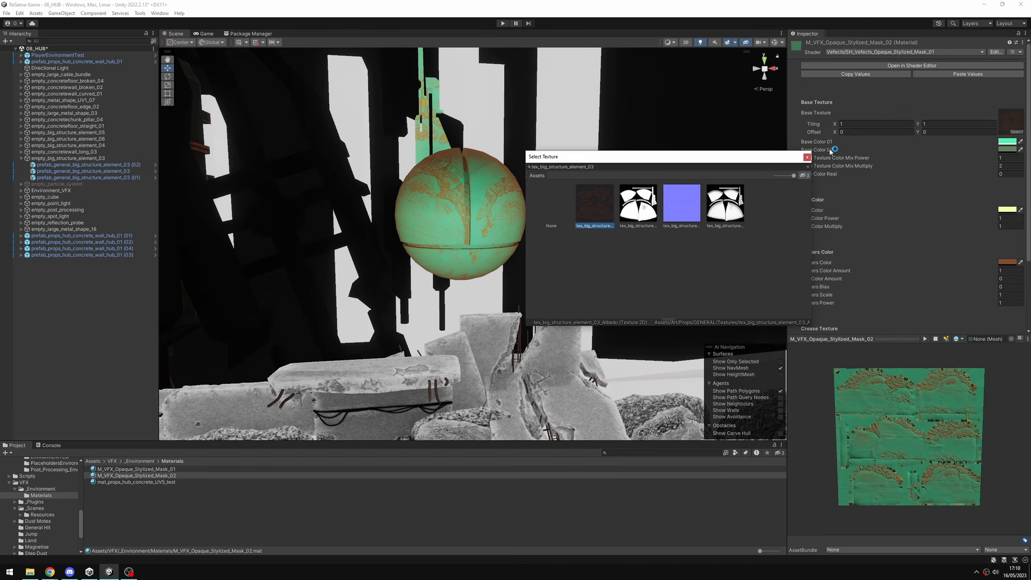
{"action": "left_click", "coordinate": [809, 155]}
Set the duplicated material's Base Color Real to 1.
{"action": "key", "text": "Tab"}
{"action": "type", "text": "4"}
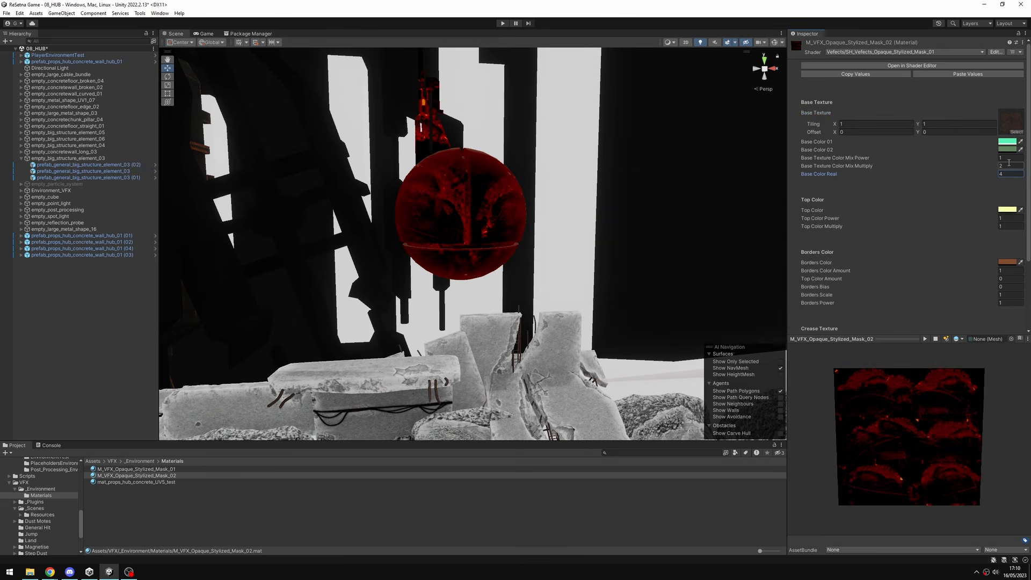
{"action": "key", "text": "BackSpace"}
{"action": "type", "text": "1"}
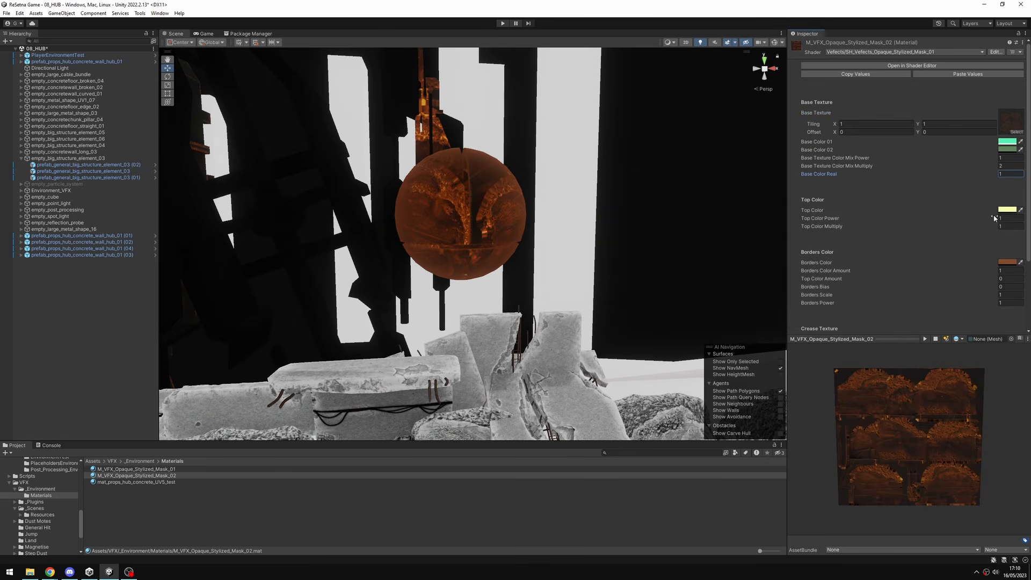
Assign tex_big_structure_element_03_AO as the material's Crease Texture.
{"action": "scroll", "coordinate": [1007, 213], "scroll_direction": "down", "scroll_amount": 5}
{"action": "left_click", "coordinate": [1015, 229]}
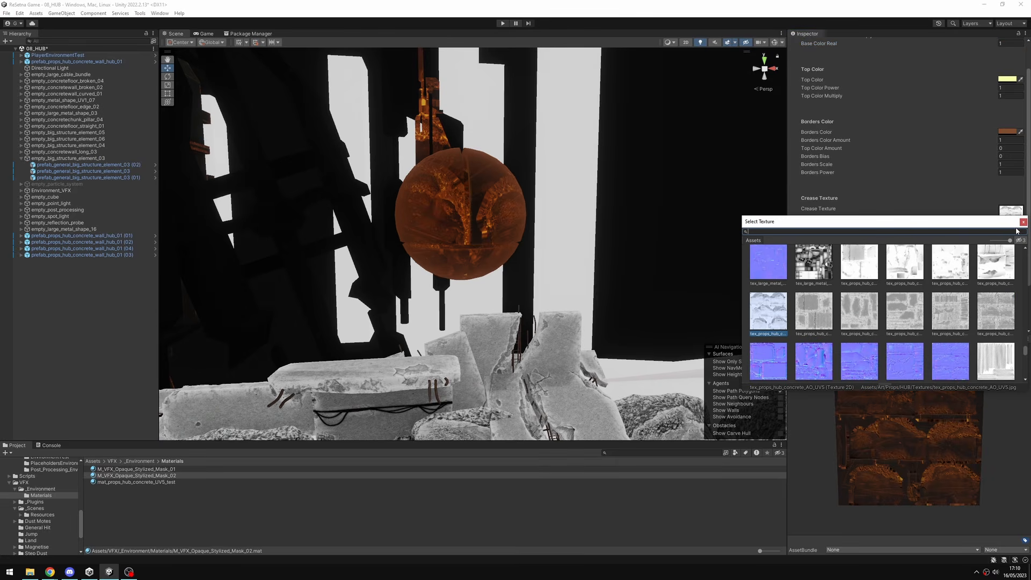
{"action": "type", "text": "tex_big_structure_element_03"}
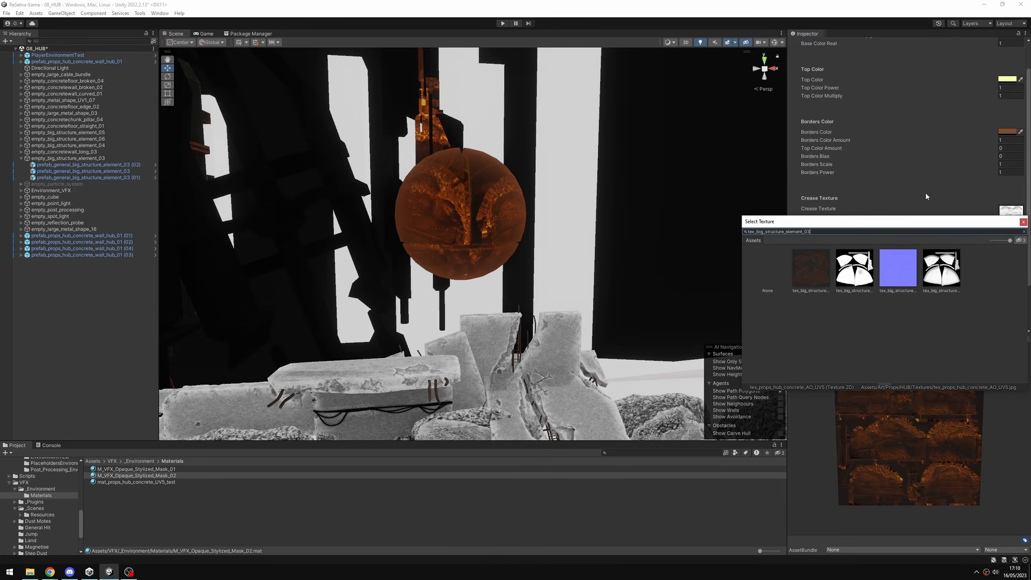
{"action": "left_click", "coordinate": [871, 263]}
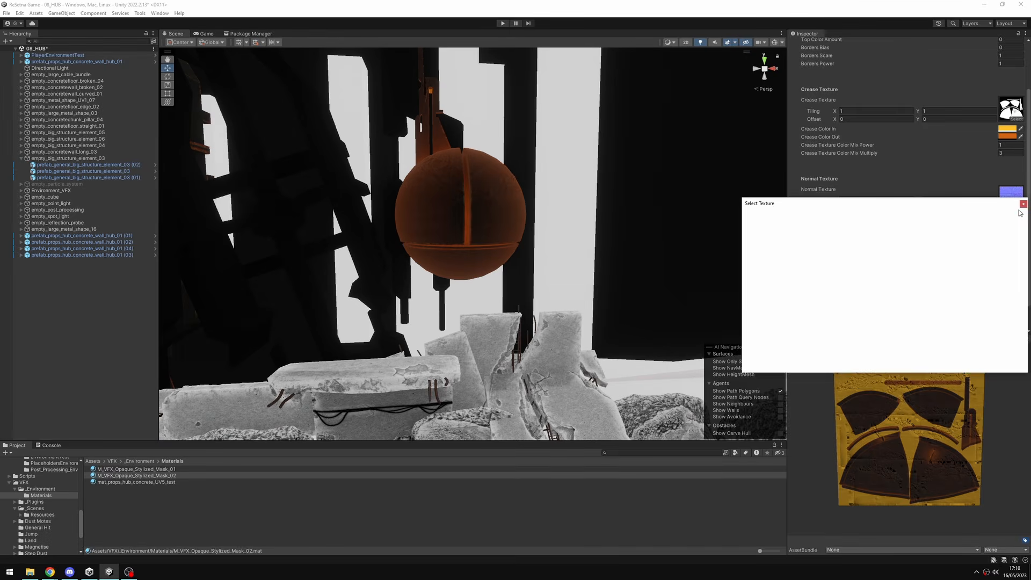
Assign tex_big_structure_element_03_NM as the material's Normal Texture.
{"action": "type", "text": "tex_big_structure_element_03"}
{"action": "left_click", "coordinate": [898, 252]}
{"action": "left_click_drag", "start_coordinate": [921, 205], "coordinate": [638, 219]}
Assign tex_big_structure_element_03_AO as the material's Roughness Texture.
{"action": "scroll", "coordinate": [928, 252], "scroll_direction": "down", "scroll_amount": 4}
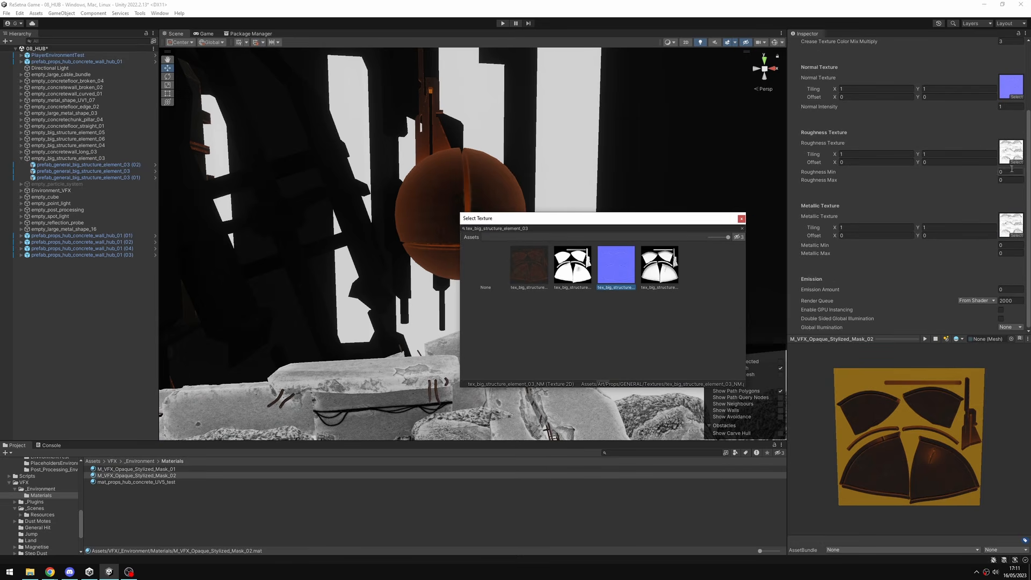
{"action": "left_click", "coordinate": [1014, 162]}
{"action": "type", "text": "tex_big_structure_element_03"}
{"action": "left_click", "coordinate": [861, 213]}
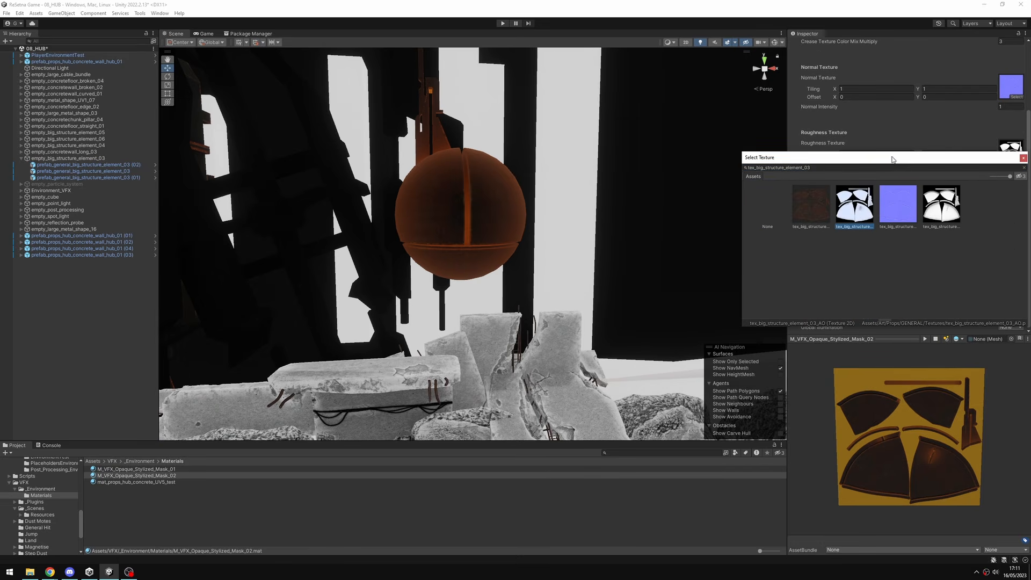
{"action": "left_click_drag", "start_coordinate": [893, 158], "coordinate": [705, 167]}
Assign tex_big_structure_element_03_AO as the material's Metallic Texture and look at the sphere from a slightly different angle.
{"action": "left_click", "coordinate": [1015, 235]}
{"action": "type", "text": "tex_big_structure_element_03"}
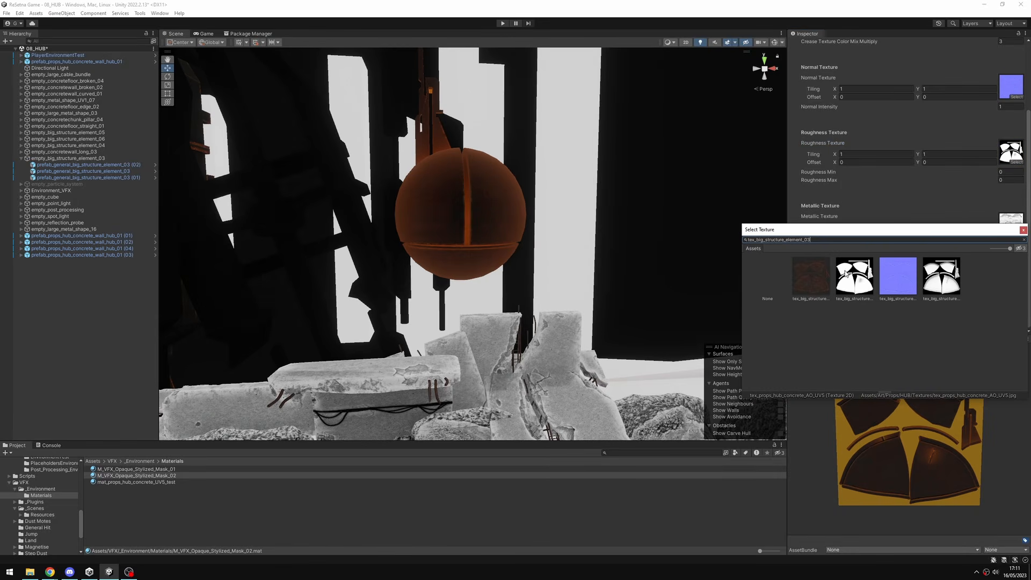
{"action": "left_click", "coordinate": [855, 279]}
{"action": "left_click", "coordinate": [548, 233]}
{"action": "mouse_move", "coordinate": [547, 233]}
{"action": "left_mouse_down", "text": "alt"}
{"action": "mouse_move", "coordinate": [477, 225]}
{"action": "mouse_move", "coordinate": [563, 228]}
{"action": "left_mouse_up", "text": "alt"}
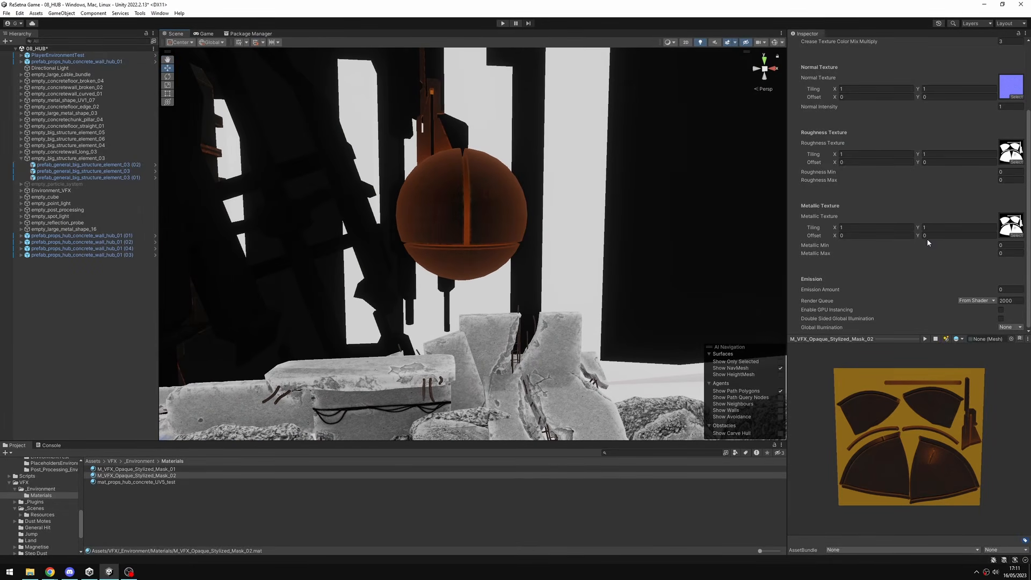
Set the material's Emission Amount to 1 and its Borders Color Amount to 0.
{"action": "left_click", "coordinate": [1006, 290]}
{"action": "type", "text": "1"}
{"action": "scroll", "coordinate": [979, 215], "scroll_direction": "up", "scroll_amount": 5}
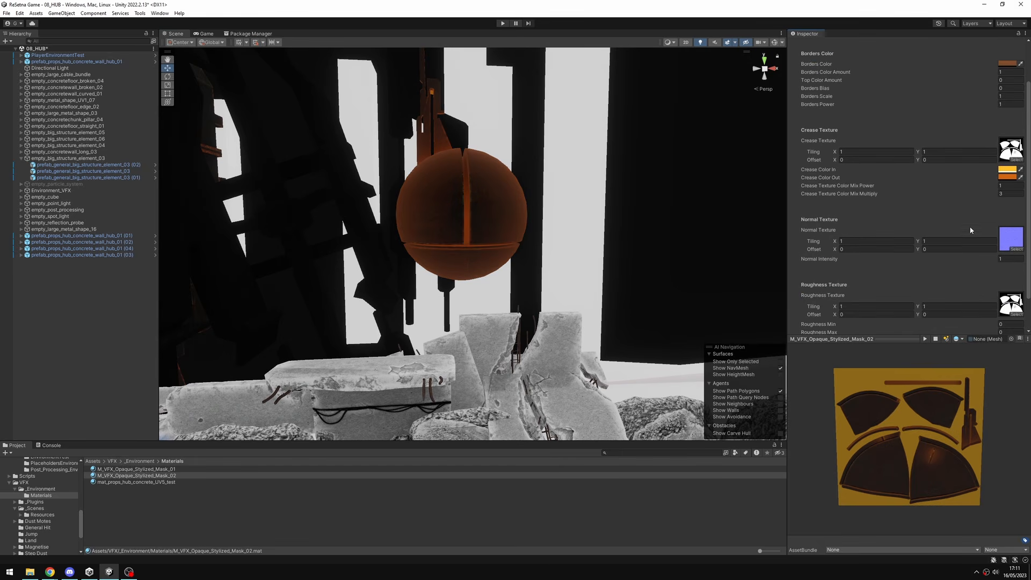
{"action": "scroll", "coordinate": [858, 187], "scroll_direction": "up", "scroll_amount": 3}
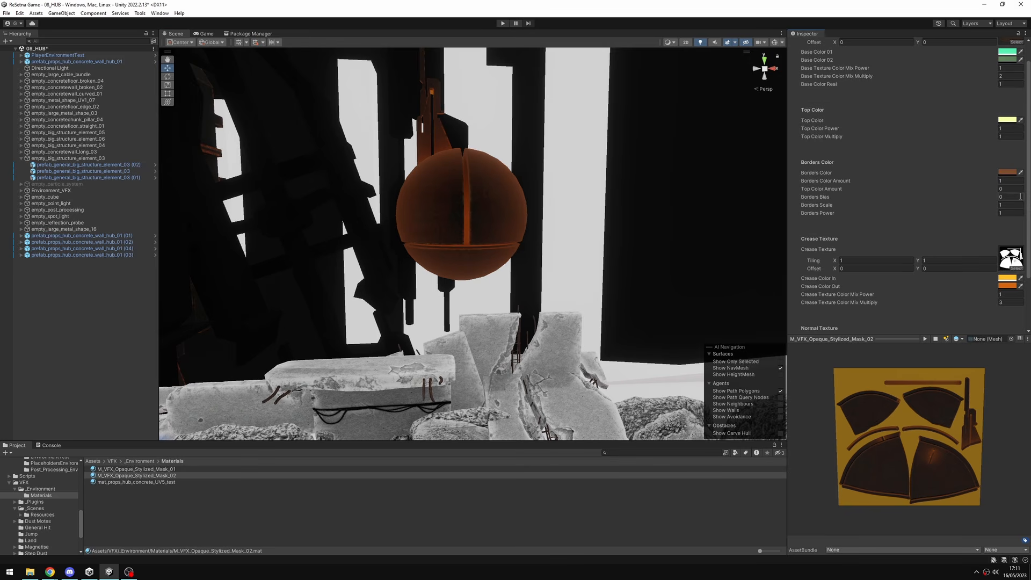
{"action": "type", "text": "0"}
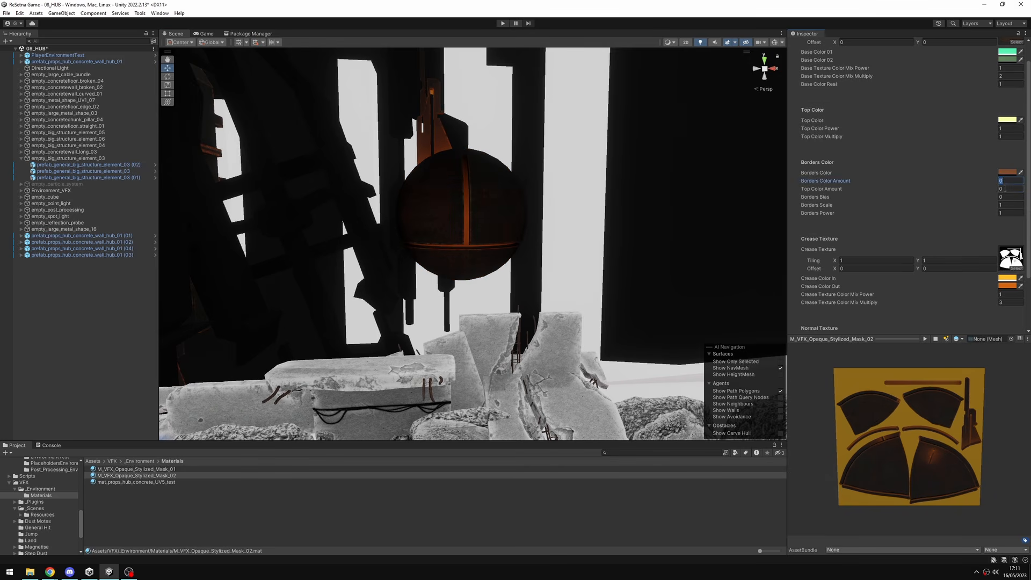
Raise the material's Top Color Amount to tint the upper part of the sphere with the Top Color.
{"action": "scroll", "coordinate": [1008, 196], "scroll_direction": "up", "scroll_amount": 3}
{"action": "left_click", "coordinate": [1010, 215]}
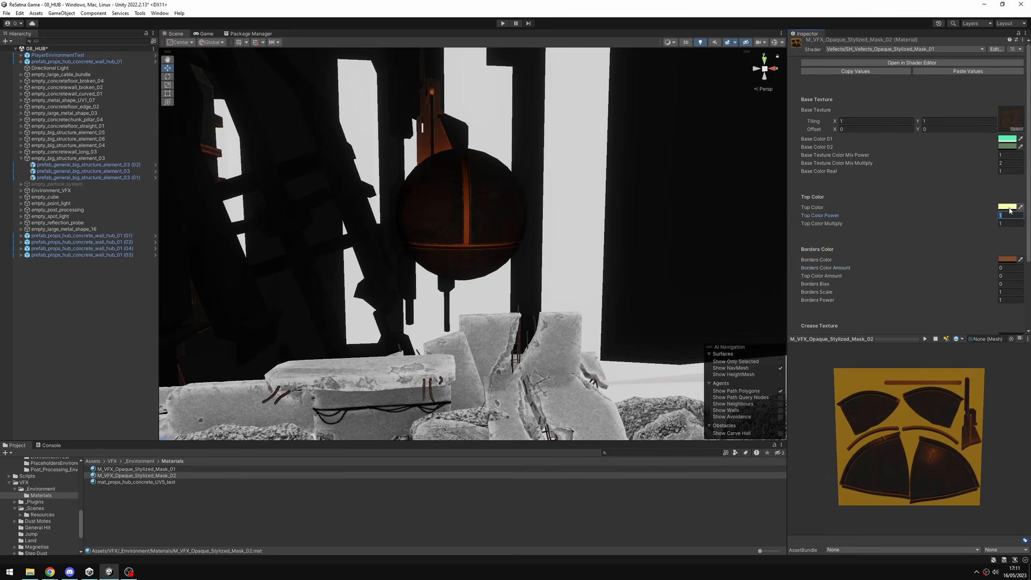
{"action": "scroll", "coordinate": [972, 213], "scroll_direction": "down", "scroll_amount": 5}
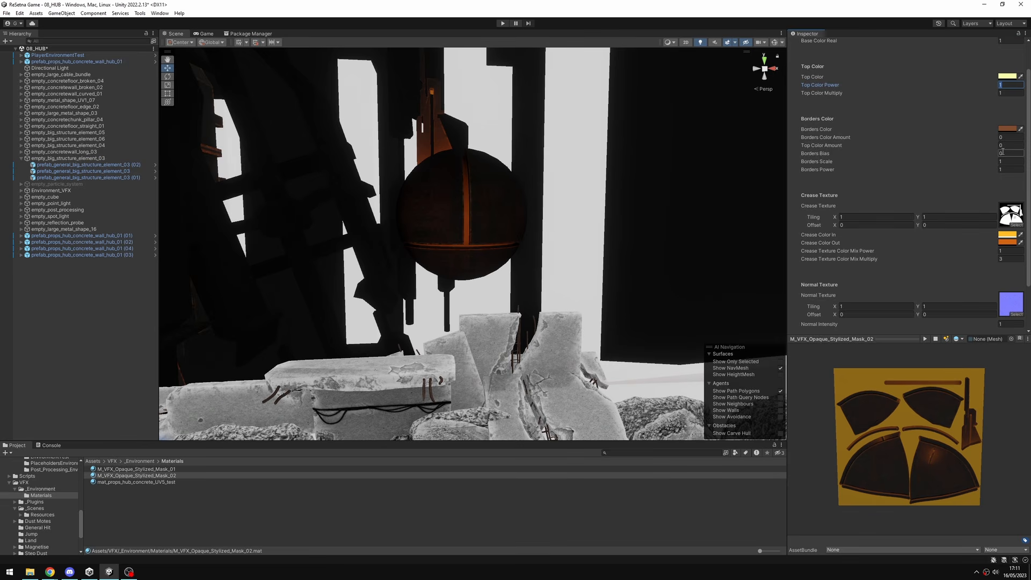
{"action": "left_click_drag", "start_coordinate": [988, 151], "coordinate": [1004, 151]}
Select the hanging sphere structure and try rotating it to check how the top color mask reacts.
{"action": "left_click", "coordinate": [478, 194]}
{"action": "left_click_drag", "start_coordinate": [478, 193], "coordinate": [528, 192], "text": "alt"}
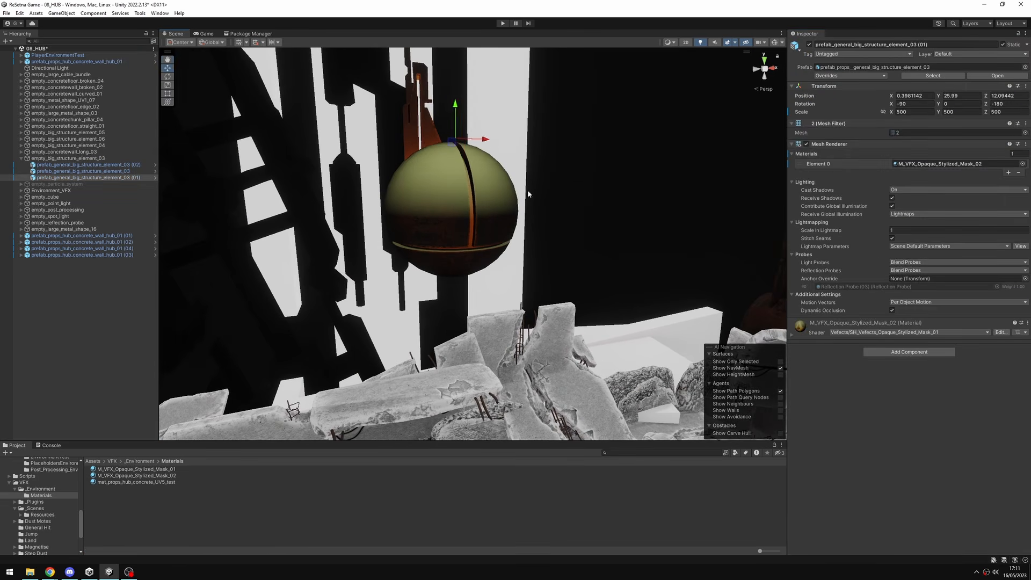
{"action": "key", "text": "e"}
{"action": "left_click_drag", "start_coordinate": [465, 119], "coordinate": [549, 150]}
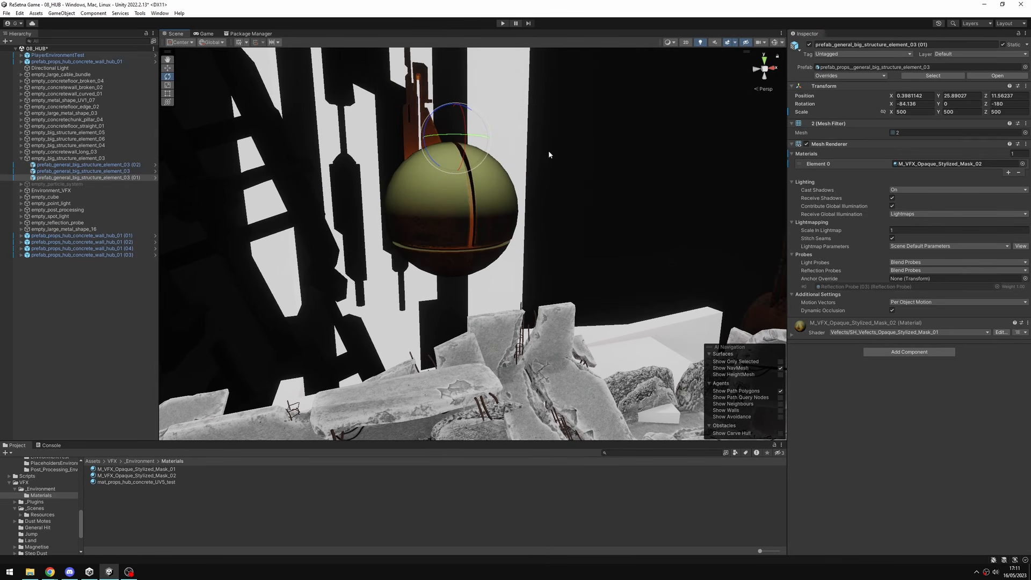
Expand the sphere material's properties and set its Top Color to dark orange A65300.
{"action": "left_click", "coordinate": [793, 336]}
{"action": "scroll", "coordinate": [838, 349], "scroll_direction": "down", "scroll_amount": 3}
{"action": "left_click", "coordinate": [1008, 406]}
{"action": "left_click_drag", "start_coordinate": [995, 422], "coordinate": [1015, 412]}
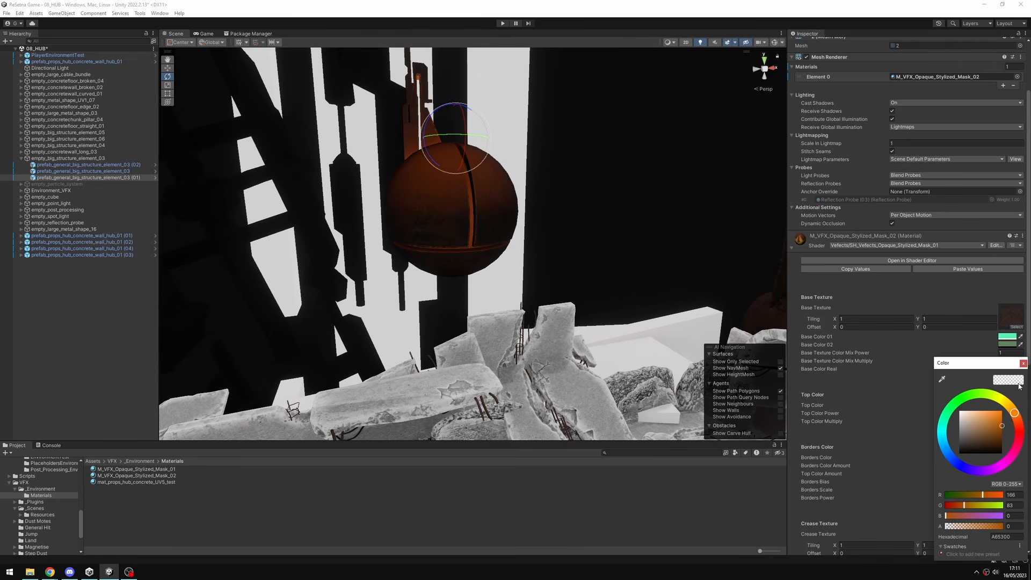
{"action": "left_click", "coordinate": [1023, 363]}
Set Base Color Real to 0 and darken Base Color 01 to deep green 186344.
{"action": "left_click", "coordinate": [1008, 369]}
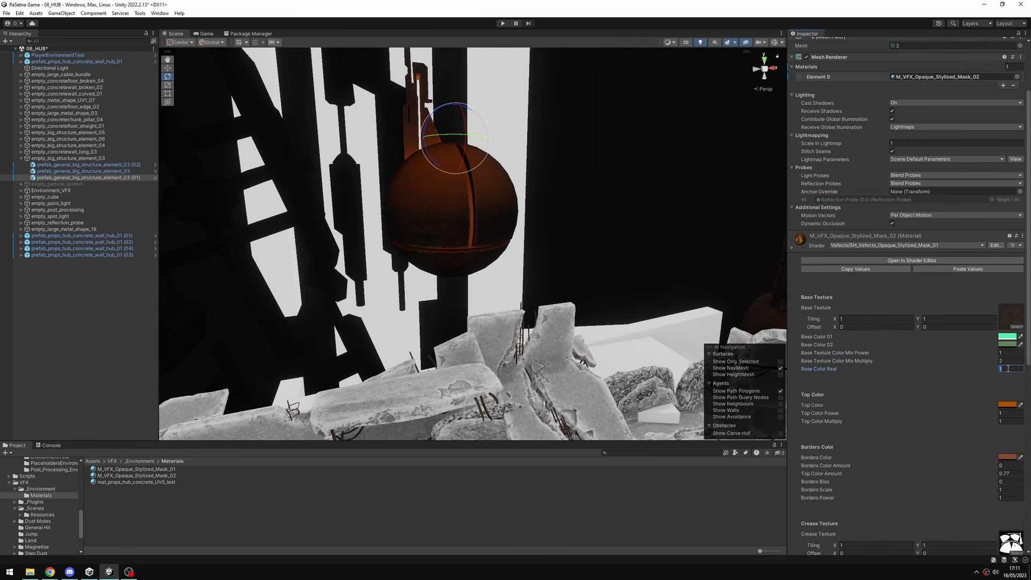
{"action": "type", "text": "0"}
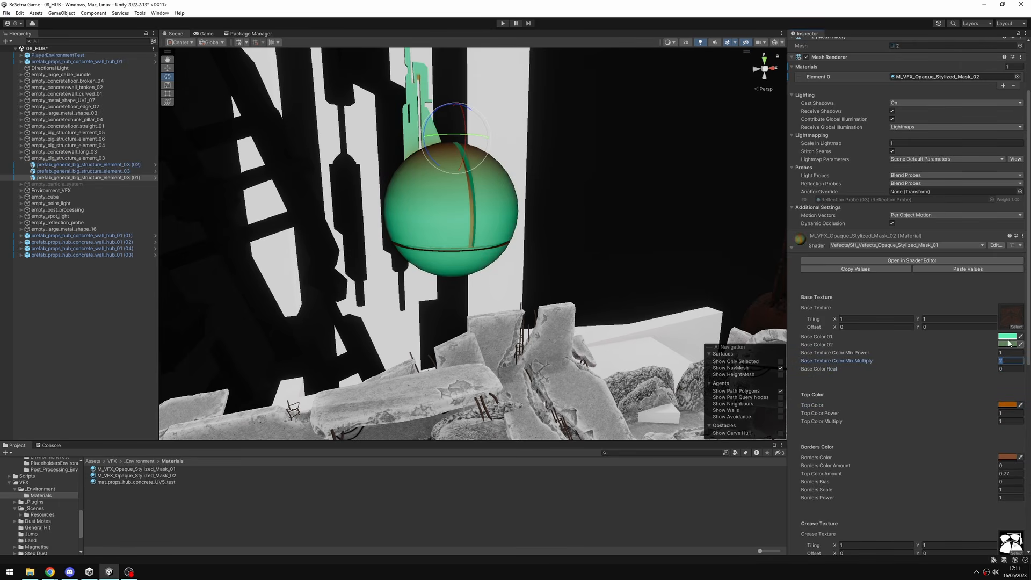
{"action": "left_click", "coordinate": [1008, 337]}
{"action": "mouse_move", "coordinate": [992, 386]}
{"action": "left_mouse_down"}
{"action": "mouse_move", "coordinate": [989, 411]}
{"action": "mouse_move", "coordinate": [995, 404]}
{"action": "left_mouse_up"}
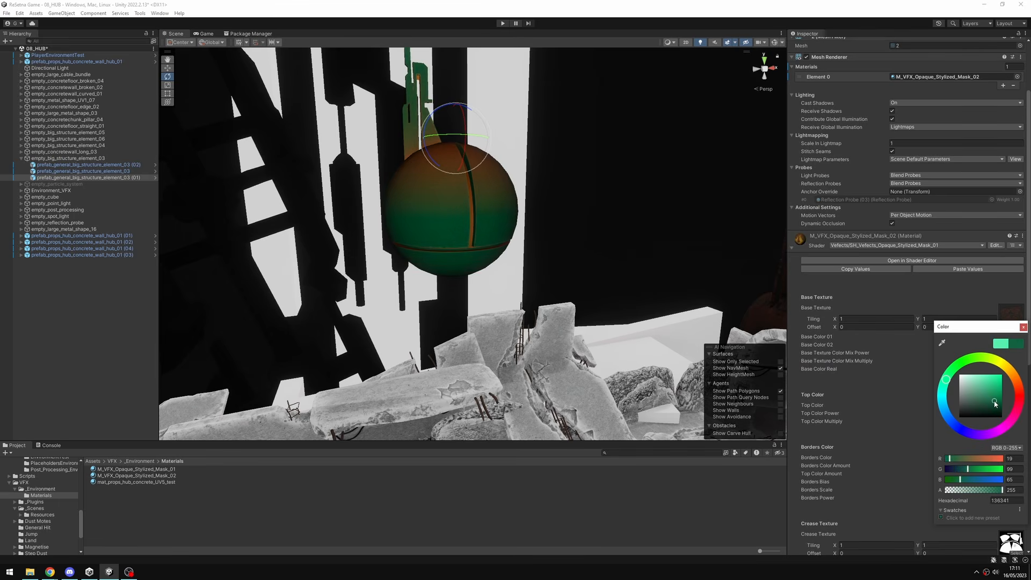
{"action": "left_click", "coordinate": [1023, 327]}
Set the material's Base Color 02 to a very pale green, EBFFE9.
{"action": "left_click", "coordinate": [1007, 345]}
{"action": "mouse_move", "coordinate": [981, 400]}
{"action": "left_mouse_down"}
{"action": "mouse_move", "coordinate": [960, 376]}
{"action": "mouse_move", "coordinate": [969, 370]}
{"action": "left_mouse_up"}
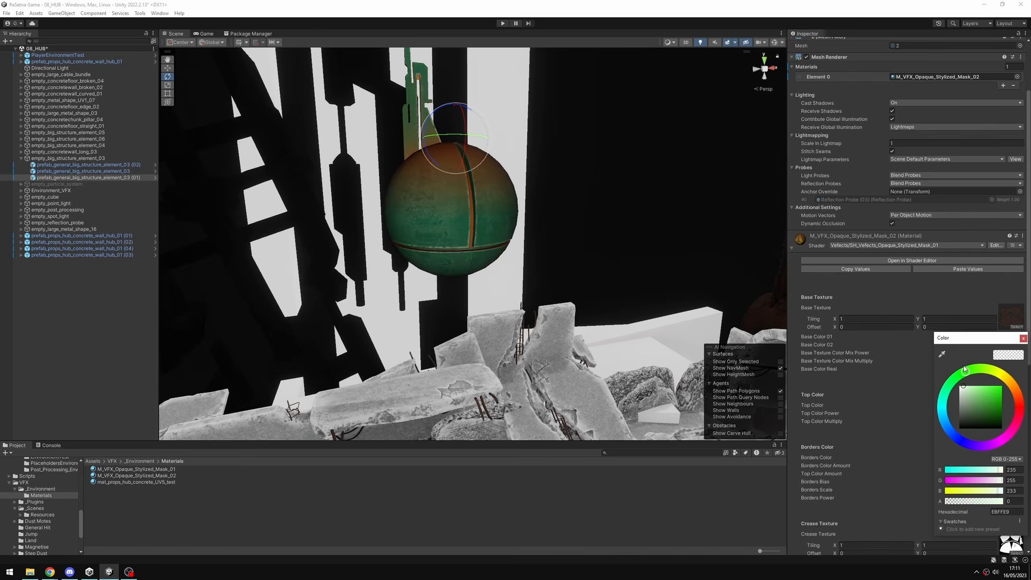
{"action": "left_click", "coordinate": [1024, 339]}
Set the Base Texture Color Mix Multiply to 3, trying a Mix Power of 2 before restoring it to 1.
{"action": "scroll", "coordinate": [913, 334], "scroll_direction": "down", "scroll_amount": 4}
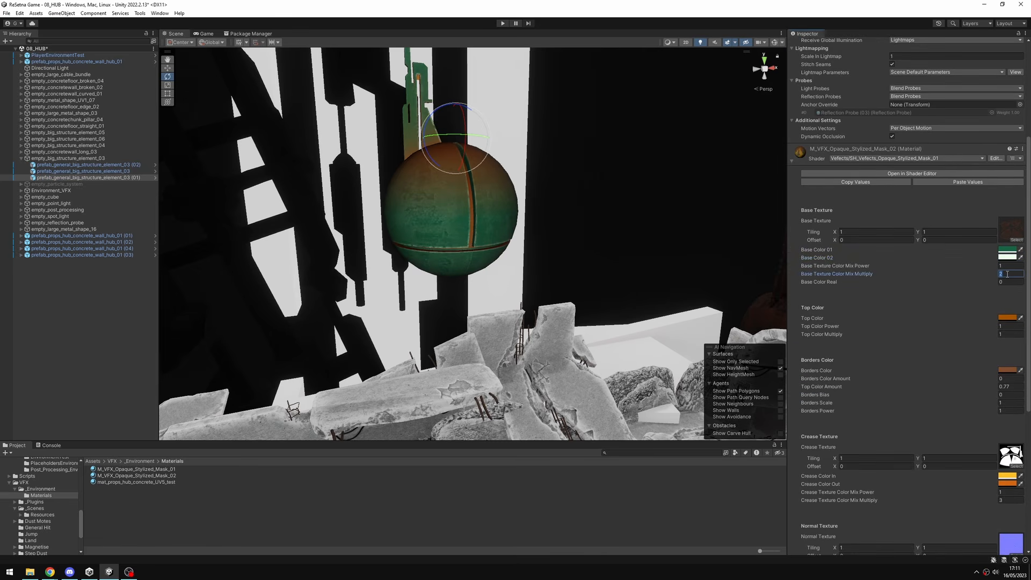
{"action": "type", "text": "15"}
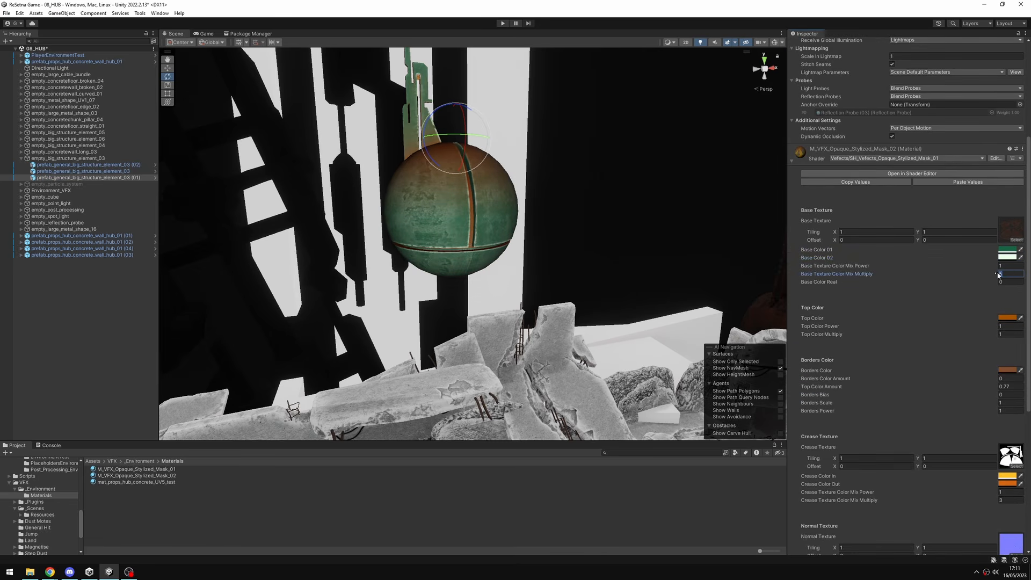
{"action": "type", "text": "3"}
{"action": "left_click", "coordinate": [1010, 266]}
{"action": "type", "text": "2"}
{"action": "type", "text": "1"}
Try several Base Color Real values up to 1 to blend in the original texture colors, and reset it to 0.
{"action": "mouse_move", "coordinate": [1007, 266]}
{"action": "left_mouse_down"}
{"action": "mouse_move", "coordinate": [996, 268]}
{"action": "mouse_move", "coordinate": [999, 282]}
{"action": "left_mouse_up"}
{"action": "type", "text": "0.761"}
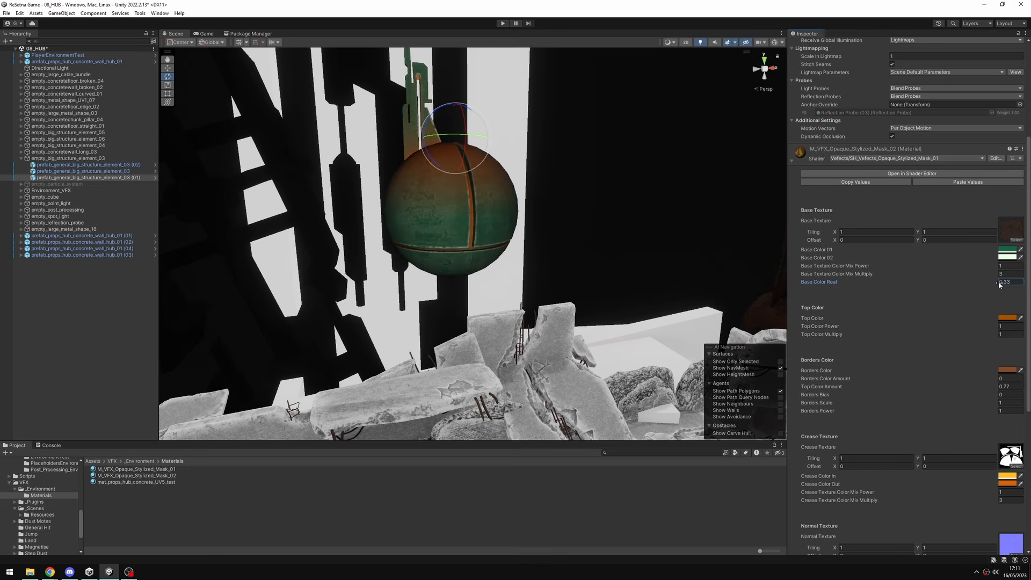
{"action": "type", "text": "1"}
{"action": "key", "text": "BackSpace"}
{"action": "type", "text": "0"}
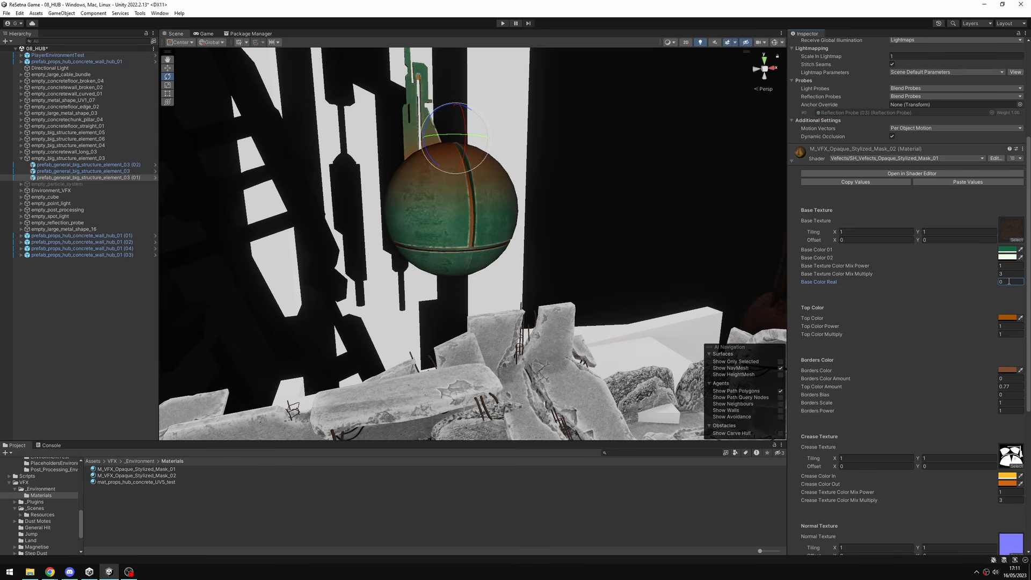
Change the material's Top Color to a lighter, less saturated brown.
{"action": "left_click", "coordinate": [1008, 318]}
{"action": "left_click_drag", "start_coordinate": [994, 376], "coordinate": [1015, 364]}
{"action": "left_click", "coordinate": [1024, 314]}
Set the material's Borders Color Amount to 1 and its Borders Power to 3.
{"action": "scroll", "coordinate": [985, 318], "scroll_direction": "down", "scroll_amount": 2}
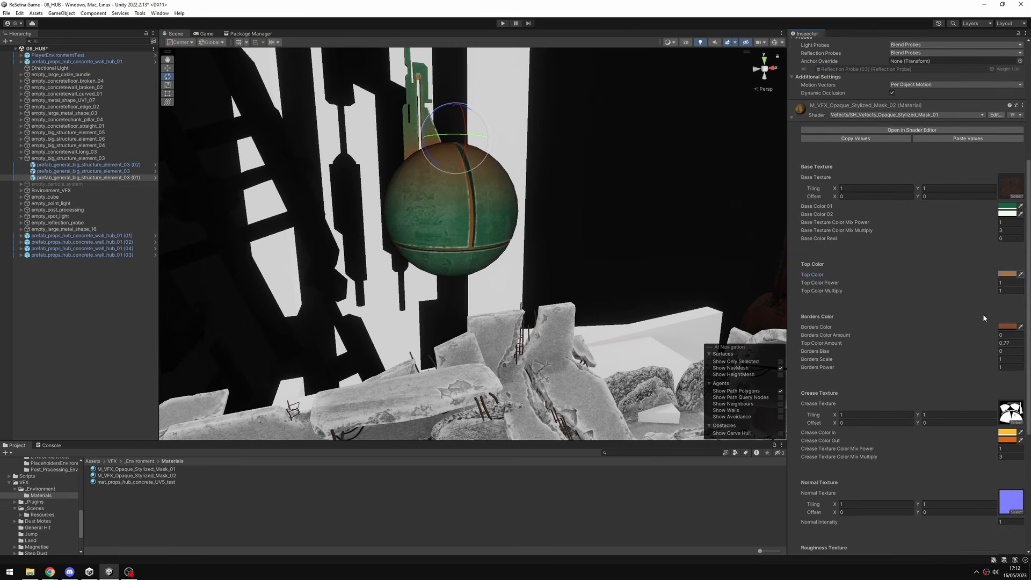
{"action": "type", "text": "0.3"}
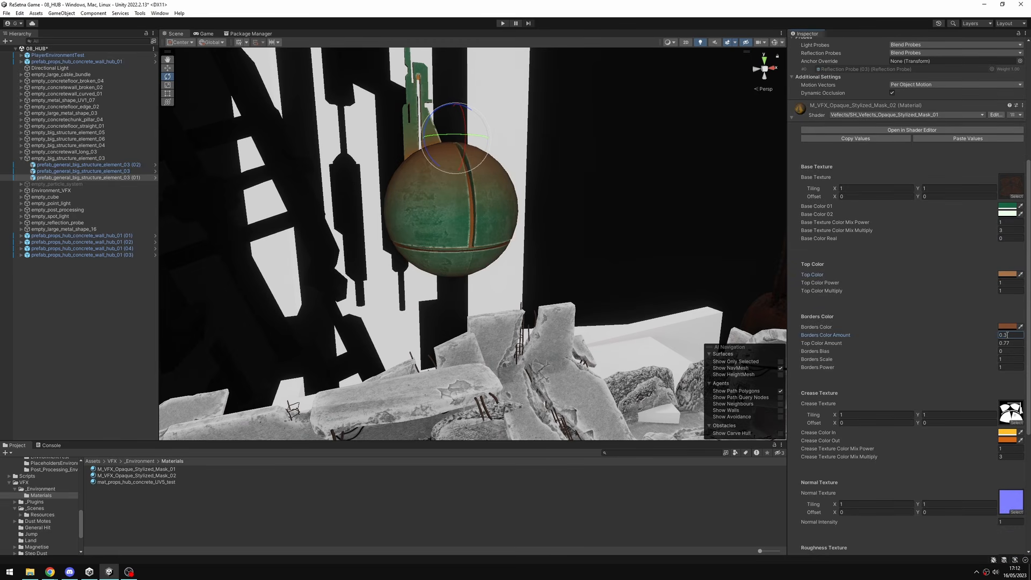
{"action": "left_click", "coordinate": [1009, 336]}
{"action": "type", "text": "1"}
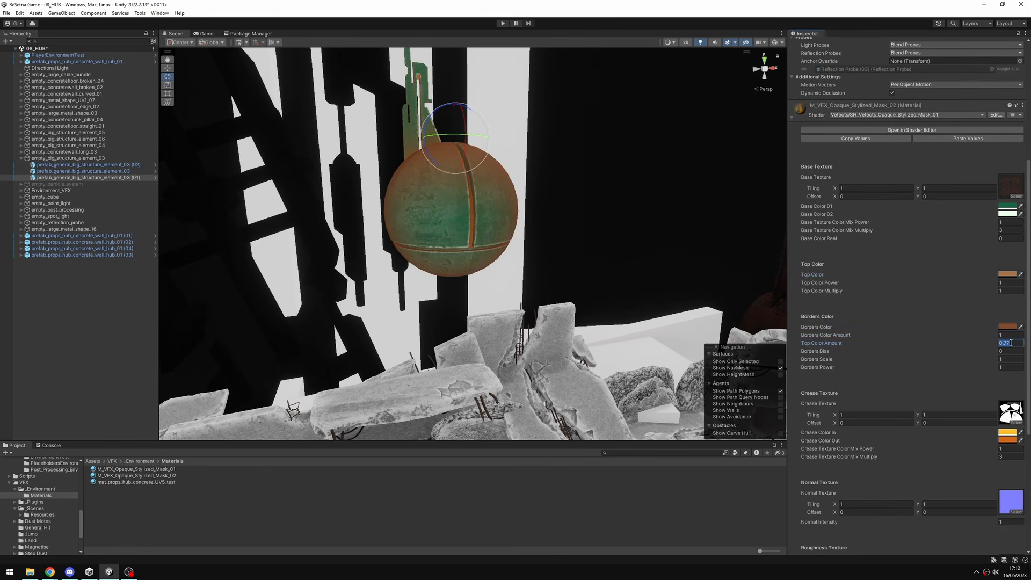
{"action": "left_click", "coordinate": [1010, 367]}
{"action": "type", "text": "5"}
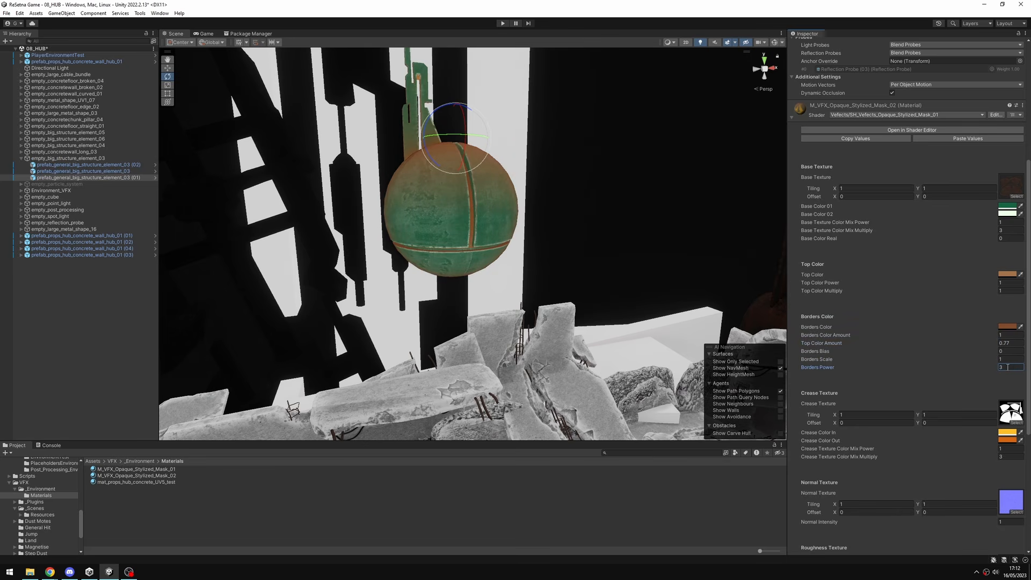
Change the Borders Color of the material to teal 227B82.
{"action": "left_click", "coordinate": [1007, 327]}
{"action": "mouse_move", "coordinate": [995, 383]}
{"action": "left_mouse_down"}
{"action": "mouse_move", "coordinate": [991, 394]}
{"action": "mouse_move", "coordinate": [1001, 358]}
{"action": "mouse_move", "coordinate": [972, 391]}
{"action": "mouse_move", "coordinate": [981, 399]}
{"action": "left_mouse_up"}
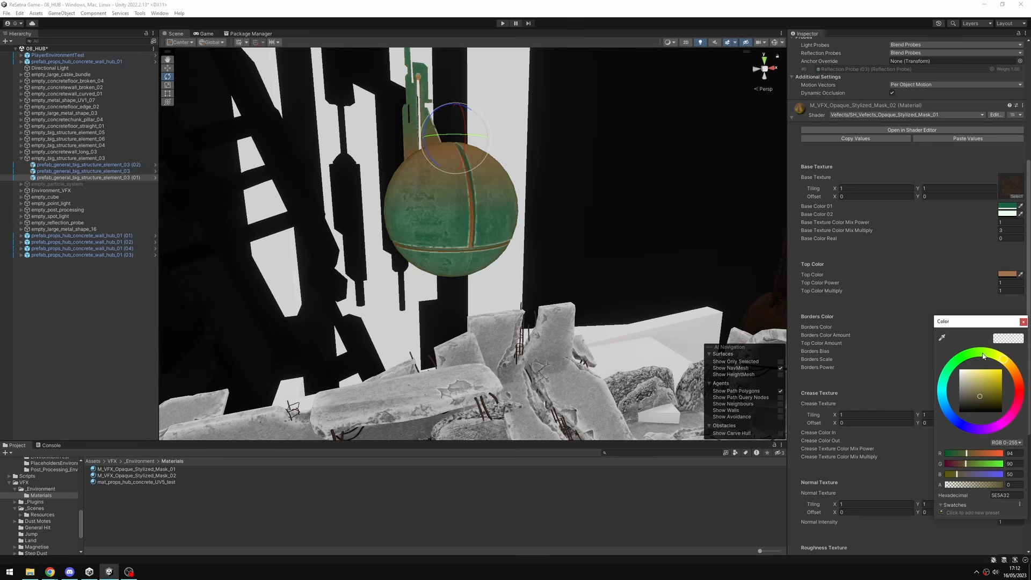
{"action": "mouse_move", "coordinate": [983, 356]}
{"action": "left_mouse_down"}
{"action": "mouse_move", "coordinate": [952, 372]}
{"action": "mouse_move", "coordinate": [990, 391]}
{"action": "mouse_move", "coordinate": [952, 384]}
{"action": "mouse_move", "coordinate": [947, 397]}
{"action": "left_mouse_up"}
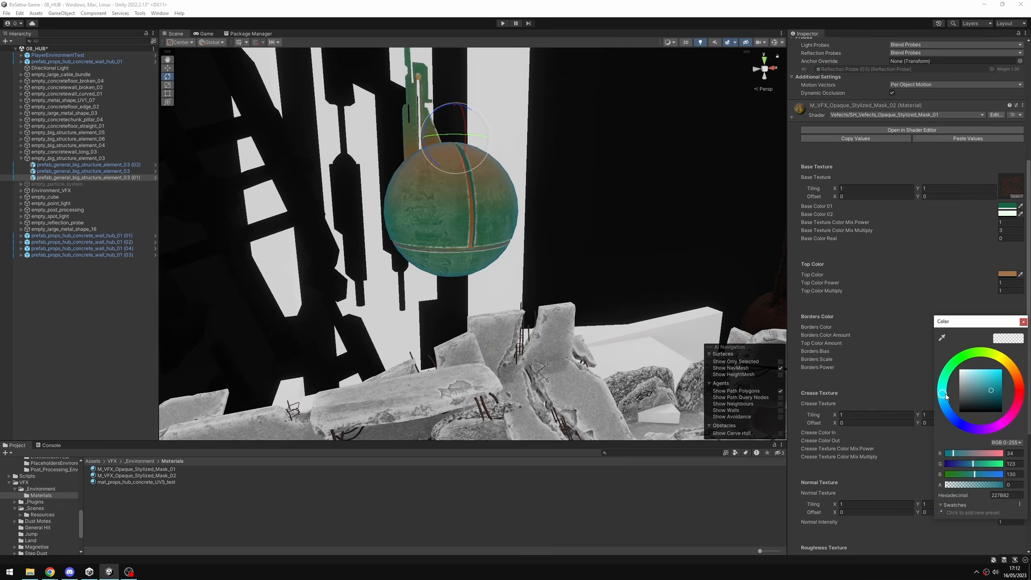
{"action": "left_click", "coordinate": [1024, 322]}
Darken the material's Crease Color In to a brownish yellow.
{"action": "scroll", "coordinate": [986, 370], "scroll_direction": "down", "scroll_amount": 2}
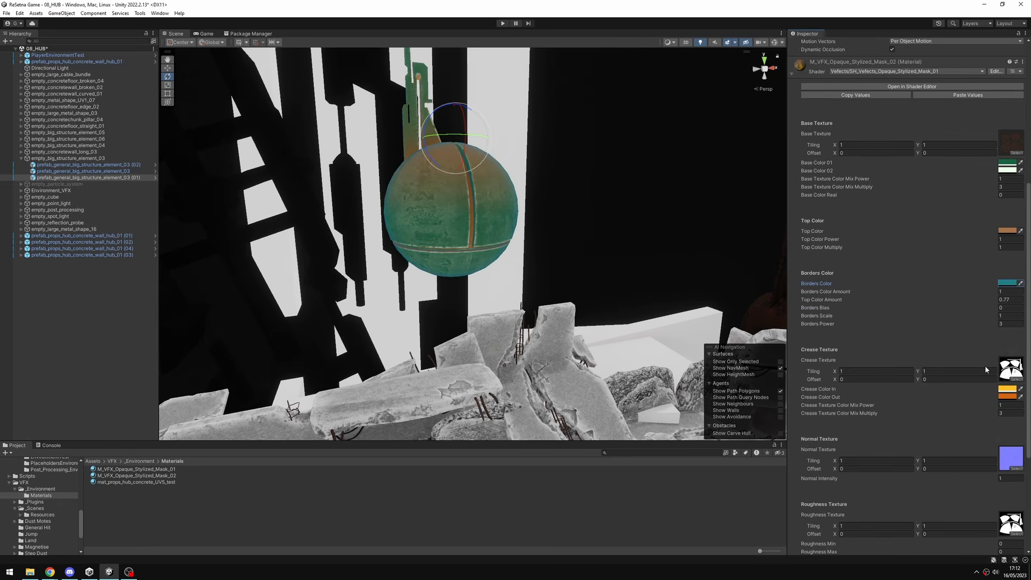
{"action": "scroll", "coordinate": [521, 227], "scroll_direction": "up", "scroll_amount": 3}
{"action": "middle_click_drag", "start_coordinate": [521, 227], "coordinate": [544, 269]}
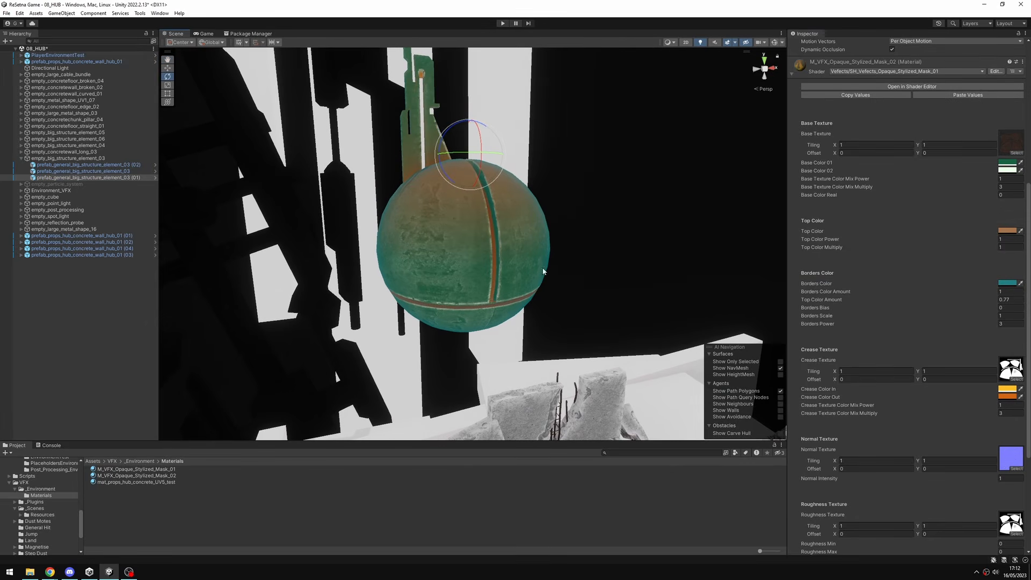
{"action": "middle_click_drag", "start_coordinate": [495, 228], "coordinate": [486, 221]}
{"action": "left_click", "coordinate": [1008, 389]}
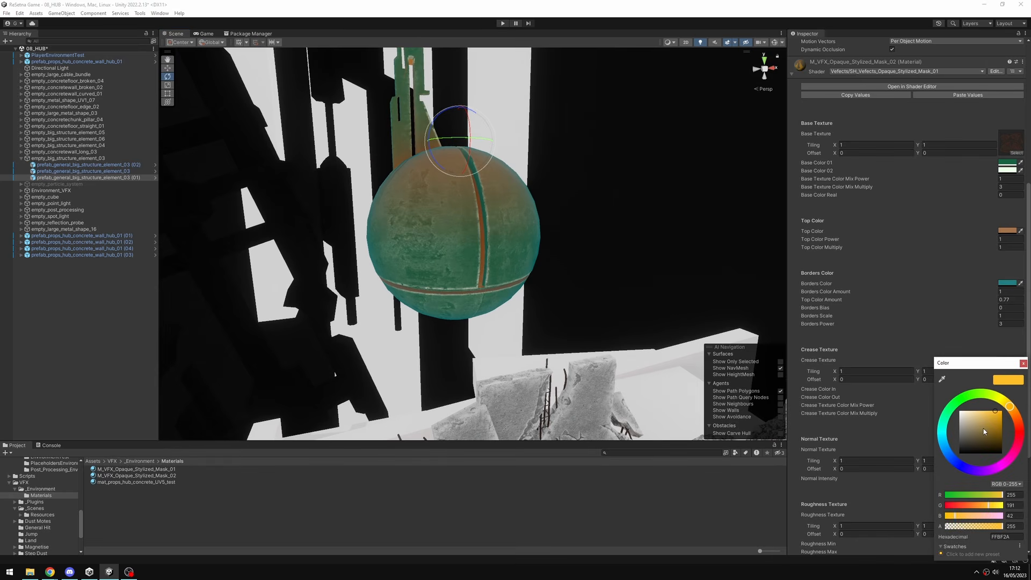
{"action": "mouse_move", "coordinate": [992, 412]}
{"action": "left_mouse_down"}
{"action": "mouse_move", "coordinate": [986, 453]}
{"action": "mouse_move", "coordinate": [991, 436]}
{"action": "left_mouse_up"}
Change the material's Crease Color Out to bright blue 0097F8.
{"action": "left_click", "coordinate": [1012, 396]}
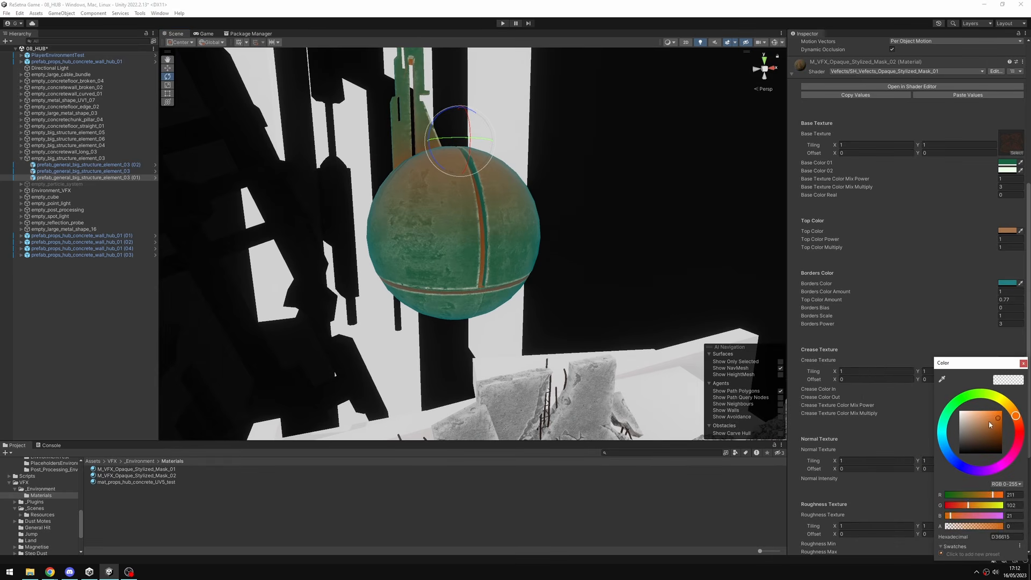
{"action": "mouse_move", "coordinate": [990, 422]}
{"action": "left_mouse_down"}
{"action": "mouse_move", "coordinate": [978, 456]}
{"action": "mouse_move", "coordinate": [1006, 441]}
{"action": "mouse_move", "coordinate": [1012, 407]}
{"action": "left_mouse_up"}
{"action": "left_click_drag", "start_coordinate": [995, 364], "coordinate": [937, 355]}
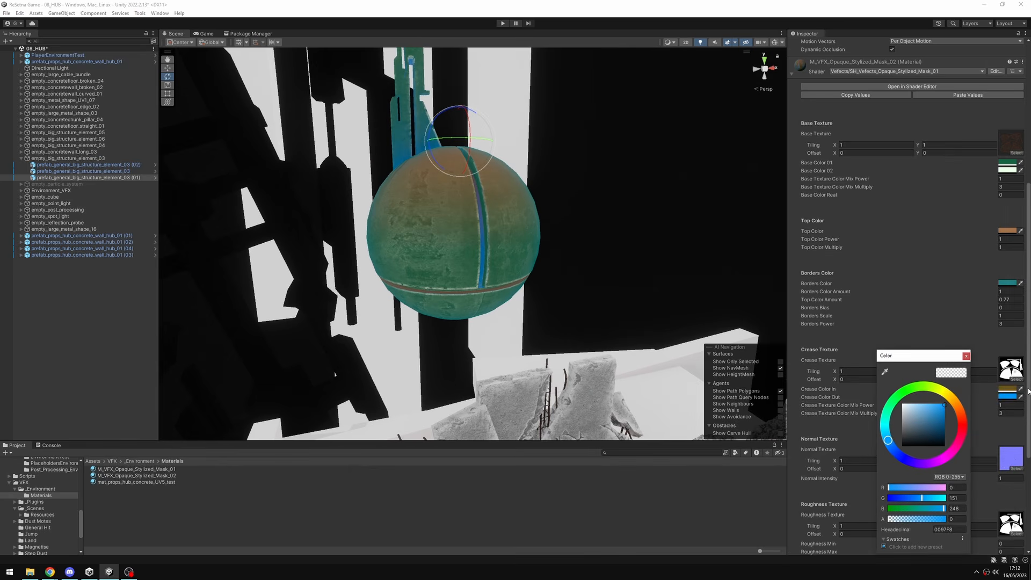
Change the material's Crease Color In to dark purple 2A0552.
{"action": "left_click", "coordinate": [1009, 389]}
{"action": "mouse_move", "coordinate": [946, 453]}
{"action": "left_mouse_down"}
{"action": "mouse_move", "coordinate": [941, 438]}
{"action": "mouse_move", "coordinate": [1000, 439]}
{"action": "left_mouse_up"}
{"action": "left_click", "coordinate": [975, 471]}
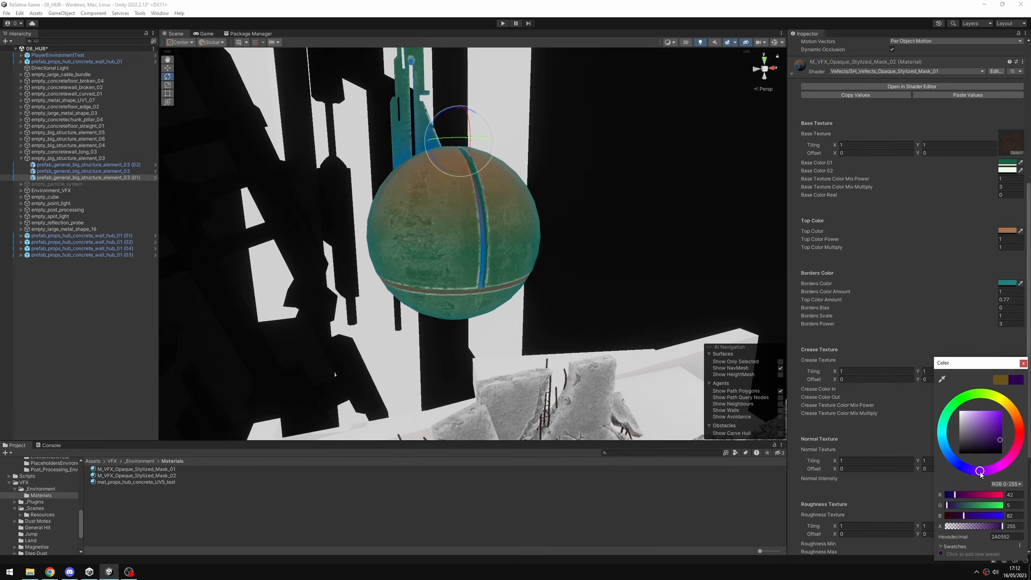
{"action": "left_click", "coordinate": [1025, 364]}
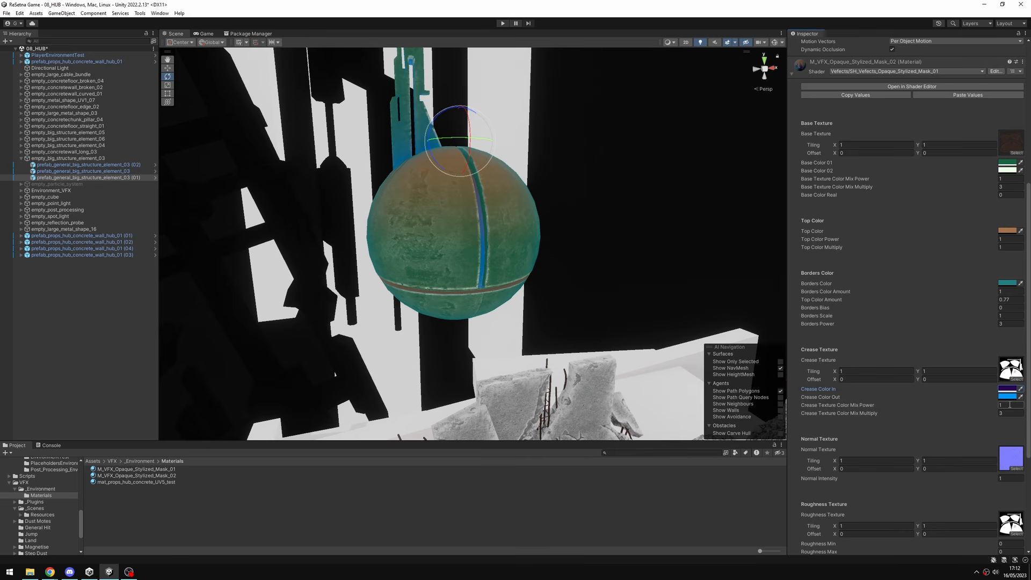
Set the Crease Texture Color Mix Multiply to 1 and keep the Normal Intensity at 1.
{"action": "scroll", "coordinate": [462, 231], "scroll_direction": "down", "scroll_amount": 2}
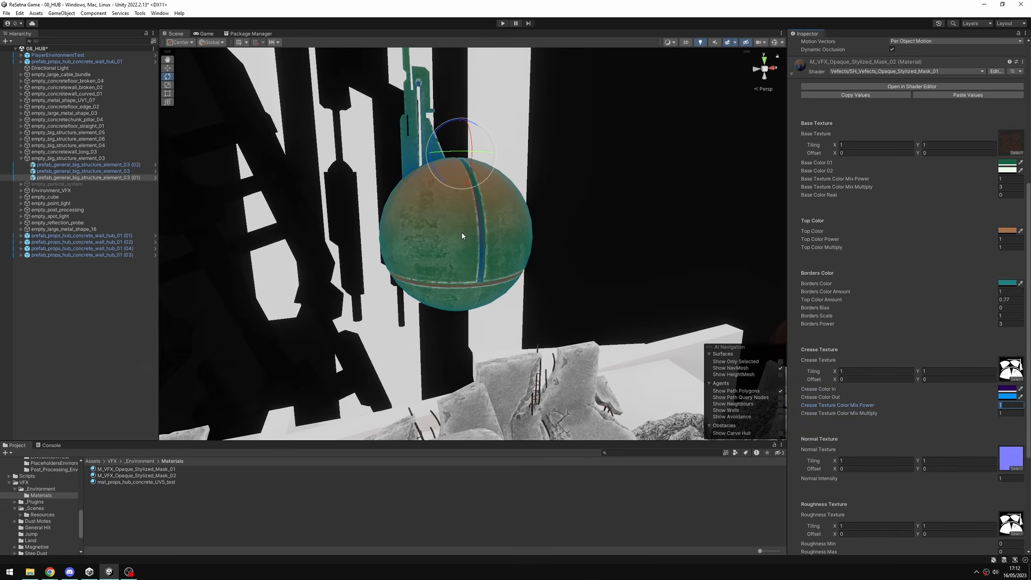
{"action": "mouse_move", "coordinate": [582, 232]}
{"action": "left_mouse_down", "text": "alt"}
{"action": "mouse_move", "coordinate": [458, 233]}
{"action": "mouse_move", "coordinate": [536, 333]}
{"action": "mouse_move", "coordinate": [617, 276]}
{"action": "mouse_move", "coordinate": [631, 177]}
{"action": "mouse_move", "coordinate": [492, 239]}
{"action": "mouse_move", "coordinate": [589, 239]}
{"action": "left_mouse_up", "text": "alt"}
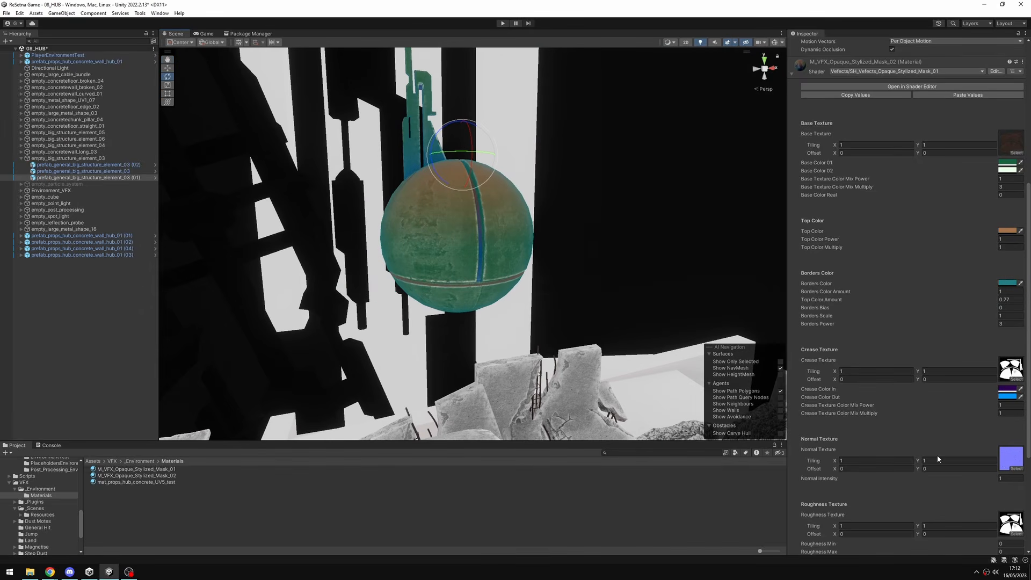
{"action": "left_click_drag", "start_coordinate": [985, 485], "coordinate": [994, 485]}
{"action": "type", "text": "1"}
Try the material with Roughness Min and Max and Metallic Min and Max all at 1.
{"action": "scroll", "coordinate": [1013, 452], "scroll_direction": "down", "scroll_amount": 5}
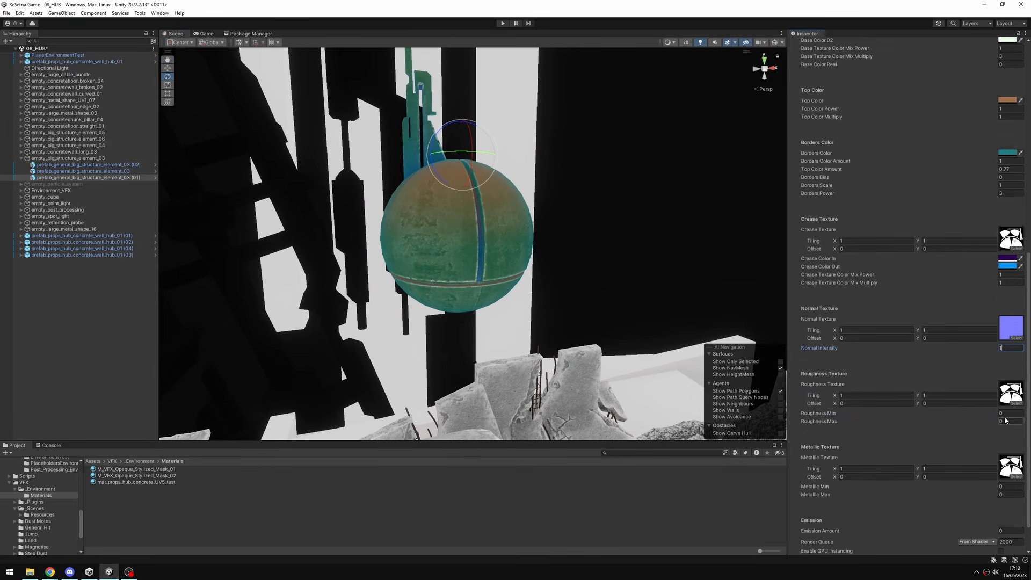
{"action": "scroll", "coordinate": [1002, 441], "scroll_direction": "down", "scroll_amount": 2}
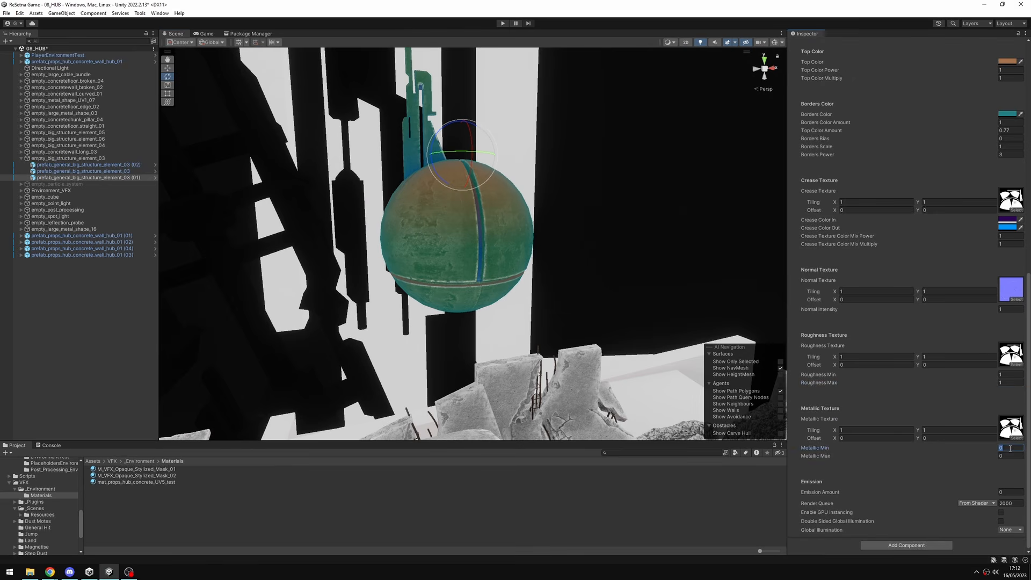
{"action": "type", "text": "1"}
{"action": "left_click", "coordinate": [1011, 455]}
{"action": "type", "text": "1"}
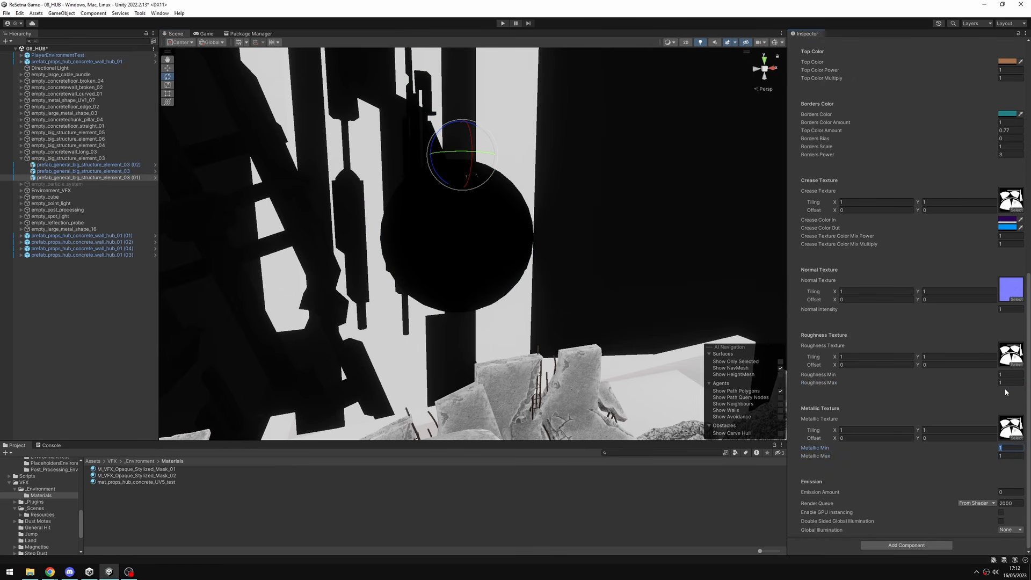
Reset Roughness Min and Max and Metallic Min and Max to 0.
{"action": "left_click", "coordinate": [1006, 383]}
{"action": "type", "text": "0"}
{"action": "key", "text": "shift+Tab"}
{"action": "type", "text": "0"}
{"action": "left_click", "coordinate": [1008, 450]}
{"action": "type", "text": "0"}
{"action": "key", "text": "Tab"}
Try higher Metallic Max values on the sphere material and return it to 0.
{"action": "type", "text": "0"}
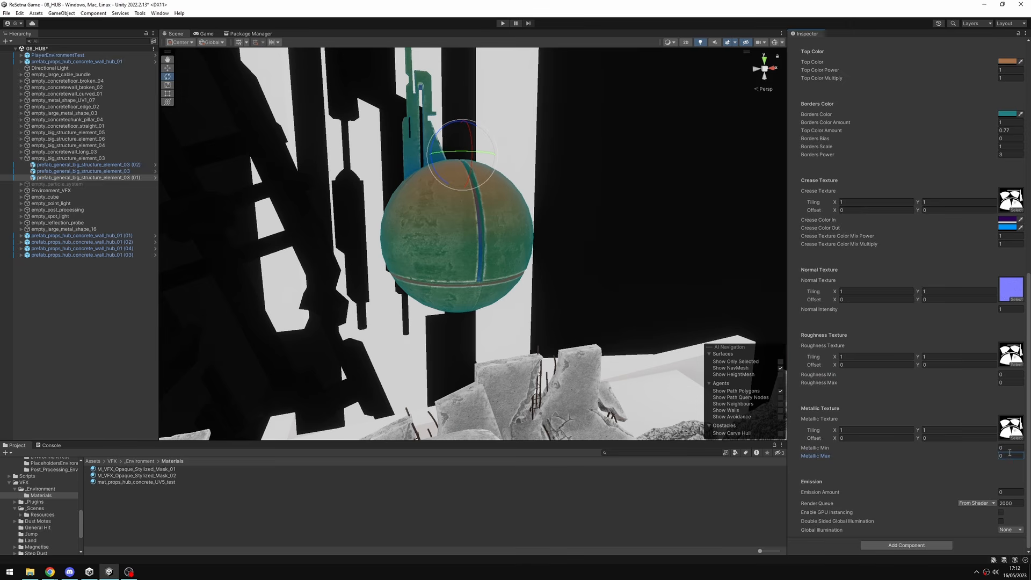
{"action": "type", "text": "5"}
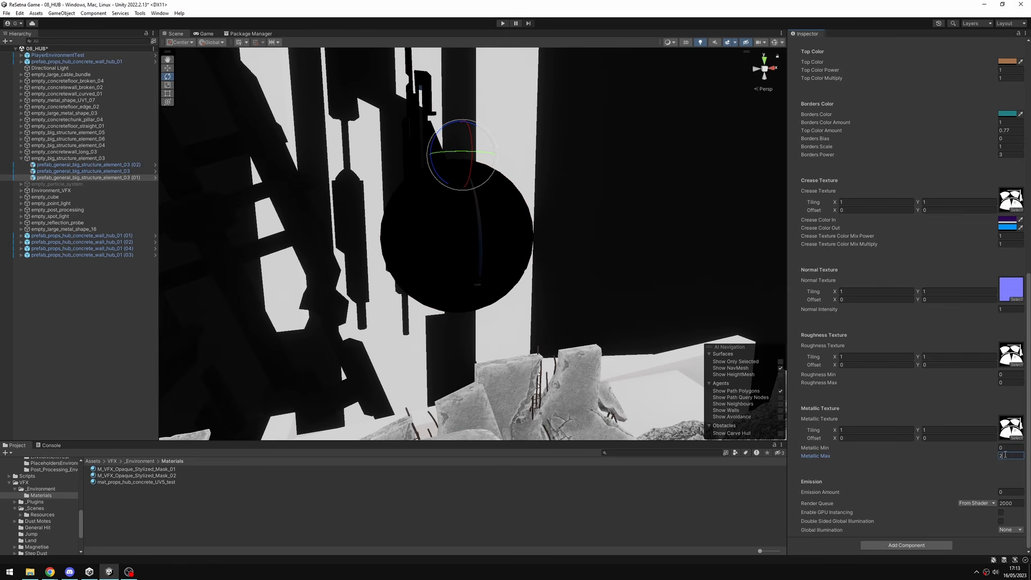
{"action": "type", "text": "1"}
{"action": "left_click_drag", "start_coordinate": [1010, 456], "coordinate": [982, 461]}
{"action": "left_click", "coordinate": [1008, 457]}
{"action": "type", "text": "0"}
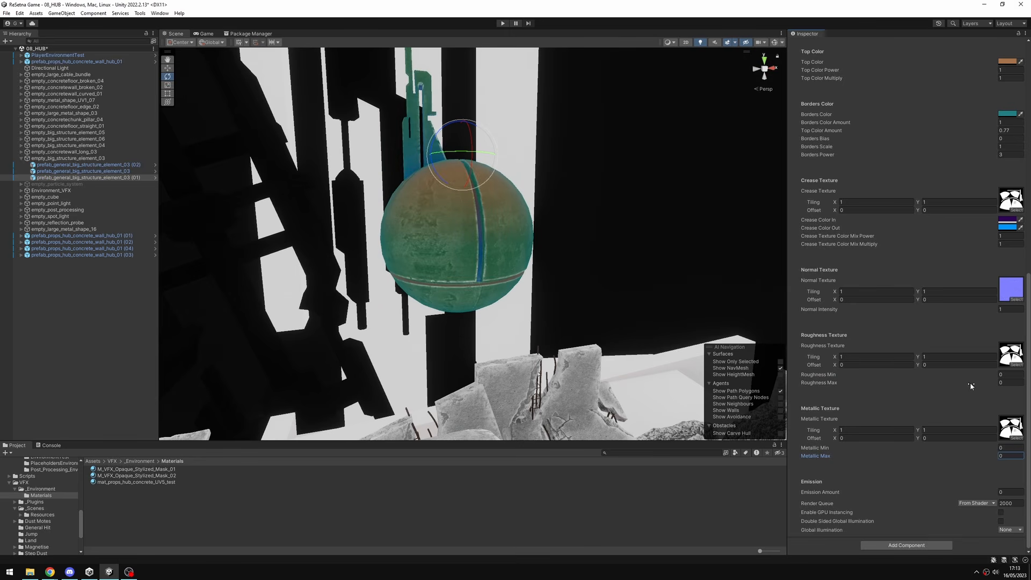
{"action": "scroll", "coordinate": [971, 386], "scroll_direction": "up", "scroll_amount": 10}
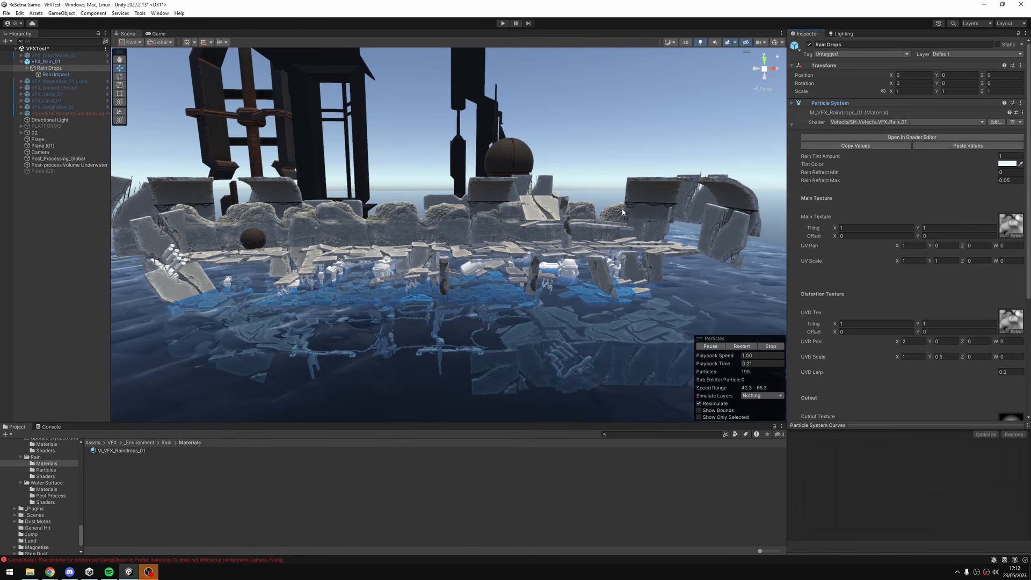
Examine the VFXTest scene's concrete platforms, structures and water surface from several angles, above and near the waterline.
{"action": "left_click_drag", "start_coordinate": [480, 231], "coordinate": [418, 236], "text": "alt"}
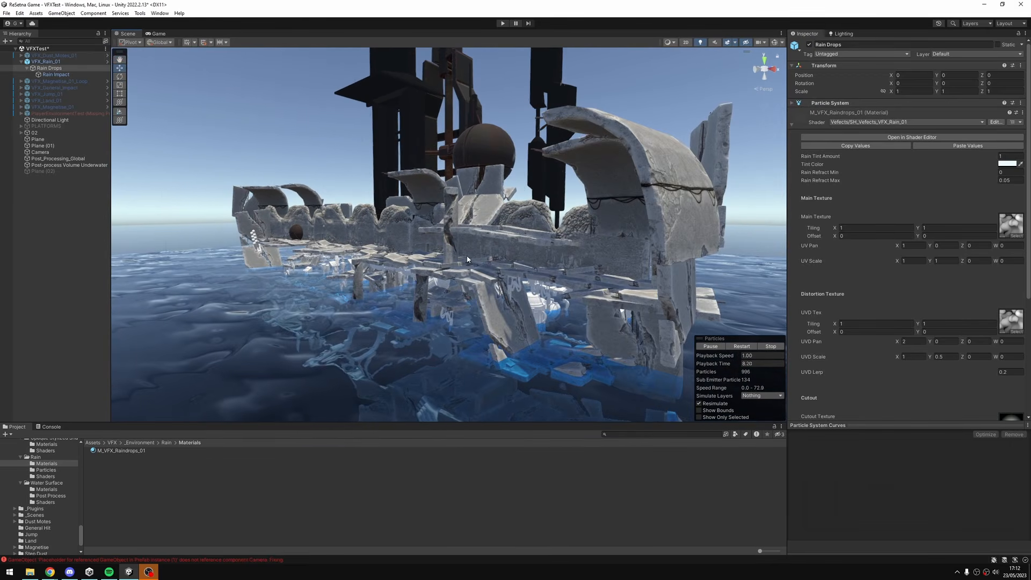
{"action": "left_click_drag", "start_coordinate": [467, 259], "coordinate": [569, 269], "text": "alt"}
{"action": "scroll", "coordinate": [451, 252], "scroll_direction": "up", "scroll_amount": 6}
{"action": "middle_click_drag", "start_coordinate": [400, 233], "coordinate": [506, 269]}
{"action": "scroll", "coordinate": [506, 269], "scroll_direction": "down", "scroll_amount": 3}
{"action": "left_click_drag", "start_coordinate": [507, 269], "coordinate": [465, 227], "text": "alt"}
{"action": "scroll", "coordinate": [510, 234], "scroll_direction": "down", "scroll_amount": 4}
{"action": "middle_click_drag", "start_coordinate": [465, 228], "coordinate": [550, 242]}
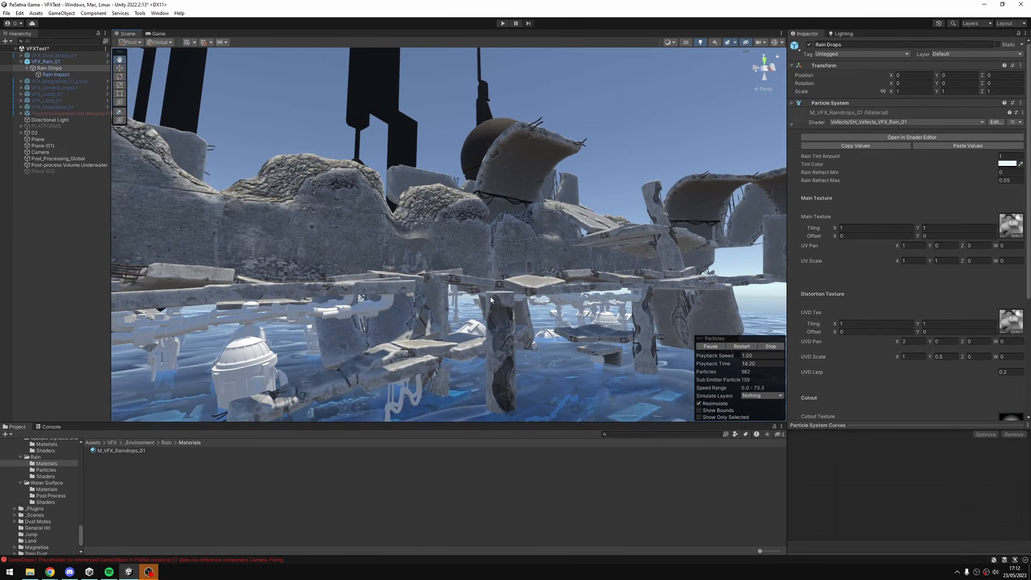
{"action": "scroll", "coordinate": [482, 297], "scroll_direction": "down", "scroll_amount": 4}
{"action": "middle_click_drag", "start_coordinate": [481, 297], "coordinate": [532, 260]}
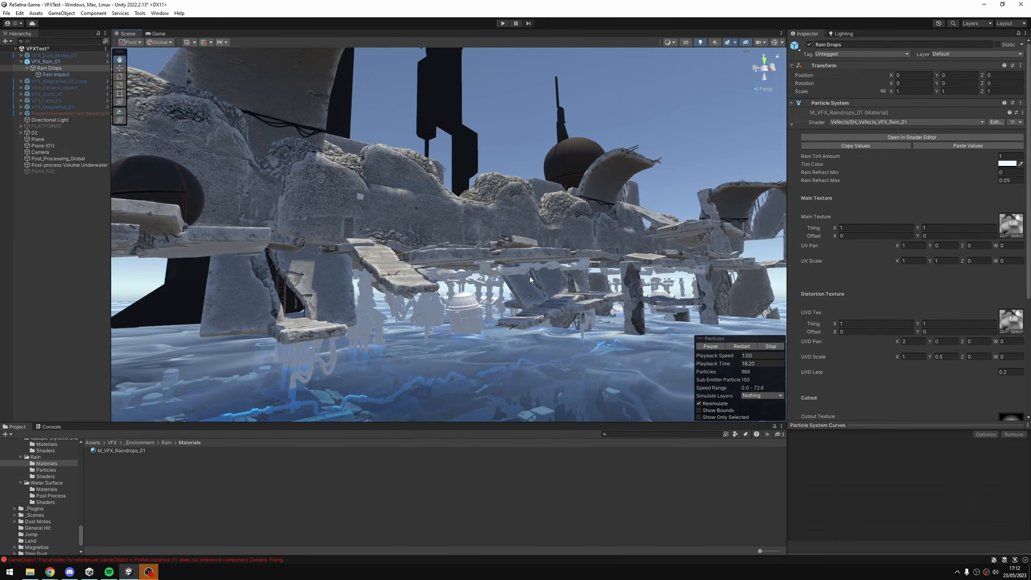
{"action": "mouse_move", "coordinate": [532, 264]}
{"action": "left_mouse_down", "text": "alt"}
{"action": "mouse_move", "coordinate": [613, 277]}
{"action": "mouse_move", "coordinate": [521, 274]}
{"action": "left_mouse_up", "text": "alt"}
{"action": "middle_click_drag", "start_coordinate": [522, 274], "coordinate": [447, 207]}
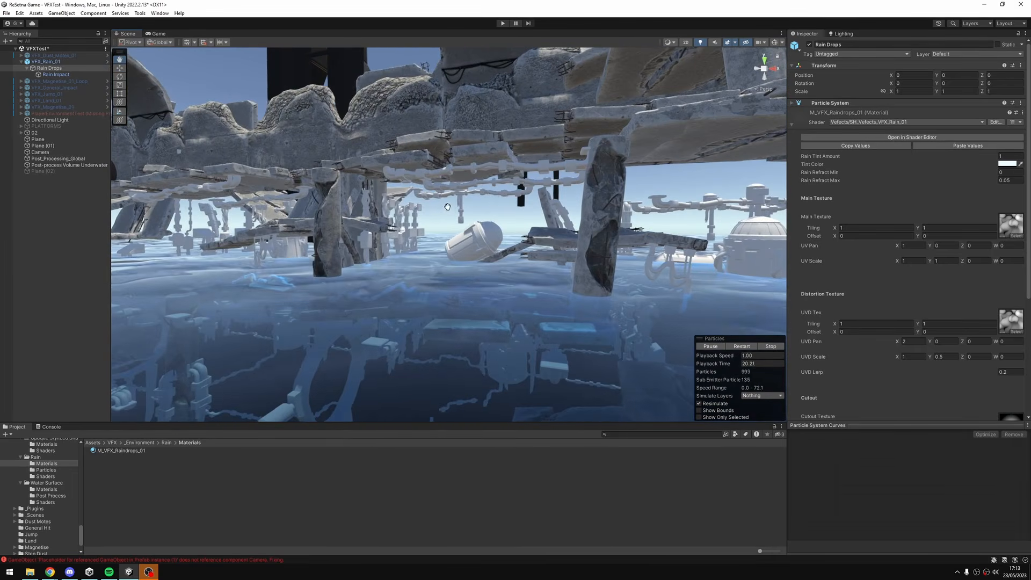
Pause the rain particles and set the rain drops material's Tint Color to pale blue-grey AEC0C3.
{"action": "left_click", "coordinate": [717, 348]}
{"action": "middle_click_drag", "start_coordinate": [579, 234], "coordinate": [568, 344]}
{"action": "middle_click_drag", "start_coordinate": [523, 247], "coordinate": [432, 173]}
{"action": "mouse_move", "coordinate": [432, 173]}
{"action": "right_mouse_down", "text": "alt"}
{"action": "mouse_move", "coordinate": [393, 174]}
{"action": "mouse_move", "coordinate": [426, 166]}
{"action": "right_mouse_up", "text": "alt"}
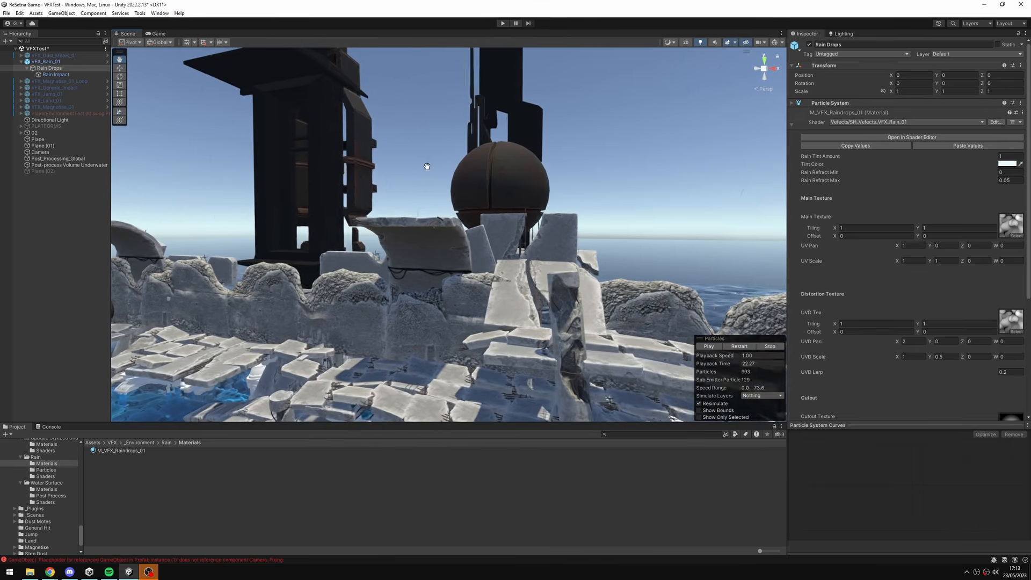
{"action": "middle_click_drag", "start_coordinate": [426, 166], "coordinate": [396, 162]}
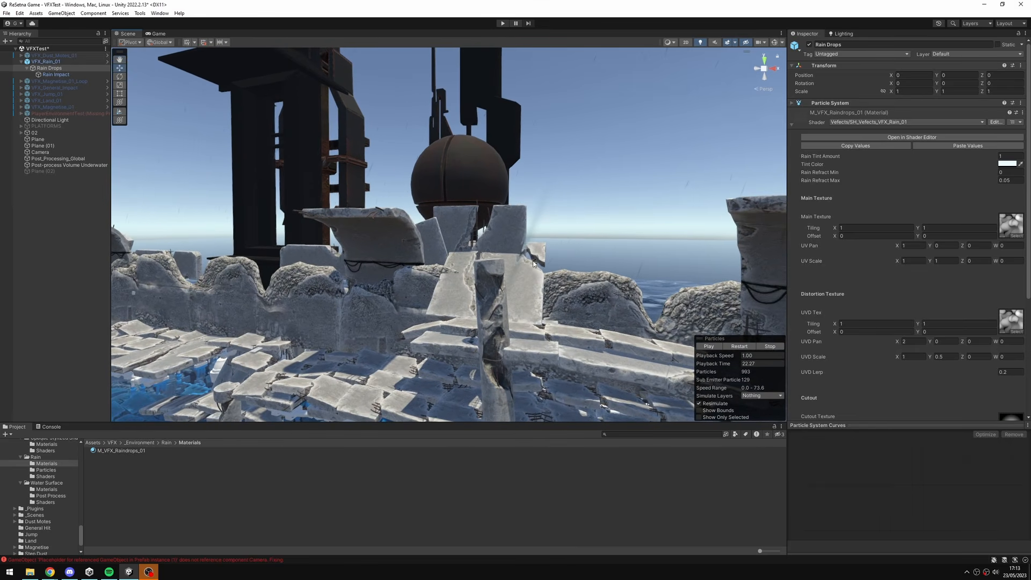
{"action": "left_click", "coordinate": [1008, 164]}
{"action": "mouse_move", "coordinate": [975, 213]}
{"action": "left_mouse_down"}
{"action": "mouse_move", "coordinate": [987, 214]}
{"action": "mouse_move", "coordinate": [968, 209]}
{"action": "mouse_move", "coordinate": [976, 243]}
{"action": "mouse_move", "coordinate": [1016, 207]}
{"action": "mouse_move", "coordinate": [1006, 203]}
{"action": "mouse_move", "coordinate": [1018, 245]}
{"action": "mouse_move", "coordinate": [952, 254]}
{"action": "mouse_move", "coordinate": [947, 198]}
{"action": "mouse_move", "coordinate": [960, 222]}
{"action": "left_mouse_up"}
{"action": "left_click", "coordinate": [970, 207]}
{"action": "left_click", "coordinate": [965, 214]}
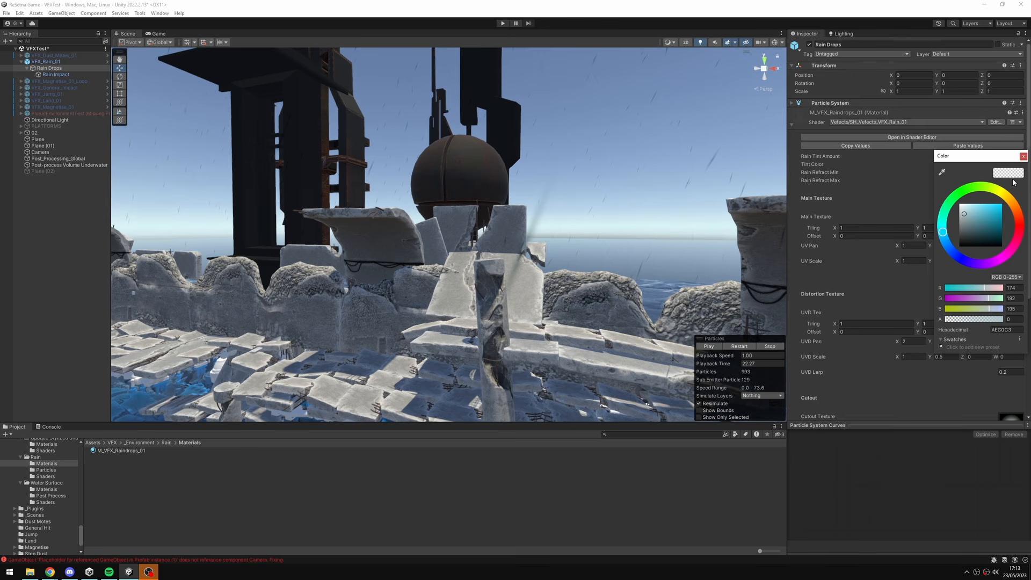
{"action": "left_click", "coordinate": [1024, 156]}
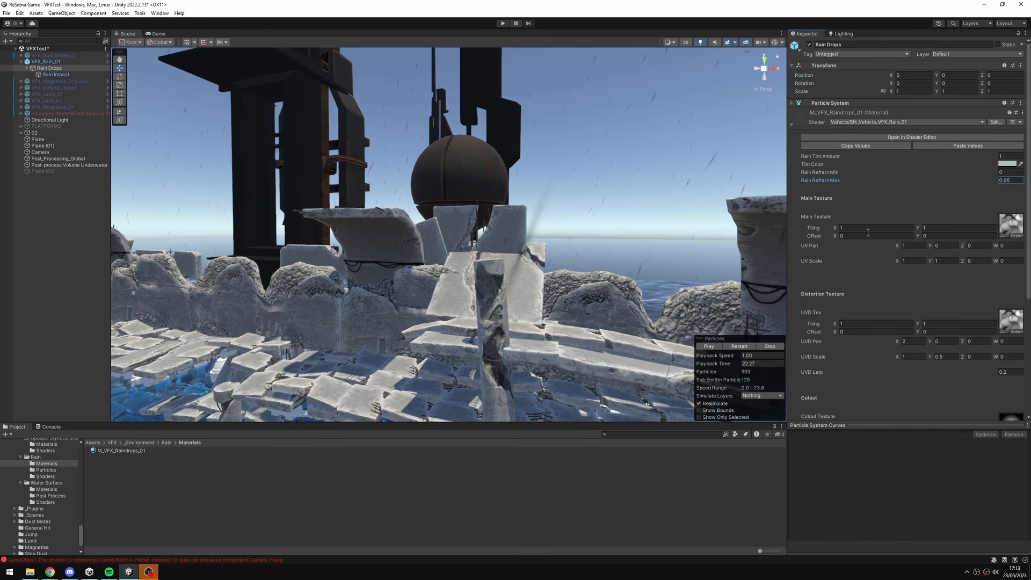
Examine the rain, concrete platforms and water surface from a distance and up close while the particles play.
{"action": "scroll", "coordinate": [564, 240], "scroll_direction": "down", "scroll_amount": 6}
{"action": "left_click_drag", "start_coordinate": [387, 263], "coordinate": [564, 310], "text": "alt"}
{"action": "scroll", "coordinate": [433, 271], "scroll_direction": "down", "scroll_amount": 3}
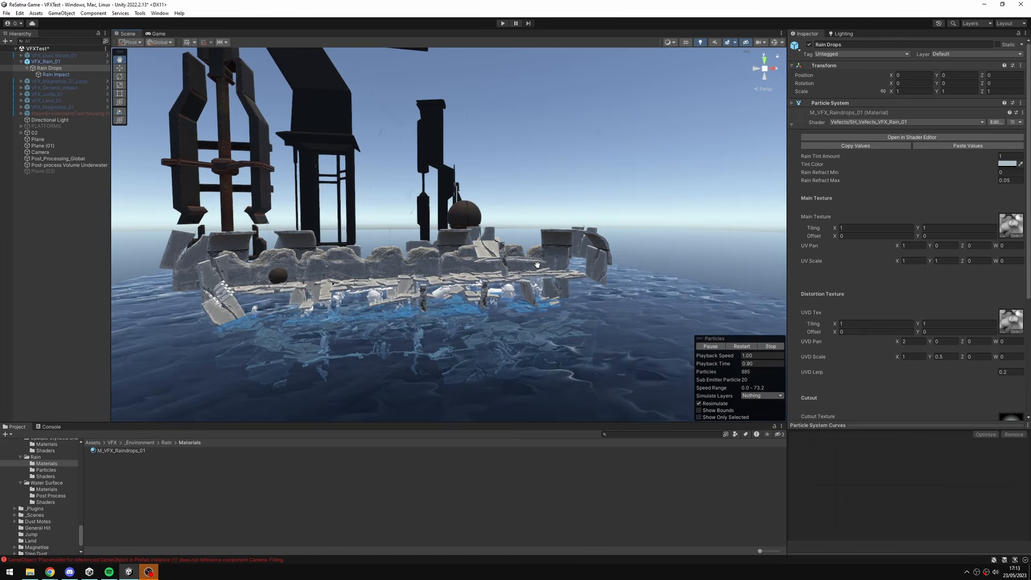
{"action": "left_click_drag", "start_coordinate": [537, 265], "coordinate": [591, 265], "text": "alt"}
{"action": "scroll", "coordinate": [580, 310], "scroll_direction": "up", "scroll_amount": 3}
{"action": "scroll", "coordinate": [642, 259], "scroll_direction": "up", "scroll_amount": 3}
{"action": "scroll", "coordinate": [571, 248], "scroll_direction": "up", "scroll_amount": 2}
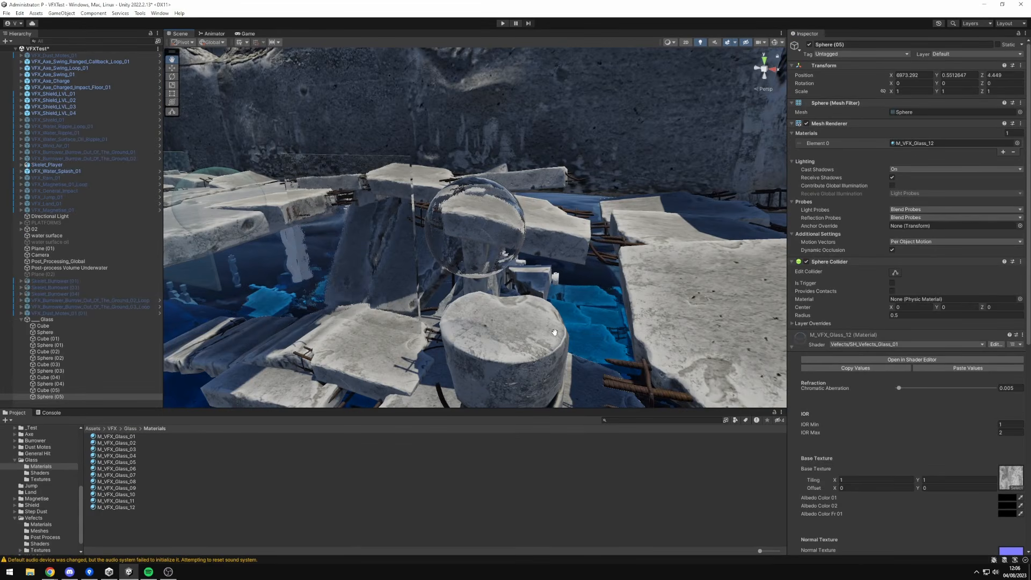
{"action": "right_click_drag", "start_coordinate": [555, 332], "coordinate": [609, 334], "text": "alt"}
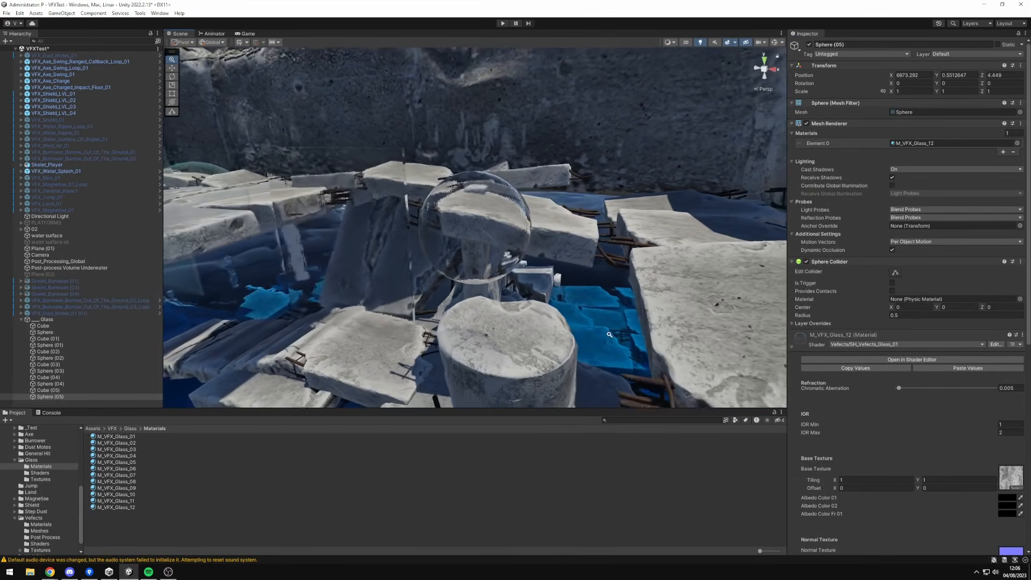
{"action": "middle_click_drag", "start_coordinate": [609, 334], "coordinate": [691, 309]}
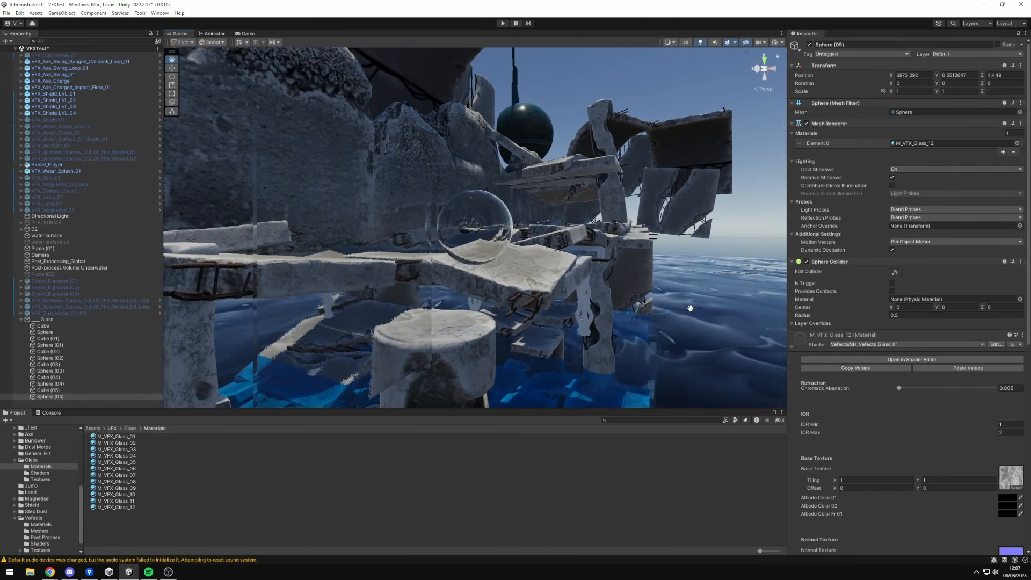
{"action": "right_click_drag", "start_coordinate": [690, 308], "coordinate": [545, 333], "text": "alt"}
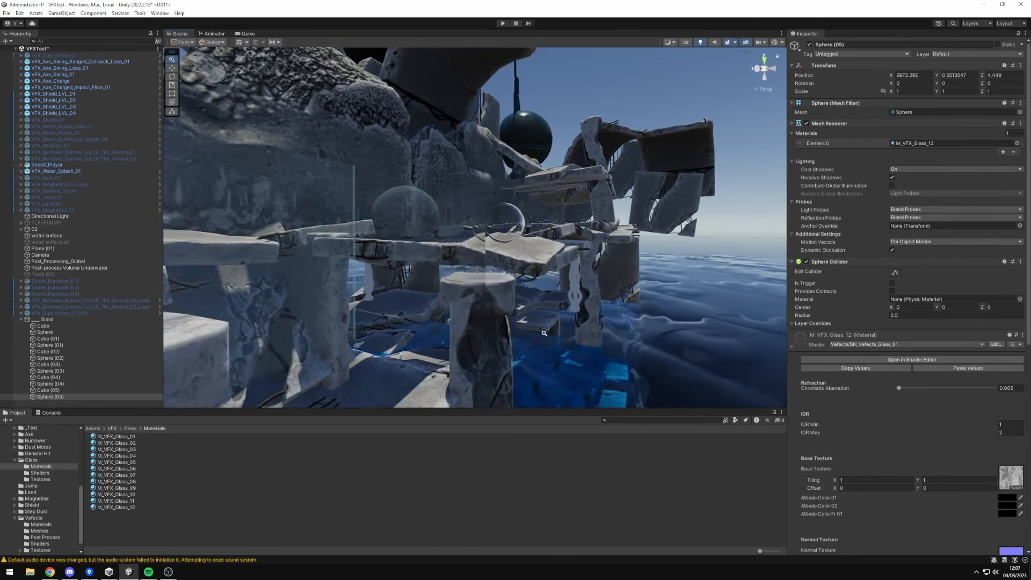
{"action": "left_click_drag", "start_coordinate": [544, 333], "coordinate": [344, 365], "text": "alt"}
{"action": "middle_click_drag", "start_coordinate": [344, 365], "coordinate": [625, 359]}
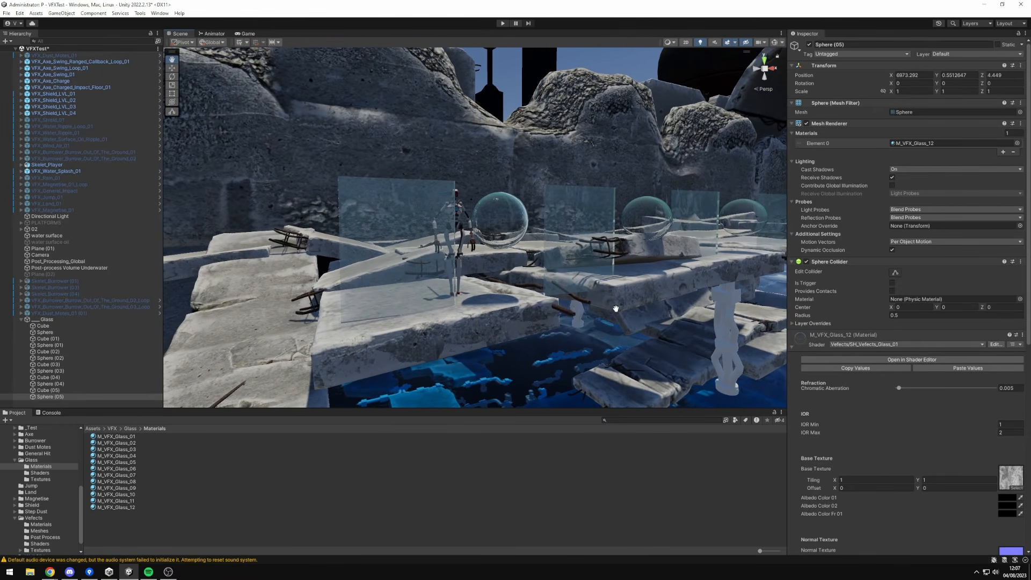
Select and frame the glass sphere in front of the robot figure, and expand its M_VFX_Glass_02 material properties.
{"action": "left_click", "coordinate": [509, 218]}
{"action": "key", "text": "f"}
{"action": "left_click_drag", "start_coordinate": [513, 234], "coordinate": [580, 353], "text": "alt"}
{"action": "mouse_move", "coordinate": [580, 353]}
{"action": "middle_mouse_down"}
{"action": "mouse_move", "coordinate": [737, 318]}
{"action": "mouse_move", "coordinate": [810, 323]}
{"action": "mouse_move", "coordinate": [579, 343]}
{"action": "middle_mouse_up"}
{"action": "left_click_drag", "start_coordinate": [580, 343], "coordinate": [470, 323], "text": "alt"}
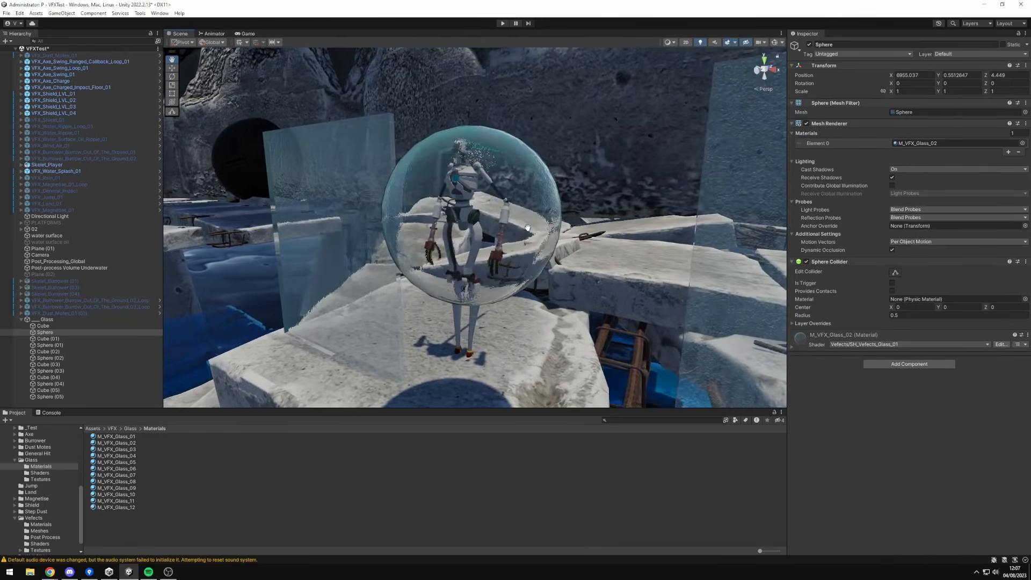
{"action": "middle_click_drag", "start_coordinate": [528, 229], "coordinate": [482, 231]}
{"action": "left_click", "coordinate": [526, 254]}
{"action": "left_click_drag", "start_coordinate": [527, 254], "coordinate": [559, 202], "text": "alt"}
{"action": "left_click", "coordinate": [539, 204]}
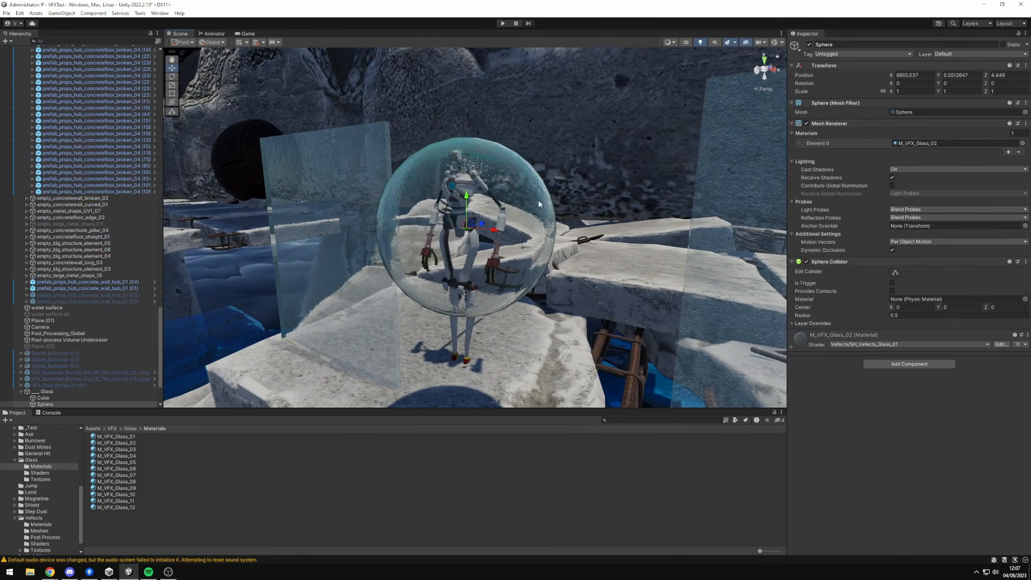
{"action": "left_click", "coordinate": [816, 340]}
{"action": "scroll", "coordinate": [904, 300], "scroll_direction": "down", "scroll_amount": 5}
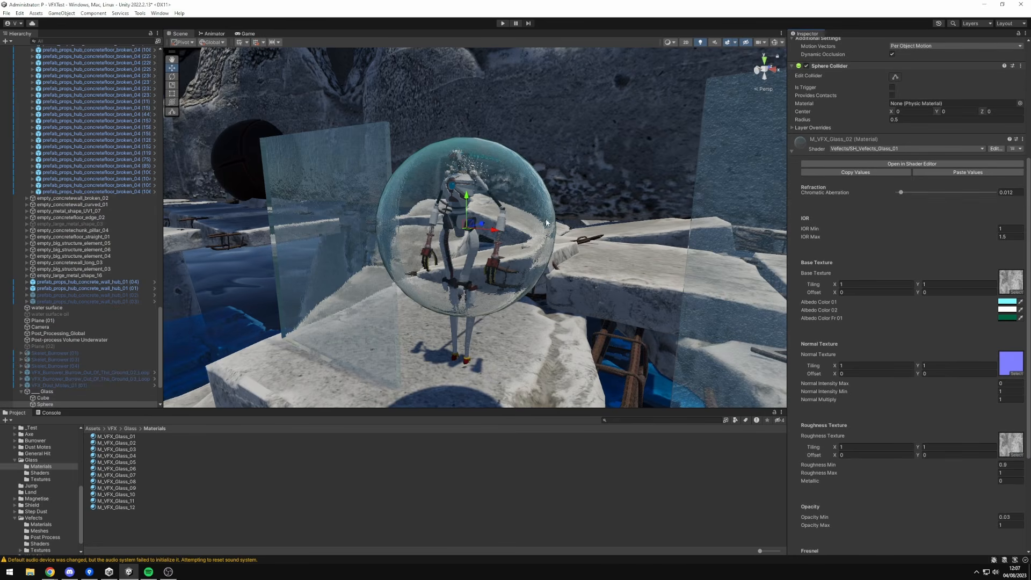
Set the glass material's Albedo Color Fr 01 to white and its Albedo Color 01 to black (000000).
{"action": "left_click", "coordinate": [1010, 319]}
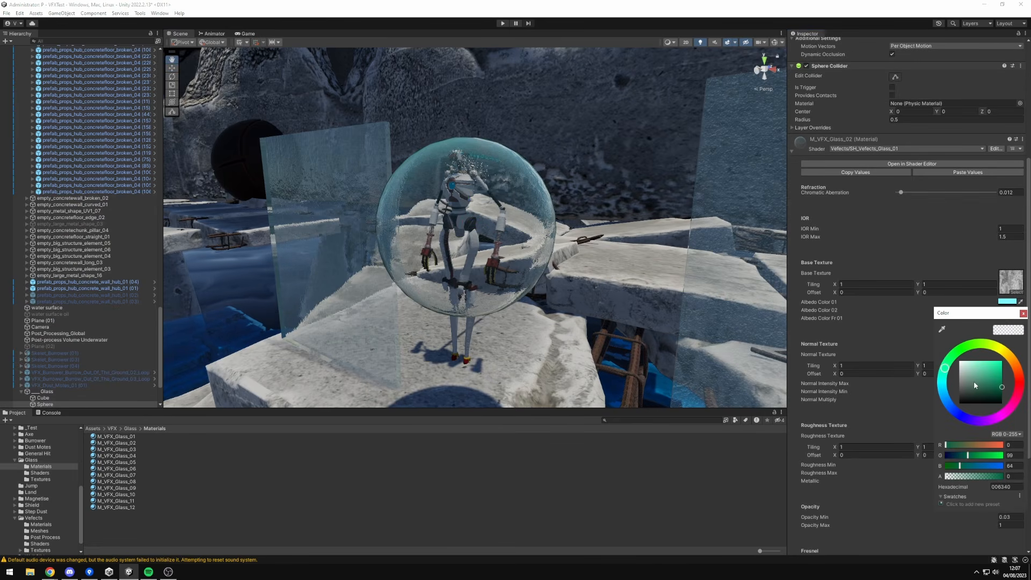
{"action": "mouse_move", "coordinate": [975, 381]}
{"action": "left_mouse_down"}
{"action": "mouse_move", "coordinate": [939, 344]}
{"action": "mouse_move", "coordinate": [861, 342]}
{"action": "left_mouse_up"}
{"action": "left_click", "coordinate": [1009, 303]}
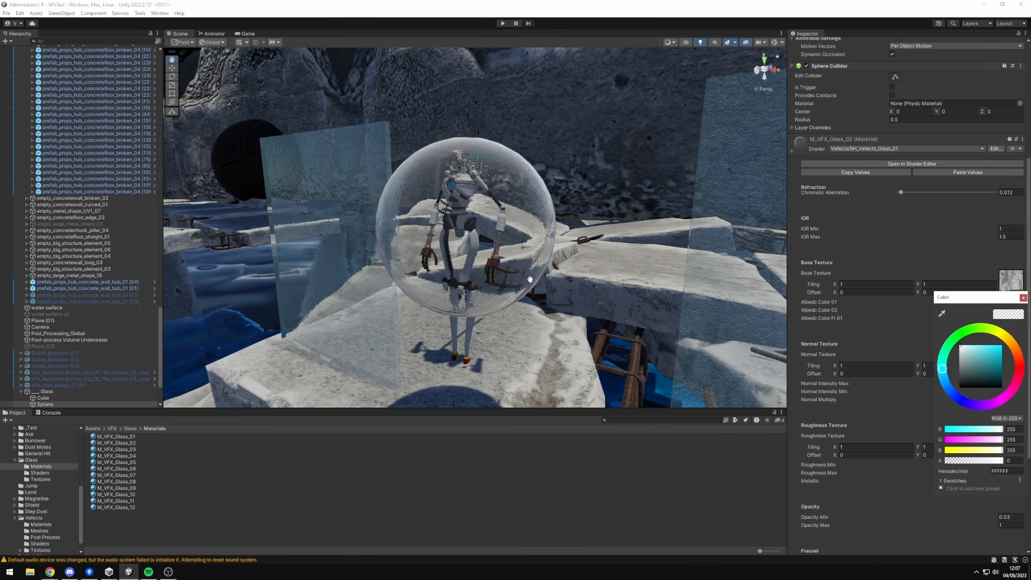
{"action": "scroll", "coordinate": [531, 280], "scroll_direction": "down", "scroll_amount": 2}
{"action": "scroll", "coordinate": [613, 309], "scroll_direction": "up", "scroll_amount": 3}
{"action": "left_click_drag", "start_coordinate": [968, 373], "coordinate": [925, 430]}
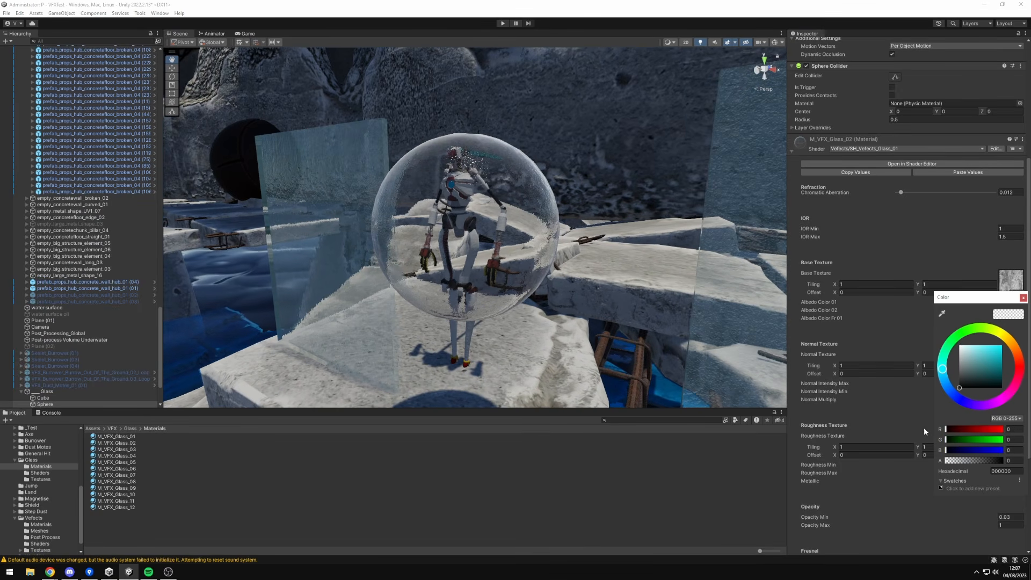
Set the glass material's Albedo Color 02 to black (000000).
{"action": "left_click_drag", "start_coordinate": [956, 300], "coordinate": [889, 342]}
{"action": "left_click", "coordinate": [1008, 310]}
{"action": "mouse_move", "coordinate": [961, 362]}
{"action": "left_mouse_down"}
{"action": "mouse_move", "coordinate": [1025, 332]}
{"action": "mouse_move", "coordinate": [800, 307]}
{"action": "left_mouse_up"}
{"action": "mouse_move", "coordinate": [826, 373]}
{"action": "left_mouse_down"}
{"action": "mouse_move", "coordinate": [753, 356]}
{"action": "mouse_move", "coordinate": [836, 380]}
{"action": "mouse_move", "coordinate": [755, 406]}
{"action": "left_mouse_up"}
{"action": "mouse_move", "coordinate": [827, 413]}
{"action": "left_mouse_down"}
{"action": "mouse_move", "coordinate": [784, 420]}
{"action": "mouse_move", "coordinate": [830, 400]}
{"action": "mouse_move", "coordinate": [751, 368]}
{"action": "left_mouse_up"}
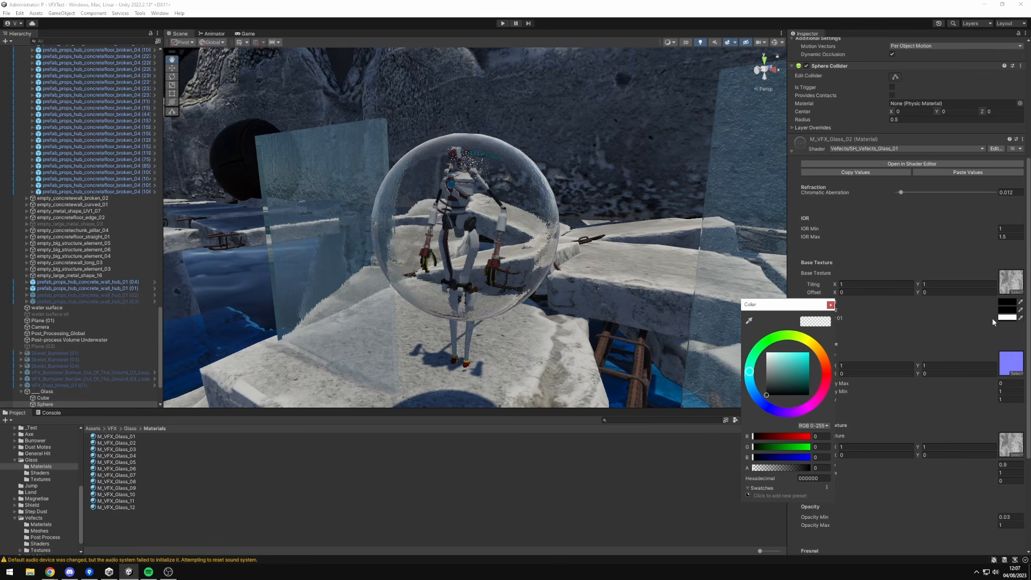
Set the glass material's Albedo Color Fr 01 to black (000000).
{"action": "left_click", "coordinate": [1005, 318]}
{"action": "left_click_drag", "start_coordinate": [984, 383], "coordinate": [1011, 350]}
{"action": "left_click_drag", "start_coordinate": [966, 310], "coordinate": [764, 290]}
{"action": "mouse_move", "coordinate": [816, 360]}
{"action": "left_mouse_down"}
{"action": "mouse_move", "coordinate": [727, 391]}
{"action": "mouse_move", "coordinate": [805, 388]}
{"action": "mouse_move", "coordinate": [807, 329]}
{"action": "mouse_move", "coordinate": [747, 349]}
{"action": "mouse_move", "coordinate": [727, 400]}
{"action": "mouse_move", "coordinate": [716, 305]}
{"action": "mouse_move", "coordinate": [748, 390]}
{"action": "left_mouse_up"}
{"action": "left_click", "coordinate": [770, 371]}
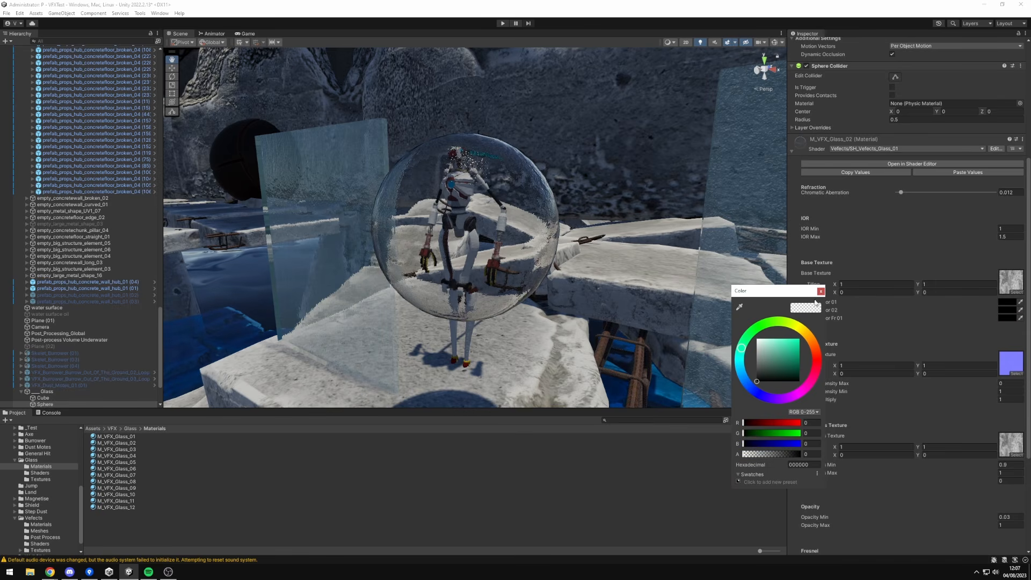
{"action": "left_click", "coordinate": [821, 291]}
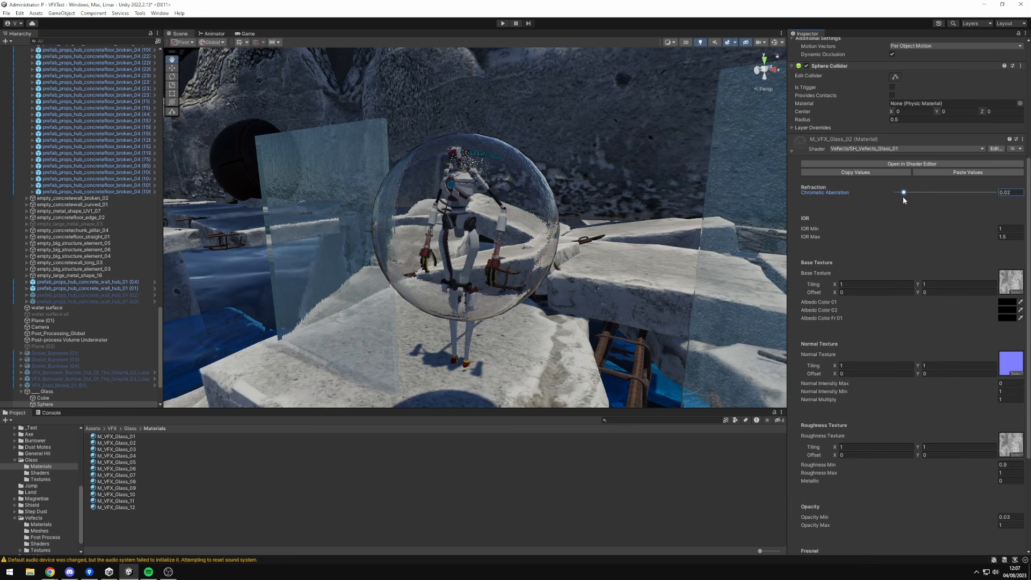
Set the glass Chromatic Aberration to 0, try a different IOR Max and undo the IOR Max change.
{"action": "left_click_drag", "start_coordinate": [994, 237], "coordinate": [883, 246]}
{"action": "key", "text": "ctrl+z"}
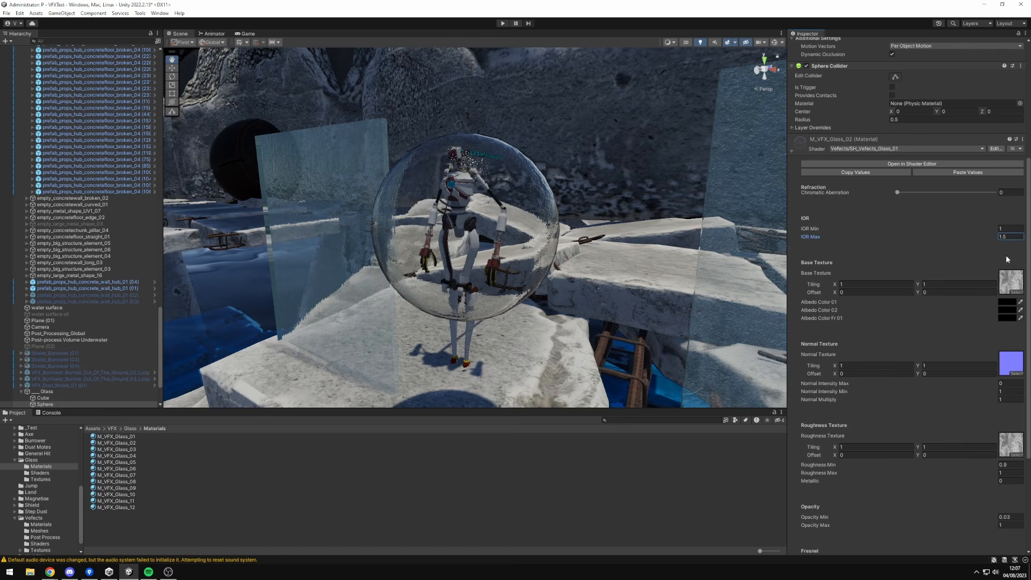
Try lower and higher Normal Multiply values on the glass material and return it to 1.
{"action": "scroll", "coordinate": [958, 377], "scroll_direction": "down", "scroll_amount": 3}
{"action": "left_click", "coordinate": [1000, 334]}
{"action": "type", "text": "2.35"}
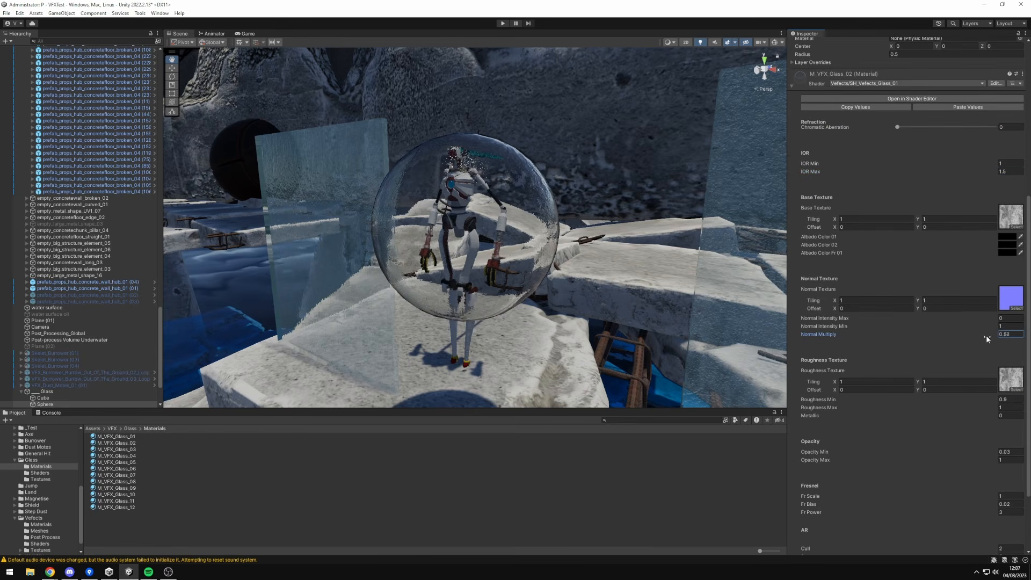
{"action": "left_click_drag", "start_coordinate": [1011, 338], "coordinate": [1009, 337]}
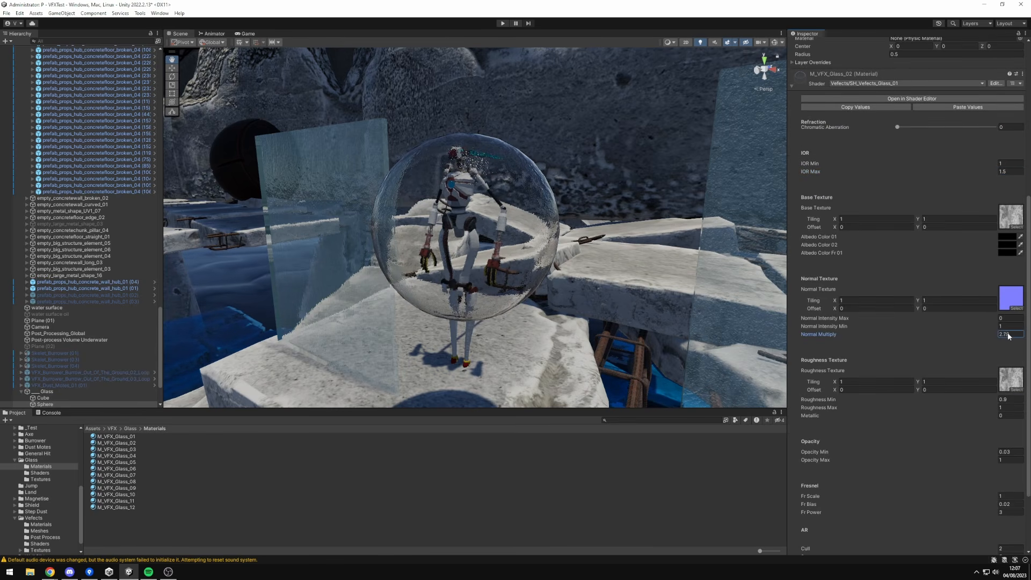
{"action": "type", "text": "3"}
{"action": "type", "text": "1"}
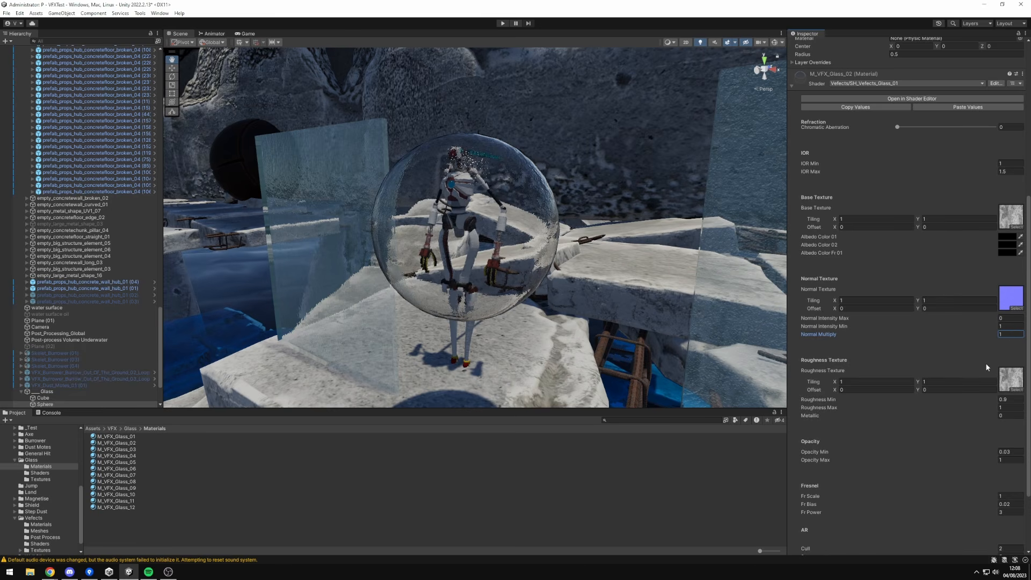
Try different Roughness Min values on the glass material and set it to 1.
{"action": "scroll", "coordinate": [1010, 333], "scroll_direction": "down", "scroll_amount": 3}
{"action": "mouse_move", "coordinate": [993, 313]}
{"action": "left_mouse_down"}
{"action": "mouse_move", "coordinate": [979, 314]}
{"action": "mouse_move", "coordinate": [991, 314]}
{"action": "left_mouse_up"}
{"action": "left_click", "coordinate": [1009, 313]}
{"action": "type", "text": "1"}
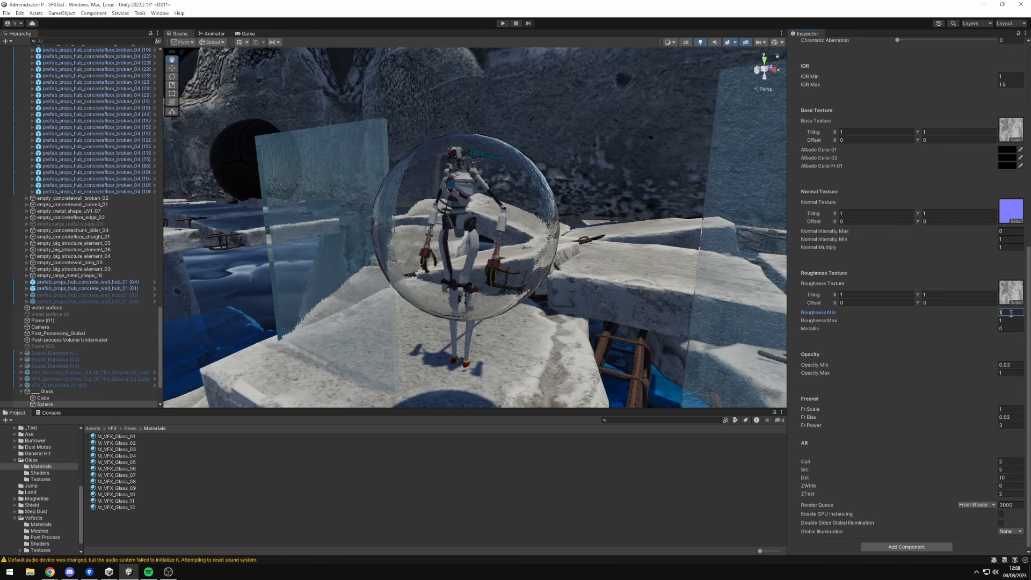
Set the glass material's Opacity Min to 0, try Opacity Max at 0 and return Opacity Max to 1.
{"action": "scroll", "coordinate": [978, 346], "scroll_direction": "down", "scroll_amount": 1}
{"action": "mouse_move", "coordinate": [987, 370]}
{"action": "left_mouse_down"}
{"action": "mouse_move", "coordinate": [968, 371]}
{"action": "mouse_move", "coordinate": [977, 372]}
{"action": "left_mouse_up"}
{"action": "left_click", "coordinate": [1009, 365]}
{"action": "type", "text": "0"}
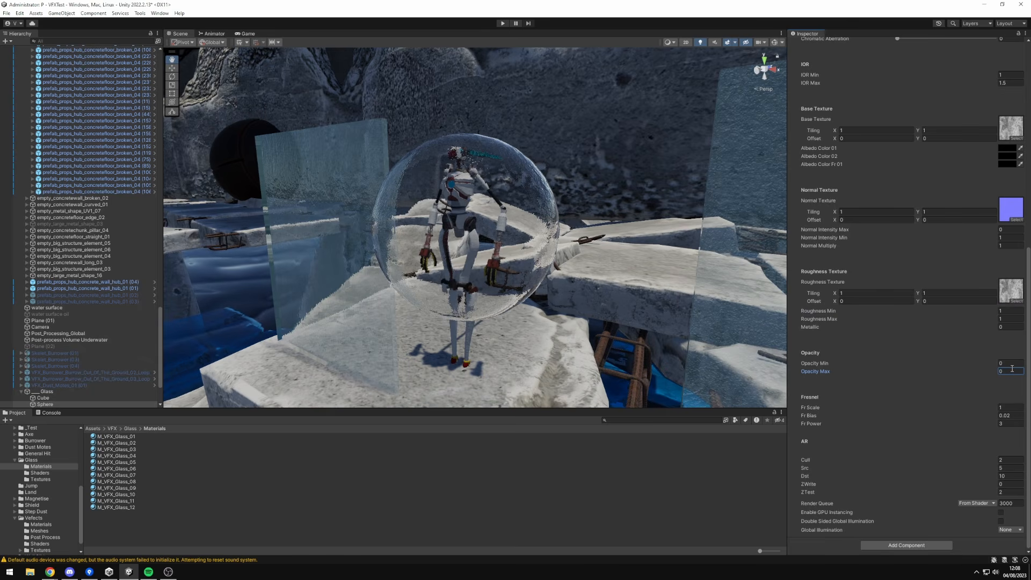
{"action": "type", "text": "1"}
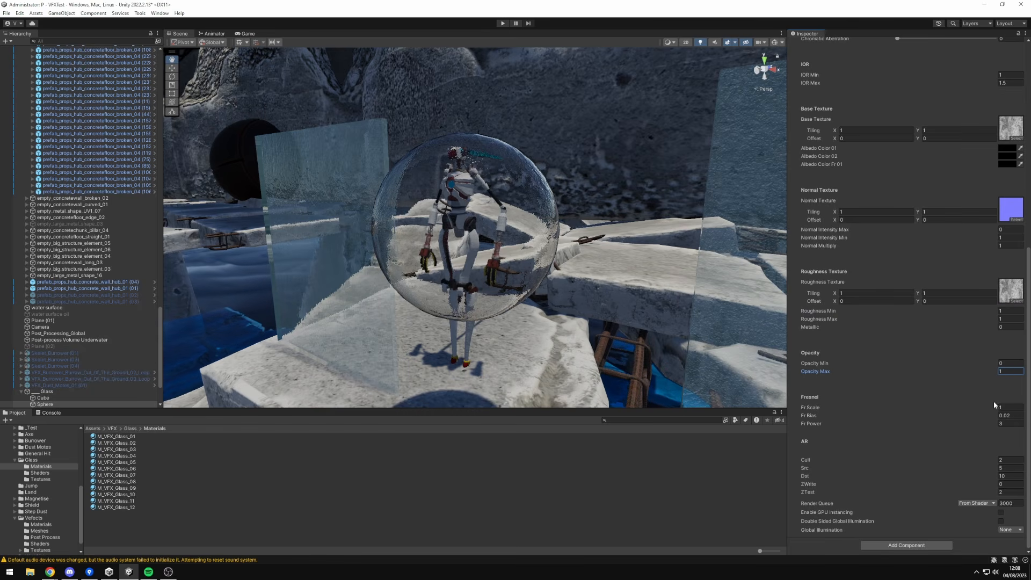
Try different Fresnel values on the glass material, returning Fr Scale to 1.
{"action": "mouse_move", "coordinate": [995, 410]}
{"action": "left_mouse_down"}
{"action": "mouse_move", "coordinate": [1006, 410]}
{"action": "mouse_move", "coordinate": [7, 407]}
{"action": "mouse_move", "coordinate": [434, 361]}
{"action": "mouse_move", "coordinate": [242, 371]}
{"action": "mouse_move", "coordinate": [998, 372]}
{"action": "mouse_move", "coordinate": [992, 380]}
{"action": "left_mouse_up"}
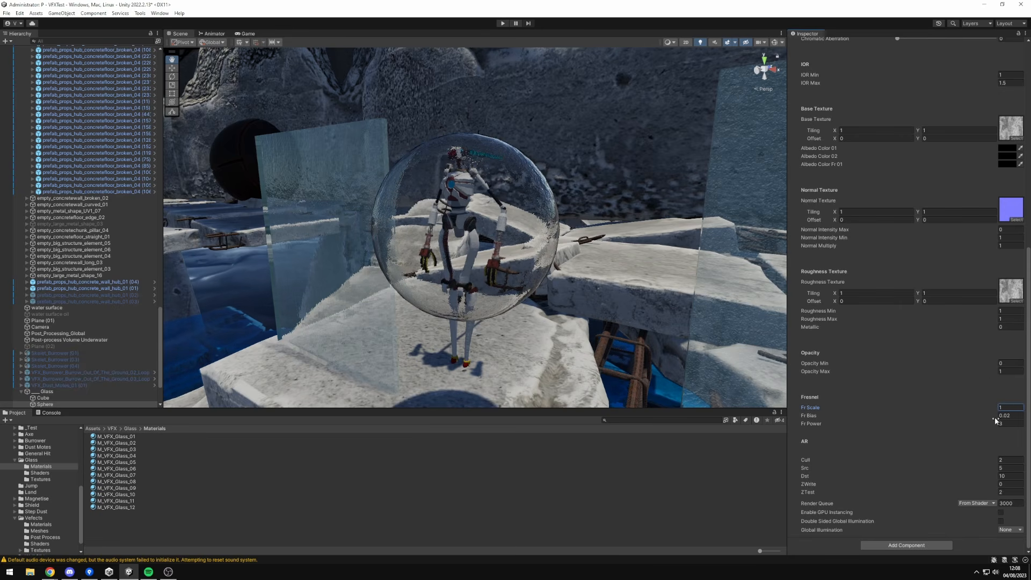
{"action": "mouse_move", "coordinate": [991, 421]}
{"action": "left_mouse_down"}
{"action": "mouse_move", "coordinate": [10, 420]}
{"action": "mouse_move", "coordinate": [952, 423]}
{"action": "left_mouse_up"}
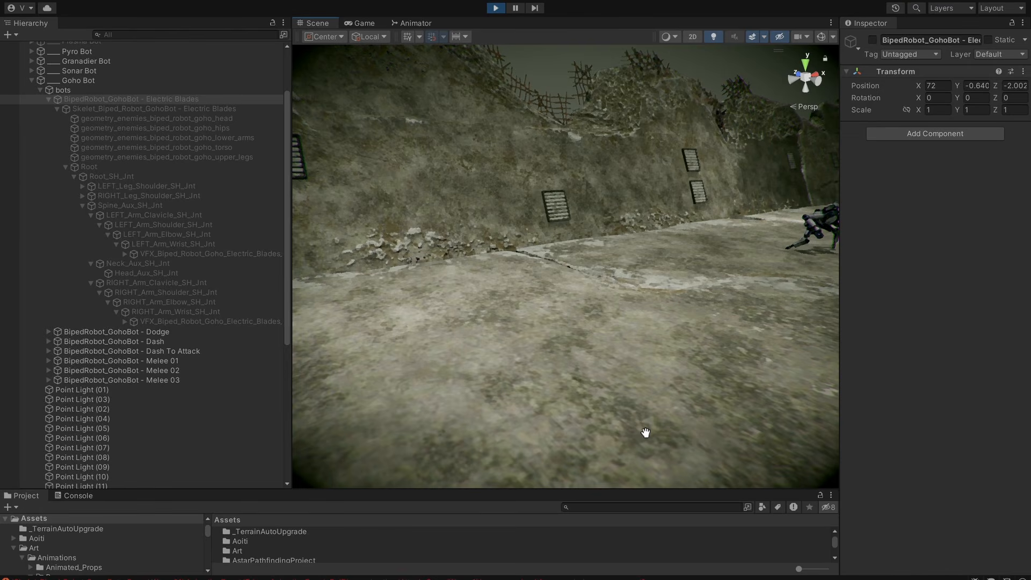
Activate the BipedRobot_GohoBot - Electric Blades object in the running scene and bring the robot into view.
{"action": "key", "text": "alt+shift+a"}
{"action": "left_click_drag", "start_coordinate": [591, 367], "coordinate": [555, 376], "text": "alt"}
{"action": "mouse_move", "coordinate": [588, 360]}
{"action": "left_mouse_down", "text": "alt"}
{"action": "mouse_move", "coordinate": [566, 382]}
{"action": "mouse_move", "coordinate": [523, 371]}
{"action": "mouse_move", "coordinate": [602, 360]}
{"action": "left_mouse_up", "text": "alt"}
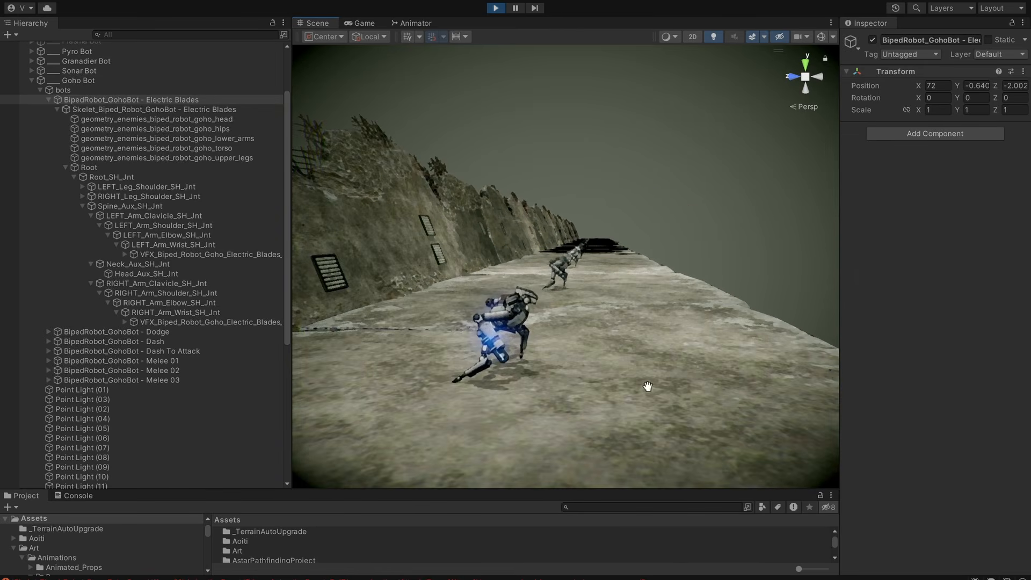
Examine the Goho bot's electric blade effects on its arms from several angles and distances.
{"action": "left_click_drag", "start_coordinate": [680, 349], "coordinate": [678, 361], "text": "alt"}
{"action": "scroll", "coordinate": [678, 361], "scroll_direction": "up", "scroll_amount": 2}
{"action": "middle_click_drag", "start_coordinate": [678, 361], "coordinate": [675, 352]}
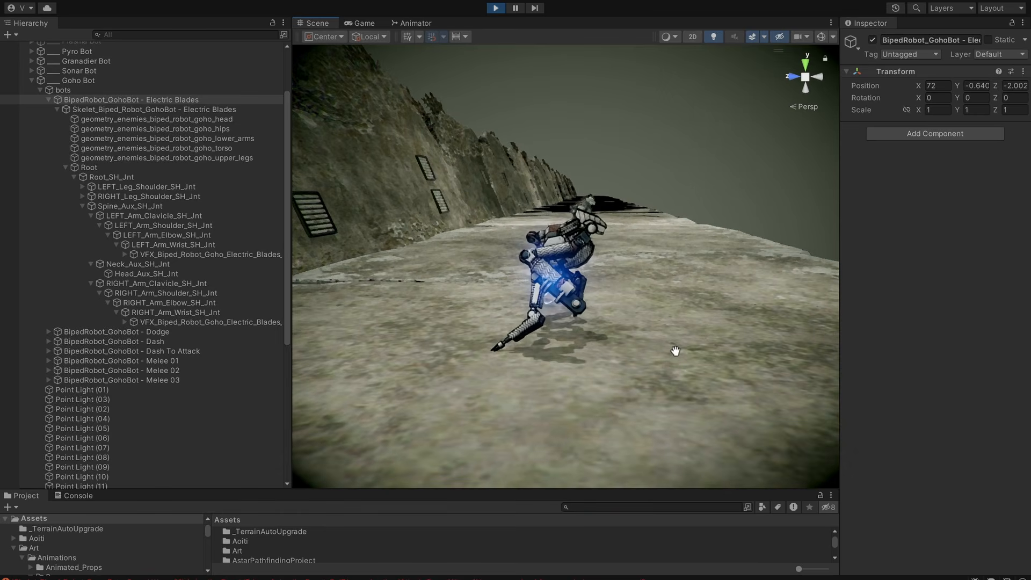
{"action": "left_click_drag", "start_coordinate": [675, 352], "coordinate": [676, 382], "text": "alt"}
{"action": "middle_click_drag", "start_coordinate": [675, 383], "coordinate": [676, 371]}
{"action": "left_click_drag", "start_coordinate": [675, 372], "coordinate": [737, 337], "text": "alt"}
{"action": "left_click_drag", "start_coordinate": [645, 351], "coordinate": [559, 357], "text": "alt"}
{"action": "middle_click_drag", "start_coordinate": [551, 352], "coordinate": [609, 357]}
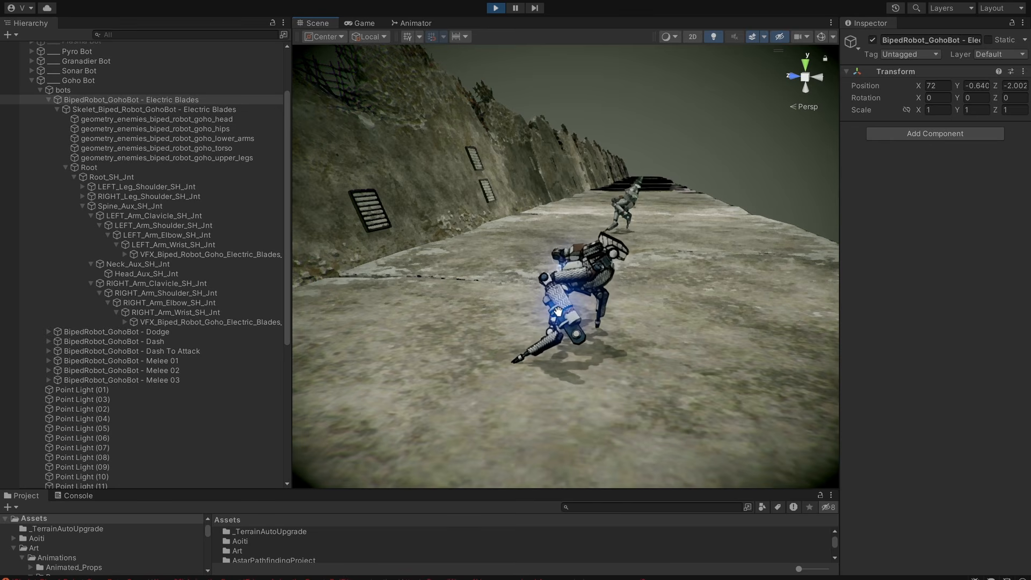
{"action": "left_click_drag", "start_coordinate": [747, 339], "coordinate": [561, 350], "text": "alt"}
{"action": "left_click_drag", "start_coordinate": [700, 350], "coordinate": [567, 348], "text": "alt"}
{"action": "middle_click_drag", "start_coordinate": [674, 342], "coordinate": [685, 316]}
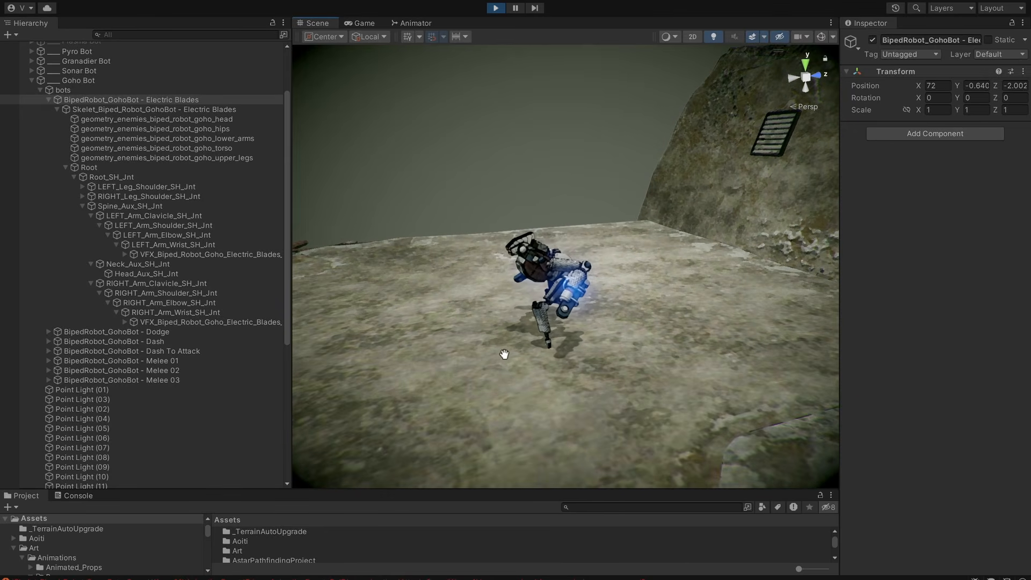
{"action": "left_click_drag", "start_coordinate": [456, 333], "coordinate": [794, 328], "text": "alt"}
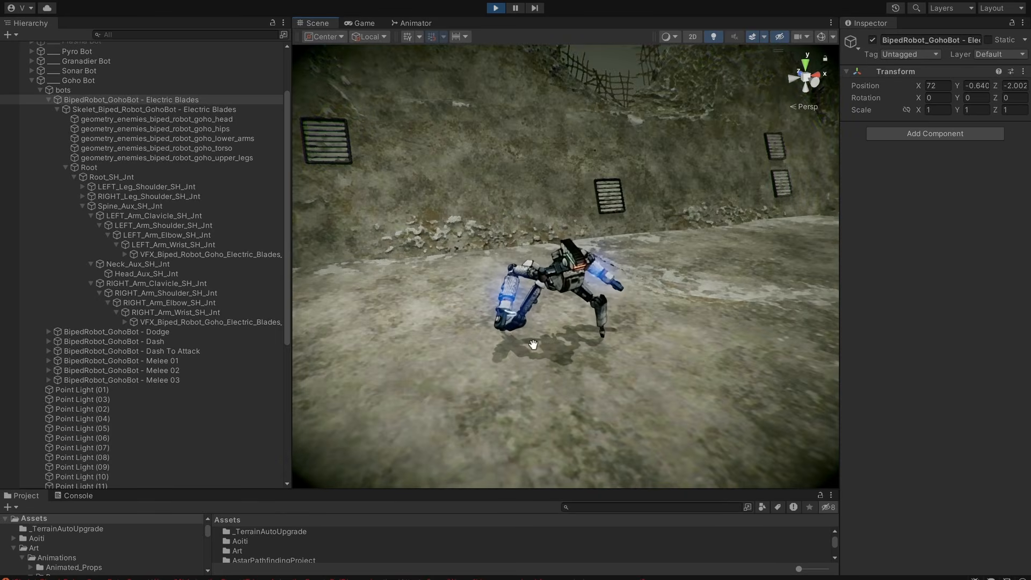
{"action": "left_click_drag", "start_coordinate": [512, 339], "coordinate": [692, 332], "text": "alt"}
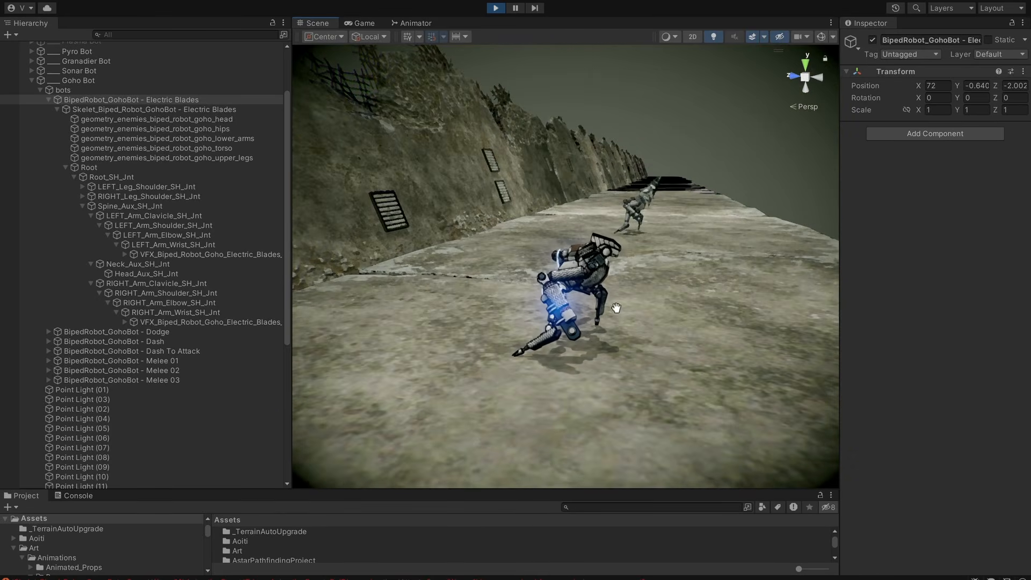
{"action": "left_click_drag", "start_coordinate": [655, 347], "coordinate": [840, 371], "text": "alt"}
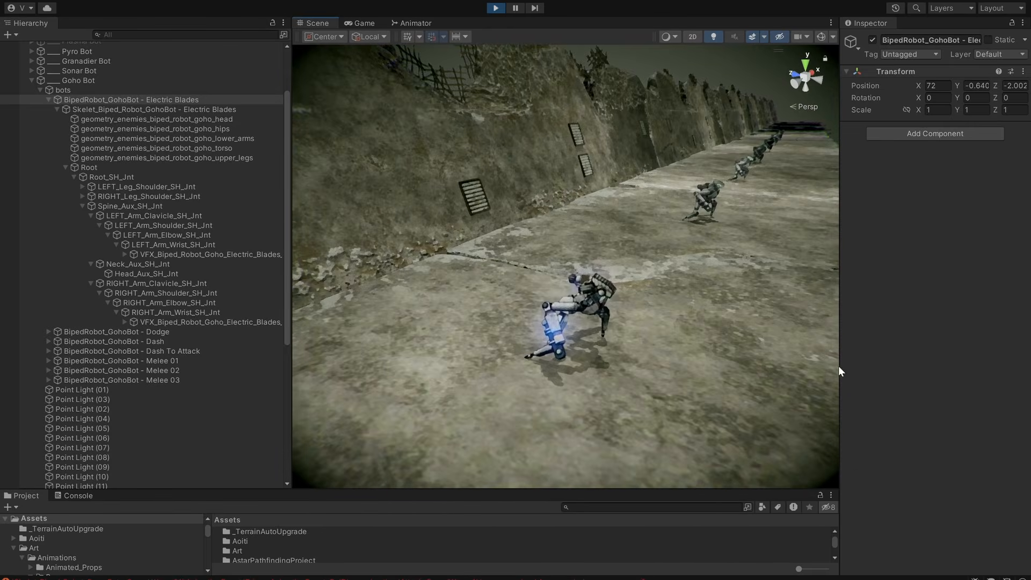
{"action": "middle_click_drag", "start_coordinate": [667, 371], "coordinate": [652, 324]}
{"action": "left_click_drag", "start_coordinate": [652, 325], "coordinate": [635, 346], "text": "alt"}
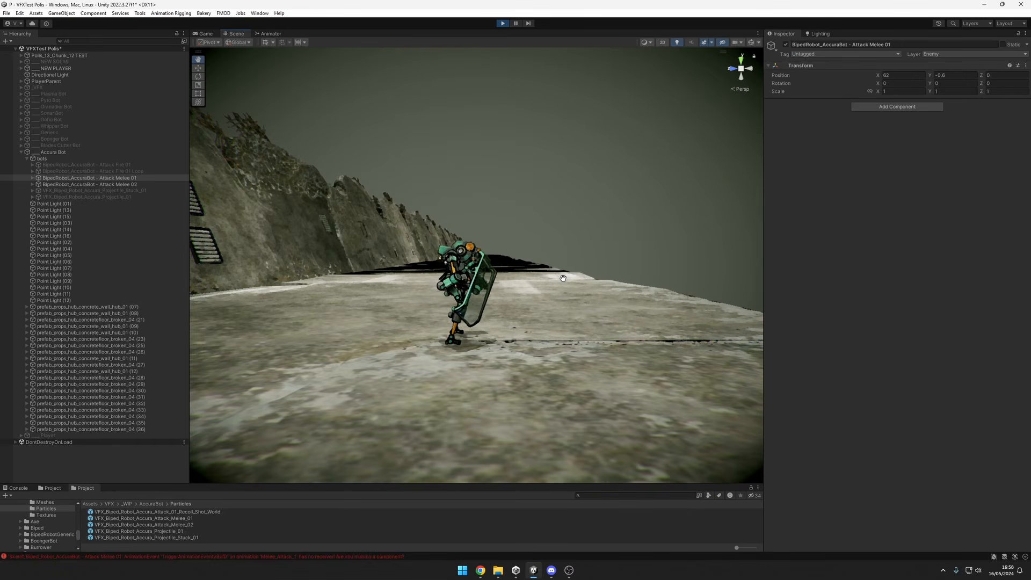
Replay the BipedRobot_AccuraBot - Attack Melee 01 object and examine its shield attack effect from several angles.
{"action": "left_click_drag", "start_coordinate": [563, 278], "coordinate": [586, 342], "text": "alt"}
{"action": "left_click_drag", "start_coordinate": [459, 306], "coordinate": [672, 347], "text": "alt"}
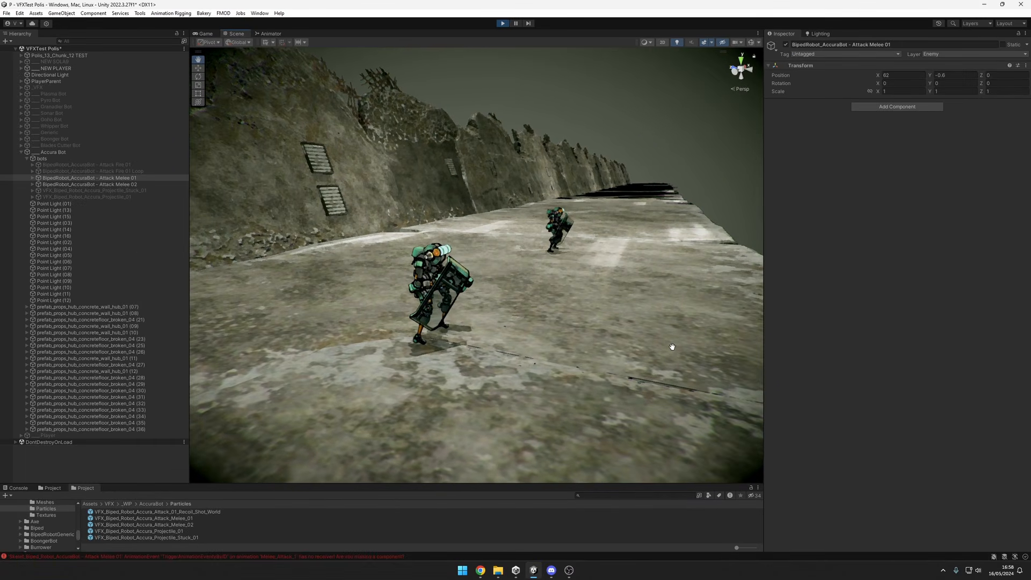
{"action": "left_click_drag", "start_coordinate": [617, 389], "coordinate": [668, 364], "text": "alt"}
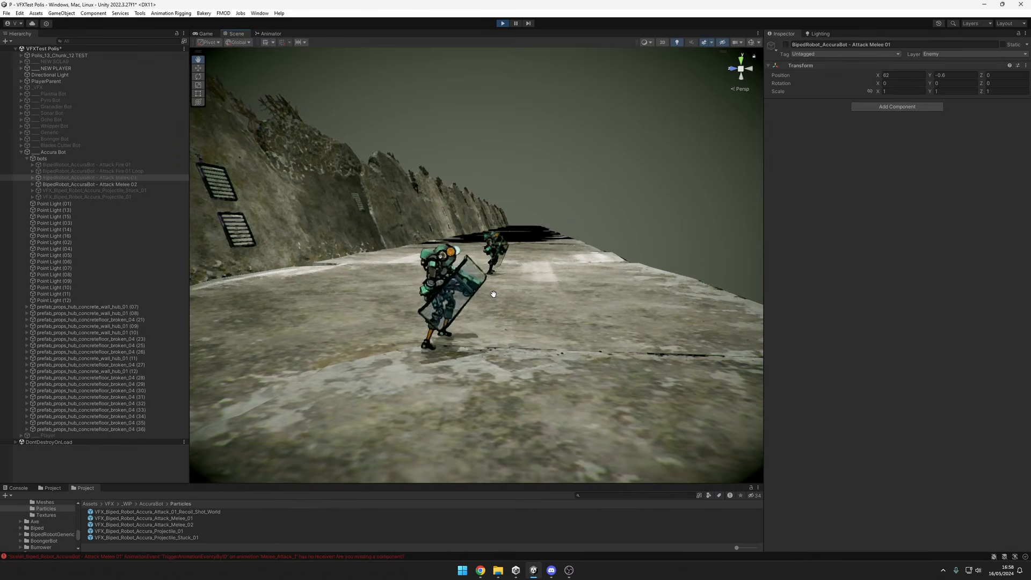
{"action": "left_click_drag", "start_coordinate": [494, 294], "coordinate": [532, 330]}
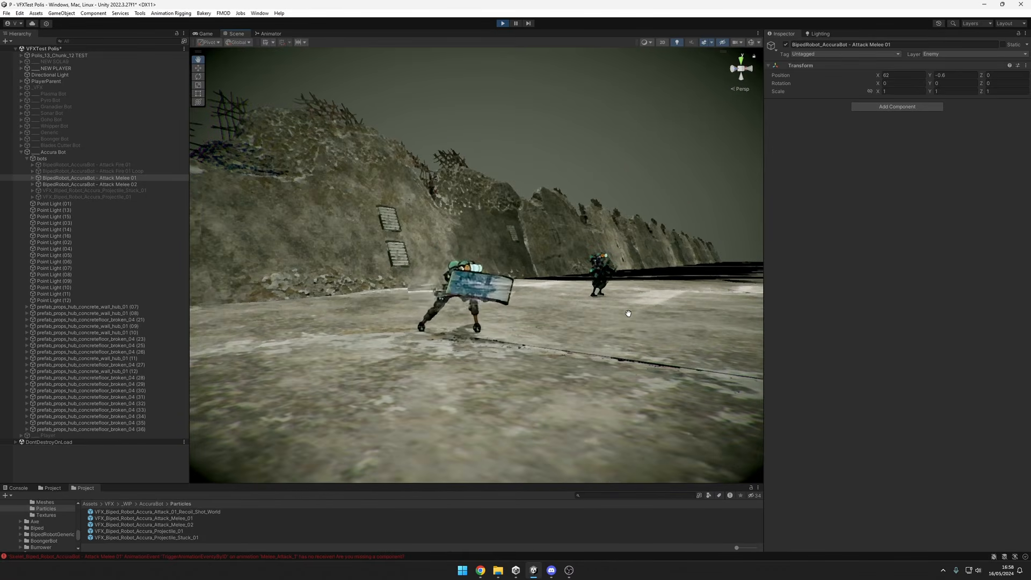
{"action": "left_click_drag", "start_coordinate": [660, 316], "coordinate": [561, 350], "text": "alt"}
{"action": "right_click_drag", "start_coordinate": [562, 350], "coordinate": [527, 356], "text": "alt"}
Bring BipedRobot_AccuraBot - Attack Melee 02 into view and examine its shield attack effect from both sides and several distances.
{"action": "left_click", "coordinate": [118, 185]}
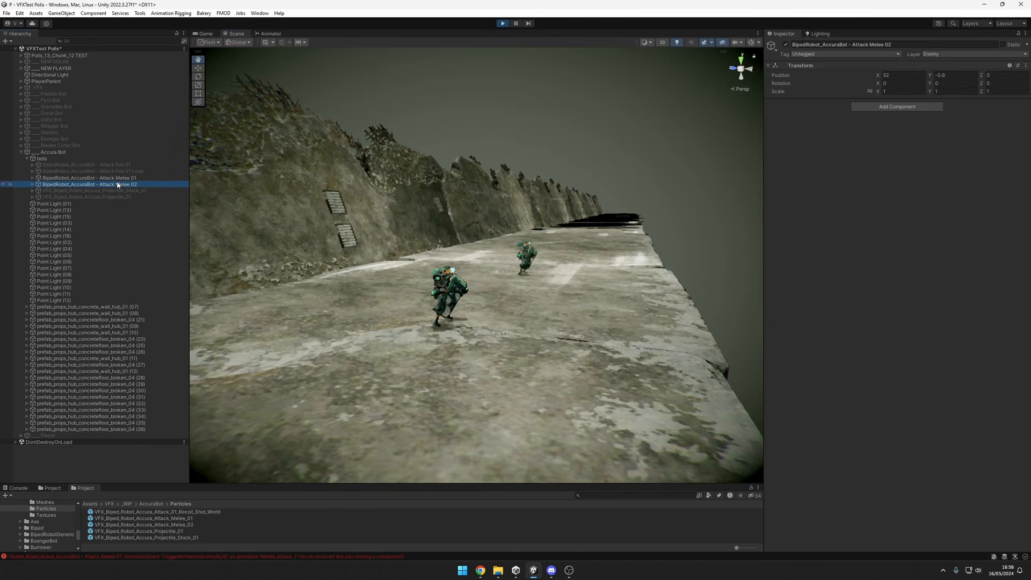
{"action": "key", "text": "f"}
{"action": "scroll", "coordinate": [502, 327], "scroll_direction": "up", "scroll_amount": 10}
{"action": "scroll", "coordinate": [531, 309], "scroll_direction": "down", "scroll_amount": 3}
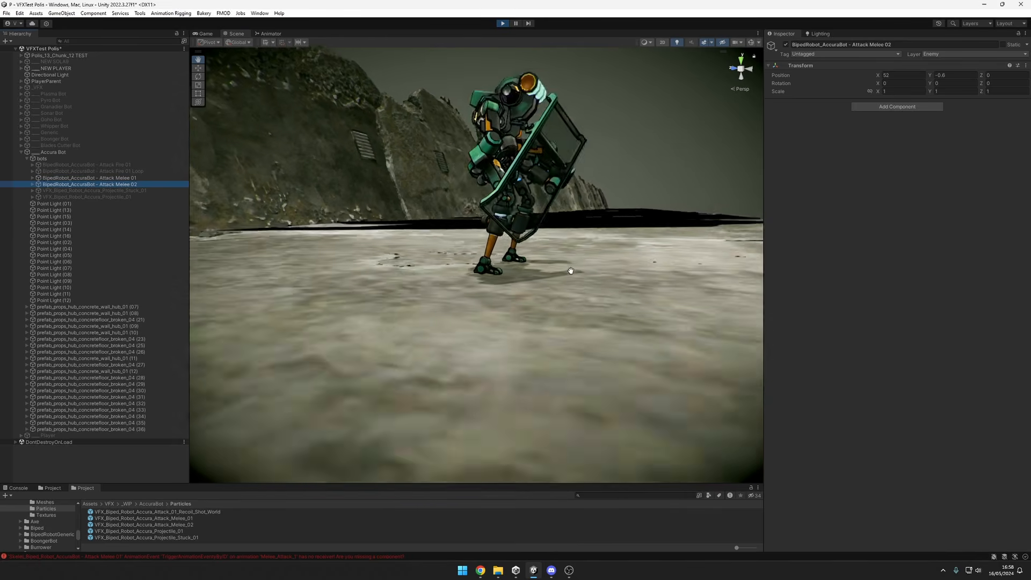
{"action": "left_click_drag", "start_coordinate": [552, 258], "coordinate": [553, 361]}
{"action": "scroll", "coordinate": [529, 344], "scroll_direction": "down", "scroll_amount": 10}
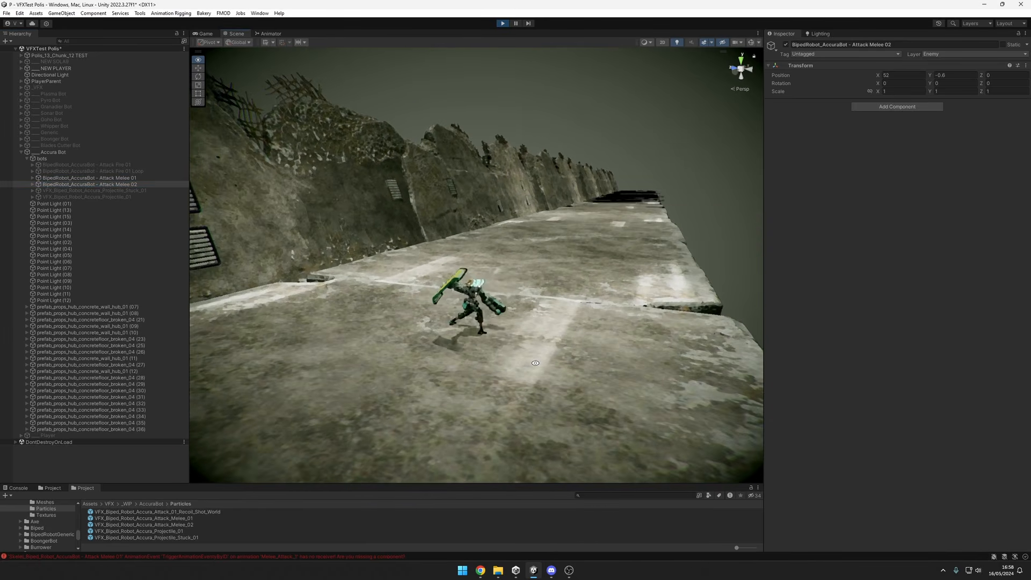
{"action": "scroll", "coordinate": [646, 347], "scroll_direction": "up", "scroll_amount": 3}
{"action": "left_click_drag", "start_coordinate": [646, 347], "coordinate": [515, 368], "text": "alt"}
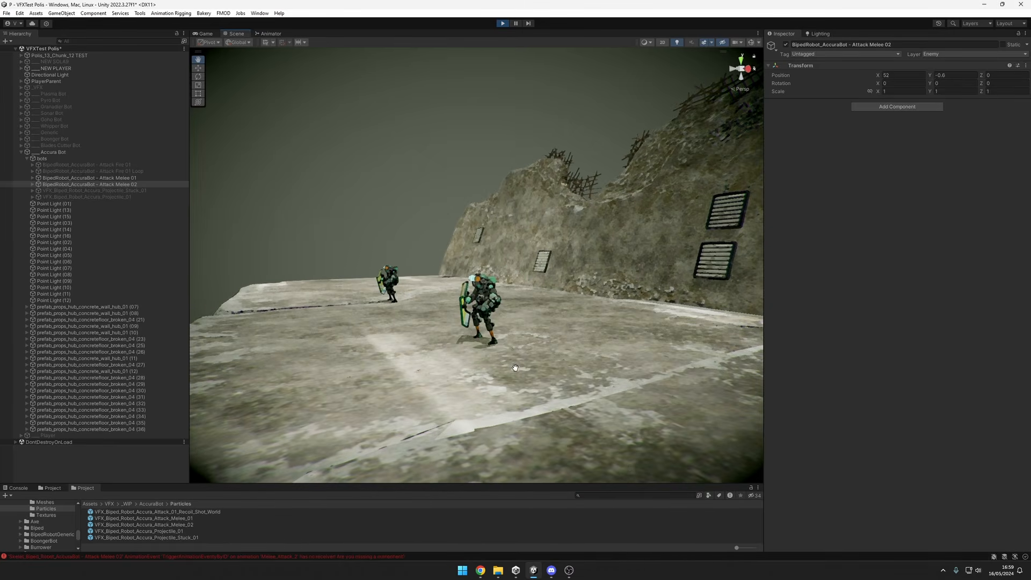
{"action": "mouse_move", "coordinate": [615, 374]}
{"action": "left_mouse_down", "text": "alt"}
{"action": "mouse_move", "coordinate": [728, 392]}
{"action": "mouse_move", "coordinate": [603, 367]}
{"action": "left_mouse_up", "text": "alt"}
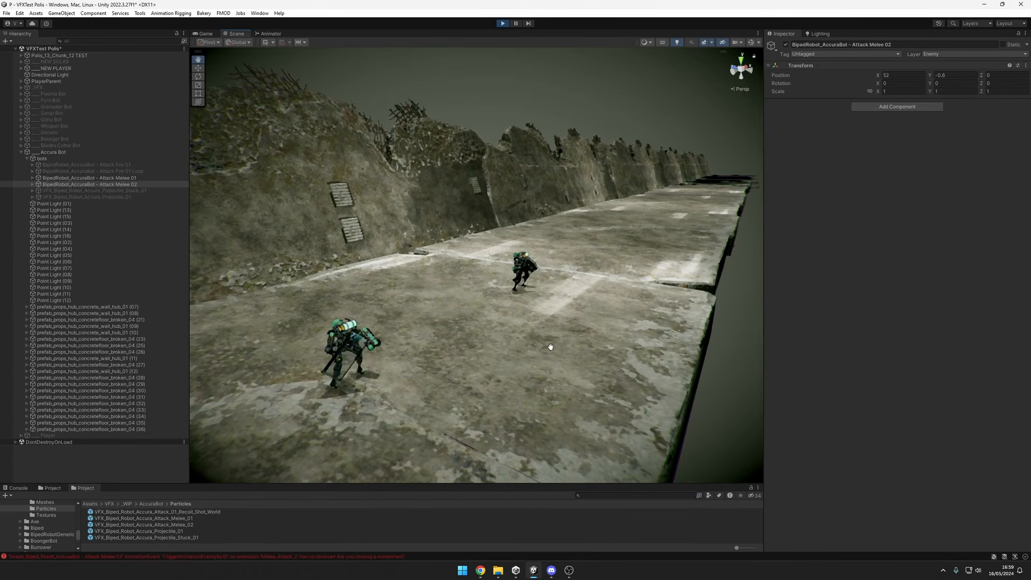
{"action": "left_click_drag", "start_coordinate": [550, 346], "coordinate": [551, 308]}
Activate BipedRobot_AccuraBot - Attack Fire 01 in the running scene and view its arm cannon firing up close.
{"action": "left_click", "coordinate": [122, 165]}
{"action": "key", "text": "f"}
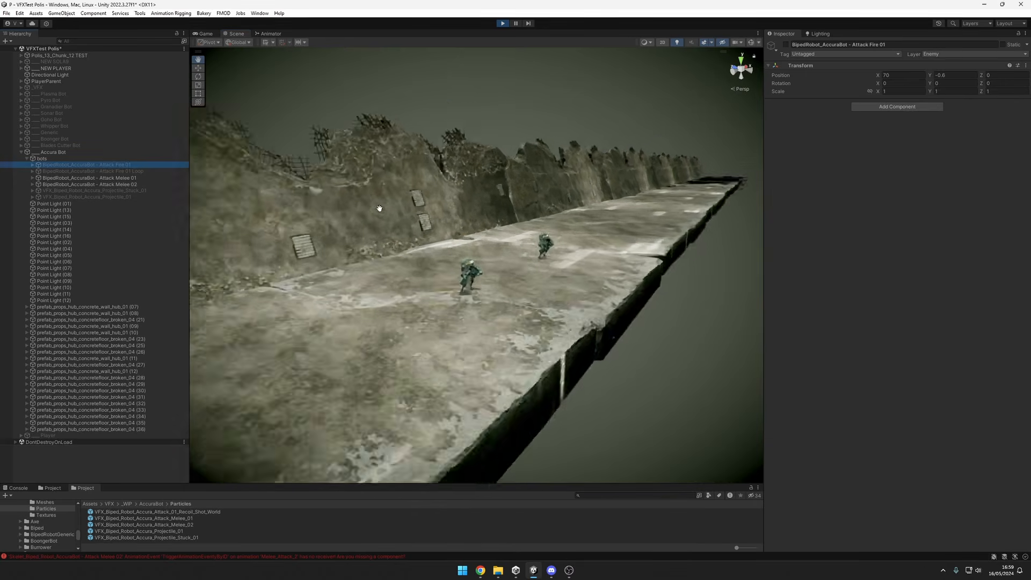
{"action": "scroll", "coordinate": [527, 283], "scroll_direction": "up", "scroll_amount": 3}
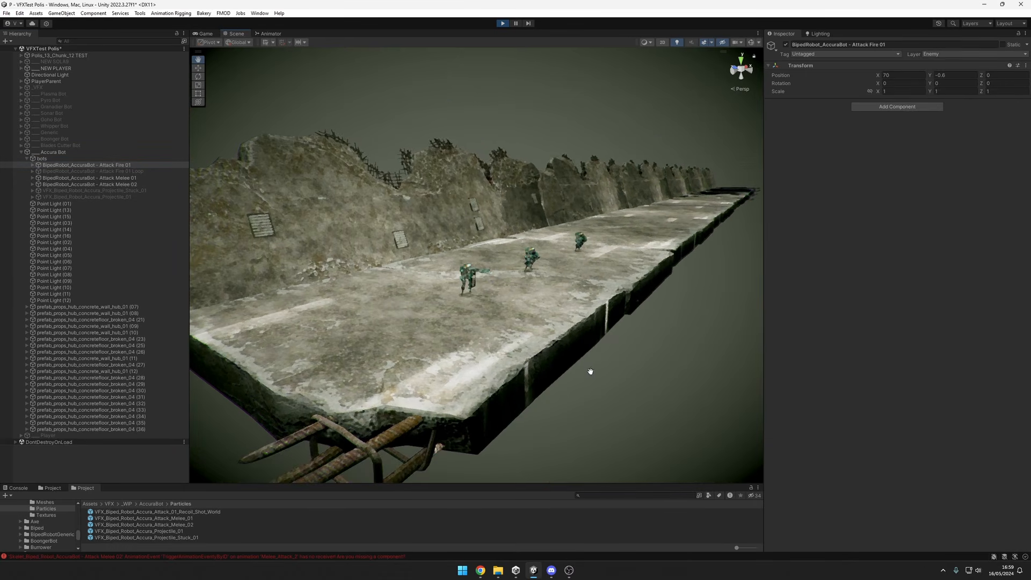
{"action": "scroll", "coordinate": [591, 369], "scroll_direction": "up", "scroll_amount": 5}
{"action": "middle_click_drag", "start_coordinate": [615, 353], "coordinate": [611, 355]}
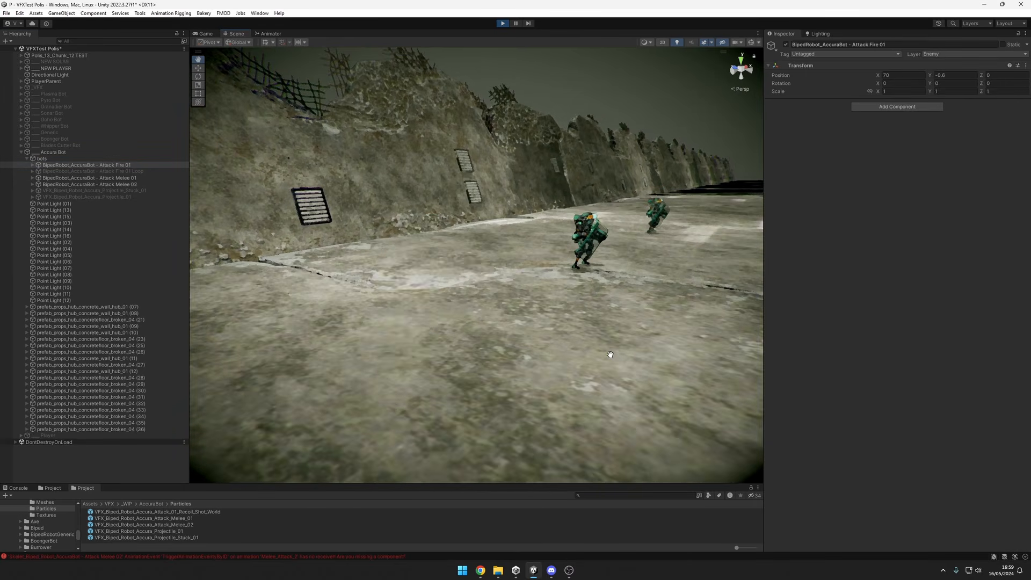
{"action": "right_click_drag", "start_coordinate": [605, 364], "coordinate": [585, 361], "text": "alt"}
{"action": "left_click_drag", "start_coordinate": [585, 362], "coordinate": [617, 358], "text": "alt"}
{"action": "right_click_drag", "start_coordinate": [618, 358], "coordinate": [624, 359], "text": "alt"}
{"action": "middle_click_drag", "start_coordinate": [624, 359], "coordinate": [604, 358]}
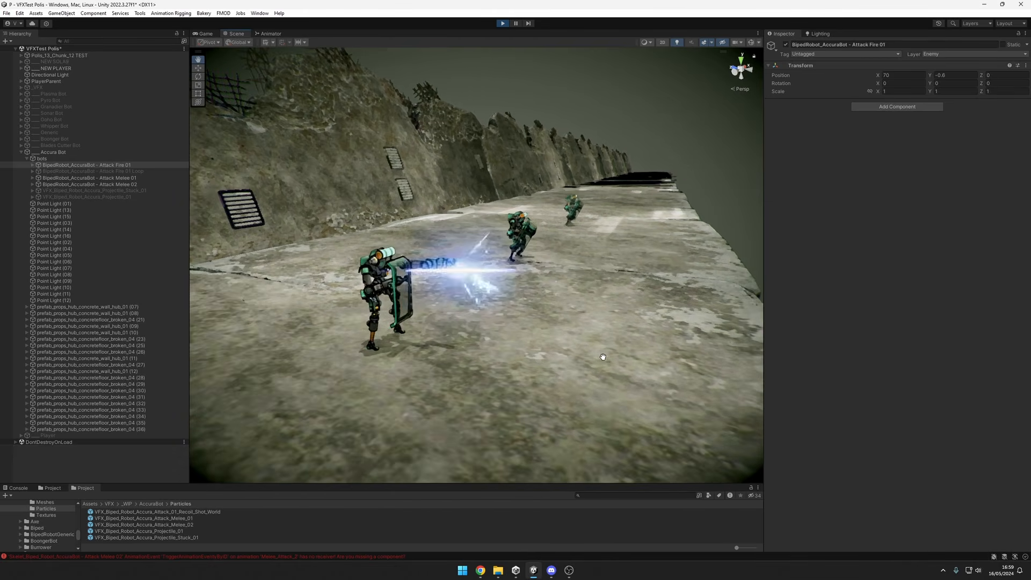
{"action": "scroll", "coordinate": [557, 320], "scroll_direction": "down", "scroll_amount": 3}
Activate VFX_Biped_Robot_Accura_Projectile_01 and bring the projectile into view beside the firing bot.
{"action": "left_click", "coordinate": [145, 190]}
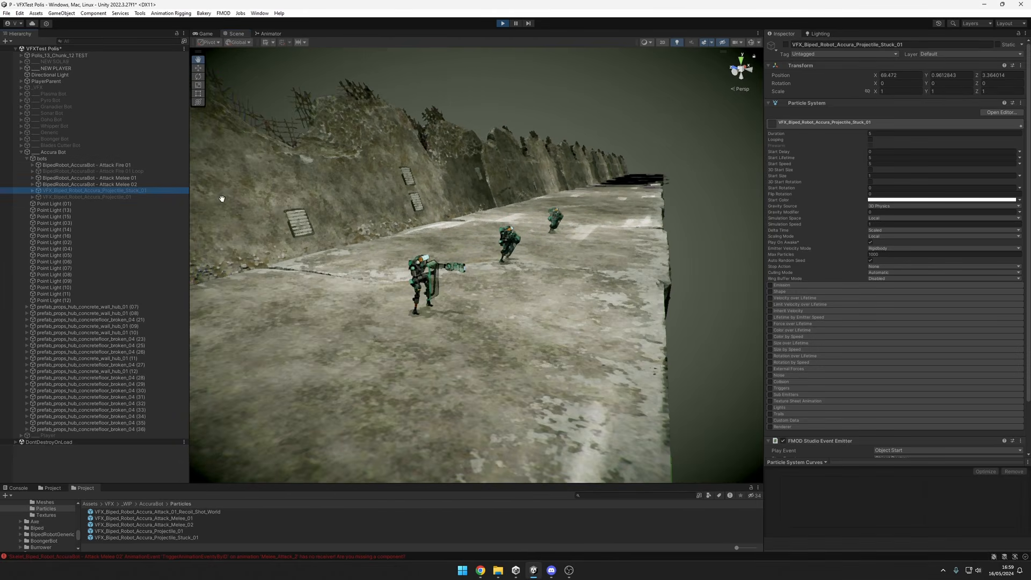
{"action": "left_click", "coordinate": [147, 198]}
{"action": "scroll", "coordinate": [680, 321], "scroll_direction": "up", "scroll_amount": 3}
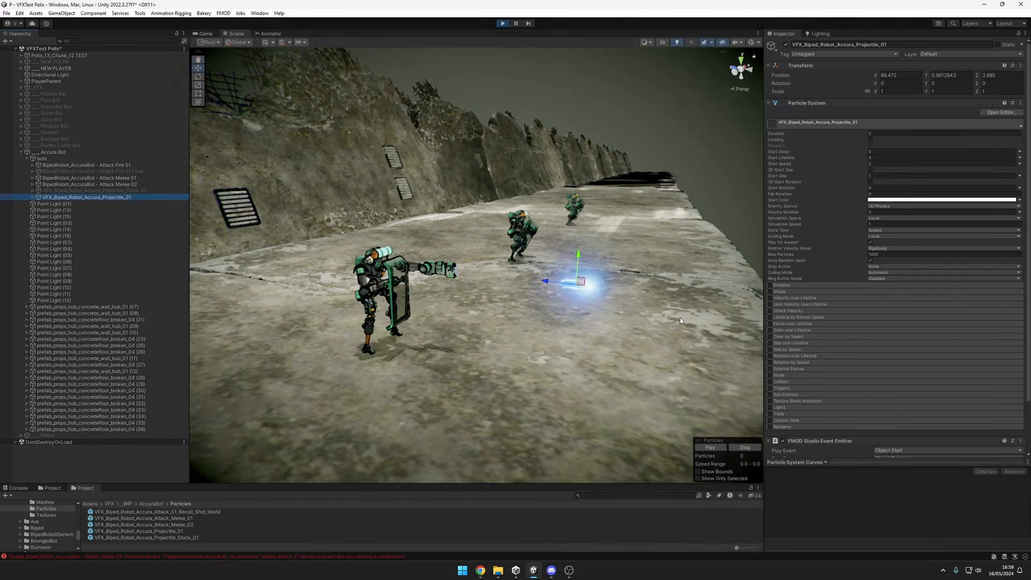
{"action": "middle_click_drag", "start_coordinate": [681, 321], "coordinate": [636, 314]}
{"action": "key", "text": "f"}
{"action": "scroll", "coordinate": [485, 301], "scroll_direction": "down", "scroll_amount": 4}
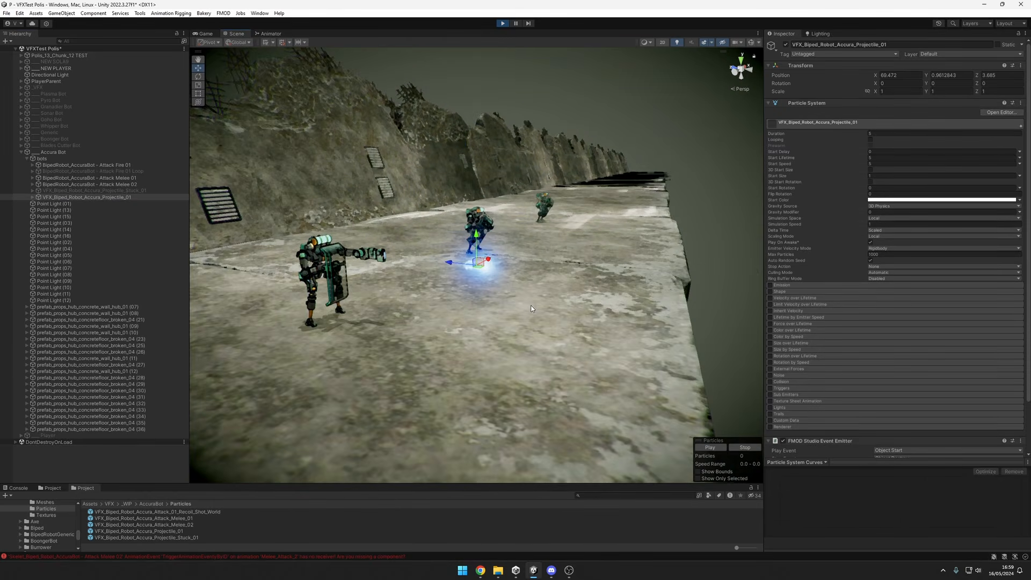
{"action": "left_click_drag", "start_coordinate": [484, 301], "coordinate": [510, 307], "text": "alt"}
{"action": "middle_click_drag", "start_coordinate": [511, 308], "coordinate": [538, 310]}
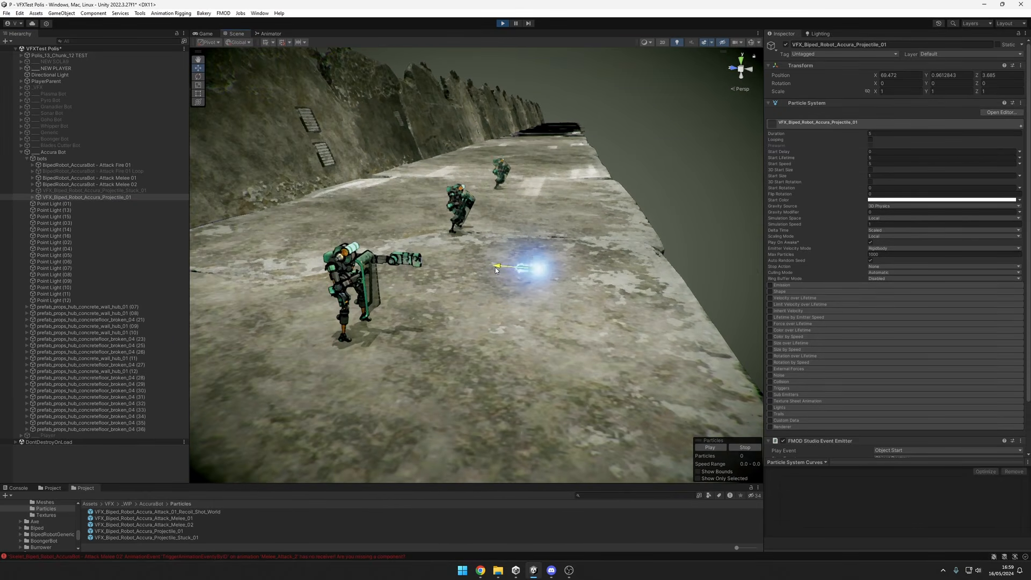
Move the Accura projectile back and forth along the Z axis in front of the cannon, ending at Z 2.414.
{"action": "left_click_drag", "start_coordinate": [497, 270], "coordinate": [499, 336]}
{"action": "right_click_drag", "start_coordinate": [483, 335], "coordinate": [493, 326]}
{"action": "scroll", "coordinate": [491, 323], "scroll_direction": "down", "scroll_amount": 5}
{"action": "left_click_drag", "start_coordinate": [439, 284], "coordinate": [339, 292]}
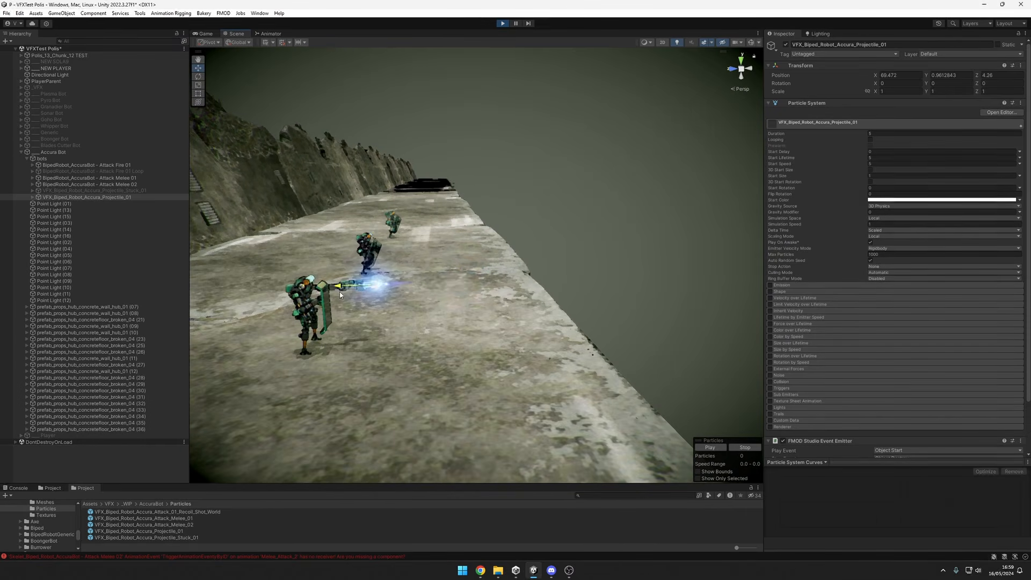
{"action": "left_click_drag", "start_coordinate": [496, 302], "coordinate": [379, 317]}
{"action": "right_click_drag", "start_coordinate": [482, 353], "coordinate": [466, 346]}
{"action": "left_click_drag", "start_coordinate": [301, 297], "coordinate": [359, 304]}
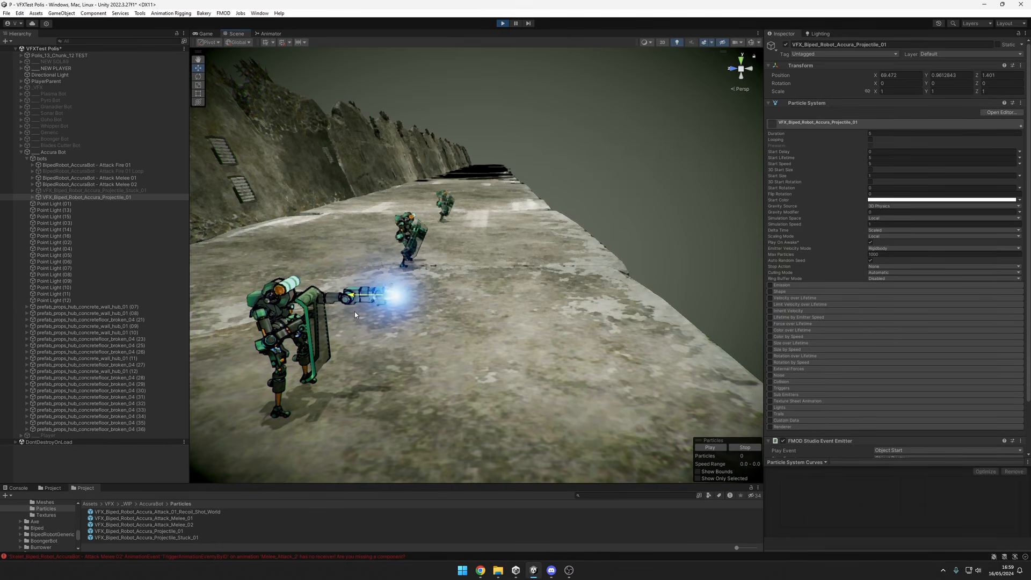
{"action": "left_click_drag", "start_coordinate": [704, 291], "coordinate": [398, 316]}
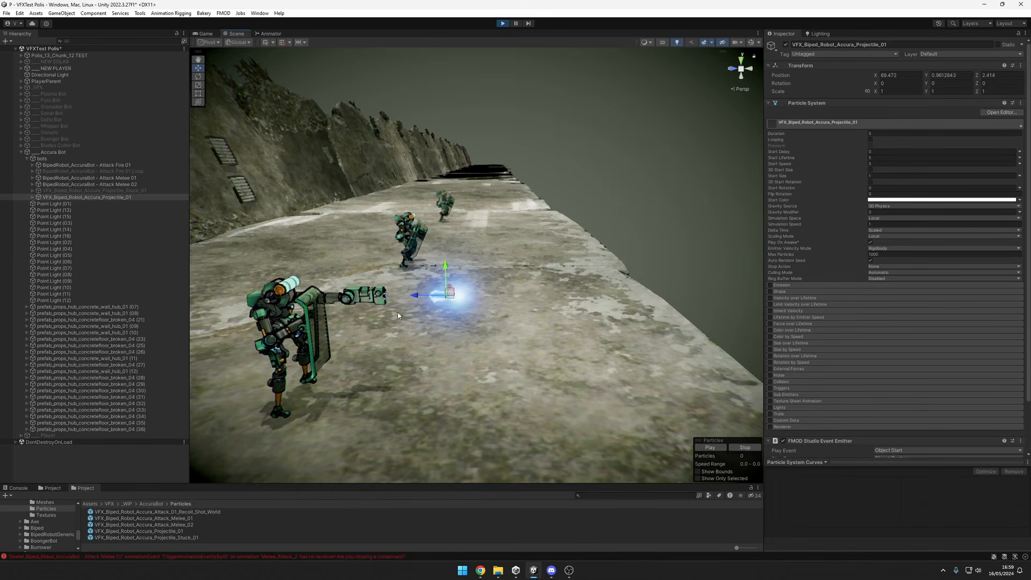
Deactivate the moving projectile, activate VFX_Biped_Robot_Accura_Projectile_Stuck_01 instead and view the stuck projectile effect from several angles.
{"action": "key", "text": "alt+shift+a"}
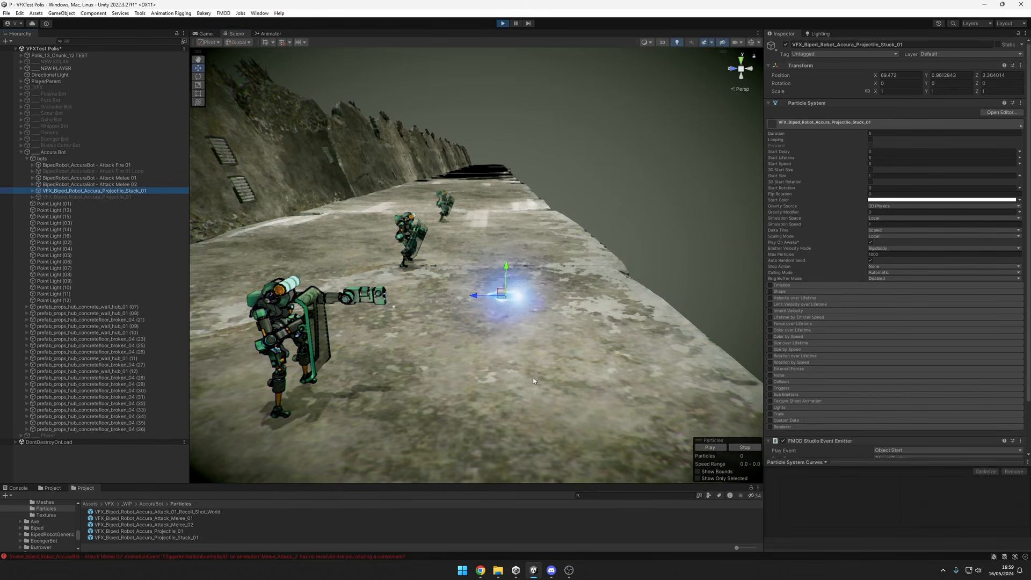
{"action": "left_click_drag", "start_coordinate": [571, 370], "coordinate": [510, 307], "text": "alt"}
{"action": "middle_click_drag", "start_coordinate": [510, 307], "coordinate": [507, 305]}
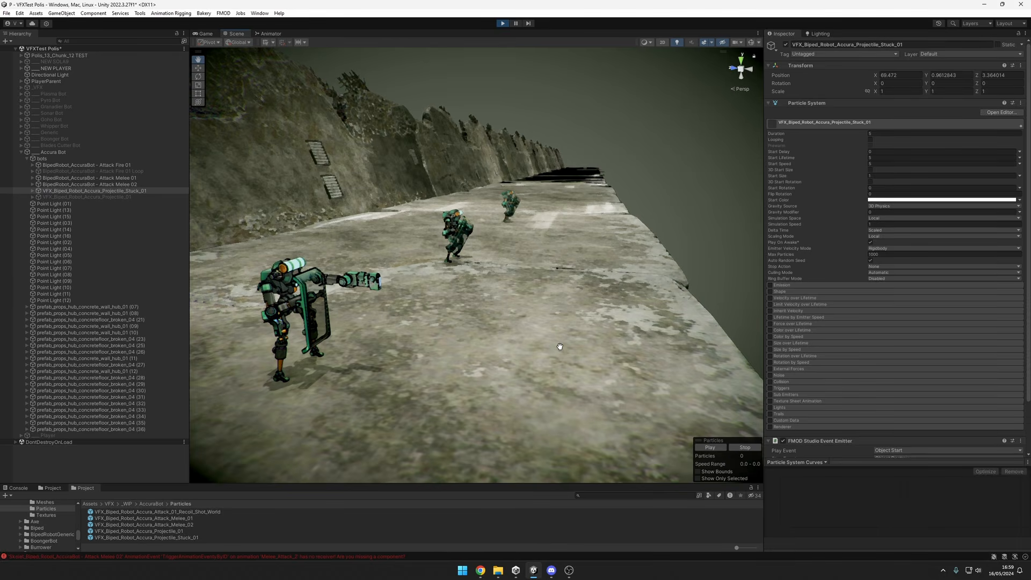
{"action": "left_click_drag", "start_coordinate": [487, 326], "coordinate": [511, 328], "text": "alt"}
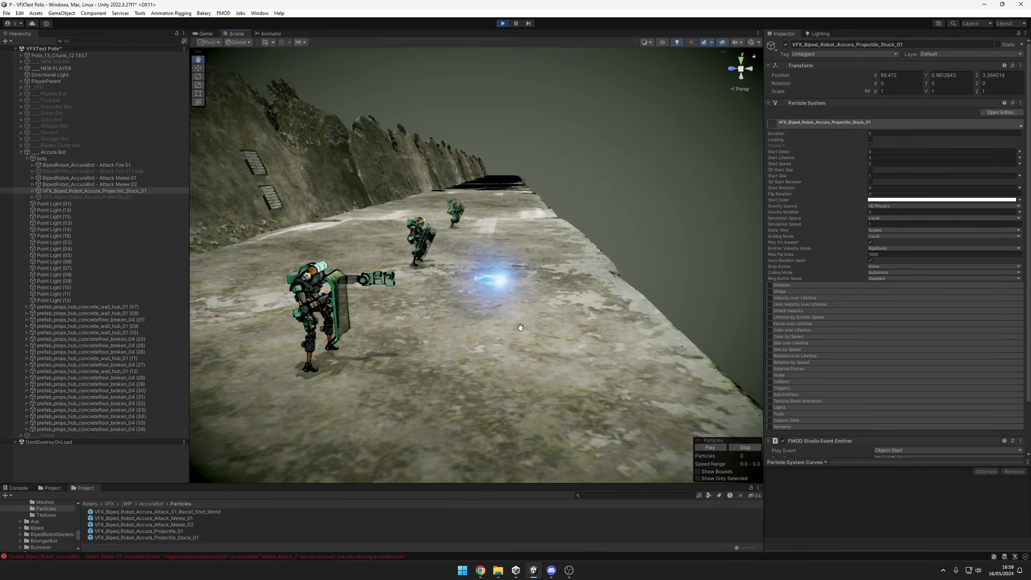
{"action": "left_click_drag", "start_coordinate": [544, 318], "coordinate": [503, 303], "text": "alt"}
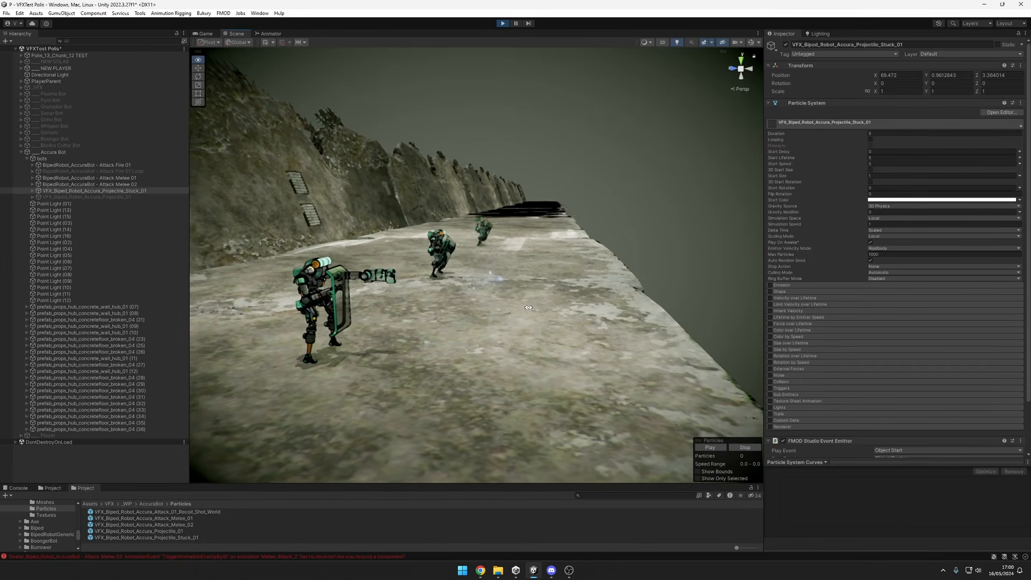
{"action": "middle_click_drag", "start_coordinate": [376, 297], "coordinate": [418, 282]}
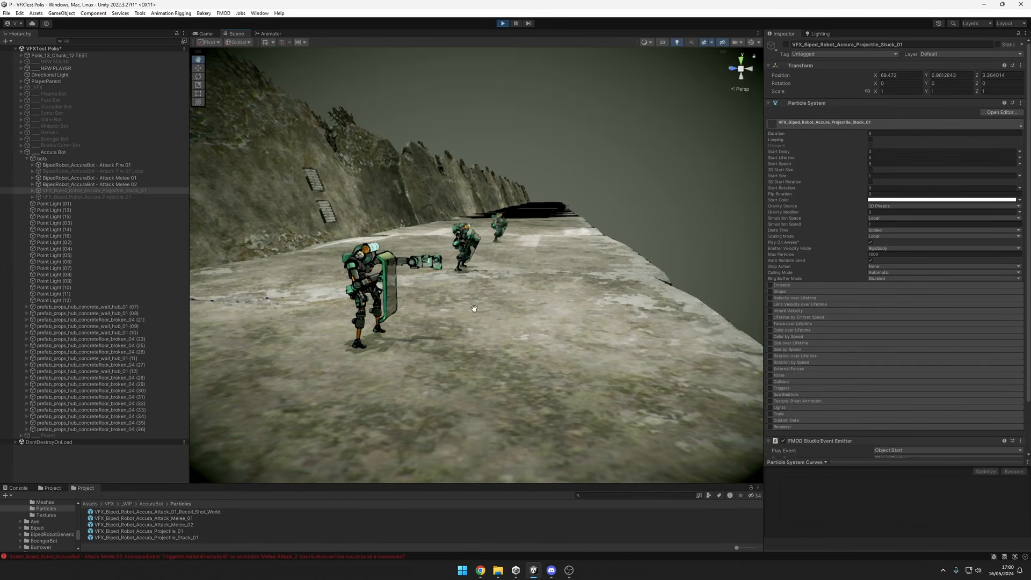
{"action": "left_click_drag", "start_coordinate": [553, 297], "coordinate": [500, 309], "text": "alt"}
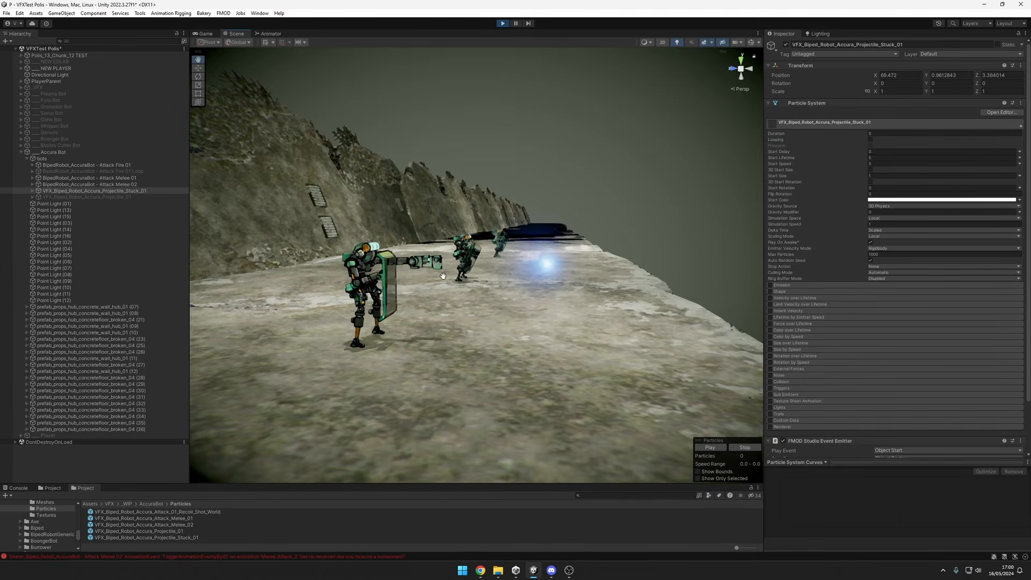
Replay the stuck projectile effect repeatedly by toggling its object off and on, viewing the burst from different angles.
{"action": "middle_click_drag", "start_coordinate": [632, 312], "coordinate": [591, 315]}
{"action": "key", "text": "alt+shift+a"}
{"action": "key", "text": "alt+shift+a"}
{"action": "left_click_drag", "start_coordinate": [580, 323], "coordinate": [601, 341], "text": "alt"}
{"action": "key", "text": "alt+shift+a"}
{"action": "key", "text": "alt+shift+a"}
{"action": "left_click_drag", "start_coordinate": [515, 300], "coordinate": [607, 308], "text": "alt"}
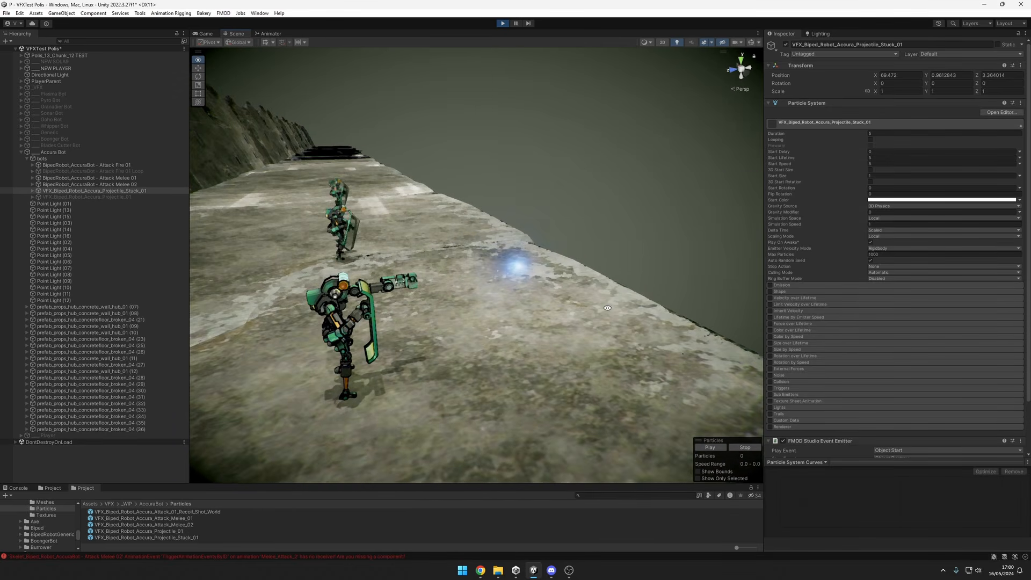
{"action": "left_click_drag", "start_coordinate": [542, 301], "coordinate": [465, 265], "text": "alt"}
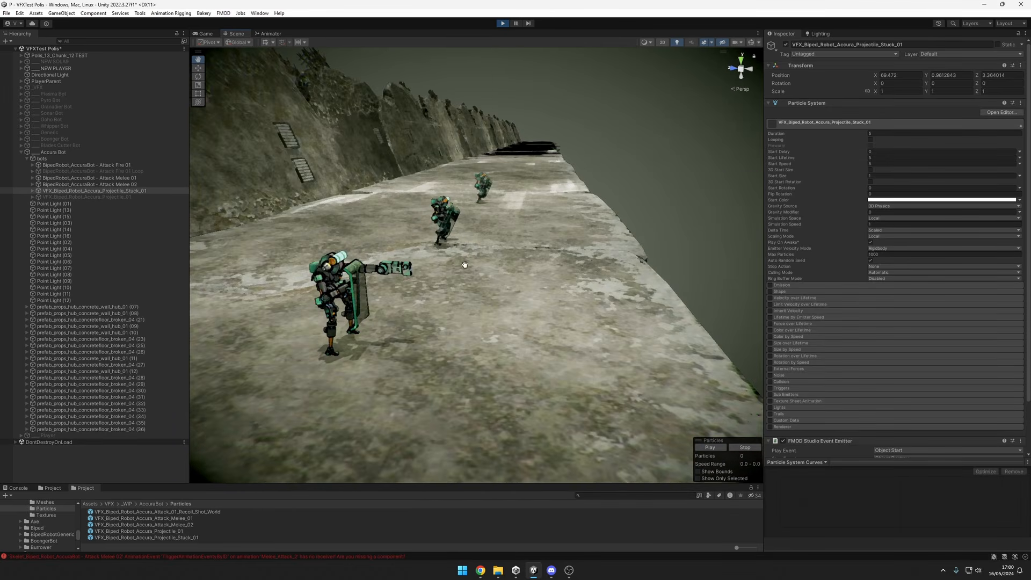
{"action": "key", "text": "alt+shift+a"}
{"action": "key", "text": "alt+shift+a"}
{"action": "left_click_drag", "start_coordinate": [544, 310], "coordinate": [497, 293], "text": "alt"}
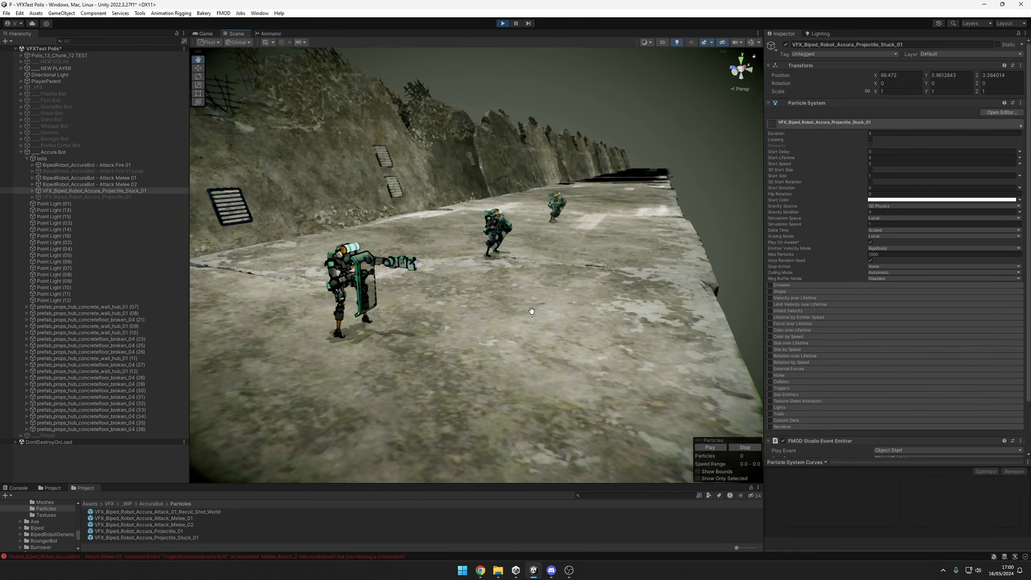
{"action": "scroll", "coordinate": [526, 302], "scroll_direction": "down", "scroll_amount": 2}
{"action": "left_click_drag", "start_coordinate": [532, 306], "coordinate": [576, 316], "text": "alt"}
{"action": "left_click", "coordinate": [97, 192]}
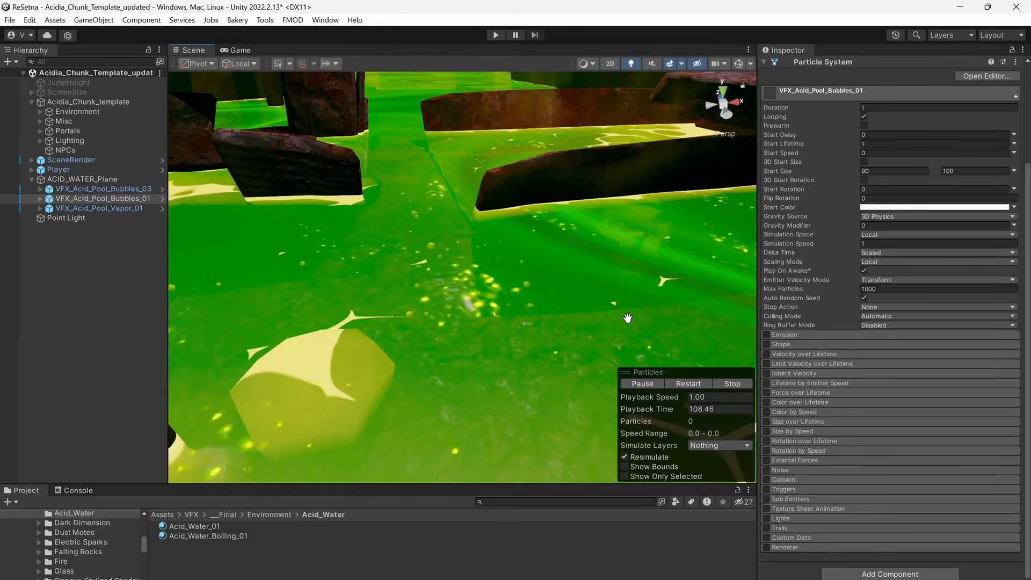
Examine the acid water surface, bubbles and vapor in the Acidia scene from several angles.
{"action": "right_click_drag", "start_coordinate": [634, 312], "coordinate": [491, 323], "text": "alt"}
{"action": "left_click_drag", "start_coordinate": [675, 311], "coordinate": [676, 293], "text": "alt"}
{"action": "middle_click_drag", "start_coordinate": [675, 292], "coordinate": [623, 332]}
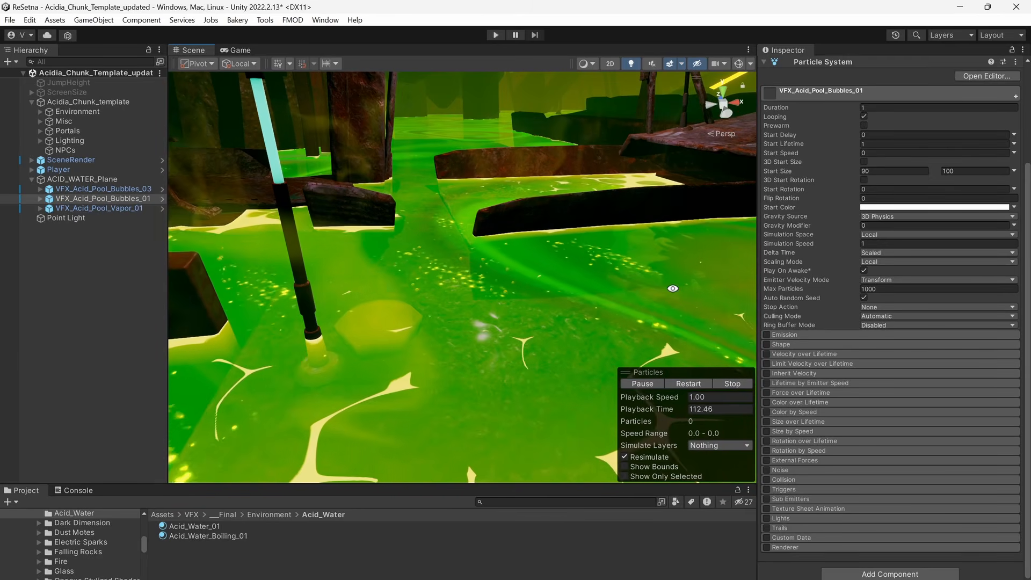
{"action": "left_click_drag", "start_coordinate": [623, 332], "coordinate": [613, 249], "text": "alt"}
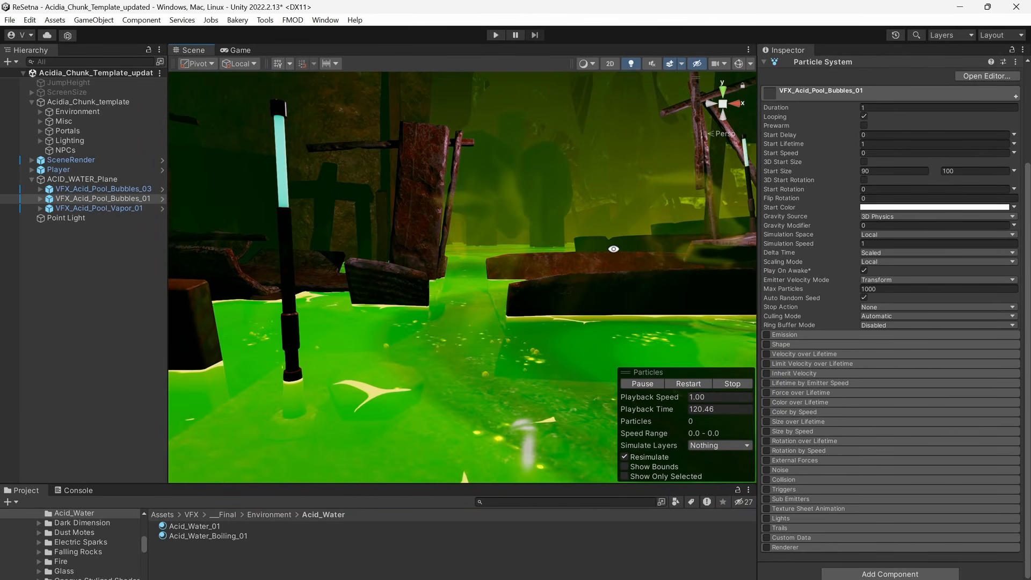
{"action": "middle_click_drag", "start_coordinate": [613, 248], "coordinate": [619, 267]}
{"action": "right_click_drag", "start_coordinate": [620, 267], "coordinate": [661, 307], "text": "alt"}
Inspect ACID_WATER_Plane, then select its VFX_Acid_Pool_Bubbles_03, Bubbles_01 and Vapor_01 effects together and view them in the scene.
{"action": "left_click", "coordinate": [84, 178]}
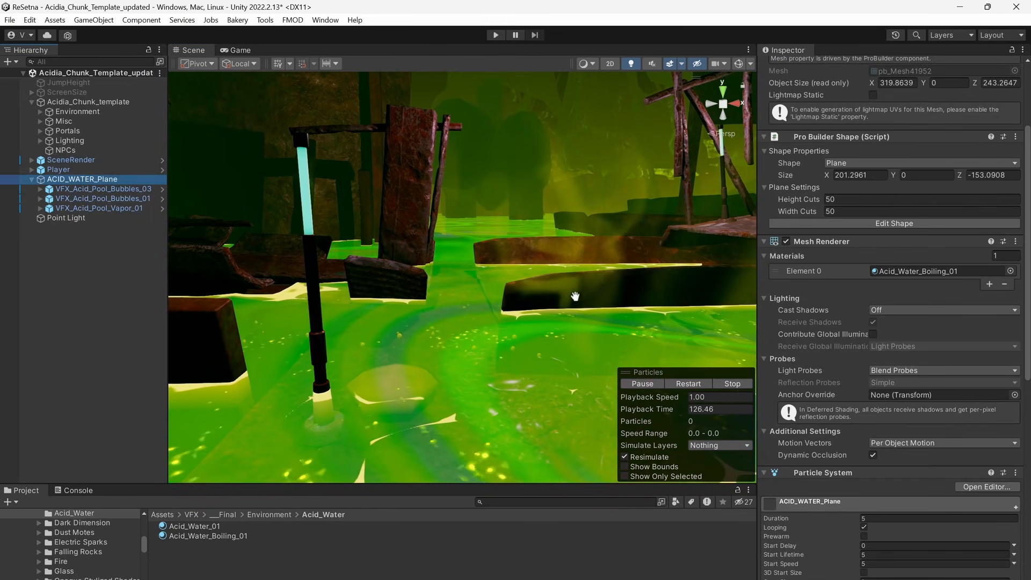
{"action": "left_click_drag", "start_coordinate": [575, 296], "coordinate": [583, 316], "text": "alt"}
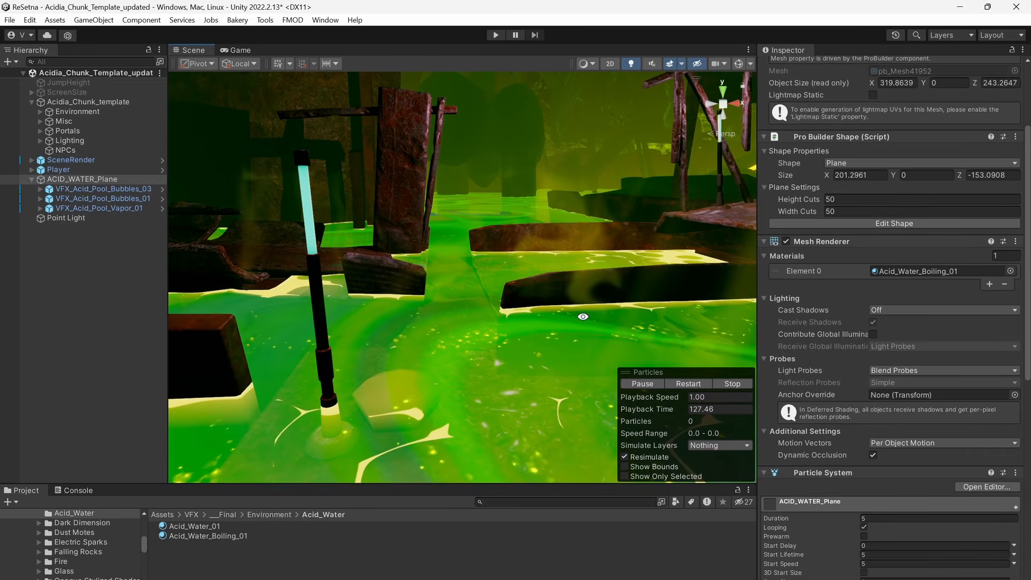
{"action": "left_click", "coordinate": [115, 189]}
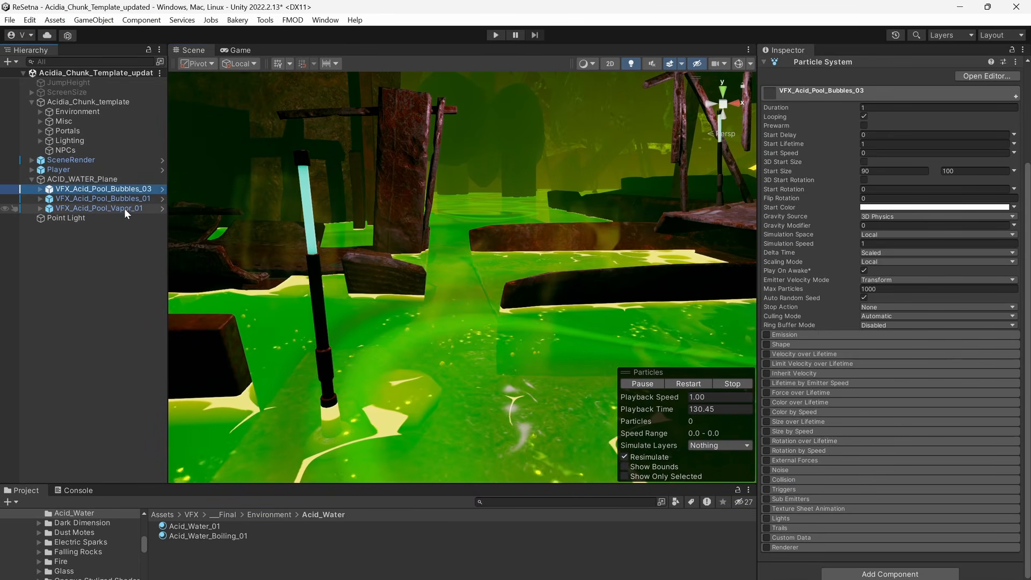
{"action": "left_click", "coordinate": [125, 210], "text": "shift"}
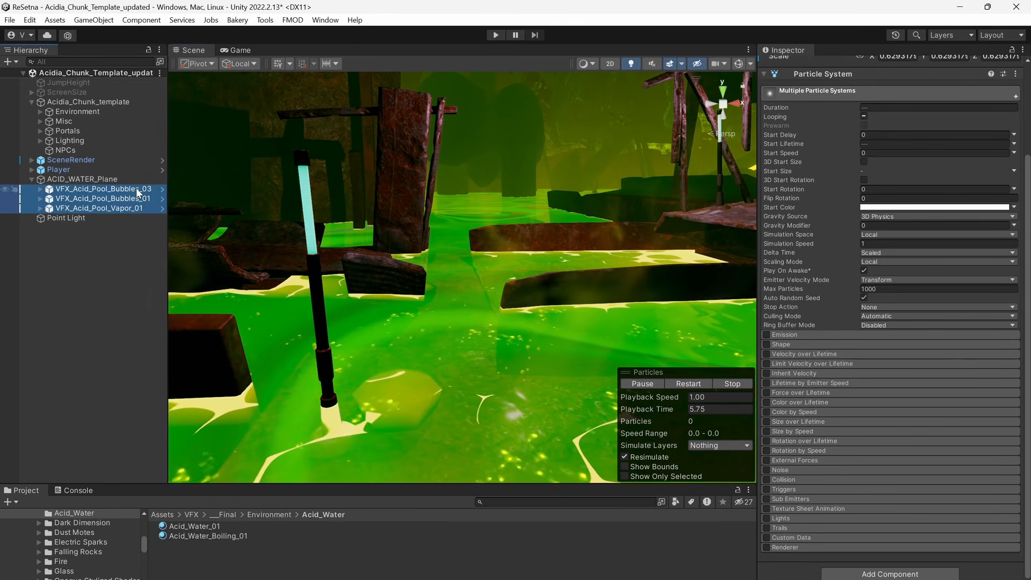
{"action": "mouse_move", "coordinate": [479, 297]}
{"action": "left_mouse_down", "text": "alt"}
{"action": "mouse_move", "coordinate": [518, 295]}
{"action": "mouse_move", "coordinate": [460, 295]}
{"action": "left_mouse_up", "text": "alt"}
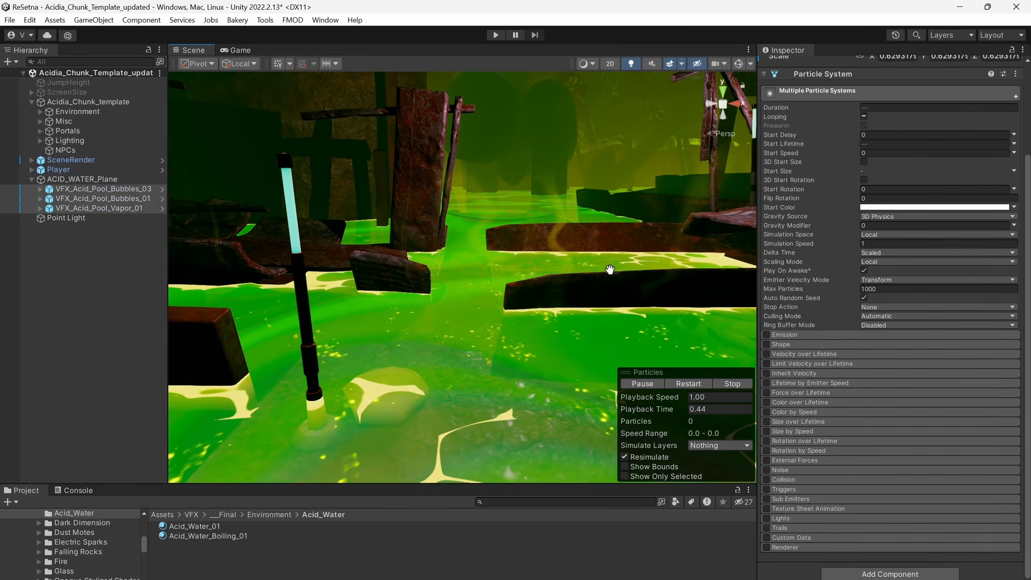
View the acid pool with its selected bubble and vapor effects from several angles, and deactivate the three effects for comparison.
{"action": "middle_click_drag", "start_coordinate": [610, 269], "coordinate": [531, 287]}
{"action": "scroll", "coordinate": [621, 272], "scroll_direction": "up", "scroll_amount": 2}
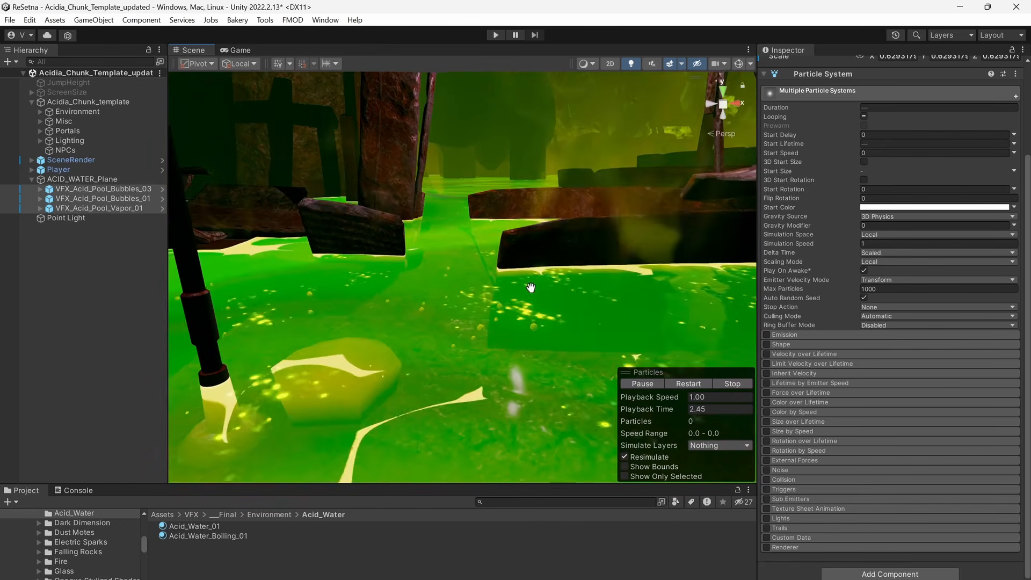
{"action": "middle_click_drag", "start_coordinate": [309, 297], "coordinate": [472, 321]}
{"action": "left_click_drag", "start_coordinate": [472, 321], "coordinate": [318, 266], "text": "alt"}
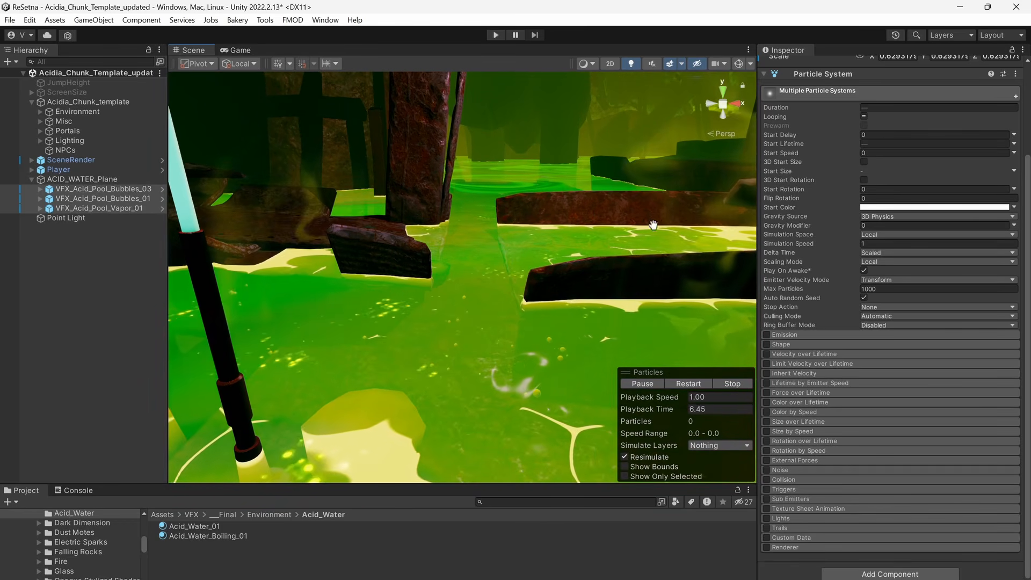
{"action": "middle_click_drag", "start_coordinate": [653, 224], "coordinate": [612, 245]}
{"action": "left_click_drag", "start_coordinate": [558, 309], "coordinate": [504, 364], "text": "alt"}
{"action": "middle_click_drag", "start_coordinate": [504, 364], "coordinate": [425, 345]}
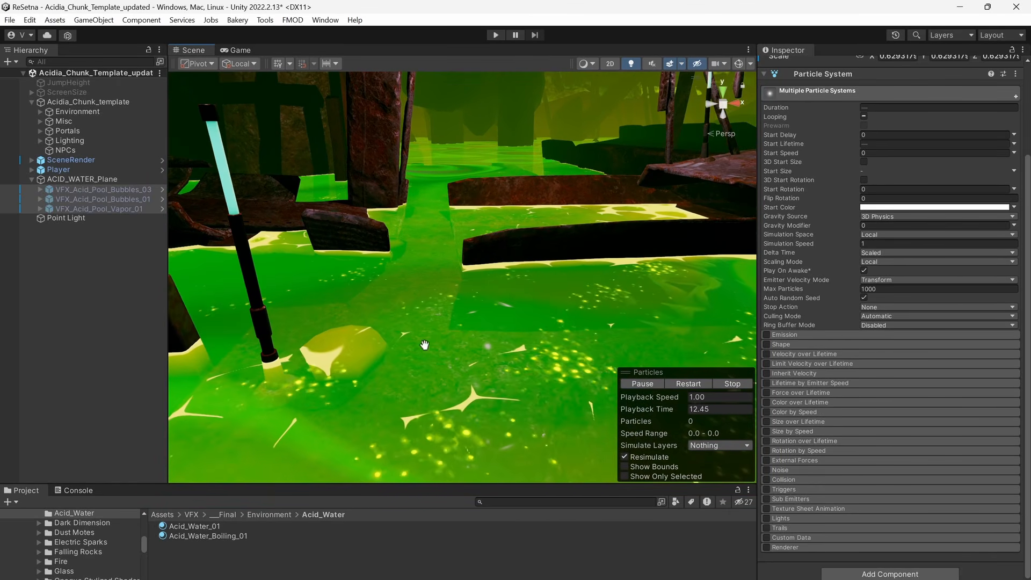
Select the Acid_Water_Boiling_01 material and examine the bare acid surface together with the material's Boiling Bubbles settings.
{"action": "left_click", "coordinate": [244, 537]}
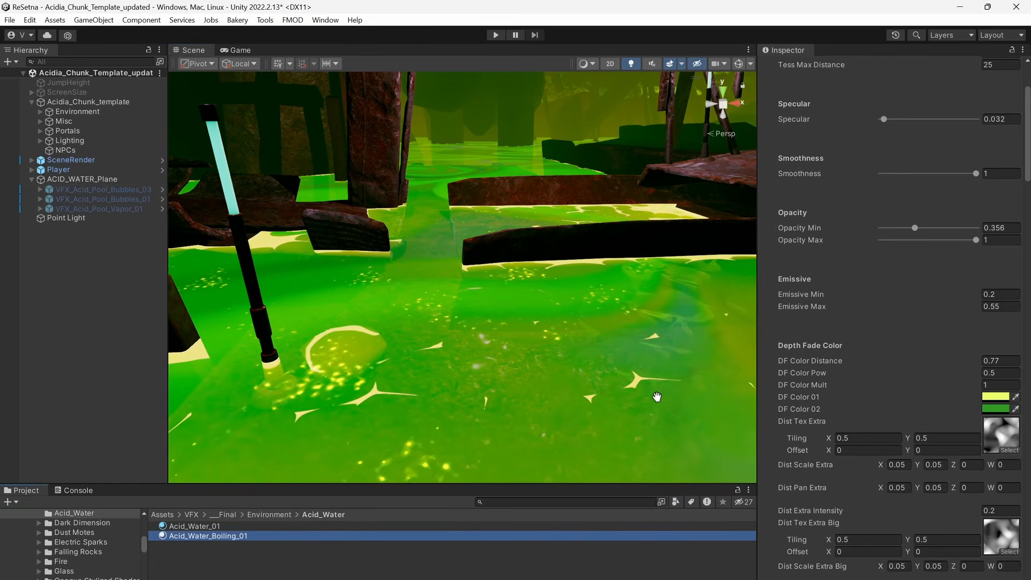
{"action": "middle_click_drag", "start_coordinate": [534, 352], "coordinate": [576, 357]}
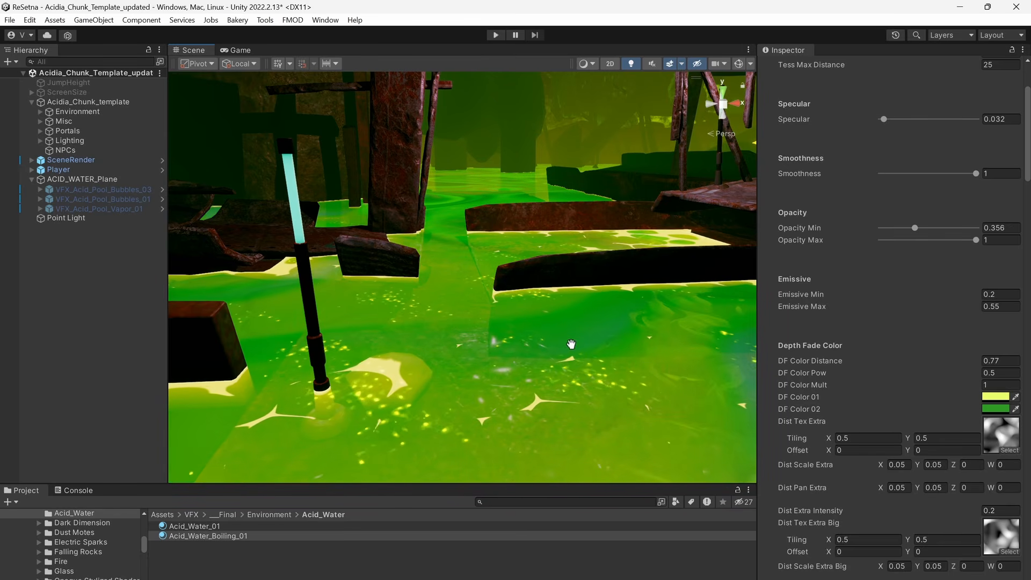
{"action": "mouse_move", "coordinate": [539, 332]}
{"action": "right_mouse_down"}
{"action": "mouse_move", "coordinate": [538, 313]}
{"action": "mouse_move", "coordinate": [540, 330]}
{"action": "right_mouse_up"}
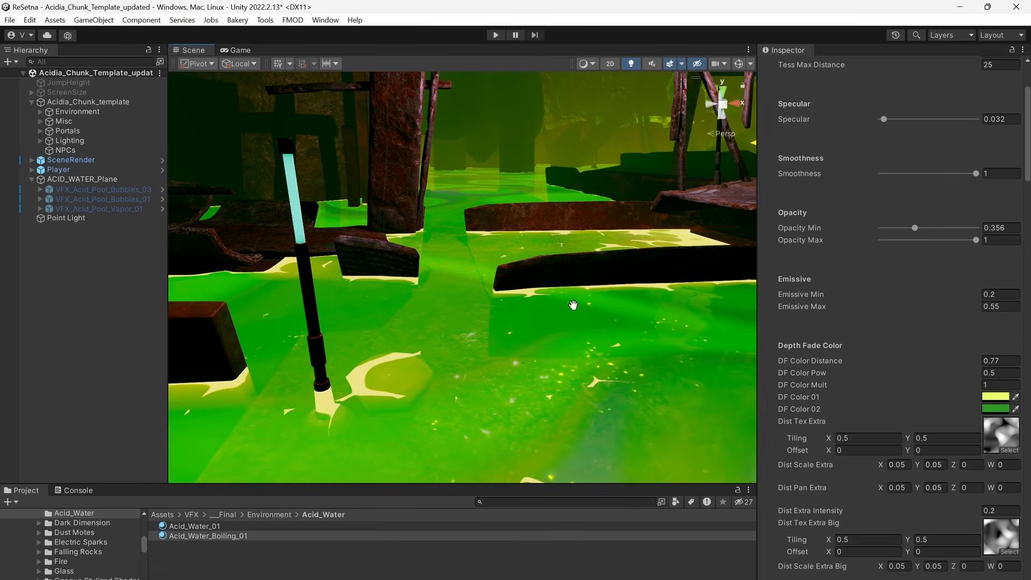
{"action": "right_click_drag", "start_coordinate": [459, 351], "coordinate": [580, 364]}
{"action": "middle_click_drag", "start_coordinate": [579, 363], "coordinate": [528, 363]}
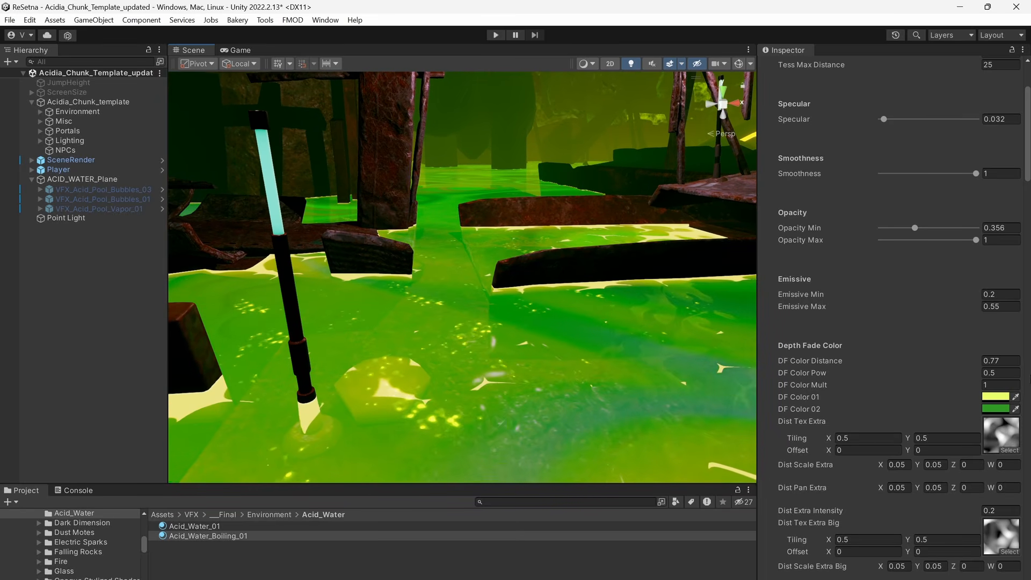
{"action": "scroll", "coordinate": [943, 360], "scroll_direction": "down", "scroll_amount": 20}
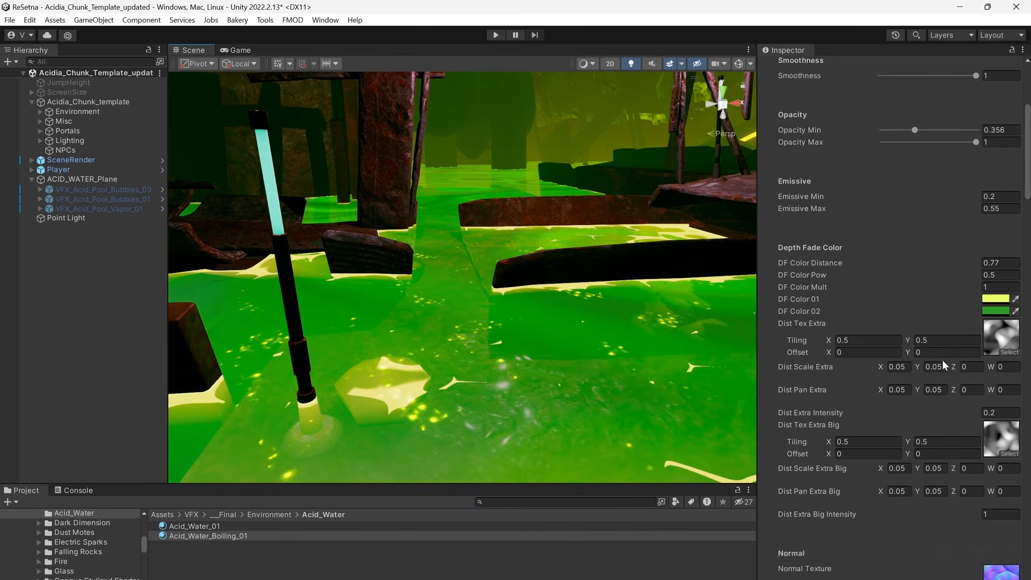
{"action": "scroll", "coordinate": [946, 359], "scroll_direction": "down", "scroll_amount": 15}
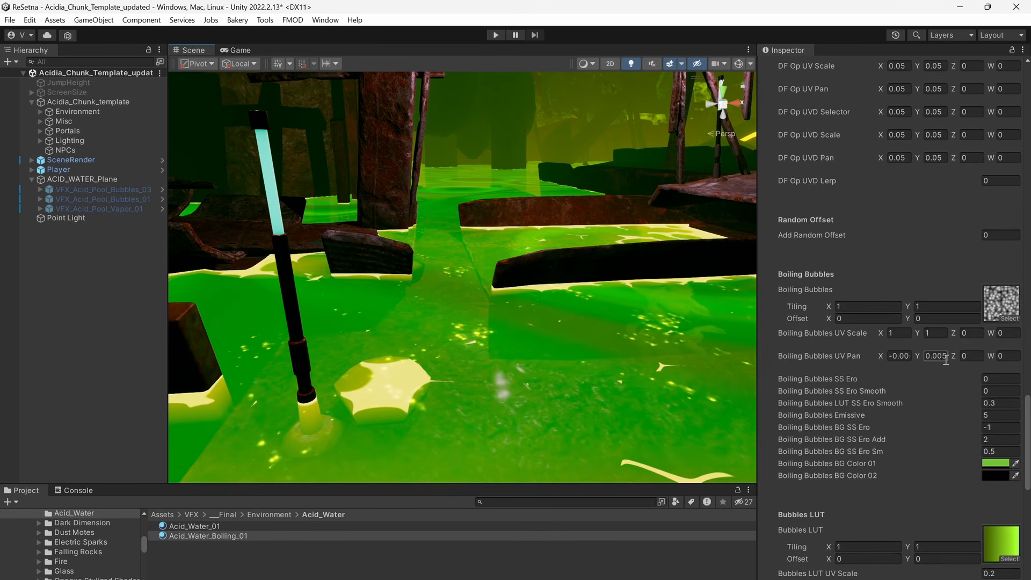
{"action": "scroll", "coordinate": [940, 343], "scroll_direction": "up", "scroll_amount": 5}
{"action": "scroll", "coordinate": [957, 322], "scroll_direction": "up", "scroll_amount": 4}
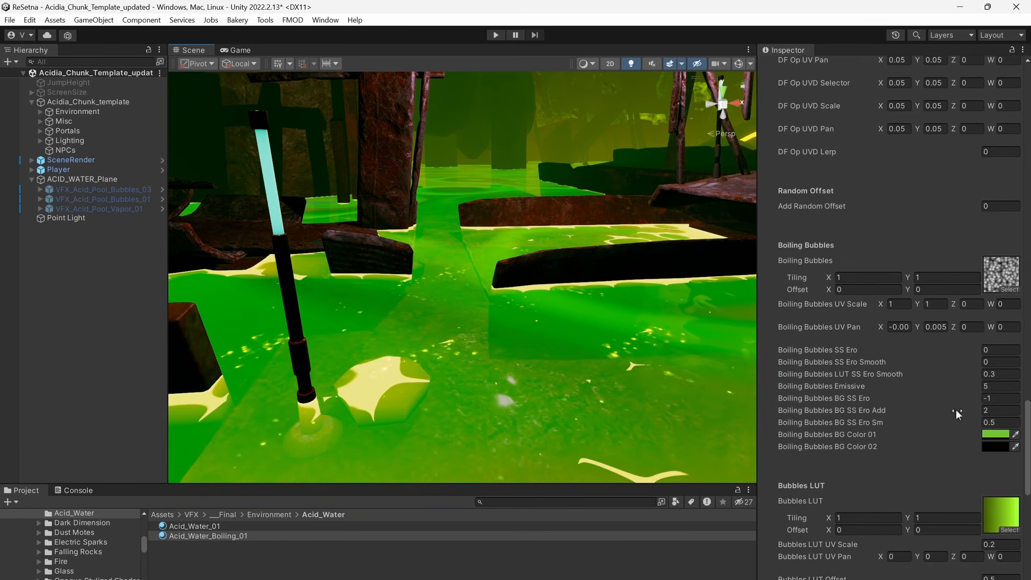
{"action": "scroll", "coordinate": [913, 406], "scroll_direction": "down", "scroll_amount": 2}
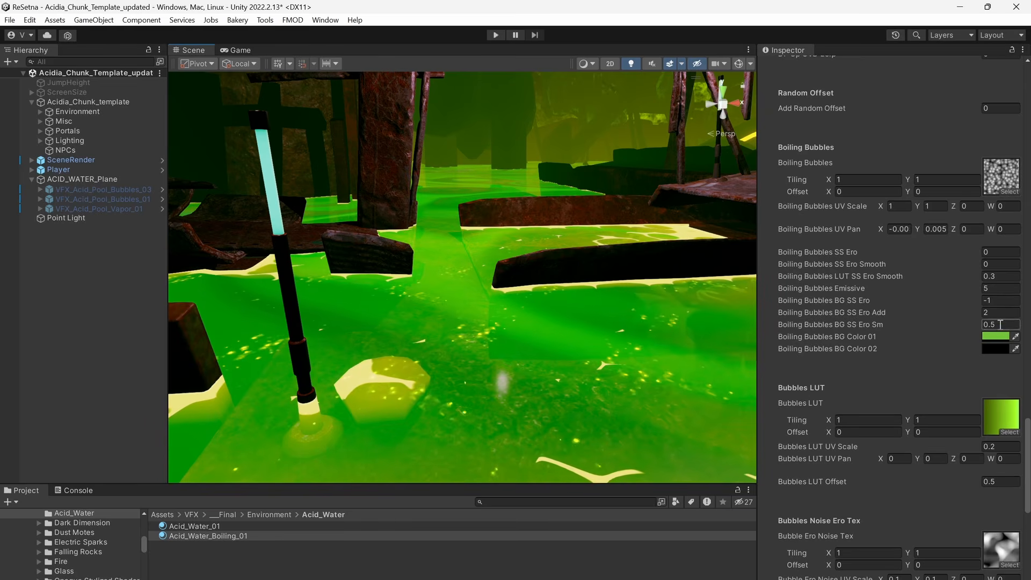
Try a brighter green, hex 92FF41, for Boiling Bubbles BG Color 01.
{"action": "left_click", "coordinate": [986, 338]}
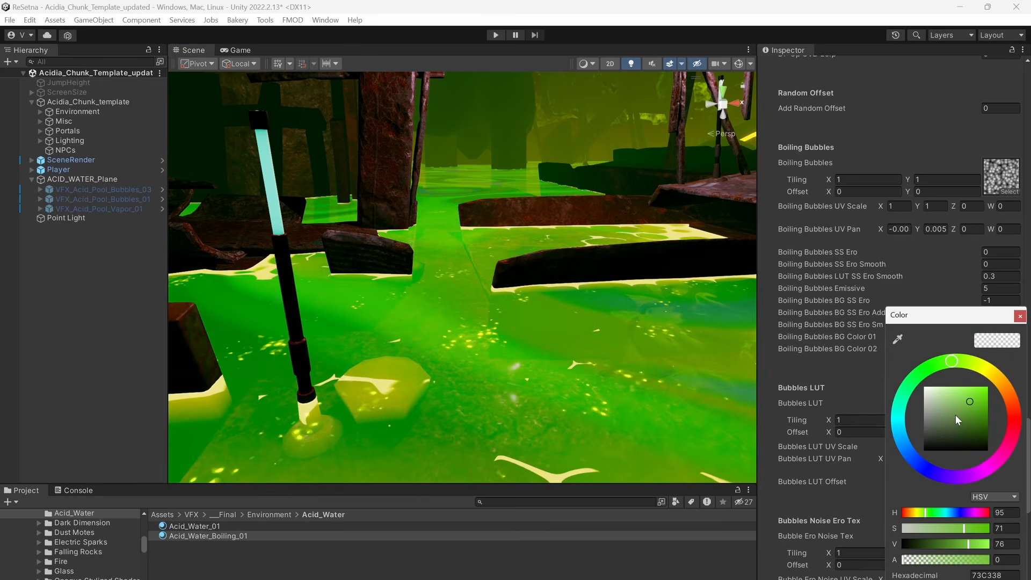
{"action": "left_click_drag", "start_coordinate": [955, 415], "coordinate": [973, 384]}
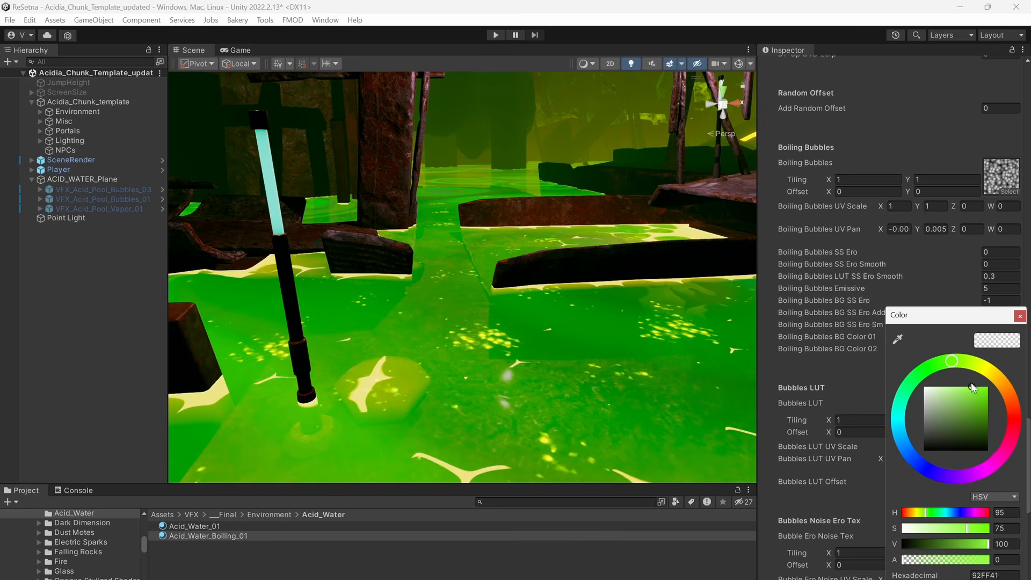
{"action": "left_click", "coordinate": [1020, 317]}
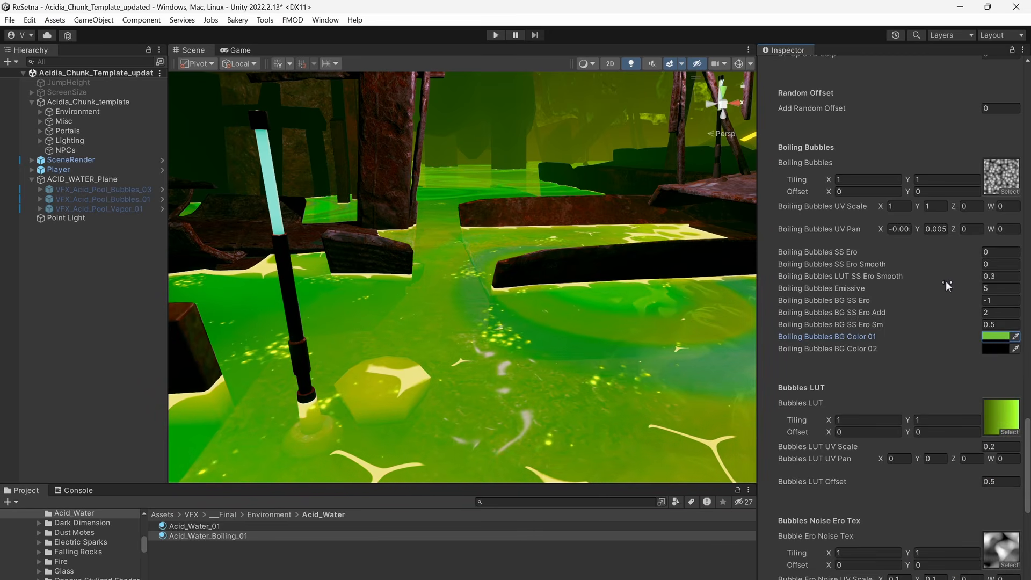
Try a Boiling Bubbles Emissive of about 43, and reset it to 5.
{"action": "left_click_drag", "start_coordinate": [947, 288], "coordinate": [748, 304]}
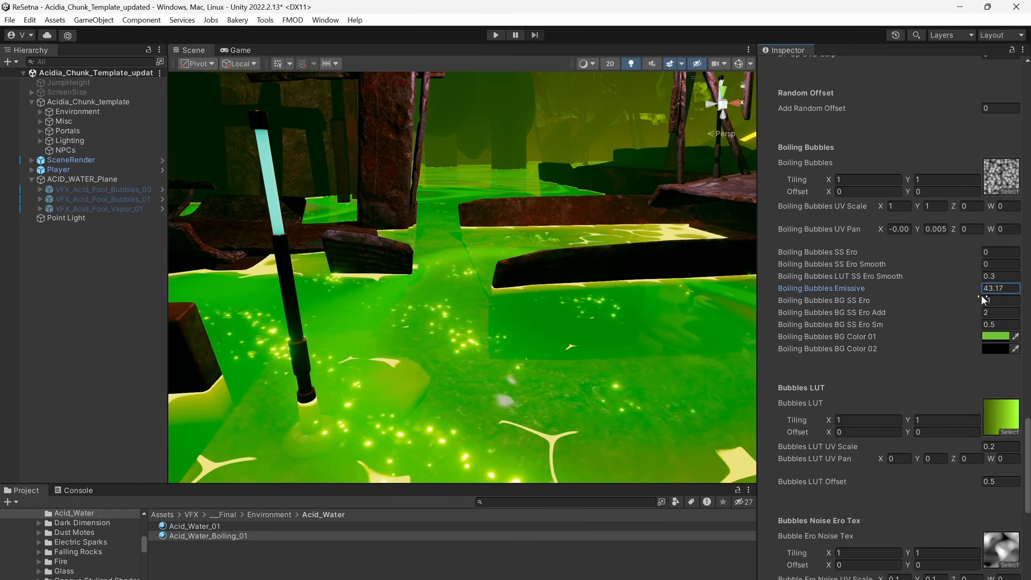
{"action": "left_click", "coordinate": [999, 288]}
{"action": "type", "text": "5"}
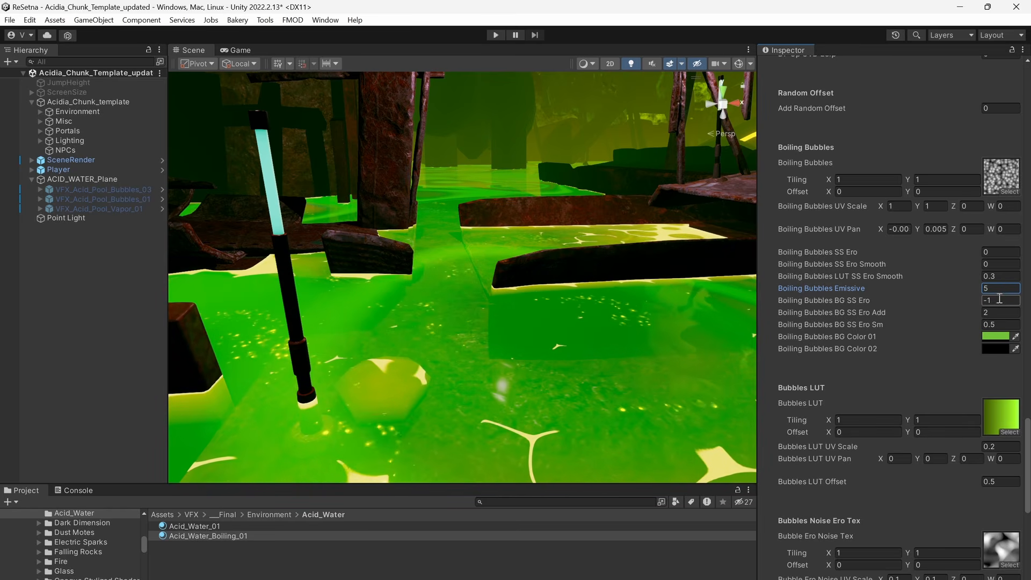
Try alternative Bubbles LUT textures, including T_VFX_LUT_Biped_Attack_01 and T_VFX_LUT_BnW_Mirror_01.
{"action": "left_click", "coordinate": [1005, 431]}
{"action": "left_click", "coordinate": [804, 485]}
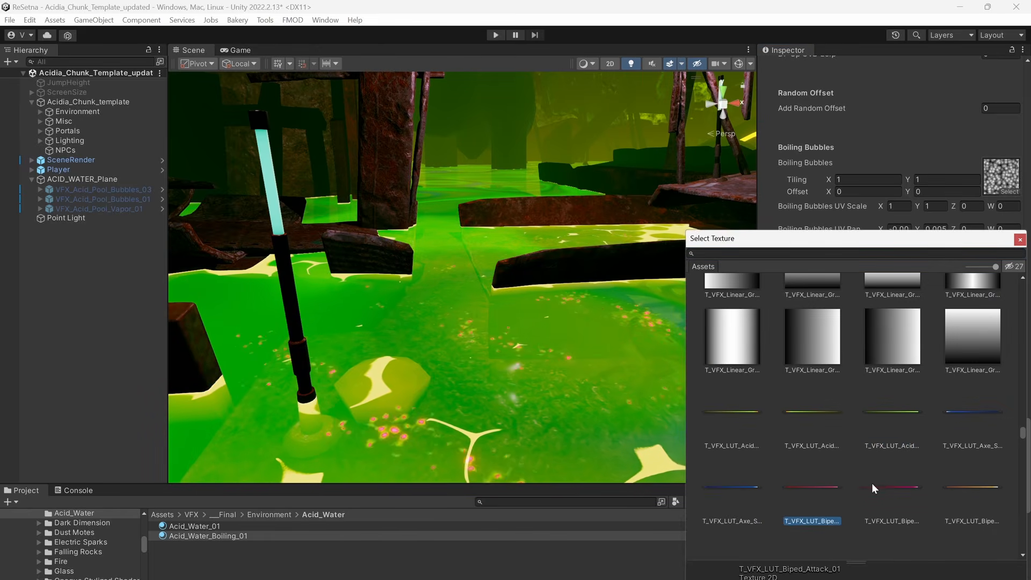
{"action": "left_click", "coordinate": [872, 483]}
{"action": "left_click", "coordinate": [728, 497]}
{"action": "scroll", "coordinate": [756, 493], "scroll_direction": "down", "scroll_amount": 1}
{"action": "left_click", "coordinate": [756, 493]}
{"action": "left_click", "coordinate": [797, 483]}
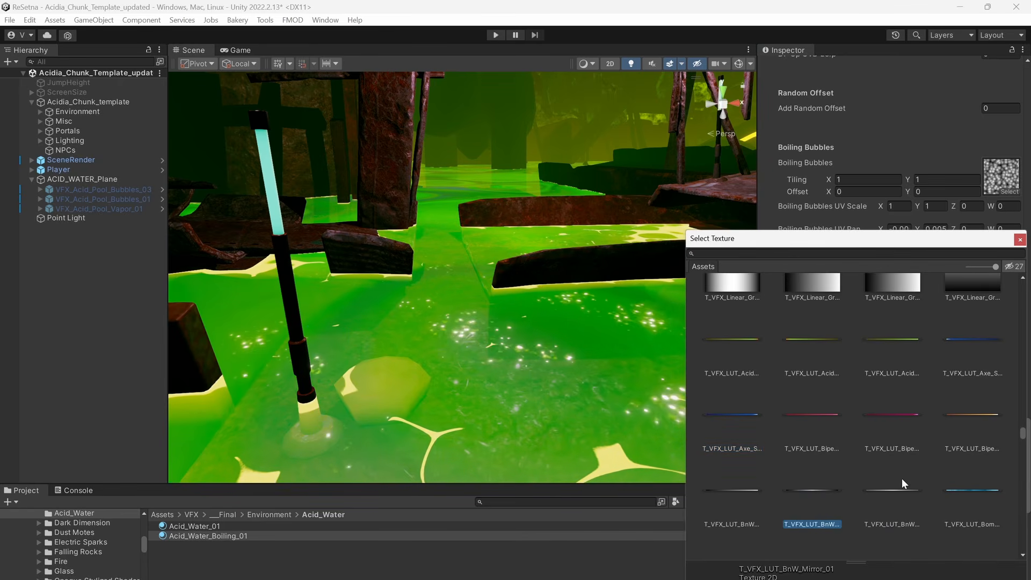
Try further Bubbles LUT textures, including T_VFX_LUT_Biped_Slash_02 and T_VFX_LUT_Rainbow_01.
{"action": "left_click", "coordinate": [984, 419]}
{"action": "left_click", "coordinate": [952, 344]}
{"action": "left_click", "coordinate": [899, 355]}
{"action": "left_click", "coordinate": [995, 421]}
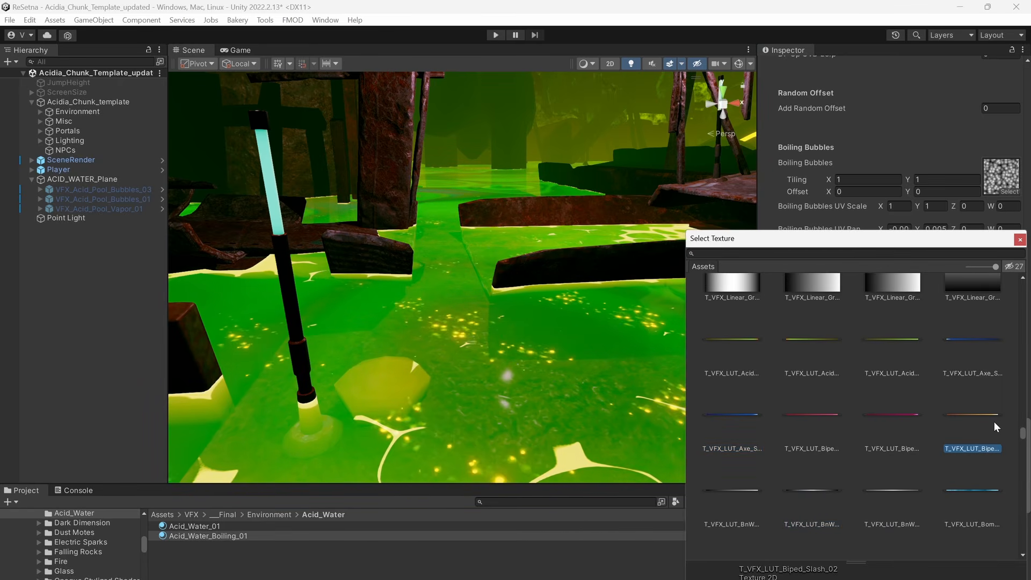
{"action": "scroll", "coordinate": [929, 456], "scroll_direction": "down", "scroll_amount": 2}
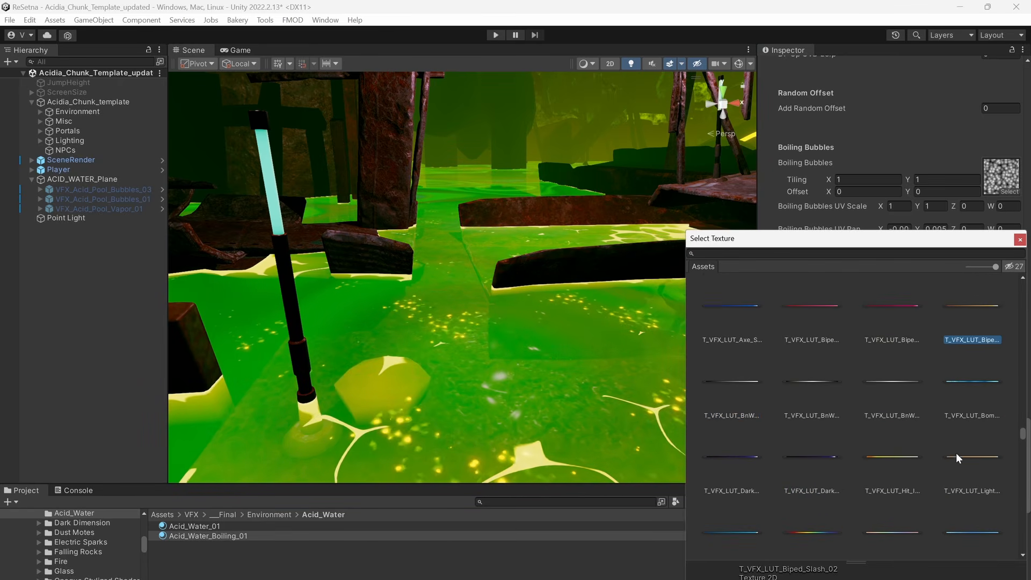
{"action": "left_click", "coordinate": [889, 462]}
{"action": "left_click", "coordinate": [804, 532]}
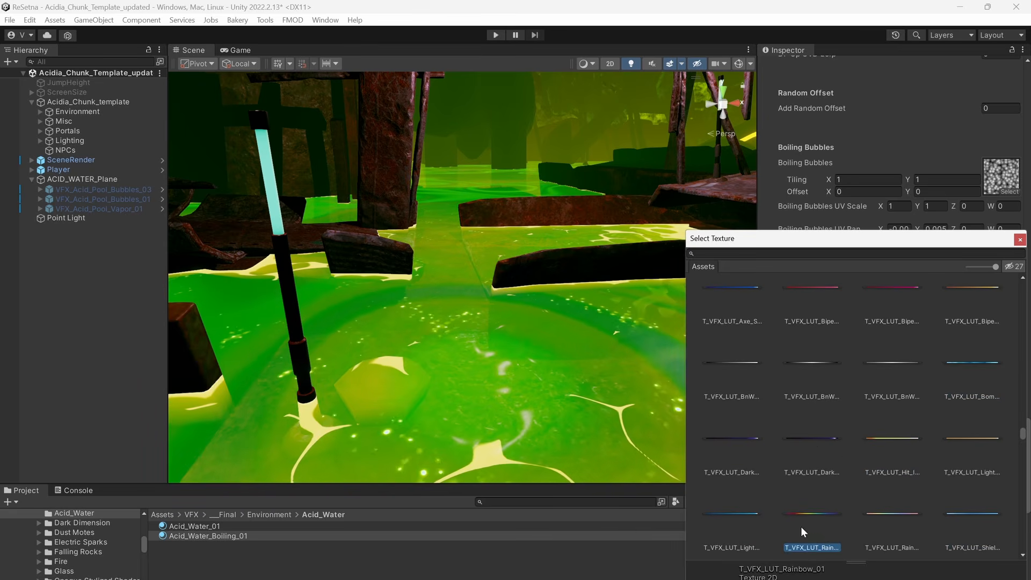
Return the Bubbles LUT to the acid textures, comparing T_VFX_LUT_Acid_03 and T_VFX_LUT_Acid_02, and close the texture picker.
{"action": "scroll", "coordinate": [921, 424], "scroll_direction": "up", "scroll_amount": 1}
{"action": "left_click", "coordinate": [940, 373]}
{"action": "scroll", "coordinate": [943, 388], "scroll_direction": "up", "scroll_amount": 1}
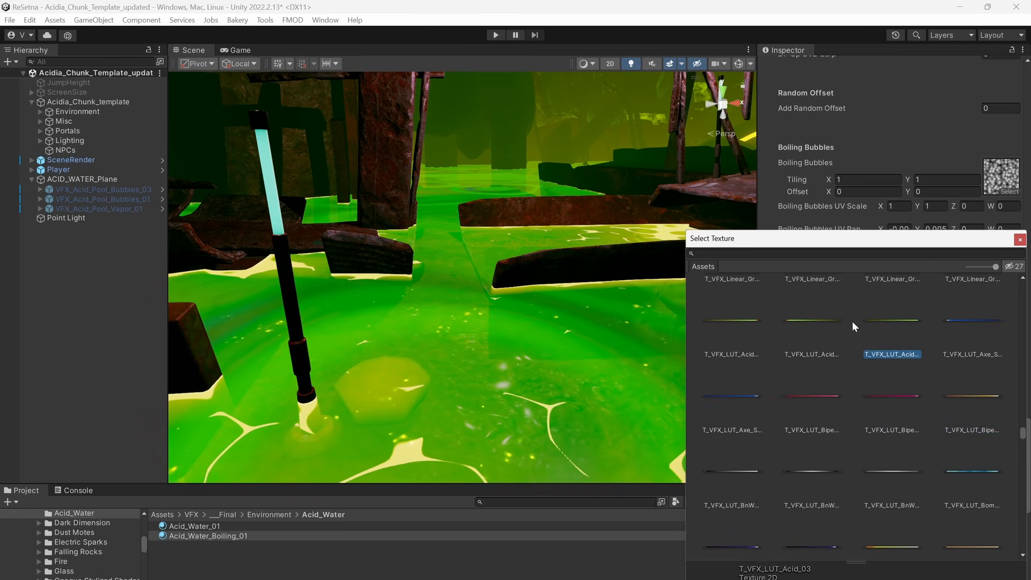
{"action": "left_click", "coordinate": [902, 323]}
{"action": "left_click", "coordinate": [875, 314]}
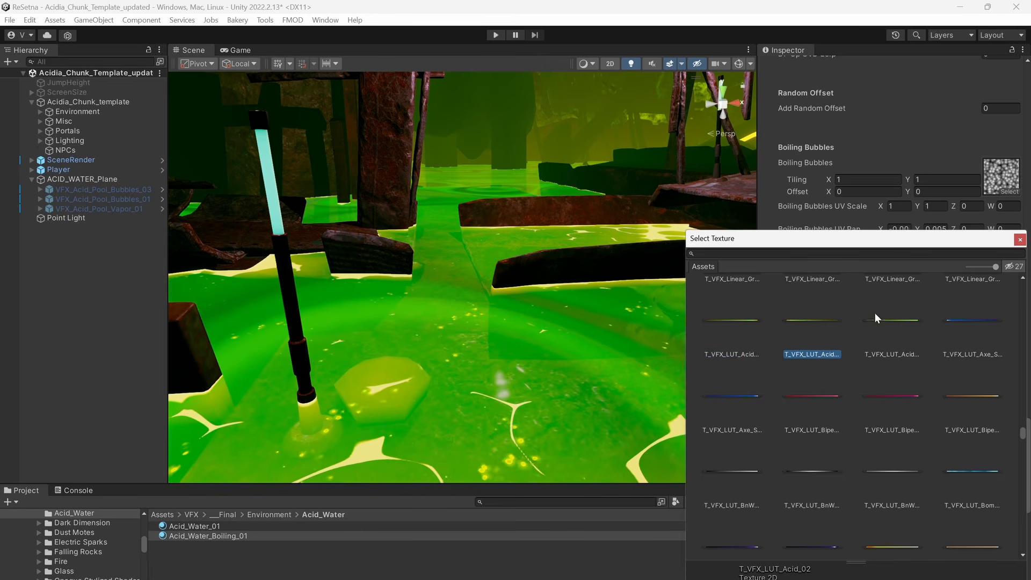
{"action": "left_click", "coordinate": [1020, 240]}
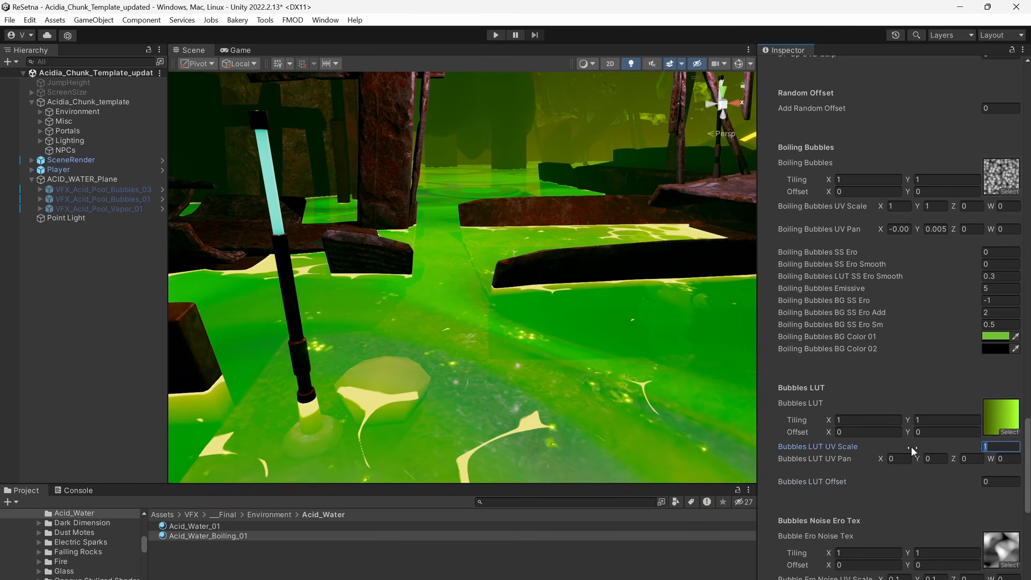
View the boiling bubbles up close with Bubbles LUT UV Scale at 1 and Bubbles LUT Offset at 0.
{"action": "scroll", "coordinate": [638, 424], "scroll_direction": "up", "scroll_amount": 3}
{"action": "middle_click_drag", "start_coordinate": [637, 423], "coordinate": [587, 394]}
{"action": "scroll", "coordinate": [557, 369], "scroll_direction": "up", "scroll_amount": 2}
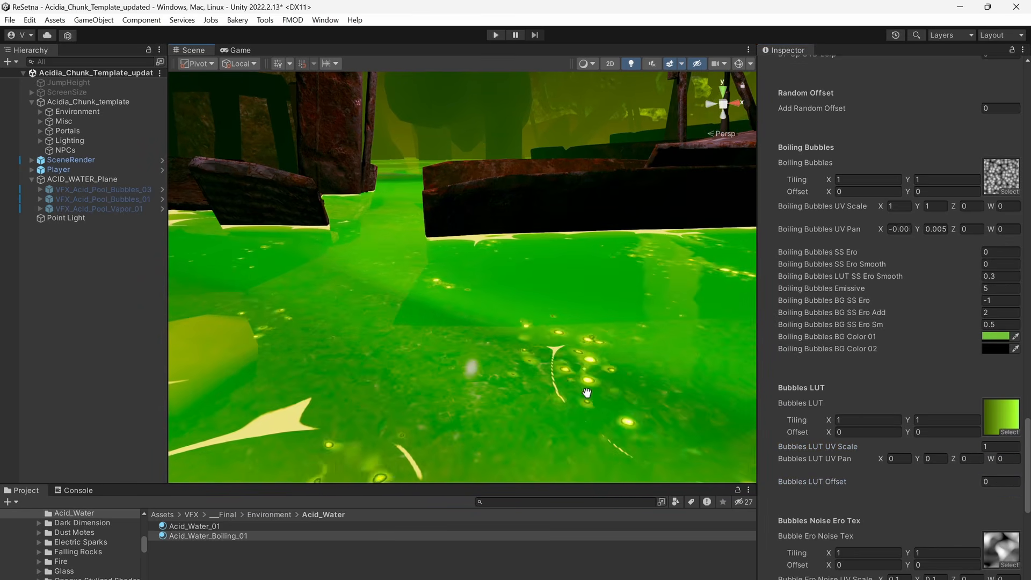
{"action": "scroll", "coordinate": [587, 393], "scroll_direction": "down", "scroll_amount": 3}
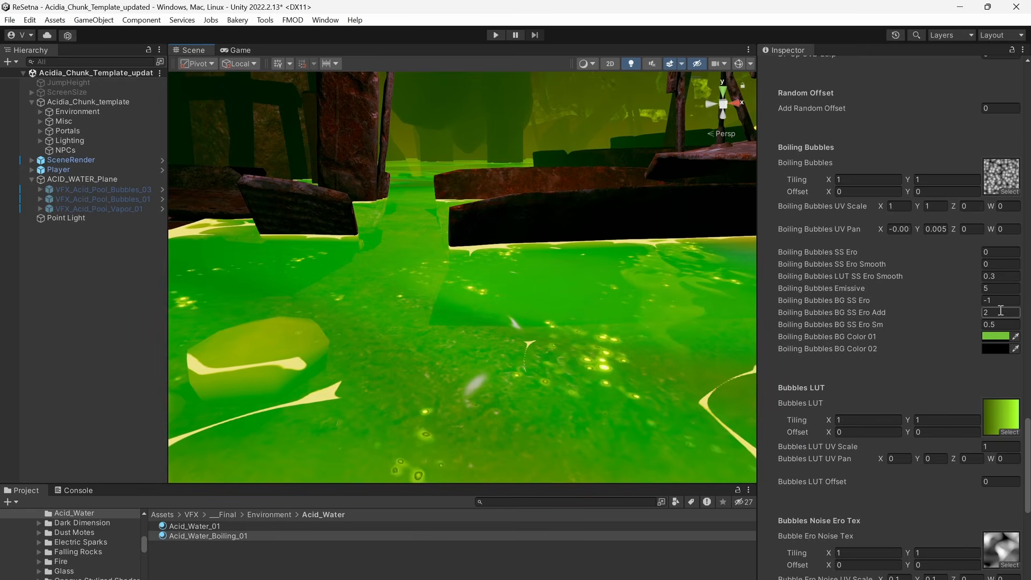
Try Boiling Bubbles Emissive values of 100 and 1.
{"action": "left_click", "coordinate": [1002, 288]}
{"action": "type", "text": "100"}
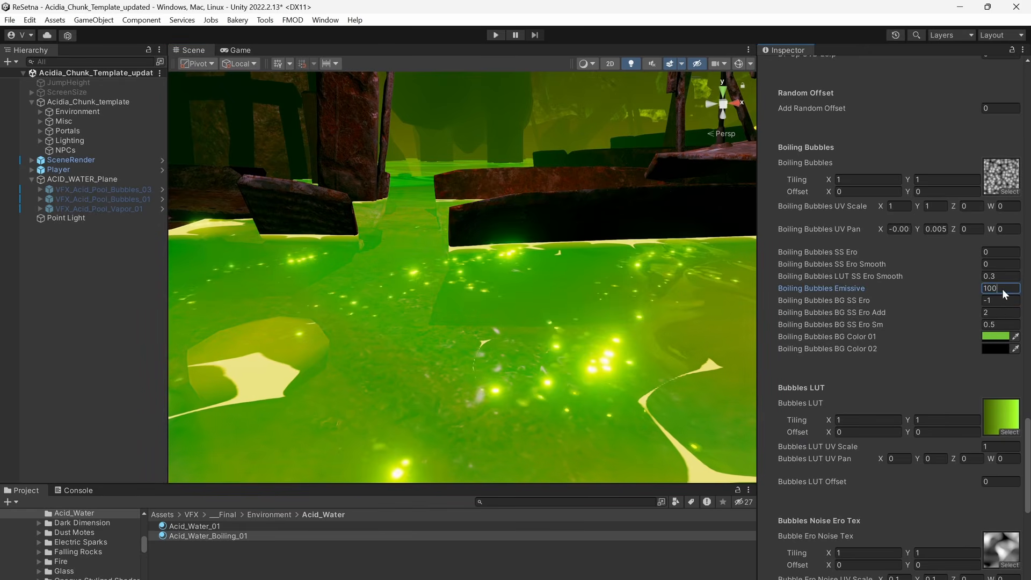
{"action": "key", "text": "BackSpace"}
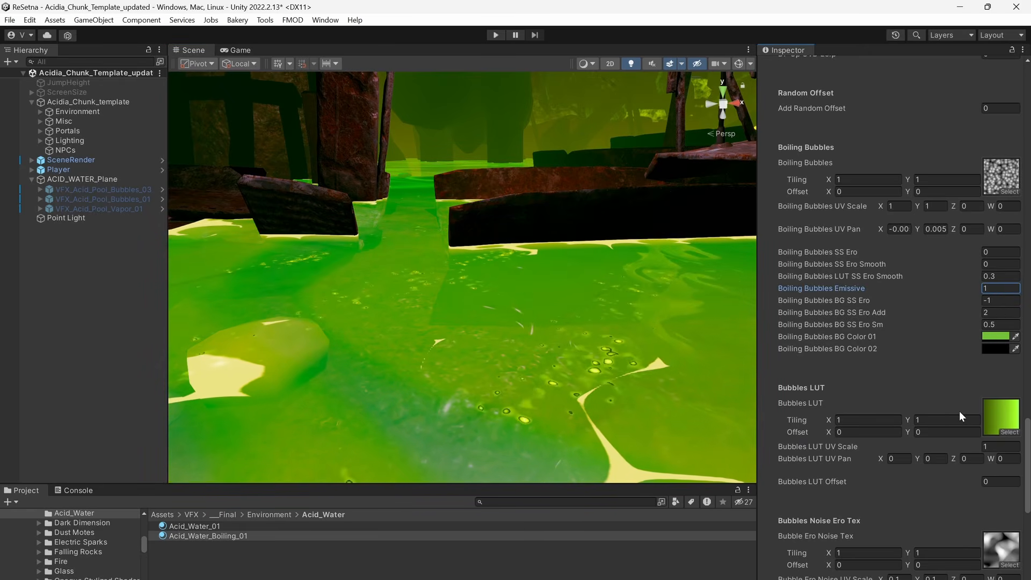
{"action": "type", "text": "00"}
Undo the trial changes to the boiling acid material's Emissive and Bubbles LUT settings.
{"action": "key", "text": "ctrl+z"}
{"action": "key", "text": "ctrl+z"}
{"action": "key", "text": "ctrl+z"}
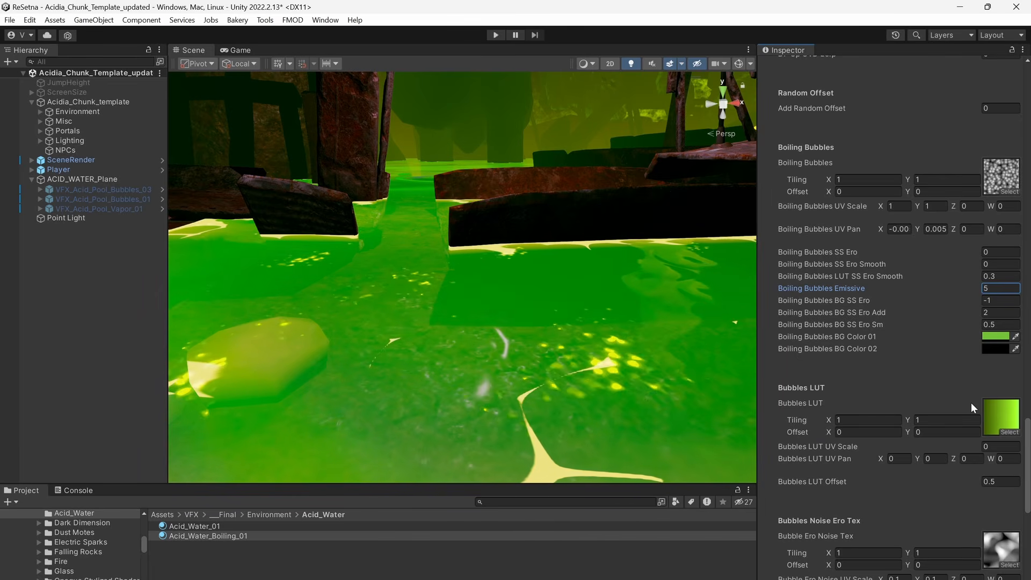
{"action": "key", "text": "ctrl+z"}
{"action": "key", "text": "ctrl+z"}
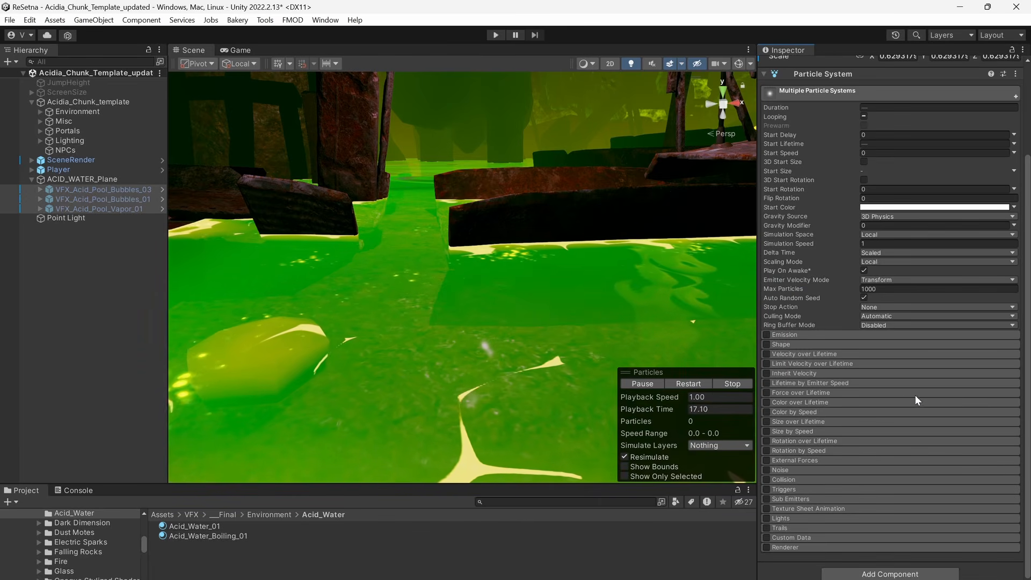
Reselect the Acid_Water_Boiling_01 material, set its Boiling Bubbles UV Scale to 2 in X and Y, and view the pool.
{"action": "key", "text": "f"}
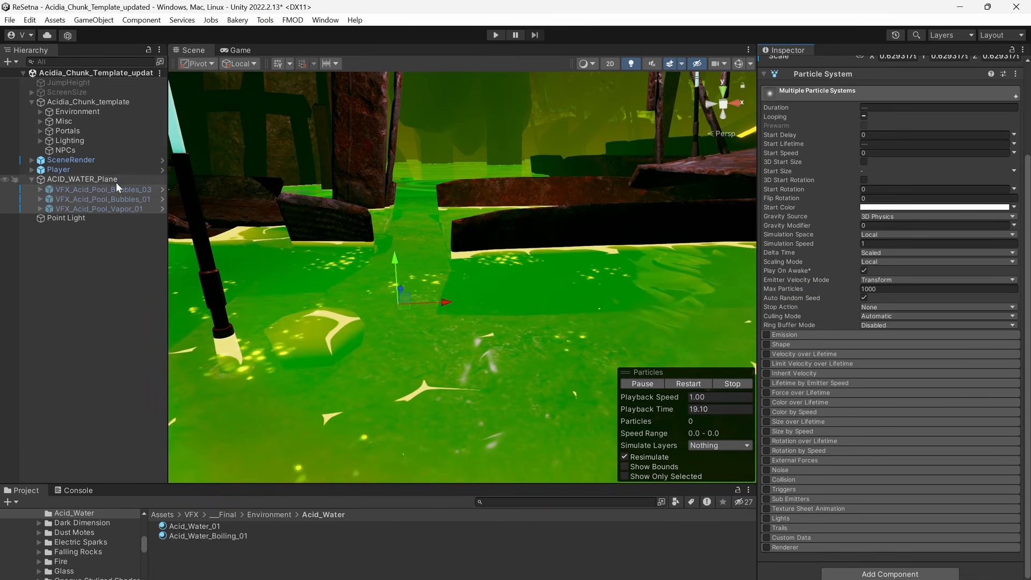
{"action": "left_click", "coordinate": [116, 182]}
{"action": "scroll", "coordinate": [933, 389], "scroll_direction": "down", "scroll_amount": 2}
{"action": "left_click", "coordinate": [393, 537]}
{"action": "scroll", "coordinate": [892, 357], "scroll_direction": "down", "scroll_amount": 12}
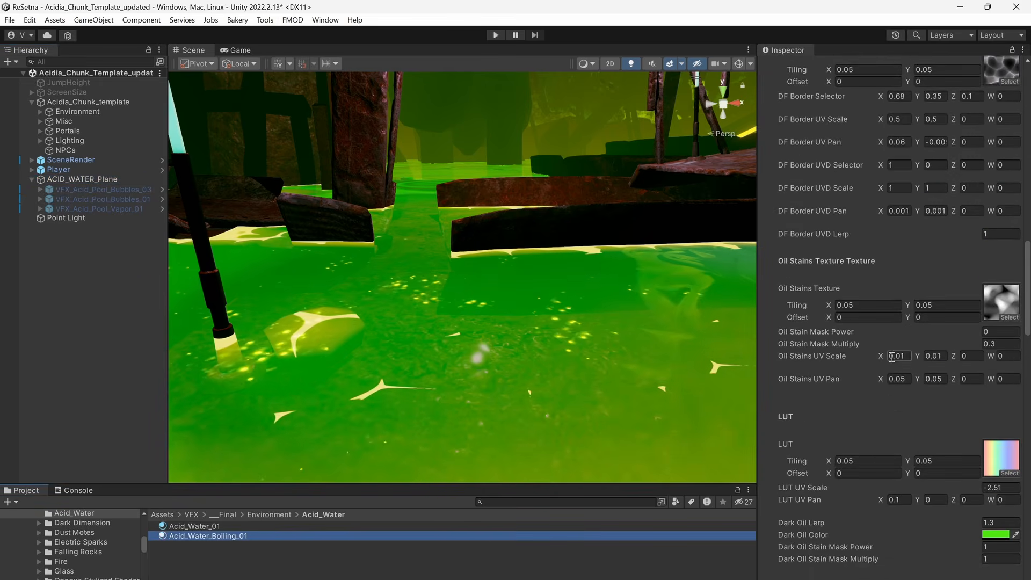
{"action": "scroll", "coordinate": [893, 357], "scroll_direction": "down", "scroll_amount": 10}
{"action": "scroll", "coordinate": [946, 255], "scroll_direction": "up", "scroll_amount": 4}
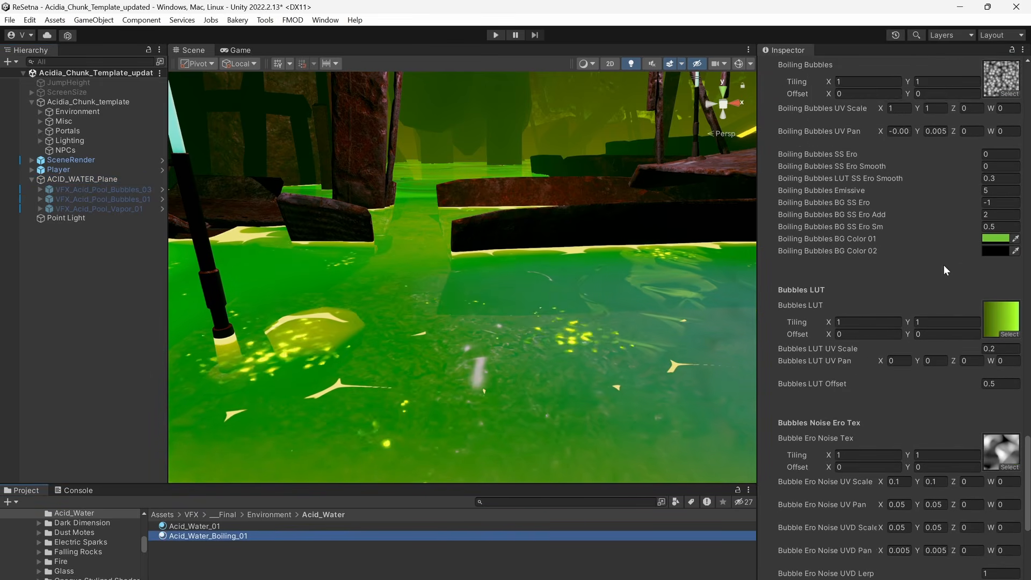
{"action": "scroll", "coordinate": [946, 270], "scroll_direction": "up", "scroll_amount": 4}
{"action": "left_click", "coordinate": [907, 240]}
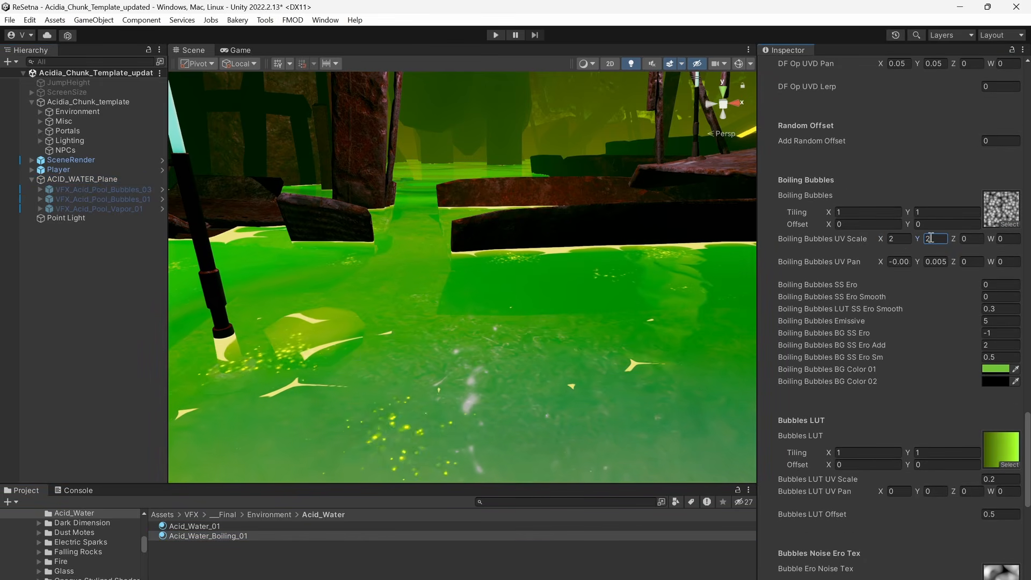
{"action": "middle_click_drag", "start_coordinate": [500, 329], "coordinate": [536, 333]}
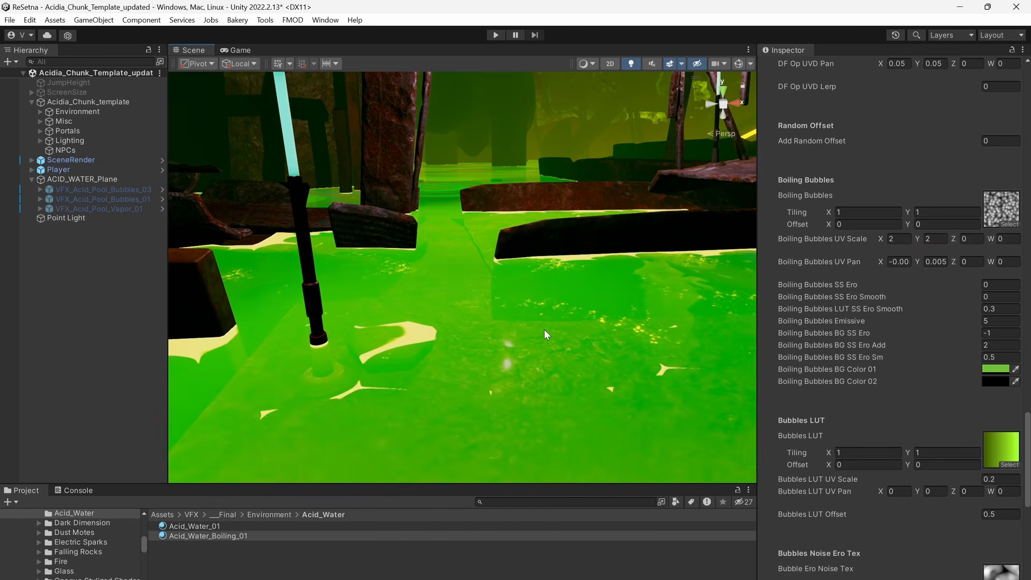
Set the boiling acid material's Boiling Bubbles UV Scale to 1 in both X and Y.
{"action": "scroll", "coordinate": [544, 330], "scroll_direction": "up", "scroll_amount": 3}
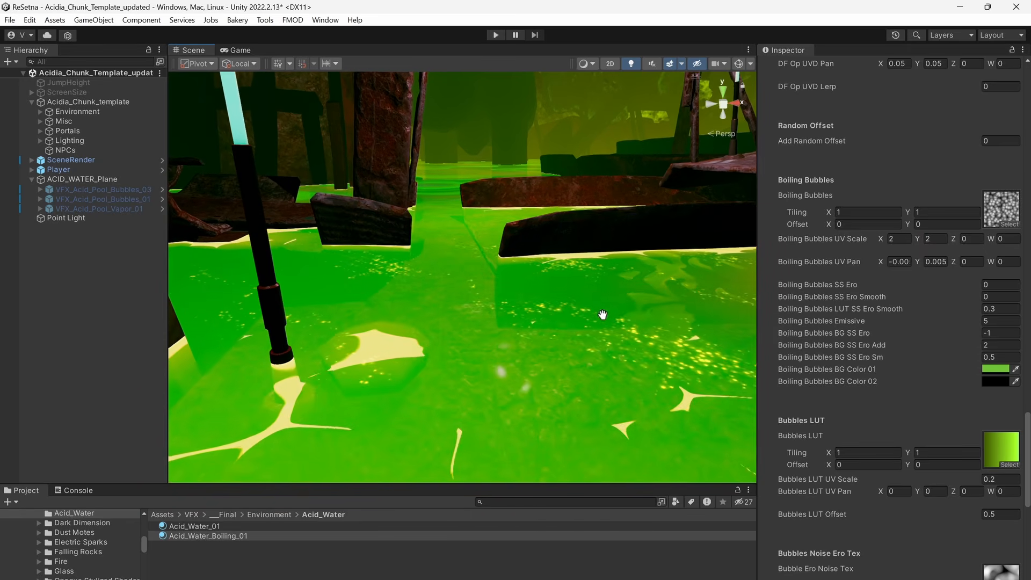
{"action": "left_click", "coordinate": [896, 238]}
{"action": "type", "text": "0.5"}
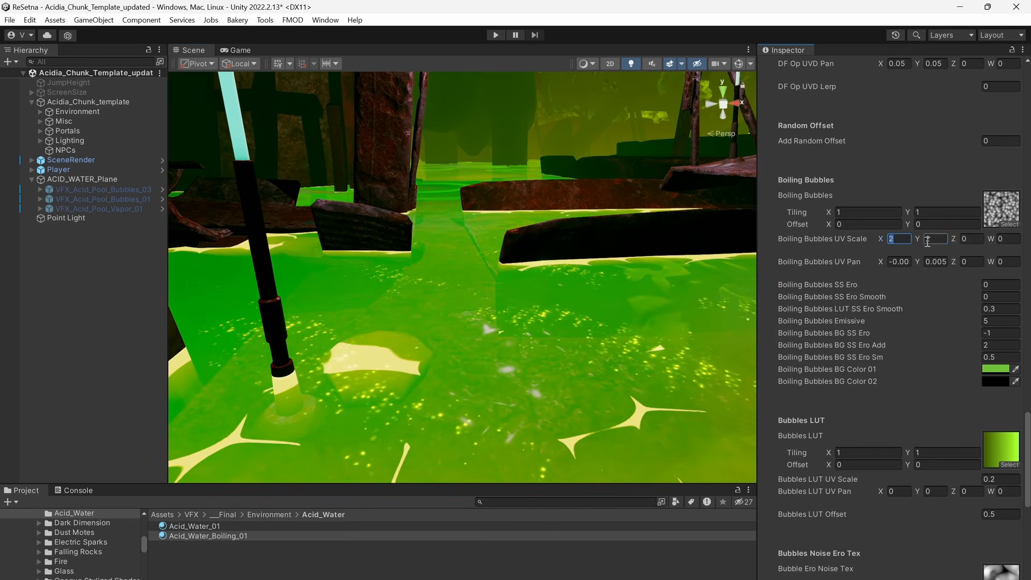
{"action": "left_click", "coordinate": [936, 239]}
{"action": "type", "text": "1"}
{"action": "left_click", "coordinate": [901, 240]}
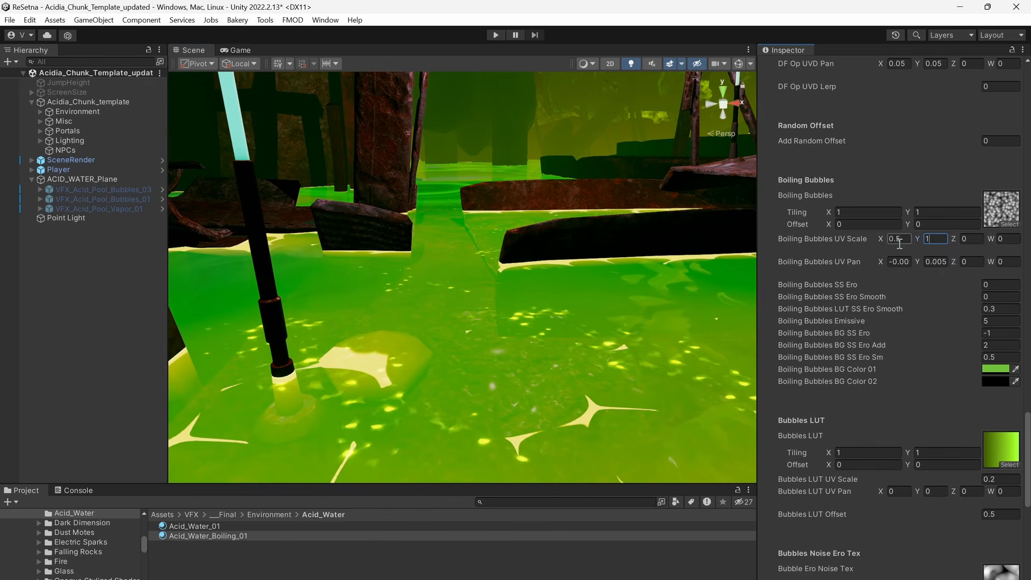
{"action": "type", "text": "1"}
Try Bubble Ero Noise Chaos UV Uniform S values of 10 and 3, and return it to 5.
{"action": "scroll", "coordinate": [921, 343], "scroll_direction": "down", "scroll_amount": 10}
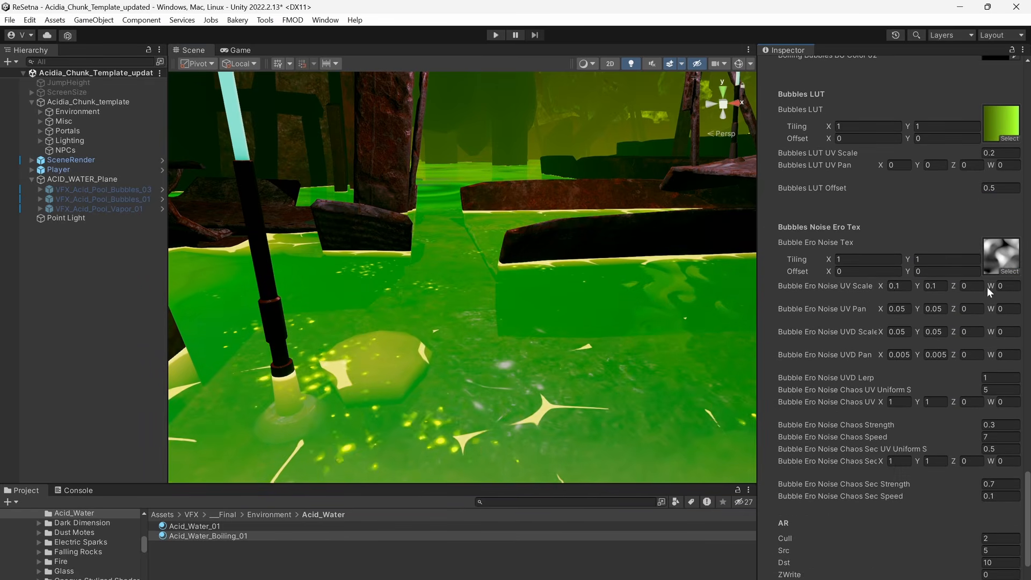
{"action": "scroll", "coordinate": [1007, 318], "scroll_direction": "down", "scroll_amount": 2}
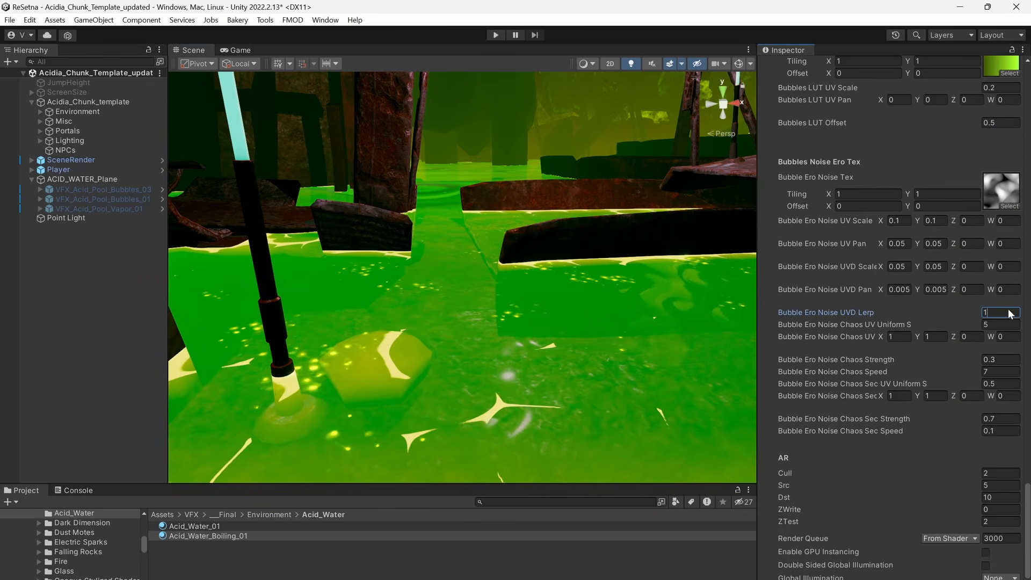
{"action": "left_click", "coordinate": [1010, 310]}
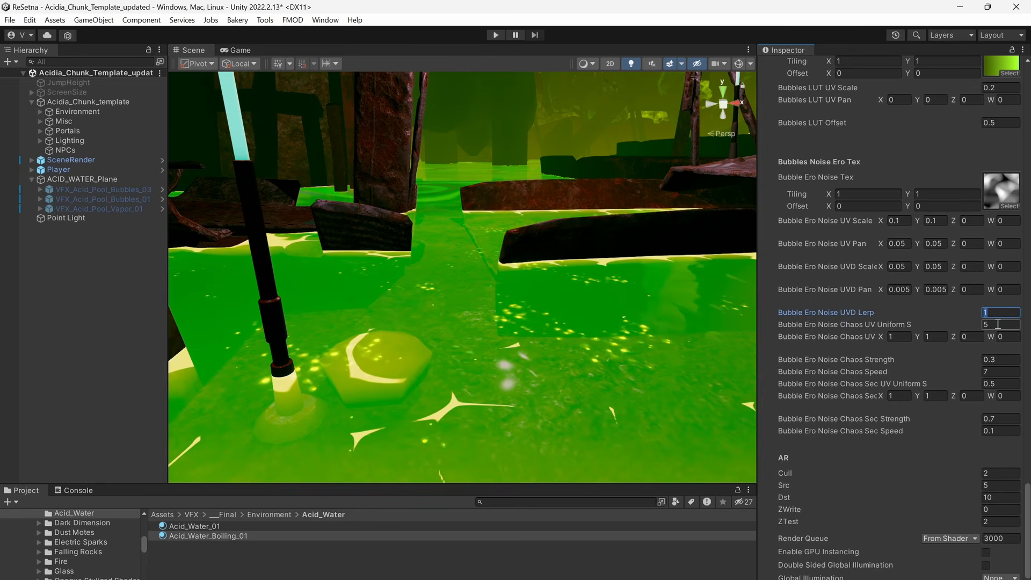
{"action": "left_click", "coordinate": [998, 324]}
{"action": "type", "text": "10"}
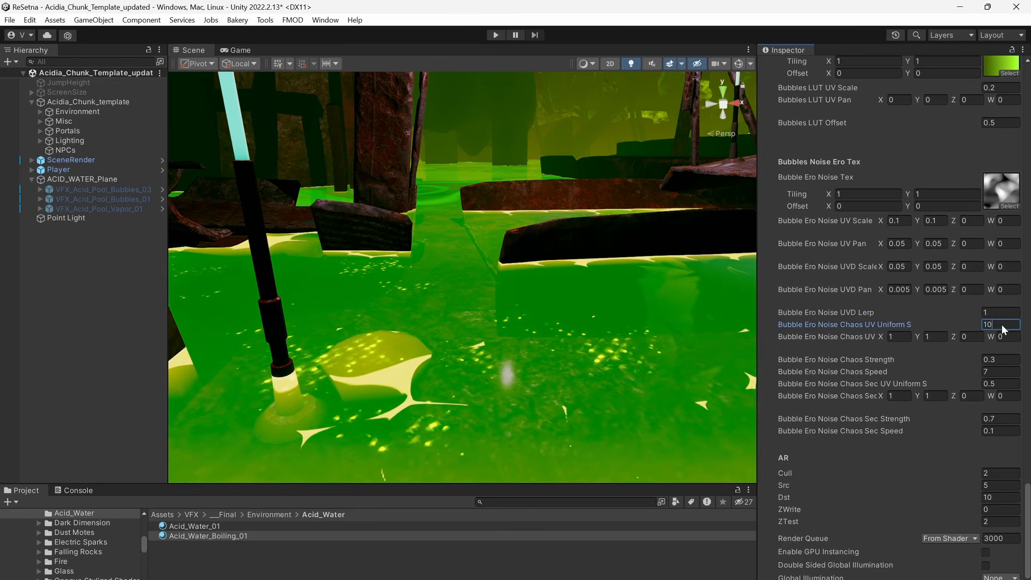
{"action": "key", "text": "Return"}
{"action": "type", "text": "3"}
{"action": "key", "text": "Return"}
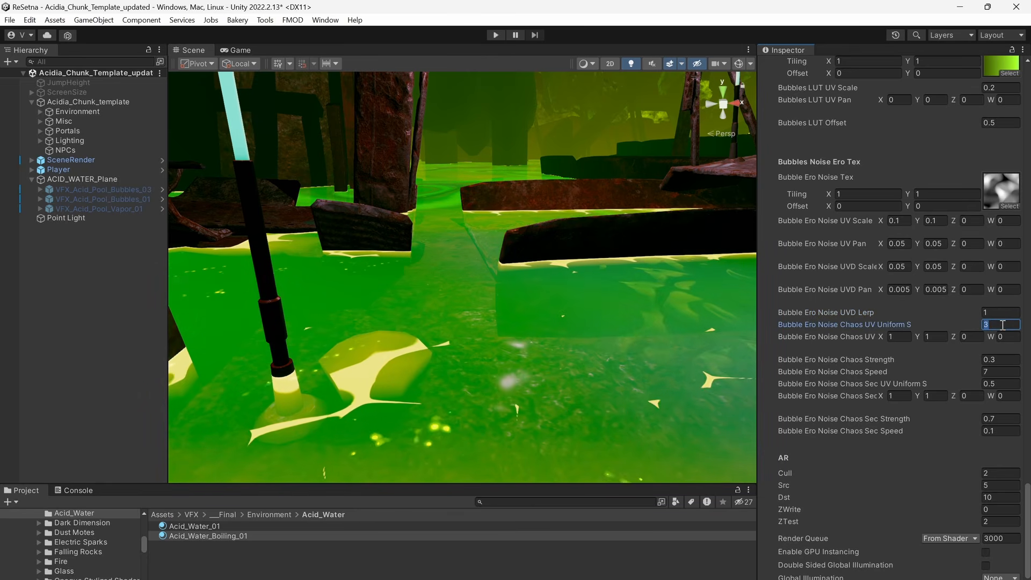
{"action": "type", "text": "5"}
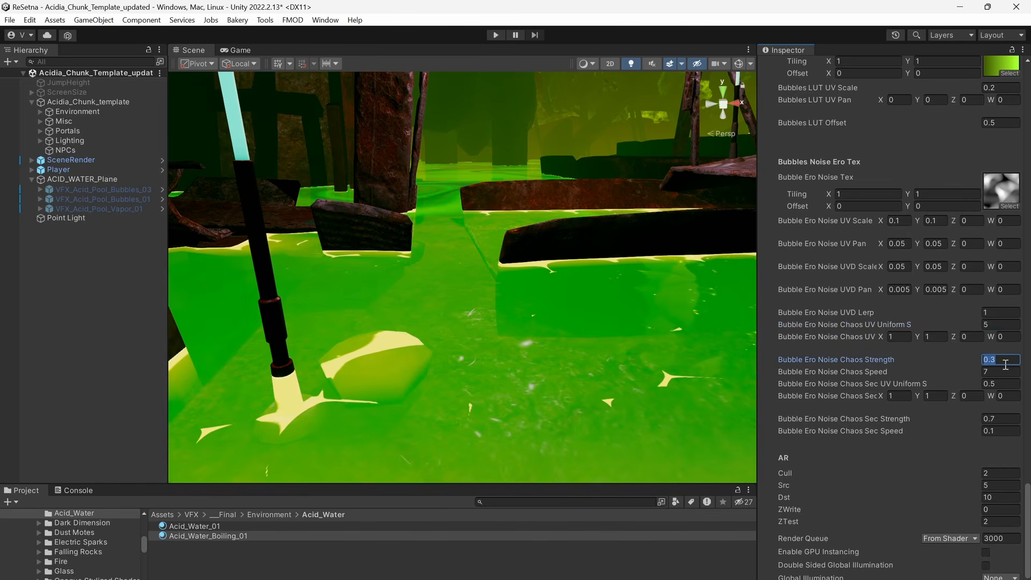
{"action": "type", "text": "0"}
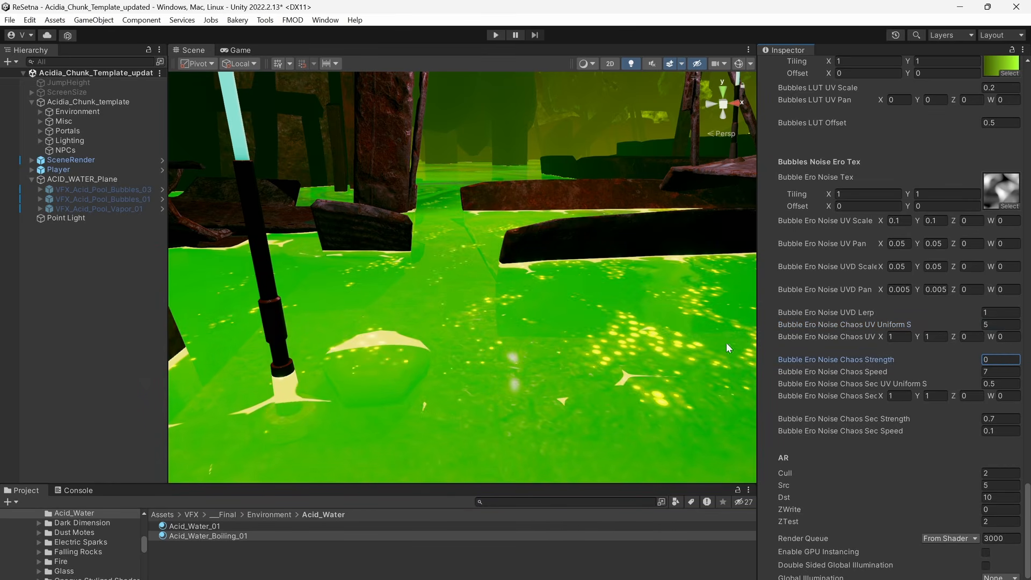
Try Bubble Ero Noise Chaos Strength at 0, 0.3 and 0.7, and set it to 0.2.
{"action": "scroll", "coordinate": [530, 322], "scroll_direction": "down", "scroll_amount": 3}
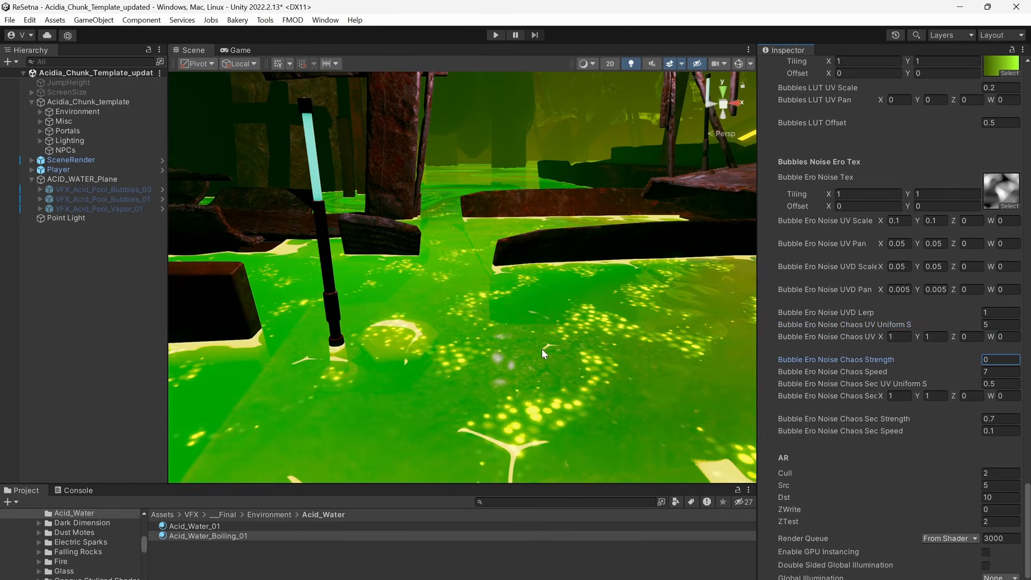
{"action": "scroll", "coordinate": [542, 349], "scroll_direction": "up", "scroll_amount": 3}
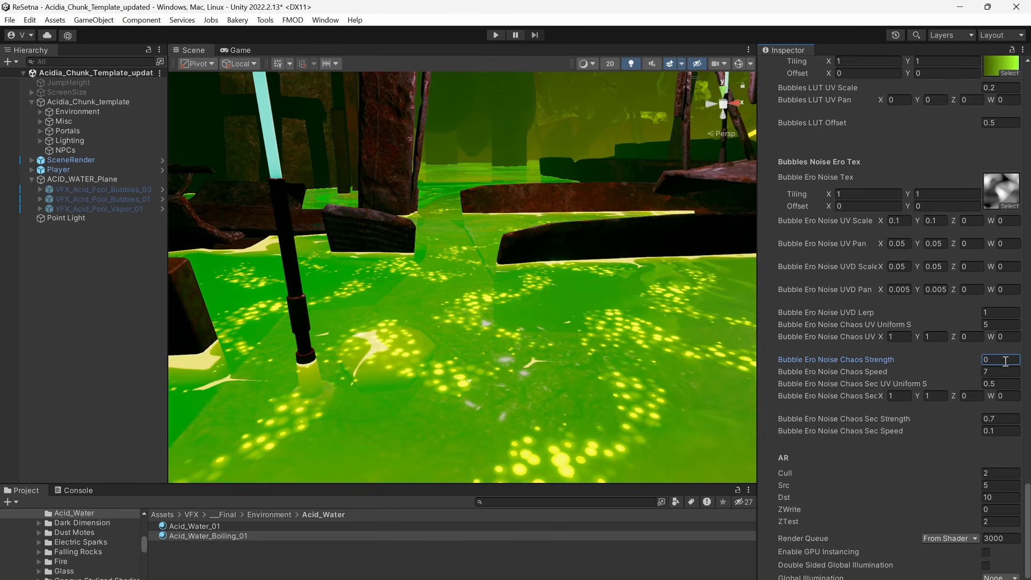
{"action": "type", "text": "0.5"}
{"action": "key", "text": "Return"}
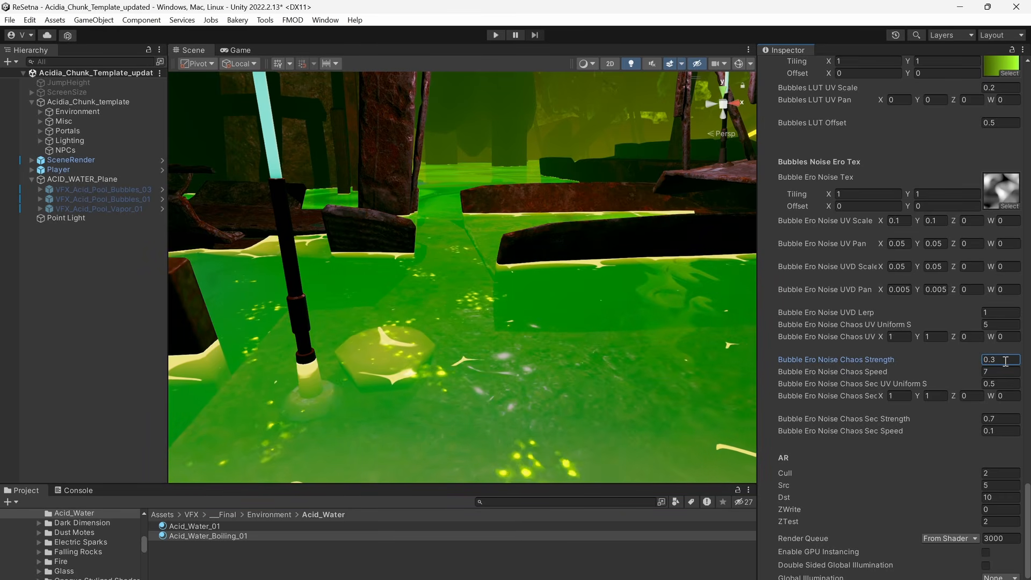
{"action": "type", "text": ".7"}
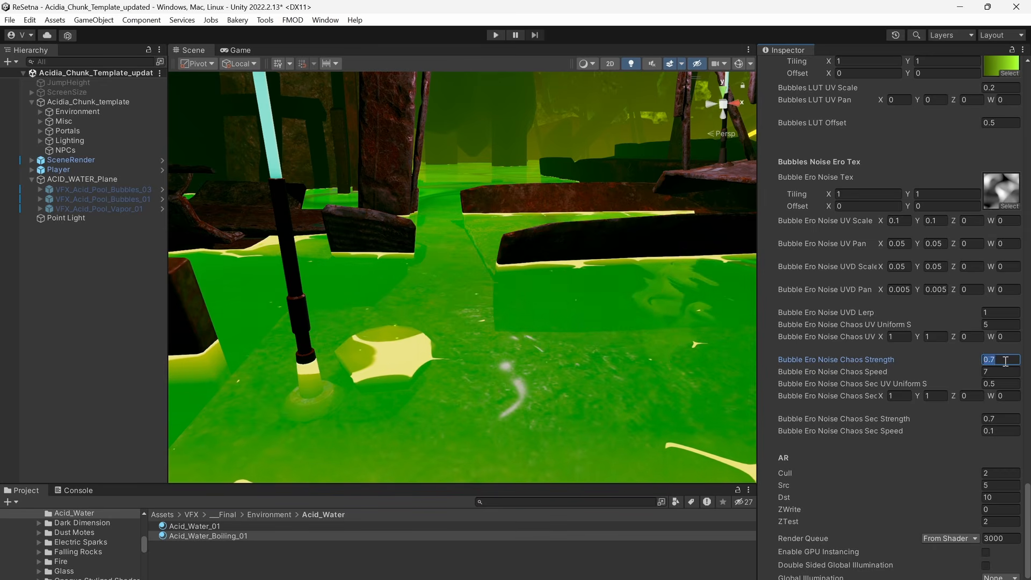
{"action": "type", "text": "2"}
{"action": "key", "text": "Return"}
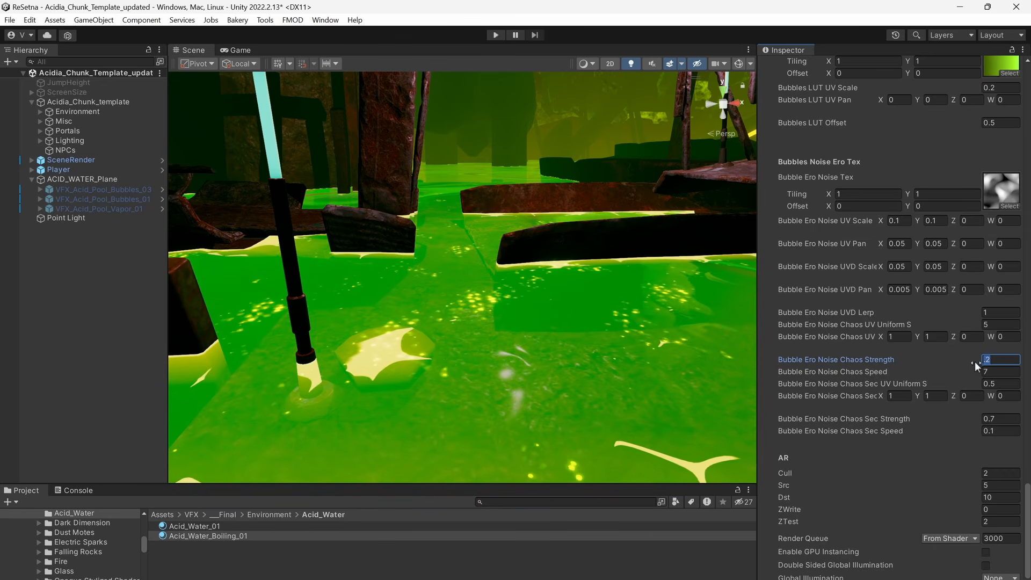
Try a Bubble Ero Noise Chaos Sec Strength of 0.1, return it to 0.7, and set Sec Speed to 1.25.
{"action": "left_click", "coordinate": [1002, 419]}
{"action": "type", "text": ".1"}
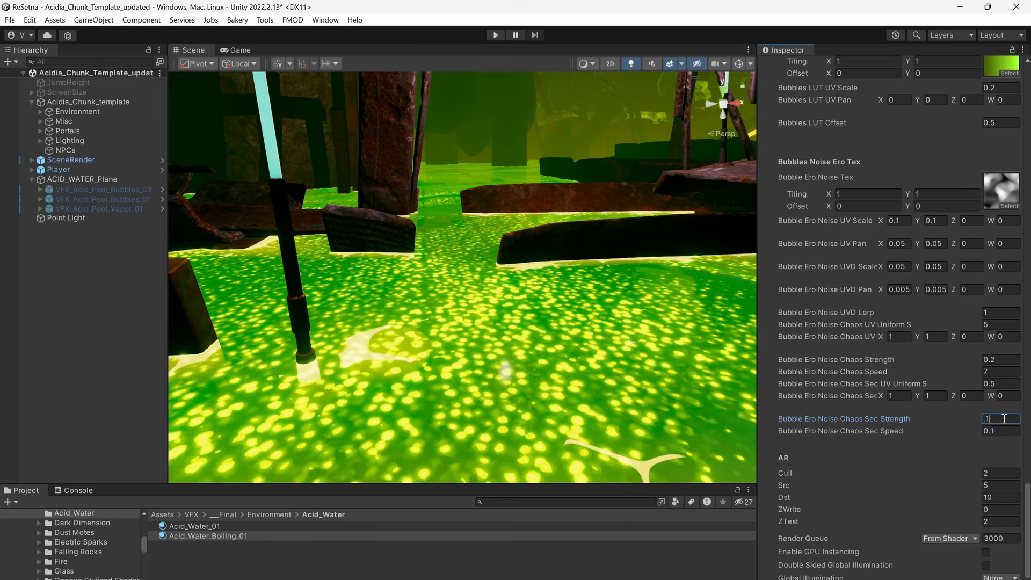
{"action": "left_click_drag", "start_coordinate": [966, 418], "coordinate": [971, 418]}
{"action": "left_click", "coordinate": [1002, 419]}
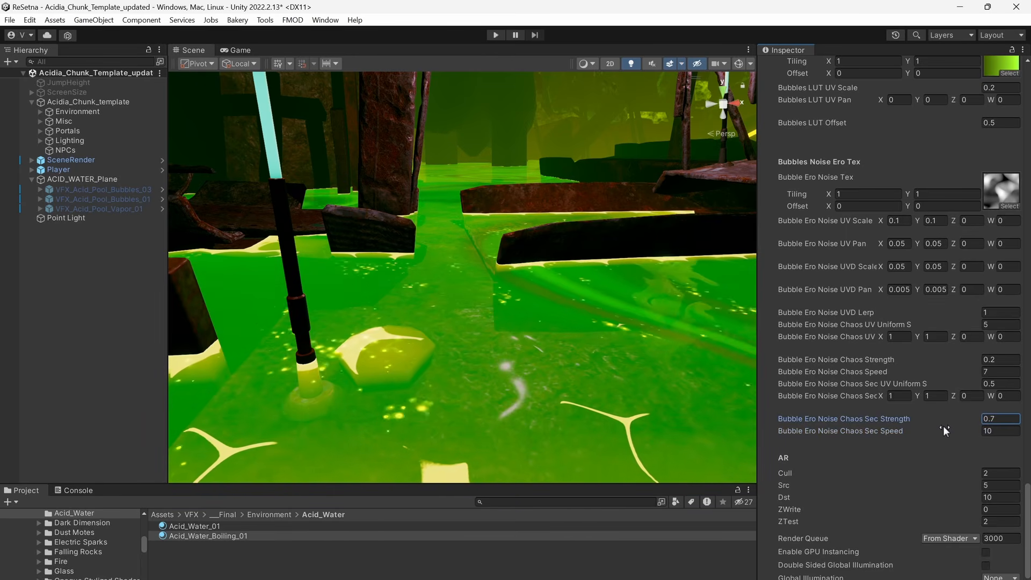
{"action": "key", "text": "ctrl+z"}
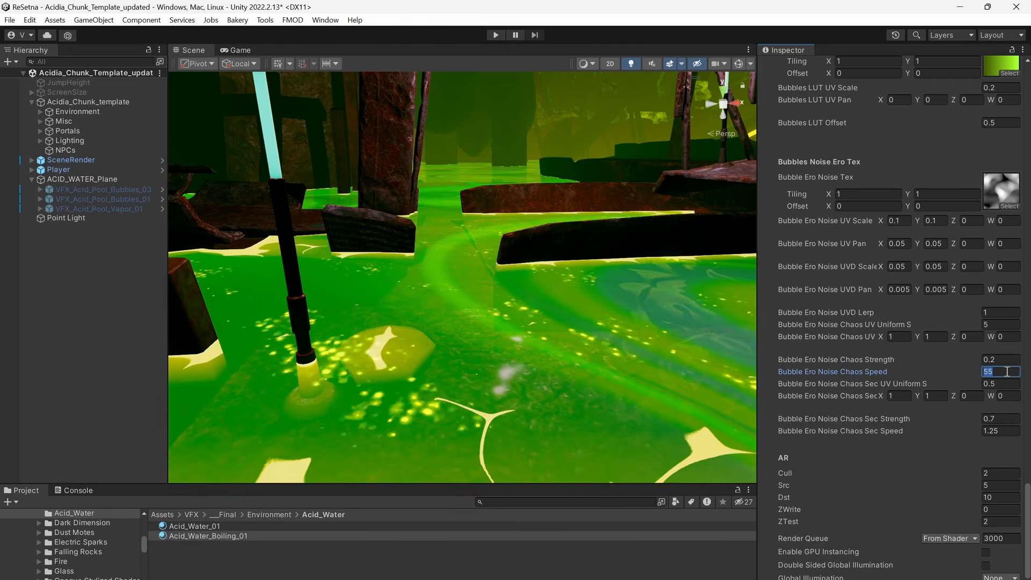
Try Bubble Ero Noise Chaos Speed values of 5 and 13, and return it to 7.
{"action": "type", "text": "5"}
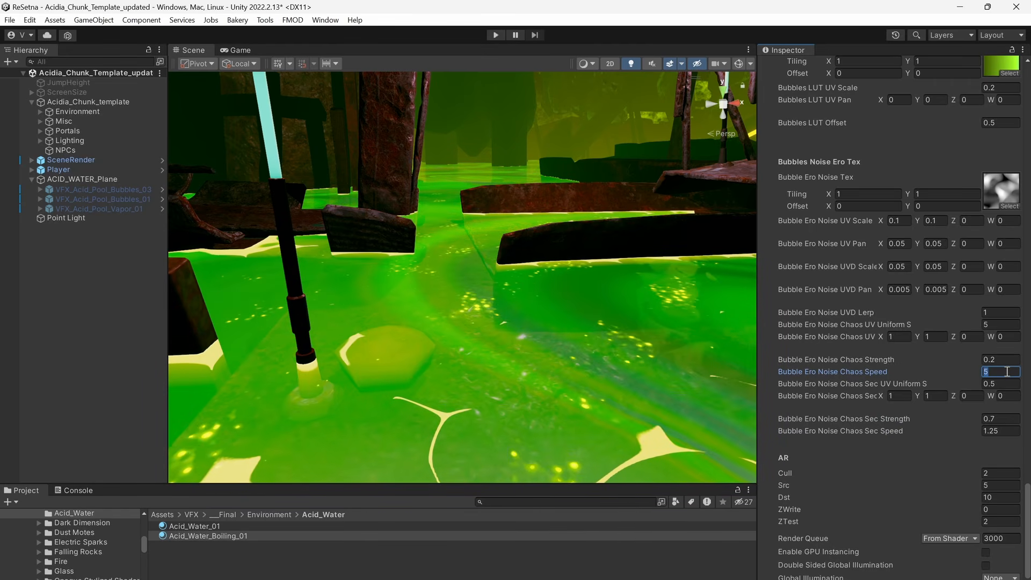
{"action": "key", "text": "BackSpace"}
{"action": "key", "text": "BackSpace"}
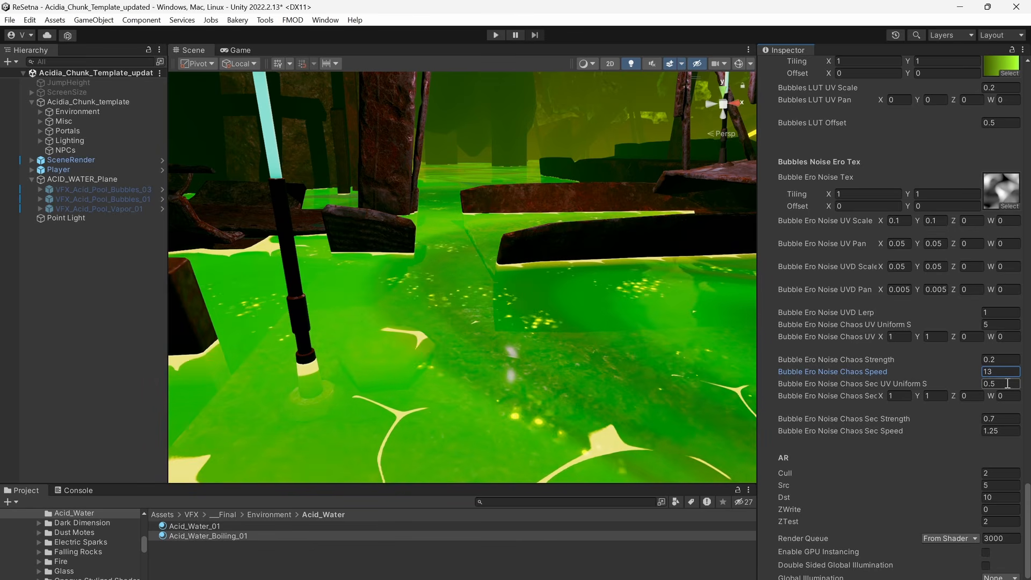
{"action": "type", "text": "7"}
{"action": "left_click", "coordinate": [1011, 385]}
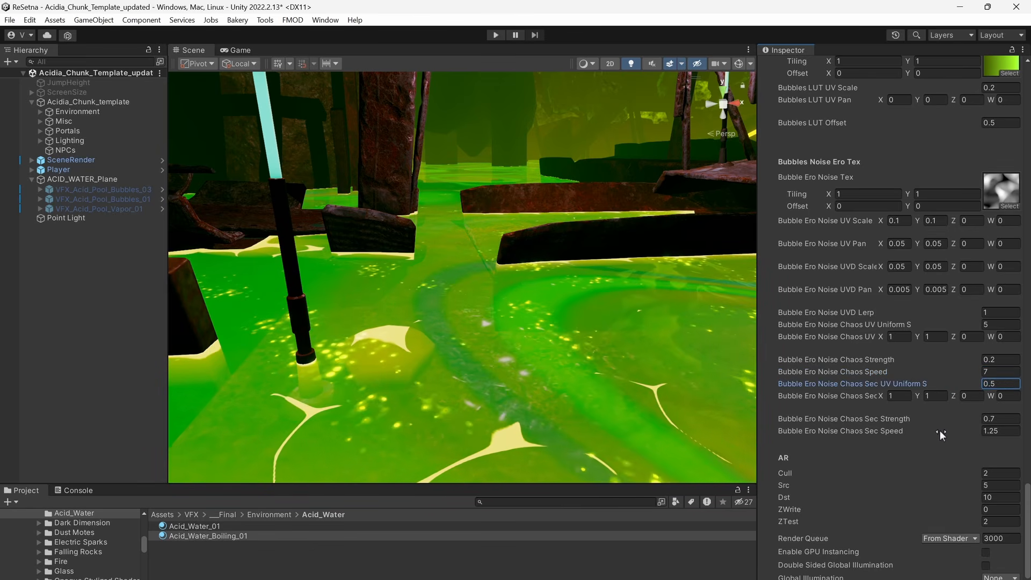
Review the material's boiling bubbles, depth fade opacity, UV distortion and oil stain settings, and examine the bubbling pool.
{"action": "scroll", "coordinate": [940, 430], "scroll_direction": "up", "scroll_amount": 6}
{"action": "scroll", "coordinate": [935, 408], "scroll_direction": "up", "scroll_amount": 4}
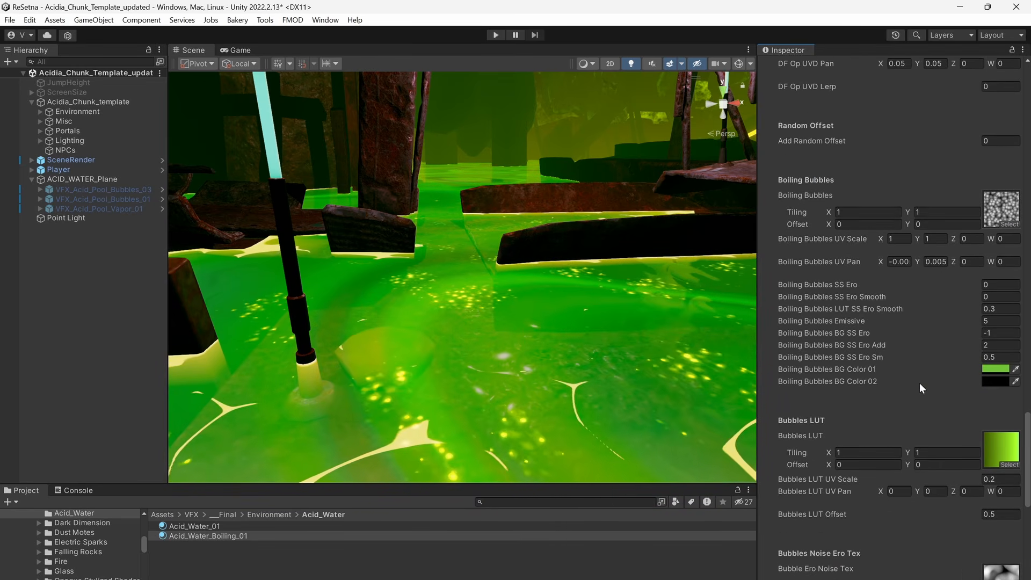
{"action": "scroll", "coordinate": [933, 406], "scroll_direction": "up", "scroll_amount": 7}
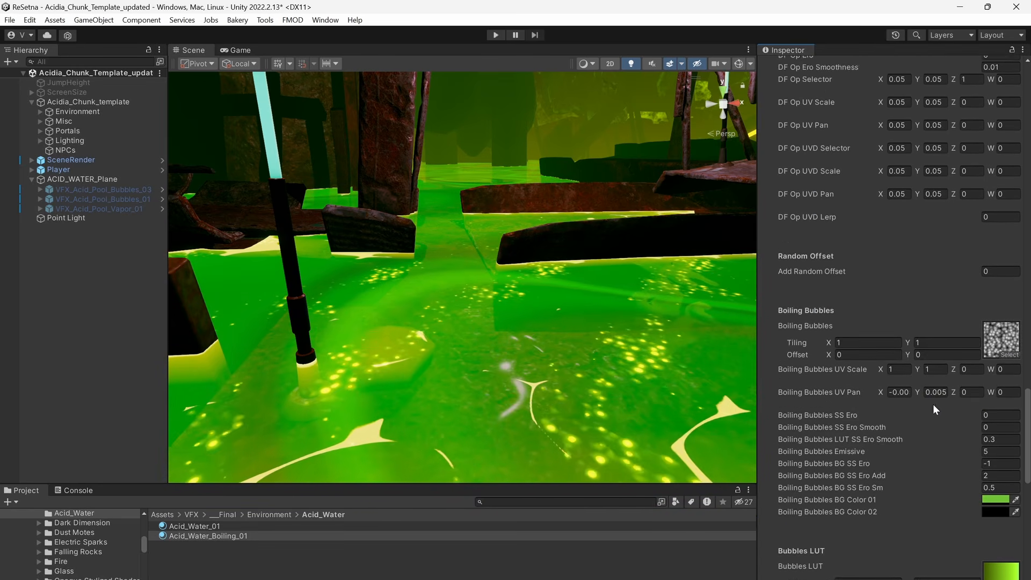
{"action": "scroll", "coordinate": [902, 420], "scroll_direction": "up", "scroll_amount": 3}
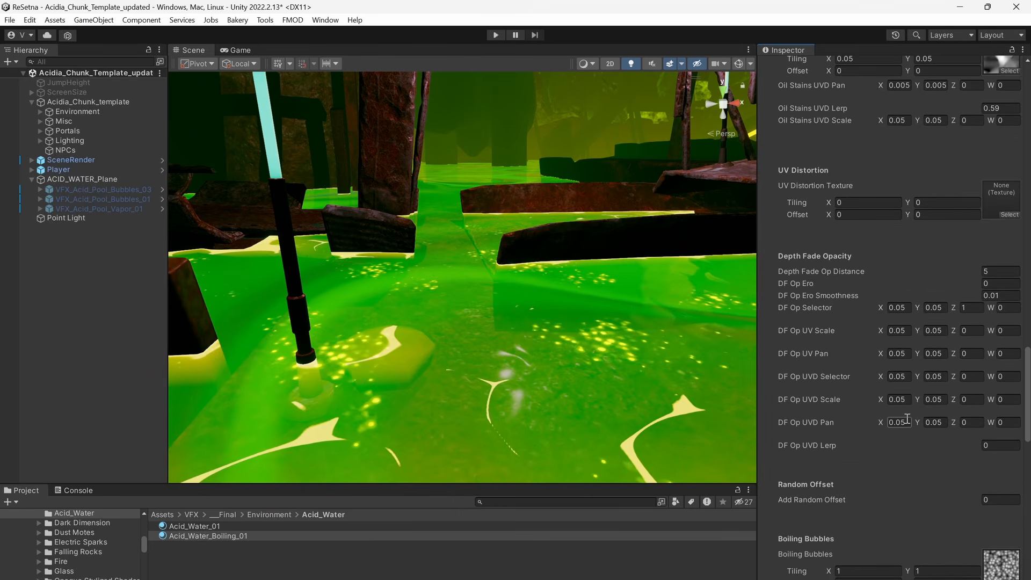
{"action": "right_click_drag", "start_coordinate": [599, 339], "coordinate": [609, 342]}
{"action": "scroll", "coordinate": [610, 344], "scroll_direction": "down", "scroll_amount": 1}
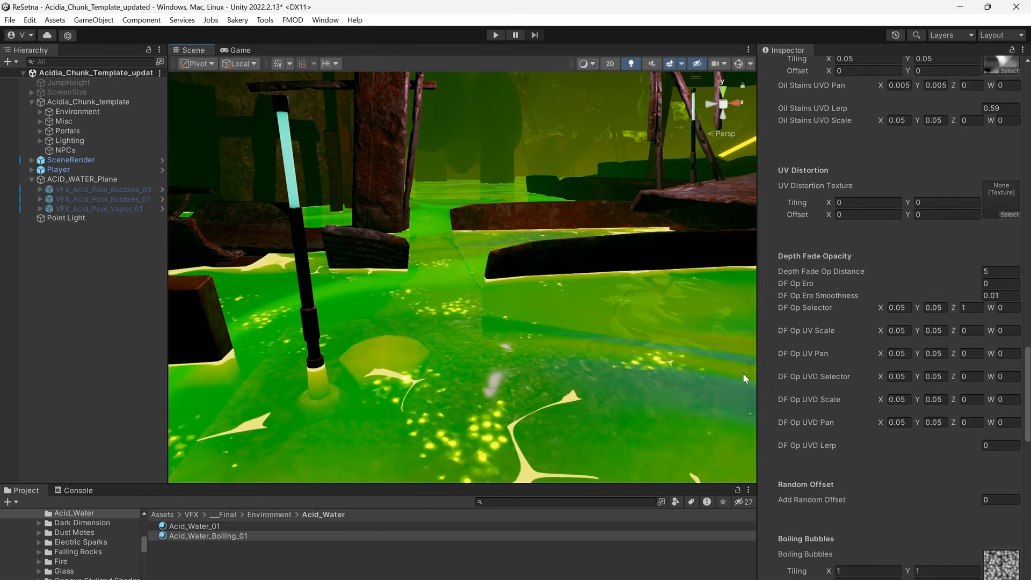
{"action": "scroll", "coordinate": [844, 418], "scroll_direction": "up", "scroll_amount": 4}
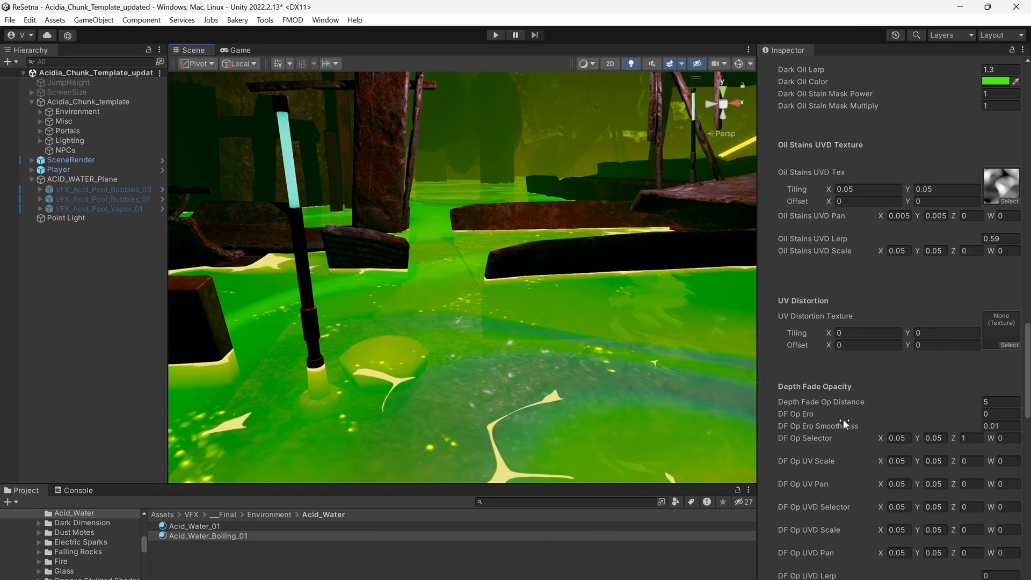
Enable the VFX_Acid_Pool_Bubbles_03, VFX_Acid_Pool_Bubbles_01 and VFX_Acid_Pool_Vapor_01 effects under ACID_WATER_Plane and view them over the pool.
{"action": "left_click", "coordinate": [106, 189]}
{"action": "left_click", "coordinate": [120, 208], "text": "shift"}
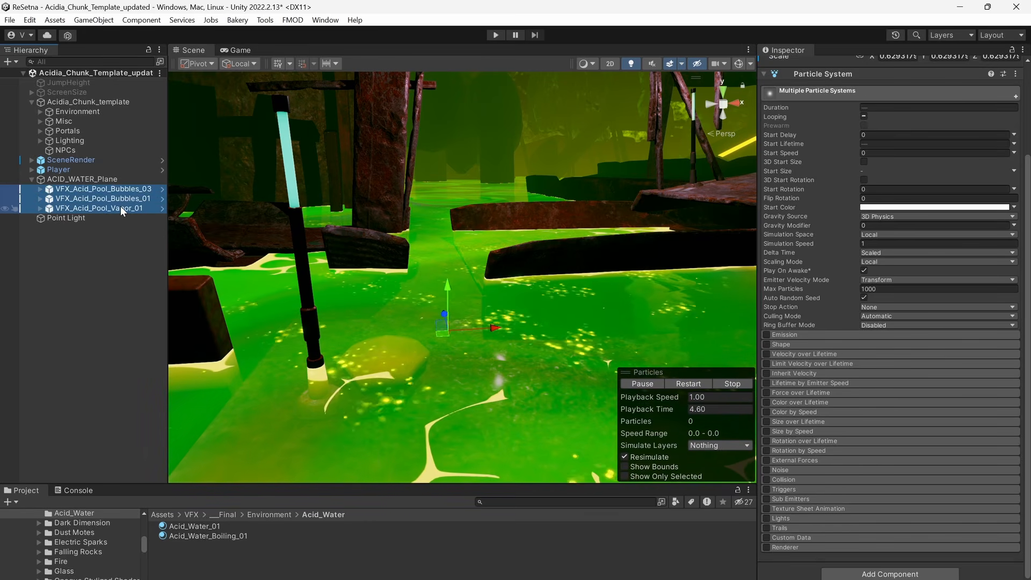
{"action": "mouse_move", "coordinate": [568, 337]}
{"action": "right_mouse_down"}
{"action": "mouse_move", "coordinate": [521, 322]}
{"action": "mouse_move", "coordinate": [600, 347]}
{"action": "mouse_move", "coordinate": [588, 382]}
{"action": "mouse_move", "coordinate": [580, 332]}
{"action": "right_mouse_up"}
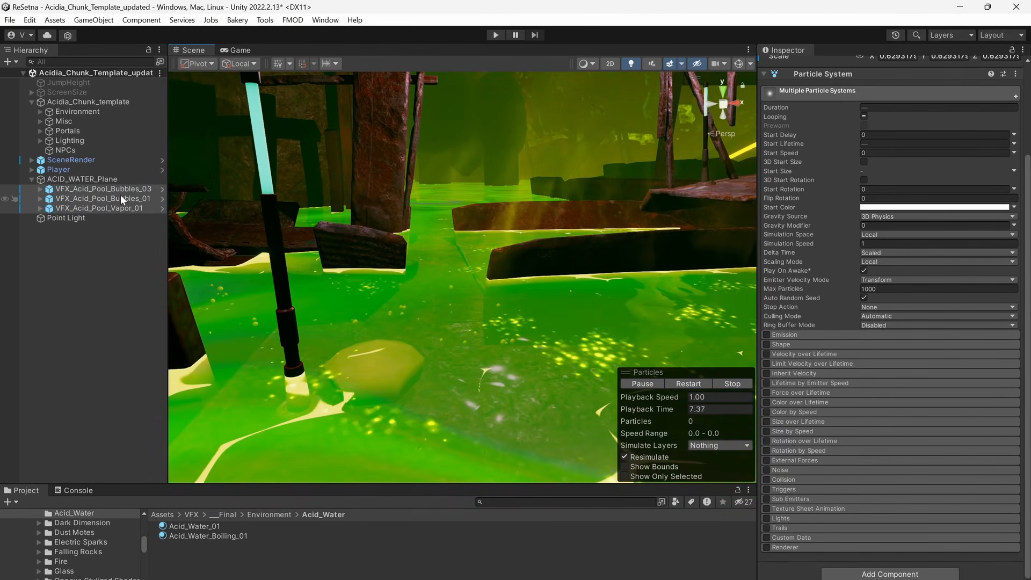
{"action": "mouse_move", "coordinate": [501, 294]}
{"action": "right_mouse_down"}
{"action": "mouse_move", "coordinate": [484, 293]}
{"action": "mouse_move", "coordinate": [486, 269]}
{"action": "mouse_move", "coordinate": [498, 275]}
{"action": "right_mouse_up"}
{"action": "middle_click_drag", "start_coordinate": [487, 254], "coordinate": [494, 271]}
{"action": "right_click_drag", "start_coordinate": [594, 297], "coordinate": [603, 322], "text": "alt"}
{"action": "mouse_move", "coordinate": [603, 323]}
{"action": "left_mouse_down", "text": "alt"}
{"action": "mouse_move", "coordinate": [701, 337]}
{"action": "mouse_move", "coordinate": [593, 314]}
{"action": "left_mouse_up", "text": "alt"}
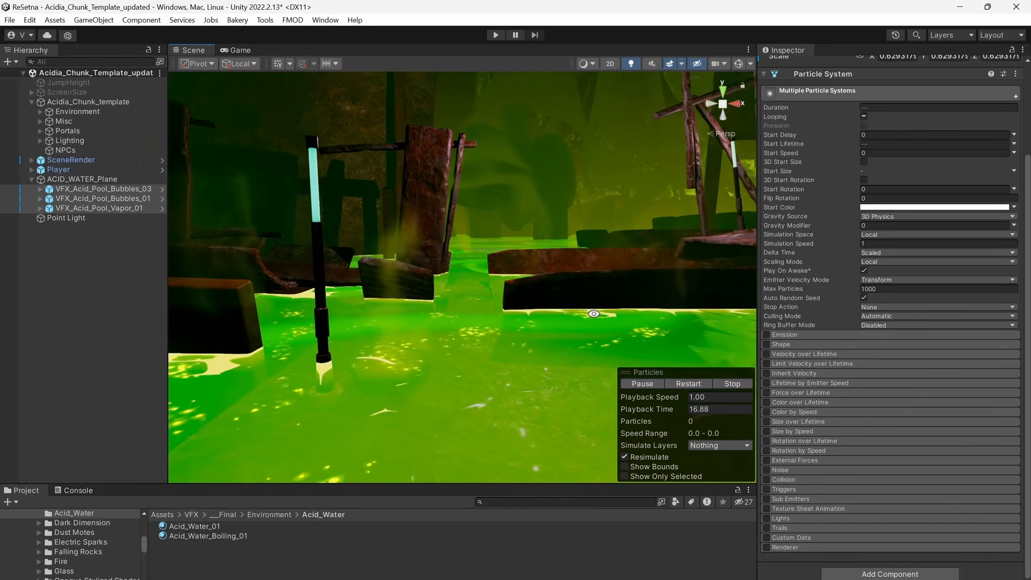
{"action": "middle_click_drag", "start_coordinate": [594, 314], "coordinate": [569, 340]}
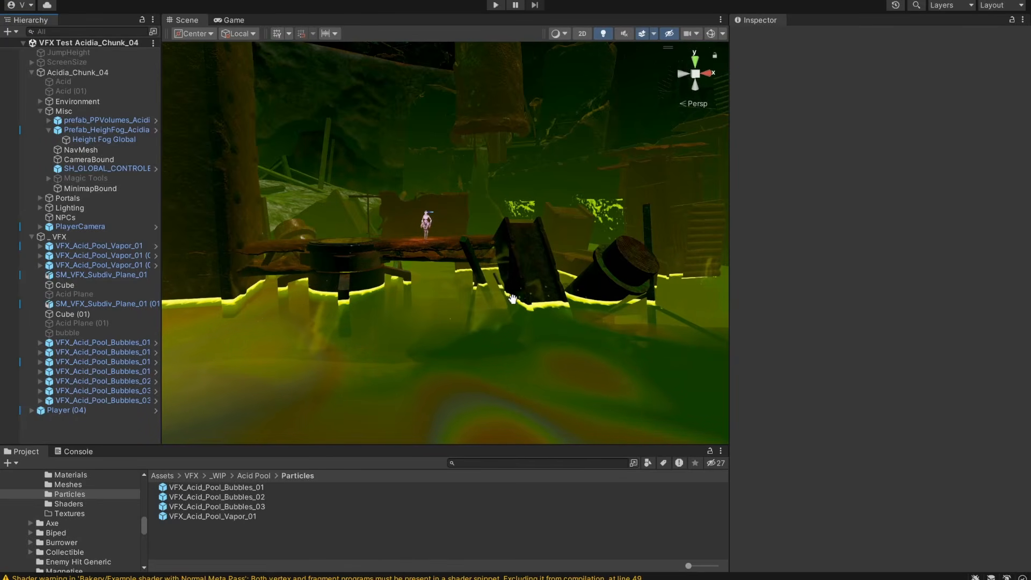
View the acid pool and its surroundings in the VFX Test Acidia_Chunk_04 scene from several angles.
{"action": "left_click_drag", "start_coordinate": [442, 330], "coordinate": [497, 341], "text": "alt"}
{"action": "middle_click_drag", "start_coordinate": [497, 340], "coordinate": [499, 307]}
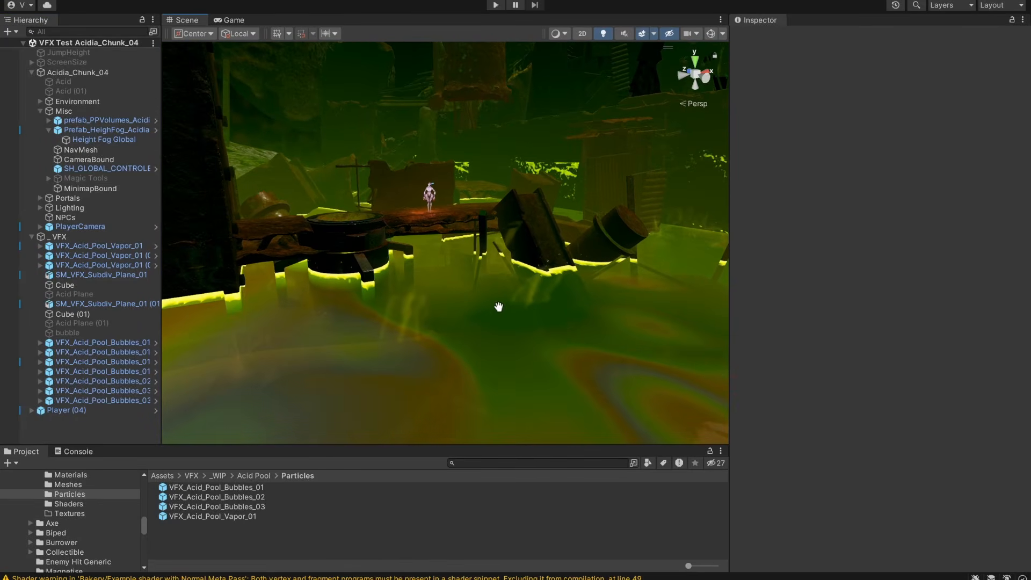
{"action": "left_click_drag", "start_coordinate": [589, 290], "coordinate": [555, 295], "text": "alt"}
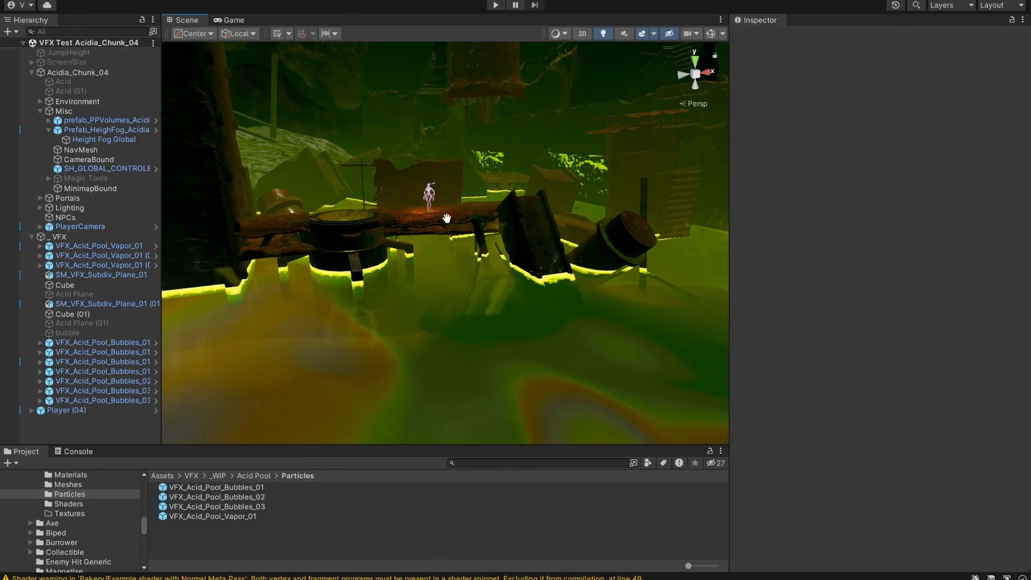
{"action": "left_click_drag", "start_coordinate": [560, 243], "coordinate": [525, 241], "text": "alt"}
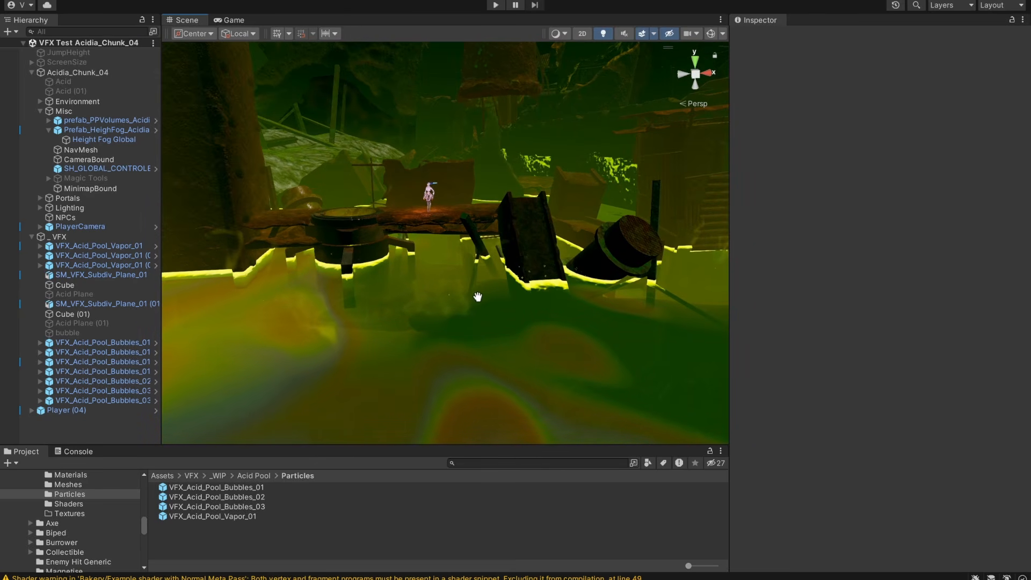
Expand VFX_Acid_Pool_Bubbles_01 (02) and (01) in the scene, and inspect the Bubbles particle system inside (01).
{"action": "left_click_drag", "start_coordinate": [161, 285], "coordinate": [221, 285]}
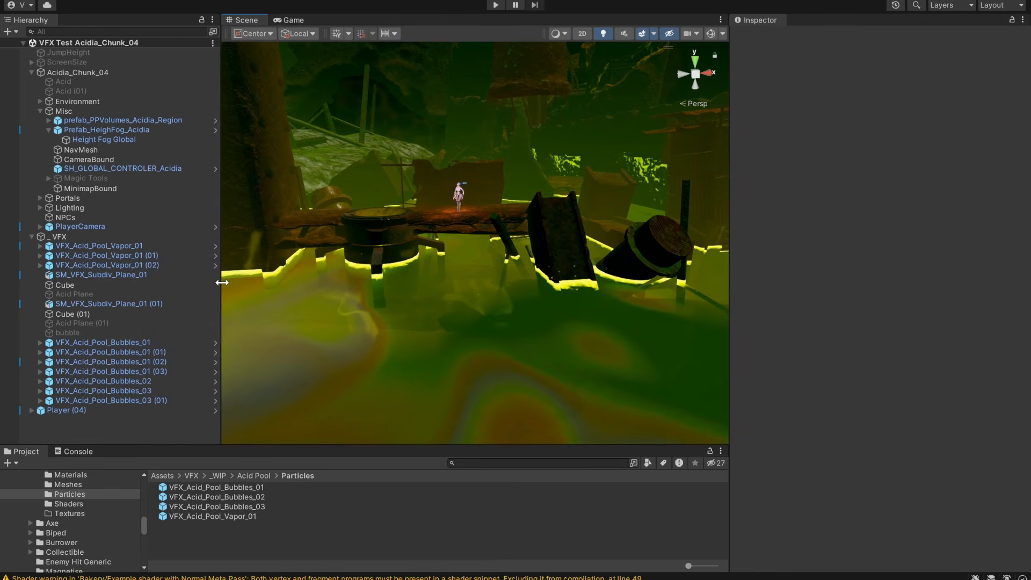
{"action": "left_click", "coordinate": [53, 365]}
{"action": "left_click", "coordinate": [40, 362]}
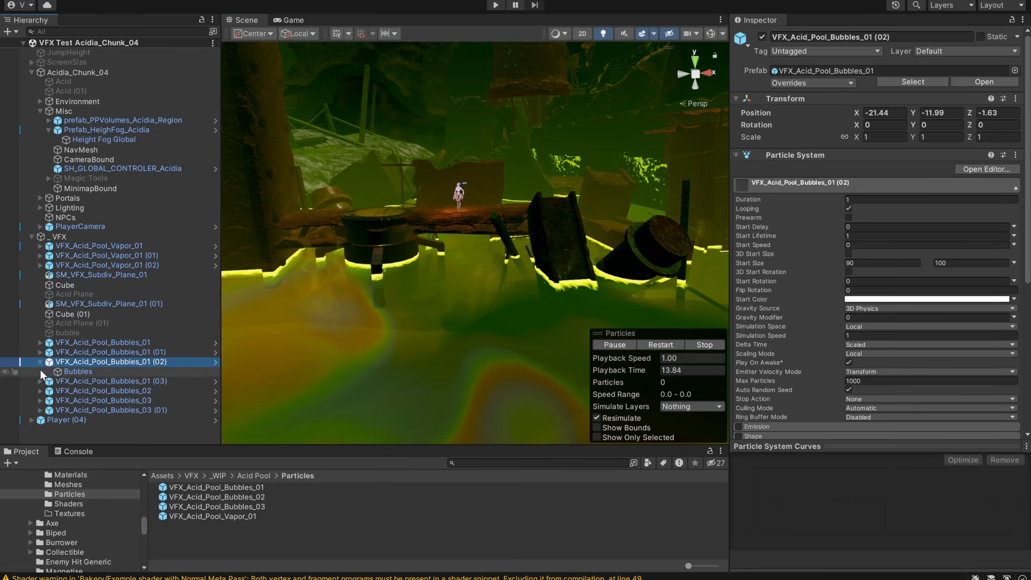
{"action": "left_click", "coordinate": [47, 353]}
{"action": "left_click", "coordinate": [40, 353]}
{"action": "left_click", "coordinate": [58, 361]}
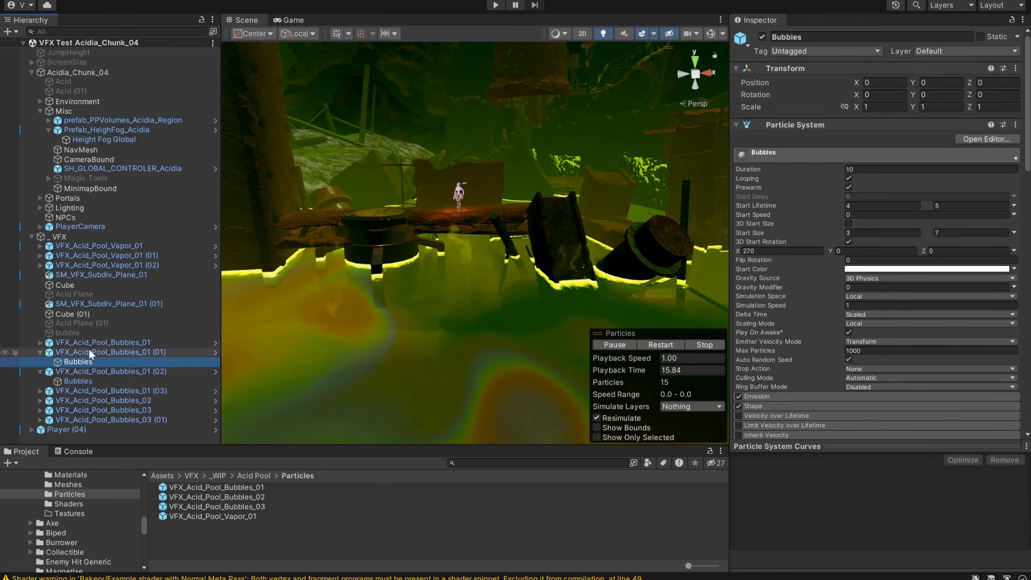
Inspect the Color over Lifetime module of Bubbles under VFX_Acid_Pool_Bubbles_01 (01) and frame its bubbles in the scene.
{"action": "left_click", "coordinate": [89, 352]}
{"action": "left_click", "coordinate": [89, 362]}
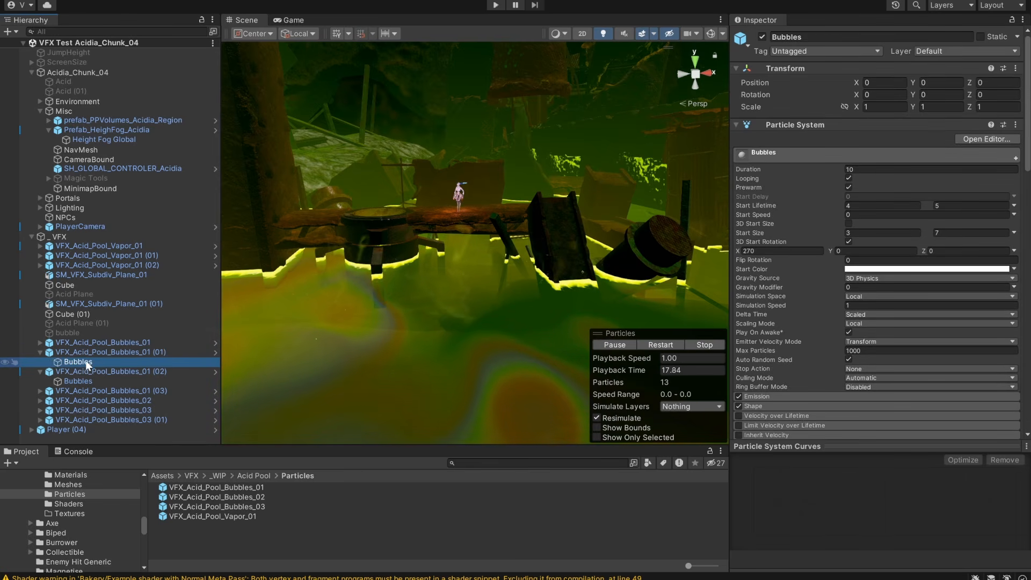
{"action": "scroll", "coordinate": [906, 289], "scroll_direction": "down", "scroll_amount": 6}
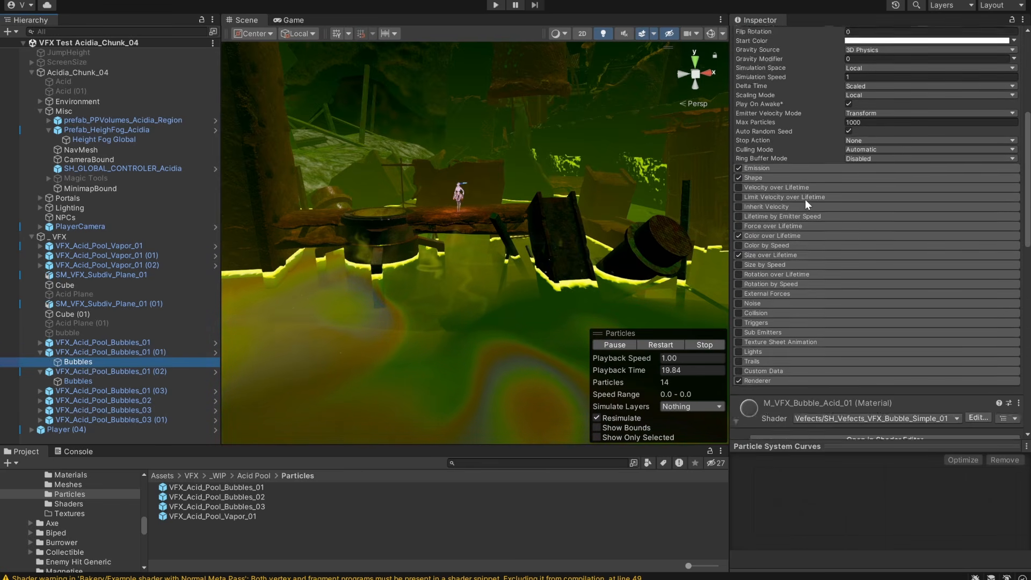
{"action": "scroll", "coordinate": [766, 208], "scroll_direction": "down", "scroll_amount": 2}
{"action": "left_click", "coordinate": [771, 135]}
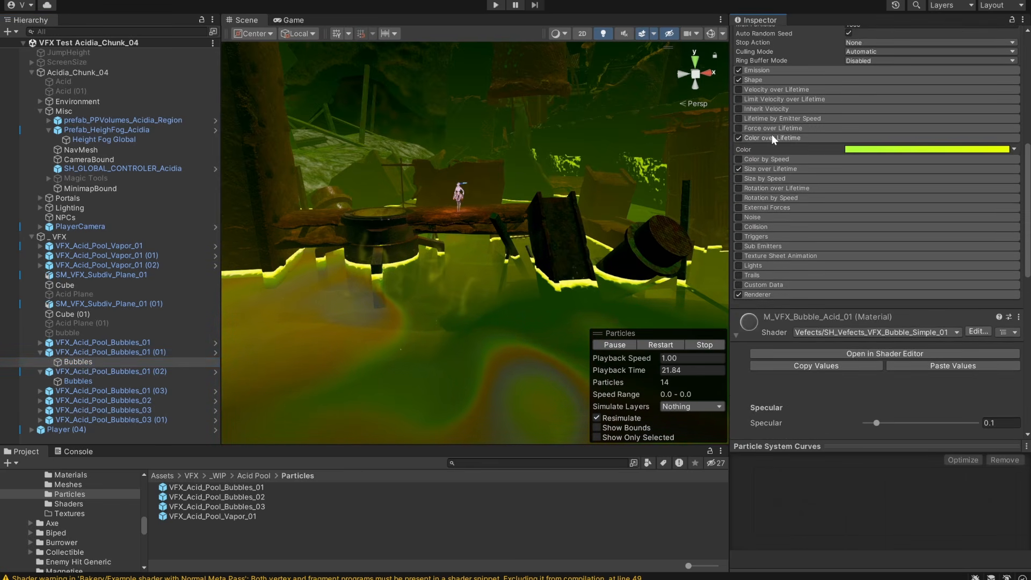
{"action": "key", "text": "f"}
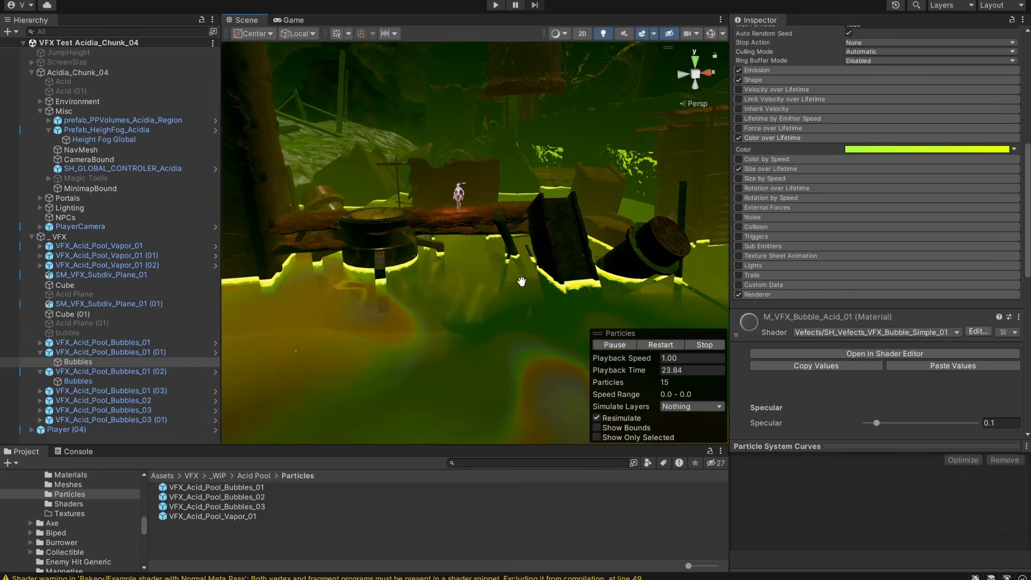
{"action": "left_click_drag", "start_coordinate": [527, 286], "coordinate": [548, 302], "text": "alt"}
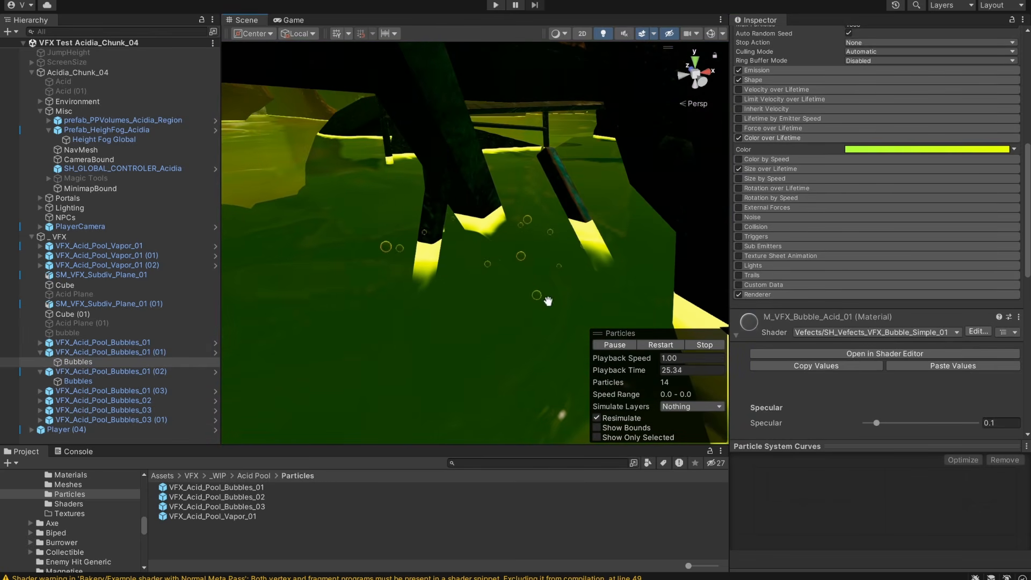
Delete the yellow key from the Color over Lifetime gradient and recolor the remaining key to cyan, 00DCFF.
{"action": "left_click", "coordinate": [889, 150]}
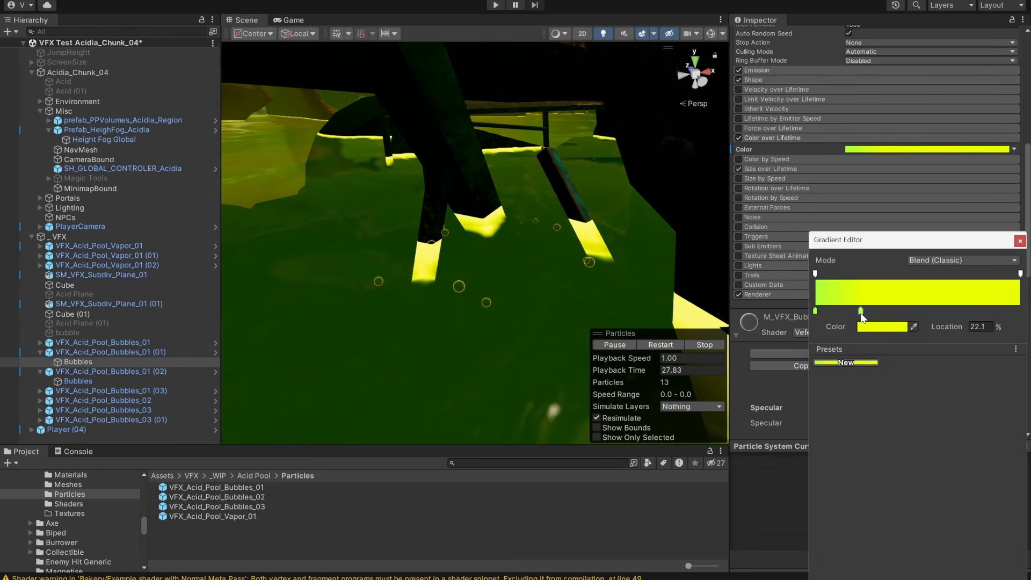
{"action": "key", "text": "Delete"}
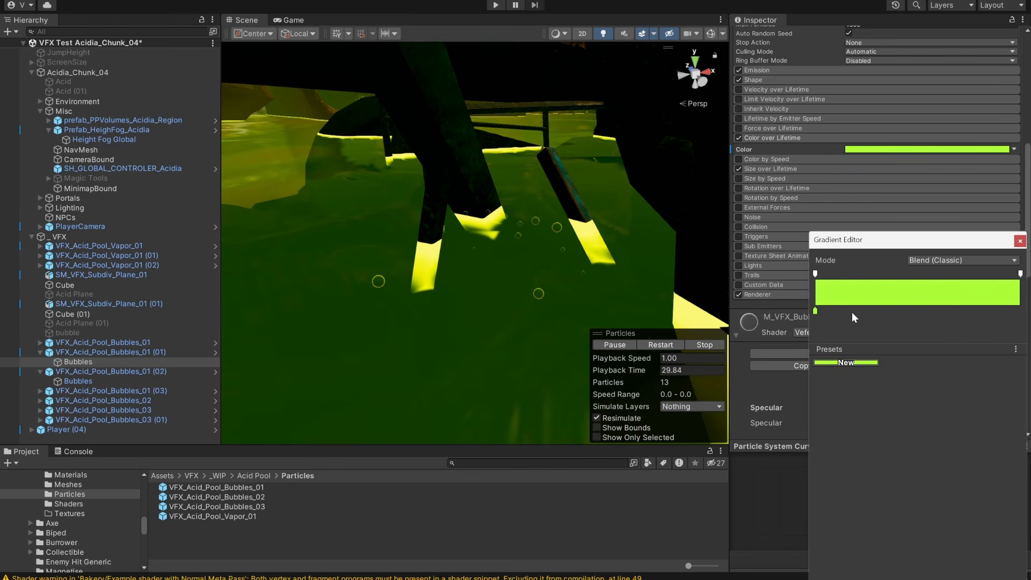
{"action": "left_click", "coordinate": [815, 312]}
{"action": "left_click", "coordinate": [871, 328]}
{"action": "left_click_drag", "start_coordinate": [924, 373], "coordinate": [873, 329]}
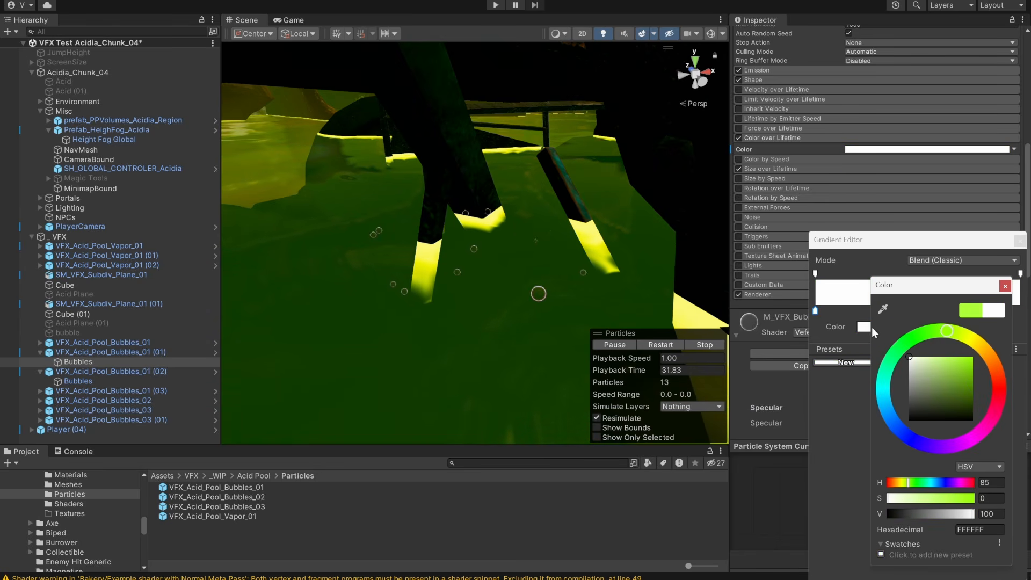
{"action": "mouse_move", "coordinate": [988, 348]}
{"action": "left_mouse_down"}
{"action": "mouse_move", "coordinate": [995, 367]}
{"action": "mouse_move", "coordinate": [984, 351]}
{"action": "mouse_move", "coordinate": [928, 328]}
{"action": "mouse_move", "coordinate": [884, 388]}
{"action": "mouse_move", "coordinate": [914, 438]}
{"action": "mouse_move", "coordinate": [991, 400]}
{"action": "mouse_move", "coordinate": [981, 356]}
{"action": "mouse_move", "coordinate": [956, 337]}
{"action": "mouse_move", "coordinate": [993, 366]}
{"action": "mouse_move", "coordinate": [890, 400]}
{"action": "mouse_move", "coordinate": [889, 410]}
{"action": "mouse_move", "coordinate": [890, 397]}
{"action": "left_mouse_up"}
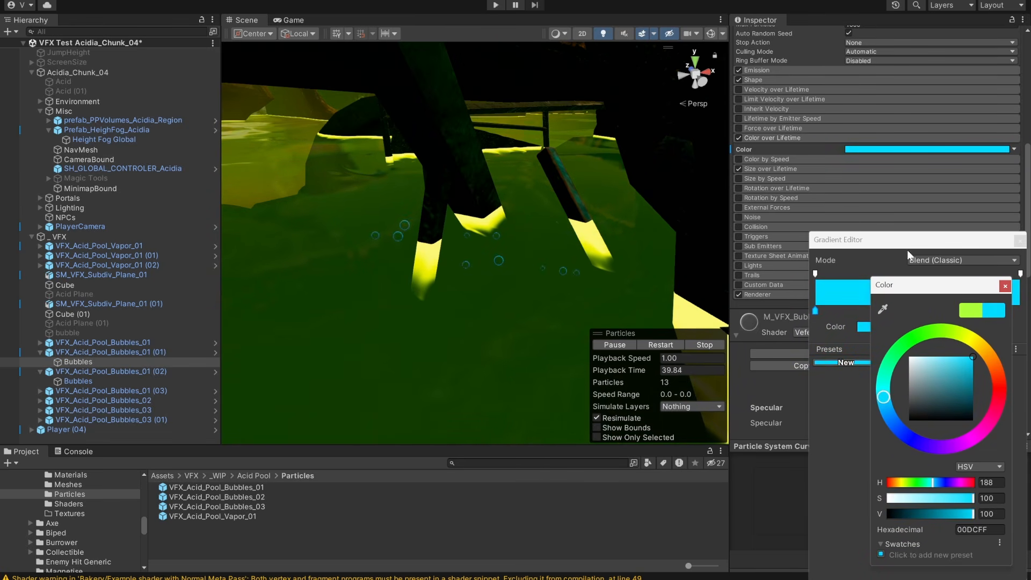
Try a red FF0A00 color key at the end of the gradient, and delete that key.
{"action": "left_click_drag", "start_coordinate": [988, 292], "coordinate": [942, 324]}
{"action": "left_click", "coordinate": [1020, 311]}
{"action": "left_click", "coordinate": [899, 327]}
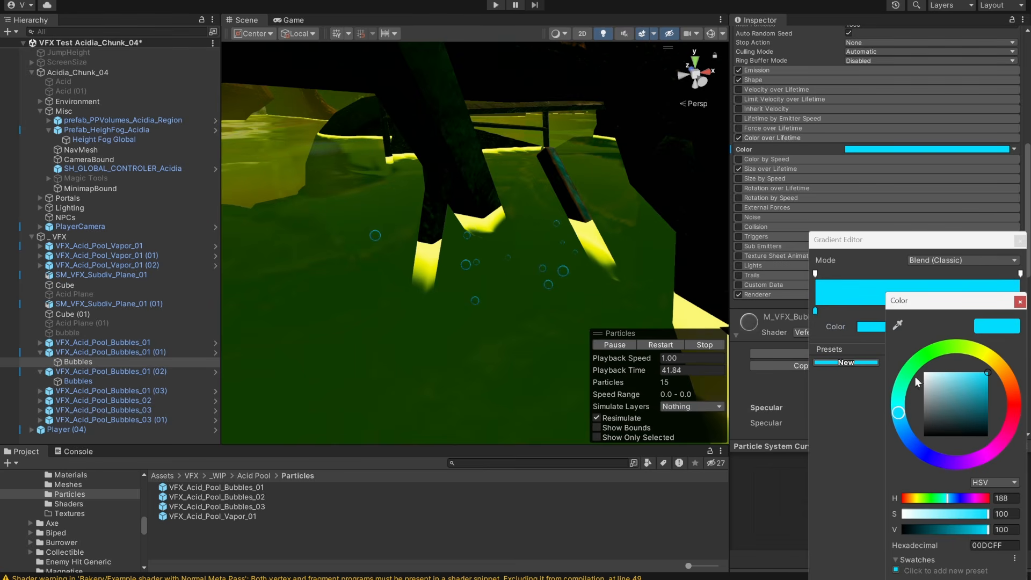
{"action": "left_click", "coordinate": [1016, 403]}
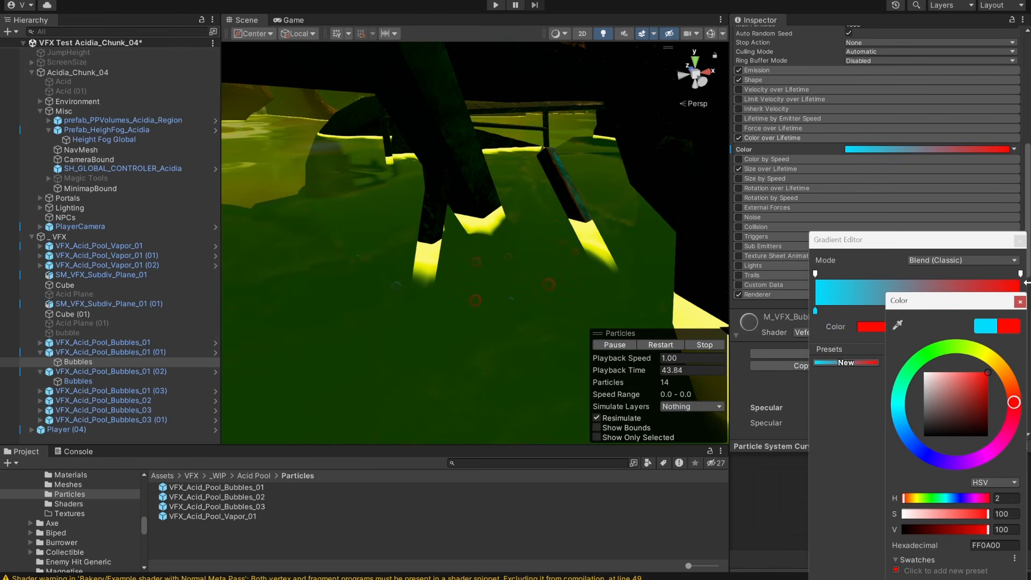
{"action": "left_click", "coordinate": [1020, 302]}
{"action": "key", "text": "Delete"}
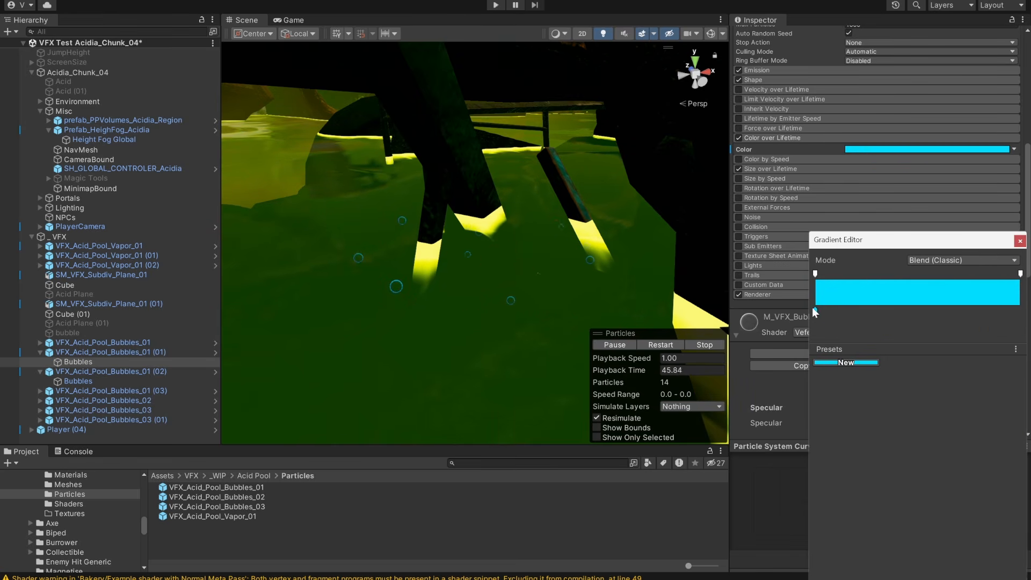
Recolor the remaining gradient key to a fully saturated lime green and close the gradient editor.
{"action": "left_click", "coordinate": [863, 327]}
{"action": "left_click_drag", "start_coordinate": [930, 353], "coordinate": [938, 351]}
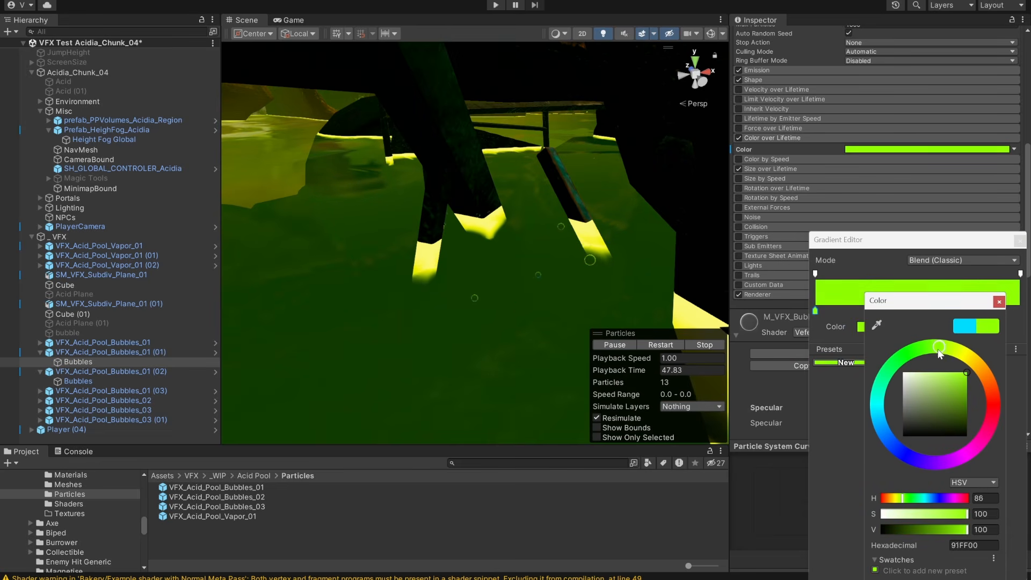
{"action": "left_click_drag", "start_coordinate": [926, 389], "coordinate": [870, 345]}
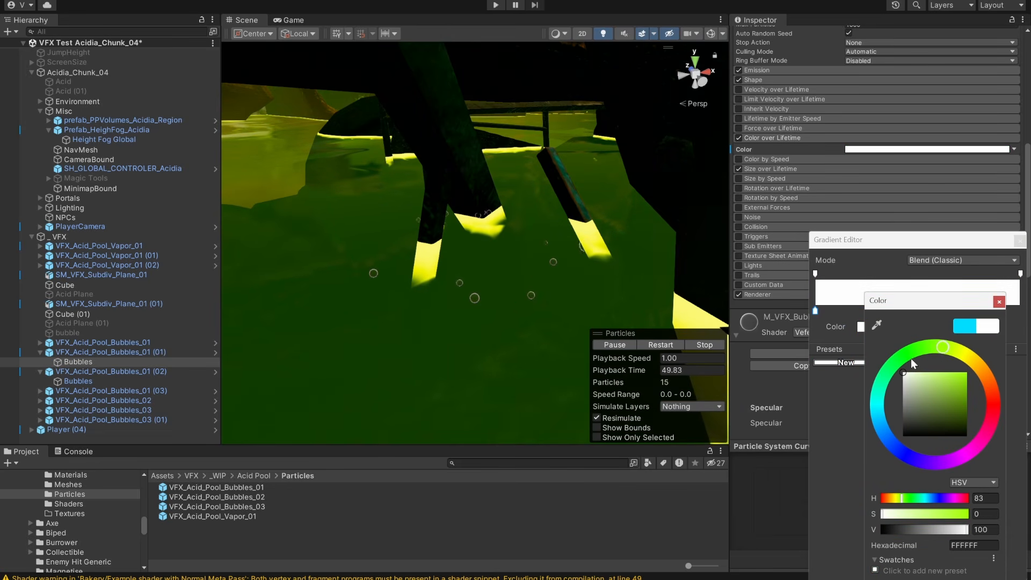
{"action": "left_click_drag", "start_coordinate": [955, 386], "coordinate": [973, 368]}
{"action": "left_click", "coordinate": [999, 302]}
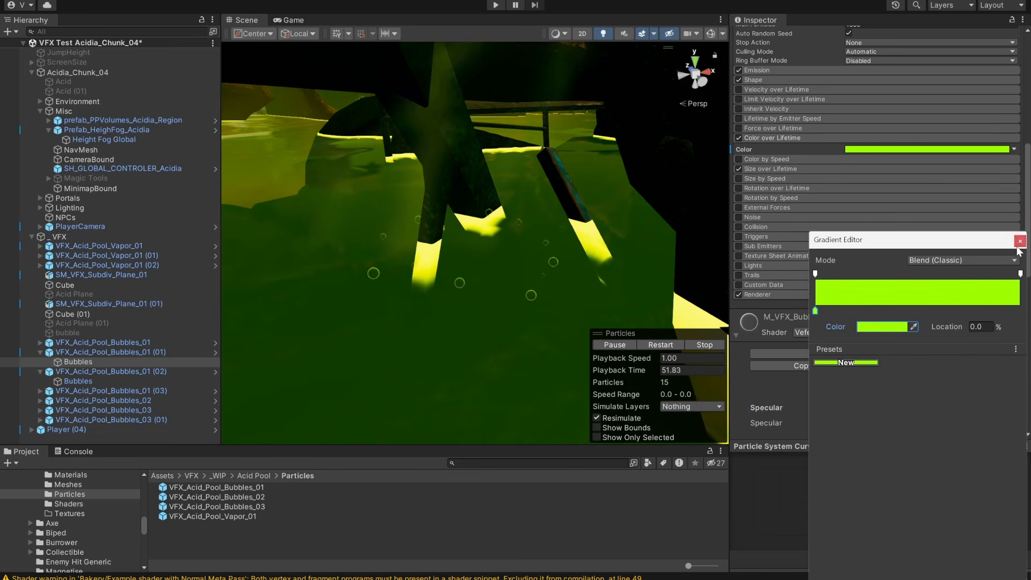
{"action": "left_click", "coordinate": [1020, 241]}
Review the specular, smoothness, opacity and emissive settings of M_VFX_Bubble_Acid_01, and select the parent VFX_Acid_Pool_Bubbles_01 (01).
{"action": "scroll", "coordinate": [771, 189], "scroll_direction": "down", "scroll_amount": 5}
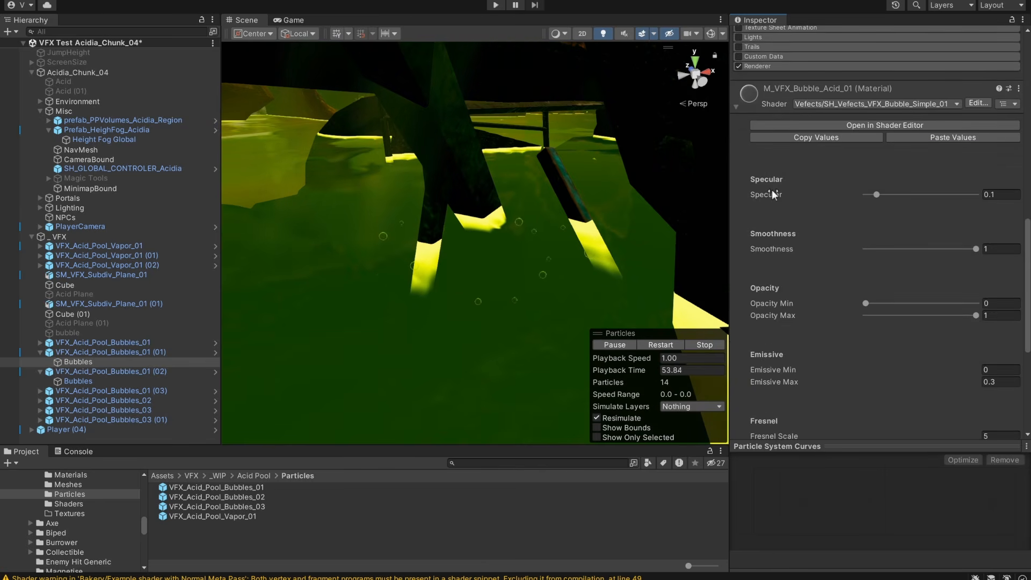
{"action": "scroll", "coordinate": [779, 191], "scroll_direction": "up", "scroll_amount": 6}
{"action": "left_click", "coordinate": [50, 352]}
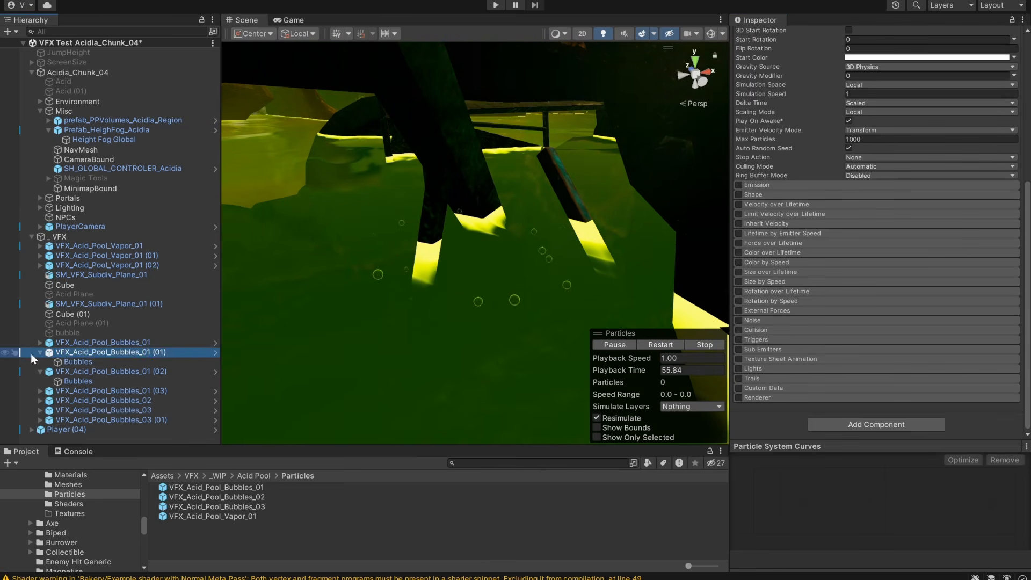
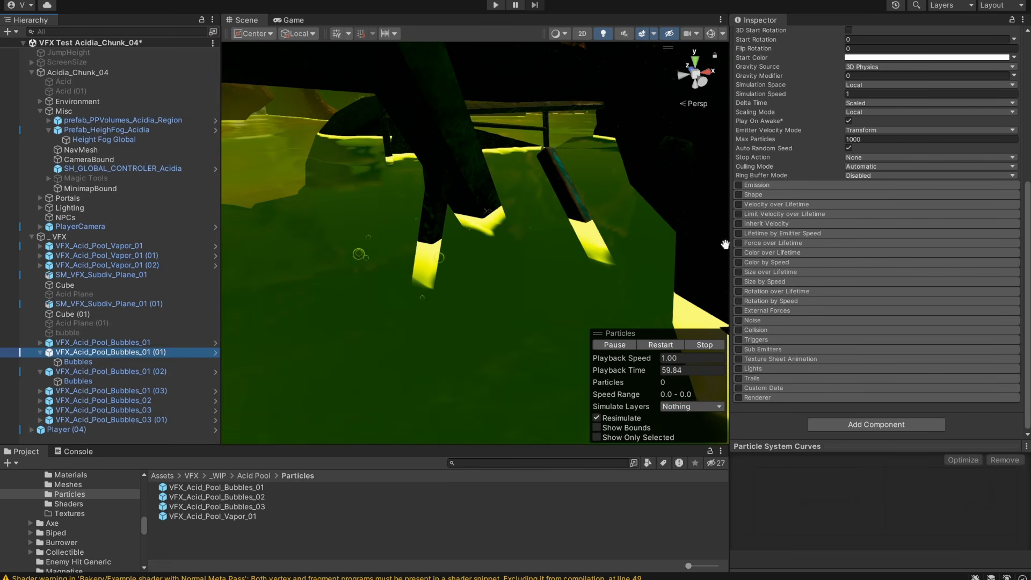
Check the prefab overrides of VFX_Acid_Pool_Bubbles_01 (01) and close the overrides list.
{"action": "scroll", "coordinate": [861, 120], "scroll_direction": "up", "scroll_amount": 5}
{"action": "left_click", "coordinate": [828, 82]}
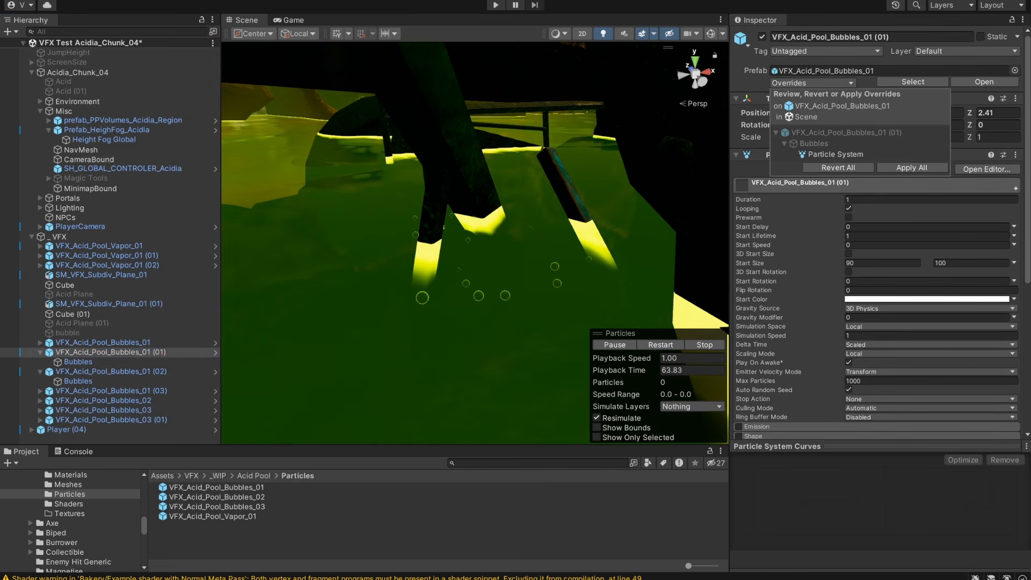
{"action": "left_click", "coordinate": [863, 85]}
Inspect the acid surface and its glowing borders around the log bridge, ramp and barrel.
{"action": "scroll", "coordinate": [502, 229], "scroll_direction": "down", "scroll_amount": 4}
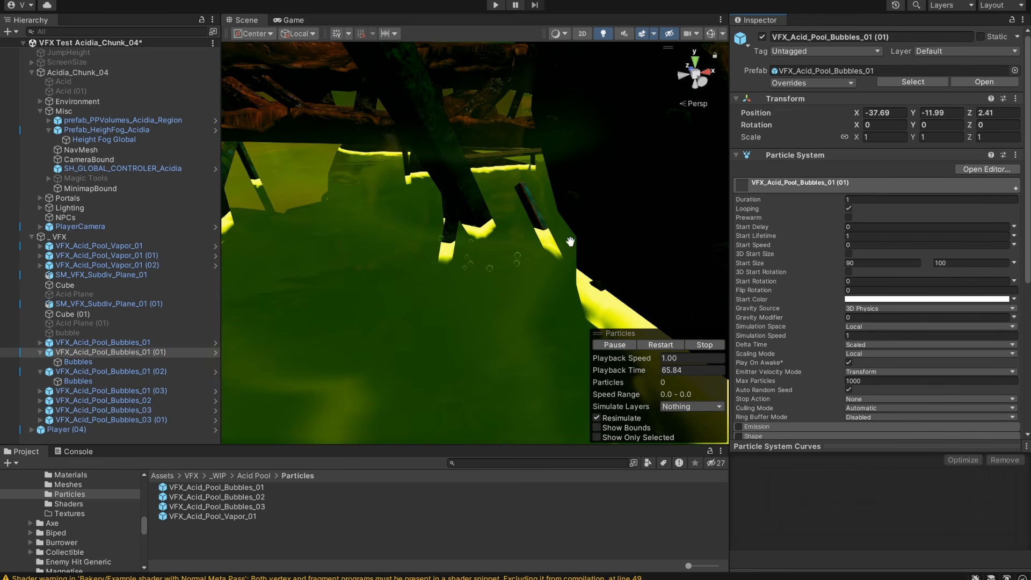
{"action": "scroll", "coordinate": [537, 240], "scroll_direction": "down", "scroll_amount": 6}
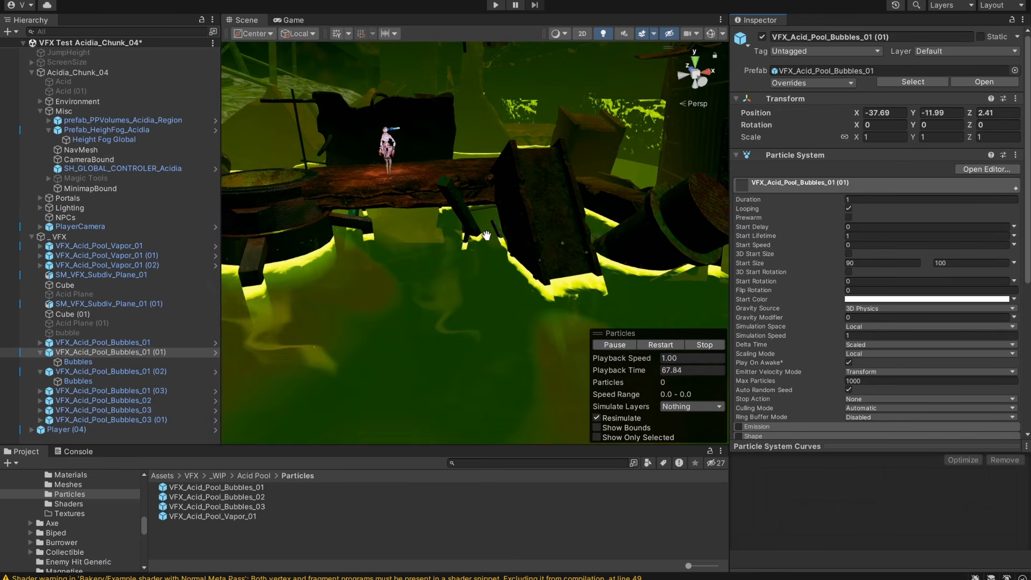
{"action": "mouse_move", "coordinate": [498, 276]}
{"action": "left_mouse_down", "text": "alt"}
{"action": "mouse_move", "coordinate": [574, 298]}
{"action": "mouse_move", "coordinate": [493, 270]}
{"action": "left_mouse_up", "text": "alt"}
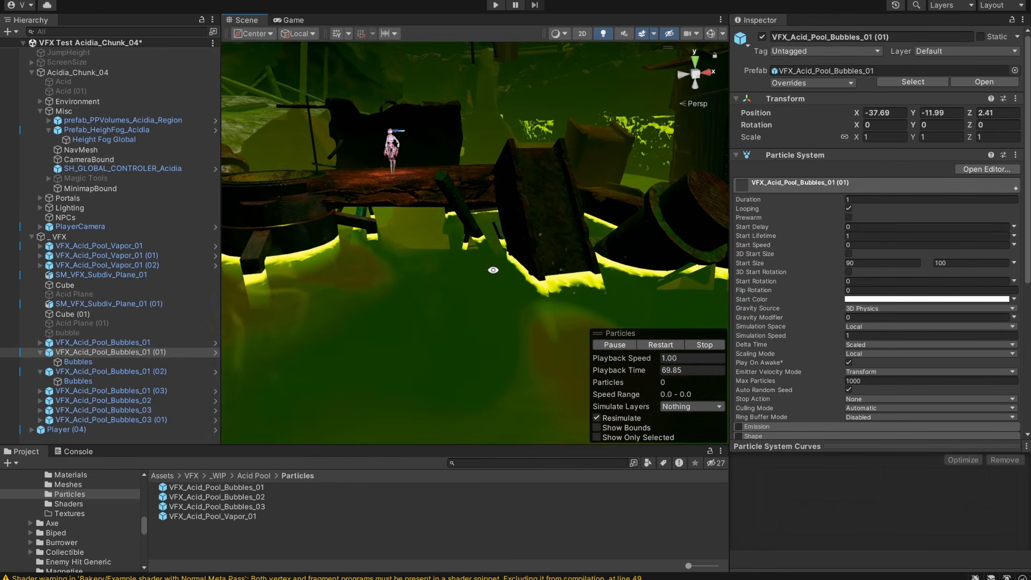
{"action": "mouse_move", "coordinate": [550, 283]}
{"action": "middle_mouse_down"}
{"action": "mouse_move", "coordinate": [520, 289]}
{"action": "mouse_move", "coordinate": [567, 284]}
{"action": "middle_mouse_up"}
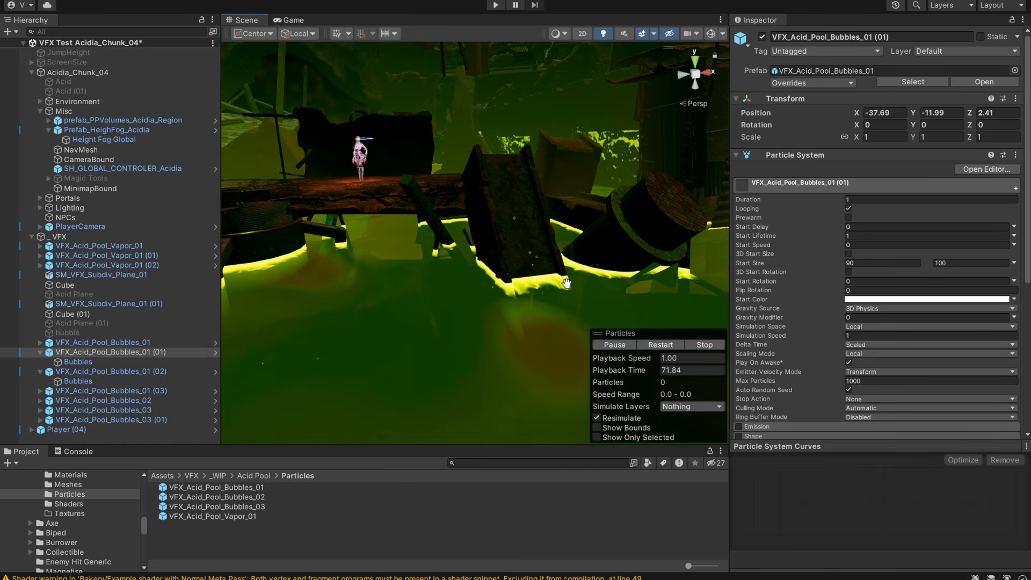
{"action": "left_click_drag", "start_coordinate": [529, 275], "coordinate": [548, 280], "text": "alt"}
{"action": "right_click_drag", "start_coordinate": [564, 282], "coordinate": [693, 294], "text": "alt"}
{"action": "middle_click_drag", "start_coordinate": [619, 290], "coordinate": [575, 267]}
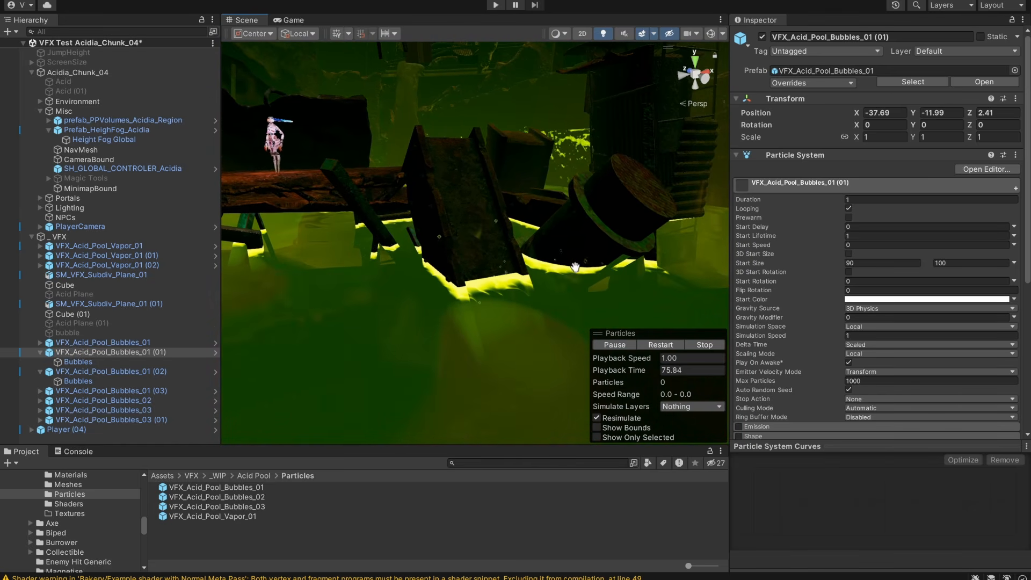
Select SM_VFX_Subdiv_Plane_01 (01) and review the refraction, specular, opacity, emissive and depth fade settings of M_VFX_Acid_Surface_Edges_01.
{"action": "left_click", "coordinate": [79, 304]}
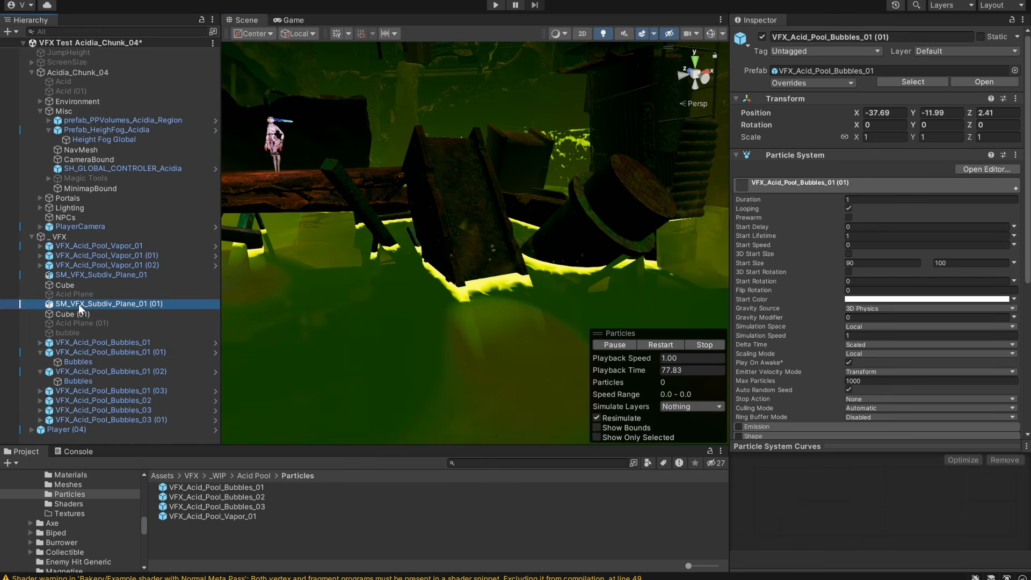
{"action": "scroll", "coordinate": [797, 399], "scroll_direction": "down", "scroll_amount": 8}
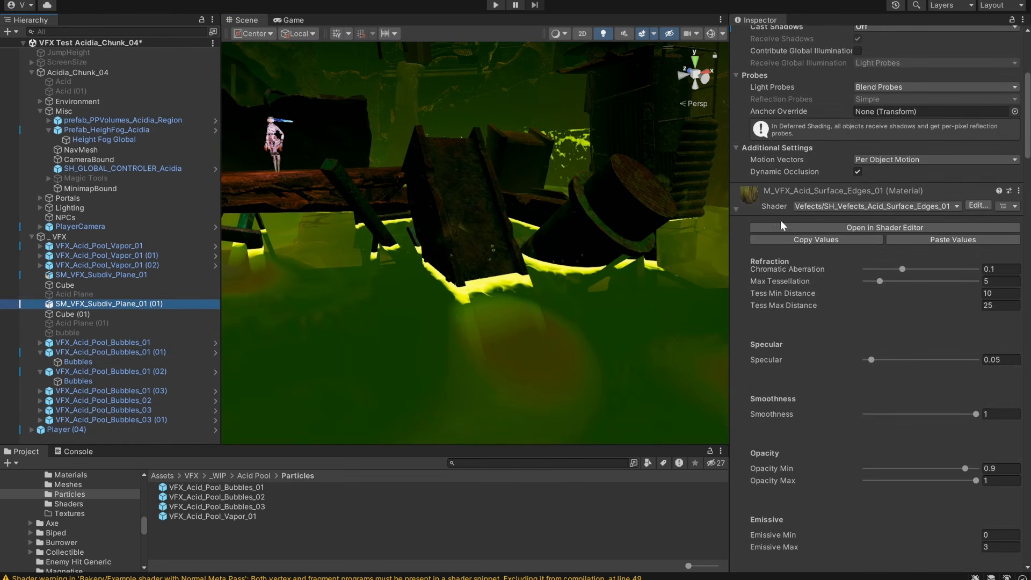
{"action": "scroll", "coordinate": [831, 286], "scroll_direction": "down", "scroll_amount": 7}
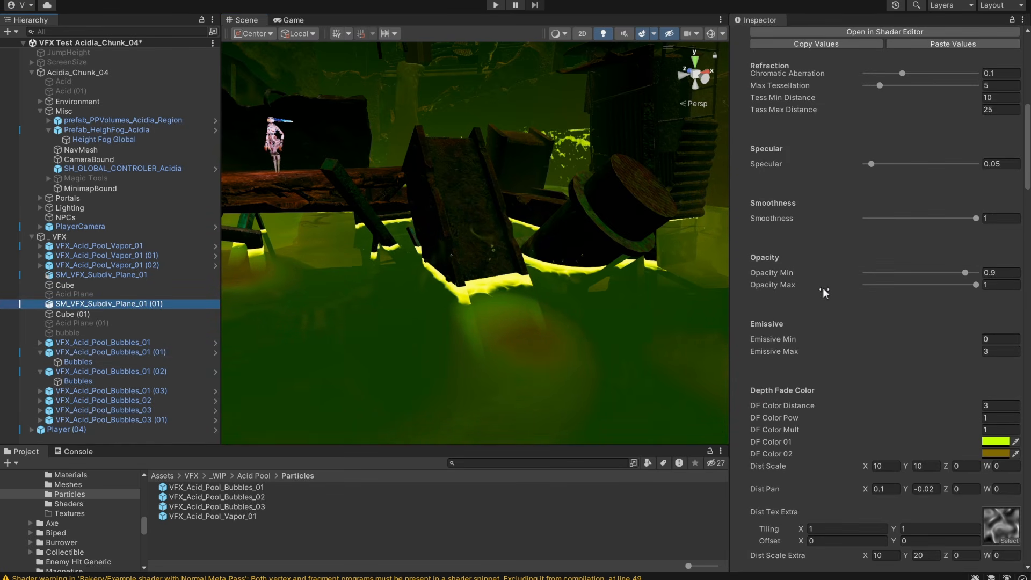
{"action": "scroll", "coordinate": [824, 289], "scroll_direction": "up", "scroll_amount": 6}
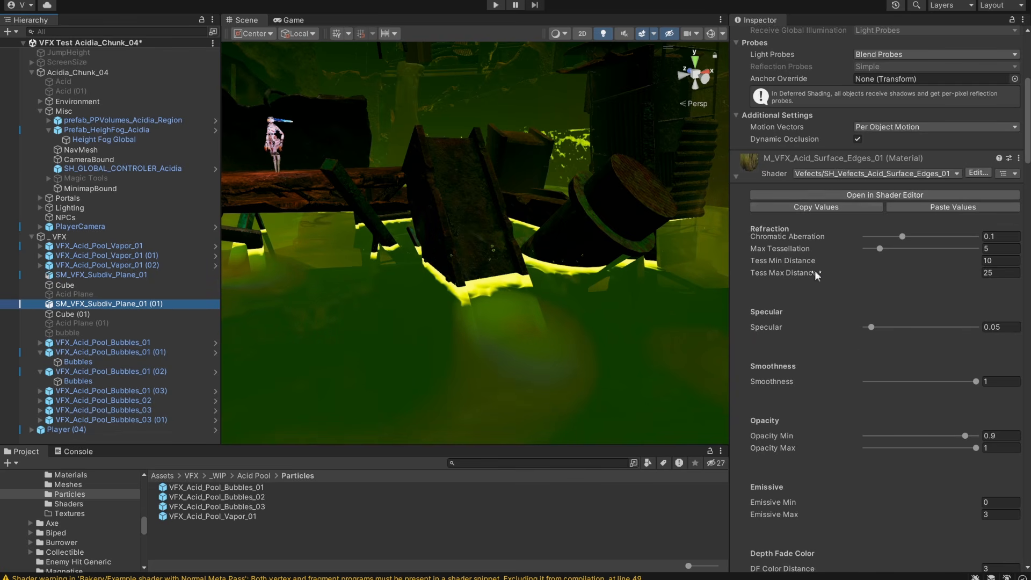
{"action": "scroll", "coordinate": [814, 285], "scroll_direction": "down", "scroll_amount": 7}
Select SM_VFX_Subdiv_Plane_01 and review its renderer and the settings of material M_VFX_Acid_Surface_Edges_Sludge_Static_01.
{"action": "left_click", "coordinate": [114, 276]}
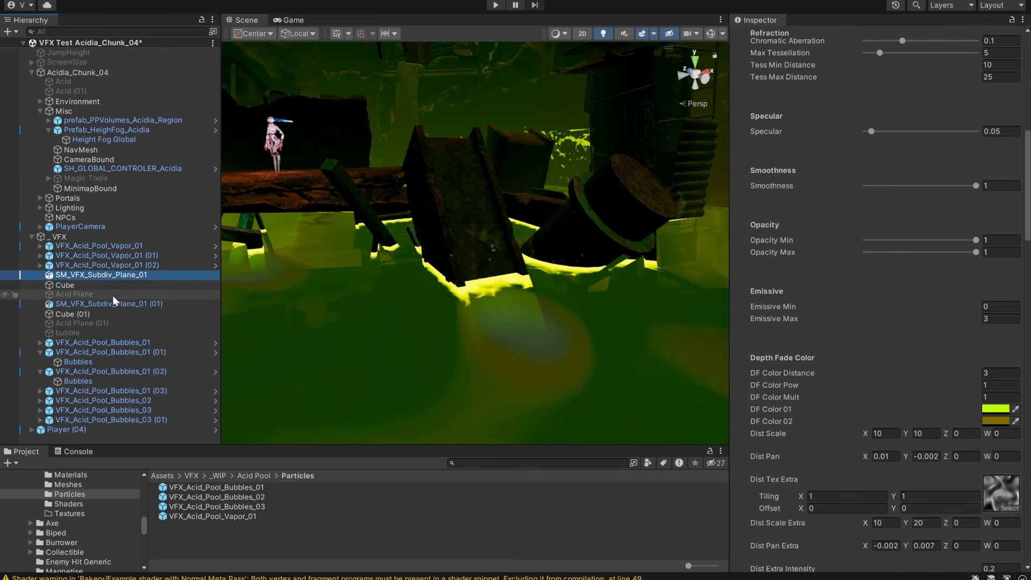
{"action": "scroll", "coordinate": [867, 228], "scroll_direction": "up", "scroll_amount": 15}
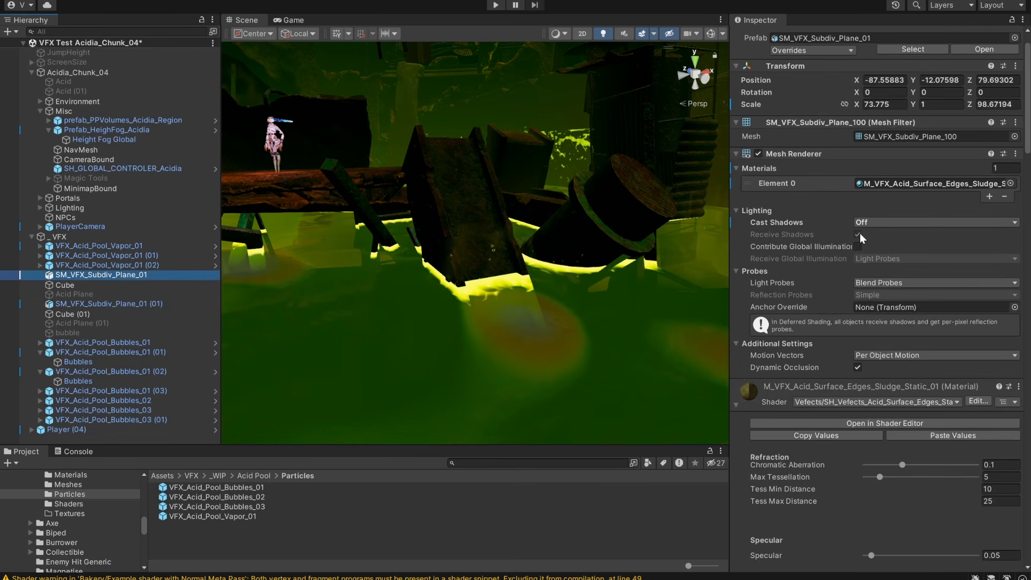
{"action": "scroll", "coordinate": [934, 408], "scroll_direction": "down", "scroll_amount": 20}
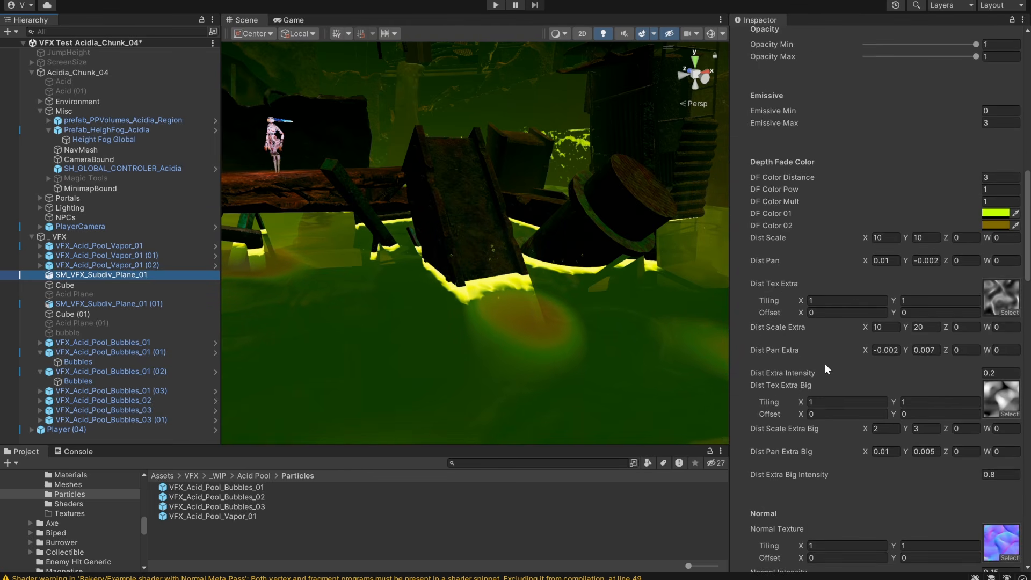
Examine the sludge surface and its oil stains from several angles around the bridge and ramp.
{"action": "left_click_drag", "start_coordinate": [479, 340], "coordinate": [517, 305], "text": "alt"}
{"action": "right_click_drag", "start_coordinate": [594, 283], "coordinate": [471, 307], "text": "alt"}
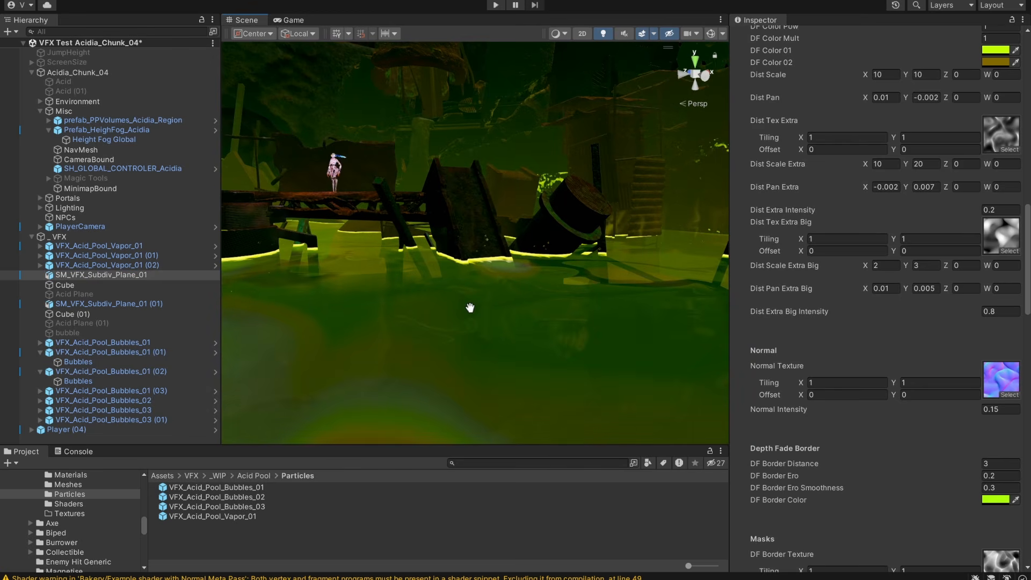
{"action": "mouse_move", "coordinate": [470, 308]}
{"action": "middle_mouse_down"}
{"action": "mouse_move", "coordinate": [518, 308]}
{"action": "mouse_move", "coordinate": [473, 307]}
{"action": "middle_mouse_up"}
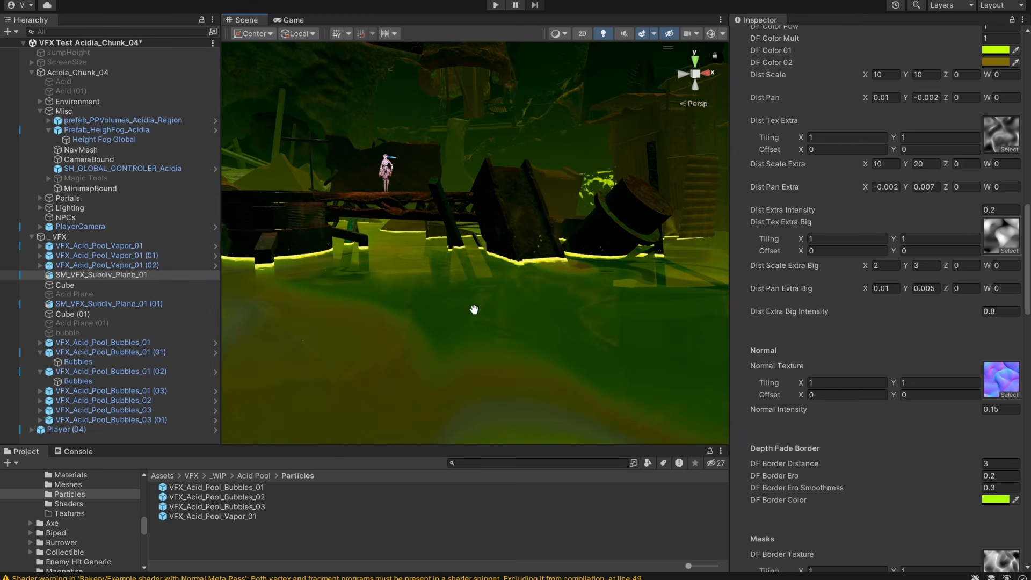
{"action": "middle_click_drag", "start_coordinate": [413, 334], "coordinate": [517, 325]}
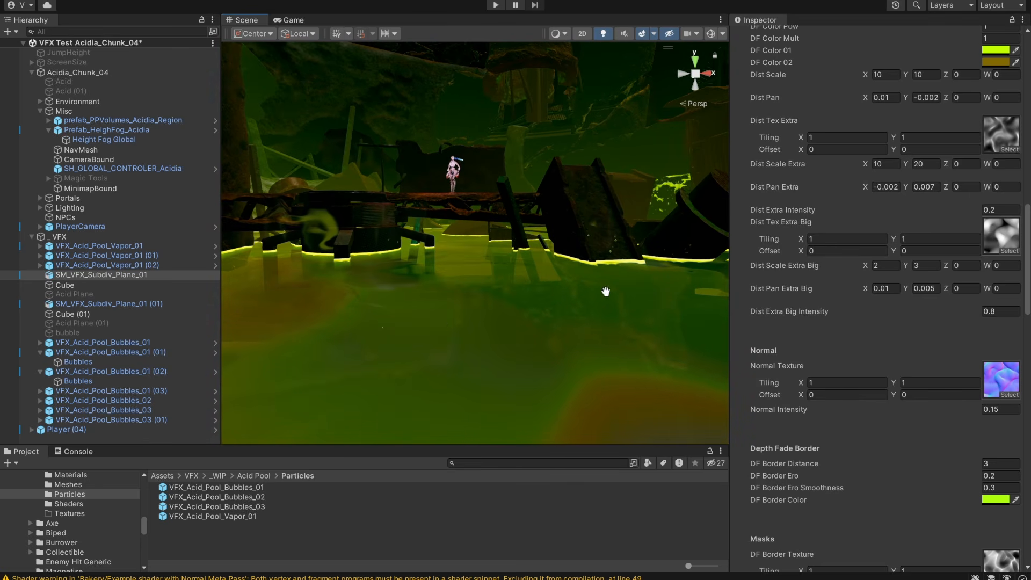
{"action": "middle_click_drag", "start_coordinate": [420, 282], "coordinate": [521, 285]}
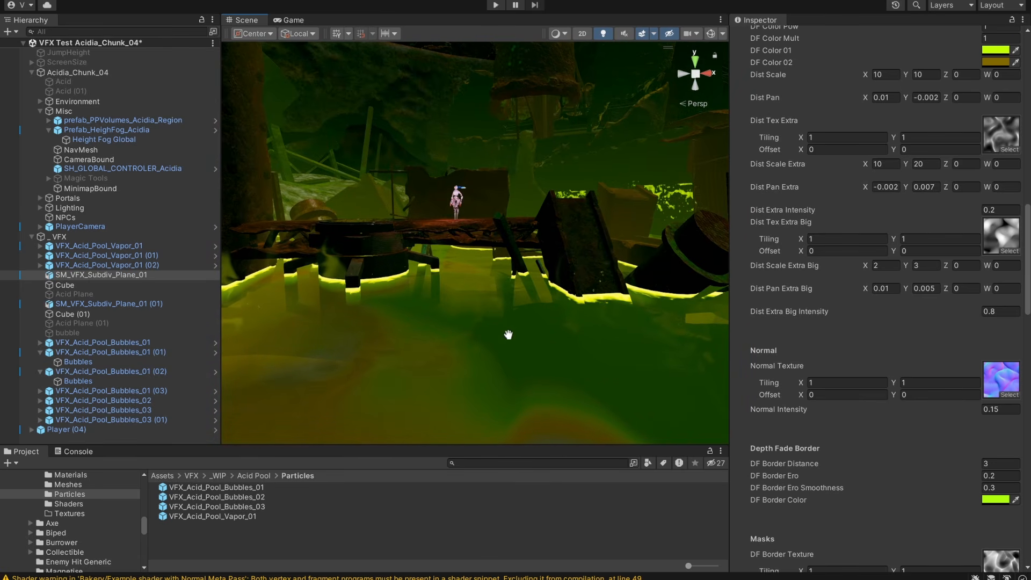
{"action": "middle_click_drag", "start_coordinate": [591, 320], "coordinate": [644, 319]}
{"action": "right_click_drag", "start_coordinate": [644, 319], "coordinate": [514, 326]}
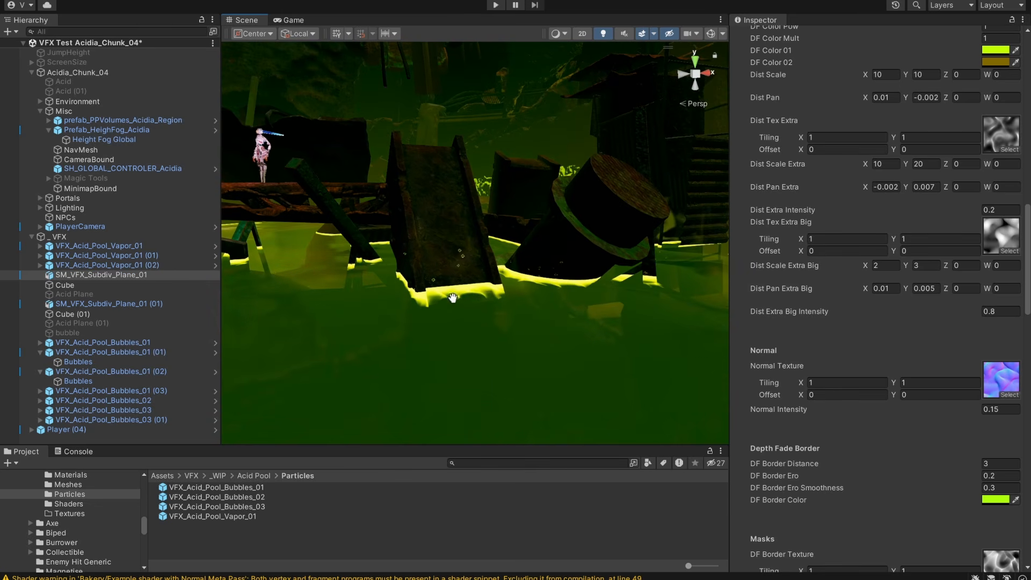
Try another DF Border Color for the sludge material's depth fade border and close the color picker.
{"action": "scroll", "coordinate": [876, 355], "scroll_direction": "down", "scroll_amount": 5}
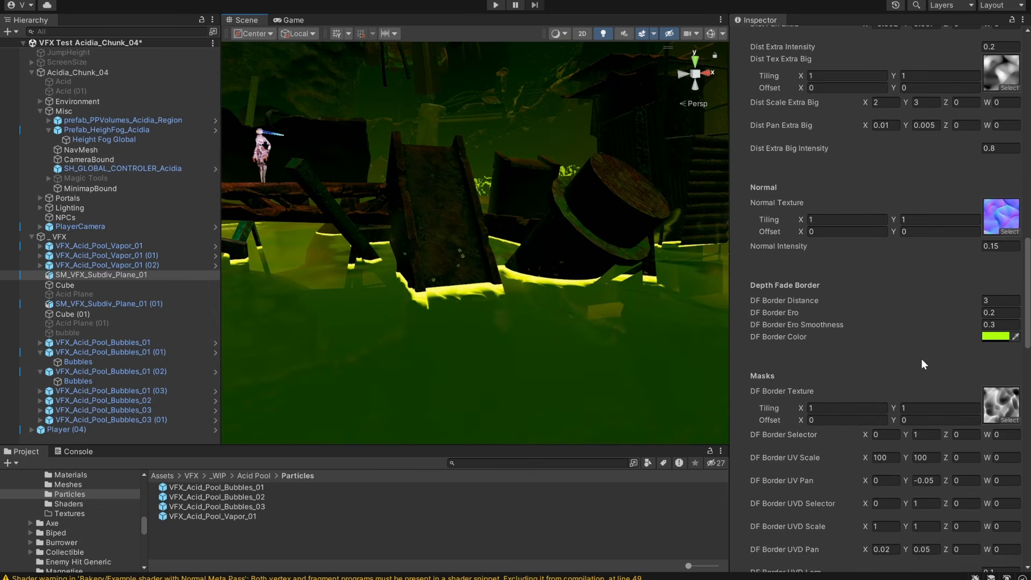
{"action": "left_click", "coordinate": [995, 337]}
{"action": "mouse_move", "coordinate": [949, 383]}
{"action": "left_mouse_down"}
{"action": "mouse_move", "coordinate": [878, 361]}
{"action": "mouse_move", "coordinate": [1024, 350]}
{"action": "mouse_move", "coordinate": [987, 350]}
{"action": "mouse_move", "coordinate": [1015, 400]}
{"action": "mouse_move", "coordinate": [991, 453]}
{"action": "mouse_move", "coordinate": [916, 449]}
{"action": "mouse_move", "coordinate": [903, 385]}
{"action": "mouse_move", "coordinate": [965, 346]}
{"action": "mouse_move", "coordinate": [946, 350]}
{"action": "left_mouse_up"}
{"action": "left_click", "coordinate": [1020, 301]}
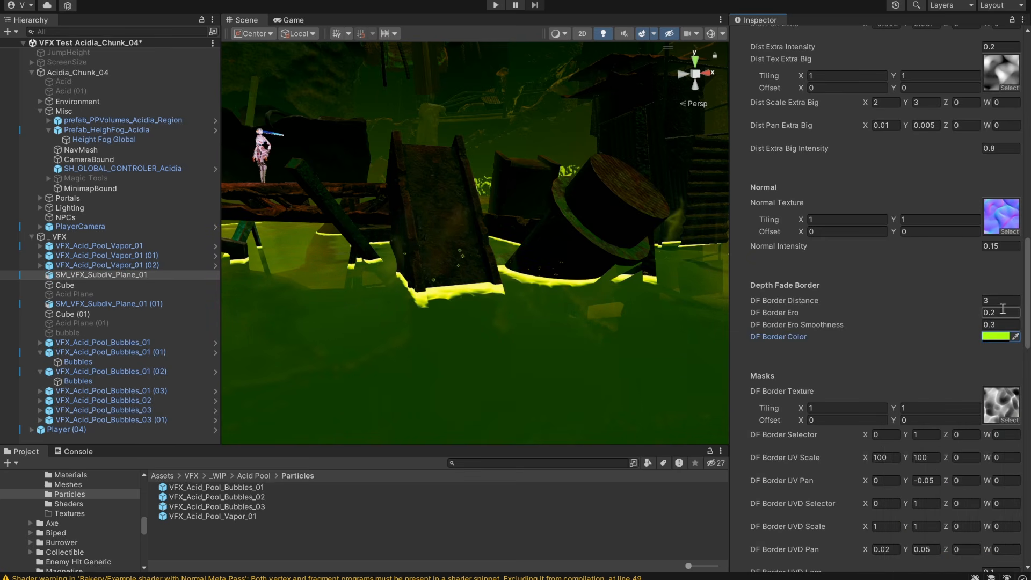
Try a larger DF Border Distance of 5.78 on the sludge material, restore it to 3, and view the border from above.
{"action": "left_click_drag", "start_coordinate": [971, 299], "coordinate": [37, 295]}
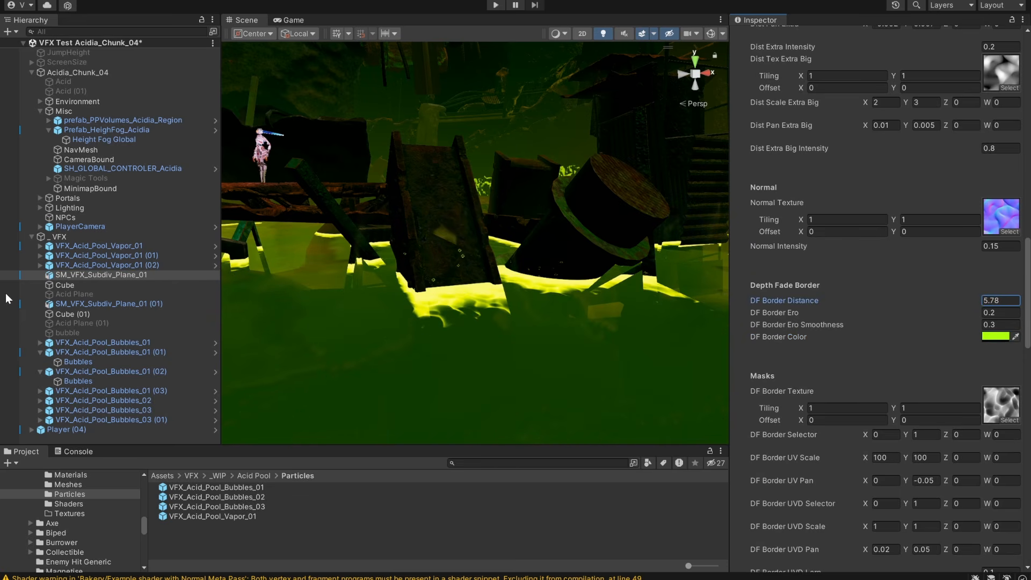
{"action": "left_click_drag", "start_coordinate": [929, 295], "coordinate": [70, 297]}
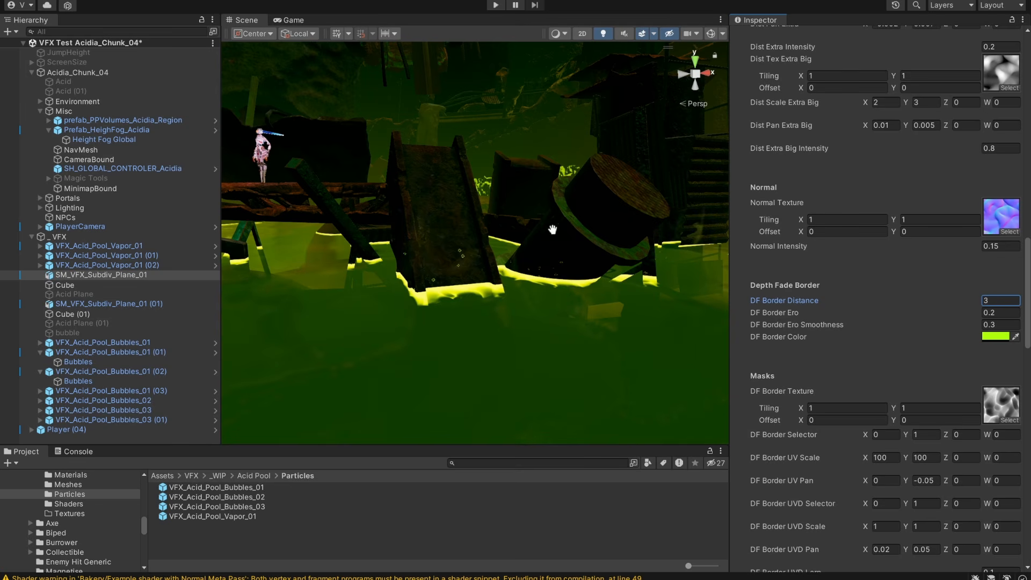
{"action": "left_click_drag", "start_coordinate": [558, 218], "coordinate": [585, 269], "text": "alt"}
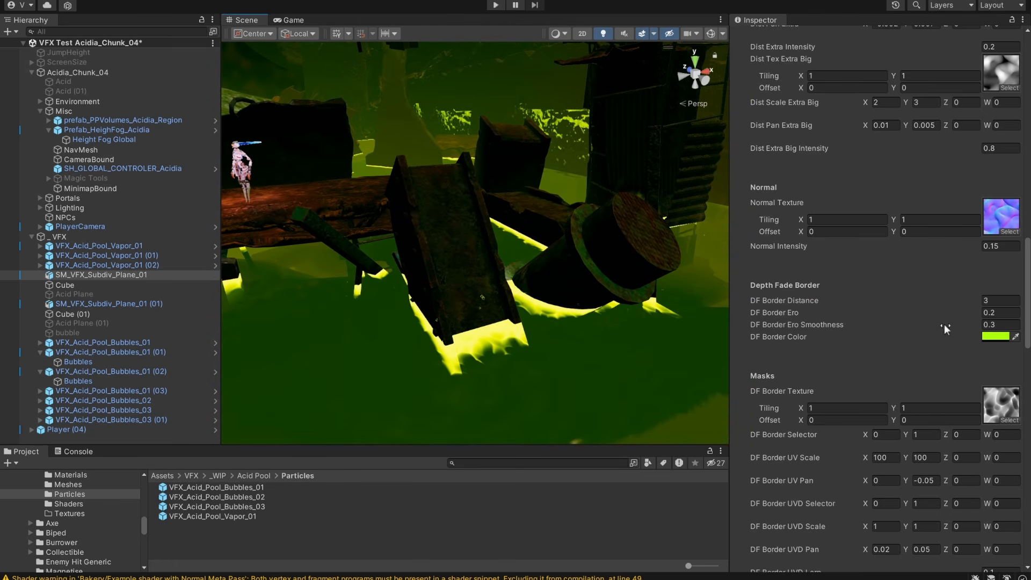
Set the sludge material's Dark Oil Color to orange-red, FF3900.
{"action": "mouse_move", "coordinate": [967, 246]}
{"action": "left_mouse_down"}
{"action": "mouse_move", "coordinate": [994, 247]}
{"action": "mouse_move", "coordinate": [979, 246]}
{"action": "mouse_move", "coordinate": [987, 248]}
{"action": "mouse_move", "coordinate": [894, 325]}
{"action": "left_mouse_up"}
{"action": "scroll", "coordinate": [859, 340], "scroll_direction": "down", "scroll_amount": 12}
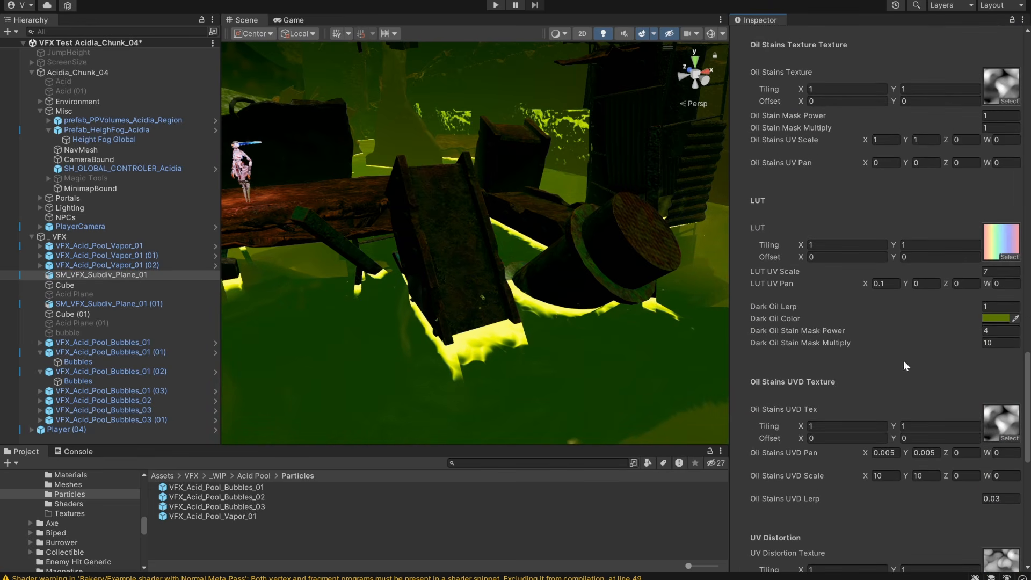
{"action": "scroll", "coordinate": [663, 341], "scroll_direction": "down", "scroll_amount": 3}
{"action": "middle_click_drag", "start_coordinate": [531, 338], "coordinate": [575, 293]}
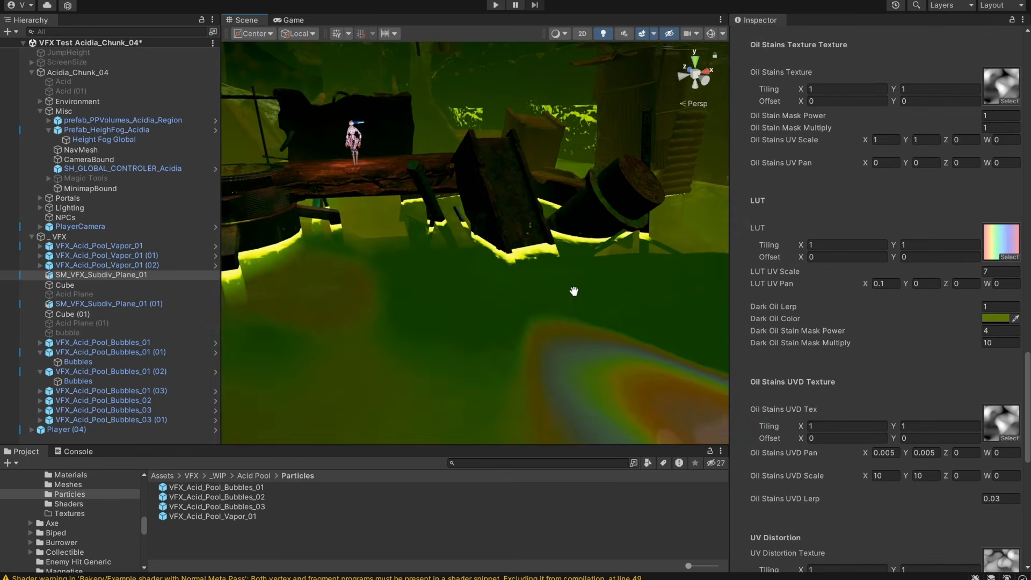
{"action": "left_click", "coordinate": [996, 319]}
{"action": "mouse_move", "coordinate": [969, 360]}
{"action": "left_mouse_down"}
{"action": "mouse_move", "coordinate": [966, 376]}
{"action": "mouse_move", "coordinate": [914, 348]}
{"action": "mouse_move", "coordinate": [1015, 331]}
{"action": "mouse_move", "coordinate": [999, 346]}
{"action": "mouse_move", "coordinate": [1012, 375]}
{"action": "left_mouse_up"}
Inspect the orange-red oil patches across the whole acid pool, including around the rocky mound.
{"action": "middle_click_drag", "start_coordinate": [484, 290], "coordinate": [553, 338]}
{"action": "scroll", "coordinate": [511, 314], "scroll_direction": "down", "scroll_amount": 4}
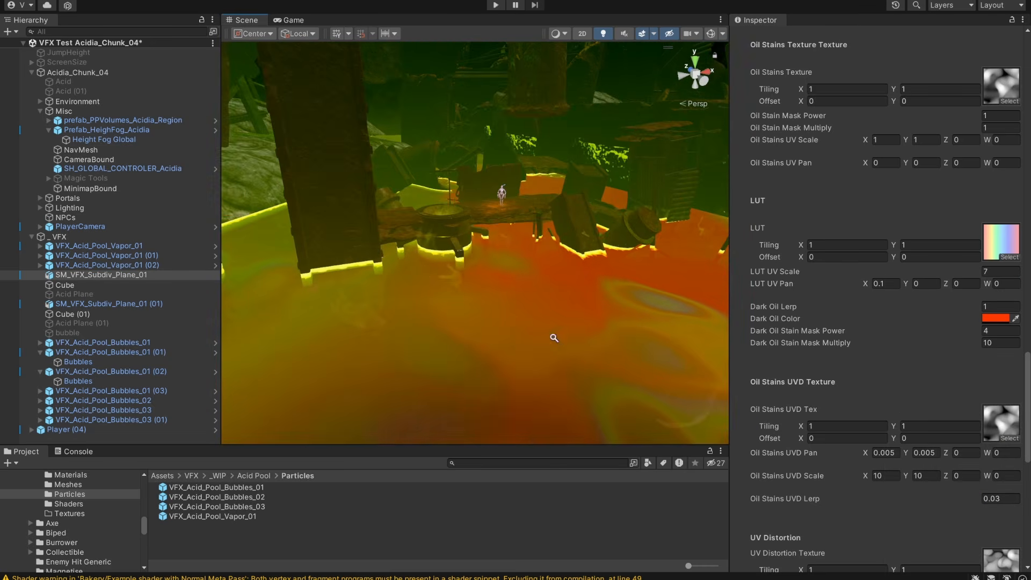
{"action": "scroll", "coordinate": [552, 339], "scroll_direction": "down", "scroll_amount": 3}
{"action": "middle_click_drag", "start_coordinate": [410, 333], "coordinate": [560, 317]}
{"action": "scroll", "coordinate": [559, 317], "scroll_direction": "down", "scroll_amount": 3}
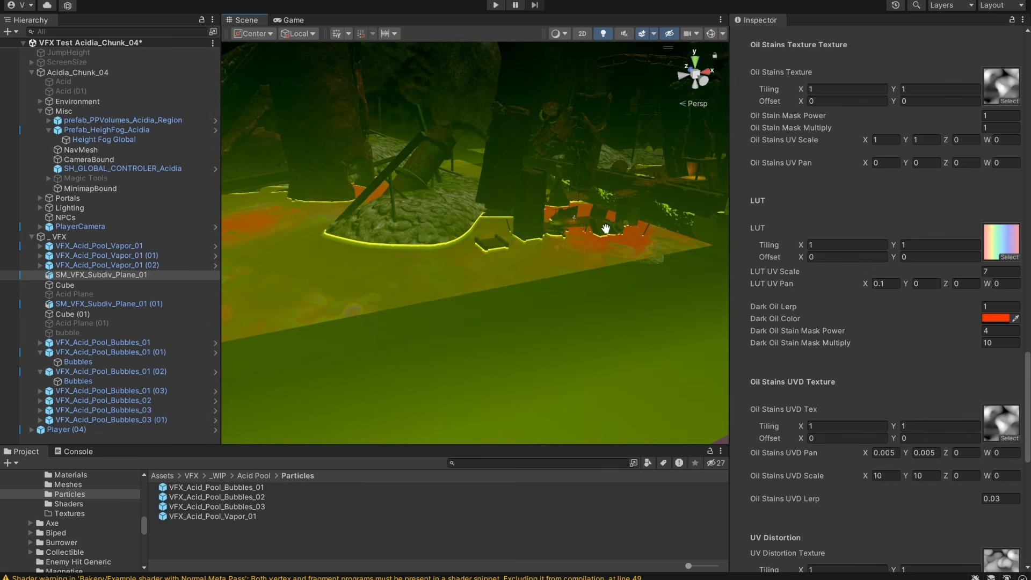
{"action": "middle_click_drag", "start_coordinate": [564, 252], "coordinate": [596, 271]}
{"action": "middle_click_drag", "start_coordinate": [325, 275], "coordinate": [466, 297]}
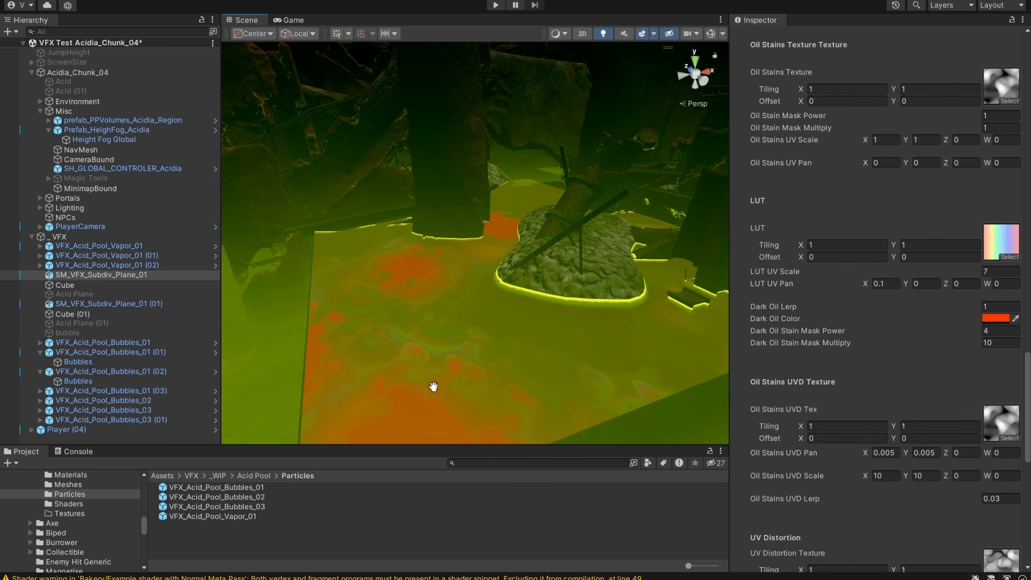
{"action": "middle_click_drag", "start_coordinate": [434, 387], "coordinate": [338, 373]}
Recolor the sludge material's Dark Oil Color to a dark blue.
{"action": "left_click", "coordinate": [997, 319]}
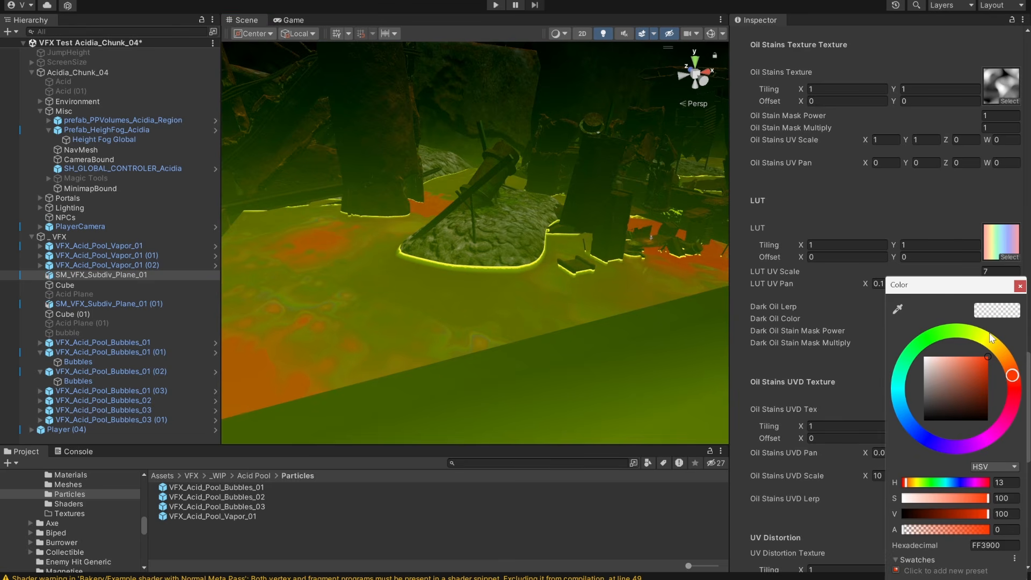
{"action": "left_click_drag", "start_coordinate": [992, 337], "coordinate": [975, 444]}
{"action": "mouse_move", "coordinate": [993, 390]}
{"action": "left_mouse_down"}
{"action": "mouse_move", "coordinate": [991, 373]}
{"action": "mouse_move", "coordinate": [924, 349]}
{"action": "mouse_move", "coordinate": [919, 357]}
{"action": "left_mouse_up"}
{"action": "mouse_move", "coordinate": [969, 388]}
{"action": "left_mouse_down"}
{"action": "mouse_move", "coordinate": [954, 404]}
{"action": "mouse_move", "coordinate": [980, 401]}
{"action": "left_mouse_up"}
{"action": "mouse_move", "coordinate": [901, 404]}
{"action": "left_mouse_down"}
{"action": "mouse_move", "coordinate": [904, 393]}
{"action": "mouse_move", "coordinate": [909, 412]}
{"action": "left_mouse_up"}
Inspect the dark blue oil across the whole pool and return to the log bridge area.
{"action": "right_click_drag", "start_coordinate": [596, 282], "coordinate": [645, 276]}
{"action": "key", "text": "w"}
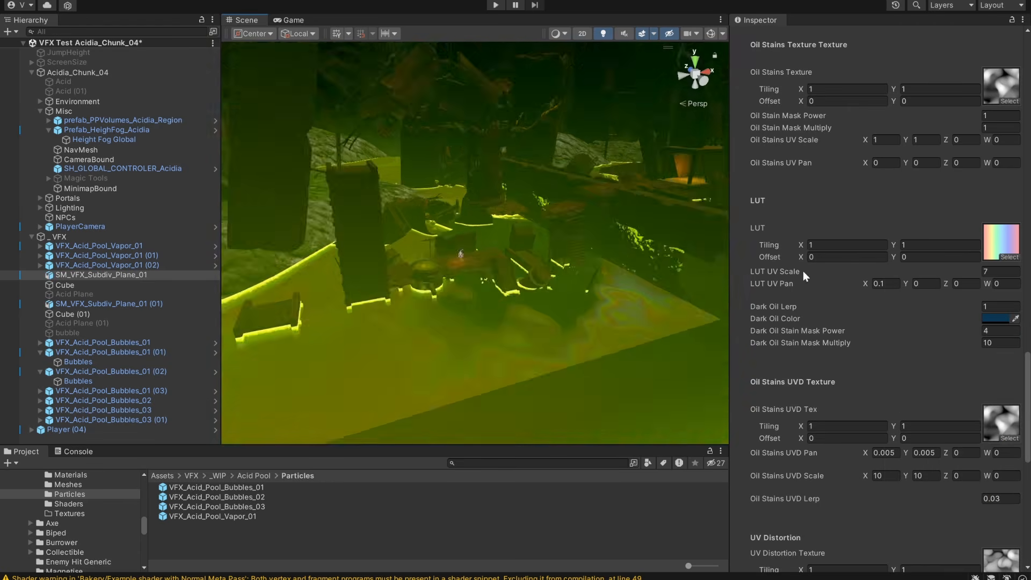
{"action": "left_click_drag", "start_coordinate": [601, 322], "coordinate": [564, 269], "text": "alt"}
{"action": "scroll", "coordinate": [564, 269], "scroll_direction": "up", "scroll_amount": 3}
{"action": "middle_click_drag", "start_coordinate": [589, 339], "coordinate": [569, 357]}
{"action": "scroll", "coordinate": [569, 357], "scroll_direction": "up", "scroll_amount": 2}
{"action": "left_click_drag", "start_coordinate": [569, 357], "coordinate": [552, 364], "text": "alt"}
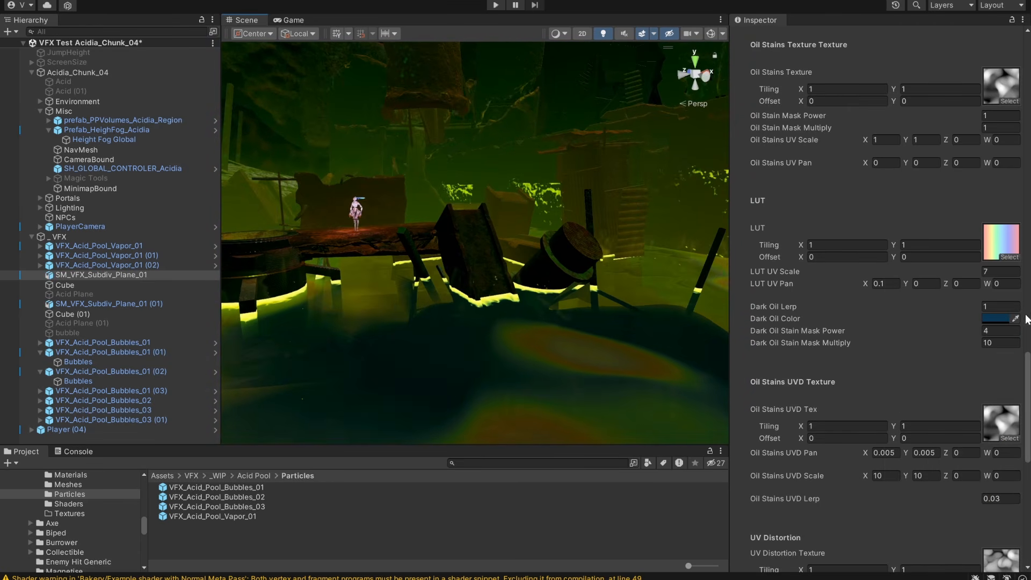
{"action": "middle_click_drag", "start_coordinate": [394, 331], "coordinate": [451, 318]}
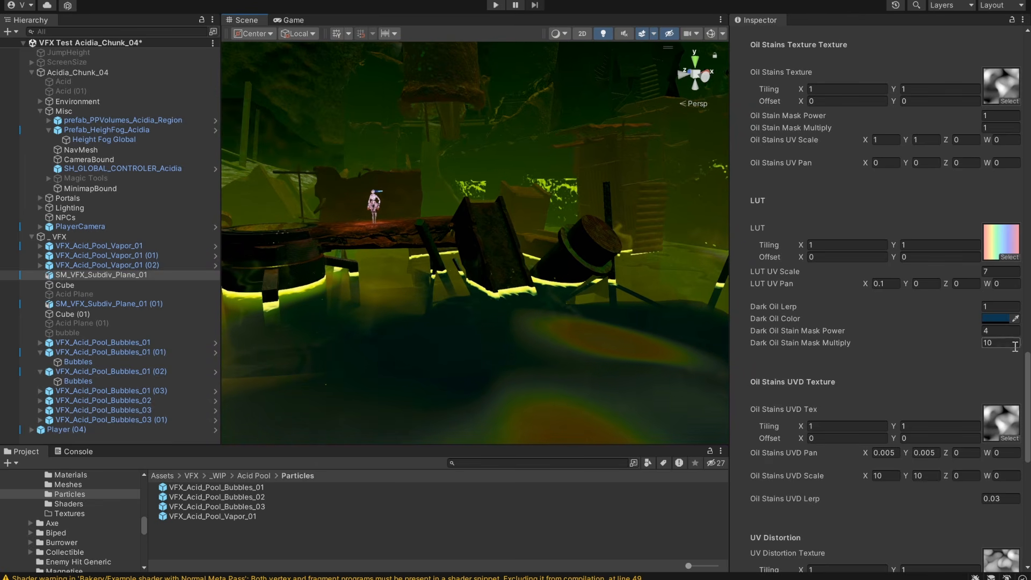
Examine the dark blue oil and rainbow stains up close in front of the ramp and barrel.
{"action": "scroll", "coordinate": [571, 280], "scroll_direction": "down", "scroll_amount": 8}
{"action": "middle_click_drag", "start_coordinate": [571, 276], "coordinate": [514, 325]}
{"action": "right_click_drag", "start_coordinate": [514, 324], "coordinate": [599, 371], "text": "alt"}
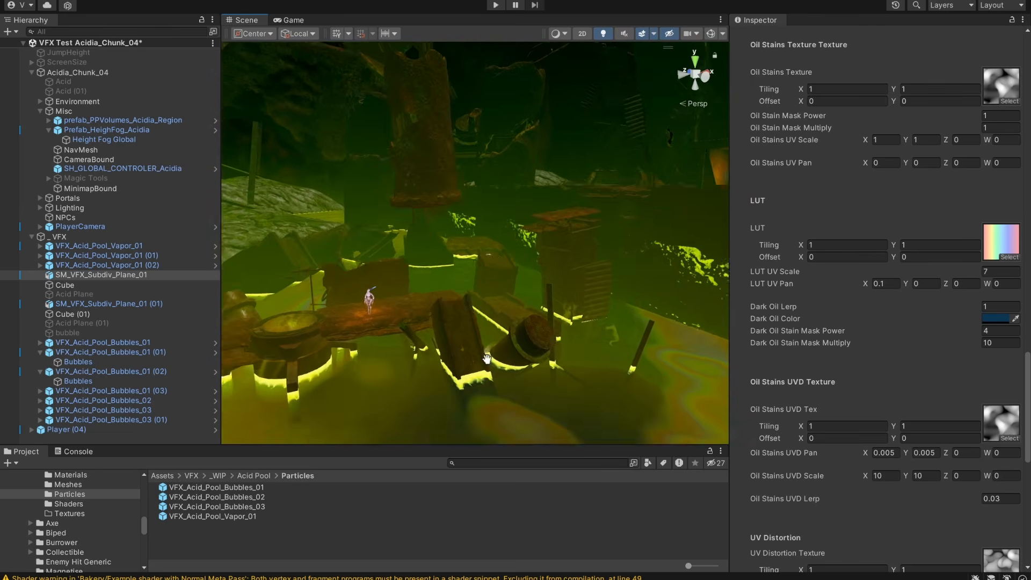
{"action": "mouse_move", "coordinate": [599, 371]}
{"action": "middle_mouse_down"}
{"action": "mouse_move", "coordinate": [591, 329]}
{"action": "mouse_move", "coordinate": [589, 360]}
{"action": "middle_mouse_up"}
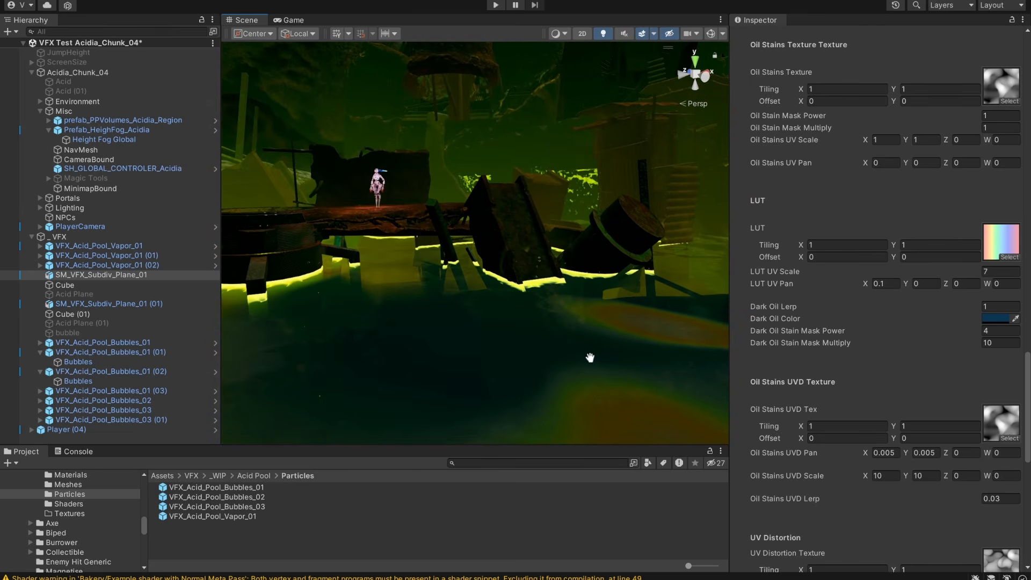
{"action": "left_click_drag", "start_coordinate": [589, 359], "coordinate": [548, 360], "text": "alt"}
{"action": "middle_click_drag", "start_coordinate": [548, 359], "coordinate": [598, 354]}
{"action": "right_click_drag", "start_coordinate": [598, 354], "coordinate": [610, 353], "text": "alt"}
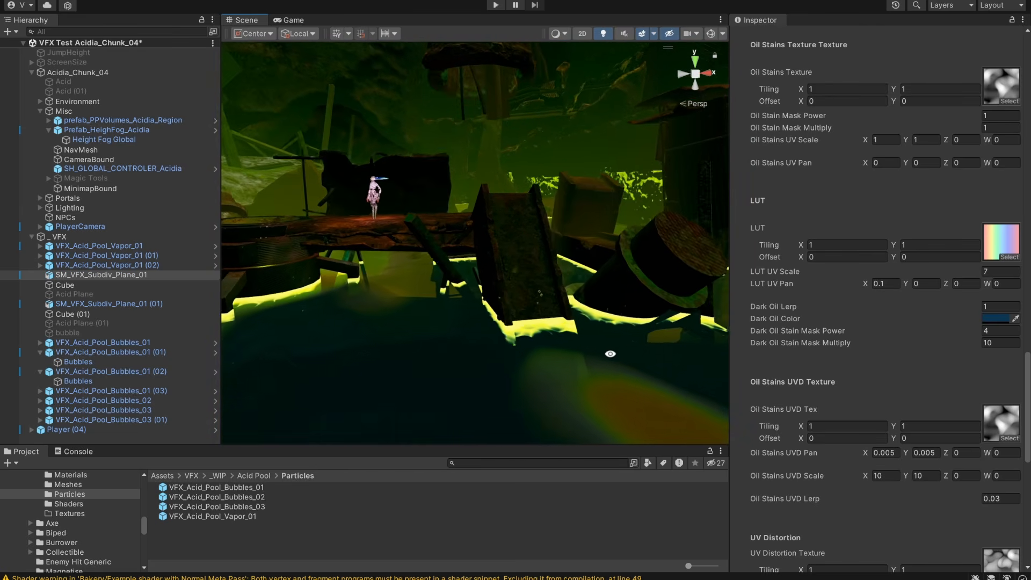
Recolor the sludge material's Dark Oil Color to an olive green, hex 5E7422.
{"action": "left_click", "coordinate": [993, 319]}
{"action": "mouse_move", "coordinate": [958, 334]}
{"action": "left_mouse_down"}
{"action": "mouse_move", "coordinate": [968, 340]}
{"action": "mouse_move", "coordinate": [950, 343]}
{"action": "mouse_move", "coordinate": [910, 421]}
{"action": "mouse_move", "coordinate": [956, 337]}
{"action": "left_mouse_up"}
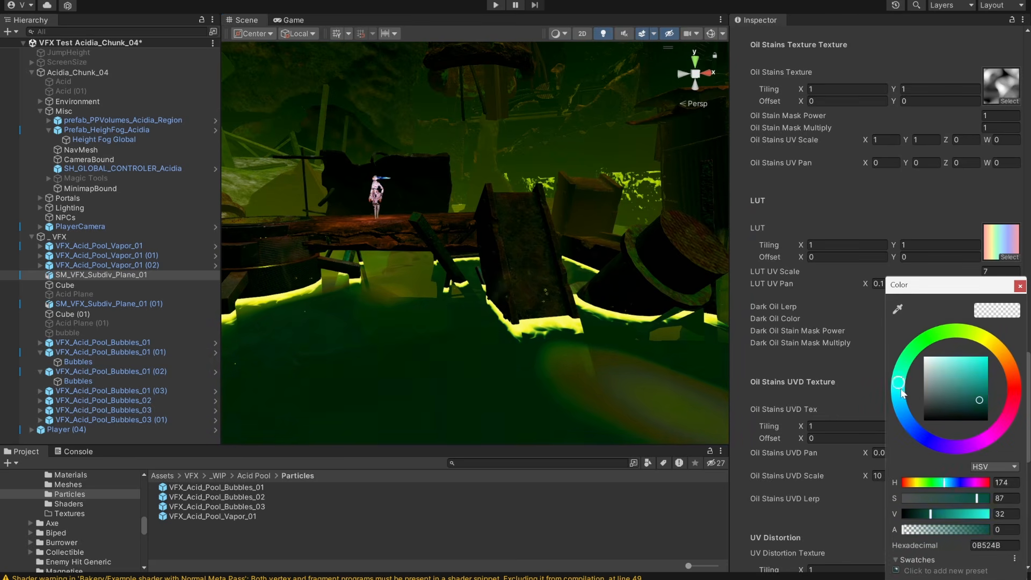
{"action": "left_click_drag", "start_coordinate": [902, 393], "coordinate": [913, 338]}
{"action": "mouse_move", "coordinate": [966, 371]}
{"action": "left_mouse_down"}
{"action": "mouse_move", "coordinate": [935, 382]}
{"action": "mouse_move", "coordinate": [971, 383]}
{"action": "left_mouse_up"}
{"action": "left_click_drag", "start_coordinate": [966, 333], "coordinate": [971, 335]}
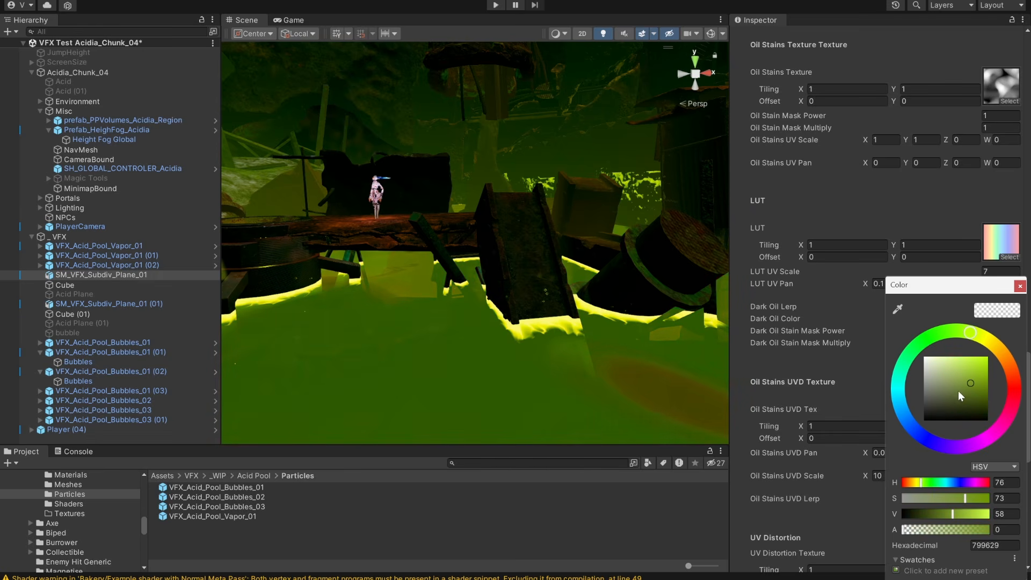
{"action": "mouse_move", "coordinate": [958, 391]}
{"action": "left_mouse_down"}
{"action": "mouse_move", "coordinate": [961, 401]}
{"action": "mouse_move", "coordinate": [969, 394]}
{"action": "left_mouse_up"}
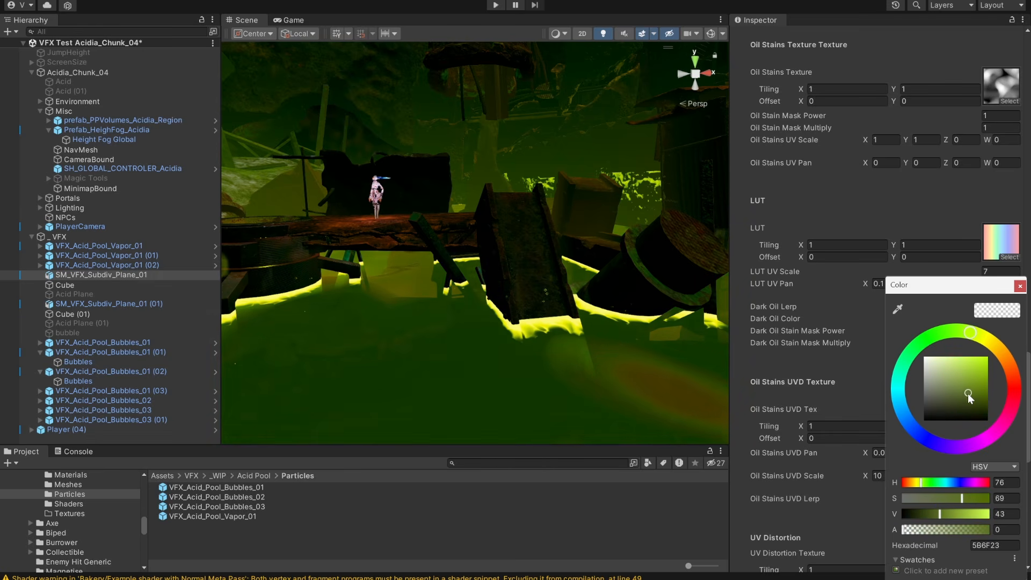
{"action": "left_click", "coordinate": [1020, 286]}
Inspect the Color over Lifetime gradient of the Vapor Columns particle system inside VFX_Acid_Pool_Vapor_01.
{"action": "scroll", "coordinate": [817, 328], "scroll_direction": "down", "scroll_amount": 15}
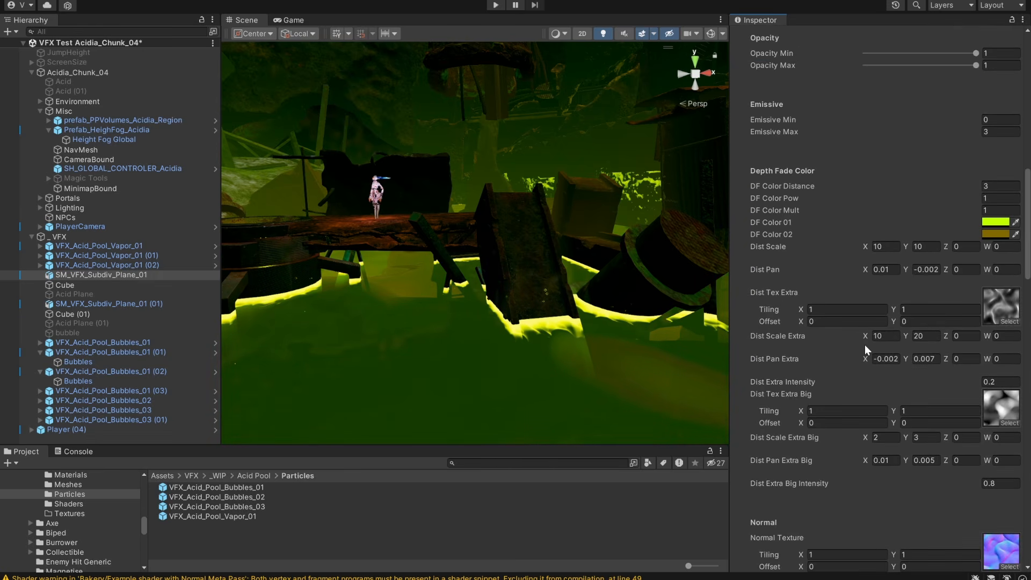
{"action": "left_click", "coordinate": [39, 245]}
{"action": "left_click", "coordinate": [86, 256]}
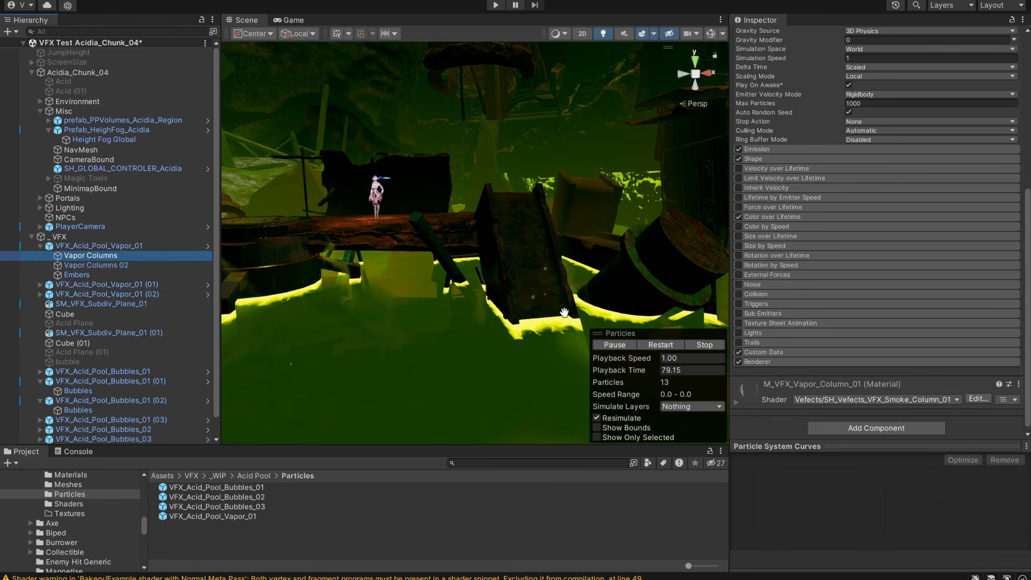
{"action": "middle_click_drag", "start_coordinate": [564, 313], "coordinate": [601, 311]}
{"action": "left_click", "coordinate": [773, 218]}
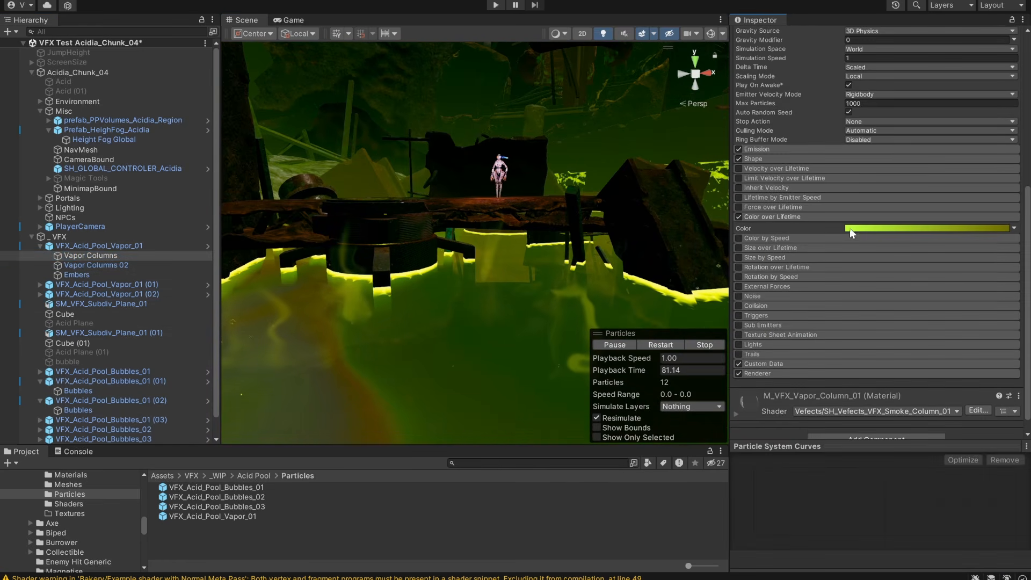
{"action": "left_click", "coordinate": [851, 229]}
{"action": "left_click_drag", "start_coordinate": [961, 240], "coordinate": [916, 264]}
{"action": "left_click", "coordinate": [974, 263]}
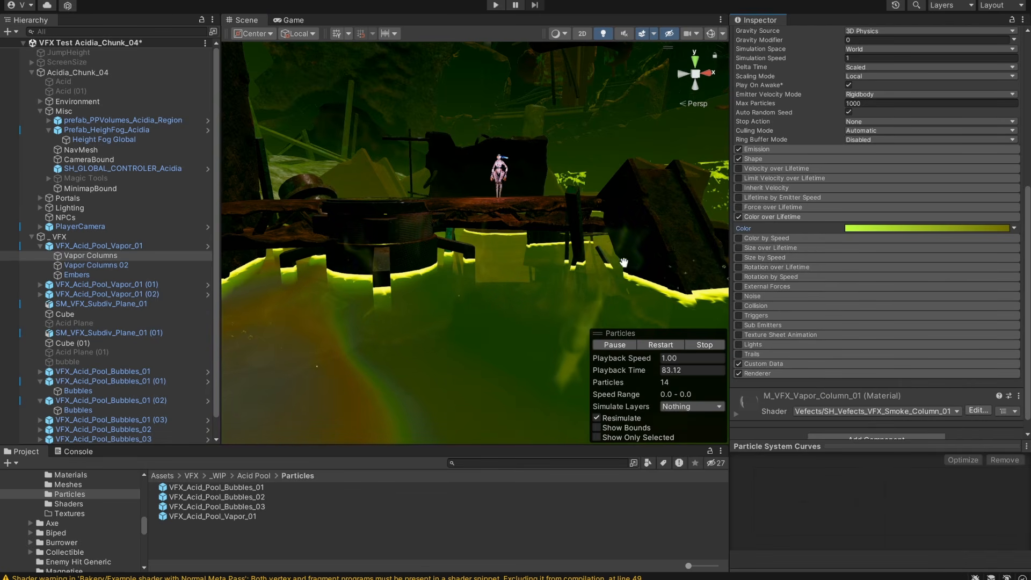
Select the parent VFX_Acid_Pool_Vapor_01 effect and examine the vapor and pool surface around the log bridge.
{"action": "left_click", "coordinate": [118, 247]}
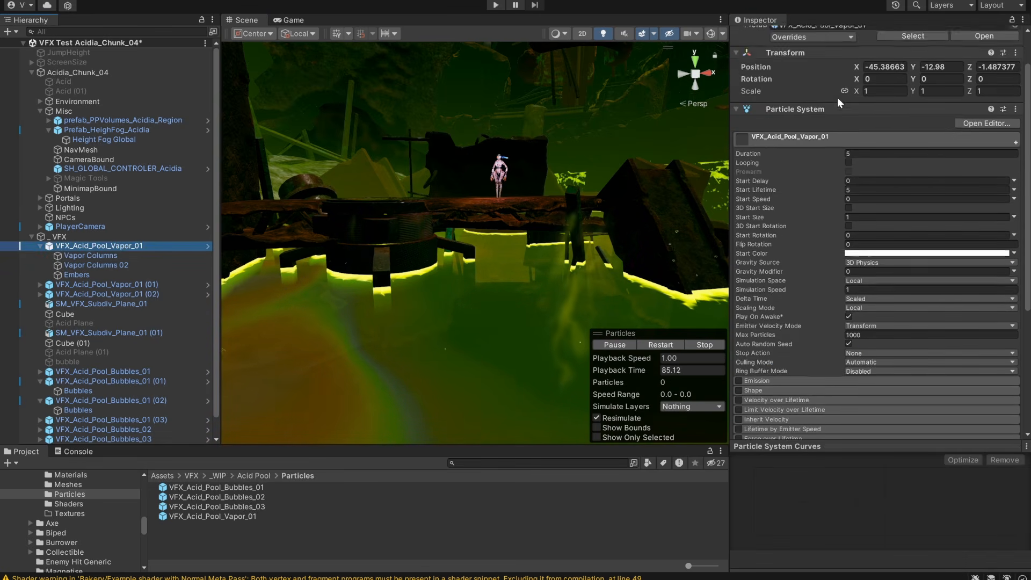
{"action": "middle_click_drag", "start_coordinate": [562, 289], "coordinate": [556, 313]}
{"action": "middle_click_drag", "start_coordinate": [622, 309], "coordinate": [545, 322]}
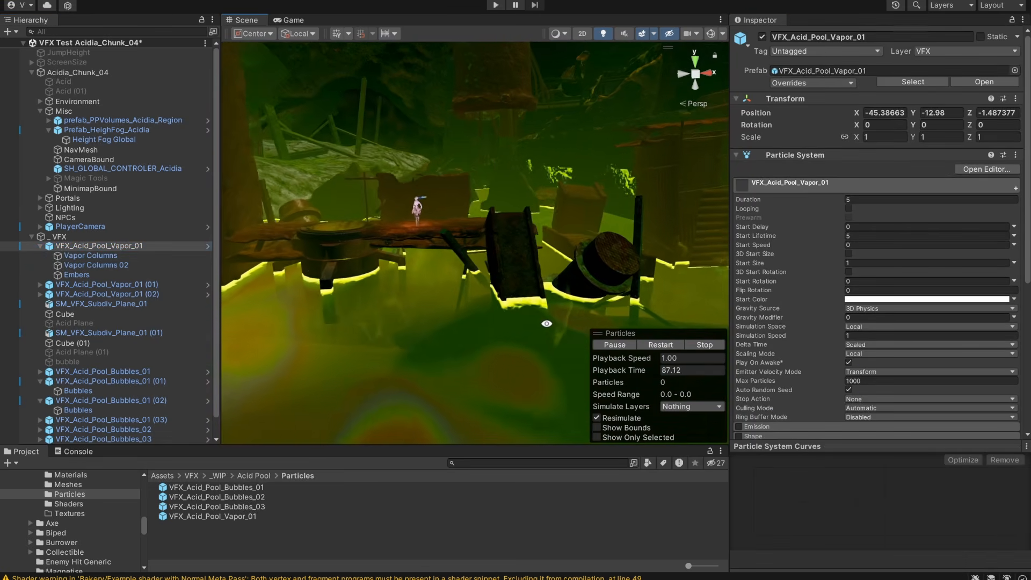
{"action": "scroll", "coordinate": [545, 322], "scroll_direction": "up", "scroll_amount": 3}
{"action": "scroll", "coordinate": [559, 309], "scroll_direction": "up", "scroll_amount": 3}
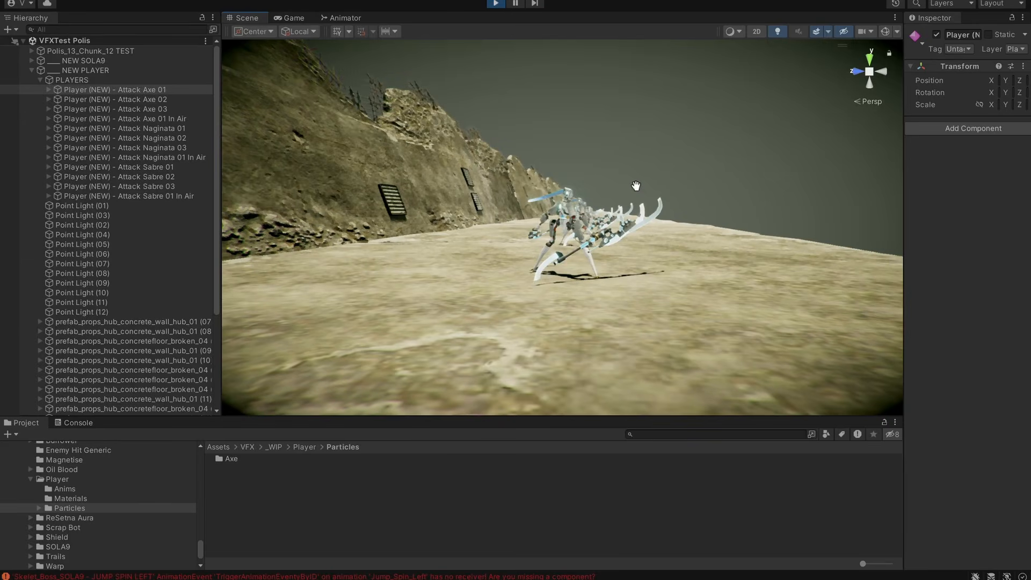
Switch to the VFXTest Polis scene and watch the Attack Axe 01 slash effect from several angles.
{"action": "left_click_drag", "start_coordinate": [633, 184], "coordinate": [763, 256], "text": "alt"}
{"action": "middle_click_drag", "start_coordinate": [762, 256], "coordinate": [700, 265]}
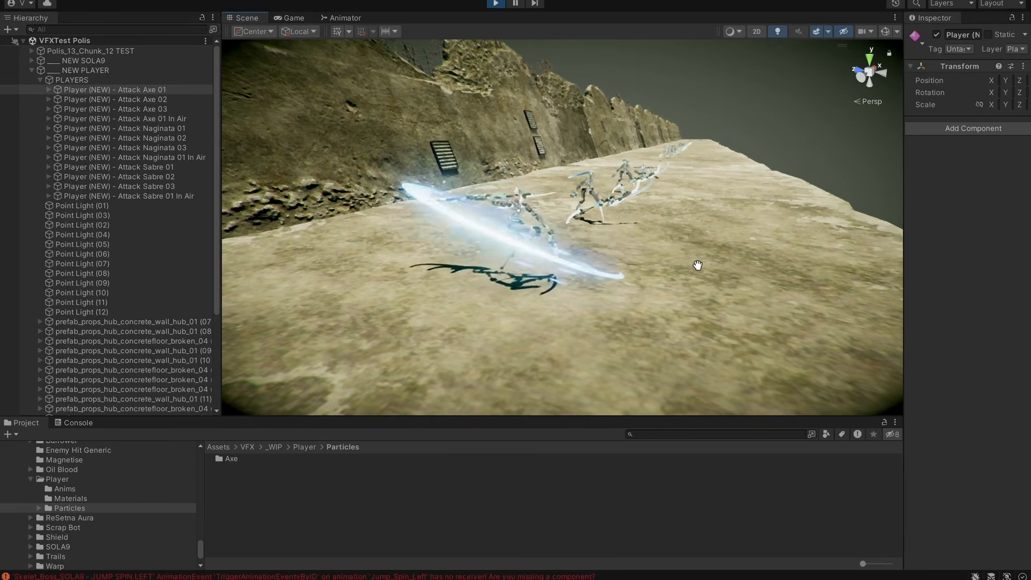
{"action": "scroll", "coordinate": [693, 271], "scroll_direction": "down", "scroll_amount": 2}
{"action": "left_click_drag", "start_coordinate": [691, 271], "coordinate": [744, 260], "text": "alt"}
{"action": "left_click_drag", "start_coordinate": [667, 281], "coordinate": [703, 285], "text": "alt"}
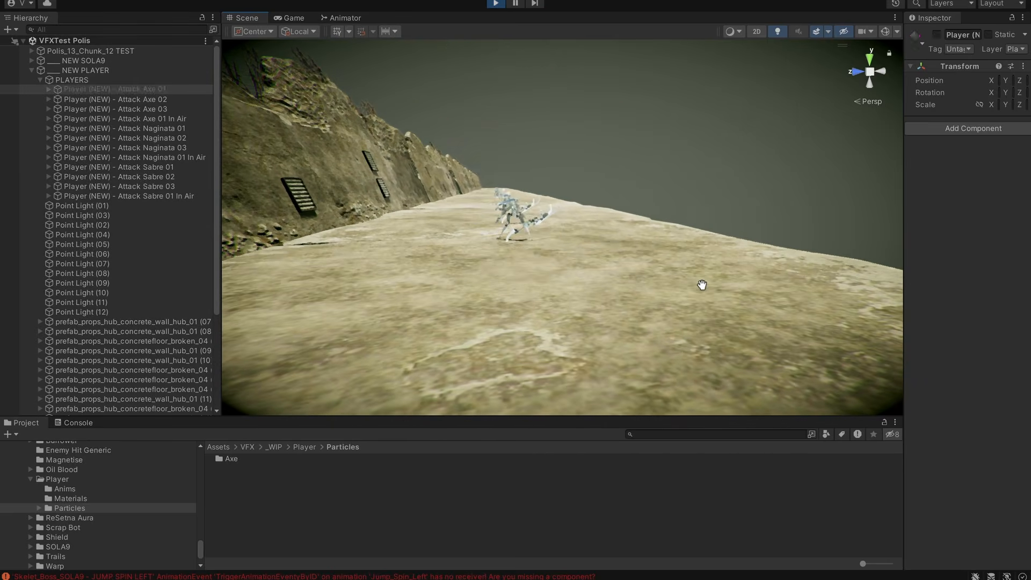
Expand the Attack Axe 01 player, review its VFX parent objects, and show the VFX_Attack_Axe_Light_01 particle system settings in a wider Inspector.
{"action": "left_click", "coordinate": [47, 89]}
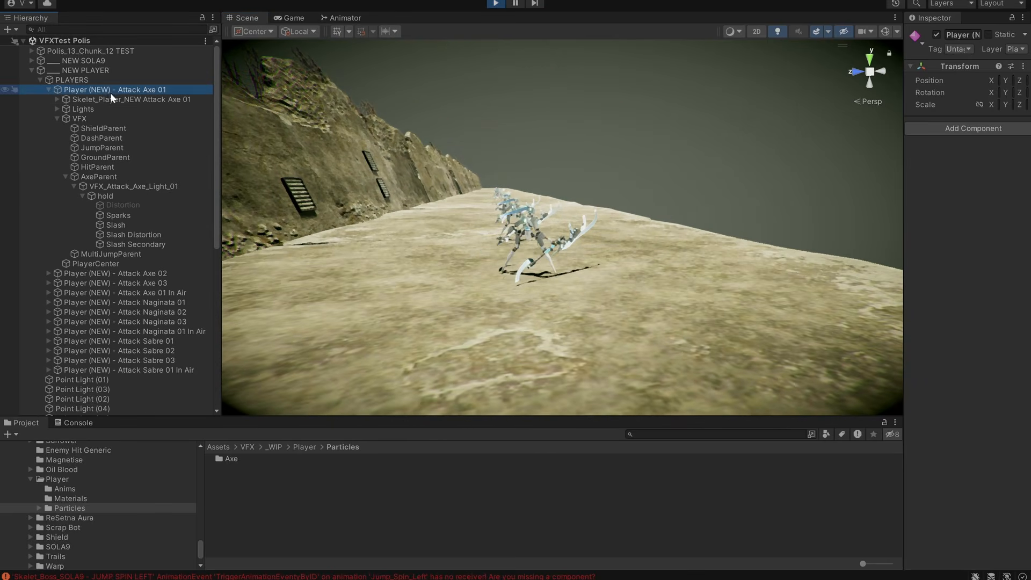
{"action": "left_click", "coordinate": [81, 118]}
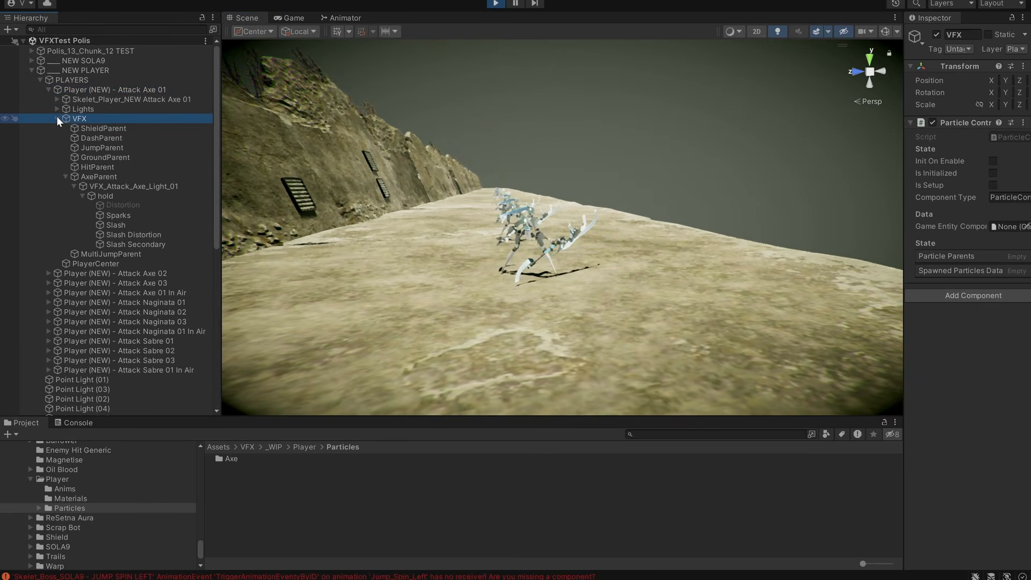
{"action": "left_click", "coordinate": [76, 177]}
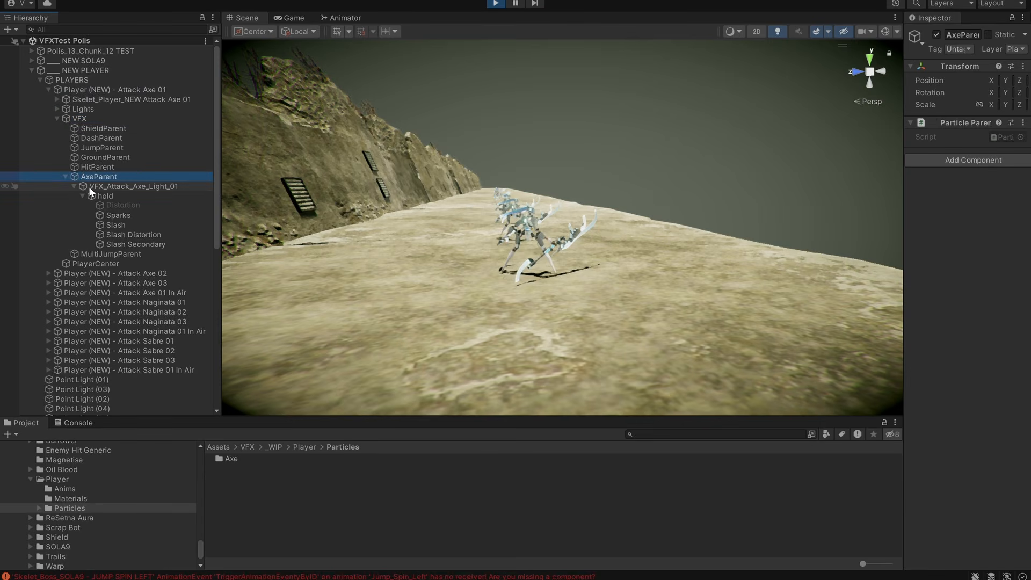
{"action": "left_click", "coordinate": [89, 187]}
{"action": "mouse_move", "coordinate": [900, 142]}
{"action": "left_mouse_down"}
{"action": "mouse_move", "coordinate": [741, 143]}
{"action": "mouse_move", "coordinate": [892, 125]}
{"action": "left_mouse_up"}
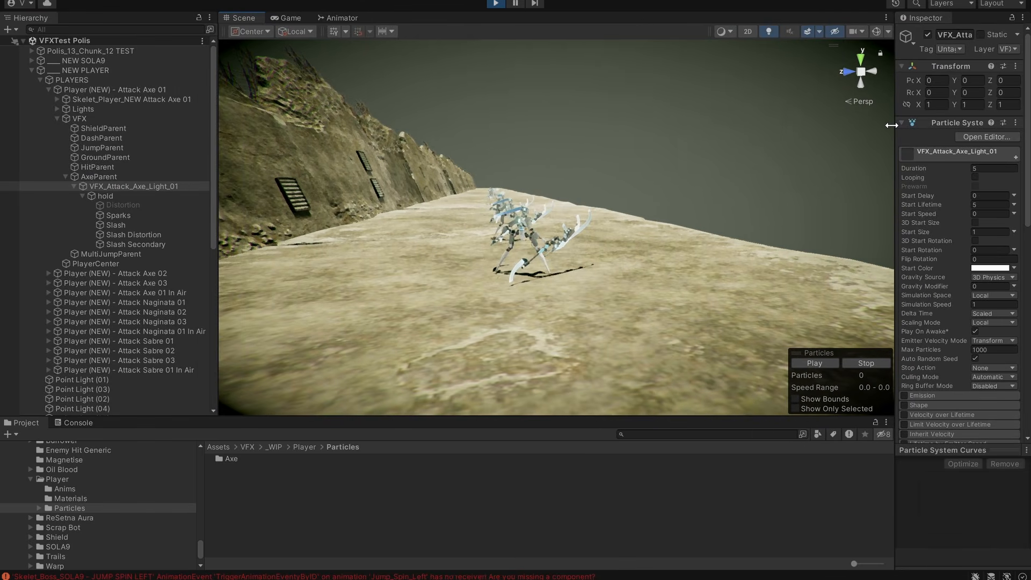
Compare the AxeParent of Attack Axe 01 with the PlayerCenter and AxeParent objects of Attack Axe 01 In Air.
{"action": "left_click", "coordinate": [127, 173]}
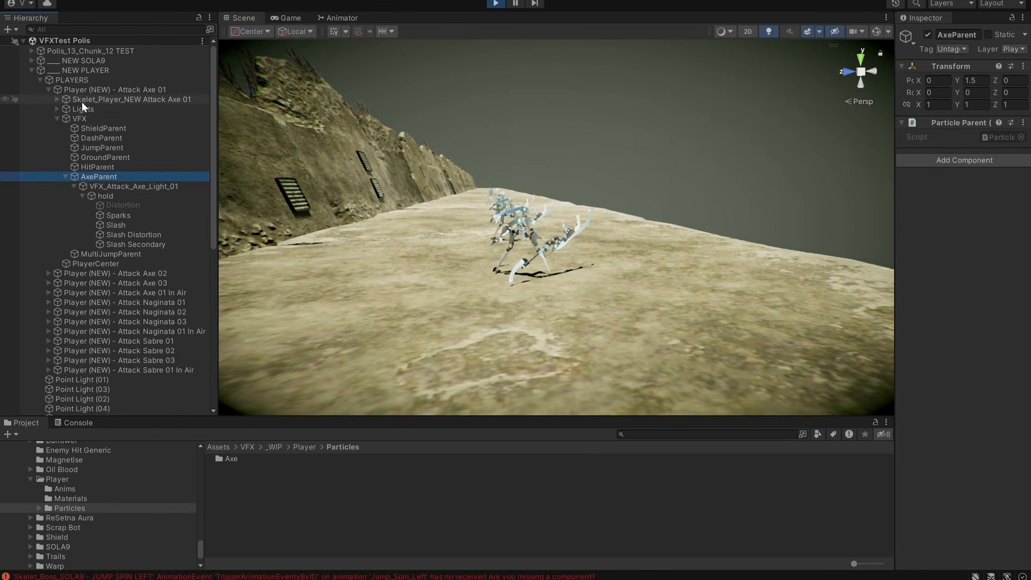
{"action": "left_click", "coordinate": [93, 292]}
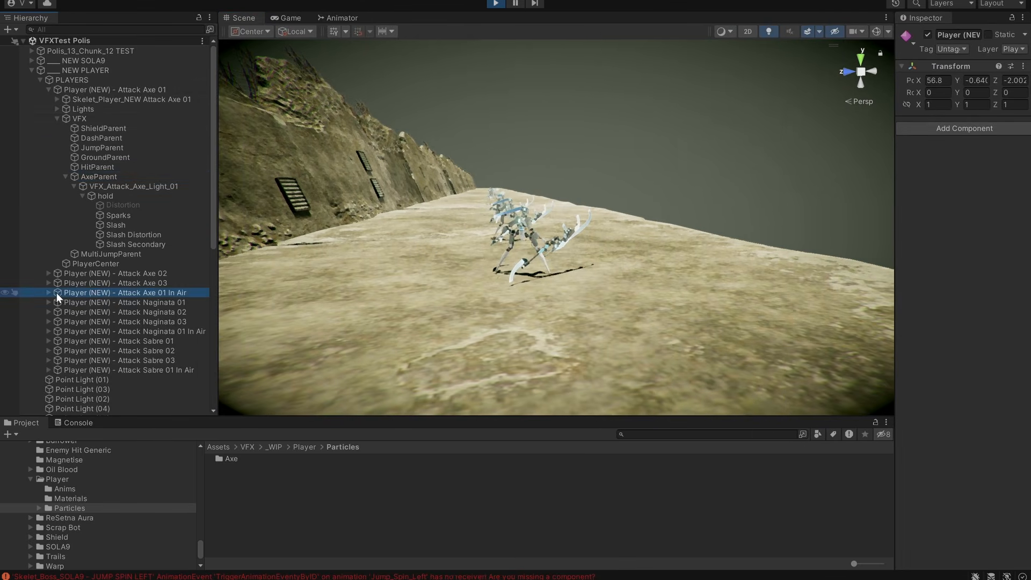
{"action": "left_click", "coordinate": [48, 292]}
{"action": "scroll", "coordinate": [128, 238], "scroll_direction": "down", "scroll_amount": 4}
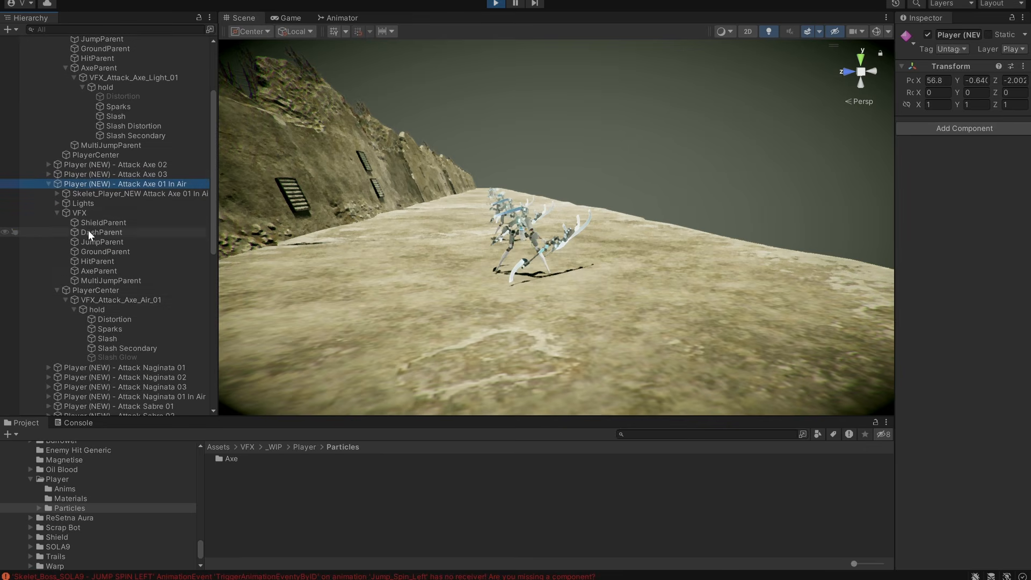
{"action": "left_click", "coordinate": [88, 290]}
{"action": "middle_click_drag", "start_coordinate": [612, 231], "coordinate": [599, 139]}
{"action": "left_click", "coordinate": [100, 270]}
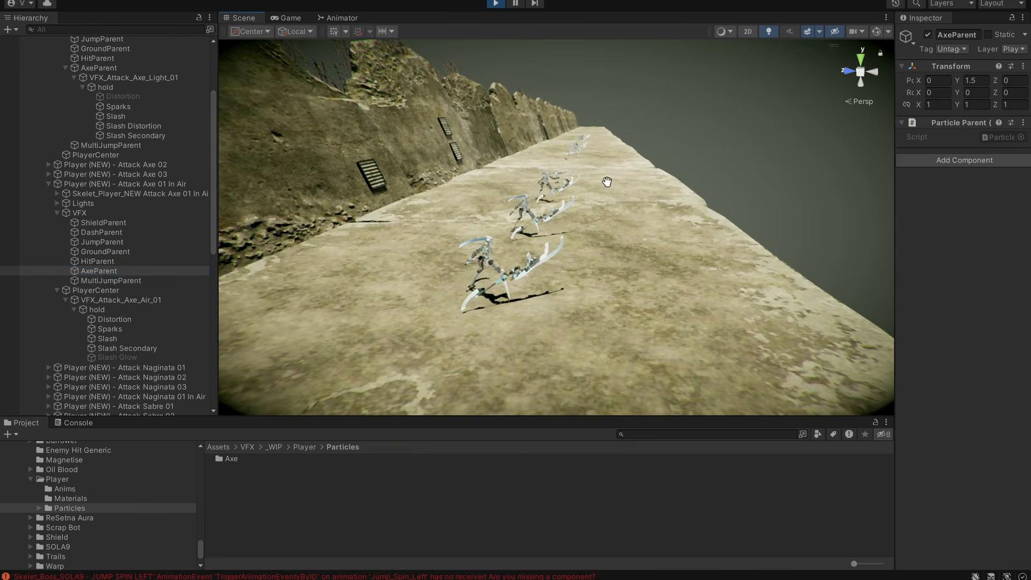
Collapse the expanded player objects and select all four axe attack players, from Attack Axe 01 through Attack Axe 01 In Air.
{"action": "left_click_drag", "start_coordinate": [607, 182], "coordinate": [516, 172], "text": "alt"}
{"action": "scroll", "coordinate": [70, 182], "scroll_direction": "up", "scroll_amount": 2}
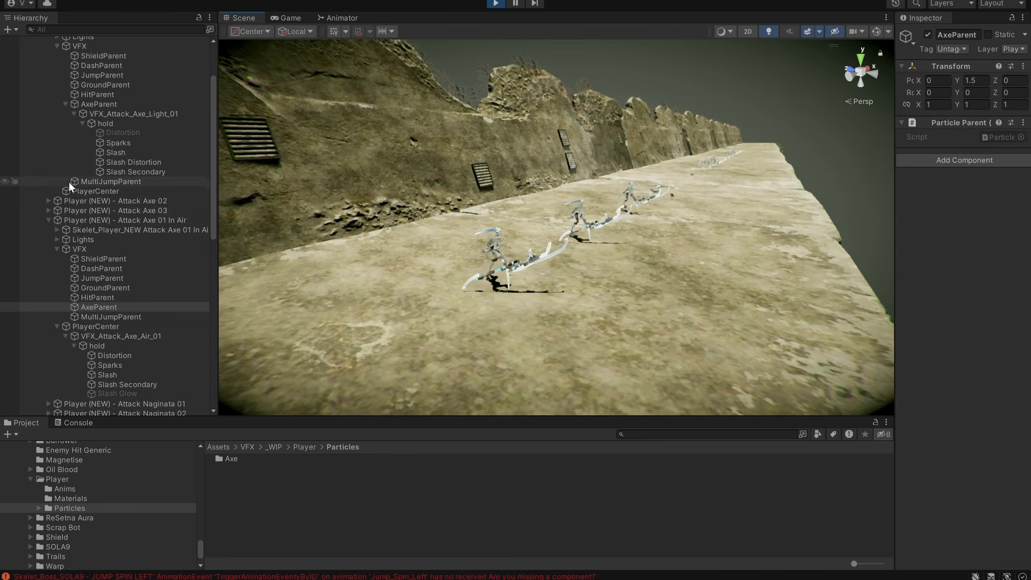
{"action": "left_click", "coordinate": [49, 220]}
{"action": "scroll", "coordinate": [104, 107], "scroll_direction": "up", "scroll_amount": 4}
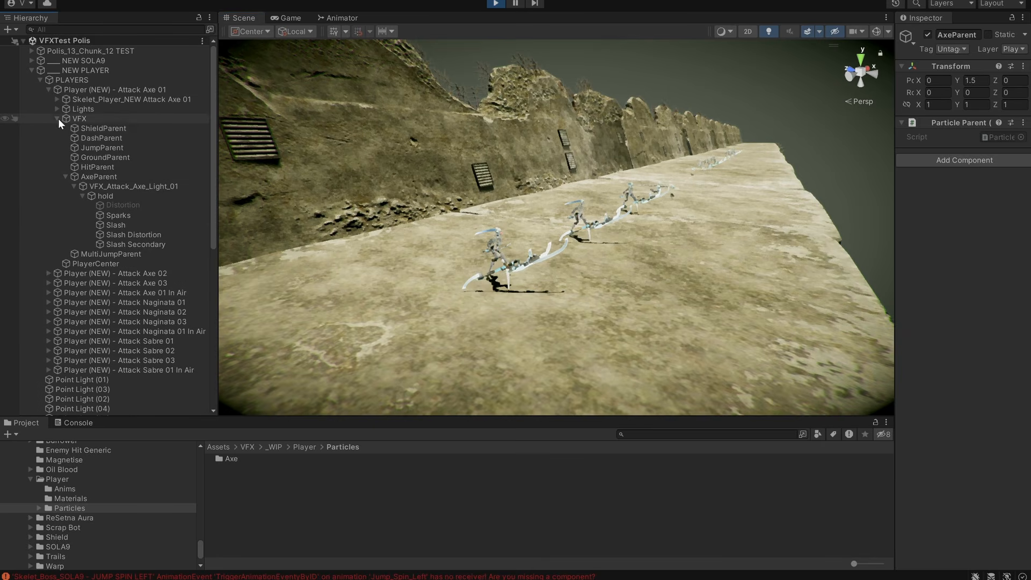
{"action": "left_click", "coordinate": [57, 118]}
{"action": "left_click", "coordinate": [55, 89]}
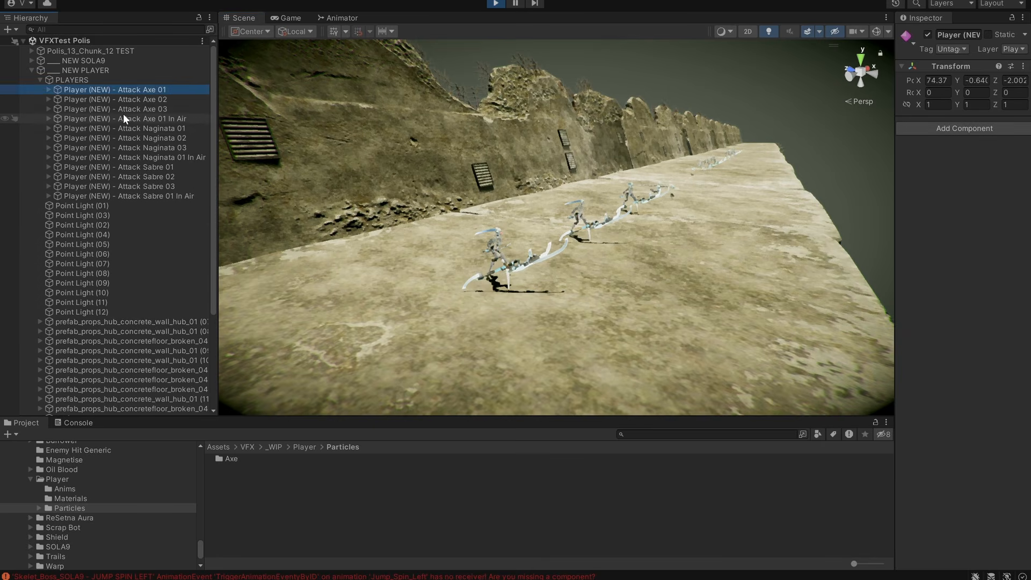
{"action": "left_click", "coordinate": [146, 118], "text": "shift"}
Toggle the four selected axe attack players to replay them, and watch their slash effects along the wall.
{"action": "left_click_drag", "start_coordinate": [634, 213], "coordinate": [618, 246], "text": "alt"}
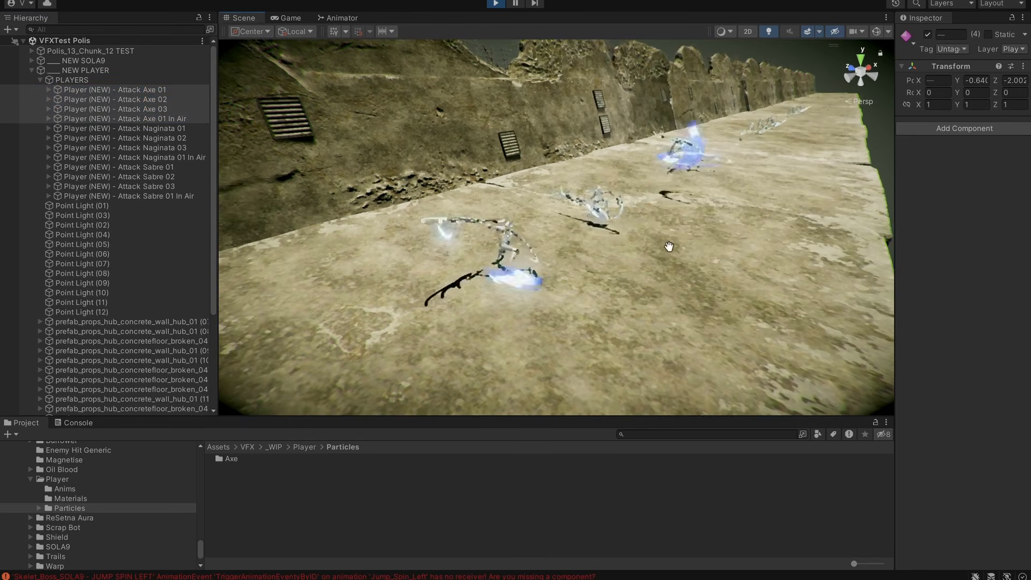
{"action": "left_click_drag", "start_coordinate": [756, 246], "coordinate": [747, 247], "text": "alt"}
{"action": "middle_click_drag", "start_coordinate": [747, 247], "coordinate": [698, 298]}
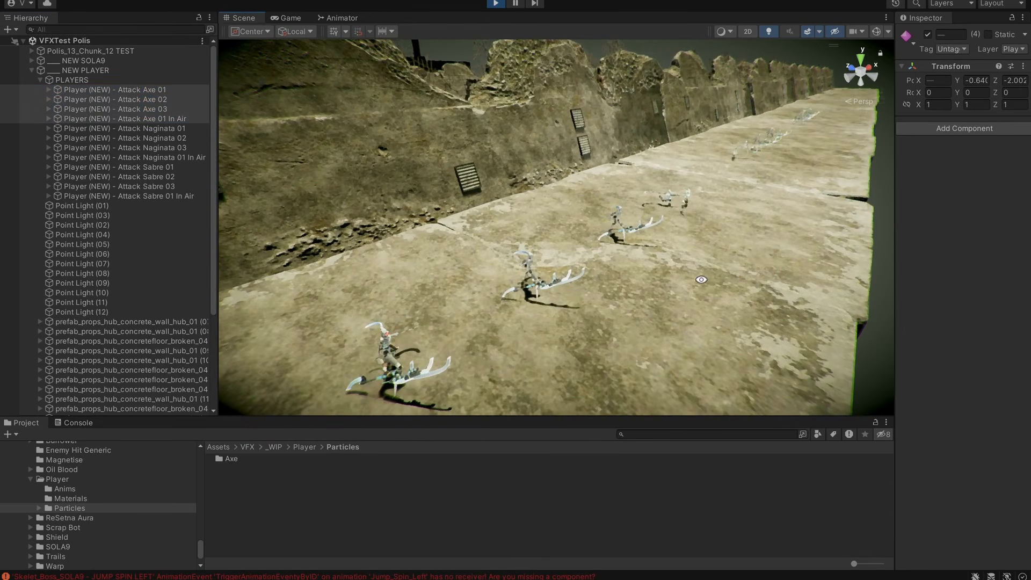
{"action": "left_click_drag", "start_coordinate": [701, 279], "coordinate": [836, 262], "text": "alt"}
{"action": "middle_click_drag", "start_coordinate": [632, 288], "coordinate": [633, 258]}
{"action": "left_click_drag", "start_coordinate": [607, 285], "coordinate": [663, 274], "text": "alt"}
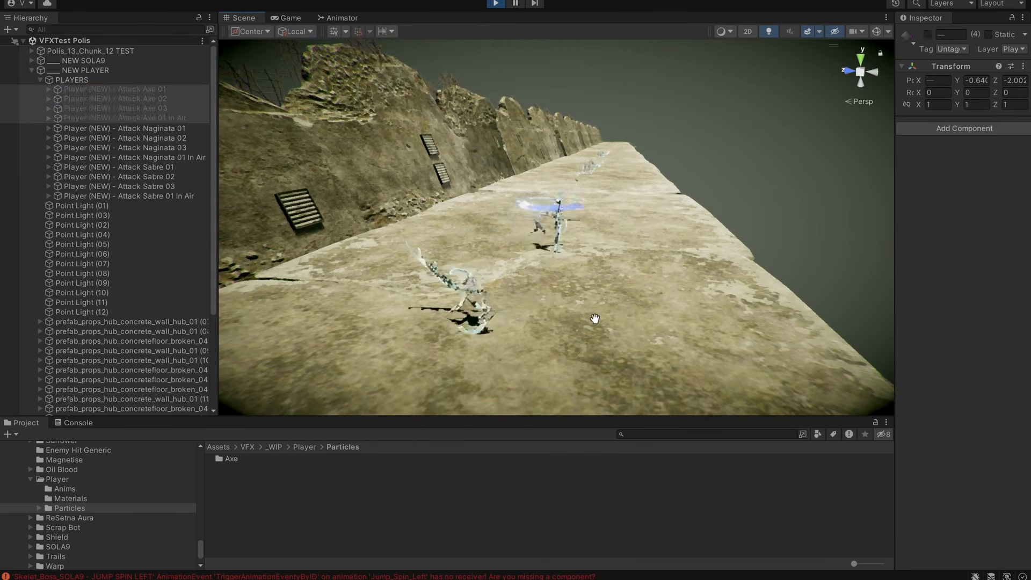
{"action": "middle_click_drag", "start_coordinate": [595, 320], "coordinate": [645, 253]}
{"action": "key", "text": "alt+shift+a"}
{"action": "left_click_drag", "start_coordinate": [693, 248], "coordinate": [537, 268], "text": "alt"}
{"action": "middle_click_drag", "start_coordinate": [484, 250], "coordinate": [425, 289]}
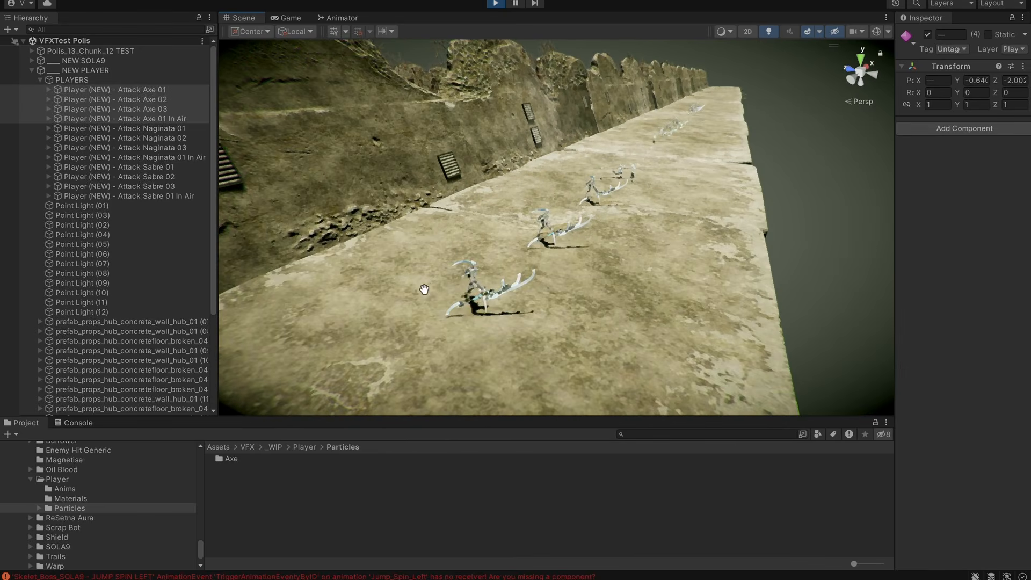
{"action": "middle_click_drag", "start_coordinate": [534, 254], "coordinate": [597, 220]}
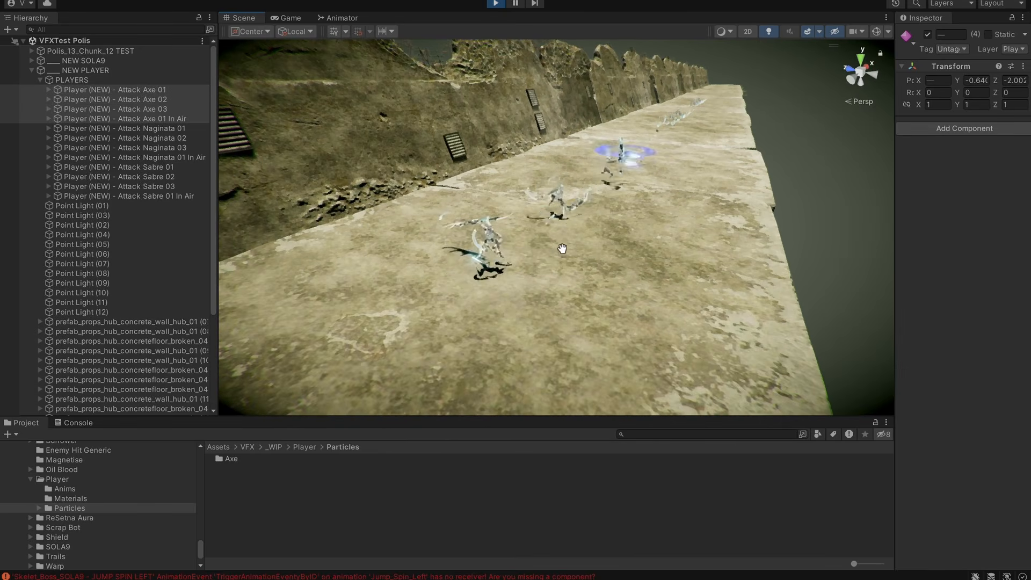
Replay the four axe attacks repeatedly by toggling their active state, and examine the slashes from the side facing away from the wall.
{"action": "left_click_drag", "start_coordinate": [562, 248], "coordinate": [244, 258], "text": "alt"}
{"action": "key", "text": "alt+shift+a"}
{"action": "key", "text": "alt+shift+a"}
{"action": "middle_click_drag", "start_coordinate": [591, 290], "coordinate": [612, 272]}
{"action": "key", "text": "alt+shift+a"}
{"action": "left_click_drag", "start_coordinate": [642, 281], "coordinate": [486, 324], "text": "alt"}
{"action": "key", "text": "alt+shift+a"}
{"action": "right_click_drag", "start_coordinate": [486, 324], "coordinate": [716, 304], "text": "alt"}
{"action": "left_click_drag", "start_coordinate": [716, 304], "coordinate": [705, 265], "text": "alt"}
{"action": "right_click_drag", "start_coordinate": [704, 265], "coordinate": [512, 287], "text": "alt"}
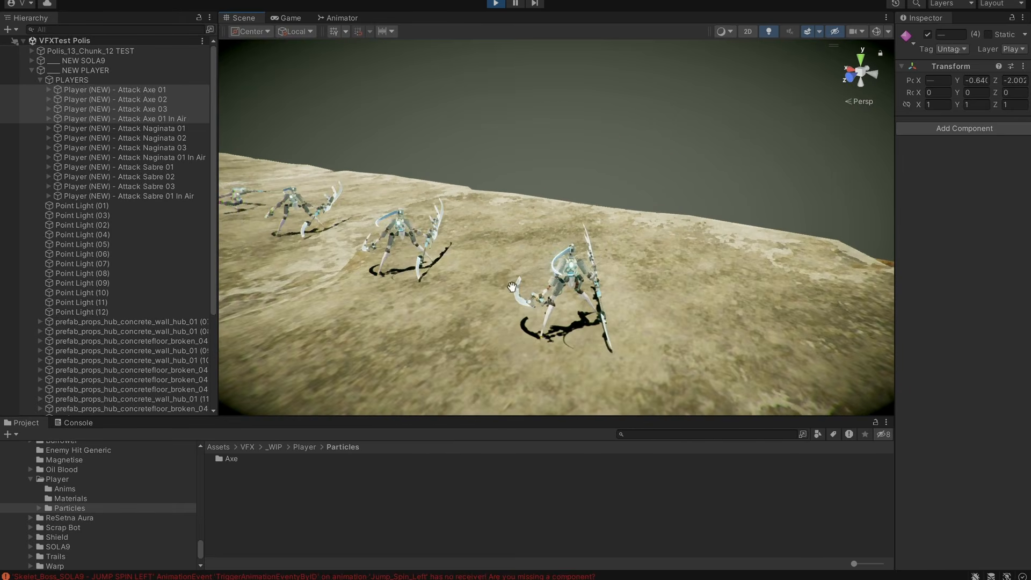
Examine the four axe attack animations from both ends of the concrete platform.
{"action": "left_click_drag", "start_coordinate": [511, 288], "coordinate": [440, 238], "text": "alt"}
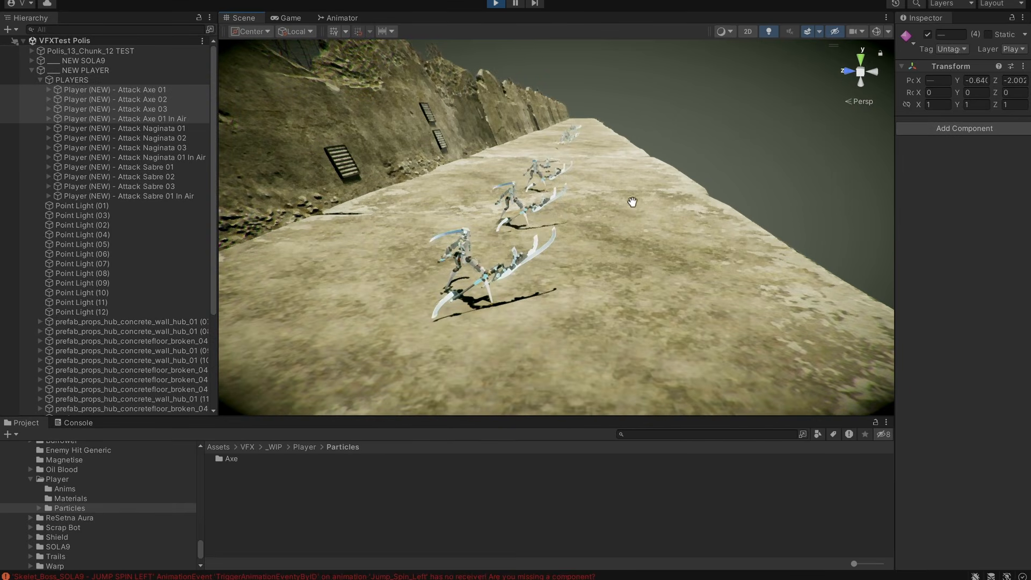
{"action": "left_click_drag", "start_coordinate": [633, 202], "coordinate": [532, 258], "text": "alt"}
{"action": "right_click_drag", "start_coordinate": [531, 258], "coordinate": [725, 262], "text": "alt"}
{"action": "middle_click_drag", "start_coordinate": [725, 263], "coordinate": [704, 193], "text": "alt"}
{"action": "right_click_drag", "start_coordinate": [705, 193], "coordinate": [728, 242], "text": "alt"}
{"action": "middle_click_drag", "start_coordinate": [728, 242], "coordinate": [706, 323], "text": "alt"}
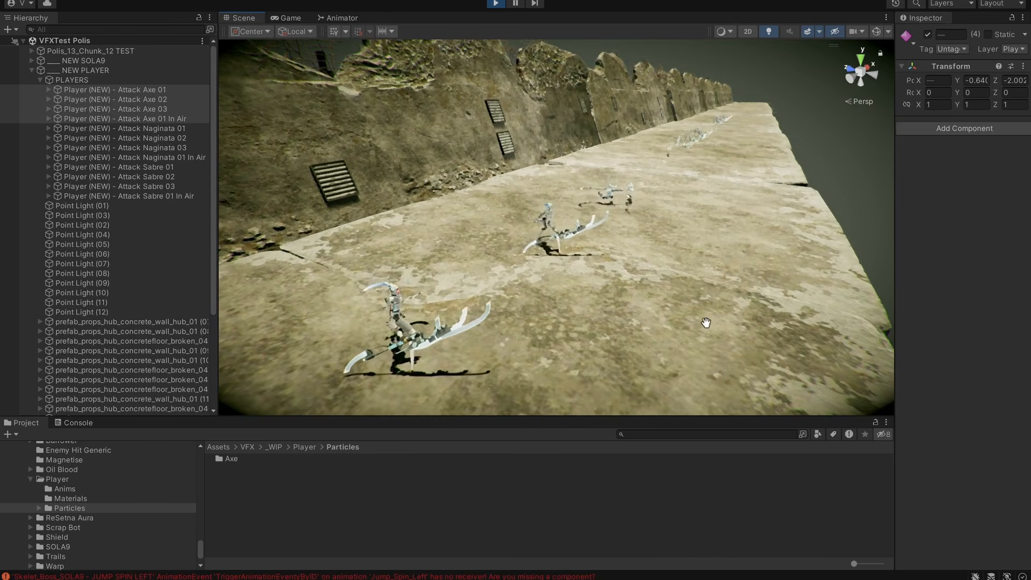
{"action": "right_click_drag", "start_coordinate": [620, 231], "coordinate": [700, 258], "text": "alt"}
{"action": "middle_click_drag", "start_coordinate": [700, 258], "coordinate": [695, 280], "text": "alt"}
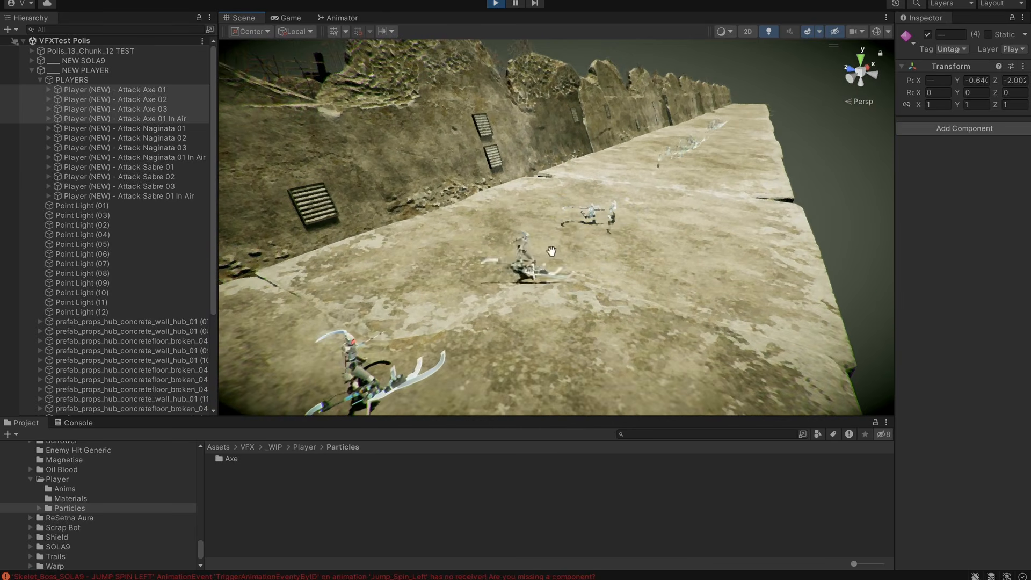
{"action": "left_click_drag", "start_coordinate": [553, 251], "coordinate": [437, 259], "text": "alt"}
{"action": "middle_click_drag", "start_coordinate": [436, 259], "coordinate": [450, 246], "text": "alt"}
{"action": "left_click_drag", "start_coordinate": [450, 246], "coordinate": [566, 202], "text": "alt"}
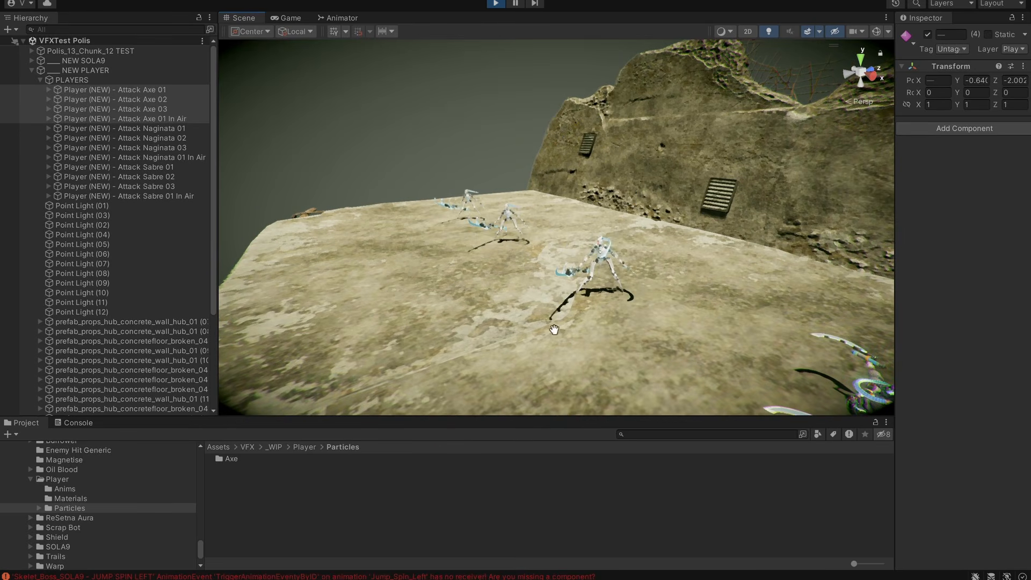
{"action": "left_click_drag", "start_coordinate": [674, 278], "coordinate": [704, 275], "text": "alt"}
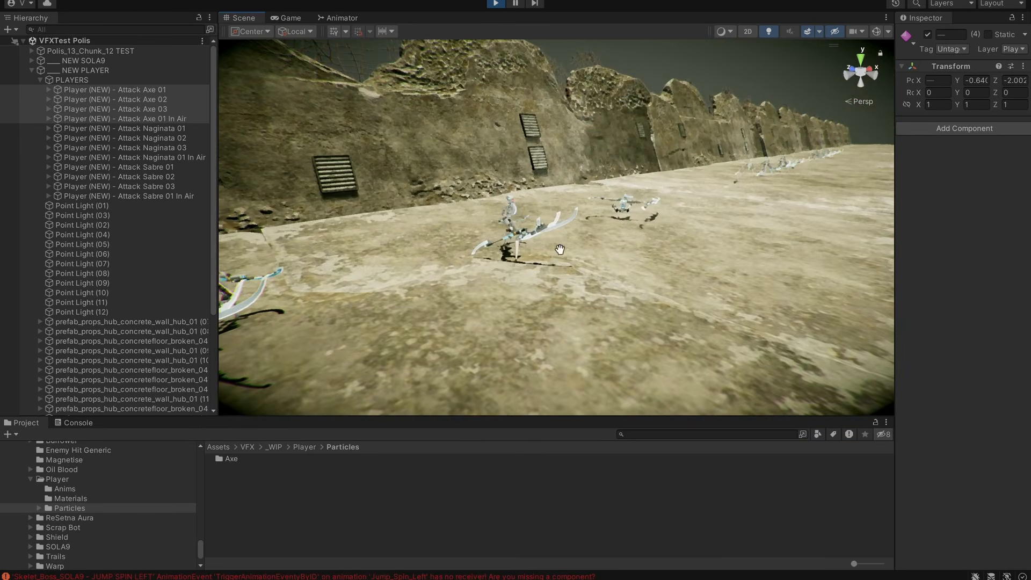
Toggle the four axe attack players off and on several more times and view the whole row from above.
{"action": "left_click_drag", "start_coordinate": [560, 249], "coordinate": [573, 311], "text": "alt"}
{"action": "key", "text": "alt+shift+a"}
{"action": "key", "text": "alt+shift+a"}
{"action": "key", "text": "alt+shift+a"}
{"action": "key", "text": "alt+shift+a"}
{"action": "key", "text": "alt+shift+a"}
{"action": "middle_click_drag", "start_coordinate": [671, 287], "coordinate": [668, 295]}
{"action": "right_click_drag", "start_coordinate": [668, 295], "coordinate": [910, 270], "text": "alt"}
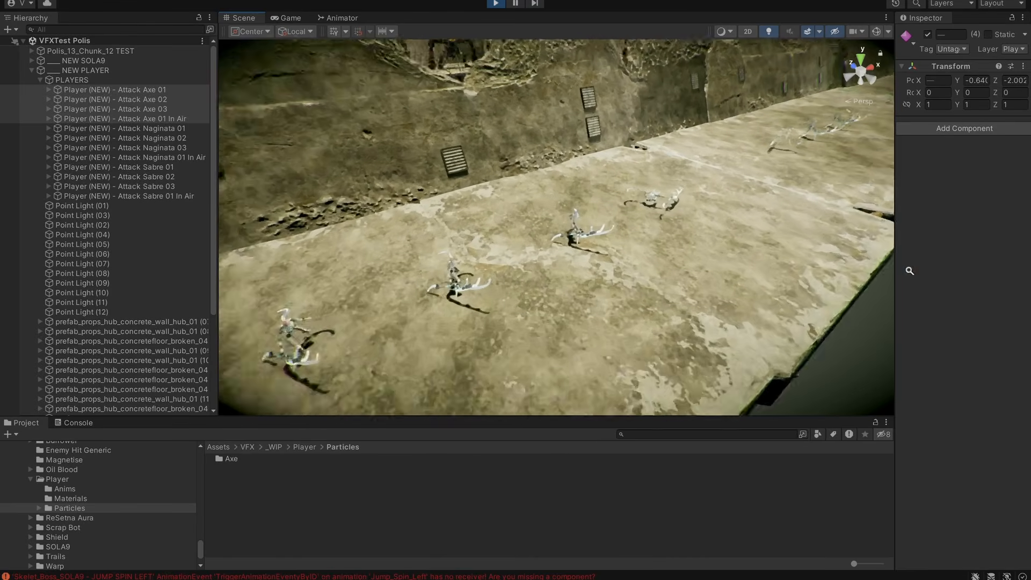
Examine the four axe attack players on the platform from above and from a low angle along the wall.
{"action": "middle_click_drag", "start_coordinate": [666, 295], "coordinate": [380, 362]}
{"action": "middle_click_drag", "start_coordinate": [628, 280], "coordinate": [440, 364]}
{"action": "left_click_drag", "start_coordinate": [440, 364], "coordinate": [501, 336], "text": "alt"}
{"action": "middle_click_drag", "start_coordinate": [501, 337], "coordinate": [679, 214]}
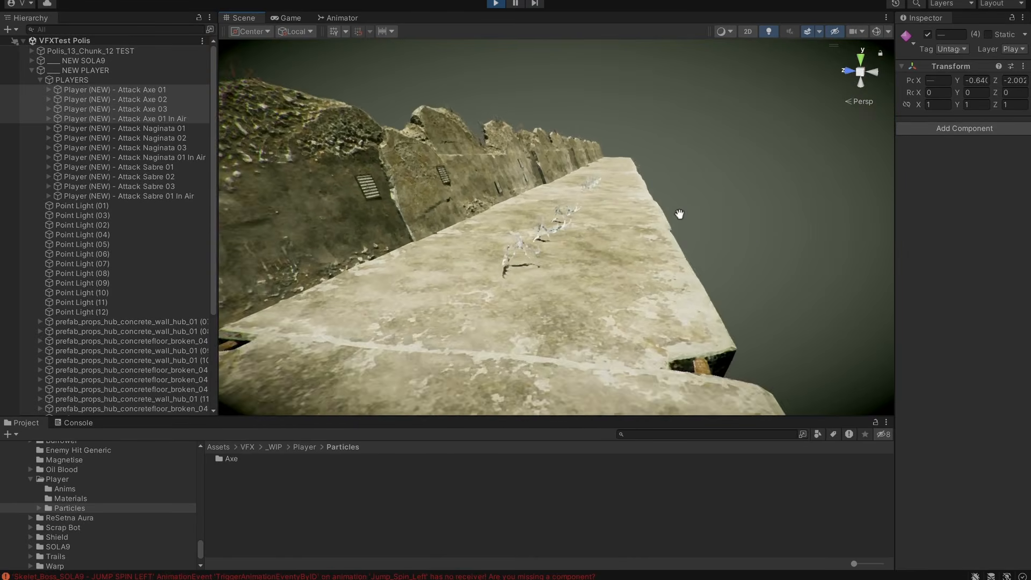
{"action": "left_click_drag", "start_coordinate": [679, 214], "coordinate": [634, 239], "text": "alt"}
{"action": "right_click_drag", "start_coordinate": [633, 239], "coordinate": [892, 201], "text": "alt"}
{"action": "middle_click_drag", "start_coordinate": [704, 266], "coordinate": [654, 311]}
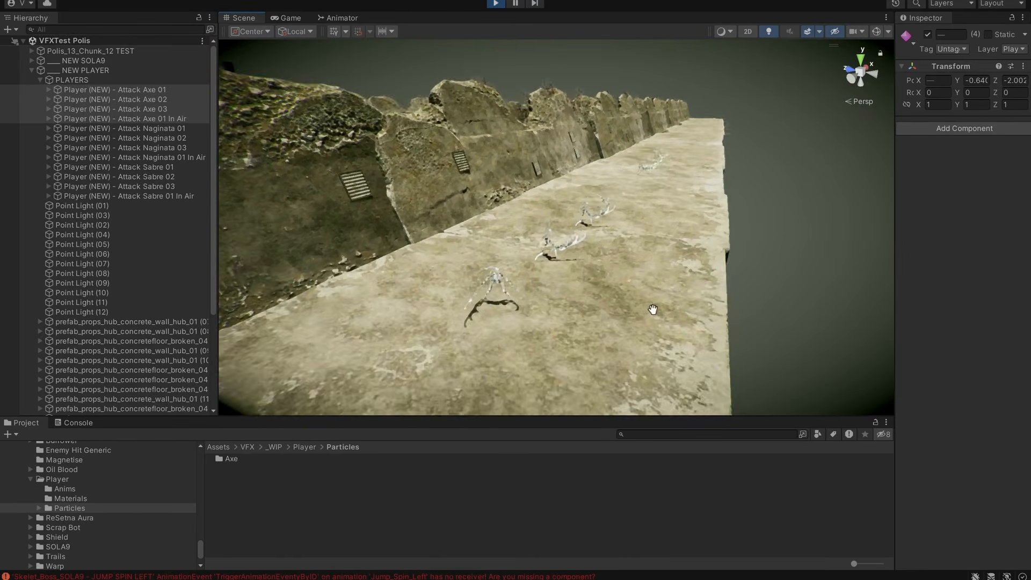
{"action": "left_click_drag", "start_coordinate": [654, 327], "coordinate": [656, 304], "text": "alt"}
{"action": "middle_click_drag", "start_coordinate": [467, 248], "coordinate": [460, 199]}
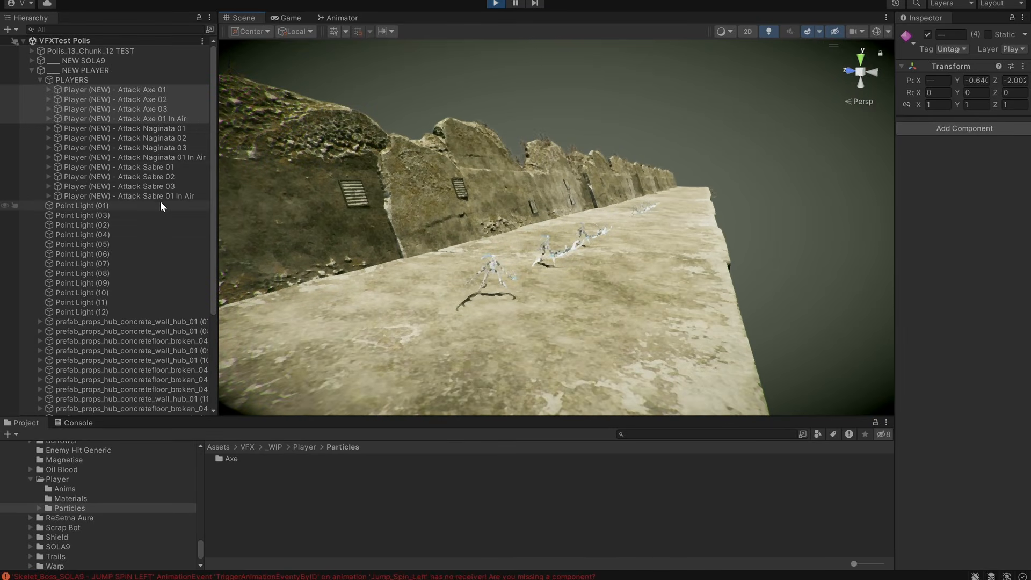
{"action": "middle_click_drag", "start_coordinate": [429, 202], "coordinate": [441, 215]}
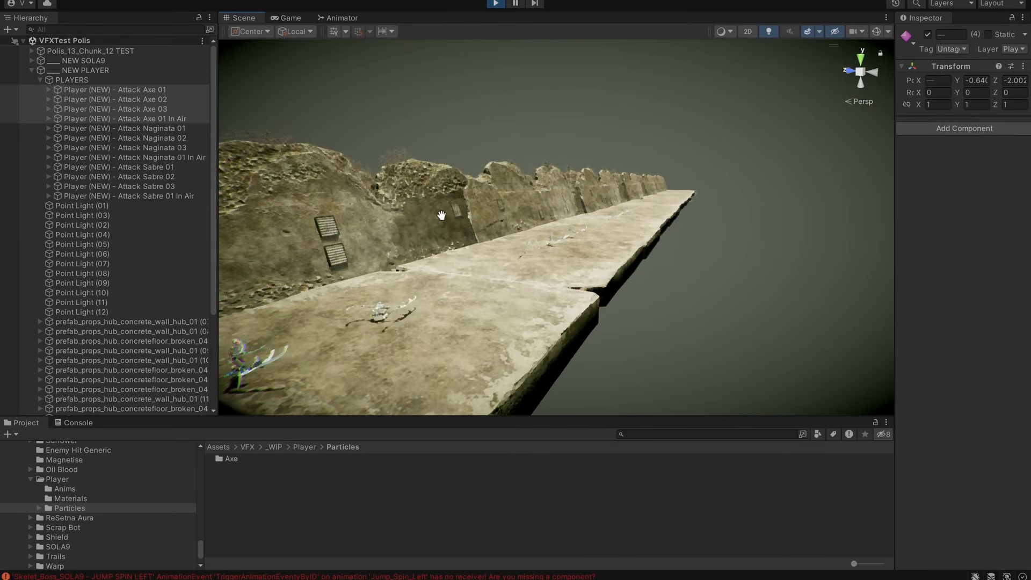
Examine the four axe attacks closer from the open edge of the concrete platform.
{"action": "left_click_drag", "start_coordinate": [559, 291], "coordinate": [519, 333], "text": "alt"}
{"action": "right_click_drag", "start_coordinate": [518, 333], "coordinate": [574, 215], "text": "alt"}
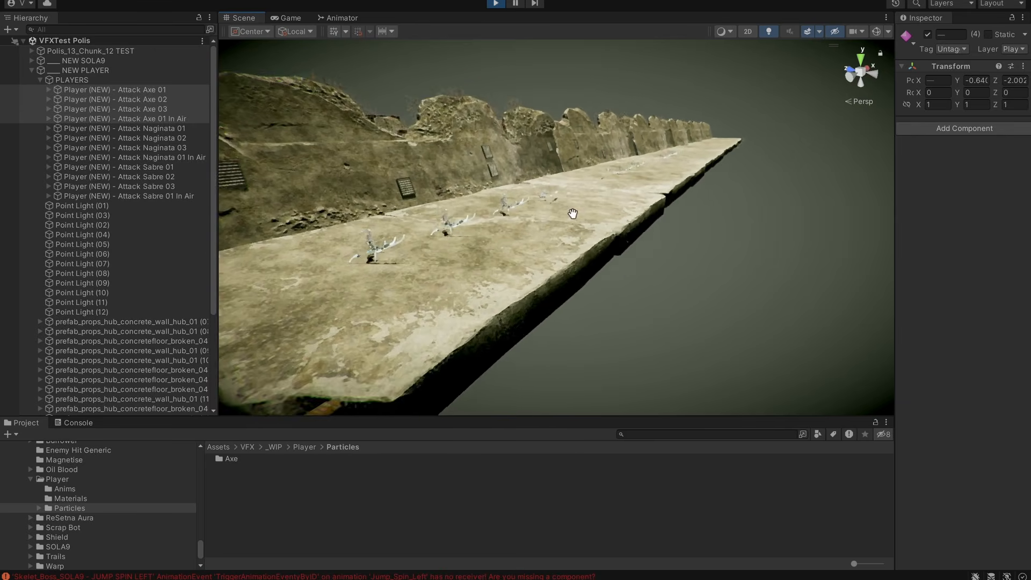
{"action": "left_click_drag", "start_coordinate": [574, 214], "coordinate": [622, 229], "text": "alt"}
{"action": "right_click_drag", "start_coordinate": [622, 228], "coordinate": [700, 221], "text": "alt"}
{"action": "middle_click_drag", "start_coordinate": [540, 161], "coordinate": [559, 163]}
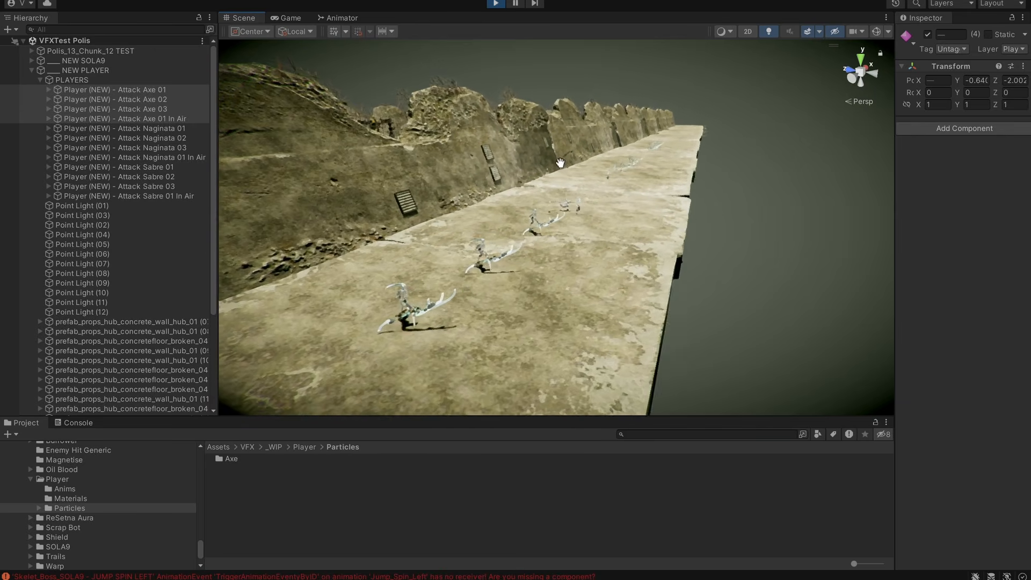
{"action": "right_click_drag", "start_coordinate": [560, 164], "coordinate": [564, 204], "text": "alt"}
{"action": "middle_click_drag", "start_coordinate": [564, 204], "coordinate": [607, 188]}
{"action": "left_click_drag", "start_coordinate": [607, 188], "coordinate": [615, 201], "text": "alt"}
{"action": "right_click_drag", "start_coordinate": [615, 202], "coordinate": [645, 224], "text": "alt"}
{"action": "middle_click_drag", "start_coordinate": [645, 224], "coordinate": [665, 223]}
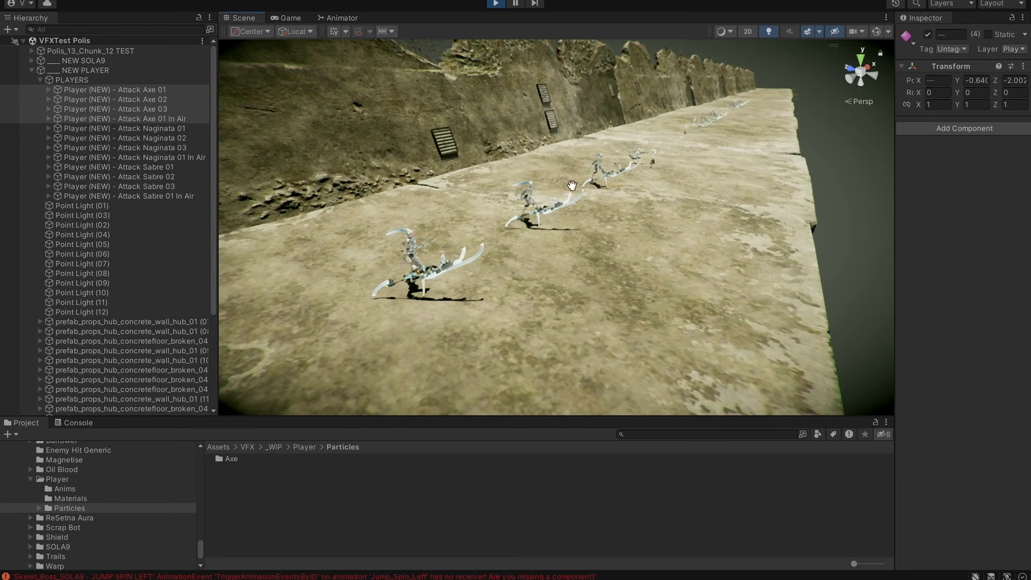
{"action": "right_click_drag", "start_coordinate": [464, 157], "coordinate": [604, 202], "text": "alt"}
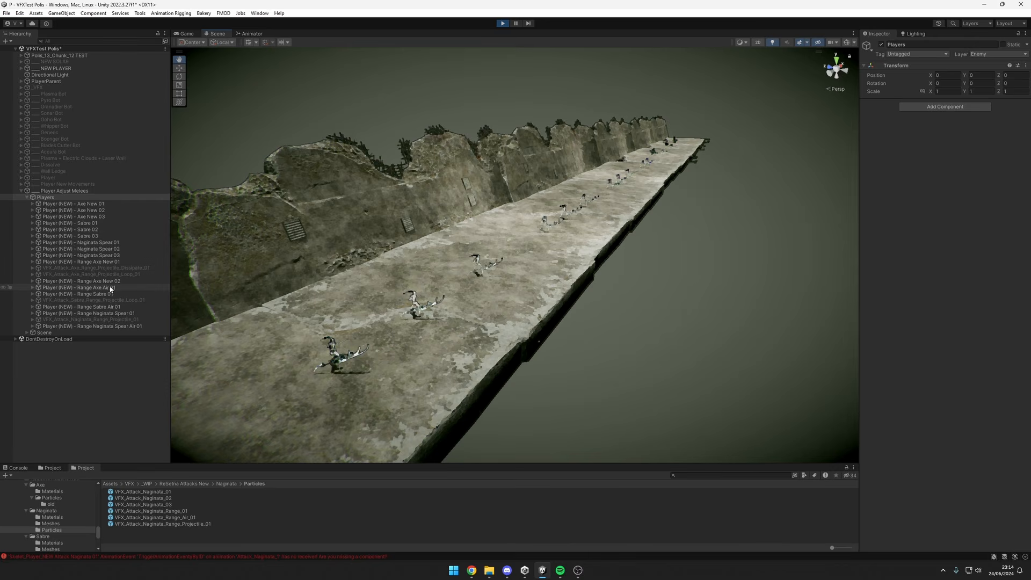
Toggle the Players group off and on repeatedly to replay all melee and ranged attacks, viewing the whole row from its open side.
{"action": "scroll", "coordinate": [725, 311], "scroll_direction": "up", "scroll_amount": 1}
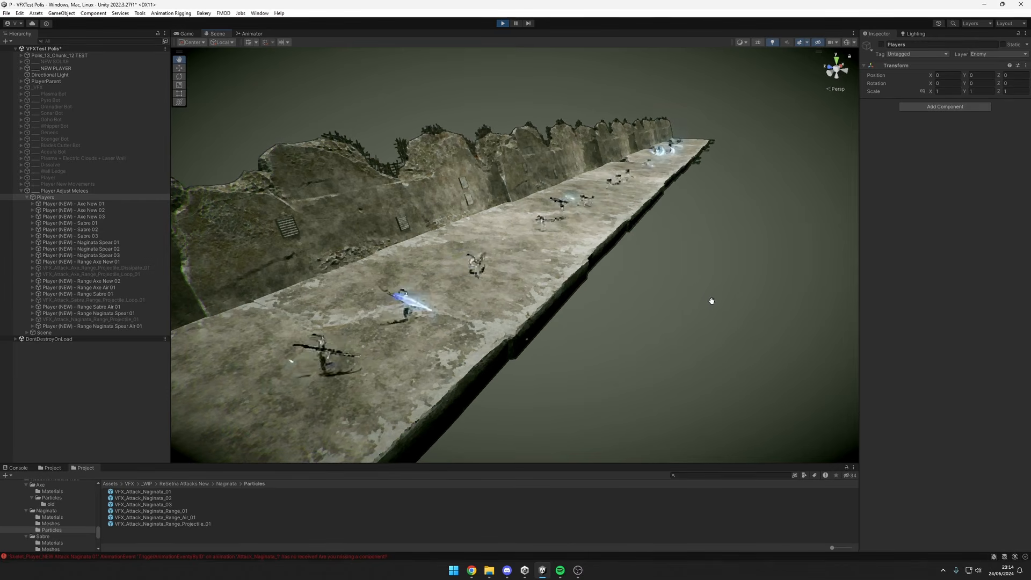
{"action": "scroll", "coordinate": [672, 303], "scroll_direction": "down", "scroll_amount": 6}
{"action": "left_click_drag", "start_coordinate": [696, 314], "coordinate": [591, 329], "text": "alt"}
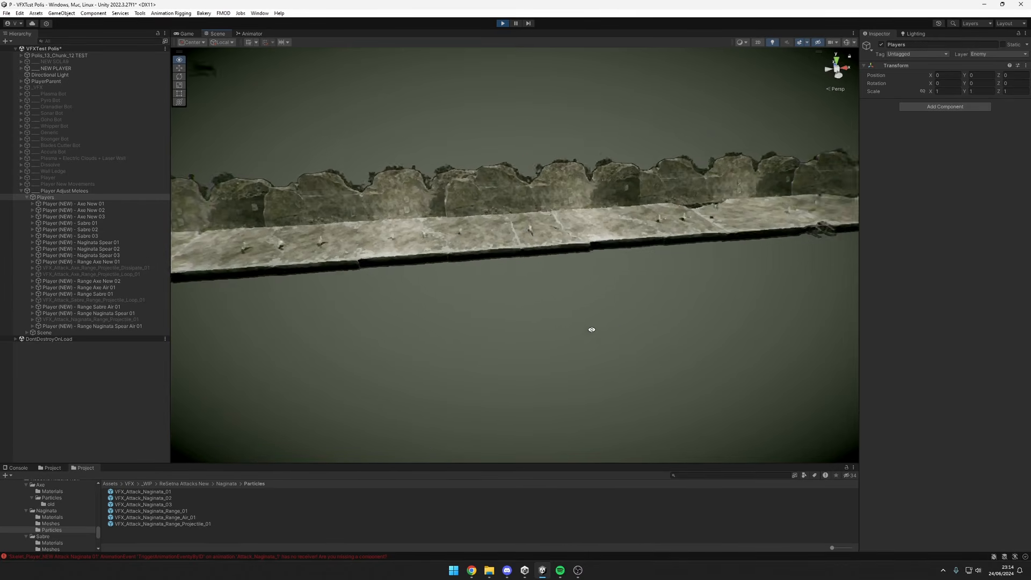
{"action": "scroll", "coordinate": [749, 310], "scroll_direction": "up", "scroll_amount": 2}
{"action": "left_click_drag", "start_coordinate": [749, 310], "coordinate": [575, 333], "text": "alt"}
{"action": "scroll", "coordinate": [575, 333], "scroll_direction": "down", "scroll_amount": 2}
{"action": "key", "text": "alt+shift+a"}
{"action": "middle_click_drag", "start_coordinate": [660, 337], "coordinate": [619, 335]}
{"action": "key", "text": "alt+shift+a"}
{"action": "key", "text": "alt+shift+a"}
Keep replaying the Players group and examine the attack effects from the opposite end of the platform.
{"action": "key", "text": "alt+shift+a"}
{"action": "left_click_drag", "start_coordinate": [620, 335], "coordinate": [556, 322], "text": "alt"}
{"action": "key", "text": "alt+shift+a"}
{"action": "middle_click_drag", "start_coordinate": [613, 359], "coordinate": [581, 324]}
{"action": "key", "text": "alt+shift+a"}
{"action": "scroll", "coordinate": [581, 325], "scroll_direction": "down", "scroll_amount": 3}
{"action": "key", "text": "alt+shift+a"}
{"action": "middle_click_drag", "start_coordinate": [612, 360], "coordinate": [578, 337]}
{"action": "key", "text": "alt+shift+a"}
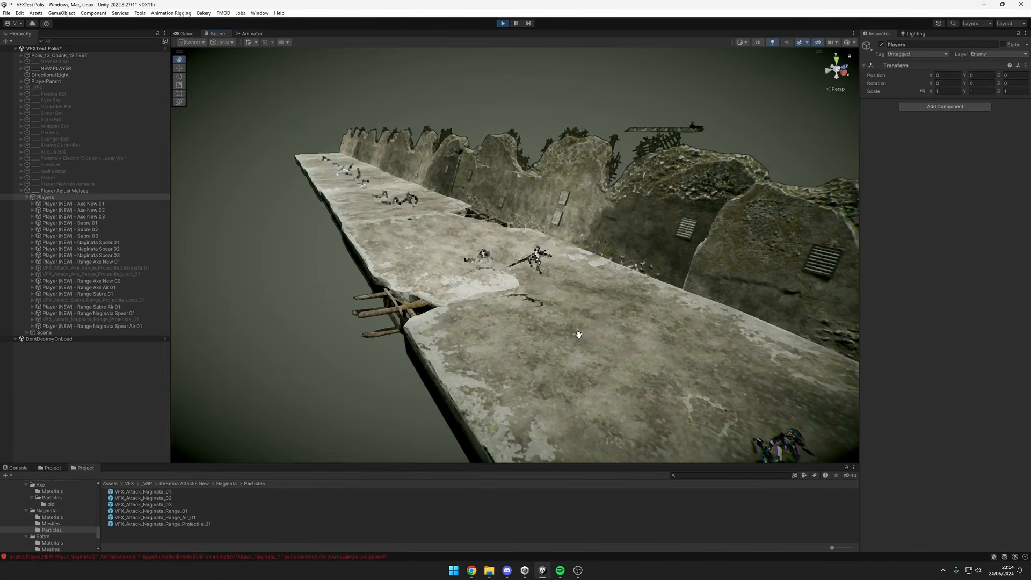
{"action": "scroll", "coordinate": [578, 336], "scroll_direction": "down", "scroll_amount": 2}
{"action": "key", "text": "alt+shift+a"}
{"action": "key", "text": "alt+shift+a"}
{"action": "middle_click_drag", "start_coordinate": [689, 349], "coordinate": [603, 327]}
{"action": "scroll", "coordinate": [604, 327], "scroll_direction": "down", "scroll_amount": 3}
{"action": "key", "text": "alt+shift+a"}
{"action": "key", "text": "alt+shift+a"}
{"action": "left_click_drag", "start_coordinate": [603, 327], "coordinate": [594, 324], "text": "alt"}
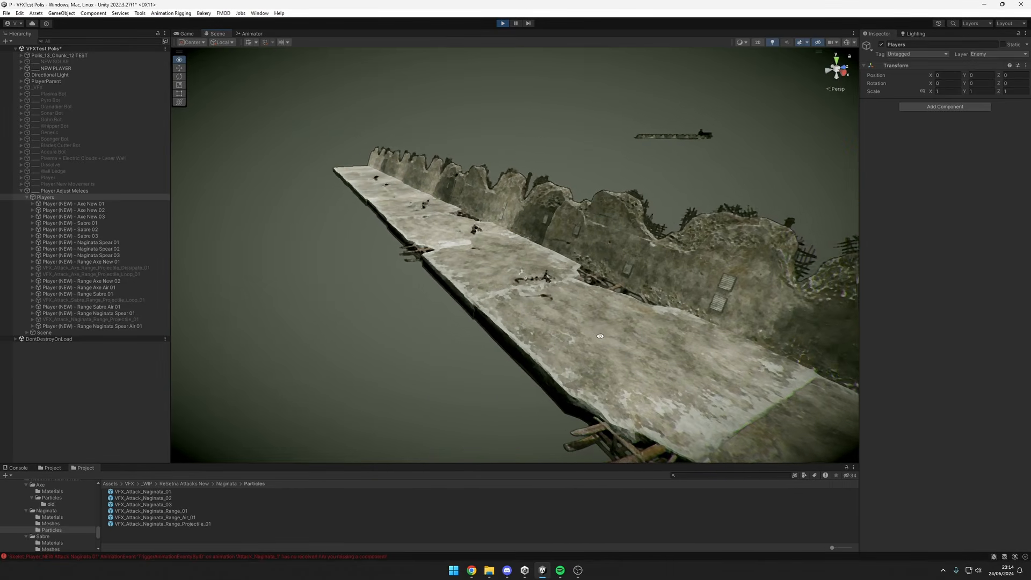
{"action": "key", "text": "alt+shift+a"}
{"action": "key", "text": "alt+shift+a"}
{"action": "left_click_drag", "start_coordinate": [493, 340], "coordinate": [567, 296], "text": "alt"}
{"action": "scroll", "coordinate": [654, 308], "scroll_direction": "down", "scroll_amount": 3}
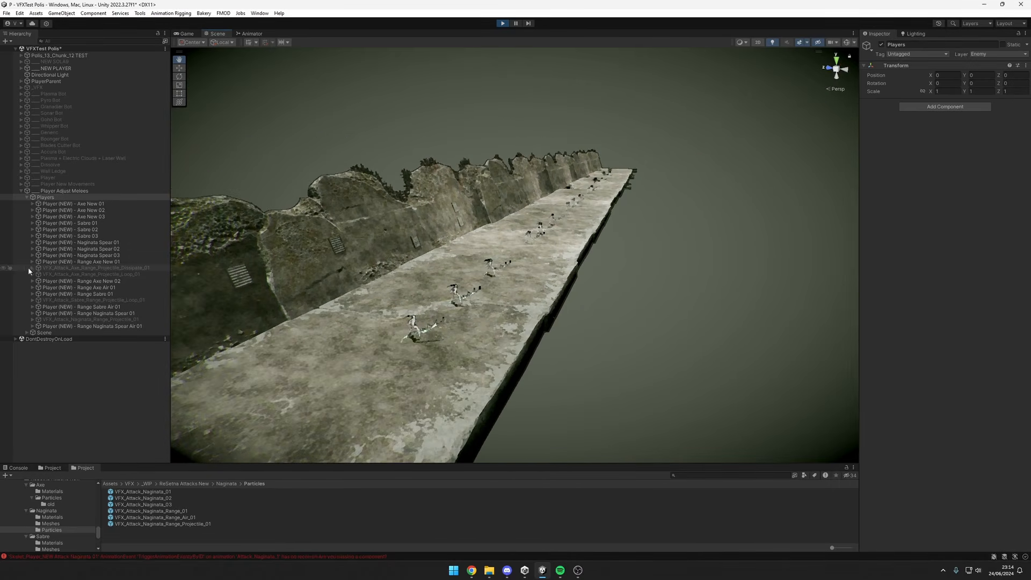
Inspect the VFX_Attack_Axe_Light_01 particle system in the VFX child of Player (NEW) - Axe New 01.
{"action": "left_click", "coordinate": [32, 204]}
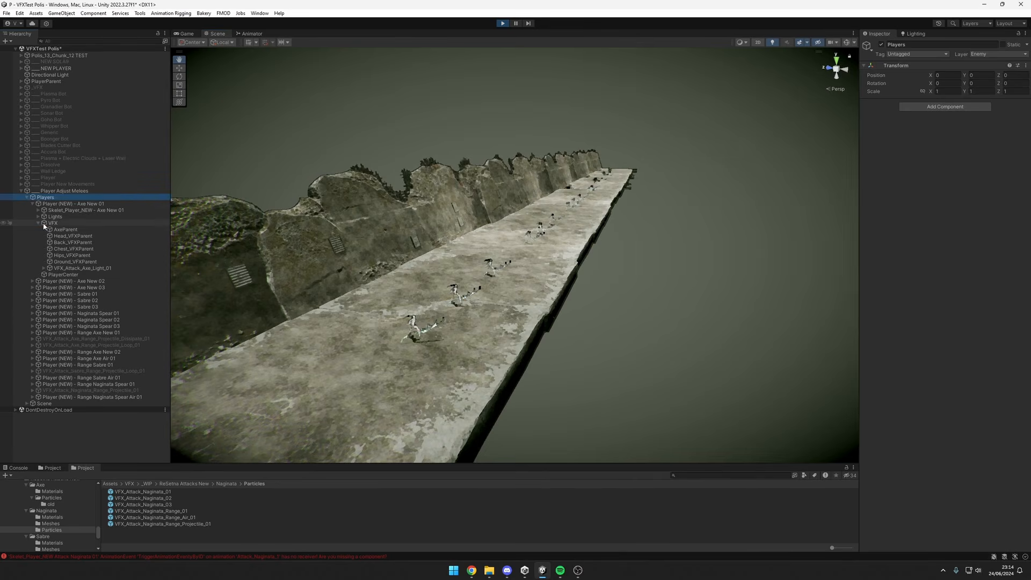
{"action": "left_click", "coordinate": [53, 224]}
{"action": "left_click", "coordinate": [88, 269]}
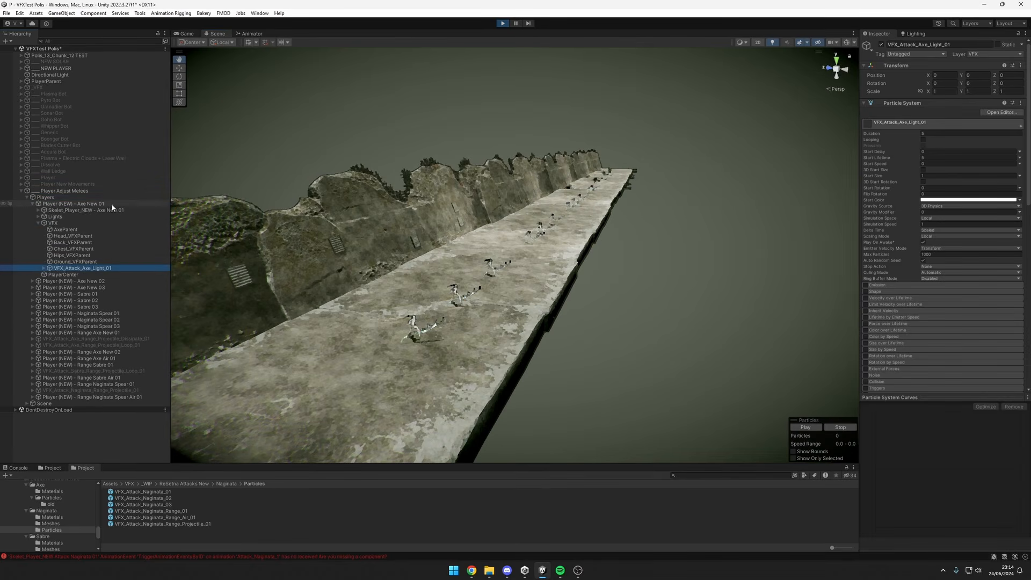
Replay the attacks of the whole Players group and view them from several angles along the platform.
{"action": "left_click", "coordinate": [78, 199]}
{"action": "left_click_drag", "start_coordinate": [614, 279], "coordinate": [684, 306], "text": "alt"}
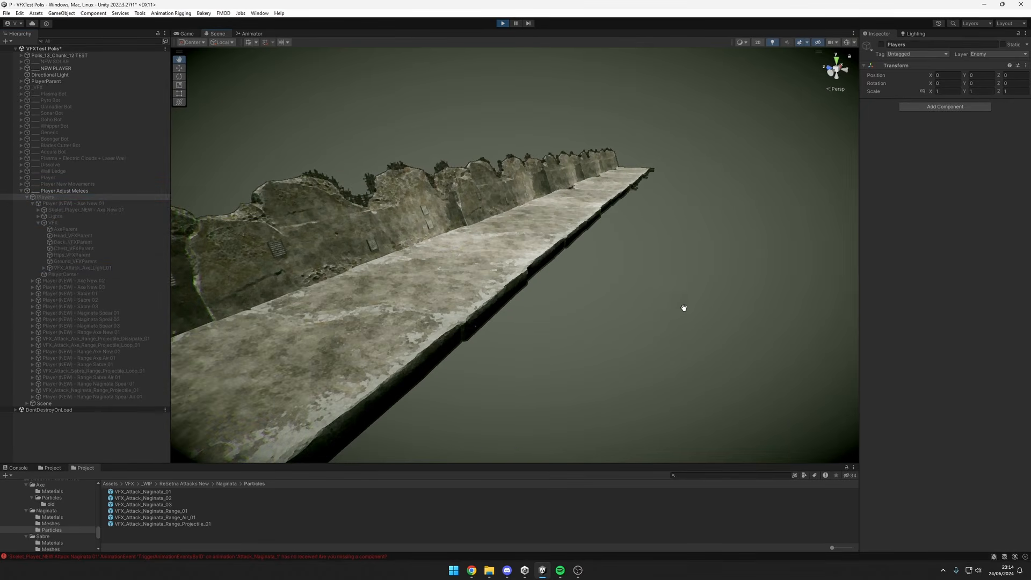
{"action": "scroll", "coordinate": [693, 292], "scroll_direction": "up", "scroll_amount": 8}
{"action": "scroll", "coordinate": [670, 304], "scroll_direction": "down", "scroll_amount": 9}
{"action": "left_click_drag", "start_coordinate": [626, 293], "coordinate": [363, 269], "text": "alt"}
{"action": "key", "text": "alt+shift+a"}
{"action": "key", "text": "alt+shift+a"}
Play the Axe_Range_Projectile_Dissipate_01 effect once, and activate VFX_Attack_Axe_Range_Projectile_Loop_01 to examine it up close.
{"action": "left_click", "coordinate": [120, 339]}
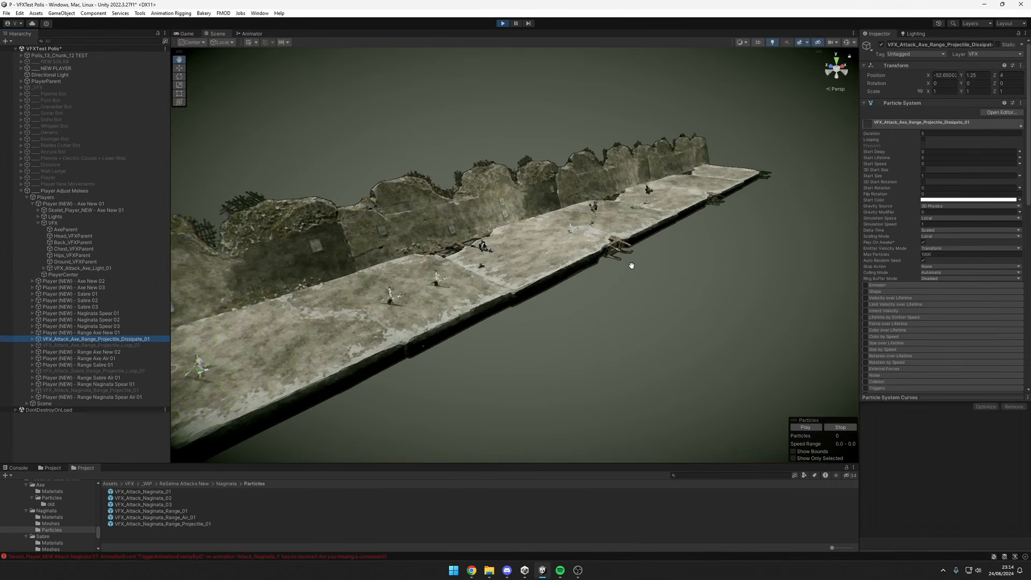
{"action": "key", "text": "alt+shift+a"}
{"action": "left_click", "coordinate": [146, 347]}
{"action": "key", "text": "alt+shift+a"}
{"action": "left_click_drag", "start_coordinate": [522, 285], "coordinate": [193, 307], "text": "alt"}
{"action": "scroll", "coordinate": [625, 315], "scroll_direction": "up", "scroll_amount": 8}
{"action": "scroll", "coordinate": [625, 315], "scroll_direction": "down", "scroll_amount": 10}
{"action": "mouse_move", "coordinate": [553, 248]}
{"action": "left_mouse_down", "text": "alt"}
{"action": "mouse_move", "coordinate": [505, 255]}
{"action": "mouse_move", "coordinate": [547, 261]}
{"action": "left_mouse_up", "text": "alt"}
{"action": "left_click_drag", "start_coordinate": [327, 258], "coordinate": [552, 281], "text": "alt"}
{"action": "scroll", "coordinate": [485, 284], "scroll_direction": "down", "scroll_amount": 3}
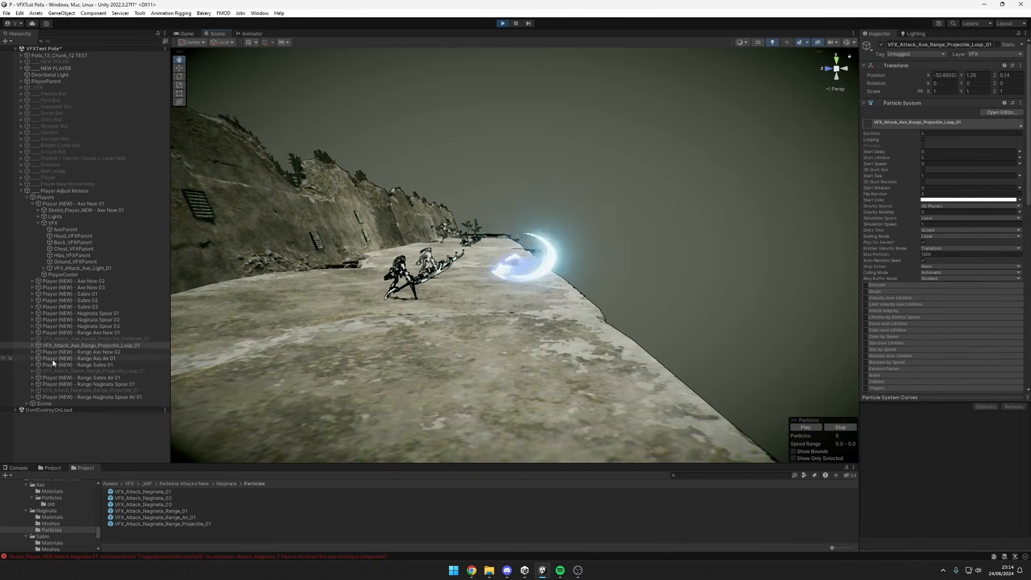
Replay VFX_Attack_Axe_Range_Projectile_Dissipate_01 several times by toggling its active state, and examine the burst up close.
{"action": "left_click_drag", "start_coordinate": [543, 316], "coordinate": [521, 314], "text": "alt"}
{"action": "scroll", "coordinate": [530, 314], "scroll_direction": "up", "scroll_amount": 3}
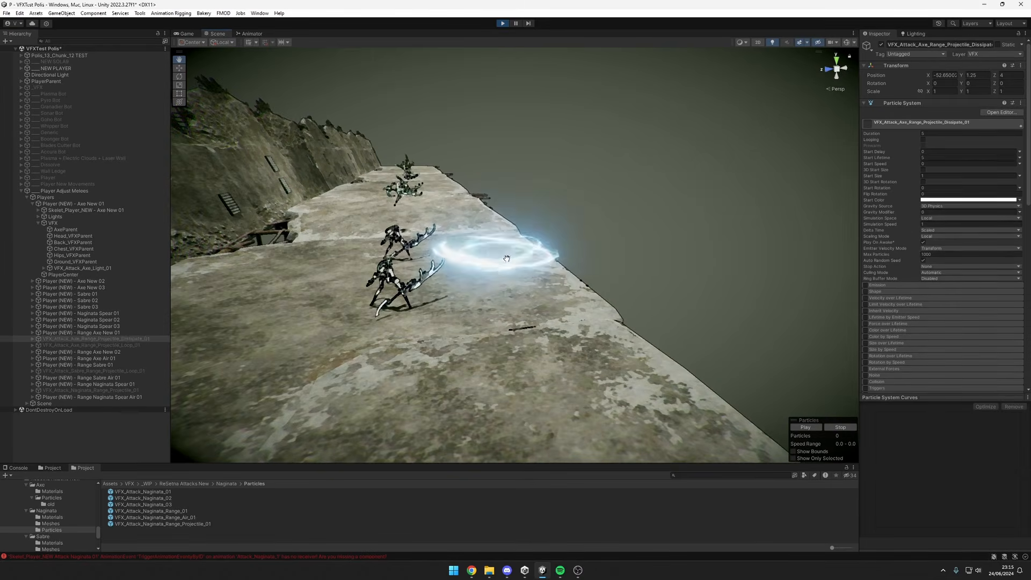
{"action": "left_click_drag", "start_coordinate": [515, 258], "coordinate": [511, 288], "text": "alt"}
{"action": "key", "text": "alt+shift+a"}
{"action": "key", "text": "alt+shift+a"}
Frame VFX_Attack_Sabre_Range_Projectile_Loop_01 and toggle its active state to examine the crescent projectile.
{"action": "key", "text": "alt+shift+a"}
{"action": "key", "text": "alt+shift+a"}
{"action": "key", "text": "alt+shift+a"}
{"action": "left_click", "coordinate": [124, 371]}
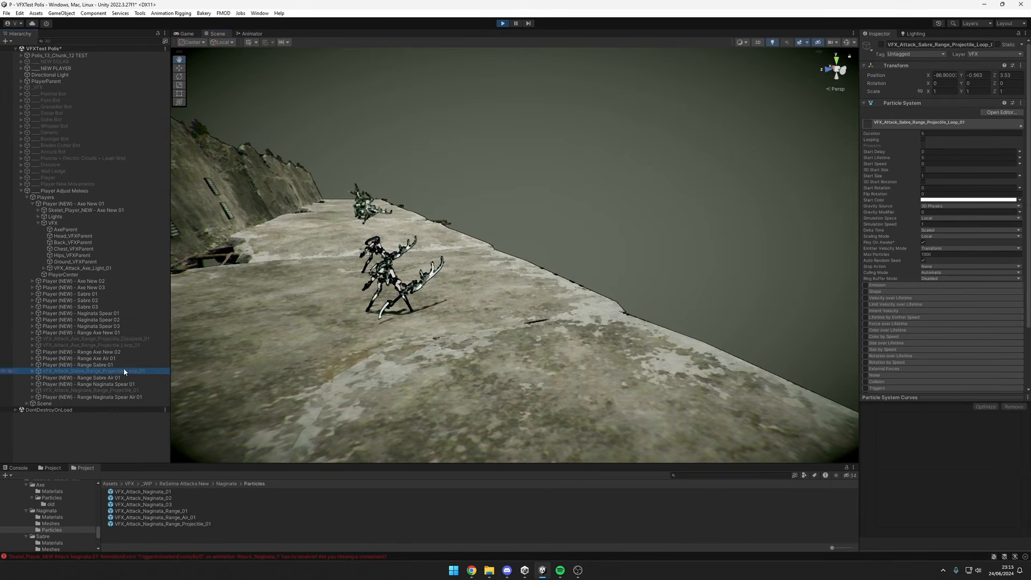
{"action": "key", "text": "f"}
{"action": "scroll", "coordinate": [643, 233], "scroll_direction": "down", "scroll_amount": 5}
{"action": "key", "text": "alt+shift+a"}
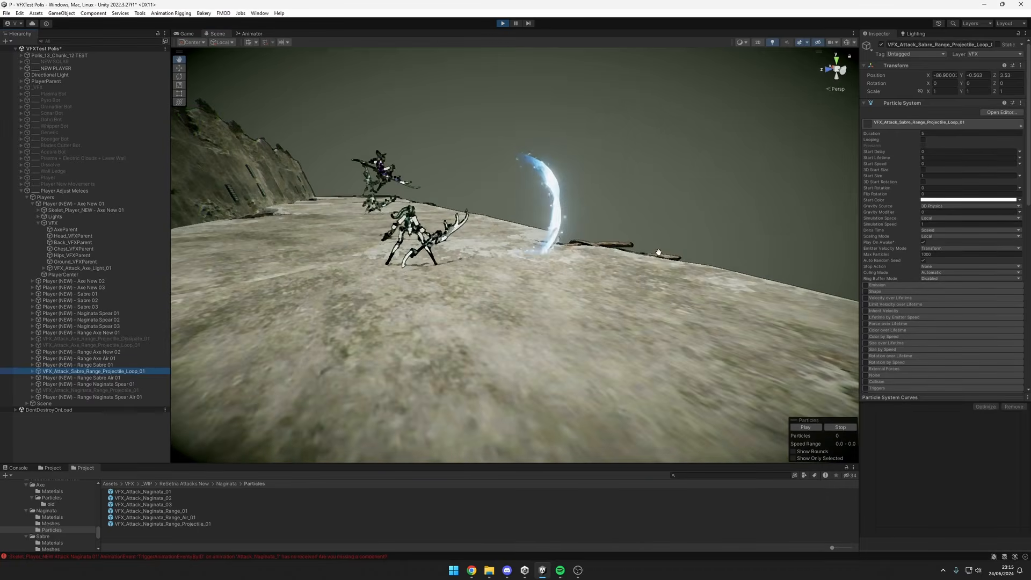
{"action": "left_click_drag", "start_coordinate": [644, 233], "coordinate": [611, 294], "text": "alt"}
{"action": "key", "text": "alt+shift+a"}
{"action": "middle_click_drag", "start_coordinate": [621, 299], "coordinate": [636, 303]}
{"action": "scroll", "coordinate": [622, 290], "scroll_direction": "down", "scroll_amount": 5}
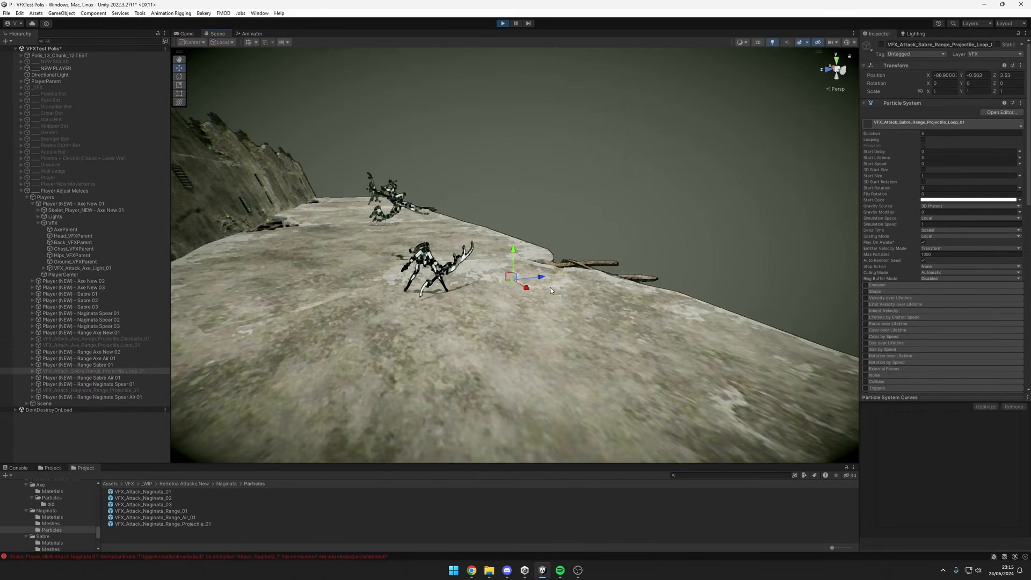
Move the sabre range projectile back and forth along its Z axis, ending at about 4.36, while toggling it to replay the effect.
{"action": "key", "text": "alt+shift+a"}
{"action": "left_click_drag", "start_coordinate": [556, 258], "coordinate": [475, 264]}
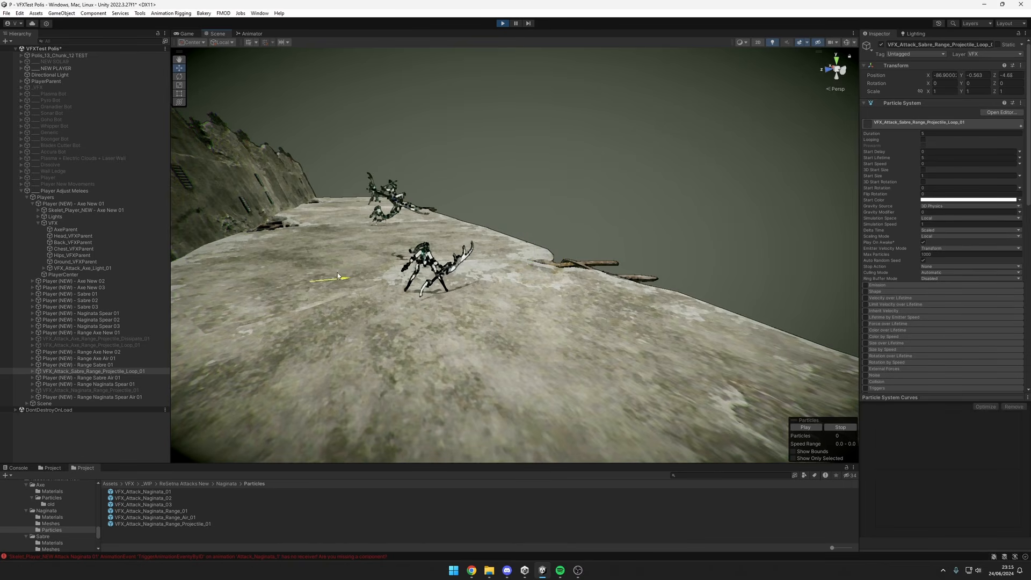
{"action": "left_click_drag", "start_coordinate": [338, 277], "coordinate": [300, 283]}
{"action": "key", "text": "alt+shift+a"}
{"action": "key", "text": "alt+shift+a"}
{"action": "left_click_drag", "start_coordinate": [520, 282], "coordinate": [475, 286]}
{"action": "key", "text": "alt+shift+a"}
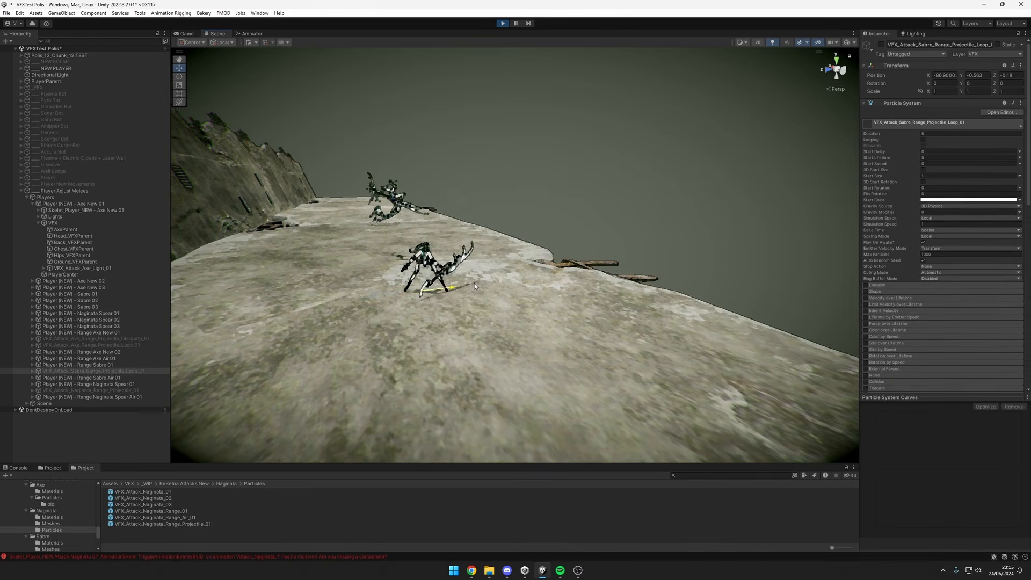
{"action": "key", "text": "alt+shift+a"}
{"action": "left_click_drag", "start_coordinate": [328, 285], "coordinate": [518, 244]}
{"action": "key", "text": "alt+shift+a"}
{"action": "key", "text": "alt+shift+a"}
{"action": "key", "text": "alt+shift+a"}
{"action": "key", "text": "alt+shift+a"}
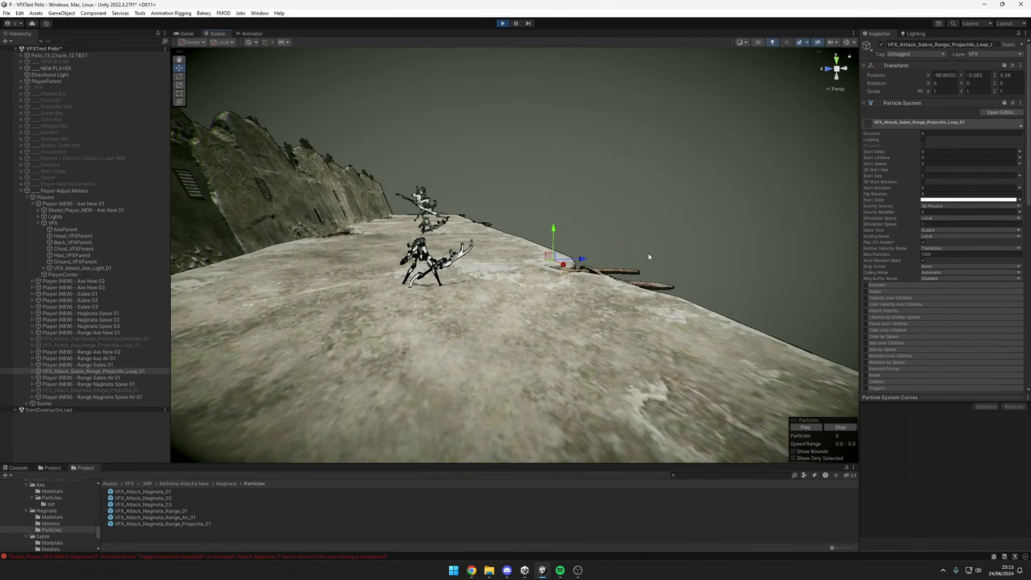
Frame VFX_Attack_Axe_Range_Projectile_Loop_01 and toggle its active state to view it again.
{"action": "left_click", "coordinate": [94, 345]}
{"action": "key", "text": "f"}
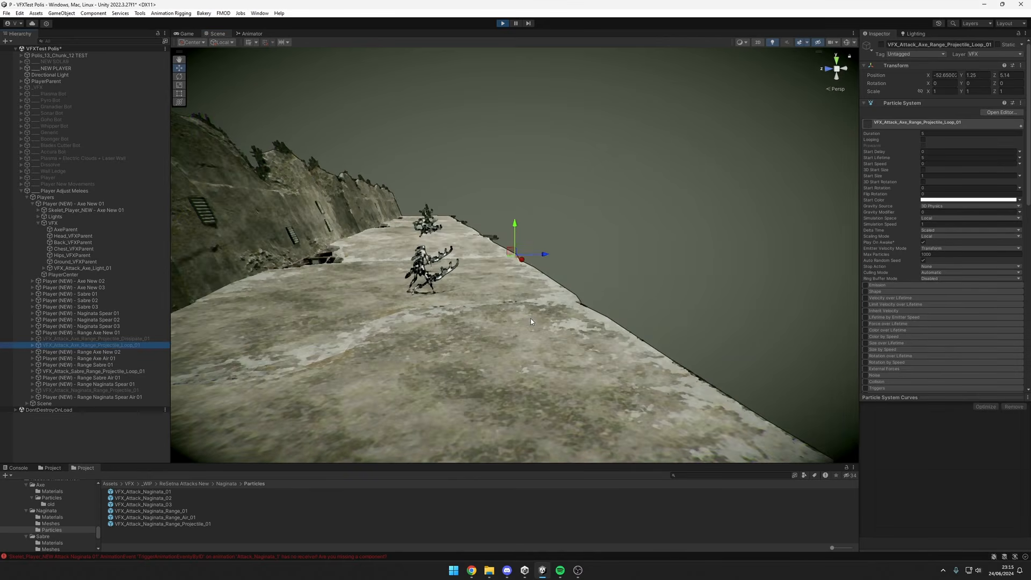
{"action": "scroll", "coordinate": [538, 294], "scroll_direction": "up", "scroll_amount": 3}
{"action": "mouse_move", "coordinate": [545, 255]}
{"action": "left_mouse_down"}
{"action": "mouse_move", "coordinate": [349, 263]}
{"action": "mouse_move", "coordinate": [685, 259]}
{"action": "mouse_move", "coordinate": [335, 276]}
{"action": "mouse_move", "coordinate": [764, 248]}
{"action": "mouse_move", "coordinate": [537, 255]}
{"action": "left_mouse_up"}
{"action": "key", "text": "f"}
{"action": "key", "text": "alt+shift+a"}
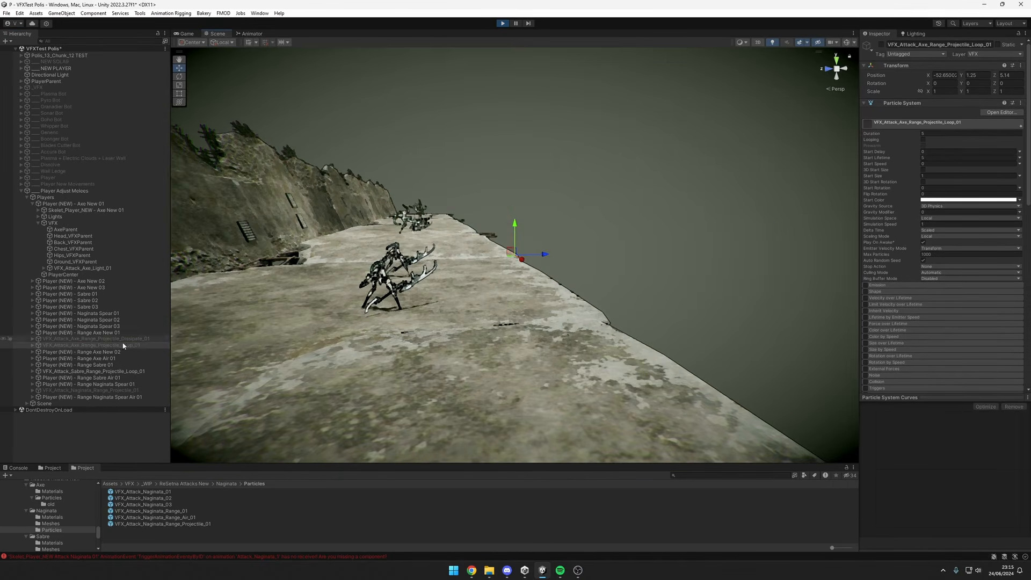
Activate VFX_Attack_Naginata_Range_Projectile_01 and frame it for a close view.
{"action": "left_click", "coordinate": [127, 389]}
{"action": "key", "text": "f"}
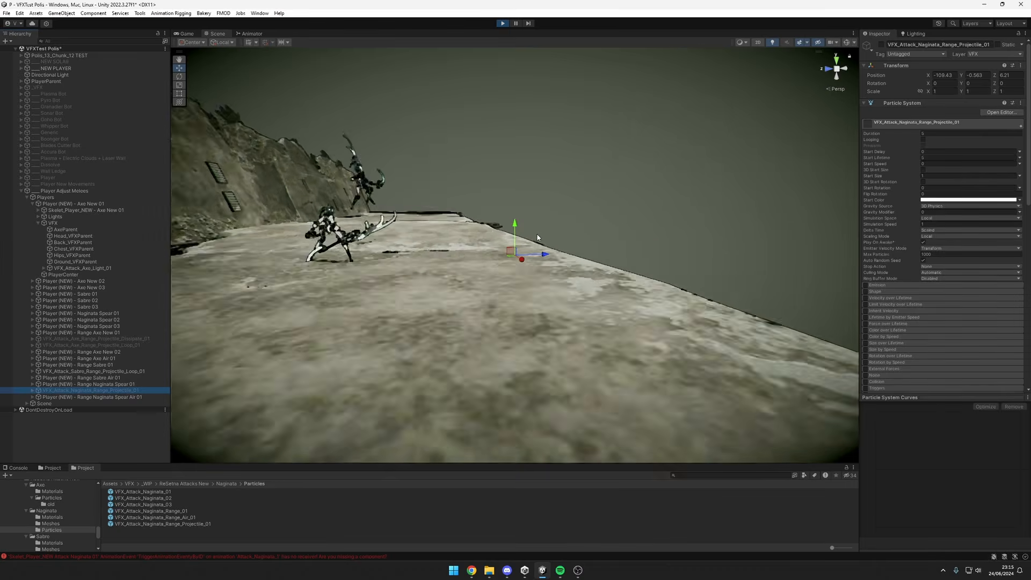
{"action": "key", "text": "alt+shift+a"}
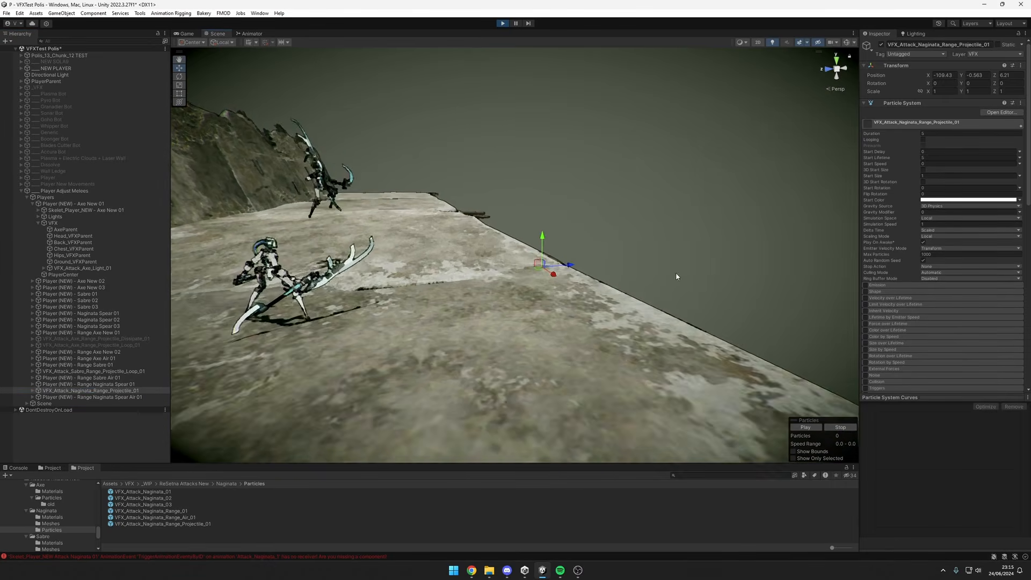
{"action": "scroll", "coordinate": [677, 277], "scroll_direction": "up", "scroll_amount": 5}
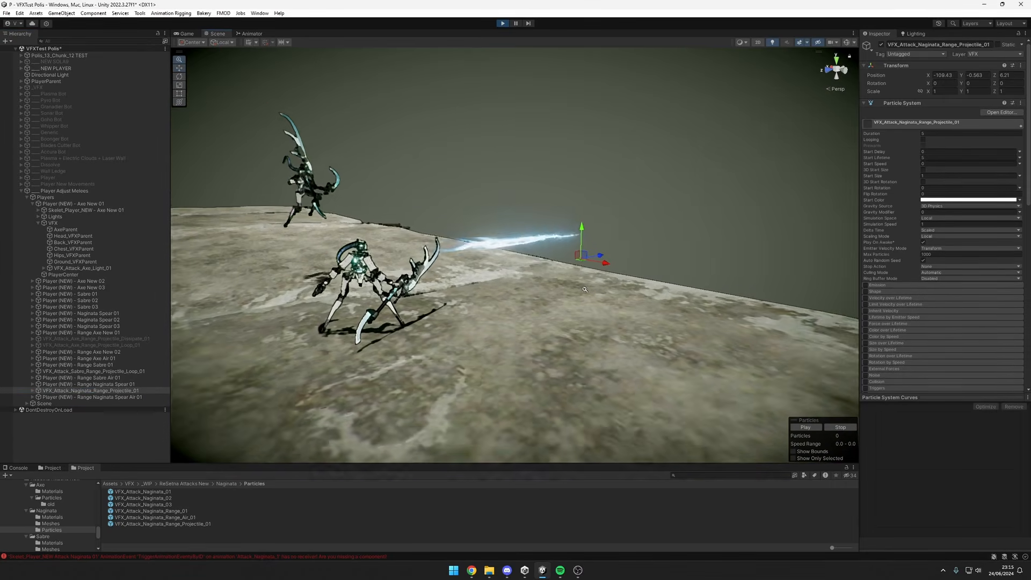
Pause play mode and examine the frozen naginata projectile from several angles.
{"action": "right_click_drag", "start_coordinate": [585, 290], "coordinate": [564, 282], "text": "alt"}
{"action": "left_click_drag", "start_coordinate": [564, 282], "coordinate": [515, 237], "text": "alt"}
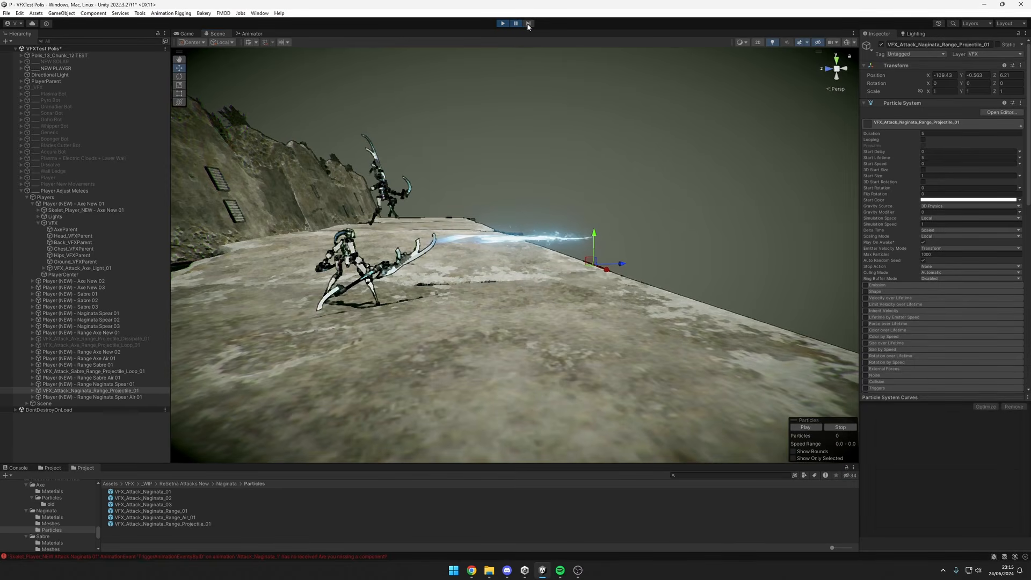
{"action": "left_click_drag", "start_coordinate": [534, 220], "coordinate": [615, 231], "text": "alt"}
{"action": "right_click_drag", "start_coordinate": [614, 231], "coordinate": [535, 3], "text": "alt"}
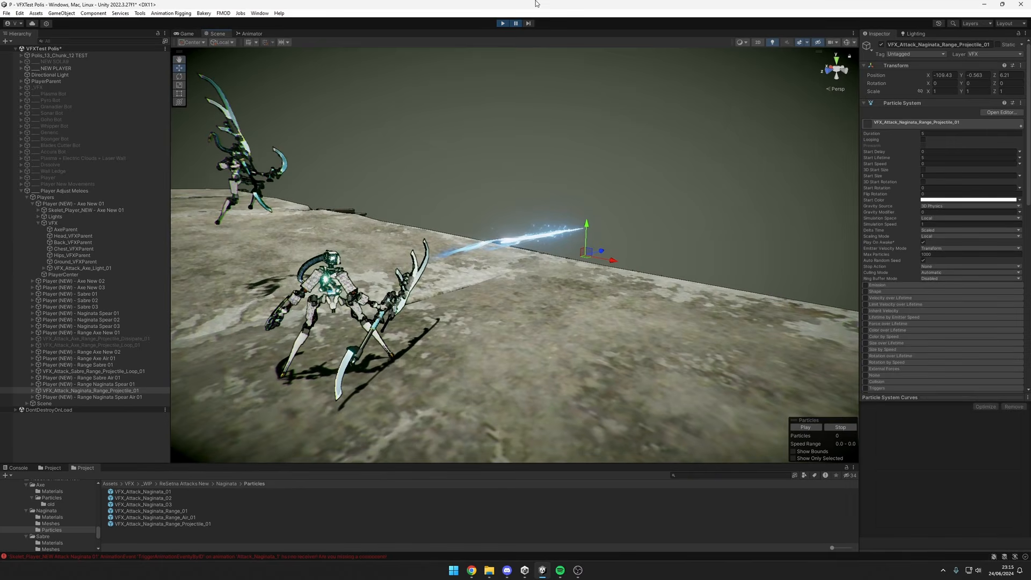
Resume play mode, view the naginata projectile from closer, and pause it again.
{"action": "left_click", "coordinate": [517, 24]}
{"action": "left_click_drag", "start_coordinate": [618, 180], "coordinate": [446, 284], "text": "alt"}
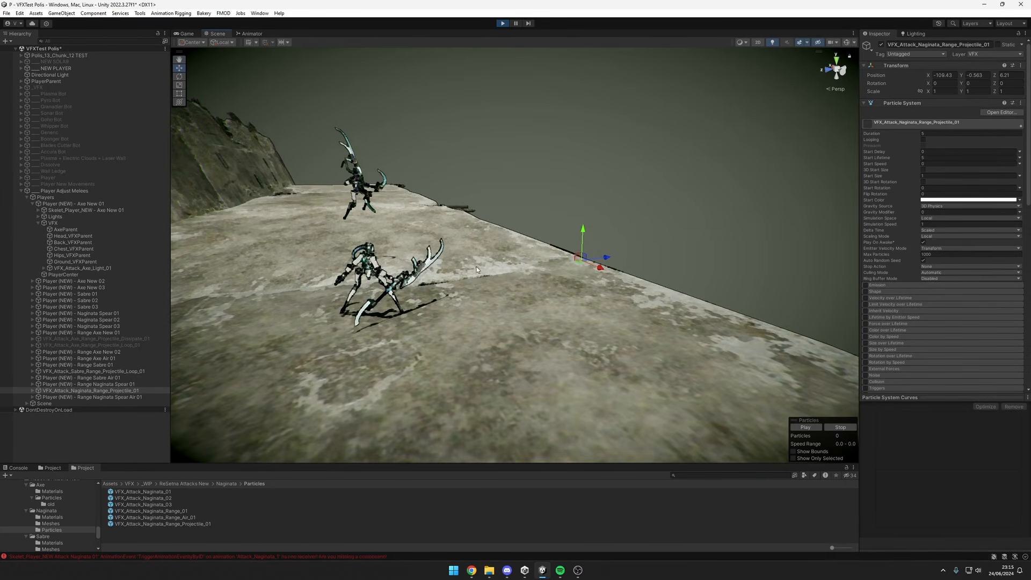
{"action": "left_click_drag", "start_coordinate": [477, 270], "coordinate": [537, 252], "text": "alt"}
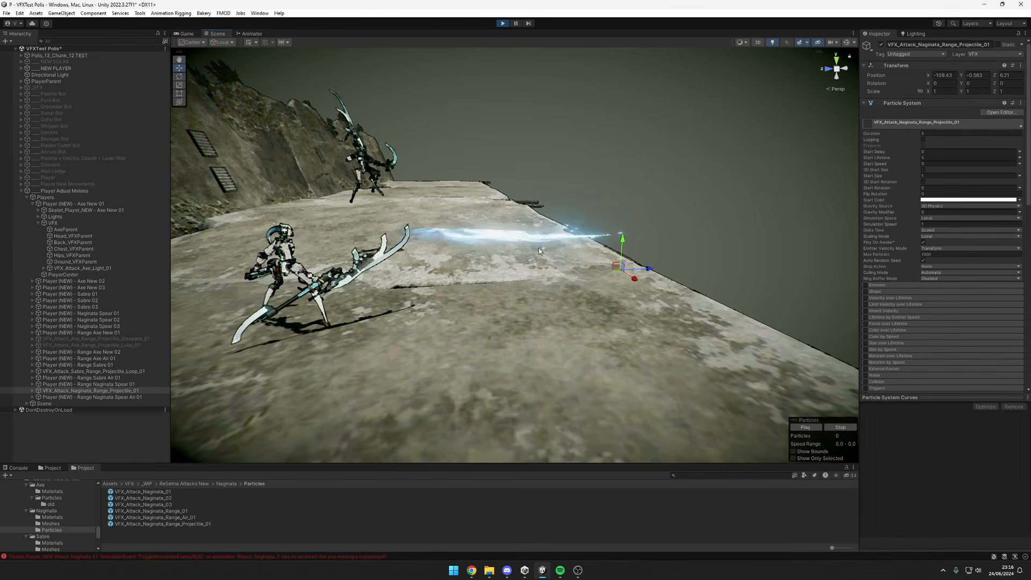
{"action": "scroll", "coordinate": [539, 249], "scroll_direction": "up", "scroll_amount": 5}
{"action": "left_click", "coordinate": [516, 23]}
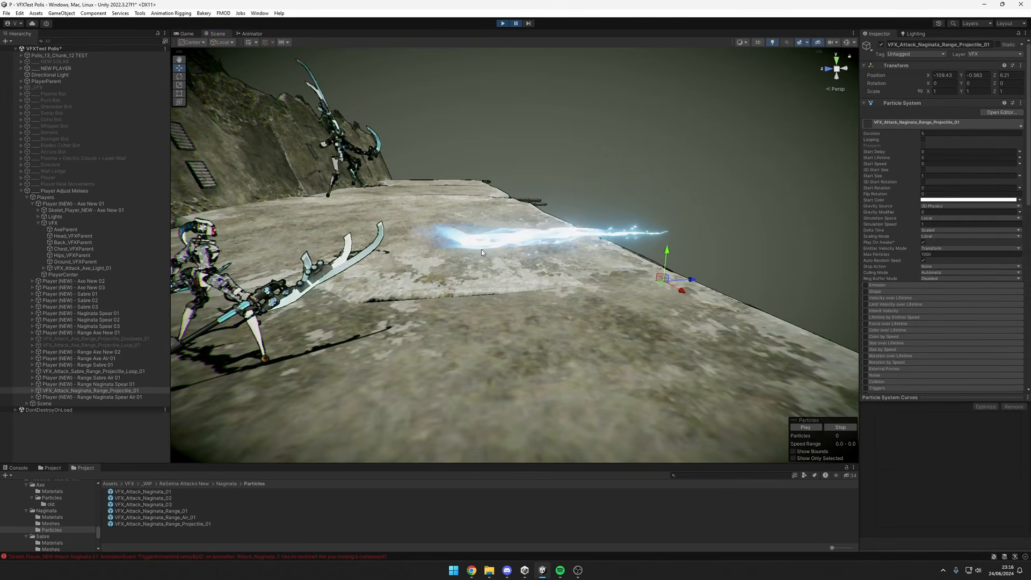
Resume play mode and view the naginata projectile and the surrounding platform from farther away.
{"action": "left_click", "coordinate": [516, 23]}
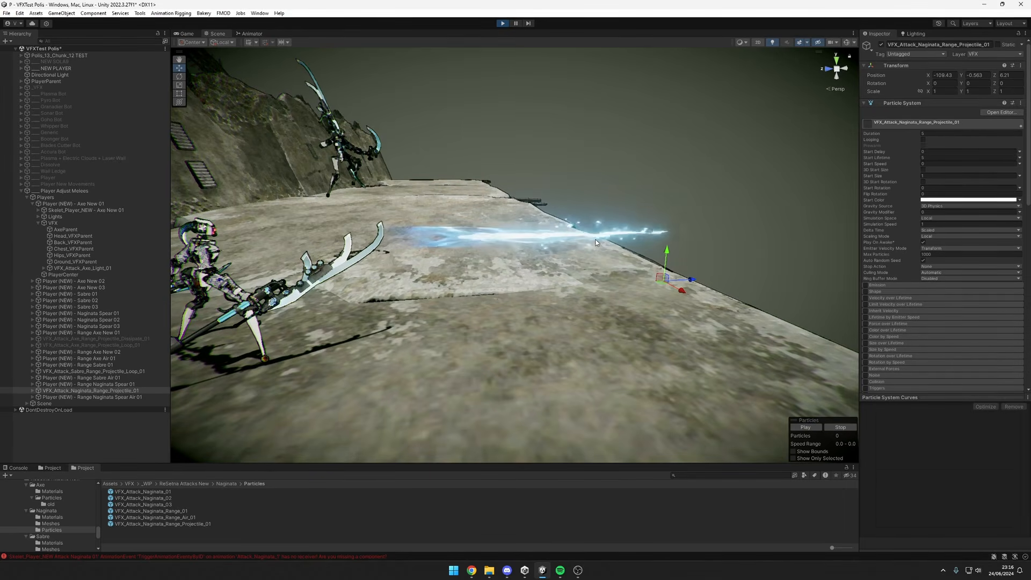
{"action": "scroll", "coordinate": [575, 247], "scroll_direction": "down", "scroll_amount": 3}
{"action": "scroll", "coordinate": [554, 258], "scroll_direction": "down", "scroll_amount": 3}
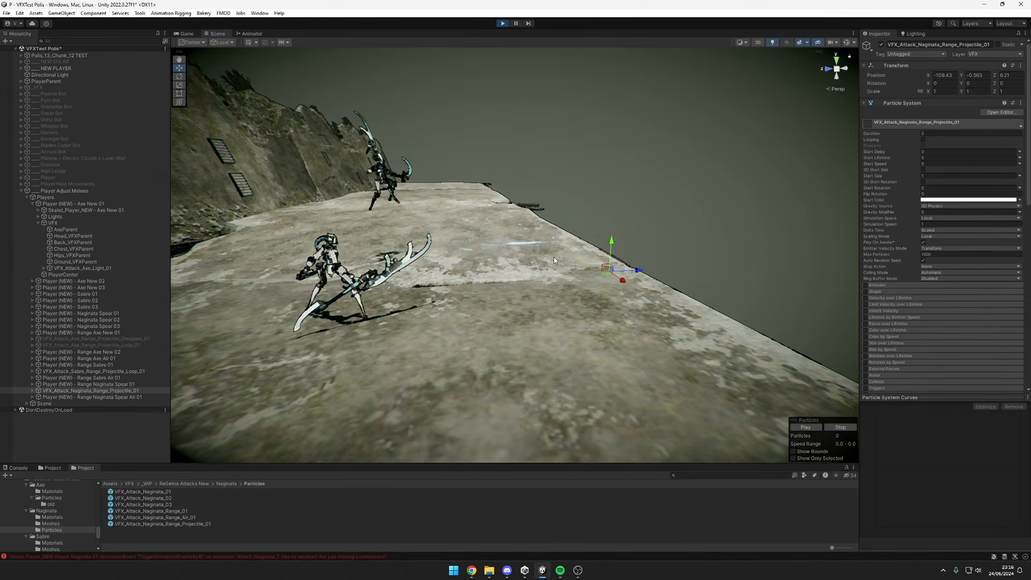
{"action": "scroll", "coordinate": [554, 260], "scroll_direction": "down", "scroll_amount": 5}
{"action": "scroll", "coordinate": [576, 278], "scroll_direction": "up", "scroll_amount": 2}
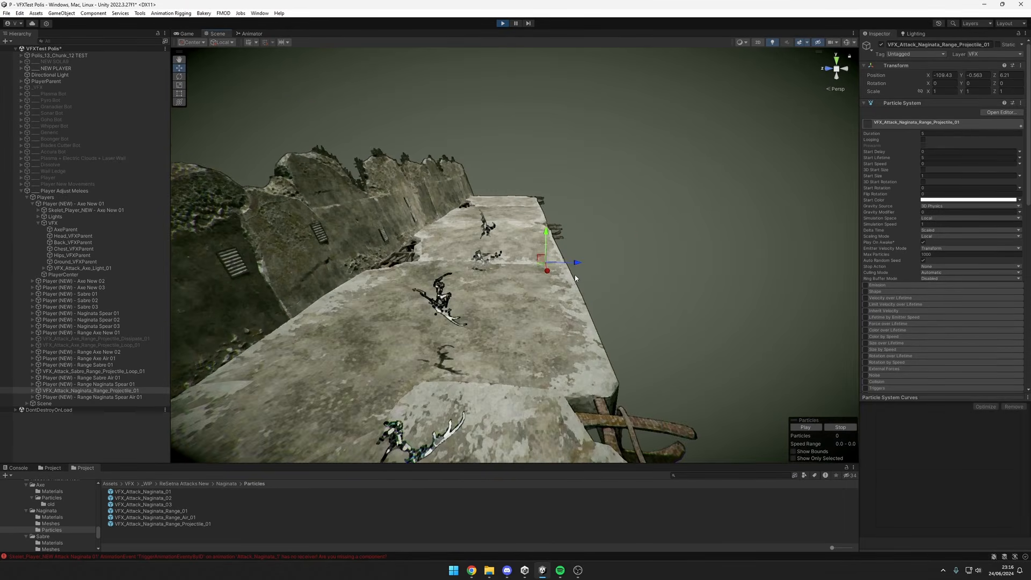
{"action": "scroll", "coordinate": [575, 278], "scroll_direction": "up", "scroll_amount": 2}
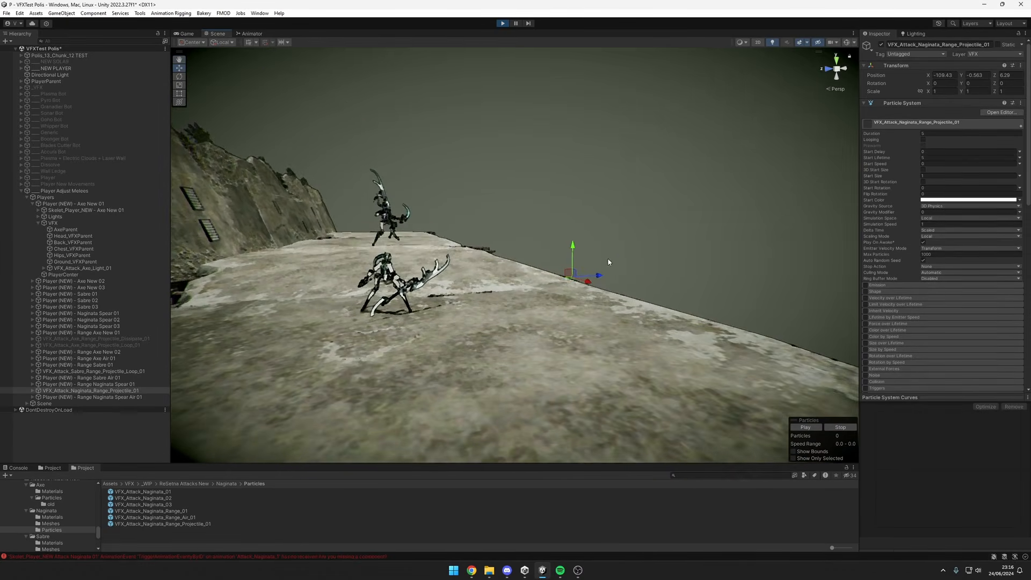
Frame the ___Player Adjust Melees group and select its Players child object.
{"action": "scroll", "coordinate": [609, 266], "scroll_direction": "up", "scroll_amount": 4}
{"action": "scroll", "coordinate": [612, 274], "scroll_direction": "down", "scroll_amount": 5}
{"action": "right_click_drag", "start_coordinate": [500, 271], "coordinate": [295, 300]}
{"action": "double_click", "coordinate": [119, 192]}
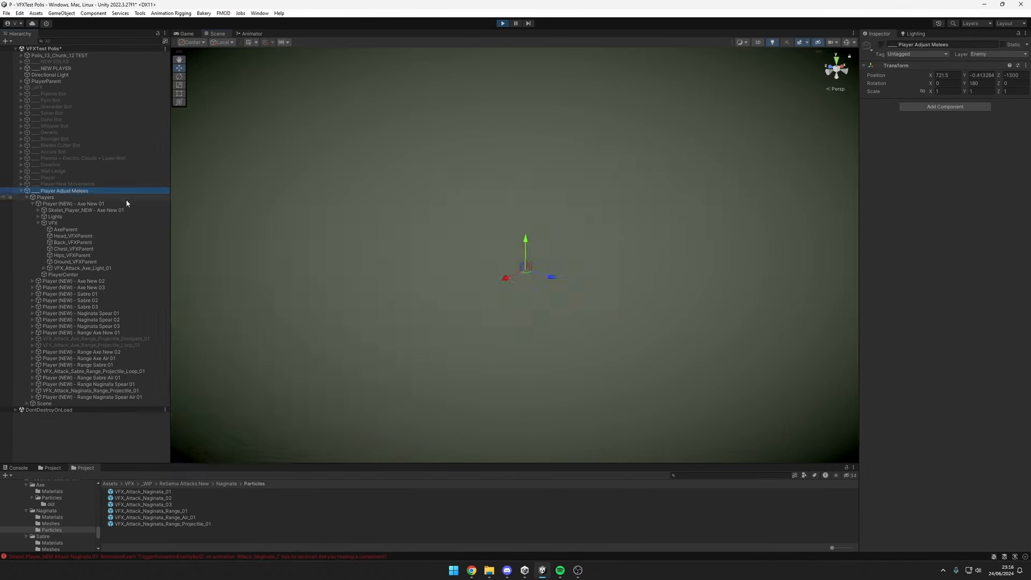
{"action": "left_click", "coordinate": [57, 198]}
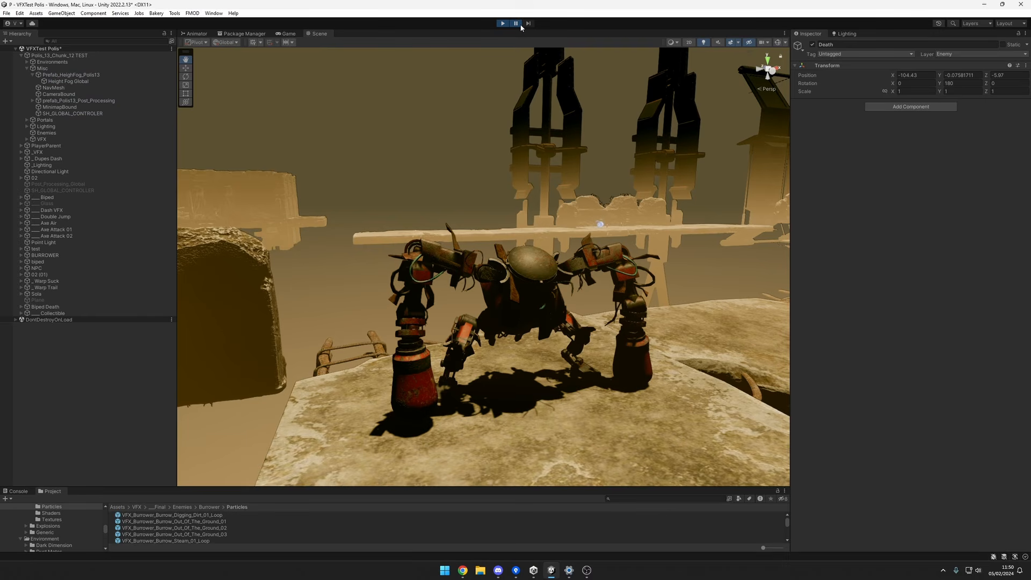
Resume play mode and watch the boss's death animation from above and in front.
{"action": "scroll", "coordinate": [580, 126], "scroll_direction": "down", "scroll_amount": 3}
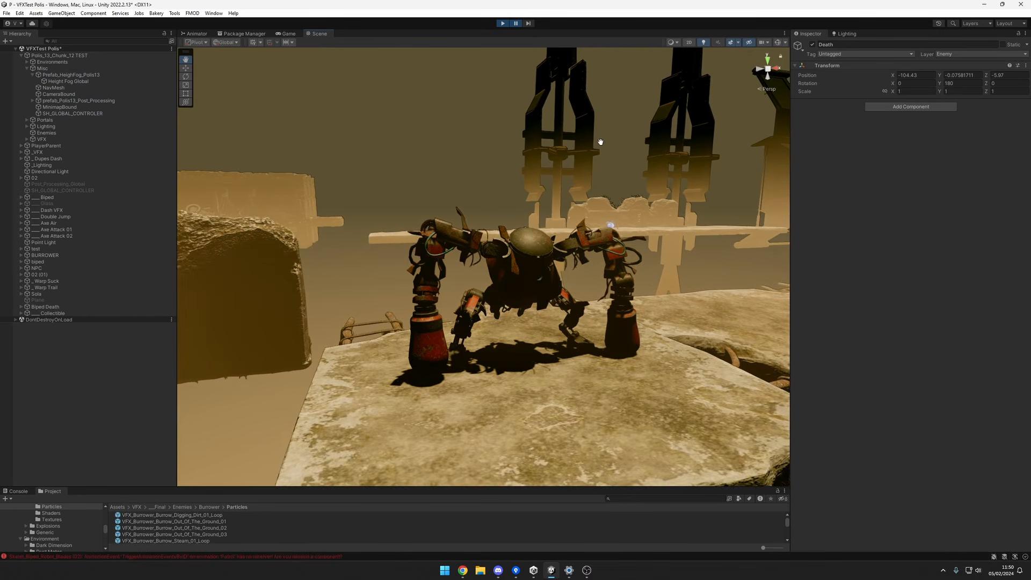
{"action": "left_click", "coordinate": [517, 24]}
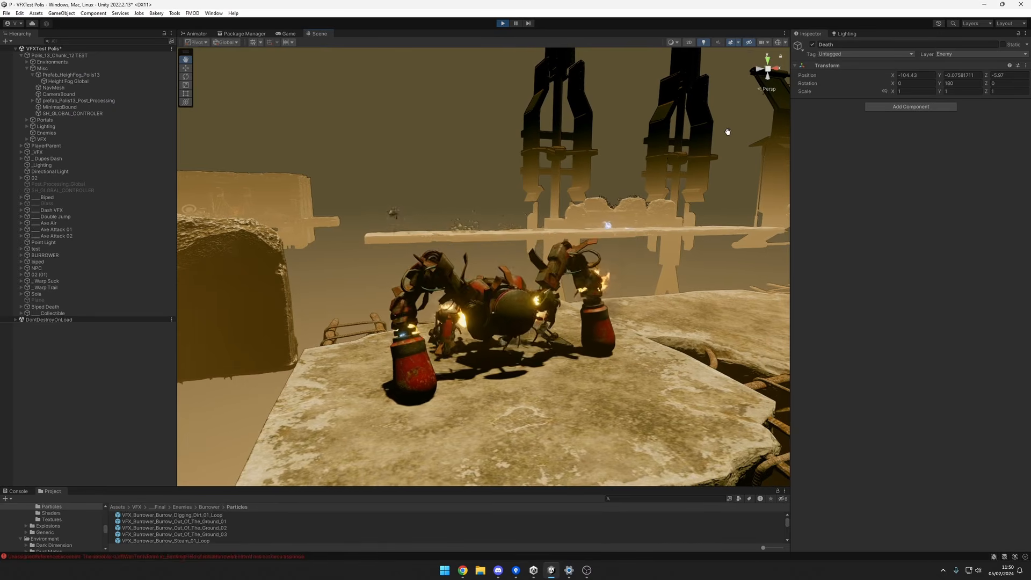
{"action": "mouse_move", "coordinate": [697, 64]}
{"action": "right_mouse_down"}
{"action": "mouse_move", "coordinate": [721, 112]}
{"action": "mouse_move", "coordinate": [732, 227]}
{"action": "mouse_move", "coordinate": [596, 284]}
{"action": "right_mouse_up"}
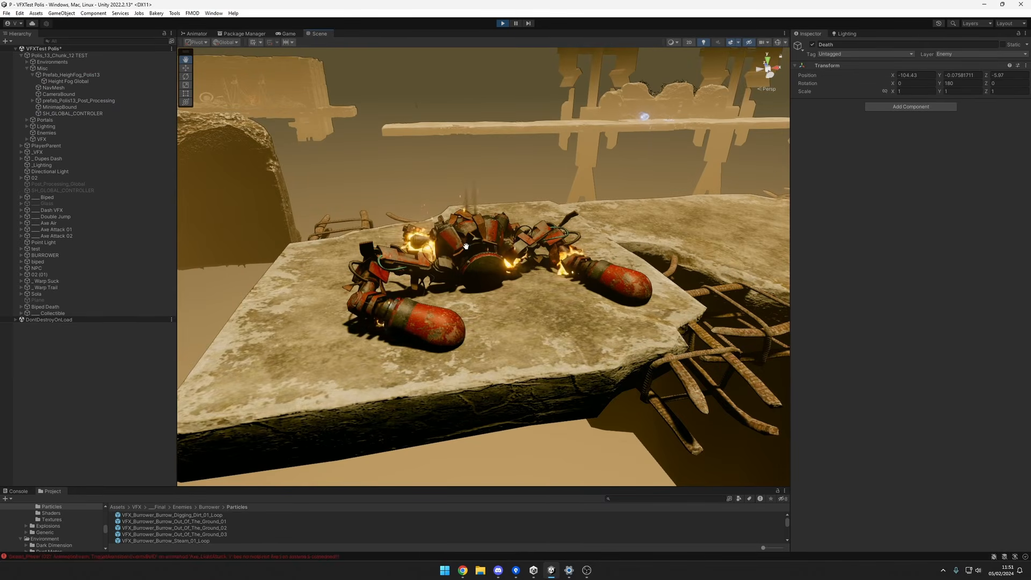
{"action": "mouse_move", "coordinate": [465, 249]}
{"action": "left_mouse_down", "text": "alt"}
{"action": "mouse_move", "coordinate": [452, 219]}
{"action": "mouse_move", "coordinate": [588, 251]}
{"action": "left_mouse_up", "text": "alt"}
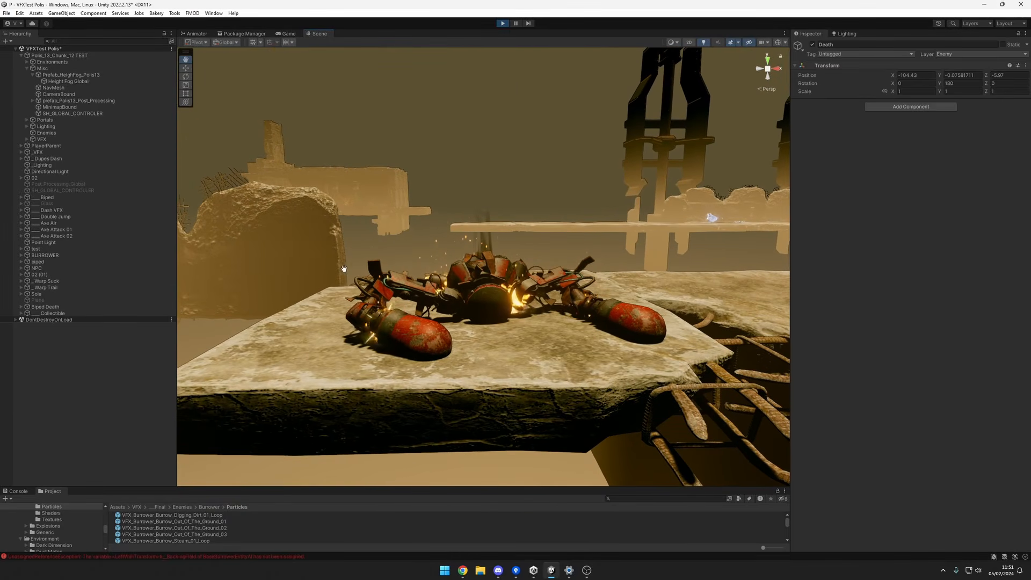
Expand the Sola group down through Death and Skelet_Boss_SOLA9 to the objects under Root.
{"action": "left_click", "coordinate": [21, 294]}
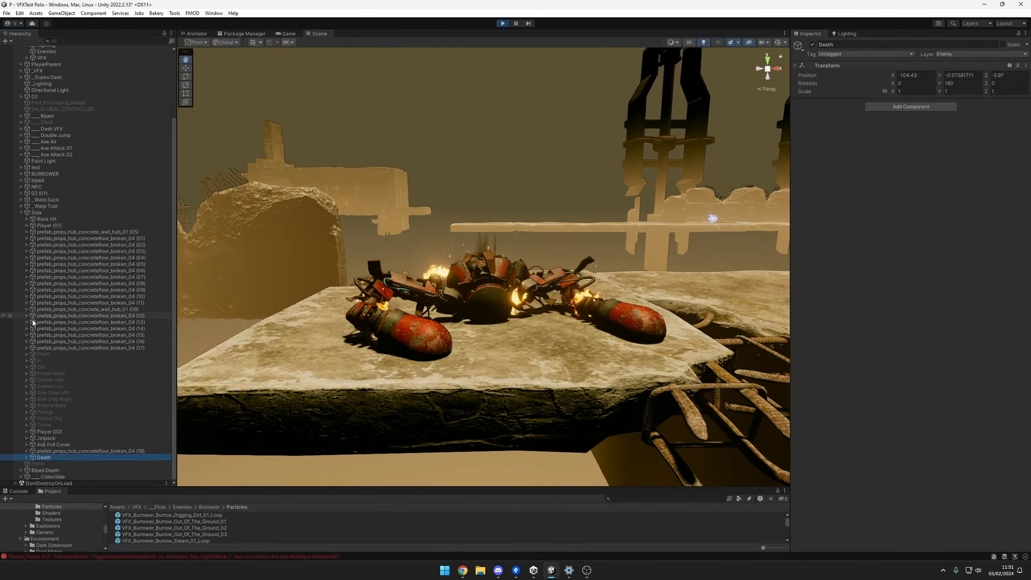
{"action": "left_click", "coordinate": [27, 457]}
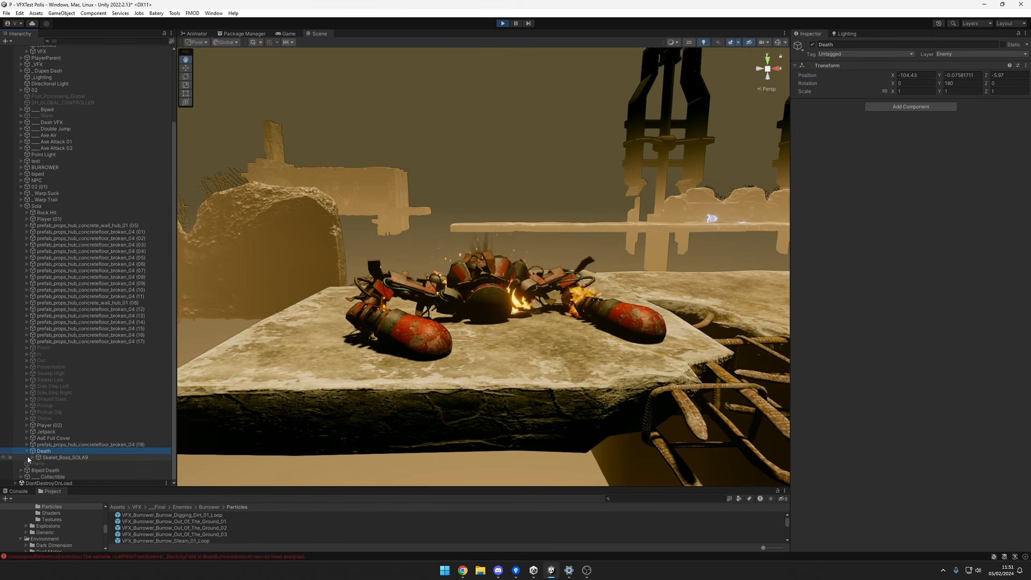
{"action": "left_click", "coordinate": [29, 459]}
{"action": "left_click", "coordinate": [31, 459]}
{"action": "scroll", "coordinate": [61, 400], "scroll_direction": "down", "scroll_amount": 4}
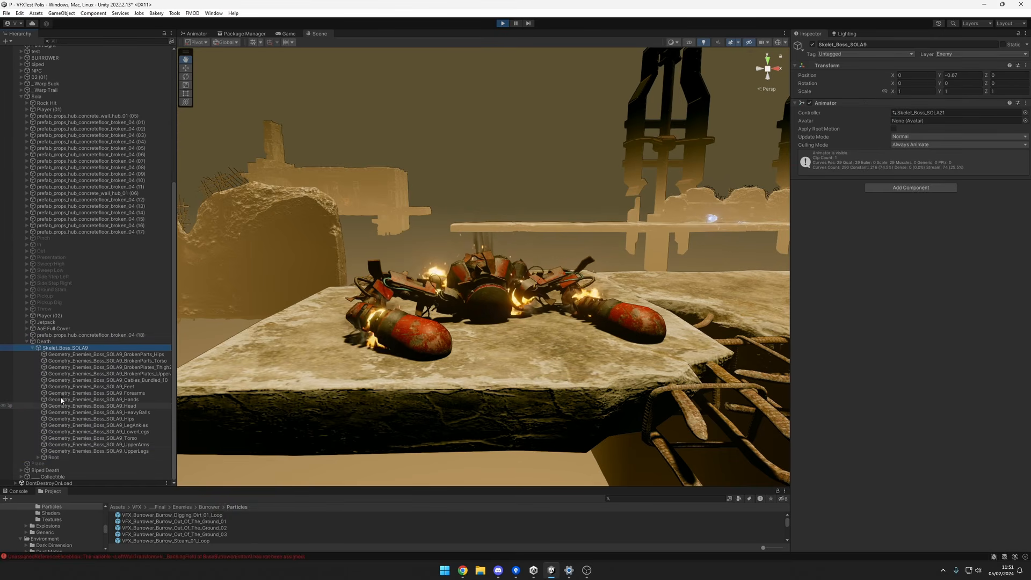
{"action": "left_click", "coordinate": [38, 458], "text": "alt"}
{"action": "scroll", "coordinate": [75, 423], "scroll_direction": "down", "scroll_amount": 15}
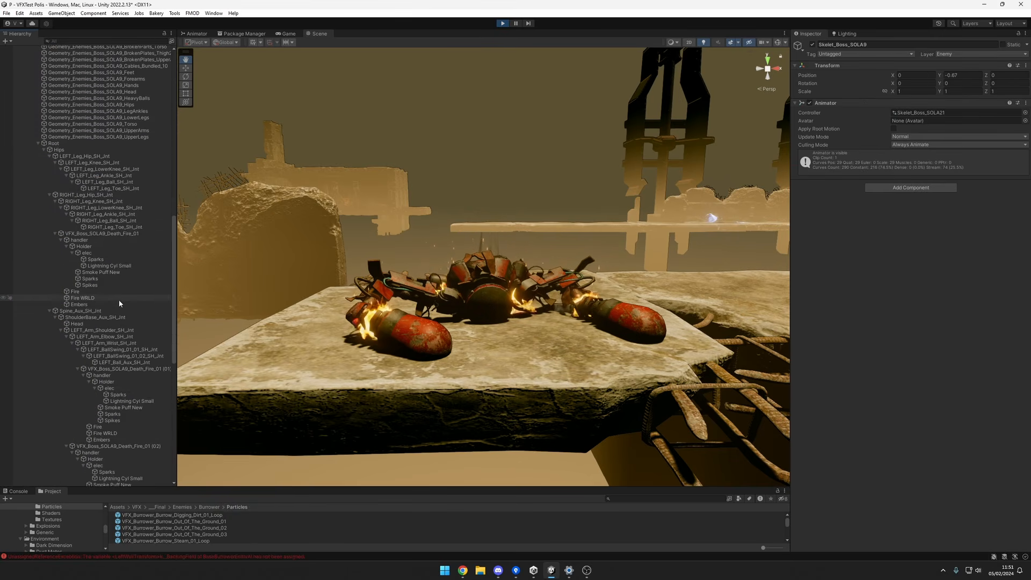
Inspect VFX_Boss_SOLA9_Death_Fire_01 (01) and (02), attached to the boss skeleton, and view the burning wreck.
{"action": "left_click", "coordinate": [102, 273]}
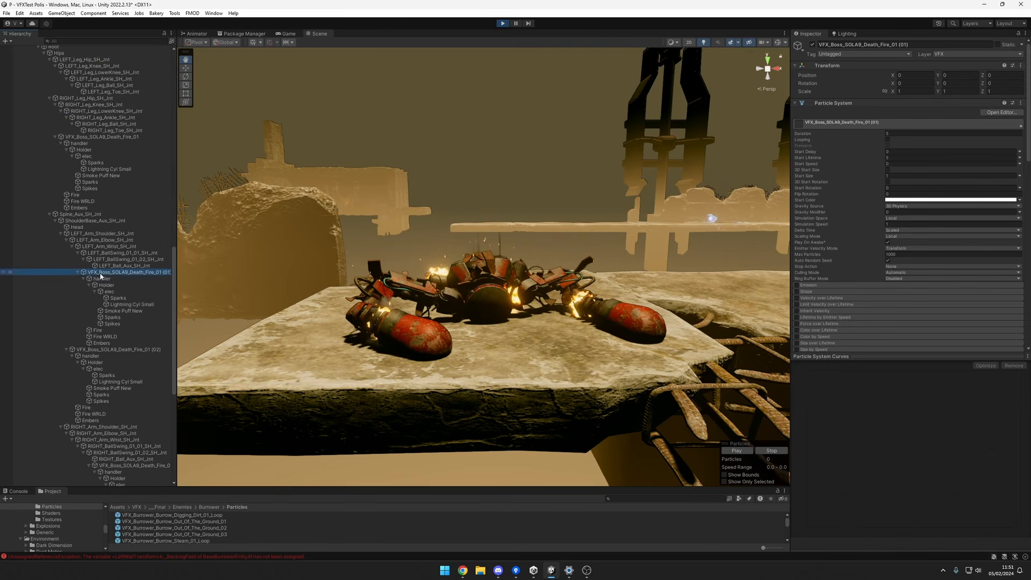
{"action": "left_click", "coordinate": [97, 351]}
{"action": "scroll", "coordinate": [130, 304], "scroll_direction": "down", "scroll_amount": 8}
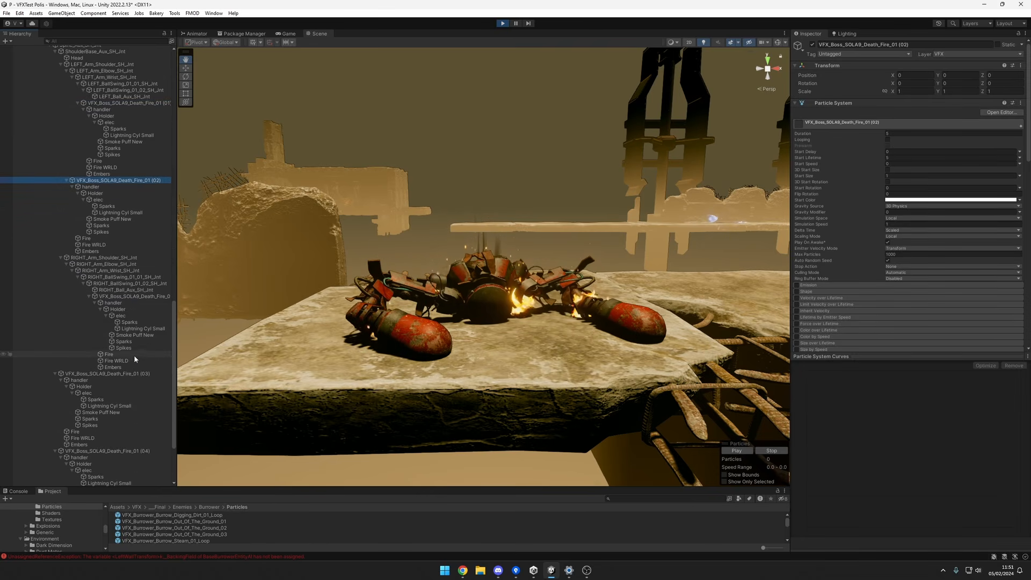
{"action": "left_click_drag", "start_coordinate": [486, 319], "coordinate": [590, 320], "text": "alt"}
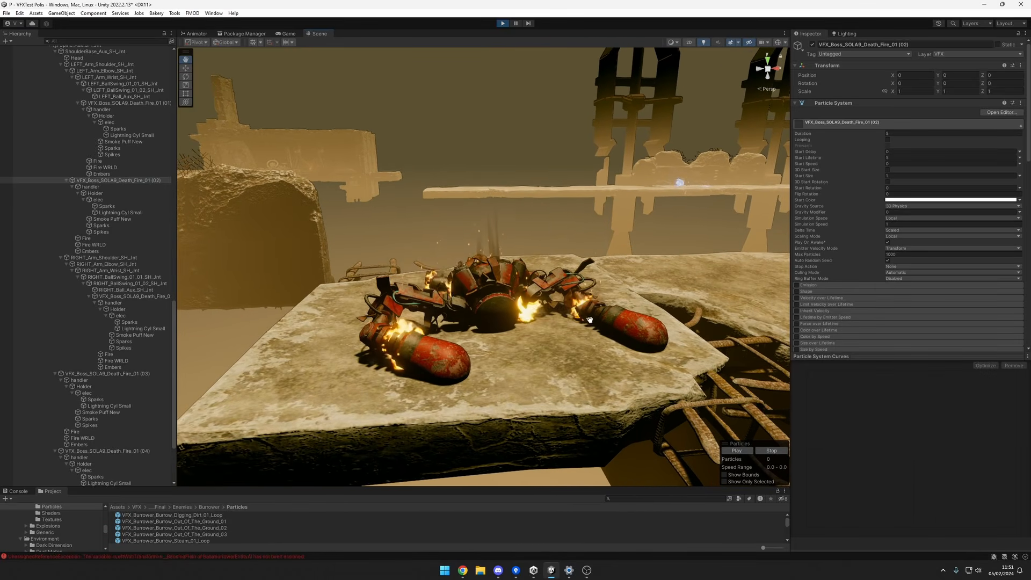
Watch the boss's death sequence again and view the collapse on the platform from different distances.
{"action": "left_click", "coordinate": [502, 24]}
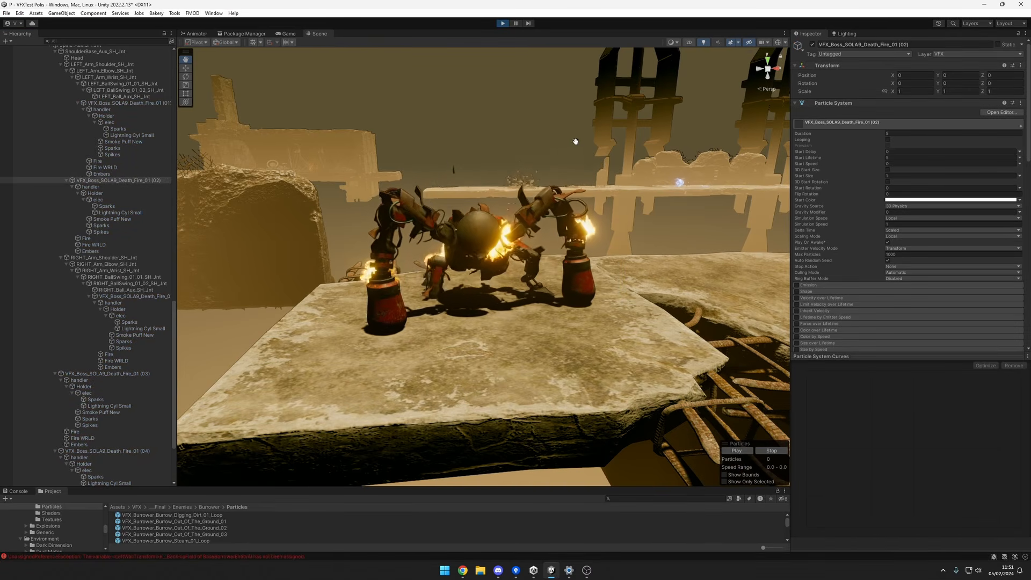
{"action": "mouse_move", "coordinate": [692, 215]}
{"action": "left_mouse_down", "text": "alt"}
{"action": "mouse_move", "coordinate": [672, 219]}
{"action": "mouse_move", "coordinate": [698, 225]}
{"action": "mouse_move", "coordinate": [680, 201]}
{"action": "left_mouse_up", "text": "alt"}
{"action": "right_click_drag", "start_coordinate": [680, 201], "coordinate": [650, 210], "text": "alt"}
{"action": "left_click_drag", "start_coordinate": [650, 210], "coordinate": [641, 204], "text": "alt"}
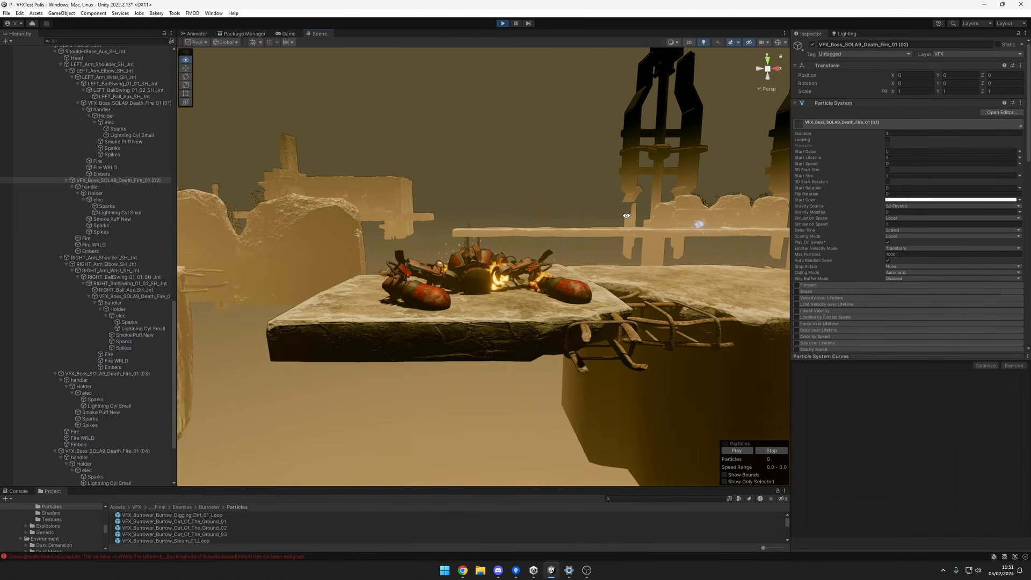
{"action": "right_click_drag", "start_coordinate": [672, 212], "coordinate": [710, 216], "text": "alt"}
{"action": "mouse_move", "coordinate": [667, 228]}
{"action": "left_mouse_down", "text": "alt"}
{"action": "mouse_move", "coordinate": [632, 305]}
{"action": "mouse_move", "coordinate": [674, 246]}
{"action": "left_mouse_up", "text": "alt"}
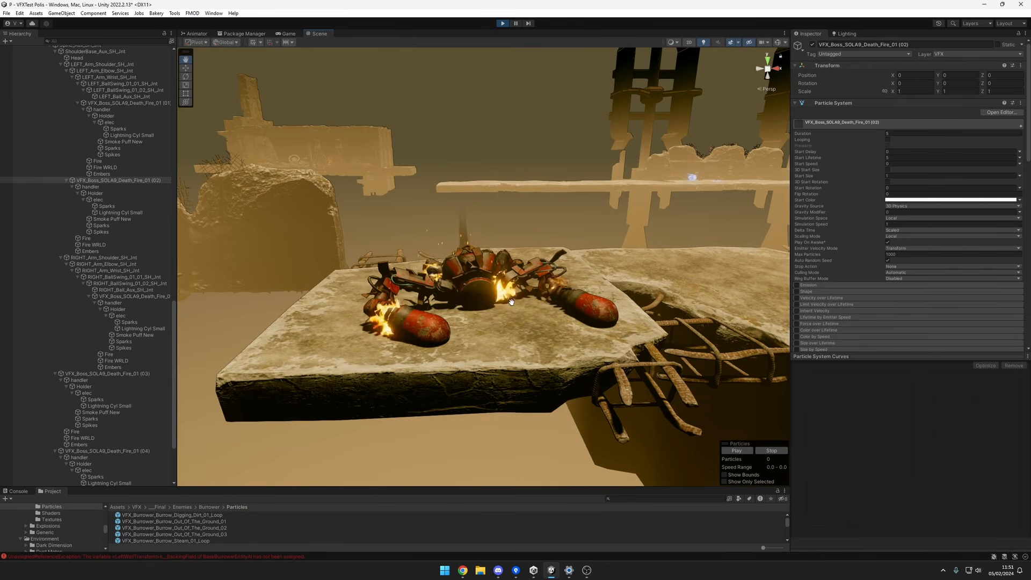
Examine the fire, sparks and embers on the collapsed boss from several close and distant angles.
{"action": "mouse_move", "coordinate": [498, 293]}
{"action": "left_mouse_down", "text": "alt"}
{"action": "mouse_move", "coordinate": [529, 301]}
{"action": "mouse_move", "coordinate": [543, 325]}
{"action": "mouse_move", "coordinate": [559, 285]}
{"action": "mouse_move", "coordinate": [557, 295]}
{"action": "left_mouse_up", "text": "alt"}
{"action": "scroll", "coordinate": [515, 315], "scroll_direction": "up", "scroll_amount": 5}
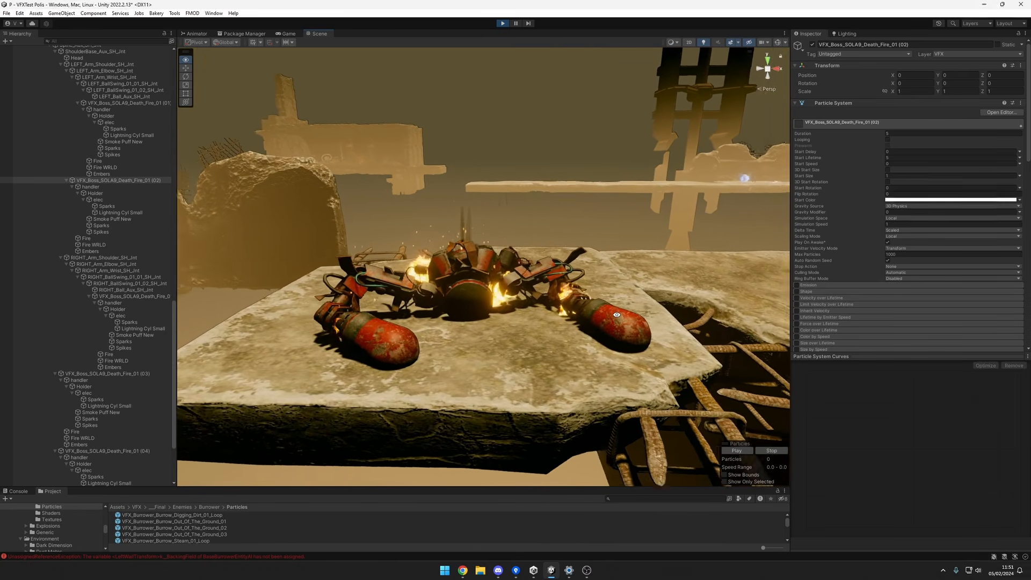
{"action": "left_click_drag", "start_coordinate": [509, 317], "coordinate": [485, 302], "text": "alt"}
{"action": "right_click_drag", "start_coordinate": [485, 302], "coordinate": [584, 287], "text": "alt"}
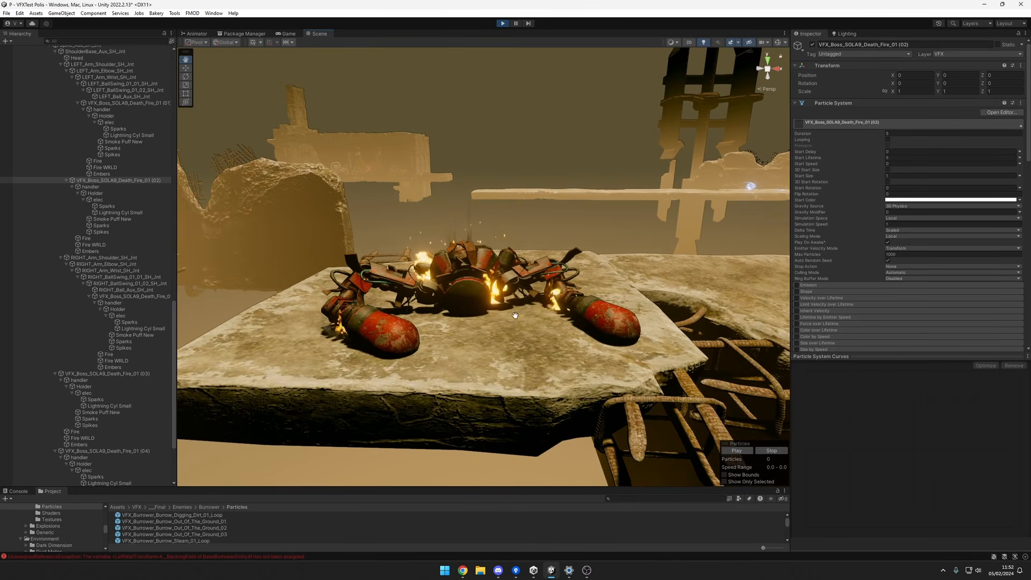
{"action": "left_click_drag", "start_coordinate": [516, 315], "coordinate": [520, 270], "text": "alt"}
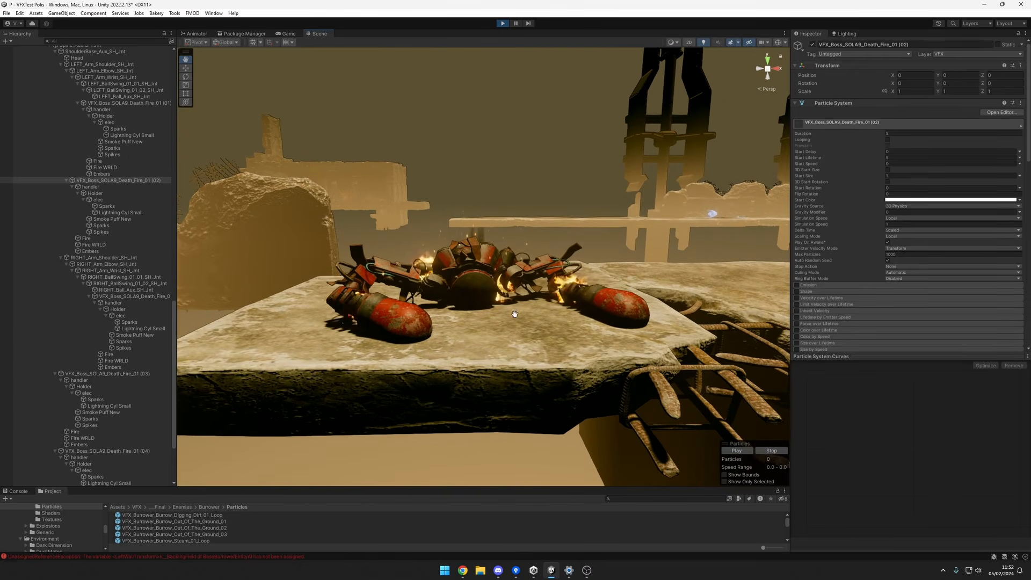
{"action": "mouse_move", "coordinate": [612, 246]}
{"action": "left_mouse_down", "text": "alt"}
{"action": "mouse_move", "coordinate": [634, 288]}
{"action": "mouse_move", "coordinate": [631, 319]}
{"action": "mouse_move", "coordinate": [559, 334]}
{"action": "left_mouse_up", "text": "alt"}
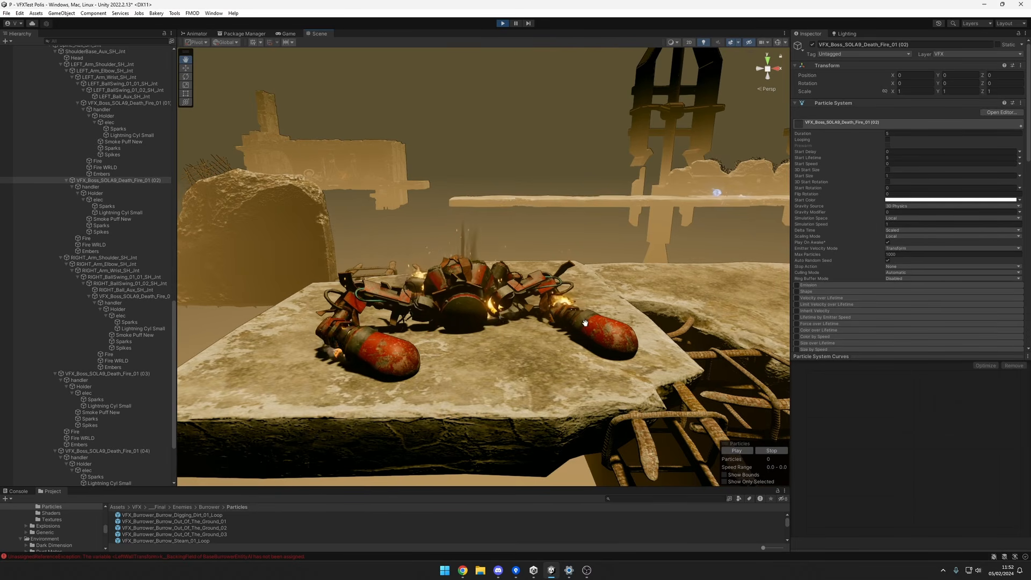
{"action": "mouse_move", "coordinate": [585, 323]}
{"action": "left_mouse_down", "text": "alt"}
{"action": "mouse_move", "coordinate": [576, 301]}
{"action": "mouse_move", "coordinate": [587, 318]}
{"action": "left_mouse_up", "text": "alt"}
{"action": "right_click_drag", "start_coordinate": [587, 321], "coordinate": [471, 323], "text": "alt"}
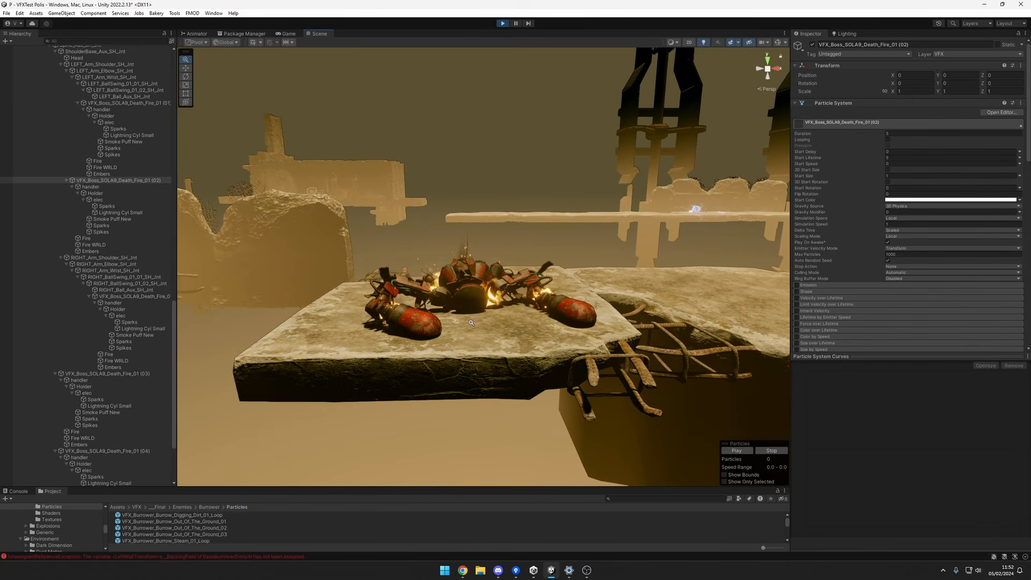
{"action": "mouse_move", "coordinate": [507, 317]}
{"action": "left_mouse_down", "text": "alt"}
{"action": "mouse_move", "coordinate": [505, 341]}
{"action": "mouse_move", "coordinate": [490, 326]}
{"action": "mouse_move", "coordinate": [504, 302]}
{"action": "left_mouse_up", "text": "alt"}
{"action": "right_click_drag", "start_coordinate": [503, 302], "coordinate": [601, 231], "text": "alt"}
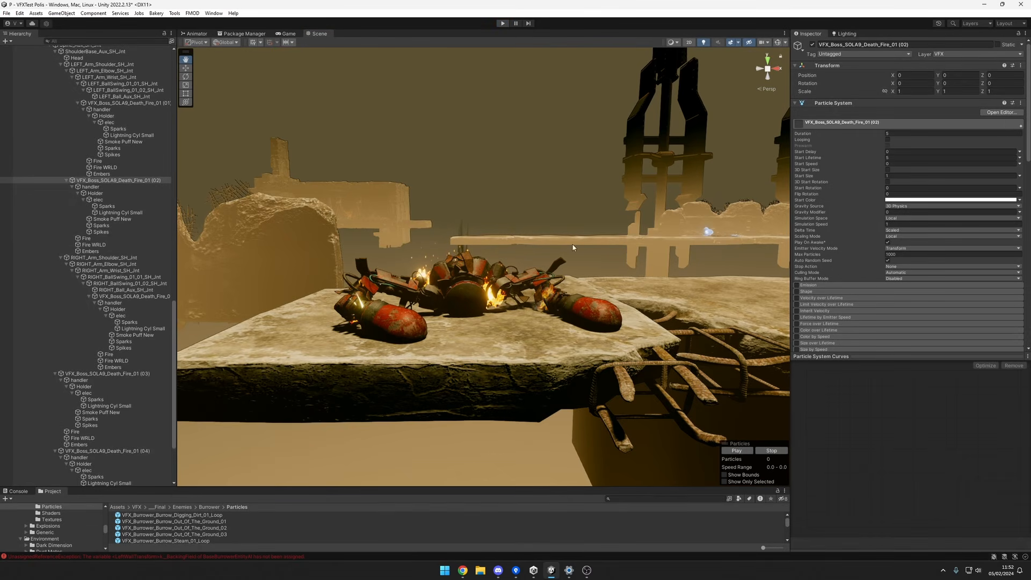
{"action": "left_click_drag", "start_coordinate": [581, 250], "coordinate": [643, 283], "text": "alt"}
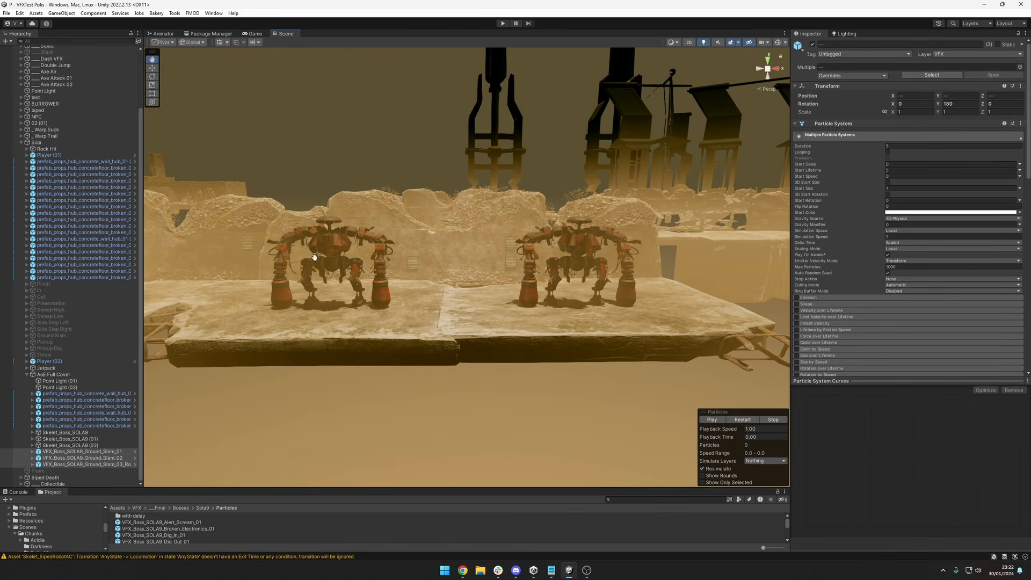
Preview VFX_Boss_SOLA9_Ground_Slam_01, and preview VFX_Boss_SOLA9_Ground_Slam_02 while viewing the slam debris around the second boss.
{"action": "left_click", "coordinate": [127, 453]}
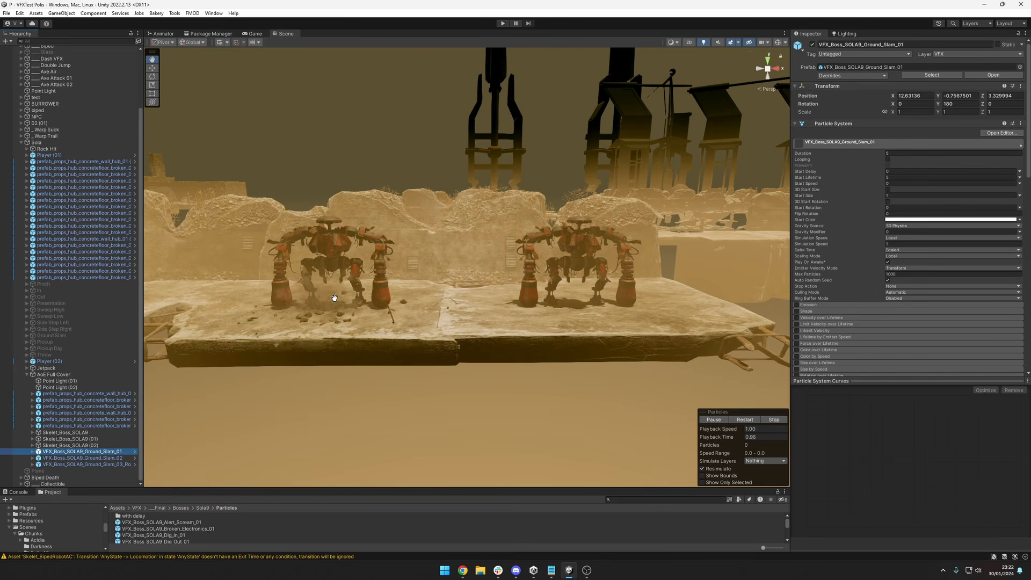
{"action": "left_click", "coordinate": [129, 458]}
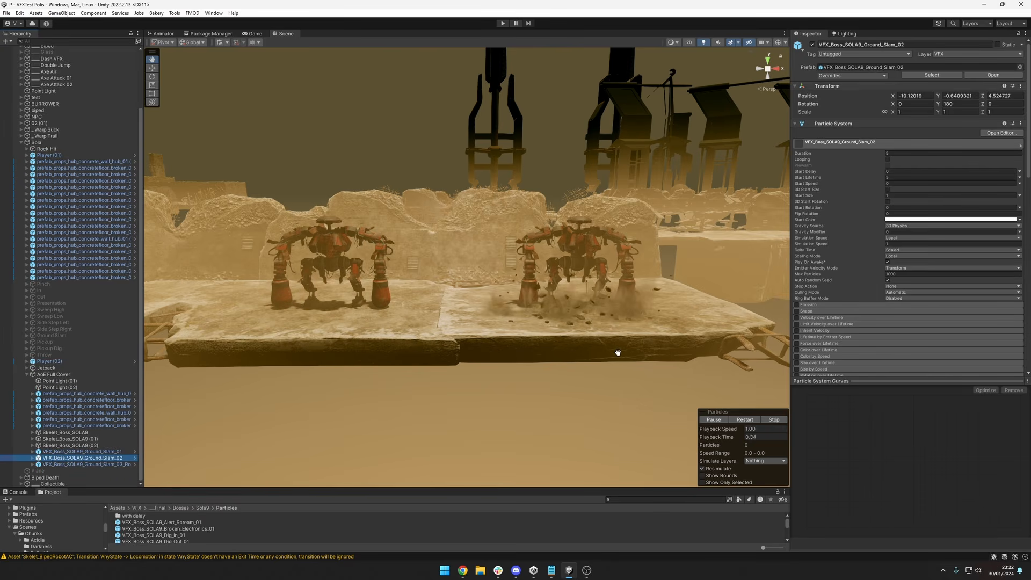
{"action": "left_click", "coordinate": [643, 375]}
{"action": "middle_click_drag", "start_coordinate": [643, 375], "coordinate": [626, 379]}
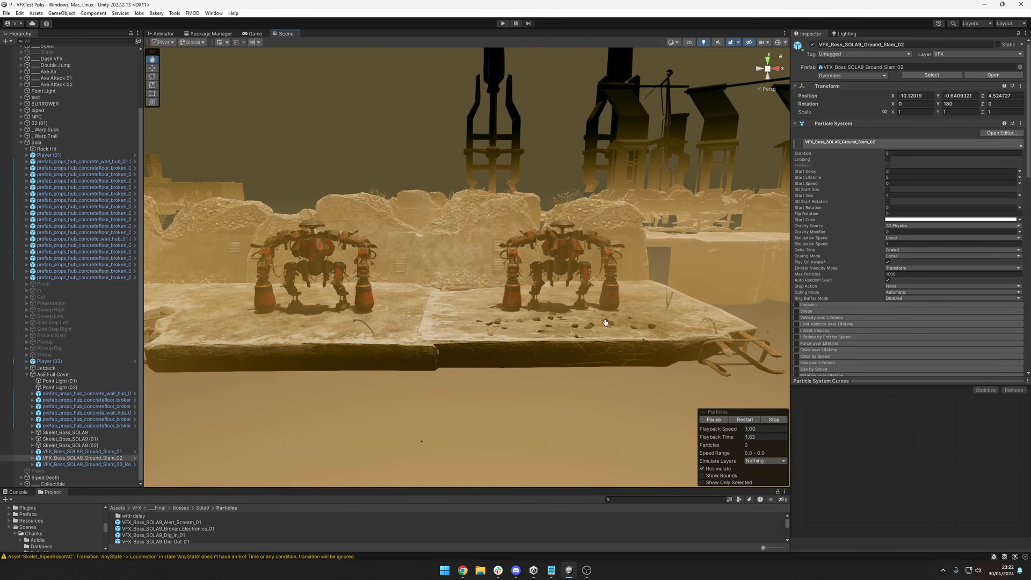
{"action": "middle_click_drag", "start_coordinate": [597, 321], "coordinate": [494, 324]}
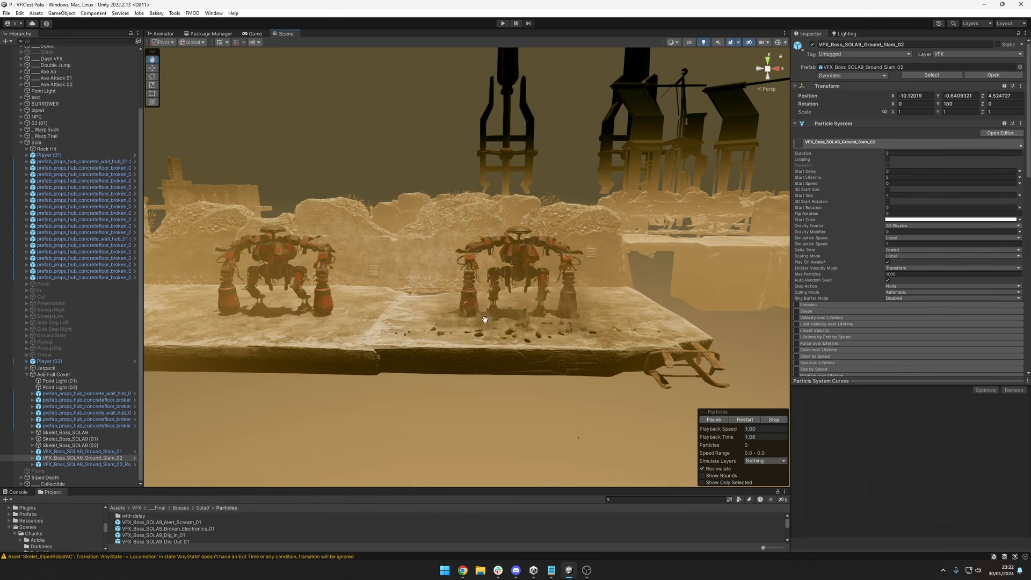
{"action": "left_click_drag", "start_coordinate": [487, 326], "coordinate": [541, 330], "text": "alt"}
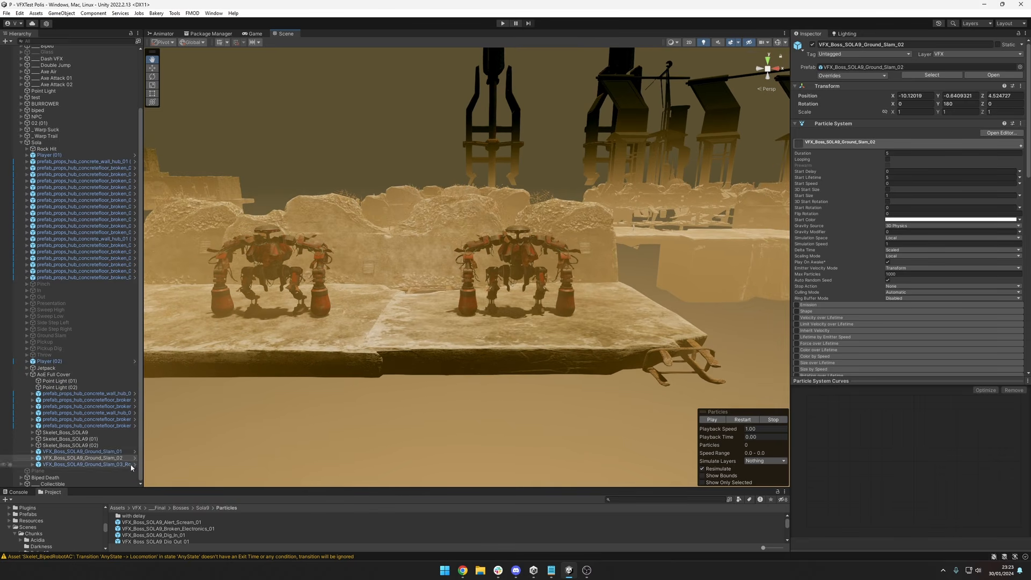
Select VFX_Boss_SOLA9_Ground_Slam_03_Rock_Down and preview its effect with the whole boss platform in view.
{"action": "left_click", "coordinate": [86, 464]}
{"action": "middle_click_drag", "start_coordinate": [383, 411], "coordinate": [677, 406]}
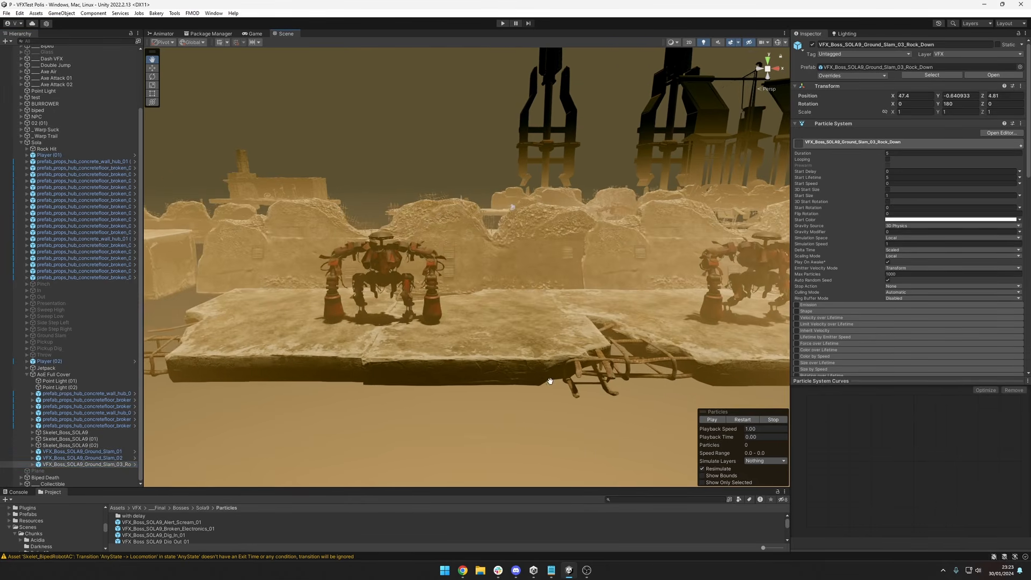
{"action": "middle_click_drag", "start_coordinate": [550, 381], "coordinate": [580, 389]}
{"action": "scroll", "coordinate": [406, 368], "scroll_direction": "down", "scroll_amount": 2}
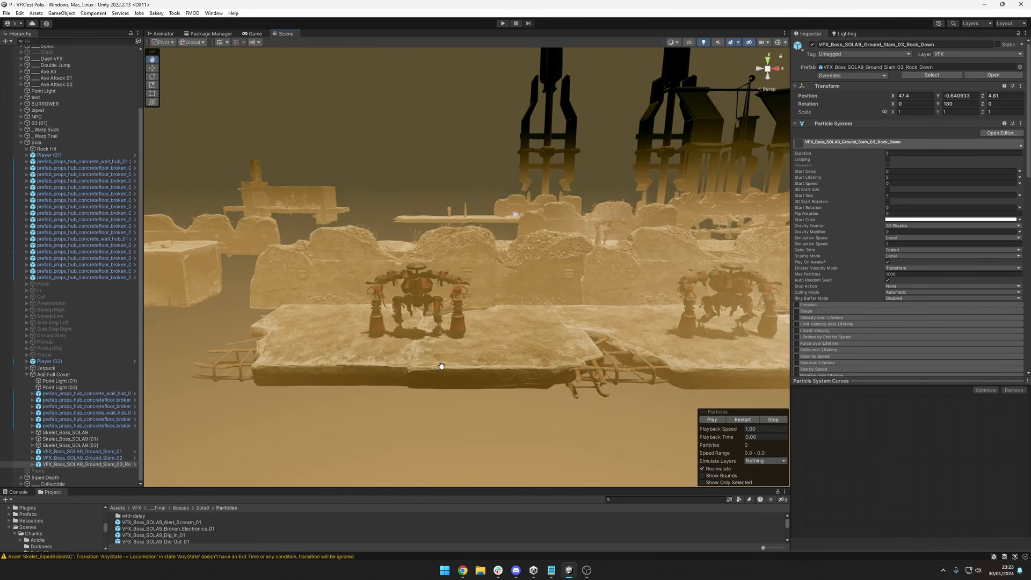
{"action": "left_click_drag", "start_coordinate": [442, 366], "coordinate": [480, 368], "text": "alt"}
{"action": "middle_click_drag", "start_coordinate": [481, 367], "coordinate": [578, 388]}
{"action": "key", "text": "comma"}
{"action": "left_click_drag", "start_coordinate": [577, 388], "coordinate": [535, 393], "text": "alt"}
{"action": "scroll", "coordinate": [548, 381], "scroll_direction": "down", "scroll_amount": 2}
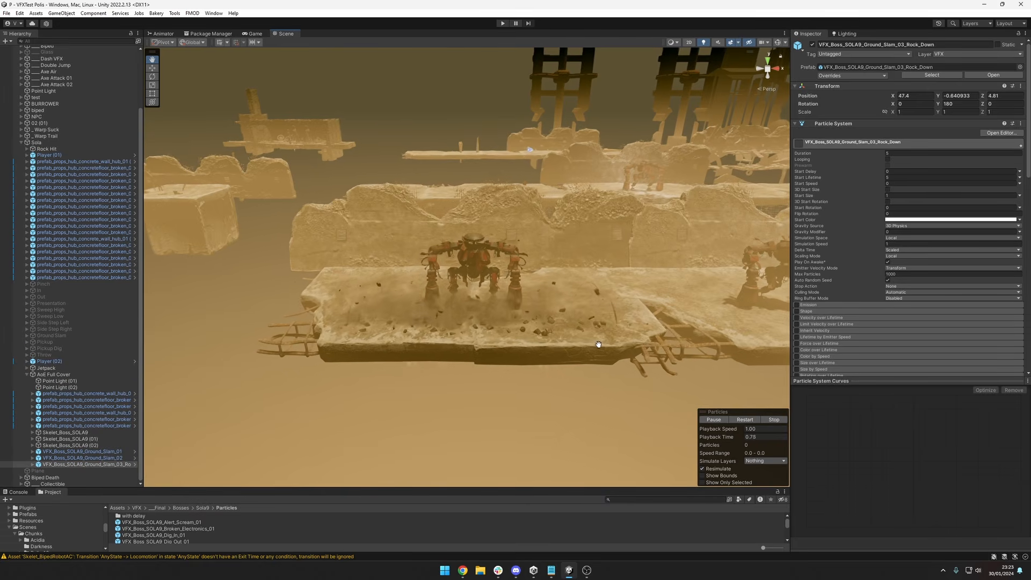
Replay VFX_Boss_SOLA9_Ground_Slam_03_Rock_Down several times and view the rocks around the boss from close and low angles.
{"action": "scroll", "coordinate": [555, 355], "scroll_direction": "up", "scroll_amount": 3}
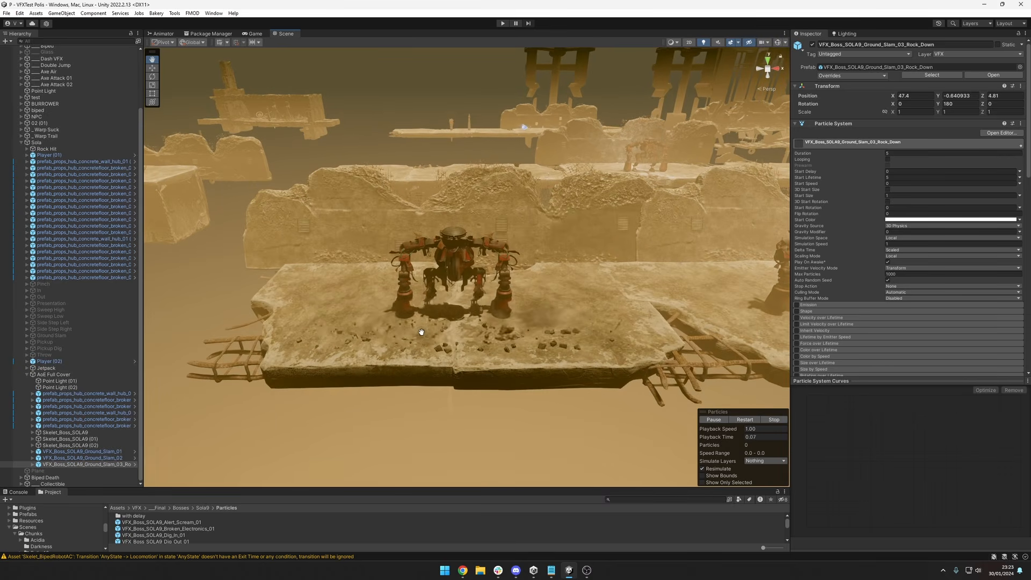
{"action": "scroll", "coordinate": [484, 357], "scroll_direction": "up", "scroll_amount": 5}
{"action": "left_click_drag", "start_coordinate": [513, 371], "coordinate": [479, 318], "text": "alt"}
{"action": "scroll", "coordinate": [521, 322], "scroll_direction": "down", "scroll_amount": 5}
{"action": "key", "text": "period"}
{"action": "key", "text": "comma"}
{"action": "middle_click_drag", "start_coordinate": [456, 385], "coordinate": [482, 352]}
{"action": "key", "text": "period"}
{"action": "key", "text": "comma"}
{"action": "left_click_drag", "start_coordinate": [481, 353], "coordinate": [459, 322], "text": "alt"}
{"action": "key", "text": "comma"}
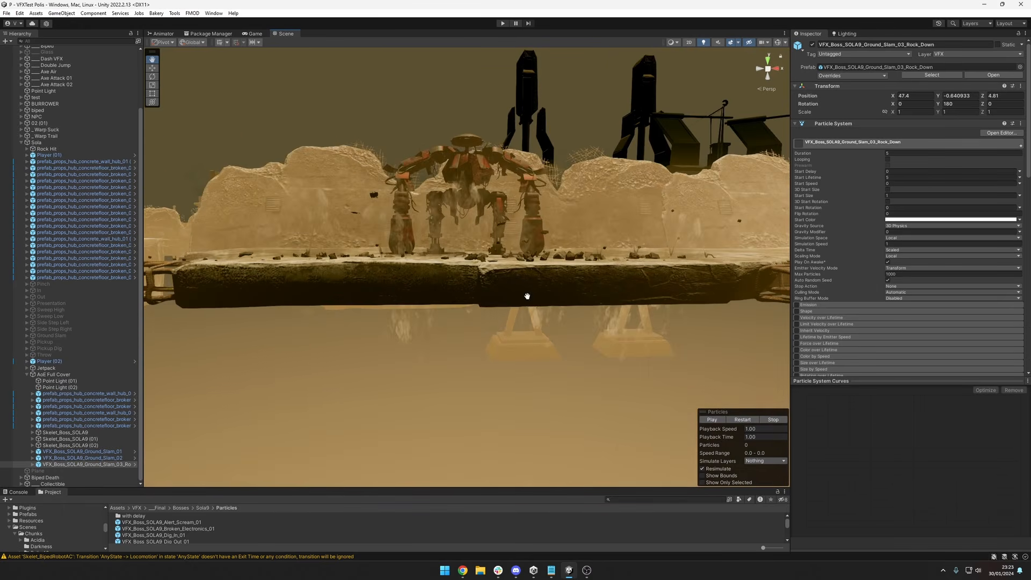
Replay the Rock_Down effect and examine the dust falling beneath the boss platform from low angles.
{"action": "left_click_drag", "start_coordinate": [528, 297], "coordinate": [515, 316], "text": "alt"}
{"action": "key", "text": "period"}
{"action": "left_click_drag", "start_coordinate": [571, 296], "coordinate": [570, 258], "text": "alt"}
{"action": "left_click_drag", "start_coordinate": [409, 293], "coordinate": [423, 313], "text": "alt"}
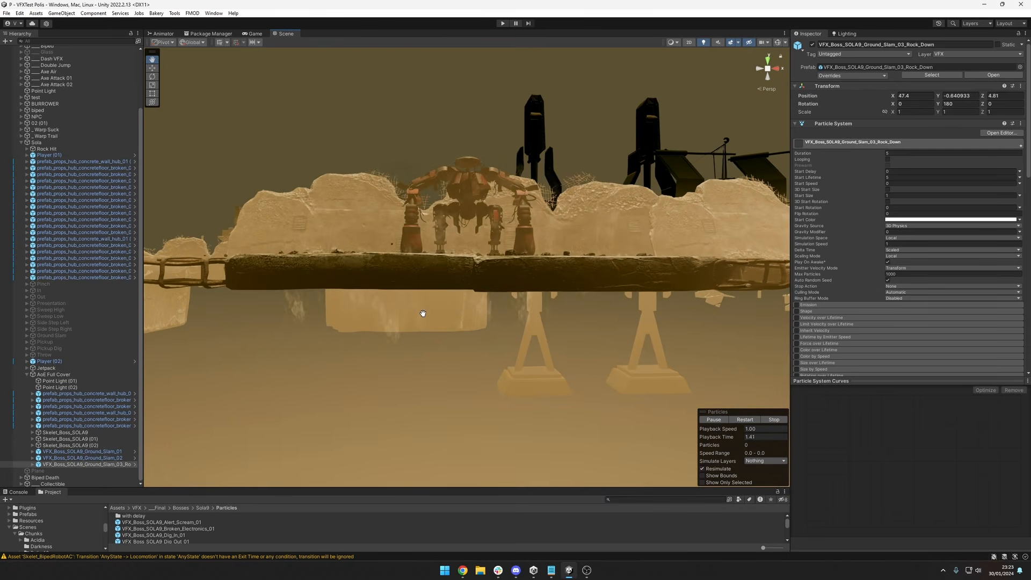
{"action": "left_click_drag", "start_coordinate": [456, 257], "coordinate": [478, 240]}
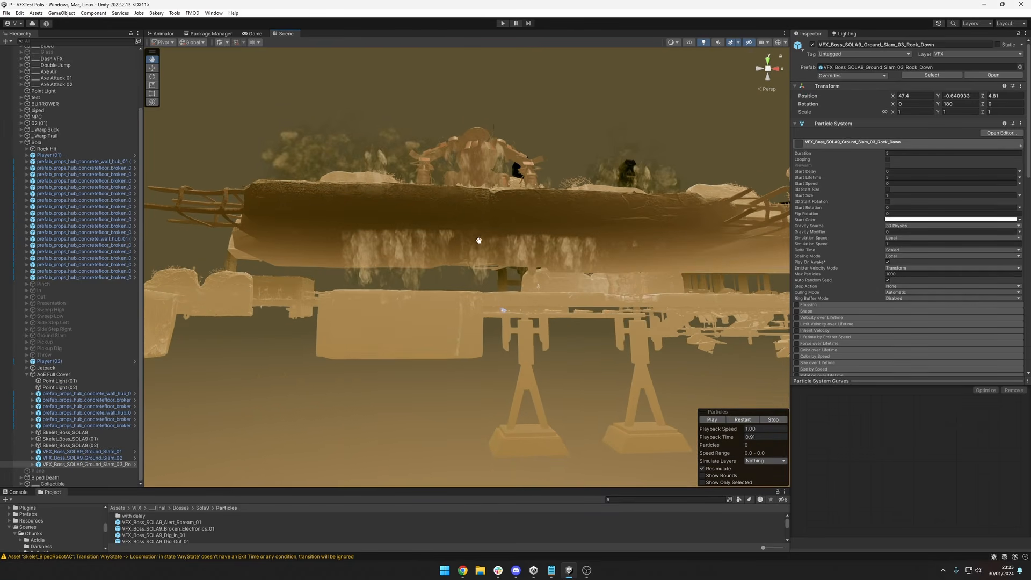
{"action": "left_click_drag", "start_coordinate": [373, 237], "coordinate": [480, 262]}
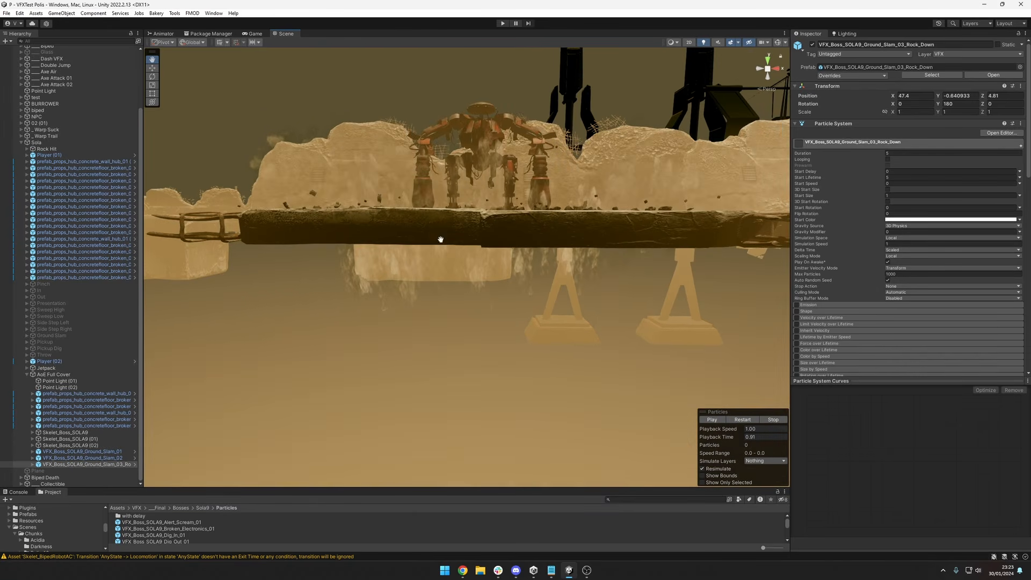
Examine the rock debris on top of the boss platform up close and from a distance.
{"action": "left_click_drag", "start_coordinate": [586, 249], "coordinate": [563, 333]}
{"action": "scroll", "coordinate": [533, 289], "scroll_direction": "up", "scroll_amount": 2}
{"action": "left_click_drag", "start_coordinate": [533, 288], "coordinate": [532, 330]}
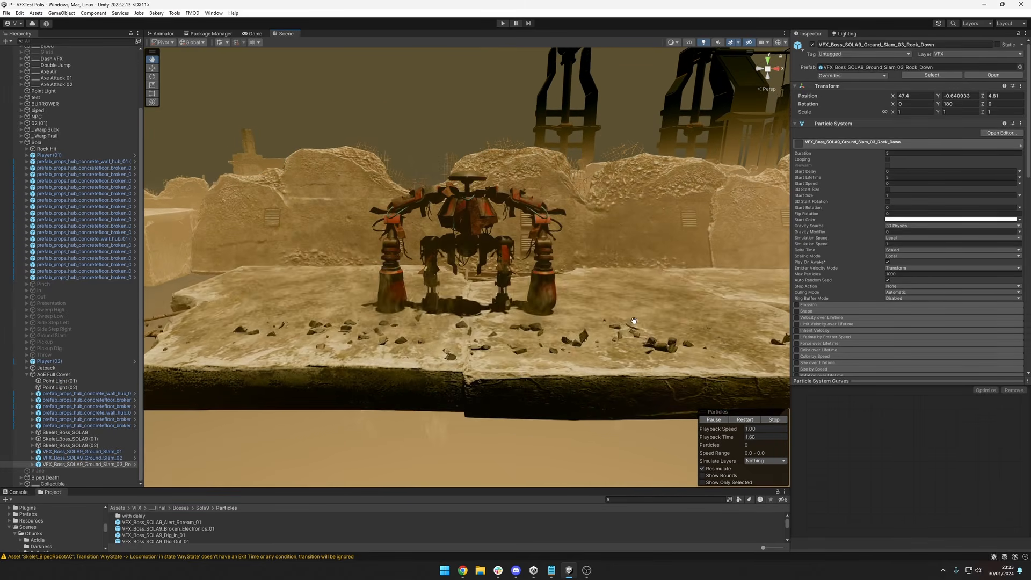
{"action": "left_click_drag", "start_coordinate": [468, 331], "coordinate": [624, 271], "text": "alt"}
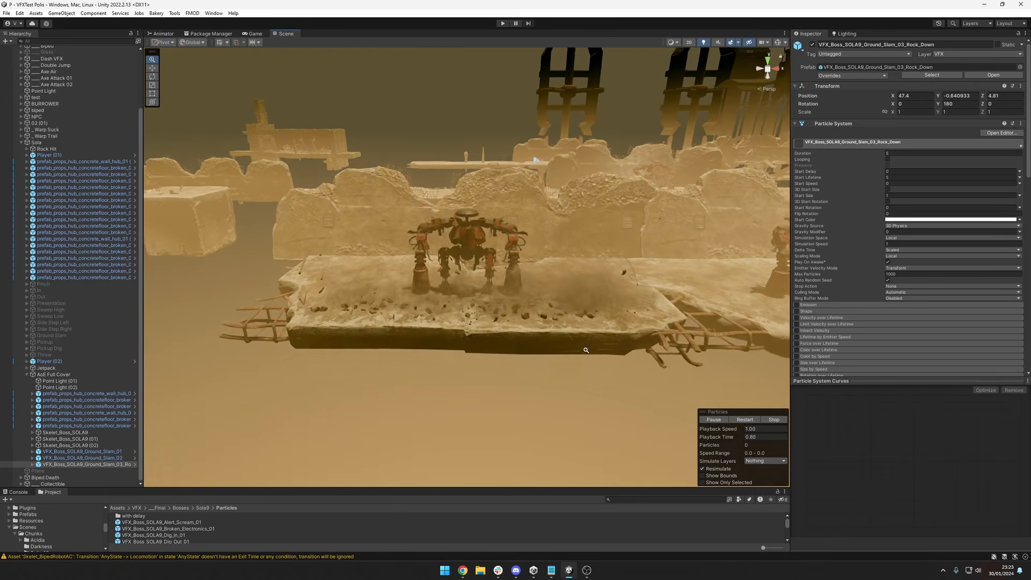
{"action": "scroll", "coordinate": [624, 272], "scroll_direction": "up", "scroll_amount": 2}
{"action": "middle_click_drag", "start_coordinate": [607, 376], "coordinate": [594, 338]}
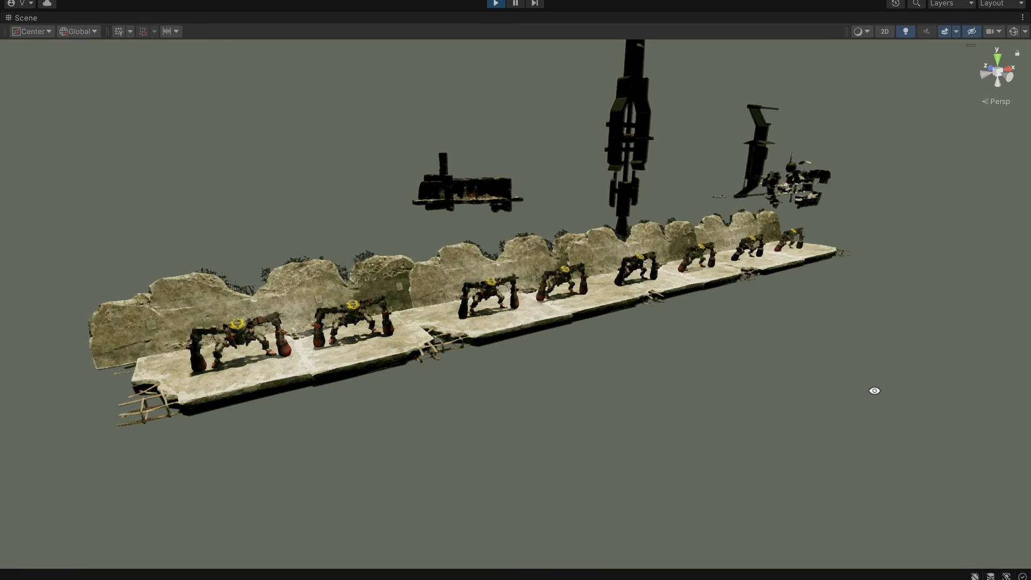
View the whole row of animated SOLA9 bosses from both ends and watch the red attack trails on the nearest ones.
{"action": "left_click_drag", "start_coordinate": [874, 391], "coordinate": [794, 414], "text": "alt"}
{"action": "left_click_drag", "start_coordinate": [913, 419], "coordinate": [789, 441], "text": "alt"}
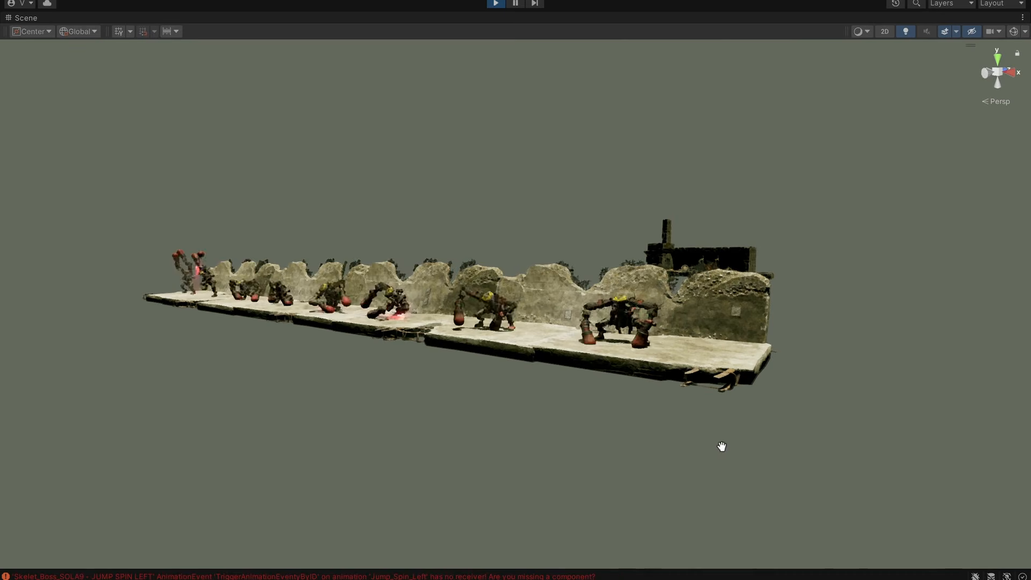
{"action": "left_click_drag", "start_coordinate": [721, 447], "coordinate": [550, 429], "text": "alt"}
{"action": "middle_click_drag", "start_coordinate": [550, 429], "coordinate": [594, 436]}
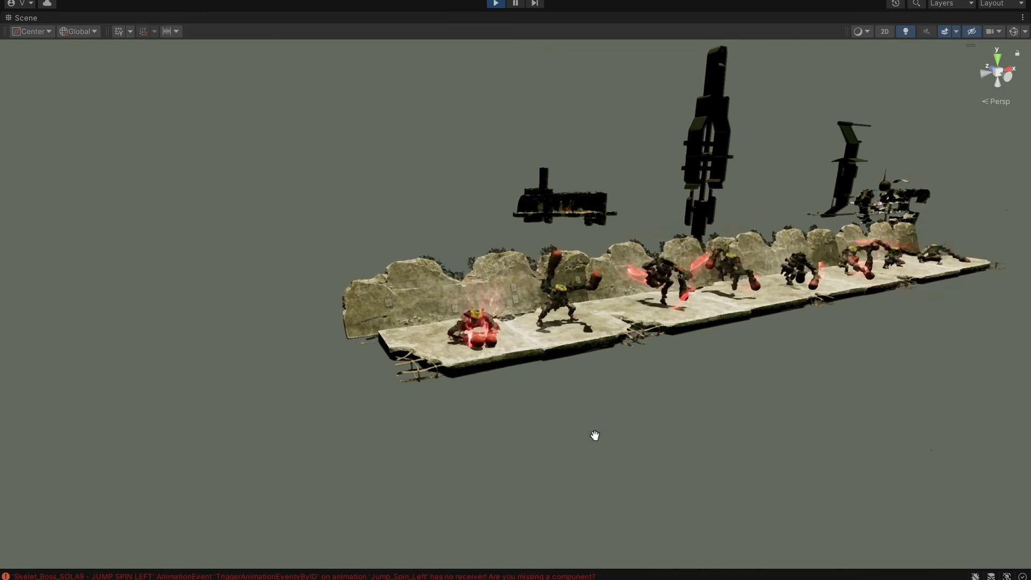
{"action": "right_click_drag", "start_coordinate": [524, 435], "coordinate": [720, 423], "text": "alt"}
{"action": "left_click_drag", "start_coordinate": [720, 424], "coordinate": [638, 414], "text": "alt"}
{"action": "right_click_drag", "start_coordinate": [638, 415], "coordinate": [585, 357], "text": "alt"}
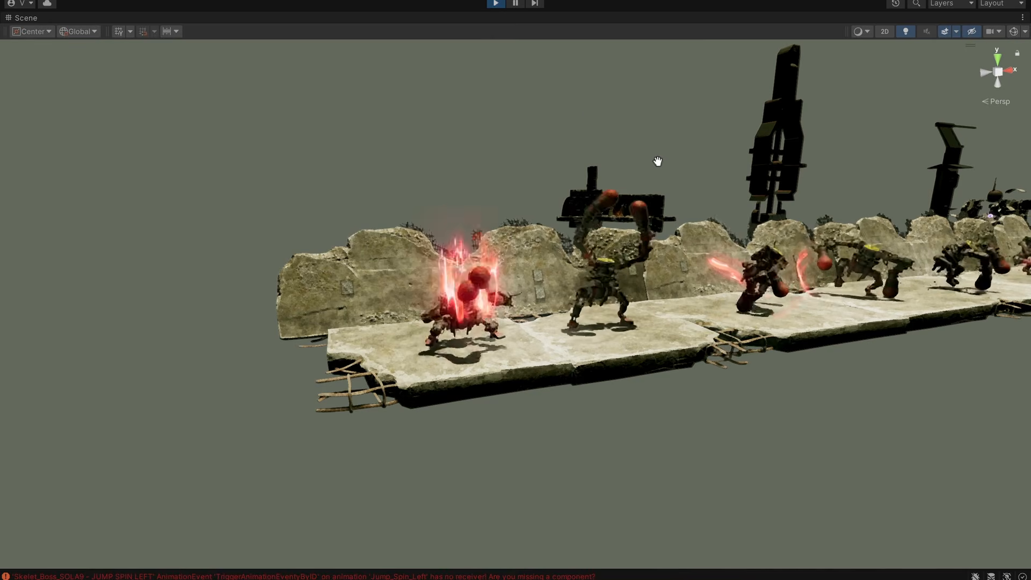
{"action": "left_click_drag", "start_coordinate": [656, 161], "coordinate": [620, 160], "text": "alt"}
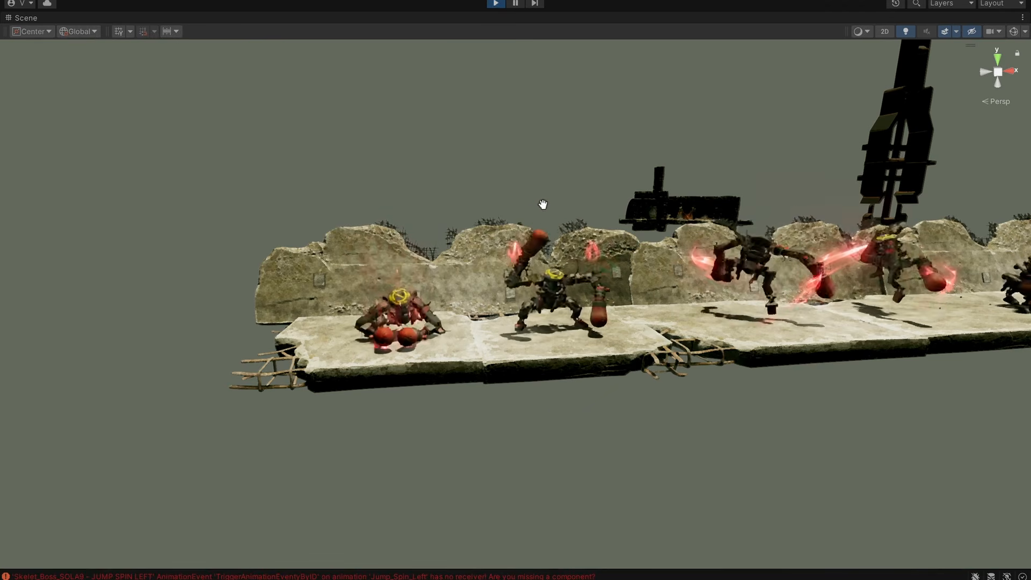
{"action": "left_click_drag", "start_coordinate": [543, 207], "coordinate": [585, 258], "text": "alt"}
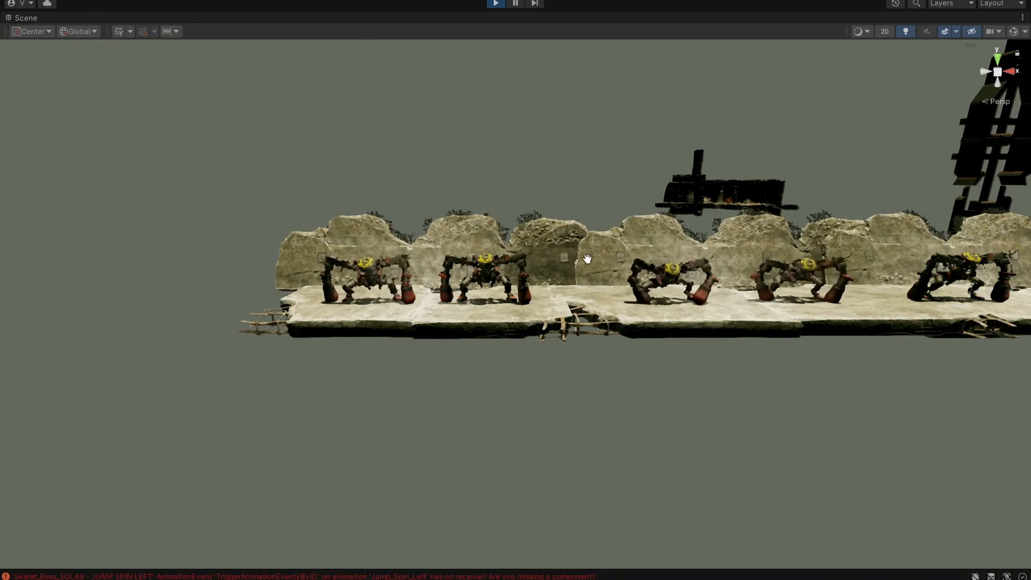
Restore the Scene view to the full editor layout and inspect VFX_Boss_SOLA9_Trail_Slam_Ground_01 under Skelet_Boss_SOLA9 - SLAM GROUND 1.
{"action": "right_click", "coordinate": [32, 18]}
{"action": "left_click", "coordinate": [64, 42]}
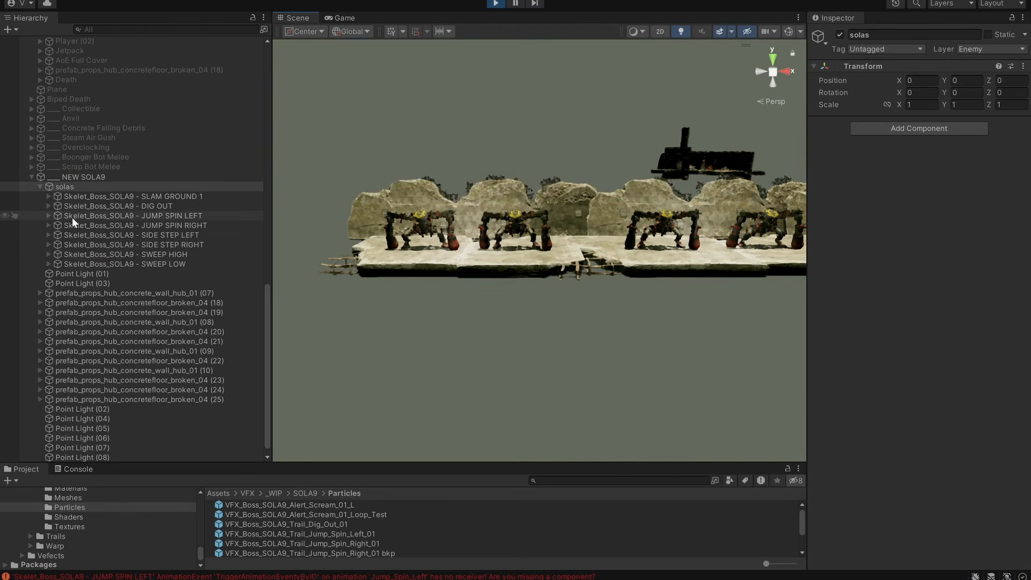
{"action": "left_click", "coordinate": [63, 198]}
{"action": "left_click", "coordinate": [49, 196]}
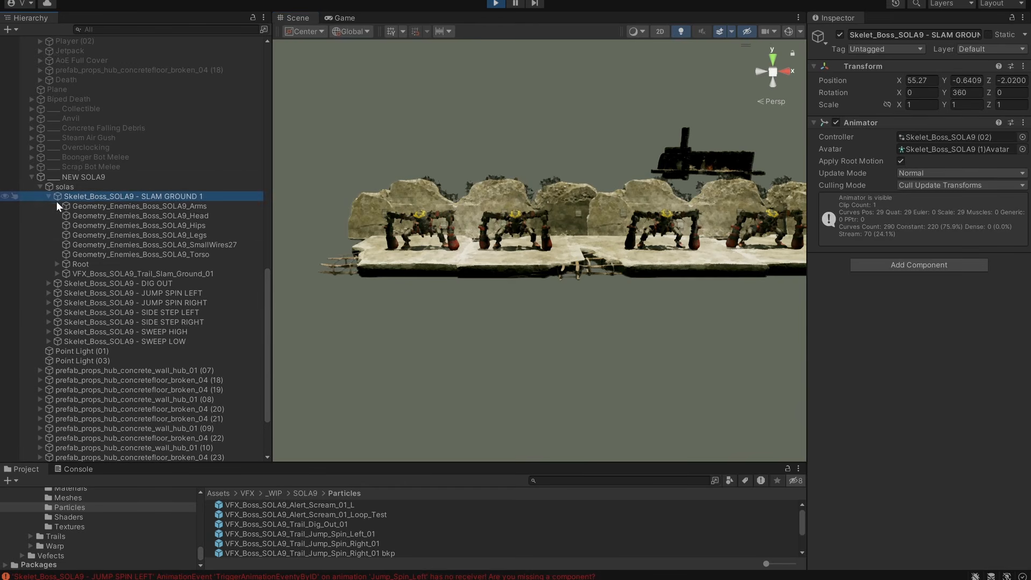
{"action": "left_click", "coordinate": [72, 271]}
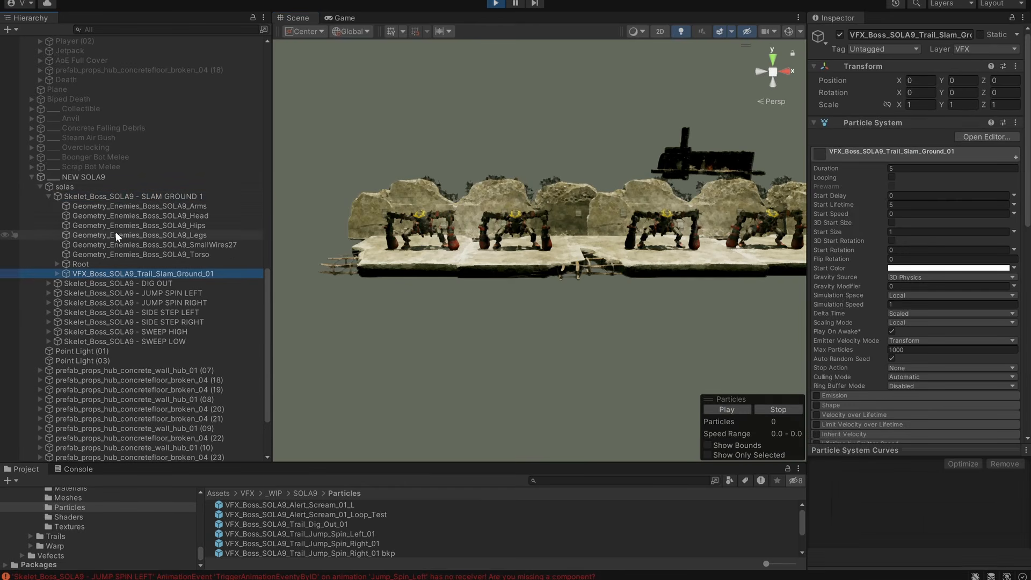
{"action": "left_click", "coordinate": [120, 197]}
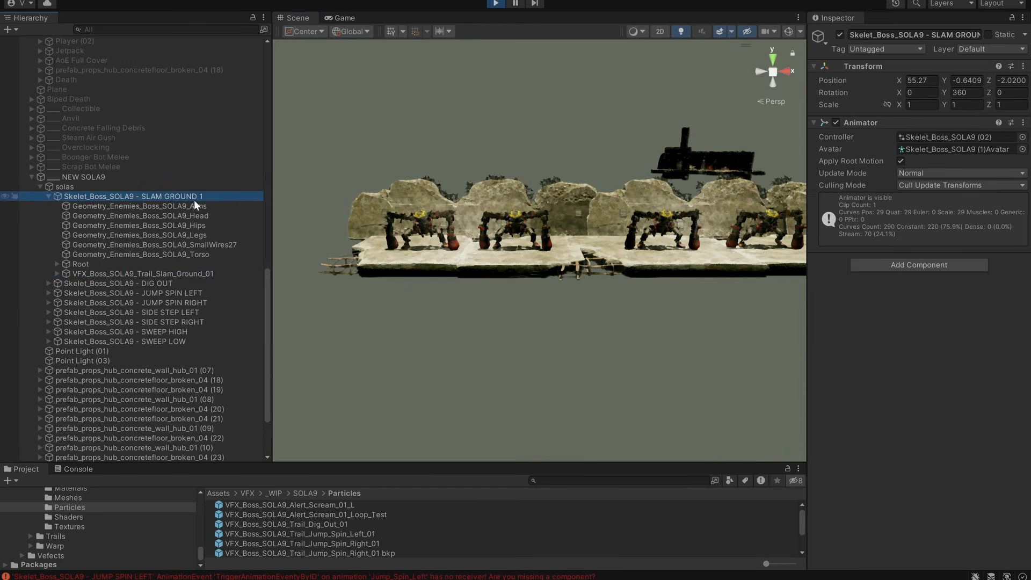
{"action": "left_click", "coordinate": [106, 275]}
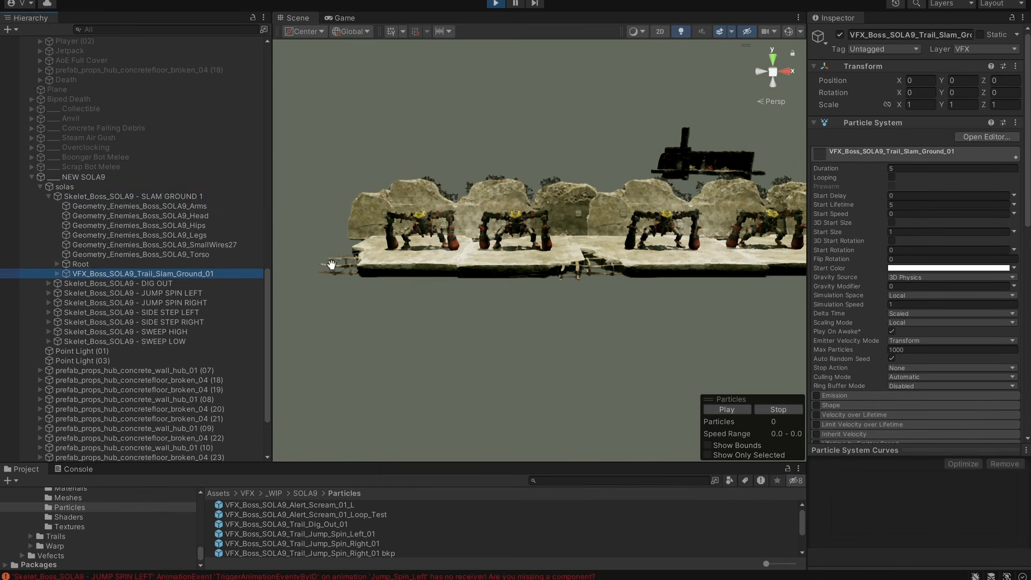
Watch the red trail of the slam ground boss from angled and frontal views.
{"action": "left_click_drag", "start_coordinate": [465, 260], "coordinate": [511, 253], "text": "alt"}
{"action": "key", "text": "alt+shift+a"}
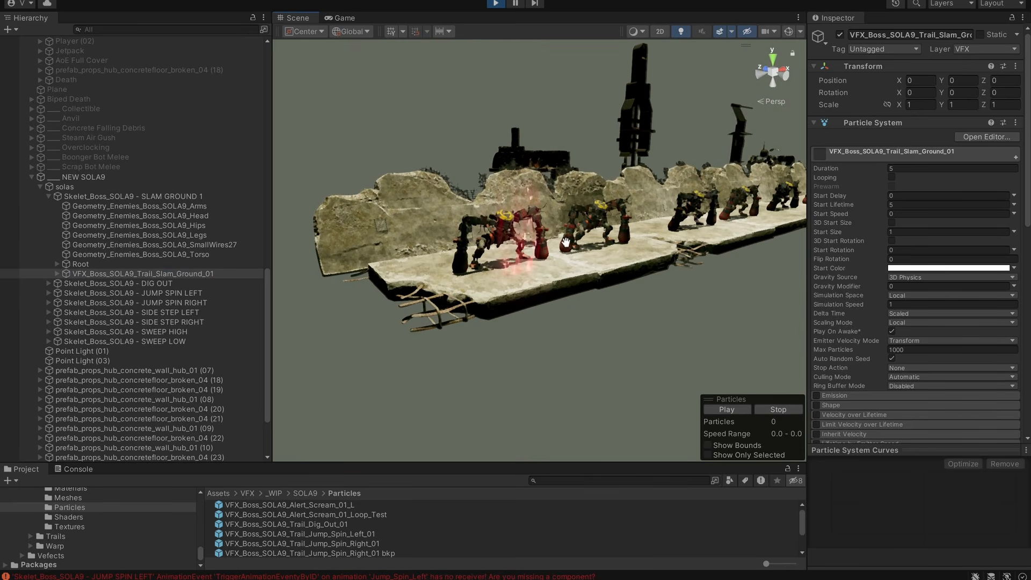
{"action": "left_click_drag", "start_coordinate": [568, 249], "coordinate": [540, 268], "text": "alt"}
{"action": "middle_click_drag", "start_coordinate": [541, 268], "coordinate": [587, 277]}
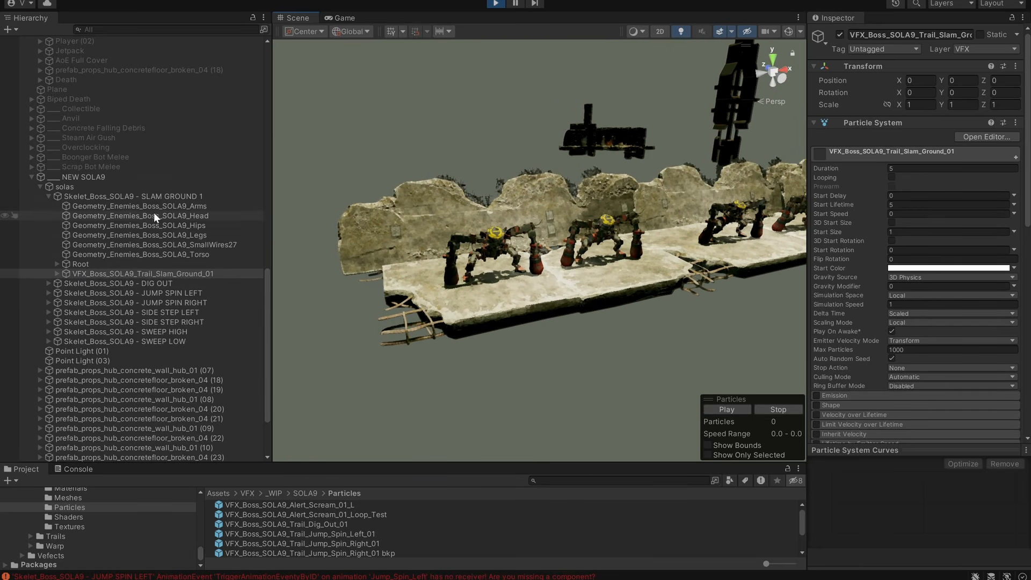
{"action": "left_click_drag", "start_coordinate": [522, 216], "coordinate": [424, 174], "text": "alt"}
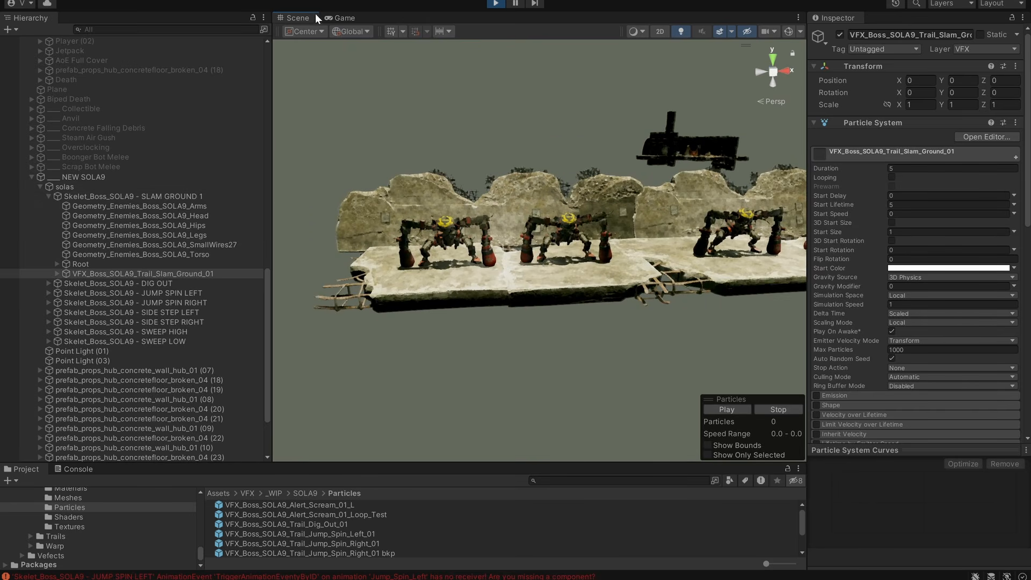
Select the solas group and maximize the Scene view on the row of bosses.
{"action": "left_click", "coordinate": [108, 188]}
{"action": "right_click", "coordinate": [299, 17]}
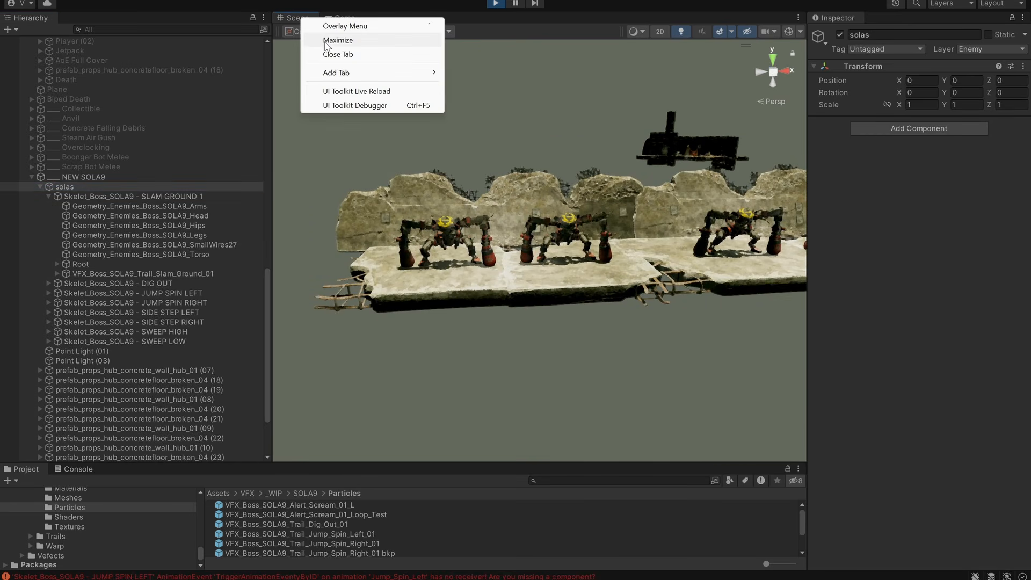
{"action": "left_click", "coordinate": [329, 42]}
{"action": "left_click_drag", "start_coordinate": [607, 230], "coordinate": [698, 387], "text": "alt"}
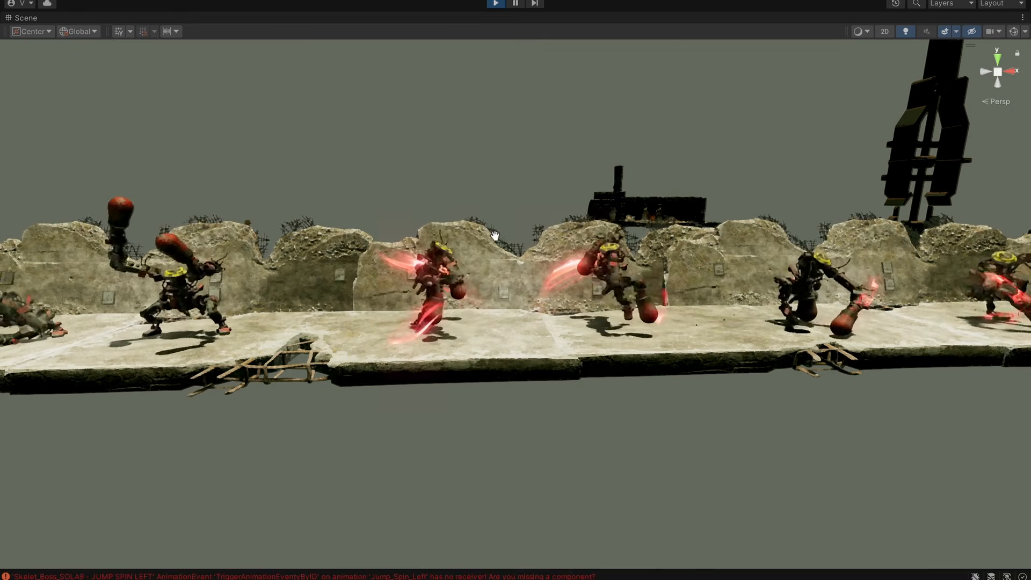
Examine the attack trails of the jump spin and side step bosses from raised, low and angled views.
{"action": "left_click_drag", "start_coordinate": [727, 372], "coordinate": [690, 393], "text": "alt"}
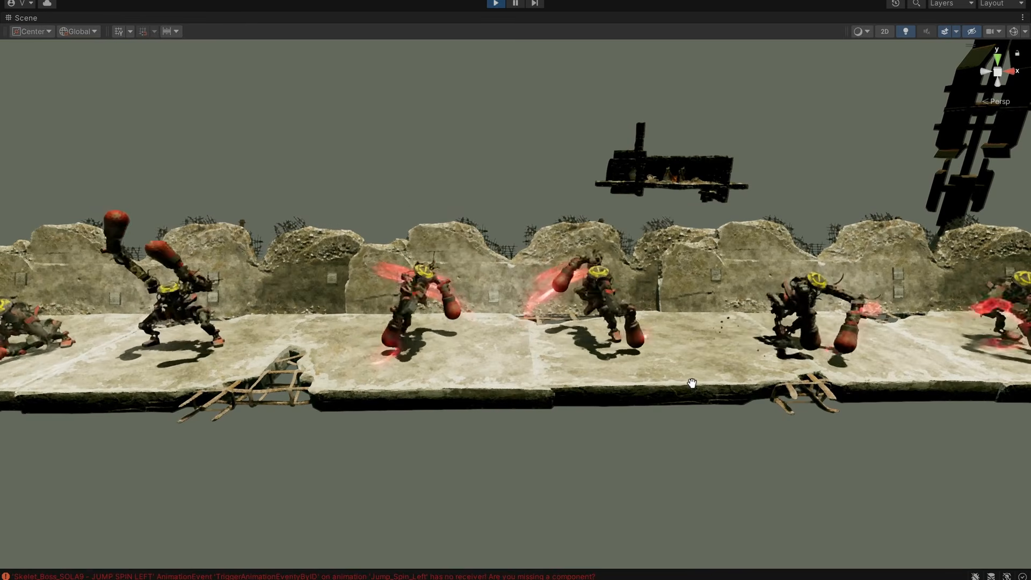
{"action": "left_click_drag", "start_coordinate": [641, 349], "coordinate": [640, 317], "text": "alt"}
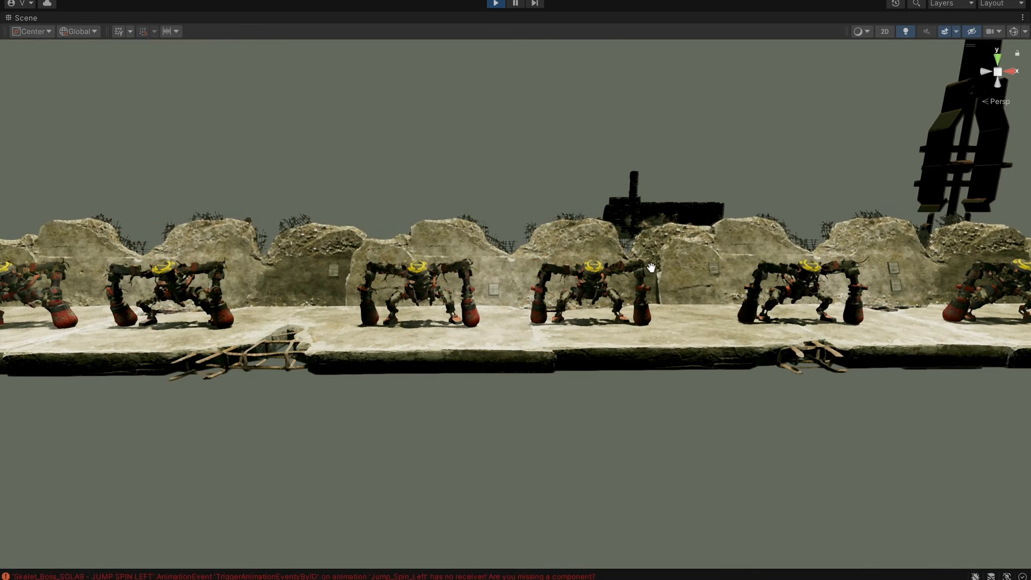
{"action": "left_click_drag", "start_coordinate": [682, 279], "coordinate": [712, 319], "text": "alt"}
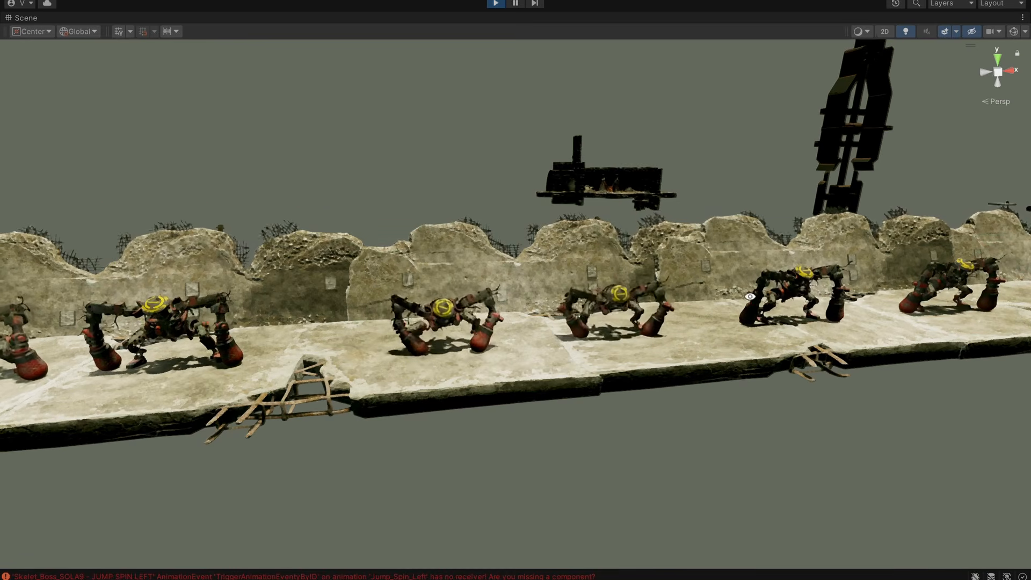
{"action": "left_click_drag", "start_coordinate": [693, 224], "coordinate": [622, 261], "text": "alt"}
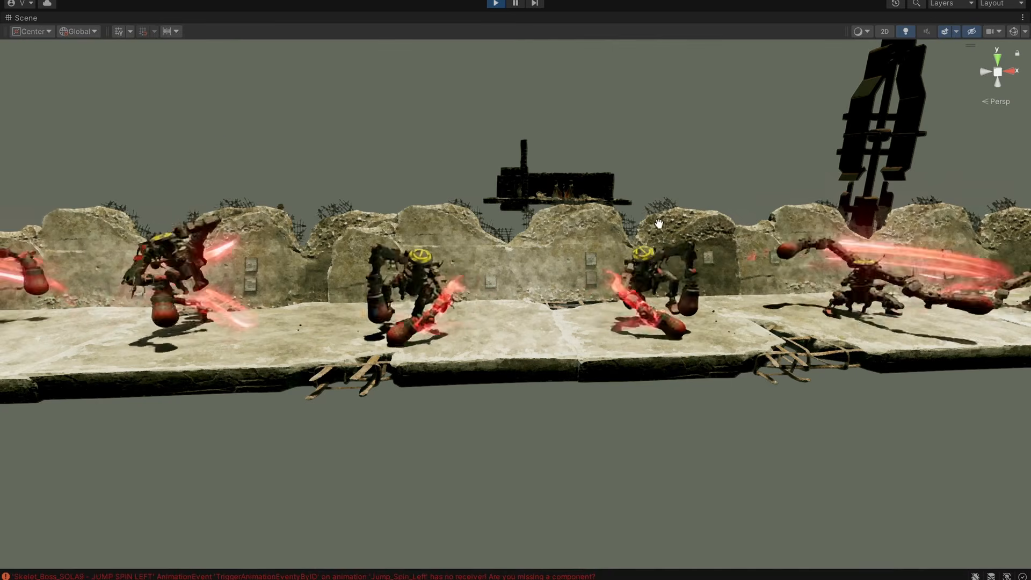
{"action": "left_click_drag", "start_coordinate": [288, 280], "coordinate": [505, 269]}
{"action": "scroll", "coordinate": [705, 306], "scroll_direction": "down", "scroll_amount": 4}
{"action": "left_click_drag", "start_coordinate": [680, 301], "coordinate": [621, 306]}
{"action": "scroll", "coordinate": [622, 306], "scroll_direction": "up", "scroll_amount": 2}
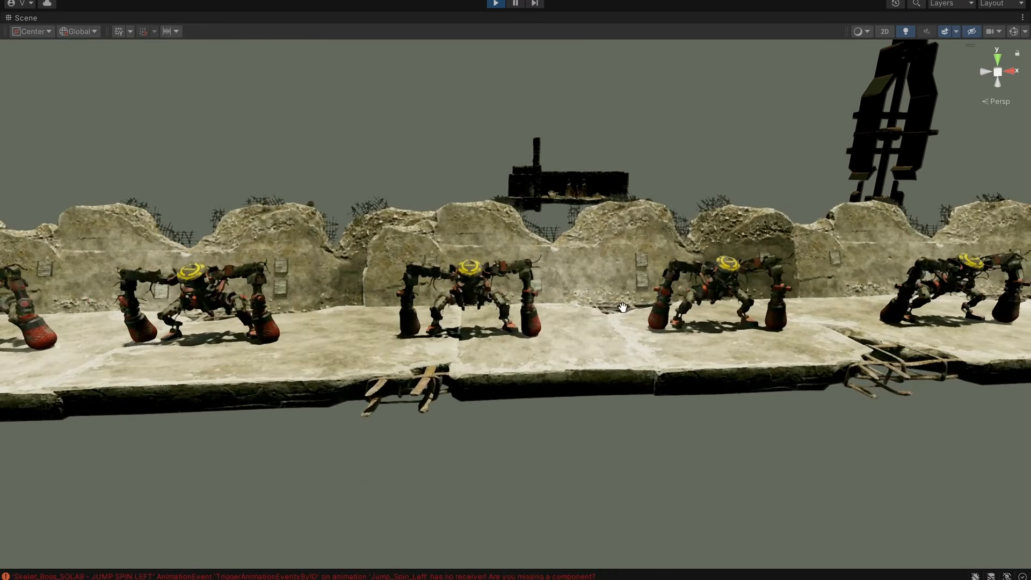
Restore the full editor layout, expand Skelet_Boss_SOLA9 - SIDE STEP LEFT and inspect the Trail Renderer of VFX_Boss_SOLA9_Hands_Trail_01.
{"action": "right_click", "coordinate": [27, 18]}
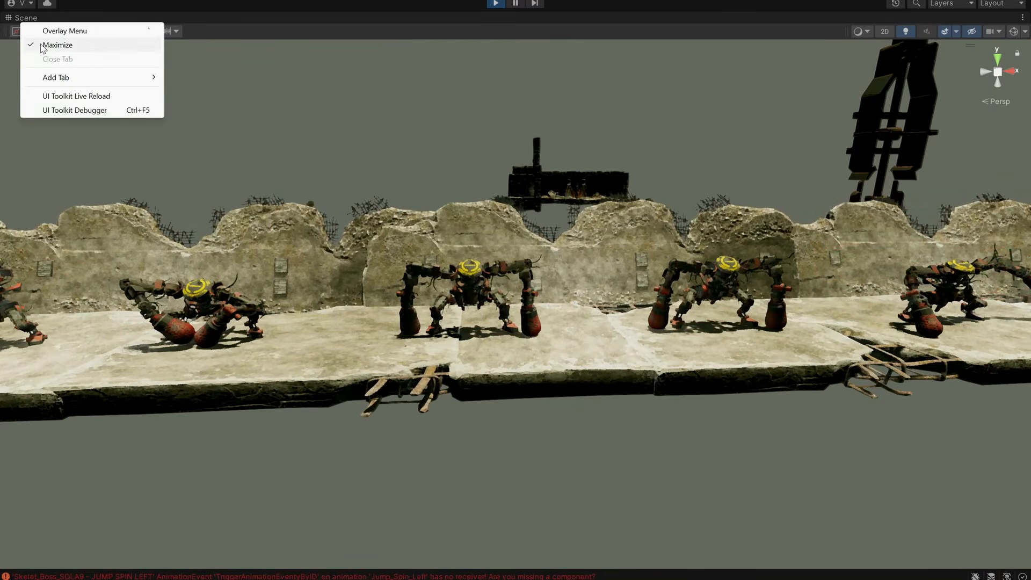
{"action": "left_click", "coordinate": [43, 46]}
{"action": "left_click", "coordinate": [96, 322]}
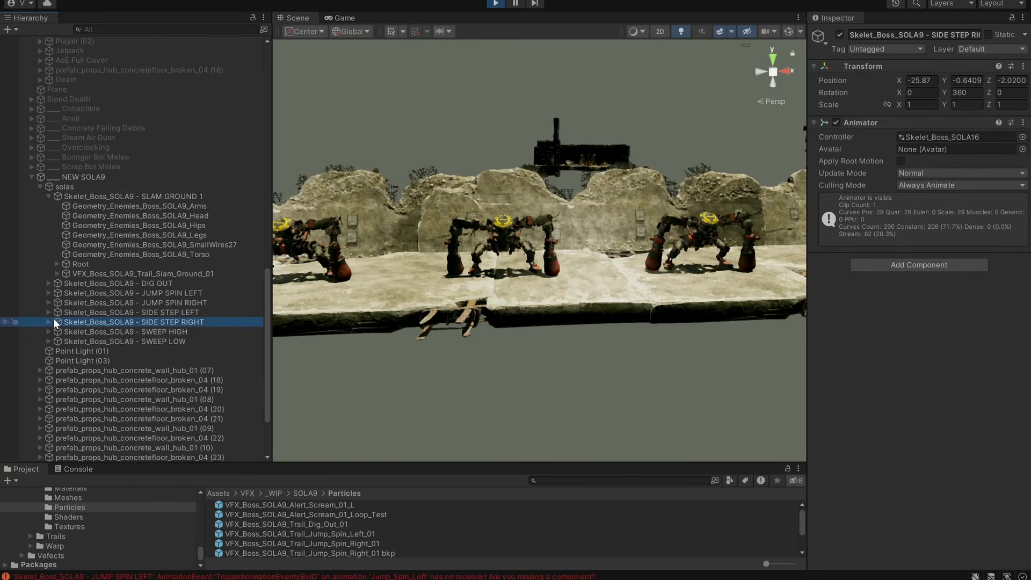
{"action": "left_click", "coordinate": [49, 313], "text": "alt"}
{"action": "scroll", "coordinate": [171, 336], "scroll_direction": "down", "scroll_amount": 3}
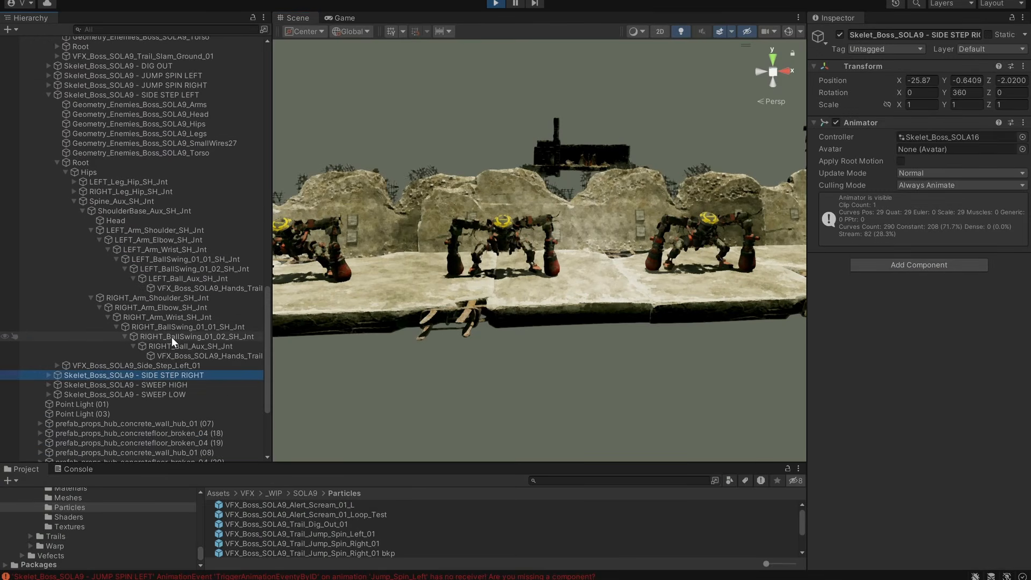
{"action": "left_click", "coordinate": [172, 289]}
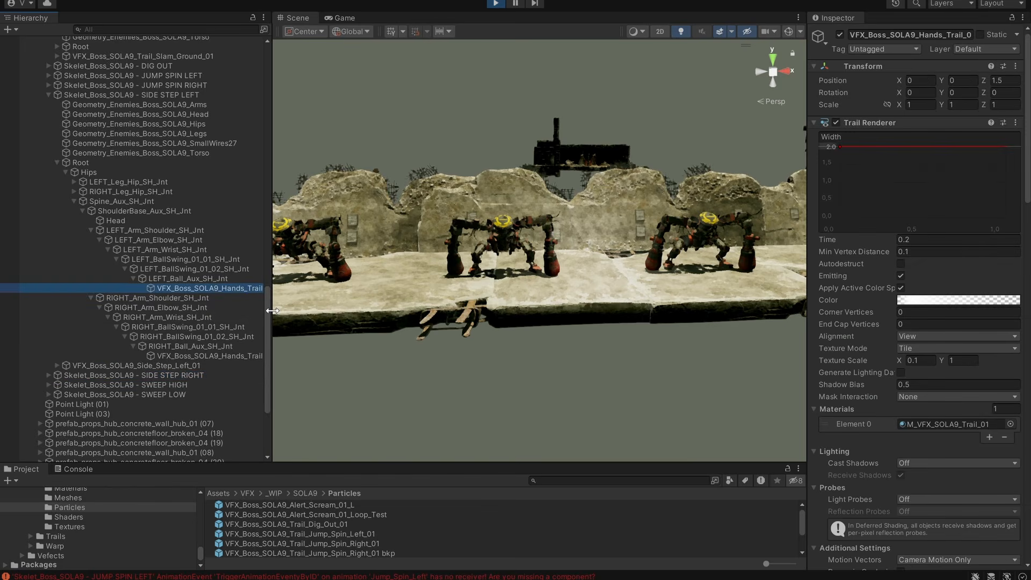
Widen the Hierarchy to show full object names and inspect LEFT_Ball_Aux_SH_Jnt and VFX_Boss_SOLA9_Hands_Trail_01 (01).
{"action": "left_click_drag", "start_coordinate": [273, 310], "coordinate": [310, 310]}
{"action": "left_click", "coordinate": [212, 278]}
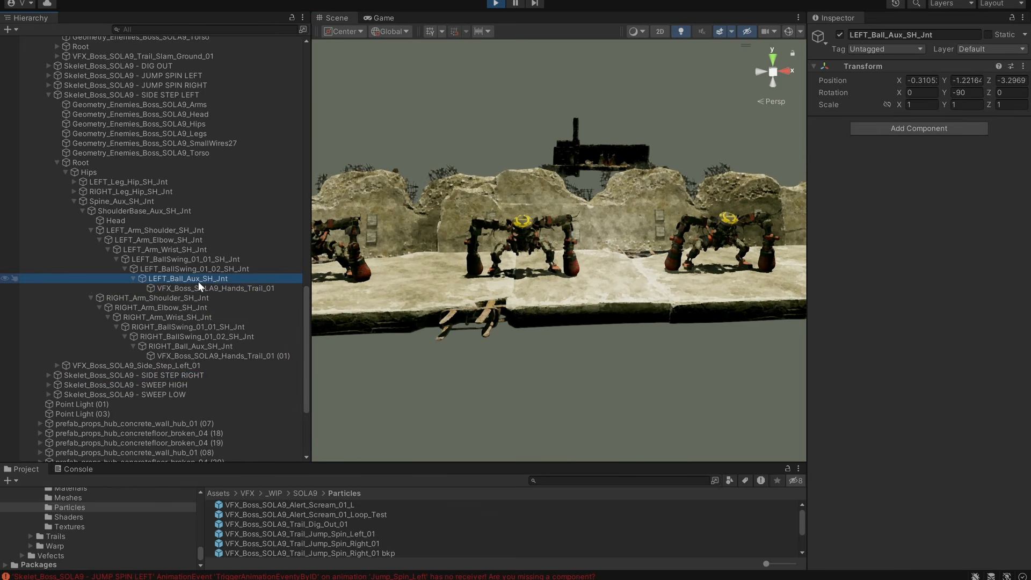
{"action": "left_click", "coordinate": [203, 356]}
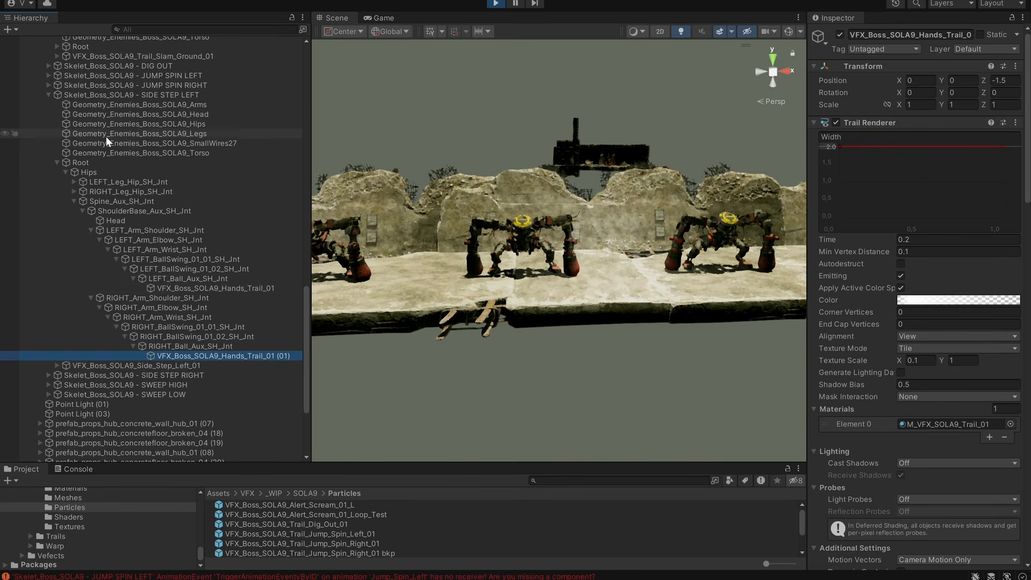
Select Skelet_Boss_SOLA9 - SIDE STEP LEFT and view its side step animation up close.
{"action": "left_click", "coordinate": [116, 95]}
{"action": "middle_click_drag", "start_coordinate": [513, 268], "coordinate": [559, 287]}
{"action": "scroll", "coordinate": [537, 309], "scroll_direction": "up", "scroll_amount": 2}
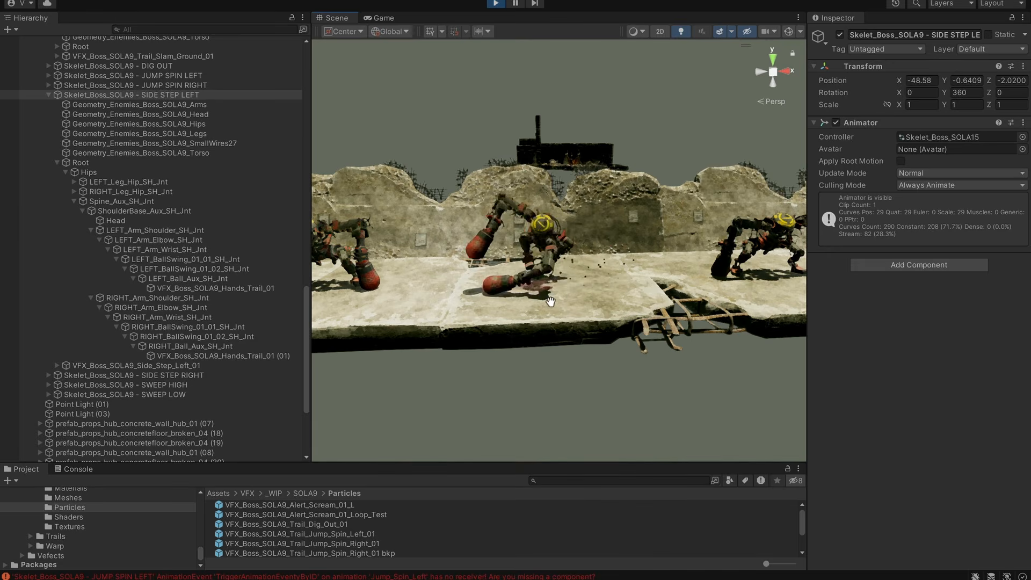
Inspect the hand trails and VFX_Boss_SOLA9_Side_Step_Left_01 under the side step left boss and retrigger the particle effect.
{"action": "left_click_drag", "start_coordinate": [560, 285], "coordinate": [430, 340], "text": "alt"}
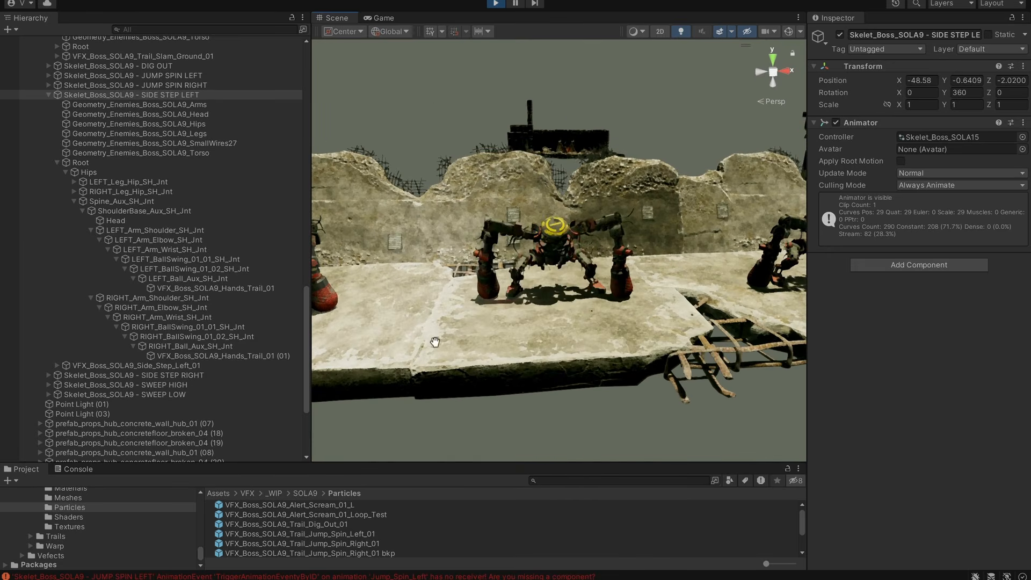
{"action": "left_click", "coordinate": [177, 355]}
{"action": "left_click", "coordinate": [237, 289]}
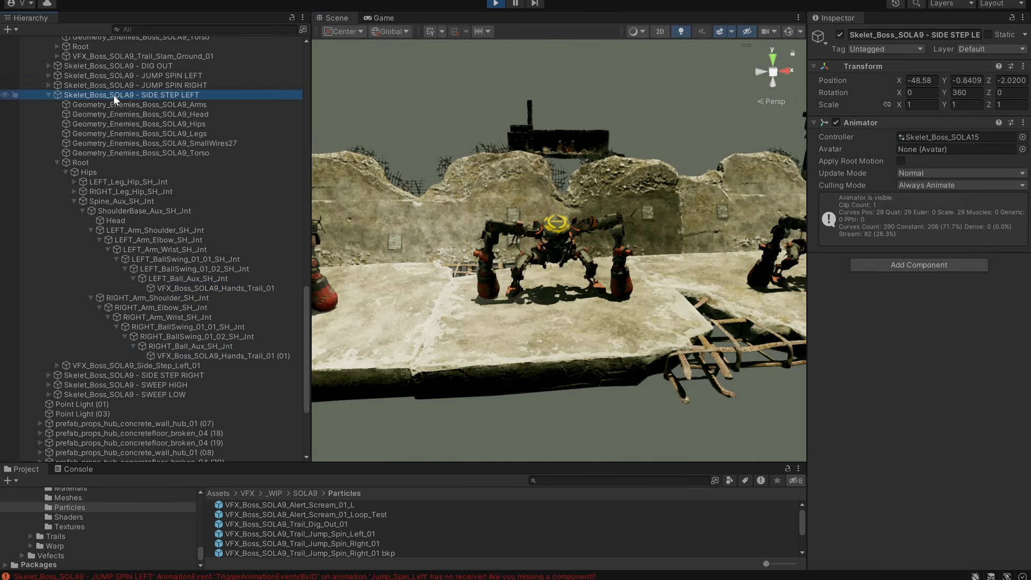
{"action": "left_click", "coordinate": [114, 94]}
{"action": "left_click", "coordinate": [184, 367]}
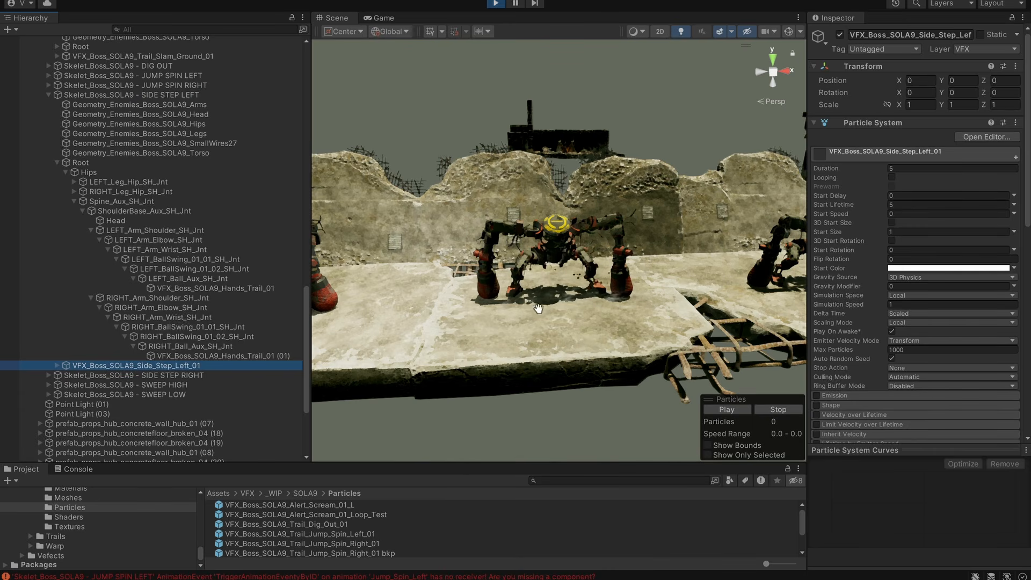
{"action": "key", "text": "alt+shift+a"}
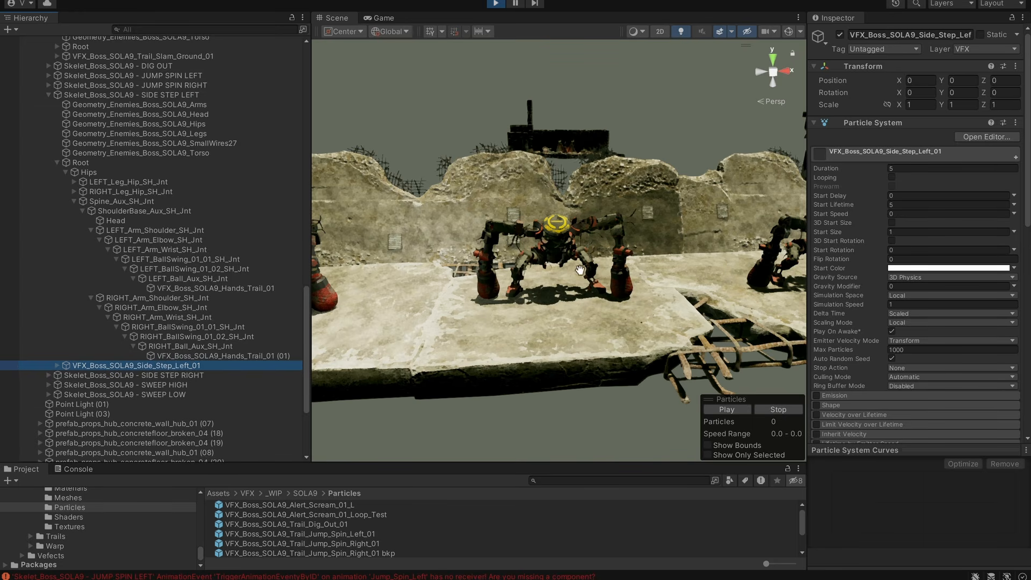
Inspect the Trail Renderer of both hand trails together and toggle Skelet_Boss_SOLA9 - SIDE STEP LEFT to replay its side step.
{"action": "left_click", "coordinate": [240, 356]}
{"action": "left_click", "coordinate": [240, 287], "text": "ctrl"}
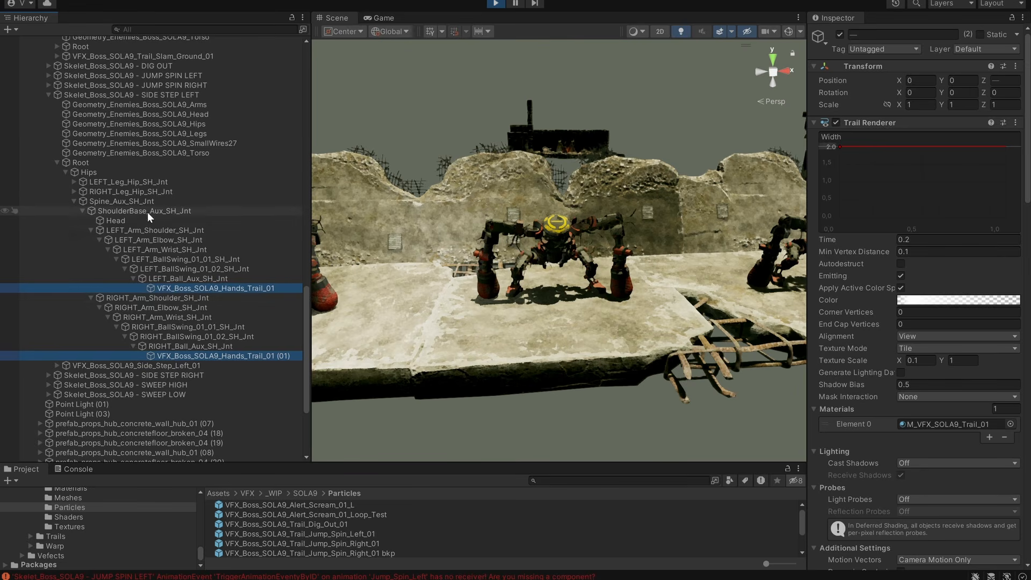
{"action": "left_click", "coordinate": [143, 95]}
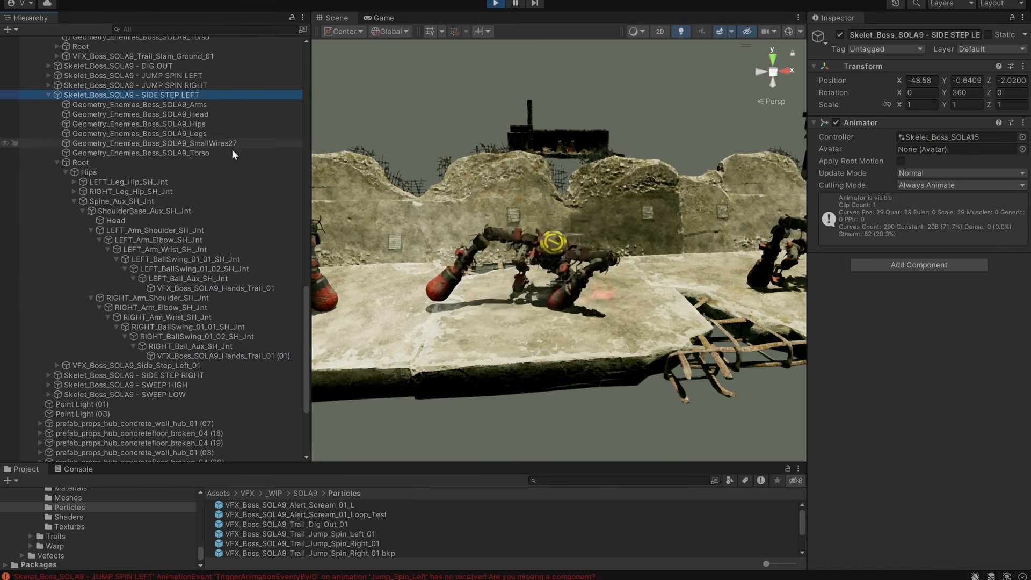
{"action": "scroll", "coordinate": [622, 272], "scroll_direction": "down", "scroll_amount": 10}
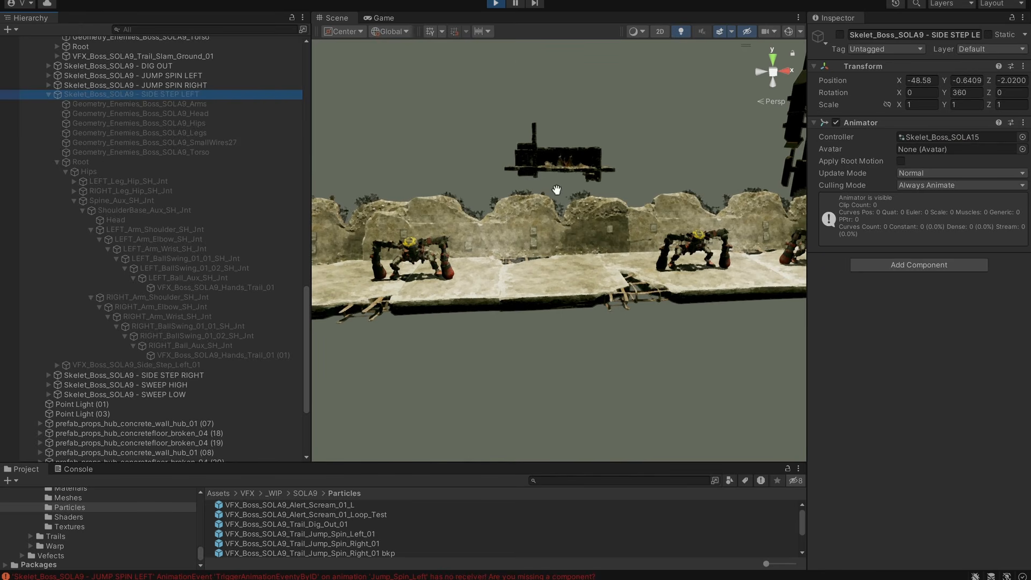
{"action": "key", "text": "alt+shift+a"}
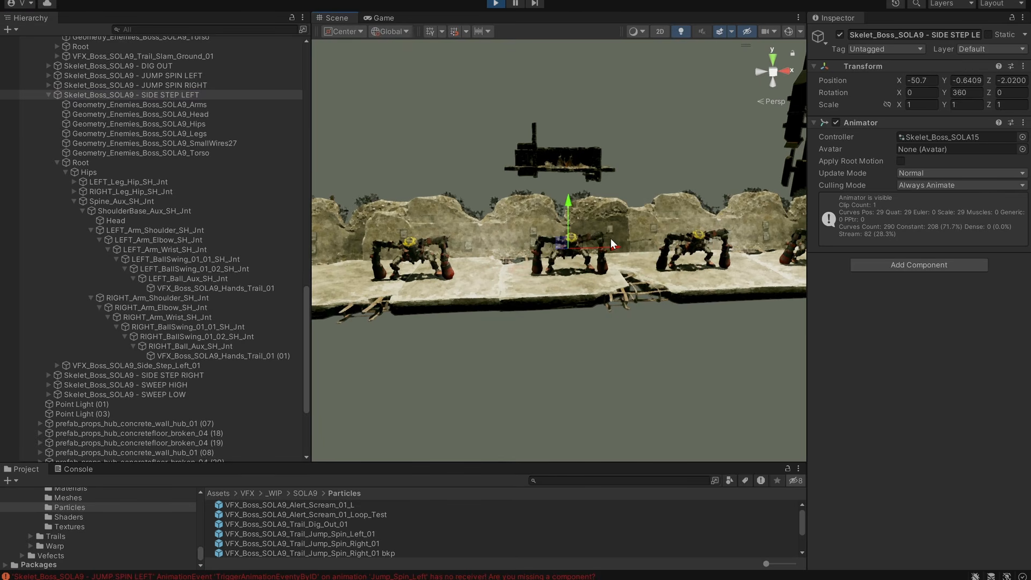
Collapse Skelet_Boss_SOLA9 - SIDE STEP LEFT and select the parent solas group.
{"action": "left_click", "coordinate": [48, 95]}
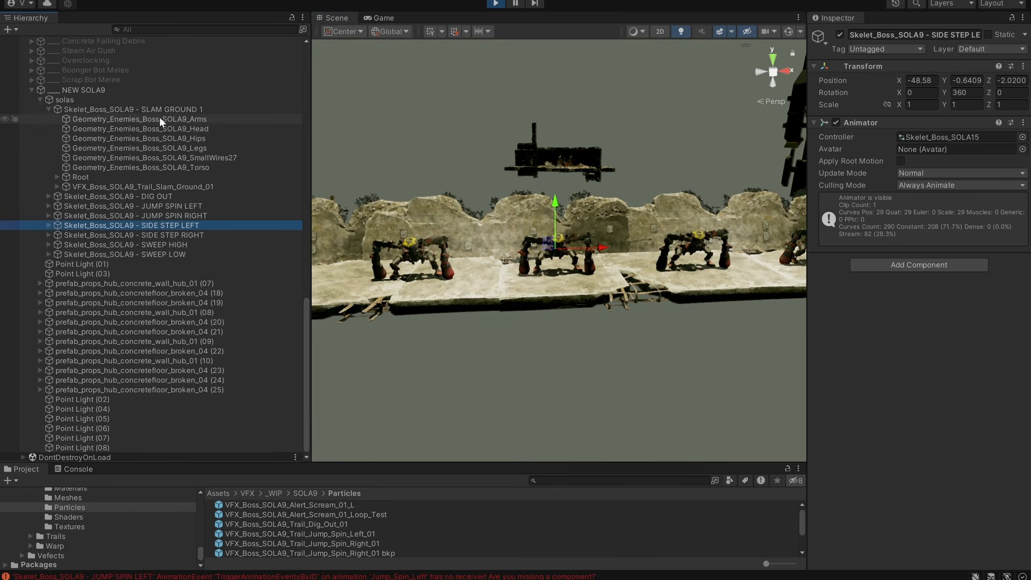
{"action": "left_click", "coordinate": [140, 106]}
{"action": "left_click", "coordinate": [129, 100]}
{"action": "middle_click_drag", "start_coordinate": [682, 216], "coordinate": [502, 230]}
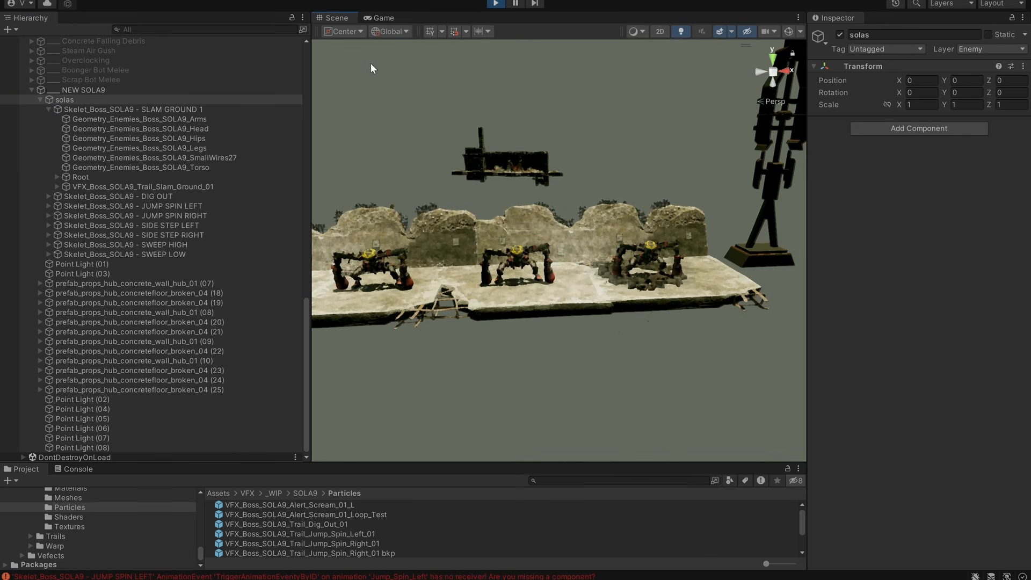
Maximize the Scene view and examine the bosses' attack effects along the platform, ending at the ground slam boss.
{"action": "double_click", "coordinate": [337, 18]}
{"action": "scroll", "coordinate": [754, 291], "scroll_direction": "up", "scroll_amount": 5}
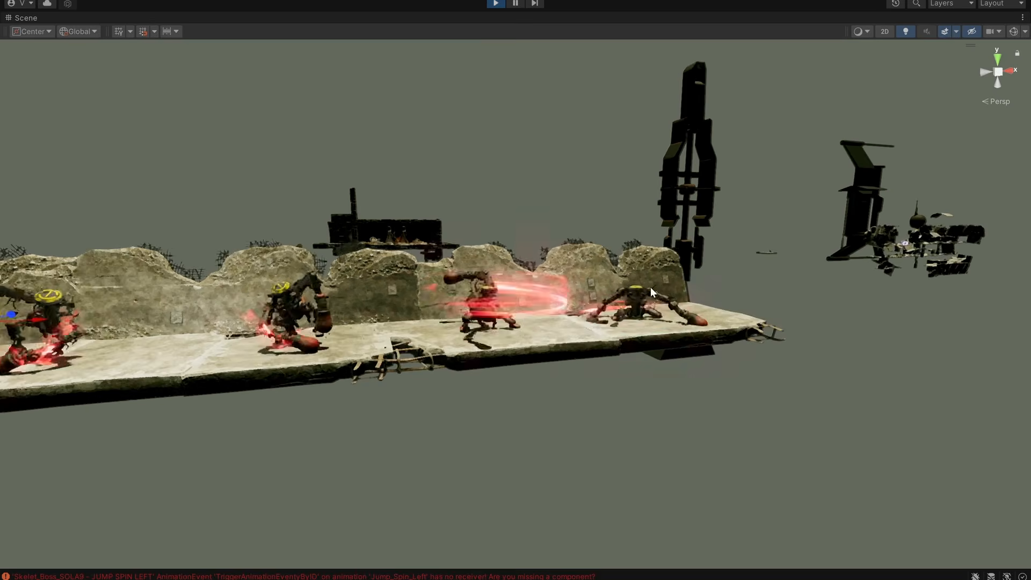
{"action": "left_click_drag", "start_coordinate": [753, 292], "coordinate": [564, 263], "text": "alt"}
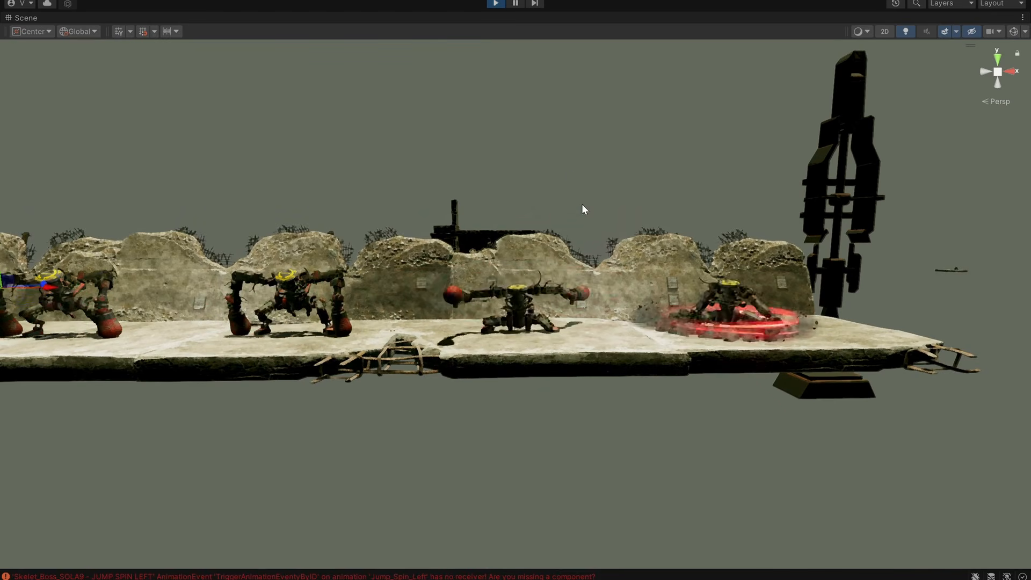
{"action": "left_click_drag", "start_coordinate": [585, 209], "coordinate": [639, 211], "text": "alt"}
{"action": "scroll", "coordinate": [594, 280], "scroll_direction": "up", "scroll_amount": 3}
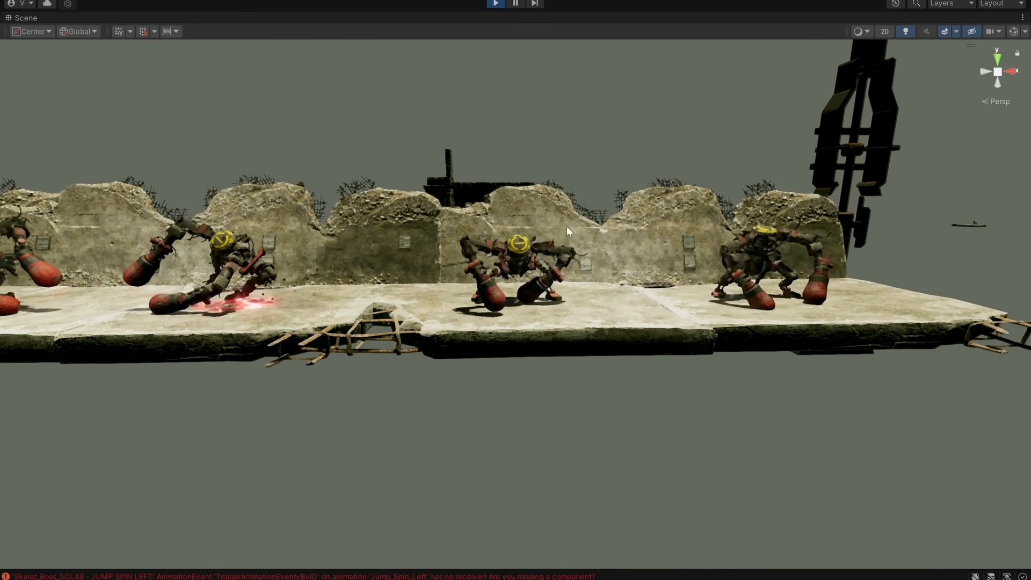
{"action": "middle_click_drag", "start_coordinate": [697, 261], "coordinate": [631, 265]}
{"action": "left_click_drag", "start_coordinate": [631, 265], "coordinate": [588, 286], "text": "alt"}
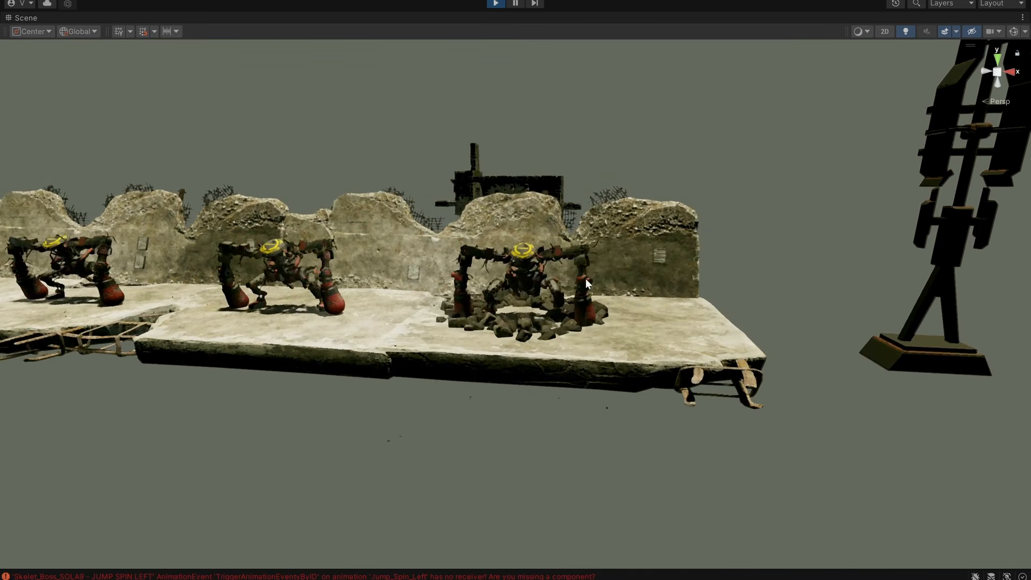
{"action": "left_click_drag", "start_coordinate": [651, 285], "coordinate": [652, 259], "text": "alt"}
{"action": "scroll", "coordinate": [778, 311], "scroll_direction": "up", "scroll_amount": 3}
{"action": "left_click_drag", "start_coordinate": [662, 323], "coordinate": [587, 344], "text": "alt"}
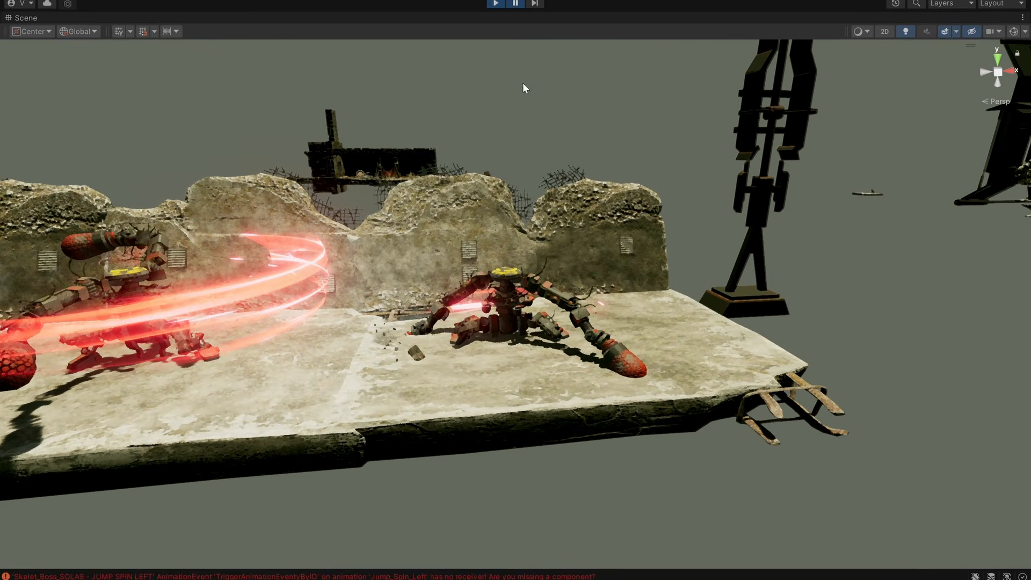
Advance the paused ground slam effect frame by frame, examine it from a raised angle and resume playback.
{"action": "left_click", "coordinate": [533, 7]}
{"action": "left_click", "coordinate": [533, 6]}
{"action": "left_click", "coordinate": [533, 6]}
{"action": "left_click", "coordinate": [533, 7]}
{"action": "left_click", "coordinate": [532, 7]}
{"action": "left_click", "coordinate": [533, 7]}
{"action": "left_click_drag", "start_coordinate": [519, 222], "coordinate": [414, 369], "text": "alt"}
{"action": "left_click_drag", "start_coordinate": [481, 384], "coordinate": [476, 362], "text": "alt"}
{"action": "left_click", "coordinate": [516, 5]}
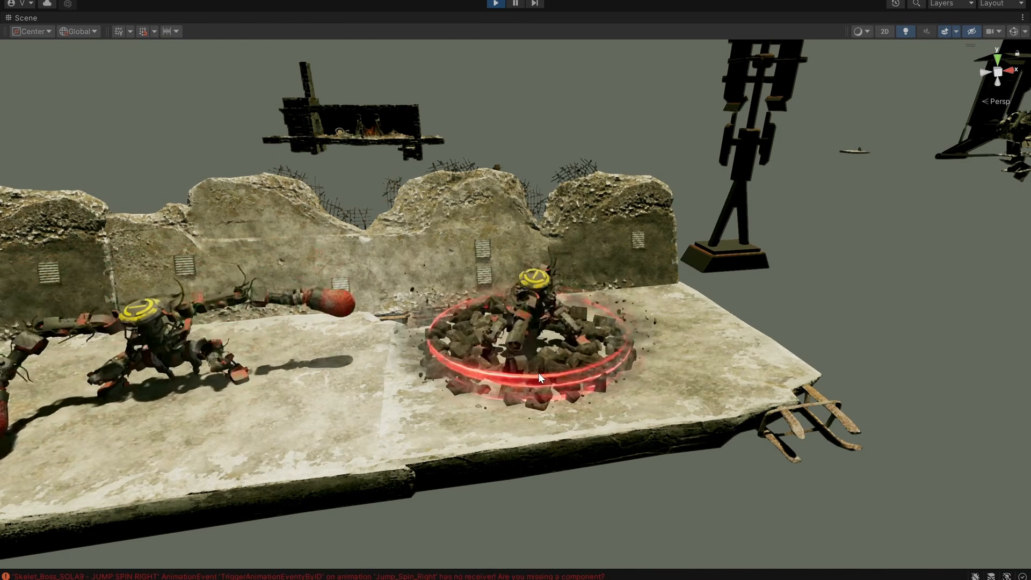
Examine the ground slam's rocks and debris from below and up close, pausing and resuming playback.
{"action": "left_click_drag", "start_coordinate": [597, 389], "coordinate": [483, 294], "text": "alt"}
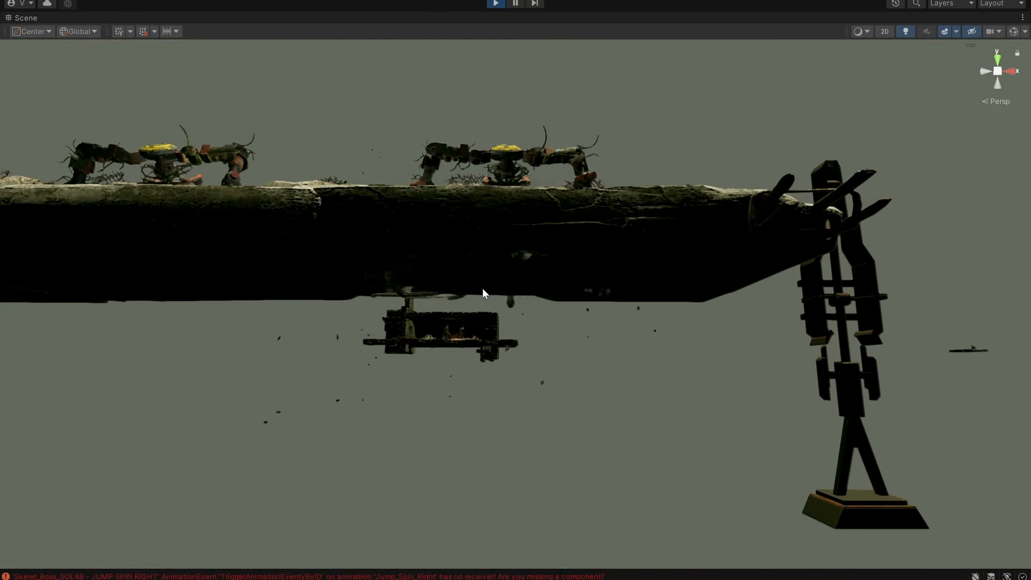
{"action": "left_click_drag", "start_coordinate": [573, 345], "coordinate": [778, 392], "text": "alt"}
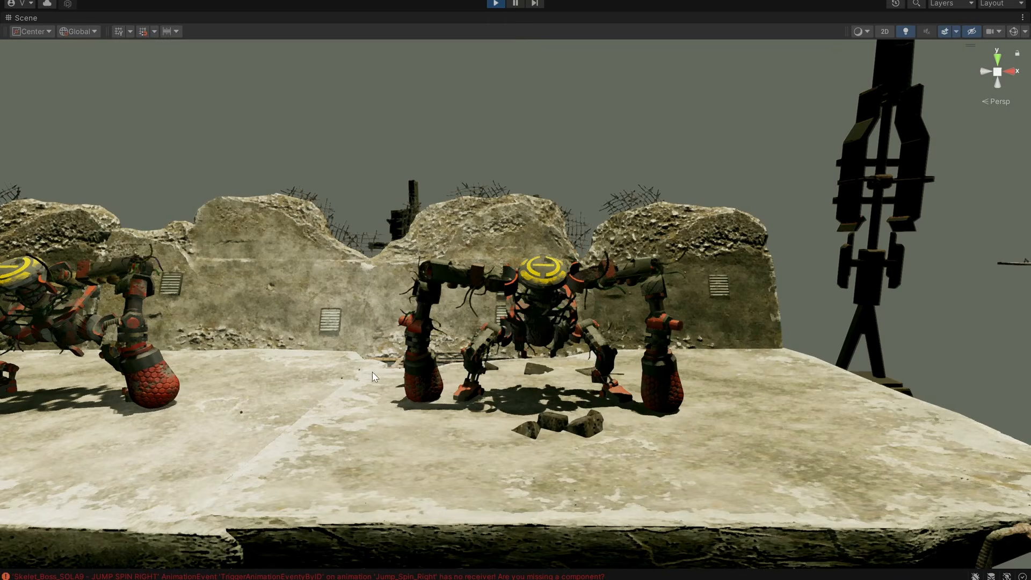
{"action": "scroll", "coordinate": [521, 394], "scroll_direction": "down", "scroll_amount": 10}
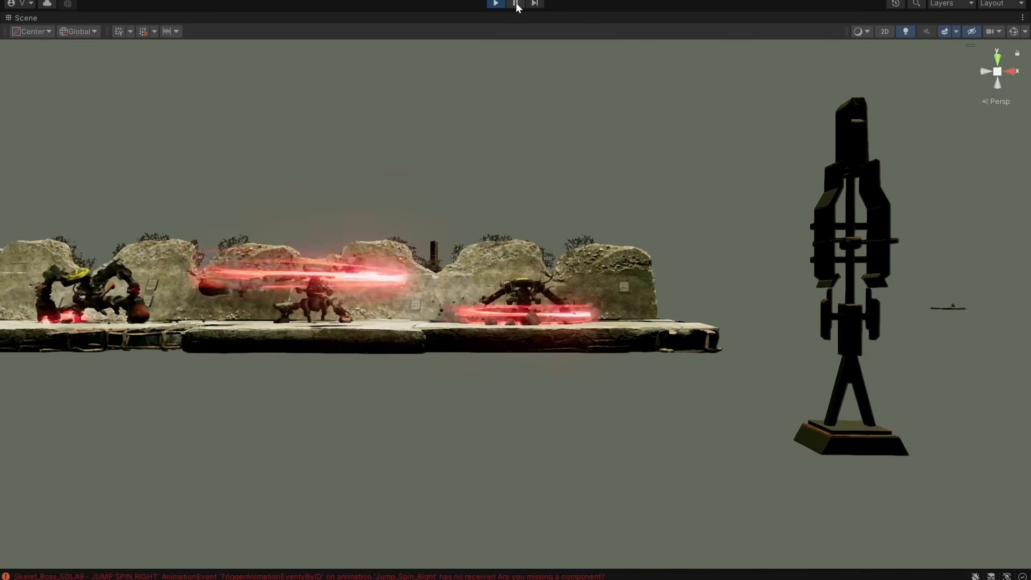
{"action": "left_click_drag", "start_coordinate": [545, 396], "coordinate": [553, 465], "text": "alt"}
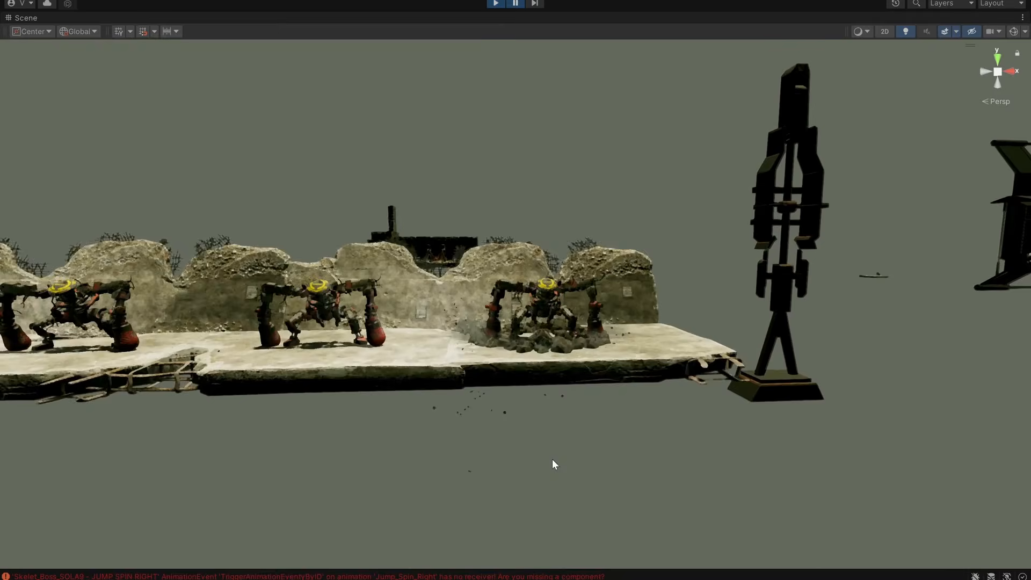
{"action": "scroll", "coordinate": [553, 466], "scroll_direction": "up", "scroll_amount": 6}
{"action": "scroll", "coordinate": [726, 407], "scroll_direction": "down", "scroll_amount": 3}
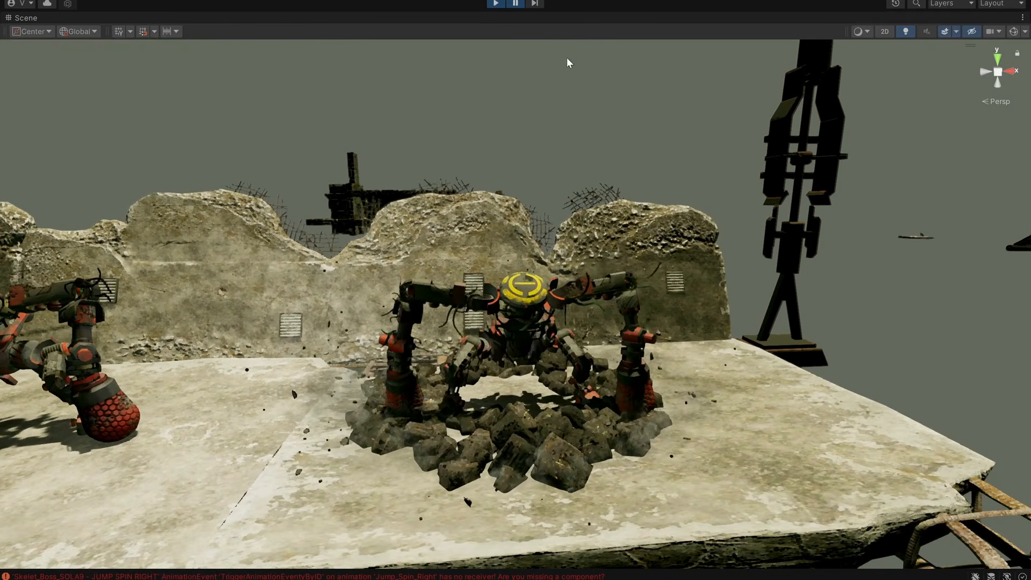
{"action": "scroll", "coordinate": [586, 250], "scroll_direction": "down", "scroll_amount": 10}
{"action": "left_click", "coordinate": [511, 6]}
View the whole row of SOLA9 bosses performing their attacks side by side.
{"action": "middle_click_drag", "start_coordinate": [457, 164], "coordinate": [691, 173]}
{"action": "left_click_drag", "start_coordinate": [537, 261], "coordinate": [710, 256], "text": "alt"}
{"action": "right_click_drag", "start_coordinate": [716, 262], "coordinate": [692, 260], "text": "alt"}
{"action": "left_click_drag", "start_coordinate": [692, 260], "coordinate": [866, 231], "text": "alt"}
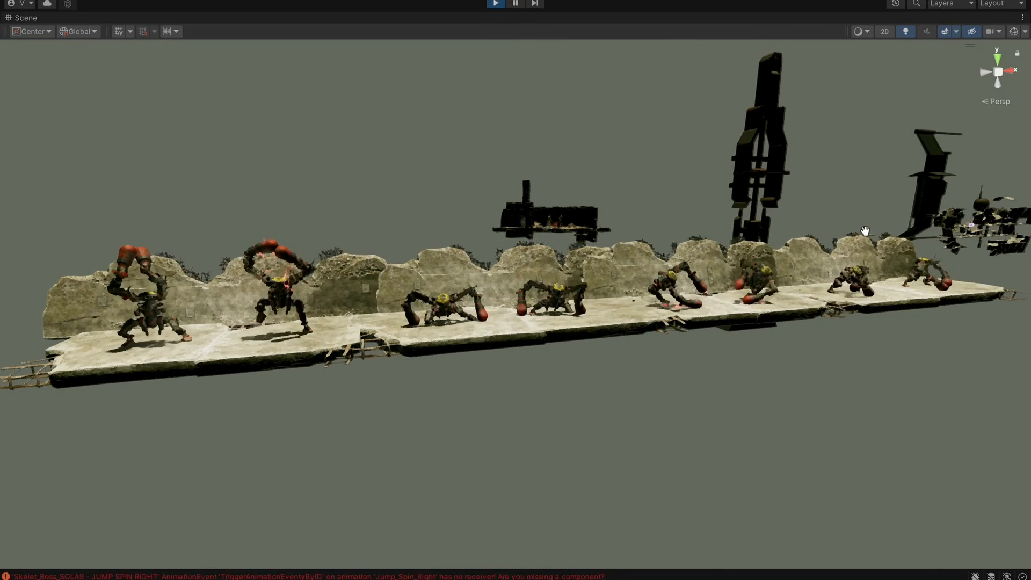
{"action": "left_click_drag", "start_coordinate": [866, 231], "coordinate": [874, 249], "text": "alt"}
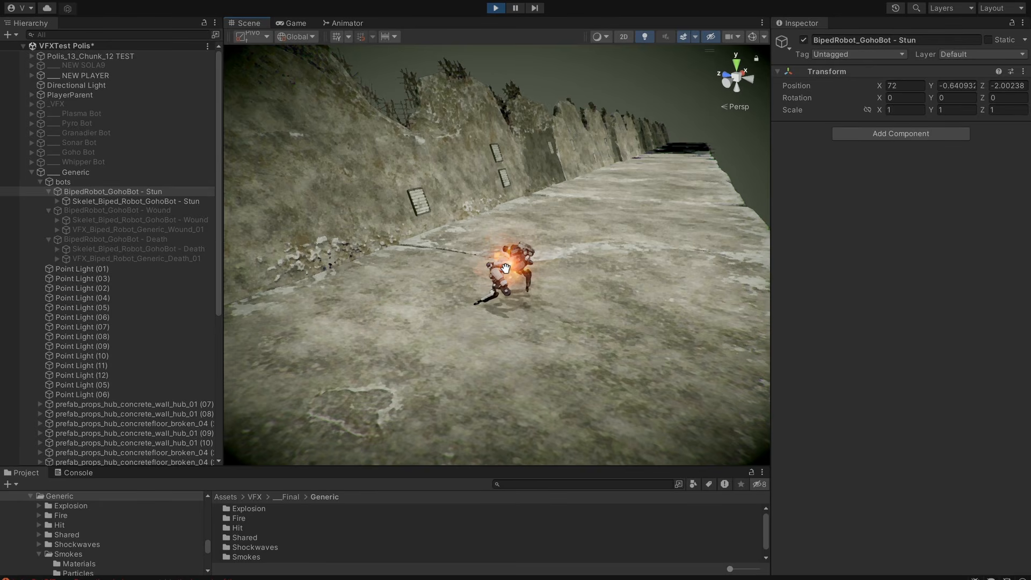
Examine the stun effect of BipedRobot_GohoBot - Stun from several angles while replaying it.
{"action": "left_click_drag", "start_coordinate": [583, 333], "coordinate": [538, 290], "text": "alt"}
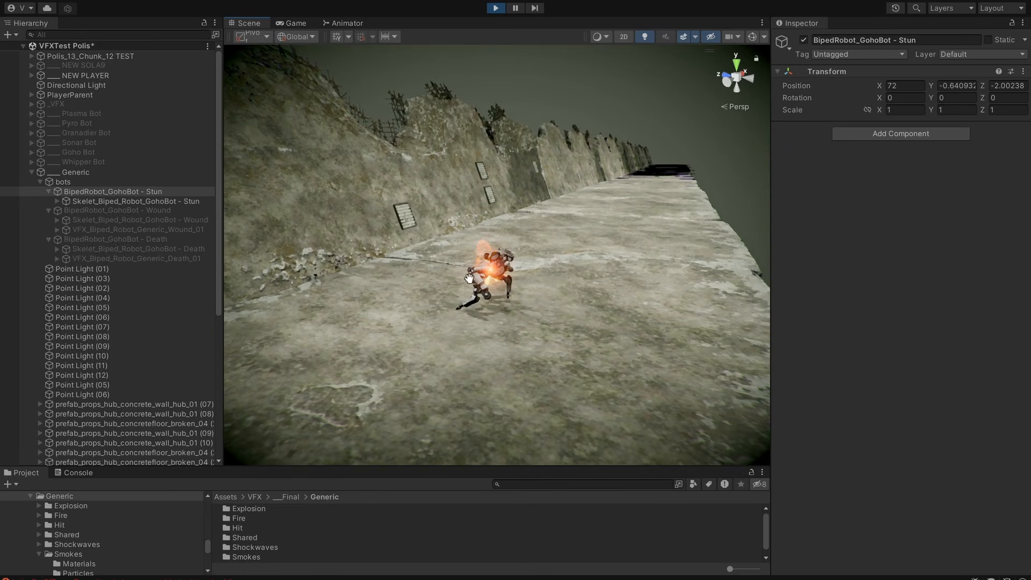
{"action": "left_click_drag", "start_coordinate": [498, 287], "coordinate": [541, 270], "text": "alt"}
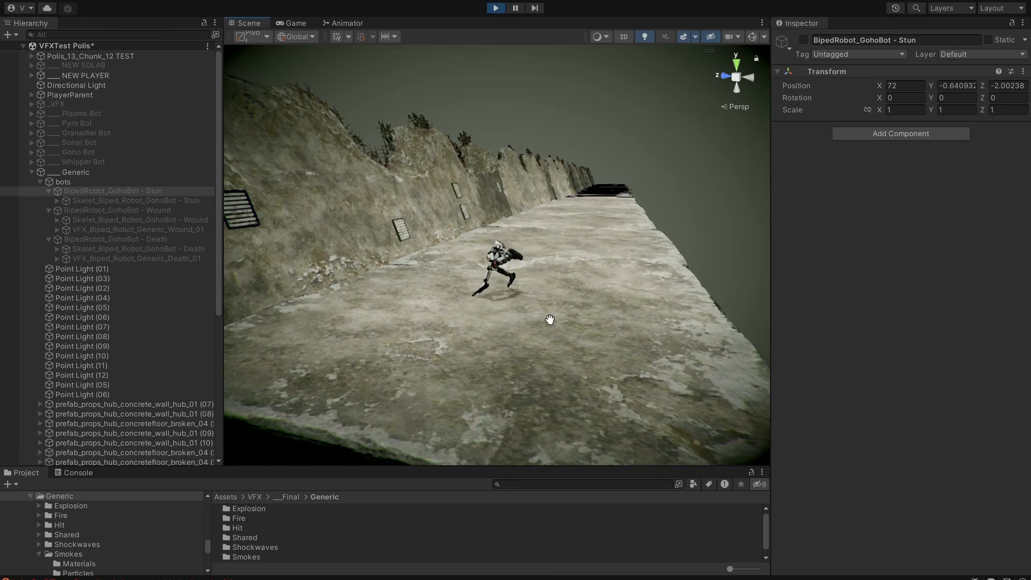
{"action": "scroll", "coordinate": [525, 280], "scroll_direction": "up", "scroll_amount": 5}
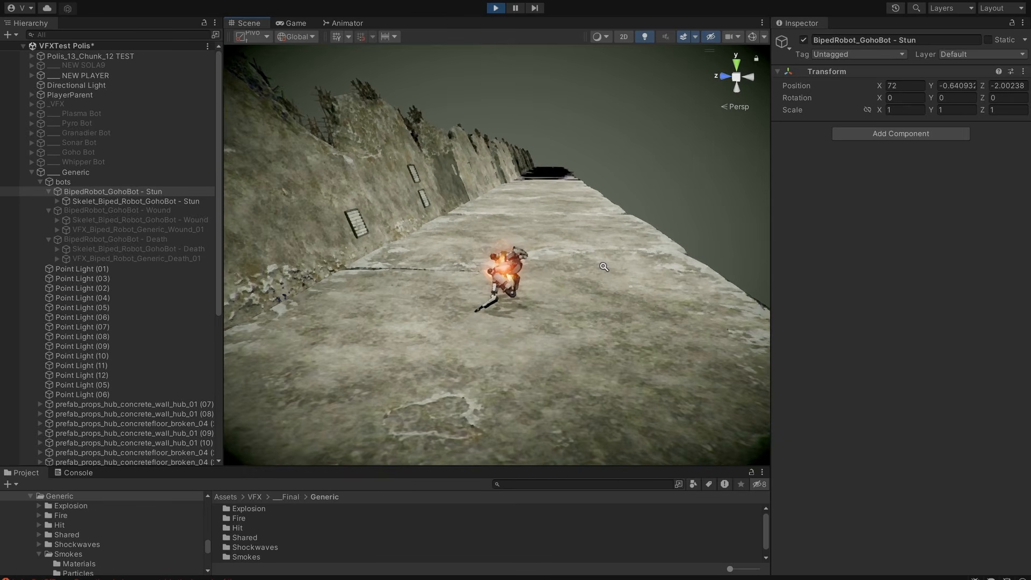
{"action": "left_click_drag", "start_coordinate": [604, 267], "coordinate": [464, 276], "text": "alt"}
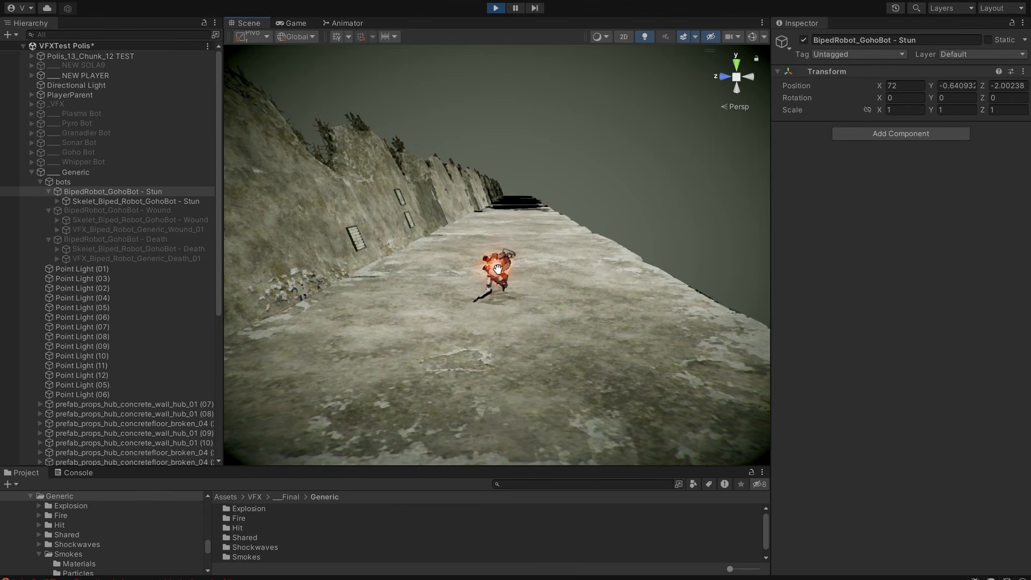
{"action": "middle_click_drag", "start_coordinate": [501, 270], "coordinate": [504, 295]}
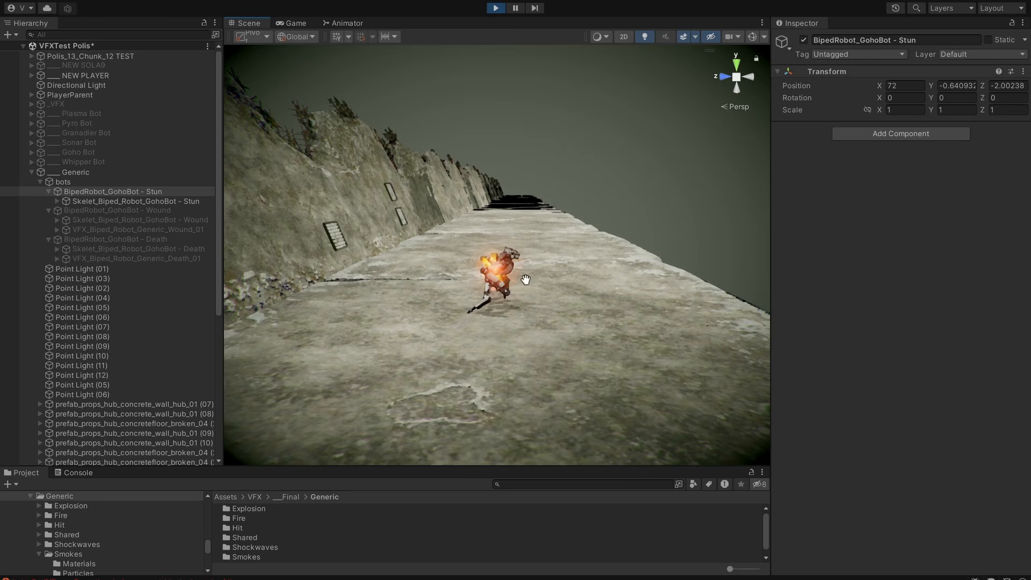
Activate BipedRobot_GohoBot - Wound and view its wound effect up close.
{"action": "left_click", "coordinate": [110, 210]}
{"action": "middle_click_drag", "start_coordinate": [601, 219], "coordinate": [606, 261]}
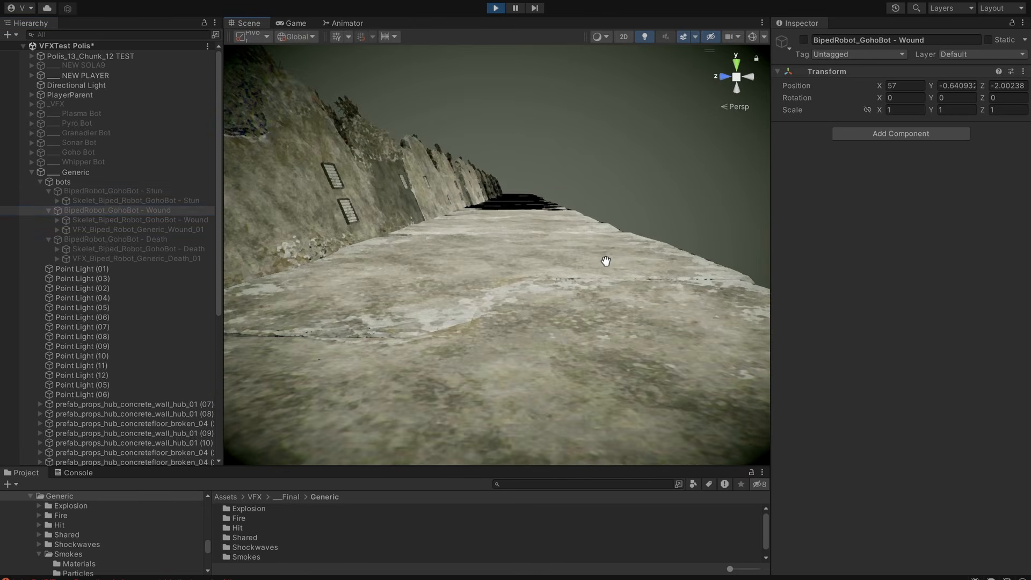
{"action": "key", "text": "alt+shift+a"}
{"action": "left_click_drag", "start_coordinate": [652, 349], "coordinate": [642, 324], "text": "alt"}
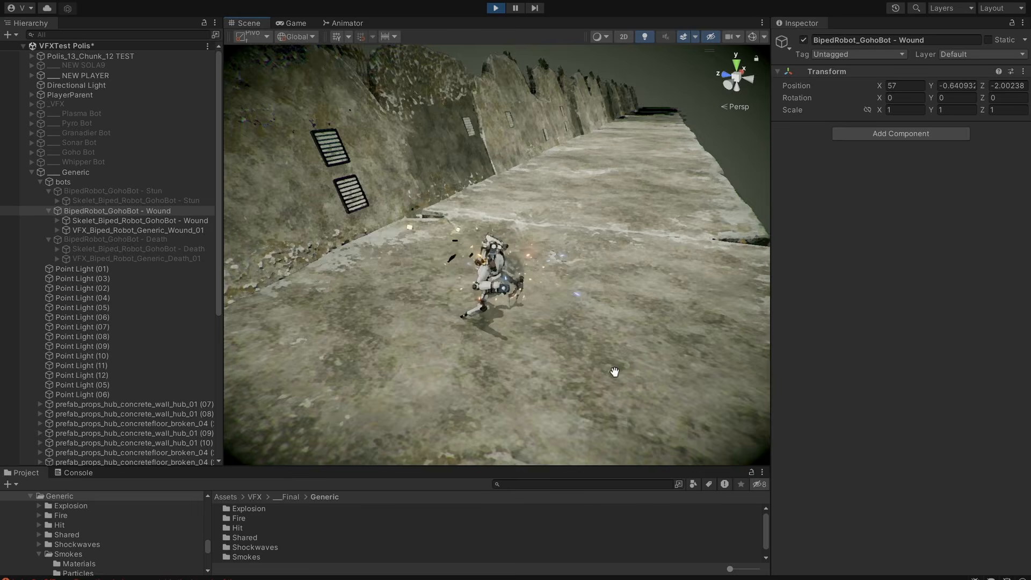
{"action": "left_click_drag", "start_coordinate": [615, 372], "coordinate": [636, 344], "text": "alt"}
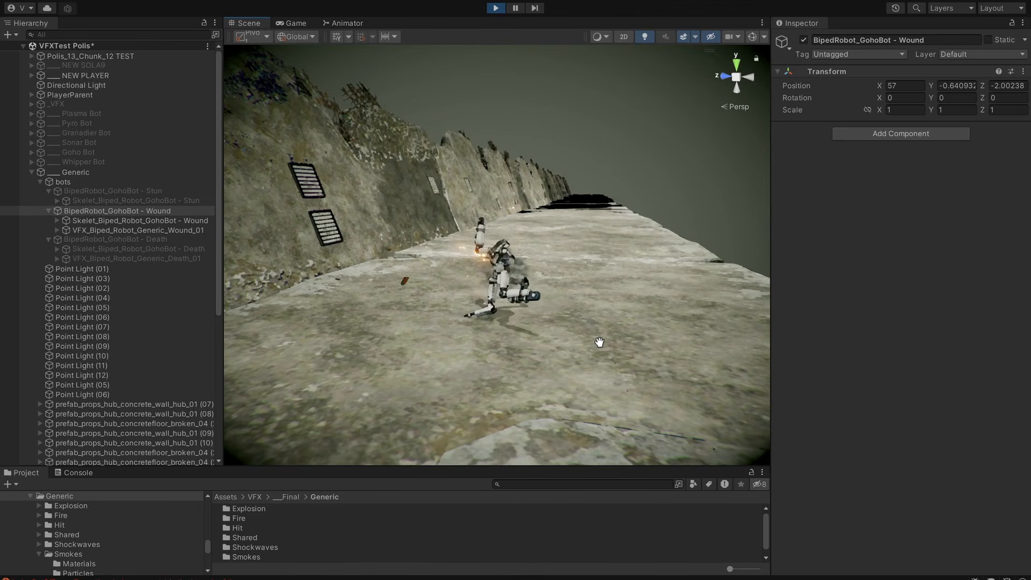
Replay the GohoBot's wound effect and examine it frame by frame and at full speed.
{"action": "key", "text": "alt+shift+a"}
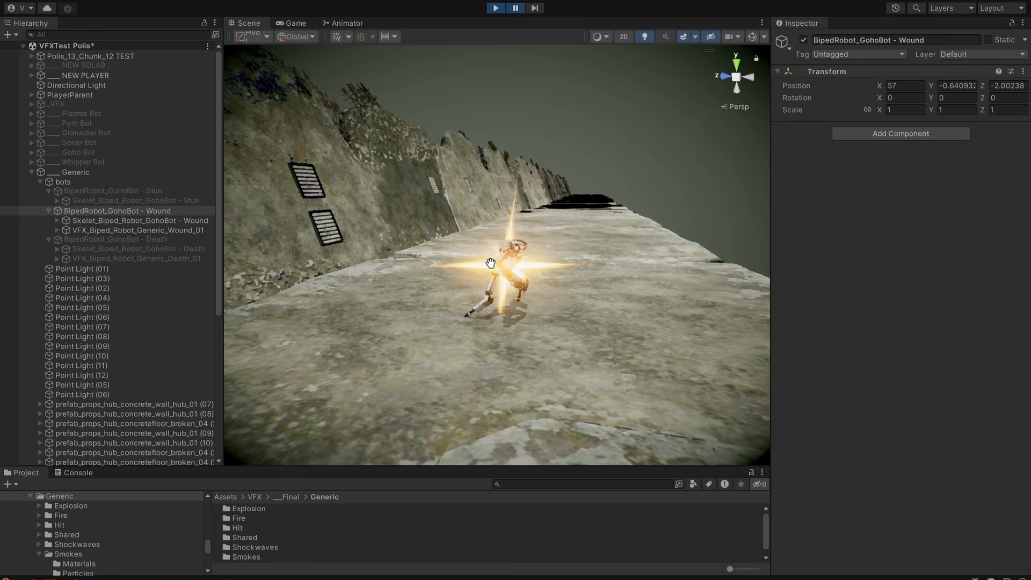
{"action": "left_click", "coordinate": [534, 7]}
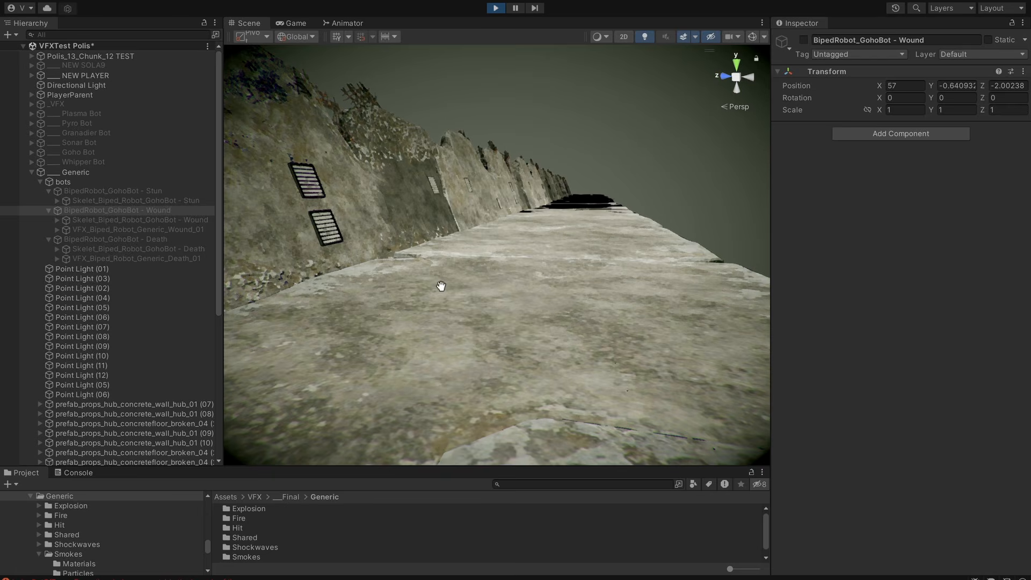
{"action": "left_click_drag", "start_coordinate": [518, 288], "coordinate": [502, 269], "text": "alt"}
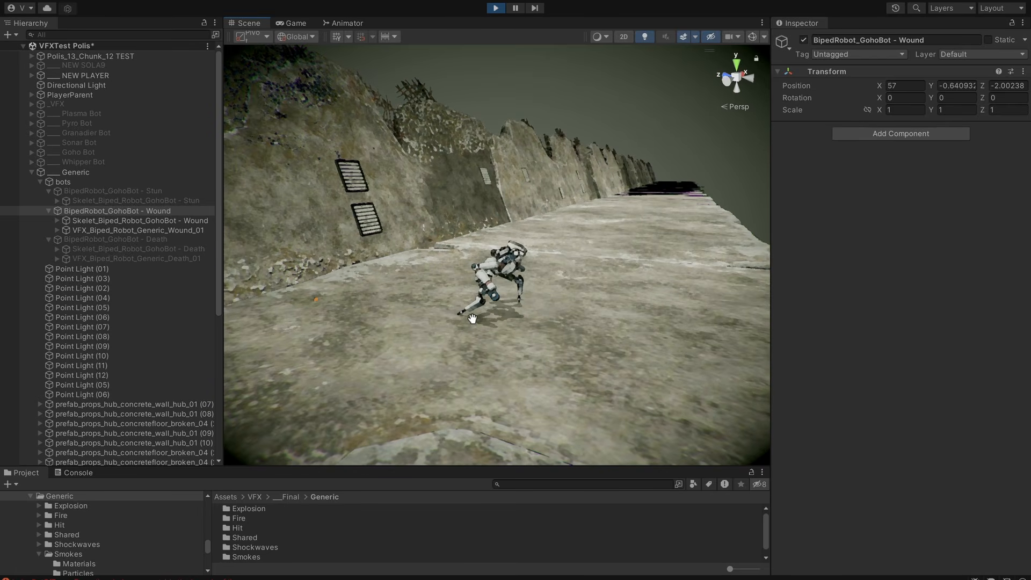
{"action": "scroll", "coordinate": [483, 311], "scroll_direction": "down", "scroll_amount": 3}
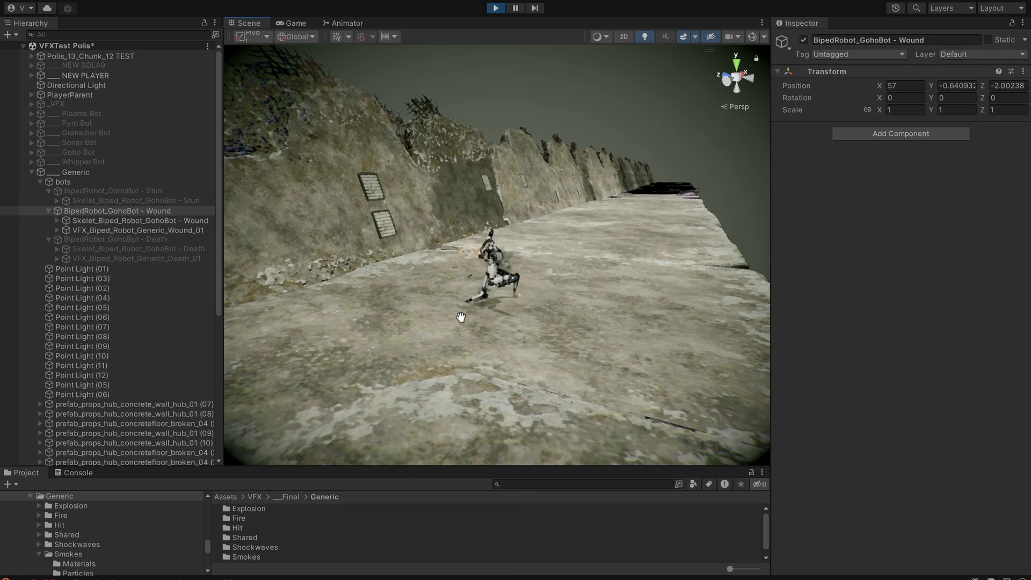
Replay BipedRobot_GohoBot - Wound by switching the object off and on while viewing it from slightly different positions.
{"action": "left_click_drag", "start_coordinate": [461, 317], "coordinate": [511, 329], "text": "alt"}
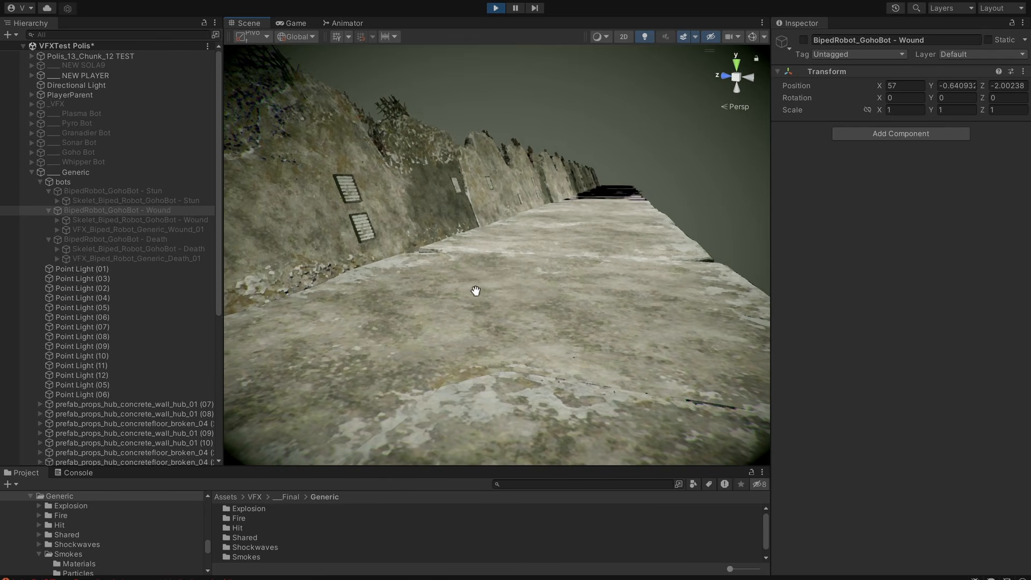
{"action": "key", "text": "alt+shift+a"}
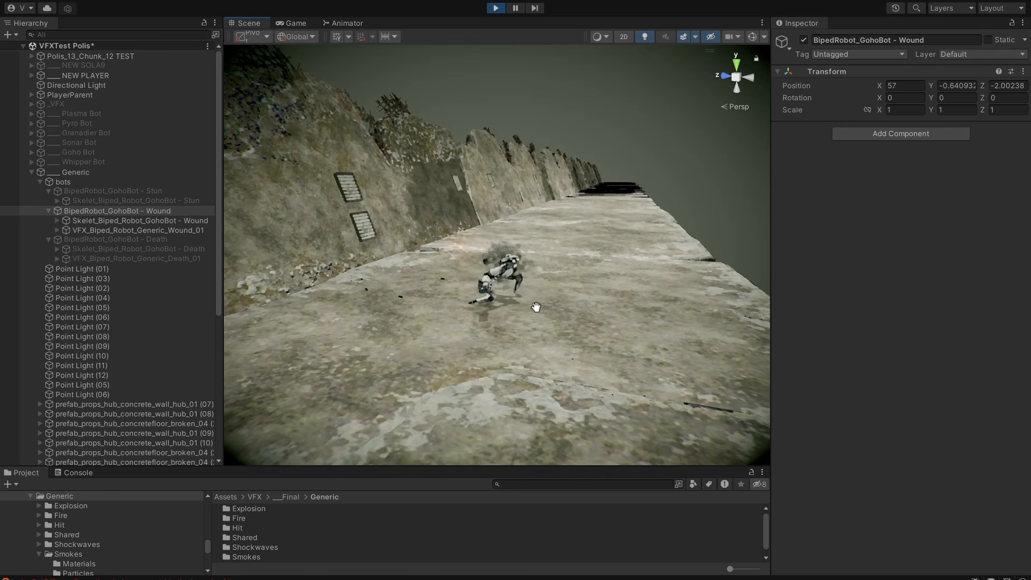
{"action": "left_click_drag", "start_coordinate": [585, 347], "coordinate": [520, 353], "text": "alt"}
{"action": "left_click_drag", "start_coordinate": [605, 335], "coordinate": [622, 321], "text": "alt"}
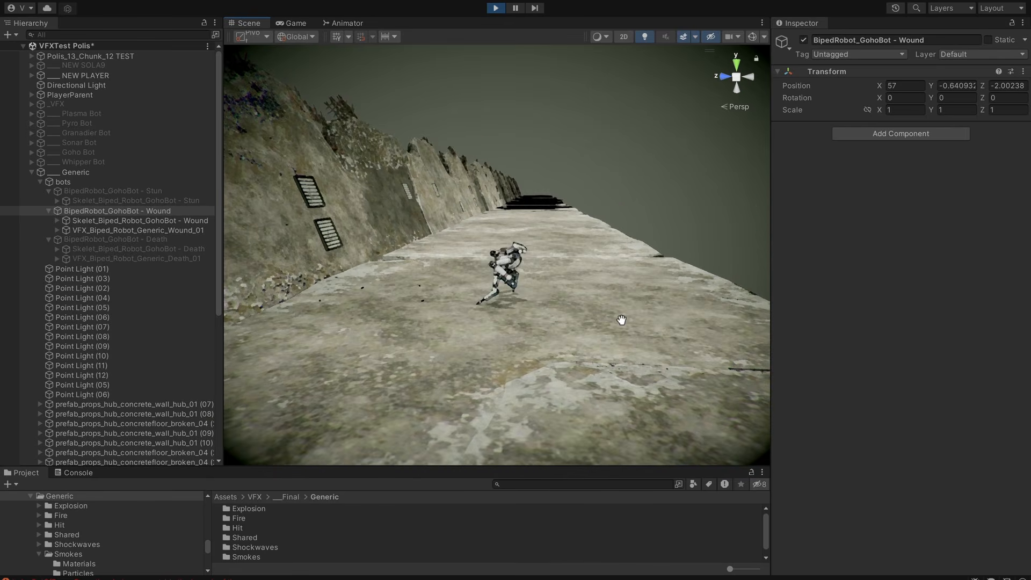
{"action": "right_click_drag", "start_coordinate": [621, 320], "coordinate": [575, 328], "text": "alt"}
{"action": "key", "text": "alt+shift+a"}
{"action": "key", "text": "alt+shift+a"}
{"action": "left_click_drag", "start_coordinate": [576, 327], "coordinate": [591, 327], "text": "alt"}
View the GohoBot's wound effect from a distance that shows the whole concrete platform, returning to a closer view.
{"action": "right_click_drag", "start_coordinate": [592, 327], "coordinate": [321, 374], "text": "alt"}
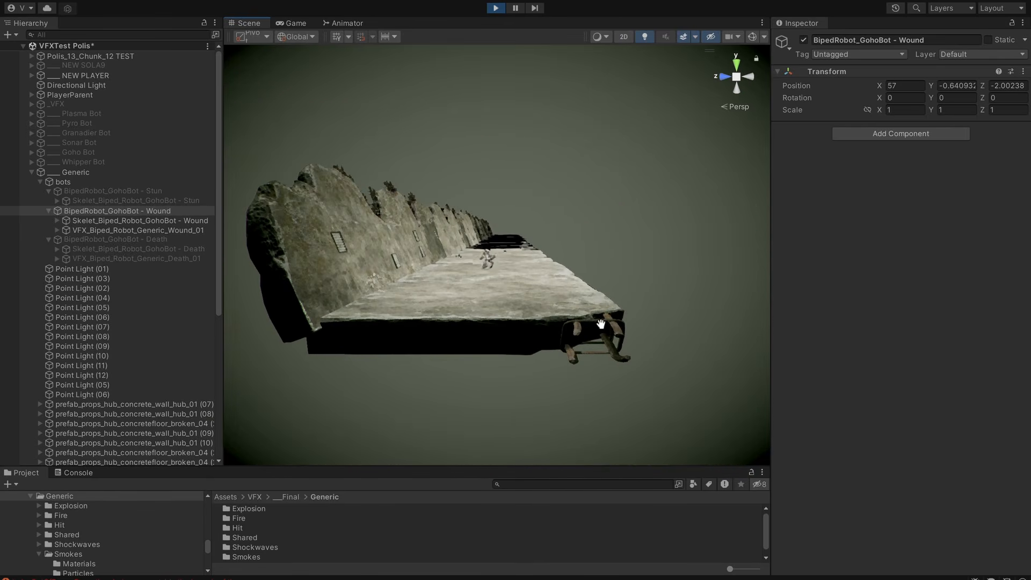
{"action": "right_click_drag", "start_coordinate": [601, 324], "coordinate": [520, 339], "text": "alt"}
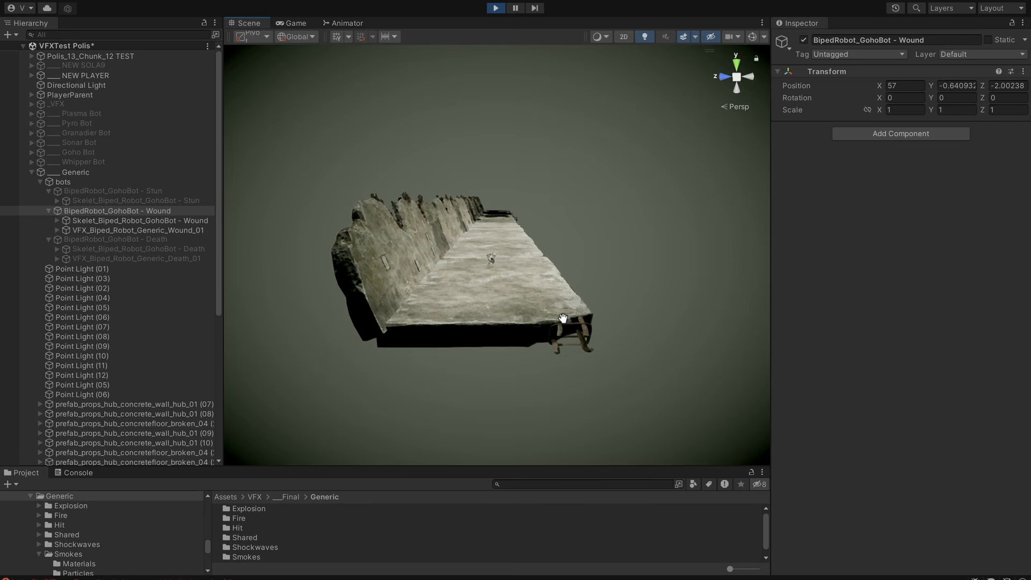
{"action": "right_click_drag", "start_coordinate": [540, 305], "coordinate": [624, 301], "text": "alt"}
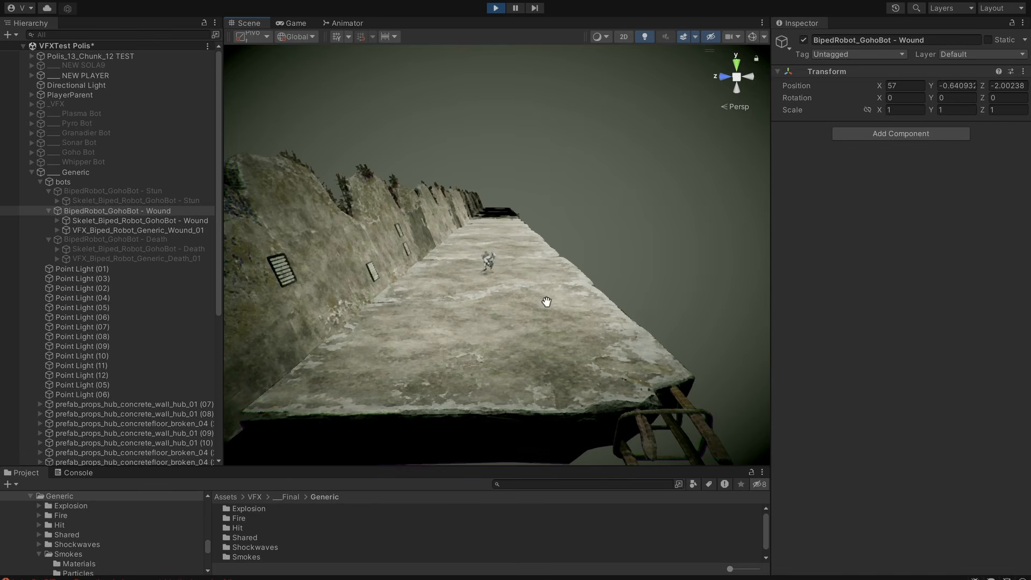
{"action": "right_click_drag", "start_coordinate": [546, 301], "coordinate": [681, 308], "text": "alt"}
{"action": "right_click_drag", "start_coordinate": [539, 320], "coordinate": [844, 290], "text": "alt"}
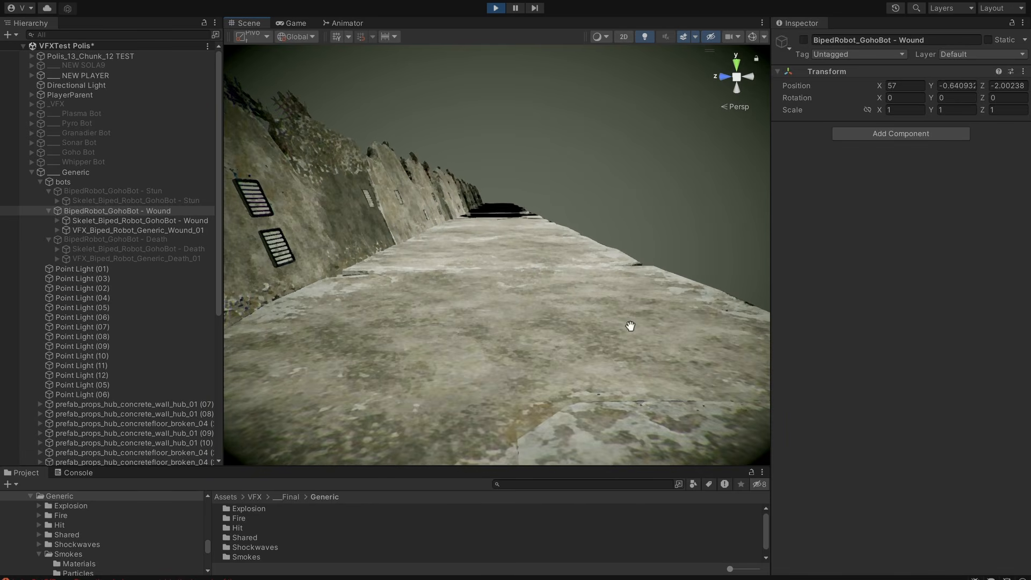
Examine the GohoBot's replayed wound effect and its smoke at close range over the concrete floor.
{"action": "right_click_drag", "start_coordinate": [548, 340], "coordinate": [725, 322], "text": "alt"}
{"action": "right_click_drag", "start_coordinate": [650, 342], "coordinate": [557, 353], "text": "alt"}
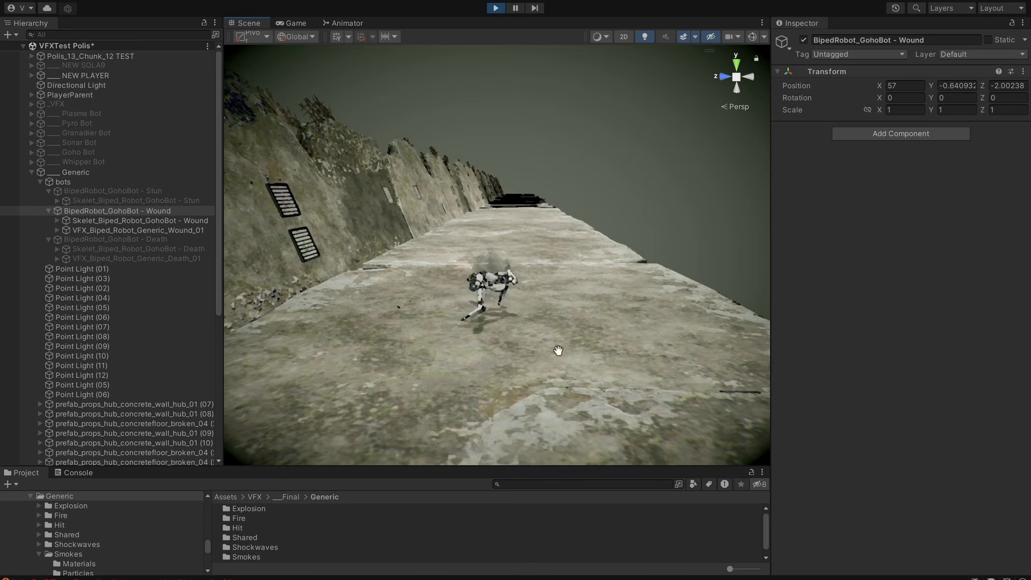
{"action": "left_click_drag", "start_coordinate": [647, 339], "coordinate": [553, 355], "text": "alt"}
{"action": "middle_click_drag", "start_coordinate": [553, 356], "coordinate": [553, 326]}
{"action": "left_click_drag", "start_coordinate": [552, 326], "coordinate": [498, 278], "text": "alt"}
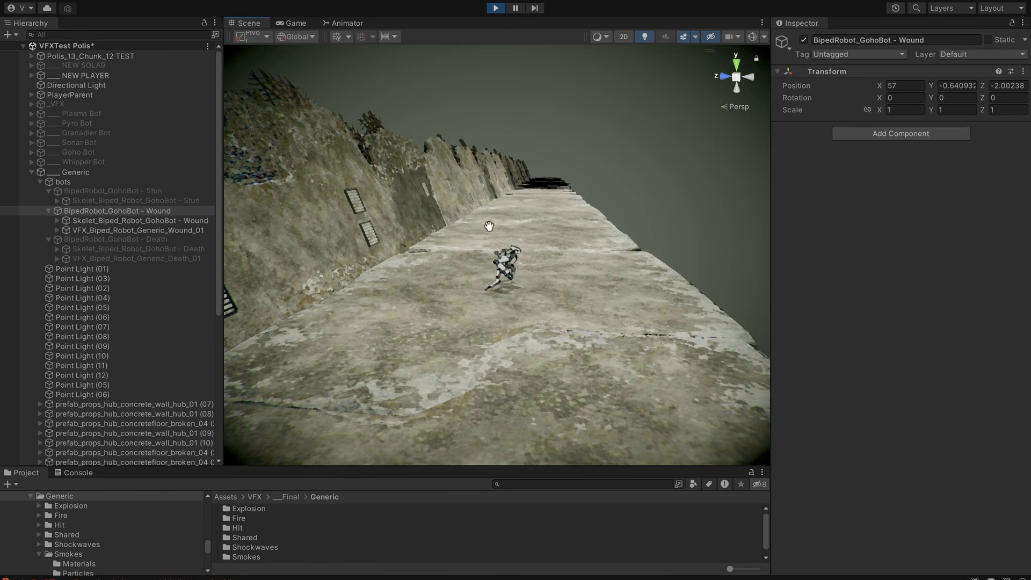
{"action": "scroll", "coordinate": [516, 307], "scroll_direction": "up", "scroll_amount": 9}
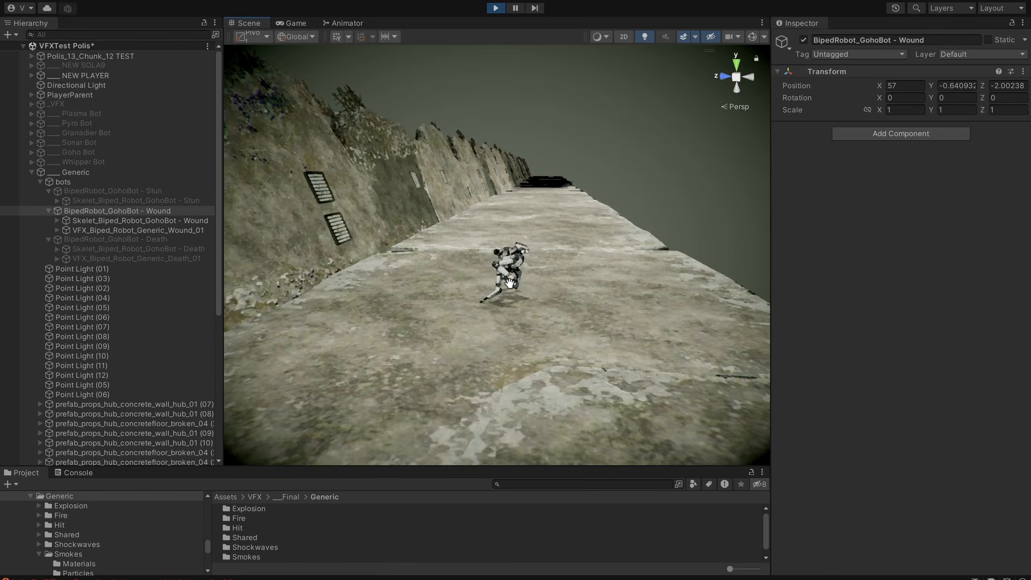
{"action": "scroll", "coordinate": [554, 291], "scroll_direction": "down", "scroll_amount": 4}
{"action": "left_click_drag", "start_coordinate": [541, 291], "coordinate": [629, 310], "text": "alt"}
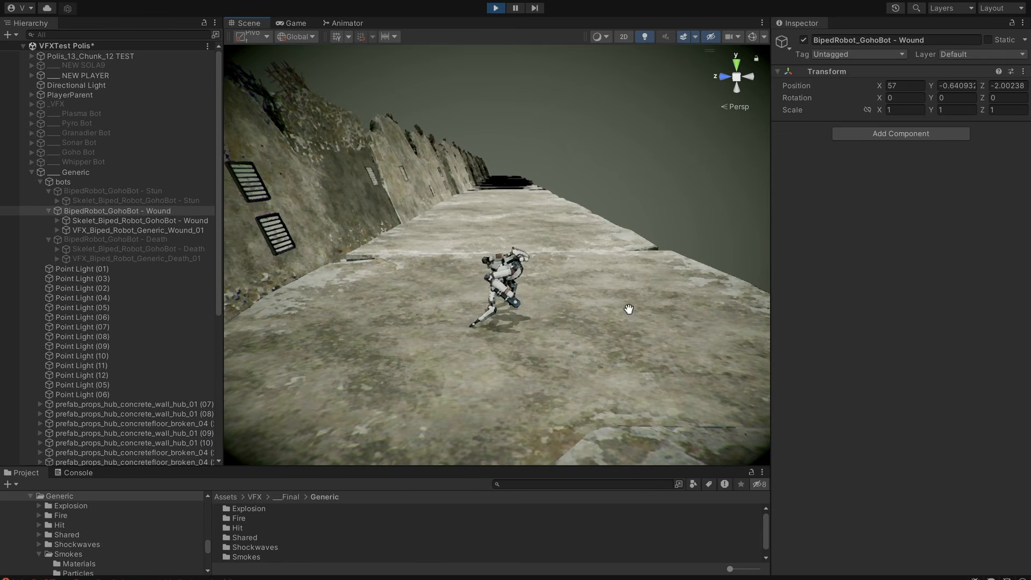
Deactivate BipedRobot_GohoBot - Wound and activate BipedRobot_GohoBot - Death, bringing the death bot into view.
{"action": "key", "text": "alt+shift+a"}
{"action": "left_click", "coordinate": [180, 237]}
{"action": "key", "text": "f"}
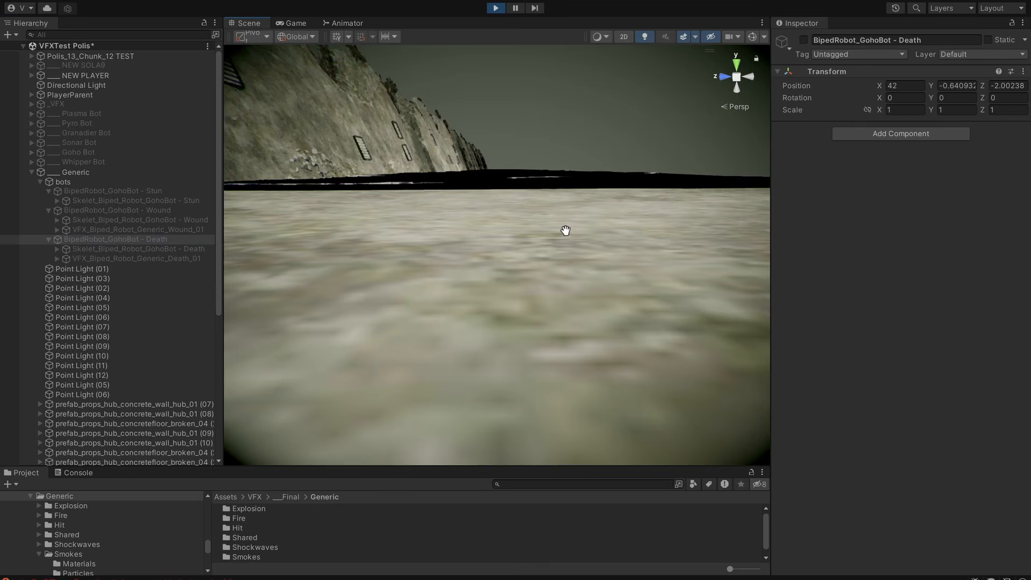
{"action": "scroll", "coordinate": [565, 230], "scroll_direction": "down", "scroll_amount": 10}
{"action": "left_click_drag", "start_coordinate": [649, 329], "coordinate": [586, 328], "text": "alt"}
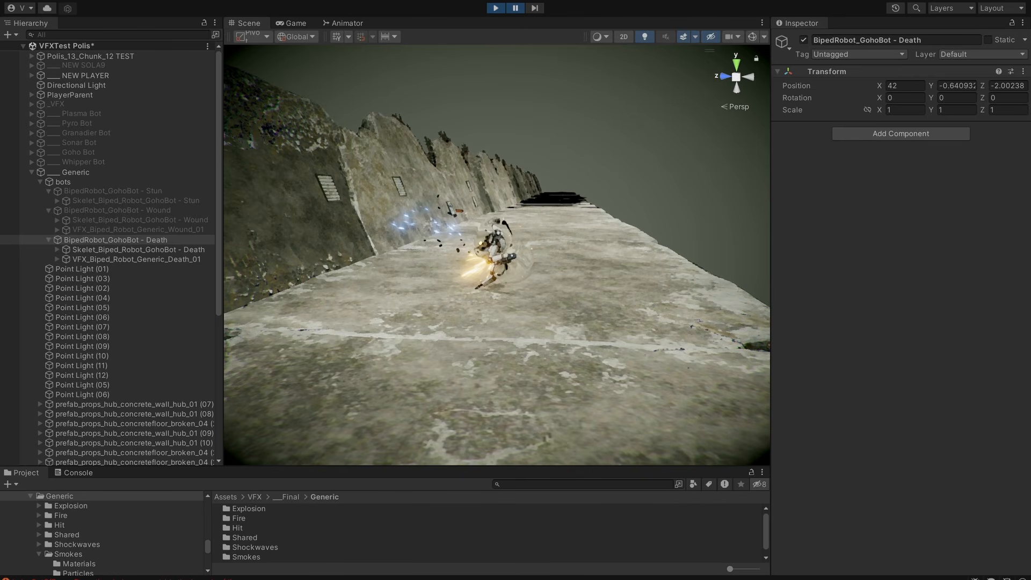
Examine the GohoBot's death explosion at full speed and paused on individual frames, resuming playback at the end.
{"action": "left_click", "coordinate": [524, 8]}
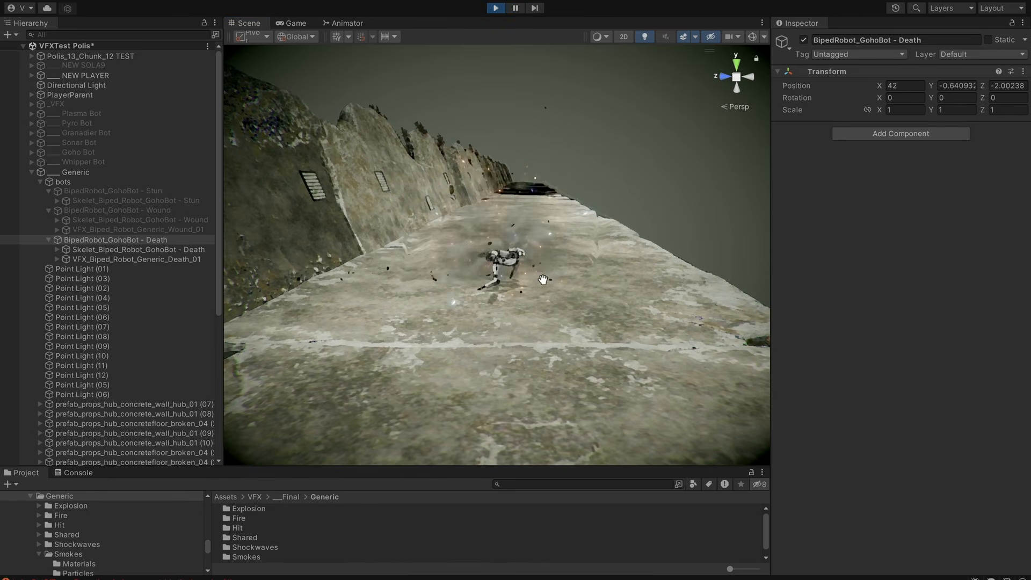
{"action": "left_click_drag", "start_coordinate": [566, 301], "coordinate": [544, 296], "text": "alt"}
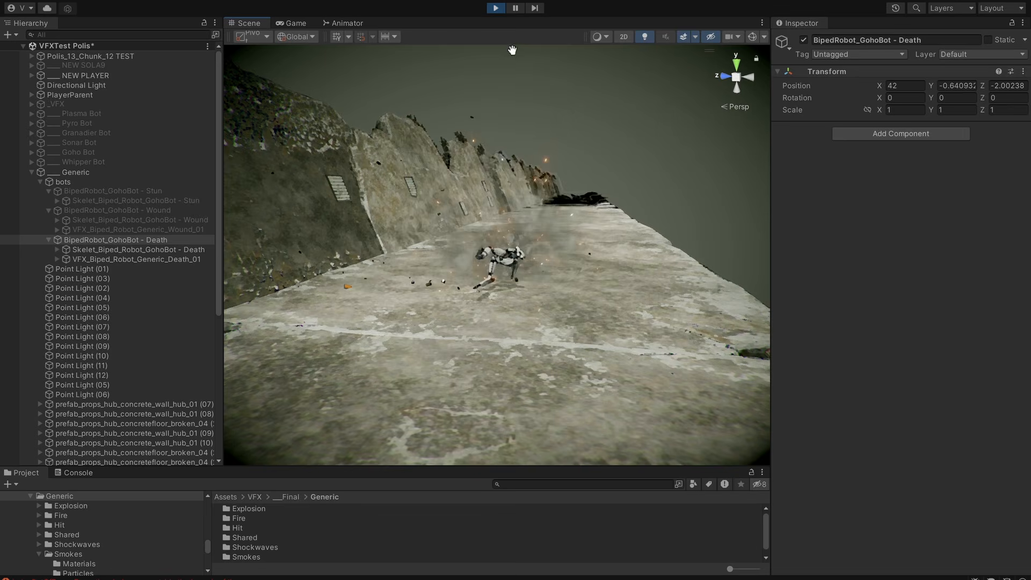
{"action": "left_click", "coordinate": [518, 7]}
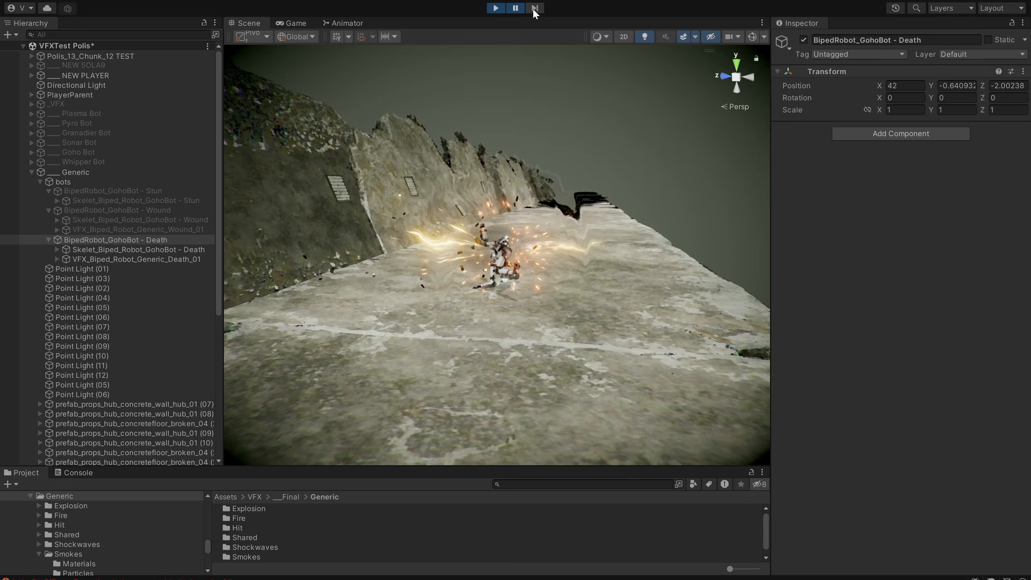
{"action": "left_click", "coordinate": [520, 8]}
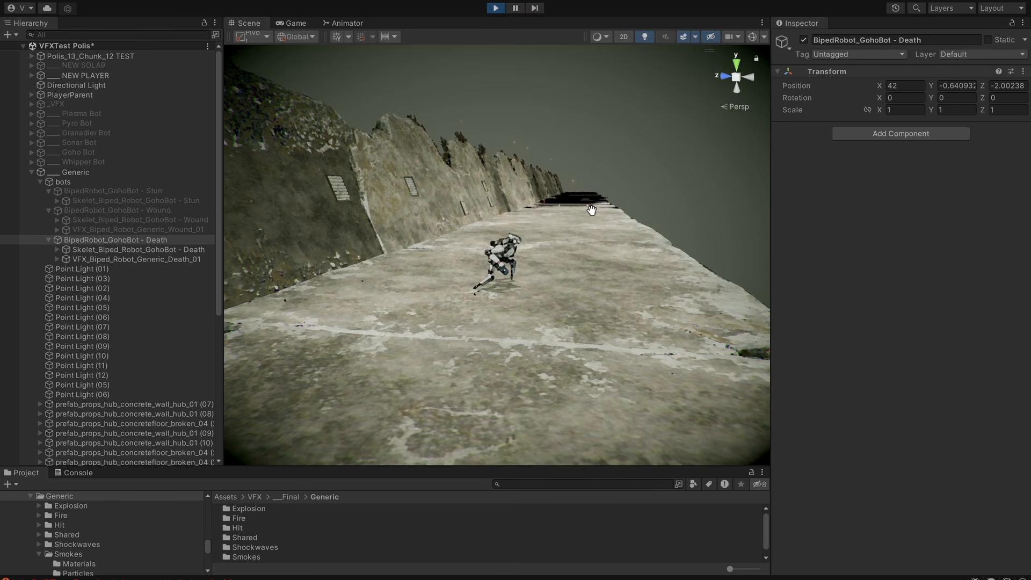
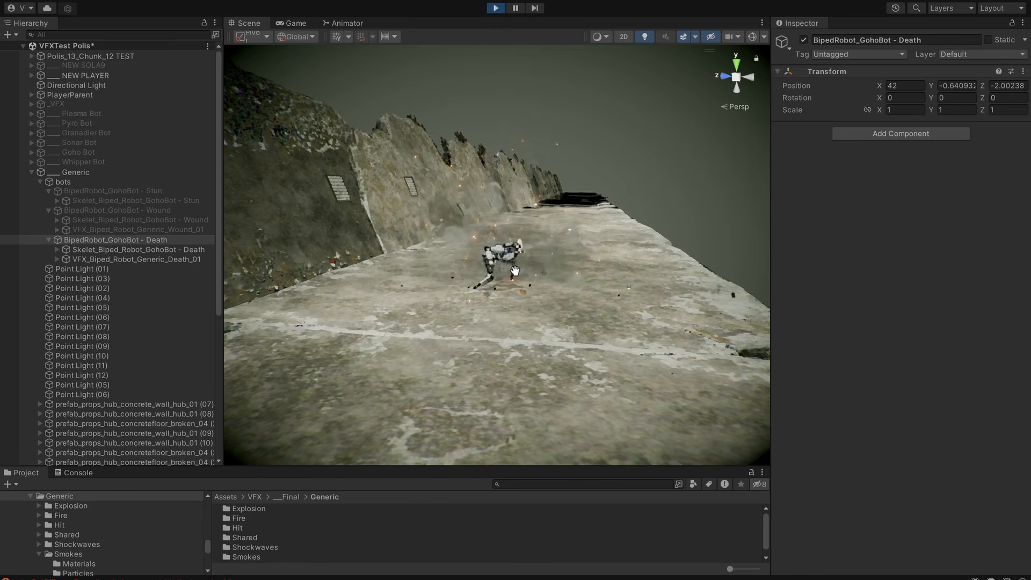
Examine the GohoBot's replayed death effect from several angles on the concrete platform, including a paused frame.
{"action": "left_click_drag", "start_coordinate": [518, 280], "coordinate": [530, 286], "text": "alt"}
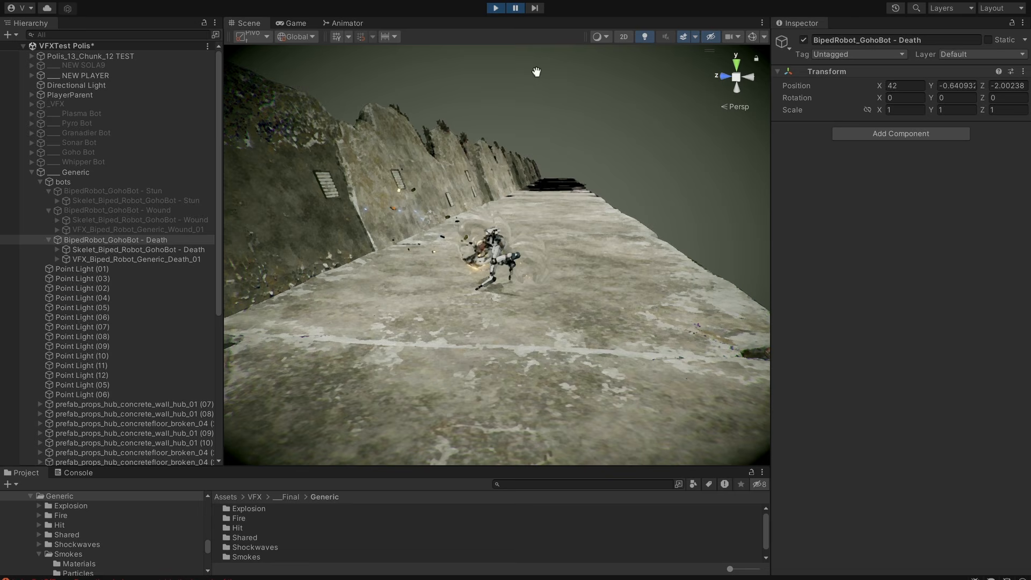
{"action": "left_click", "coordinate": [533, 6]}
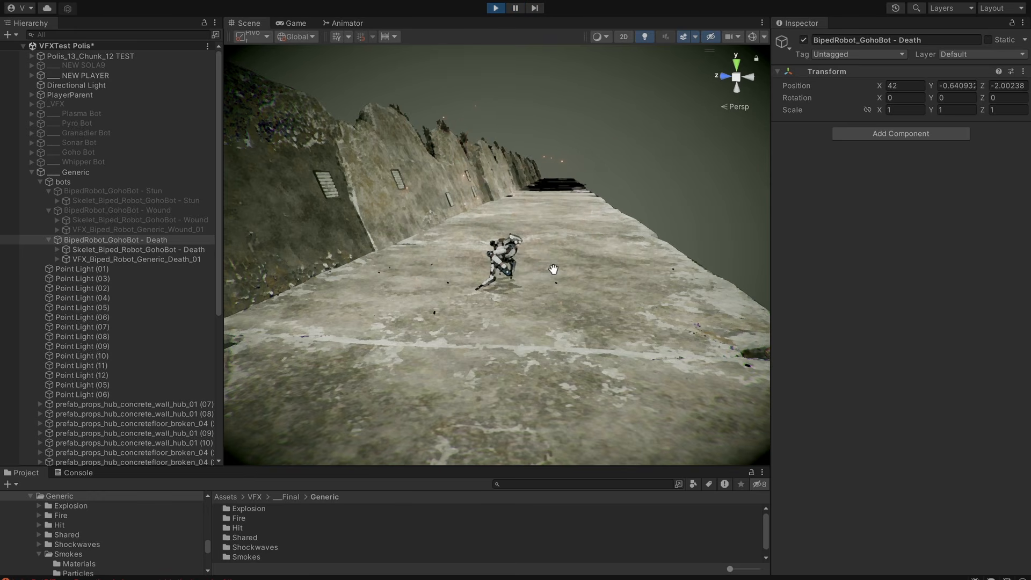
{"action": "left_click_drag", "start_coordinate": [614, 338], "coordinate": [564, 328], "text": "alt"}
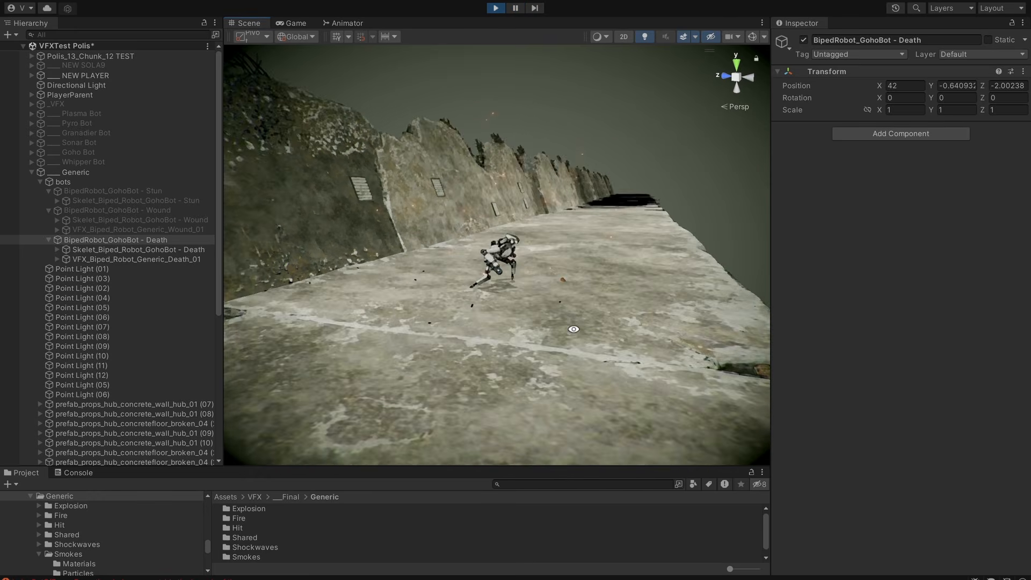
{"action": "scroll", "coordinate": [658, 317], "scroll_direction": "up", "scroll_amount": 3}
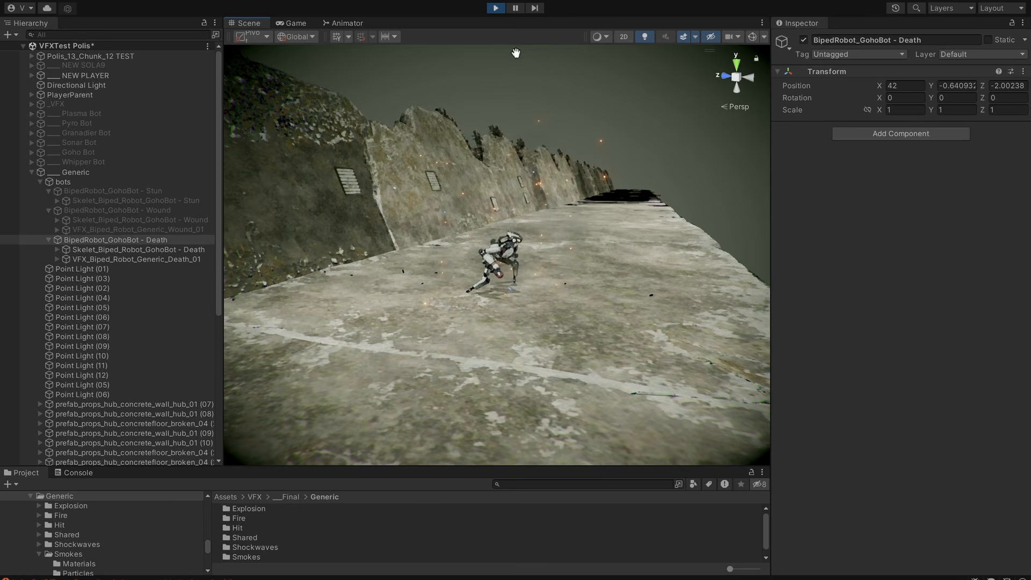
{"action": "left_click_drag", "start_coordinate": [468, 263], "coordinate": [563, 213], "text": "alt"}
{"action": "left_click_drag", "start_coordinate": [610, 237], "coordinate": [582, 382], "text": "alt"}
{"action": "middle_click_drag", "start_coordinate": [582, 381], "coordinate": [583, 352]}
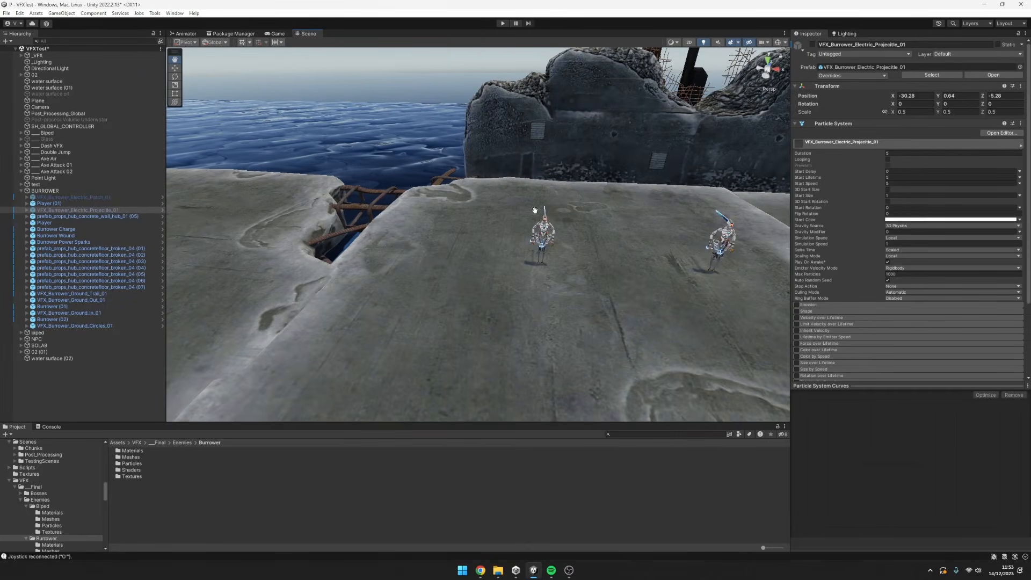
Activate the Burrower's electric projectile effect in the VFXTest scene and frame it beside the player models.
{"action": "mouse_move", "coordinate": [605, 209]}
{"action": "left_mouse_down", "text": "alt"}
{"action": "mouse_move", "coordinate": [638, 208]}
{"action": "mouse_move", "coordinate": [610, 206]}
{"action": "left_mouse_up", "text": "alt"}
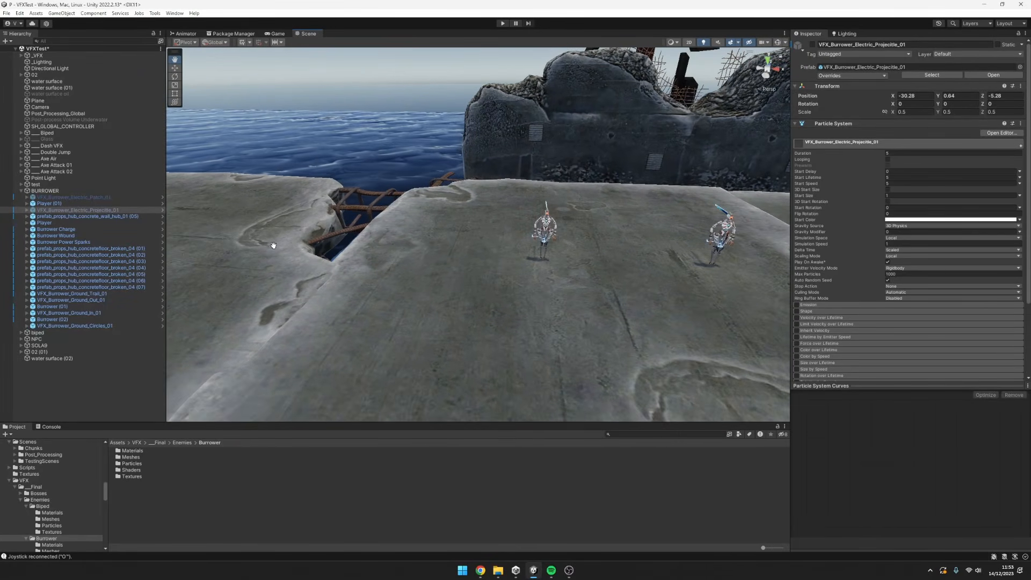
{"action": "key", "text": "alt+shift+a"}
{"action": "left_click_drag", "start_coordinate": [609, 271], "coordinate": [601, 307], "text": "alt"}
{"action": "scroll", "coordinate": [597, 307], "scroll_direction": "down", "scroll_amount": 8}
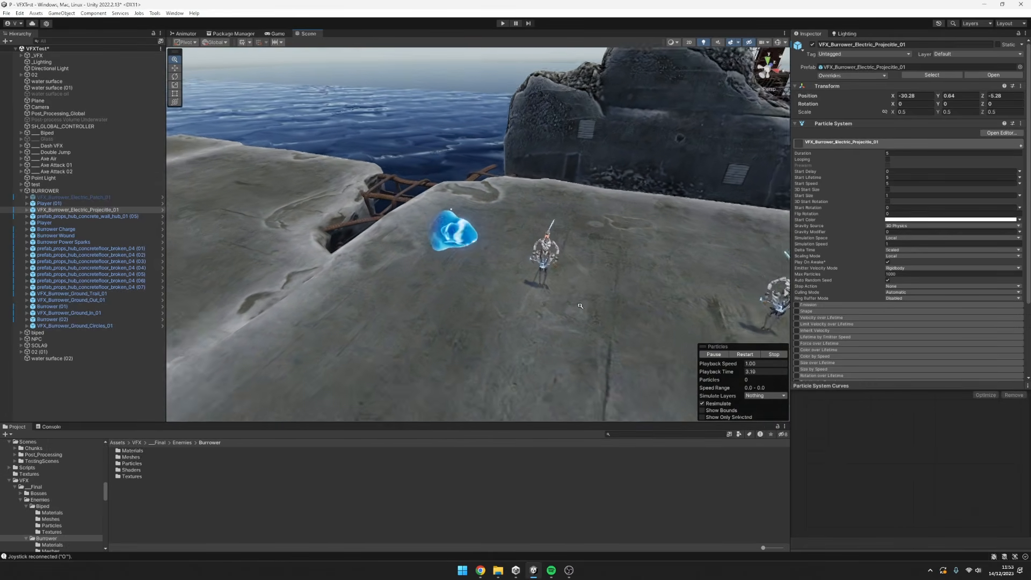
Examine the blue electric projectile beside the players from nearer and farther viewpoints.
{"action": "mouse_move", "coordinate": [513, 312]}
{"action": "middle_mouse_down"}
{"action": "mouse_move", "coordinate": [502, 308]}
{"action": "mouse_move", "coordinate": [511, 314]}
{"action": "middle_mouse_up"}
{"action": "left_click_drag", "start_coordinate": [511, 313], "coordinate": [541, 301], "text": "alt"}
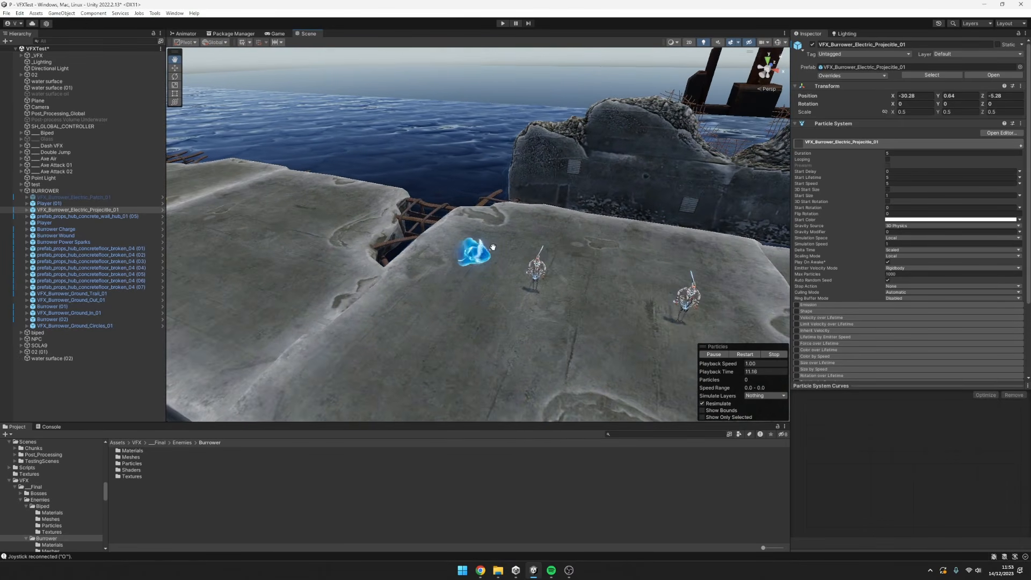
{"action": "left_click_drag", "start_coordinate": [528, 259], "coordinate": [523, 288], "text": "alt"}
{"action": "scroll", "coordinate": [621, 276], "scroll_direction": "up", "scroll_amount": 5}
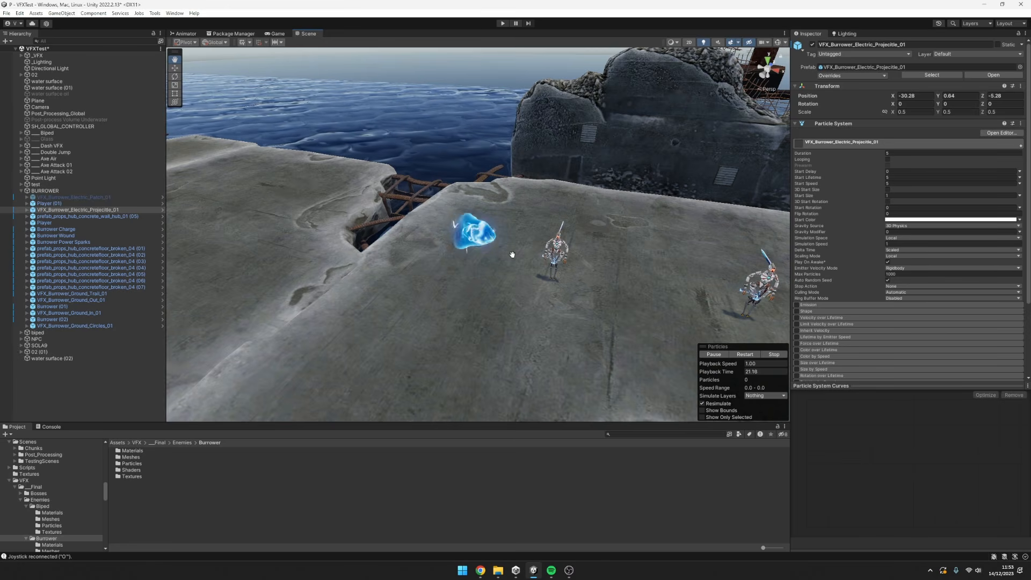
{"action": "scroll", "coordinate": [513, 254], "scroll_direction": "up", "scroll_amount": 7}
{"action": "scroll", "coordinate": [513, 248], "scroll_direction": "down", "scroll_amount": 8}
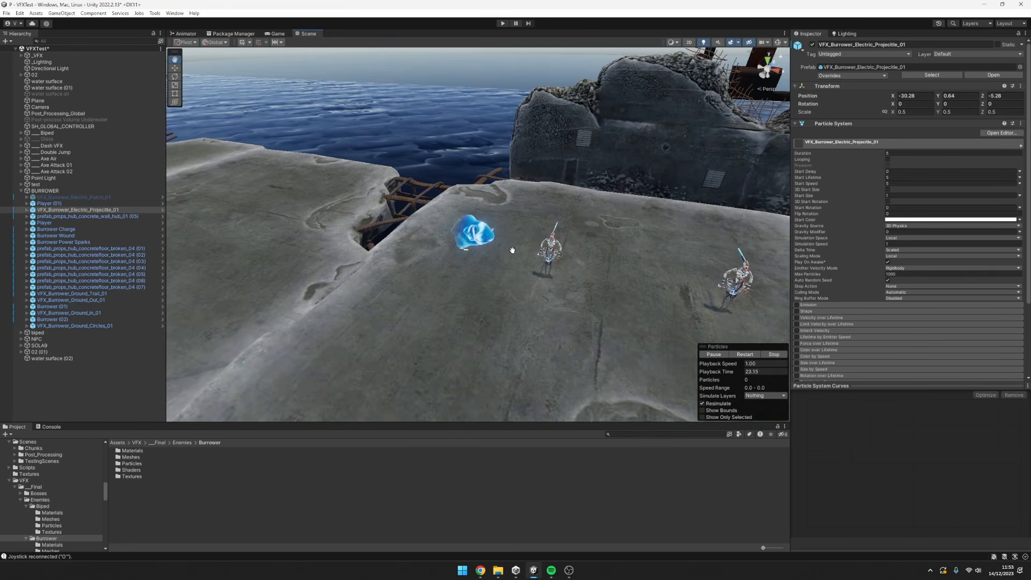
Select the electric projectile and raise it above the concrete slab to Y 3.24.
{"action": "left_click", "coordinate": [92, 205]}
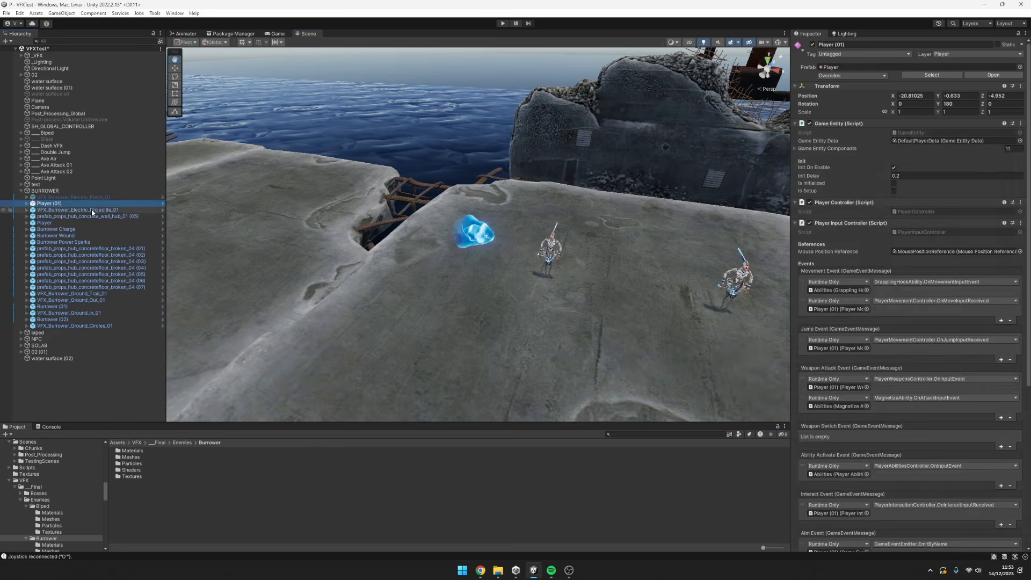
{"action": "left_click", "coordinate": [92, 210]}
{"action": "scroll", "coordinate": [525, 245], "scroll_direction": "down", "scroll_amount": 6}
{"action": "key", "text": "w"}
{"action": "scroll", "coordinate": [538, 258], "scroll_direction": "down", "scroll_amount": 3}
{"action": "left_click_drag", "start_coordinate": [549, 260], "coordinate": [573, 274], "text": "alt"}
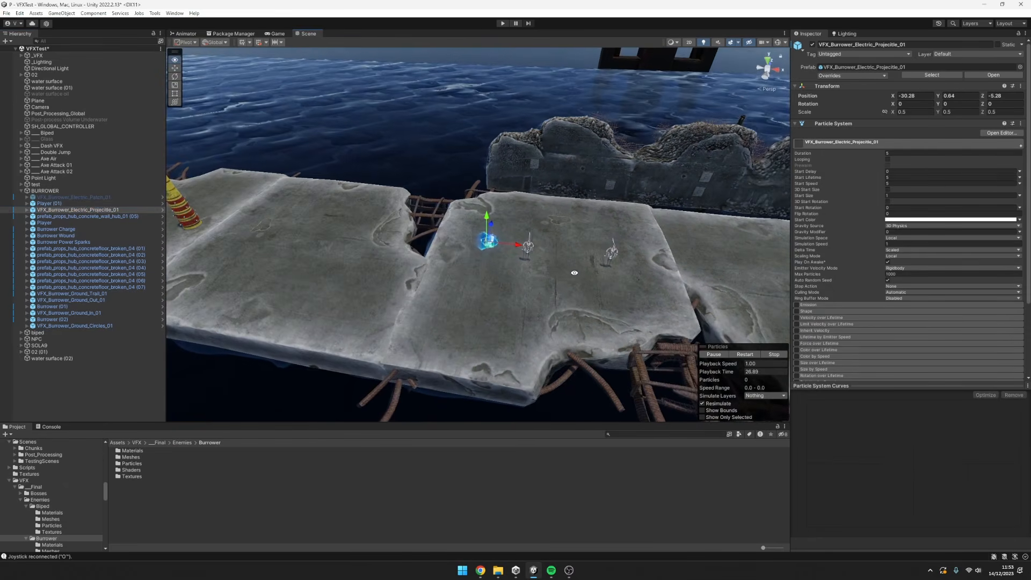
{"action": "scroll", "coordinate": [548, 279], "scroll_direction": "up", "scroll_amount": 4}
{"action": "middle_click_drag", "start_coordinate": [528, 257], "coordinate": [533, 264]}
{"action": "scroll", "coordinate": [638, 246], "scroll_direction": "up", "scroll_amount": 2}
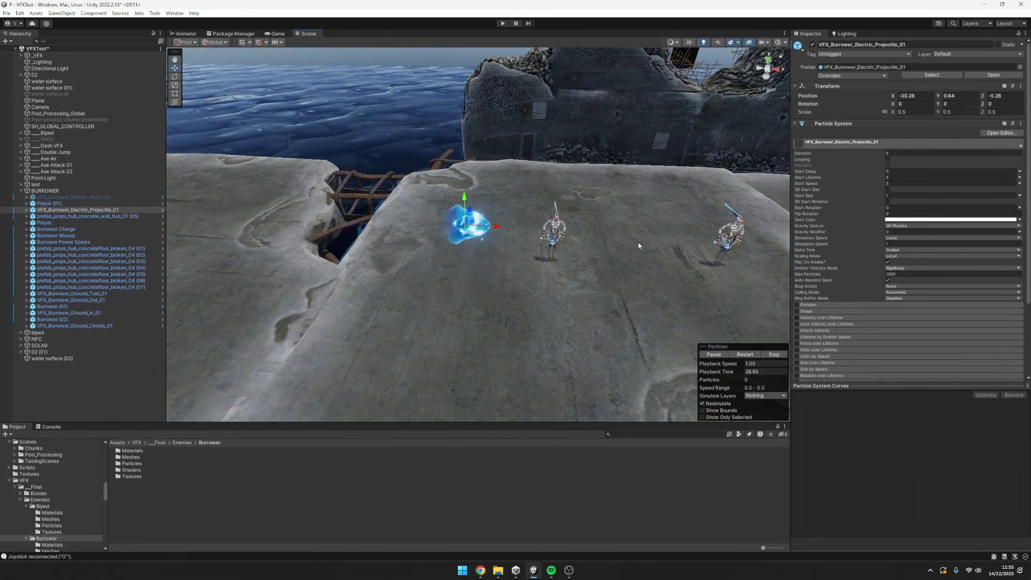
{"action": "left_click_drag", "start_coordinate": [563, 240], "coordinate": [574, 230], "text": "alt"}
{"action": "scroll", "coordinate": [582, 234], "scroll_direction": "down", "scroll_amount": 6}
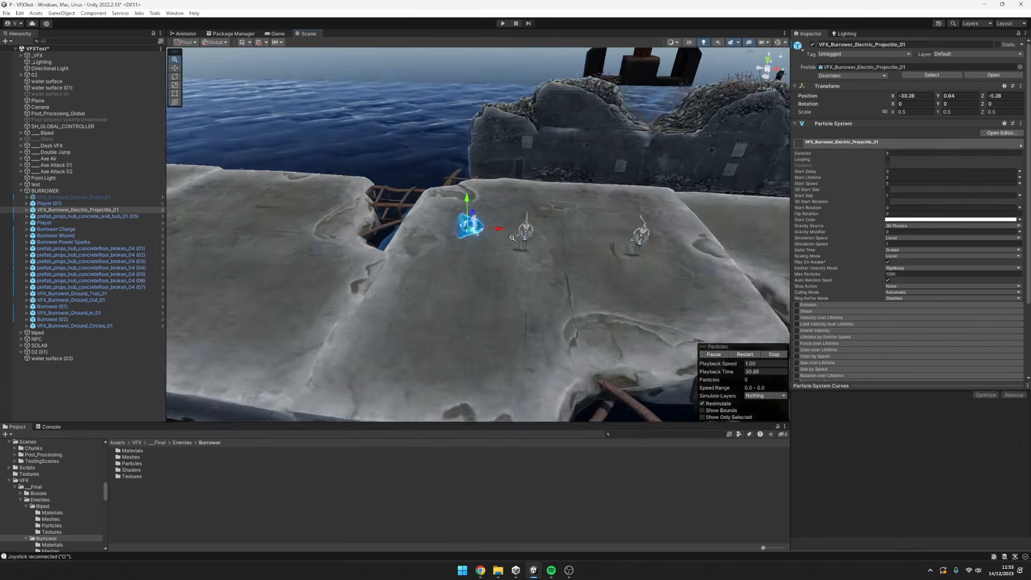
{"action": "scroll", "coordinate": [509, 236], "scroll_direction": "up", "scroll_amount": 4}
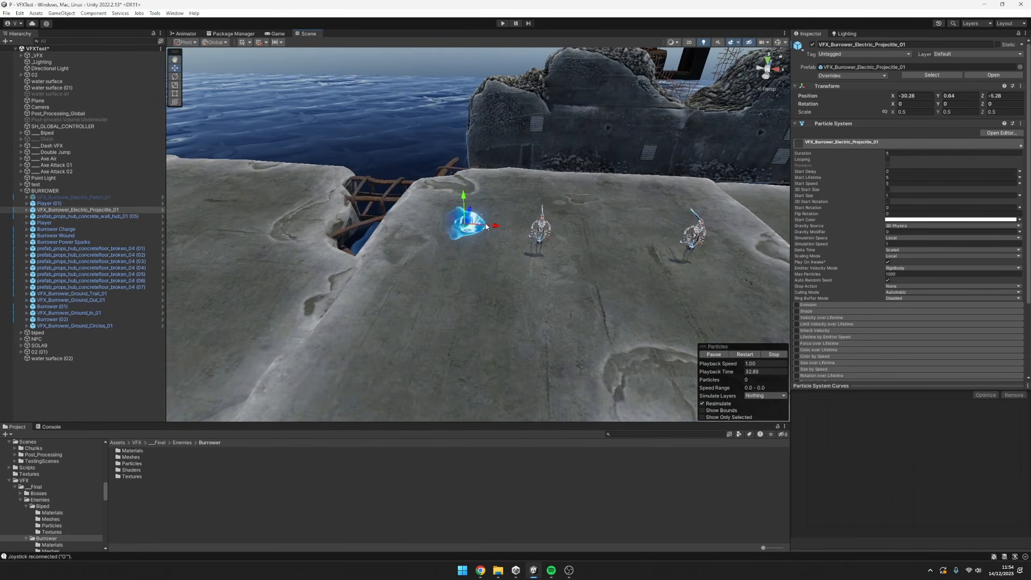
{"action": "left_click_drag", "start_coordinate": [464, 199], "coordinate": [466, 147]}
Examine the raised electric projectile from a distance and up close, comparing it with the two players.
{"action": "middle_click_drag", "start_coordinate": [545, 185], "coordinate": [493, 255]}
{"action": "scroll", "coordinate": [531, 240], "scroll_direction": "down", "scroll_amount": 2}
{"action": "scroll", "coordinate": [333, 236], "scroll_direction": "down", "scroll_amount": 4}
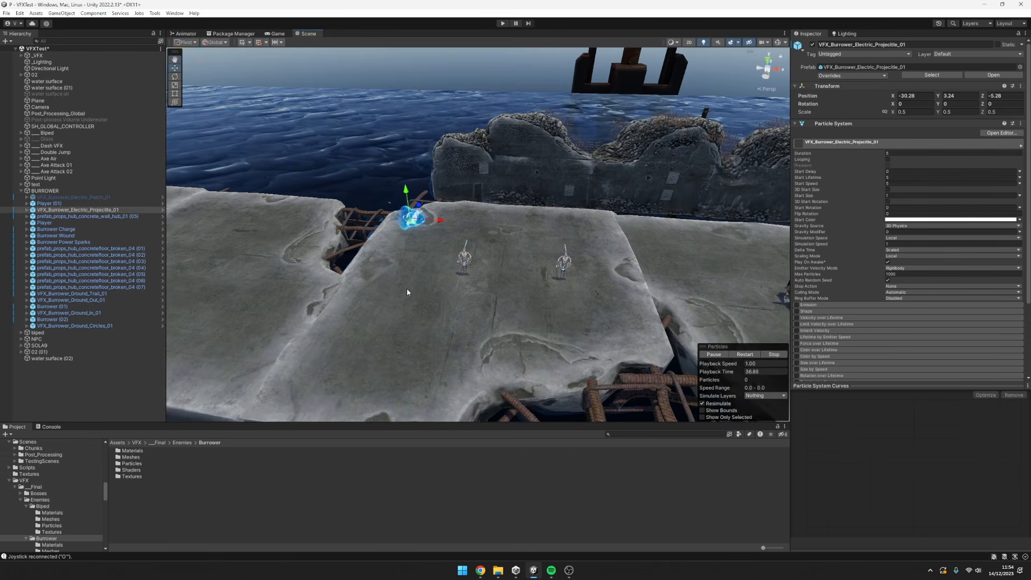
{"action": "left_click_drag", "start_coordinate": [408, 292], "coordinate": [434, 305], "text": "alt"}
{"action": "middle_click_drag", "start_coordinate": [434, 305], "coordinate": [466, 274]}
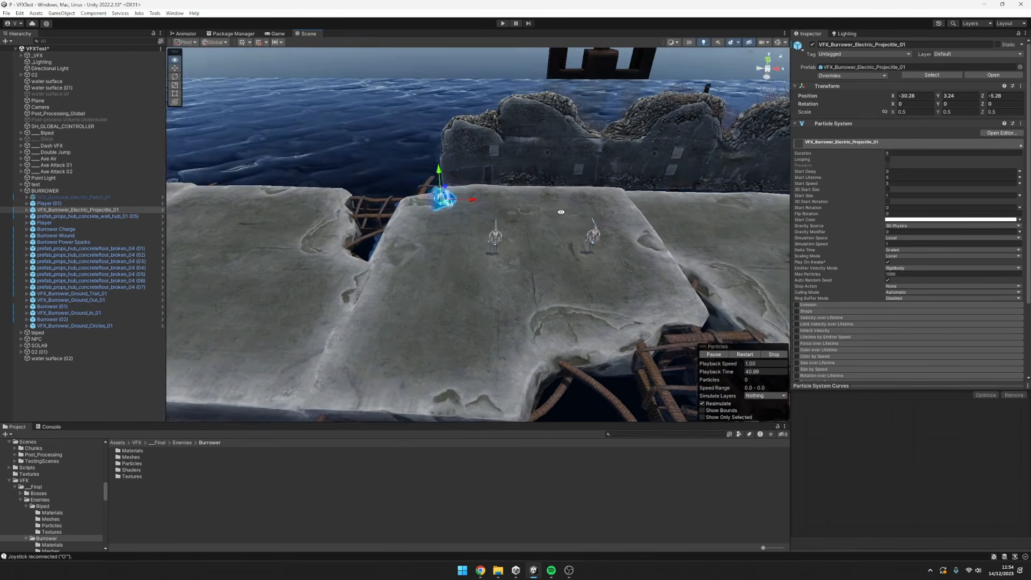
{"action": "scroll", "coordinate": [555, 261], "scroll_direction": "up", "scroll_amount": 5}
{"action": "scroll", "coordinate": [555, 261], "scroll_direction": "down", "scroll_amount": 5}
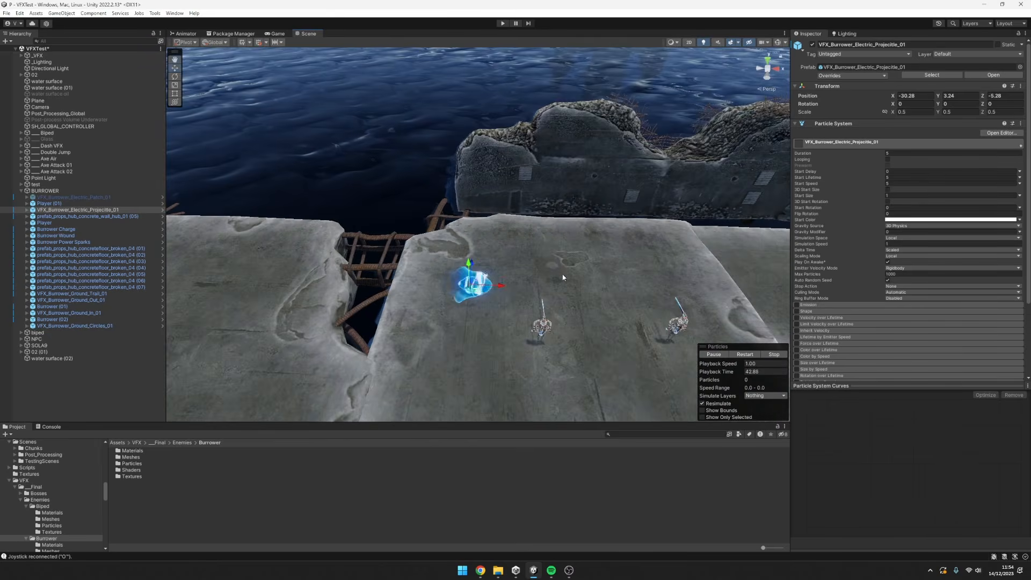
{"action": "left_click_drag", "start_coordinate": [564, 209], "coordinate": [547, 217], "text": "alt"}
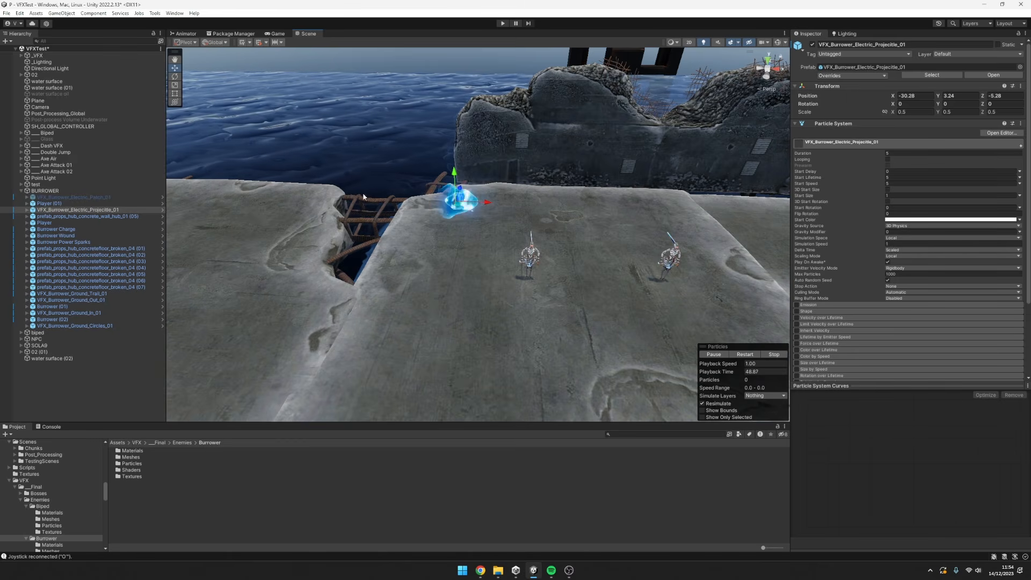
{"action": "left_click_drag", "start_coordinate": [543, 221], "coordinate": [547, 216], "text": "alt"}
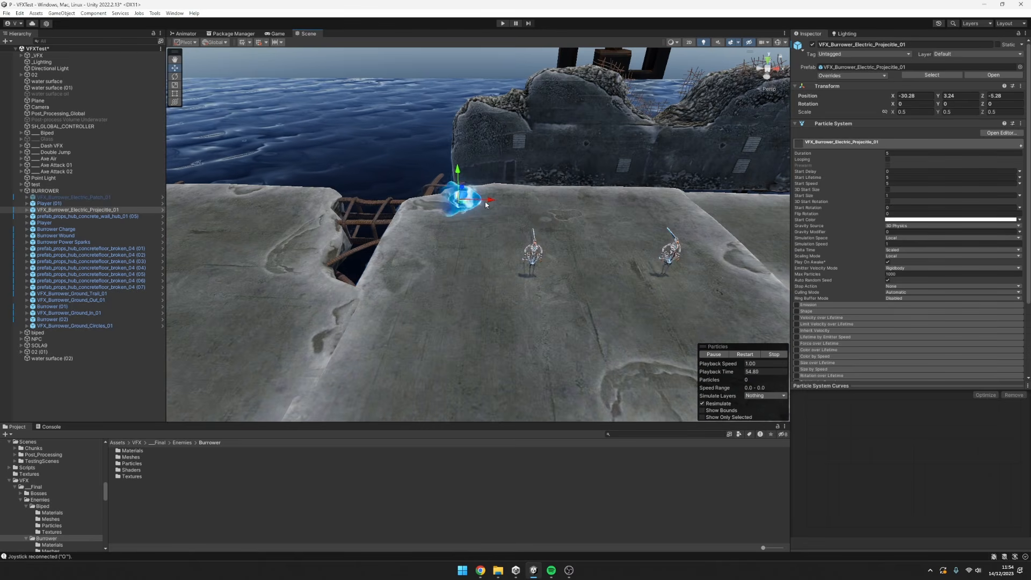
{"action": "left_click_drag", "start_coordinate": [529, 225], "coordinate": [539, 203], "text": "alt"}
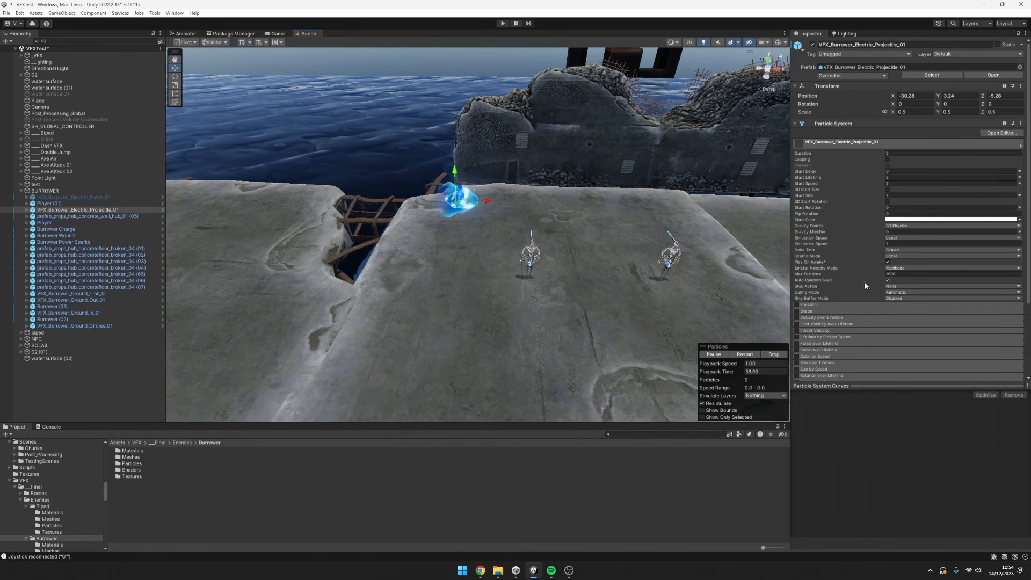
Simulate the projectile's throw by moving it across the slab, tilting it to Z -36.554 and lowering it beside the far player at X -21.95, Y 0.82.
{"action": "left_click_drag", "start_coordinate": [488, 202], "coordinate": [444, 217]}
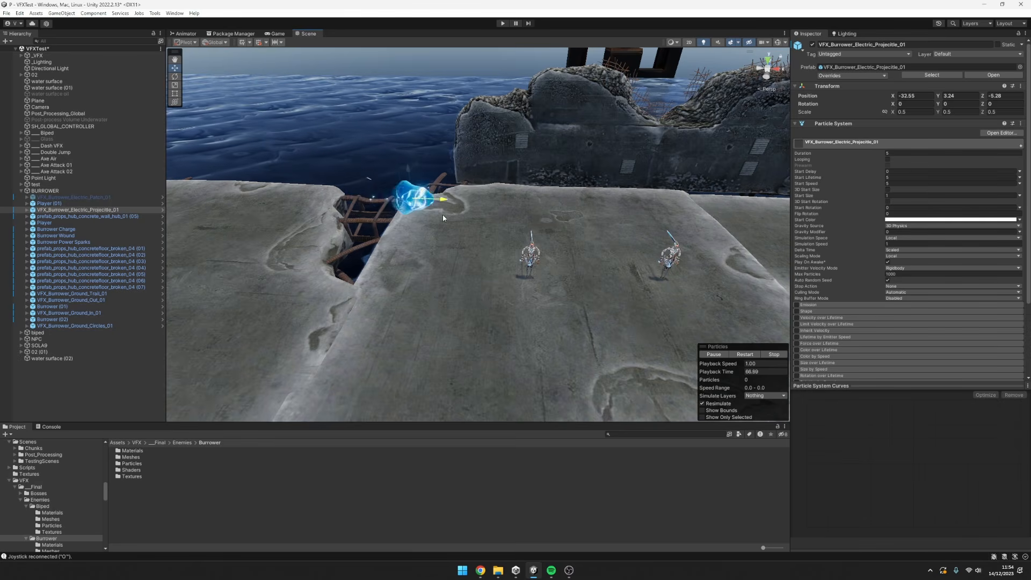
{"action": "left_click_drag", "start_coordinate": [525, 220], "coordinate": [549, 255]}
{"action": "key", "text": "e"}
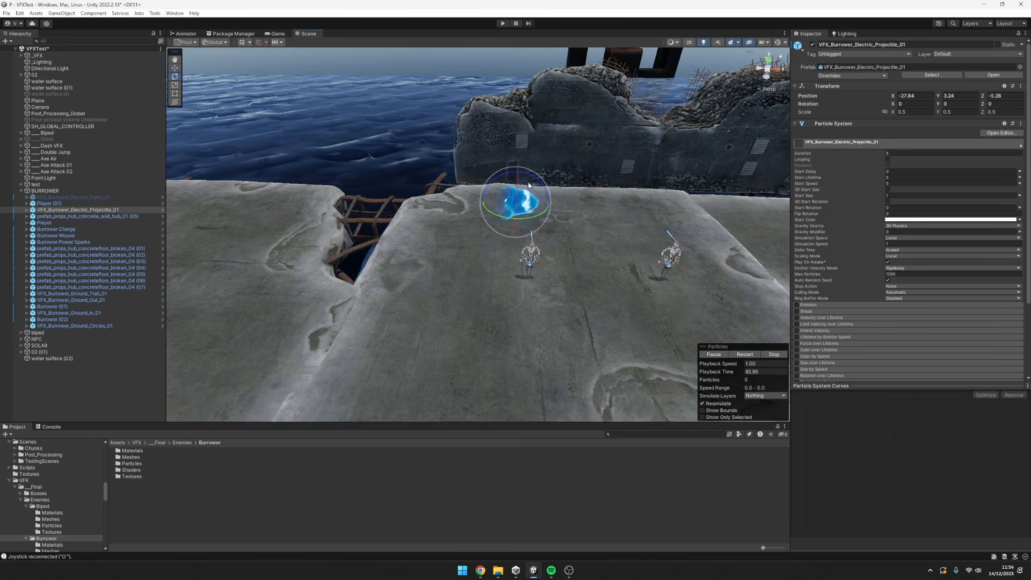
{"action": "left_click_drag", "start_coordinate": [529, 176], "coordinate": [669, 176]}
{"action": "key", "text": "w"}
{"action": "key", "text": "e"}
{"action": "key", "text": "w"}
{"action": "left_click_drag", "start_coordinate": [546, 152], "coordinate": [649, 257]}
{"action": "middle_click_drag", "start_coordinate": [682, 248], "coordinate": [579, 208]}
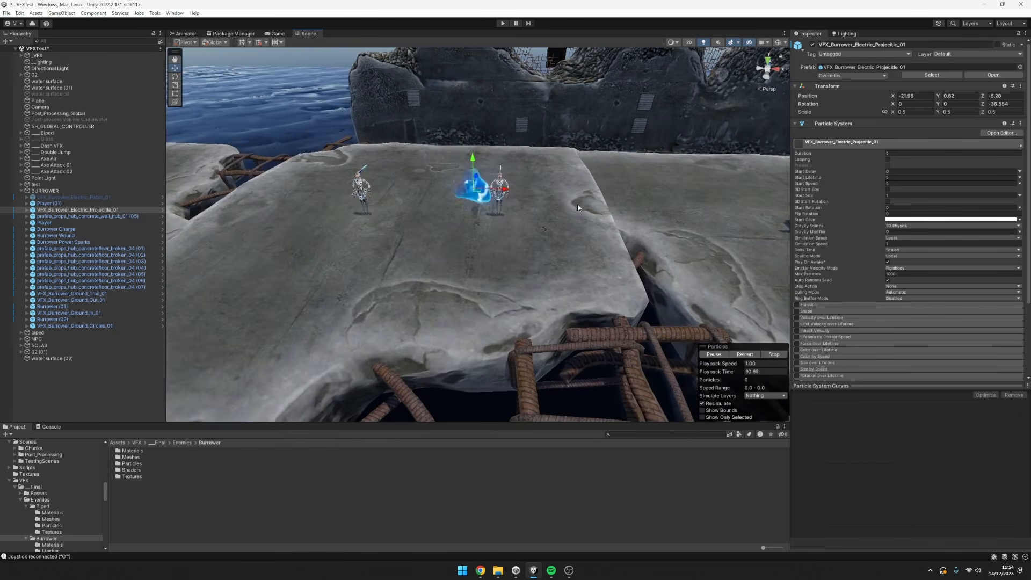
{"action": "left_click_drag", "start_coordinate": [407, 106], "coordinate": [477, 178]}
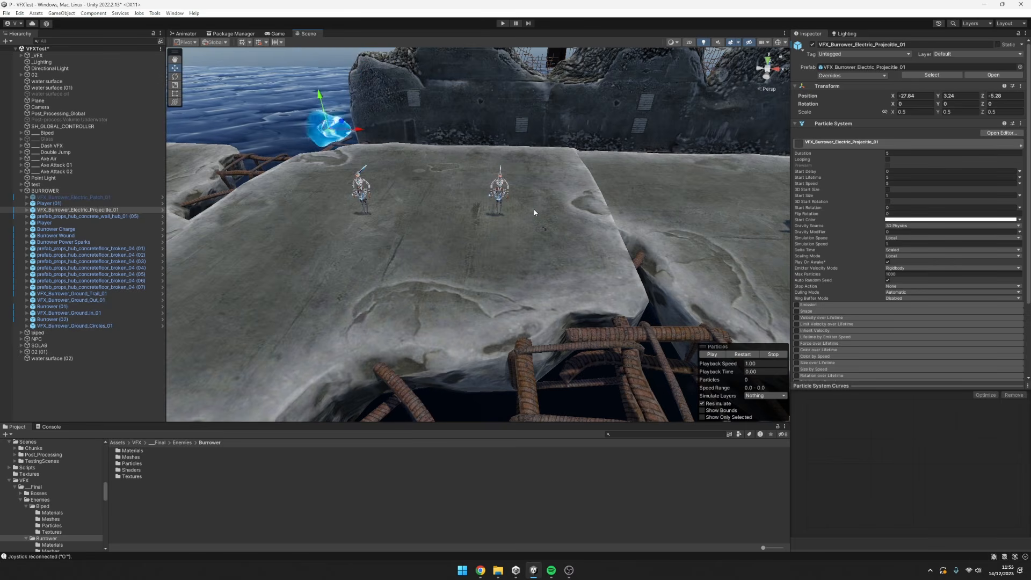
Undo the electric projectile's throw movements, tilt and raise.
{"action": "middle_click_drag", "start_coordinate": [530, 205], "coordinate": [586, 241]}
{"action": "key", "text": "ctrl+z"}
{"action": "key", "text": "ctrl+z"}
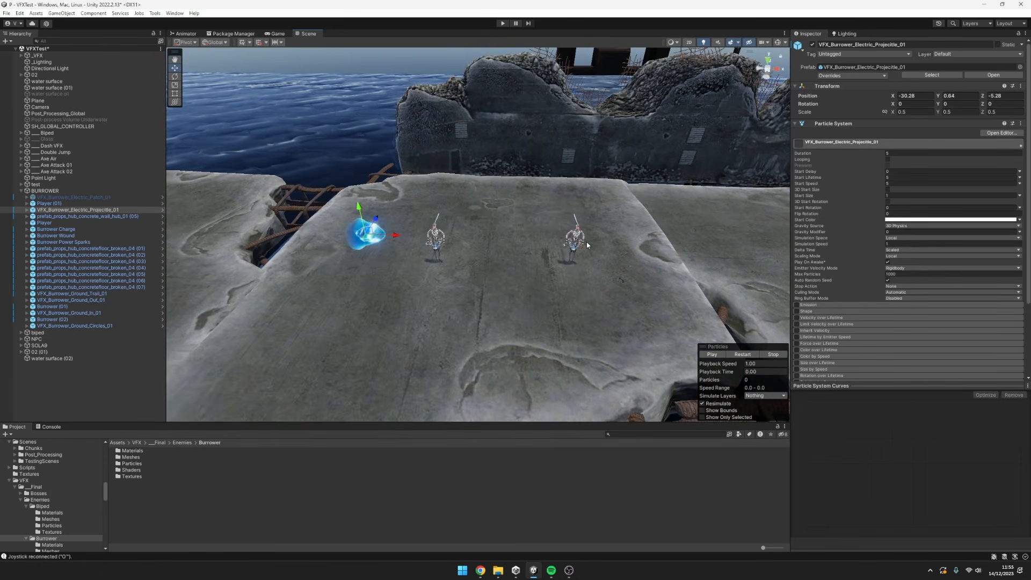
Deactivate the electric projectile and activate VFX_Burrower_Electric_Patch_01, bringing the glowing ring around the player into view.
{"action": "key", "text": "alt+shift+a"}
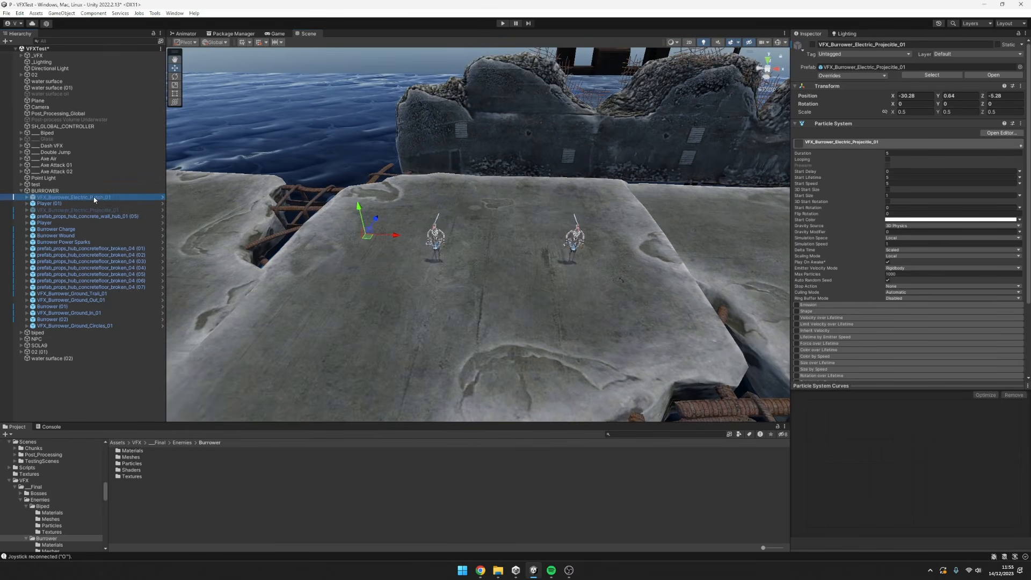
{"action": "left_click", "coordinate": [94, 199]}
{"action": "middle_click_drag", "start_coordinate": [691, 241], "coordinate": [637, 226]}
{"action": "mouse_move", "coordinate": [637, 226]}
{"action": "left_mouse_down", "text": "alt"}
{"action": "mouse_move", "coordinate": [631, 244]}
{"action": "mouse_move", "coordinate": [640, 240]}
{"action": "mouse_move", "coordinate": [605, 240]}
{"action": "mouse_move", "coordinate": [640, 242]}
{"action": "left_mouse_up", "text": "alt"}
{"action": "right_click_drag", "start_coordinate": [640, 242], "coordinate": [606, 259], "text": "alt"}
{"action": "left_click_drag", "start_coordinate": [606, 259], "coordinate": [605, 272], "text": "alt"}
{"action": "right_click_drag", "start_coordinate": [605, 272], "coordinate": [664, 273], "text": "alt"}
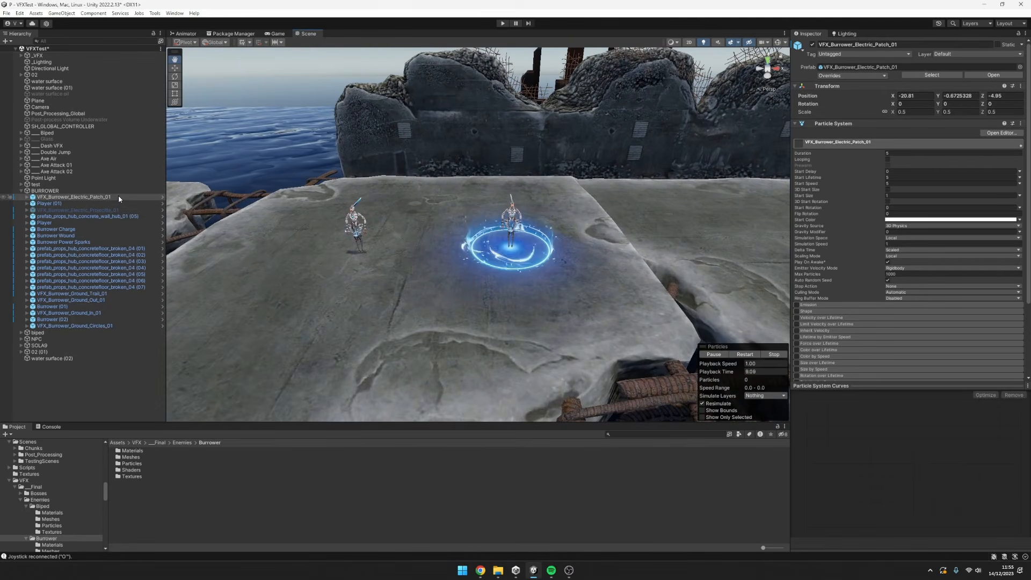
Slide the electric patch across the ground and over the slab's broken edge to X -27.95, Z -15.3.
{"action": "middle_click_drag", "start_coordinate": [623, 298], "coordinate": [595, 287]}
{"action": "mouse_move", "coordinate": [523, 291]}
{"action": "left_mouse_down", "text": "alt"}
{"action": "mouse_move", "coordinate": [546, 285]}
{"action": "mouse_move", "coordinate": [528, 287]}
{"action": "left_mouse_up", "text": "alt"}
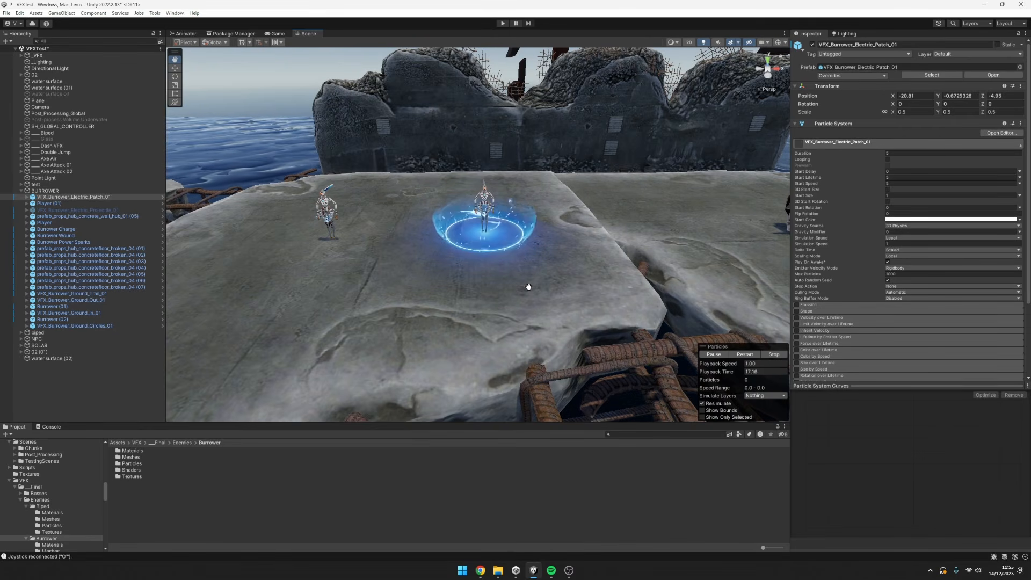
{"action": "left_click_drag", "start_coordinate": [529, 274], "coordinate": [331, 204], "text": "alt"}
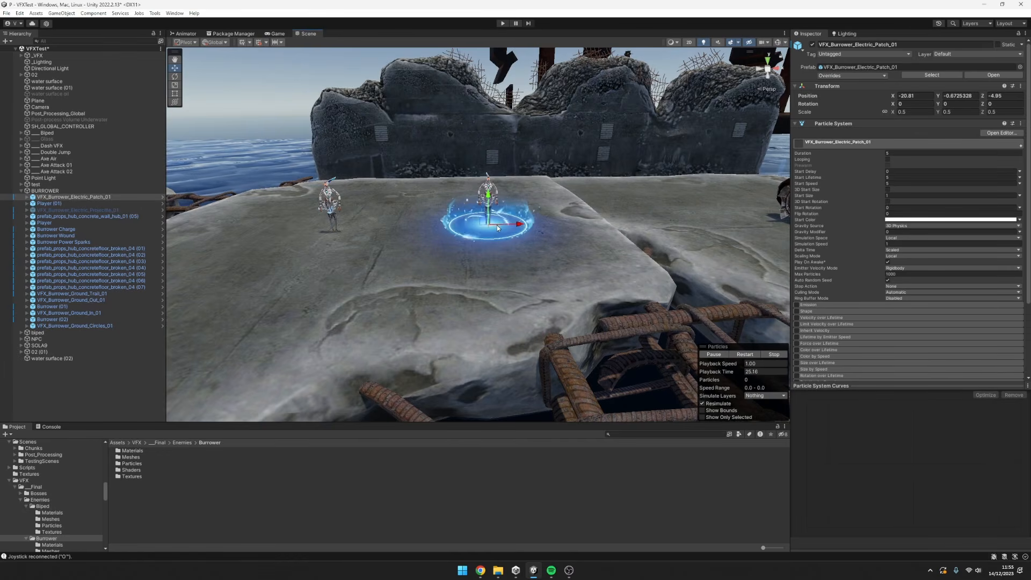
{"action": "scroll", "coordinate": [497, 228], "scroll_direction": "down", "scroll_amount": 4}
{"action": "left_click_drag", "start_coordinate": [484, 238], "coordinate": [488, 241], "text": "alt"}
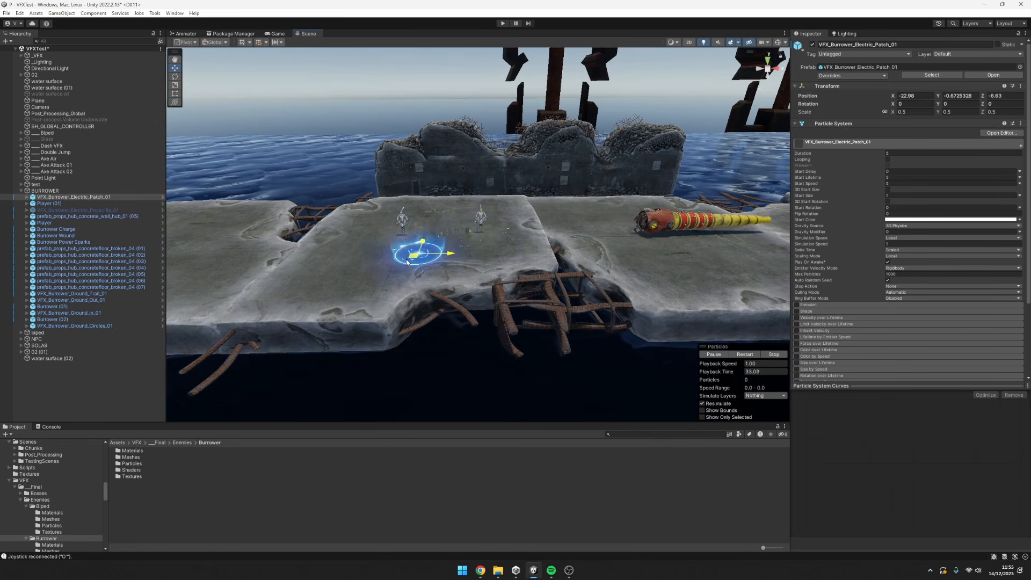
{"action": "left_click_drag", "start_coordinate": [345, 306], "coordinate": [499, 325]}
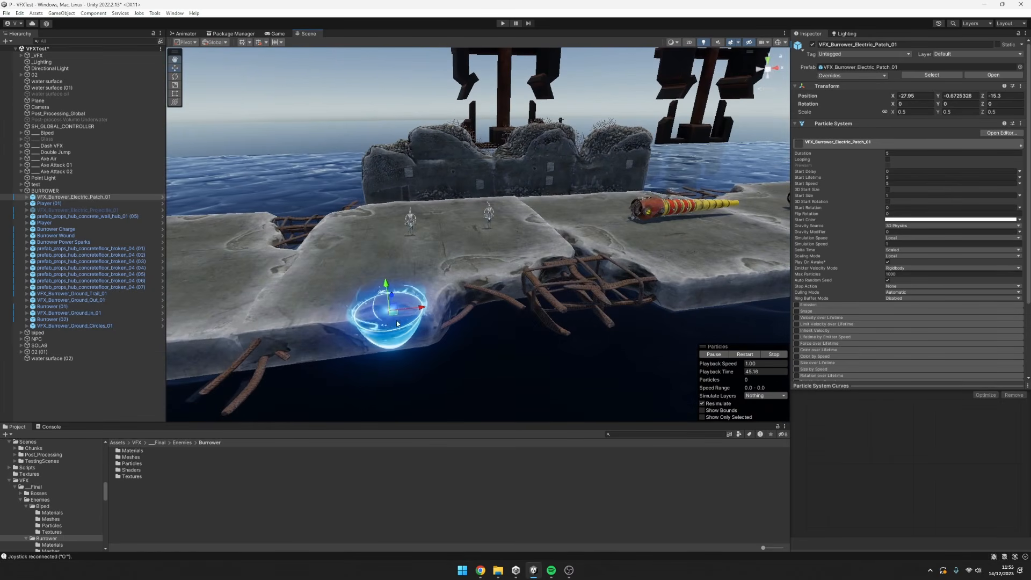
Move the electric patch back under the player at X -20.81, Z -5.03.
{"action": "left_click_drag", "start_coordinate": [346, 323], "coordinate": [508, 232]}
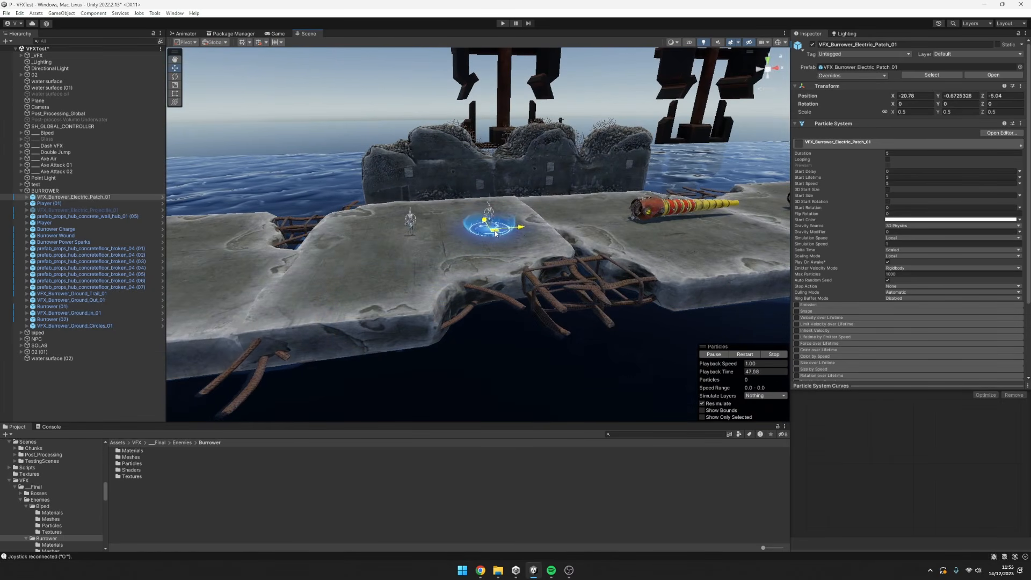
{"action": "scroll", "coordinate": [495, 234], "scroll_direction": "up", "scroll_amount": 8}
{"action": "scroll", "coordinate": [569, 259], "scroll_direction": "down", "scroll_amount": 5}
{"action": "left_click_drag", "start_coordinate": [569, 259], "coordinate": [544, 302], "text": "alt"}
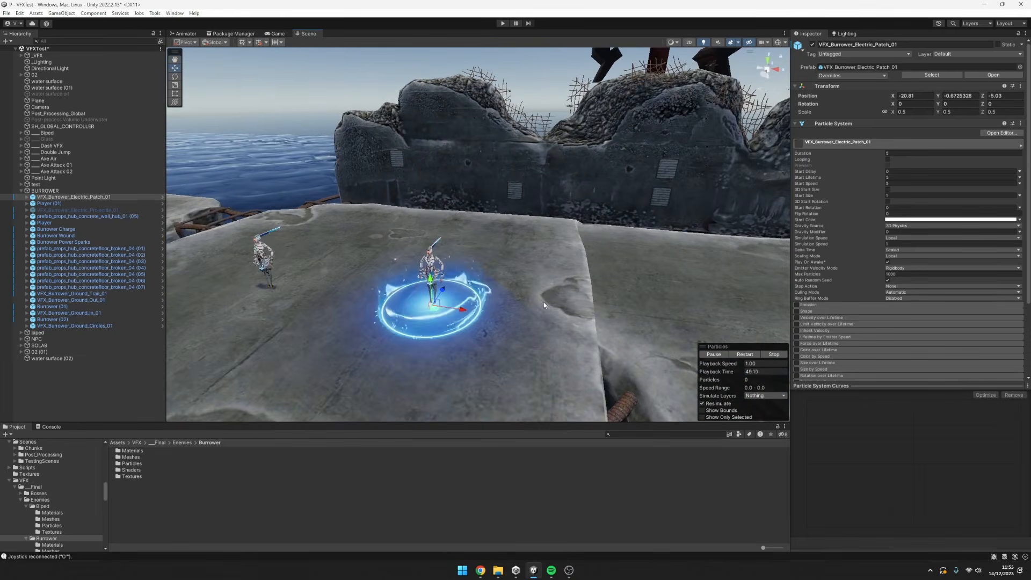
Examine the electric patch around the player's feet from close up and from different angles.
{"action": "scroll", "coordinate": [556, 296], "scroll_direction": "up", "scroll_amount": 4}
{"action": "key", "text": "f"}
{"action": "right_click_drag", "start_coordinate": [585, 269], "coordinate": [564, 265], "text": "alt"}
{"action": "left_click_drag", "start_coordinate": [564, 265], "coordinate": [659, 272], "text": "alt"}
{"action": "right_click_drag", "start_coordinate": [660, 272], "coordinate": [618, 258], "text": "alt"}
{"action": "left_click_drag", "start_coordinate": [618, 257], "coordinate": [520, 249], "text": "alt"}
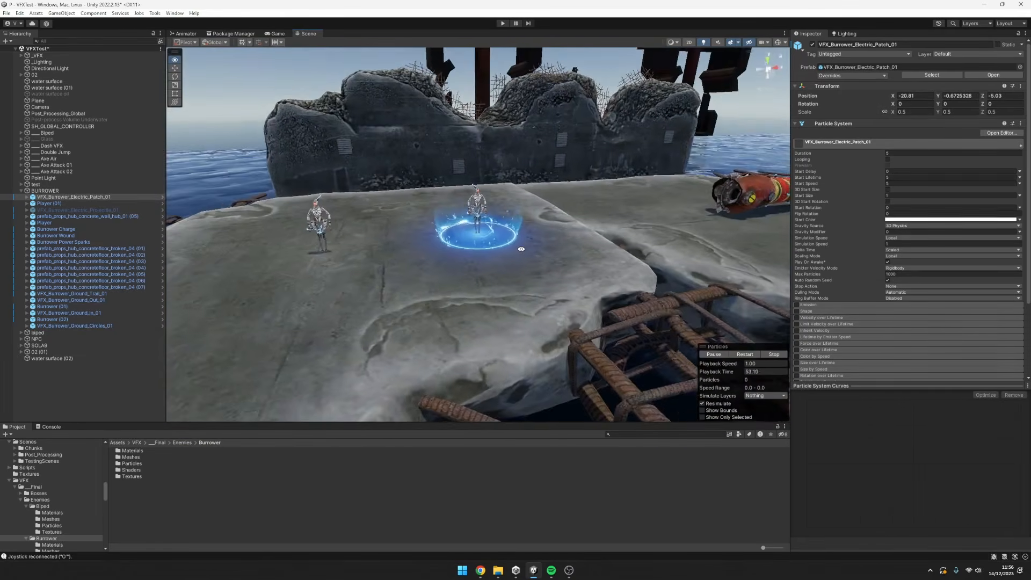
Inspect the electric patch's ring and rising sparks from low, raised and sideways viewpoints around the player on the slab.
{"action": "right_click_drag", "start_coordinate": [520, 249], "coordinate": [559, 248], "text": "alt"}
{"action": "left_click_drag", "start_coordinate": [521, 233], "coordinate": [502, 247], "text": "alt"}
{"action": "right_click_drag", "start_coordinate": [501, 247], "coordinate": [421, 260], "text": "alt"}
{"action": "left_click_drag", "start_coordinate": [475, 238], "coordinate": [483, 185], "text": "alt"}
{"action": "right_click_drag", "start_coordinate": [542, 204], "coordinate": [627, 210], "text": "alt"}
{"action": "left_click_drag", "start_coordinate": [564, 218], "coordinate": [564, 249], "text": "alt"}
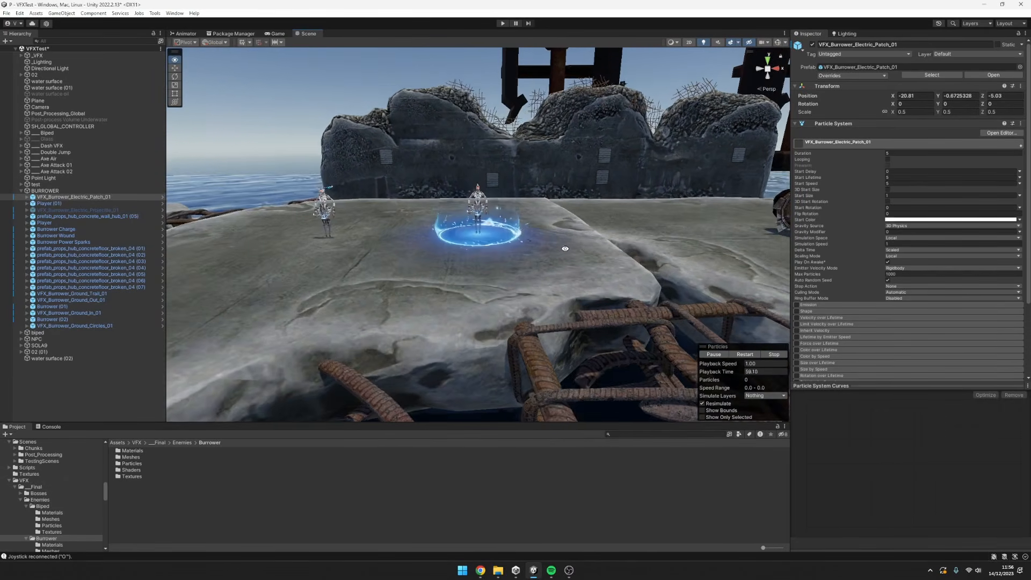
{"action": "right_click_drag", "start_coordinate": [564, 249], "coordinate": [635, 244], "text": "alt"}
{"action": "middle_click_drag", "start_coordinate": [624, 249], "coordinate": [622, 304]}
{"action": "left_click_drag", "start_coordinate": [622, 304], "coordinate": [524, 261], "text": "alt"}
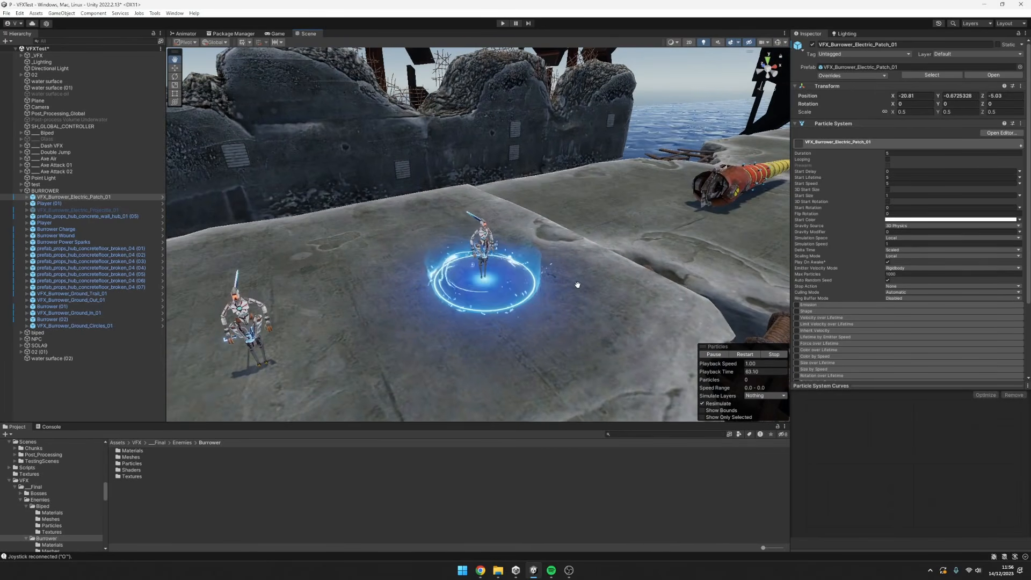
{"action": "scroll", "coordinate": [454, 300], "scroll_direction": "down", "scroll_amount": 5}
{"action": "right_click_drag", "start_coordinate": [513, 282], "coordinate": [576, 287], "text": "alt"}
{"action": "left_click_drag", "start_coordinate": [576, 288], "coordinate": [564, 247], "text": "alt"}
{"action": "right_click_drag", "start_coordinate": [564, 246], "coordinate": [728, 256], "text": "alt"}
{"action": "left_click_drag", "start_coordinate": [595, 256], "coordinate": [603, 274], "text": "alt"}
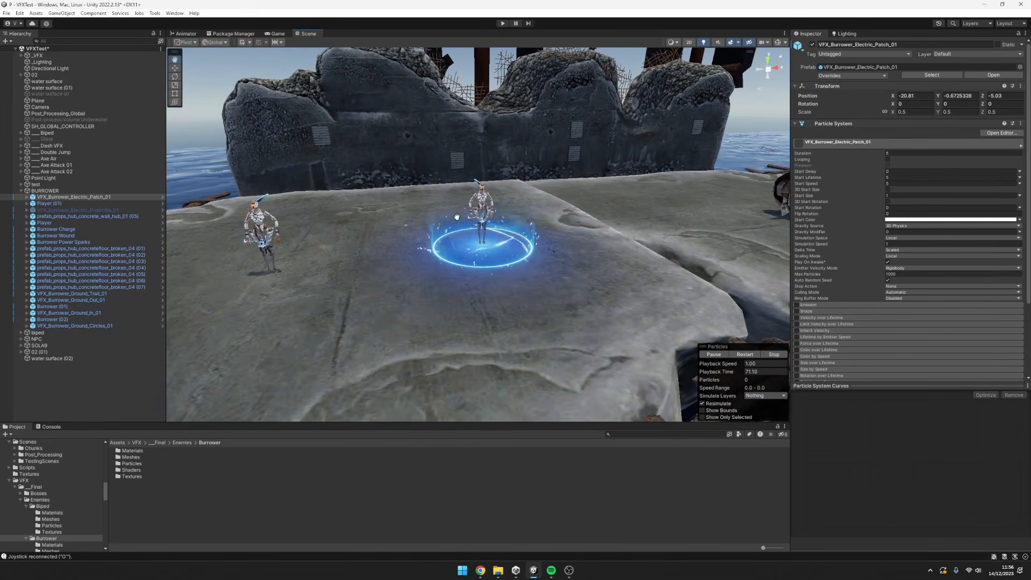
{"action": "left_click_drag", "start_coordinate": [521, 215], "coordinate": [529, 231], "text": "alt"}
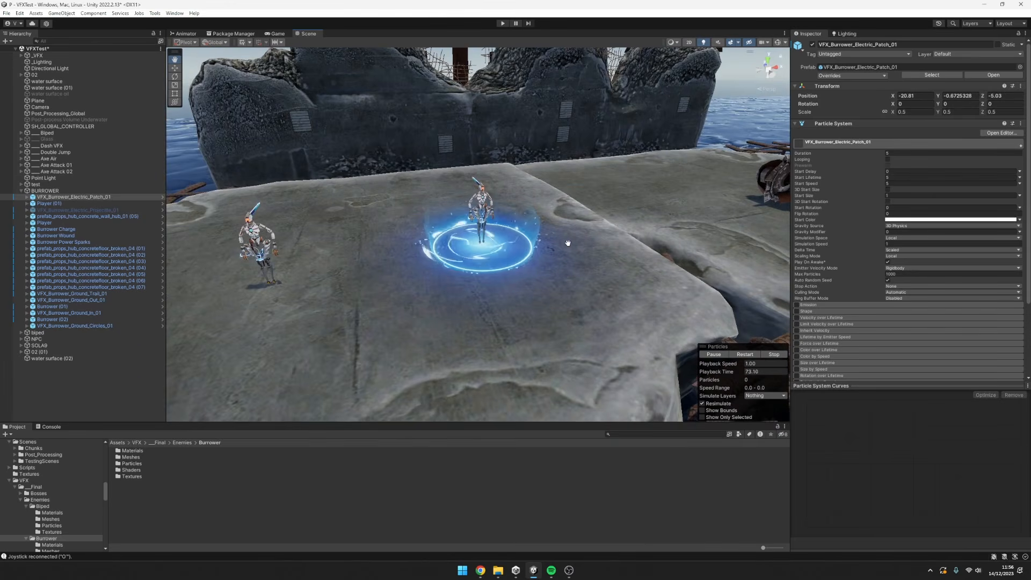
Nudge the electric patch to X -20.93 and replay its effect under the player, checking it from near and far.
{"action": "right_click_drag", "start_coordinate": [529, 231], "coordinate": [410, 264], "text": "alt"}
{"action": "left_click_drag", "start_coordinate": [502, 255], "coordinate": [543, 275], "text": "alt"}
{"action": "scroll", "coordinate": [518, 252], "scroll_direction": "up", "scroll_amount": 6}
{"action": "scroll", "coordinate": [548, 274], "scroll_direction": "up", "scroll_amount": 4}
{"action": "middle_click_drag", "start_coordinate": [566, 272], "coordinate": [590, 299]}
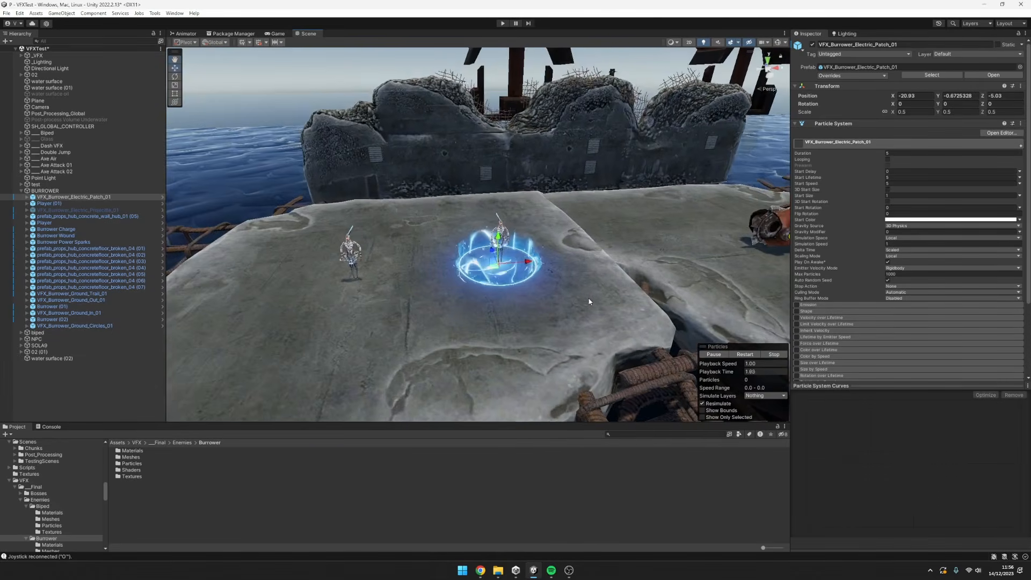
{"action": "left_click_drag", "start_coordinate": [589, 299], "coordinate": [585, 285], "text": "alt"}
{"action": "scroll", "coordinate": [563, 280], "scroll_direction": "up", "scroll_amount": 3}
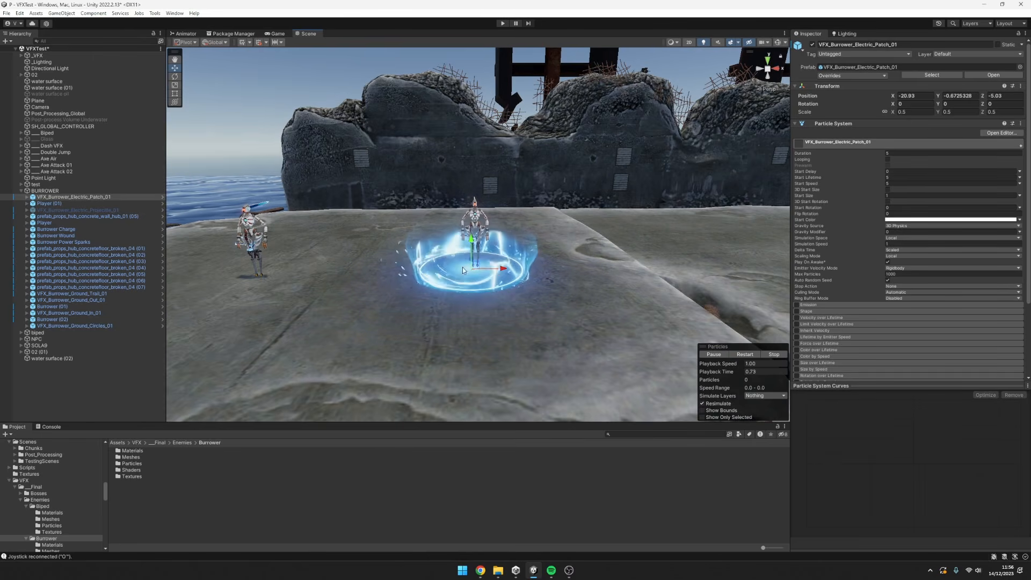
{"action": "left_click_drag", "start_coordinate": [511, 260], "coordinate": [609, 284], "text": "alt"}
{"action": "scroll", "coordinate": [476, 292], "scroll_direction": "down", "scroll_amount": 5}
{"action": "middle_click_drag", "start_coordinate": [485, 304], "coordinate": [511, 252]}
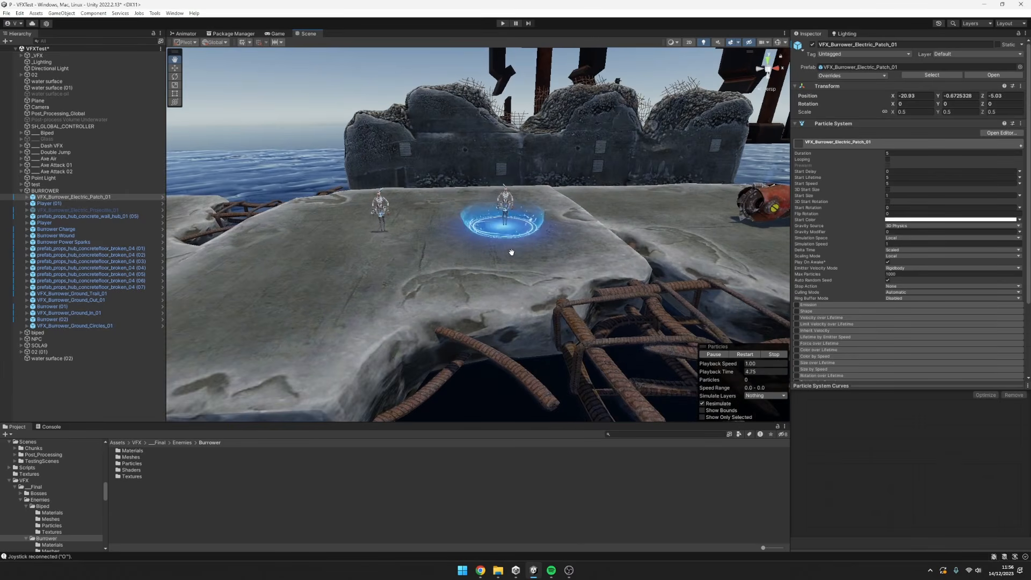
Reactivate the Burrower's electric projectile and select it together with VFX_Burrower_Electric_Patch_01 so both effects play.
{"action": "left_click", "coordinate": [86, 210]}
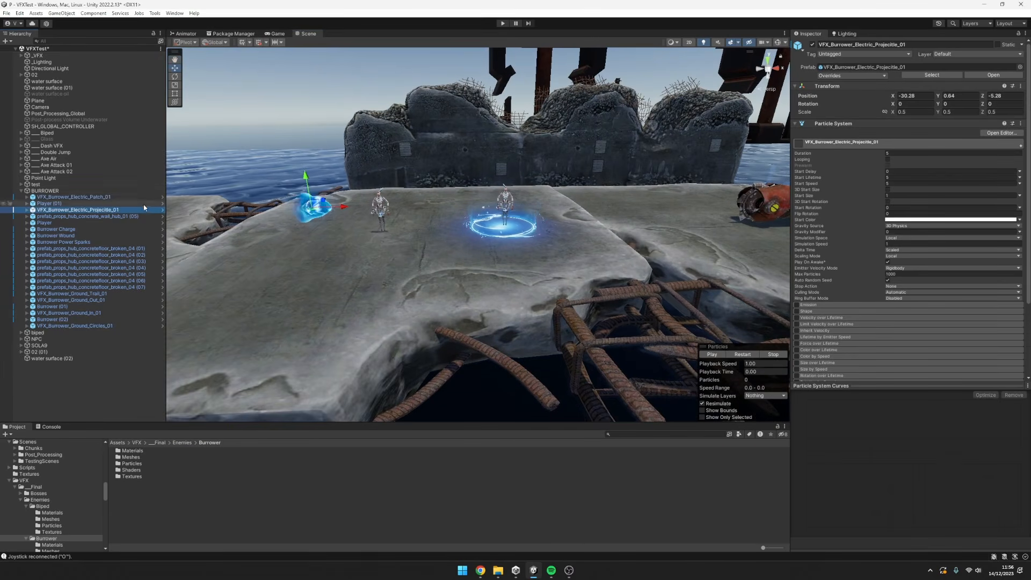
{"action": "left_click", "coordinate": [102, 197], "text": "ctrl"}
{"action": "scroll", "coordinate": [411, 259], "scroll_direction": "up", "scroll_amount": 2}
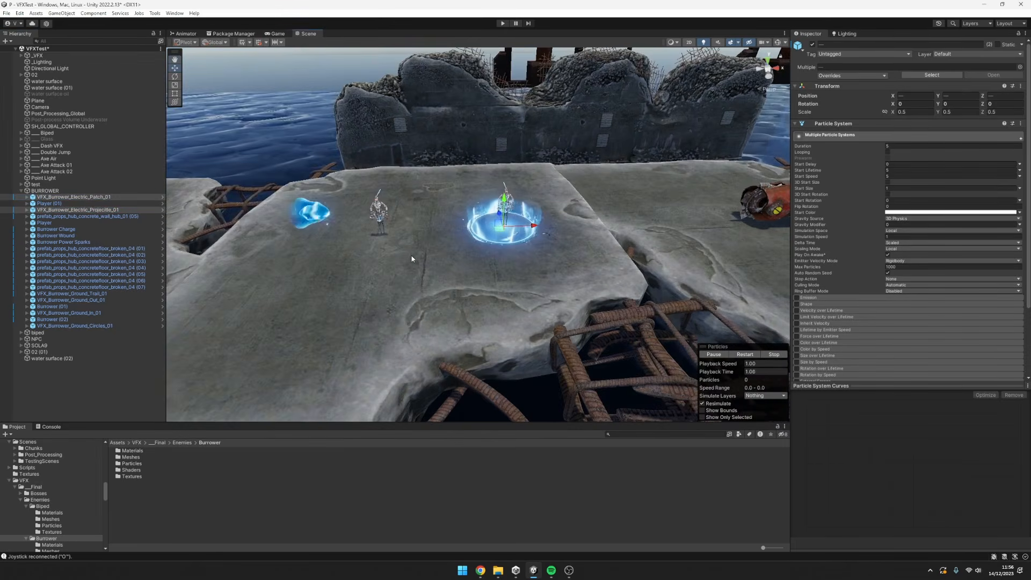
Compare the electric projectile and the electric patch side by side on the slab from several angles and distances.
{"action": "middle_click_drag", "start_coordinate": [412, 259], "coordinate": [462, 262]}
{"action": "key", "text": "q"}
{"action": "left_click_drag", "start_coordinate": [580, 245], "coordinate": [711, 228], "text": "alt"}
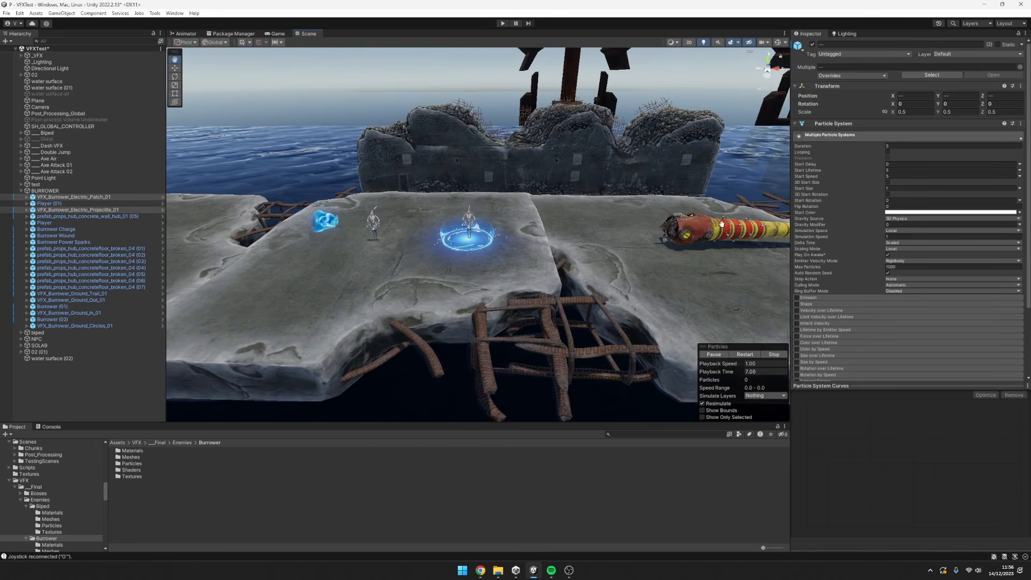
{"action": "middle_click_drag", "start_coordinate": [469, 224], "coordinate": [548, 229]}
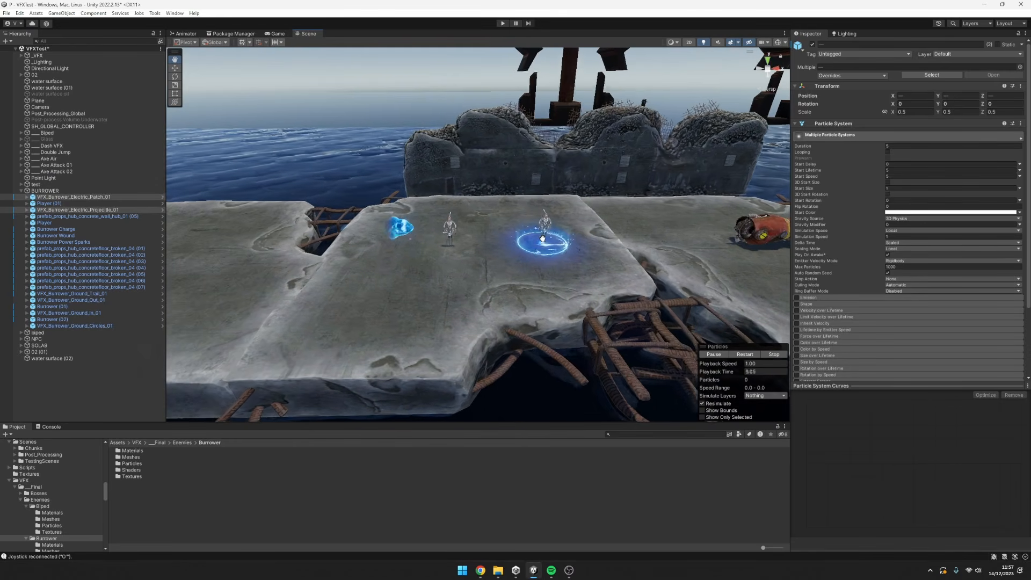
{"action": "scroll", "coordinate": [596, 269], "scroll_direction": "up", "scroll_amount": 4}
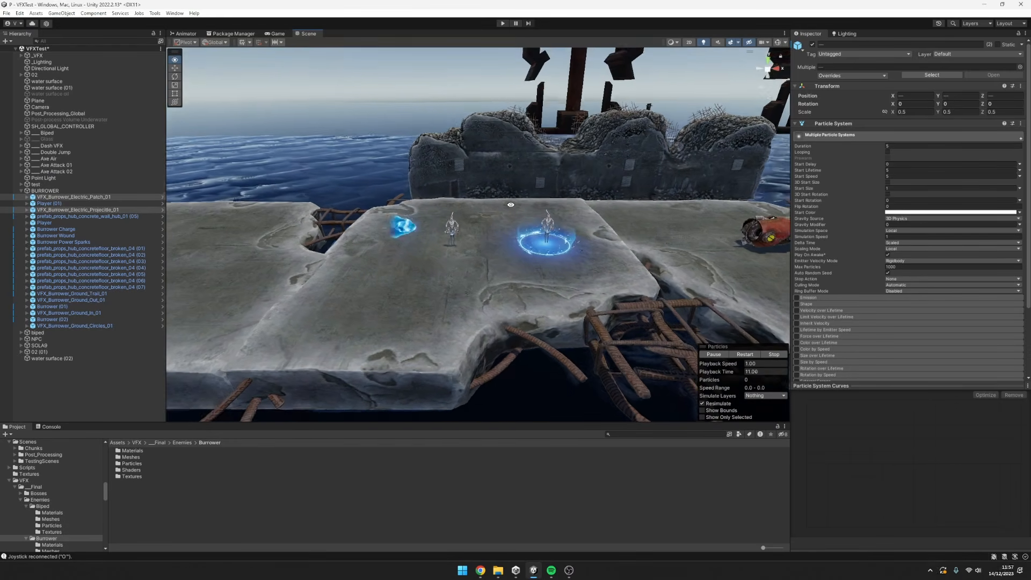
{"action": "scroll", "coordinate": [595, 270], "scroll_direction": "down", "scroll_amount": 4}
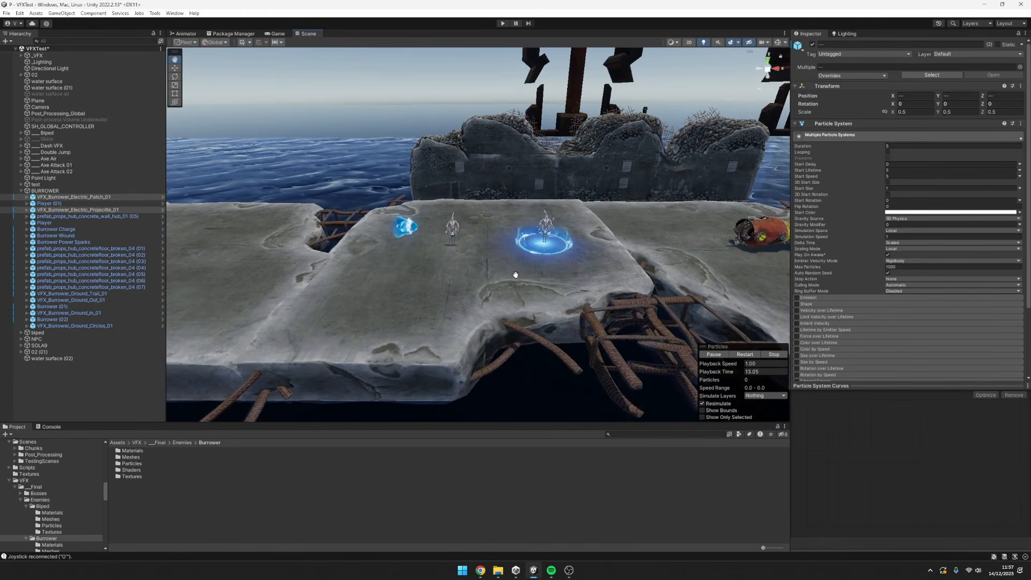
{"action": "middle_click_drag", "start_coordinate": [530, 265], "coordinate": [458, 267]}
{"action": "left_click_drag", "start_coordinate": [458, 267], "coordinate": [485, 275], "text": "alt"}
{"action": "middle_click_drag", "start_coordinate": [485, 274], "coordinate": [516, 263]}
{"action": "mouse_move", "coordinate": [516, 263]}
{"action": "left_mouse_down", "text": "alt"}
{"action": "mouse_move", "coordinate": [495, 267]}
{"action": "mouse_move", "coordinate": [532, 266]}
{"action": "left_mouse_up", "text": "alt"}
{"action": "scroll", "coordinate": [637, 266], "scroll_direction": "up", "scroll_amount": 4}
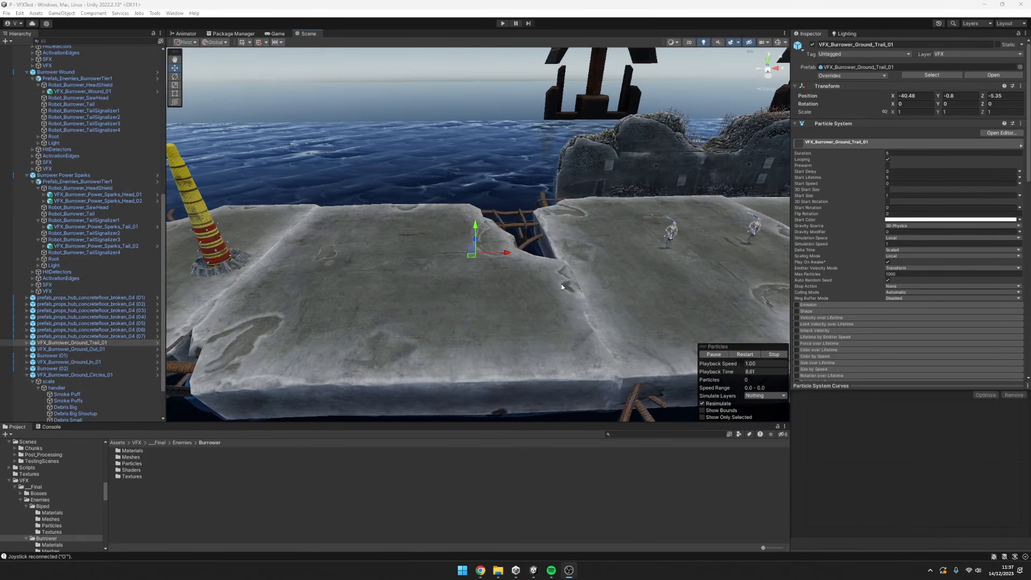
Frame the slab around VFX_Burrower_Ground_Trail_01 and expand the effect's hierarchy through scale down to its smoke and debris emitters.
{"action": "scroll", "coordinate": [562, 288], "scroll_direction": "down", "scroll_amount": 3}
{"action": "middle_click_drag", "start_coordinate": [562, 288], "coordinate": [609, 293]}
{"action": "mouse_move", "coordinate": [610, 293]}
{"action": "left_mouse_down", "text": "alt"}
{"action": "mouse_move", "coordinate": [559, 290]}
{"action": "mouse_move", "coordinate": [671, 300]}
{"action": "mouse_move", "coordinate": [615, 305]}
{"action": "left_mouse_up", "text": "alt"}
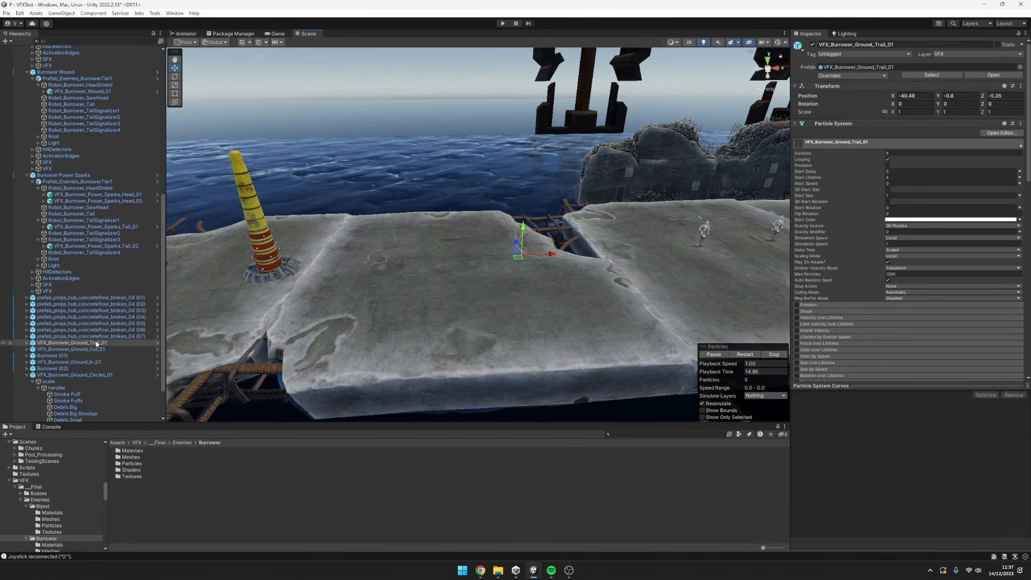
{"action": "left_click_drag", "start_coordinate": [584, 271], "coordinate": [528, 261], "text": "alt"}
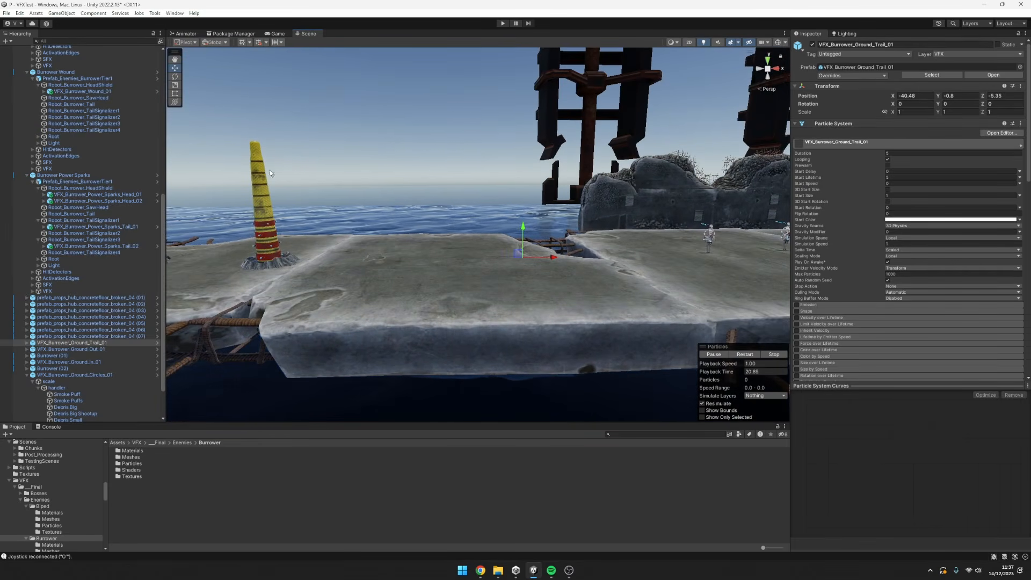
{"action": "left_click_drag", "start_coordinate": [459, 254], "coordinate": [534, 305], "text": "alt"}
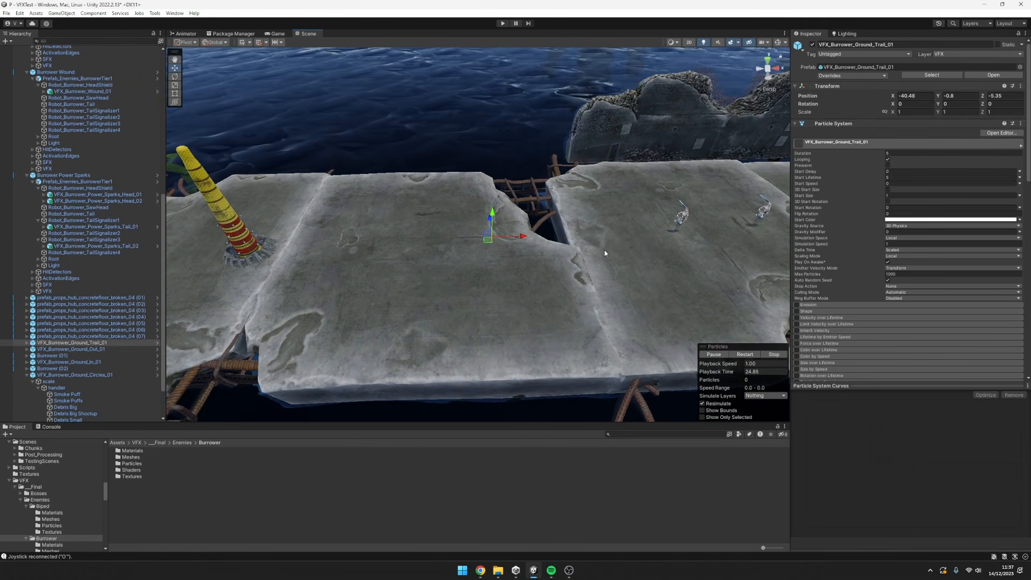
{"action": "left_click", "coordinate": [27, 344]}
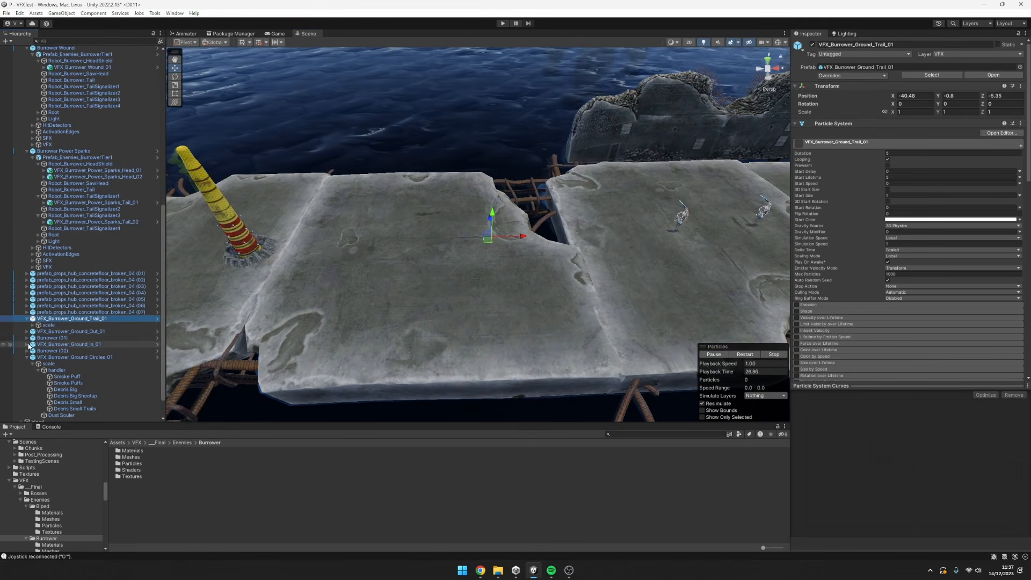
{"action": "left_click", "coordinate": [33, 325]}
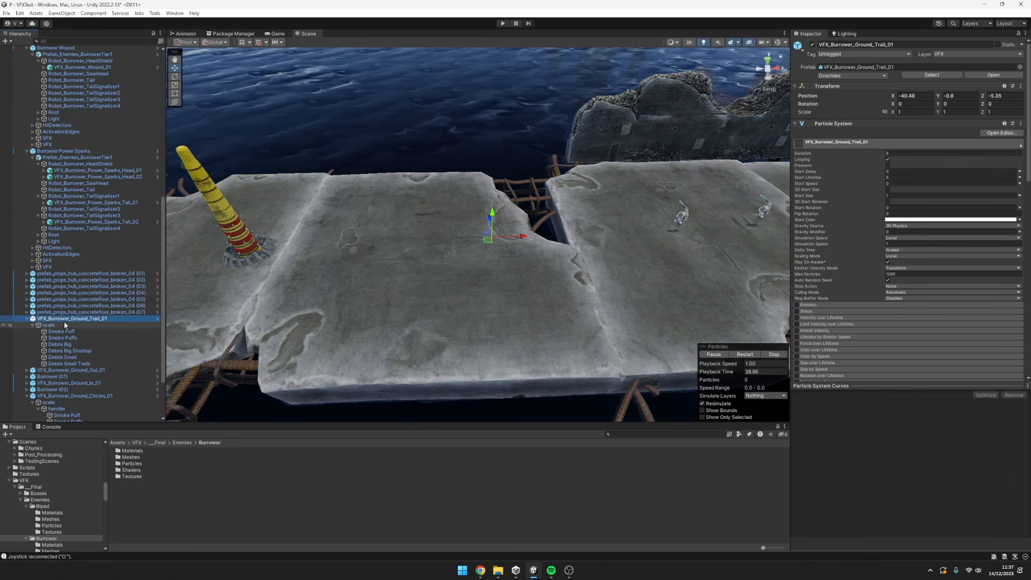
Review the particle settings of the ground trail's root, its scale object and all its smoke and debris emitters, finishing on the root.
{"action": "left_click", "coordinate": [839, 125]}
{"action": "left_click", "coordinate": [833, 124]}
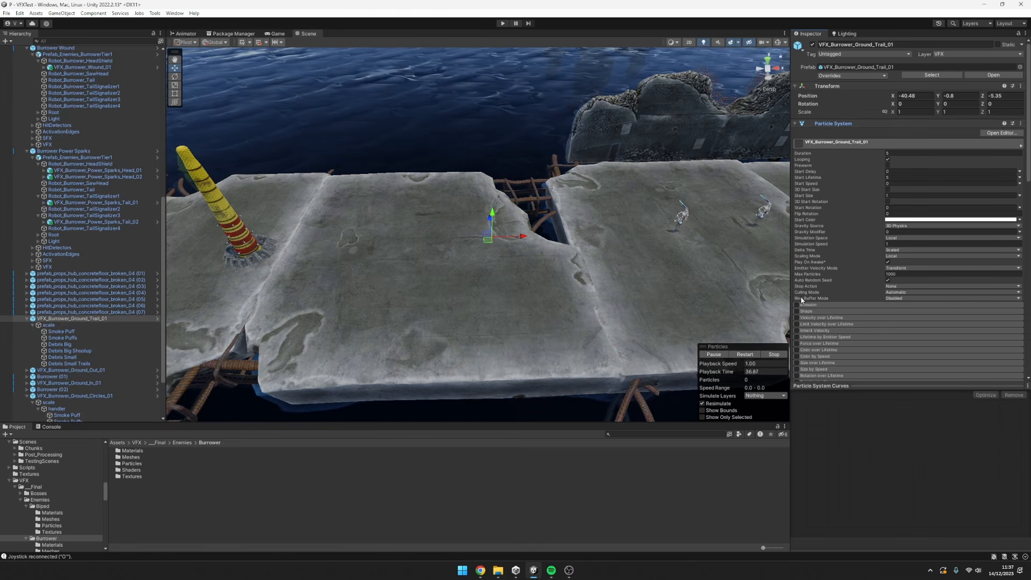
{"action": "left_click", "coordinate": [49, 325]}
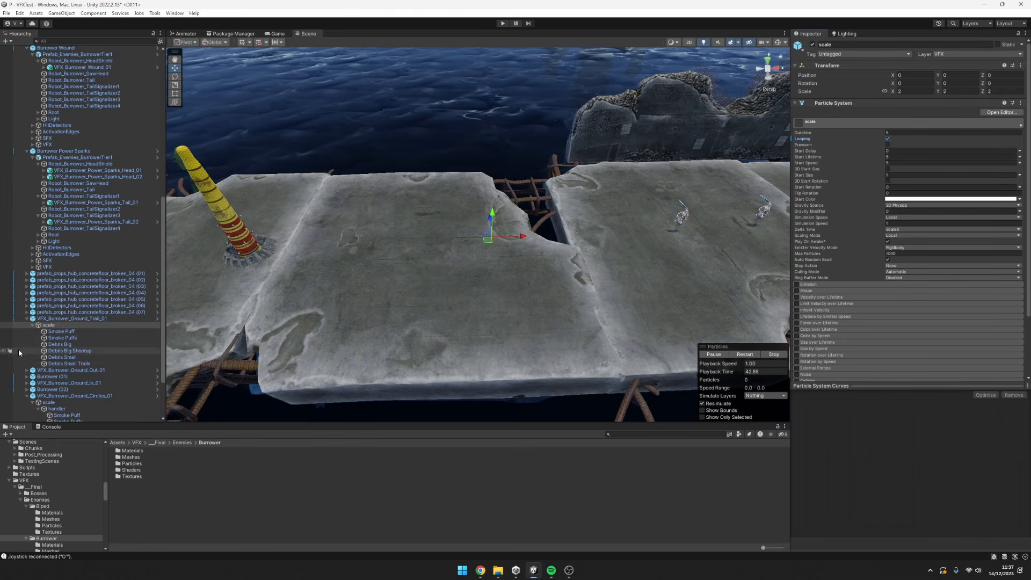
{"action": "left_click", "coordinate": [59, 332]}
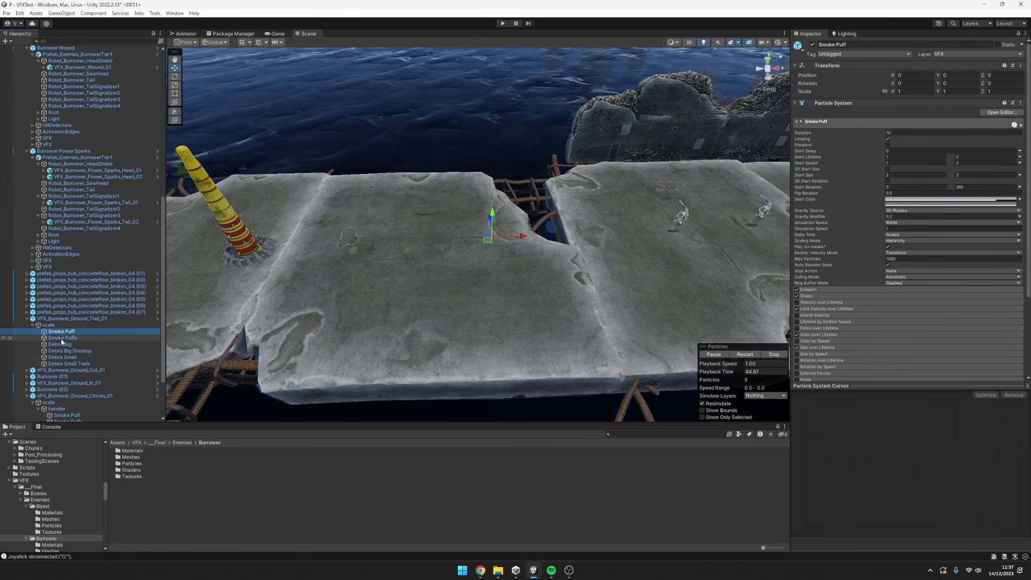
{"action": "left_click", "coordinate": [68, 365], "text": "shift"}
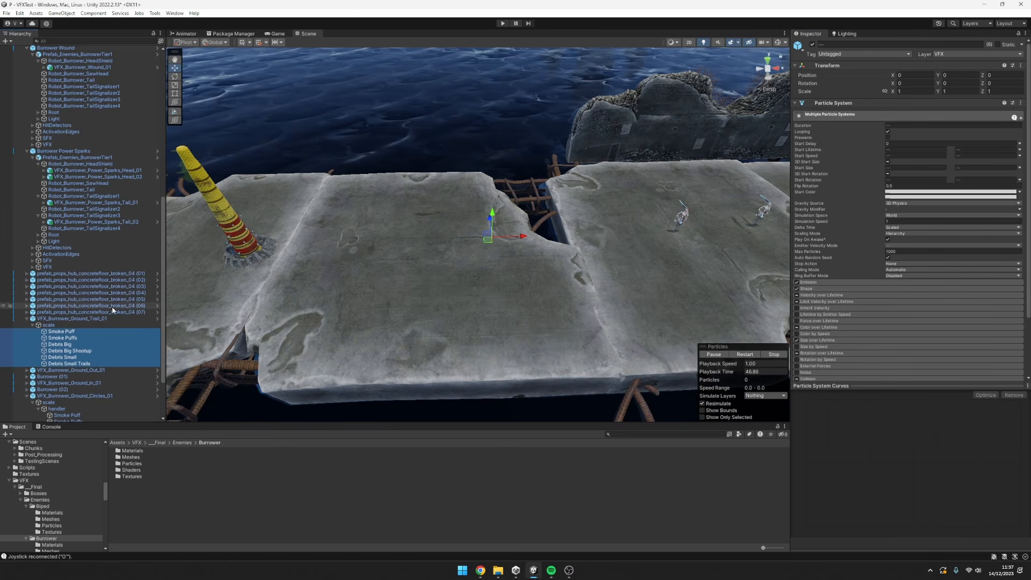
{"action": "left_click", "coordinate": [75, 319]}
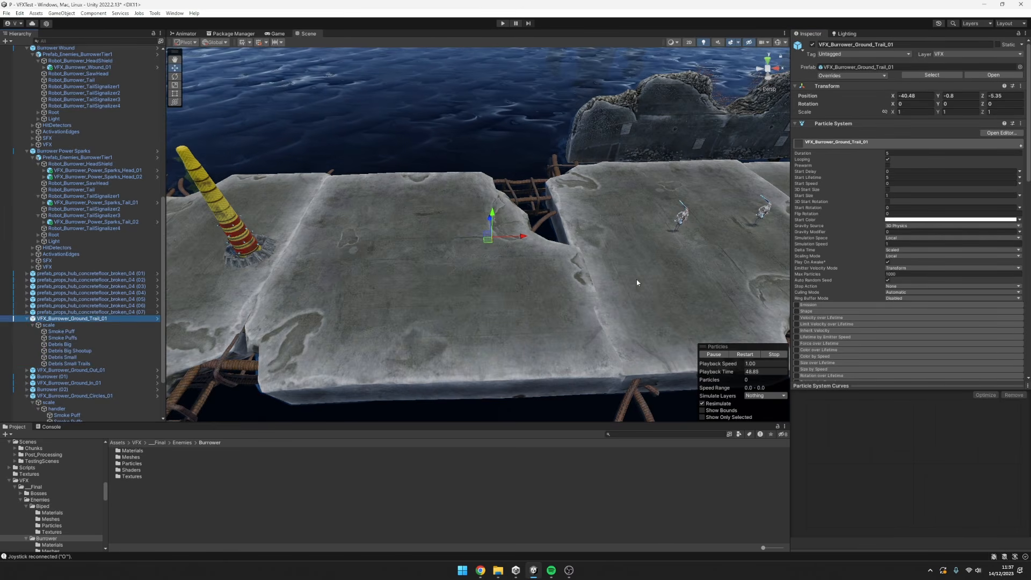
Slide the ground trail back and forth along X across the slab to play its debris, leaving it at X -47.84.
{"action": "left_click_drag", "start_coordinate": [637, 279], "coordinate": [591, 247], "text": "alt"}
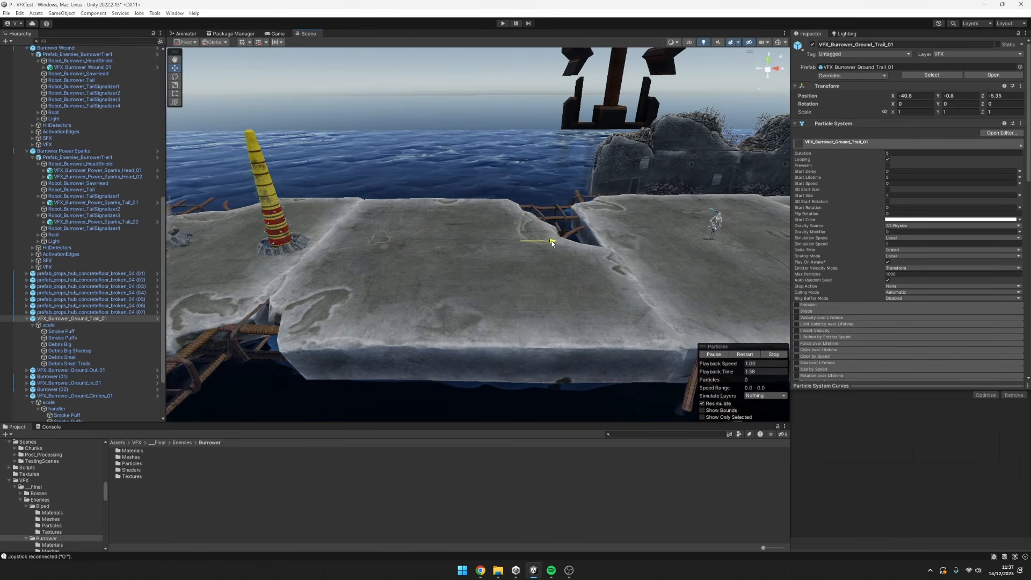
{"action": "left_click_drag", "start_coordinate": [469, 239], "coordinate": [350, 241]}
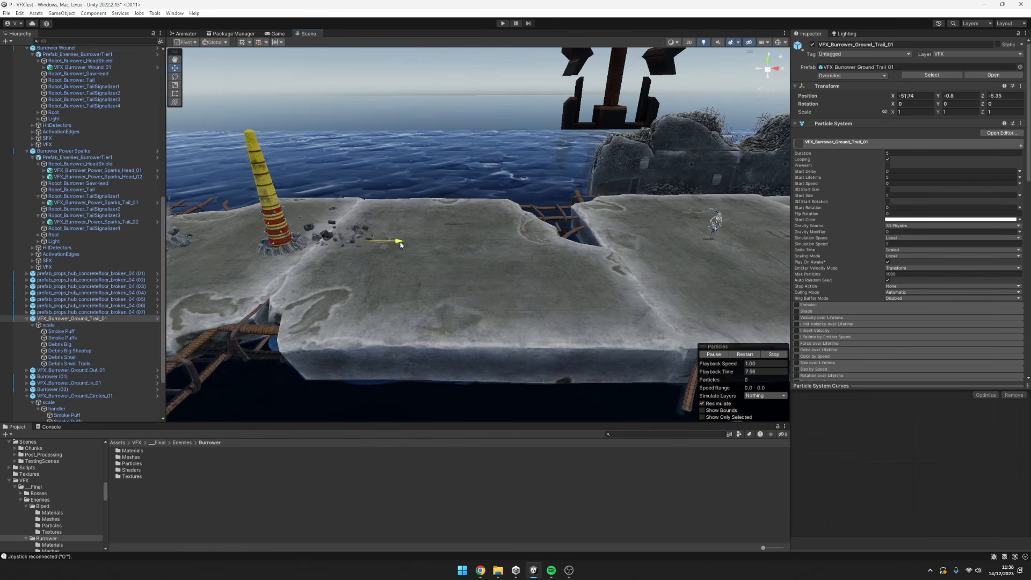
{"action": "left_click_drag", "start_coordinate": [471, 247], "coordinate": [535, 219]}
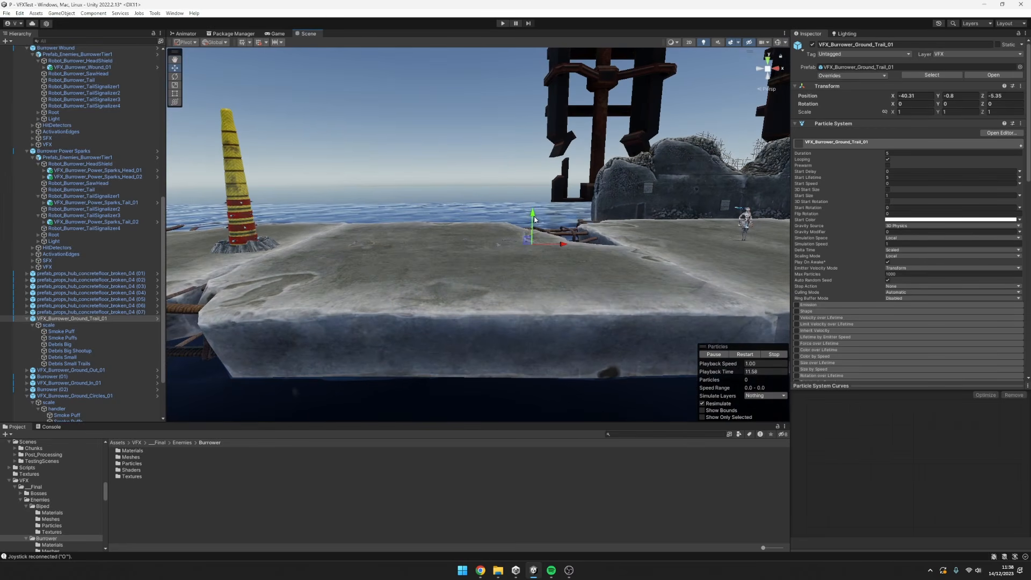
{"action": "mouse_move", "coordinate": [372, 254]}
{"action": "left_mouse_down"}
{"action": "mouse_move", "coordinate": [520, 253]}
{"action": "mouse_move", "coordinate": [369, 259]}
{"action": "left_mouse_up"}
{"action": "left_click_drag", "start_coordinate": [534, 263], "coordinate": [495, 315]}
{"action": "middle_click_drag", "start_coordinate": [495, 315], "coordinate": [554, 318]}
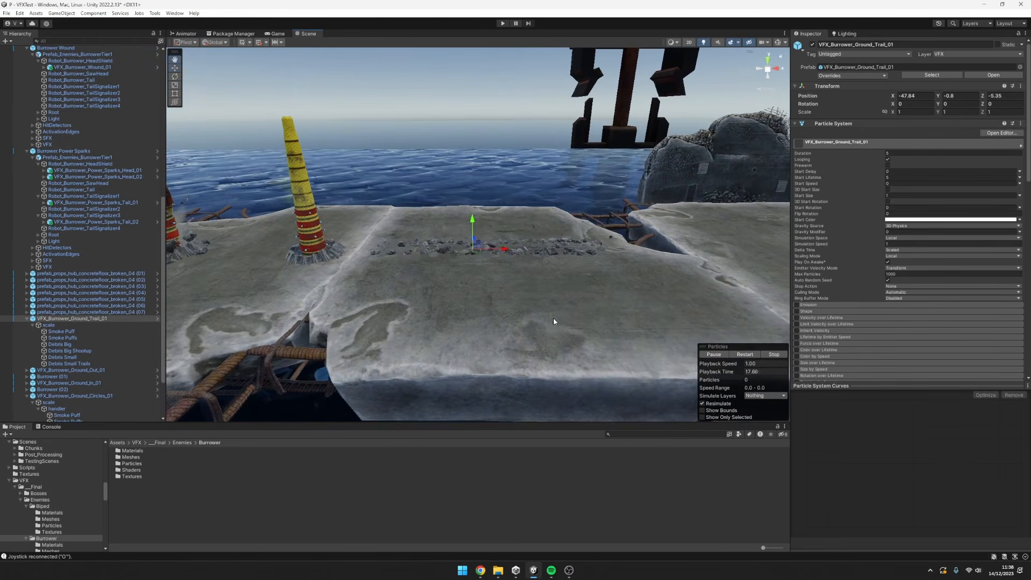
Sweep the ground trail along the slab to X -48.46 and examine the flying debris from close up.
{"action": "left_click_drag", "start_coordinate": [553, 319], "coordinate": [539, 292], "text": "alt"}
{"action": "right_click_drag", "start_coordinate": [539, 292], "coordinate": [665, 289], "text": "alt"}
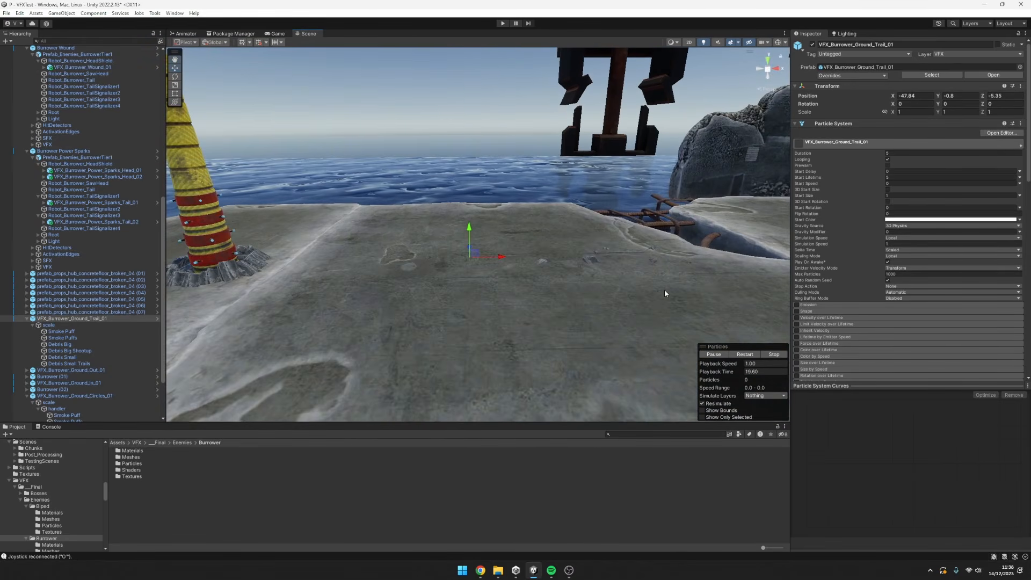
{"action": "left_click_drag", "start_coordinate": [529, 279], "coordinate": [536, 295], "text": "alt"}
{"action": "left_click_drag", "start_coordinate": [505, 257], "coordinate": [562, 275]}
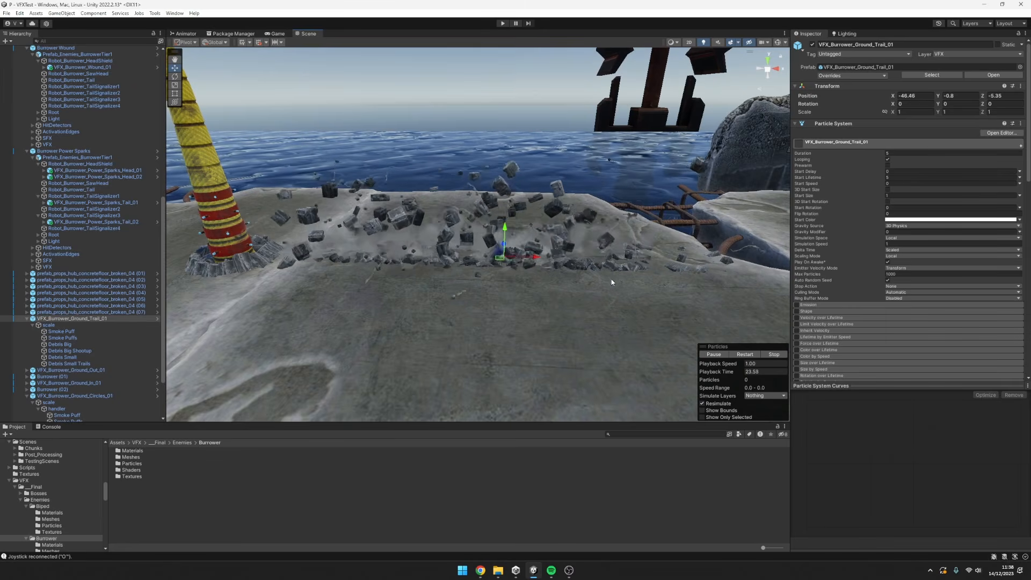
{"action": "left_click_drag", "start_coordinate": [489, 261], "coordinate": [470, 247], "text": "alt"}
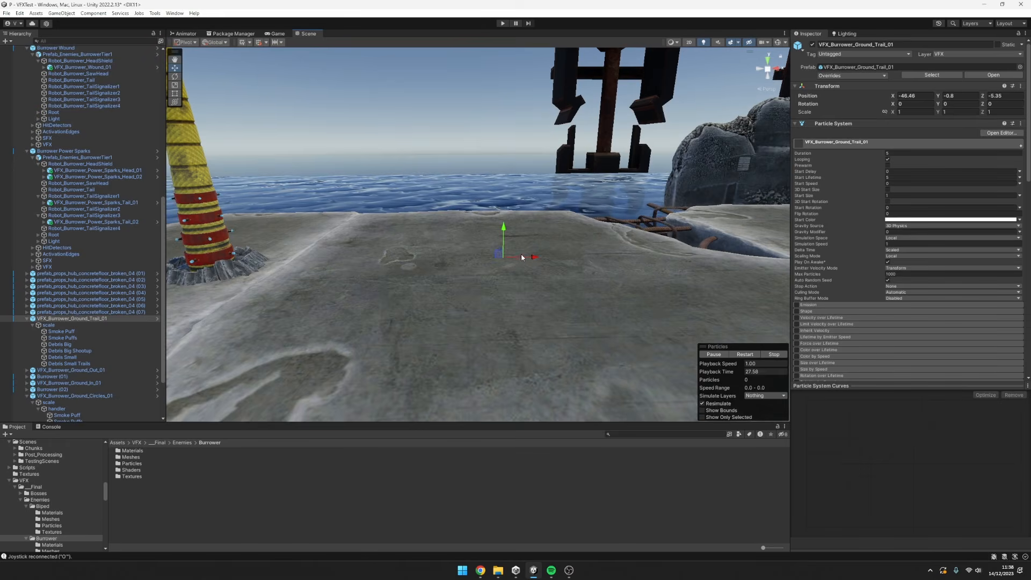
Slide the ground trail across the slab along X and Z to play its debris, leaving it at X -47.08 and Z -5.35.
{"action": "scroll", "coordinate": [522, 257], "scroll_direction": "down", "scroll_amount": 3}
{"action": "left_click_drag", "start_coordinate": [523, 255], "coordinate": [574, 270]}
{"action": "left_click_drag", "start_coordinate": [584, 286], "coordinate": [572, 316], "text": "alt"}
{"action": "mouse_move", "coordinate": [543, 262]}
{"action": "left_mouse_down"}
{"action": "mouse_move", "coordinate": [446, 266]}
{"action": "mouse_move", "coordinate": [421, 218]}
{"action": "mouse_move", "coordinate": [503, 249]}
{"action": "mouse_move", "coordinate": [497, 326]}
{"action": "mouse_move", "coordinate": [560, 271]}
{"action": "mouse_move", "coordinate": [533, 263]}
{"action": "left_mouse_up"}
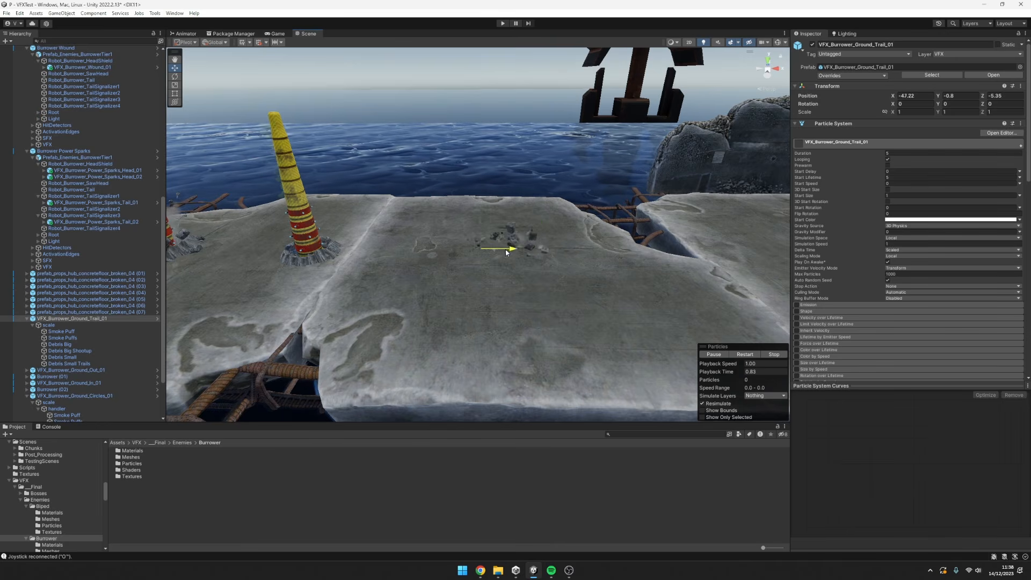
{"action": "left_click_drag", "start_coordinate": [506, 250], "coordinate": [520, 266]}
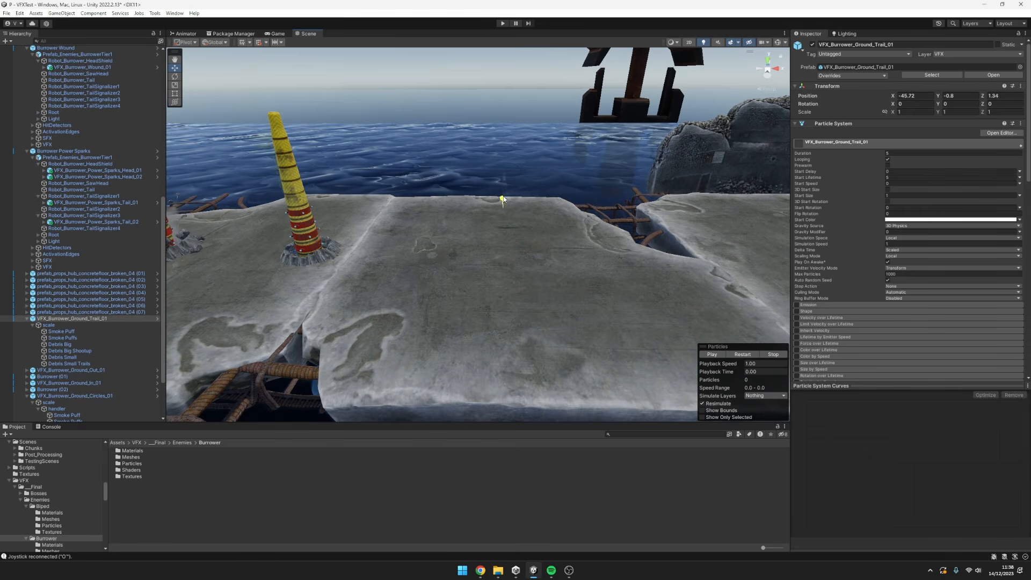
{"action": "left_click_drag", "start_coordinate": [508, 246], "coordinate": [549, 250]}
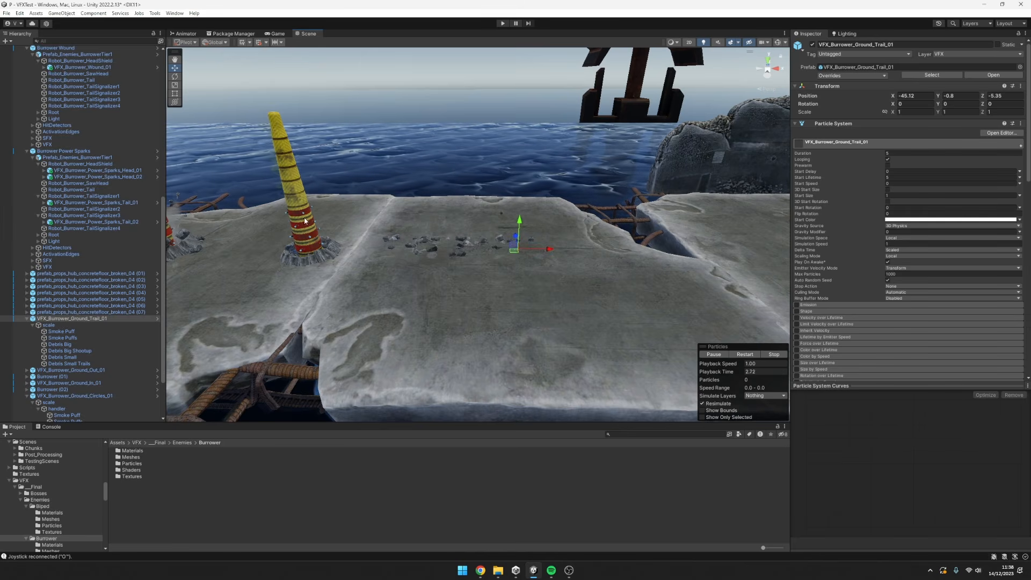
{"action": "left_click_drag", "start_coordinate": [549, 250], "coordinate": [517, 251]}
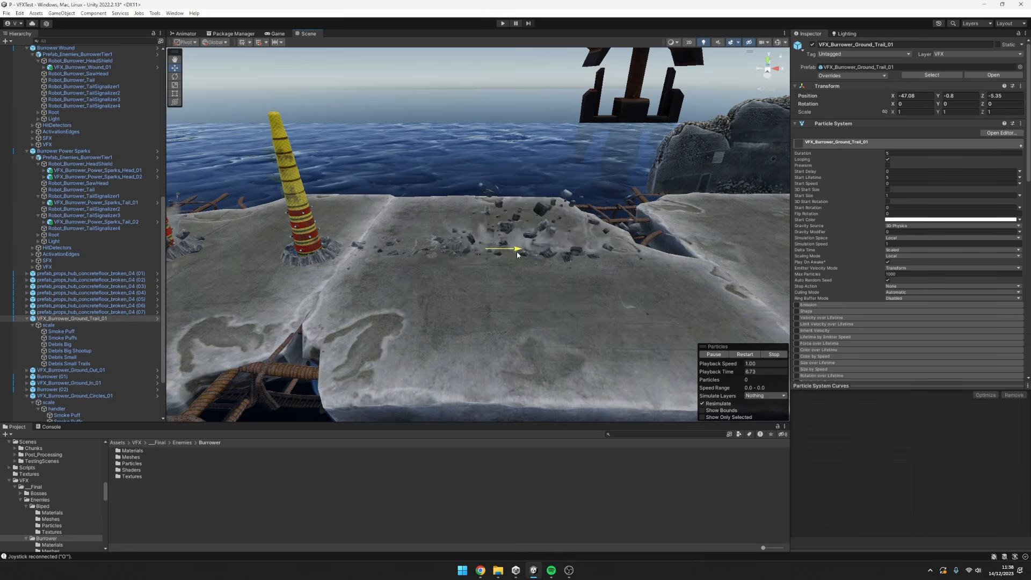
{"action": "key", "text": "f"}
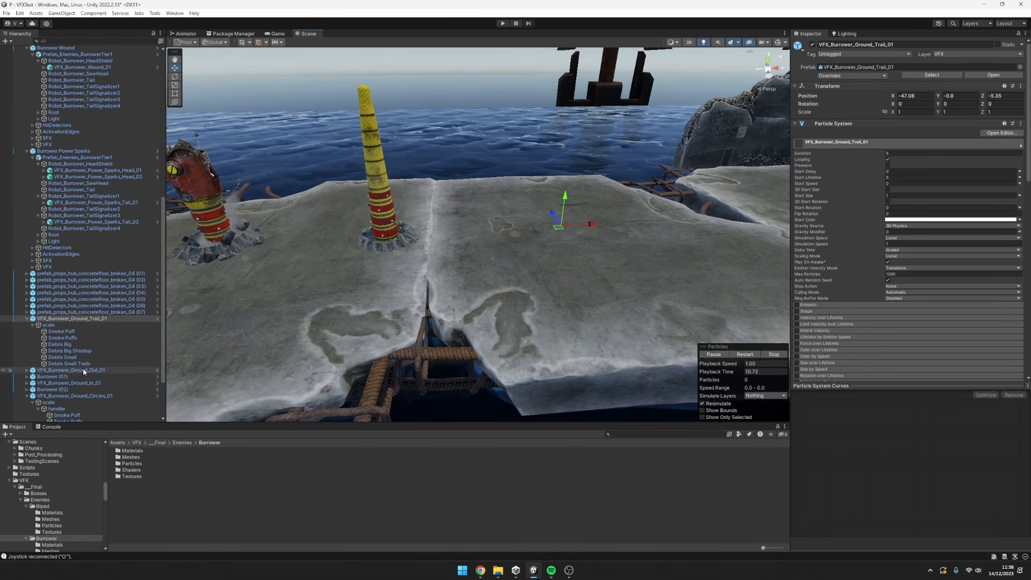
Frame VFX_Burrower_Ground_Out_01 and examine the broken rock ring around the Burrower's head from low, high and close views.
{"action": "double_click", "coordinate": [83, 369]}
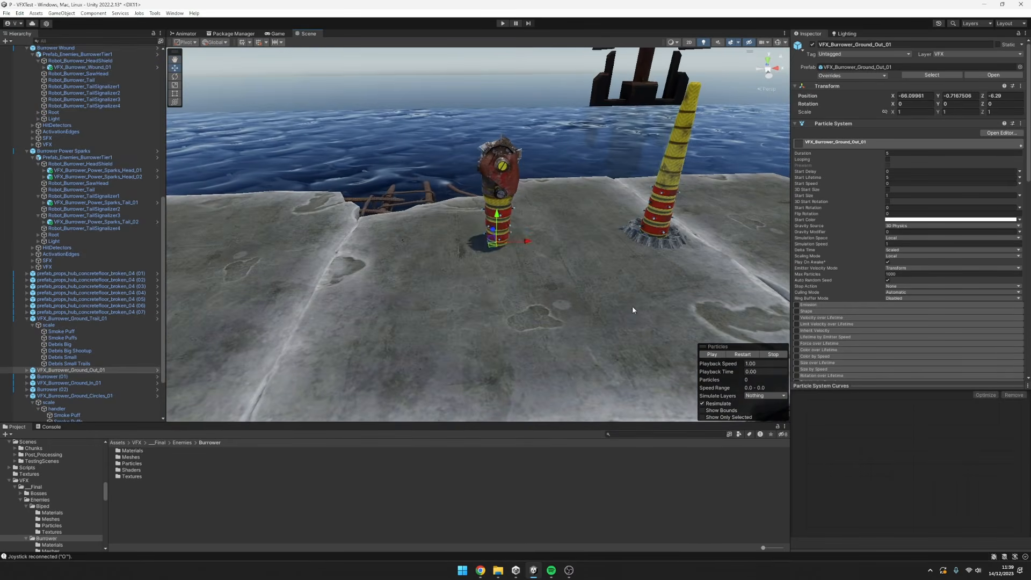
{"action": "middle_click_drag", "start_coordinate": [572, 229], "coordinate": [575, 264]}
{"action": "left_click_drag", "start_coordinate": [576, 264], "coordinate": [577, 229], "text": "alt"}
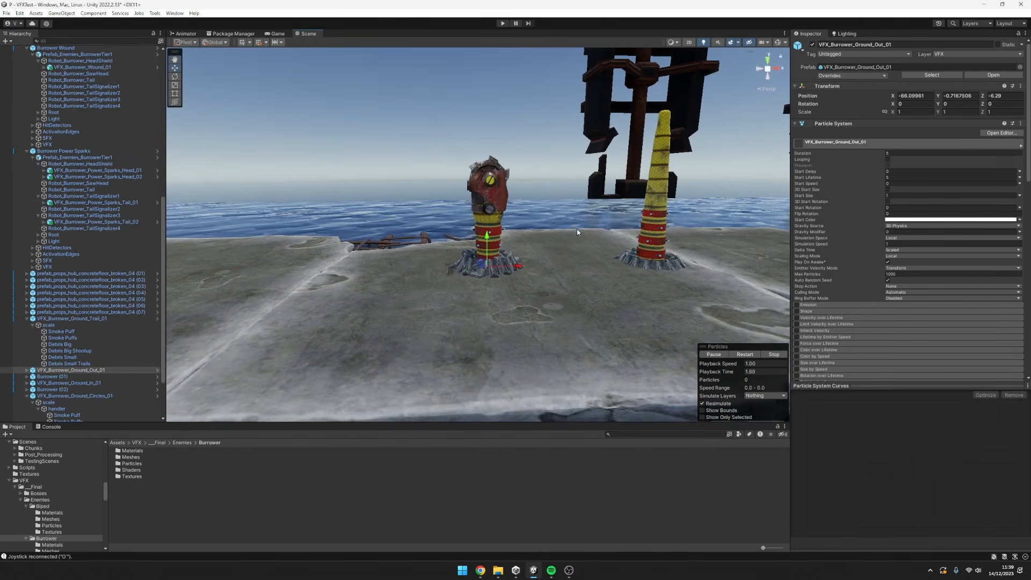
{"action": "middle_click_drag", "start_coordinate": [612, 265], "coordinate": [602, 238]}
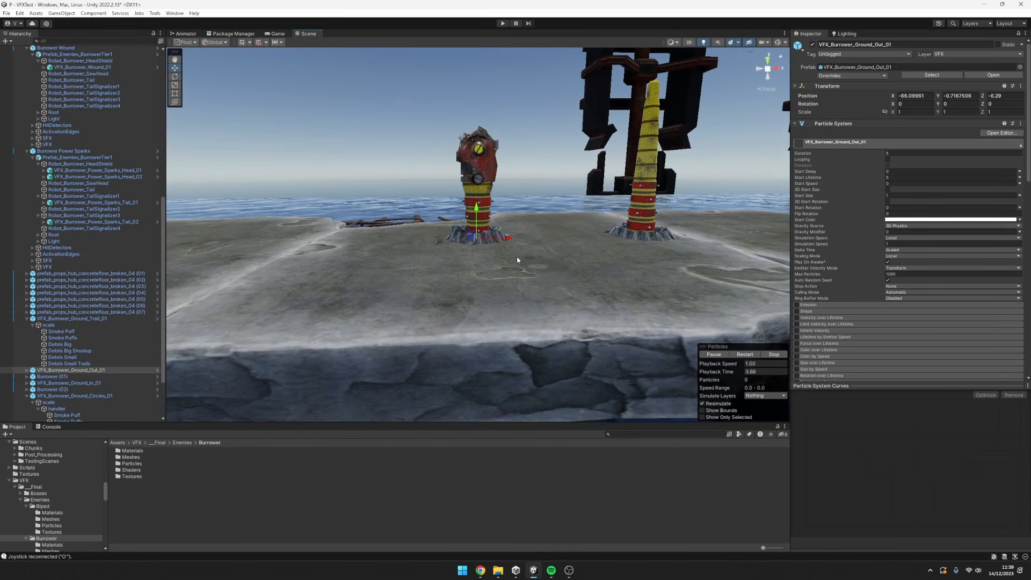
{"action": "left_click_drag", "start_coordinate": [531, 244], "coordinate": [477, 156], "text": "alt"}
{"action": "scroll", "coordinate": [542, 277], "scroll_direction": "up", "scroll_amount": 3}
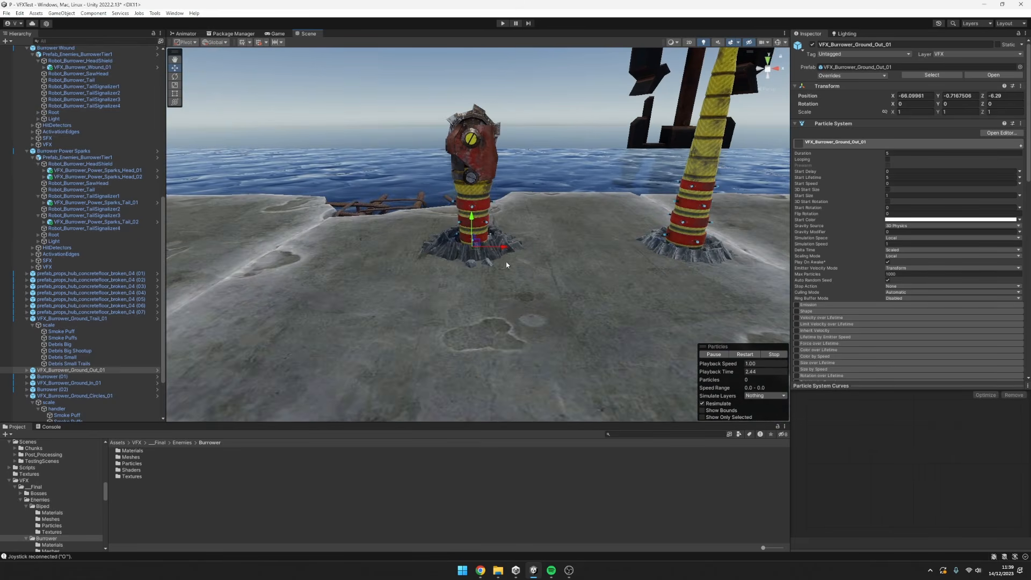
{"action": "scroll", "coordinate": [520, 246], "scroll_direction": "down", "scroll_amount": 5}
{"action": "key", "text": "q"}
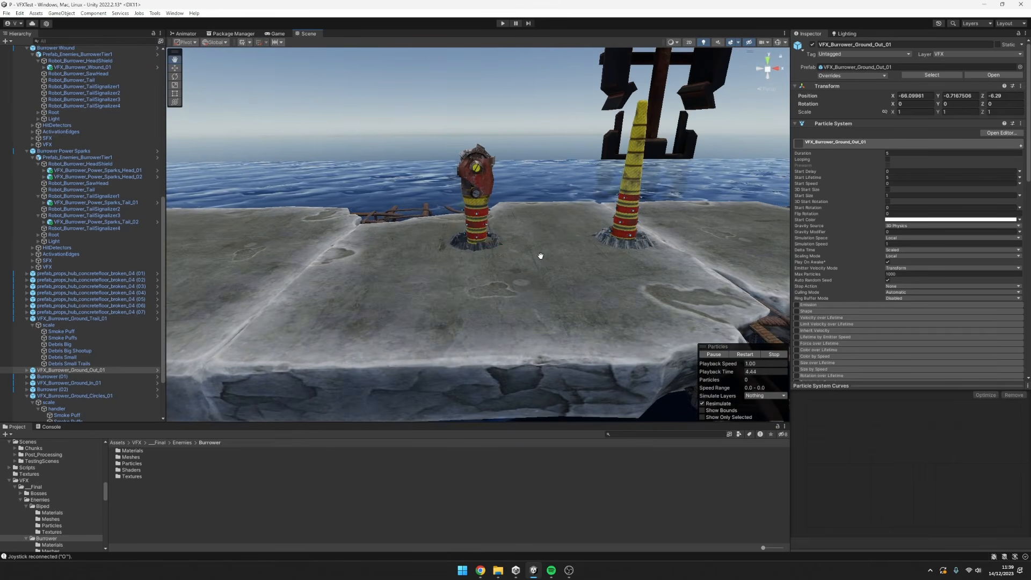
{"action": "left_click_drag", "start_coordinate": [540, 256], "coordinate": [527, 223], "text": "alt"}
{"action": "scroll", "coordinate": [514, 280], "scroll_direction": "up", "scroll_amount": 3}
Restart the ground-out effect's playback several times and examine its debris burst and rock ring from low and overhead angles.
{"action": "key", "text": "period"}
{"action": "key", "text": "comma"}
{"action": "key", "text": "period"}
{"action": "key", "text": "comma"}
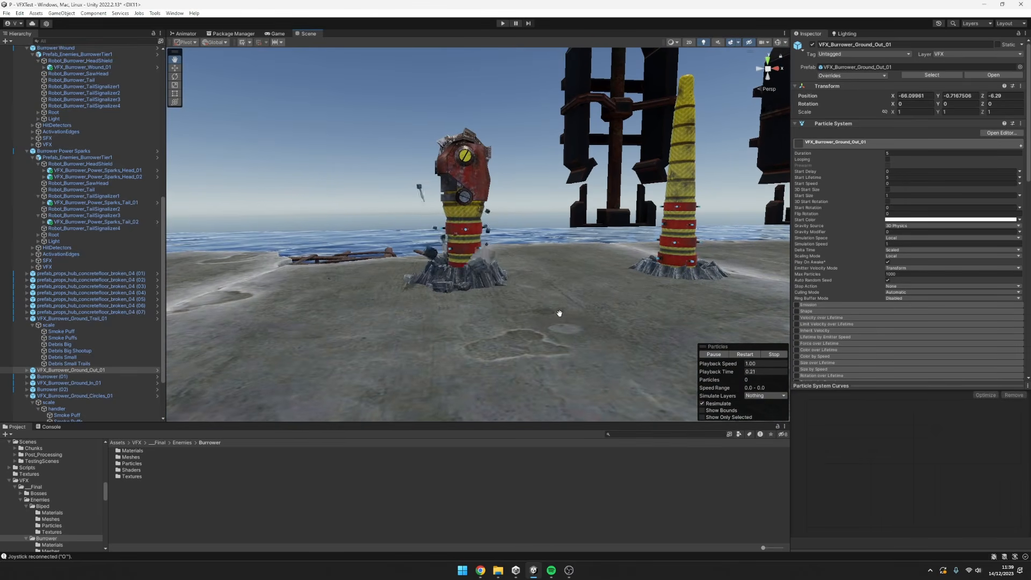
{"action": "left_click_drag", "start_coordinate": [559, 307], "coordinate": [523, 319], "text": "alt"}
{"action": "key", "text": "period"}
{"action": "key", "text": "comma"}
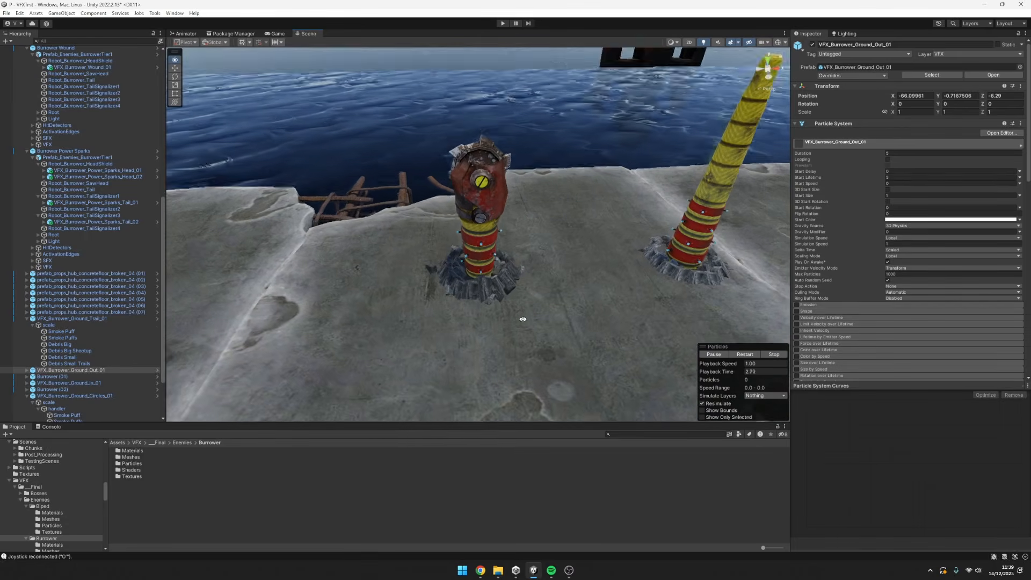
{"action": "scroll", "coordinate": [542, 321], "scroll_direction": "up", "scroll_amount": 5}
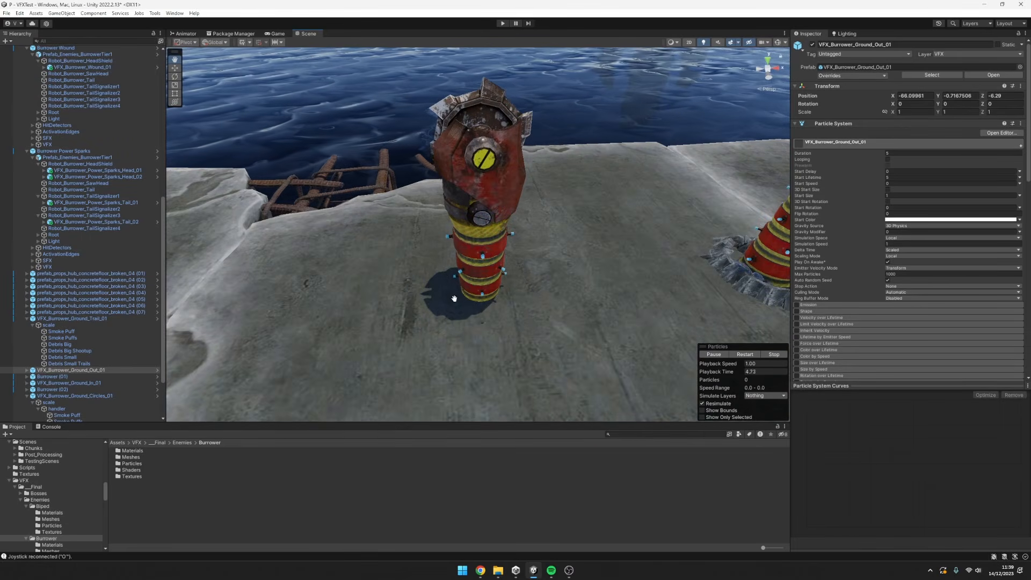
{"action": "scroll", "coordinate": [501, 290], "scroll_direction": "down", "scroll_amount": 5}
{"action": "middle_click_drag", "start_coordinate": [502, 292], "coordinate": [447, 297]}
{"action": "left_click_drag", "start_coordinate": [447, 297], "coordinate": [439, 235], "text": "alt"}
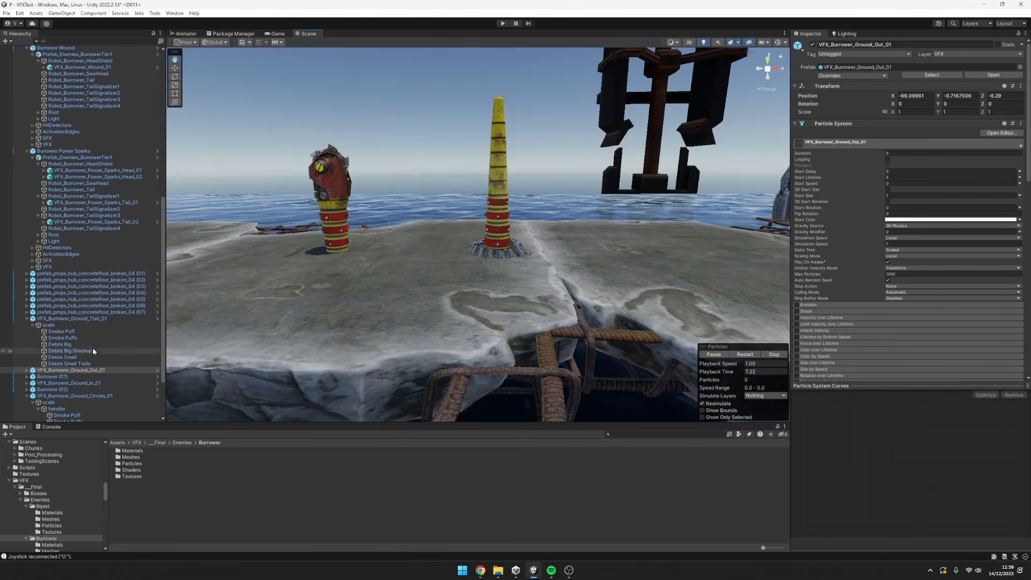
Select VFX_Burrower_Ground_In_01 and watch its flying debris and glowing burst around the Burrower's tail.
{"action": "left_click", "coordinate": [81, 383]}
{"action": "scroll", "coordinate": [562, 293], "scroll_direction": "up", "scroll_amount": 5}
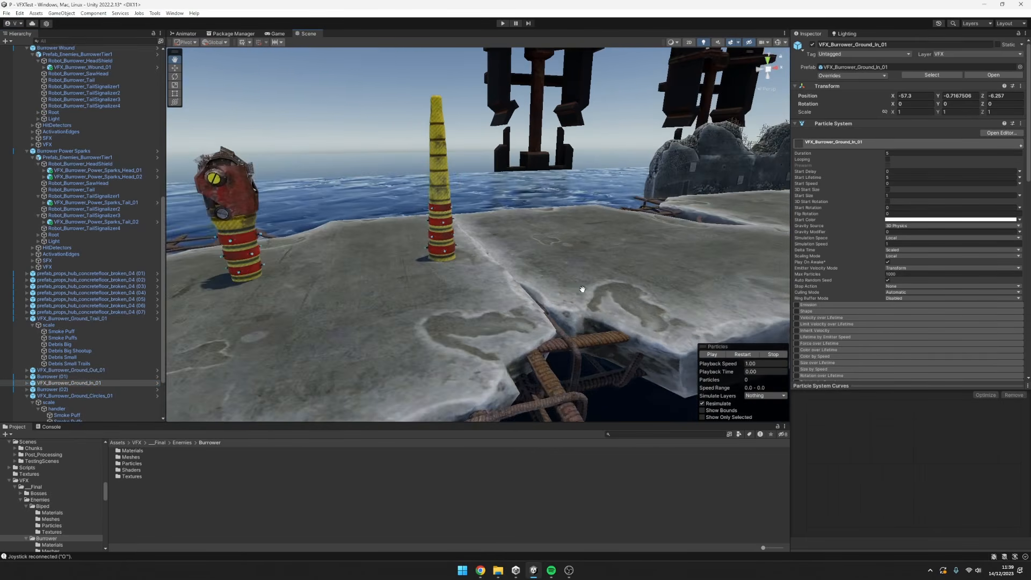
{"action": "left_click_drag", "start_coordinate": [617, 303], "coordinate": [564, 268]}
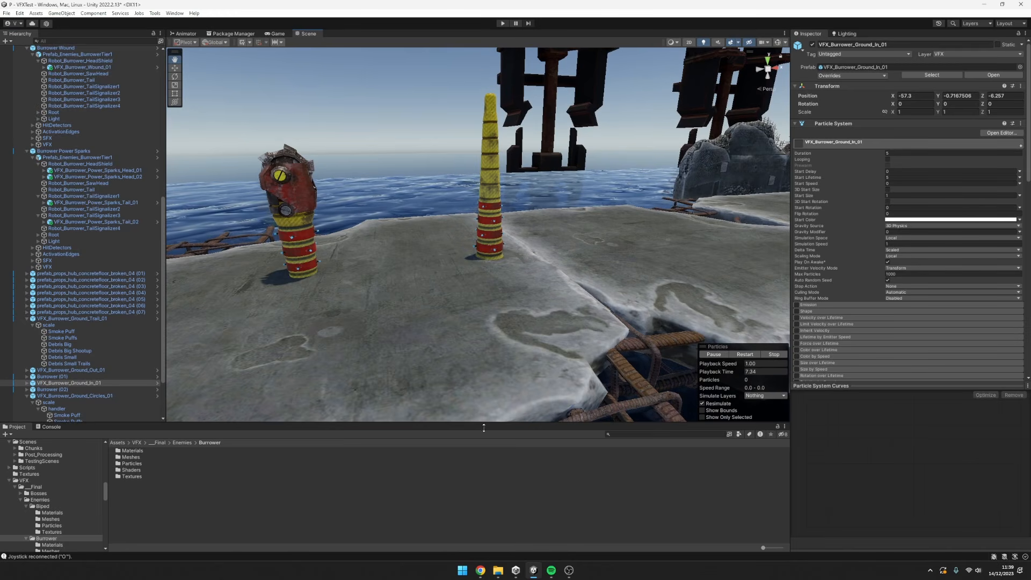
{"action": "mouse_move", "coordinate": [576, 272]}
{"action": "left_mouse_down", "text": "alt"}
{"action": "mouse_move", "coordinate": [525, 265]}
{"action": "mouse_move", "coordinate": [575, 280]}
{"action": "left_mouse_up", "text": "alt"}
{"action": "scroll", "coordinate": [529, 267], "scroll_direction": "up", "scroll_amount": 1}
{"action": "scroll", "coordinate": [575, 279], "scroll_direction": "up", "scroll_amount": 5}
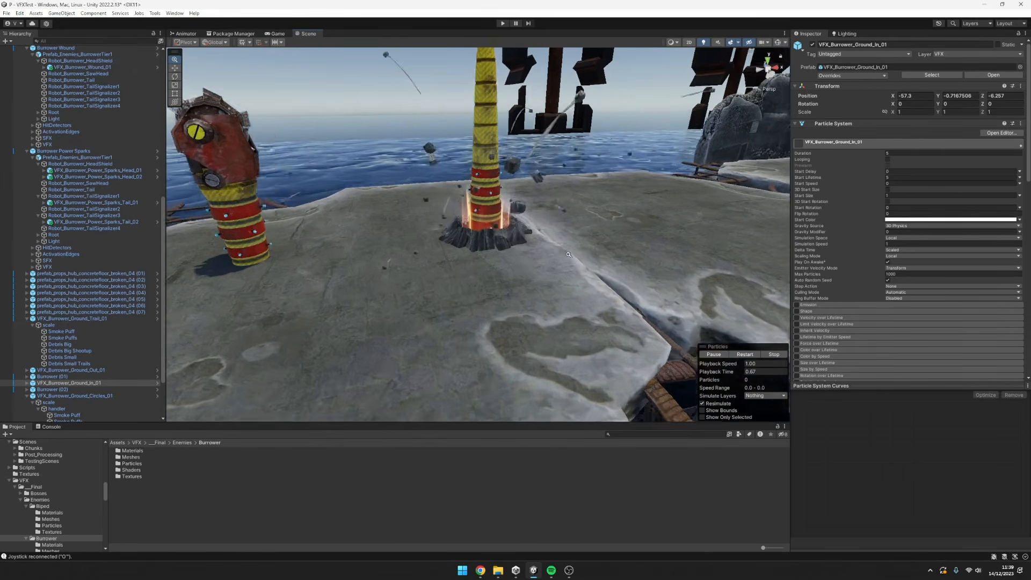
{"action": "scroll", "coordinate": [541, 276], "scroll_direction": "down", "scroll_amount": 6}
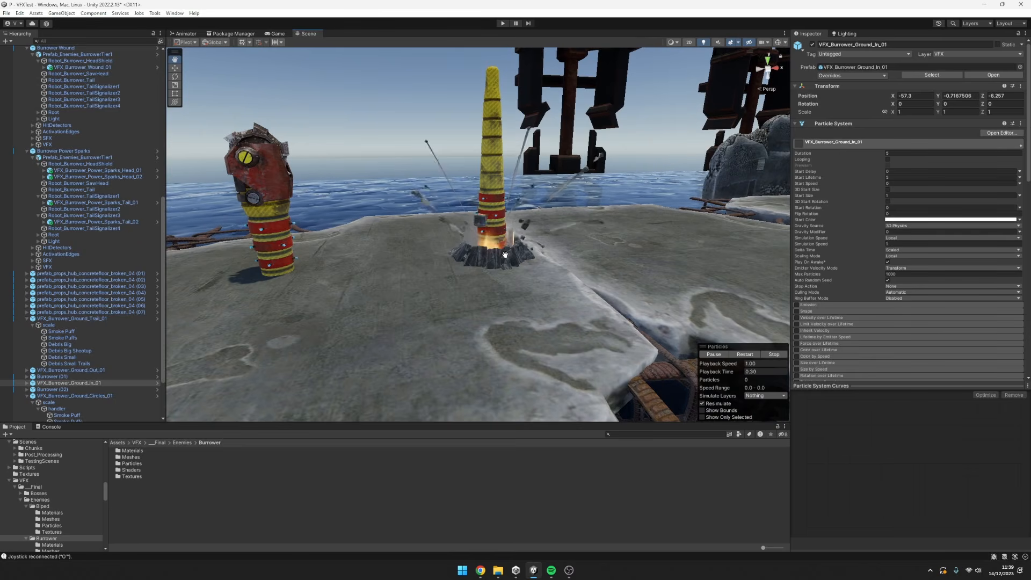
Examine the ground-in effect's rock ring and red glow at the tail base up close, then from farther back.
{"action": "scroll", "coordinate": [484, 241], "scroll_direction": "up", "scroll_amount": 5}
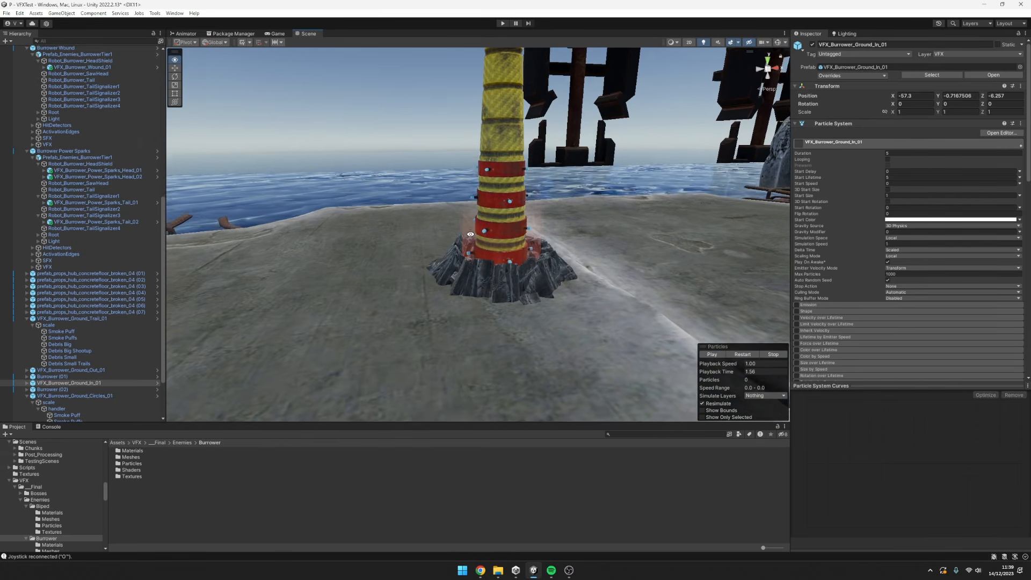
{"action": "middle_click_drag", "start_coordinate": [471, 234], "coordinate": [502, 219]}
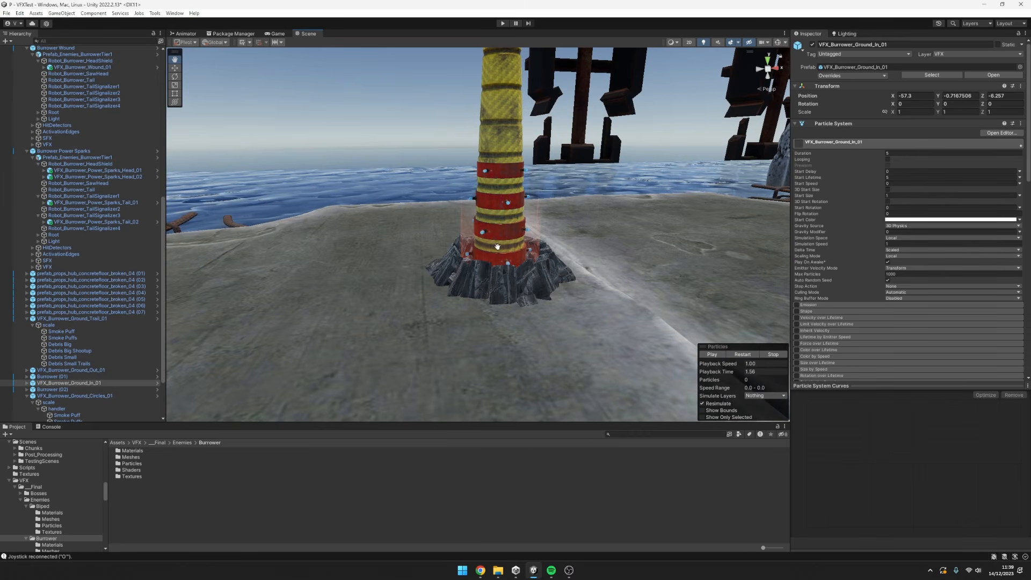
{"action": "left_click_drag", "start_coordinate": [497, 246], "coordinate": [531, 233], "text": "alt"}
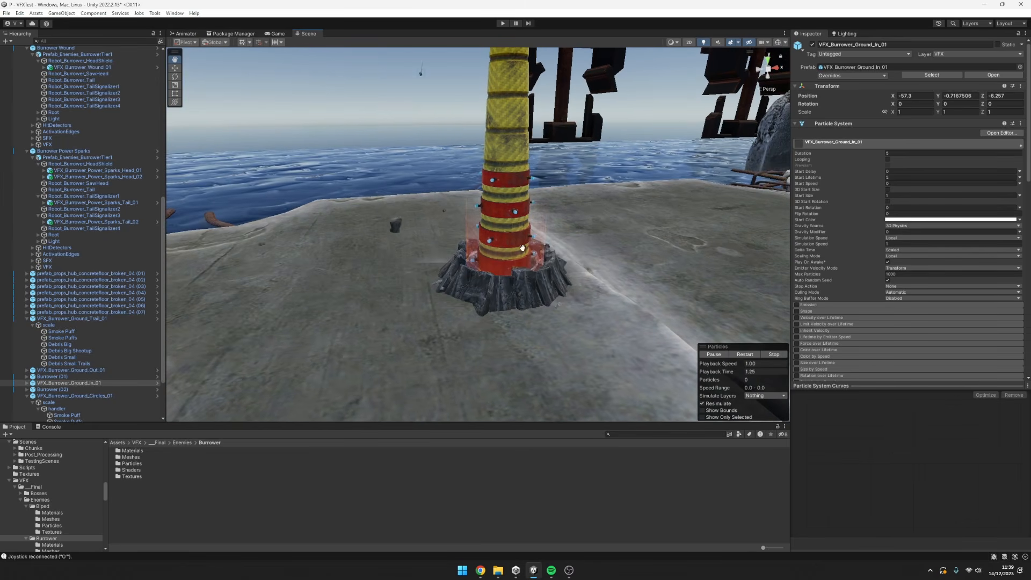
{"action": "scroll", "coordinate": [516, 253], "scroll_direction": "down", "scroll_amount": 5}
{"action": "left_click_drag", "start_coordinate": [582, 272], "coordinate": [541, 278], "text": "alt"}
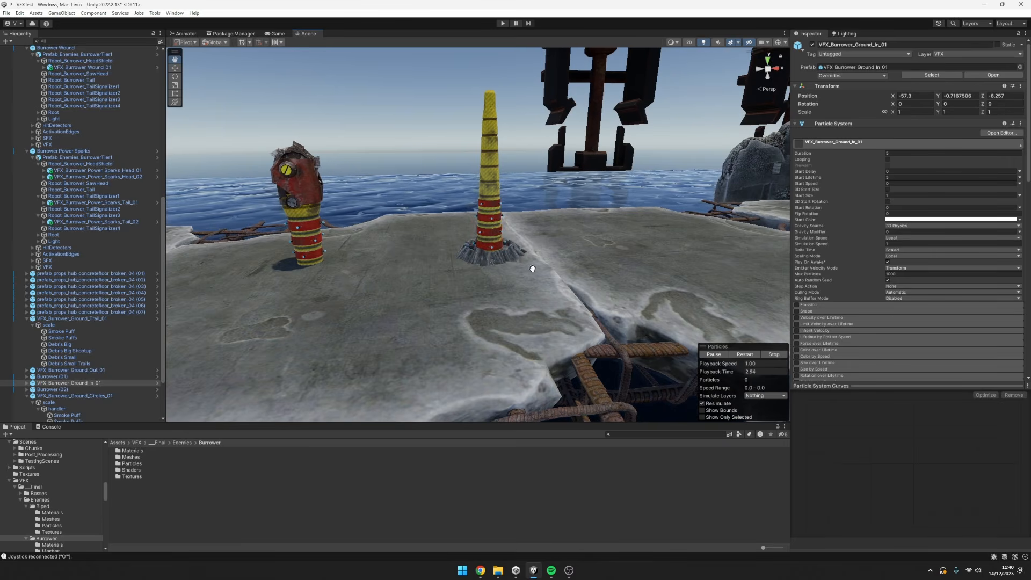
{"action": "left_click_drag", "start_coordinate": [557, 270], "coordinate": [550, 249]}
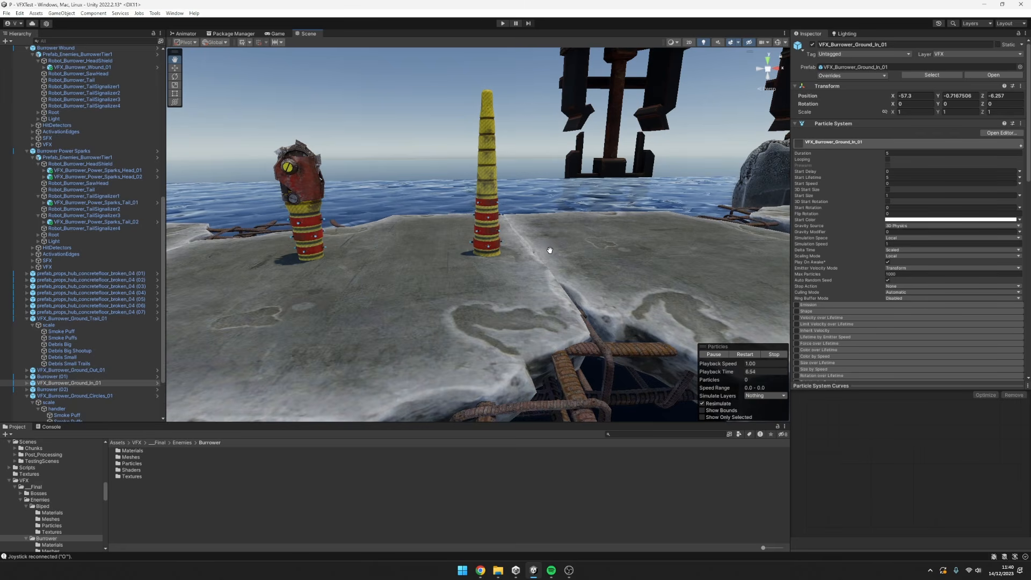
Revisit VFX_Burrower_Ground_Out_01 and VFX_Burrower_Ground_In_01 in turn, viewing head and tail together.
{"action": "left_click", "coordinate": [76, 371]}
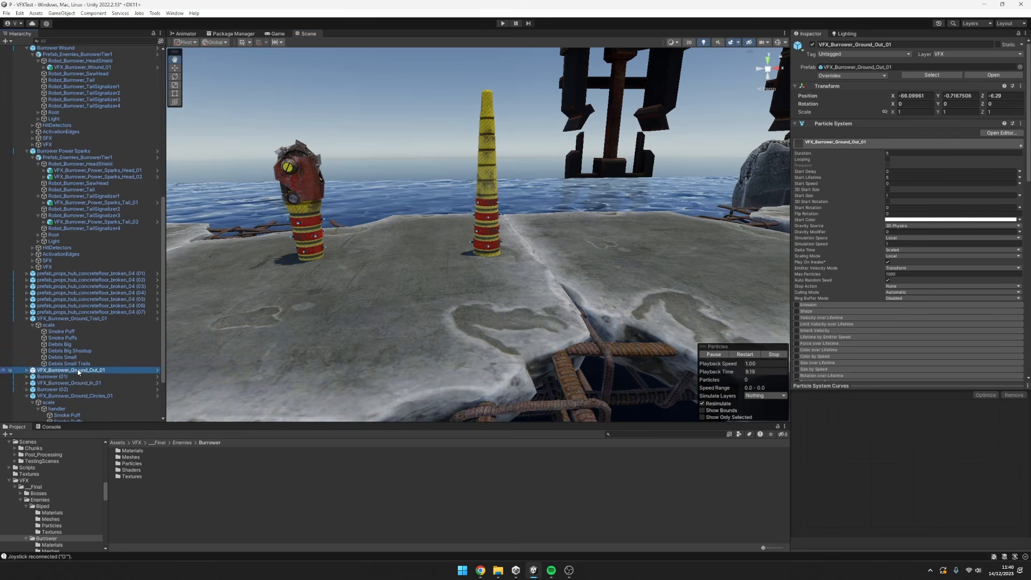
{"action": "key", "text": "f"}
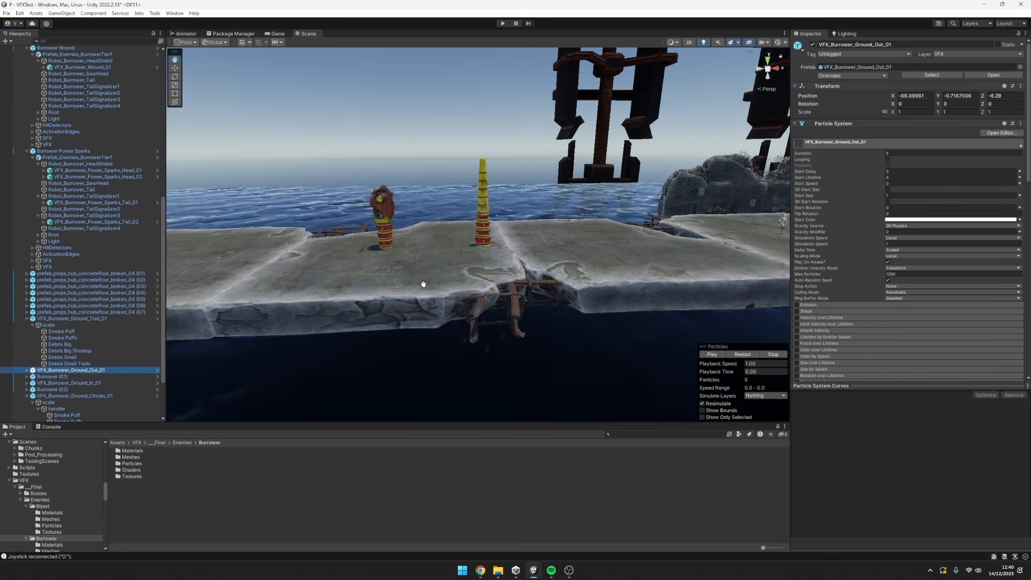
{"action": "left_click", "coordinate": [109, 384]}
Frame VFX_Burrower_Ground_Circles_01 and examine its looping debris on the end slab from above and from the side.
{"action": "left_click", "coordinate": [75, 396]}
{"action": "key", "text": "f"}
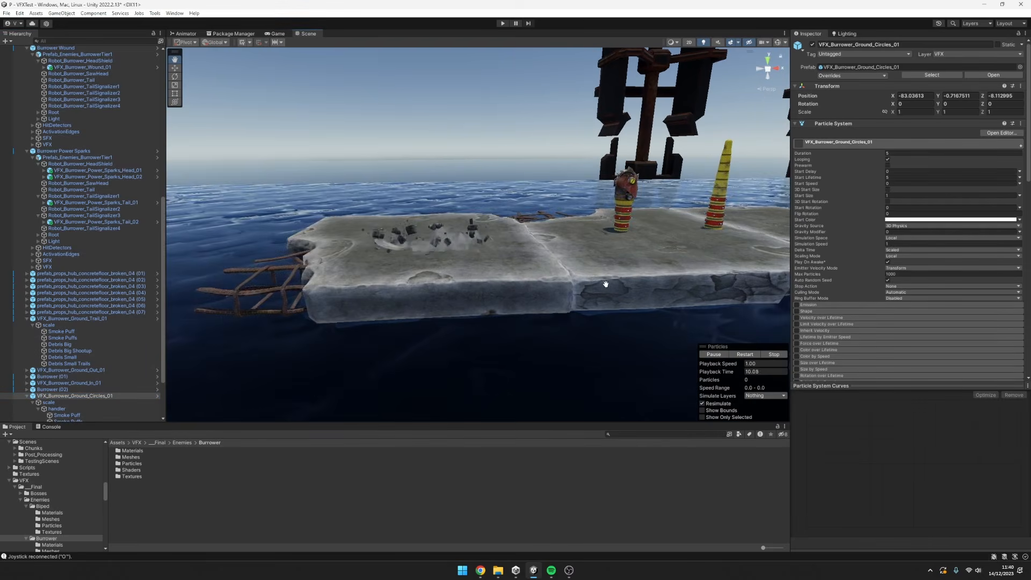
{"action": "mouse_move", "coordinate": [635, 288]}
{"action": "left_mouse_down", "text": "alt"}
{"action": "mouse_move", "coordinate": [671, 297]}
{"action": "mouse_move", "coordinate": [651, 286]}
{"action": "left_mouse_up", "text": "alt"}
{"action": "scroll", "coordinate": [672, 294], "scroll_direction": "up", "scroll_amount": 3}
{"action": "middle_click_drag", "start_coordinate": [651, 286], "coordinate": [645, 288]}
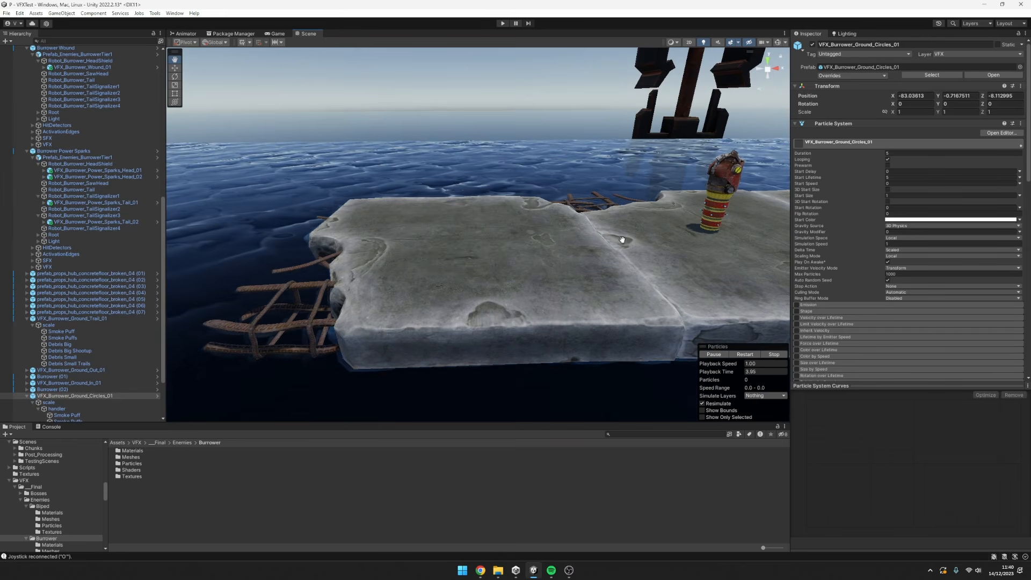
{"action": "middle_click_drag", "start_coordinate": [623, 240], "coordinate": [623, 221]}
{"action": "left_click_drag", "start_coordinate": [624, 223], "coordinate": [641, 274], "text": "alt"}
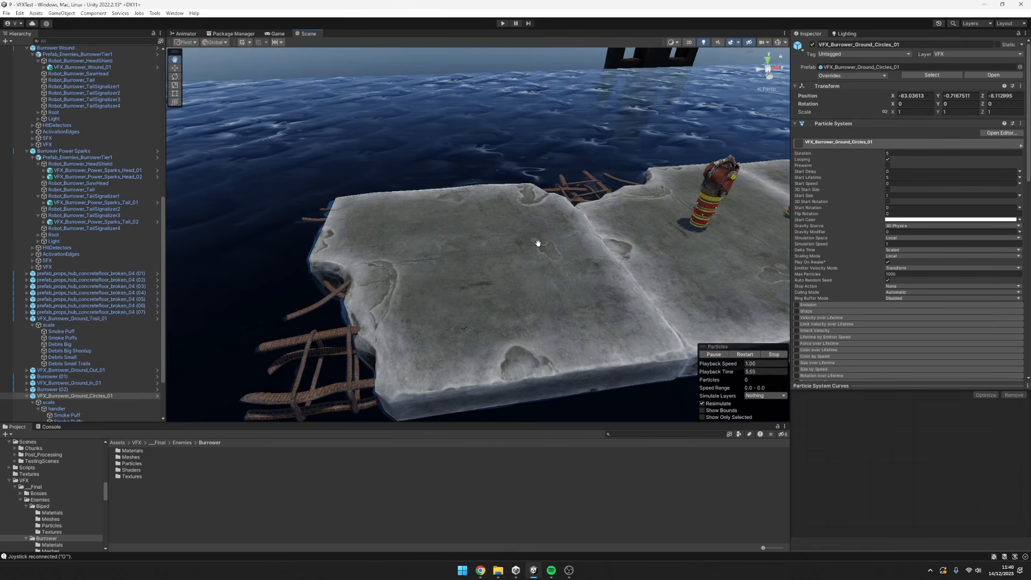
{"action": "left_click_drag", "start_coordinate": [504, 290], "coordinate": [668, 254], "text": "alt"}
{"action": "left_click_drag", "start_coordinate": [571, 243], "coordinate": [495, 219], "text": "alt"}
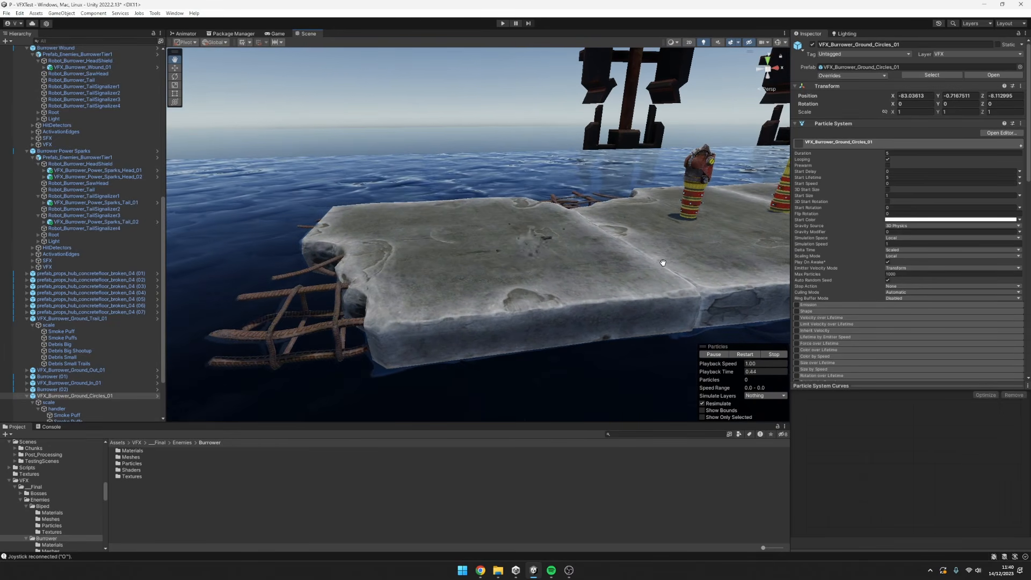
Watch the ground circles' smoke and rock debris burst from the slab, closing in on it and backing away.
{"action": "left_click_drag", "start_coordinate": [663, 263], "coordinate": [580, 264], "text": "alt"}
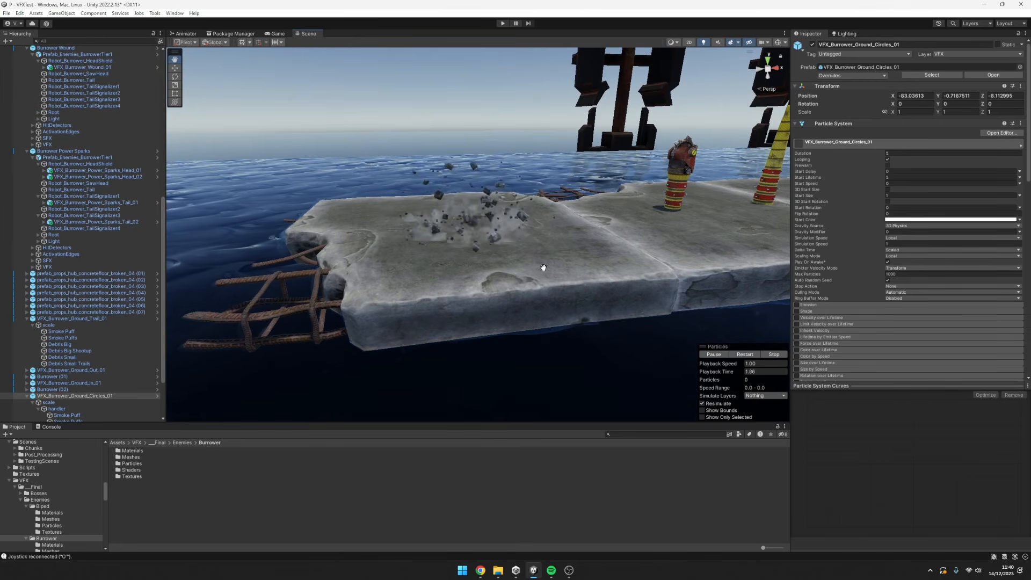
{"action": "left_click_drag", "start_coordinate": [544, 267], "coordinate": [523, 259], "text": "alt"}
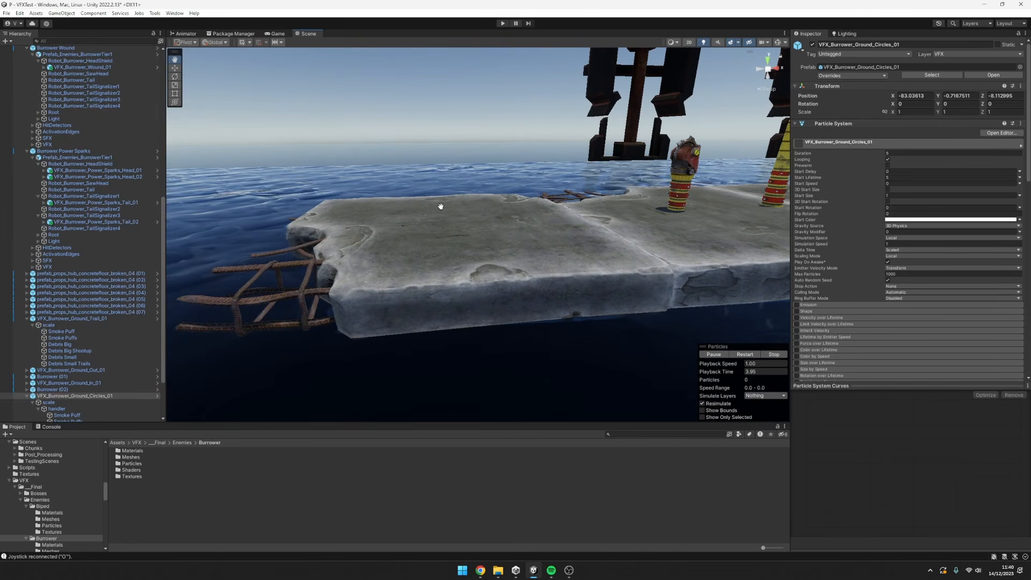
{"action": "left_click_drag", "start_coordinate": [440, 206], "coordinate": [466, 231], "text": "alt"}
{"action": "right_click_drag", "start_coordinate": [525, 250], "coordinate": [660, 255], "text": "alt"}
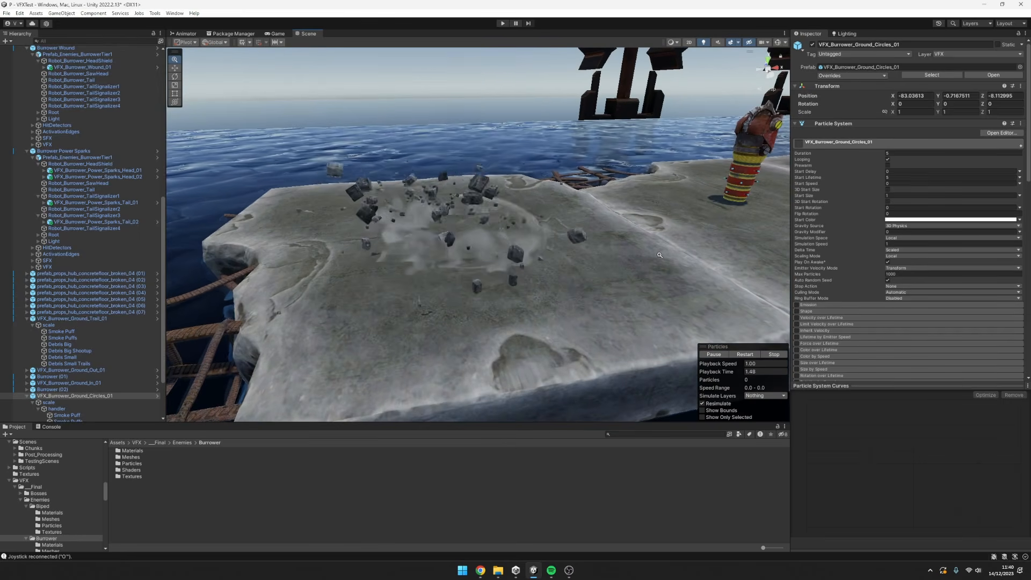
{"action": "scroll", "coordinate": [526, 272], "scroll_direction": "down", "scroll_amount": 5}
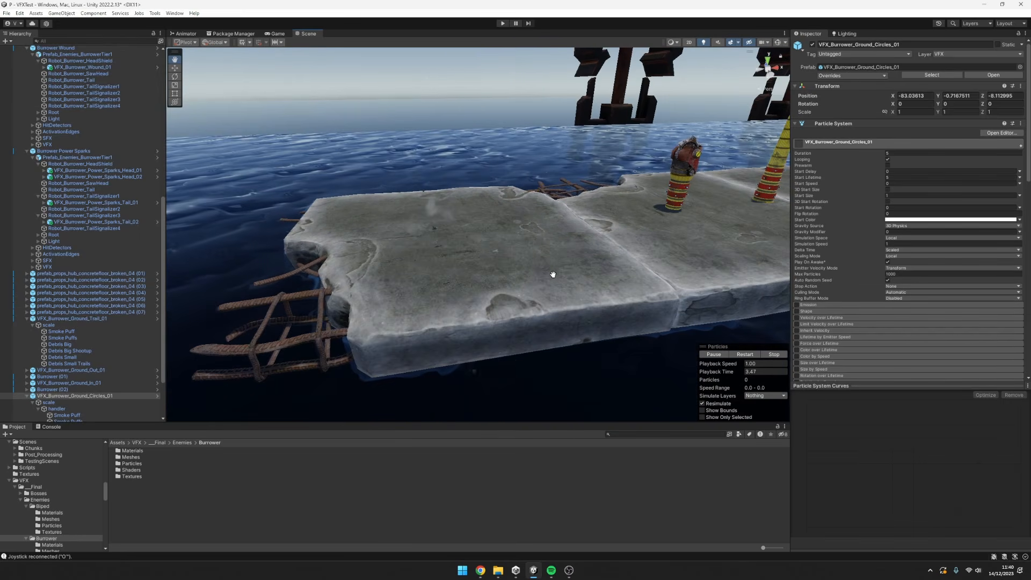
{"action": "left_click_drag", "start_coordinate": [609, 261], "coordinate": [596, 235], "text": "alt"}
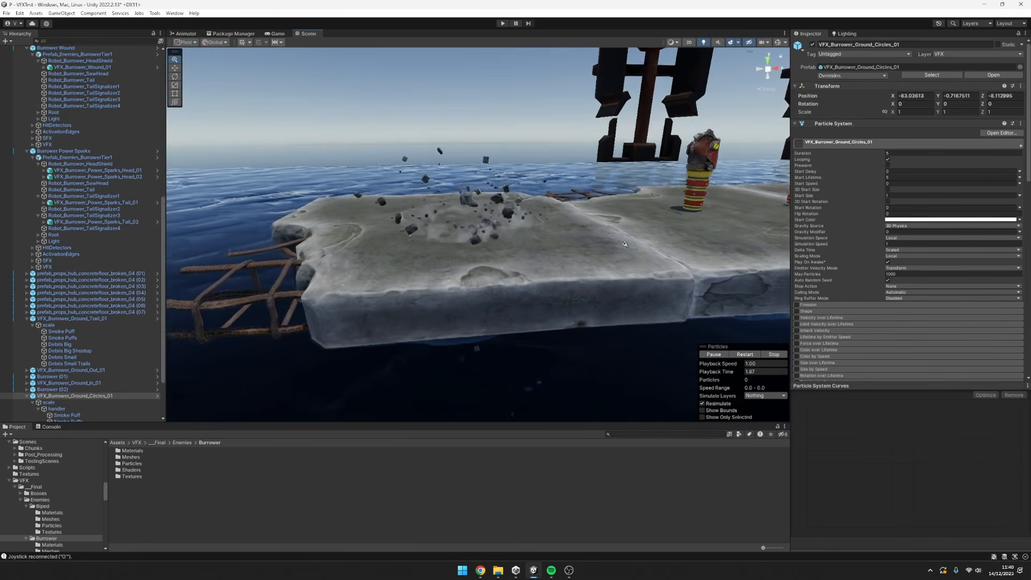
Examine the ground circles' debris height and smoke from a low angle level with the slab.
{"action": "middle_click_drag", "start_coordinate": [625, 244], "coordinate": [511, 219]}
{"action": "left_click_drag", "start_coordinate": [543, 257], "coordinate": [493, 259], "text": "alt"}
{"action": "middle_click_drag", "start_coordinate": [493, 259], "coordinate": [513, 238]}
{"action": "left_click_drag", "start_coordinate": [513, 238], "coordinate": [524, 217], "text": "alt"}
{"action": "middle_click_drag", "start_coordinate": [524, 217], "coordinate": [535, 287]}
{"action": "left_click_drag", "start_coordinate": [536, 286], "coordinate": [546, 283], "text": "alt"}
{"action": "middle_click_drag", "start_coordinate": [545, 284], "coordinate": [587, 304]}
{"action": "left_click_drag", "start_coordinate": [587, 304], "coordinate": [582, 296], "text": "alt"}
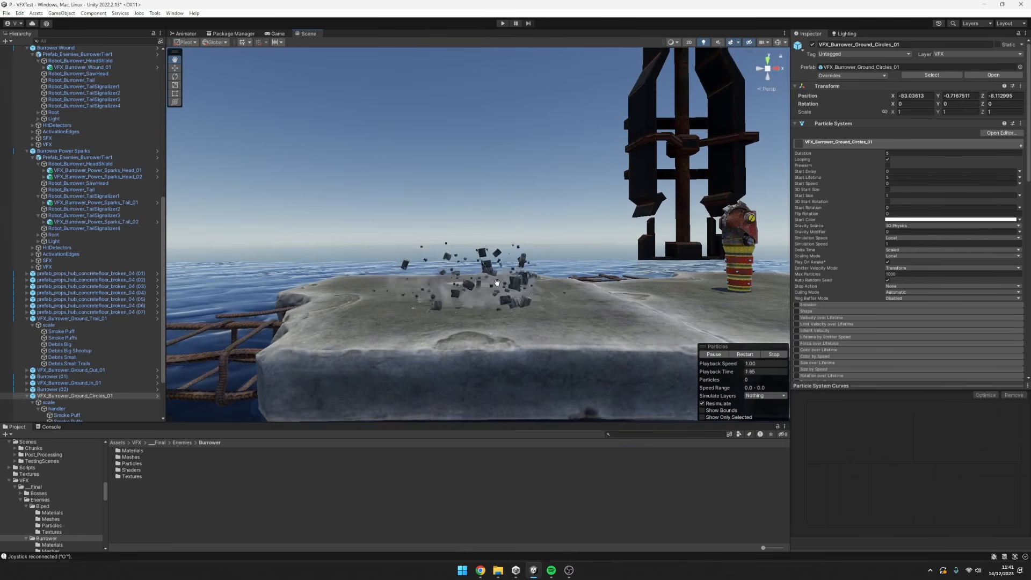
Examine the ground circles' flying debris from low at slab level, down at the waterline and back up close.
{"action": "left_click_drag", "start_coordinate": [481, 314], "coordinate": [506, 311], "text": "alt"}
{"action": "scroll", "coordinate": [537, 307], "scroll_direction": "up", "scroll_amount": 2}
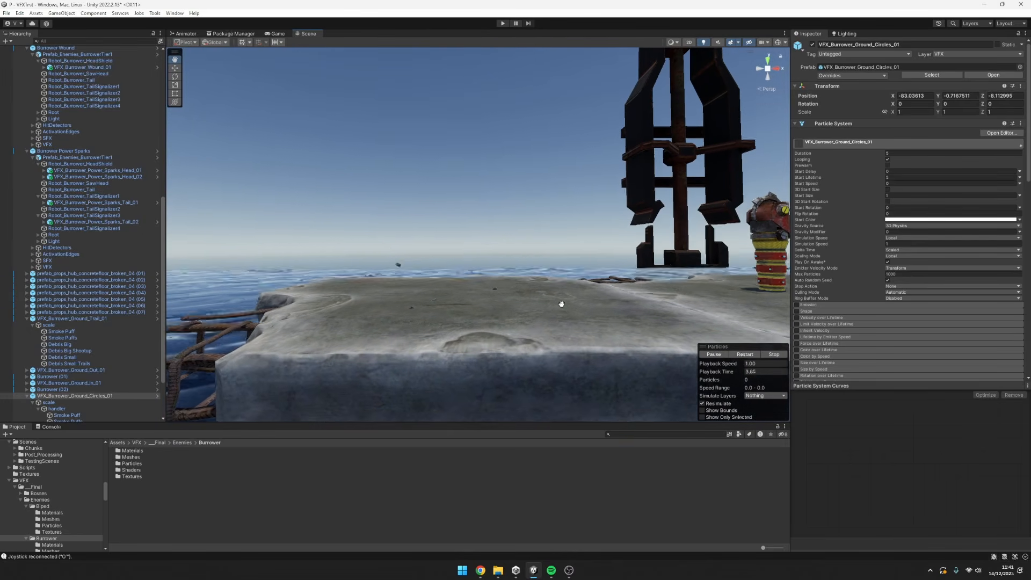
{"action": "middle_click_drag", "start_coordinate": [569, 318], "coordinate": [560, 262]}
{"action": "scroll", "coordinate": [572, 262], "scroll_direction": "down", "scroll_amount": 4}
{"action": "left_click_drag", "start_coordinate": [560, 262], "coordinate": [559, 261], "text": "alt"}
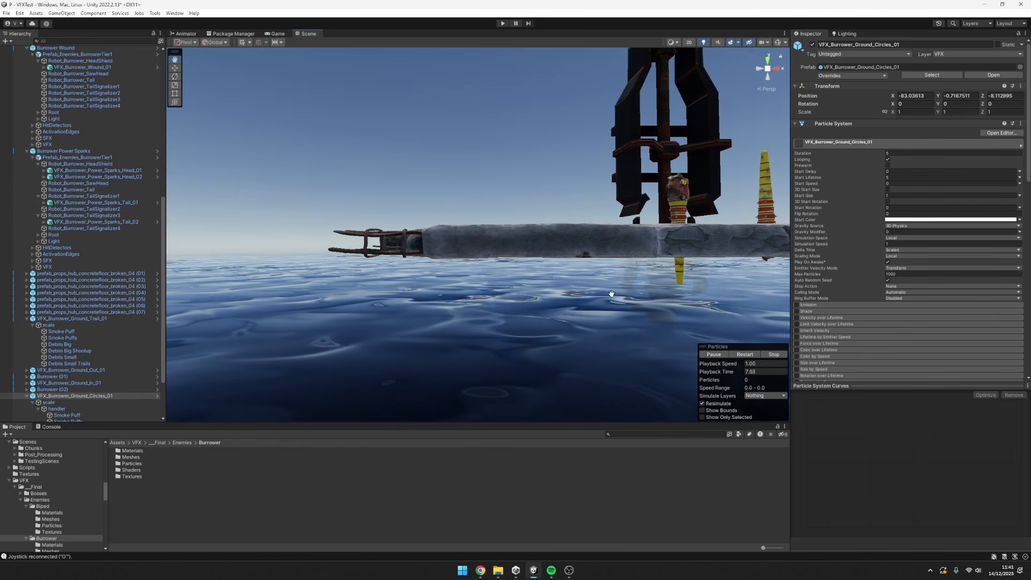
{"action": "left_click_drag", "start_coordinate": [448, 293], "coordinate": [577, 295], "text": "alt"}
{"action": "scroll", "coordinate": [577, 295], "scroll_direction": "up", "scroll_amount": 3}
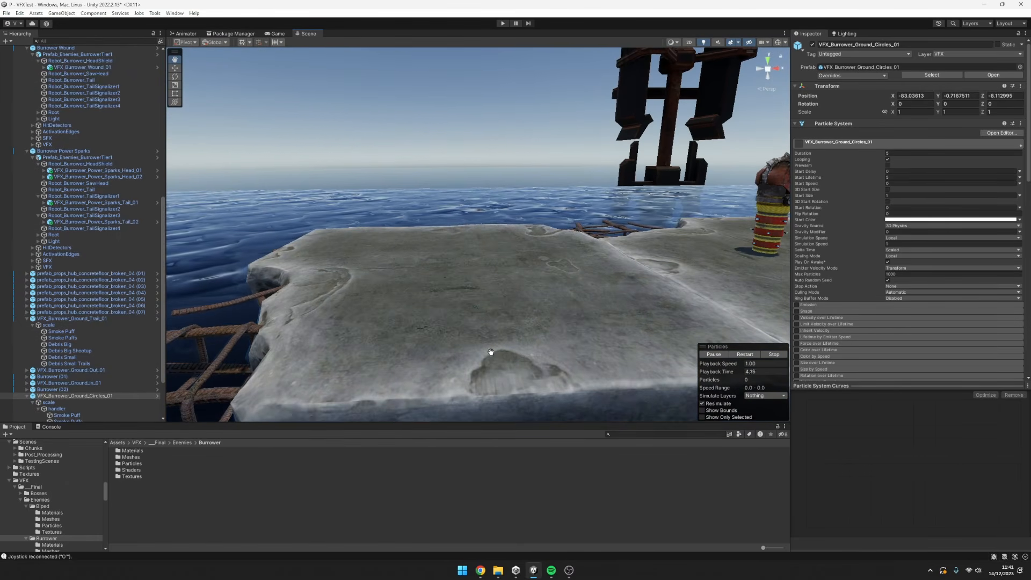
Examine the ground circles burst from above the end slab and around its broken edge with the exposed rebar.
{"action": "scroll", "coordinate": [491, 352], "scroll_direction": "down", "scroll_amount": 3}
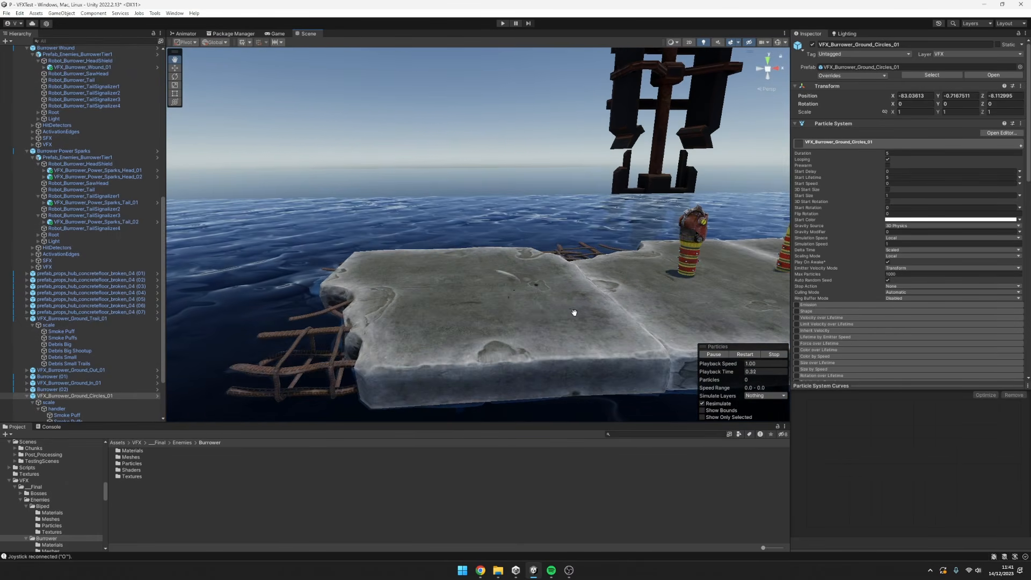
{"action": "middle_click_drag", "start_coordinate": [574, 312], "coordinate": [571, 276]}
{"action": "left_click_drag", "start_coordinate": [571, 276], "coordinate": [578, 285], "text": "alt"}
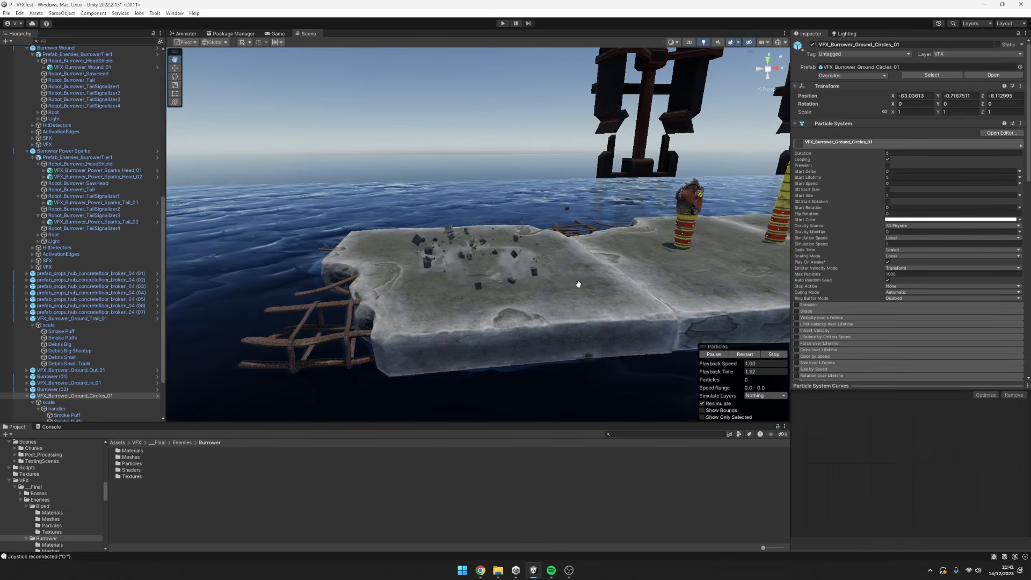
{"action": "scroll", "coordinate": [550, 303], "scroll_direction": "up", "scroll_amount": 3}
{"action": "middle_click_drag", "start_coordinate": [549, 304], "coordinate": [557, 274]}
{"action": "left_click_drag", "start_coordinate": [557, 274], "coordinate": [556, 281], "text": "alt"}
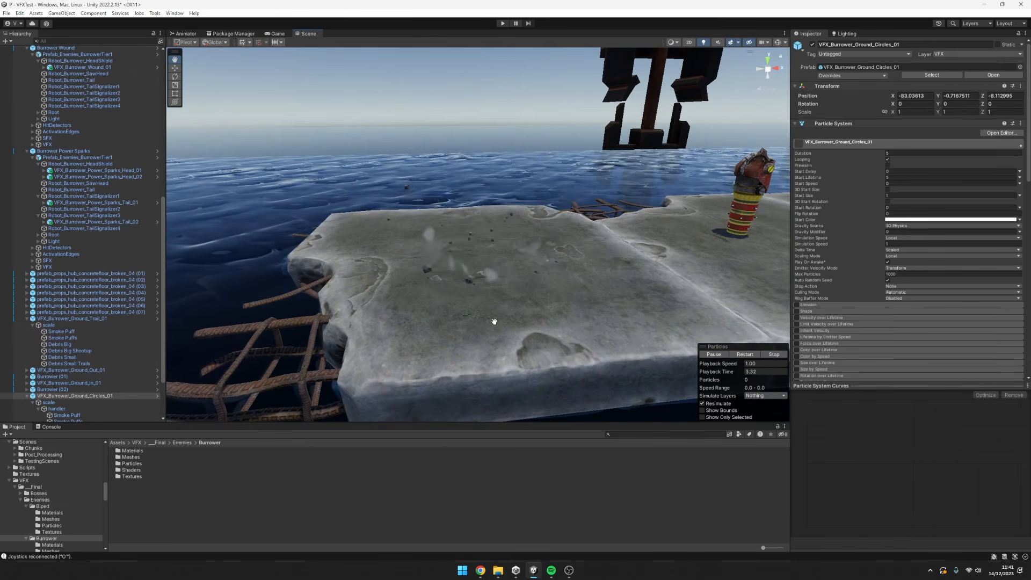
{"action": "middle_click_drag", "start_coordinate": [435, 325], "coordinate": [466, 266]}
{"action": "left_click_drag", "start_coordinate": [467, 265], "coordinate": [477, 287], "text": "alt"}
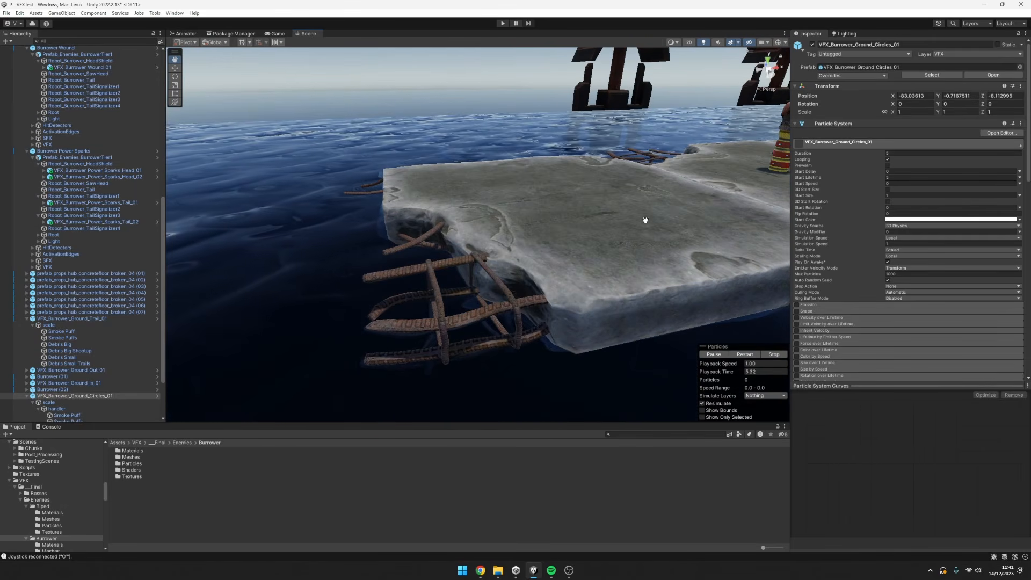
{"action": "middle_click_drag", "start_coordinate": [645, 221], "coordinate": [576, 269]}
{"action": "left_click_drag", "start_coordinate": [575, 269], "coordinate": [601, 236], "text": "alt"}
{"action": "middle_click_drag", "start_coordinate": [601, 236], "coordinate": [677, 284]}
Watch the ground circles' debris loop around the end slab from a mid-height angle, near and far.
{"action": "scroll", "coordinate": [604, 264], "scroll_direction": "down", "scroll_amount": 5}
{"action": "scroll", "coordinate": [569, 261], "scroll_direction": "up", "scroll_amount": 3}
{"action": "left_click_drag", "start_coordinate": [677, 283], "coordinate": [670, 267], "text": "alt"}
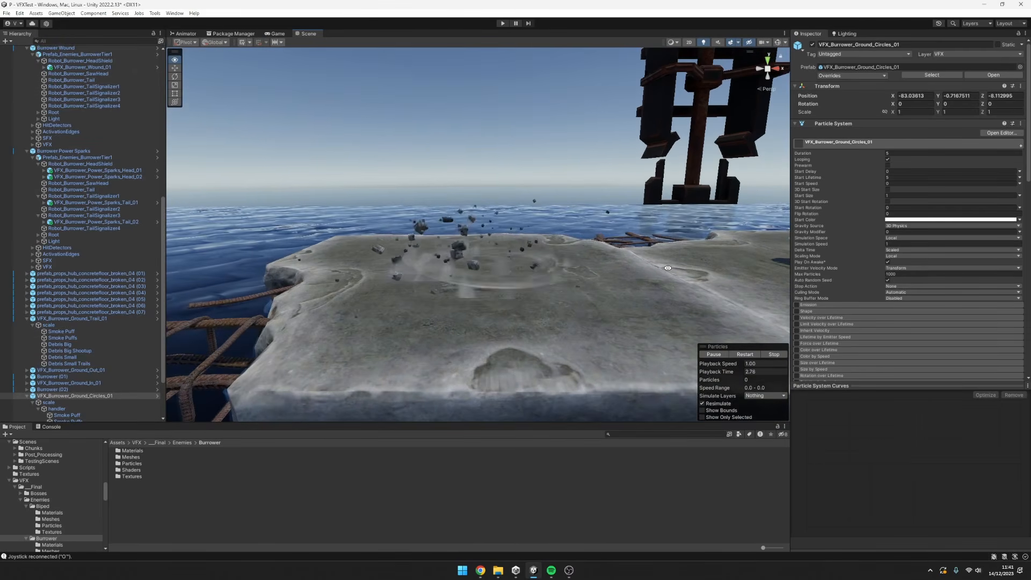
{"action": "middle_click_drag", "start_coordinate": [670, 267], "coordinate": [634, 279]}
{"action": "left_click_drag", "start_coordinate": [633, 279], "coordinate": [651, 276], "text": "alt"}
{"action": "middle_click_drag", "start_coordinate": [651, 276], "coordinate": [653, 282]}
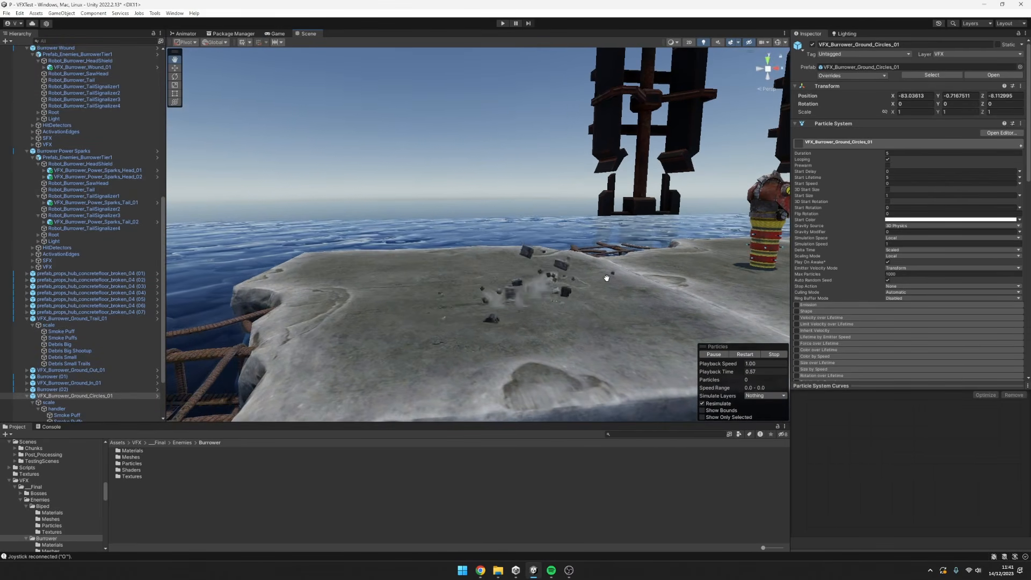
{"action": "left_click_drag", "start_coordinate": [607, 278], "coordinate": [601, 291], "text": "alt"}
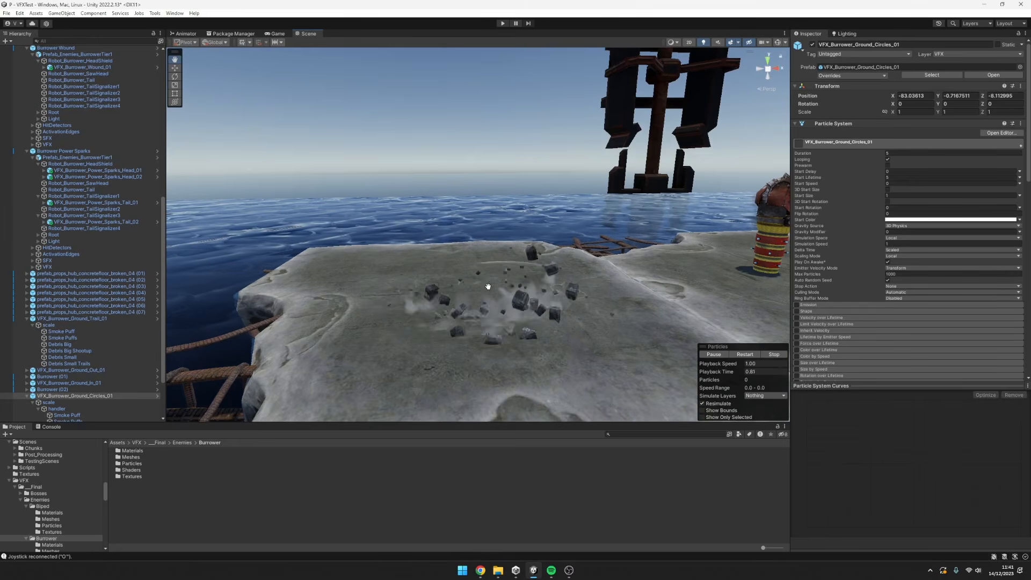
{"action": "scroll", "coordinate": [528, 312], "scroll_direction": "down", "scroll_amount": 3}
{"action": "scroll", "coordinate": [530, 304], "scroll_direction": "up", "scroll_amount": 3}
{"action": "left_click_drag", "start_coordinate": [534, 297], "coordinate": [479, 317], "text": "alt"}
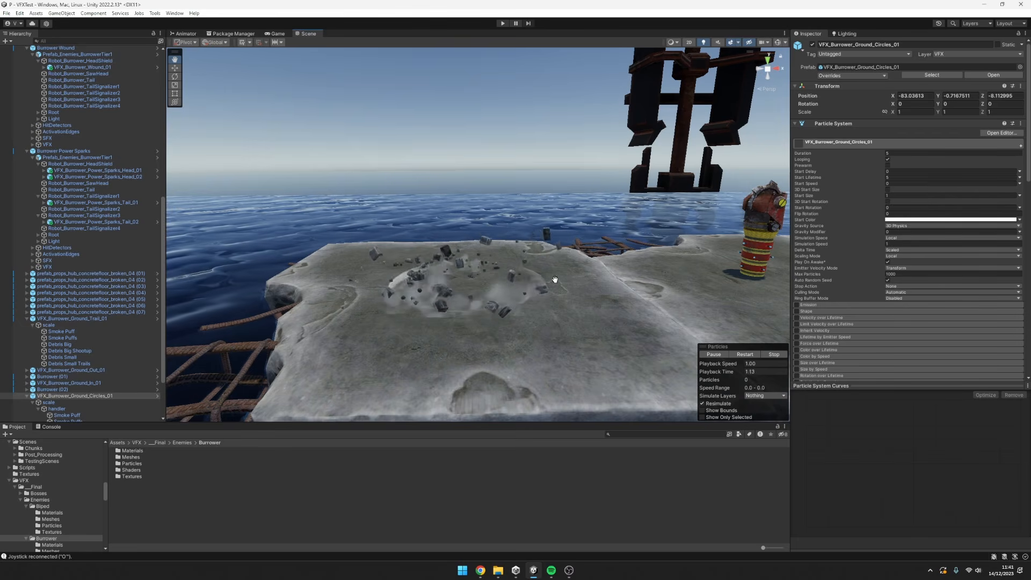
Pause the ground circles effect mid-burst and examine its rock debris and smoke puffs up close.
{"action": "left_click_drag", "start_coordinate": [559, 269], "coordinate": [615, 347], "text": "alt"}
{"action": "scroll", "coordinate": [635, 306], "scroll_direction": "up", "scroll_amount": 4}
{"action": "middle_click_drag", "start_coordinate": [615, 347], "coordinate": [646, 295]}
{"action": "scroll", "coordinate": [647, 295], "scroll_direction": "up", "scroll_amount": 2}
{"action": "scroll", "coordinate": [548, 231], "scroll_direction": "down", "scroll_amount": 3}
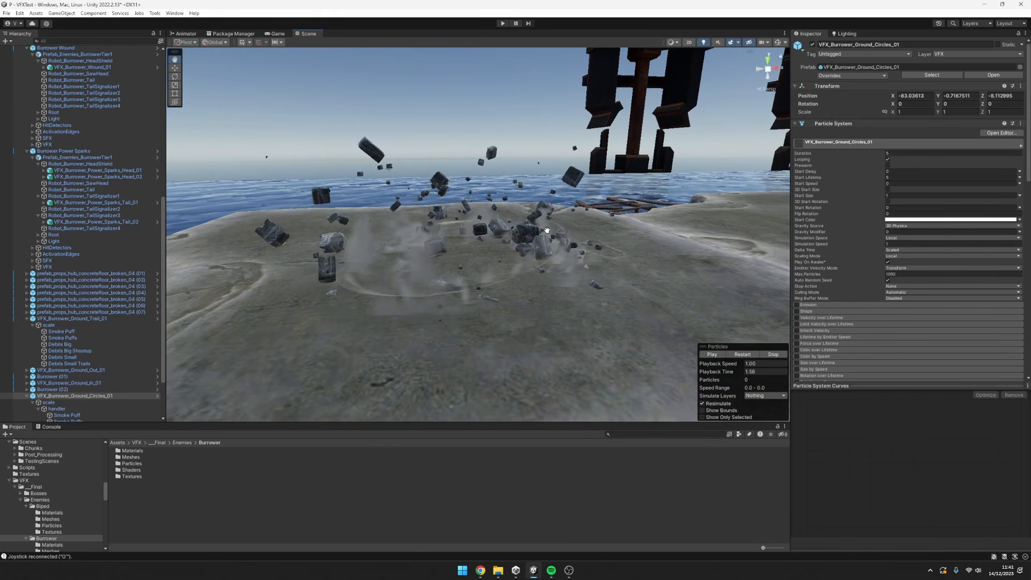
{"action": "left_click_drag", "start_coordinate": [627, 252], "coordinate": [604, 315], "text": "alt"}
{"action": "scroll", "coordinate": [587, 275], "scroll_direction": "up", "scroll_amount": 2}
{"action": "key", "text": "slash"}
Watch the ground circles loop from a higher viewpoint, comparing the end slab with the neighbouring head and tail slabs.
{"action": "scroll", "coordinate": [589, 274], "scroll_direction": "down", "scroll_amount": 3}
{"action": "scroll", "coordinate": [613, 280], "scroll_direction": "down", "scroll_amount": 4}
{"action": "scroll", "coordinate": [589, 293], "scroll_direction": "up", "scroll_amount": 3}
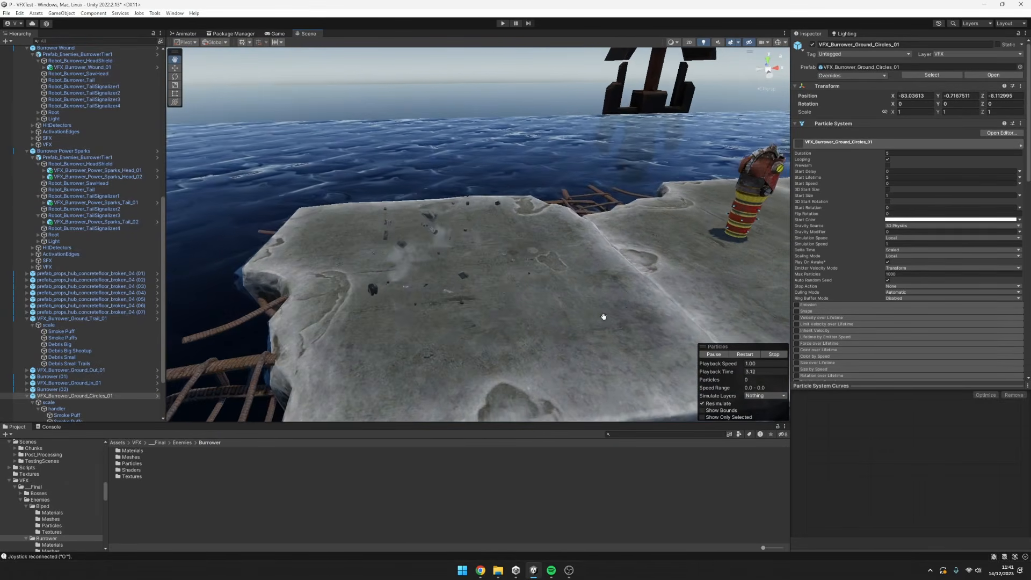
{"action": "scroll", "coordinate": [623, 306], "scroll_direction": "up", "scroll_amount": 2}
{"action": "key", "text": "slash"}
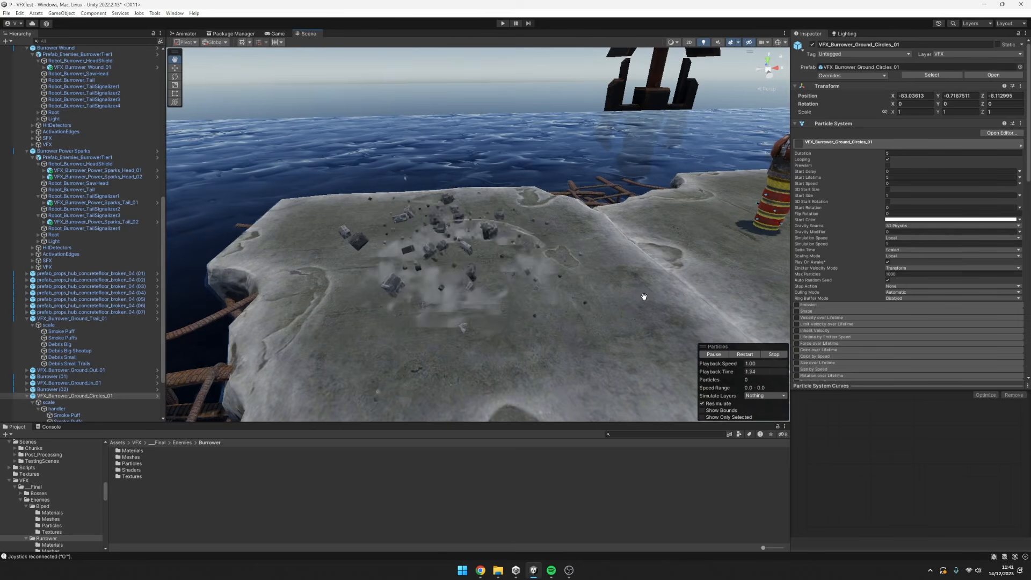
{"action": "scroll", "coordinate": [650, 303], "scroll_direction": "down", "scroll_amount": 3}
{"action": "scroll", "coordinate": [545, 327], "scroll_direction": "up", "scroll_amount": 1}
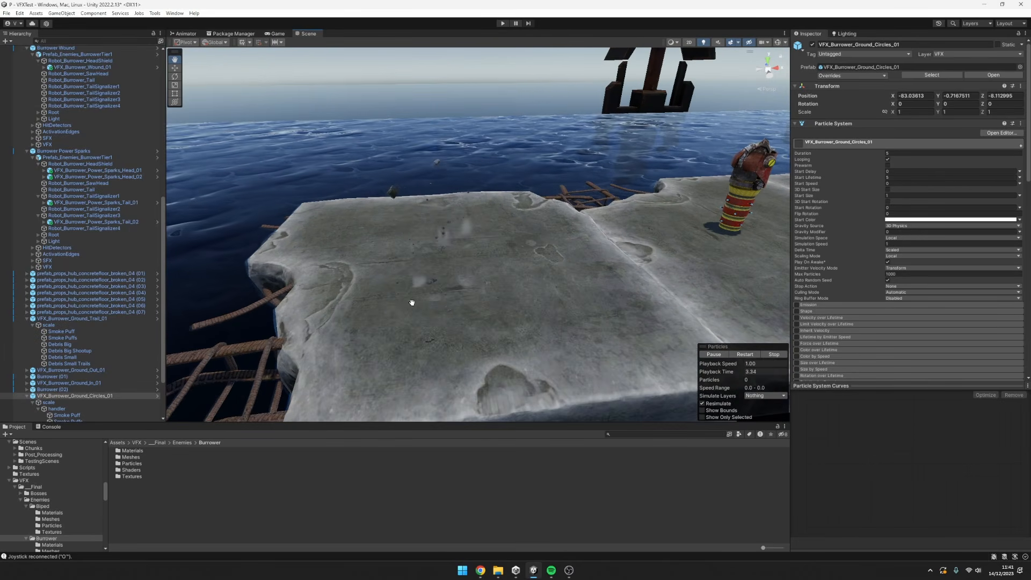
{"action": "left_click_drag", "start_coordinate": [579, 282], "coordinate": [499, 302], "text": "alt"}
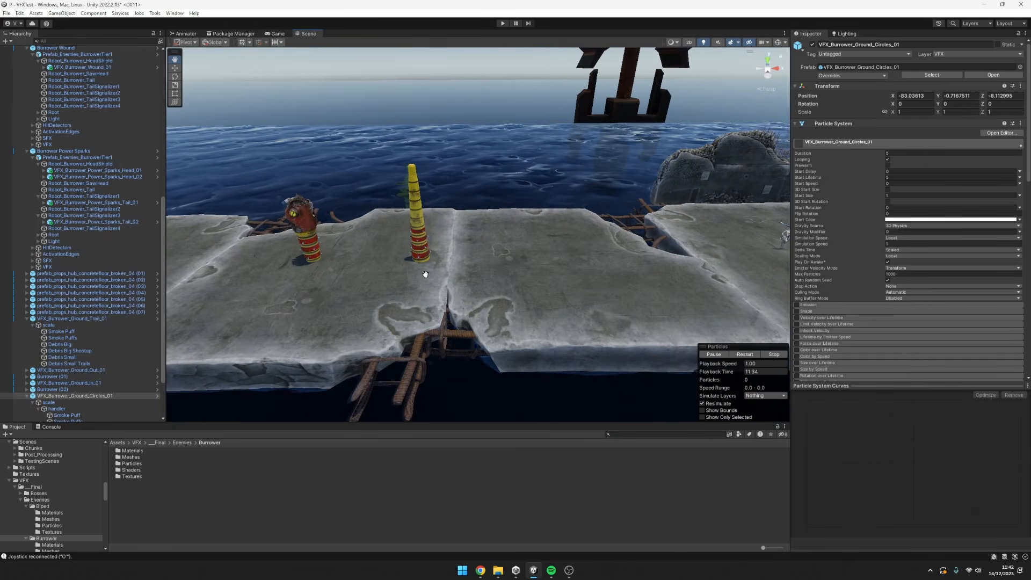
{"action": "left_click_drag", "start_coordinate": [425, 274], "coordinate": [514, 276], "text": "alt"}
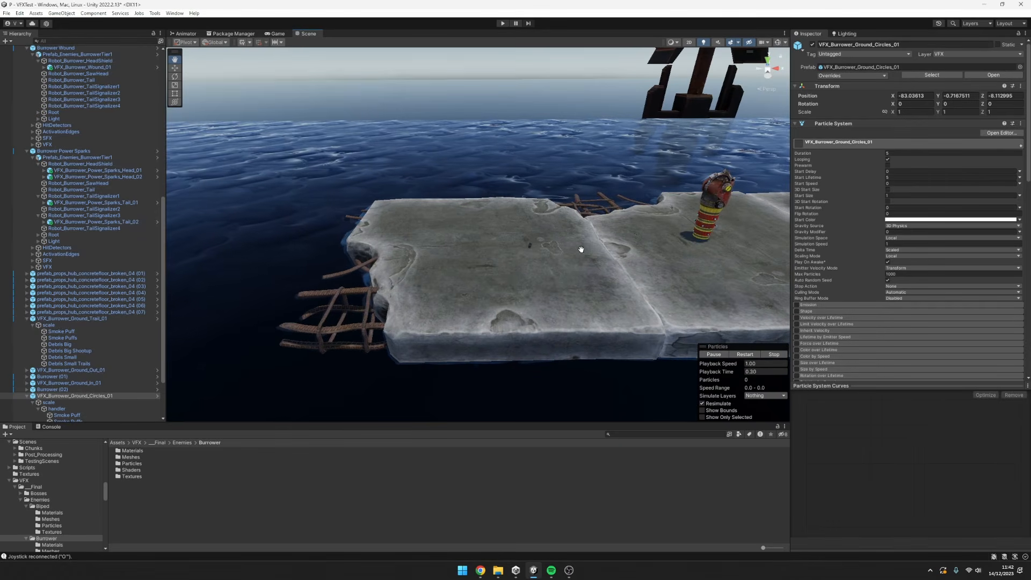
Show the Move gizmo on the ground circles effect, replay it and pause it mid-burst.
{"action": "scroll", "coordinate": [548, 268], "scroll_direction": "up", "scroll_amount": 3}
{"action": "key", "text": "w"}
{"action": "middle_click_drag", "start_coordinate": [557, 278], "coordinate": [534, 281]}
{"action": "key", "text": "period"}
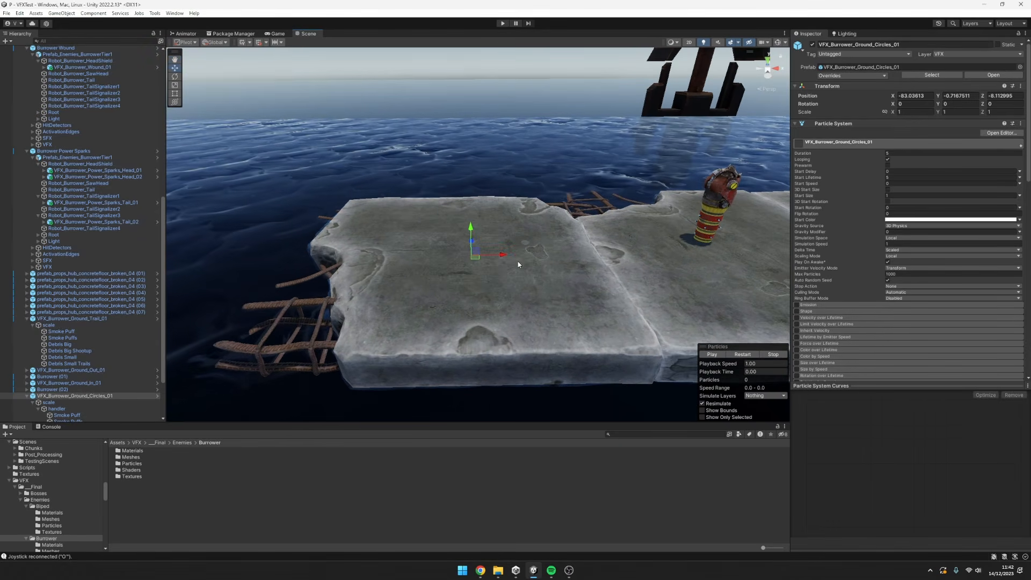
{"action": "left_click", "coordinate": [714, 354]}
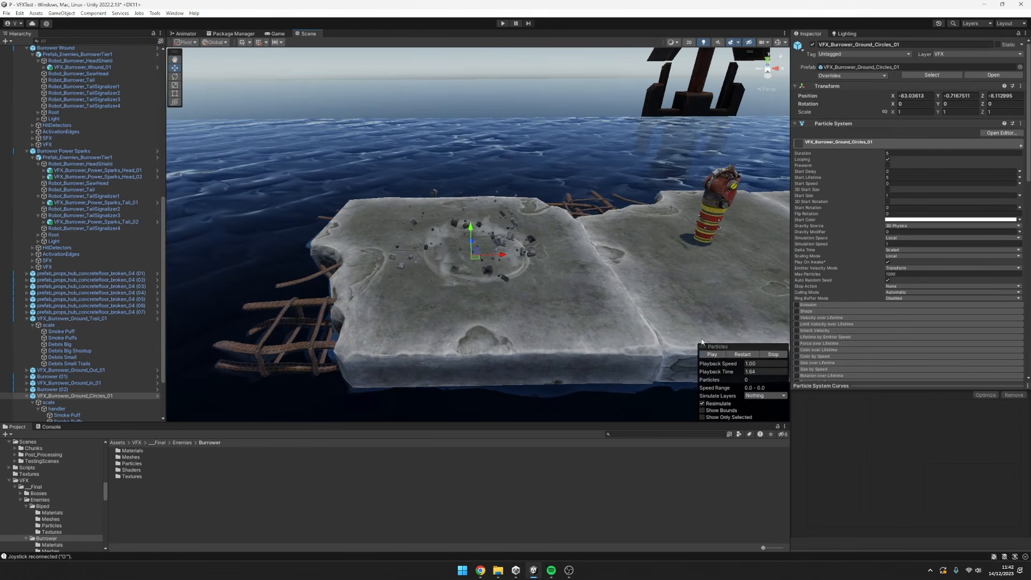
Try moving VFX_Burrower_Ground_Circles_01 along X to -79.76, and undo the move.
{"action": "mouse_move", "coordinate": [564, 279]}
{"action": "left_mouse_down", "text": "alt"}
{"action": "mouse_move", "coordinate": [597, 279]}
{"action": "mouse_move", "coordinate": [556, 269]}
{"action": "left_mouse_up", "text": "alt"}
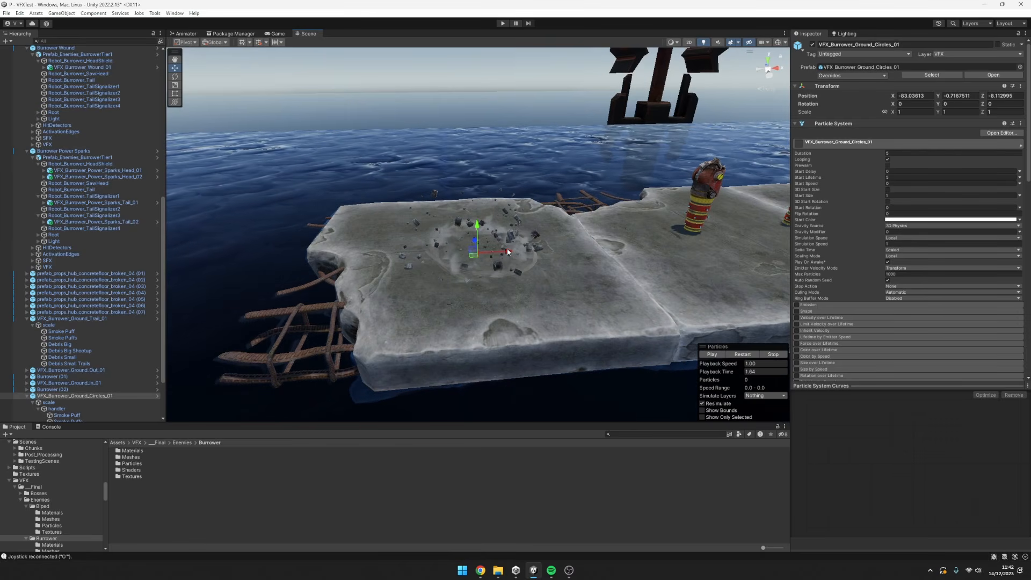
{"action": "left_click_drag", "start_coordinate": [475, 240], "coordinate": [561, 246]}
{"action": "key", "text": "ctrl+z"}
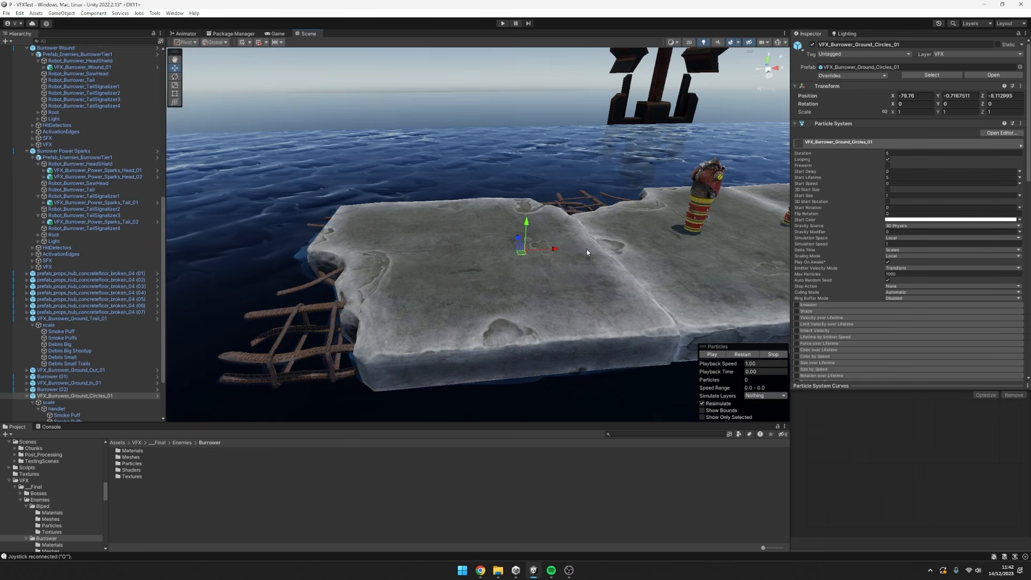
{"action": "key", "text": "ctrl+z"}
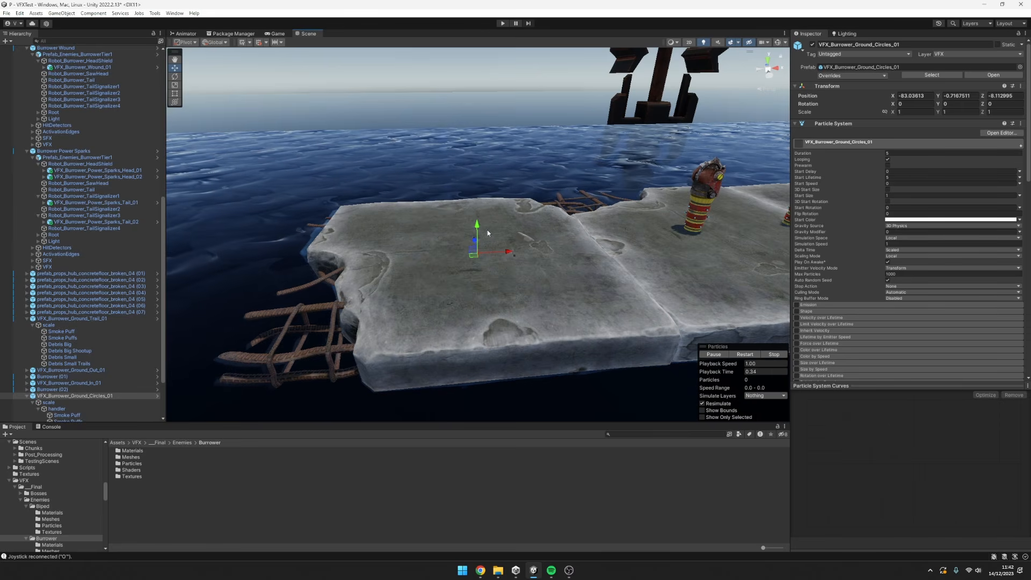
Pause the ground circles burst to inspect its debris ring closely, and restart the effect from a wider view.
{"action": "scroll", "coordinate": [505, 260], "scroll_direction": "up", "scroll_amount": 1}
{"action": "key", "text": "comma"}
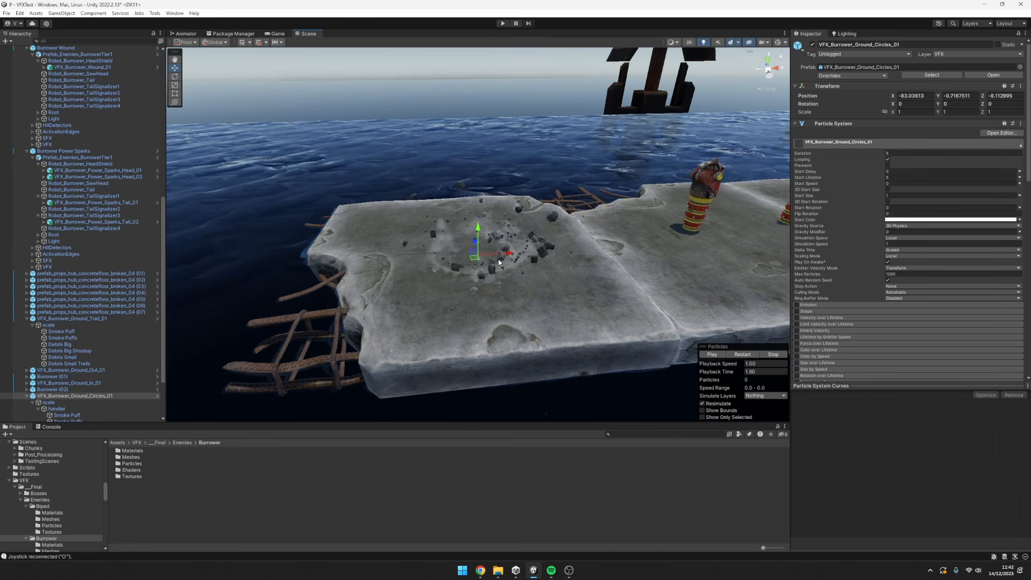
{"action": "scroll", "coordinate": [498, 259], "scroll_direction": "up", "scroll_amount": 5}
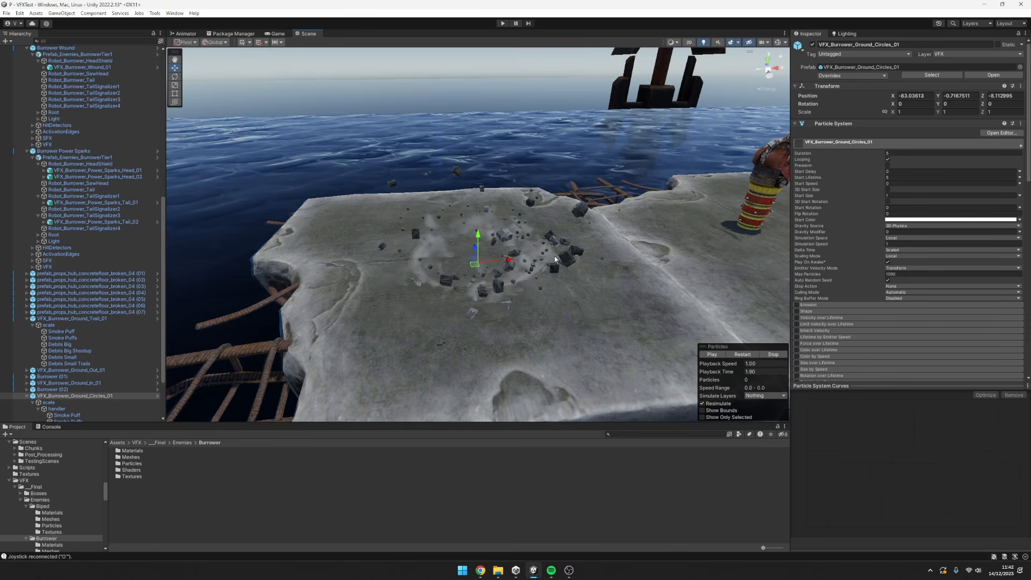
{"action": "left_click", "coordinate": [743, 355]}
{"action": "scroll", "coordinate": [560, 268], "scroll_direction": "down", "scroll_amount": 3}
{"action": "left_click_drag", "start_coordinate": [560, 267], "coordinate": [599, 261], "text": "alt"}
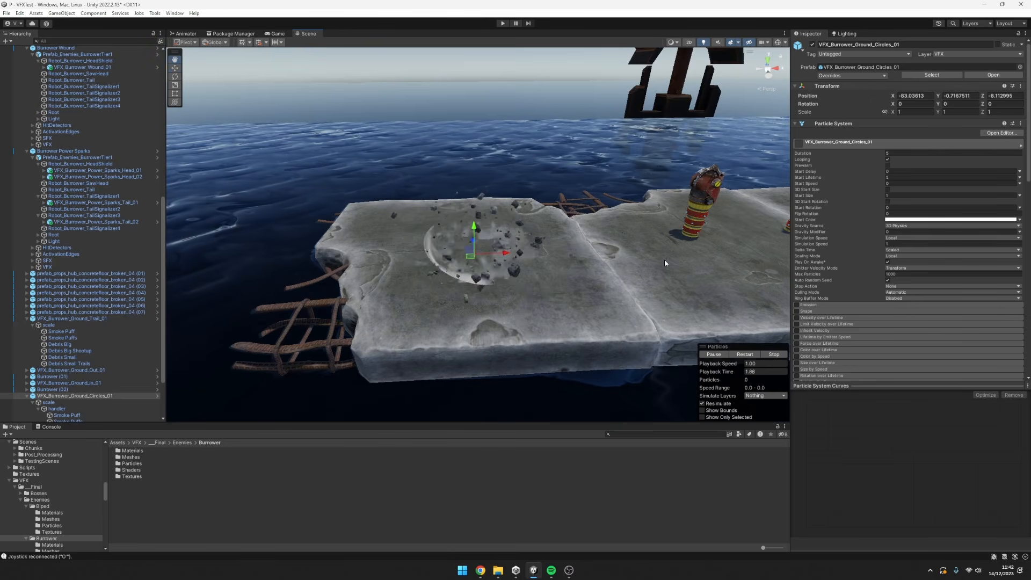
{"action": "middle_click_drag", "start_coordinate": [665, 259], "coordinate": [500, 279]}
Replay VFX_Burrower_Ground_Out_01 and VFX_Burrower_Ground_In_01 alternately and compare the broken ground around the head and tail.
{"action": "left_click", "coordinate": [85, 371]}
{"action": "key", "text": "f"}
{"action": "scroll", "coordinate": [560, 261], "scroll_direction": "up", "scroll_amount": 3}
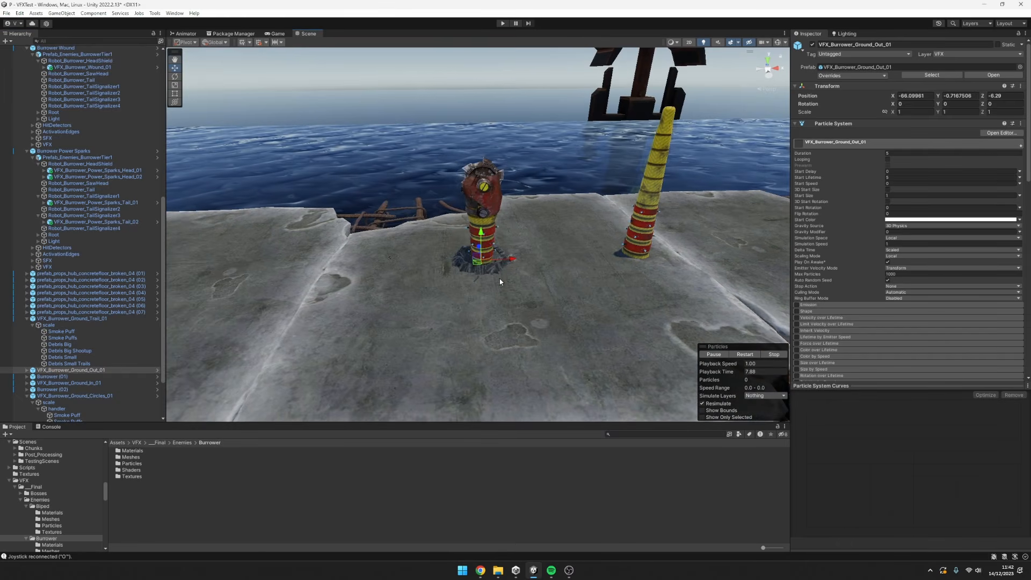
{"action": "left_click", "coordinate": [96, 384]}
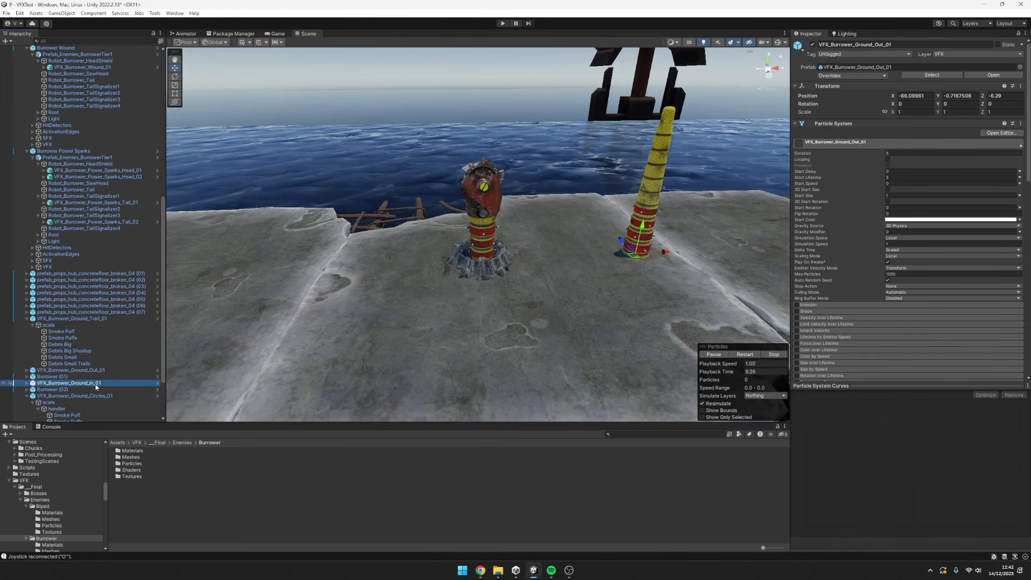
{"action": "middle_click_drag", "start_coordinate": [709, 301], "coordinate": [639, 313]}
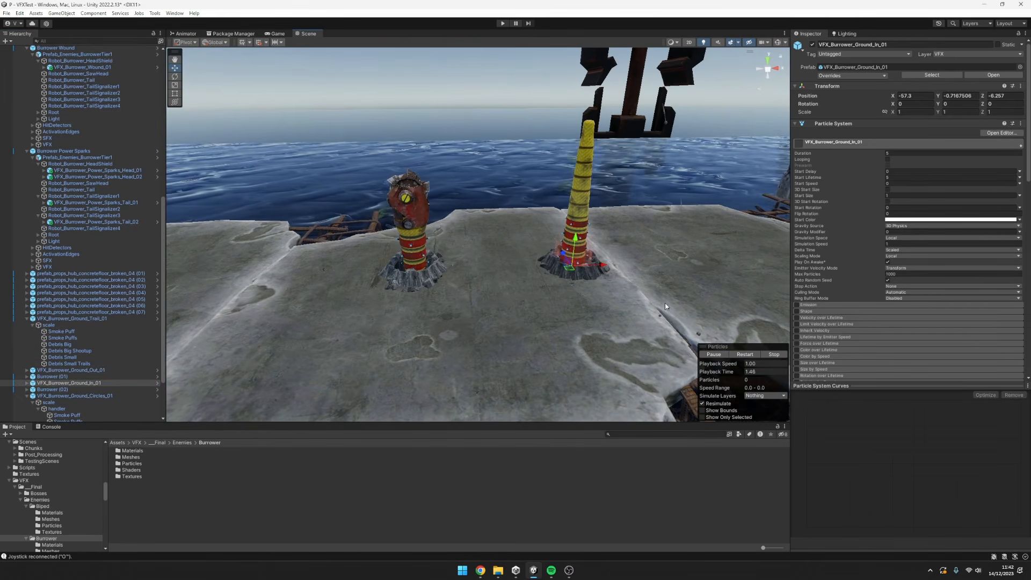
{"action": "left_click", "coordinate": [70, 370]}
{"action": "scroll", "coordinate": [564, 272], "scroll_direction": "down", "scroll_amount": 3}
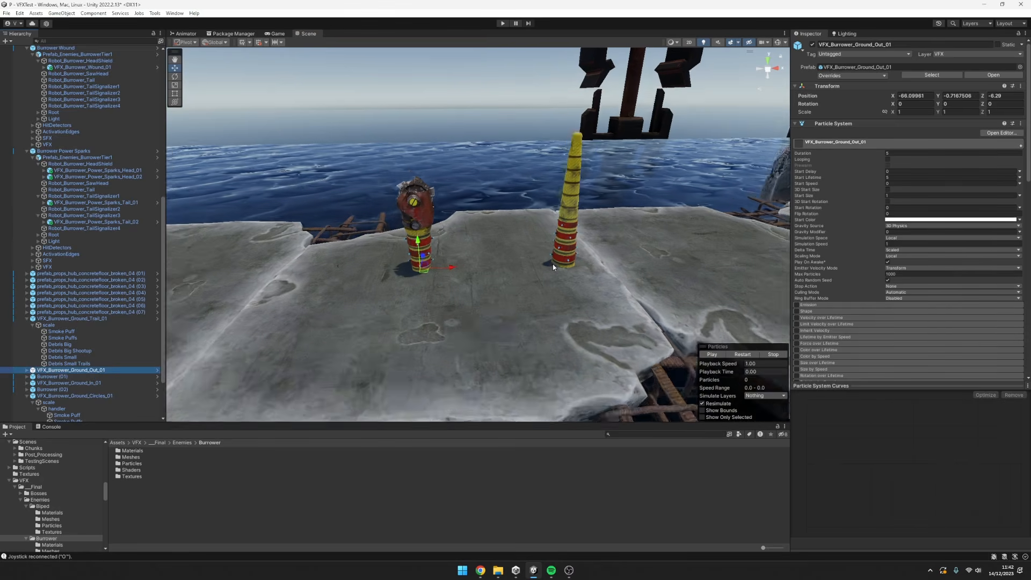
{"action": "middle_click_drag", "start_coordinate": [648, 275], "coordinate": [518, 269]}
{"action": "mouse_move", "coordinate": [430, 285]}
{"action": "middle_mouse_down"}
{"action": "mouse_move", "coordinate": [491, 274]}
{"action": "mouse_move", "coordinate": [550, 281]}
{"action": "mouse_move", "coordinate": [427, 273]}
{"action": "middle_mouse_up"}
{"action": "scroll", "coordinate": [32, 319], "scroll_direction": "up", "scroll_amount": 3}
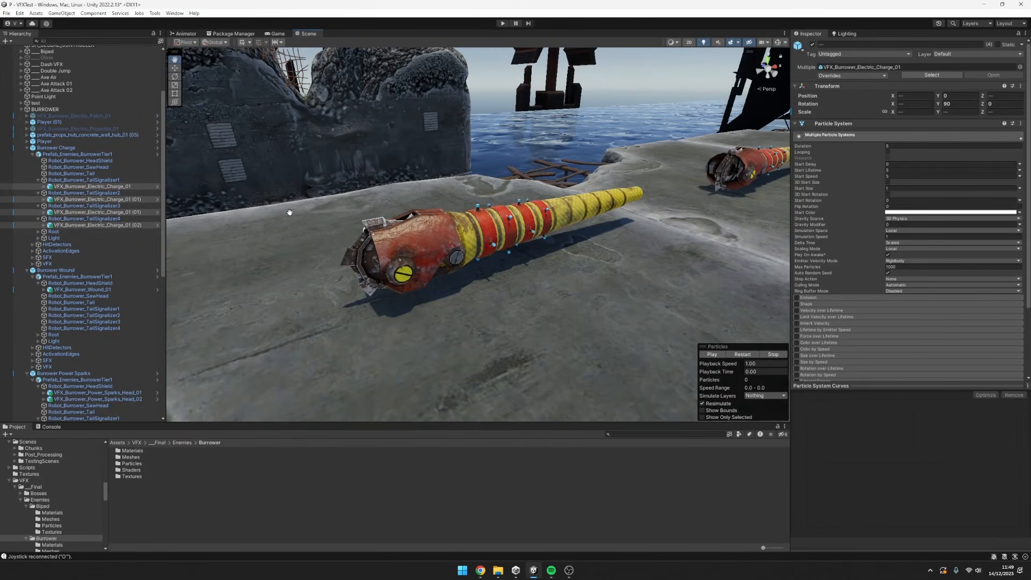
Play the selected VFX_Burrower_Electric_Charge_01 effects and view the sparks along the Burrower's body from the side.
{"action": "mouse_move", "coordinate": [545, 187]}
{"action": "left_mouse_down", "text": "alt"}
{"action": "mouse_move", "coordinate": [511, 173]}
{"action": "mouse_move", "coordinate": [513, 198]}
{"action": "mouse_move", "coordinate": [539, 184]}
{"action": "left_mouse_up", "text": "alt"}
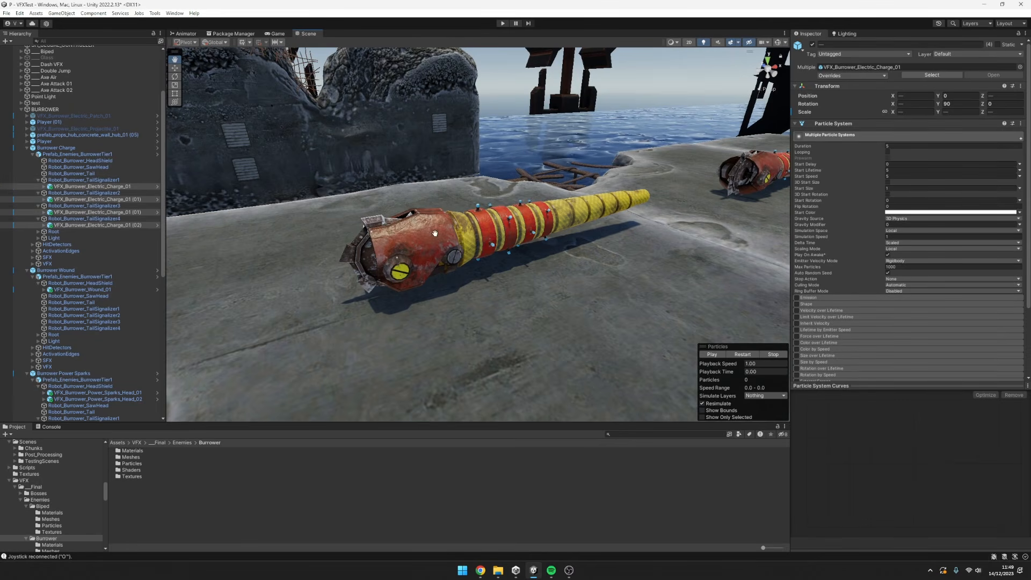
{"action": "left_click_drag", "start_coordinate": [737, 292], "coordinate": [761, 288], "text": "alt"}
{"action": "left_click_drag", "start_coordinate": [648, 294], "coordinate": [587, 304], "text": "alt"}
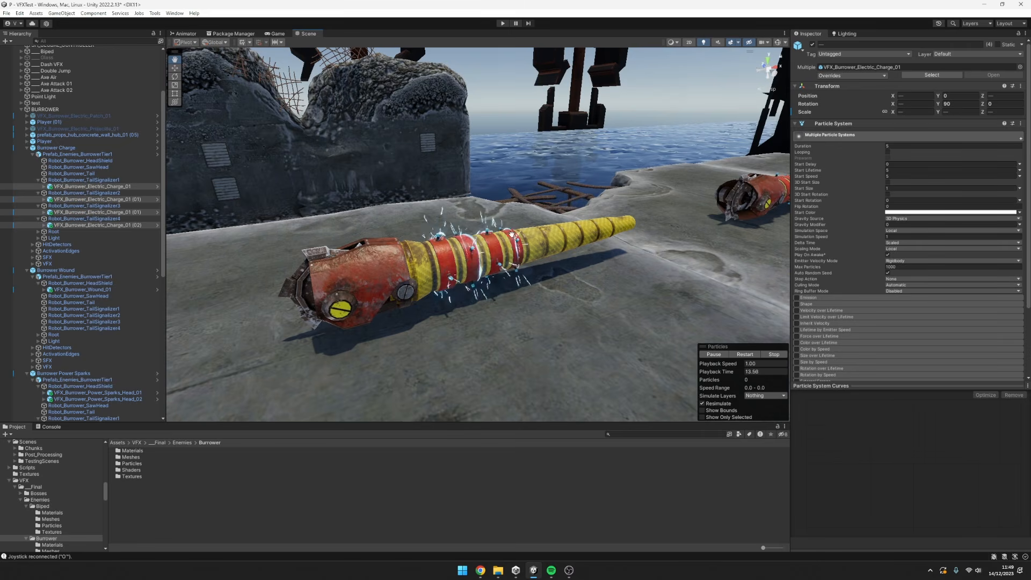
{"action": "left_click_drag", "start_coordinate": [590, 292], "coordinate": [559, 317], "text": "alt"}
{"action": "right_click_drag", "start_coordinate": [559, 308], "coordinate": [525, 325], "text": "alt"}
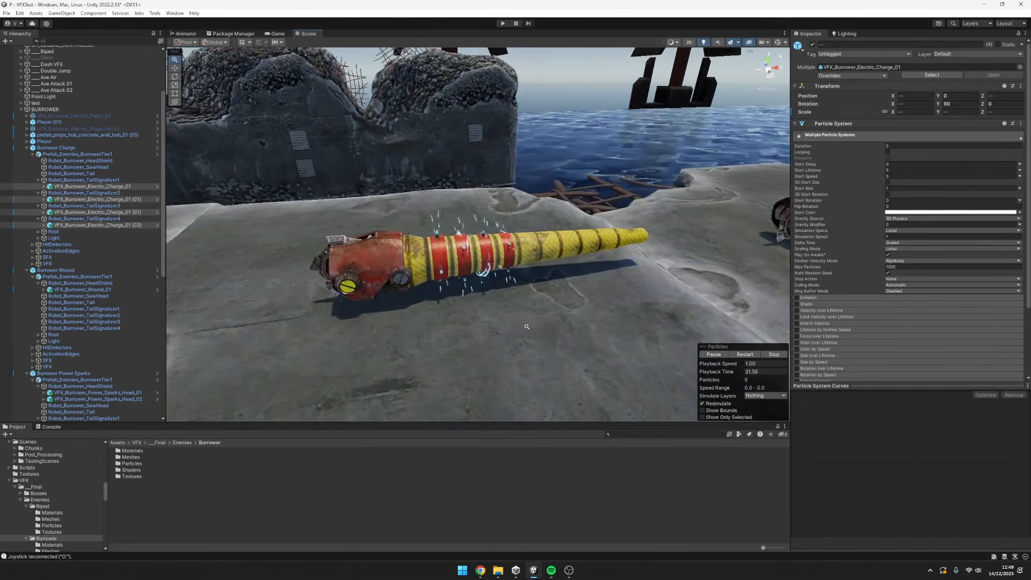
Examine the charge's electric arcs around the red body bands up close from several angles, pausing and replaying the effect.
{"action": "left_click_drag", "start_coordinate": [525, 324], "coordinate": [511, 299], "text": "alt"}
{"action": "right_click_drag", "start_coordinate": [510, 300], "coordinate": [689, 299], "text": "alt"}
{"action": "left_click_drag", "start_coordinate": [689, 300], "coordinate": [624, 290], "text": "alt"}
{"action": "right_click_drag", "start_coordinate": [623, 290], "coordinate": [623, 274], "text": "alt"}
{"action": "mouse_move", "coordinate": [624, 274]}
{"action": "left_mouse_down", "text": "alt"}
{"action": "mouse_move", "coordinate": [661, 338]}
{"action": "mouse_move", "coordinate": [625, 272]}
{"action": "left_mouse_up", "text": "alt"}
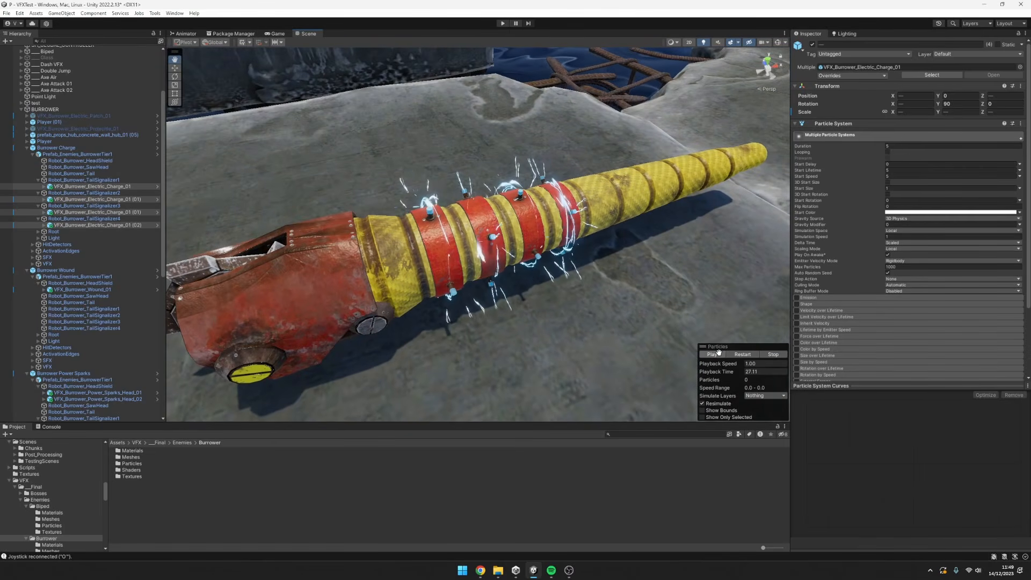
{"action": "left_click_drag", "start_coordinate": [666, 306], "coordinate": [616, 281], "text": "alt"}
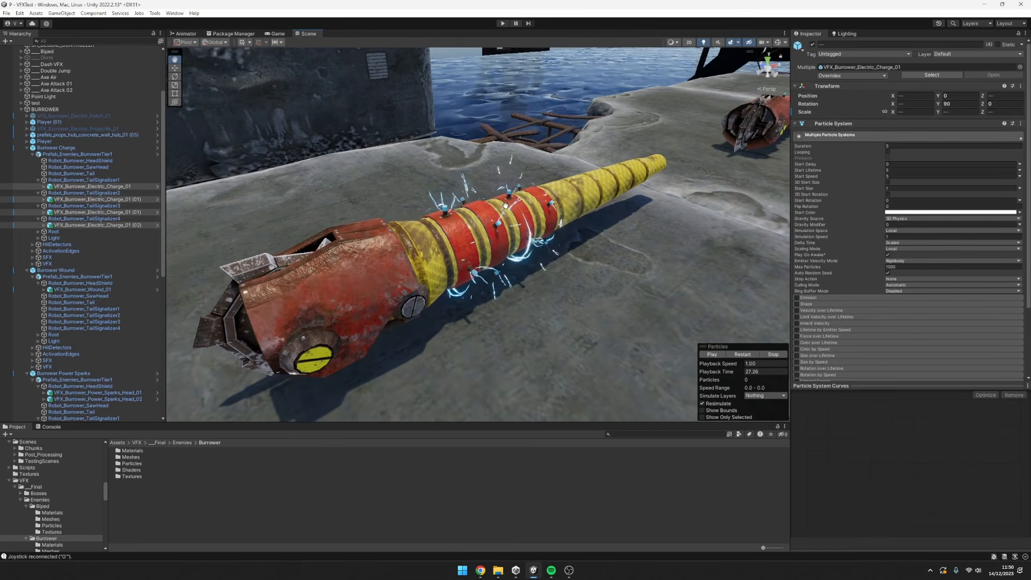
{"action": "mouse_move", "coordinate": [585, 245]}
{"action": "left_mouse_down", "text": "alt"}
{"action": "mouse_move", "coordinate": [712, 261]}
{"action": "mouse_move", "coordinate": [518, 343]}
{"action": "mouse_move", "coordinate": [586, 253]}
{"action": "left_mouse_up", "text": "alt"}
{"action": "middle_click_drag", "start_coordinate": [587, 252], "coordinate": [483, 219]}
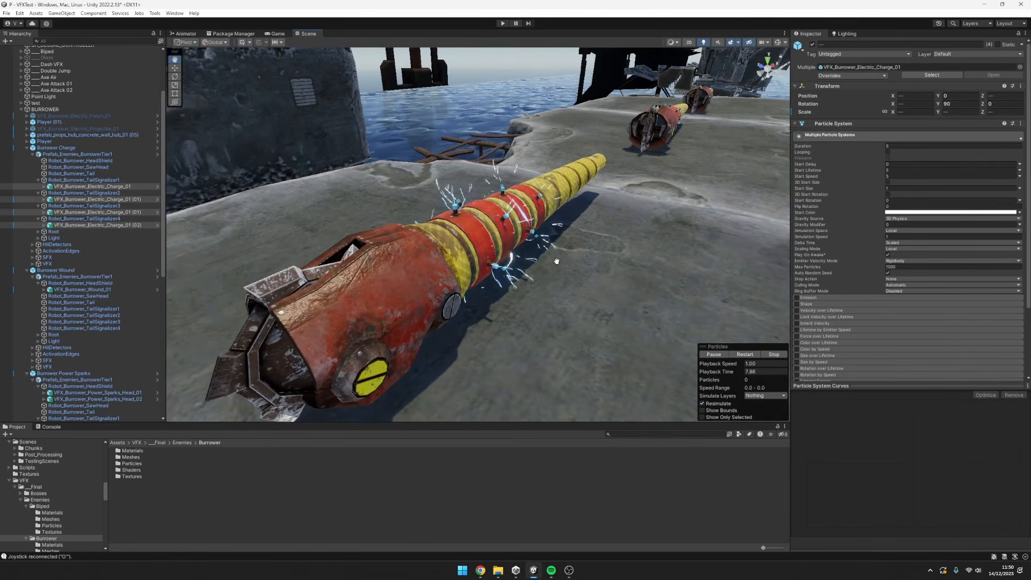
View the electric charge arcs along the Burrower's body from above and from the side.
{"action": "middle_click_drag", "start_coordinate": [556, 261], "coordinate": [531, 273]}
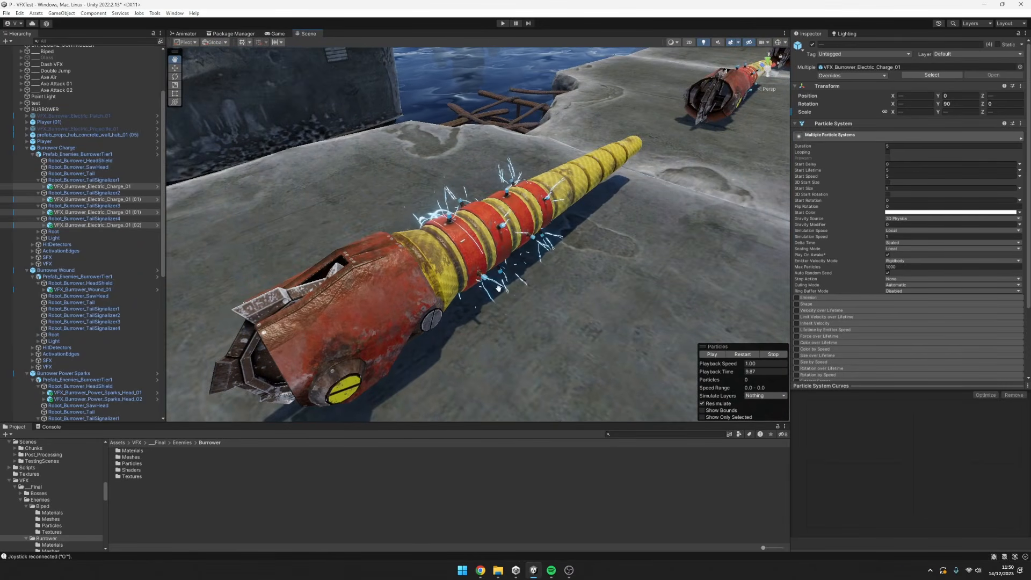
{"action": "mouse_move", "coordinate": [489, 260]}
{"action": "left_mouse_down", "text": "alt"}
{"action": "mouse_move", "coordinate": [617, 265]}
{"action": "mouse_move", "coordinate": [496, 265]}
{"action": "left_mouse_up", "text": "alt"}
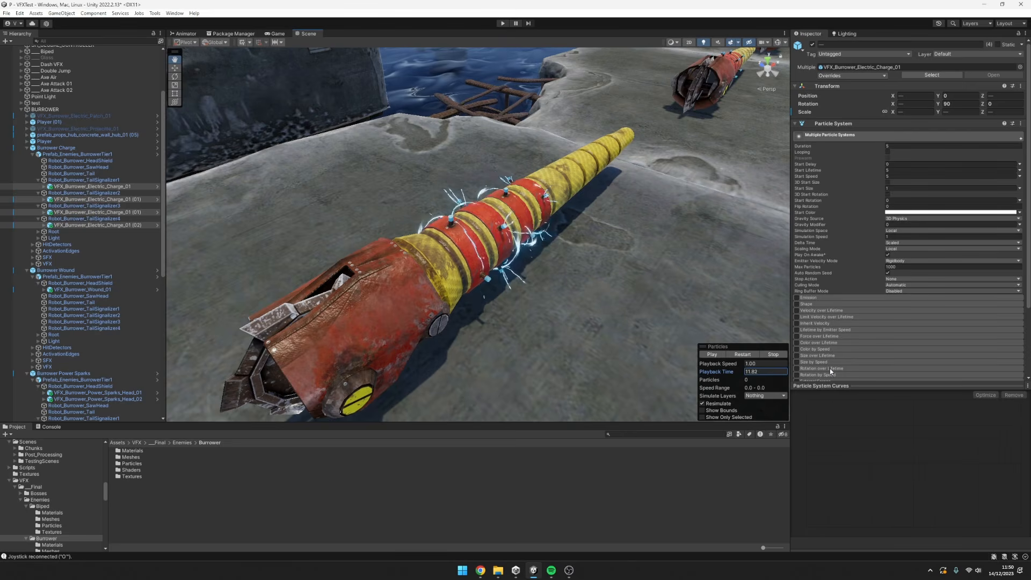
{"action": "left_click_drag", "start_coordinate": [403, 208], "coordinate": [496, 213], "text": "alt"}
{"action": "left_click_drag", "start_coordinate": [497, 253], "coordinate": [257, 280], "text": "alt"}
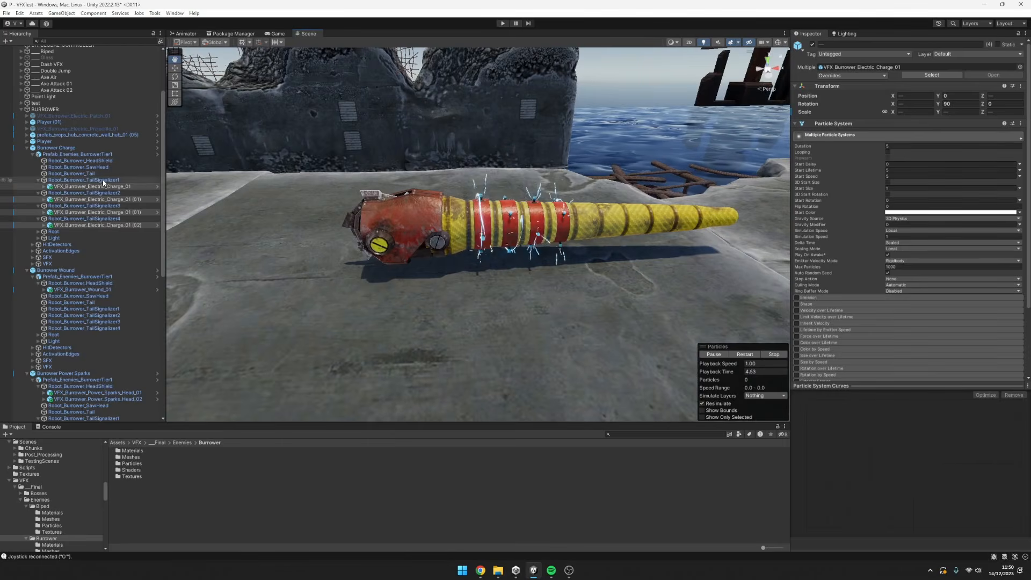
Rotate Robot_Burrower_TailSignalizer1 around its X axis to test how the attached charge effect follows, and undo the rotation.
{"action": "left_click", "coordinate": [60, 181]}
{"action": "left_click_drag", "start_coordinate": [462, 227], "coordinate": [543, 250]}
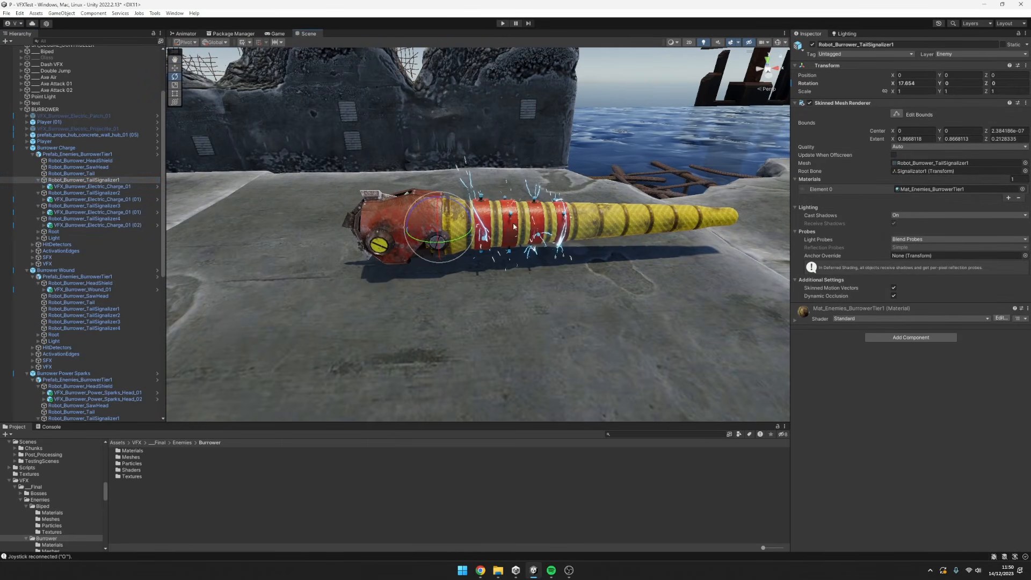
{"action": "key", "text": "ctrl+z"}
Select all four VFX_Burrower_Electric_Charge_01 effects under the tail signalizers and view them playing together from another angle.
{"action": "left_click", "coordinate": [122, 187]}
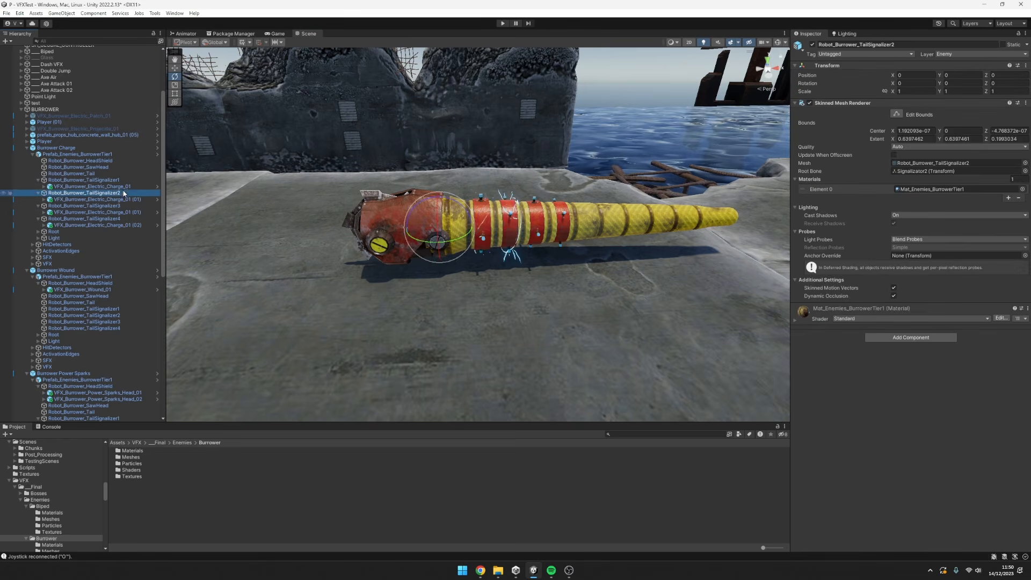
{"action": "left_click", "coordinate": [126, 199], "text": "ctrl"}
{"action": "left_click", "coordinate": [107, 212], "text": "ctrl"}
{"action": "left_click", "coordinate": [107, 225], "text": "ctrl"}
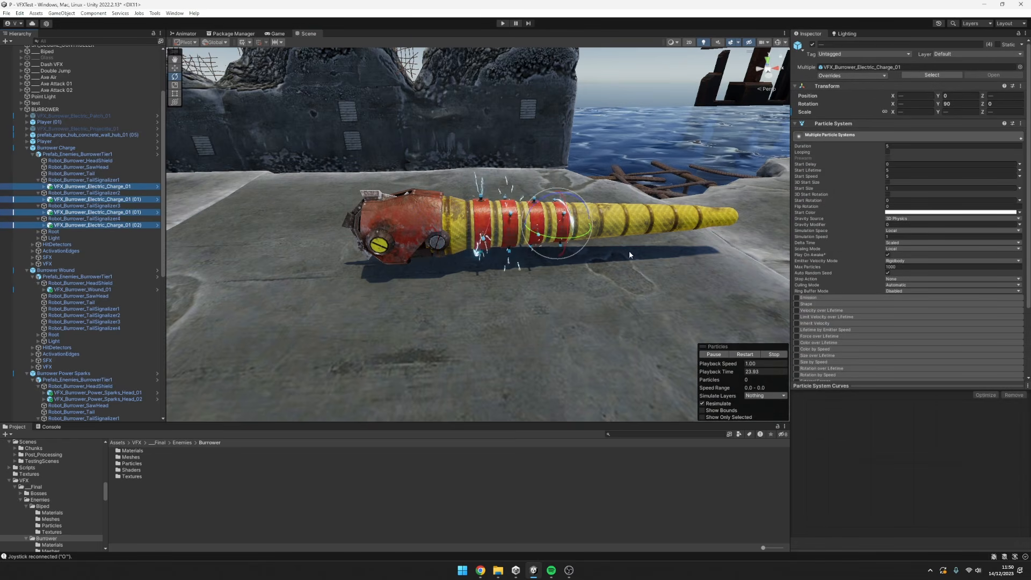
{"action": "key", "text": "q"}
{"action": "left_click_drag", "start_coordinate": [629, 245], "coordinate": [560, 220], "text": "alt"}
Examine the playing VFX_Burrower_Power_Sparks head and tail effects on the Burrower Power Sparks model from near and far.
{"action": "scroll", "coordinate": [570, 210], "scroll_direction": "down", "scroll_amount": 4}
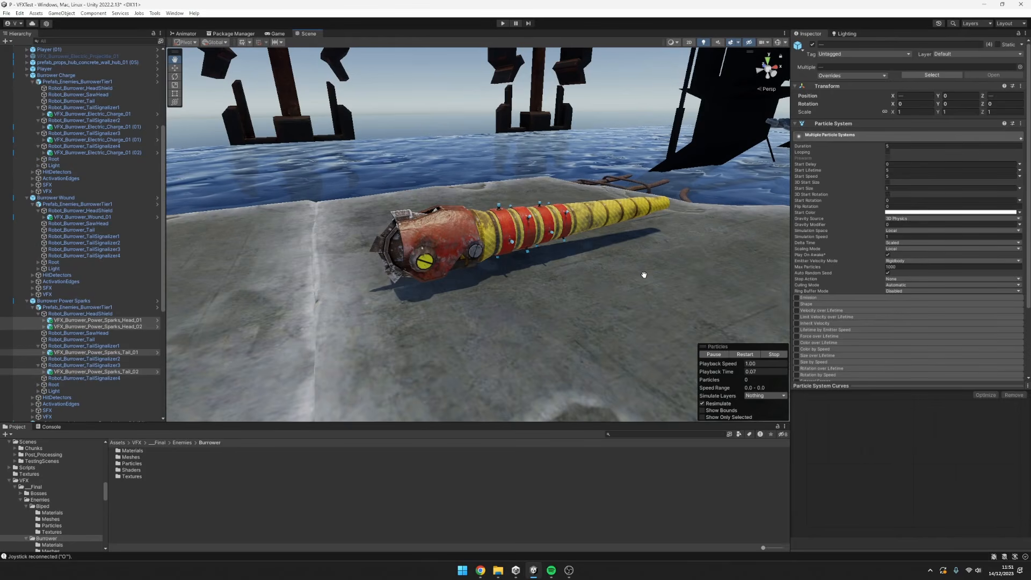
{"action": "left_click_drag", "start_coordinate": [683, 277], "coordinate": [662, 271], "text": "alt"}
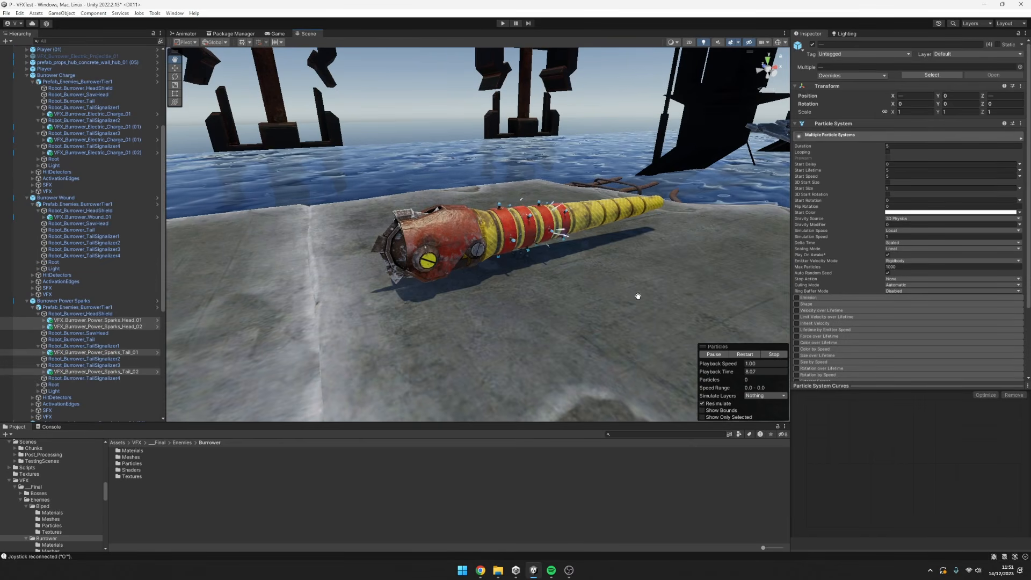
{"action": "left_click_drag", "start_coordinate": [639, 296], "coordinate": [632, 308], "text": "alt"}
{"action": "scroll", "coordinate": [632, 308], "scroll_direction": "up", "scroll_amount": 1}
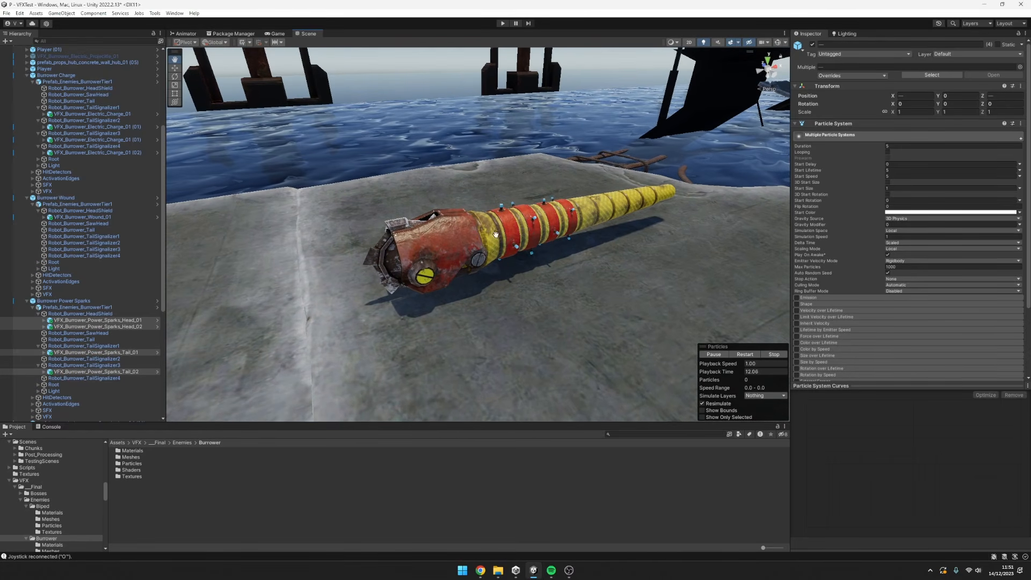
{"action": "mouse_move", "coordinate": [662, 322]}
{"action": "left_mouse_down", "text": "alt"}
{"action": "mouse_move", "coordinate": [633, 321]}
{"action": "mouse_move", "coordinate": [651, 320]}
{"action": "left_mouse_up", "text": "alt"}
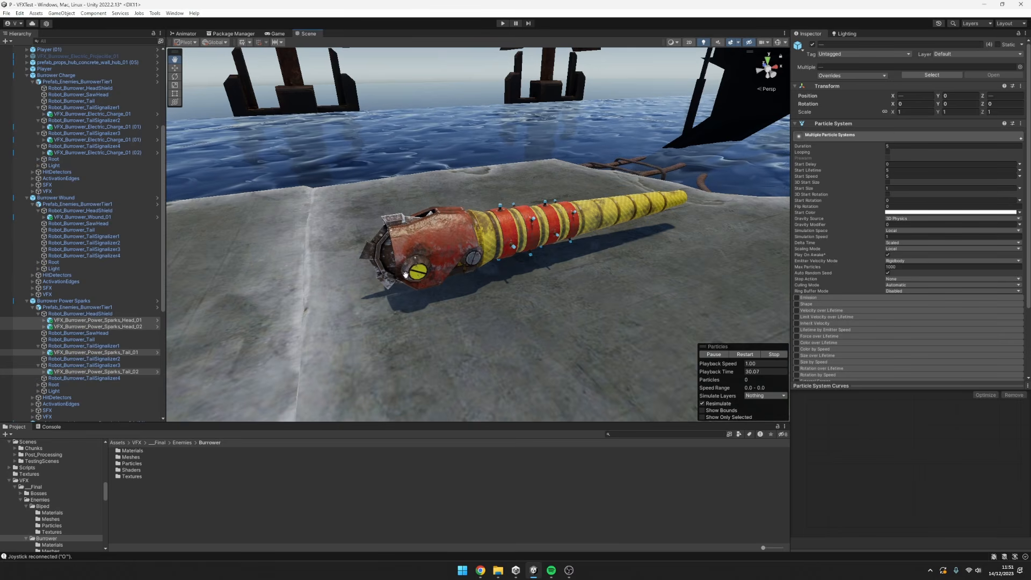
{"action": "left_click_drag", "start_coordinate": [589, 290], "coordinate": [629, 314], "text": "alt"}
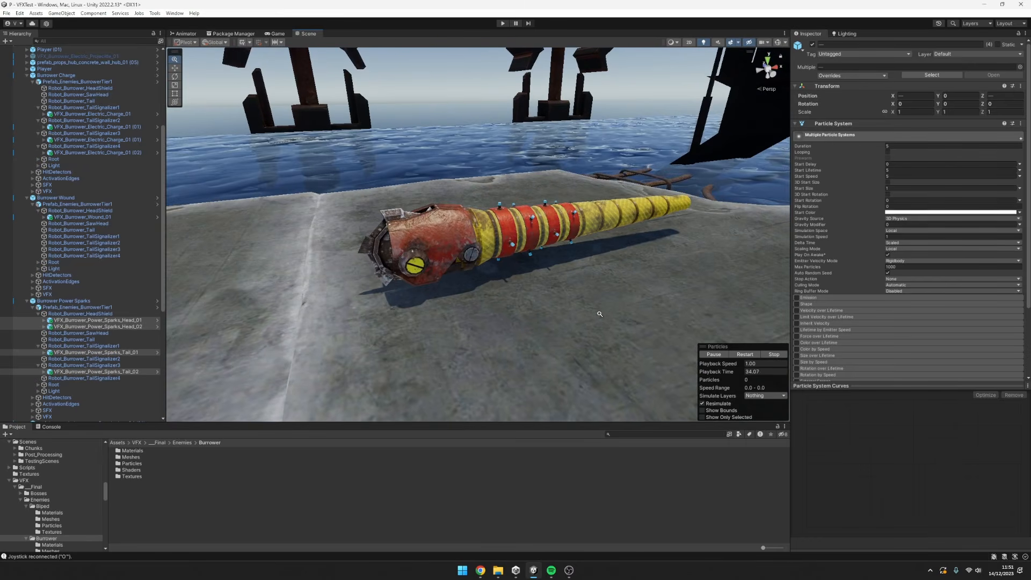
{"action": "scroll", "coordinate": [699, 310], "scroll_direction": "up", "scroll_amount": 2}
{"action": "scroll", "coordinate": [596, 316], "scroll_direction": "down", "scroll_amount": 5}
{"action": "left_click_drag", "start_coordinate": [524, 320], "coordinate": [531, 308], "text": "alt"}
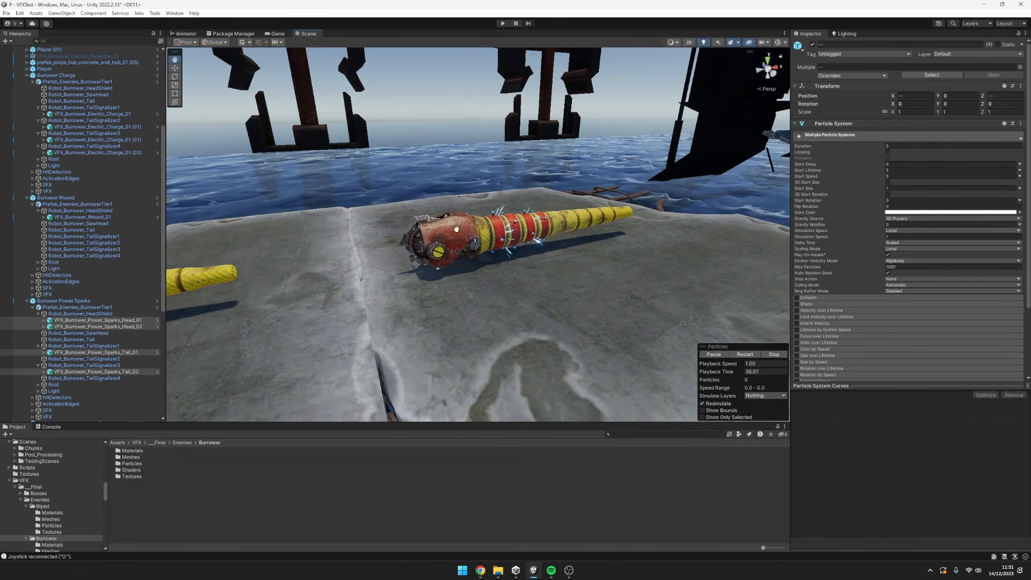
{"action": "scroll", "coordinate": [516, 277], "scroll_direction": "up", "scroll_amount": 2}
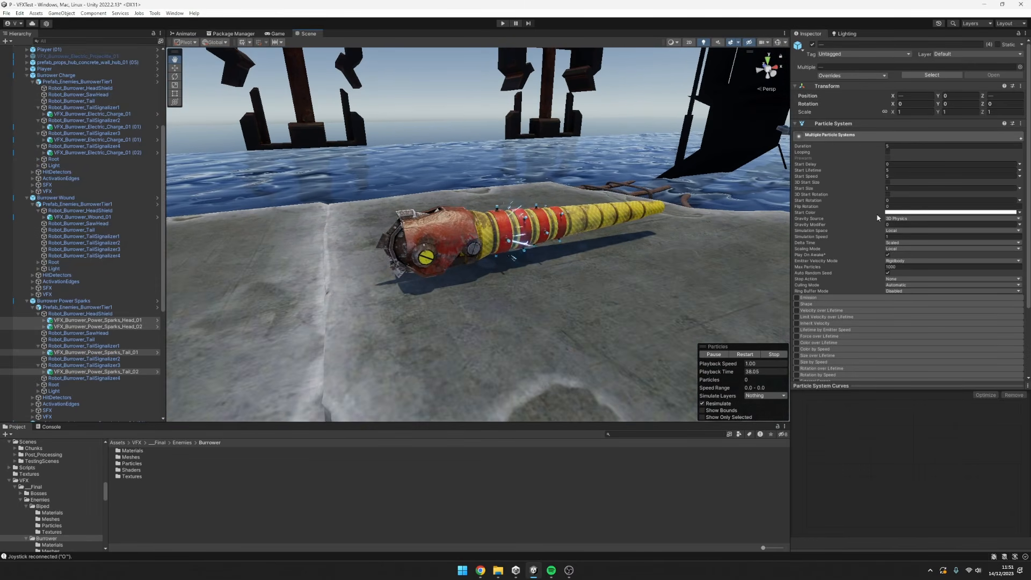
Inspect VFX_Burrower_Power_Sparks_Head_01 and its handler, and open the Emission settings of its Power Sparks 01 system.
{"action": "left_click", "coordinate": [142, 320]}
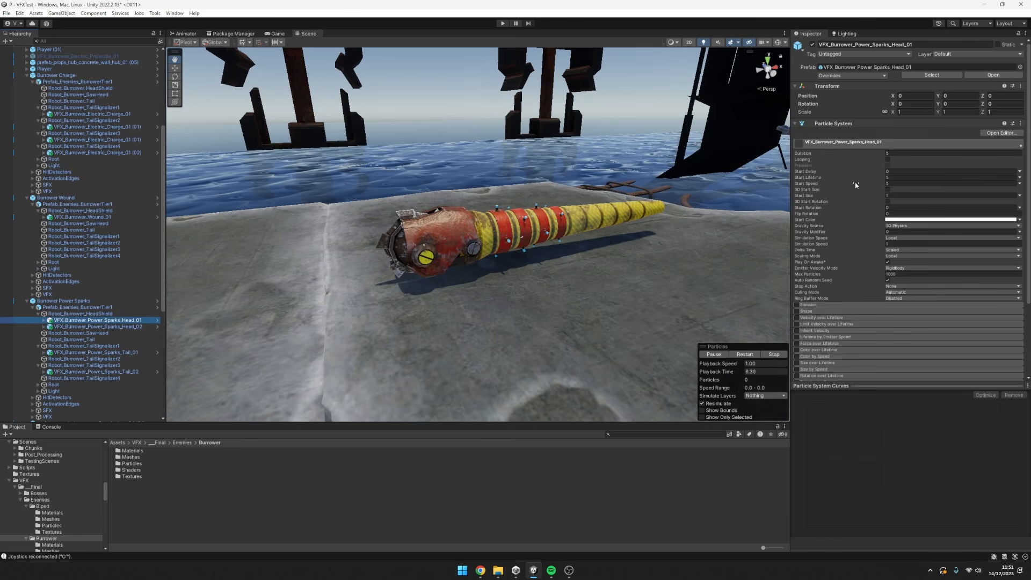
{"action": "scroll", "coordinate": [845, 181], "scroll_direction": "down", "scroll_amount": 3}
{"action": "scroll", "coordinate": [887, 99], "scroll_direction": "up", "scroll_amount": 3}
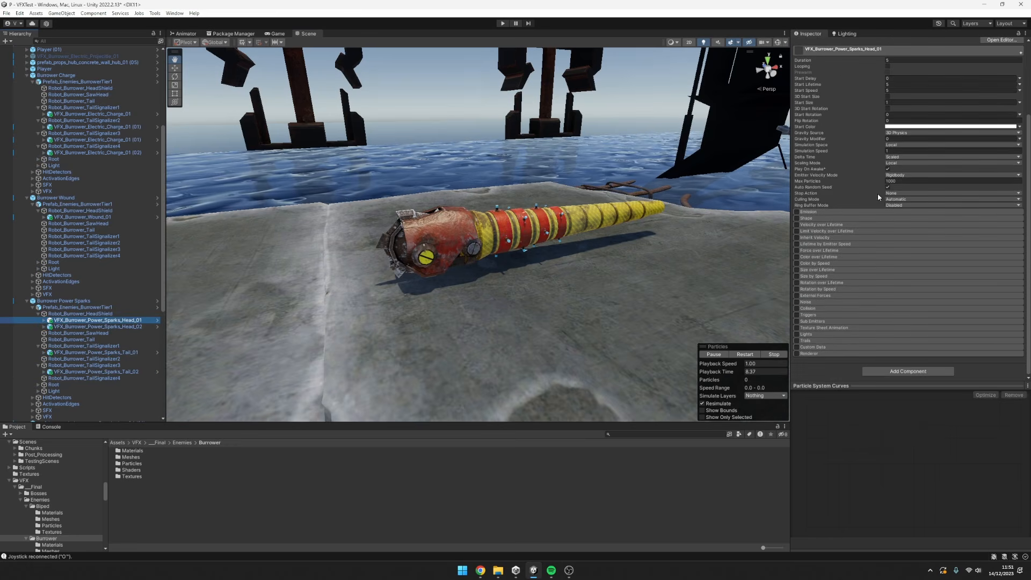
{"action": "left_click", "coordinate": [44, 320]}
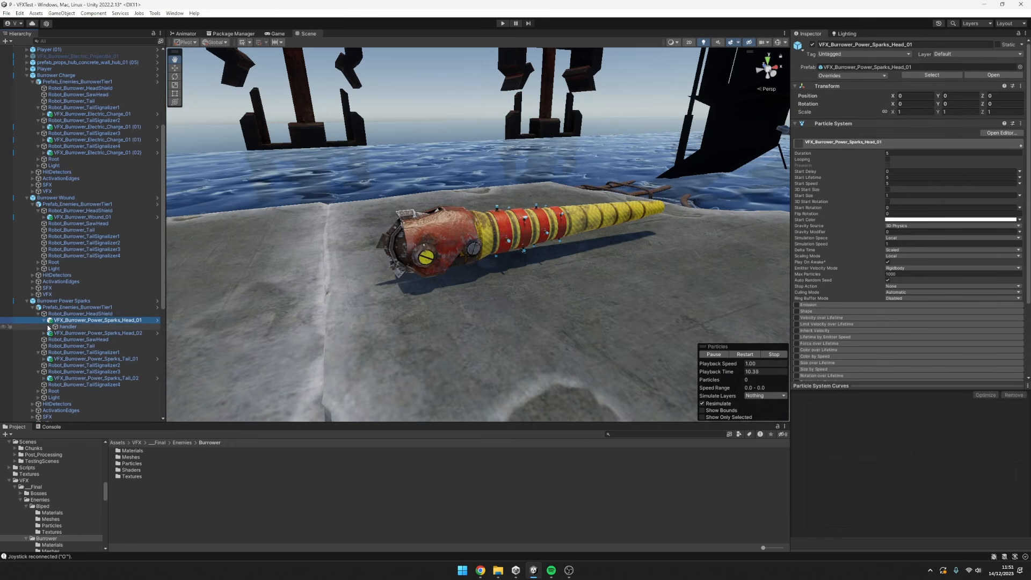
{"action": "left_click", "coordinate": [68, 327]}
{"action": "scroll", "coordinate": [862, 224], "scroll_direction": "down", "scroll_amount": 4}
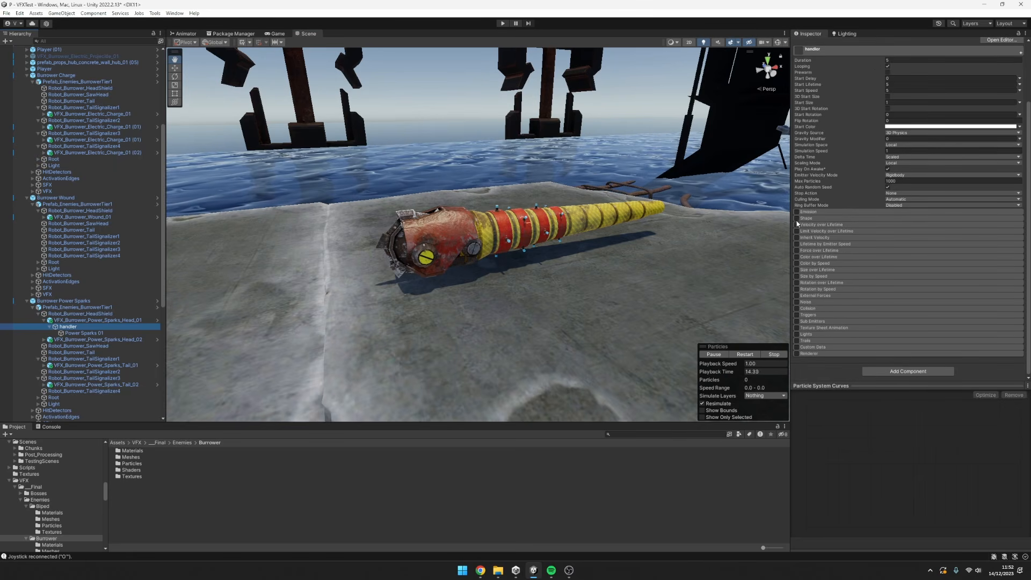
{"action": "left_click", "coordinate": [84, 333]}
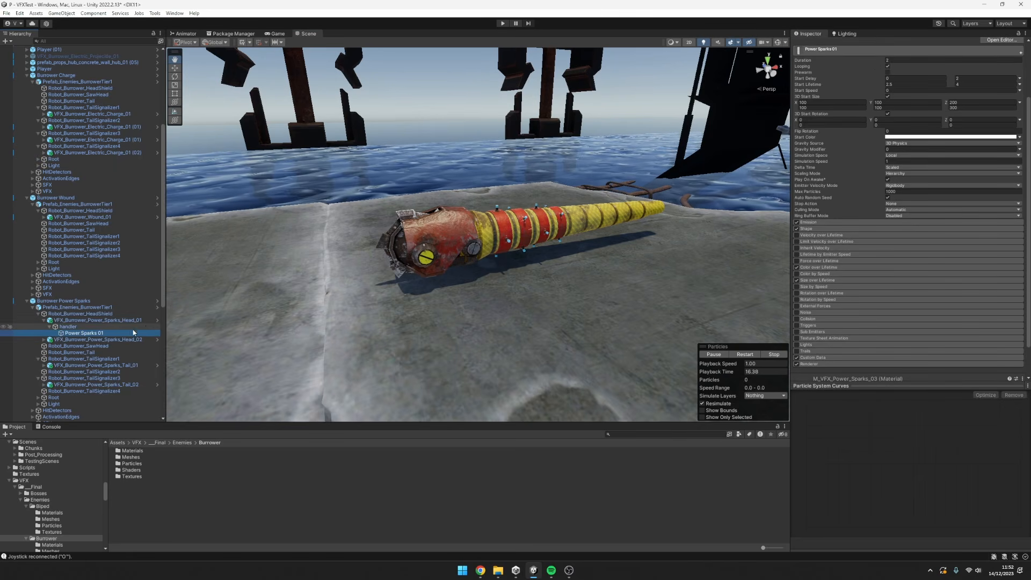
{"action": "scroll", "coordinate": [891, 135], "scroll_direction": "up", "scroll_amount": 4}
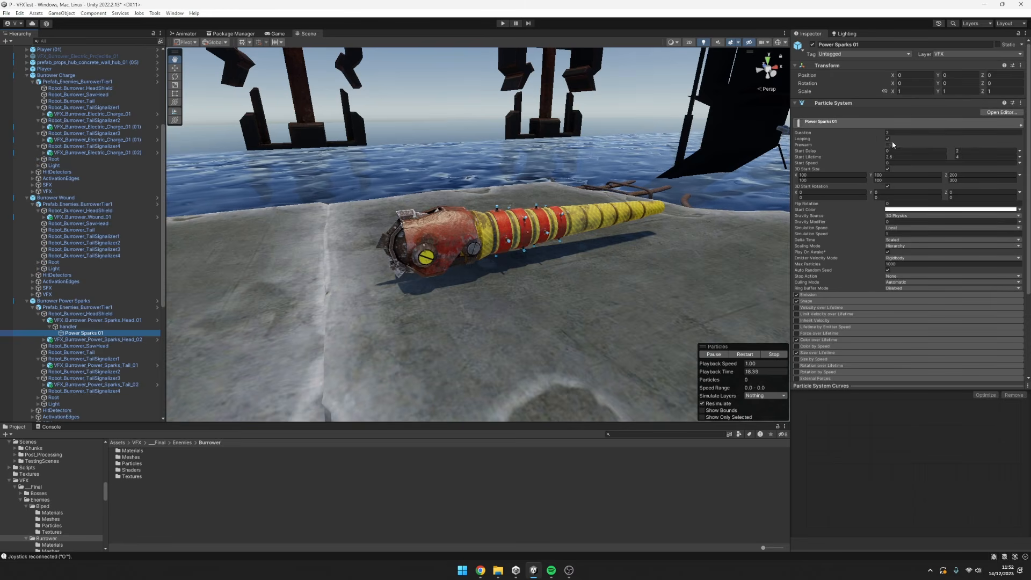
{"action": "left_click", "coordinate": [845, 295]}
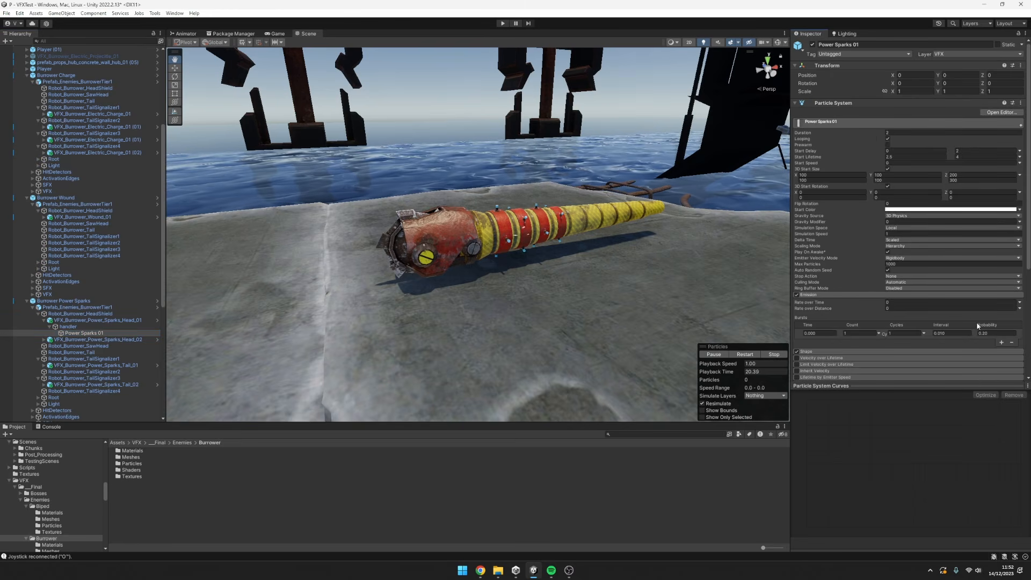
Expand VFX_Burrower_Power_Sparks_Head_02 down to its Power Sparks 01 system and display that system's particle settings.
{"action": "left_click", "coordinate": [44, 340]}
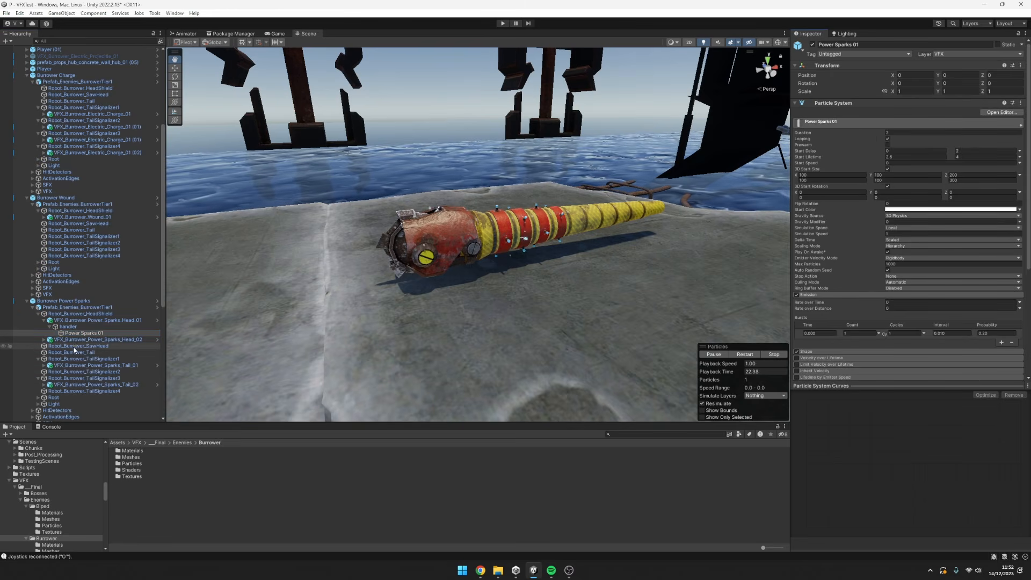
{"action": "left_click", "coordinate": [50, 346]}
{"action": "left_click", "coordinate": [80, 353]}
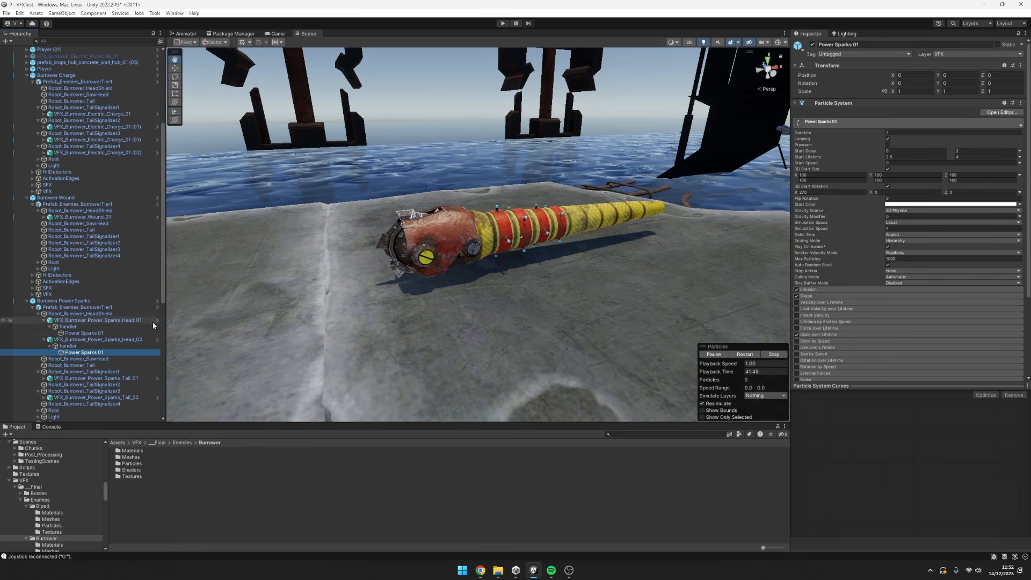
Expand VFX_Burrower_Power_Sparks_Tail_01 and Tail_02, and compare their Power Sparks 01 systems with the one in Head_02.
{"action": "left_click", "coordinate": [49, 378]}
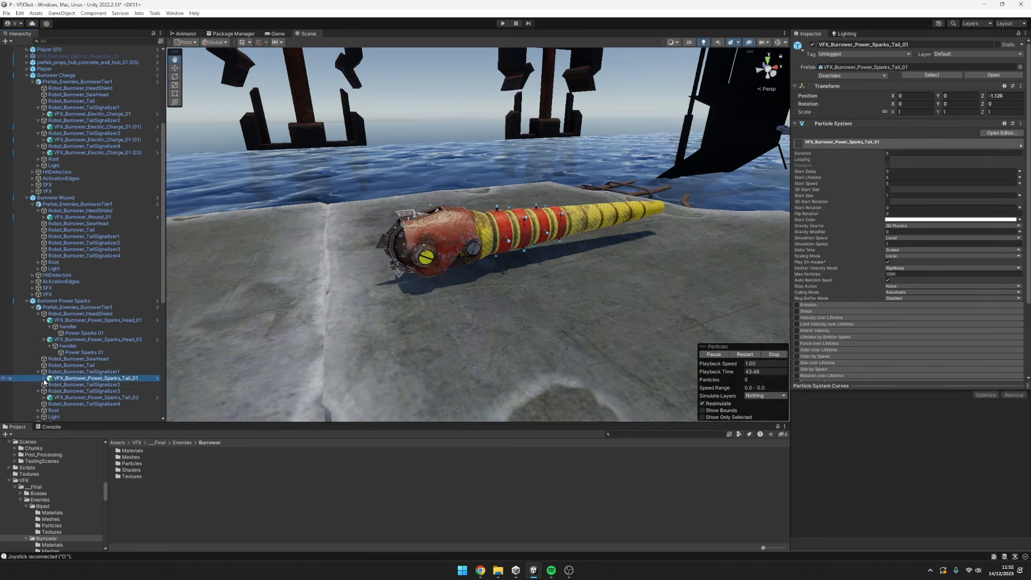
{"action": "left_click", "coordinate": [44, 378]}
{"action": "left_click", "coordinate": [60, 385]}
{"action": "left_click", "coordinate": [50, 384]}
{"action": "scroll", "coordinate": [66, 378], "scroll_direction": "down", "scroll_amount": 2}
{"action": "left_click", "coordinate": [45, 363]}
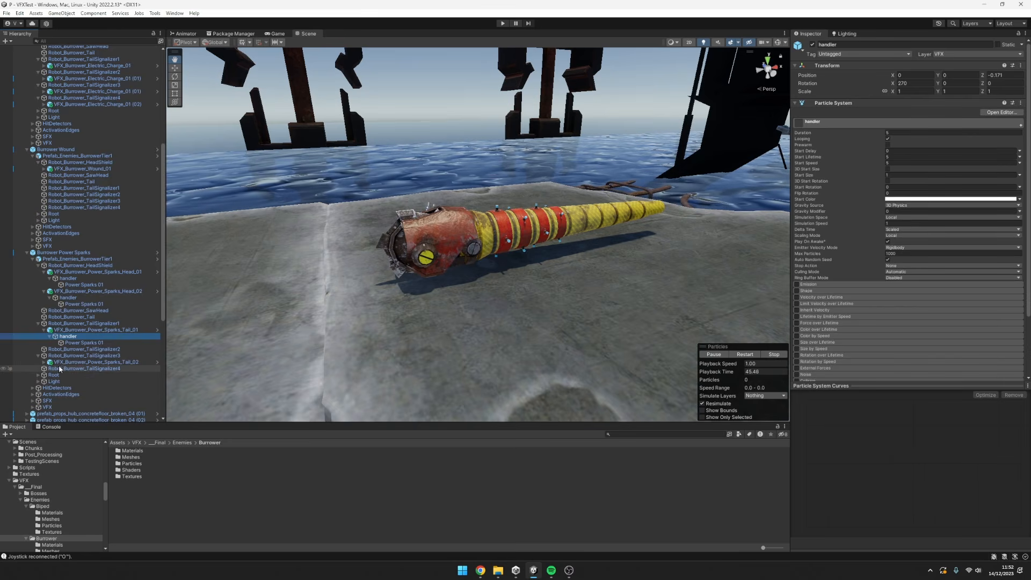
{"action": "left_click", "coordinate": [50, 369]}
{"action": "left_click", "coordinate": [63, 376]}
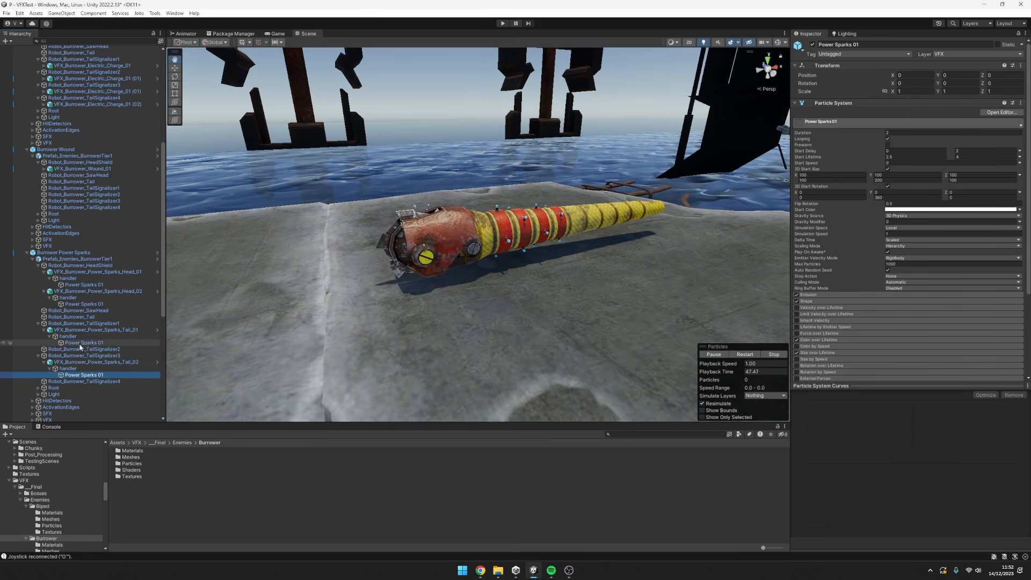
{"action": "left_click", "coordinate": [82, 343], "text": "ctrl"}
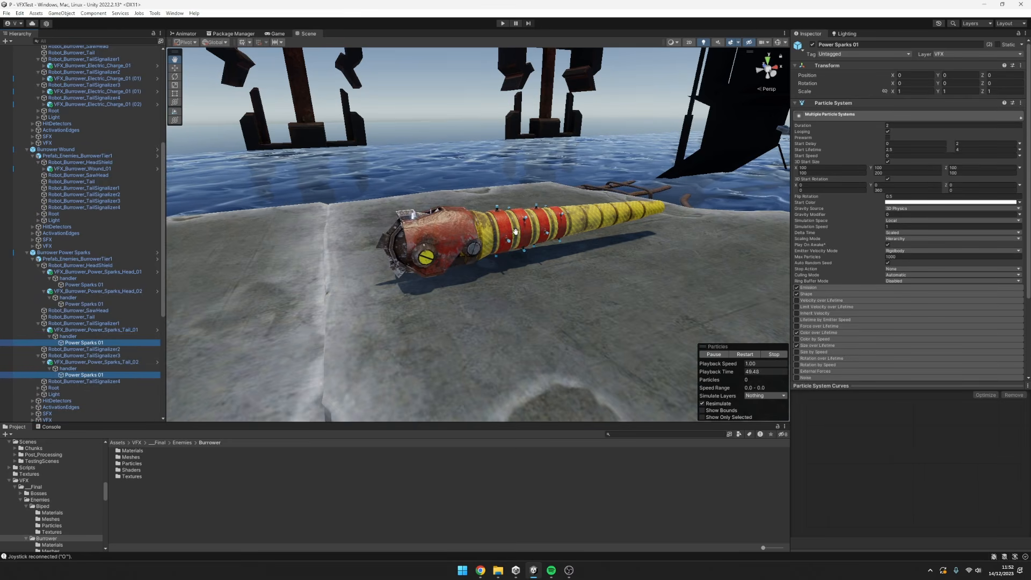
{"action": "left_click", "coordinate": [83, 304]}
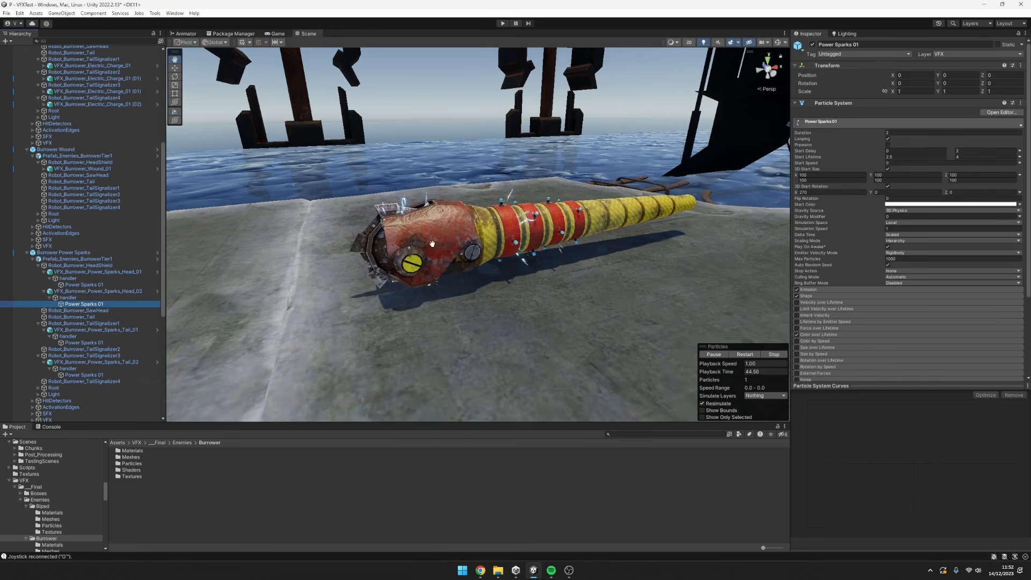
Examine the power sparks on the Burrower's head and tail bands from several angles and distances while they play.
{"action": "left_click_drag", "start_coordinate": [468, 277], "coordinate": [491, 260], "text": "alt"}
{"action": "middle_click_drag", "start_coordinate": [490, 260], "coordinate": [553, 292]}
{"action": "left_click_drag", "start_coordinate": [553, 292], "coordinate": [496, 294], "text": "alt"}
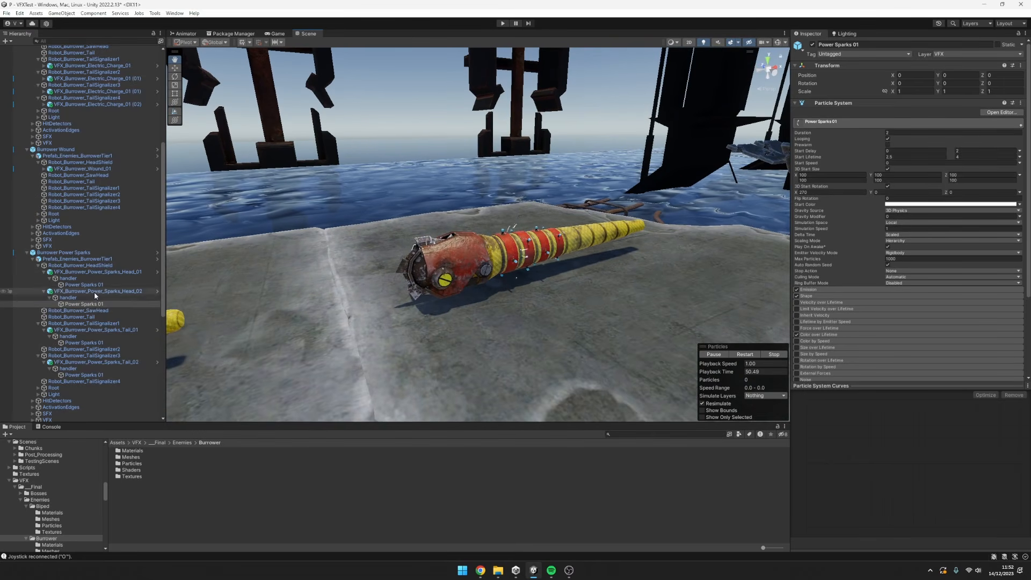
{"action": "left_click_drag", "start_coordinate": [601, 244], "coordinate": [603, 239], "text": "alt"}
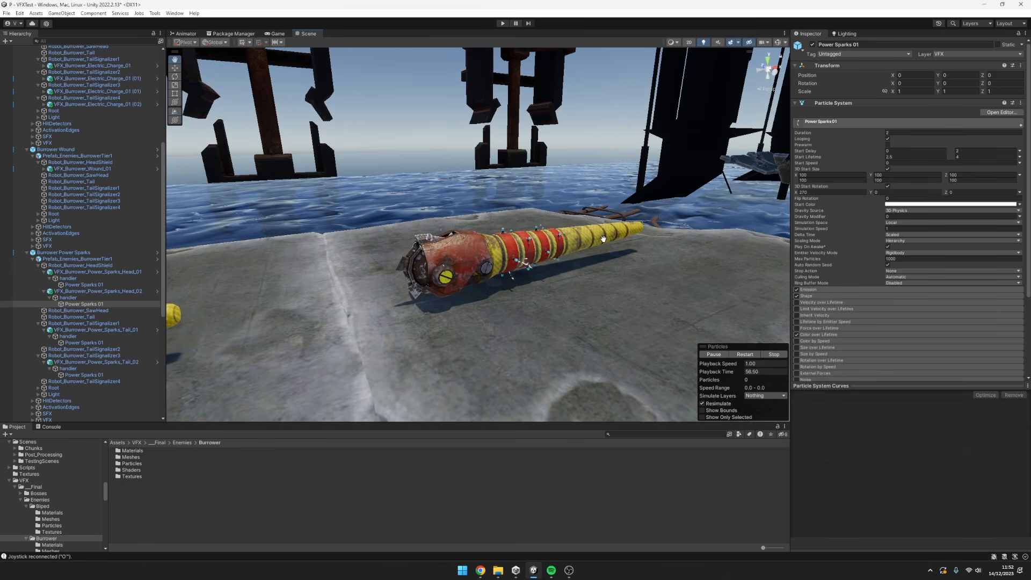
{"action": "left_click_drag", "start_coordinate": [603, 239], "coordinate": [592, 240], "text": "alt"}
{"action": "left_click_drag", "start_coordinate": [500, 253], "coordinate": [545, 296], "text": "alt"}
{"action": "scroll", "coordinate": [432, 288], "scroll_direction": "up", "scroll_amount": 3}
{"action": "scroll", "coordinate": [444, 287], "scroll_direction": "down", "scroll_amount": 4}
{"action": "scroll", "coordinate": [549, 296], "scroll_direction": "up", "scroll_amount": 3}
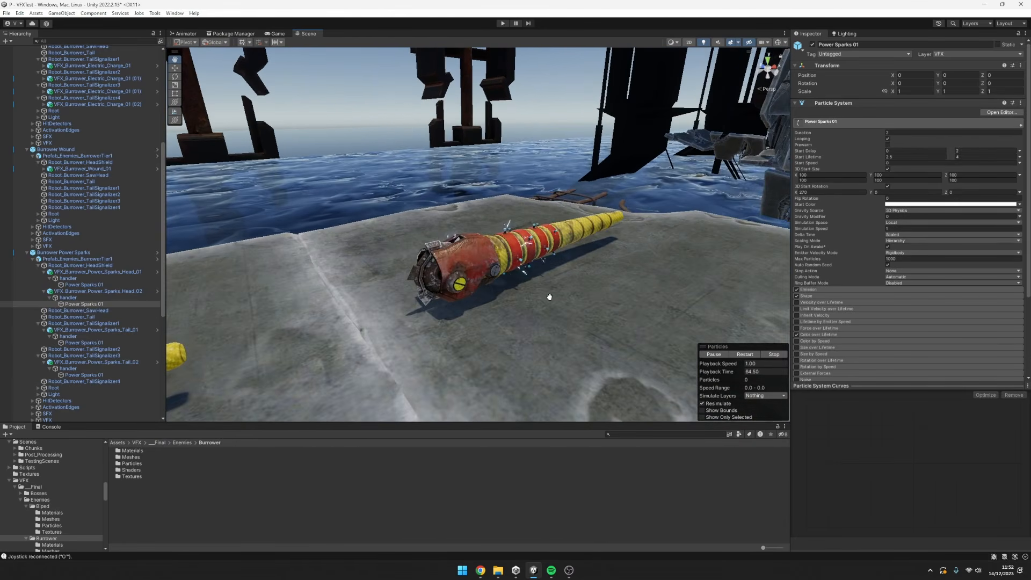
{"action": "middle_click_drag", "start_coordinate": [549, 297], "coordinate": [551, 261]}
{"action": "scroll", "coordinate": [552, 258], "scroll_direction": "up", "scroll_amount": 3}
{"action": "left_click_drag", "start_coordinate": [570, 252], "coordinate": [551, 249], "text": "alt"}
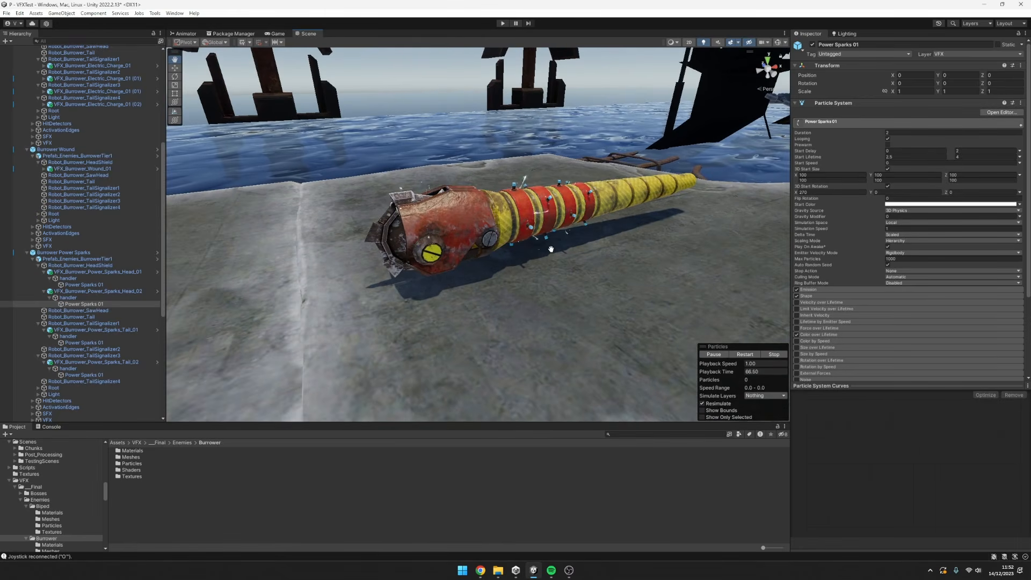
{"action": "scroll", "coordinate": [547, 247], "scroll_direction": "down", "scroll_amount": 3}
{"action": "middle_click_drag", "start_coordinate": [555, 247], "coordinate": [557, 272]}
{"action": "left_click_drag", "start_coordinate": [557, 272], "coordinate": [556, 254], "text": "alt"}
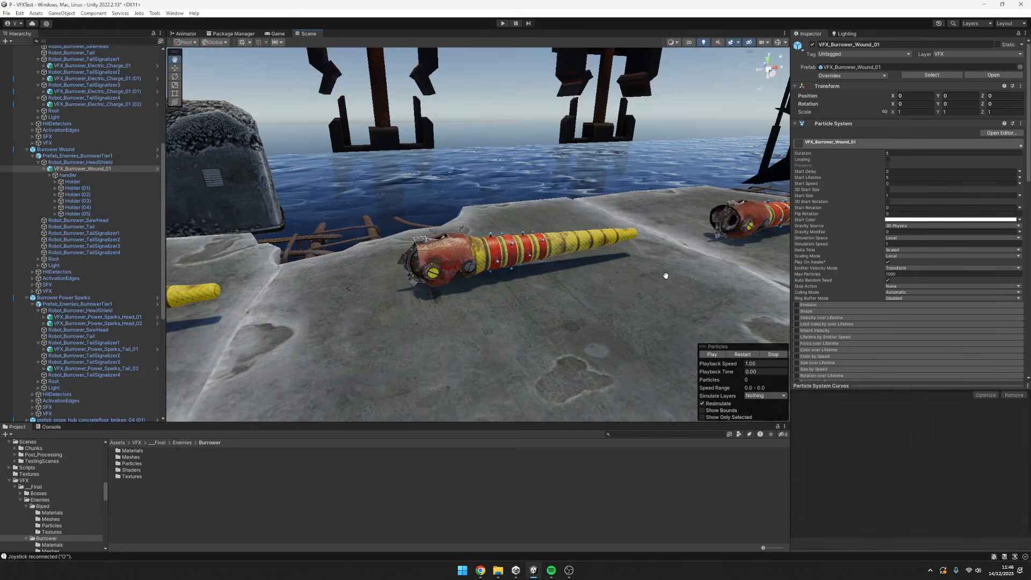
Frame the Burrower Wound model, check its Robot_Burrower_HeadShield object, and select the attached VFX_Burrower_Wound_01 effect.
{"action": "left_click_drag", "start_coordinate": [503, 300], "coordinate": [587, 299], "text": "alt"}
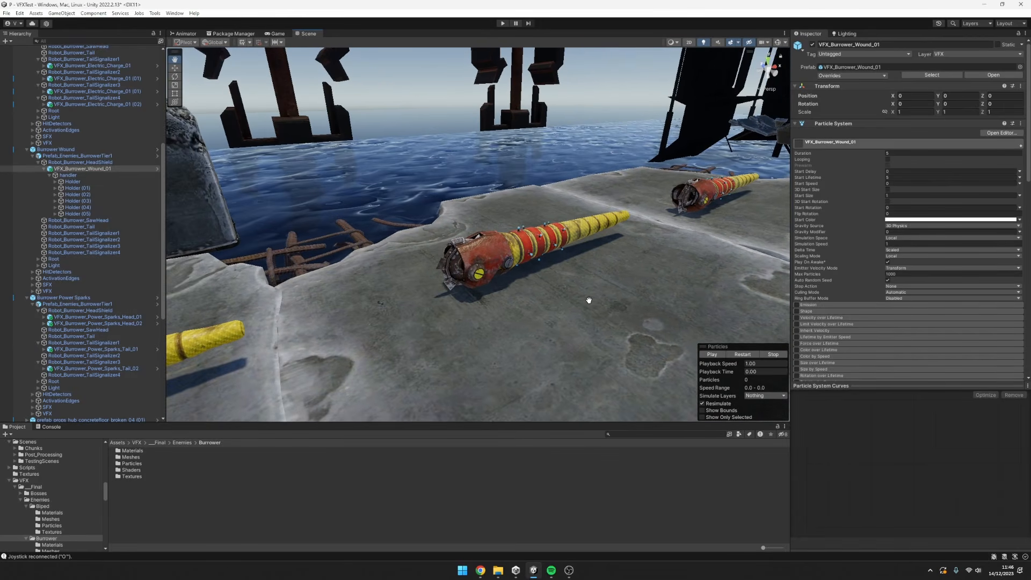
{"action": "left_click", "coordinate": [86, 163]}
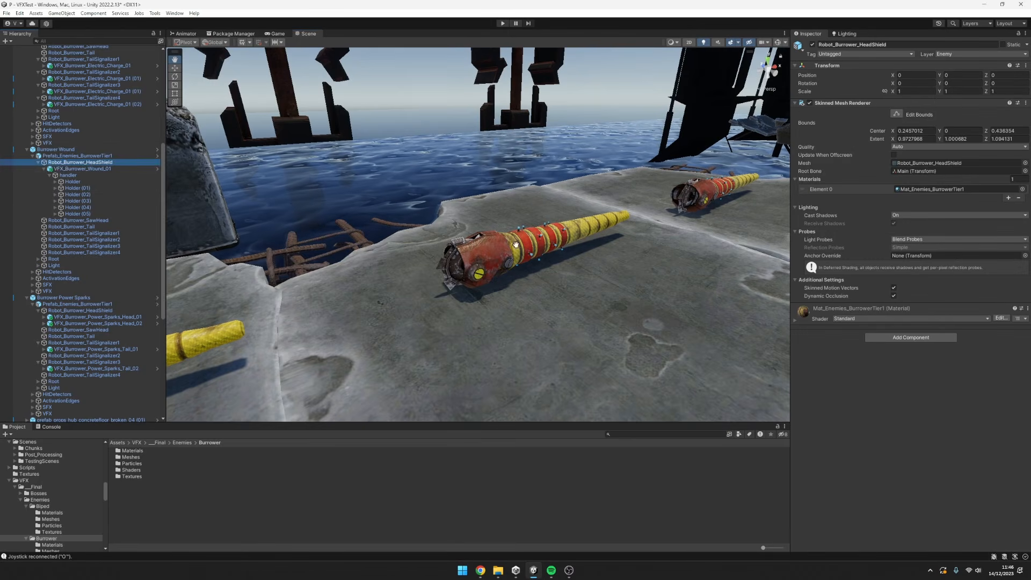
{"action": "left_click_drag", "start_coordinate": [519, 266], "coordinate": [507, 269], "text": "alt"}
{"action": "left_click", "coordinate": [55, 168]}
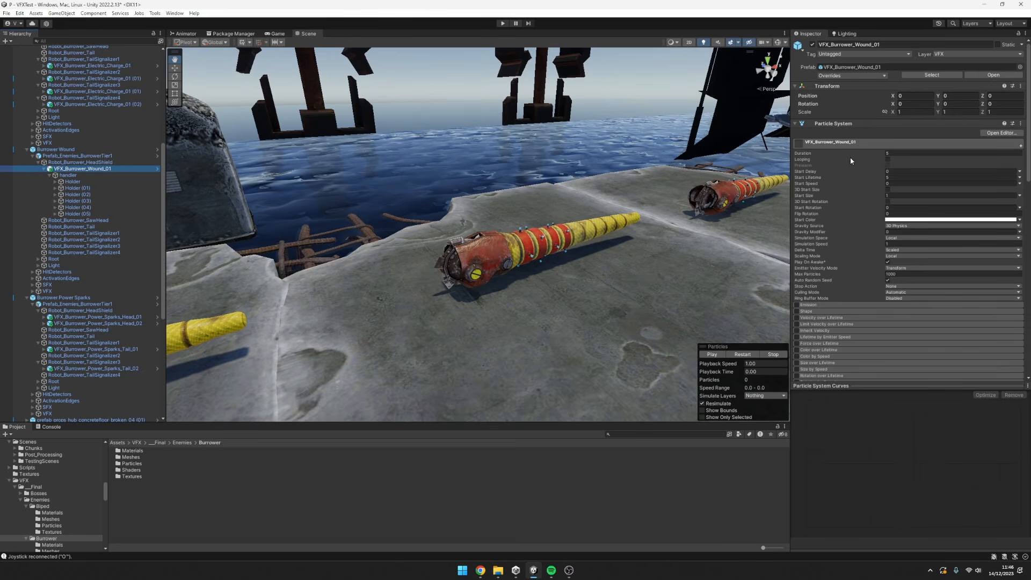
Review the particle settings of VFX_Burrower_Wound_01, its handler and the first Holder, including the systems nested in that Holder.
{"action": "scroll", "coordinate": [928, 156], "scroll_direction": "down", "scroll_amount": 3}
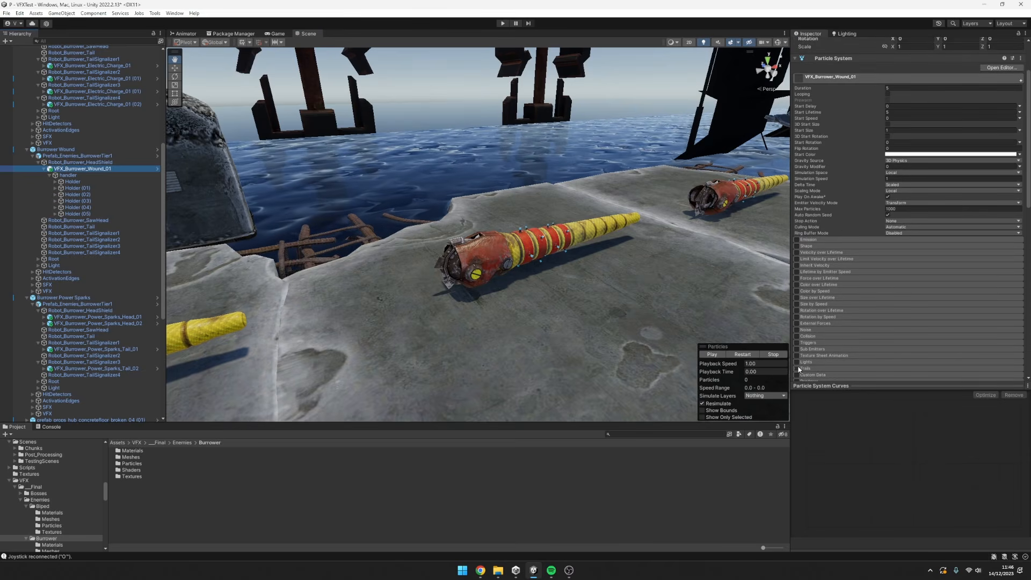
{"action": "scroll", "coordinate": [797, 364], "scroll_direction": "down", "scroll_amount": 3}
{"action": "scroll", "coordinate": [819, 236], "scroll_direction": "up", "scroll_amount": 2}
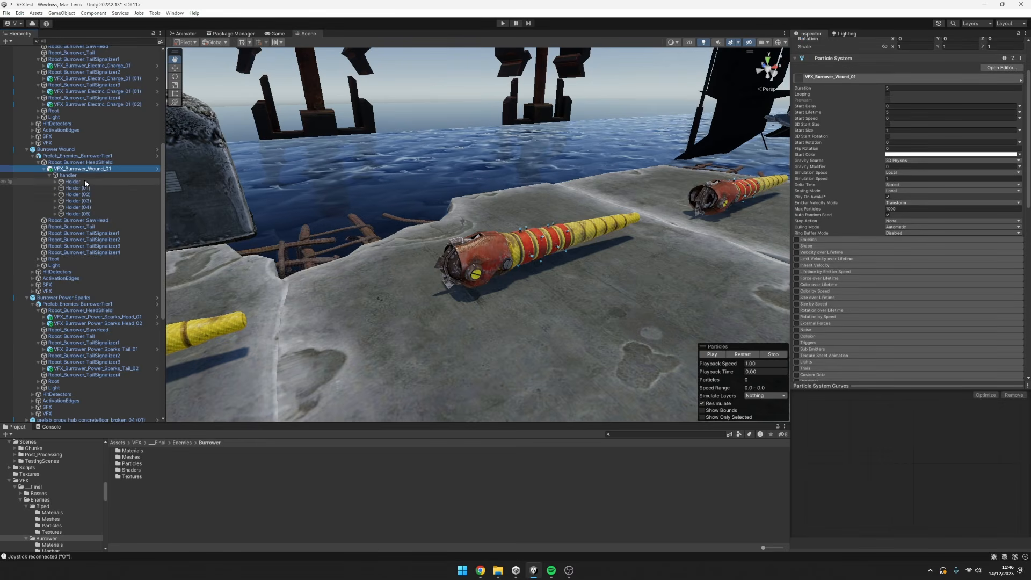
{"action": "left_click", "coordinate": [68, 175]}
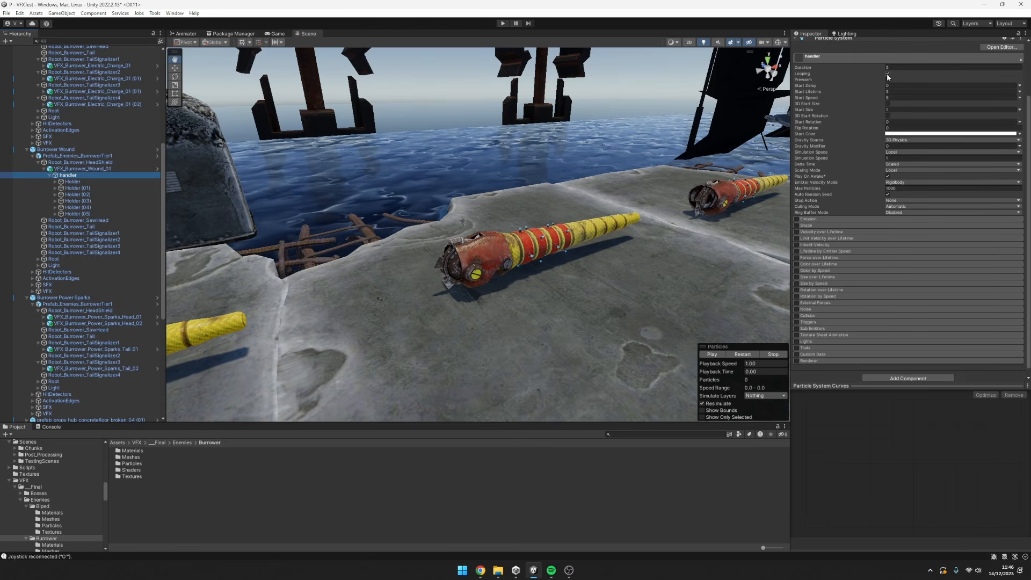
{"action": "left_click", "coordinate": [80, 183]}
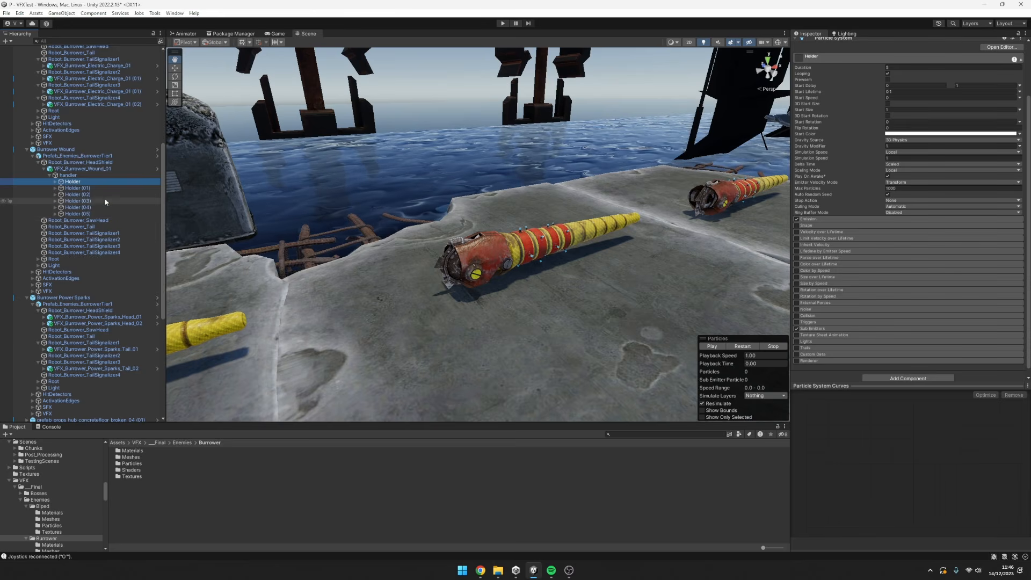
{"action": "left_click", "coordinate": [55, 182]}
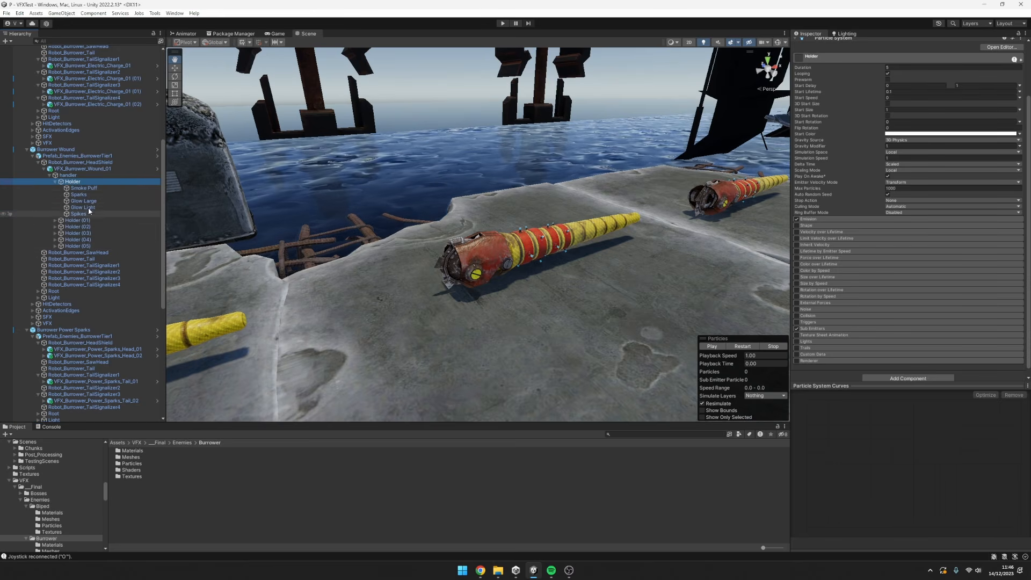
{"action": "left_click", "coordinate": [56, 182]}
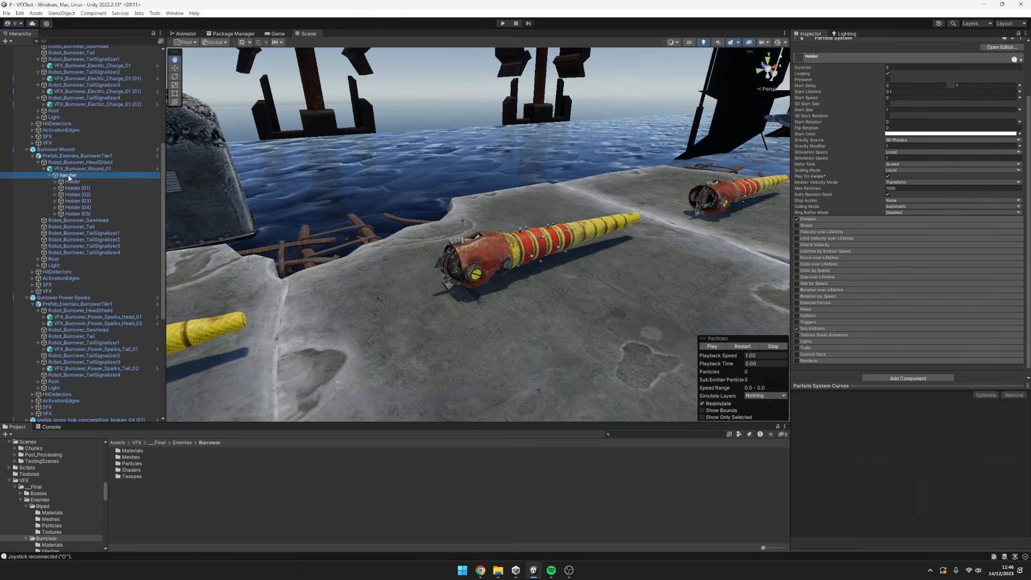
Show the move gizmo and go through Holder (01) to Holder (05) to compare their positions, ending on the handler's settings.
{"action": "key", "text": "w"}
{"action": "left_click", "coordinate": [85, 188]}
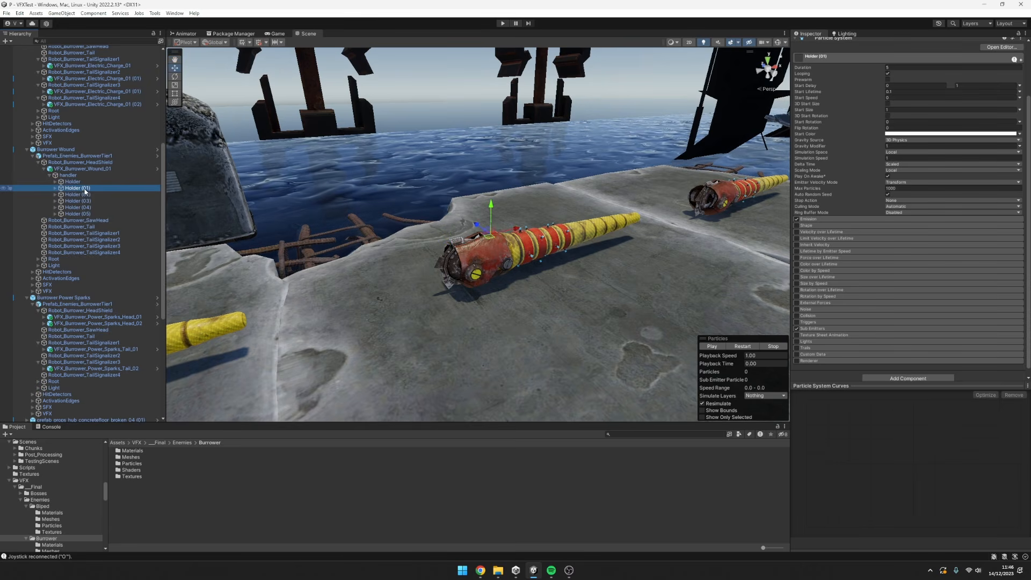
{"action": "left_click", "coordinate": [88, 194]}
{"action": "left_click", "coordinate": [91, 201]}
{"action": "left_click", "coordinate": [93, 207]}
{"action": "left_click", "coordinate": [95, 214]}
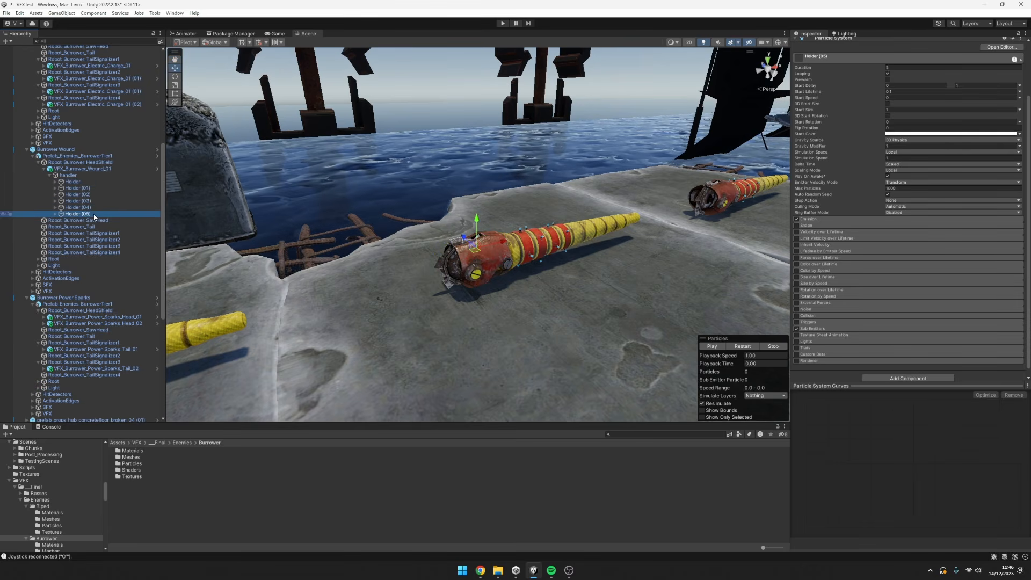
{"action": "left_click", "coordinate": [70, 175]}
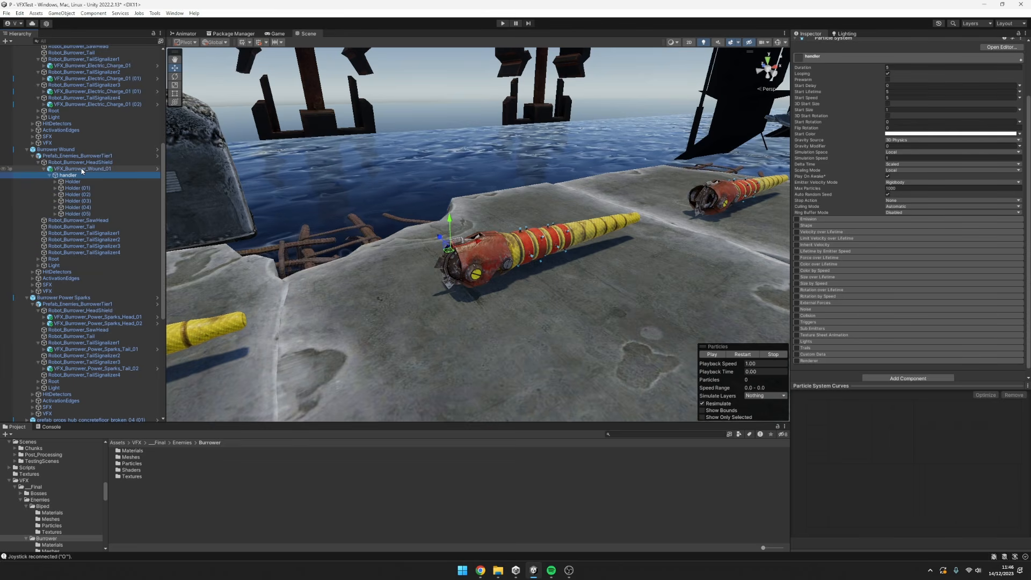
{"action": "scroll", "coordinate": [823, 176], "scroll_direction": "up", "scroll_amount": 3}
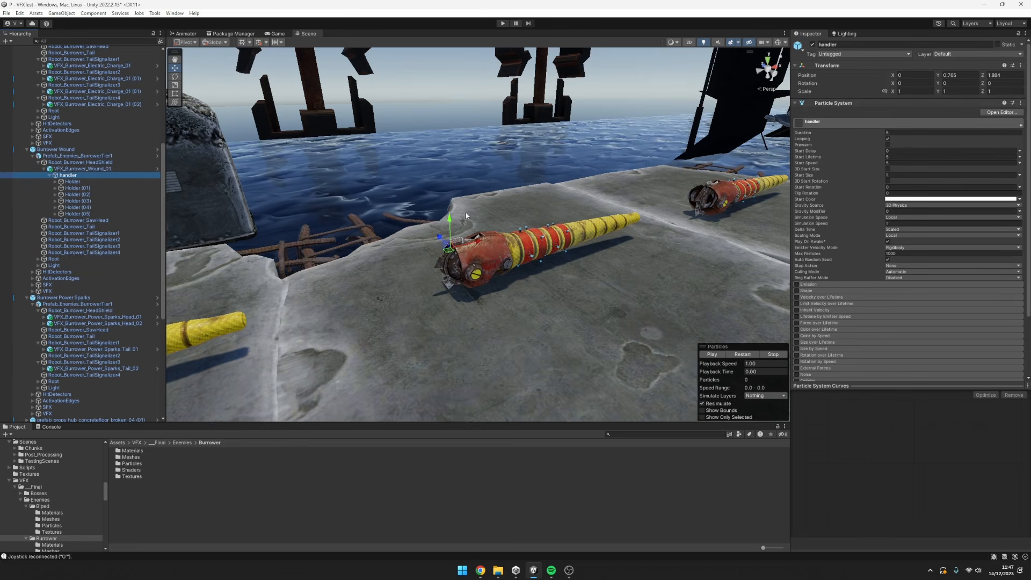
Play VFX_Burrower_Wound_01 and examine its sparks and smoke on the Burrower's head from several angles and distances.
{"action": "key", "text": "Up"}
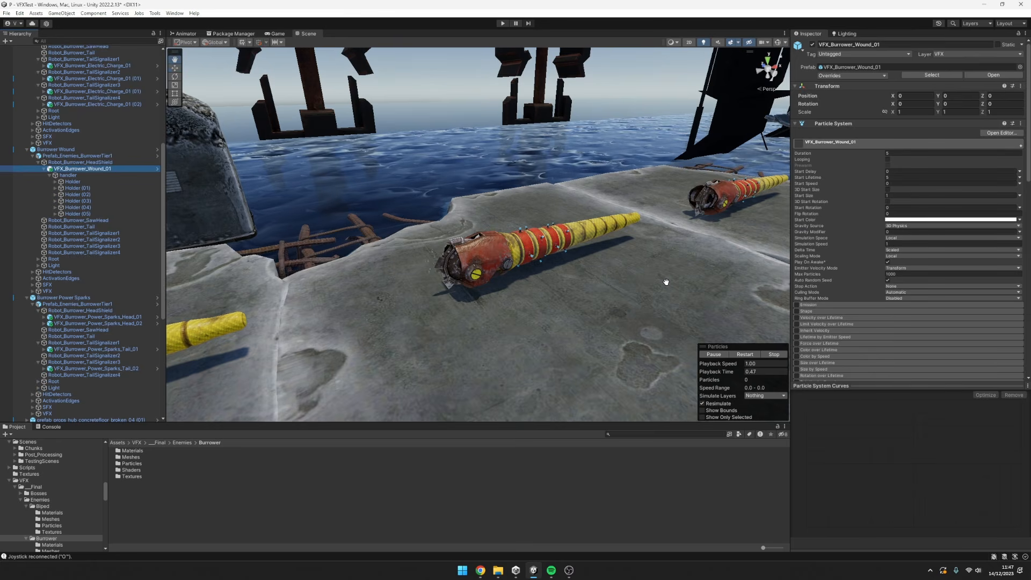
{"action": "left_click_drag", "start_coordinate": [668, 300], "coordinate": [570, 194], "text": "alt"}
{"action": "right_click_drag", "start_coordinate": [569, 194], "coordinate": [627, 190], "text": "alt"}
{"action": "left_click_drag", "start_coordinate": [573, 193], "coordinate": [566, 189], "text": "alt"}
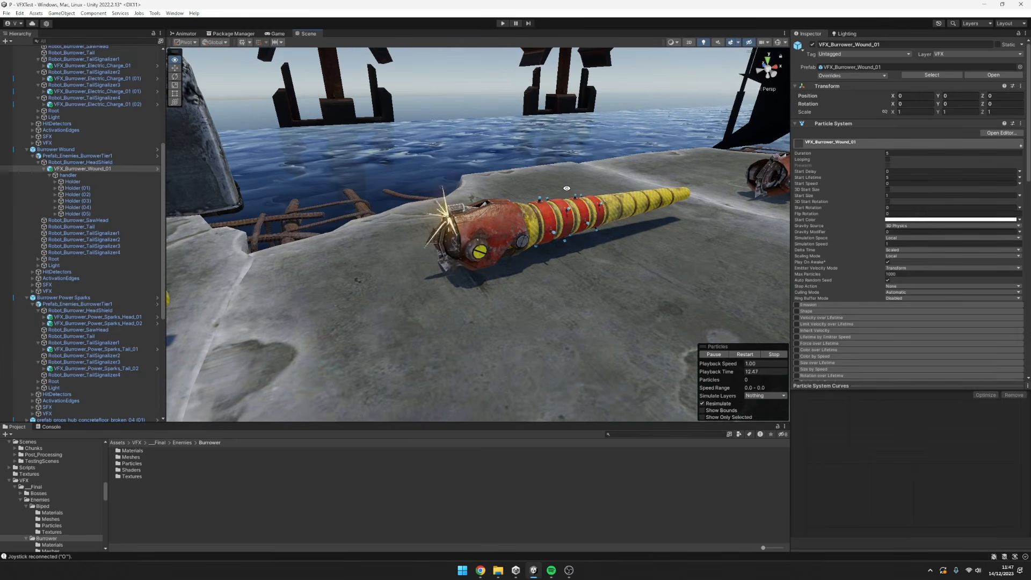
{"action": "right_click_drag", "start_coordinate": [567, 188], "coordinate": [510, 207], "text": "alt"}
{"action": "left_click_drag", "start_coordinate": [535, 203], "coordinate": [517, 201], "text": "alt"}
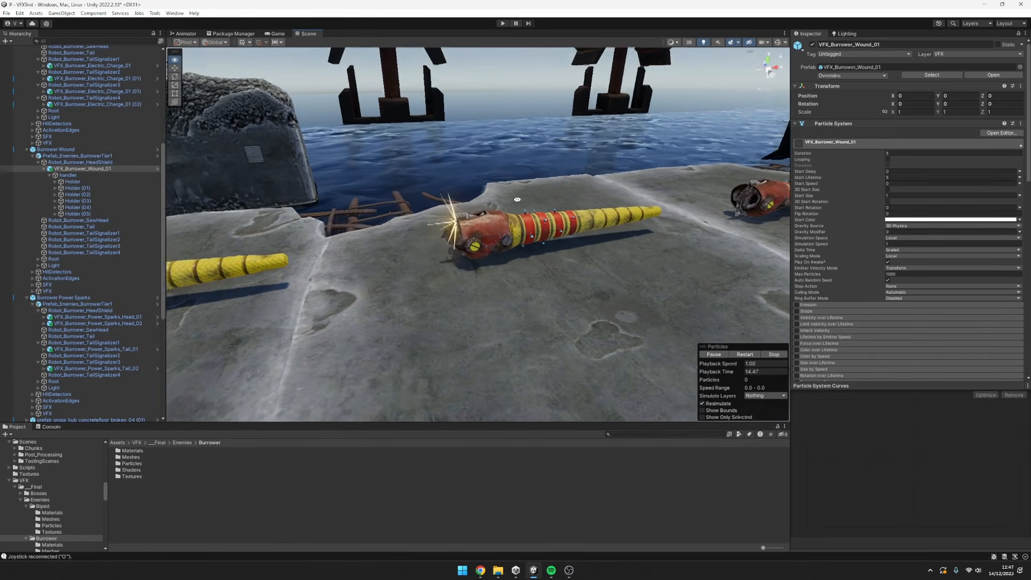
{"action": "left_click_drag", "start_coordinate": [527, 270], "coordinate": [440, 215], "text": "alt"}
{"action": "left_click_drag", "start_coordinate": [682, 228], "coordinate": [685, 267]}
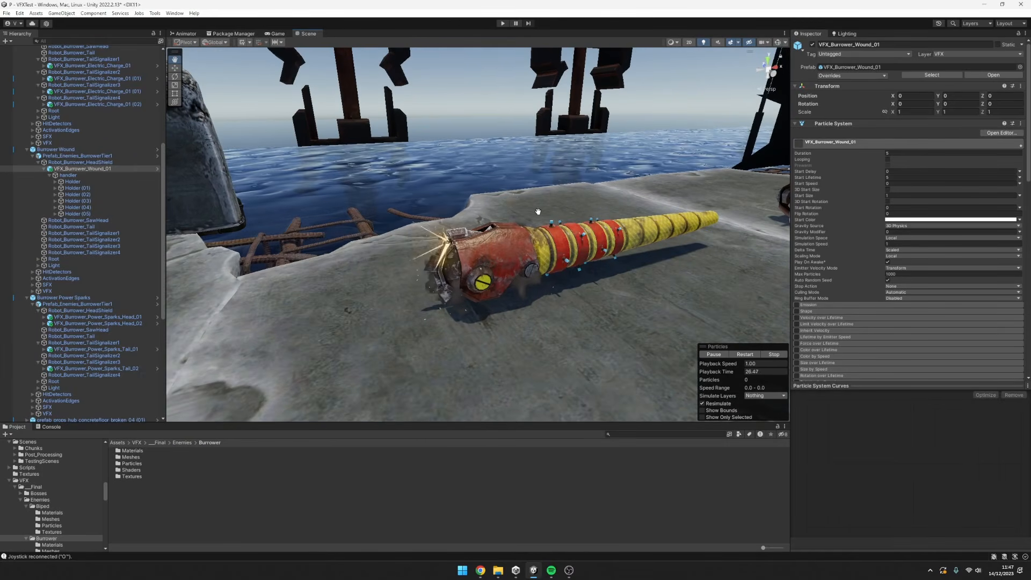
Preview all six Holder systems as one selection, and return to the parent VFX_Burrower_Wound_01 effect.
{"action": "left_click", "coordinate": [73, 181]}
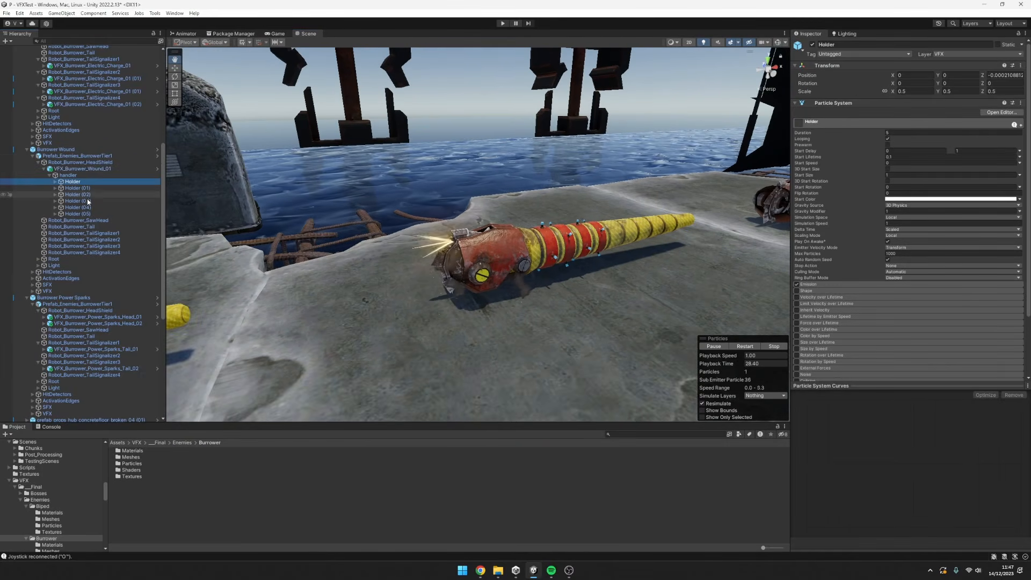
{"action": "left_click", "coordinate": [86, 214], "text": "shift"}
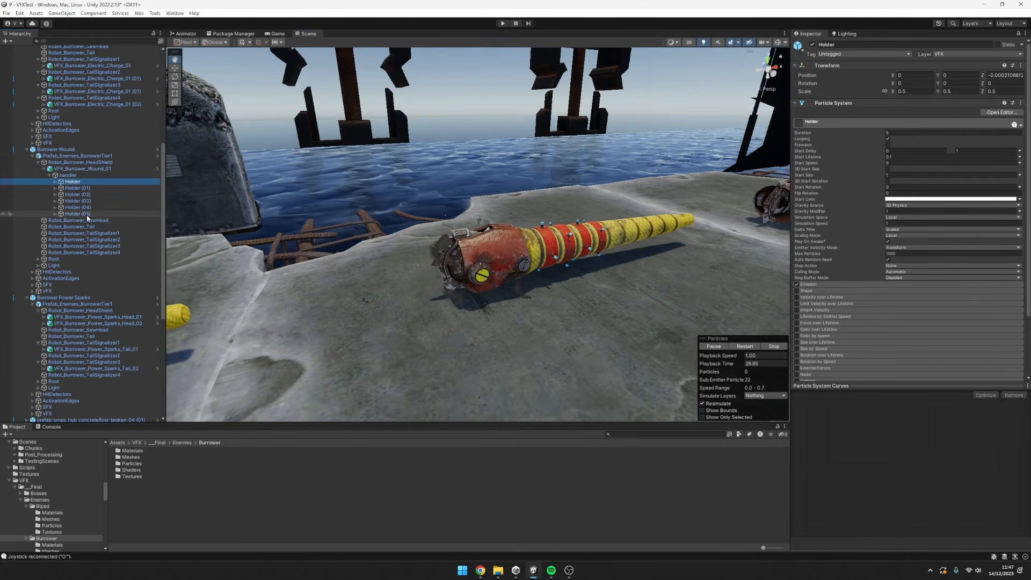
{"action": "left_click", "coordinate": [75, 176]}
{"action": "left_click", "coordinate": [78, 169]}
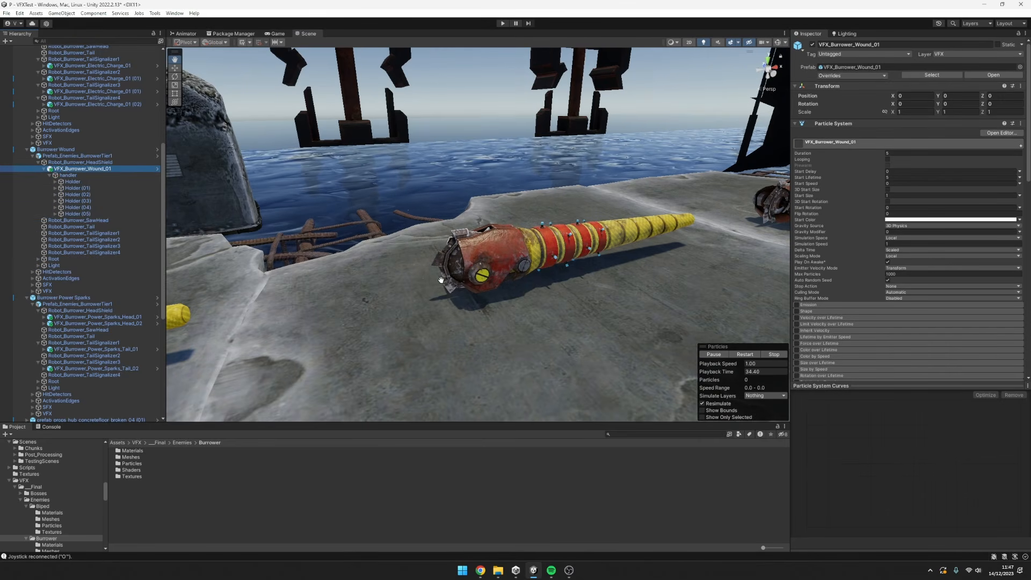
{"action": "mouse_move", "coordinate": [517, 243]}
{"action": "left_mouse_down", "text": "alt"}
{"action": "mouse_move", "coordinate": [495, 230]}
{"action": "mouse_move", "coordinate": [524, 238]}
{"action": "left_mouse_up", "text": "alt"}
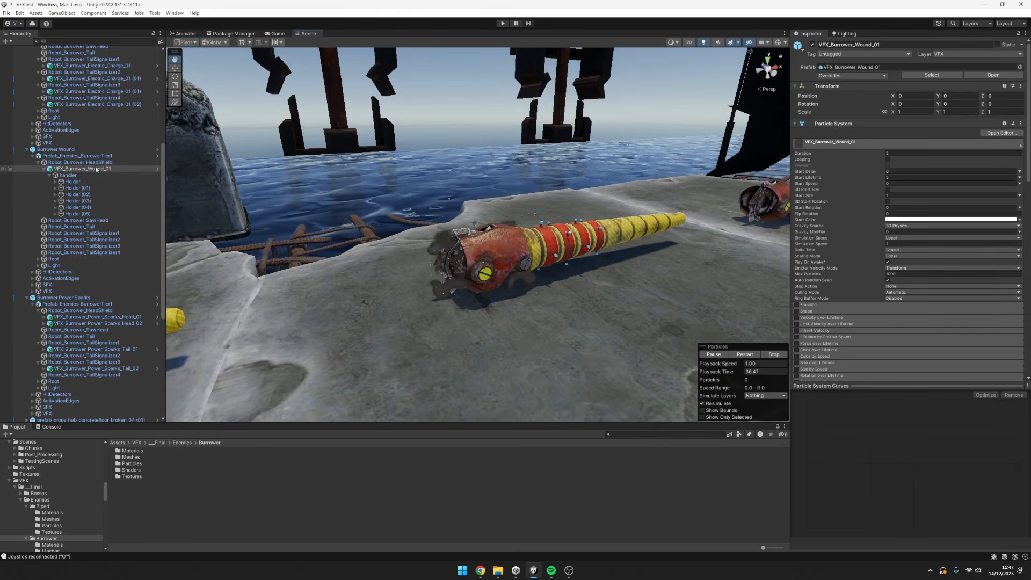
Select Holder through Holder (05) again, review their shared particle settings, and view the whole wound effect from another angle.
{"action": "left_click", "coordinate": [90, 165]}
{"action": "left_click", "coordinate": [90, 169]}
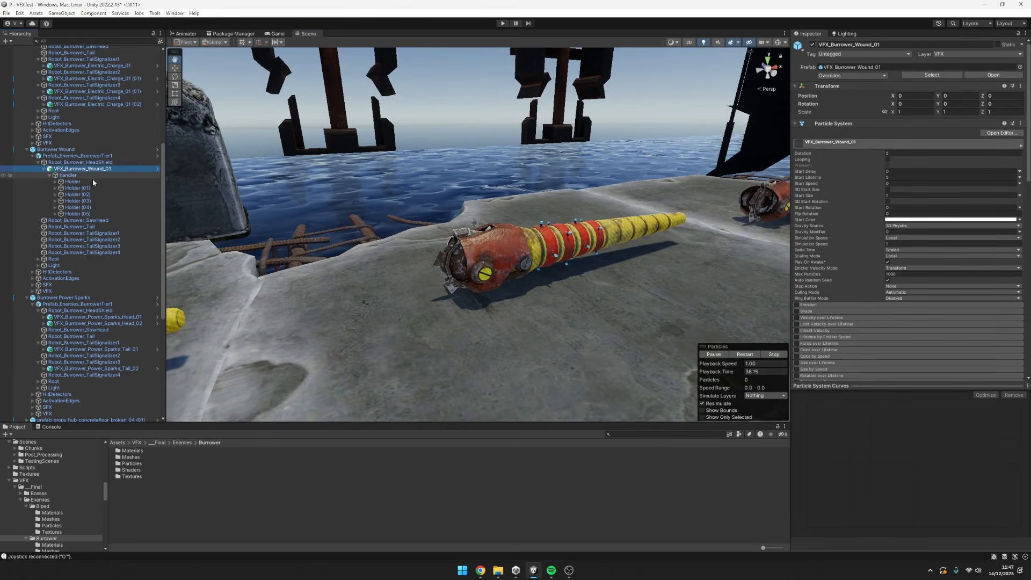
{"action": "left_click", "coordinate": [93, 180]}
{"action": "left_click", "coordinate": [81, 214], "text": "shift"}
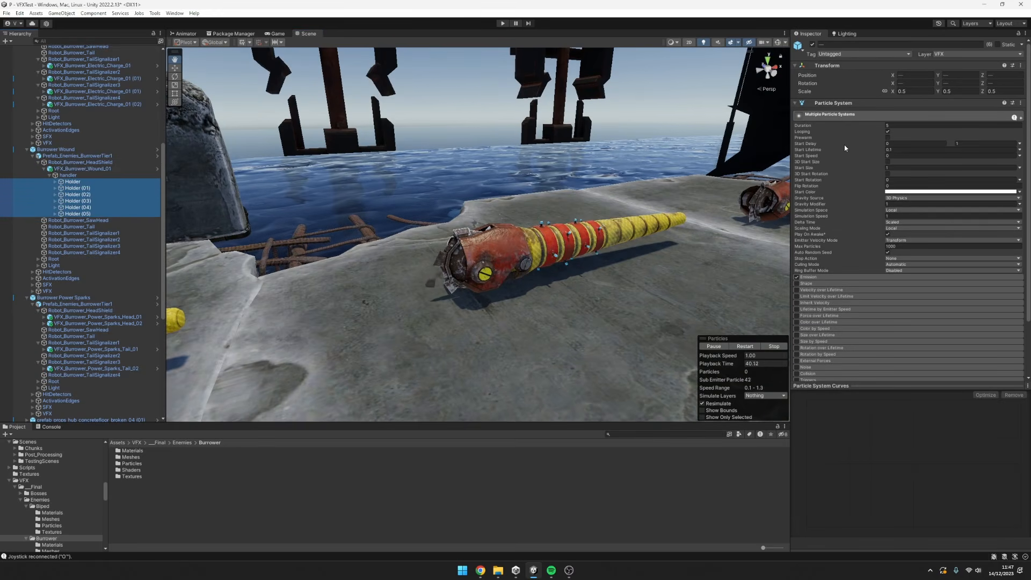
{"action": "scroll", "coordinate": [904, 269], "scroll_direction": "down", "scroll_amount": 3}
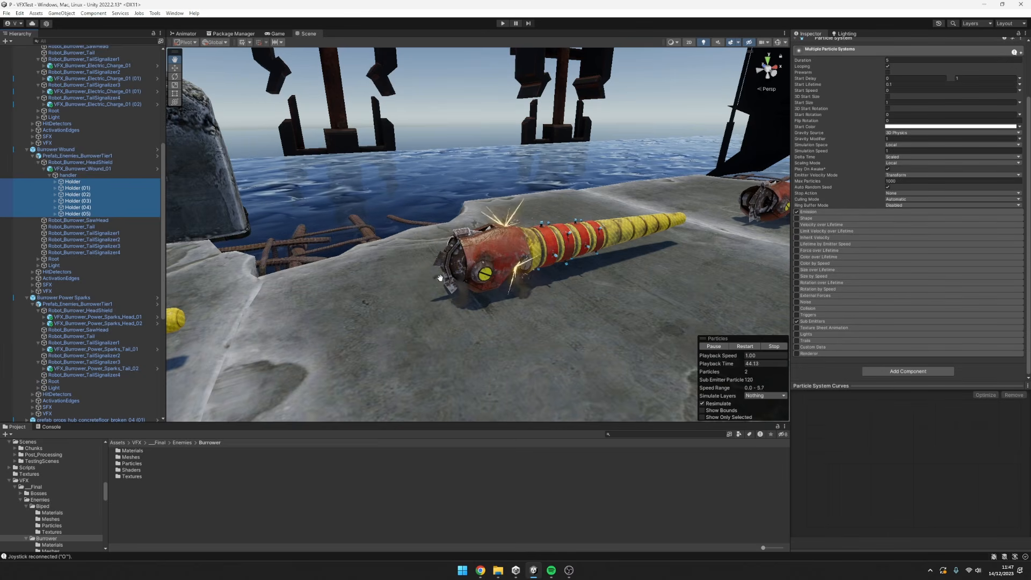
{"action": "left_click", "coordinate": [78, 170]}
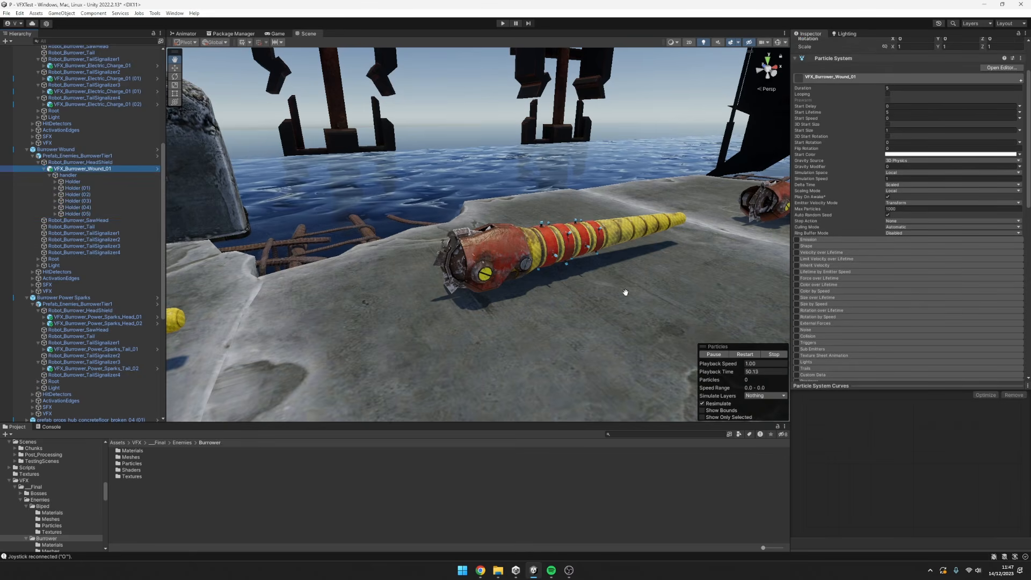
{"action": "left_click_drag", "start_coordinate": [568, 289], "coordinate": [588, 295], "text": "alt"}
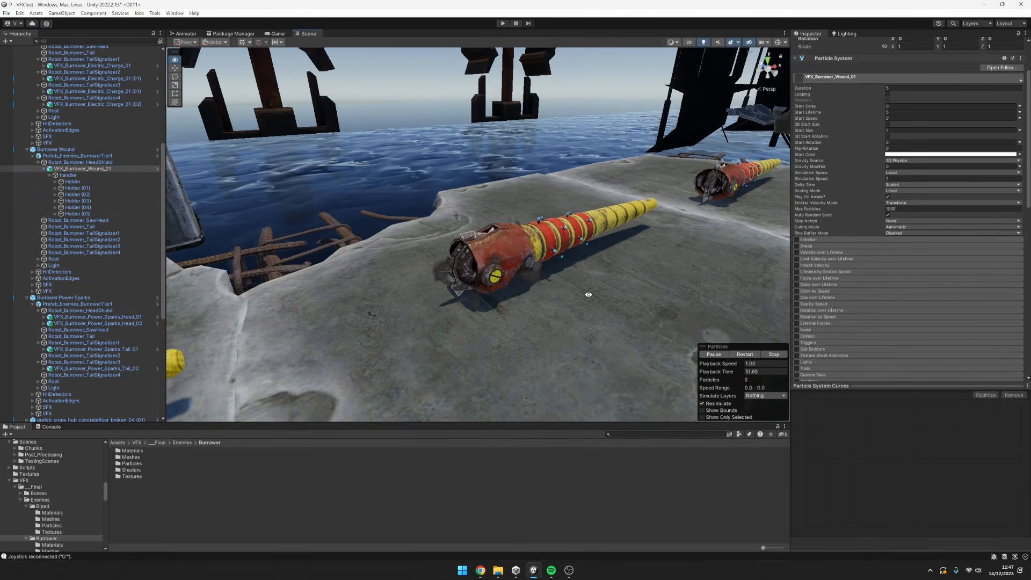
Collapse VFX_Burrower_Wound_01, deactivate and reactivate it, and restart its playback to watch the wound effect from closer up.
{"action": "left_click", "coordinate": [97, 169]}
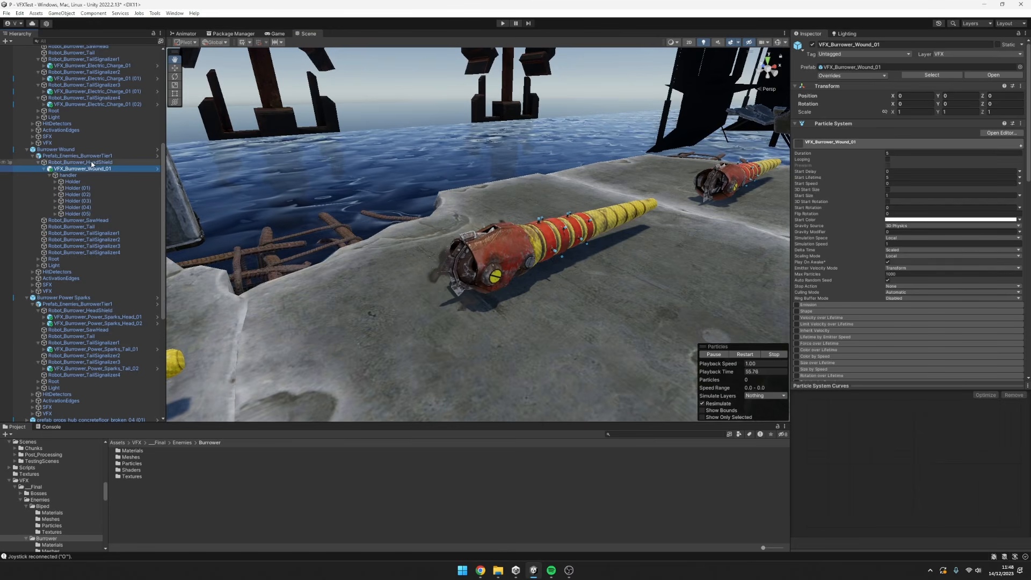
{"action": "left_click", "coordinate": [44, 169]}
{"action": "key", "text": "alt+shift+a"}
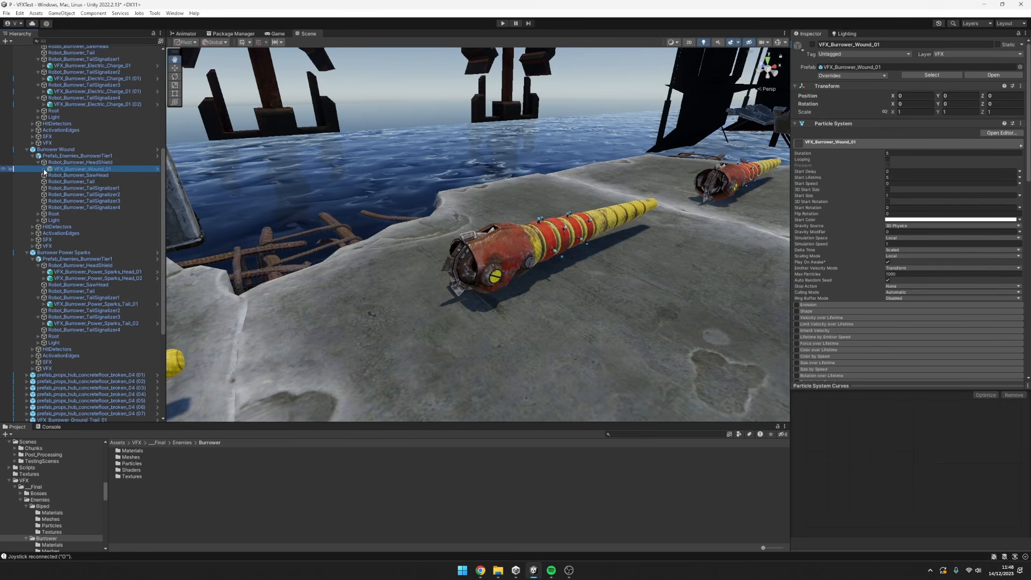
{"action": "key", "text": "alt+shift+a"}
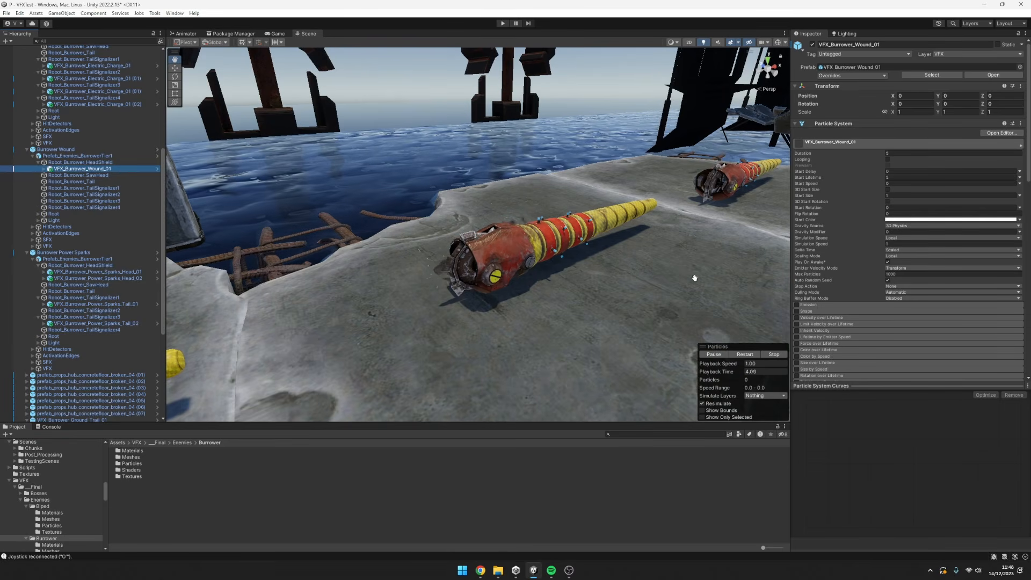
{"action": "left_click_drag", "start_coordinate": [695, 277], "coordinate": [676, 284], "text": "alt"}
{"action": "scroll", "coordinate": [674, 287], "scroll_direction": "up", "scroll_amount": 2}
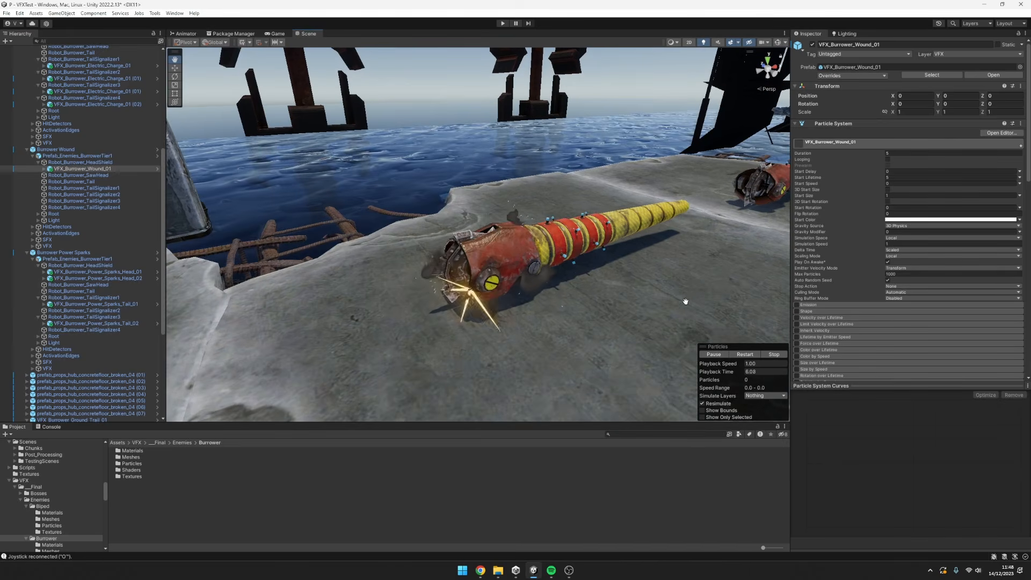
{"action": "left_click_drag", "start_coordinate": [684, 299], "coordinate": [670, 290], "text": "alt"}
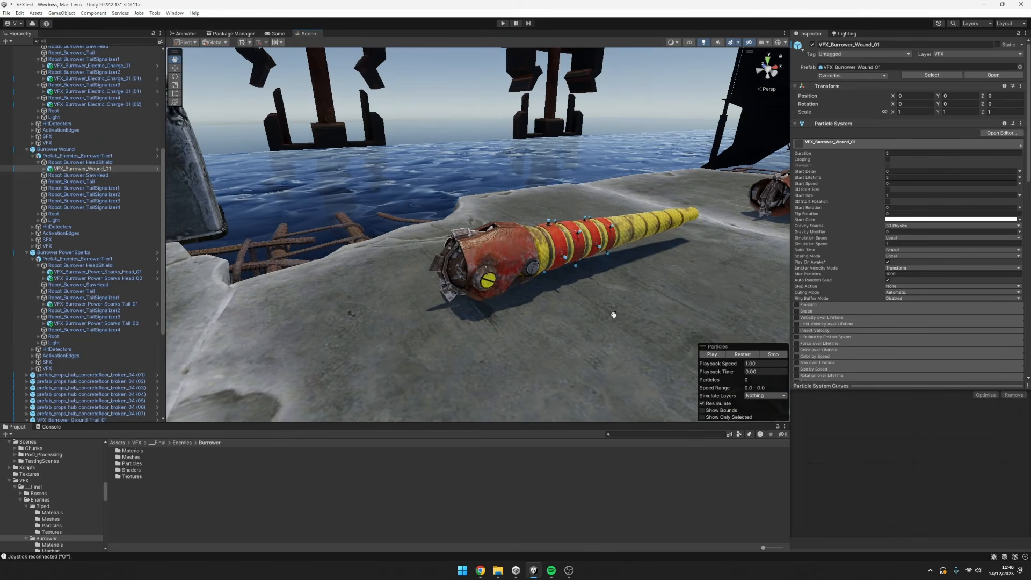
{"action": "left_click", "coordinate": [743, 354]}
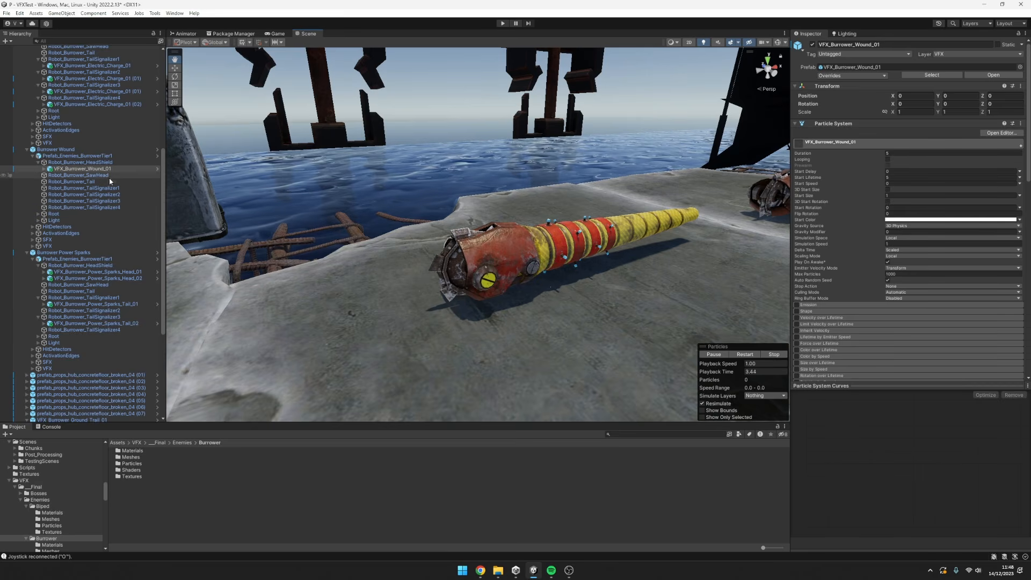
Expand the wound effect and inspect the burst times and probabilities in the first Holder's Emission module, then close the module.
{"action": "left_click", "coordinate": [44, 168]}
{"action": "left_click", "coordinate": [66, 189]}
{"action": "left_click", "coordinate": [67, 183]}
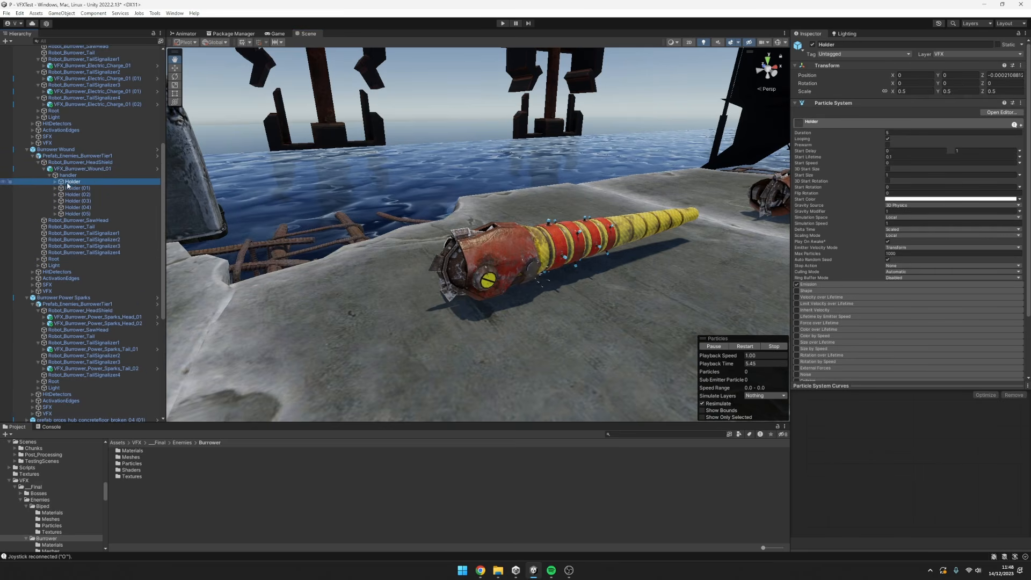
{"action": "left_click", "coordinate": [859, 285]}
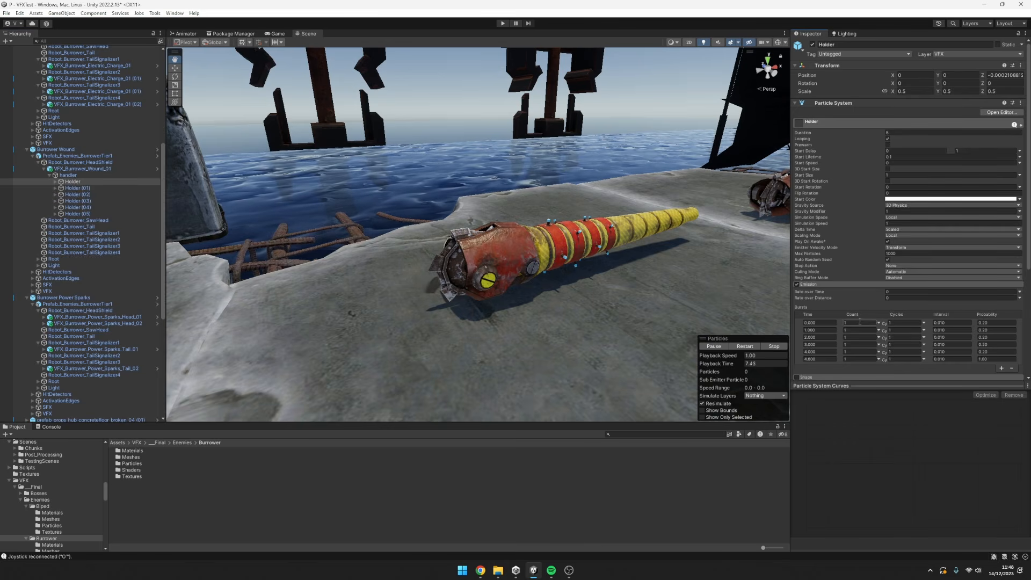
{"action": "scroll", "coordinate": [927, 293], "scroll_direction": "down", "scroll_amount": 1}
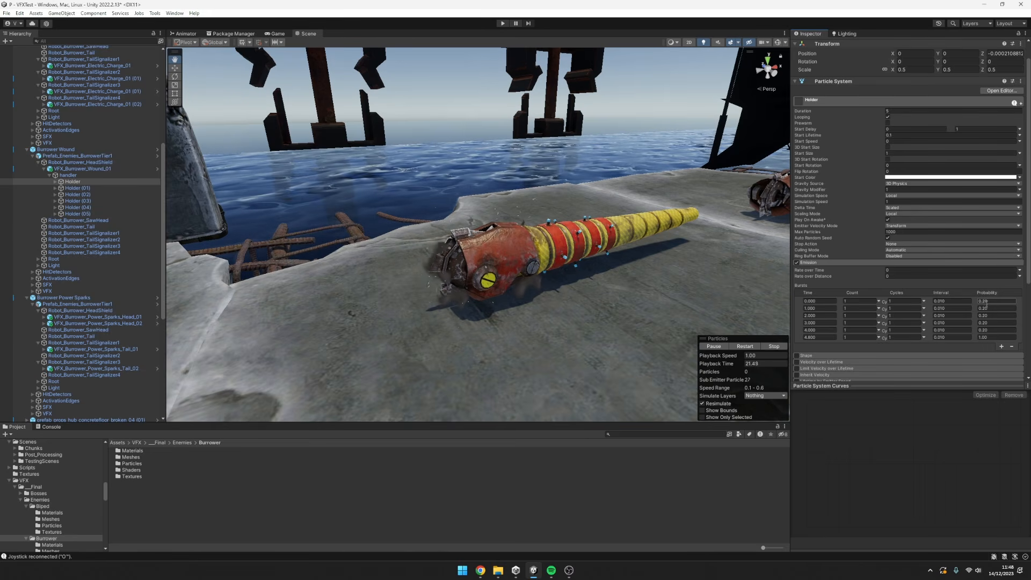
{"action": "left_click", "coordinate": [822, 262]}
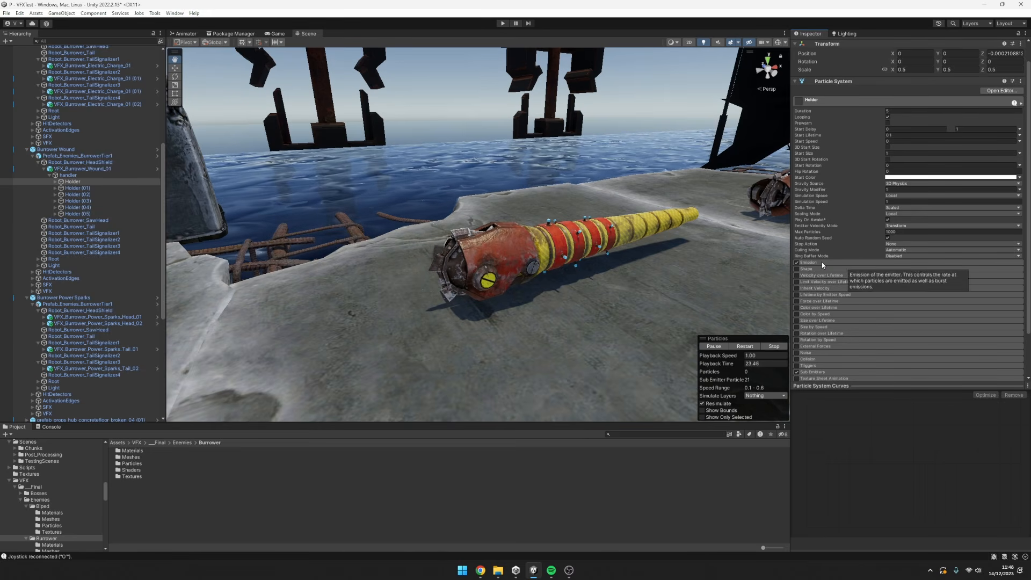
View the Burrower from another angle, select all the Holder systems, and switch back to VFX_Burrower_Wound_01.
{"action": "left_click_drag", "start_coordinate": [604, 206], "coordinate": [620, 243], "text": "alt"}
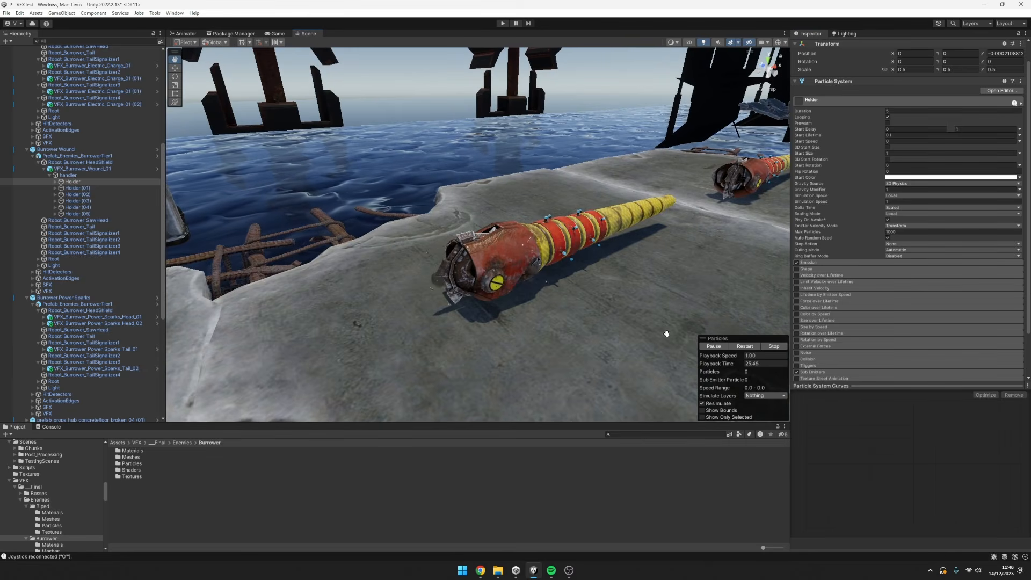
{"action": "left_click", "coordinate": [86, 214], "text": "shift"}
{"action": "left_click", "coordinate": [92, 170]}
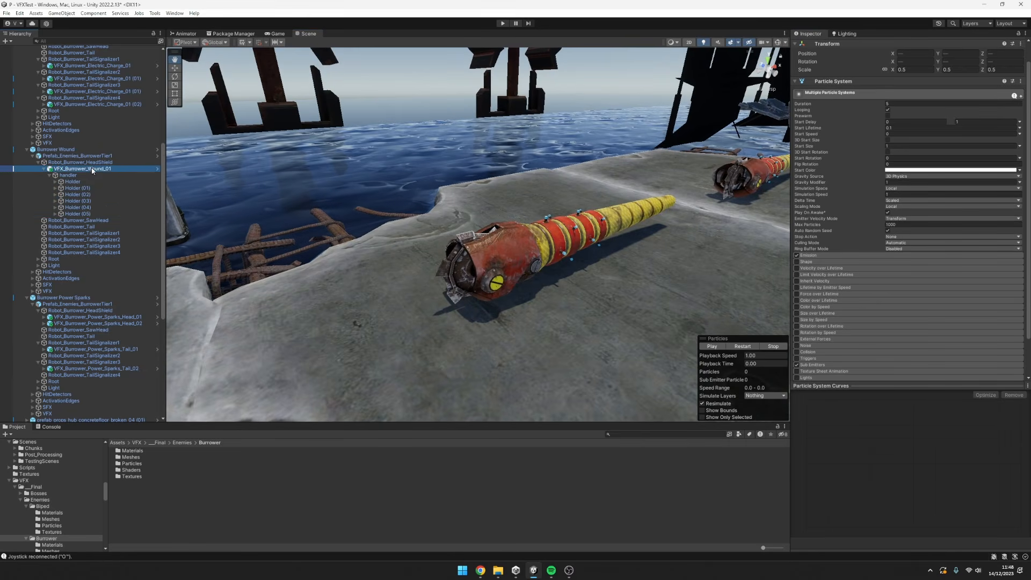
Select Robot_Burrower_HeadShield and VFX_Burrower_Wound_01, collapse the wound effect, and watch its playback from around the Burrower.
{"action": "mouse_move", "coordinate": [420, 223]}
{"action": "left_mouse_down", "text": "alt"}
{"action": "mouse_move", "coordinate": [590, 255]}
{"action": "mouse_move", "coordinate": [670, 255]}
{"action": "mouse_move", "coordinate": [422, 230]}
{"action": "left_mouse_up", "text": "alt"}
{"action": "left_click", "coordinate": [76, 163]}
{"action": "left_click", "coordinate": [76, 170]}
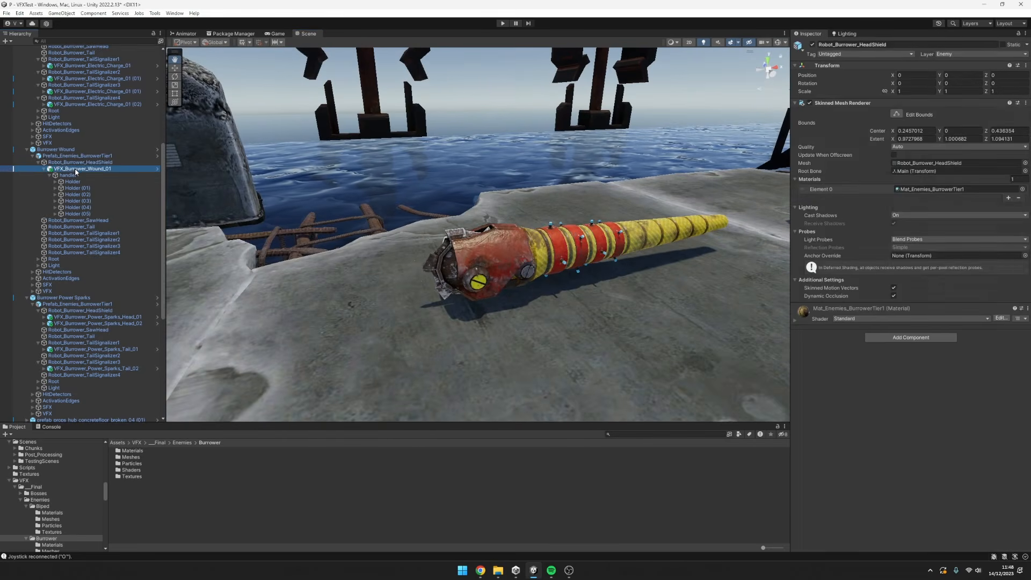
{"action": "left_click", "coordinate": [44, 169]}
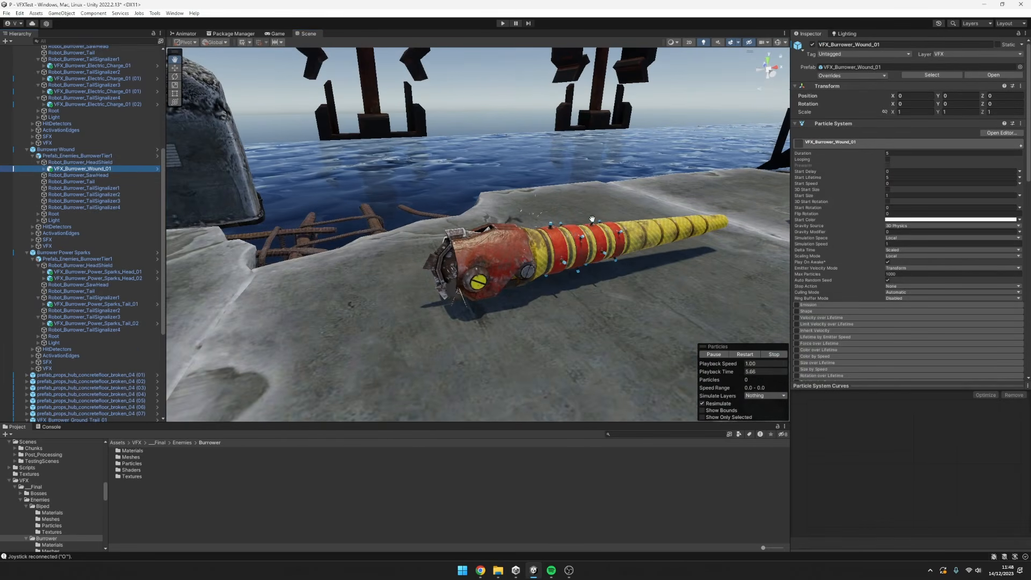
{"action": "left_click_drag", "start_coordinate": [555, 236], "coordinate": [590, 244], "text": "alt"}
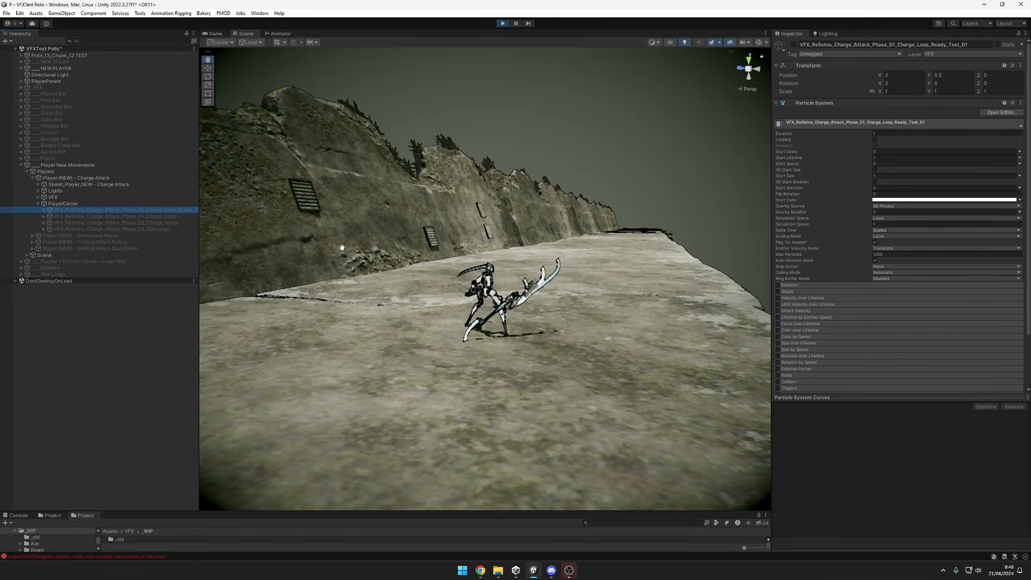
Activate VFX_ReSetna_Charge_Attack_Phase_01_Charge_Loop_Ready_Test_01, widen the Hierarchy to show its full name, and deactivate it.
{"action": "key", "text": "alt+shift+a"}
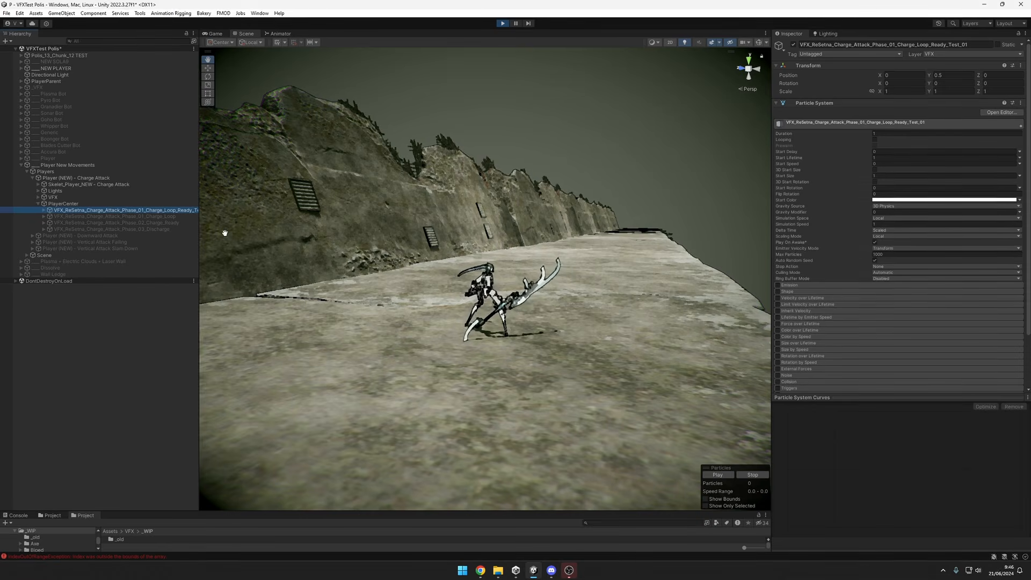
{"action": "left_click_drag", "start_coordinate": [197, 214], "coordinate": [215, 215]}
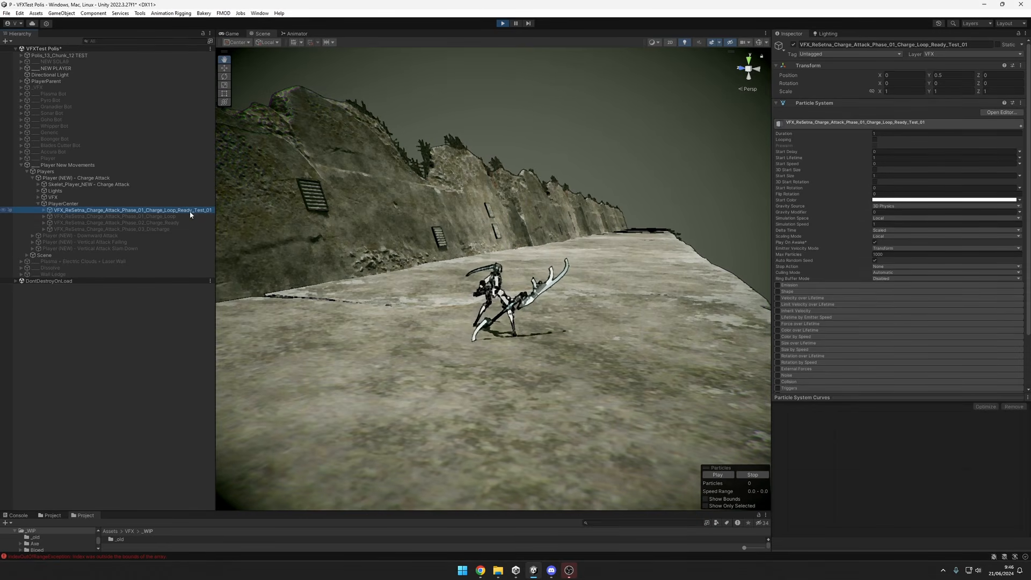
{"action": "key", "text": "alt+shift+a"}
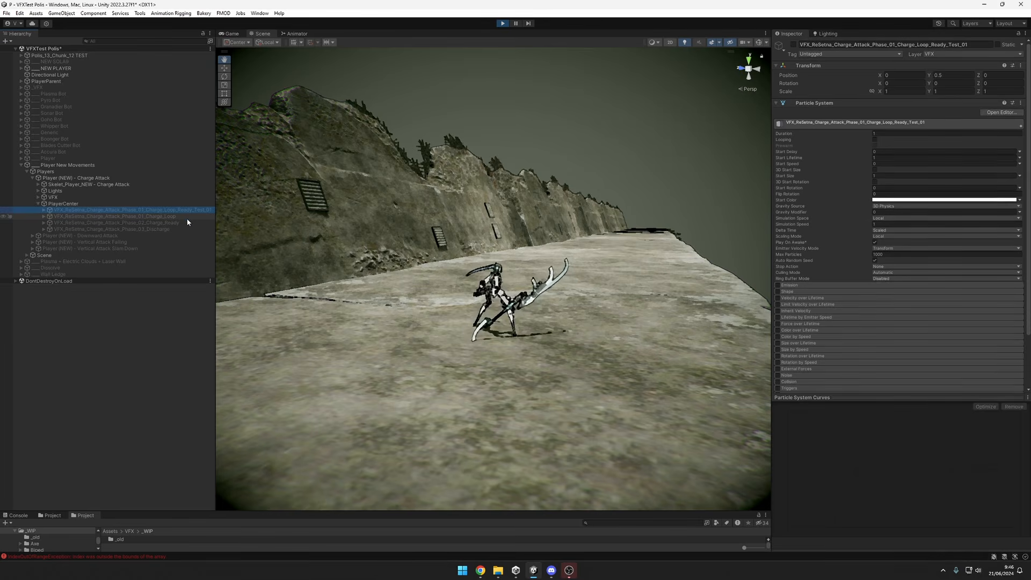
Activate VFX_ReSetna_Charge_Attack_Phase_01_Charge_Loop and view the charging effect around the player from several angles.
{"action": "left_click", "coordinate": [186, 217]}
{"action": "key", "text": "alt+shift+a"}
{"action": "left_click_drag", "start_coordinate": [580, 377], "coordinate": [548, 379], "text": "alt"}
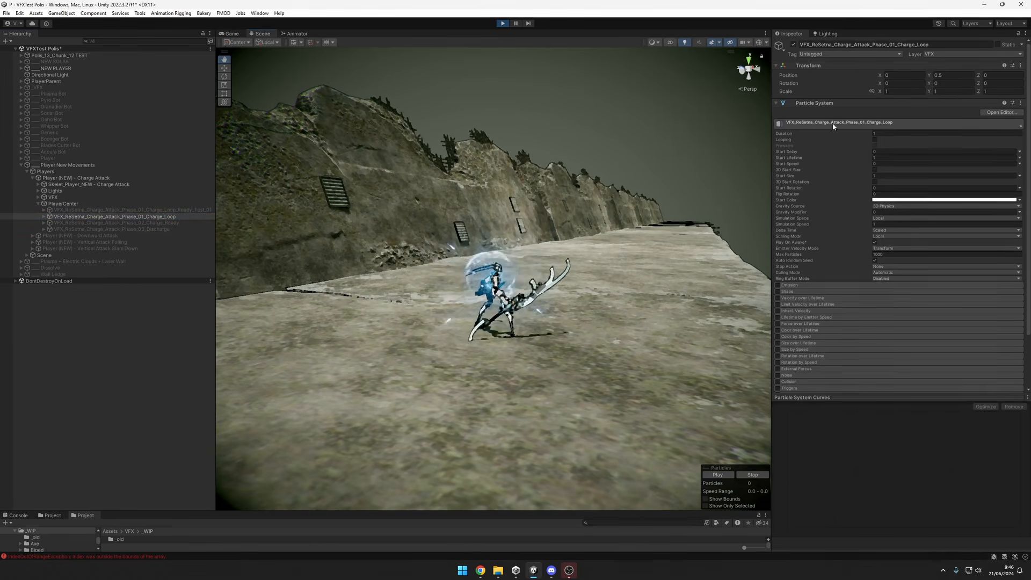
{"action": "left_click_drag", "start_coordinate": [605, 288], "coordinate": [651, 306], "text": "alt"}
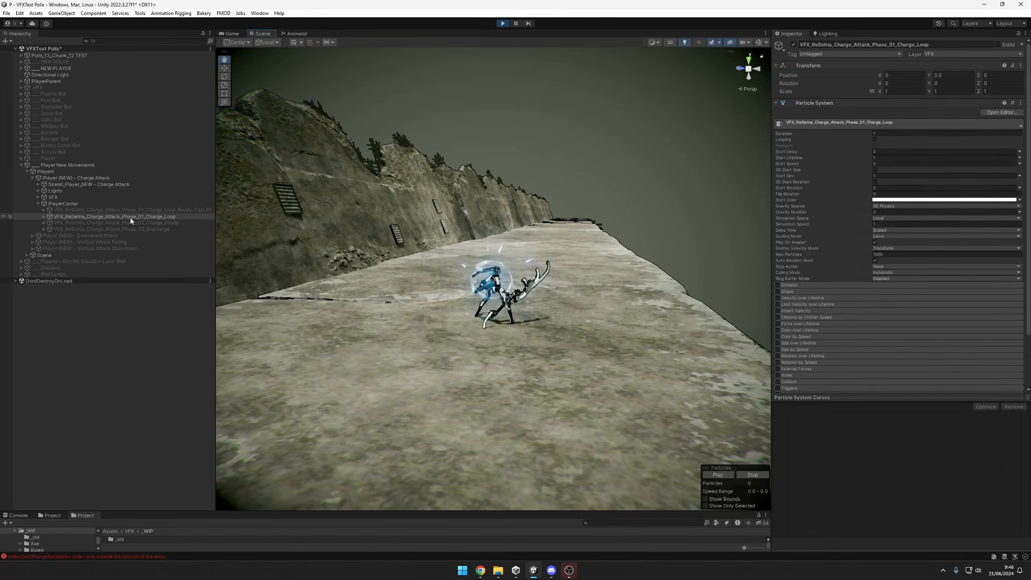
Preview the Phase_02_Charge_Ready effect and the combined Phase_01_Charge_Loop_Ready_Test_01 effect, then deactivate the combined one.
{"action": "left_click", "coordinate": [144, 222]}
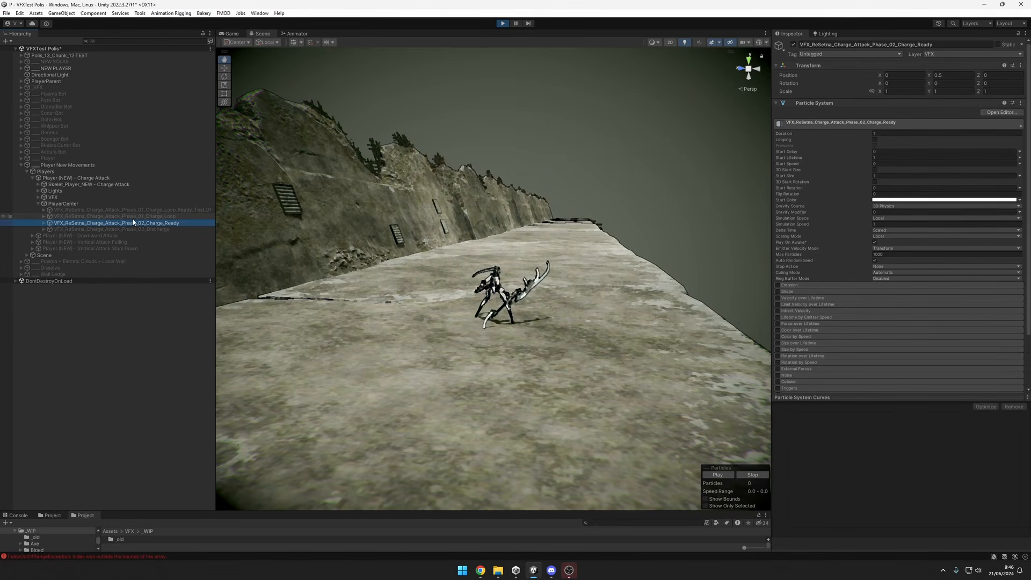
{"action": "left_click", "coordinate": [169, 211]}
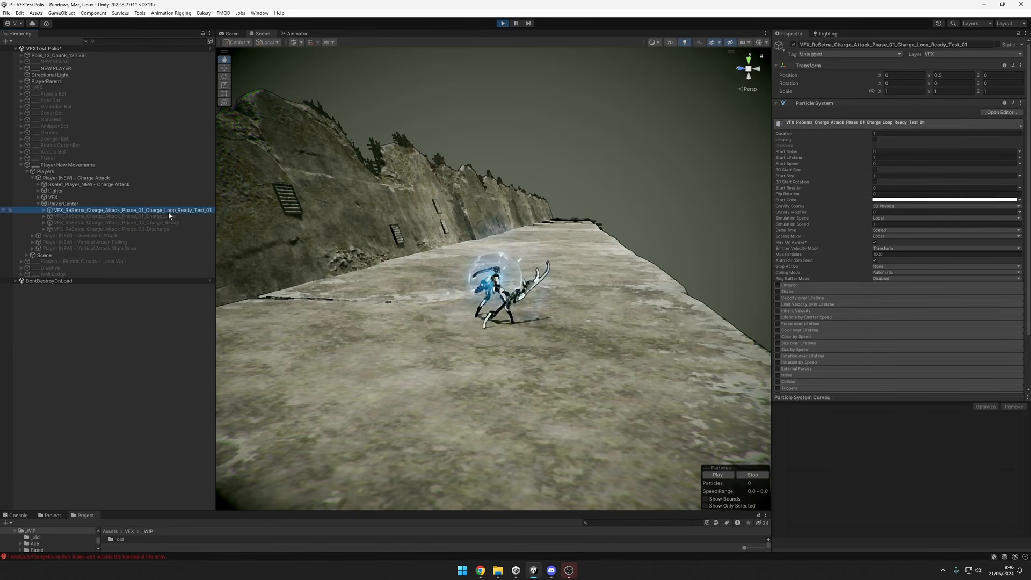
{"action": "scroll", "coordinate": [518, 396], "scroll_direction": "down", "scroll_amount": 8}
{"action": "key", "text": "alt+shift+a"}
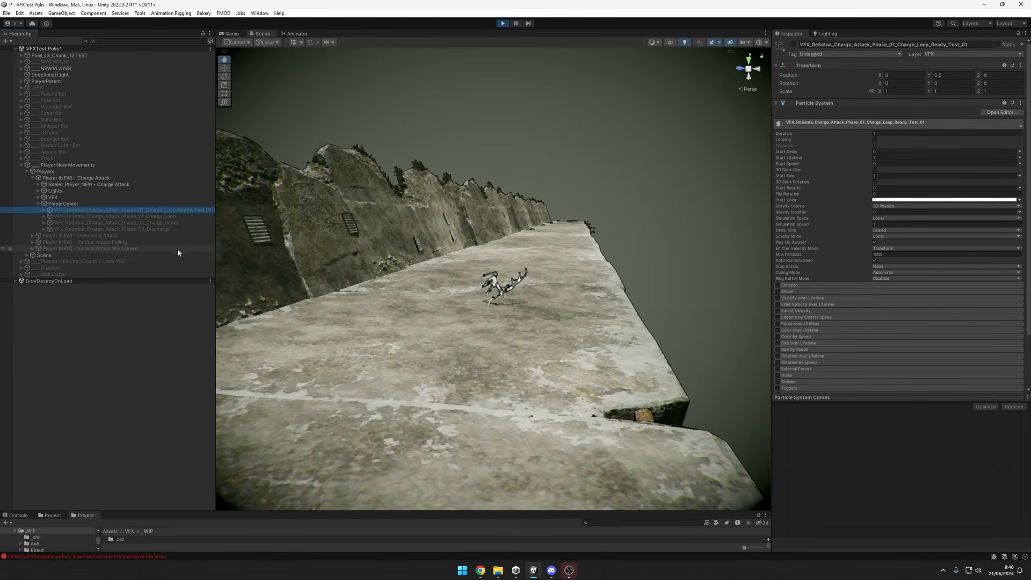
Activate VFX_ReSetna_Charge_Attack_Phase_03_Discharge repeatedly and watch the discharge from several angles and from farther away.
{"action": "left_click", "coordinate": [179, 229]}
{"action": "middle_click_drag", "start_coordinate": [672, 371], "coordinate": [639, 381]}
{"action": "left_click_drag", "start_coordinate": [640, 381], "coordinate": [604, 363], "text": "alt"}
{"action": "middle_click_drag", "start_coordinate": [604, 362], "coordinate": [594, 388]}
{"action": "key", "text": "alt+shift+a"}
{"action": "left_click_drag", "start_coordinate": [605, 444], "coordinate": [715, 427], "text": "alt"}
{"action": "key", "text": "alt+shift+a"}
{"action": "key", "text": "alt+shift+a"}
{"action": "left_click_drag", "start_coordinate": [585, 417], "coordinate": [569, 415], "text": "alt"}
{"action": "right_click_drag", "start_coordinate": [570, 415], "coordinate": [558, 415], "text": "alt"}
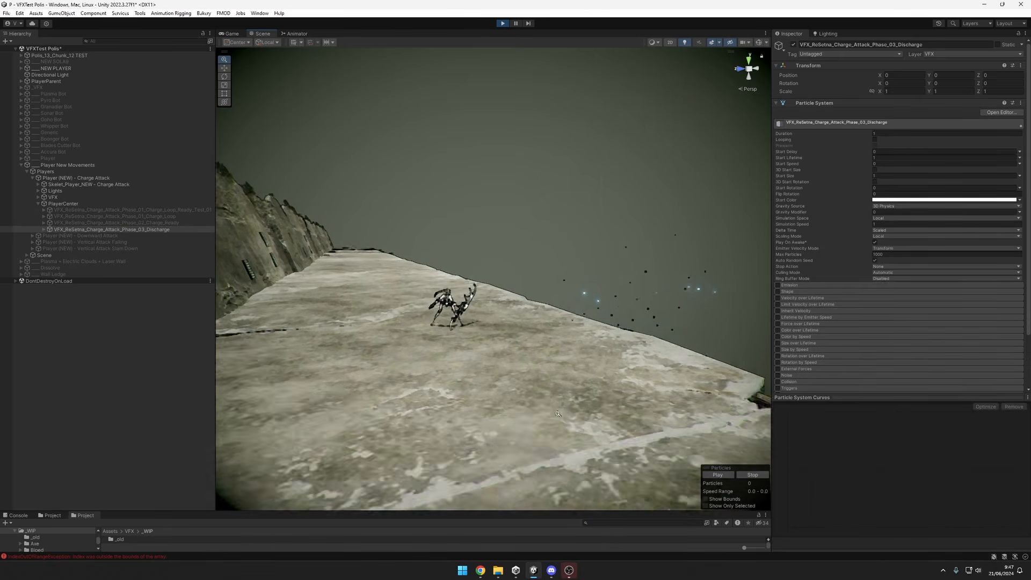
{"action": "mouse_move", "coordinate": [558, 414]}
{"action": "left_mouse_down", "text": "alt"}
{"action": "mouse_move", "coordinate": [569, 402]}
{"action": "mouse_move", "coordinate": [558, 397]}
{"action": "left_mouse_up", "text": "alt"}
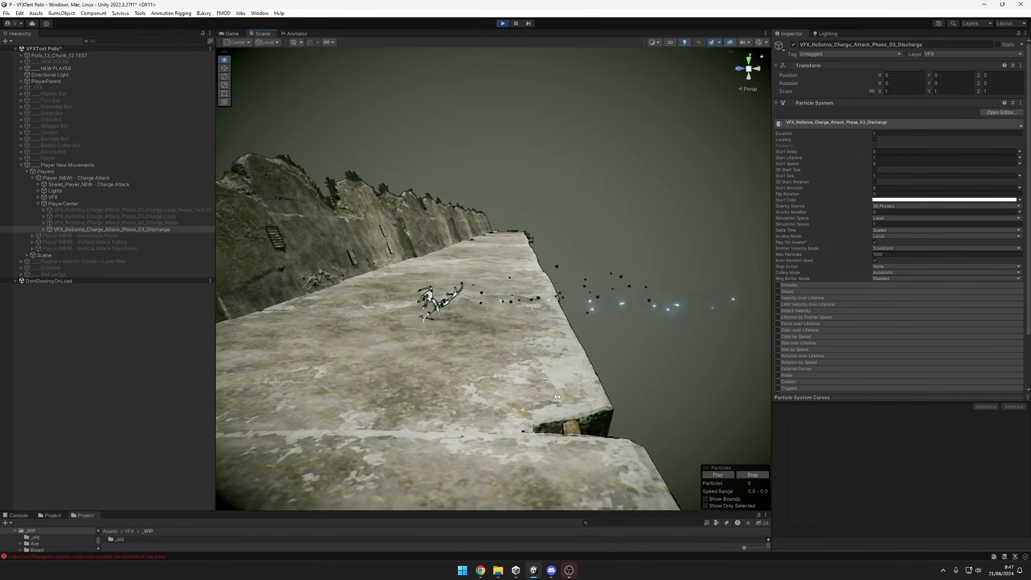
{"action": "scroll", "coordinate": [559, 398], "scroll_direction": "down", "scroll_amount": 4}
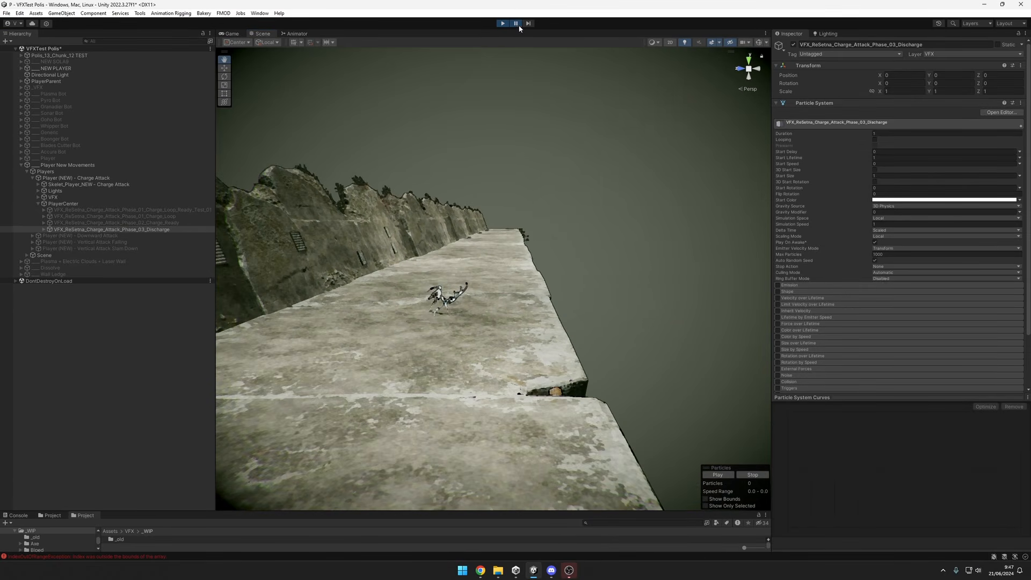
Examine paused frames of the discharge effect, viewing its trails, sparks and shockwave around the player from different angles.
{"action": "left_click_drag", "start_coordinate": [608, 293], "coordinate": [526, 285], "text": "alt"}
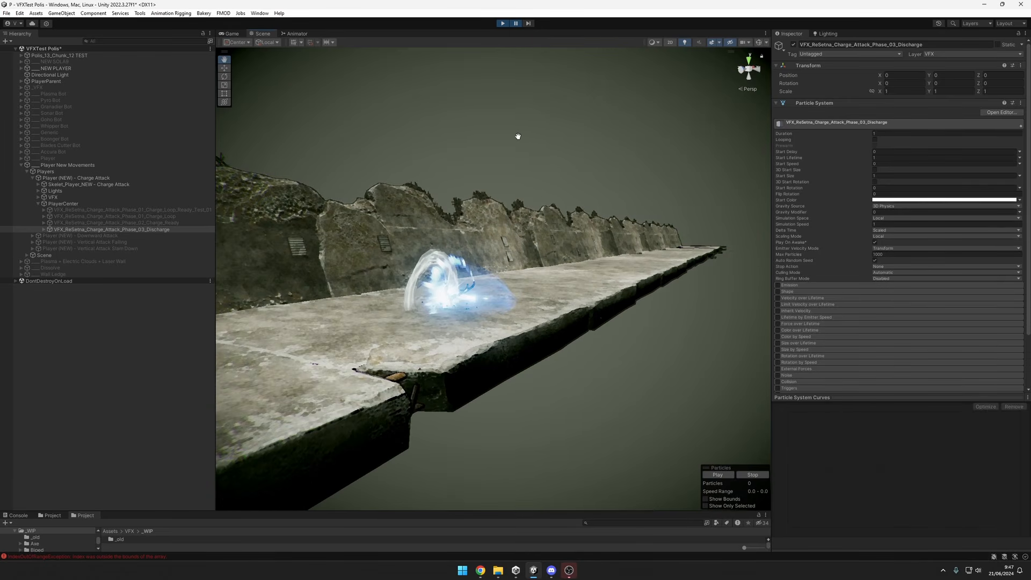
{"action": "left_click_drag", "start_coordinate": [481, 291], "coordinate": [507, 305], "text": "alt"}
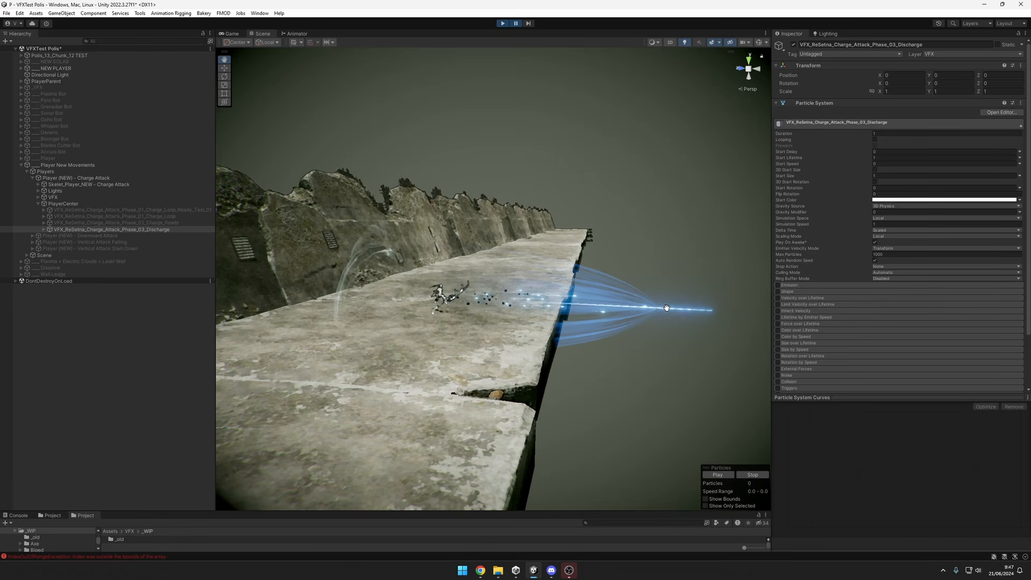
{"action": "left_click_drag", "start_coordinate": [666, 307], "coordinate": [494, 304]}
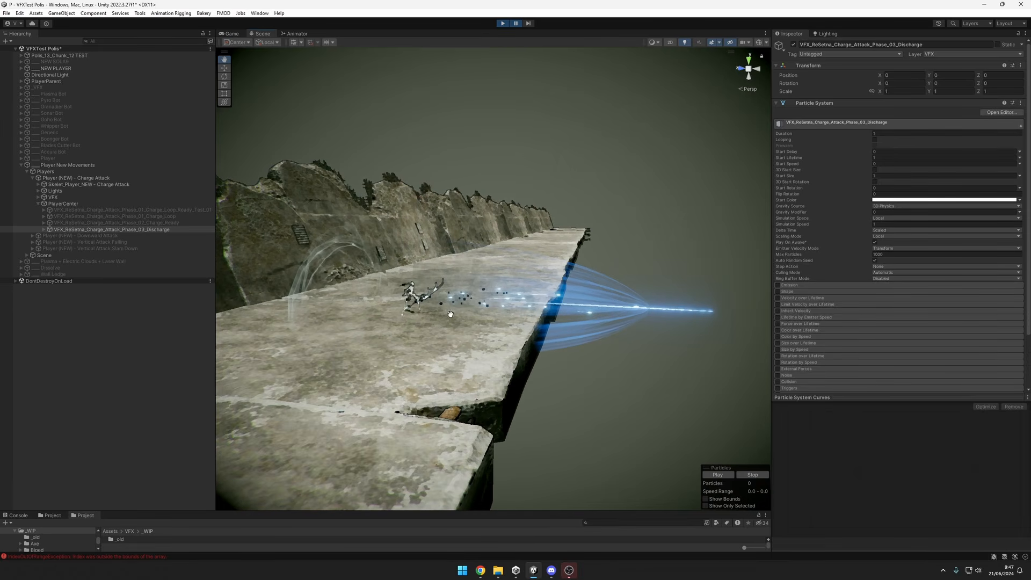
{"action": "mouse_move", "coordinate": [569, 304]}
{"action": "left_mouse_down", "text": "alt"}
{"action": "mouse_move", "coordinate": [598, 304]}
{"action": "mouse_move", "coordinate": [580, 302]}
{"action": "left_mouse_up", "text": "alt"}
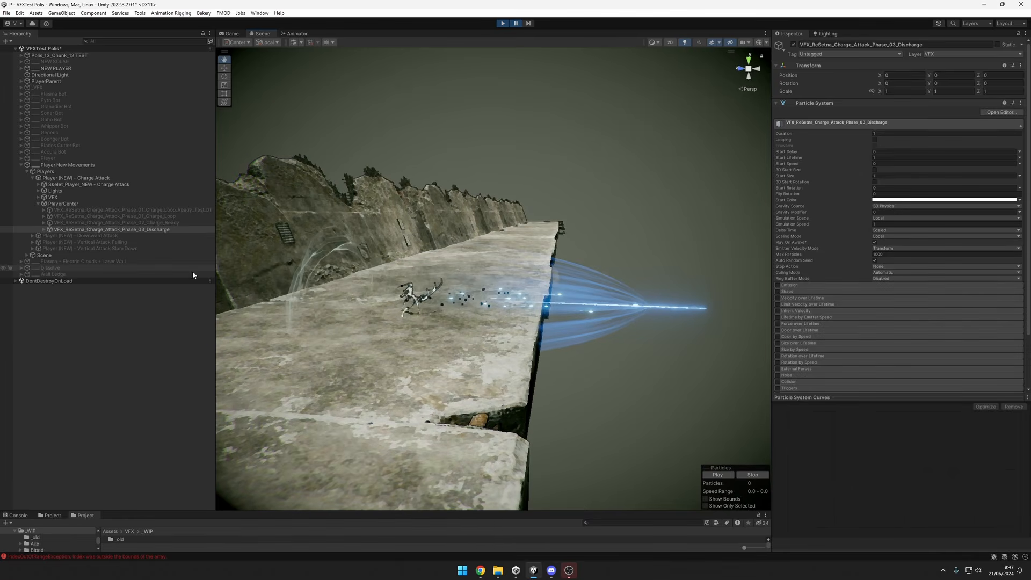
Expand VFX_ReSetna_Charge_Attack_Phase_03_Discharge and its handler to show the particle systems that make up the discharge.
{"action": "left_click", "coordinate": [44, 229]}
{"action": "left_click", "coordinate": [54, 236]}
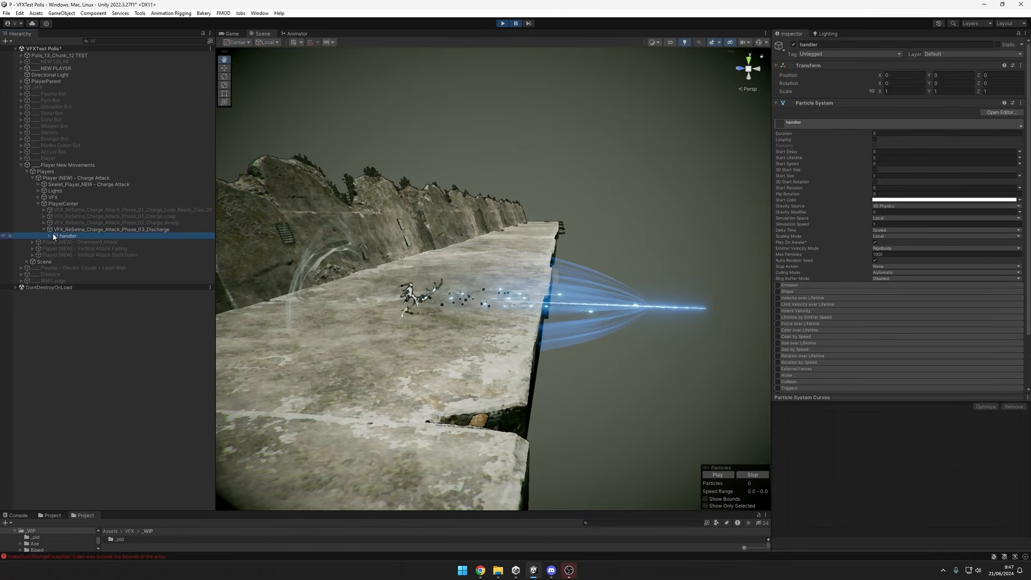
{"action": "left_click", "coordinate": [50, 236]}
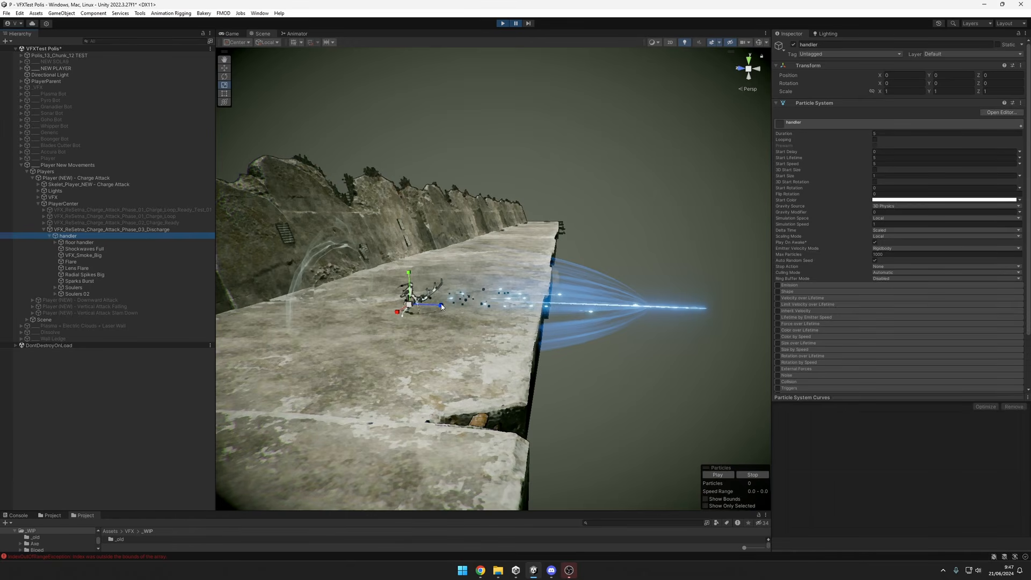
Try scaling the discharge handler along its blue axis, undo the change, and view the player from another angle.
{"action": "mouse_move", "coordinate": [442, 306]}
{"action": "left_mouse_down"}
{"action": "mouse_move", "coordinate": [420, 313]}
{"action": "mouse_move", "coordinate": [462, 301]}
{"action": "mouse_move", "coordinate": [449, 305]}
{"action": "left_mouse_up"}
{"action": "left_click_drag", "start_coordinate": [513, 280], "coordinate": [626, 277], "text": "alt"}
{"action": "key", "text": "ctrl+z"}
{"action": "left_click_drag", "start_coordinate": [573, 299], "coordinate": [490, 293], "text": "alt"}
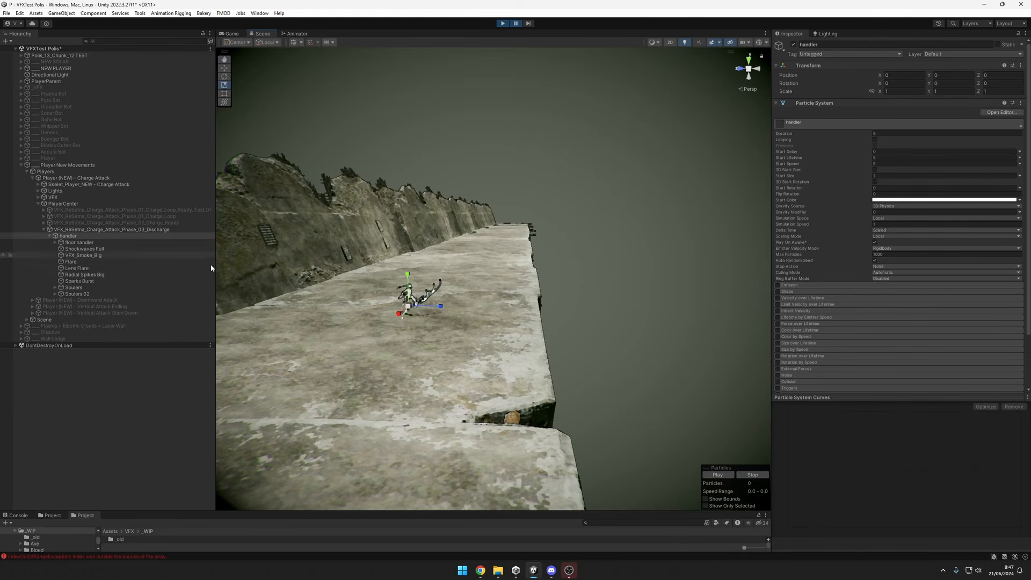
Resume play, select the Phase_03_Discharge effect with the View tool active, and watch it replay from different angles.
{"action": "left_click", "coordinate": [514, 25]}
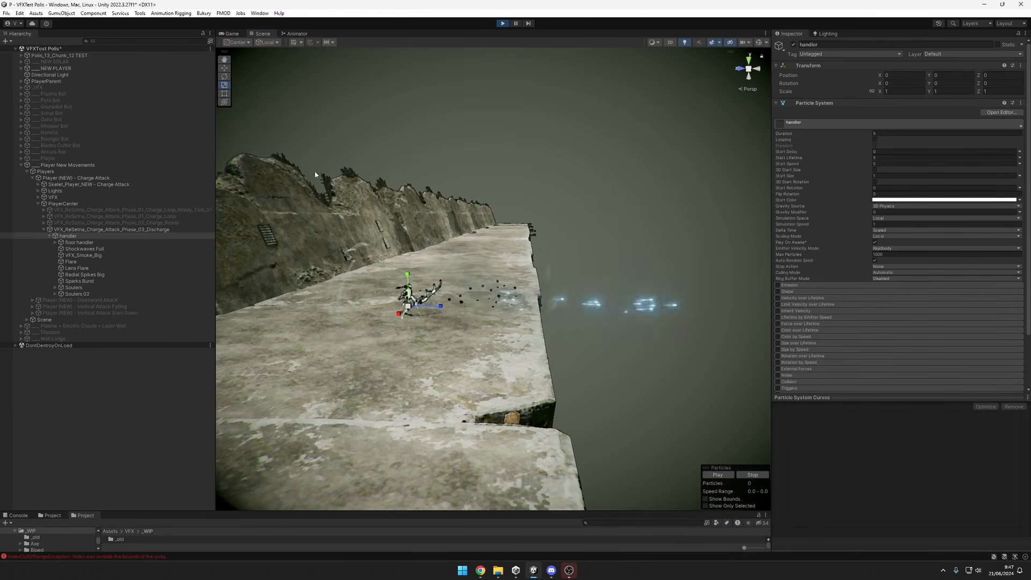
{"action": "left_click", "coordinate": [121, 229]}
{"action": "key", "text": "q"}
{"action": "left_click_drag", "start_coordinate": [678, 366], "coordinate": [626, 373], "text": "alt"}
{"action": "scroll", "coordinate": [649, 370], "scroll_direction": "down", "scroll_amount": 3}
{"action": "left_click_drag", "start_coordinate": [660, 305], "coordinate": [503, 334], "text": "alt"}
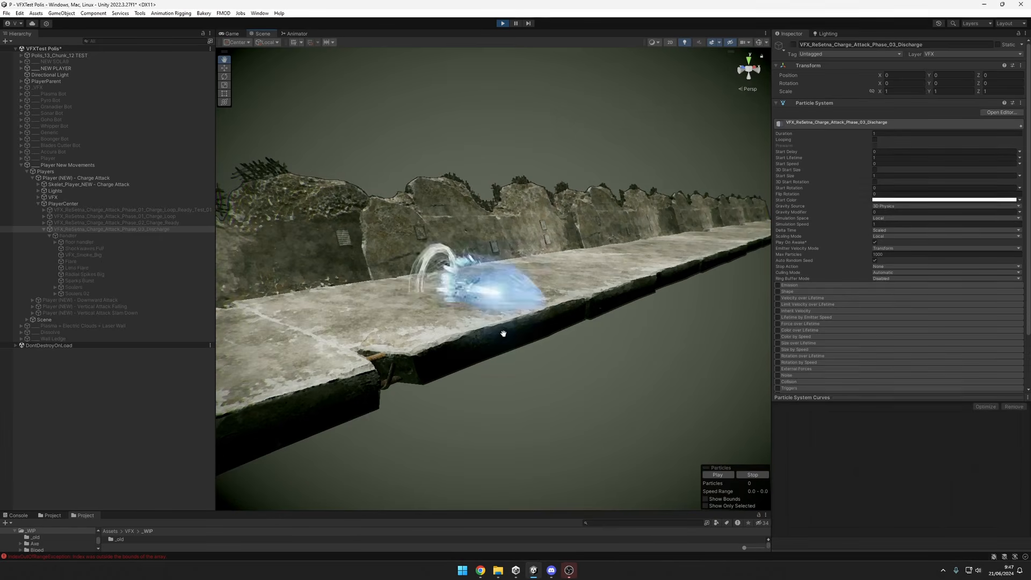
{"action": "left_click_drag", "start_coordinate": [575, 195], "coordinate": [589, 334], "text": "alt"}
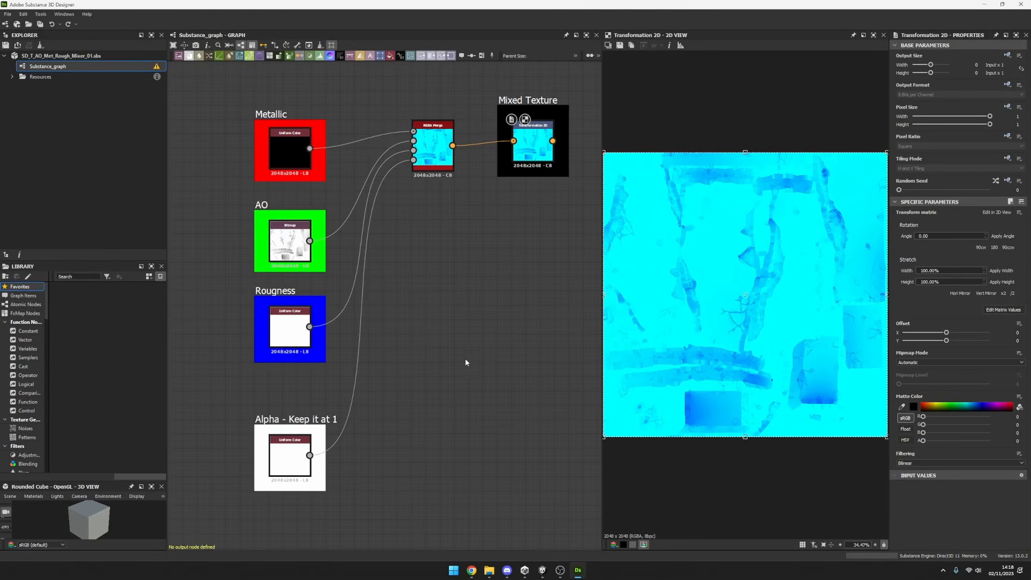
In Substance 3D Designer, review the channel-mixing graph and preview the AO bitmap and the Metallic Uniform Color node.
{"action": "left_click_drag", "start_coordinate": [242, 99], "coordinate": [585, 488]}
{"action": "left_click", "coordinate": [564, 489]}
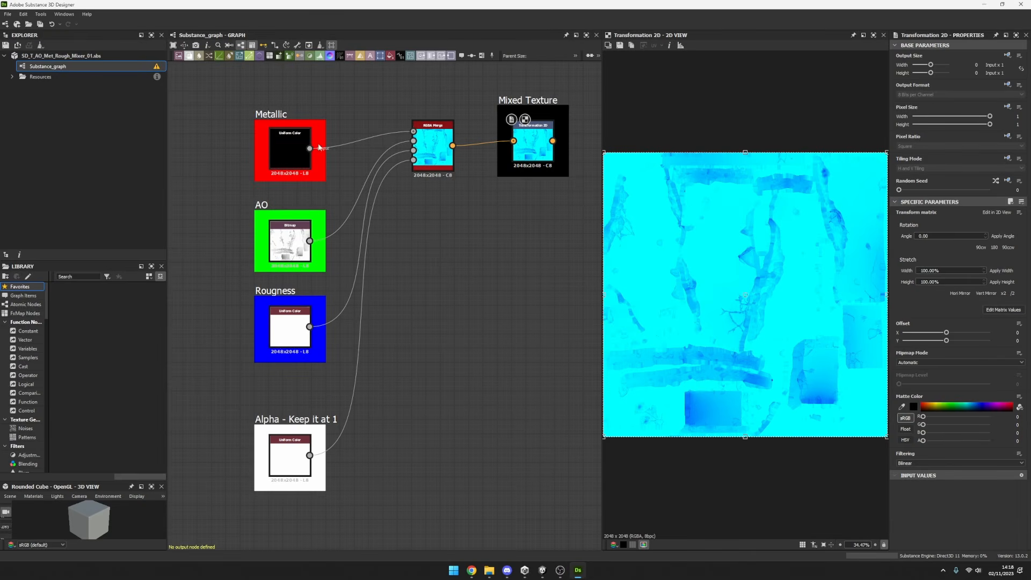
{"action": "left_click", "coordinate": [302, 247]}
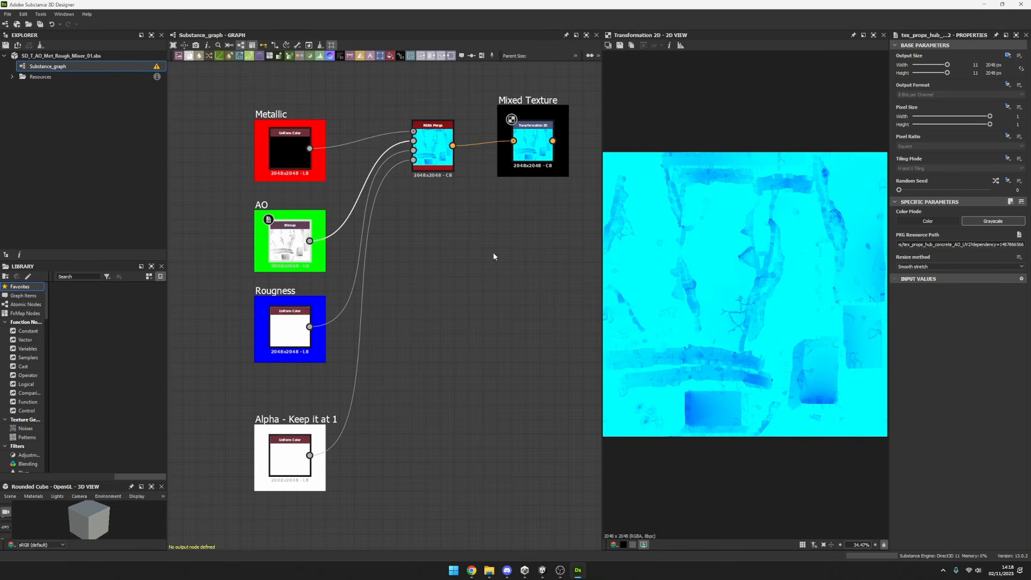
{"action": "left_click", "coordinate": [415, 241]}
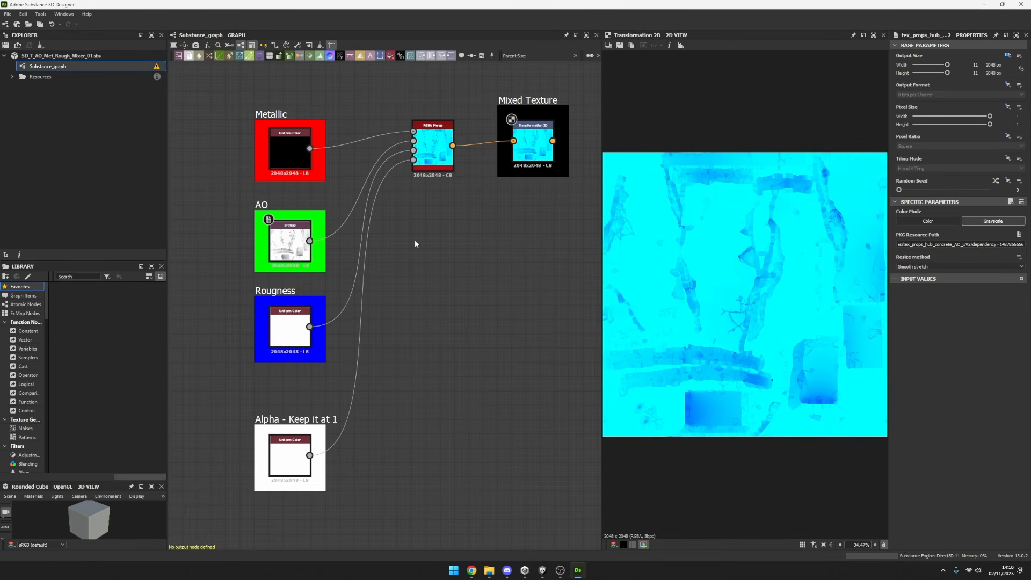
{"action": "double_click", "coordinate": [296, 252]}
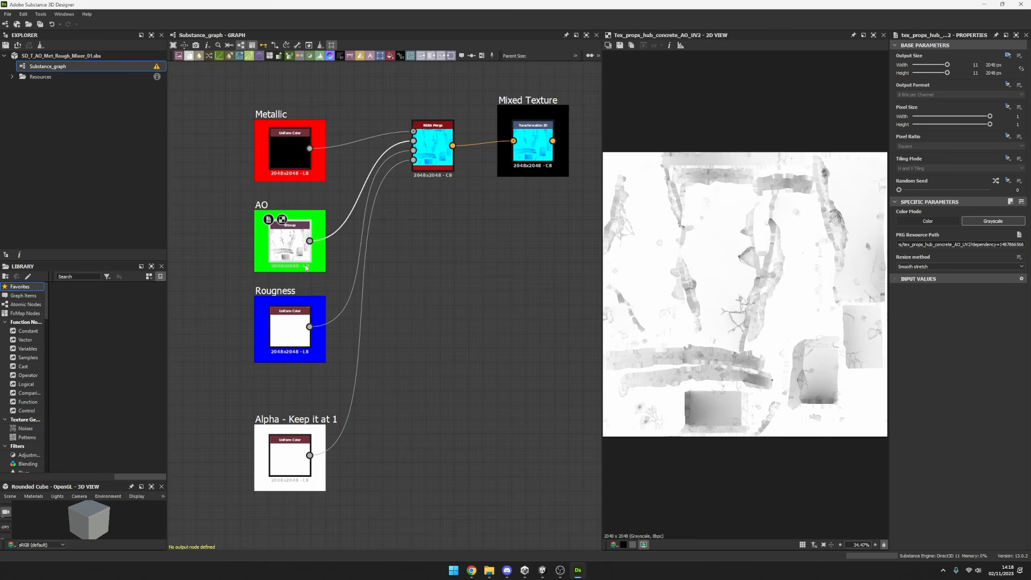
{"action": "double_click", "coordinate": [285, 150]}
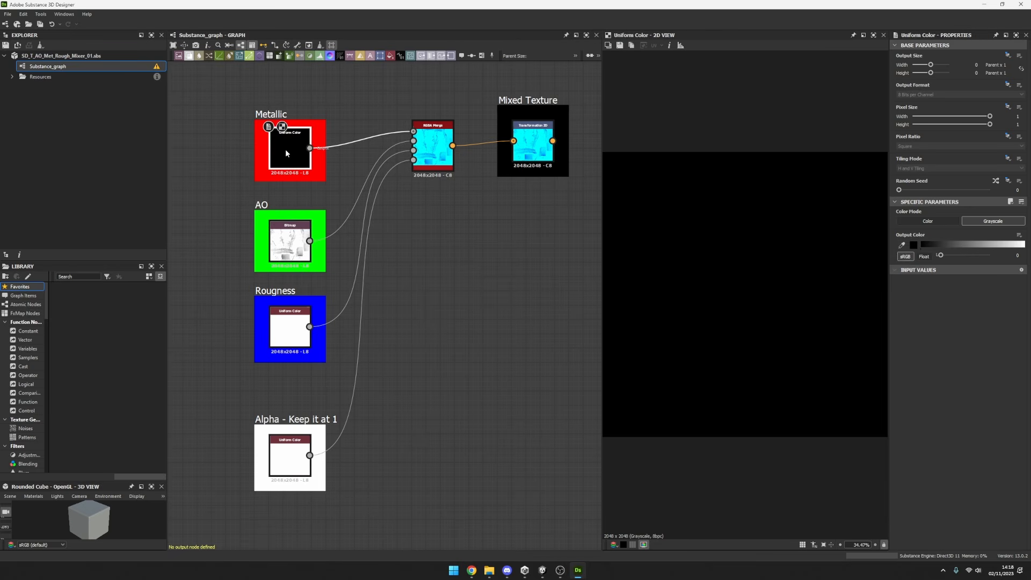
Add a Uniform Color node to the graph, switch it to Grayscale, and set its output color to white, 255.
{"action": "left_click", "coordinate": [390, 56]}
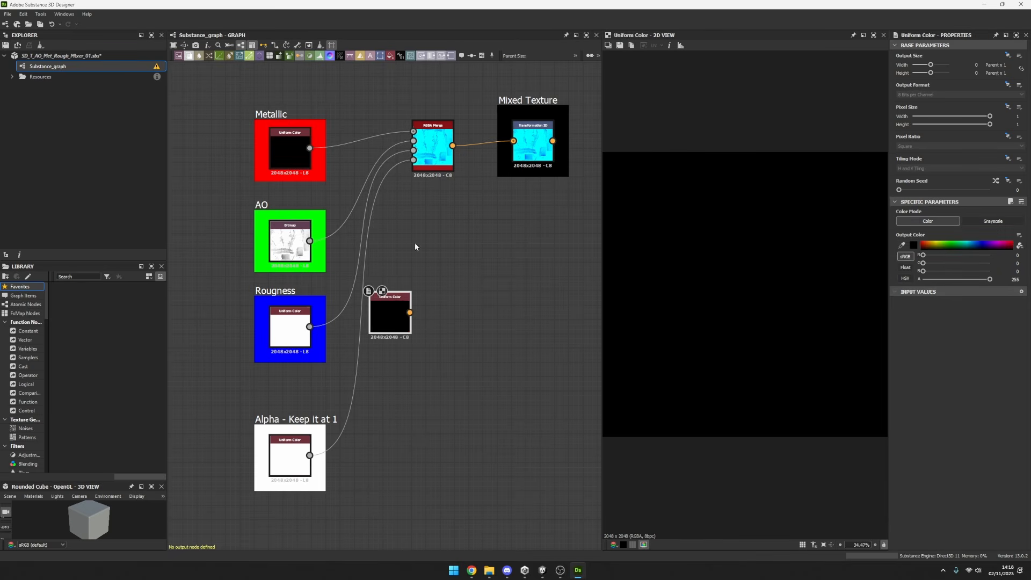
{"action": "left_click", "coordinate": [986, 221]}
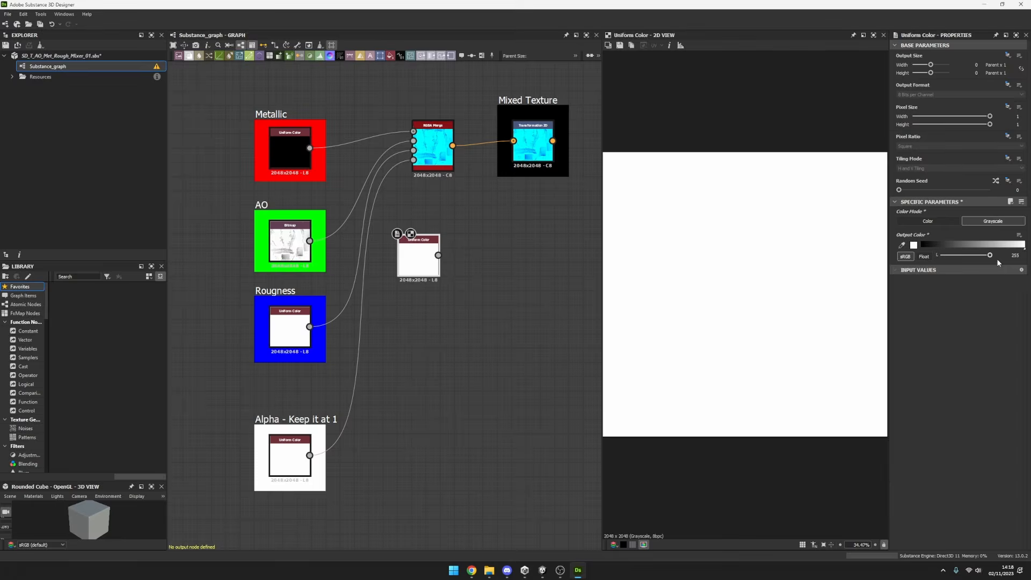
Delete only the extra Uniform Color node, undoing the deletion that also removed the Roughness and Alpha links, and select the Metallic node.
{"action": "left_click_drag", "start_coordinate": [474, 322], "coordinate": [374, 214]}
{"action": "key", "text": "Delete"}
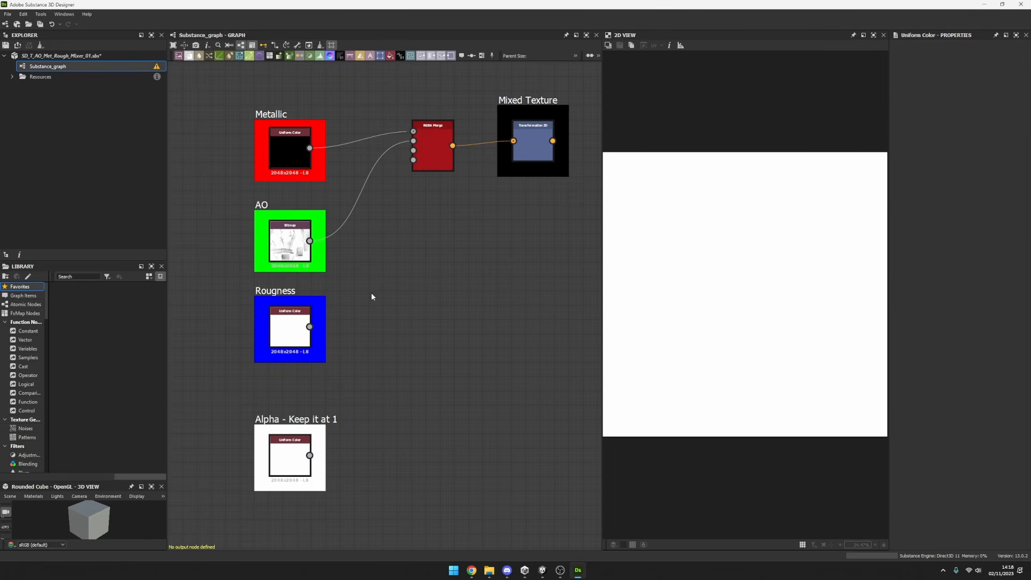
{"action": "key", "text": "ctrl+z"}
{"action": "left_click", "coordinate": [419, 258]}
{"action": "key", "text": "Delete"}
{"action": "left_click", "coordinate": [302, 153]}
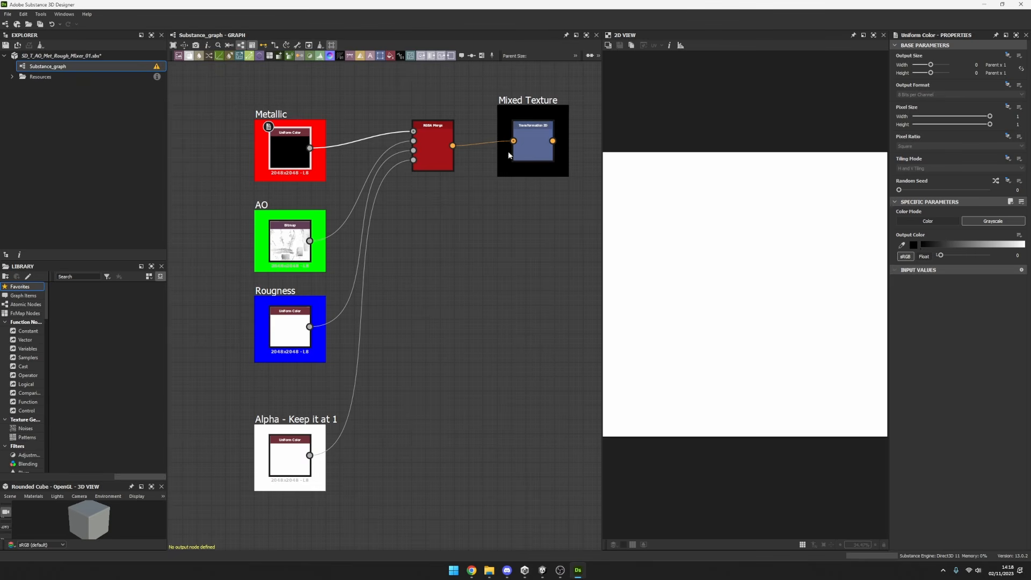
Preview the RGBA Merge result, the mixed texture and the AO and Roughness inputs, checking the Metallic node's settings as well.
{"action": "double_click", "coordinate": [436, 149]}
{"action": "left_click", "coordinate": [541, 145]}
{"action": "double_click", "coordinate": [541, 145]}
{"action": "left_click", "coordinate": [297, 147]}
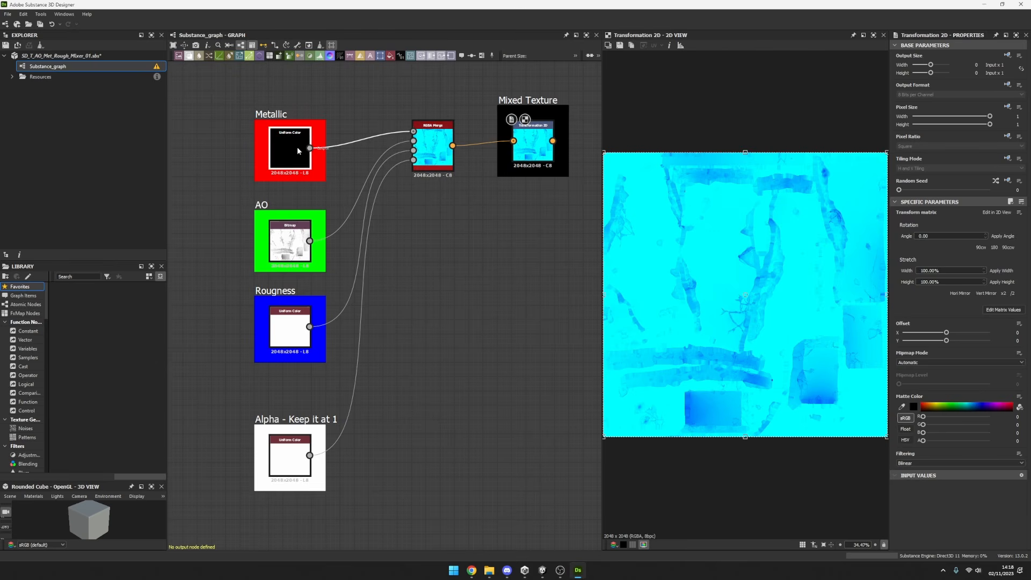
{"action": "left_click", "coordinate": [287, 253]}
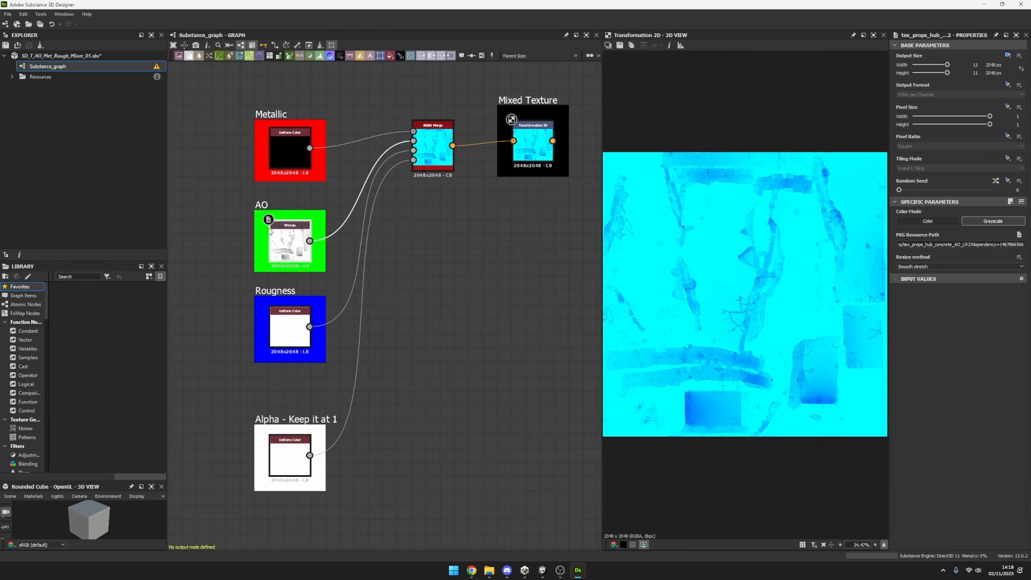
{"action": "double_click", "coordinate": [289, 236]}
{"action": "double_click", "coordinate": [290, 329]}
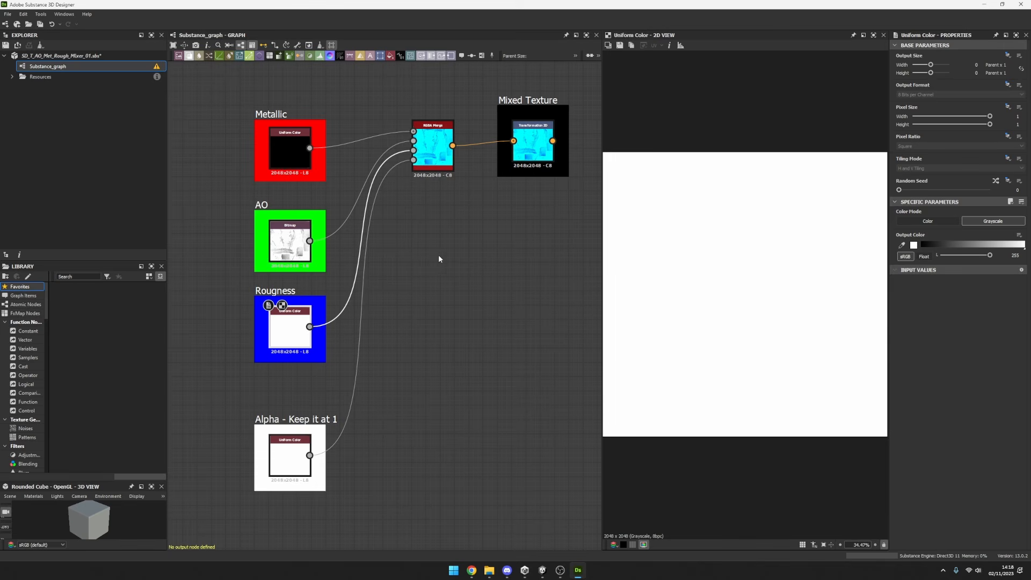
{"action": "double_click", "coordinate": [433, 148]}
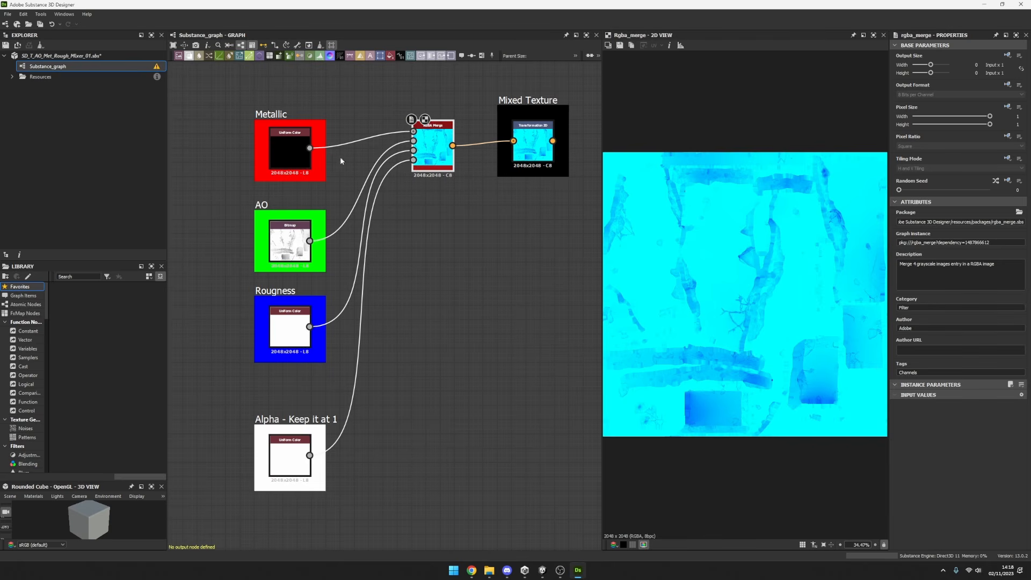
{"action": "double_click", "coordinate": [533, 143]}
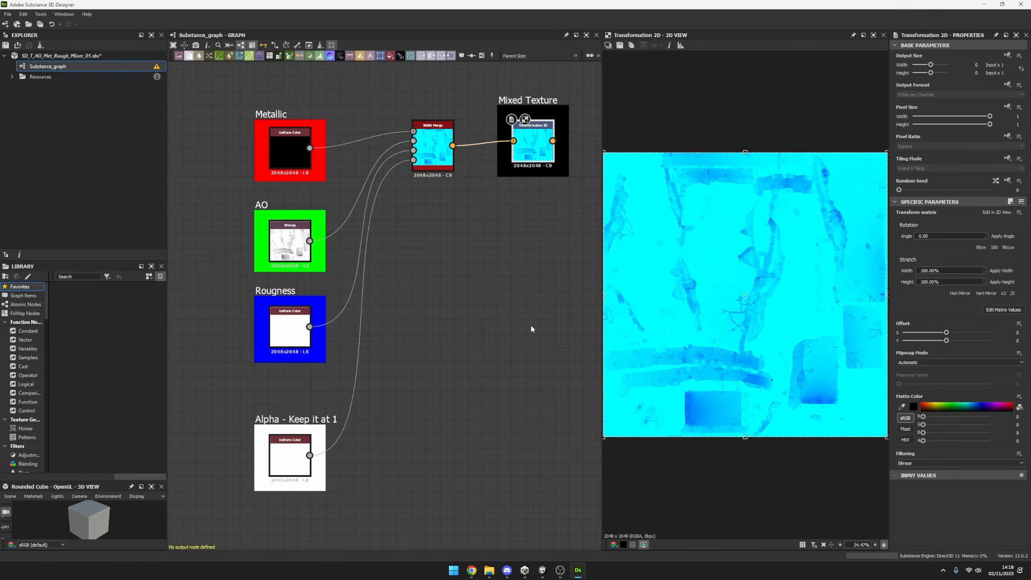
Preview the Alpha Uniform Color node, examine its frame, and inspect the RGBA Merge node it feeds.
{"action": "double_click", "coordinate": [294, 454]}
{"action": "left_click_drag", "start_coordinate": [395, 405], "coordinate": [211, 506]}
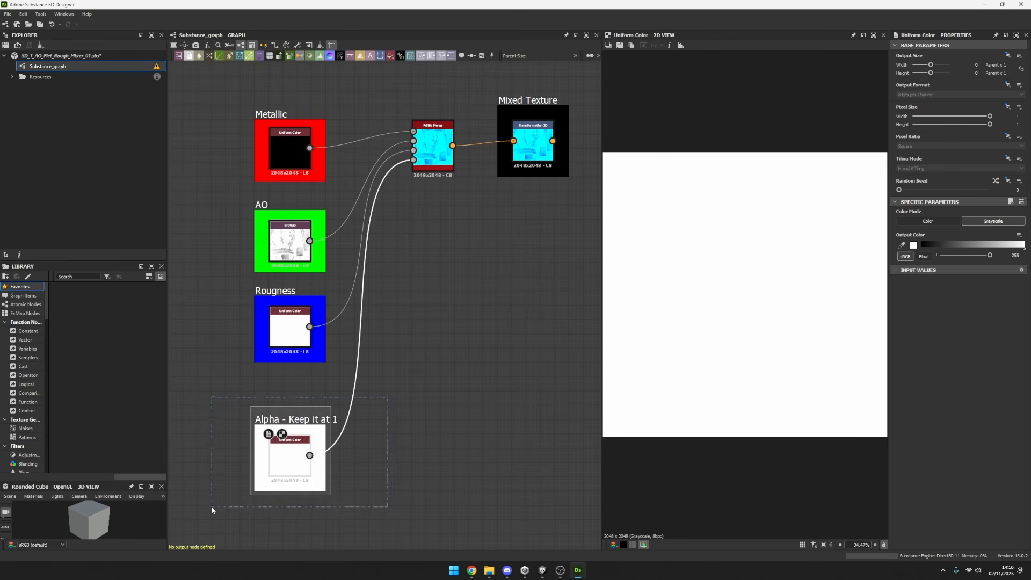
{"action": "left_click_drag", "start_coordinate": [399, 512], "coordinate": [288, 430]}
{"action": "left_click_drag", "start_coordinate": [235, 389], "coordinate": [405, 500]}
{"action": "left_click", "coordinate": [420, 175]}
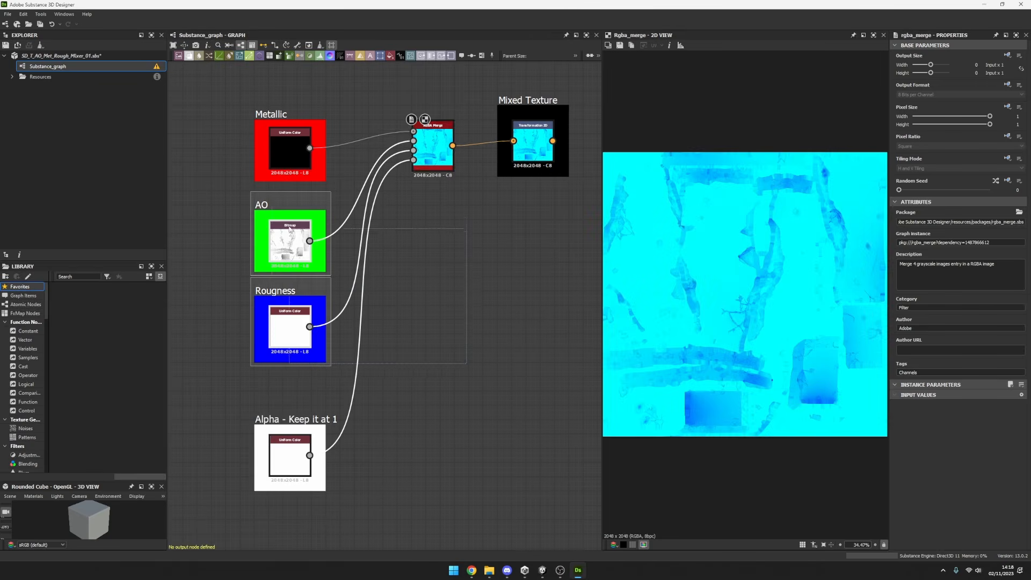
Duplicate the whole channel-mixing setup with all its frames and links, and place the copy below the original.
{"action": "left_click_drag", "start_coordinate": [211, 119], "coordinate": [310, 374]}
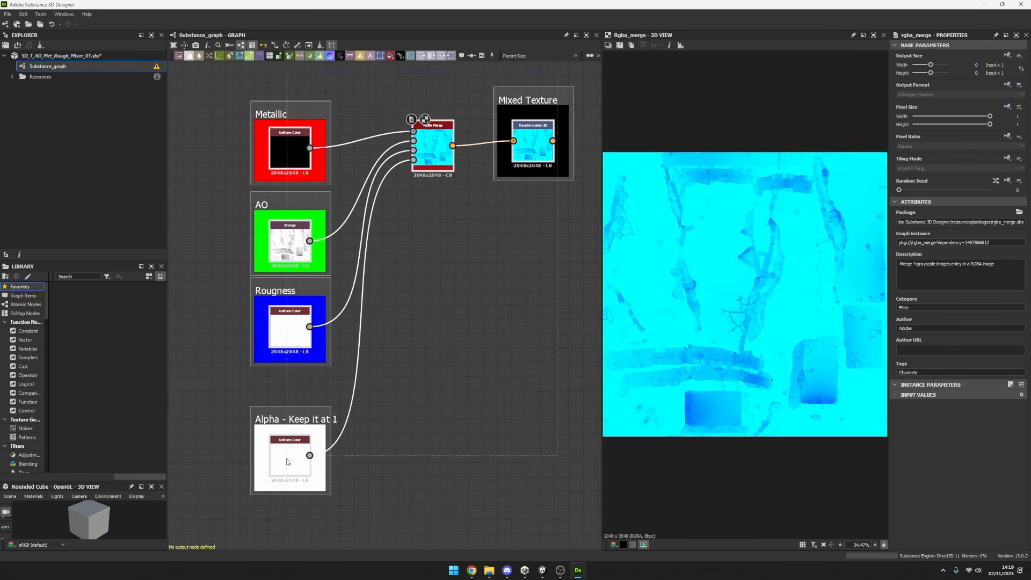
{"action": "scroll", "coordinate": [409, 419], "scroll_direction": "down", "scroll_amount": 2}
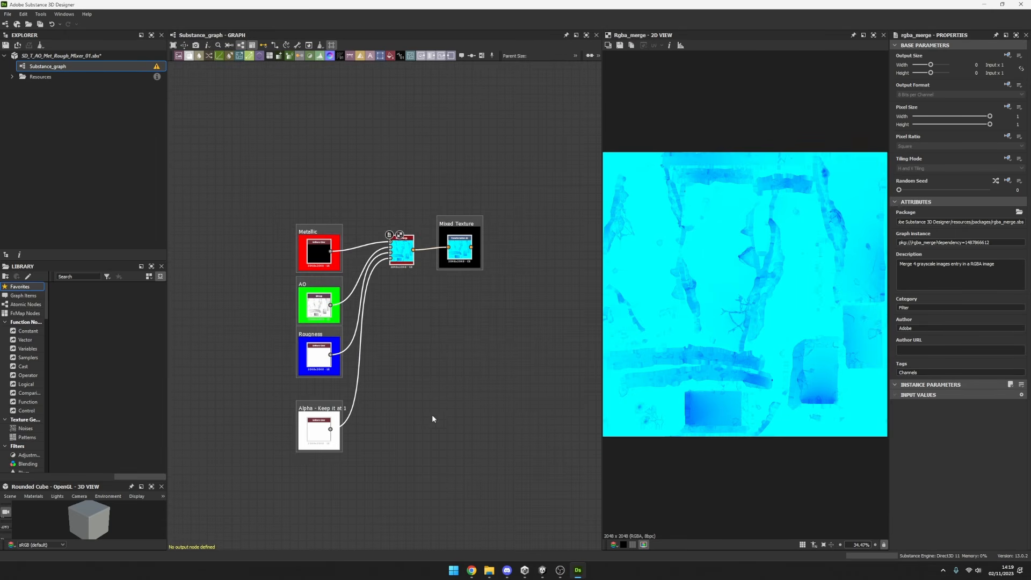
{"action": "middle_click_drag", "start_coordinate": [433, 418], "coordinate": [430, 260]}
{"action": "key", "text": "ctrl+v"}
{"action": "left_click_drag", "start_coordinate": [459, 233], "coordinate": [453, 356]}
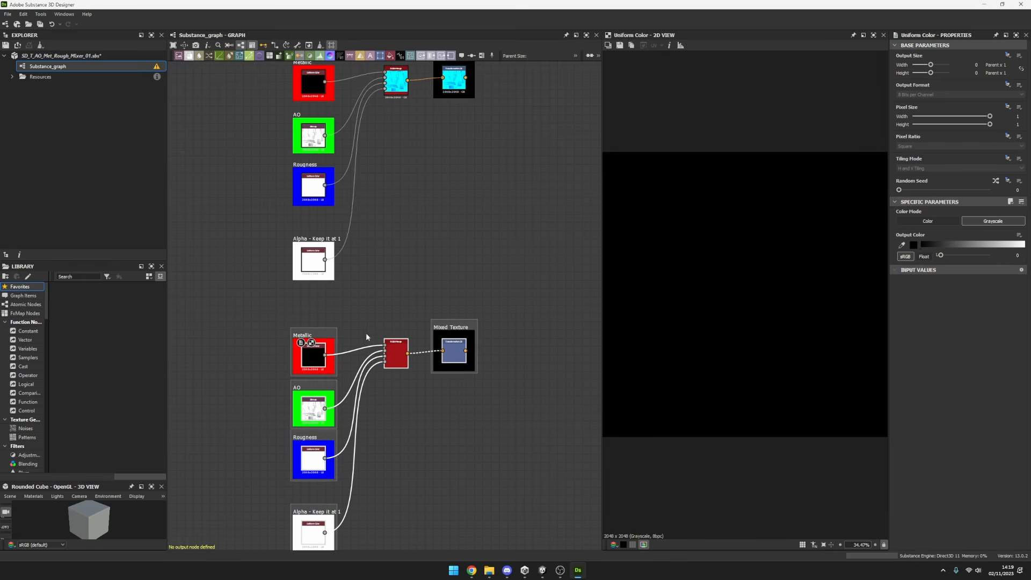
Rename the copy's Metallic, AO and Roughness frames to Curvature, Thickness and Height.
{"action": "scroll", "coordinate": [367, 337], "scroll_direction": "up", "scroll_amount": 3}
{"action": "left_click", "coordinate": [263, 333]}
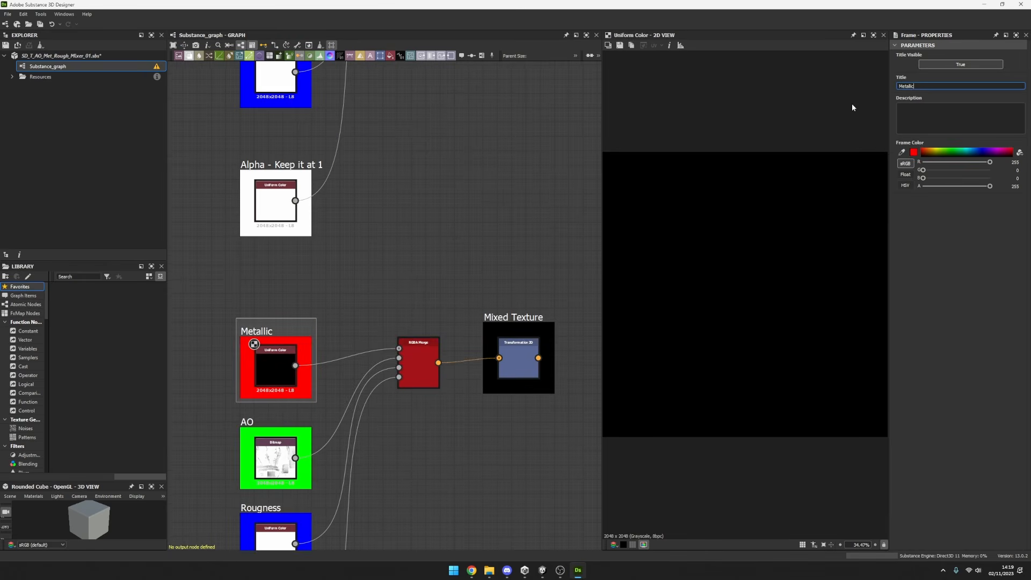
{"action": "key", "text": "ctrl+a"}
{"action": "type", "text": "Curv"}
{"action": "middle_click_drag", "start_coordinate": [571, 146], "coordinate": [573, 83]}
{"action": "left_click", "coordinate": [253, 358]}
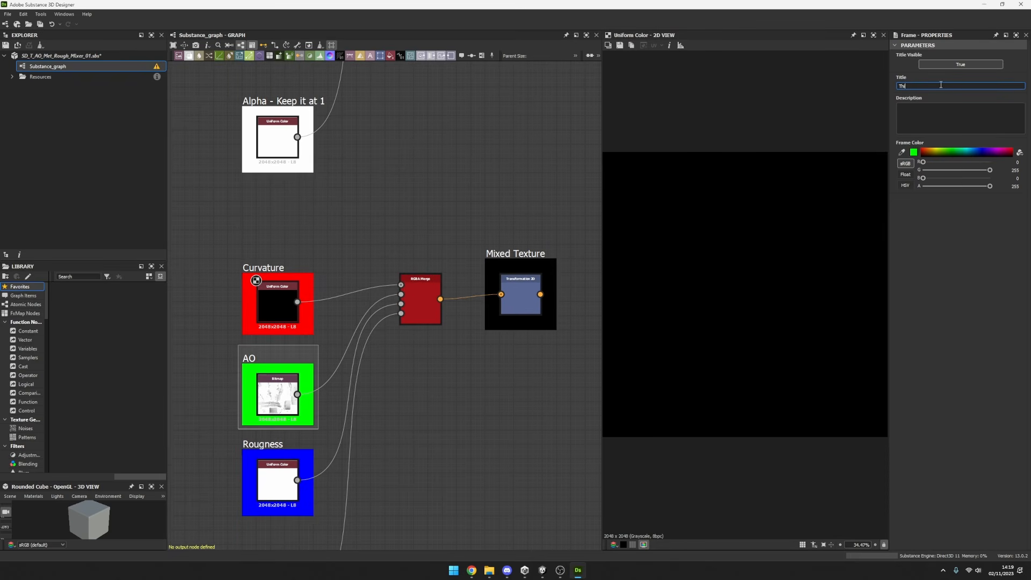
{"action": "left_click", "coordinate": [287, 448]}
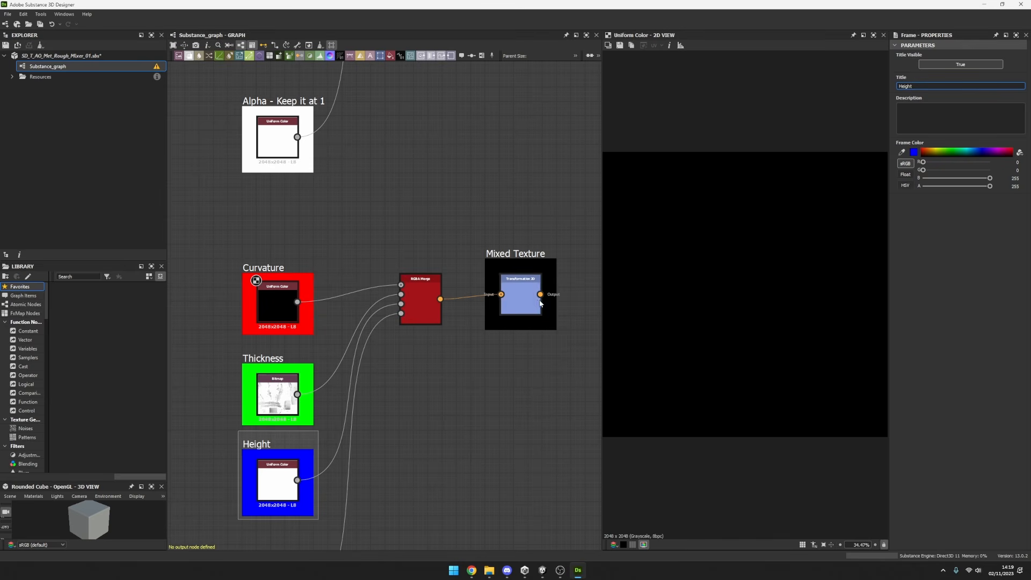
Preview the copied setup's Mixed Texture node and save the package.
{"action": "double_click", "coordinate": [520, 294]}
{"action": "scroll", "coordinate": [492, 366], "scroll_direction": "down", "scroll_amount": 2}
{"action": "middle_click_drag", "start_coordinate": [492, 367], "coordinate": [475, 276]}
{"action": "scroll", "coordinate": [447, 263], "scroll_direction": "up", "scroll_amount": 1}
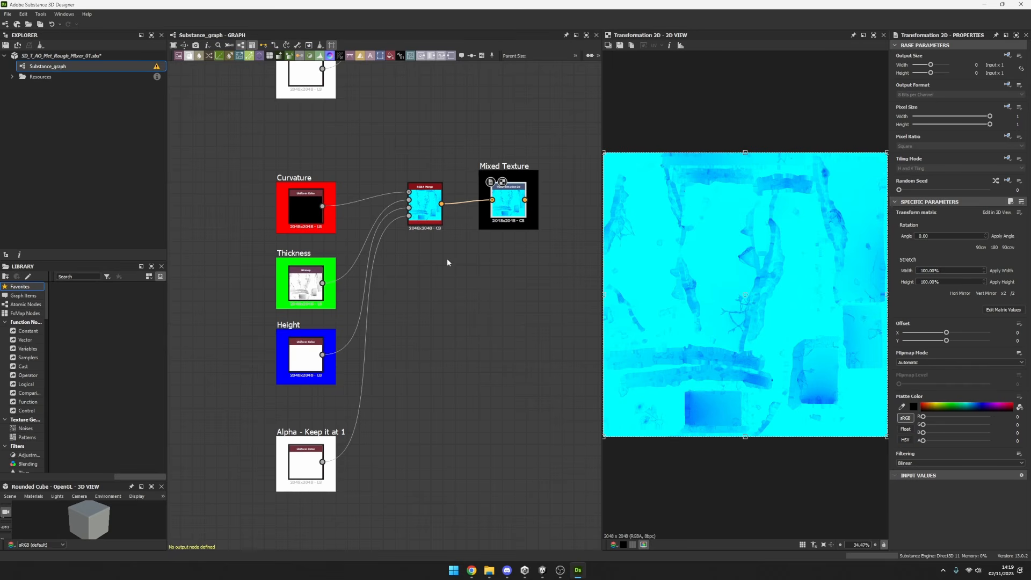
{"action": "scroll", "coordinate": [435, 232], "scroll_direction": "up", "scroll_amount": 1}
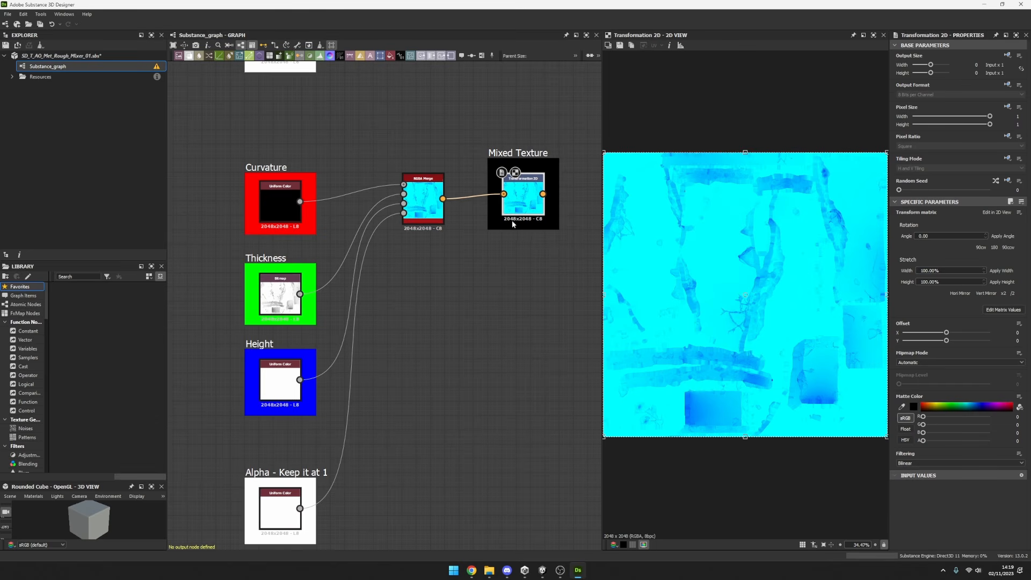
{"action": "key", "text": "ctrl+s"}
Make the copied Transformation 2D node's output size Absolute and set its width and height to 9, 512 px.
{"action": "left_click", "coordinate": [1010, 55]}
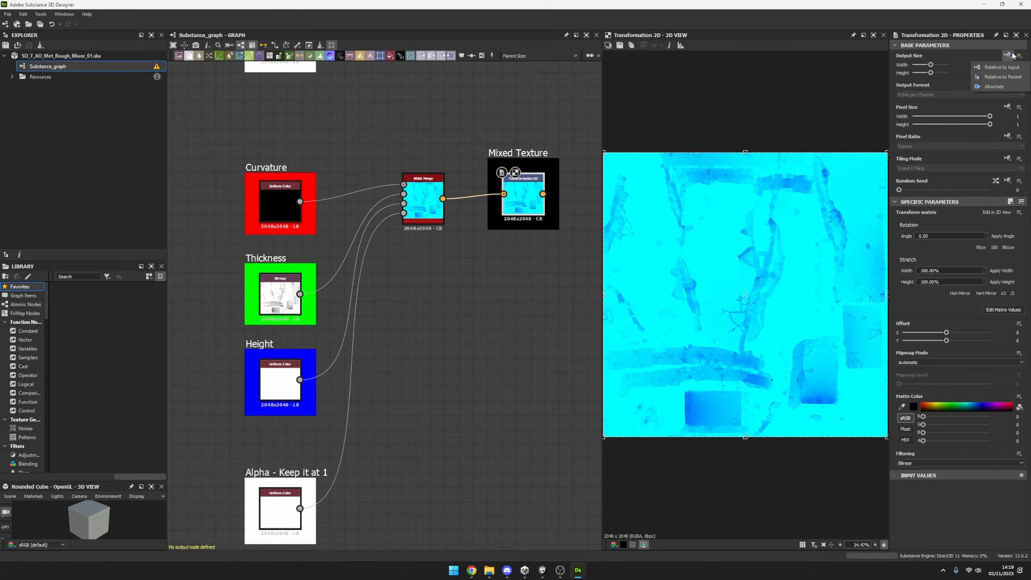
{"action": "left_click", "coordinate": [997, 87]}
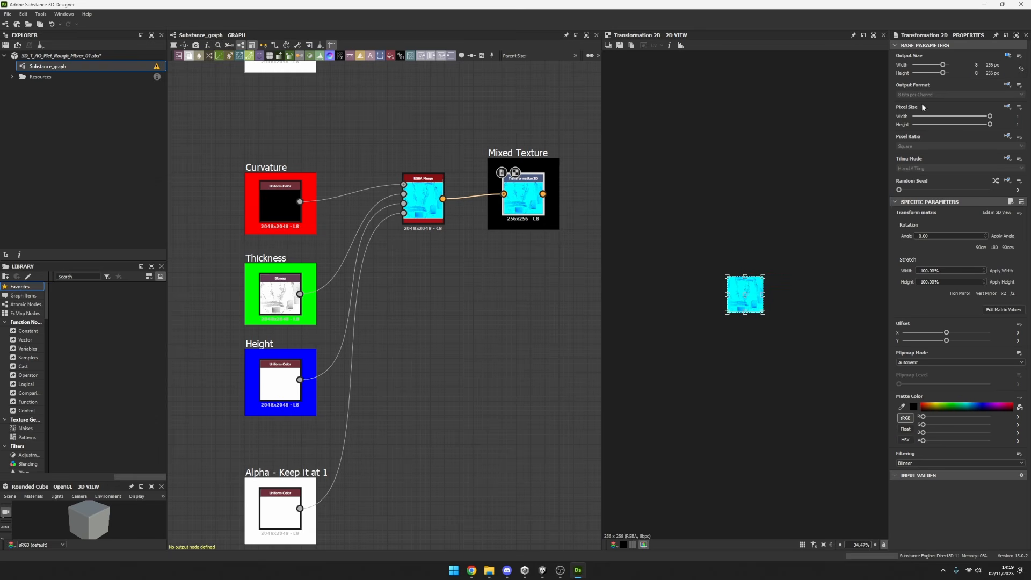
{"action": "scroll", "coordinate": [789, 268], "scroll_direction": "up", "scroll_amount": 13}
{"action": "scroll", "coordinate": [737, 329], "scroll_direction": "down", "scroll_amount": 6}
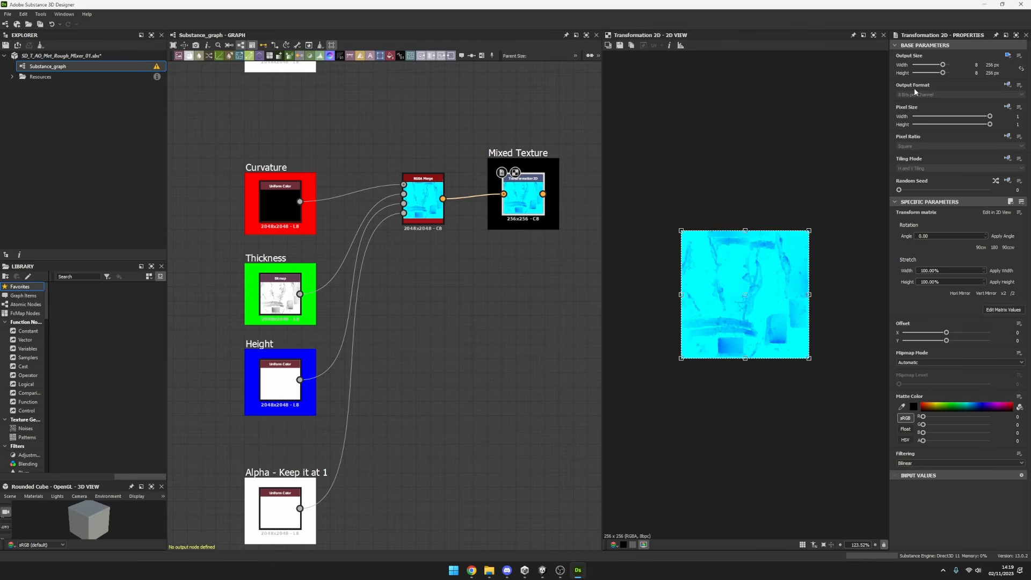
{"action": "type", "text": "9"}
{"action": "key", "text": "Return"}
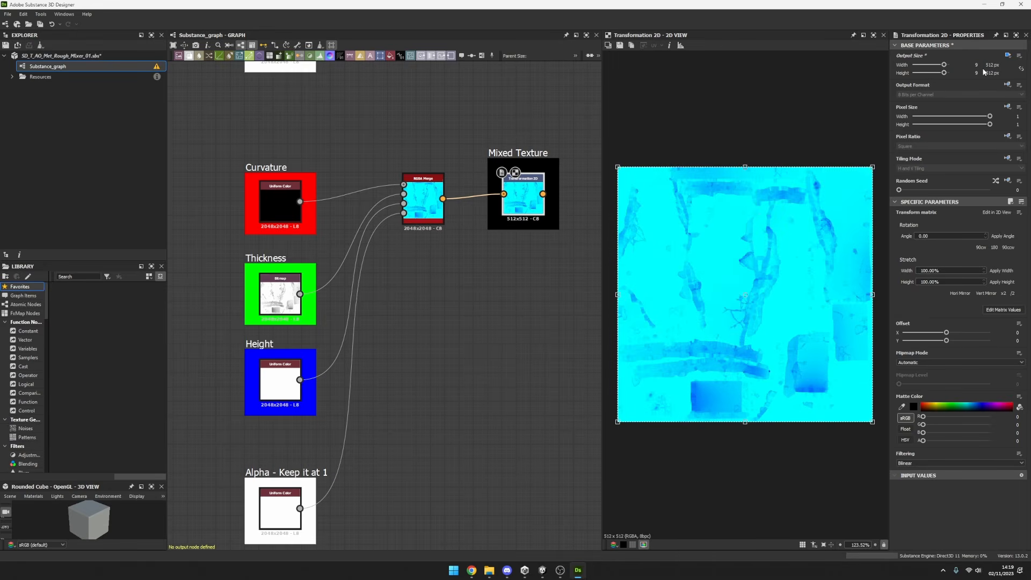
Try non-square output sizes such as 4096 x 1024 px on the copied Transformation 2D node, followed by 2 x 2 px.
{"action": "left_click_drag", "start_coordinate": [944, 64], "coordinate": [948, 64]}
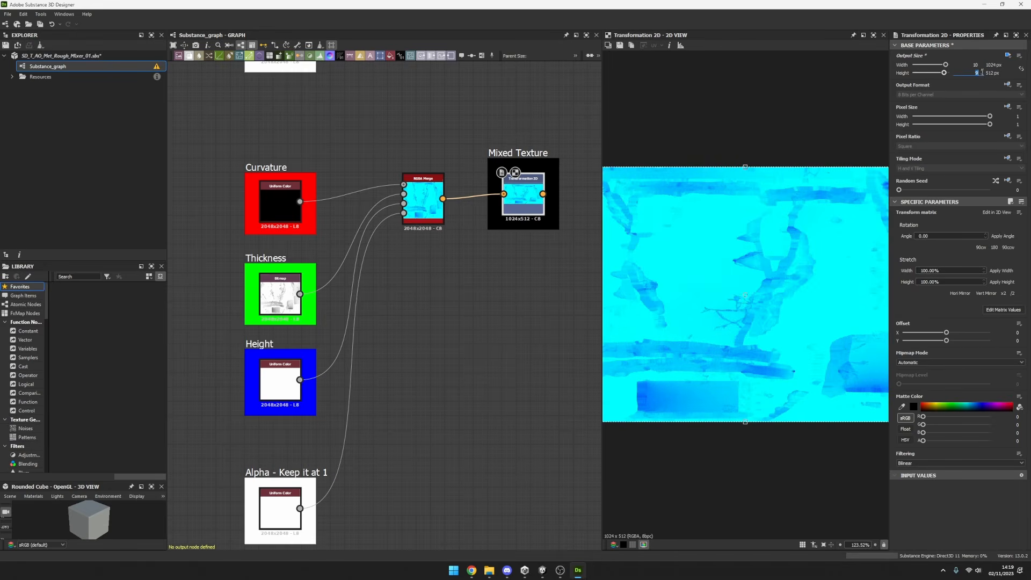
{"action": "double_click", "coordinate": [969, 73]}
{"action": "type", "text": "12"}
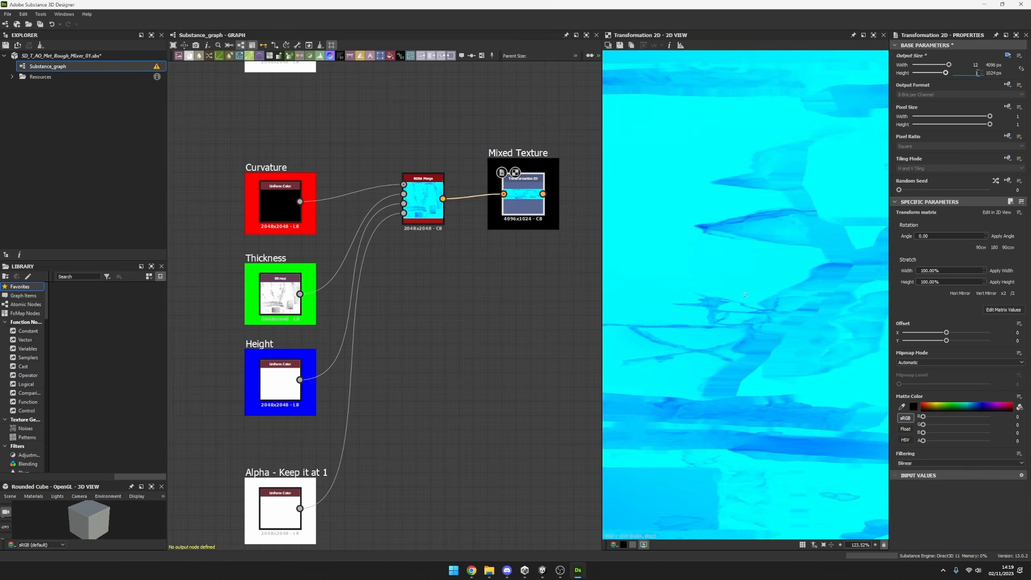
{"action": "double_click", "coordinate": [972, 65]}
{"action": "type", "text": "1"}
{"action": "double_click", "coordinate": [972, 73]}
{"action": "type", "text": "1"}
Set the copied Transformation 2D node's output width and height to 11, 2048 px.
{"action": "double_click", "coordinate": [972, 65]}
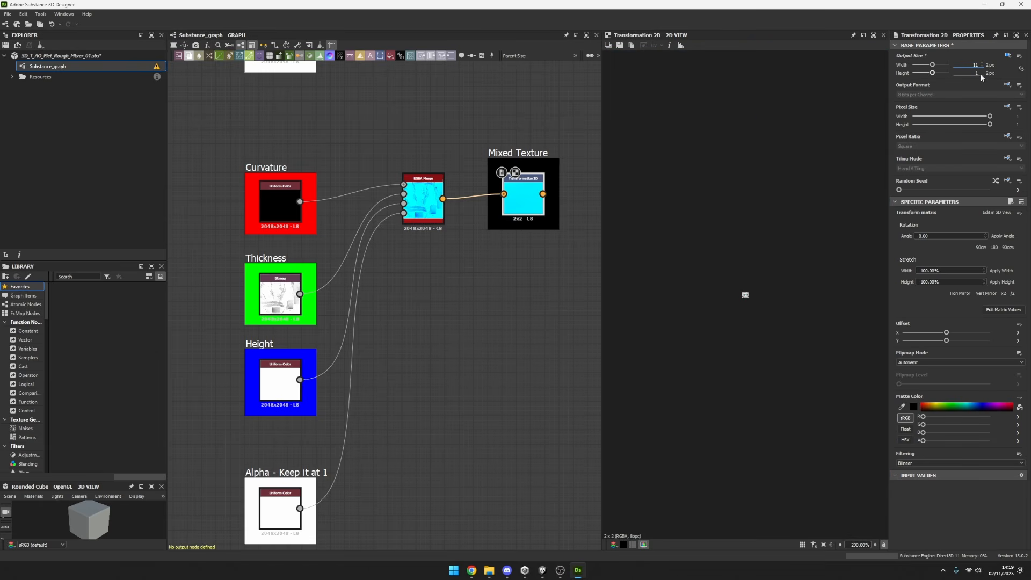
{"action": "type", "text": "11"}
{"action": "key", "text": "Return"}
{"action": "scroll", "coordinate": [754, 236], "scroll_direction": "down", "scroll_amount": 8}
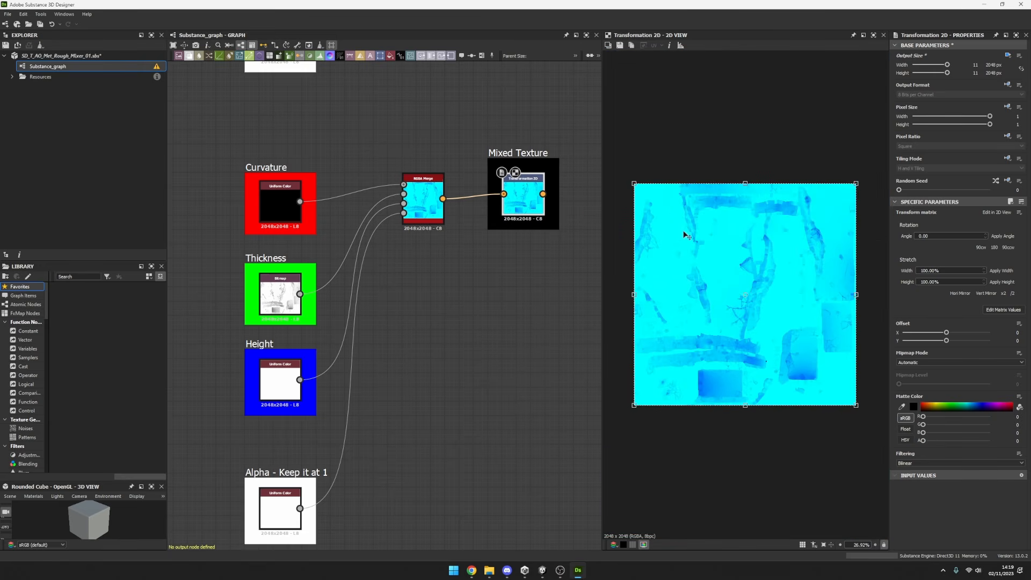
Select the copied Mixed Texture node and locate the option for saving its 2D preview as an image.
{"action": "left_click", "coordinate": [529, 210]}
{"action": "middle_click_drag", "start_coordinate": [528, 286], "coordinate": [514, 257]}
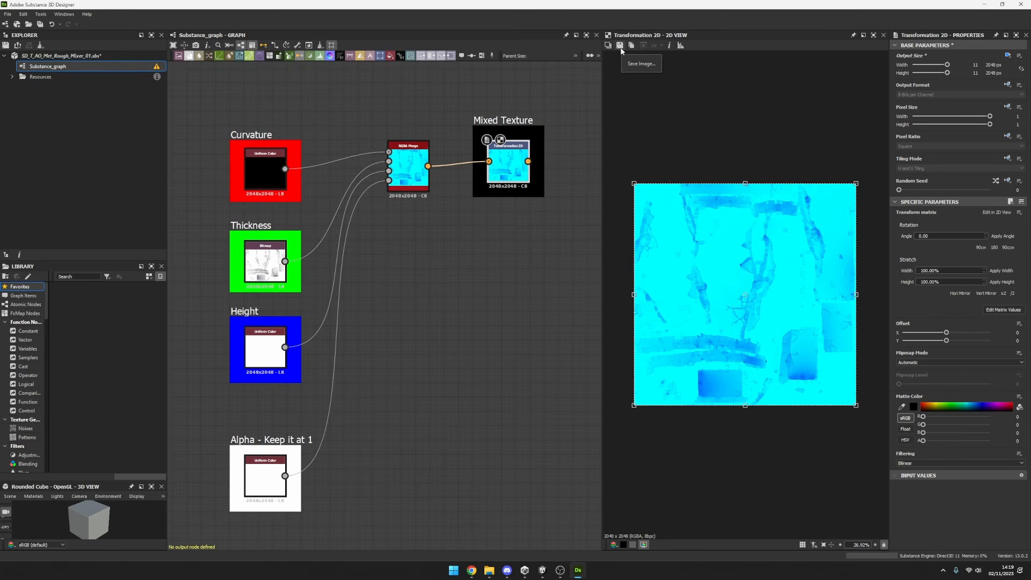
{"action": "left_click", "coordinate": [490, 301]}
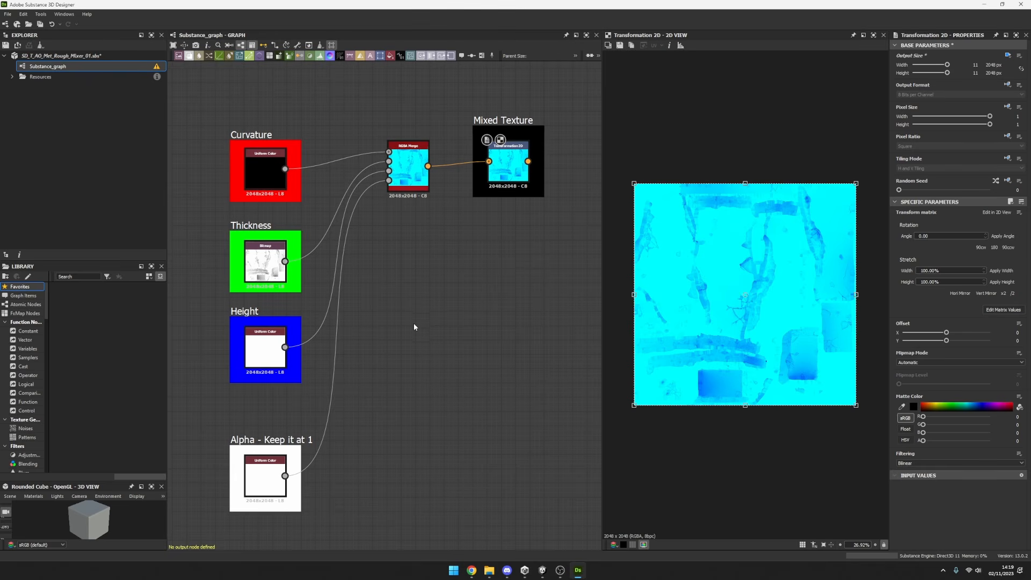
Compare the original channel-mixing setup with its copy, and inspect the original's Mixed Texture and Metallic nodes.
{"action": "scroll", "coordinate": [422, 306], "scroll_direction": "down", "scroll_amount": 3}
{"action": "middle_click_drag", "start_coordinate": [423, 301], "coordinate": [416, 371]}
{"action": "scroll", "coordinate": [428, 265], "scroll_direction": "down", "scroll_amount": 2}
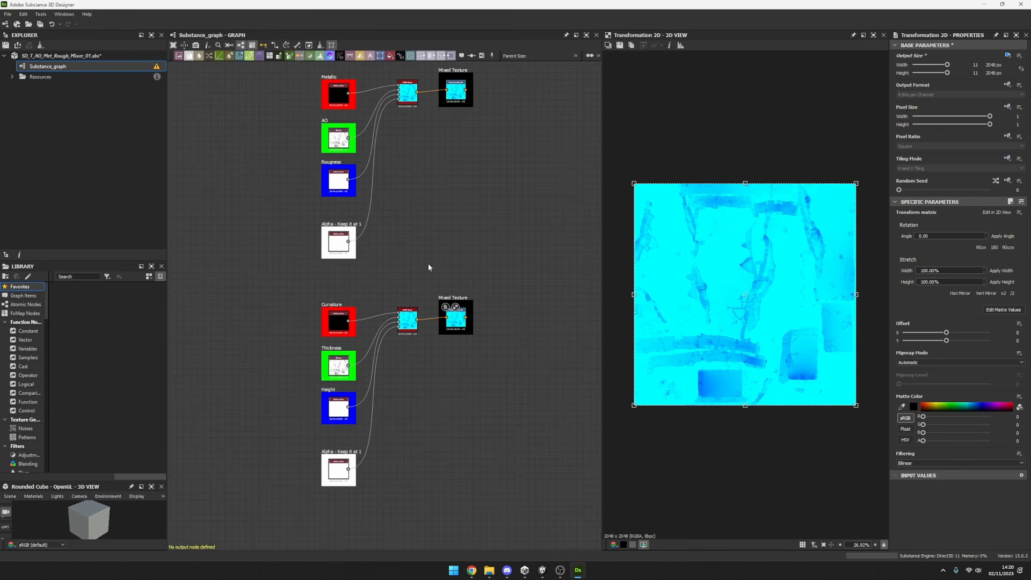
{"action": "scroll", "coordinate": [414, 216], "scroll_direction": "up", "scroll_amount": 2}
{"action": "scroll", "coordinate": [414, 218], "scroll_direction": "down", "scroll_amount": 2}
{"action": "middle_click_drag", "start_coordinate": [414, 219], "coordinate": [418, 249]}
{"action": "scroll", "coordinate": [410, 261], "scroll_direction": "up", "scroll_amount": 1}
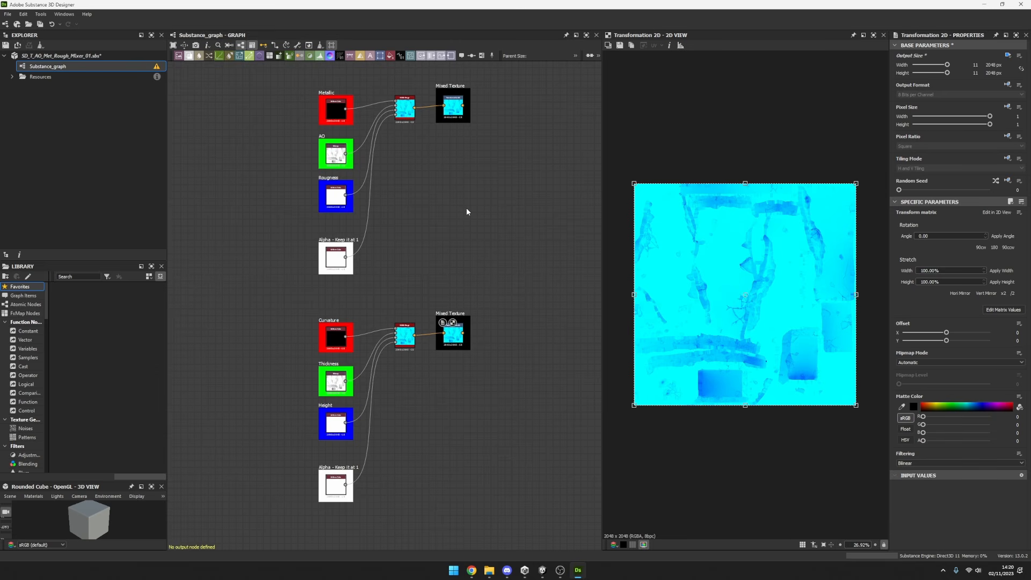
{"action": "left_click", "coordinate": [453, 106]}
{"action": "scroll", "coordinate": [357, 139], "scroll_direction": "up", "scroll_amount": 3}
{"action": "middle_click_drag", "start_coordinate": [357, 139], "coordinate": [392, 199]}
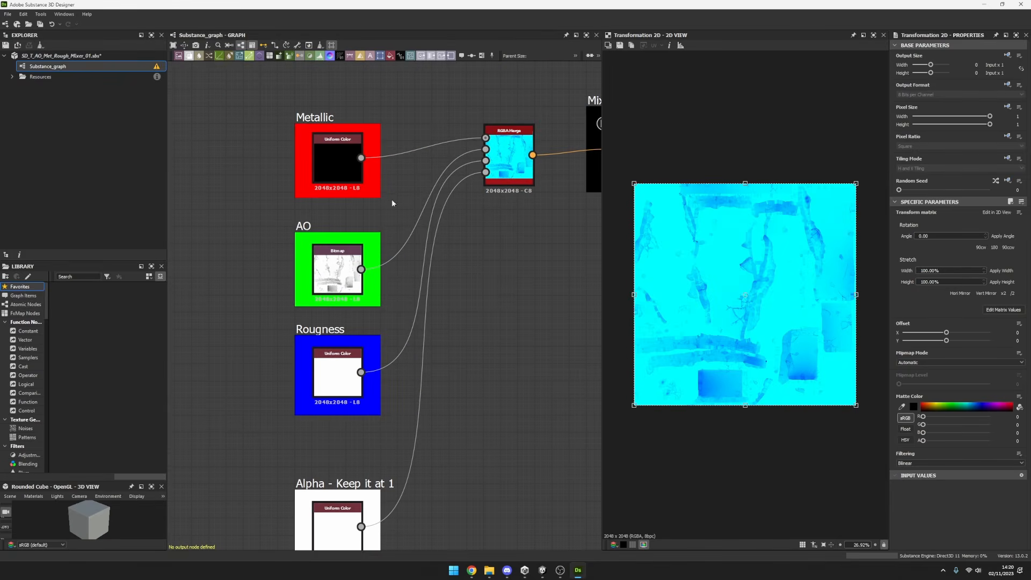
{"action": "left_click", "coordinate": [324, 153]}
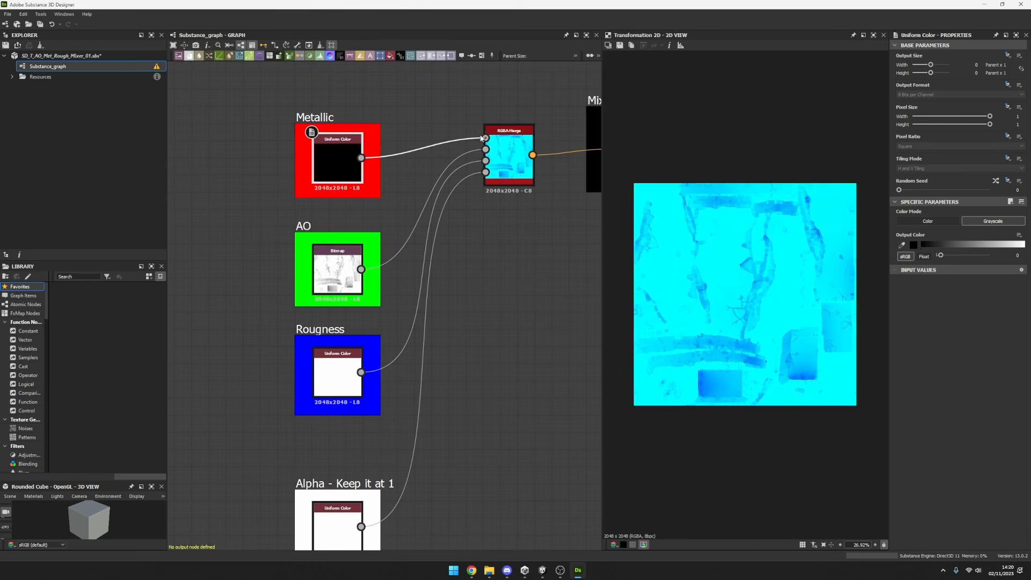
{"action": "scroll", "coordinate": [478, 190], "scroll_direction": "down", "scroll_amount": 4}
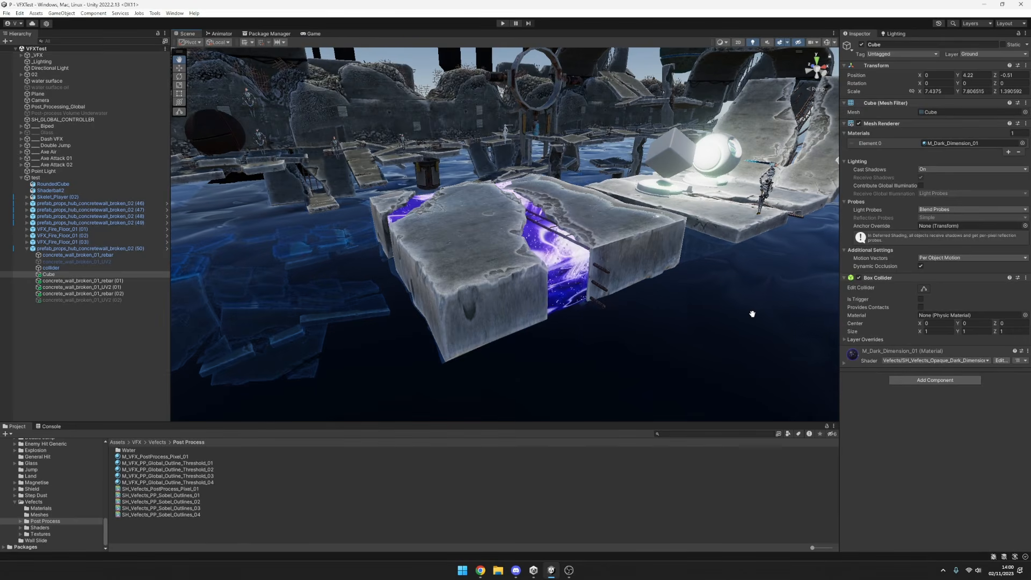
In Unity, examine the M_Dark_Dimension_01 cube inside the cracked concrete slab from several angles and up close.
{"action": "left_click_drag", "start_coordinate": [751, 306], "coordinate": [946, 346], "text": "alt"}
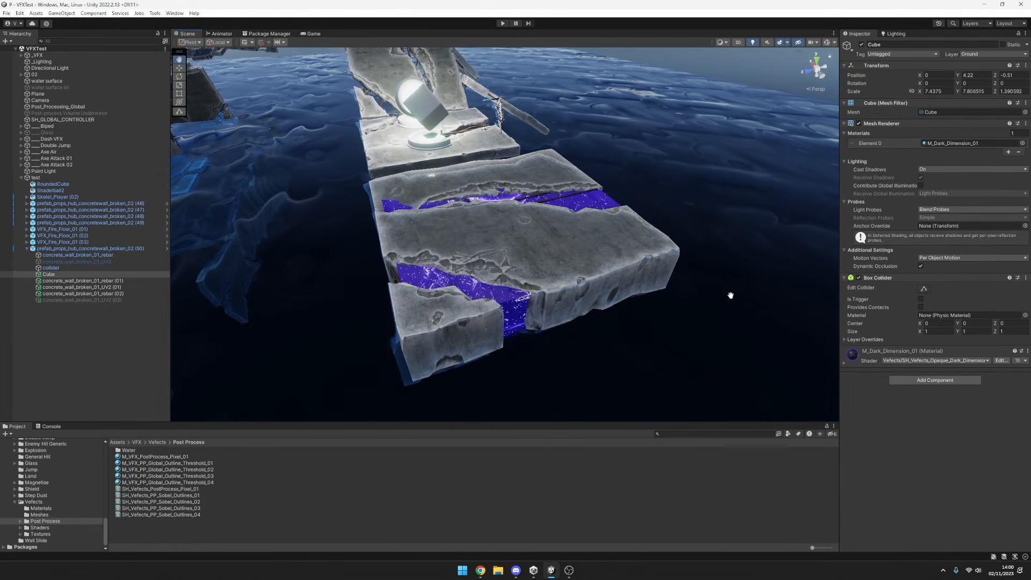
{"action": "left_click_drag", "start_coordinate": [679, 373], "coordinate": [398, 362], "text": "alt"}
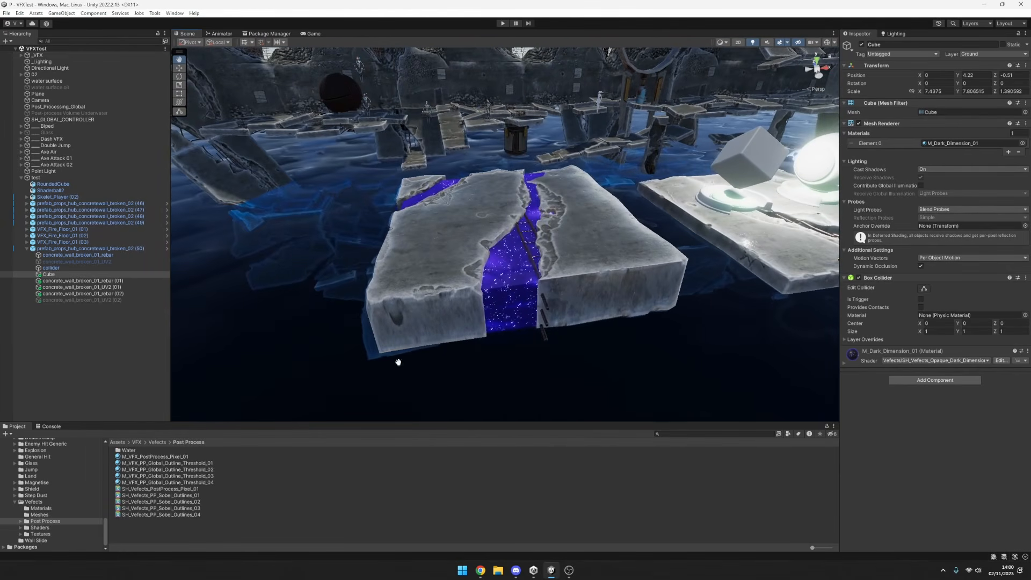
{"action": "left_click_drag", "start_coordinate": [773, 353], "coordinate": [804, 297], "text": "alt"}
{"action": "left_click_drag", "start_coordinate": [764, 262], "coordinate": [712, 290], "text": "alt"}
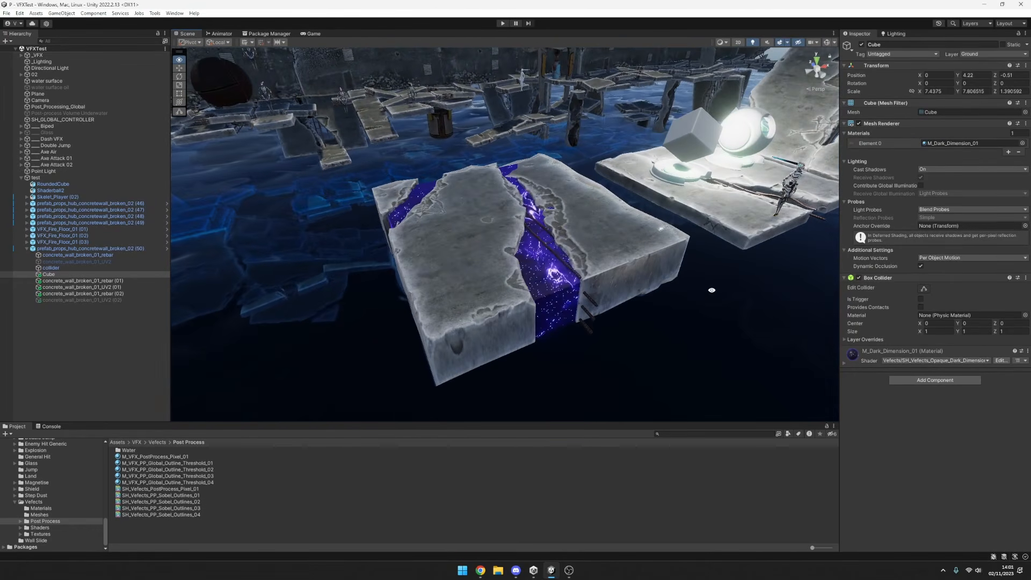
{"action": "scroll", "coordinate": [660, 296], "scroll_direction": "up", "scroll_amount": 10}
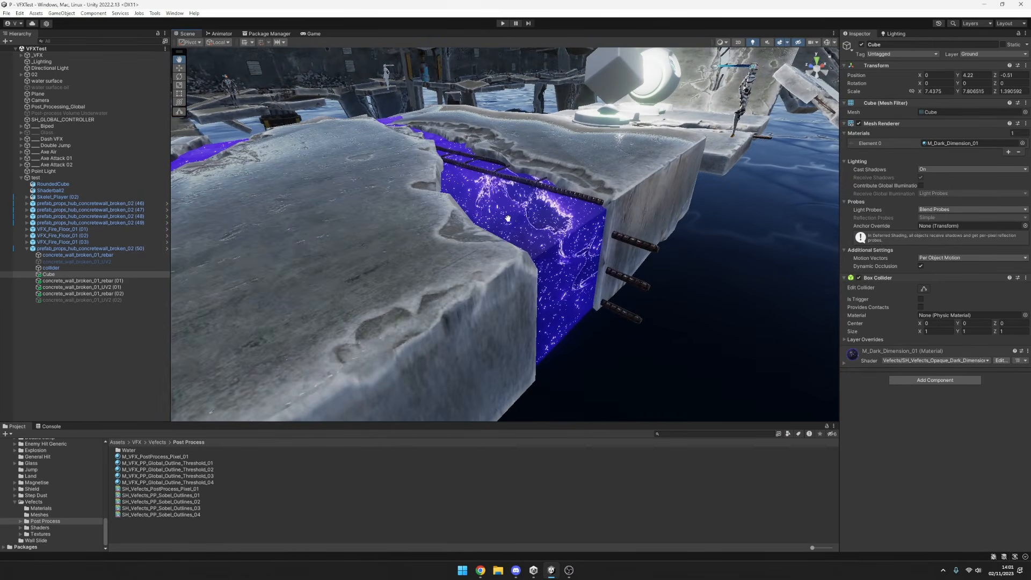
{"action": "left_click_drag", "start_coordinate": [738, 273], "coordinate": [637, 302], "text": "alt"}
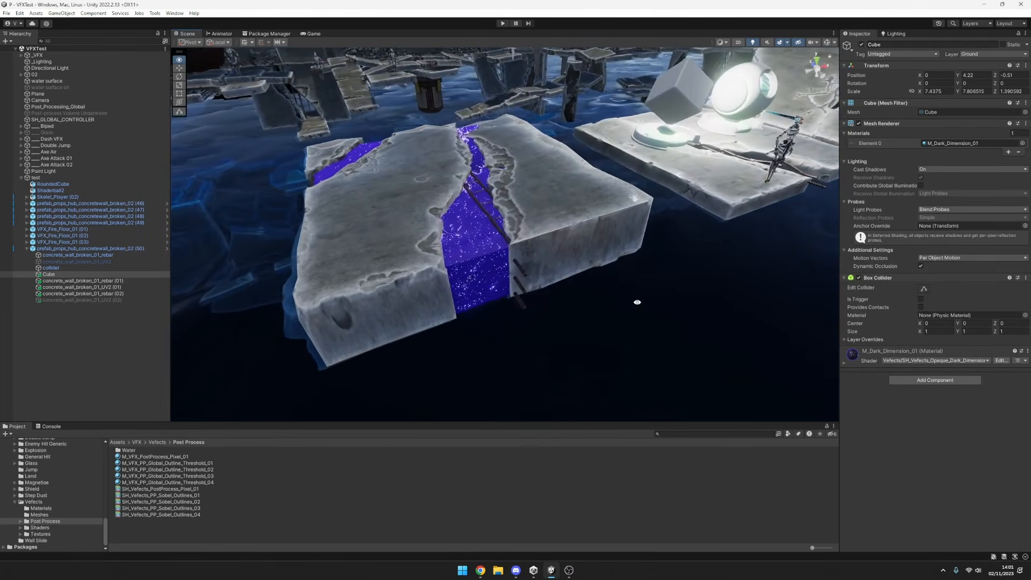
View the Dark Dimension cube in the slab from several angles and expand its M_Dark_Dimension_01 material properties.
{"action": "left_click_drag", "start_coordinate": [710, 302], "coordinate": [598, 273], "text": "alt"}
{"action": "left_click_drag", "start_coordinate": [506, 216], "coordinate": [567, 243], "text": "alt"}
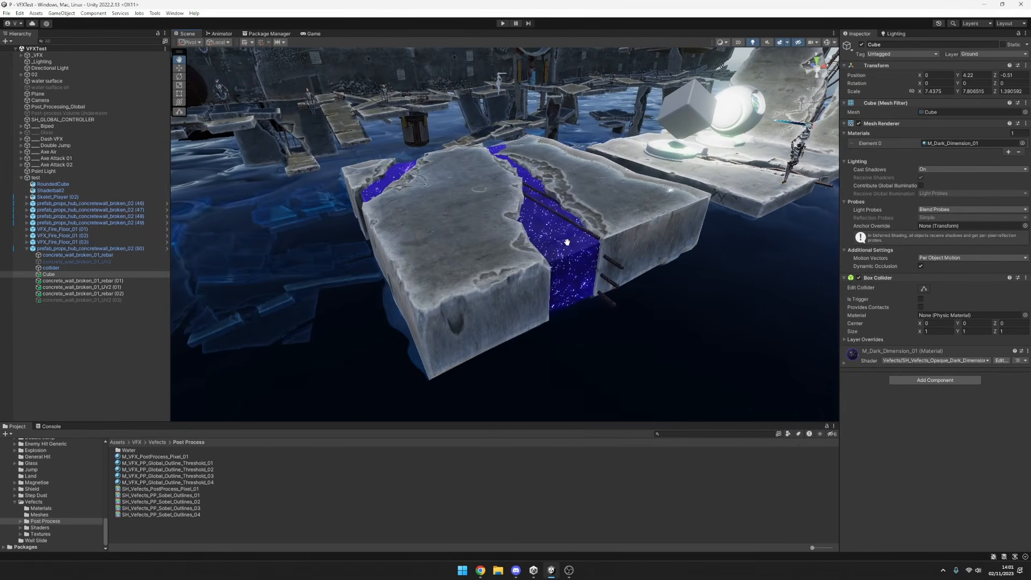
{"action": "left_click_drag", "start_coordinate": [739, 252], "coordinate": [720, 262], "text": "alt"}
{"action": "left_click_drag", "start_coordinate": [560, 215], "coordinate": [629, 215], "text": "alt"}
{"action": "left_click", "coordinate": [850, 360]}
{"action": "scroll", "coordinate": [859, 355], "scroll_direction": "down", "scroll_amount": 5}
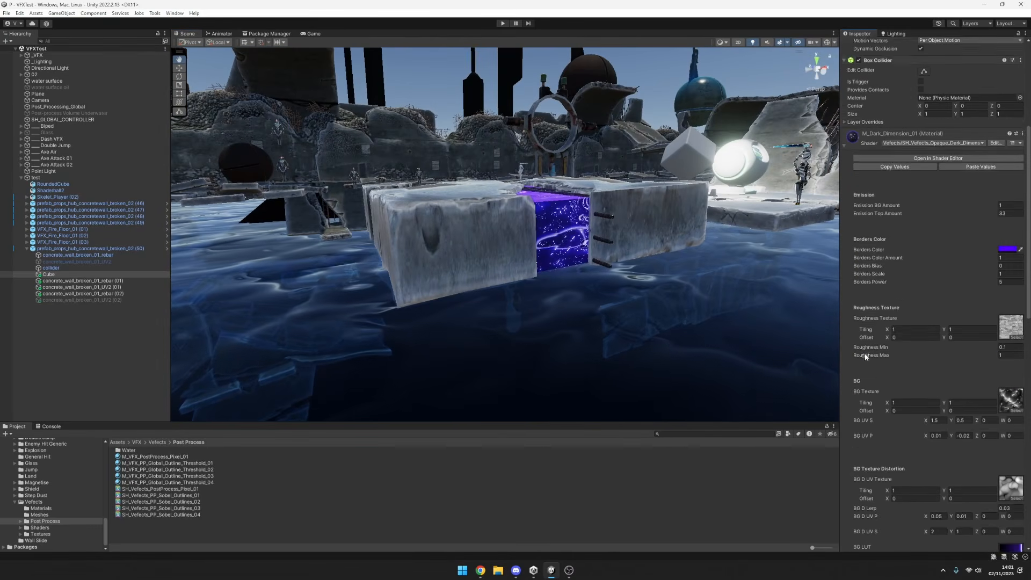
Try orange and black as the material's Borders Color, and set it to violet 4E00FF.
{"action": "left_click", "coordinate": [1012, 228]}
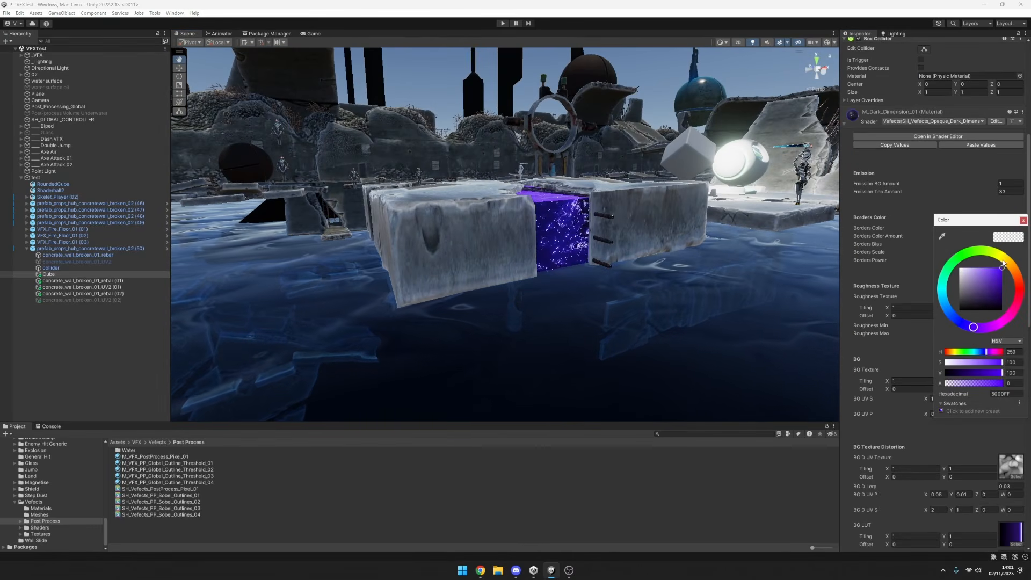
{"action": "left_click_drag", "start_coordinate": [1010, 259], "coordinate": [1017, 268]}
{"action": "left_click_drag", "start_coordinate": [731, 229], "coordinate": [751, 267], "text": "alt"}
{"action": "left_click", "coordinate": [1007, 228]}
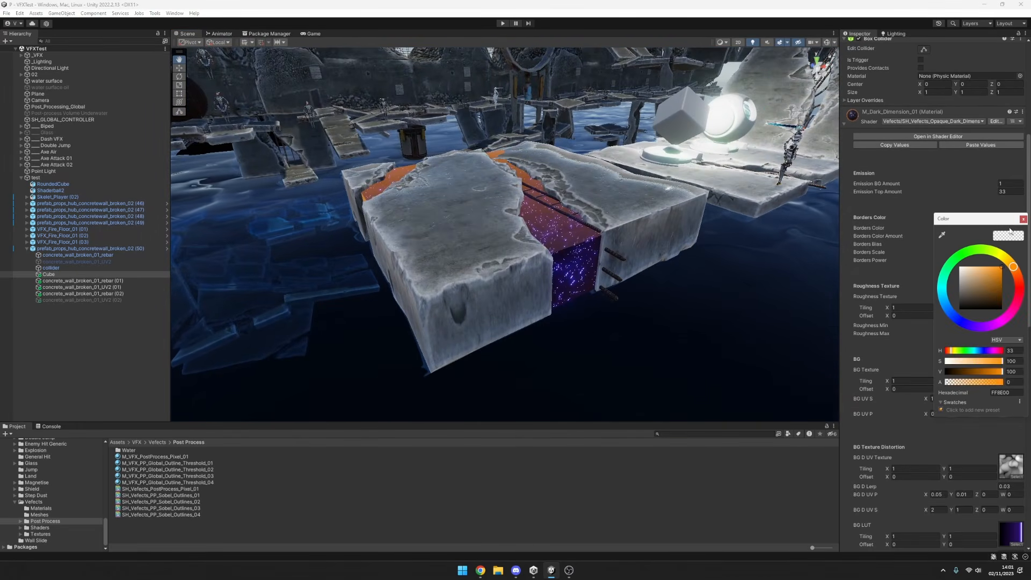
{"action": "mouse_move", "coordinate": [1013, 271]}
{"action": "left_mouse_down"}
{"action": "mouse_move", "coordinate": [952, 312]}
{"action": "mouse_move", "coordinate": [1001, 262]}
{"action": "left_mouse_up"}
{"action": "left_click", "coordinate": [980, 326]}
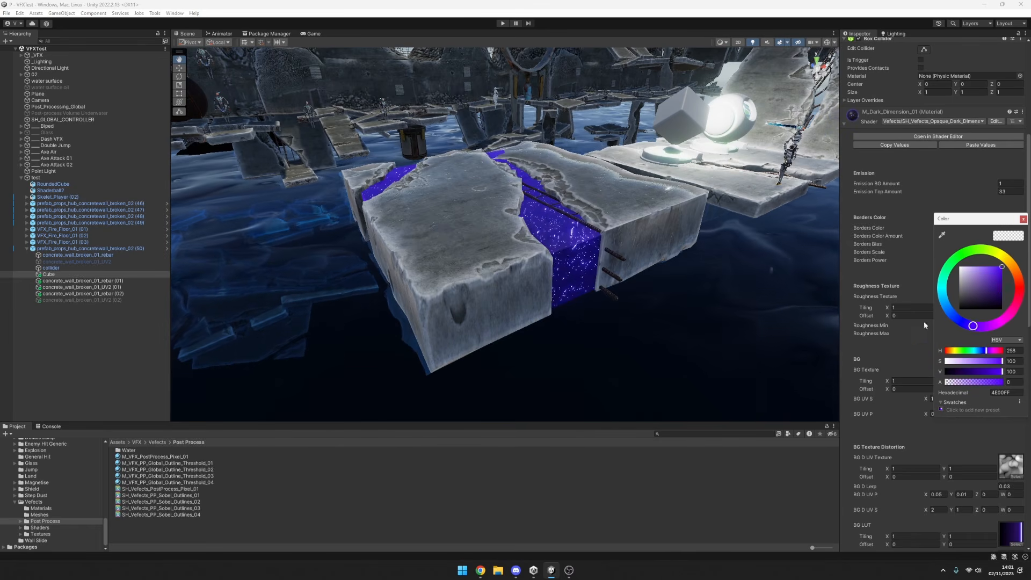
Inspect the recoloured cube inside the slab from close up, from several sides and from a distance.
{"action": "left_click_drag", "start_coordinate": [693, 317], "coordinate": [630, 290], "text": "alt"}
{"action": "scroll", "coordinate": [735, 273], "scroll_direction": "up", "scroll_amount": 2}
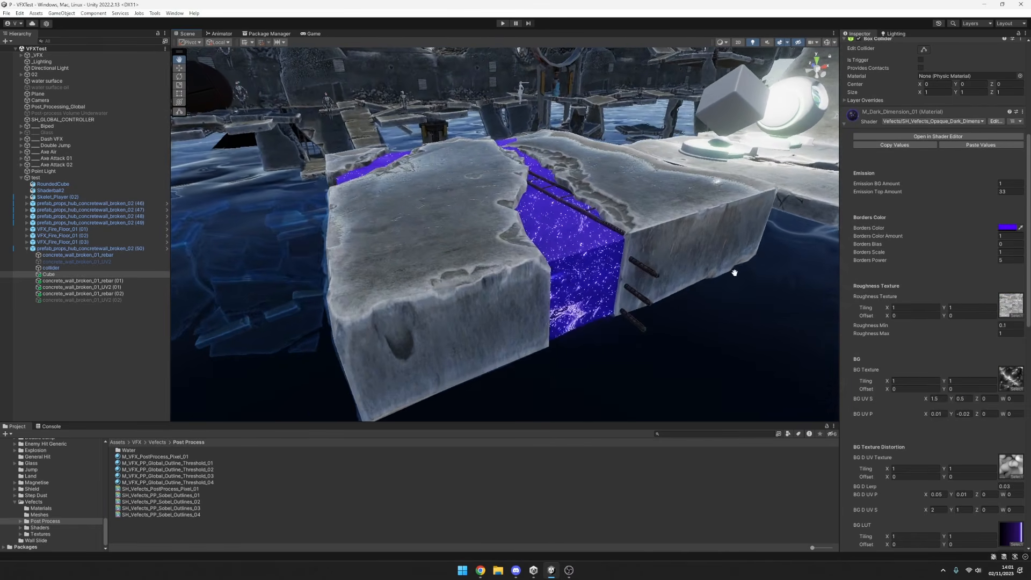
{"action": "left_click_drag", "start_coordinate": [735, 273], "coordinate": [620, 303], "text": "alt"}
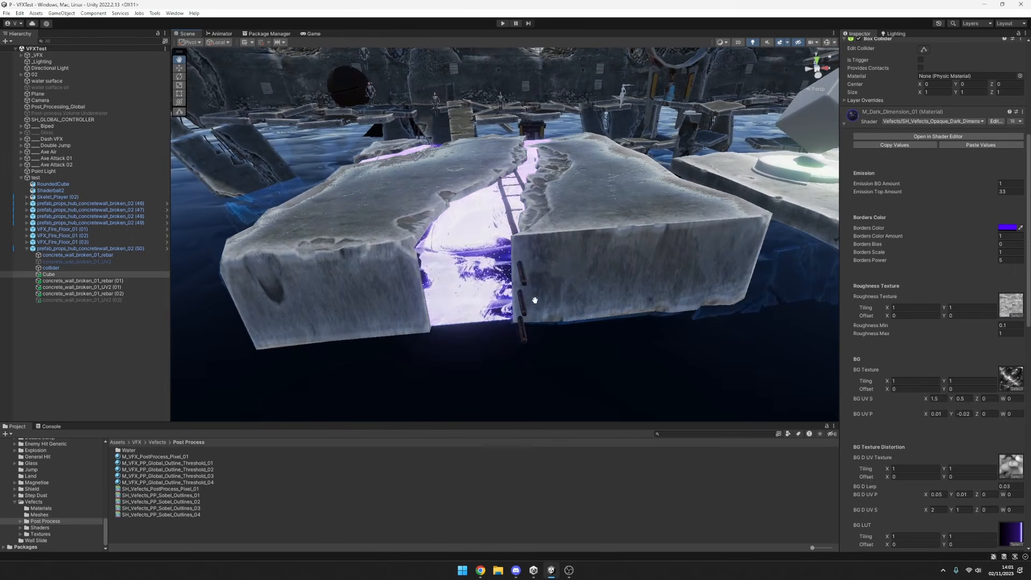
{"action": "scroll", "coordinate": [739, 300], "scroll_direction": "up", "scroll_amount": 5}
{"action": "left_click_drag", "start_coordinate": [804, 299], "coordinate": [602, 274], "text": "alt"}
{"action": "right_click_drag", "start_coordinate": [602, 274], "coordinate": [737, 271], "text": "alt"}
{"action": "left_click_drag", "start_coordinate": [738, 272], "coordinate": [721, 329], "text": "alt"}
{"action": "right_click_drag", "start_coordinate": [720, 329], "coordinate": [601, 317], "text": "alt"}
{"action": "left_click_drag", "start_coordinate": [601, 318], "coordinate": [545, 292], "text": "alt"}
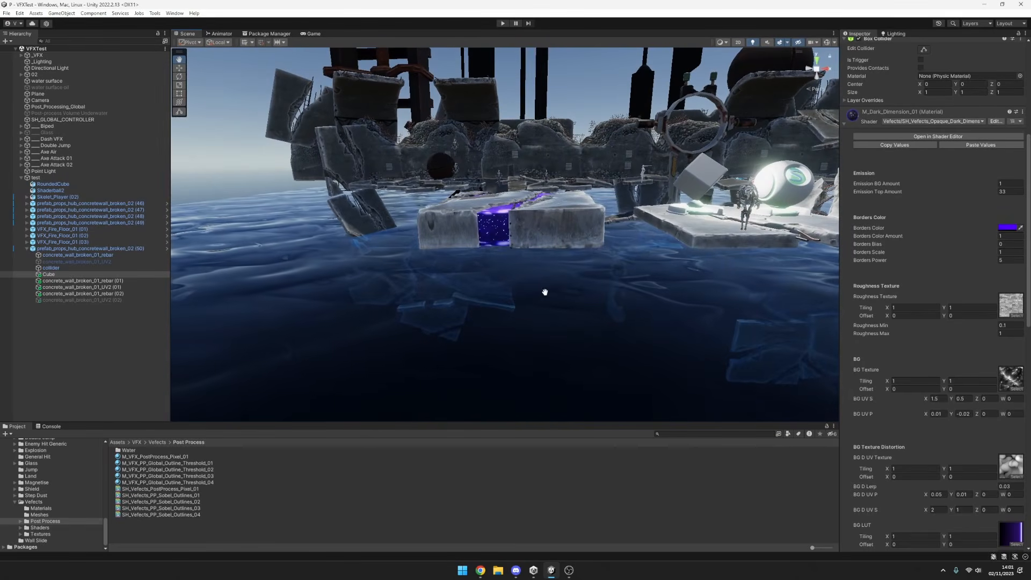
Duplicate the prefab_props_hub_concretewall_broken_02 (50) slab twice, place the copies around the original and rotate the second copy.
{"action": "left_click", "coordinate": [99, 250]}
{"action": "key", "text": "ctrl+d"}
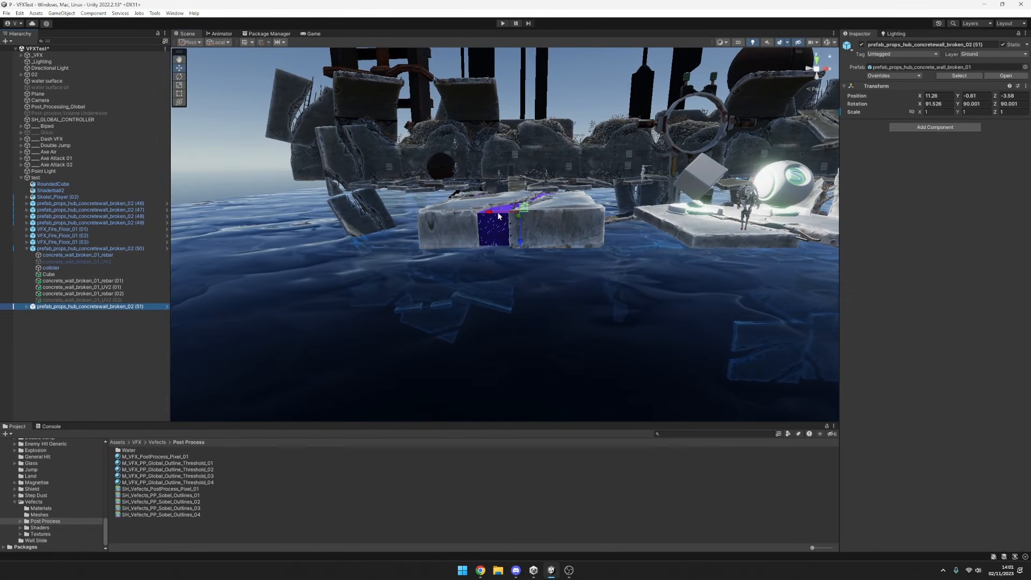
{"action": "left_click_drag", "start_coordinate": [526, 210], "coordinate": [392, 139]}
{"action": "key", "text": "ctrl+d"}
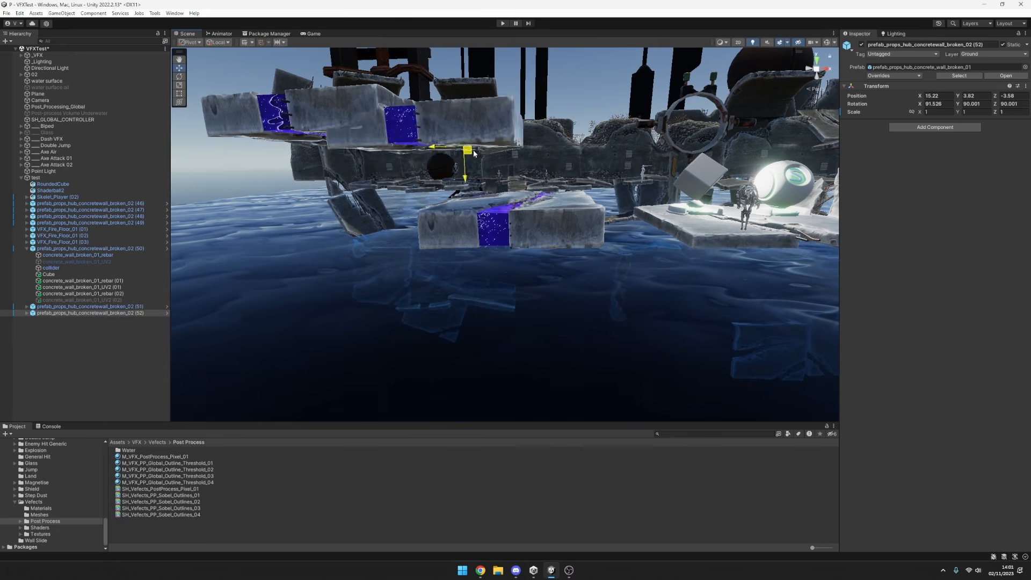
{"action": "left_click_drag", "start_coordinate": [474, 153], "coordinate": [418, 173]}
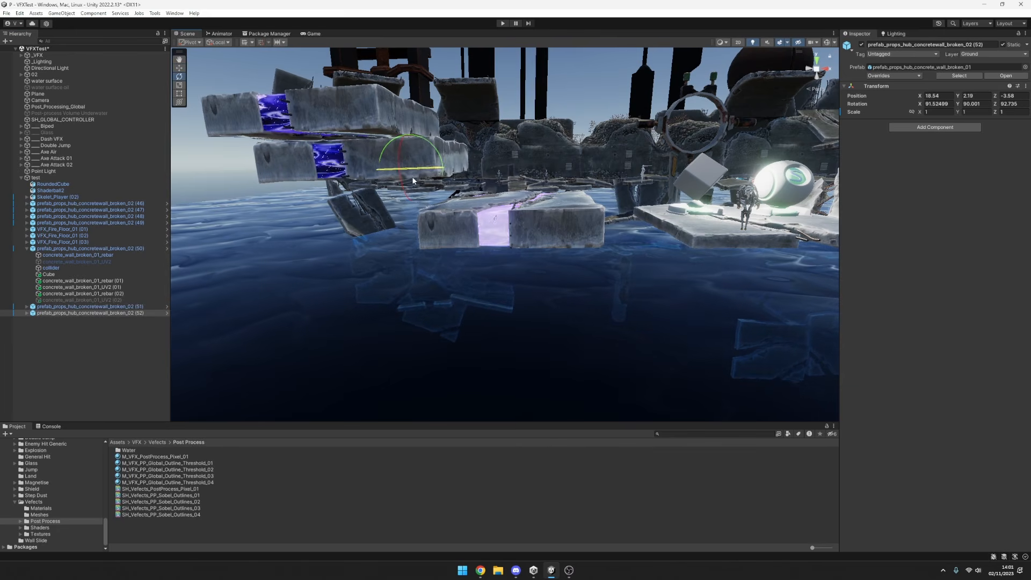
{"action": "left_click_drag", "start_coordinate": [410, 162], "coordinate": [474, 322]}
Add five more copies of the slab, positioning and rotating them at different heights around the original.
{"action": "key", "text": "ctrl+d"}
{"action": "key", "text": "e"}
{"action": "key", "text": "ctrl+d"}
{"action": "key", "text": "w"}
{"action": "key", "text": "ctrl+d"}
{"action": "key", "text": "ctrl+d"}
{"action": "key", "text": "ctrl+d"}
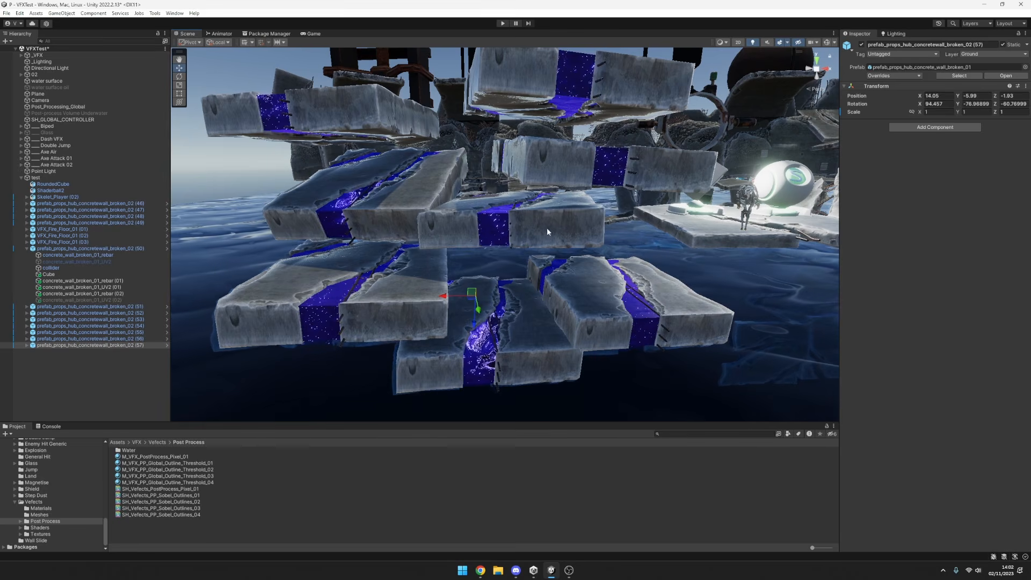
Examine the Dark Dimension effect across the cluster of duplicated slabs from several angles and distances.
{"action": "mouse_move", "coordinate": [560, 237]}
{"action": "left_mouse_down", "text": "alt"}
{"action": "mouse_move", "coordinate": [579, 237]}
{"action": "mouse_move", "coordinate": [552, 240]}
{"action": "left_mouse_up", "text": "alt"}
{"action": "right_click_drag", "start_coordinate": [552, 240], "coordinate": [457, 232], "text": "alt"}
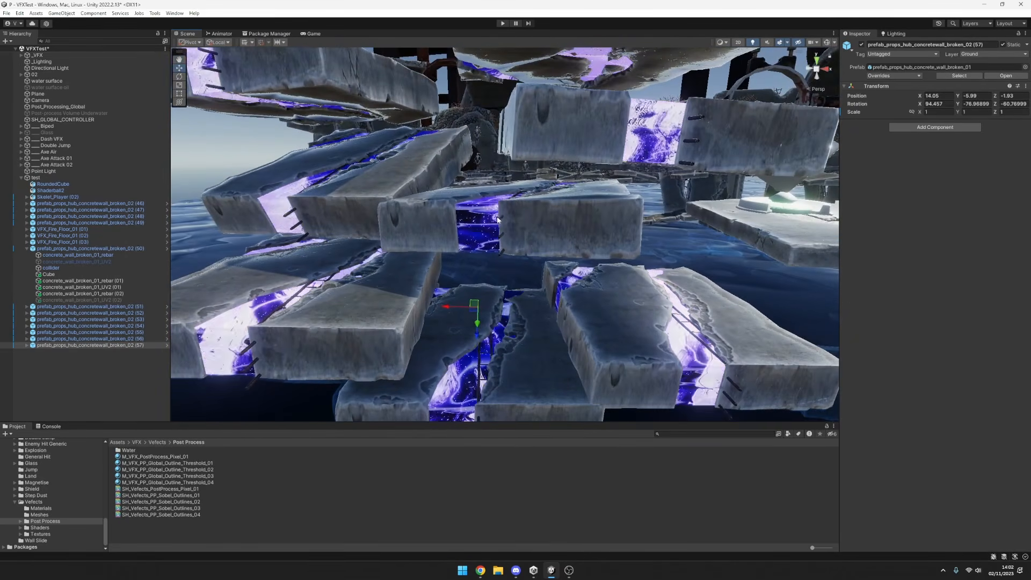
{"action": "right_click_drag", "start_coordinate": [507, 302], "coordinate": [769, 260], "text": "alt"}
{"action": "middle_click_drag", "start_coordinate": [586, 288], "coordinate": [580, 377]}
{"action": "right_click_drag", "start_coordinate": [580, 377], "coordinate": [407, 310], "text": "alt"}
{"action": "left_click_drag", "start_coordinate": [407, 310], "coordinate": [563, 246], "text": "alt"}
{"action": "right_click_drag", "start_coordinate": [563, 246], "coordinate": [706, 253], "text": "alt"}
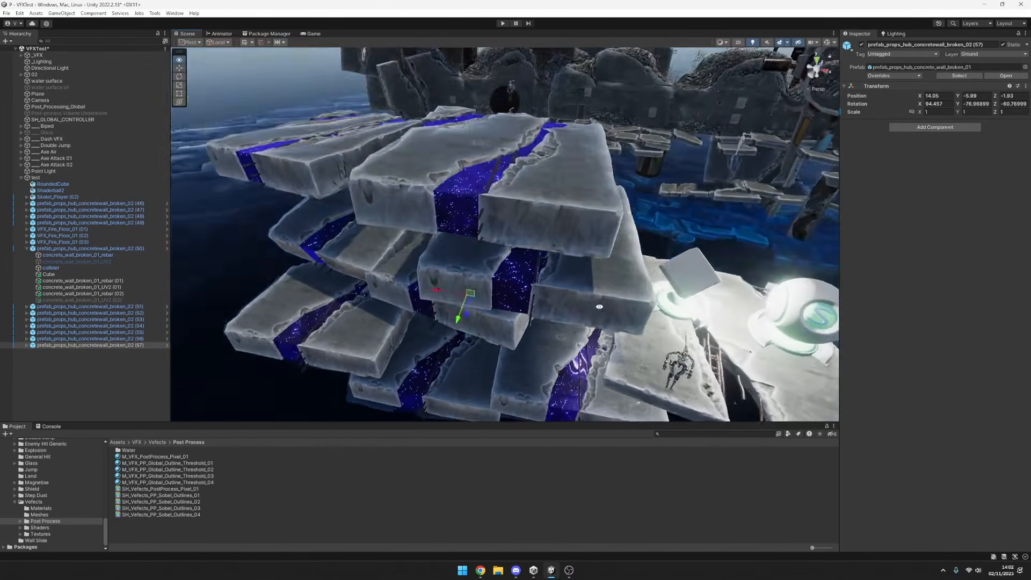
{"action": "left_click_drag", "start_coordinate": [599, 307], "coordinate": [617, 270], "text": "alt"}
{"action": "middle_click_drag", "start_coordinate": [618, 301], "coordinate": [631, 272], "text": "alt"}
{"action": "right_click_drag", "start_coordinate": [630, 272], "coordinate": [591, 277], "text": "alt"}
{"action": "scroll", "coordinate": [591, 277], "scroll_direction": "up", "scroll_amount": 3}
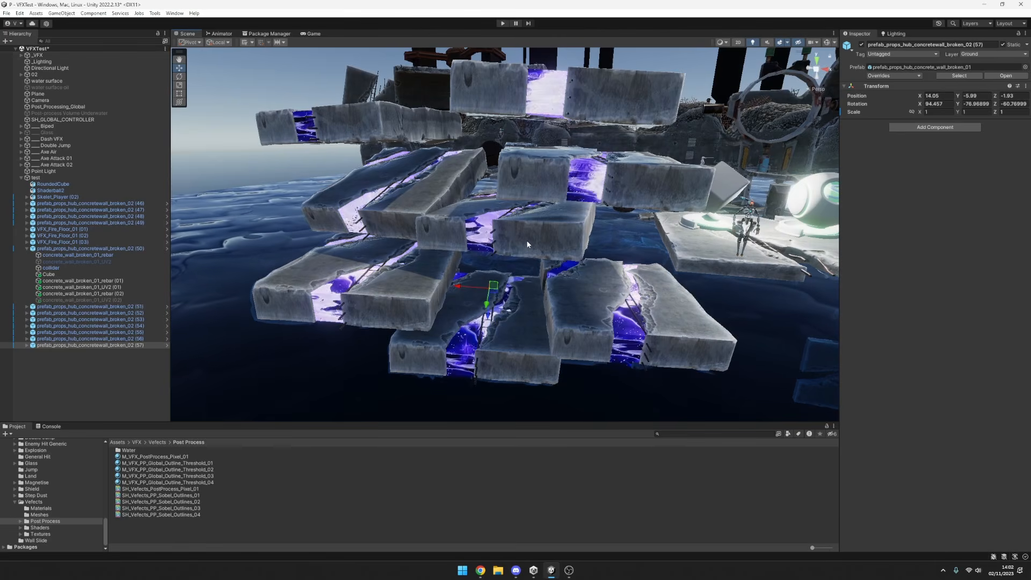
{"action": "left_click_drag", "start_coordinate": [530, 262], "coordinate": [489, 291], "text": "alt"}
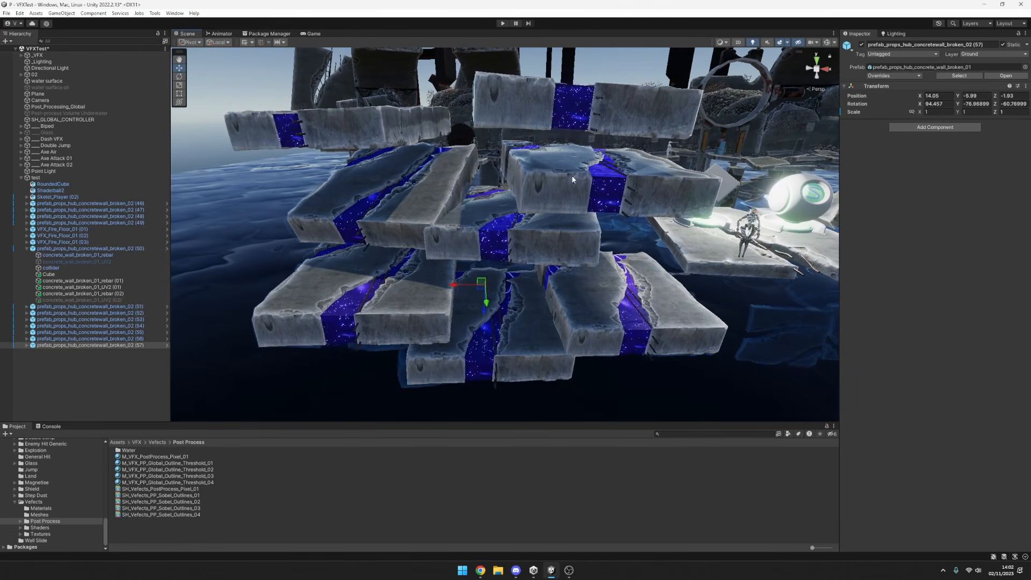
{"action": "left_click_drag", "start_coordinate": [581, 262], "coordinate": [537, 363], "text": "alt"}
{"action": "key", "text": "q"}
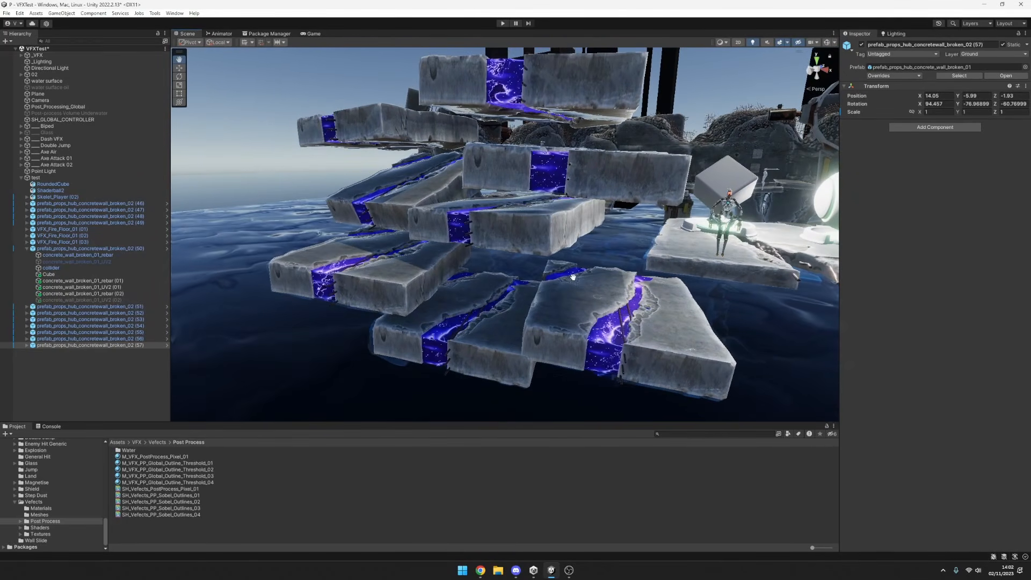
{"action": "mouse_move", "coordinate": [573, 276]}
{"action": "left_mouse_down", "text": "alt"}
{"action": "mouse_move", "coordinate": [535, 295]}
{"action": "mouse_move", "coordinate": [618, 317]}
{"action": "mouse_move", "coordinate": [762, 308]}
{"action": "mouse_move", "coordinate": [716, 355]}
{"action": "mouse_move", "coordinate": [616, 364]}
{"action": "mouse_move", "coordinate": [534, 293]}
{"action": "mouse_move", "coordinate": [707, 276]}
{"action": "mouse_move", "coordinate": [574, 285]}
{"action": "left_mouse_up", "text": "alt"}
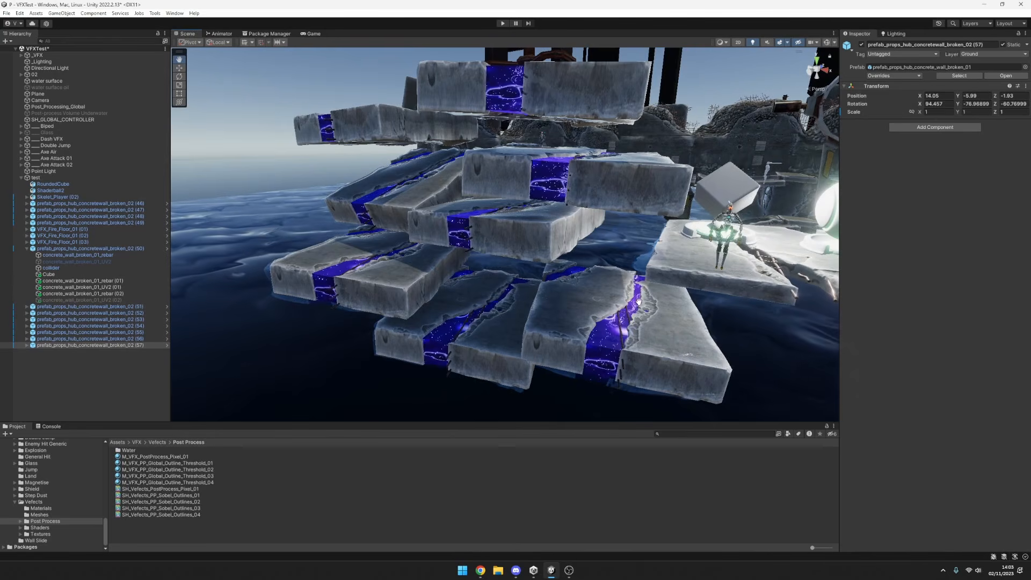
{"action": "middle_click_drag", "start_coordinate": [639, 302], "coordinate": [617, 301]}
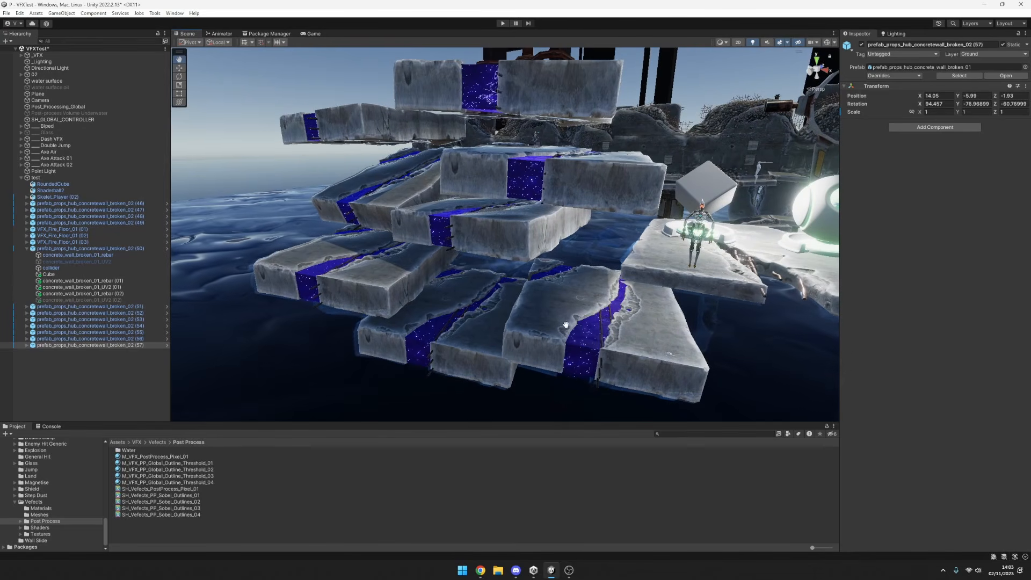
{"action": "left_click_drag", "start_coordinate": [497, 301], "coordinate": [510, 324], "text": "alt"}
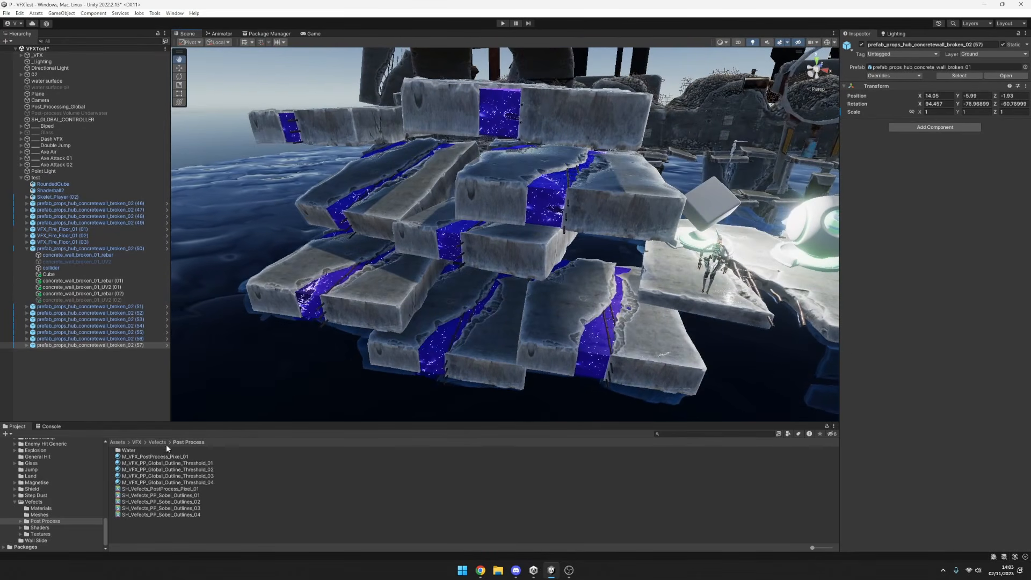
On the Cube in slab (50), try white as the material's Top Color and set it to blue-violet 4100FF.
{"action": "left_click", "coordinate": [82, 276]}
{"action": "scroll", "coordinate": [966, 344], "scroll_direction": "down", "scroll_amount": 10}
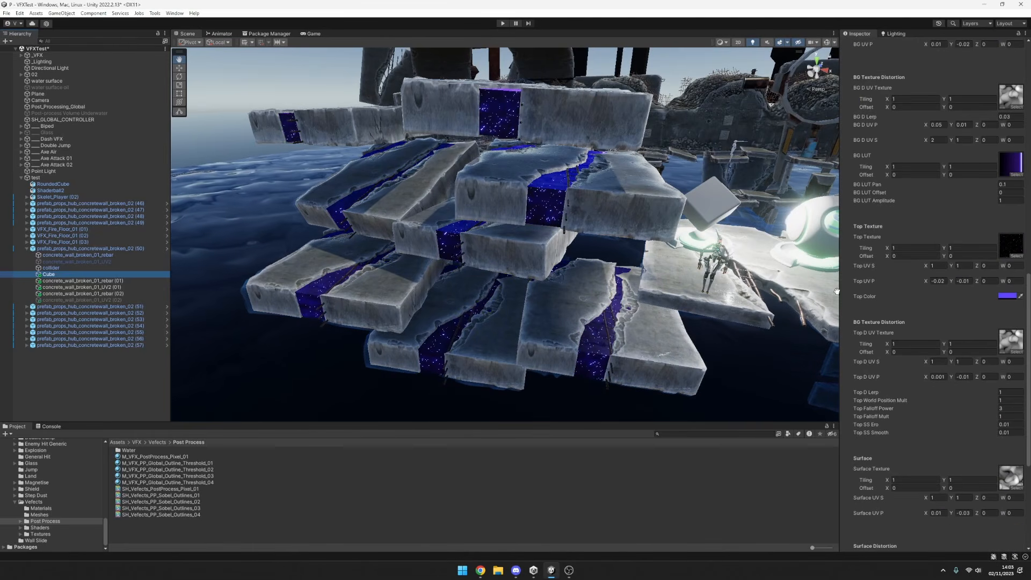
{"action": "left_click", "coordinate": [1008, 296]}
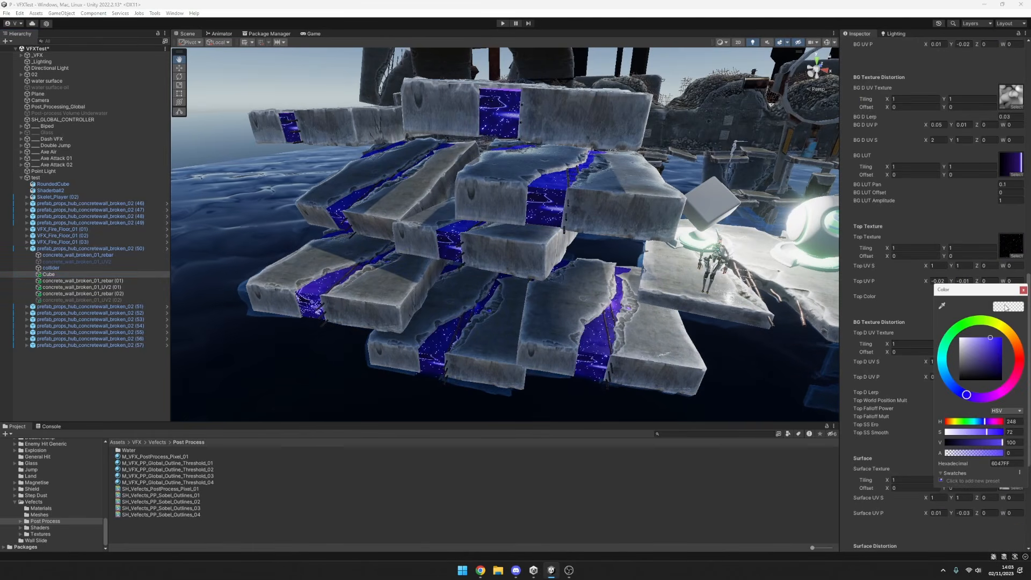
{"action": "left_click", "coordinate": [992, 356]}
{"action": "left_click_drag", "start_coordinate": [992, 357], "coordinate": [932, 415]}
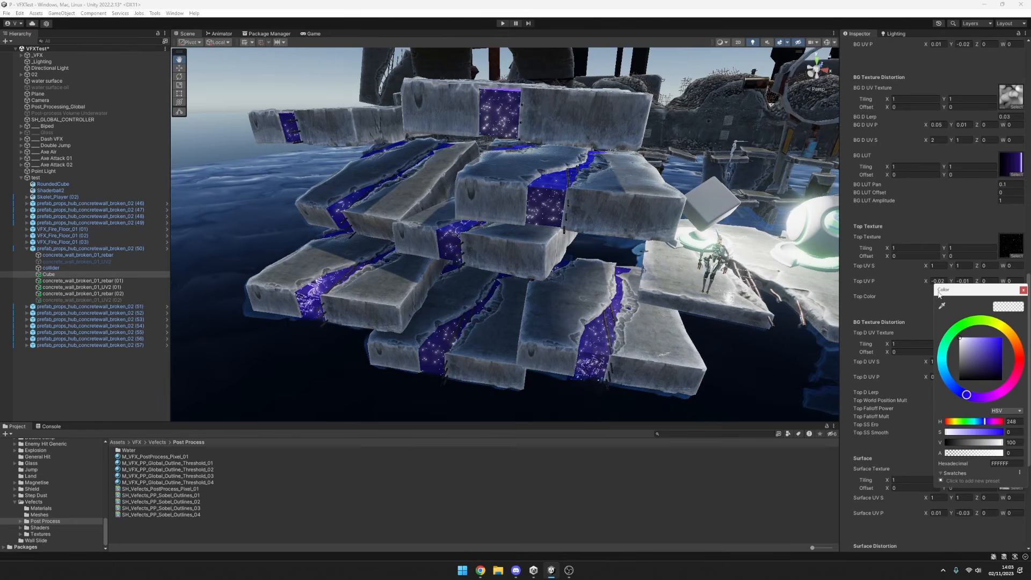
{"action": "left_click_drag", "start_coordinate": [905, 359], "coordinate": [860, 258]}
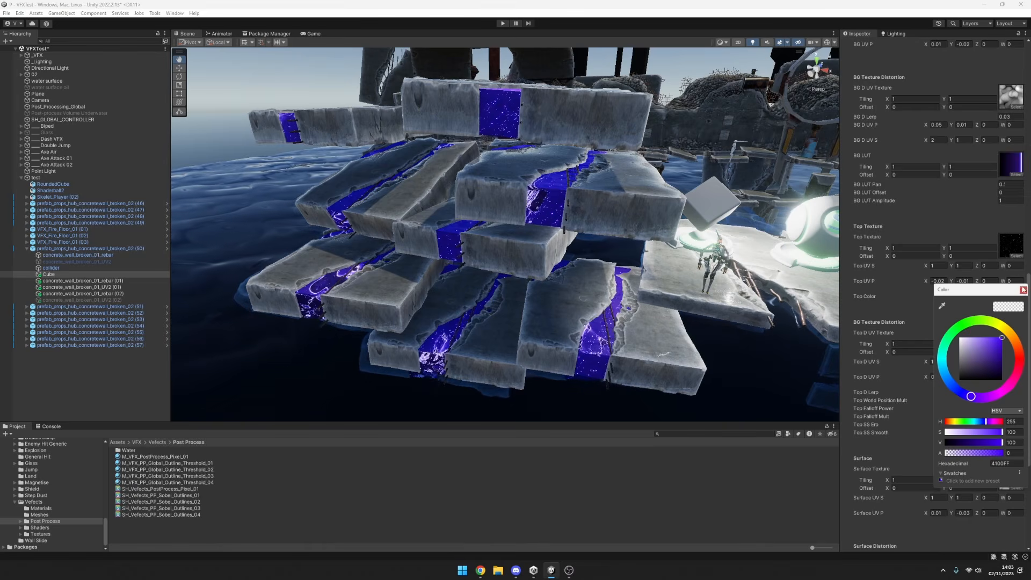
{"action": "left_click", "coordinate": [1023, 290]}
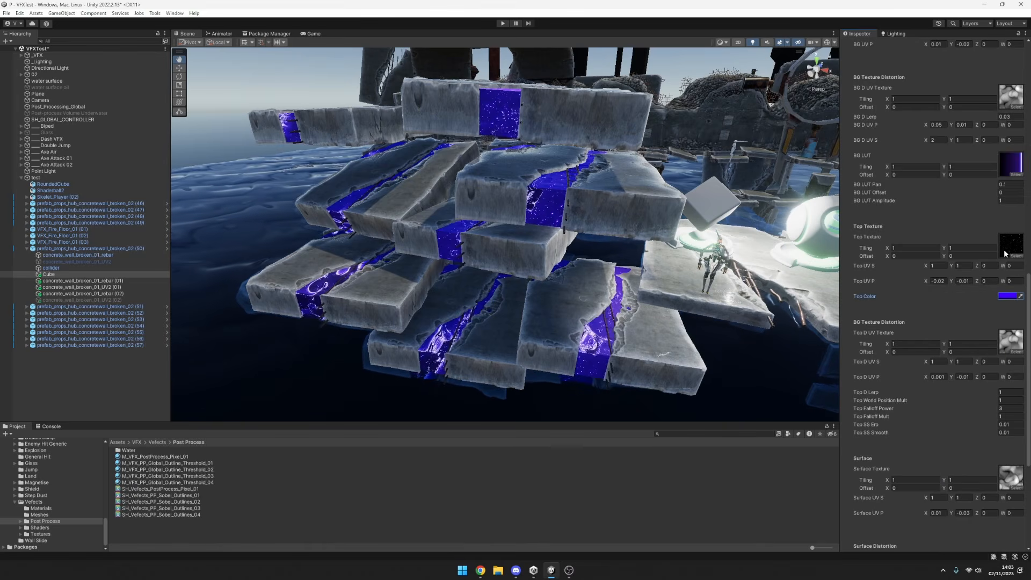
Try Top UV S values of 0.1 for X and Y, and a Top UV P X value of 1.
{"action": "left_click", "coordinate": [942, 266]}
{"action": "type", "text": "."}
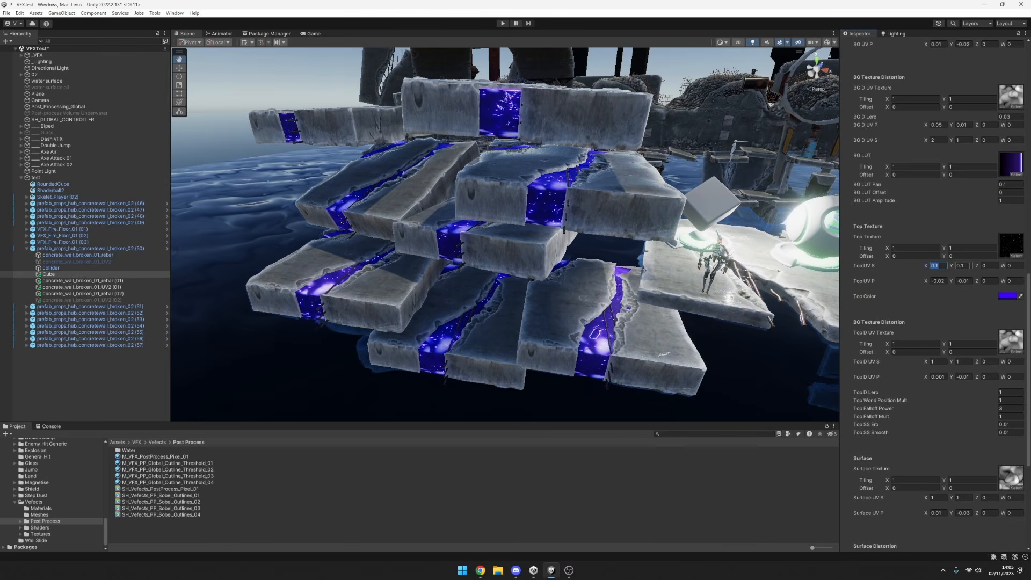
{"action": "left_click", "coordinate": [944, 280]}
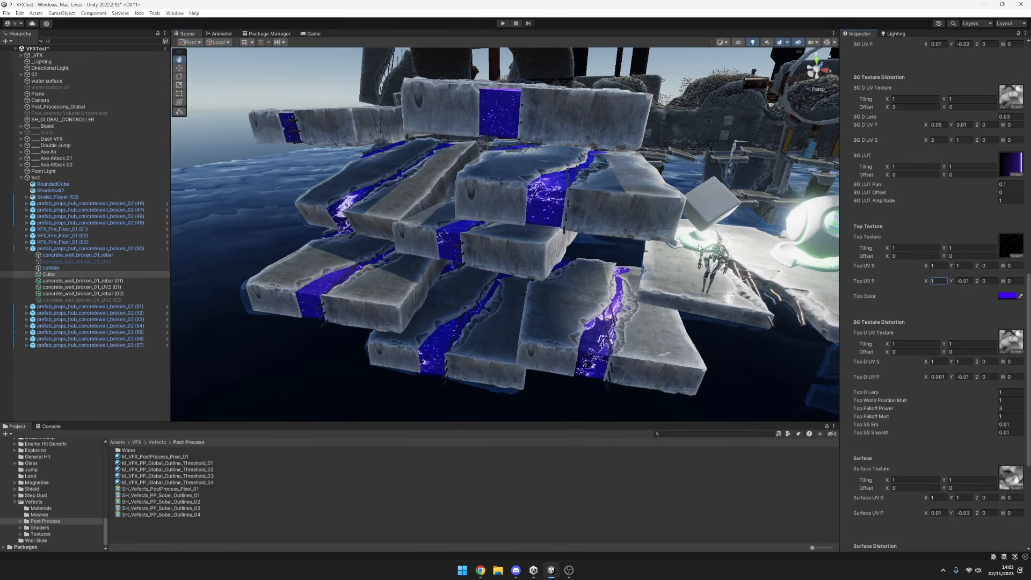
Rotate the prefab_props_hub_concretewall_broken_02 (50) slab to a Z rotation of about 83.07.
{"action": "left_click_drag", "start_coordinate": [700, 248], "coordinate": [612, 220], "text": "alt"}
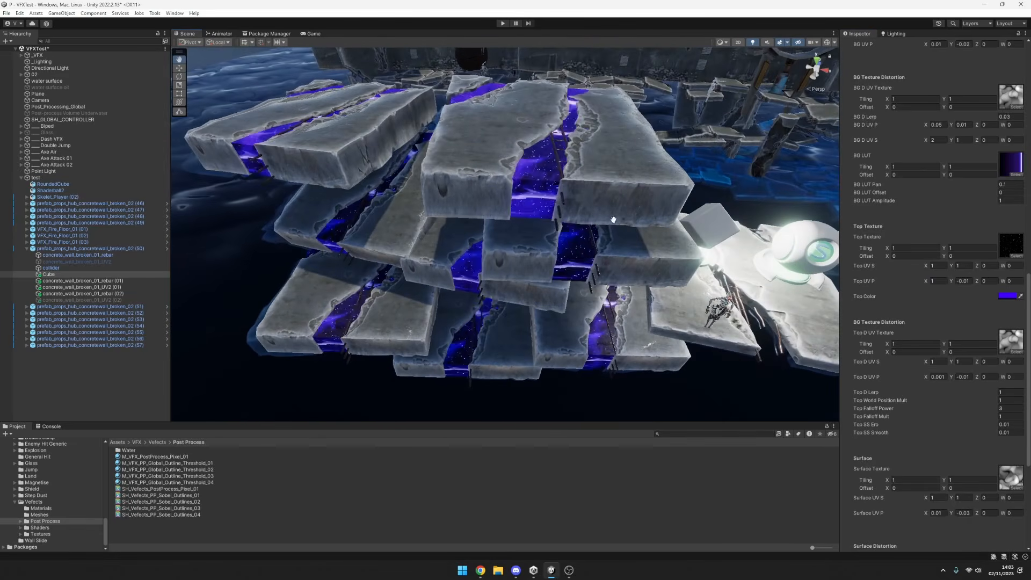
{"action": "left_click", "coordinate": [95, 249]}
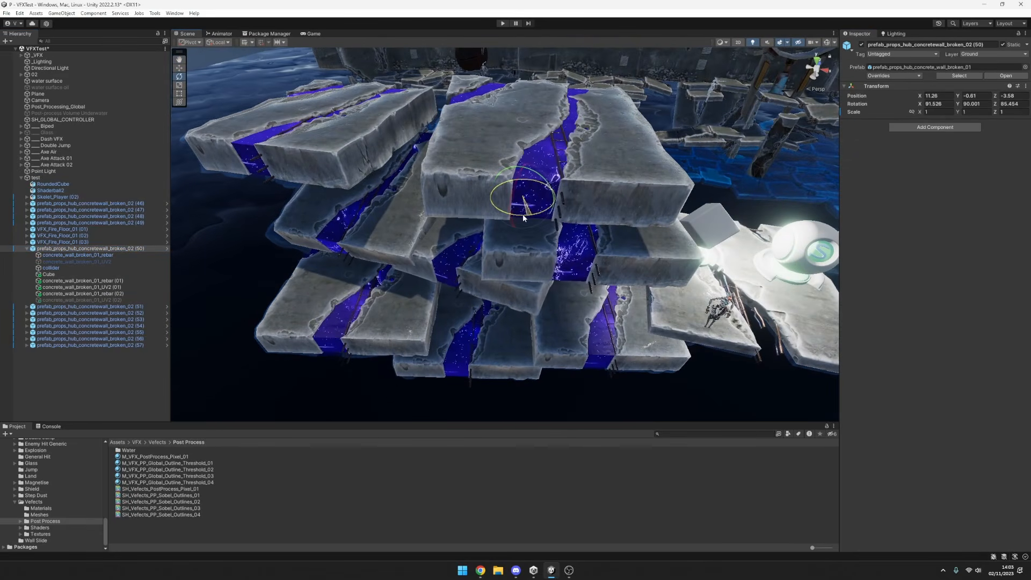
{"action": "mouse_move", "coordinate": [524, 214]}
{"action": "left_mouse_down"}
{"action": "mouse_move", "coordinate": [539, 219]}
{"action": "mouse_move", "coordinate": [494, 226]}
{"action": "mouse_move", "coordinate": [527, 226]}
{"action": "left_mouse_up"}
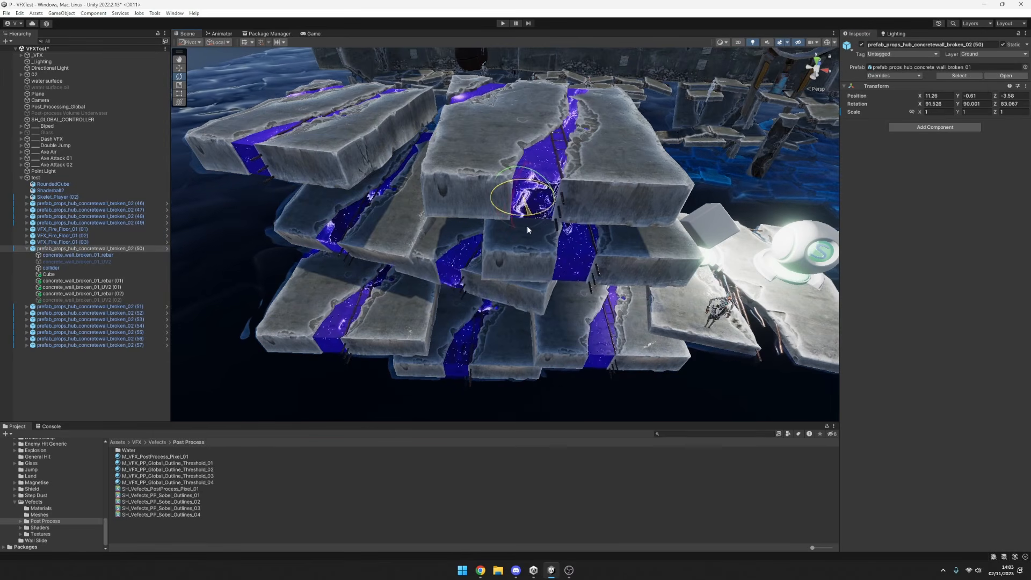
Rotate the uppermost slab, prefab_props_hub_concretewall_broken_02 (53), to a Z rotation of about -81.72.
{"action": "left_click", "coordinate": [583, 147]}
{"action": "left_click", "coordinate": [63, 319]}
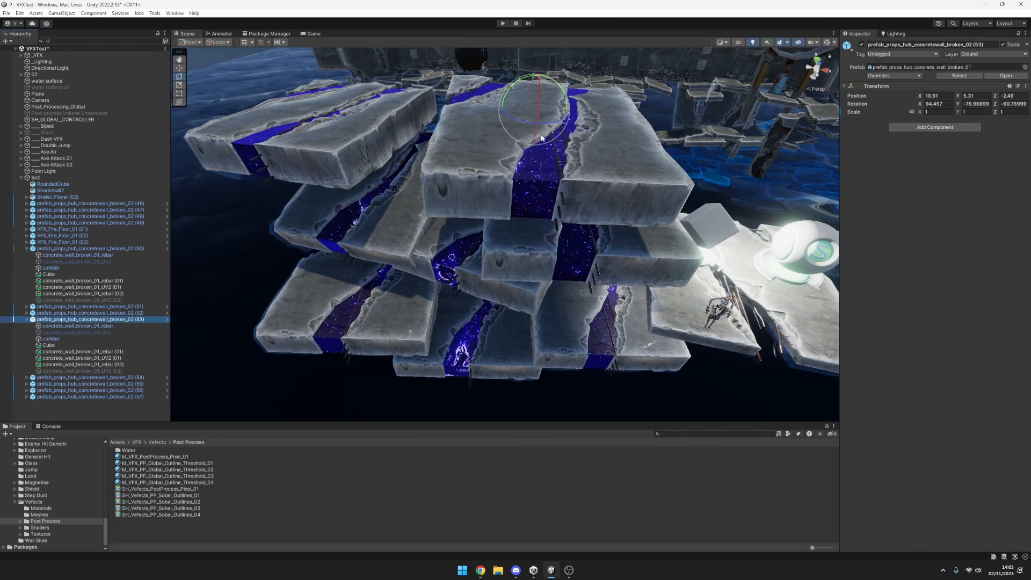
{"action": "left_click_drag", "start_coordinate": [541, 138], "coordinate": [486, 222]}
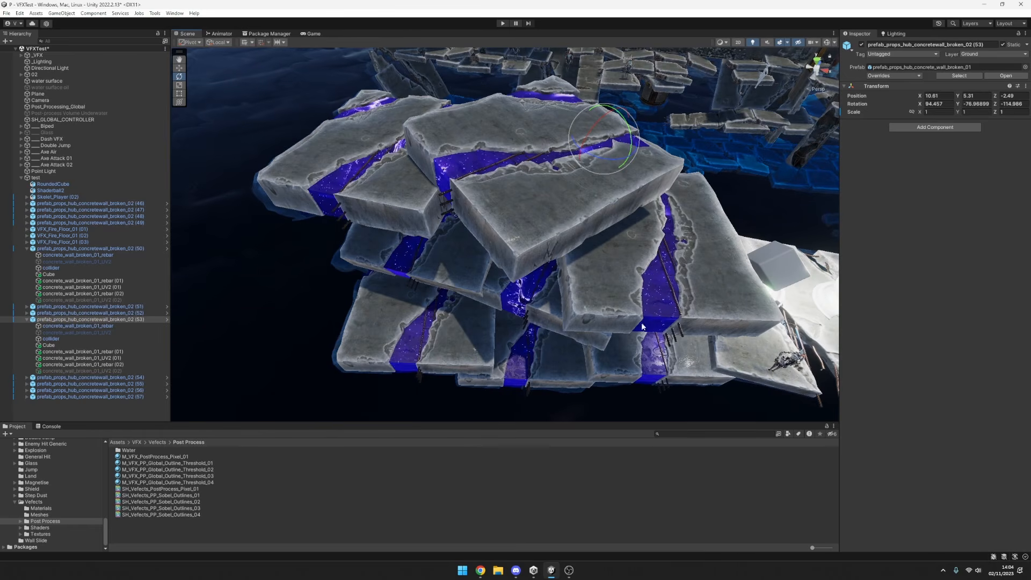
{"action": "left_click_drag", "start_coordinate": [642, 326], "coordinate": [665, 262], "text": "alt"}
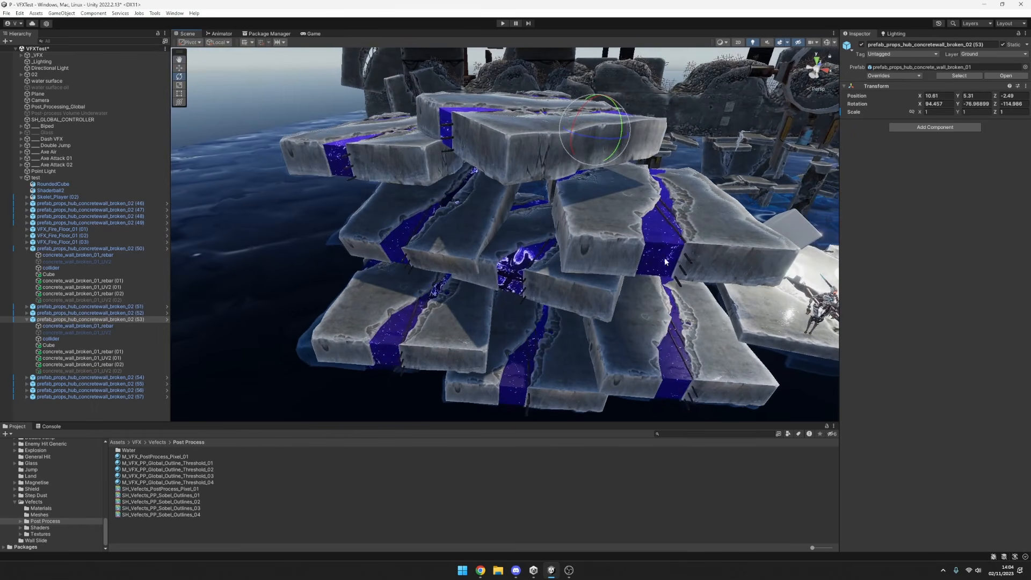
{"action": "left_click_drag", "start_coordinate": [595, 138], "coordinate": [587, 228]}
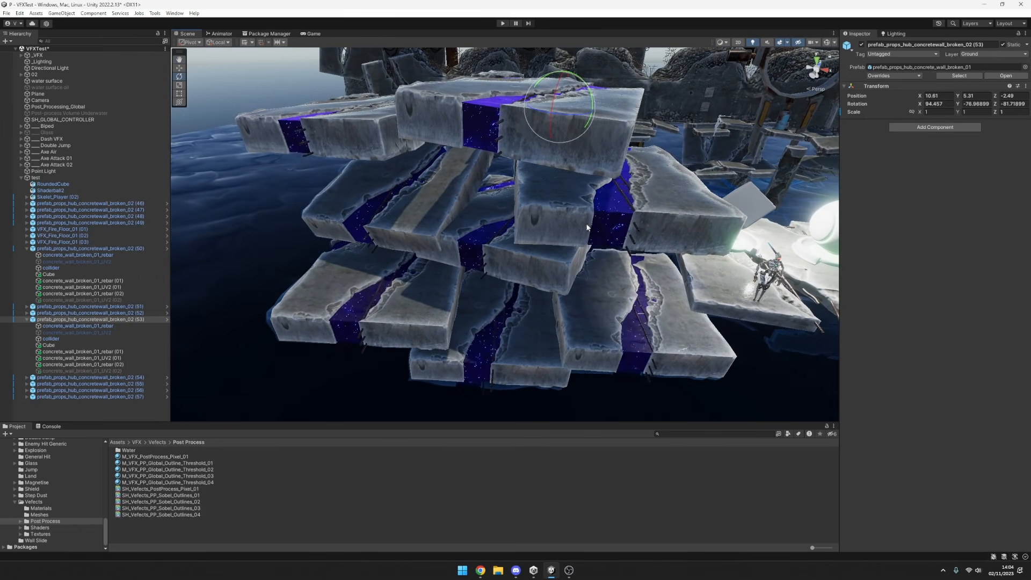
On the Cube in slab (53), set the M_Dark_Dimension_01 material's Roughness Min to 0.1.
{"action": "left_click", "coordinate": [79, 345]}
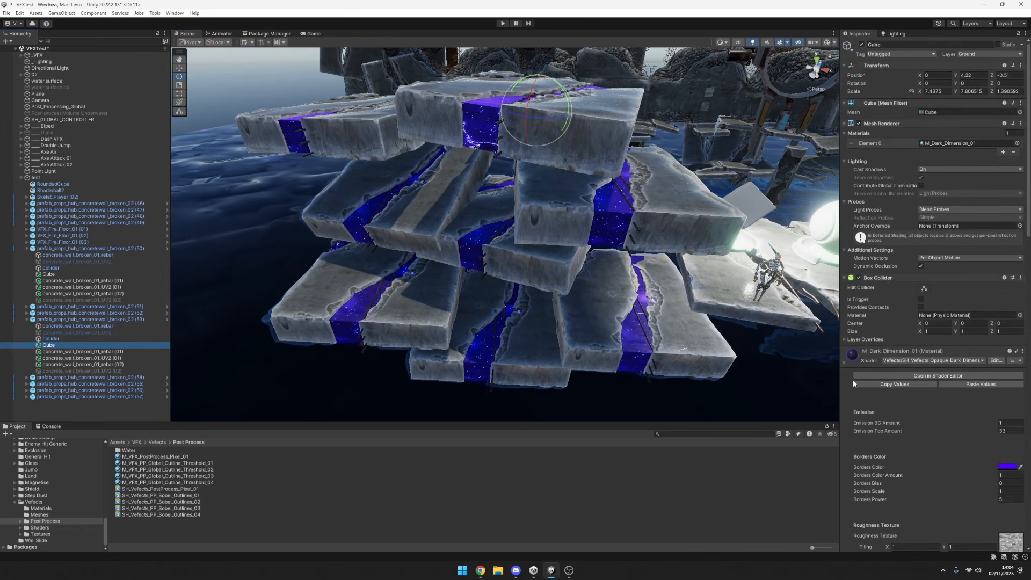
{"action": "scroll", "coordinate": [962, 411], "scroll_direction": "down", "scroll_amount": 6}
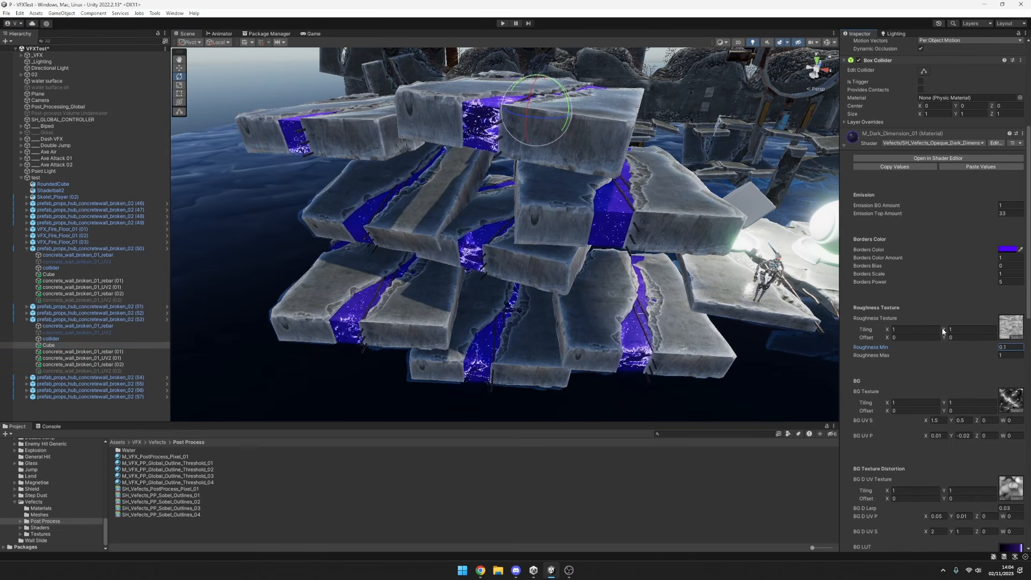
{"action": "left_click_drag", "start_coordinate": [693, 202], "coordinate": [736, 255], "text": "alt"}
{"action": "scroll", "coordinate": [736, 256], "scroll_direction": "up", "scroll_amount": 2}
{"action": "middle_click_drag", "start_coordinate": [736, 255], "coordinate": [741, 270]}
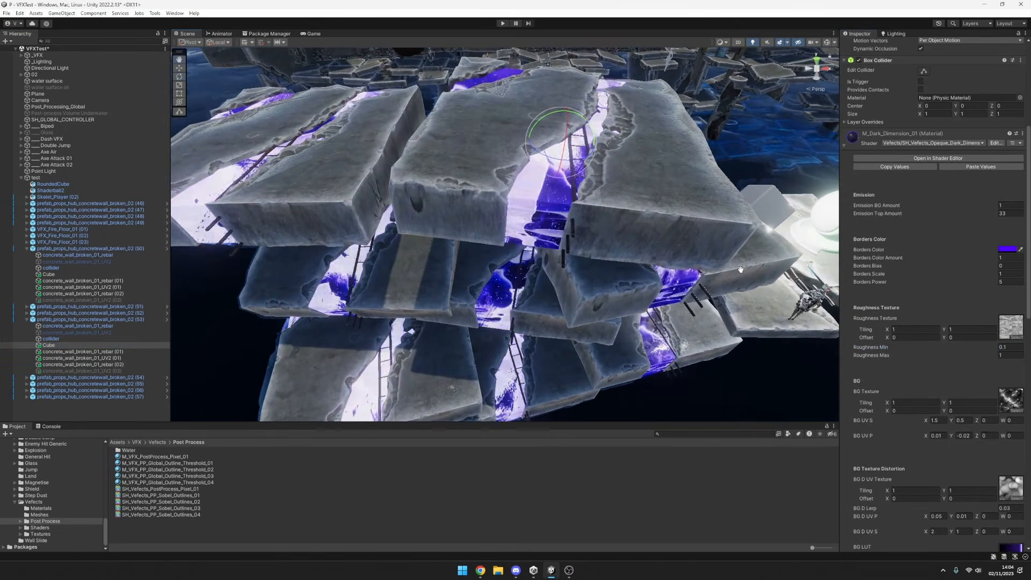
Set the Dark Dimension material's Emission Top Amount to 0 and its Emission BG Amount to 10.
{"action": "left_click", "coordinate": [1009, 214]}
{"action": "type", "text": "0"}
{"action": "left_click", "coordinate": [1011, 205]}
{"action": "type", "text": "10"}
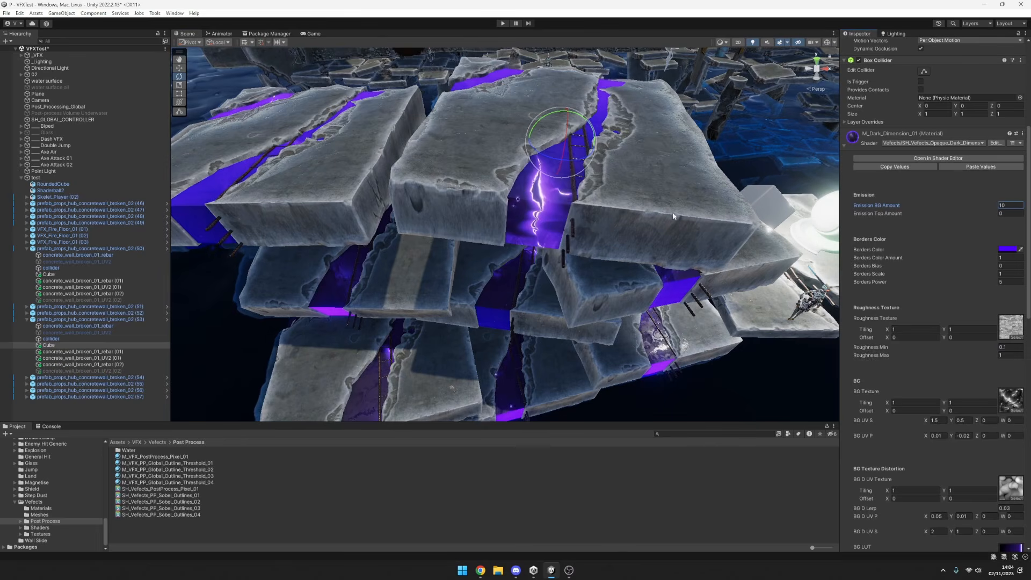
{"action": "left_click_drag", "start_coordinate": [674, 216], "coordinate": [474, 313], "text": "alt"}
{"action": "scroll", "coordinate": [473, 313], "scroll_direction": "up", "scroll_amount": 4}
{"action": "middle_click_drag", "start_coordinate": [476, 317], "coordinate": [611, 292]}
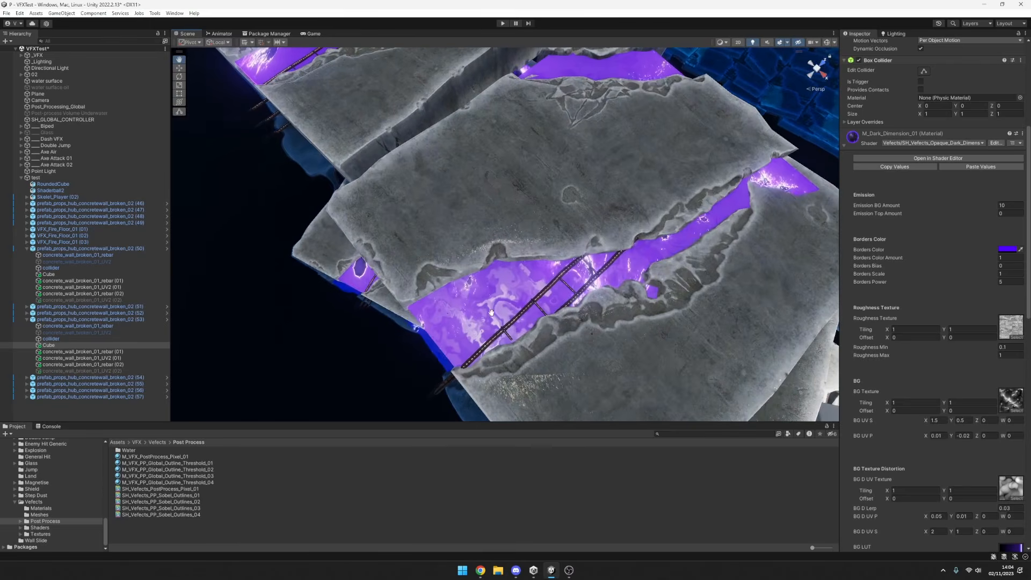
{"action": "left_click_drag", "start_coordinate": [491, 313], "coordinate": [632, 313], "text": "alt"}
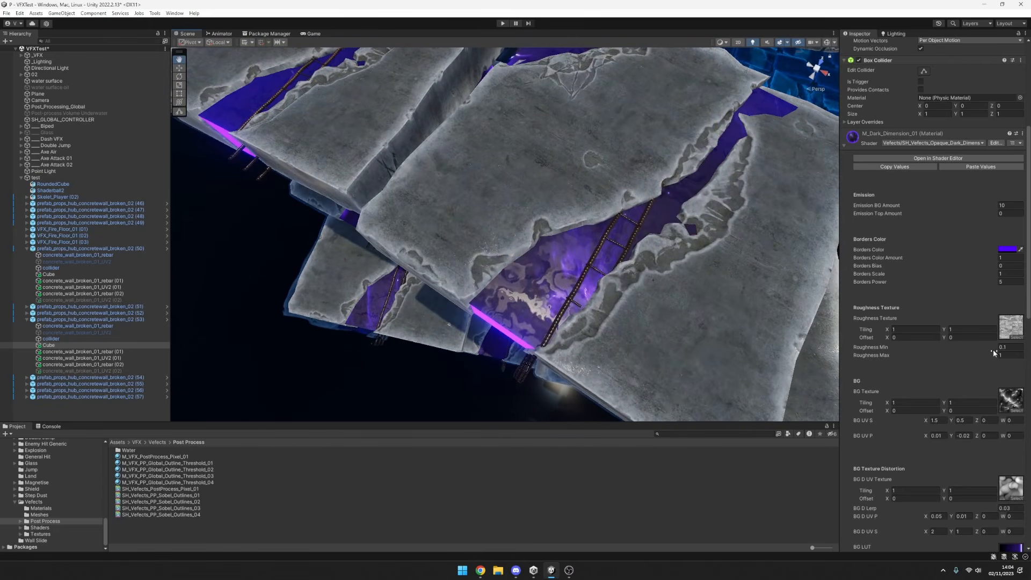
Set the Dark Dimension material's Roughness Min to 0.9.
{"action": "left_click_drag", "start_coordinate": [994, 351], "coordinate": [990, 349]}
{"action": "left_click", "coordinate": [1010, 349]}
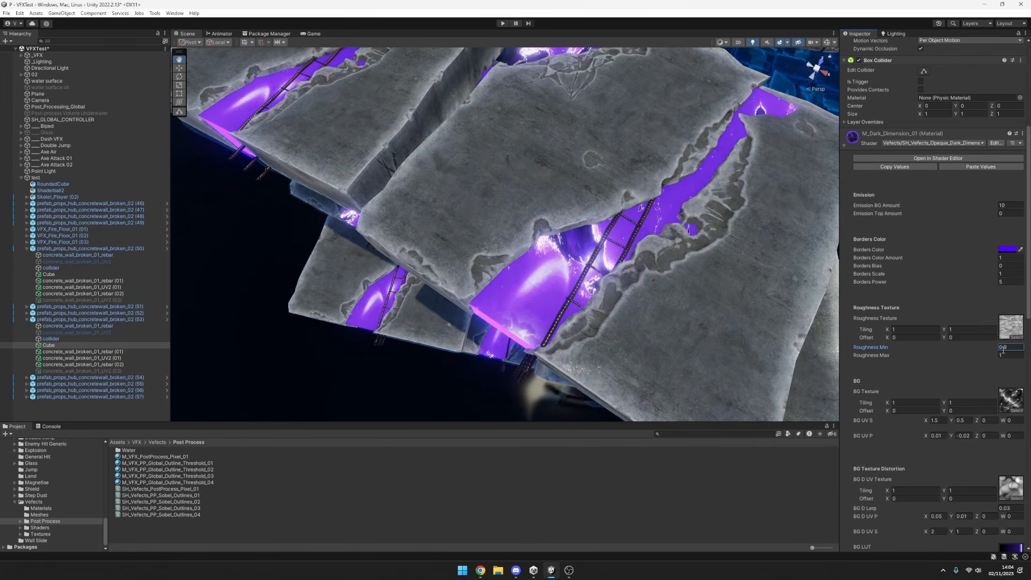
{"action": "left_click_drag", "start_coordinate": [634, 279], "coordinate": [693, 269], "text": "alt"}
Try a Borders Power of 4.93 and a Borders Bias of 0.82, checking the Borders Color without changing it.
{"action": "left_click", "coordinate": [1007, 249]}
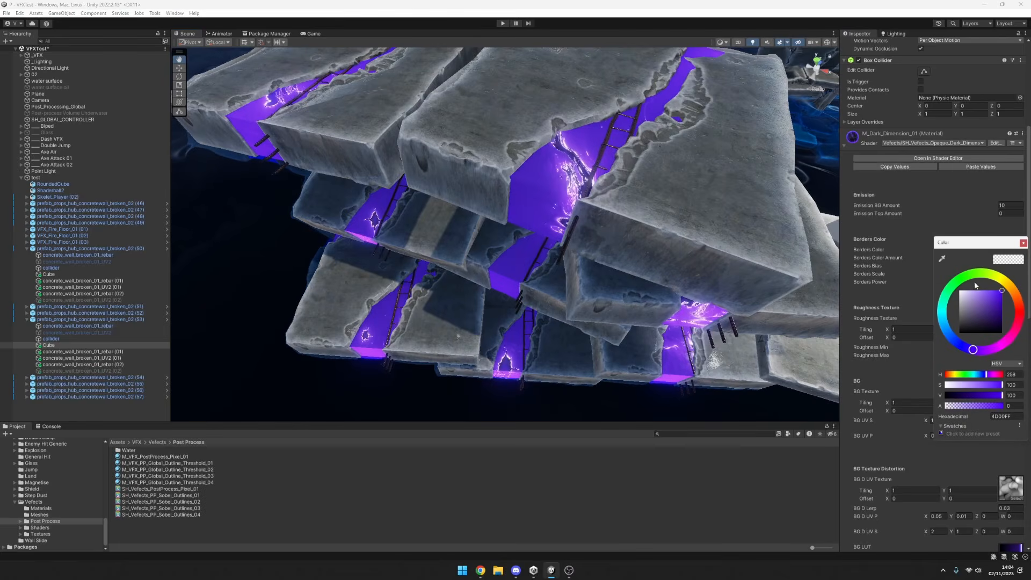
{"action": "left_click_drag", "start_coordinate": [963, 244], "coordinate": [803, 327]}
{"action": "scroll", "coordinate": [594, 244], "scroll_direction": "down", "scroll_amount": 5}
{"action": "left_click_drag", "start_coordinate": [594, 244], "coordinate": [676, 223], "text": "alt"}
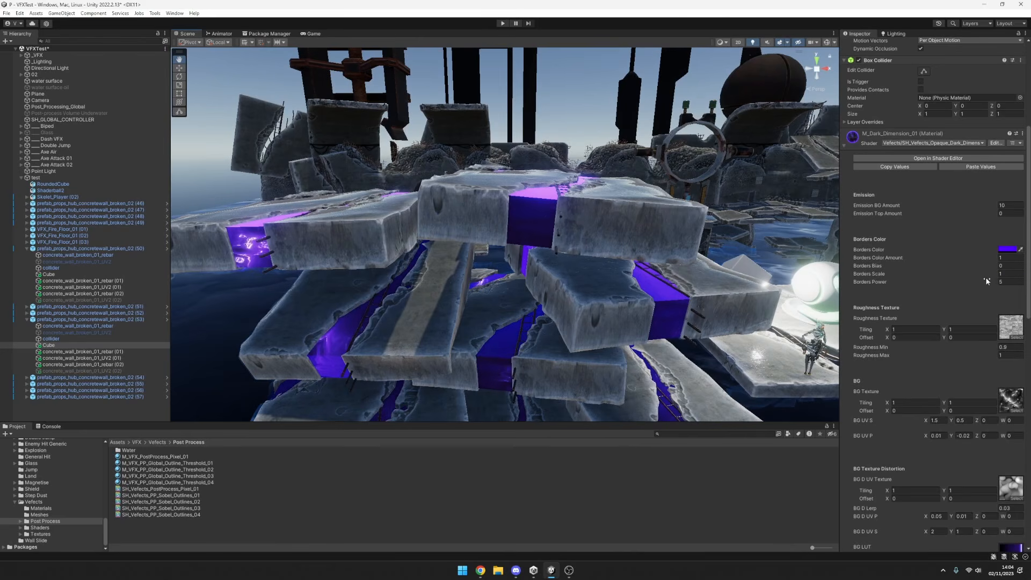
{"action": "mouse_move", "coordinate": [953, 285]}
{"action": "left_mouse_down"}
{"action": "mouse_move", "coordinate": [930, 286]}
{"action": "mouse_move", "coordinate": [942, 286]}
{"action": "left_mouse_up"}
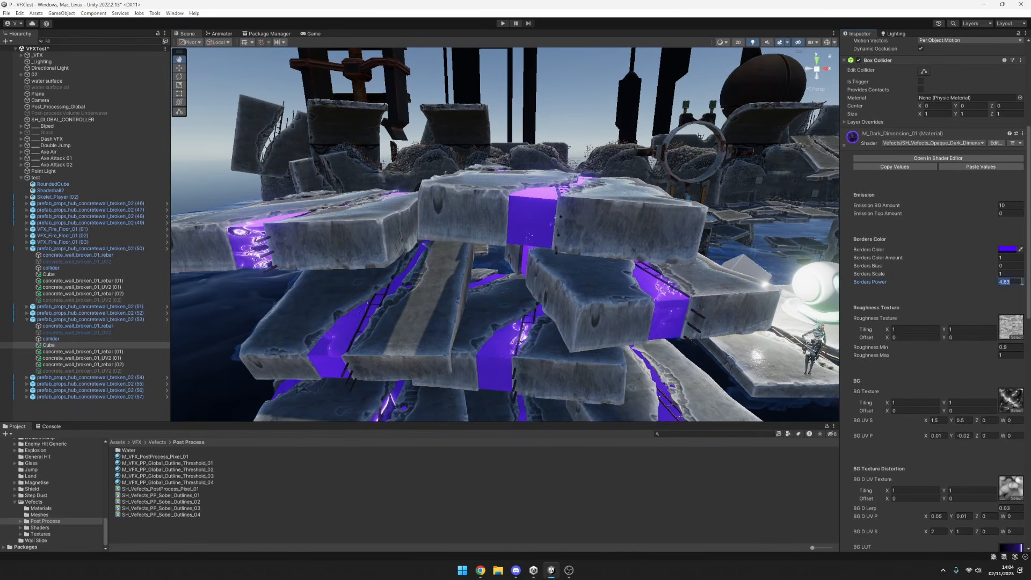
{"action": "left_click", "coordinate": [993, 266]}
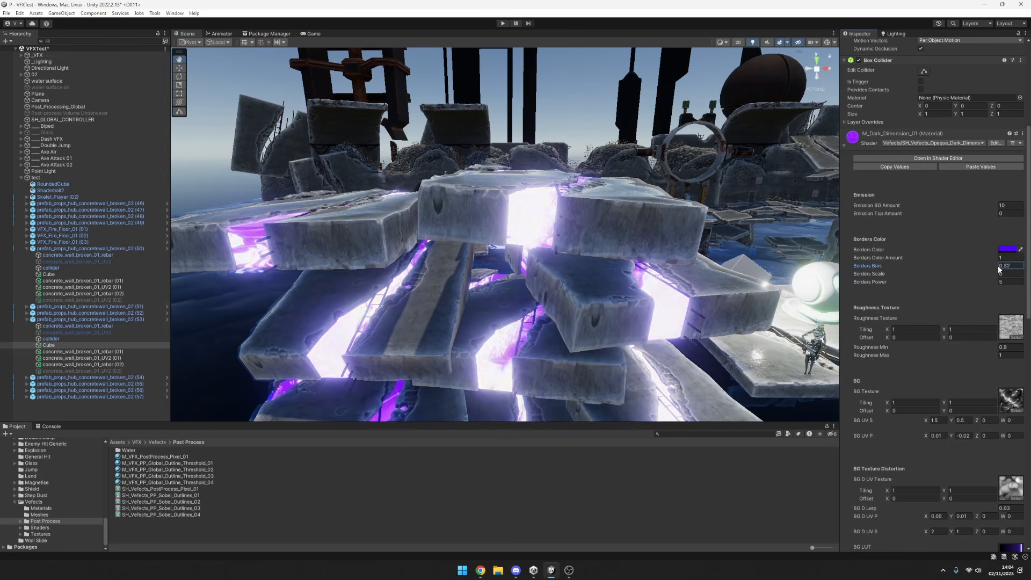
{"action": "left_click", "coordinate": [1008, 249]}
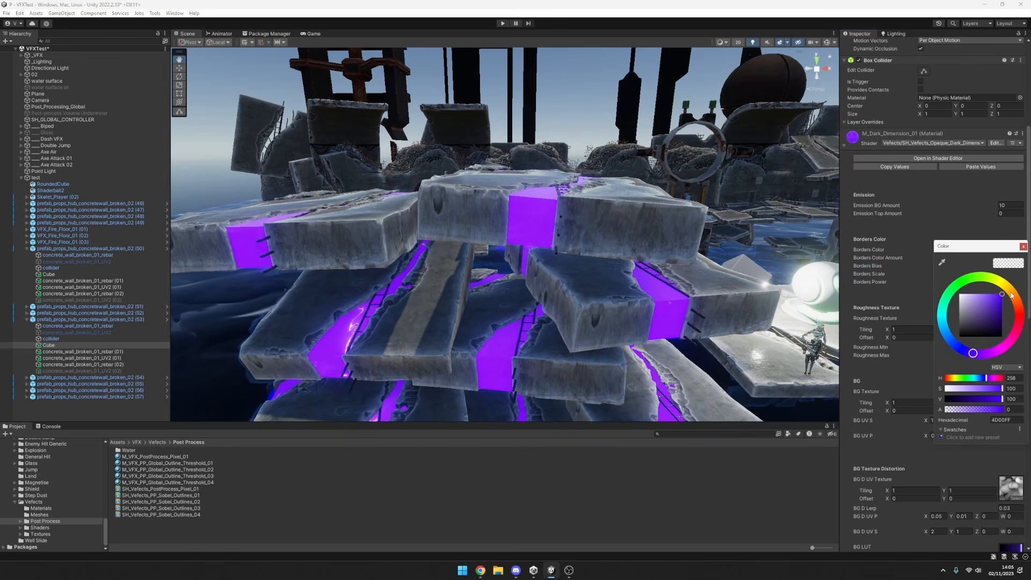
{"action": "left_click", "coordinate": [1024, 247]}
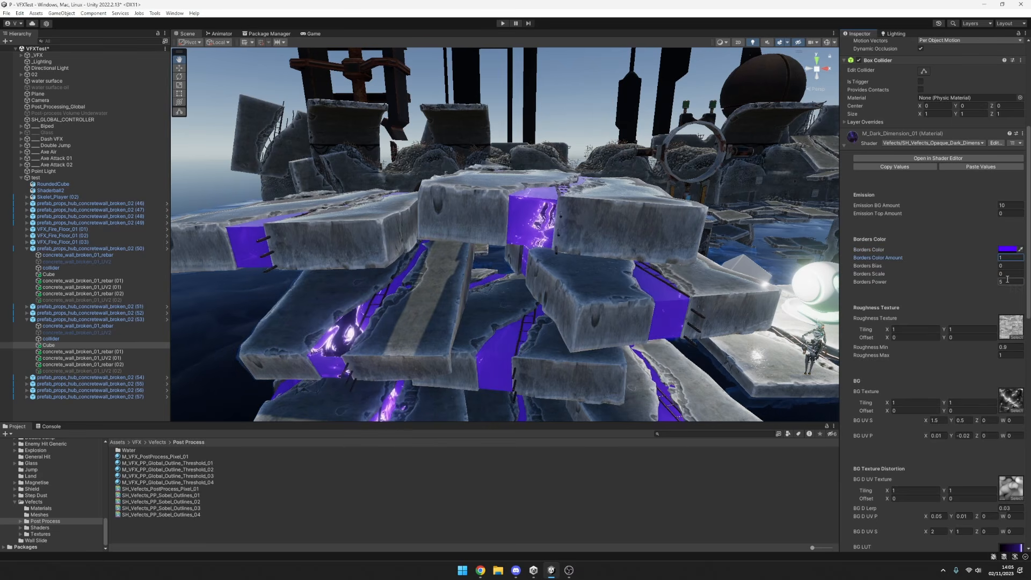
Set the Dark Dimension material's Emission BG Amount to 0.
{"action": "scroll", "coordinate": [714, 290], "scroll_direction": "down", "scroll_amount": 3}
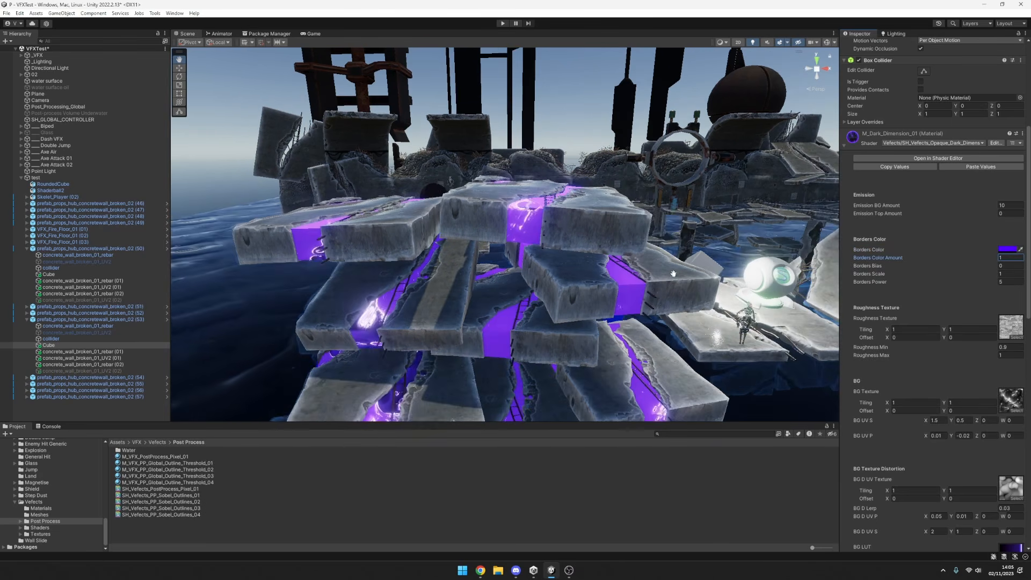
{"action": "left_click_drag", "start_coordinate": [674, 274], "coordinate": [720, 290], "text": "alt"}
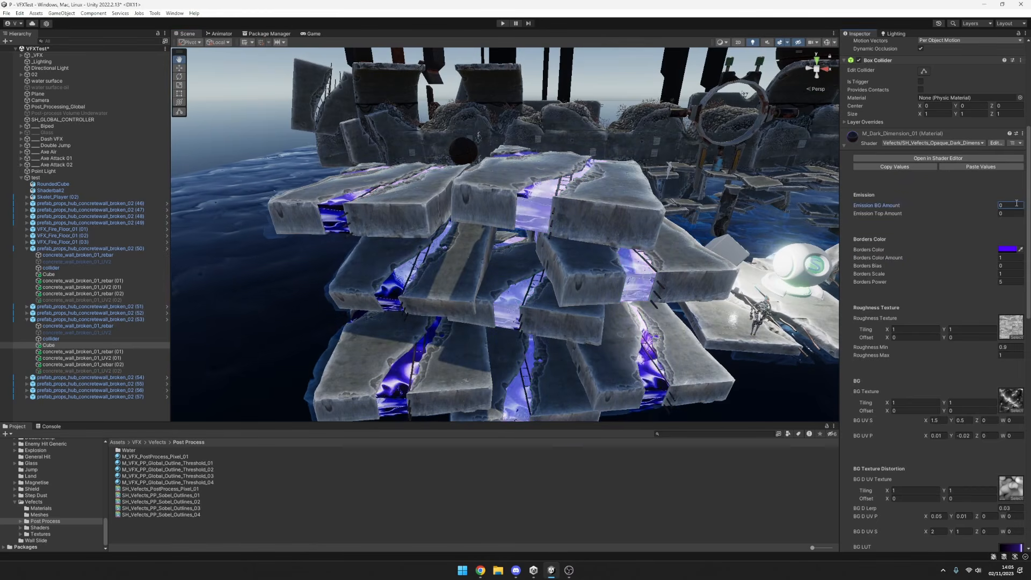
{"action": "left_click_drag", "start_coordinate": [645, 215], "coordinate": [731, 258], "text": "alt"}
Examine the Dark Dimension material in the gaps between the stacked slabs from several angles and distances.
{"action": "scroll", "coordinate": [690, 268], "scroll_direction": "up", "scroll_amount": 3}
{"action": "right_click_drag", "start_coordinate": [730, 258], "coordinate": [845, 280], "text": "alt"}
{"action": "middle_click_drag", "start_coordinate": [687, 298], "coordinate": [624, 265]}
{"action": "right_click_drag", "start_coordinate": [623, 264], "coordinate": [725, 223], "text": "alt"}
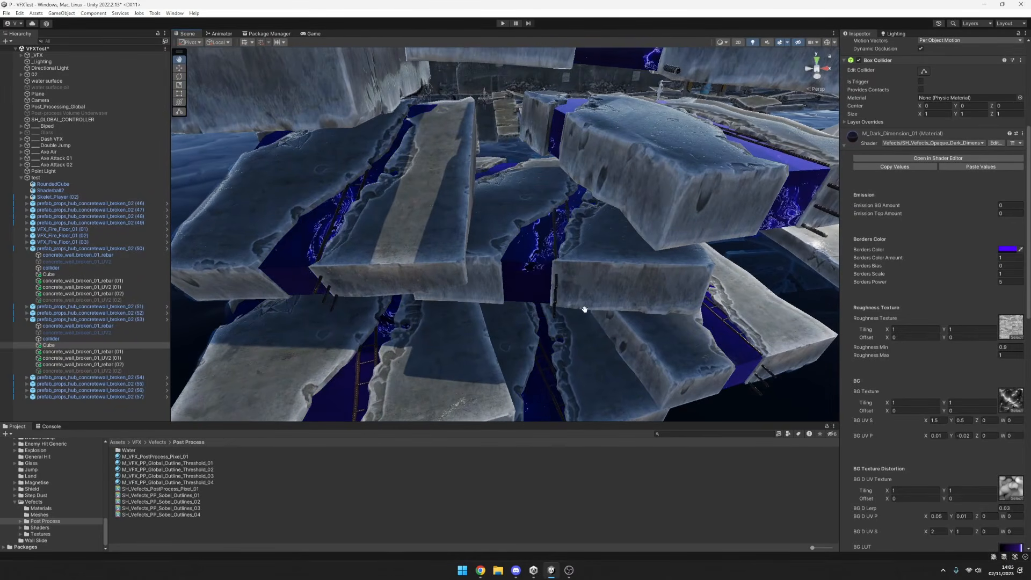
{"action": "right_click_drag", "start_coordinate": [585, 310], "coordinate": [578, 329], "text": "alt"}
{"action": "left_click_drag", "start_coordinate": [578, 330], "coordinate": [610, 279], "text": "alt"}
{"action": "middle_click_drag", "start_coordinate": [610, 279], "coordinate": [597, 242]}
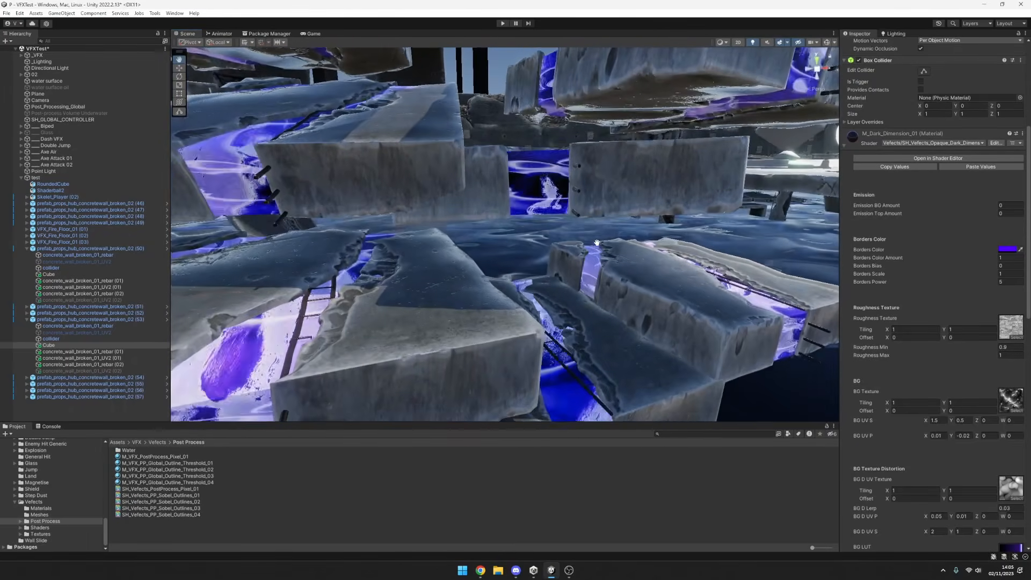
{"action": "left_click_drag", "start_coordinate": [597, 243], "coordinate": [590, 320], "text": "alt"}
{"action": "right_click_drag", "start_coordinate": [589, 321], "coordinate": [604, 301], "text": "alt"}
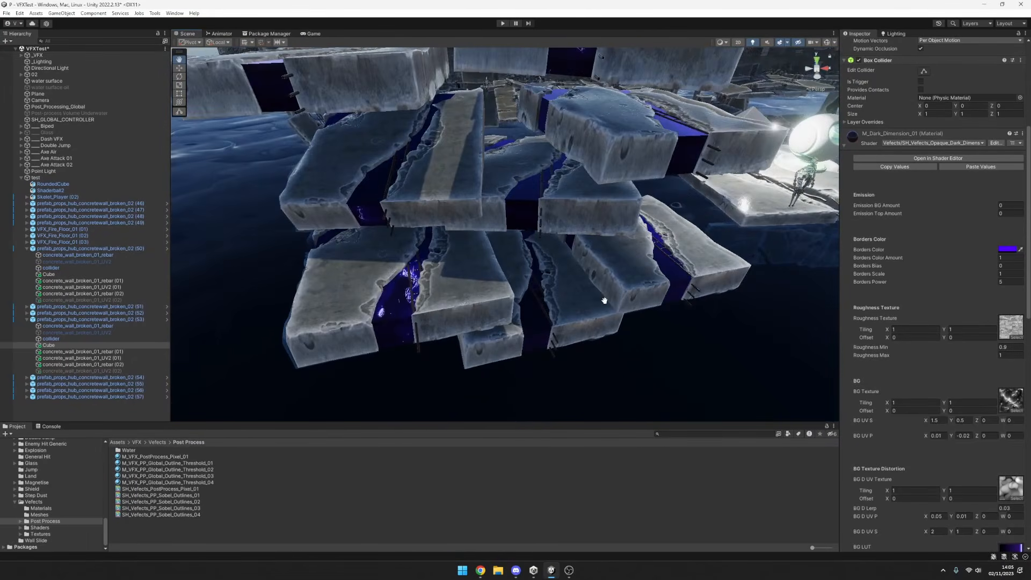
{"action": "middle_click_drag", "start_coordinate": [604, 301], "coordinate": [611, 334]}
{"action": "mouse_move", "coordinate": [611, 334]}
{"action": "left_mouse_down", "text": "alt"}
{"action": "mouse_move", "coordinate": [716, 322]}
{"action": "mouse_move", "coordinate": [511, 344]}
{"action": "mouse_move", "coordinate": [591, 338]}
{"action": "left_mouse_up", "text": "alt"}
{"action": "right_click_drag", "start_coordinate": [591, 338], "coordinate": [543, 334], "text": "alt"}
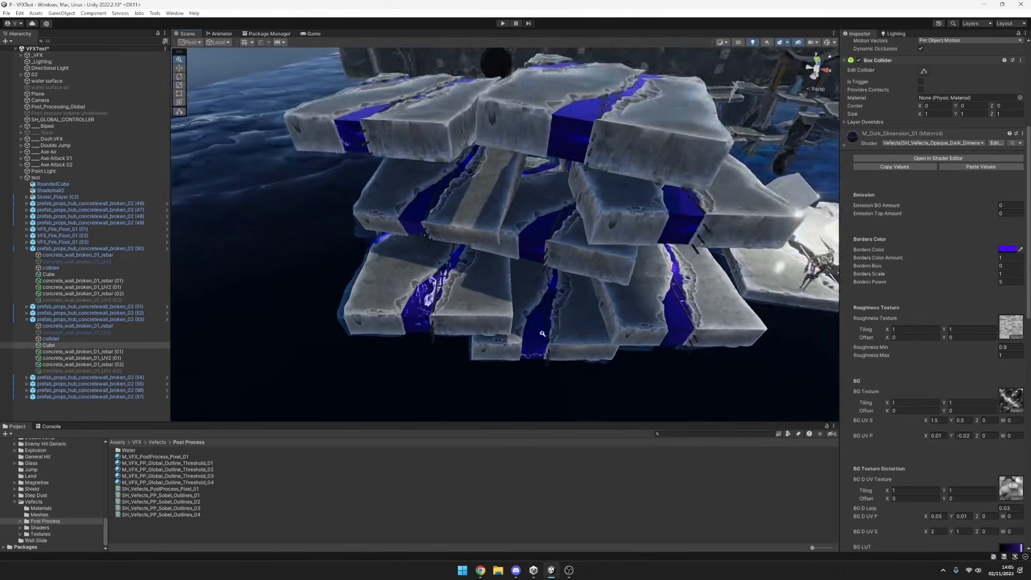
{"action": "left_click_drag", "start_coordinate": [542, 333], "coordinate": [558, 349], "text": "alt"}
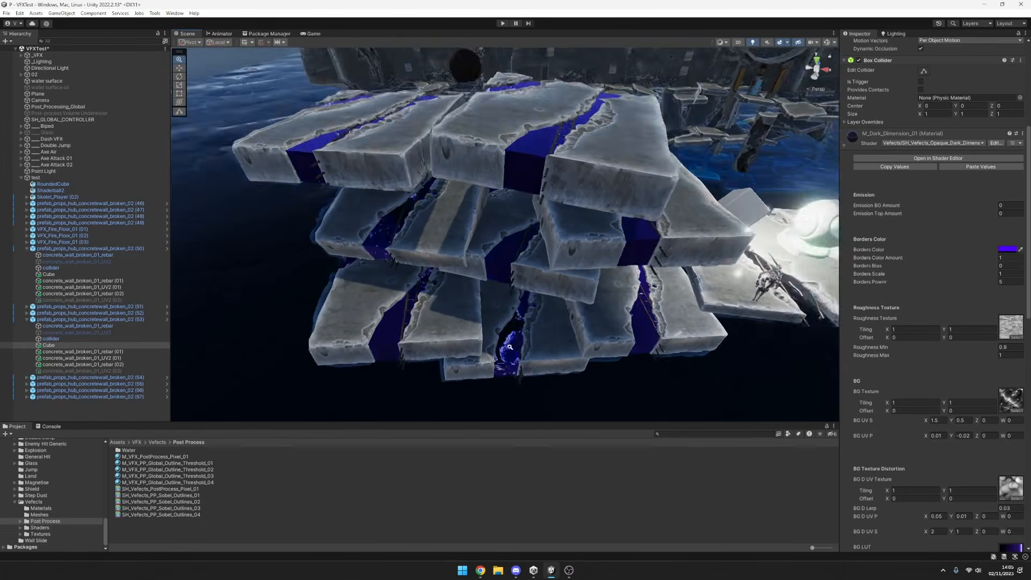
Try BG UV S values of 0.5 for X and 0.1 for Y on the Dark Dimension material.
{"action": "right_click_drag", "start_coordinate": [510, 347], "coordinate": [595, 310], "text": "alt"}
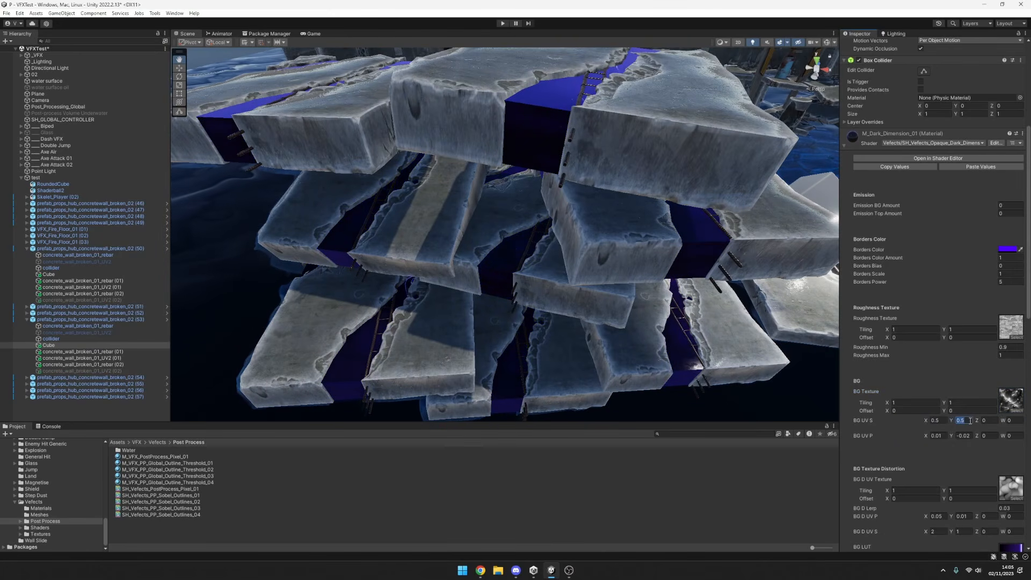
{"action": "scroll", "coordinate": [564, 256], "scroll_direction": "down", "scroll_amount": 3}
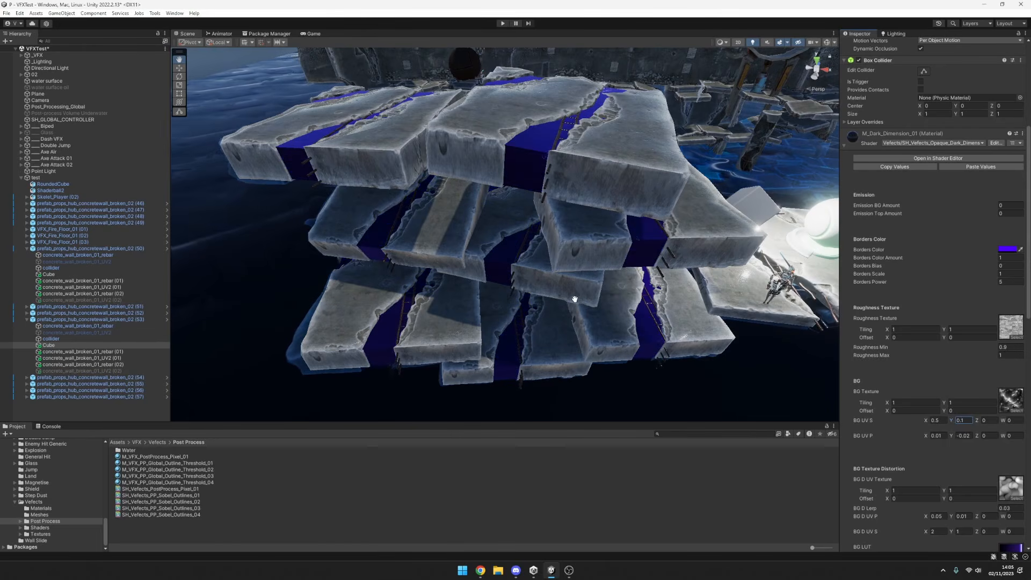
{"action": "scroll", "coordinate": [575, 299], "scroll_direction": "up", "scroll_amount": 3}
{"action": "middle_click_drag", "start_coordinate": [618, 297], "coordinate": [662, 274]}
{"action": "left_click_drag", "start_coordinate": [637, 299], "coordinate": [633, 290], "text": "alt"}
{"action": "right_click_drag", "start_coordinate": [564, 301], "coordinate": [639, 295], "text": "alt"}
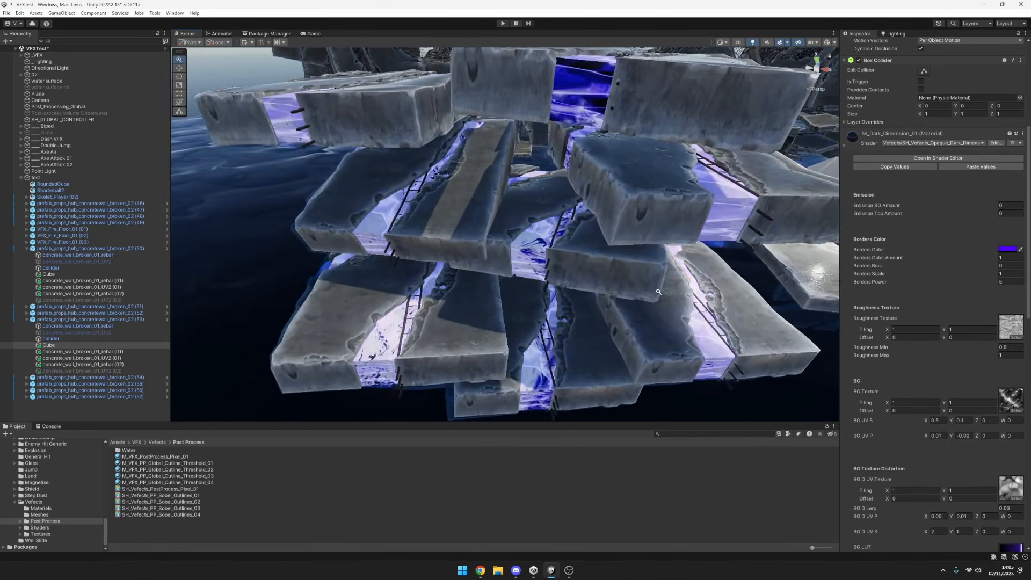
Set the Dark Dimension material's BG UV S to 3 for X and 1.5 for Y.
{"action": "left_click_drag", "start_coordinate": [640, 295], "coordinate": [667, 277], "text": "alt"}
{"action": "left_click_drag", "start_coordinate": [657, 232], "coordinate": [592, 283], "text": "alt"}
{"action": "scroll", "coordinate": [504, 193], "scroll_direction": "up", "scroll_amount": 4}
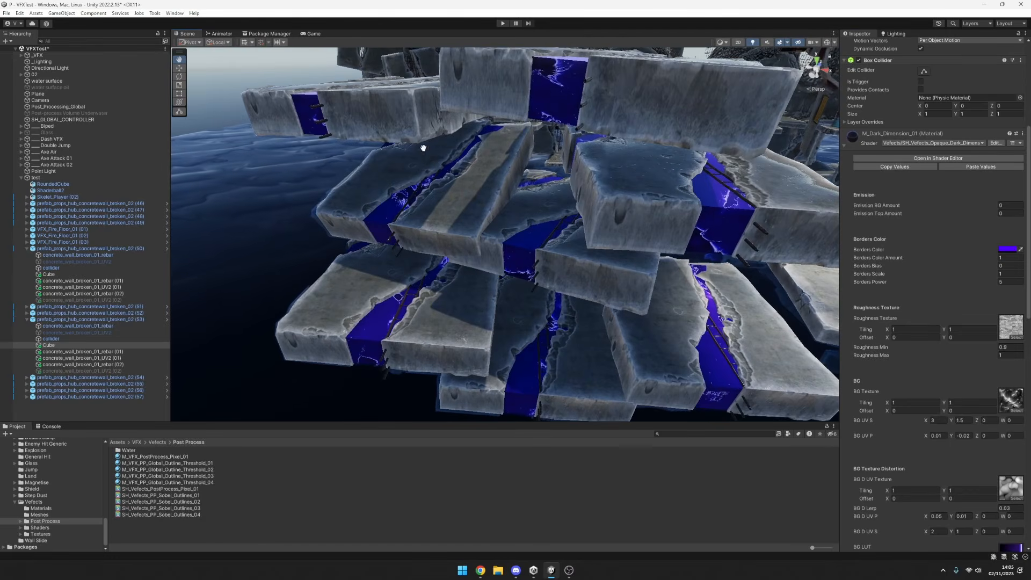
{"action": "left_click_drag", "start_coordinate": [524, 278], "coordinate": [612, 249], "text": "alt"}
{"action": "right_click_drag", "start_coordinate": [613, 249], "coordinate": [679, 298], "text": "alt"}
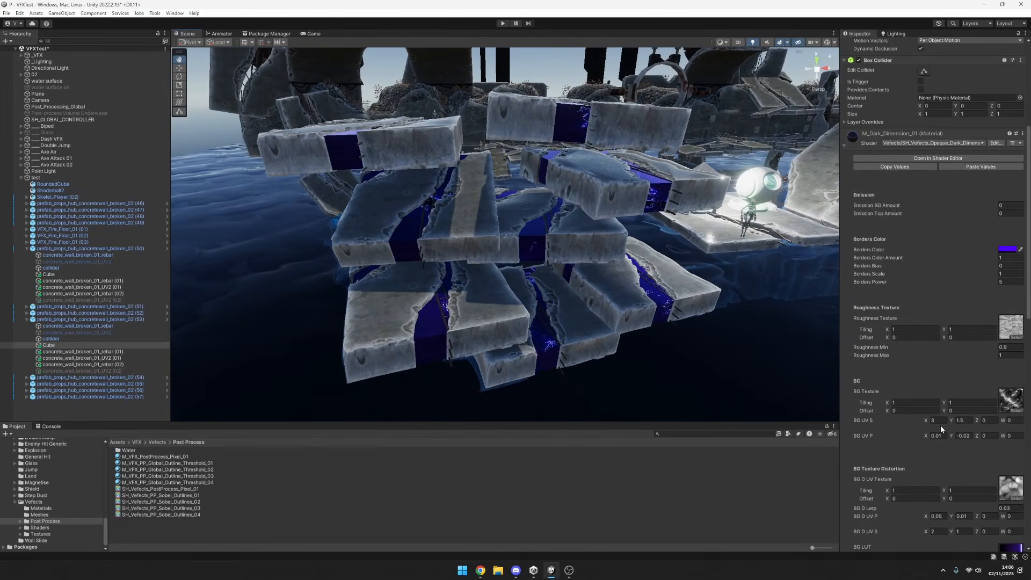
Try several gradient textures as the material's BG LUT, finishing with T_VFX_LUT_Bomb_01.
{"action": "scroll", "coordinate": [941, 428], "scroll_direction": "down", "scroll_amount": 3}
{"action": "left_click", "coordinate": [1014, 503]}
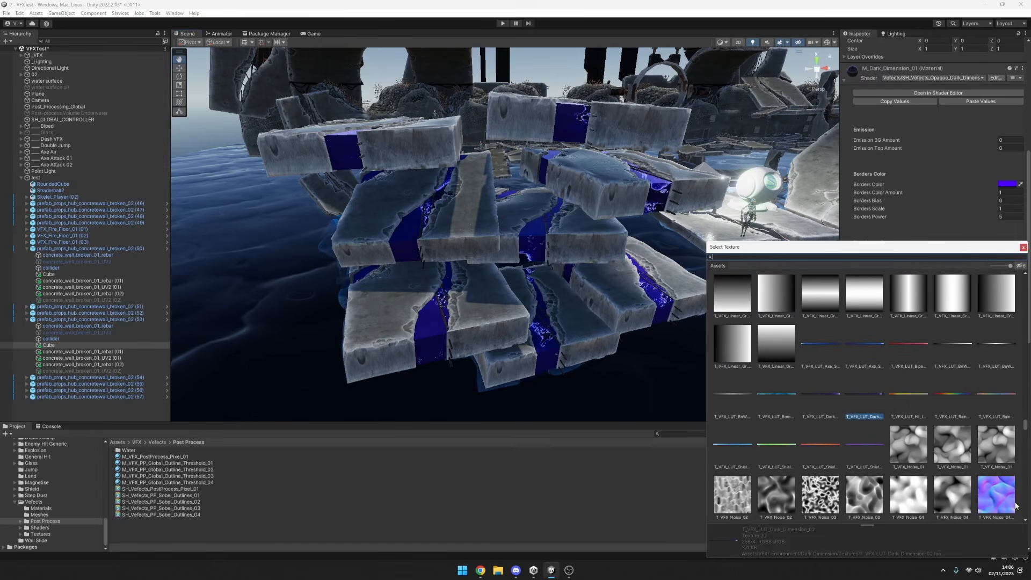
{"action": "left_click", "coordinate": [820, 444]}
{"action": "left_click", "coordinate": [779, 444]}
{"action": "left_click", "coordinate": [733, 444]}
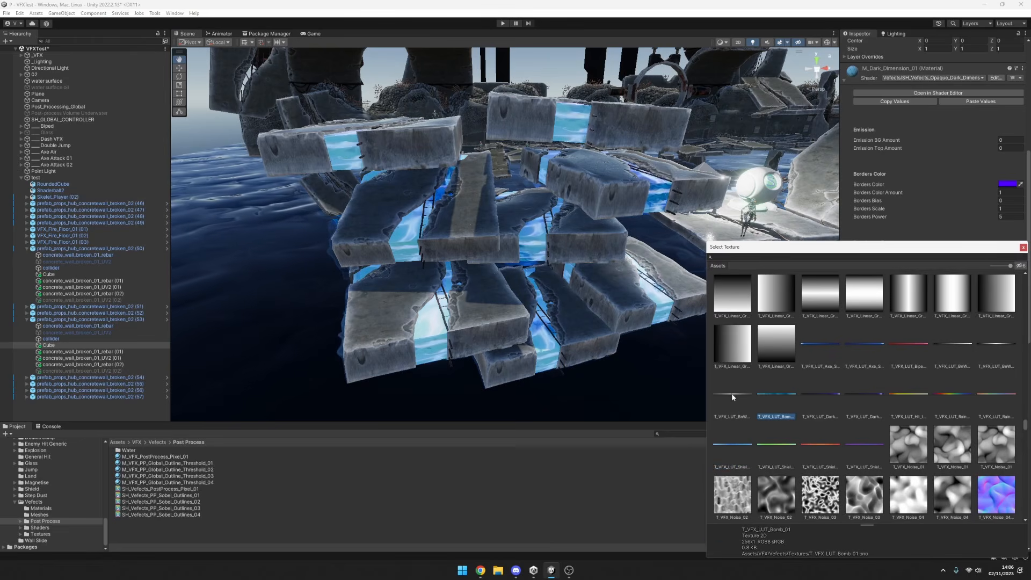
{"action": "left_click_drag", "start_coordinate": [640, 318], "coordinate": [684, 345], "text": "alt"}
{"action": "scroll", "coordinate": [700, 353], "scroll_direction": "up", "scroll_amount": 3}
Try T_VFX_LUT_Rainbow_01 as the material's BG LUT and check its colours across the slab stack.
{"action": "left_click", "coordinate": [1021, 505]}
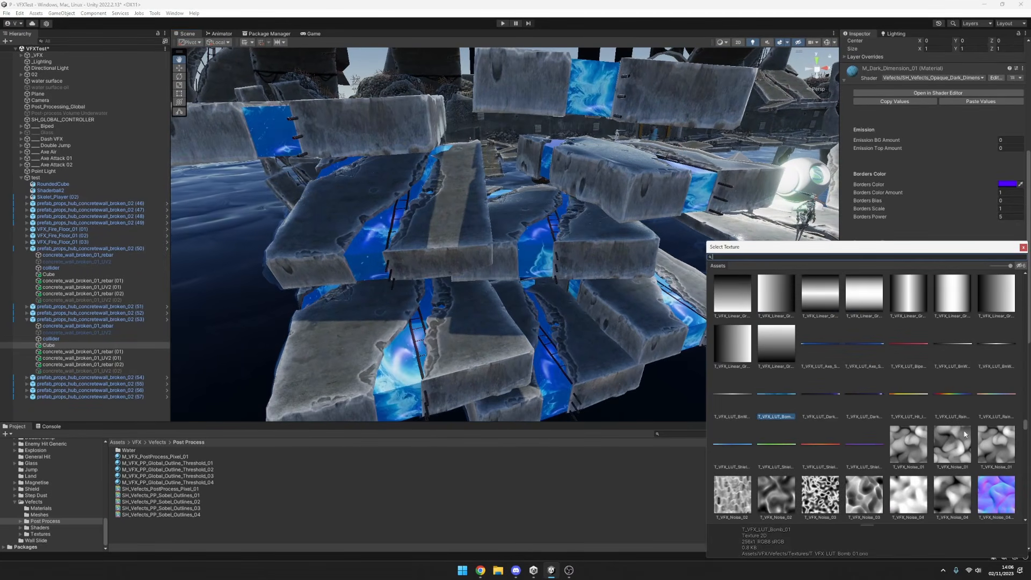
{"action": "left_click", "coordinate": [909, 394]}
{"action": "left_click", "coordinate": [951, 395]}
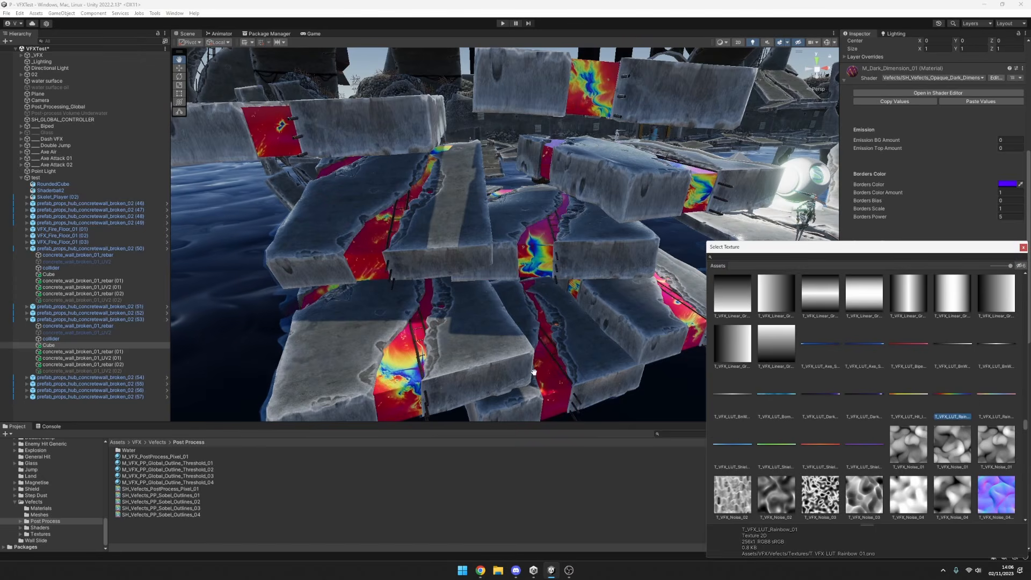
{"action": "left_click_drag", "start_coordinate": [658, 317], "coordinate": [646, 326], "text": "alt"}
{"action": "right_click_drag", "start_coordinate": [647, 326], "coordinate": [624, 334], "text": "alt"}
{"action": "left_click_drag", "start_coordinate": [626, 333], "coordinate": [607, 352], "text": "alt"}
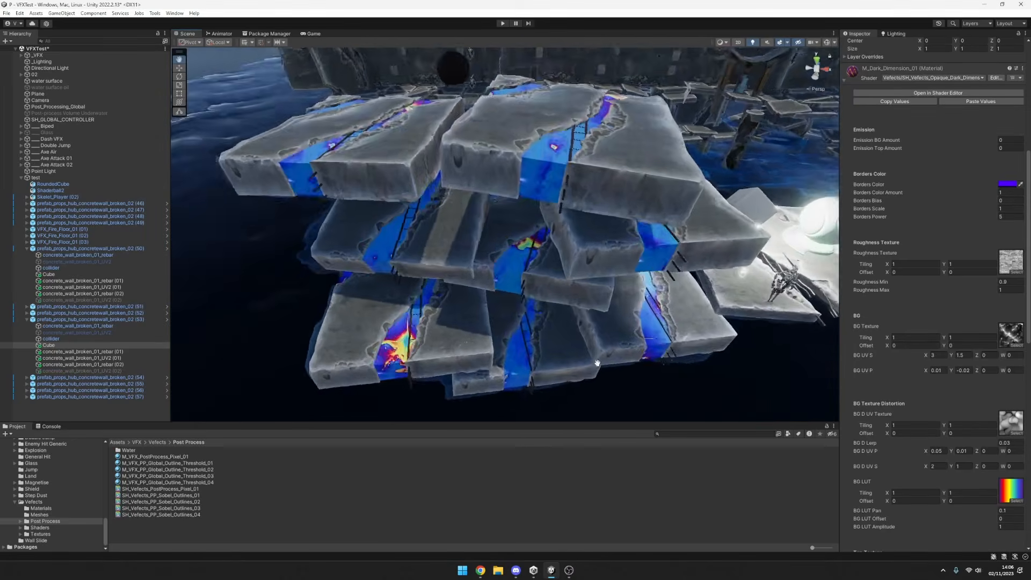
{"action": "right_click_drag", "start_coordinate": [607, 352], "coordinate": [631, 331], "text": "alt"}
{"action": "left_click_drag", "start_coordinate": [630, 331], "coordinate": [653, 287], "text": "alt"}
Try T_VFX_LUT_Rainbow_Pastel_01 as the BG LUT, compare other gradients, and assign the black-and-white T_VFX_LUT_BnW_Mirror_01.
{"action": "left_click", "coordinate": [1014, 491]}
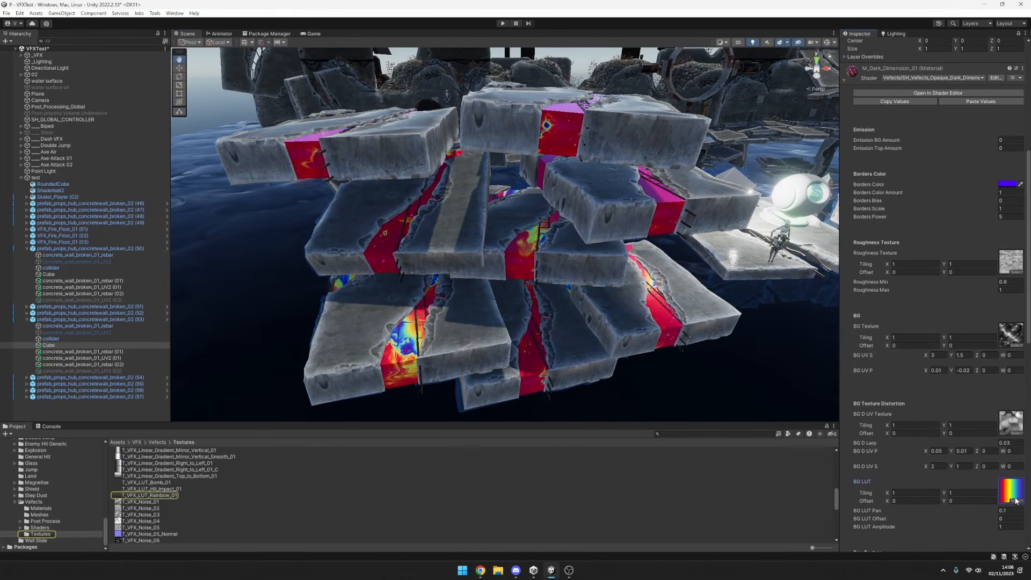
{"action": "left_click", "coordinate": [1016, 501]}
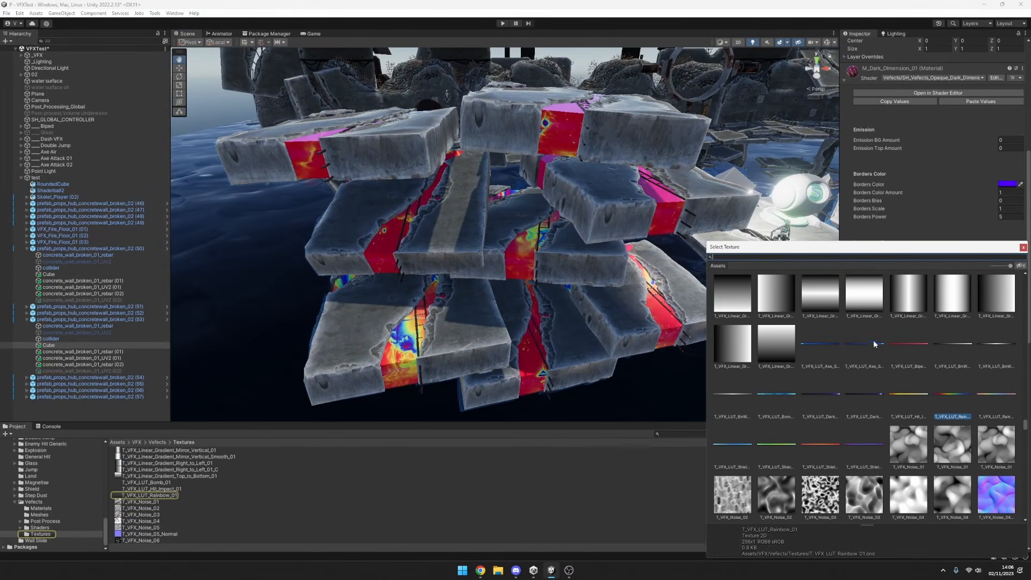
{"action": "left_click", "coordinate": [967, 353]}
{"action": "left_click", "coordinate": [991, 344]}
{"action": "left_click", "coordinate": [908, 343]}
{"action": "left_click", "coordinate": [986, 345]}
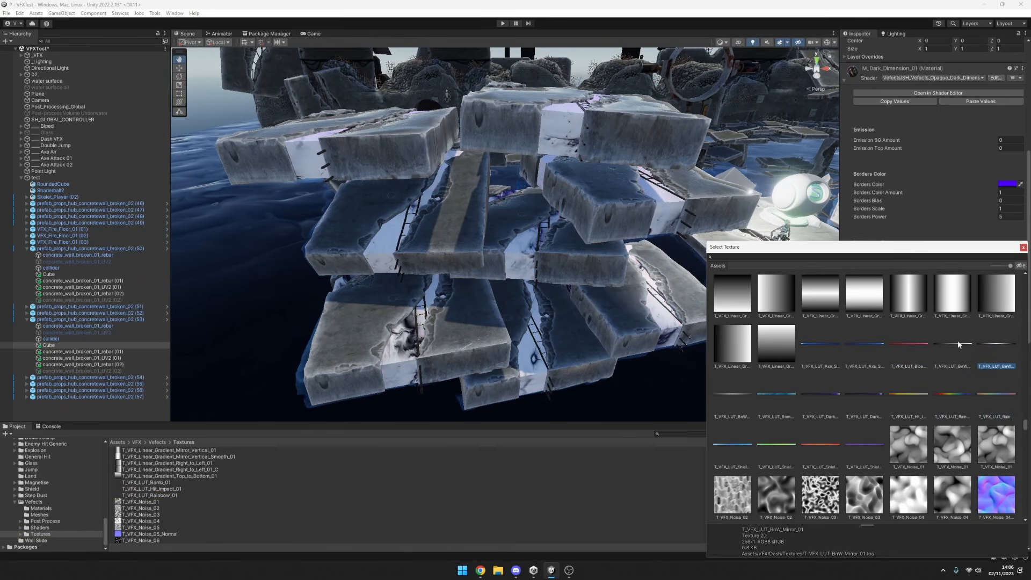
{"action": "left_click", "coordinate": [622, 301]}
{"action": "right_click_drag", "start_coordinate": [621, 301], "coordinate": [725, 312], "text": "alt"}
{"action": "left_click_drag", "start_coordinate": [726, 311], "coordinate": [804, 297], "text": "alt"}
{"action": "scroll", "coordinate": [965, 330], "scroll_direction": "down", "scroll_amount": 8}
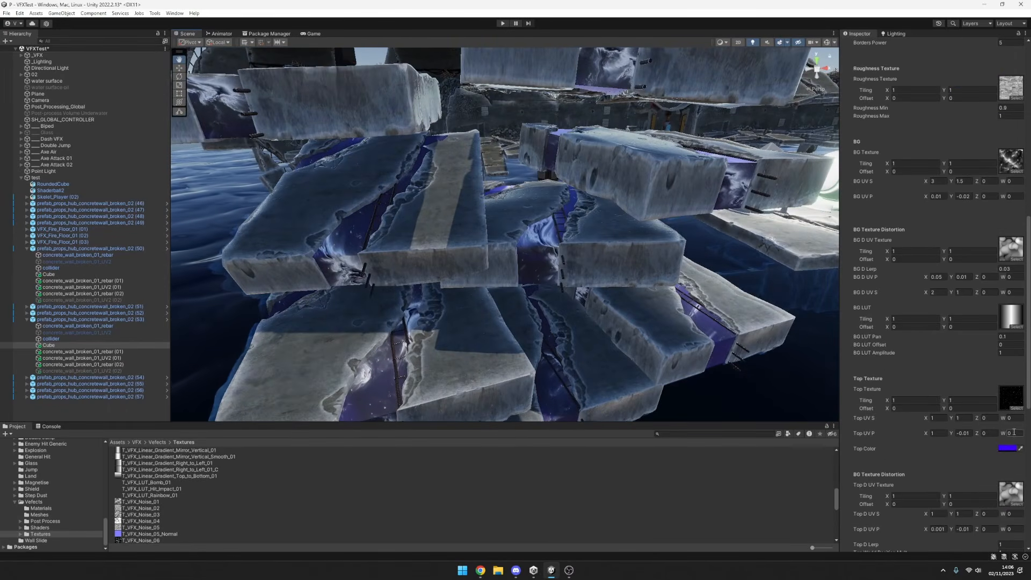
{"action": "scroll", "coordinate": [961, 387], "scroll_direction": "down", "scroll_amount": 10}
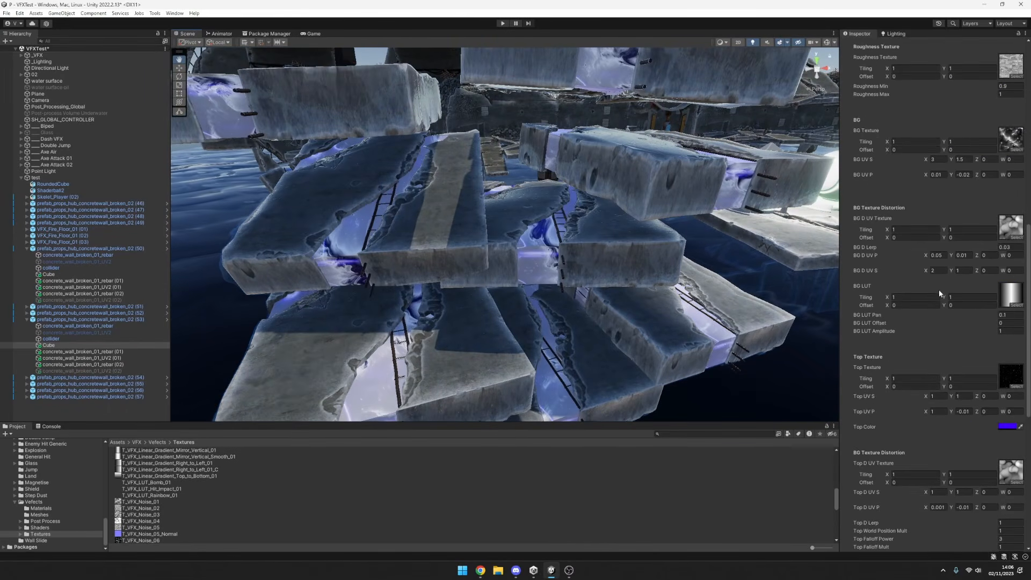
Try T_VFX_LUT_Rainbow_01 as the Dark Dimension material's Surface LUT and check its colours across the slab stack.
{"action": "scroll", "coordinate": [984, 450], "scroll_direction": "down", "scroll_amount": 2}
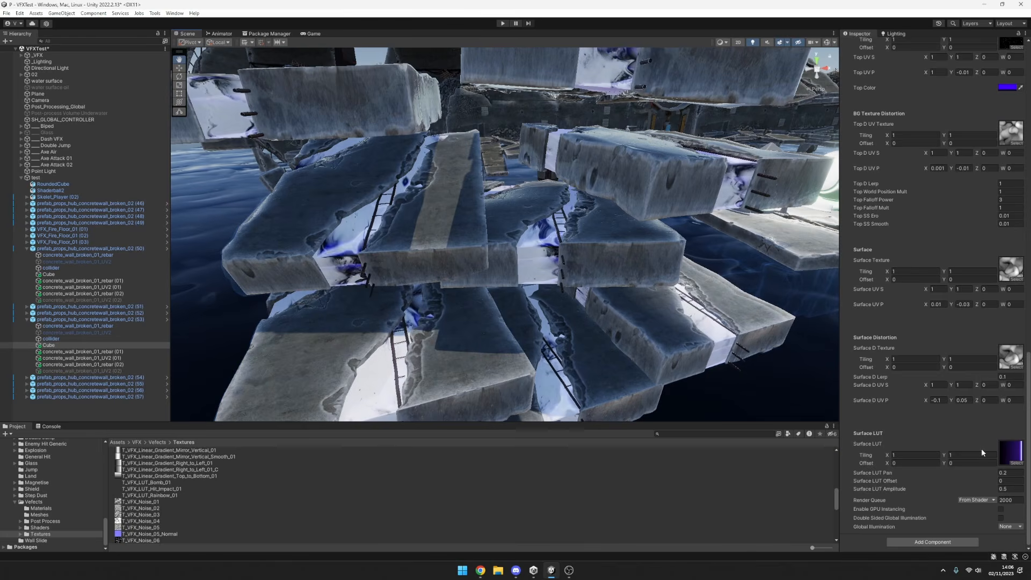
{"action": "left_click", "coordinate": [1016, 462]}
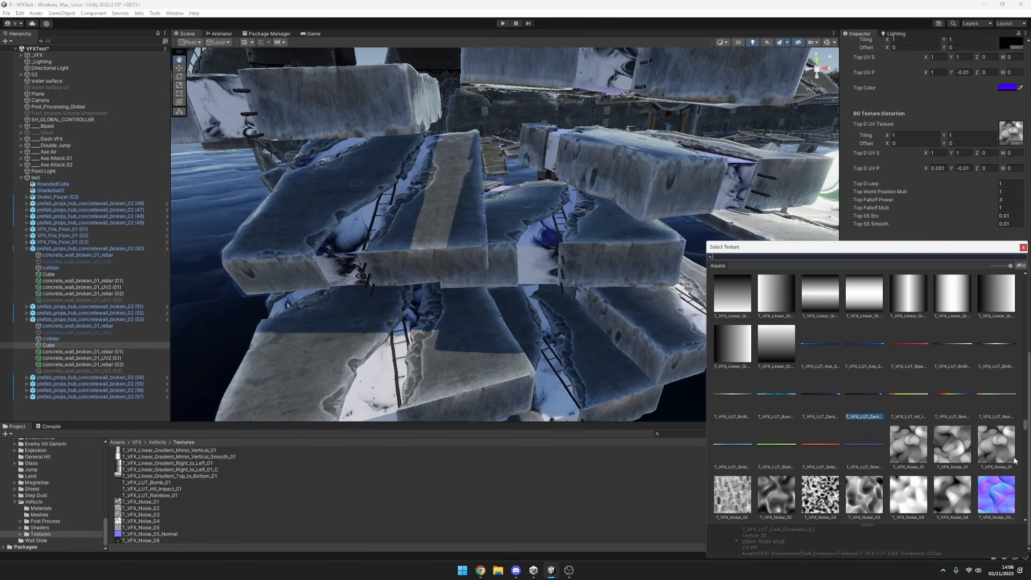
{"action": "left_click", "coordinate": [519, 266]}
{"action": "scroll", "coordinate": [520, 266], "scroll_direction": "down", "scroll_amount": 3}
{"action": "left_click_drag", "start_coordinate": [574, 258], "coordinate": [557, 283], "text": "alt"}
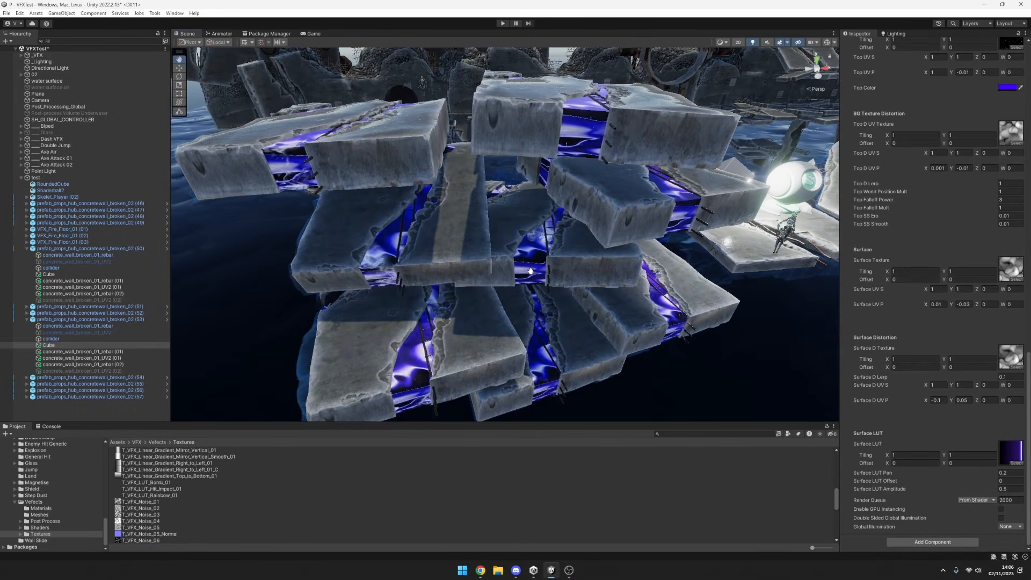
{"action": "left_click", "coordinate": [1016, 463]}
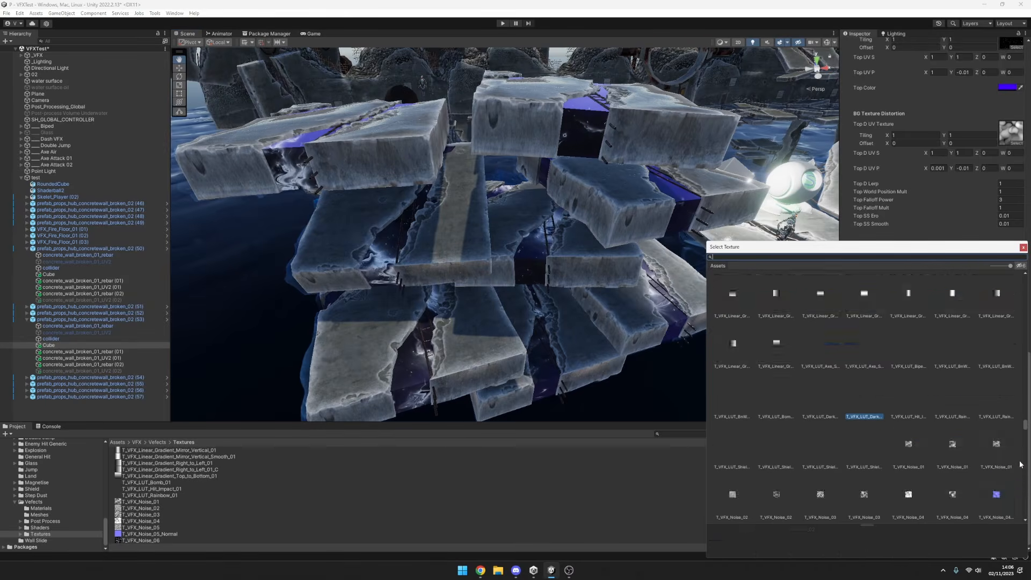
{"action": "left_click", "coordinate": [977, 395]}
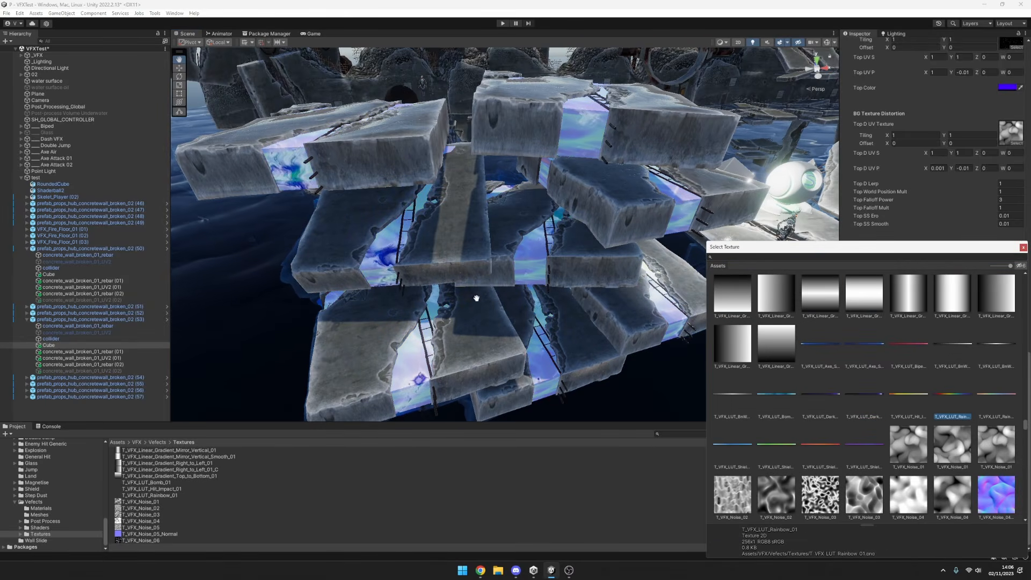
{"action": "right_click_drag", "start_coordinate": [607, 312], "coordinate": [631, 315], "text": "alt"}
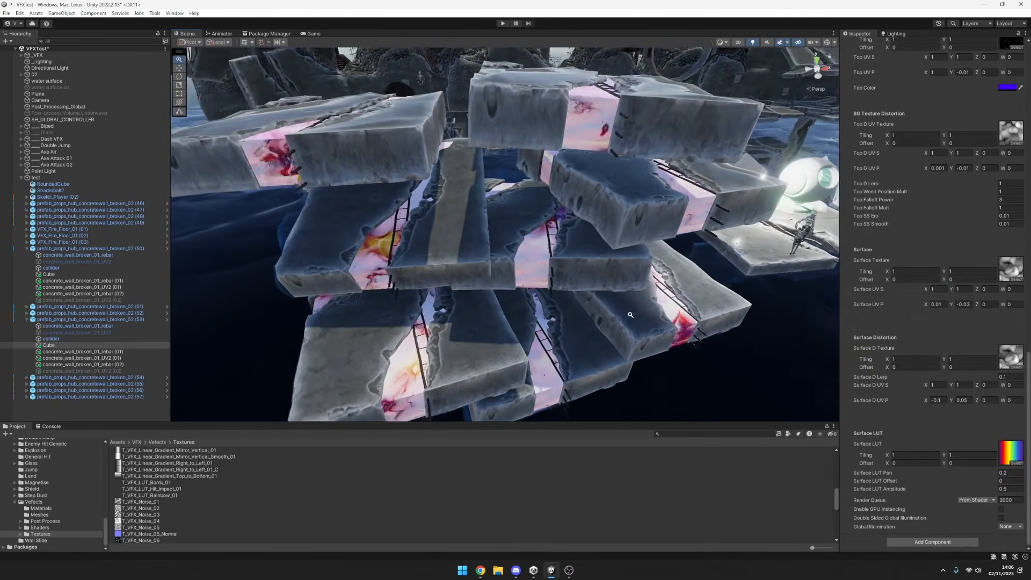
{"action": "left_click_drag", "start_coordinate": [631, 315], "coordinate": [607, 314], "text": "alt"}
{"action": "right_click_drag", "start_coordinate": [607, 315], "coordinate": [647, 338], "text": "alt"}
Try T_VFX_LUT_Axe_Slash_Trail_02, T_VFX_LUT_Dark_Dimension_02 and other gradients as the Surface LUT, finishing with T_VFX_LUT_Bomb_01.
{"action": "left_click", "coordinate": [1017, 464]}
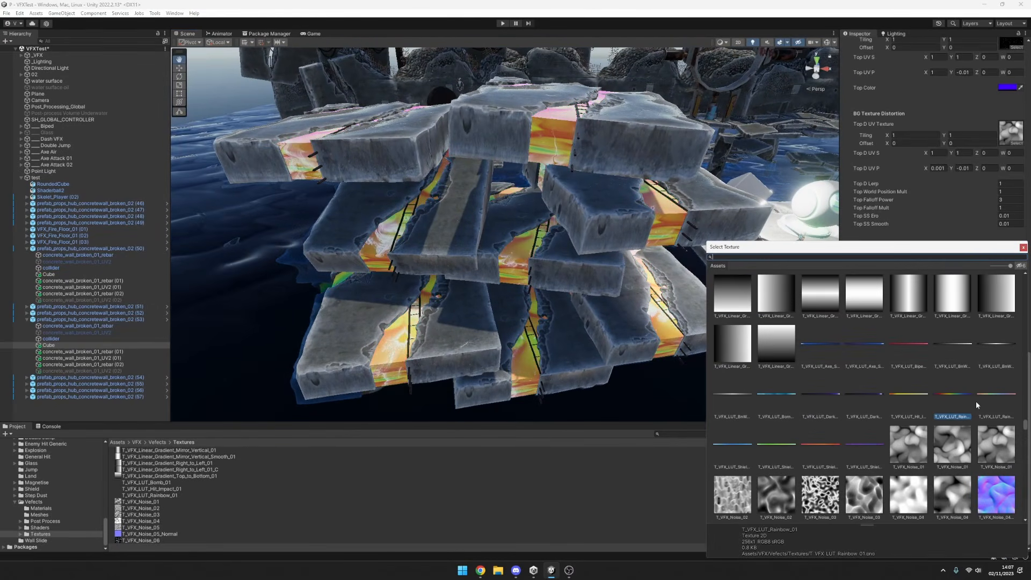
{"action": "left_click", "coordinate": [959, 349]}
{"action": "left_click", "coordinate": [911, 343]}
{"action": "left_click", "coordinate": [862, 346]}
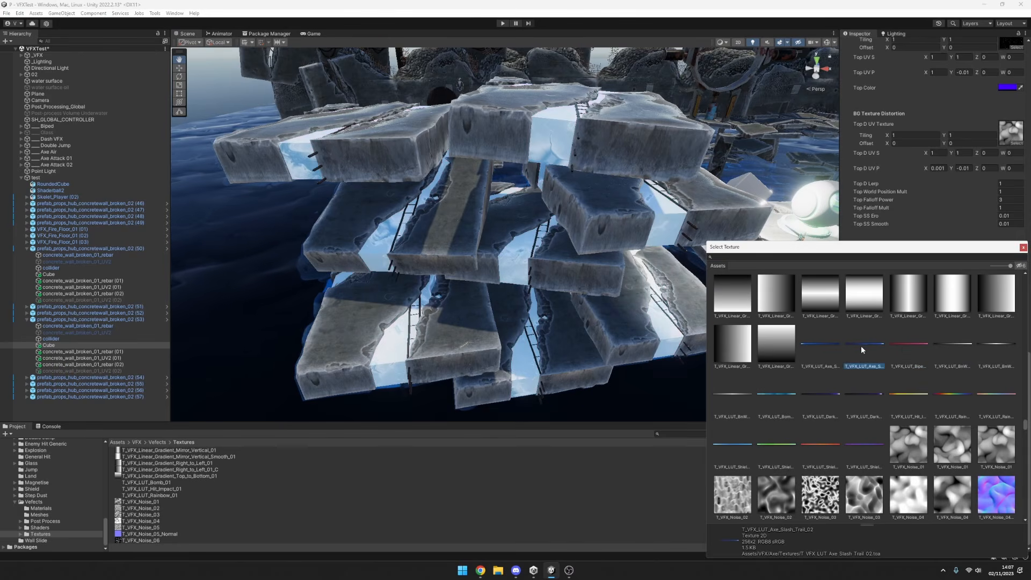
{"action": "left_click", "coordinate": [824, 402]}
{"action": "left_click", "coordinate": [784, 398]}
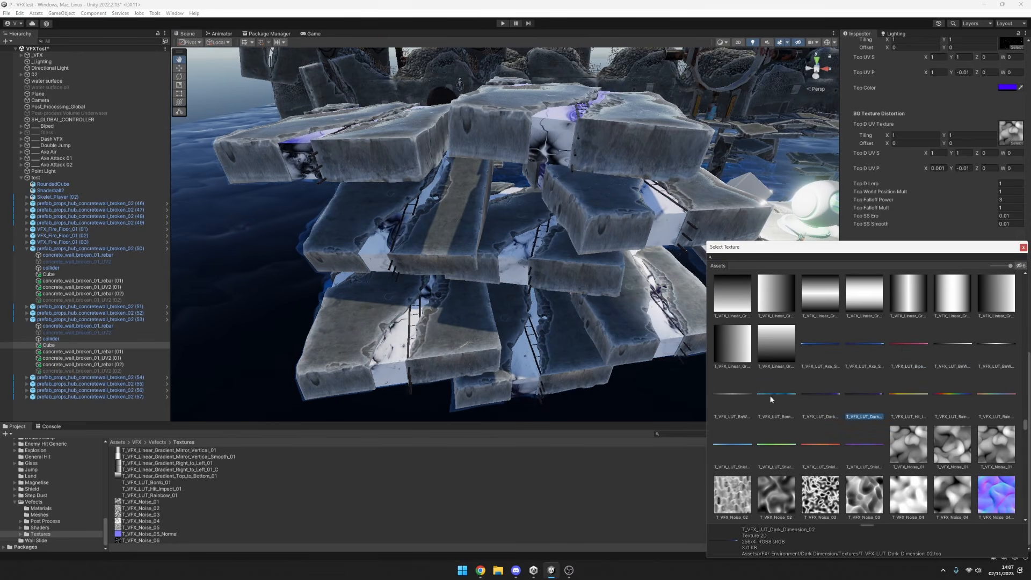
{"action": "left_click", "coordinate": [775, 398]}
{"action": "left_click", "coordinate": [743, 393]}
{"action": "left_click", "coordinate": [775, 395]}
{"action": "left_click", "coordinate": [560, 313], "text": "alt"}
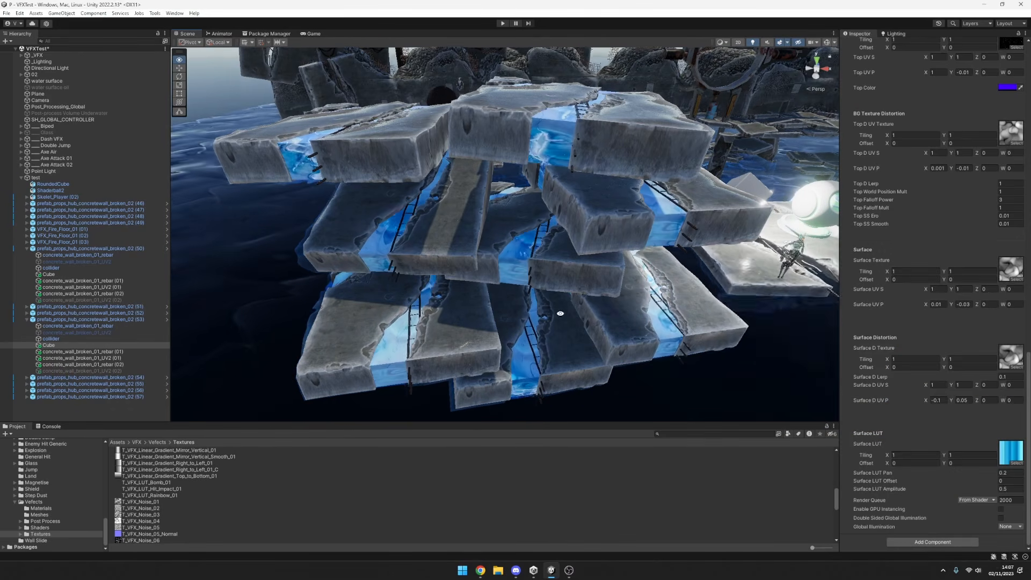
{"action": "left_click_drag", "start_coordinate": [560, 313], "coordinate": [534, 323], "text": "alt"}
{"action": "right_click_drag", "start_coordinate": [586, 309], "coordinate": [625, 332], "text": "alt"}
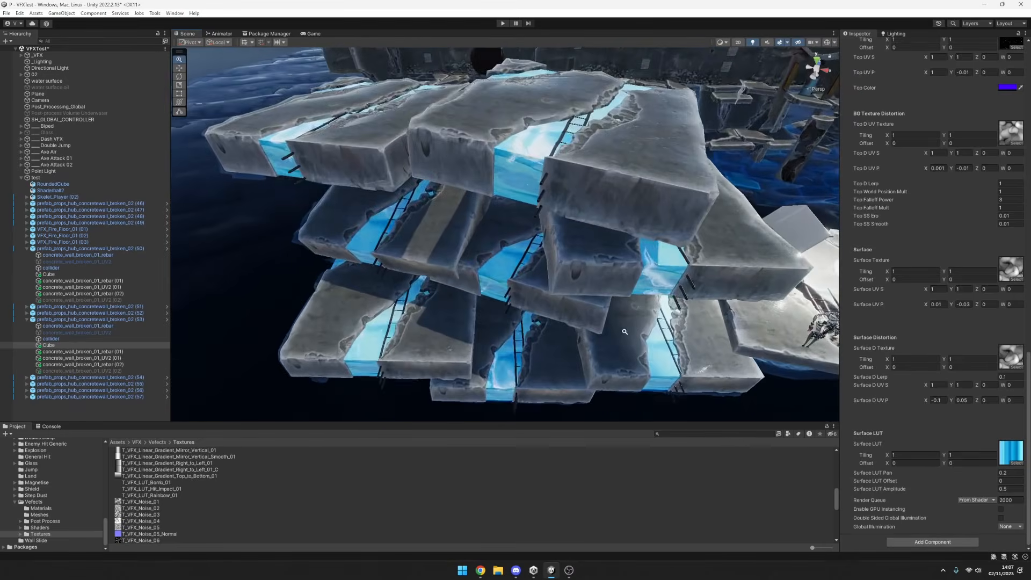
{"action": "left_click_drag", "start_coordinate": [625, 332], "coordinate": [661, 309], "text": "alt"}
{"action": "right_click_drag", "start_coordinate": [661, 308], "coordinate": [683, 325], "text": "alt"}
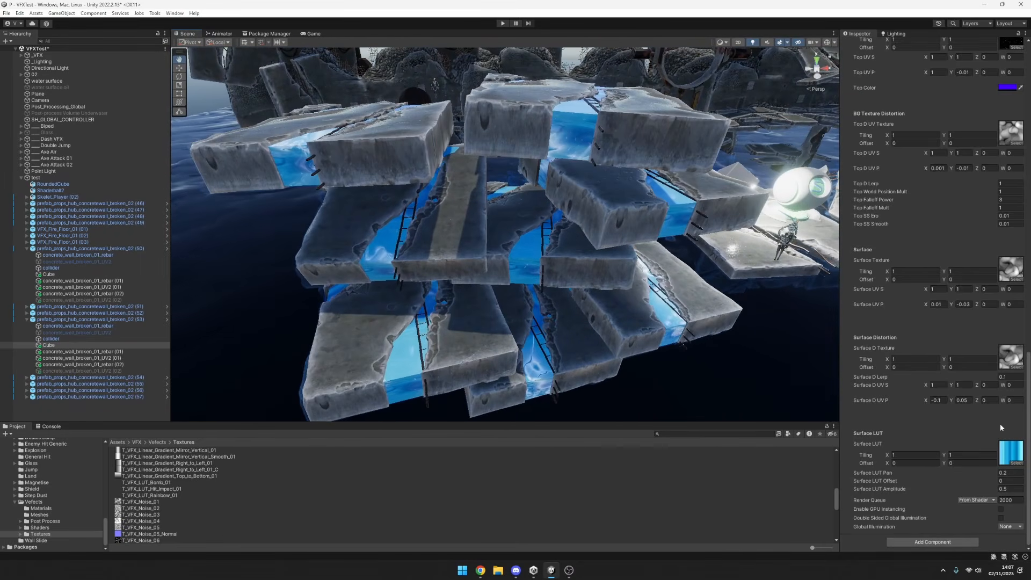
Try T_VFX_LUT_Shield_LVL_03 as the Surface LUT, compare other gradients, and return to T_VFX_LUT_Bomb_01.
{"action": "left_click", "coordinate": [1016, 462]}
{"action": "scroll", "coordinate": [865, 391], "scroll_direction": "down", "scroll_amount": 3}
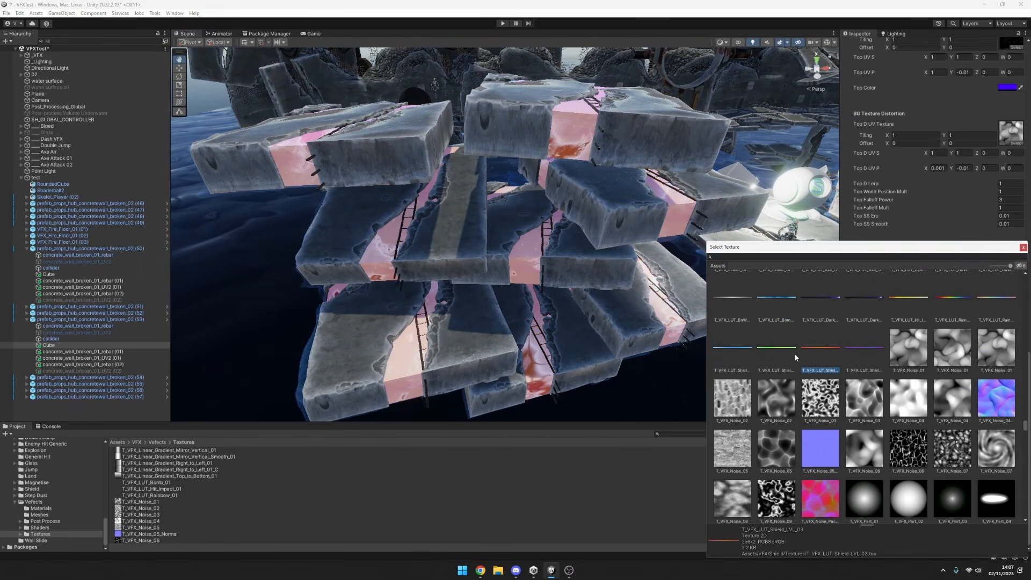
{"action": "scroll", "coordinate": [807, 308], "scroll_direction": "up", "scroll_amount": 3}
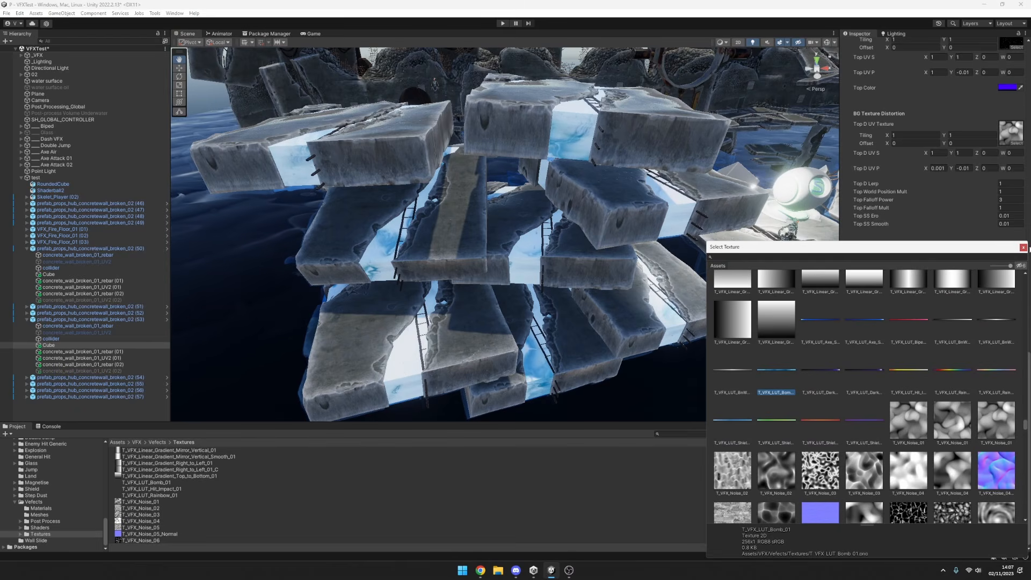
{"action": "left_click", "coordinate": [1025, 247]}
Examine the Dark Dimension effect across the slab stack and review the material's emission, borders, roughness and BG settings.
{"action": "right_click_drag", "start_coordinate": [698, 292], "coordinate": [666, 301], "text": "alt"}
{"action": "left_click_drag", "start_coordinate": [666, 301], "coordinate": [629, 260], "text": "alt"}
{"action": "right_click_drag", "start_coordinate": [630, 260], "coordinate": [621, 281], "text": "alt"}
{"action": "left_click_drag", "start_coordinate": [622, 281], "coordinate": [672, 313], "text": "alt"}
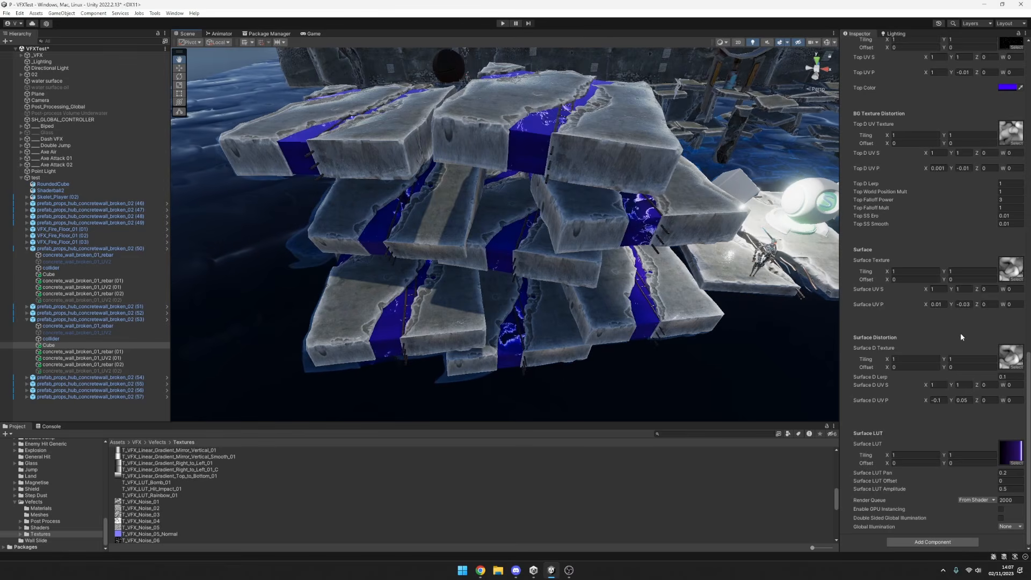
{"action": "scroll", "coordinate": [962, 337], "scroll_direction": "up", "scroll_amount": 15}
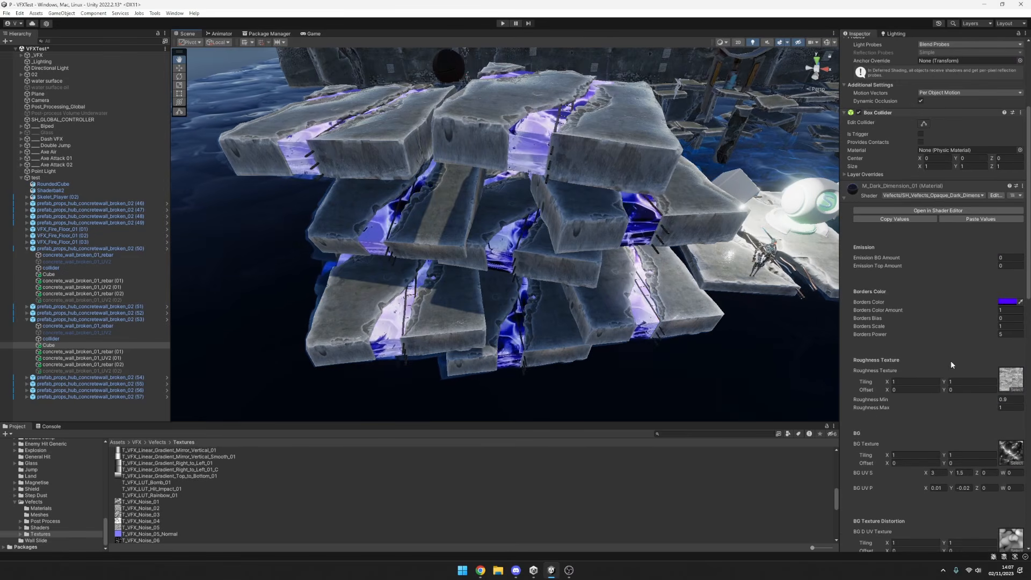
{"action": "left_click_drag", "start_coordinate": [689, 323], "coordinate": [618, 317], "text": "alt"}
{"action": "right_click_drag", "start_coordinate": [618, 317], "coordinate": [532, 325], "text": "alt"}
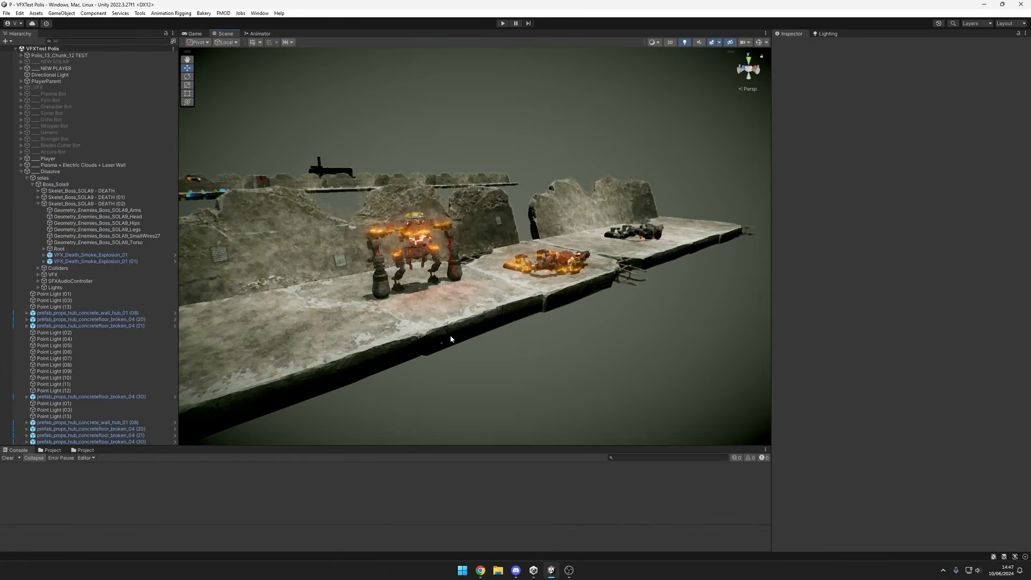
Examine the glowing dissolve burn effect on the standing boss robot from several angles and distances.
{"action": "mouse_move", "coordinate": [440, 294]}
{"action": "left_mouse_down", "text": "alt"}
{"action": "mouse_move", "coordinate": [457, 263]}
{"action": "mouse_move", "coordinate": [508, 266]}
{"action": "left_mouse_up", "text": "alt"}
{"action": "right_click_drag", "start_coordinate": [507, 266], "coordinate": [545, 269], "text": "alt"}
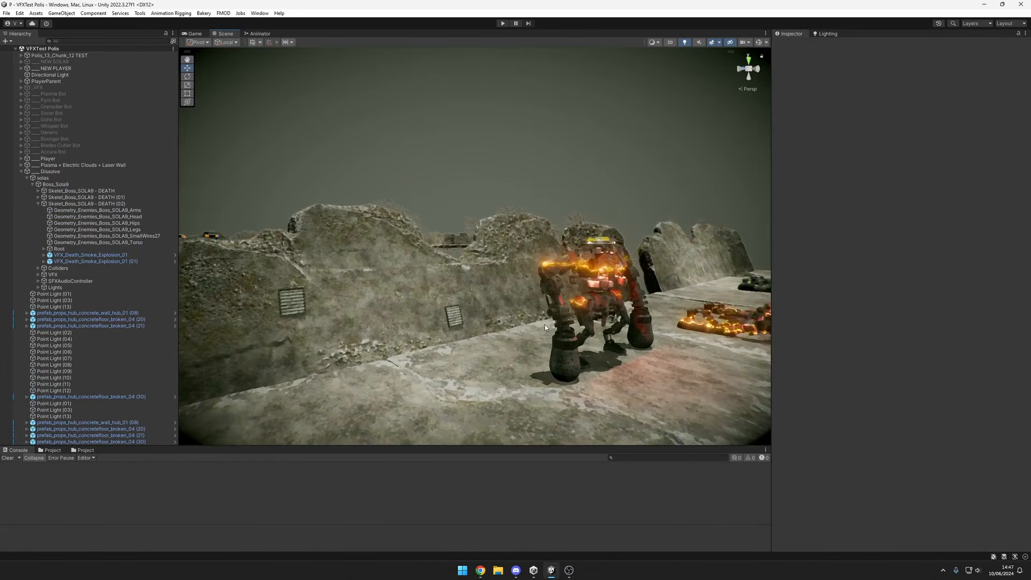
{"action": "mouse_move", "coordinate": [544, 269]}
{"action": "left_mouse_down", "text": "alt"}
{"action": "mouse_move", "coordinate": [415, 253]}
{"action": "mouse_move", "coordinate": [457, 268]}
{"action": "left_mouse_up", "text": "alt"}
{"action": "right_click_drag", "start_coordinate": [457, 268], "coordinate": [536, 277], "text": "alt"}
{"action": "middle_click_drag", "start_coordinate": [536, 276], "coordinate": [536, 296]}
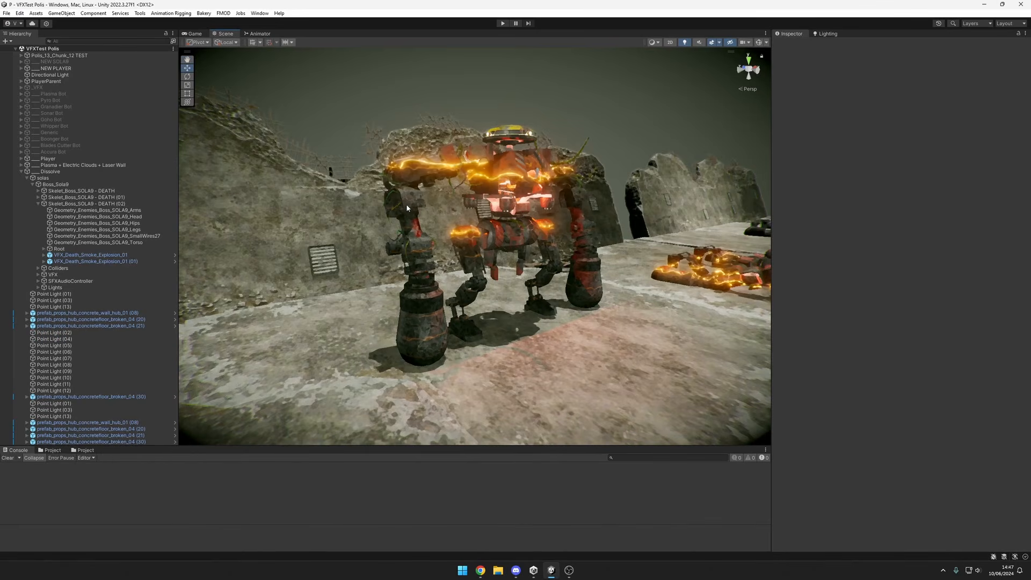
{"action": "mouse_move", "coordinate": [423, 324]}
{"action": "left_mouse_down", "text": "alt"}
{"action": "mouse_move", "coordinate": [514, 307]}
{"action": "mouse_move", "coordinate": [343, 288]}
{"action": "mouse_move", "coordinate": [539, 294]}
{"action": "left_mouse_up", "text": "alt"}
{"action": "mouse_move", "coordinate": [387, 261]}
{"action": "left_mouse_down", "text": "alt"}
{"action": "mouse_move", "coordinate": [580, 290]}
{"action": "mouse_move", "coordinate": [552, 294]}
{"action": "left_mouse_up", "text": "alt"}
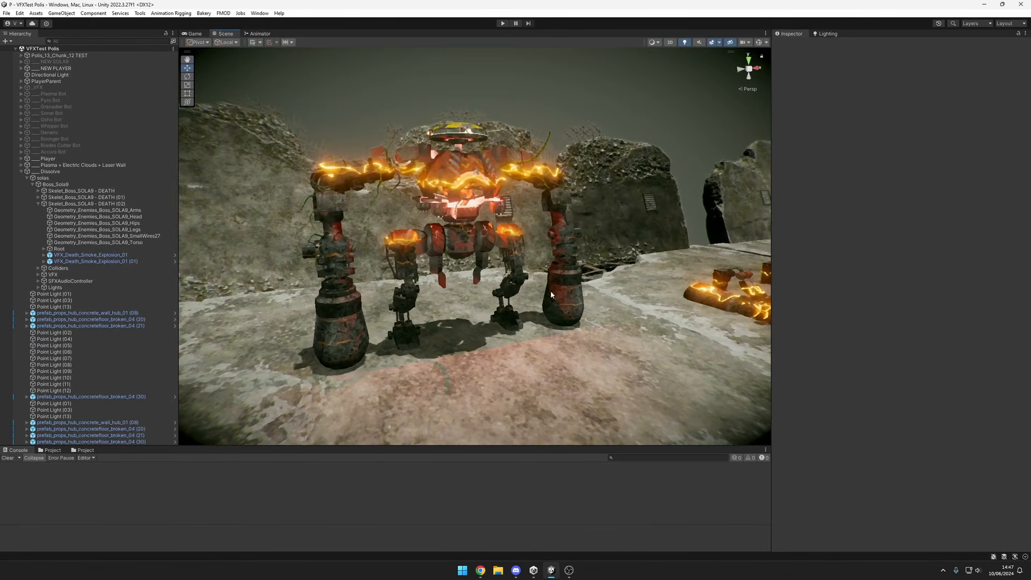
{"action": "mouse_move", "coordinate": [323, 307]}
{"action": "left_mouse_down", "text": "alt"}
{"action": "mouse_move", "coordinate": [388, 325]}
{"action": "mouse_move", "coordinate": [596, 308]}
{"action": "mouse_move", "coordinate": [583, 330]}
{"action": "mouse_move", "coordinate": [444, 293]}
{"action": "mouse_move", "coordinate": [464, 285]}
{"action": "left_mouse_up", "text": "alt"}
{"action": "scroll", "coordinate": [466, 281], "scroll_direction": "up", "scroll_amount": 4}
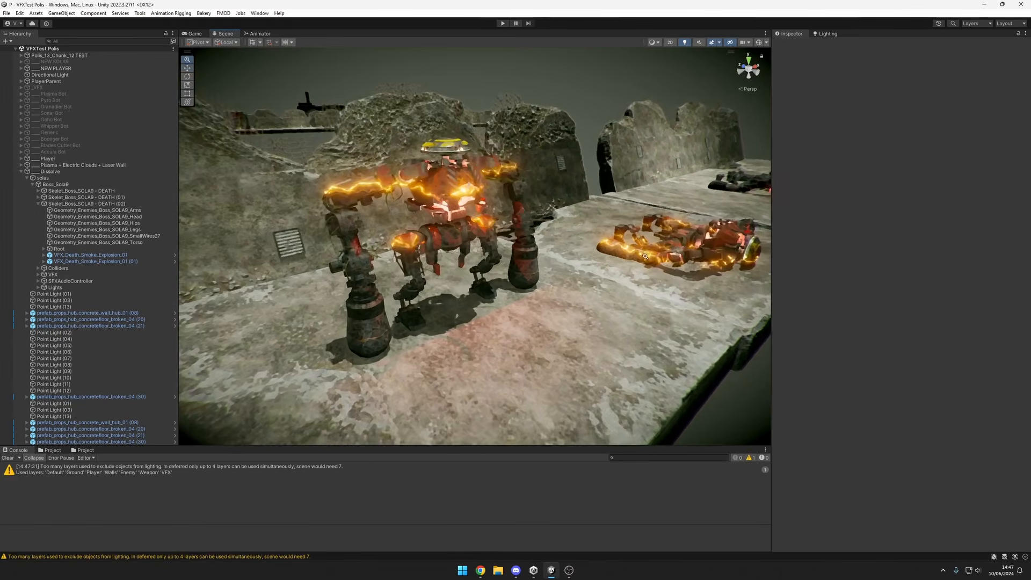
{"action": "mouse_move", "coordinate": [510, 237]}
{"action": "left_mouse_down", "text": "alt"}
{"action": "mouse_move", "coordinate": [489, 214]}
{"action": "mouse_move", "coordinate": [419, 260]}
{"action": "left_mouse_up", "text": "alt"}
{"action": "scroll", "coordinate": [419, 260], "scroll_direction": "up", "scroll_amount": 4}
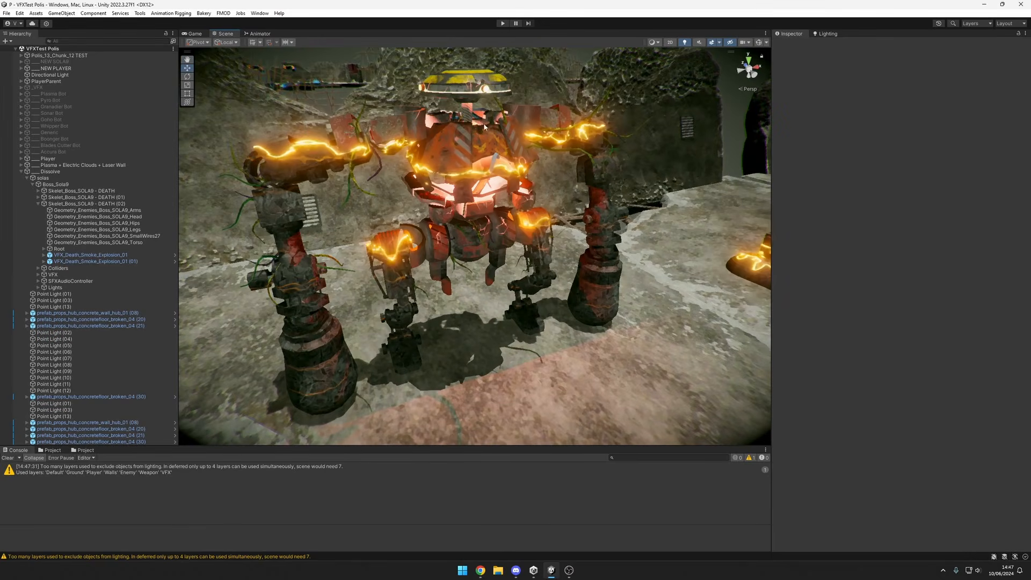
{"action": "scroll", "coordinate": [419, 260], "scroll_direction": "down", "scroll_amount": 2}
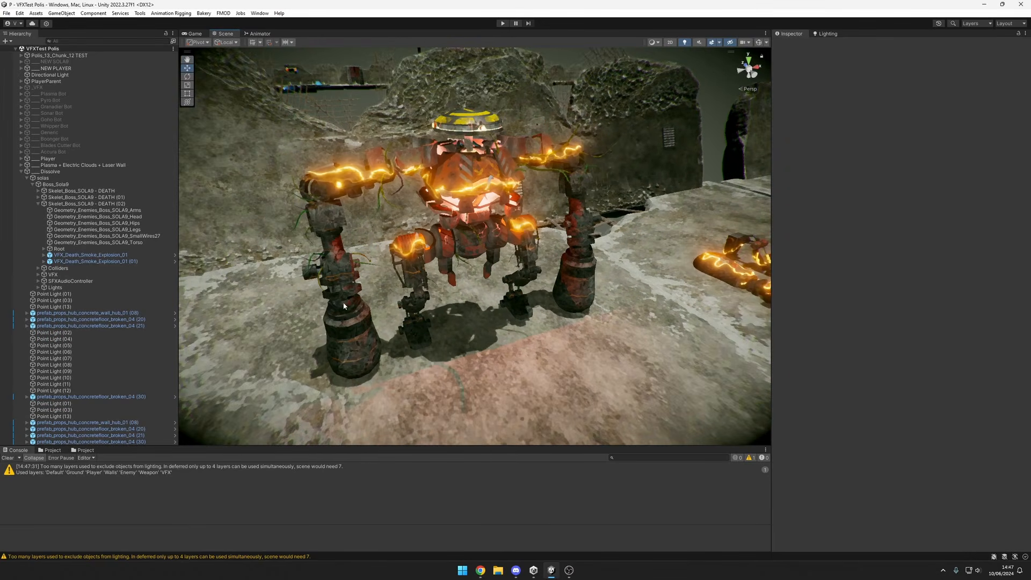
{"action": "scroll", "coordinate": [349, 301], "scroll_direction": "down", "scroll_amount": 3}
Examine the burn effect on the fallen boss robot and compare it with the fully burnt robot farther along the platform.
{"action": "middle_click_drag", "start_coordinate": [349, 301], "coordinate": [564, 284]}
{"action": "left_click_drag", "start_coordinate": [672, 280], "coordinate": [446, 268], "text": "alt"}
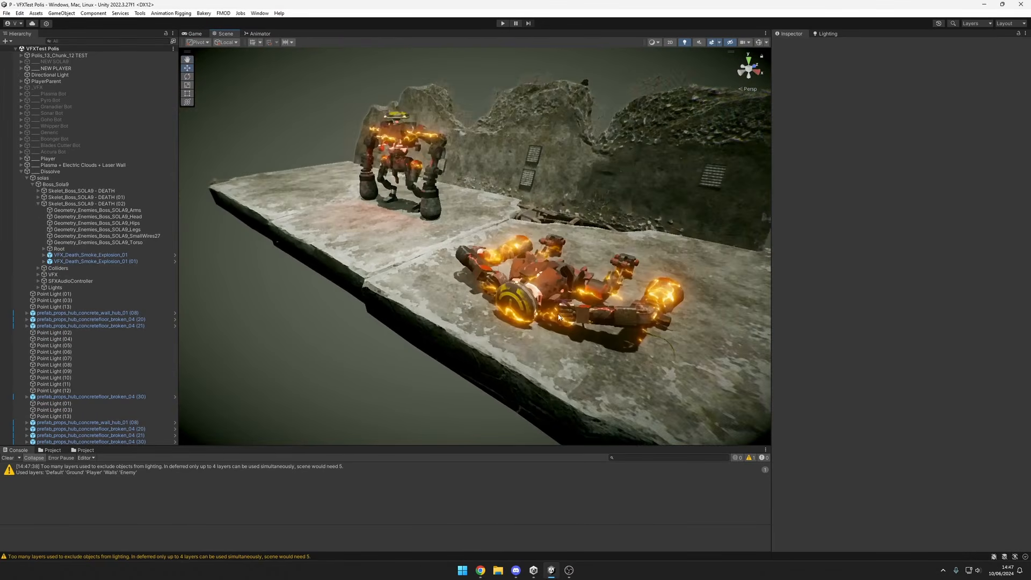
{"action": "right_click_drag", "start_coordinate": [602, 279], "coordinate": [564, 285], "text": "alt"}
{"action": "middle_click_drag", "start_coordinate": [564, 285], "coordinate": [447, 289]}
{"action": "right_click_drag", "start_coordinate": [447, 289], "coordinate": [419, 280], "text": "alt"}
{"action": "left_click_drag", "start_coordinate": [683, 268], "coordinate": [579, 267], "text": "alt"}
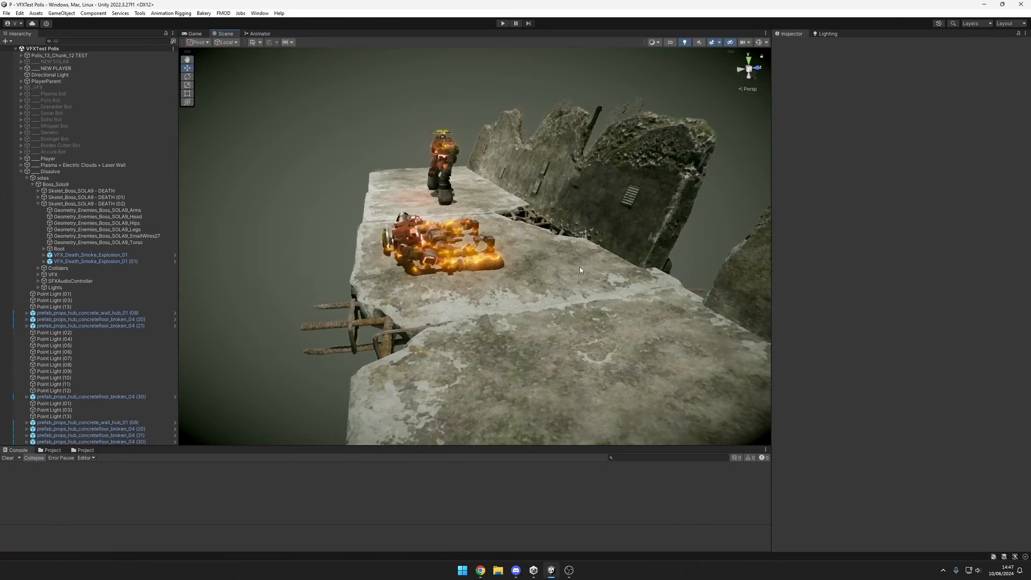
{"action": "middle_click_drag", "start_coordinate": [579, 266], "coordinate": [398, 231]}
{"action": "left_click_drag", "start_coordinate": [397, 231], "coordinate": [514, 234], "text": "alt"}
{"action": "middle_click_drag", "start_coordinate": [537, 300], "coordinate": [501, 284]}
{"action": "left_click_drag", "start_coordinate": [502, 284], "coordinate": [607, 333], "text": "alt"}
Try a Top Offset of -0.83 on the burnt boss torso's Dissolve Burn material and undo the change.
{"action": "left_click", "coordinate": [617, 340]}
{"action": "left_click", "coordinate": [619, 343]}
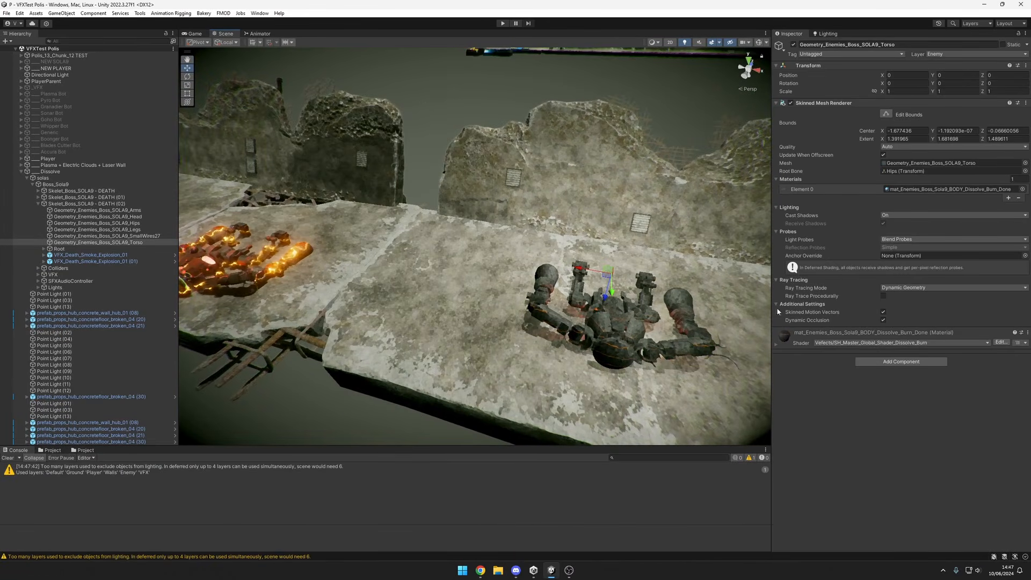
{"action": "key", "text": "f"}
{"action": "right_click_drag", "start_coordinate": [760, 300], "coordinate": [689, 289], "text": "alt"}
{"action": "left_click", "coordinate": [793, 342]}
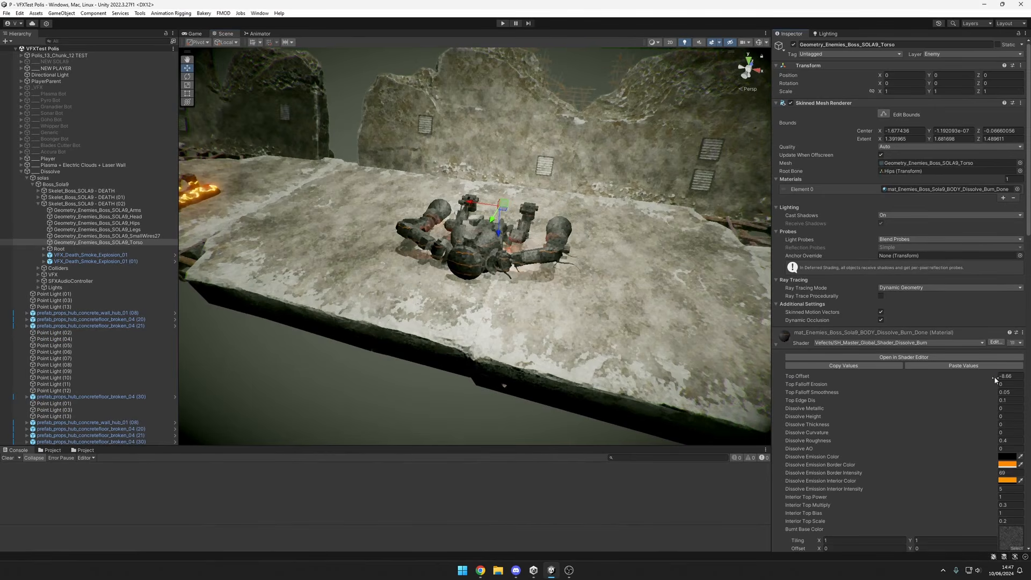
{"action": "left_click_drag", "start_coordinate": [9, 381], "coordinate": [67, 373]}
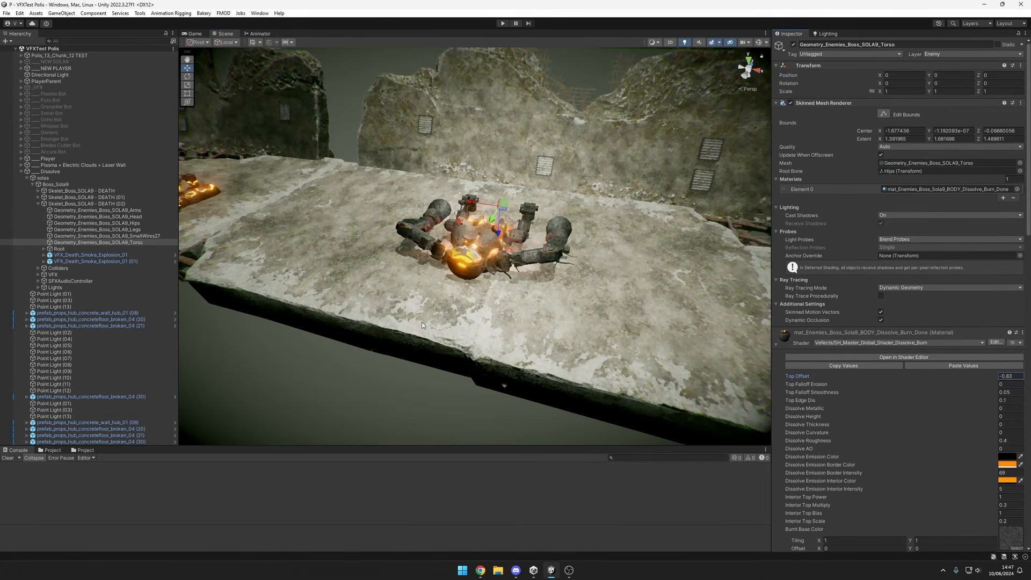
{"action": "key", "text": "ctrl+z"}
Examine the fully burnt boss robot up close and alongside the two burning robots on the platform.
{"action": "left_click_drag", "start_coordinate": [490, 269], "coordinate": [498, 243], "text": "alt"}
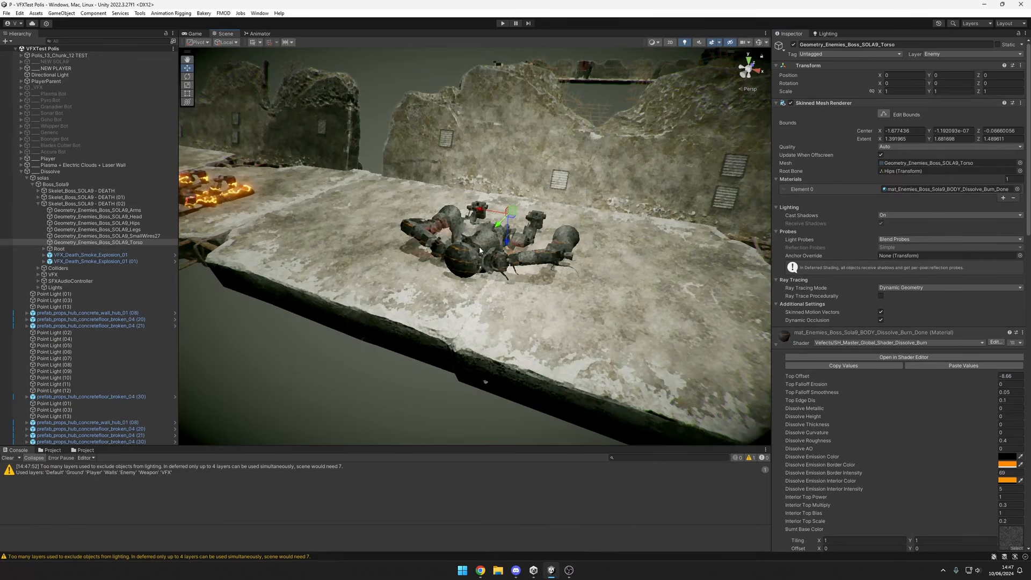
{"action": "left_click_drag", "start_coordinate": [553, 264], "coordinate": [457, 274], "text": "alt"}
{"action": "scroll", "coordinate": [472, 274], "scroll_direction": "up", "scroll_amount": 3}
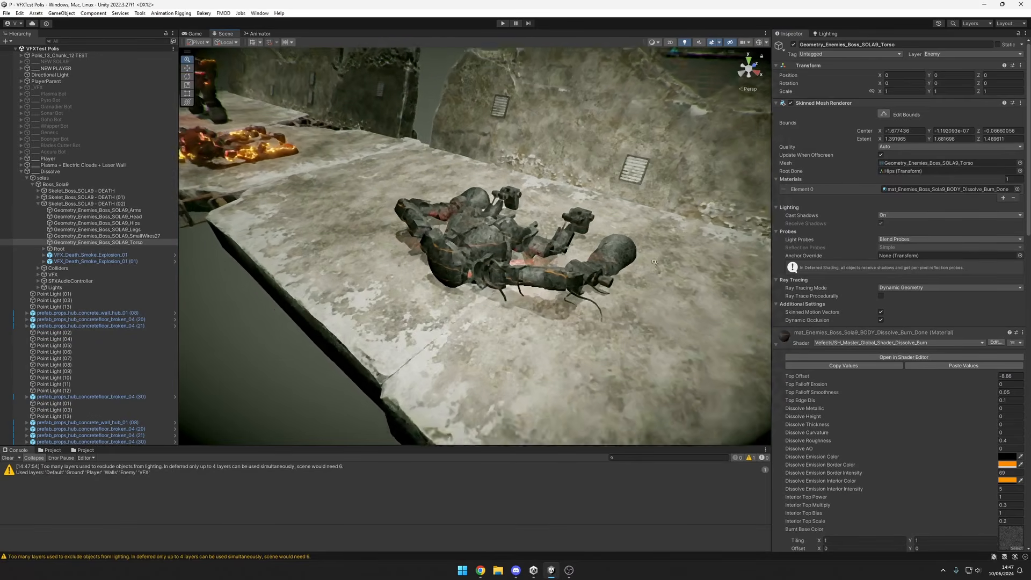
{"action": "scroll", "coordinate": [494, 285], "scroll_direction": "down", "scroll_amount": 4}
{"action": "left_click_drag", "start_coordinate": [521, 306], "coordinate": [618, 246], "text": "alt"}
{"action": "middle_click_drag", "start_coordinate": [618, 246], "coordinate": [620, 254]}
{"action": "scroll", "coordinate": [618, 256], "scroll_direction": "down", "scroll_amount": 4}
{"action": "scroll", "coordinate": [539, 292], "scroll_direction": "up", "scroll_amount": 1}
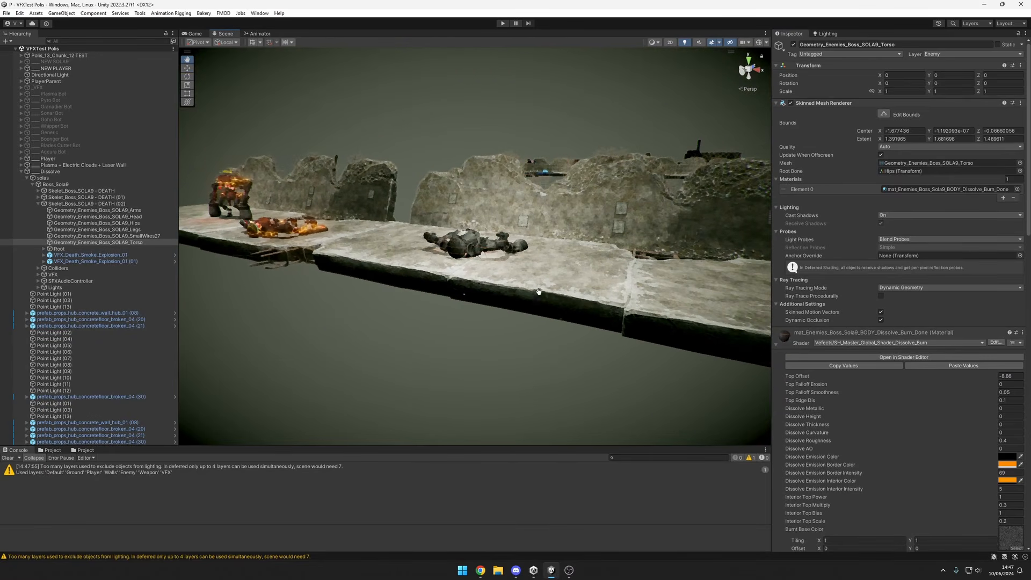
Preview the VFX_Death_Smoke_Explosion_01 (01) and VFX_Death_Smoke_Explosion_01 particle effects around the burnt boss robot.
{"action": "left_click", "coordinate": [120, 261]}
{"action": "key", "text": "f"}
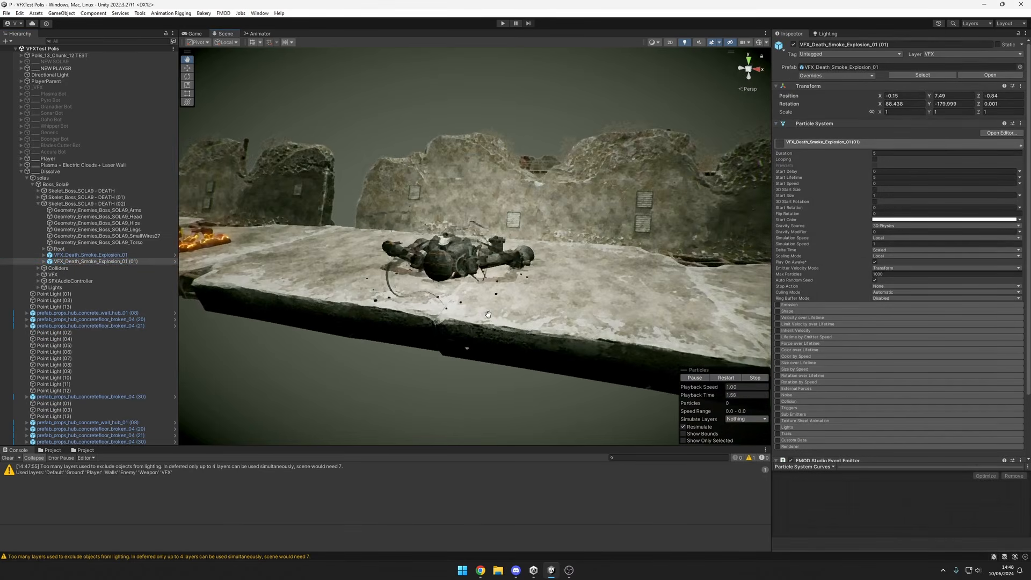
{"action": "left_click_drag", "start_coordinate": [488, 315], "coordinate": [515, 305], "text": "alt"}
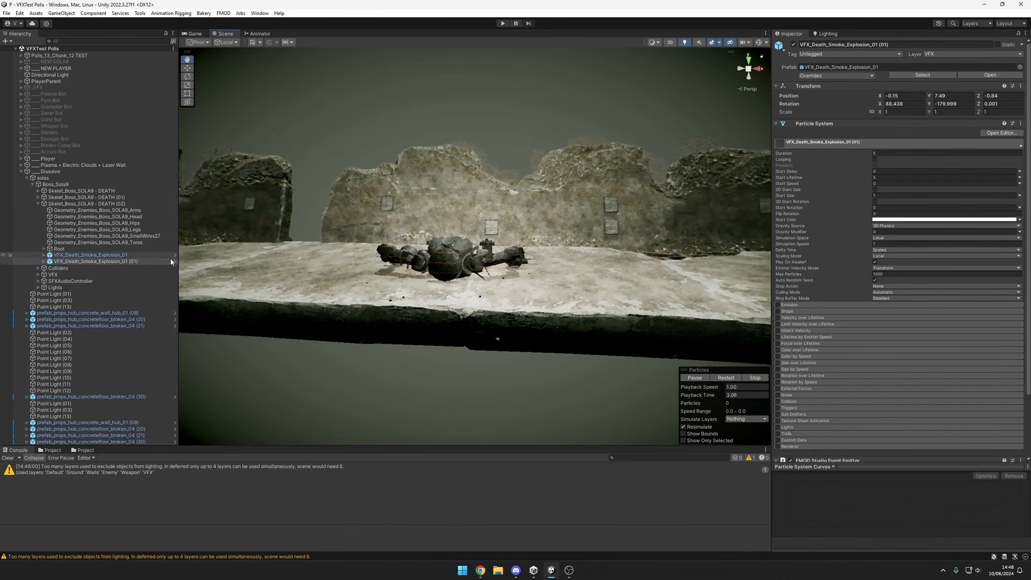
{"action": "left_click_drag", "start_coordinate": [464, 282], "coordinate": [451, 232], "text": "alt"}
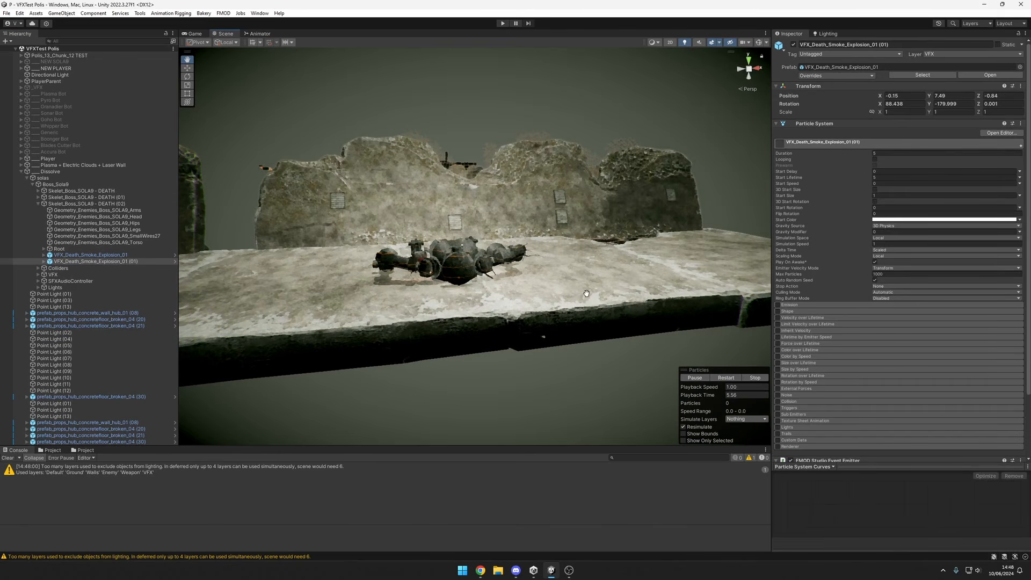
{"action": "left_click", "coordinate": [156, 256]}
{"action": "key", "text": "f"}
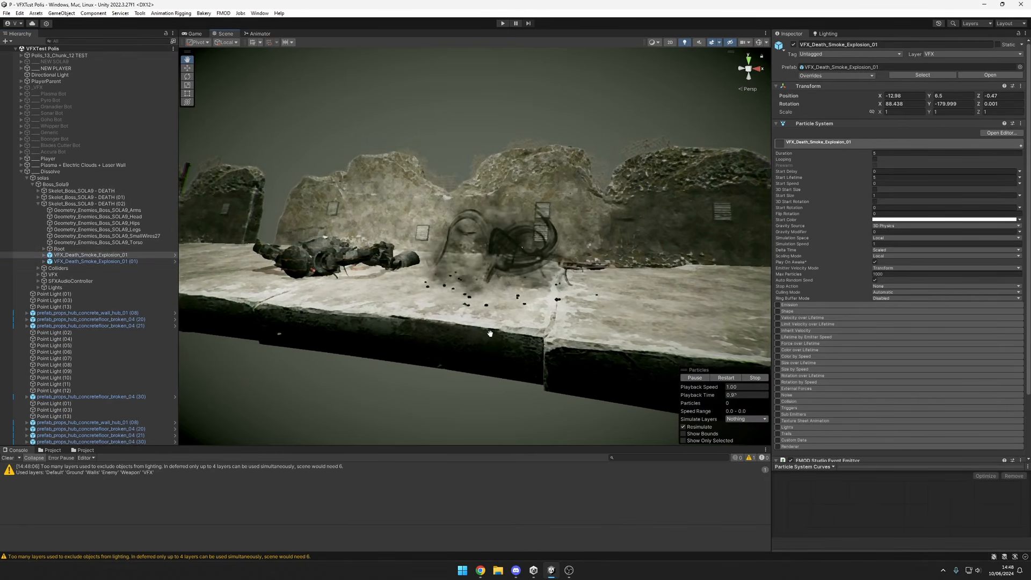
Examine the replayed VFX_Death_Smoke_Explosion_01 effect beside the burnt boss robot from near, far and shifted viewpoints.
{"action": "scroll", "coordinate": [500, 335], "scroll_direction": "up", "scroll_amount": 4}
{"action": "middle_click_drag", "start_coordinate": [560, 346], "coordinate": [533, 341]}
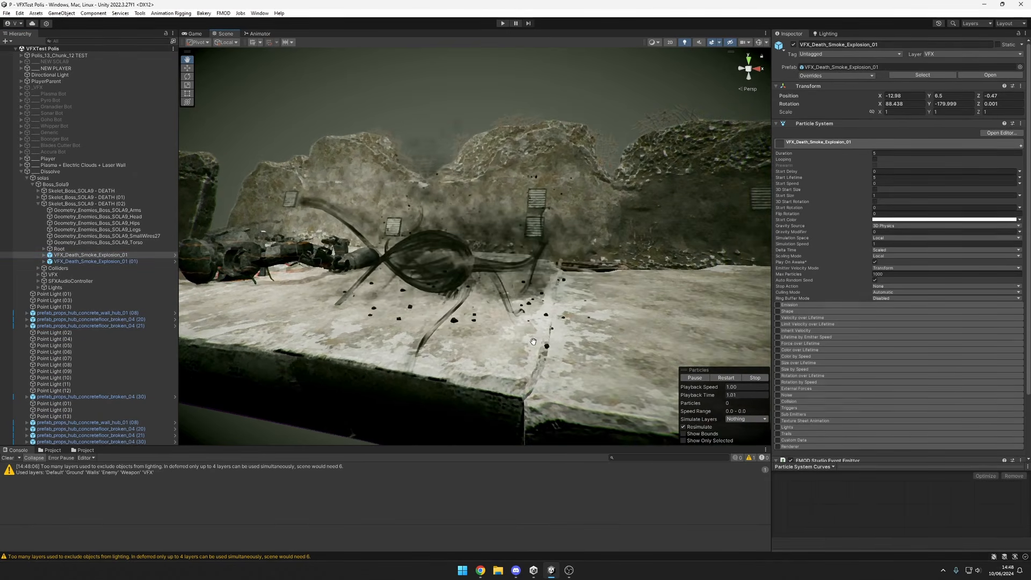
{"action": "left_click_drag", "start_coordinate": [534, 342], "coordinate": [551, 329], "text": "alt"}
{"action": "right_click_drag", "start_coordinate": [551, 329], "coordinate": [484, 339], "text": "alt"}
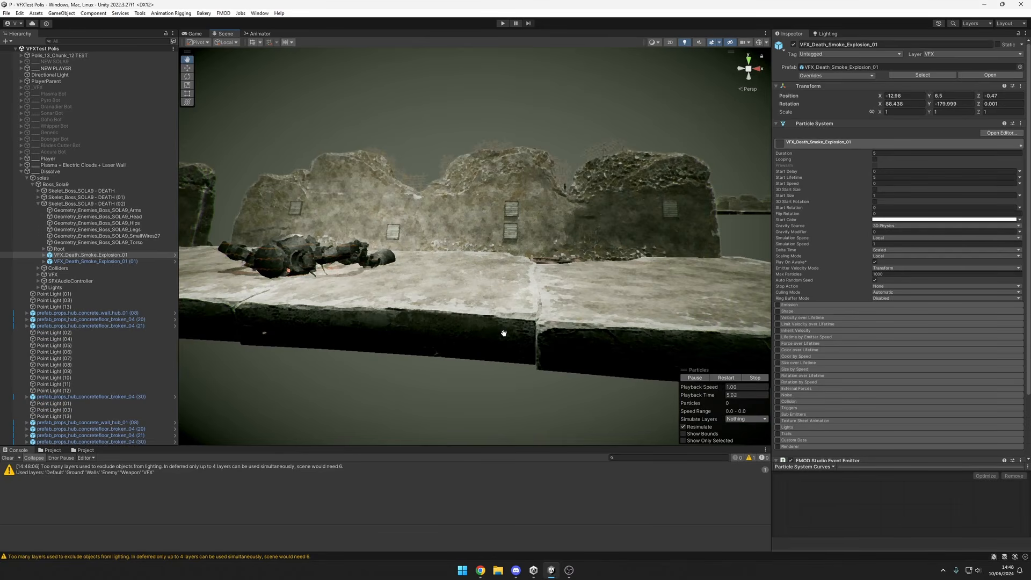
{"action": "scroll", "coordinate": [493, 308], "scroll_direction": "up", "scroll_amount": 6}
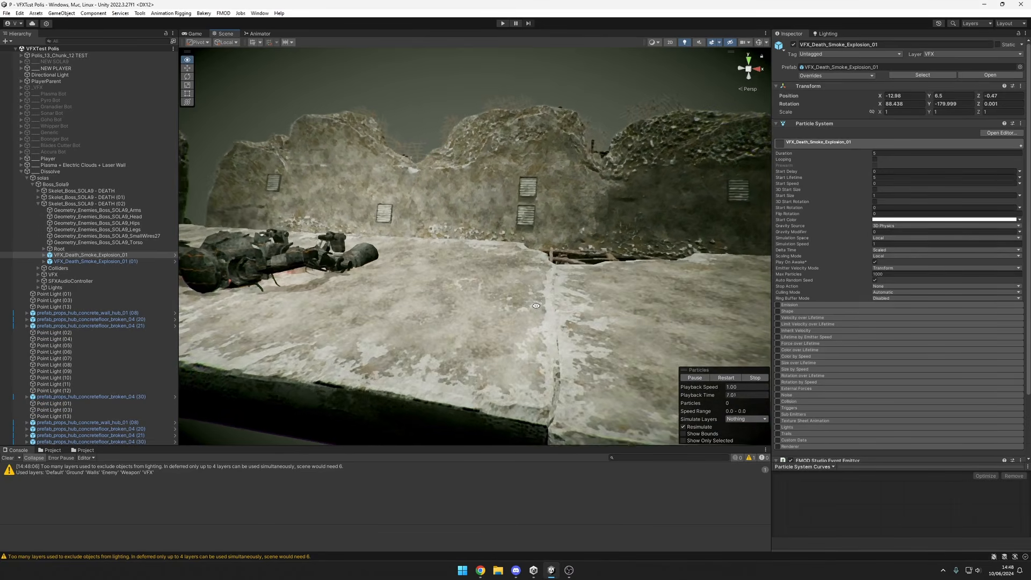
{"action": "scroll", "coordinate": [598, 301], "scroll_direction": "down", "scroll_amount": 5}
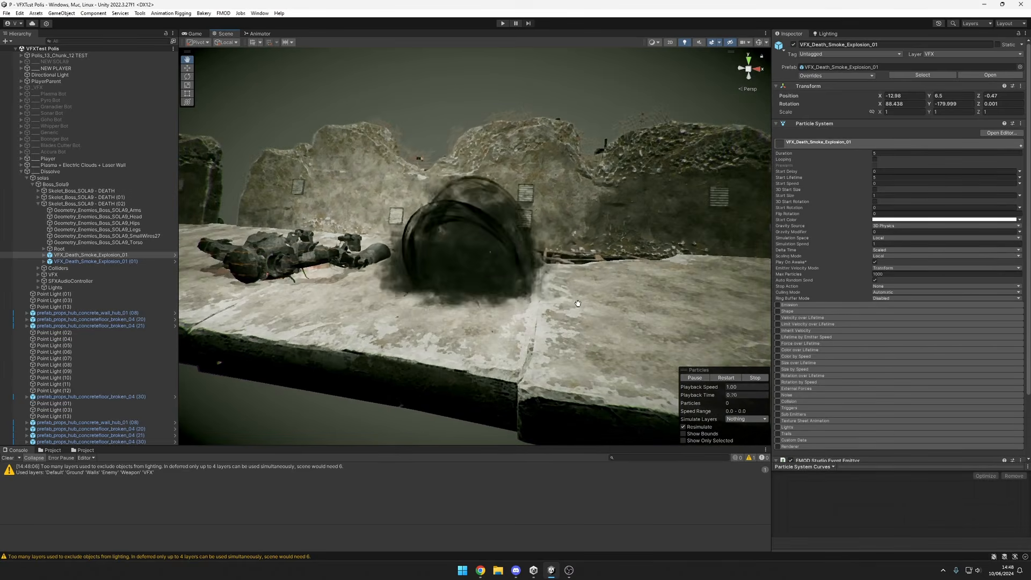
{"action": "left_click_drag", "start_coordinate": [540, 304], "coordinate": [584, 285], "text": "alt"}
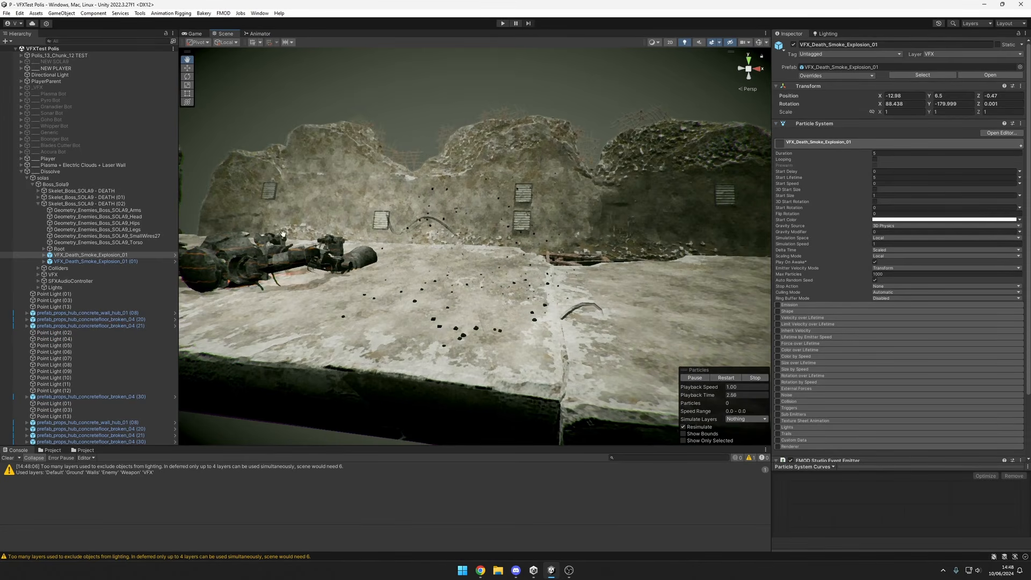
{"action": "left_click_drag", "start_coordinate": [534, 304], "coordinate": [566, 310], "text": "alt"}
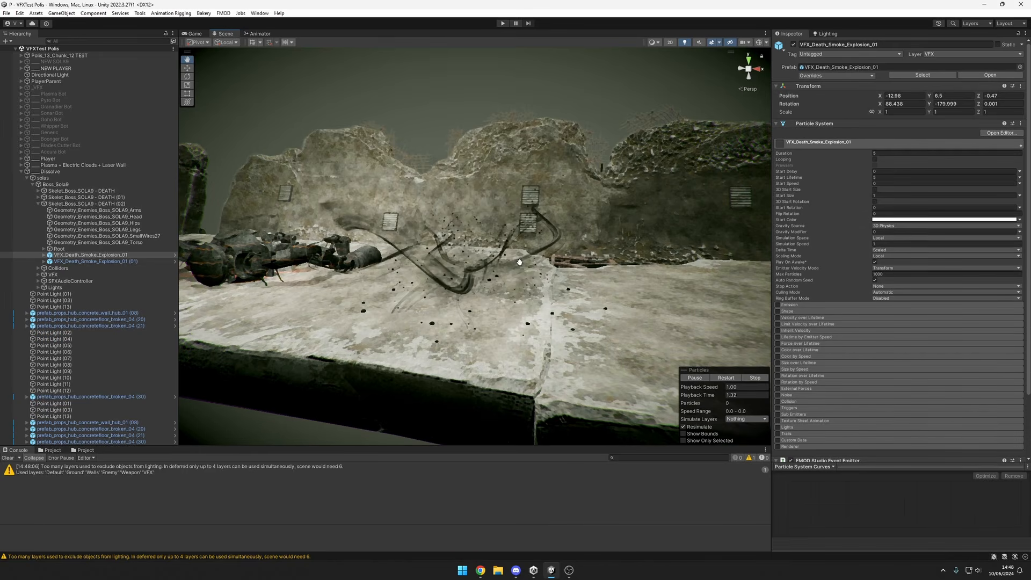
{"action": "left_click_drag", "start_coordinate": [580, 333], "coordinate": [639, 330], "text": "alt"}
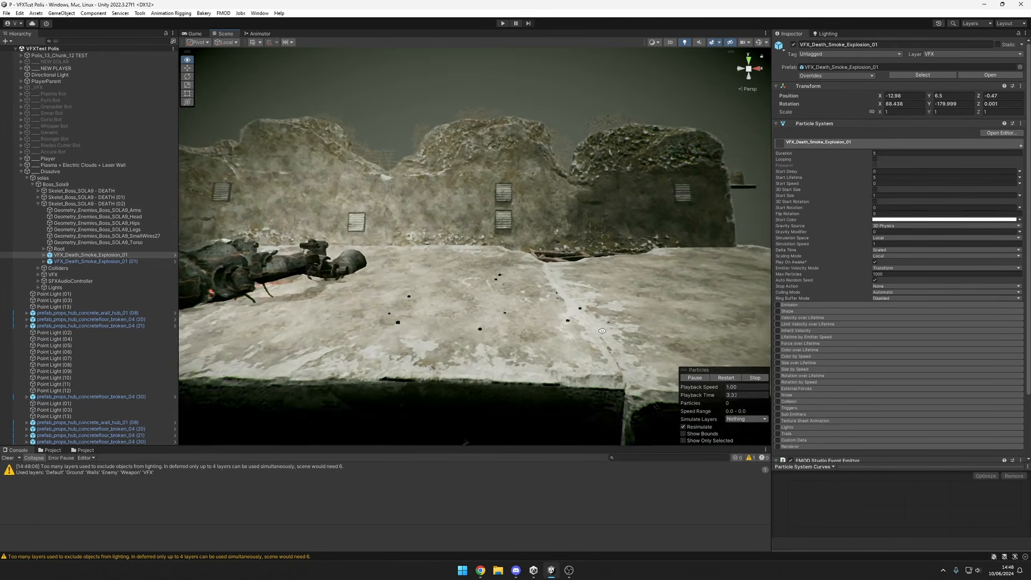
{"action": "scroll", "coordinate": [639, 329], "scroll_direction": "up", "scroll_amount": 2}
{"action": "middle_click_drag", "start_coordinate": [639, 329], "coordinate": [655, 326]}
{"action": "scroll", "coordinate": [655, 326], "scroll_direction": "up", "scroll_amount": 1}
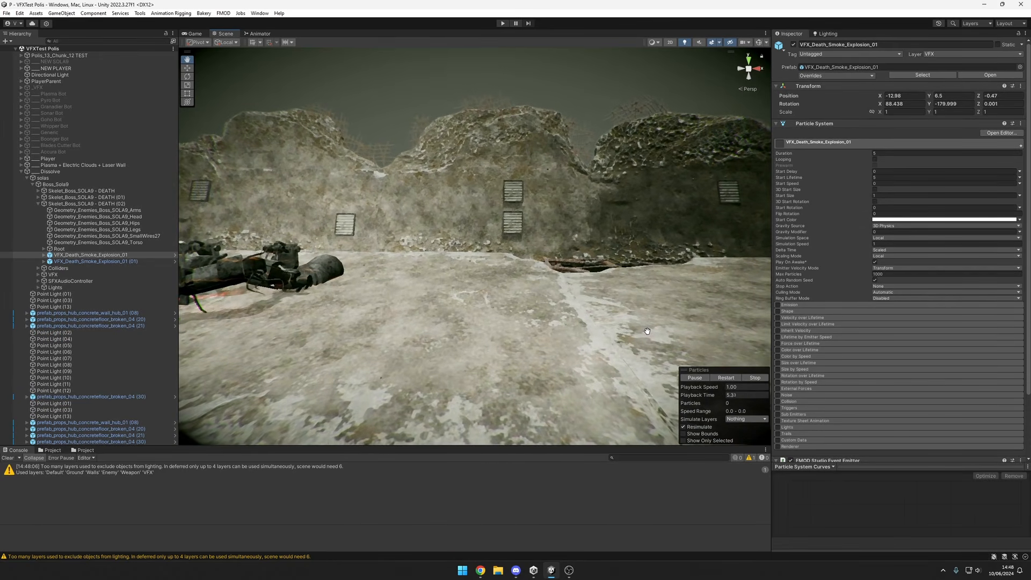
{"action": "scroll", "coordinate": [635, 338], "scroll_direction": "down", "scroll_amount": 1}
{"action": "scroll", "coordinate": [635, 339], "scroll_direction": "down", "scroll_amount": 1}
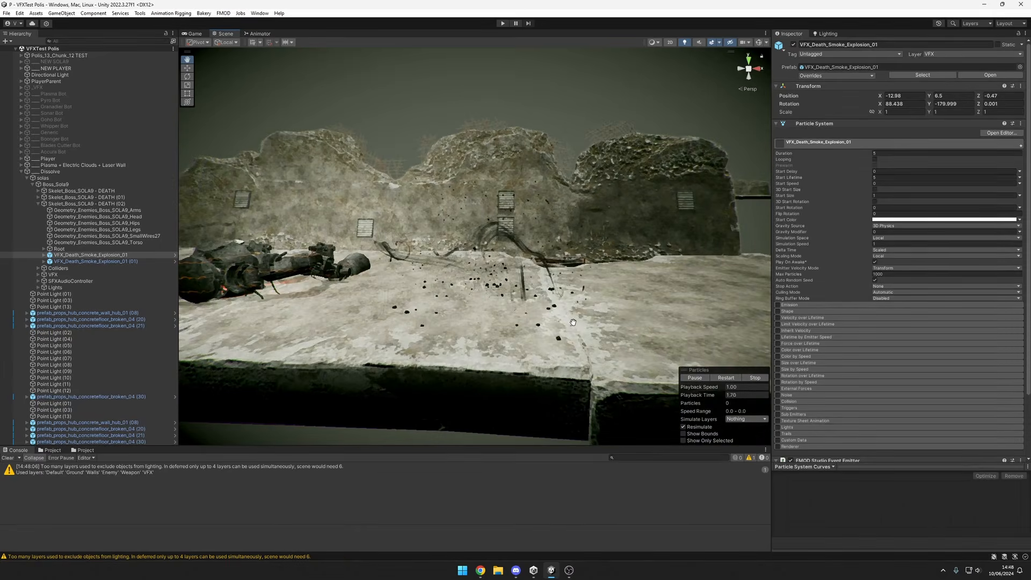
{"action": "scroll", "coordinate": [575, 323], "scroll_direction": "up", "scroll_amount": 3}
{"action": "scroll", "coordinate": [575, 323], "scroll_direction": "down", "scroll_amount": 1}
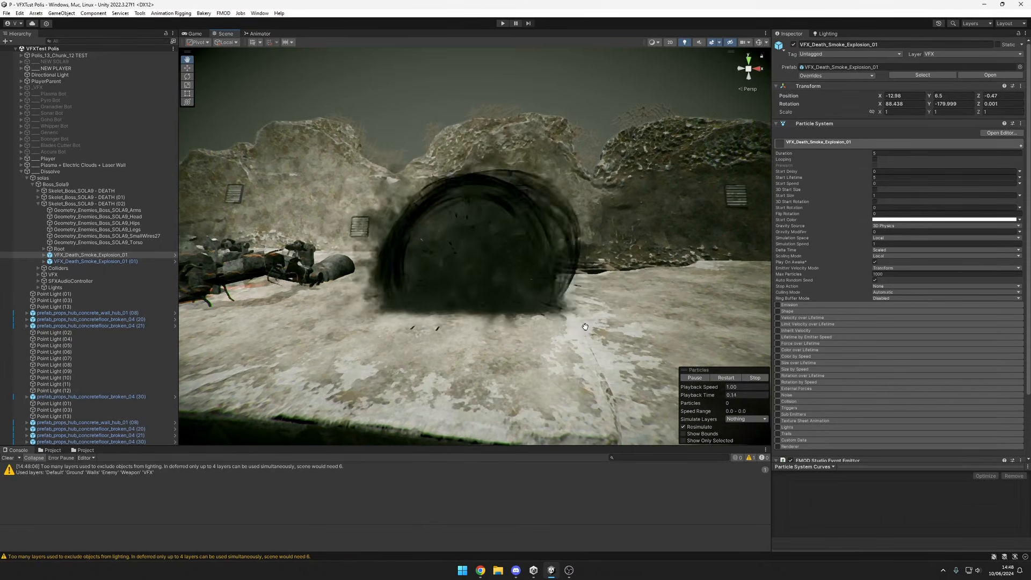
Scrub the death smoke explosion's playback time through 0.57 to 0.72 and inspect the paused smoke tendrils.
{"action": "left_click_drag", "start_coordinate": [585, 327], "coordinate": [678, 396]}
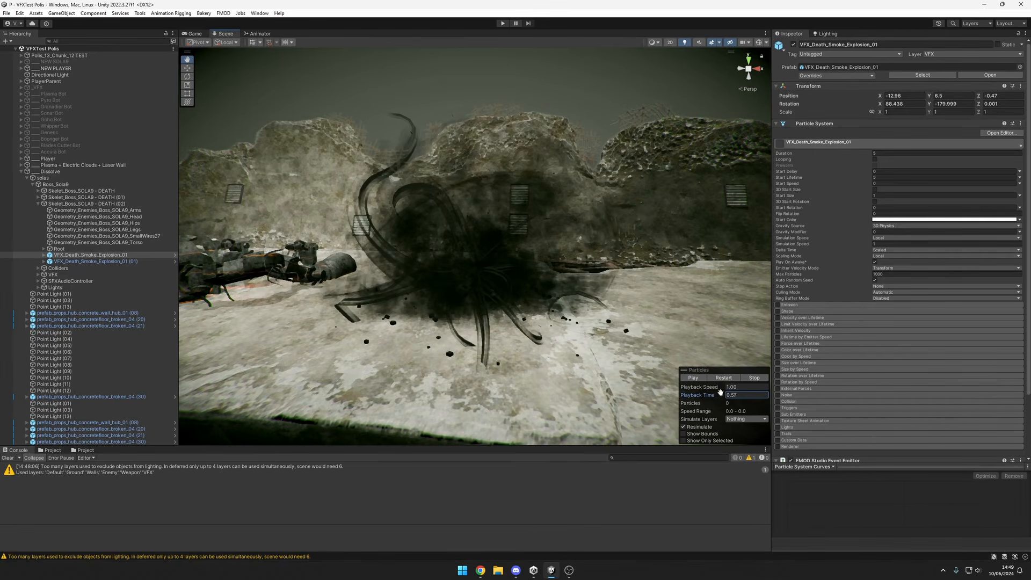
{"action": "scroll", "coordinate": [560, 302], "scroll_direction": "down", "scroll_amount": 3}
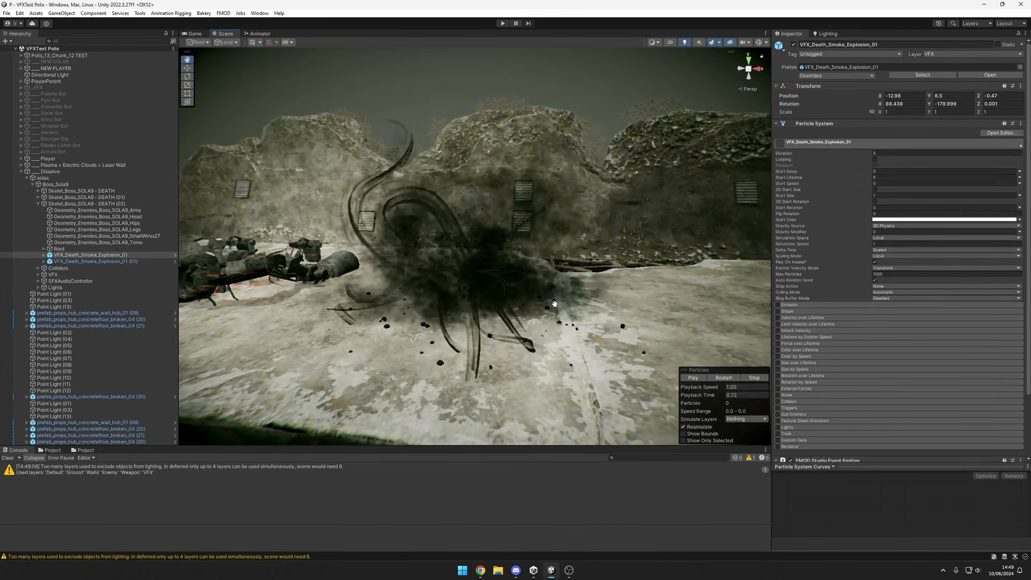
{"action": "key", "text": "slash"}
{"action": "scroll", "coordinate": [495, 290], "scroll_direction": "down", "scroll_amount": 2}
{"action": "scroll", "coordinate": [486, 301], "scroll_direction": "up", "scroll_amount": 2}
{"action": "key", "text": "slash"}
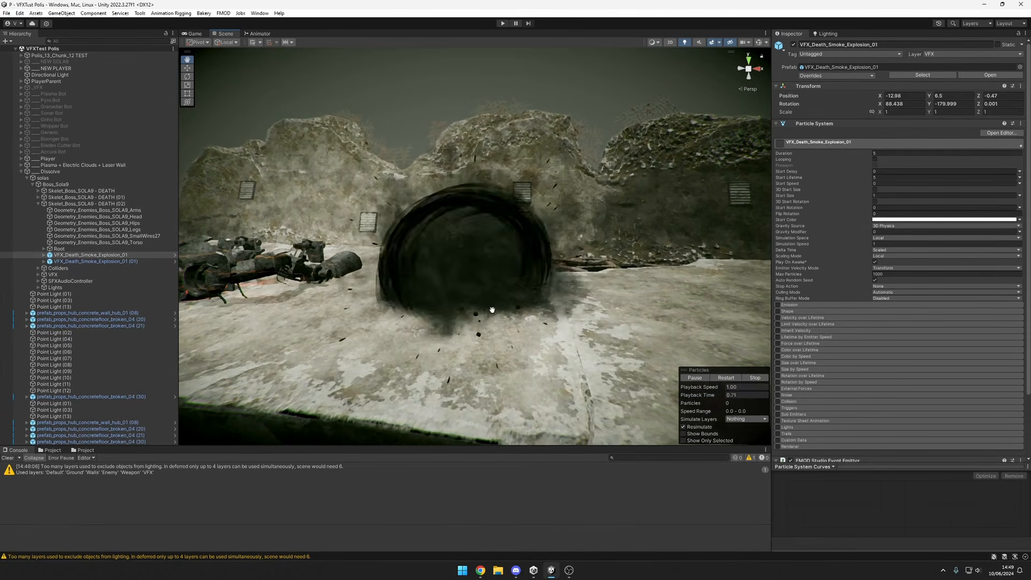
Replay the death smoke explosion, pausing it at different moments to inspect the smoke ball, trails and debris at varying distances.
{"action": "key", "text": "comma"}
{"action": "scroll", "coordinate": [478, 269], "scroll_direction": "up", "scroll_amount": 4}
{"action": "key", "text": "slash"}
{"action": "scroll", "coordinate": [485, 299], "scroll_direction": "down", "scroll_amount": 4}
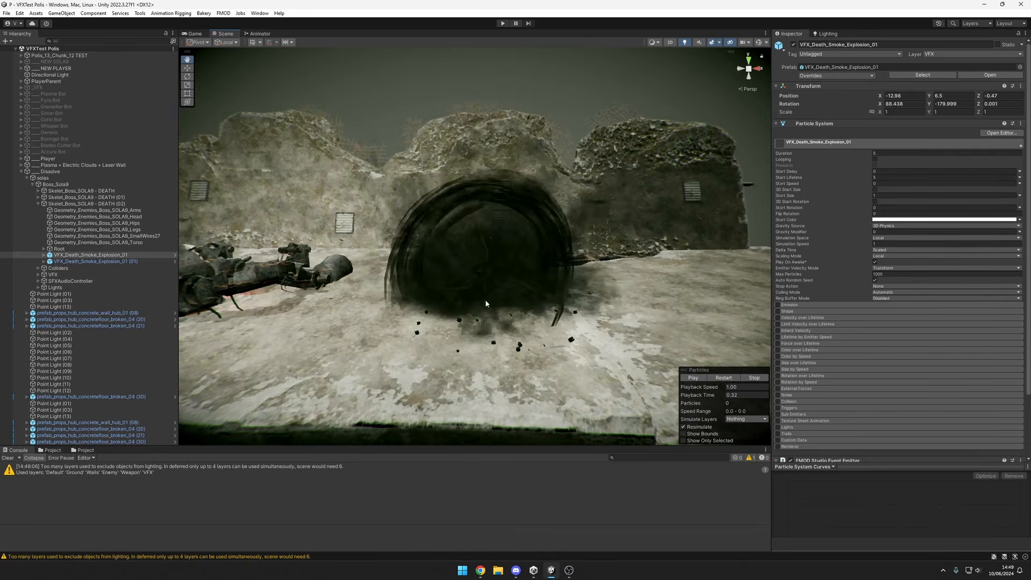
{"action": "key", "text": "slash"}
{"action": "scroll", "coordinate": [533, 324], "scroll_direction": "down", "scroll_amount": 4}
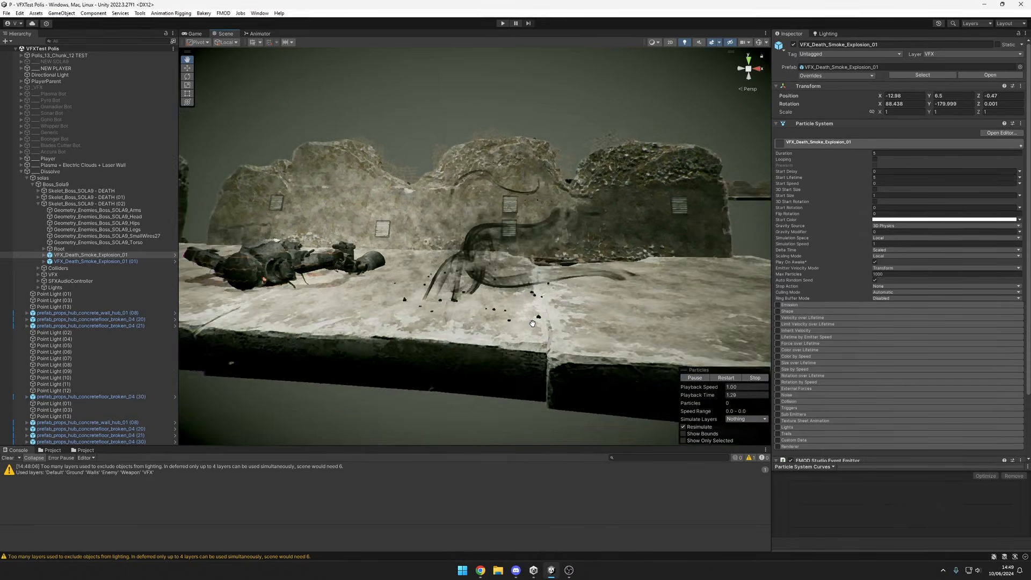
{"action": "scroll", "coordinate": [533, 323], "scroll_direction": "up", "scroll_amount": 4}
{"action": "key", "text": "slash"}
{"action": "left_click_drag", "start_coordinate": [532, 323], "coordinate": [518, 307], "text": "alt"}
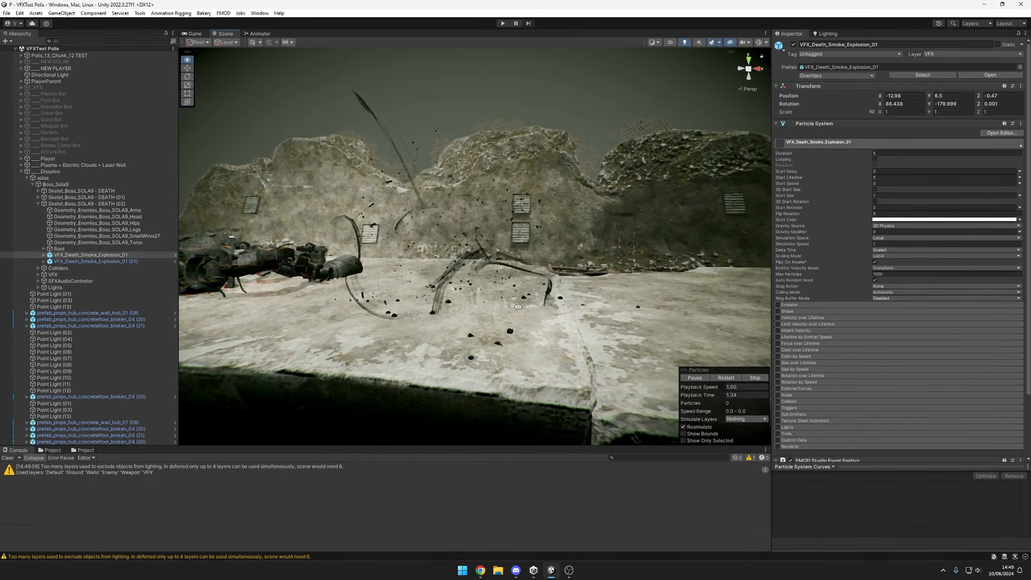
{"action": "scroll", "coordinate": [447, 281], "scroll_direction": "up", "scroll_amount": 3}
{"action": "scroll", "coordinate": [482, 304], "scroll_direction": "down", "scroll_amount": 2}
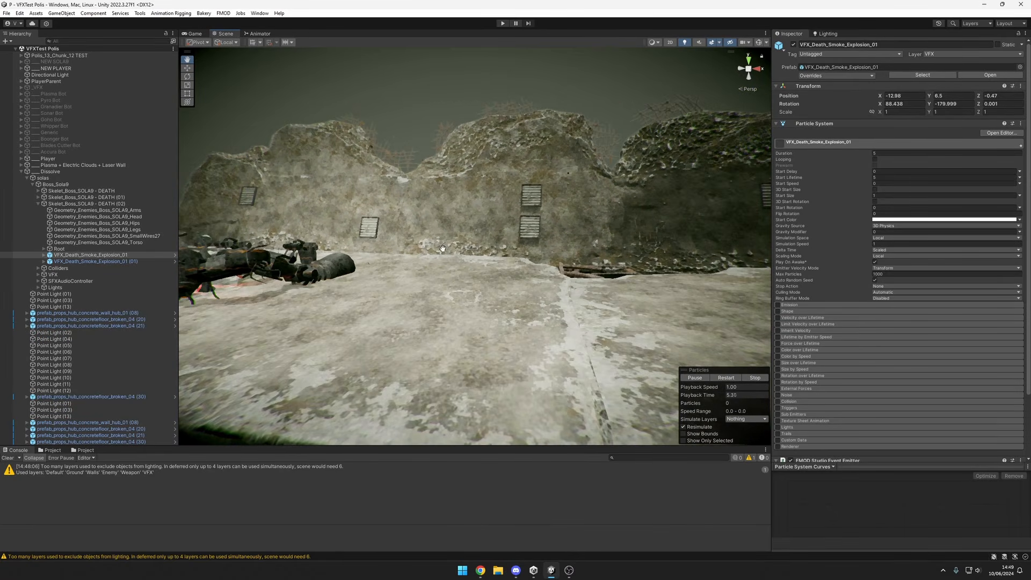
{"action": "scroll", "coordinate": [443, 249], "scroll_direction": "up", "scroll_amount": 4}
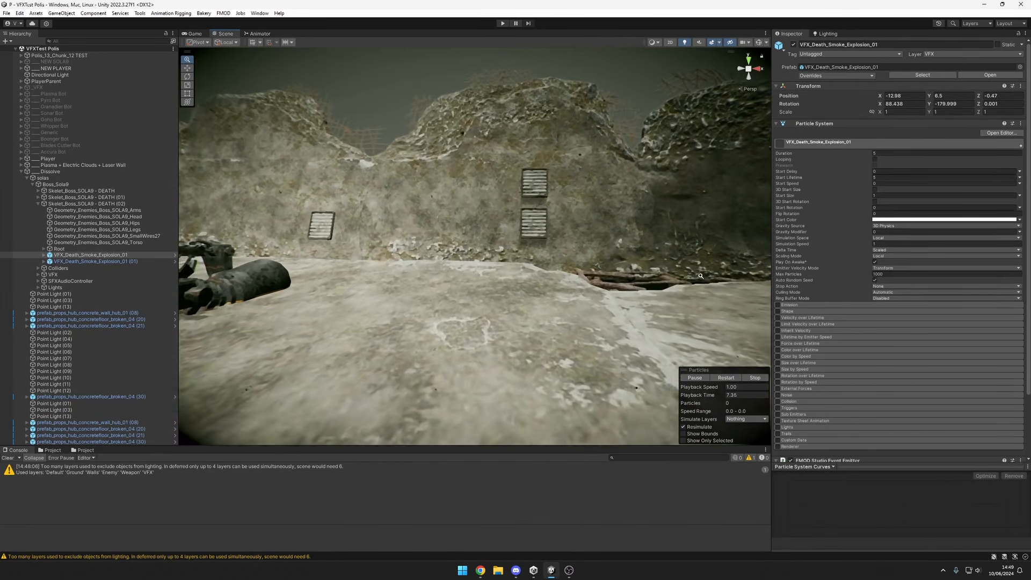
{"action": "right_click_drag", "start_coordinate": [701, 276], "coordinate": [514, 290], "text": "alt"}
{"action": "scroll", "coordinate": [510, 288], "scroll_direction": "up", "scroll_amount": 3}
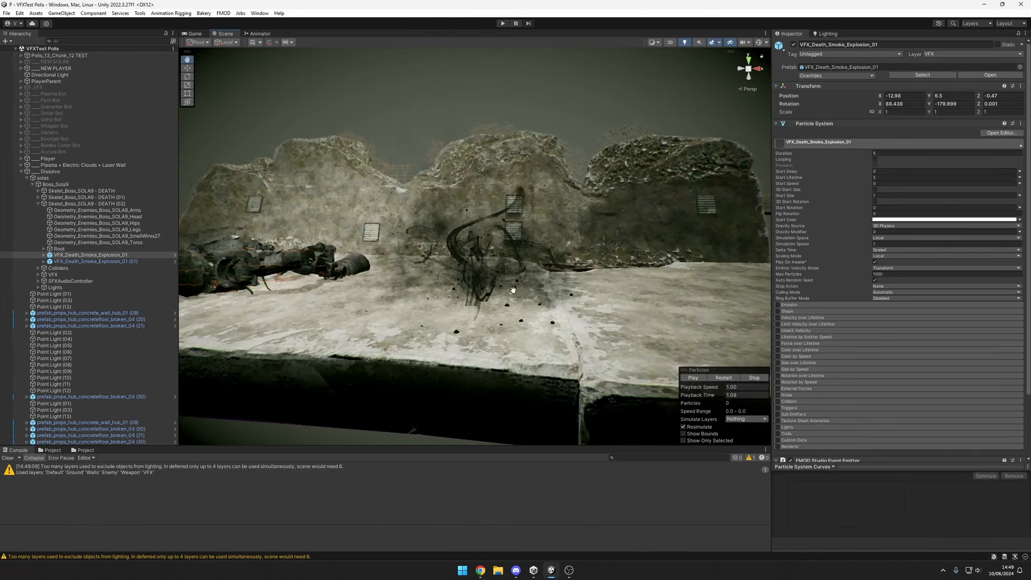
Restart the smoke explosion repeatedly to compare its bursts up close and from the platform's edge.
{"action": "right_click_drag", "start_coordinate": [494, 244], "coordinate": [559, 296], "text": "alt"}
{"action": "left_click_drag", "start_coordinate": [558, 296], "coordinate": [555, 285], "text": "alt"}
{"action": "key", "text": "period"}
{"action": "key", "text": "comma"}
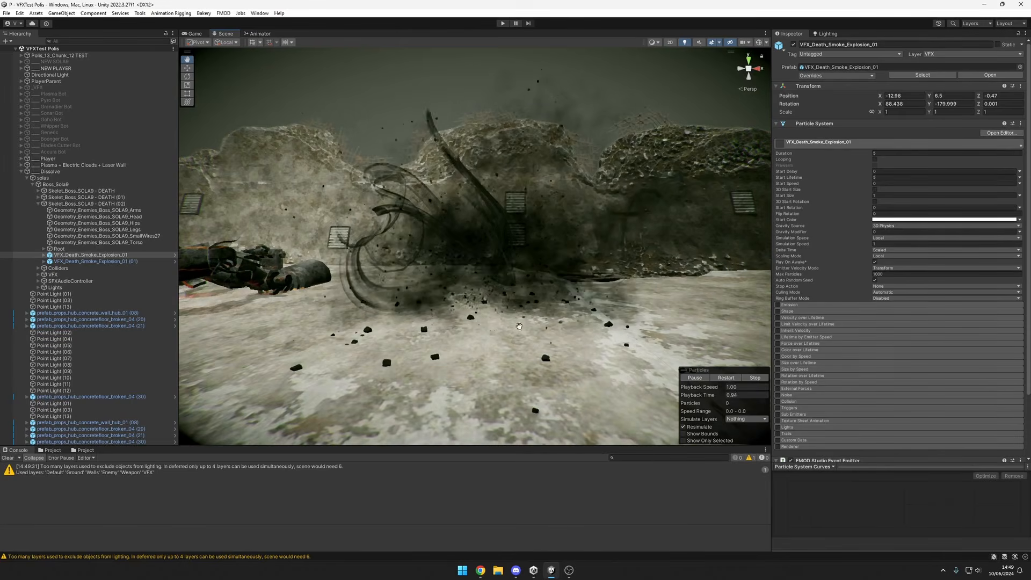
{"action": "scroll", "coordinate": [543, 308], "scroll_direction": "down", "scroll_amount": 6}
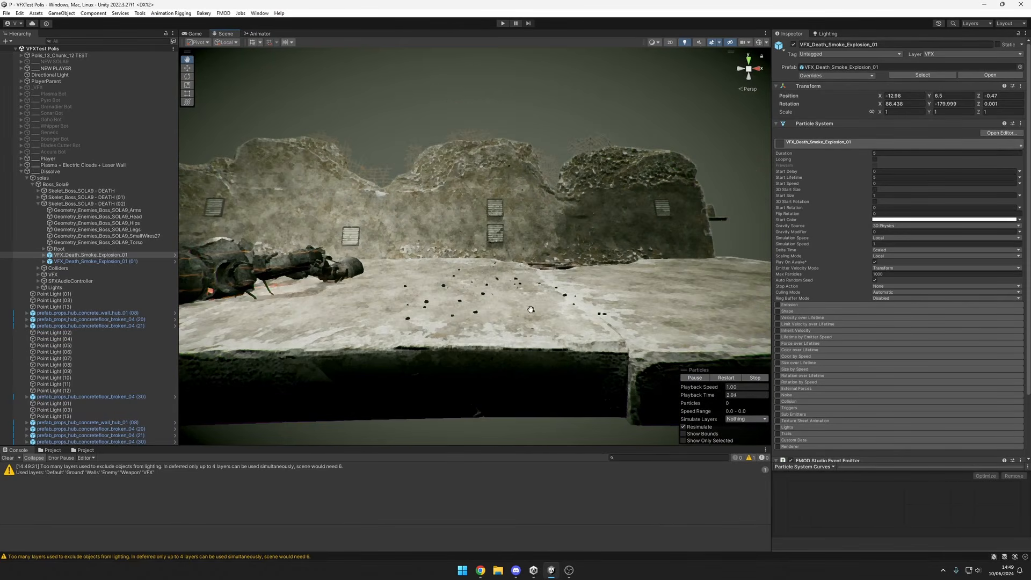
{"action": "scroll", "coordinate": [559, 311], "scroll_direction": "up", "scroll_amount": 2}
{"action": "key", "text": "period"}
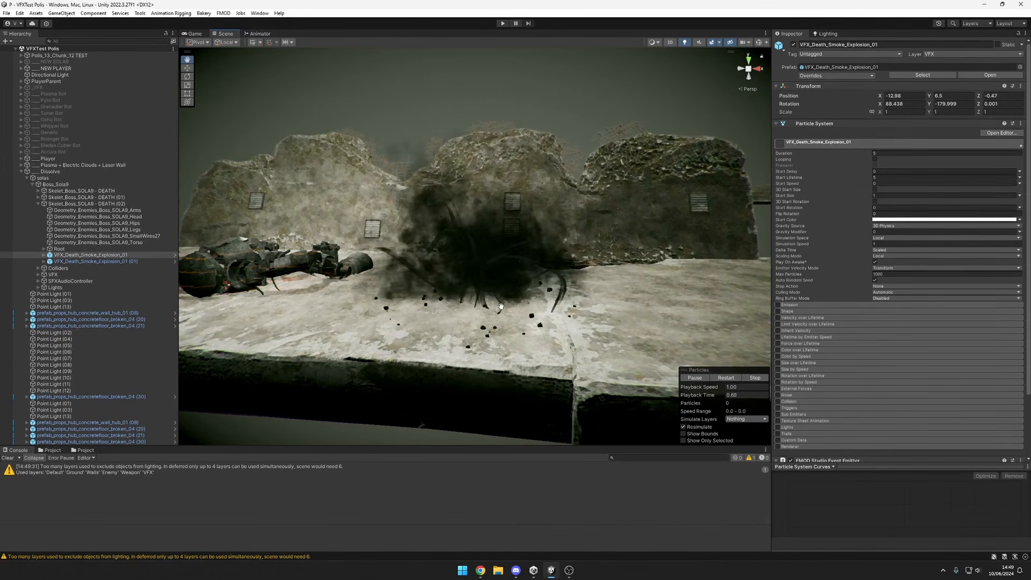
{"action": "key", "text": "period"}
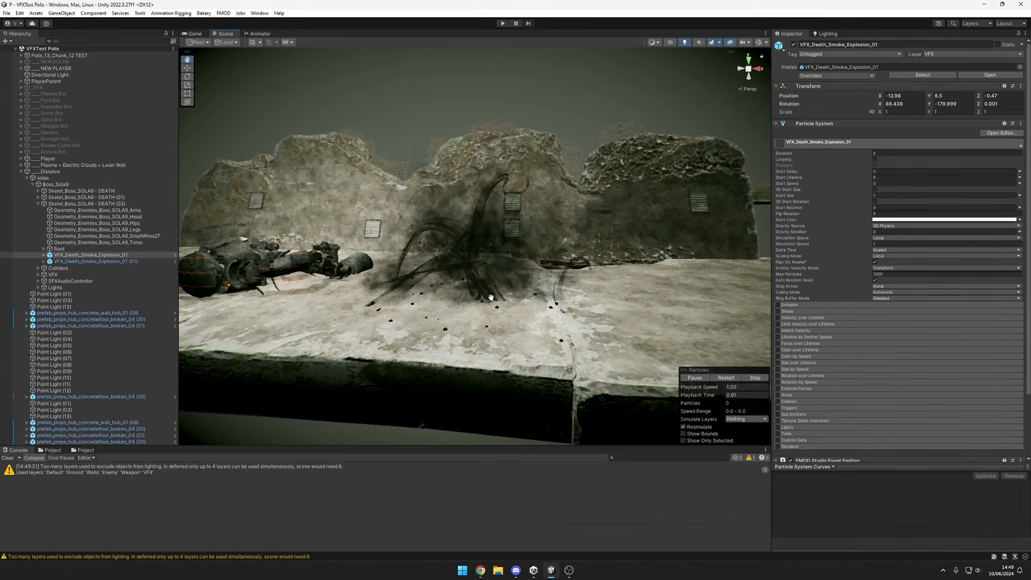
{"action": "key", "text": "comma"}
{"action": "key", "text": "period"}
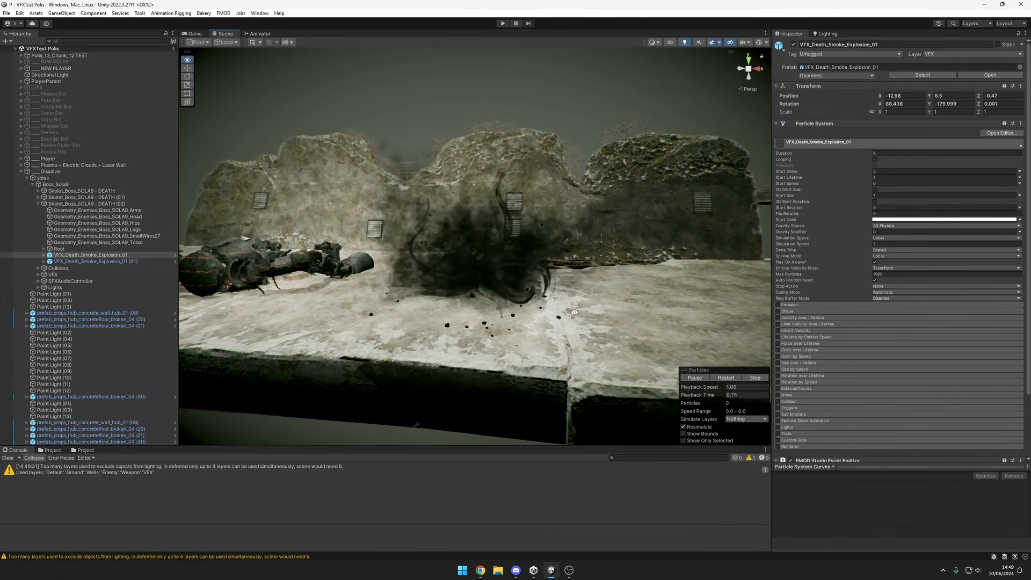
{"action": "key", "text": "period"}
Try scaling VFX_Death_Smoke_Explosion_01 uniformly to 1.5303, replay the enlarged explosion and undo the scaling.
{"action": "key", "text": "period"}
{"action": "key", "text": "r"}
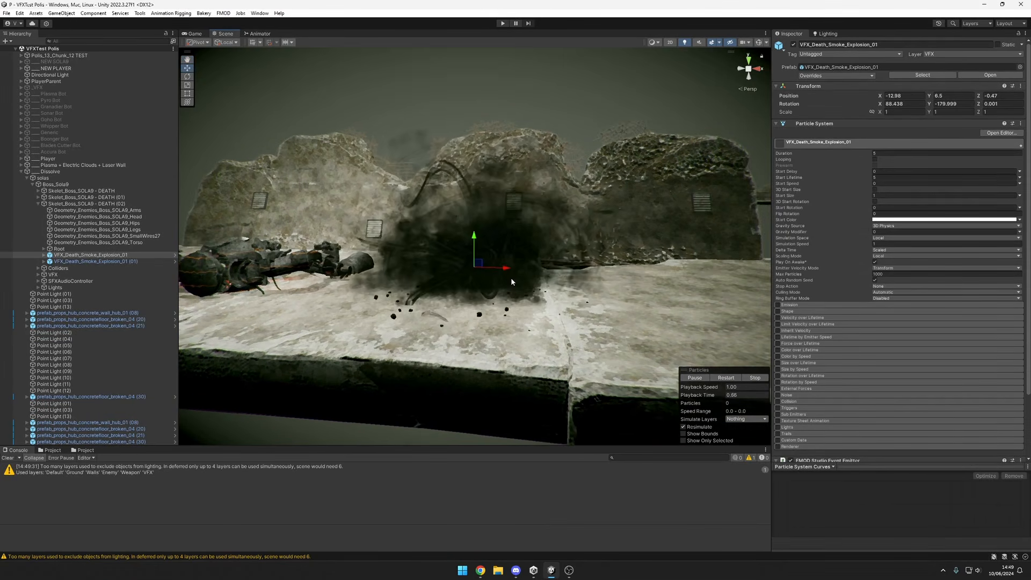
{"action": "left_click_drag", "start_coordinate": [474, 268], "coordinate": [501, 258]}
{"action": "key", "text": "period"}
{"action": "key", "text": "comma"}
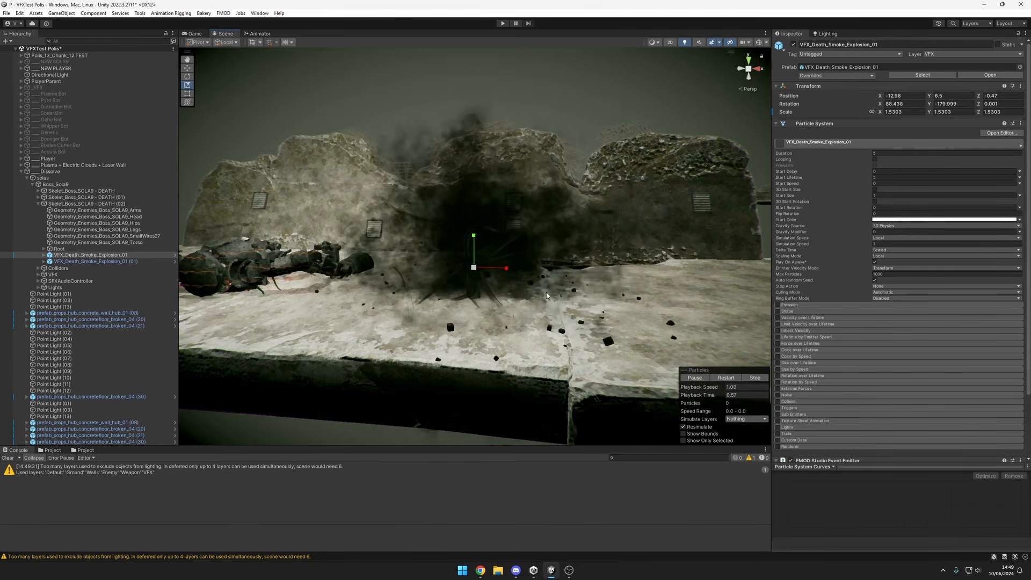
{"action": "key", "text": "period"}
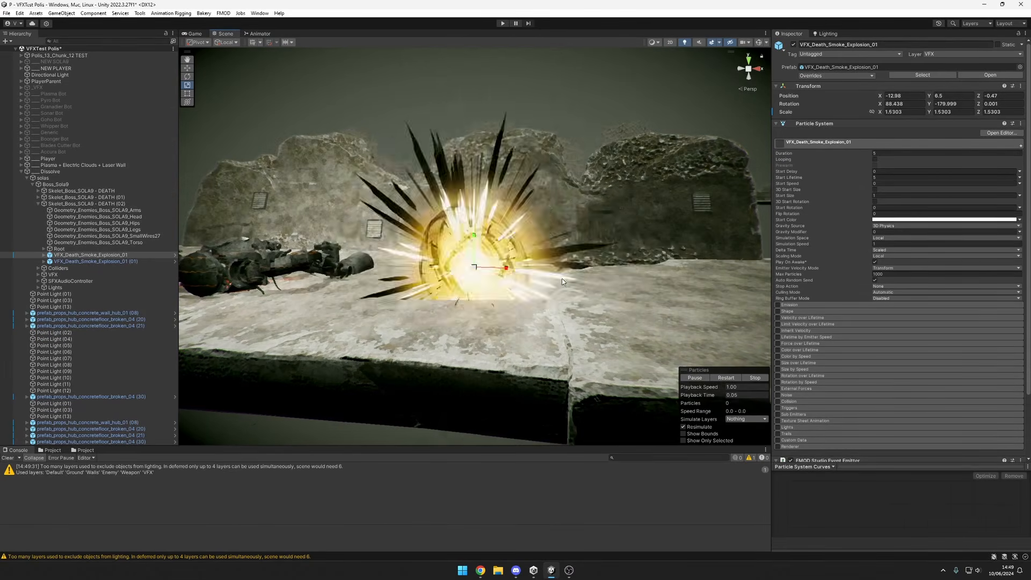
{"action": "key", "text": "ctrl+z"}
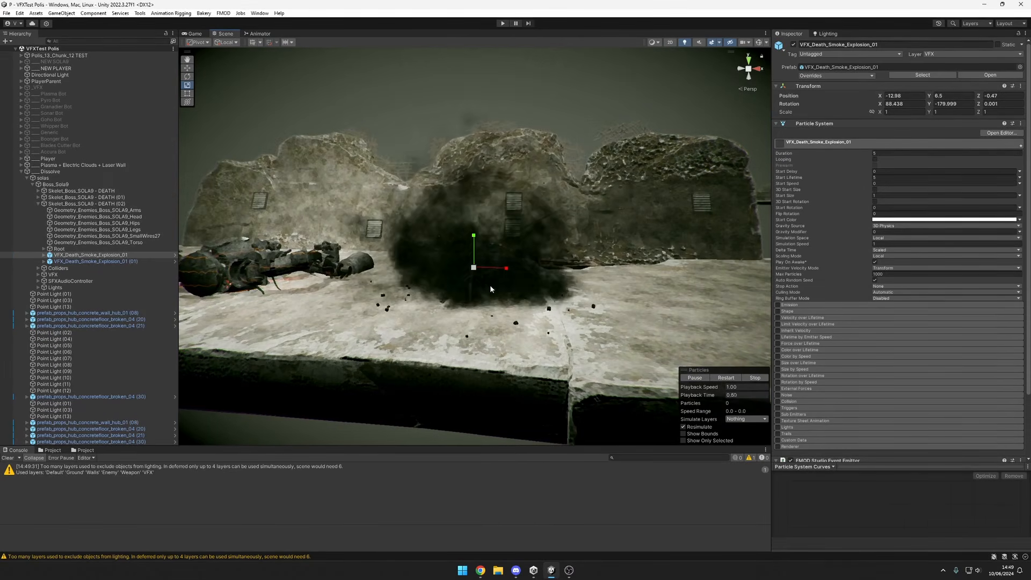
Replay the smoke explosion at its original scale and examine it from higher, closer and wider viewpoints.
{"action": "mouse_move", "coordinate": [547, 305]}
{"action": "left_mouse_down", "text": "alt"}
{"action": "mouse_move", "coordinate": [634, 322]}
{"action": "mouse_move", "coordinate": [545, 323]}
{"action": "left_mouse_up", "text": "alt"}
{"action": "key", "text": "period"}
{"action": "key", "text": "comma"}
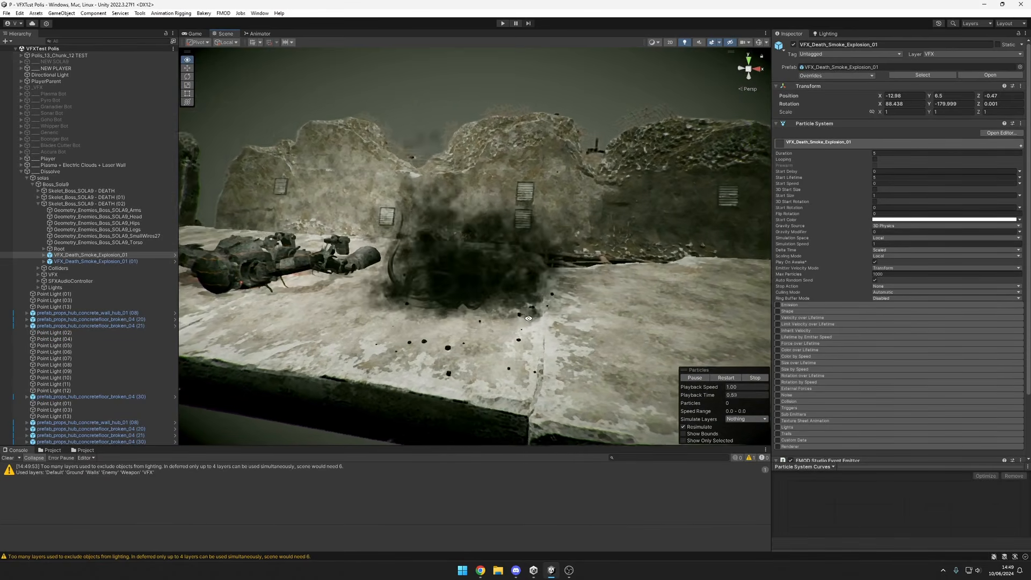
{"action": "scroll", "coordinate": [553, 320], "scroll_direction": "up", "scroll_amount": 3}
{"action": "scroll", "coordinate": [553, 320], "scroll_direction": "down", "scroll_amount": 4}
{"action": "key", "text": "period"}
{"action": "key", "text": "comma"}
{"action": "left_click_drag", "start_coordinate": [553, 319], "coordinate": [577, 343], "text": "alt"}
{"action": "scroll", "coordinate": [529, 325], "scroll_direction": "up", "scroll_amount": 3}
{"action": "scroll", "coordinate": [524, 337], "scroll_direction": "up", "scroll_amount": 4}
{"action": "key", "text": "period"}
{"action": "key", "text": "comma"}
{"action": "scroll", "coordinate": [524, 337], "scroll_direction": "down", "scroll_amount": 3}
{"action": "key", "text": "period"}
{"action": "key", "text": "comma"}
{"action": "key", "text": "period"}
{"action": "key", "text": "comma"}
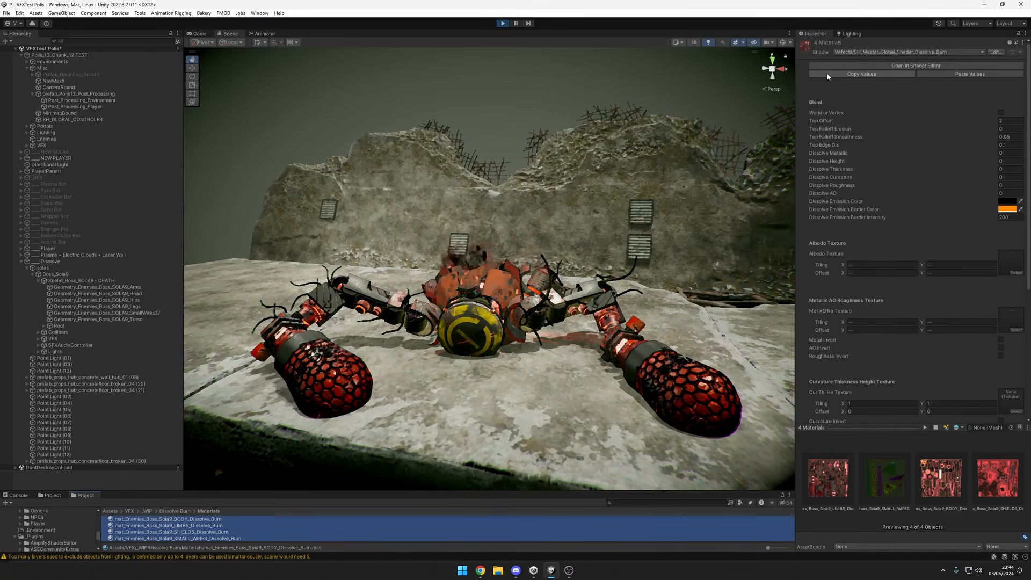
Set the Top Offset of the four selected Boss_Sola9 Dissolve Burn materials to -1.62 to burn the whole boss robot.
{"action": "scroll", "coordinate": [406, 357], "scroll_direction": "down", "scroll_amount": 4}
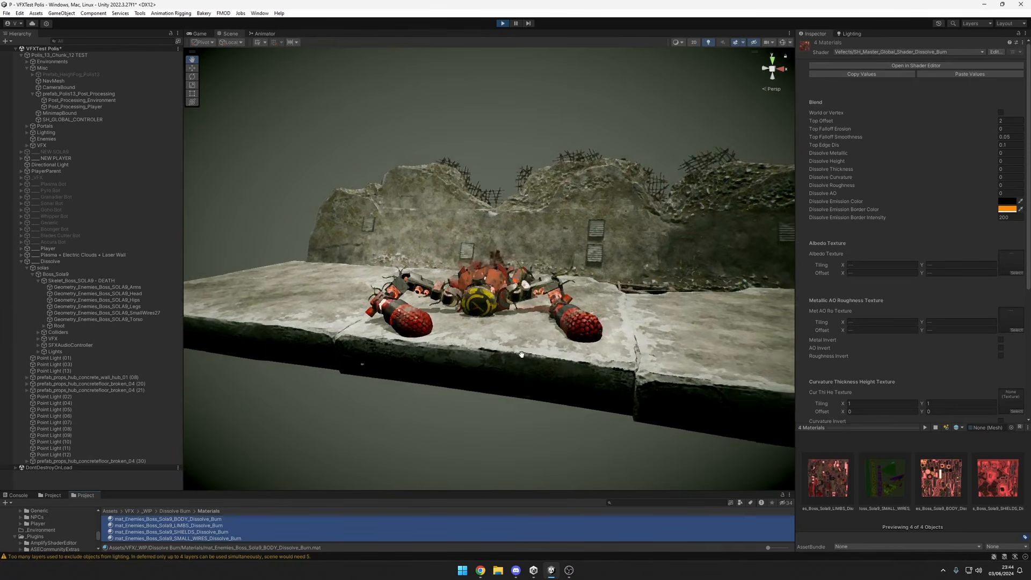
{"action": "mouse_move", "coordinate": [500, 328]}
{"action": "left_mouse_down", "text": "alt"}
{"action": "mouse_move", "coordinate": [623, 326]}
{"action": "mouse_move", "coordinate": [505, 327]}
{"action": "left_mouse_up", "text": "alt"}
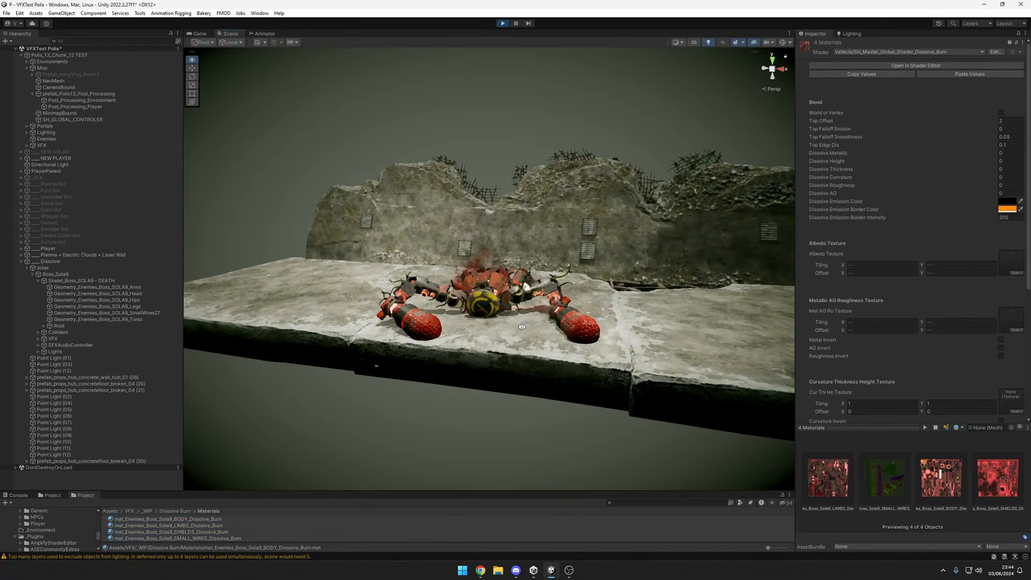
{"action": "right_click_drag", "start_coordinate": [505, 327], "coordinate": [653, 311], "text": "alt"}
{"action": "mouse_move", "coordinate": [538, 305]}
{"action": "left_mouse_down", "text": "alt"}
{"action": "mouse_move", "coordinate": [607, 307]}
{"action": "mouse_move", "coordinate": [464, 299]}
{"action": "mouse_move", "coordinate": [491, 328]}
{"action": "mouse_move", "coordinate": [652, 293]}
{"action": "mouse_move", "coordinate": [599, 288]}
{"action": "mouse_move", "coordinate": [545, 304]}
{"action": "left_mouse_up", "text": "alt"}
{"action": "right_click_drag", "start_coordinate": [546, 304], "coordinate": [511, 303], "text": "alt"}
{"action": "left_click_drag", "start_coordinate": [510, 303], "coordinate": [423, 287], "text": "alt"}
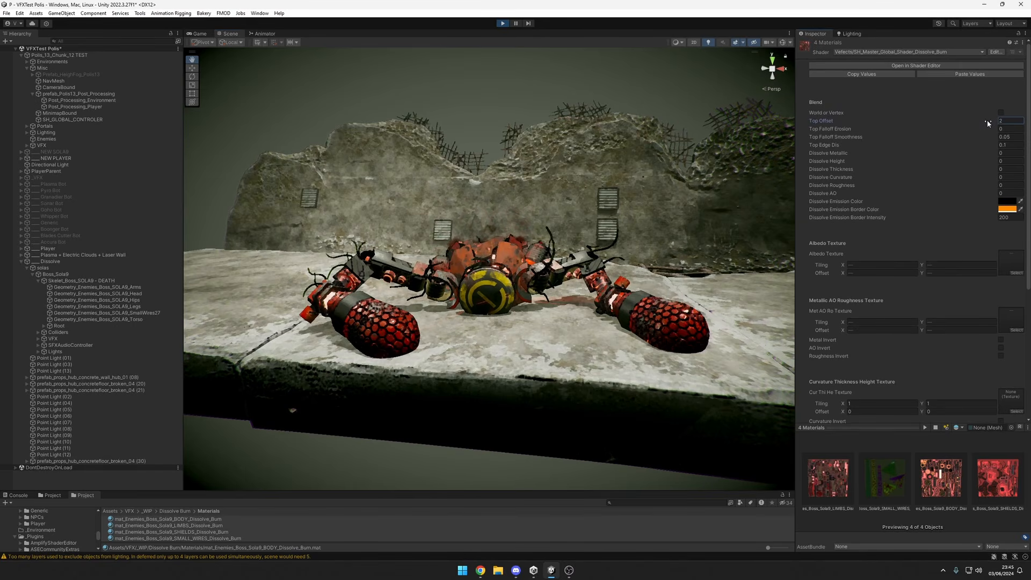
{"action": "left_click_drag", "start_coordinate": [988, 120], "coordinate": [985, 123]}
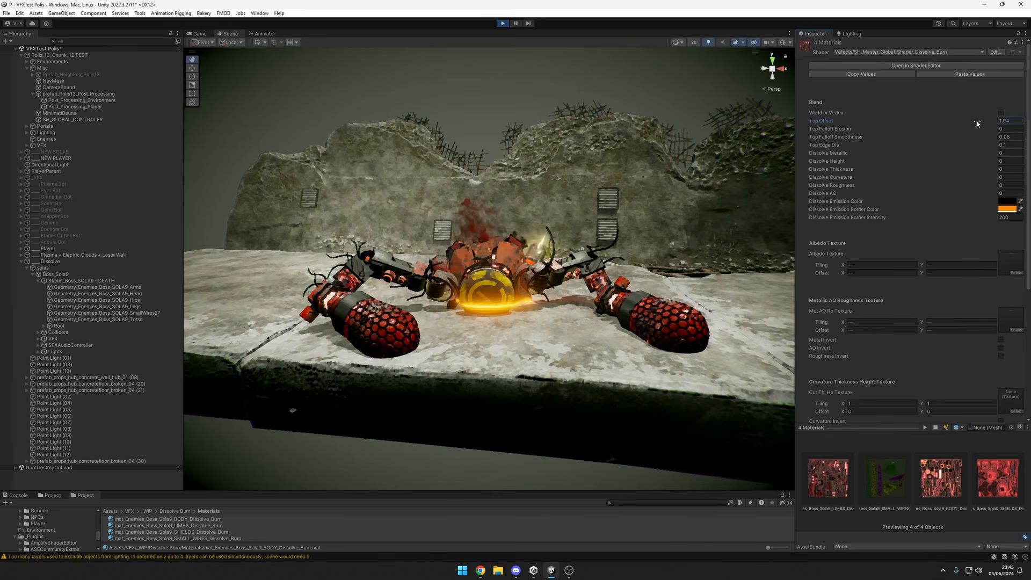
{"action": "left_click_drag", "start_coordinate": [973, 120], "coordinate": [962, 123]}
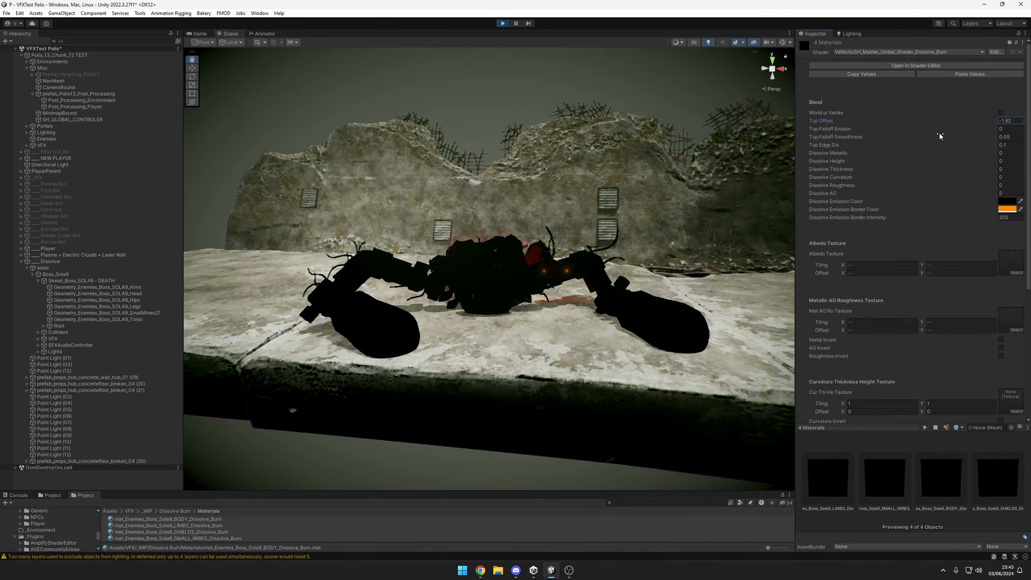
Select the boss robot's hips mesh and set the Top Offset of its BODY Dissolve Burn material to -1.93.
{"action": "left_click_drag", "start_coordinate": [650, 290], "coordinate": [476, 308], "text": "alt"}
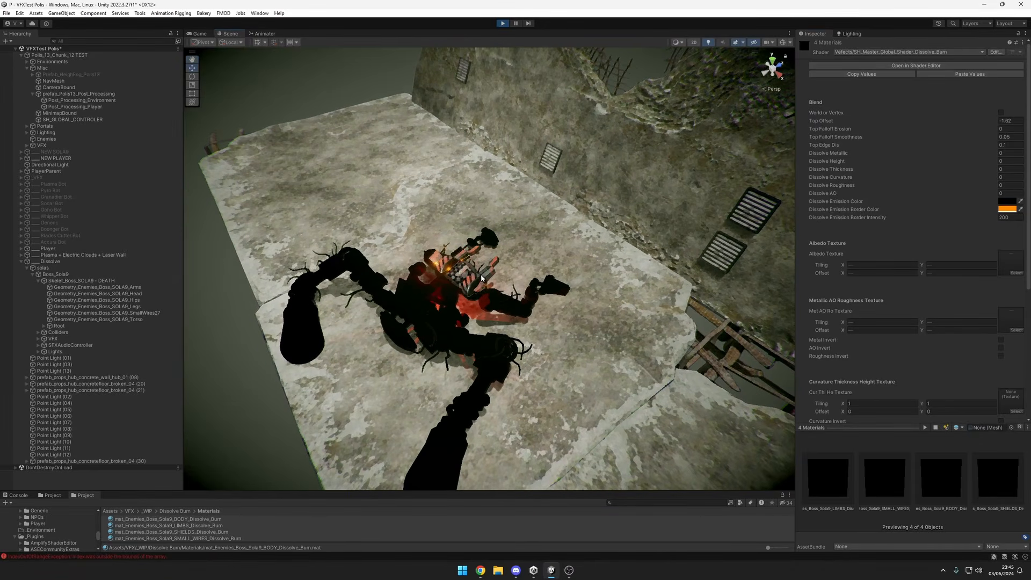
{"action": "left_click", "coordinate": [481, 280]}
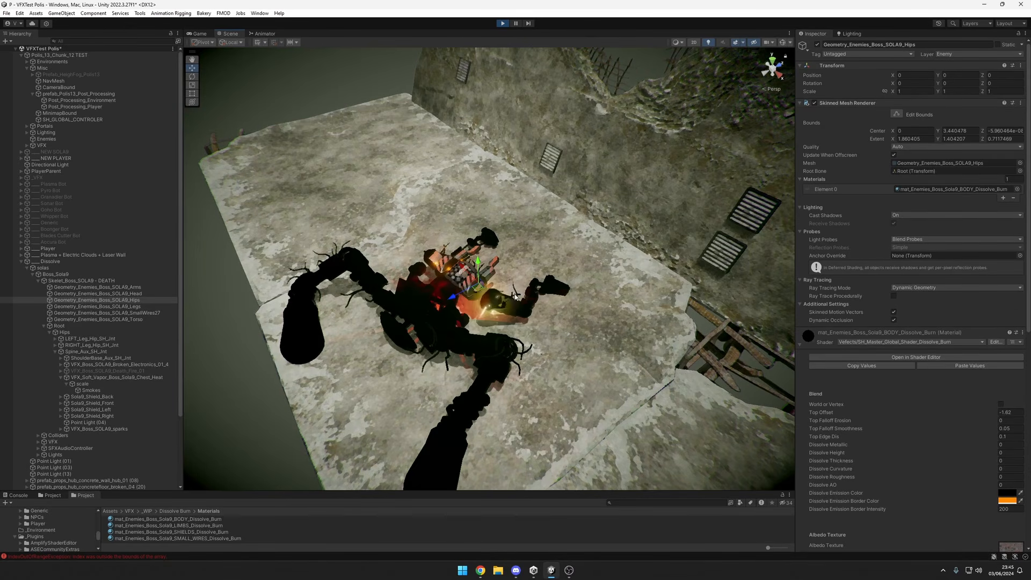
{"action": "left_click_drag", "start_coordinate": [515, 295], "coordinate": [395, 266], "text": "alt"}
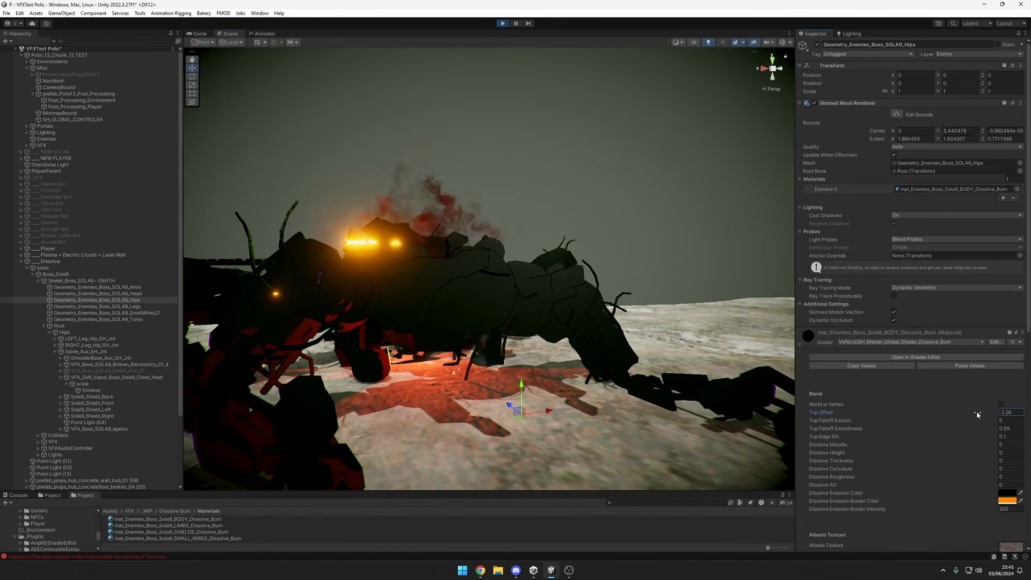
{"action": "mouse_move", "coordinate": [980, 414]}
{"action": "left_mouse_down"}
{"action": "mouse_move", "coordinate": [993, 415]}
{"action": "mouse_move", "coordinate": [983, 414]}
{"action": "left_mouse_up"}
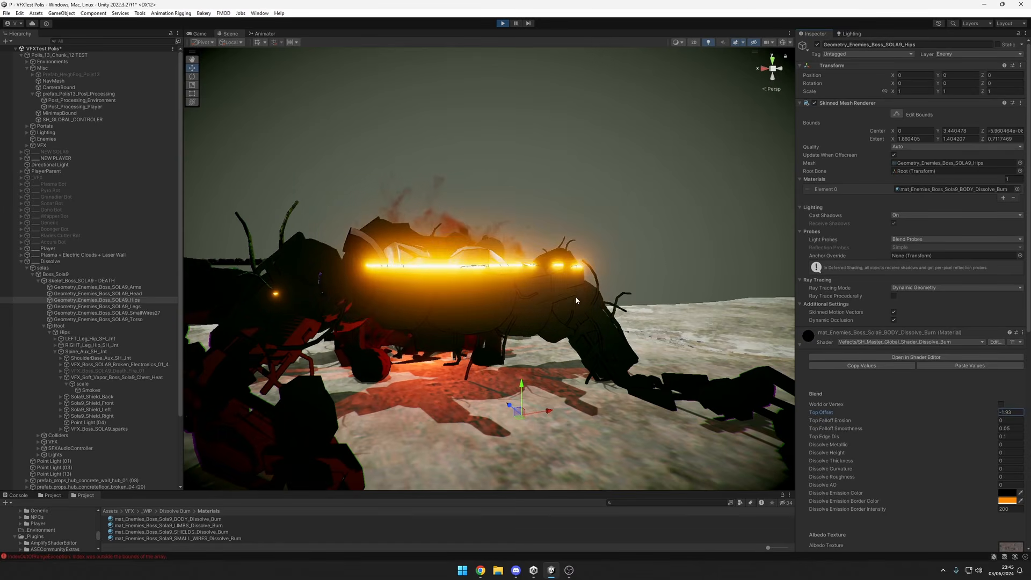
{"action": "left_click_drag", "start_coordinate": [577, 301], "coordinate": [595, 371], "text": "alt"}
{"action": "left_click_drag", "start_coordinate": [640, 344], "coordinate": [670, 343], "text": "alt"}
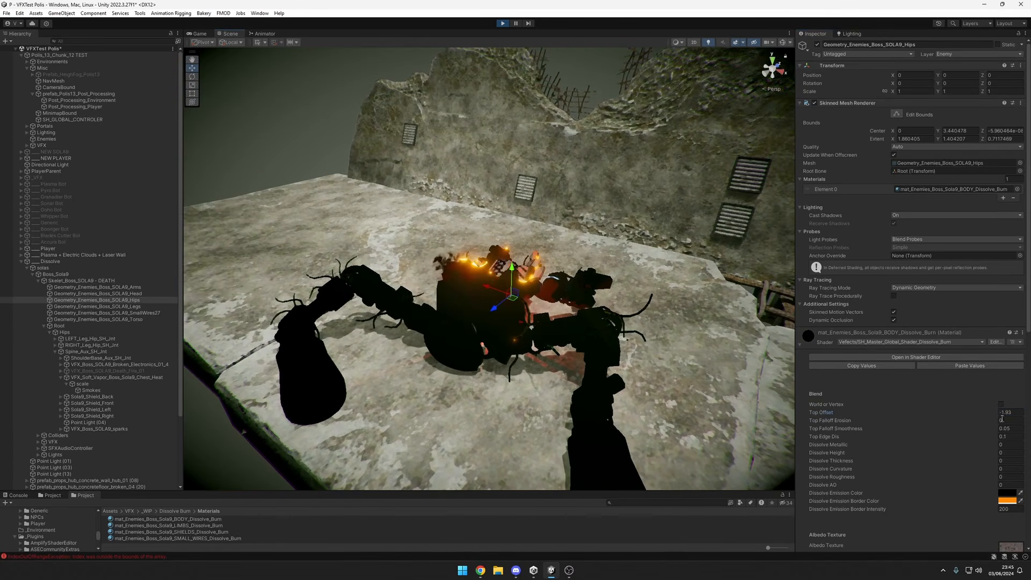
Select the four Boss_Sola9 Dissolve Burn materials, reset their Top Offset to 2 and lower it to -0.66.
{"action": "left_click", "coordinate": [214, 519]}
{"action": "left_click", "coordinate": [220, 538], "text": "shift"}
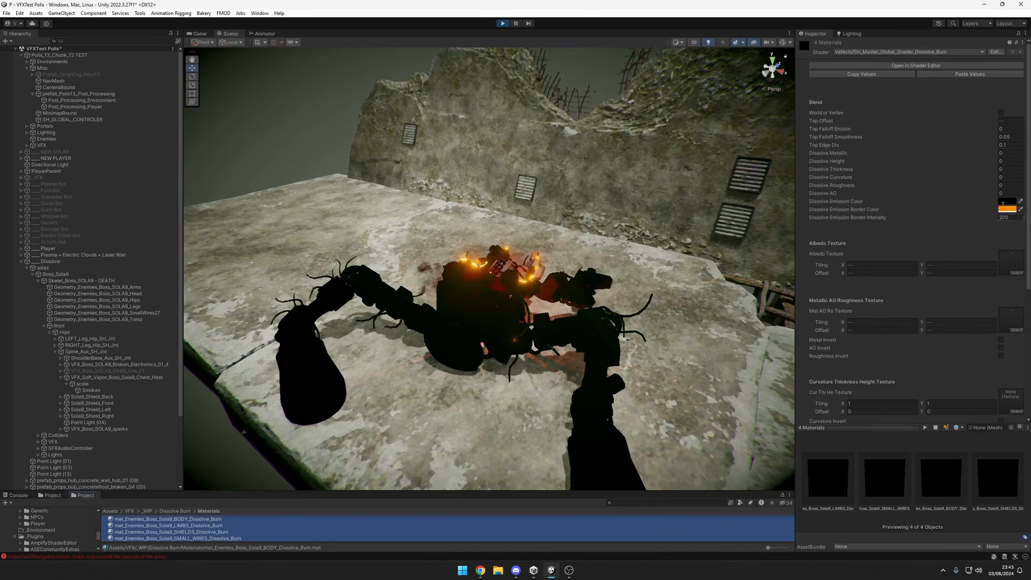
{"action": "left_click", "coordinate": [1004, 121]}
{"action": "type", "text": "2"}
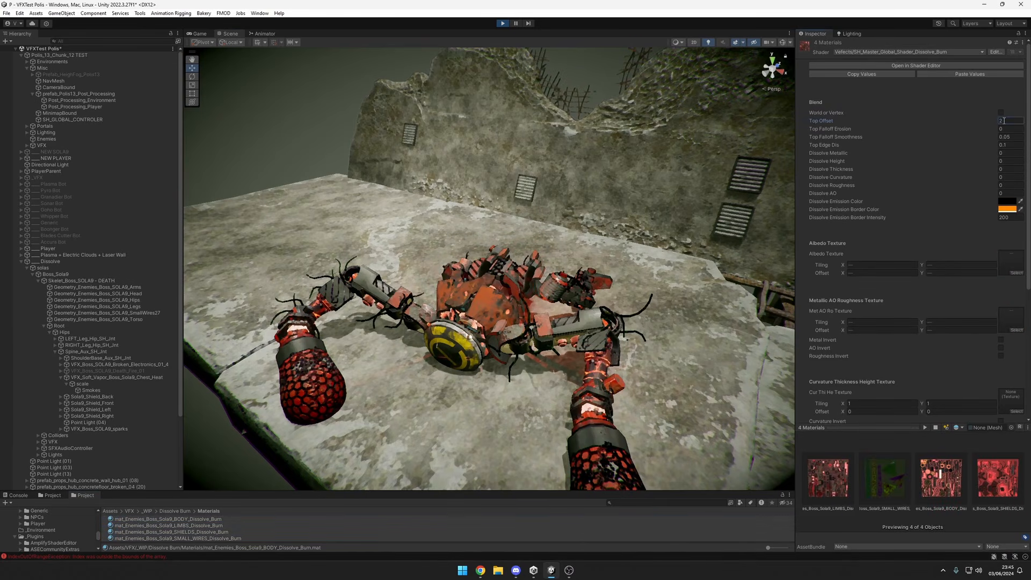
{"action": "left_click_drag", "start_coordinate": [984, 124], "coordinate": [965, 137]}
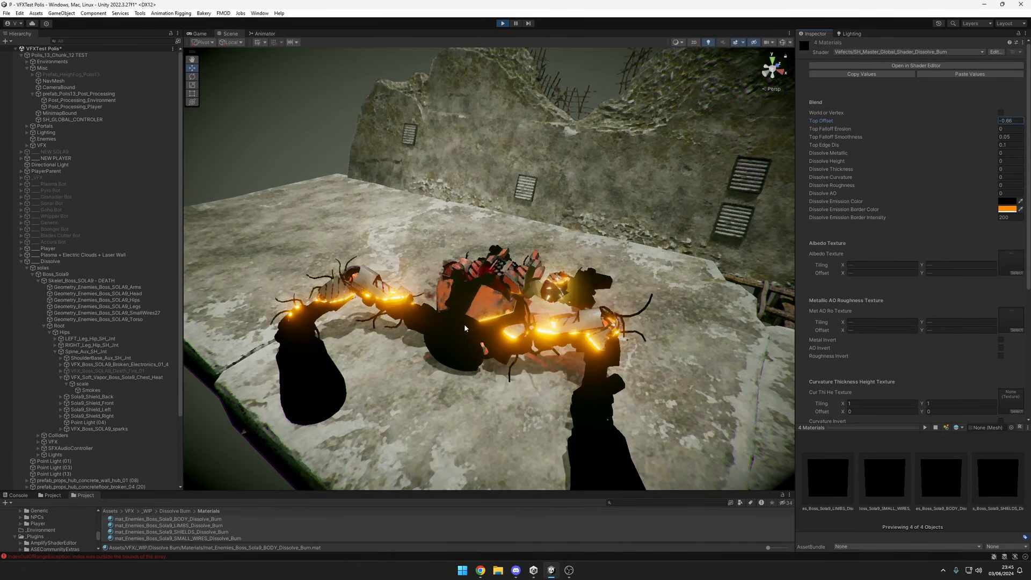
Examine the glowing burn edge across the robot from several distances and set the Top Offset to -0.63.
{"action": "left_click_drag", "start_coordinate": [465, 328], "coordinate": [419, 295], "text": "alt"}
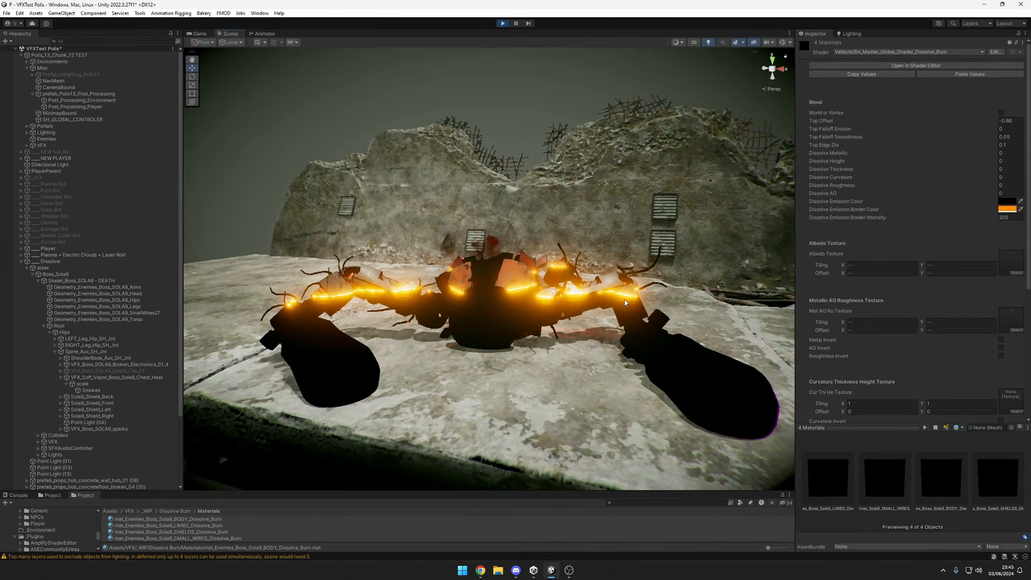
{"action": "left_click_drag", "start_coordinate": [625, 303], "coordinate": [773, 317], "text": "alt"}
{"action": "scroll", "coordinate": [634, 320], "scroll_direction": "down", "scroll_amount": 3}
{"action": "left_click_drag", "start_coordinate": [634, 320], "coordinate": [436, 324], "text": "alt"}
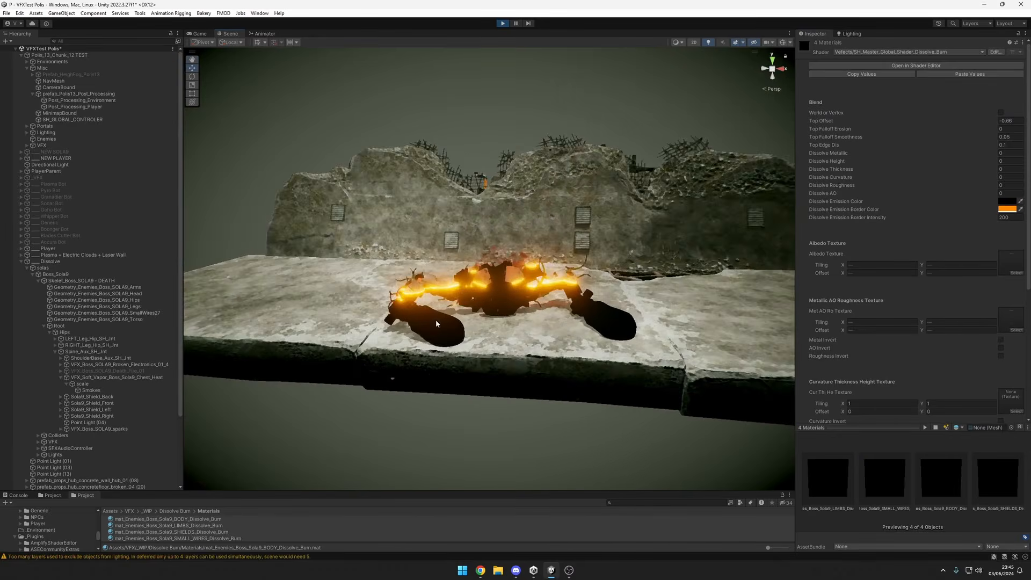
{"action": "scroll", "coordinate": [436, 324], "scroll_direction": "up", "scroll_amount": 5}
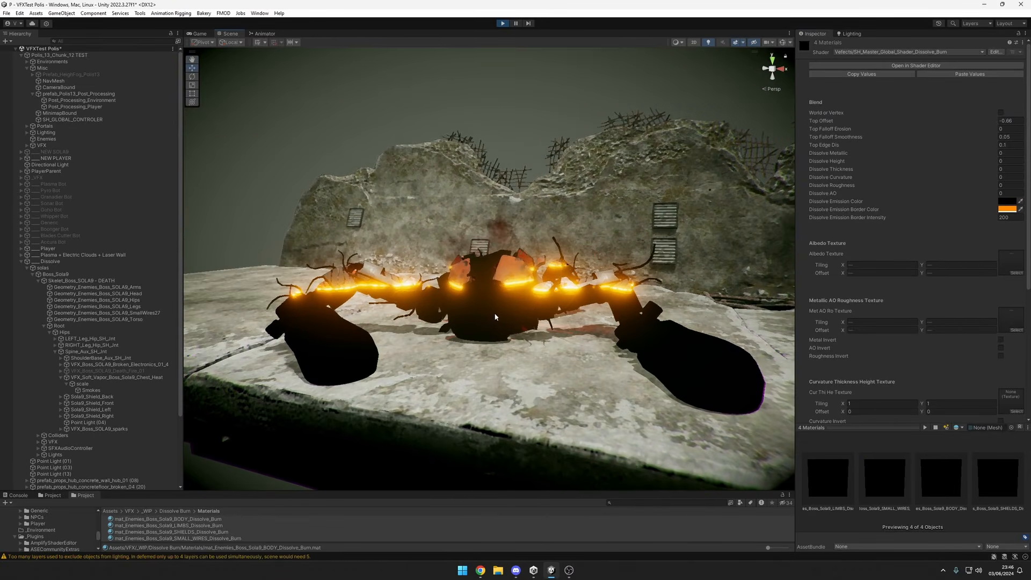
{"action": "left_click_drag", "start_coordinate": [535, 324], "coordinate": [591, 318], "text": "alt"}
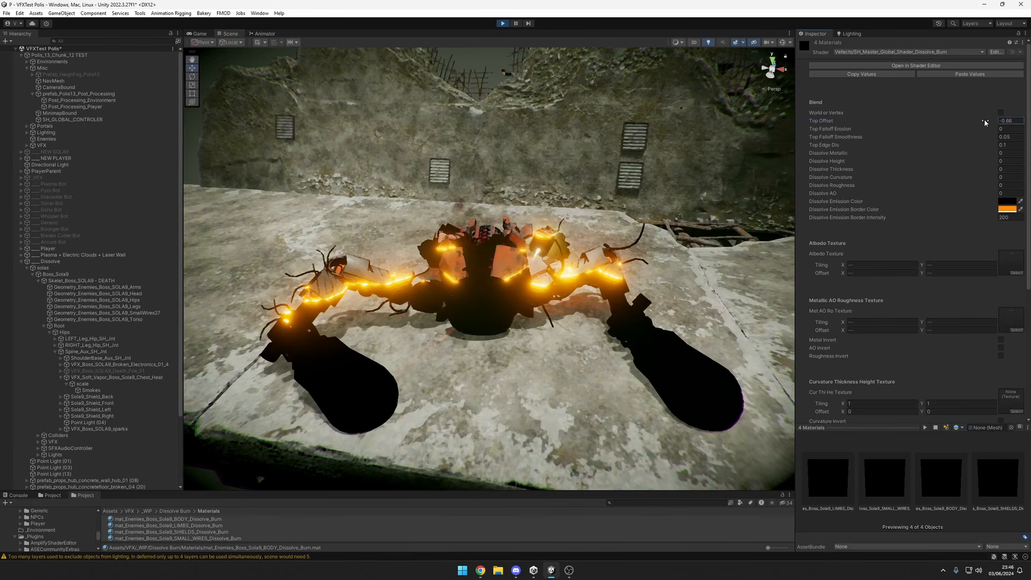
{"action": "mouse_move", "coordinate": [986, 122]}
{"action": "left_mouse_down"}
{"action": "mouse_move", "coordinate": [977, 123]}
{"action": "mouse_move", "coordinate": [1003, 119]}
{"action": "mouse_move", "coordinate": [977, 123]}
{"action": "mouse_move", "coordinate": [986, 123]}
{"action": "left_mouse_up"}
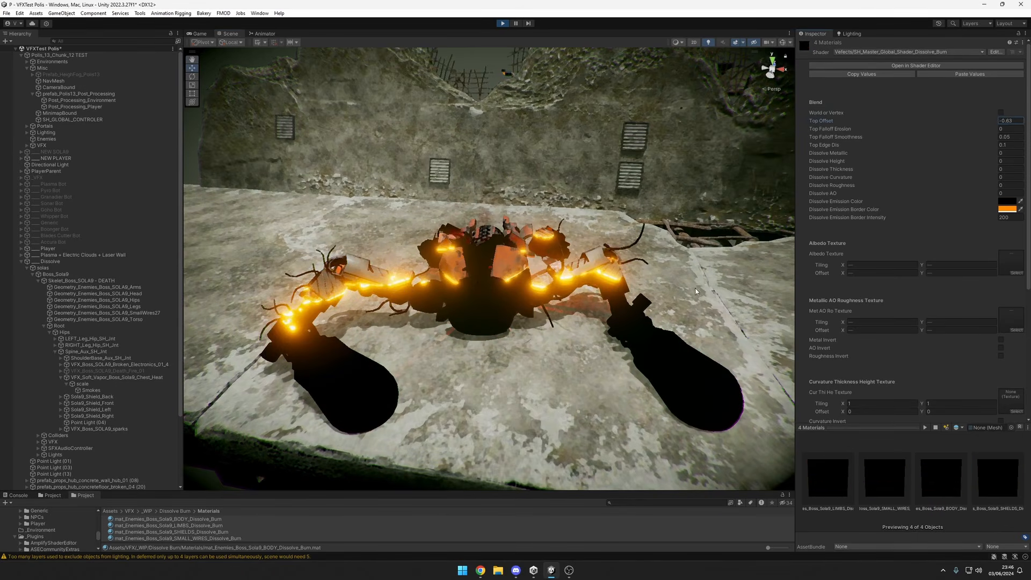
{"action": "left_click_drag", "start_coordinate": [734, 278], "coordinate": [676, 266], "text": "alt"}
{"action": "scroll", "coordinate": [676, 266], "scroll_direction": "up", "scroll_amount": 3}
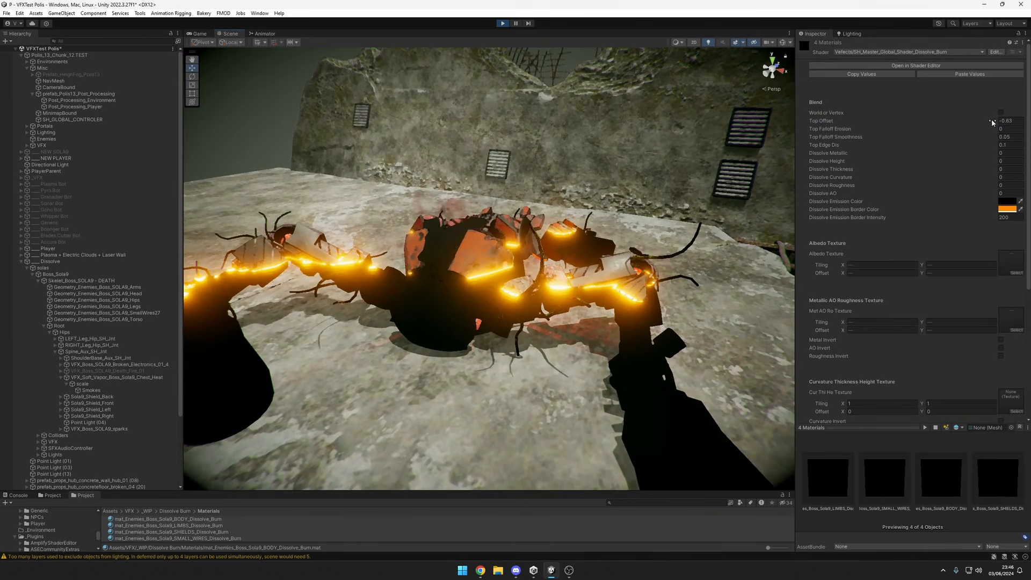
Lower the four materials' Top Offset to -5.05 for a full burn and raise it back past -2.84.
{"action": "mouse_move", "coordinate": [991, 121]}
{"action": "left_mouse_down"}
{"action": "mouse_move", "coordinate": [958, 126]}
{"action": "mouse_move", "coordinate": [1016, 131]}
{"action": "mouse_move", "coordinate": [978, 136]}
{"action": "left_mouse_up"}
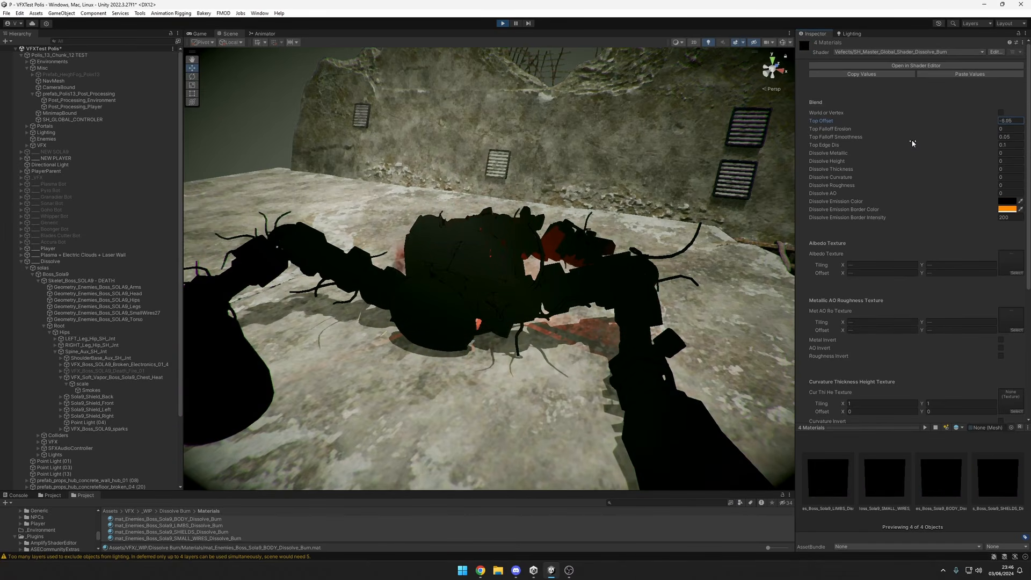
{"action": "mouse_move", "coordinate": [986, 138]}
{"action": "left_mouse_down"}
{"action": "mouse_move", "coordinate": [1024, 133]}
{"action": "mouse_move", "coordinate": [992, 138]}
{"action": "left_mouse_up"}
{"action": "scroll", "coordinate": [521, 263], "scroll_direction": "down", "scroll_amount": 5}
{"action": "mouse_move", "coordinate": [518, 263]}
{"action": "left_mouse_down", "text": "alt"}
{"action": "mouse_move", "coordinate": [567, 268]}
{"action": "mouse_move", "coordinate": [618, 322]}
{"action": "mouse_move", "coordinate": [736, 230]}
{"action": "left_mouse_up", "text": "alt"}
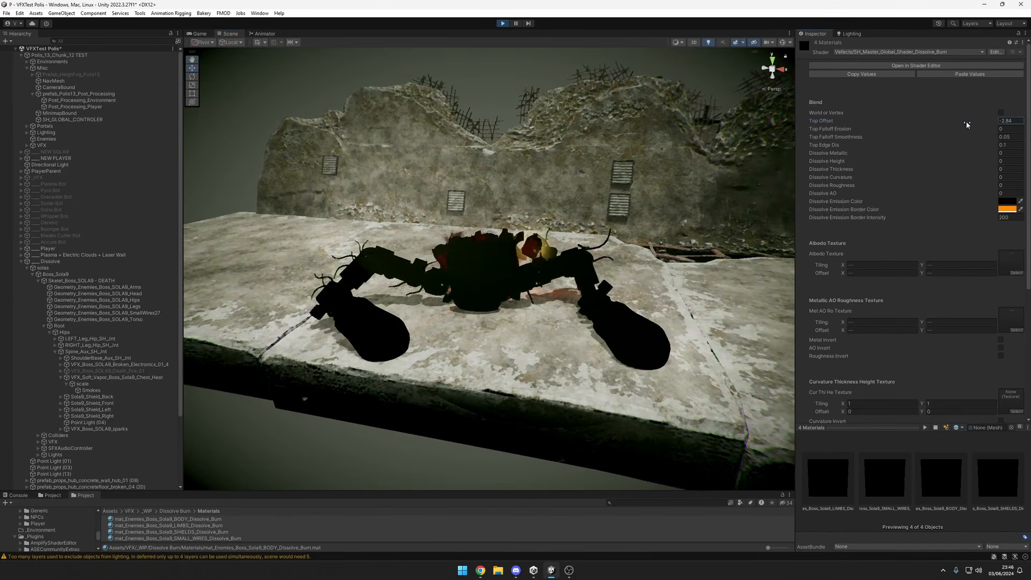
{"action": "left_click_drag", "start_coordinate": [978, 125], "coordinate": [1016, 123]}
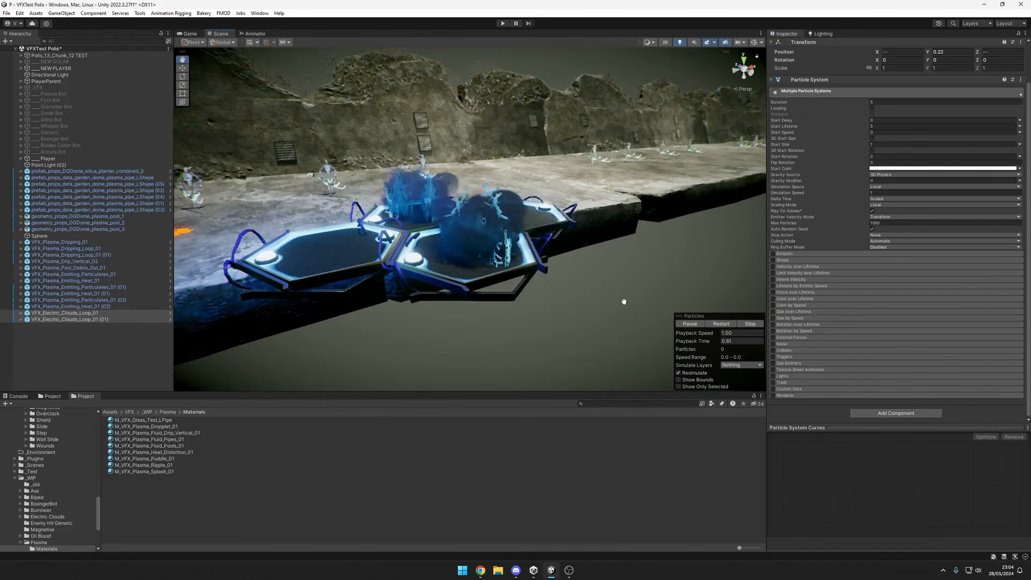
Examine the two looping electric clouds above the hexagonal plasma pools from both sides, the front, close up and farther away.
{"action": "left_click_drag", "start_coordinate": [627, 256], "coordinate": [488, 279], "text": "alt"}
{"action": "middle_click_drag", "start_coordinate": [488, 278], "coordinate": [608, 289]}
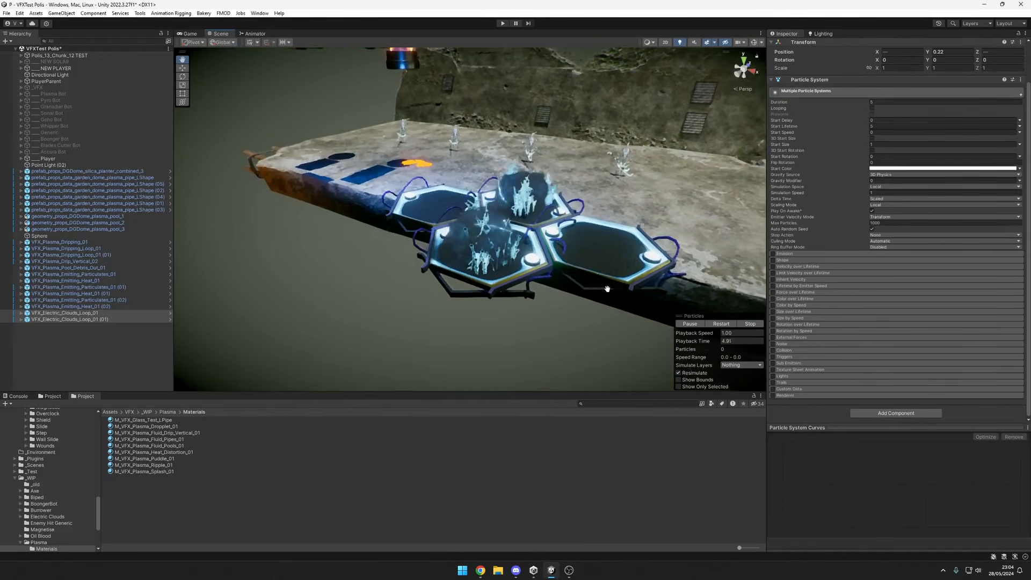
{"action": "left_click_drag", "start_coordinate": [608, 289], "coordinate": [679, 276], "text": "alt"}
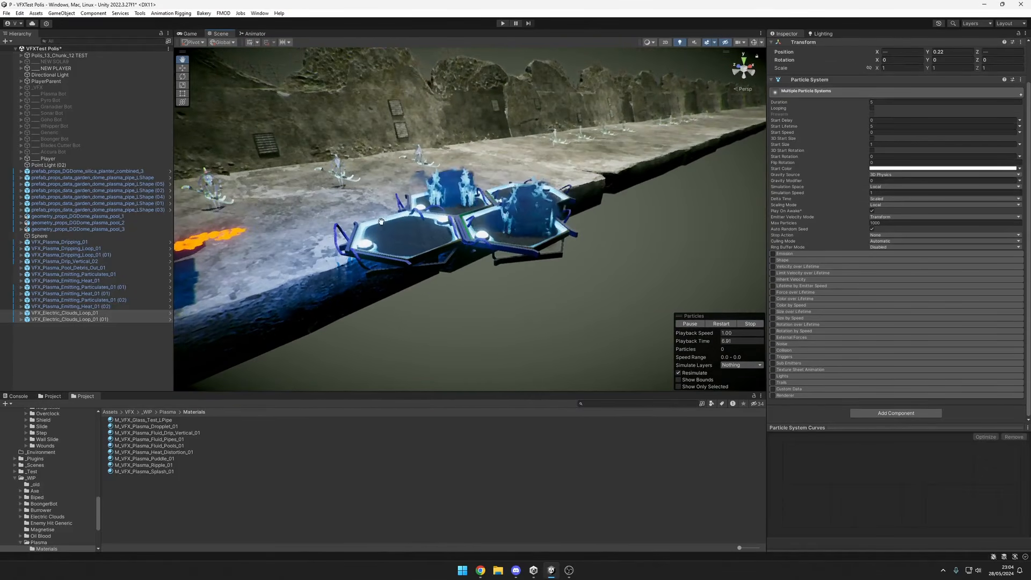
{"action": "left_click_drag", "start_coordinate": [381, 221], "coordinate": [474, 186], "text": "alt"}
{"action": "left_click_drag", "start_coordinate": [399, 247], "coordinate": [582, 266], "text": "alt"}
{"action": "scroll", "coordinate": [631, 245], "scroll_direction": "up", "scroll_amount": 2}
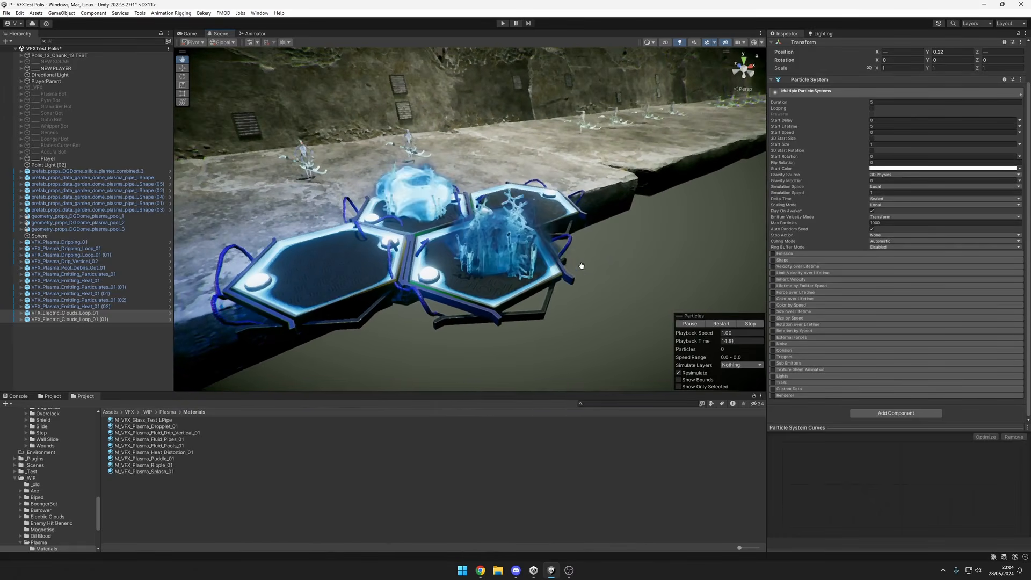
{"action": "scroll", "coordinate": [580, 266], "scroll_direction": "down", "scroll_amount": 5}
{"action": "scroll", "coordinate": [538, 265], "scroll_direction": "up", "scroll_amount": 5}
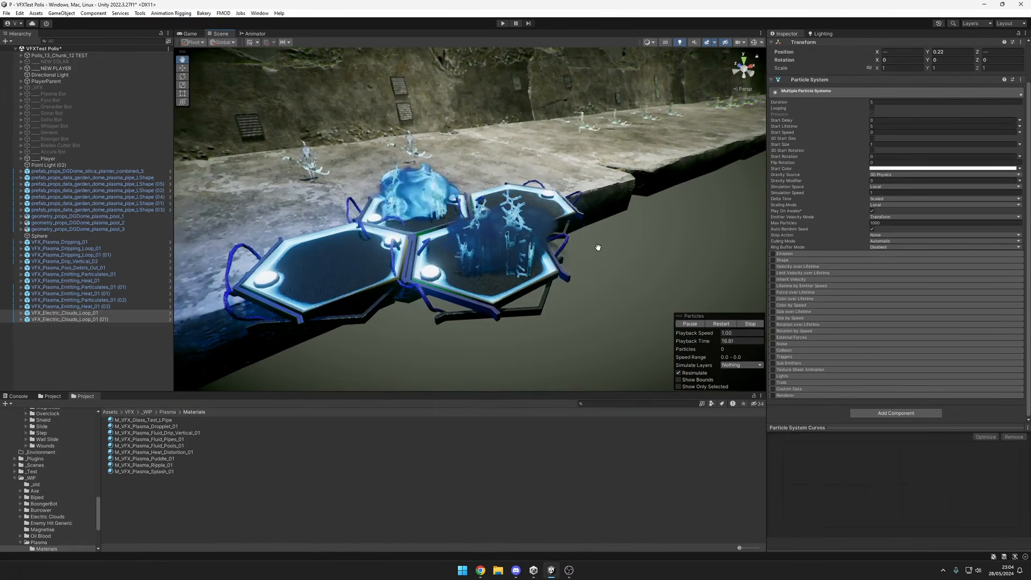
{"action": "left_click_drag", "start_coordinate": [598, 247], "coordinate": [619, 224], "text": "alt"}
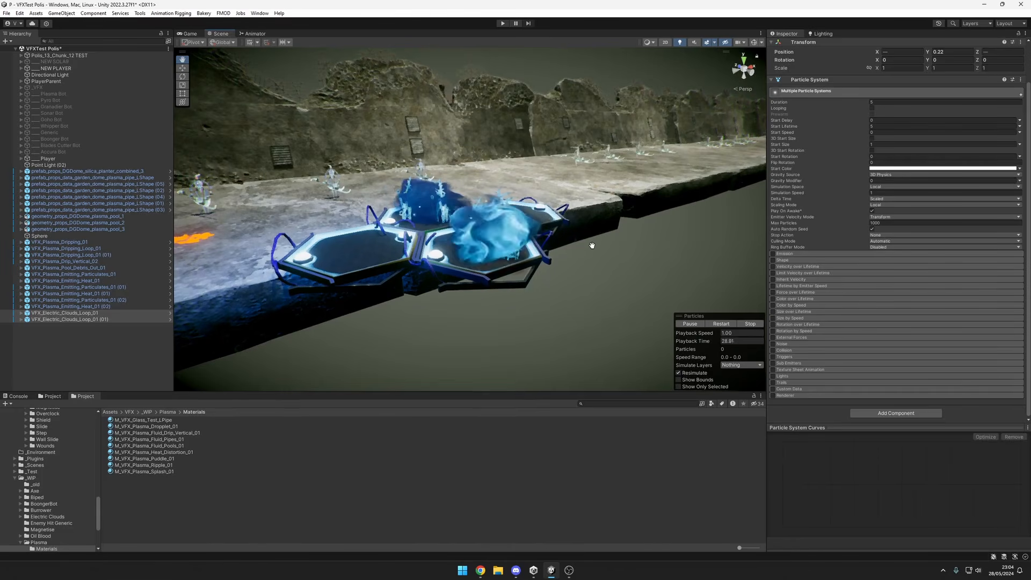
{"action": "right_click_drag", "start_coordinate": [592, 246], "coordinate": [645, 254], "text": "alt"}
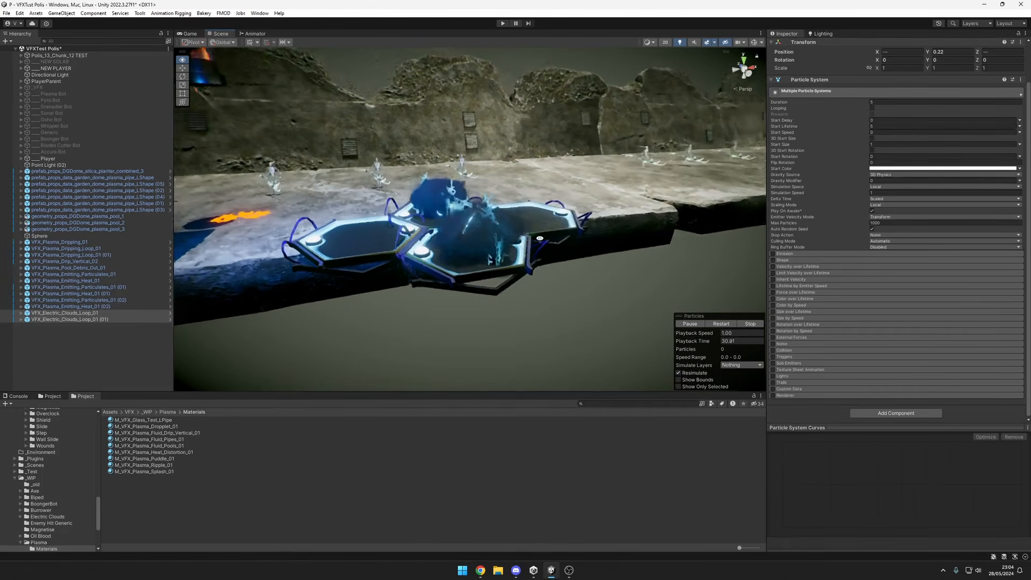
{"action": "left_click_drag", "start_coordinate": [644, 254], "coordinate": [670, 241], "text": "alt"}
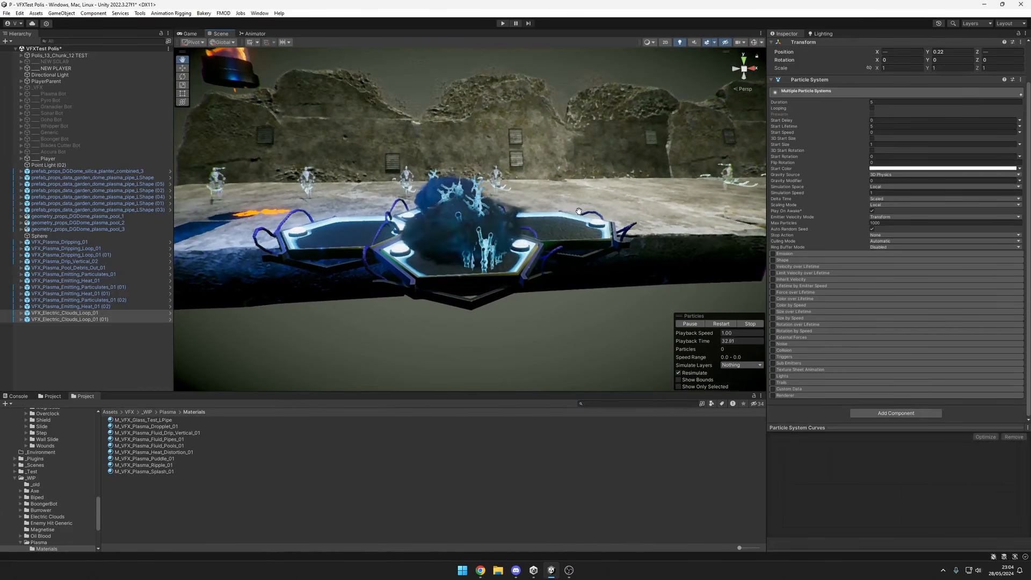
{"action": "right_click_drag", "start_coordinate": [670, 240], "coordinate": [699, 246], "text": "alt"}
{"action": "scroll", "coordinate": [609, 255], "scroll_direction": "down", "scroll_amount": 2}
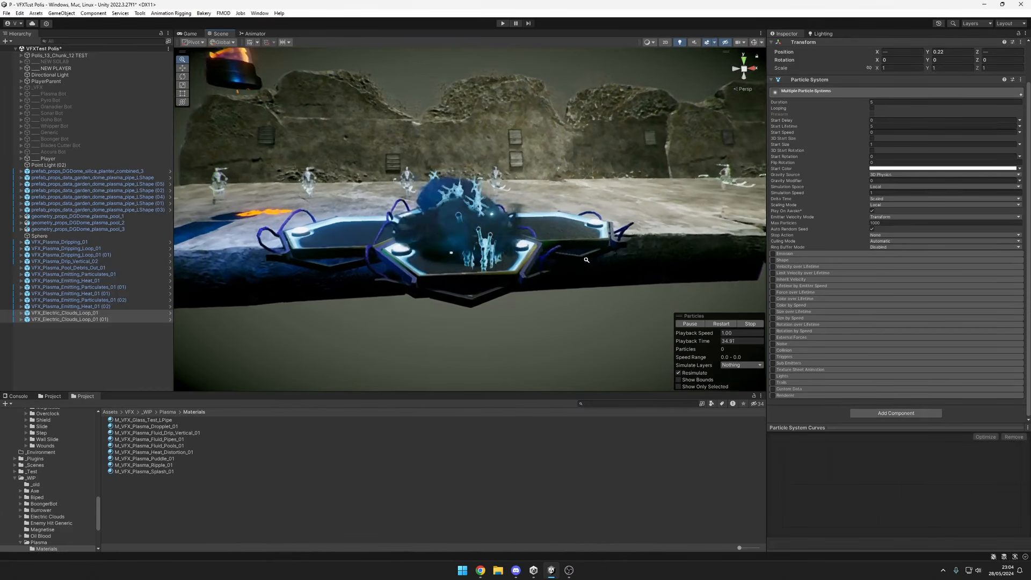
{"action": "scroll", "coordinate": [609, 256], "scroll_direction": "up", "scroll_amount": 1}
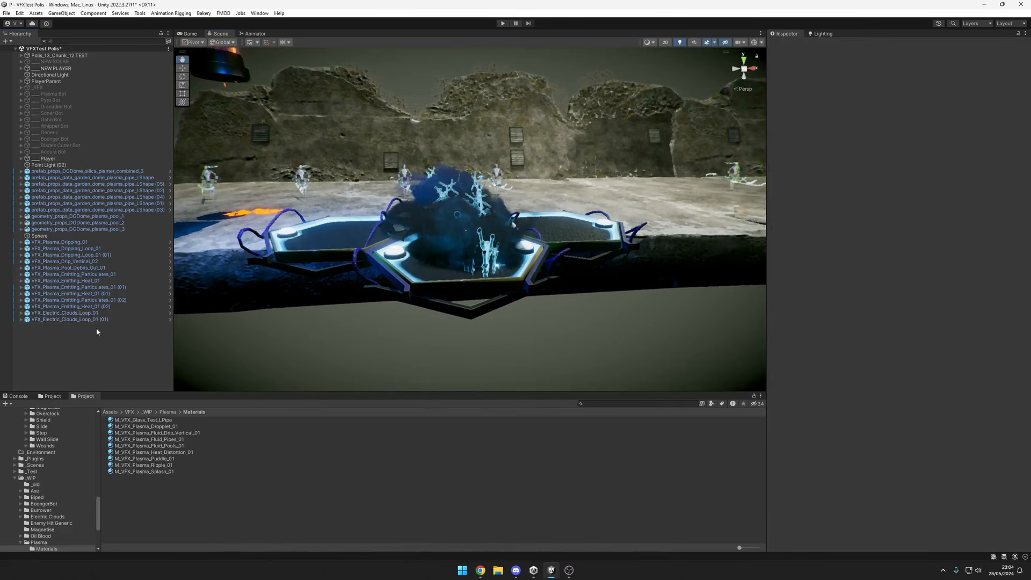
Expand VFX_Electric_Clouds_Loop_01 and stretch its hold child along X to a scale of about 1.6.
{"action": "left_click", "coordinate": [90, 320]}
{"action": "left_click", "coordinate": [21, 312]}
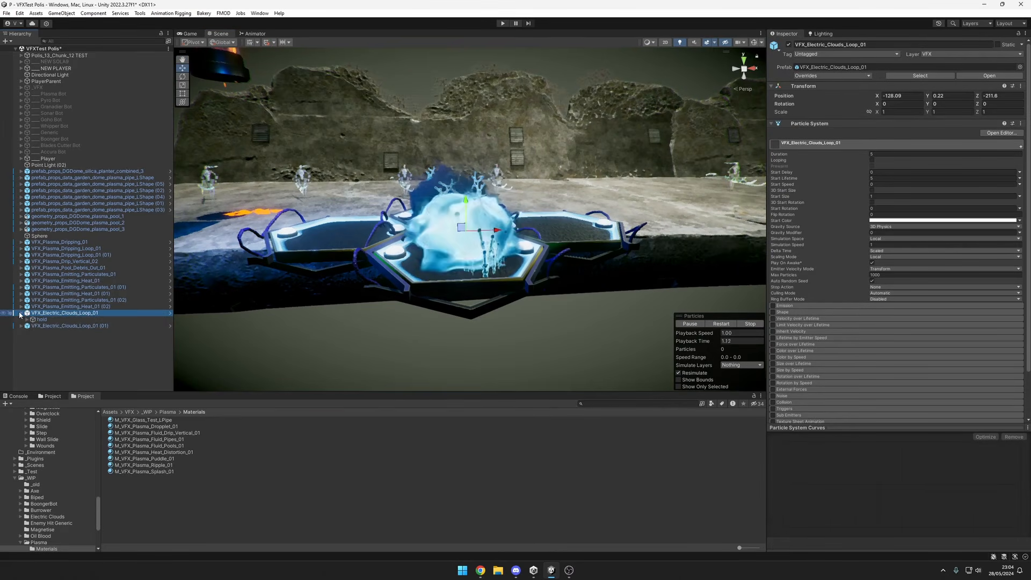
{"action": "left_click", "coordinate": [42, 320]}
{"action": "left_click", "coordinate": [27, 320]}
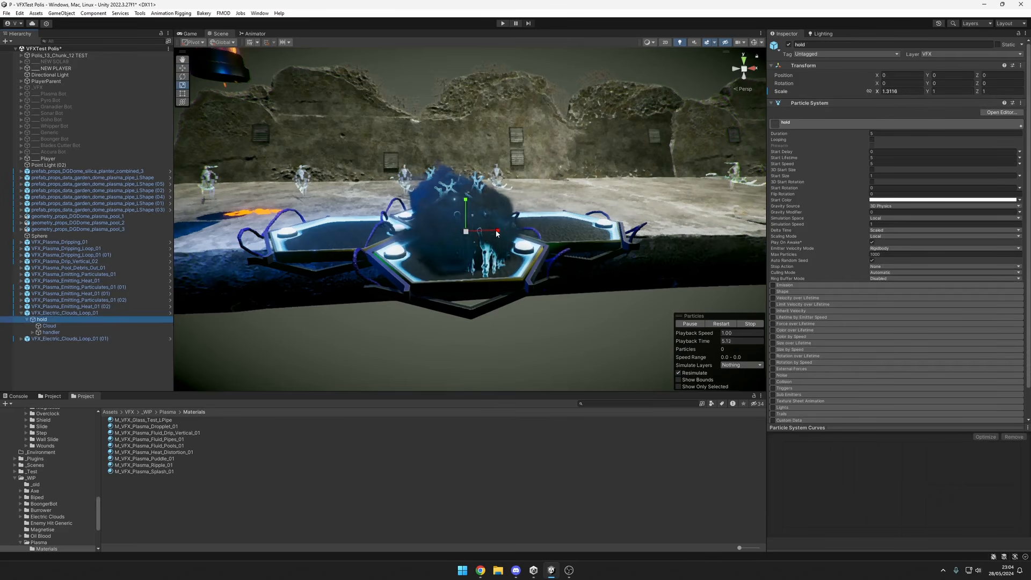
{"action": "left_click_drag", "start_coordinate": [496, 233], "coordinate": [509, 233]}
{"action": "right_click_drag", "start_coordinate": [556, 245], "coordinate": [556, 246]}
{"action": "left_click_drag", "start_coordinate": [500, 229], "coordinate": [499, 230]}
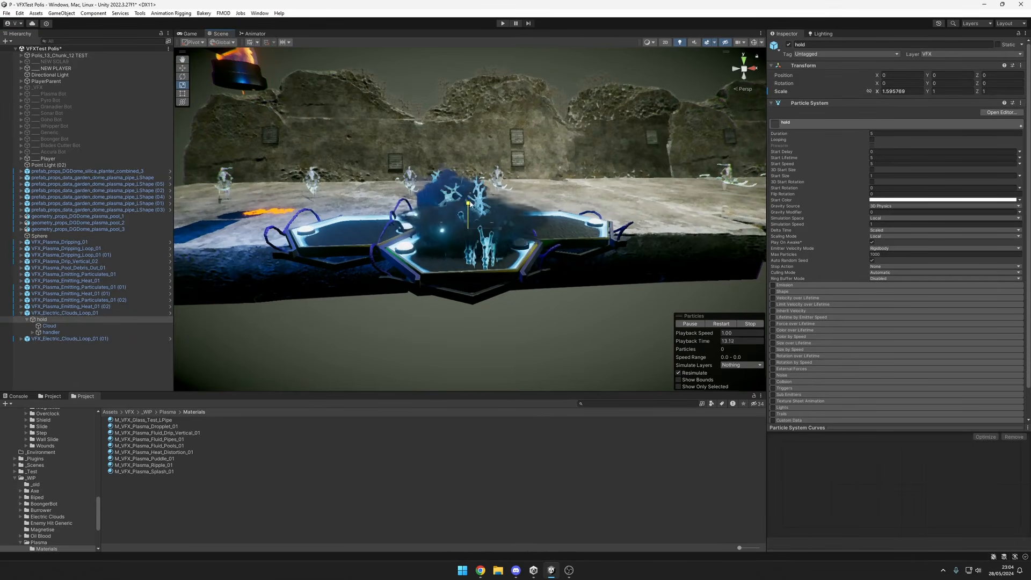
Try scaling the hold object vertically and undo the change.
{"action": "left_click_drag", "start_coordinate": [474, 215], "coordinate": [495, 213]}
{"action": "key", "text": "ctrl+z"}
{"action": "key", "text": "ctrl+z"}
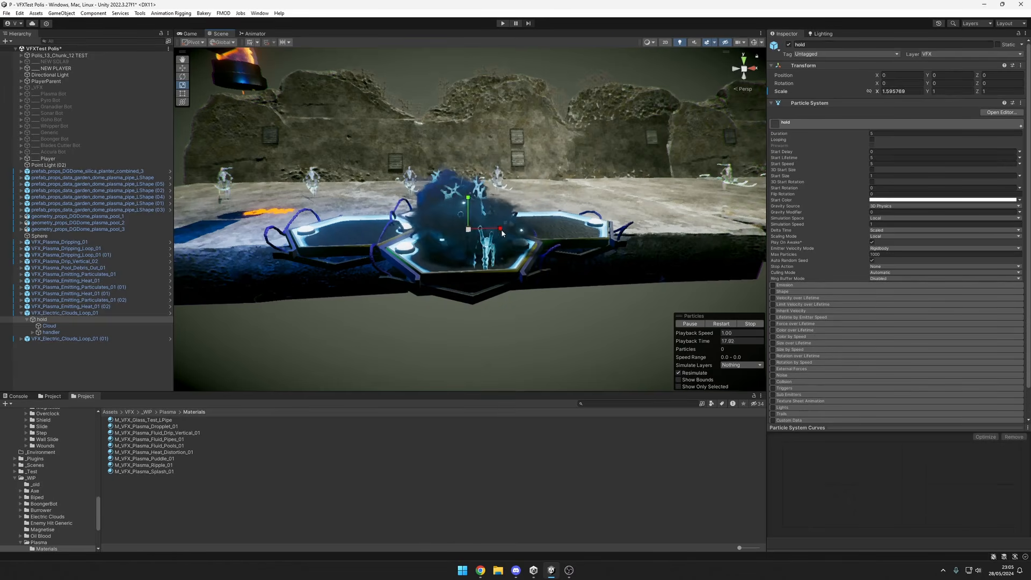
Scale the hold object to about 1.74 in X and 2.32 in Z, and move it to Z position 0.45.
{"action": "left_click_drag", "start_coordinate": [490, 248], "coordinate": [382, 200], "text": "alt"}
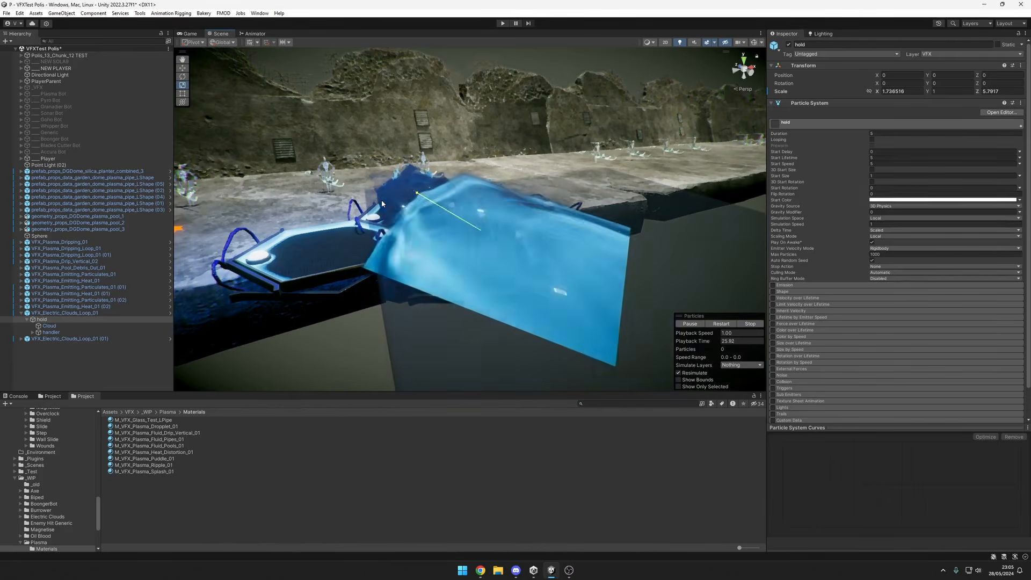
{"action": "left_click_drag", "start_coordinate": [468, 222], "coordinate": [476, 229]}
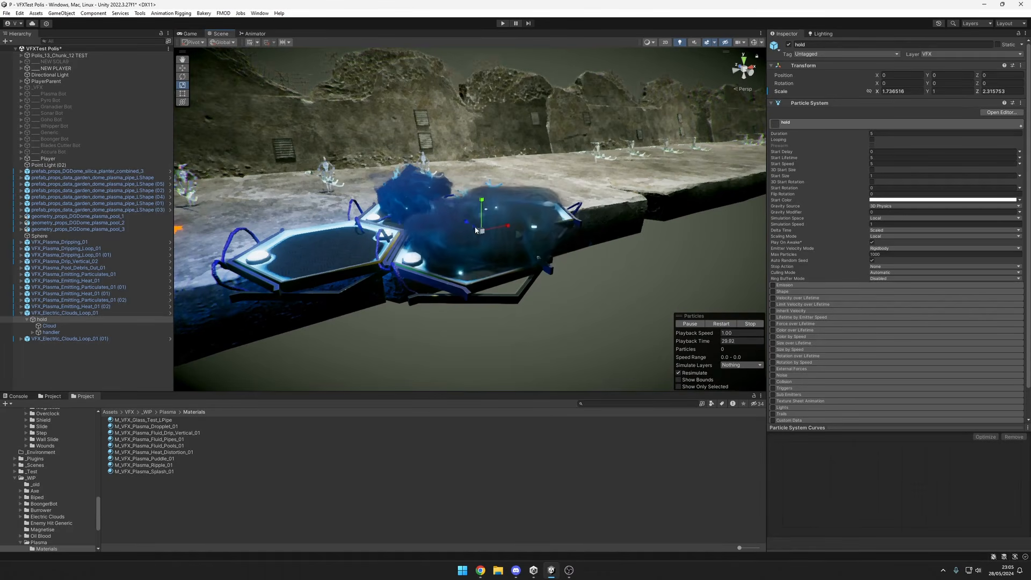
{"action": "left_click_drag", "start_coordinate": [584, 252], "coordinate": [520, 198], "text": "alt"}
{"action": "left_click_drag", "start_coordinate": [466, 227], "coordinate": [548, 224], "text": "alt"}
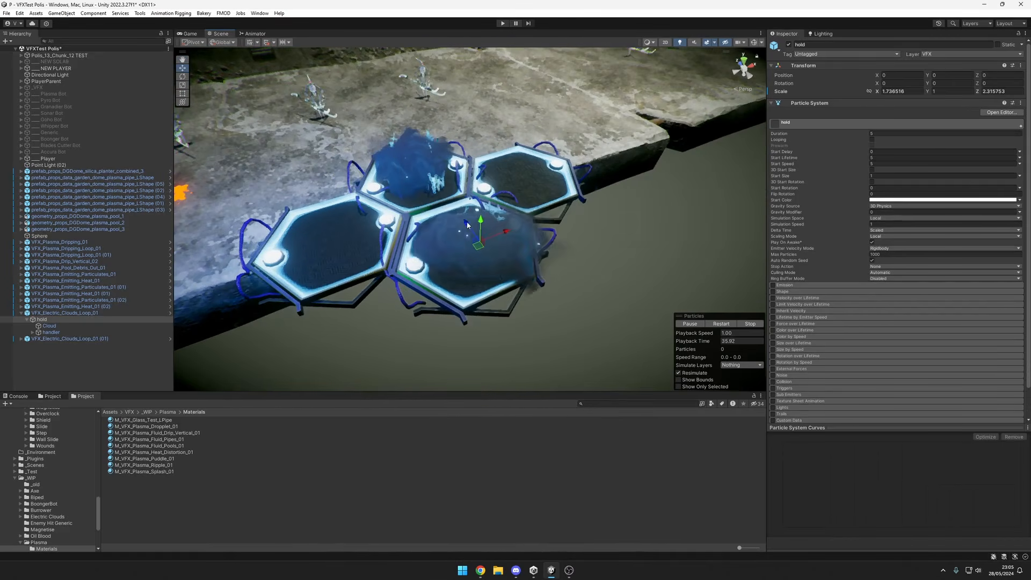
{"action": "left_click_drag", "start_coordinate": [449, 215], "coordinate": [469, 219], "text": "alt"}
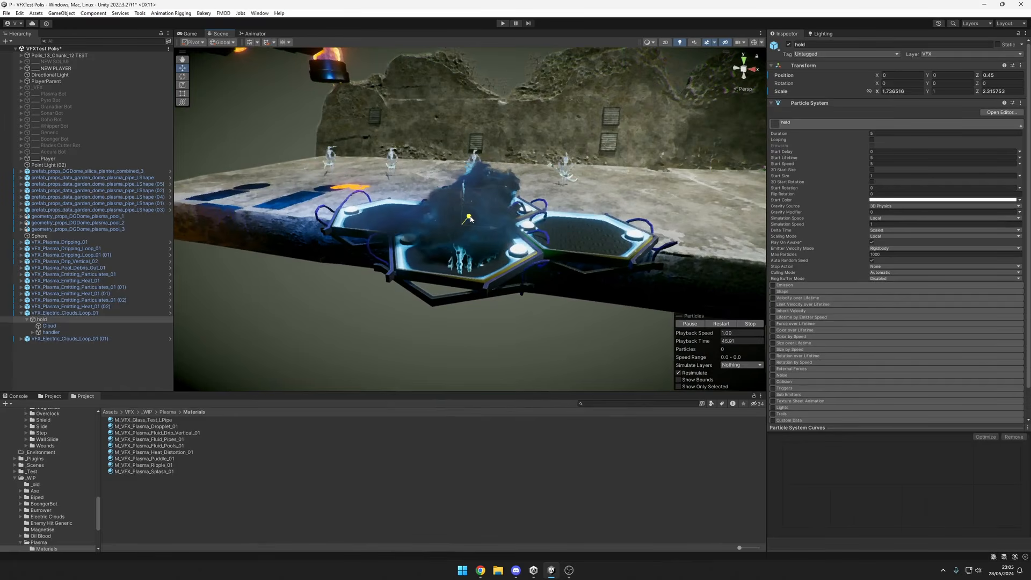
{"action": "left_click_drag", "start_coordinate": [542, 230], "coordinate": [594, 225], "text": "alt"}
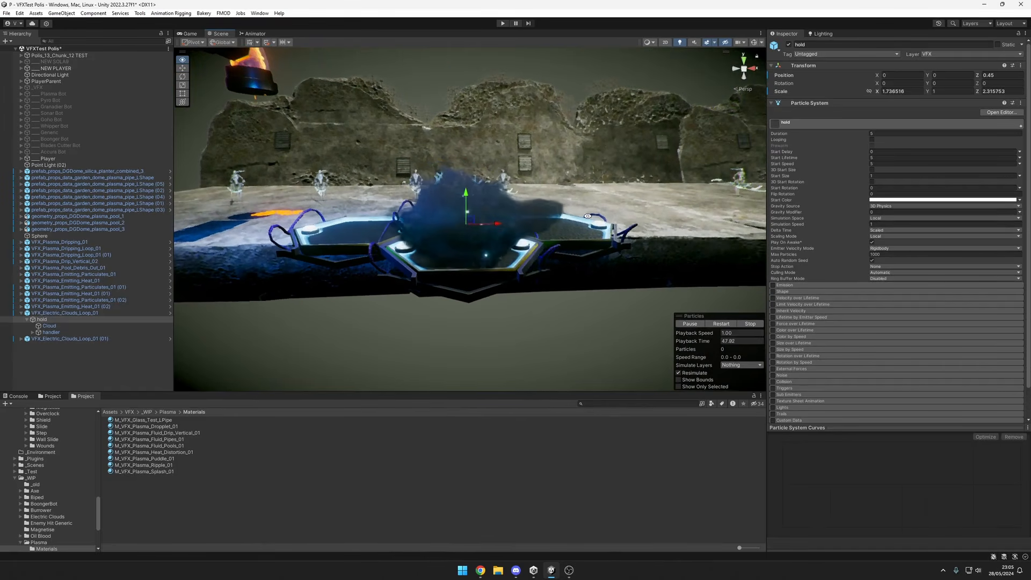
{"action": "left_click_drag", "start_coordinate": [548, 253], "coordinate": [518, 282], "text": "alt"}
Inspect the Cloud particle system and the handler's Glitches, Sparks, Lightning Charge and Souls systems above the plasma pool.
{"action": "left_click", "coordinate": [49, 325]}
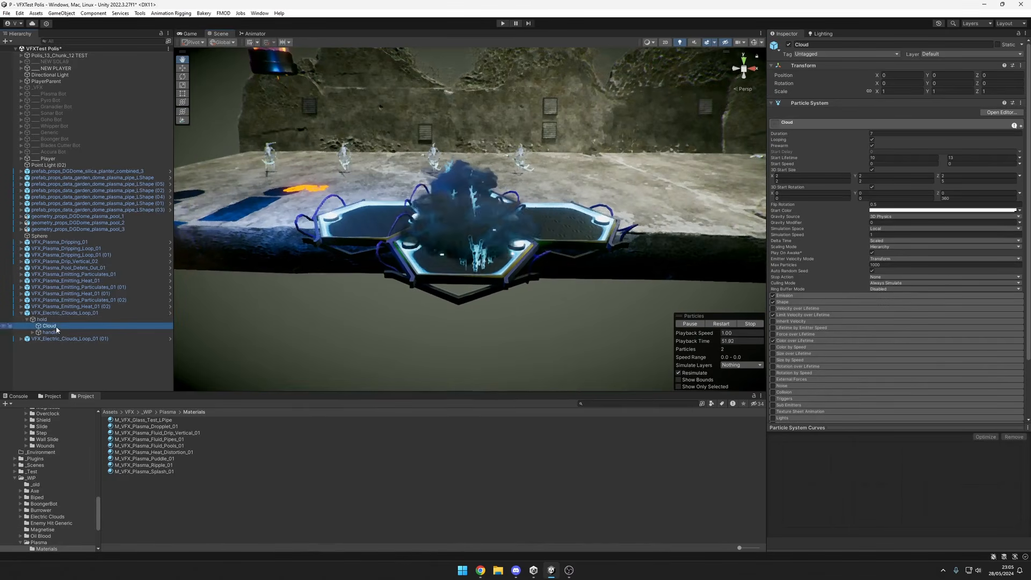
{"action": "left_click", "coordinate": [92, 332]}
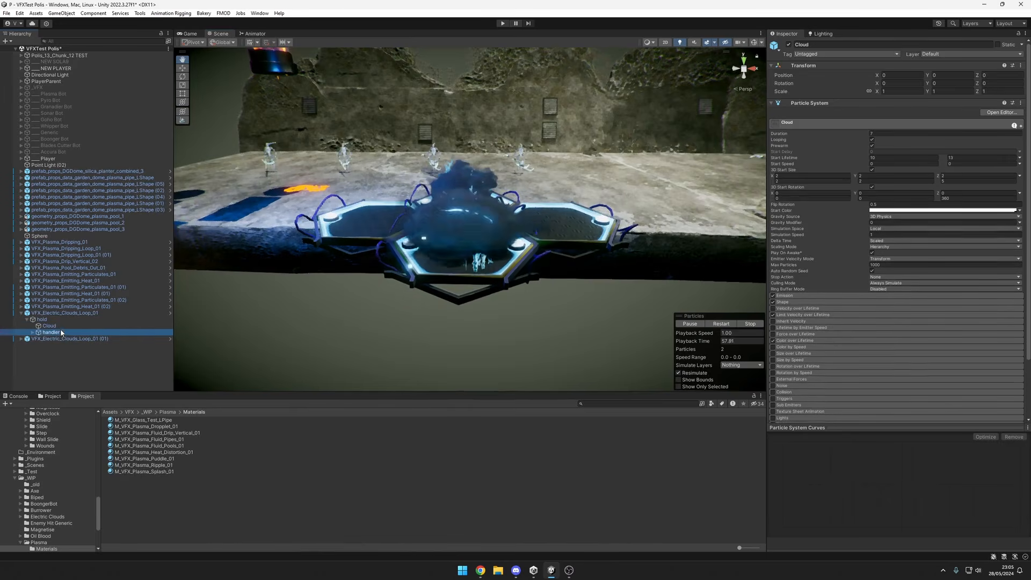
{"action": "left_click", "coordinate": [33, 332]}
{"action": "left_click", "coordinate": [55, 339]}
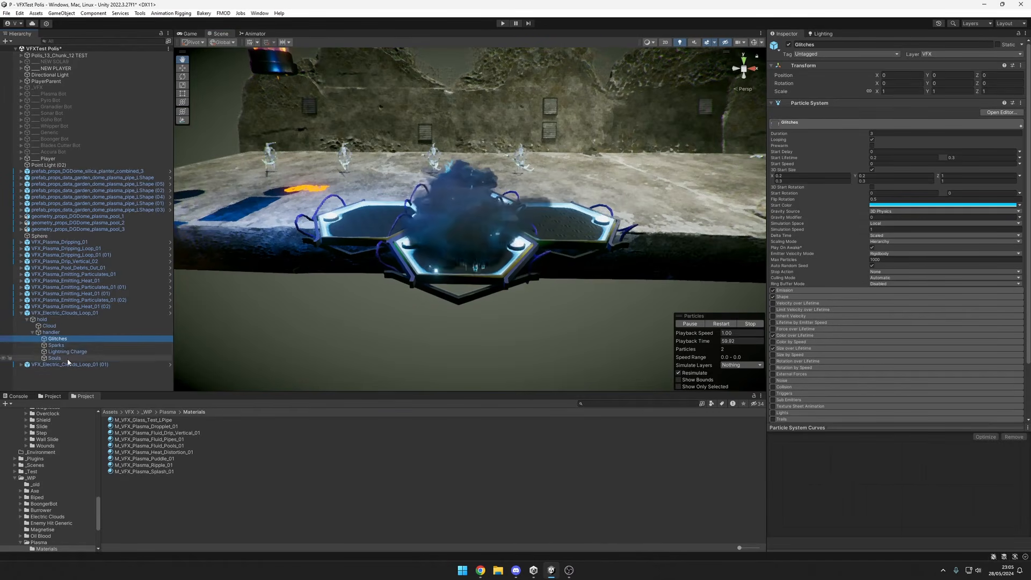
{"action": "left_click", "coordinate": [69, 359], "text": "shift"}
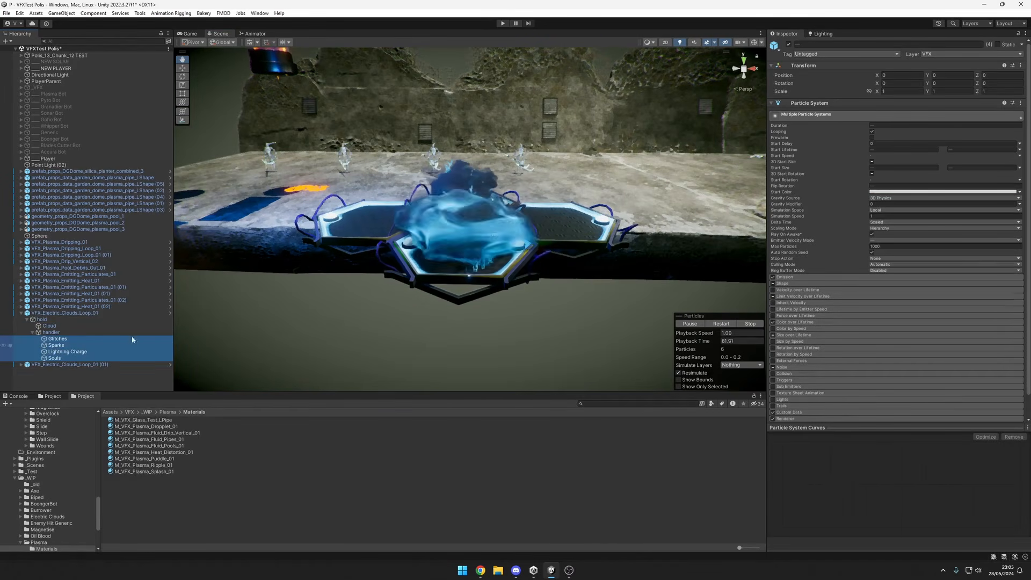
{"action": "left_click_drag", "start_coordinate": [508, 243], "coordinate": [508, 213], "text": "alt"}
{"action": "scroll", "coordinate": [509, 212], "scroll_direction": "up", "scroll_amount": 5}
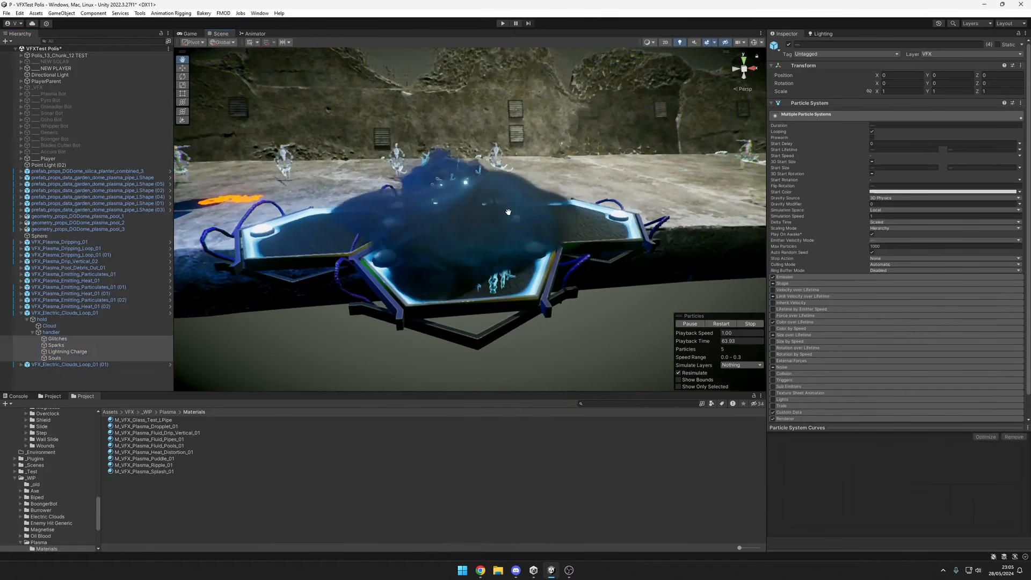
{"action": "scroll", "coordinate": [457, 228], "scroll_direction": "down", "scroll_amount": 2}
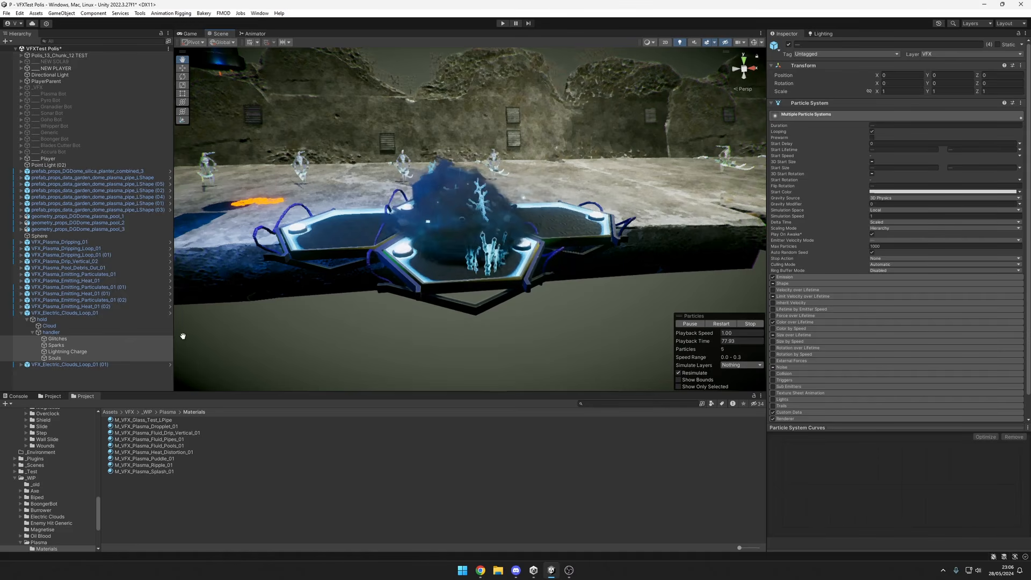
Reposition VFX_Electric_Clouds_Loop_01 over the front plasma pool at about Y 0.15 and Z -211.83.
{"action": "left_click", "coordinate": [76, 314]}
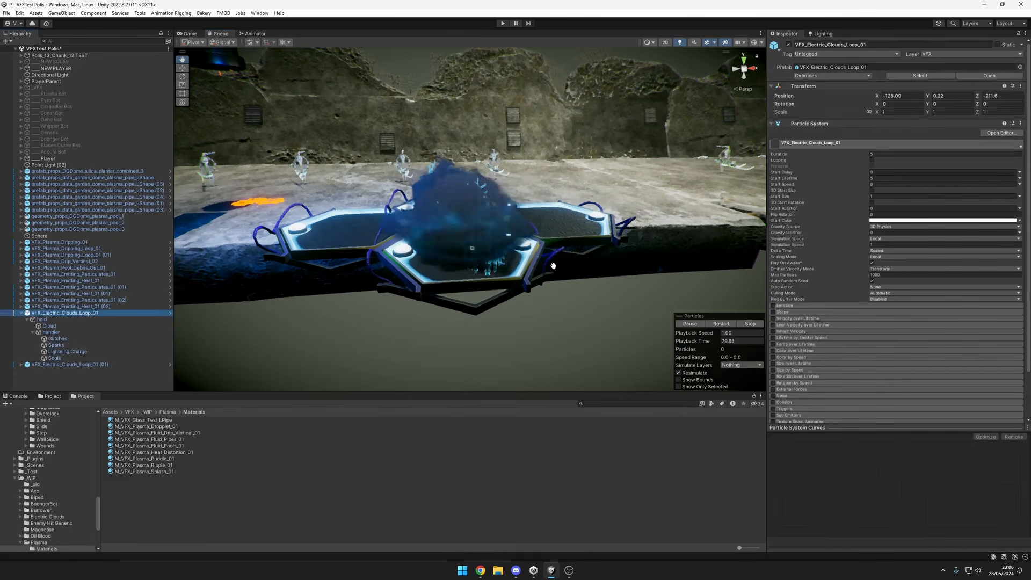
{"action": "left_click_drag", "start_coordinate": [475, 247], "coordinate": [465, 222], "text": "alt"}
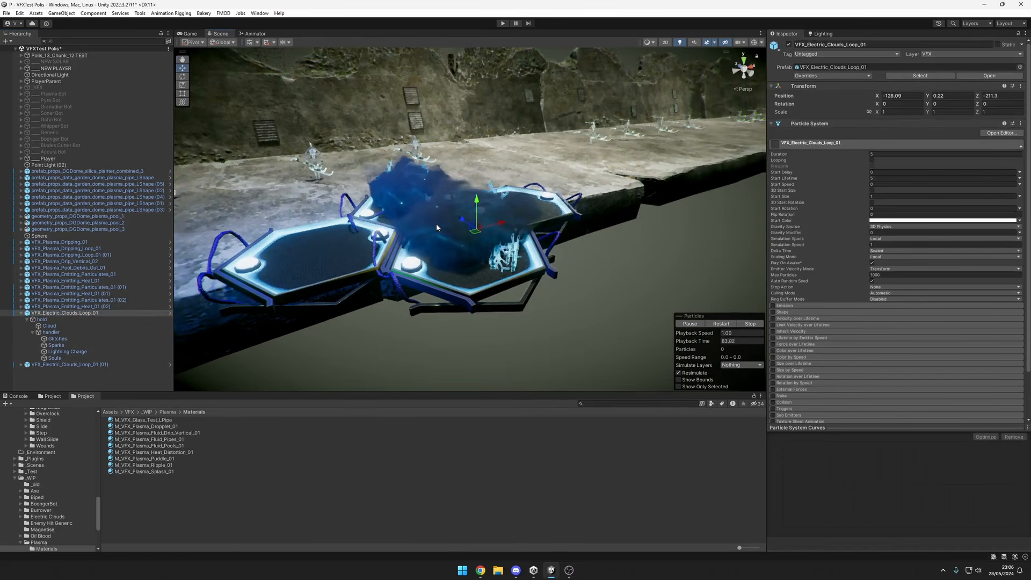
{"action": "left_click_drag", "start_coordinate": [476, 251], "coordinate": [438, 238], "text": "alt"}
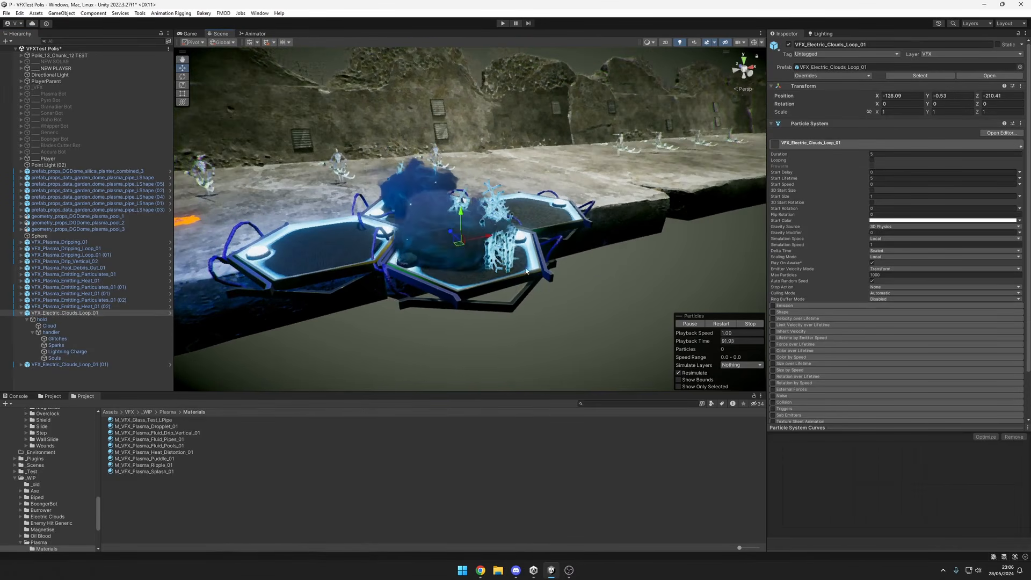
{"action": "left_click_drag", "start_coordinate": [526, 271], "coordinate": [457, 214], "text": "alt"}
{"action": "left_click_drag", "start_coordinate": [514, 268], "coordinate": [479, 302], "text": "alt"}
{"action": "left_click_drag", "start_coordinate": [475, 188], "coordinate": [535, 129]}
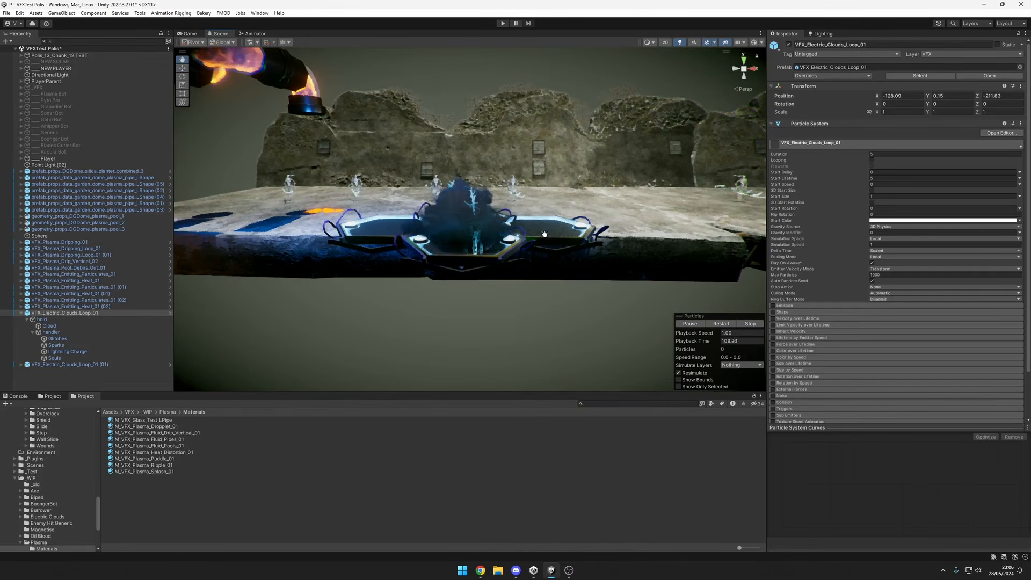
Examine the electric clouds above the plasma pools from the front, close up and farther away.
{"action": "left_click_drag", "start_coordinate": [544, 243], "coordinate": [541, 236], "text": "alt"}
{"action": "scroll", "coordinate": [553, 249], "scroll_direction": "up", "scroll_amount": 2}
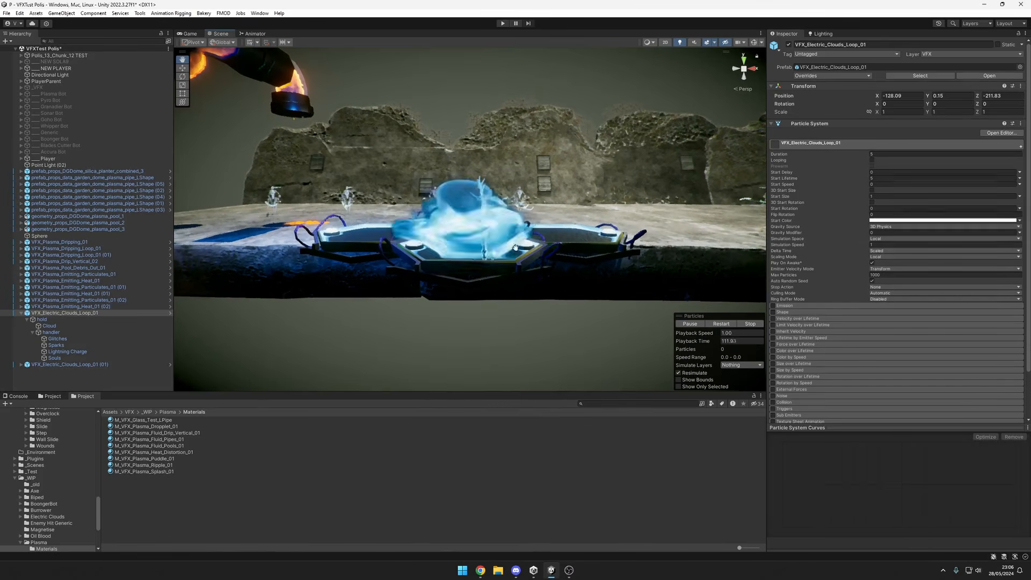
{"action": "left_click_drag", "start_coordinate": [487, 226], "coordinate": [515, 252], "text": "alt"}
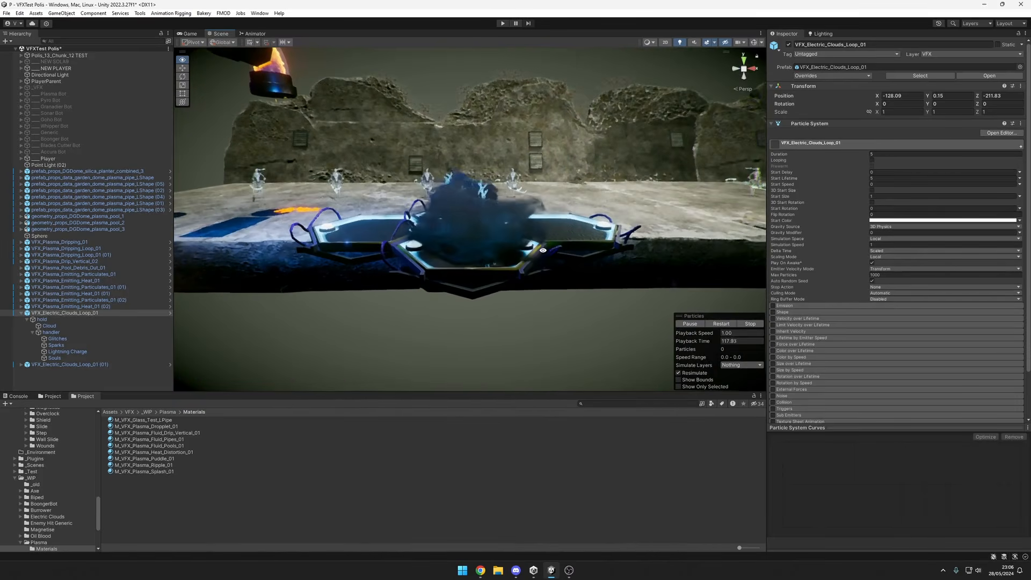
{"action": "scroll", "coordinate": [501, 290], "scroll_direction": "down", "scroll_amount": 4}
{"action": "scroll", "coordinate": [568, 280], "scroll_direction": "up", "scroll_amount": 4}
{"action": "left_click_drag", "start_coordinate": [568, 280], "coordinate": [416, 293], "text": "alt"}
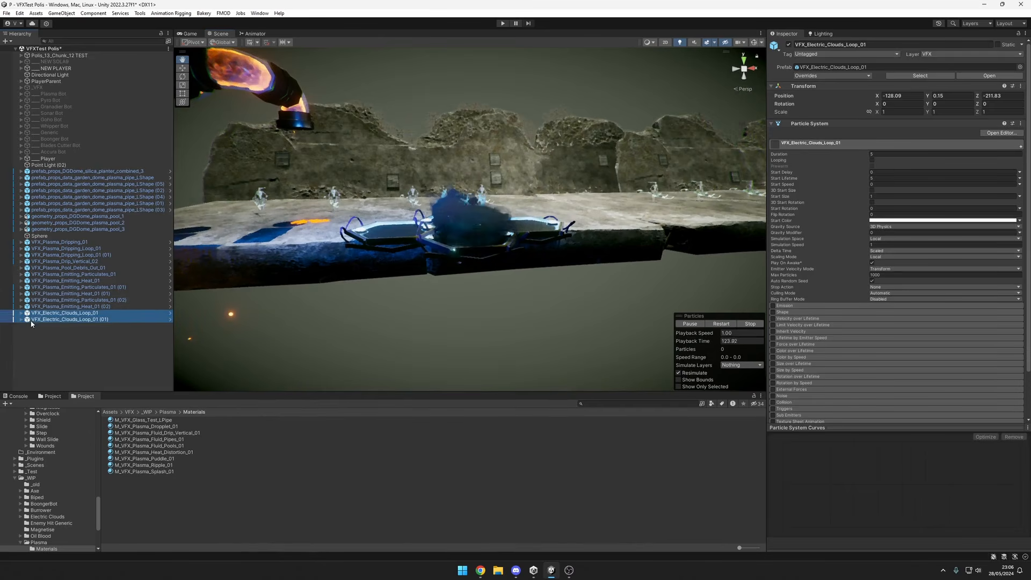
{"action": "left_click_drag", "start_coordinate": [544, 275], "coordinate": [507, 270], "text": "alt"}
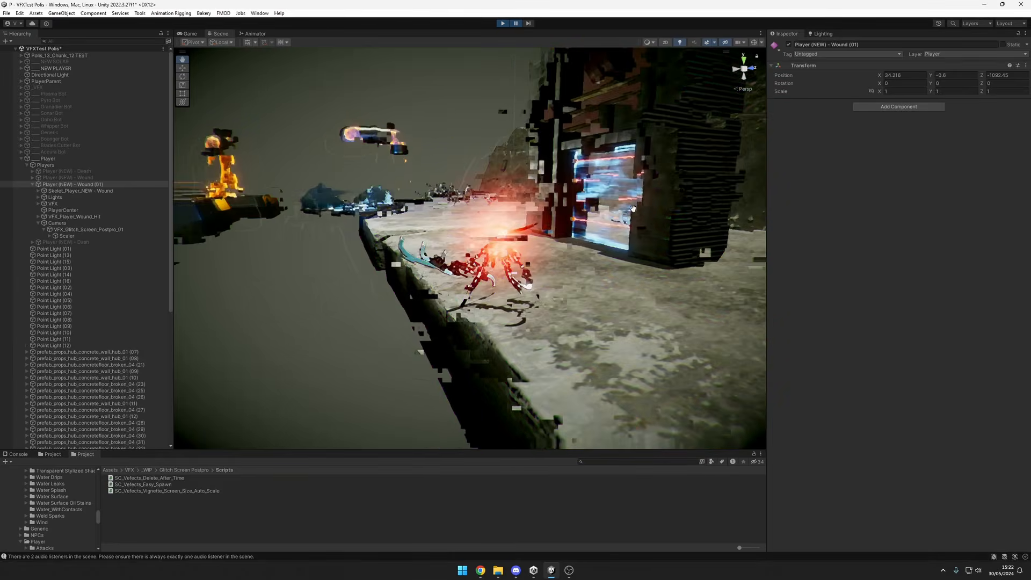
Replay the Player (NEW) - Wound (01) hit effect in play mode, pausing and frame-stepping through it.
{"action": "left_click", "coordinate": [715, 42]}
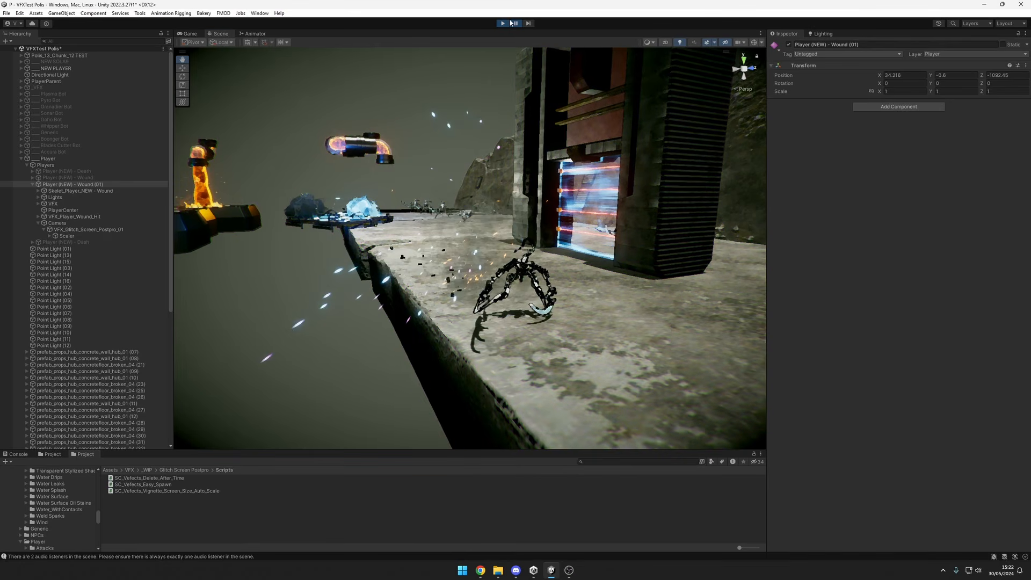
{"action": "left_click", "coordinate": [108, 184]}
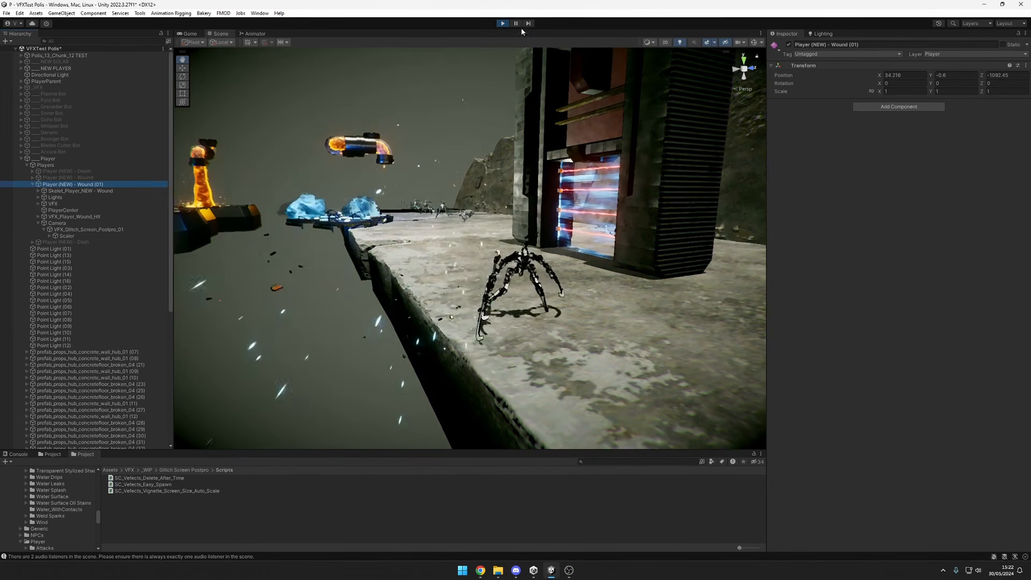
{"action": "left_click", "coordinate": [520, 25]}
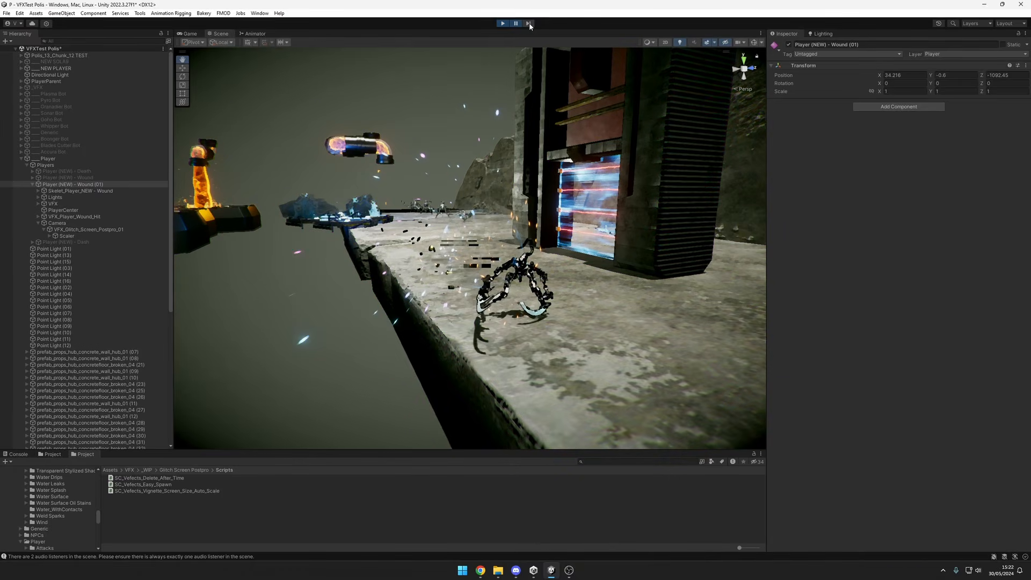
{"action": "left_click", "coordinate": [516, 24]}
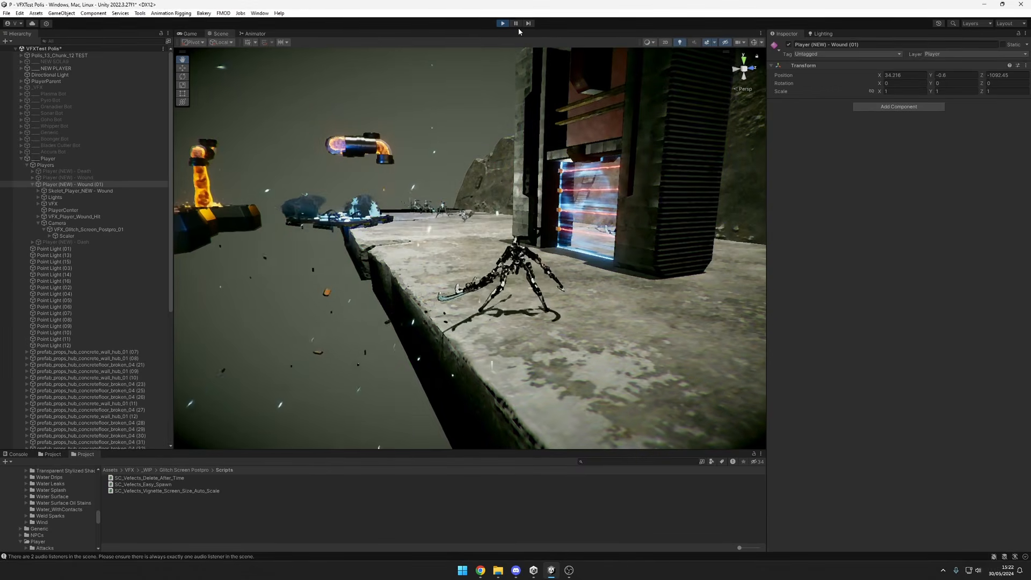
{"action": "left_click", "coordinate": [517, 24]}
{"action": "left_click", "coordinate": [527, 24]}
{"action": "left_click", "coordinate": [515, 24]}
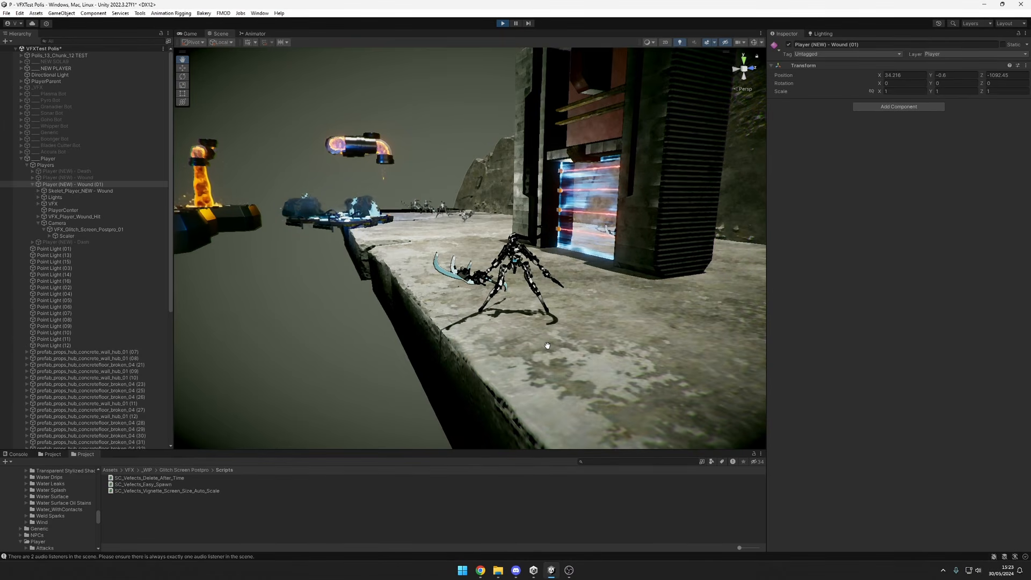
Review the Glitch Screen Postpro scripts, reading the code of SC_Vefects_Easy_Spawn and SC_Vefects_Vignette_Screen_Size_Auto_Scale.
{"action": "left_click", "coordinate": [158, 500]}
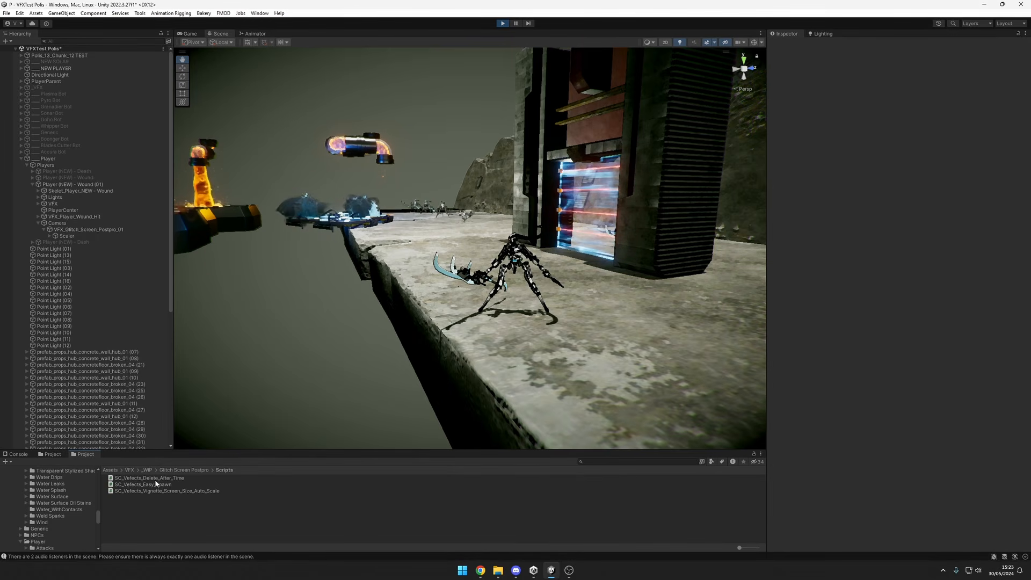
{"action": "left_click", "coordinate": [155, 480]}
{"action": "left_click", "coordinate": [166, 485]}
{"action": "left_click", "coordinate": [174, 491]}
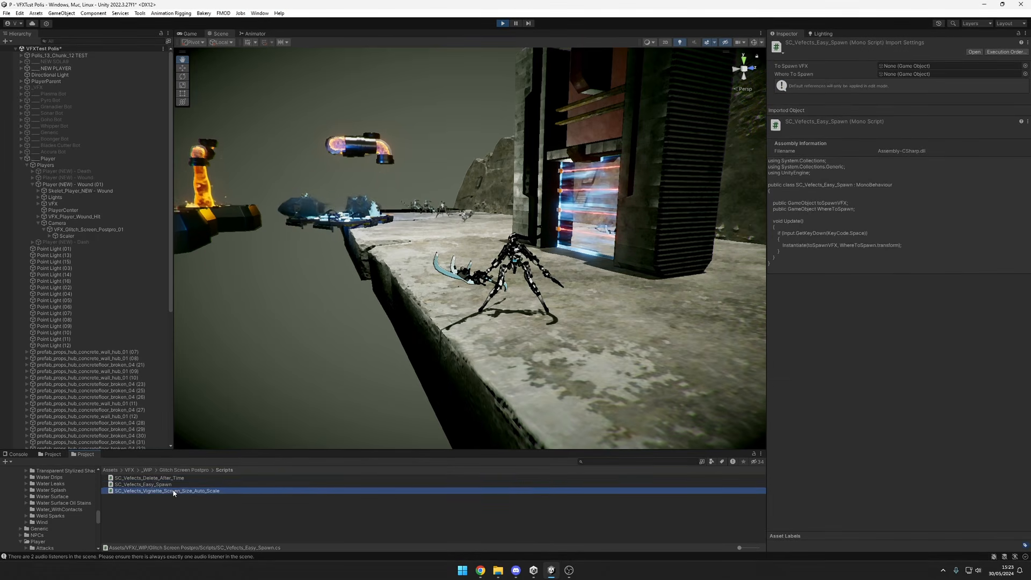
{"action": "left_click", "coordinate": [172, 485]}
{"action": "left_click", "coordinate": [189, 491]}
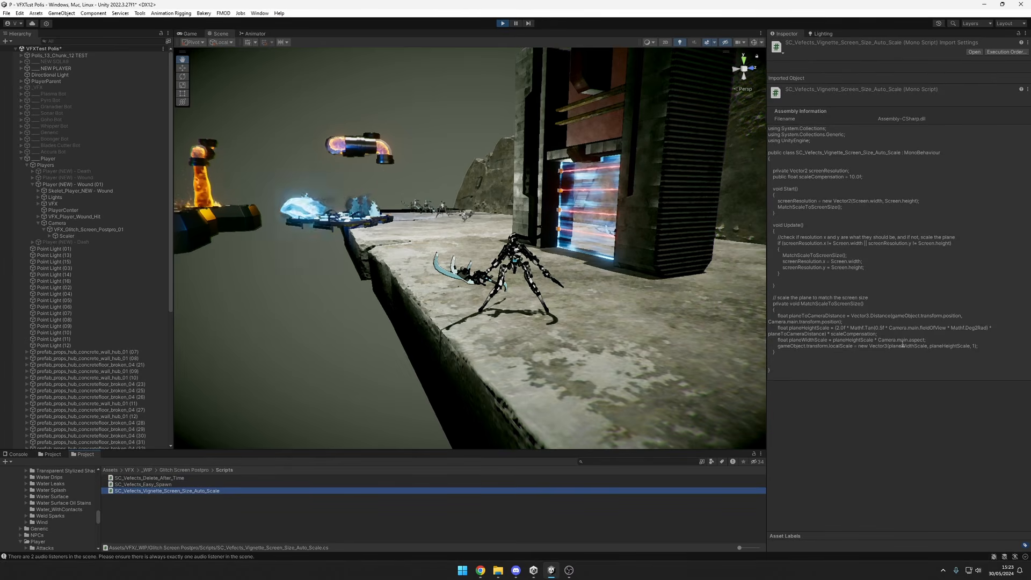
{"action": "left_click", "coordinate": [780, 201]}
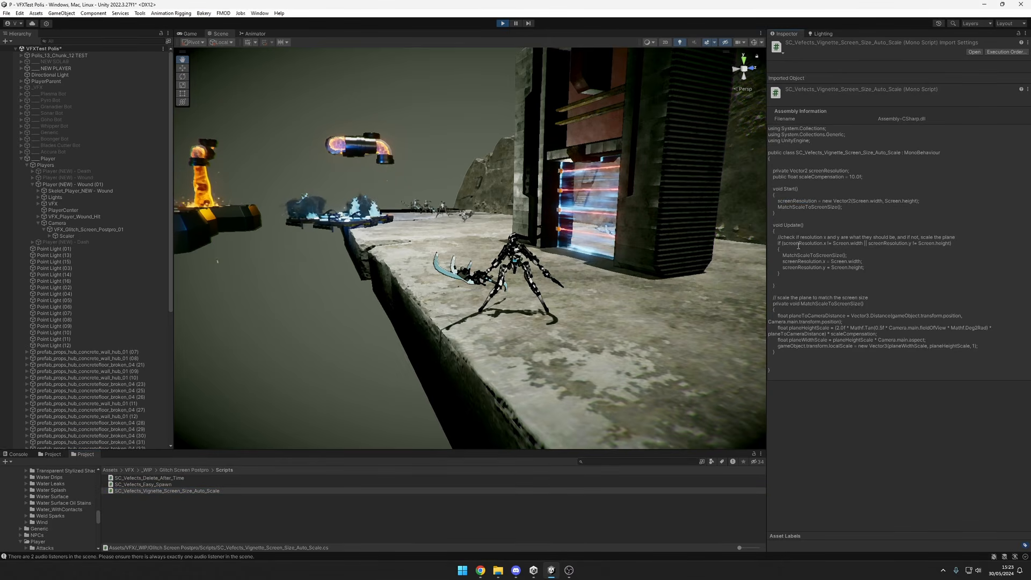
Inspect the glitch effect's Scaler object and toggle Player (NEW) - Wound (01) off and on again.
{"action": "left_click", "coordinate": [67, 235]}
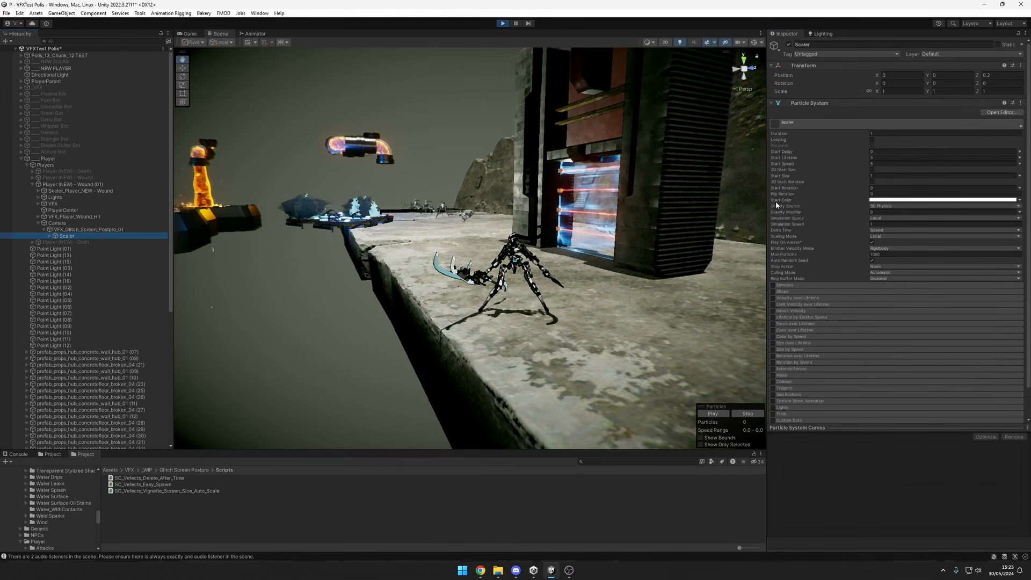
{"action": "left_click", "coordinate": [77, 224]}
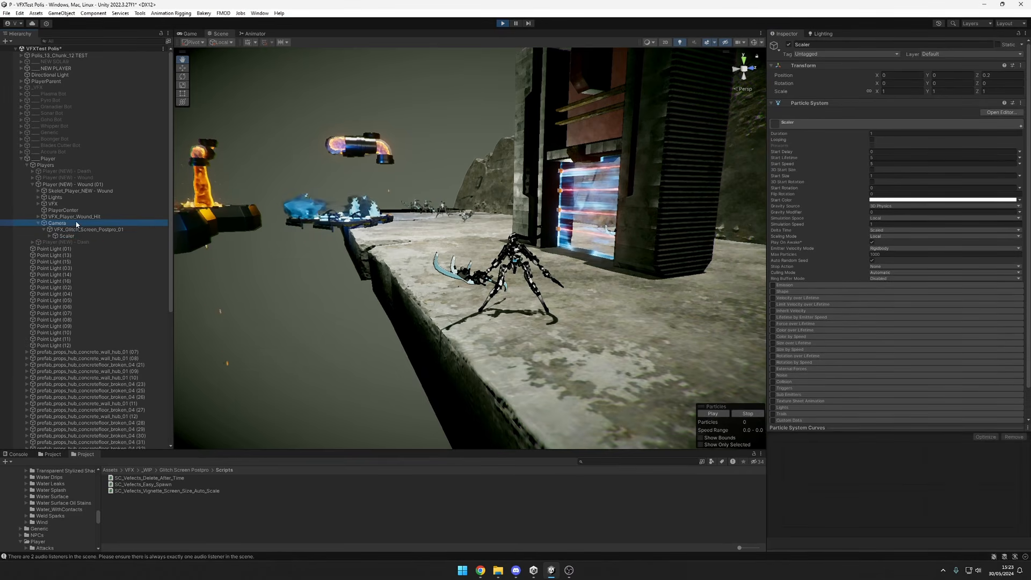
{"action": "left_click", "coordinate": [86, 185]}
{"action": "key", "text": "alt+shift+a"}
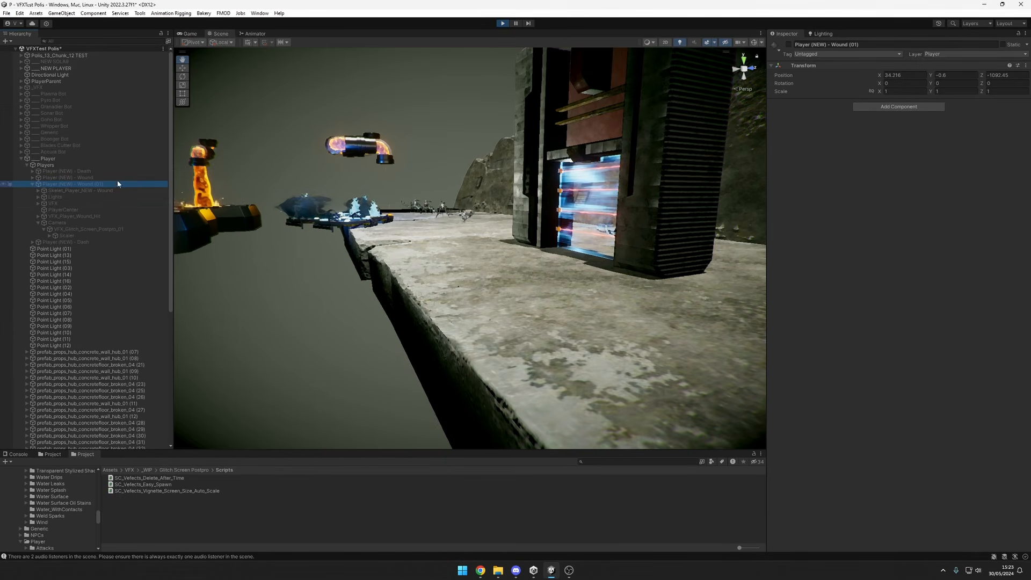
{"action": "key", "text": "alt+shift+a"}
Select the wound player's Camera and compare its rendering in the Game view with the Scene view.
{"action": "left_click", "coordinate": [58, 223]}
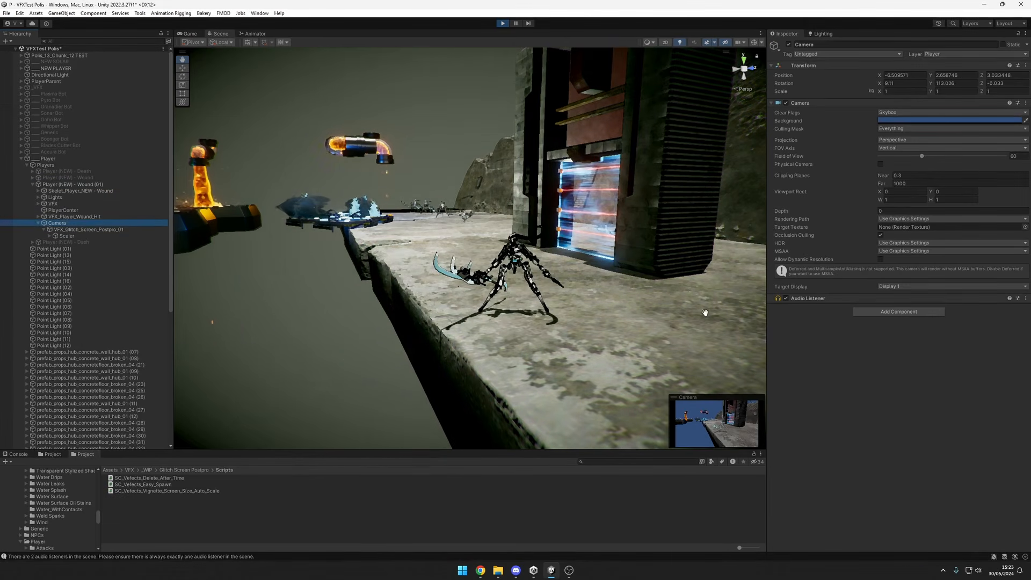
{"action": "left_click", "coordinate": [193, 33]}
{"action": "left_click", "coordinate": [211, 34]}
{"action": "left_click", "coordinate": [200, 34]}
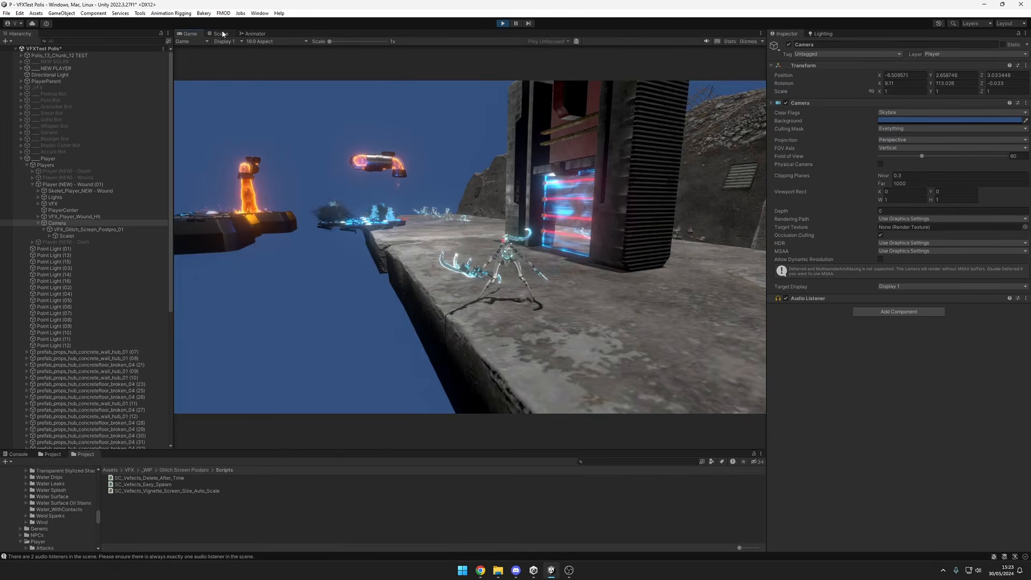
{"action": "left_click", "coordinate": [211, 34]}
{"action": "left_click", "coordinate": [200, 33]}
{"action": "left_click", "coordinate": [212, 33]}
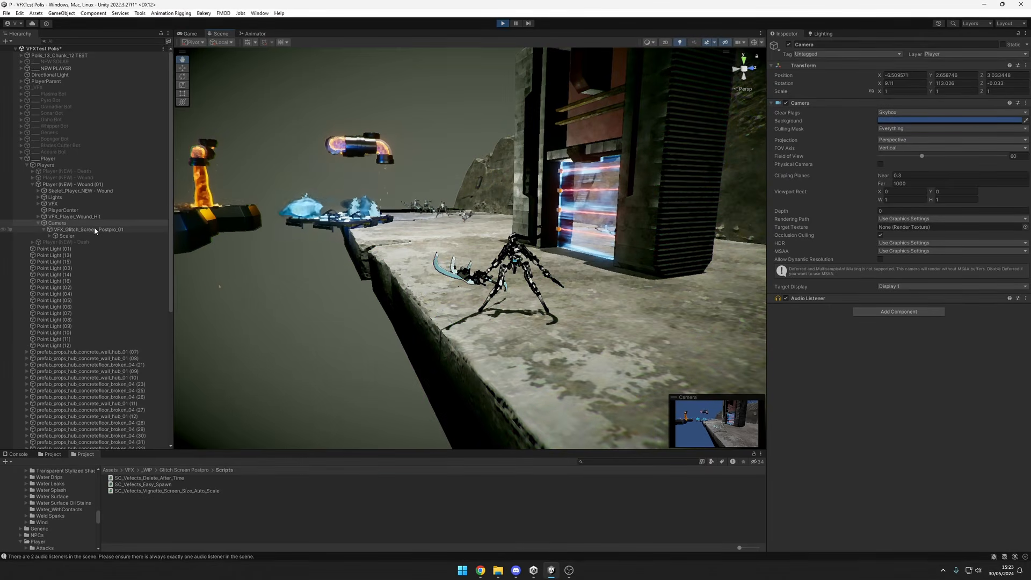
Inspect VFX_Glitch_Screen_Postpro_01 and expand its Scaler to view the Vignette Particle Local system.
{"action": "left_click", "coordinate": [94, 229]}
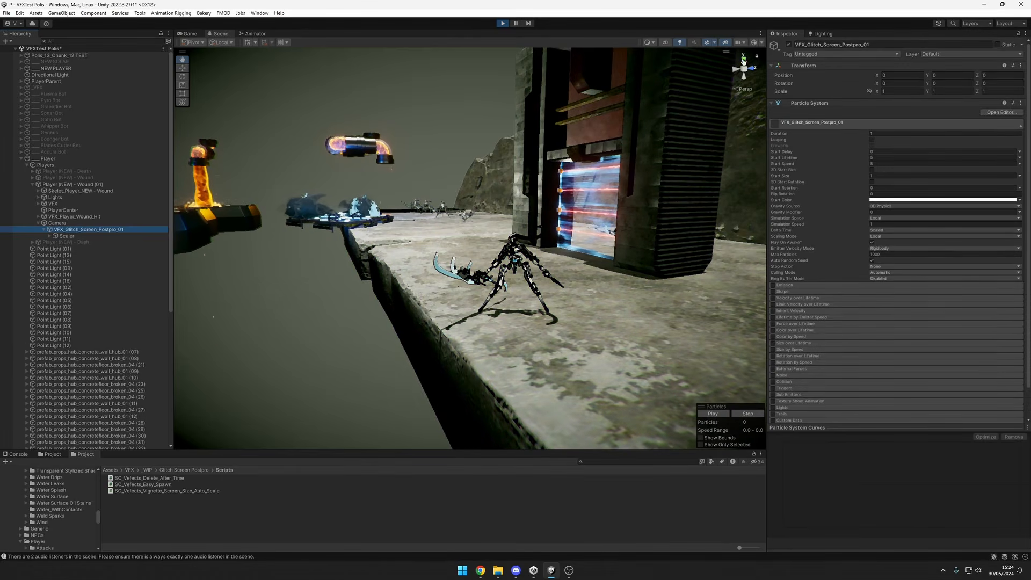
{"action": "left_click", "coordinate": [761, 43]}
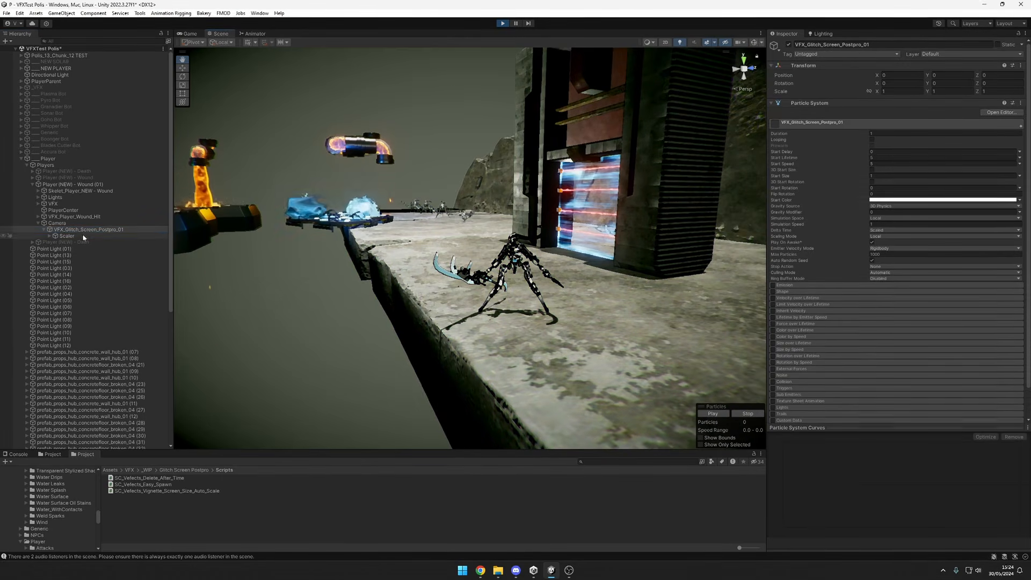
{"action": "left_click", "coordinate": [67, 236]}
{"action": "left_click", "coordinate": [64, 243]}
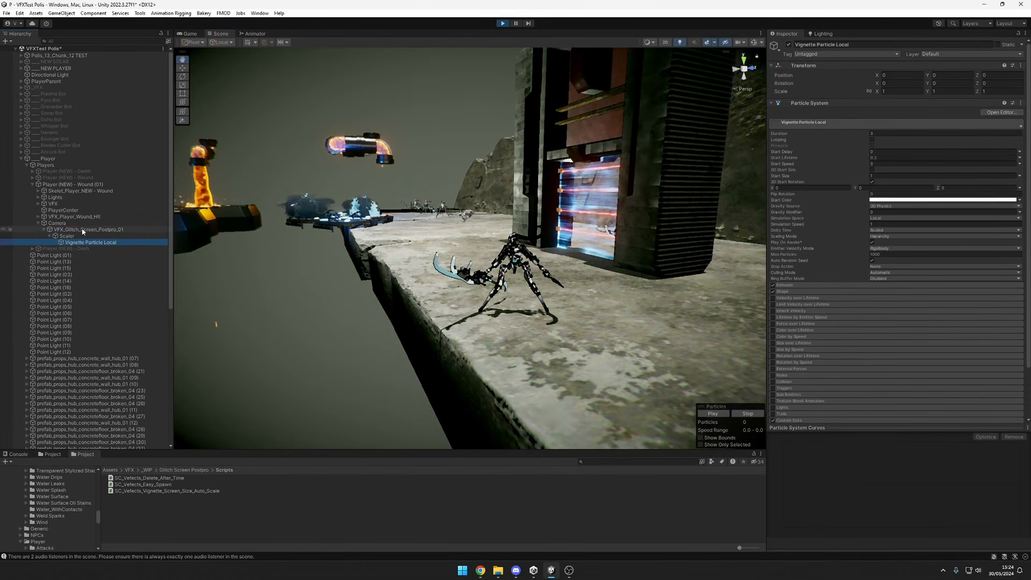
Replay VFX_Glitch_Screen_Postpro_01, pause on the glitch, and shrink the Scene view's height to check how the overlay scales.
{"action": "left_click", "coordinate": [83, 230]}
{"action": "key", "text": "alt+shift+a"}
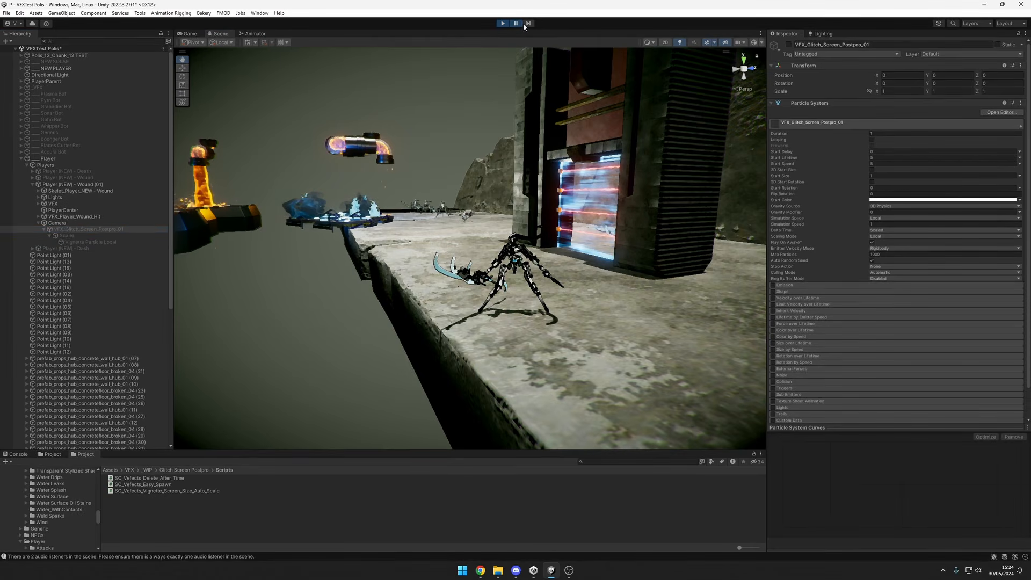
{"action": "key", "text": "alt+shift+a"}
{"action": "left_click", "coordinate": [528, 24]}
{"action": "left_click", "coordinate": [529, 24]}
{"action": "middle_click_drag", "start_coordinate": [605, 141], "coordinate": [723, 62]}
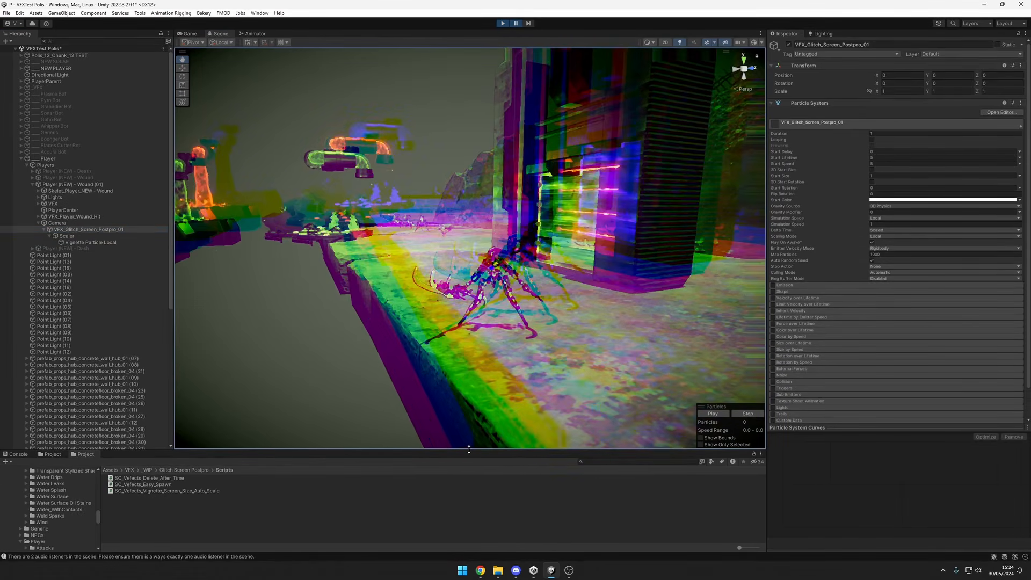
{"action": "left_click_drag", "start_coordinate": [494, 450], "coordinate": [494, 134]}
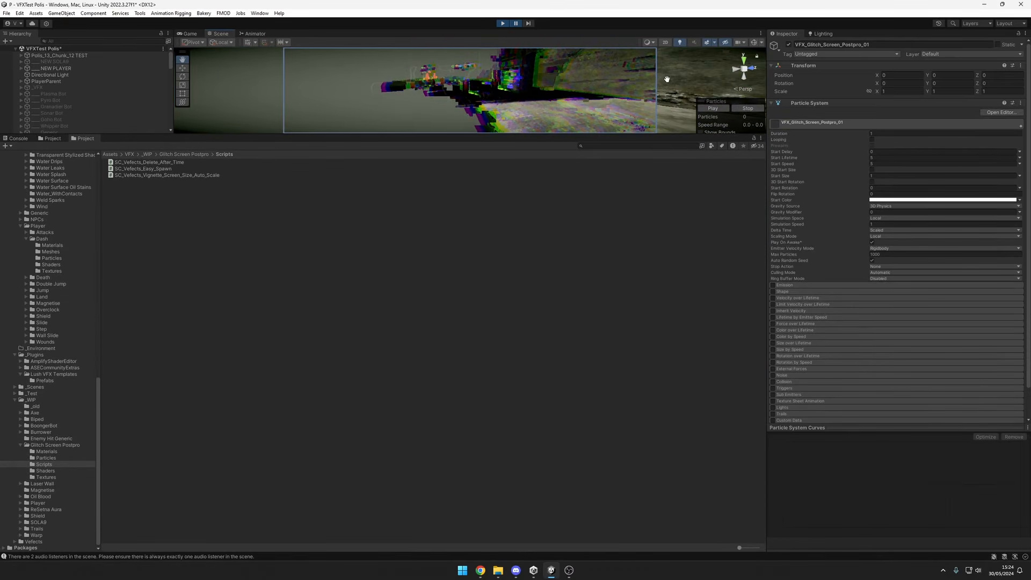
Resize the Scene view to several heights and widths to check how the paused glitch overlay adapts to each aspect ratio.
{"action": "left_click_drag", "start_coordinate": [344, 134], "coordinate": [344, 211]}
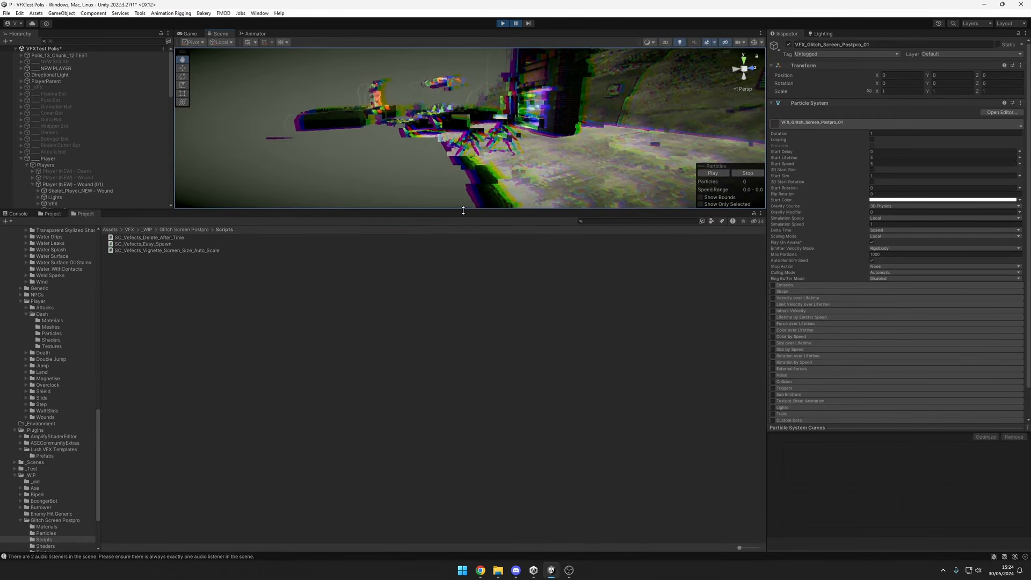
{"action": "left_click_drag", "start_coordinate": [475, 210], "coordinate": [476, 115]}
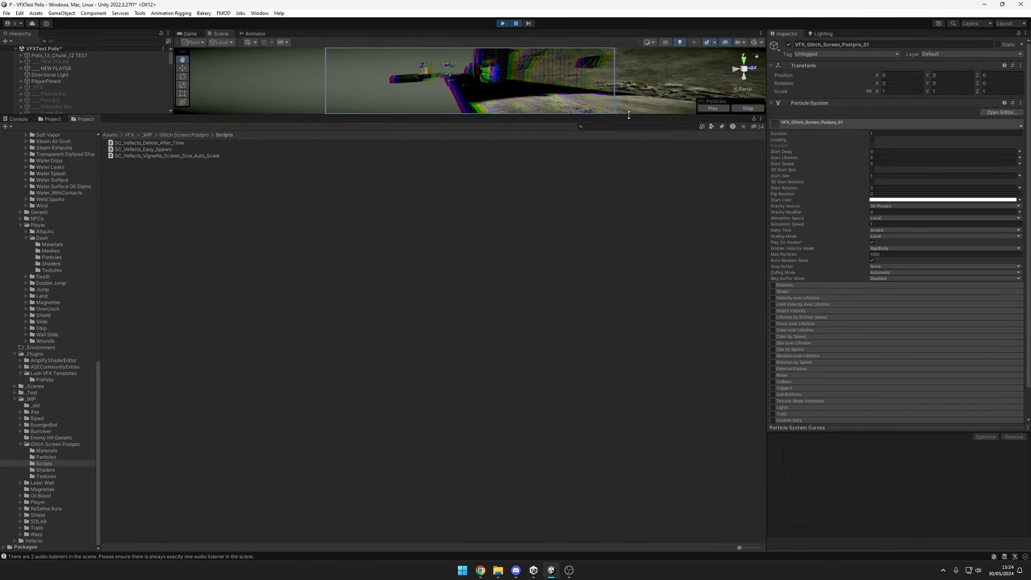
{"action": "left_click_drag", "start_coordinate": [629, 115], "coordinate": [659, 450]}
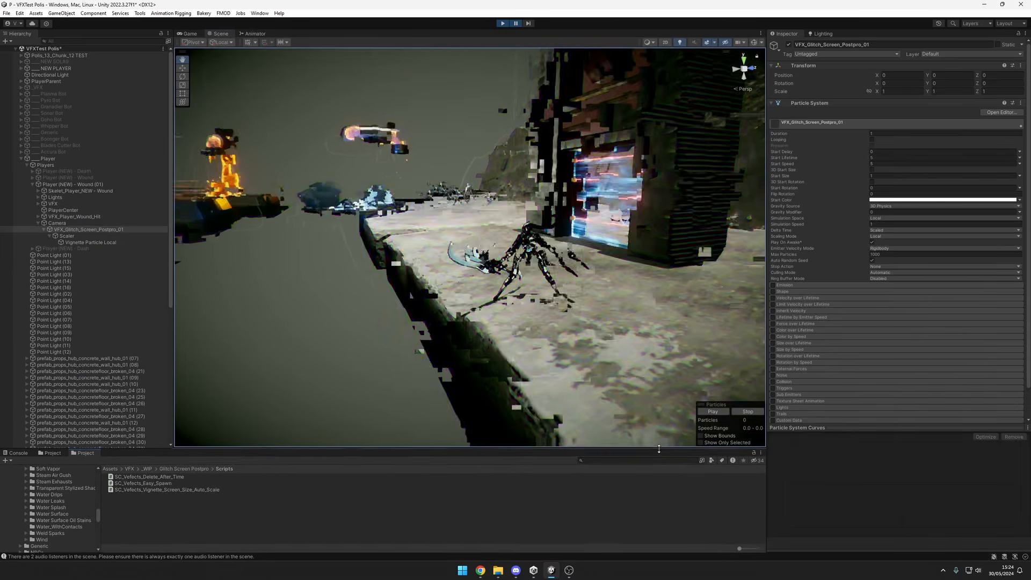
{"action": "left_click_drag", "start_coordinate": [767, 252], "coordinate": [269, 257]}
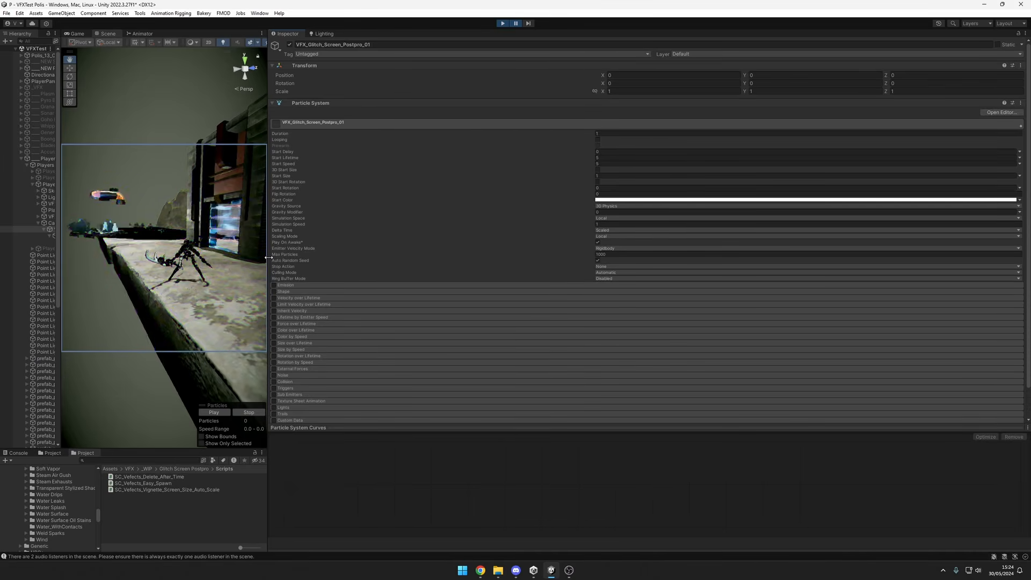
{"action": "left_click_drag", "start_coordinate": [268, 257], "coordinate": [795, 244]}
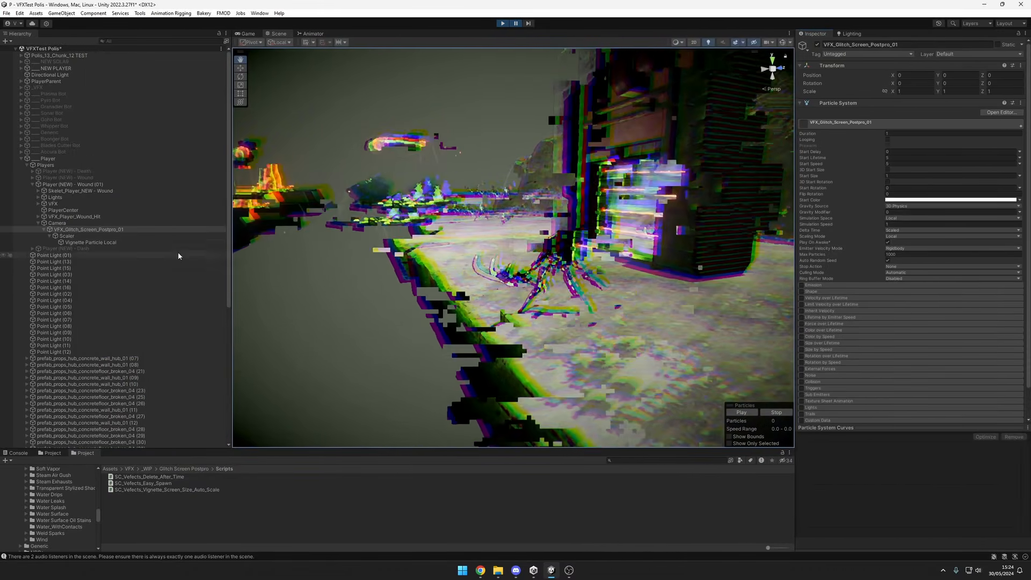
{"action": "left_click_drag", "start_coordinate": [232, 250], "coordinate": [184, 242]}
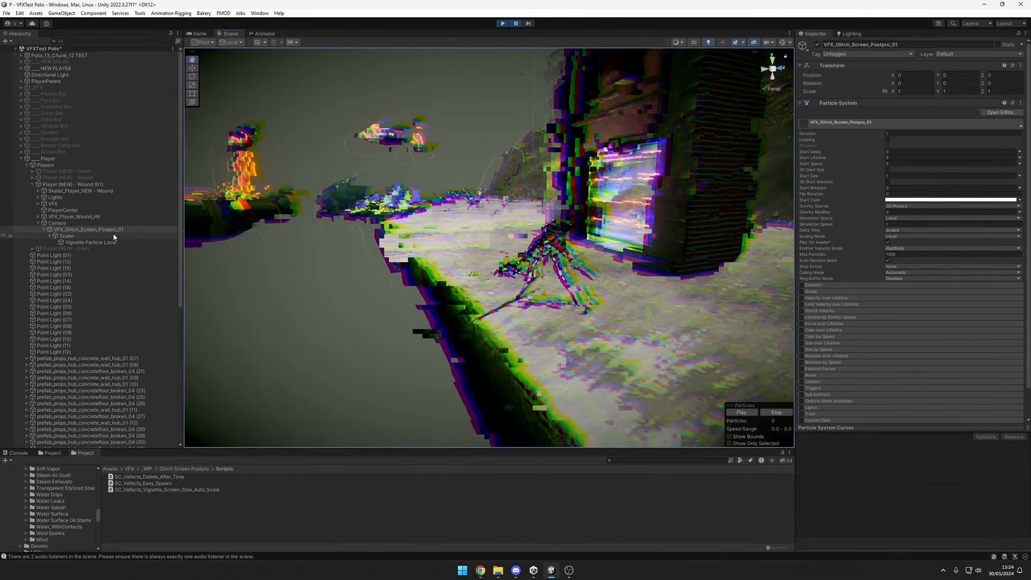
Inspect the Scaler, its parent Camera and VFX_Glitch_Screen_Postpro_01 in turn to review how the glitch effect is attached.
{"action": "left_click", "coordinate": [113, 235]}
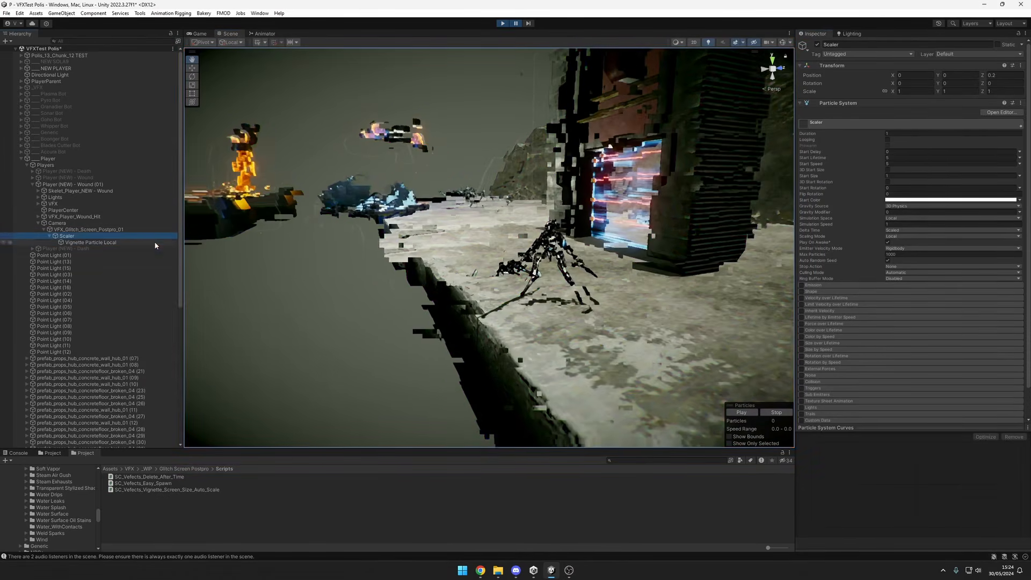
{"action": "left_click", "coordinate": [102, 224]}
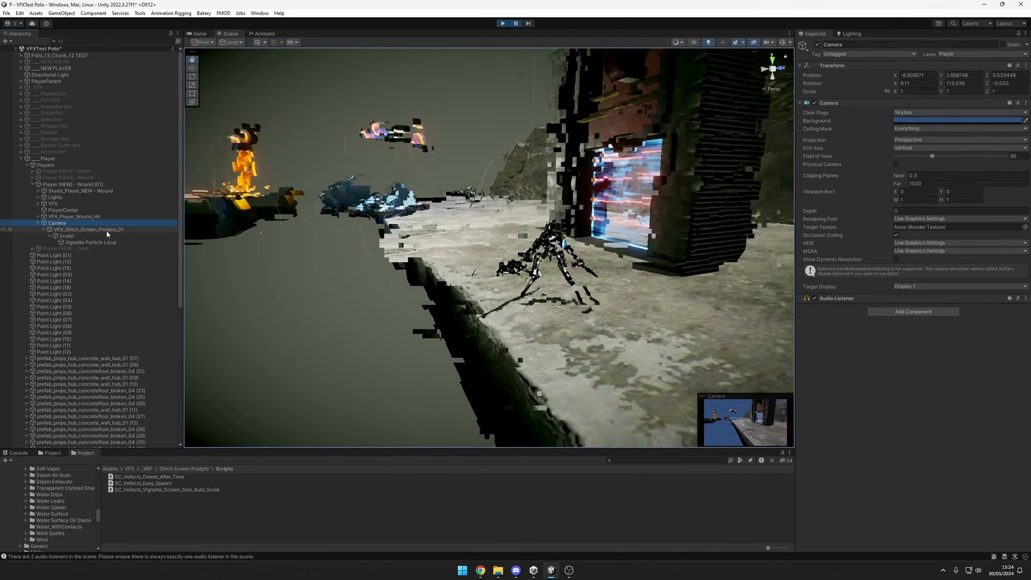
{"action": "left_click", "coordinate": [107, 231]}
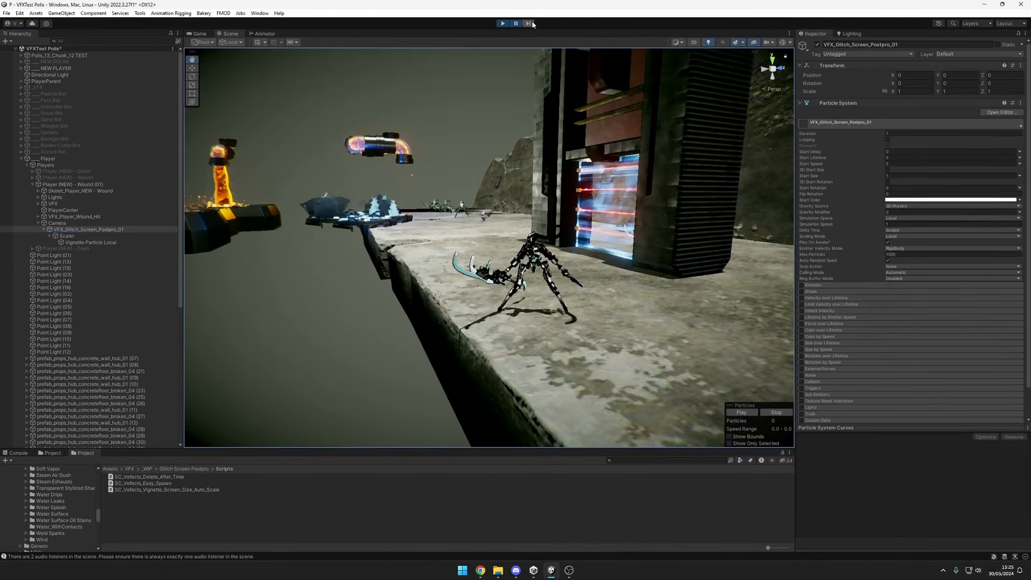
Resume the paused playback and toggle Player (NEW) - Wound (01) off and on to replay the wound effect.
{"action": "left_click", "coordinate": [515, 24]}
{"action": "left_click", "coordinate": [104, 229]}
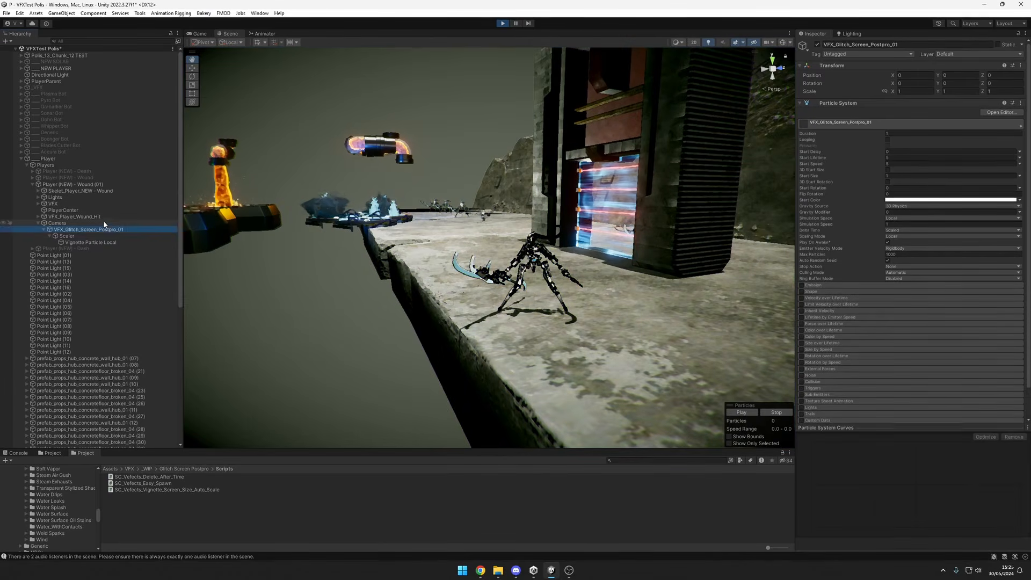
{"action": "left_click", "coordinate": [105, 223]}
{"action": "left_click", "coordinate": [97, 184]}
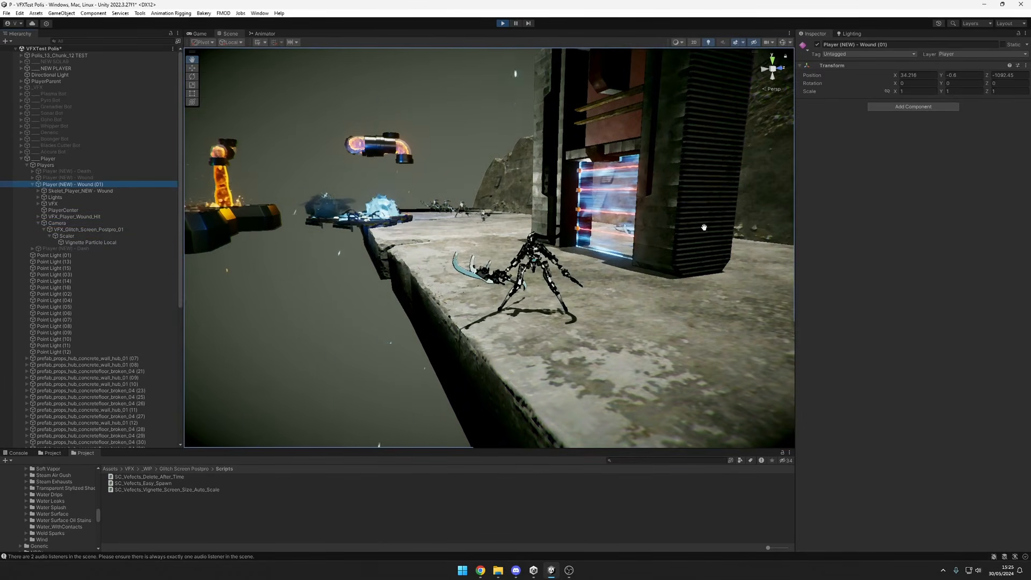
{"action": "left_click", "coordinate": [792, 43]}
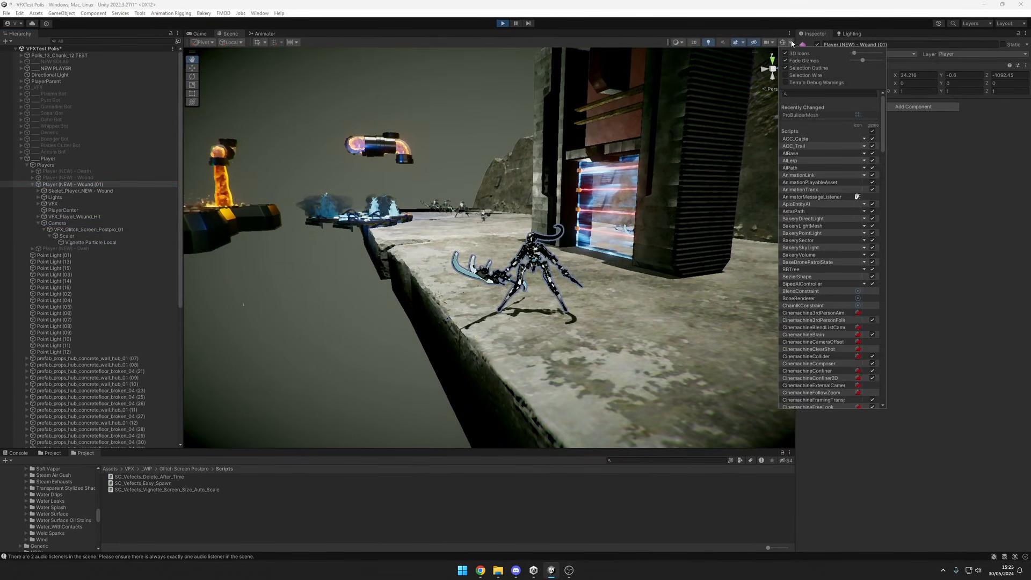
{"action": "left_click", "coordinate": [786, 4]}
{"action": "key", "text": "alt+shift+a"}
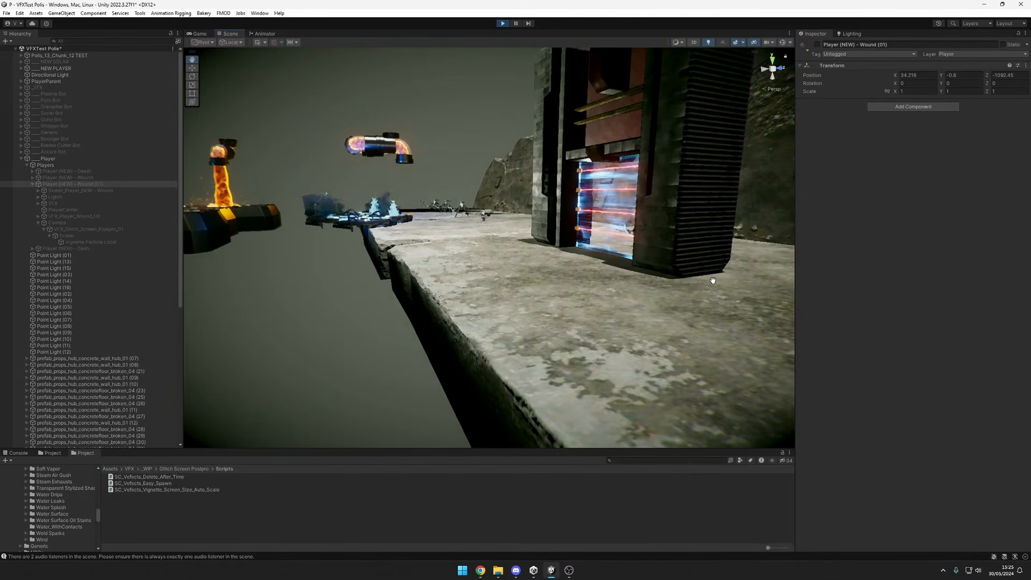
{"action": "key", "text": "alt+shift+a"}
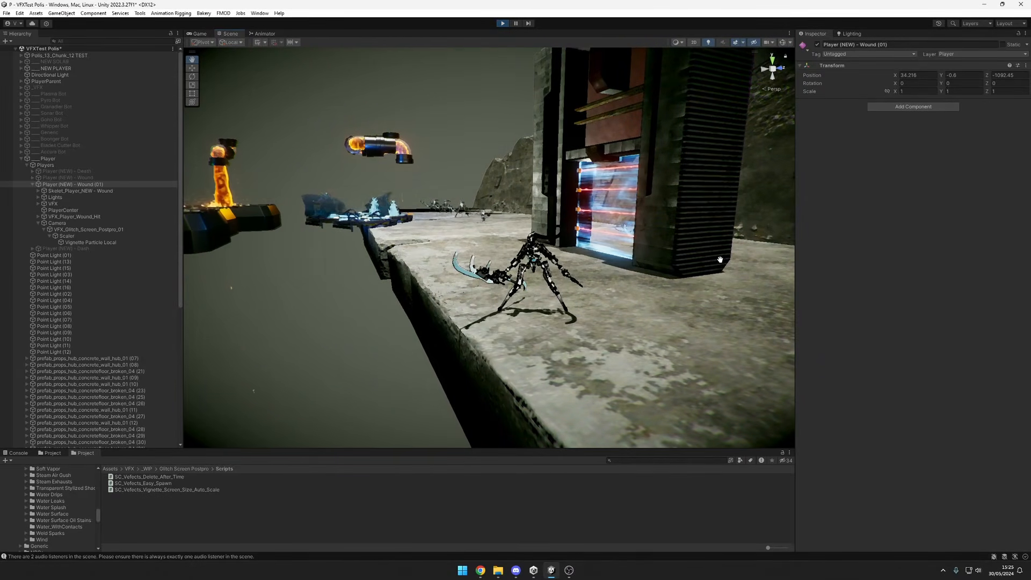
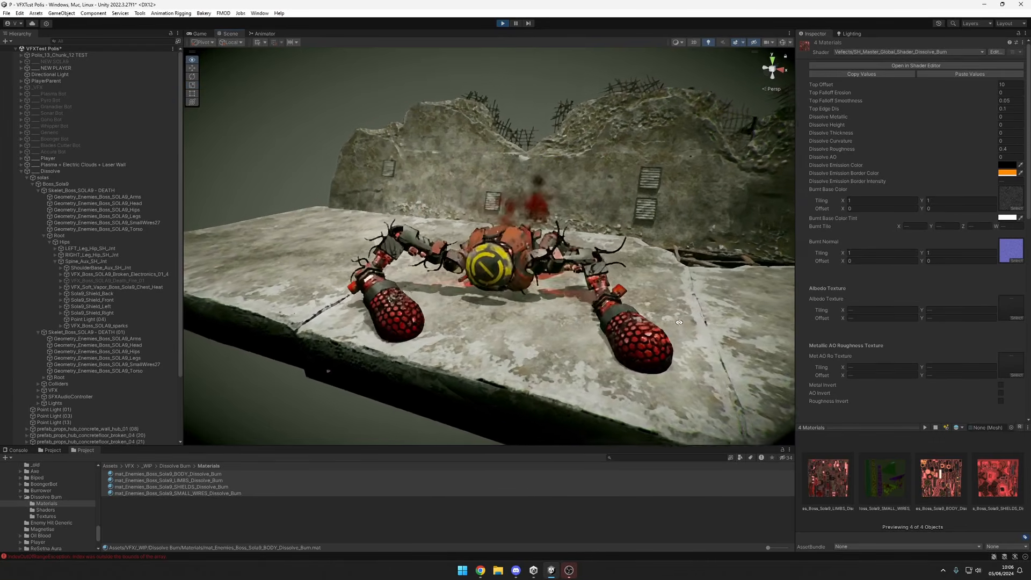
Scrub the Top Offset of the four selected dissolve materials through 6.09 into negative values, and bring it back up to -0.37.
{"action": "left_click_drag", "start_coordinate": [670, 318], "coordinate": [678, 313], "text": "alt"}
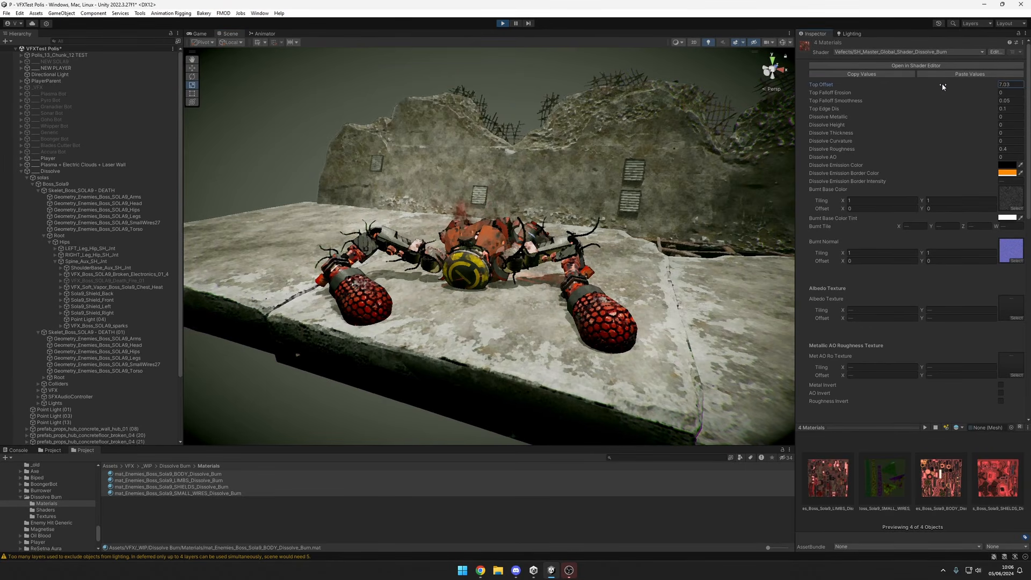
{"action": "left_click_drag", "start_coordinate": [934, 88], "coordinate": [931, 83]}
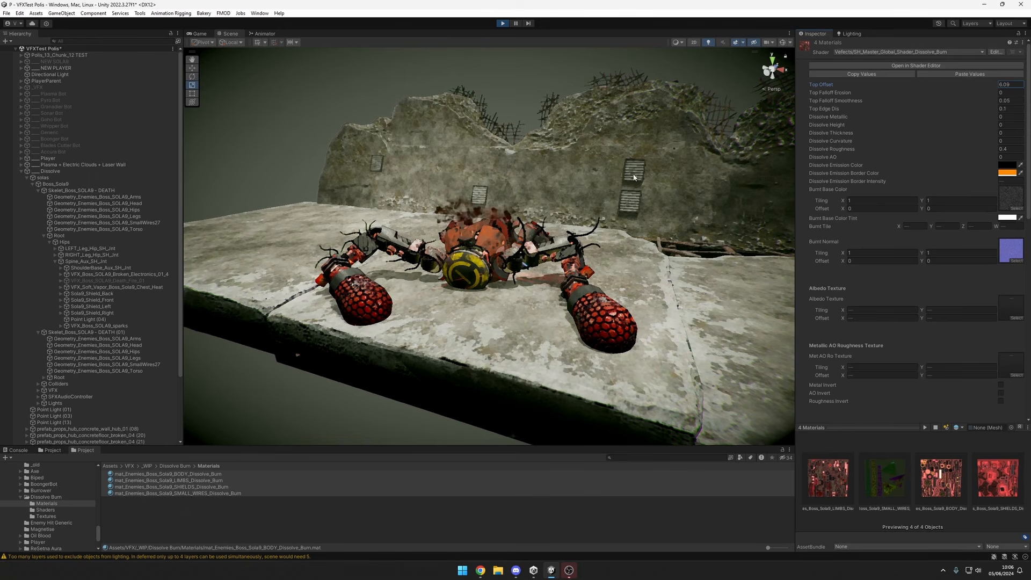
{"action": "left_click_drag", "start_coordinate": [500, 269], "coordinate": [570, 271], "text": "alt"}
{"action": "scroll", "coordinate": [569, 267], "scroll_direction": "up", "scroll_amount": 2, "text": "alt"}
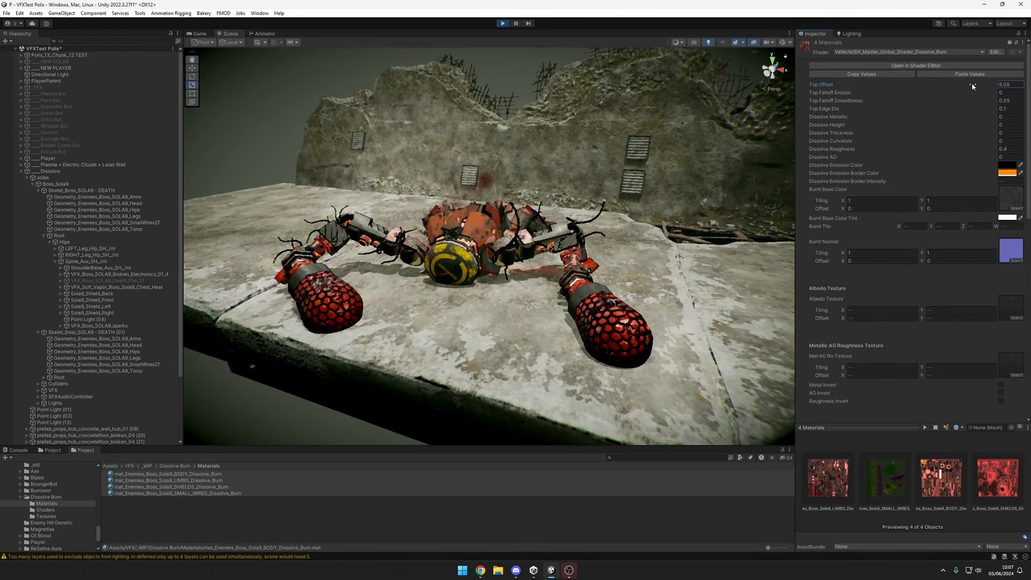
{"action": "left_click_drag", "start_coordinate": [958, 85], "coordinate": [942, 87]}
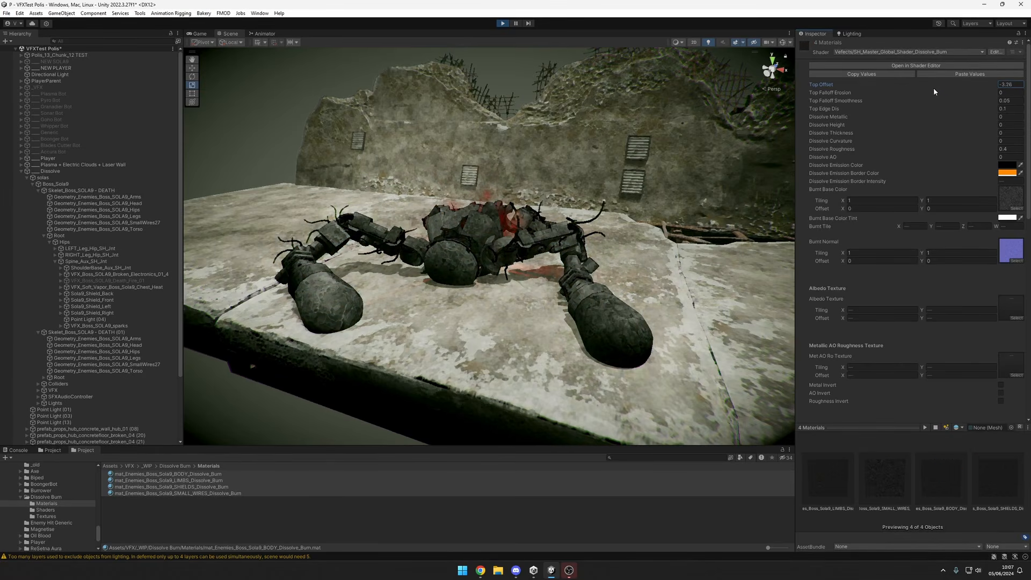
{"action": "mouse_move", "coordinate": [932, 88]}
{"action": "left_mouse_down"}
{"action": "mouse_move", "coordinate": [956, 89]}
{"action": "mouse_move", "coordinate": [939, 94]}
{"action": "mouse_move", "coordinate": [948, 96]}
{"action": "left_mouse_up"}
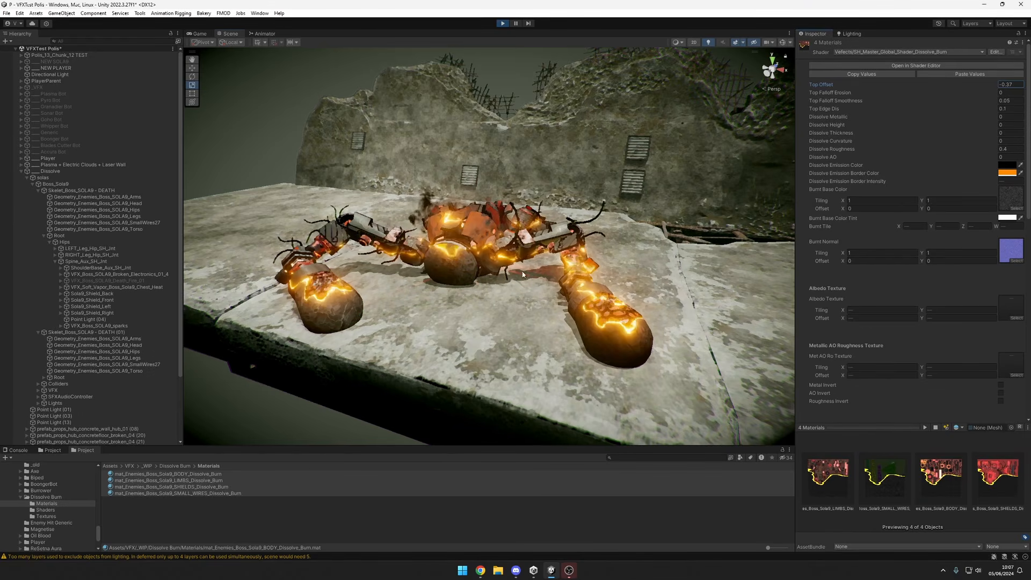
Lower the Top Offset of the four selected dissolve materials to -4.19.
{"action": "mouse_move", "coordinate": [486, 288]}
{"action": "left_mouse_down", "text": "alt"}
{"action": "mouse_move", "coordinate": [610, 294]}
{"action": "mouse_move", "coordinate": [591, 277]}
{"action": "mouse_move", "coordinate": [449, 260]}
{"action": "mouse_move", "coordinate": [484, 280]}
{"action": "mouse_move", "coordinate": [473, 306]}
{"action": "mouse_move", "coordinate": [636, 268]}
{"action": "mouse_move", "coordinate": [404, 307]}
{"action": "mouse_move", "coordinate": [609, 265]}
{"action": "mouse_move", "coordinate": [544, 268]}
{"action": "left_mouse_up", "text": "alt"}
{"action": "scroll", "coordinate": [483, 279], "scroll_direction": "up", "scroll_amount": 3}
{"action": "scroll", "coordinate": [636, 268], "scroll_direction": "up", "scroll_amount": 4}
{"action": "right_click_drag", "start_coordinate": [544, 267], "coordinate": [527, 259], "text": "alt"}
{"action": "left_click_drag", "start_coordinate": [527, 259], "coordinate": [486, 260], "text": "alt"}
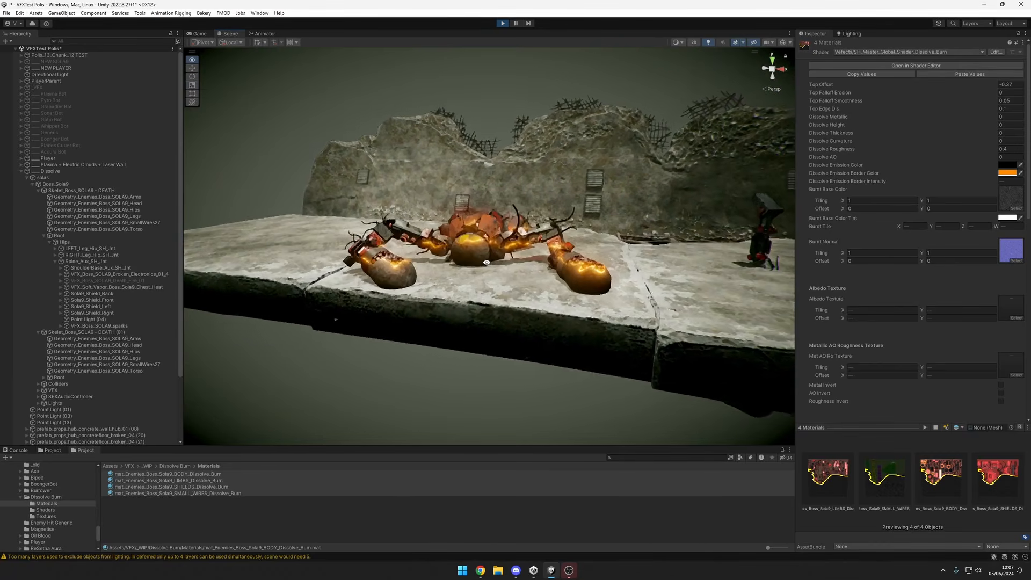
{"action": "right_click_drag", "start_coordinate": [485, 260], "coordinate": [531, 270], "text": "alt"}
{"action": "left_click_drag", "start_coordinate": [532, 270], "coordinate": [487, 294], "text": "alt"}
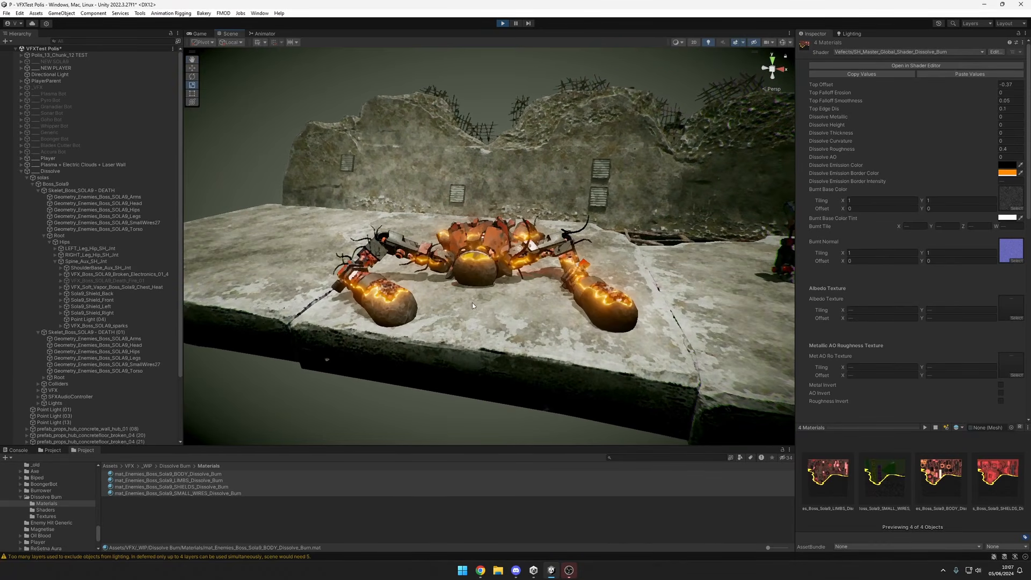
{"action": "right_click_drag", "start_coordinate": [580, 284], "coordinate": [645, 275], "text": "alt"}
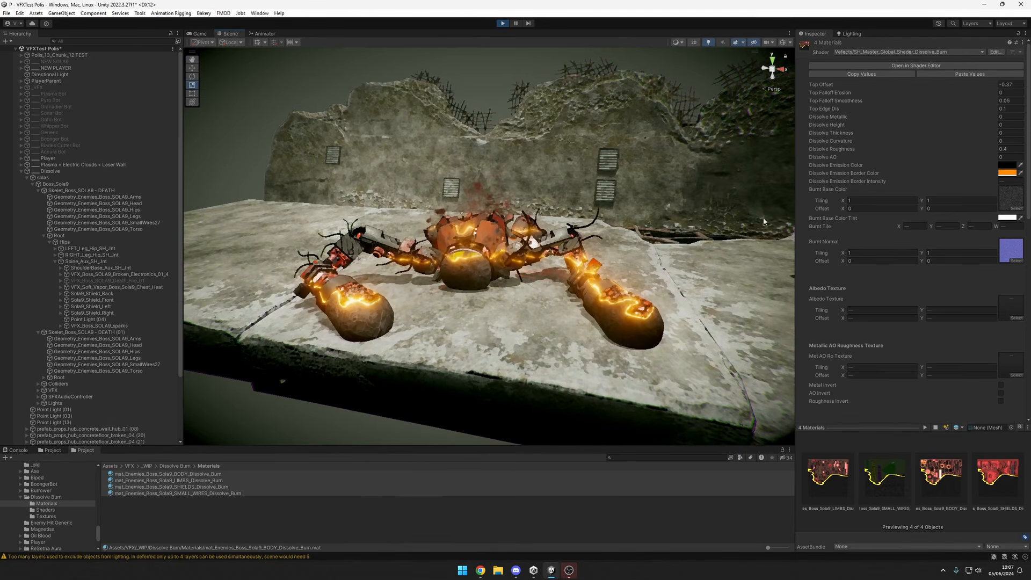
{"action": "left_click", "coordinate": [989, 86]}
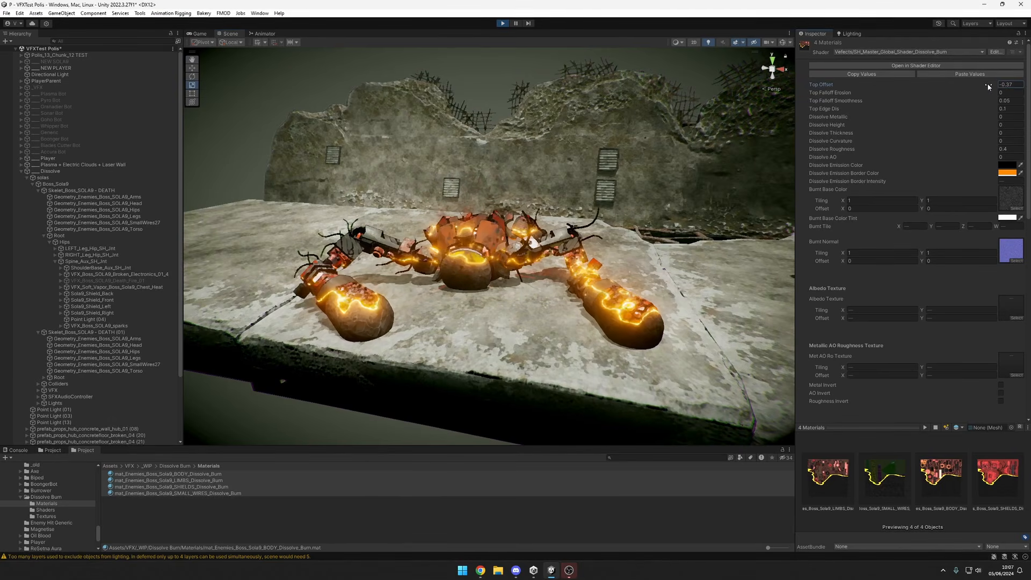
{"action": "mouse_move", "coordinate": [989, 86]}
{"action": "left_mouse_down"}
{"action": "mouse_move", "coordinate": [979, 85]}
{"action": "mouse_move", "coordinate": [998, 88]}
{"action": "mouse_move", "coordinate": [975, 85]}
{"action": "left_mouse_up"}
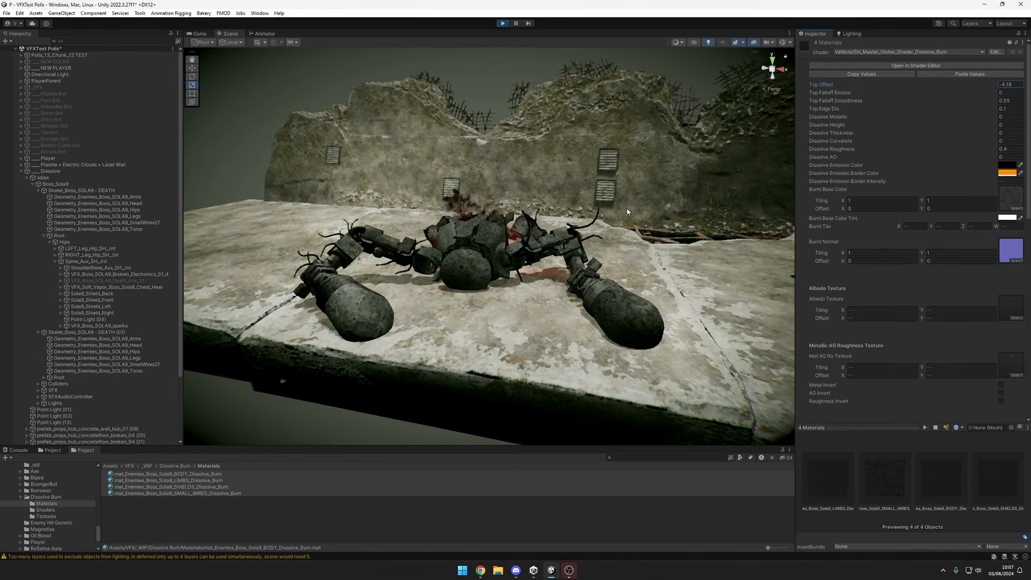
Examine the burnt surface of the collapsed boss robot up close and from several angles and distances.
{"action": "left_click_drag", "start_coordinate": [430, 215], "coordinate": [572, 283], "text": "alt"}
{"action": "scroll", "coordinate": [548, 242], "scroll_direction": "up", "scroll_amount": 5}
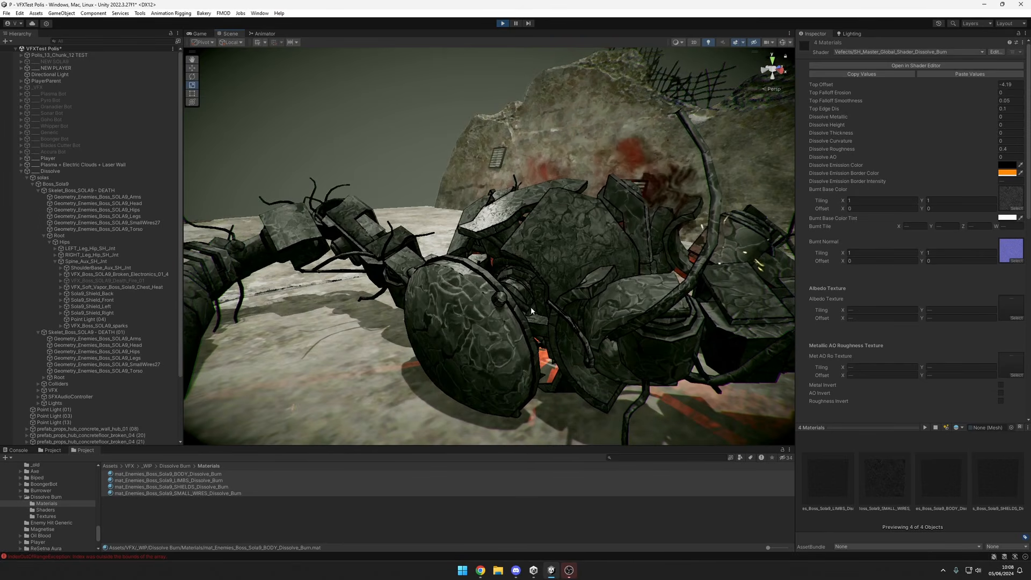
{"action": "left_click_drag", "start_coordinate": [531, 307], "coordinate": [529, 282], "text": "alt"}
{"action": "scroll", "coordinate": [512, 327], "scroll_direction": "down", "scroll_amount": 5}
{"action": "scroll", "coordinate": [529, 329], "scroll_direction": "down", "scroll_amount": 3}
{"action": "scroll", "coordinate": [500, 298], "scroll_direction": "down", "scroll_amount": 4}
{"action": "scroll", "coordinate": [516, 290], "scroll_direction": "up", "scroll_amount": 5}
{"action": "scroll", "coordinate": [469, 285], "scroll_direction": "up", "scroll_amount": 4}
{"action": "right_click_drag", "start_coordinate": [529, 282], "coordinate": [671, 267], "text": "alt"}
{"action": "left_click_drag", "start_coordinate": [671, 267], "coordinate": [513, 207], "text": "alt"}
{"action": "right_click_drag", "start_coordinate": [513, 207], "coordinate": [529, 200], "text": "alt"}
{"action": "left_click_drag", "start_coordinate": [529, 200], "coordinate": [547, 285], "text": "alt"}
{"action": "right_click_drag", "start_coordinate": [546, 286], "coordinate": [500, 288], "text": "alt"}
{"action": "left_click_drag", "start_coordinate": [500, 289], "coordinate": [511, 224], "text": "alt"}
{"action": "right_click_drag", "start_coordinate": [511, 223], "coordinate": [617, 239], "text": "alt"}
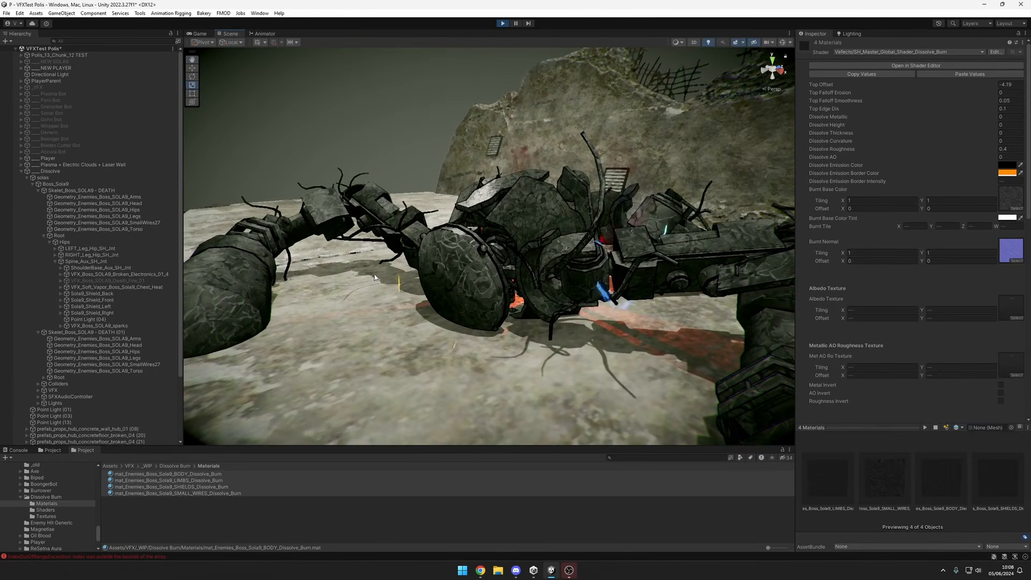
{"action": "left_click_drag", "start_coordinate": [531, 291], "coordinate": [881, 371], "text": "alt"}
{"action": "right_click_drag", "start_coordinate": [881, 371], "coordinate": [781, 376], "text": "alt"}
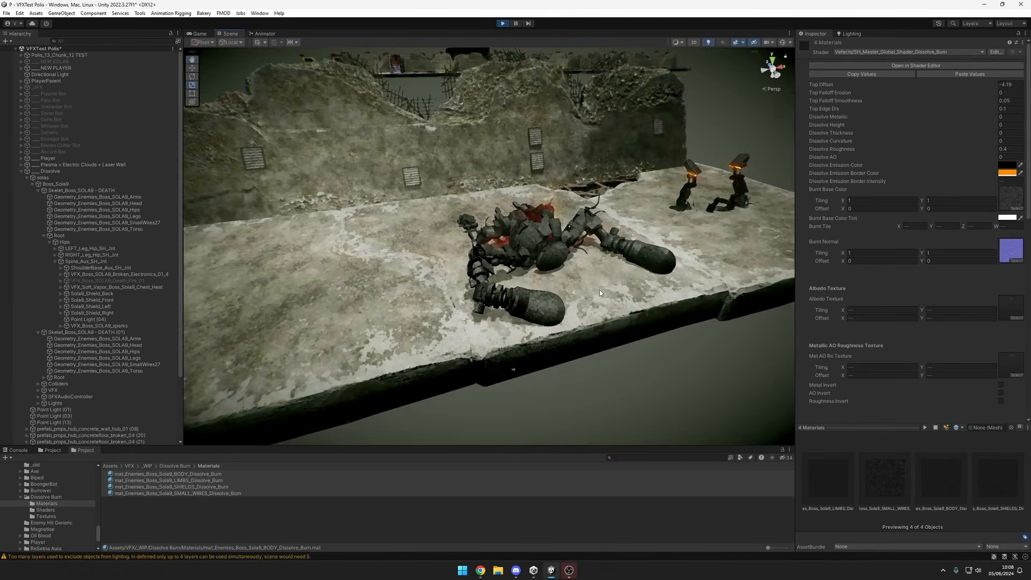
{"action": "left_click_drag", "start_coordinate": [781, 376], "coordinate": [515, 258], "text": "alt"}
{"action": "right_click_drag", "start_coordinate": [516, 257], "coordinate": [571, 263], "text": "alt"}
{"action": "left_click_drag", "start_coordinate": [570, 263], "coordinate": [588, 249], "text": "alt"}
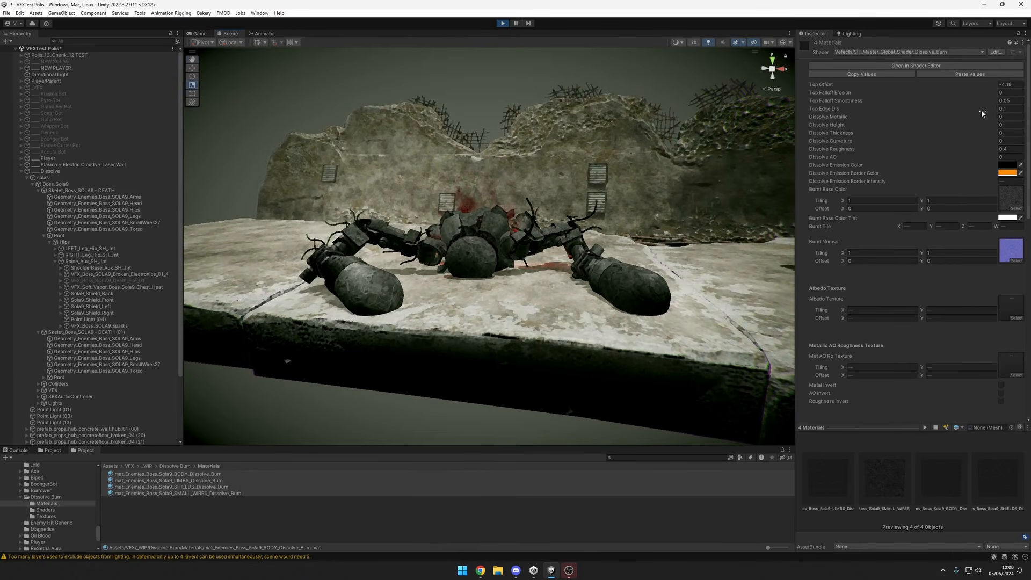
Scrub the Top Offset of the four dissolve materials again.
{"action": "mouse_move", "coordinate": [987, 83]}
{"action": "left_mouse_down"}
{"action": "mouse_move", "coordinate": [4, 85]}
{"action": "mouse_move", "coordinate": [1027, 89]}
{"action": "mouse_move", "coordinate": [16, 91]}
{"action": "mouse_move", "coordinate": [1, 207]}
{"action": "left_mouse_up"}
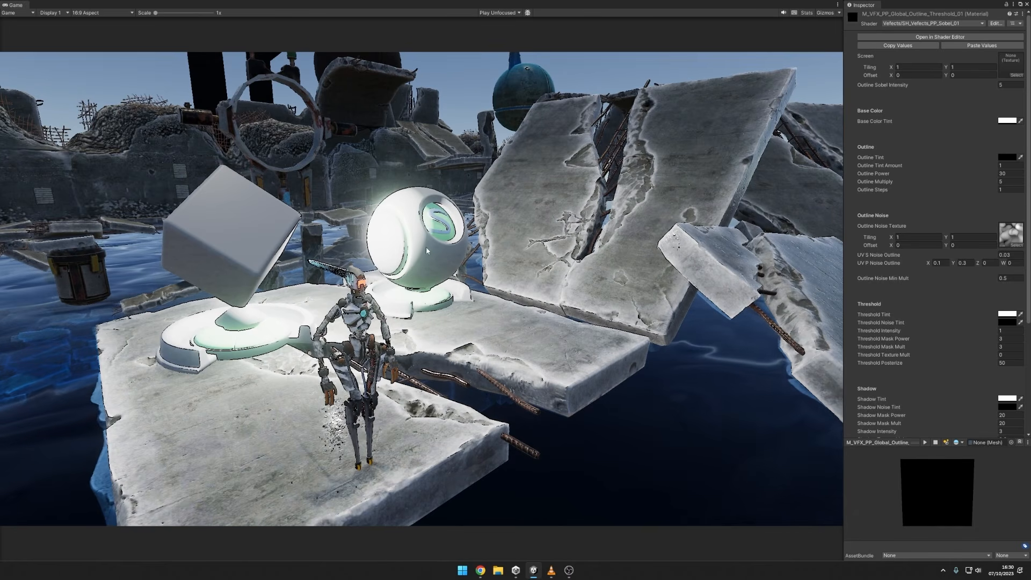
Try red, white and grey as the Outline Tint of the outline threshold material, and return it to black.
{"action": "scroll", "coordinate": [428, 253], "scroll_direction": "up", "scroll_amount": 3}
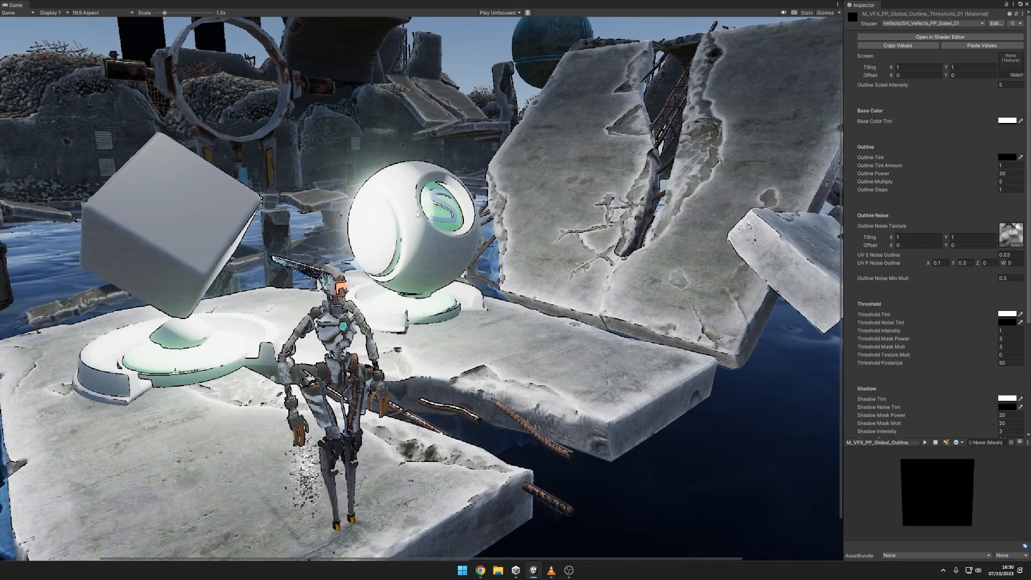
{"action": "scroll", "coordinate": [393, 272], "scroll_direction": "down", "scroll_amount": 3}
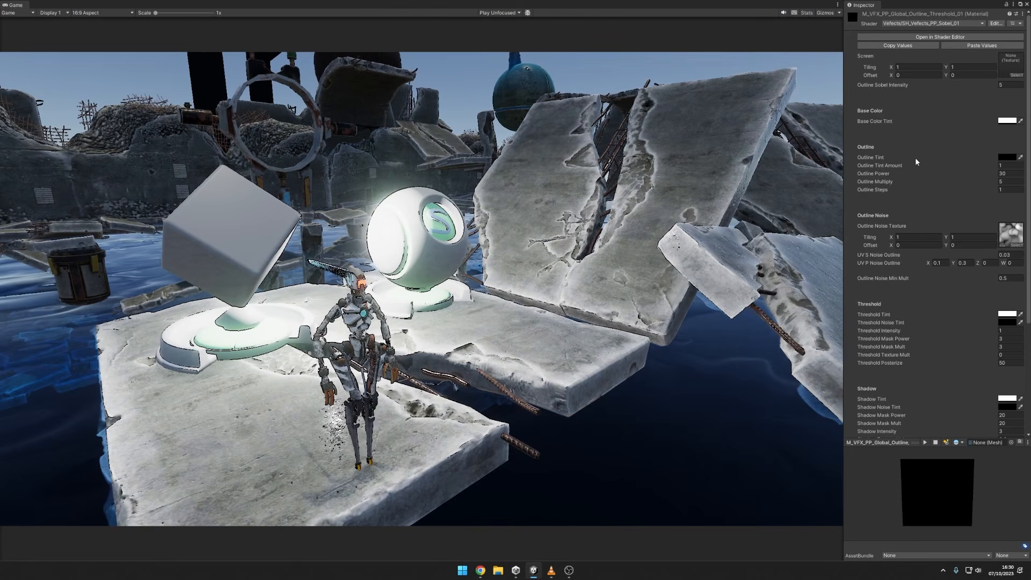
{"action": "left_click", "coordinate": [1002, 157]}
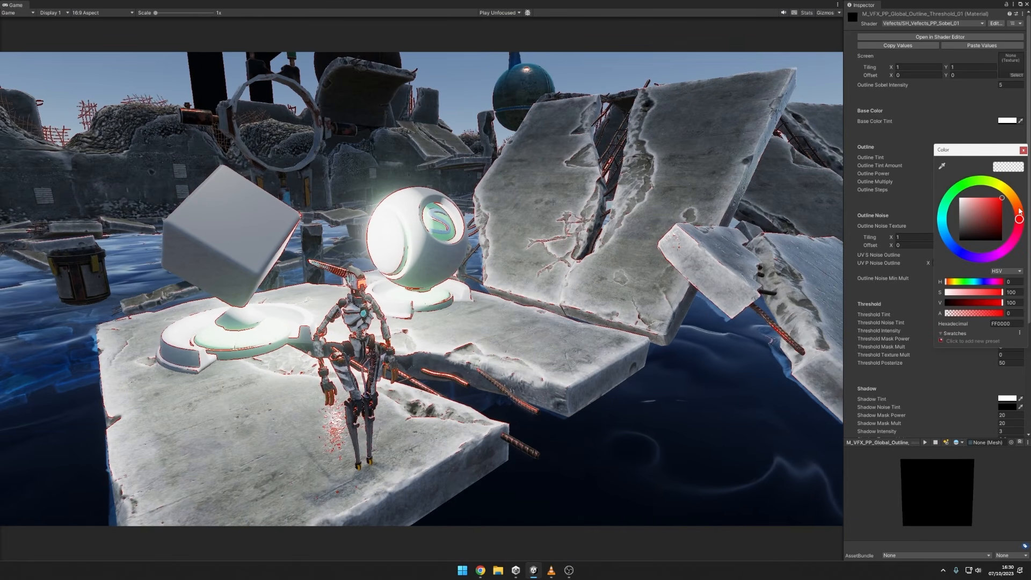
{"action": "left_click_drag", "start_coordinate": [1011, 200], "coordinate": [980, 183]}
{"action": "left_click_drag", "start_coordinate": [942, 215], "coordinate": [1023, 245]}
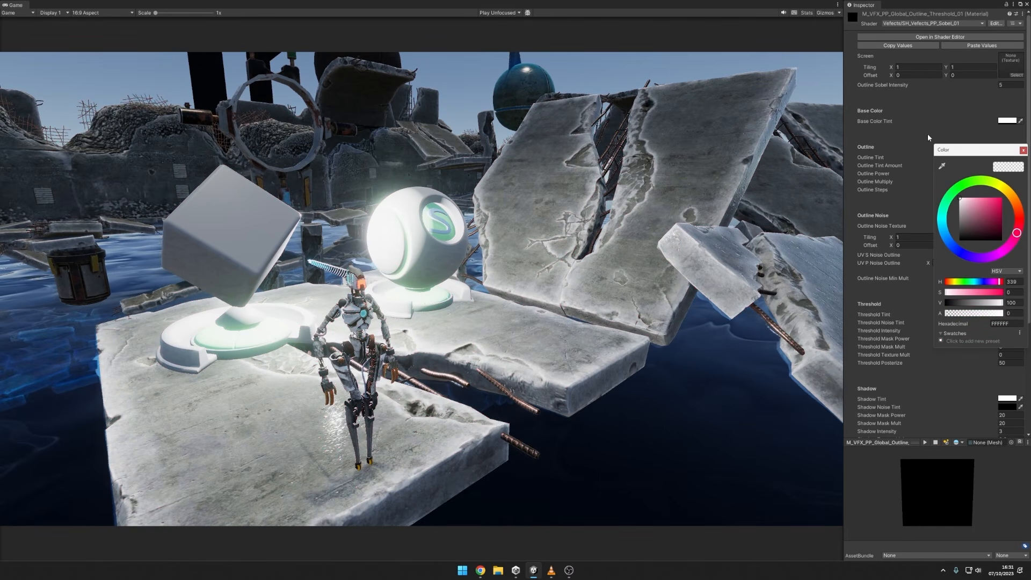
{"action": "mouse_move", "coordinate": [990, 226]}
{"action": "left_mouse_down"}
{"action": "mouse_move", "coordinate": [946, 231]}
{"action": "mouse_move", "coordinate": [941, 201]}
{"action": "mouse_move", "coordinate": [925, 219]}
{"action": "left_mouse_up"}
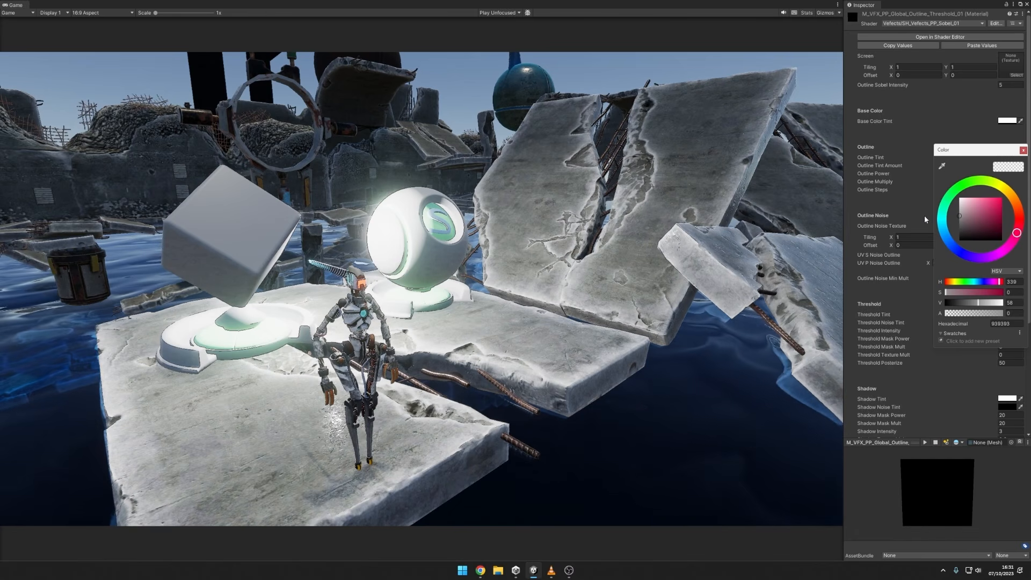
{"action": "left_click_drag", "start_coordinate": [925, 216], "coordinate": [922, 215]}
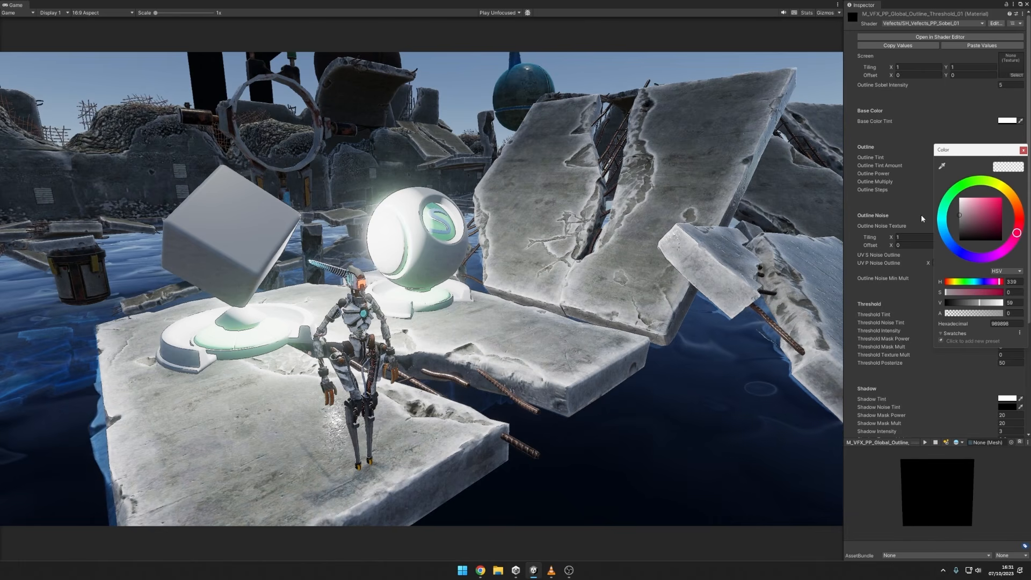
{"action": "left_click_drag", "start_coordinate": [921, 215], "coordinate": [912, 209]}
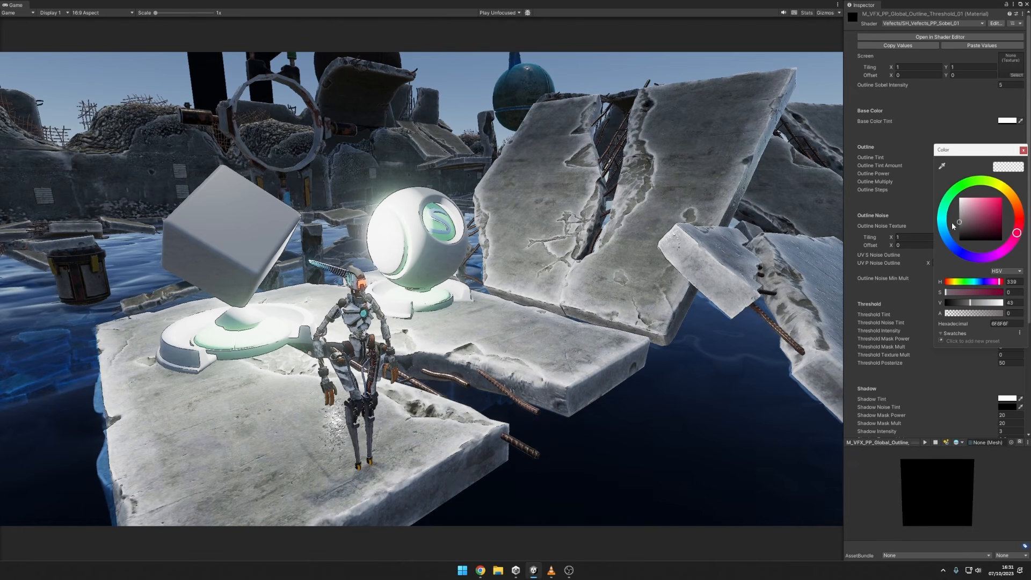
{"action": "mouse_move", "coordinate": [952, 222]}
{"action": "left_mouse_down"}
{"action": "mouse_move", "coordinate": [949, 231]}
{"action": "mouse_move", "coordinate": [930, 194]}
{"action": "mouse_move", "coordinate": [924, 245]}
{"action": "left_mouse_up"}
{"action": "left_click", "coordinate": [991, 166]}
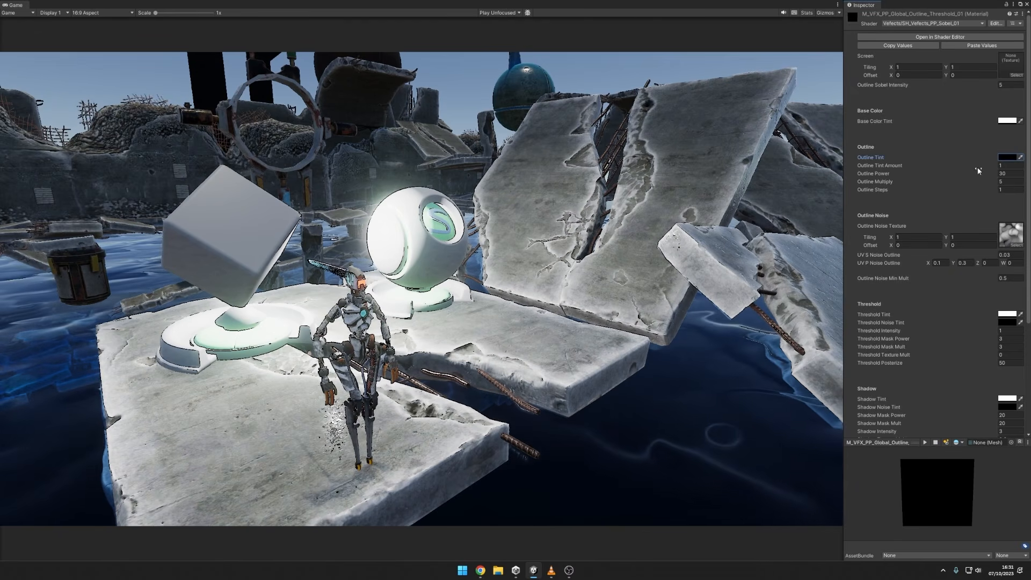
Scrub the Outline Tint Amount to a large negative value and set it back to 1.
{"action": "left_click_drag", "start_coordinate": [988, 166], "coordinate": [32, 167]}
{"action": "left_click_drag", "start_coordinate": [1015, 174], "coordinate": [705, 186]}
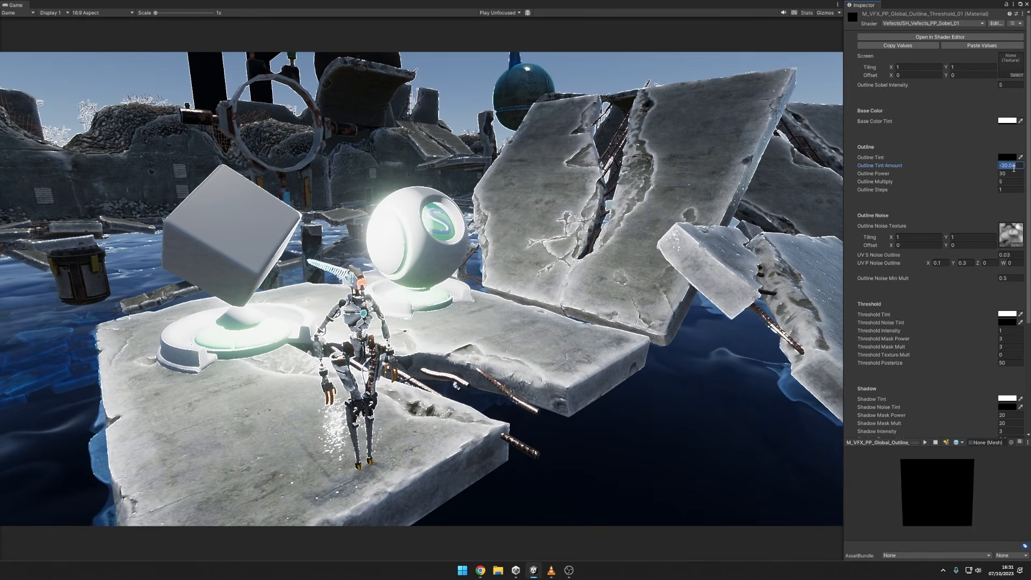
{"action": "type", "text": "0"}
{"action": "key", "text": "BackSpace"}
{"action": "type", "text": "1"}
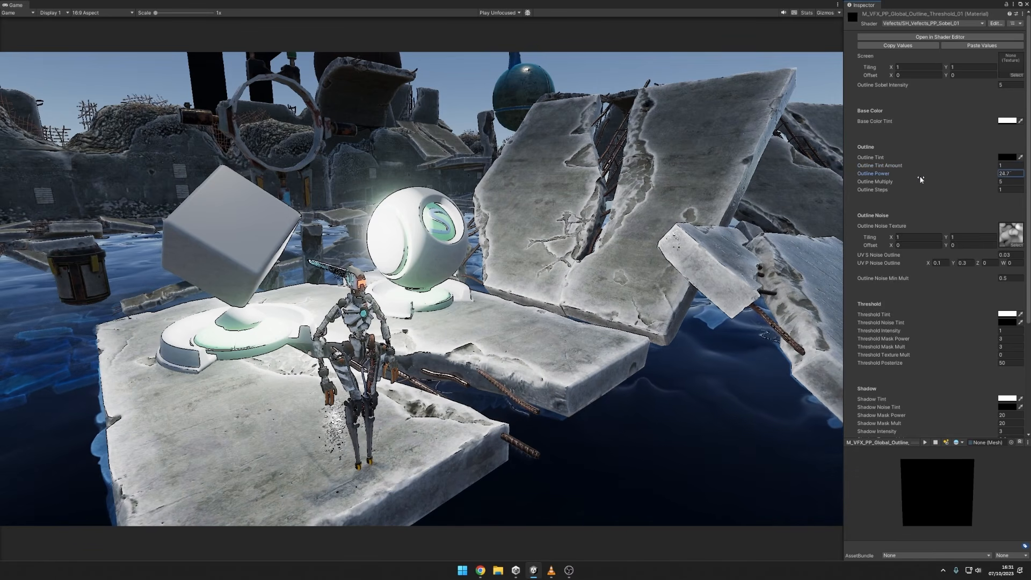
Try an Outline Power of 2.64 and a lower Outline Multiply, restoring them to 30 and 5.
{"action": "mouse_move", "coordinate": [704, 177]}
{"action": "left_mouse_down"}
{"action": "mouse_move", "coordinate": [603, 175]}
{"action": "mouse_move", "coordinate": [698, 171]}
{"action": "mouse_move", "coordinate": [630, 167]}
{"action": "mouse_move", "coordinate": [763, 175]}
{"action": "mouse_move", "coordinate": [622, 181]}
{"action": "left_mouse_up"}
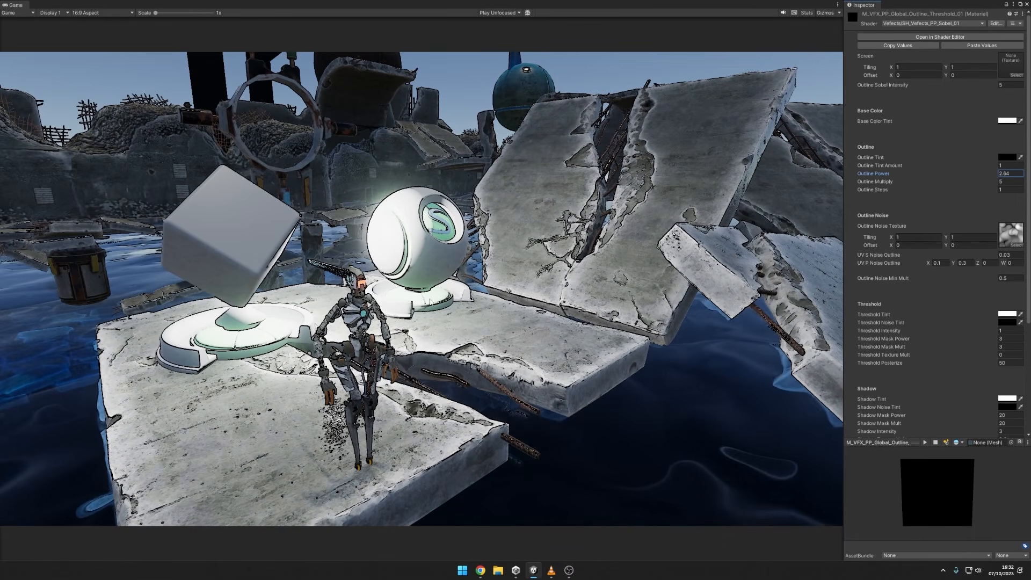
{"action": "left_click_drag", "start_coordinate": [963, 177], "coordinate": [1013, 175]}
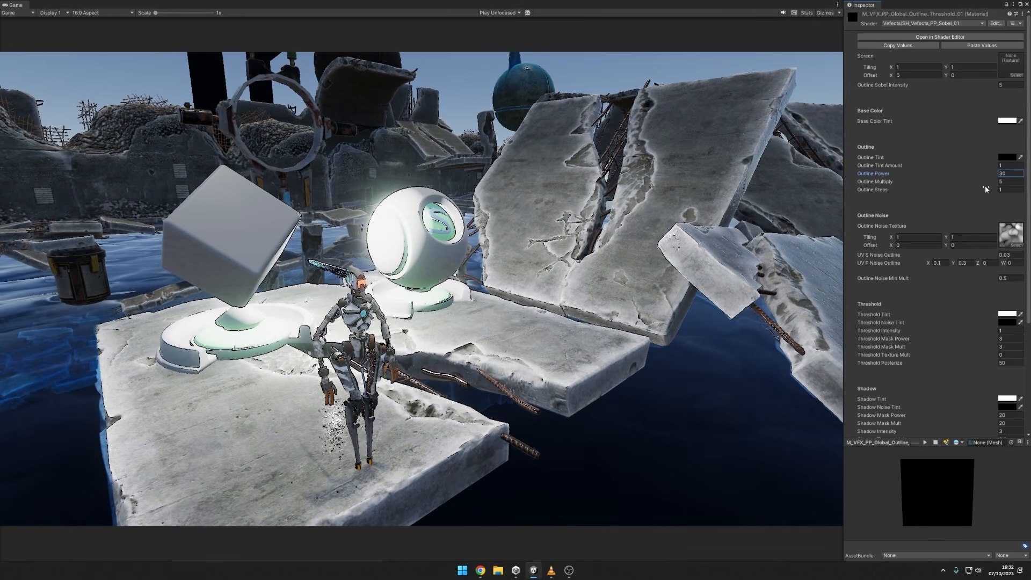
{"action": "left_click_drag", "start_coordinate": [988, 182], "coordinate": [966, 134]}
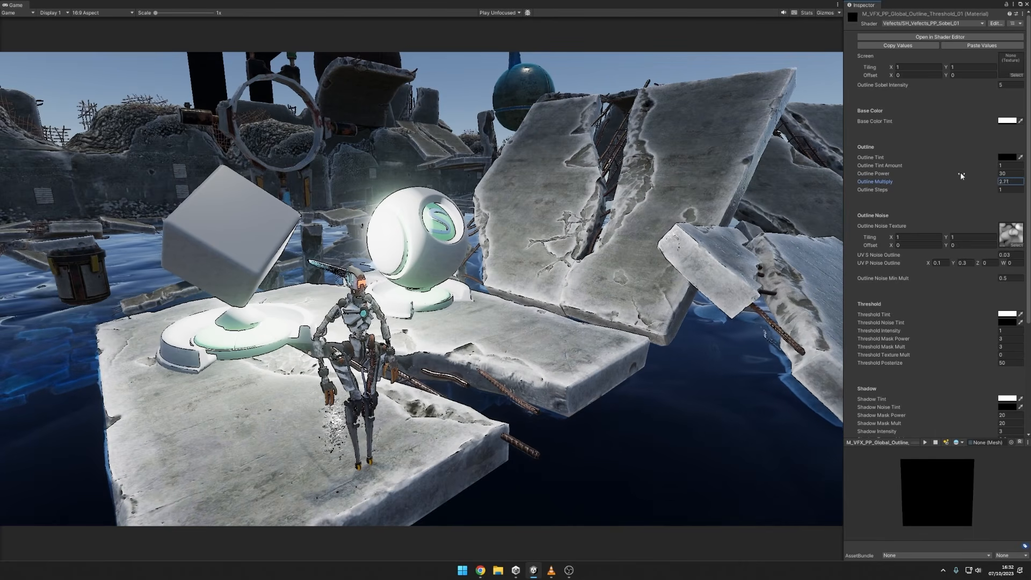
{"action": "left_click_drag", "start_coordinate": [961, 173], "coordinate": [1008, 183]}
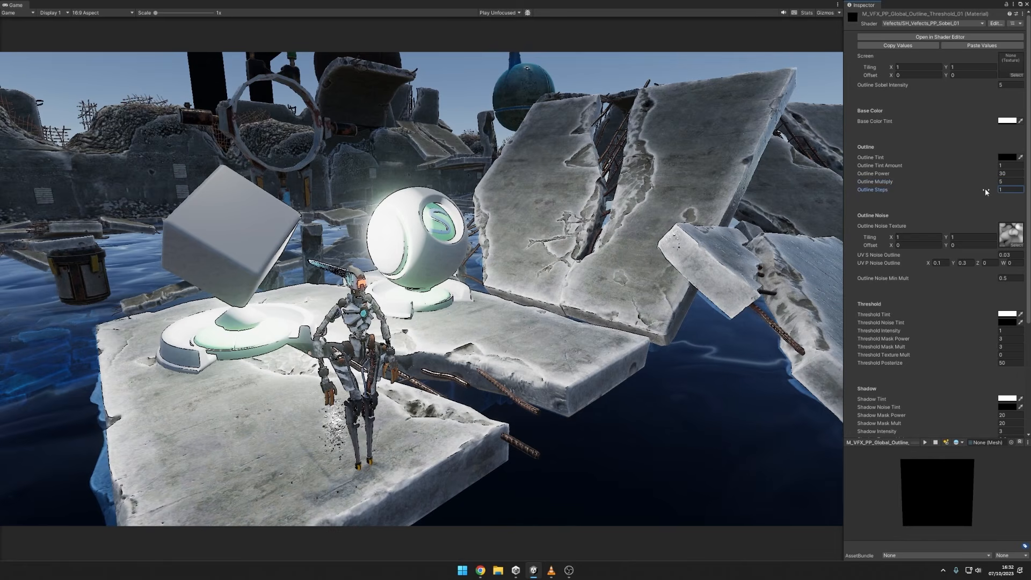
Try an Outline Steps value of 2 and set it back to 1.
{"action": "mouse_move", "coordinate": [986, 191]}
{"action": "left_mouse_down"}
{"action": "mouse_move", "coordinate": [1029, 188]}
{"action": "mouse_move", "coordinate": [7, 182]}
{"action": "mouse_move", "coordinate": [448, 153]}
{"action": "mouse_move", "coordinate": [313, 172]}
{"action": "mouse_move", "coordinate": [13, 175]}
{"action": "mouse_move", "coordinate": [995, 179]}
{"action": "mouse_move", "coordinate": [985, 185]}
{"action": "left_mouse_up"}
{"action": "type", "text": "2"}
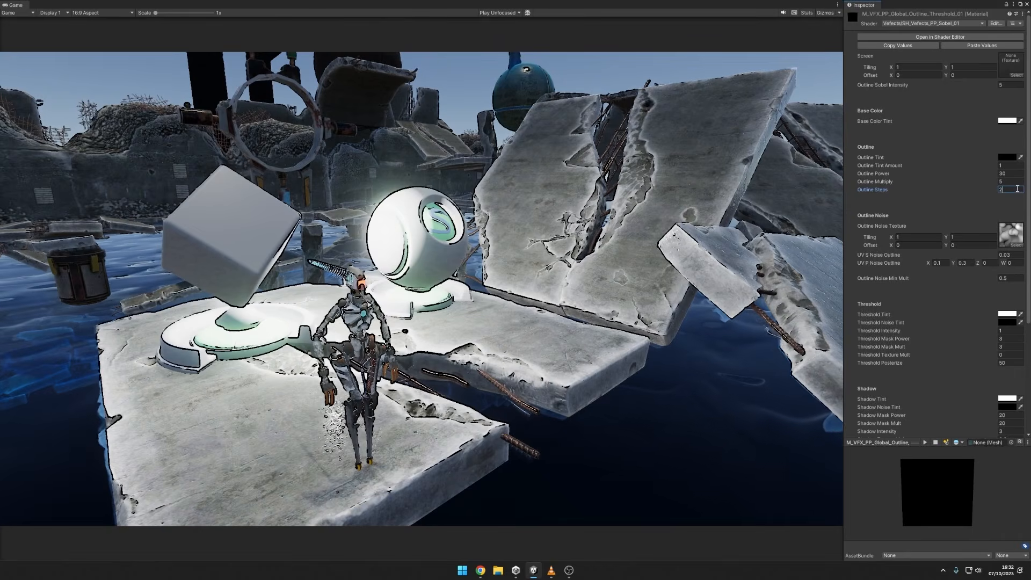
{"action": "type", "text": "1"}
{"action": "type", "text": "2"}
{"action": "left_click_drag", "start_coordinate": [1021, 189], "coordinate": [988, 193]}
{"action": "type", "text": "1"}
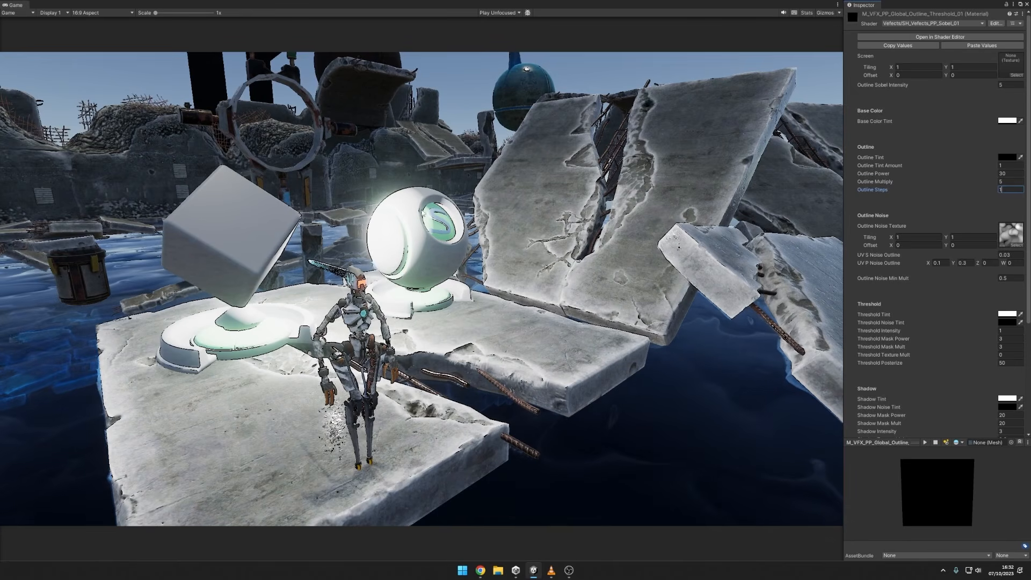
Compare the Outline Noise Min Mult at 0 and 1, and leave it at 0.
{"action": "left_click", "coordinate": [1014, 278]}
{"action": "type", "text": "0"}
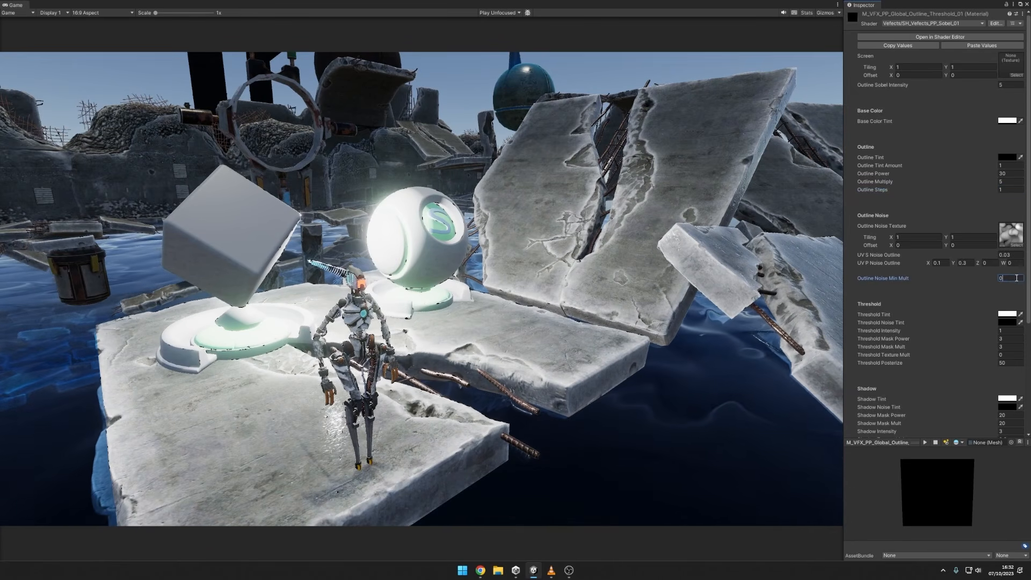
{"action": "key", "text": "BackSpace"}
{"action": "type", "text": "1"}
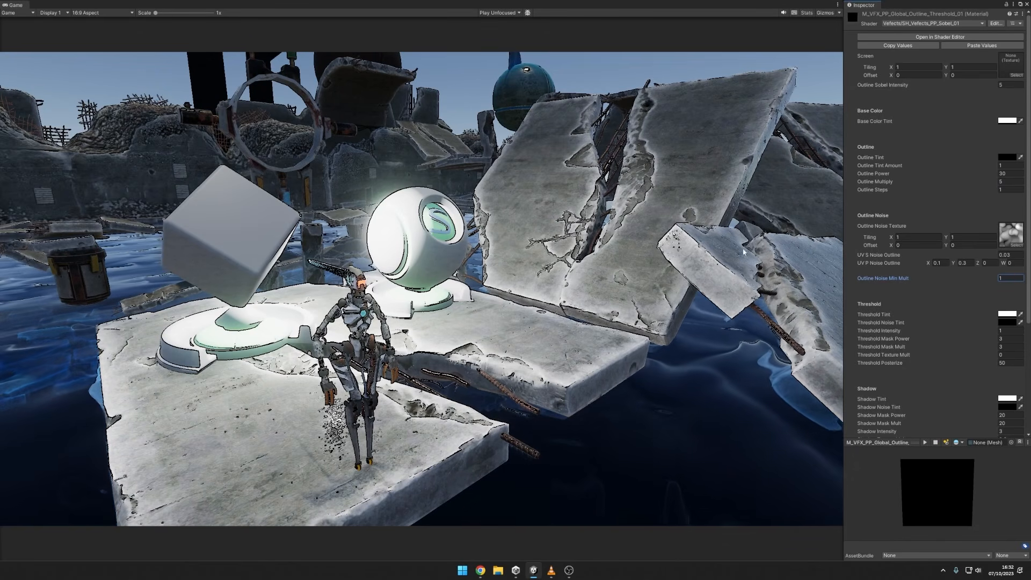
{"action": "type", "text": "0.27"}
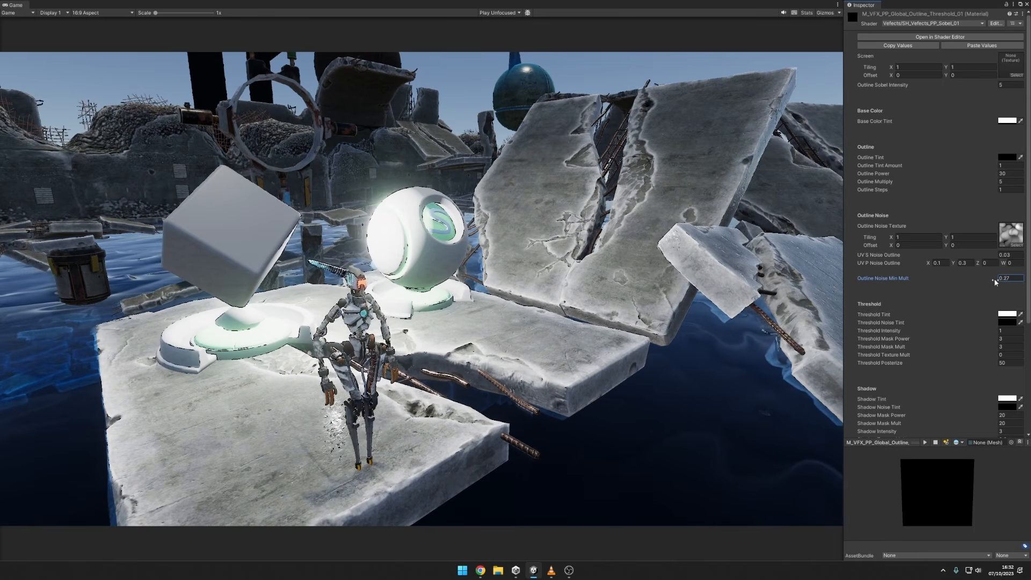
{"action": "left_click_drag", "start_coordinate": [994, 278], "coordinate": [997, 280]}
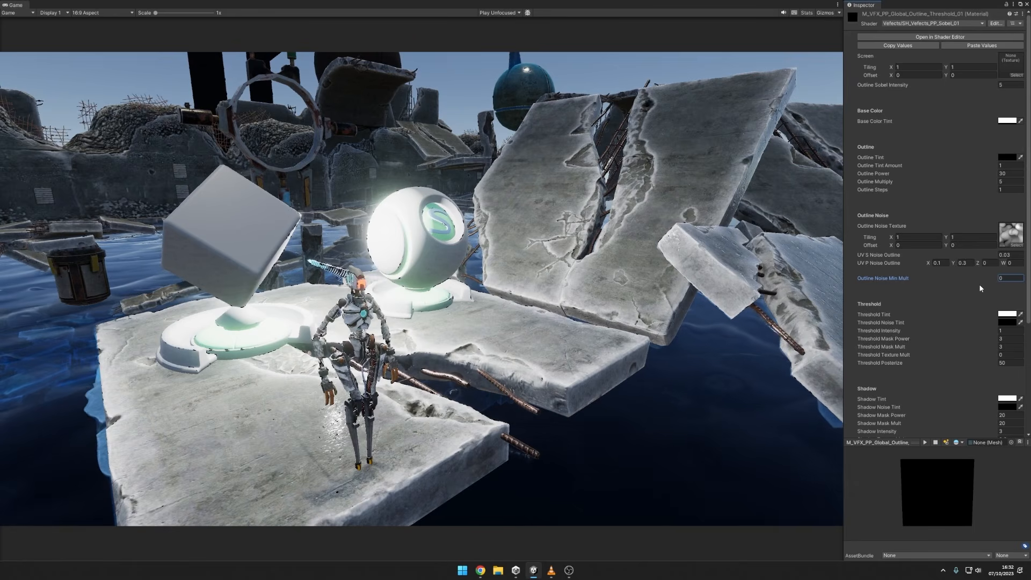
Set the Outline Noise Min Mult to 0.5, and try a larger UV S Noise Outline before returning it to 0.03.
{"action": "type", "text": ".5"}
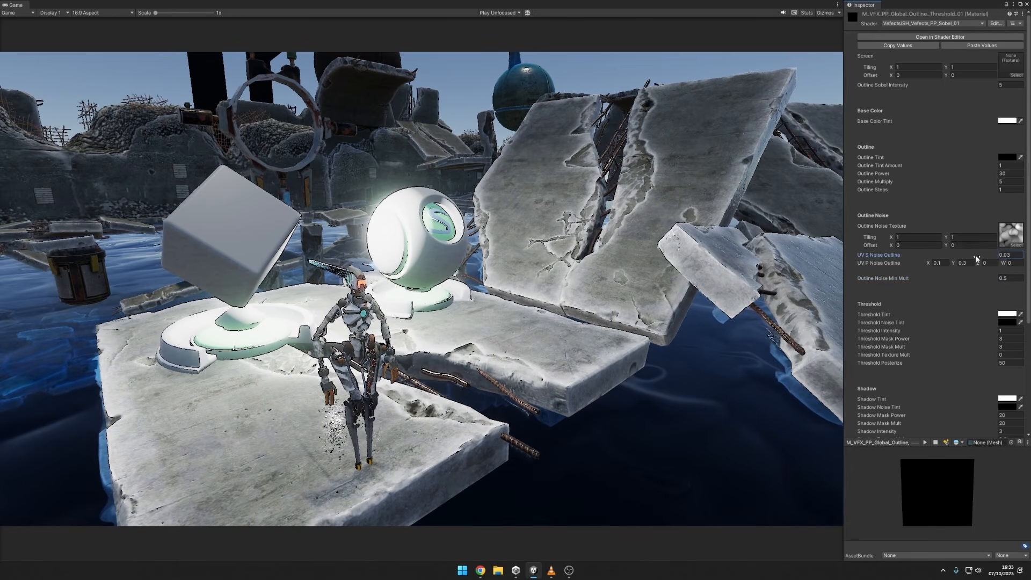
{"action": "left_click_drag", "start_coordinate": [977, 258], "coordinate": [997, 257]}
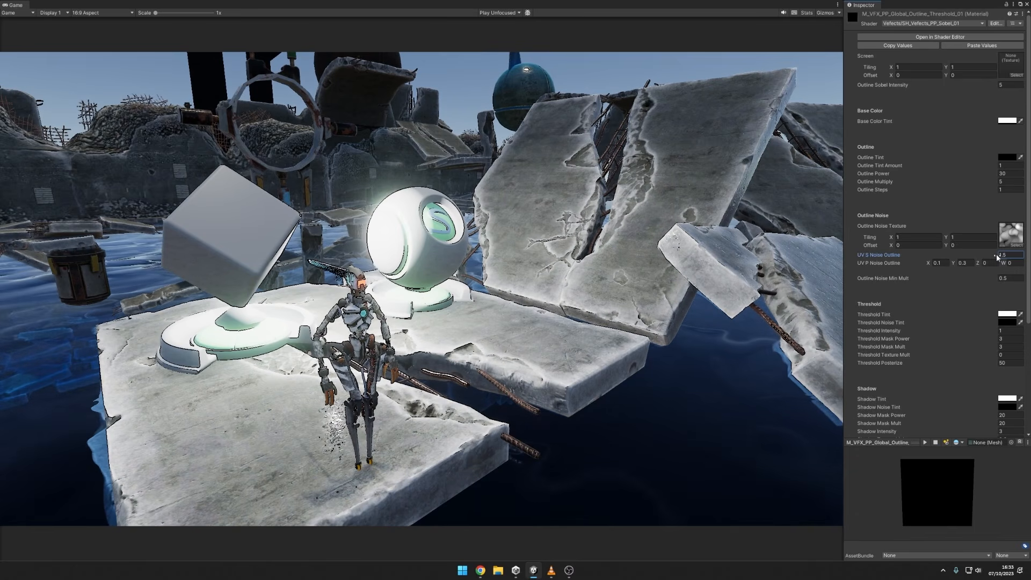
{"action": "left_click_drag", "start_coordinate": [997, 258], "coordinate": [962, 252]}
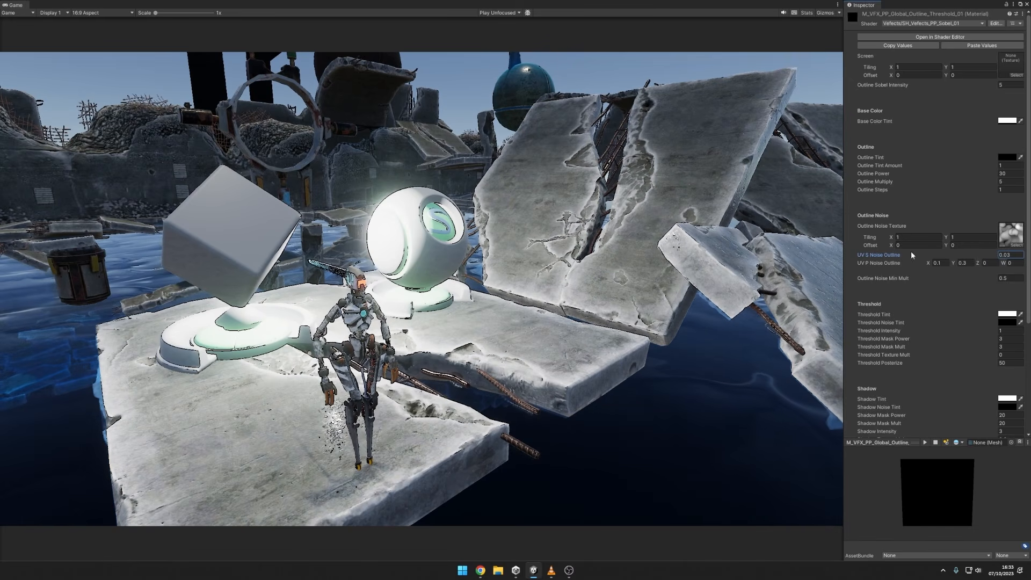
Browse the textures available for the outline noise, and try a UV P Noise Outline Y of 7.34 before restoring 0.3.
{"action": "left_click", "coordinate": [1021, 246]}
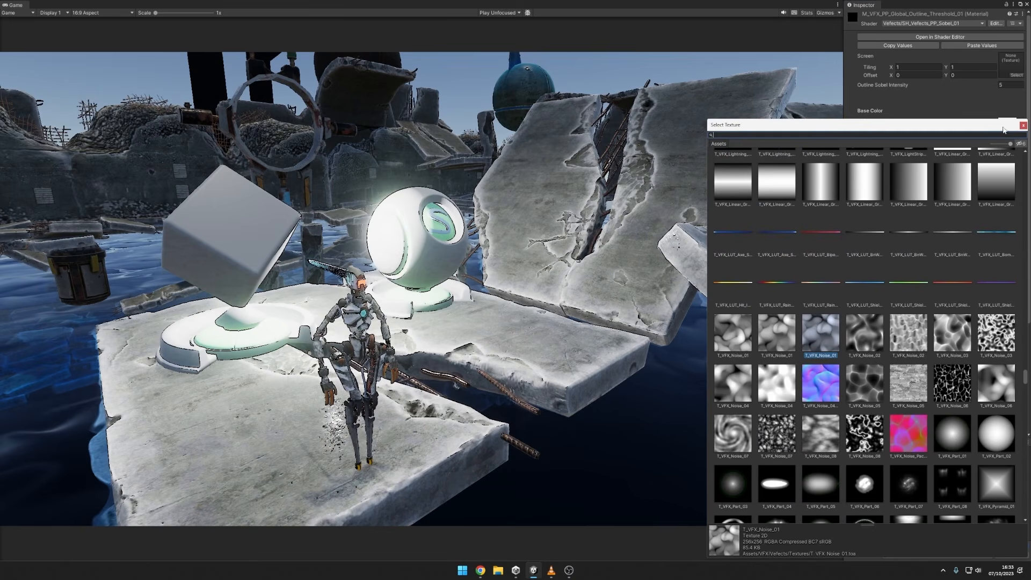
{"action": "left_click", "coordinate": [1023, 125]}
{"action": "scroll", "coordinate": [988, 238], "scroll_direction": "down", "scroll_amount": 1}
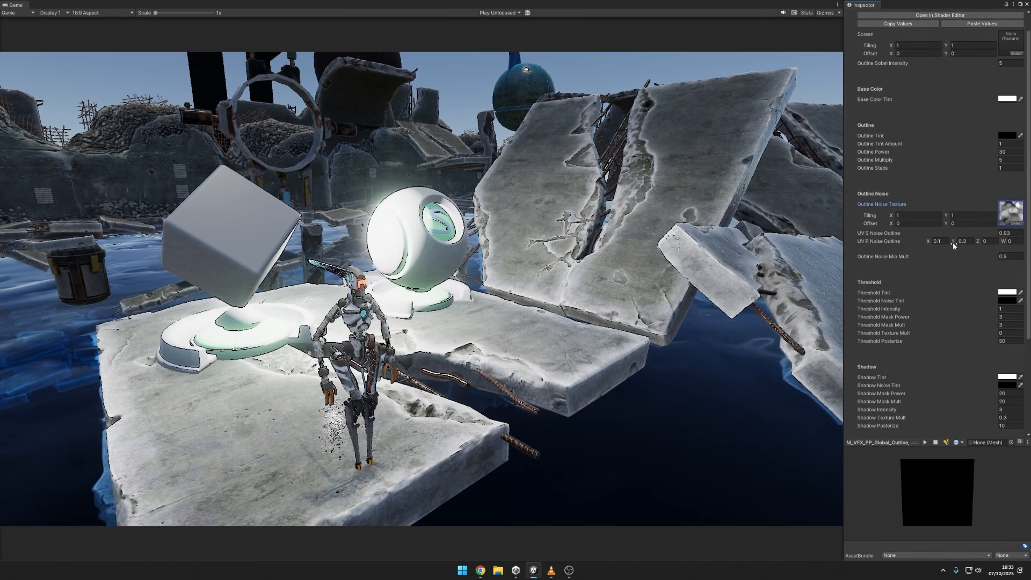
{"action": "left_click", "coordinate": [940, 242]}
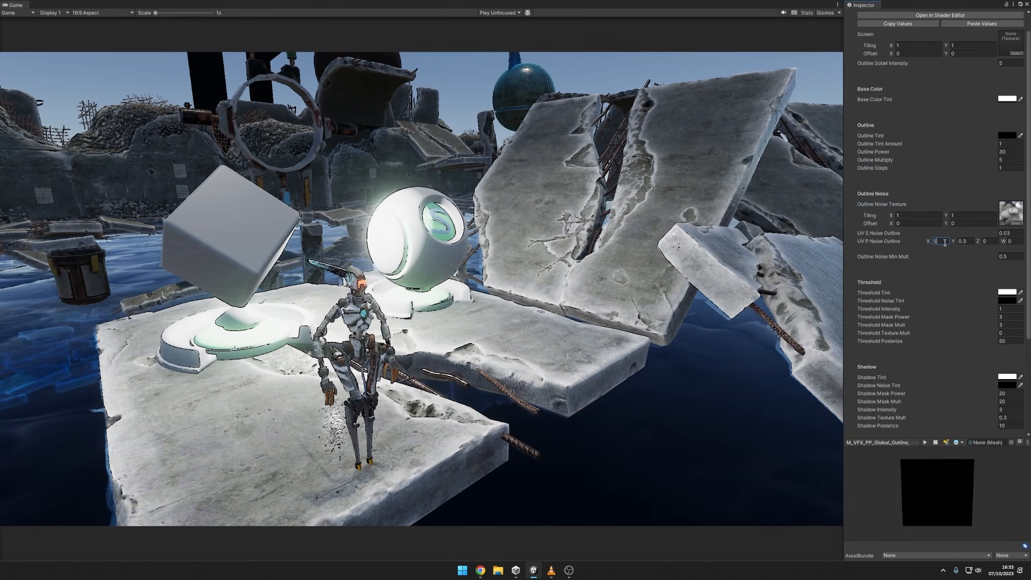
{"action": "key", "text": "ctrl+z"}
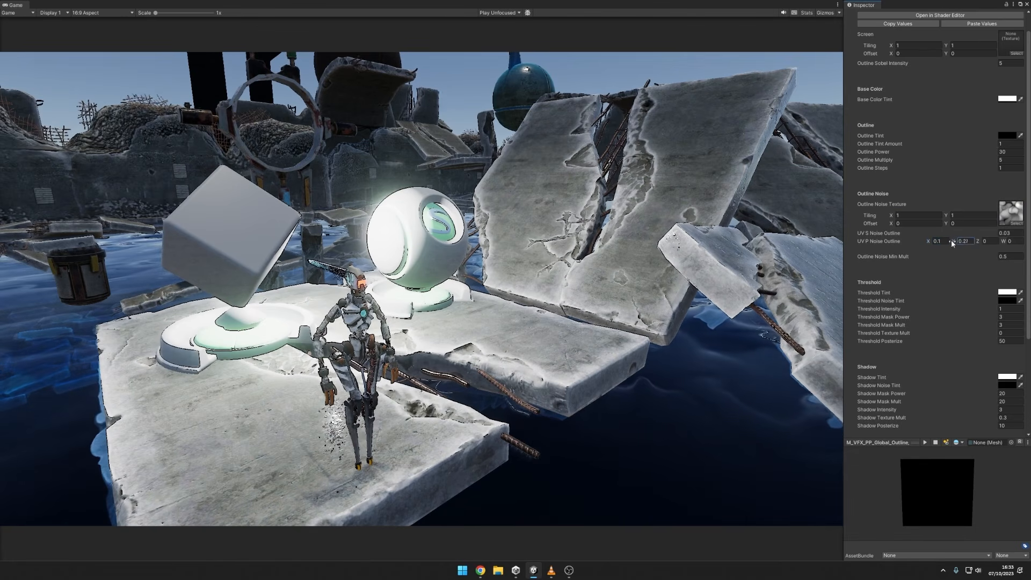
{"action": "left_click_drag", "start_coordinate": [952, 241], "coordinate": [997, 234]}
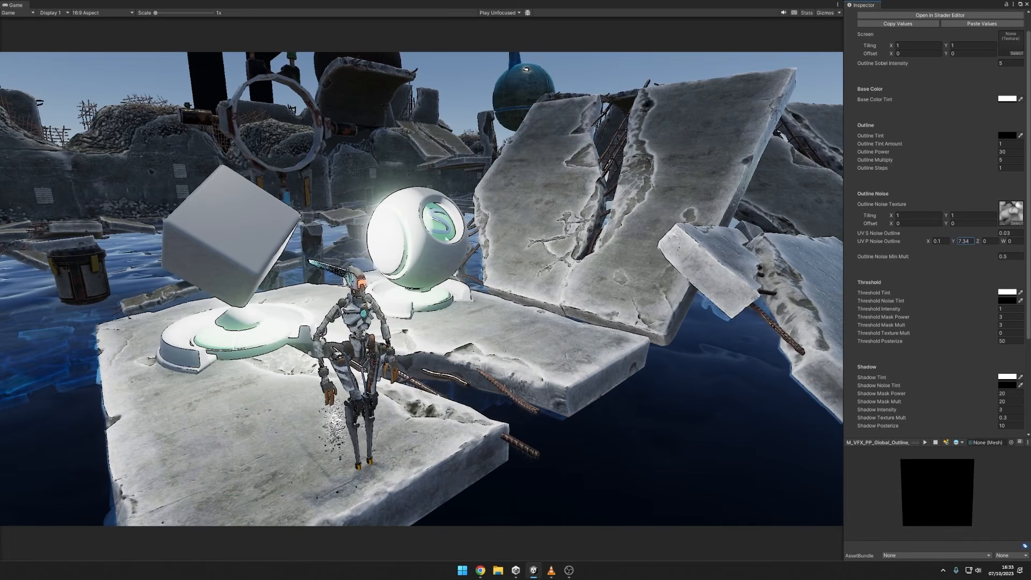
{"action": "key", "text": "ctrl+z"}
Change the Threshold Tint to orange (FFB23B).
{"action": "scroll", "coordinate": [985, 258], "scroll_direction": "down", "scroll_amount": 3}
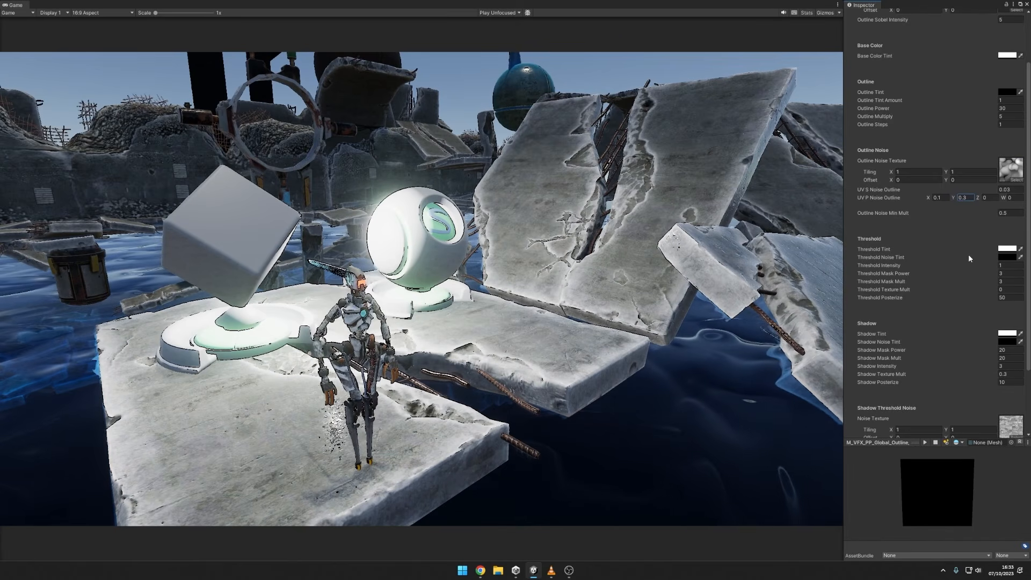
{"action": "scroll", "coordinate": [969, 253], "scroll_direction": "down", "scroll_amount": 1}
{"action": "left_click", "coordinate": [1012, 228]}
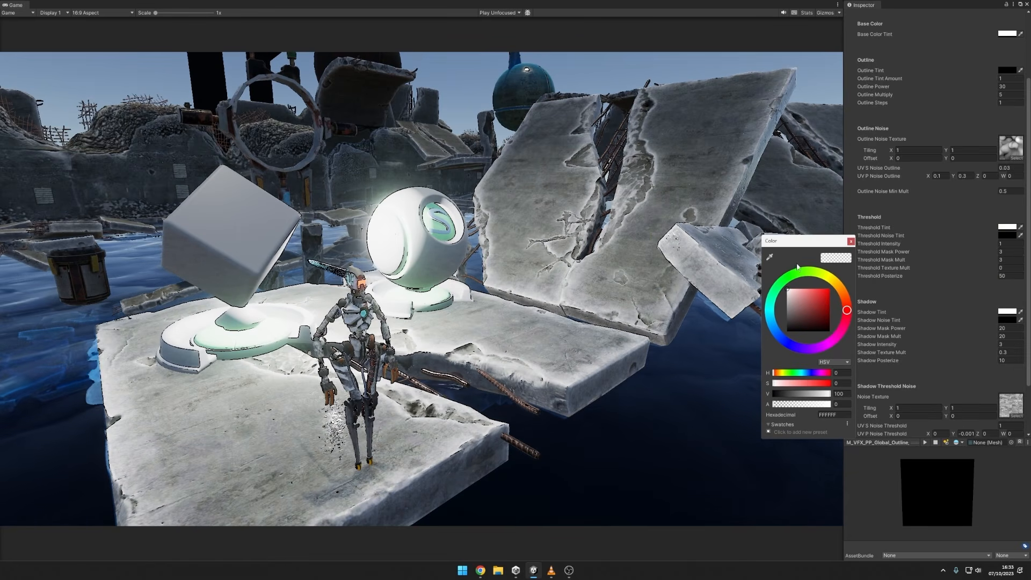
{"action": "left_click", "coordinate": [790, 284]}
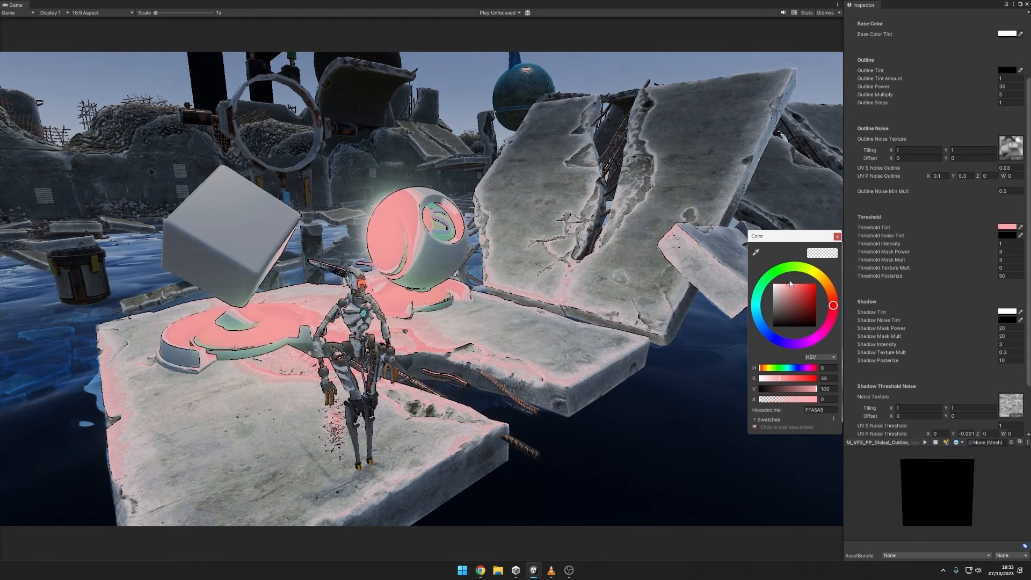
{"action": "left_click_drag", "start_coordinate": [790, 284], "coordinate": [831, 282]}
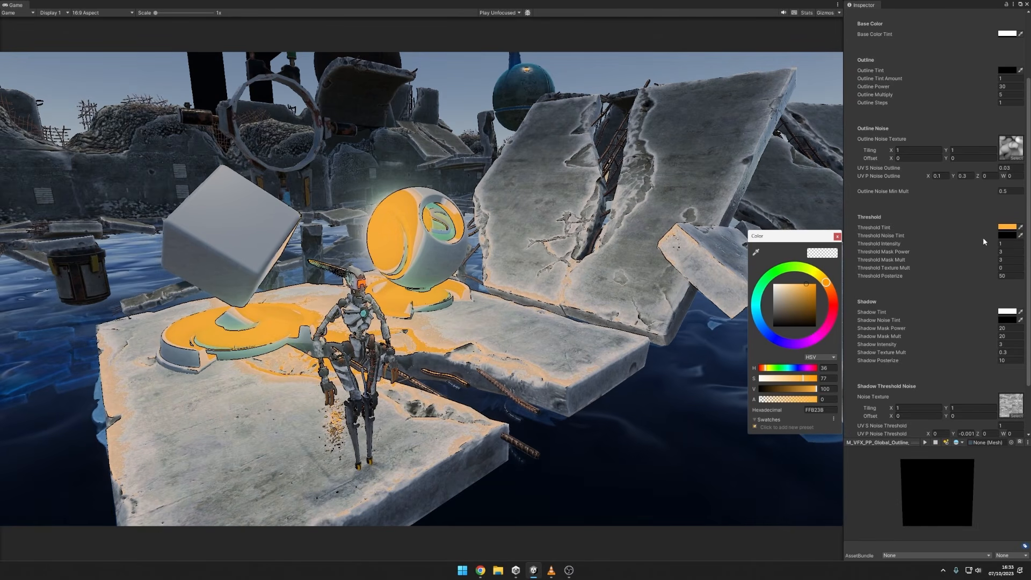
Set the Threshold Texture Mult to 0.52 and the Threshold Noise Tint to pure red (FF0000).
{"action": "left_click", "coordinate": [1007, 236]}
{"action": "left_click_drag", "start_coordinate": [999, 228], "coordinate": [791, 245]}
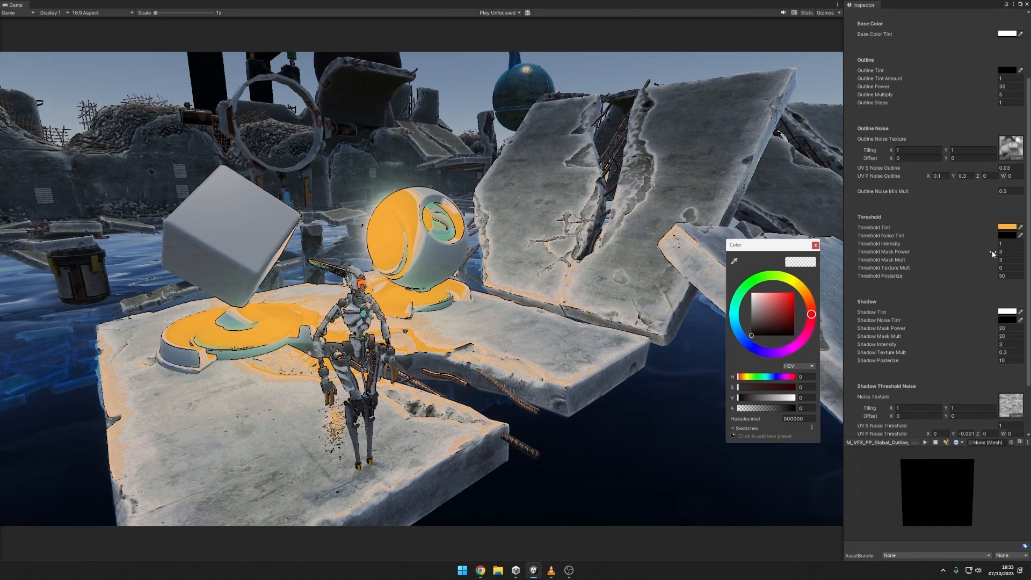
{"action": "left_click", "coordinate": [1002, 267]}
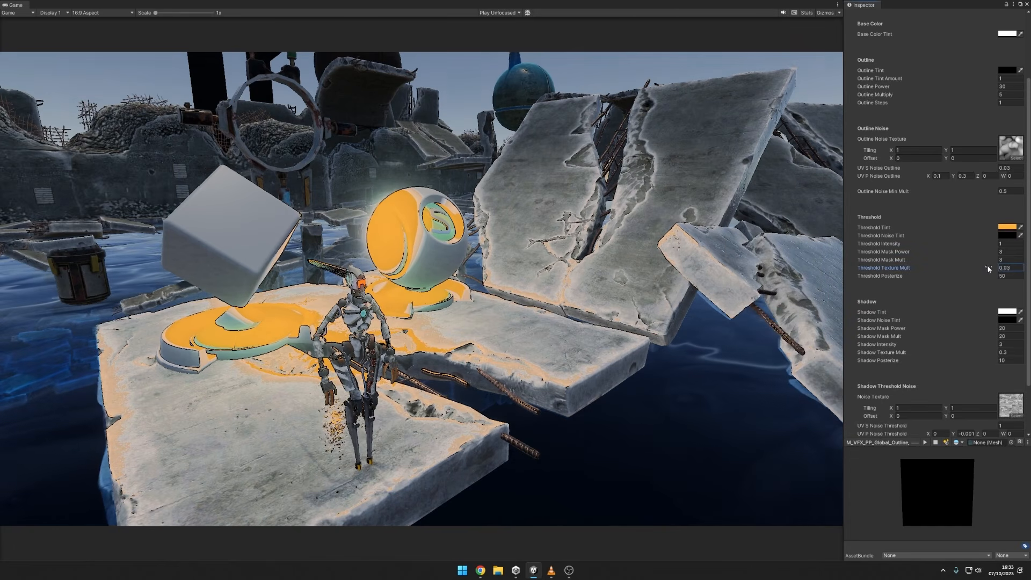
{"action": "mouse_move", "coordinate": [987, 267]}
{"action": "left_mouse_down"}
{"action": "mouse_move", "coordinate": [1006, 268]}
{"action": "mouse_move", "coordinate": [993, 267]}
{"action": "left_mouse_up"}
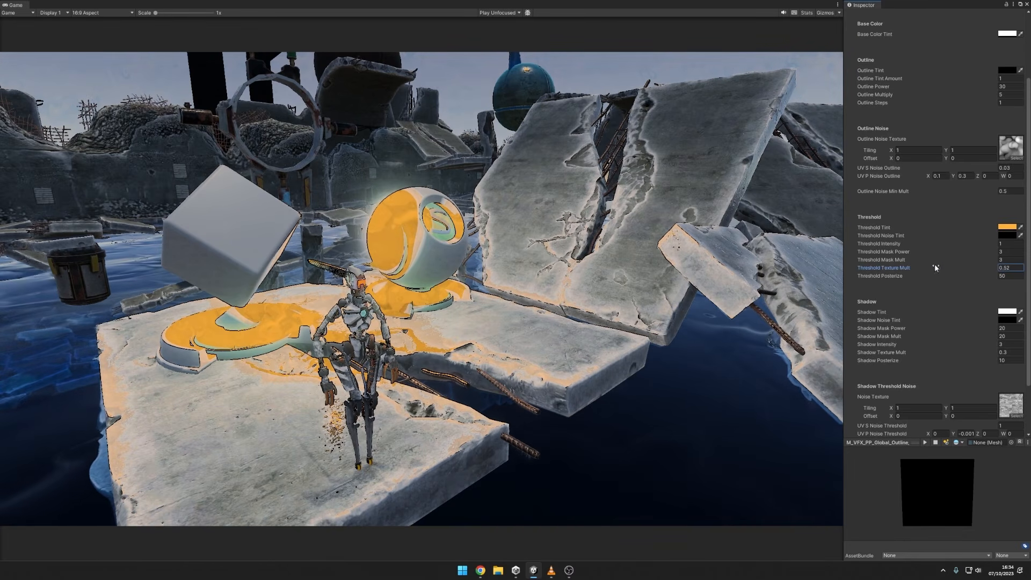
{"action": "left_click", "coordinate": [1007, 227]}
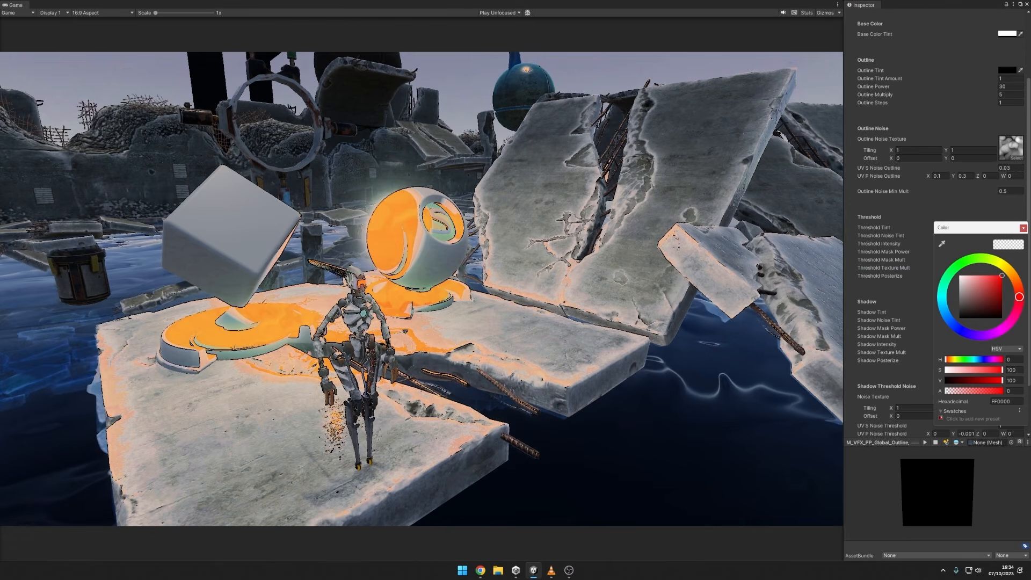
{"action": "left_click", "coordinate": [1024, 228]}
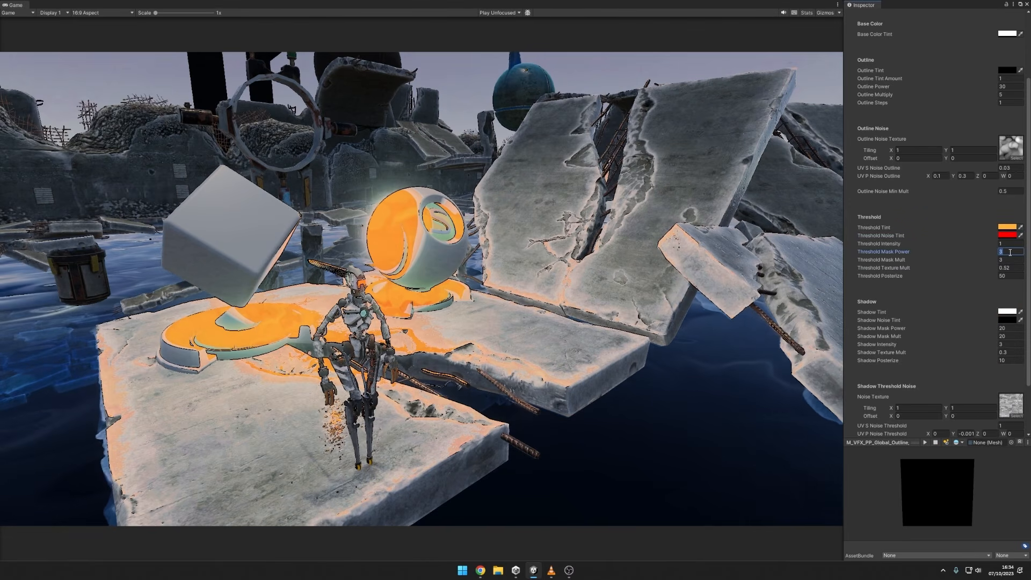
Set the Threshold Mask Power to 5, and try a Threshold Mask Mult of about 12.3 before restoring it to 3.
{"action": "left_click", "coordinate": [1003, 251]}
{"action": "mouse_move", "coordinate": [974, 252]}
{"action": "left_mouse_down"}
{"action": "mouse_move", "coordinate": [992, 254]}
{"action": "mouse_move", "coordinate": [943, 249]}
{"action": "mouse_move", "coordinate": [985, 257]}
{"action": "left_mouse_up"}
{"action": "left_click", "coordinate": [1004, 252]}
{"action": "type", "text": "5"}
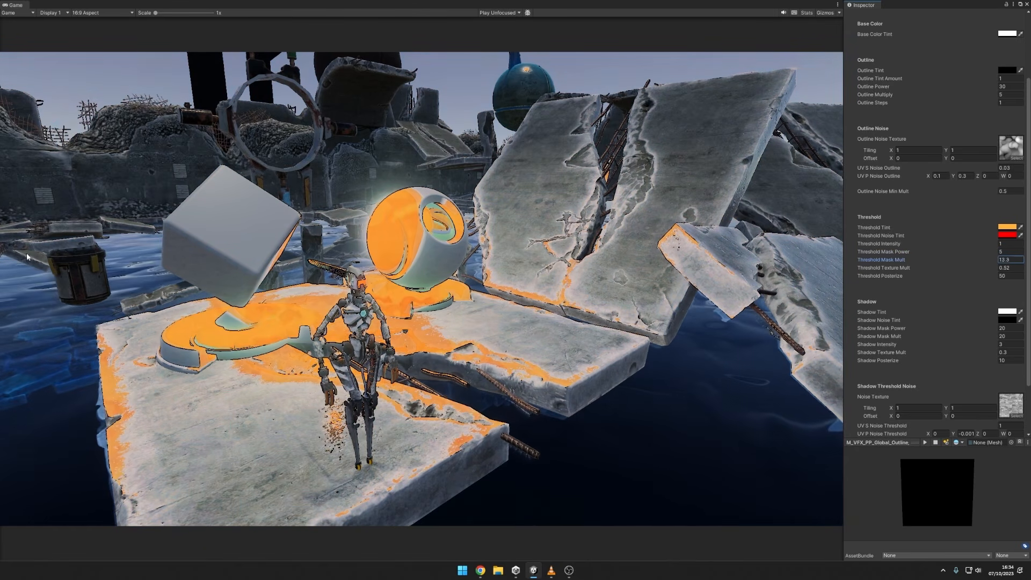
{"action": "left_click_drag", "start_coordinate": [189, 247], "coordinate": [524, 242]}
{"action": "key", "text": "ctrl+z"}
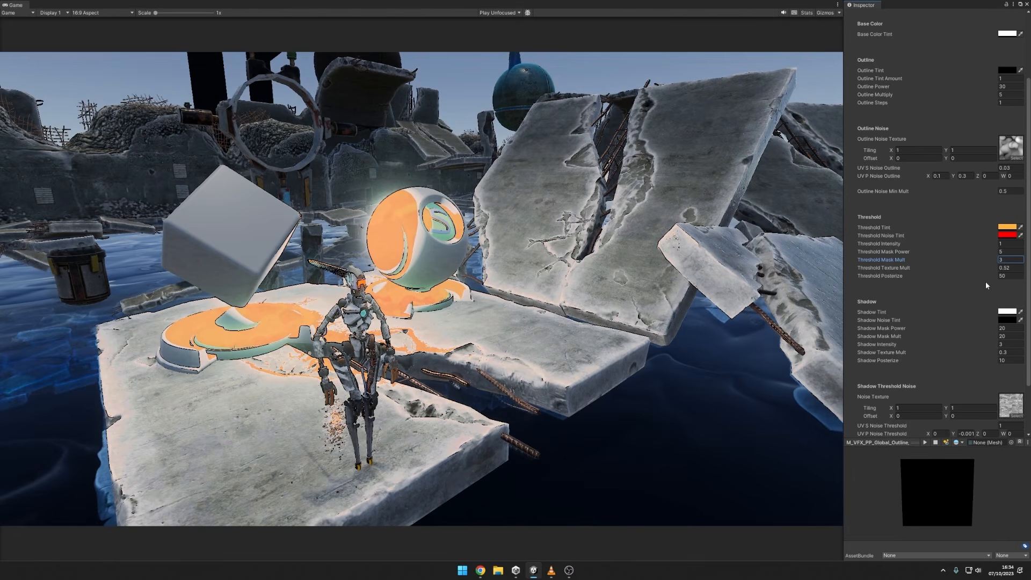
Compare Threshold Posterize values from 1 to about 290, leave it at 30, and set the Threshold Texture Mult to 1.
{"action": "left_click", "coordinate": [1010, 275]}
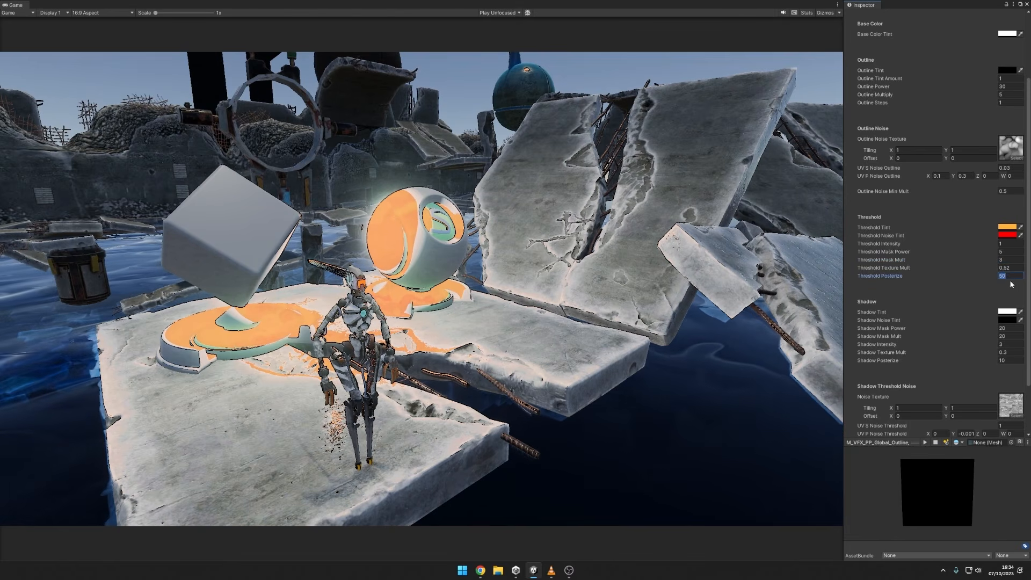
{"action": "type", "text": "1"}
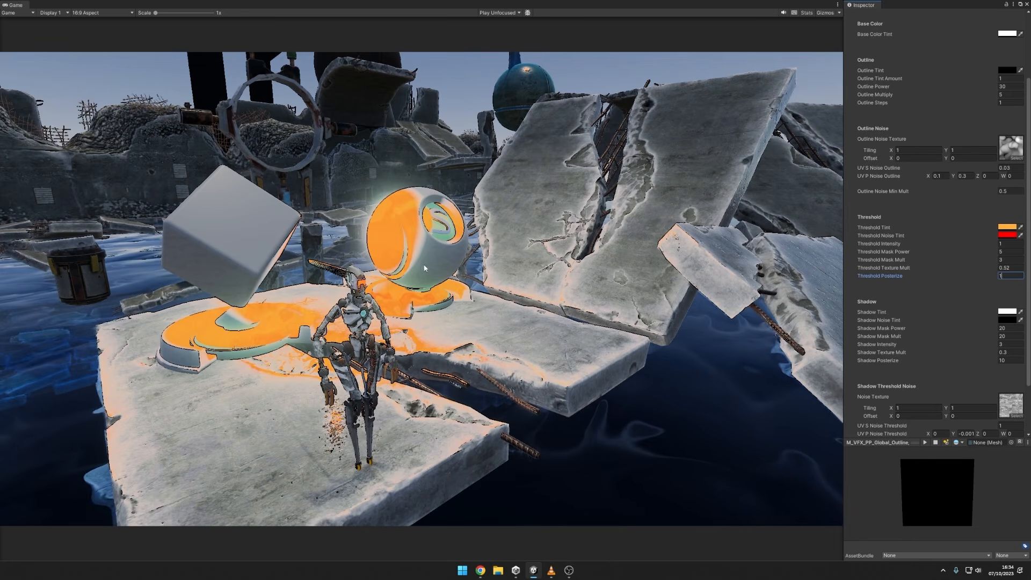
{"action": "double_click", "coordinate": [1014, 275]}
{"action": "type", "text": "50"}
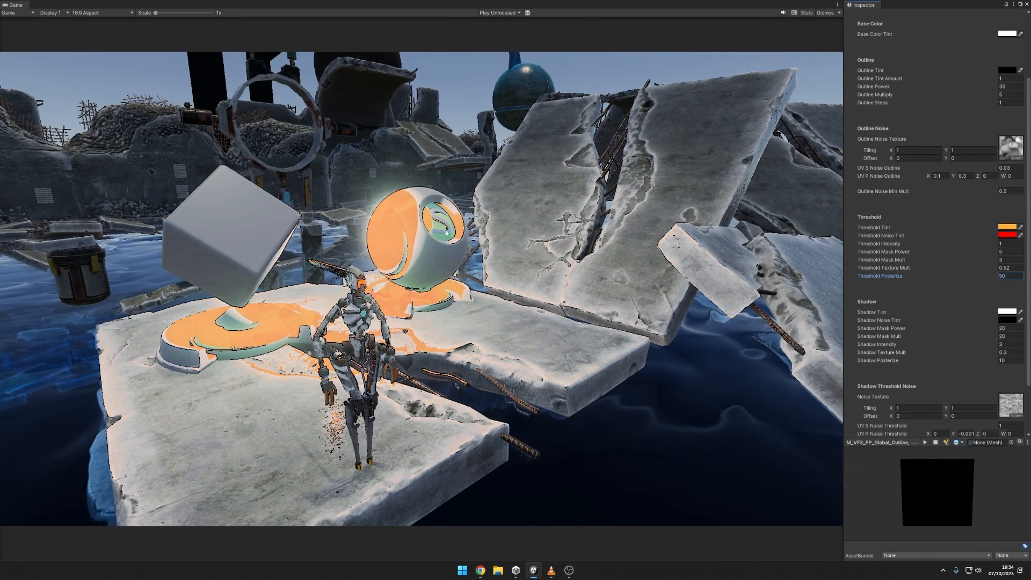
{"action": "mouse_move", "coordinate": [988, 276]}
{"action": "left_mouse_down"}
{"action": "mouse_move", "coordinate": [997, 275]}
{"action": "mouse_move", "coordinate": [983, 277]}
{"action": "left_mouse_up"}
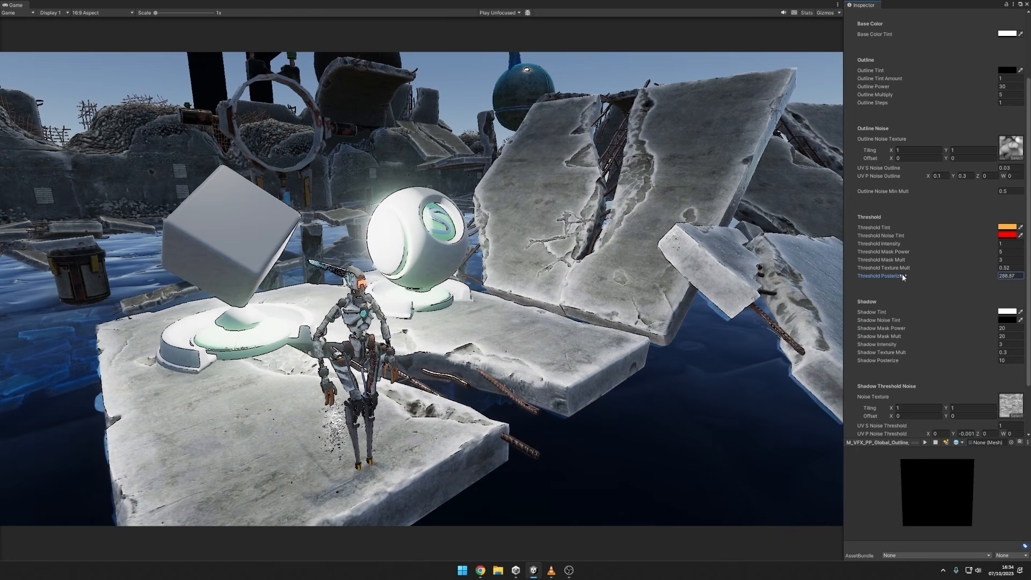
{"action": "left_click_drag", "start_coordinate": [649, 274], "coordinate": [986, 269]}
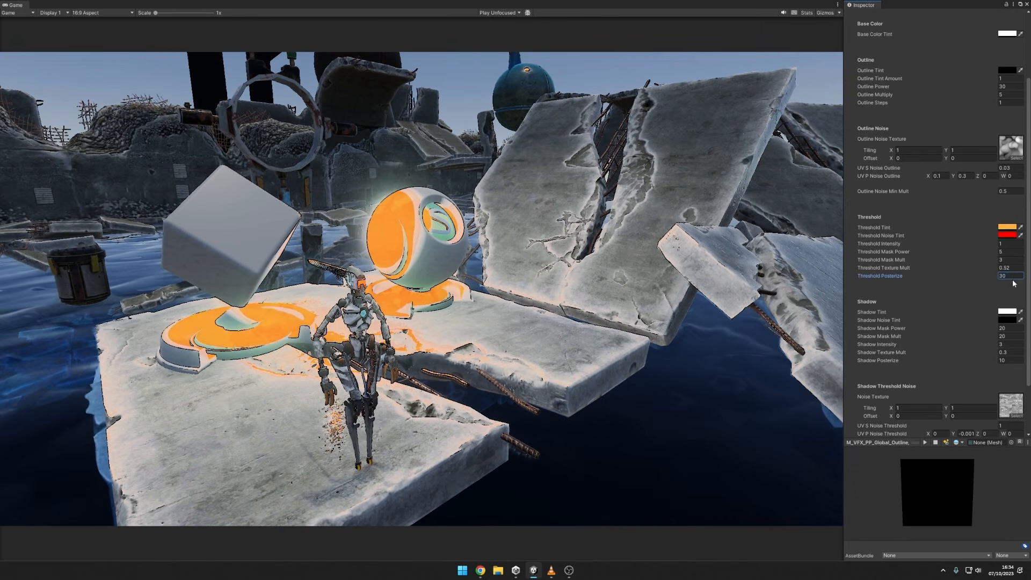
{"action": "left_click_drag", "start_coordinate": [992, 264], "coordinate": [995, 265]}
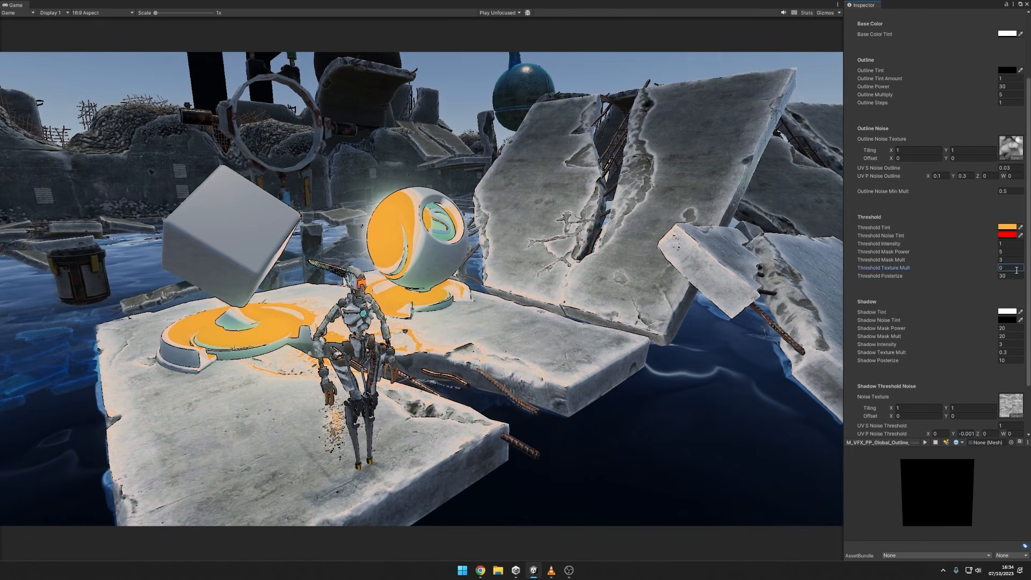
{"action": "left_click_drag", "start_coordinate": [988, 267], "coordinate": [988, 266]}
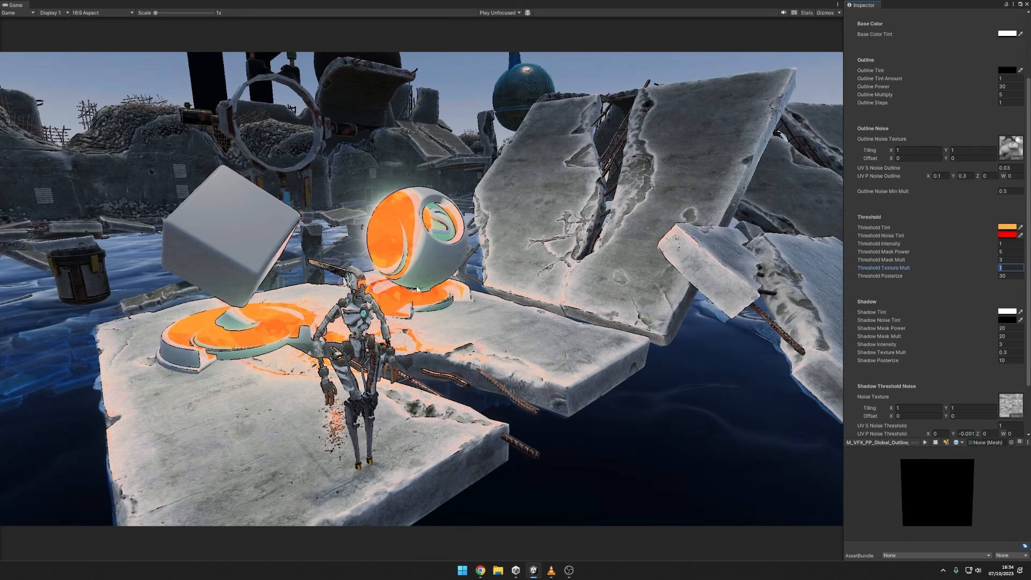
Change the Shadow Noise Tint to a dark blue (0A406A), trying a dark red first.
{"action": "left_click", "coordinate": [1007, 320]}
{"action": "left_click", "coordinate": [997, 385]}
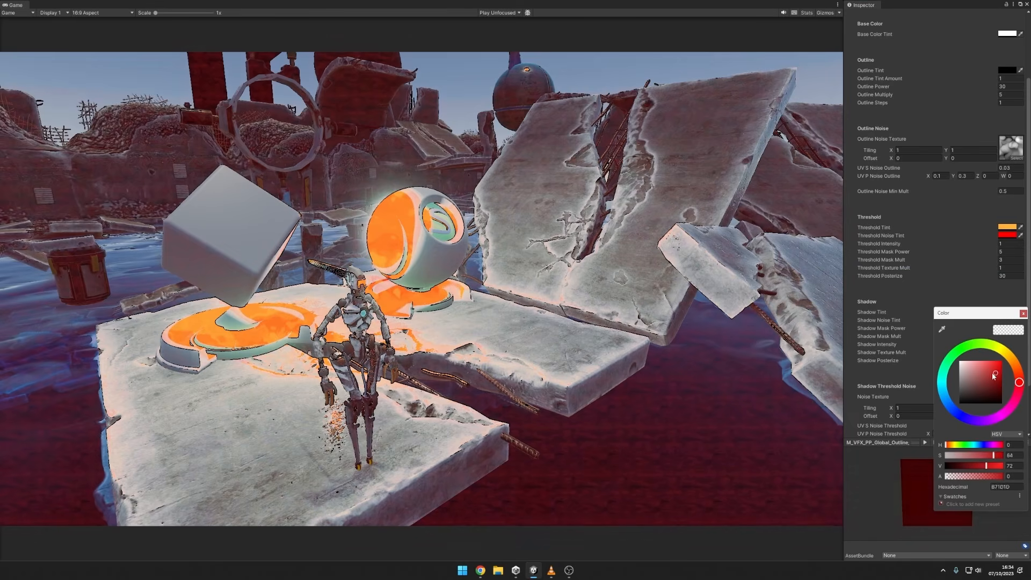
{"action": "mouse_move", "coordinate": [993, 374]}
{"action": "left_mouse_down"}
{"action": "mouse_move", "coordinate": [982, 388]}
{"action": "mouse_move", "coordinate": [1003, 387]}
{"action": "mouse_move", "coordinate": [951, 366]}
{"action": "mouse_move", "coordinate": [935, 382]}
{"action": "mouse_move", "coordinate": [928, 340]}
{"action": "mouse_move", "coordinate": [955, 381]}
{"action": "mouse_move", "coordinate": [994, 375]}
{"action": "mouse_move", "coordinate": [999, 386]}
{"action": "left_mouse_up"}
{"action": "left_click", "coordinate": [946, 403]}
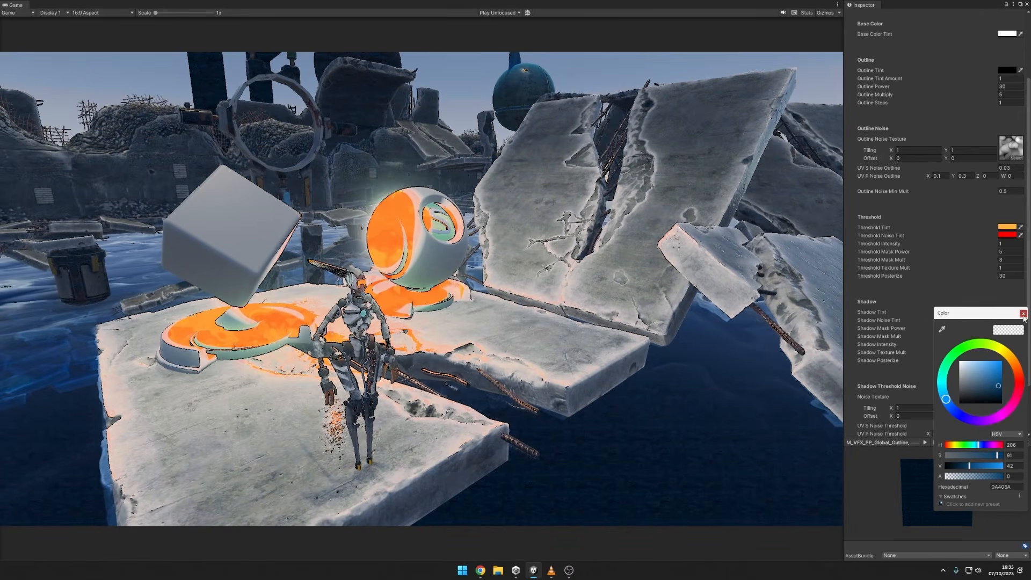
{"action": "left_click", "coordinate": [1024, 313]}
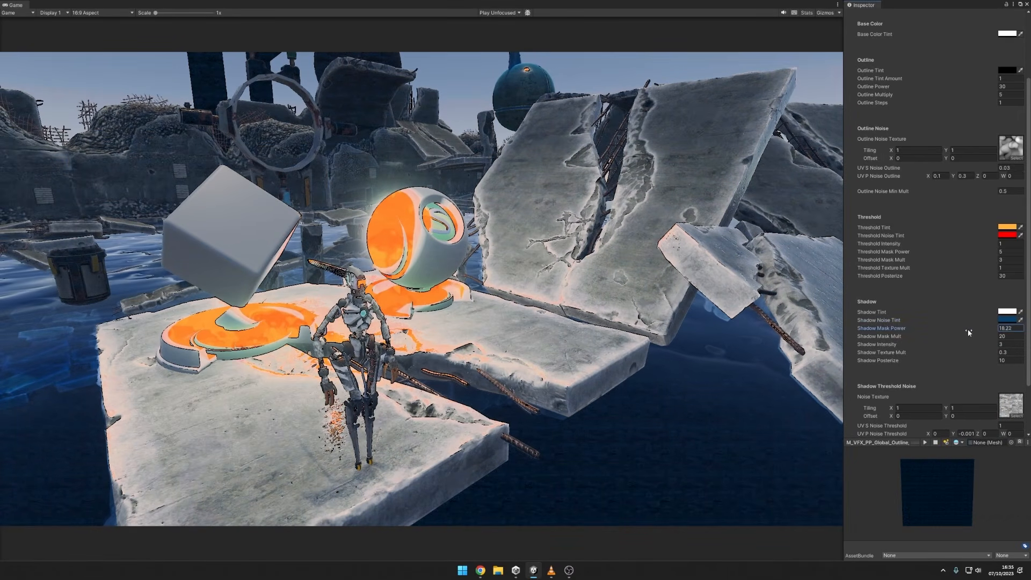
Set the Shadow Mask Power back to 20 and the Shadow Texture Mult to 2.
{"action": "left_click", "coordinate": [1004, 329]}
{"action": "type", "text": "20"}
{"action": "left_click", "coordinate": [1001, 352]}
{"action": "type", "text": "2"}
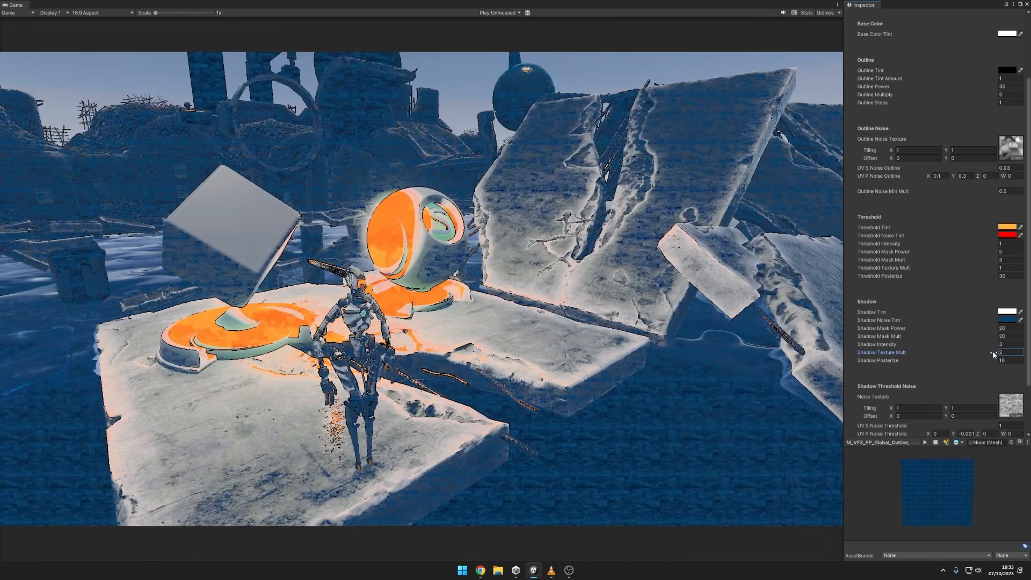
Lower the Shadow Posterize to 9.55 and set the Shadow Texture Mult to 0.5.
{"action": "left_click", "coordinate": [1002, 361]}
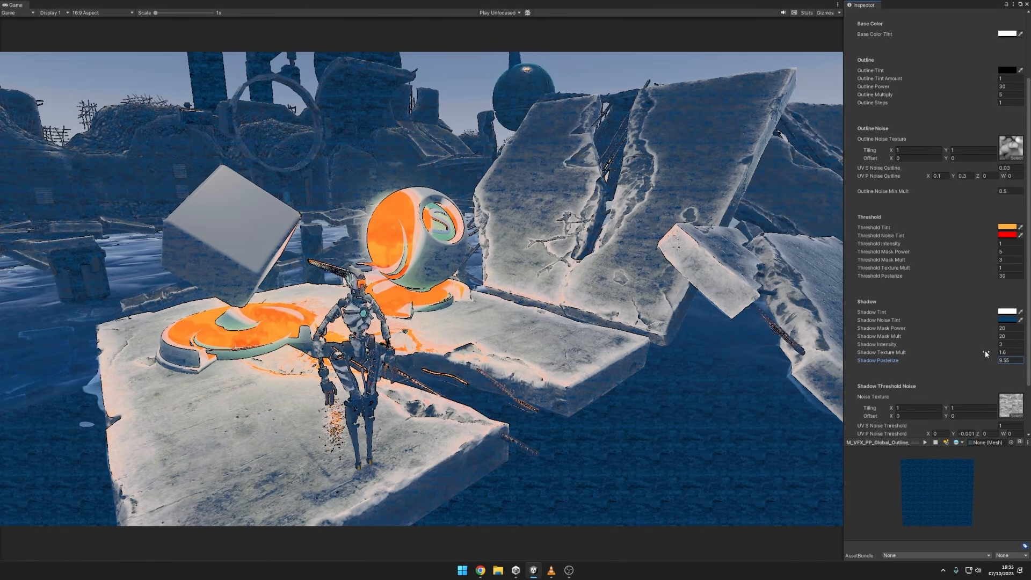
{"action": "left_click_drag", "start_coordinate": [985, 352], "coordinate": [978, 352]}
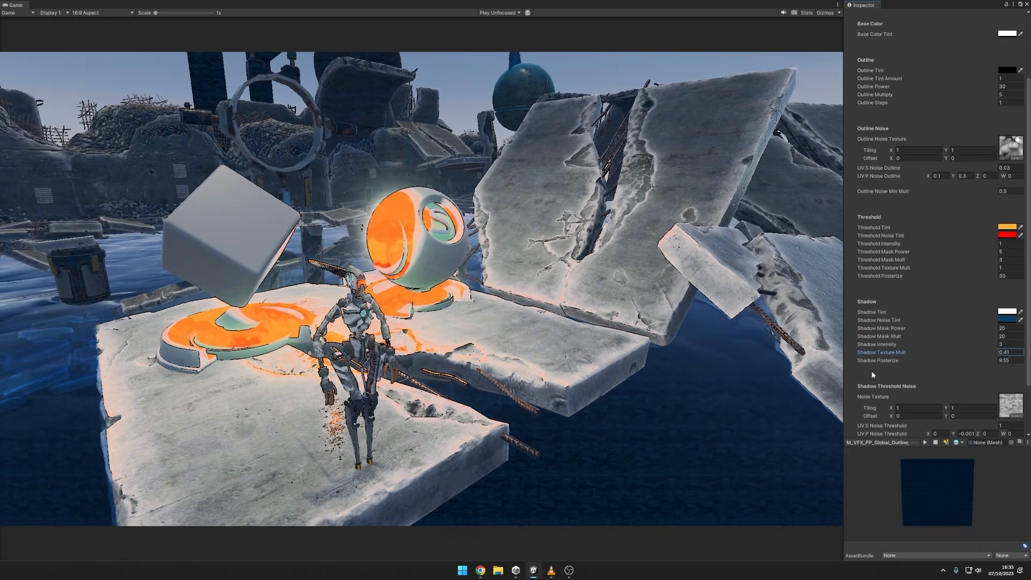
{"action": "left_click", "coordinate": [1013, 352]}
{"action": "type", "text": "1"}
{"action": "type", "text": "0.5"}
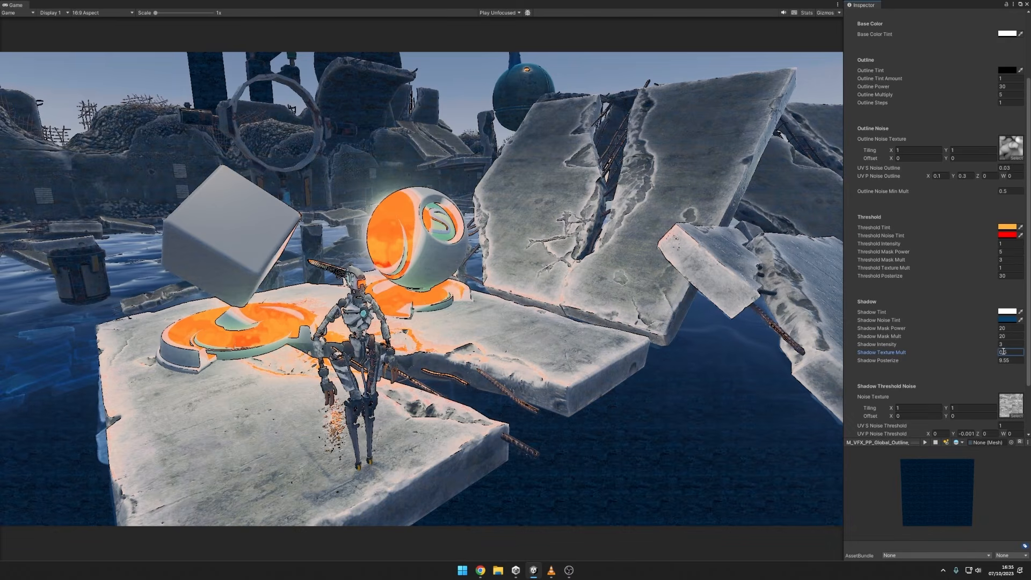
{"action": "left_click", "coordinate": [1013, 352]}
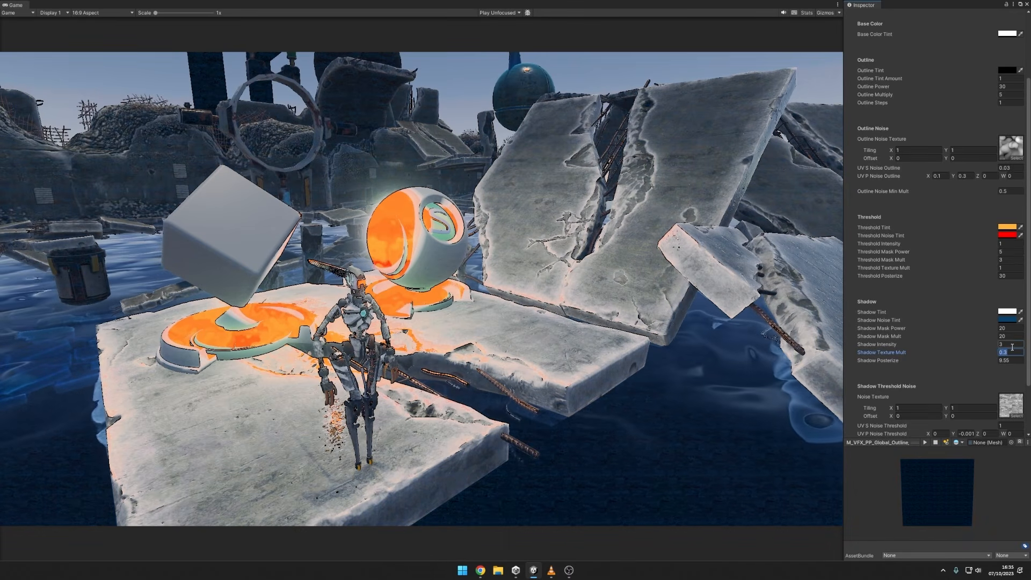
{"action": "type", "text": ".5"}
Try a Shadow Mask Mult of about 3.08 and a Shadow Mask Power of about 50.9, and undo both changes.
{"action": "mouse_move", "coordinate": [989, 337]}
{"action": "left_mouse_down"}
{"action": "mouse_move", "coordinate": [769, 338]}
{"action": "mouse_move", "coordinate": [818, 341]}
{"action": "left_mouse_up"}
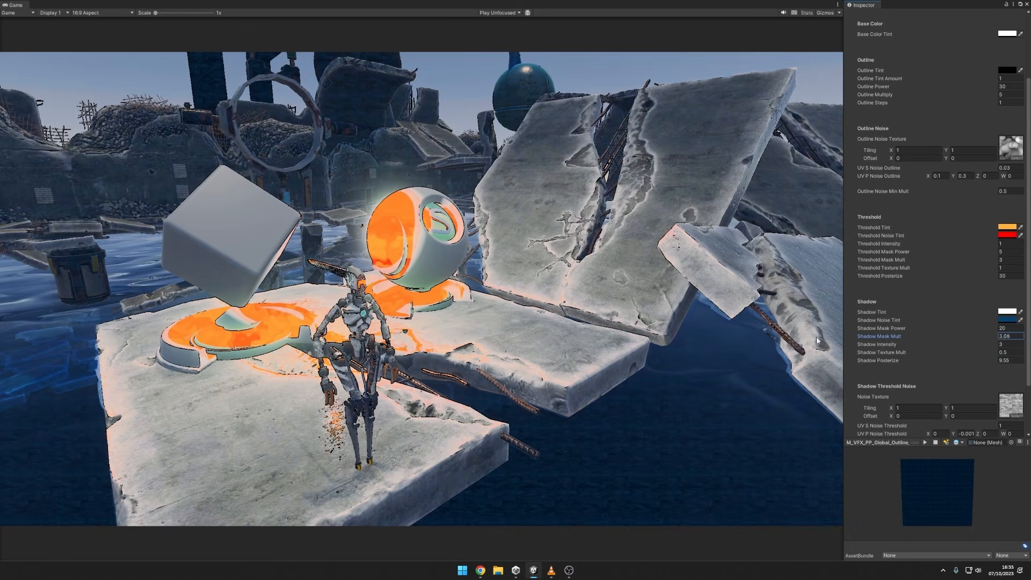
{"action": "mouse_move", "coordinate": [68, 333]}
{"action": "left_mouse_down"}
{"action": "mouse_move", "coordinate": [919, 334]}
{"action": "mouse_move", "coordinate": [54, 319]}
{"action": "left_mouse_up"}
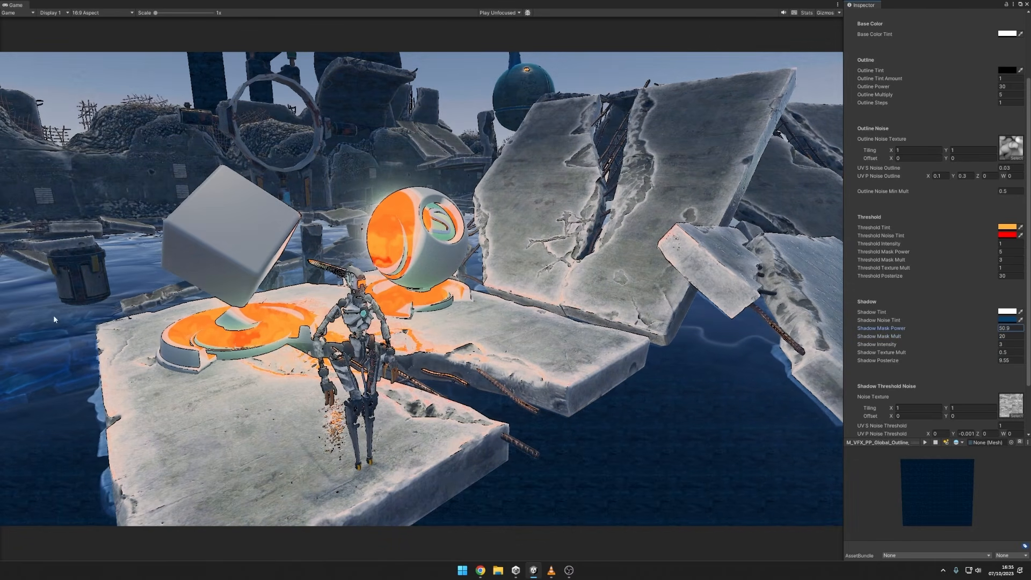
{"action": "key", "text": "ctrl+z"}
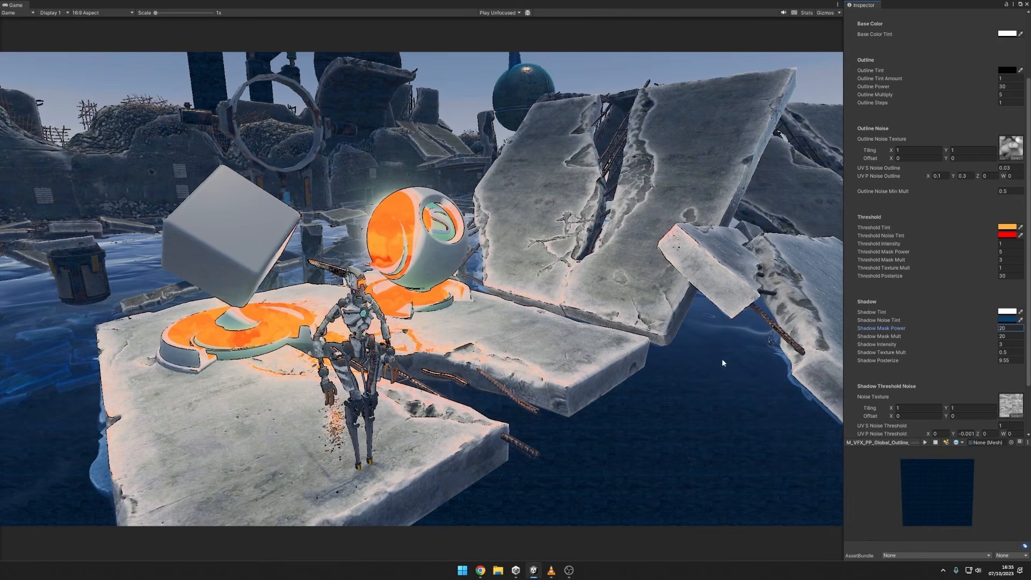
Compare red (FF4343), blue (439FFF) and pinkish-red (FF435B) Shadow Tints, and return the tint to white (FFFFFF).
{"action": "left_click", "coordinate": [1009, 313]}
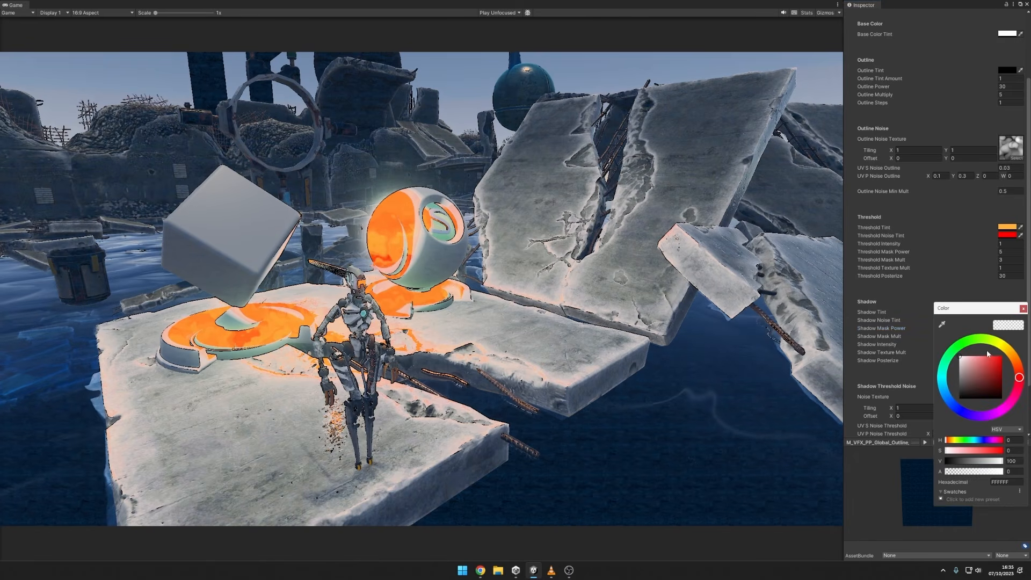
{"action": "left_click_drag", "start_coordinate": [991, 362], "coordinate": [991, 348]}
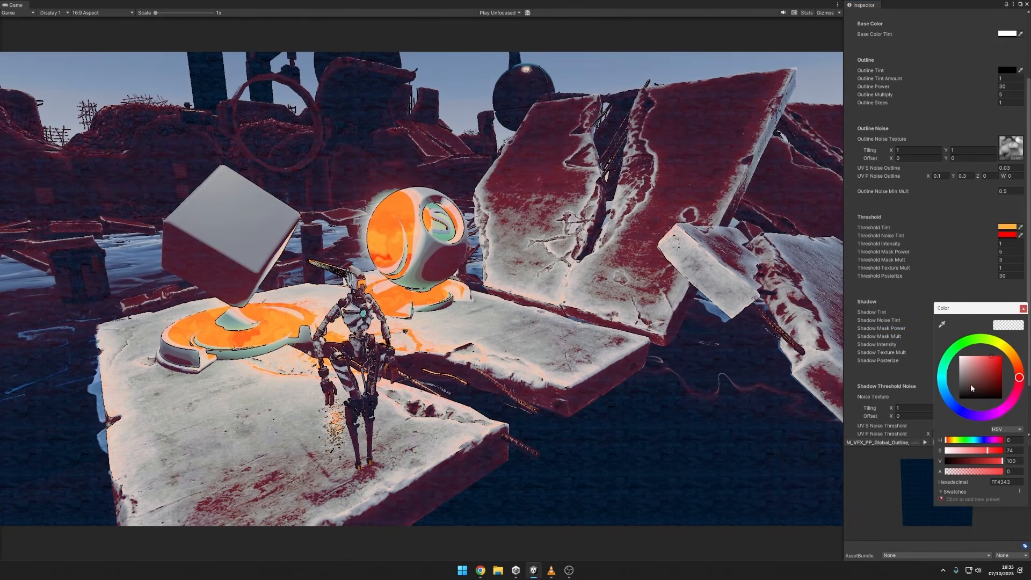
{"action": "left_click_drag", "start_coordinate": [958, 404], "coordinate": [947, 402]}
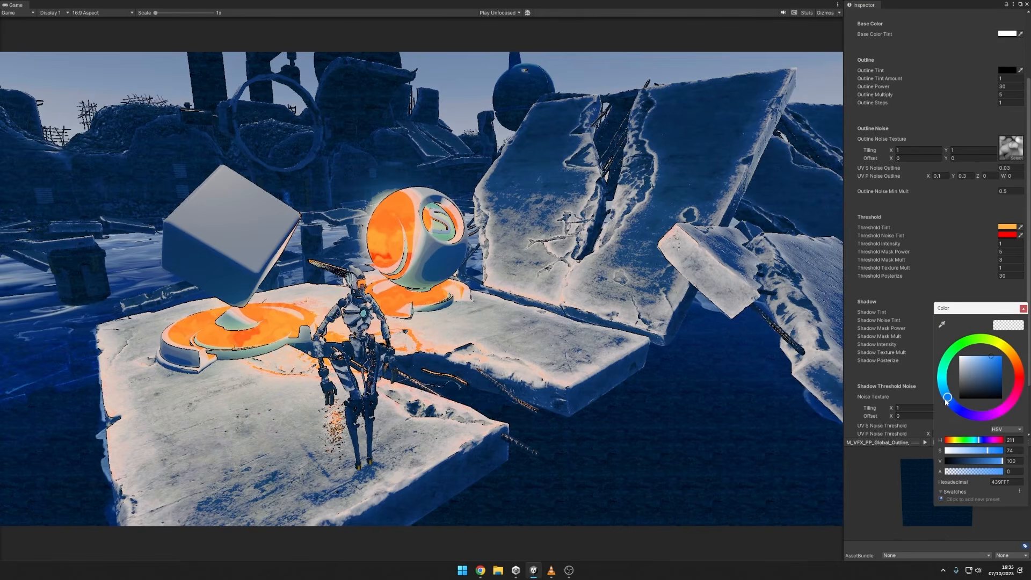
{"action": "left_click_drag", "start_coordinate": [1019, 377], "coordinate": [1021, 386]}
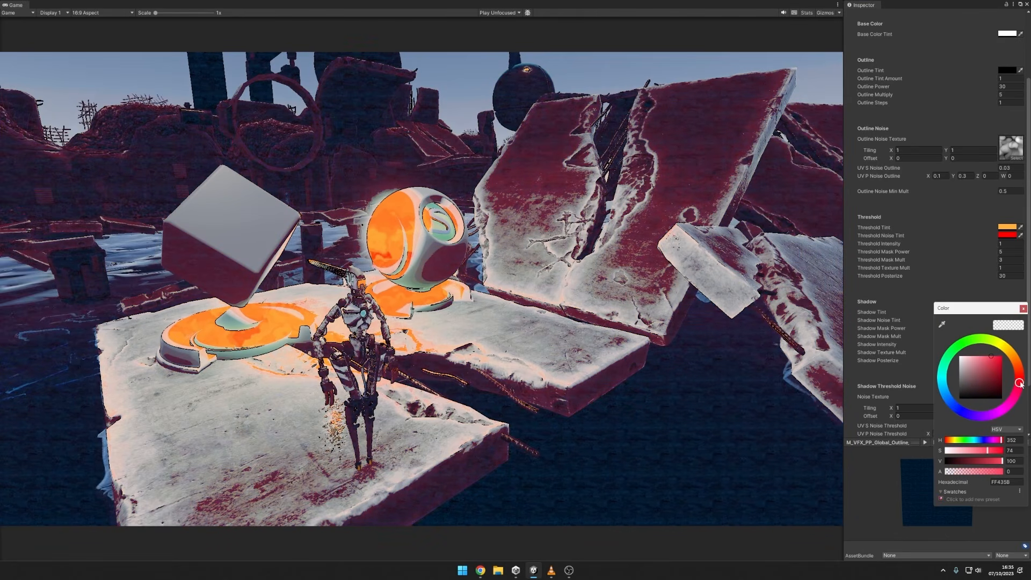
{"action": "left_click_drag", "start_coordinate": [979, 310], "coordinate": [848, 327]}
{"action": "left_click", "coordinate": [1014, 320]}
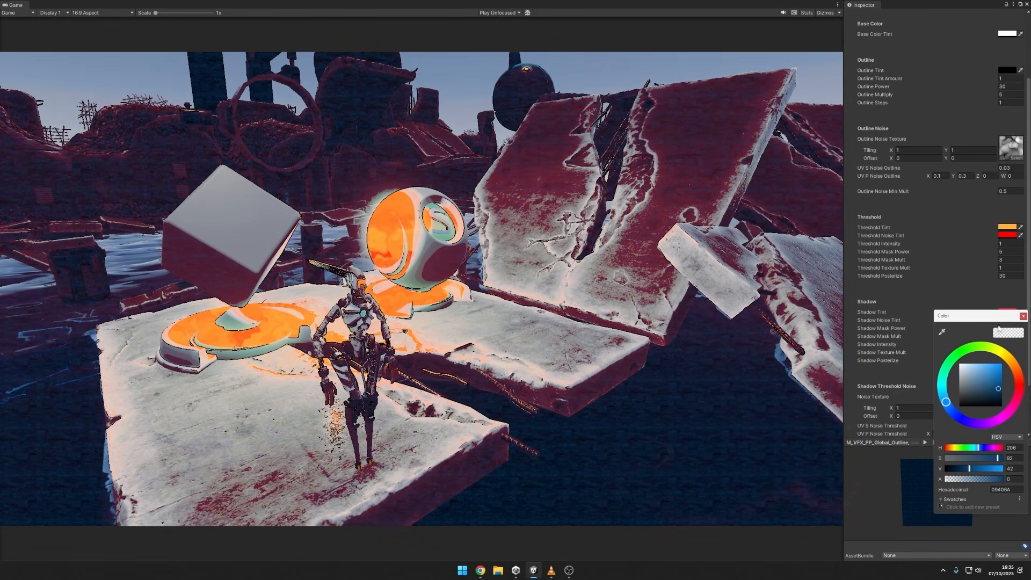
{"action": "left_click", "coordinate": [1013, 367]}
{"action": "mouse_move", "coordinate": [997, 372]}
{"action": "left_mouse_down"}
{"action": "mouse_move", "coordinate": [972, 354]}
{"action": "mouse_move", "coordinate": [974, 393]}
{"action": "mouse_move", "coordinate": [1000, 376]}
{"action": "mouse_move", "coordinate": [967, 401]}
{"action": "mouse_move", "coordinate": [931, 400]}
{"action": "left_mouse_up"}
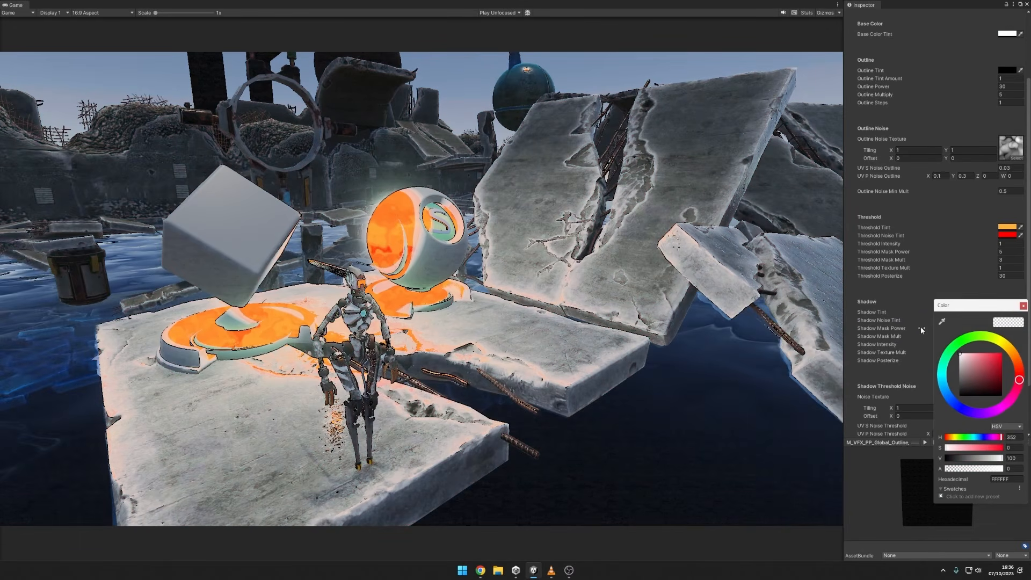
Set the Shadow Noise Tint to black (000000).
{"action": "left_click", "coordinate": [1012, 320]}
{"action": "left_click_drag", "start_coordinate": [976, 372], "coordinate": [950, 415]}
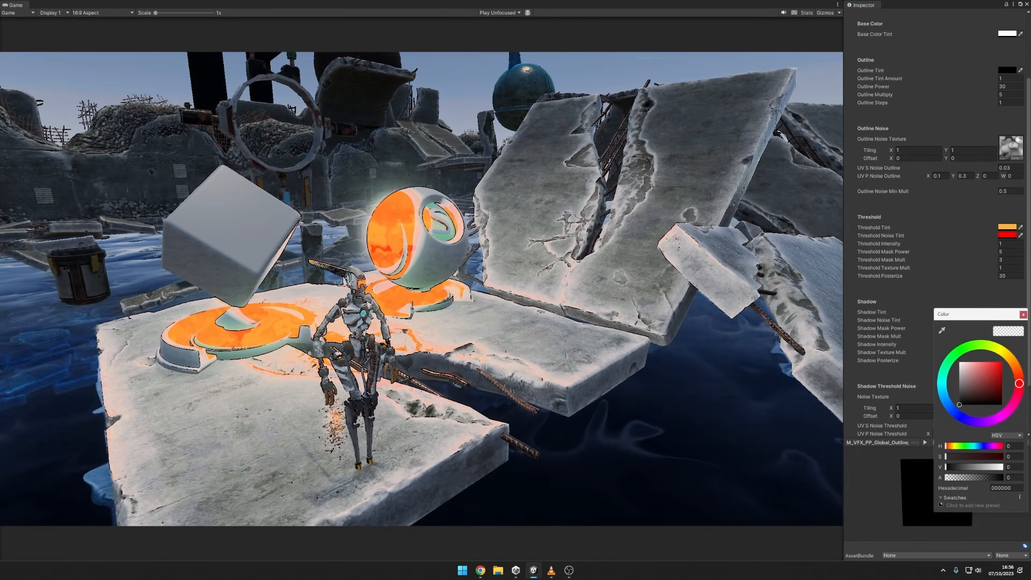
{"action": "left_click", "coordinate": [1025, 313]}
Set the Shadow Texture Mult to 0.1, trying 1 first.
{"action": "left_click", "coordinate": [1011, 352]}
{"action": "type", "text": "1"}
{"action": "double_click", "coordinate": [1005, 352]}
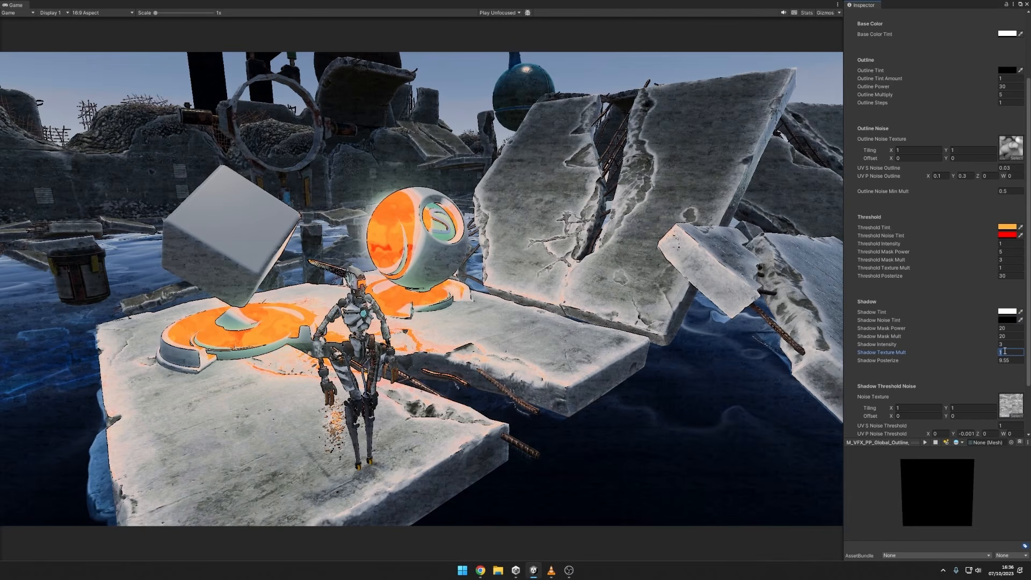
{"action": "type", "text": ".0"}
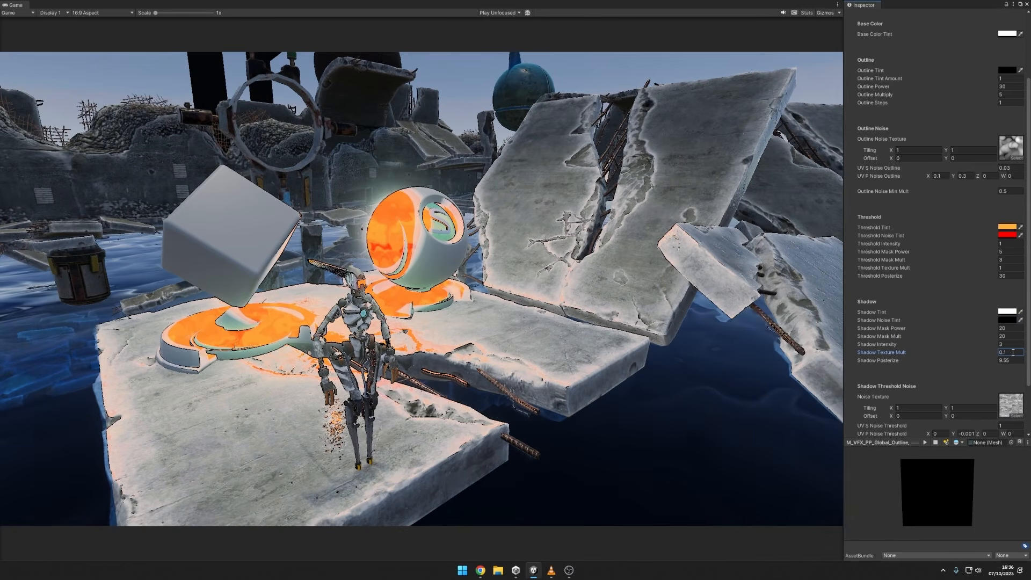
Try a dark red (BA0000) Base Color Tint on the outline material.
{"action": "scroll", "coordinate": [951, 356], "scroll_direction": "down", "scroll_amount": 3}
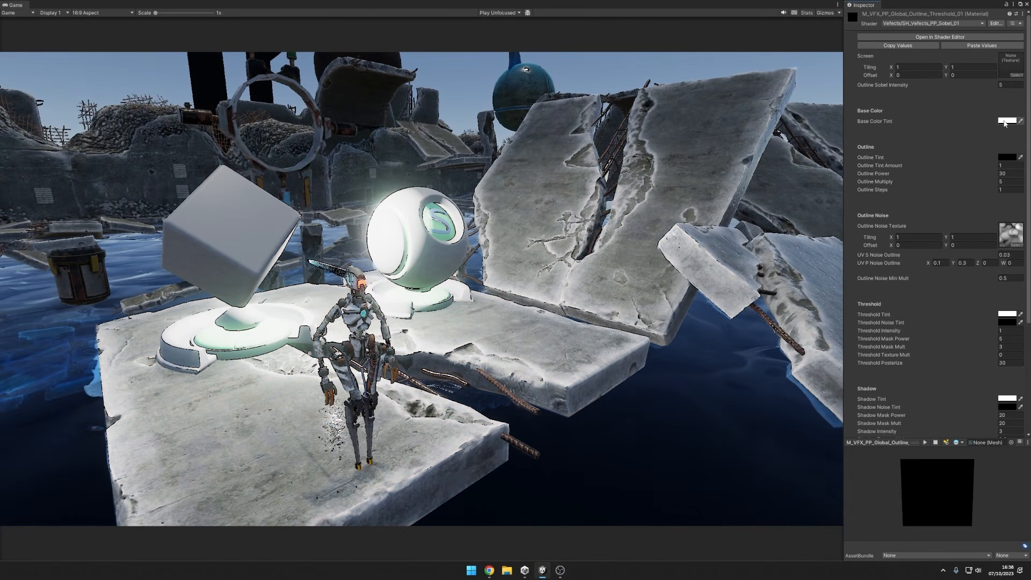
{"action": "left_click", "coordinate": [1006, 121]}
{"action": "left_click_drag", "start_coordinate": [980, 180], "coordinate": [1002, 174]}
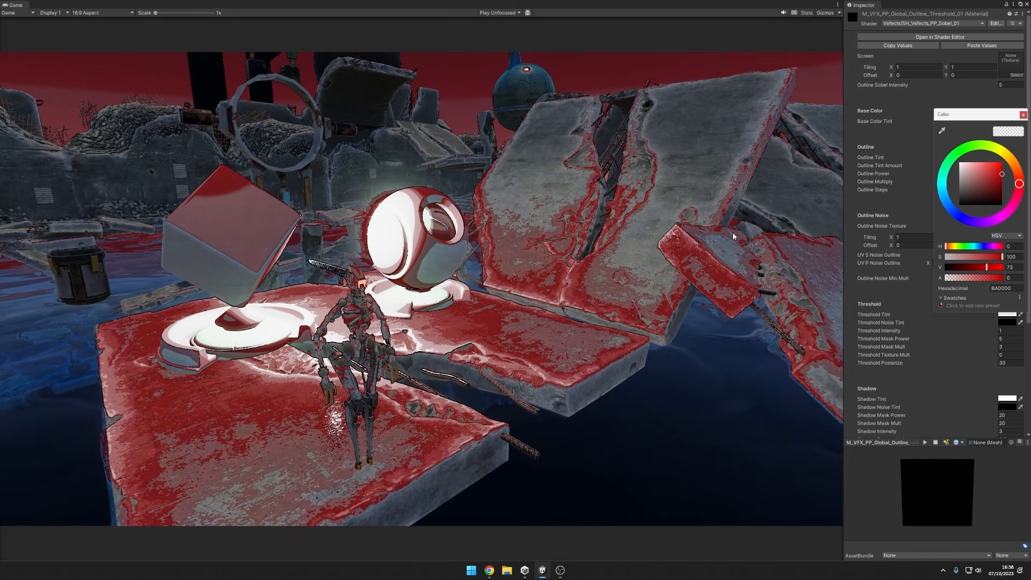
{"action": "left_click_drag", "start_coordinate": [977, 190], "coordinate": [1017, 183]}
{"action": "left_click_drag", "start_coordinate": [973, 225], "coordinate": [925, 122]}
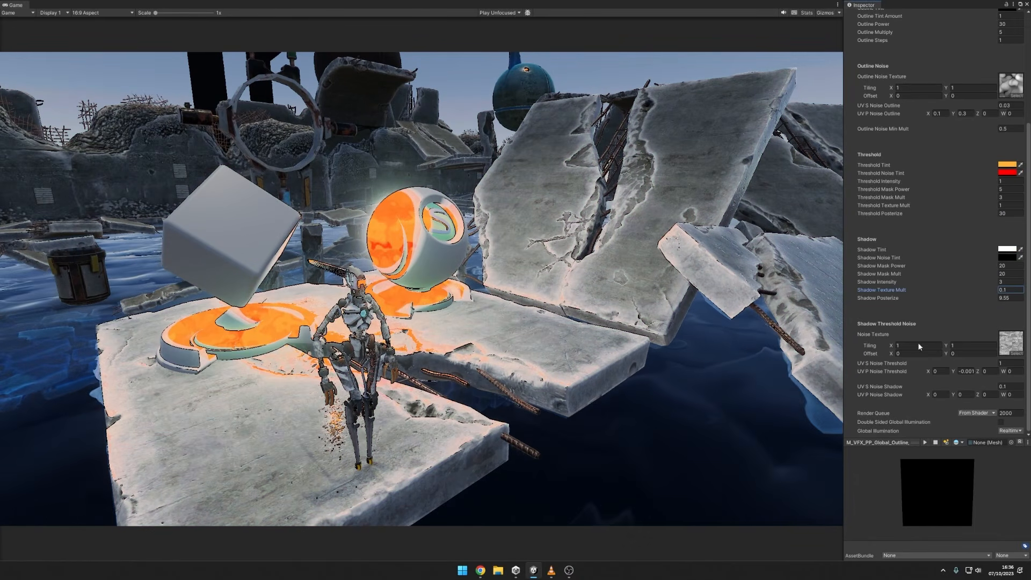
Set the UV S Noise Threshold to 0.1, comparing it with larger scales such as 3.08 and 0.45.
{"action": "left_click", "coordinate": [1007, 364]}
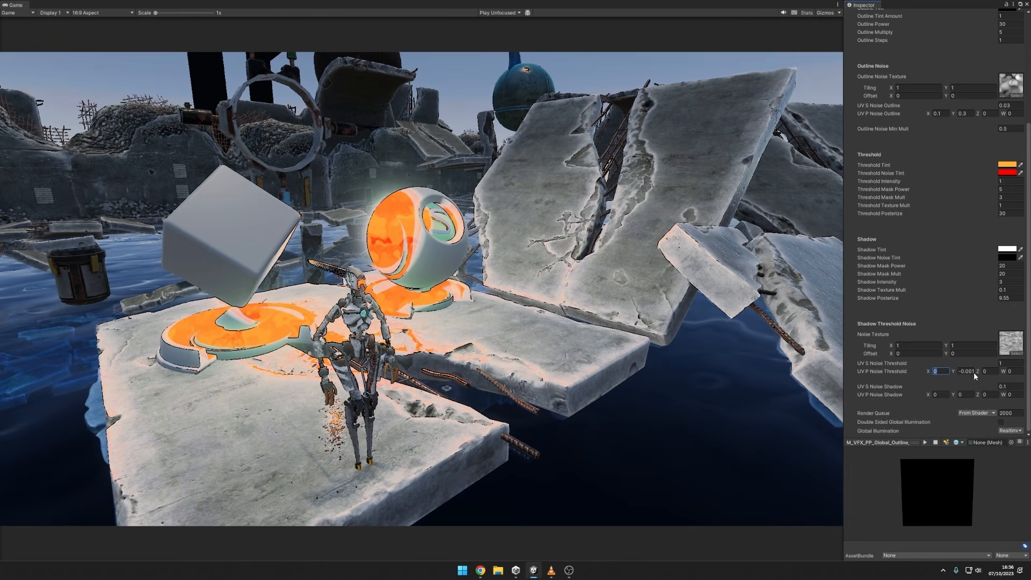
{"action": "left_click", "coordinate": [994, 363]}
{"action": "type", "text": "0.1"}
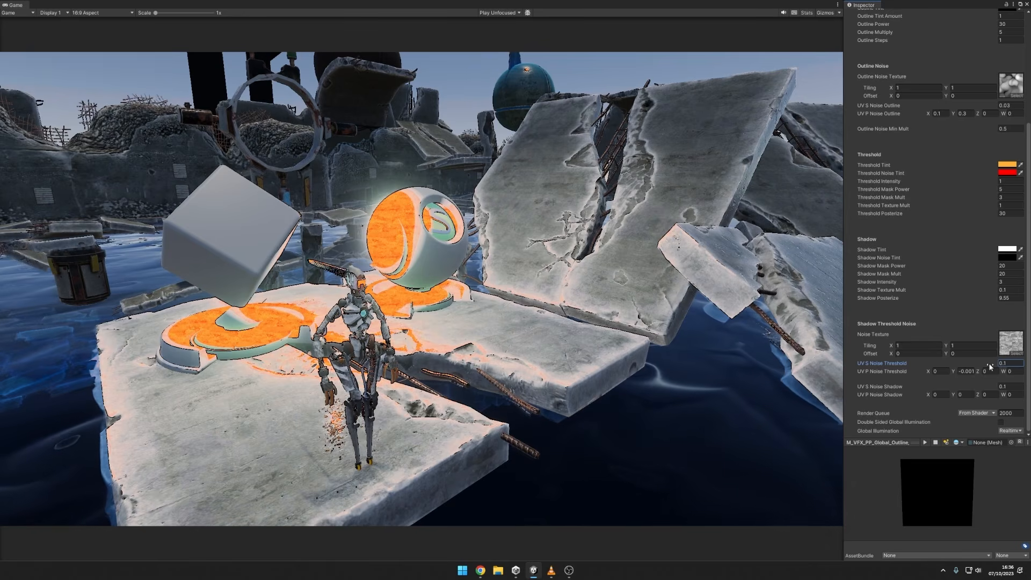
{"action": "left_click_drag", "start_coordinate": [991, 365], "coordinate": [5, 359]}
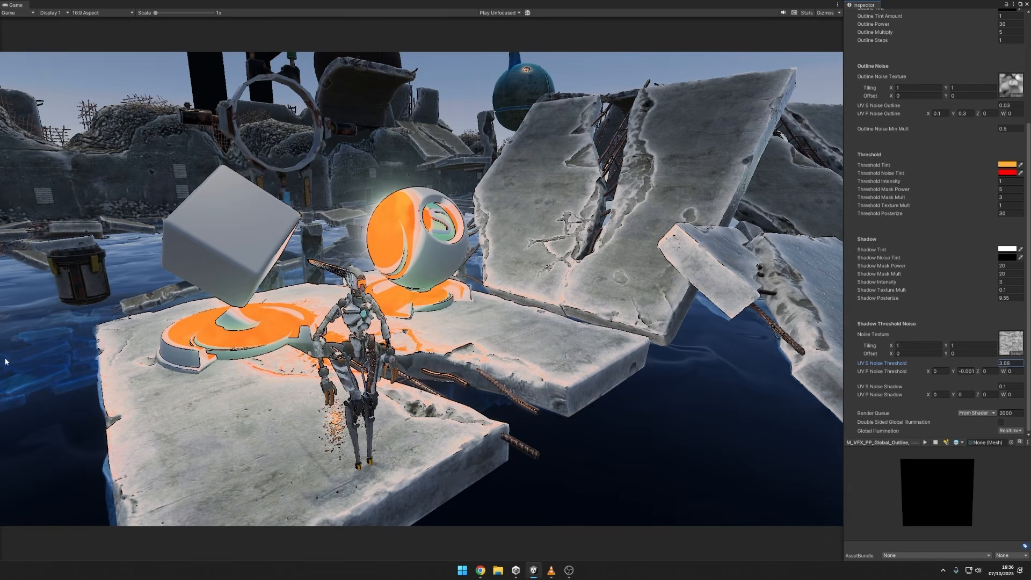
{"action": "left_click_drag", "start_coordinate": [990, 365], "coordinate": [998, 363]}
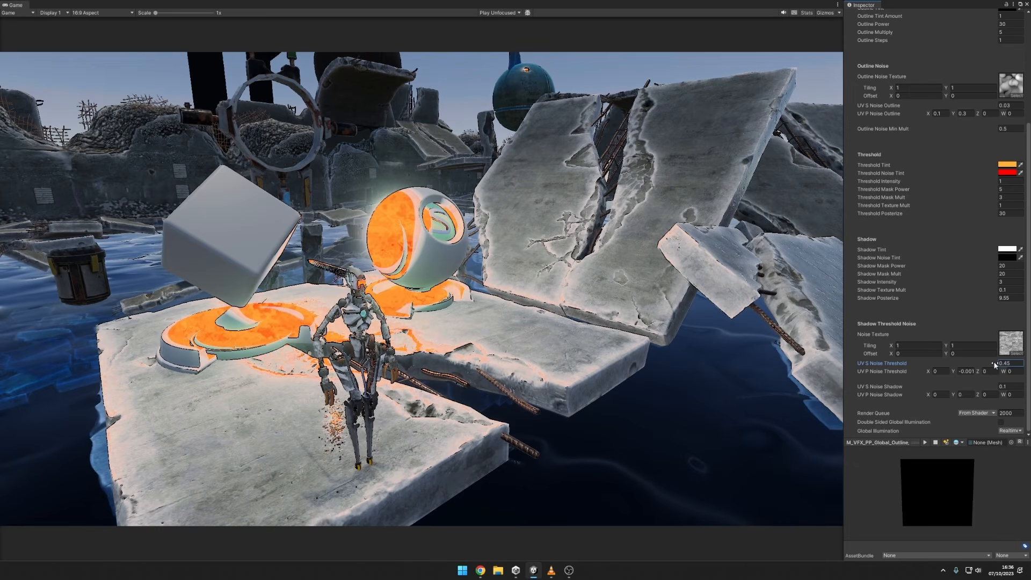
{"action": "key", "text": "ctrl+z"}
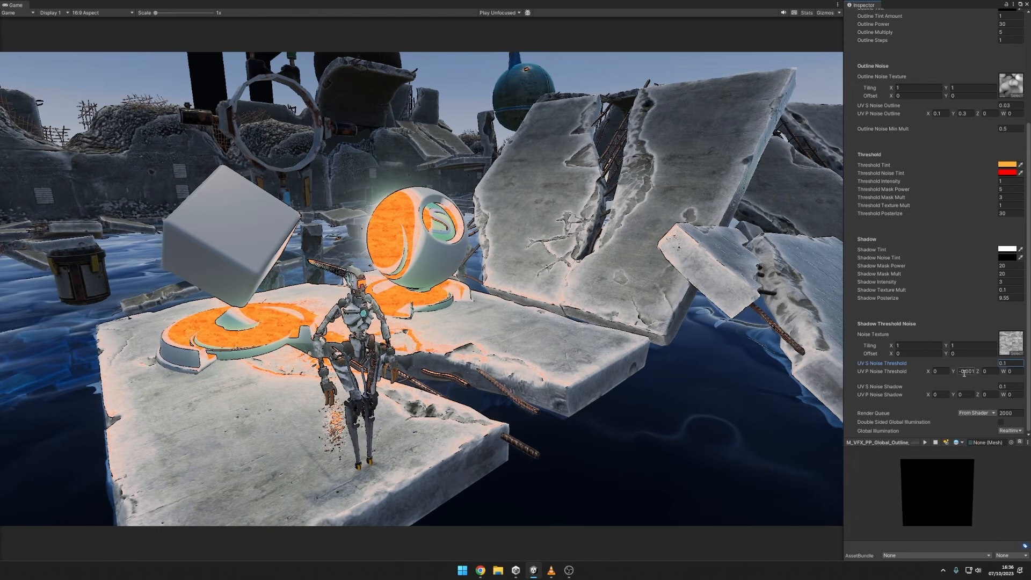
Try Y values of -0.005 and 0 for the UV P Noise Threshold and inspect the noise on the sphere up close.
{"action": "left_click_drag", "start_coordinate": [931, 370], "coordinate": [951, 371]}
{"action": "key", "text": "ctrl+z"}
{"action": "key", "text": "ctrl+z"}
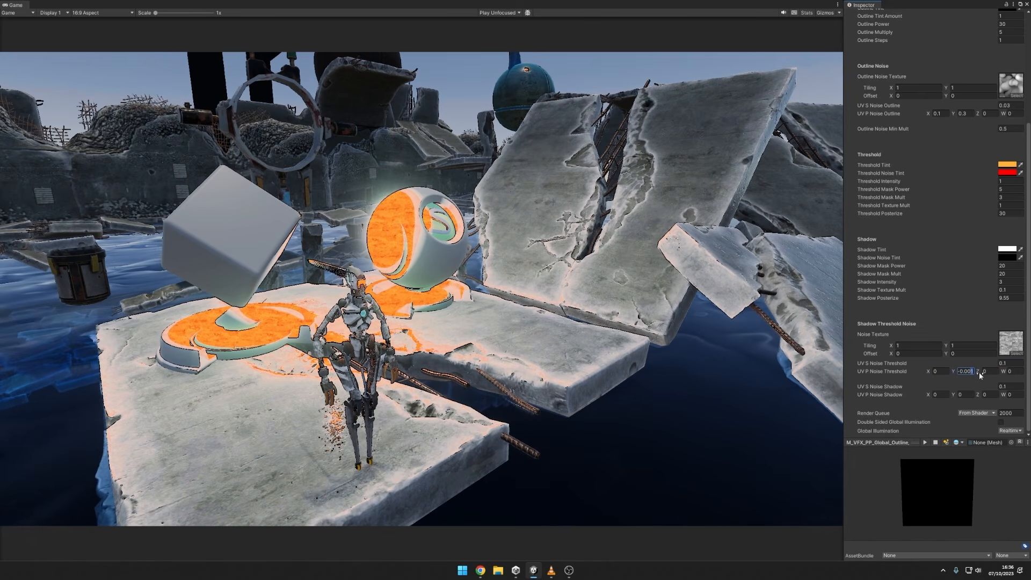
{"action": "type", "text": "5"}
{"action": "left_click_drag", "start_coordinate": [960, 372], "coordinate": [981, 372]}
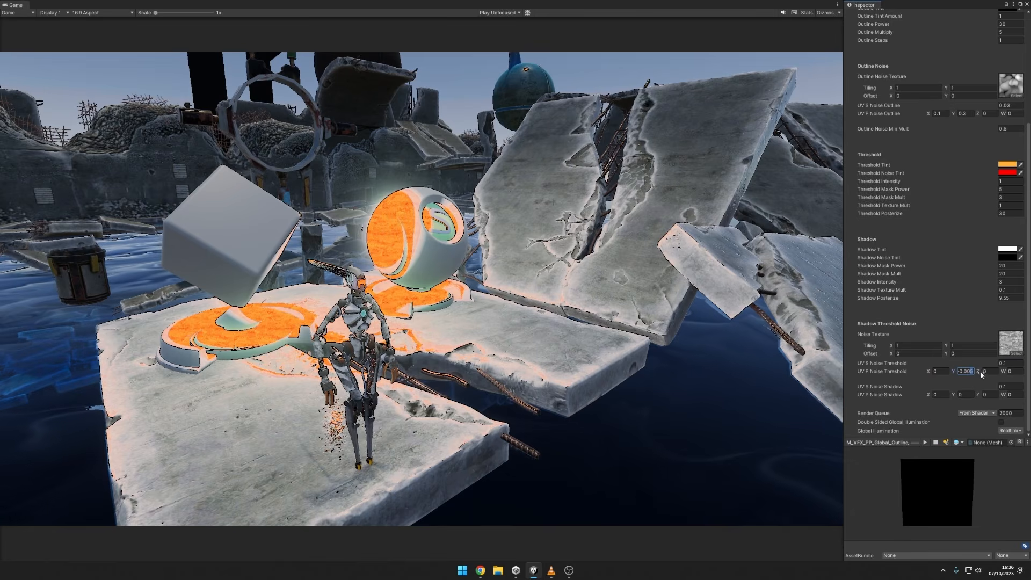
{"action": "type", "text": "0"}
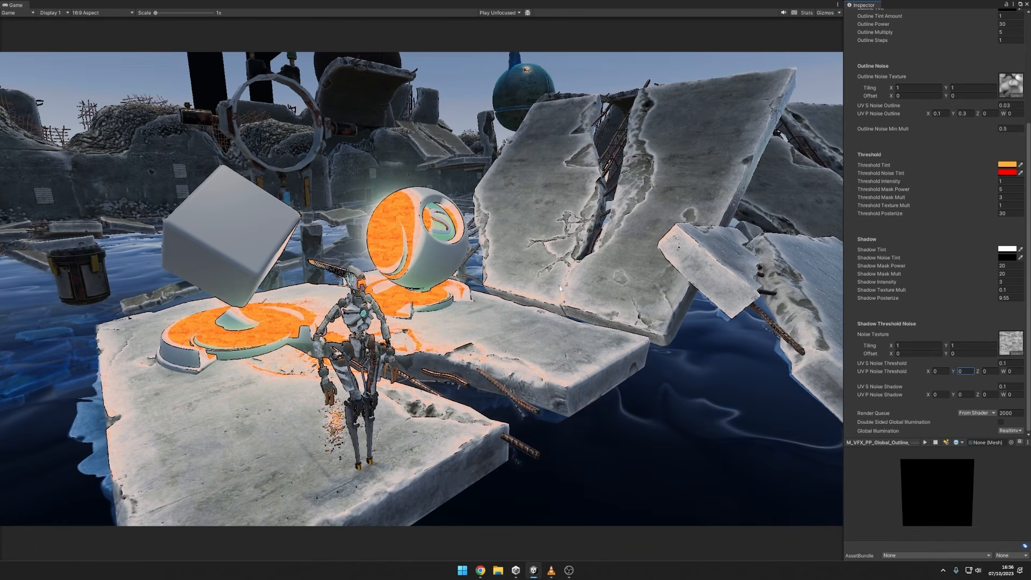
{"action": "scroll", "coordinate": [392, 231], "scroll_direction": "up", "scroll_amount": 4}
{"action": "scroll", "coordinate": [417, 229], "scroll_direction": "up", "scroll_amount": 4}
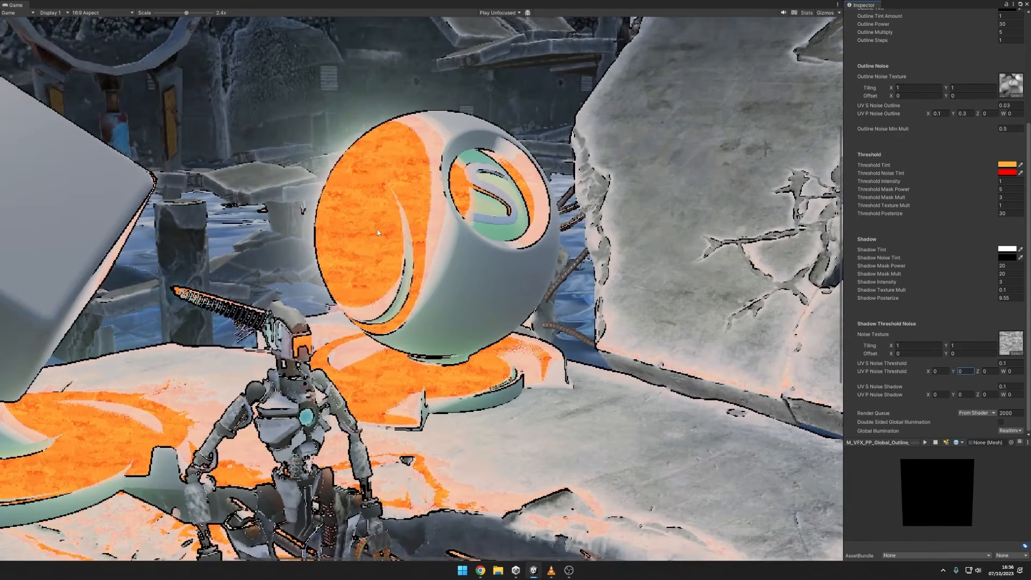
{"action": "scroll", "coordinate": [526, 275], "scroll_direction": "down", "scroll_amount": 8}
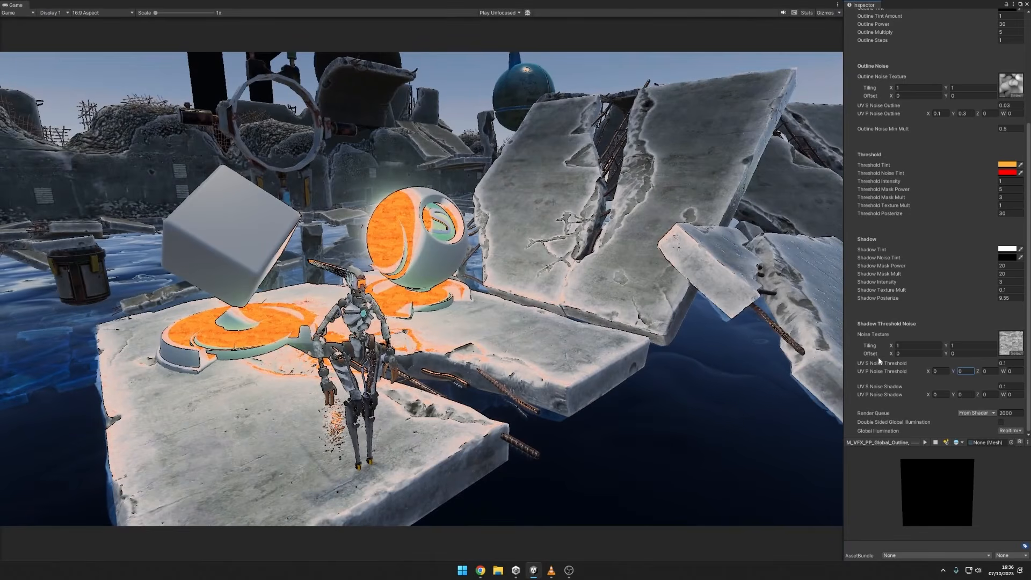
Set the Y value of the UV P Noise Threshold to -0.001.
{"action": "left_click", "coordinate": [969, 374]}
{"action": "type", "text": "-0.00"}
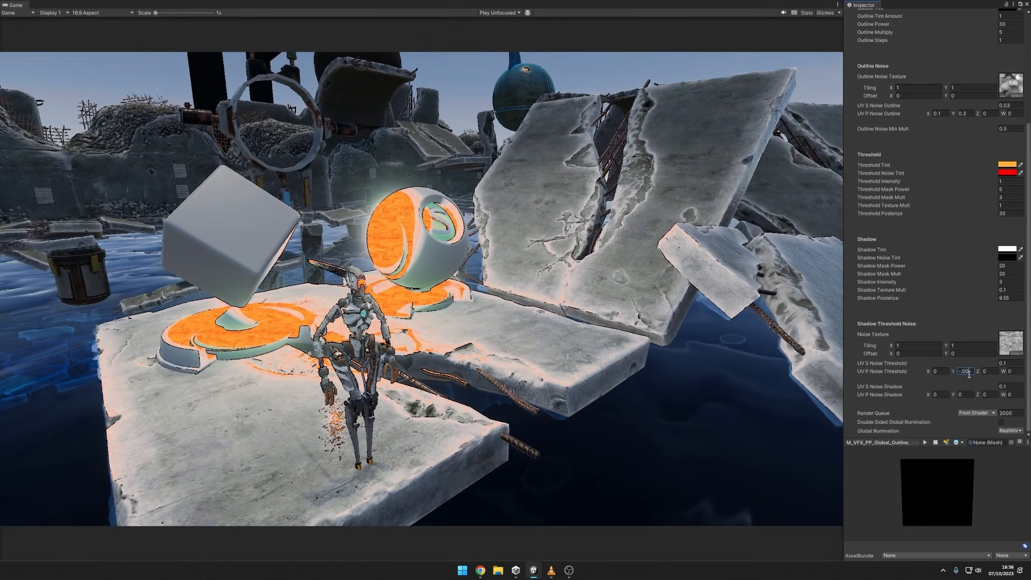
{"action": "type", "text": "5"}
{"action": "key", "text": "Return"}
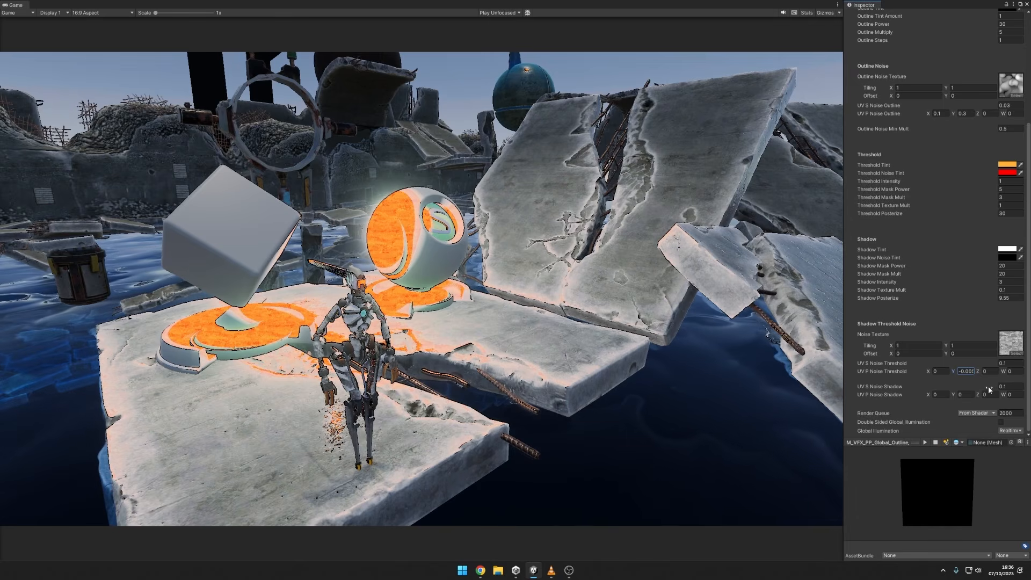
Try a Shadow Texture Mult of about 1.59 with a smaller UV S Noise Shadow and a Y movement on the UV P Noise Shadow.
{"action": "left_click", "coordinate": [1010, 290]}
{"action": "type", "text": "1.58"}
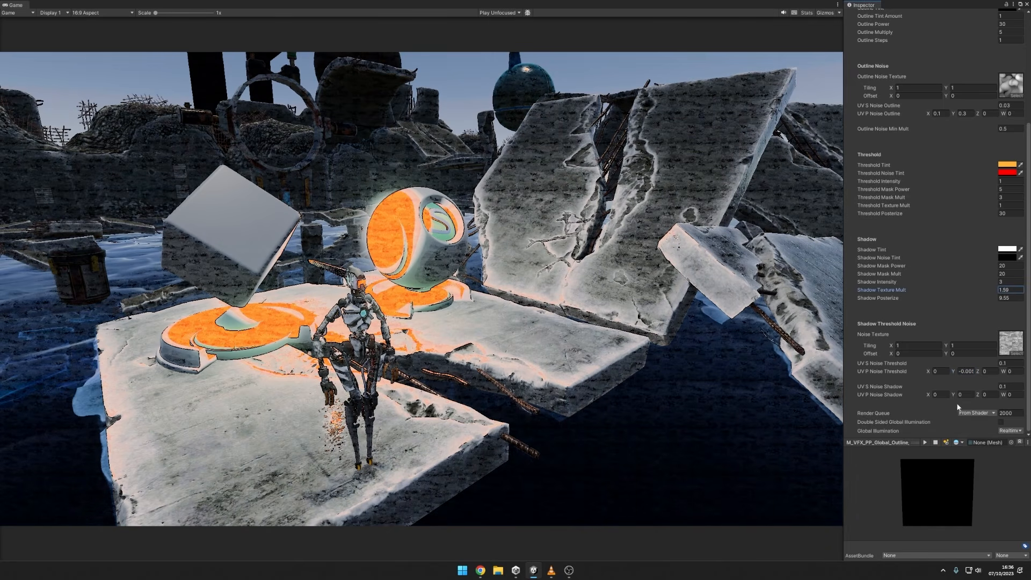
{"action": "left_click_drag", "start_coordinate": [985, 386], "coordinate": [961, 395]}
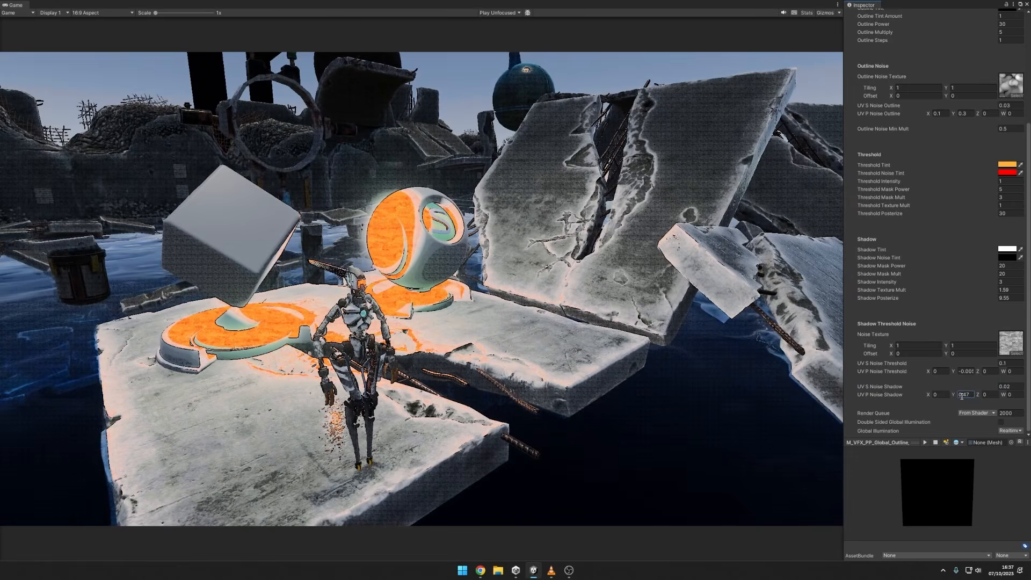
{"action": "key", "text": "ctrl+z"}
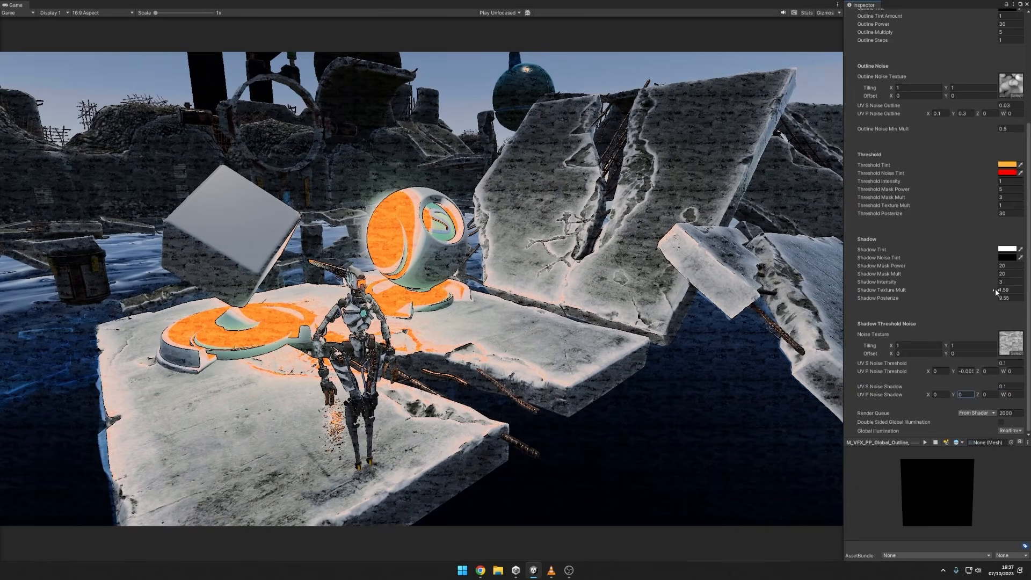
Set the Shadow Texture Mult to 0.5 and the Shadow Posterize to 30.
{"action": "left_click_drag", "start_coordinate": [997, 292], "coordinate": [978, 291]}
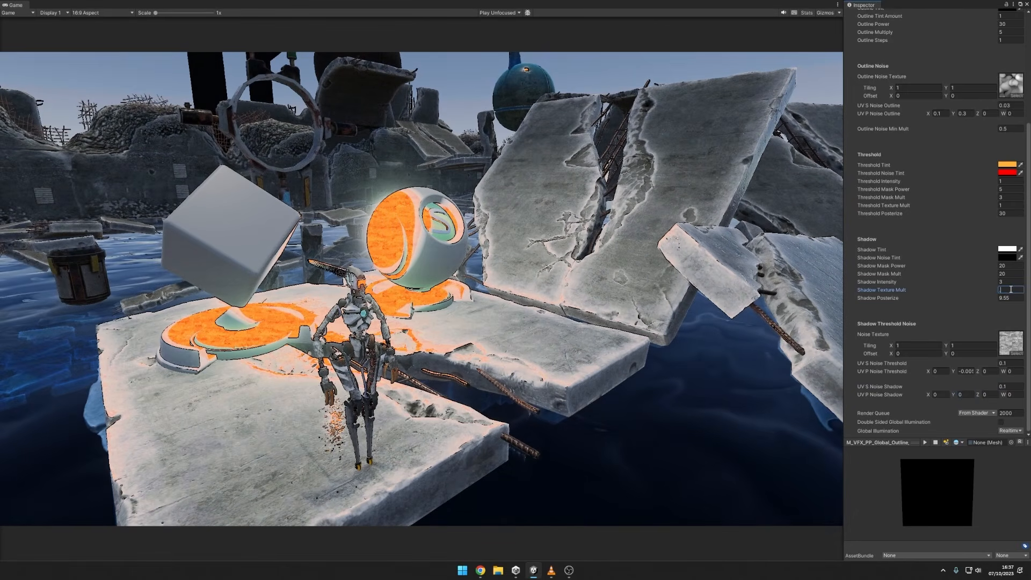
{"action": "type", "text": "0.1"}
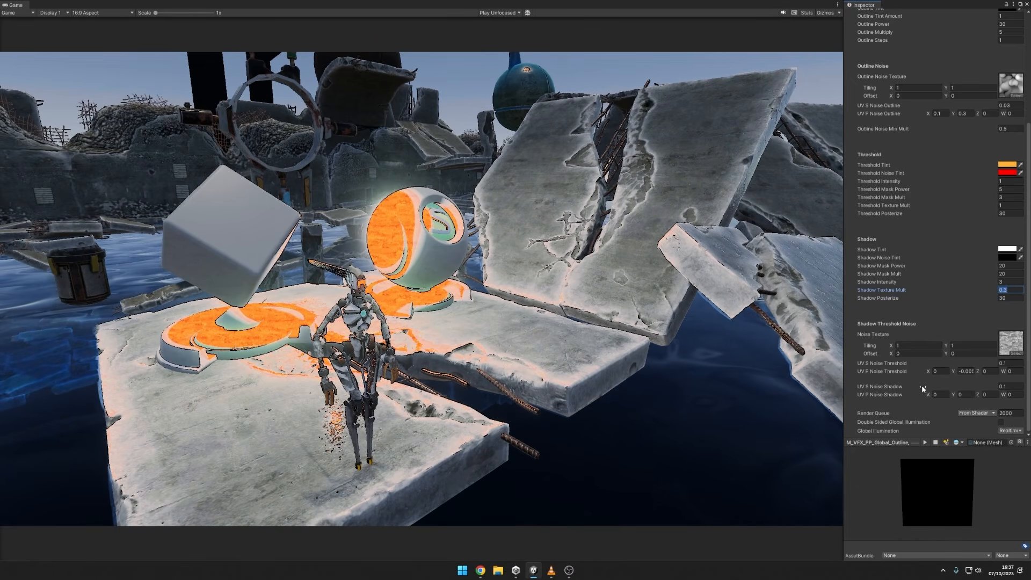
Change the Threshold Noise Tint to black and the Threshold Tint to white (FFFFFF).
{"action": "scroll", "coordinate": [923, 388], "scroll_direction": "up", "scroll_amount": 2}
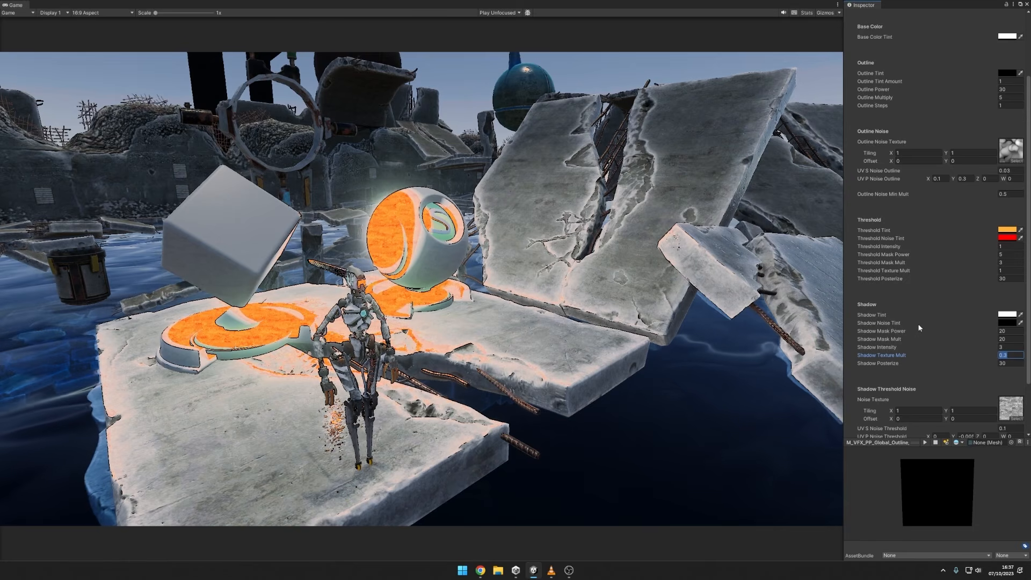
{"action": "scroll", "coordinate": [926, 297], "scroll_direction": "up", "scroll_amount": 10}
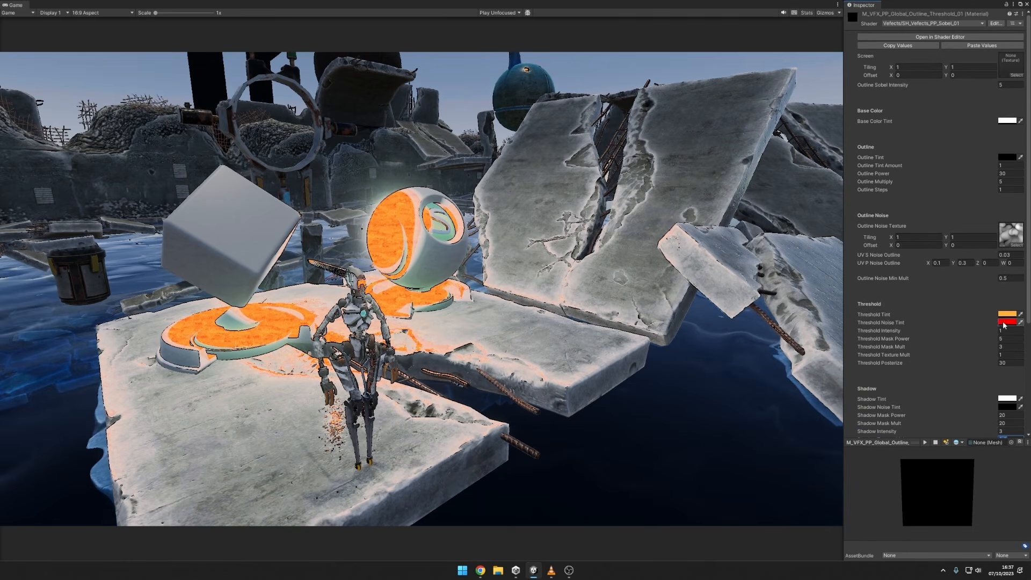
{"action": "left_click", "coordinate": [1008, 322]}
{"action": "left_click_drag", "start_coordinate": [993, 315], "coordinate": [897, 333]}
{"action": "left_click", "coordinate": [1008, 314]}
{"action": "left_click_drag", "start_coordinate": [1006, 306], "coordinate": [858, 297]}
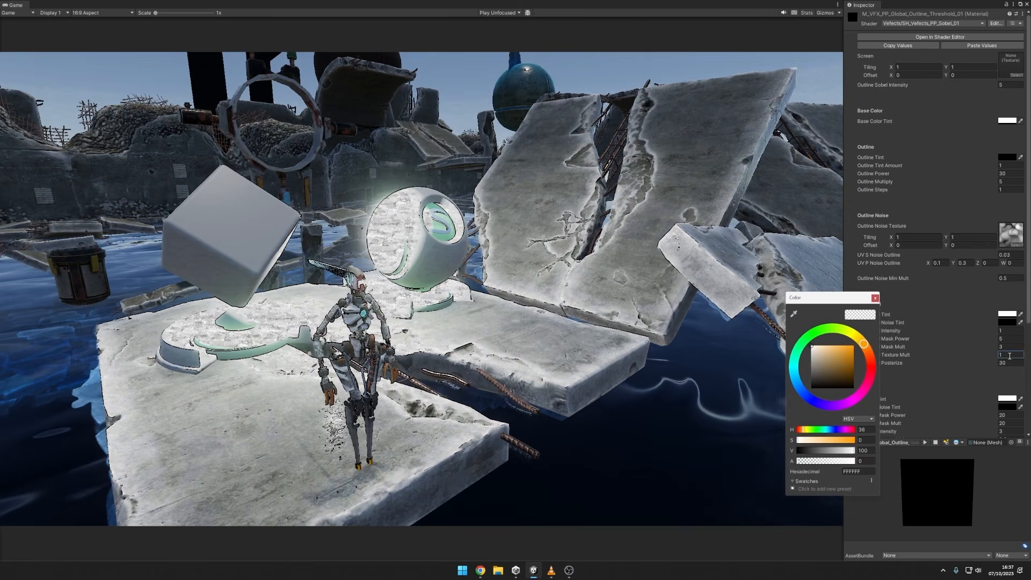
Close the colour picker and set the Threshold Texture Mult to 0.
{"action": "left_click", "coordinate": [875, 298]}
{"action": "left_click", "coordinate": [1010, 355]}
{"action": "type", "text": "0"}
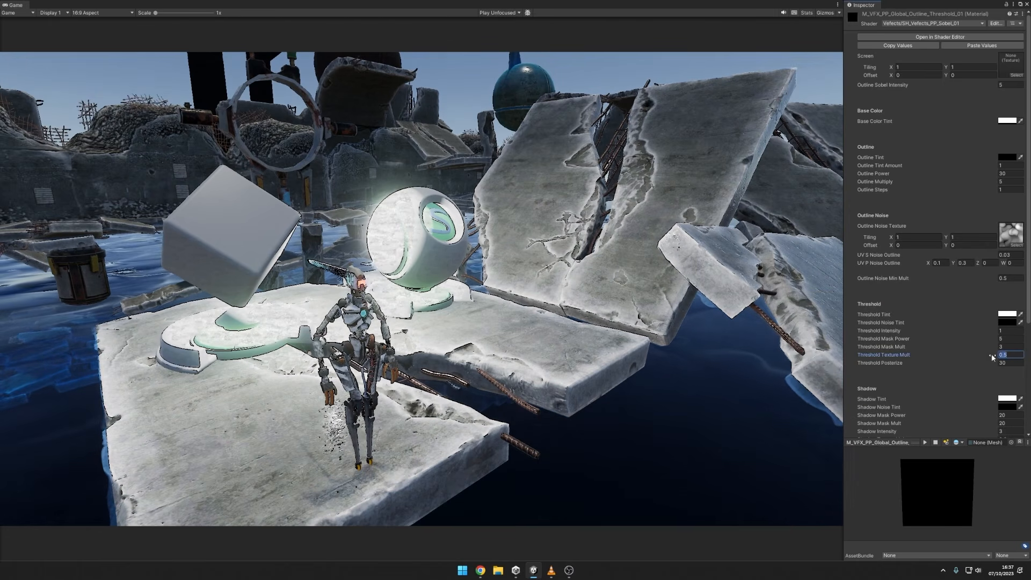
Try a higher Outline Sobel Intensity on the outline material and undo the change.
{"action": "left_click", "coordinate": [995, 85]}
{"action": "mouse_move", "coordinate": [993, 85]}
{"action": "left_mouse_down"}
{"action": "mouse_move", "coordinate": [1022, 84]}
{"action": "mouse_move", "coordinate": [51, 86]}
{"action": "mouse_move", "coordinate": [585, 83]}
{"action": "mouse_move", "coordinate": [440, 100]}
{"action": "mouse_move", "coordinate": [538, 94]}
{"action": "mouse_move", "coordinate": [379, 122]}
{"action": "mouse_move", "coordinate": [80, 123]}
{"action": "mouse_move", "coordinate": [961, 123]}
{"action": "left_mouse_up"}
{"action": "key", "text": "ctrl+z"}
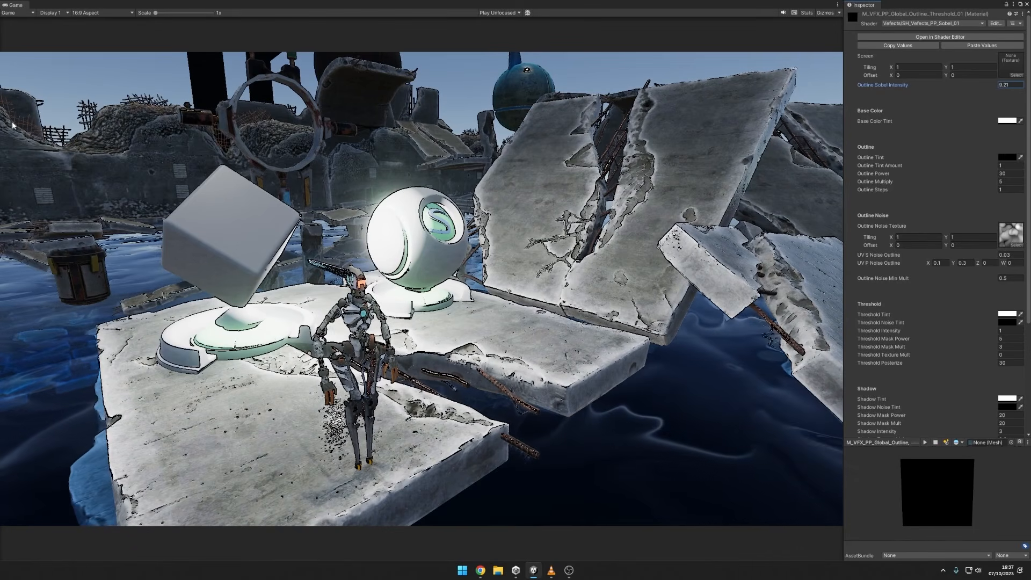
{"action": "key", "text": "ctrl+z"}
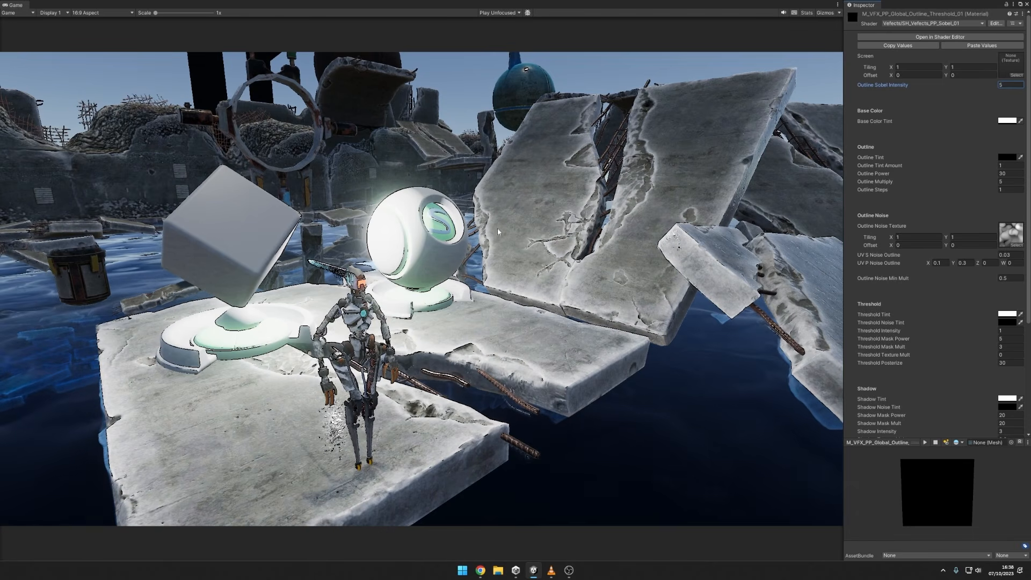
Open the colour settings of the Base Color Tint and the Threshold Tint to show them.
{"action": "left_click", "coordinate": [1007, 120]}
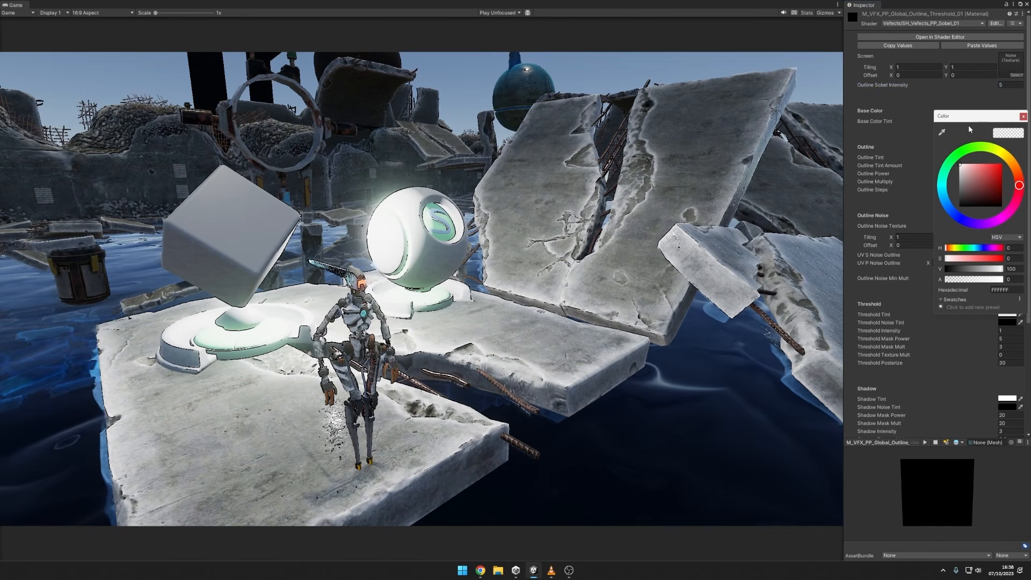
{"action": "left_click", "coordinate": [1007, 314]}
{"action": "left_click_drag", "start_coordinate": [983, 379], "coordinate": [919, 328]}
{"action": "left_click", "coordinate": [1026, 307]}
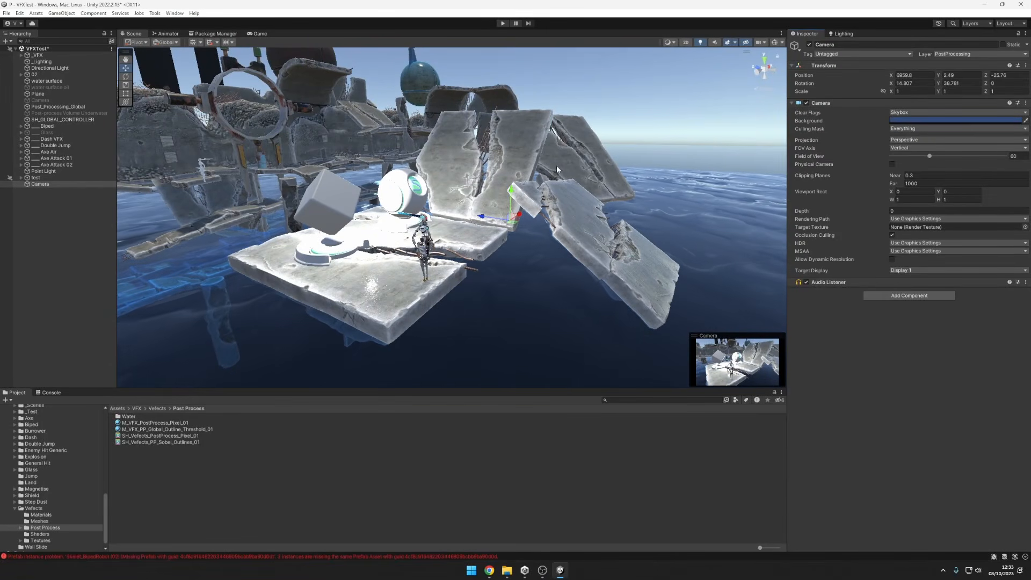
Dock the Game view beside the Scene view and widen it so both are shown together.
{"action": "left_click", "coordinate": [254, 34]}
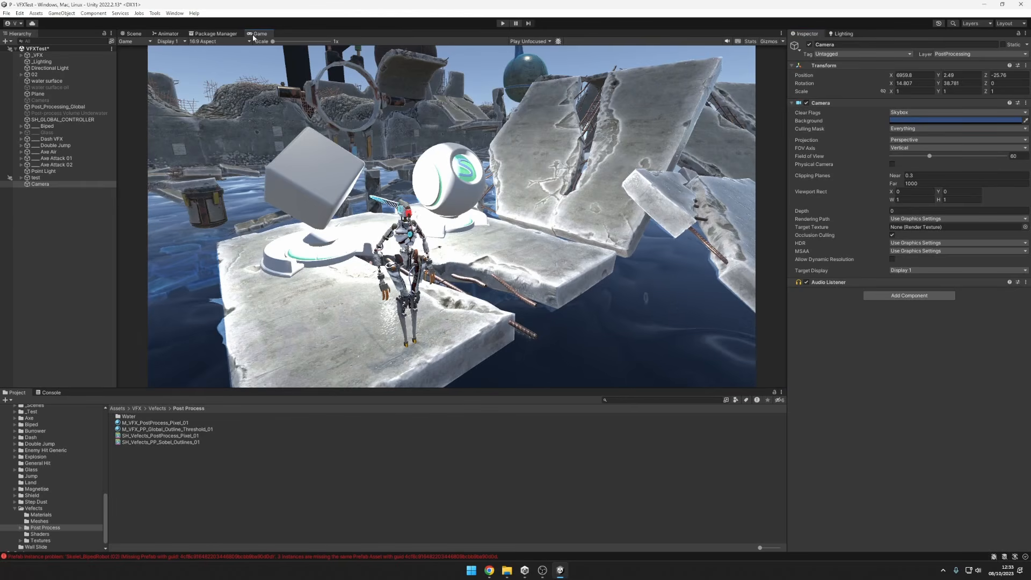
{"action": "left_click_drag", "start_coordinate": [254, 34], "coordinate": [698, 161]}
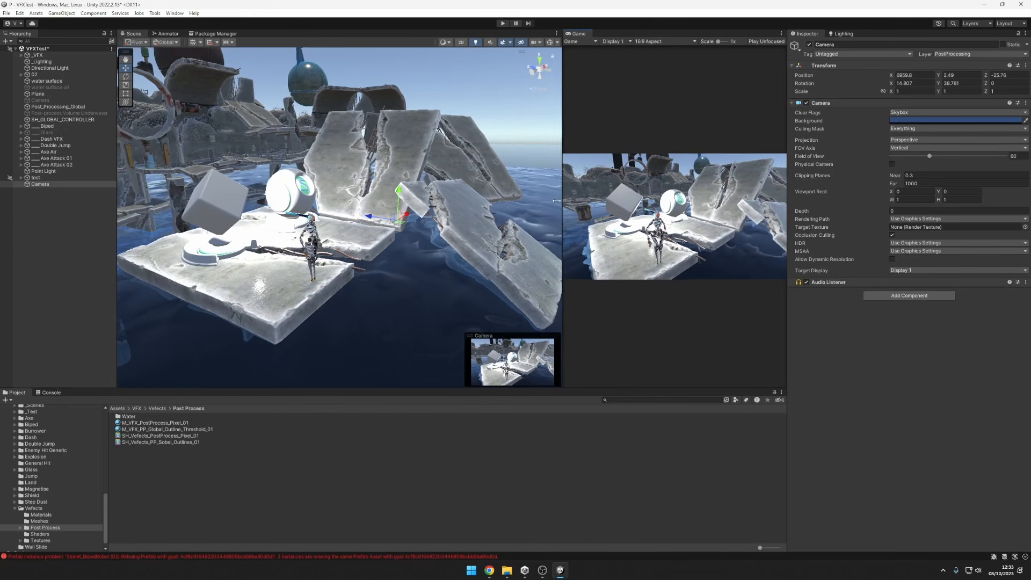
{"action": "left_click_drag", "start_coordinate": [557, 201], "coordinate": [449, 201]}
Add a Post Process Example script component to the last Camera in the scene hierarchy.
{"action": "left_click", "coordinate": [92, 184]}
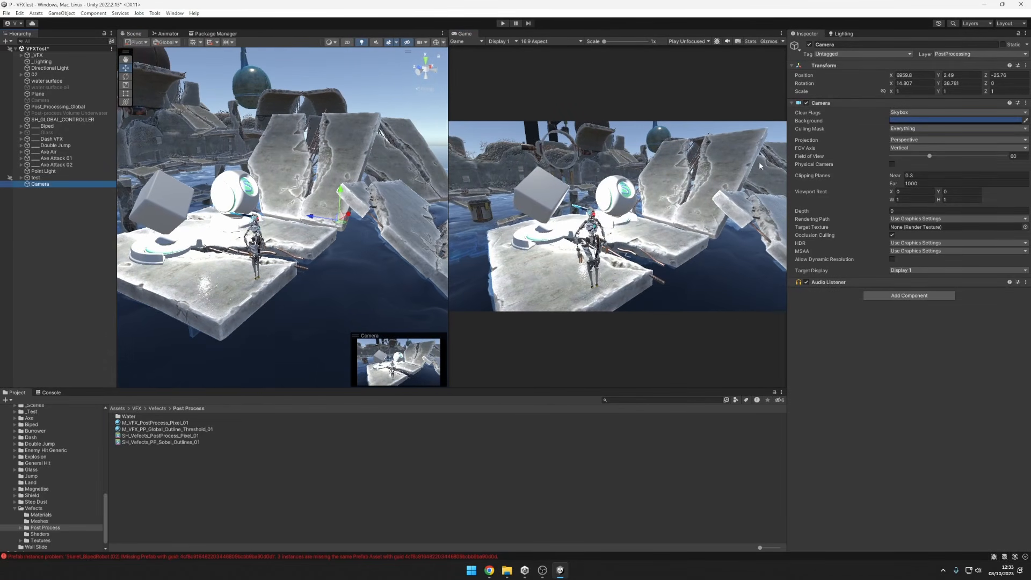
{"action": "left_click", "coordinate": [895, 296]}
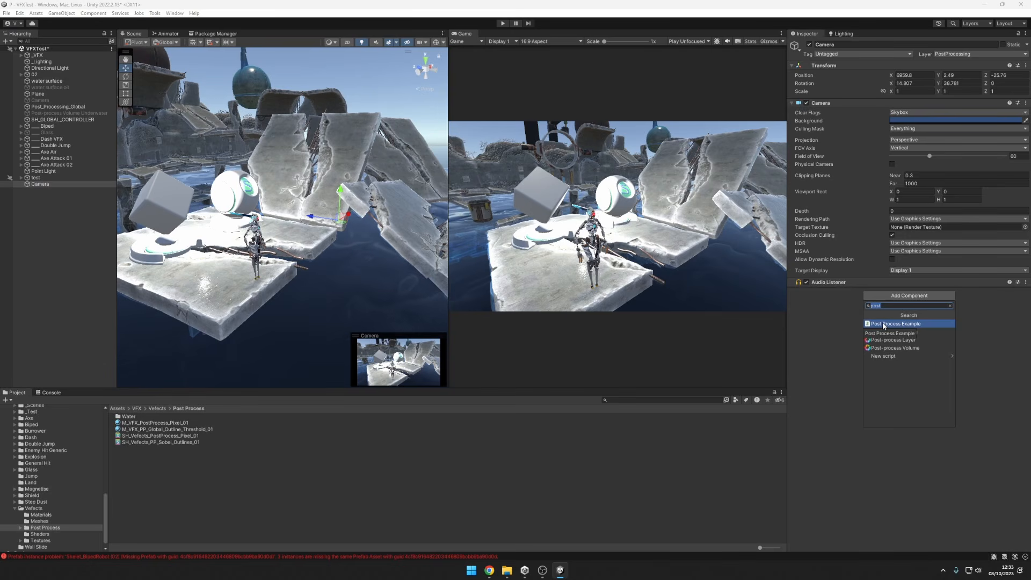
{"action": "left_click", "coordinate": [884, 324]}
{"action": "left_click", "coordinate": [884, 325]}
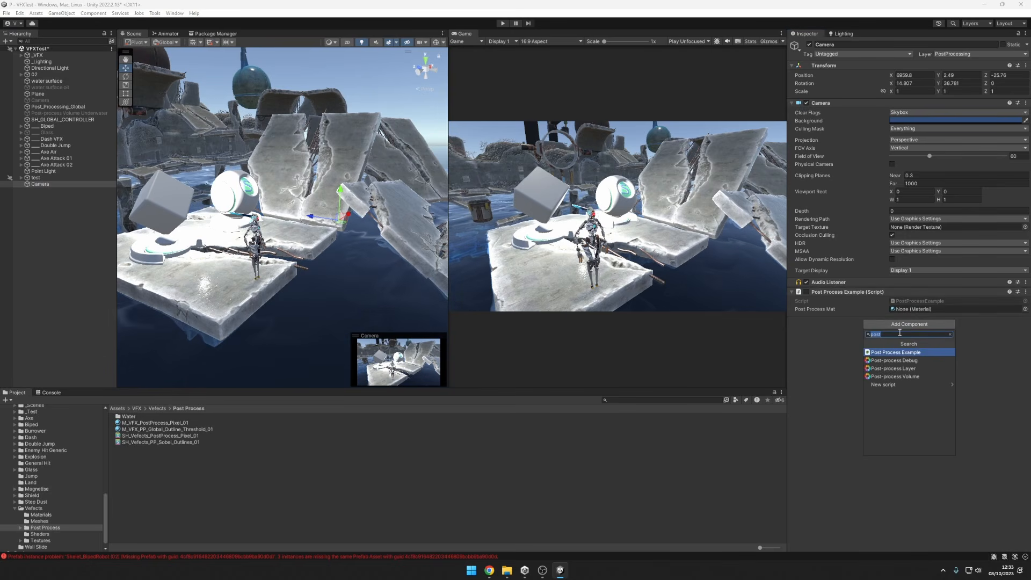
{"action": "left_click", "coordinate": [838, 344]}
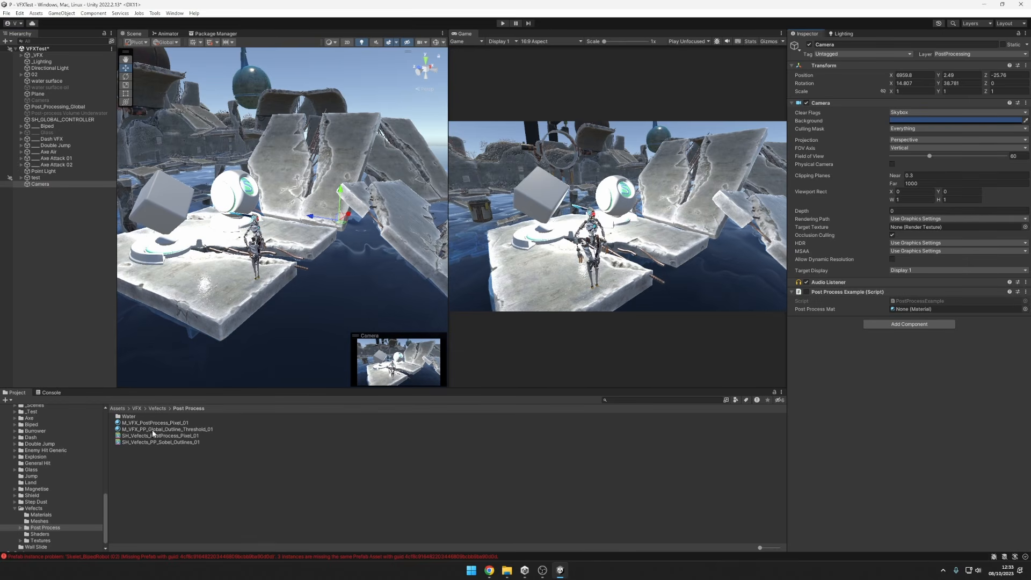
Assign M_VFX_PP_Global_Outline_Threshold_01 as the script's Post Process Mat and enable the Post Process Example component.
{"action": "left_click_drag", "start_coordinate": [144, 428], "coordinate": [956, 311]}
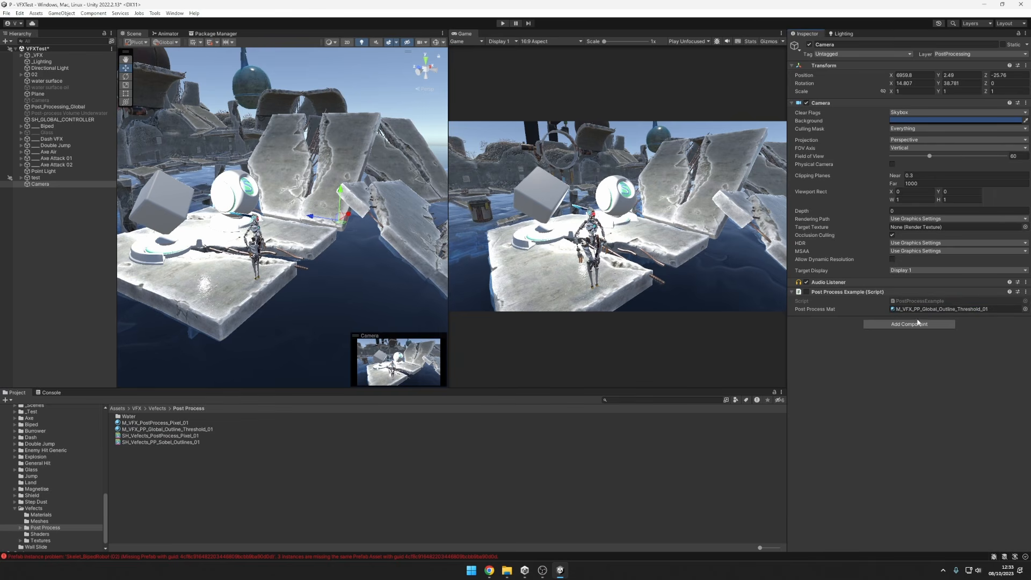
{"action": "left_click", "coordinate": [806, 292]}
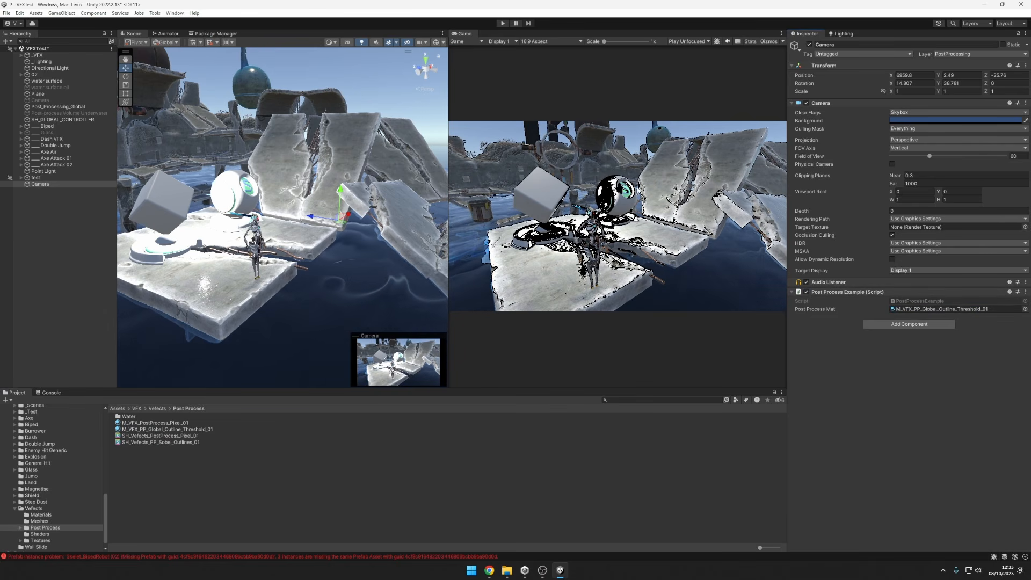
{"action": "scroll", "coordinate": [617, 215], "scroll_direction": "up", "scroll_amount": 2}
{"action": "scroll", "coordinate": [629, 223], "scroll_direction": "up", "scroll_amount": 4}
{"action": "scroll", "coordinate": [629, 223], "scroll_direction": "down", "scroll_amount": 5}
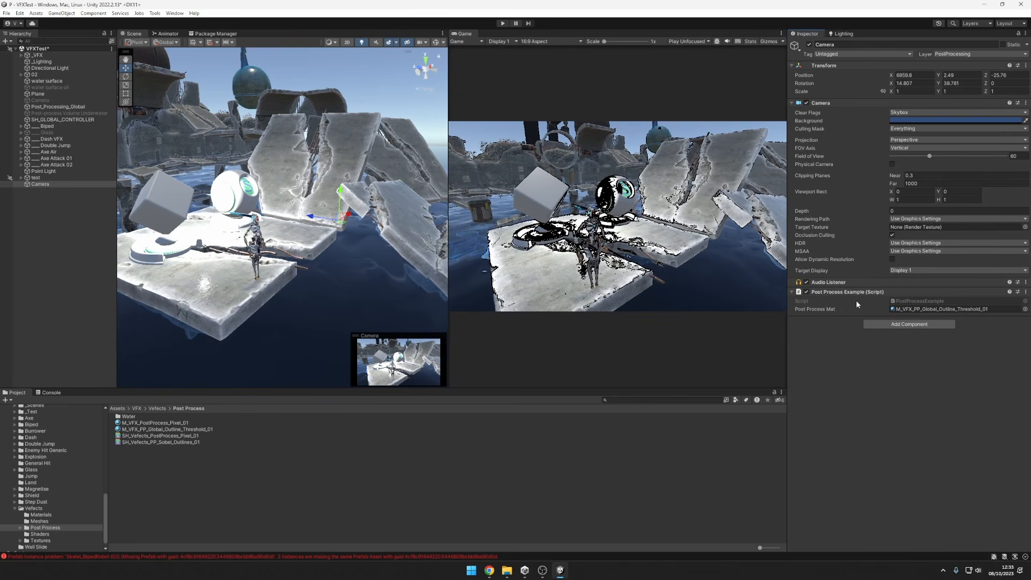
Open the assigned outline material's properties and enlarge the Game view, checking it maximized before restoring the layout.
{"action": "double_click", "coordinate": [893, 310]}
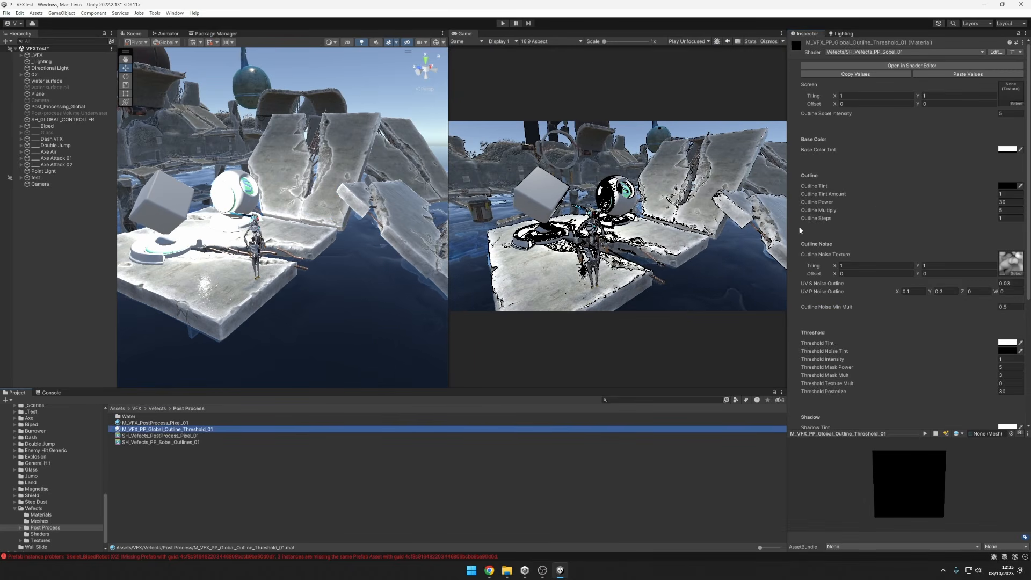
{"action": "left_click_drag", "start_coordinate": [448, 231], "coordinate": [184, 267]}
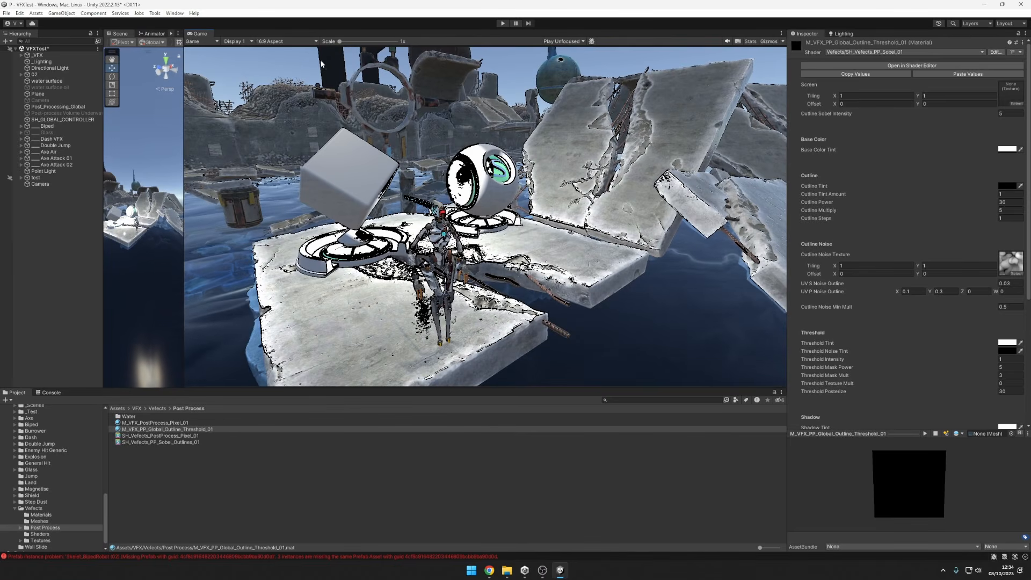
{"action": "right_click", "coordinate": [212, 33]}
{"action": "left_click", "coordinate": [231, 38]}
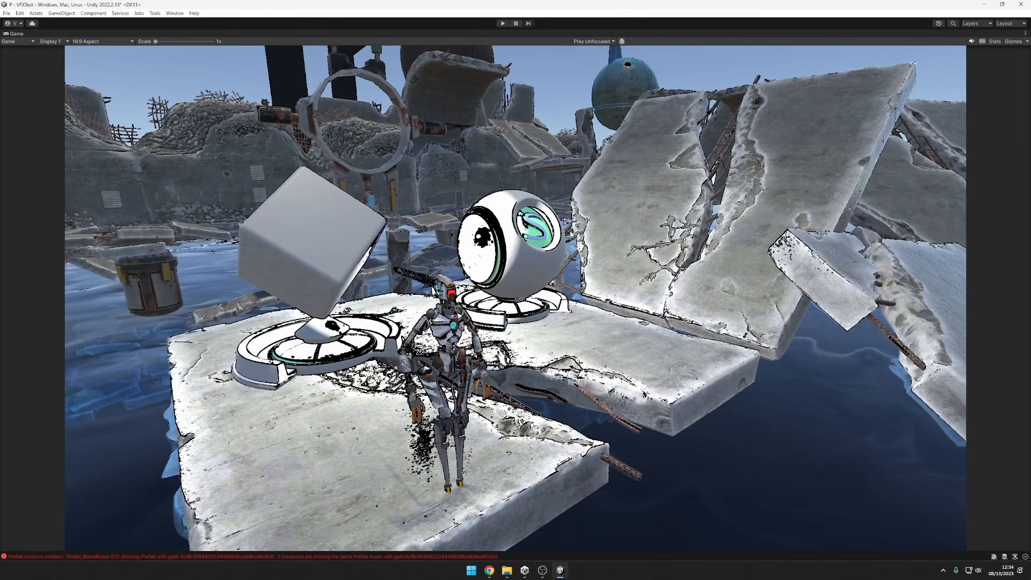
{"action": "right_click", "coordinate": [21, 34]}
{"action": "left_click", "coordinate": [43, 38]}
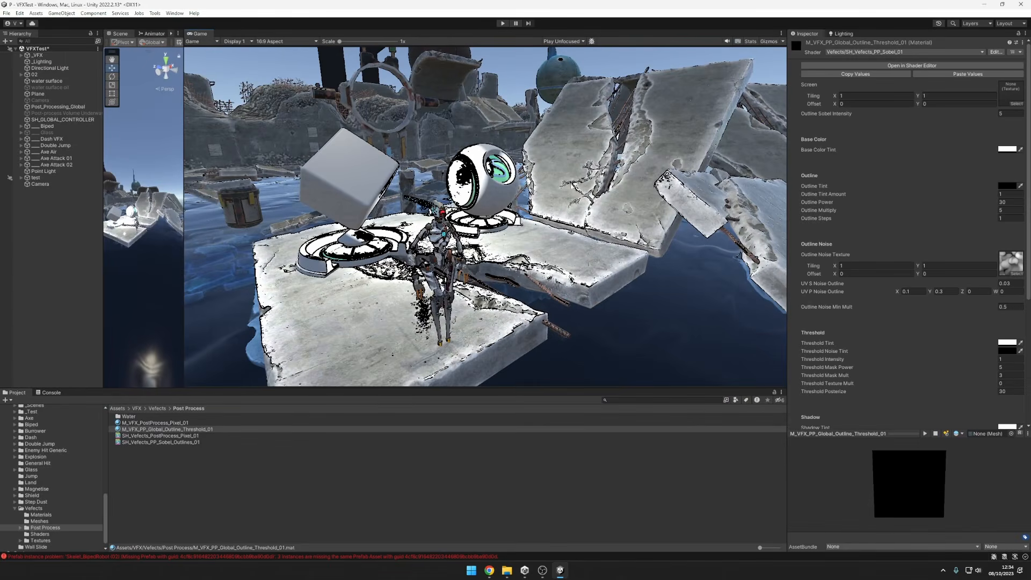
Try a Threshold Intensity of about 0.72 on the outline material and undo it.
{"action": "scroll", "coordinate": [910, 257], "scroll_direction": "down", "scroll_amount": 5}
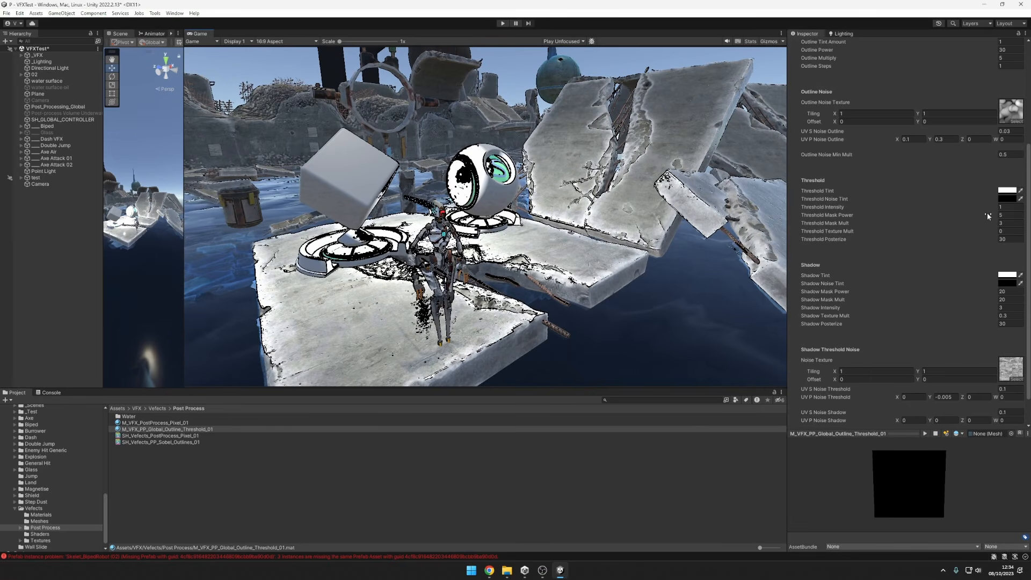
{"action": "left_click_drag", "start_coordinate": [982, 205], "coordinate": [978, 208]}
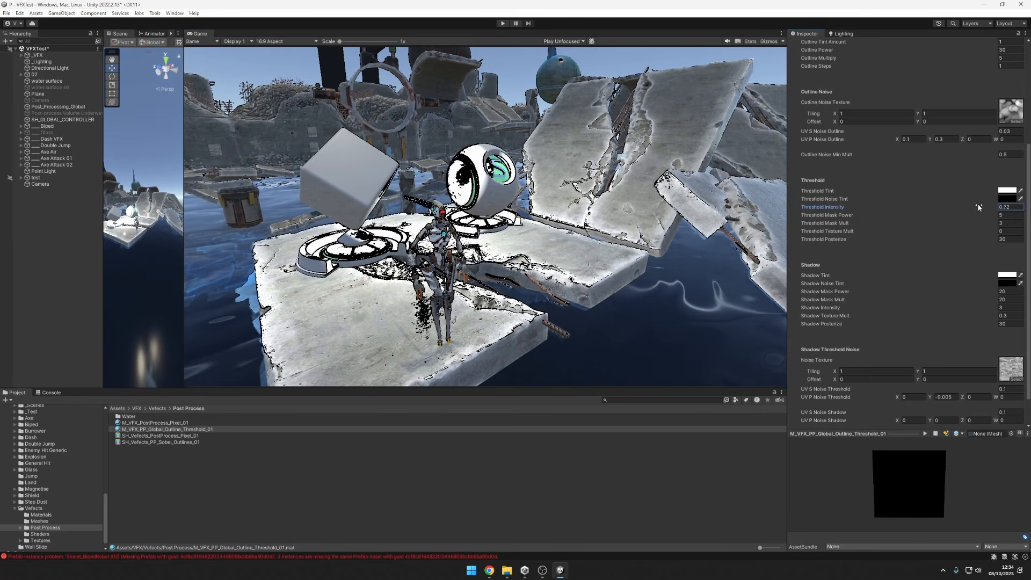
{"action": "scroll", "coordinate": [997, 219], "scroll_direction": "up", "scroll_amount": 4}
{"action": "key", "text": "ctrl+z"}
Try an Outline Sobel Intensity of about 1.35, then undo back through enabling the Camera's Post Process Example script.
{"action": "left_click_drag", "start_coordinate": [992, 93], "coordinate": [943, 99]}
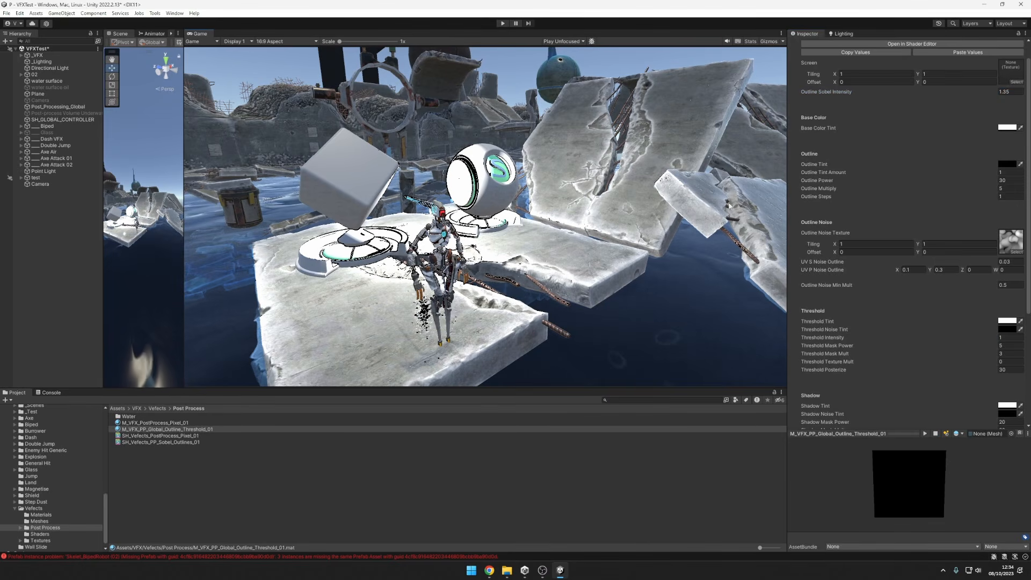
{"action": "key", "text": "ctrl+z"}
{"action": "key", "text": "ctrl+z"}
{"action": "key", "text": "ctrl+z"}
{"action": "key", "text": "ctrl+z"}
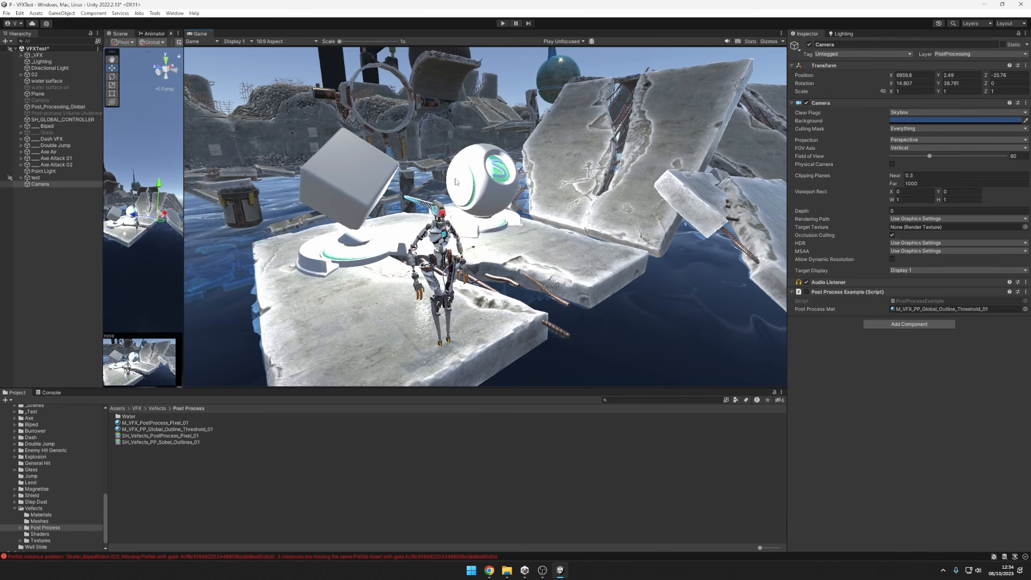
Deactivate the newly set up Camera and activate the original Camera above Post_Processing_Global.
{"action": "left_click", "coordinate": [38, 185]}
{"action": "key", "text": "alt+shift+a"}
{"action": "left_click", "coordinate": [45, 102]}
{"action": "key", "text": "alt+shift+a"}
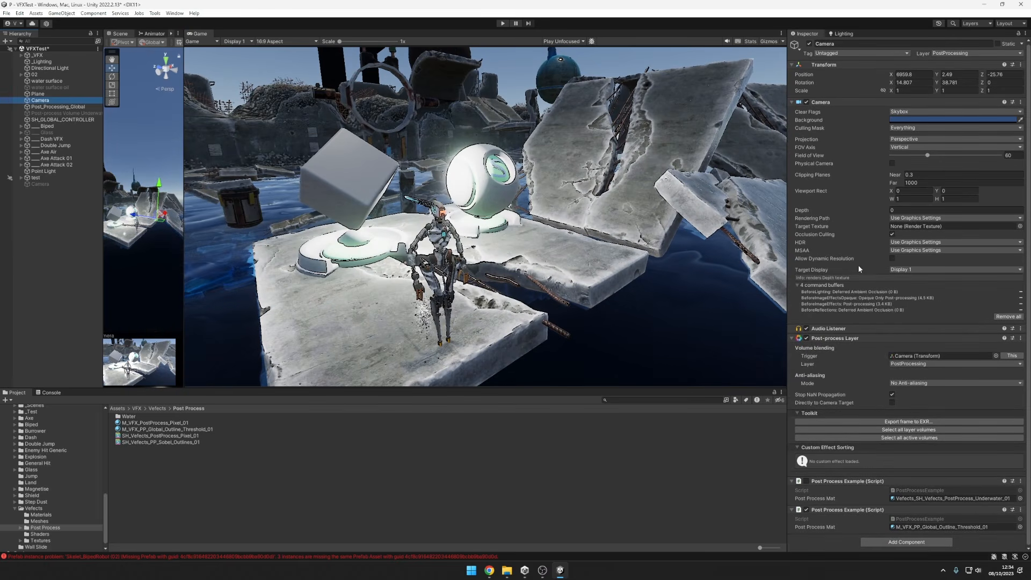
Toggle the original Camera's Post-process Layer off and on for comparison, and disable its outline Post Process Example script.
{"action": "left_click", "coordinate": [806, 338]}
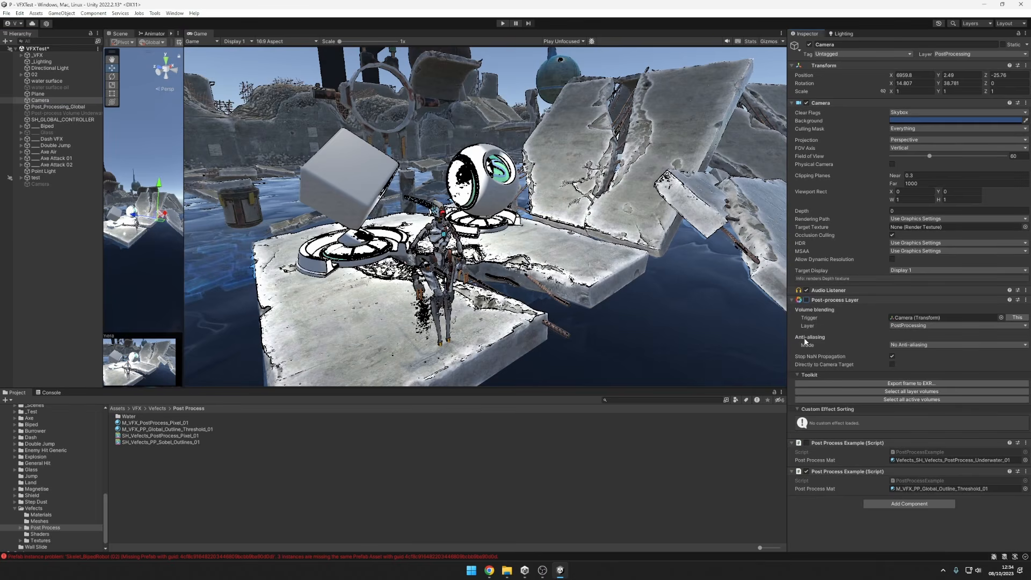
{"action": "left_click", "coordinate": [806, 300]}
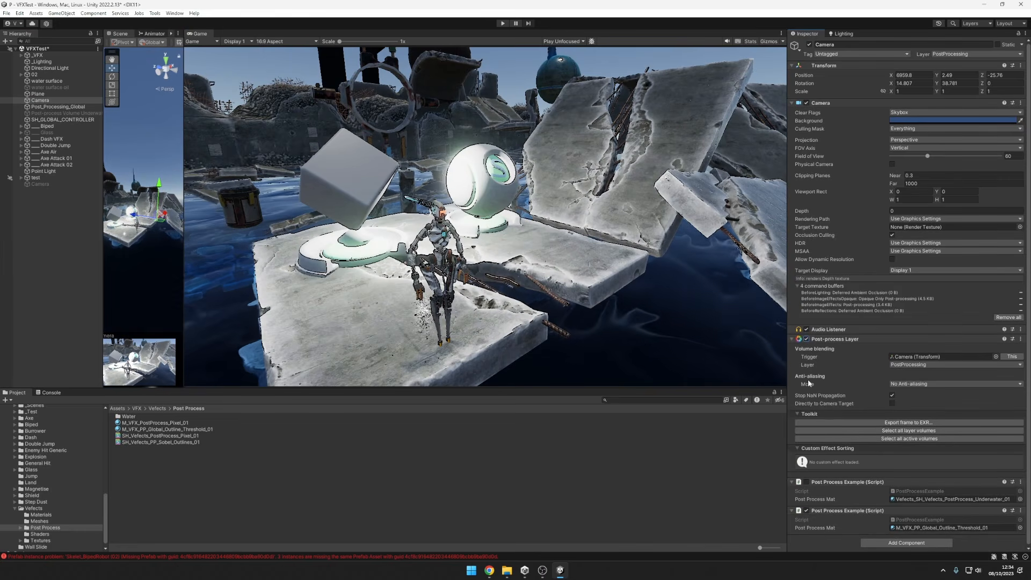
{"action": "left_click", "coordinate": [806, 339]}
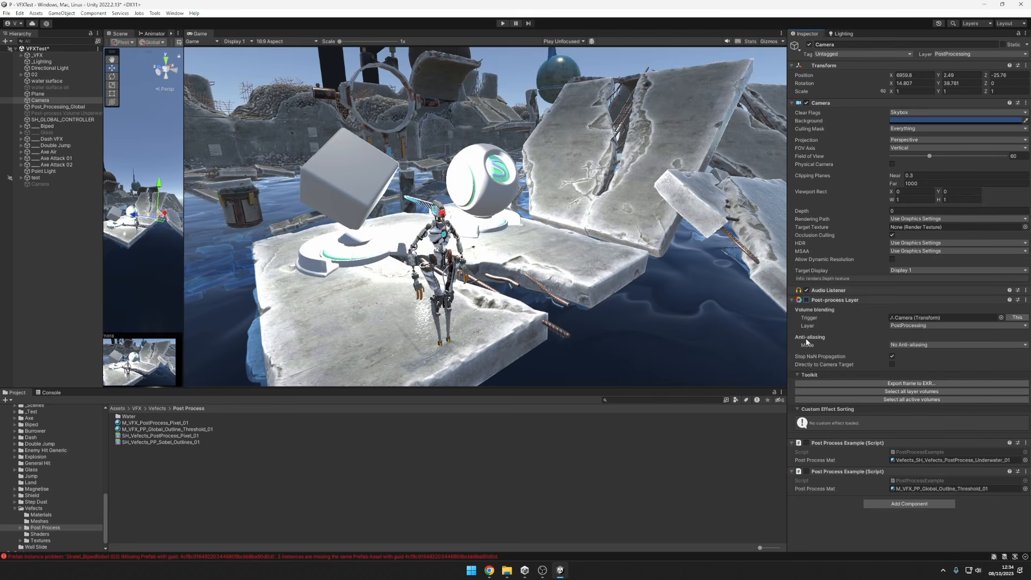
{"action": "left_click", "coordinate": [806, 300]}
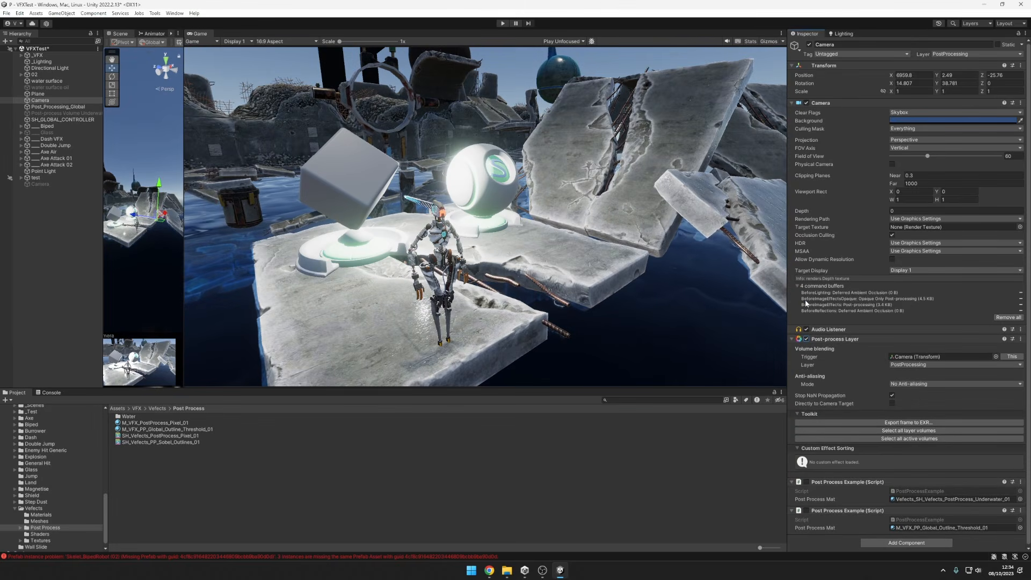
{"action": "left_click", "coordinate": [807, 339]}
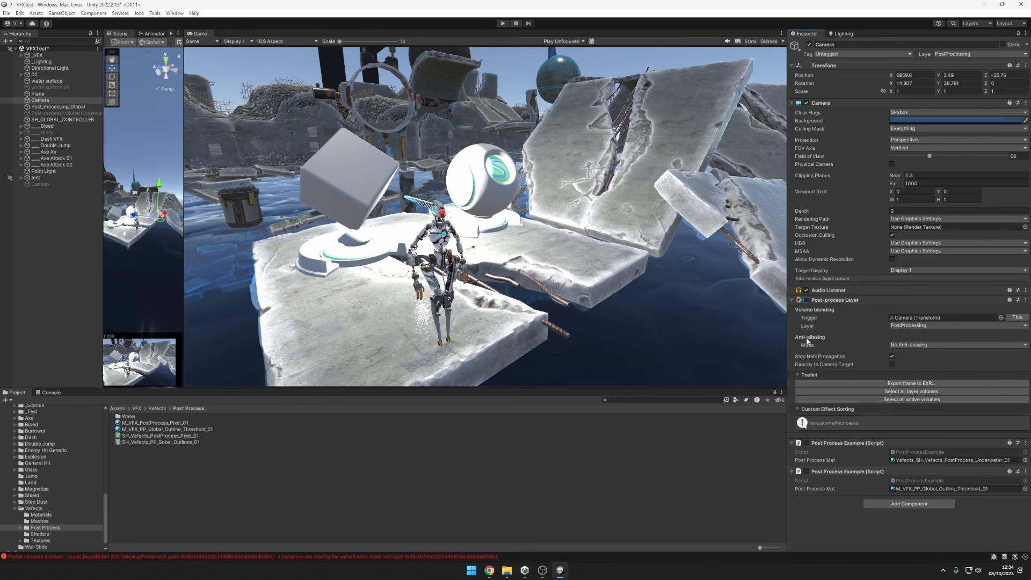
{"action": "left_click", "coordinate": [805, 301]}
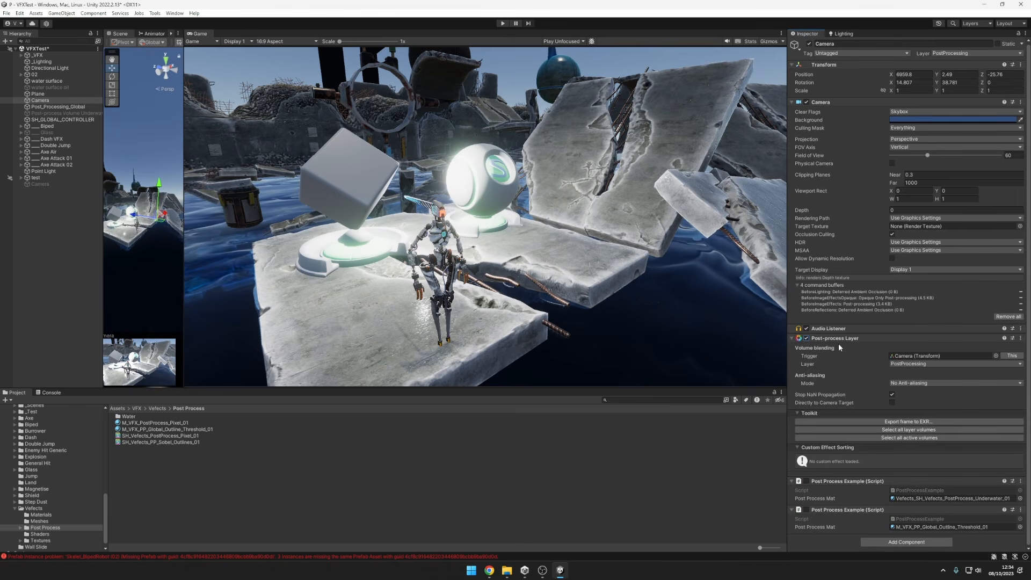
Examine the Color Grading mode and the Tonemapping options in the Post_Processing_Global volume.
{"action": "left_click", "coordinate": [60, 106]}
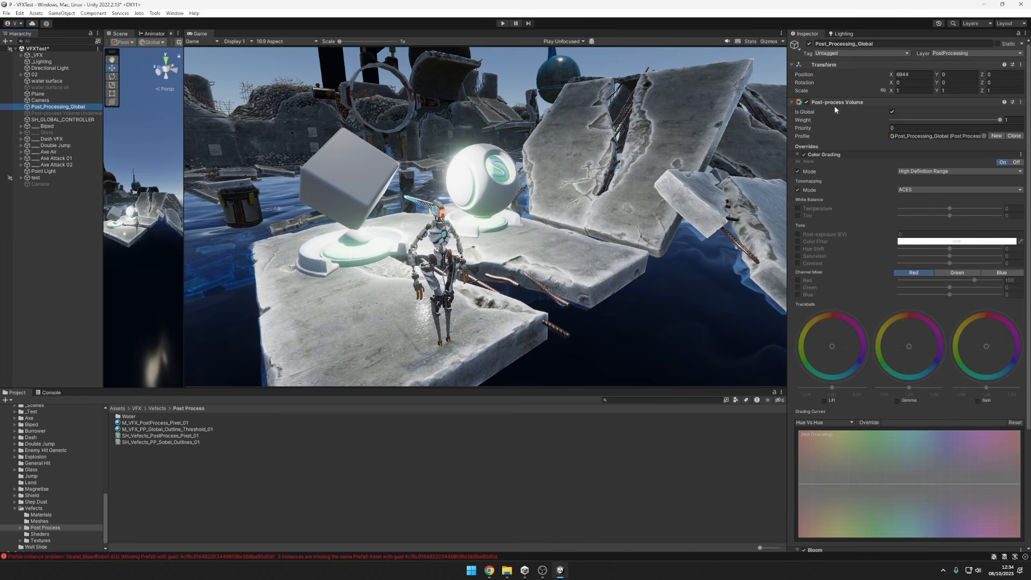
{"action": "scroll", "coordinate": [845, 162], "scroll_direction": "down", "scroll_amount": 1}
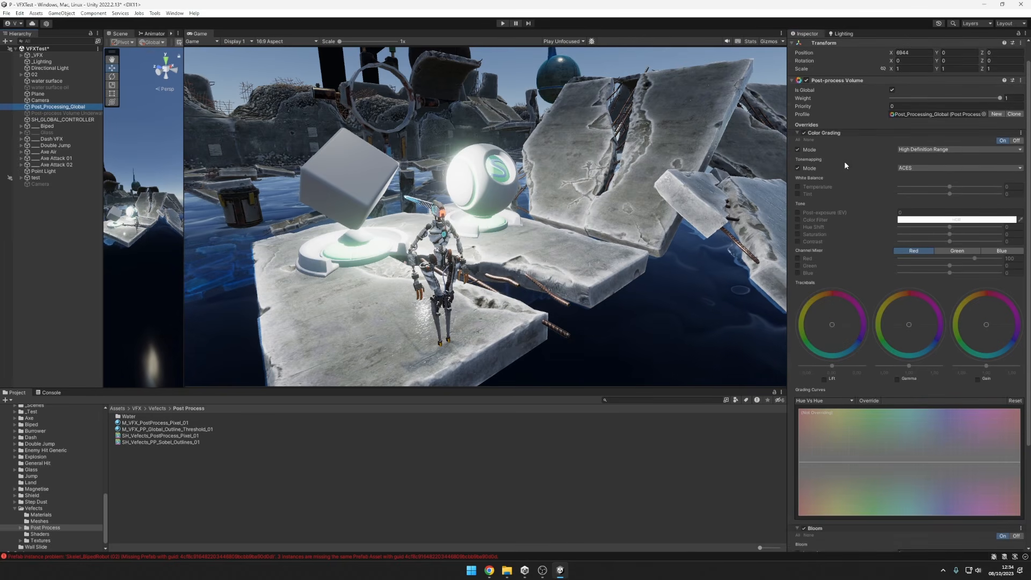
{"action": "left_click", "coordinate": [884, 148]}
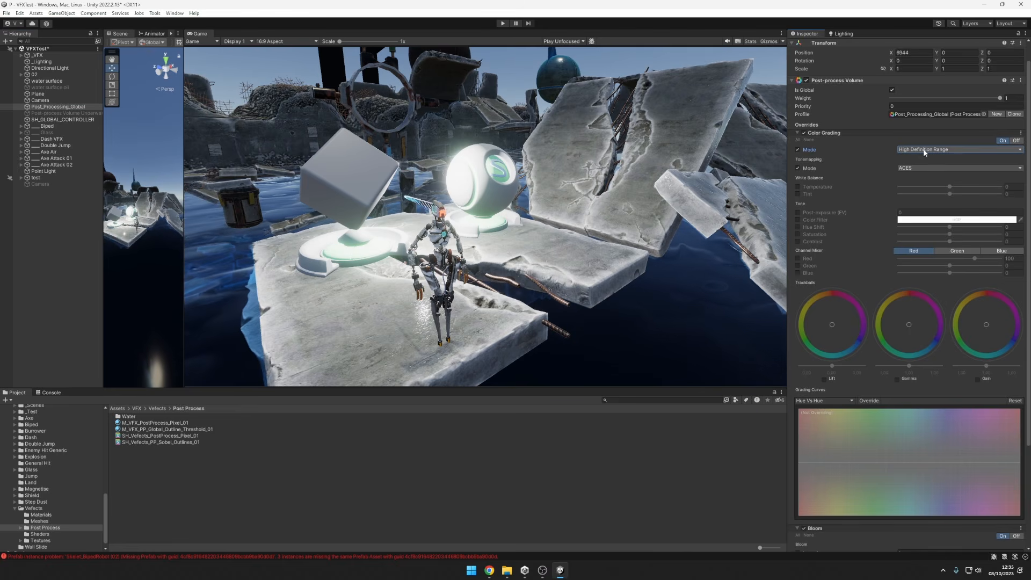
{"action": "left_click", "coordinate": [855, 167]}
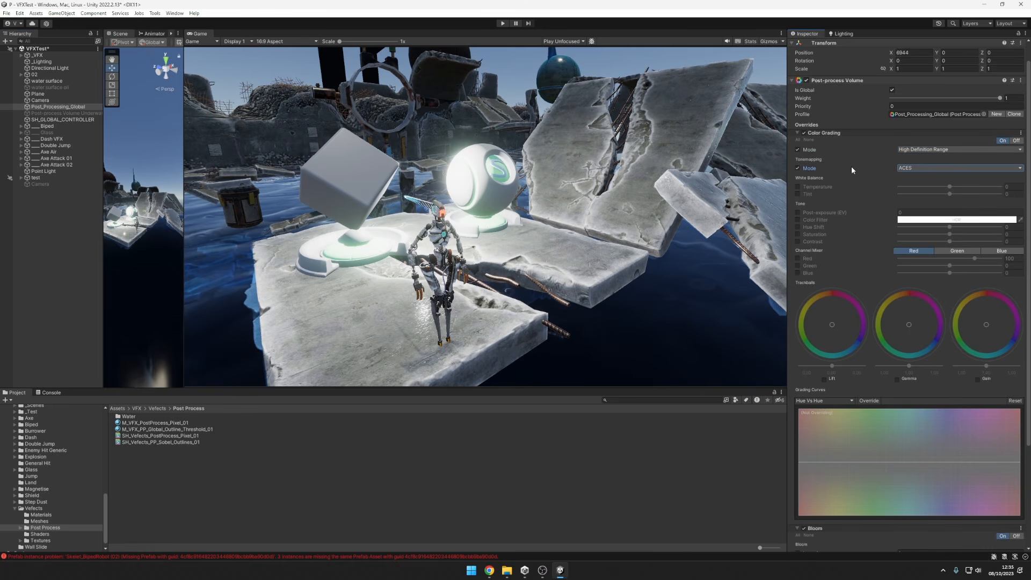
{"action": "left_click", "coordinate": [903, 168]}
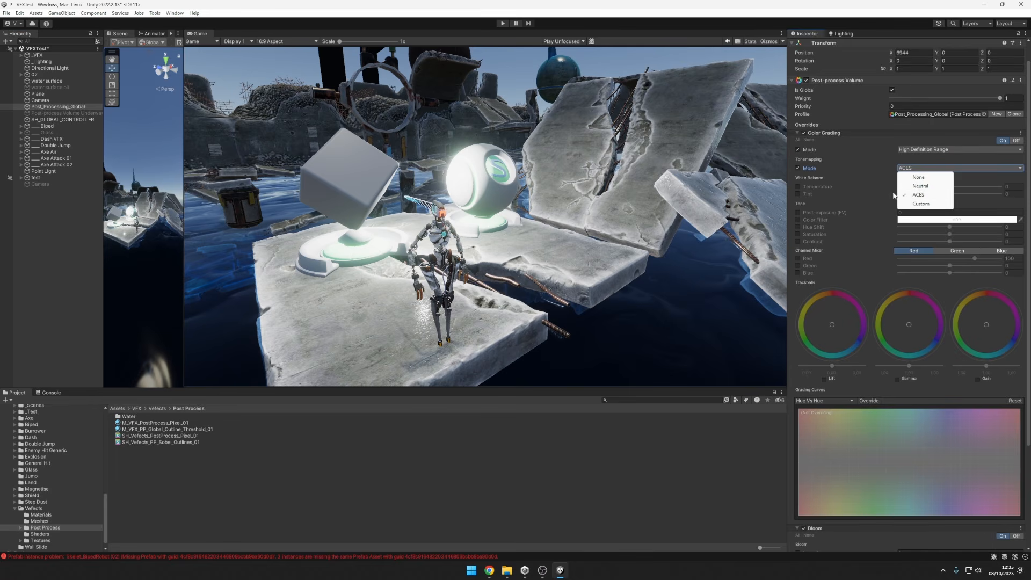
{"action": "left_click", "coordinate": [871, 171]}
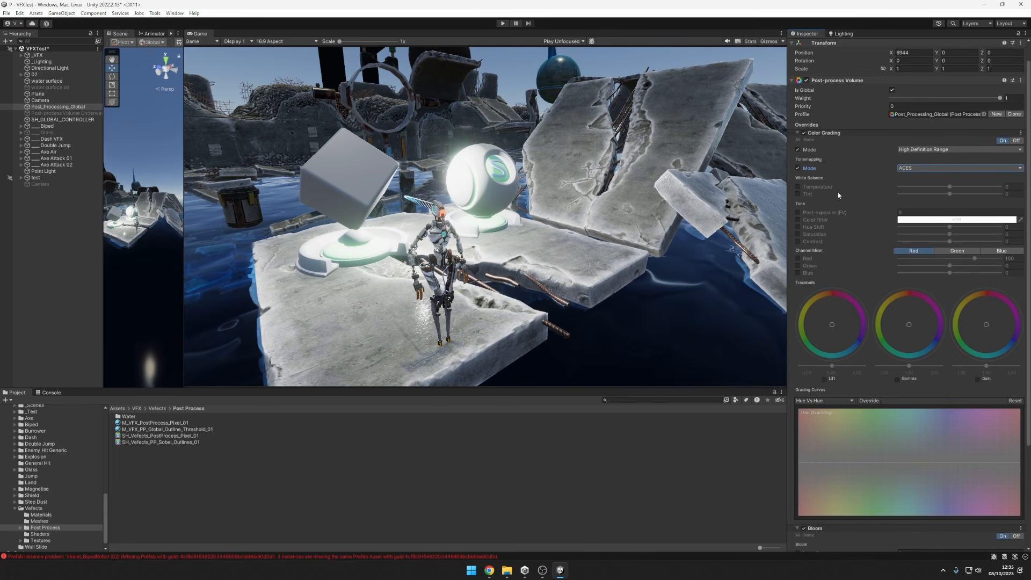
Toggle the Bloom override of the Post_Processing_Global volume off and on several times for comparison, leaving it enabled.
{"action": "scroll", "coordinate": [837, 191], "scroll_direction": "down", "scroll_amount": 5}
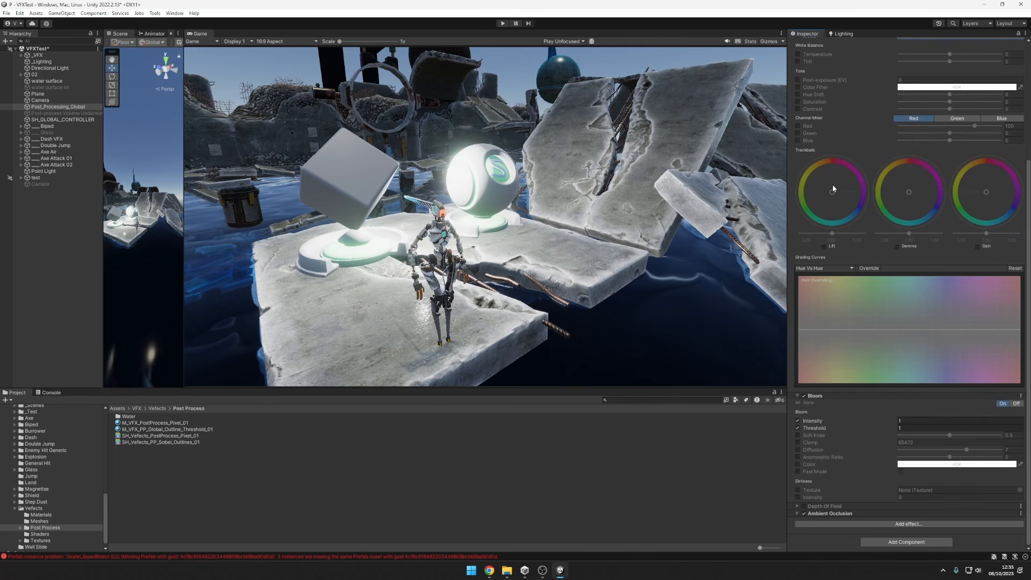
{"action": "left_click", "coordinate": [804, 396]}
{"action": "left_click", "coordinate": [804, 395]}
{"action": "left_click", "coordinate": [805, 395]}
{"action": "left_click", "coordinate": [804, 395]}
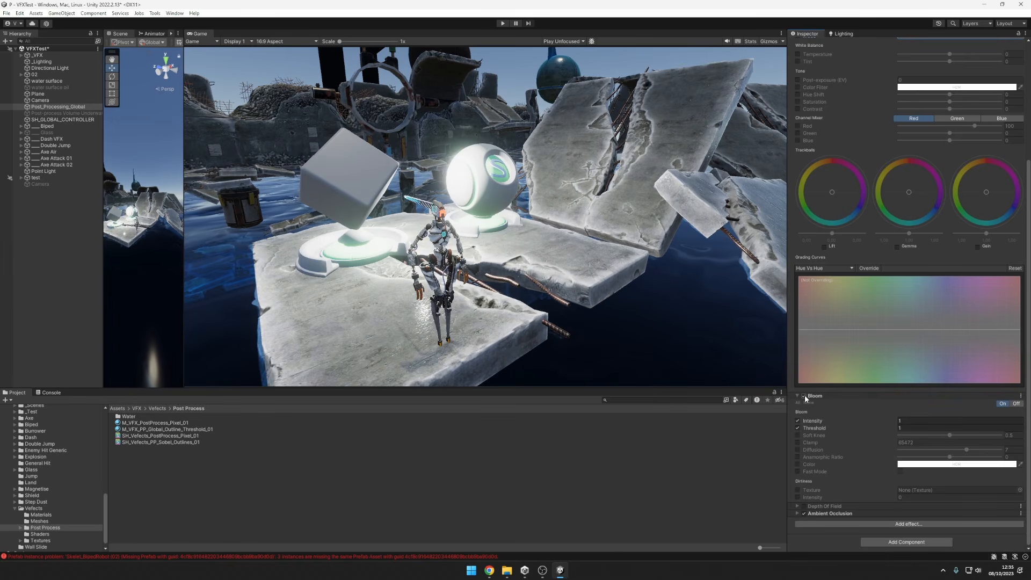
{"action": "left_click", "coordinate": [804, 395]}
{"action": "left_click", "coordinate": [804, 396]}
{"action": "left_click", "coordinate": [805, 396]}
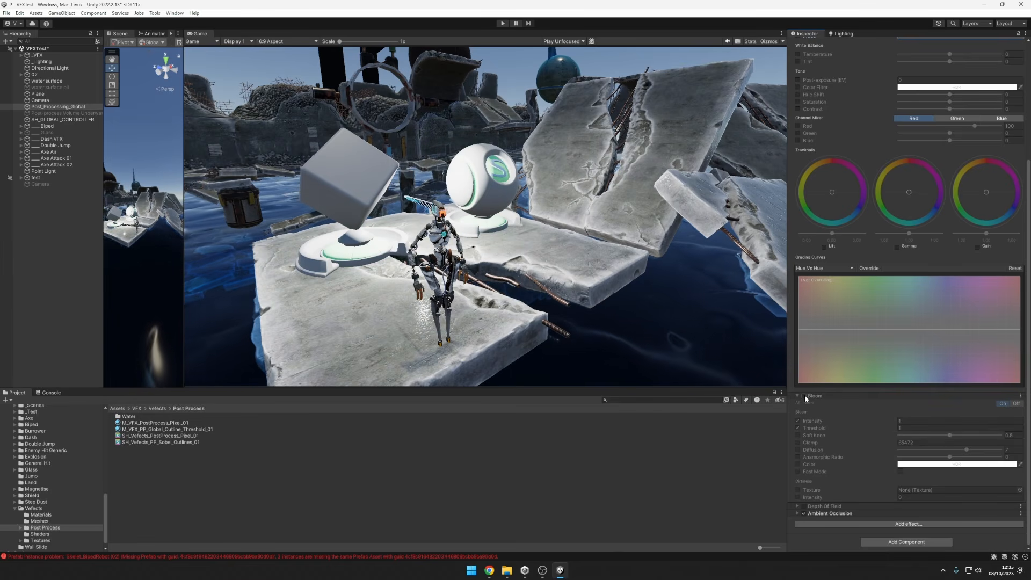
{"action": "left_click", "coordinate": [805, 395]}
Expand the Ambient Occlusion override and toggle it off and on for comparison.
{"action": "left_click", "coordinate": [800, 514]}
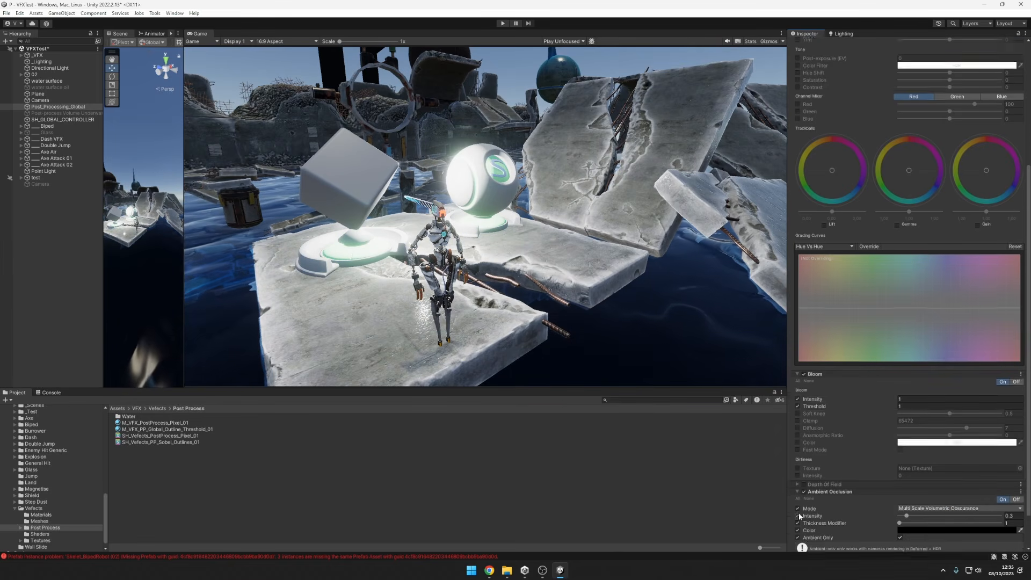
{"action": "scroll", "coordinate": [798, 513], "scroll_direction": "down", "scroll_amount": 3}
{"action": "left_click", "coordinate": [804, 448]}
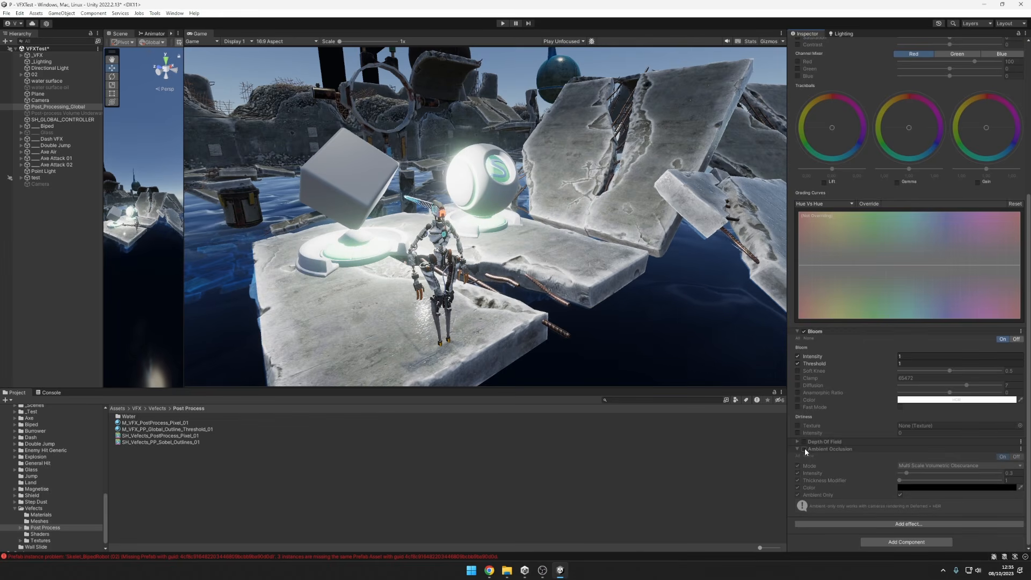
{"action": "left_click", "coordinate": [805, 449]}
Try Ambient Occlusion at Intensity 4 and in Scalable Ambient Obscurance mode, then undo these changes.
{"action": "left_click_drag", "start_coordinate": [907, 473], "coordinate": [980, 473]}
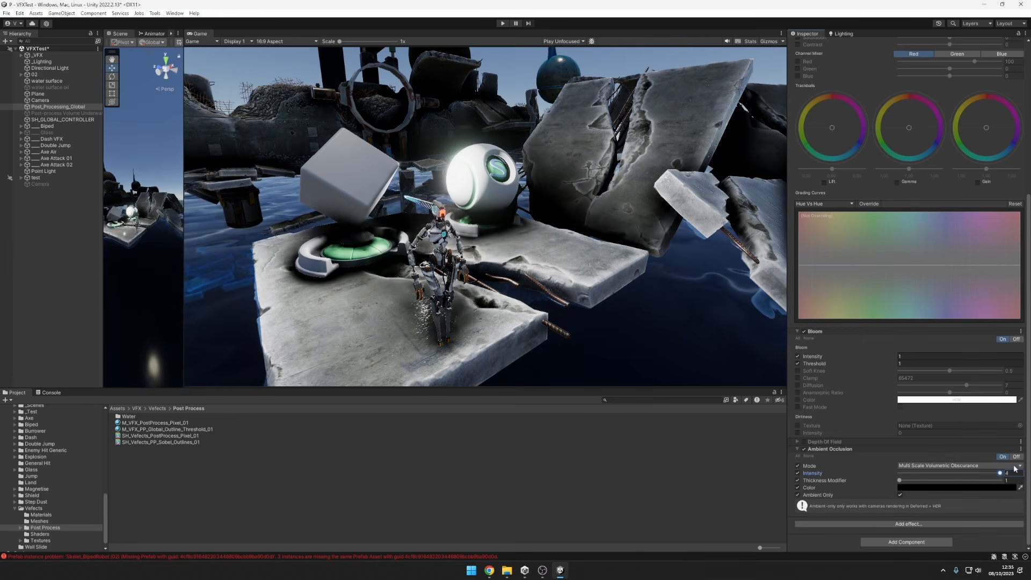
{"action": "mouse_move", "coordinate": [900, 481]}
{"action": "left_mouse_down"}
{"action": "mouse_move", "coordinate": [1004, 481]}
{"action": "mouse_move", "coordinate": [884, 482]}
{"action": "left_mouse_up"}
{"action": "left_click", "coordinate": [971, 466]}
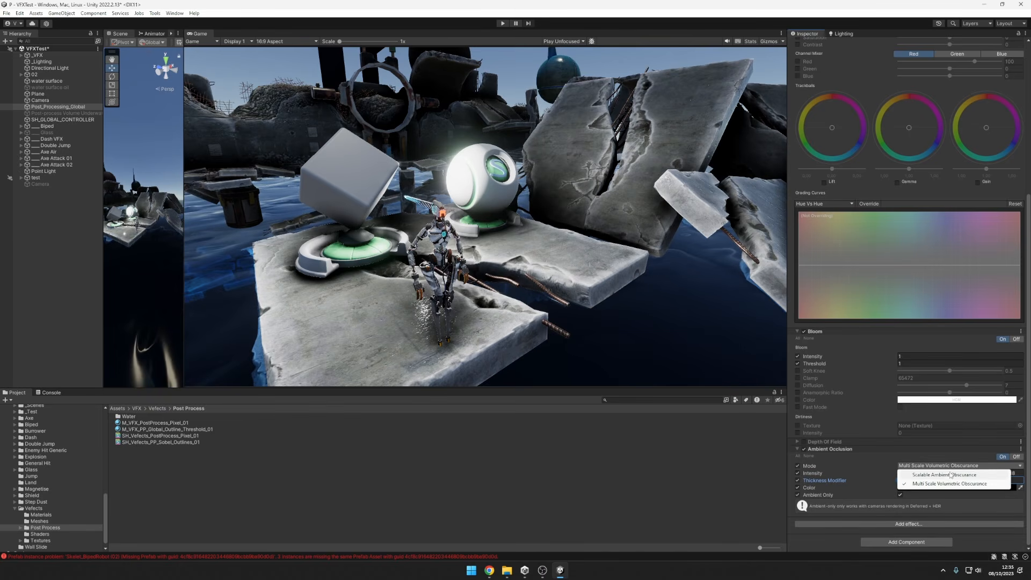
{"action": "left_click", "coordinate": [952, 473]}
{"action": "left_click_drag", "start_coordinate": [979, 474], "coordinate": [953, 474]}
{"action": "left_click", "coordinate": [956, 466]}
{"action": "left_click", "coordinate": [934, 476]}
{"action": "key", "text": "ctrl+z"}
{"action": "key", "text": "ctrl+z"}
{"action": "key", "text": "ctrl+z"}
{"action": "key", "text": "ctrl+z"}
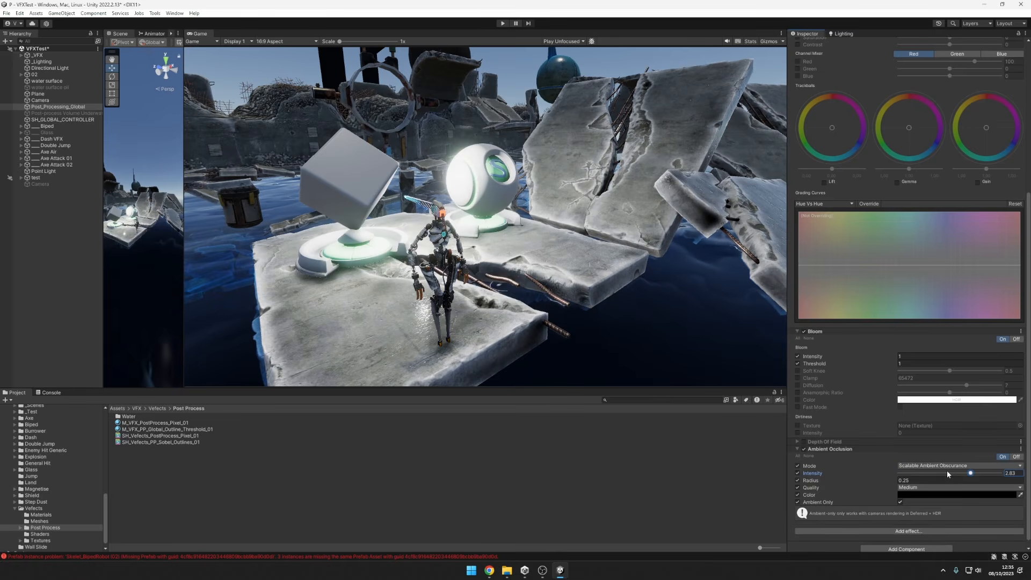
{"action": "left_click", "coordinate": [907, 473]}
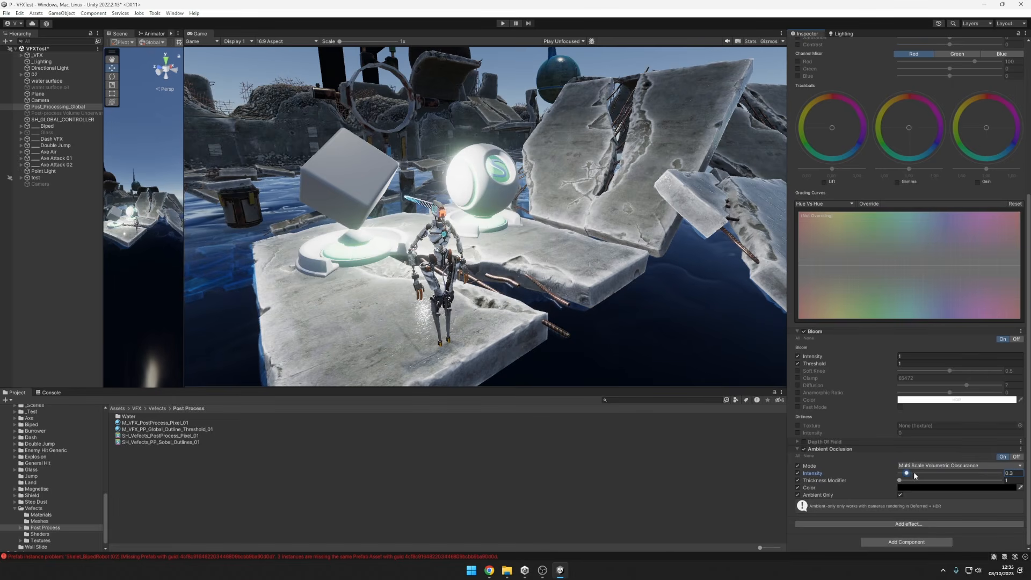
Collapse the Color Grading, Bloom and Ambient Occlusion overrides in the Post_Processing_Global volume.
{"action": "scroll", "coordinate": [806, 270], "scroll_direction": "up", "scroll_amount": 5}
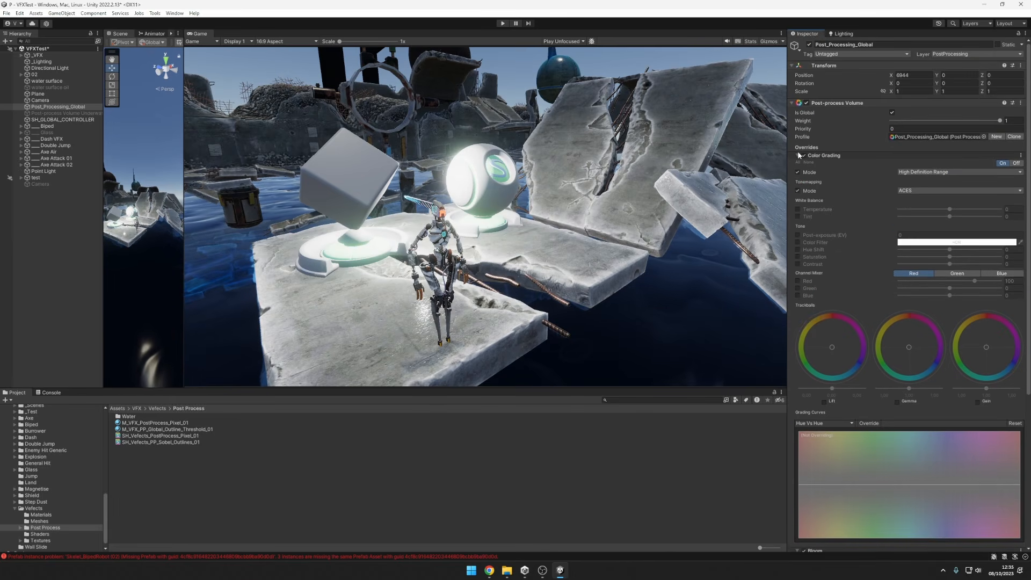
{"action": "left_click", "coordinate": [798, 156]}
{"action": "left_click", "coordinate": [798, 162]}
{"action": "left_click", "coordinate": [798, 178]}
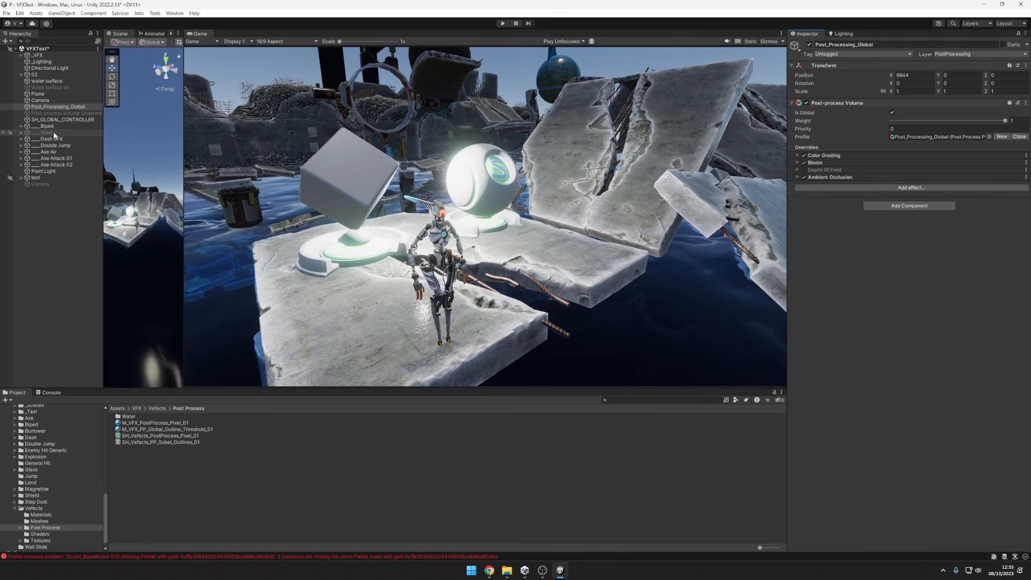
Compare the original Camera's components with the second Camera's, briefly activating the second Camera and deactivating it again.
{"action": "left_click", "coordinate": [34, 101]}
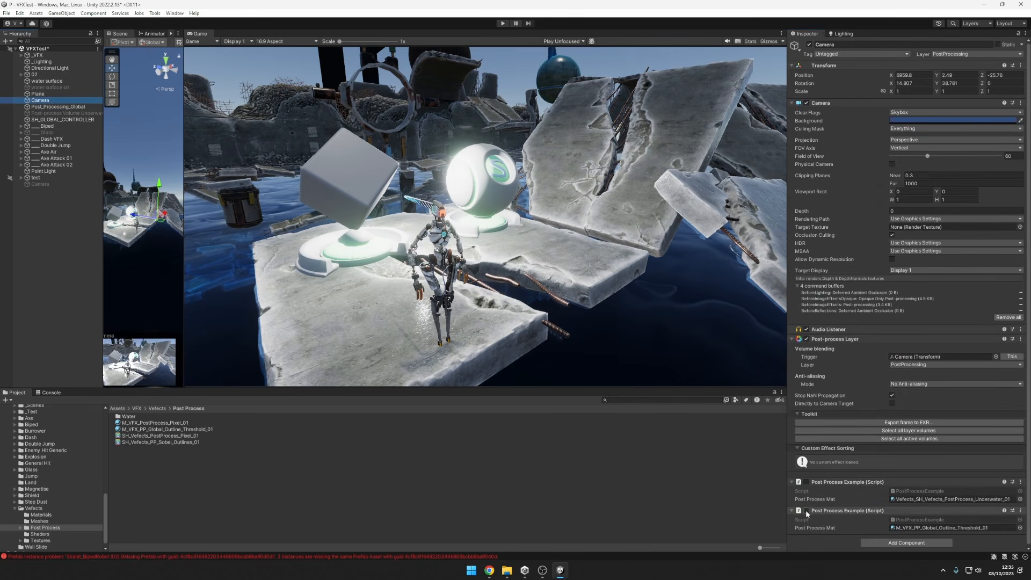
{"action": "left_click", "coordinate": [42, 184]}
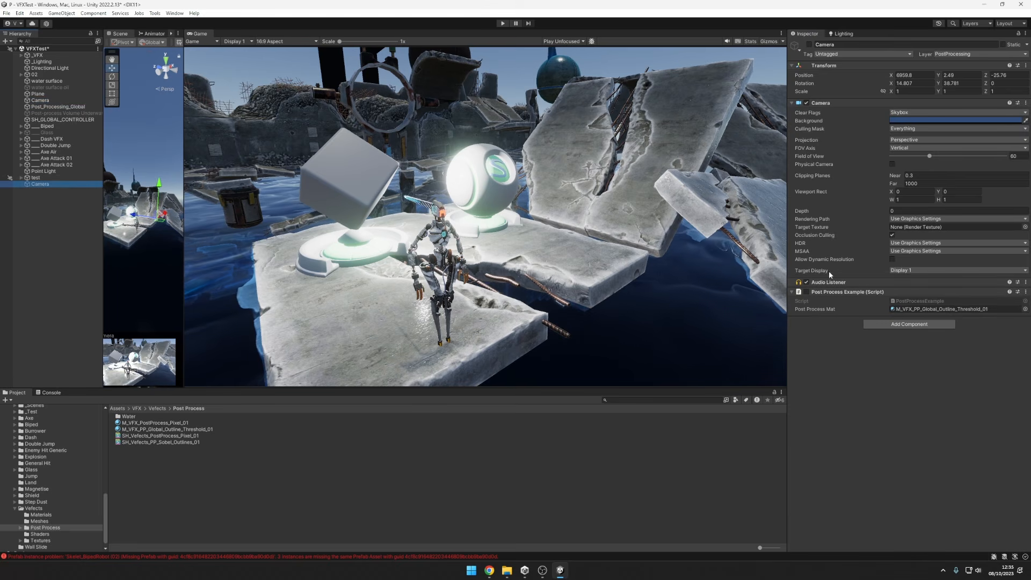
{"action": "left_click", "coordinate": [807, 292]}
{"action": "key", "text": "alt+shift+a"}
{"action": "key", "text": "alt+shift+a"}
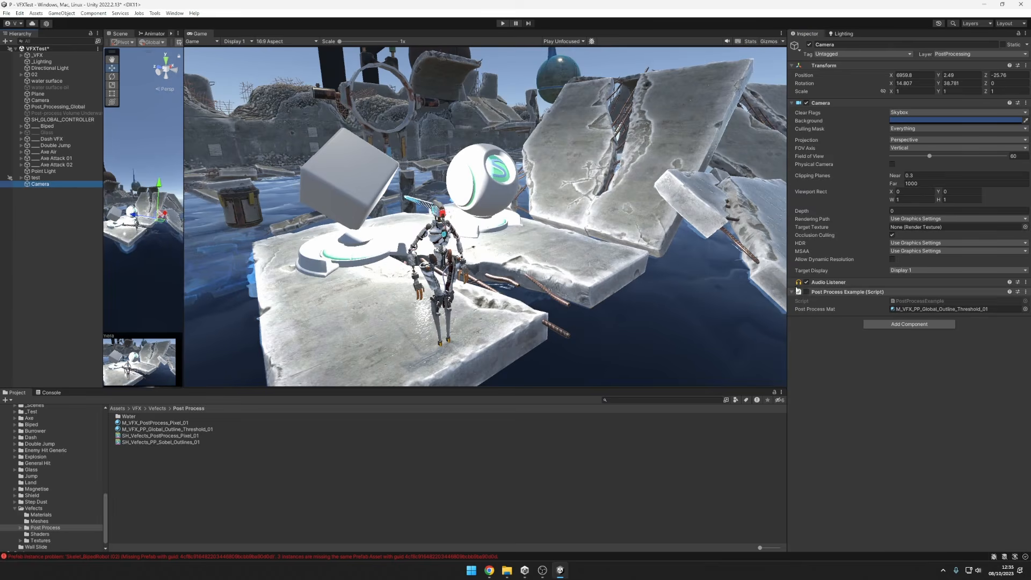
{"action": "key", "text": "alt+shift+a"}
Deactivate the original Camera, and add a Post-process Layer to the second Camera before activating it.
{"action": "left_click", "coordinate": [47, 100]}
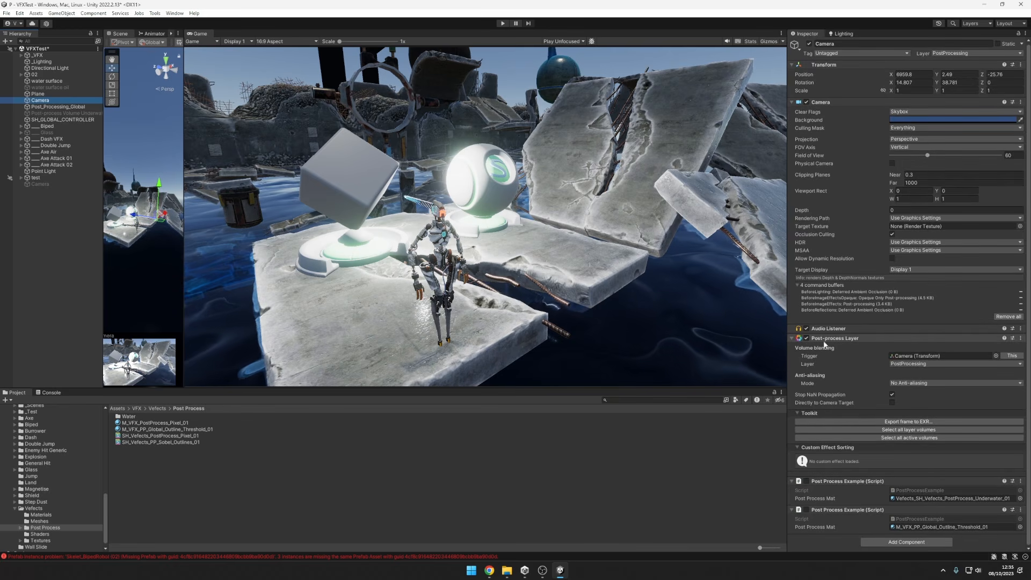
{"action": "key", "text": "alt+shift+a"}
{"action": "left_click", "coordinate": [66, 186]}
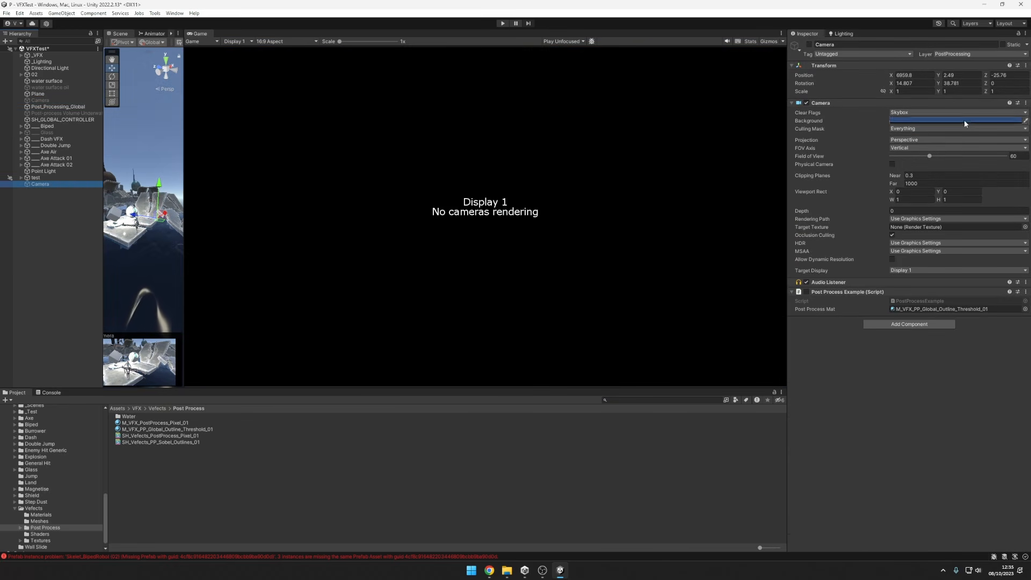
{"action": "left_click", "coordinate": [871, 325]}
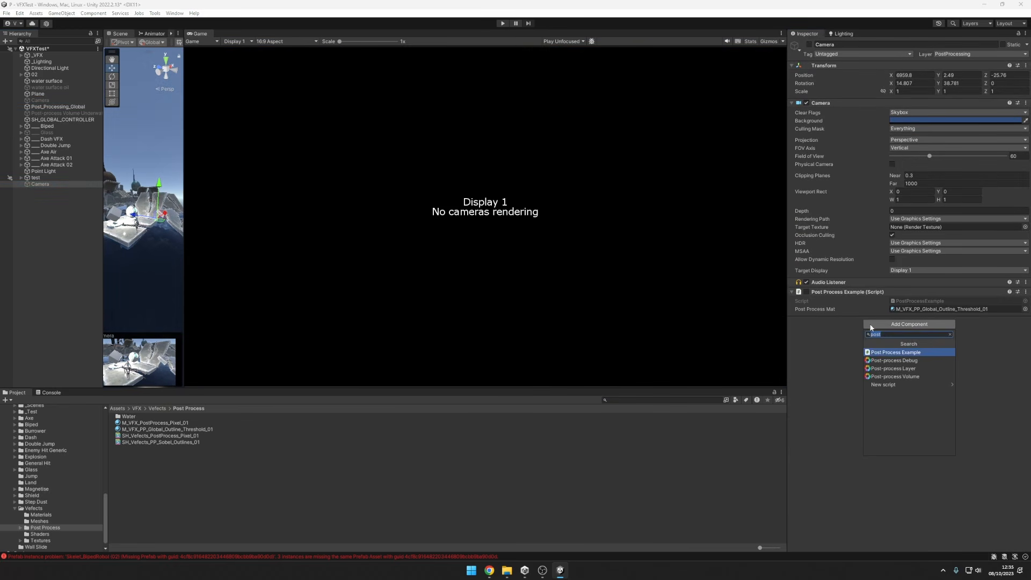
{"action": "left_click", "coordinate": [903, 374]}
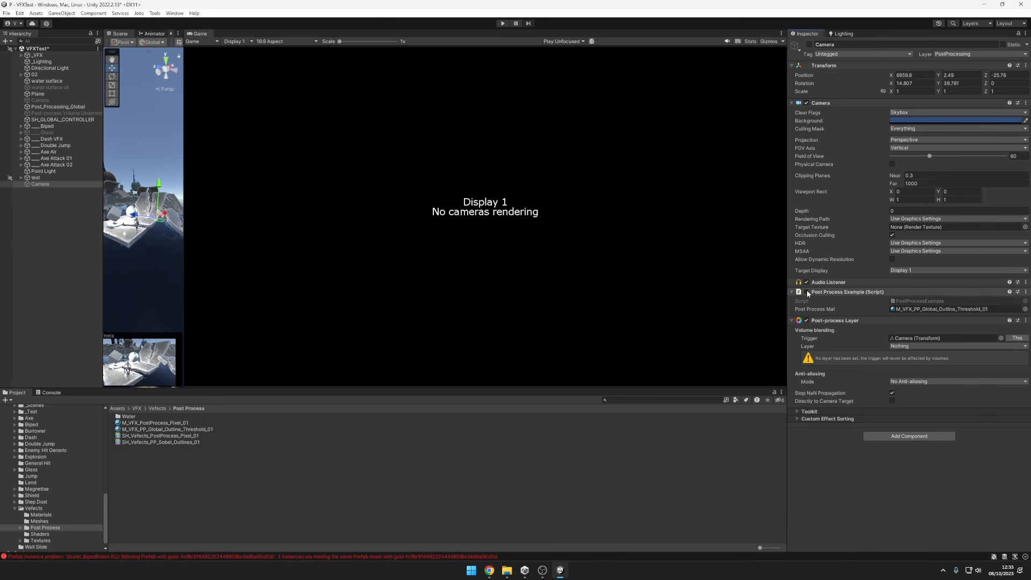
{"action": "left_click", "coordinate": [810, 45]}
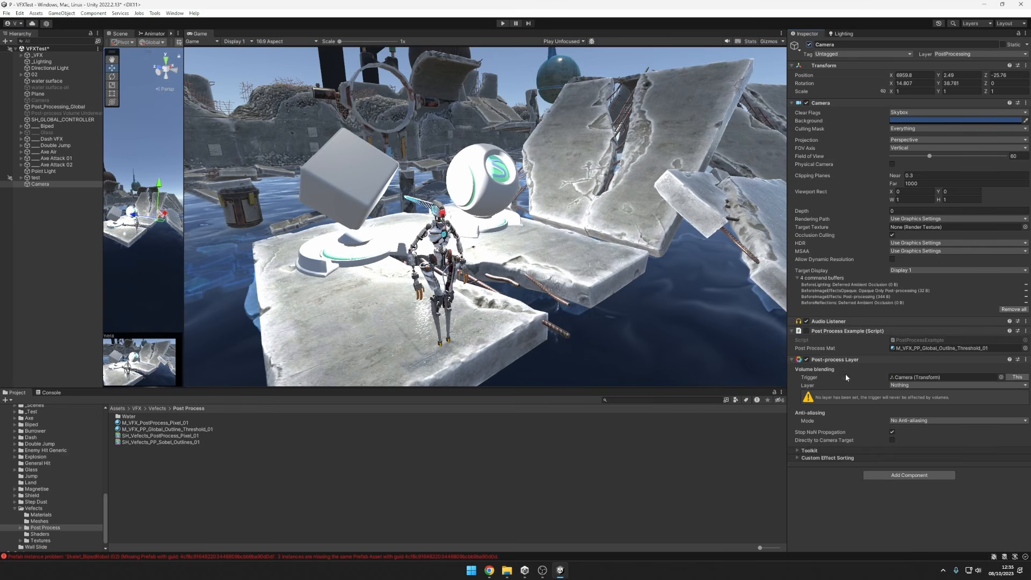
Set the Post-process Layer's Layer to PostProcessing, and check the object layers of the second Camera and Post_Processing_Global.
{"action": "left_click", "coordinate": [917, 387]}
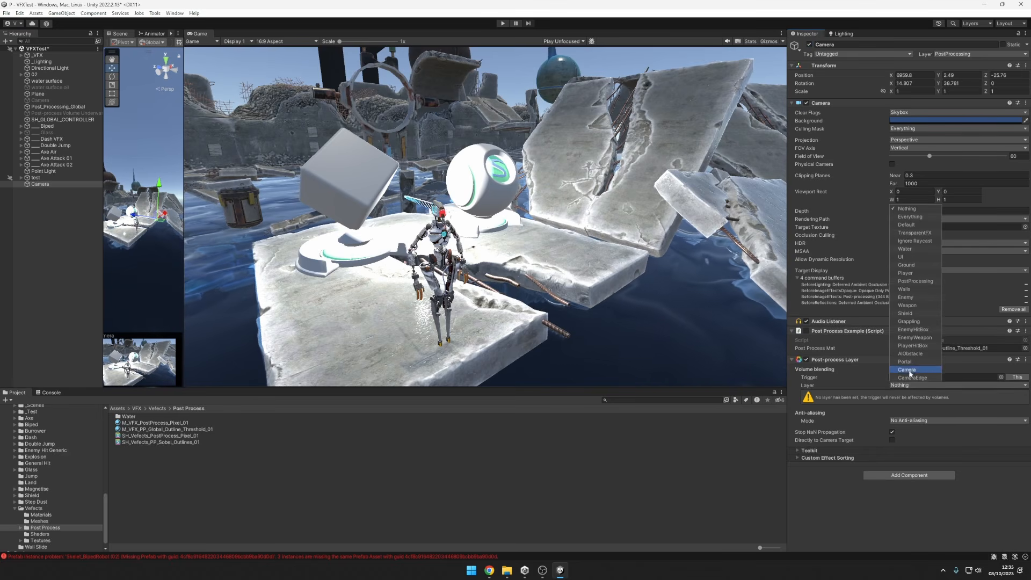
{"action": "left_click", "coordinate": [915, 281]}
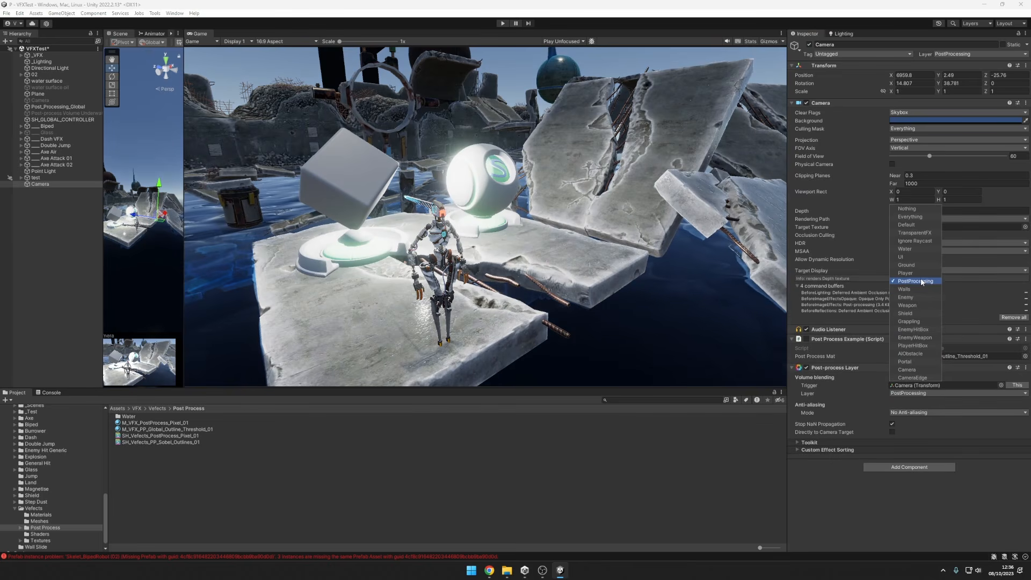
{"action": "left_click", "coordinate": [953, 55]}
{"action": "left_click", "coordinate": [885, 60]}
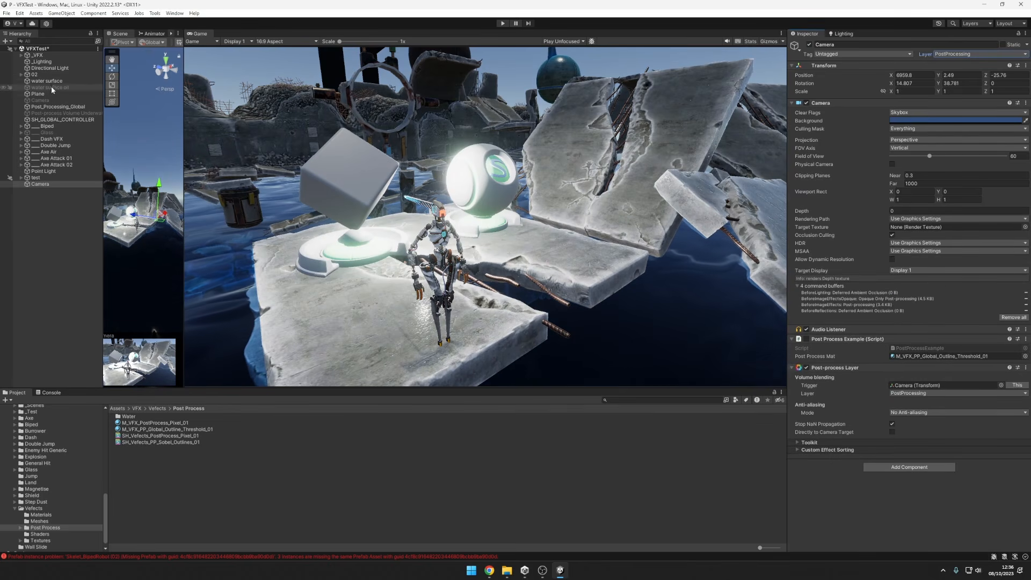
{"action": "left_click", "coordinate": [50, 107]}
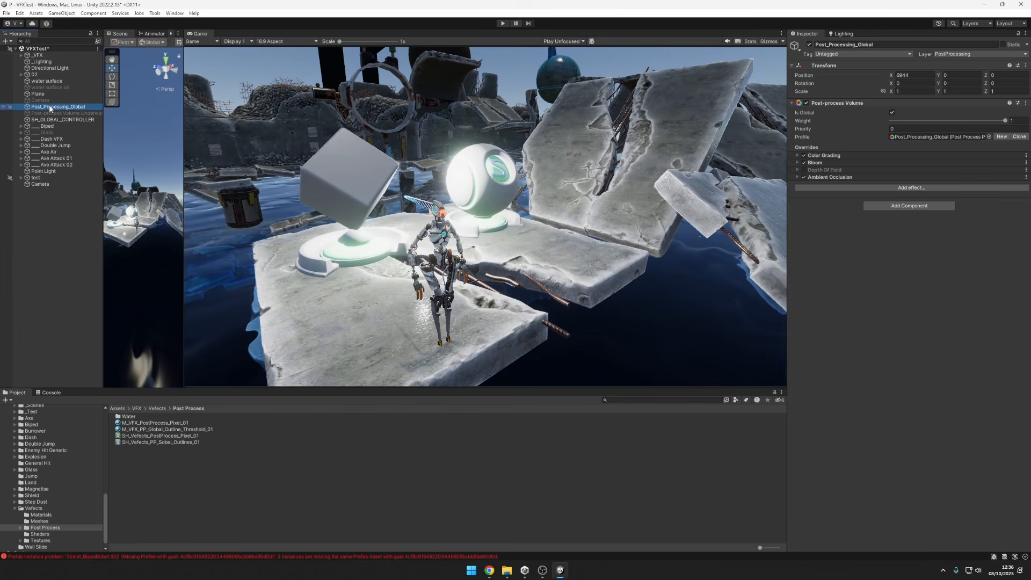
{"action": "left_click", "coordinate": [46, 185]}
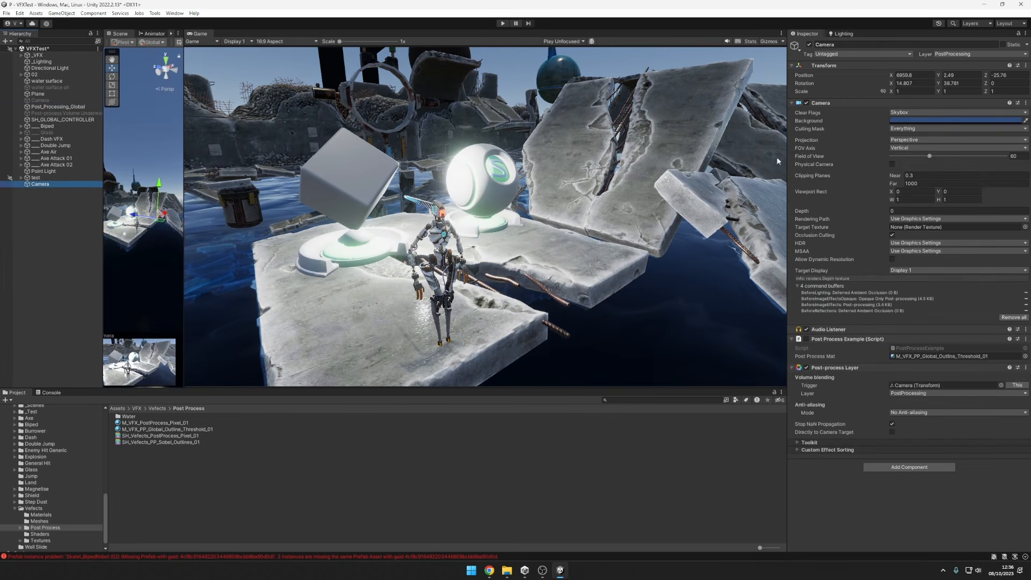
Enable the second Camera's Post Process Example script that uses M_VFX_PP_Global_Outline_Threshold_01.
{"action": "left_click", "coordinate": [807, 339]}
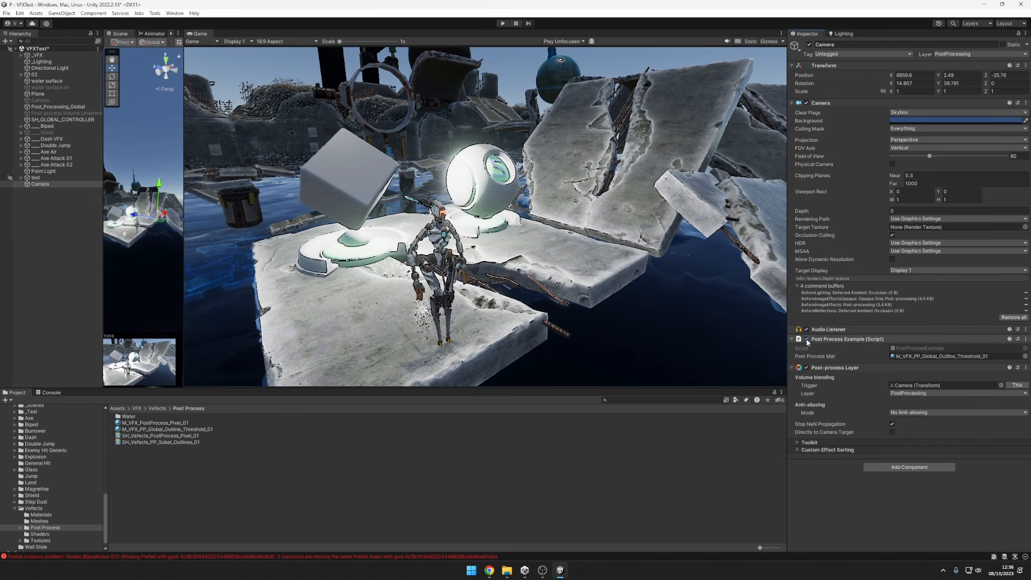
{"action": "left_click", "coordinate": [826, 339]}
{"action": "left_click", "coordinate": [817, 339]}
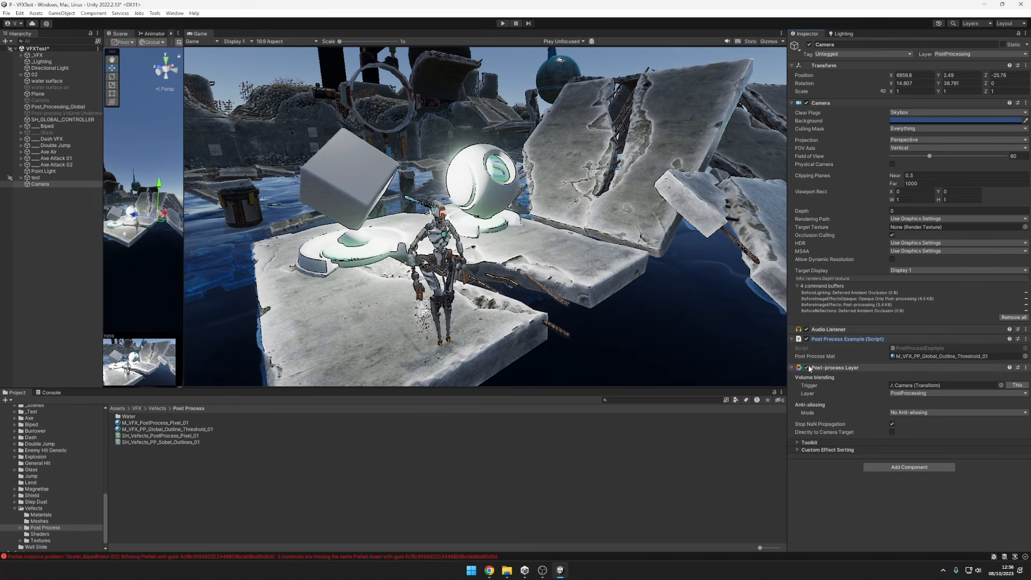
Toggle the second Camera's Post-process Layer off and on repeatedly to compare the outline with and without it.
{"action": "left_click", "coordinate": [807, 366]}
{"action": "left_click", "coordinate": [807, 328]}
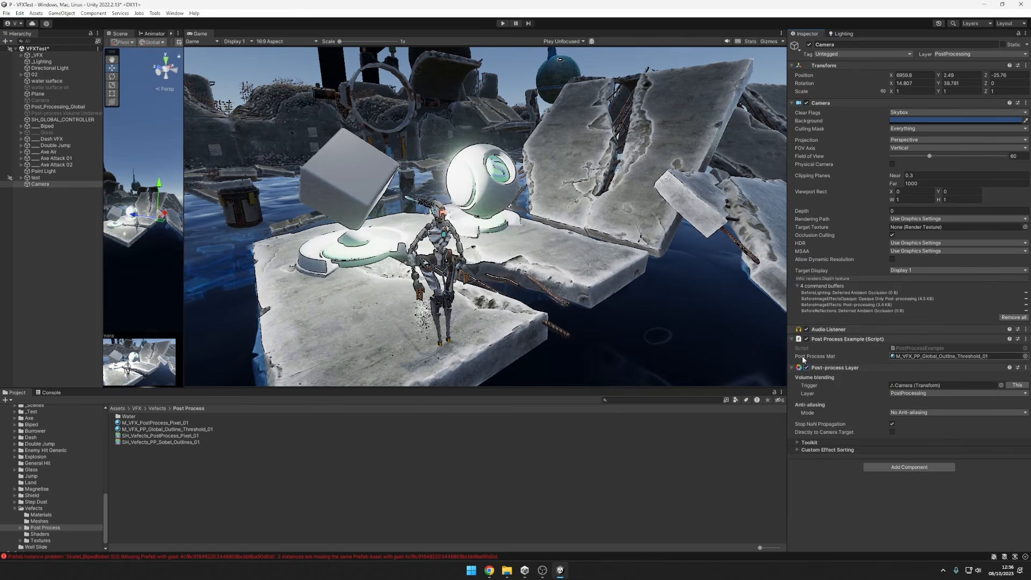
{"action": "left_click", "coordinate": [807, 328]}
{"action": "left_click", "coordinate": [807, 328]}
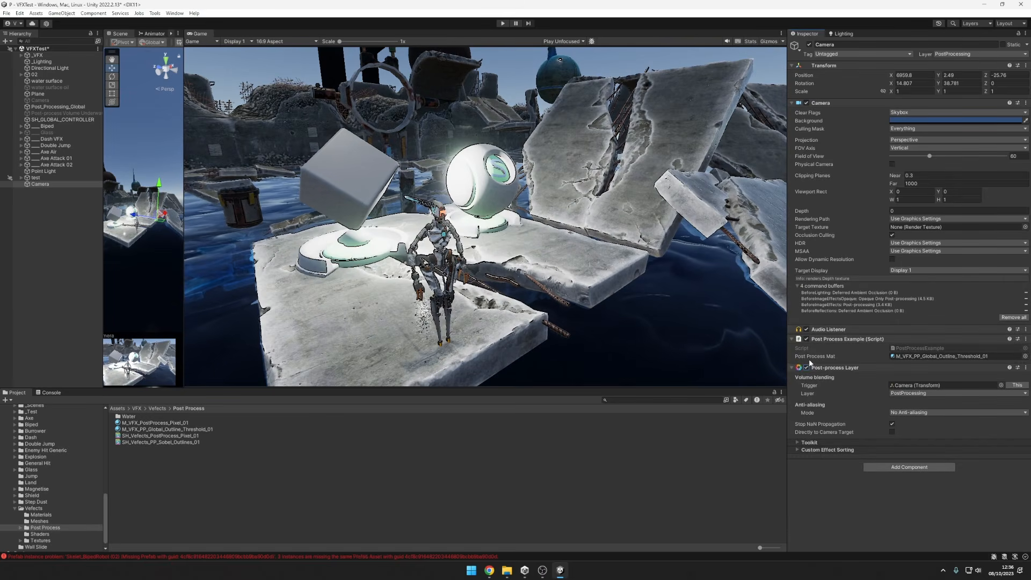
{"action": "left_click", "coordinate": [807, 329]}
{"action": "left_click", "coordinate": [808, 328]}
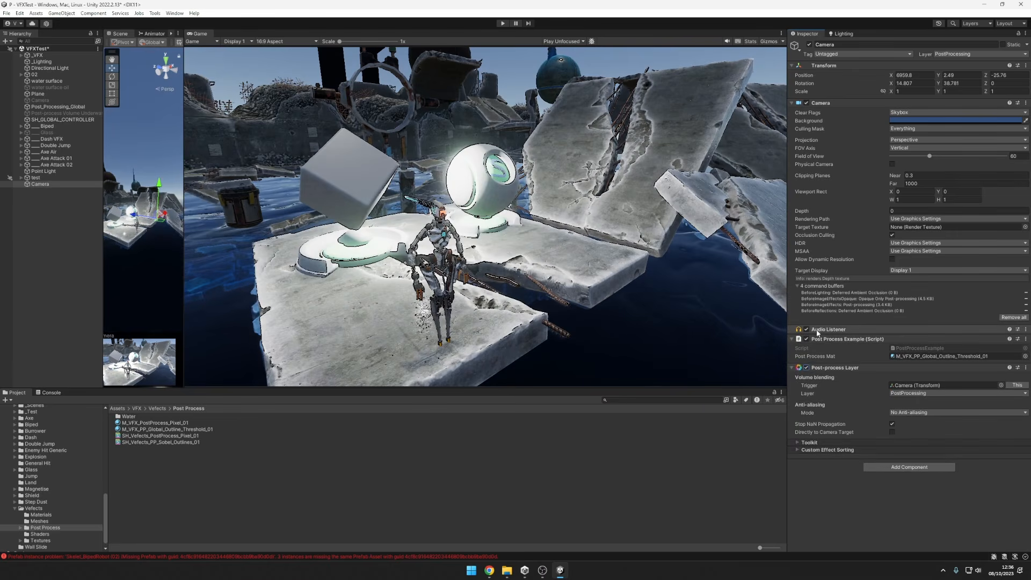
{"action": "left_click", "coordinate": [808, 368]}
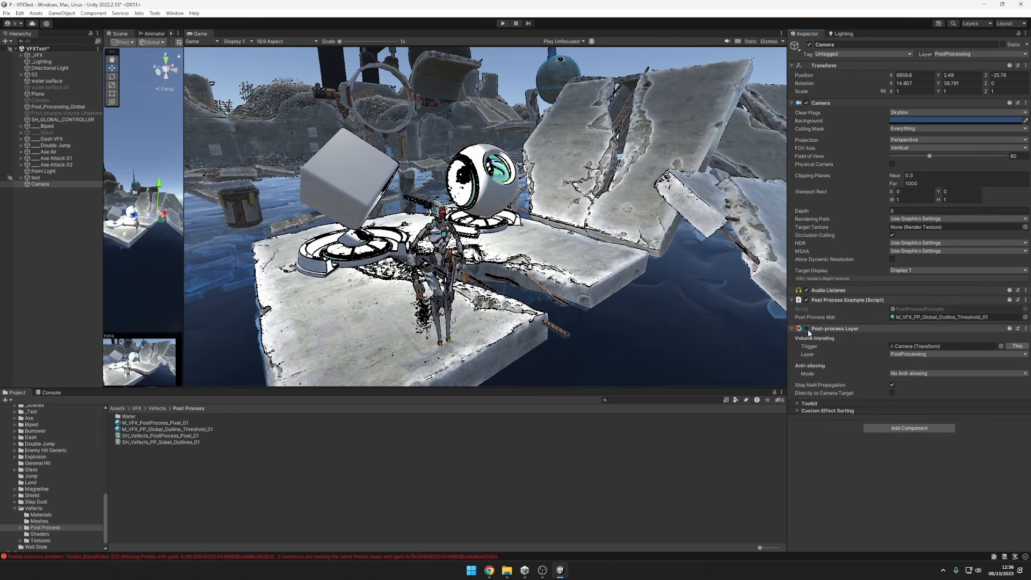
{"action": "left_click", "coordinate": [807, 328]}
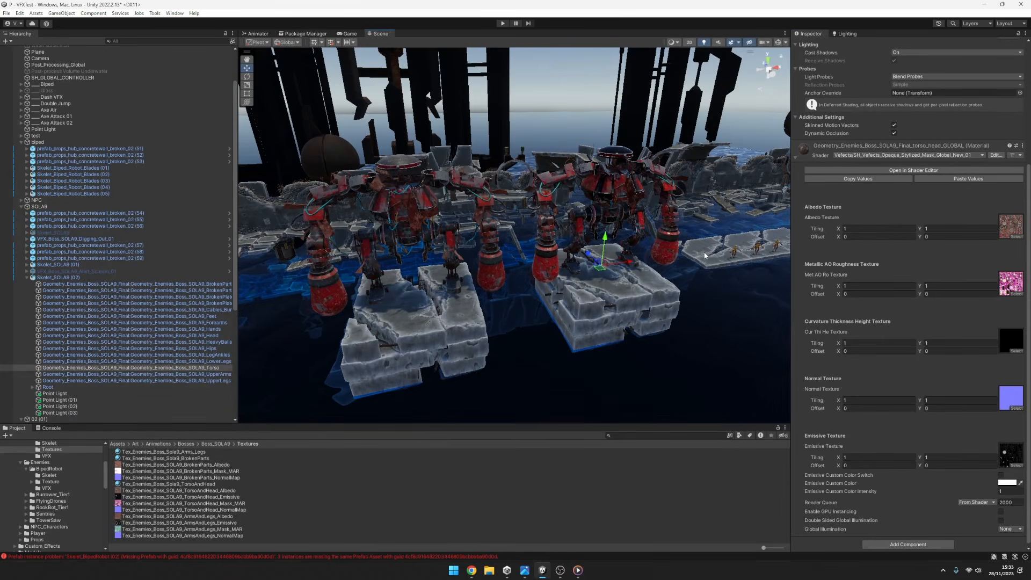
Examine the two red SOLA9 boss robots in the scene from several angles, including a close view of the head.
{"action": "left_click_drag", "start_coordinate": [704, 225], "coordinate": [488, 195], "text": "alt"}
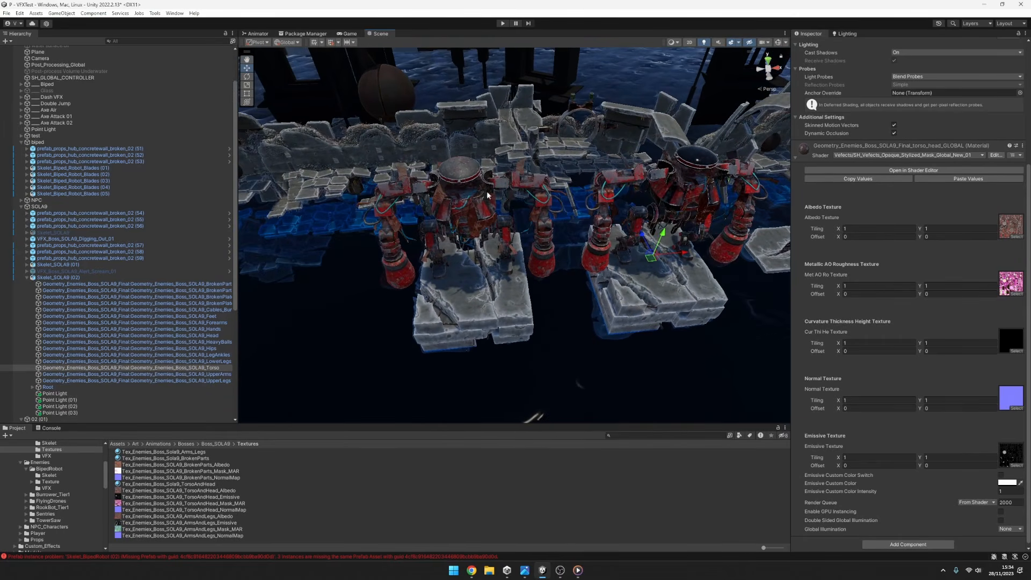
{"action": "scroll", "coordinate": [627, 239], "scroll_direction": "up", "scroll_amount": 5}
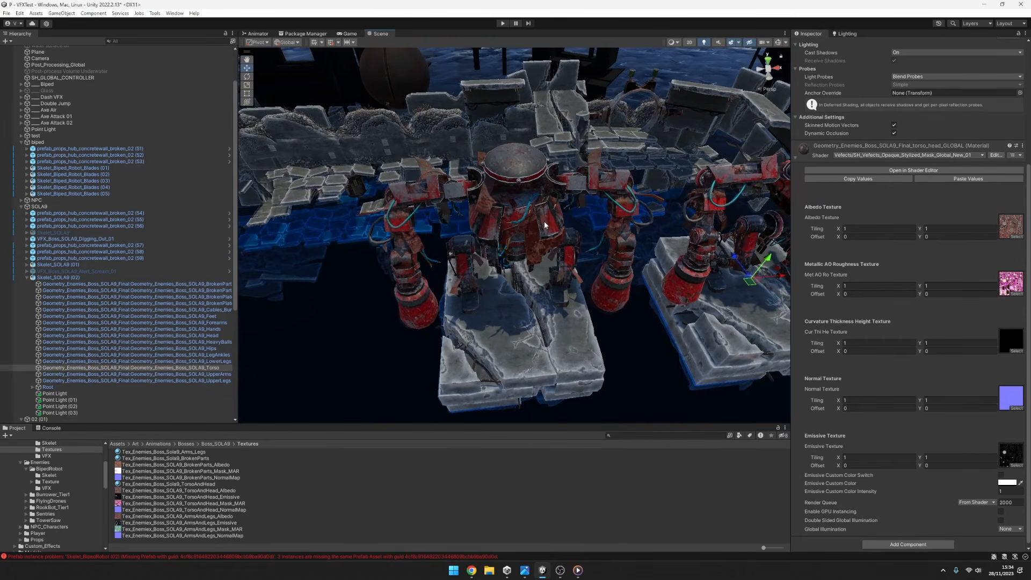
{"action": "mouse_move", "coordinate": [545, 226]}
{"action": "left_mouse_down", "text": "alt"}
{"action": "mouse_move", "coordinate": [607, 193]}
{"action": "mouse_move", "coordinate": [541, 212]}
{"action": "left_mouse_up", "text": "alt"}
{"action": "left_click_drag", "start_coordinate": [628, 225], "coordinate": [442, 238], "text": "alt"}
{"action": "left_click_drag", "start_coordinate": [543, 199], "coordinate": [618, 186], "text": "alt"}
{"action": "left_click_drag", "start_coordinate": [605, 225], "coordinate": [541, 253], "text": "alt"}
{"action": "right_click_drag", "start_coordinate": [518, 262], "coordinate": [748, 239], "text": "alt"}
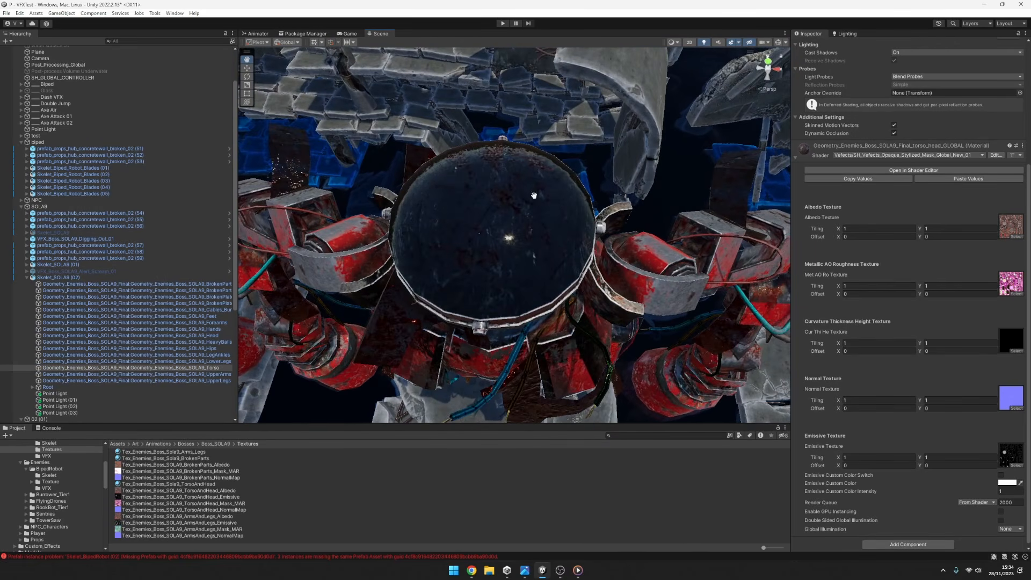
{"action": "scroll", "coordinate": [534, 195], "scroll_direction": "down", "scroll_amount": 5}
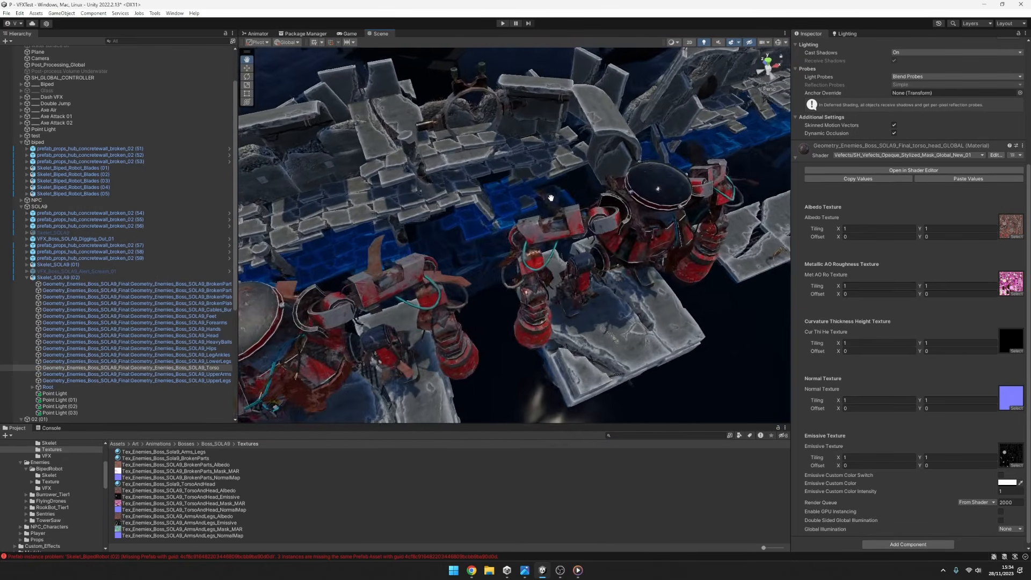
Select SH_GLOBAL_CONTROLLER and review the global shader properties exposed by its script.
{"action": "middle_click_drag", "start_coordinate": [551, 198], "coordinate": [607, 173]}
{"action": "left_click_drag", "start_coordinate": [372, 257], "coordinate": [353, 257], "text": "alt"}
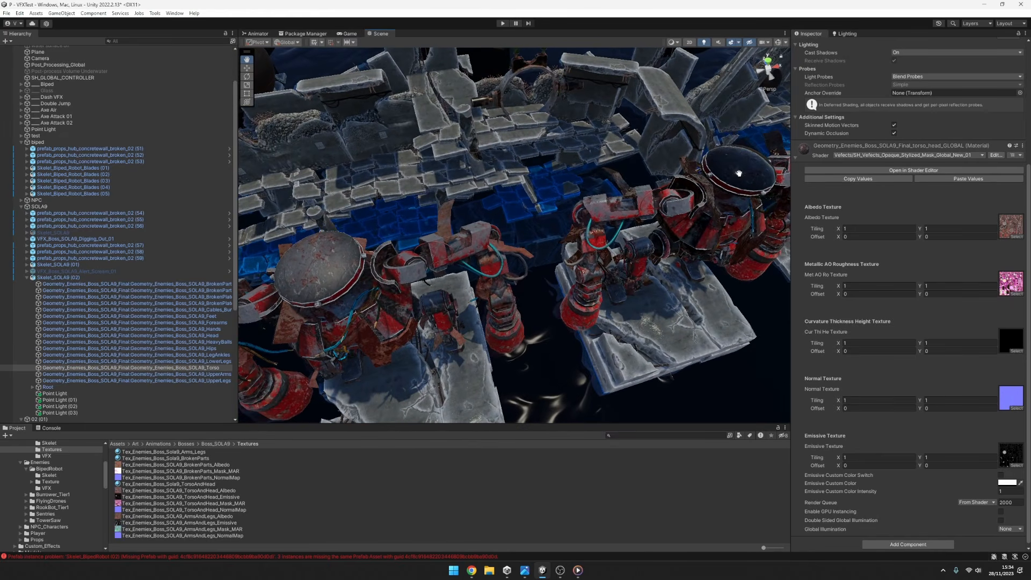
{"action": "left_click_drag", "start_coordinate": [740, 176], "coordinate": [744, 192], "text": "alt"}
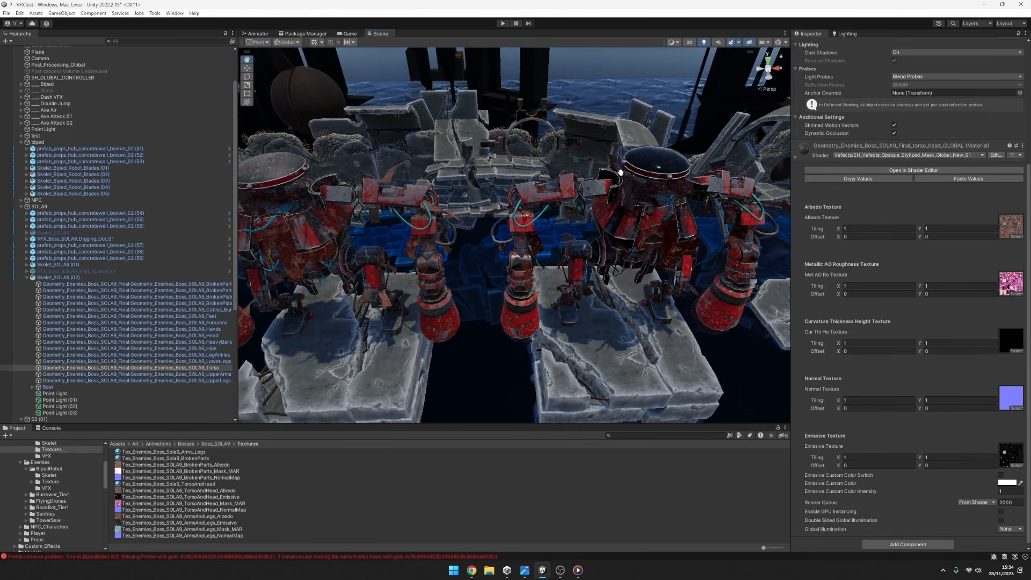
{"action": "middle_click_drag", "start_coordinate": [621, 172], "coordinate": [631, 162]}
{"action": "left_click_drag", "start_coordinate": [690, 186], "coordinate": [584, 237], "text": "alt"}
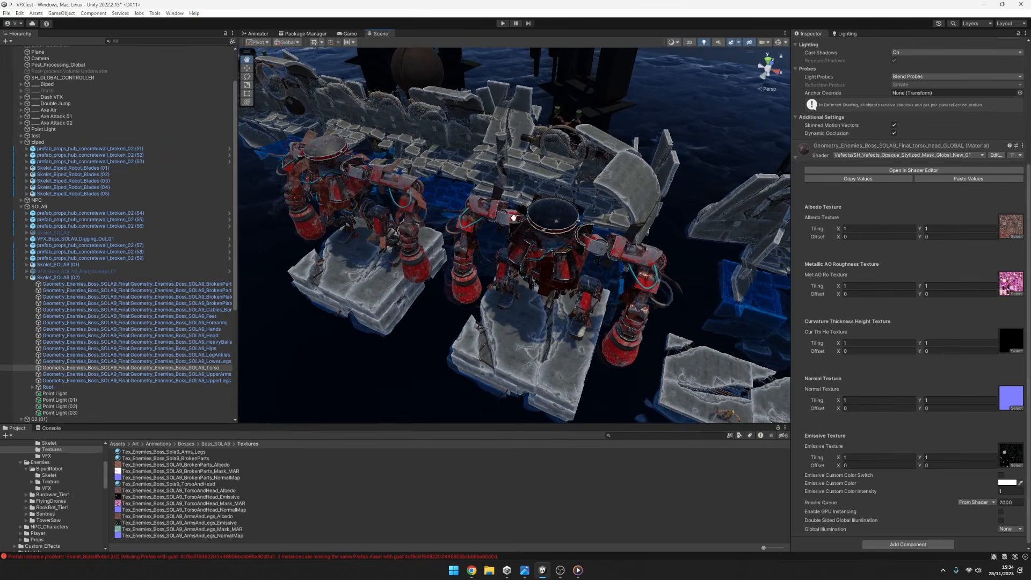
{"action": "scroll", "coordinate": [566, 225], "scroll_direction": "up", "scroll_amount": 3}
{"action": "scroll", "coordinate": [535, 223], "scroll_direction": "down", "scroll_amount": 2}
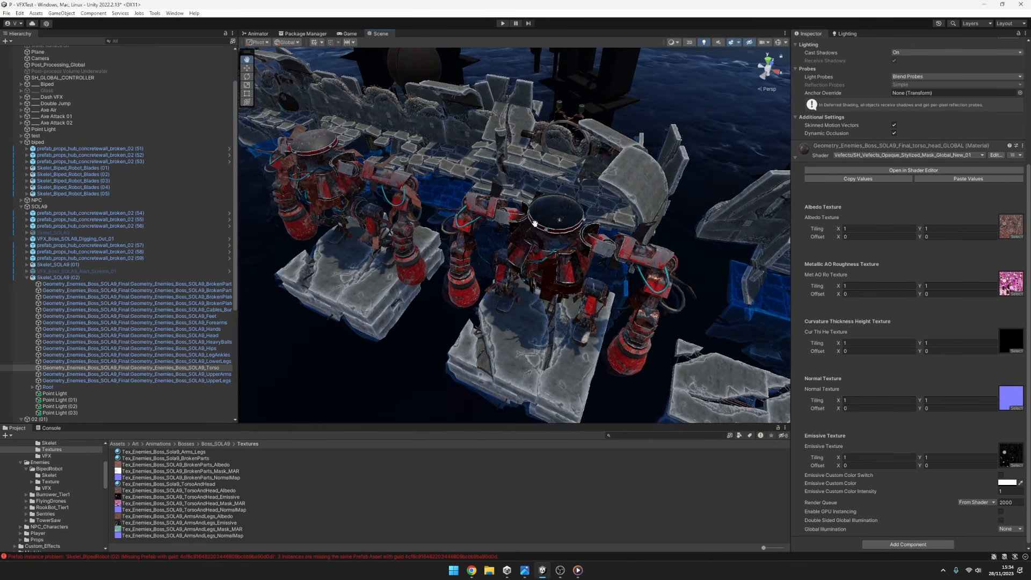
{"action": "left_click", "coordinate": [66, 80]}
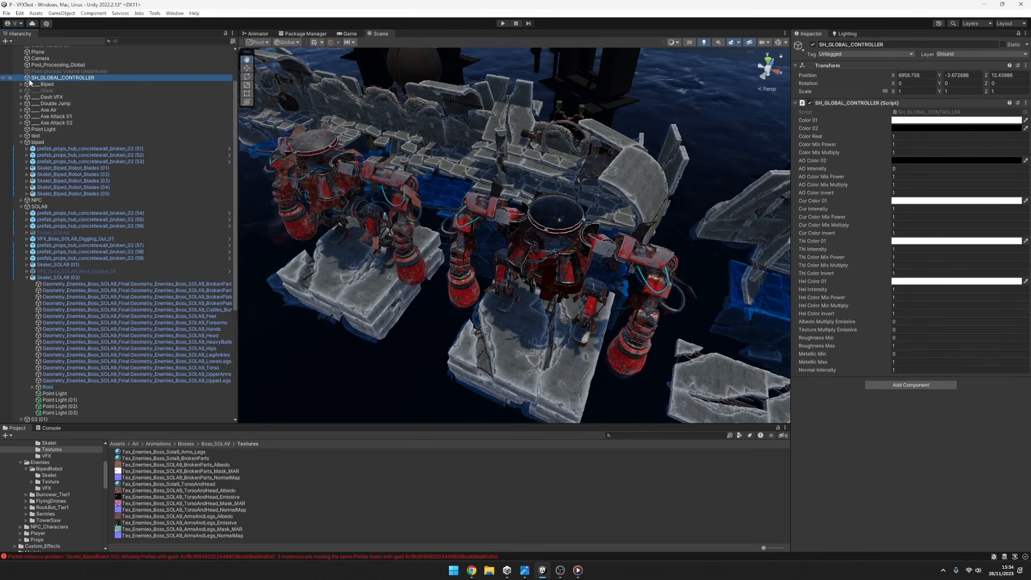
{"action": "left_click", "coordinate": [794, 104]}
{"action": "left_click", "coordinate": [794, 104]}
{"action": "scroll", "coordinate": [63, 101], "scroll_direction": "down", "scroll_amount": 2}
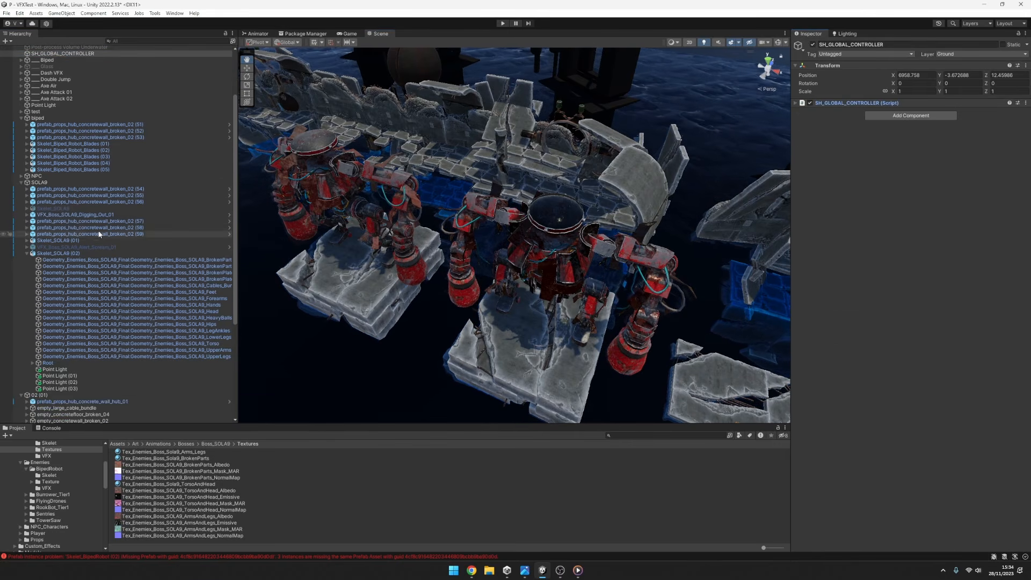
{"action": "left_click", "coordinate": [794, 104]}
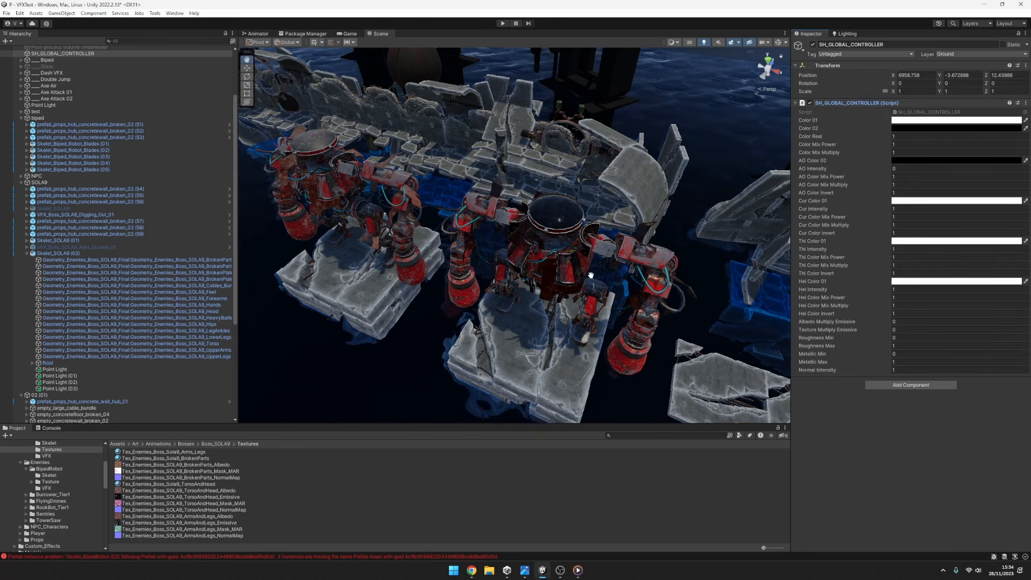
Set Metallic Max to 0 on SH_GLOBAL_CONTROLLER and compare the heads of the two boss robots.
{"action": "left_click_drag", "start_coordinate": [593, 278], "coordinate": [618, 270], "text": "alt"}
{"action": "scroll", "coordinate": [70, 76], "scroll_direction": "up", "scroll_amount": 5}
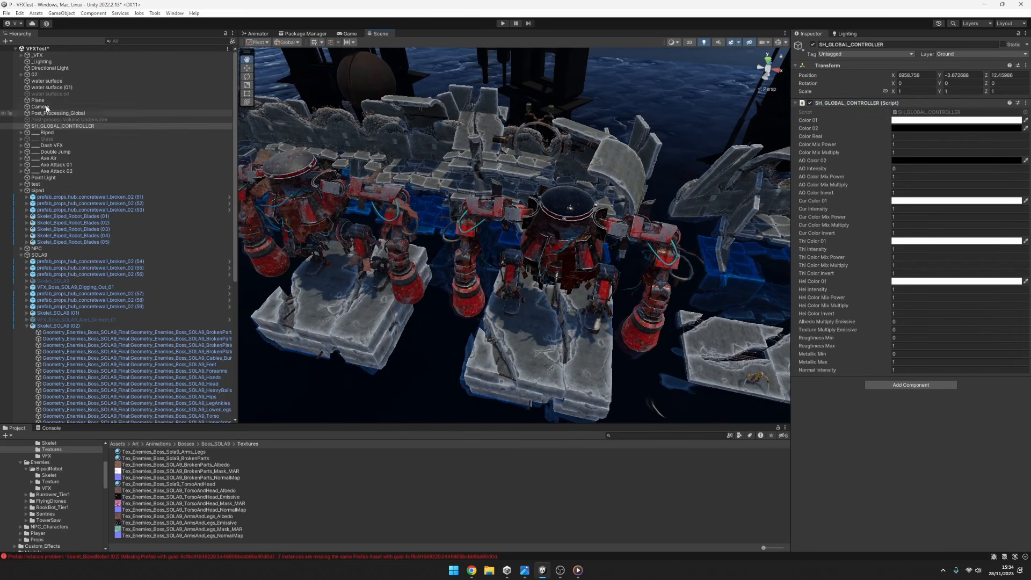
{"action": "right_click_drag", "start_coordinate": [587, 279], "coordinate": [602, 284]}
{"action": "left_click_drag", "start_coordinate": [601, 283], "coordinate": [607, 299], "text": "alt"}
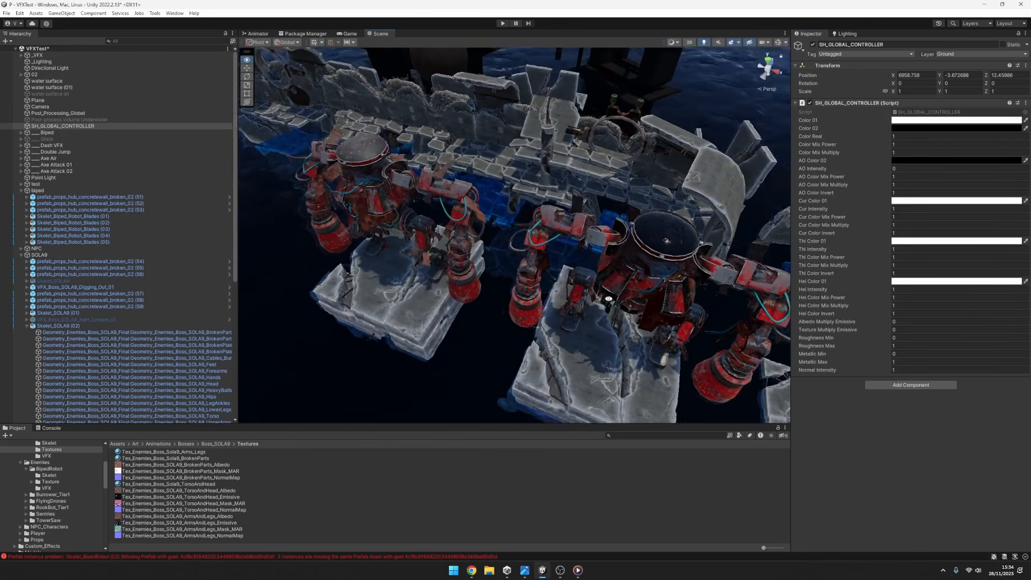
{"action": "middle_click_drag", "start_coordinate": [600, 304], "coordinate": [609, 307]}
{"action": "left_click_drag", "start_coordinate": [608, 307], "coordinate": [630, 325], "text": "alt"}
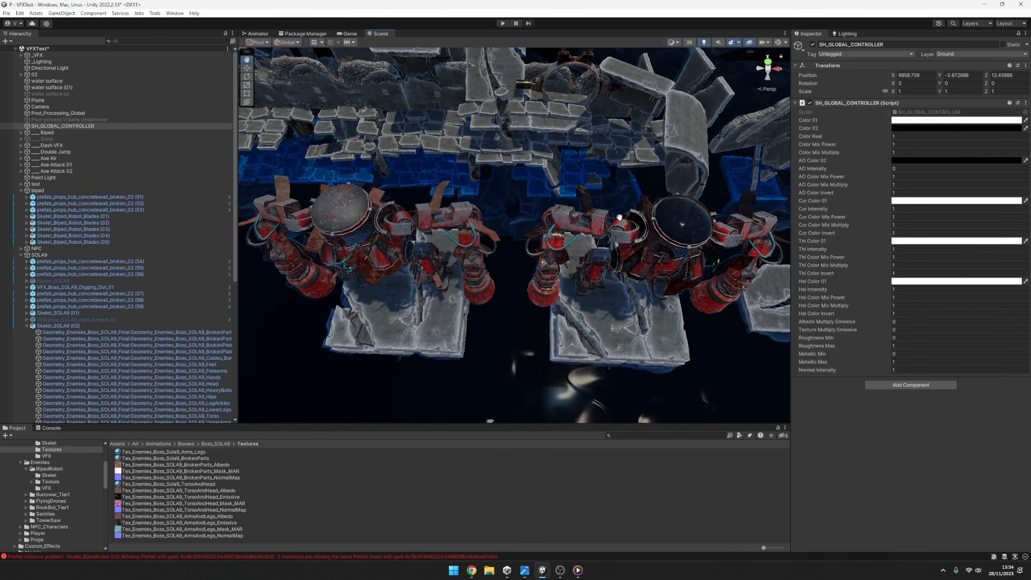
{"action": "left_click", "coordinate": [900, 362]}
{"action": "type", "text": "0"}
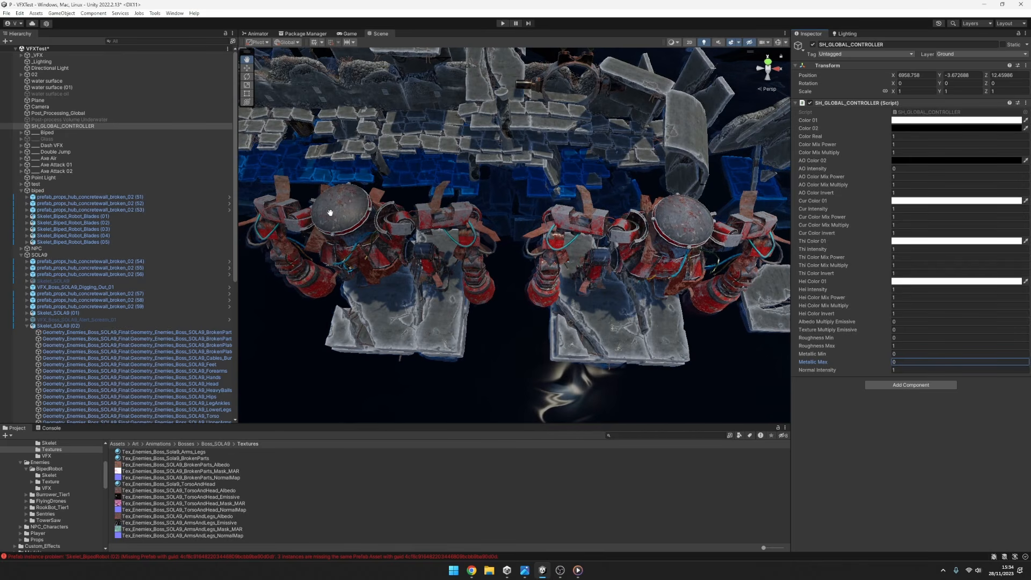
Return Metallic Max to 1 and try out the Metallic Min and Metallic Max controls against the robots' look.
{"action": "double_click", "coordinate": [905, 363]}
{"action": "left_click_drag", "start_coordinate": [886, 361], "coordinate": [856, 353]}
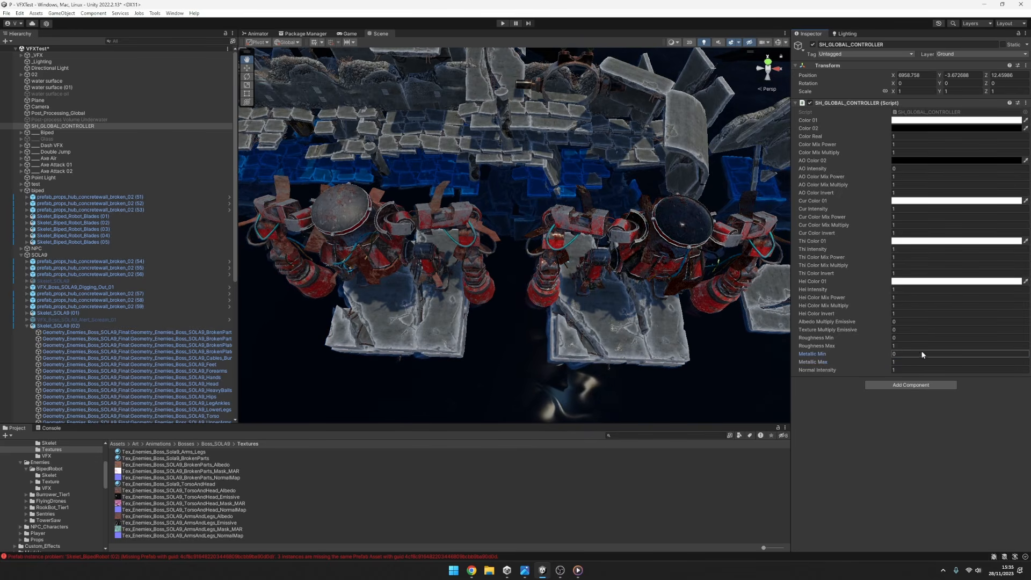
{"action": "left_click", "coordinate": [905, 361]}
{"action": "left_click", "coordinate": [879, 354]}
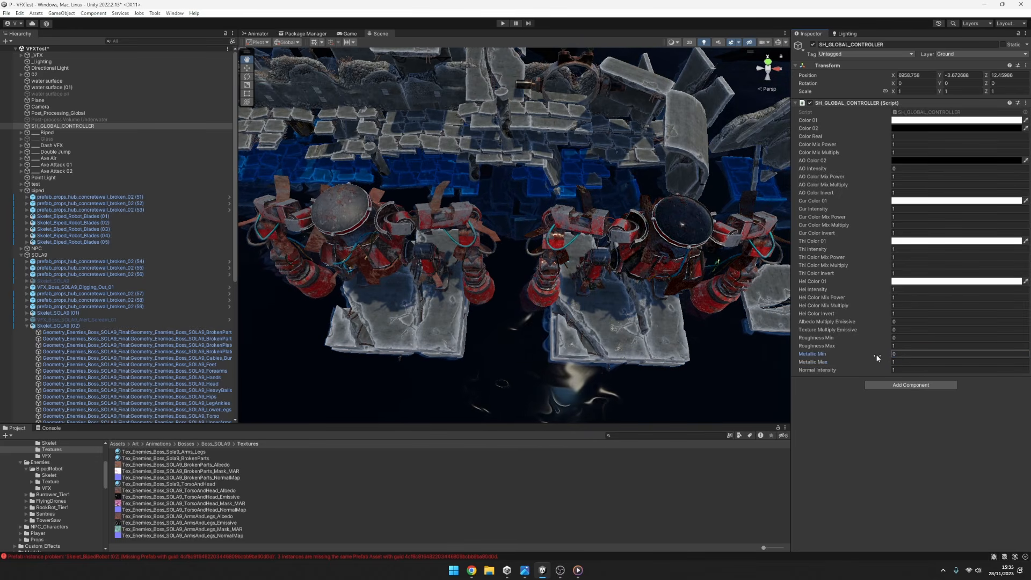
{"action": "left_click_drag", "start_coordinate": [876, 363], "coordinate": [878, 364]}
{"action": "left_click", "coordinate": [902, 362]}
{"action": "type", "text": "1"}
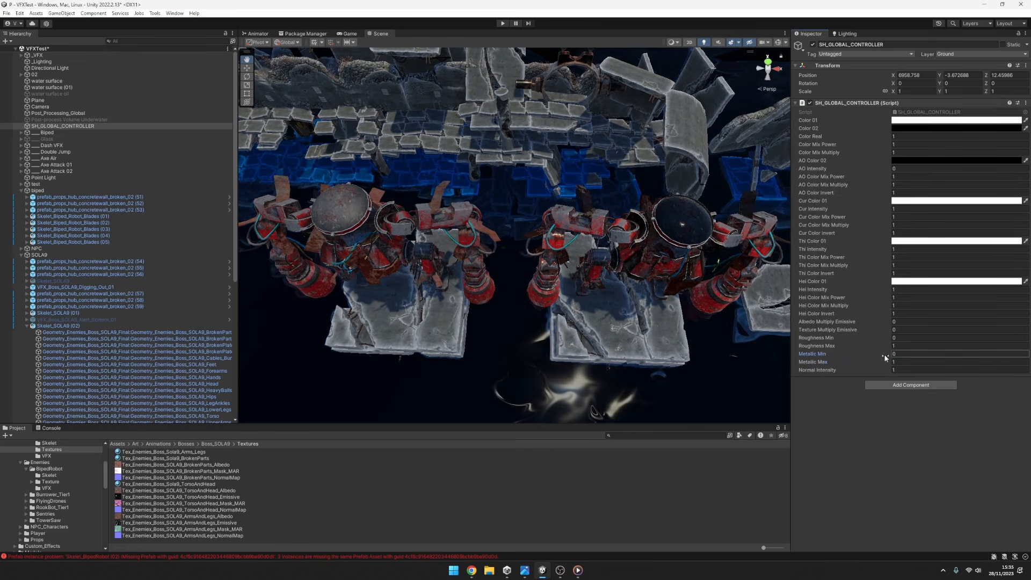
{"action": "left_click", "coordinate": [877, 353]}
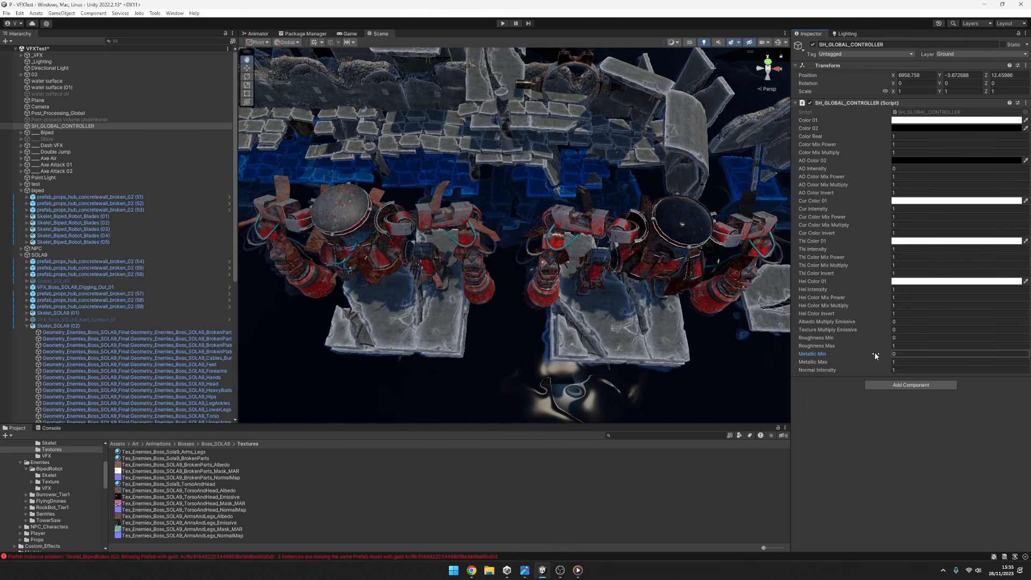
{"action": "left_click", "coordinate": [875, 352]}
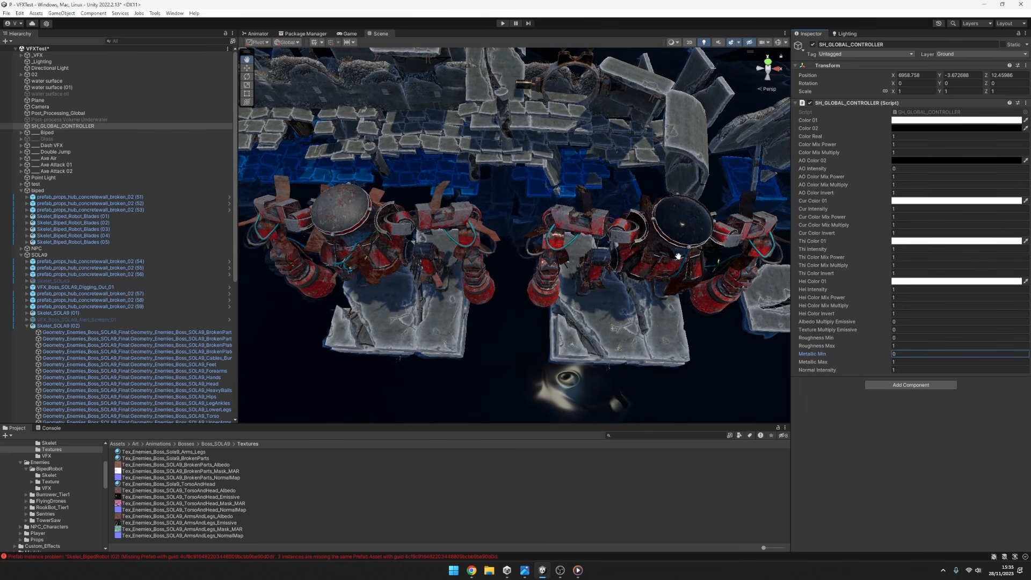
{"action": "middle_click_drag", "start_coordinate": [750, 326], "coordinate": [746, 327]}
{"action": "left_click", "coordinate": [876, 355]}
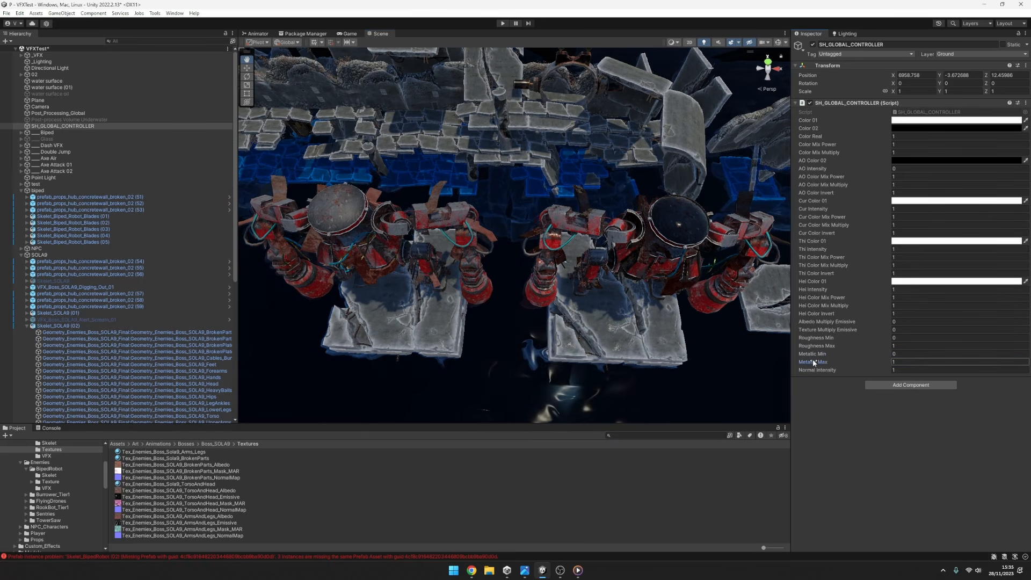
Try lower Roughness Max values such as 0.1 and 0.52 on the robots, and restore it to 1.
{"action": "left_click", "coordinate": [849, 341]}
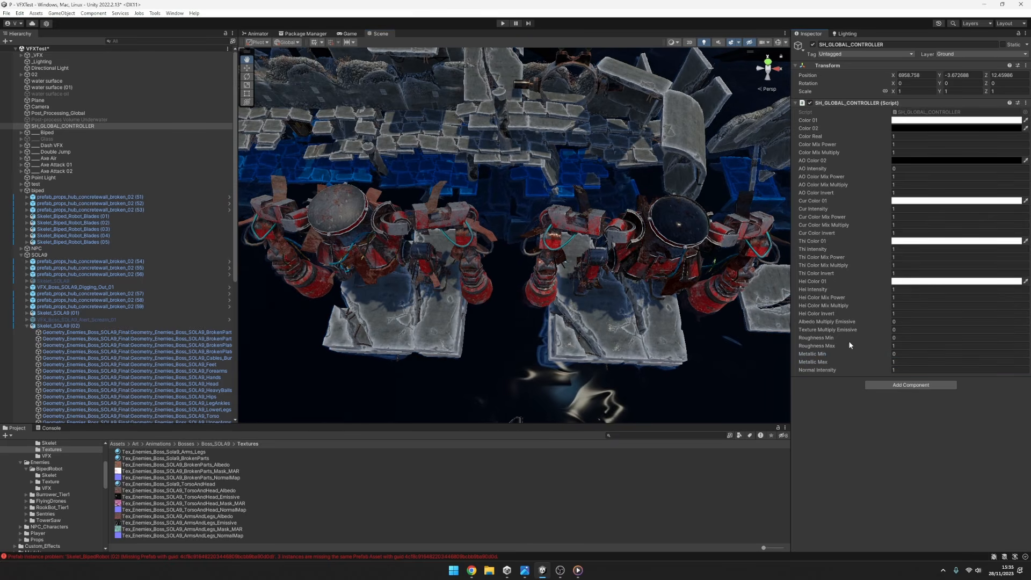
{"action": "mouse_move", "coordinate": [837, 345]}
{"action": "left_mouse_down"}
{"action": "mouse_move", "coordinate": [828, 345]}
{"action": "mouse_move", "coordinate": [846, 346]}
{"action": "mouse_move", "coordinate": [827, 347]}
{"action": "left_mouse_up"}
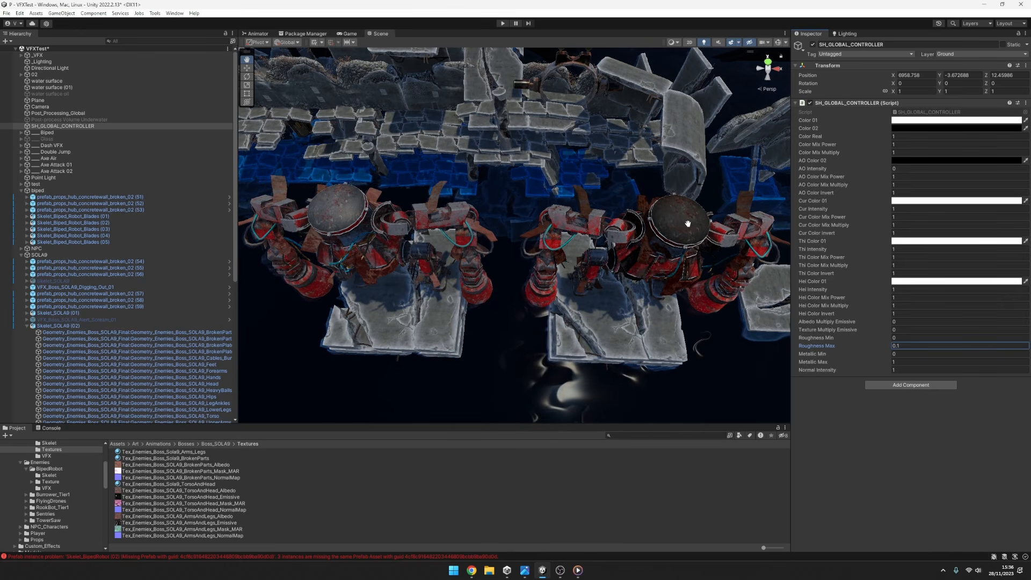
{"action": "left_click_drag", "start_coordinate": [874, 347], "coordinate": [880, 348]}
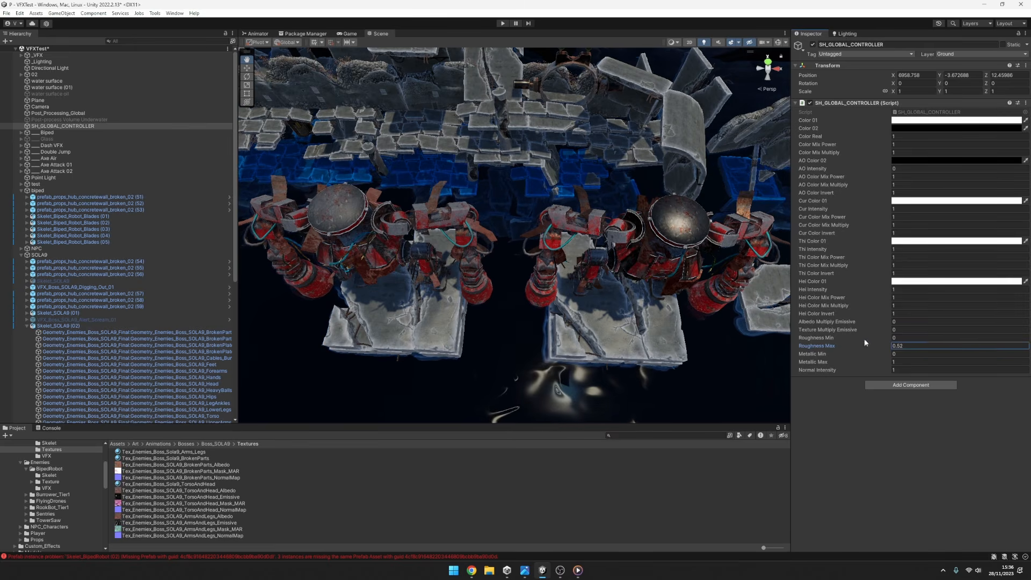
{"action": "left_click_drag", "start_coordinate": [849, 345], "coordinate": [870, 344]}
{"action": "left_click", "coordinate": [909, 345]}
{"action": "type", "text": "1"}
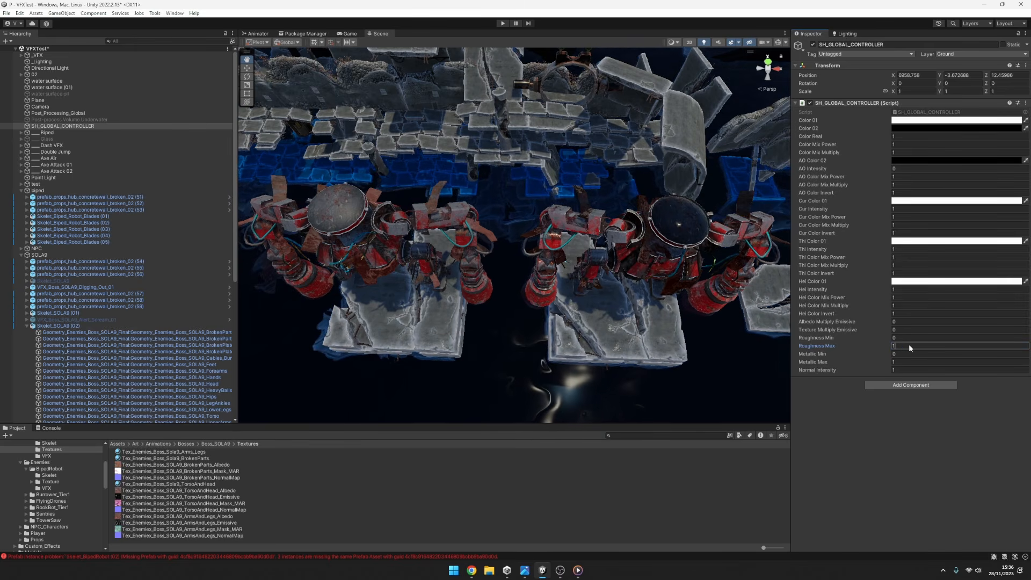
Try out the Roughness Min control together with Roughness Max, ending with Roughness Min at 0.
{"action": "left_click", "coordinate": [855, 338]}
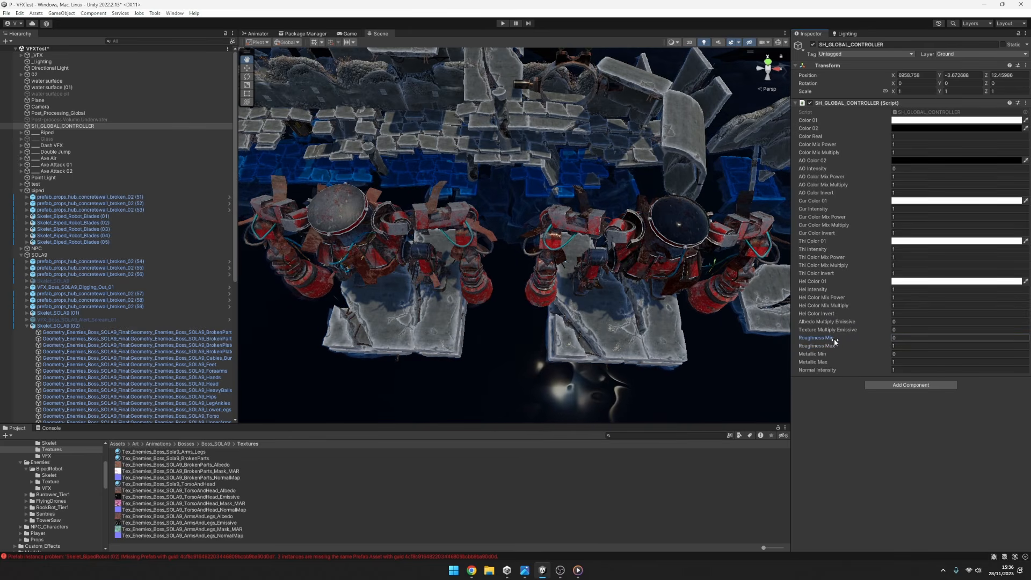
{"action": "left_click", "coordinate": [897, 345]}
{"action": "left_click", "coordinate": [860, 338]}
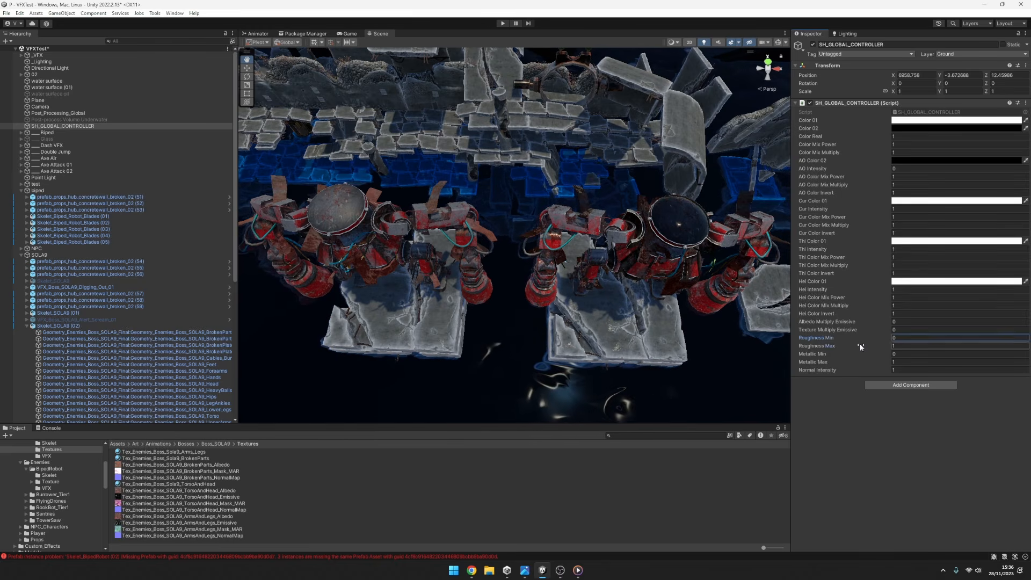
{"action": "left_click", "coordinate": [849, 346]}
{"action": "left_click", "coordinate": [845, 339]}
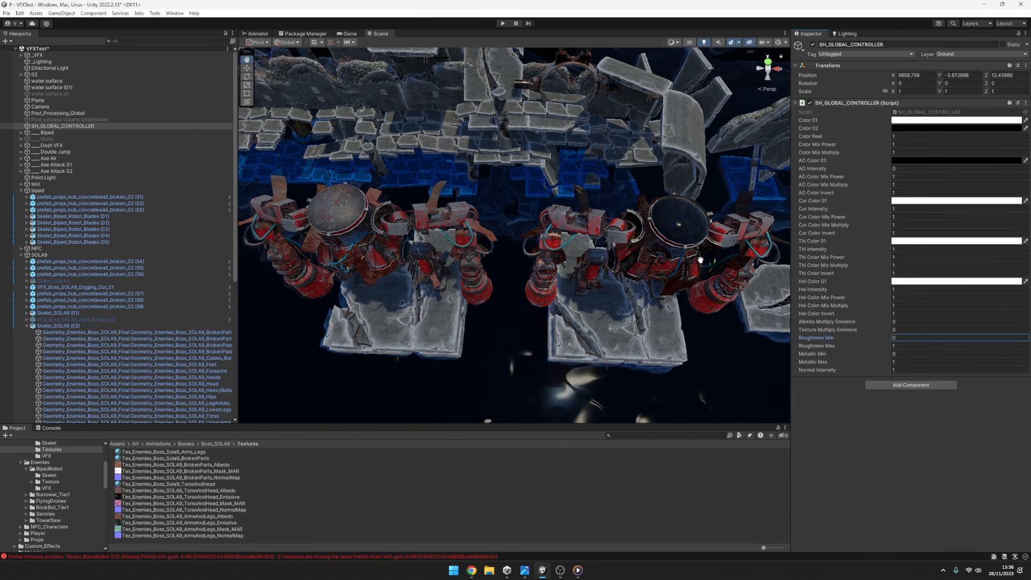
Check the Head mesh's Metallic AO Roughness texture and preview the green and blue channels of Tex_Enemies_Boss_SOLA9_TorsoAndHead_Mask_MAR.
{"action": "left_click", "coordinate": [178, 415]}
{"action": "left_click", "coordinate": [203, 385]}
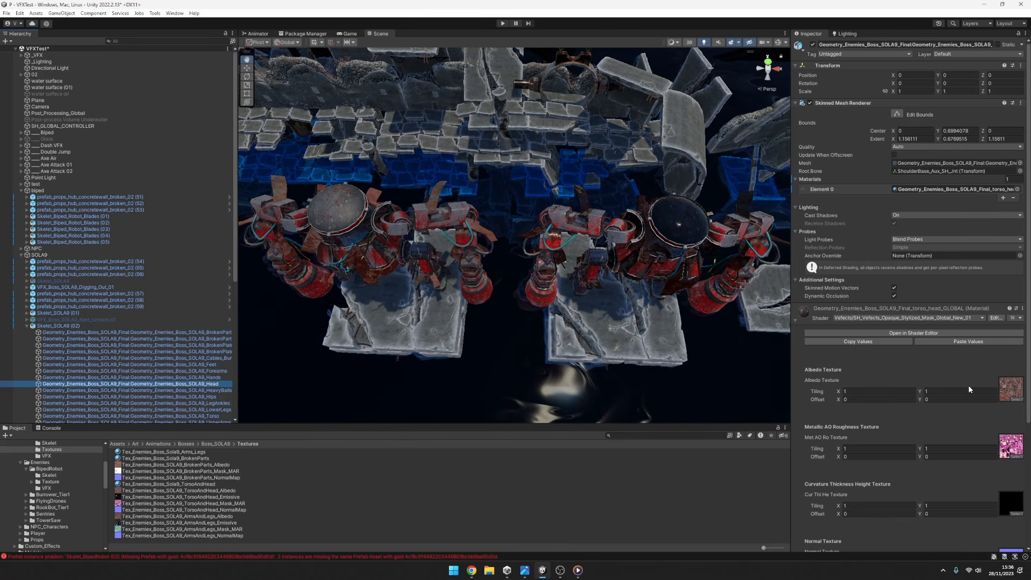
{"action": "scroll", "coordinate": [875, 376], "scroll_direction": "down", "scroll_amount": 5}
{"action": "left_click", "coordinate": [847, 296]}
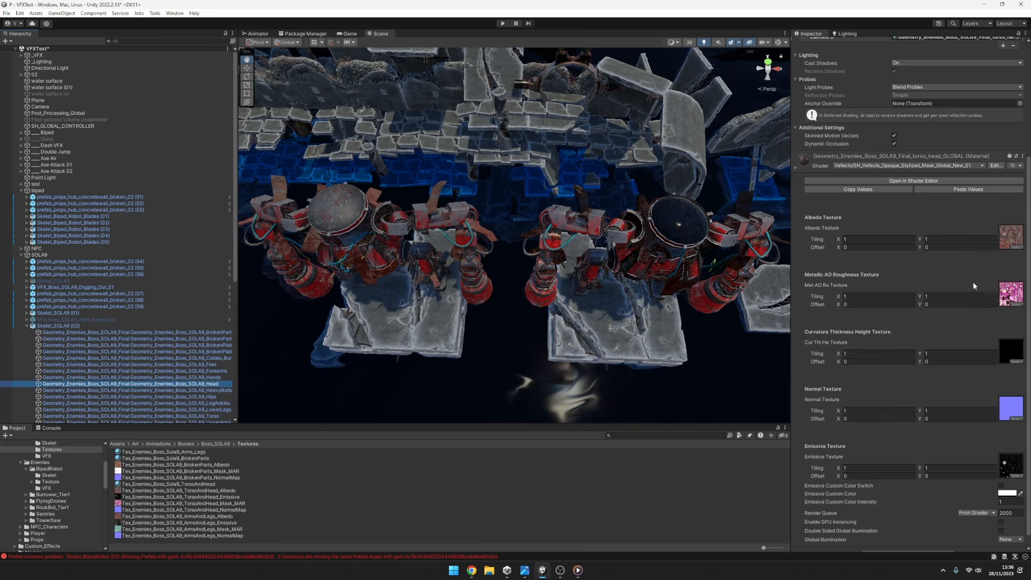
{"action": "left_click", "coordinate": [255, 503]}
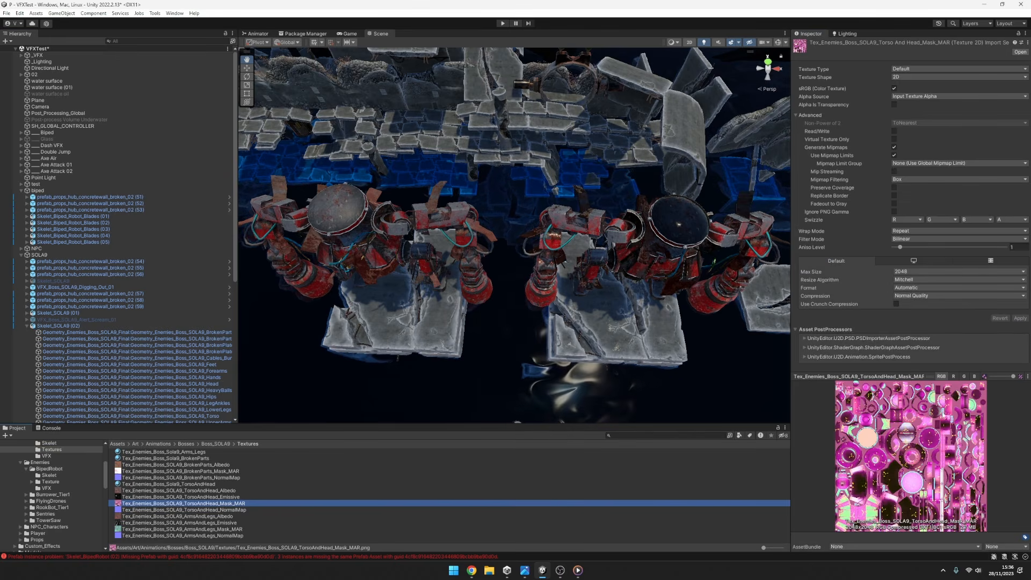
{"action": "left_click", "coordinate": [965, 376]}
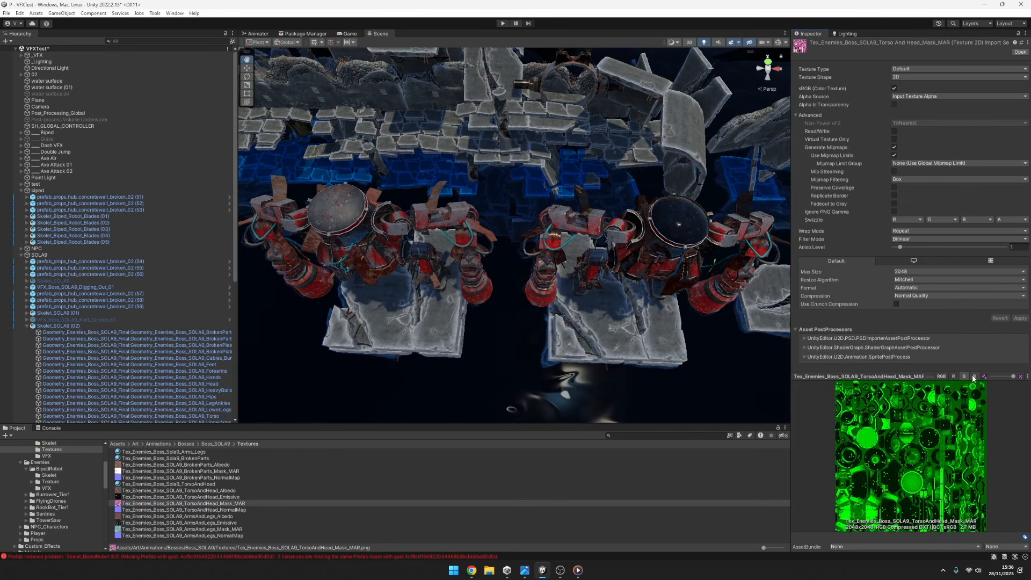
{"action": "left_click", "coordinate": [975, 377]}
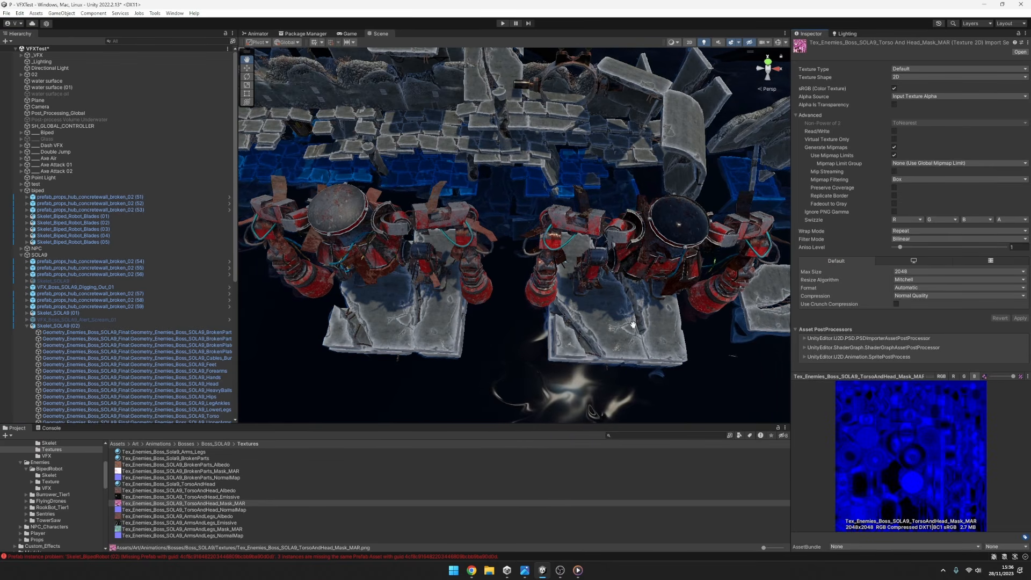
{"action": "left_click_drag", "start_coordinate": [666, 289], "coordinate": [660, 291]}
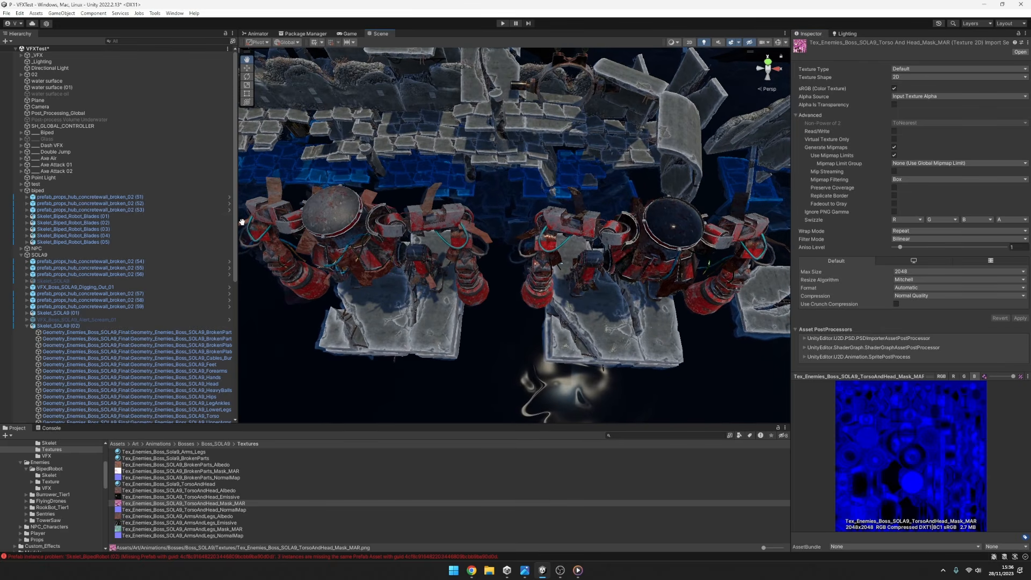
Recheck the Head mesh's material, and reselect SH_GLOBAL_CONTROLLER with both boss robots viewed from the front.
{"action": "left_click", "coordinate": [217, 383]}
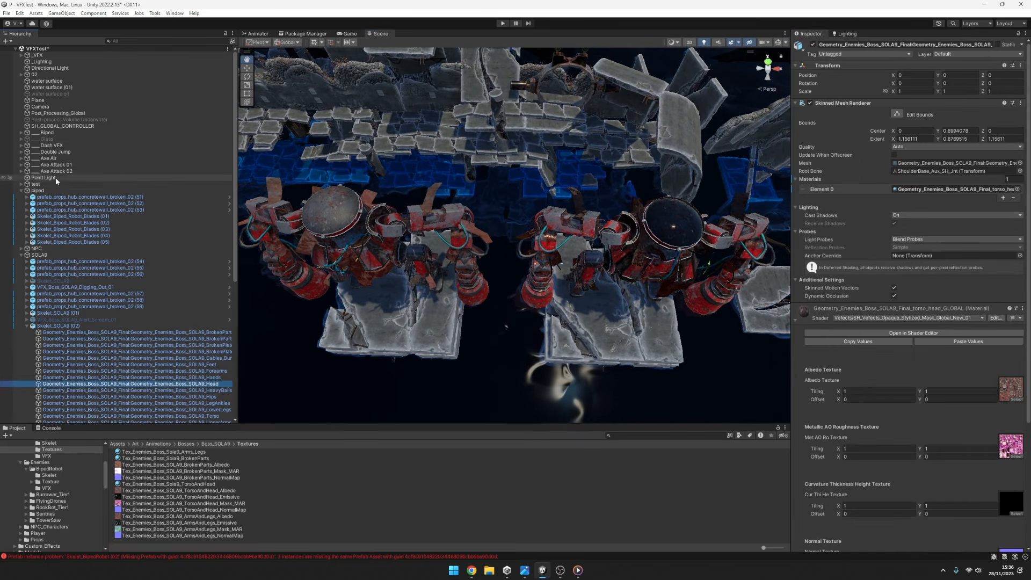
{"action": "left_click", "coordinate": [71, 127]}
{"action": "left_click_drag", "start_coordinate": [616, 300], "coordinate": [601, 300]}
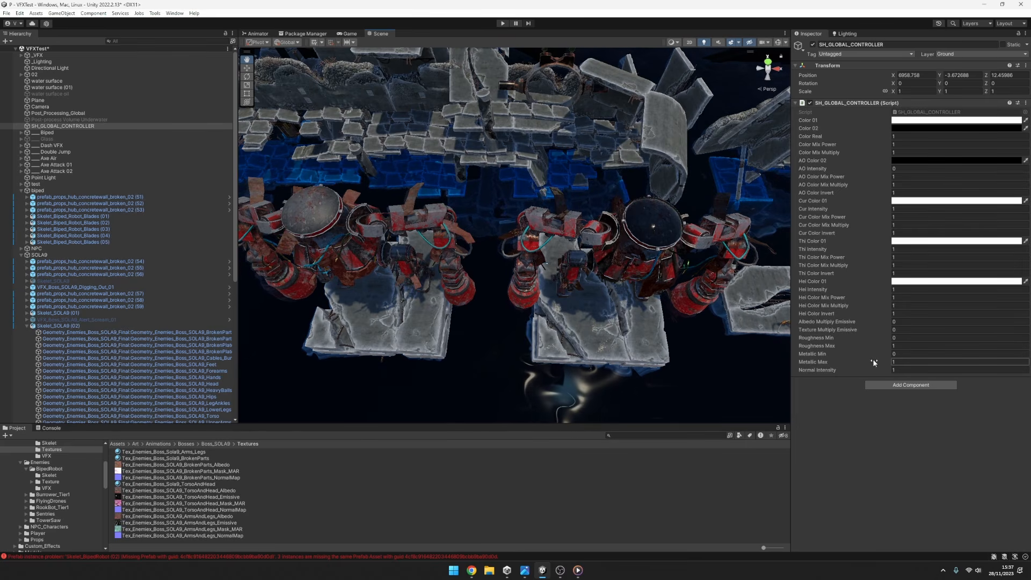
{"action": "left_click_drag", "start_coordinate": [652, 373], "coordinate": [665, 221], "text": "alt"}
{"action": "scroll", "coordinate": [635, 248], "scroll_direction": "up", "scroll_amount": 3}
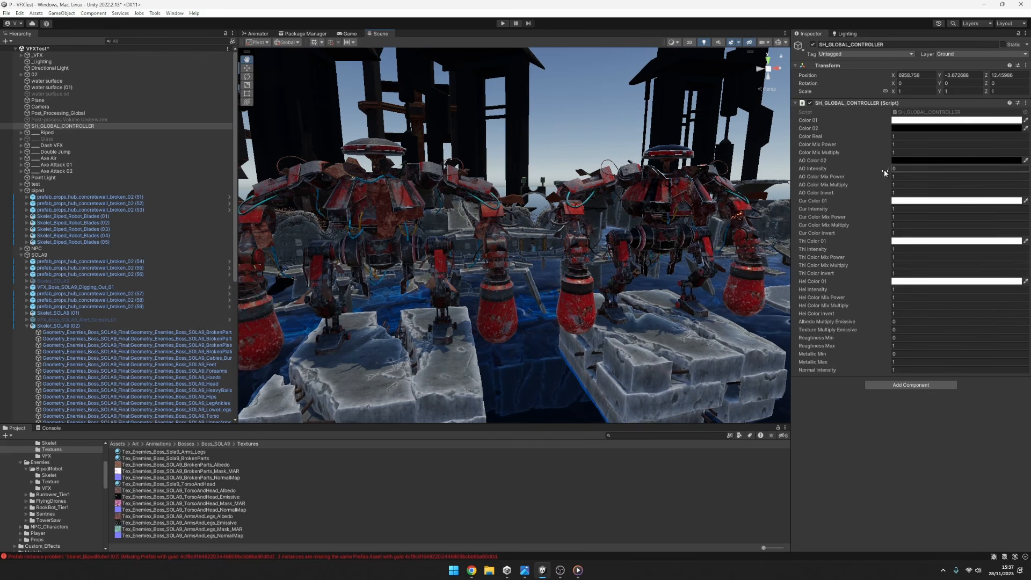
Switch AO Intensity between 0 and 1 to compare the ambient occlusion on the robots, leaving it at 1.
{"action": "left_click_drag", "start_coordinate": [873, 167], "coordinate": [905, 172]}
{"action": "key", "text": "BackSpace"}
{"action": "type", "text": "1"}
{"action": "key", "text": "BackSpace"}
{"action": "type", "text": "0"}
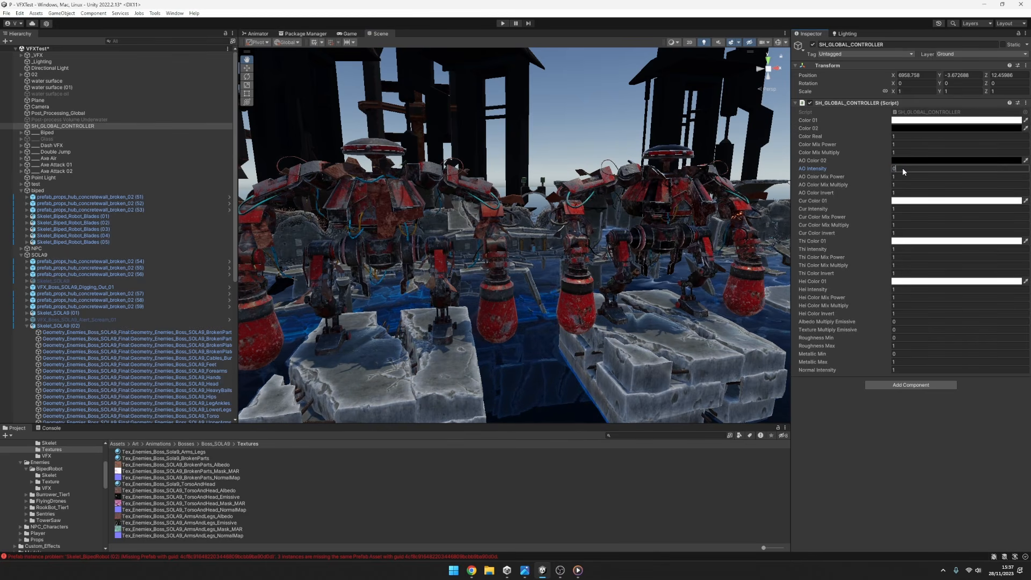
{"action": "key", "text": "BackSpace"}
{"action": "type", "text": "1"}
{"action": "key", "text": "BackSpace"}
{"action": "type", "text": "0.31"}
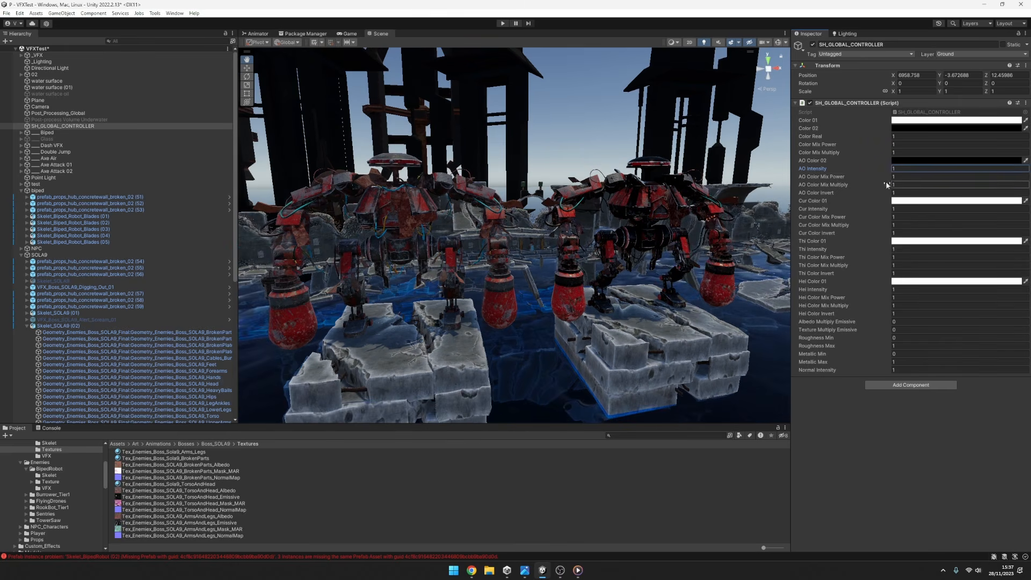
Try AO Intensity at 1.57 and at 0 on both robots, and return it to 1.
{"action": "key", "text": "BackSpace"}
{"action": "key", "text": "BackSpace"}
{"action": "key", "text": "BackSpace"}
{"action": "key", "text": "BackSpace"}
{"action": "type", "text": "1"}
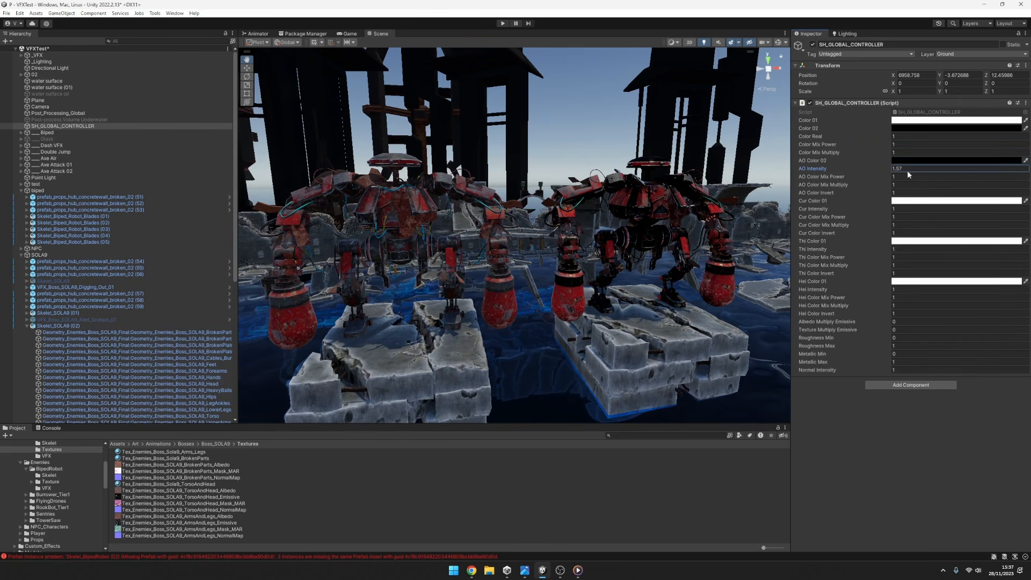
{"action": "key", "text": "BackSpace"}
{"action": "type", "text": "0"}
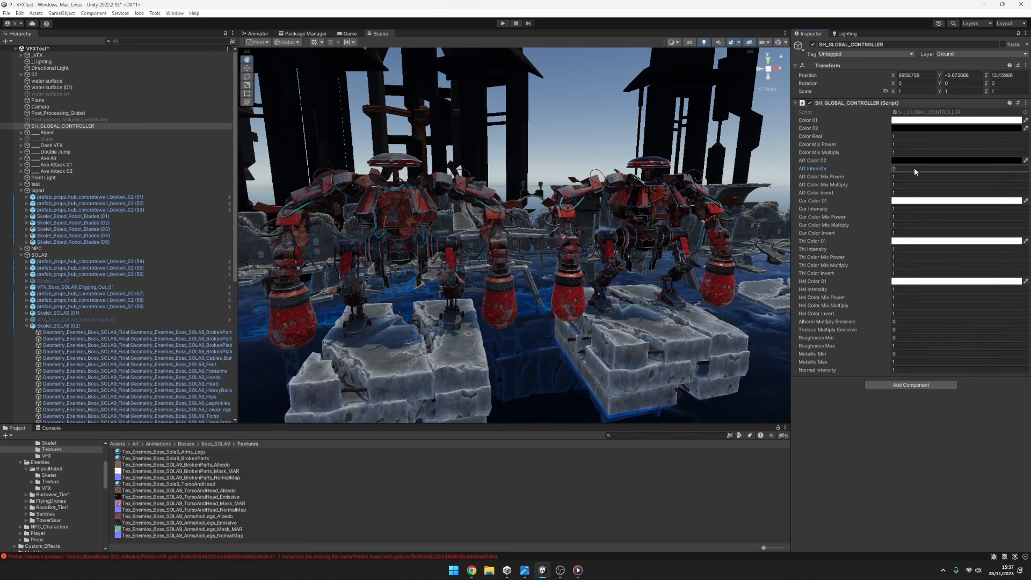
{"action": "key", "text": "BackSpace"}
{"action": "type", "text": "1"}
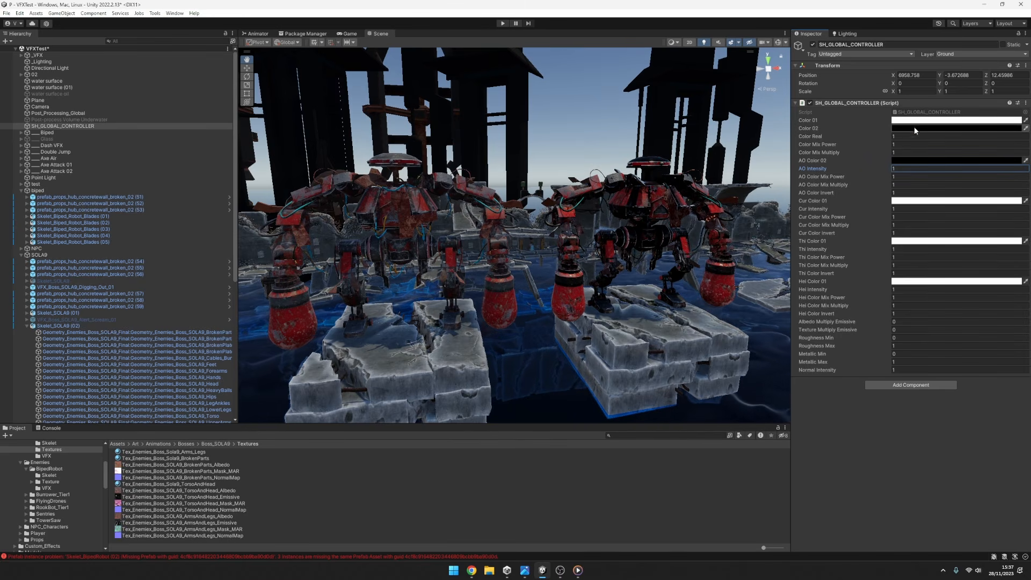
{"action": "left_click_drag", "start_coordinate": [685, 225], "coordinate": [680, 262], "text": "alt"}
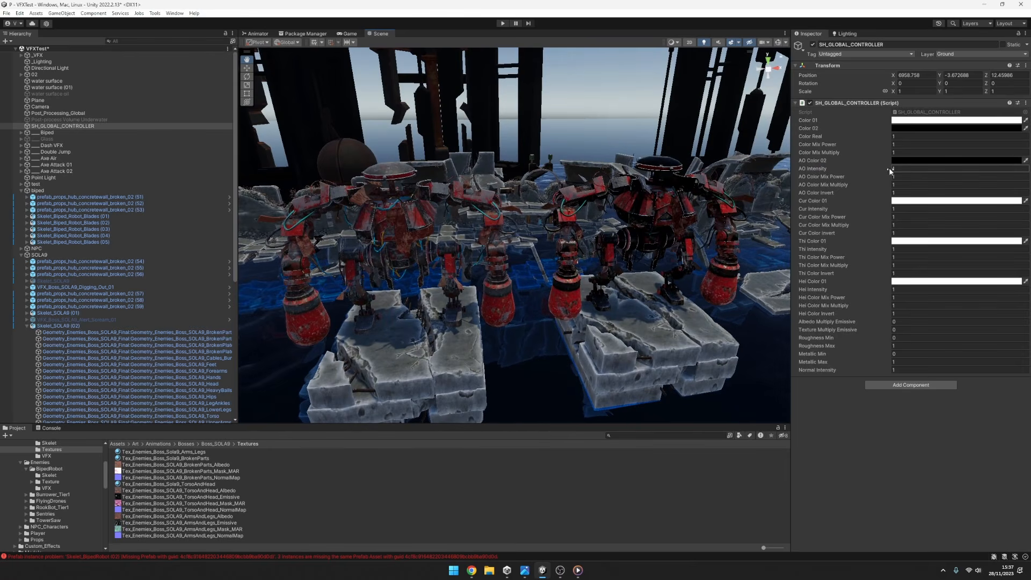
{"action": "left_click_drag", "start_coordinate": [904, 170], "coordinate": [876, 166]}
Examine the AO Color 02 colour picker and close it with the colour kept at black.
{"action": "left_click", "coordinate": [902, 160]}
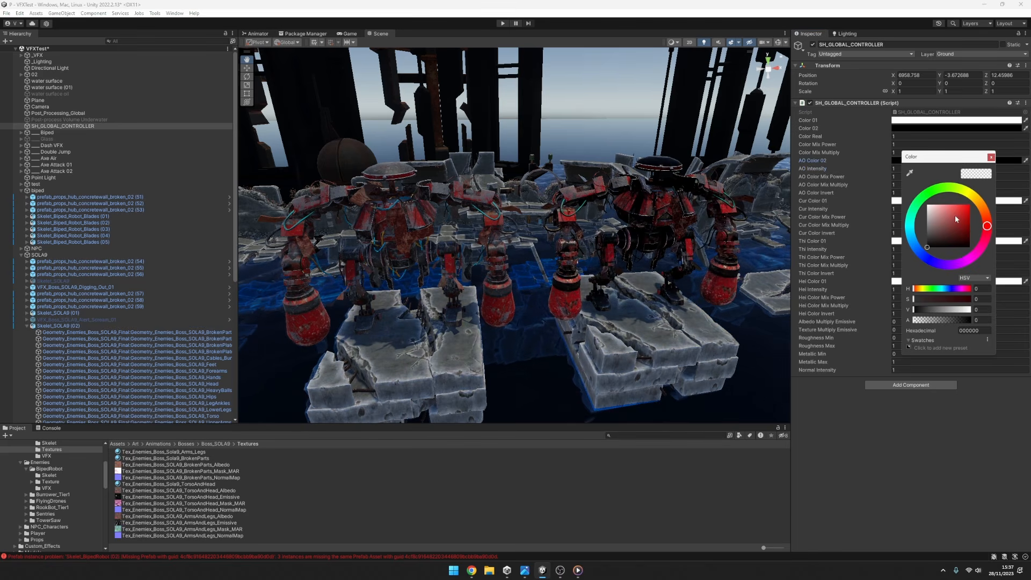
{"action": "mouse_move", "coordinate": [955, 215]}
{"action": "left_mouse_down"}
{"action": "mouse_move", "coordinate": [941, 278]}
{"action": "mouse_move", "coordinate": [944, 217]}
{"action": "mouse_move", "coordinate": [887, 186]}
{"action": "mouse_move", "coordinate": [841, 188]}
{"action": "mouse_move", "coordinate": [833, 175]}
{"action": "mouse_move", "coordinate": [803, 217]}
{"action": "mouse_move", "coordinate": [721, 414]}
{"action": "mouse_move", "coordinate": [834, 313]}
{"action": "mouse_move", "coordinate": [936, 246]}
{"action": "mouse_move", "coordinate": [921, 232]}
{"action": "mouse_move", "coordinate": [865, 253]}
{"action": "mouse_move", "coordinate": [847, 163]}
{"action": "mouse_move", "coordinate": [843, 269]}
{"action": "mouse_move", "coordinate": [832, 241]}
{"action": "mouse_move", "coordinate": [823, 305]}
{"action": "left_mouse_up"}
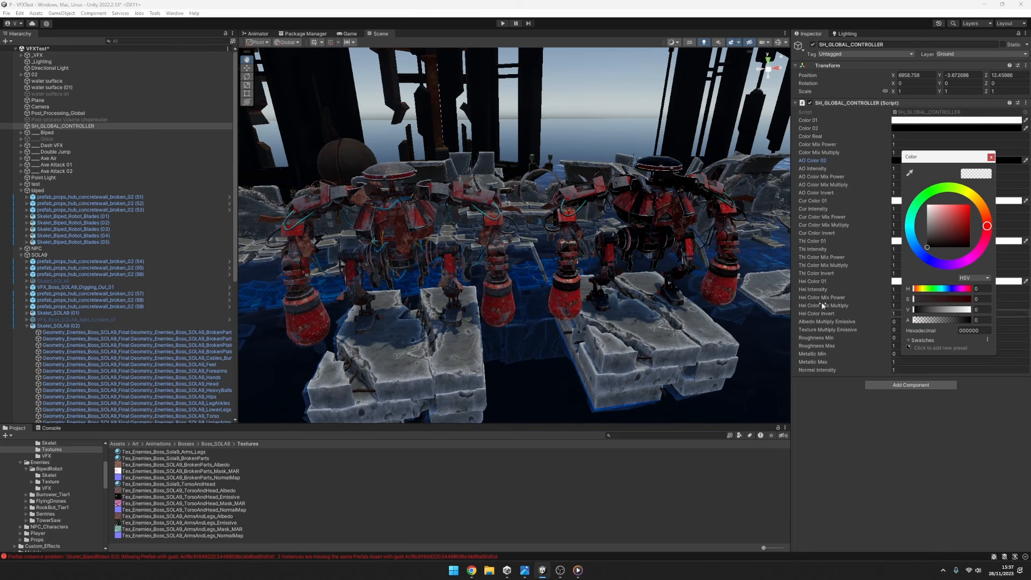
{"action": "mouse_move", "coordinate": [980, 207]}
{"action": "left_mouse_down"}
{"action": "mouse_move", "coordinate": [895, 256]}
{"action": "mouse_move", "coordinate": [919, 258]}
{"action": "left_mouse_up"}
{"action": "mouse_move", "coordinate": [950, 226]}
{"action": "left_mouse_down"}
{"action": "mouse_move", "coordinate": [962, 205]}
{"action": "mouse_move", "coordinate": [992, 197]}
{"action": "left_mouse_up"}
{"action": "left_click", "coordinate": [991, 157]}
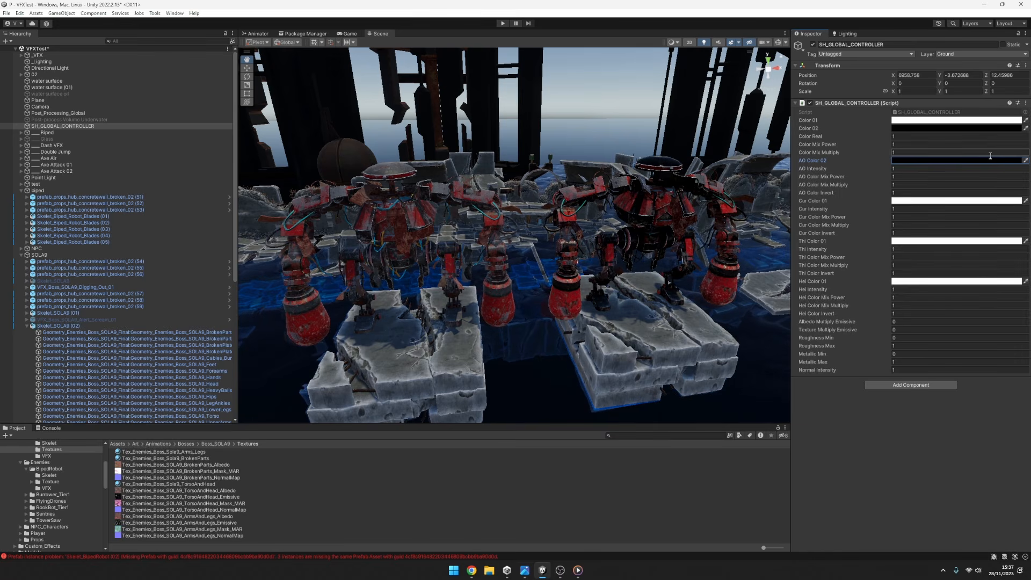
Open the Head mesh's shader in the shader editor and examine the input connections of the OUT section's output node.
{"action": "left_click", "coordinate": [215, 385]}
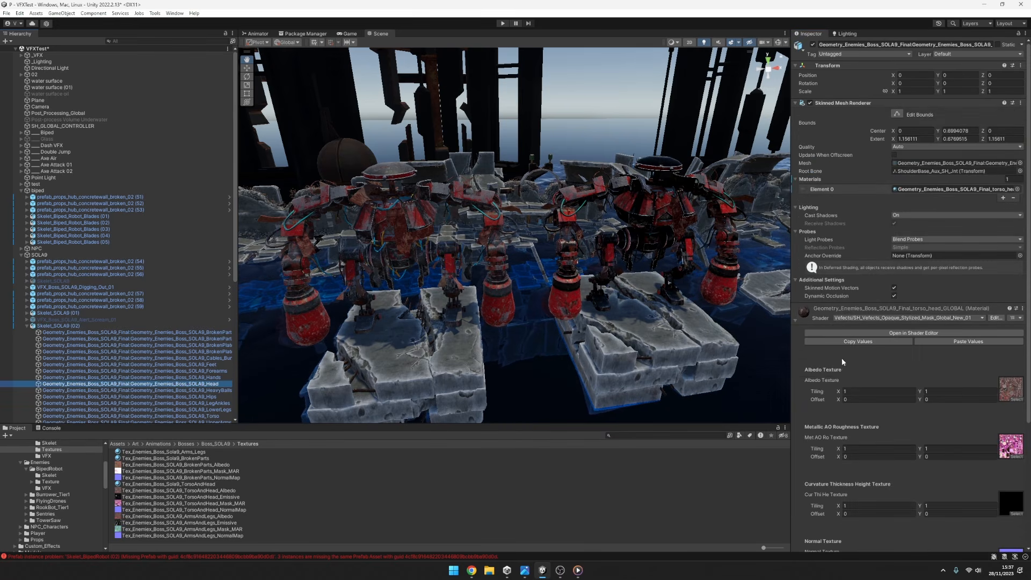
{"action": "left_click", "coordinate": [882, 332]}
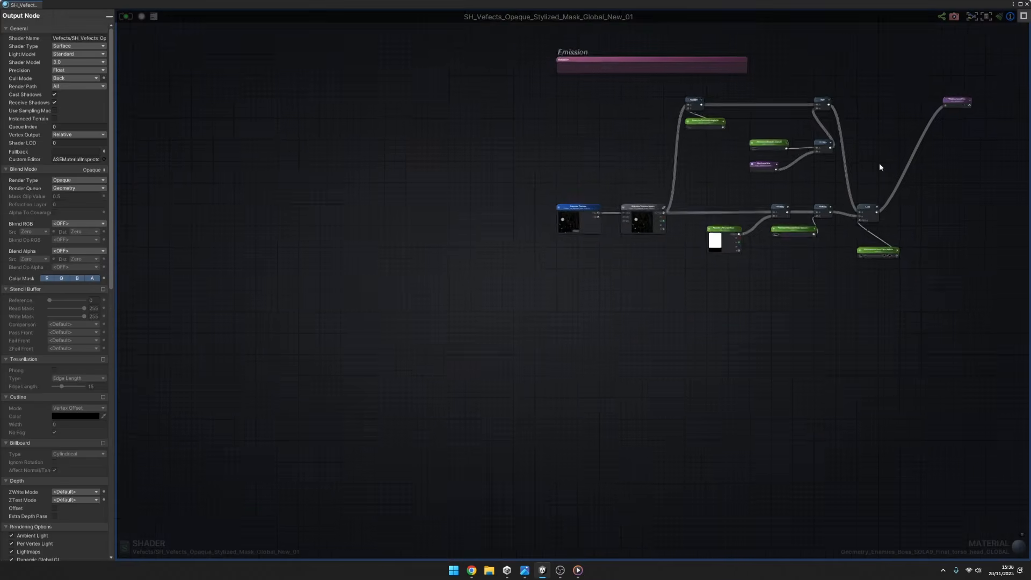
{"action": "middle_click_drag", "start_coordinate": [880, 165], "coordinate": [459, 455]}
{"action": "scroll", "coordinate": [516, 389], "scroll_direction": "down", "scroll_amount": 12}
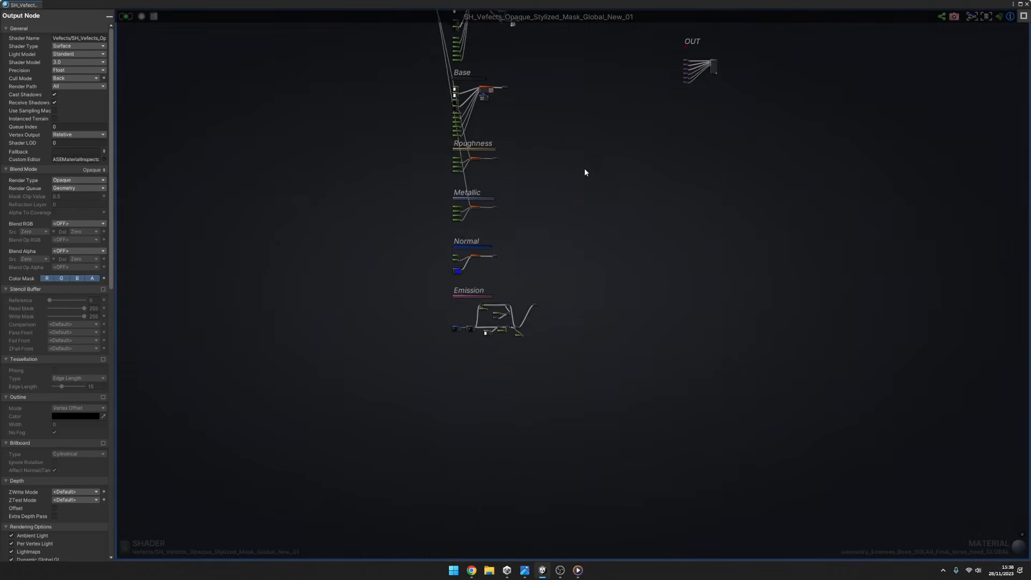
{"action": "middle_click_drag", "start_coordinate": [585, 170], "coordinate": [542, 355]}
{"action": "scroll", "coordinate": [640, 241], "scroll_direction": "up", "scroll_amount": 8}
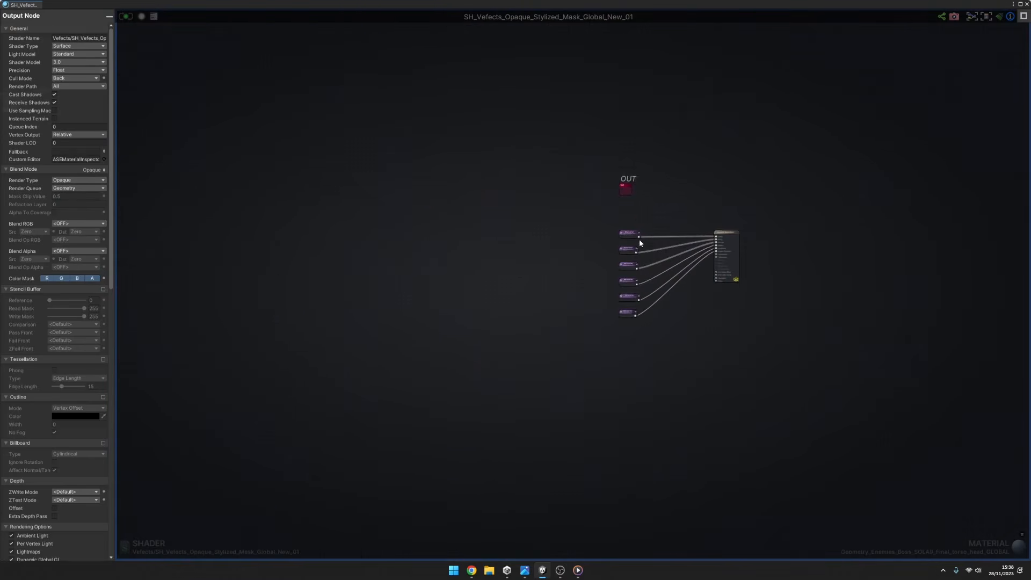
{"action": "scroll", "coordinate": [640, 243], "scroll_direction": "up", "scroll_amount": 6}
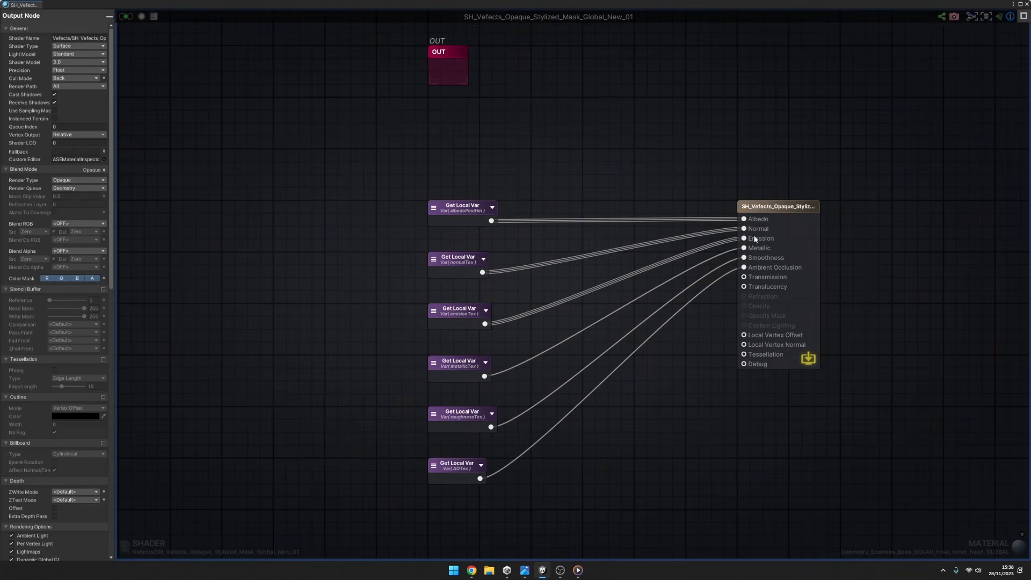
Reconnect the AOTex local variable to the Ambient Occlusion input, recompile the shader and close the shader editor.
{"action": "left_click", "coordinate": [746, 270], "text": "alt"}
{"action": "left_click_drag", "start_coordinate": [744, 267], "coordinate": [480, 478]}
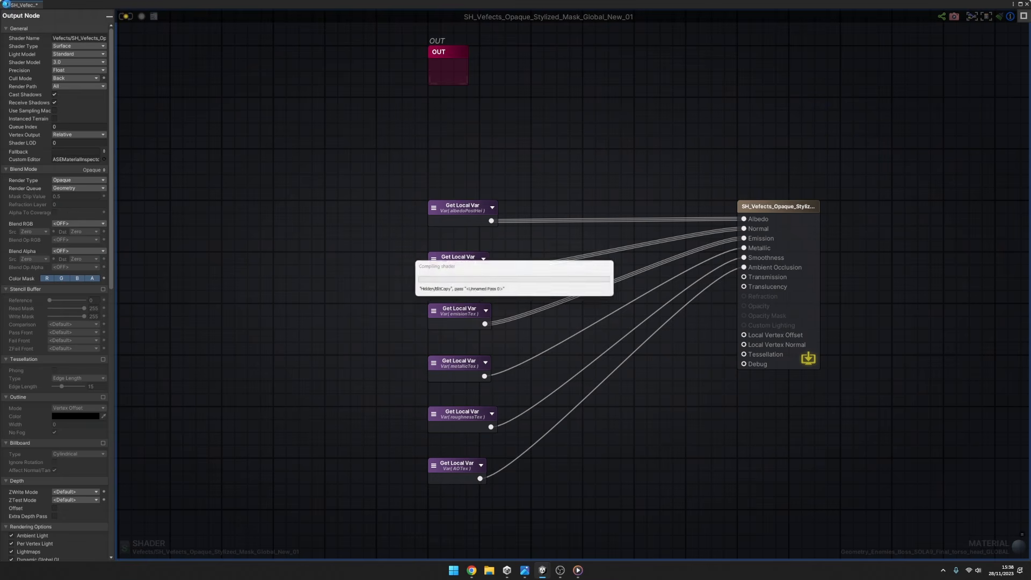
{"action": "middle_click", "coordinate": [11, 5]}
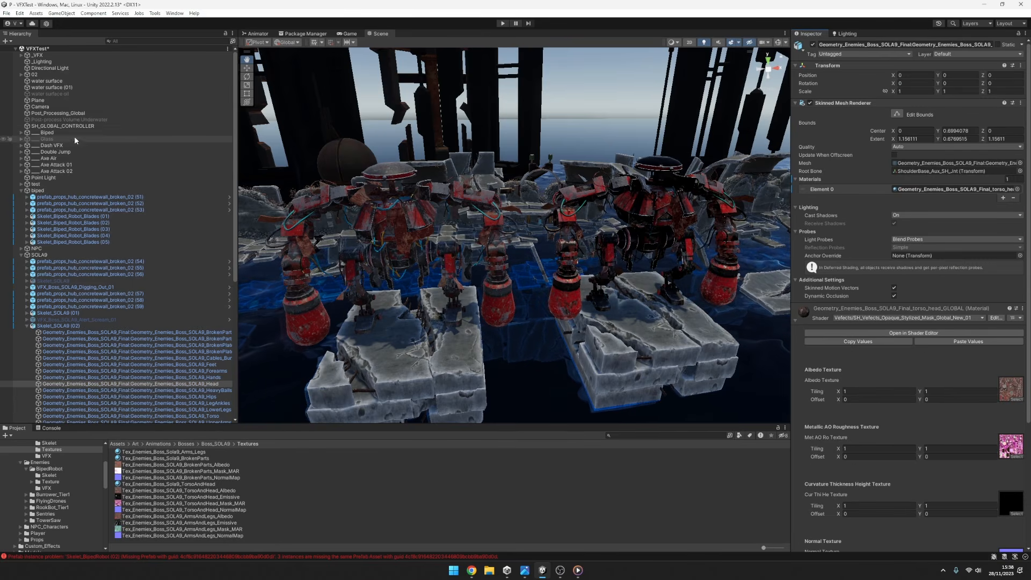
Select SH_GLOBAL_CONTROLLER and try AO Color Mix Power at 4.18 together with AO Color Mix Multiply at 15.25.
{"action": "left_click", "coordinate": [64, 125]}
{"action": "left_click", "coordinate": [904, 169]}
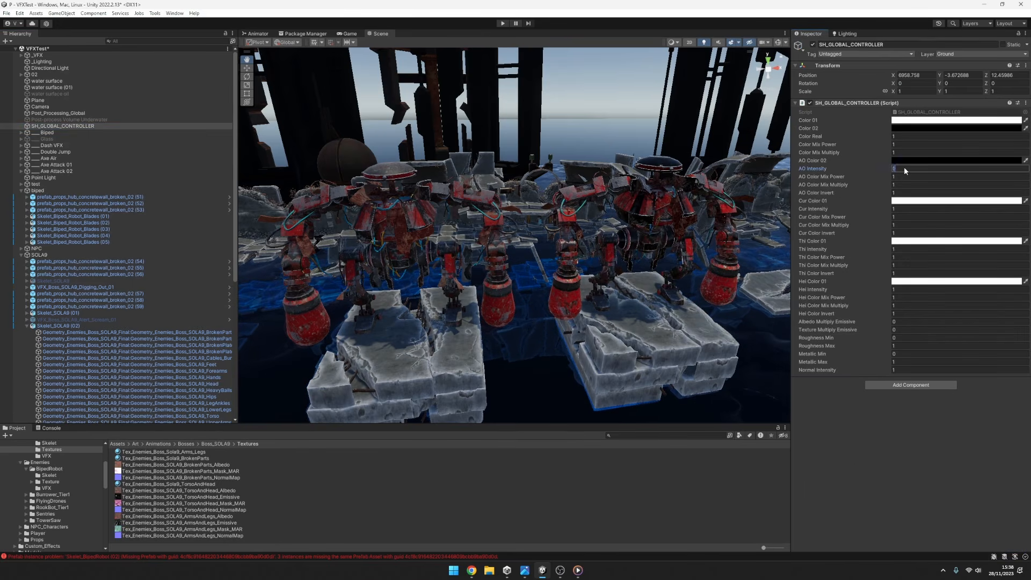
{"action": "left_click", "coordinate": [903, 176]}
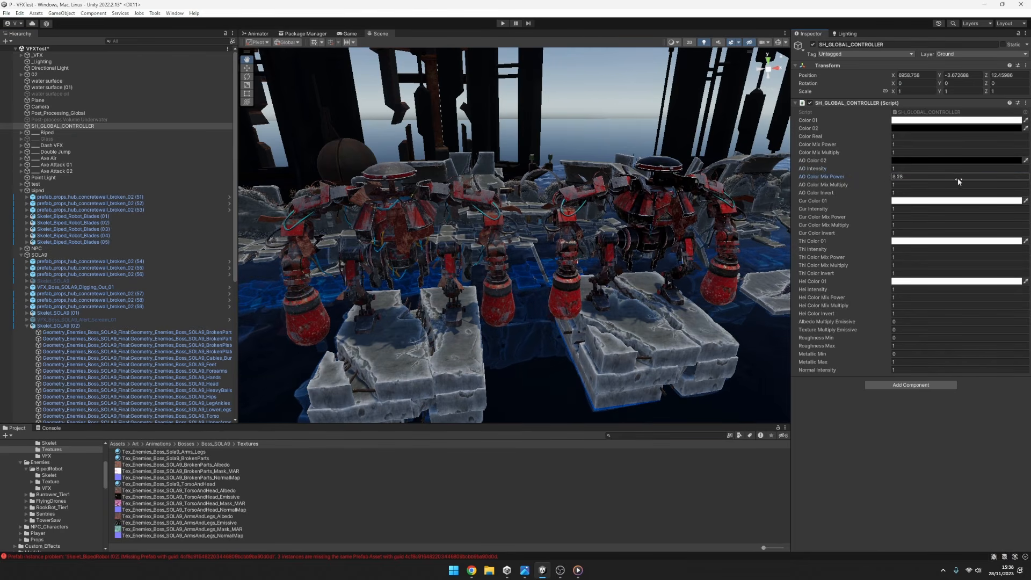
{"action": "type", "text": "3.24"}
{"action": "left_click_drag", "start_coordinate": [929, 178], "coordinate": [118, 180]}
{"action": "mouse_move", "coordinate": [864, 180]}
{"action": "left_mouse_down"}
{"action": "mouse_move", "coordinate": [932, 181]}
{"action": "mouse_move", "coordinate": [882, 179]}
{"action": "left_mouse_up"}
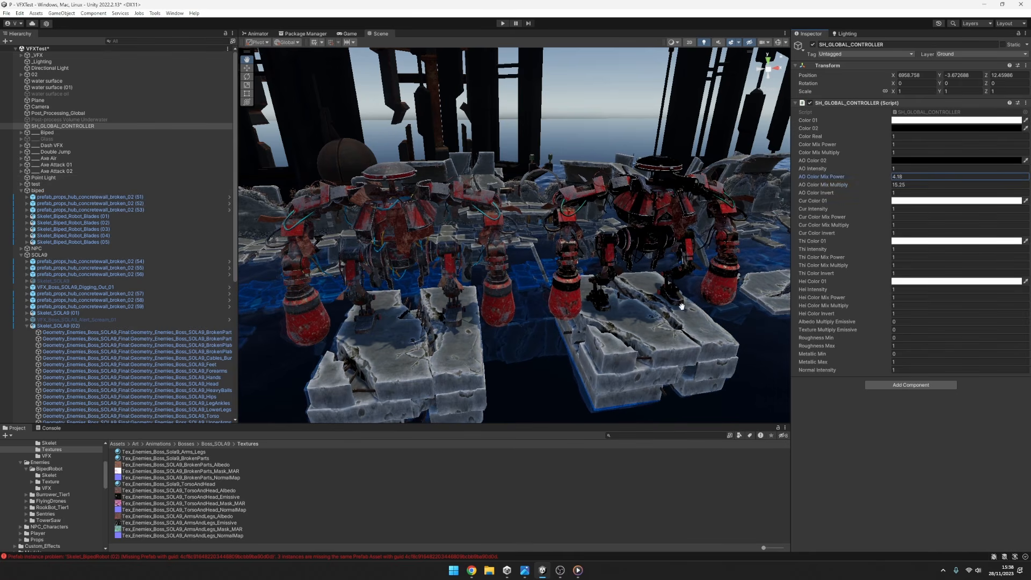
Compare AO Intensity at 0 and 1, and reset AO Color Mix Multiply and AO Color Mix Power to 1.
{"action": "left_click", "coordinate": [918, 168]}
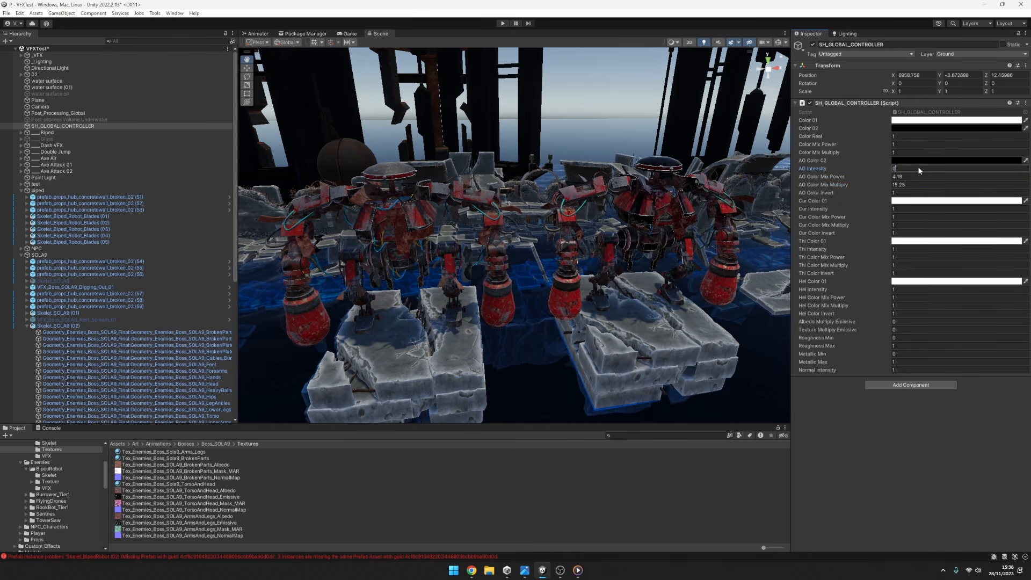
{"action": "left_click", "coordinate": [919, 175]}
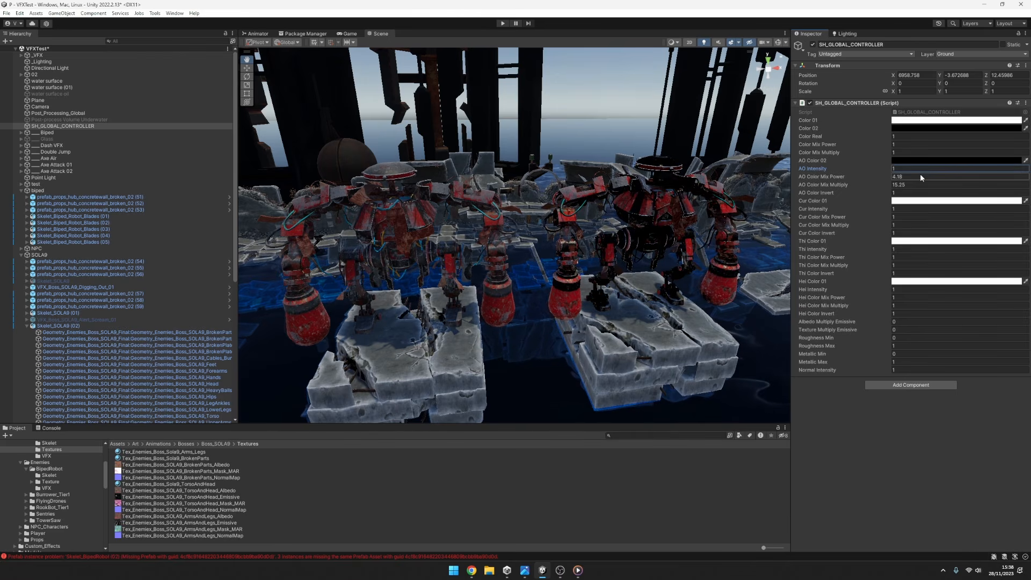
{"action": "left_click", "coordinate": [917, 186]}
{"action": "type", "text": "1"}
{"action": "left_click", "coordinate": [912, 176]}
{"action": "type", "text": "1"}
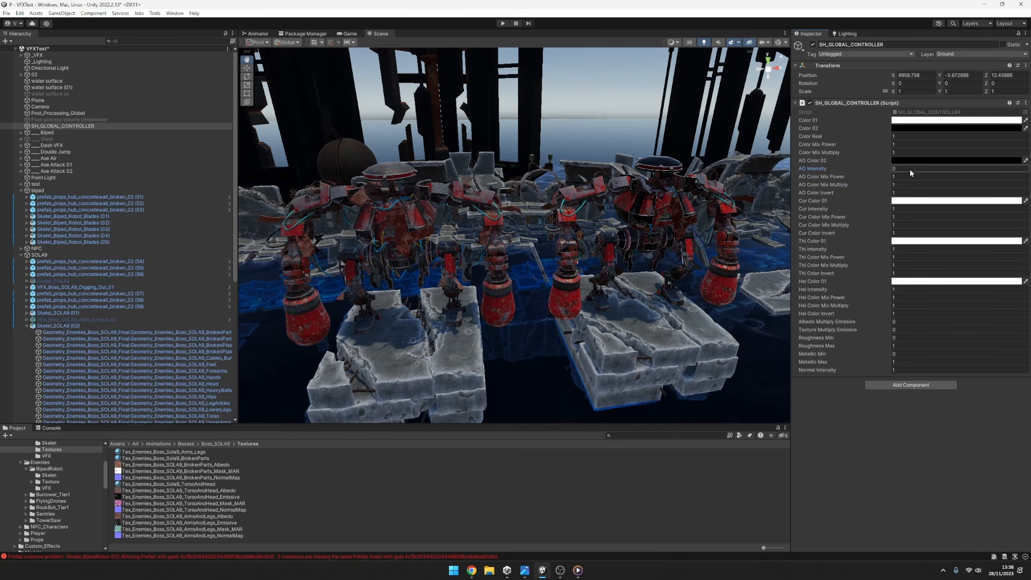
Return AO Intensity to 1 and test AO Color Invert at 0, restoring it to 1.
{"action": "left_click", "coordinate": [910, 169]}
{"action": "left_click", "coordinate": [900, 193]}
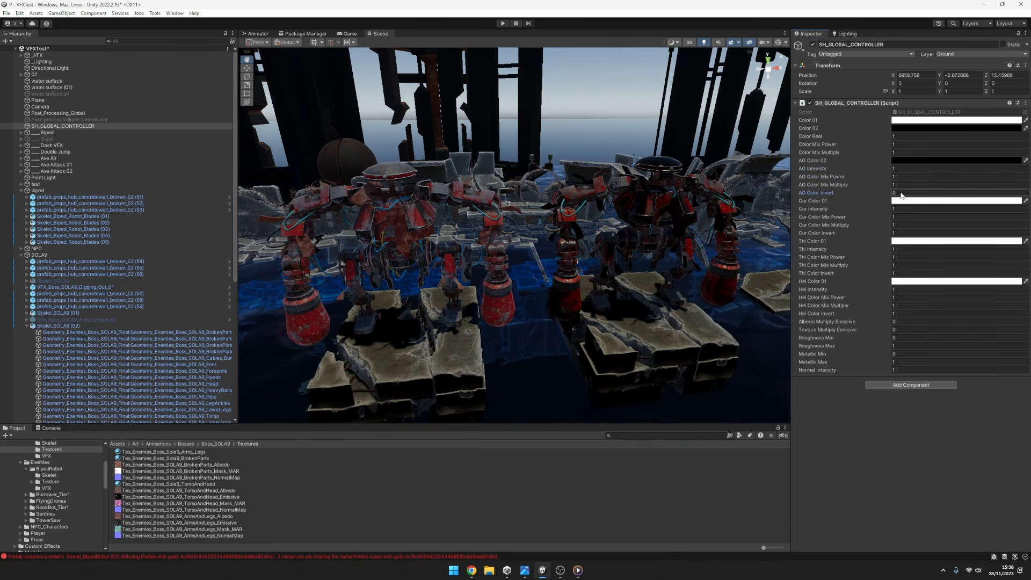
{"action": "type", "text": "1"}
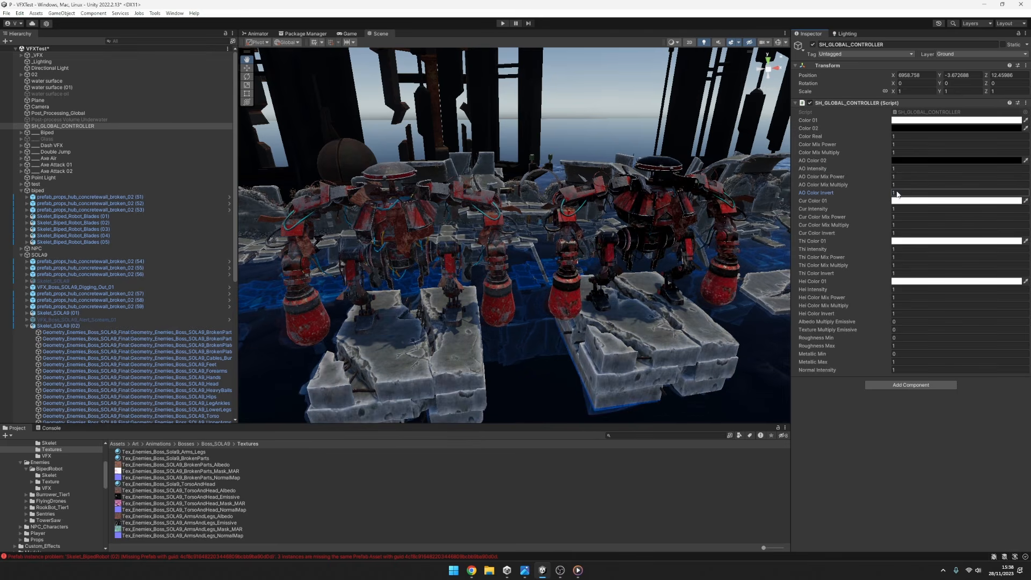
Compare AO Intensity at 0 and 1, and settle it at 0.5.
{"action": "left_click", "coordinate": [898, 168]}
{"action": "type", "text": "0"}
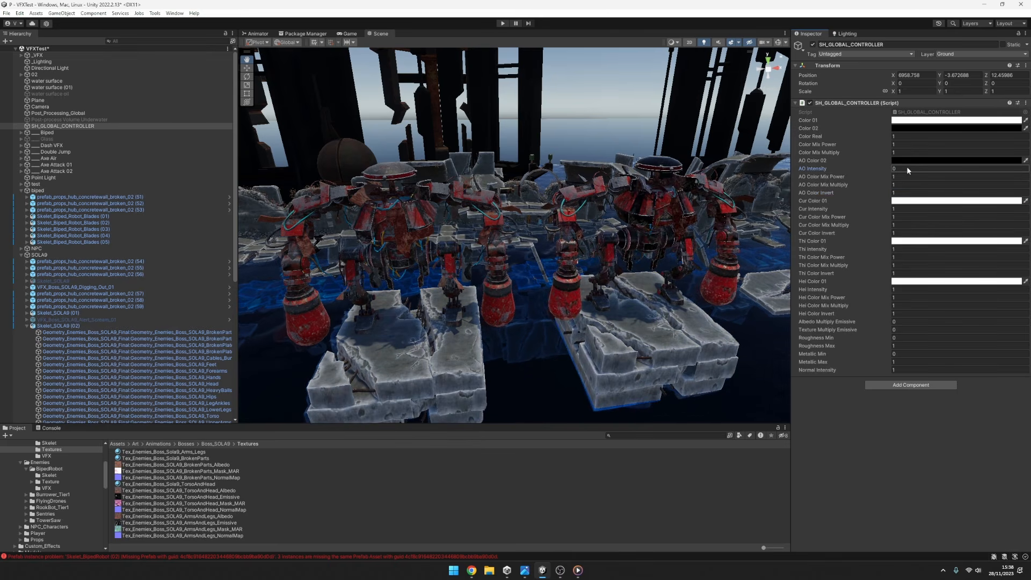
{"action": "type", "text": "1"}
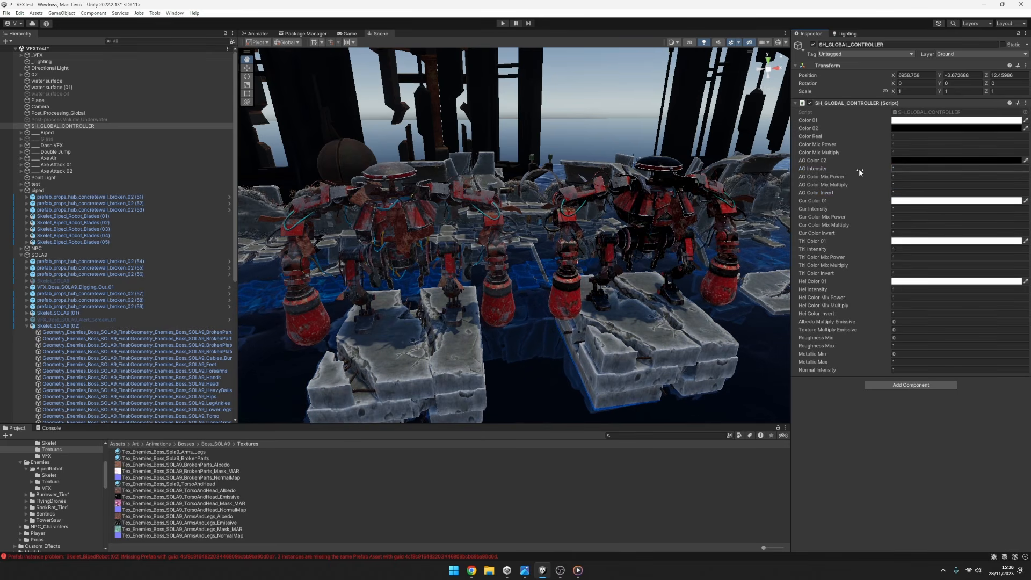
{"action": "key", "text": "BackSpace"}
{"action": "type", "text": "0.5"}
Set the controller's Cur Color 01 to orange.
{"action": "left_click", "coordinate": [914, 200]}
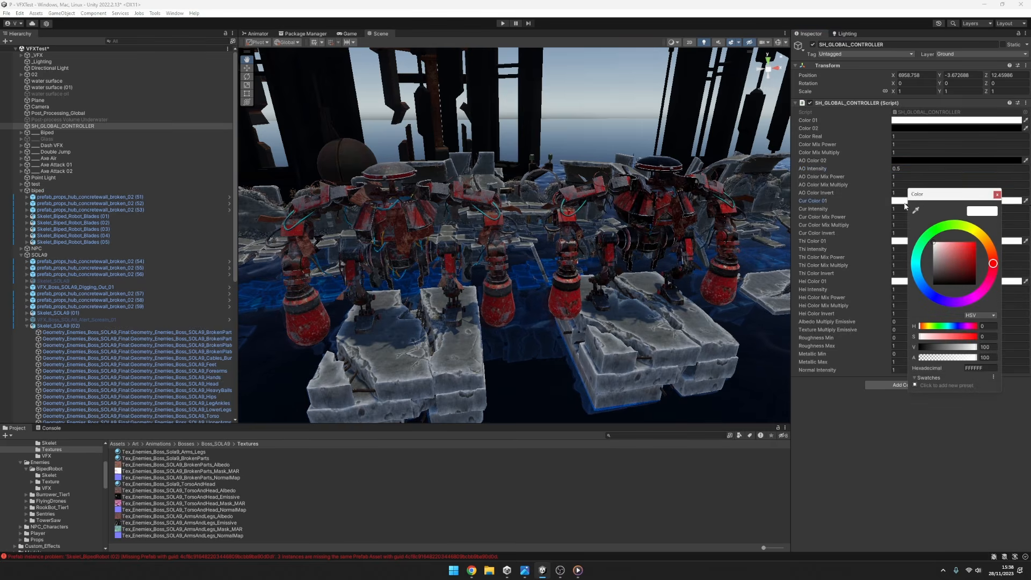
{"action": "left_click_drag", "start_coordinate": [971, 253], "coordinate": [991, 248]}
{"action": "left_click", "coordinate": [997, 196]}
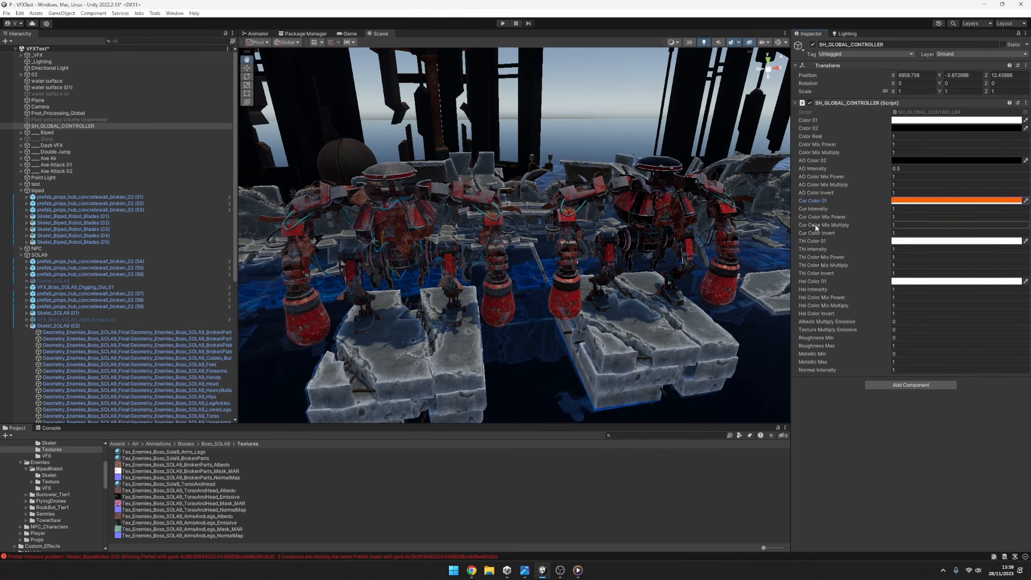
Open the texture selection for the Head material's Curvature Thickness Height Texture.
{"action": "left_click", "coordinate": [153, 383]}
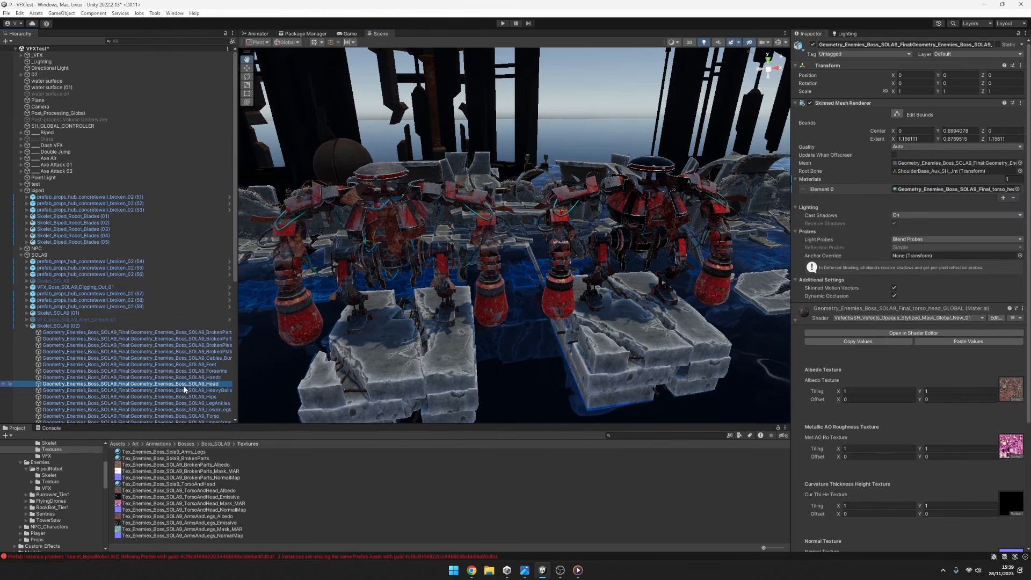
{"action": "scroll", "coordinate": [992, 397], "scroll_direction": "down", "scroll_amount": 3}
{"action": "left_click", "coordinate": [1018, 406]}
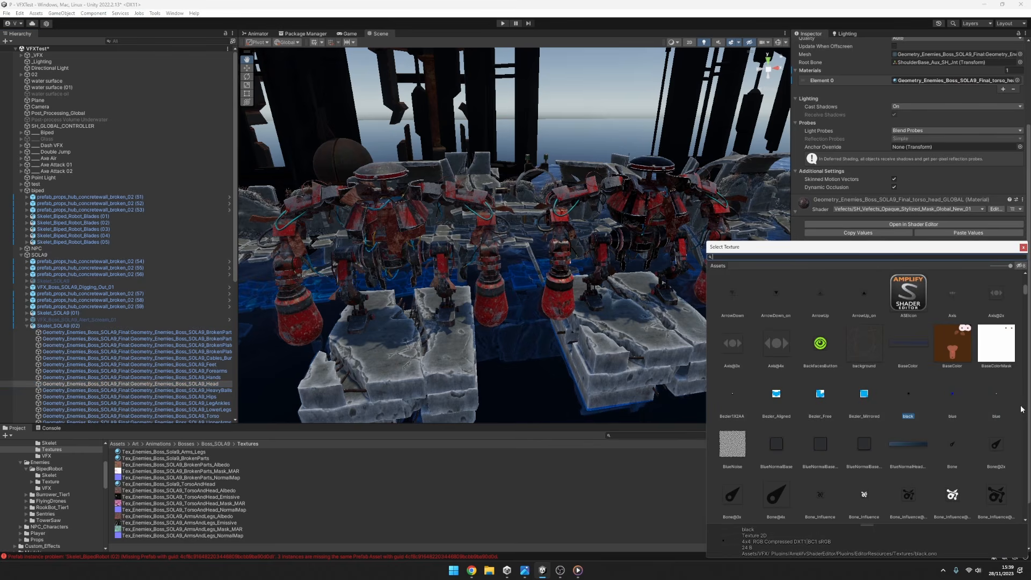
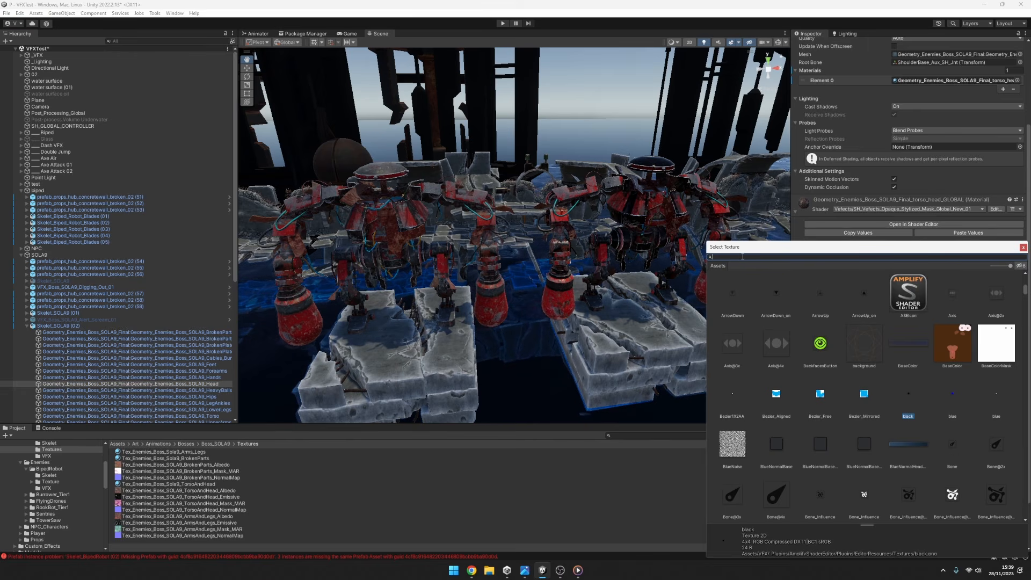
Assign the Tex_Enemies_Boss_SOLA9_TorsoAndHead_Mask_MAR texture as the Head material's Curvature Thickness Height Texture.
{"action": "type", "text": "sola9"}
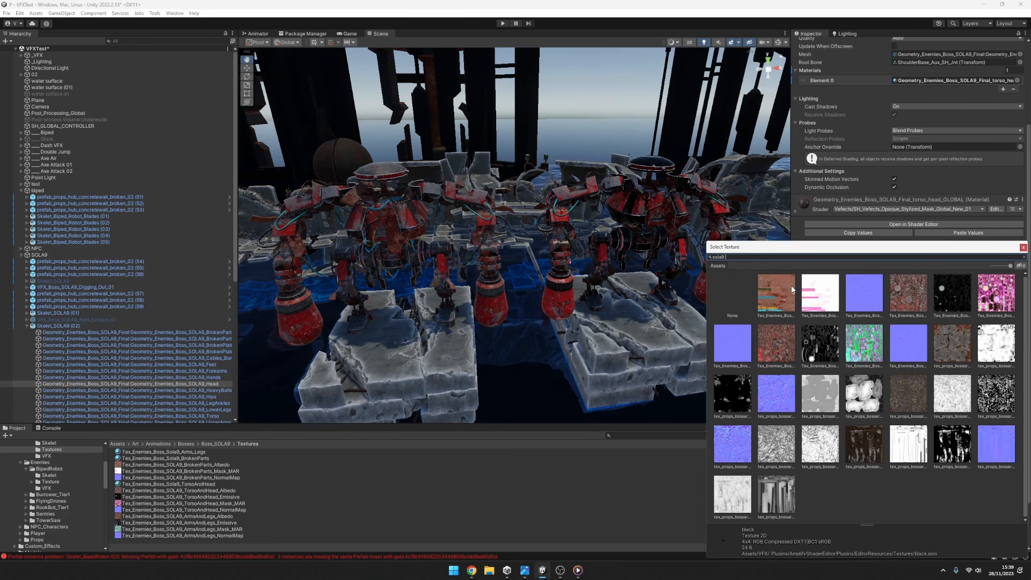
{"action": "type", "text": " h"}
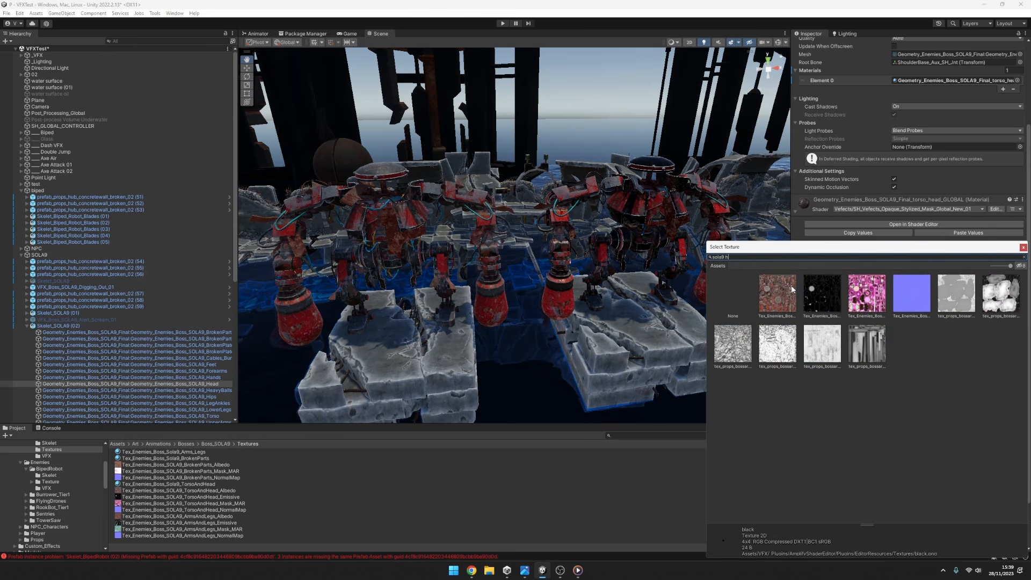
{"action": "left_click", "coordinate": [867, 293]}
{"action": "left_click_drag", "start_coordinate": [873, 247], "coordinate": [382, 249]}
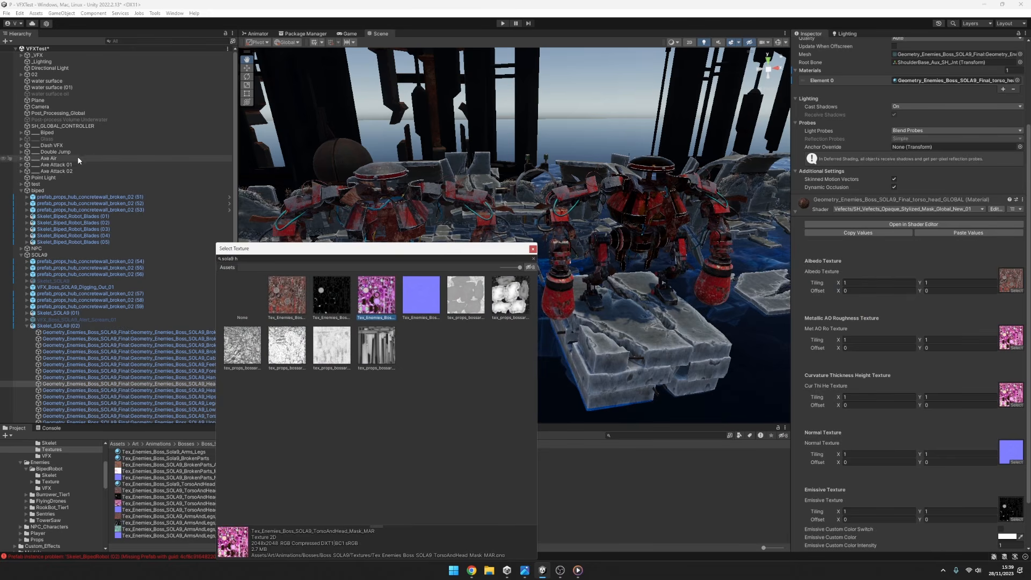
Change SH_GLOBAL_CONTROLLER's Cur Color 01 through green to turquoise while viewing the robot's torso.
{"action": "left_click", "coordinate": [79, 127]}
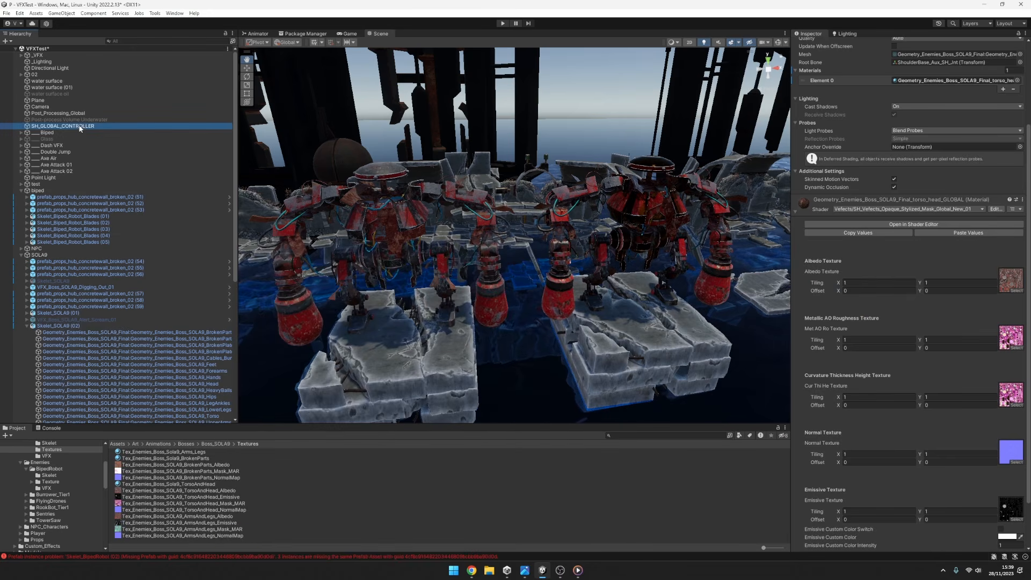
{"action": "left_click", "coordinate": [994, 201]}
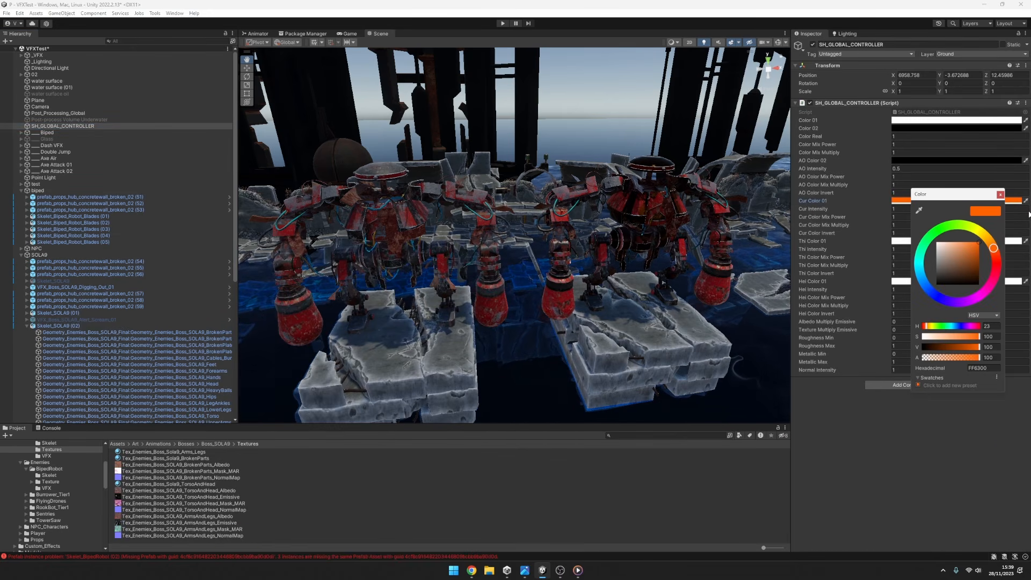
{"action": "scroll", "coordinate": [679, 214], "scroll_direction": "up", "scroll_amount": 3}
{"action": "middle_click_drag", "start_coordinate": [679, 215], "coordinate": [533, 256]}
{"action": "scroll", "coordinate": [564, 253], "scroll_direction": "up", "scroll_amount": 5}
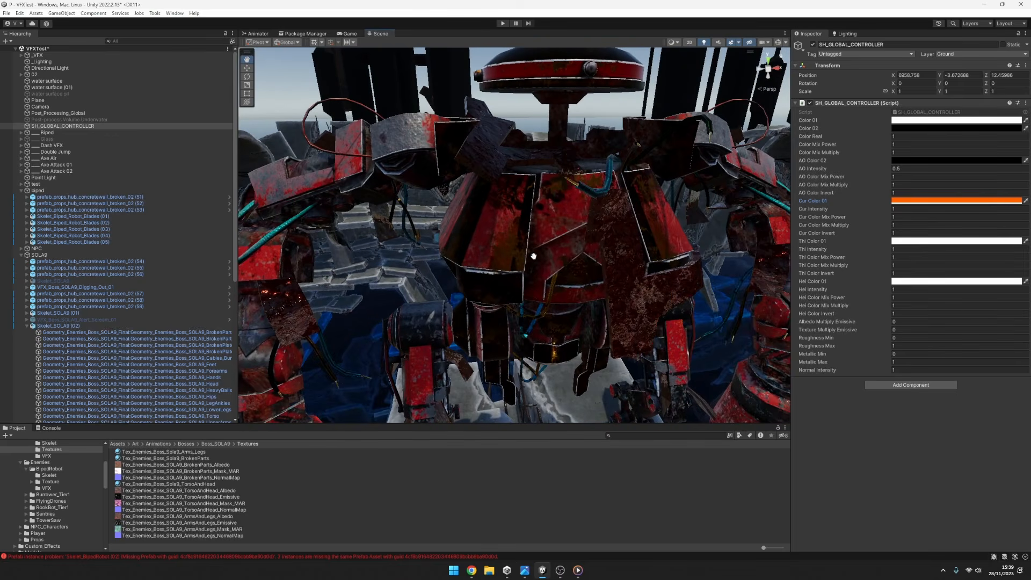
{"action": "left_click", "coordinate": [946, 201]}
{"action": "left_click", "coordinate": [970, 227]}
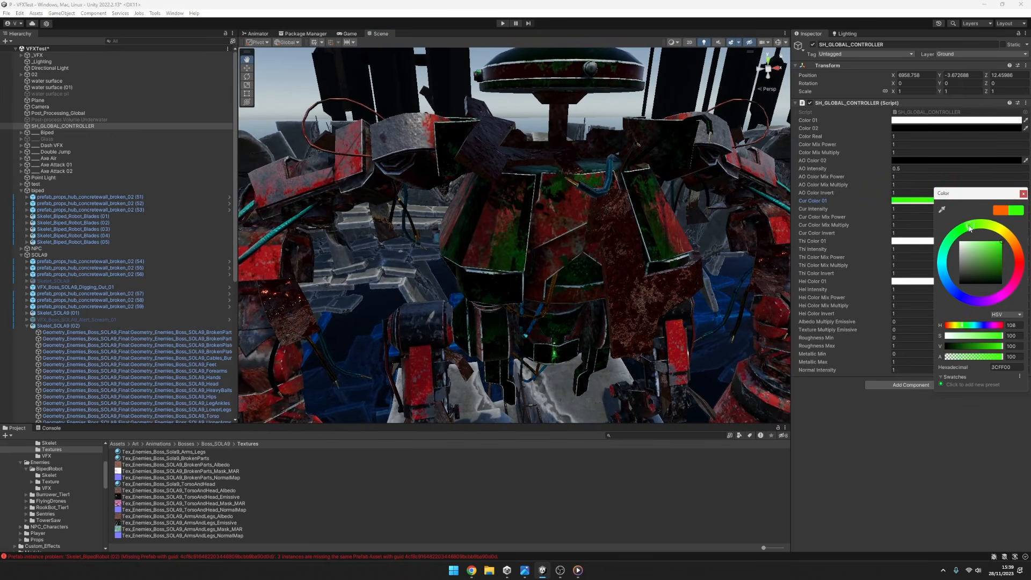
{"action": "left_click_drag", "start_coordinate": [970, 228], "coordinate": [929, 264]}
{"action": "scroll", "coordinate": [634, 272], "scroll_direction": "down", "scroll_amount": 5}
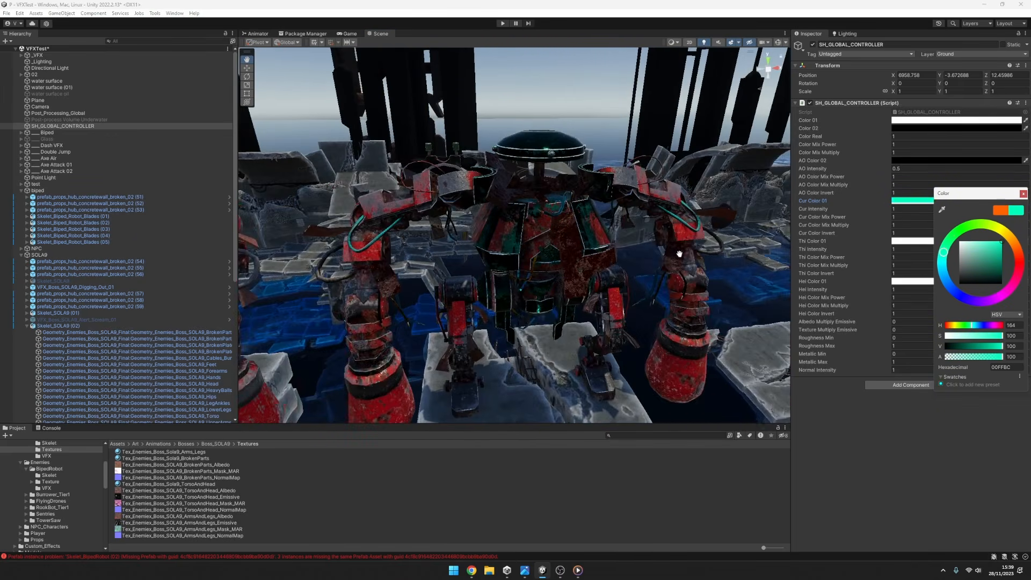
Set the controller's Thi Color 01 to light orange and its Thi Color Invert to 0.
{"action": "left_click", "coordinate": [913, 242]}
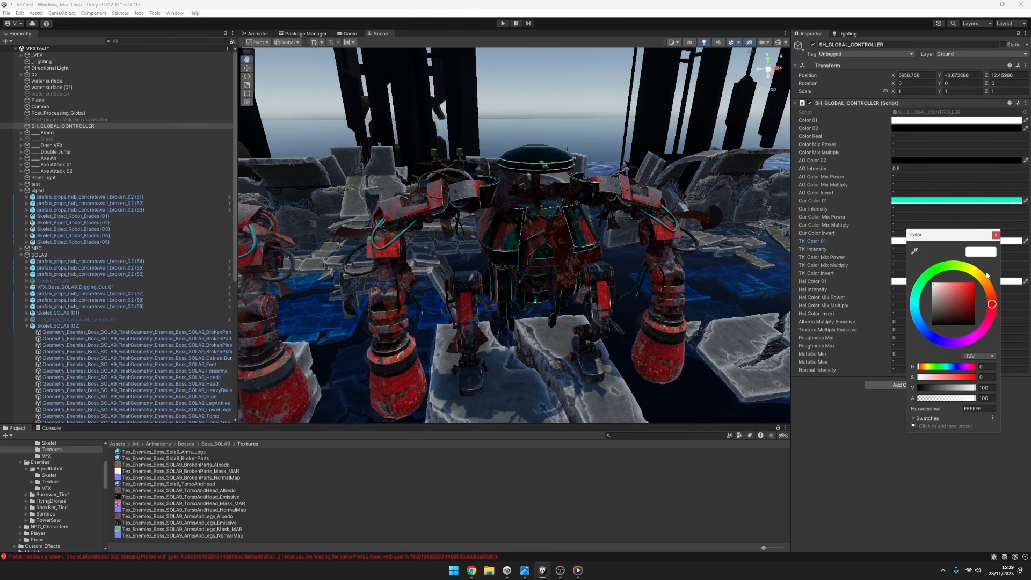
{"action": "left_click_drag", "start_coordinate": [942, 275], "coordinate": [954, 268]}
{"action": "mouse_move", "coordinate": [957, 290]}
{"action": "left_mouse_down"}
{"action": "mouse_move", "coordinate": [931, 277]}
{"action": "mouse_move", "coordinate": [973, 270]}
{"action": "mouse_move", "coordinate": [969, 256]}
{"action": "mouse_move", "coordinate": [983, 279]}
{"action": "left_mouse_up"}
{"action": "left_click", "coordinate": [907, 274]}
{"action": "type", "text": "0"}
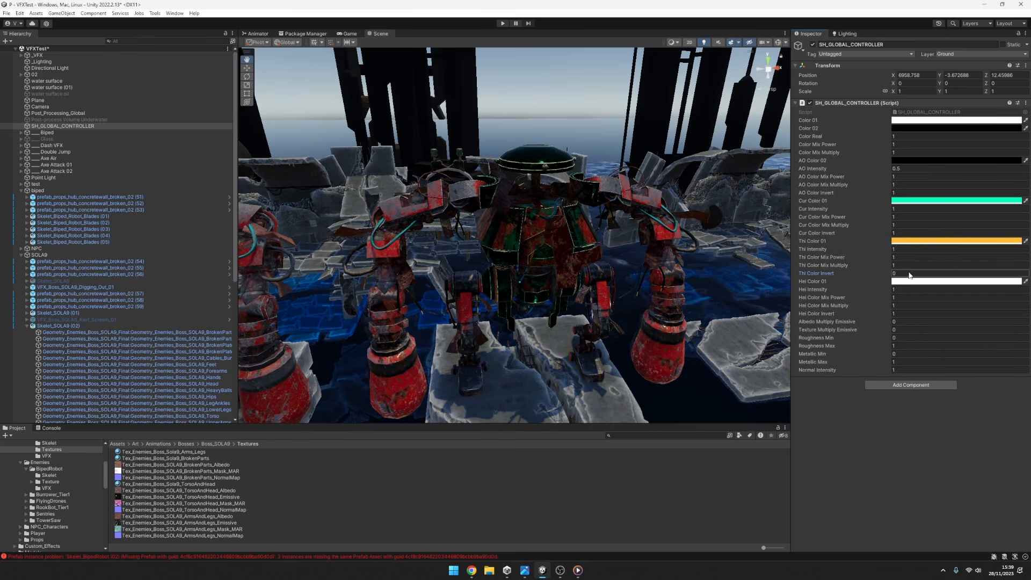
Saturate Thi Color 01 and shift its hue to amber yellow.
{"action": "left_click", "coordinate": [912, 243]}
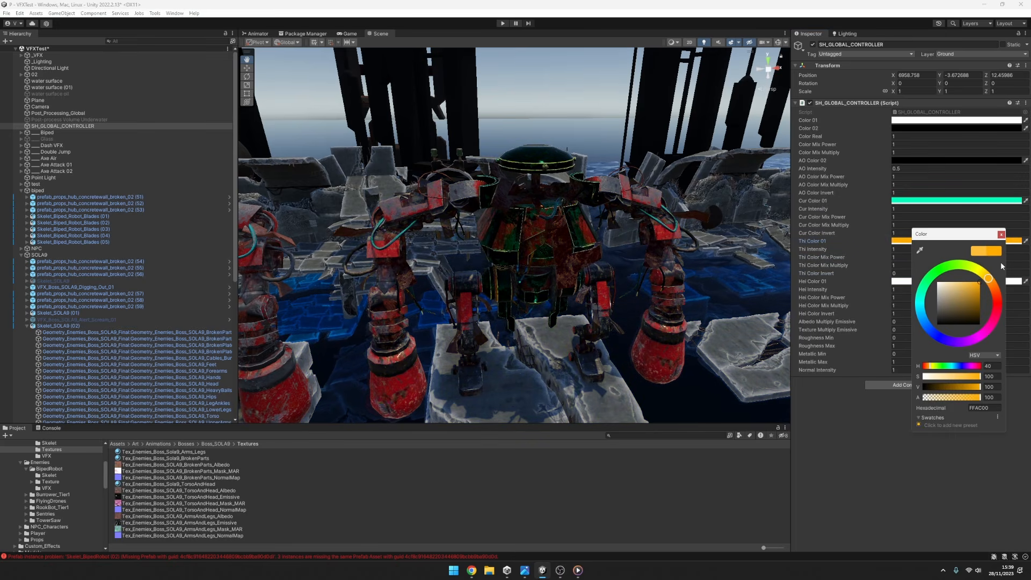
{"action": "left_click", "coordinate": [978, 282]}
{"action": "scroll", "coordinate": [548, 149], "scroll_direction": "down", "scroll_amount": 3}
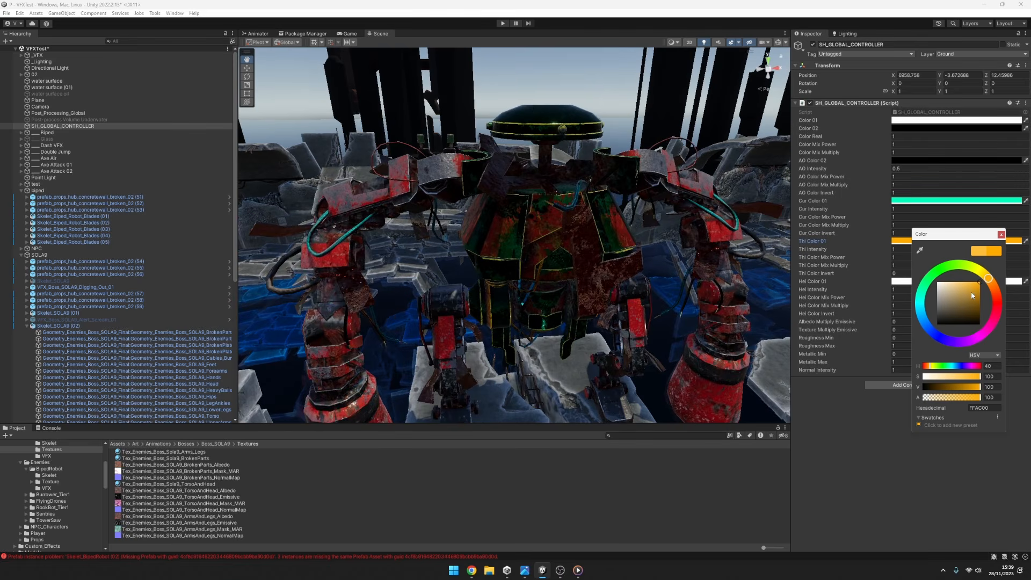
{"action": "mouse_move", "coordinate": [967, 267]}
{"action": "left_mouse_down"}
{"action": "mouse_move", "coordinate": [937, 274]}
{"action": "mouse_move", "coordinate": [926, 324]}
{"action": "mouse_move", "coordinate": [981, 335]}
{"action": "mouse_move", "coordinate": [971, 278]}
{"action": "mouse_move", "coordinate": [992, 294]}
{"action": "mouse_move", "coordinate": [987, 276]}
{"action": "left_mouse_up"}
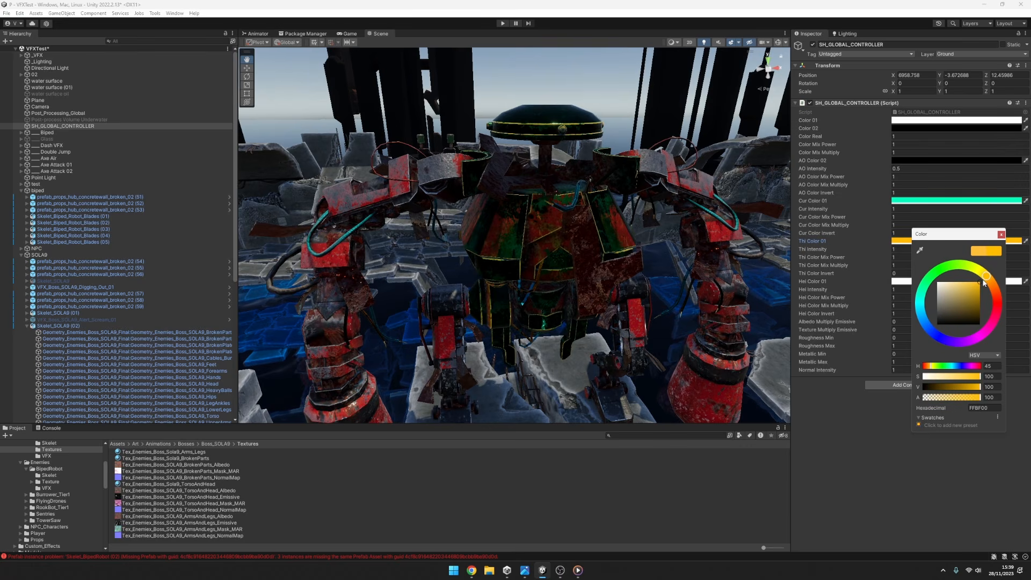
{"action": "left_click", "coordinate": [869, 248]}
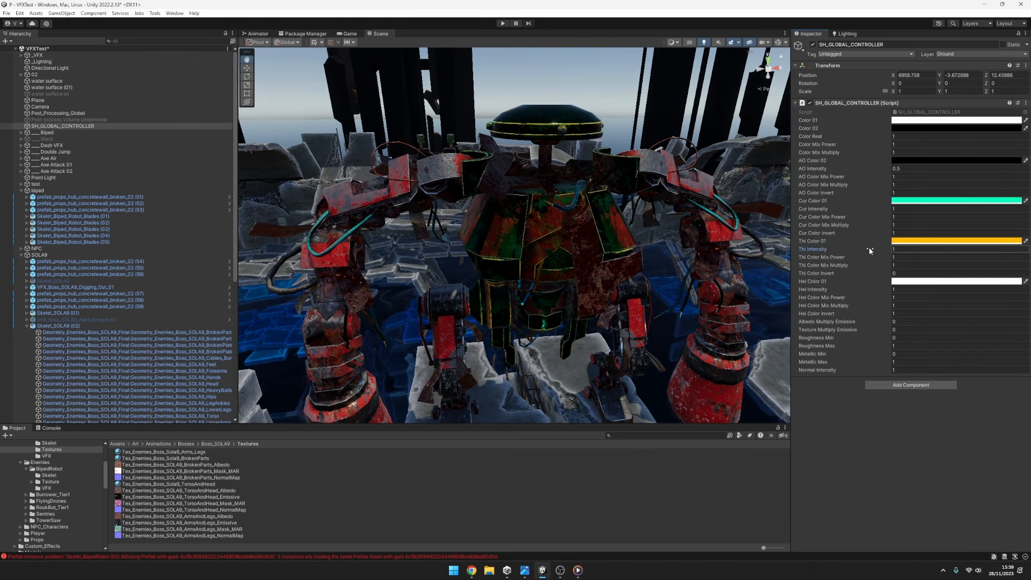
{"action": "left_click", "coordinate": [868, 203]}
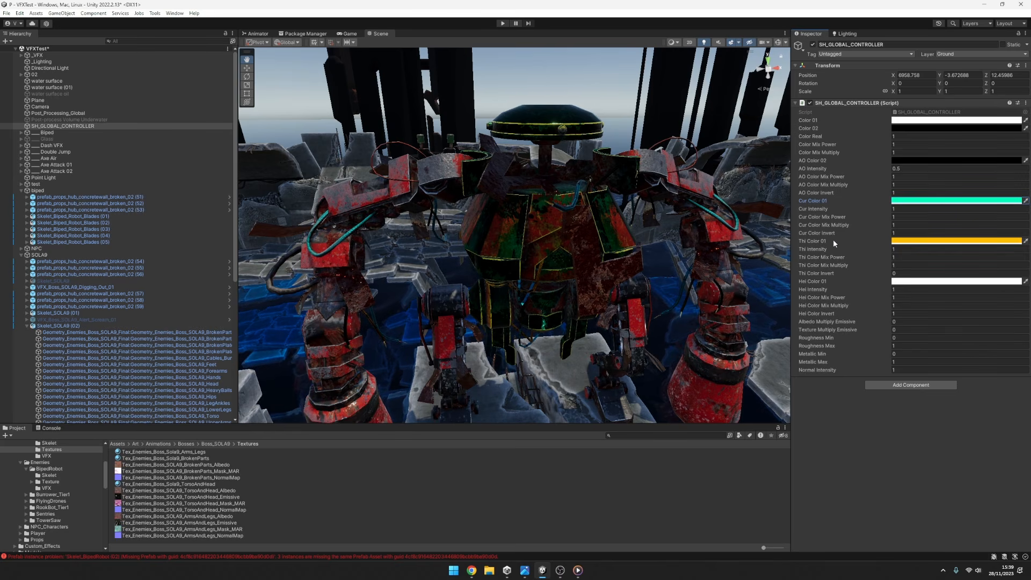
Try Thi Color 01 as white and inspect the edge highlights on the robot's head and torso.
{"action": "middle_click_drag", "start_coordinate": [526, 144], "coordinate": [515, 225]}
{"action": "scroll", "coordinate": [496, 311], "scroll_direction": "up", "scroll_amount": 3}
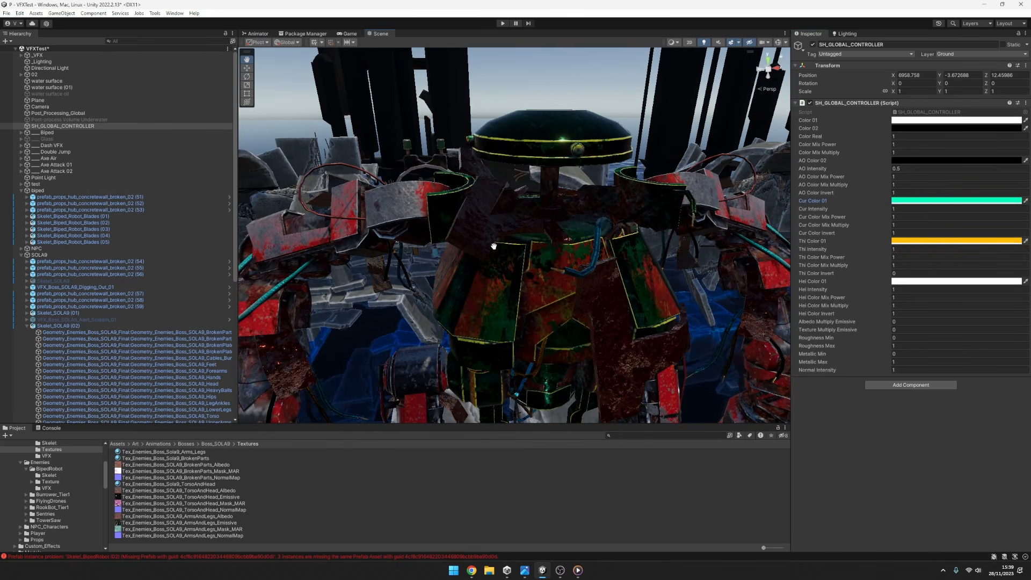
{"action": "left_click", "coordinate": [934, 241]}
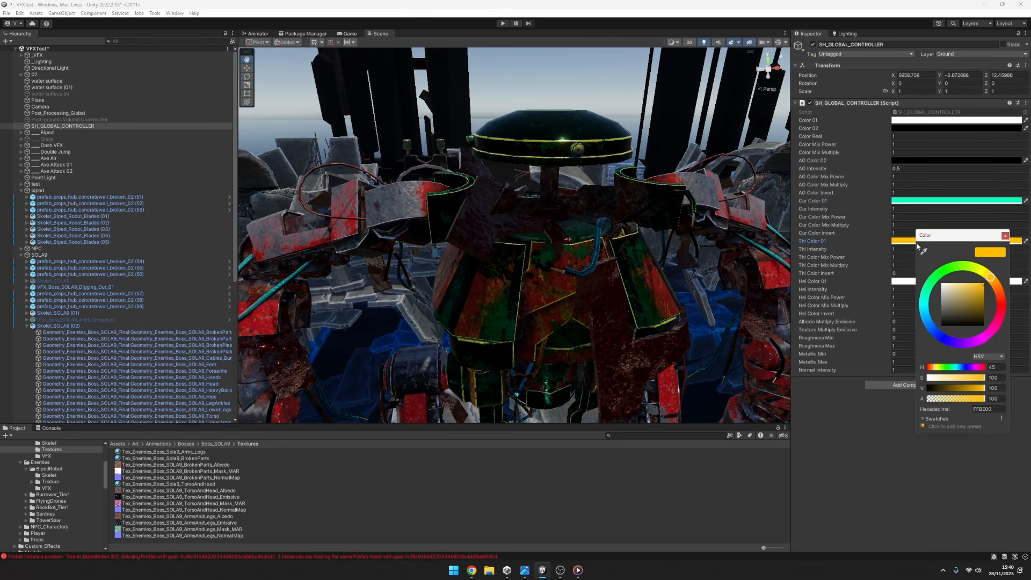
{"action": "left_click_drag", "start_coordinate": [954, 295], "coordinate": [737, 204]}
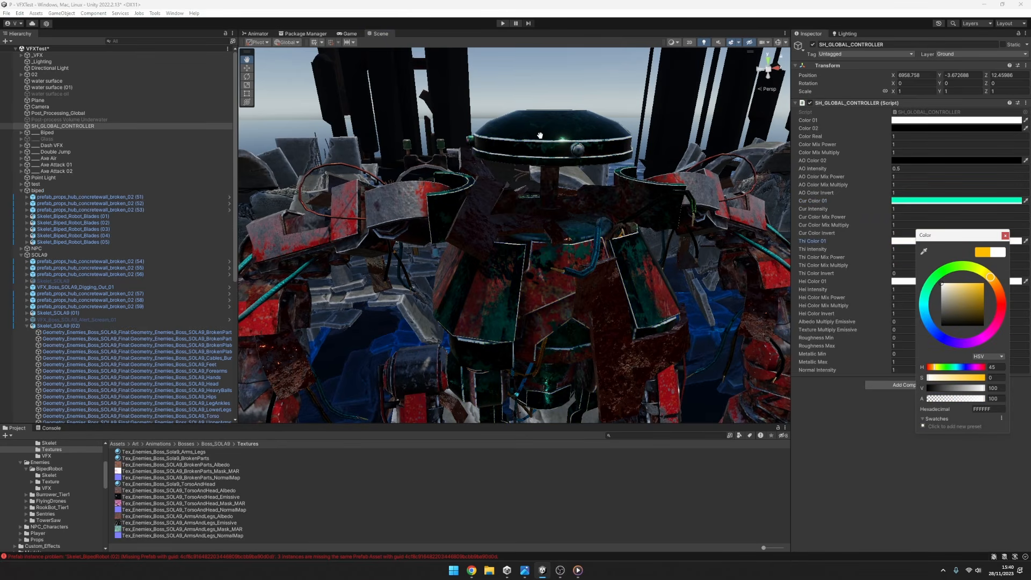
{"action": "middle_click_drag", "start_coordinate": [499, 310], "coordinate": [507, 260]}
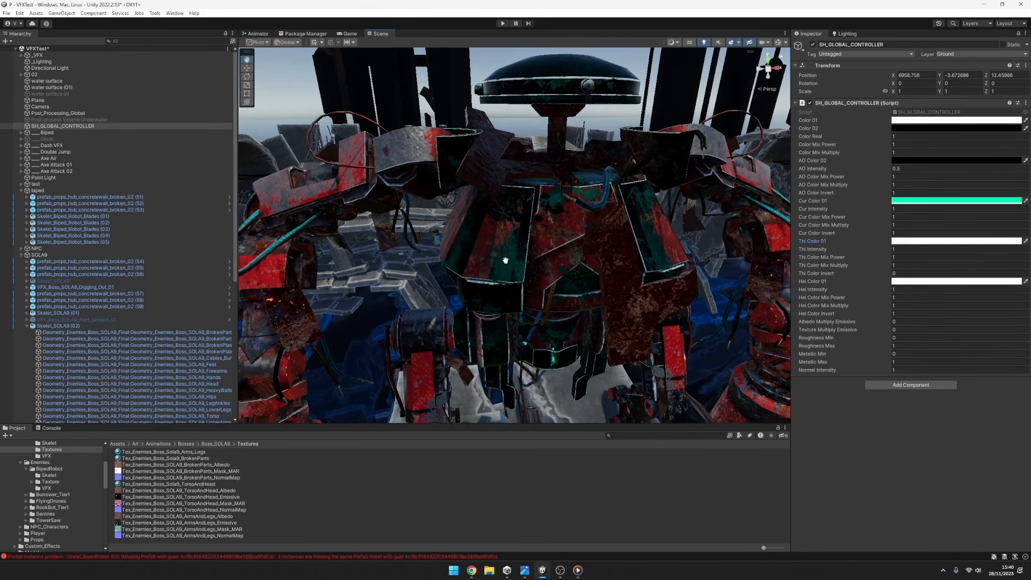
Set Thi Color 01 to golden yellow, compare it with white, and restore the golden yellow.
{"action": "left_click", "coordinate": [918, 201]}
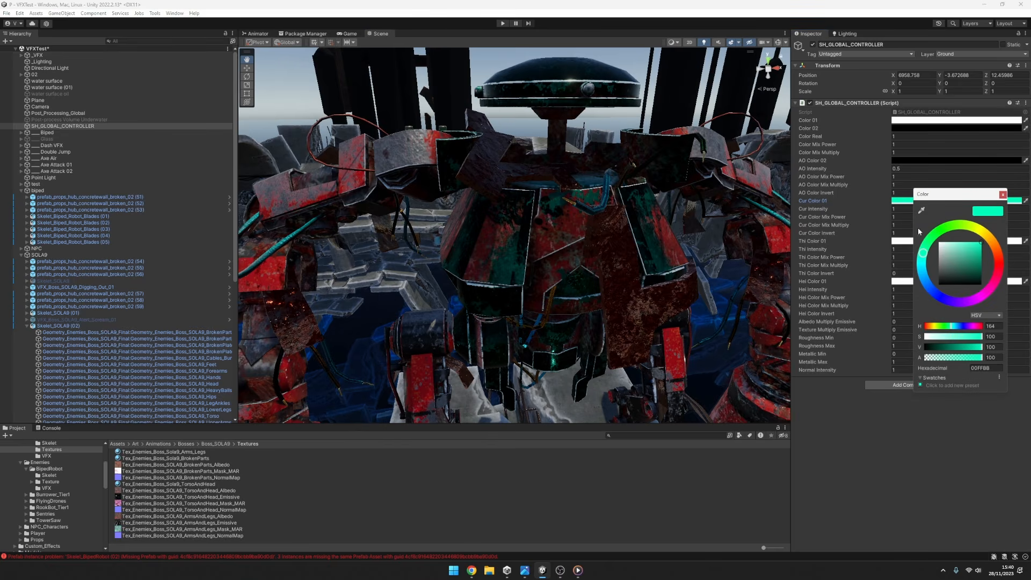
{"action": "left_click", "coordinate": [913, 241]}
{"action": "left_click", "coordinate": [914, 240]}
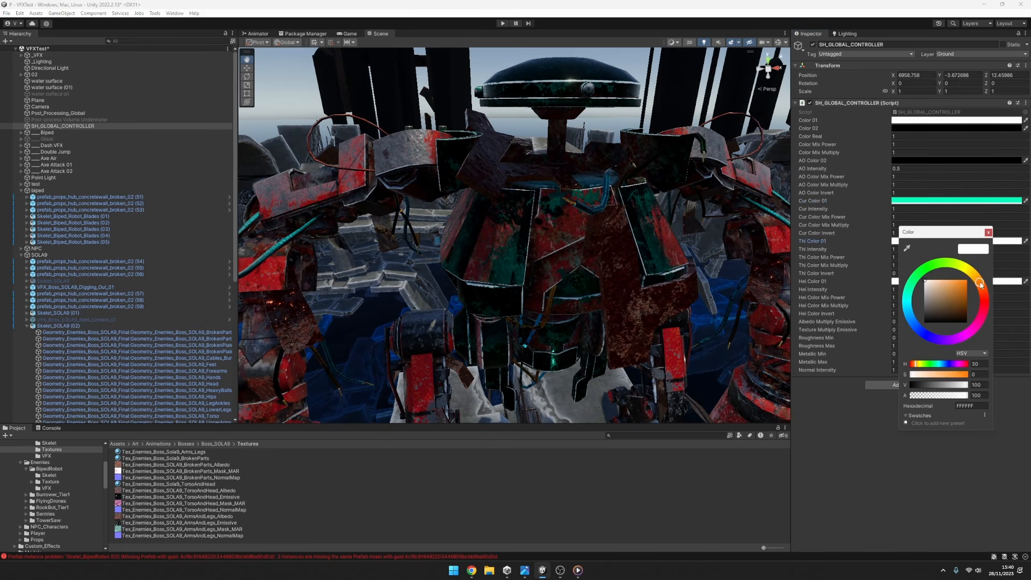
{"action": "left_click_drag", "start_coordinate": [955, 299], "coordinate": [990, 261]}
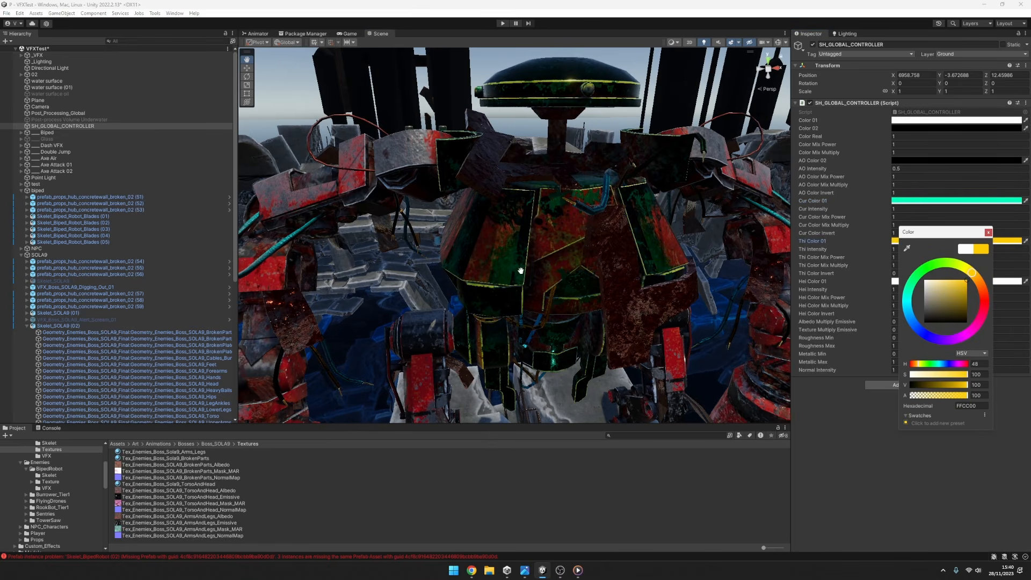
{"action": "left_click", "coordinate": [989, 233]}
{"action": "left_click", "coordinate": [926, 242]}
{"action": "left_click_drag", "start_coordinate": [957, 303], "coordinate": [916, 261]}
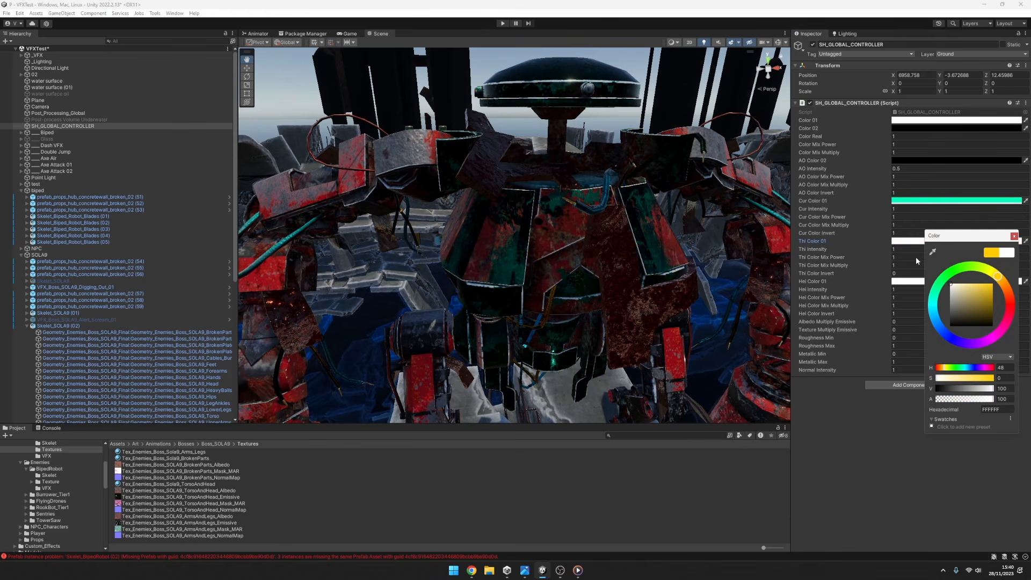
{"action": "left_click_drag", "start_coordinate": [980, 310], "coordinate": [993, 283]}
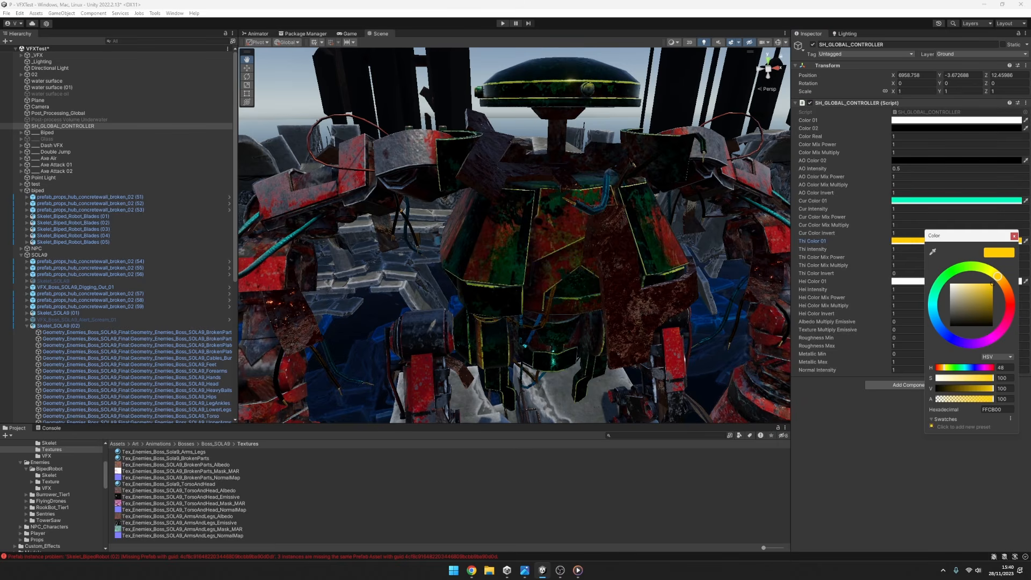
{"action": "left_click", "coordinate": [901, 283]}
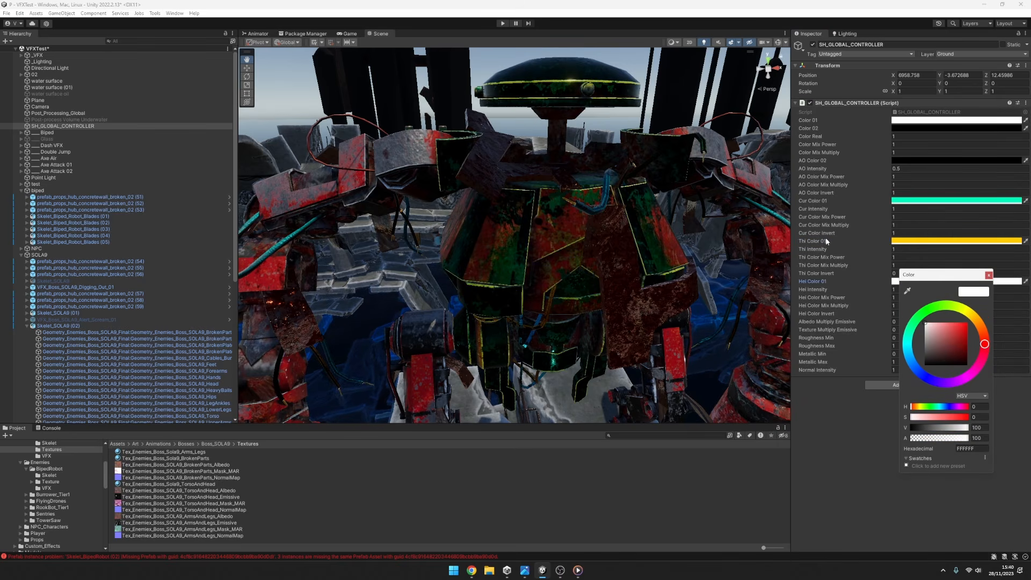
{"action": "left_click", "coordinate": [816, 201]}
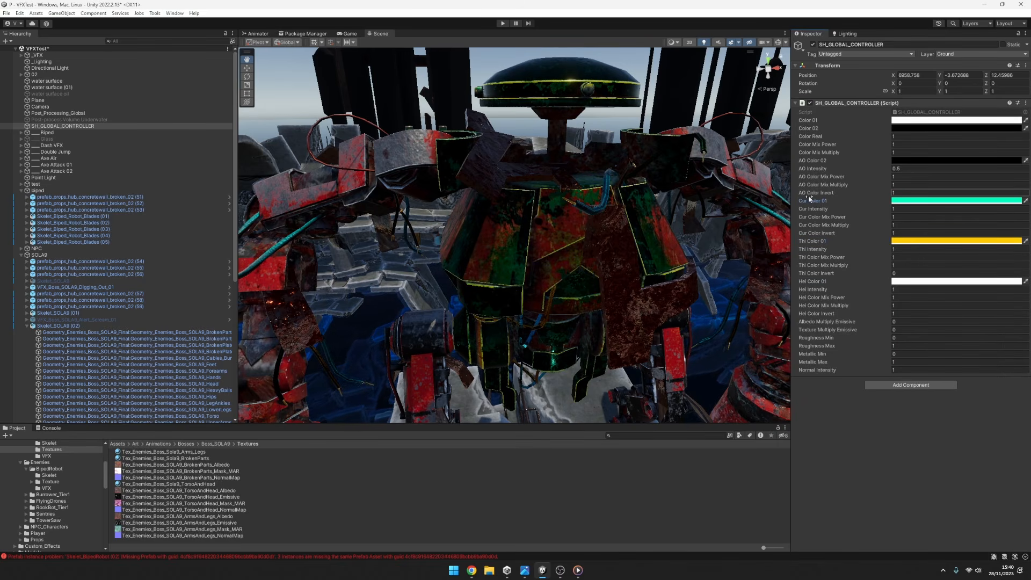
{"action": "left_click", "coordinate": [839, 137]}
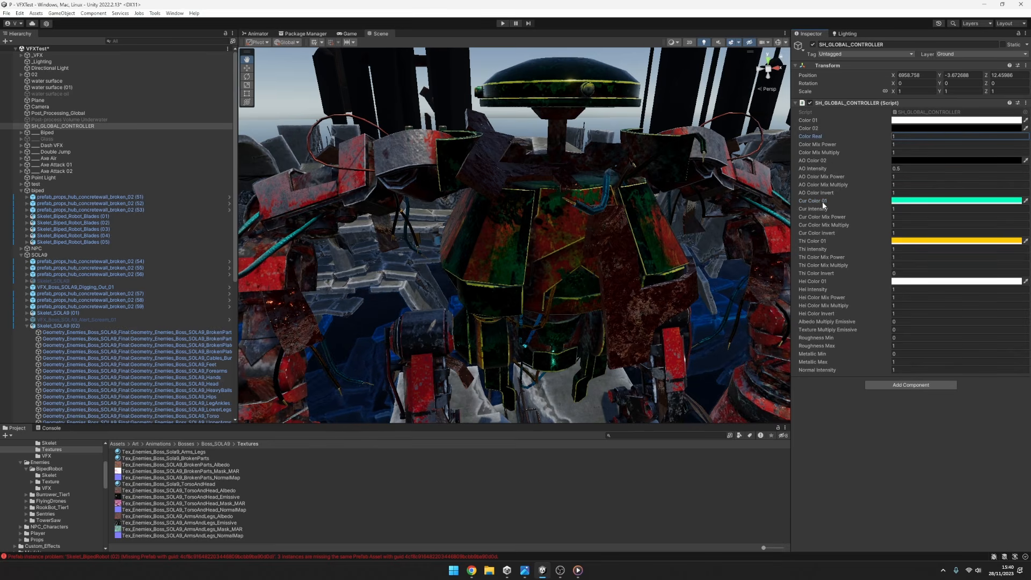
{"action": "left_click", "coordinate": [823, 242]}
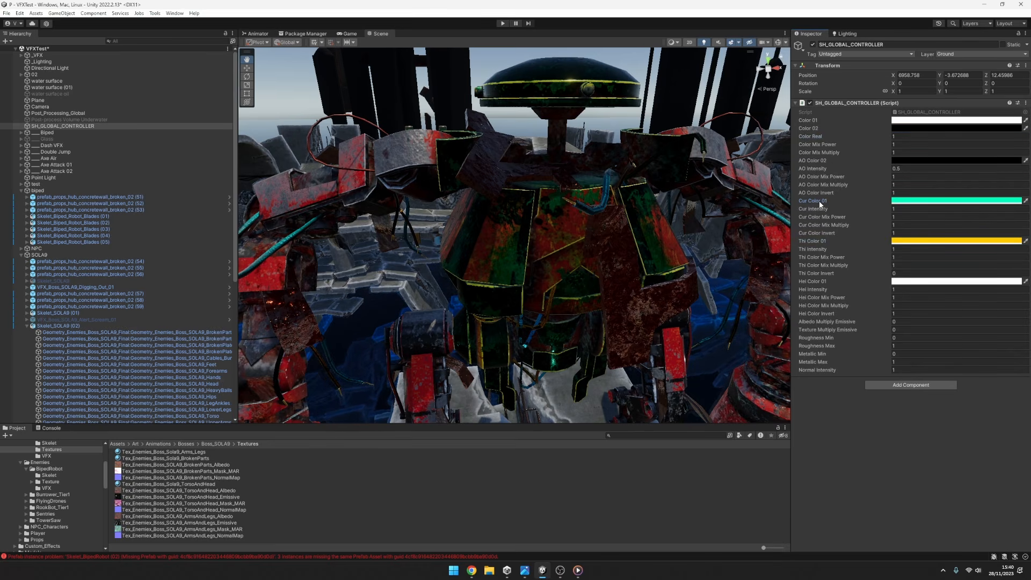
{"action": "left_click", "coordinate": [828, 278]}
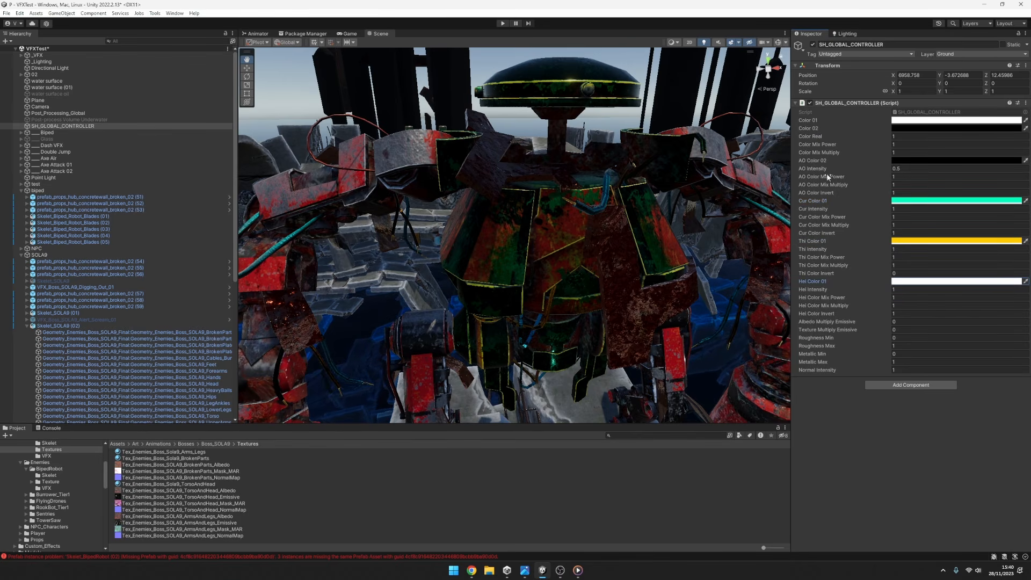
Set the controller's Hei Color 01 to light red and Hei Intensity to 0.
{"action": "left_click", "coordinate": [956, 281]}
{"action": "mouse_move", "coordinate": [932, 323]}
{"action": "left_mouse_down"}
{"action": "mouse_move", "coordinate": [993, 319]}
{"action": "mouse_move", "coordinate": [959, 307]}
{"action": "left_mouse_up"}
{"action": "left_click", "coordinate": [903, 286]}
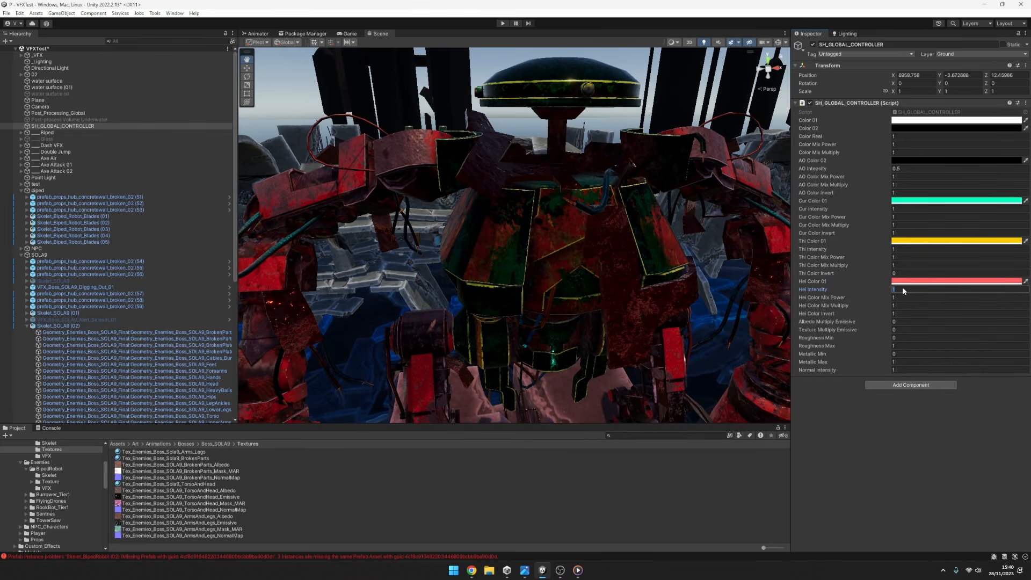
{"action": "type", "text": "0"}
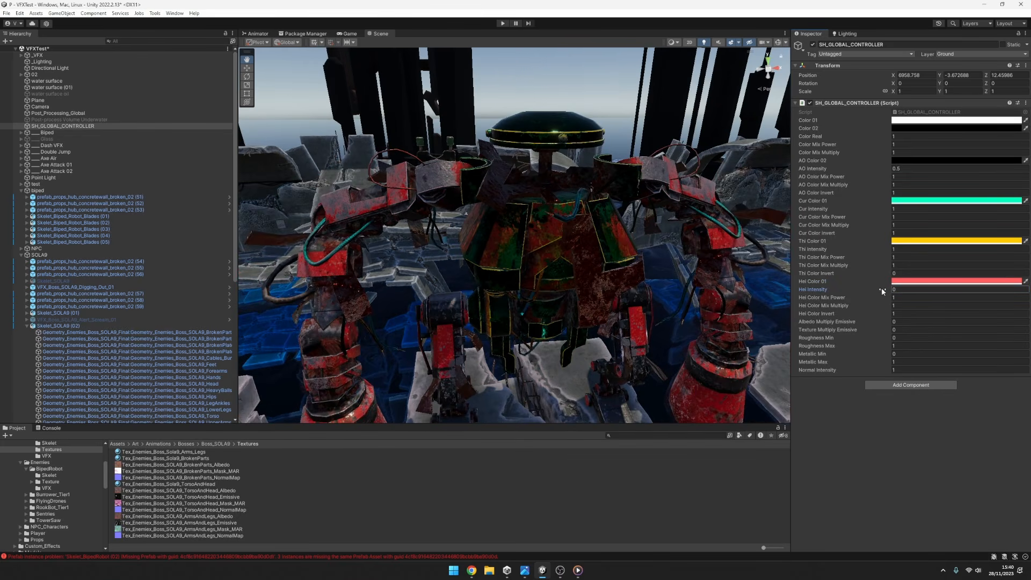
Set Hei Color 01 to pure red (FF0000) and compare Hei Intensity at 1 and 0, leaving it at 0.
{"action": "left_click", "coordinate": [932, 281]}
{"action": "mouse_move", "coordinate": [959, 325]}
{"action": "left_mouse_down"}
{"action": "mouse_move", "coordinate": [968, 323]}
{"action": "mouse_move", "coordinate": [846, 285]}
{"action": "mouse_move", "coordinate": [987, 309]}
{"action": "mouse_move", "coordinate": [845, 272]}
{"action": "mouse_move", "coordinate": [991, 259]}
{"action": "left_mouse_up"}
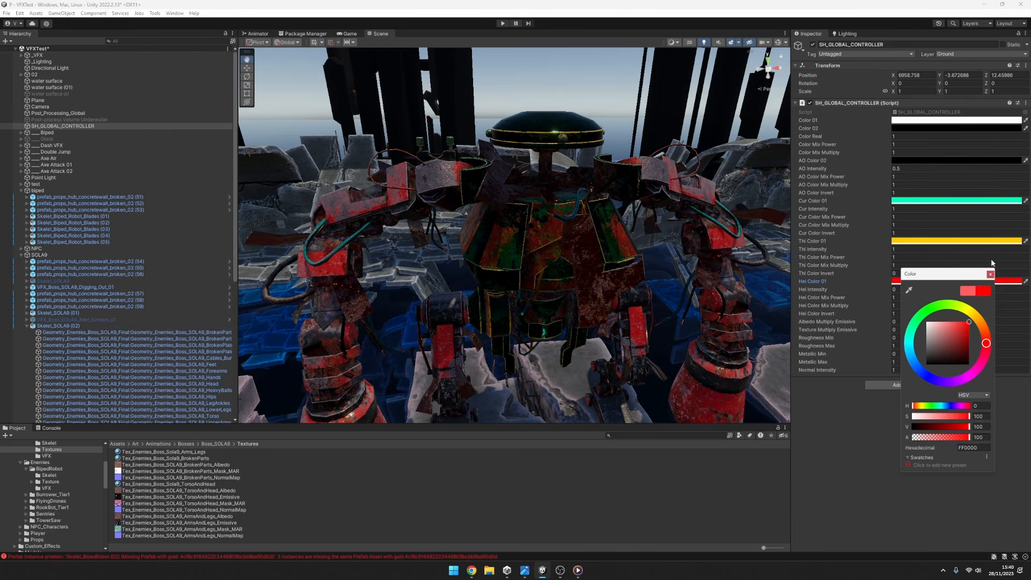
{"action": "left_click", "coordinate": [895, 289]}
{"action": "type", "text": "1"}
{"action": "key", "text": "BackSpace"}
{"action": "type", "text": "0"}
{"action": "key", "text": "BackSpace"}
{"action": "type", "text": "1"}
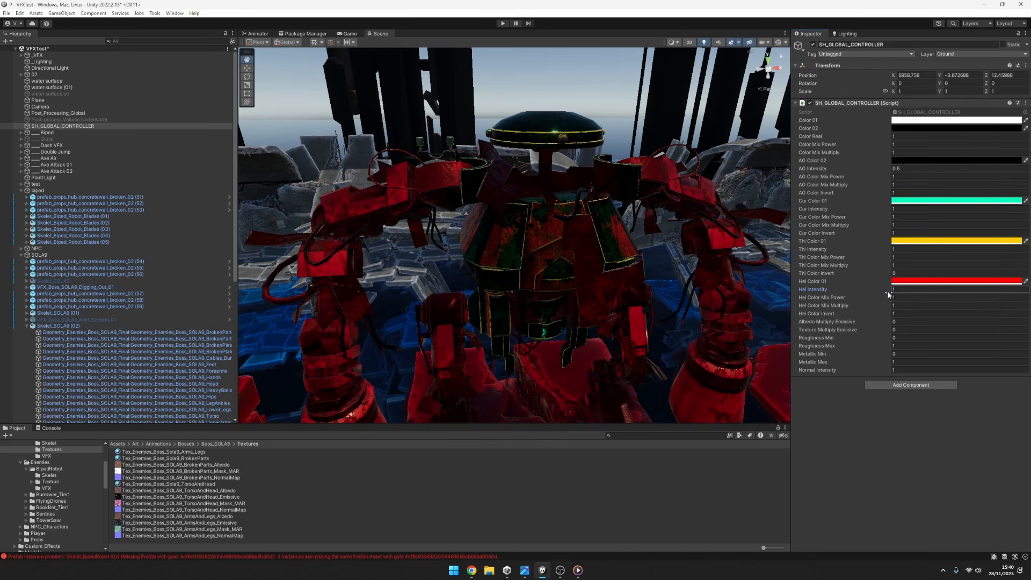
{"action": "key", "text": "BackSpace"}
{"action": "type", "text": "0"}
Change the controller's Hei Color 01 to turquoise.
{"action": "left_click", "coordinate": [932, 281]}
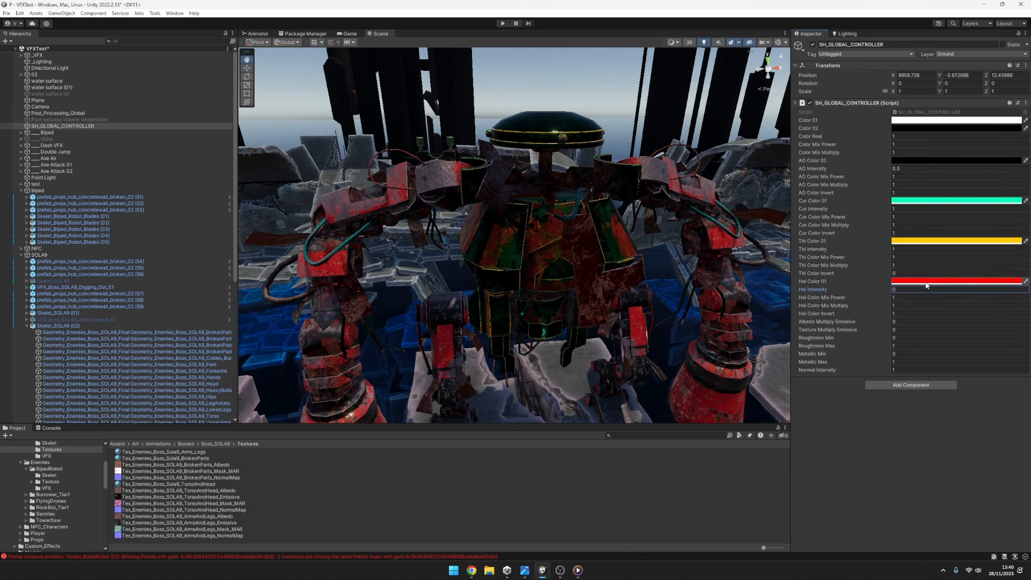
{"action": "mouse_move", "coordinate": [1009, 343]}
{"action": "left_mouse_down"}
{"action": "mouse_move", "coordinate": [989, 310]}
{"action": "mouse_move", "coordinate": [901, 359]}
{"action": "mouse_move", "coordinate": [983, 382]}
{"action": "mouse_move", "coordinate": [952, 381]}
{"action": "mouse_move", "coordinate": [935, 337]}
{"action": "left_mouse_up"}
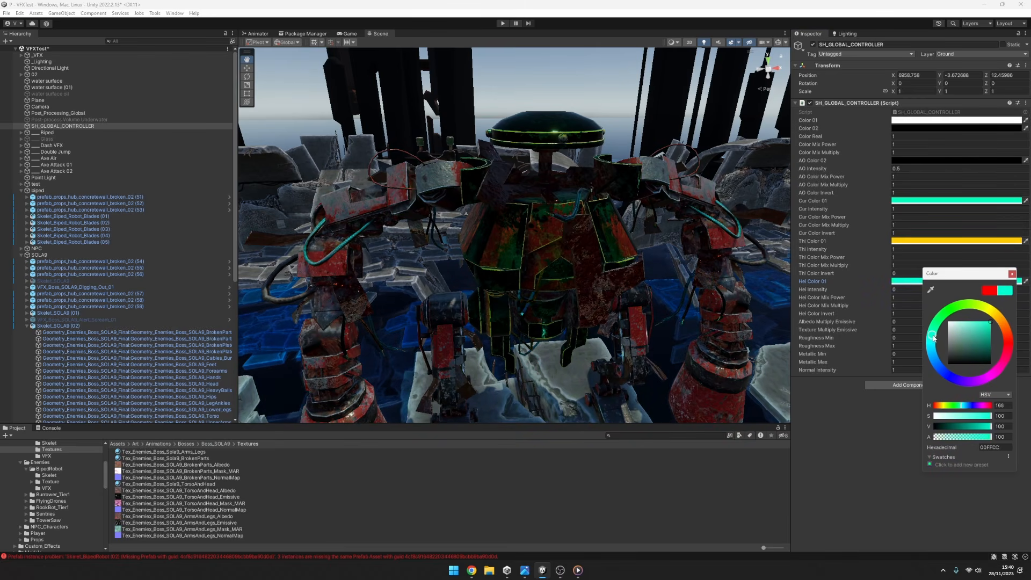
Try different Hei Color Mix Power and Thi Color Mix Power values, and return both to 1.
{"action": "left_click_drag", "start_coordinate": [882, 299], "coordinate": [894, 299]}
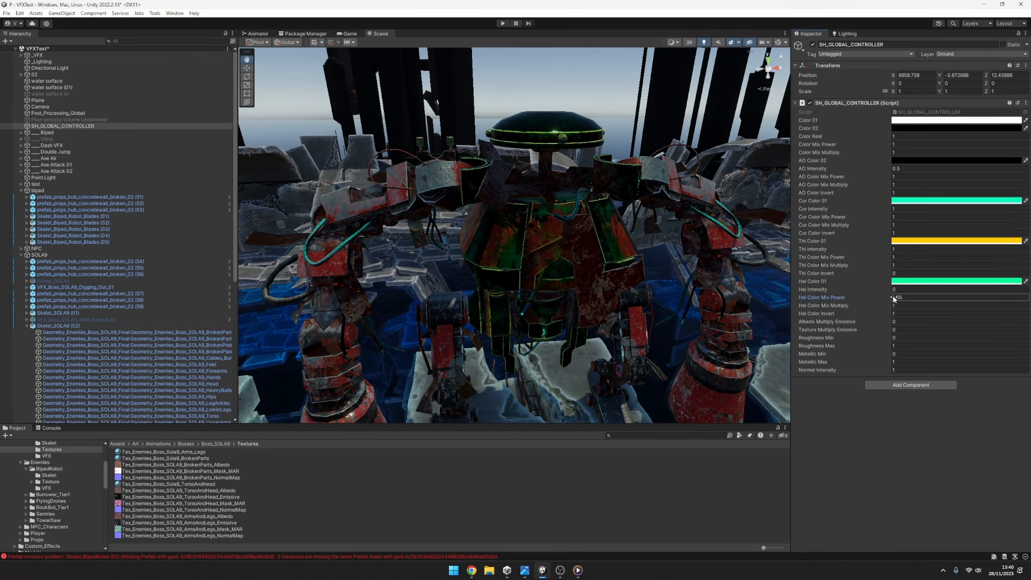
{"action": "left_click", "coordinate": [901, 305]}
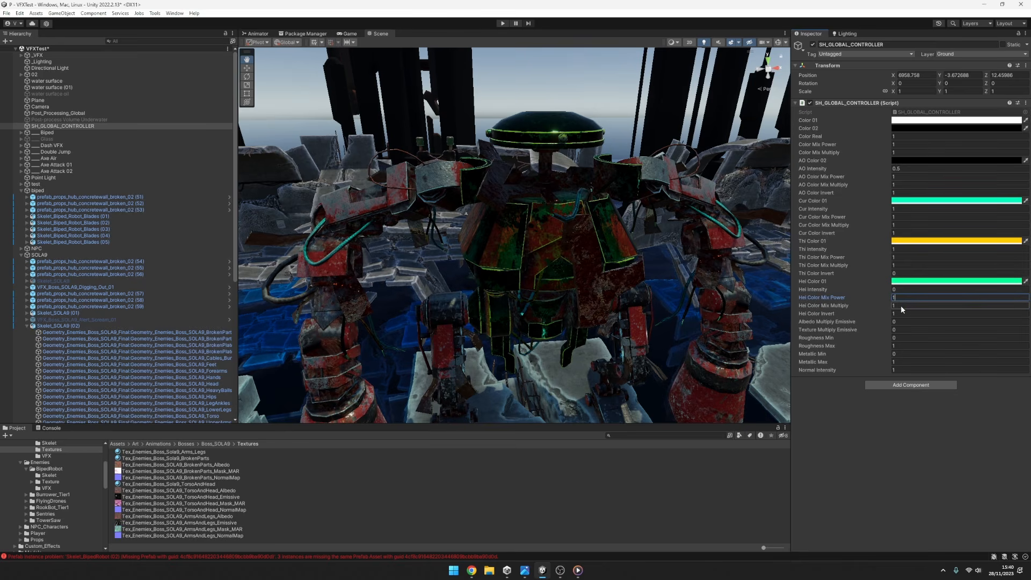
{"action": "left_click", "coordinate": [897, 266]}
{"action": "left_click_drag", "start_coordinate": [940, 264], "coordinate": [128, 258]}
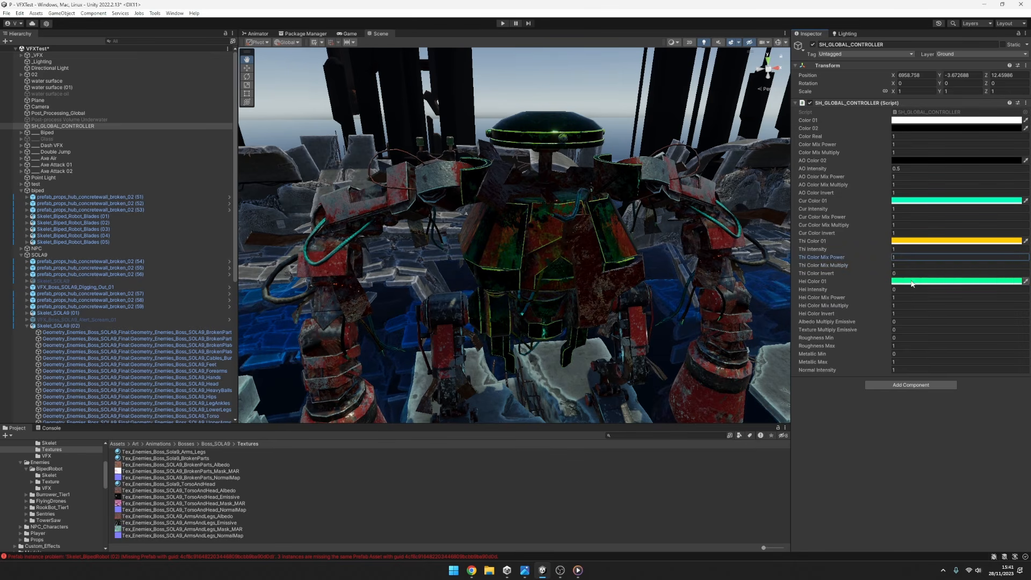
Reset the controller's Hei Color 01, Thi Color 01 and Cur Color 01 to white.
{"action": "left_click", "coordinate": [956, 281]}
{"action": "left_click_drag", "start_coordinate": [925, 332], "coordinate": [879, 237]}
{"action": "left_click", "coordinate": [952, 241]}
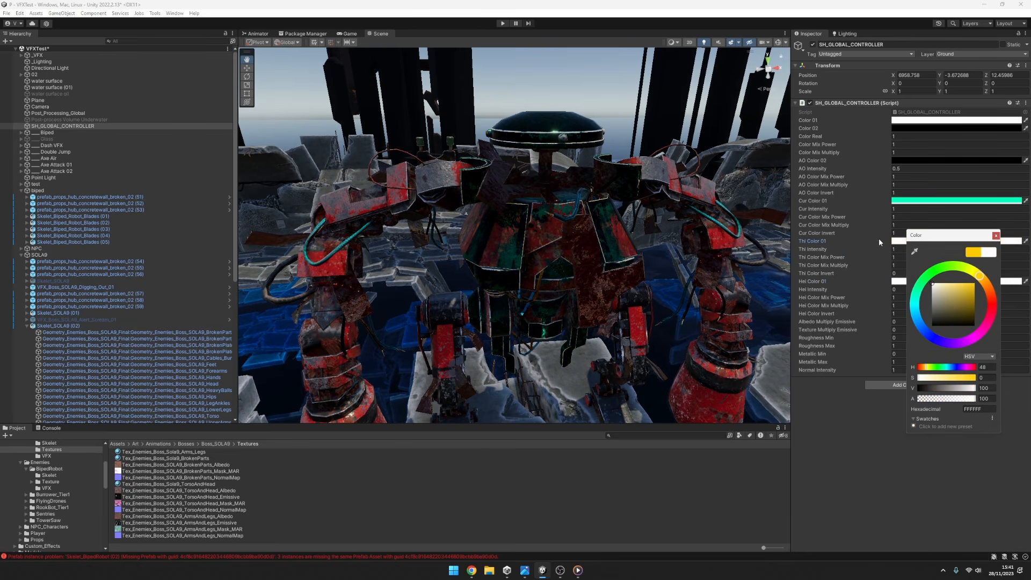
{"action": "left_click", "coordinate": [940, 201]}
{"action": "left_click_drag", "start_coordinate": [937, 262], "coordinate": [877, 206]}
Set Cur Color Invert to 0, Hei Intensity to 1 and Hei Color Invert to 0.
{"action": "left_click", "coordinate": [900, 208]}
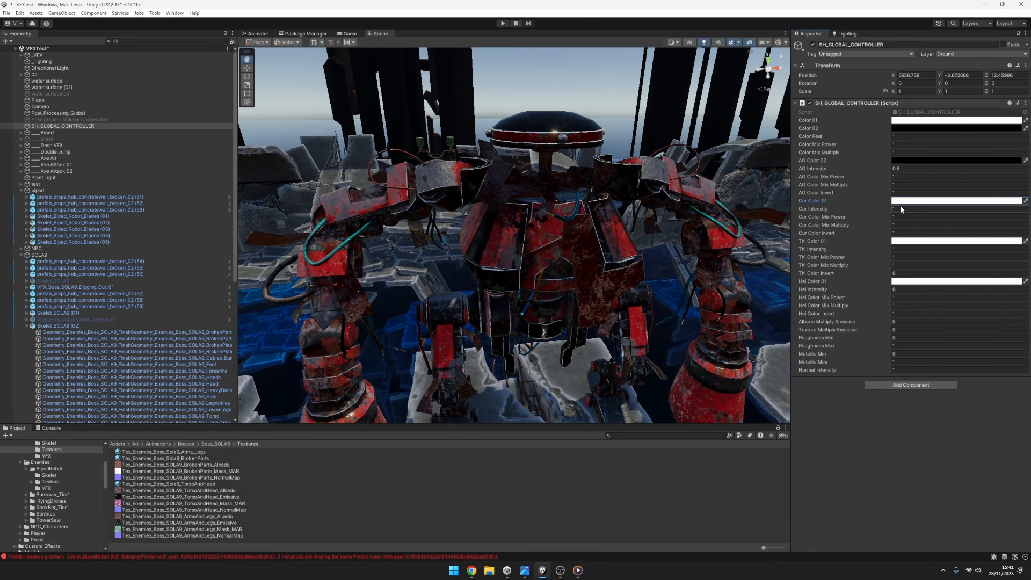
{"action": "left_click", "coordinate": [901, 236]}
{"action": "type", "text": "0"}
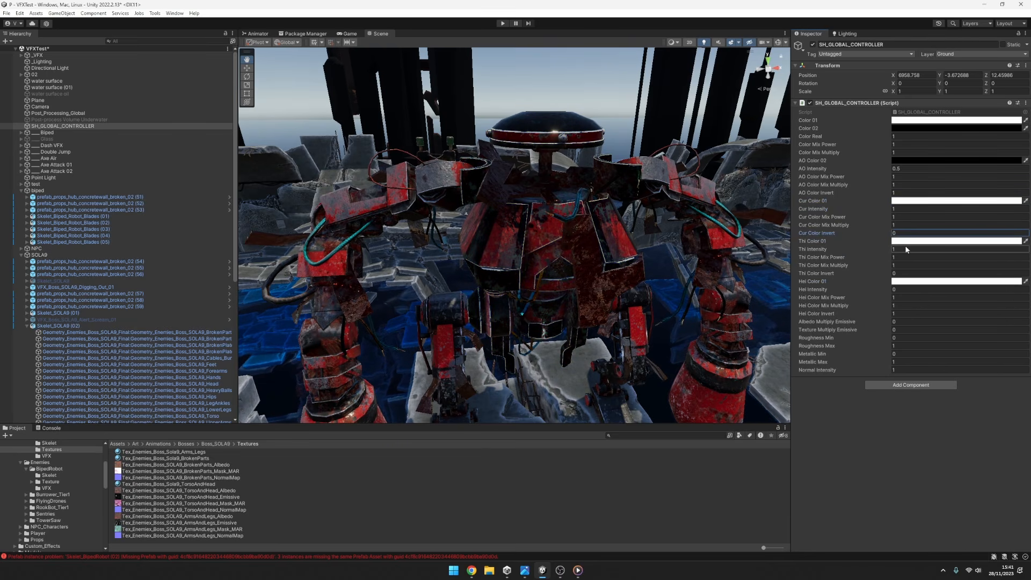
{"action": "left_click_drag", "start_coordinate": [890, 250], "coordinate": [904, 253]}
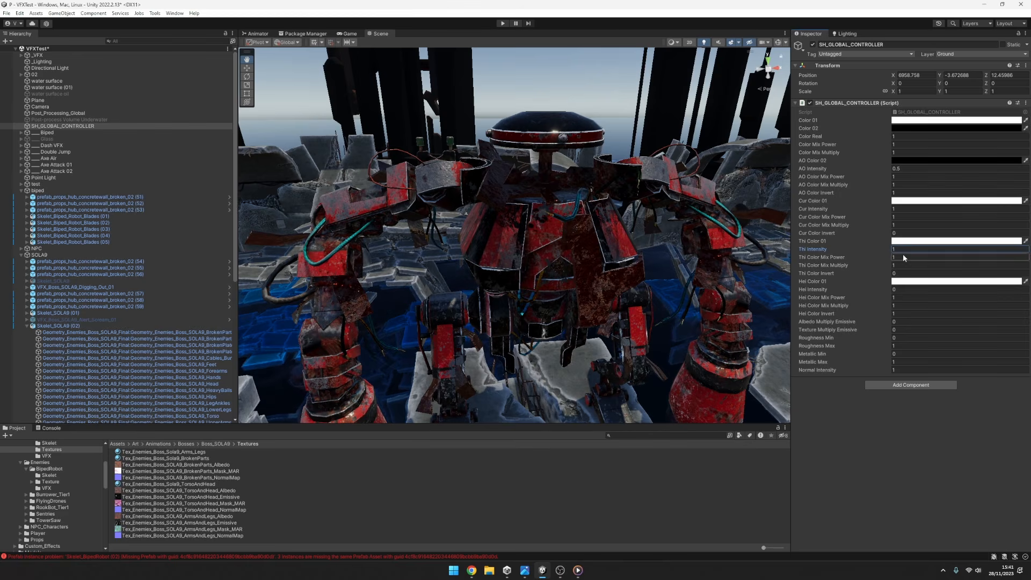
{"action": "left_click", "coordinate": [902, 290]}
{"action": "type", "text": "1"}
{"action": "left_click", "coordinate": [900, 313]}
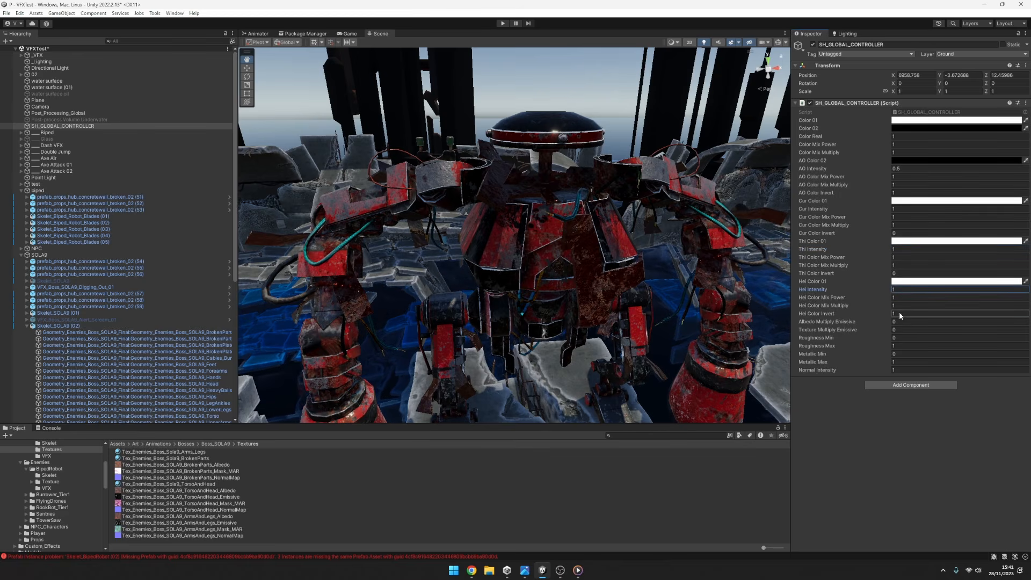
{"action": "type", "text": "0"}
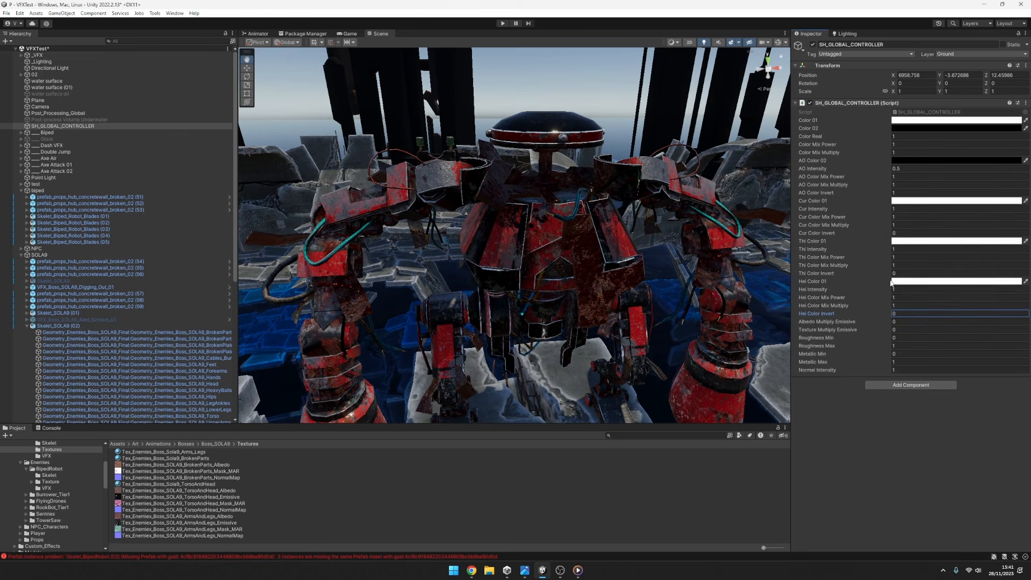
Change Hei Color 01 to magenta (FF00C8) and Thi Color 01 to yellow-green.
{"action": "left_click_drag", "start_coordinate": [884, 290], "coordinate": [878, 292]}
{"action": "left_click", "coordinate": [911, 282]}
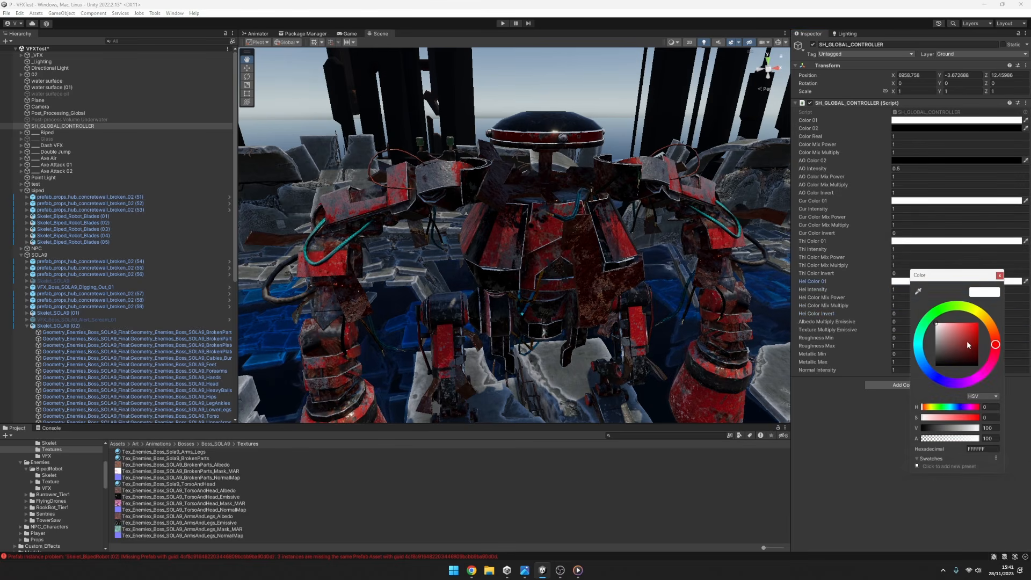
{"action": "left_click_drag", "start_coordinate": [968, 341], "coordinate": [1029, 312]}
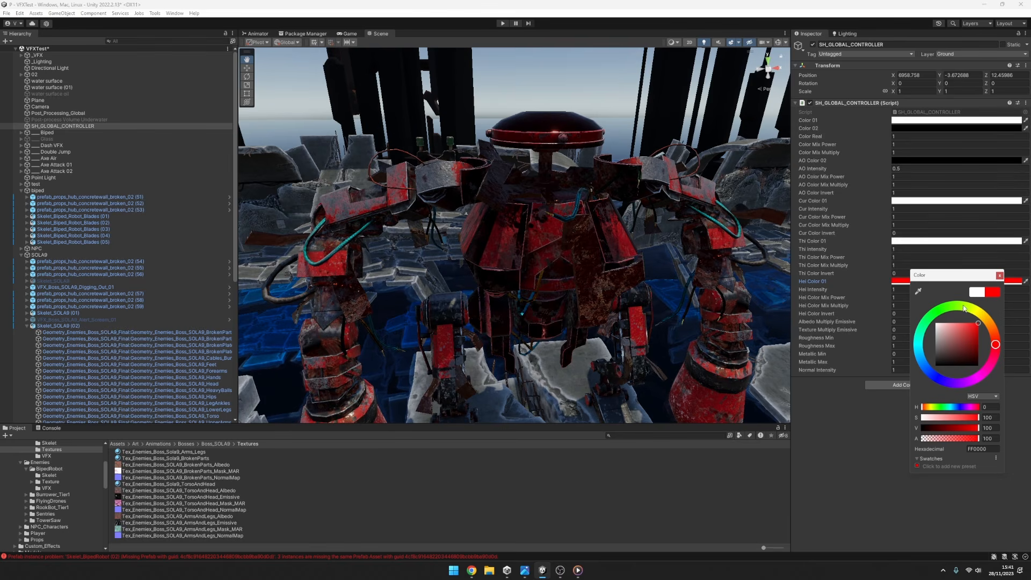
{"action": "left_click_drag", "start_coordinate": [965, 308], "coordinate": [972, 380]}
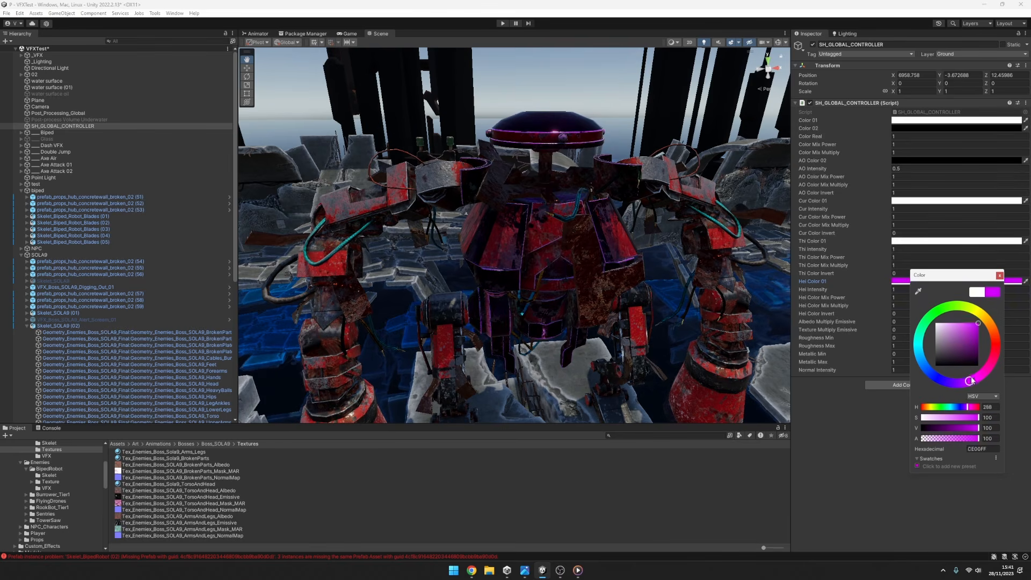
{"action": "left_click", "coordinate": [956, 240]}
{"action": "left_click_drag", "start_coordinate": [982, 260], "coordinate": [923, 293]}
Change Cur Color 01 to blue and compare Cur Color Invert at 1 and 0, leaving it at 0.
{"action": "left_click", "coordinate": [956, 200]}
{"action": "left_click_drag", "start_coordinate": [955, 257], "coordinate": [979, 233]}
{"action": "mouse_move", "coordinate": [881, 233]}
{"action": "left_mouse_down"}
{"action": "mouse_move", "coordinate": [908, 234]}
{"action": "mouse_move", "coordinate": [885, 233]}
{"action": "left_mouse_up"}
{"action": "left_click", "coordinate": [903, 235]}
{"action": "type", "text": "1"}
{"action": "type", "text": "0"}
Restore Cur Color 01, Thi Color 01 and Hei Color 01 to white.
{"action": "left_click", "coordinate": [922, 200]}
{"action": "left_click_drag", "start_coordinate": [968, 250], "coordinate": [947, 238]}
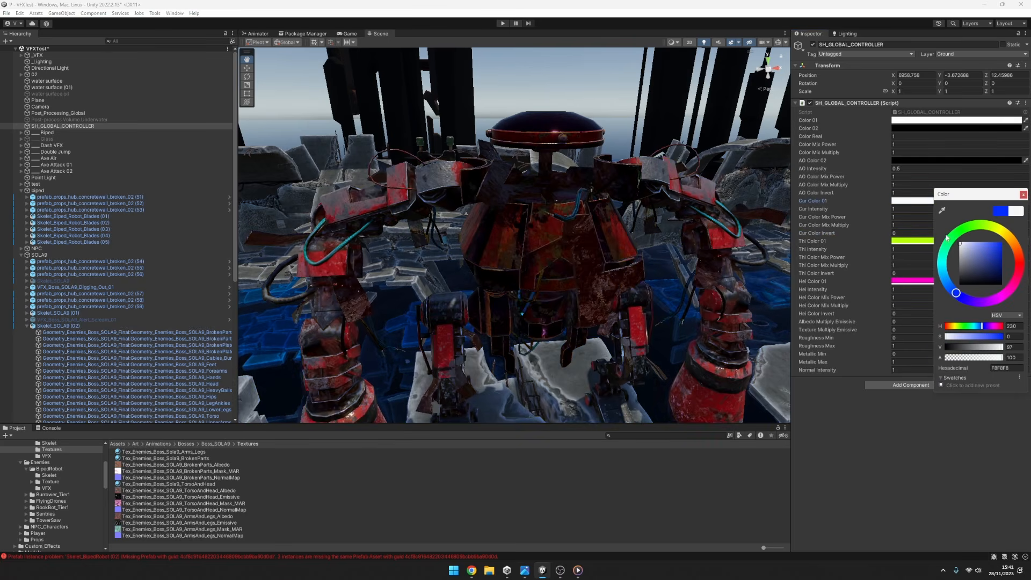
{"action": "left_click", "coordinate": [913, 241]}
{"action": "left_click", "coordinate": [897, 281]}
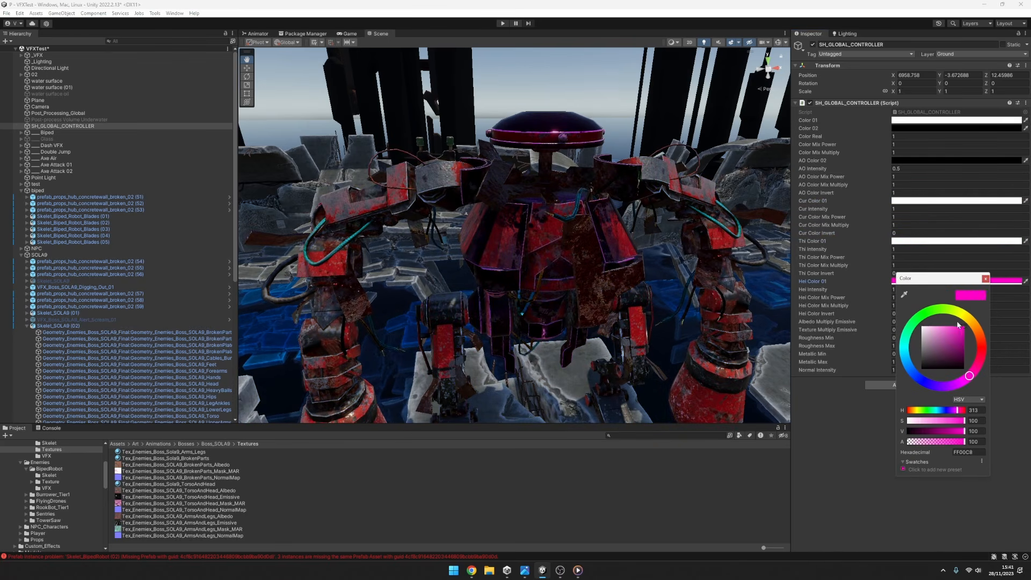
{"action": "left_click", "coordinate": [987, 278]}
Set the controller's AO Intensity to 0.
{"action": "left_click", "coordinate": [859, 136]}
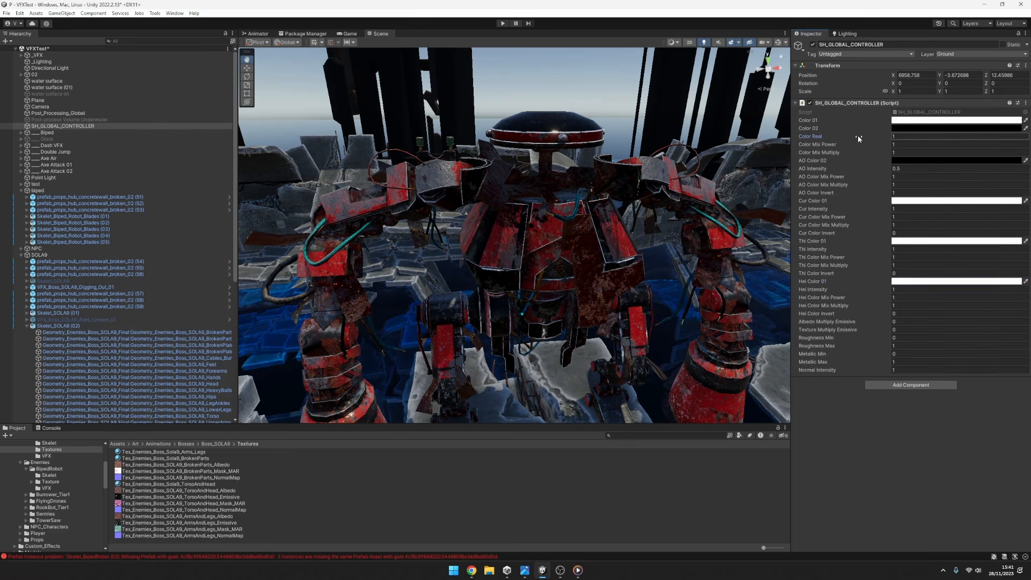
{"action": "left_click", "coordinate": [902, 169]}
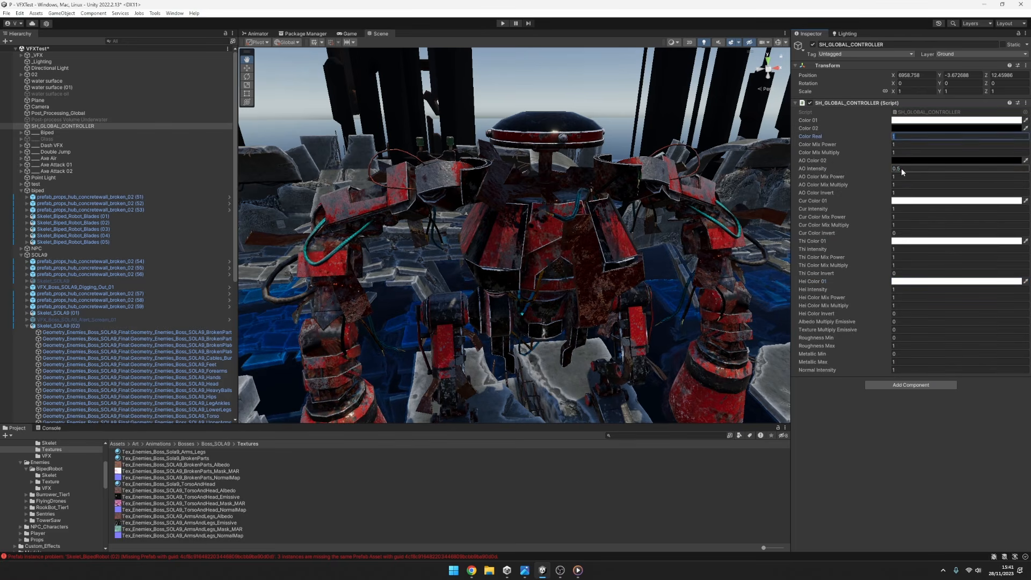
{"action": "type", "text": "0"}
Compare Color Real at 0 and 1, leaving it at 0.
{"action": "left_click", "coordinate": [902, 130]}
{"action": "left_click", "coordinate": [902, 137]}
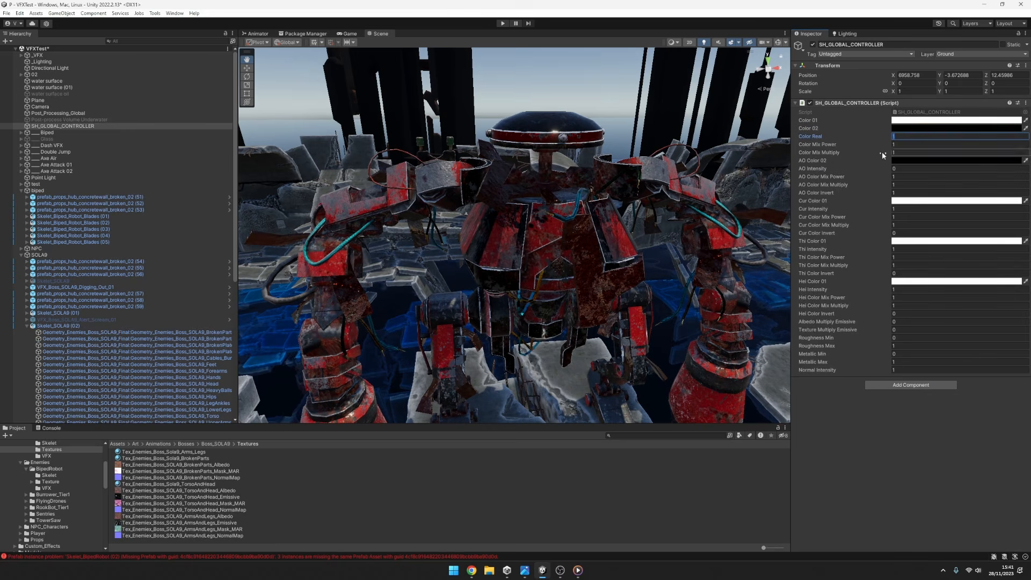
{"action": "type", "text": "0"}
{"action": "type", "text": "1"}
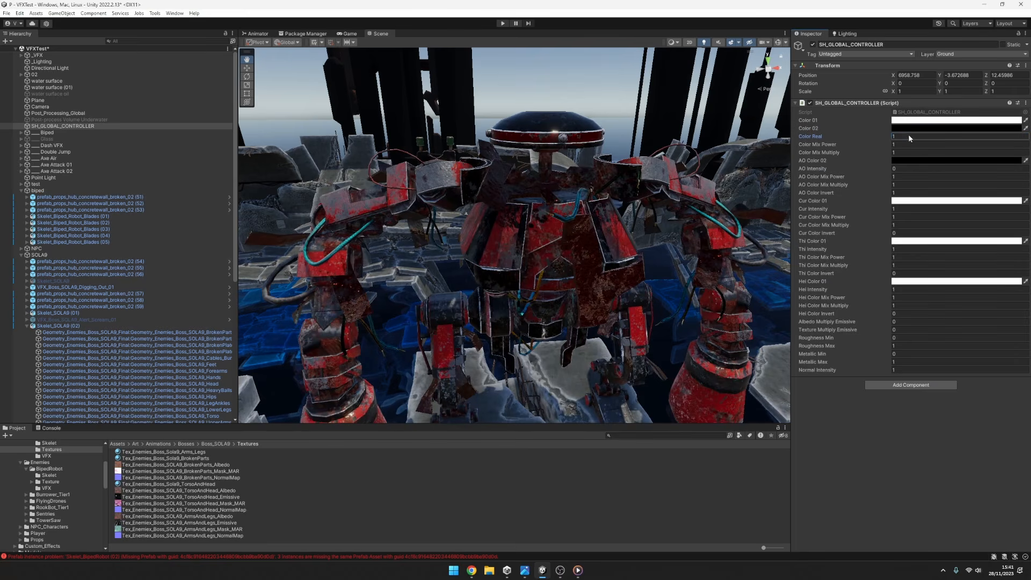
{"action": "type", "text": "0"}
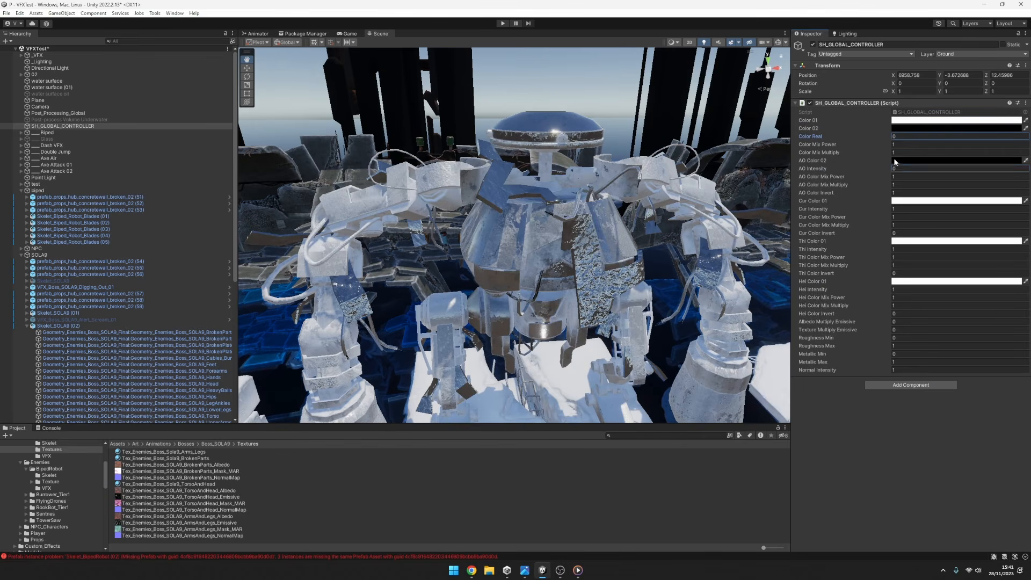
Set Color 01 to pure red (FF0000) and examine the robot up close and from a distance.
{"action": "left_click", "coordinate": [944, 121]}
{"action": "mouse_move", "coordinate": [975, 166]}
{"action": "left_mouse_down"}
{"action": "mouse_move", "coordinate": [953, 162]}
{"action": "mouse_move", "coordinate": [981, 161]}
{"action": "left_mouse_up"}
{"action": "scroll", "coordinate": [606, 221], "scroll_direction": "down", "scroll_amount": 3}
{"action": "scroll", "coordinate": [605, 221], "scroll_direction": "down", "scroll_amount": 4}
{"action": "scroll", "coordinate": [607, 247], "scroll_direction": "up", "scroll_amount": 8}
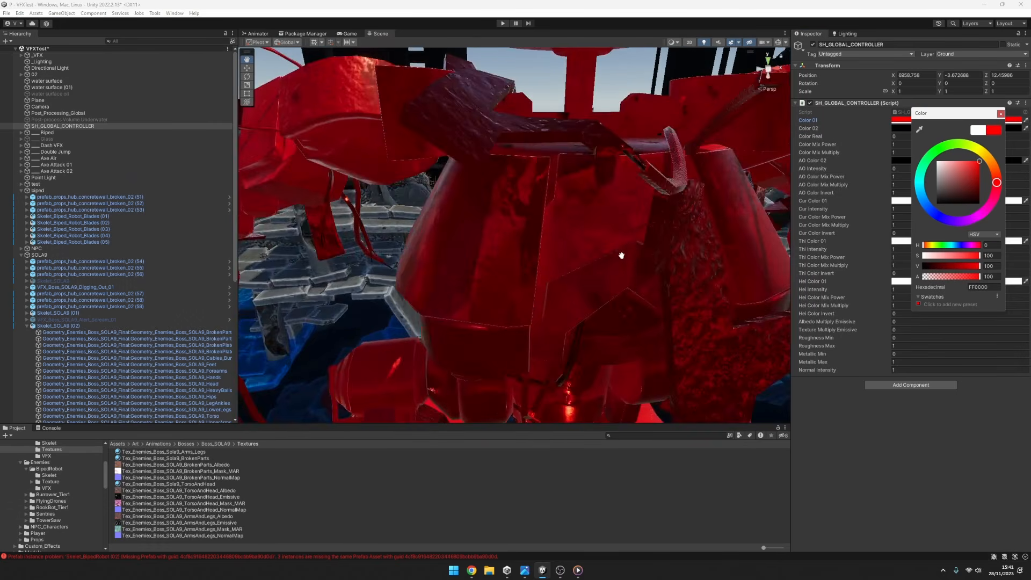
{"action": "scroll", "coordinate": [625, 251], "scroll_direction": "down", "scroll_amount": 7}
{"action": "scroll", "coordinate": [708, 235], "scroll_direction": "up", "scroll_amount": 1}
Set Color Real to 1 and try partial blends such as 0.7, leaving it at 0.9.
{"action": "left_click", "coordinate": [895, 137]}
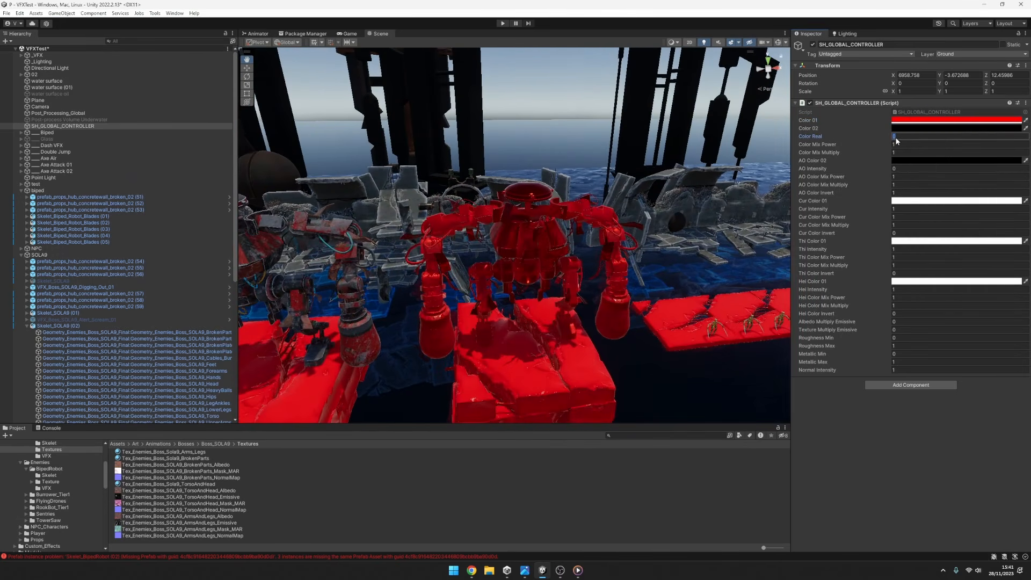
{"action": "type", "text": "1"}
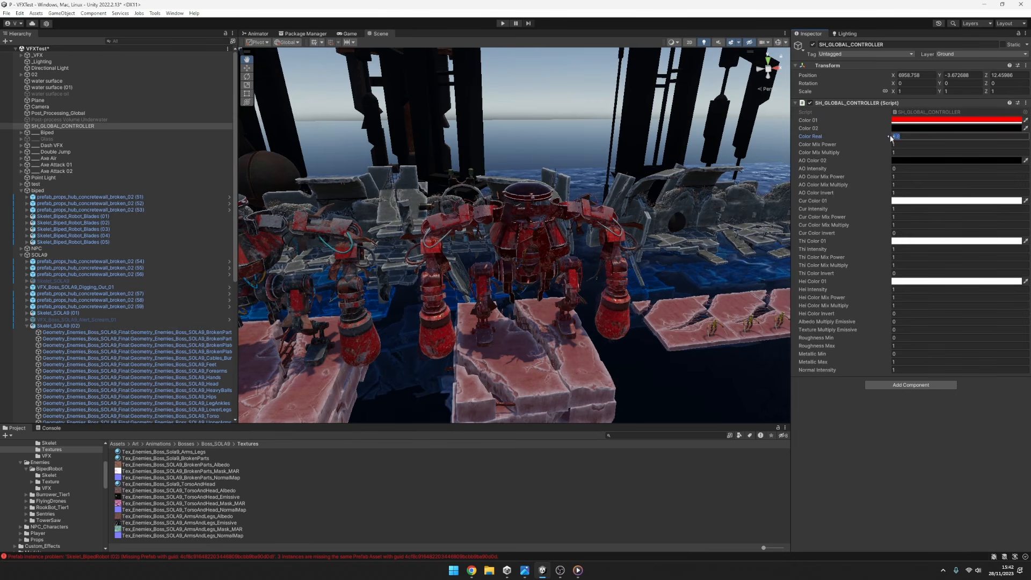
{"action": "mouse_move", "coordinate": [885, 136]}
{"action": "left_mouse_down"}
{"action": "mouse_move", "coordinate": [866, 134]}
{"action": "mouse_move", "coordinate": [882, 138]}
{"action": "left_mouse_up"}
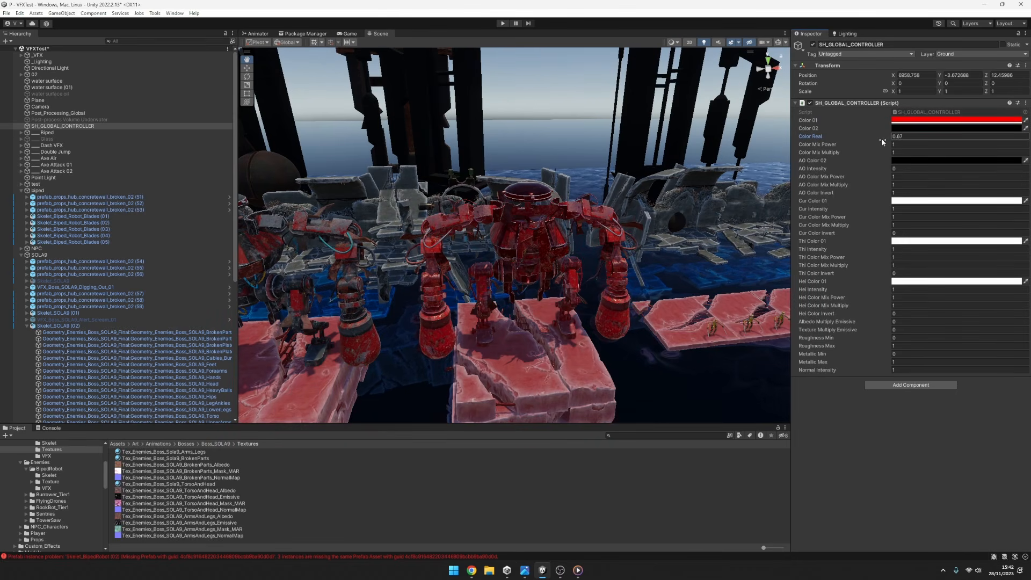
Change Color 01 to orange (FF9600) and on to green, and vary the Color Real blend.
{"action": "left_click", "coordinate": [908, 122]}
{"action": "left_click", "coordinate": [985, 161]}
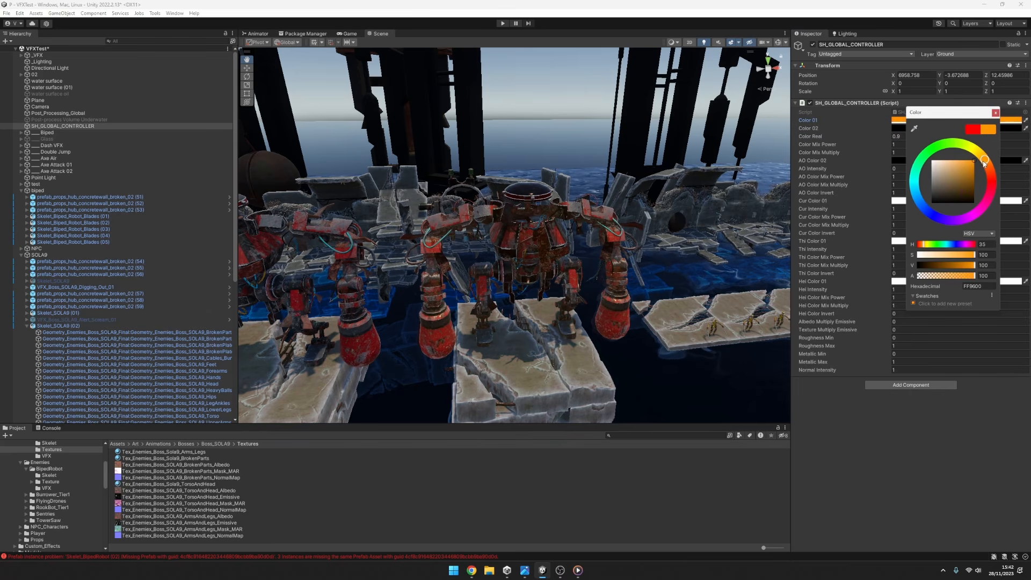
{"action": "left_click_drag", "start_coordinate": [932, 153], "coordinate": [922, 168]}
{"action": "left_click", "coordinate": [879, 133]}
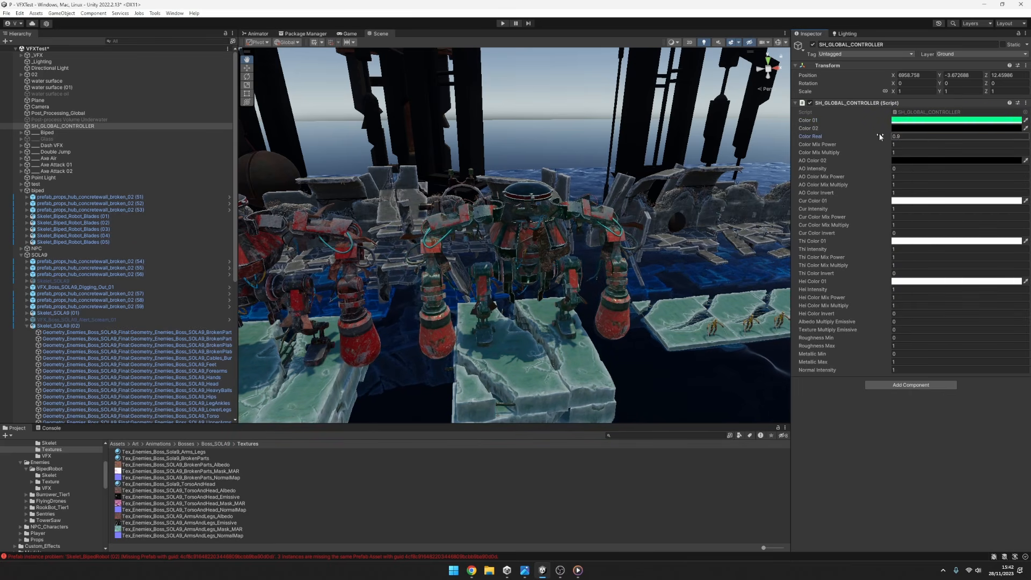
{"action": "left_click_drag", "start_coordinate": [879, 133], "coordinate": [878, 133]}
{"action": "key", "text": "ctrl+z"}
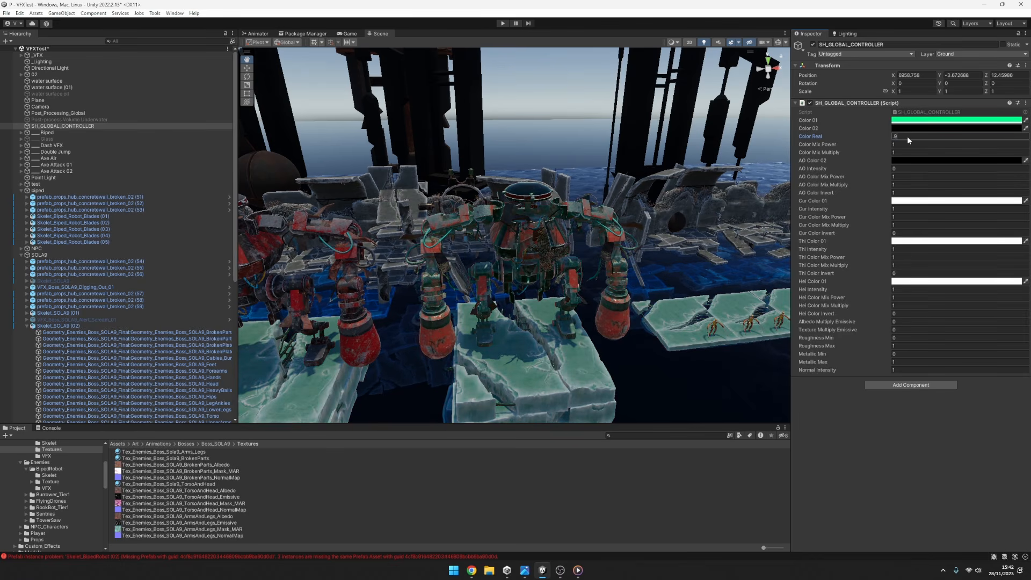
Keep Color 02 black, reset Color 01 to white and set Color Real to 1.
{"action": "left_click", "coordinate": [906, 128]}
{"action": "left_click_drag", "start_coordinate": [955, 185], "coordinate": [842, 333]}
{"action": "left_click", "coordinate": [899, 120]}
{"action": "left_click_drag", "start_coordinate": [944, 179], "coordinate": [907, 138]}
{"action": "type", "text": "1"}
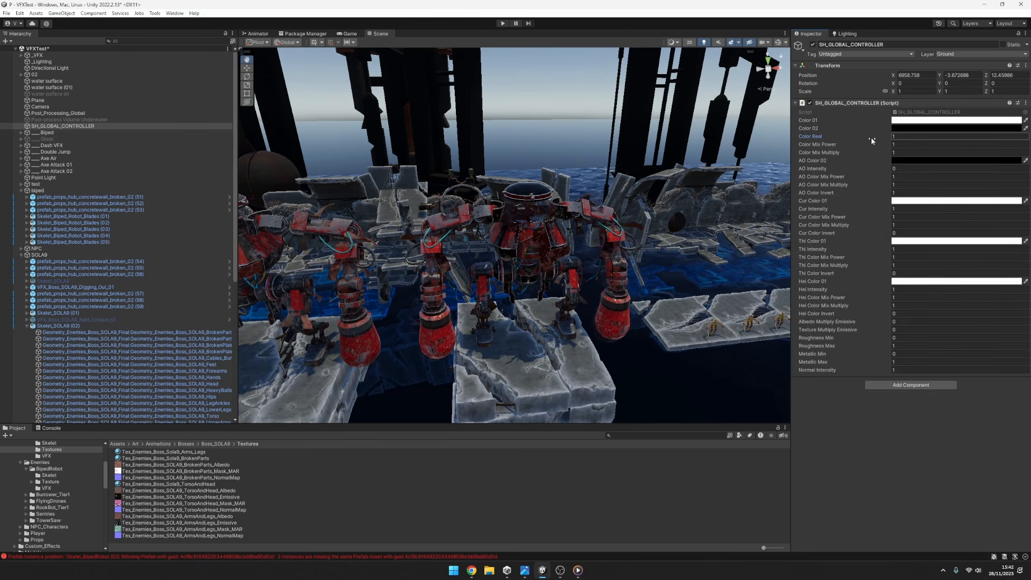
{"action": "type", "text": "0"}
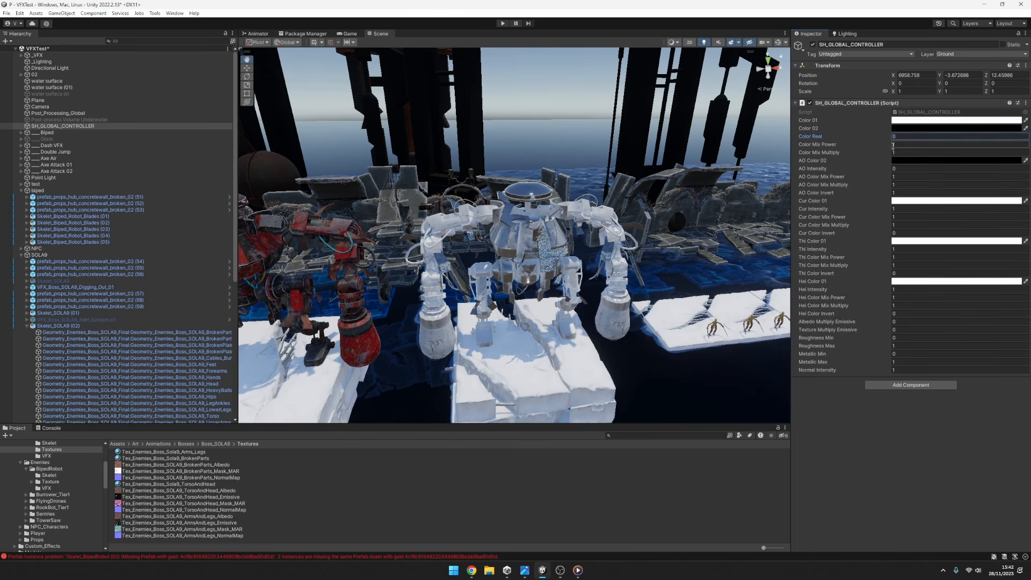
Set Color Real to 0, Color Mix Power to 0.94 and Color Mix Multiply to 2.95, and examine the black-and-white look.
{"action": "mouse_move", "coordinate": [875, 146]}
{"action": "left_mouse_down"}
{"action": "mouse_move", "coordinate": [890, 146]}
{"action": "mouse_move", "coordinate": [853, 143]}
{"action": "mouse_move", "coordinate": [936, 152]}
{"action": "mouse_move", "coordinate": [872, 145]}
{"action": "mouse_move", "coordinate": [881, 144]}
{"action": "left_mouse_up"}
{"action": "scroll", "coordinate": [690, 242], "scroll_direction": "down", "scroll_amount": 2}
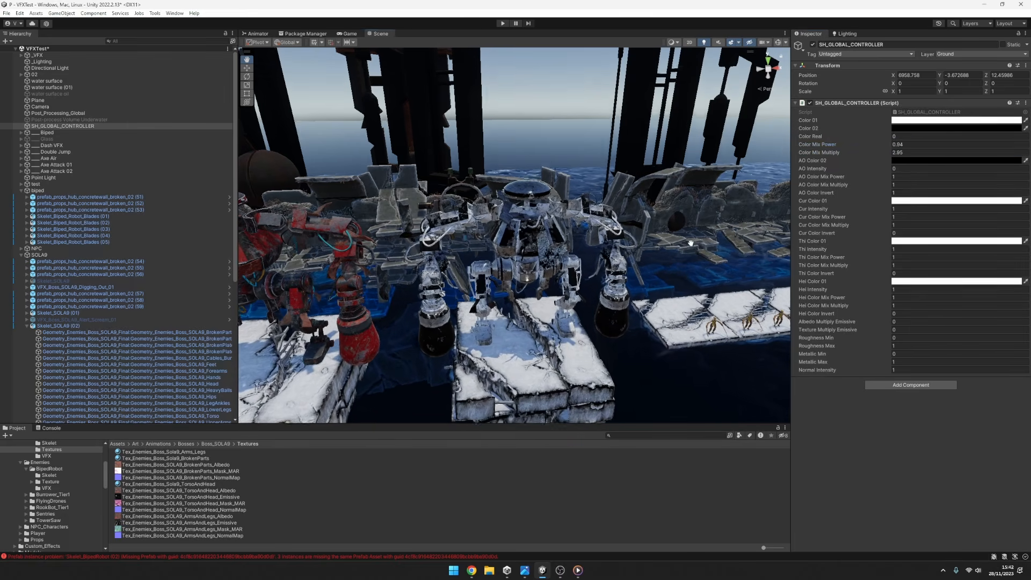
{"action": "right_click_drag", "start_coordinate": [537, 300], "coordinate": [490, 357]}
{"action": "scroll", "coordinate": [548, 279], "scroll_direction": "up", "scroll_amount": 4}
{"action": "scroll", "coordinate": [569, 280], "scroll_direction": "down", "scroll_amount": 1}
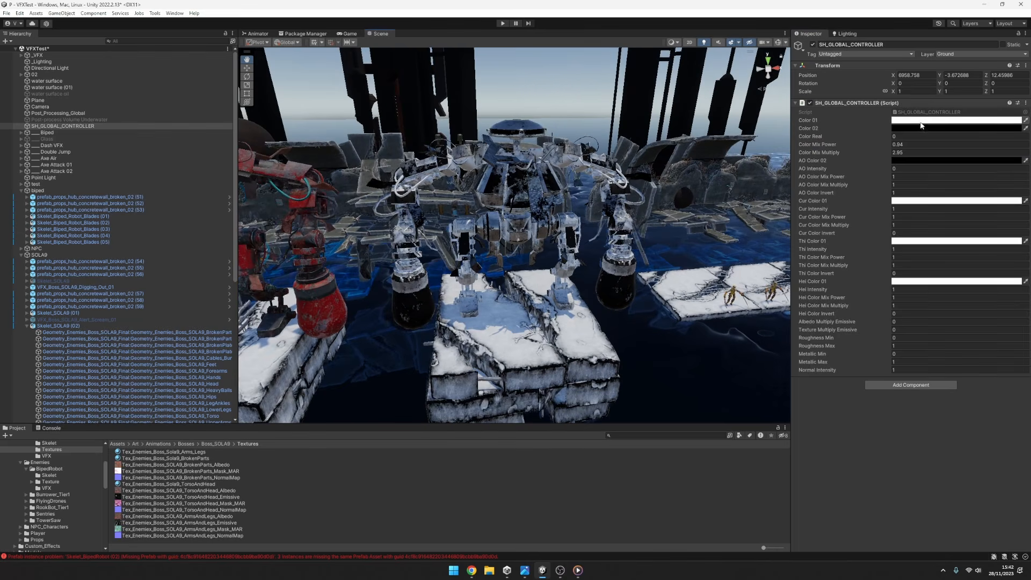
Set Color 02 to white and reset Color Mix Power, Color Mix Multiply and Color Real to 1.
{"action": "left_click", "coordinate": [922, 126]}
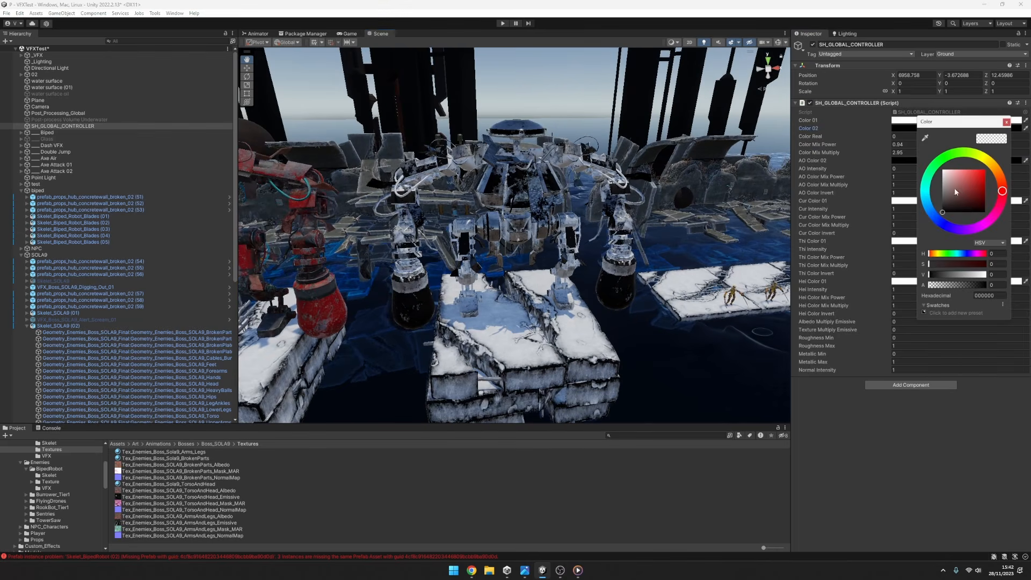
{"action": "left_click_drag", "start_coordinate": [955, 188], "coordinate": [859, 119]}
{"action": "left_click", "coordinate": [900, 144]}
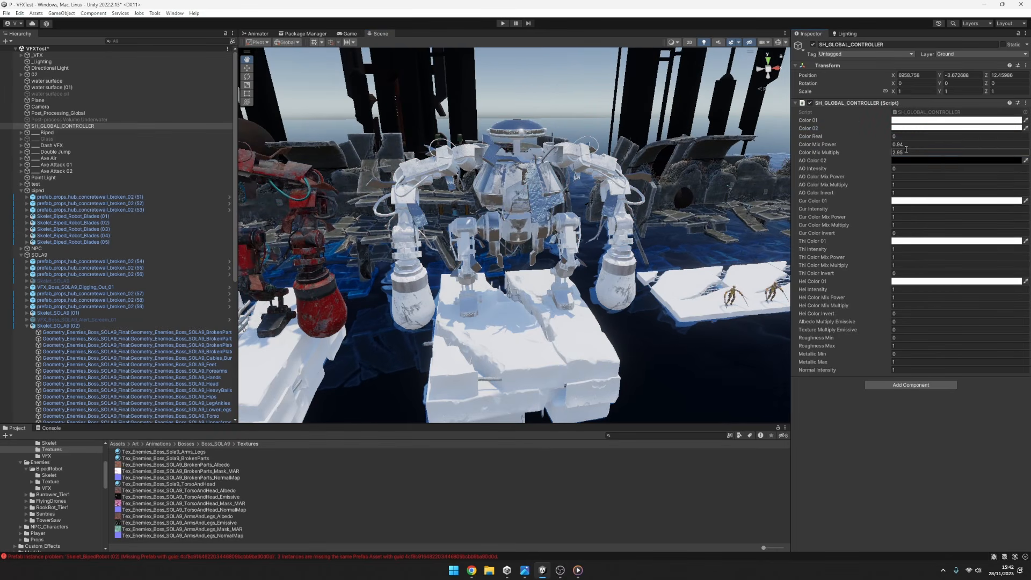
{"action": "type", "text": "1"}
{"action": "left_click", "coordinate": [903, 152]}
{"action": "type", "text": "1"}
{"action": "left_click", "coordinate": [901, 136]}
{"action": "type", "text": "1"}
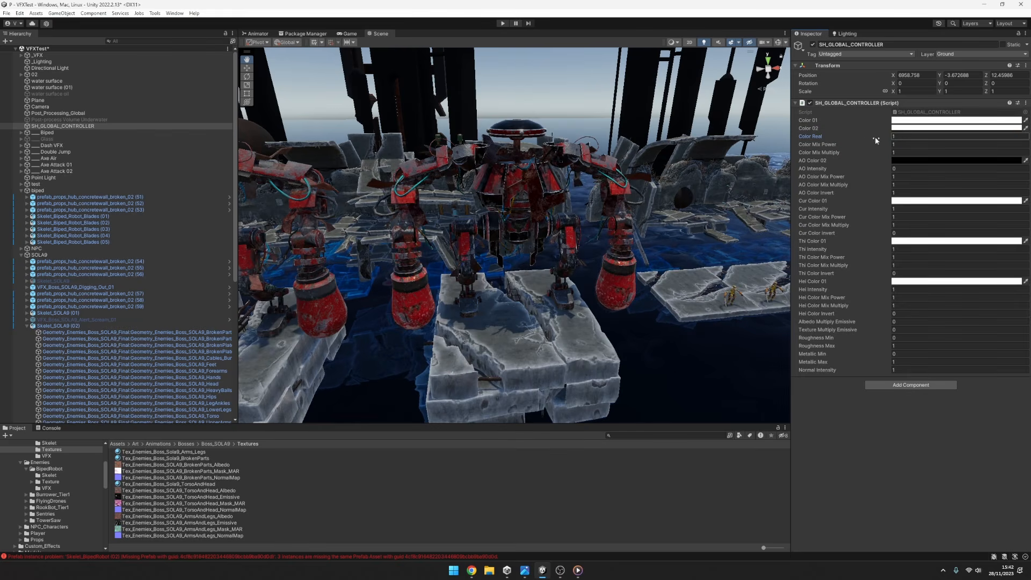
{"action": "left_click", "coordinate": [905, 160]}
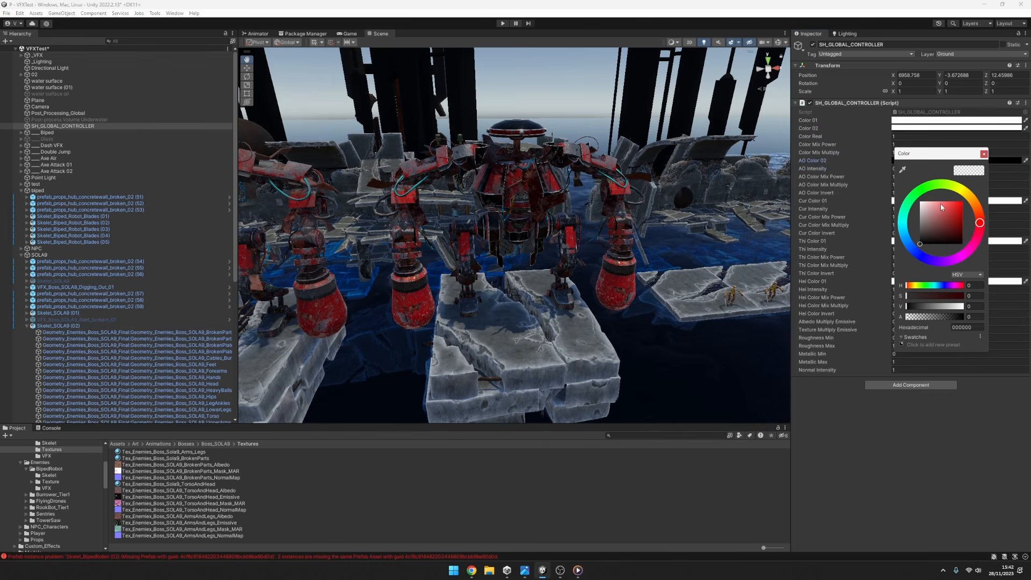
{"action": "left_click", "coordinate": [983, 155]}
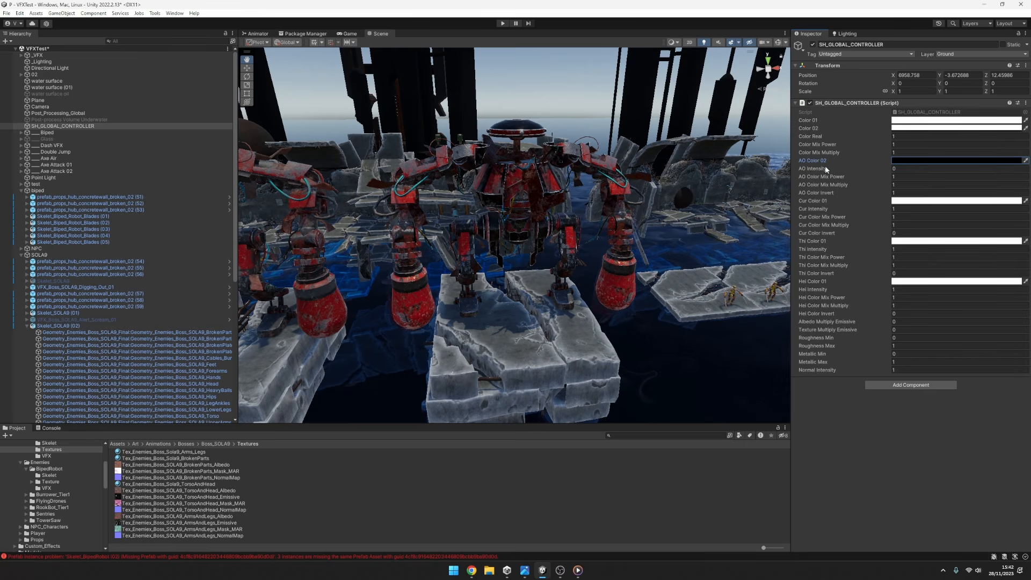
Raise Albedo Multiply Emissive on SH_GLOBAL_CONTROLLER, try a value of 1, and reset it to 0.
{"action": "left_click", "coordinate": [866, 322]}
{"action": "left_click_drag", "start_coordinate": [863, 323], "coordinate": [930, 320]}
{"action": "left_click", "coordinate": [930, 321]}
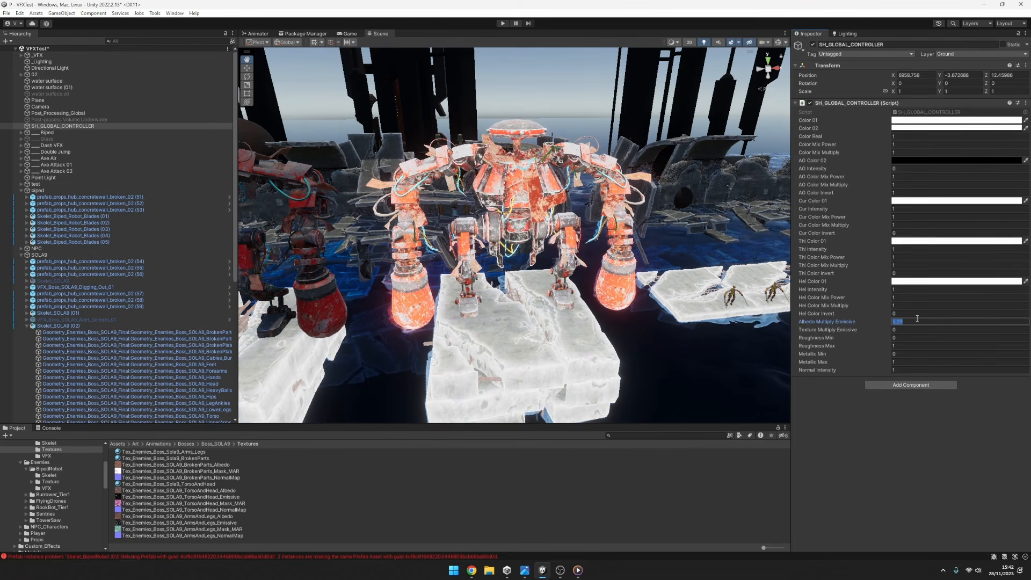
{"action": "type", "text": "50"}
{"action": "key", "text": "Return"}
{"action": "type", "text": "1"}
{"action": "key", "text": "Return"}
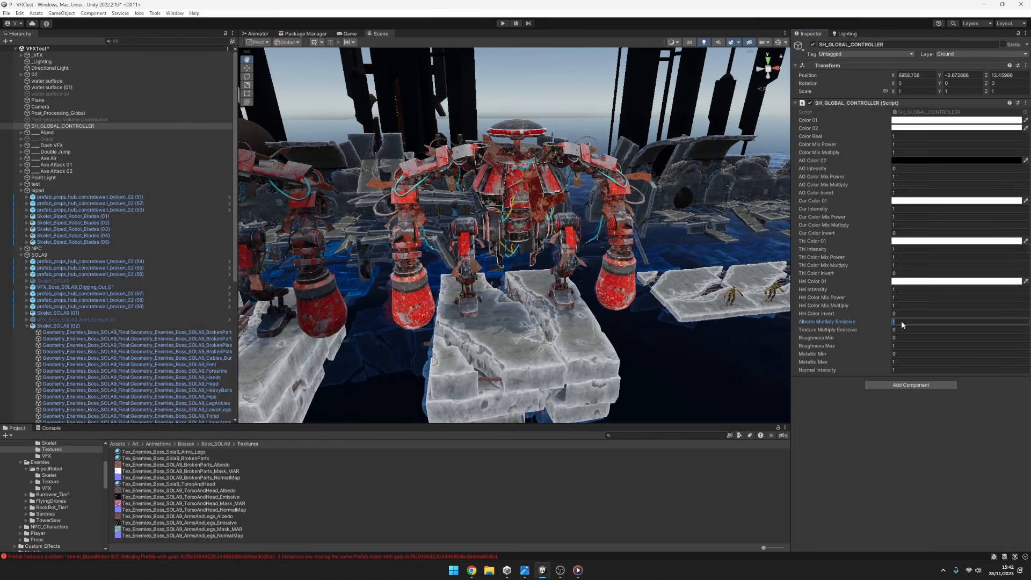
{"action": "type", "text": "0"}
Raise Texture Multiply Emissive to 4.99 and reset it to 0.
{"action": "left_click", "coordinate": [899, 329]}
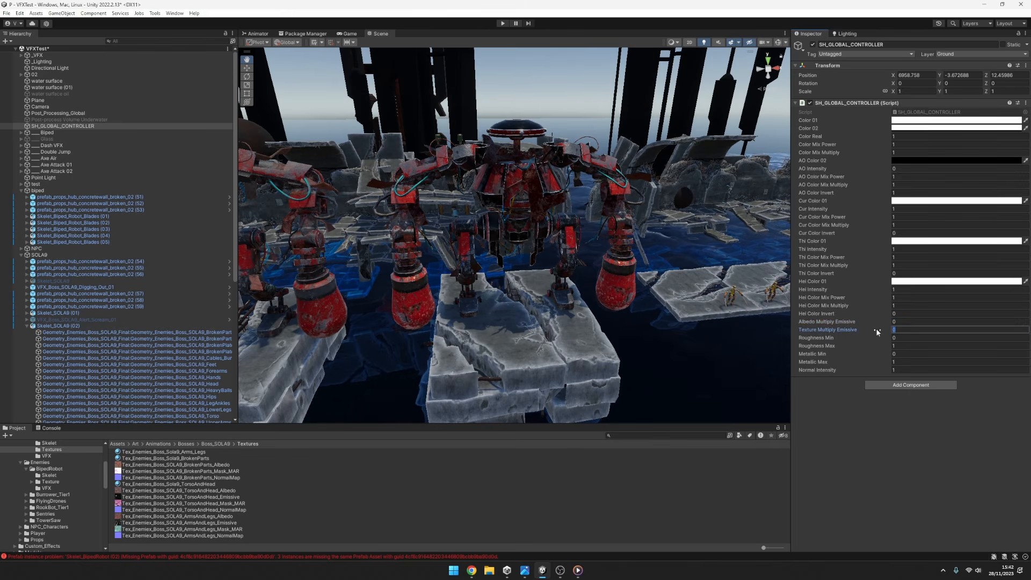
{"action": "left_click_drag", "start_coordinate": [875, 329], "coordinate": [939, 329]}
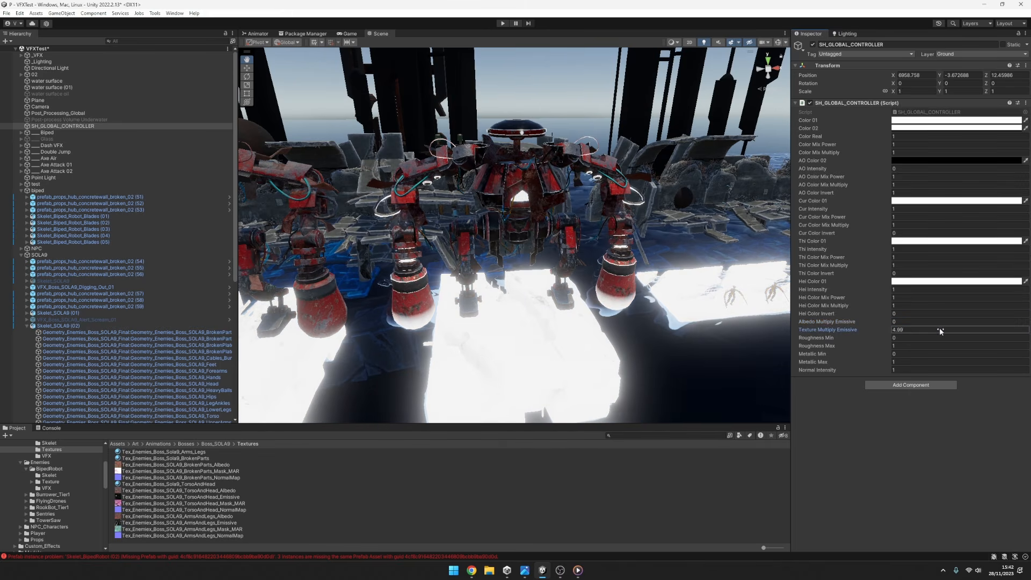
{"action": "left_click", "coordinate": [931, 328]}
{"action": "type", "text": "0"}
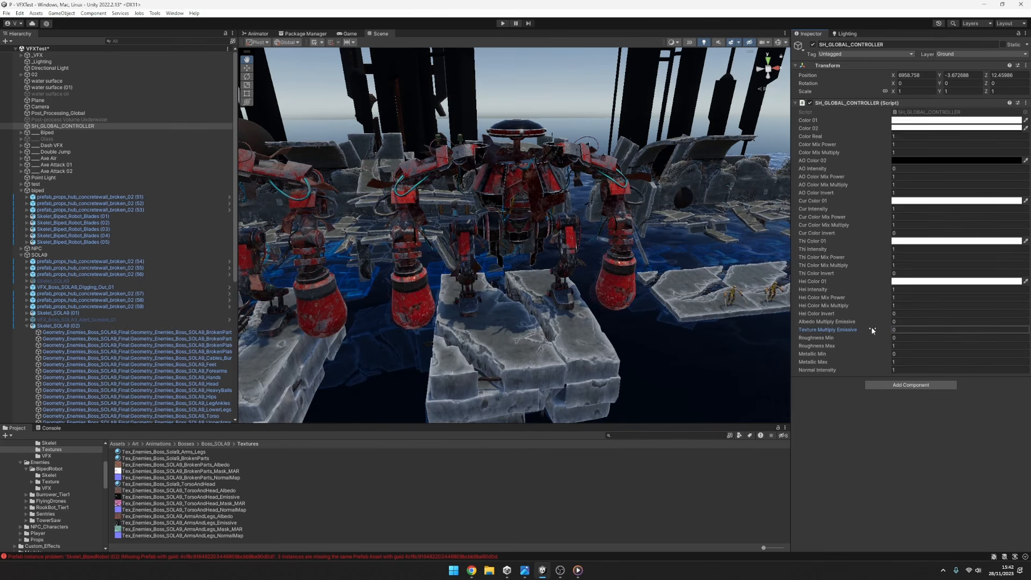
{"action": "mouse_move", "coordinate": [872, 328]}
{"action": "left_mouse_down"}
{"action": "mouse_move", "coordinate": [972, 327]}
{"action": "mouse_move", "coordinate": [830, 318]}
{"action": "mouse_move", "coordinate": [962, 318]}
{"action": "mouse_move", "coordinate": [881, 330]}
{"action": "left_mouse_up"}
{"action": "left_click", "coordinate": [881, 329]}
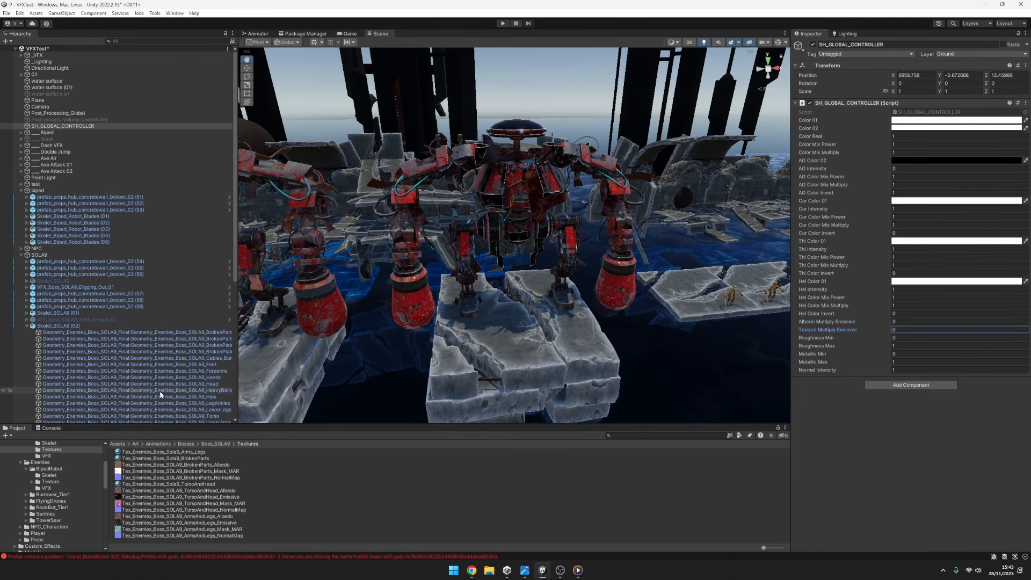
Assign the black texture to the Curvature Thickness Height slot of the SOLA9 torso material.
{"action": "left_click", "coordinate": [172, 398]}
{"action": "left_click", "coordinate": [161, 416]}
{"action": "scroll", "coordinate": [938, 378], "scroll_direction": "down", "scroll_amount": 8}
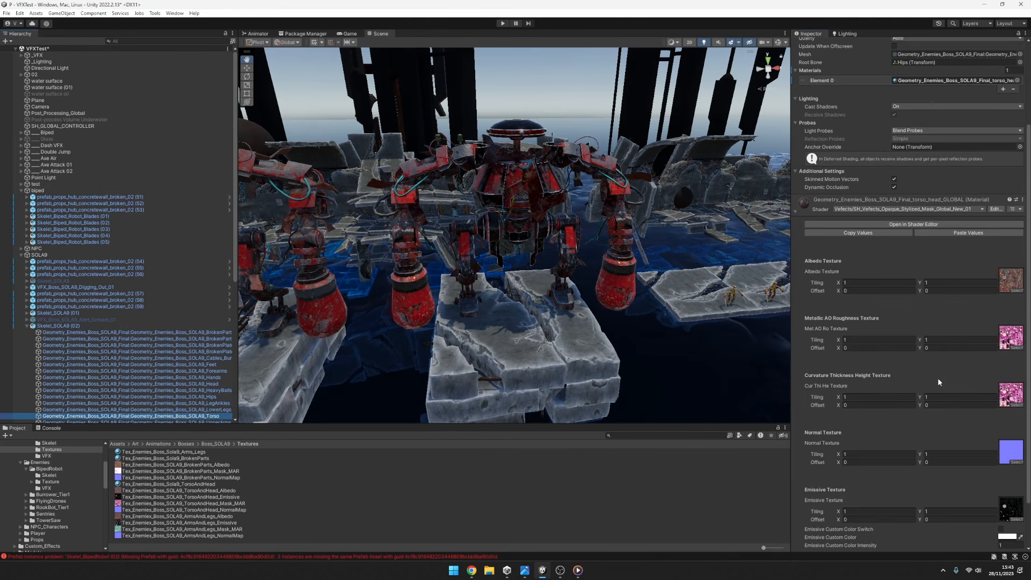
{"action": "left_click", "coordinate": [1015, 349]}
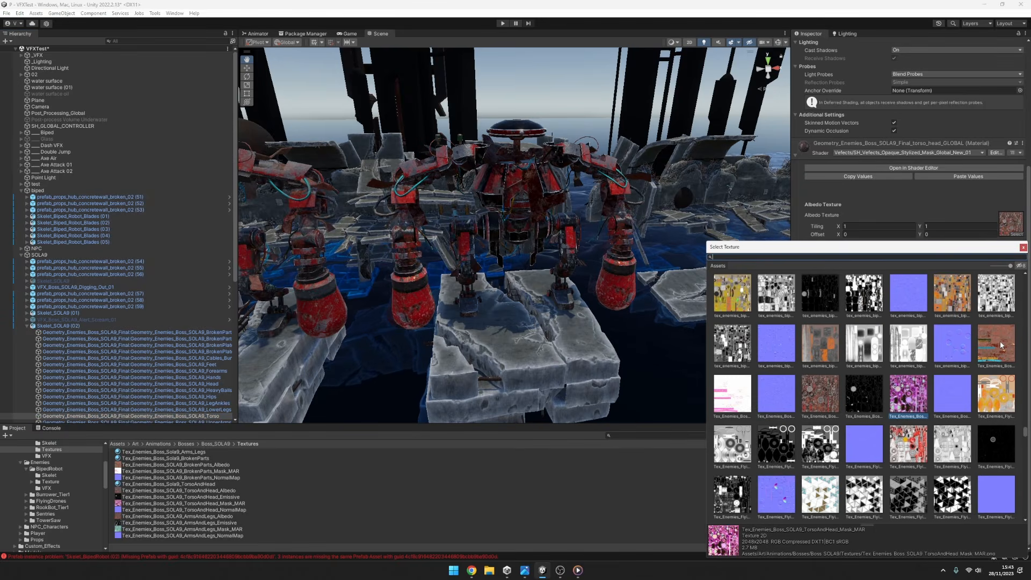
{"action": "type", "text": "black"}
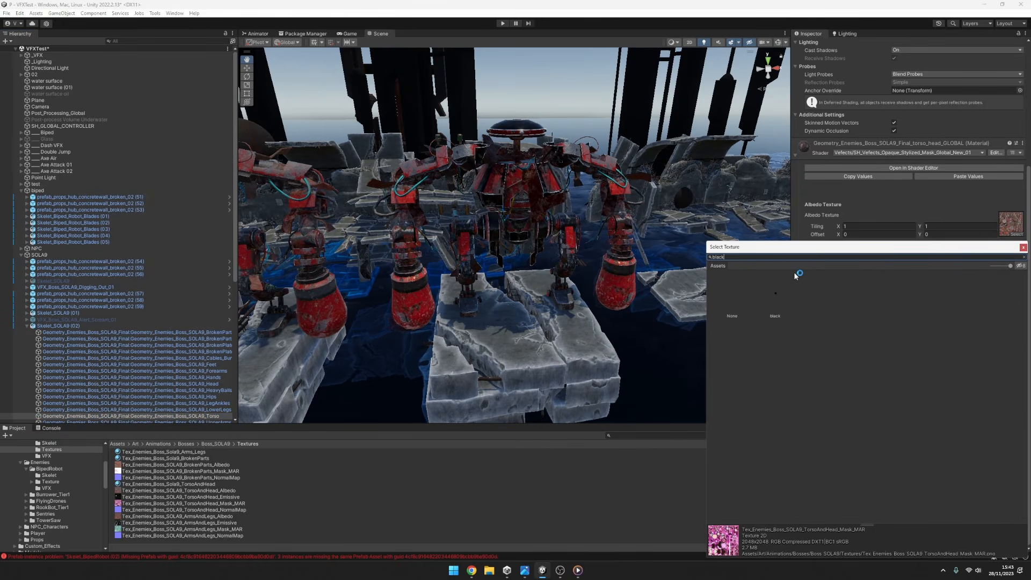
{"action": "left_click", "coordinate": [793, 291]}
{"action": "left_click", "coordinate": [1022, 247]}
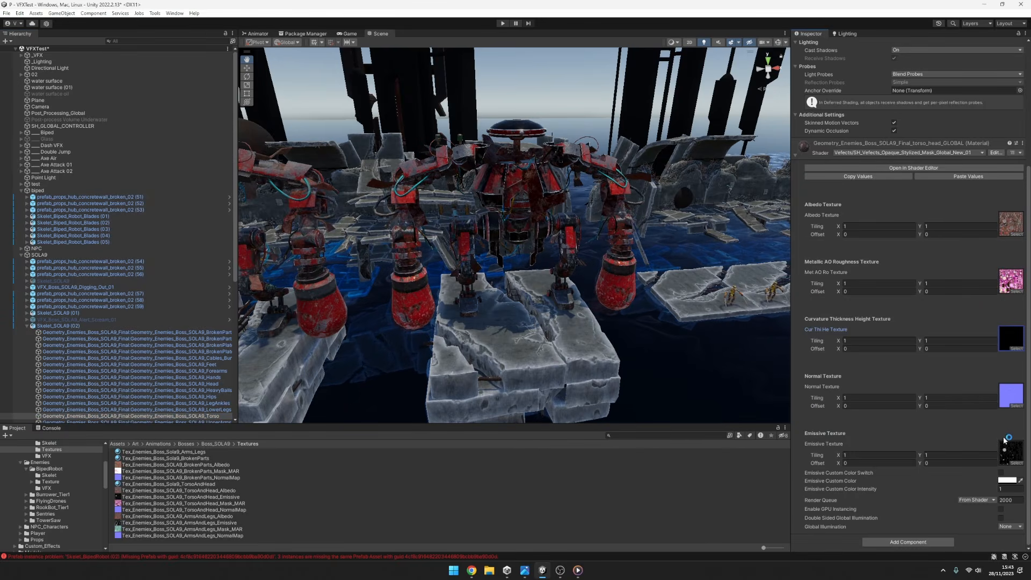
Examine the torso's emissive map, Tex_Enemies_Boss_SOLA9_TorsoAndHead_Emissive, in its separate red, green and blue channels and in full RGB.
{"action": "left_click", "coordinate": [1010, 452]}
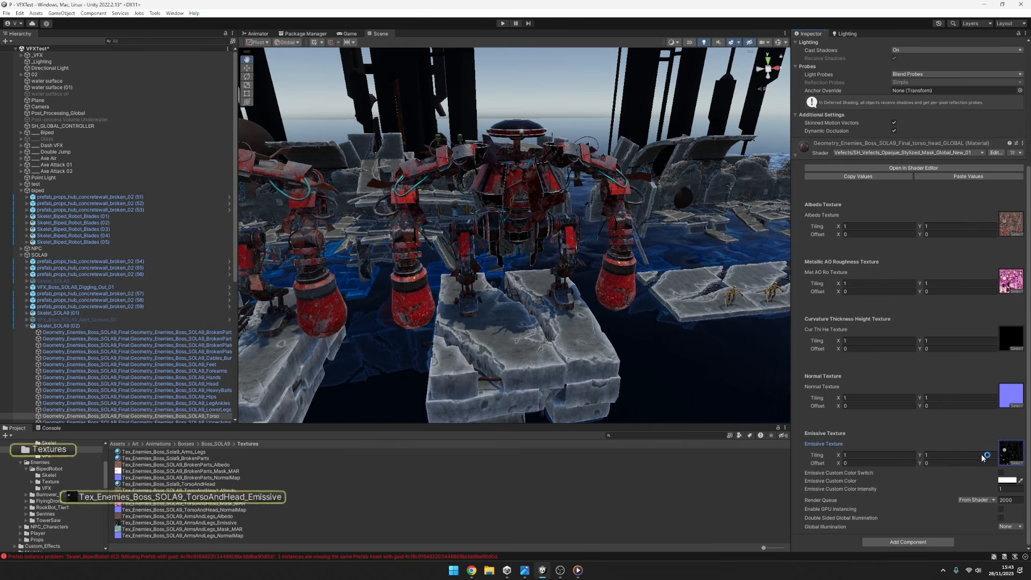
{"action": "left_click", "coordinate": [199, 498]}
{"action": "left_click_drag", "start_coordinate": [881, 377], "coordinate": [886, 289]}
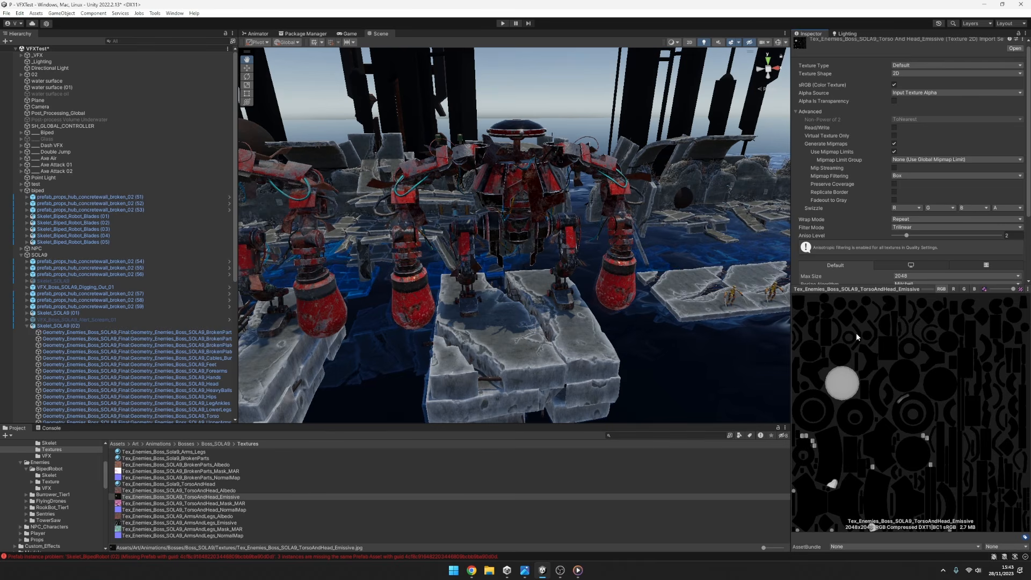
{"action": "left_click", "coordinate": [953, 289]}
{"action": "left_click", "coordinate": [964, 290]}
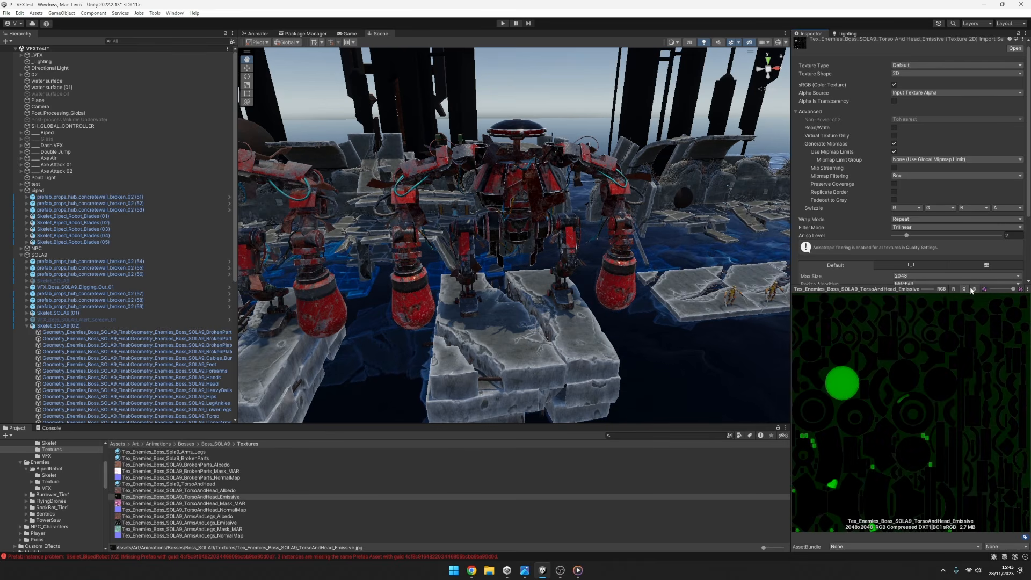
{"action": "left_click", "coordinate": [974, 290]}
{"action": "left_click", "coordinate": [941, 289]}
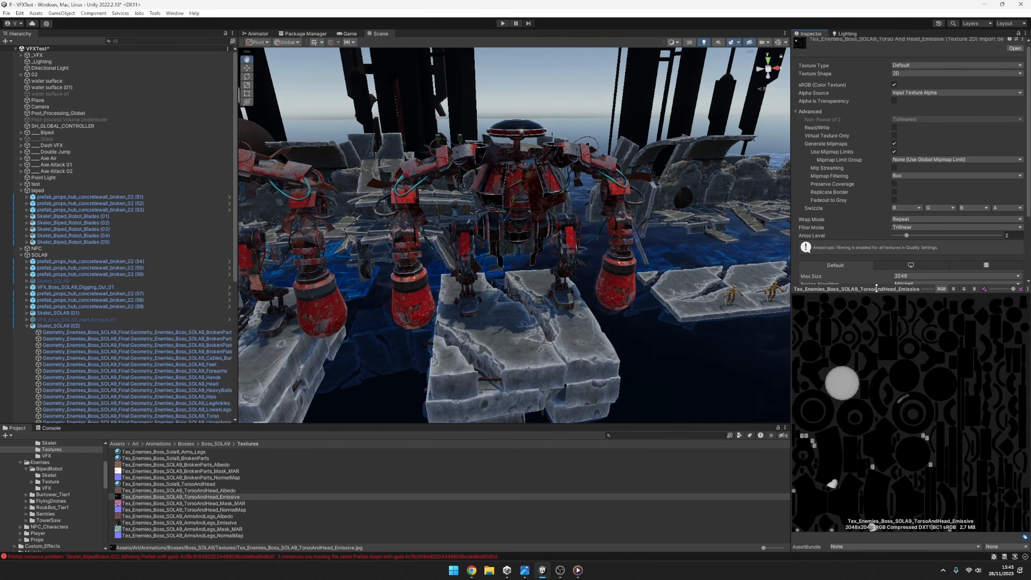
{"action": "left_click_drag", "start_coordinate": [877, 288], "coordinate": [877, 234]}
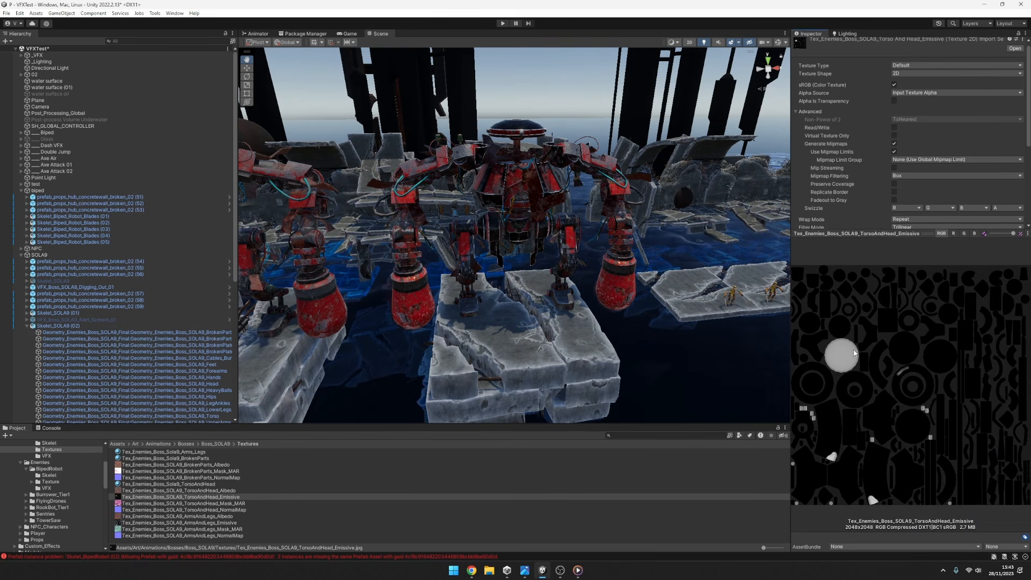
{"action": "left_click_drag", "start_coordinate": [841, 233], "coordinate": [847, 286]}
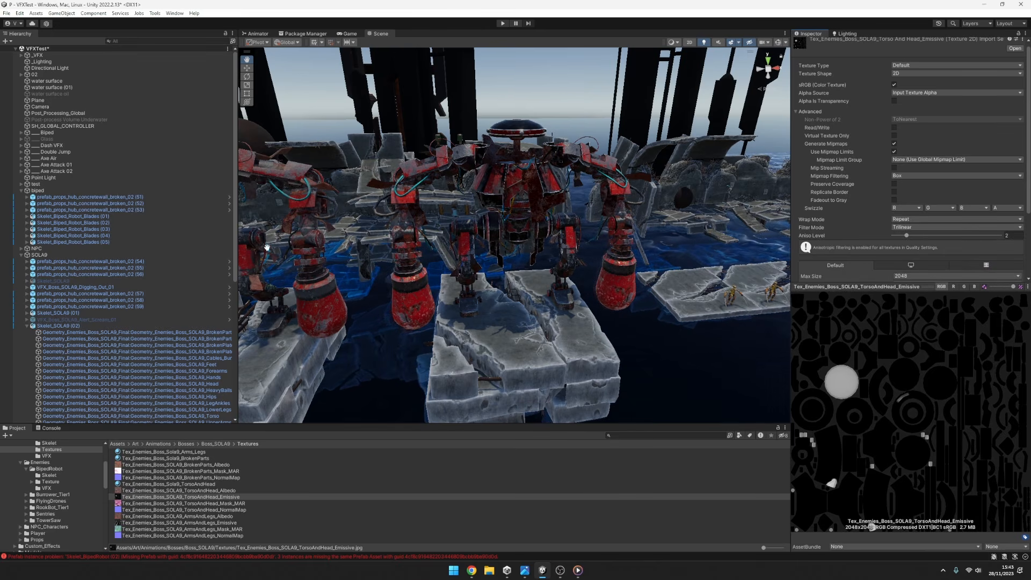
Review the torso material's emissive settings, and toggle the global controller's Texture Multiply Emissive between 1 and 0, ending at 0.
{"action": "left_click", "coordinate": [200, 416]}
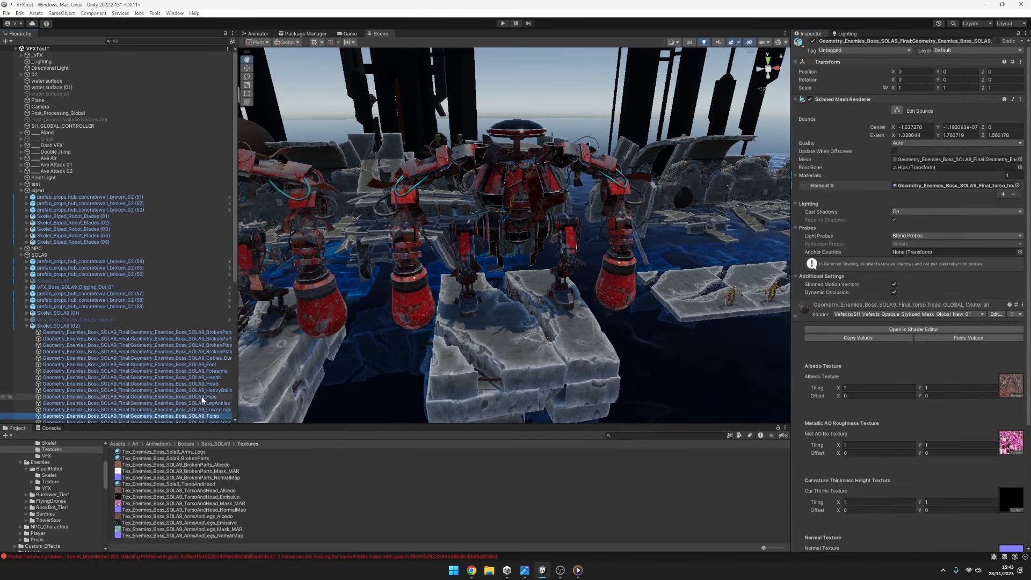
{"action": "scroll", "coordinate": [937, 404], "scroll_direction": "down", "scroll_amount": 5}
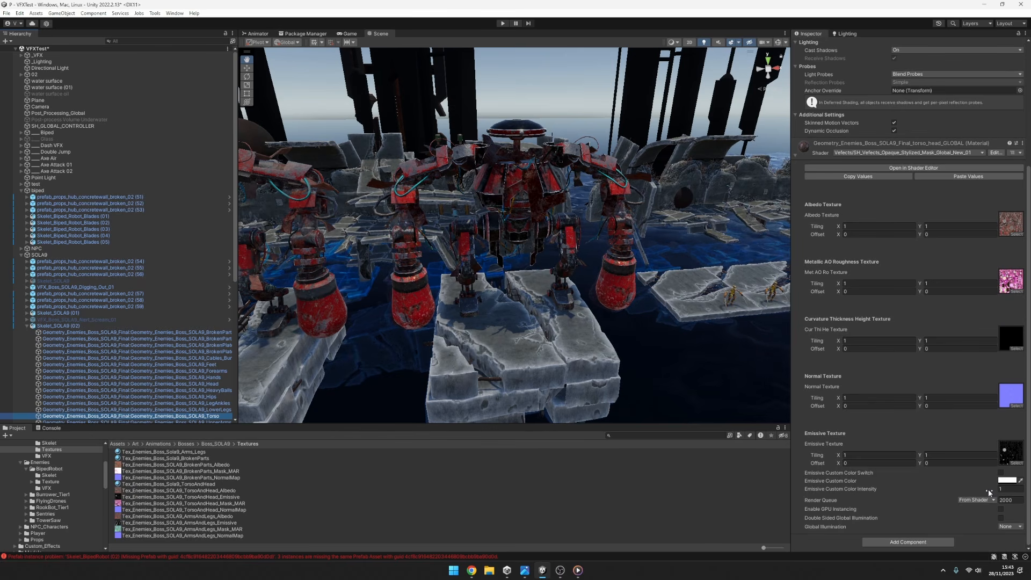
{"action": "left_click", "coordinate": [63, 125]}
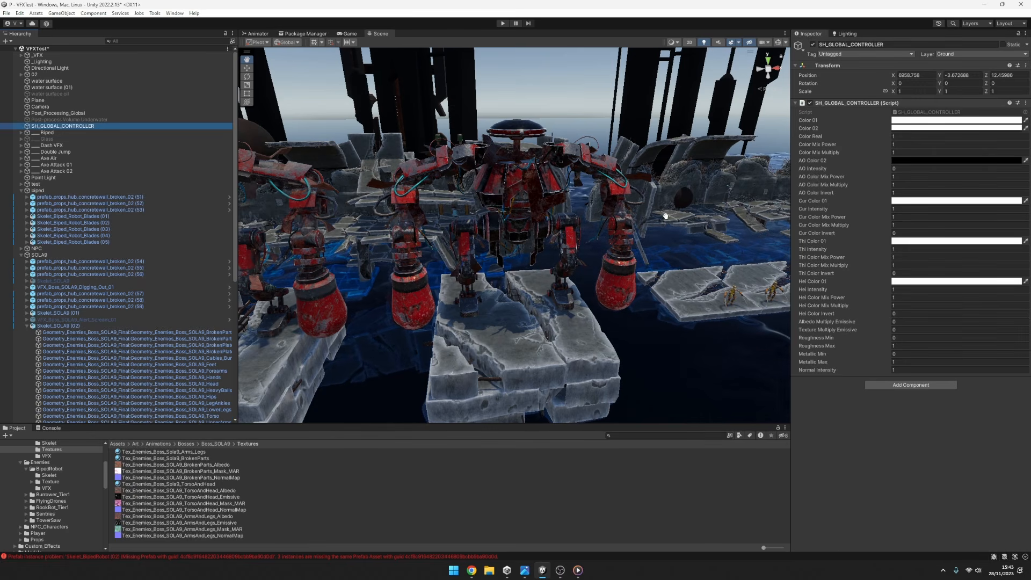
{"action": "left_click", "coordinate": [898, 327]}
{"action": "type", "text": "1"}
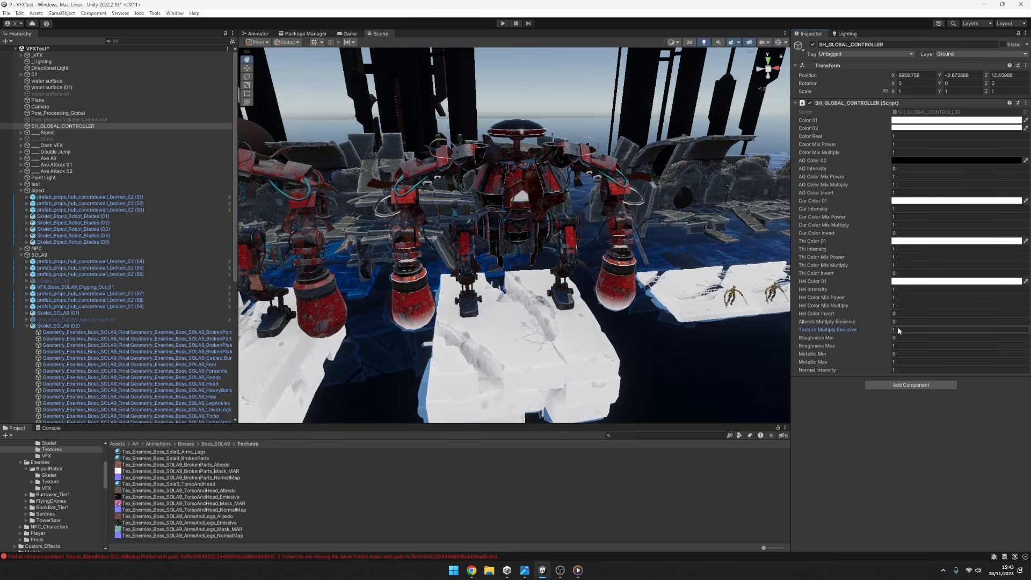
{"action": "key", "text": "BackSpace"}
{"action": "type", "text": "0"}
{"action": "mouse_move", "coordinate": [905, 329]}
{"action": "left_mouse_down"}
{"action": "mouse_move", "coordinate": [881, 331]}
{"action": "mouse_move", "coordinate": [940, 334]}
{"action": "mouse_move", "coordinate": [894, 333]}
{"action": "left_mouse_up"}
{"action": "type", "text": "12"}
{"action": "left_click", "coordinate": [910, 330]}
{"action": "type", "text": "0"}
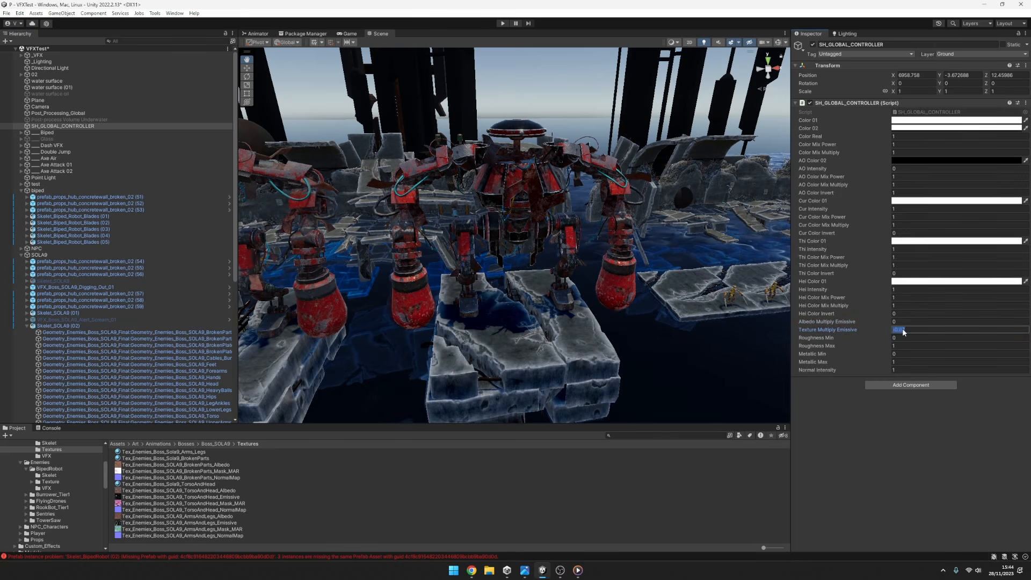
{"action": "type", "text": "0"}
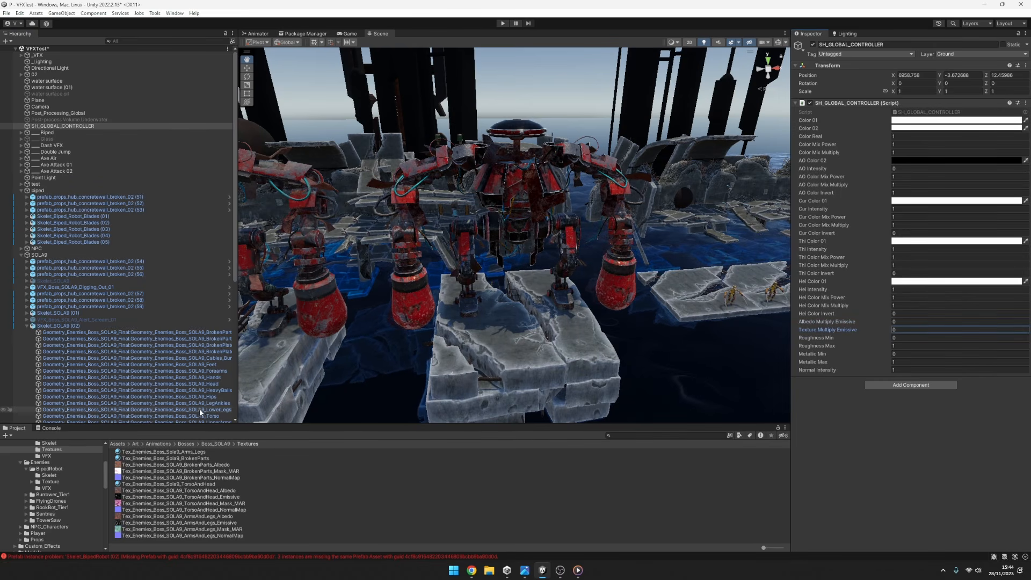
Toggle the torso material's Emissive Custom Color Switch on and off, and assign Tex_Enemies_Boss_SOLA9_TorsoAndHead_Mask_MAR as its Emissive Texture.
{"action": "left_click", "coordinate": [199, 415]}
{"action": "scroll", "coordinate": [911, 393], "scroll_direction": "down", "scroll_amount": 5}
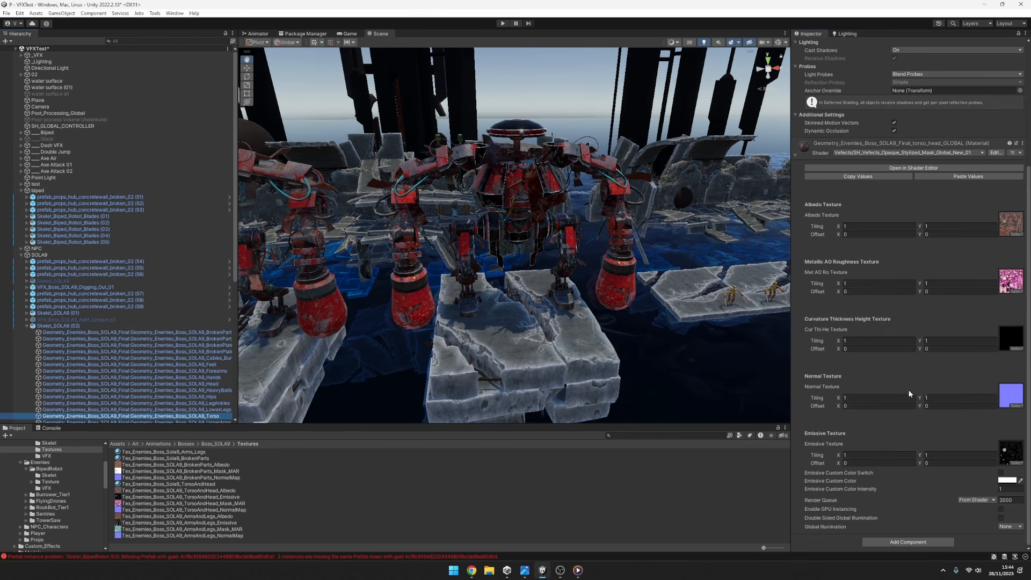
{"action": "left_click", "coordinate": [1001, 474]}
{"action": "left_click", "coordinate": [1002, 475]}
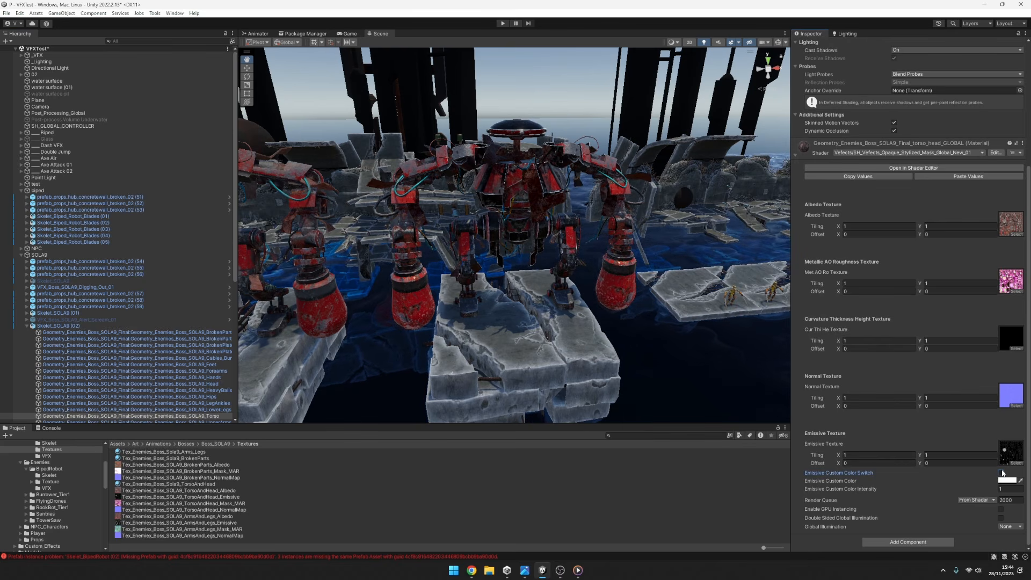
{"action": "left_click", "coordinate": [1009, 449]}
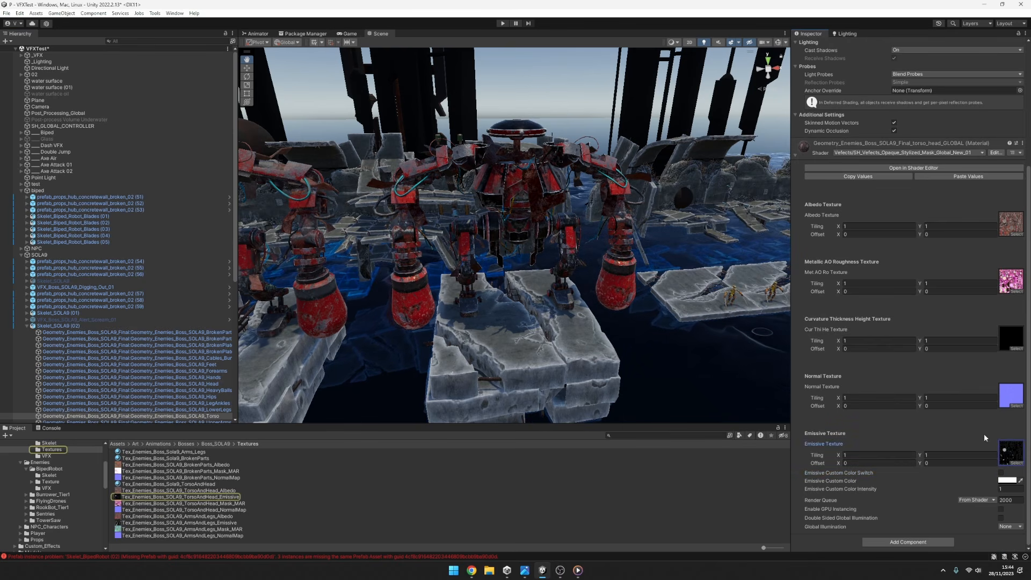
{"action": "left_click", "coordinate": [1012, 281]}
{"action": "left_click_drag", "start_coordinate": [197, 501], "coordinate": [1012, 455]}
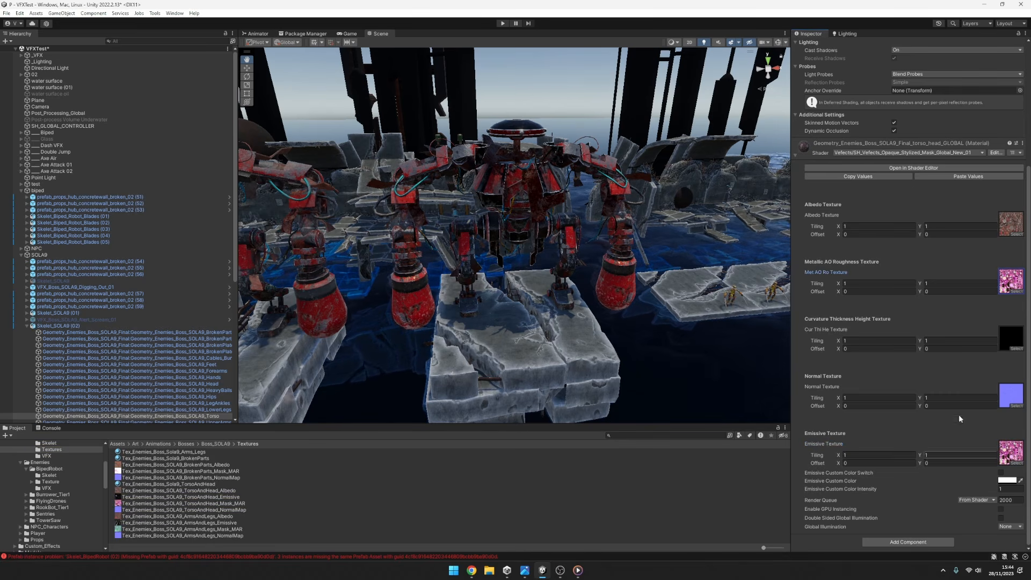
Test the mask as emission with the global Texture Multiply Emissive at 1.82 and 1, and reset it to 0.
{"action": "left_click", "coordinate": [63, 125]}
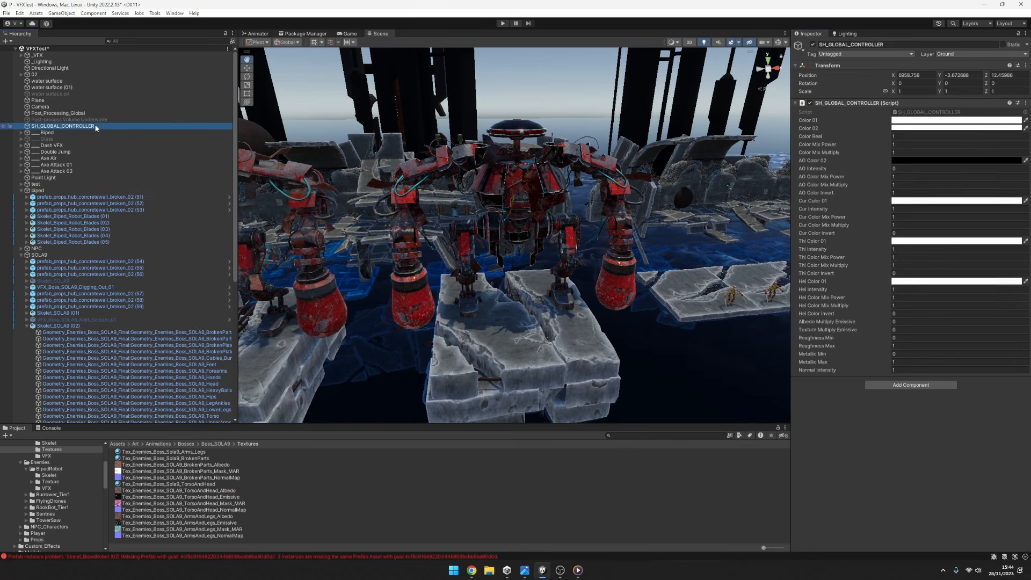
{"action": "left_click_drag", "start_coordinate": [862, 330], "coordinate": [892, 329]}
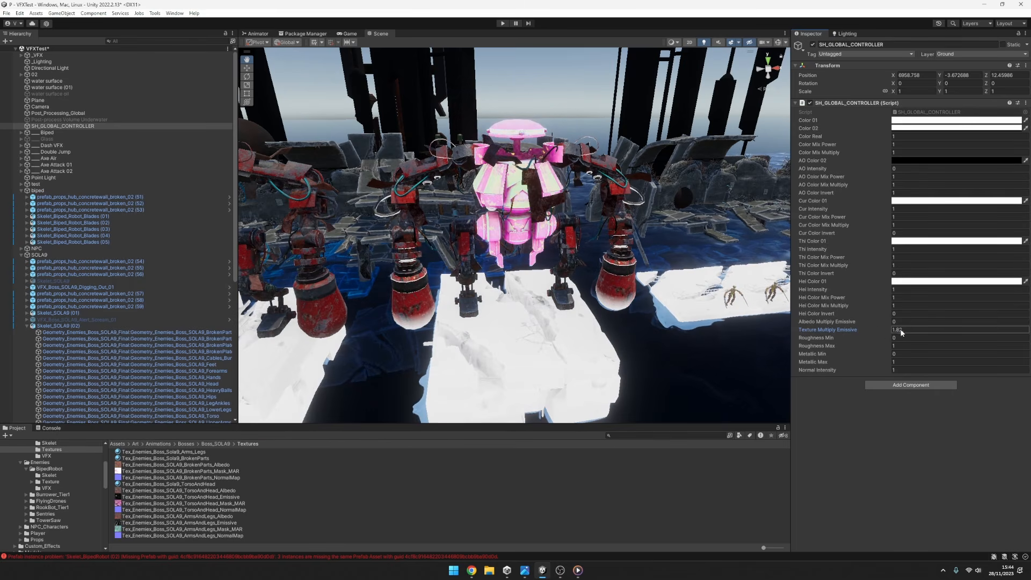
{"action": "left_click", "coordinate": [903, 329]}
{"action": "type", "text": "1"}
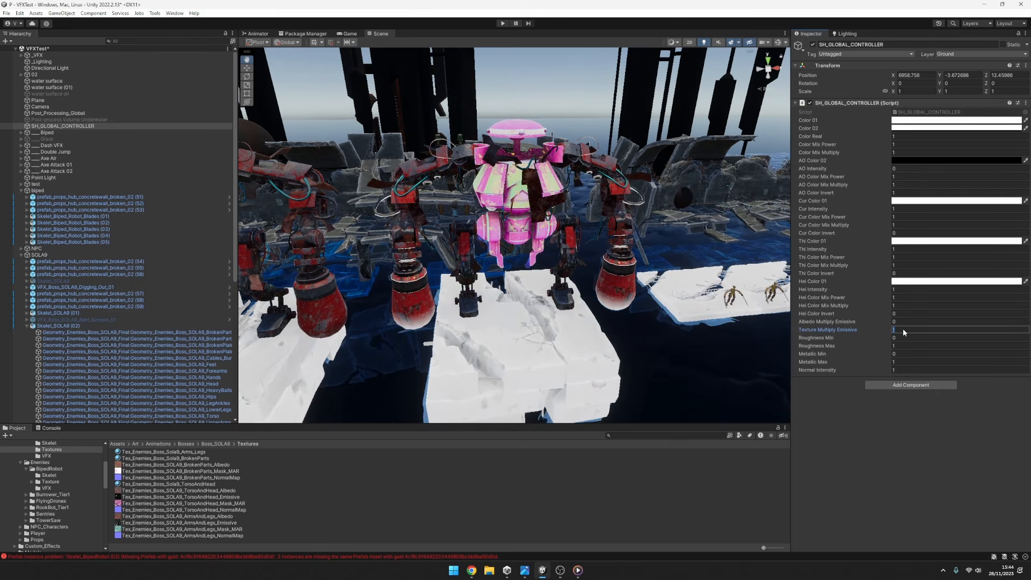
{"action": "key", "text": "BackSpace"}
{"action": "type", "text": "0"}
Restore the torso material's original TorsoAndHead_Emissive texture and enable its Emissive Custom Color Switch.
{"action": "left_click", "coordinate": [183, 416]}
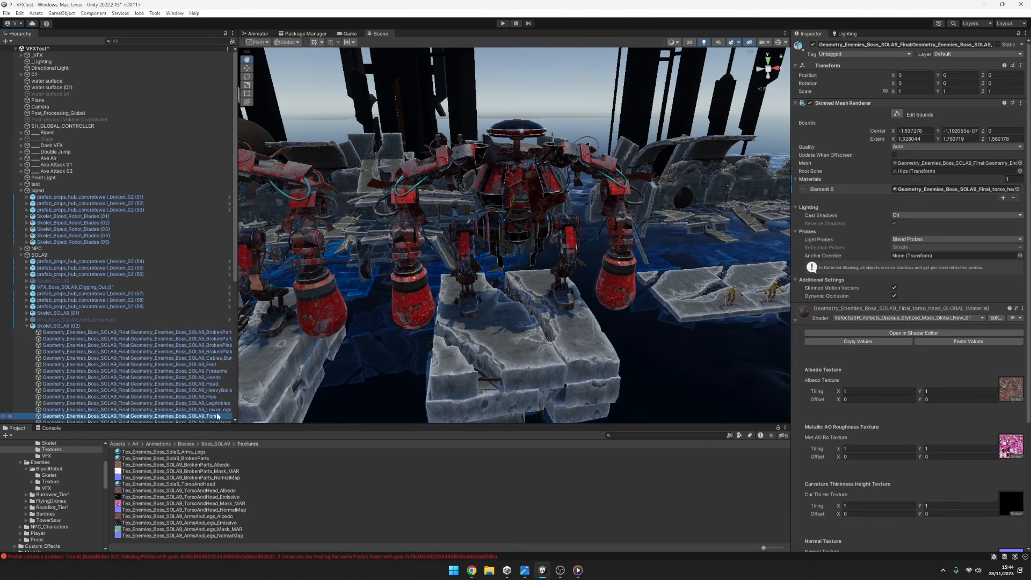
{"action": "scroll", "coordinate": [923, 430], "scroll_direction": "down", "scroll_amount": 5}
{"action": "left_click", "coordinate": [1018, 464]}
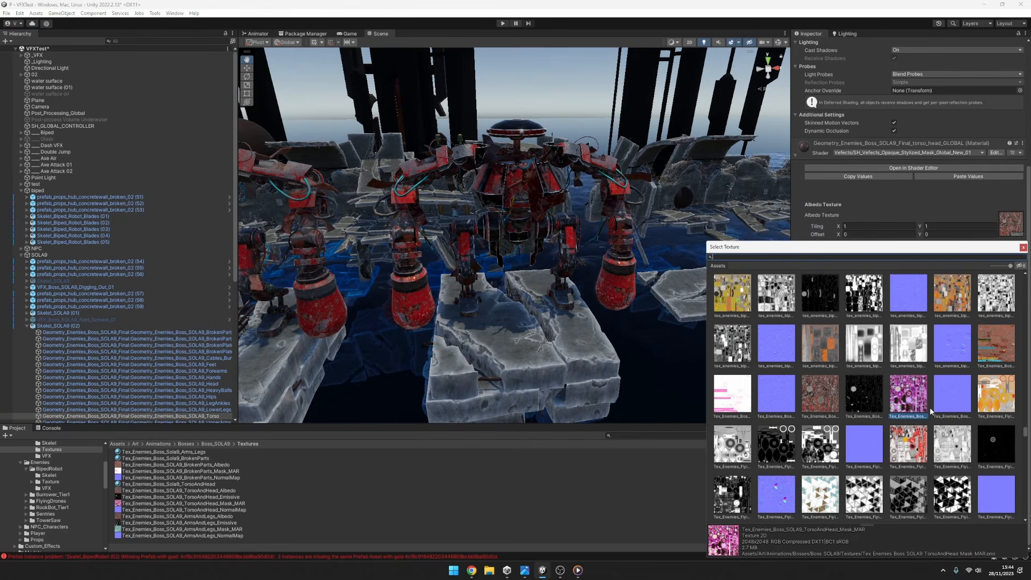
{"action": "key", "text": "Escape"}
{"action": "key", "text": "ctrl+z"}
{"action": "key", "text": "ctrl+z"}
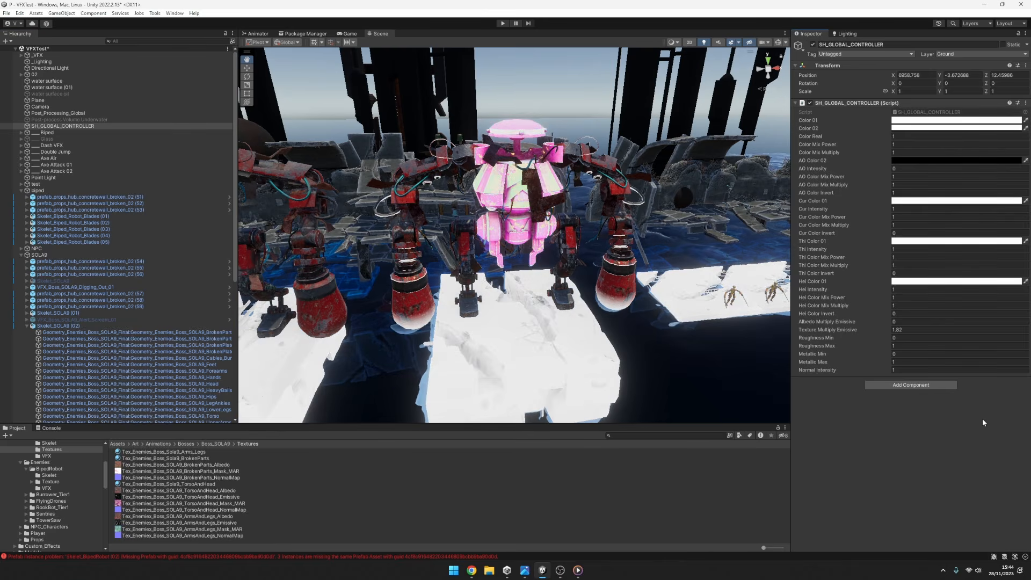
{"action": "key", "text": "ctrl+y"}
{"action": "key", "text": "ctrl+y"}
{"action": "key", "text": "ctrl+y"}
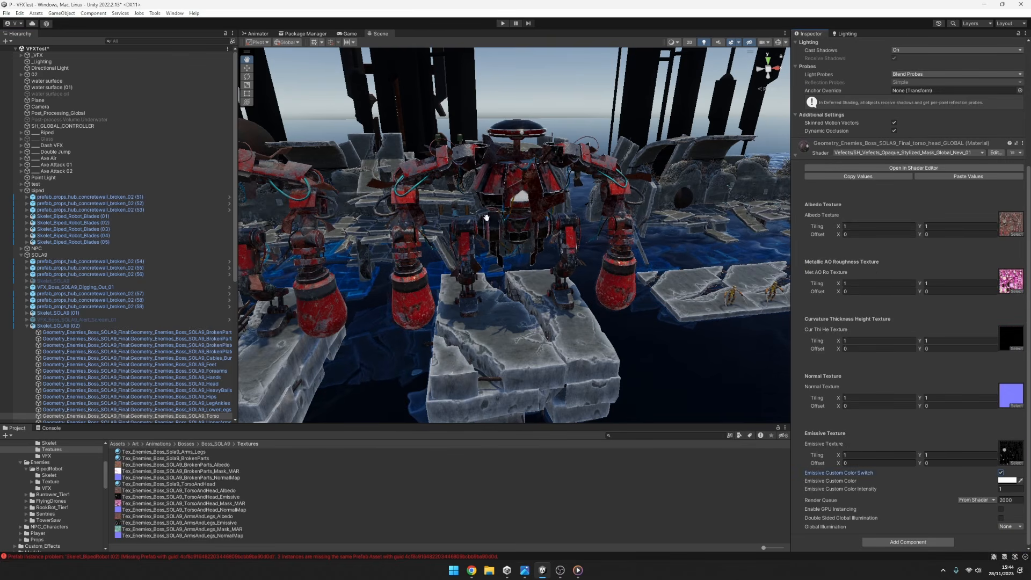
Try magenta and yellow (FFDA00) as the torso material's Emissive Custom Color.
{"action": "left_click", "coordinate": [1008, 480]}
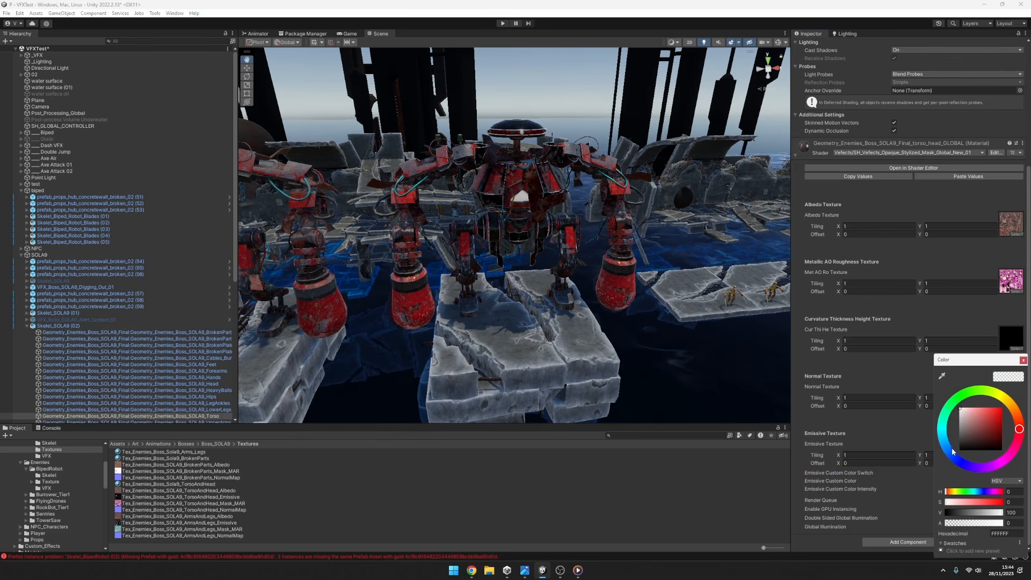
{"action": "left_click_drag", "start_coordinate": [962, 455], "coordinate": [1007, 406]}
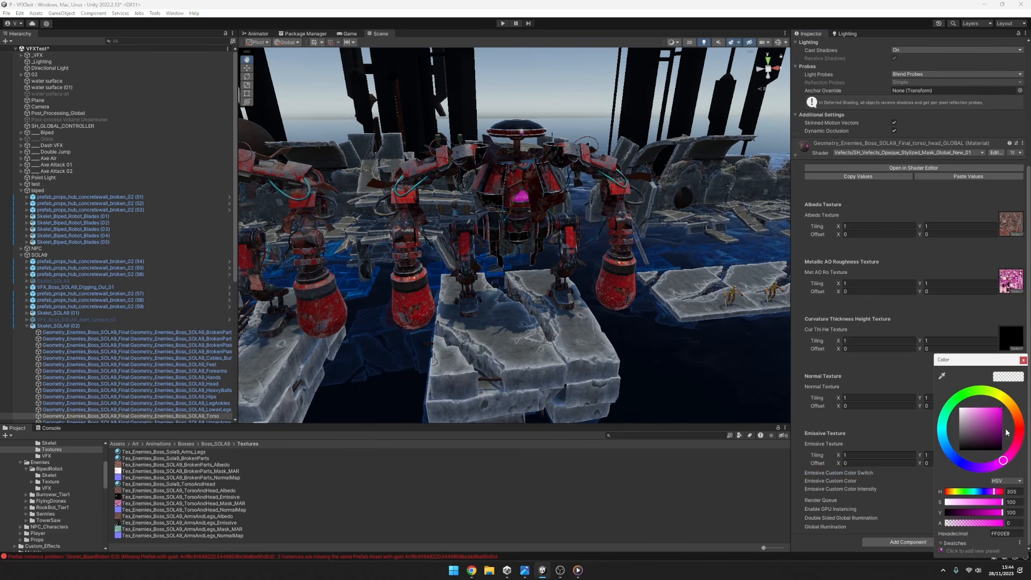
{"action": "left_click_drag", "start_coordinate": [1003, 461], "coordinate": [1007, 398]}
{"action": "left_click_drag", "start_coordinate": [971, 361], "coordinate": [743, 347]}
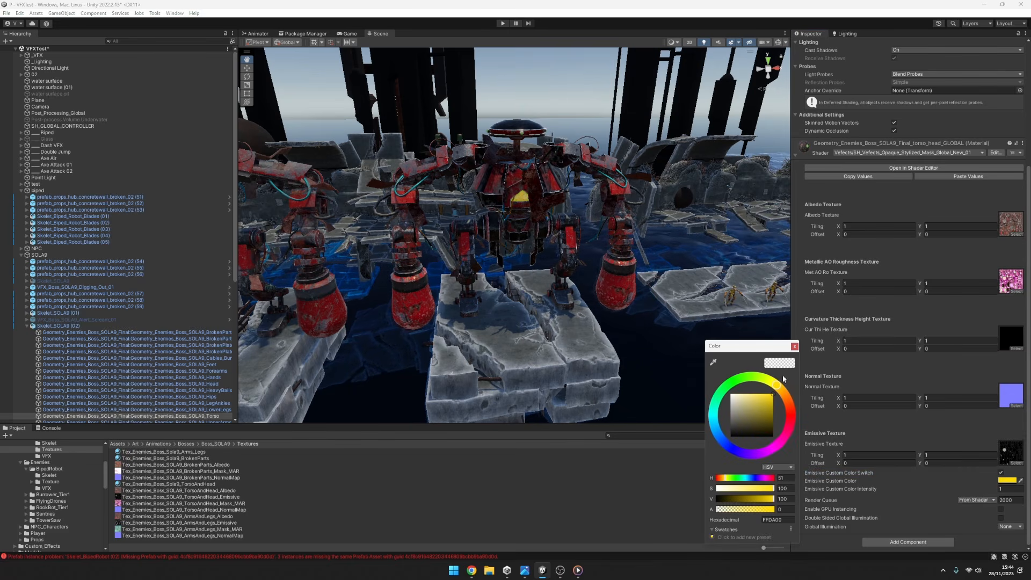
Raise the torso material's Emissive Custom Color Intensity to 30.38 and change its custom color to orange (FF6100).
{"action": "left_click_drag", "start_coordinate": [993, 494], "coordinate": [307, 480]}
{"action": "left_click", "coordinate": [1004, 479]}
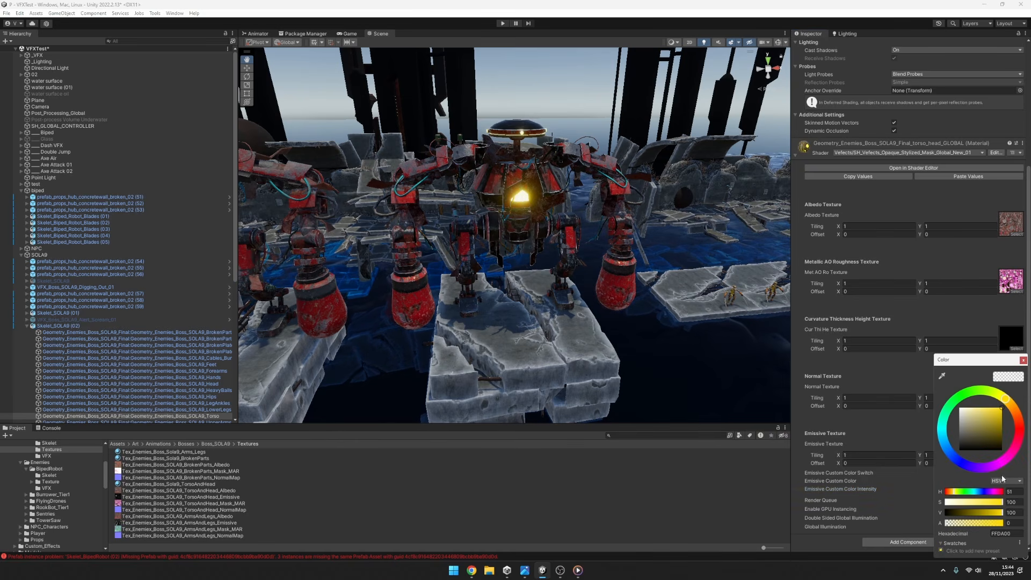
{"action": "mouse_move", "coordinate": [1016, 423]}
{"action": "left_mouse_down"}
{"action": "mouse_move", "coordinate": [1010, 456]}
{"action": "mouse_move", "coordinate": [959, 457]}
{"action": "mouse_move", "coordinate": [961, 393]}
{"action": "mouse_move", "coordinate": [994, 390]}
{"action": "mouse_move", "coordinate": [1014, 406]}
{"action": "mouse_move", "coordinate": [1016, 444]}
{"action": "mouse_move", "coordinate": [1017, 411]}
{"action": "mouse_move", "coordinate": [1028, 413]}
{"action": "left_mouse_up"}
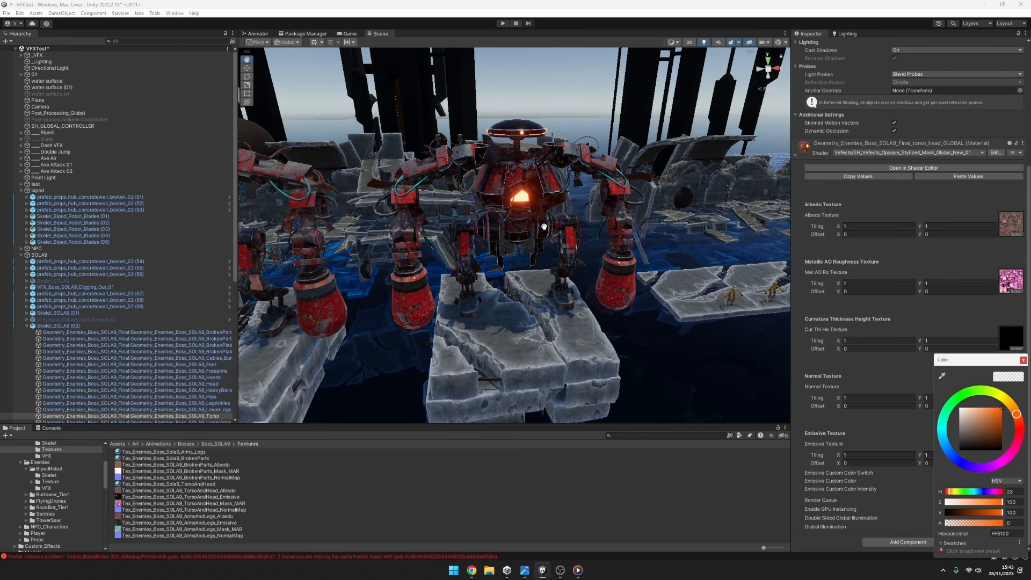
Examine the orange emissive glow on the SOLA9 robot's torso and head from near, far and an elevated angle.
{"action": "scroll", "coordinate": [545, 226], "scroll_direction": "down", "scroll_amount": 3}
{"action": "scroll", "coordinate": [591, 268], "scroll_direction": "up", "scroll_amount": 6}
{"action": "middle_click_drag", "start_coordinate": [592, 268], "coordinate": [593, 299]}
{"action": "scroll", "coordinate": [593, 299], "scroll_direction": "down", "scroll_amount": 2}
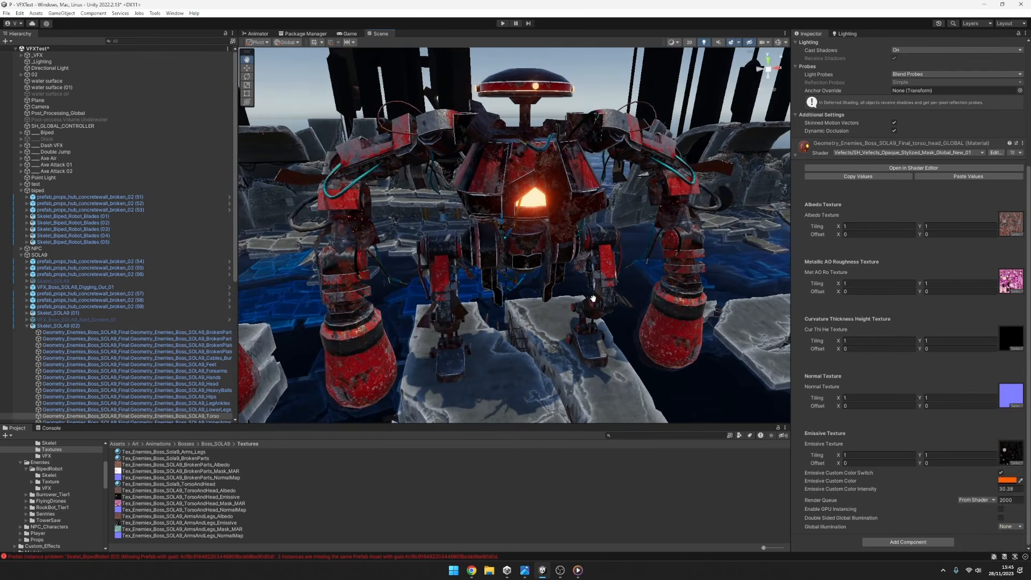
{"action": "scroll", "coordinate": [593, 298], "scroll_direction": "down", "scroll_amount": 2}
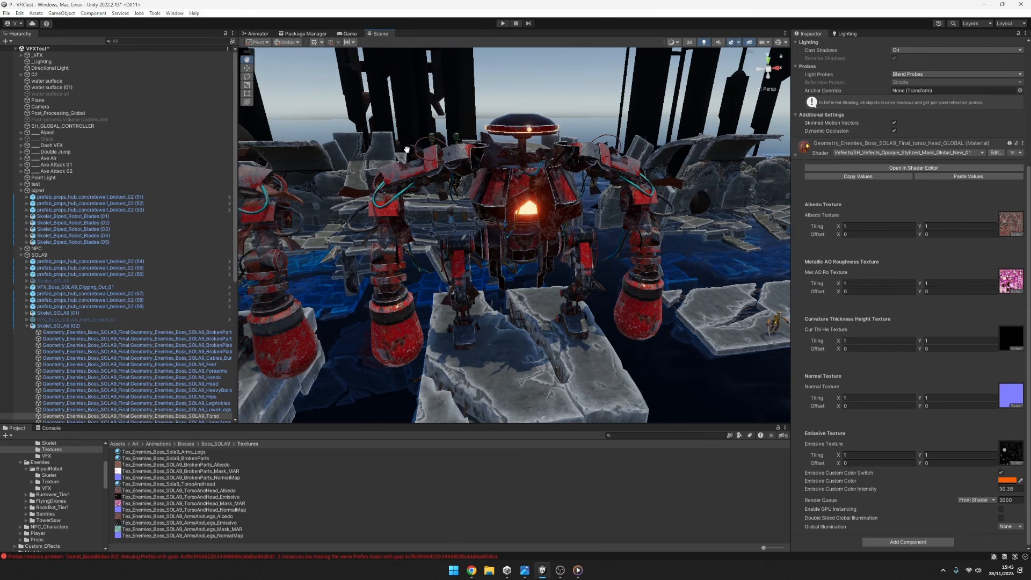
{"action": "scroll", "coordinate": [665, 128], "scroll_direction": "down", "scroll_amount": 2}
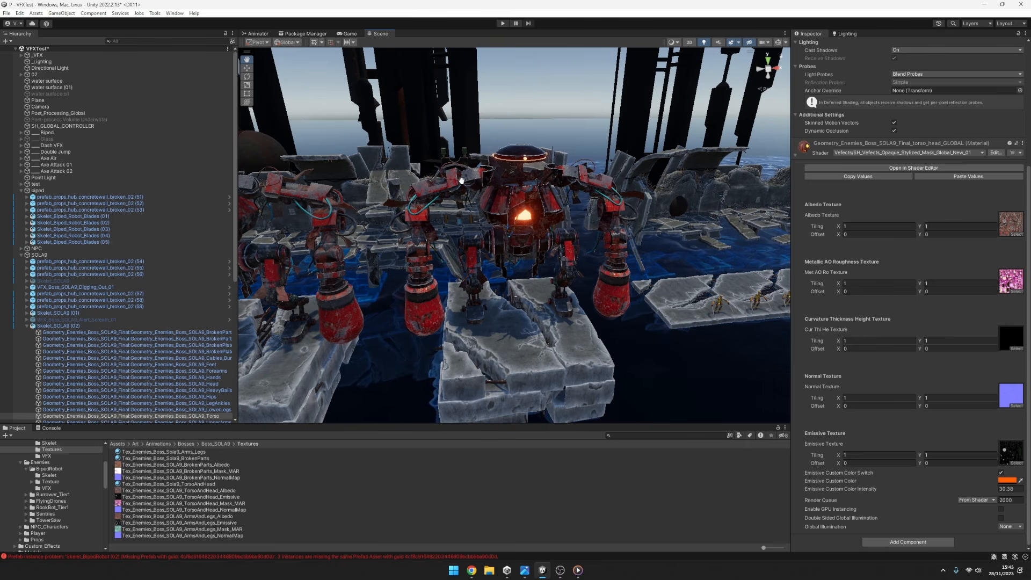
{"action": "scroll", "coordinate": [522, 272], "scroll_direction": "up", "scroll_amount": 2}
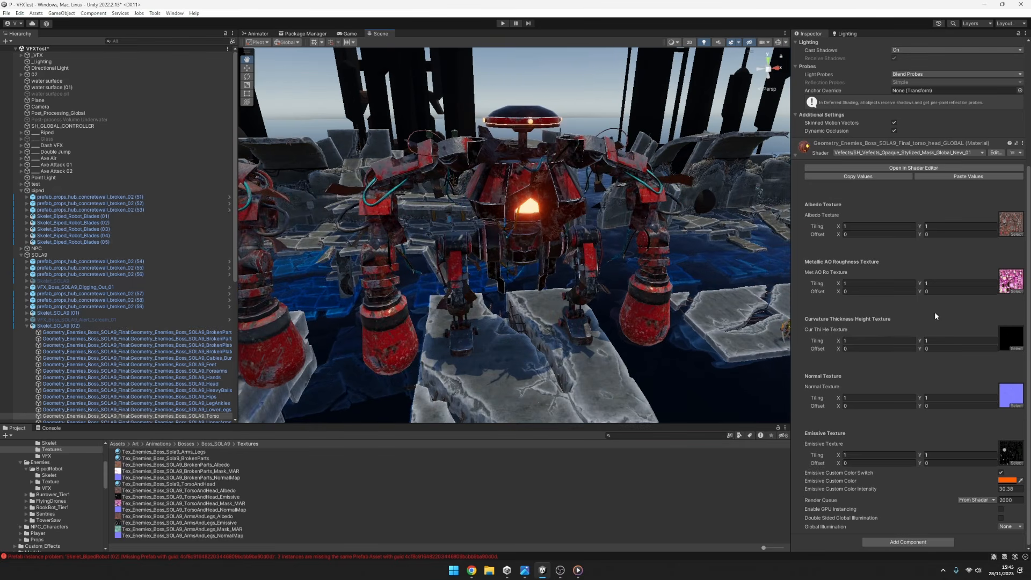
{"action": "scroll", "coordinate": [596, 242], "scroll_direction": "down", "scroll_amount": 3}
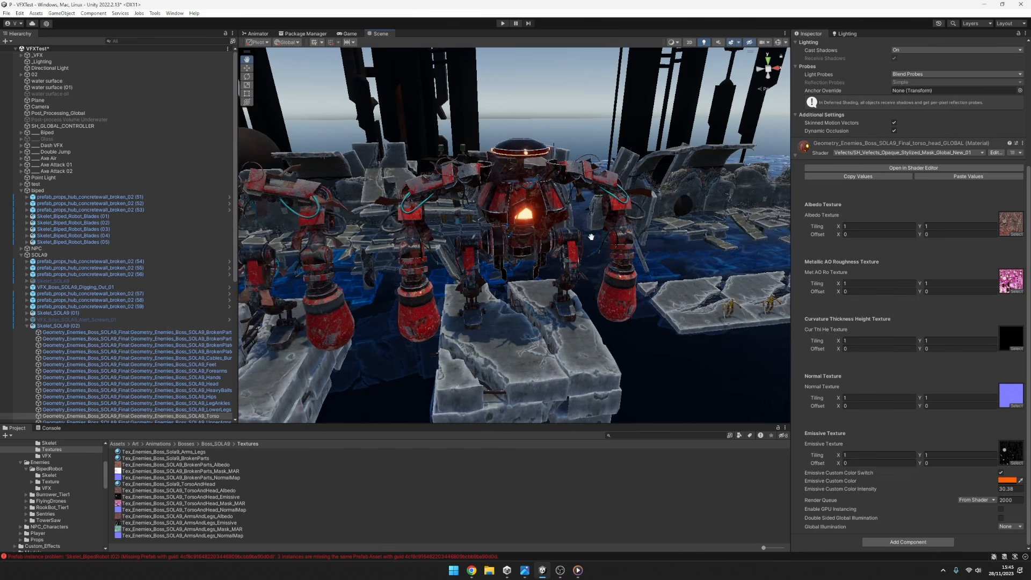
{"action": "scroll", "coordinate": [559, 226], "scroll_direction": "up", "scroll_amount": 2}
{"action": "left_click_drag", "start_coordinate": [547, 224], "coordinate": [627, 238], "text": "alt"}
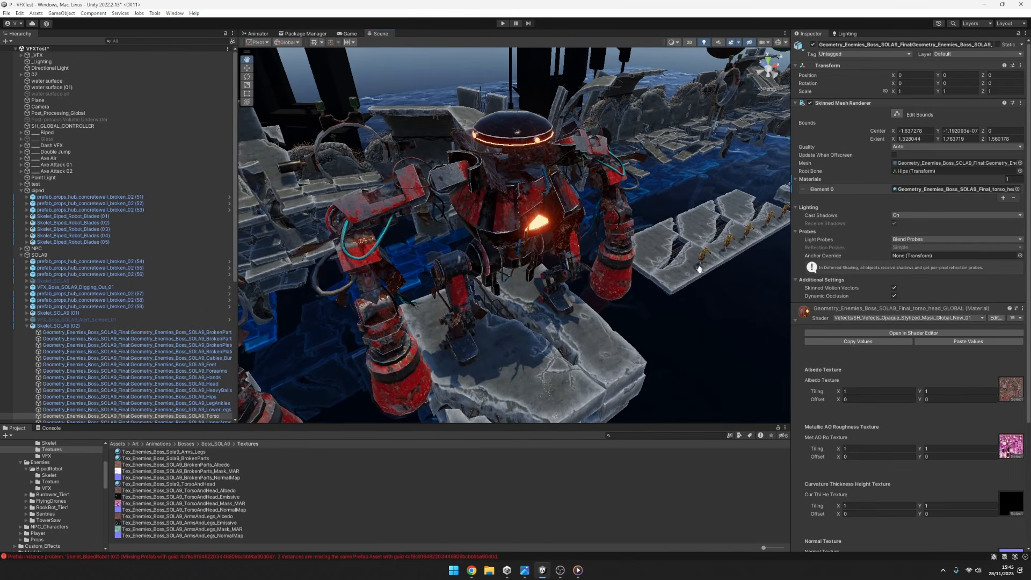
Vary Texture Multiply Emissive on SH_GLOBAL_CONTROLLER, and reset it and Albedo Multiply Emissive to 0.
{"action": "left_click", "coordinate": [99, 119]}
{"action": "left_click", "coordinate": [100, 126]}
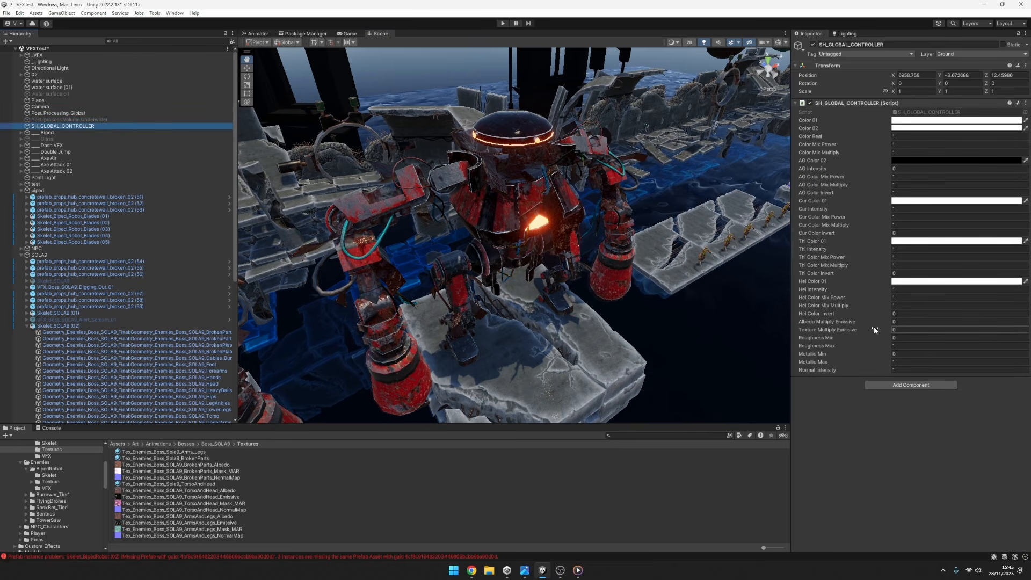
{"action": "left_click_drag", "start_coordinate": [874, 329], "coordinate": [834, 338]}
{"action": "left_click", "coordinate": [901, 329]}
{"action": "type", "text": "0"}
{"action": "left_click", "coordinate": [907, 324]}
{"action": "type", "text": "0"}
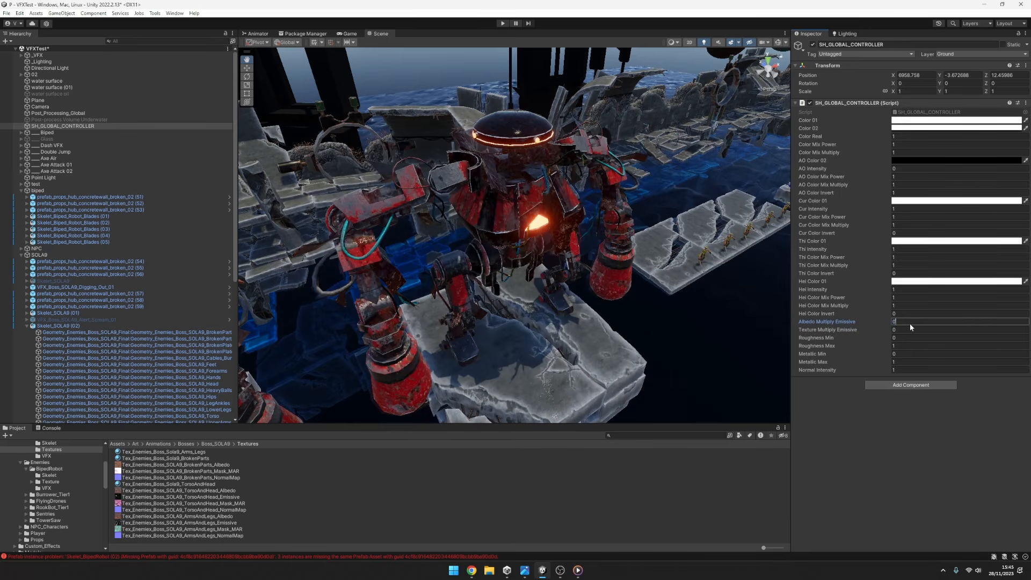
{"action": "left_click", "coordinate": [905, 331]}
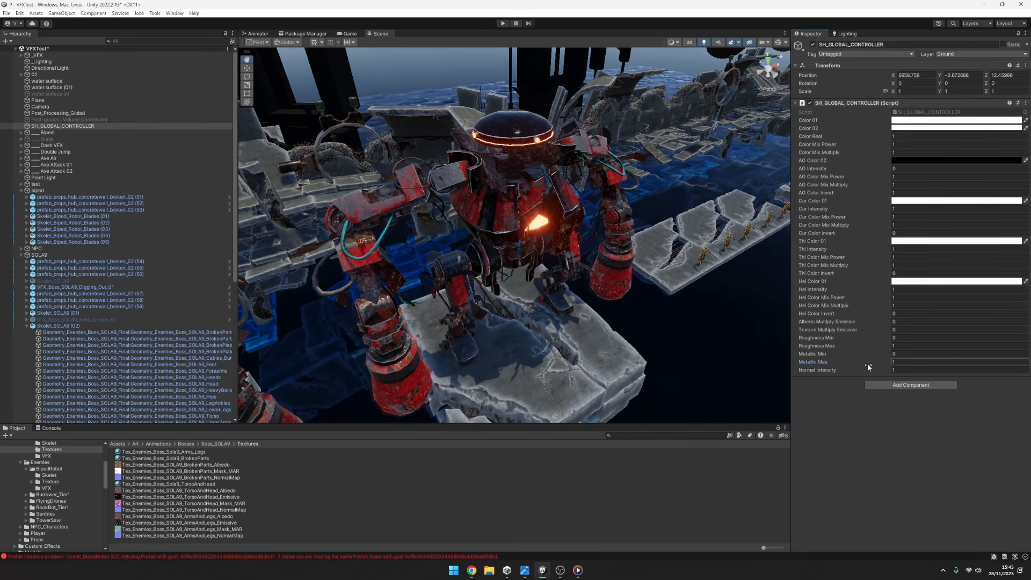
Vary the global controller's Normal Intensity, try it at 0, and restore it to 1.
{"action": "mouse_move", "coordinate": [875, 374]}
{"action": "left_mouse_down"}
{"action": "mouse_move", "coordinate": [841, 373]}
{"action": "mouse_move", "coordinate": [928, 368]}
{"action": "mouse_move", "coordinate": [161, 356]}
{"action": "mouse_move", "coordinate": [999, 347]}
{"action": "mouse_move", "coordinate": [866, 321]}
{"action": "left_mouse_up"}
{"action": "left_click", "coordinate": [911, 369]}
{"action": "type", "text": "0"}
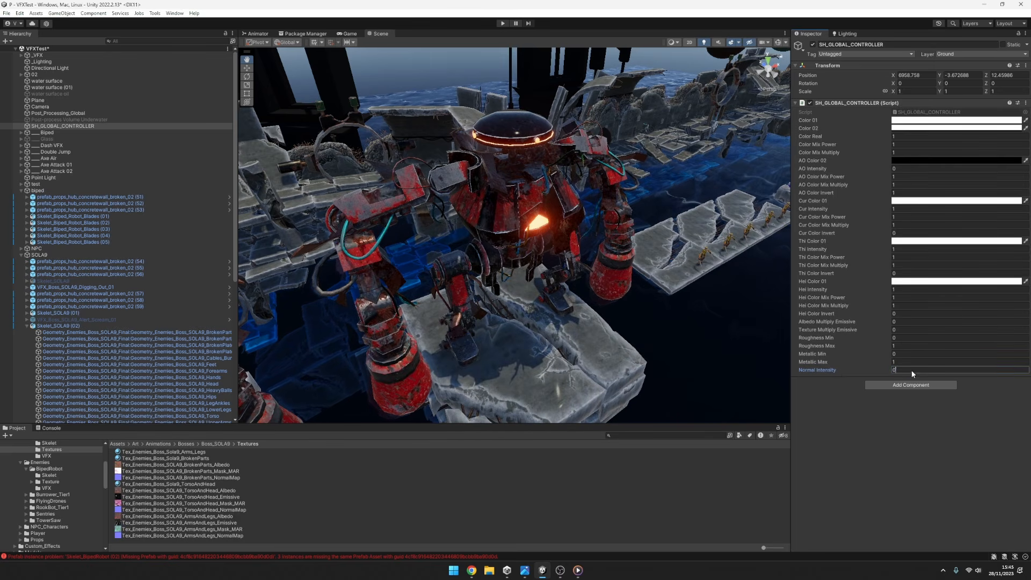
{"action": "type", "text": "1"}
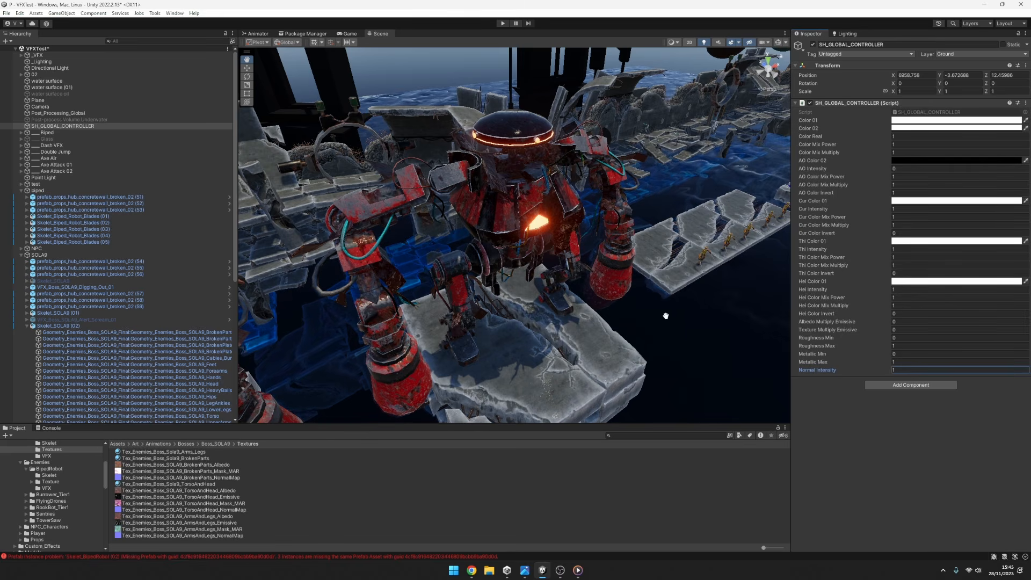
Set the Emissive Custom Color Intensity of the Skelet_SOLA9 torso material to 30.
{"action": "scroll", "coordinate": [589, 268], "scroll_direction": "down", "scroll_amount": 4}
{"action": "left_click_drag", "start_coordinate": [589, 268], "coordinate": [591, 219], "text": "alt"}
{"action": "left_click", "coordinate": [202, 416]}
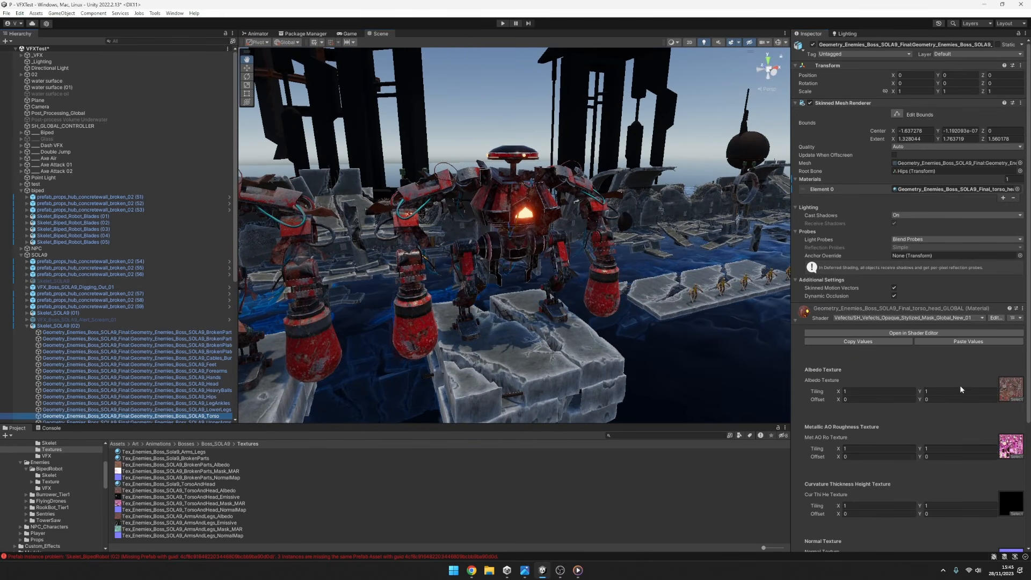
{"action": "scroll", "coordinate": [960, 386], "scroll_direction": "down", "scroll_amount": 5}
{"action": "scroll", "coordinate": [929, 371], "scroll_direction": "down", "scroll_amount": 2}
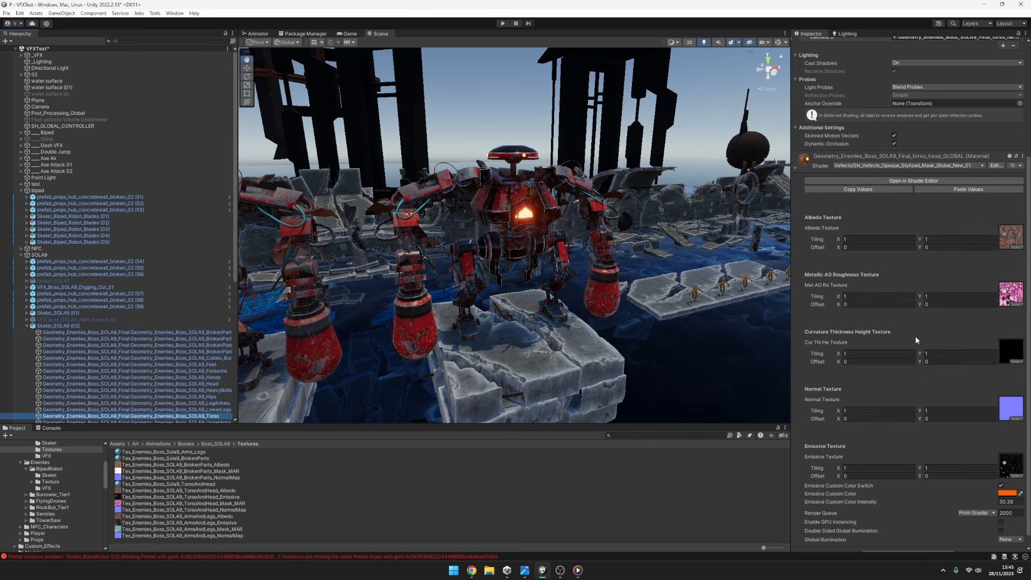
{"action": "left_click", "coordinate": [1013, 489]}
{"action": "type", "text": "30"}
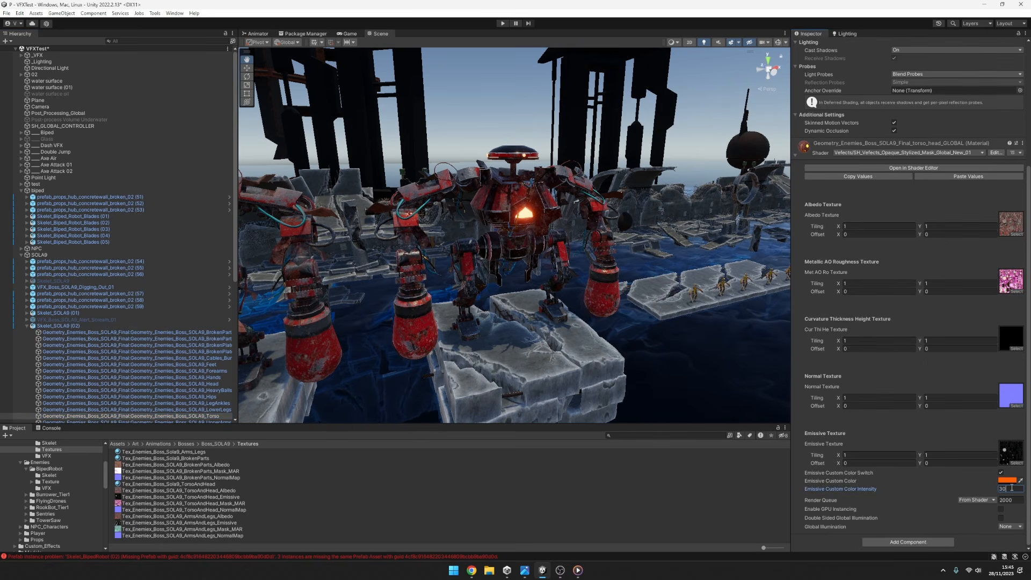
Try blue as the torso's Emissive Custom Color, and set it to a lighter orange with HSV 31, 95, 100.
{"action": "left_click", "coordinate": [1008, 480]}
{"action": "mouse_move", "coordinate": [987, 415]}
{"action": "left_mouse_down"}
{"action": "mouse_move", "coordinate": [946, 458]}
{"action": "mouse_move", "coordinate": [929, 373]}
{"action": "mouse_move", "coordinate": [1000, 407]}
{"action": "mouse_move", "coordinate": [961, 396]}
{"action": "mouse_move", "coordinate": [991, 471]}
{"action": "mouse_move", "coordinate": [1017, 411]}
{"action": "mouse_move", "coordinate": [962, 394]}
{"action": "mouse_move", "coordinate": [950, 453]}
{"action": "left_mouse_up"}
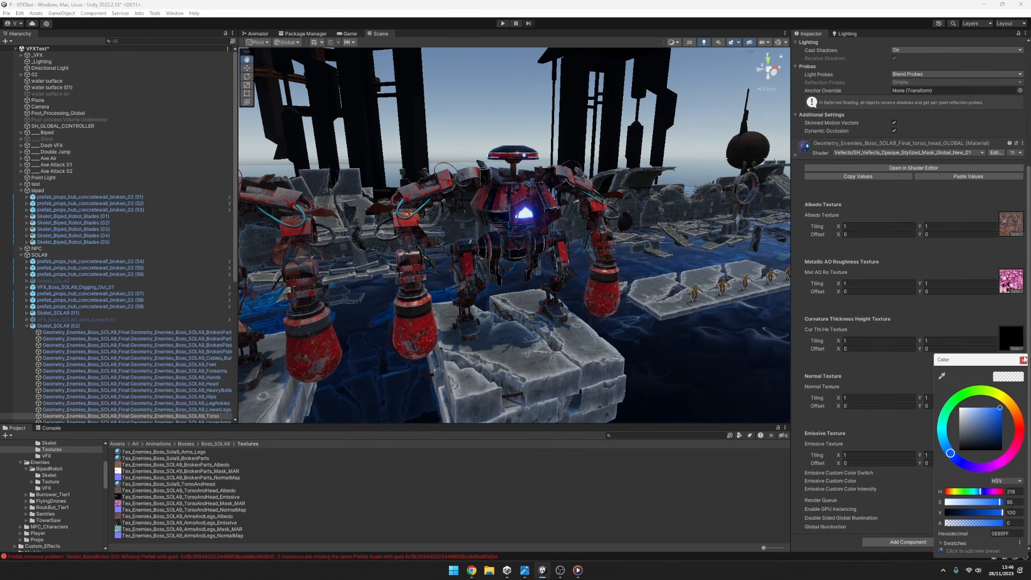
{"action": "left_click", "coordinate": [1016, 412]}
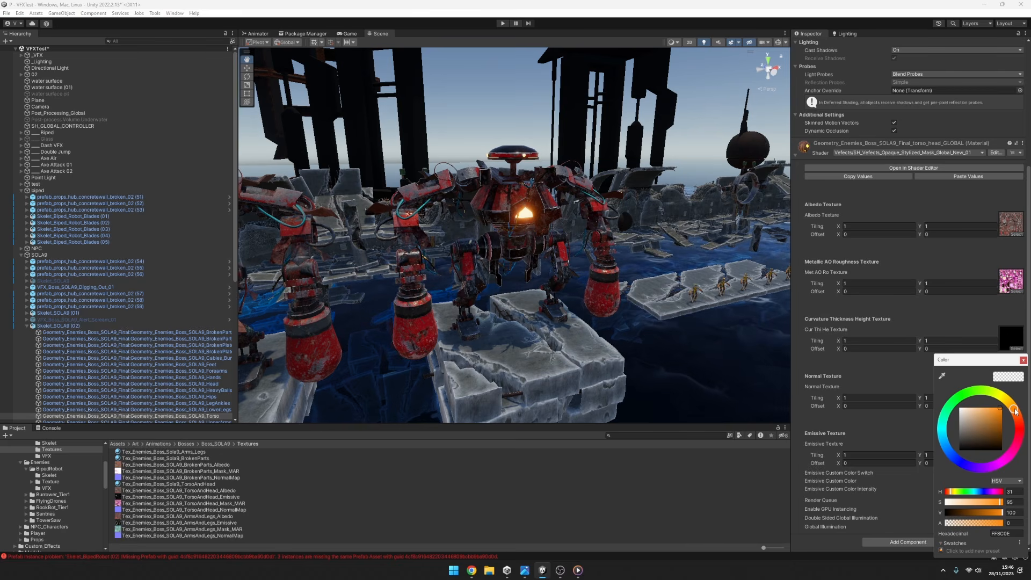
{"action": "left_click", "coordinate": [1023, 360]}
Inspect the torso's lighter orange glow up close and from several angles around the robot.
{"action": "scroll", "coordinate": [942, 328], "scroll_direction": "up", "scroll_amount": 7}
{"action": "scroll", "coordinate": [514, 264], "scroll_direction": "up", "scroll_amount": 6}
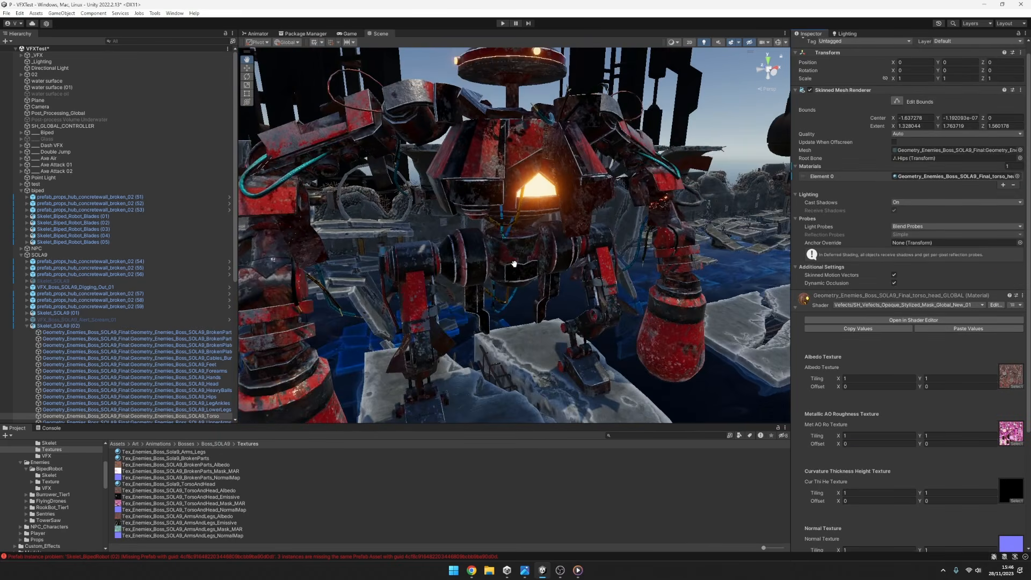
{"action": "scroll", "coordinate": [514, 263], "scroll_direction": "down", "scroll_amount": 5}
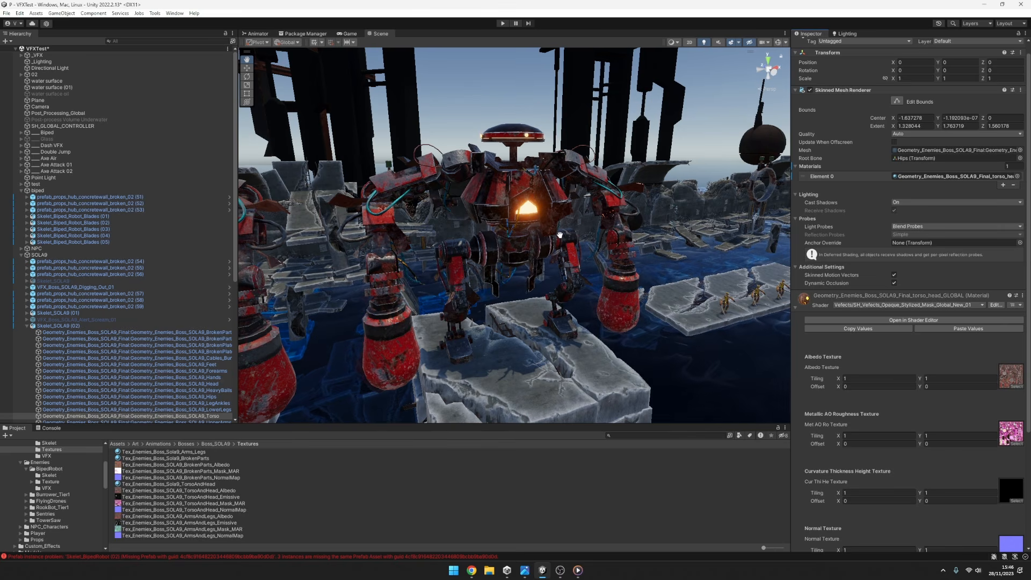
{"action": "left_click_drag", "start_coordinate": [560, 235], "coordinate": [526, 257]}
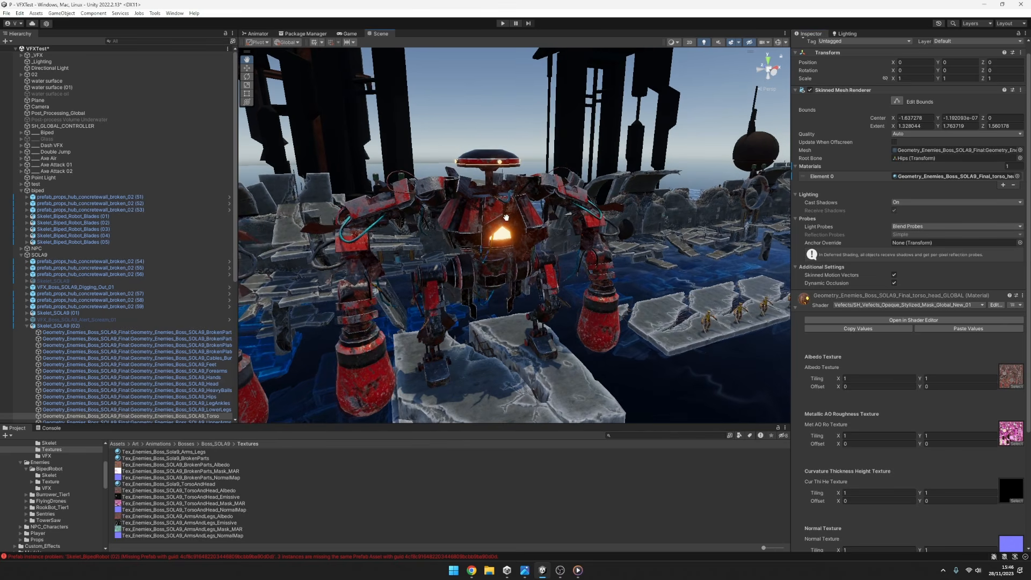
{"action": "left_click_drag", "start_coordinate": [506, 218], "coordinate": [534, 219], "text": "alt"}
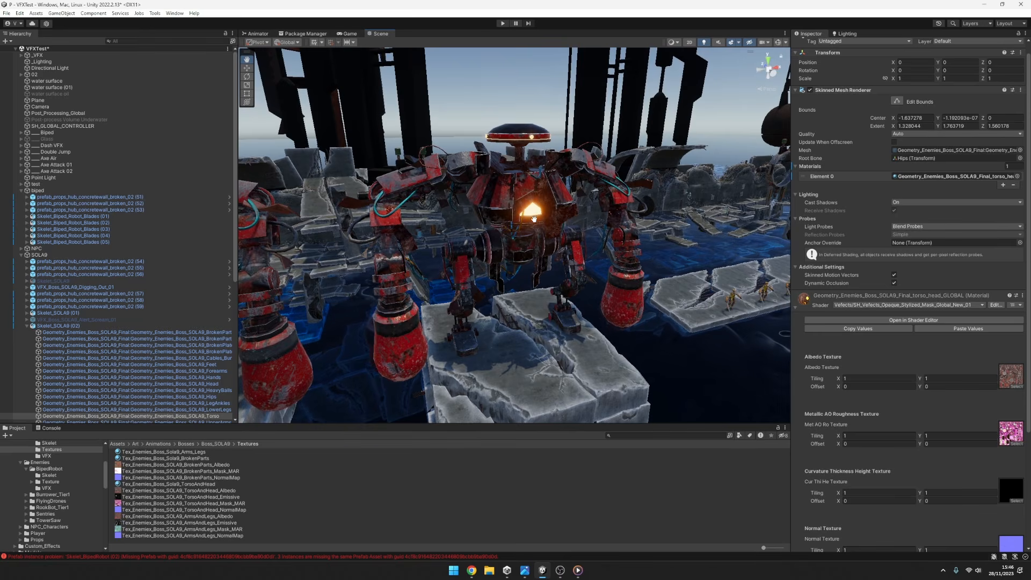
{"action": "left_click_drag", "start_coordinate": [742, 228], "coordinate": [697, 219]}
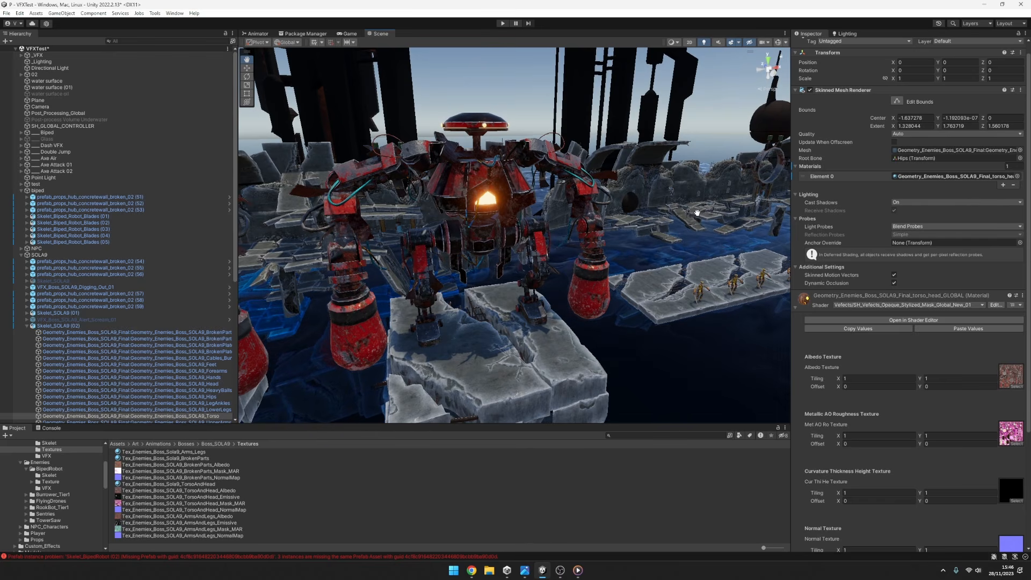
Vary AO Intensity on SH_GLOBAL_CONTROLLER to compare its effect on the robots, and reset it to 0.
{"action": "left_click", "coordinate": [90, 126]}
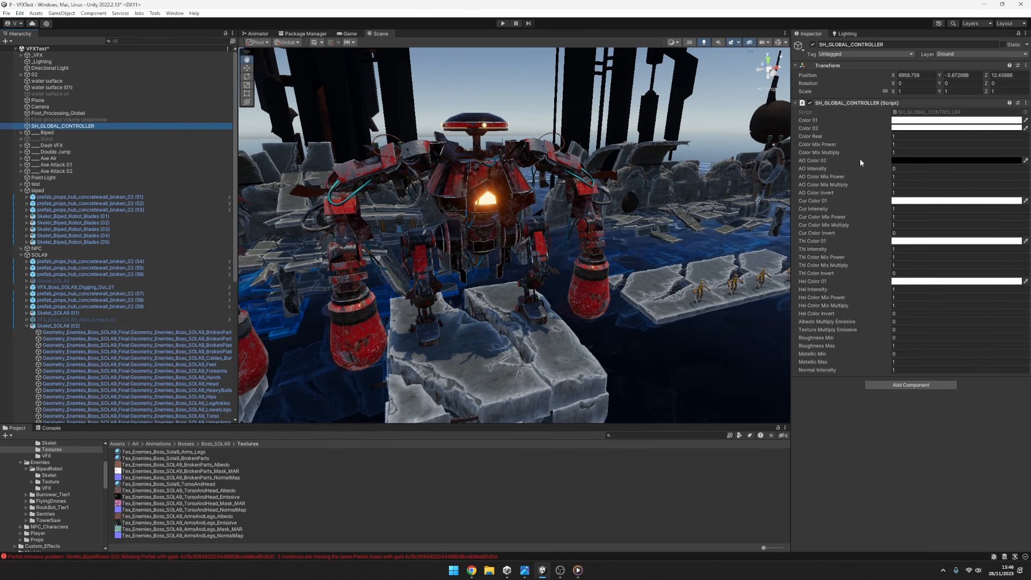
{"action": "left_click_drag", "start_coordinate": [507, 239], "coordinate": [525, 278], "text": "alt"}
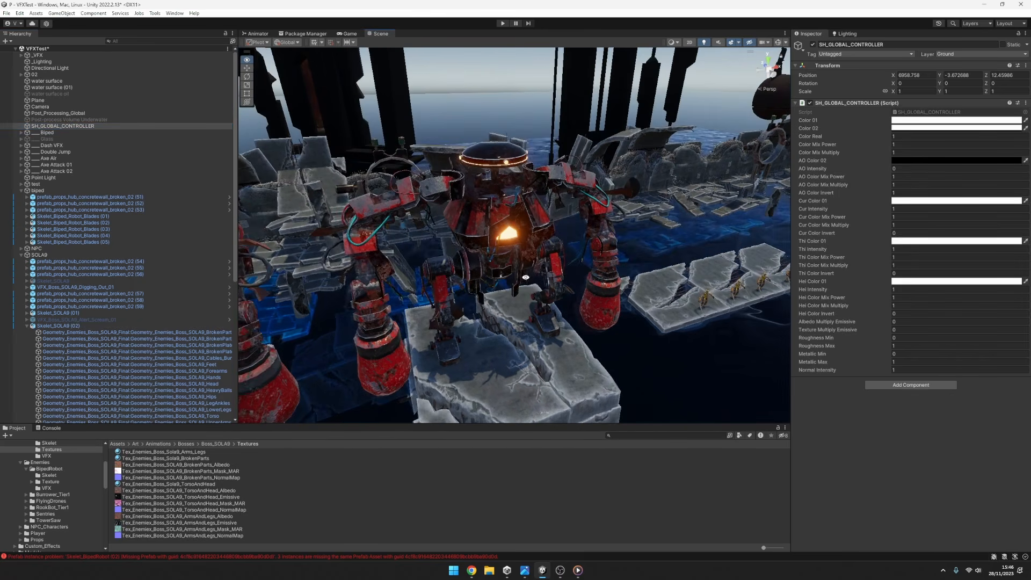
{"action": "left_click_drag", "start_coordinate": [541, 224], "coordinate": [669, 227], "text": "alt"}
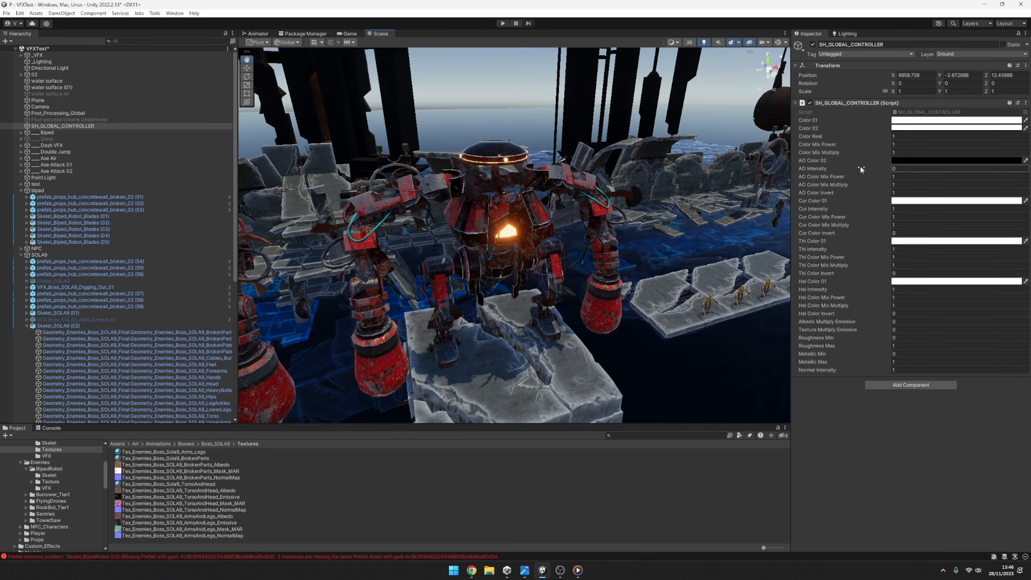
{"action": "mouse_move", "coordinate": [861, 169]}
{"action": "left_mouse_down"}
{"action": "mouse_move", "coordinate": [885, 168]}
{"action": "mouse_move", "coordinate": [848, 167]}
{"action": "mouse_move", "coordinate": [882, 170]}
{"action": "left_mouse_up"}
{"action": "left_click", "coordinate": [914, 168]}
{"action": "type", "text": "0"}
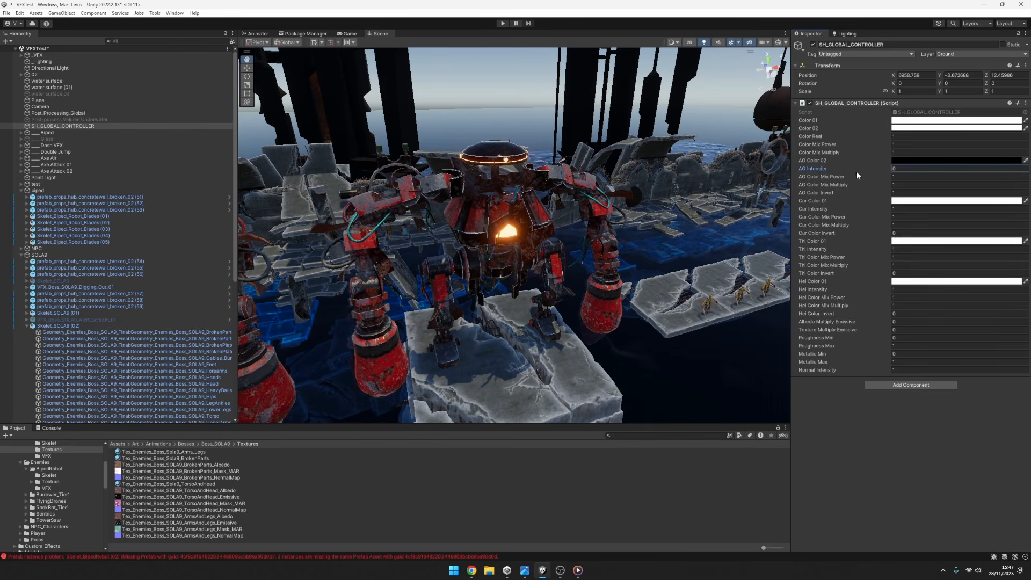
Try red and other hues as AO Color 02 on SH_GLOBAL_CONTROLLER to compare the robots, and restore it to black.
{"action": "left_click_drag", "start_coordinate": [501, 233], "coordinate": [597, 225], "text": "alt"}
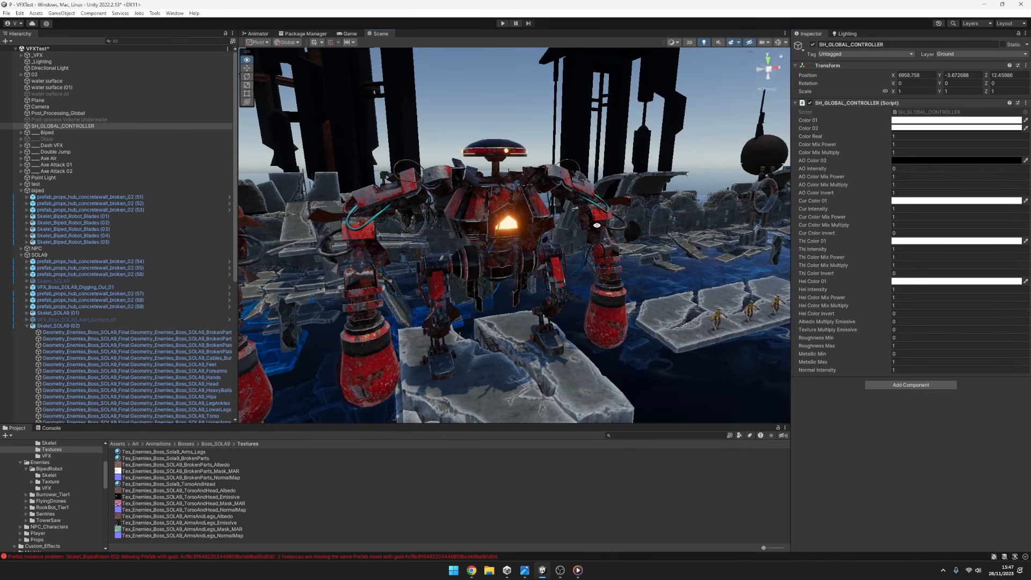
{"action": "left_click_drag", "start_coordinate": [527, 224], "coordinate": [529, 234], "text": "alt"}
{"action": "middle_click_drag", "start_coordinate": [528, 234], "coordinate": [533, 214]}
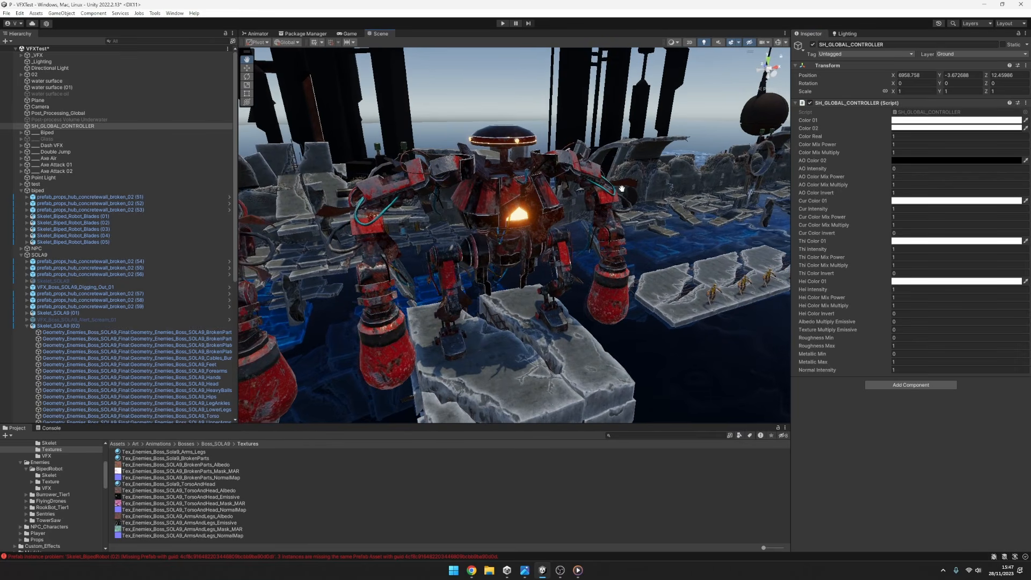
{"action": "scroll", "coordinate": [529, 195], "scroll_direction": "up", "scroll_amount": 3}
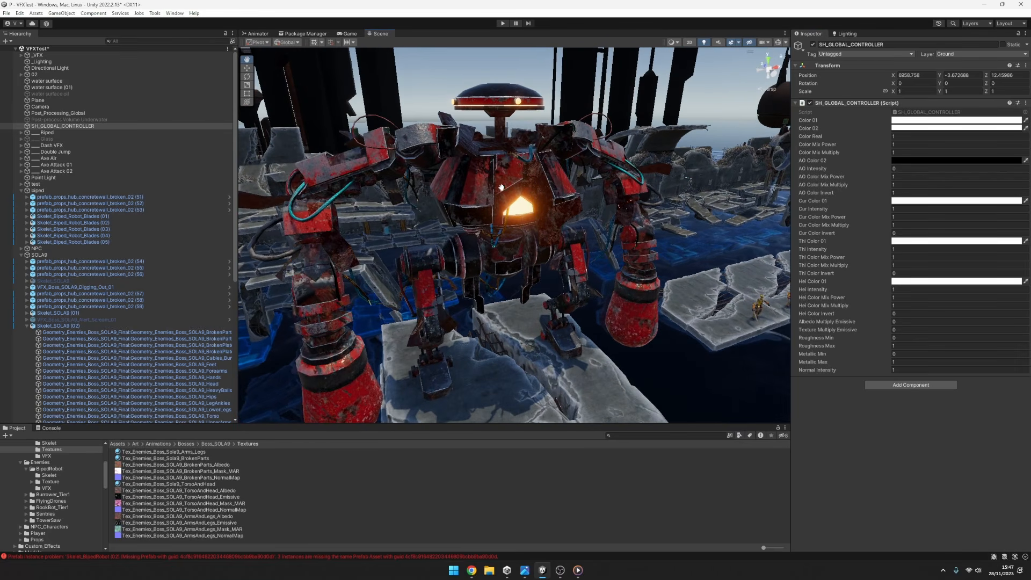
{"action": "middle_click_drag", "start_coordinate": [501, 187], "coordinate": [522, 202]}
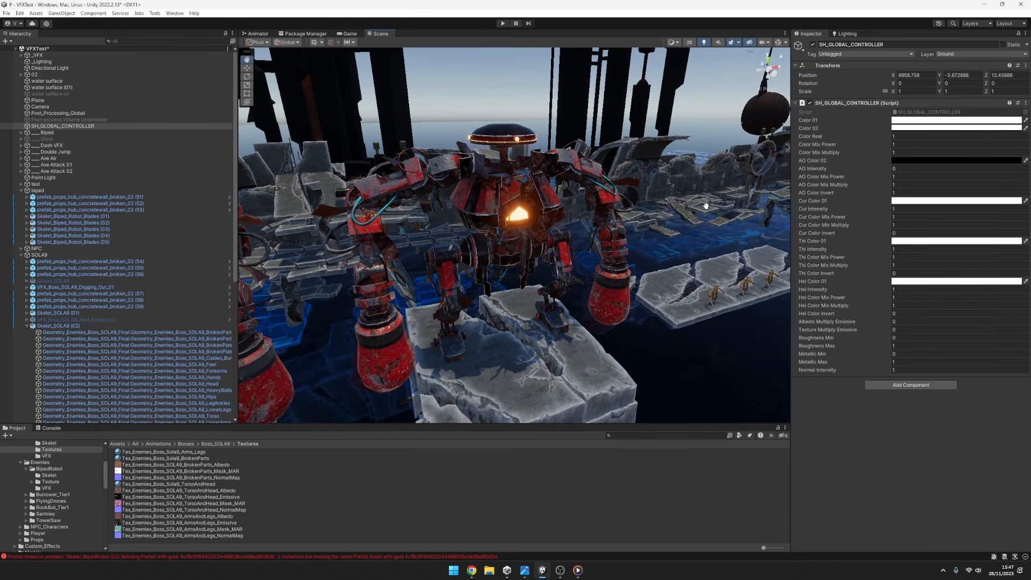
{"action": "left_click", "coordinate": [896, 161]}
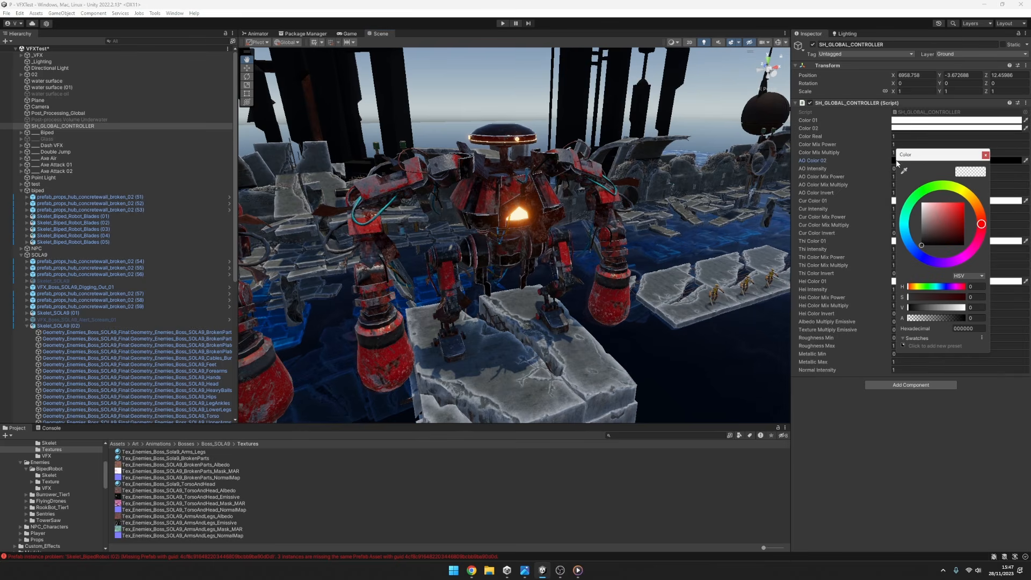
{"action": "mouse_move", "coordinate": [935, 215]}
{"action": "left_mouse_down"}
{"action": "mouse_move", "coordinate": [905, 184]}
{"action": "mouse_move", "coordinate": [848, 196]}
{"action": "left_mouse_up"}
{"action": "left_click_drag", "start_coordinate": [886, 247], "coordinate": [904, 238]}
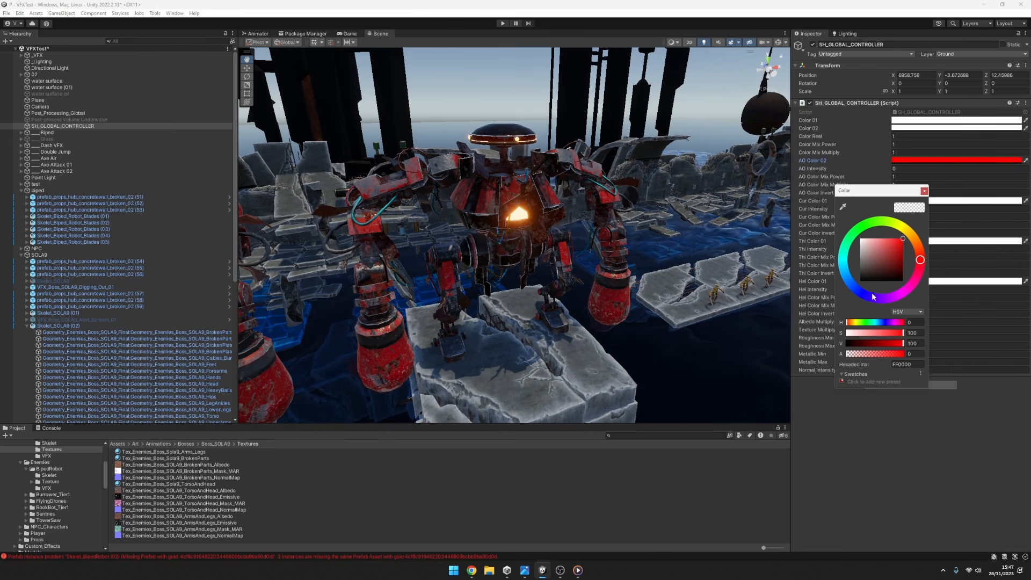
{"action": "mouse_move", "coordinate": [869, 296]}
{"action": "left_mouse_down"}
{"action": "mouse_move", "coordinate": [915, 281]}
{"action": "mouse_move", "coordinate": [862, 295]}
{"action": "mouse_move", "coordinate": [894, 304]}
{"action": "left_mouse_up"}
{"action": "left_click_drag", "start_coordinate": [852, 293], "coordinate": [859, 237]}
{"action": "left_click", "coordinate": [924, 191]}
{"action": "left_click", "coordinate": [903, 161]}
{"action": "left_click_drag", "start_coordinate": [934, 226], "coordinate": [892, 276]}
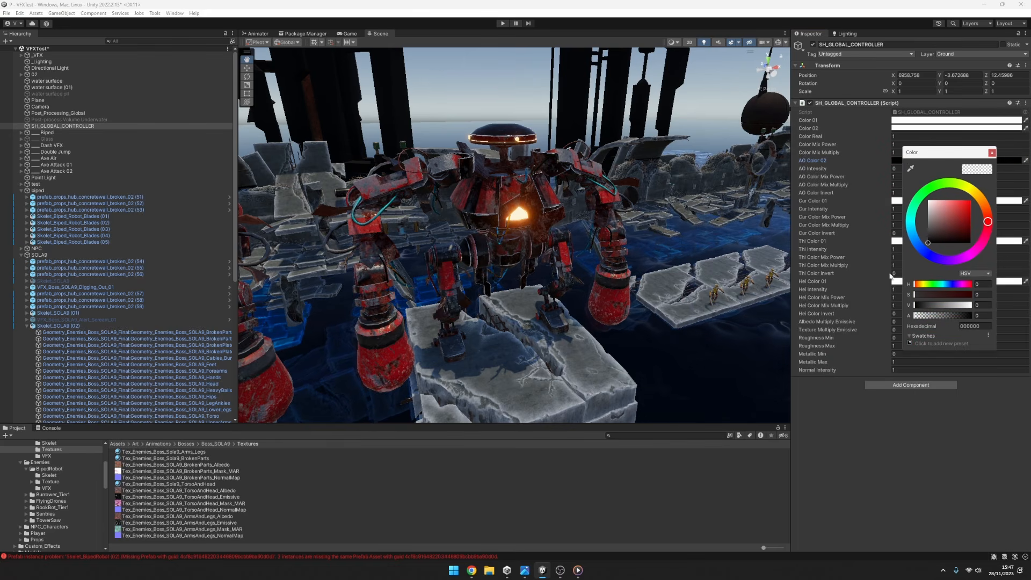
{"action": "left_click", "coordinate": [899, 168]}
{"action": "left_click_drag", "start_coordinate": [747, 188], "coordinate": [691, 194], "text": "alt"}
{"action": "right_click_drag", "start_coordinate": [690, 194], "coordinate": [500, 252], "text": "alt"}
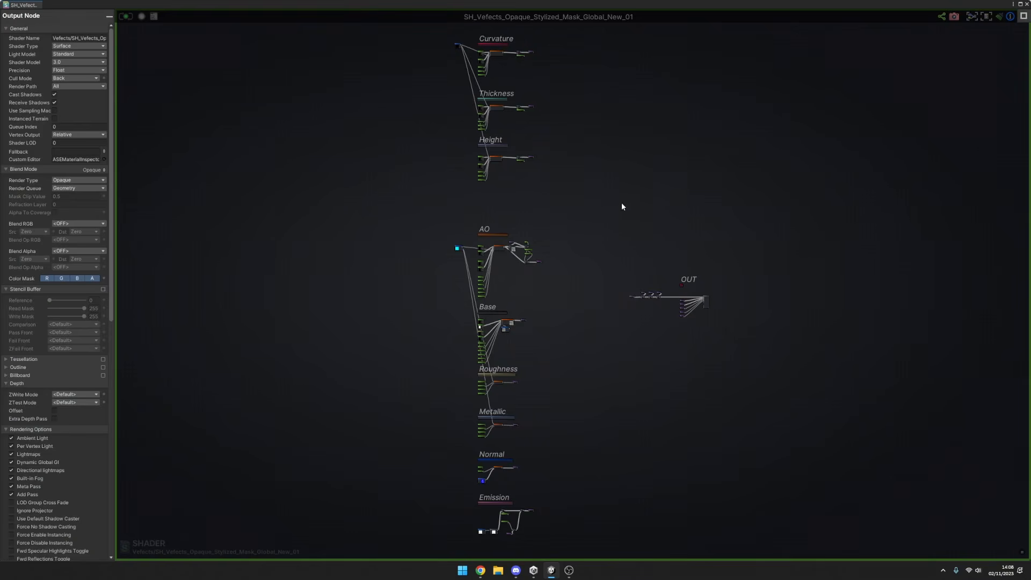
Examine the Curvature, Thickness and Height sections of the SH_Vefects_Opaque_Stylized_Mask_Global_New_01 shader graph.
{"action": "middle_click_drag", "start_coordinate": [552, 191], "coordinate": [579, 337]}
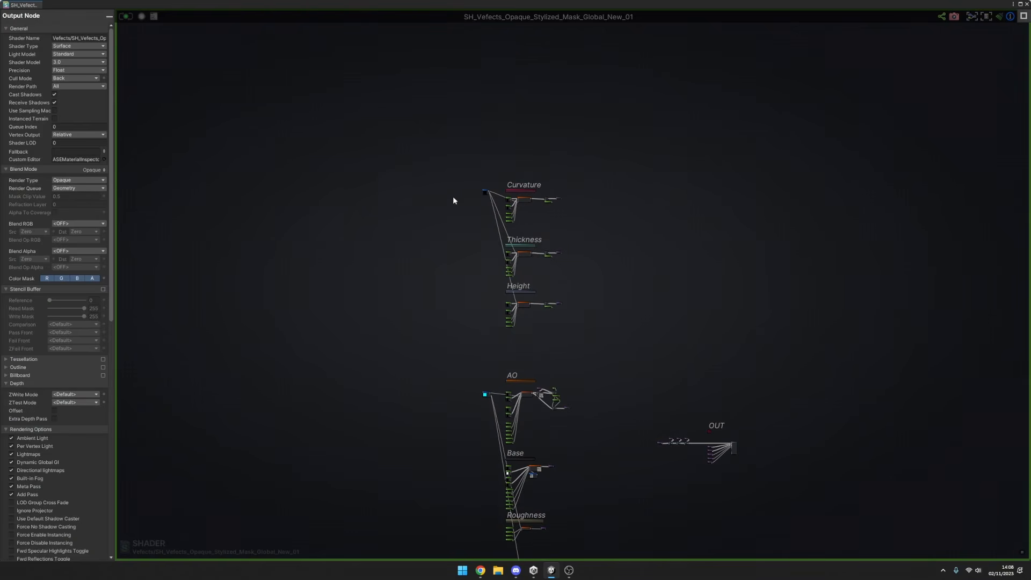
{"action": "scroll", "coordinate": [453, 201], "scroll_direction": "up", "scroll_amount": 10}
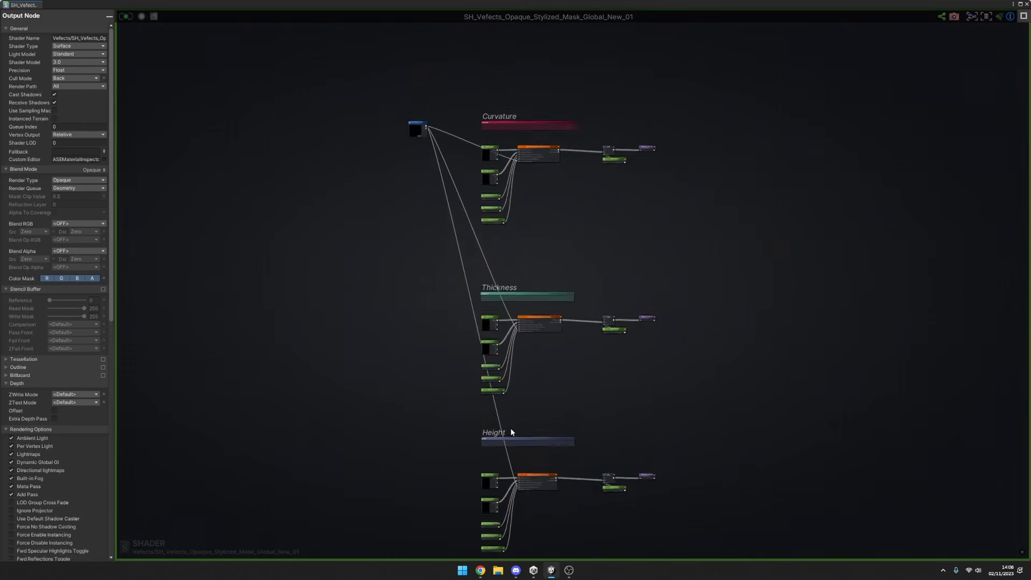
{"action": "middle_click_drag", "start_coordinate": [515, 449], "coordinate": [532, 332]}
{"action": "scroll", "coordinate": [532, 332], "scroll_direction": "up", "scroll_amount": 1}
{"action": "scroll", "coordinate": [641, 401], "scroll_direction": "up", "scroll_amount": 4}
{"action": "middle_click_drag", "start_coordinate": [585, 231], "coordinate": [555, 278]}
{"action": "scroll", "coordinate": [439, 94], "scroll_direction": "up", "scroll_amount": 3}
{"action": "scroll", "coordinate": [555, 280], "scroll_direction": "down", "scroll_amount": 8}
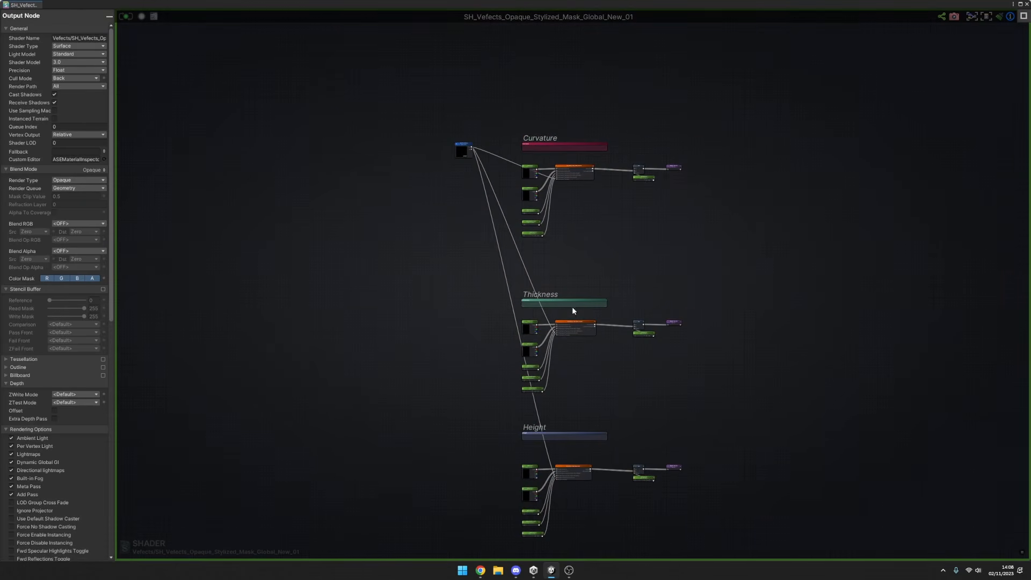
Highlight the Height and Thickness comment frames, and select the Curvature and Height node groups to point them out.
{"action": "left_click", "coordinate": [575, 434]}
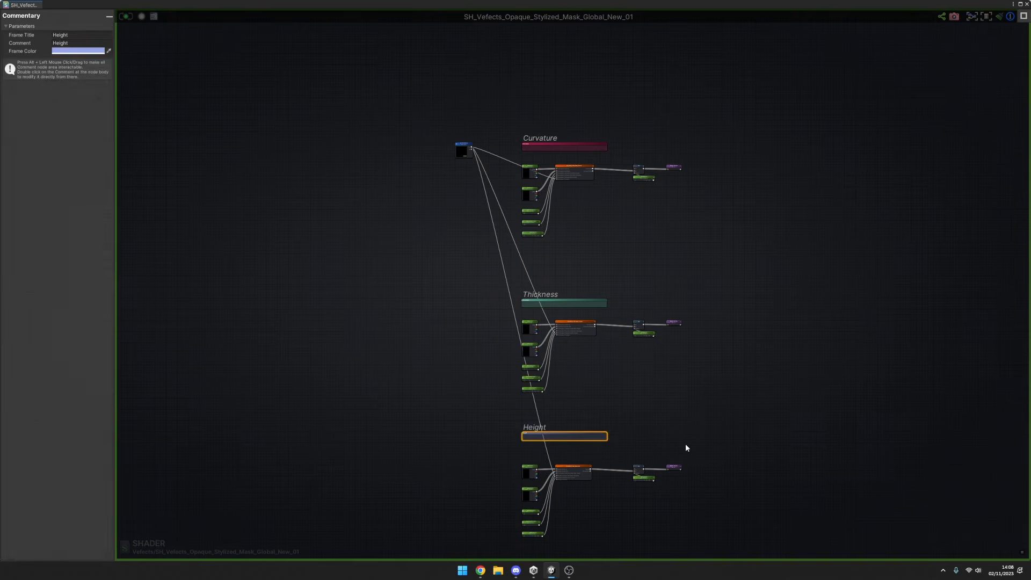
{"action": "left_click", "coordinate": [685, 443]}
{"action": "middle_click_drag", "start_coordinate": [617, 418], "coordinate": [611, 358]}
{"action": "left_click", "coordinate": [575, 86]}
{"action": "left_click", "coordinate": [559, 243]}
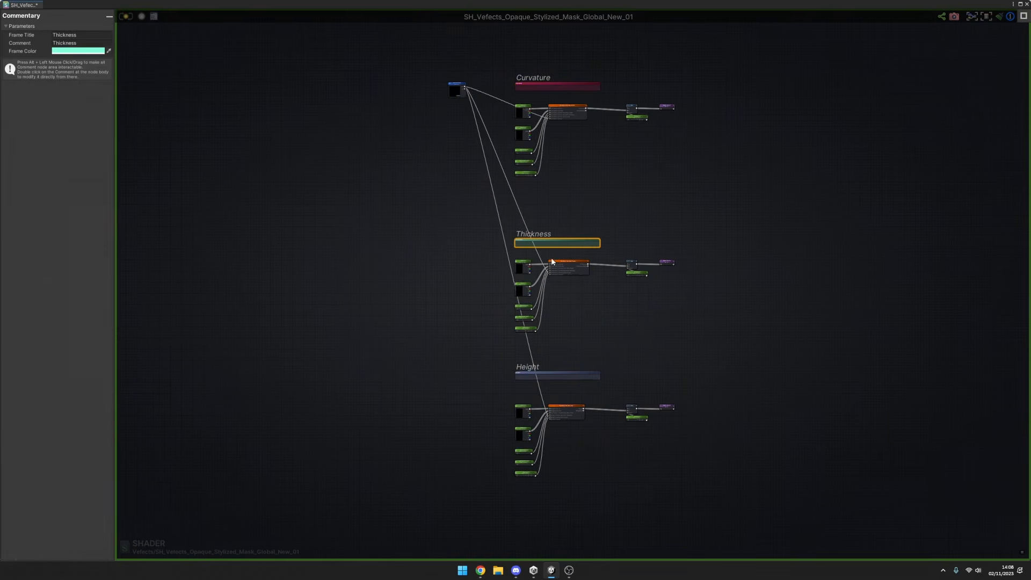
{"action": "left_click", "coordinate": [614, 374]}
{"action": "scroll", "coordinate": [640, 355], "scroll_direction": "down", "scroll_amount": 2}
{"action": "middle_click_drag", "start_coordinate": [644, 378], "coordinate": [579, 308]}
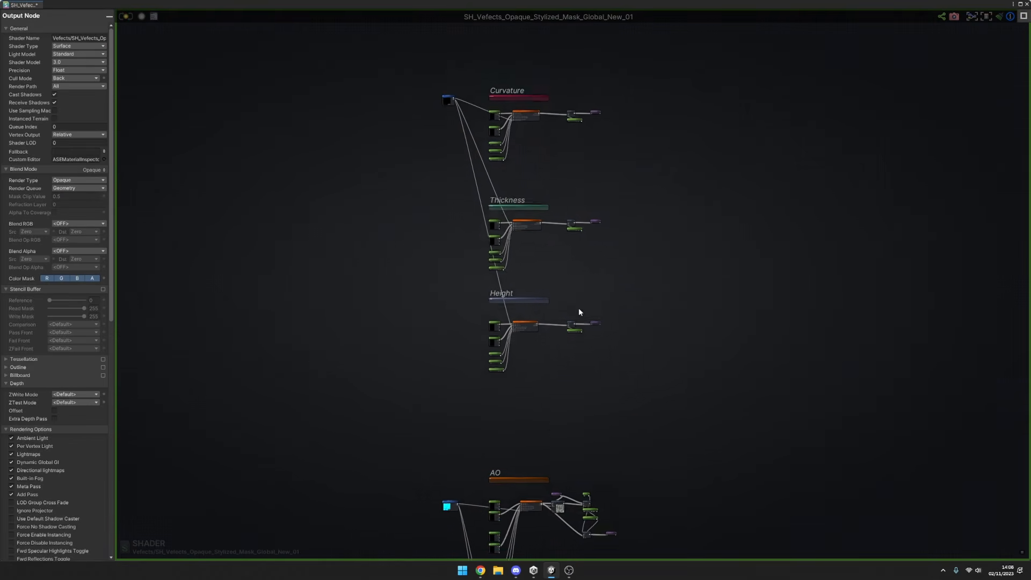
{"action": "left_click_drag", "start_coordinate": [480, 70], "coordinate": [613, 172]}
{"action": "scroll", "coordinate": [495, 184], "scroll_direction": "up", "scroll_amount": 1}
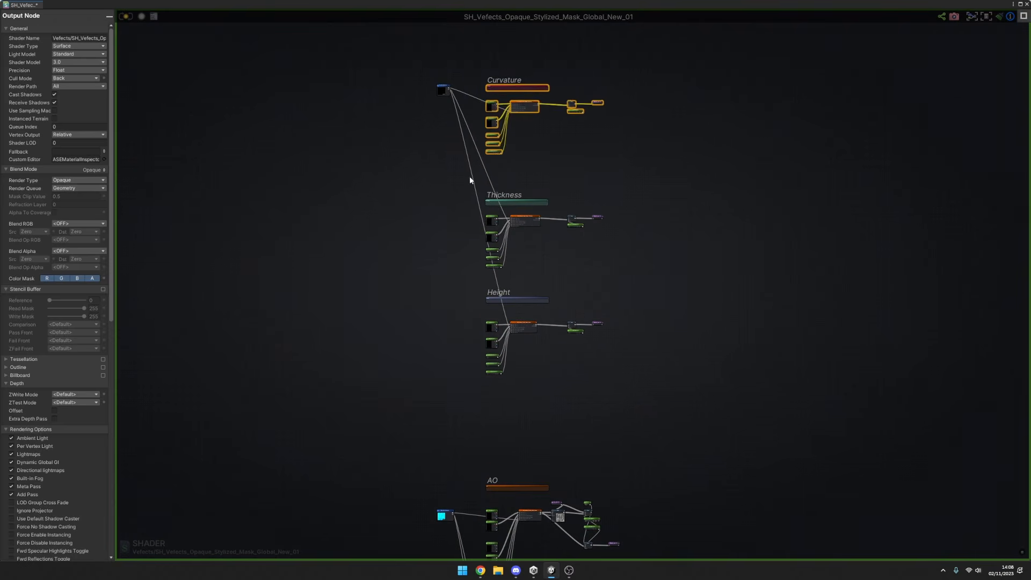
{"action": "mouse_move", "coordinate": [469, 176]}
{"action": "left_mouse_down"}
{"action": "mouse_move", "coordinate": [620, 280]}
{"action": "mouse_move", "coordinate": [488, 404]}
{"action": "left_mouse_up"}
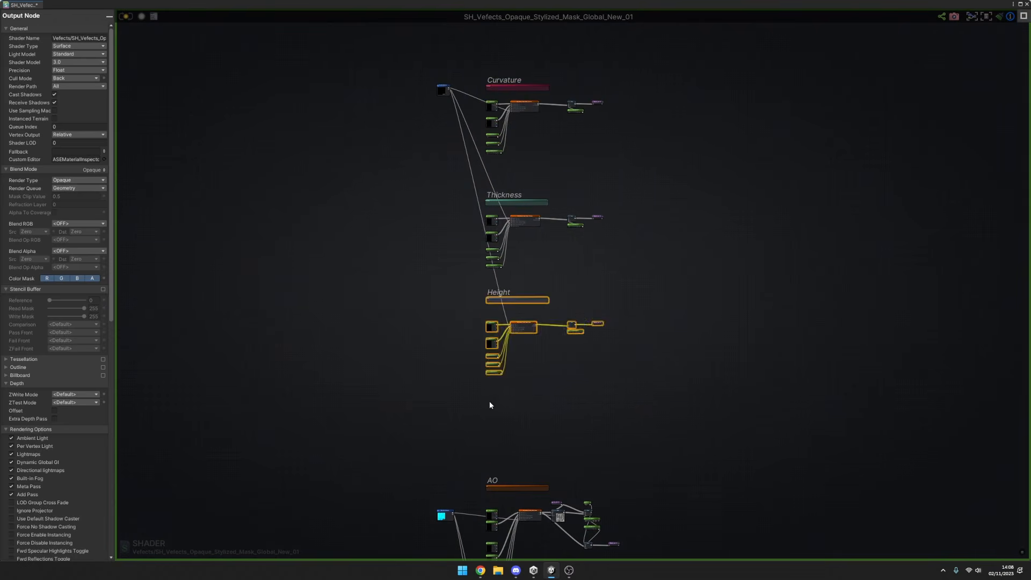
{"action": "left_click", "coordinate": [516, 419]}
Compare the node layouts of the Curvature, Thickness and Height sections, and examine the SH_F_Vefects_Global_Shader_Height function's inputs up close.
{"action": "middle_click_drag", "start_coordinate": [560, 439], "coordinate": [625, 379]}
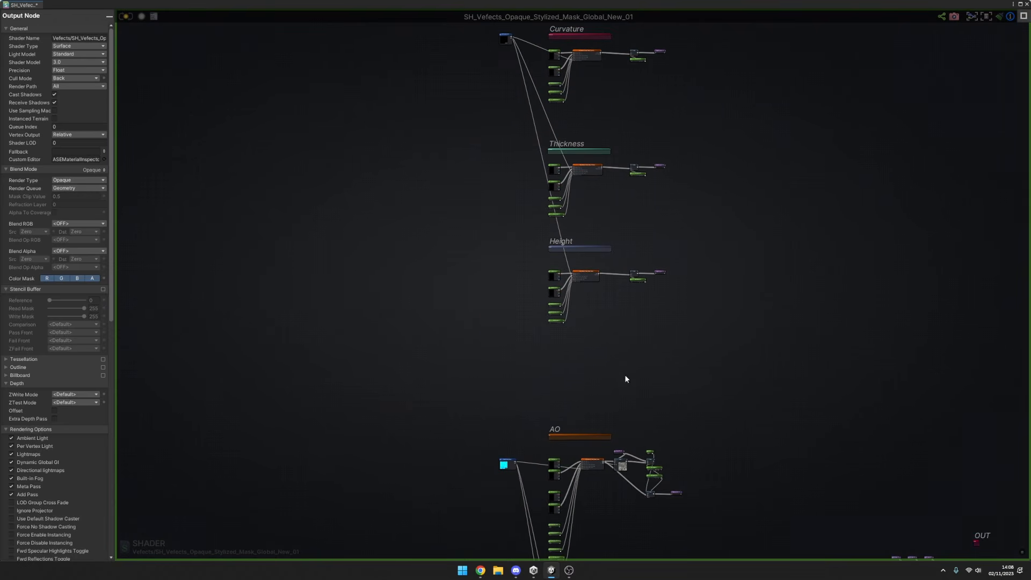
{"action": "middle_click_drag", "start_coordinate": [643, 256], "coordinate": [593, 90]}
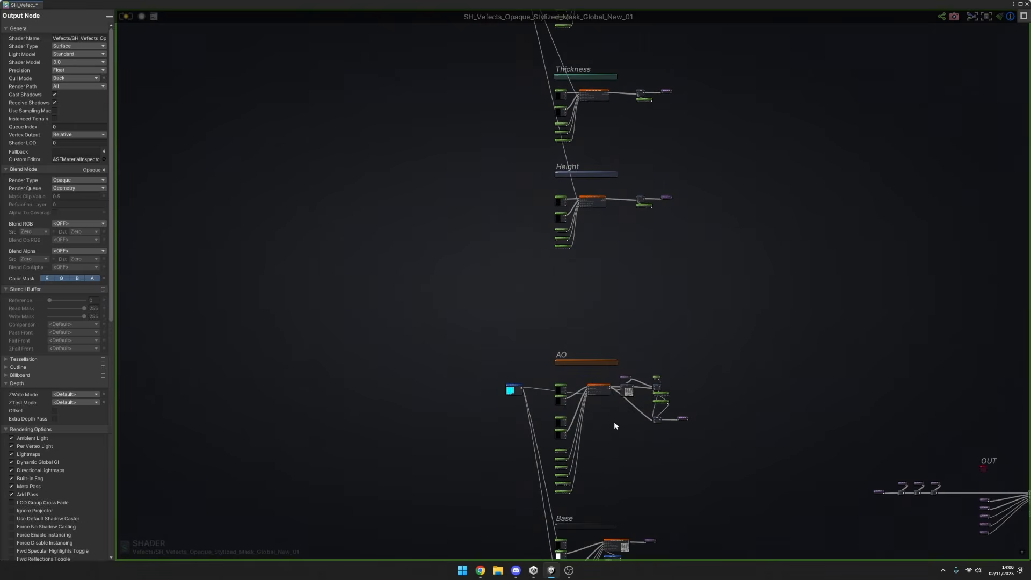
{"action": "scroll", "coordinate": [614, 422], "scroll_direction": "up", "scroll_amount": 3}
{"action": "scroll", "coordinate": [551, 376], "scroll_direction": "down", "scroll_amount": 2}
{"action": "middle_click_drag", "start_coordinate": [542, 339], "coordinate": [633, 480]}
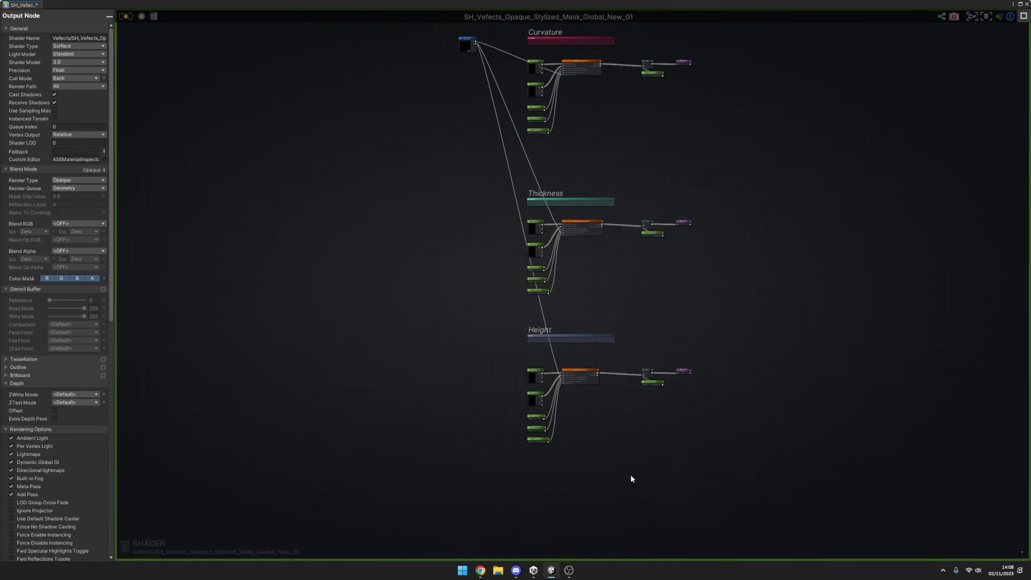
{"action": "scroll", "coordinate": [582, 180], "scroll_direction": "up", "scroll_amount": 2}
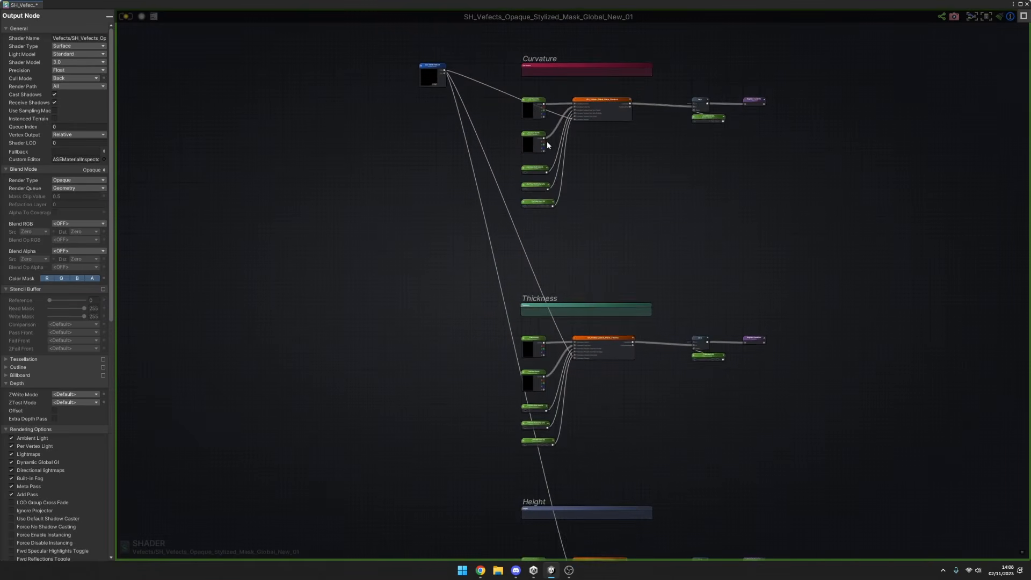
{"action": "middle_click_drag", "start_coordinate": [608, 294], "coordinate": [572, 223]}
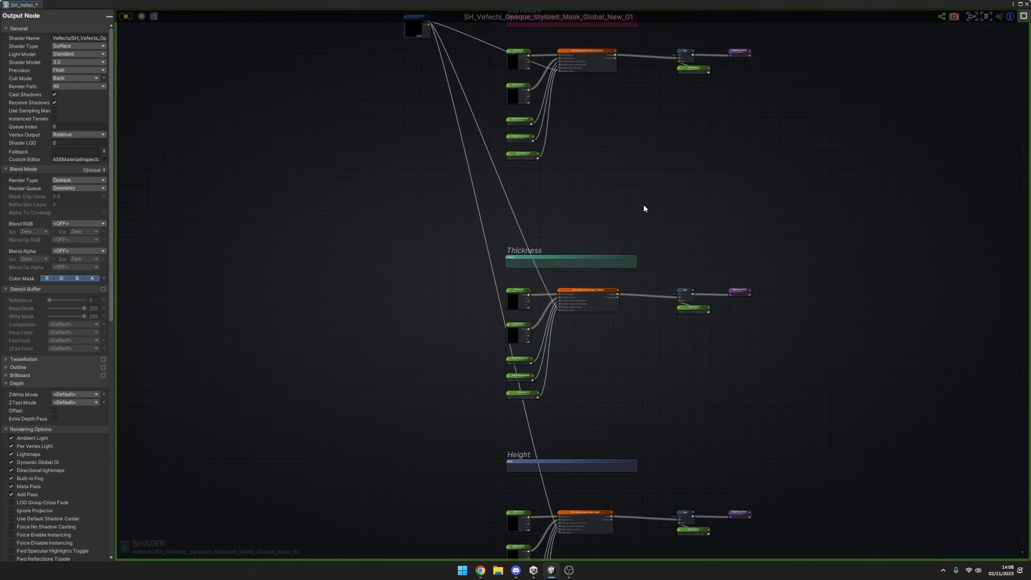
{"action": "middle_click_drag", "start_coordinate": [651, 297], "coordinate": [632, 243]}
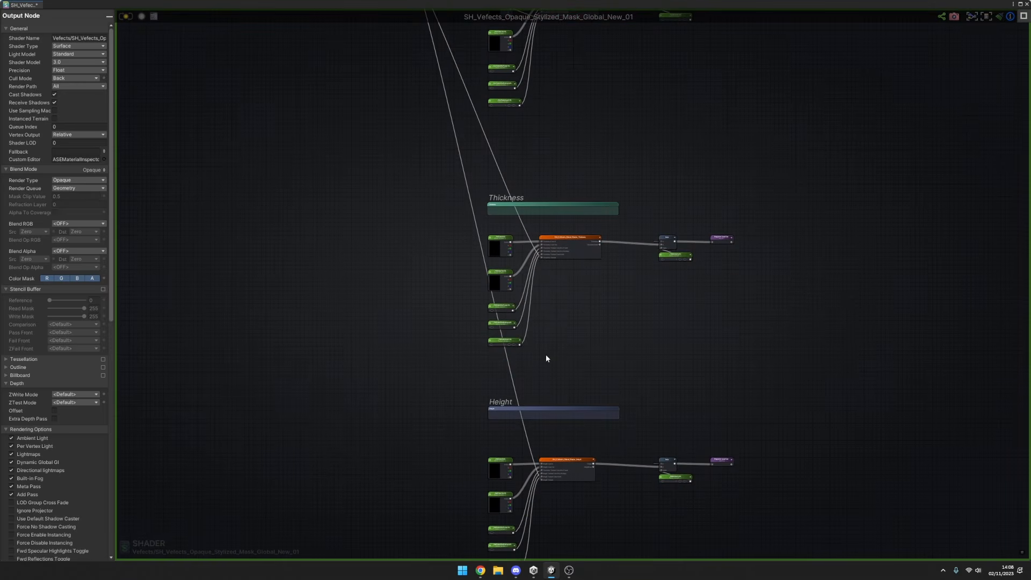
{"action": "middle_click_drag", "start_coordinate": [547, 355], "coordinate": [553, 263]}
{"action": "middle_click_drag", "start_coordinate": [632, 339], "coordinate": [576, 255]}
{"action": "scroll", "coordinate": [450, 312], "scroll_direction": "up", "scroll_amount": 4}
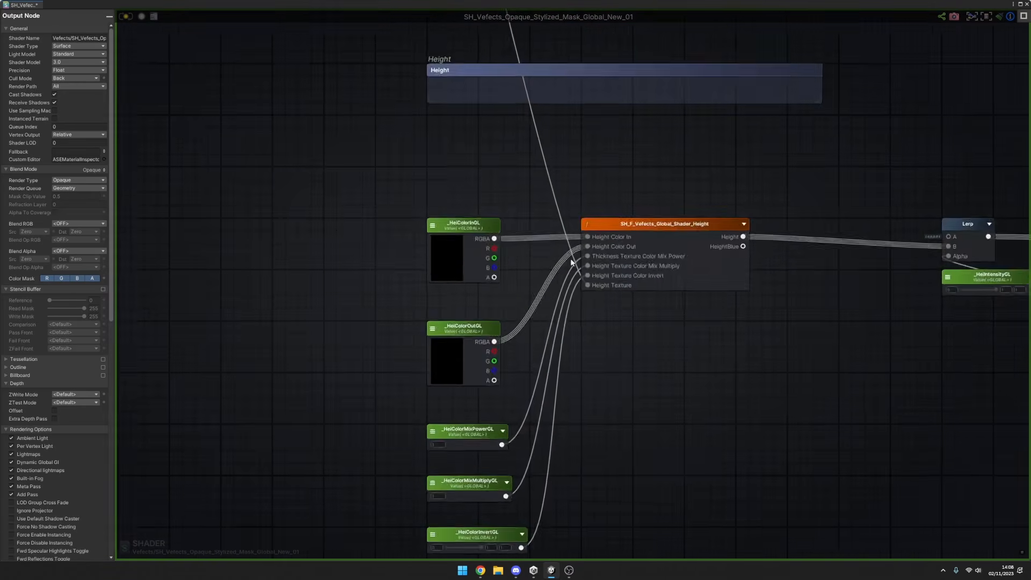
Survey the shader graph from the Height section past AO and Base to the OUT section.
{"action": "scroll", "coordinate": [572, 256], "scroll_direction": "down", "scroll_amount": 5}
{"action": "left_click_drag", "start_coordinate": [461, 171], "coordinate": [796, 380]}
{"action": "scroll", "coordinate": [796, 379], "scroll_direction": "down", "scroll_amount": 3}
{"action": "middle_click_drag", "start_coordinate": [800, 382], "coordinate": [599, 221]}
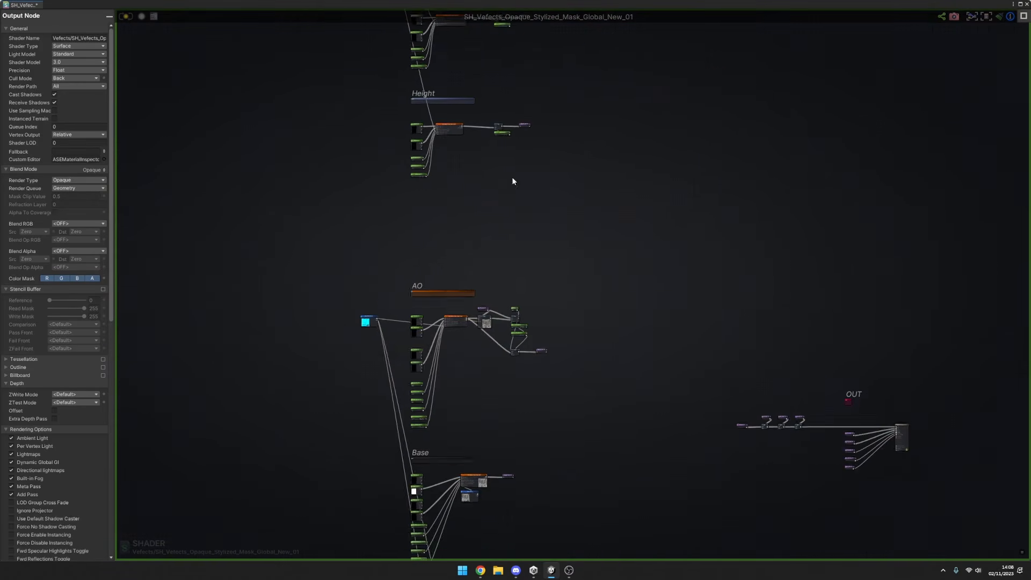
{"action": "scroll", "coordinate": [511, 177], "scroll_direction": "down", "scroll_amount": 1}
{"action": "middle_click_drag", "start_coordinate": [768, 375], "coordinate": [603, 216]}
{"action": "scroll", "coordinate": [659, 258], "scroll_direction": "up", "scroll_amount": 2}
{"action": "scroll", "coordinate": [653, 252], "scroll_direction": "up", "scroll_amount": 6}
{"action": "mouse_move", "coordinate": [531, 222]}
{"action": "middle_mouse_down"}
{"action": "mouse_move", "coordinate": [582, 242]}
{"action": "mouse_move", "coordinate": [545, 211]}
{"action": "middle_mouse_up"}
{"action": "scroll", "coordinate": [537, 207], "scroll_direction": "down", "scroll_amount": 5}
{"action": "scroll", "coordinate": [387, 132], "scroll_direction": "down", "scroll_amount": 3}
Select the Curvature, Thickness and Height node groups together with the source node that feeds them.
{"action": "middle_click_drag", "start_coordinate": [387, 132], "coordinate": [717, 383]}
{"action": "scroll", "coordinate": [486, 129], "scroll_direction": "down", "scroll_amount": 3}
{"action": "middle_click_drag", "start_coordinate": [486, 129], "coordinate": [715, 406]}
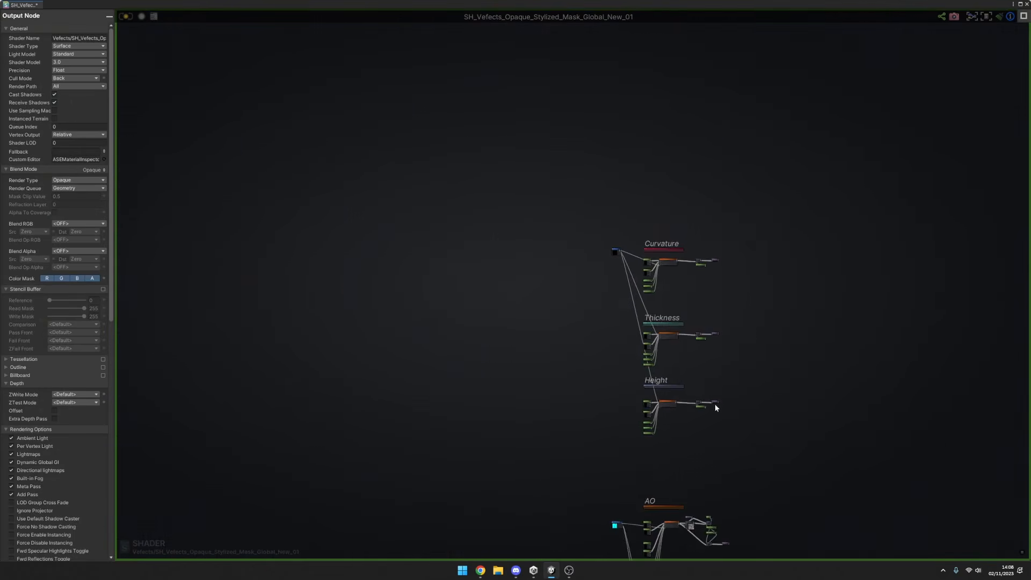
{"action": "scroll", "coordinate": [703, 371], "scroll_direction": "up", "scroll_amount": 3}
{"action": "left_click_drag", "start_coordinate": [592, 211], "coordinate": [804, 515]}
{"action": "scroll", "coordinate": [814, 515], "scroll_direction": "down", "scroll_amount": 1}
{"action": "middle_click_drag", "start_coordinate": [757, 502], "coordinate": [624, 404]}
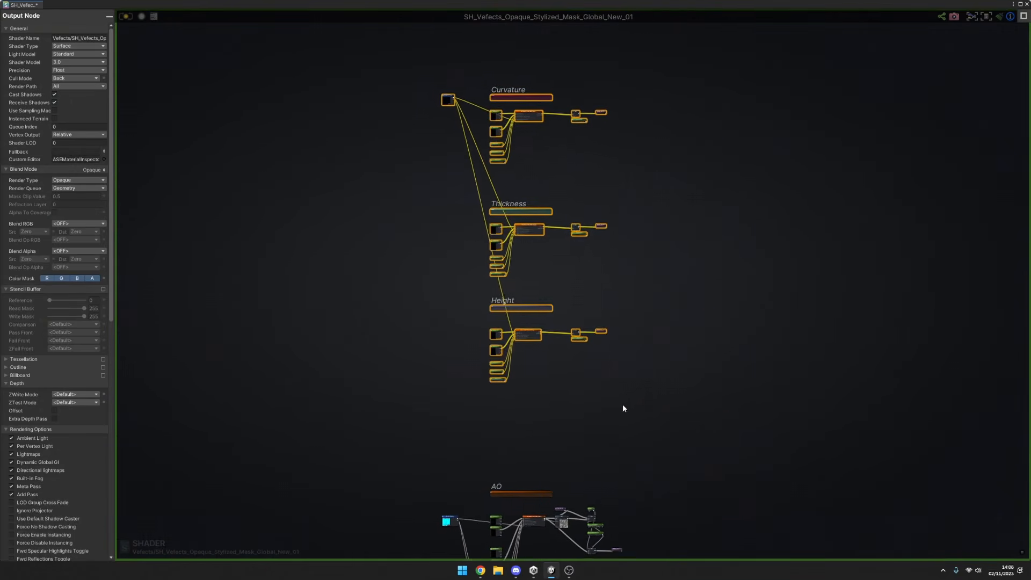
Examine the OUT section's chain of Add nodes and how the Get Local Var nodes feed the shader output.
{"action": "left_click_drag", "start_coordinate": [637, 408], "coordinate": [462, 293]}
{"action": "middle_click_drag", "start_coordinate": [820, 489], "coordinate": [522, 263]}
{"action": "middle_click_drag", "start_coordinate": [707, 365], "coordinate": [695, 313]}
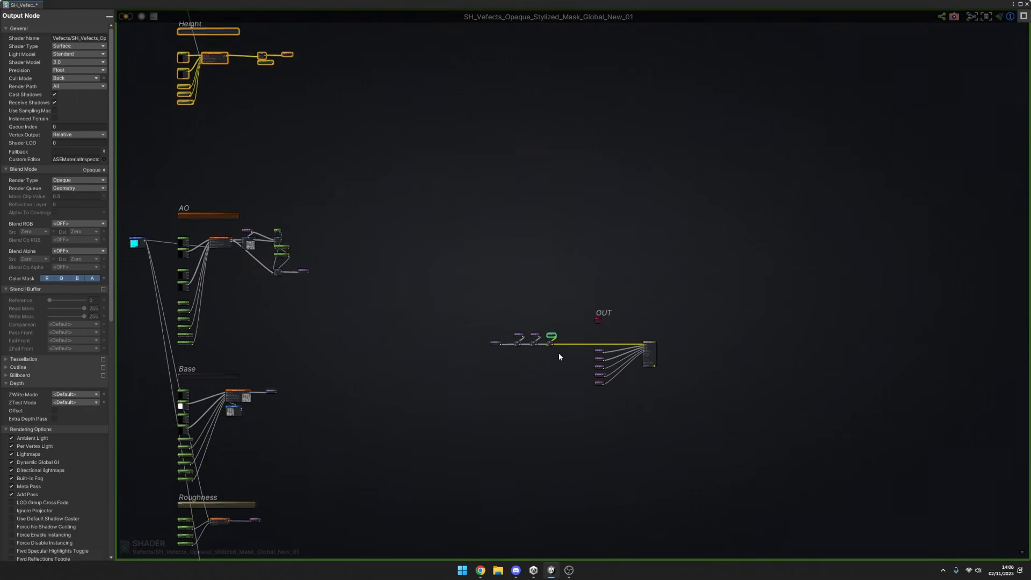
{"action": "scroll", "coordinate": [562, 356], "scroll_direction": "up", "scroll_amount": 4}
{"action": "left_click", "coordinate": [612, 378]}
{"action": "scroll", "coordinate": [721, 365], "scroll_direction": "up", "scroll_amount": 5}
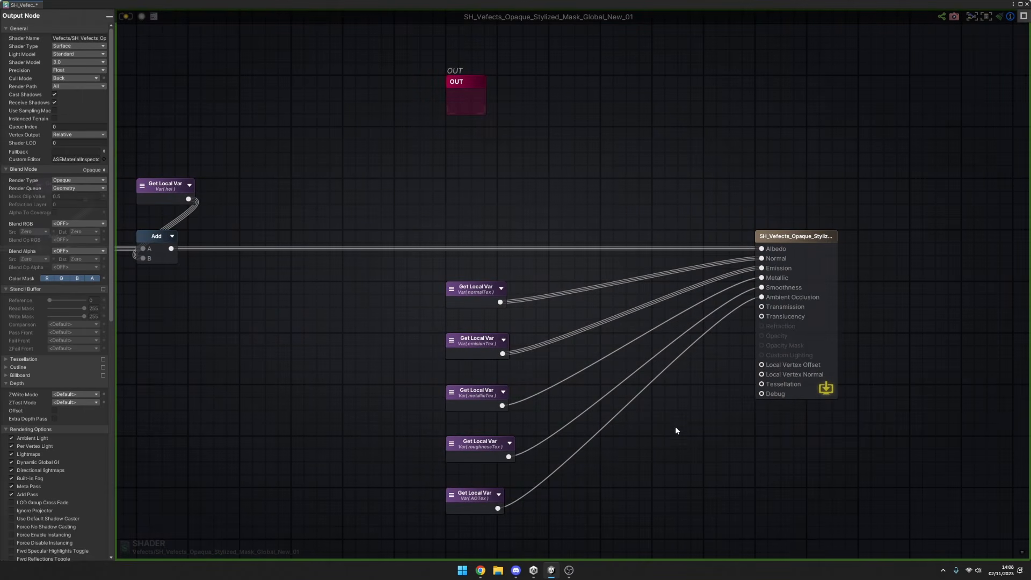
{"action": "scroll", "coordinate": [699, 378], "scroll_direction": "down", "scroll_amount": 8}
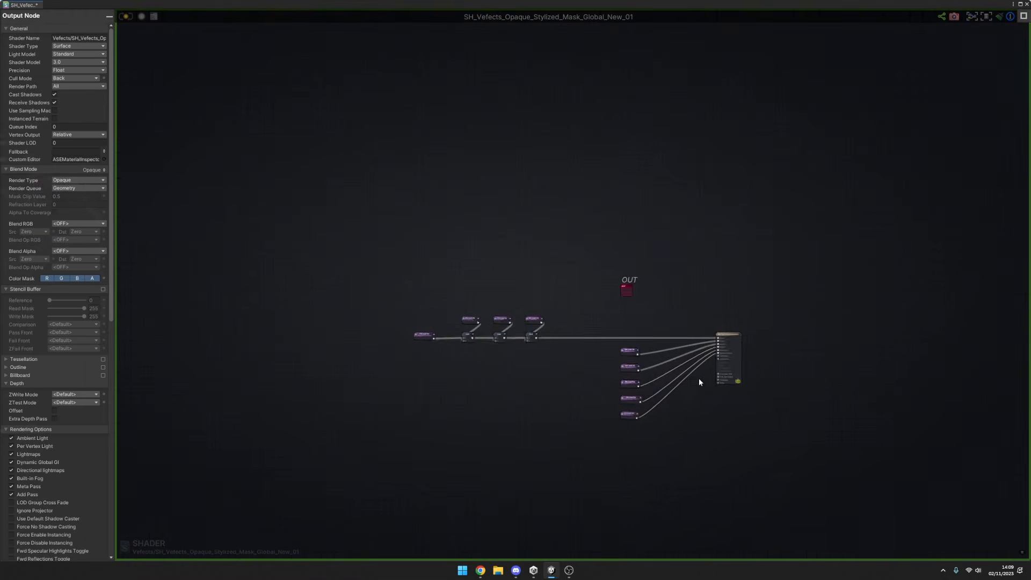
Review how the shared source node feeds the Curvature, Thickness and Height sections, and select the Height section's nodes.
{"action": "middle_click_drag", "start_coordinate": [610, 407], "coordinate": [725, 350]}
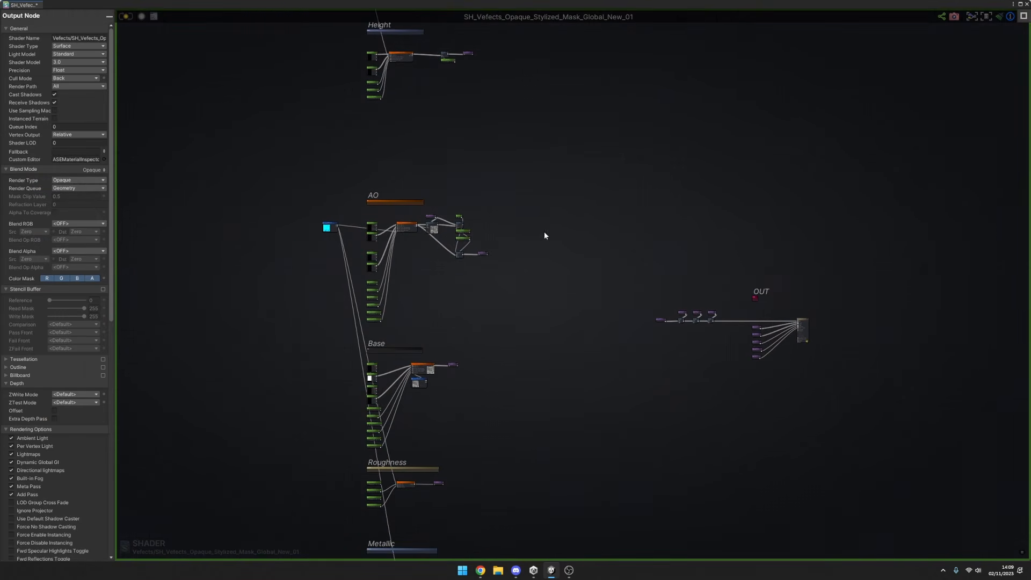
{"action": "middle_click_drag", "start_coordinate": [495, 195], "coordinate": [666, 386]}
{"action": "scroll", "coordinate": [555, 244], "scroll_direction": "up", "scroll_amount": 5}
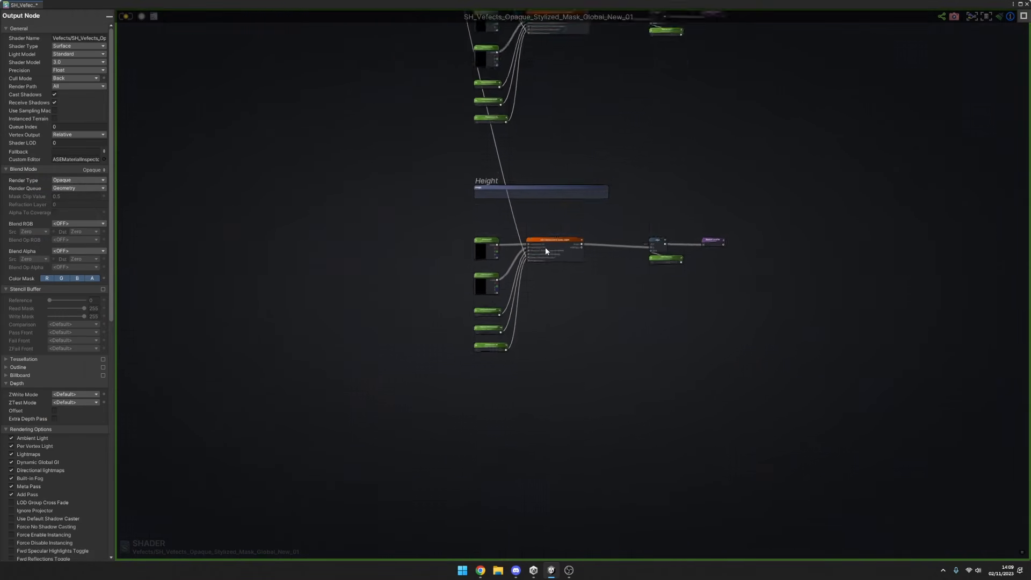
{"action": "left_click_drag", "start_coordinate": [833, 364], "coordinate": [430, 196]}
{"action": "scroll", "coordinate": [567, 190], "scroll_direction": "down", "scroll_amount": 5}
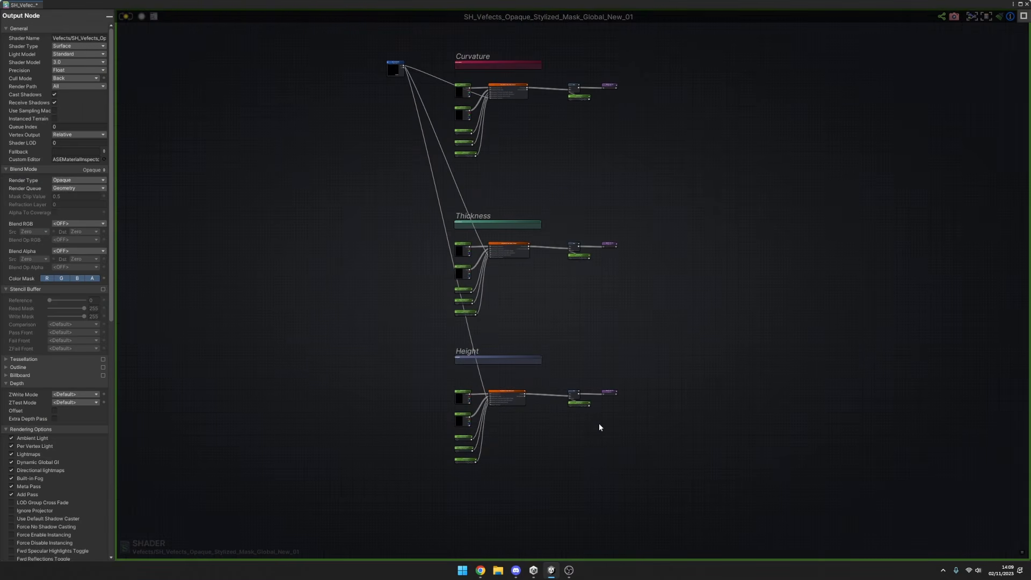
{"action": "scroll", "coordinate": [452, 396], "scroll_direction": "up", "scroll_amount": 2}
{"action": "middle_click_drag", "start_coordinate": [447, 159], "coordinate": [466, 228]}
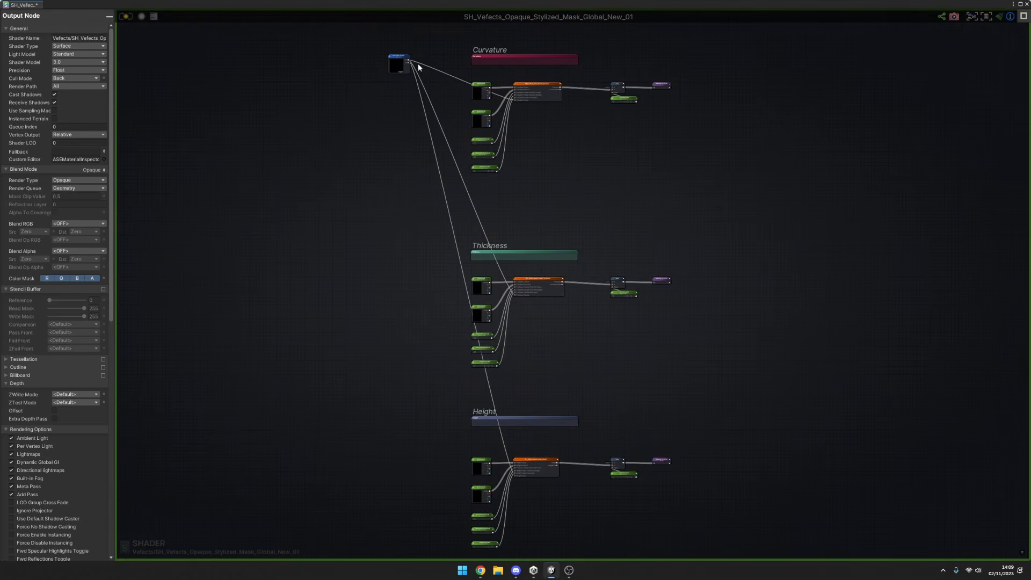
{"action": "left_click_drag", "start_coordinate": [425, 89], "coordinate": [416, 114]}
{"action": "middle_click_drag", "start_coordinate": [506, 427], "coordinate": [466, 380]}
{"action": "scroll", "coordinate": [462, 378], "scroll_direction": "down", "scroll_amount": 1}
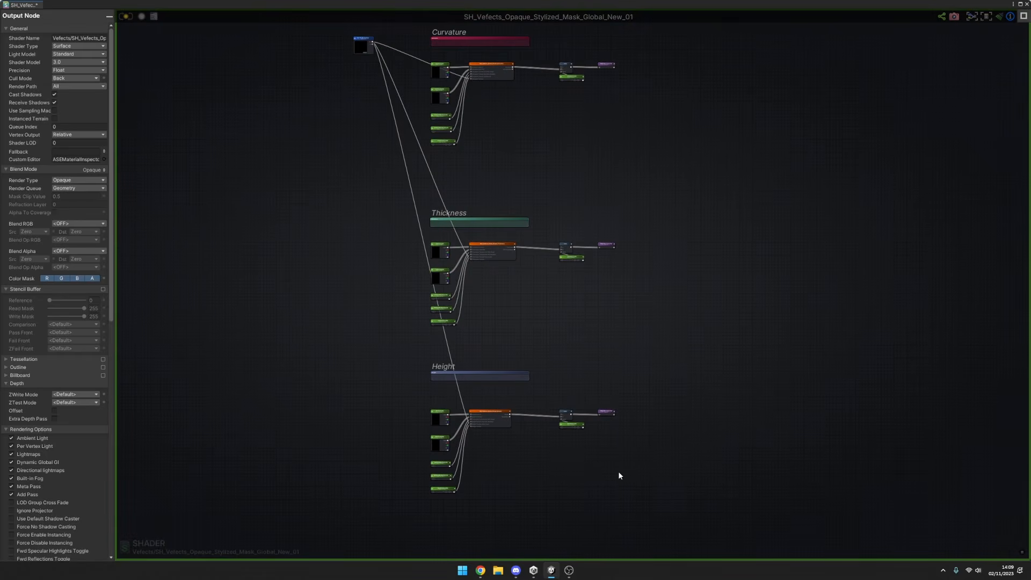
{"action": "middle_click_drag", "start_coordinate": [620, 420], "coordinate": [620, 341]}
{"action": "left_click_drag", "start_coordinate": [630, 306], "coordinate": [384, 446]}
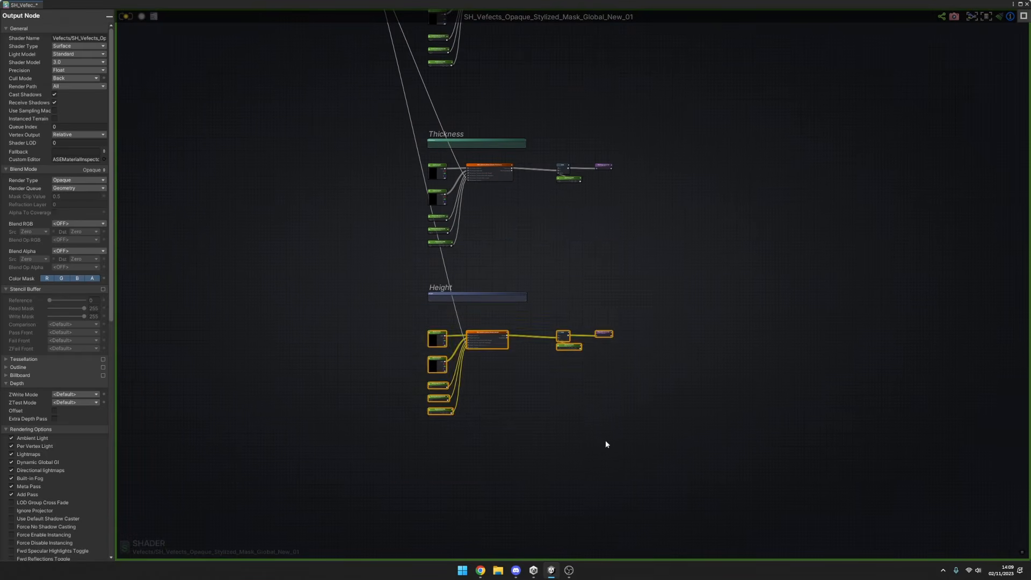
Review the Height and Thickness sections, from their global parameter nodes through the function node to Lerp and Register Local Var.
{"action": "left_click_drag", "start_coordinate": [606, 441], "coordinate": [388, 278]}
{"action": "left_click", "coordinate": [612, 235]}
{"action": "middle_click_drag", "start_coordinate": [613, 235], "coordinate": [579, 266]}
{"action": "scroll", "coordinate": [569, 269], "scroll_direction": "down", "scroll_amount": 1}
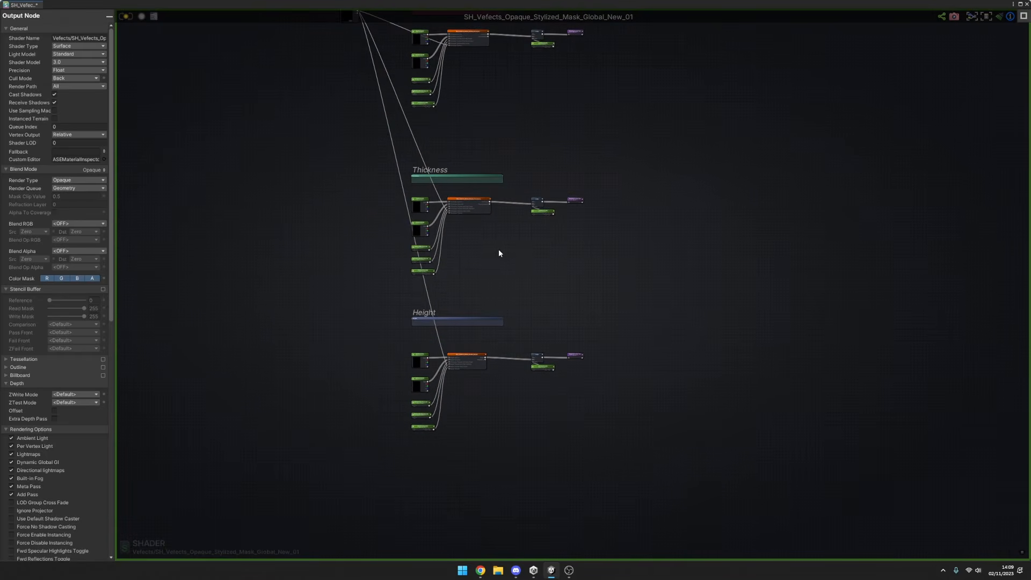
{"action": "middle_click_drag", "start_coordinate": [499, 253], "coordinate": [543, 325]}
{"action": "scroll", "coordinate": [521, 312], "scroll_direction": "up", "scroll_amount": 4}
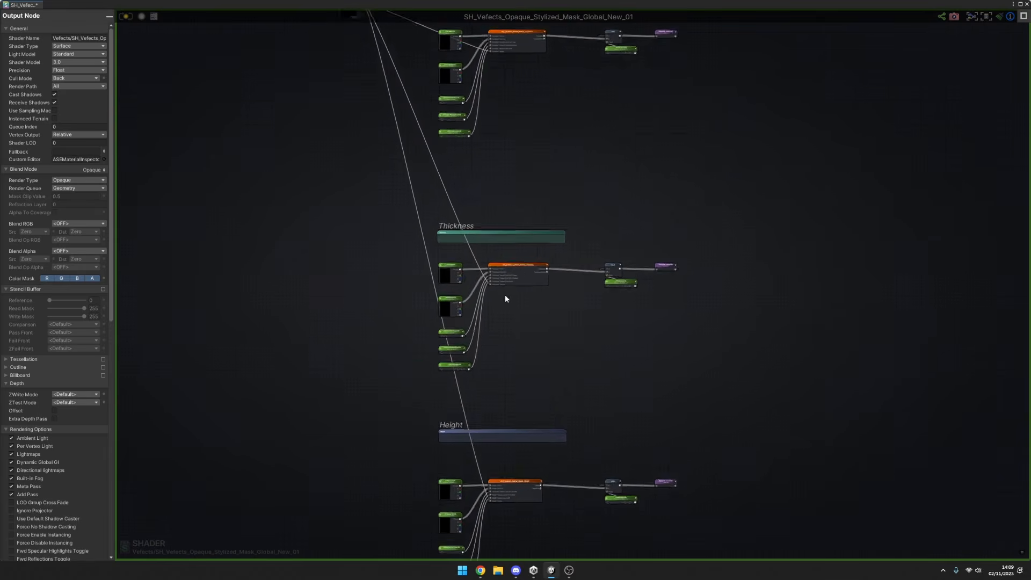
{"action": "scroll", "coordinate": [505, 295], "scroll_direction": "up", "scroll_amount": 5}
{"action": "scroll", "coordinate": [466, 318], "scroll_direction": "up", "scroll_amount": 1}
{"action": "scroll", "coordinate": [709, 218], "scroll_direction": "down", "scroll_amount": 1}
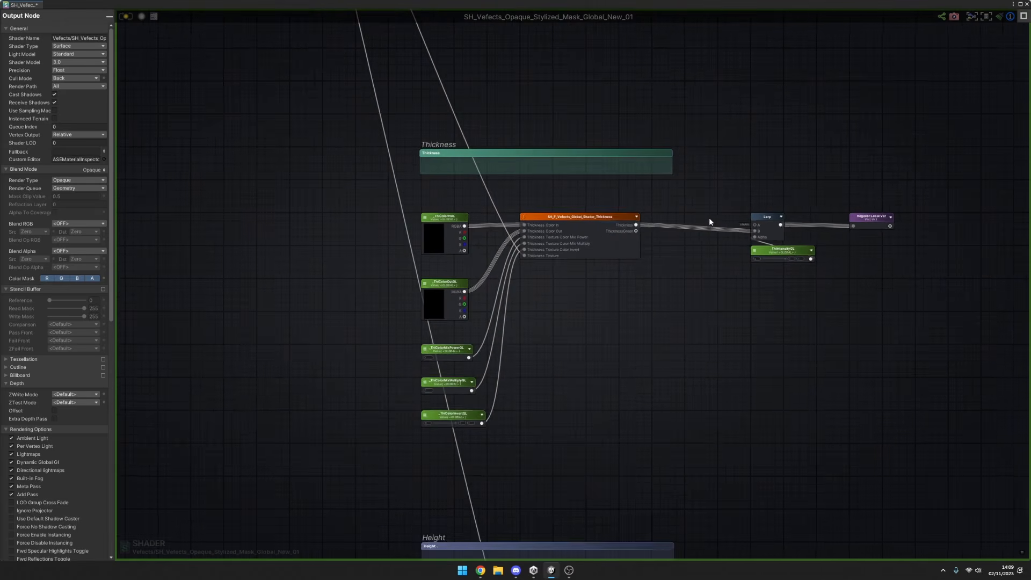
{"action": "scroll", "coordinate": [709, 204], "scroll_direction": "down", "scroll_amount": 3}
Examine the Curvature section from the Cur Thi He Texture node and global parameters through SH_F_Vefects_Global_Shader_Curvature to Lerp and Register Local Var.
{"action": "middle_click_drag", "start_coordinate": [713, 120], "coordinate": [613, 311]}
{"action": "scroll", "coordinate": [634, 279], "scroll_direction": "up", "scroll_amount": 4}
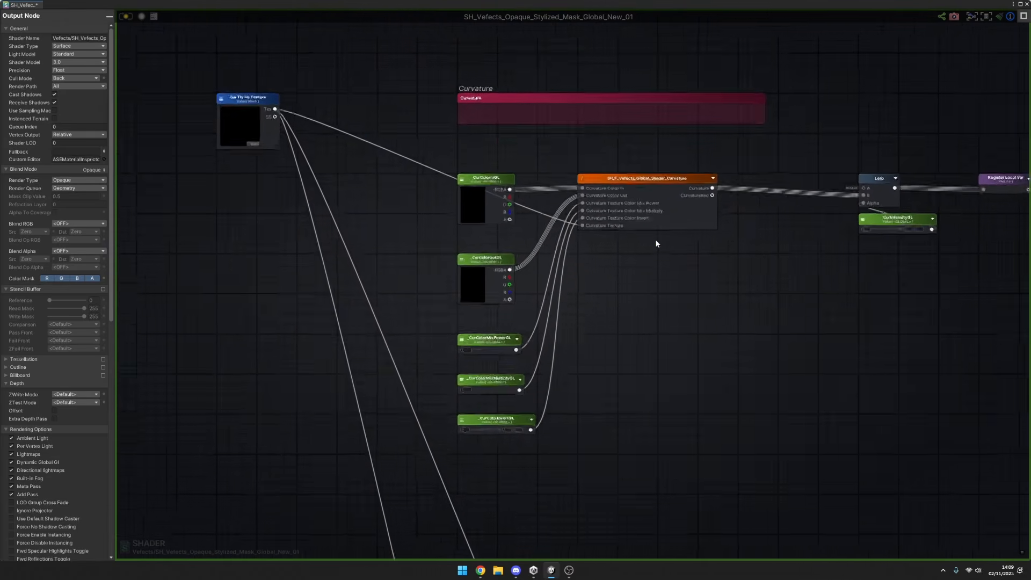
{"action": "scroll", "coordinate": [656, 240], "scroll_direction": "down", "scroll_amount": 3}
{"action": "middle_click_drag", "start_coordinate": [706, 288], "coordinate": [624, 278]}
{"action": "scroll", "coordinate": [517, 216], "scroll_direction": "up", "scroll_amount": 4}
{"action": "middle_click_drag", "start_coordinate": [732, 250], "coordinate": [662, 254]}
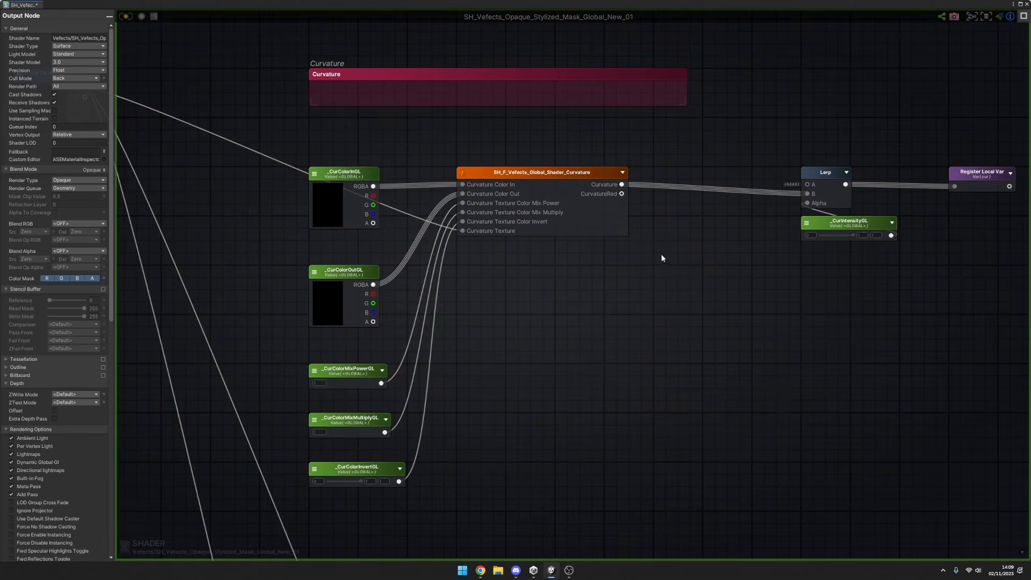
{"action": "scroll", "coordinate": [662, 258], "scroll_direction": "down", "scroll_amount": 2}
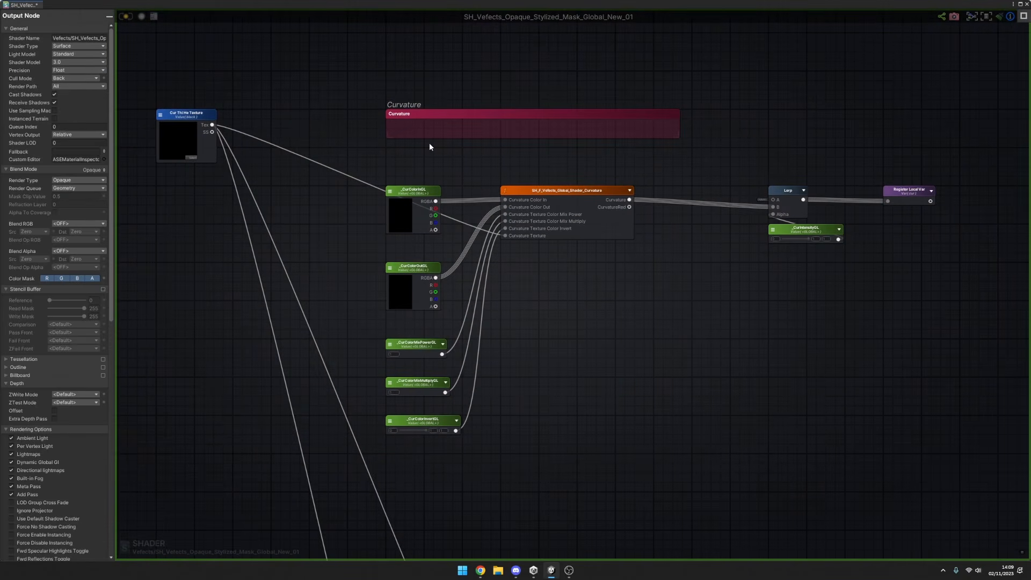
{"action": "left_click_drag", "start_coordinate": [232, 87], "coordinate": [139, 211]}
{"action": "left_click_drag", "start_coordinate": [344, 90], "coordinate": [725, 167]}
{"action": "scroll", "coordinate": [453, 252], "scroll_direction": "up", "scroll_amount": 2}
{"action": "mouse_move", "coordinate": [459, 245]}
{"action": "left_mouse_down"}
{"action": "mouse_move", "coordinate": [364, 317]}
{"action": "mouse_move", "coordinate": [370, 163]}
{"action": "mouse_move", "coordinate": [464, 234]}
{"action": "mouse_move", "coordinate": [466, 169]}
{"action": "left_mouse_up"}
{"action": "left_click", "coordinate": [466, 168]}
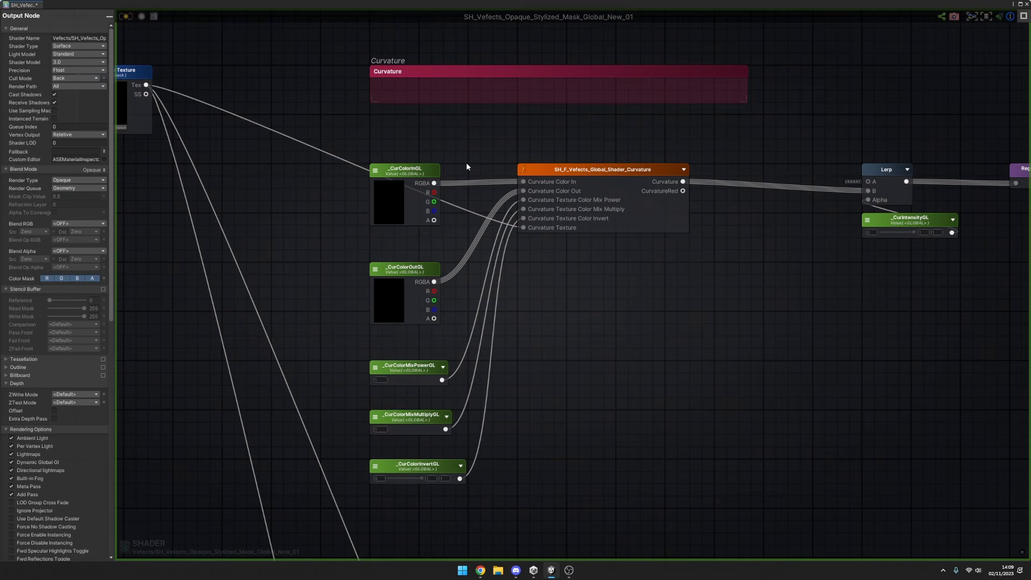
Inspect the OUT section's albedoTexture Get Local Var node and select the Base section's nodes that supply it.
{"action": "scroll", "coordinate": [467, 162], "scroll_direction": "down", "scroll_amount": 6}
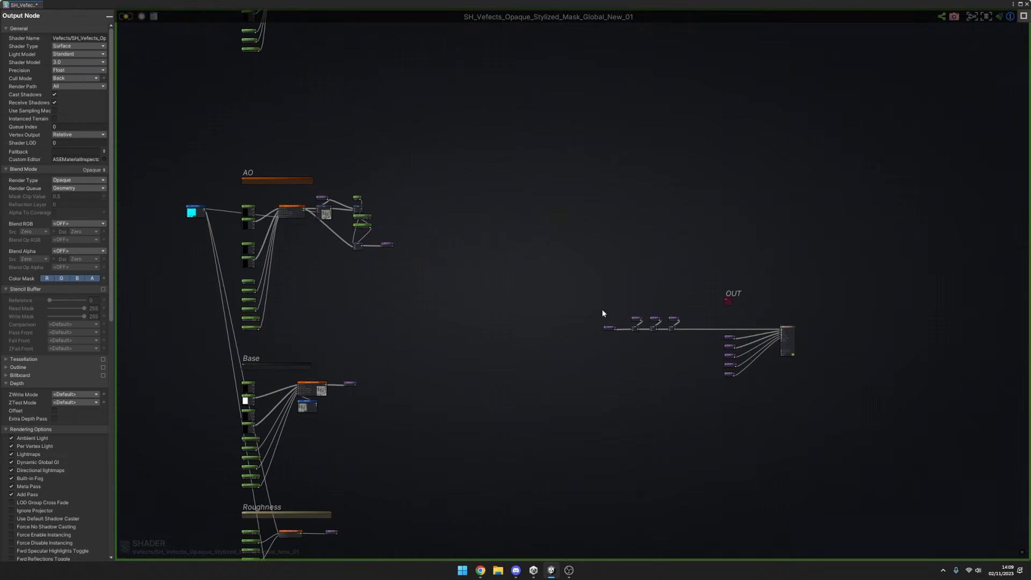
{"action": "left_click", "coordinate": [611, 328]}
{"action": "scroll", "coordinate": [617, 325], "scroll_direction": "up", "scroll_amount": 3}
{"action": "scroll", "coordinate": [605, 306], "scroll_direction": "down", "scroll_amount": 6}
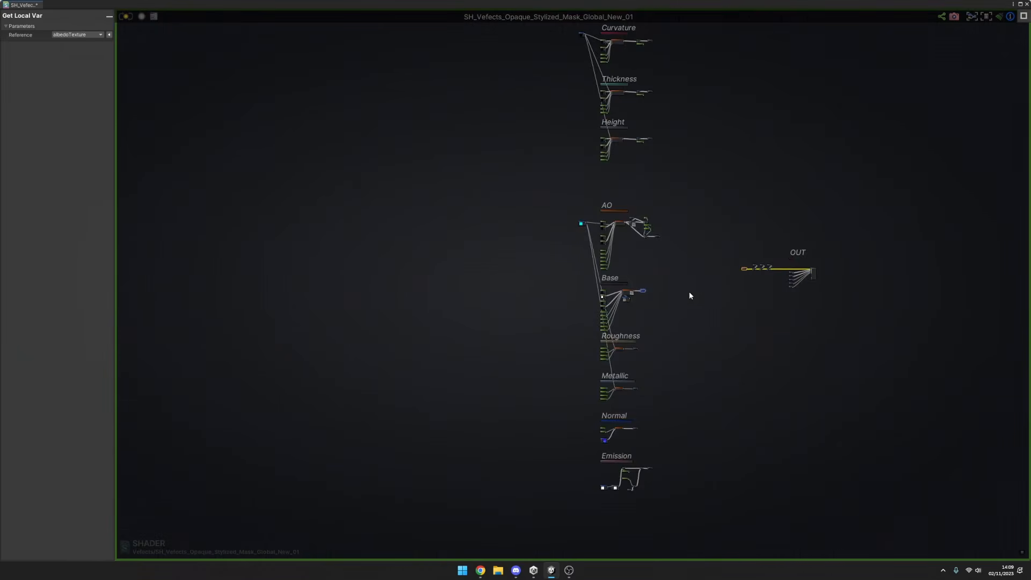
{"action": "scroll", "coordinate": [633, 291], "scroll_direction": "up", "scroll_amount": 6}
{"action": "left_click_drag", "start_coordinate": [672, 263], "coordinate": [527, 373]}
{"action": "middle_click_drag", "start_coordinate": [738, 318], "coordinate": [496, 415]}
{"action": "scroll", "coordinate": [629, 285], "scroll_direction": "down", "scroll_amount": 2}
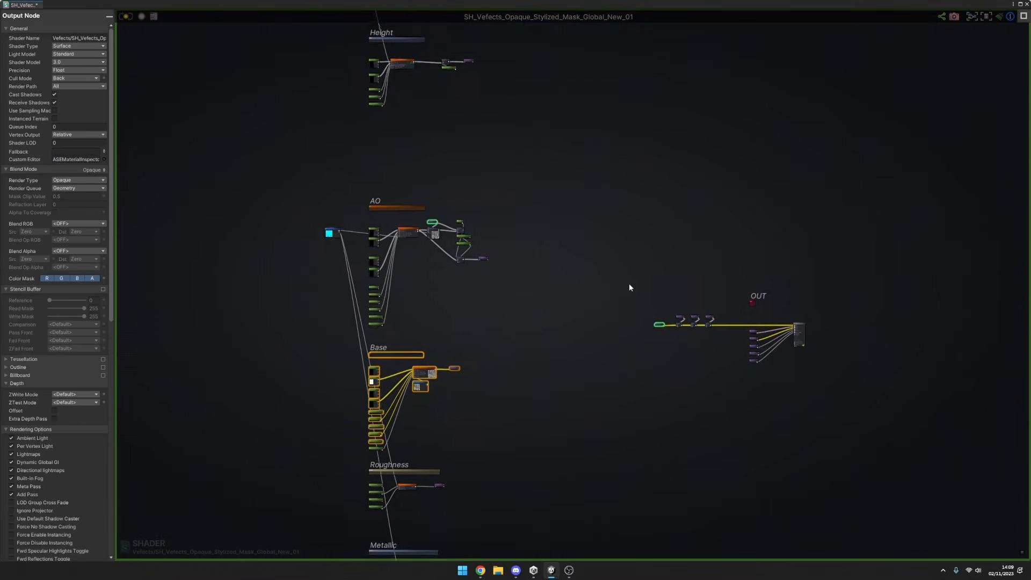
Select the OUT chain's paired Get Local Var and Add nodes, one pair after another.
{"action": "scroll", "coordinate": [687, 331], "scroll_direction": "up", "scroll_amount": 8}
{"action": "left_click_drag", "start_coordinate": [618, 242], "coordinate": [671, 365]}
{"action": "left_click_drag", "start_coordinate": [781, 237], "coordinate": [736, 352]}
{"action": "left_click_drag", "start_coordinate": [908, 210], "coordinate": [835, 352]}
{"action": "scroll", "coordinate": [835, 350], "scroll_direction": "down", "scroll_amount": 2}
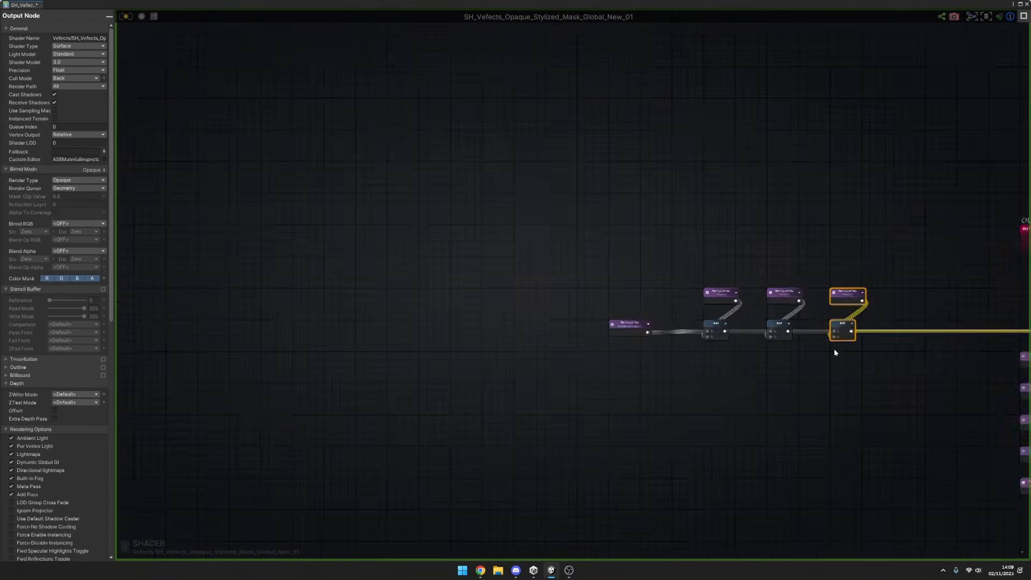
{"action": "scroll", "coordinate": [835, 352], "scroll_direction": "down", "scroll_amount": 5}
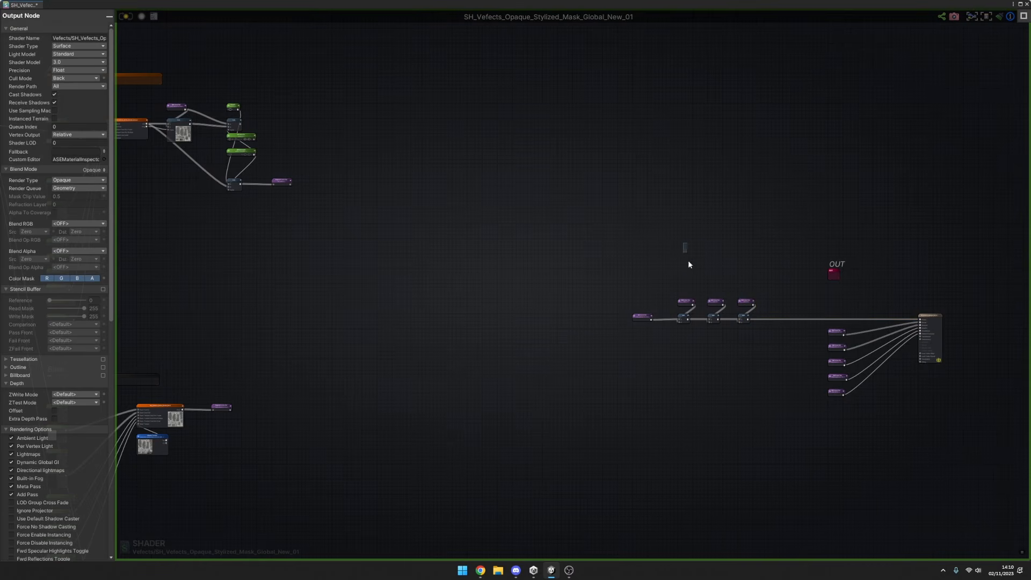
Trace the OUT chain's first added Get Local Var node back to the Curvature section's Register Local Var.
{"action": "left_click_drag", "start_coordinate": [688, 260], "coordinate": [678, 328]}
{"action": "scroll", "coordinate": [683, 315], "scroll_direction": "up", "scroll_amount": 6}
{"action": "scroll", "coordinate": [682, 344], "scroll_direction": "down", "scroll_amount": 4}
{"action": "scroll", "coordinate": [561, 251], "scroll_direction": "down", "scroll_amount": 4}
{"action": "middle_click_drag", "start_coordinate": [571, 230], "coordinate": [869, 552]}
{"action": "middle_click_drag", "start_coordinate": [623, 177], "coordinate": [782, 453]}
{"action": "middle_click_drag", "start_coordinate": [592, 165], "coordinate": [572, 238]}
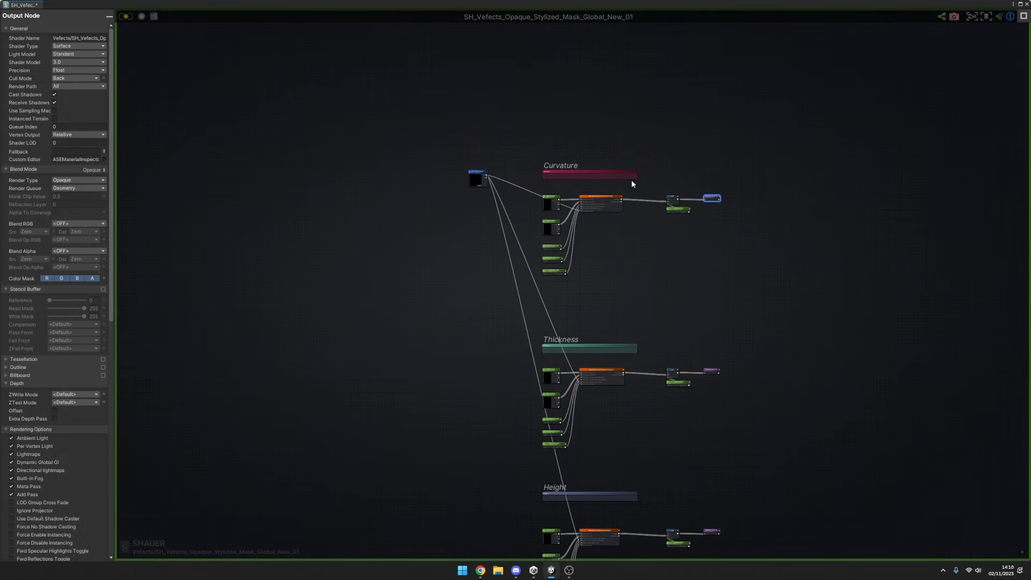
{"action": "scroll", "coordinate": [631, 180], "scroll_direction": "up", "scroll_amount": 4}
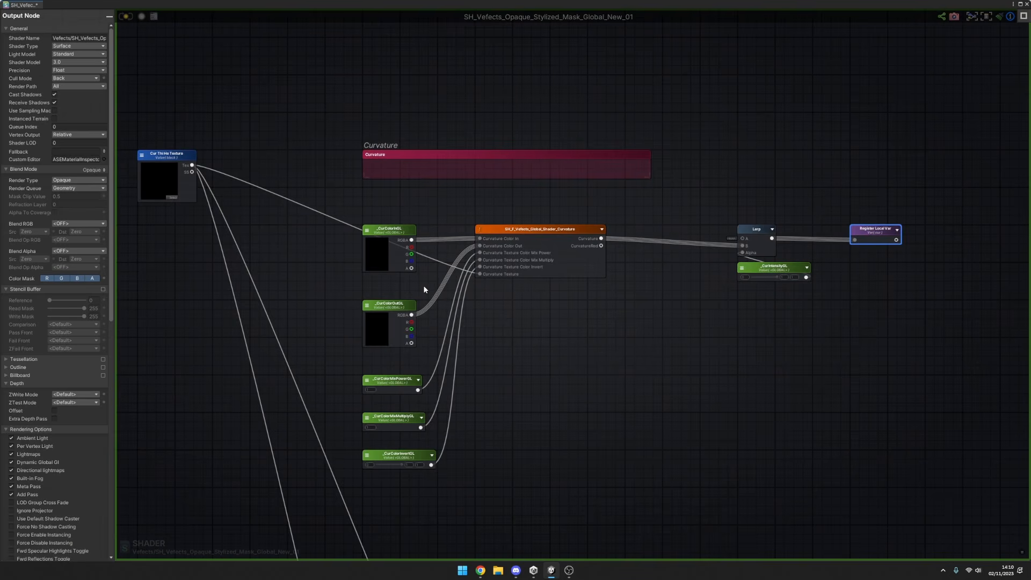
Review the Curvature section's _CurColorInGL and _CurColorOutGL color nodes and how they connect to the curvature function.
{"action": "left_click_drag", "start_coordinate": [426, 287], "coordinate": [348, 347]}
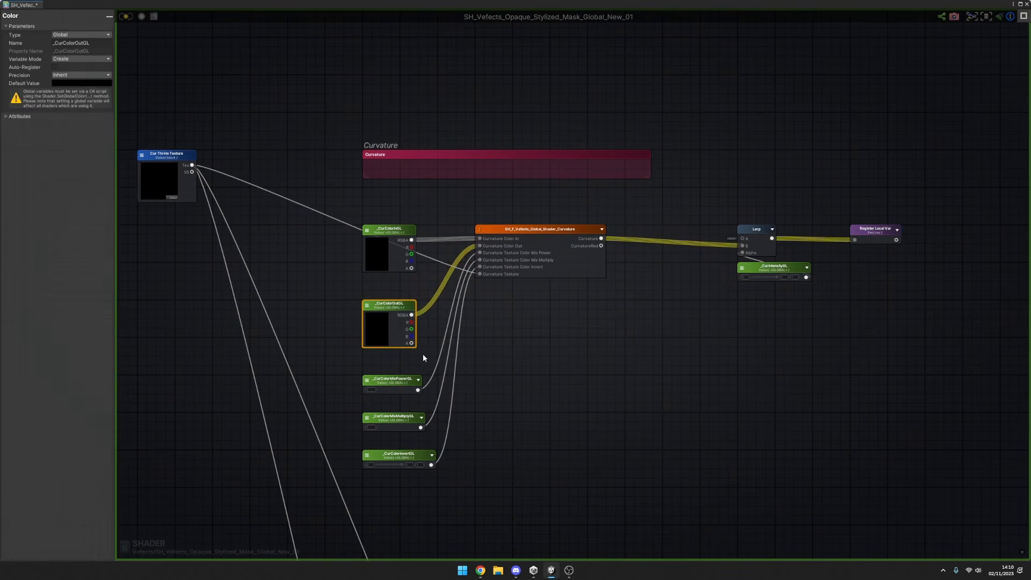
{"action": "left_click_drag", "start_coordinate": [438, 355], "coordinate": [353, 297]}
{"action": "left_click_drag", "start_coordinate": [426, 211], "coordinate": [333, 278]}
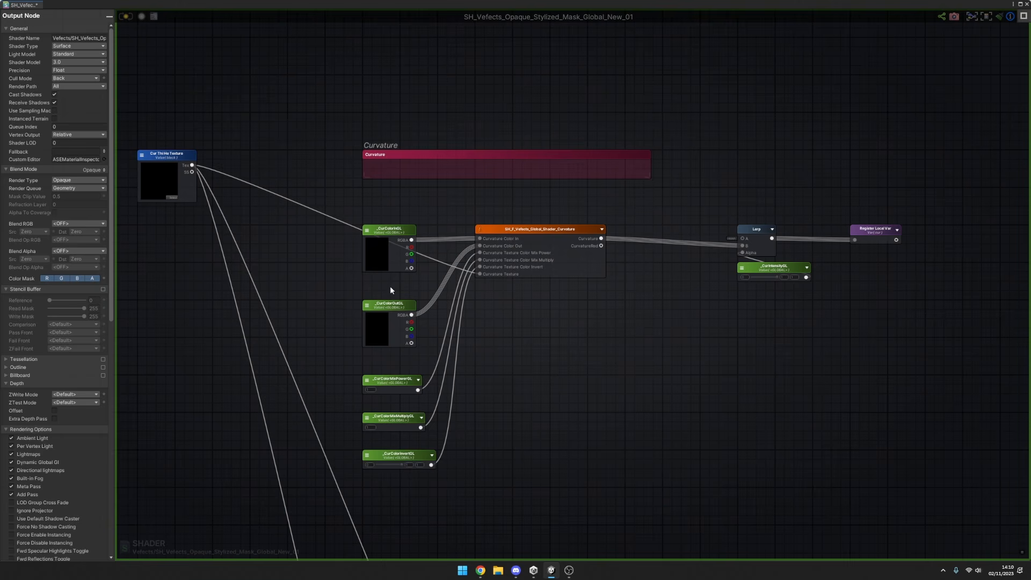
{"action": "scroll", "coordinate": [390, 285], "scroll_direction": "down", "scroll_amount": 5}
{"action": "scroll", "coordinate": [375, 286], "scroll_direction": "up", "scroll_amount": 5}
{"action": "middle_click_drag", "start_coordinate": [525, 323], "coordinate": [448, 282]}
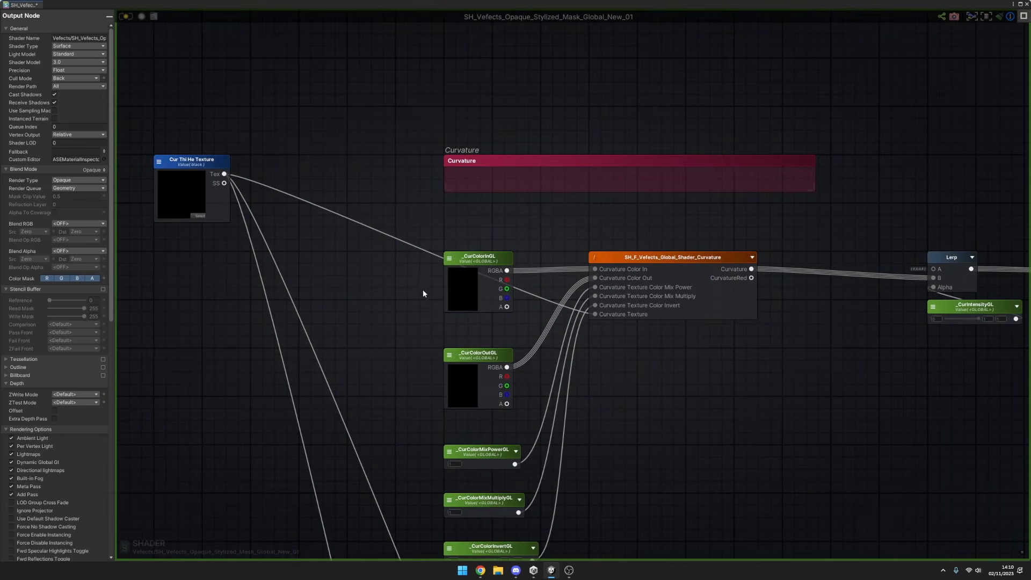
{"action": "left_click_drag", "start_coordinate": [409, 218], "coordinate": [540, 321]}
{"action": "scroll", "coordinate": [484, 324], "scroll_direction": "down", "scroll_amount": 2}
{"action": "left_click_drag", "start_coordinate": [441, 320], "coordinate": [525, 387]}
{"action": "scroll", "coordinate": [509, 406], "scroll_direction": "up", "scroll_amount": 2}
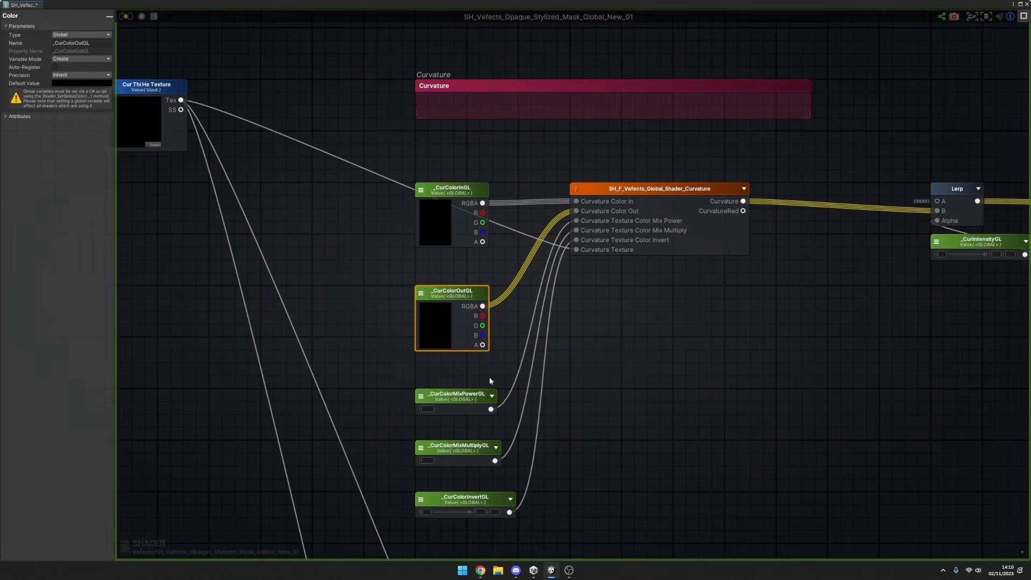
{"action": "scroll", "coordinate": [519, 395], "scroll_direction": "down", "scroll_amount": 2}
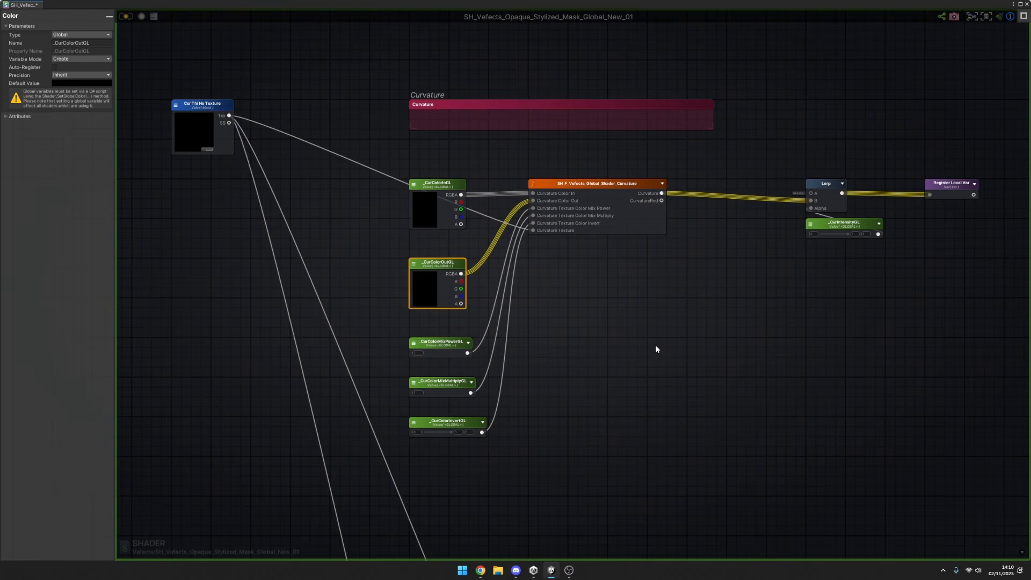
Select the Curvature section's Lerp node together with the _CurIntensityGL node that feeds its Alpha.
{"action": "left_click", "coordinate": [455, 321]}
{"action": "scroll", "coordinate": [648, 300], "scroll_direction": "up", "scroll_amount": 2}
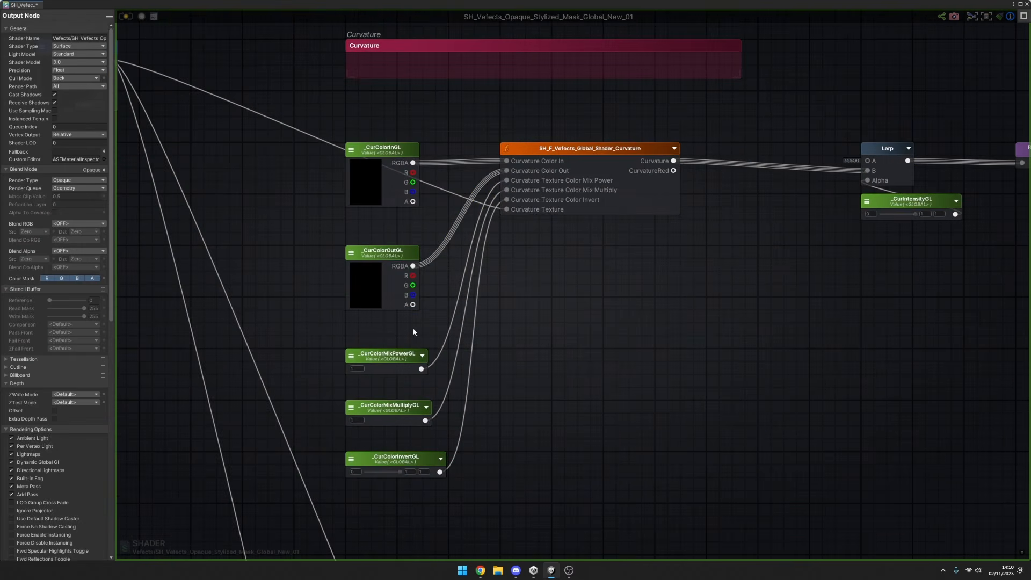
{"action": "middle_click_drag", "start_coordinate": [920, 239], "coordinate": [824, 252]}
{"action": "left_click_drag", "start_coordinate": [757, 252], "coordinate": [822, 133]}
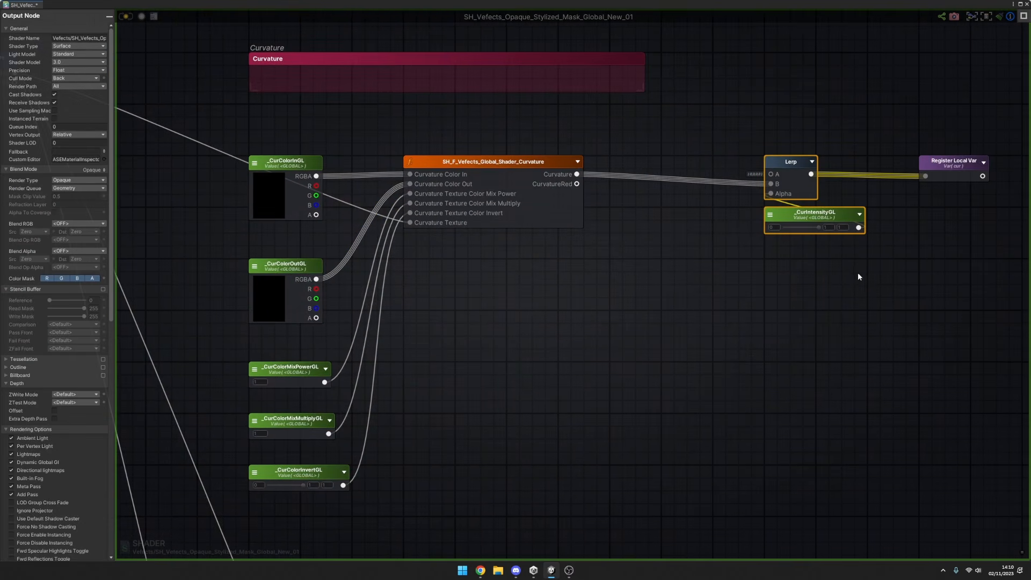
{"action": "middle_click_drag", "start_coordinate": [826, 253], "coordinate": [700, 316]}
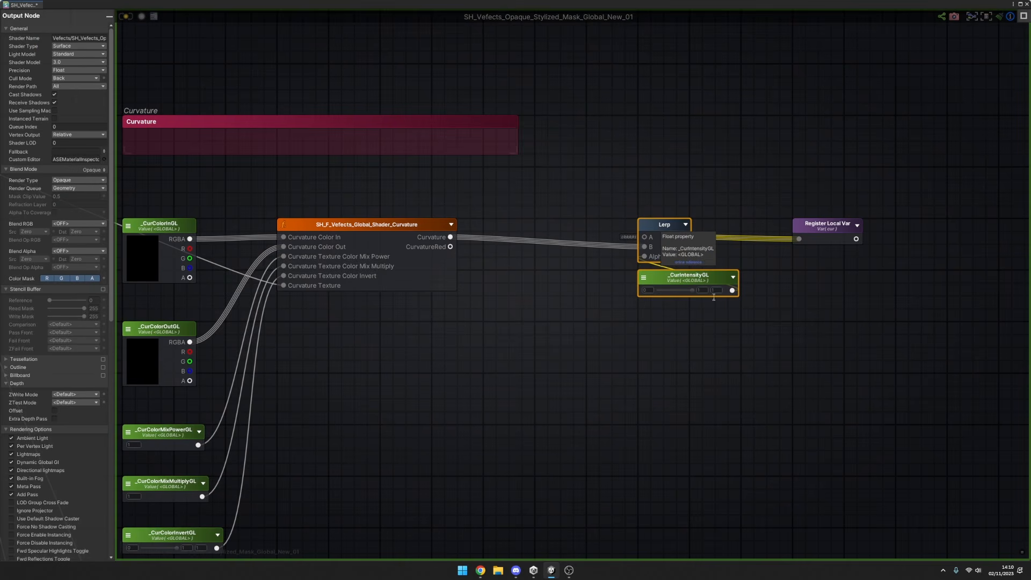
{"action": "left_click", "coordinate": [714, 297]}
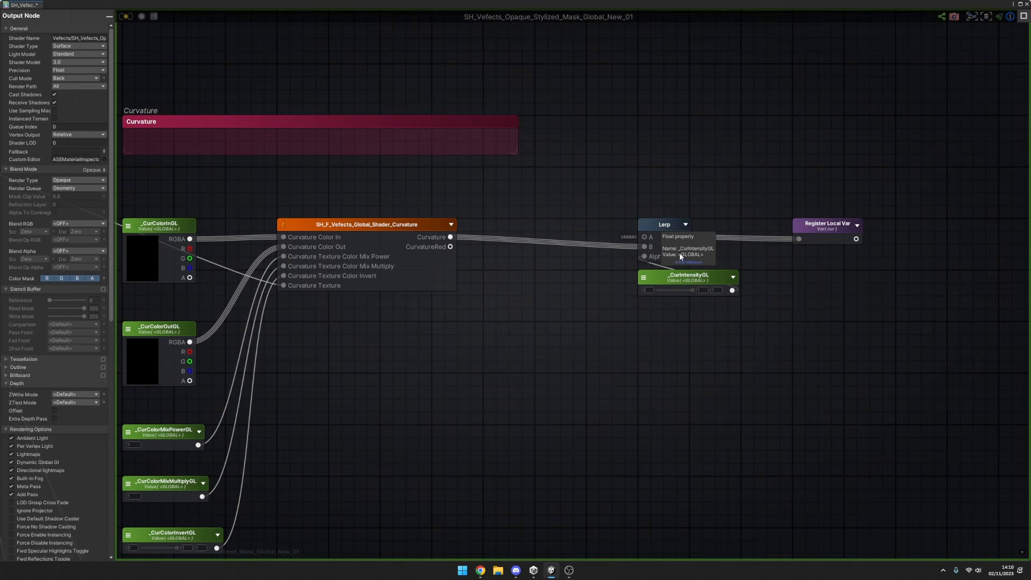
Inspect the Lerp node's A color and its output to Register Local Var.
{"action": "left_click", "coordinate": [649, 243]}
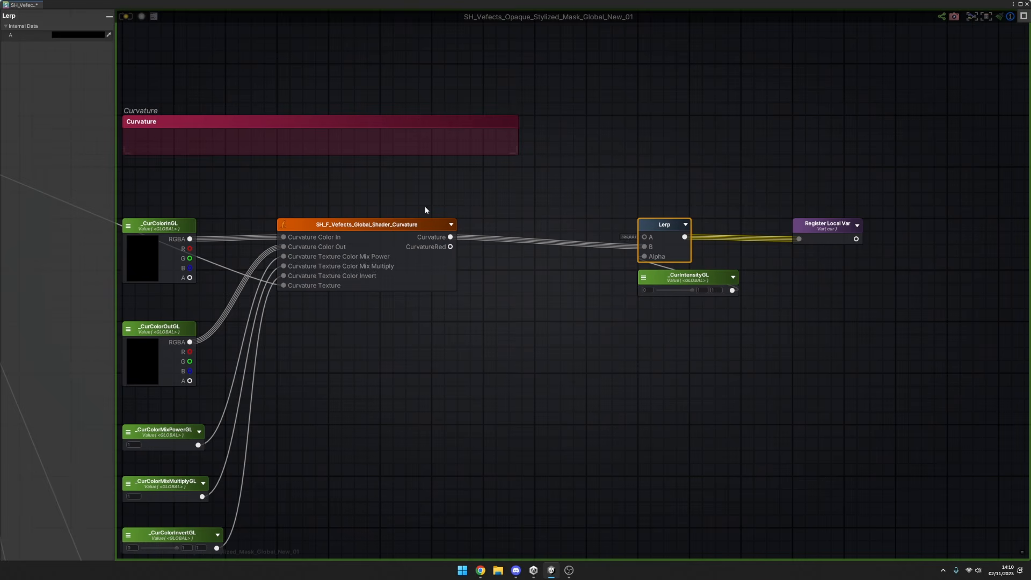
{"action": "left_click", "coordinate": [426, 209]}
{"action": "left_click", "coordinate": [676, 237]}
{"action": "left_click", "coordinate": [652, 199]}
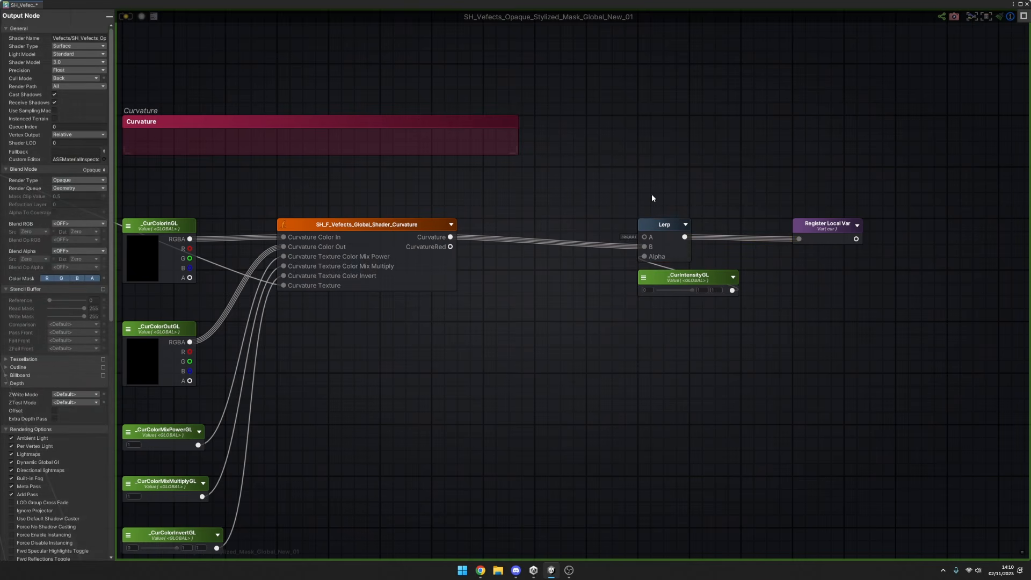
{"action": "left_click", "coordinate": [676, 237]}
Inspect the global float settings of _CurColorMixPowerGL, _CurColorMixMultiplyGL and _CurColorInvertGL in the Curvature section.
{"action": "middle_click_drag", "start_coordinate": [427, 330], "coordinate": [666, 209]}
{"action": "left_click", "coordinate": [490, 283]}
{"action": "left_click", "coordinate": [409, 325]}
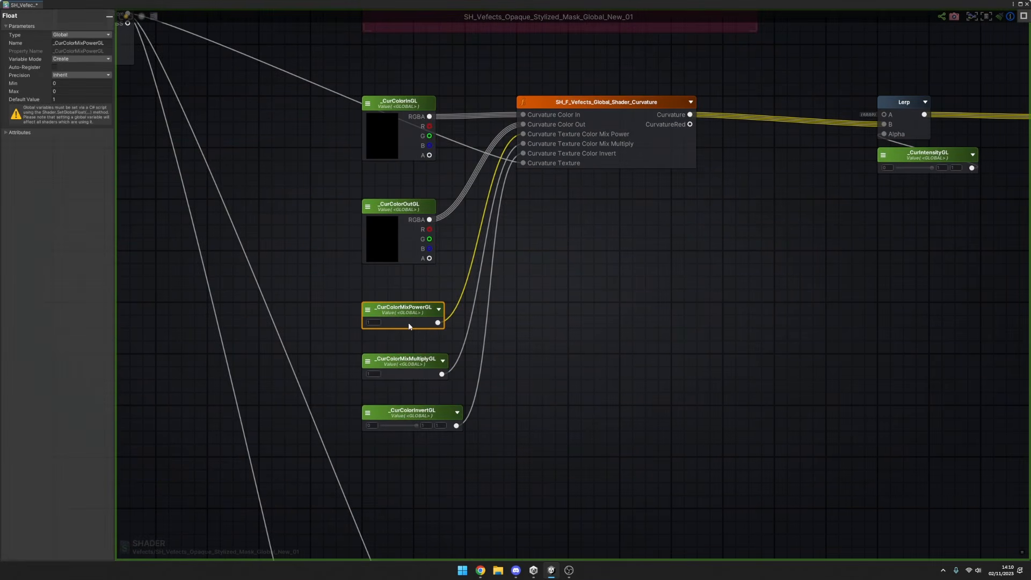
{"action": "left_click", "coordinate": [510, 322]}
{"action": "left_click_drag", "start_coordinate": [432, 374], "coordinate": [433, 372]}
{"action": "left_click", "coordinate": [466, 355]}
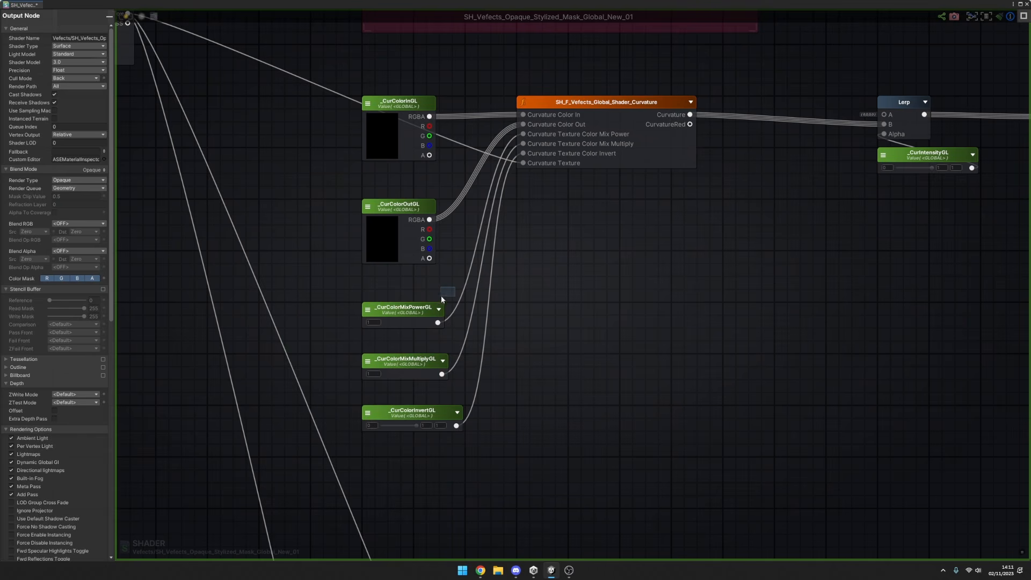
{"action": "left_click_drag", "start_coordinate": [442, 297], "coordinate": [352, 332]}
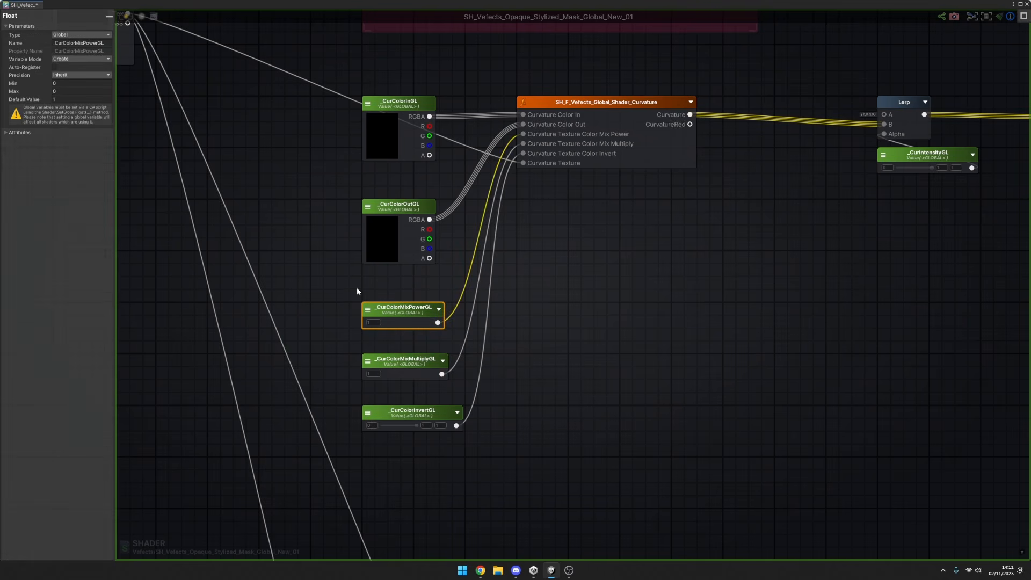
{"action": "left_click_drag", "start_coordinate": [357, 289], "coordinate": [449, 329]}
{"action": "left_click_drag", "start_coordinate": [488, 352], "coordinate": [361, 376]}
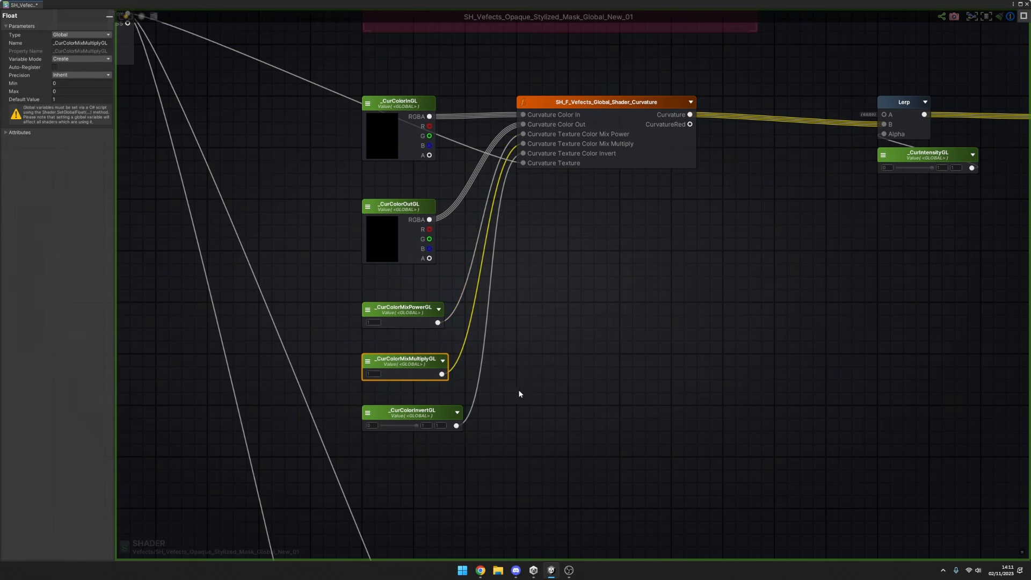
{"action": "left_click", "coordinate": [537, 383]}
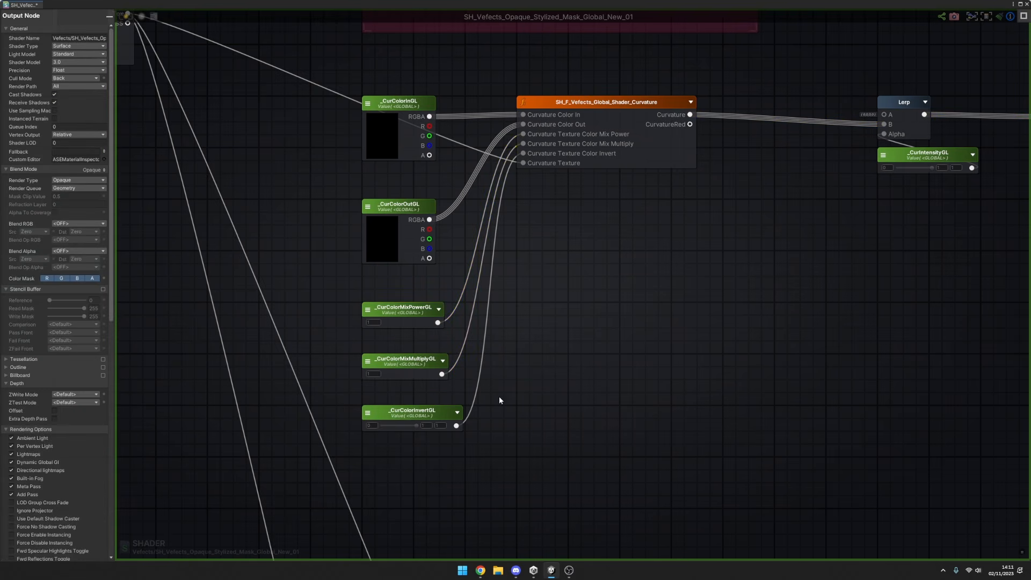
{"action": "left_click_drag", "start_coordinate": [499, 400], "coordinate": [341, 449]}
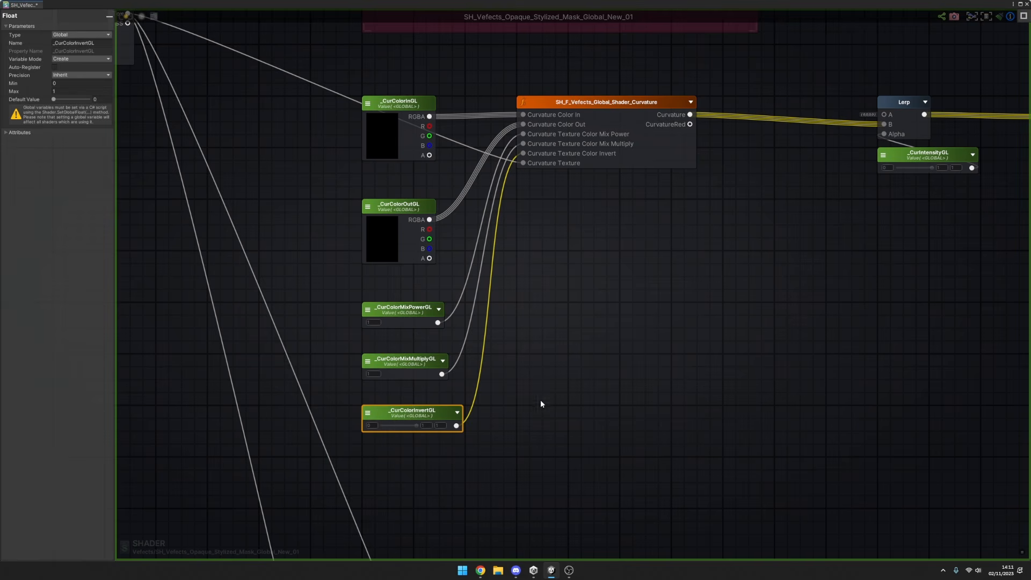
Inspect the _CurColorOutGL and _CurColorInGL nodes and select both together.
{"action": "left_click", "coordinate": [426, 206]}
{"action": "left_click", "coordinate": [429, 107]}
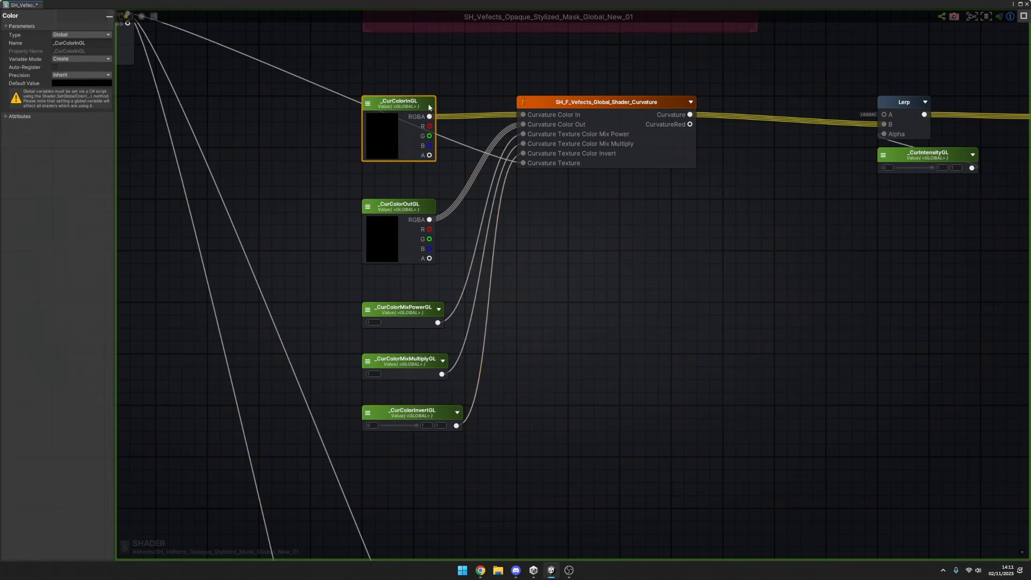
{"action": "left_click_drag", "start_coordinate": [463, 87], "coordinate": [419, 228]}
Select the Curvature, Thickness and Height node groups in turn to compare their matching structure.
{"action": "scroll", "coordinate": [531, 269], "scroll_direction": "down", "scroll_amount": 5}
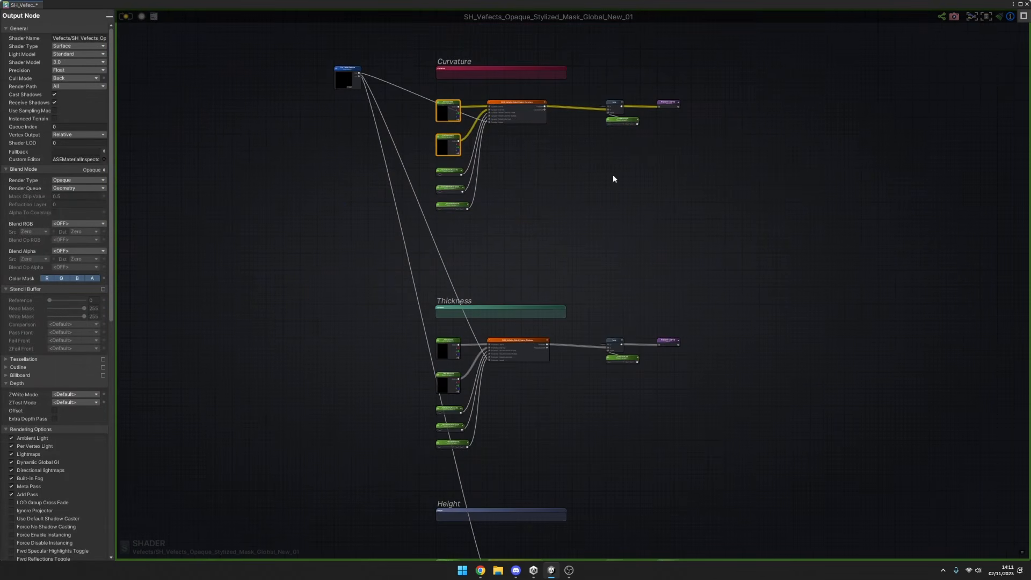
{"action": "left_click_drag", "start_coordinate": [694, 57], "coordinate": [416, 212]}
{"action": "left_click", "coordinate": [691, 238]}
{"action": "left_click_drag", "start_coordinate": [743, 250], "coordinate": [411, 443]}
{"action": "middle_click_drag", "start_coordinate": [651, 403], "coordinate": [636, 308]}
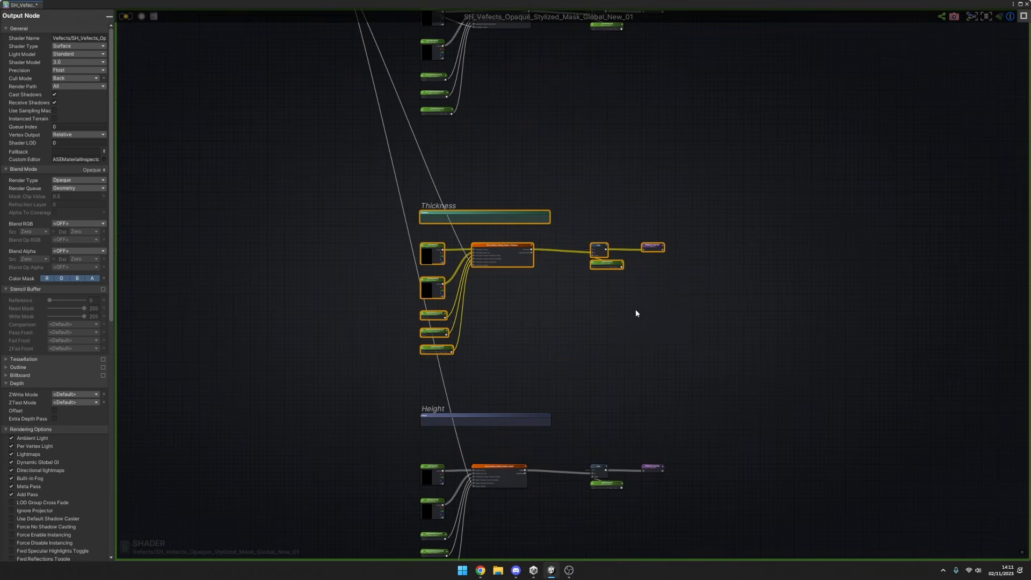
{"action": "left_click", "coordinate": [663, 408]}
{"action": "left_click_drag", "start_coordinate": [662, 407], "coordinate": [391, 563]}
{"action": "scroll", "coordinate": [709, 403], "scroll_direction": "down", "scroll_amount": 5}
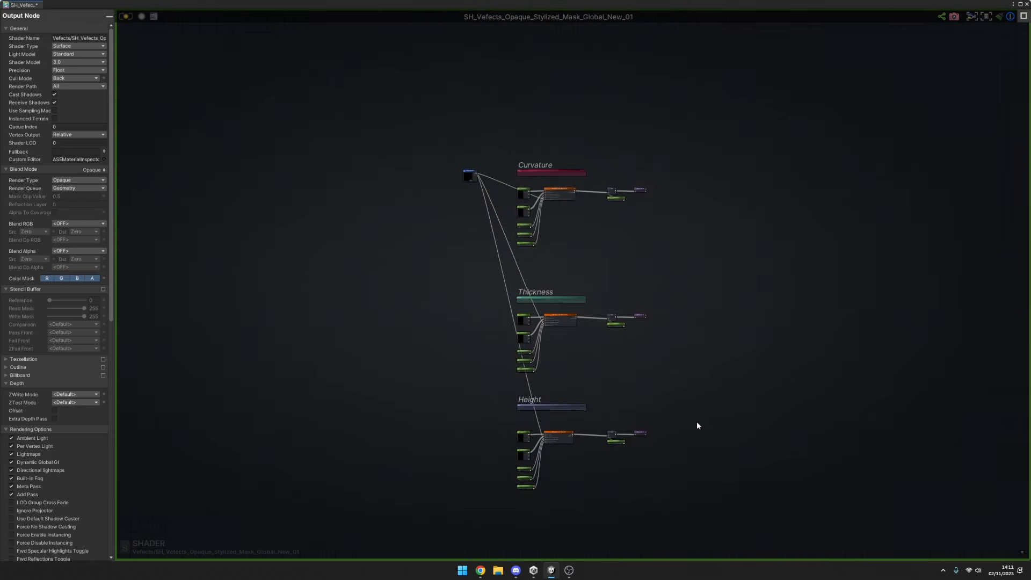
{"action": "scroll", "coordinate": [667, 349], "scroll_direction": "down", "scroll_amount": 1}
{"action": "middle_click_drag", "start_coordinate": [762, 449], "coordinate": [637, 257]}
{"action": "scroll", "coordinate": [706, 409], "scroll_direction": "up", "scroll_amount": 2}
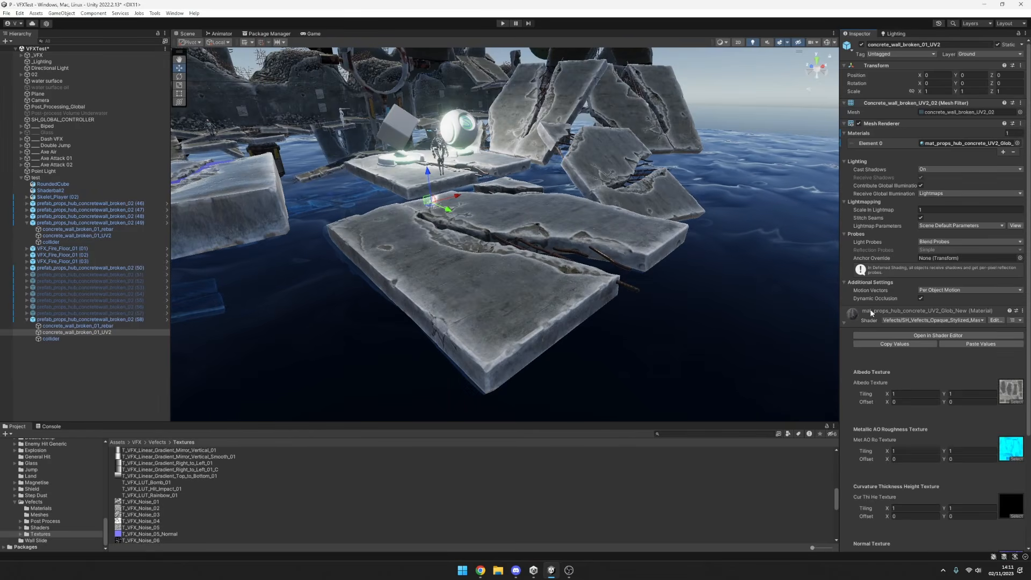
Assign tex_props_hub_concrete_Albedo_UV2 to the Cur Thi He Texture slot of the concrete_wall_broken_01_UV2 material.
{"action": "scroll", "coordinate": [870, 308], "scroll_direction": "down", "scroll_amount": 5}
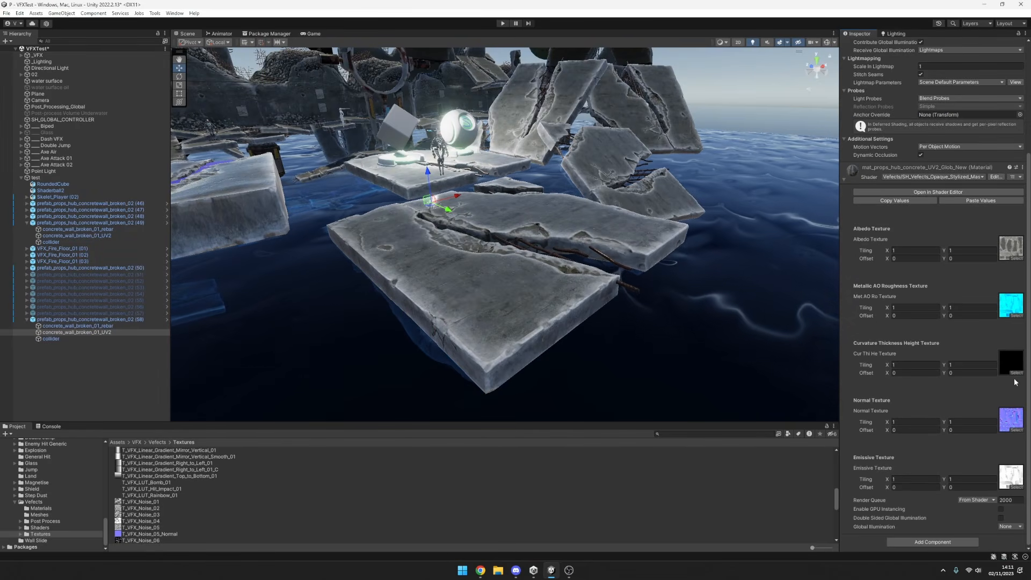
{"action": "left_click", "coordinate": [635, 341]}
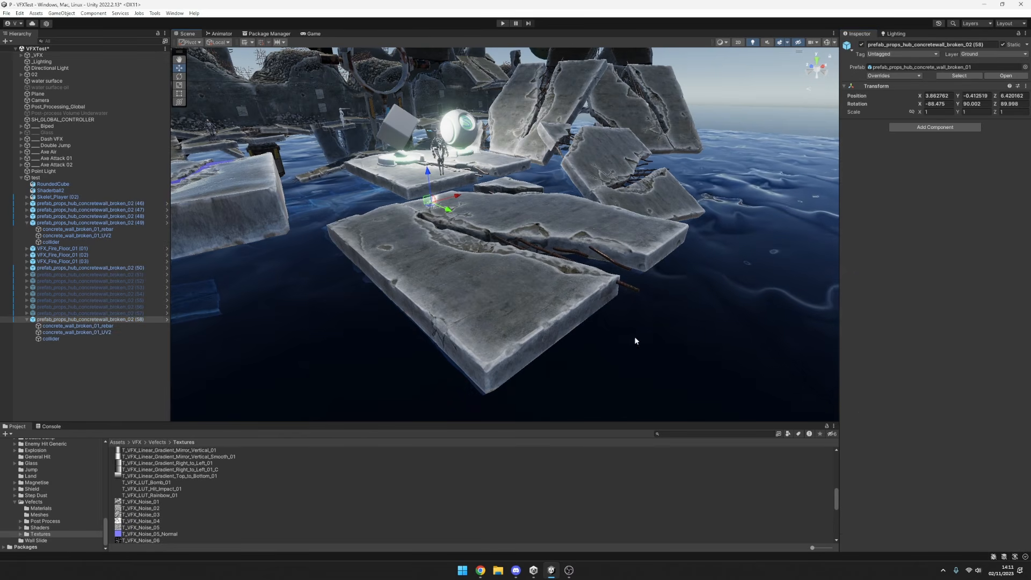
{"action": "left_click", "coordinate": [636, 341]}
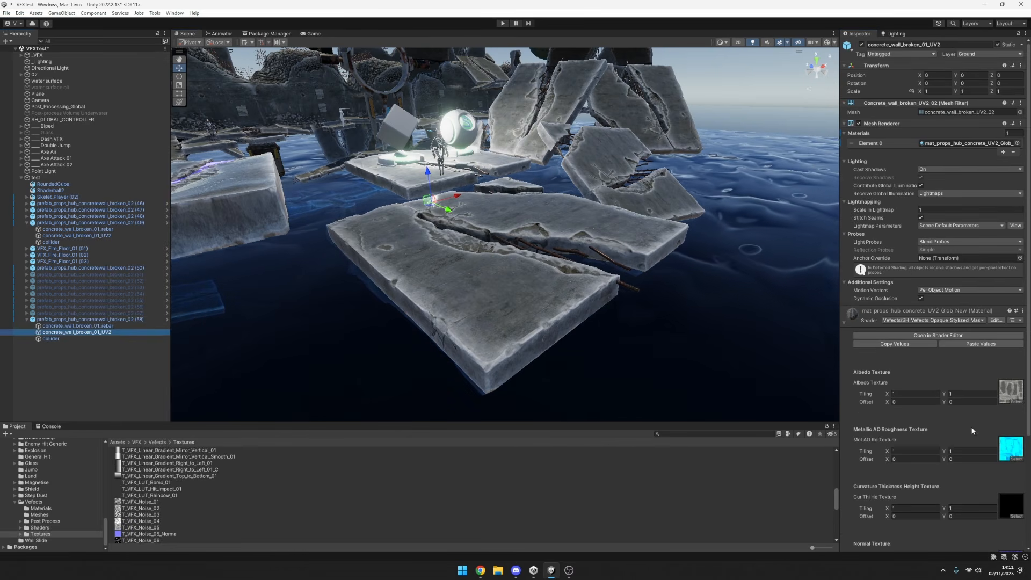
{"action": "scroll", "coordinate": [972, 430], "scroll_direction": "down", "scroll_amount": 3}
{"action": "left_click", "coordinate": [1015, 406]}
{"action": "left_click_drag", "start_coordinate": [885, 251], "coordinate": [674, 258]}
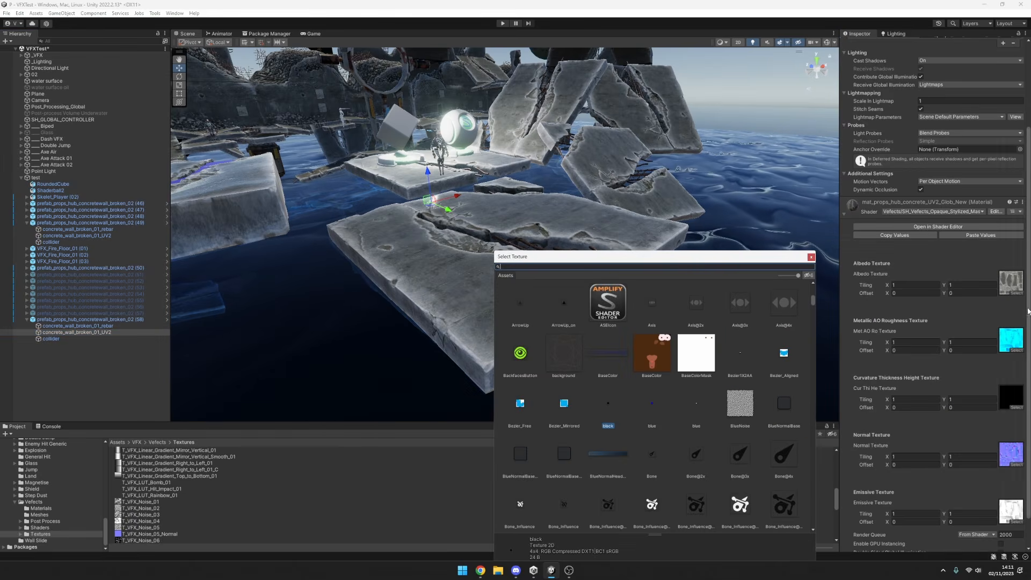
{"action": "left_click", "coordinate": [1010, 281]}
{"action": "left_click_drag", "start_coordinate": [198, 464], "coordinate": [1010, 399]}
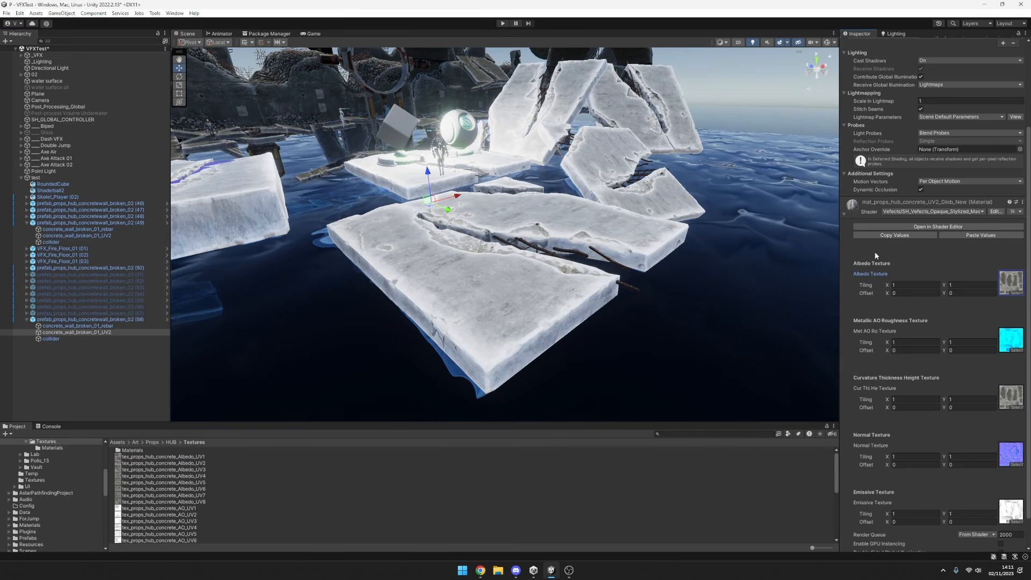
Set Cur Intensity, Thi Intensity and Hei Intensity to 0 on SH_GLOBAL_CONTROLLER.
{"action": "left_click", "coordinate": [70, 119]}
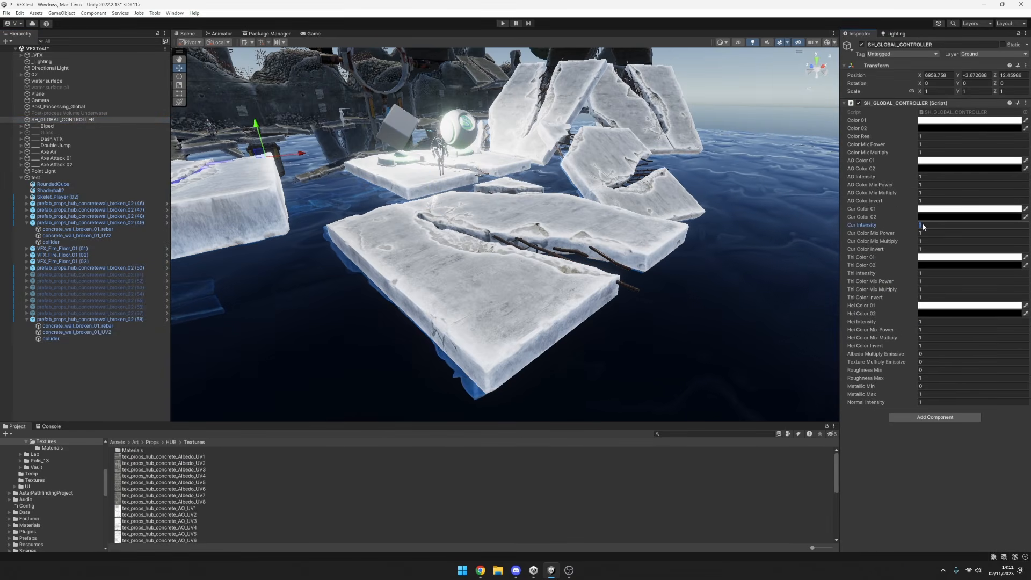
{"action": "type", "text": "0"}
{"action": "left_click", "coordinate": [921, 273]}
{"action": "type", "text": "0"}
{"action": "left_click", "coordinate": [927, 321]}
{"action": "type", "text": "0"}
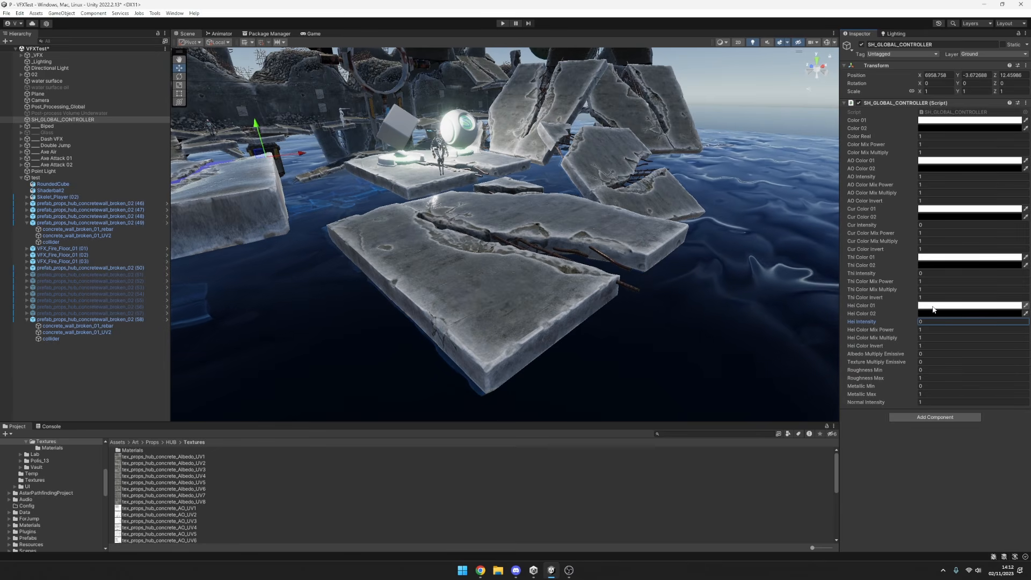
Assign tex_props_hub_concrete_AO_UV2 to the Cur Thi He Texture slot of the concrete_wall_broken_01_UV2 material.
{"action": "left_click", "coordinate": [76, 235]}
{"action": "scroll", "coordinate": [924, 389], "scroll_direction": "down", "scroll_amount": 5}
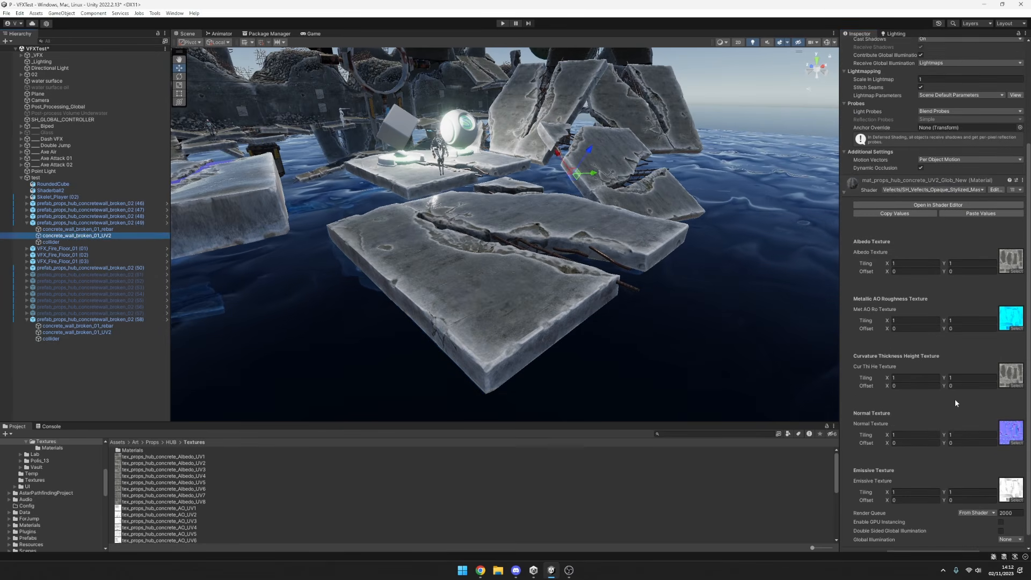
{"action": "left_click", "coordinate": [1012, 476]}
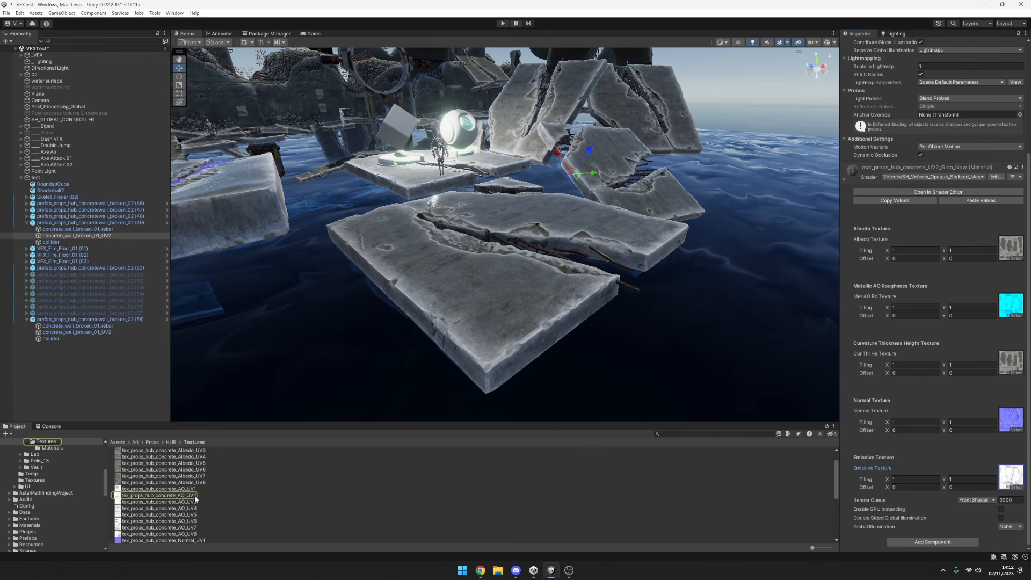
{"action": "left_click_drag", "start_coordinate": [195, 499], "coordinate": [1017, 367]}
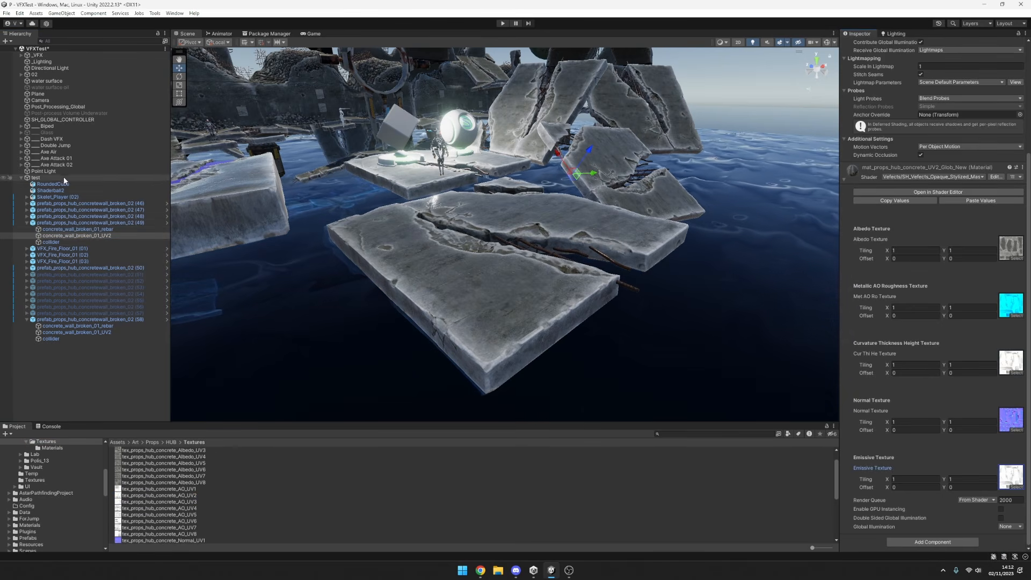
Set Cur Intensity to 1 and Cur Color Invert to 0 on SH_GLOBAL_CONTROLLER.
{"action": "left_click", "coordinate": [72, 119]}
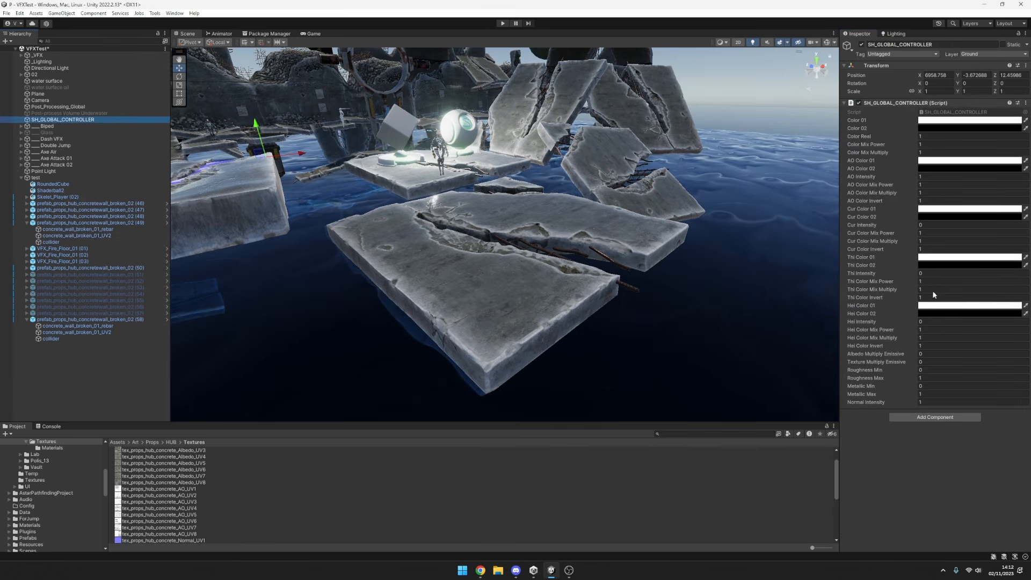
{"action": "left_click", "coordinate": [936, 225]}
{"action": "type", "text": "1"}
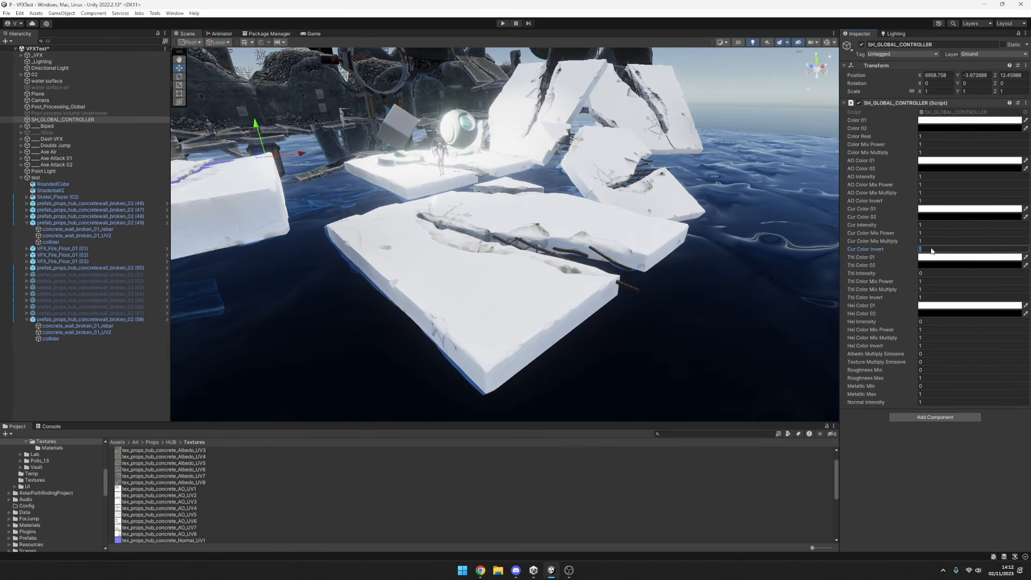
{"action": "type", "text": "0"}
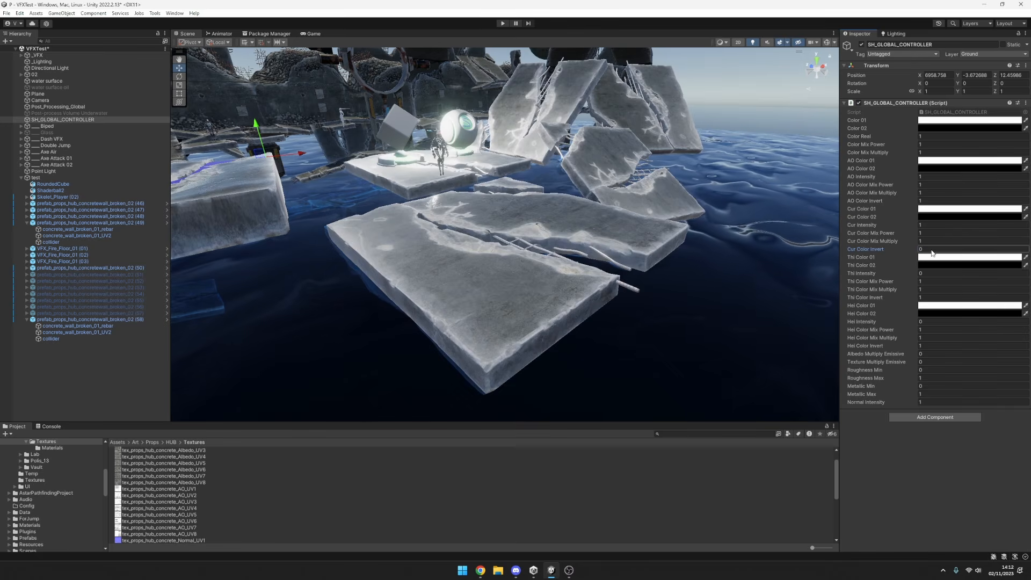
Try black as Cur Color 01 and return it to white.
{"action": "left_click", "coordinate": [939, 210]}
{"action": "mouse_move", "coordinate": [970, 256]}
{"action": "left_mouse_down"}
{"action": "mouse_move", "coordinate": [1012, 241]}
{"action": "mouse_move", "coordinate": [967, 280]}
{"action": "mouse_move", "coordinate": [956, 252]}
{"action": "mouse_move", "coordinate": [921, 351]}
{"action": "left_mouse_up"}
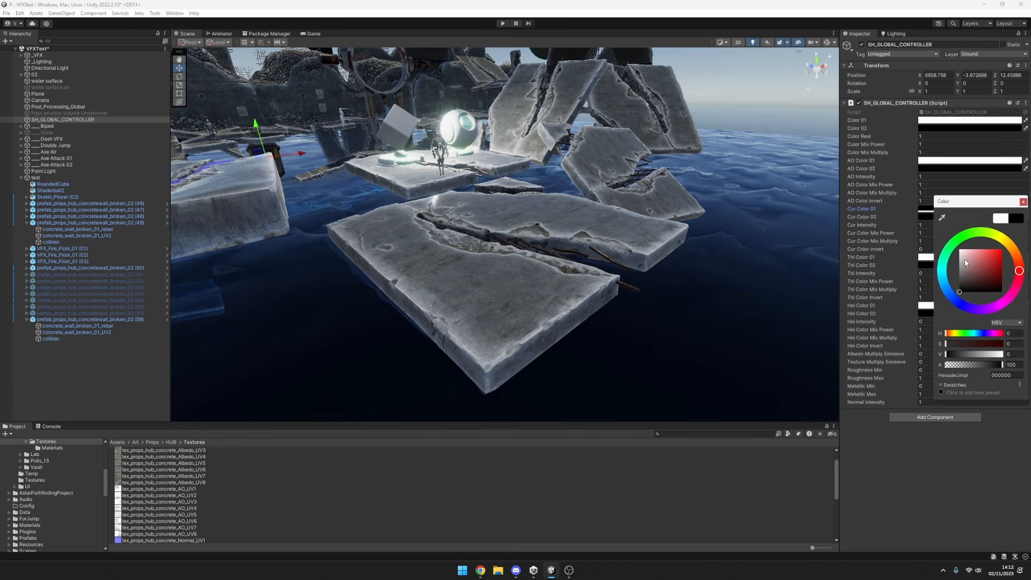
{"action": "left_click_drag", "start_coordinate": [957, 264], "coordinate": [959, 248]}
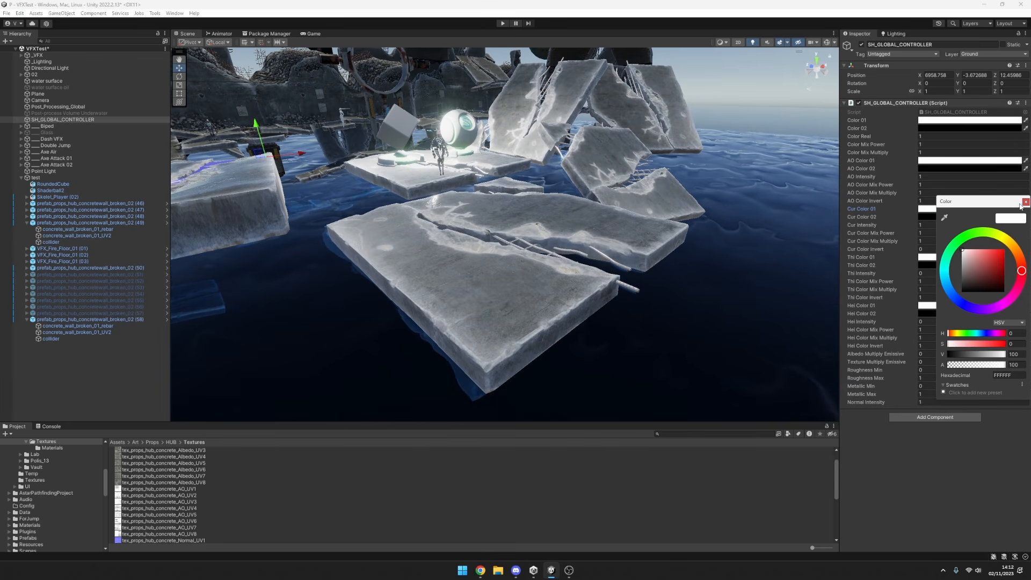
Examine the tex_props_hub_concrete_AO_UV2 texture in an enlarged preview.
{"action": "left_click", "coordinate": [104, 235]}
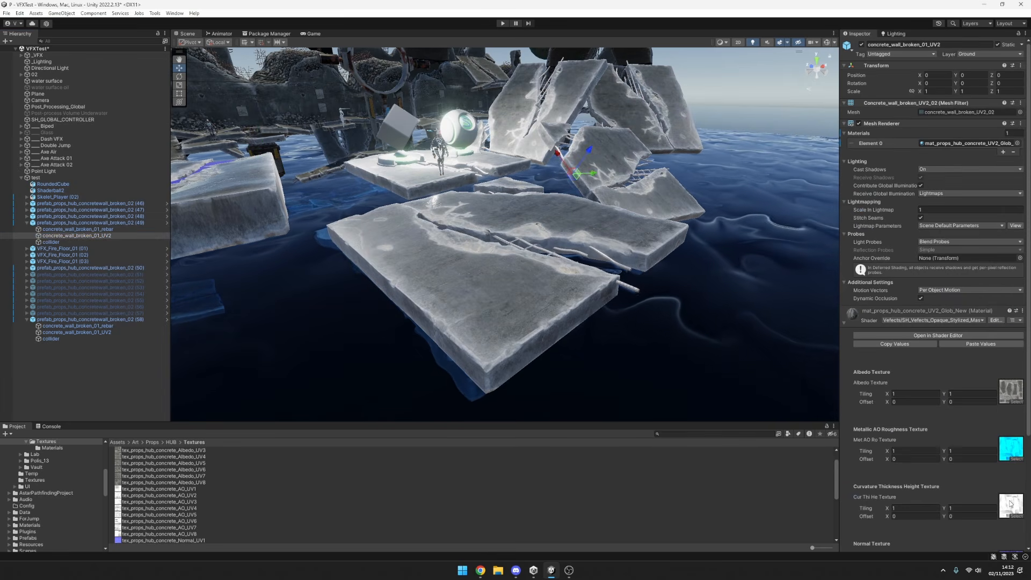
{"action": "left_click", "coordinate": [247, 494]}
{"action": "left_click_drag", "start_coordinate": [922, 385], "coordinate": [919, 352]}
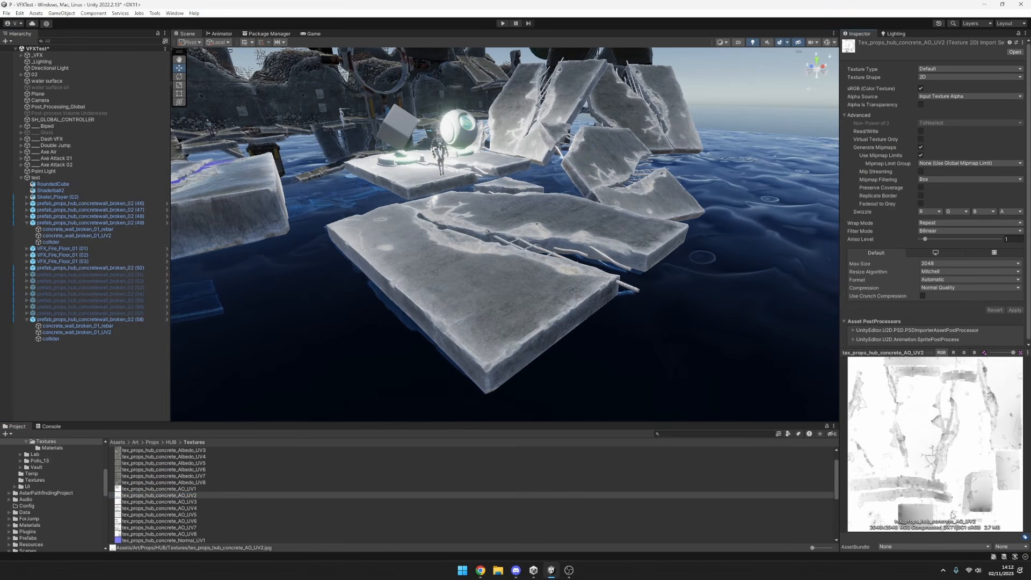
{"action": "left_click_drag", "start_coordinate": [906, 351], "coordinate": [906, 299]}
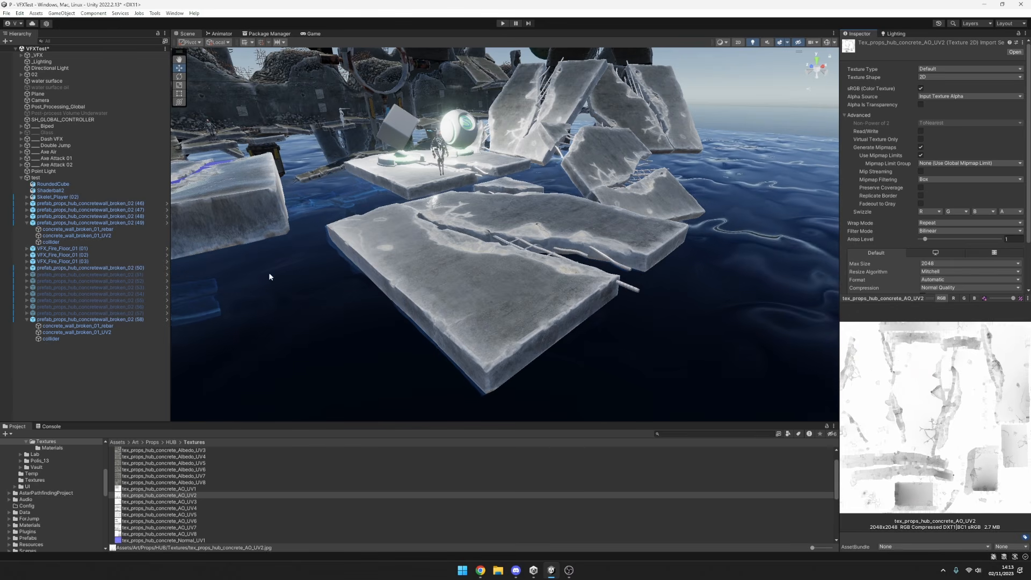
{"action": "left_click", "coordinate": [89, 241]}
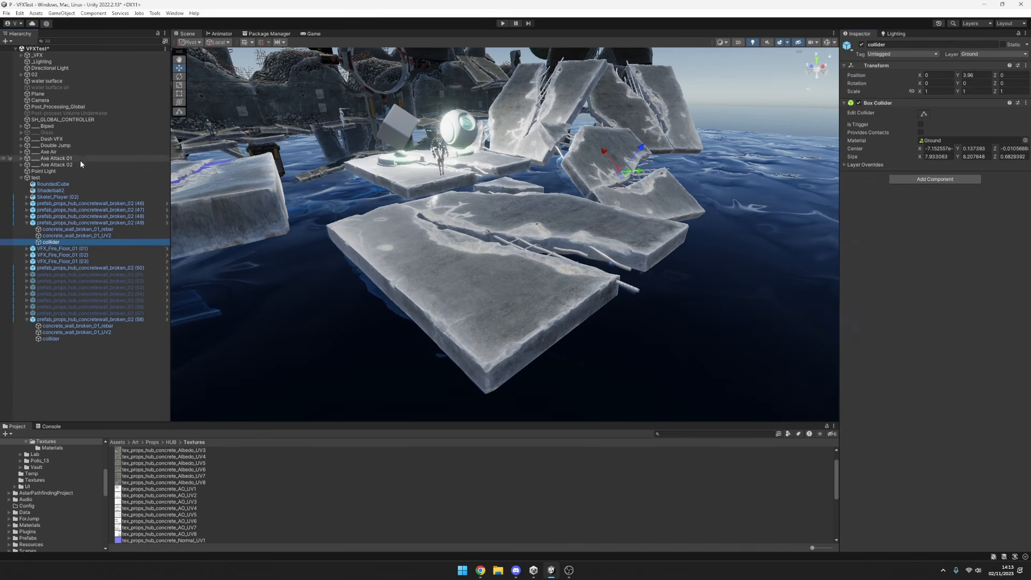
Change SH_GLOBAL_CONTROLLER's Cur Color 01 to a fully saturated cyan, trying red shades along the way.
{"action": "left_click", "coordinate": [63, 119]}
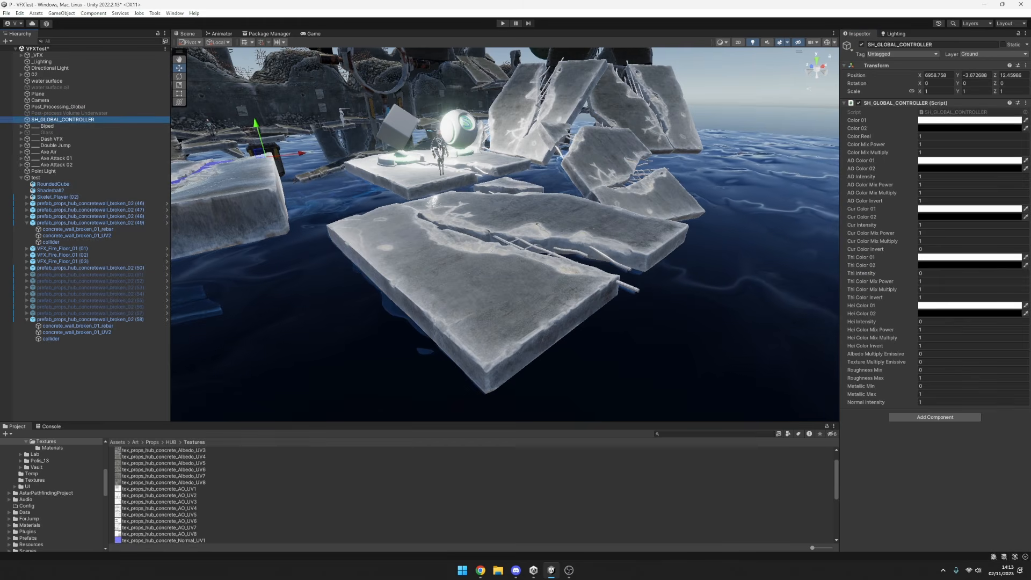
{"action": "left_click", "coordinate": [935, 209]}
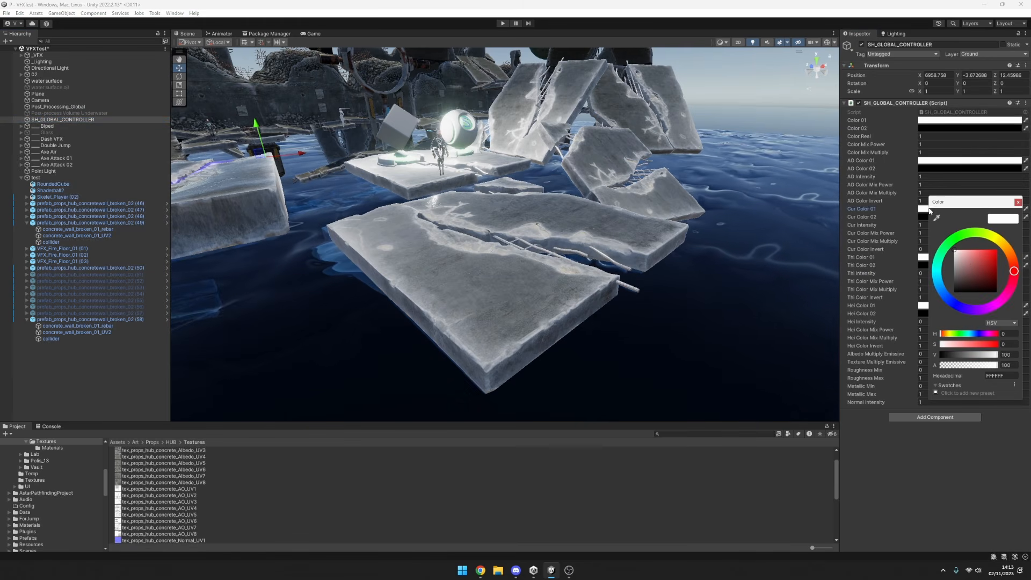
{"action": "left_click_drag", "start_coordinate": [976, 263], "coordinate": [999, 253]}
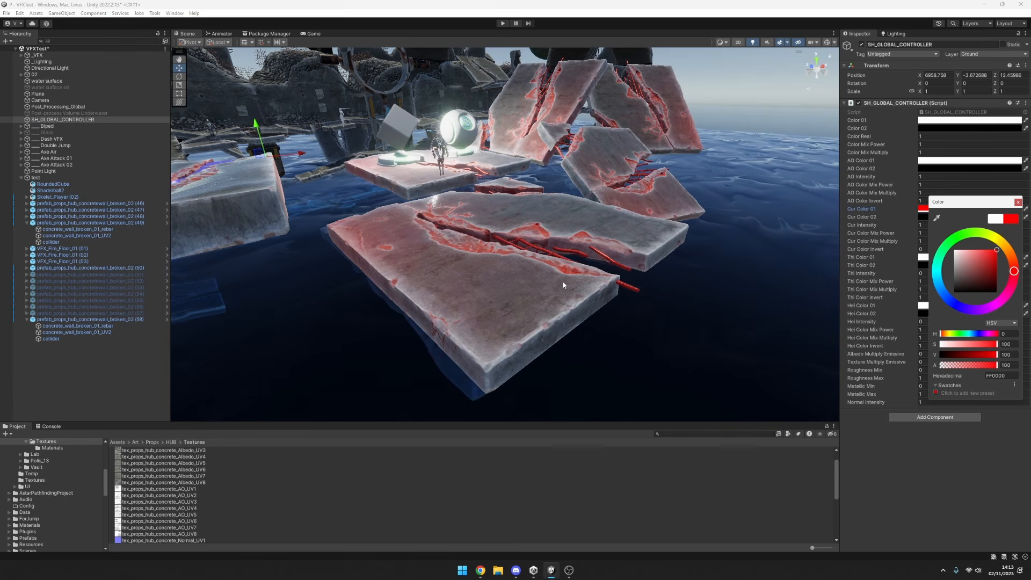
{"action": "left_click", "coordinate": [978, 260]}
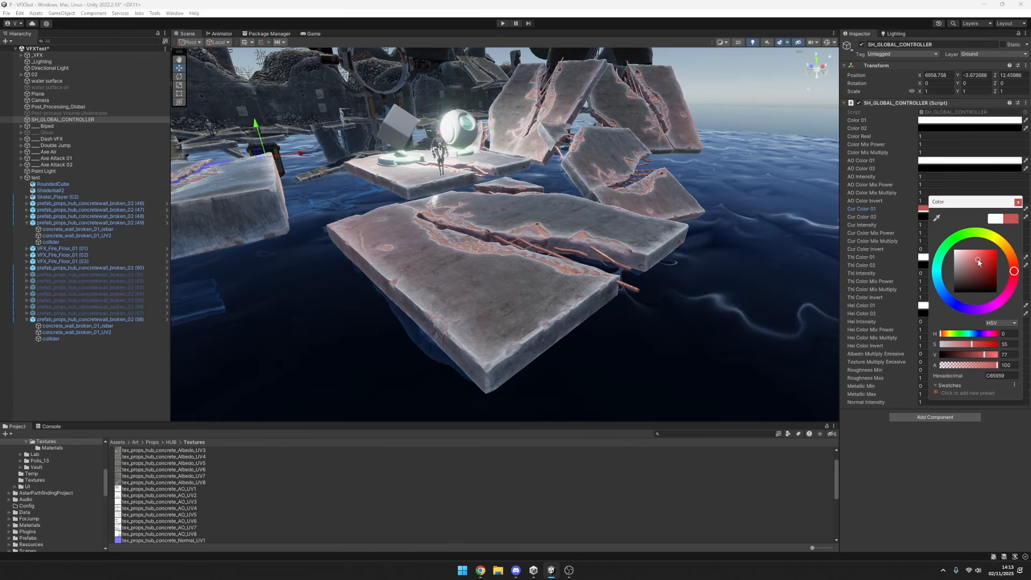
{"action": "mouse_move", "coordinate": [978, 262]}
{"action": "left_mouse_down"}
{"action": "mouse_move", "coordinate": [955, 263]}
{"action": "mouse_move", "coordinate": [954, 288]}
{"action": "mouse_move", "coordinate": [987, 269]}
{"action": "mouse_move", "coordinate": [996, 238]}
{"action": "mouse_move", "coordinate": [939, 258]}
{"action": "mouse_move", "coordinate": [915, 288]}
{"action": "mouse_move", "coordinate": [1019, 313]}
{"action": "mouse_move", "coordinate": [927, 325]}
{"action": "mouse_move", "coordinate": [877, 263]}
{"action": "mouse_move", "coordinate": [891, 277]}
{"action": "left_mouse_up"}
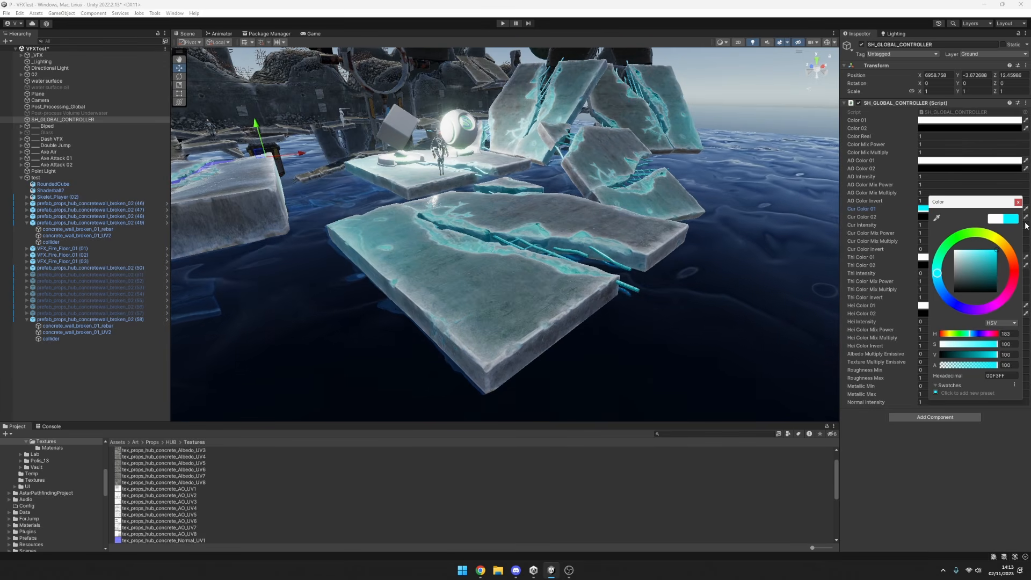
Switch Cur Color Invert between 1 and 0 to compare the cyan masking, ending at 0.
{"action": "left_click", "coordinate": [935, 249]}
{"action": "type", "text": "1"}
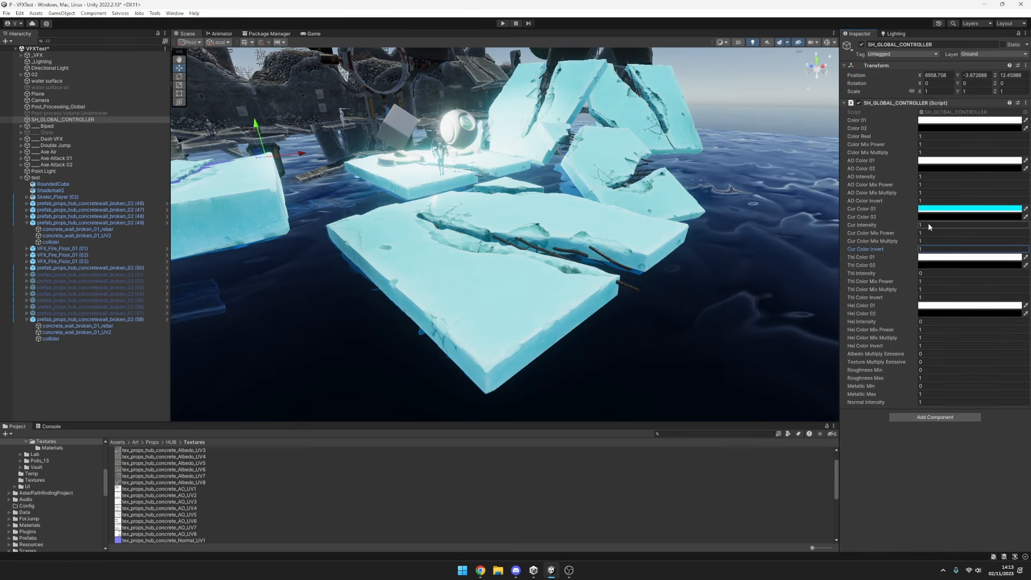
{"action": "left_click", "coordinate": [926, 250]}
{"action": "type", "text": "0"}
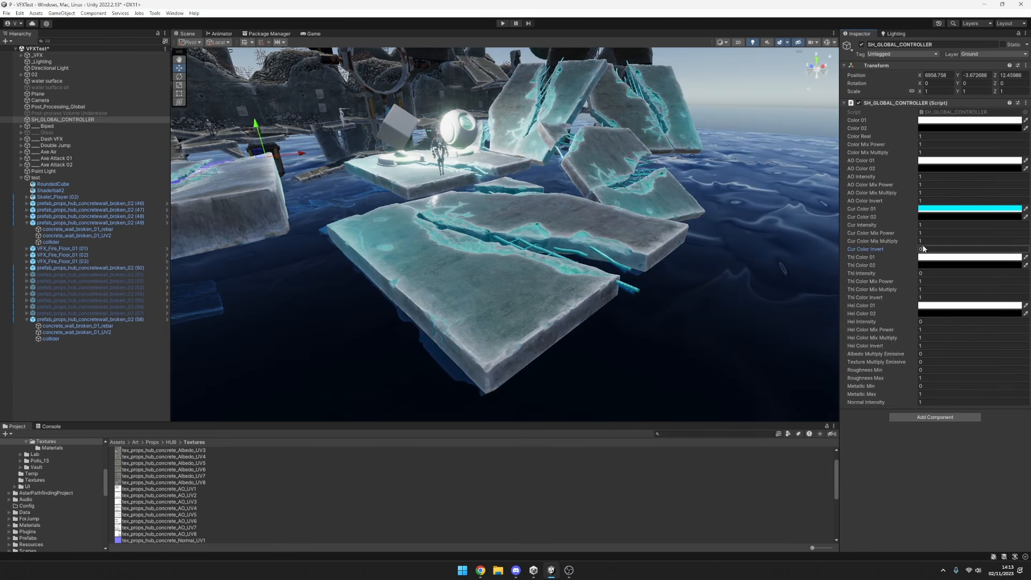
{"action": "key", "text": "BackSpace"}
{"action": "type", "text": "1"}
{"action": "left_click", "coordinate": [934, 241]}
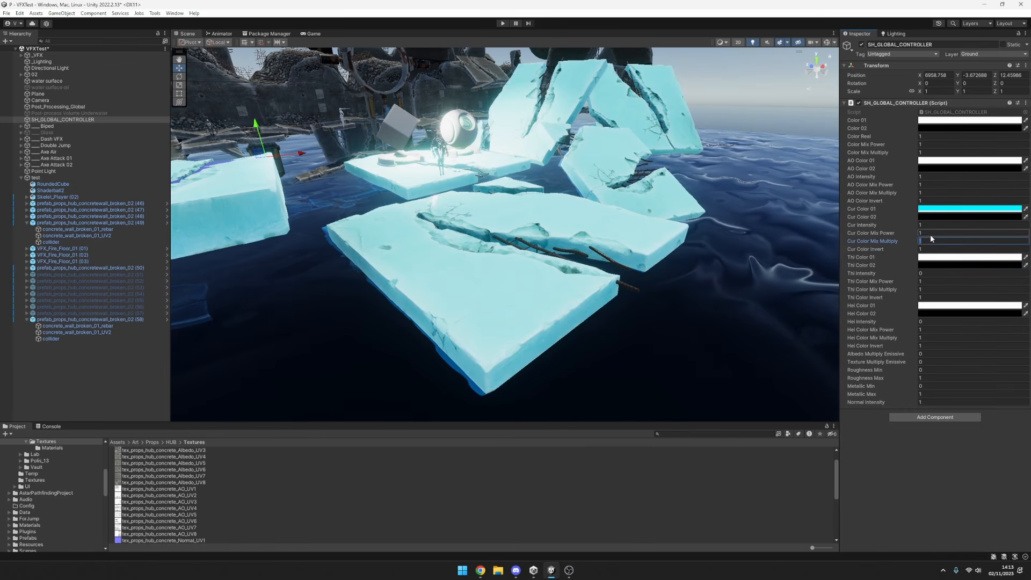
{"action": "key", "text": "BackSpace"}
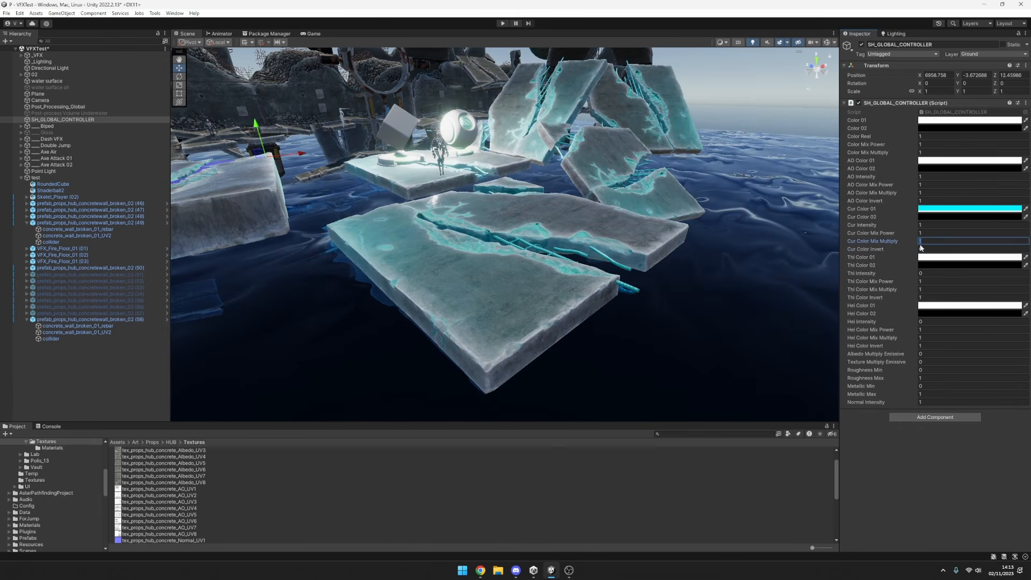
Try Cur Color Mix Power at 3 with Cur Color Mix Multiply at 3 and at 1.47.
{"action": "mouse_move", "coordinate": [907, 231]}
{"action": "left_mouse_down"}
{"action": "mouse_move", "coordinate": [1010, 229]}
{"action": "mouse_move", "coordinate": [878, 231]}
{"action": "mouse_move", "coordinate": [961, 236]}
{"action": "mouse_move", "coordinate": [897, 232]}
{"action": "mouse_move", "coordinate": [911, 235]}
{"action": "left_mouse_up"}
{"action": "type", "text": "1"}
{"action": "left_click", "coordinate": [943, 231]}
{"action": "type", "text": "3"}
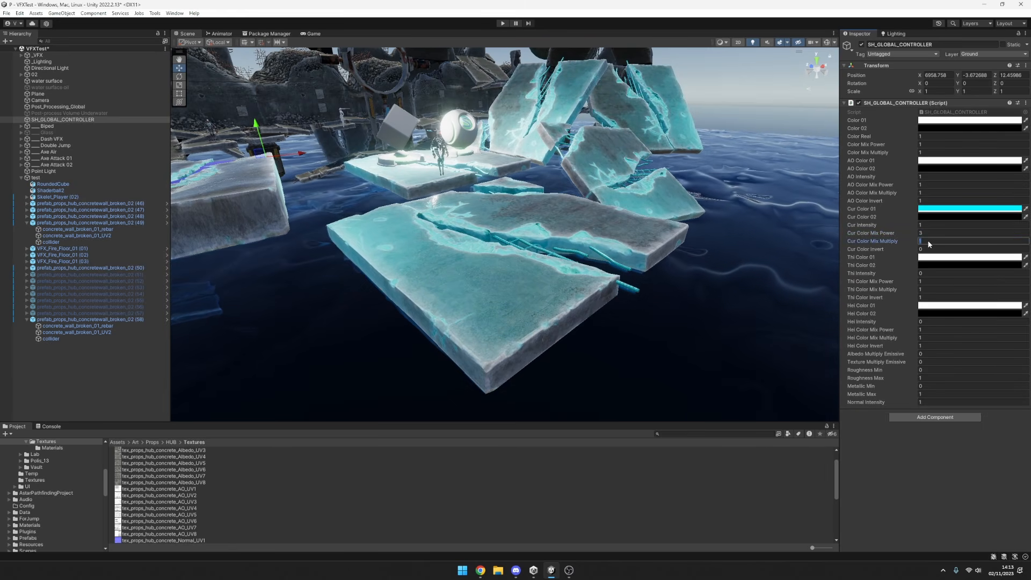
{"action": "type", "text": "3"}
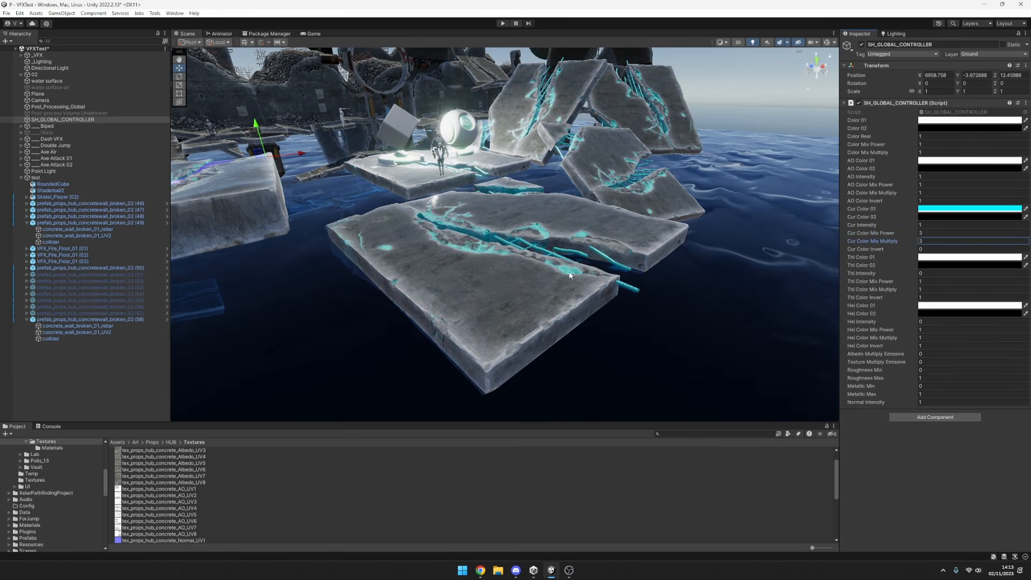
{"action": "left_click_drag", "start_coordinate": [913, 244], "coordinate": [901, 247]}
Shift Cur Color 01 to a bluer cyan and reset Cur Color Mix Power and Cur Color Mix Multiply to 1.
{"action": "left_click", "coordinate": [936, 209]}
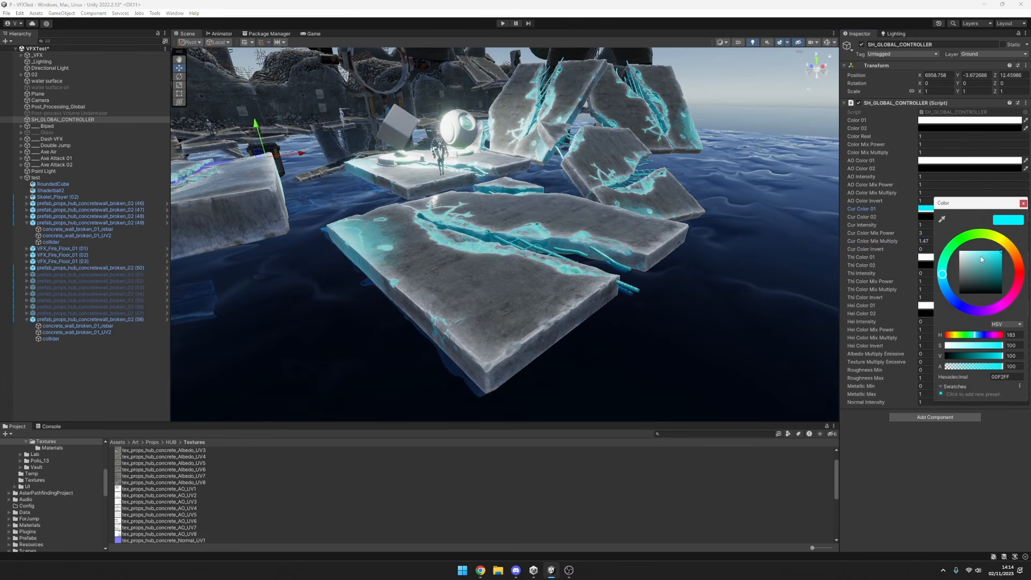
{"action": "left_click_drag", "start_coordinate": [1024, 253], "coordinate": [945, 280]}
{"action": "left_click", "coordinate": [935, 232]}
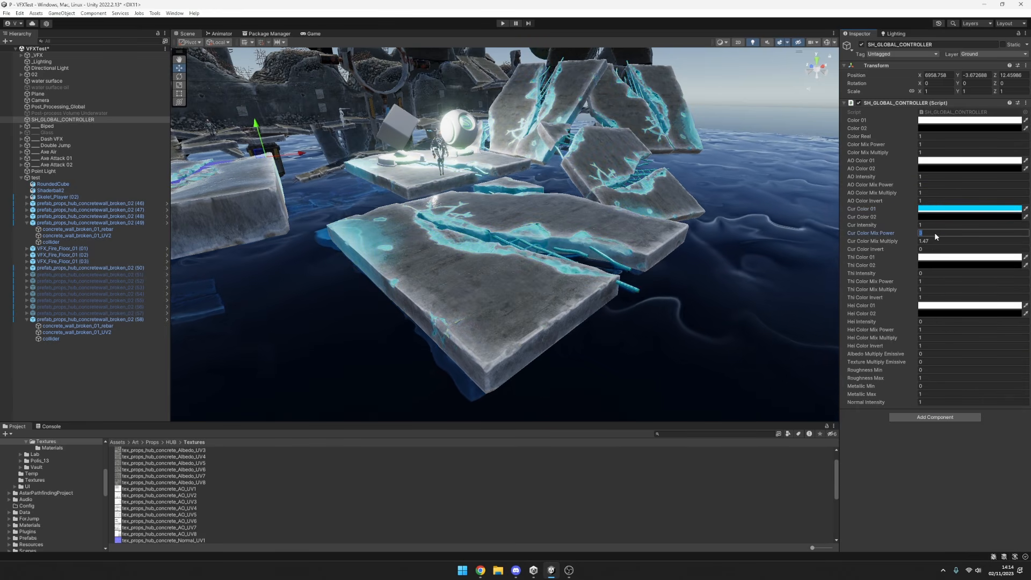
{"action": "type", "text": "1"}
{"action": "left_click", "coordinate": [935, 241]}
{"action": "type", "text": "1"}
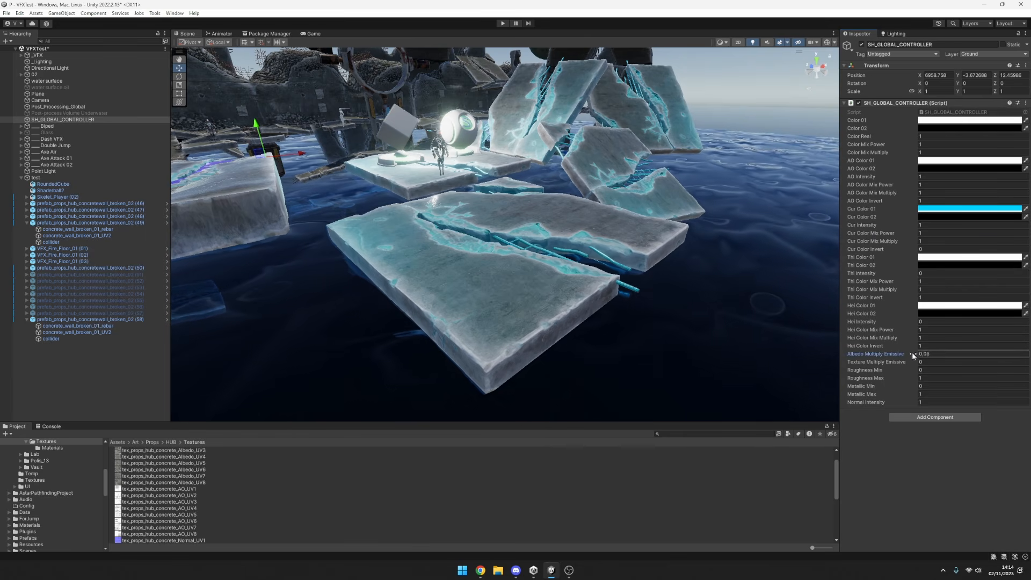
Try higher Albedo Multiply Emissive and Texture Multiply Emissive values and reset both to 0.
{"action": "mouse_move", "coordinate": [913, 352]}
{"action": "left_mouse_down"}
{"action": "mouse_move", "coordinate": [978, 351]}
{"action": "mouse_move", "coordinate": [926, 363]}
{"action": "left_mouse_up"}
{"action": "type", "text": "1"}
{"action": "left_click_drag", "start_coordinate": [951, 358], "coordinate": [889, 354]}
{"action": "left_click", "coordinate": [930, 363]}
{"action": "type", "text": "0"}
{"action": "left_click", "coordinate": [930, 356]}
{"action": "type", "text": "0"}
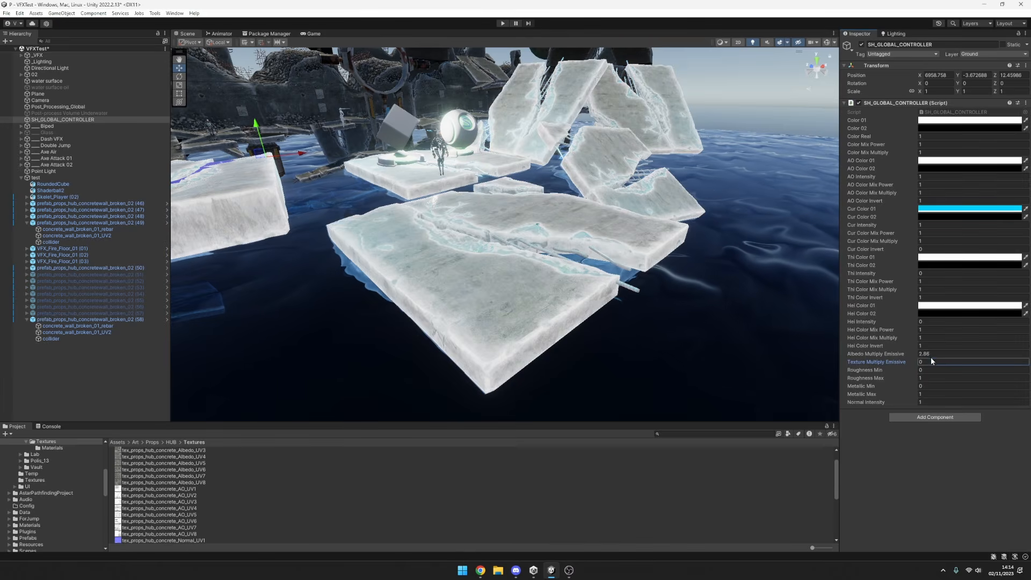
Reset Albedo Multiply Emissive on the global controller to 0.
{"action": "key", "text": "BackSpace"}
{"action": "key", "text": "BackSpace"}
{"action": "type", "text": "02"}
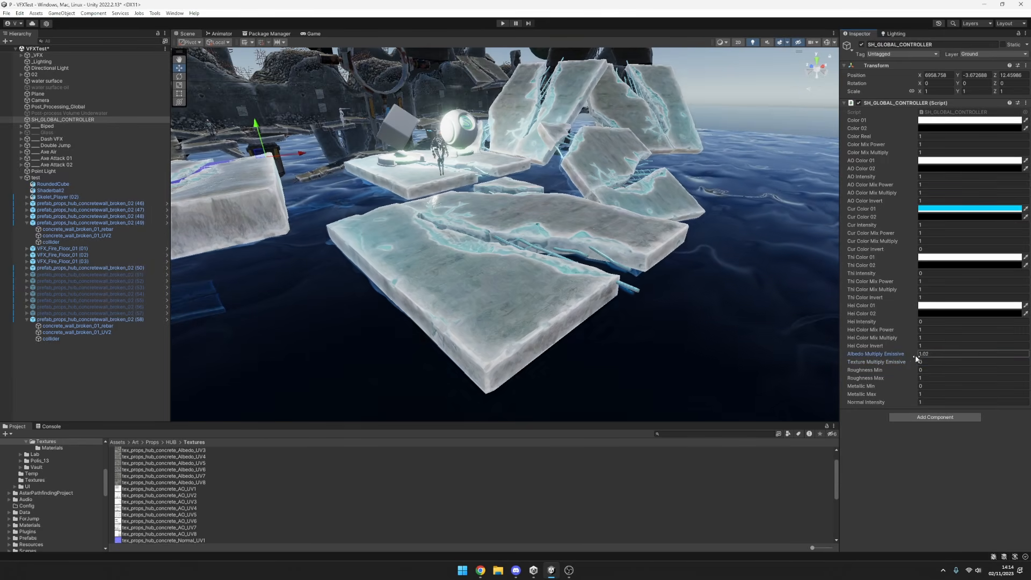
{"action": "left_click", "coordinate": [935, 354]}
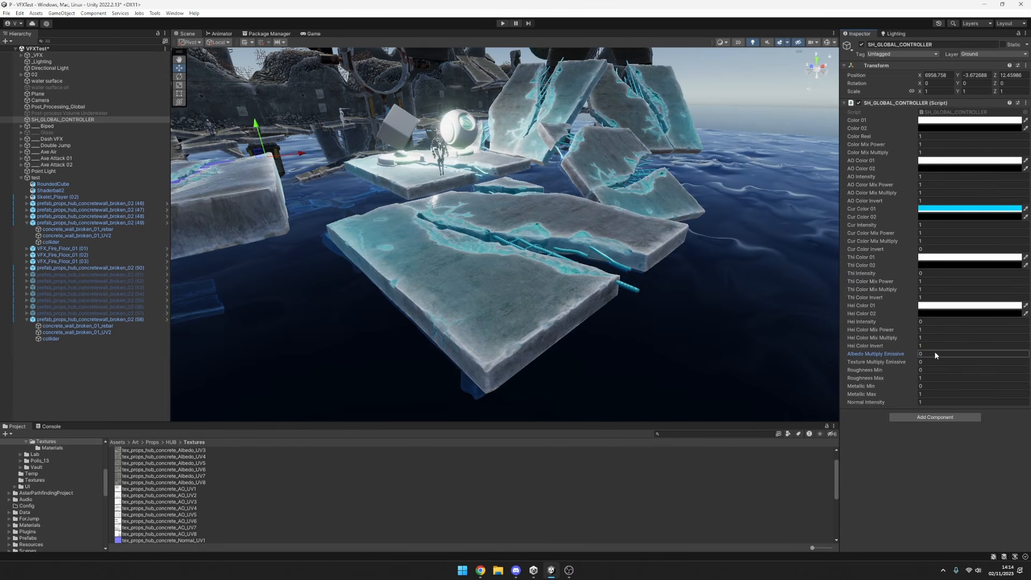
Change Cur Color 01 to white (FFFFFF) and switch Cur Color Invert between 1 and 0, ending at 1.
{"action": "left_click", "coordinate": [943, 208]}
{"action": "left_click_drag", "start_coordinate": [990, 263], "coordinate": [829, 199]}
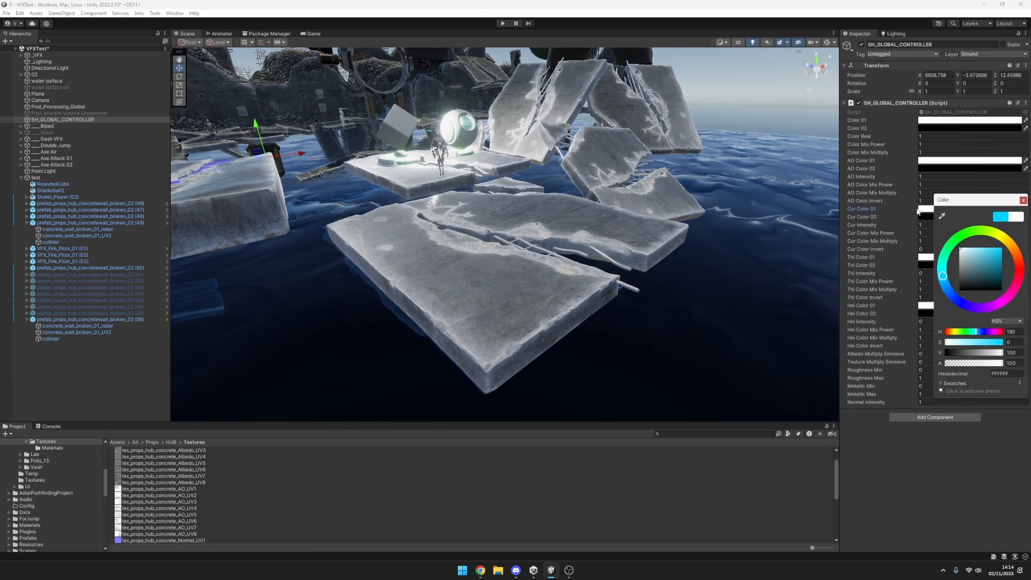
{"action": "left_click", "coordinate": [914, 245]}
{"action": "left_click", "coordinate": [929, 250]}
{"action": "type", "text": "1"}
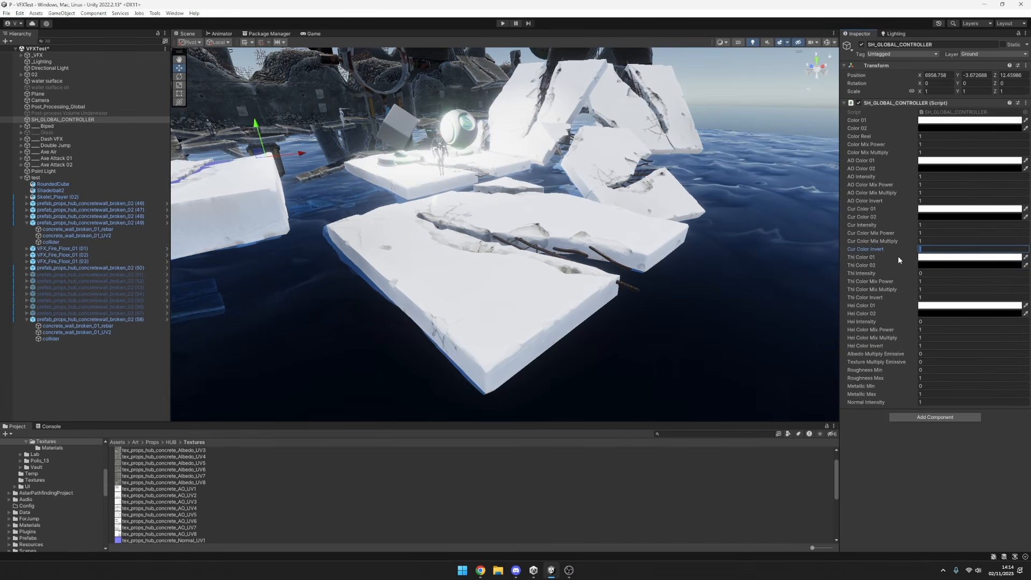
{"action": "type", "text": "0"}
{"action": "type", "text": "1"}
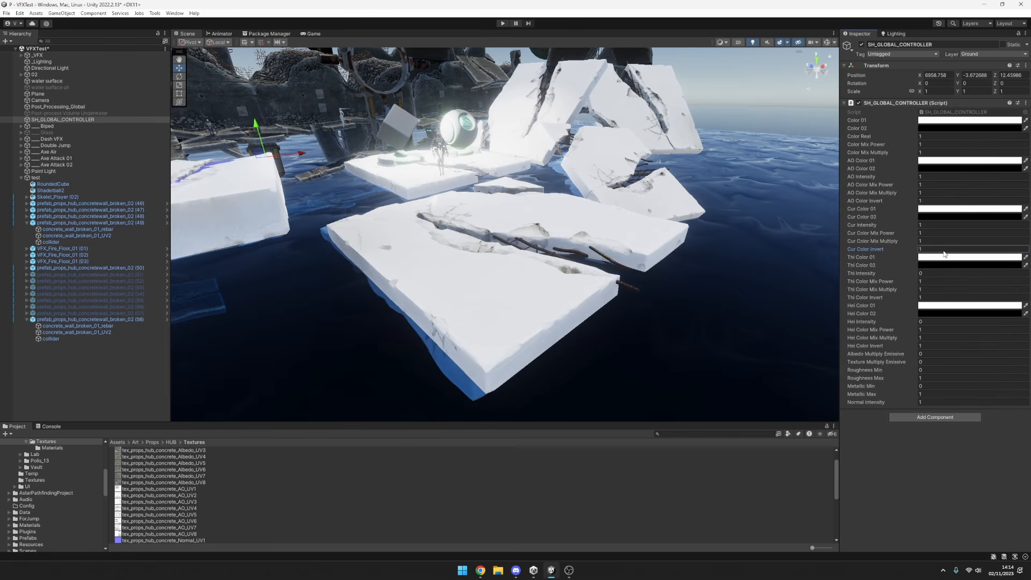
{"action": "left_click", "coordinate": [901, 225]}
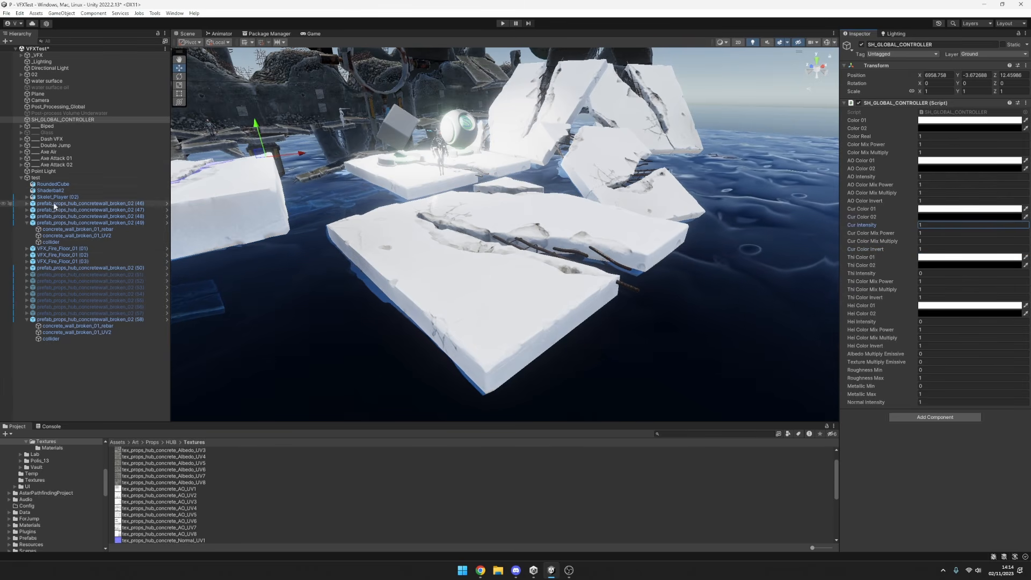
Open the Met AO Ro texture of concrete_wall_broken_01_UV2 and compare its red channel with the full RGB preview.
{"action": "left_click", "coordinate": [53, 241]}
{"action": "left_click", "coordinate": [90, 230]}
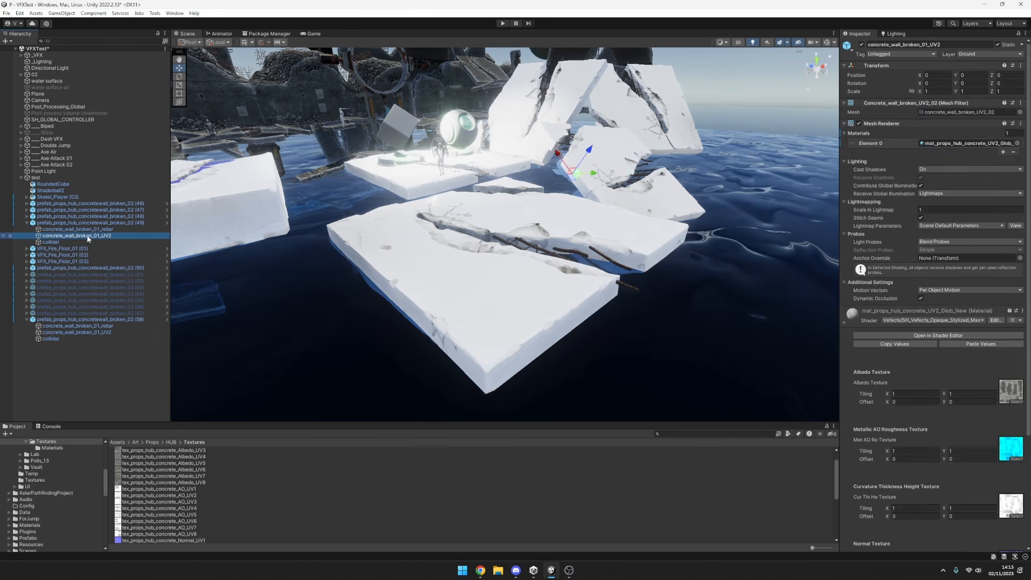
{"action": "left_click", "coordinate": [91, 236]}
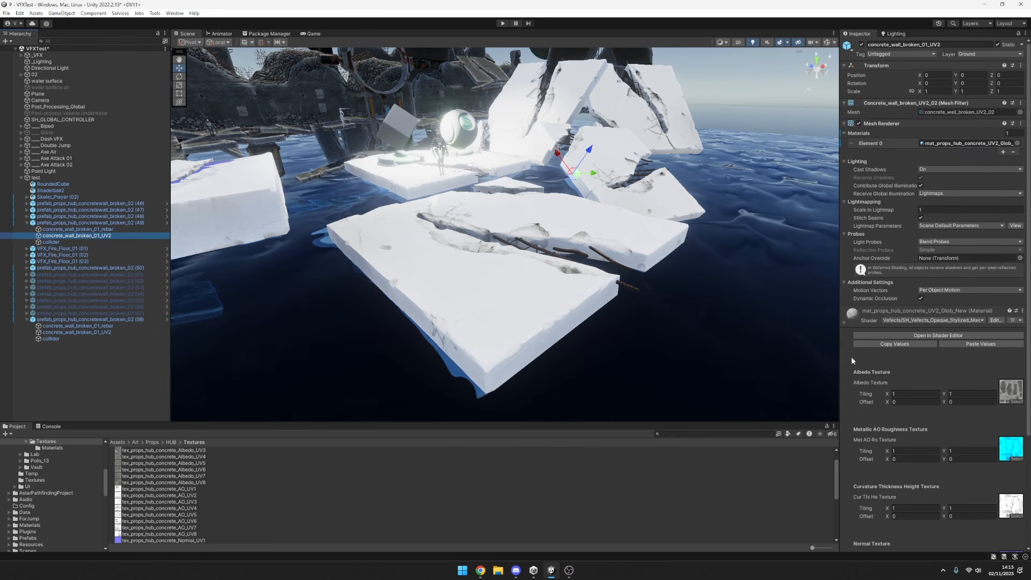
{"action": "scroll", "coordinate": [852, 357], "scroll_direction": "down", "scroll_amount": 5}
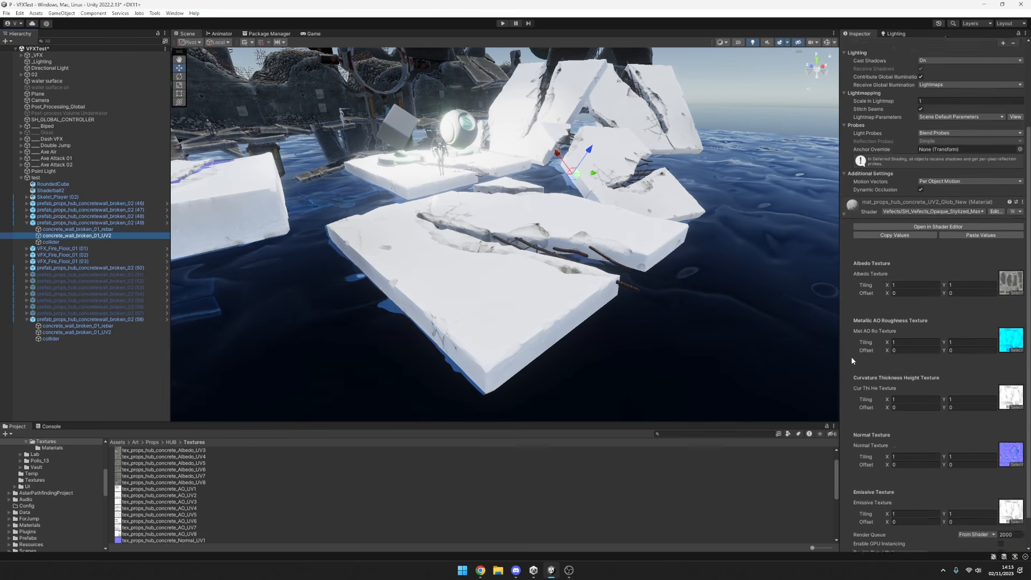
{"action": "left_click", "coordinate": [1006, 319]}
{"action": "double_click", "coordinate": [1007, 319]}
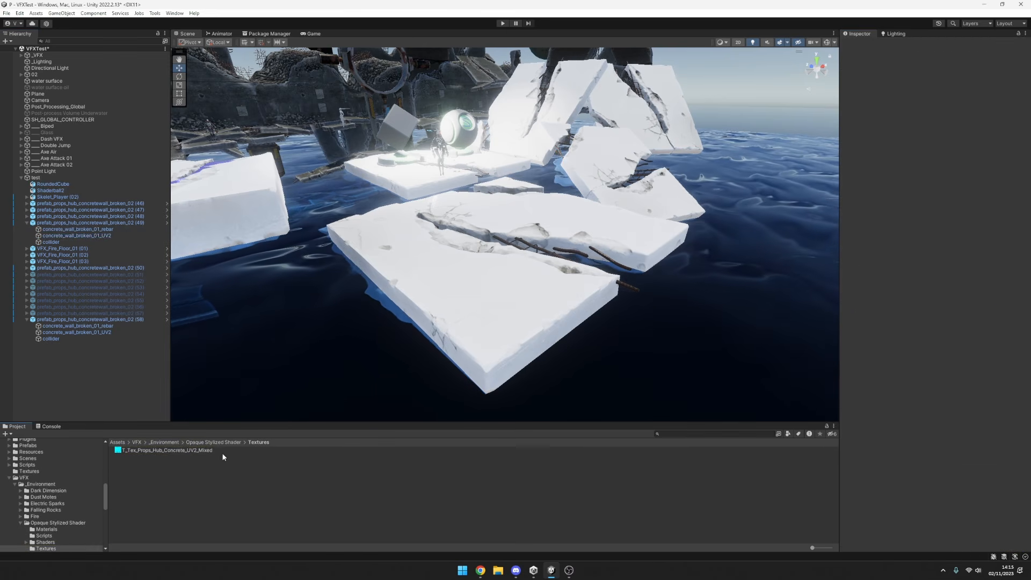
{"action": "left_click", "coordinate": [943, 299]}
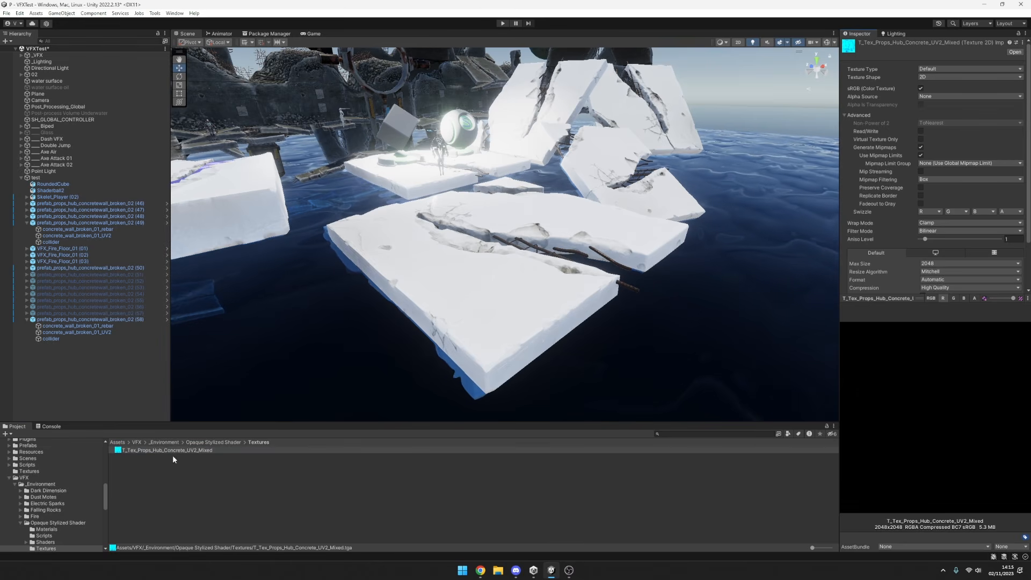
{"action": "left_click", "coordinate": [931, 299]}
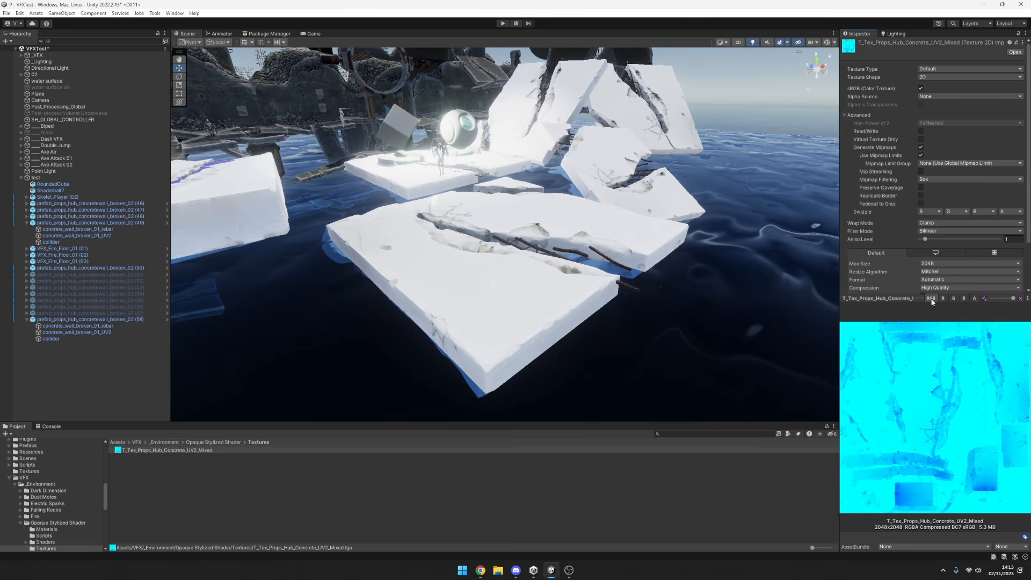
Return to the wall's Metallic AO Roughness texture and examine its red, green and blue channels one at a time.
{"action": "left_click", "coordinate": [154, 119]}
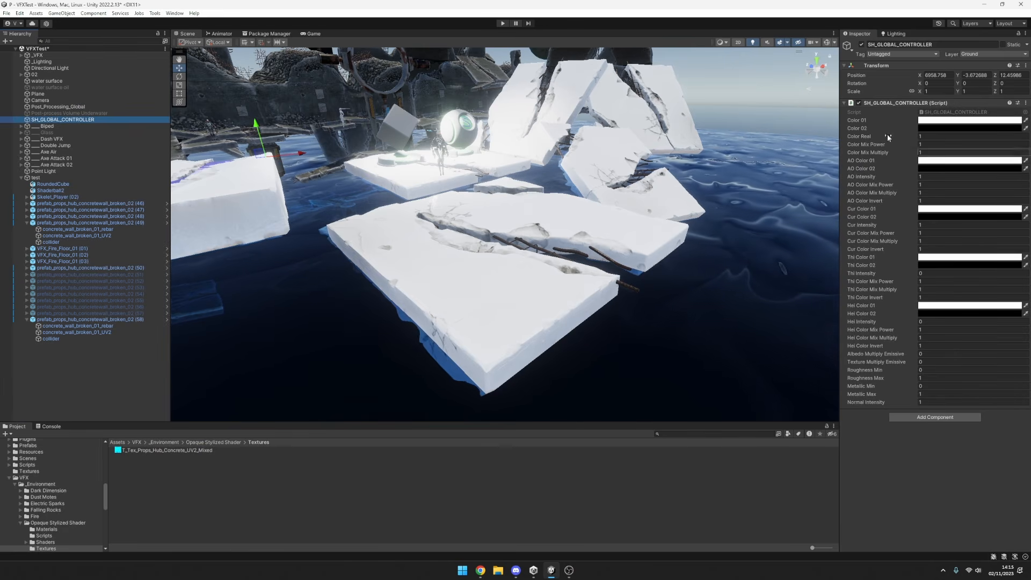
{"action": "left_click", "coordinate": [49, 236]}
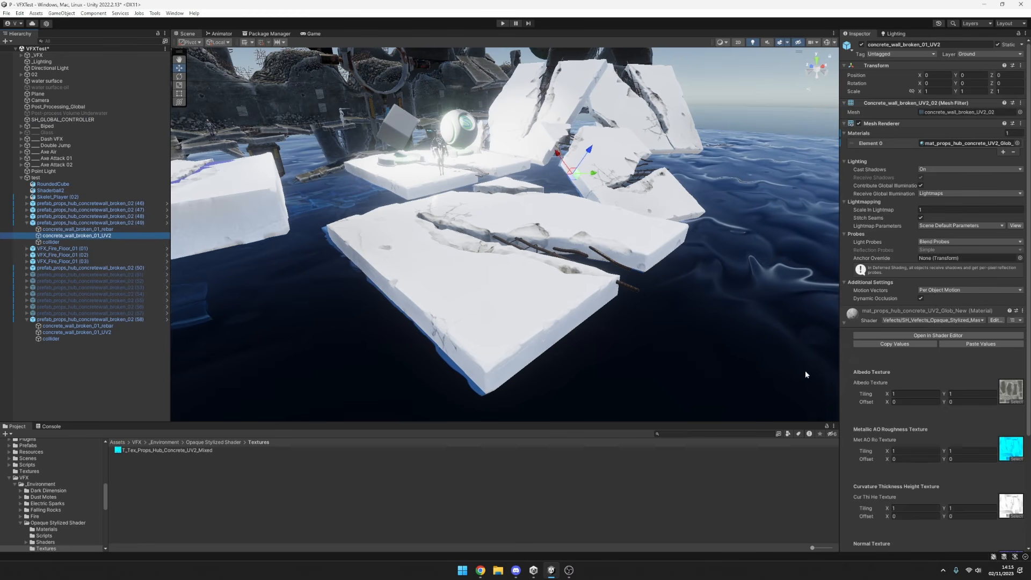
{"action": "scroll", "coordinate": [865, 384], "scroll_direction": "down", "scroll_amount": 2}
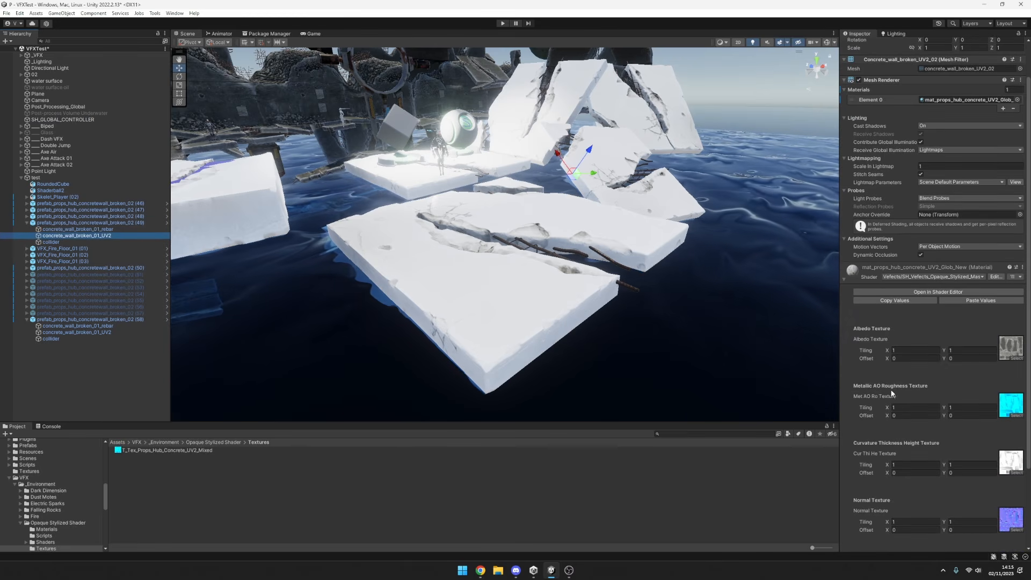
{"action": "left_click", "coordinate": [1010, 404]}
{"action": "left_click", "coordinate": [230, 451]}
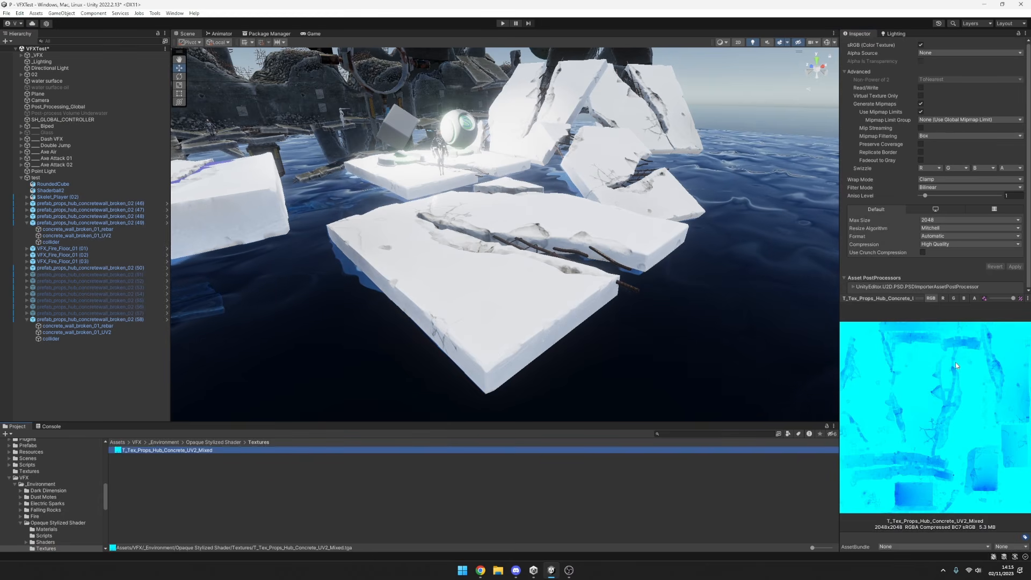
{"action": "left_click", "coordinate": [944, 298]}
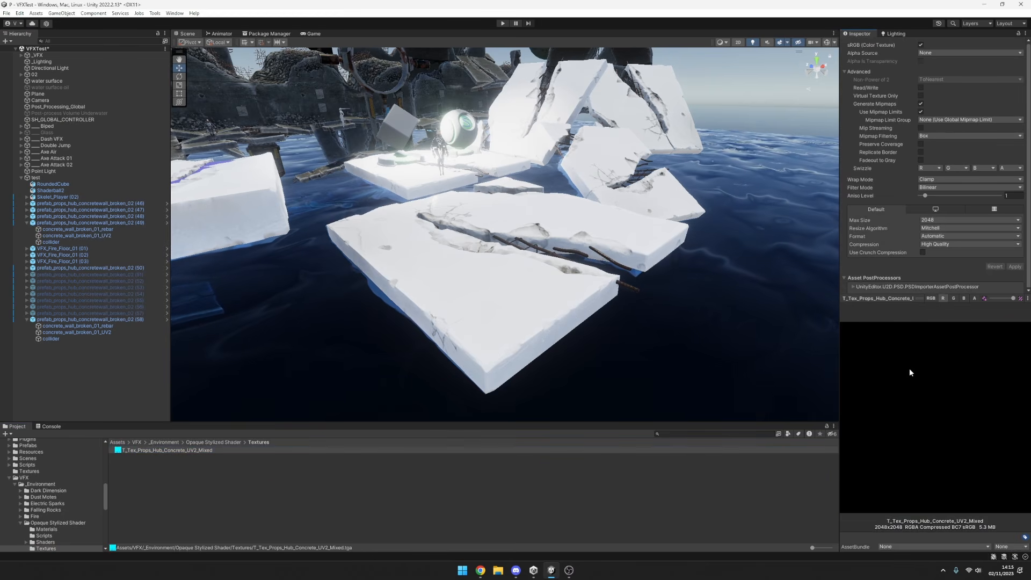
{"action": "left_click", "coordinate": [954, 299]}
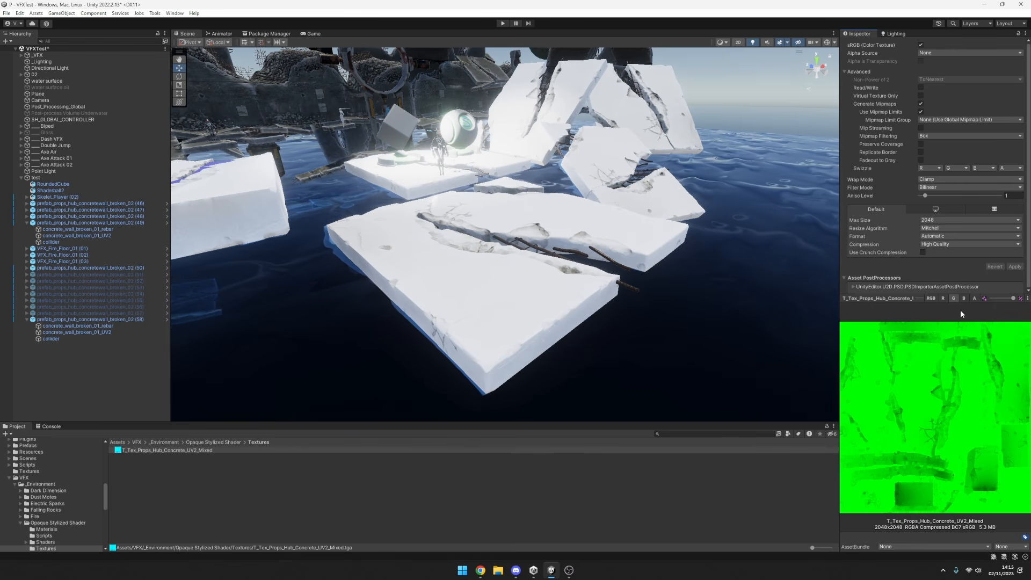
{"action": "left_click", "coordinate": [964, 298]}
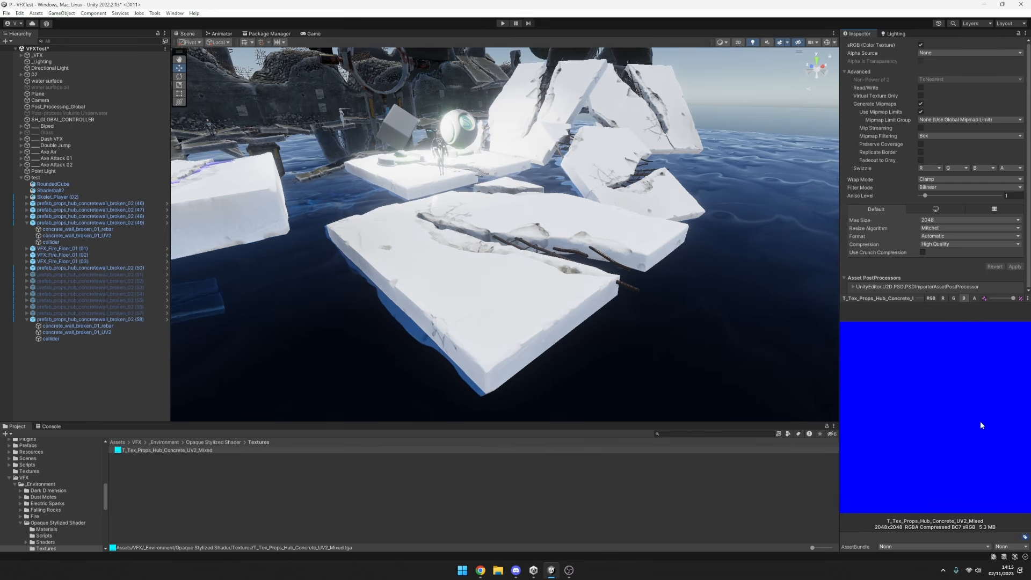
Review the wall material's Curvature Thickness Height and Emissive texture slots and preview the assigned tex_props_hub_concrete_AO_UV2 texture.
{"action": "left_click", "coordinate": [75, 229]}
{"action": "left_click", "coordinate": [76, 236]}
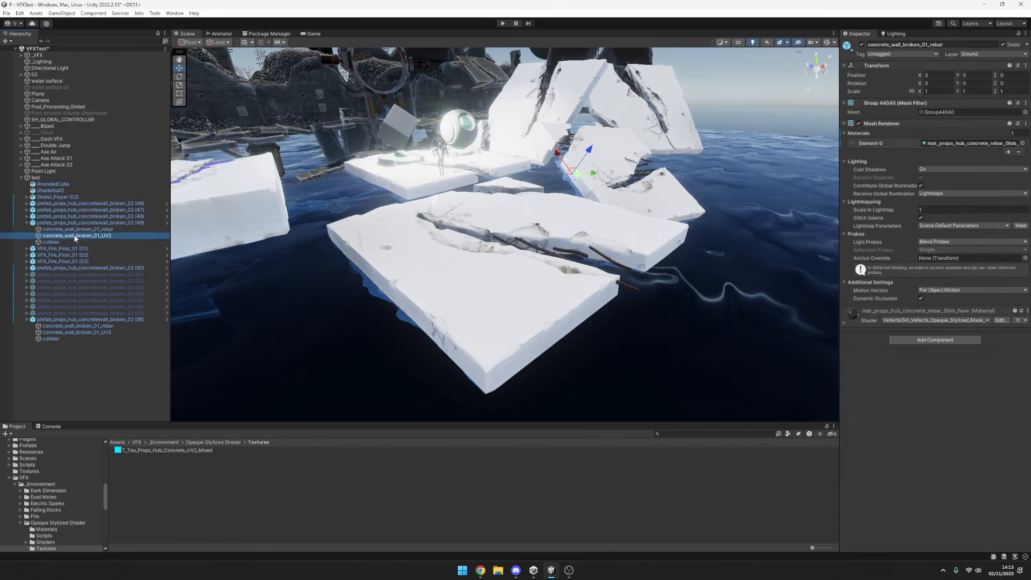
{"action": "scroll", "coordinate": [913, 441], "scroll_direction": "down", "scroll_amount": 2}
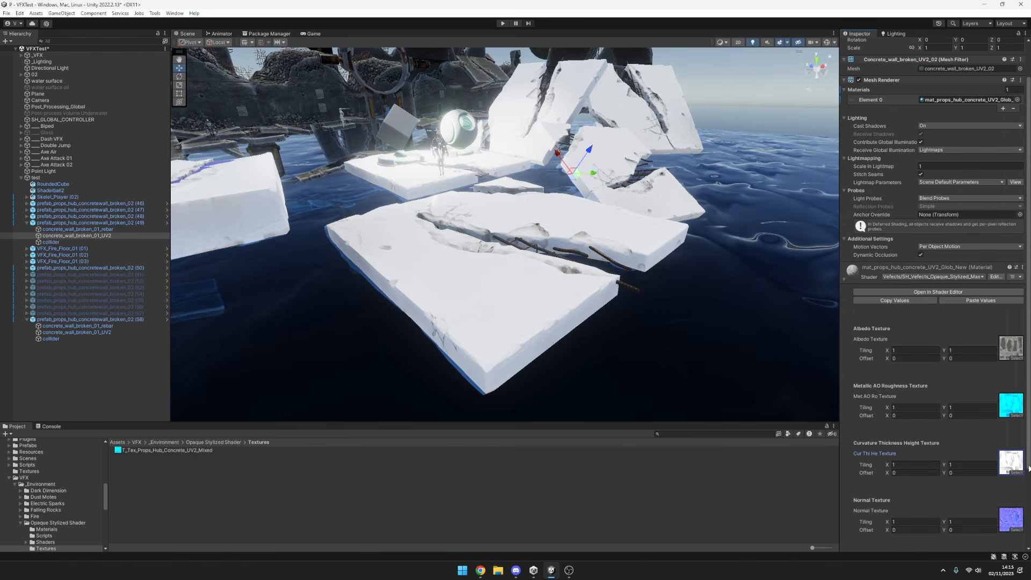
{"action": "scroll", "coordinate": [993, 438], "scroll_direction": "down", "scroll_amount": 5}
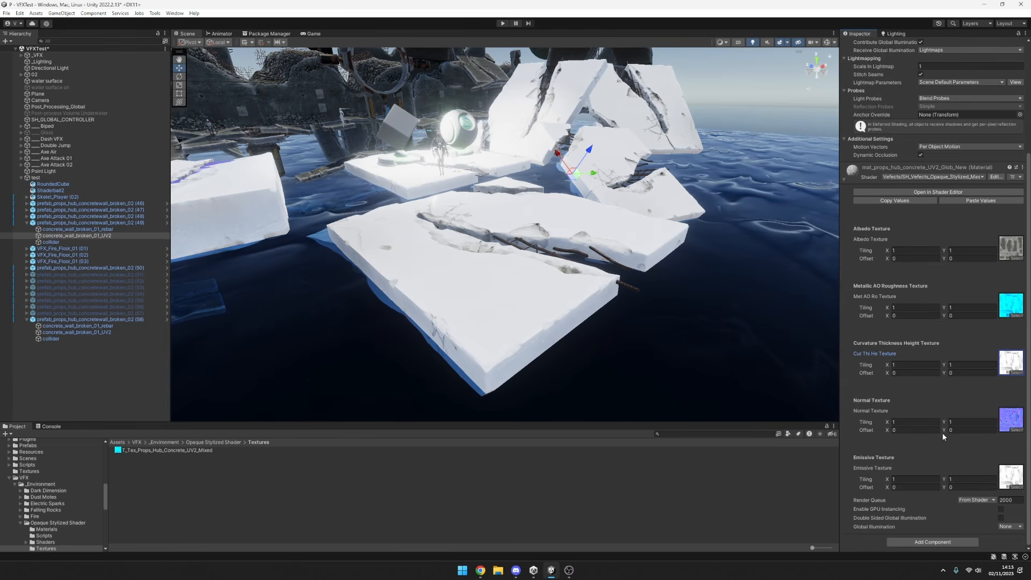
{"action": "left_click", "coordinate": [1012, 487]}
{"action": "left_click", "coordinate": [1024, 247]}
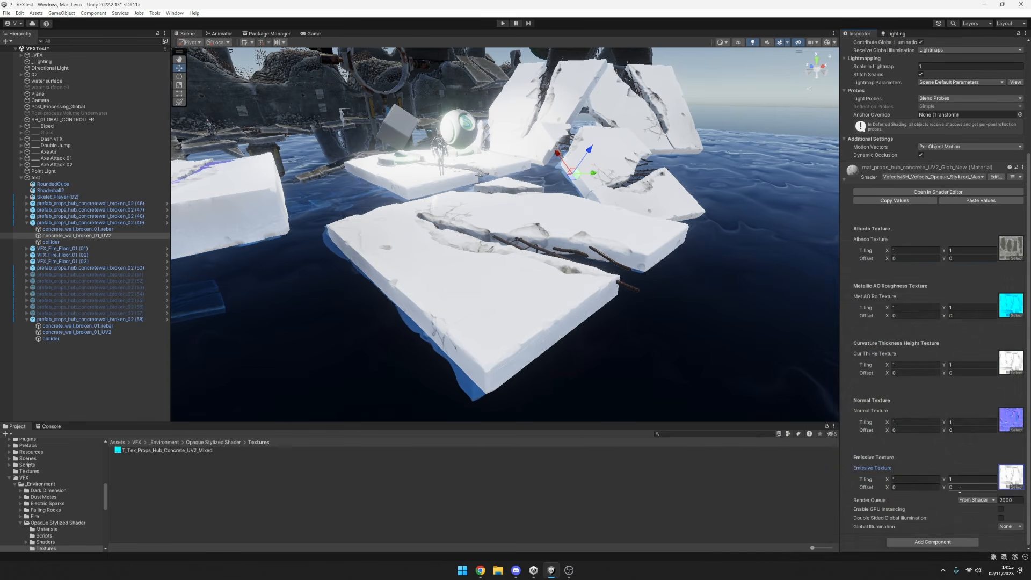
{"action": "left_click", "coordinate": [1010, 477]}
{"action": "left_click", "coordinate": [185, 502]}
{"action": "left_click", "coordinate": [234, 496]}
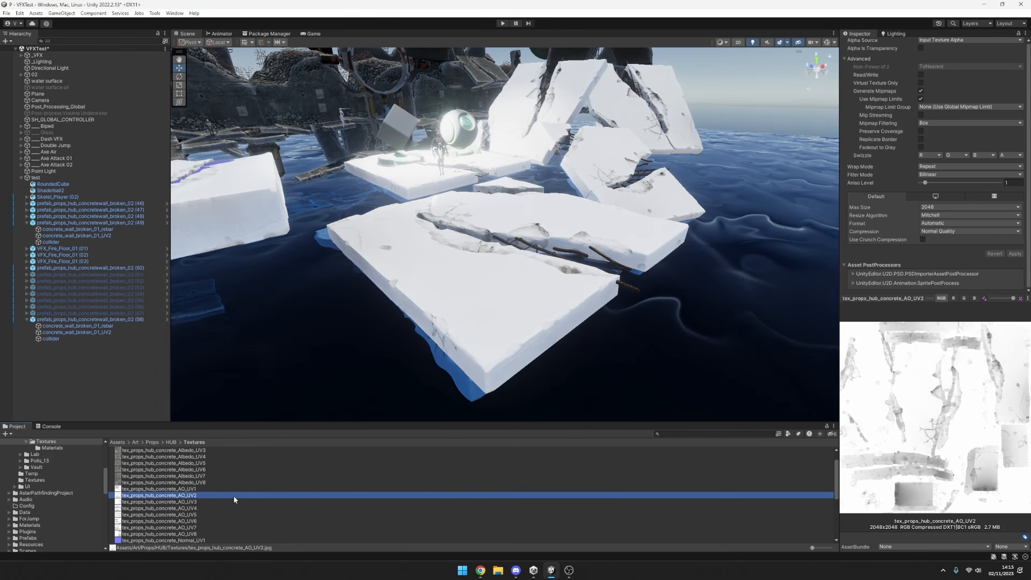
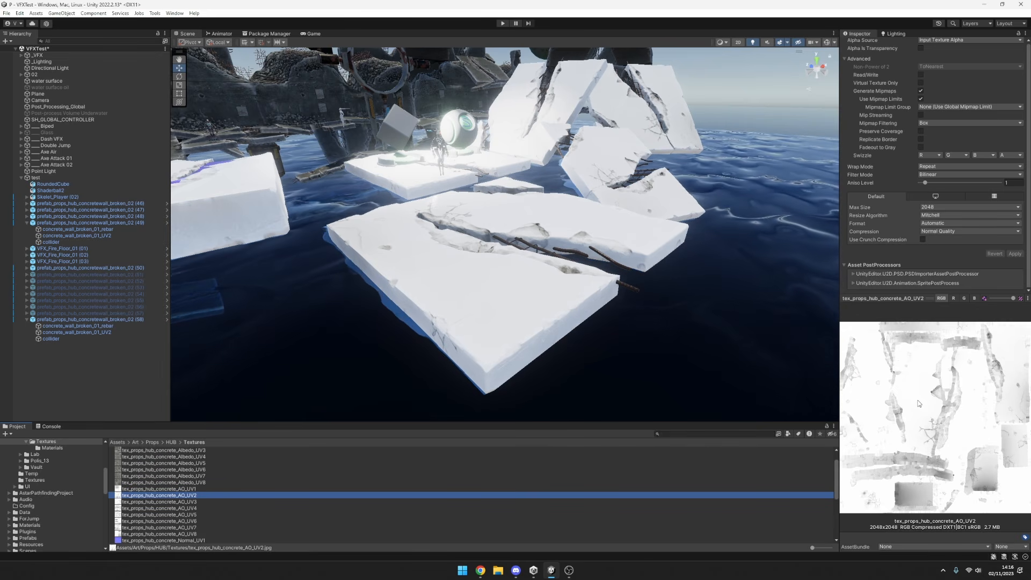
Compare the tex_props_hub_concrete_AO_UV3 and AO_UV2 previews and review the texture slots on concrete_wall_broken_01_UV2's material.
{"action": "key", "text": "Down"}
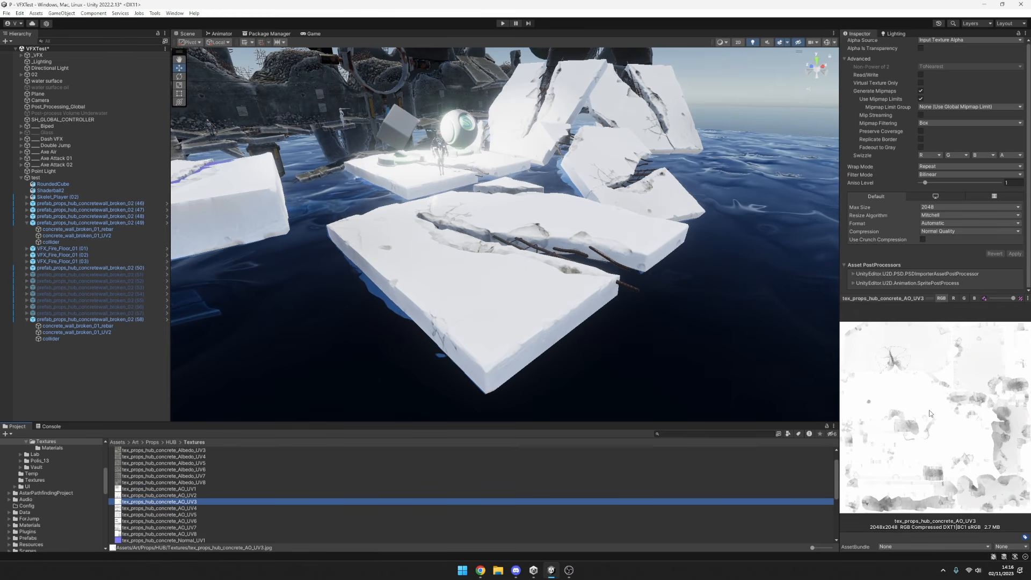
{"action": "key", "text": "Up"}
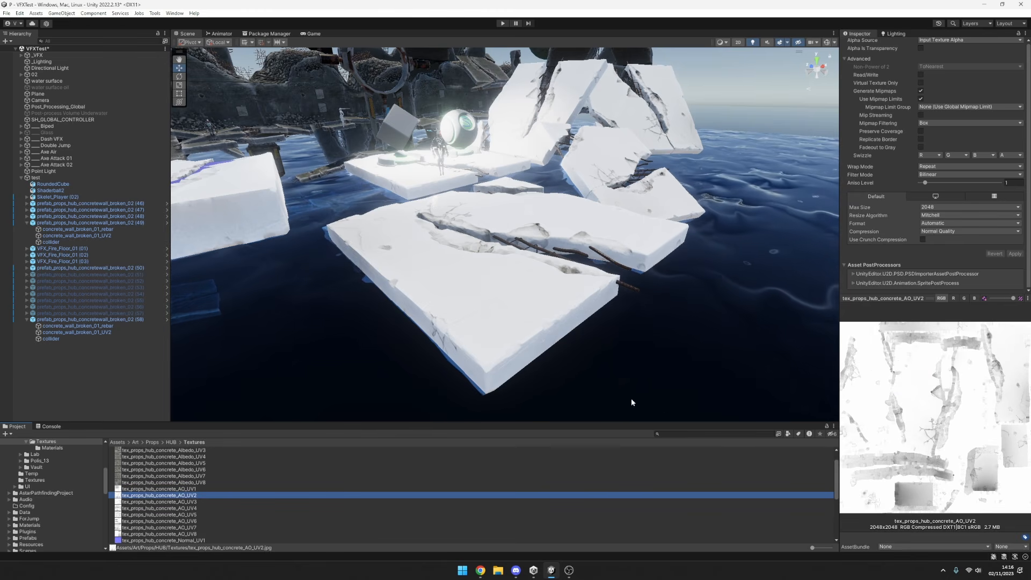
{"action": "left_click", "coordinate": [79, 236]}
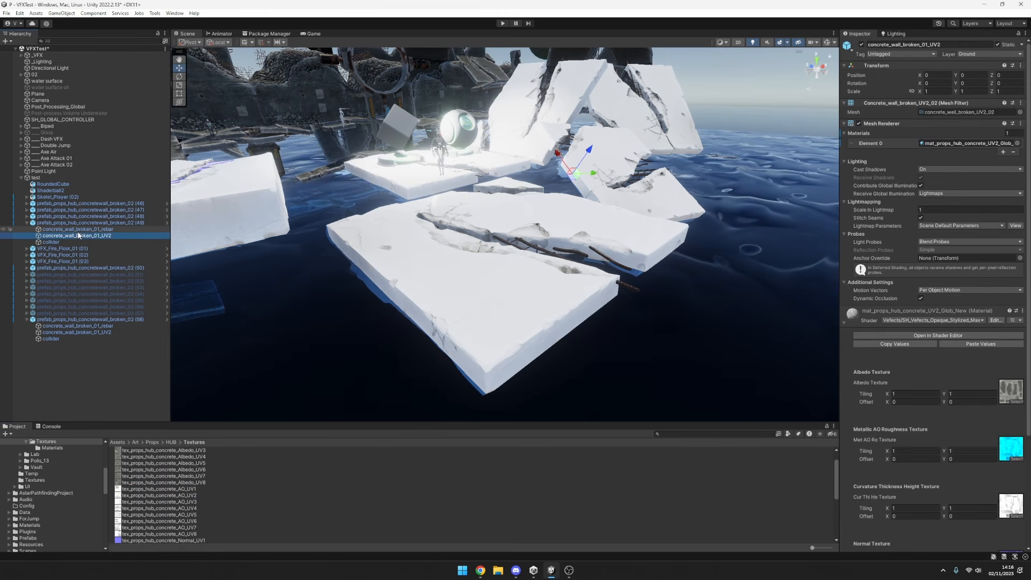
{"action": "scroll", "coordinate": [941, 410], "scroll_direction": "down", "scroll_amount": 5}
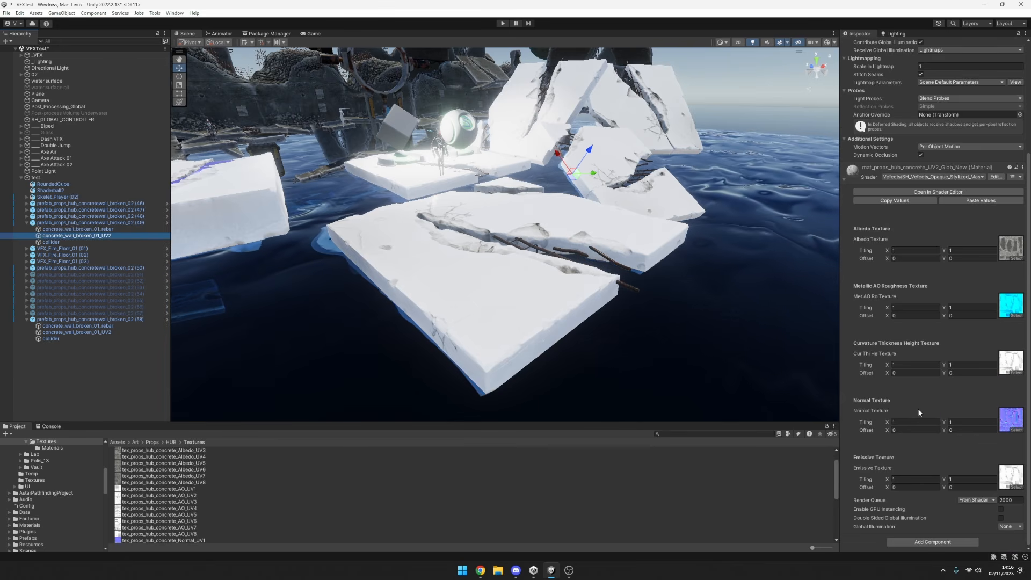
{"action": "scroll", "coordinate": [917, 408], "scroll_direction": "up", "scroll_amount": 5}
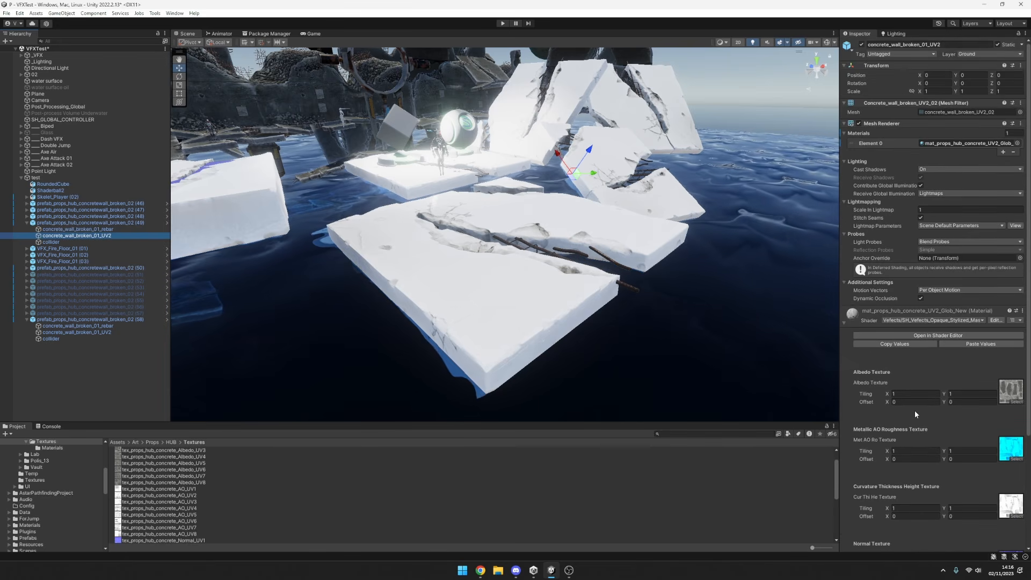
{"action": "scroll", "coordinate": [914, 410], "scroll_direction": "down", "scroll_amount": 2}
{"action": "scroll", "coordinate": [924, 479], "scroll_direction": "up", "scroll_amount": 2}
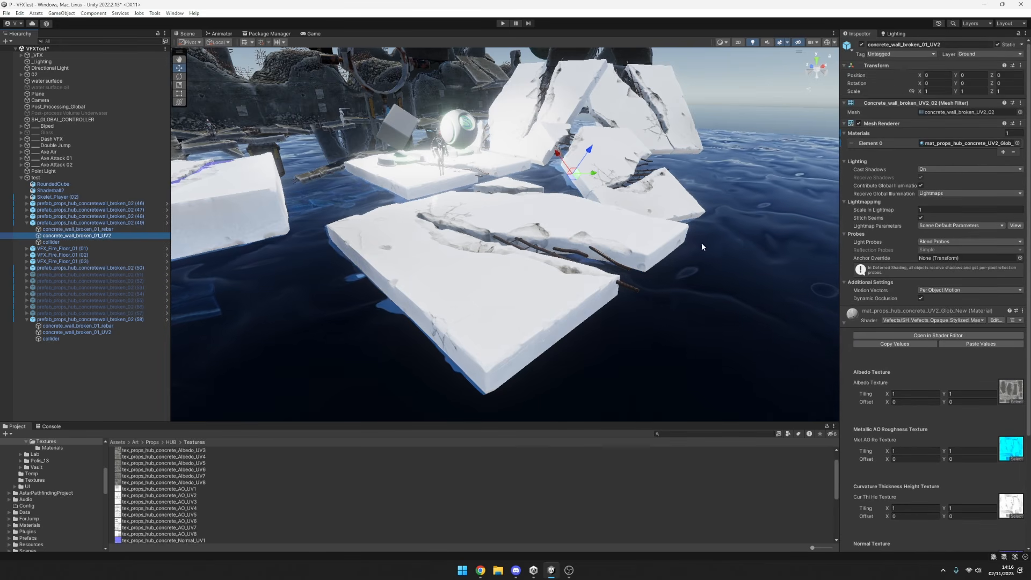
Undo the most recent selection changes.
{"action": "left_click_drag", "start_coordinate": [703, 244], "coordinate": [579, 268], "text": "alt"}
{"action": "key", "text": "ctrl+z"}
{"action": "key", "text": "ctrl+z"}
{"action": "key", "text": "ctrl+z"}
{"action": "key", "text": "ctrl+z"}
{"action": "key", "text": "ctrl+z"}
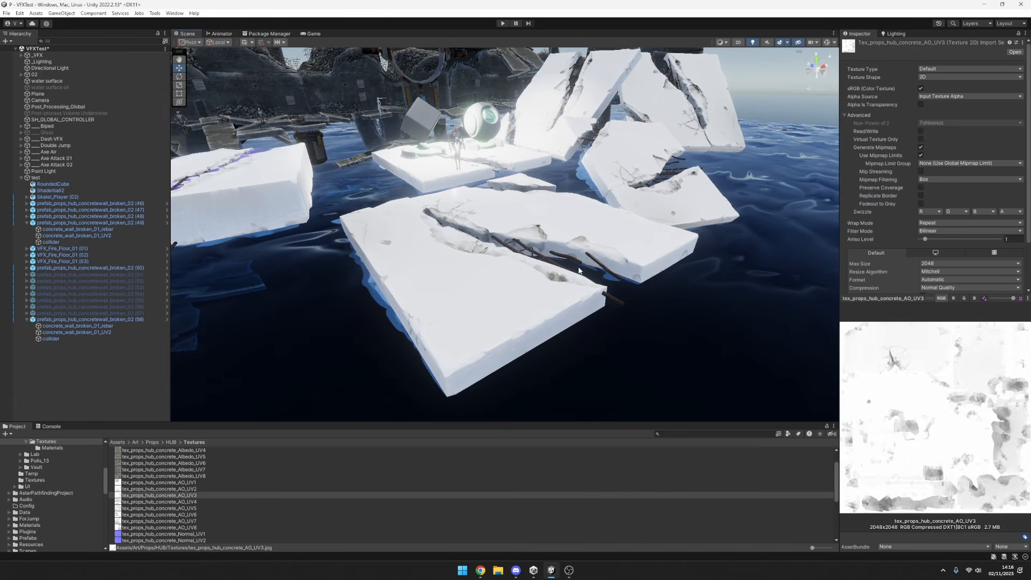
{"action": "key", "text": "ctrl+z"}
{"action": "key", "text": "ctrl+z"}
{"action": "key", "text": "ctrl+z"}
{"action": "key", "text": "ctrl+z"}
{"action": "key", "text": "ctrl+z"}
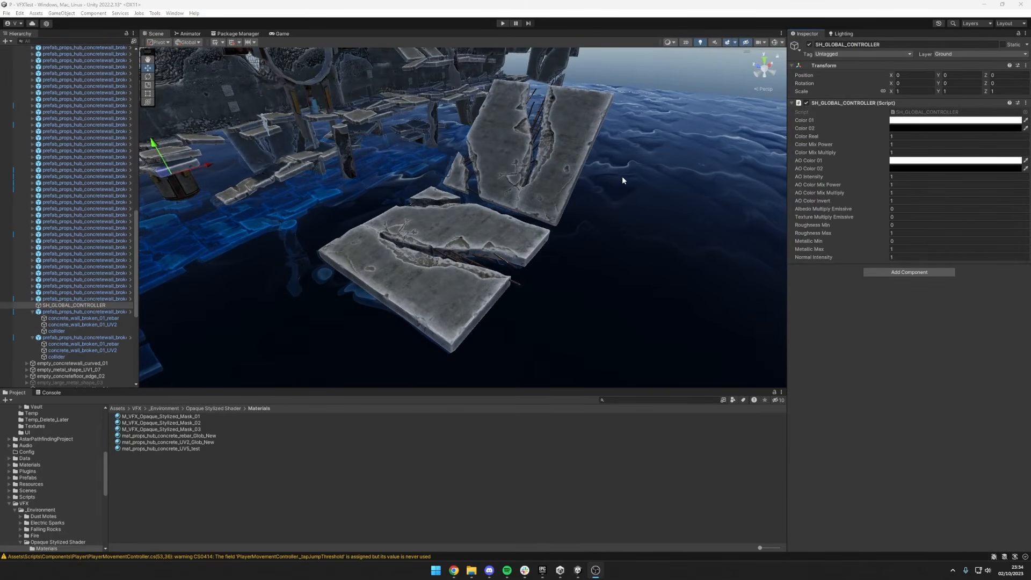
Select the rebar mesh of the upright broken wall and open its material's shader in the shader editor.
{"action": "left_click_drag", "start_coordinate": [622, 176], "coordinate": [559, 192], "text": "alt"}
{"action": "left_click", "coordinate": [563, 147]}
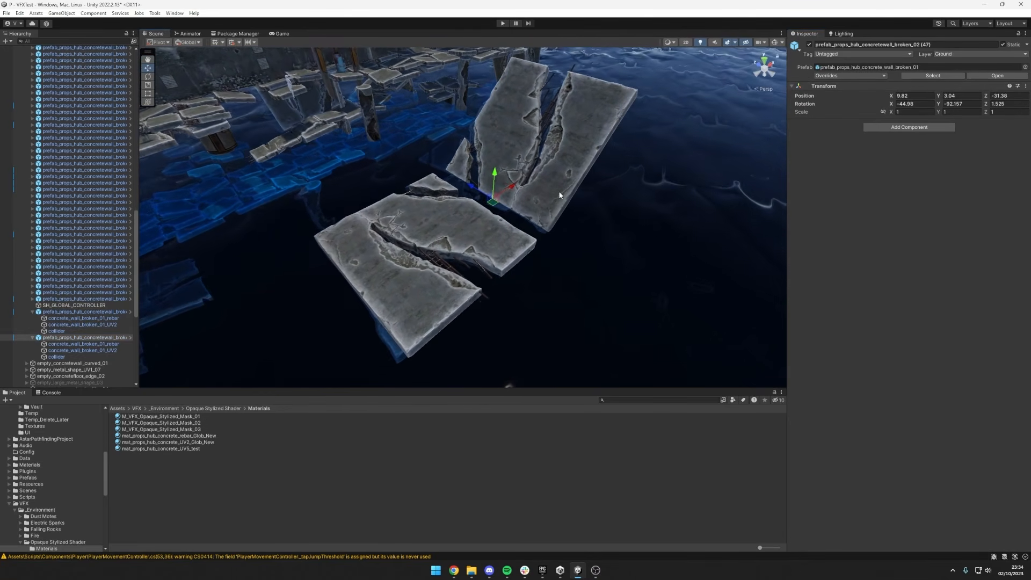
{"action": "left_click", "coordinate": [75, 343]}
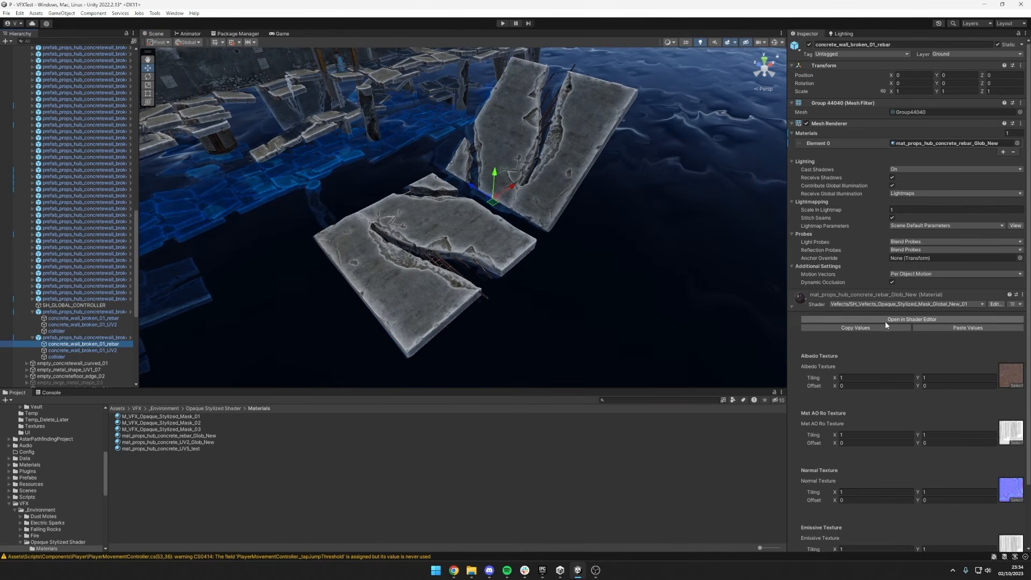
{"action": "left_click", "coordinate": [886, 320]}
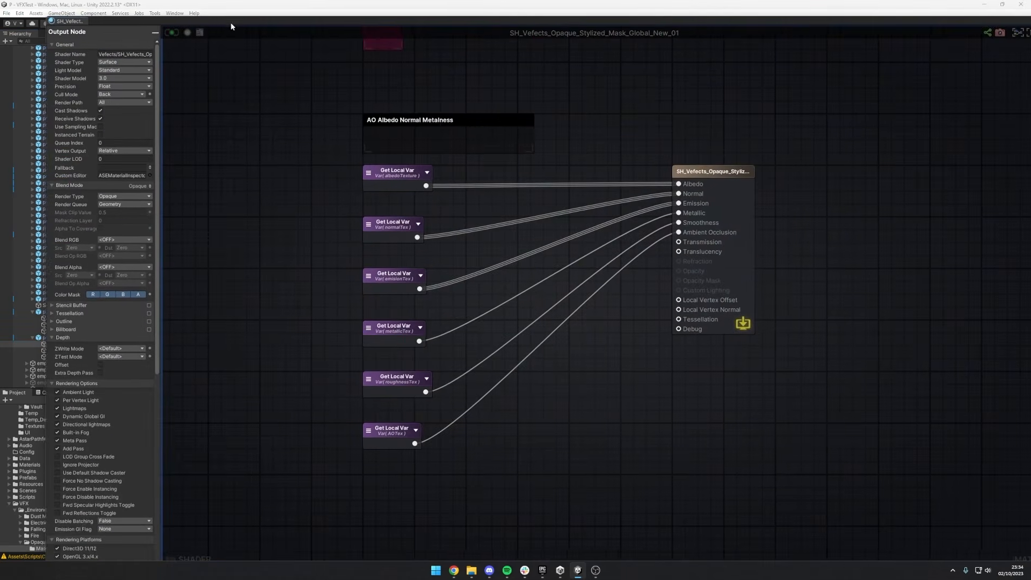
Look over the shader's output node and its AO, Base, Roughness, Metallic, Normal and Emission node groups, and close the graph.
{"action": "left_click_drag", "start_coordinate": [231, 24], "coordinate": [228, 24]}
{"action": "scroll", "coordinate": [492, 152], "scroll_direction": "down", "scroll_amount": 12}
{"action": "middle_click_drag", "start_coordinate": [516, 155], "coordinate": [887, 153]}
{"action": "scroll", "coordinate": [888, 155], "scroll_direction": "down", "scroll_amount": 1}
{"action": "middle_click_drag", "start_coordinate": [764, 198], "coordinate": [698, 188]}
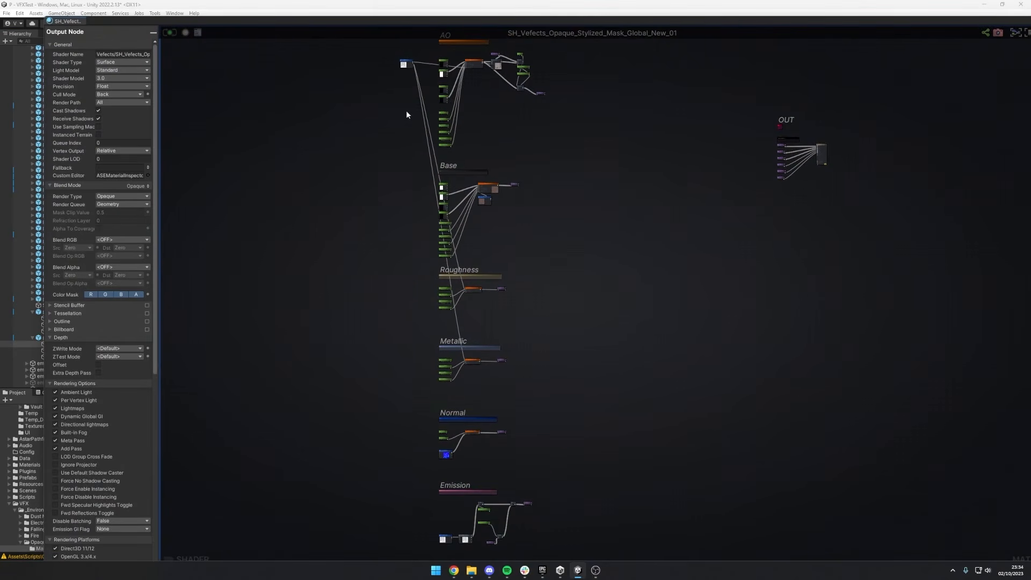
{"action": "middle_click", "coordinate": [48, 22]}
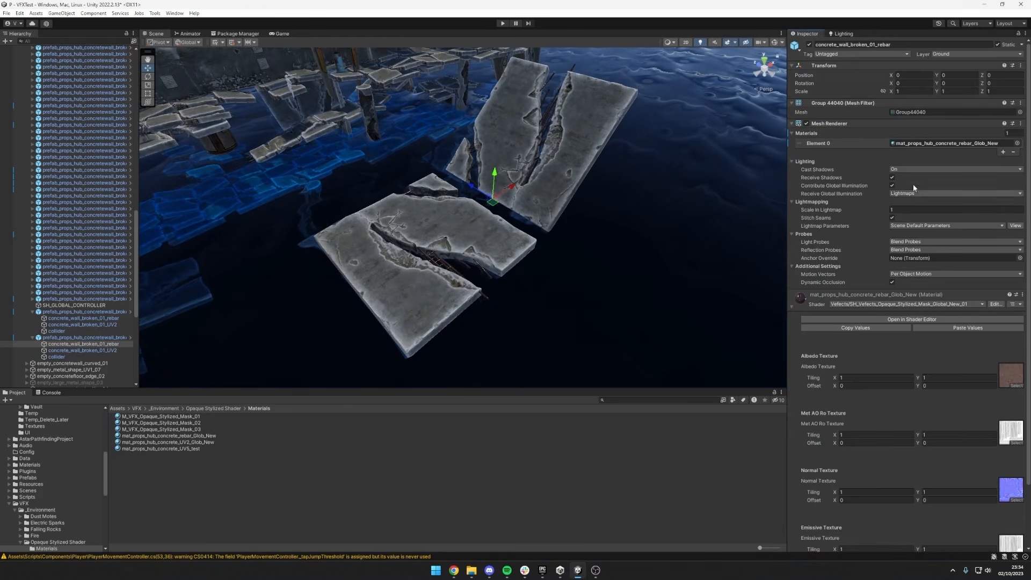
Locate the rebar material asset and compare the texture slots of mat_props_hub_concrete_rebar_Glob_New and mat_props_hub_concrete_UV2_Glob_New.
{"action": "left_click", "coordinate": [931, 144]}
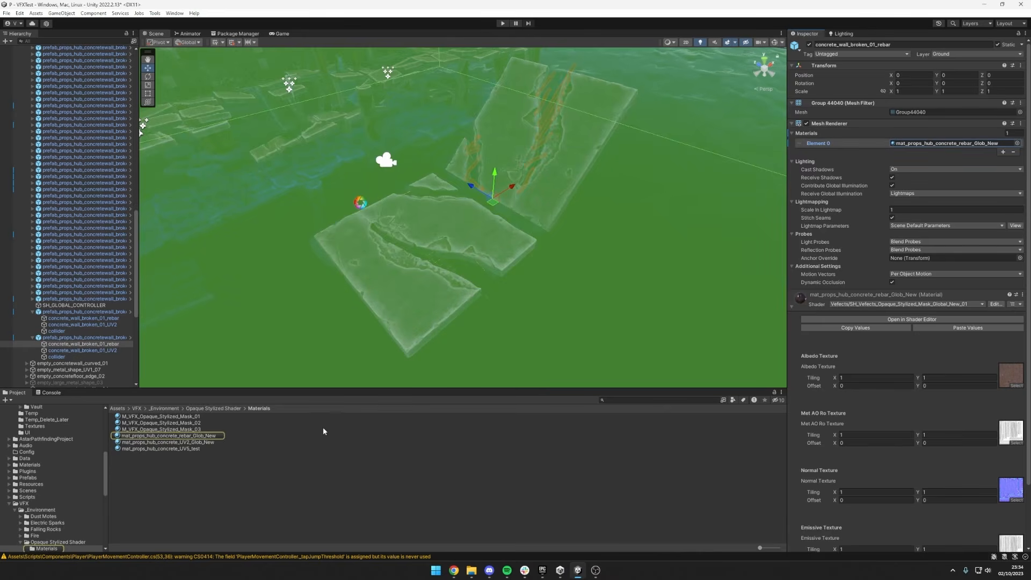
{"action": "left_click", "coordinate": [223, 435]}
{"action": "left_click", "coordinate": [227, 442]}
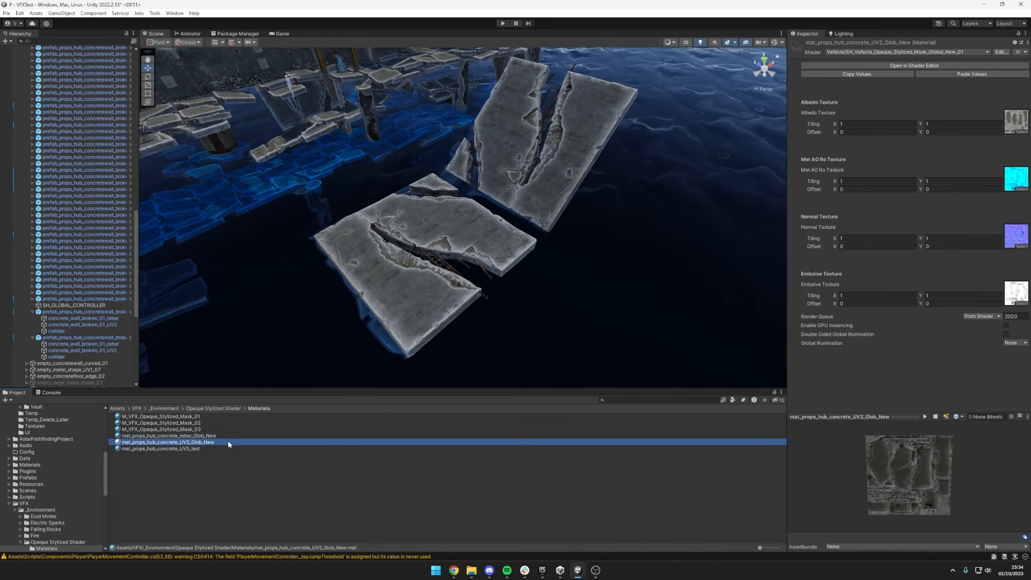
{"action": "left_click", "coordinate": [217, 437]}
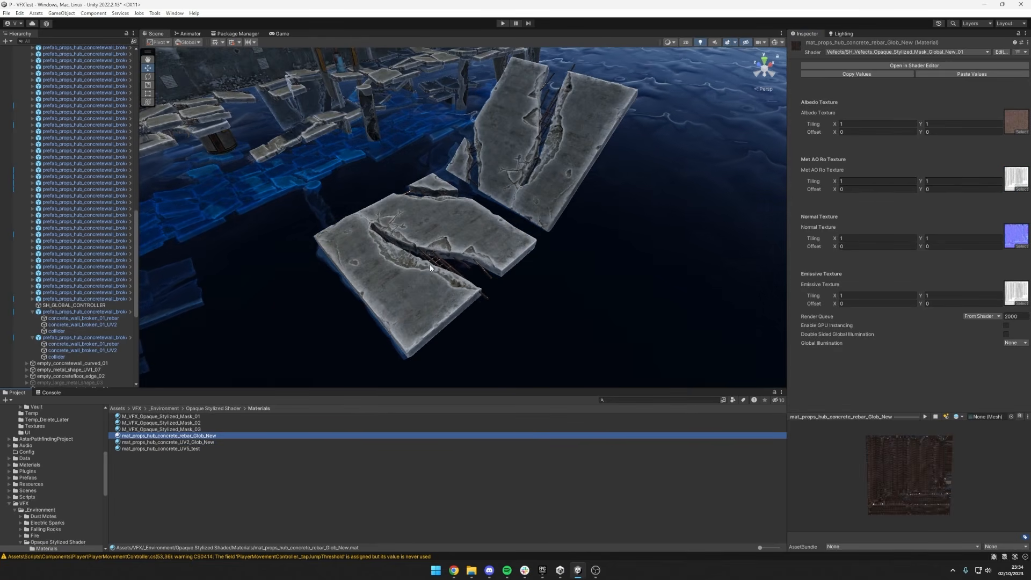
{"action": "left_click", "coordinate": [488, 230]}
{"action": "left_click", "coordinate": [212, 442]}
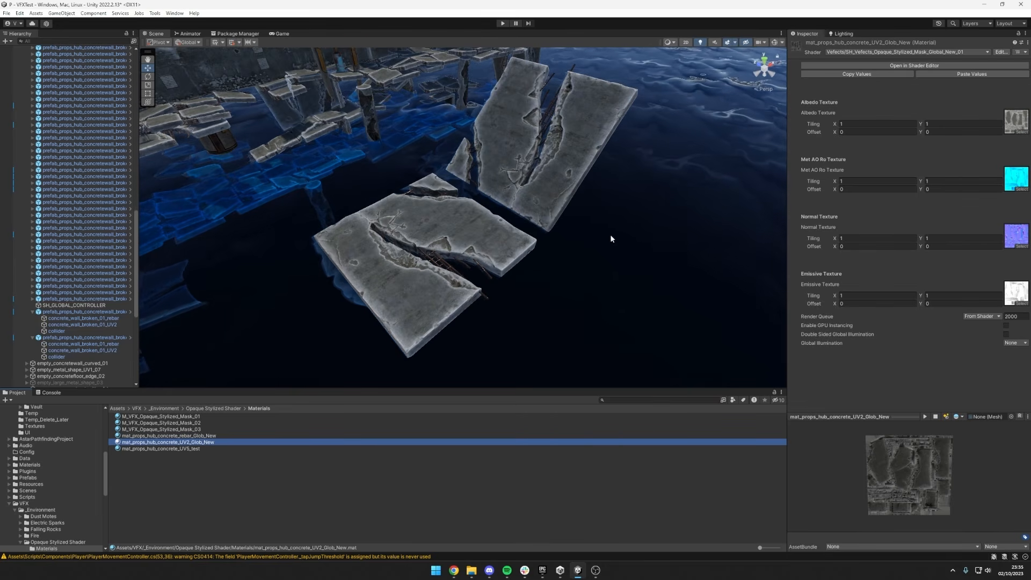
{"action": "left_click", "coordinate": [207, 435]}
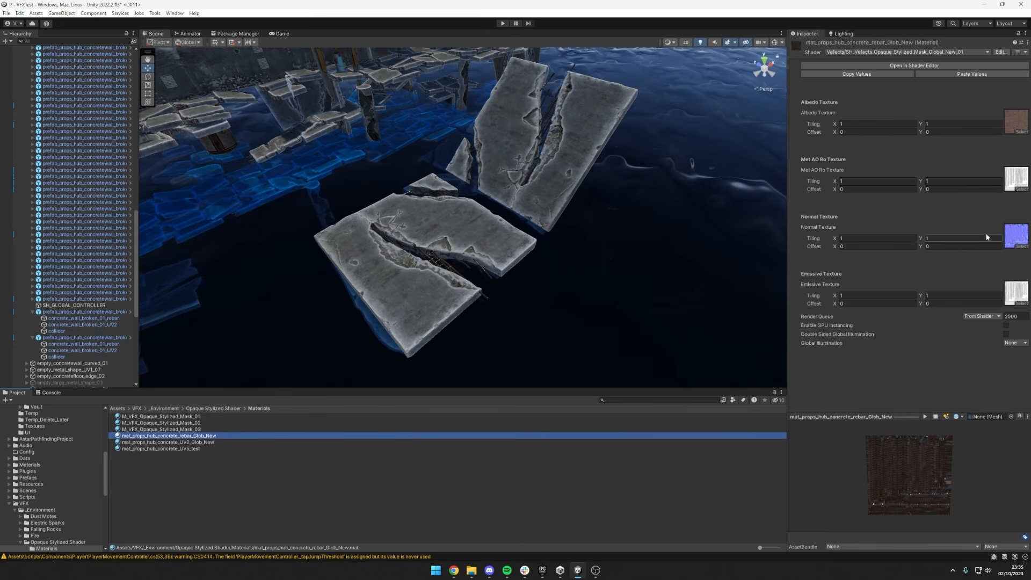
{"action": "left_click", "coordinate": [281, 443]}
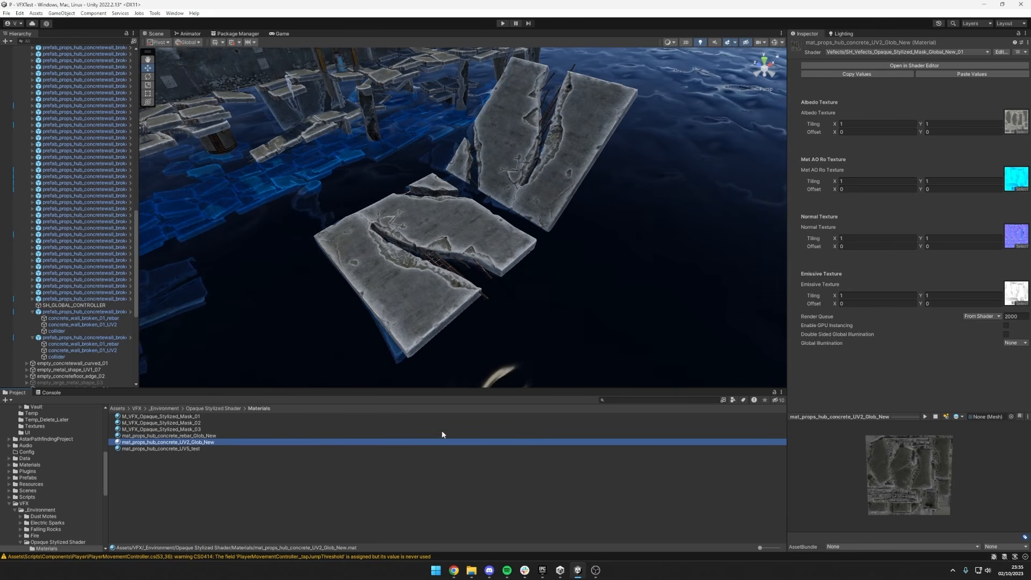
{"action": "left_click", "coordinate": [260, 435]}
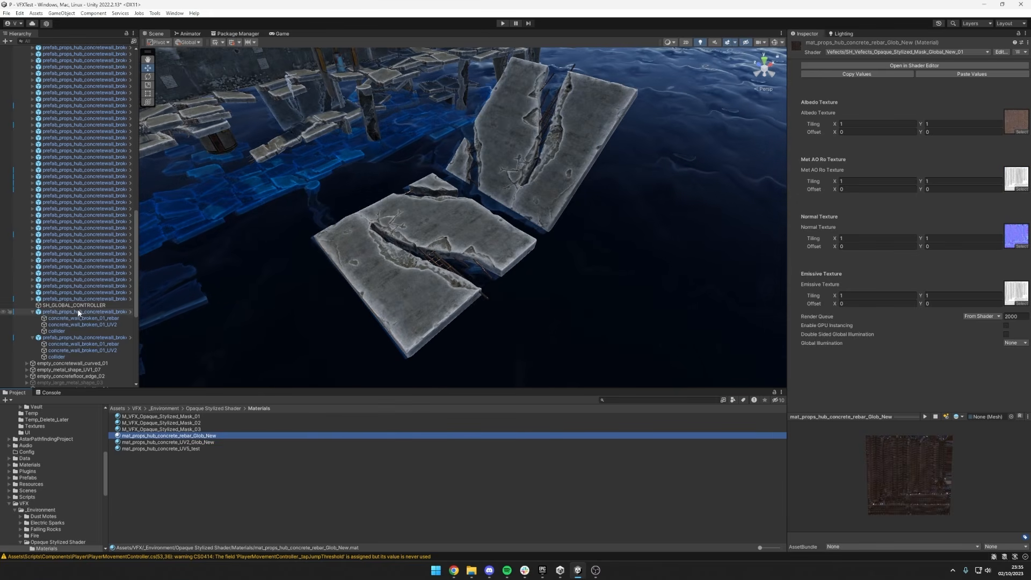
Duplicate the two expanded broken concrete wall prefabs and move the copies clear of the originals.
{"action": "left_click", "coordinate": [83, 337]}
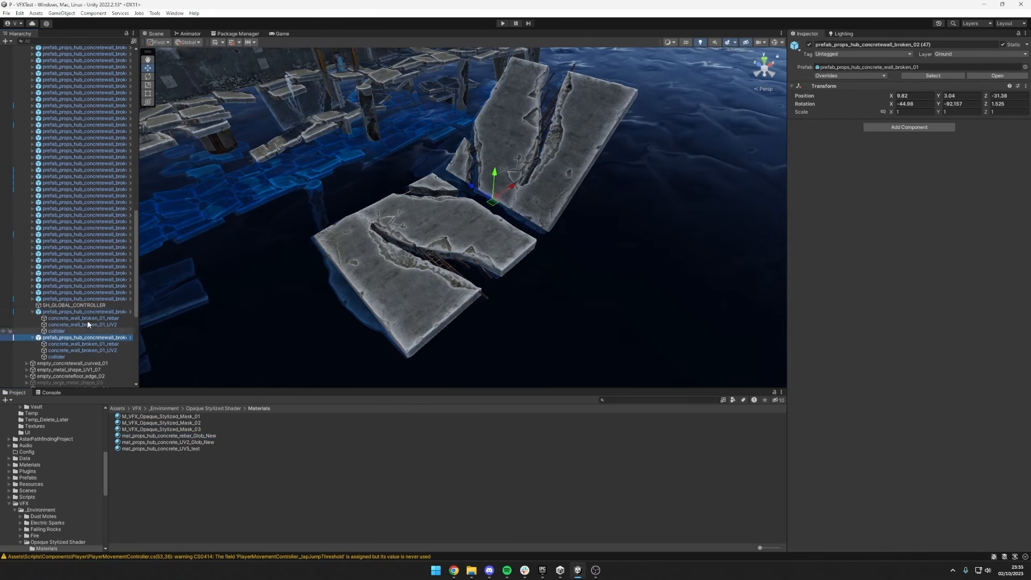
{"action": "left_click", "coordinate": [88, 313], "text": "ctrl"}
{"action": "key", "text": "ctrl+d"}
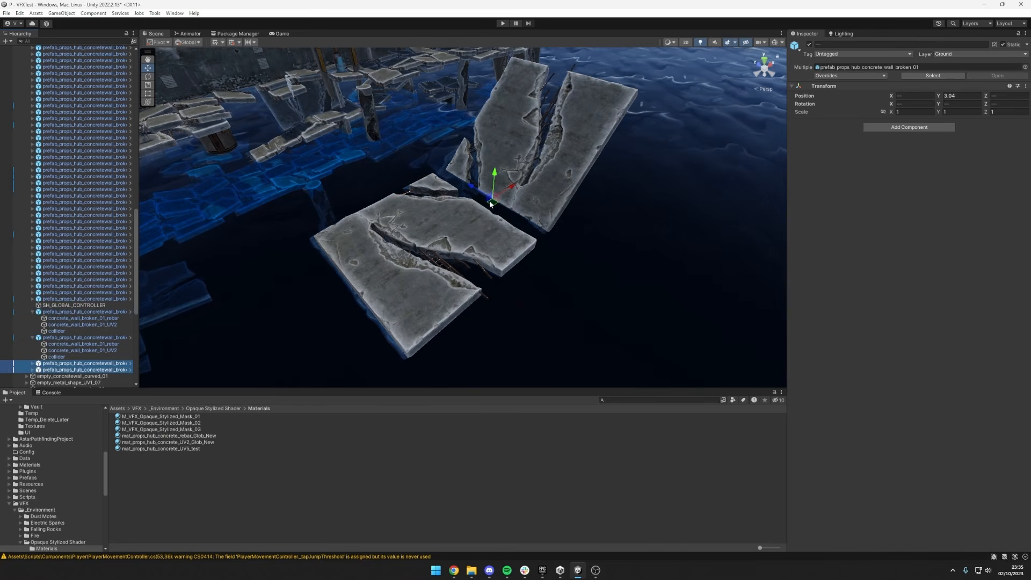
{"action": "left_click_drag", "start_coordinate": [492, 202], "coordinate": [744, 201]}
Rotate and move the duplicated wall prefab (49) to stand beside the flat wall, at about X 8.7, Z -38.29.
{"action": "key", "text": "e"}
{"action": "left_click", "coordinate": [641, 221]}
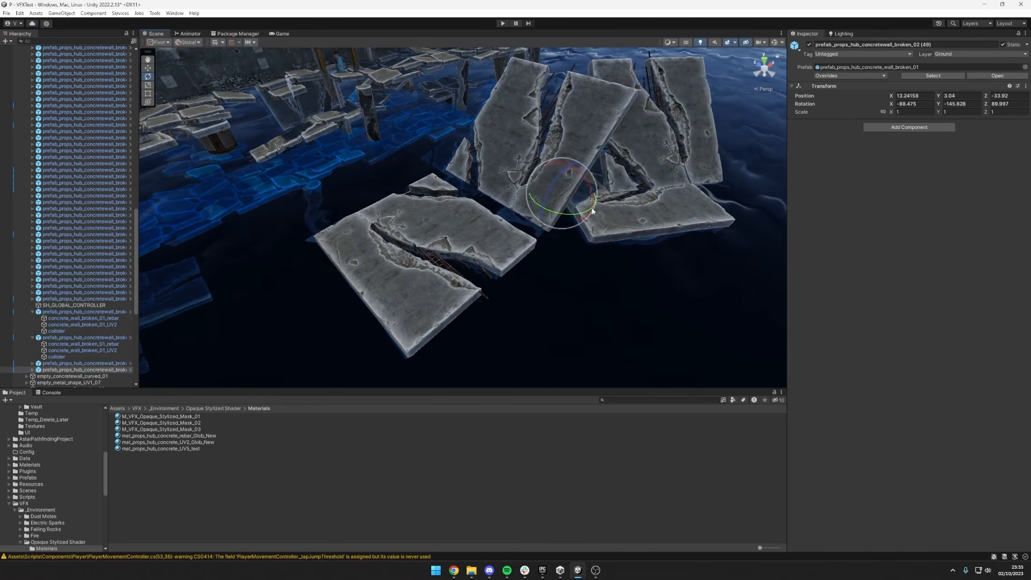
{"action": "key", "text": "w"}
{"action": "left_click_drag", "start_coordinate": [570, 197], "coordinate": [597, 289]}
{"action": "key", "text": "e"}
{"action": "key", "text": "w"}
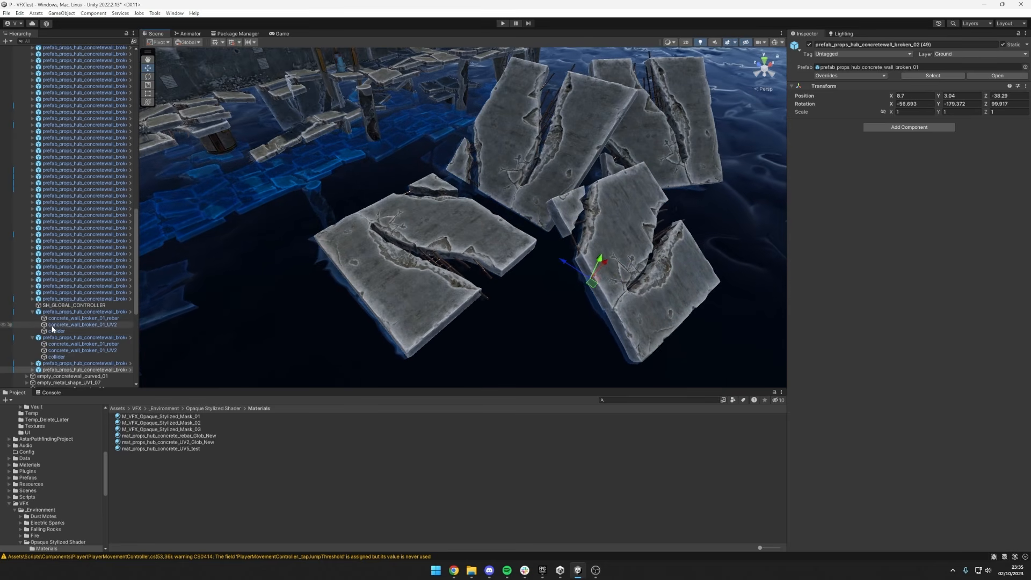
Remove the script component from SH_GLOBAL_CONTROLLER and add the SH_GLOBAL_CONTROLLER script again from the Opaque Stylized Shader Scripts folder.
{"action": "left_click", "coordinate": [75, 306]}
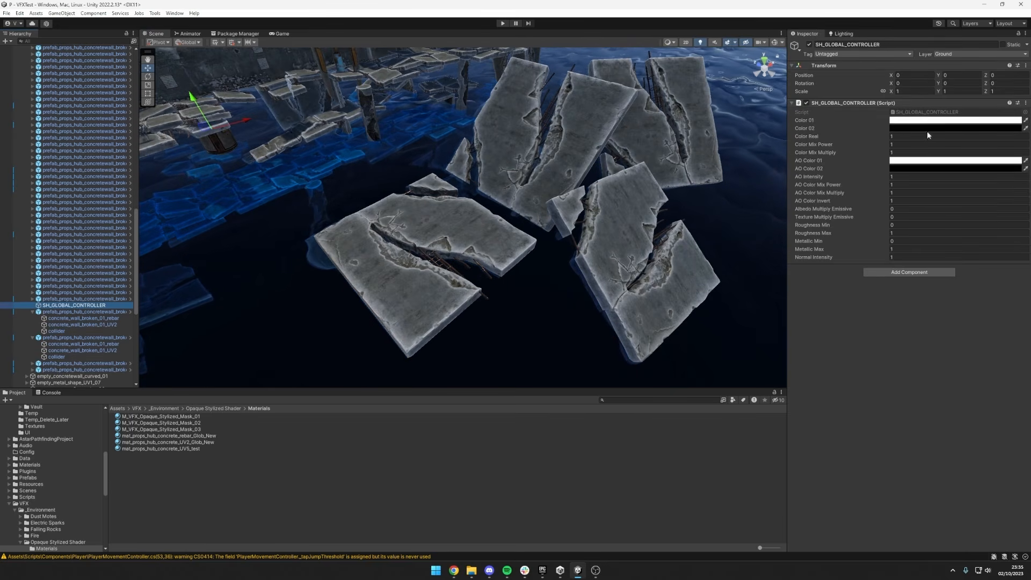
{"action": "scroll", "coordinate": [55, 507], "scroll_direction": "down", "scroll_amount": 2}
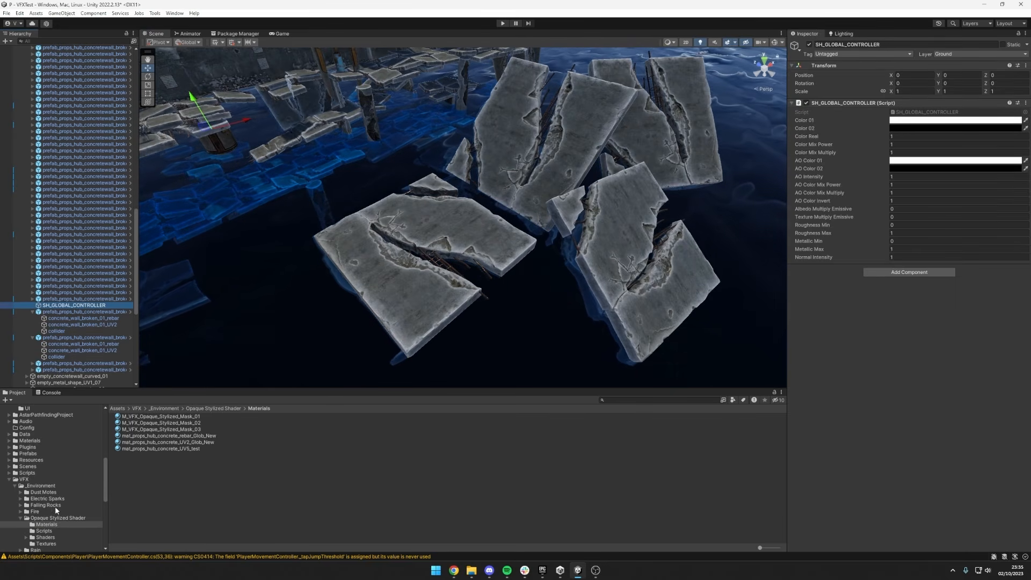
{"action": "left_click", "coordinate": [52, 531]}
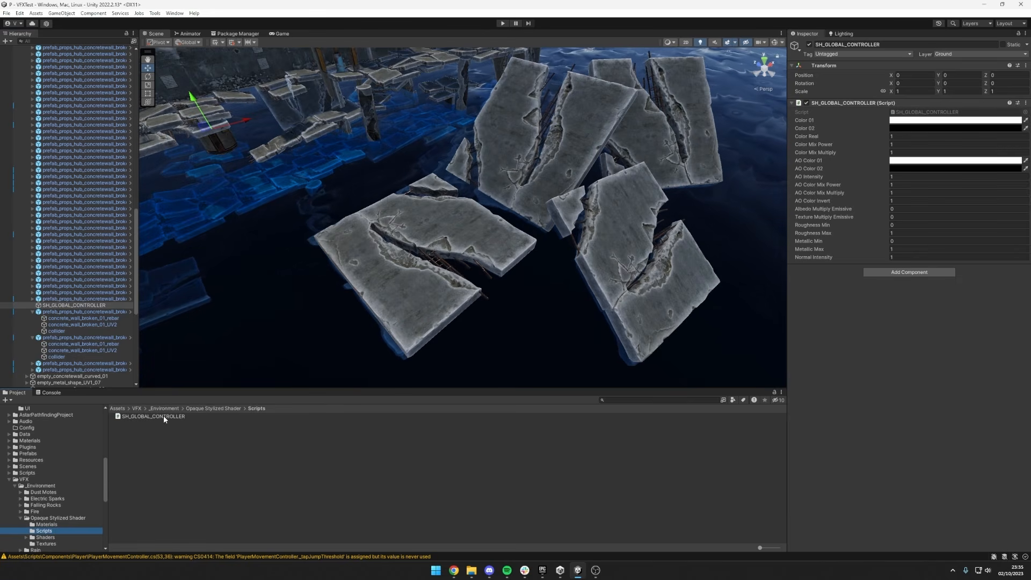
{"action": "right_click", "coordinate": [882, 105]}
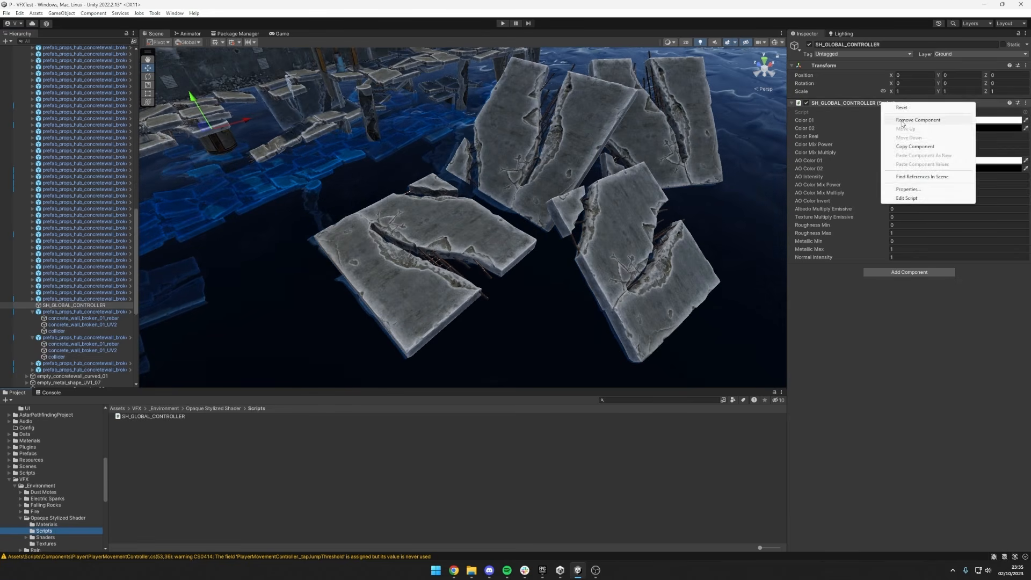
{"action": "left_click", "coordinate": [913, 120]}
{"action": "left_click_drag", "start_coordinate": [131, 420], "coordinate": [908, 194]}
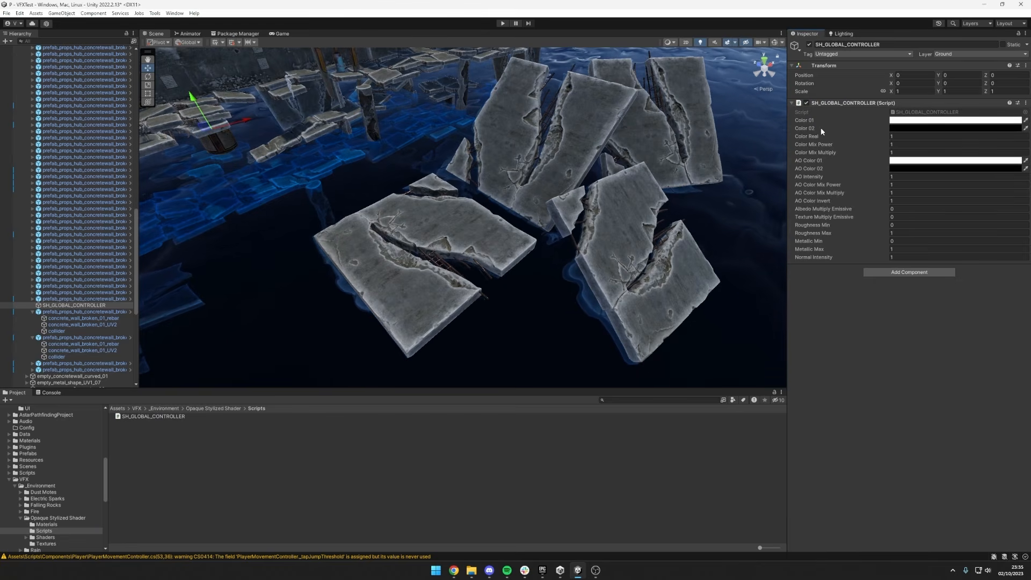
Review the walls and the rebar and UV2 Glob_New materials, and return to the shader's Scripts folder.
{"action": "right_click_drag", "start_coordinate": [668, 180], "coordinate": [559, 149]}
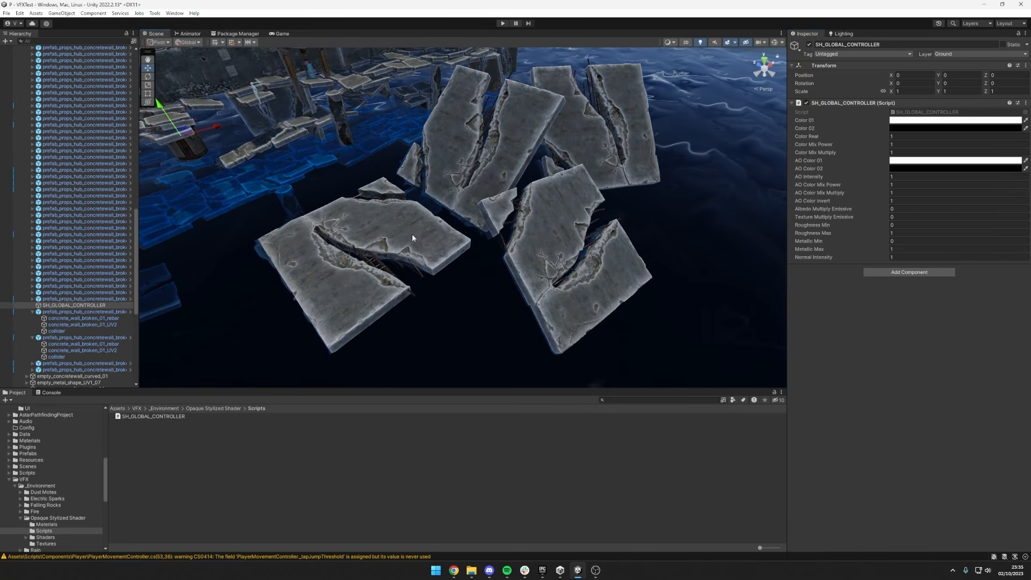
{"action": "left_click", "coordinate": [46, 525]}
{"action": "left_click", "coordinate": [141, 442]}
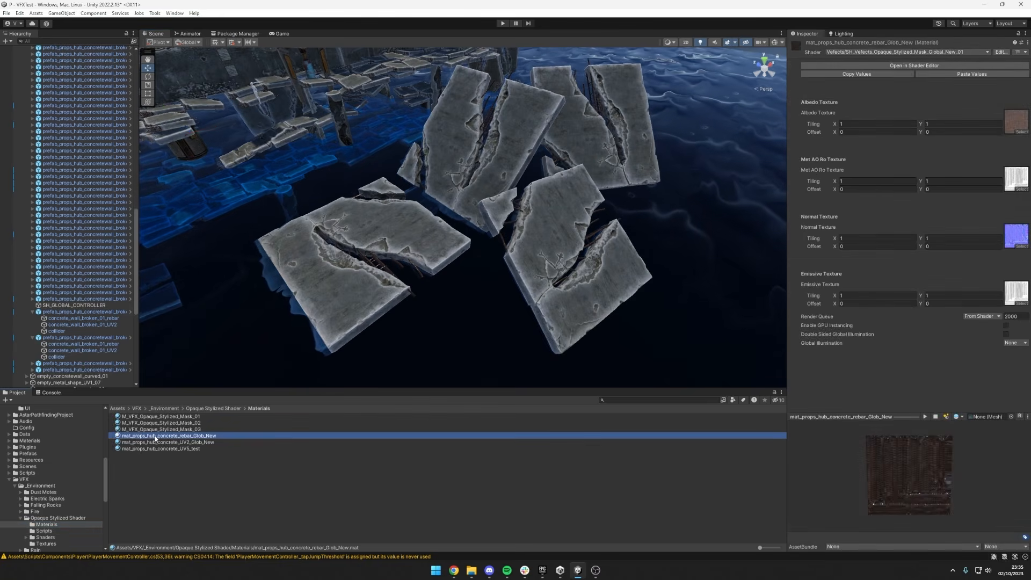
{"action": "left_click", "coordinate": [56, 531]}
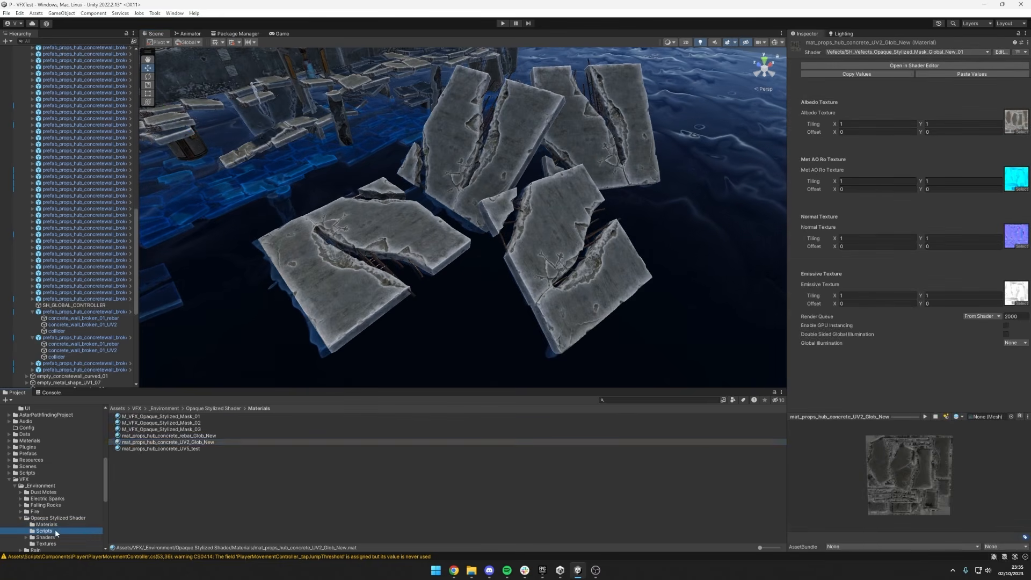
Set Color Real on SH_GLOBAL_CONTROLLER to 0.
{"action": "left_click", "coordinate": [75, 305]}
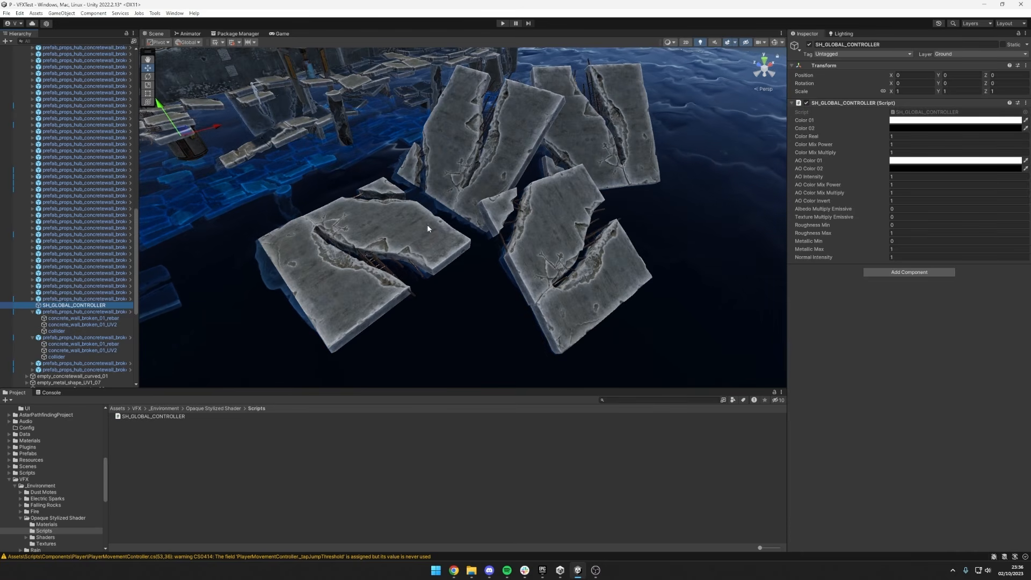
{"action": "left_click", "coordinate": [900, 136]}
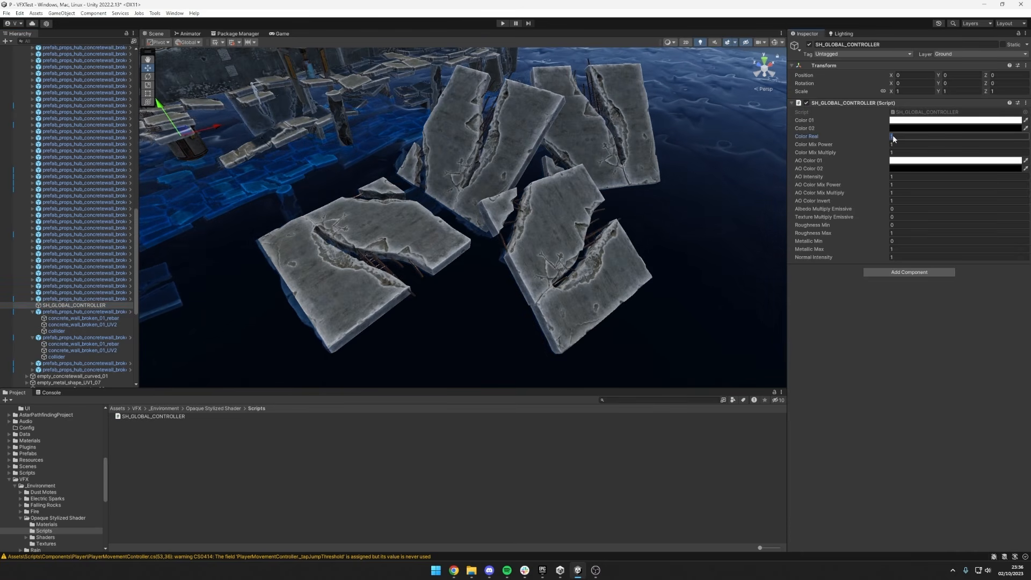
{"action": "left_click_drag", "start_coordinate": [885, 136], "coordinate": [878, 137]}
{"action": "left_click", "coordinate": [900, 136]}
{"action": "type", "text": "0"}
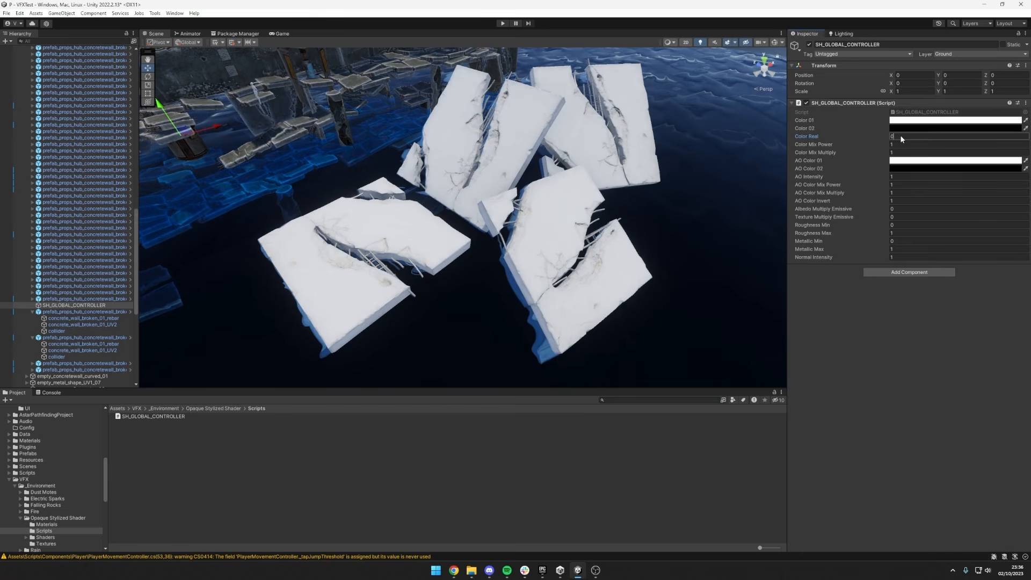
Set Color 02 to pure red (FF0000), and try Color Mix Multiply at 5 and at 3.45.
{"action": "scroll", "coordinate": [591, 193], "scroll_direction": "up", "scroll_amount": 1}
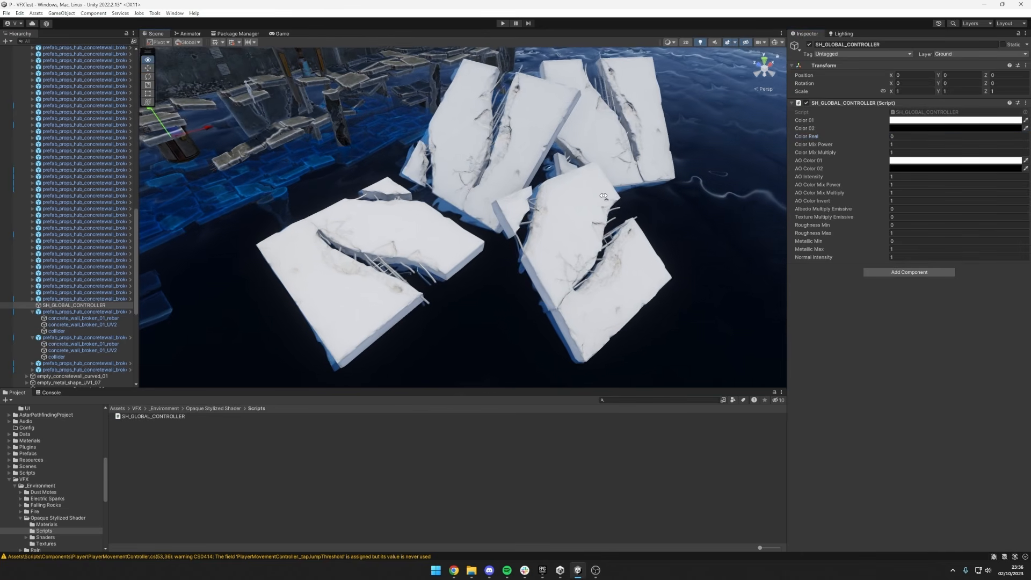
{"action": "left_click_drag", "start_coordinate": [589, 193], "coordinate": [599, 194], "text": "alt"}
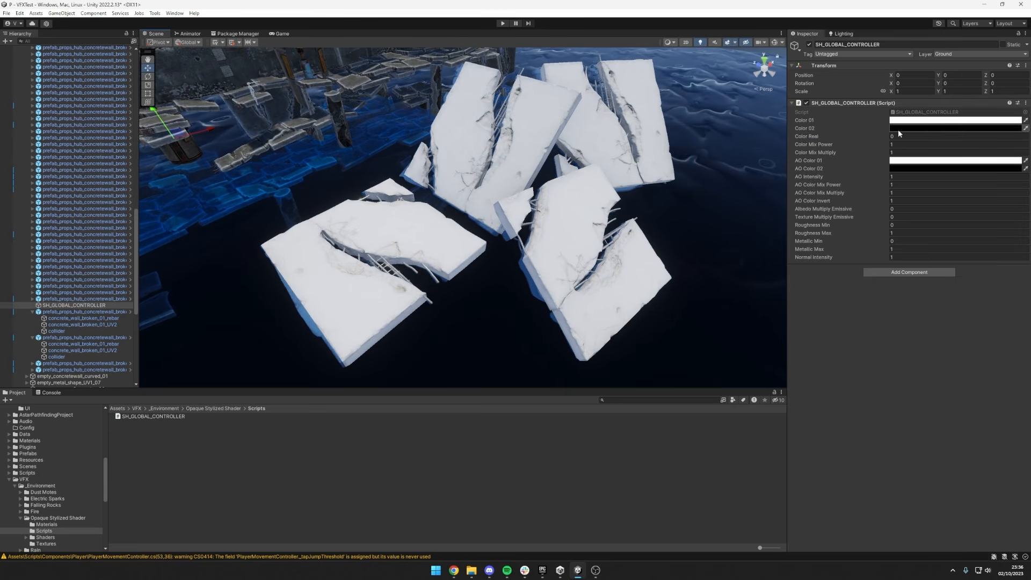
{"action": "left_click", "coordinate": [956, 128]}
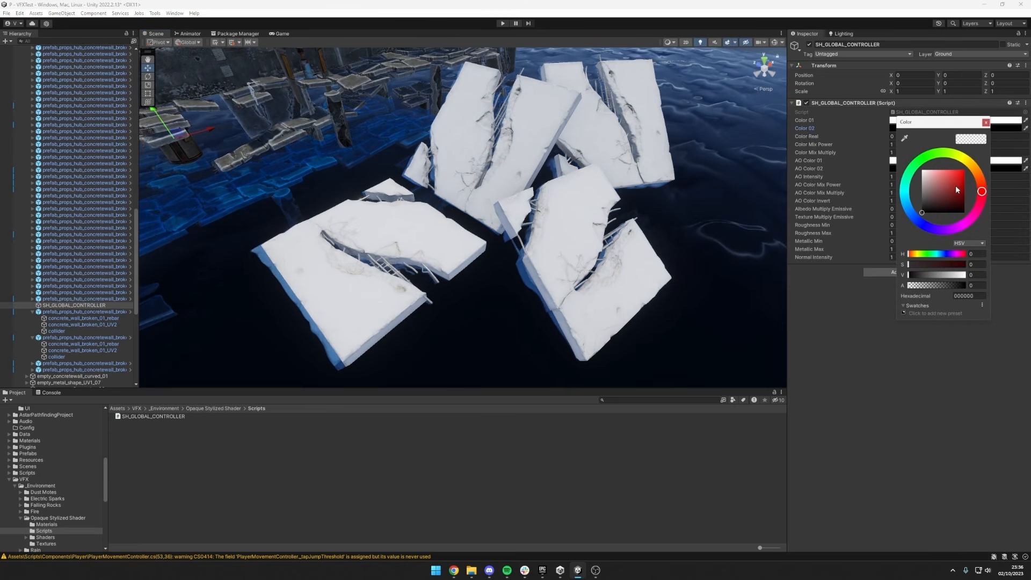
{"action": "left_click_drag", "start_coordinate": [928, 207], "coordinate": [963, 171]}
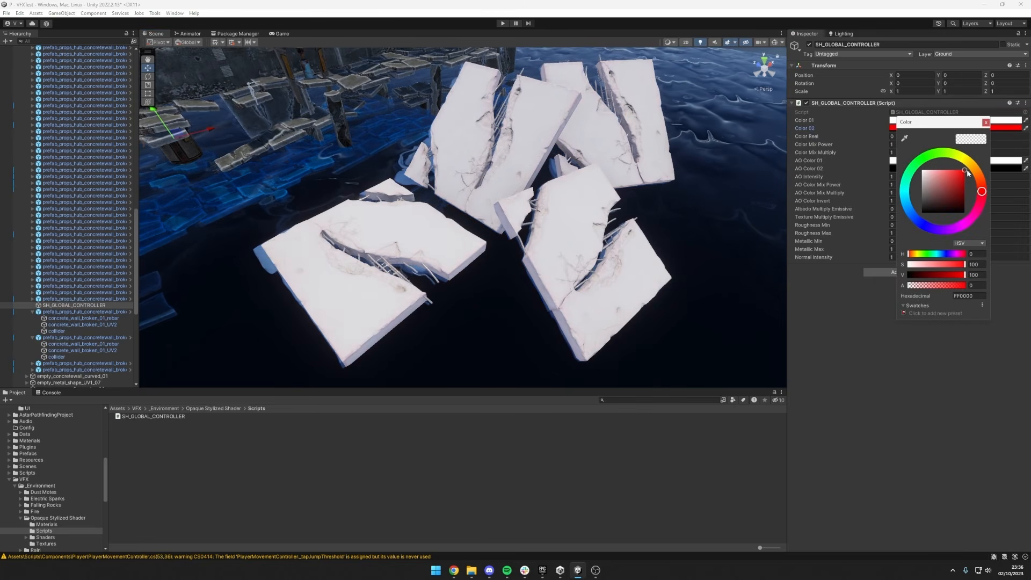
{"action": "left_click", "coordinate": [944, 142]}
{"action": "left_click", "coordinate": [932, 153]}
{"action": "type", "text": "5"}
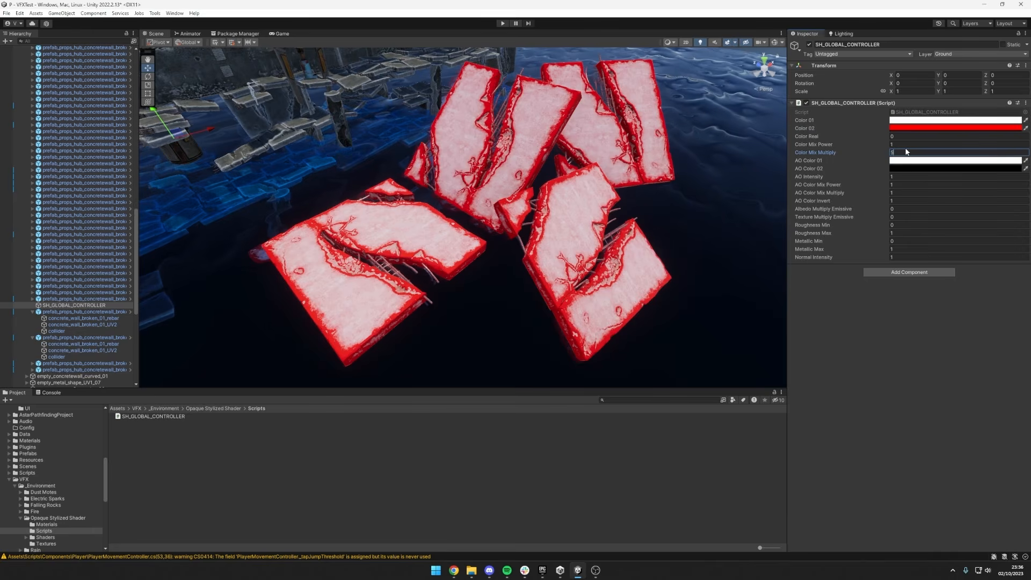
{"action": "left_click_drag", "start_coordinate": [884, 153], "coordinate": [877, 152]}
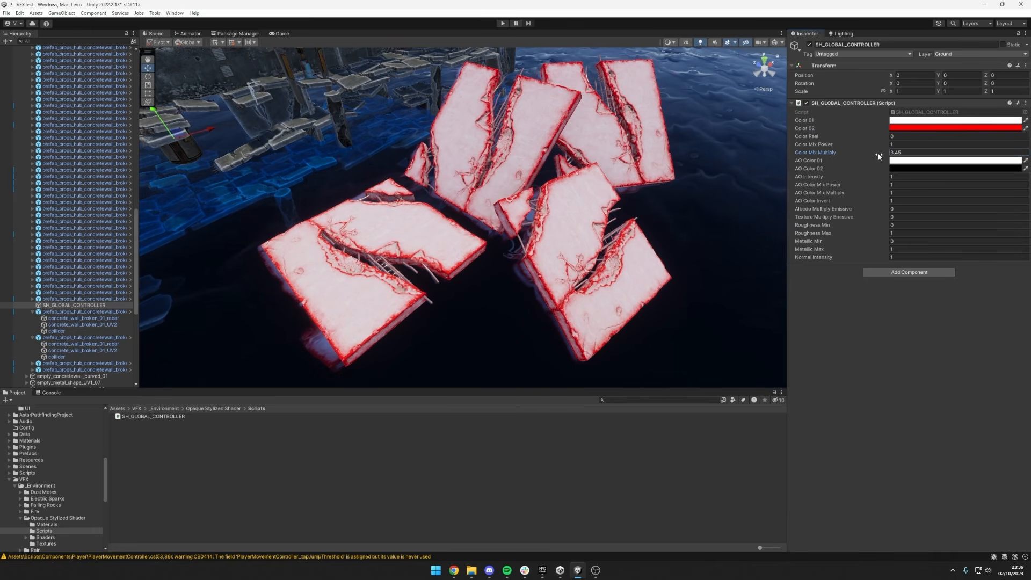
Change Color 02 to cyan (00F3FF) and Color 01 to dark orange-brown (6A3600).
{"action": "left_click", "coordinate": [914, 128]}
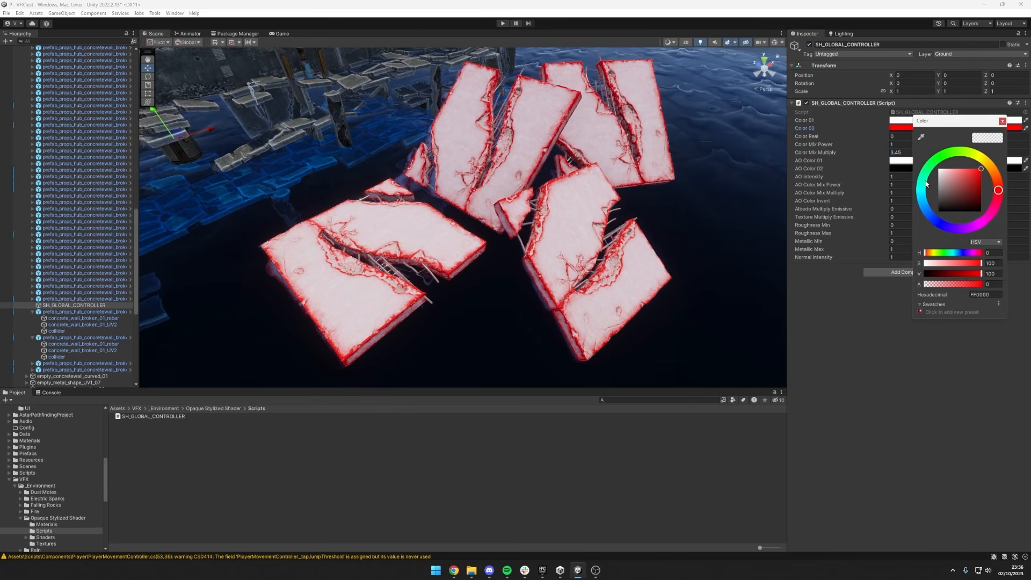
{"action": "mouse_move", "coordinate": [926, 184]}
{"action": "left_mouse_down"}
{"action": "mouse_move", "coordinate": [922, 195]}
{"action": "mouse_move", "coordinate": [962, 193]}
{"action": "mouse_move", "coordinate": [970, 204]}
{"action": "mouse_move", "coordinate": [935, 204]}
{"action": "mouse_move", "coordinate": [956, 187]}
{"action": "mouse_move", "coordinate": [969, 212]}
{"action": "mouse_move", "coordinate": [957, 149]}
{"action": "mouse_move", "coordinate": [977, 161]}
{"action": "left_mouse_up"}
{"action": "left_click", "coordinate": [899, 120]}
{"action": "left_click", "coordinate": [914, 205]}
{"action": "left_click_drag", "start_coordinate": [959, 188], "coordinate": [969, 185]}
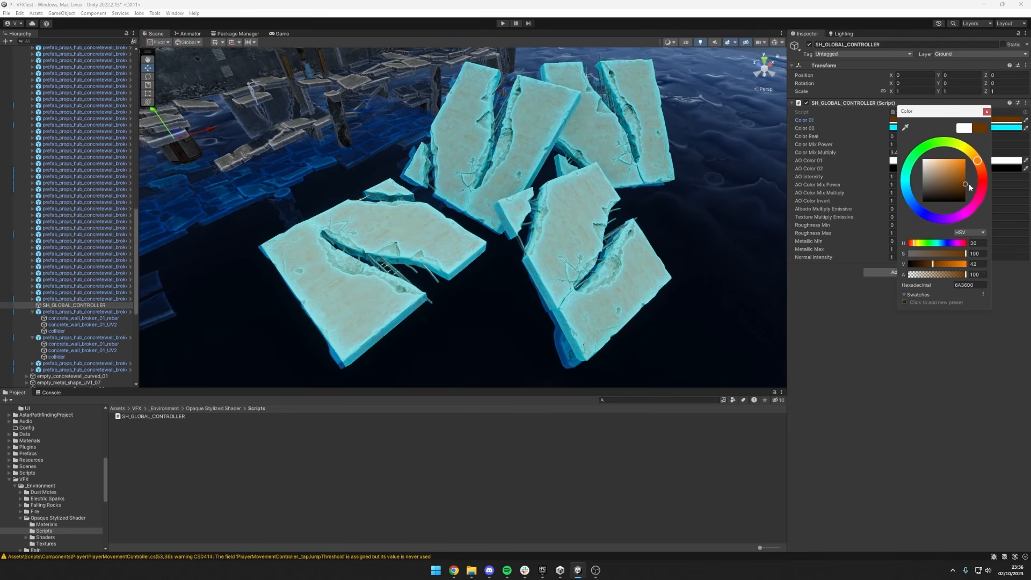
{"action": "left_click", "coordinate": [861, 163]}
Try Color Mix Multiply at 1 and at 2 with the brown and cyan colors.
{"action": "left_click", "coordinate": [908, 153]}
{"action": "type", "text": "1"}
{"action": "key", "text": "Return"}
{"action": "type", "text": "2"}
{"action": "key", "text": "Return"}
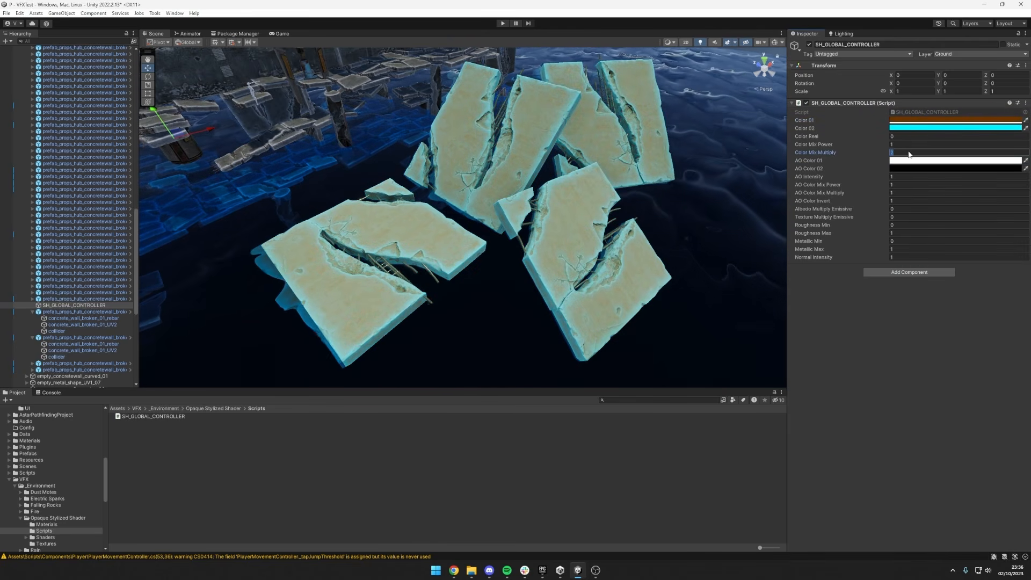
Restore Color 01 to white and Color 02 to black on SH_GLOBAL_CONTROLLER.
{"action": "left_click", "coordinate": [946, 128]}
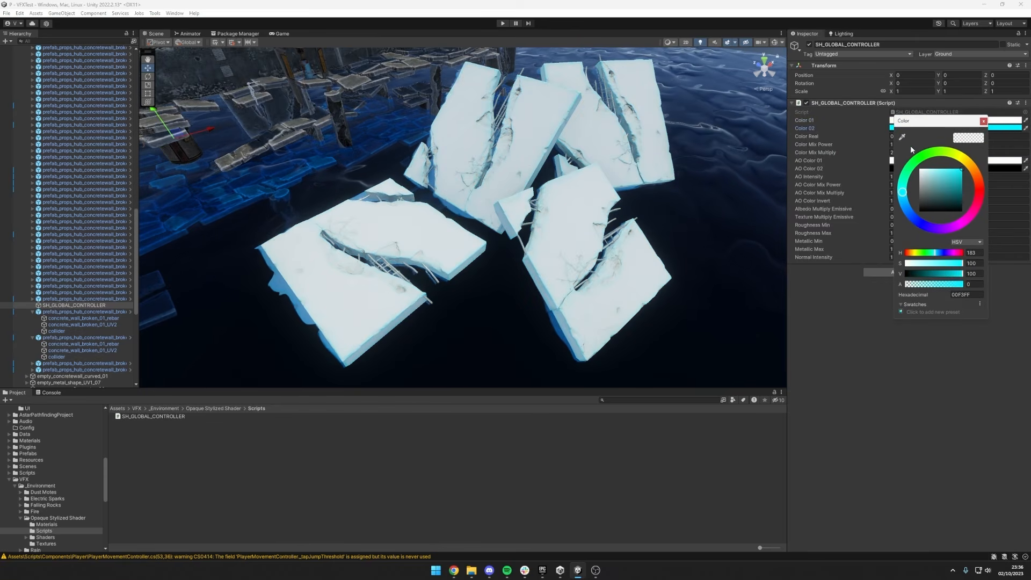
{"action": "left_click_drag", "start_coordinate": [932, 196], "coordinate": [914, 216]}
{"action": "left_click", "coordinate": [881, 140]}
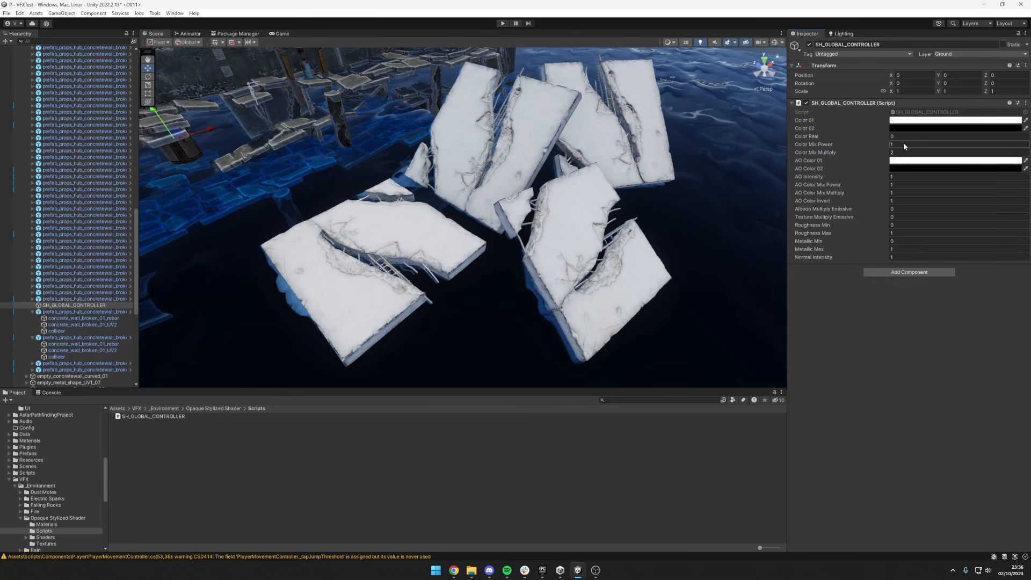
Set both Color Mix Multiply and Color Real to 1.
{"action": "left_click", "coordinate": [903, 152]}
{"action": "type", "text": "1"}
{"action": "left_click", "coordinate": [898, 136]}
{"action": "type", "text": "1"}
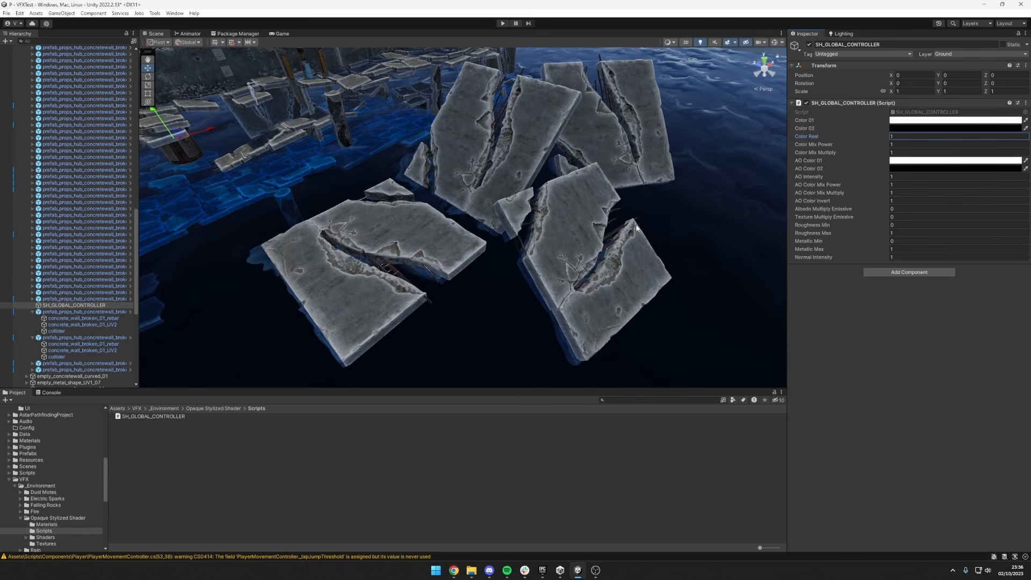
Try a different AO Color 01 and raise AO Intensity to 26.48.
{"action": "left_click", "coordinate": [906, 162]}
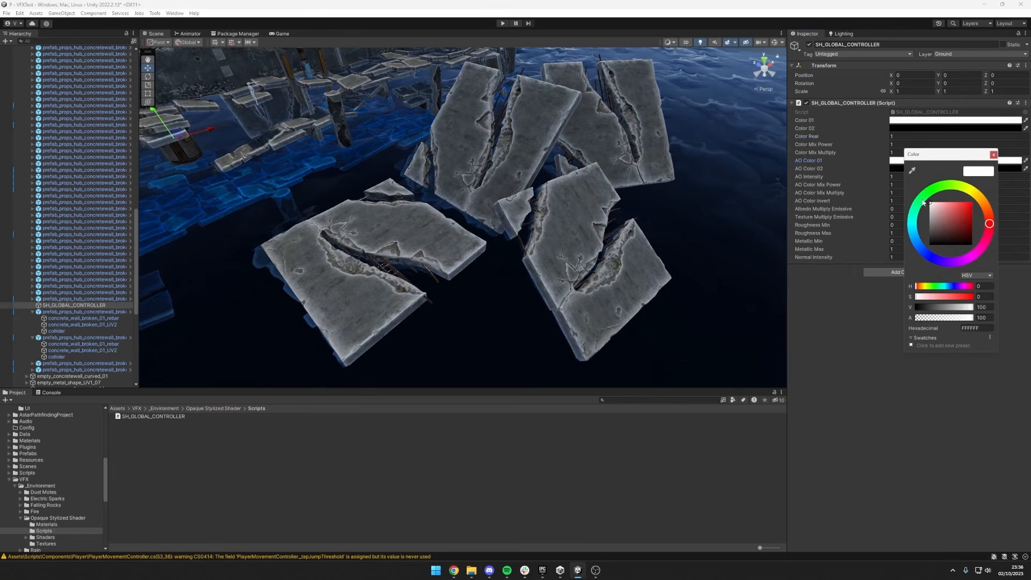
{"action": "left_click_drag", "start_coordinate": [935, 212], "coordinate": [193, 126]}
{"action": "left_click", "coordinate": [862, 179]}
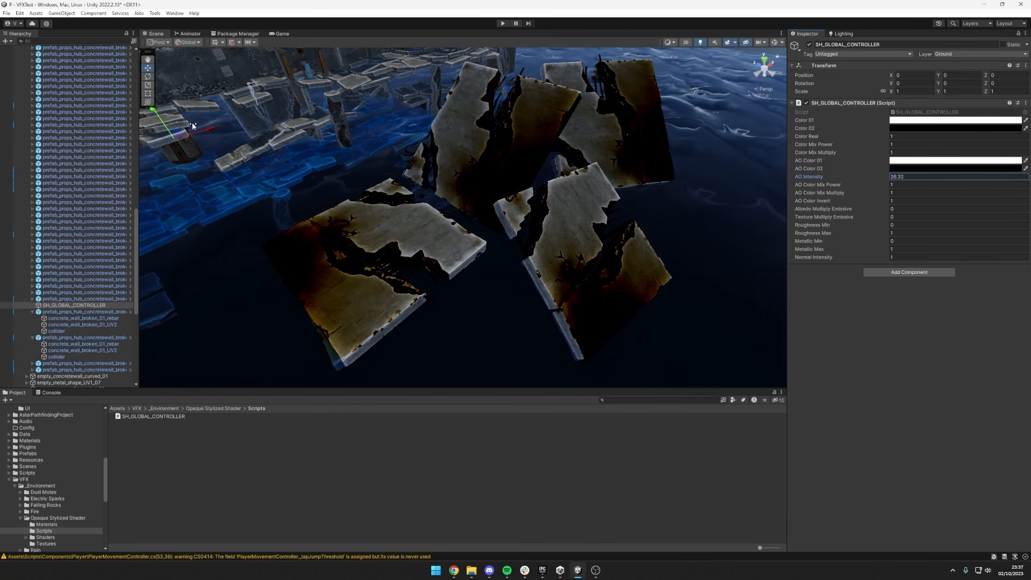
Lower AO Intensity to 0, and restore it to 1.
{"action": "mouse_move", "coordinate": [924, 178]}
{"action": "left_mouse_down"}
{"action": "mouse_move", "coordinate": [830, 178]}
{"action": "mouse_move", "coordinate": [907, 177]}
{"action": "left_mouse_up"}
{"action": "left_click", "coordinate": [913, 176]}
{"action": "key", "text": "BackSpace"}
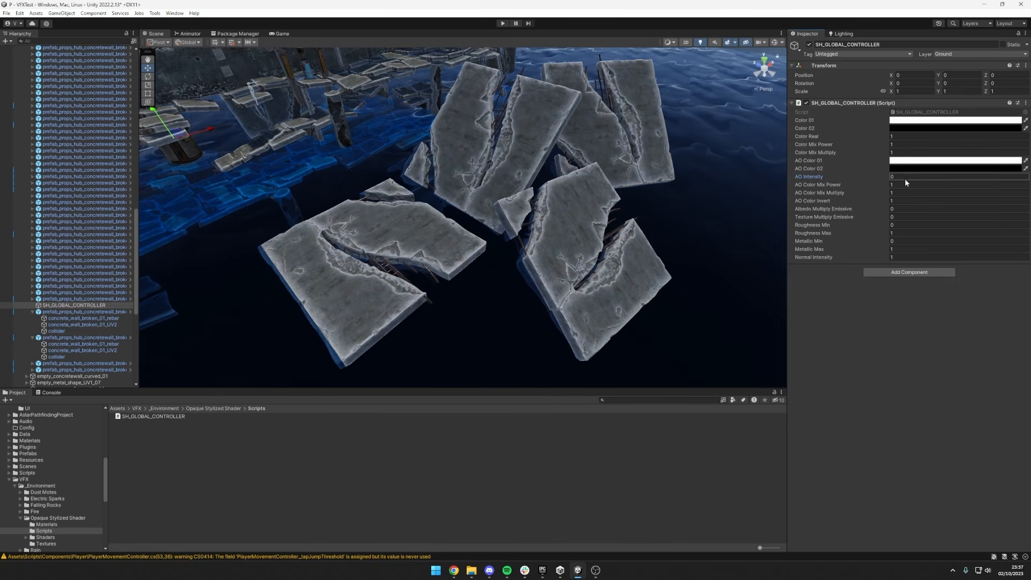
{"action": "type", "text": "1"}
Try AO Color Mix Multiply at 5 with AO Intensity at 6.1 and a higher AO Color Mix Power.
{"action": "left_click", "coordinate": [898, 184]}
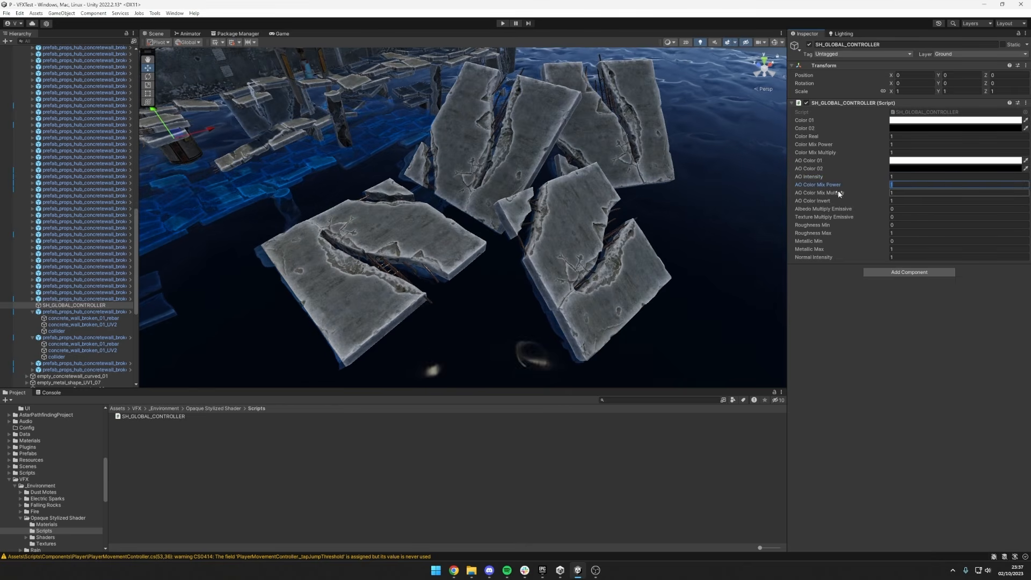
{"action": "left_click", "coordinate": [900, 192]}
{"action": "type", "text": "5"}
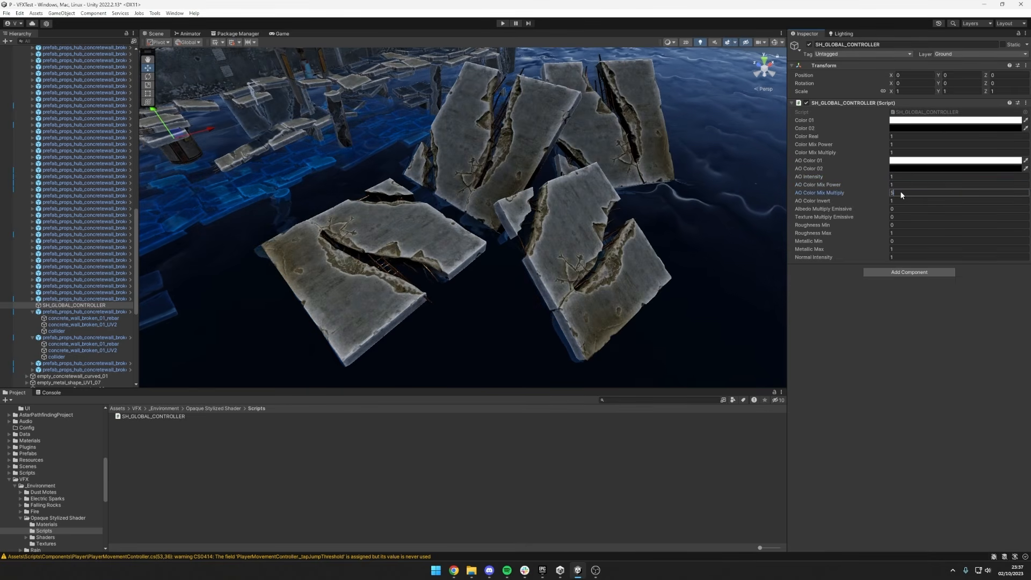
{"action": "mouse_move", "coordinate": [872, 184]}
{"action": "left_mouse_down"}
{"action": "mouse_move", "coordinate": [1023, 169]}
{"action": "mouse_move", "coordinate": [715, 181]}
{"action": "mouse_move", "coordinate": [937, 178]}
{"action": "left_mouse_up"}
Reset AO Color Mix Power, AO Color Mix Multiply and AO Intensity to 1.
{"action": "left_click", "coordinate": [907, 184]}
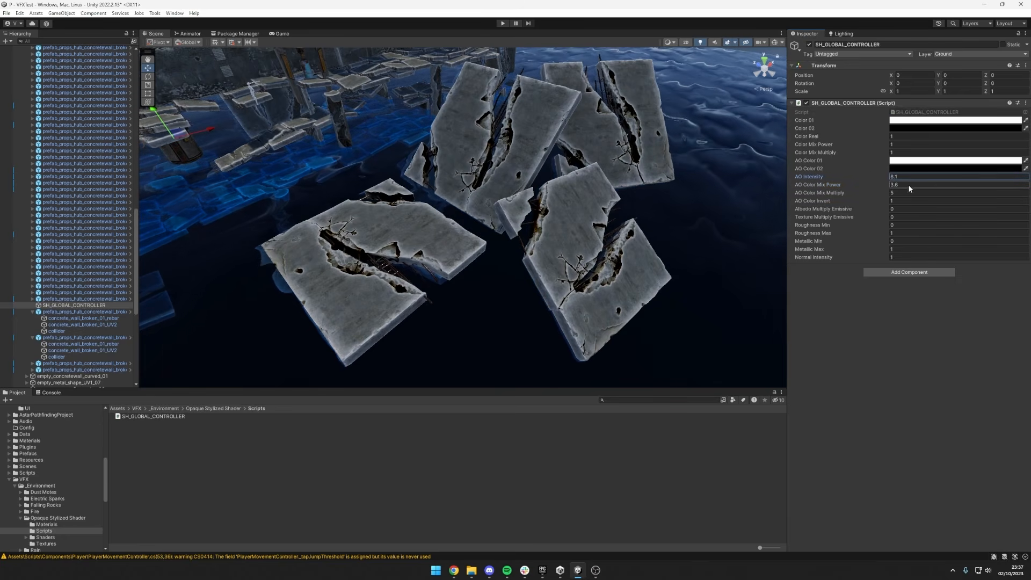
{"action": "type", "text": "1"}
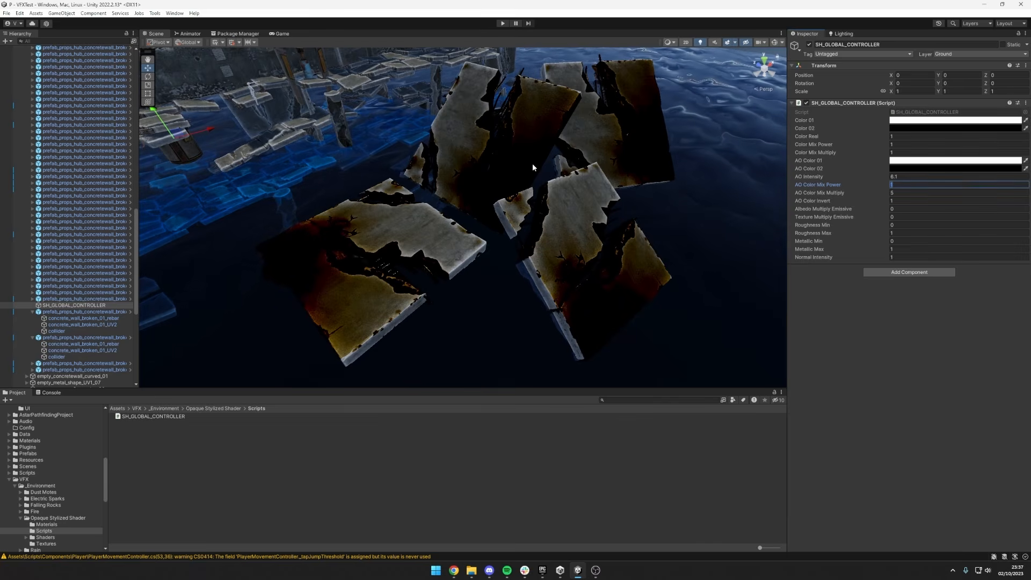
{"action": "type", "text": "1"}
{"action": "left_click", "coordinate": [905, 176]}
{"action": "type", "text": "0"}
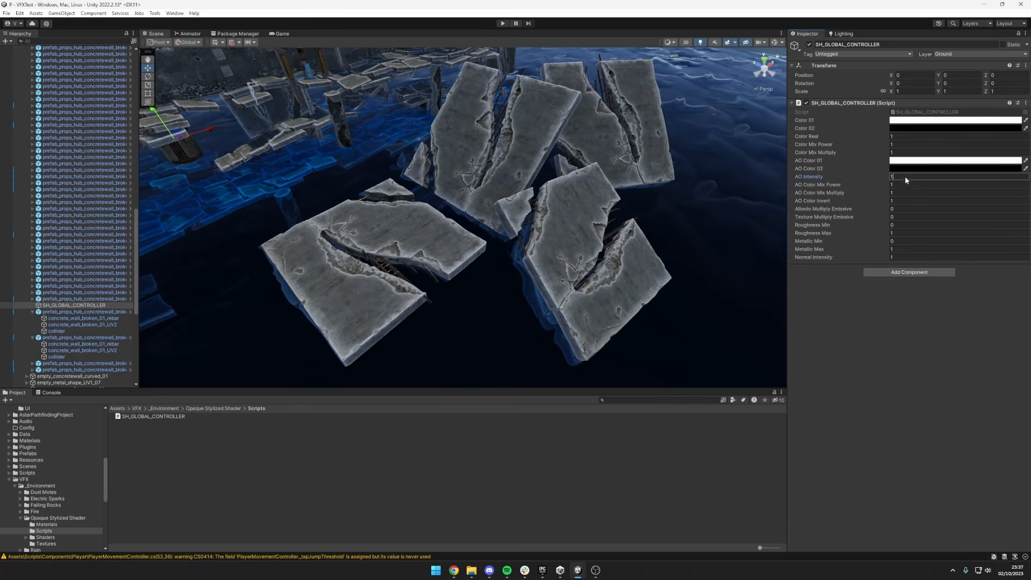
{"action": "type", "text": "1"}
Try AO Color Invert at 0 and return it to 1.
{"action": "left_click", "coordinate": [897, 185]}
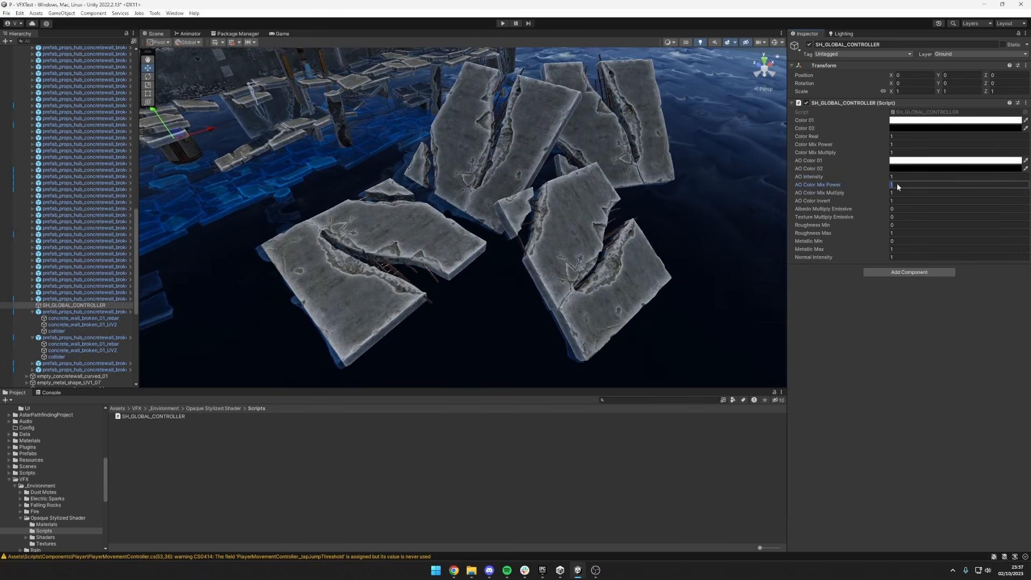
{"action": "type", "text": "-1.53"}
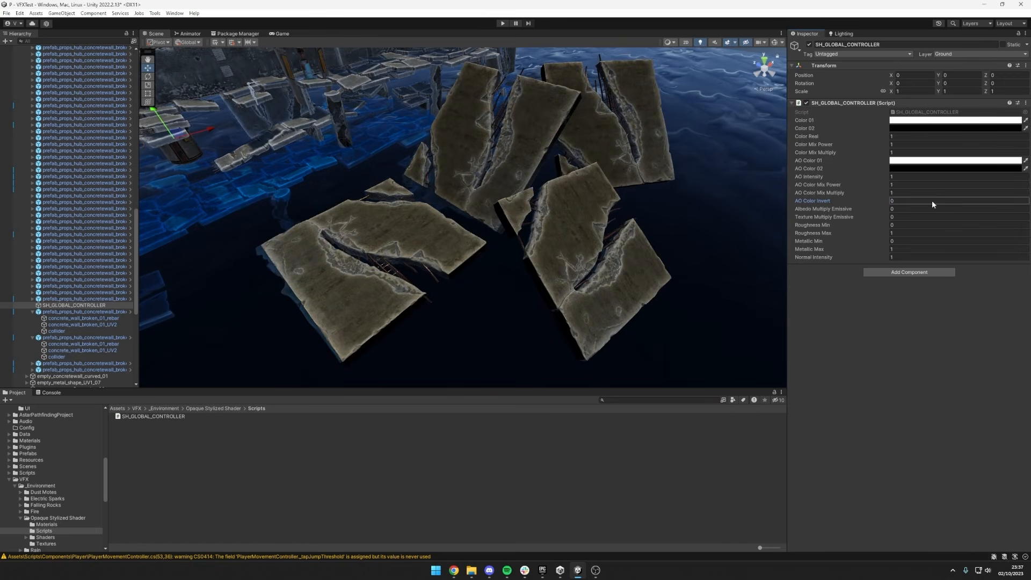
{"action": "type", "text": "1"}
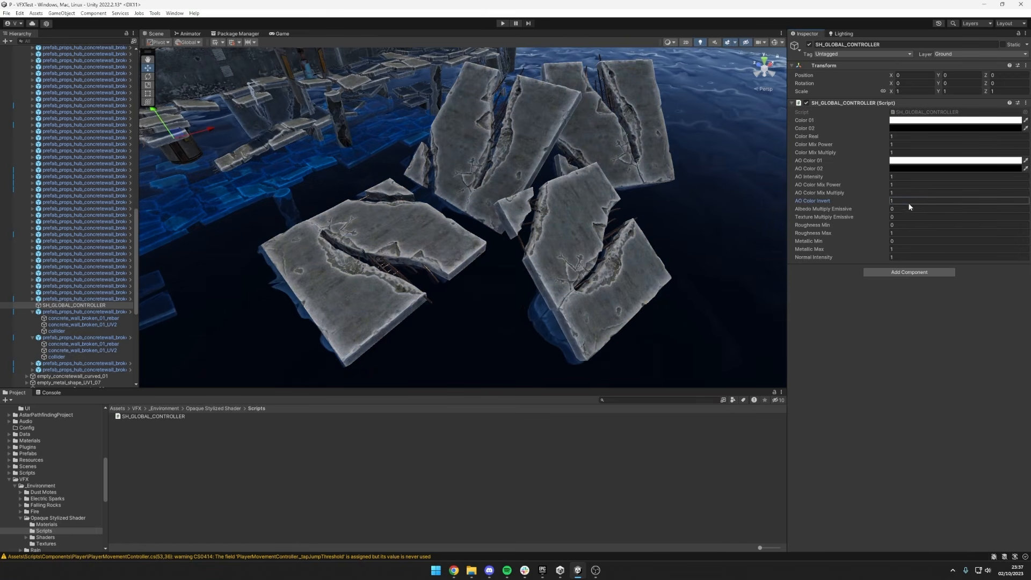
Try a higher Albedo Multiply Emissive to make the walls glow, and return it to 0.
{"action": "left_click", "coordinate": [900, 209]}
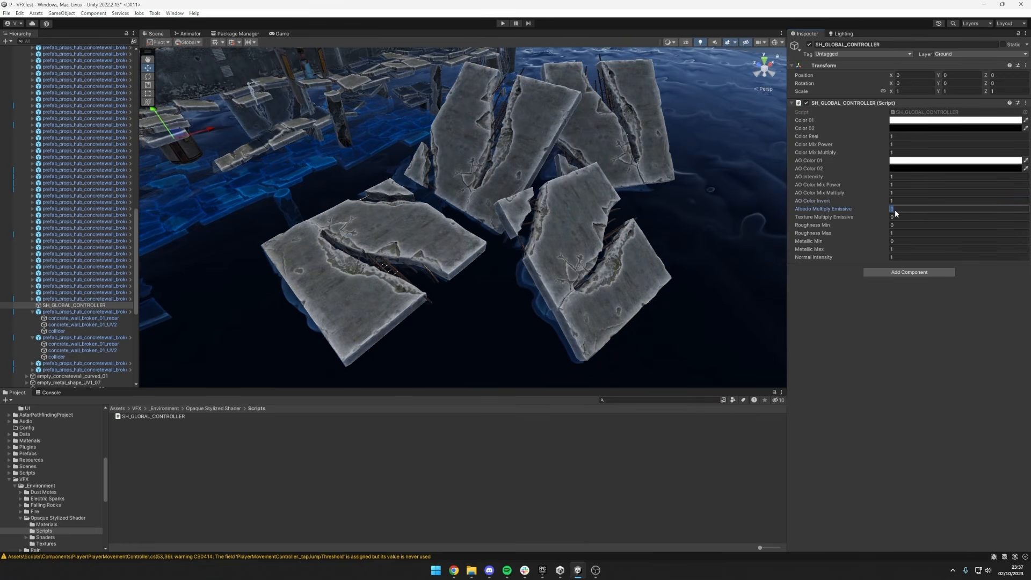
{"action": "left_click_drag", "start_coordinate": [880, 208], "coordinate": [960, 207]}
{"action": "mouse_move", "coordinate": [885, 210]}
{"action": "left_mouse_down"}
{"action": "mouse_move", "coordinate": [940, 204]}
{"action": "mouse_move", "coordinate": [866, 209]}
{"action": "left_mouse_up"}
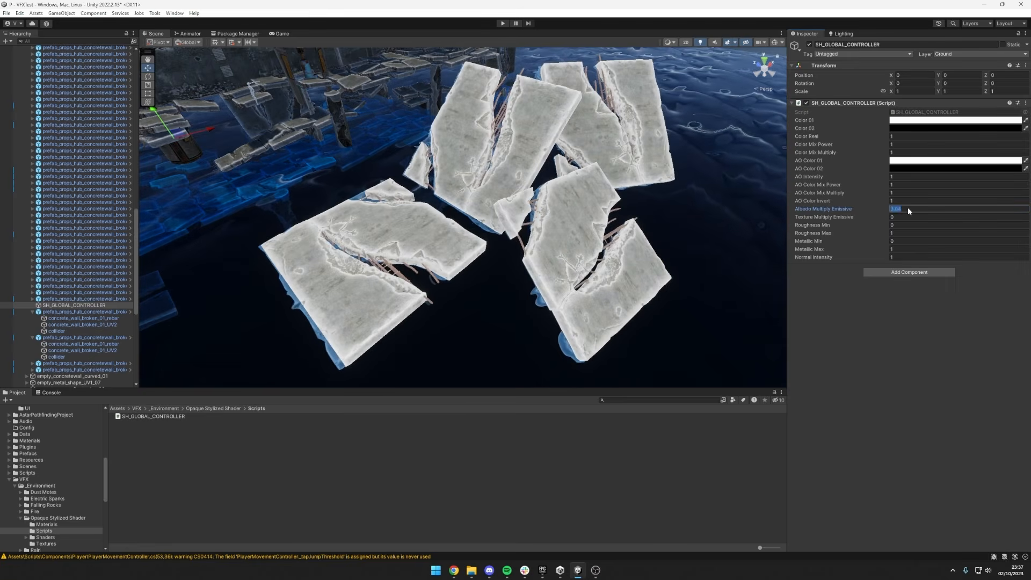
{"action": "type", "text": "0"}
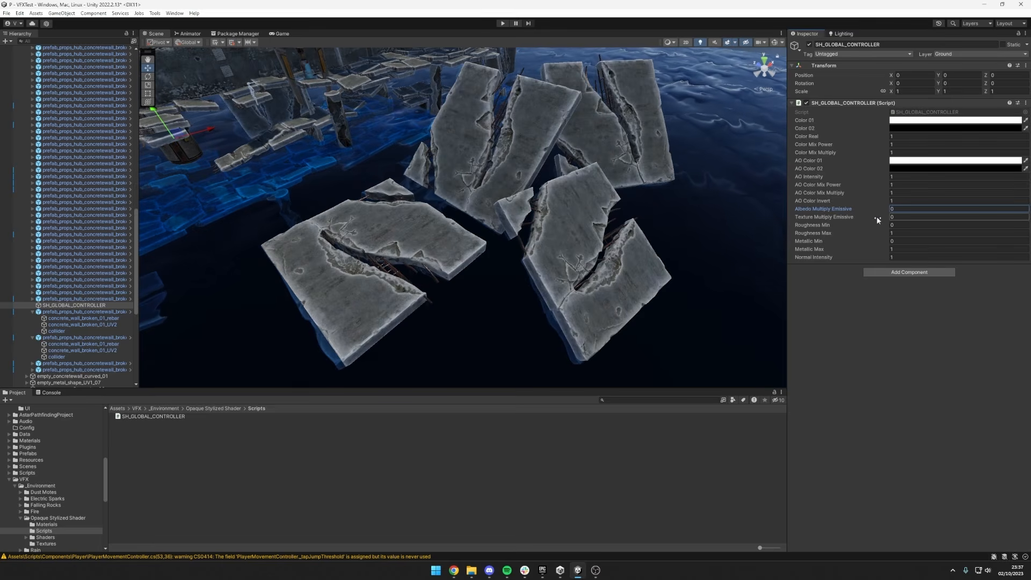
Try raising Texture Multiply Emissive above 0 and return it to 0.
{"action": "mouse_move", "coordinate": [876, 217]}
{"action": "left_mouse_down"}
{"action": "mouse_move", "coordinate": [896, 216]}
{"action": "mouse_move", "coordinate": [872, 217]}
{"action": "left_mouse_up"}
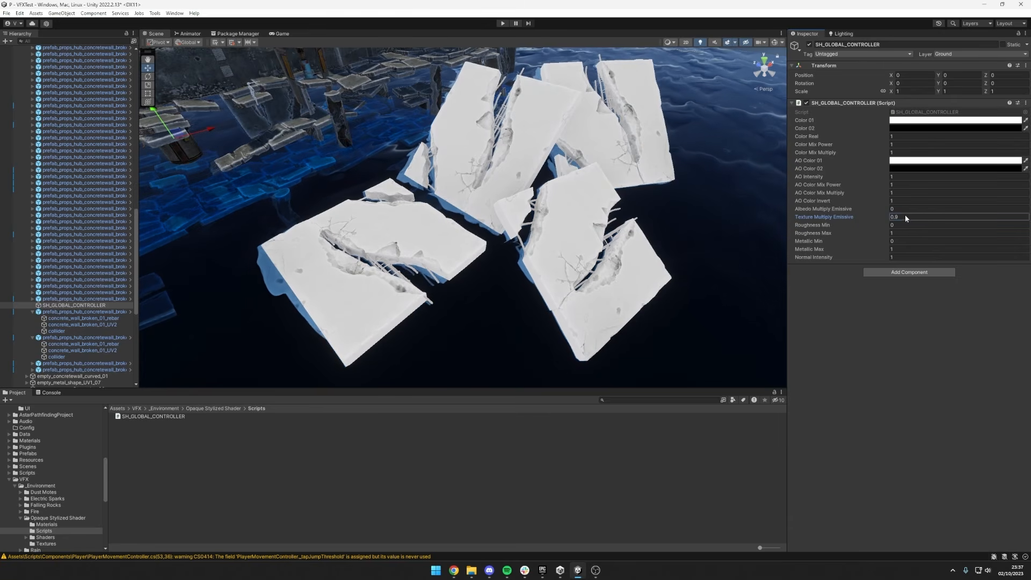
{"action": "left_click", "coordinate": [902, 217]}
{"action": "type", "text": "0"}
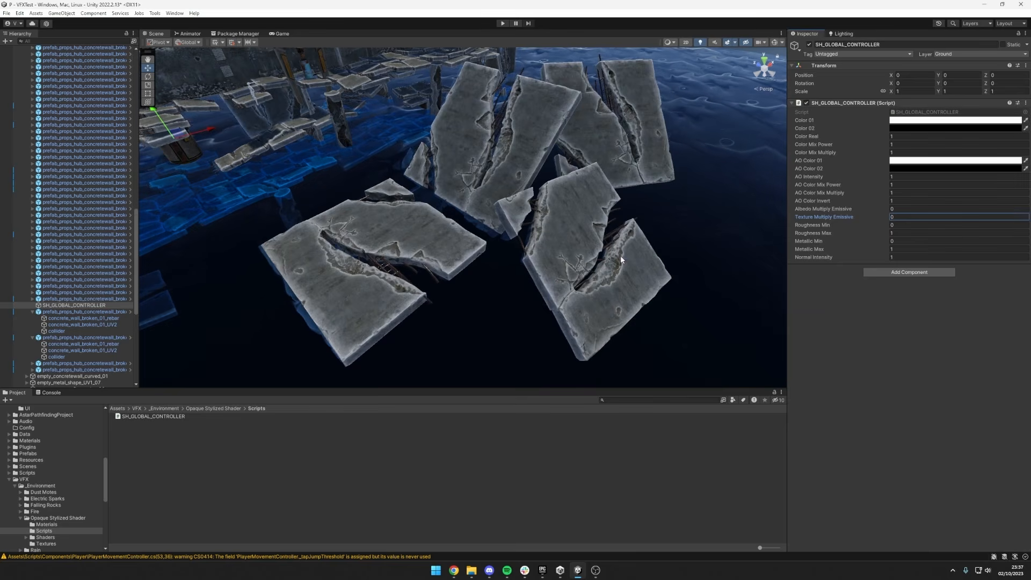
Replace the Emissive Texture of mat_props_hub_concrete_UV2_Glob_New with an orange-yellow robot texture, and reselect SH_GLOBAL_CONTROLLER.
{"action": "left_click", "coordinate": [633, 268]}
{"action": "left_click", "coordinate": [72, 320]}
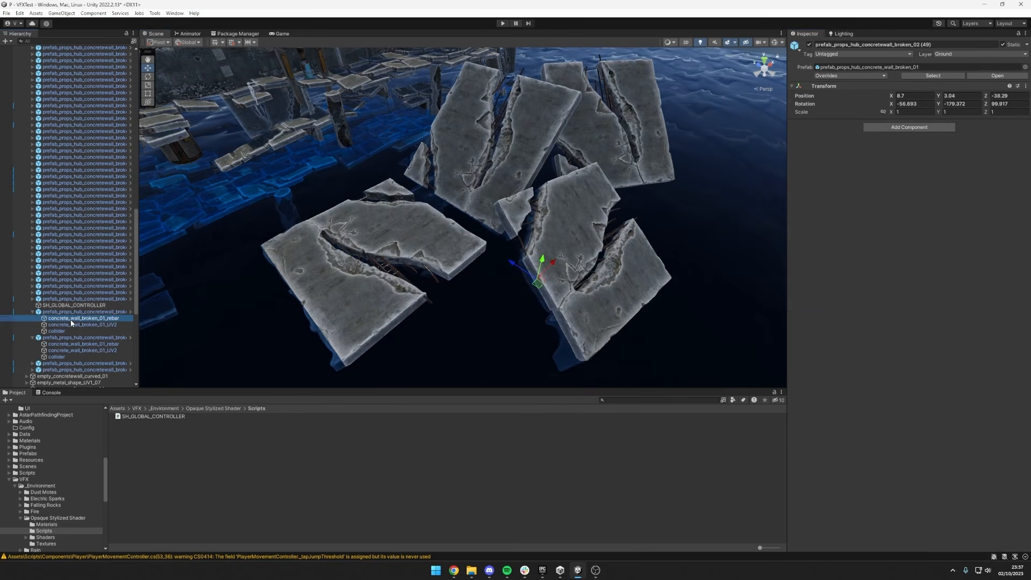
{"action": "scroll", "coordinate": [989, 365], "scroll_direction": "down", "scroll_amount": 3}
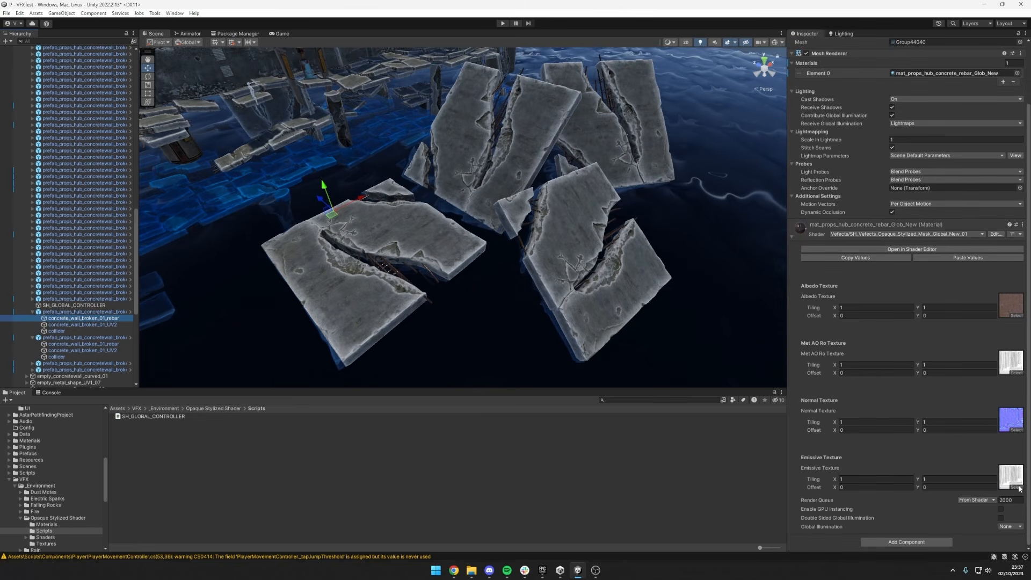
{"action": "key", "text": "Down"}
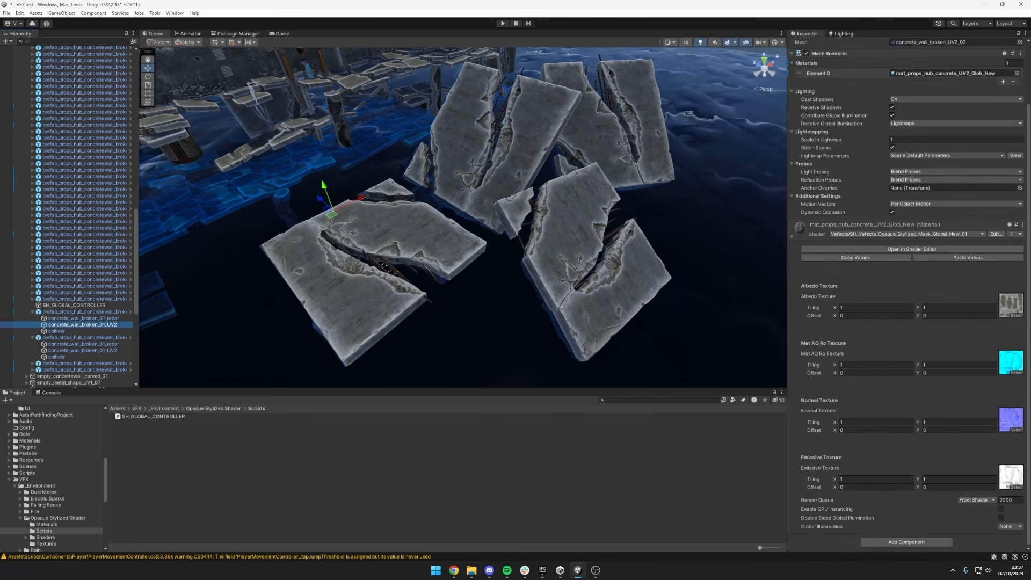
{"action": "left_click", "coordinate": [1016, 487]}
{"action": "scroll", "coordinate": [887, 365], "scroll_direction": "down", "scroll_amount": 10}
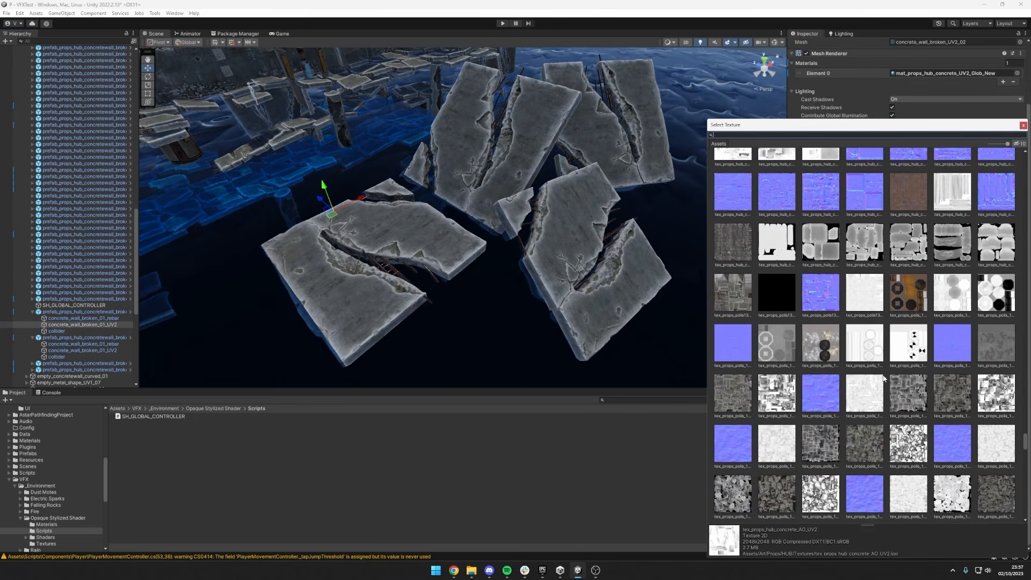
{"action": "scroll", "coordinate": [887, 365], "scroll_direction": "down", "scroll_amount": 10}
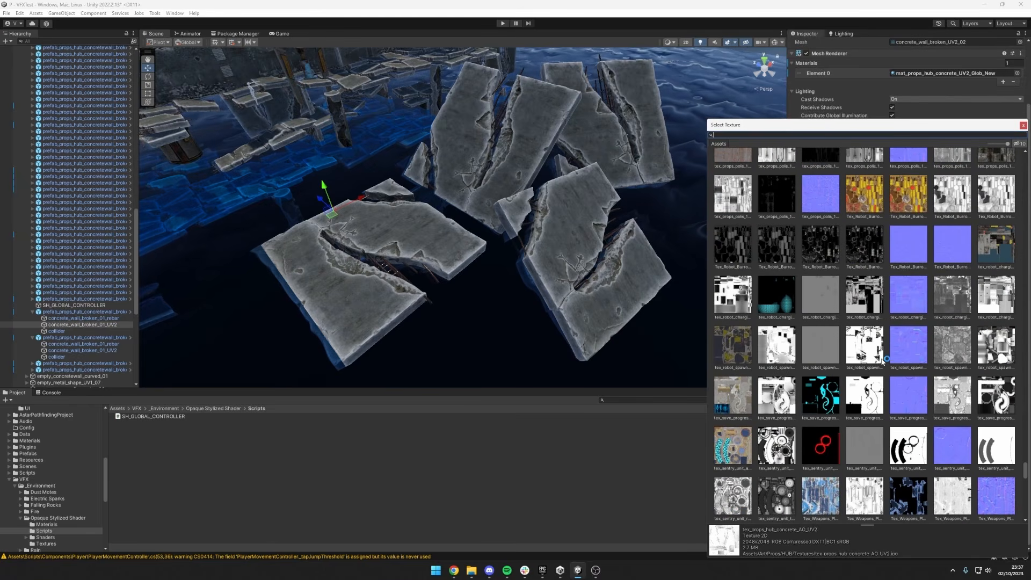
{"action": "double_click", "coordinate": [866, 196]}
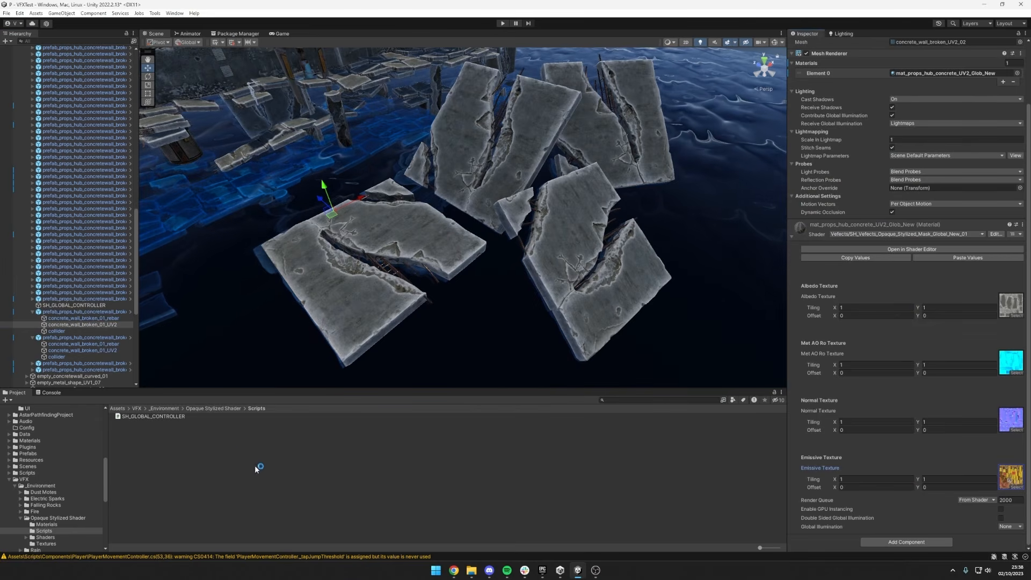
{"action": "left_click", "coordinate": [73, 305]}
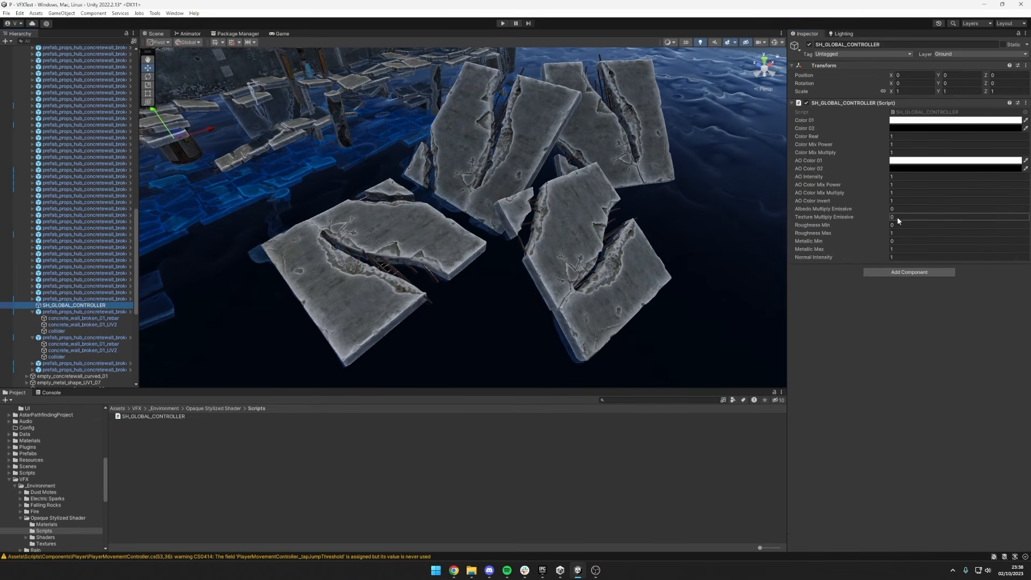
Try raising Texture Multiply Emissive and setting Albedo Multiply Emissive to 1 on SH_GLOBAL_CONTROLLER, and return both to 0.
{"action": "mouse_move", "coordinate": [897, 217]}
{"action": "left_mouse_down"}
{"action": "mouse_move", "coordinate": [889, 215]}
{"action": "mouse_move", "coordinate": [950, 208]}
{"action": "mouse_move", "coordinate": [886, 209]}
{"action": "mouse_move", "coordinate": [915, 208]}
{"action": "mouse_move", "coordinate": [882, 225]}
{"action": "mouse_move", "coordinate": [892, 224]}
{"action": "mouse_move", "coordinate": [875, 233]}
{"action": "mouse_move", "coordinate": [881, 240]}
{"action": "mouse_move", "coordinate": [921, 240]}
{"action": "left_mouse_up"}
{"action": "type", "text": "0"}
{"action": "left_click", "coordinate": [909, 211]}
{"action": "type", "text": "1"}
{"action": "left_click", "coordinate": [908, 216]}
{"action": "left_click", "coordinate": [904, 210]}
{"action": "type", "text": "0"}
{"action": "left_click", "coordinate": [904, 214]}
Try Roughness Max at 0 and Metallic Min at 1, restoring them to 1 and 0.
{"action": "left_click", "coordinate": [908, 234]}
{"action": "type", "text": "0"}
{"action": "key", "text": "BackSpace"}
{"action": "type", "text": "1"}
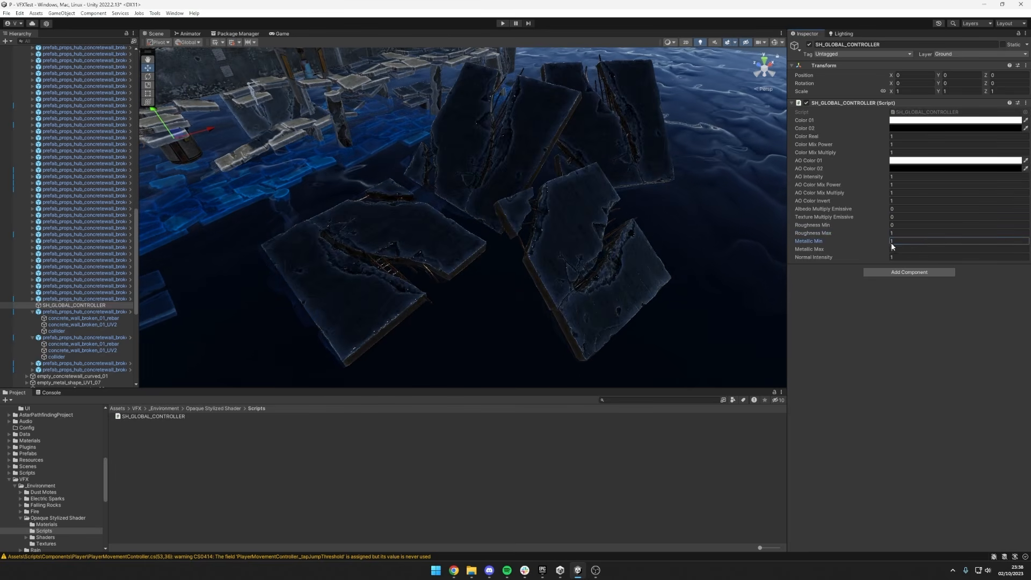
{"action": "left_click", "coordinate": [900, 241]}
{"action": "type", "text": "0"}
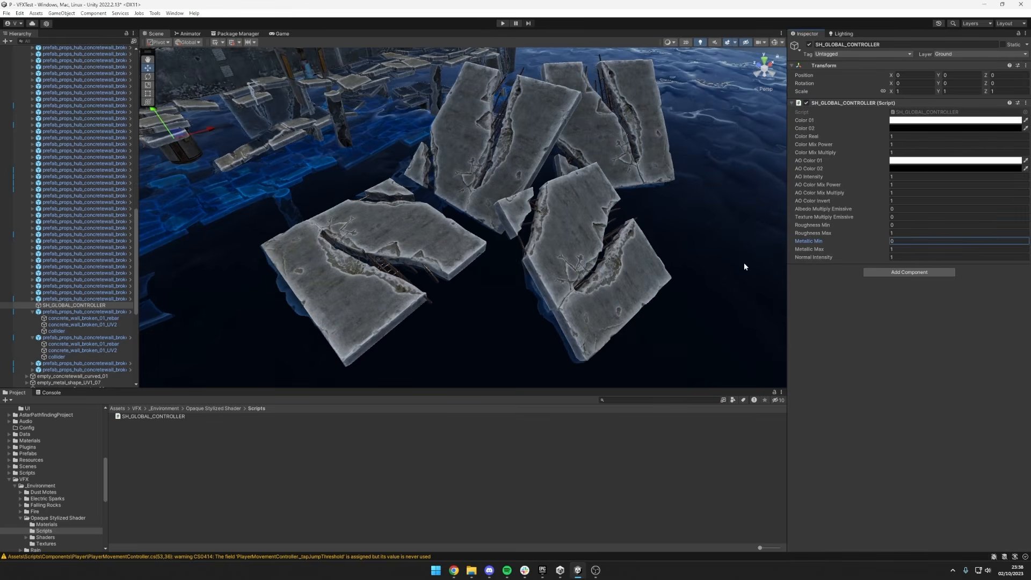
Inspect the exposed rebar up close and review the texture slots of the concrete_wall_broken_01_rebar material.
{"action": "left_click_drag", "start_coordinate": [744, 262], "coordinate": [622, 247], "text": "alt"}
{"action": "key", "text": "w"}
{"action": "right_click_drag", "start_coordinate": [622, 247], "coordinate": [678, 281]}
{"action": "left_click", "coordinate": [395, 269]}
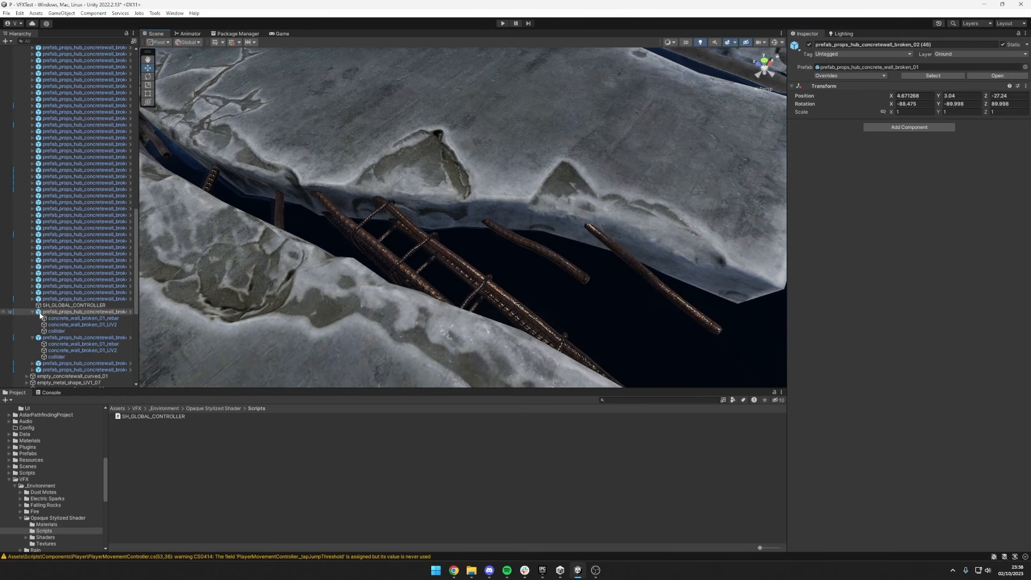
{"action": "left_click", "coordinate": [61, 319]}
{"action": "scroll", "coordinate": [978, 379], "scroll_direction": "down", "scroll_amount": 3}
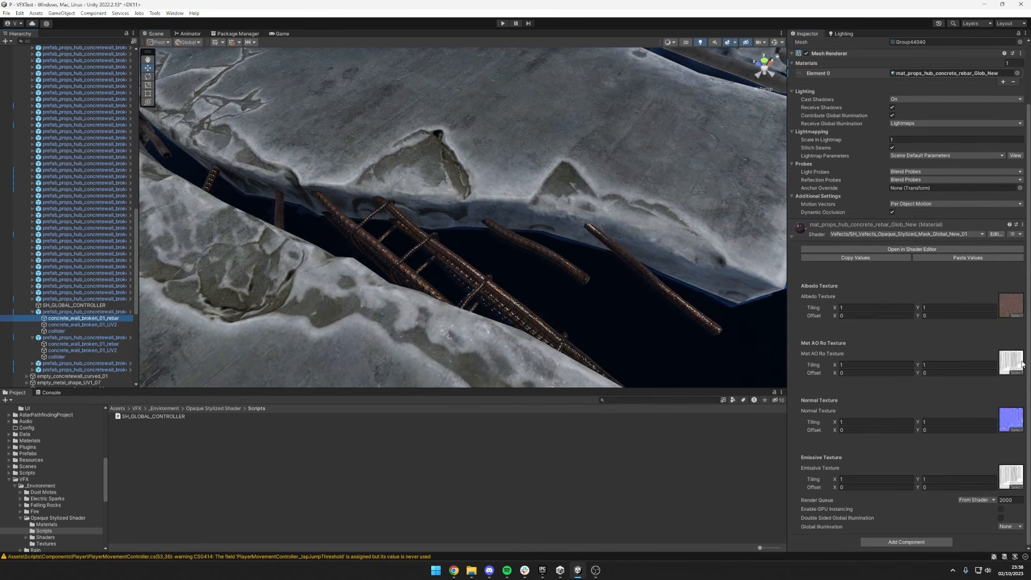
{"action": "scroll", "coordinate": [473, 272], "scroll_direction": "down", "scroll_amount": 5}
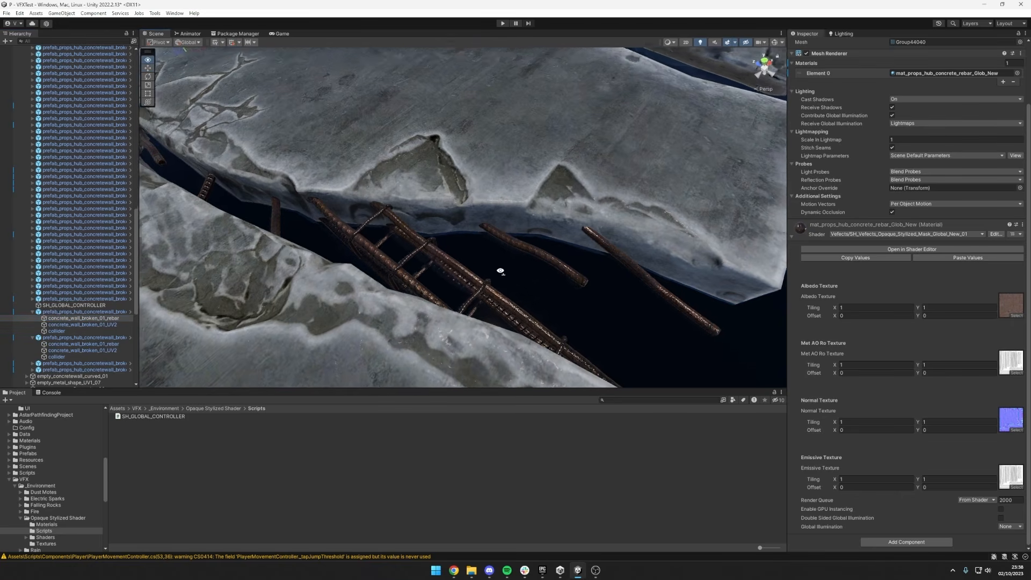
{"action": "left_click", "coordinate": [498, 191]}
Locate the Met AO Ro texture used by concrete_wall_broken_01_UV2 and show the import settings of T_Tex_Props_Hub_Concrete_UV2_Mixed.
{"action": "left_click", "coordinate": [54, 318]}
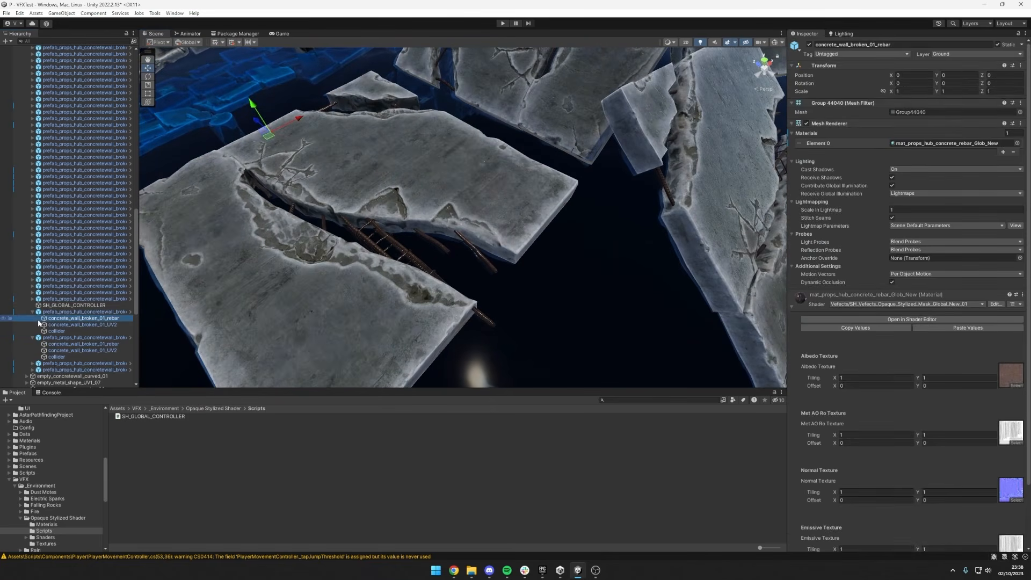
{"action": "key", "text": "Down"}
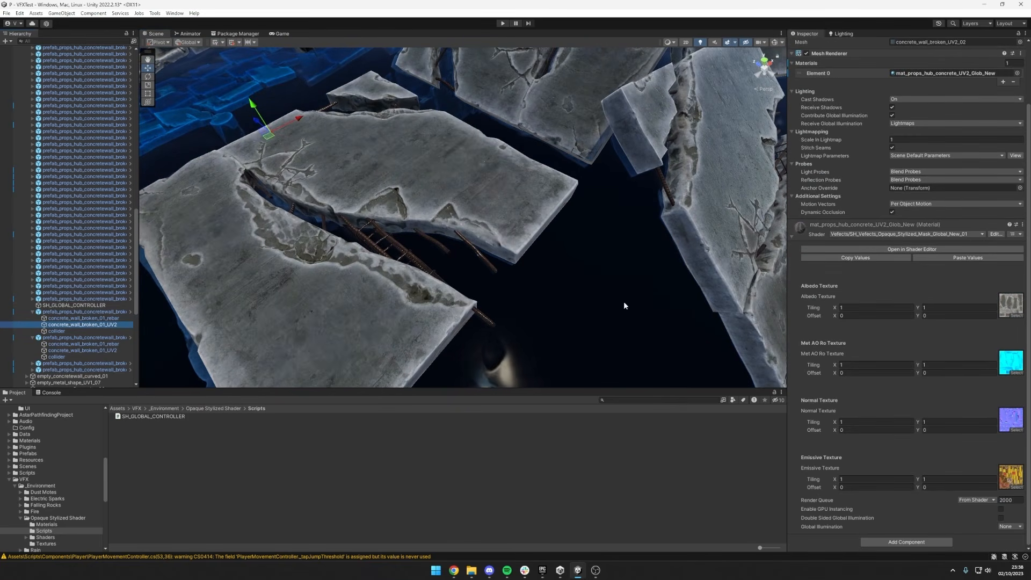
{"action": "left_click", "coordinate": [1012, 361]}
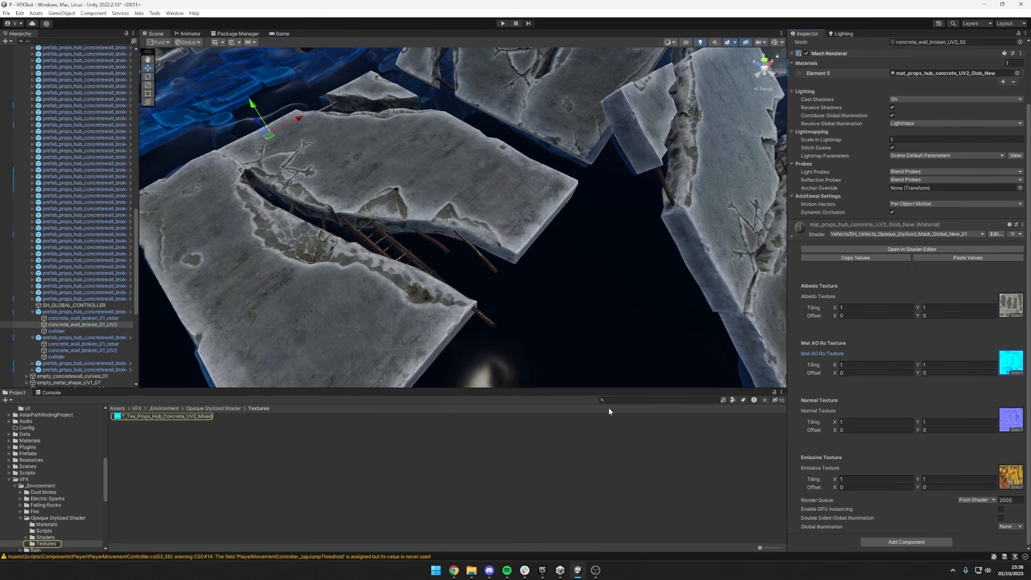
{"action": "left_click", "coordinate": [213, 416]}
{"action": "left_click_drag", "start_coordinate": [903, 416], "coordinate": [903, 367]}
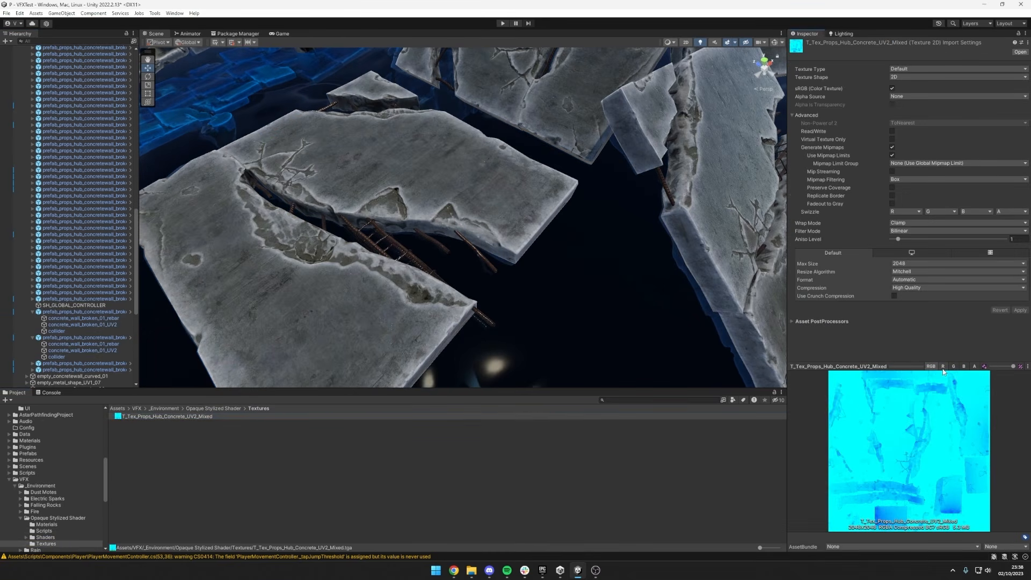
Preview the red, green, blue and alpha channels of T_Tex_Props_Hub_Concrete_UV2_Mixed separately, and return to the RGB preview.
{"action": "left_click", "coordinate": [943, 367]}
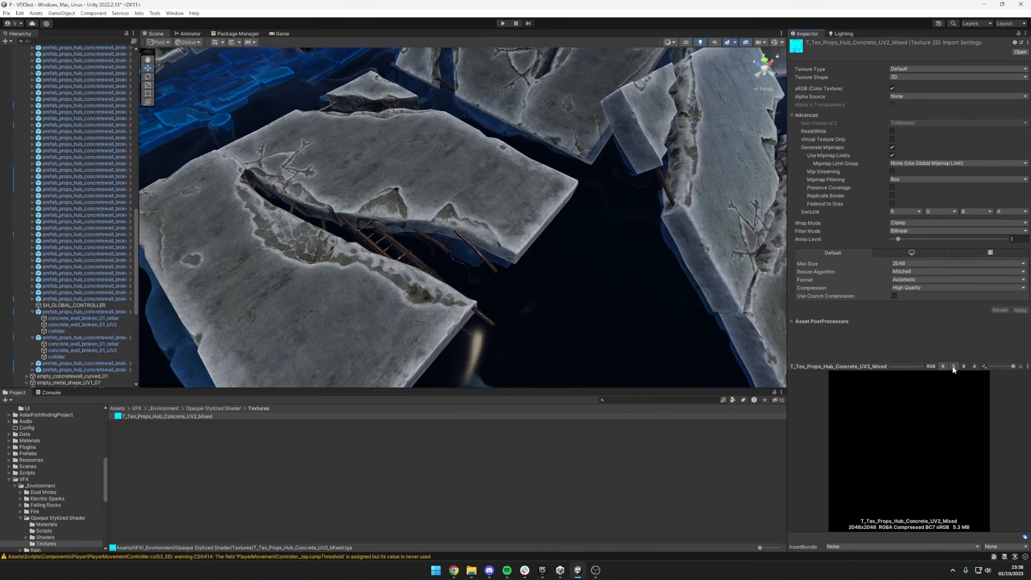
{"action": "left_click", "coordinate": [954, 367]}
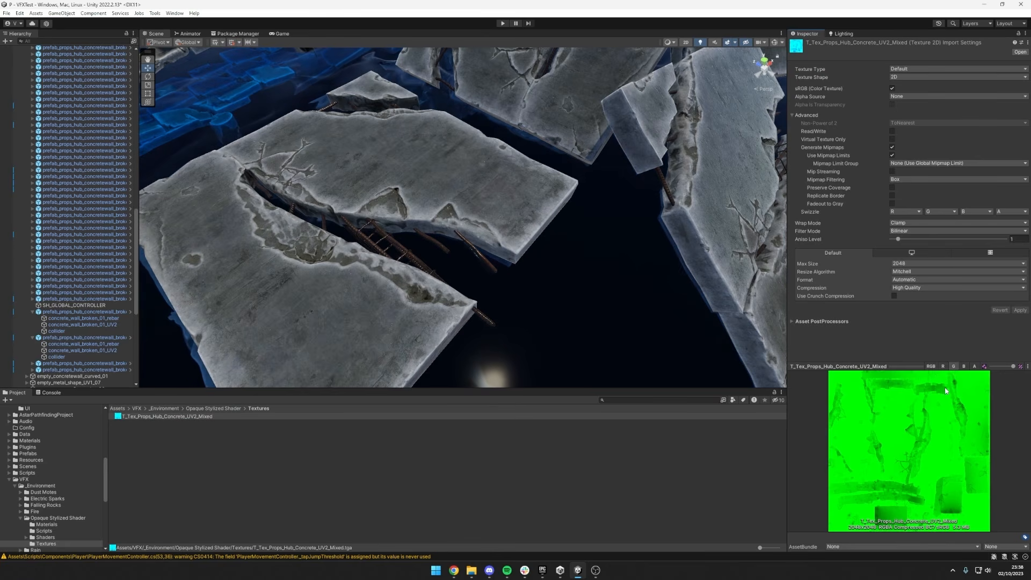
{"action": "left_click", "coordinate": [964, 367]}
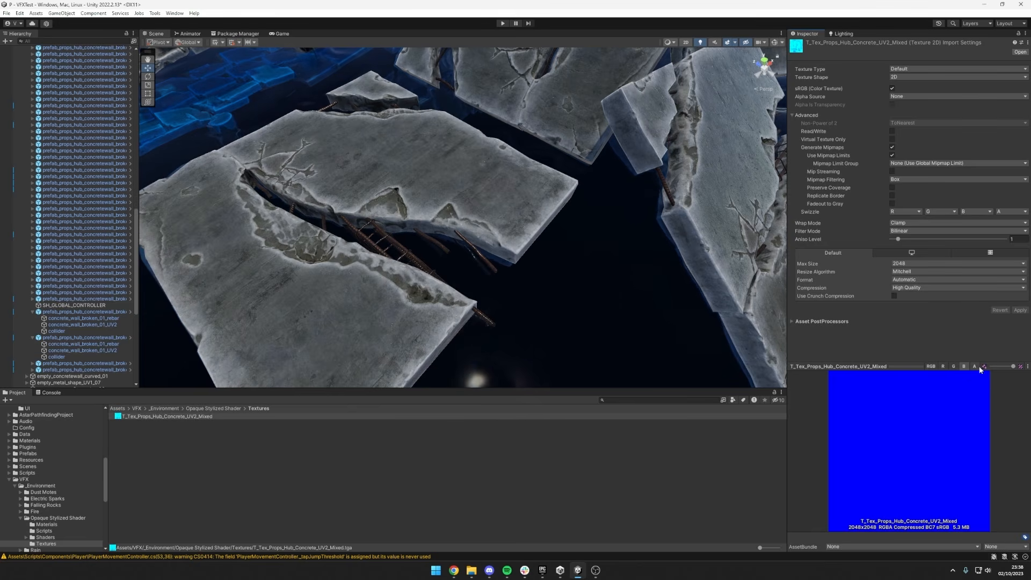
{"action": "left_click", "coordinate": [976, 367]}
{"action": "left_click", "coordinate": [964, 368]}
{"action": "left_click", "coordinate": [975, 367]}
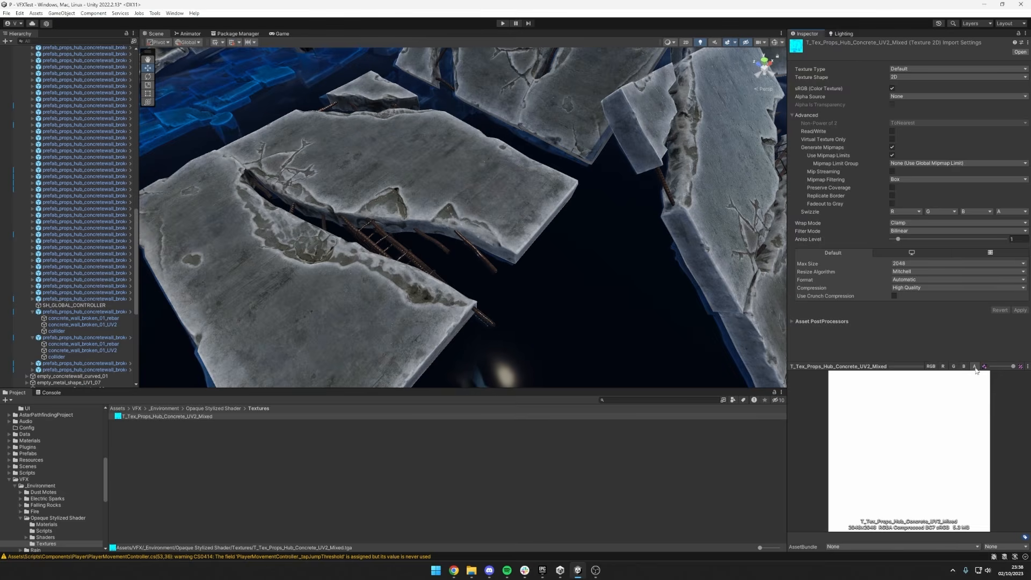
{"action": "left_click", "coordinate": [943, 368]}
{"action": "left_click", "coordinate": [932, 366]}
Try higher values and 0 for Normal Intensity on SH_GLOBAL_CONTROLLER, compare the walls, and restore it to 1.
{"action": "scroll", "coordinate": [610, 314], "scroll_direction": "down", "scroll_amount": 3}
{"action": "middle_click_drag", "start_coordinate": [591, 294], "coordinate": [499, 274]}
{"action": "left_click", "coordinate": [74, 305]}
{"action": "left_click", "coordinate": [894, 258]}
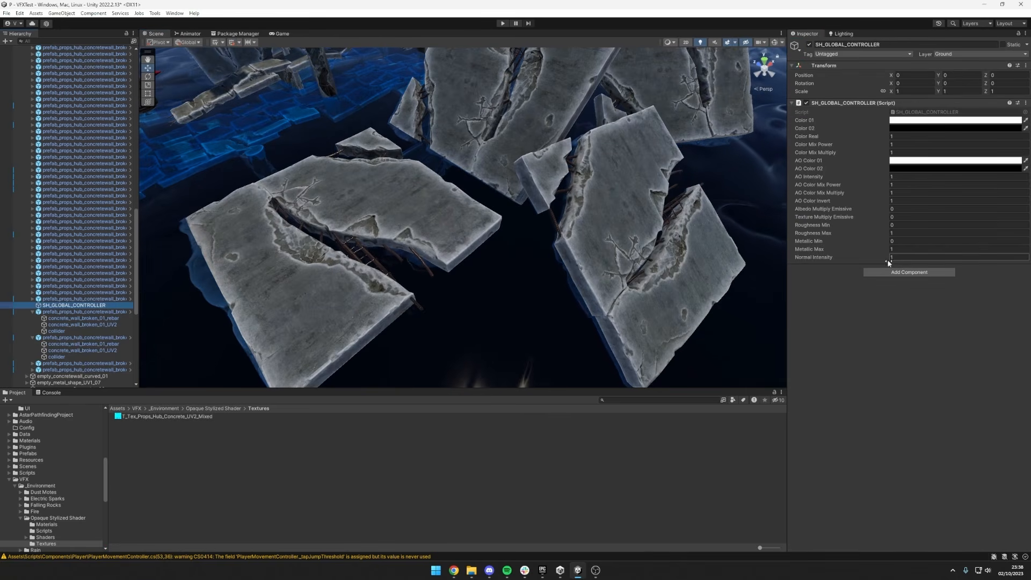
{"action": "type", "text": "3.14"}
{"action": "left_click_drag", "start_coordinate": [911, 257], "coordinate": [782, 261]}
{"action": "left_click", "coordinate": [924, 257]}
{"action": "type", "text": "0"}
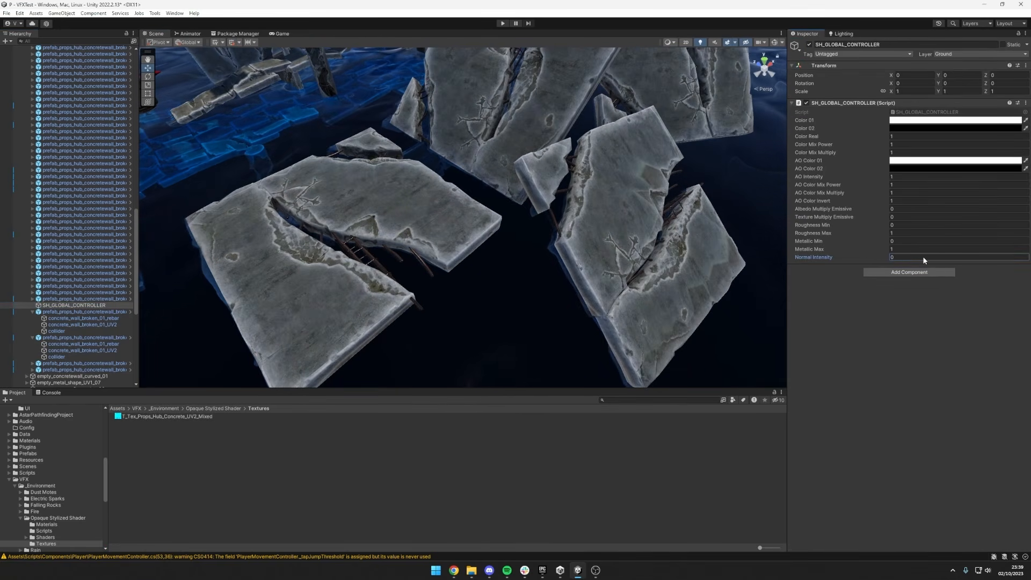
{"action": "key", "text": "s"}
{"action": "right_click_drag", "start_coordinate": [647, 243], "coordinate": [664, 207]}
{"action": "key", "text": "w"}
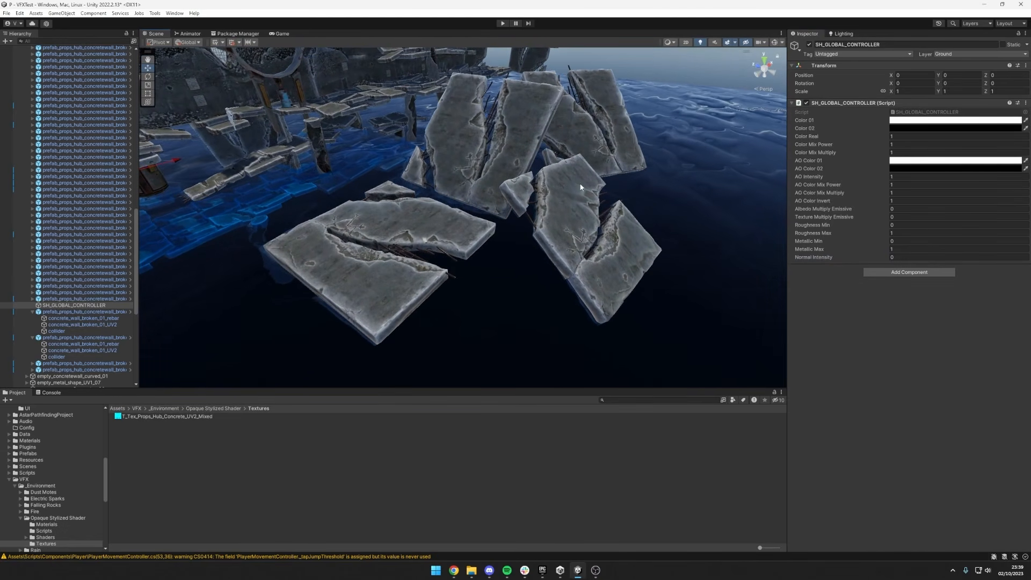
{"action": "type", "text": "1"}
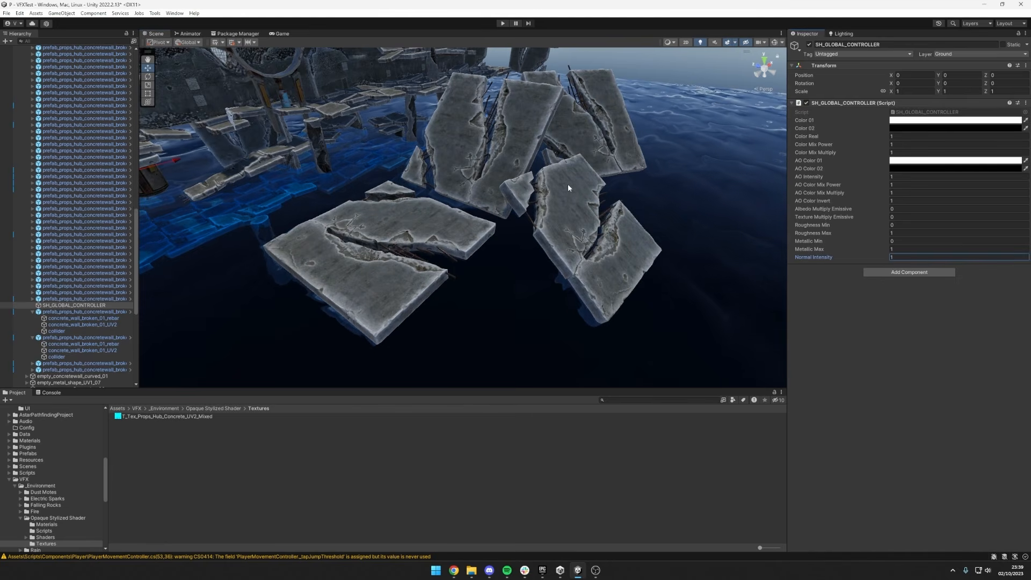
{"action": "left_click", "coordinate": [611, 211]}
{"action": "left_click", "coordinate": [525, 130]}
{"action": "left_click", "coordinate": [517, 131]}
{"action": "left_click", "coordinate": [586, 129]}
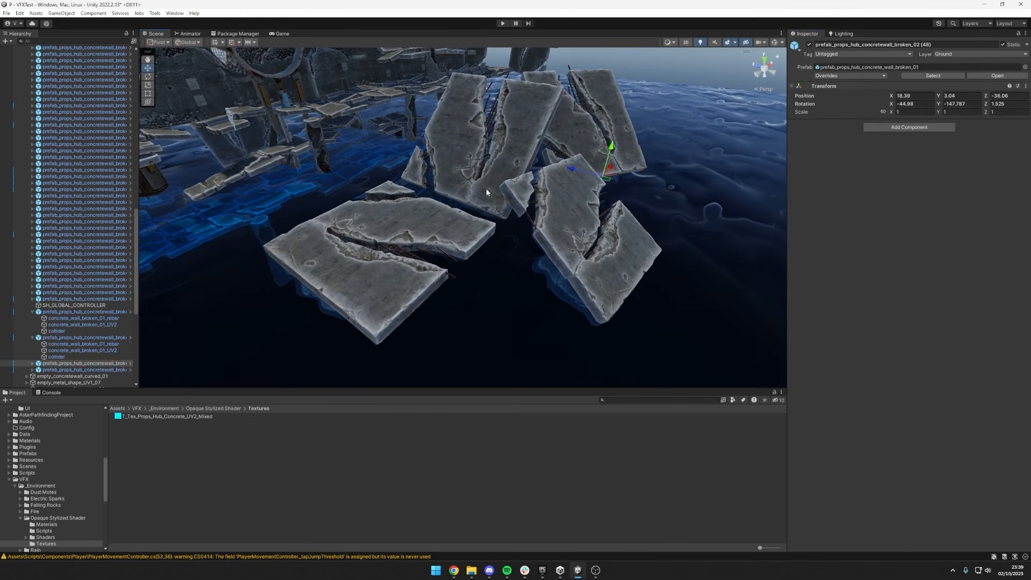
{"action": "left_click", "coordinate": [443, 223]}
{"action": "left_click", "coordinate": [582, 232]}
{"action": "left_click", "coordinate": [521, 163]}
{"action": "left_click", "coordinate": [556, 157]}
{"action": "left_click", "coordinate": [533, 165]}
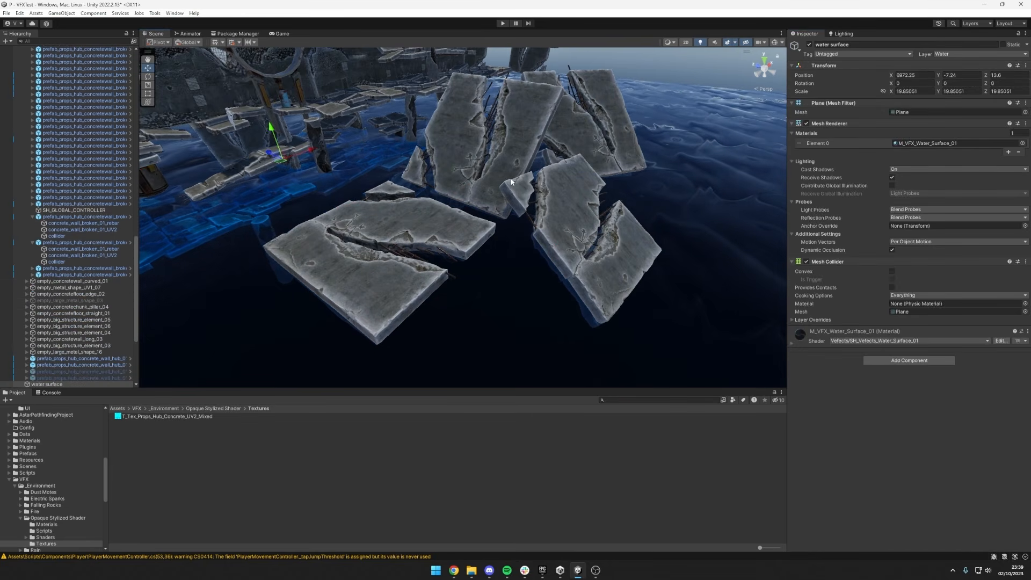
{"action": "left_click", "coordinate": [510, 180]}
{"action": "left_click", "coordinate": [565, 196]}
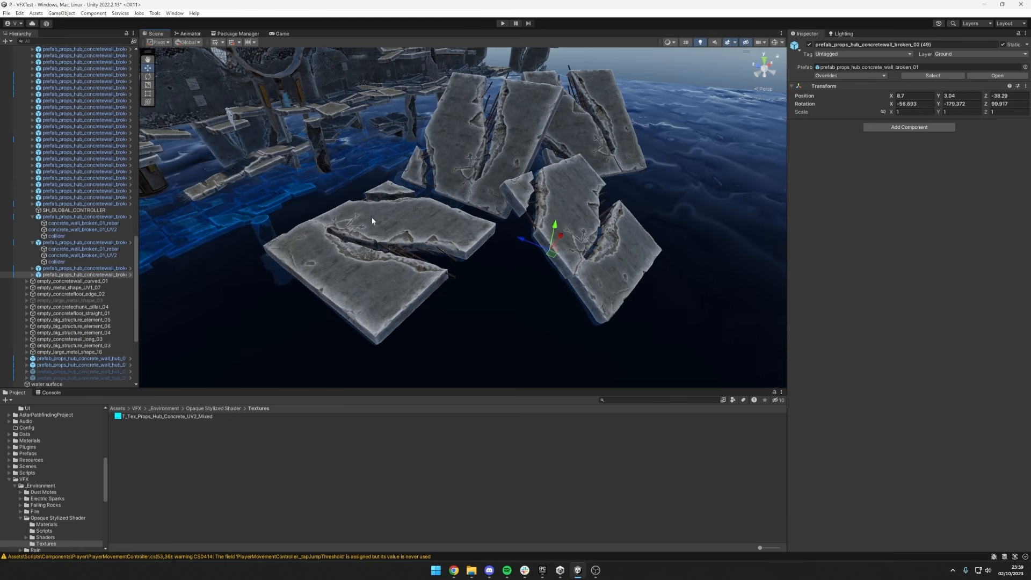
Review the SH_GLOBAL_CONTROLLER parameters and the material of concrete_wall_broken_01_UV2.
{"action": "left_click", "coordinate": [43, 211]}
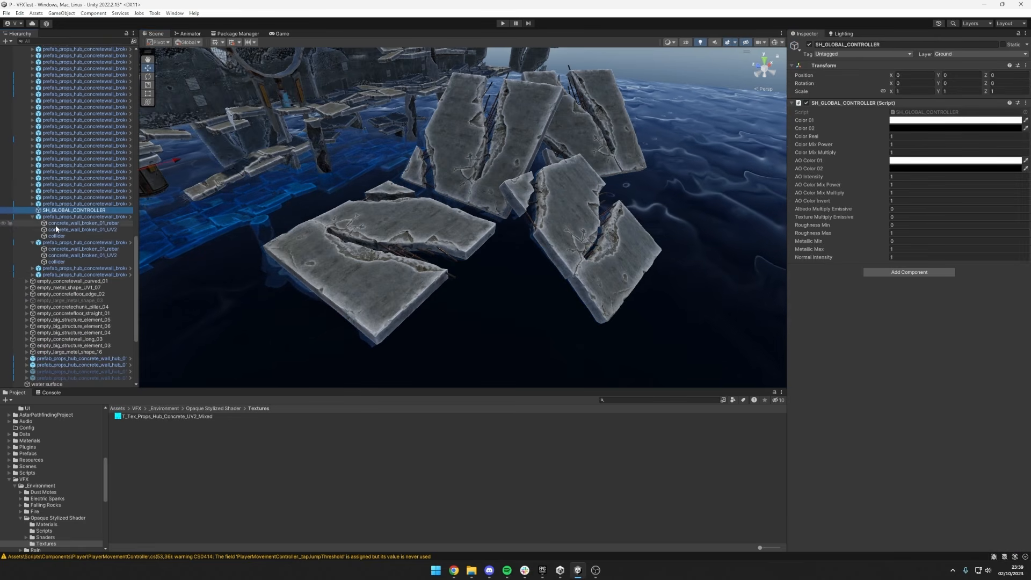
{"action": "left_click", "coordinate": [63, 230]}
{"action": "scroll", "coordinate": [887, 374], "scroll_direction": "down", "scroll_amount": 3}
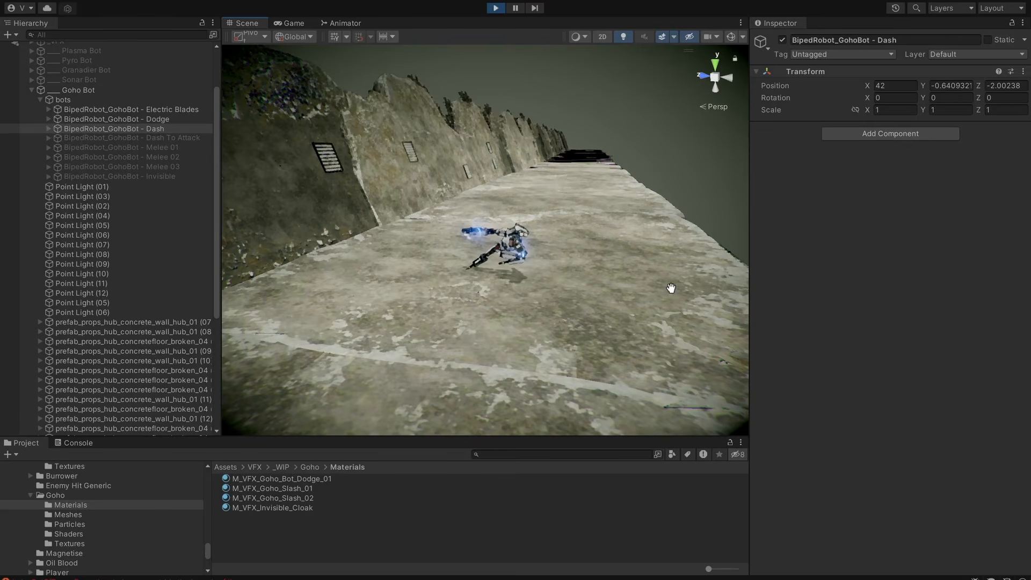
Restart BipedRobot_GohoBot - Dash by toggling its active state, and examine its electric dash effect from several angles.
{"action": "key", "text": "alt+shift+a"}
{"action": "left_click_drag", "start_coordinate": [639, 295], "coordinate": [673, 302], "text": "alt"}
{"action": "left_click_drag", "start_coordinate": [578, 311], "coordinate": [408, 240], "text": "alt"}
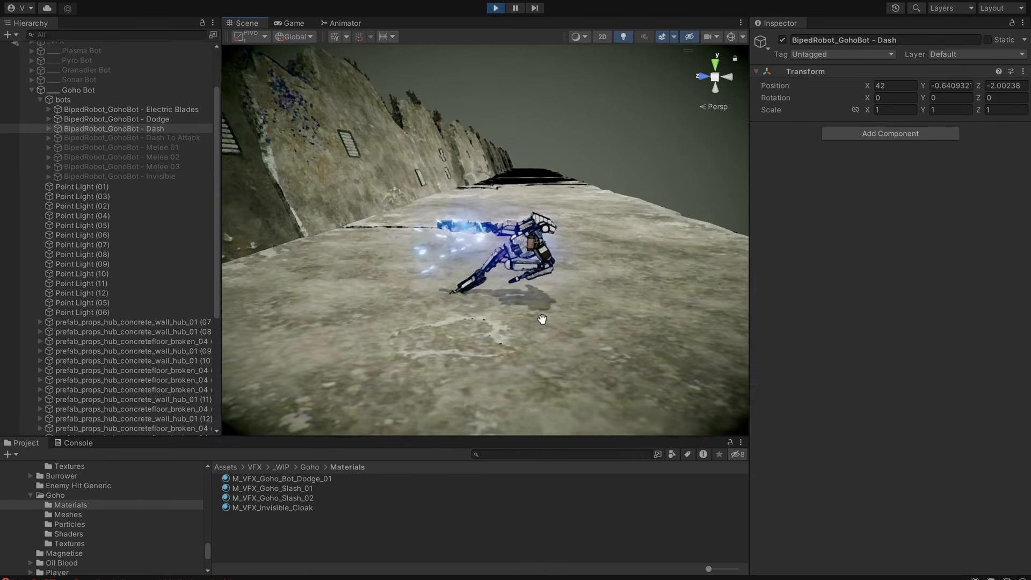
{"action": "left_click_drag", "start_coordinate": [603, 316], "coordinate": [532, 310], "text": "alt"}
{"action": "key", "text": "alt+shift+a"}
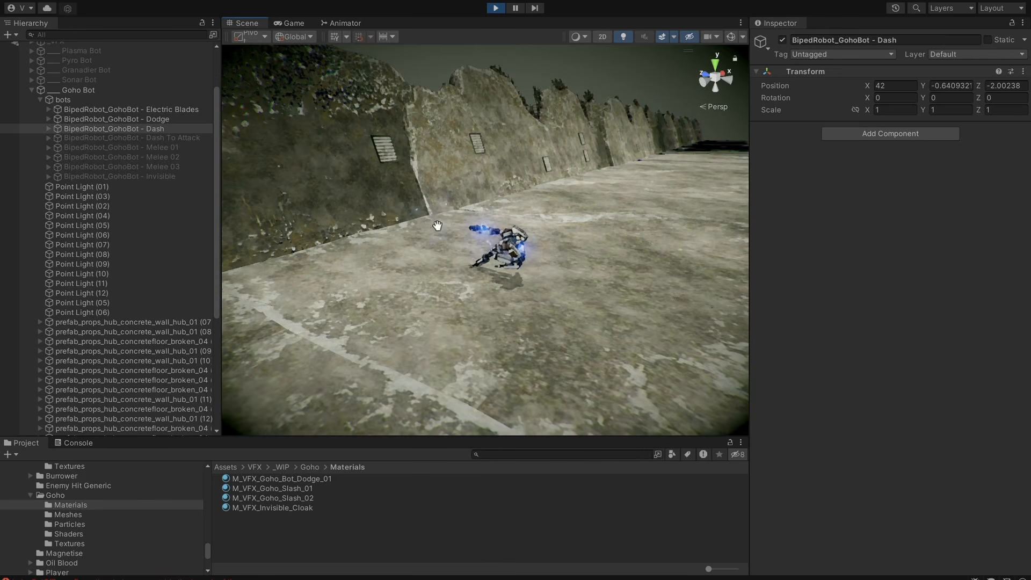
{"action": "left_click_drag", "start_coordinate": [438, 226], "coordinate": [622, 321], "text": "alt"}
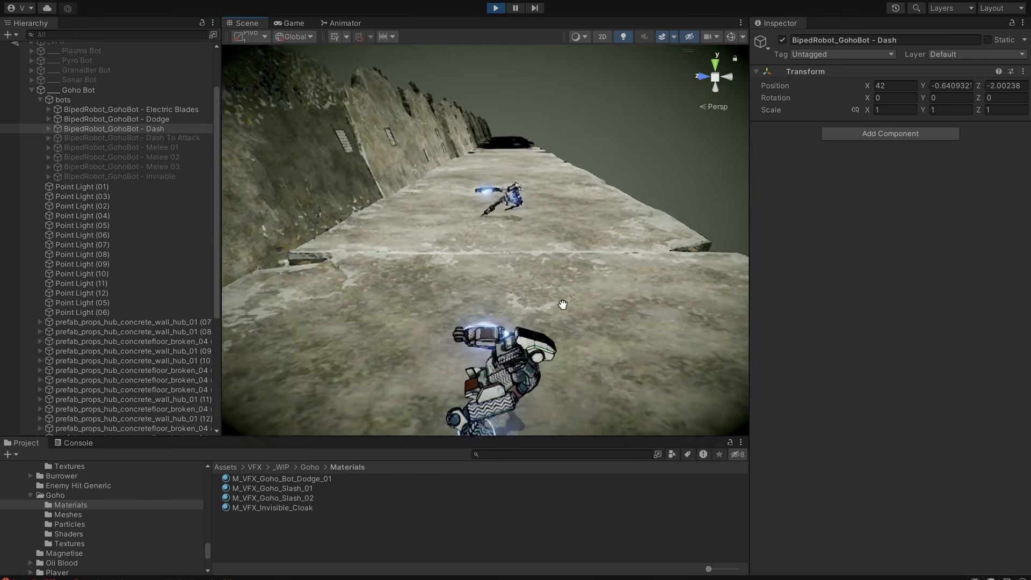
Toggle BipedRobot_GohoBot - Dodge off and on to replay its dodge effect, and examine it up close and from afar.
{"action": "left_click", "coordinate": [161, 119]}
{"action": "key", "text": "alt+shift+a"}
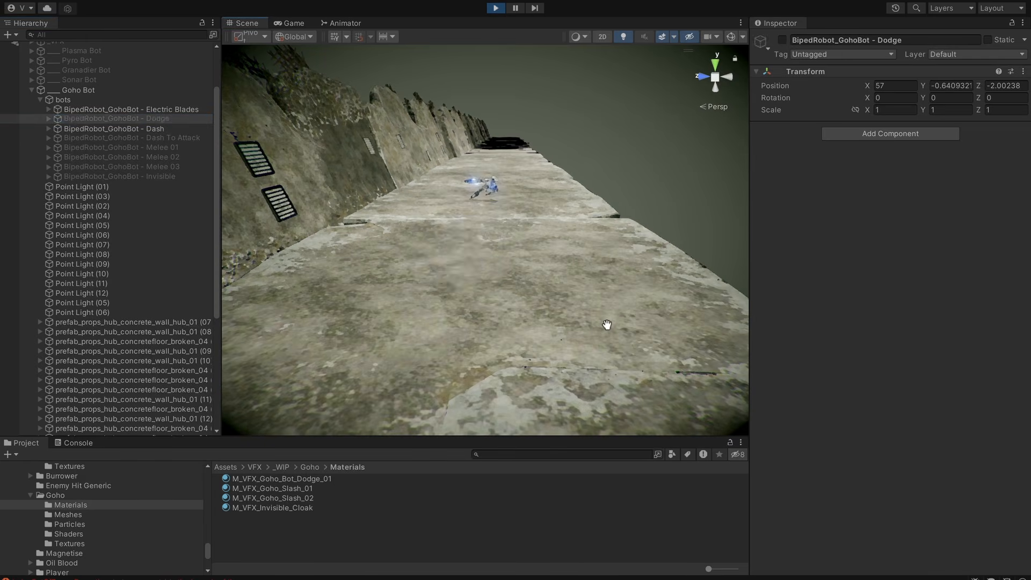
{"action": "left_click_drag", "start_coordinate": [584, 334], "coordinate": [553, 353], "text": "alt"}
{"action": "middle_click_drag", "start_coordinate": [552, 353], "coordinate": [603, 308]}
{"action": "scroll", "coordinate": [615, 304], "scroll_direction": "up", "scroll_amount": 10}
{"action": "scroll", "coordinate": [615, 305], "scroll_direction": "down", "scroll_amount": 8}
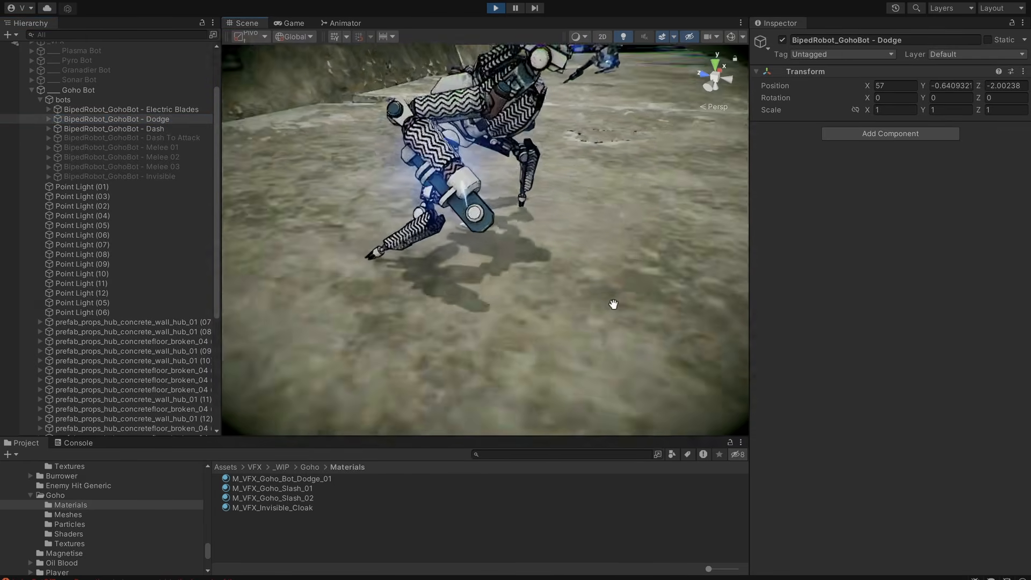
{"action": "key", "text": "alt+shift+a"}
{"action": "key", "text": "alt+shift+a"}
{"action": "mouse_move", "coordinate": [626, 306]}
{"action": "left_mouse_down", "text": "alt"}
{"action": "mouse_move", "coordinate": [452, 306]}
{"action": "mouse_move", "coordinate": [491, 344]}
{"action": "mouse_move", "coordinate": [430, 350]}
{"action": "mouse_move", "coordinate": [685, 336]}
{"action": "left_mouse_up", "text": "alt"}
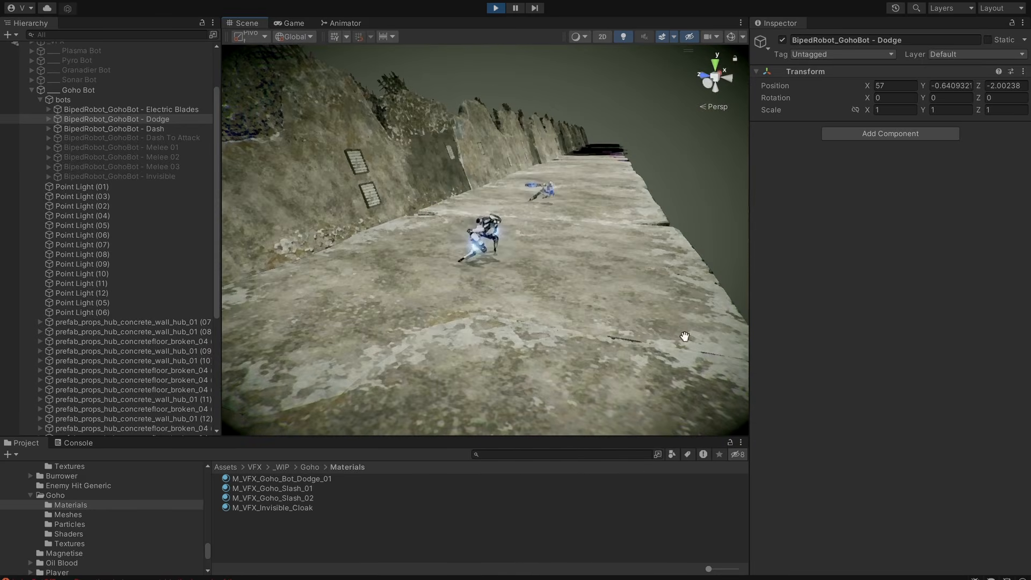
{"action": "left_click_drag", "start_coordinate": [596, 331], "coordinate": [430, 259], "text": "alt"}
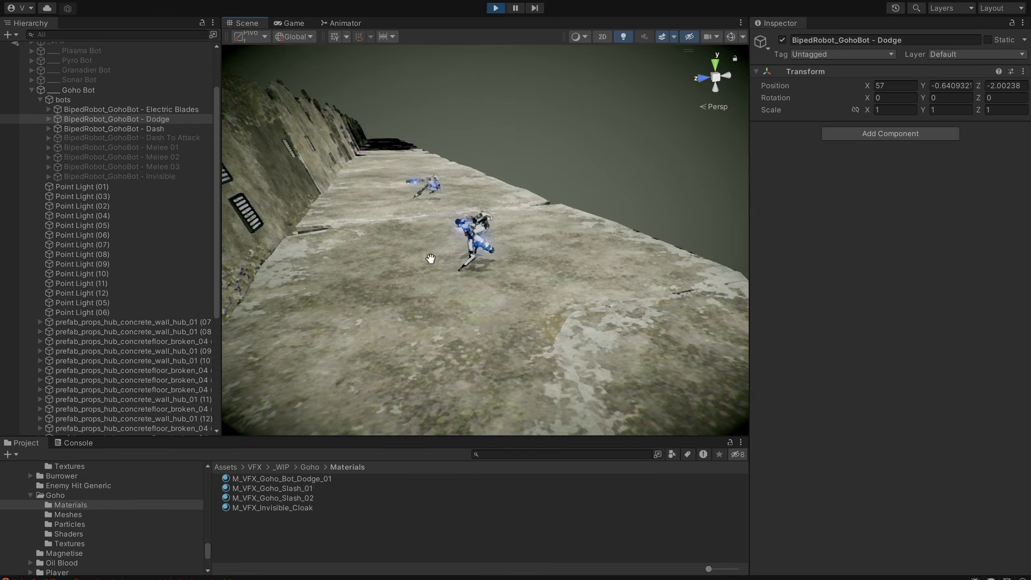
Activate BipedRobot_GohoBot - Dash To Attack, frame it in the scene and examine its effect from several angles.
{"action": "left_click", "coordinate": [124, 141]}
{"action": "key", "text": "f"}
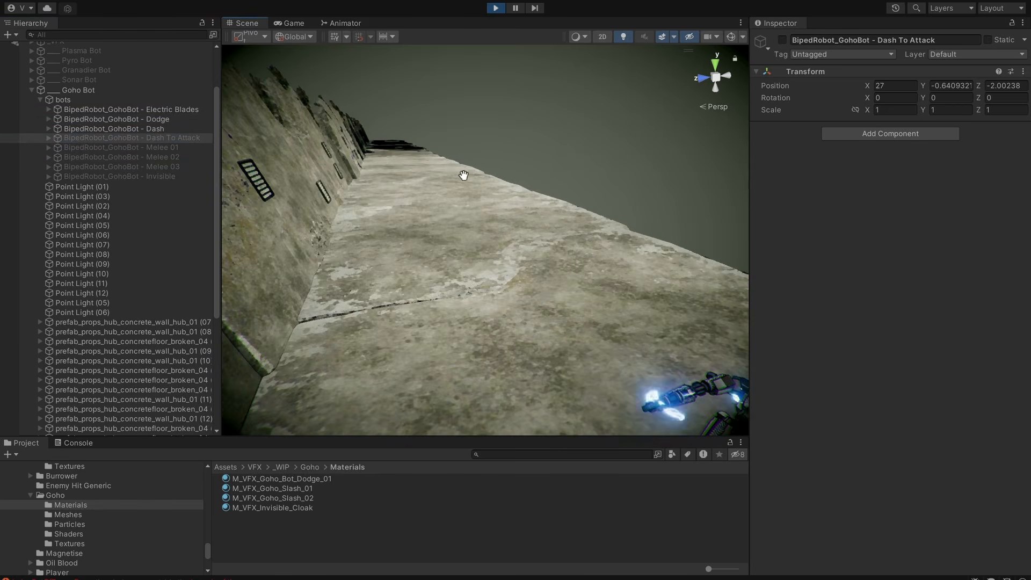
{"action": "left_click", "coordinate": [189, 157]}
{"action": "left_click", "coordinate": [189, 144]}
{"action": "left_click", "coordinate": [189, 140]}
{"action": "key", "text": "alt+shift+a"}
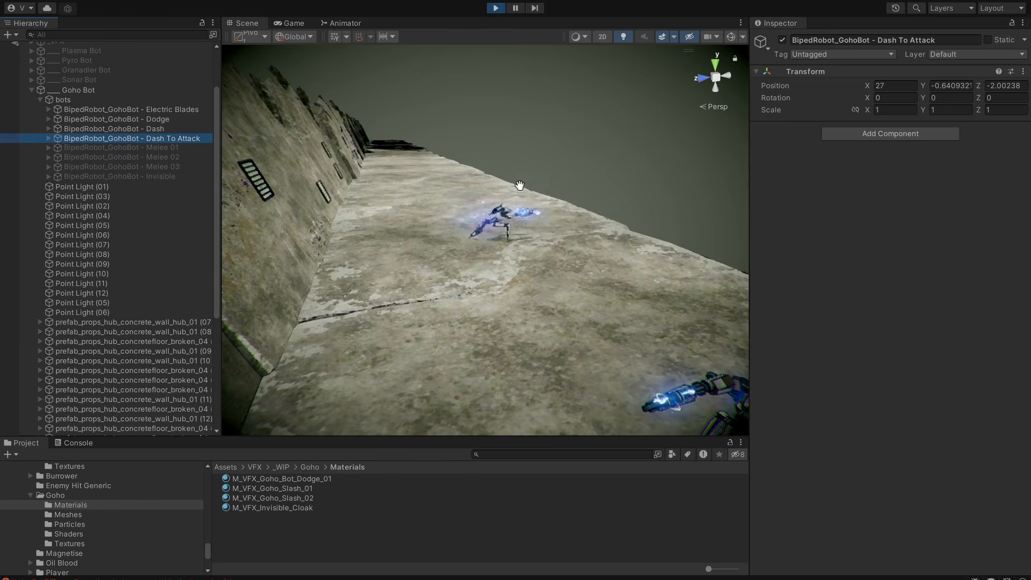
{"action": "scroll", "coordinate": [519, 186], "scroll_direction": "down", "scroll_amount": 10}
{"action": "middle_click_drag", "start_coordinate": [564, 202], "coordinate": [595, 212]}
{"action": "key", "text": "f"}
{"action": "scroll", "coordinate": [601, 275], "scroll_direction": "down", "scroll_amount": 5}
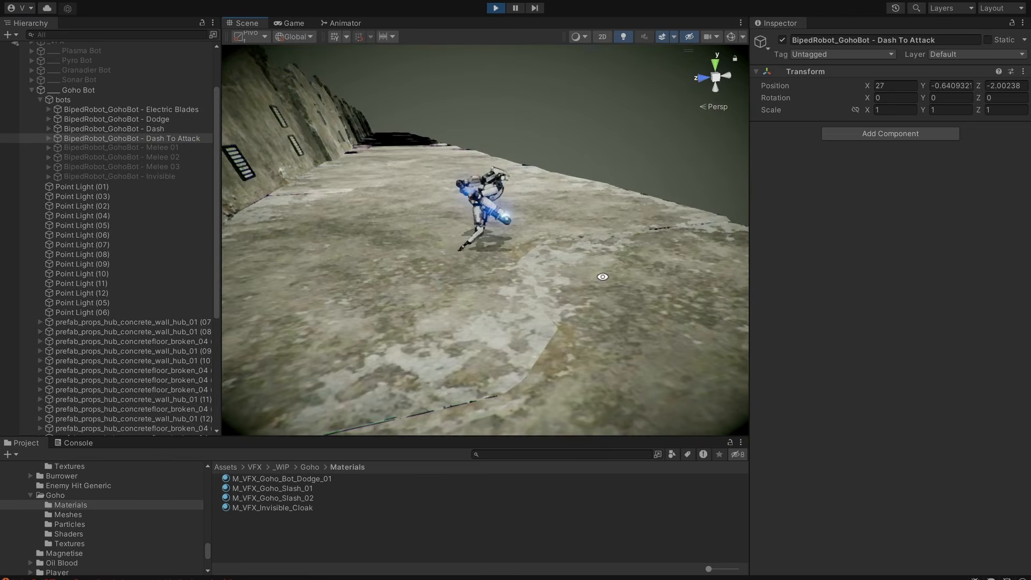
{"action": "middle_click_drag", "start_coordinate": [601, 276], "coordinate": [546, 347]}
{"action": "left_click_drag", "start_coordinate": [637, 348], "coordinate": [458, 248], "text": "alt"}
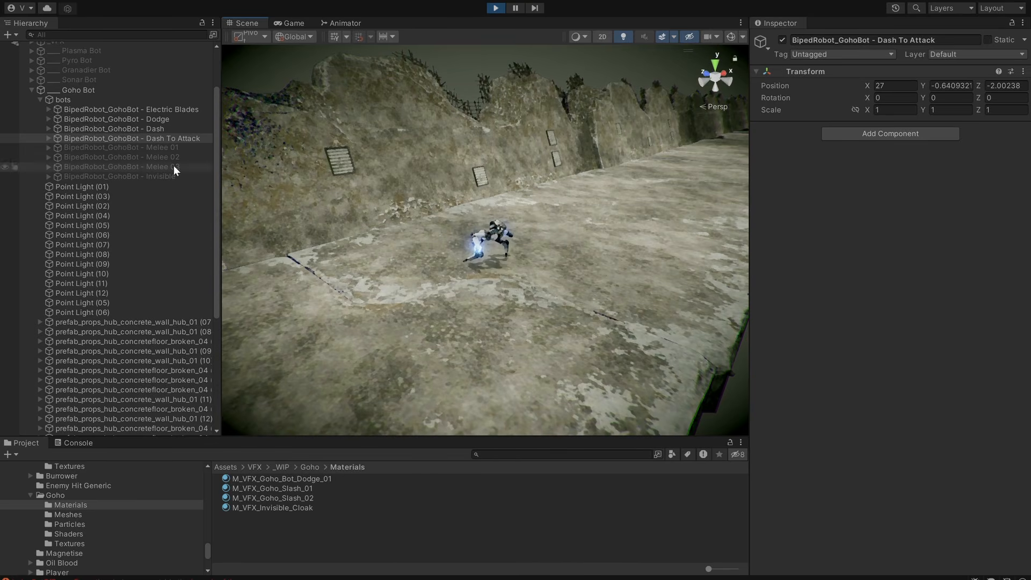
{"action": "left_click_drag", "start_coordinate": [457, 204], "coordinate": [428, 215], "text": "alt"}
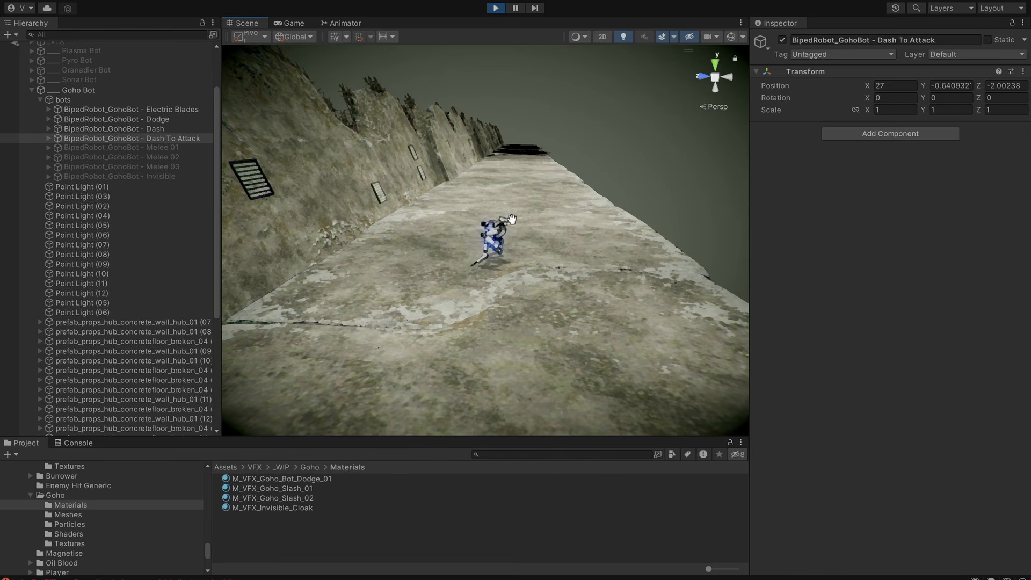
{"action": "left_click_drag", "start_coordinate": [552, 319], "coordinate": [500, 284], "text": "alt"}
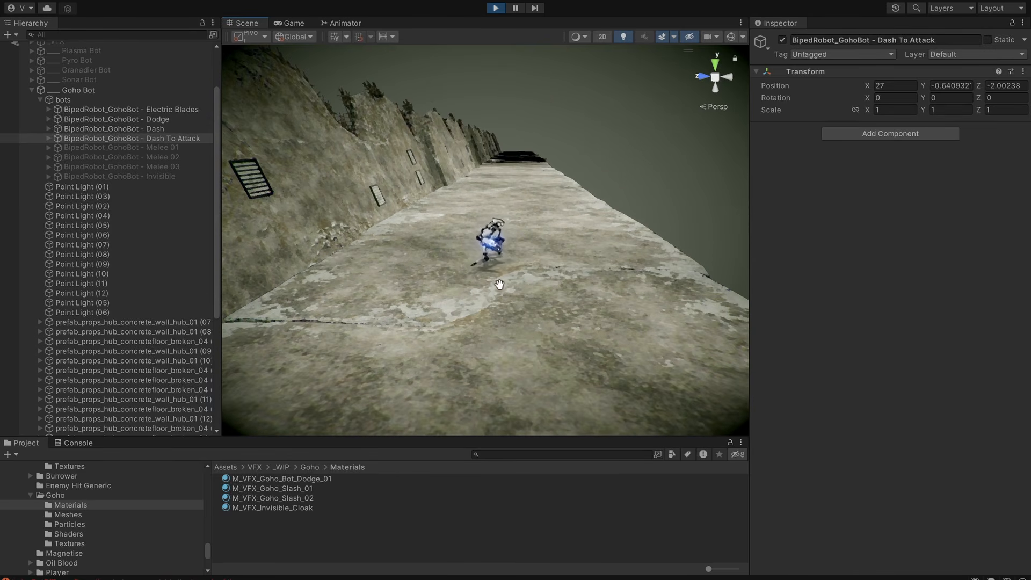
Activate BipedRobot_GohoBot - Melee 01, frame it in the scene and examine its melee effect.
{"action": "left_click", "coordinate": [142, 150]}
{"action": "key", "text": "f"}
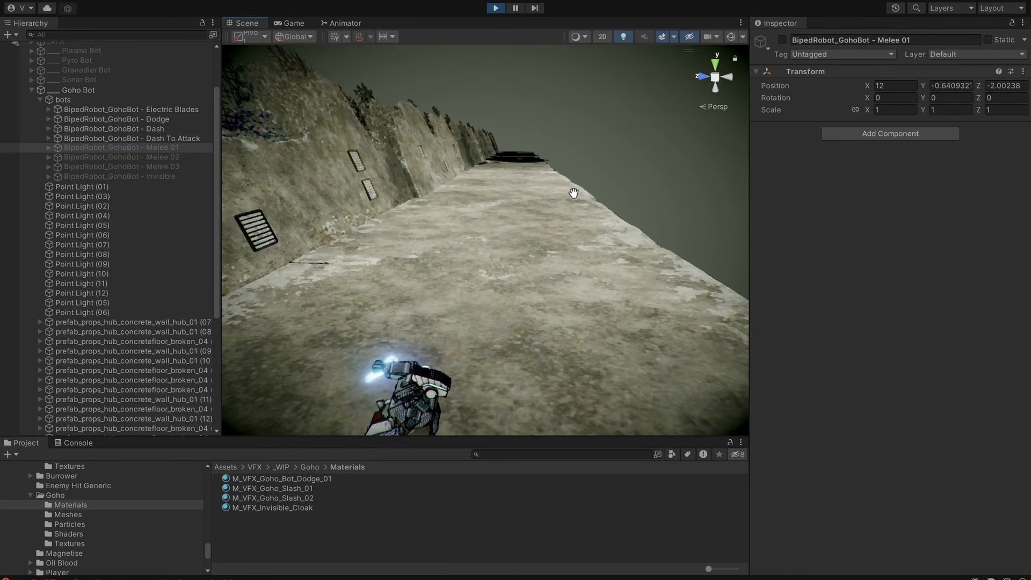
{"action": "left_click_drag", "start_coordinate": [571, 237], "coordinate": [421, 195], "text": "alt"}
Activate BipedRobot_GohoBot - Melee 02, frame it in the scene and examine its melee effect.
{"action": "left_click", "coordinate": [201, 158]}
{"action": "key", "text": "f"}
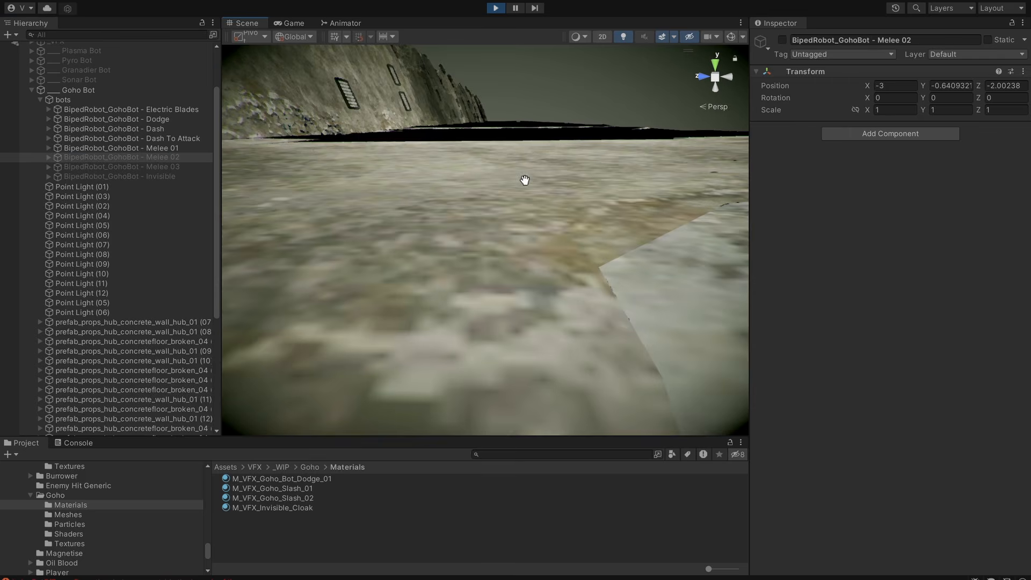
{"action": "scroll", "coordinate": [523, 179], "scroll_direction": "down", "scroll_amount": 8}
{"action": "middle_click_drag", "start_coordinate": [524, 179], "coordinate": [578, 283]}
{"action": "scroll", "coordinate": [573, 279], "scroll_direction": "up", "scroll_amount": 3}
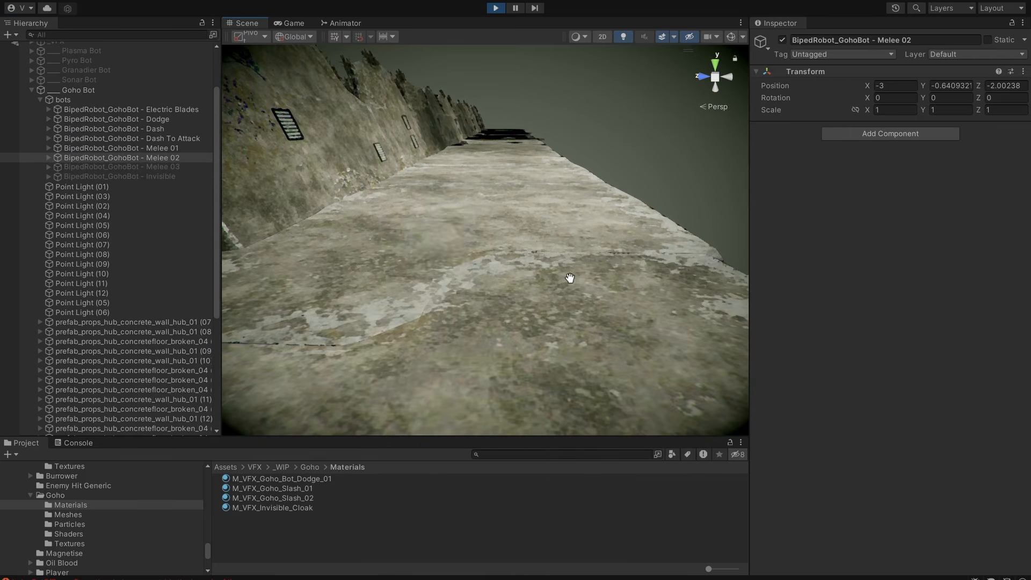
{"action": "left_click_drag", "start_coordinate": [571, 279], "coordinate": [596, 209], "text": "alt"}
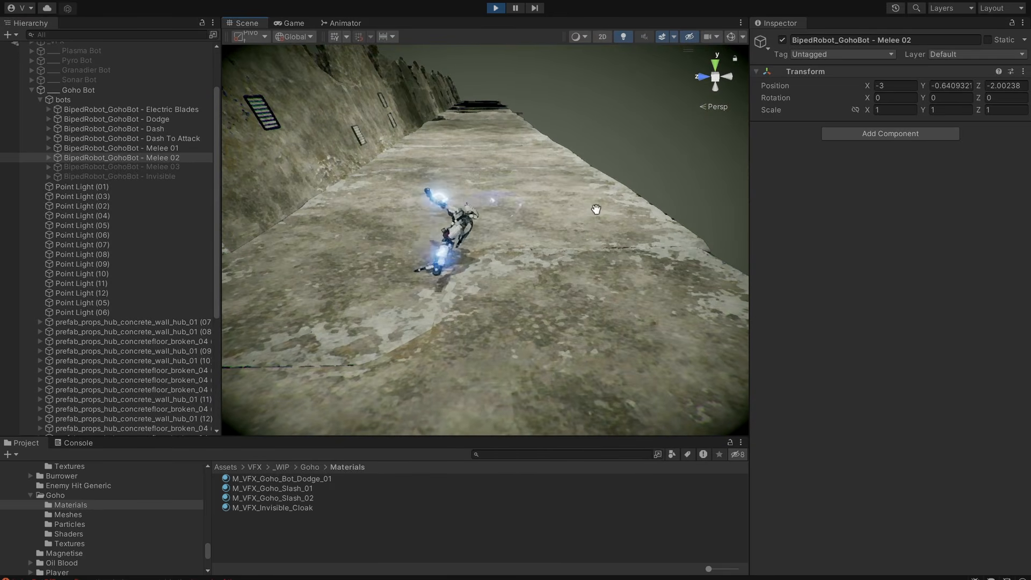
{"action": "left_click", "coordinate": [517, 7]}
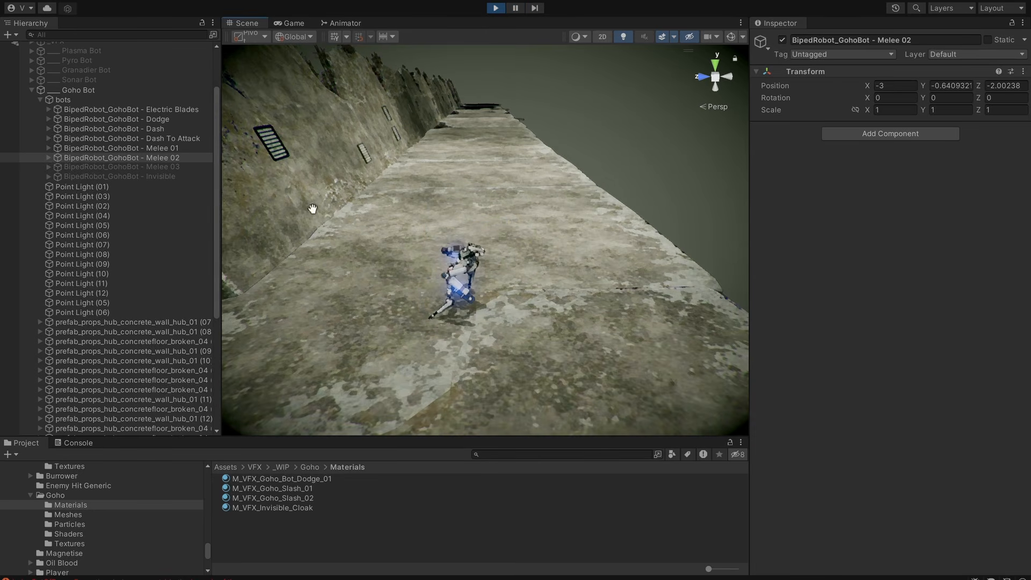
Activate BipedRobot_GohoBot - Melee 03, frame it in the scene and examine its melee effect from several angles.
{"action": "double_click", "coordinate": [200, 167]}
{"action": "scroll", "coordinate": [608, 194], "scroll_direction": "down", "scroll_amount": 5}
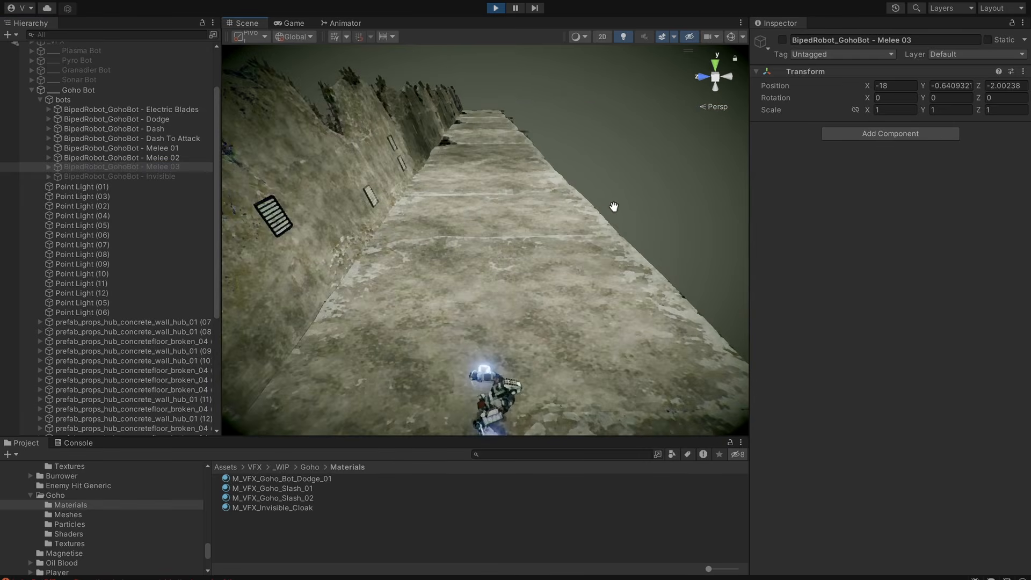
{"action": "scroll", "coordinate": [613, 208], "scroll_direction": "up", "scroll_amount": 3}
{"action": "middle_click_drag", "start_coordinate": [613, 207], "coordinate": [660, 267]}
{"action": "left_click_drag", "start_coordinate": [678, 319], "coordinate": [410, 330], "text": "alt"}
{"action": "left_click_drag", "start_coordinate": [709, 304], "coordinate": [520, 306], "text": "alt"}
{"action": "left_click_drag", "start_coordinate": [448, 325], "coordinate": [725, 342], "text": "alt"}
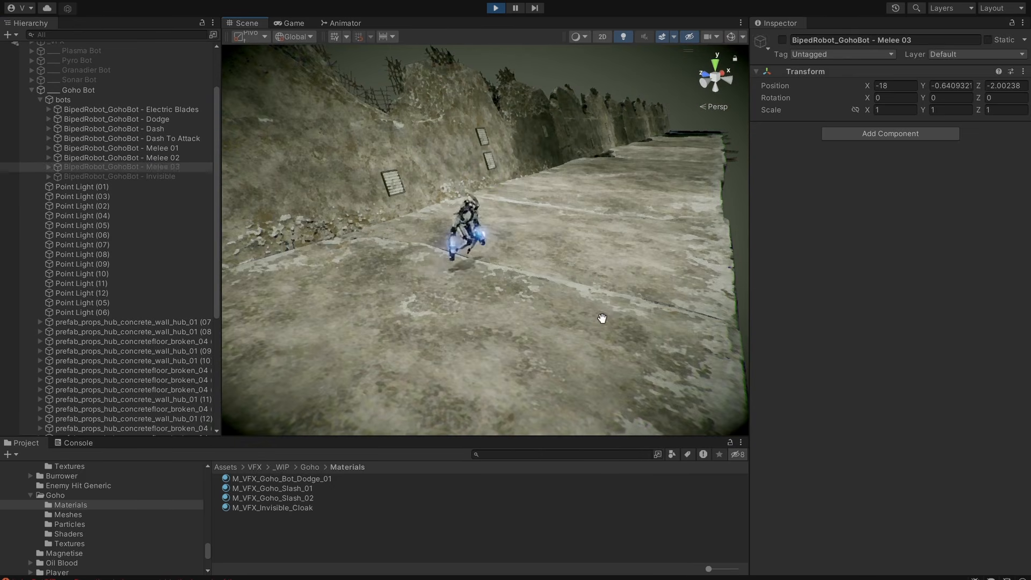
{"action": "left_click_drag", "start_coordinate": [603, 318], "coordinate": [596, 287], "text": "alt"}
{"action": "left_click_drag", "start_coordinate": [653, 246], "coordinate": [621, 278], "text": "alt"}
{"action": "key", "text": "alt+shift+a"}
{"action": "left_click_drag", "start_coordinate": [590, 232], "coordinate": [624, 275], "text": "alt"}
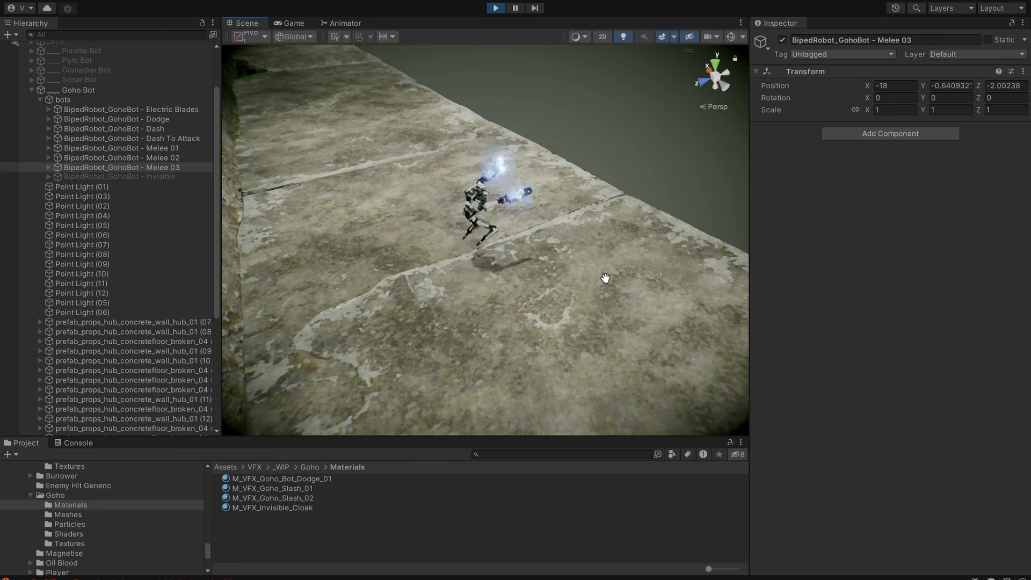
{"action": "left_click_drag", "start_coordinate": [606, 277], "coordinate": [591, 225], "text": "alt"}
Activate BipedRobot_GohoBot - Invisible, frame it in the scene and examine its cloak effect.
{"action": "left_click", "coordinate": [175, 177]}
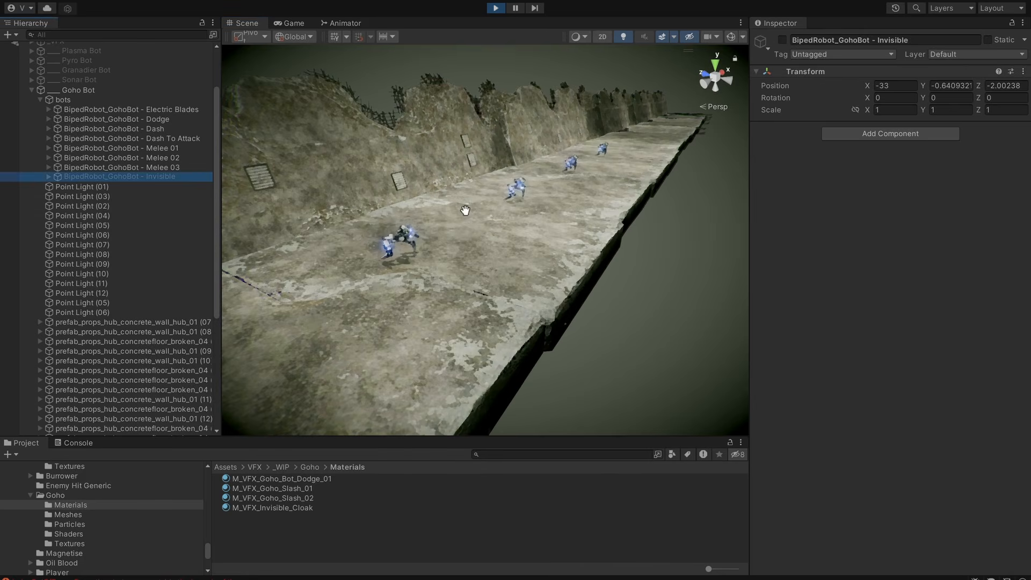
{"action": "scroll", "coordinate": [510, 215], "scroll_direction": "down", "scroll_amount": 3}
{"action": "key", "text": "alt+shift+a"}
{"action": "key", "text": "f"}
{"action": "middle_click_drag", "start_coordinate": [553, 219], "coordinate": [579, 224]}
{"action": "scroll", "coordinate": [580, 224], "scroll_direction": "down", "scroll_amount": 3}
{"action": "left_click_drag", "start_coordinate": [579, 224], "coordinate": [508, 315], "text": "alt"}
{"action": "scroll", "coordinate": [448, 305], "scroll_direction": "down", "scroll_amount": 4}
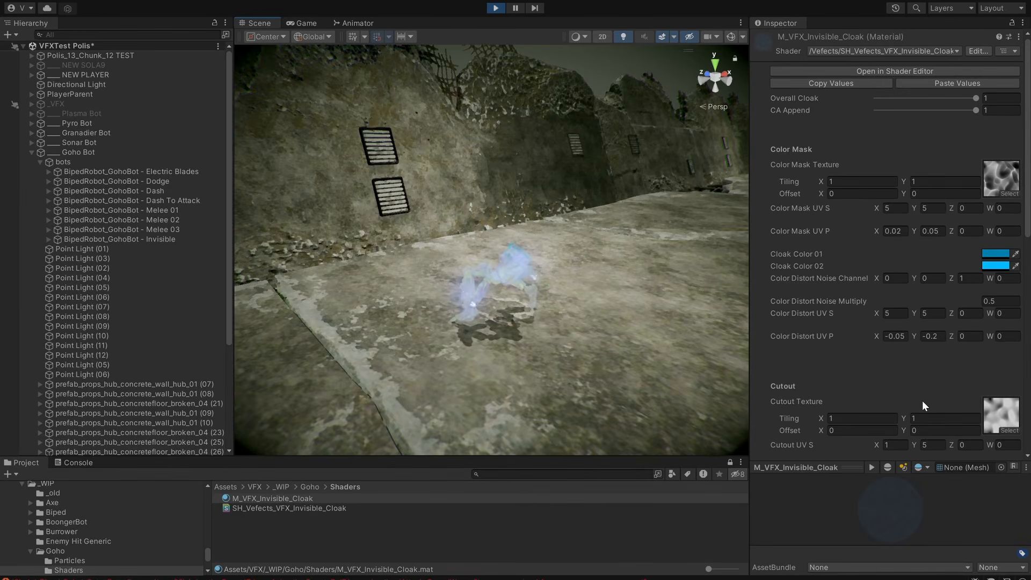
Examine the invisible bot's cloak effect from several angles, both up close and from afar.
{"action": "left_click_drag", "start_coordinate": [615, 312], "coordinate": [831, 400], "text": "alt"}
{"action": "right_click_drag", "start_coordinate": [717, 382], "coordinate": [585, 359], "text": "alt"}
{"action": "middle_click_drag", "start_coordinate": [585, 359], "coordinate": [518, 297], "text": "alt"}
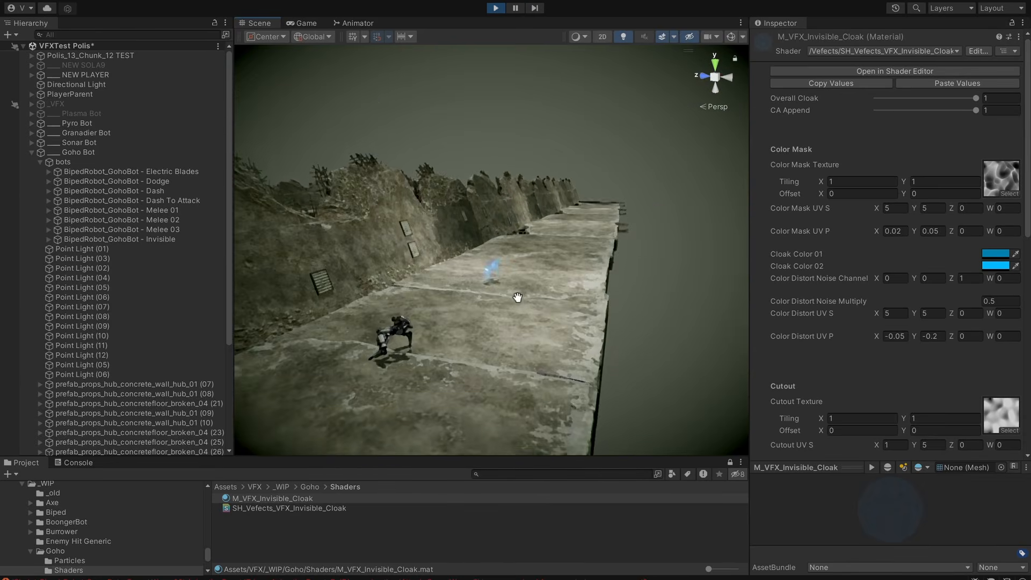
{"action": "right_click_drag", "start_coordinate": [517, 297], "coordinate": [657, 319], "text": "alt"}
{"action": "left_click_drag", "start_coordinate": [658, 319], "coordinate": [608, 352], "text": "alt"}
{"action": "middle_click_drag", "start_coordinate": [608, 353], "coordinate": [611, 318], "text": "alt"}
{"action": "right_click_drag", "start_coordinate": [611, 318], "coordinate": [649, 318], "text": "alt"}
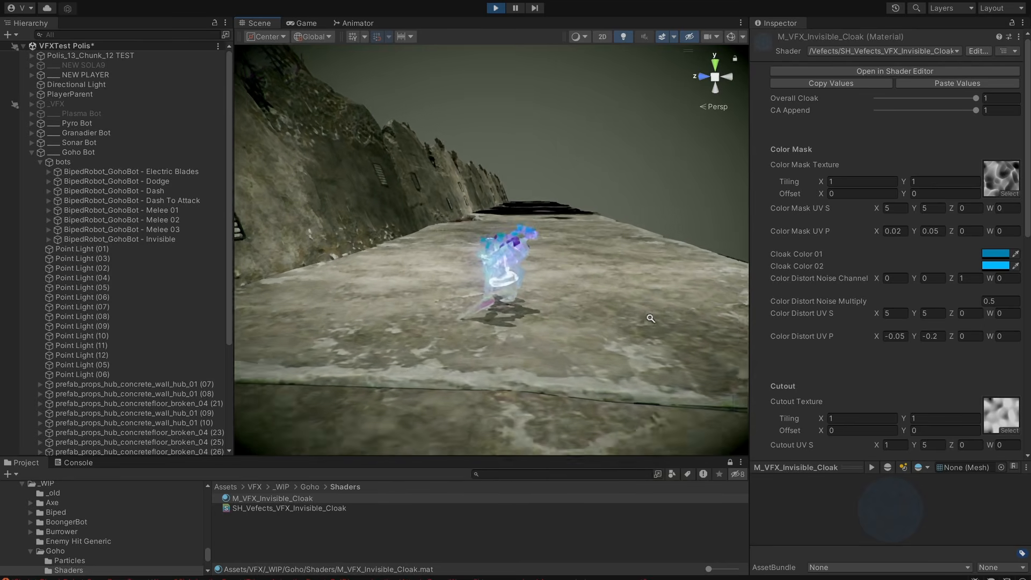
{"action": "middle_click_drag", "start_coordinate": [650, 318], "coordinate": [601, 323], "text": "alt"}
{"action": "left_click_drag", "start_coordinate": [611, 308], "coordinate": [589, 293], "text": "alt"}
{"action": "right_click_drag", "start_coordinate": [588, 294], "coordinate": [656, 288], "text": "alt"}
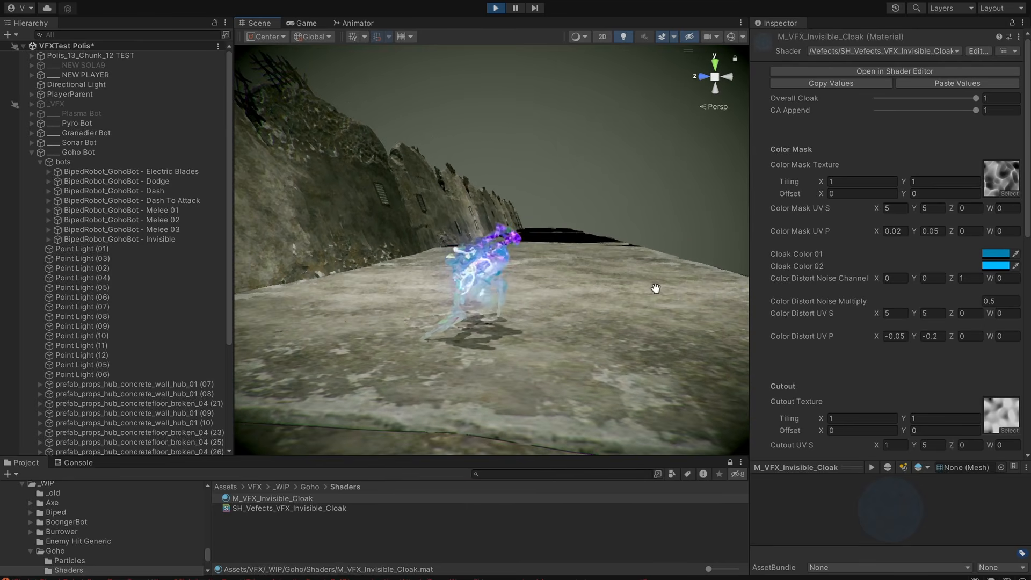
{"action": "left_click_drag", "start_coordinate": [582, 356], "coordinate": [594, 326], "text": "alt"}
{"action": "middle_click_drag", "start_coordinate": [594, 327], "coordinate": [604, 317], "text": "alt"}
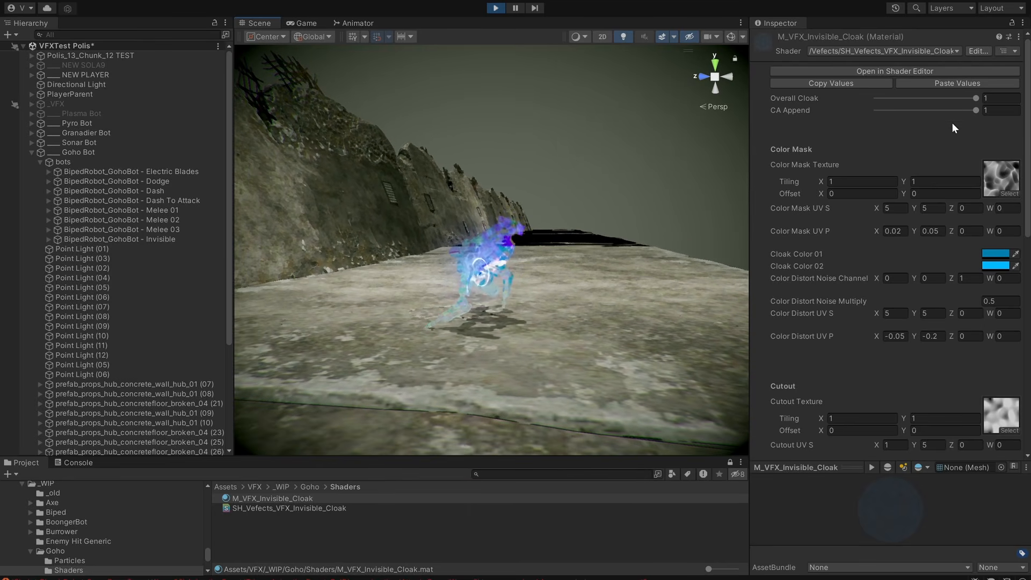
In M_VFX_Invisible_Cloak, lower CA Append to 0 and set Cloak Color 01 to white (FFFFFF).
{"action": "left_click_drag", "start_coordinate": [964, 109], "coordinate": [878, 125]}
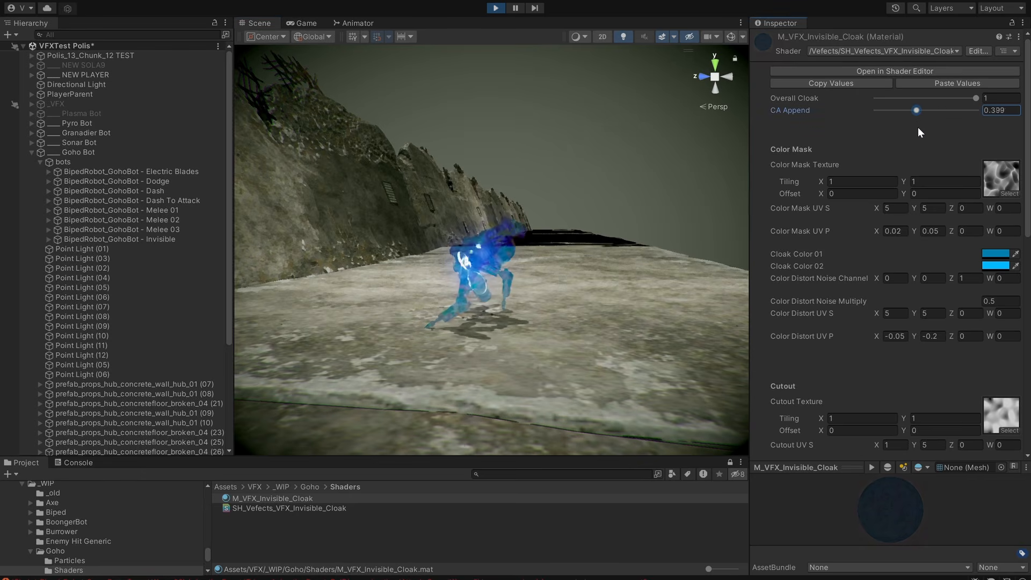
{"action": "left_click_drag", "start_coordinate": [962, 127], "coordinate": [827, 137]}
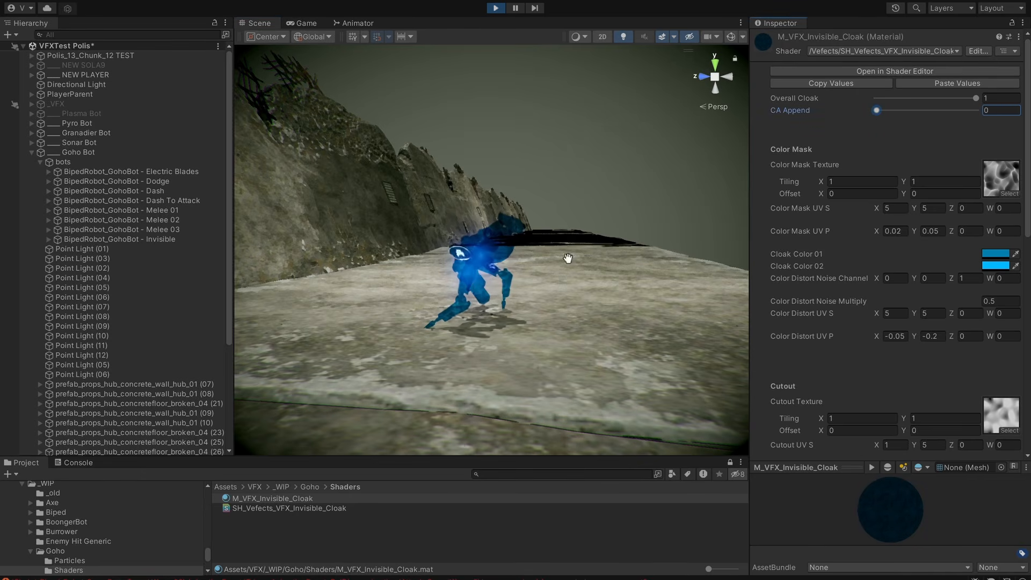
{"action": "left_click", "coordinate": [995, 253]}
{"action": "left_click_drag", "start_coordinate": [949, 337], "coordinate": [910, 312]}
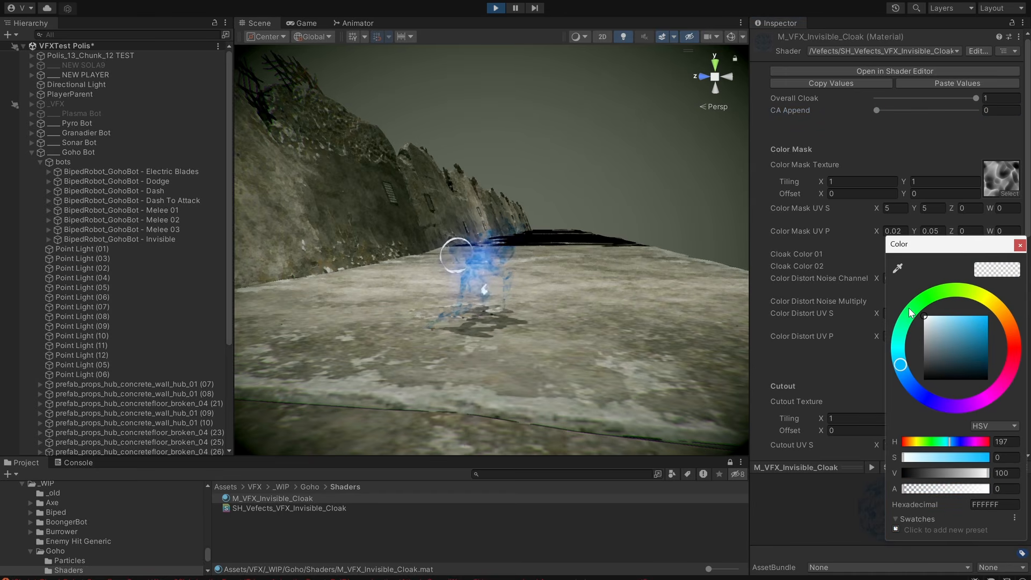
Set the cloak material's Cloak Color 02 to dark grey (383838) and Cloak Color 01 to mid grey (686868).
{"action": "left_click_drag", "start_coordinate": [936, 251], "coordinate": [782, 259]}
{"action": "left_click", "coordinate": [992, 267]}
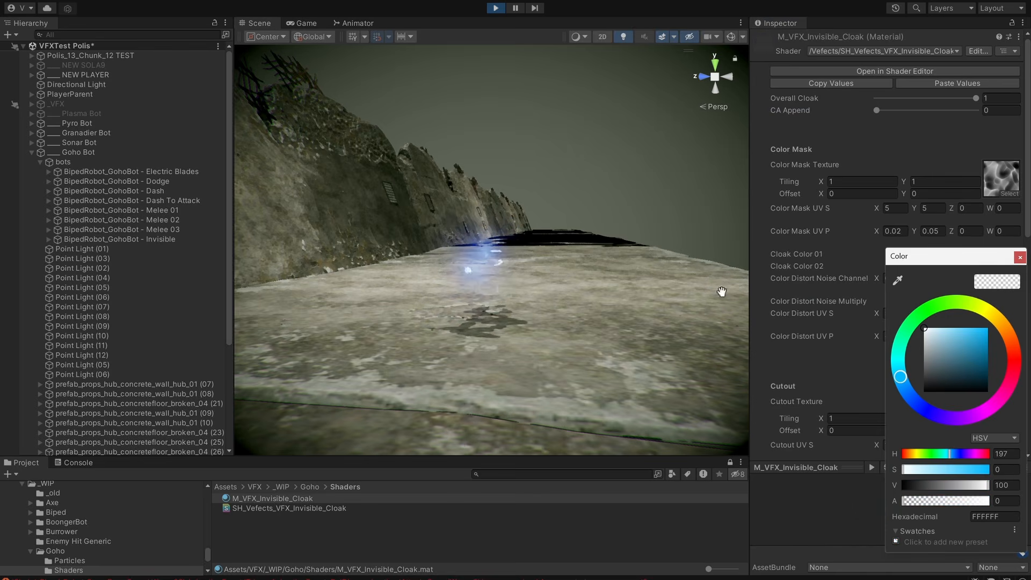
{"action": "left_click_drag", "start_coordinate": [926, 371], "coordinate": [908, 382]}
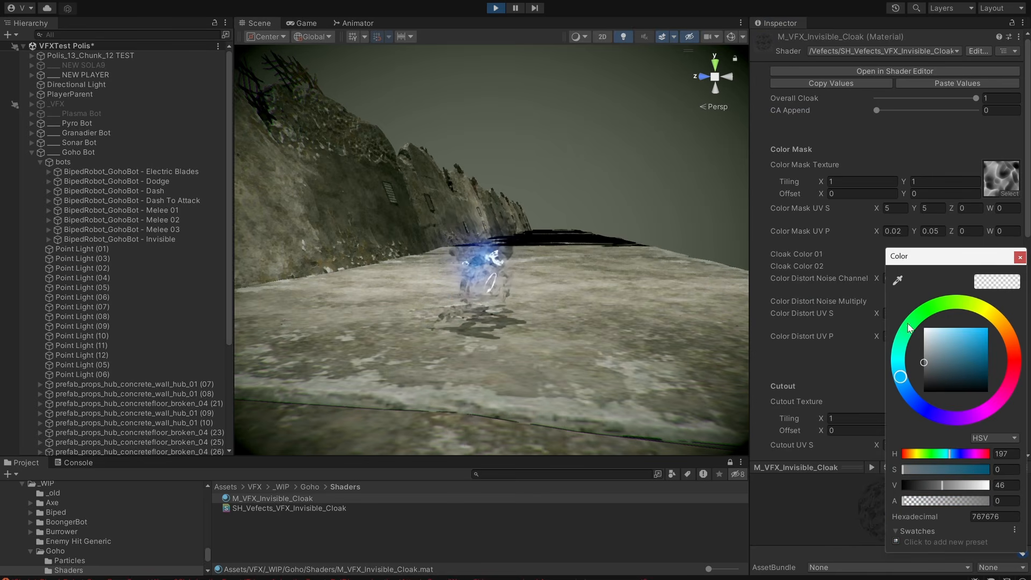
{"action": "left_click_drag", "start_coordinate": [940, 254], "coordinate": [740, 243]}
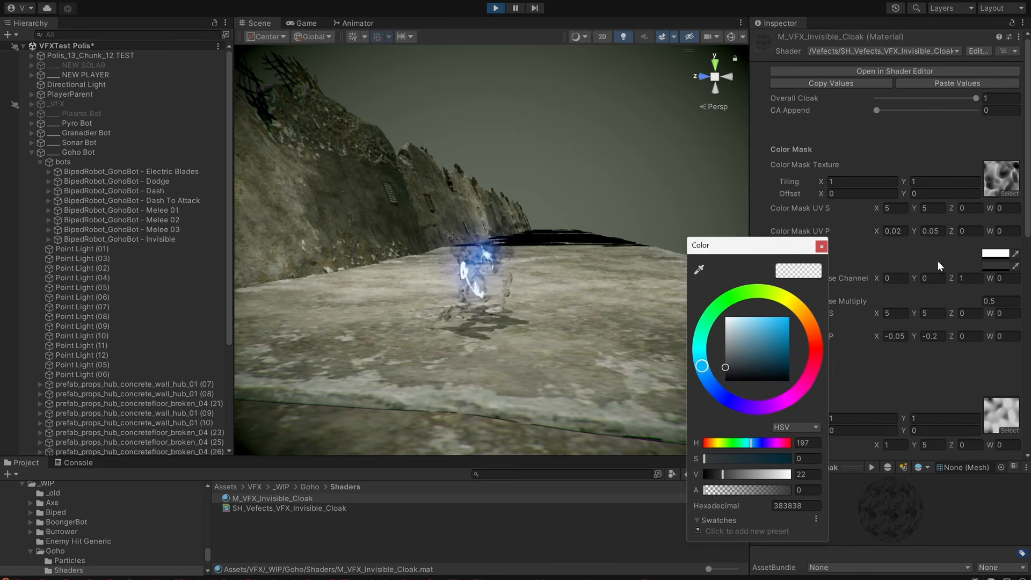
{"action": "left_click", "coordinate": [988, 256]}
{"action": "left_click_drag", "start_coordinate": [931, 340], "coordinate": [904, 376]}
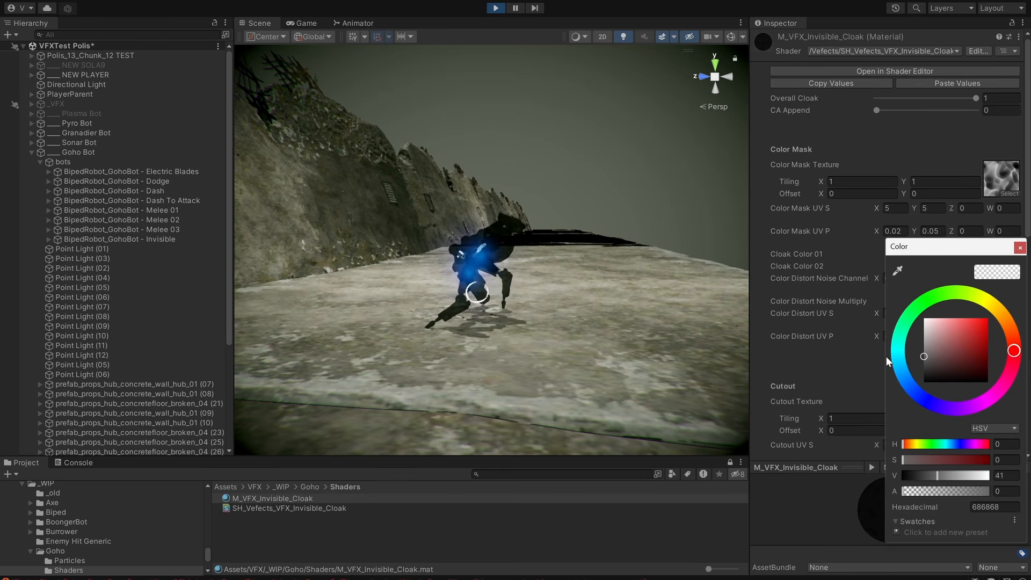
Raise CA Append back to 1 and examine the grey cloak's chromatic effect from the opposite side.
{"action": "left_click_drag", "start_coordinate": [878, 110], "coordinate": [976, 111]}
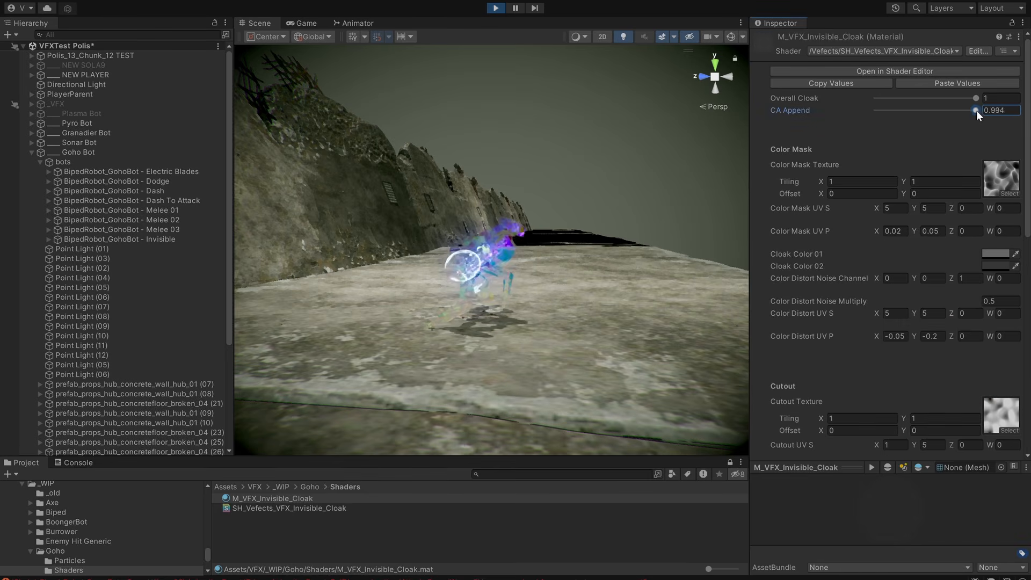
{"action": "left_click_drag", "start_coordinate": [654, 320], "coordinate": [574, 338], "text": "alt"}
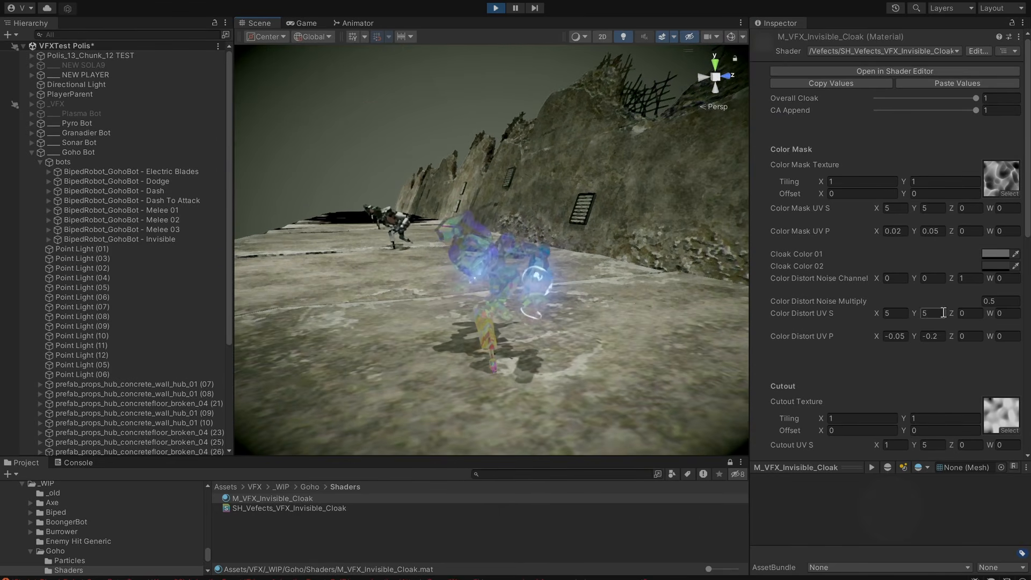
Try Cutout Distort Amounts of -0.58, 0 and 0.01, settle on 0.005, and examine the cloak from several angles.
{"action": "scroll", "coordinate": [942, 313], "scroll_direction": "down", "scroll_amount": 5}
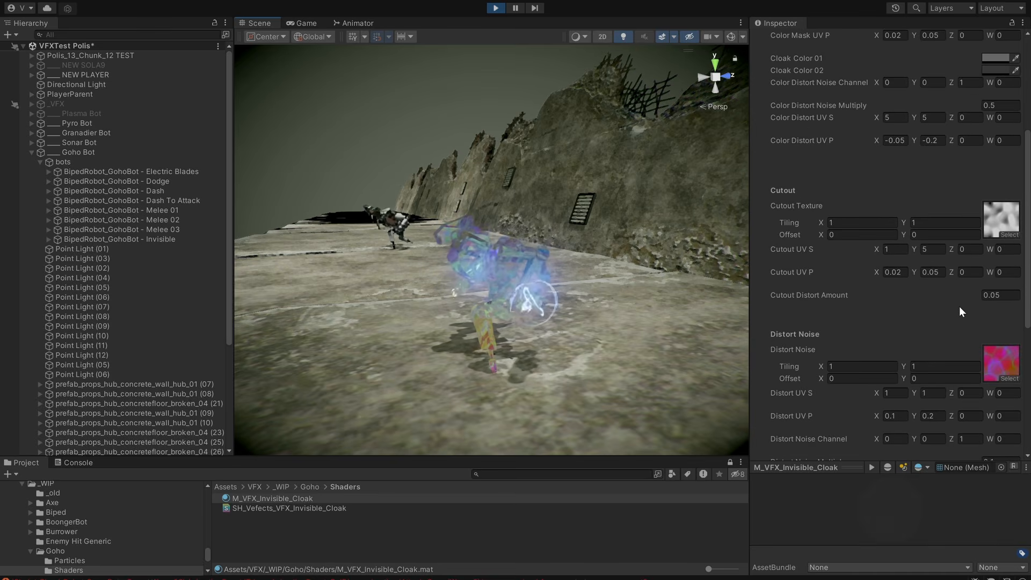
{"action": "left_click_drag", "start_coordinate": [965, 293], "coordinate": [962, 294]}
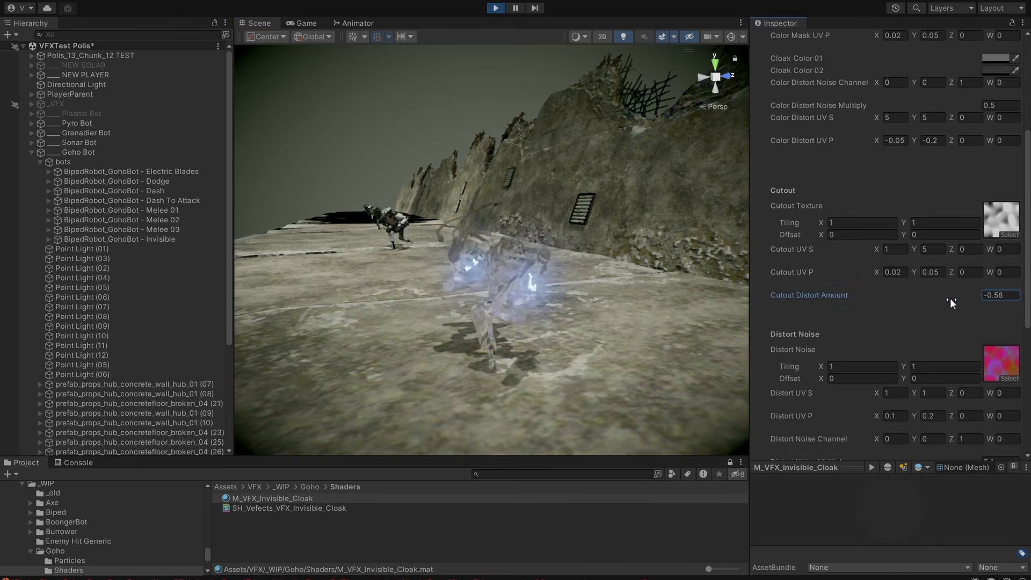
{"action": "scroll", "coordinate": [595, 295], "scroll_direction": "down", "scroll_amount": 1}
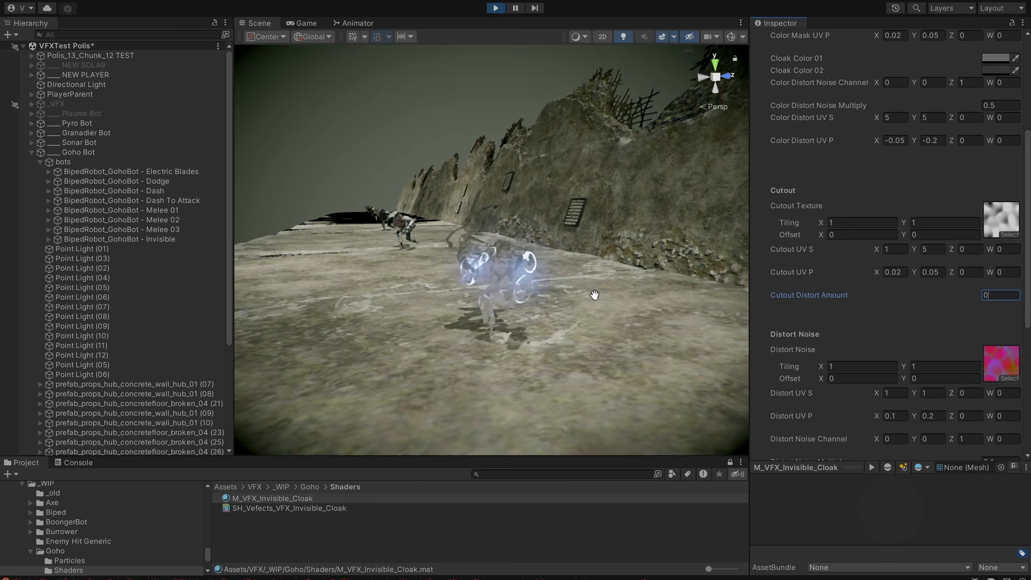
{"action": "left_click_drag", "start_coordinate": [594, 295], "coordinate": [547, 270], "text": "alt"}
{"action": "right_click_drag", "start_coordinate": [561, 303], "coordinate": [684, 297], "text": "alt"}
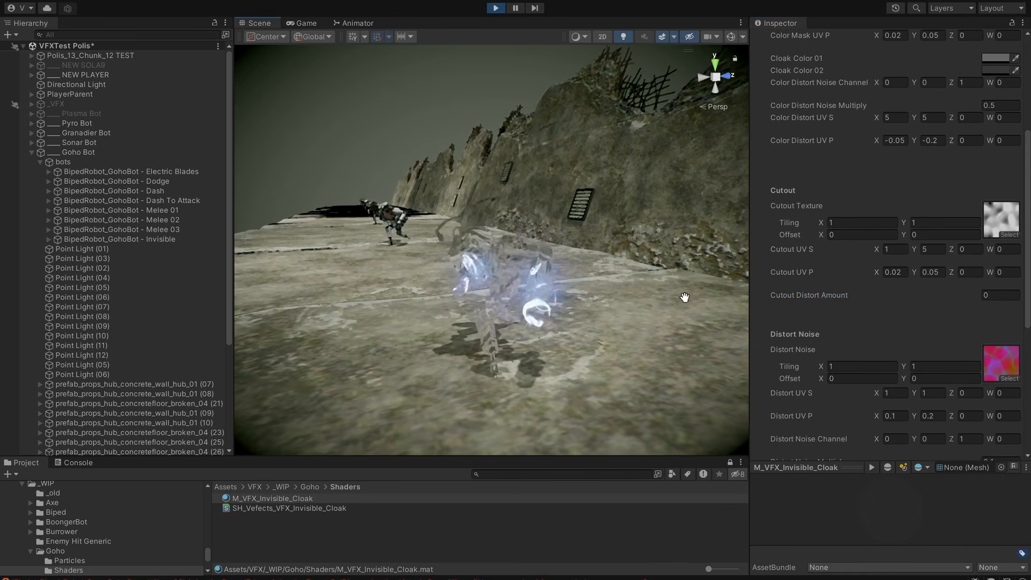
{"action": "left_click_drag", "start_coordinate": [630, 307], "coordinate": [629, 304], "text": "alt"}
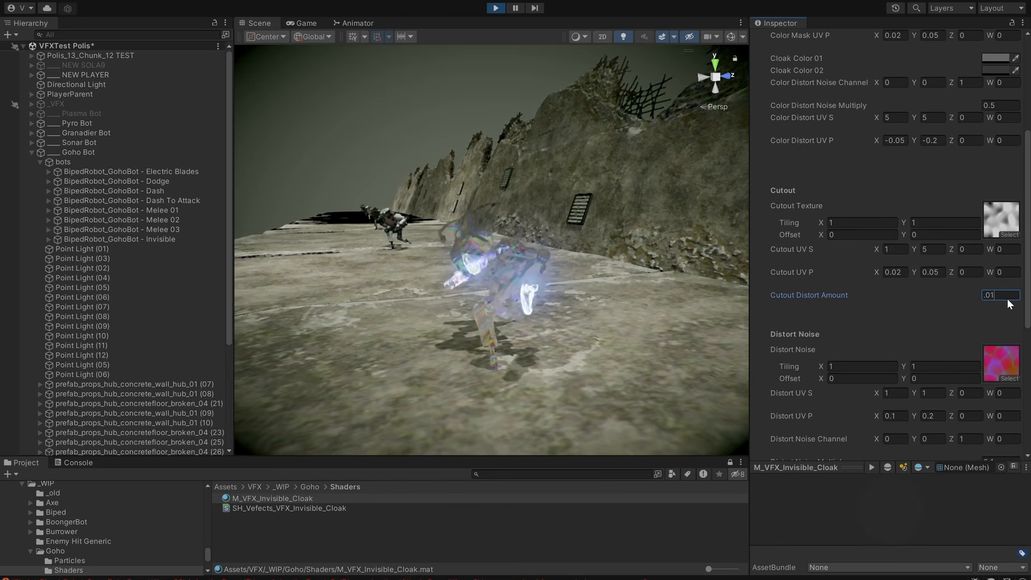
{"action": "scroll", "coordinate": [604, 299], "scroll_direction": "up", "scroll_amount": 2}
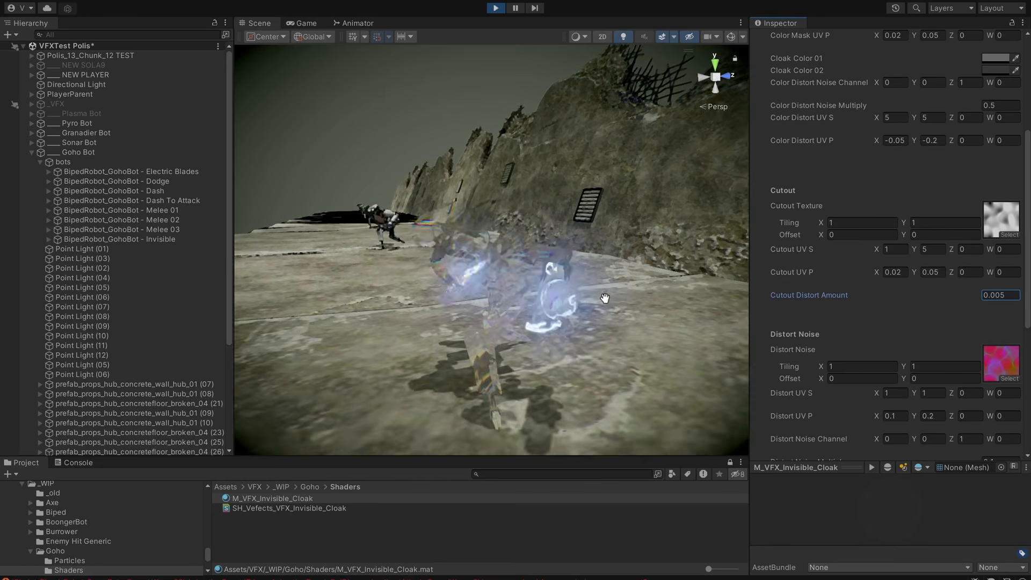
{"action": "left_click_drag", "start_coordinate": [582, 317], "coordinate": [801, 354], "text": "alt"}
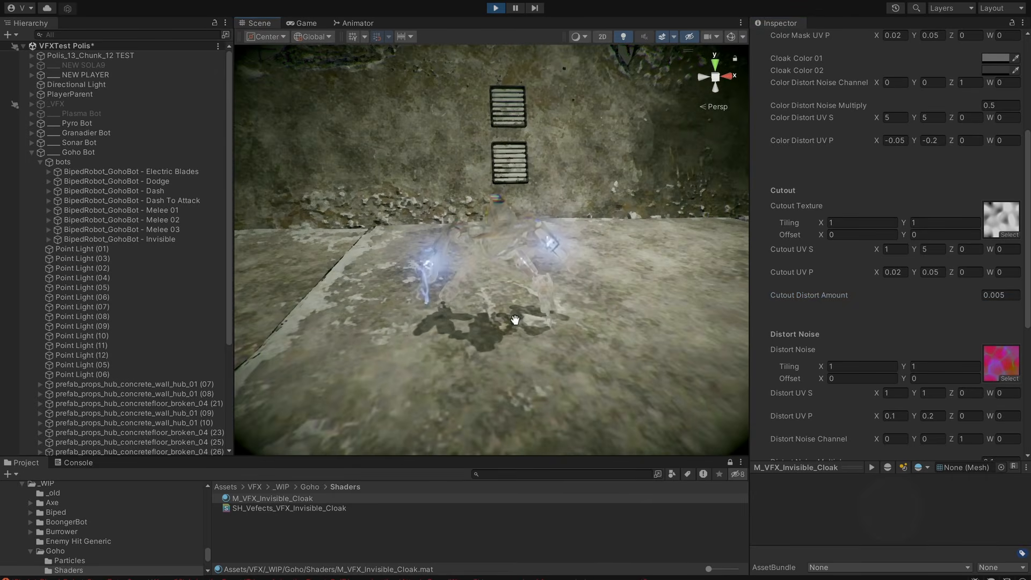
{"action": "left_click_drag", "start_coordinate": [516, 320], "coordinate": [595, 351], "text": "alt"}
Lower Overall Cloak to preview the bot's cloaking transition, and return it to 1.
{"action": "scroll", "coordinate": [1005, 280], "scroll_direction": "up", "scroll_amount": 5}
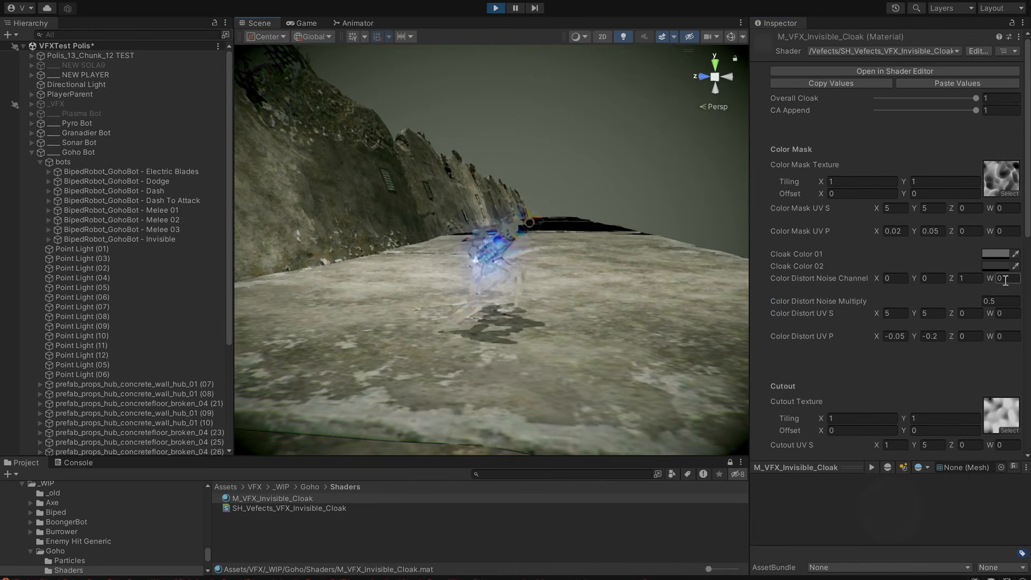
{"action": "left_click_drag", "start_coordinate": [975, 98], "coordinate": [918, 105]}
{"action": "middle_click_drag", "start_coordinate": [638, 252], "coordinate": [604, 293]}
{"action": "left_click_drag", "start_coordinate": [917, 98], "coordinate": [923, 99]}
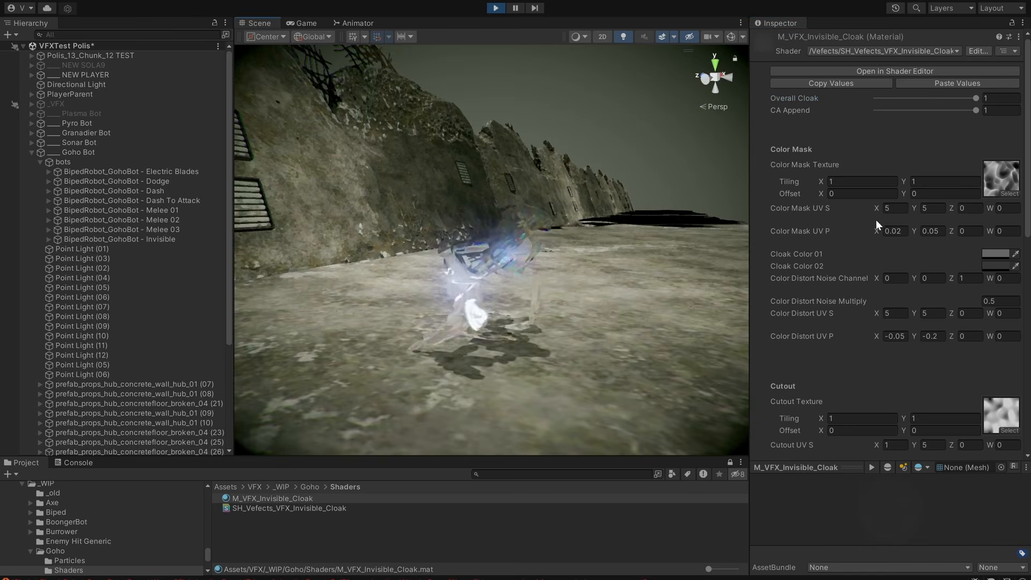
Review the Cutout, Distort Noise, Op Fr and AR parameters of M_VFX_Invisible_Cloak.
{"action": "scroll", "coordinate": [975, 273], "scroll_direction": "down", "scroll_amount": 3}
{"action": "scroll", "coordinate": [975, 273], "scroll_direction": "down", "scroll_amount": 9}
{"action": "scroll", "coordinate": [958, 228], "scroll_direction": "up", "scroll_amount": 11}
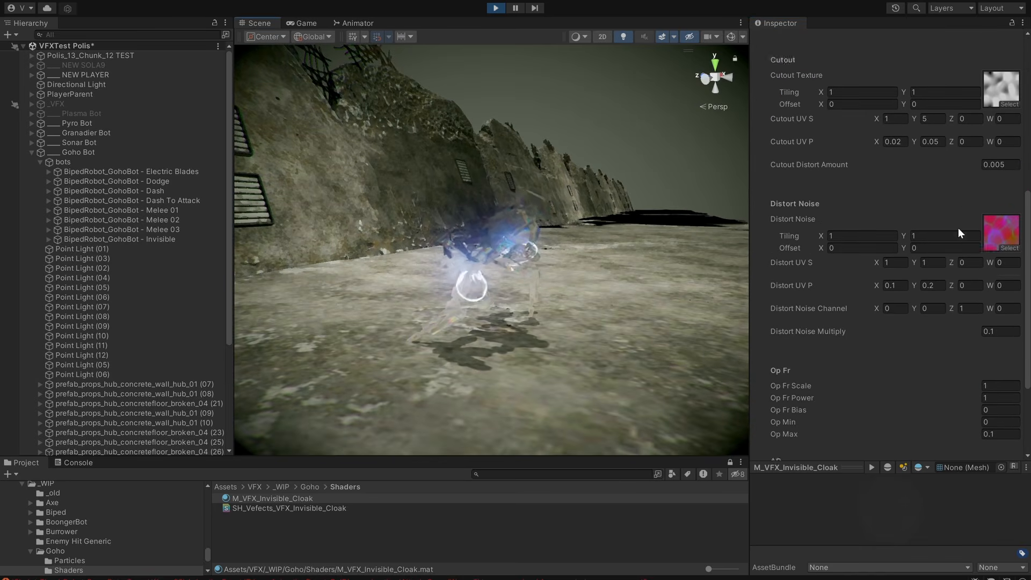
{"action": "scroll", "coordinate": [855, 302], "scroll_direction": "down", "scroll_amount": 5}
{"action": "scroll", "coordinate": [855, 302], "scroll_direction": "down", "scroll_amount": 3}
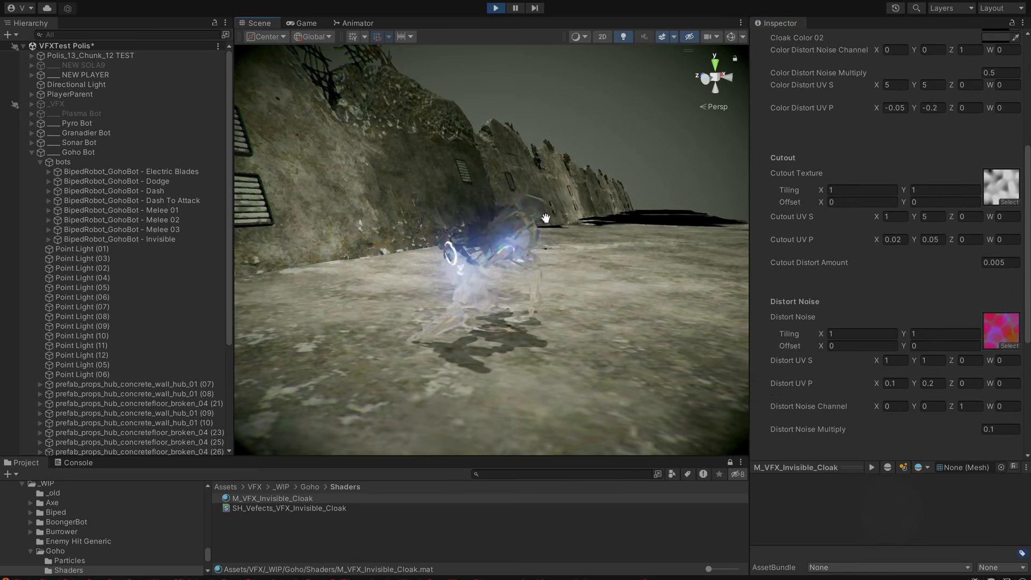
{"action": "scroll", "coordinate": [906, 291], "scroll_direction": "down", "scroll_amount": 8}
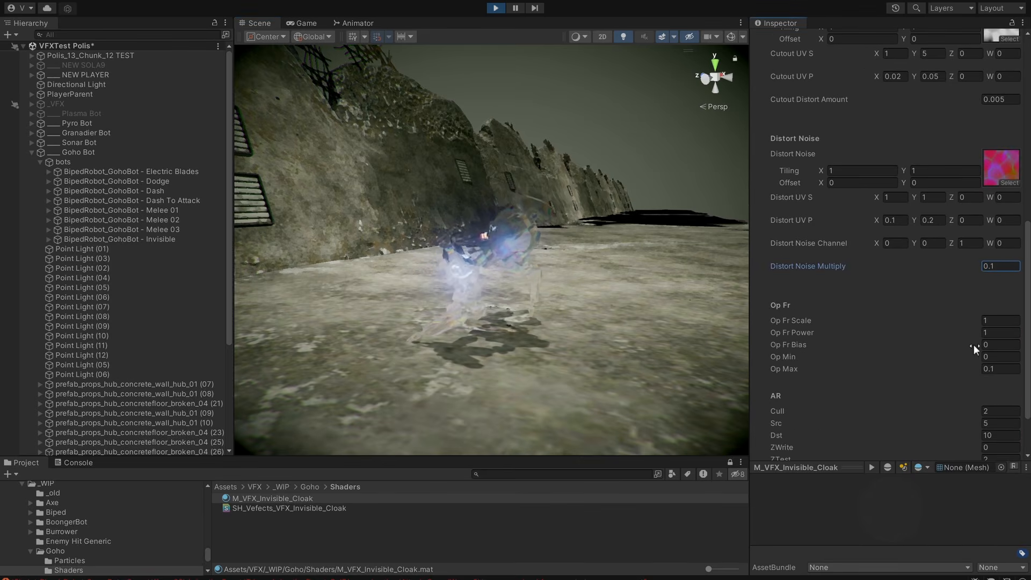
Try an Op Fr Scale of 3.71 on the cloak material, restore it to 1, and view the bot from another angle.
{"action": "left_click_drag", "start_coordinate": [968, 321], "coordinate": [8, 322]}
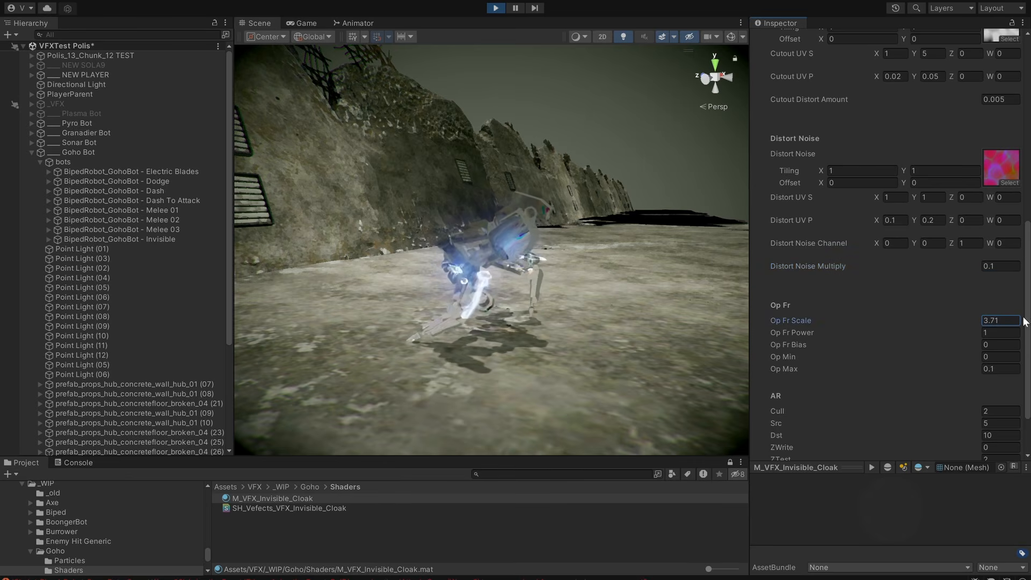
{"action": "left_click_drag", "start_coordinate": [590, 301], "coordinate": [546, 298], "text": "alt"}
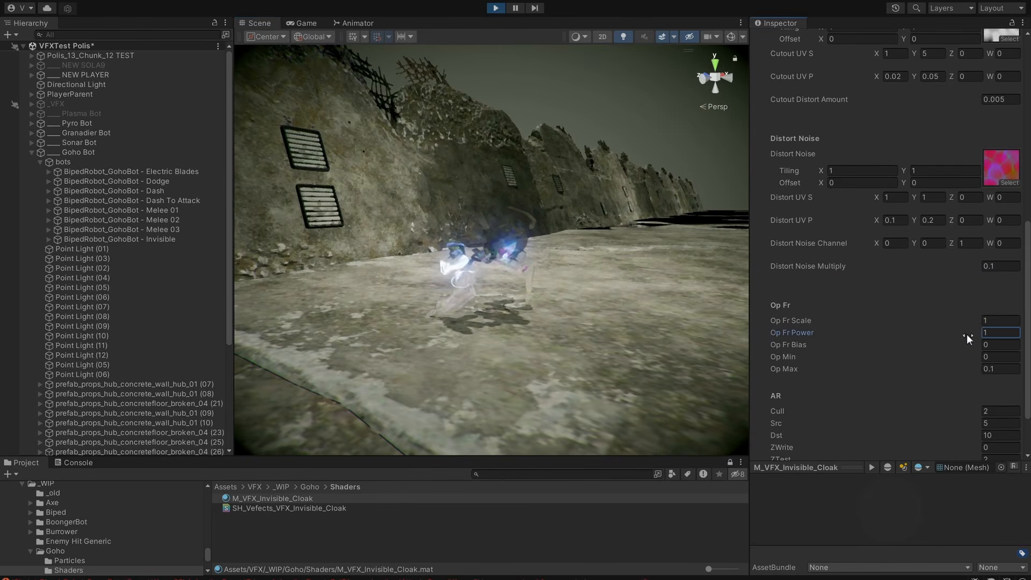
{"action": "left_click_drag", "start_coordinate": [547, 361], "coordinate": [658, 348], "text": "alt"}
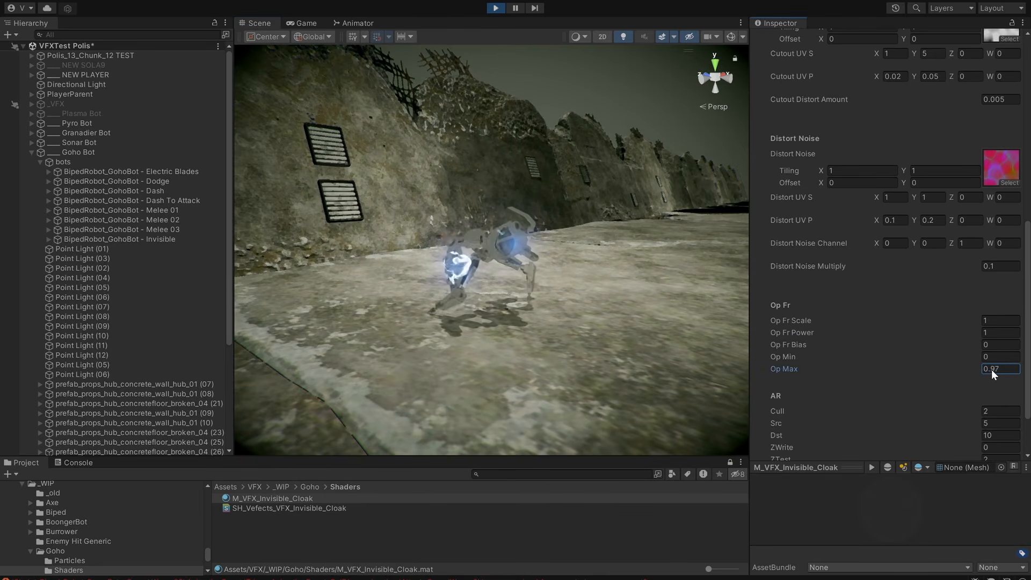
Return Op Max from a trial of 0.97 to 0.1, set Op Min to 0.03, and examine the cloak's opacity from behind.
{"action": "left_click_drag", "start_coordinate": [976, 369], "coordinate": [979, 369]}
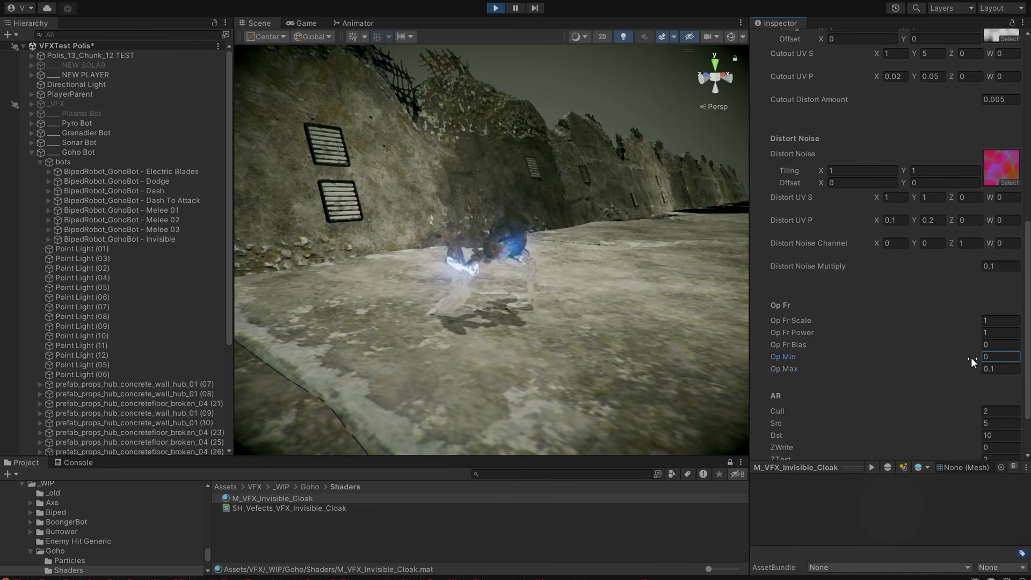
{"action": "left_click_drag", "start_coordinate": [972, 357], "coordinate": [971, 357]}
{"action": "left_click_drag", "start_coordinate": [648, 320], "coordinate": [715, 313], "text": "alt"}
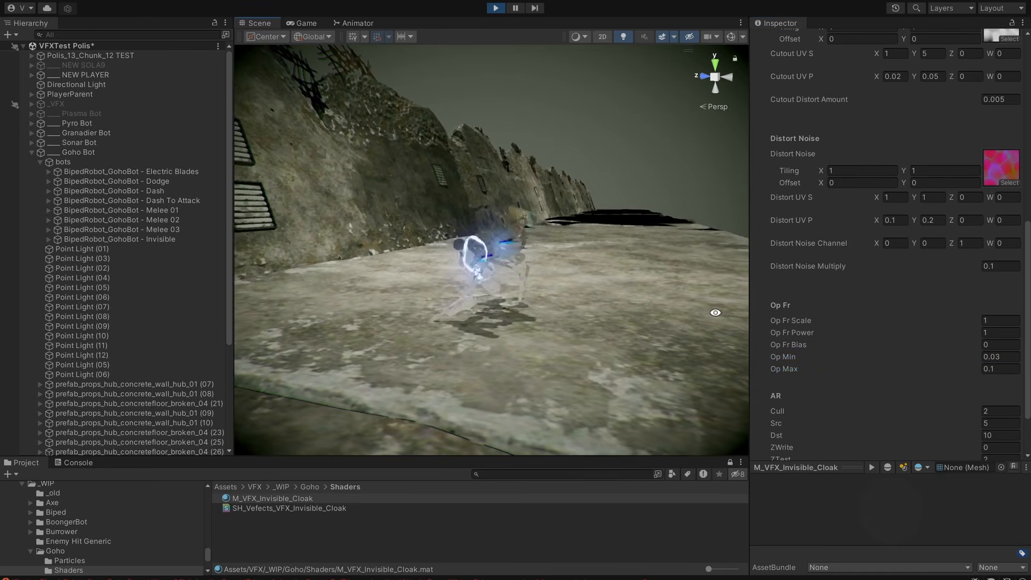
{"action": "right_click_drag", "start_coordinate": [715, 313], "coordinate": [845, 295], "text": "alt"}
{"action": "mouse_move", "coordinate": [574, 309]}
{"action": "left_mouse_down", "text": "alt"}
{"action": "mouse_move", "coordinate": [618, 309]}
{"action": "mouse_move", "coordinate": [546, 308]}
{"action": "mouse_move", "coordinate": [561, 310]}
{"action": "left_mouse_up", "text": "alt"}
Lower Overall Cloak to 0.314 to preview the transition, return it to 1, and look over the material's parameters.
{"action": "scroll", "coordinate": [946, 284], "scroll_direction": "up", "scroll_amount": 10}
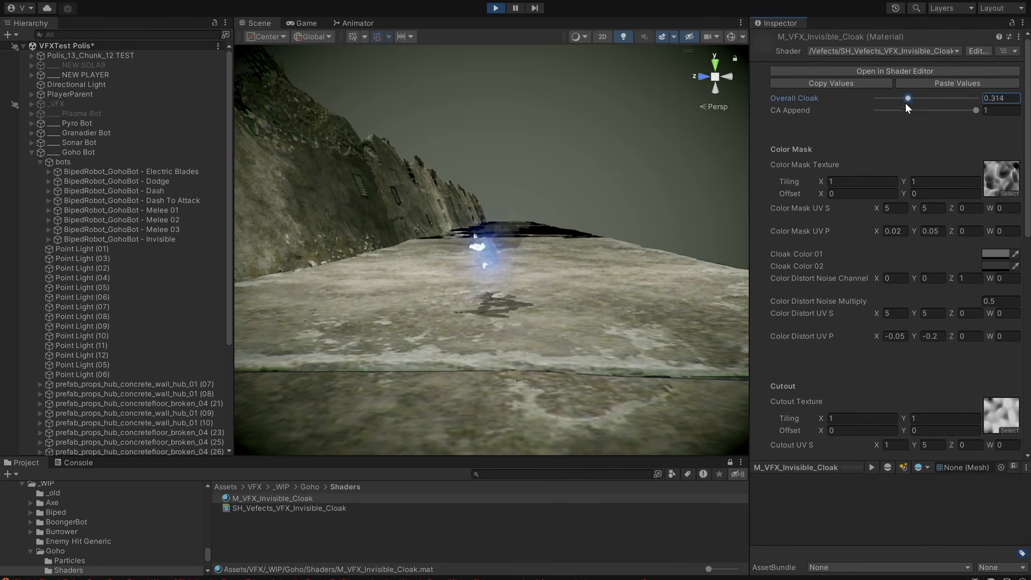
{"action": "left_click_drag", "start_coordinate": [905, 104], "coordinate": [953, 106]}
{"action": "left_click_drag", "start_coordinate": [628, 313], "coordinate": [524, 369], "text": "alt"}
{"action": "scroll", "coordinate": [391, 370], "scroll_direction": "down", "scroll_amount": 3}
{"action": "scroll", "coordinate": [979, 260], "scroll_direction": "down", "scroll_amount": 8}
{"action": "scroll", "coordinate": [979, 260], "scroll_direction": "up", "scroll_amount": 8}
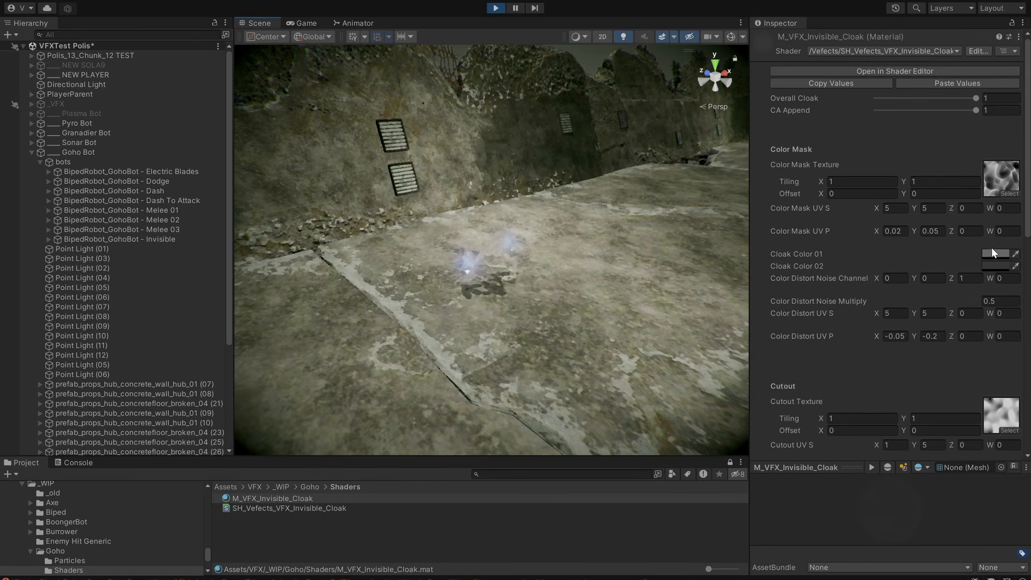
Set Cloak Color 02 to the bright blue 0091FF.
{"action": "left_click", "coordinate": [993, 267]}
{"action": "left_click", "coordinate": [905, 385]}
{"action": "left_click_drag", "start_coordinate": [957, 363], "coordinate": [1011, 314]}
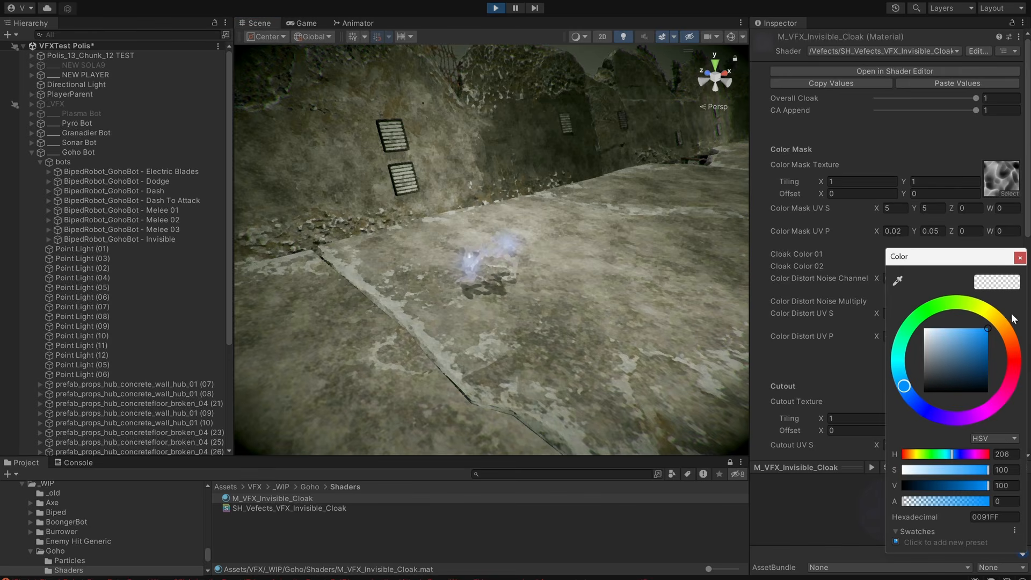
{"action": "left_click_drag", "start_coordinate": [995, 260], "coordinate": [865, 290]}
Change Cloak Color 01 to a light blue and check the tinted cloak from the opposite side.
{"action": "left_click", "coordinate": [996, 254]}
{"action": "left_click", "coordinate": [908, 382]}
{"action": "left_click_drag", "start_coordinate": [958, 352], "coordinate": [1006, 310]}
{"action": "left_click_drag", "start_coordinate": [640, 318], "coordinate": [623, 226], "text": "alt"}
{"action": "left_click", "coordinate": [996, 254]}
{"action": "left_click", "coordinate": [977, 339]}
{"action": "mouse_move", "coordinate": [978, 340]}
{"action": "left_mouse_down"}
{"action": "mouse_move", "coordinate": [994, 340]}
{"action": "mouse_move", "coordinate": [941, 298]}
{"action": "left_mouse_up"}
{"action": "left_click_drag", "start_coordinate": [634, 266], "coordinate": [306, 274], "text": "alt"}
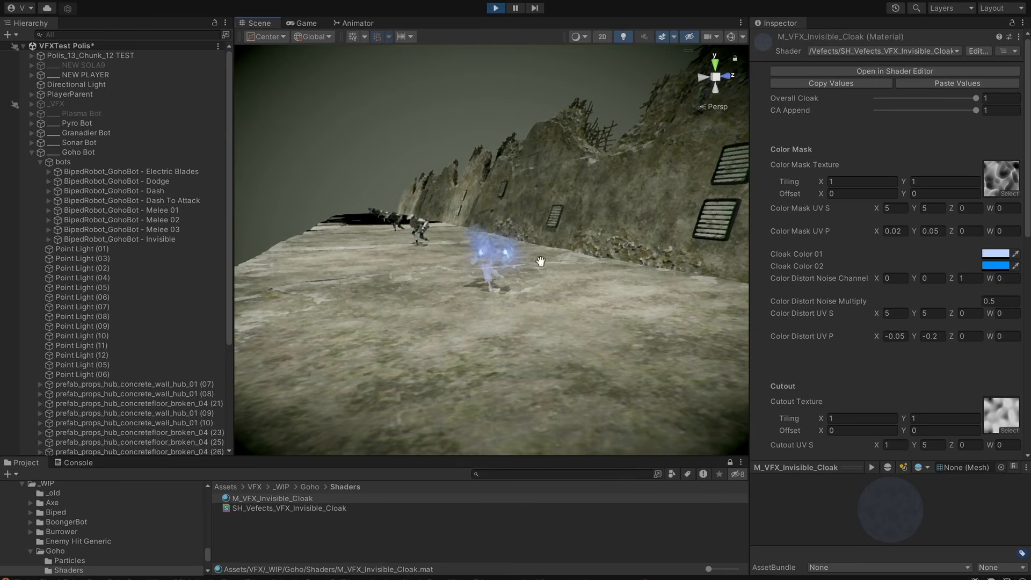
Deepen Cloak Color 01 to a more saturated blue and inspect the bot's cloak up close and from several angles.
{"action": "left_click", "coordinate": [987, 255]}
{"action": "left_click_drag", "start_coordinate": [968, 336], "coordinate": [970, 304]}
{"action": "left_click_drag", "start_coordinate": [570, 335], "coordinate": [983, 327], "text": "alt"}
{"action": "scroll", "coordinate": [527, 276], "scroll_direction": "up", "scroll_amount": 4}
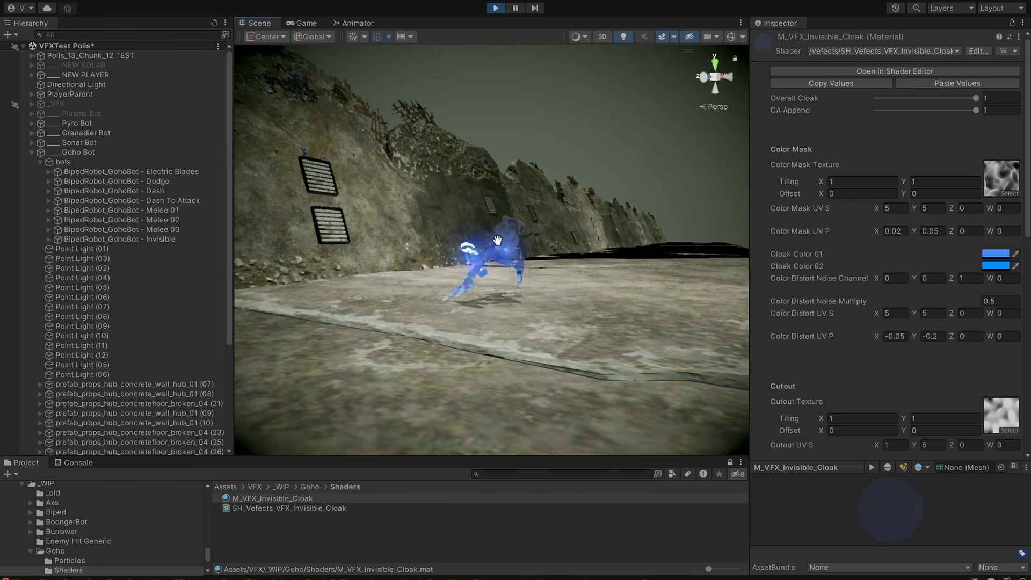
{"action": "scroll", "coordinate": [498, 240], "scroll_direction": "down", "scroll_amount": 3}
{"action": "left_click_drag", "start_coordinate": [498, 242], "coordinate": [618, 323], "text": "alt"}
{"action": "right_click_drag", "start_coordinate": [618, 323], "coordinate": [707, 299], "text": "alt"}
{"action": "left_click_drag", "start_coordinate": [707, 300], "coordinate": [806, 281], "text": "alt"}
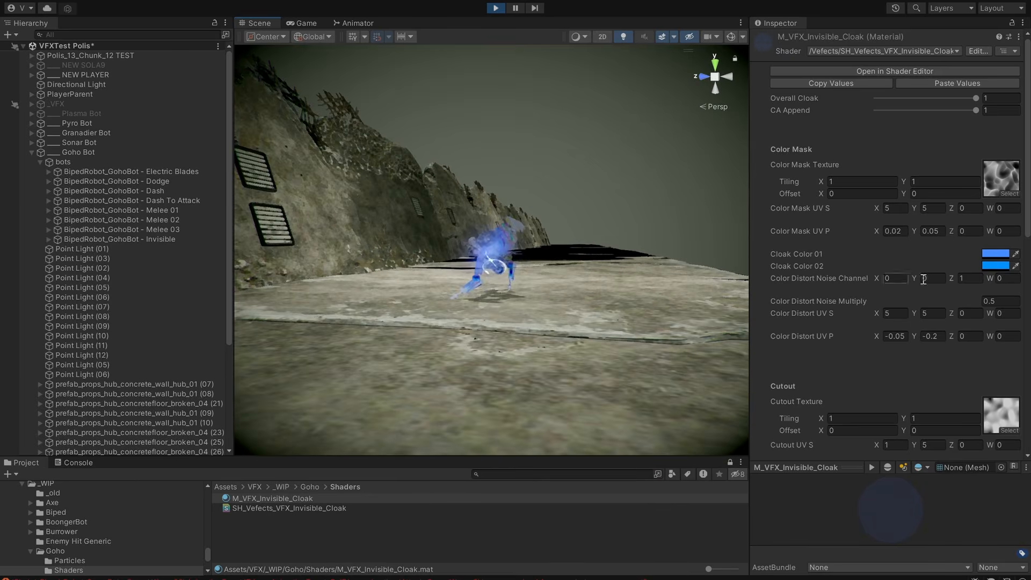
Try FFFFFF and A5C6FF for Cloak Color 01, and darken both cloak colors to near black.
{"action": "left_click", "coordinate": [995, 255]}
{"action": "left_click_drag", "start_coordinate": [954, 332], "coordinate": [909, 301]}
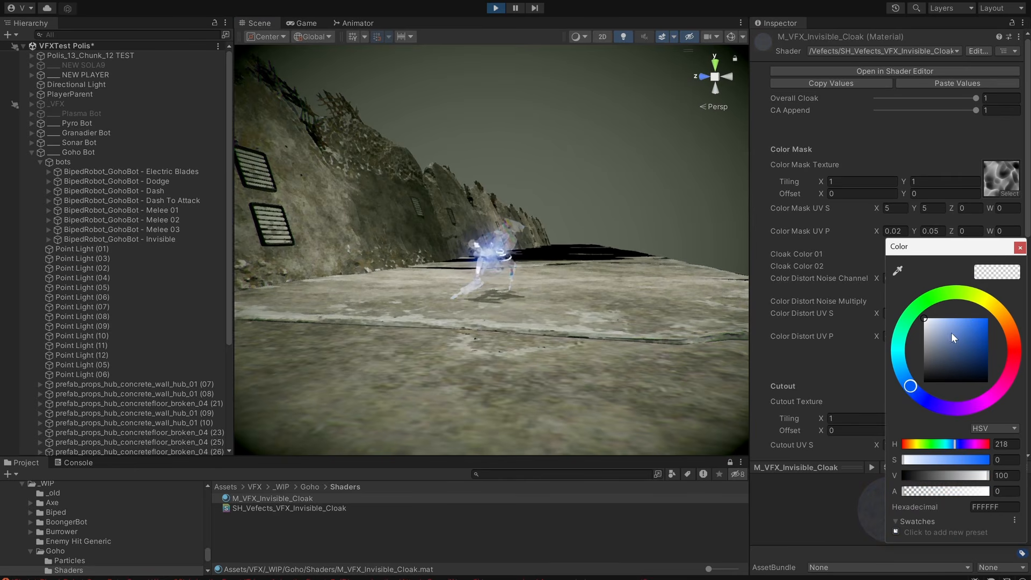
{"action": "left_click_drag", "start_coordinate": [953, 337], "coordinate": [923, 378]}
{"action": "left_click_drag", "start_coordinate": [921, 260], "coordinate": [839, 249]}
{"action": "left_click", "coordinate": [991, 254]}
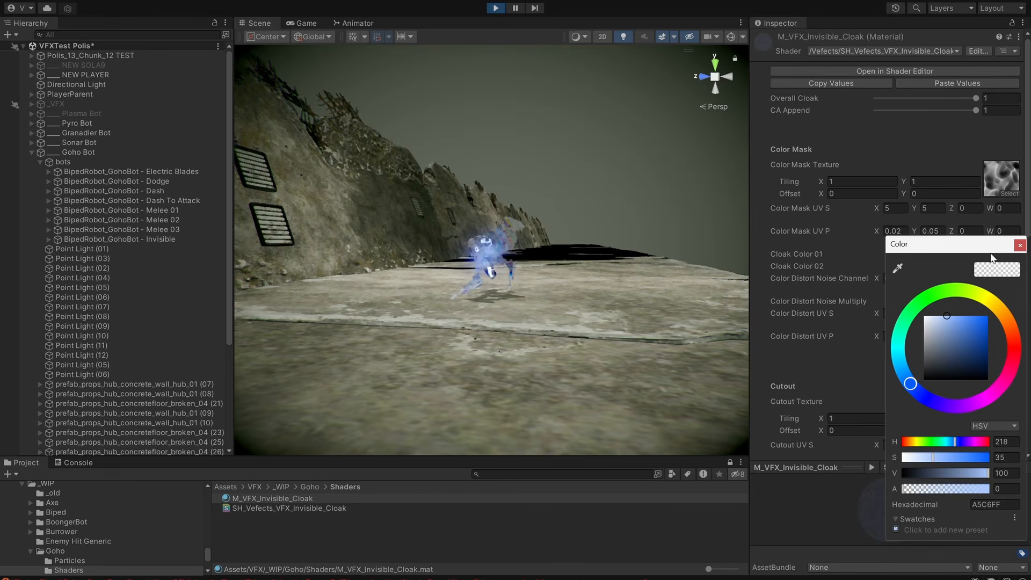
{"action": "left_click_drag", "start_coordinate": [928, 349], "coordinate": [897, 366]}
Examine the darkened cloak on the Goho Bot from several angles.
{"action": "mouse_move", "coordinate": [537, 310]}
{"action": "middle_mouse_down"}
{"action": "mouse_move", "coordinate": [449, 351]}
{"action": "mouse_move", "coordinate": [535, 320]}
{"action": "middle_mouse_up"}
{"action": "left_click_drag", "start_coordinate": [534, 319], "coordinate": [608, 286], "text": "alt"}
{"action": "middle_click_drag", "start_coordinate": [608, 286], "coordinate": [613, 318]}
{"action": "left_click_drag", "start_coordinate": [613, 317], "coordinate": [585, 329], "text": "alt"}
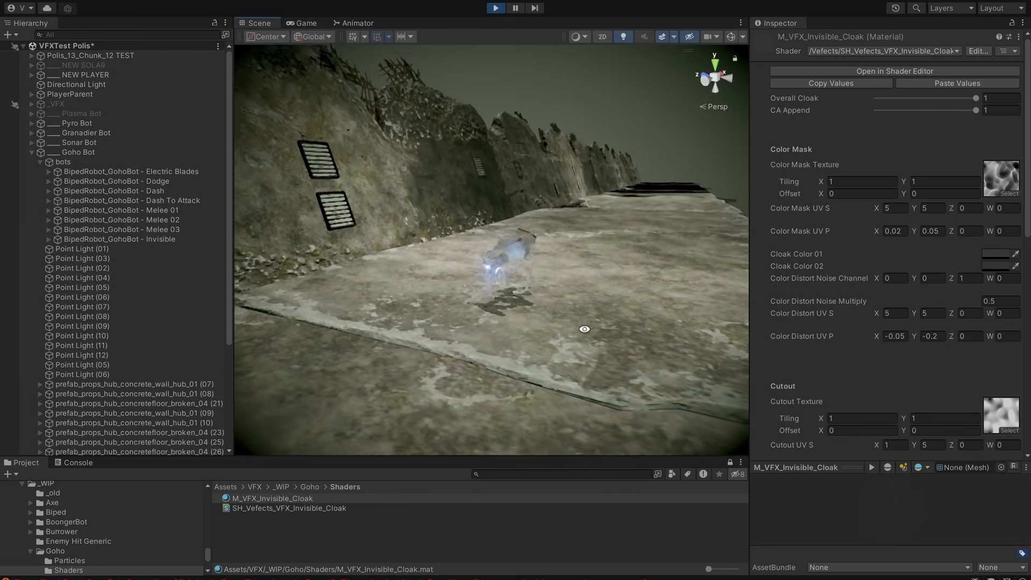
{"action": "middle_click_drag", "start_coordinate": [585, 329], "coordinate": [595, 313]}
{"action": "left_click_drag", "start_coordinate": [595, 313], "coordinate": [570, 321], "text": "alt"}
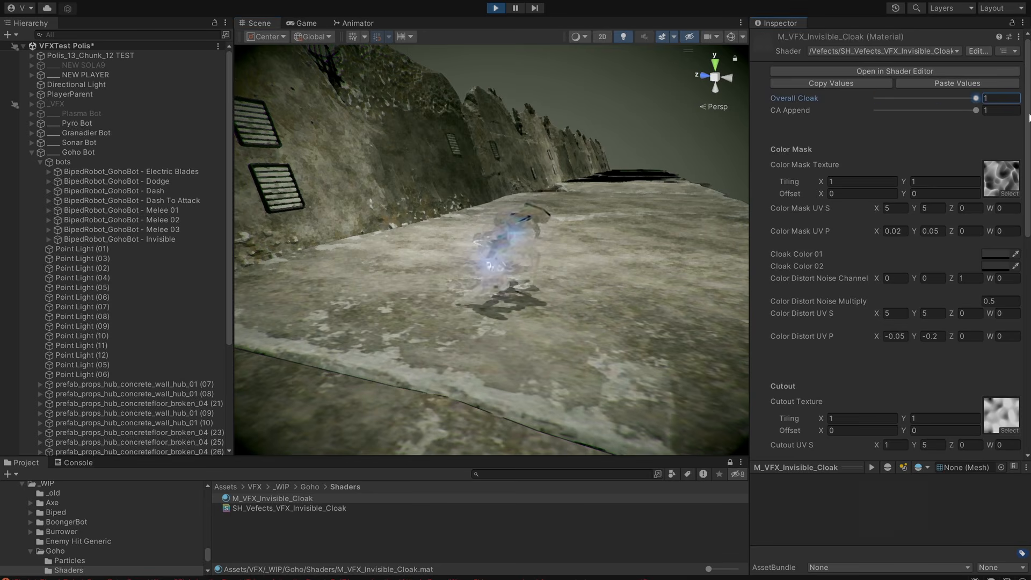
{"action": "left_click_drag", "start_coordinate": [972, 109], "coordinate": [983, 140]}
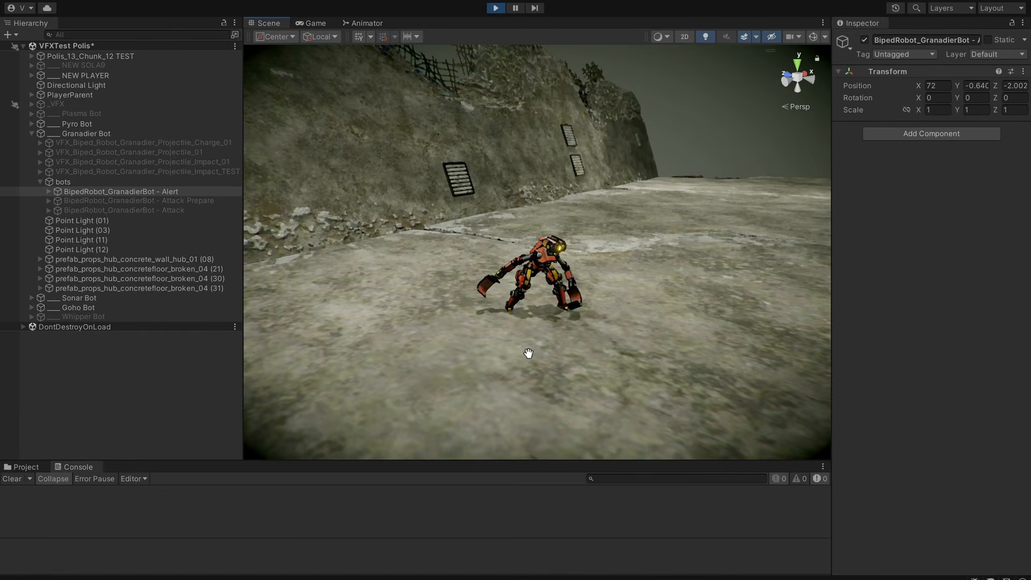
Examine the Granadier Bot's alert animation and its bright flash from several angles, pausing playback on the flash.
{"action": "mouse_move", "coordinate": [597, 308]}
{"action": "left_mouse_down", "text": "alt"}
{"action": "mouse_move", "coordinate": [689, 284]}
{"action": "mouse_move", "coordinate": [582, 289]}
{"action": "mouse_move", "coordinate": [586, 302]}
{"action": "left_mouse_up", "text": "alt"}
{"action": "middle_click_drag", "start_coordinate": [672, 327], "coordinate": [662, 320]}
{"action": "mouse_move", "coordinate": [650, 322]}
{"action": "left_mouse_down", "text": "alt"}
{"action": "mouse_move", "coordinate": [780, 317]}
{"action": "mouse_move", "coordinate": [667, 331]}
{"action": "left_mouse_up", "text": "alt"}
{"action": "middle_click_drag", "start_coordinate": [668, 332], "coordinate": [674, 341]}
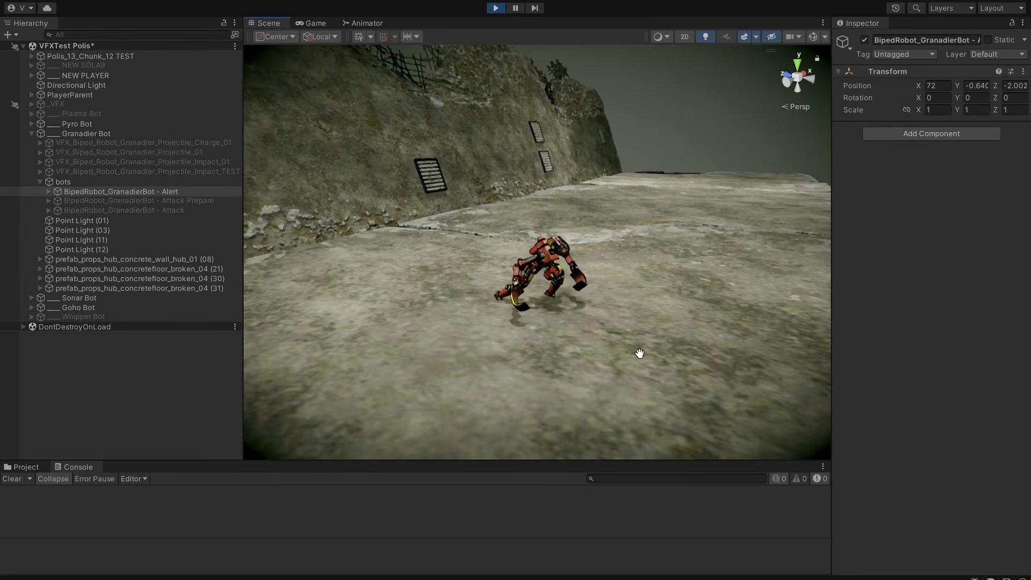
{"action": "left_click_drag", "start_coordinate": [639, 353], "coordinate": [437, 375], "text": "alt"}
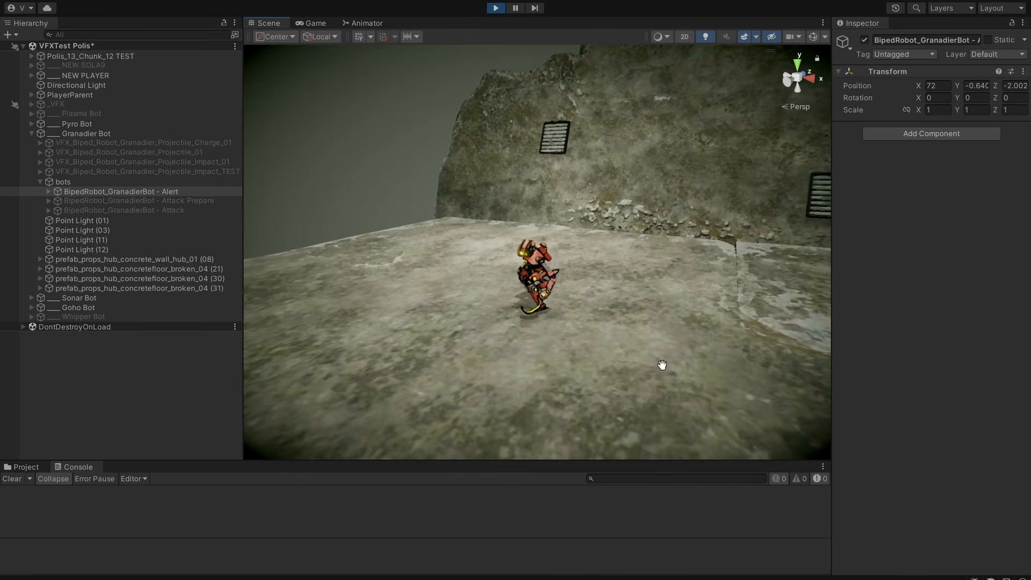
{"action": "left_click_drag", "start_coordinate": [663, 365], "coordinate": [547, 357], "text": "alt"}
{"action": "left_click_drag", "start_coordinate": [493, 377], "coordinate": [713, 345], "text": "alt"}
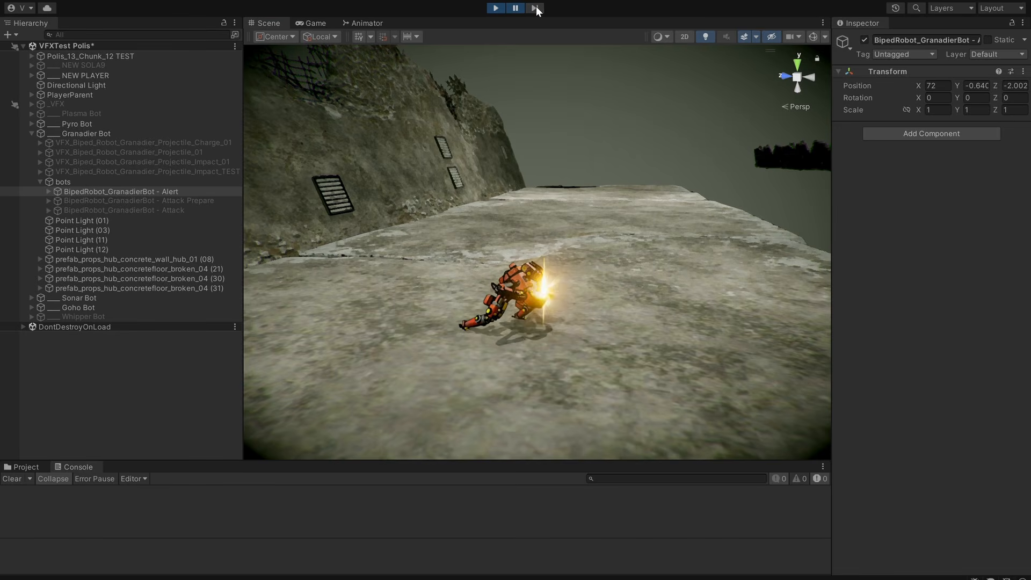
{"action": "middle_click_drag", "start_coordinate": [624, 159], "coordinate": [582, 151]}
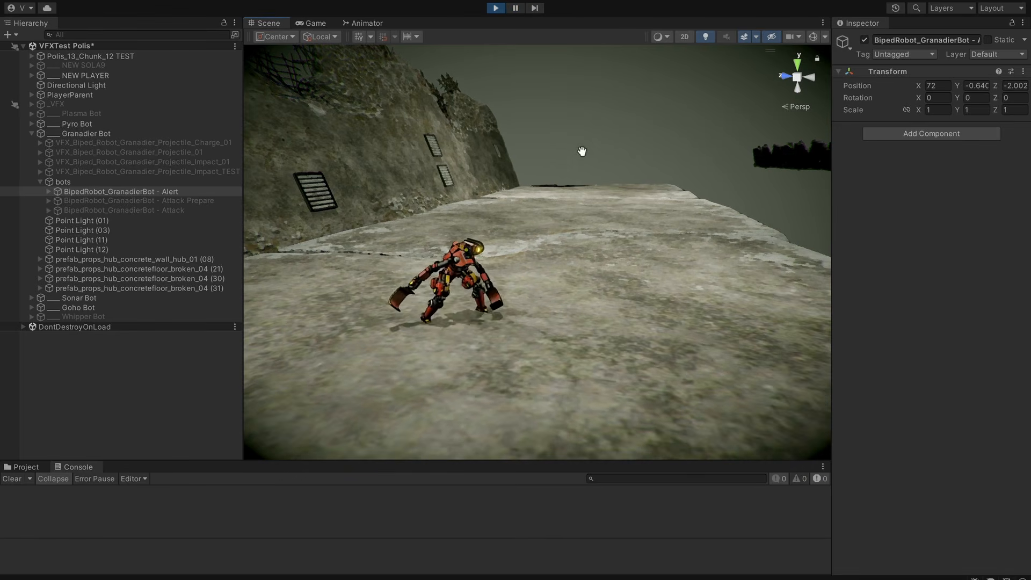
Deactivate and reactivate BipedRobot_GranadierBot - Alert repeatedly to replay its alert effect.
{"action": "middle_click_drag", "start_coordinate": [504, 287], "coordinate": [553, 305]}
{"action": "key", "text": "alt+shift+a"}
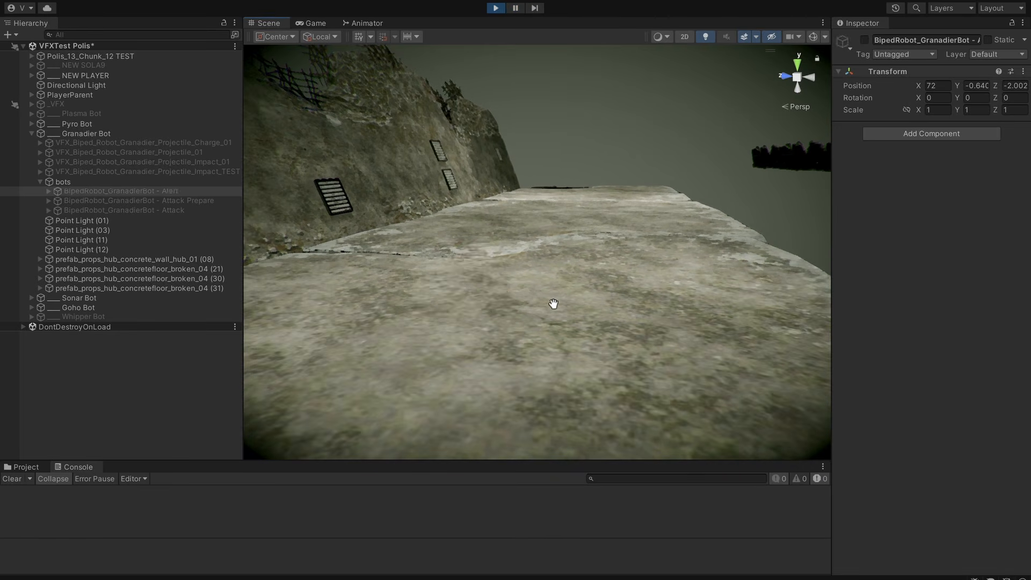
{"action": "key", "text": "alt+shift+a"}
{"action": "left_click_drag", "start_coordinate": [553, 304], "coordinate": [492, 290], "text": "alt"}
{"action": "key", "text": "alt+shift+a"}
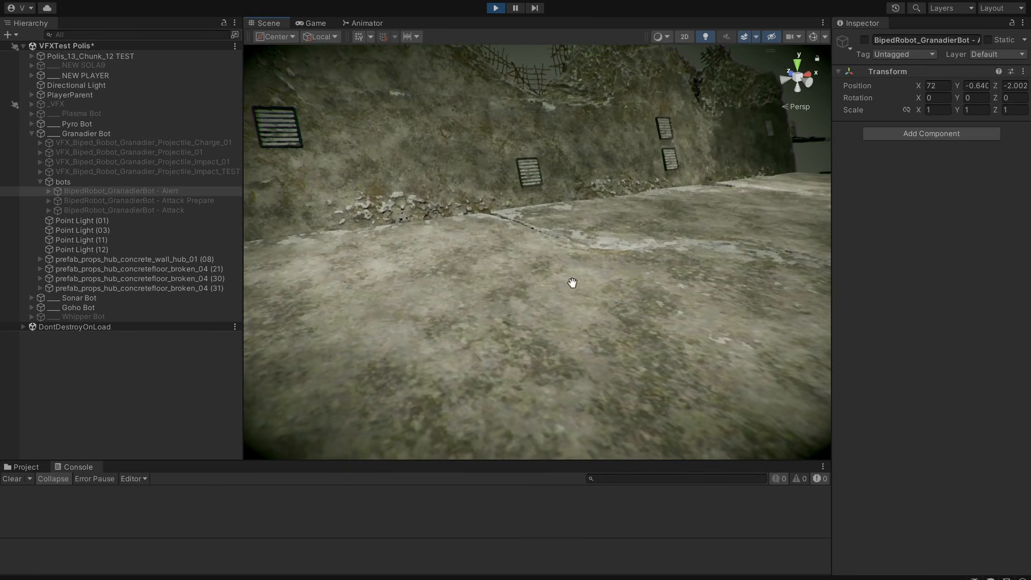
{"action": "key", "text": "alt+shift+a"}
Inspect the Granadier Bot's alert effect from near and far, toggling the bot once more to replay it.
{"action": "left_click_drag", "start_coordinate": [574, 283], "coordinate": [339, 277], "text": "alt"}
{"action": "left_click_drag", "start_coordinate": [620, 292], "coordinate": [781, 286], "text": "alt"}
{"action": "left_click_drag", "start_coordinate": [656, 300], "coordinate": [638, 281], "text": "alt"}
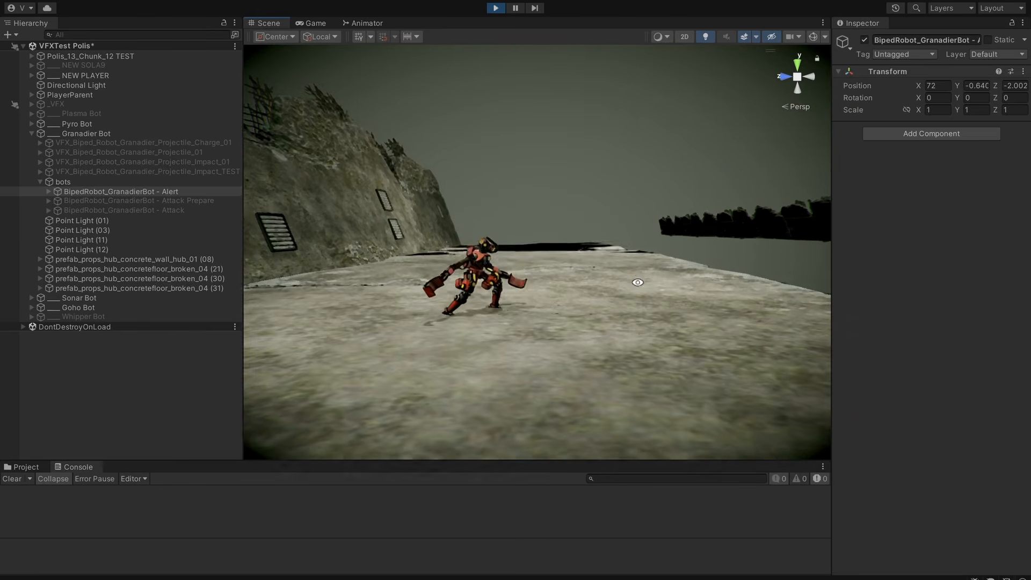
{"action": "right_click_drag", "start_coordinate": [638, 281], "coordinate": [581, 317], "text": "alt"}
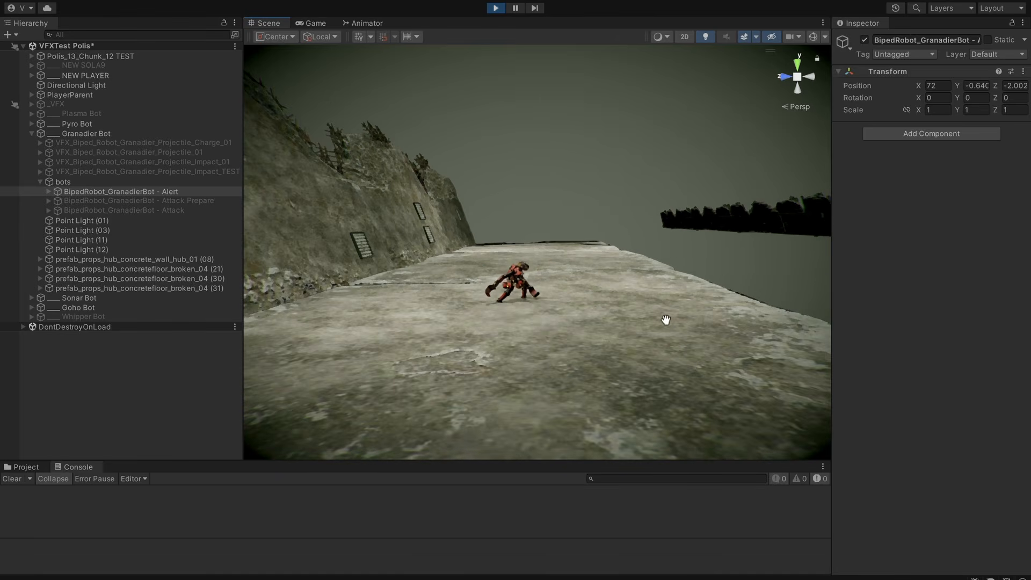
{"action": "left_click_drag", "start_coordinate": [671, 320], "coordinate": [573, 297], "text": "alt"}
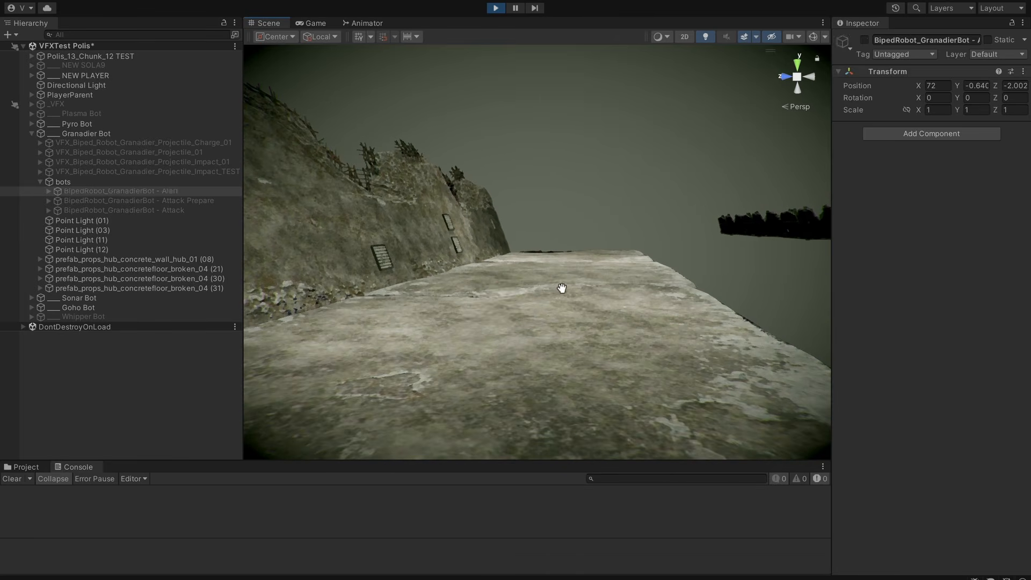
{"action": "scroll", "coordinate": [523, 316], "scroll_direction": "up", "scroll_amount": 8}
{"action": "scroll", "coordinate": [542, 317], "scroll_direction": "down", "scroll_amount": 8}
{"action": "scroll", "coordinate": [550, 310], "scroll_direction": "up", "scroll_amount": 8}
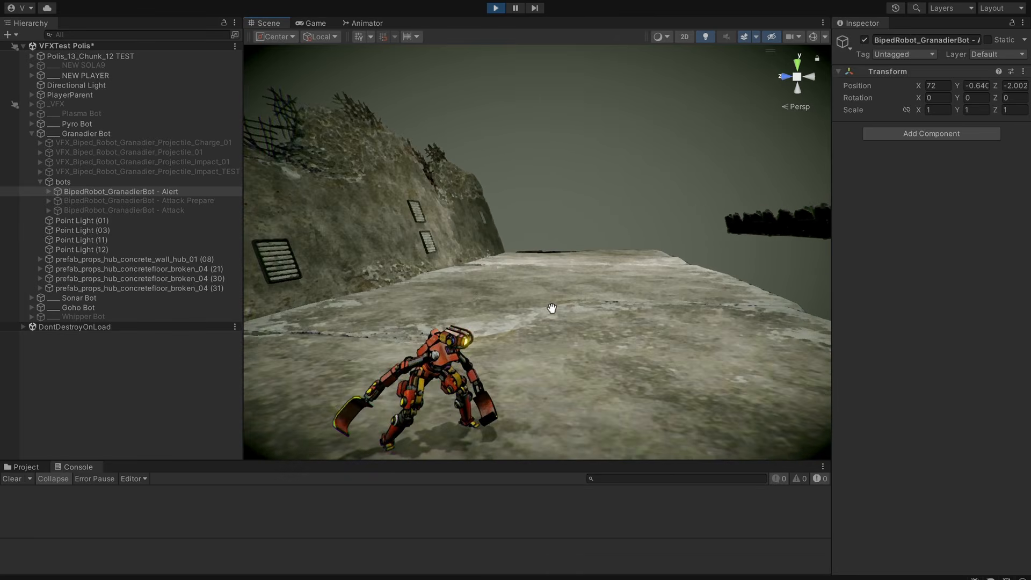
{"action": "scroll", "coordinate": [527, 310], "scroll_direction": "down", "scroll_amount": 4}
{"action": "middle_click_drag", "start_coordinate": [520, 309], "coordinate": [528, 289]}
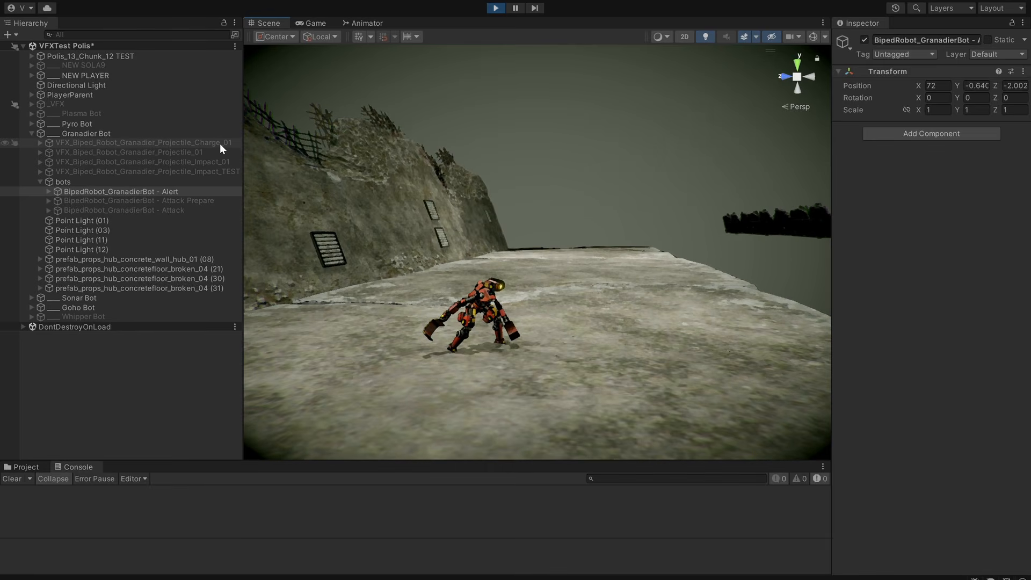
Stop Play mode, leave only BipedRobot_GranadierBot - Attack Prepare active among the Granadier bots, and frame it in the scene.
{"action": "left_click", "coordinate": [495, 9]}
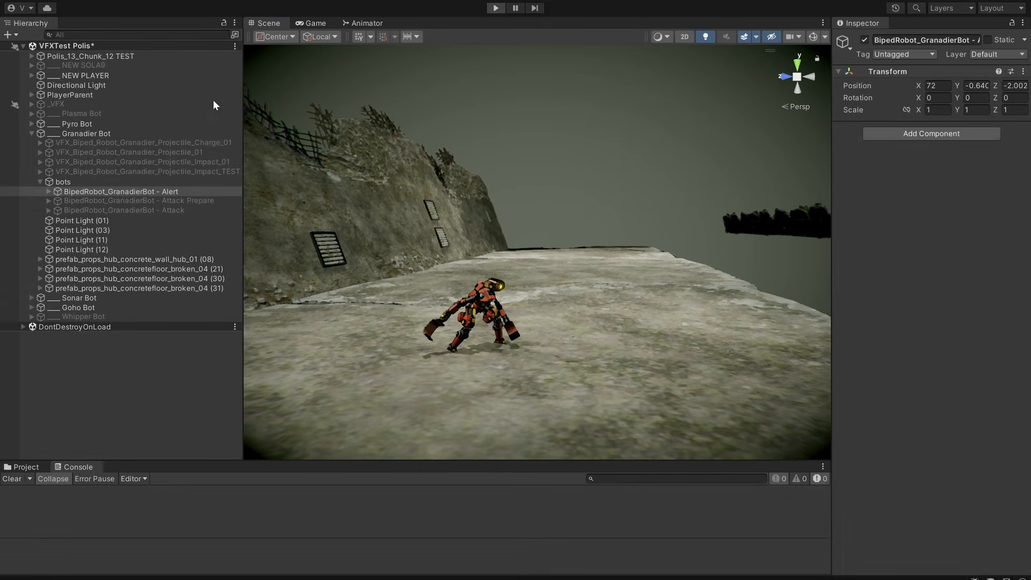
{"action": "left_click", "coordinate": [209, 151]}
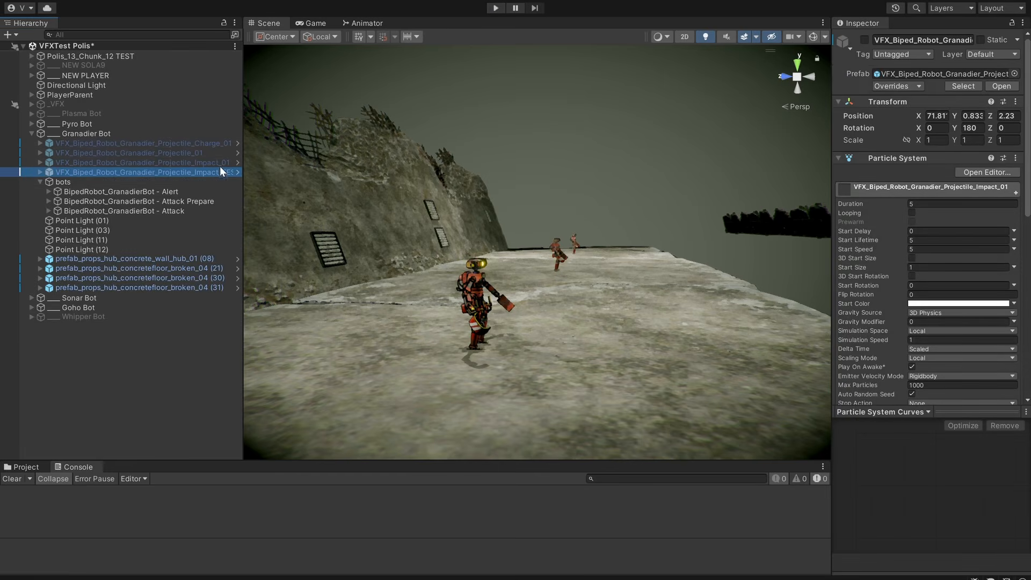
{"action": "left_click", "coordinate": [199, 200]}
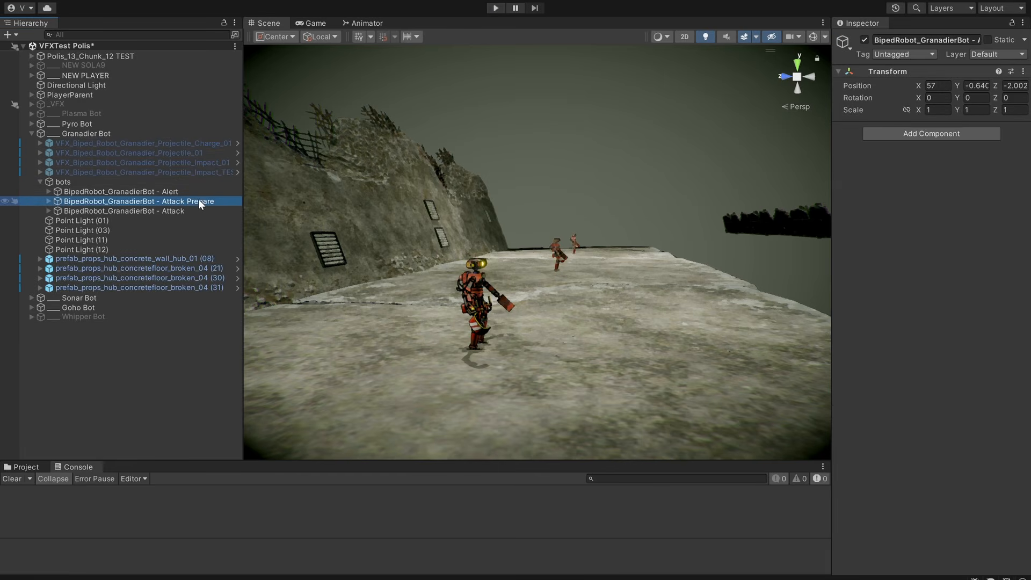
{"action": "left_click", "coordinate": [191, 192]}
{"action": "left_click", "coordinate": [198, 202]}
{"action": "key", "text": "f"}
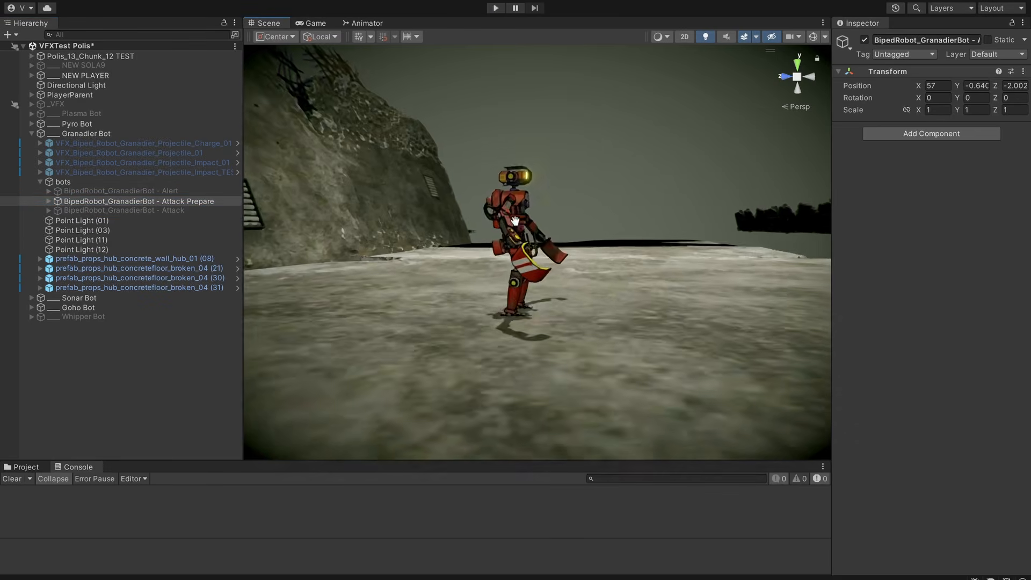
{"action": "scroll", "coordinate": [552, 214], "scroll_direction": "down", "scroll_amount": 5}
{"action": "left_click_drag", "start_coordinate": [552, 214], "coordinate": [576, 209], "text": "alt"}
Play the scene and examine the glowing charge effects of the Granadier Bot's attack preparation.
{"action": "left_click", "coordinate": [497, 9]}
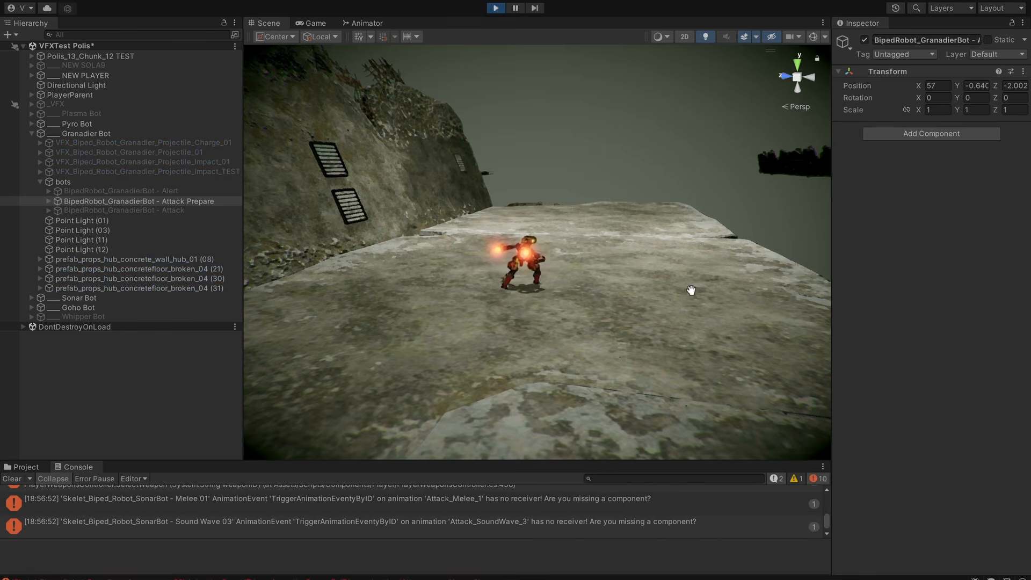
{"action": "left_click_drag", "start_coordinate": [691, 290], "coordinate": [627, 296], "text": "alt"}
{"action": "scroll", "coordinate": [753, 290], "scroll_direction": "up", "scroll_amount": 2}
{"action": "left_click_drag", "start_coordinate": [514, 262], "coordinate": [535, 249], "text": "alt"}
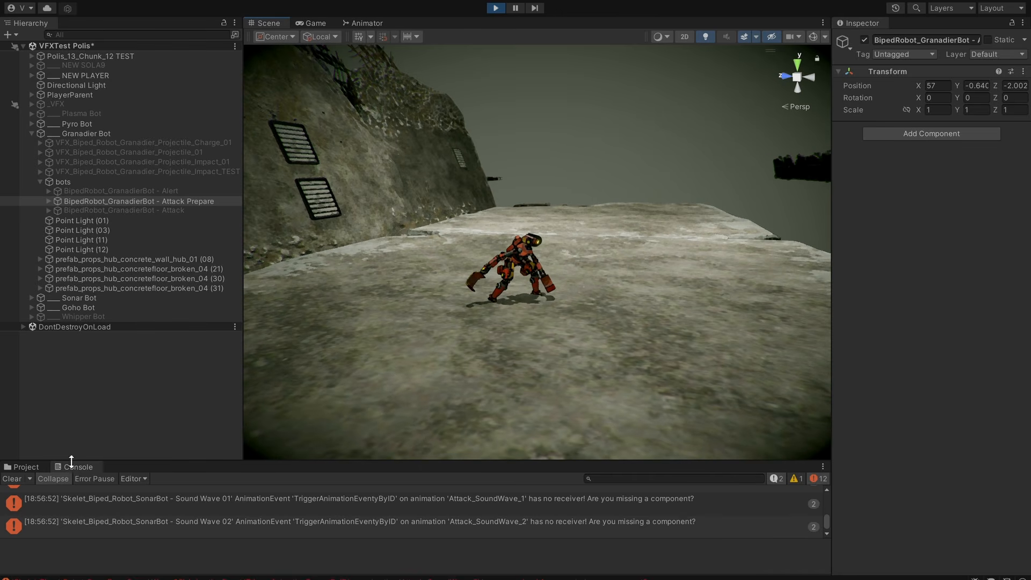
Clear the Console, make BipedRobot_GranadierBot - Attack the only active Granadier bot, and run the scene to view its attack.
{"action": "left_click", "coordinate": [12, 478]}
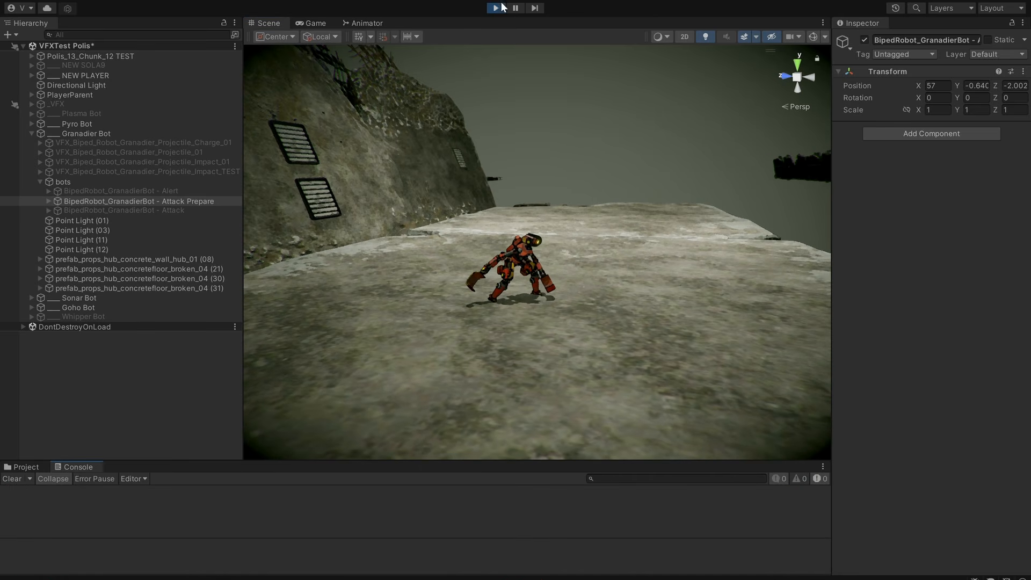
{"action": "left_click", "coordinate": [158, 209]}
{"action": "middle_click_drag", "start_coordinate": [617, 234], "coordinate": [572, 236]}
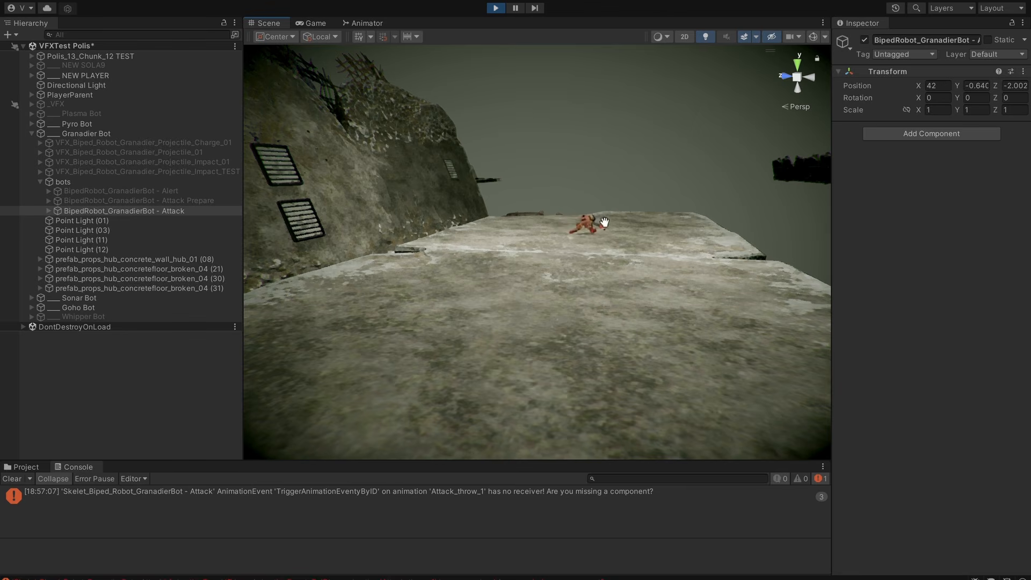
Deactivate the Granadier attack bot, activate VFX_Biped_Robot_Granadier_Projectile_Charge_01, and frame it to view the charge effect.
{"action": "middle_click_drag", "start_coordinate": [602, 217], "coordinate": [576, 233]}
{"action": "scroll", "coordinate": [594, 228], "scroll_direction": "down", "scroll_amount": 4}
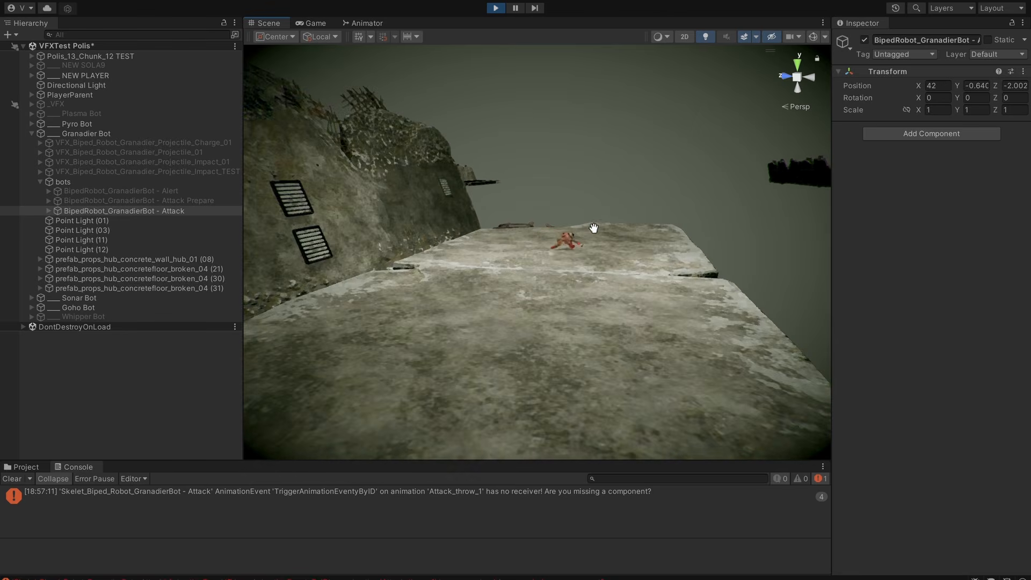
{"action": "key", "text": "alt+shift+a"}
{"action": "left_click", "coordinate": [203, 145]}
{"action": "key", "text": "alt+shift+a"}
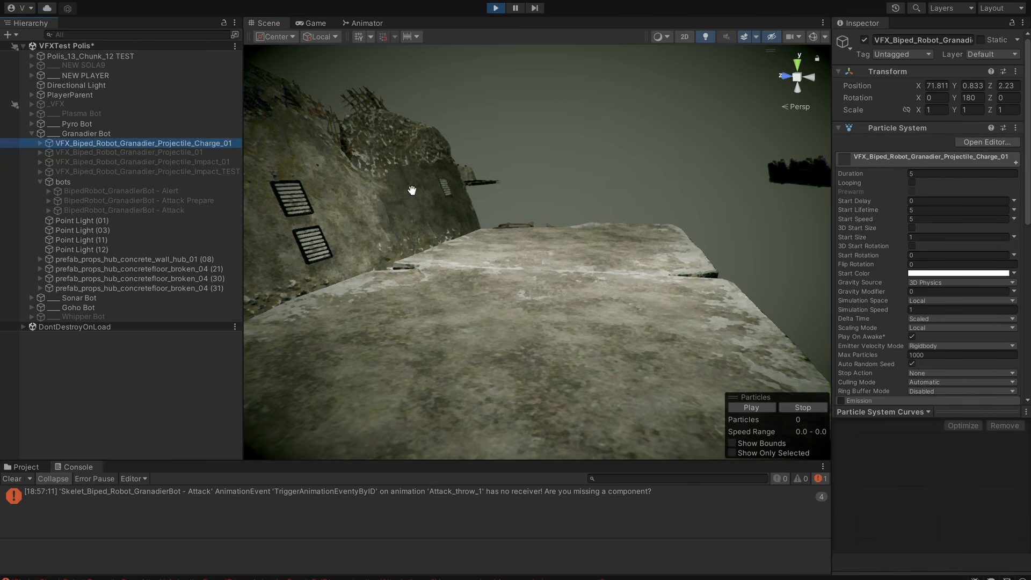
{"action": "key", "text": "f"}
{"action": "key", "text": "f"}
{"action": "middle_click_drag", "start_coordinate": [529, 227], "coordinate": [551, 211]}
{"action": "scroll", "coordinate": [564, 214], "scroll_direction": "down", "scroll_amount": 4}
{"action": "scroll", "coordinate": [622, 247], "scroll_direction": "up", "scroll_amount": 3}
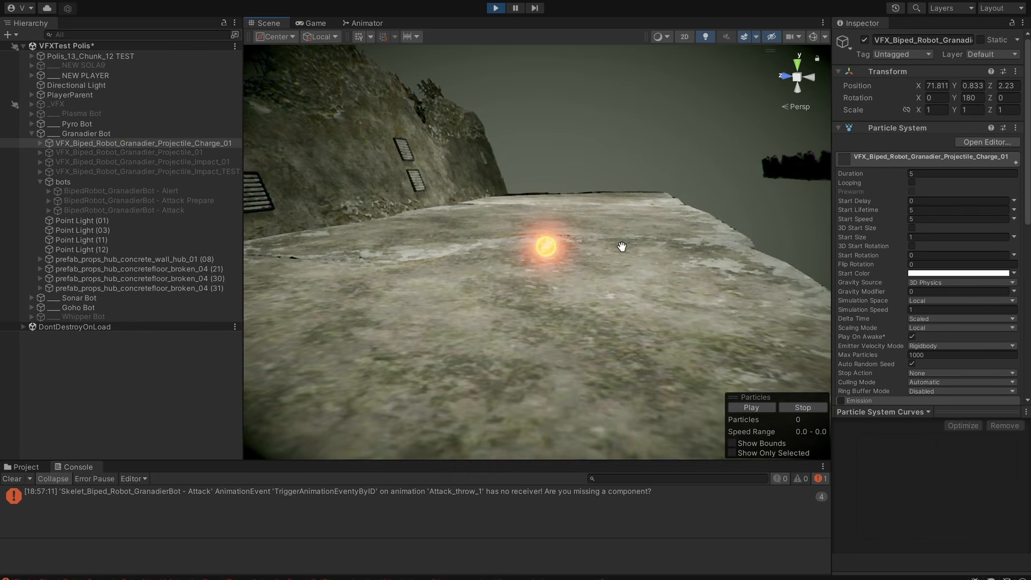
{"action": "middle_click_drag", "start_coordinate": [662, 267], "coordinate": [645, 284]}
{"action": "right_click_drag", "start_coordinate": [644, 298], "coordinate": [647, 296]}
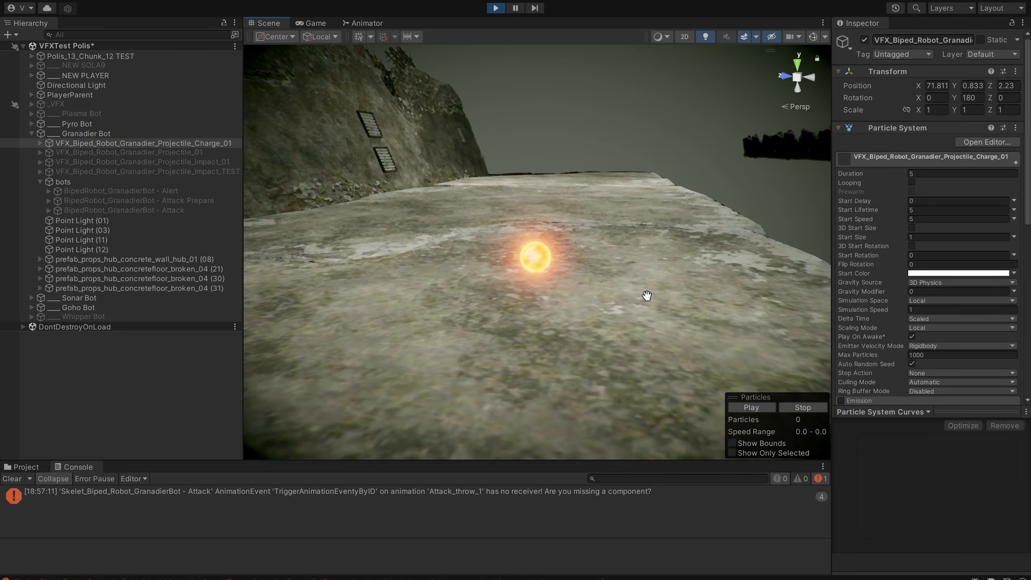
{"action": "left_click_drag", "start_coordinate": [631, 290], "coordinate": [623, 300], "text": "alt"}
Replace the charge effect with VFX_Biped_Robot_Granadier_Projectile_01 as the active effect and ready it for moving.
{"action": "key", "text": "alt+shift+a"}
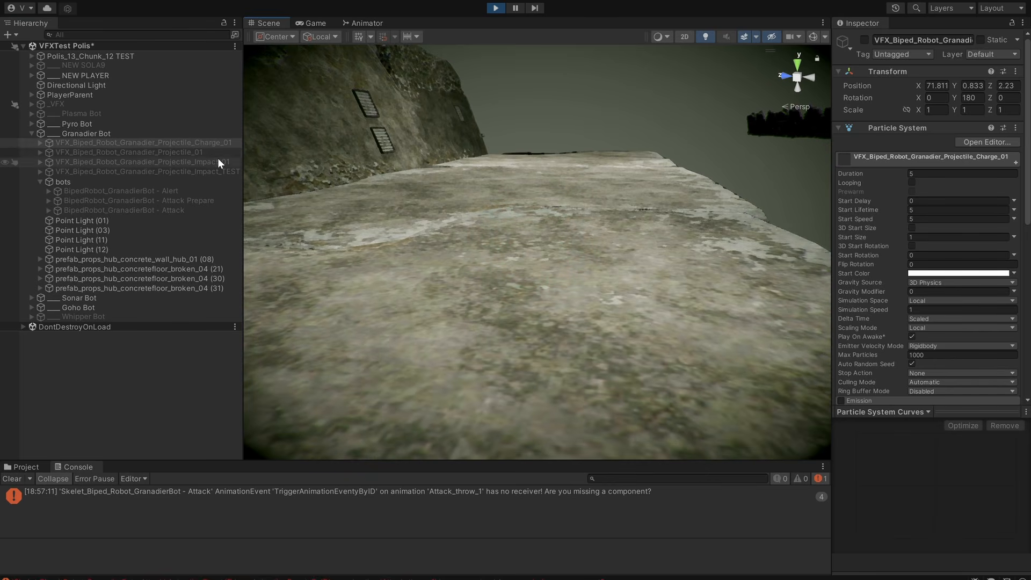
{"action": "key", "text": "alt+shift+a"}
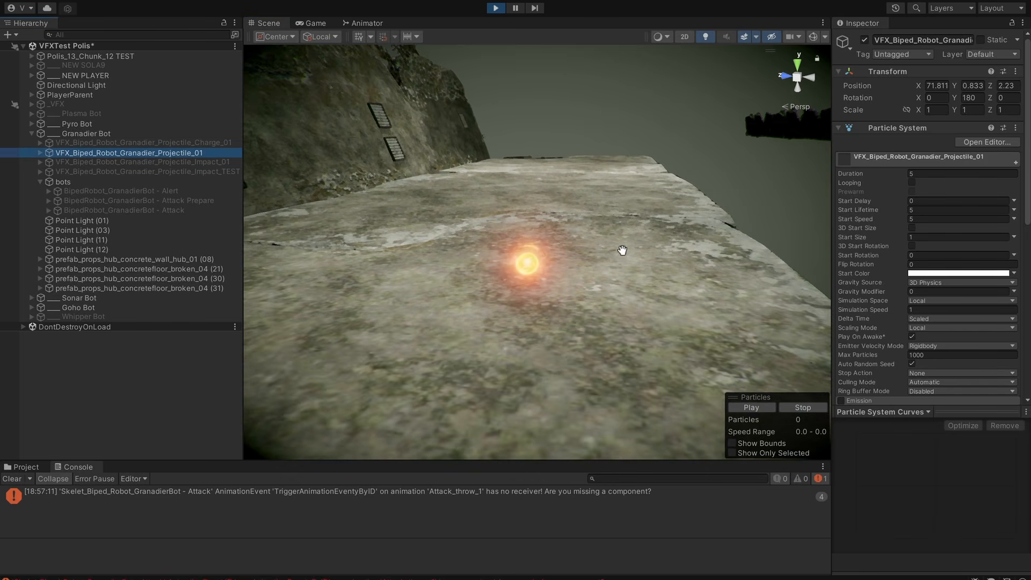
{"action": "left_click_drag", "start_coordinate": [622, 247], "coordinate": [483, 318], "text": "alt"}
{"action": "key", "text": "w"}
{"action": "scroll", "coordinate": [588, 264], "scroll_direction": "up", "scroll_amount": 2}
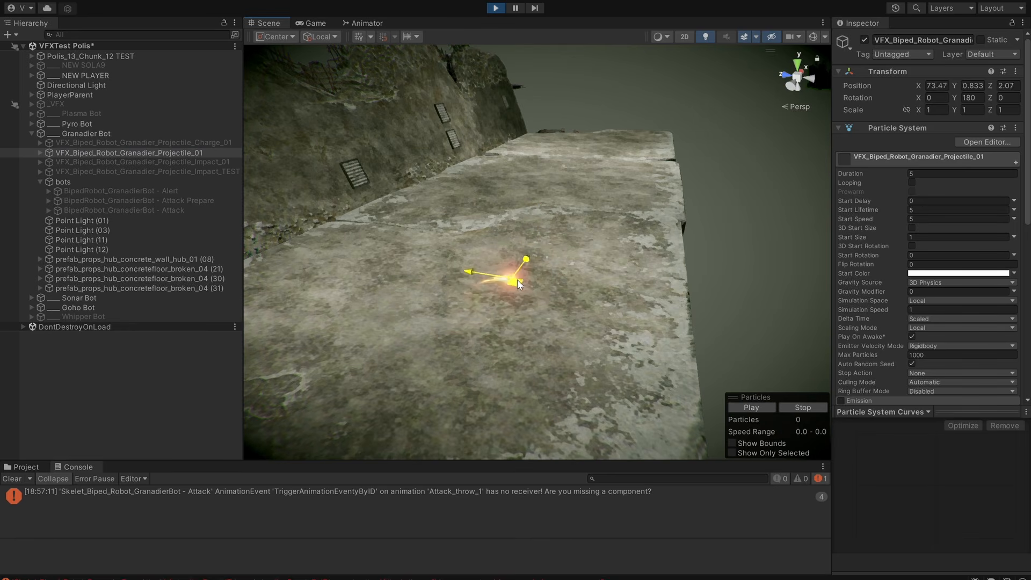
Move the projectile around above the concrete floor to show its trail, leaving it at X 73.31, Z 1.91.
{"action": "left_click_drag", "start_coordinate": [532, 271], "coordinate": [535, 268]}
{"action": "right_click_drag", "start_coordinate": [534, 269], "coordinate": [825, 260], "text": "alt"}
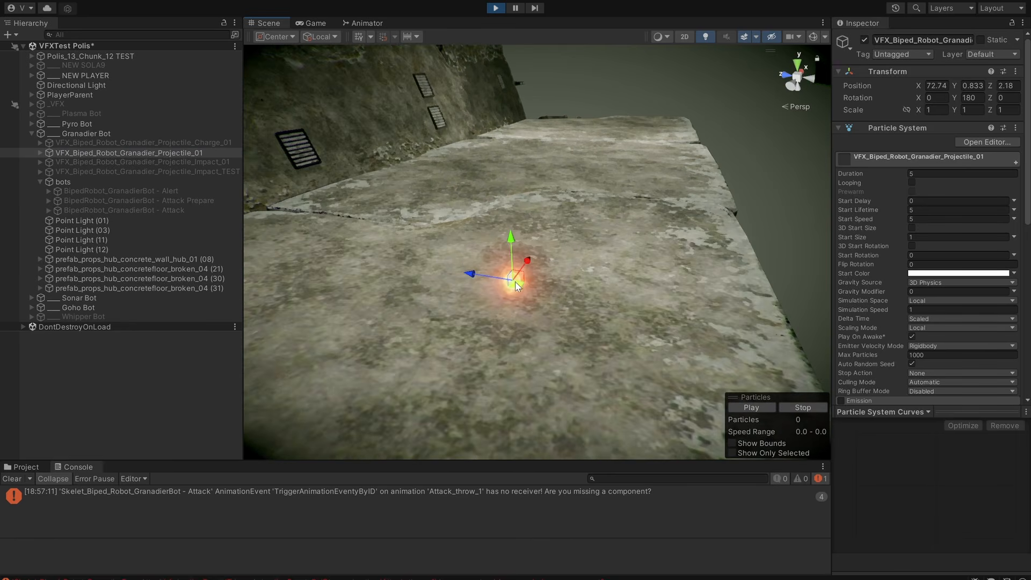
{"action": "left_click_drag", "start_coordinate": [491, 303], "coordinate": [650, 255], "text": "alt"}
{"action": "right_click_drag", "start_coordinate": [650, 255], "coordinate": [90, 215], "text": "alt"}
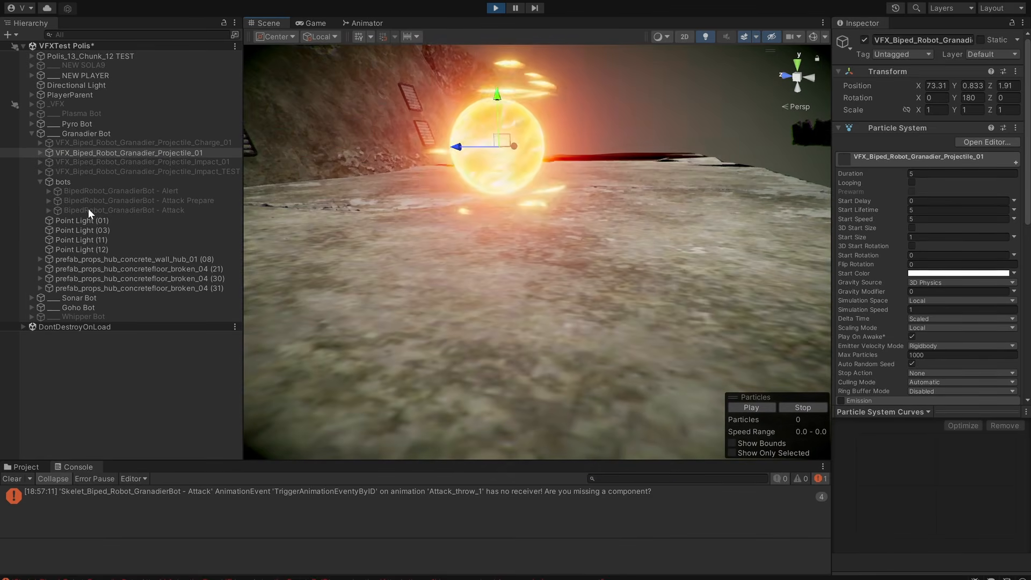
{"action": "middle_click_drag", "start_coordinate": [372, 217], "coordinate": [381, 295]}
{"action": "right_click_drag", "start_coordinate": [382, 295], "coordinate": [494, 278], "text": "alt"}
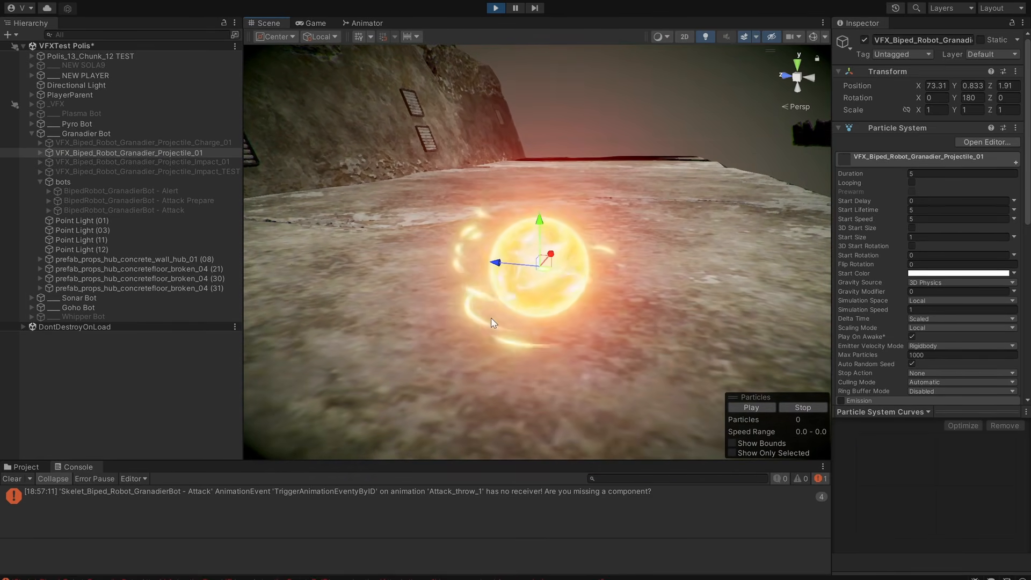
{"action": "right_click_drag", "start_coordinate": [578, 320], "coordinate": [396, 335], "text": "alt"}
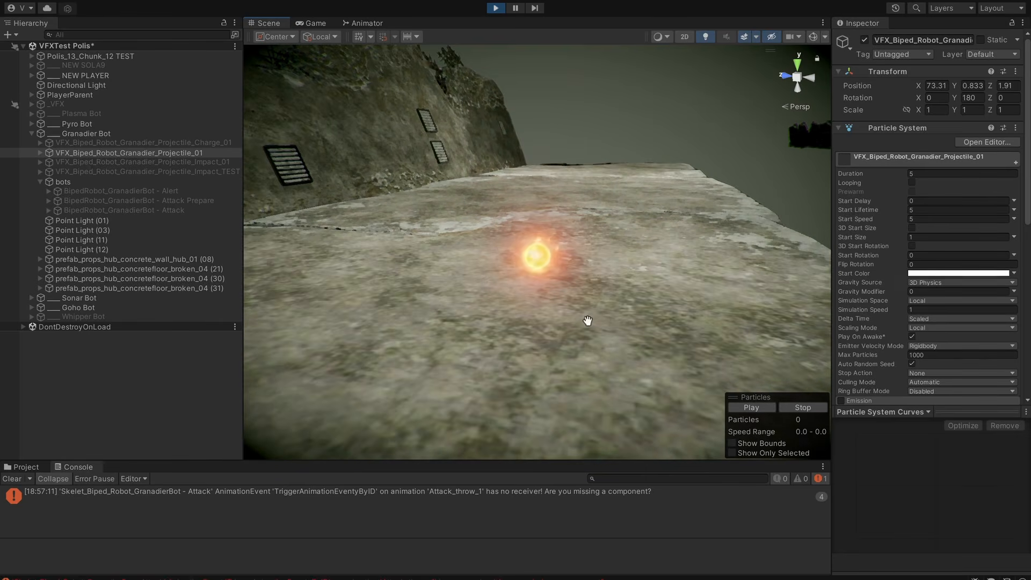
Deactivate the projectile, activate VFX_Biped_Robot_Granadier_Projectile_Impact_01, and view its impact burst.
{"action": "middle_click_drag", "start_coordinate": [592, 320], "coordinate": [563, 335]}
{"action": "key", "text": "alt+shift+a"}
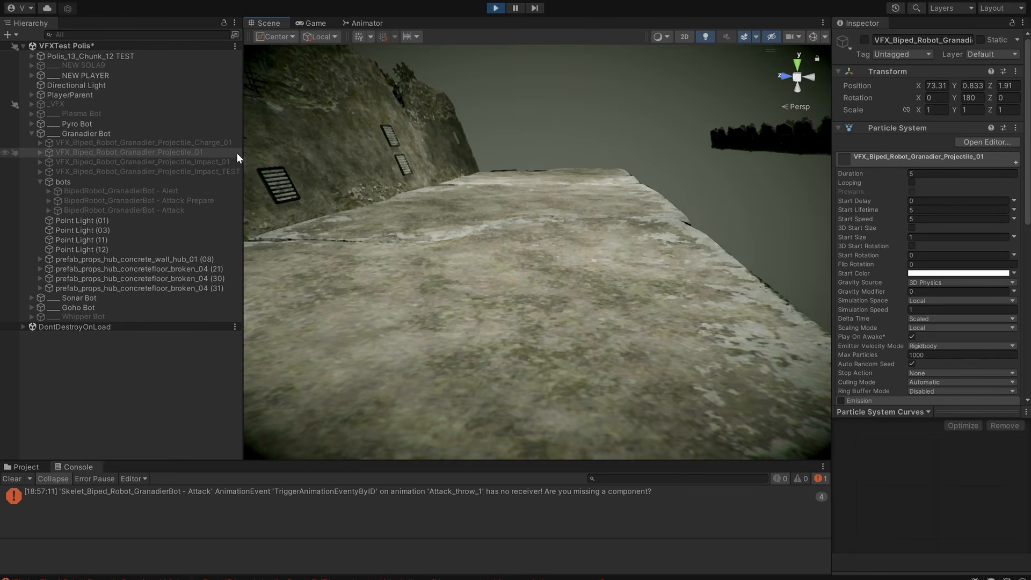
{"action": "left_click_drag", "start_coordinate": [238, 163], "coordinate": [252, 163]}
{"action": "key", "text": "alt+shift+a"}
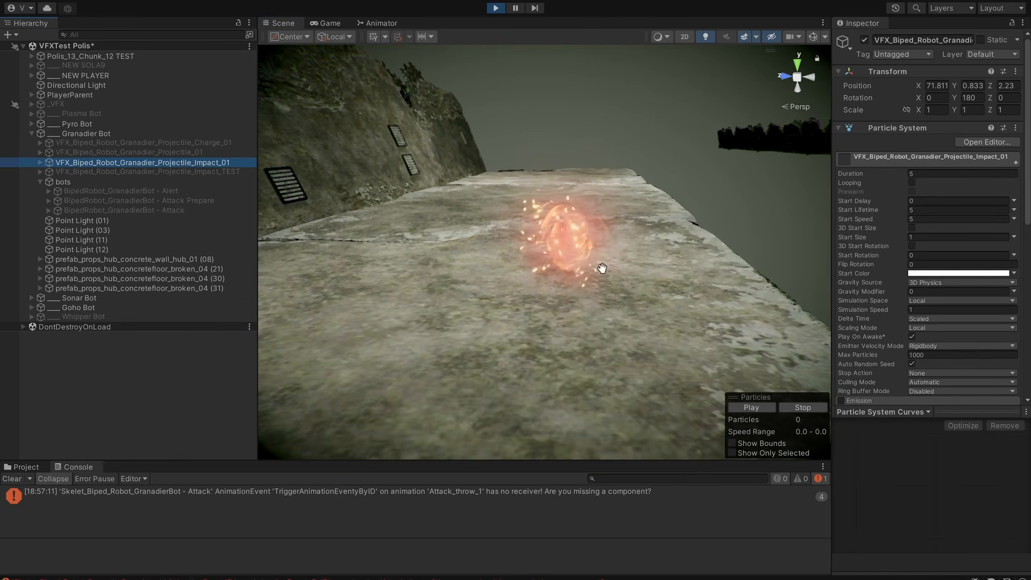
{"action": "middle_click_drag", "start_coordinate": [706, 331], "coordinate": [672, 338]}
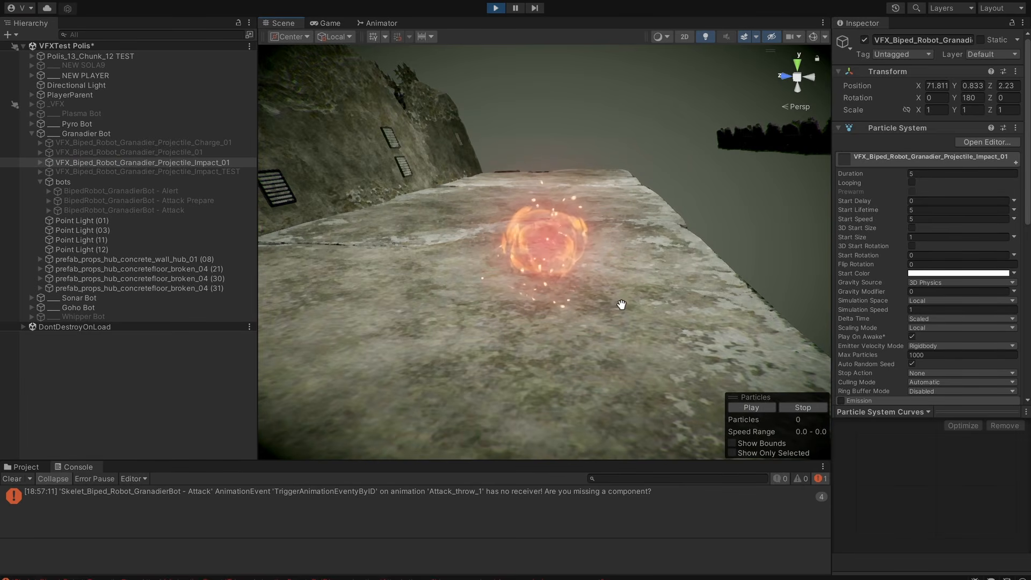
{"action": "left_click_drag", "start_coordinate": [619, 302], "coordinate": [314, 217], "text": "alt"}
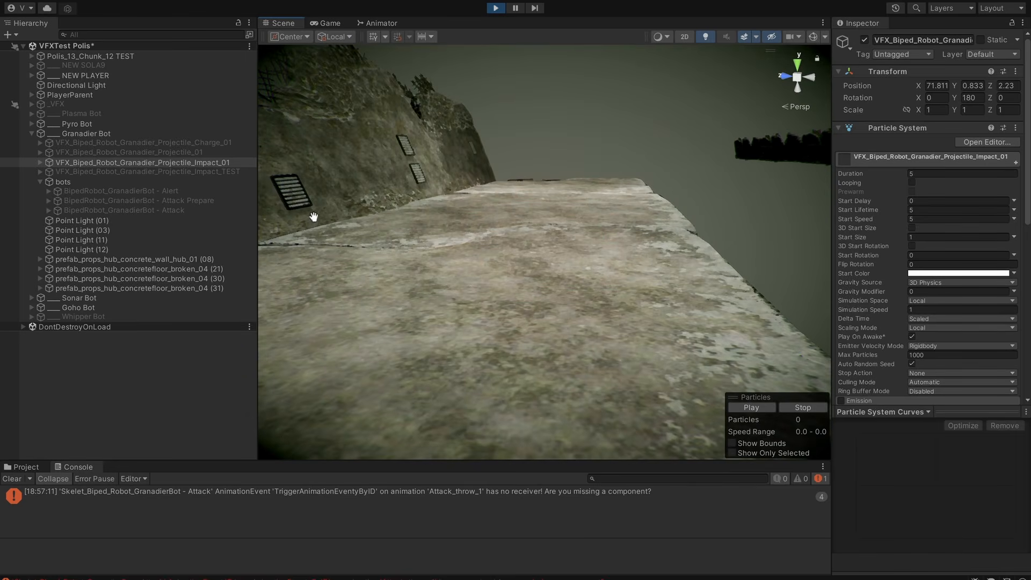
Make VFX_Biped_Robot_Granadier_Projectile_Impact_TEST the only active projectile effect and toggle it to replay the full charge-to-impact sequence.
{"action": "left_click", "coordinate": [222, 173]}
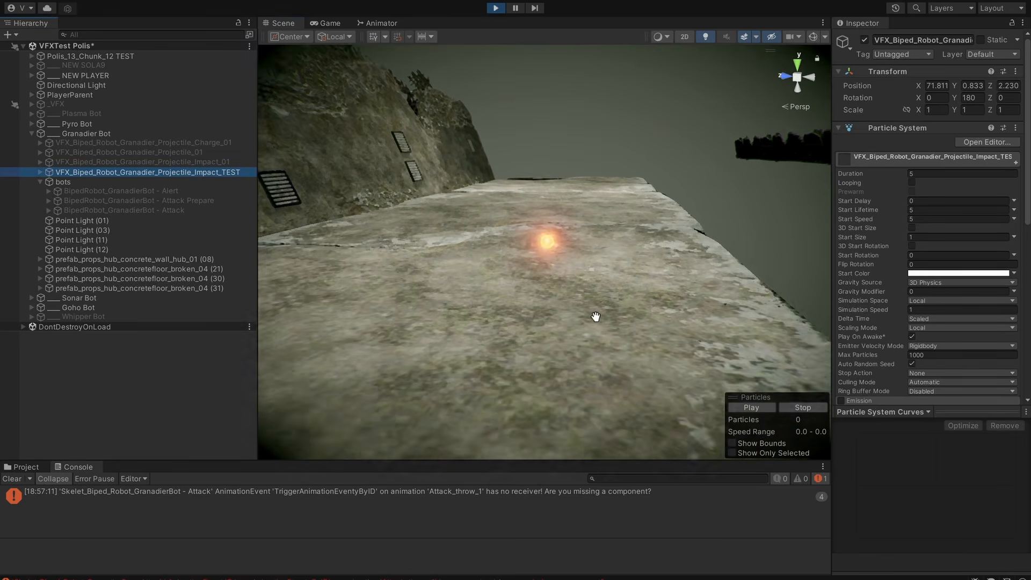
{"action": "scroll", "coordinate": [600, 327], "scroll_direction": "up", "scroll_amount": 2}
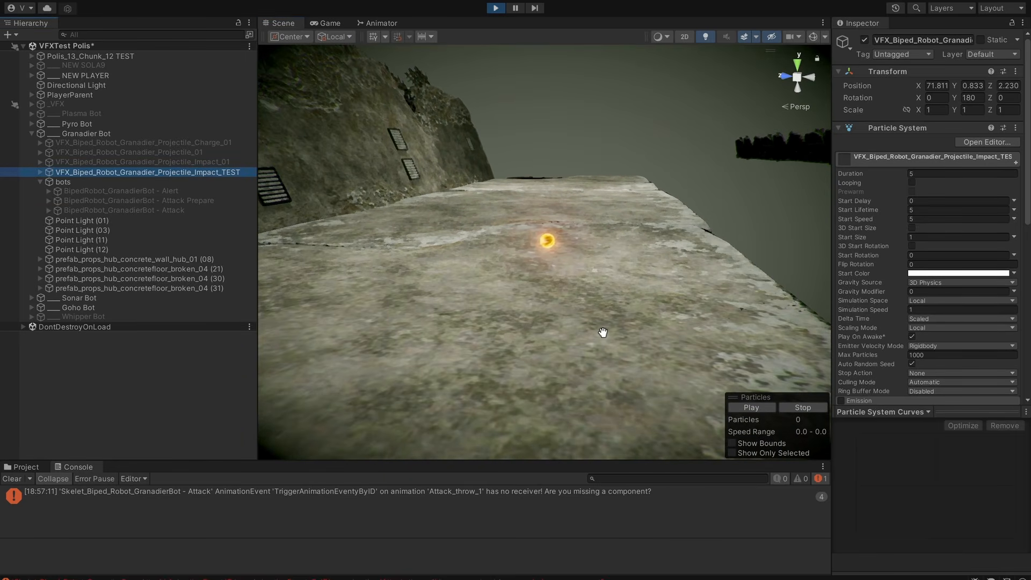
{"action": "left_click_drag", "start_coordinate": [631, 324], "coordinate": [599, 273], "text": "alt"}
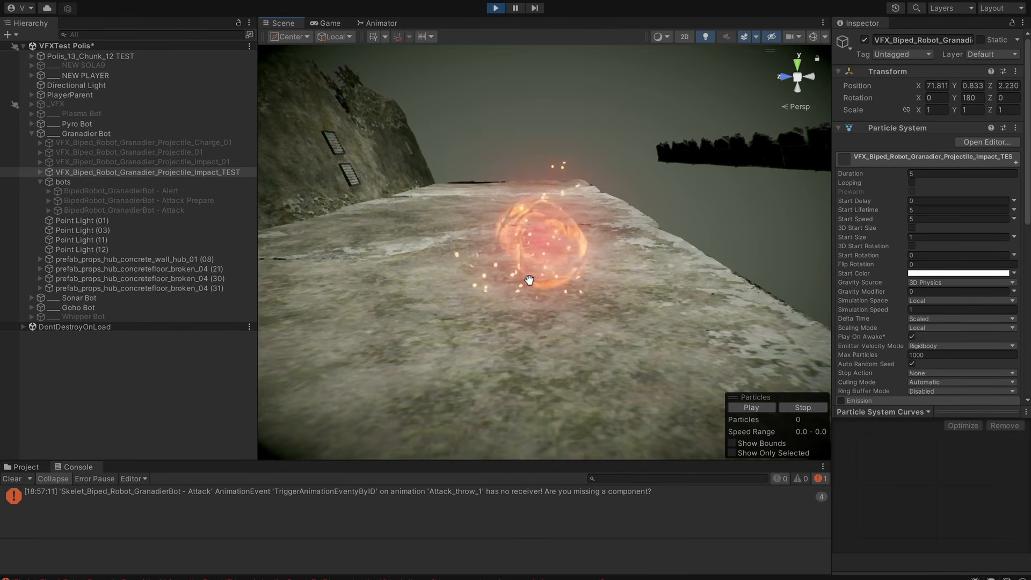
{"action": "key", "text": "alt+shift+a"}
{"action": "key", "text": "alt+shift+a"}
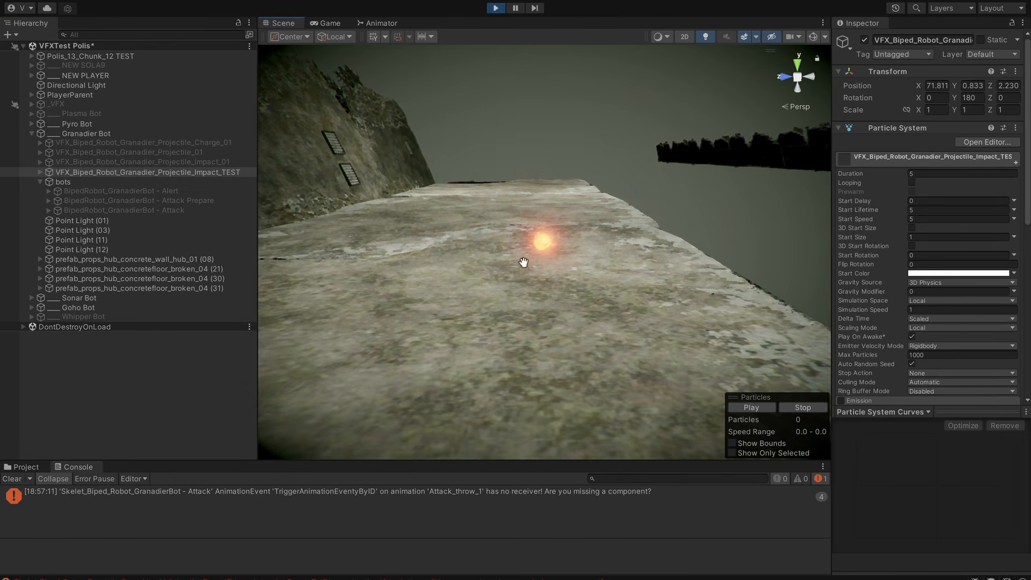
{"action": "scroll", "coordinate": [546, 262], "scroll_direction": "up", "scroll_amount": 2}
{"action": "left_click_drag", "start_coordinate": [547, 263], "coordinate": [596, 335], "text": "alt"}
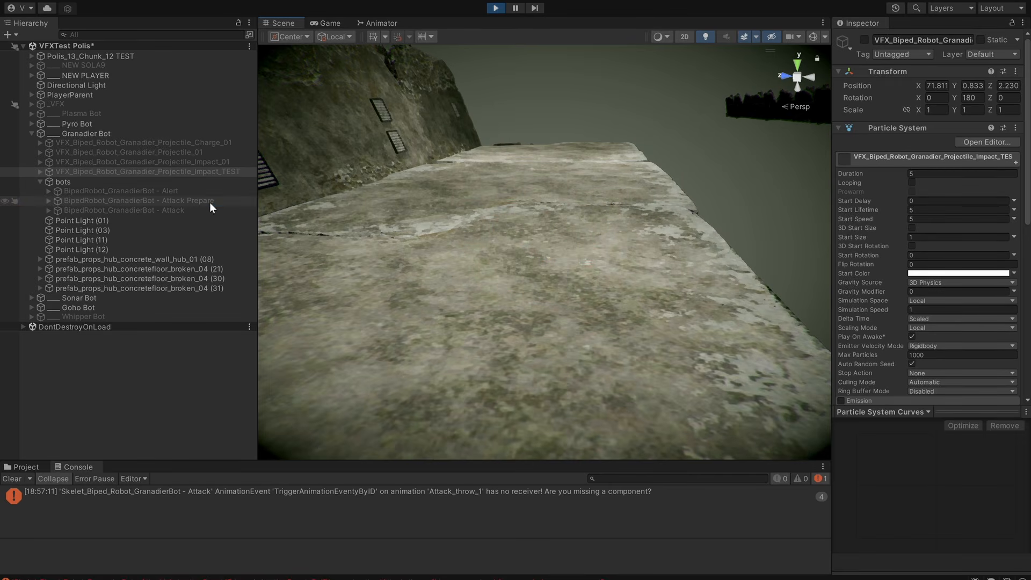
Select the inactive BipedRobot_GranadierBot - Attack Prepare object.
{"action": "left_click", "coordinate": [190, 209]}
{"action": "left_click", "coordinate": [192, 203]}
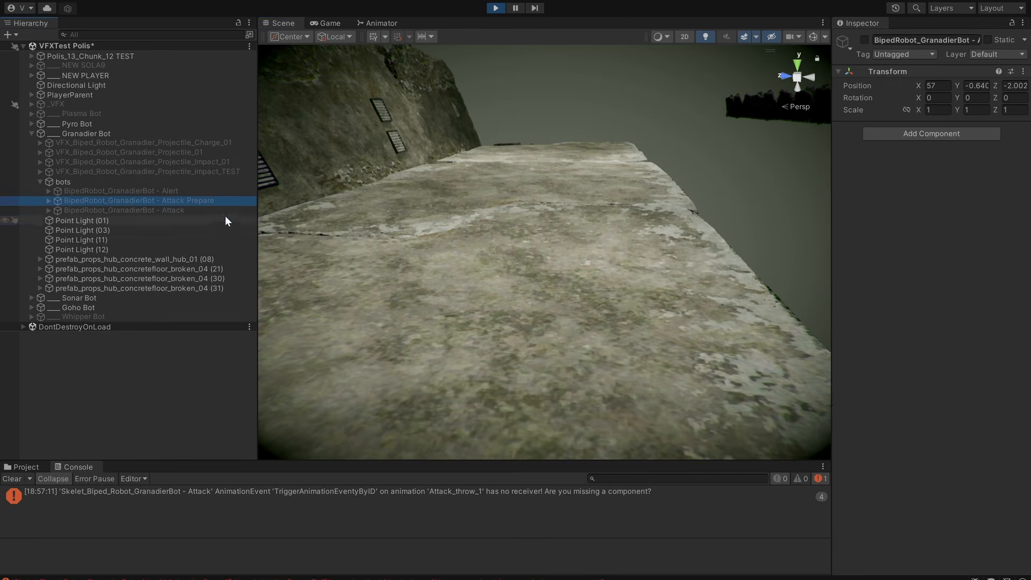
{"action": "middle_click_drag", "start_coordinate": [582, 218], "coordinate": [579, 264]}
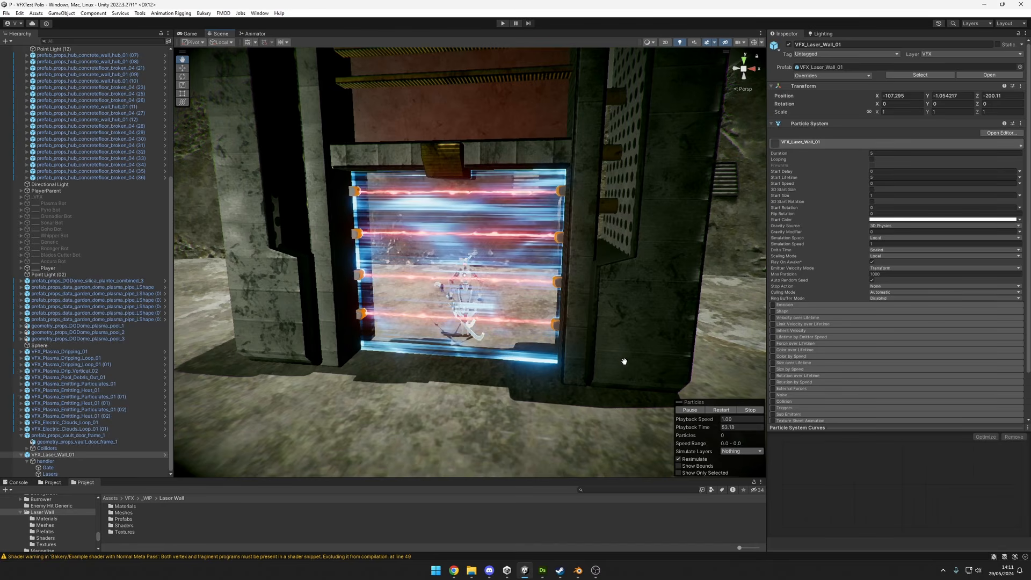
Examine the VFX_Laser_Wall_01 effect inside the vault door frame from several angles.
{"action": "mouse_move", "coordinate": [633, 313]}
{"action": "left_mouse_down", "text": "alt"}
{"action": "mouse_move", "coordinate": [595, 329]}
{"action": "mouse_move", "coordinate": [631, 311]}
{"action": "left_mouse_up", "text": "alt"}
{"action": "scroll", "coordinate": [631, 311], "scroll_direction": "down", "scroll_amount": 4}
{"action": "middle_click_drag", "start_coordinate": [530, 329], "coordinate": [533, 390]}
{"action": "left_click_drag", "start_coordinate": [533, 390], "coordinate": [491, 338], "text": "alt"}
{"action": "scroll", "coordinate": [502, 402], "scroll_direction": "down", "scroll_amount": 4}
{"action": "middle_click_drag", "start_coordinate": [491, 338], "coordinate": [497, 283]}
{"action": "left_click_drag", "start_coordinate": [497, 282], "coordinate": [569, 301], "text": "alt"}
{"action": "scroll", "coordinate": [500, 299], "scroll_direction": "up", "scroll_amount": 5}
{"action": "middle_click_drag", "start_coordinate": [500, 196], "coordinate": [496, 224]}
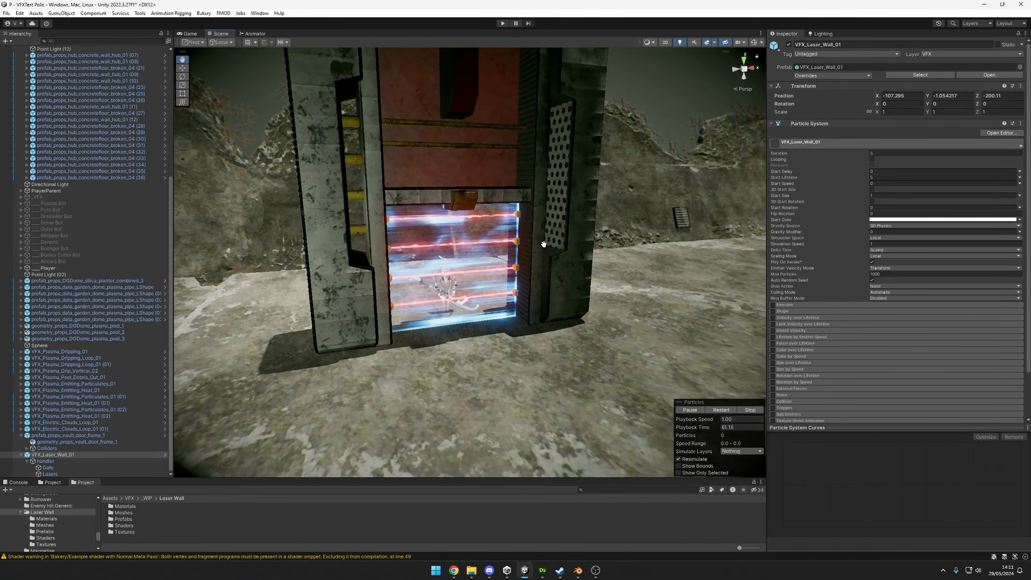
{"action": "left_click_drag", "start_coordinate": [504, 295], "coordinate": [462, 196], "text": "alt"}
{"action": "left_click_drag", "start_coordinate": [605, 245], "coordinate": [514, 284], "text": "alt"}
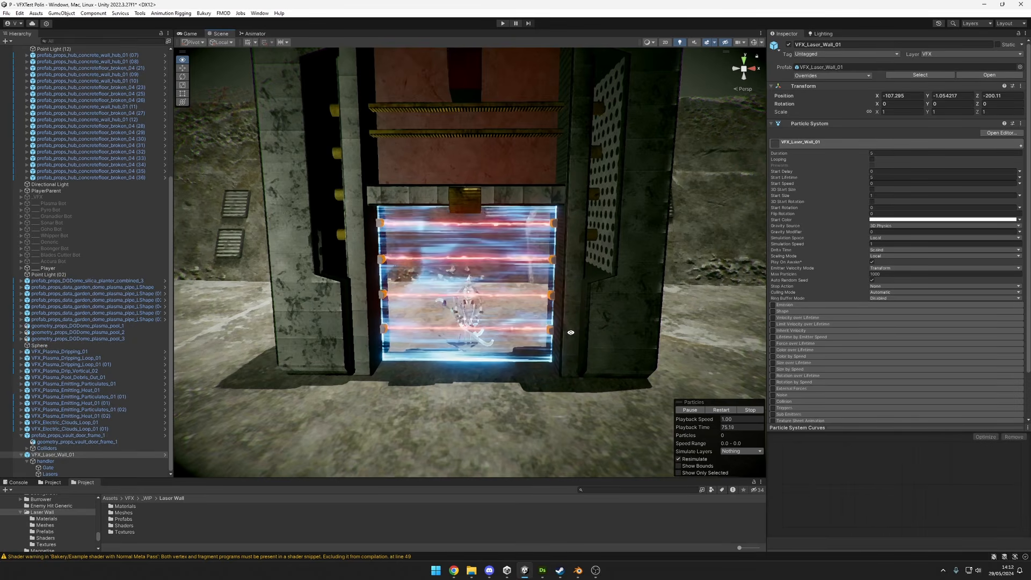
Compare the laser wall's appearance from across the platform with its close-up beams and energy streaks.
{"action": "left_click_drag", "start_coordinate": [571, 332], "coordinate": [713, 295], "text": "alt"}
{"action": "scroll", "coordinate": [289, 351], "scroll_direction": "down", "scroll_amount": 8}
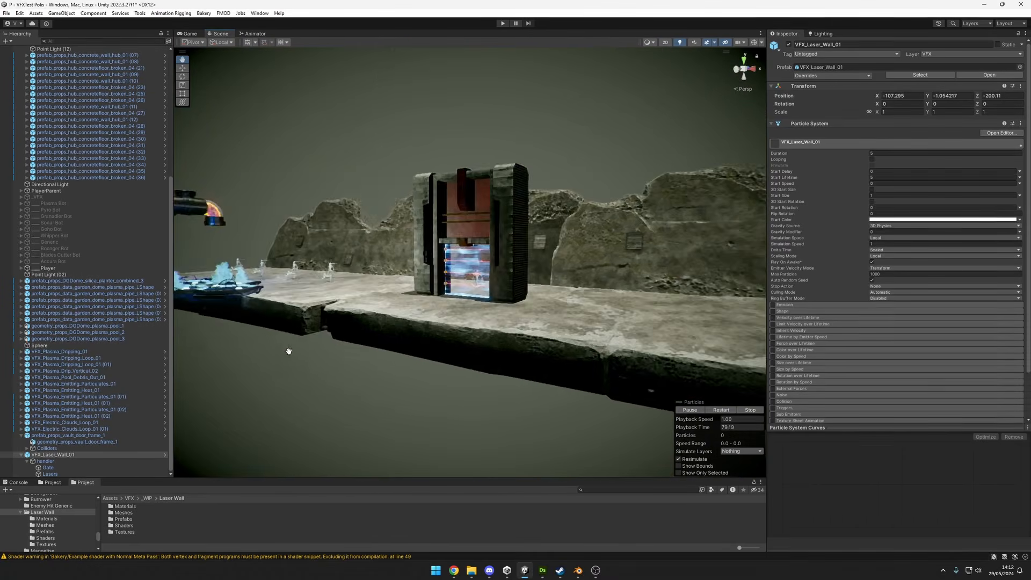
{"action": "right_click_drag", "start_coordinate": [357, 343], "coordinate": [484, 341], "text": "alt"}
{"action": "left_click_drag", "start_coordinate": [484, 340], "coordinate": [453, 345], "text": "alt"}
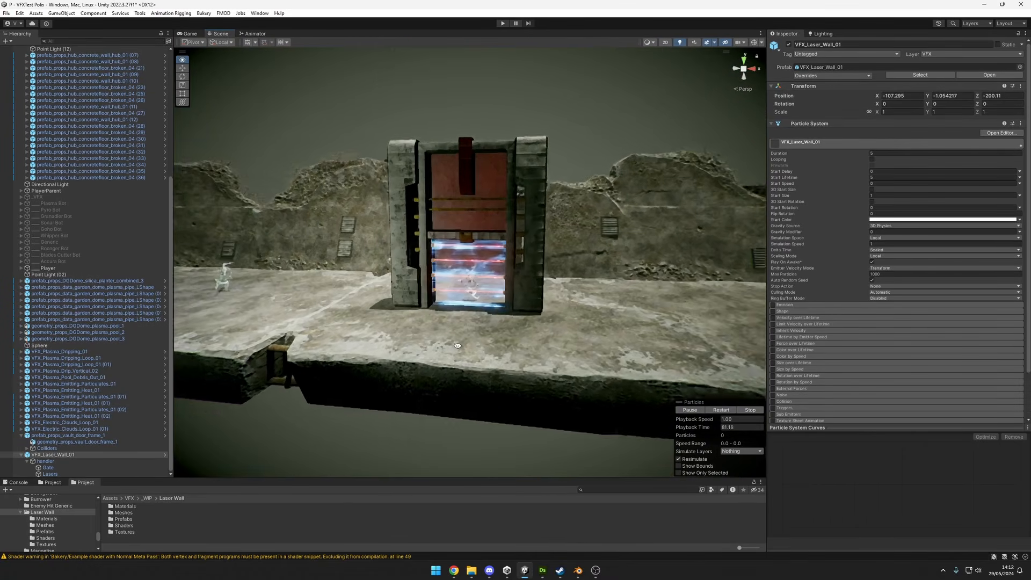
{"action": "right_click_drag", "start_coordinate": [454, 345], "coordinate": [515, 325], "text": "alt"}
{"action": "left_click_drag", "start_coordinate": [516, 325], "coordinate": [516, 192], "text": "alt"}
{"action": "scroll", "coordinate": [547, 318], "scroll_direction": "up", "scroll_amount": 2}
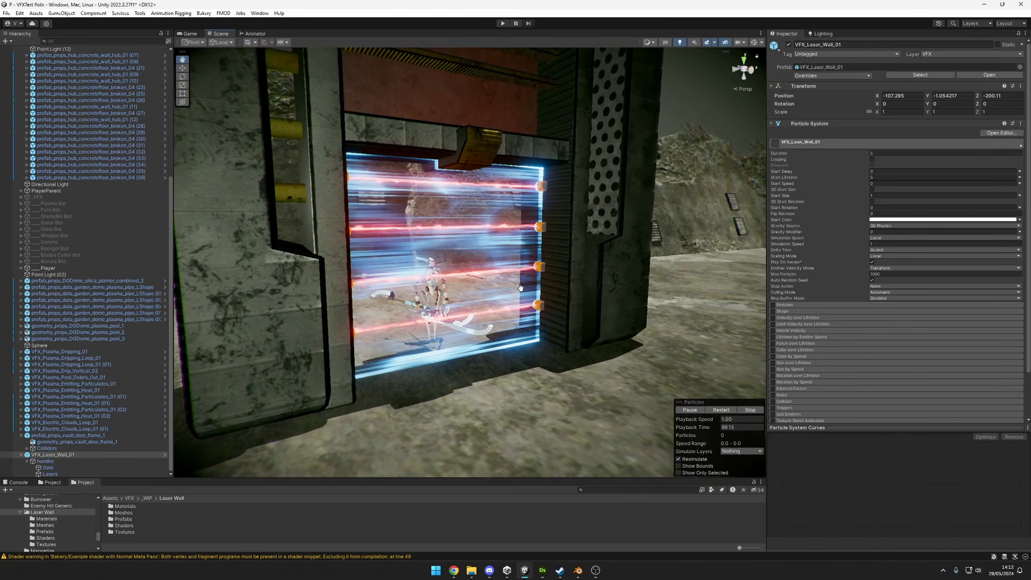
{"action": "left_click_drag", "start_coordinate": [544, 264], "coordinate": [454, 214], "text": "alt"}
{"action": "scroll", "coordinate": [467, 224], "scroll_direction": "down", "scroll_amount": 3}
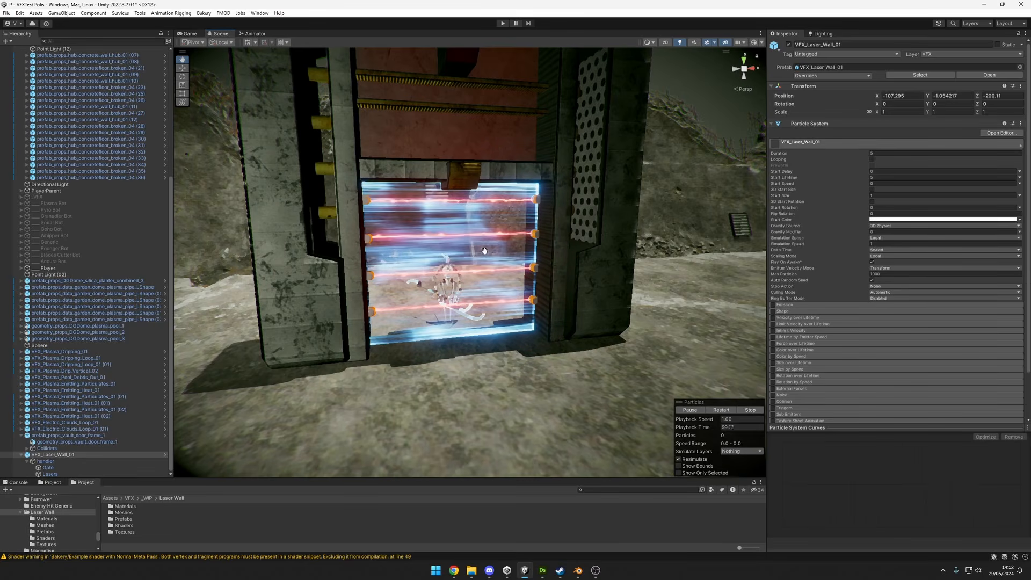
{"action": "scroll", "coordinate": [461, 263], "scroll_direction": "up", "scroll_amount": 5}
{"action": "scroll", "coordinate": [452, 223], "scroll_direction": "down", "scroll_amount": 5}
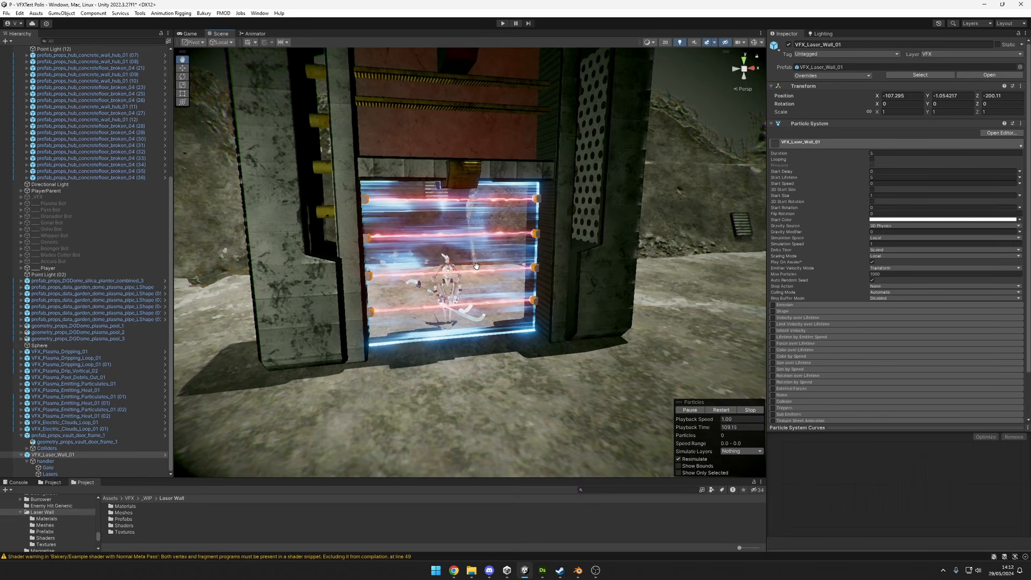
{"action": "left_click_drag", "start_coordinate": [476, 266], "coordinate": [559, 308], "text": "alt"}
{"action": "left_click", "coordinate": [400, 303]}
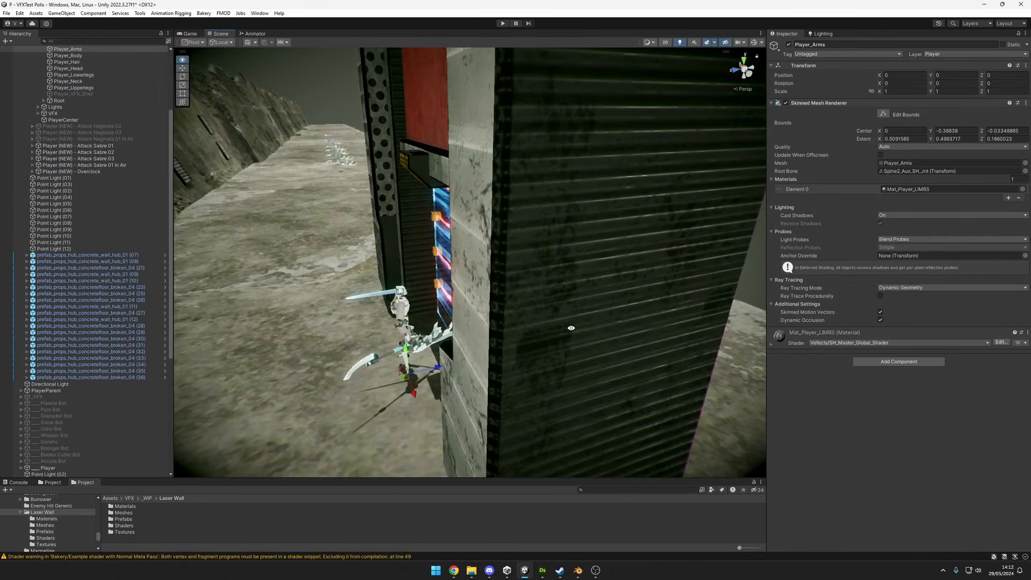
{"action": "key", "text": "f"}
{"action": "left_click_drag", "start_coordinate": [459, 355], "coordinate": [478, 364]}
{"action": "key", "text": "ctrl+z"}
{"action": "left_click_drag", "start_coordinate": [350, 213], "coordinate": [591, 257], "text": "alt"}
{"action": "scroll", "coordinate": [77, 99], "scroll_direction": "up", "scroll_amount": 5}
{"action": "scroll", "coordinate": [76, 102], "scroll_direction": "down", "scroll_amount": 1}
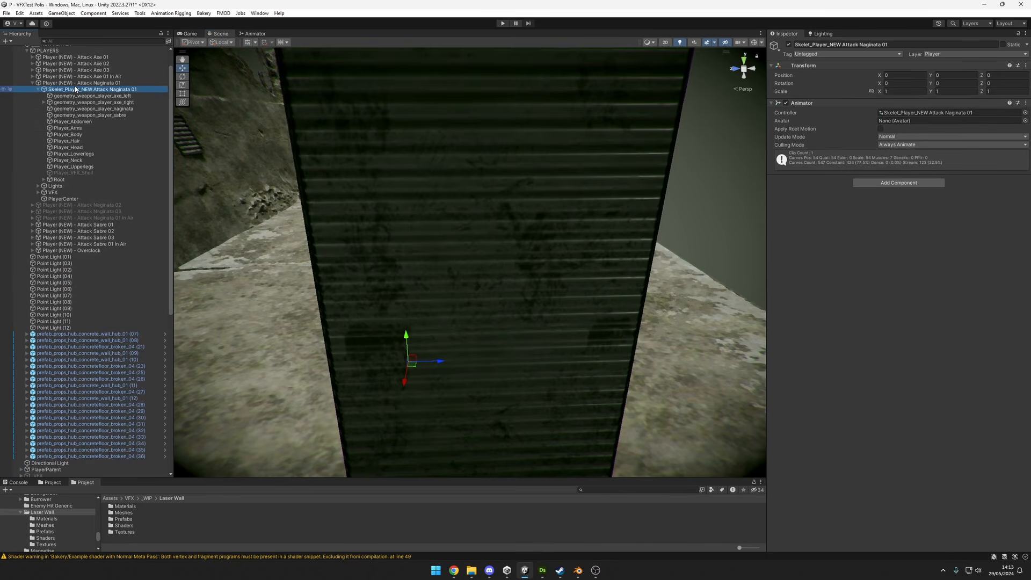
Move the Player (NEW) - Attack Naginata 01 object farther behind the laser wall and view it through the beams.
{"action": "left_click", "coordinate": [77, 83]}
{"action": "key", "text": "f"}
{"action": "left_click_drag", "start_coordinate": [464, 350], "coordinate": [456, 318]}
{"action": "left_click_drag", "start_coordinate": [589, 342], "coordinate": [530, 285], "text": "alt"}
{"action": "scroll", "coordinate": [529, 285], "scroll_direction": "down", "scroll_amount": 10}
{"action": "key", "text": "q"}
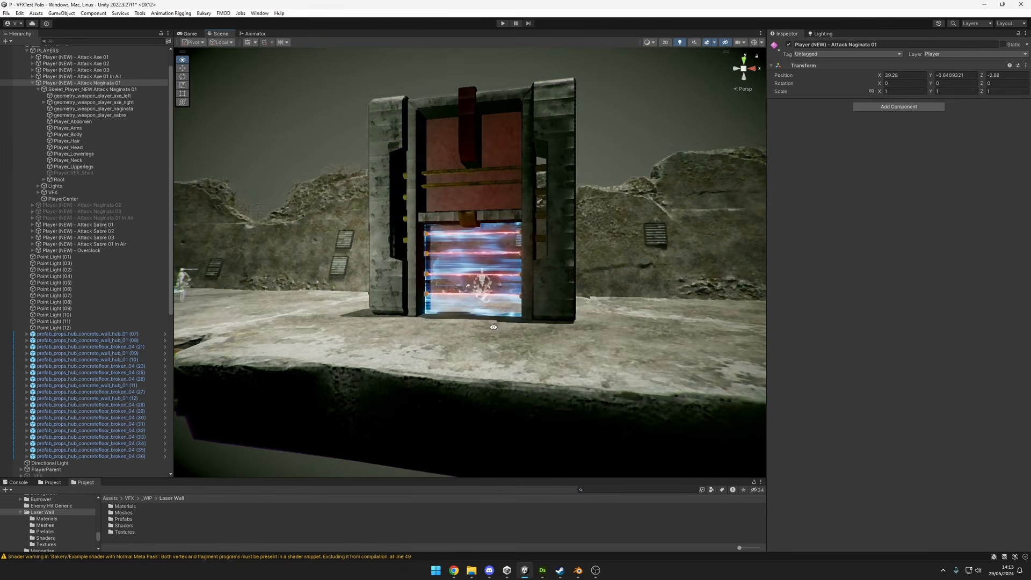
{"action": "scroll", "coordinate": [476, 277], "scroll_direction": "up", "scroll_amount": 5}
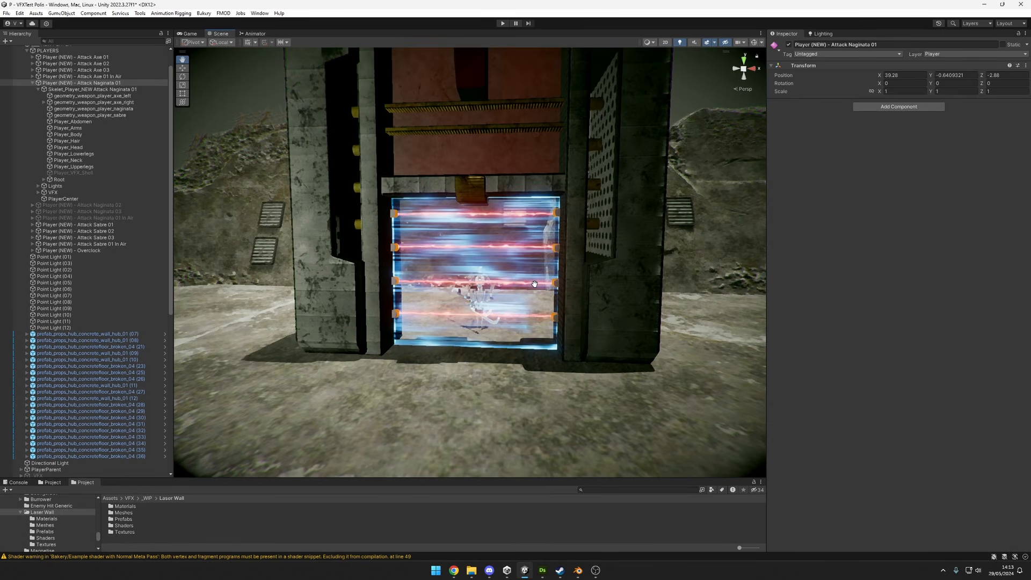
{"action": "left_click_drag", "start_coordinate": [535, 284], "coordinate": [637, 342], "text": "alt"}
{"action": "scroll", "coordinate": [675, 299], "scroll_direction": "up", "scroll_amount": 3}
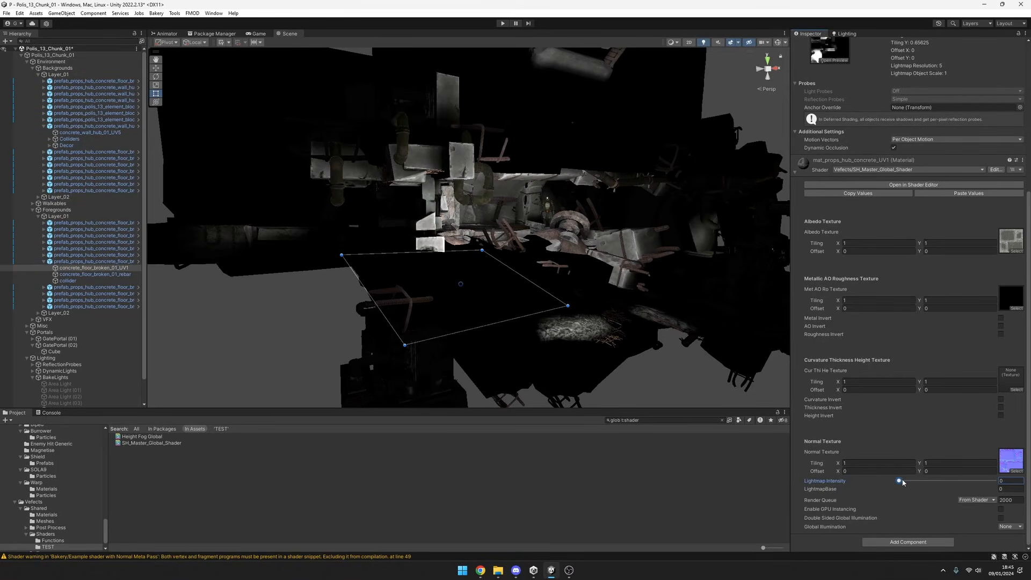
Set the Lightmap Intensity of the mat_props_hub_concrete_UV1 material to 1.
{"action": "left_click_drag", "start_coordinate": [899, 482], "coordinate": [1008, 489]}
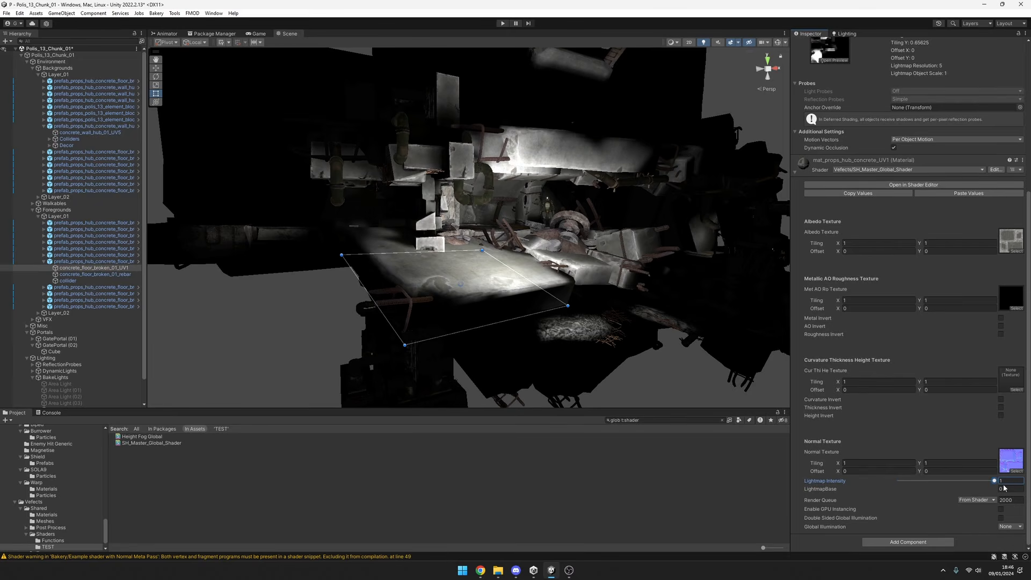
In SH_Master_Global_Shader, replace the Lerp feeding the Emission input with the emission texture local variable and save the shader.
{"action": "left_click", "coordinate": [913, 186]}
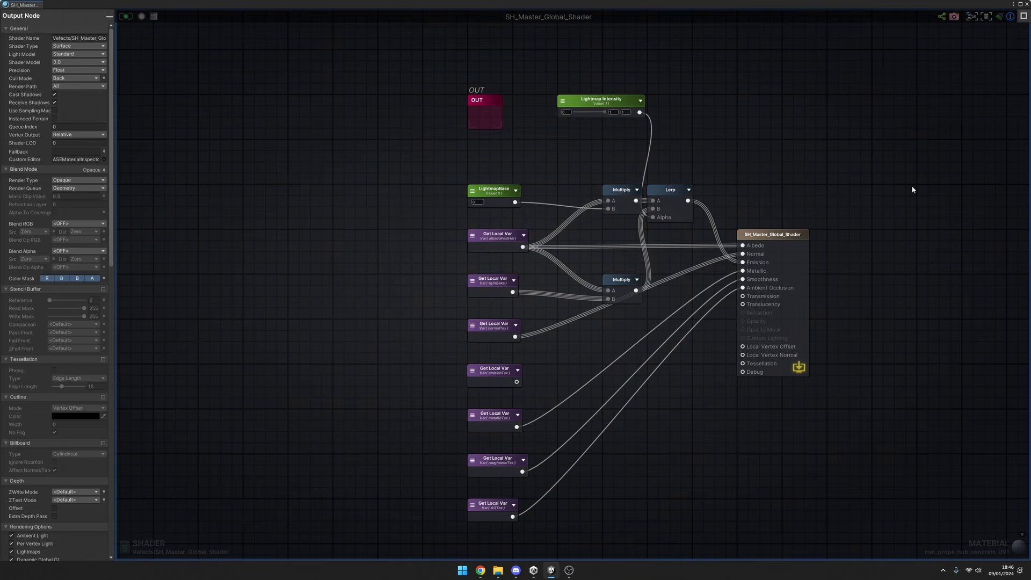
{"action": "scroll", "coordinate": [754, 245], "scroll_direction": "up", "scroll_amount": 2}
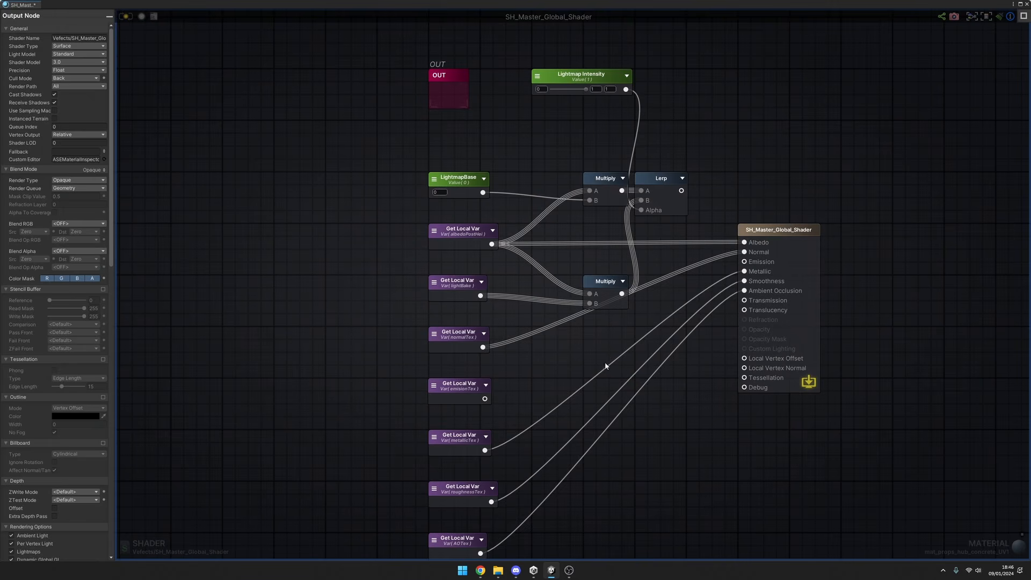
{"action": "middle_click_drag", "start_coordinate": [717, 218], "coordinate": [742, 223]}
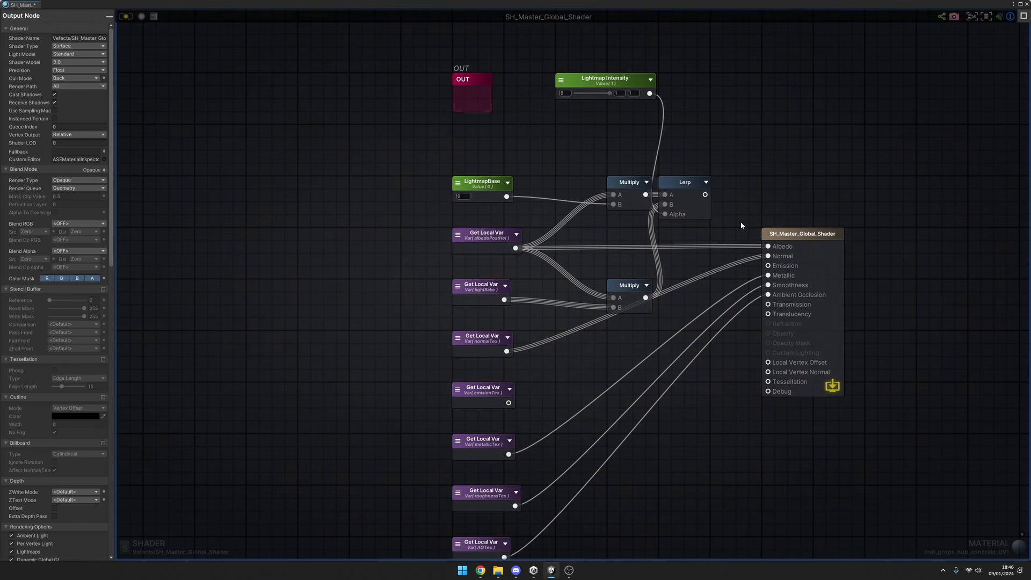
{"action": "double_click", "coordinate": [482, 389]}
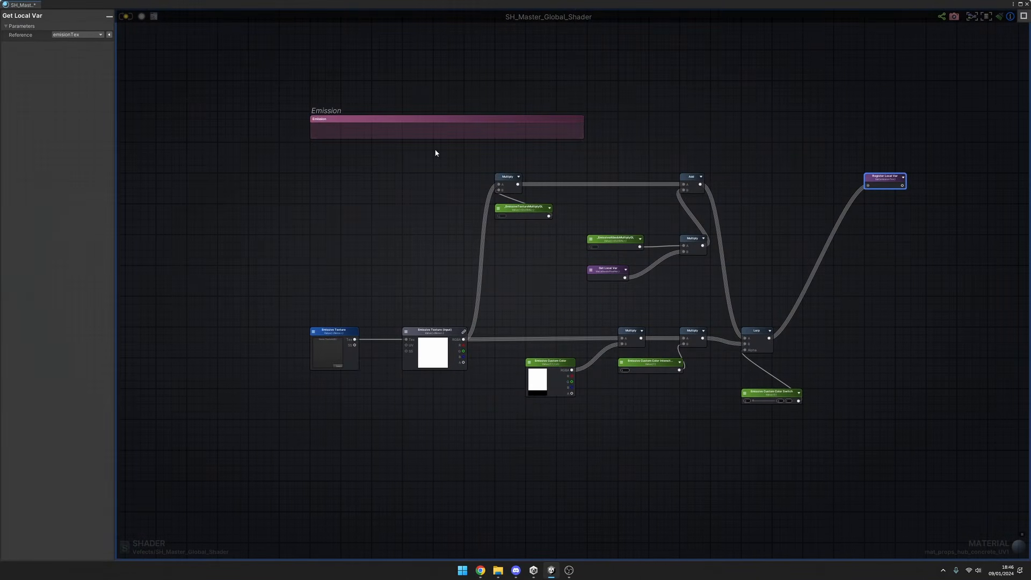
{"action": "key", "text": "ctrl+s"}
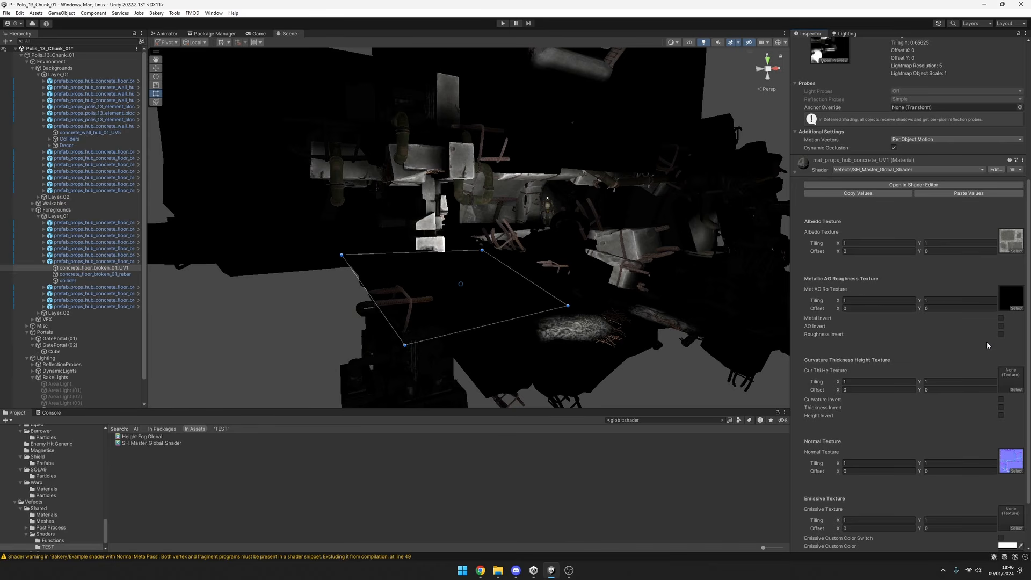
Assign a VFX noise texture as the concrete material's Emissive Texture and enable Emissive Custom Color Switch.
{"action": "scroll", "coordinate": [987, 346], "scroll_direction": "down", "scroll_amount": 3}
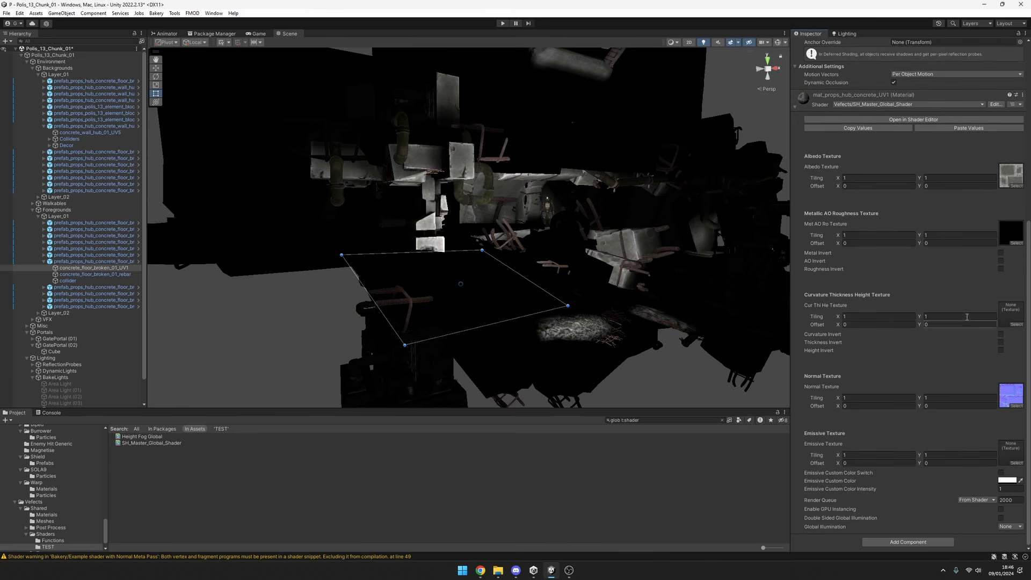
{"action": "left_click", "coordinate": [1016, 462]}
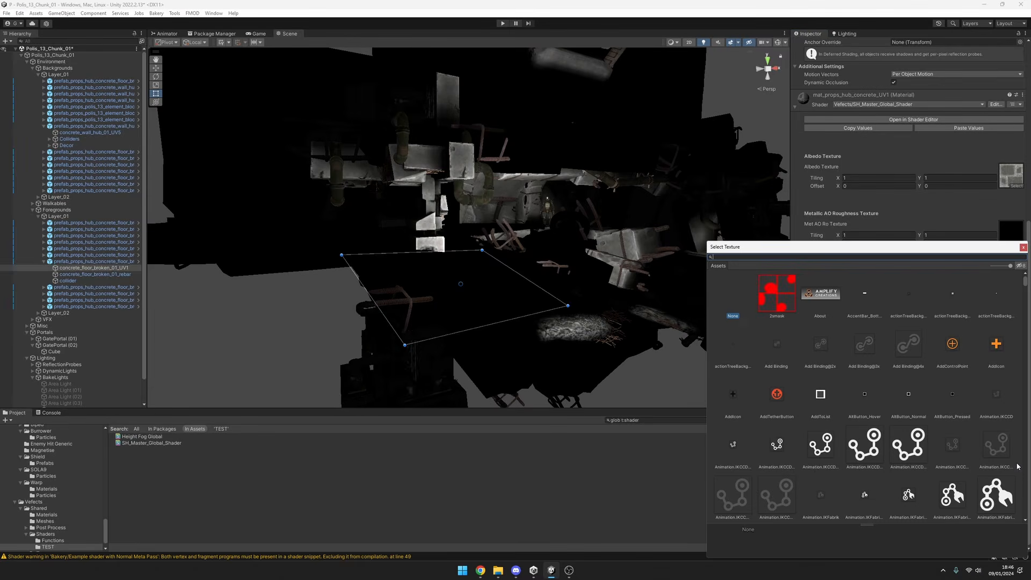
{"action": "type", "text": "vfx noi"}
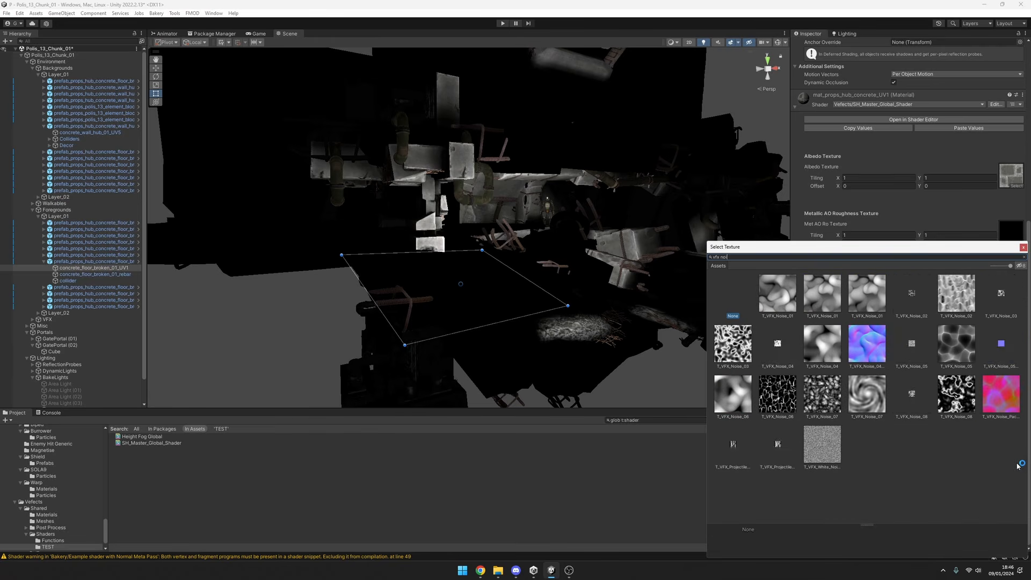
{"action": "left_click", "coordinate": [1023, 249]}
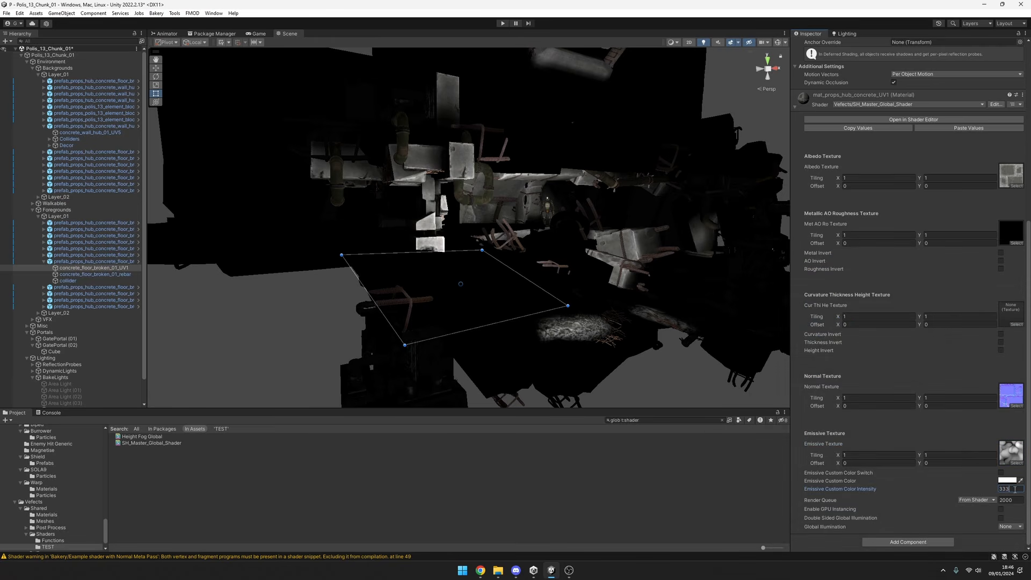
{"action": "left_click", "coordinate": [1002, 473]}
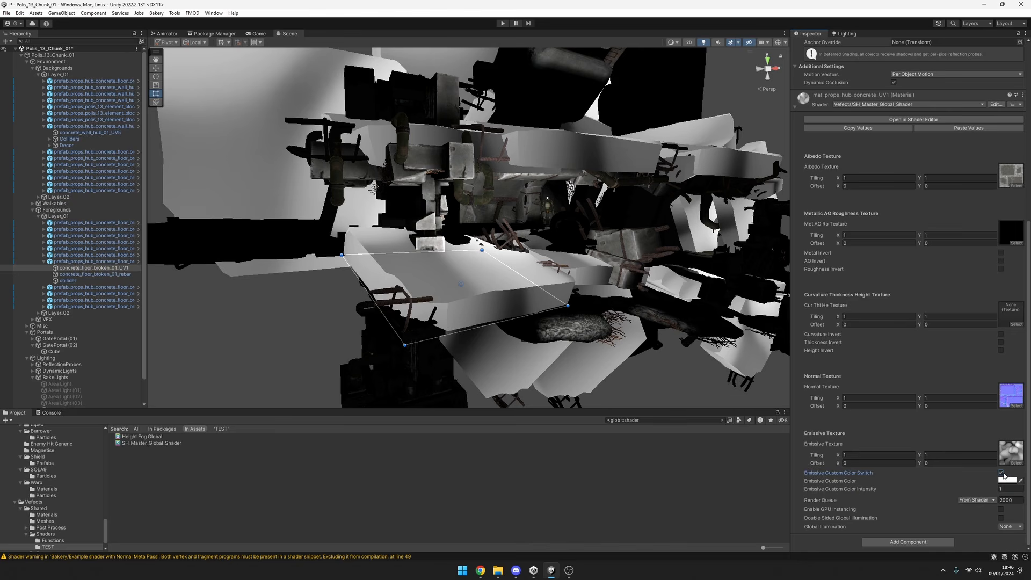
{"action": "left_click", "coordinate": [1013, 488]}
Try several noise textures in the material's Emissive Texture slot and settle on T_VFX_Noise_03.
{"action": "left_click", "coordinate": [1022, 464]}
{"action": "left_click", "coordinate": [864, 444]}
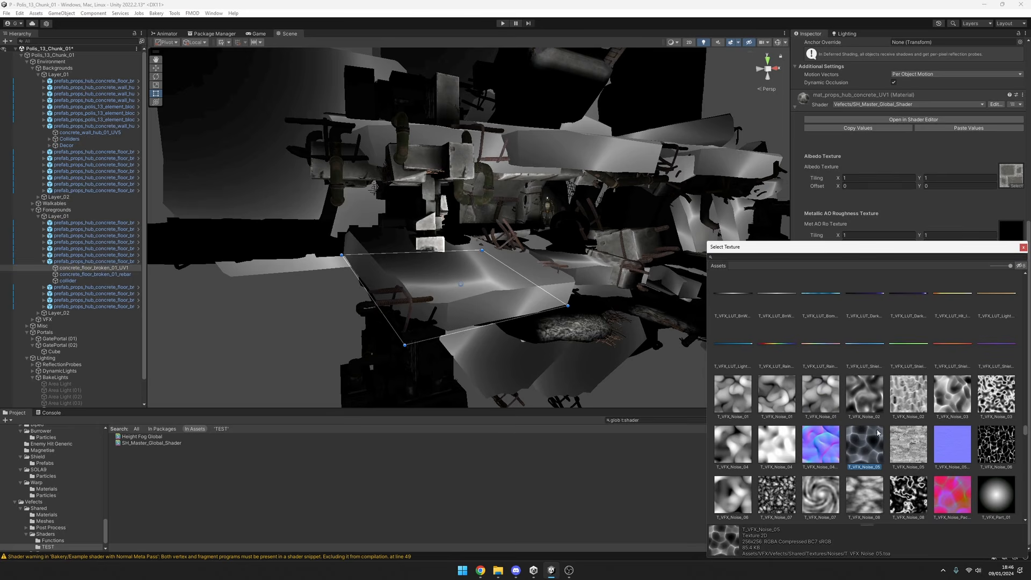
{"action": "left_click", "coordinate": [990, 440]}
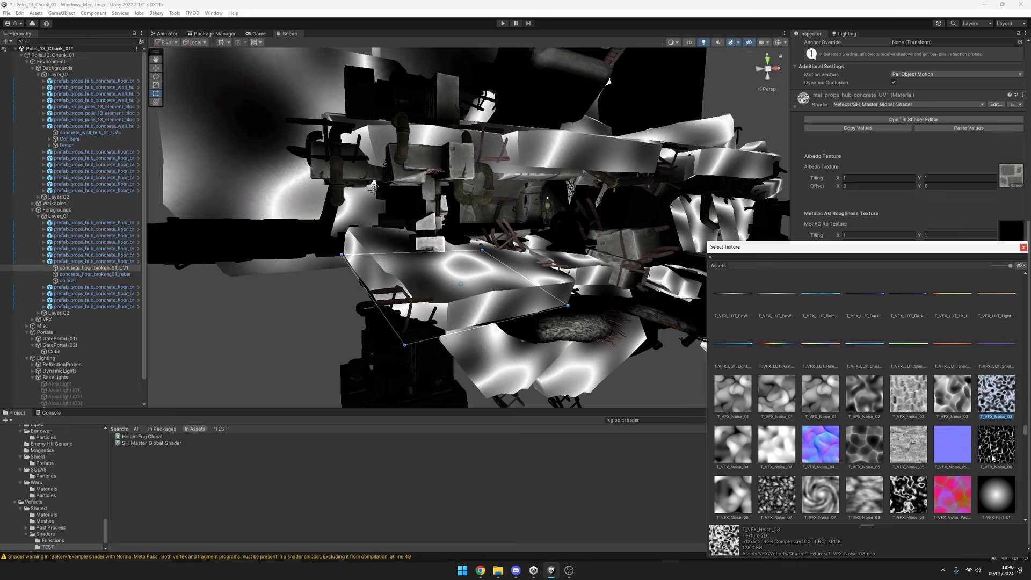
{"action": "left_click", "coordinate": [994, 458]}
{"action": "left_click", "coordinate": [988, 402]}
{"action": "left_click", "coordinate": [1023, 247]}
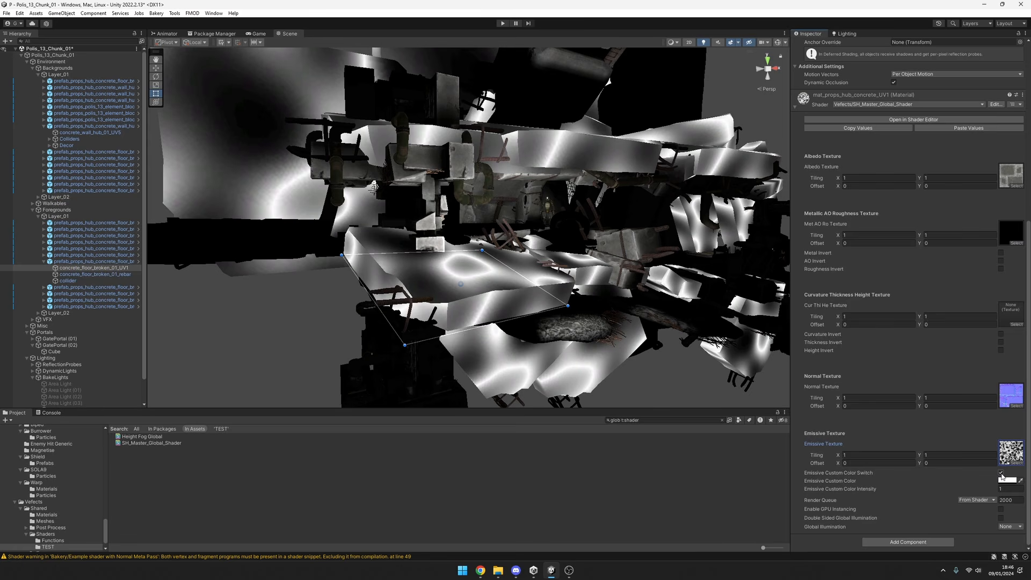
Compare the emissive concrete with scene lighting off and on, and disable the material's Emissive Custom Color Switch.
{"action": "left_click", "coordinate": [705, 42]}
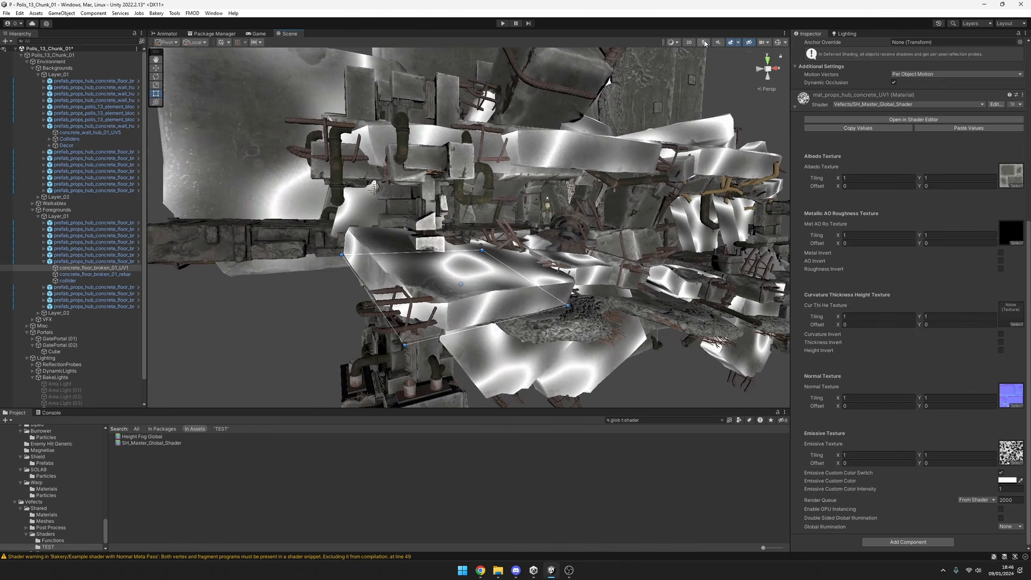
{"action": "left_click", "coordinate": [705, 42]}
{"action": "left_click", "coordinate": [705, 42]}
{"action": "middle_click_drag", "start_coordinate": [368, 134], "coordinate": [372, 180]}
{"action": "left_click", "coordinate": [703, 44]}
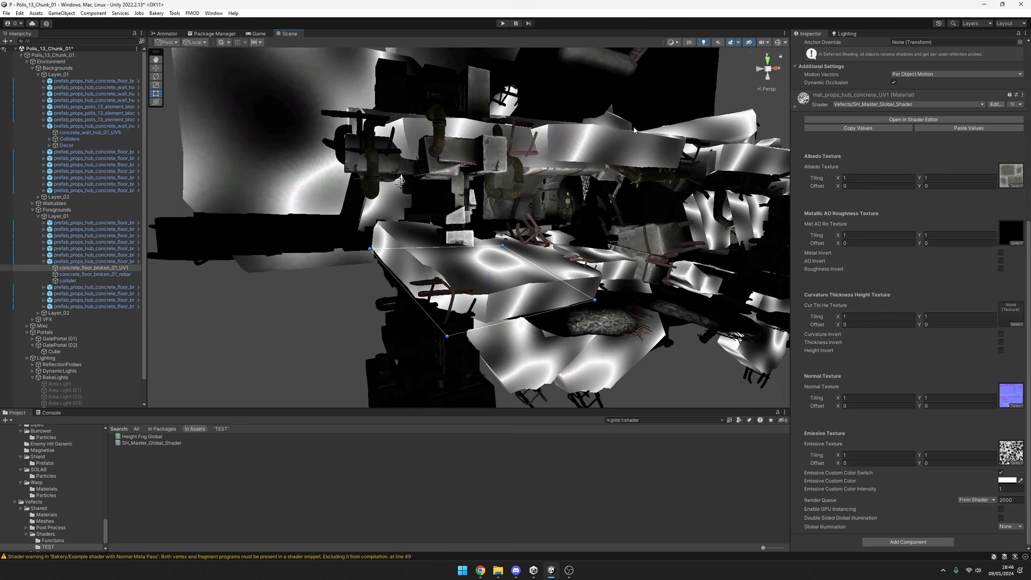
{"action": "middle_click_drag", "start_coordinate": [552, 264], "coordinate": [543, 166]}
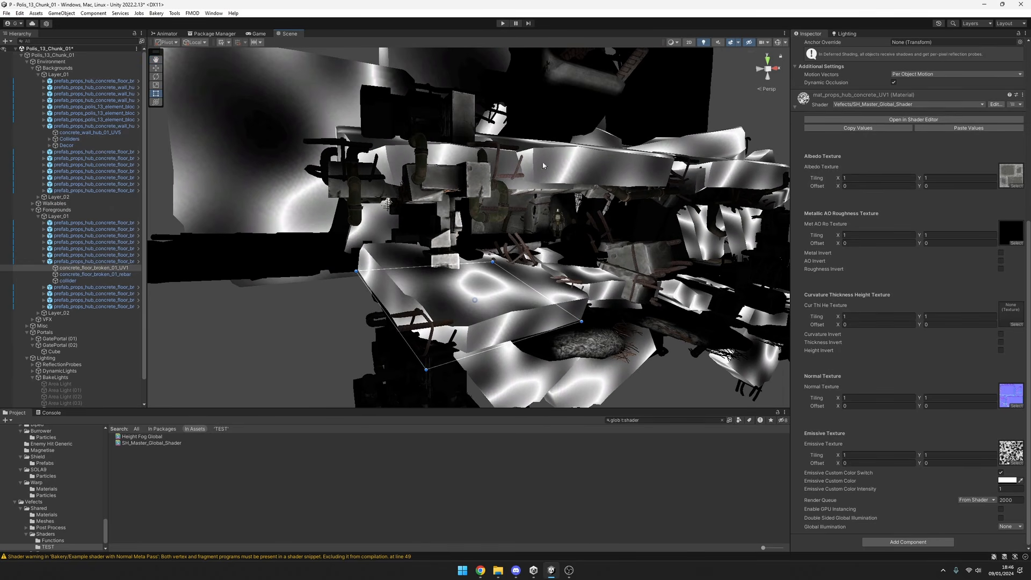
{"action": "left_click", "coordinate": [704, 43]}
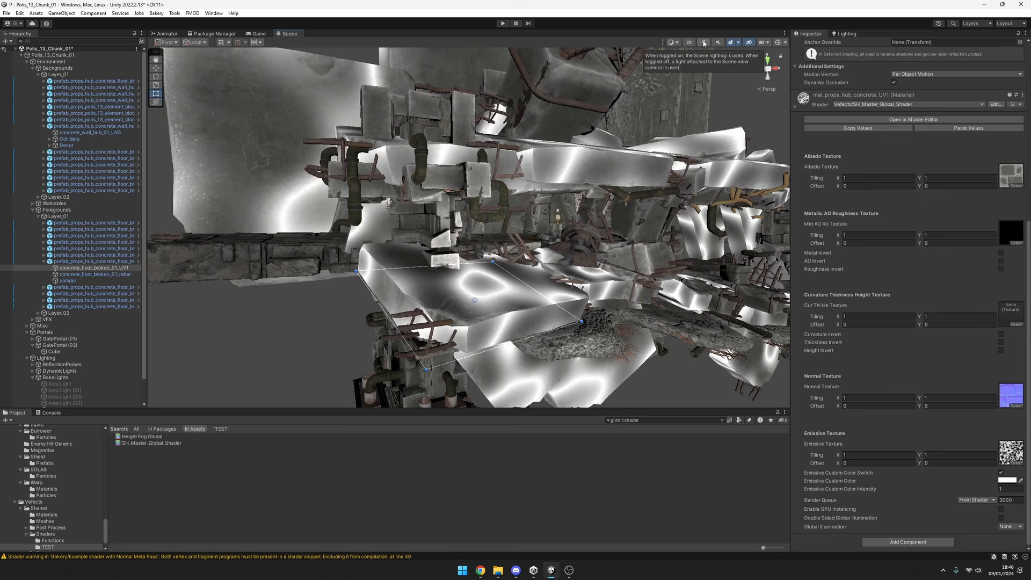
{"action": "left_click", "coordinate": [704, 43]}
{"action": "left_click", "coordinate": [704, 43]}
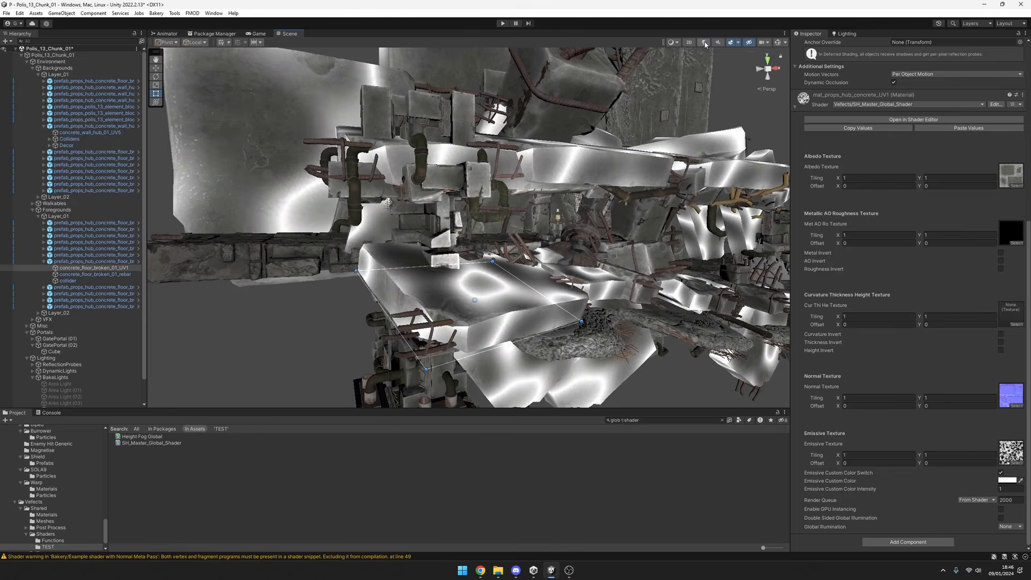
{"action": "left_click", "coordinate": [704, 43]}
{"action": "left_click", "coordinate": [1002, 473]}
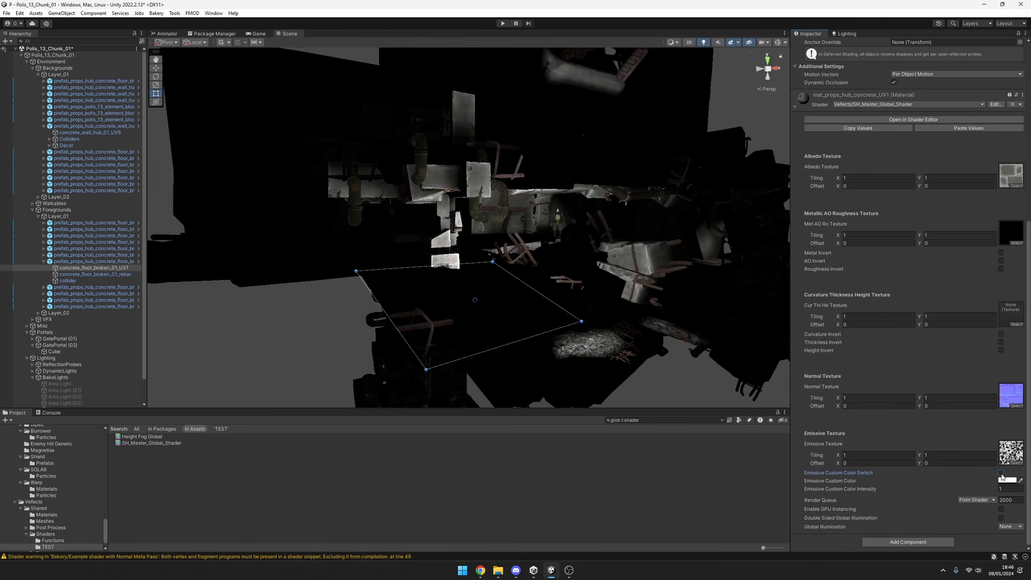
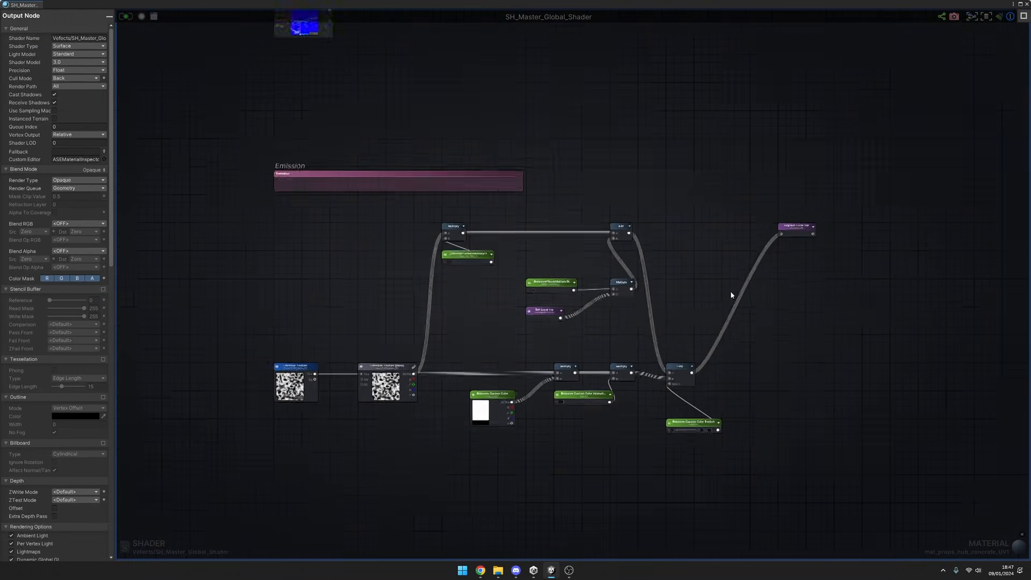
In SH_Master_Global_Shader, reconnect the Lerp output to the Emission input and save the shader.
{"action": "scroll", "coordinate": [717, 252], "scroll_direction": "up", "scroll_amount": 10}
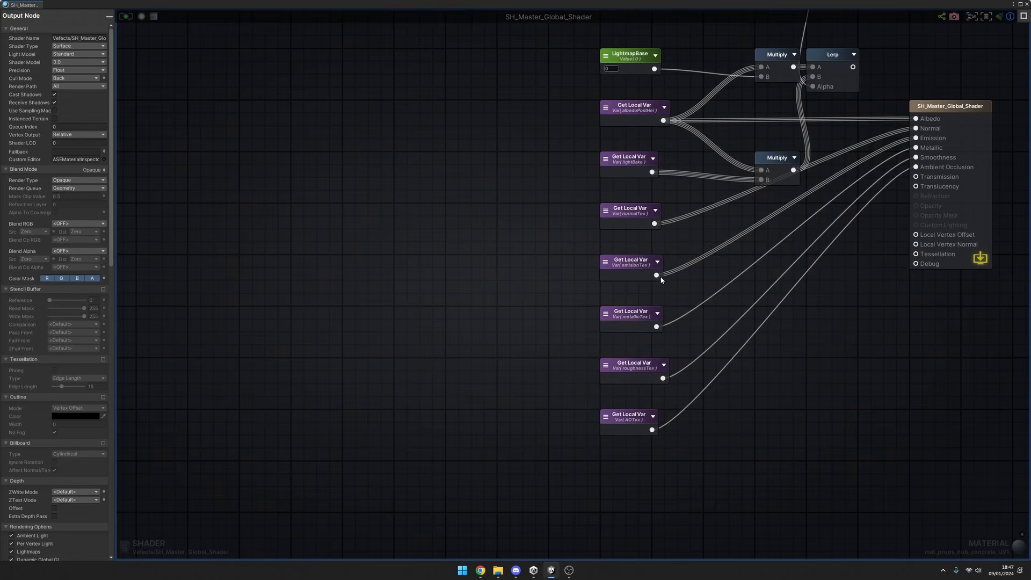
{"action": "left_click_drag", "start_coordinate": [777, 176], "coordinate": [840, 246]}
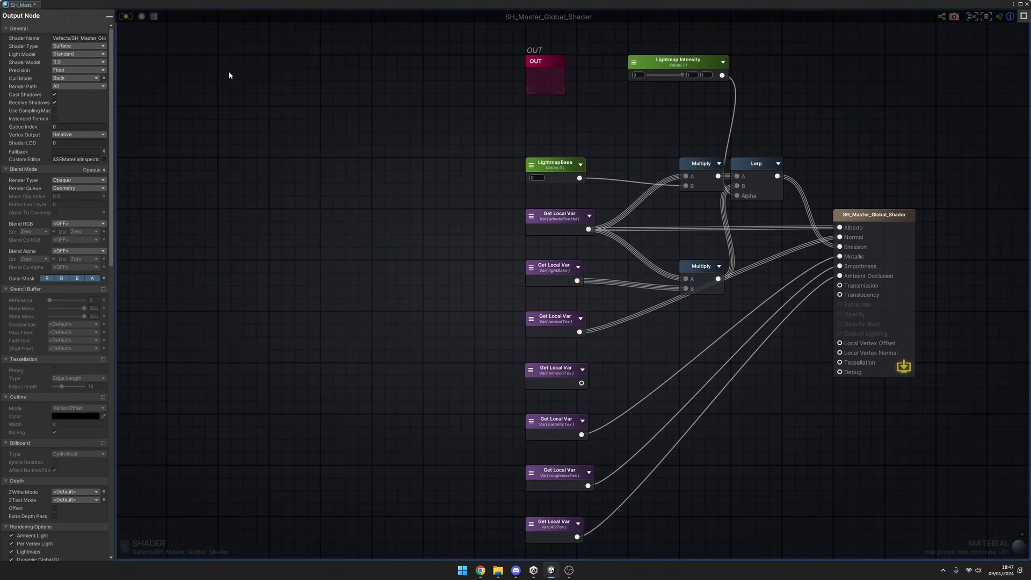
{"action": "middle_click", "coordinate": [33, 5]}
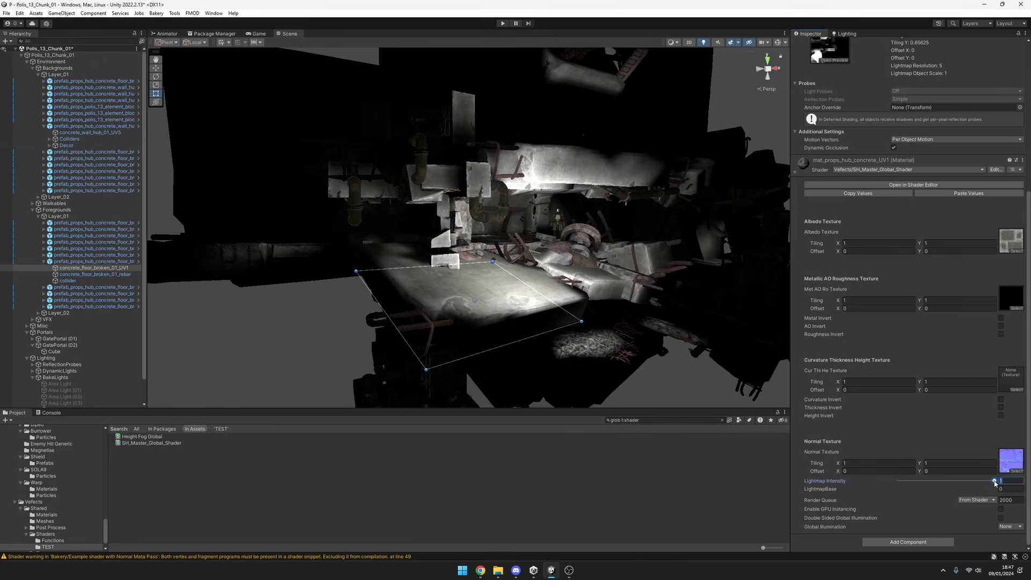
Vary the concrete material's Lightmap Intensity up to 1 and compare the scene with scene lighting on and off.
{"action": "left_click_drag", "start_coordinate": [994, 482], "coordinate": [1012, 467]}
{"action": "left_click", "coordinate": [705, 42]}
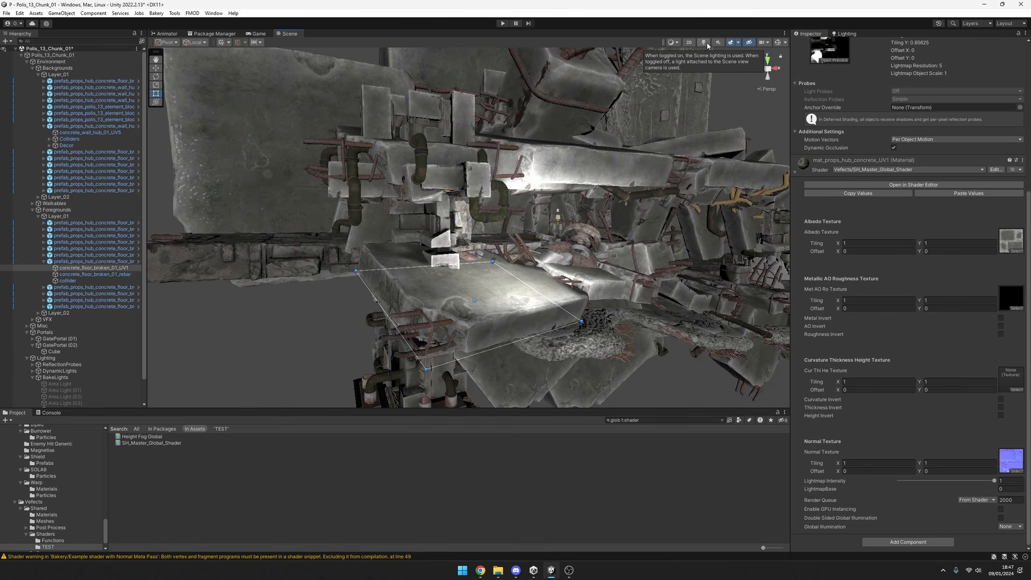
{"action": "left_click", "coordinate": [707, 46]}
{"action": "left_click", "coordinate": [707, 46]}
{"action": "left_click", "coordinate": [706, 45]}
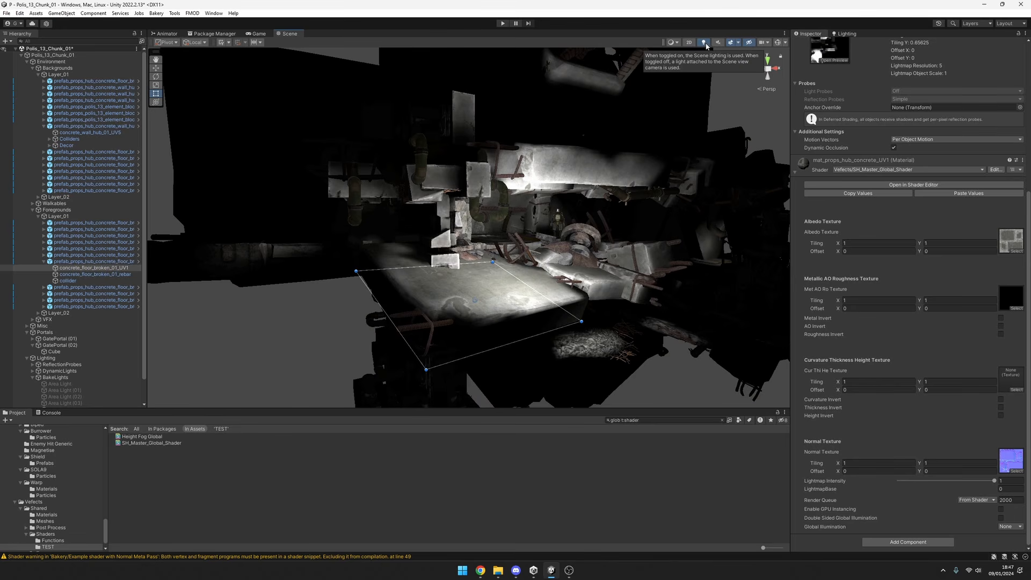
{"action": "left_click", "coordinate": [704, 44]}
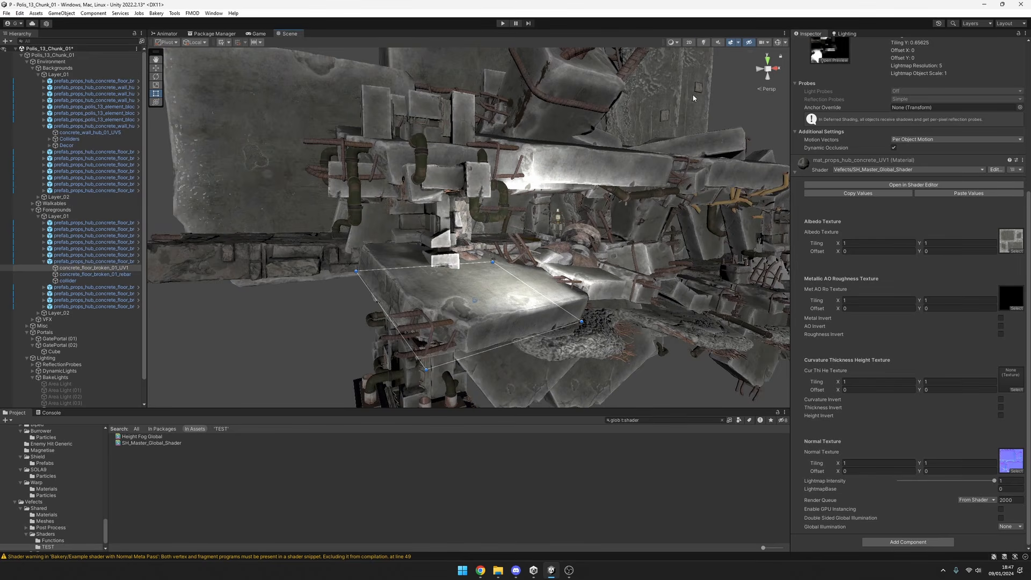
{"action": "left_click_drag", "start_coordinate": [994, 481], "coordinate": [986, 442]}
Reopen the concrete material's shader graph, move the Lerp connection from Emission to Albedo, and save the shader.
{"action": "scroll", "coordinate": [908, 376], "scroll_direction": "up", "scroll_amount": 5}
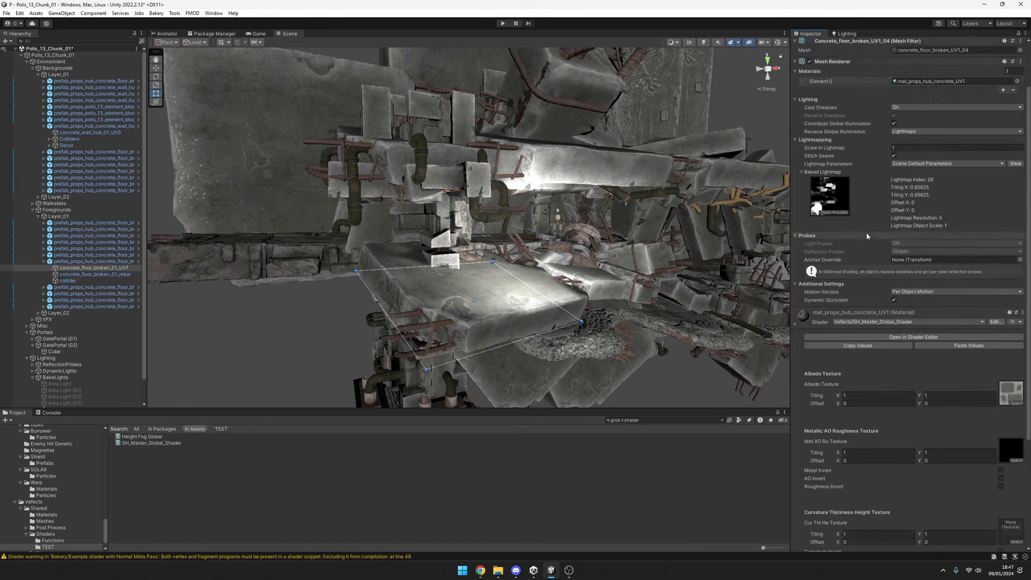
{"action": "scroll", "coordinate": [886, 215], "scroll_direction": "down", "scroll_amount": 5}
{"action": "scroll", "coordinate": [875, 163], "scroll_direction": "up", "scroll_amount": 2}
{"action": "scroll", "coordinate": [881, 169], "scroll_direction": "up", "scroll_amount": 7}
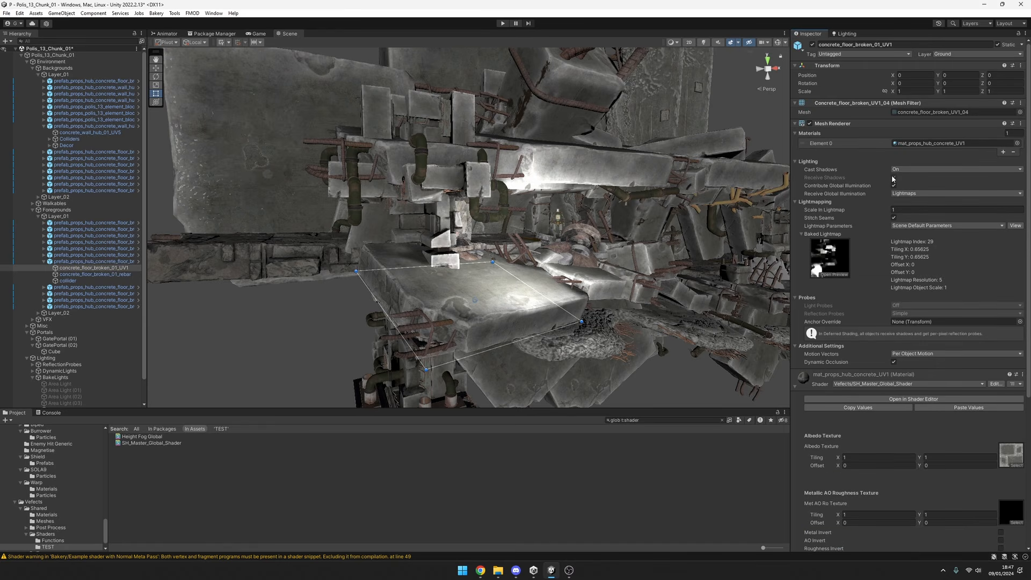
{"action": "left_click", "coordinate": [910, 399]}
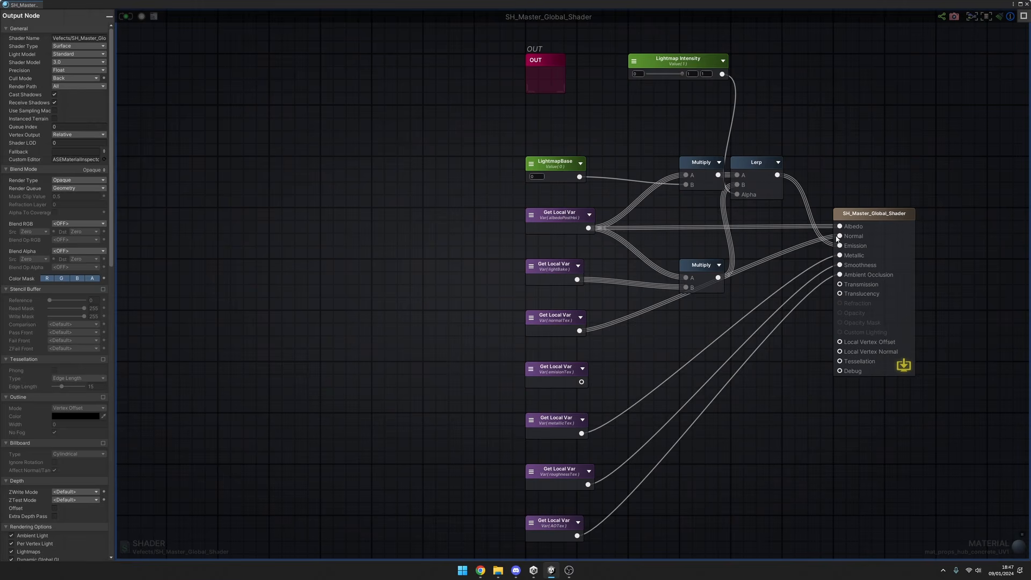
{"action": "left_click_drag", "start_coordinate": [841, 247], "coordinate": [840, 228]}
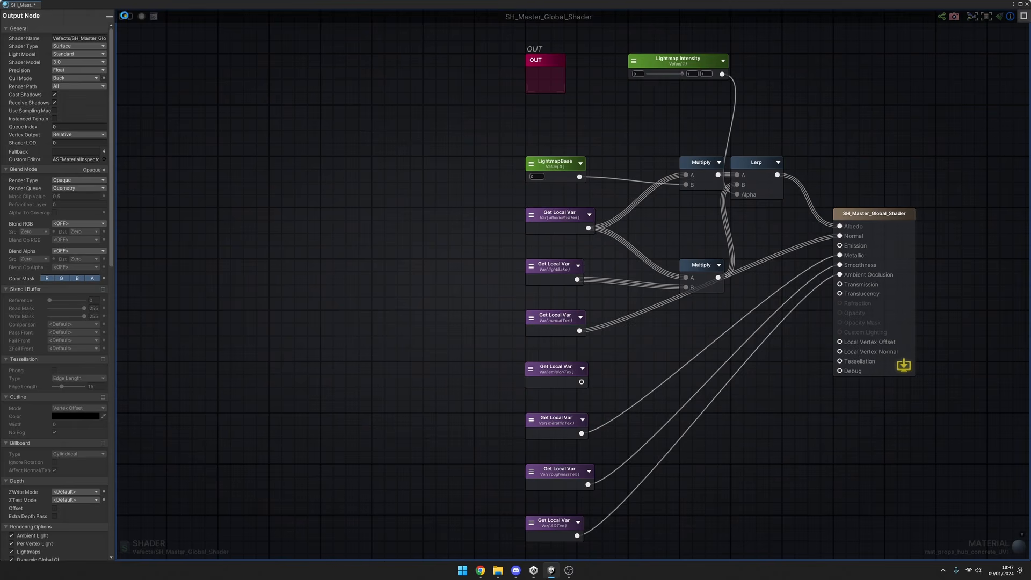
{"action": "middle_click", "coordinate": [33, 5]}
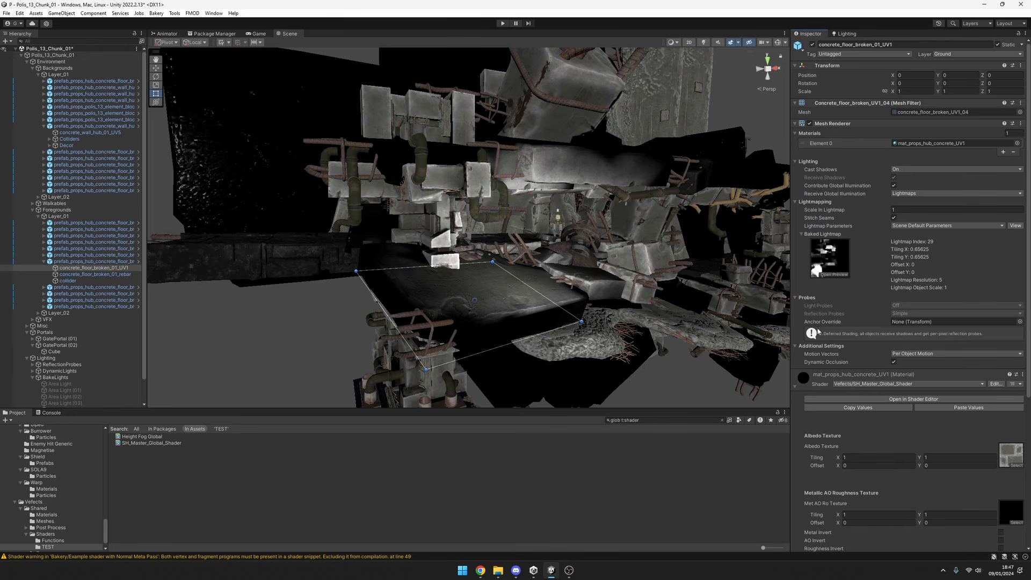
Try Lightmap Intensity 0.89 on the concrete material and compare the result with scene lighting on and off.
{"action": "scroll", "coordinate": [950, 473], "scroll_direction": "down", "scroll_amount": 6}
{"action": "left_click_drag", "start_coordinate": [962, 478], "coordinate": [1006, 466]}
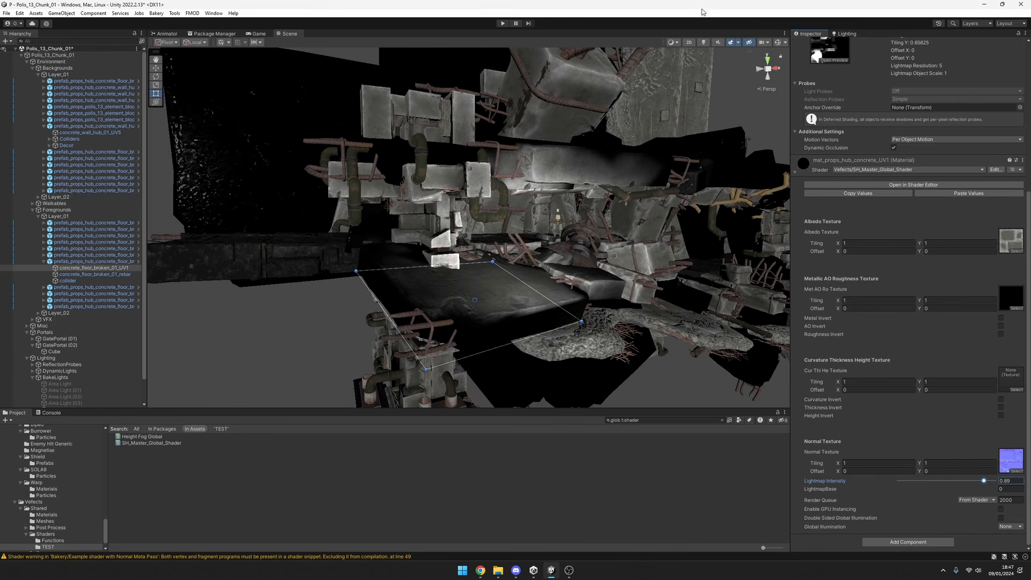
{"action": "left_click", "coordinate": [706, 42]}
{"action": "left_click", "coordinate": [706, 42]}
{"action": "left_click", "coordinate": [706, 42]}
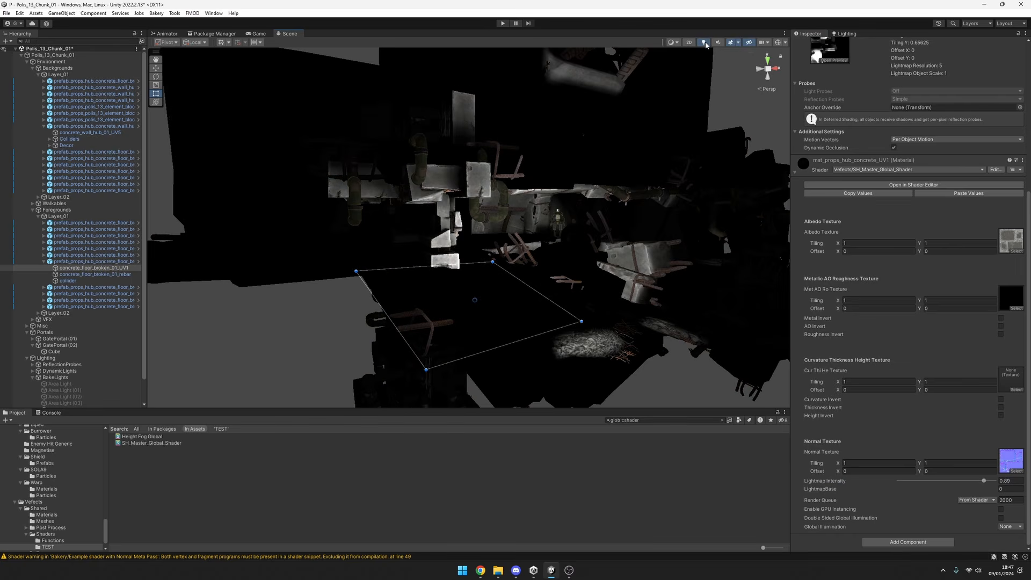
{"action": "left_click", "coordinate": [705, 42]}
{"action": "left_click", "coordinate": [705, 43]}
Set the material's Lightmap Intensity to 1 and check the concrete again with scene lighting on and off.
{"action": "left_click_drag", "start_coordinate": [934, 481], "coordinate": [969, 482]}
{"action": "left_click", "coordinate": [705, 43]}
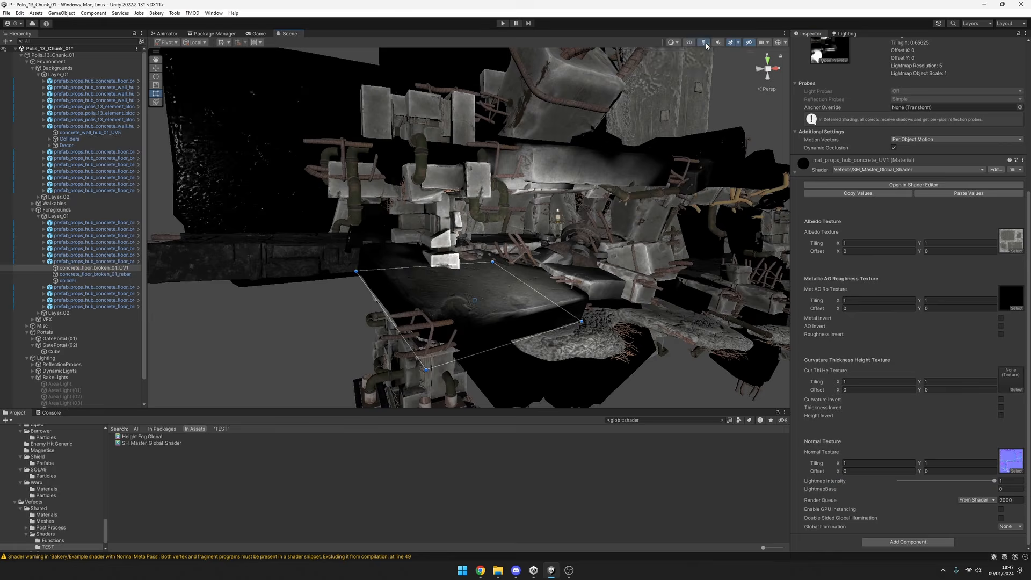
{"action": "left_click", "coordinate": [704, 43]}
{"action": "left_click", "coordinate": [705, 43]}
{"action": "left_click", "coordinate": [705, 43]}
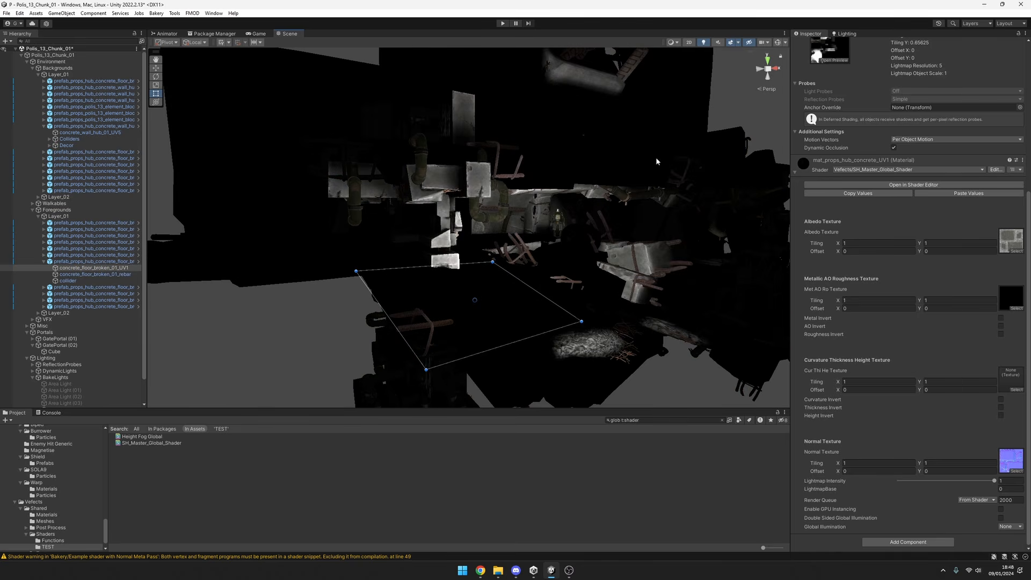
Examine the scene-lit broken concrete floor up close and select concrete_floor_broken_01_UV1.
{"action": "key", "text": "w"}
{"action": "right_click_drag", "start_coordinate": [652, 162], "coordinate": [610, 217]}
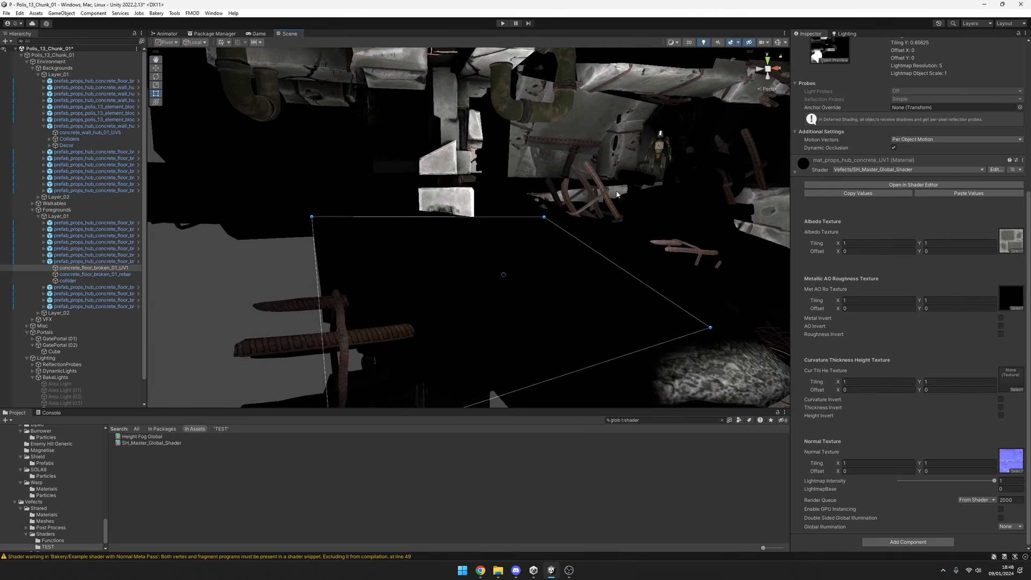
{"action": "right_click_drag", "start_coordinate": [563, 244], "coordinate": [571, 248]}
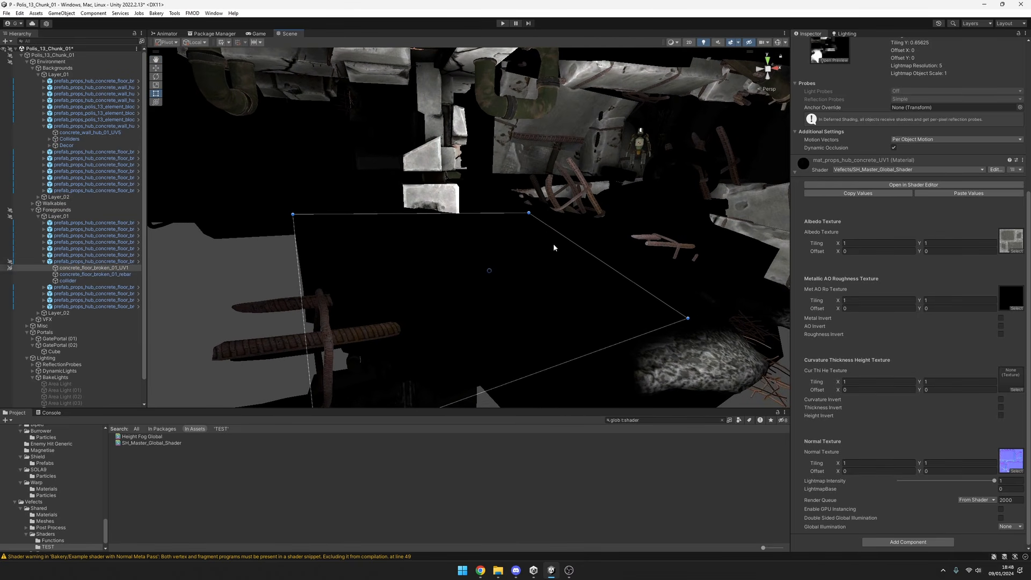
{"action": "left_click", "coordinate": [554, 248]}
{"action": "left_click", "coordinate": [95, 274]}
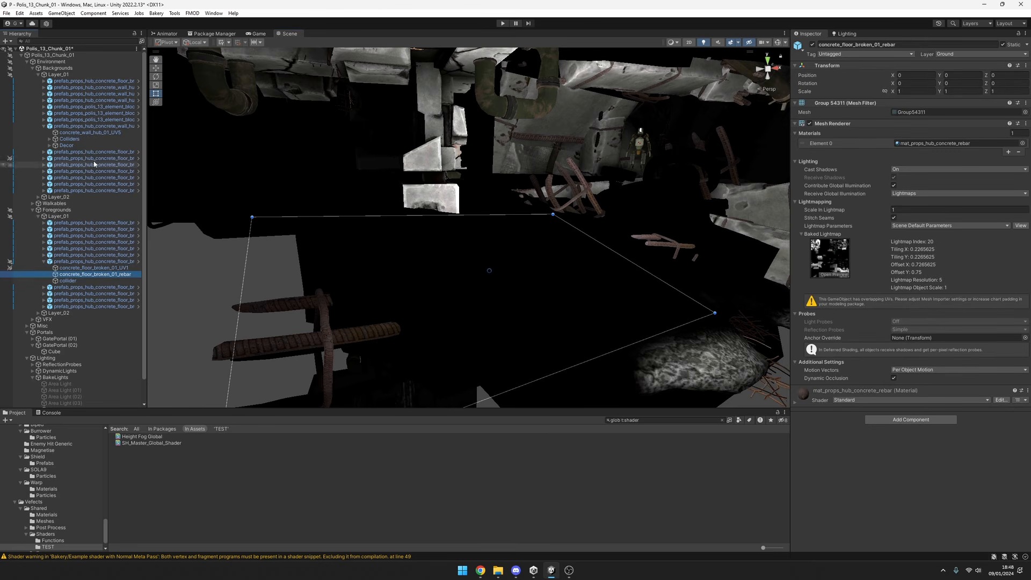
{"action": "left_click", "coordinate": [93, 268]}
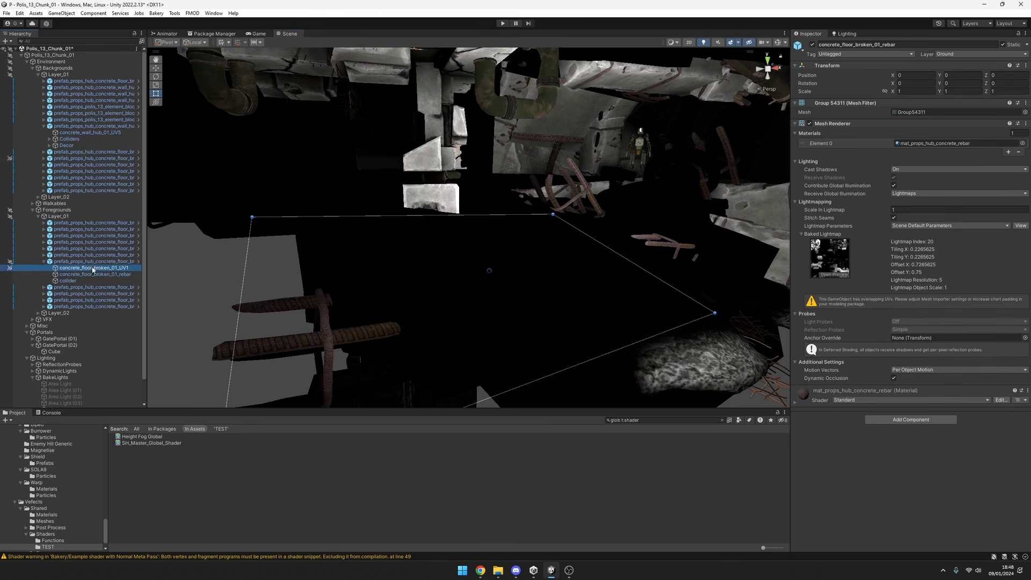
{"action": "scroll", "coordinate": [24, 273], "scroll_direction": "down", "scroll_amount": 2}
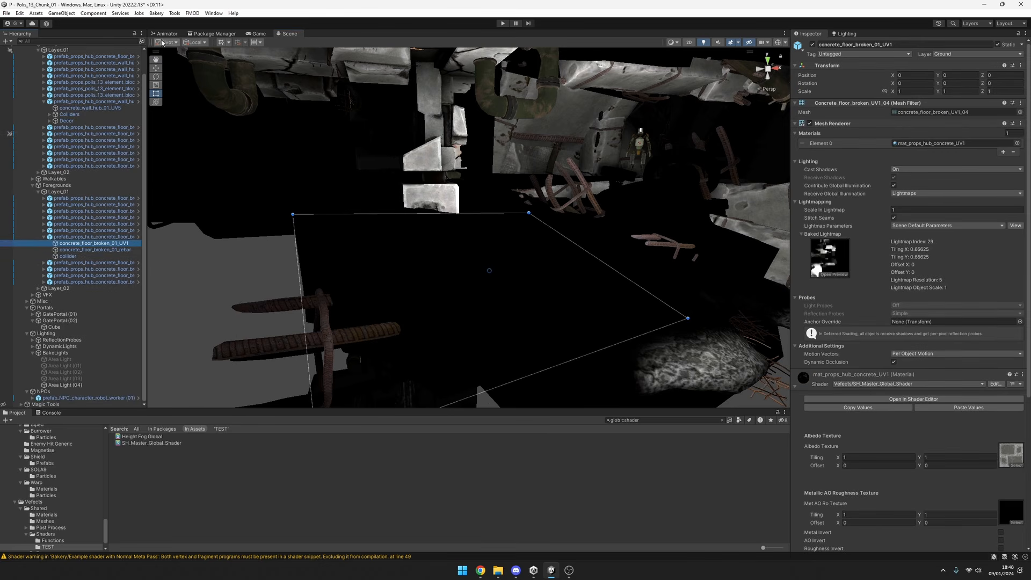
Add a point light to the scene and place it above the broken concrete floor, at about X -17, Y 8.3, Z -10.
{"action": "left_click", "coordinate": [6, 40]}
{"action": "mouse_move", "coordinate": [37, 103]}
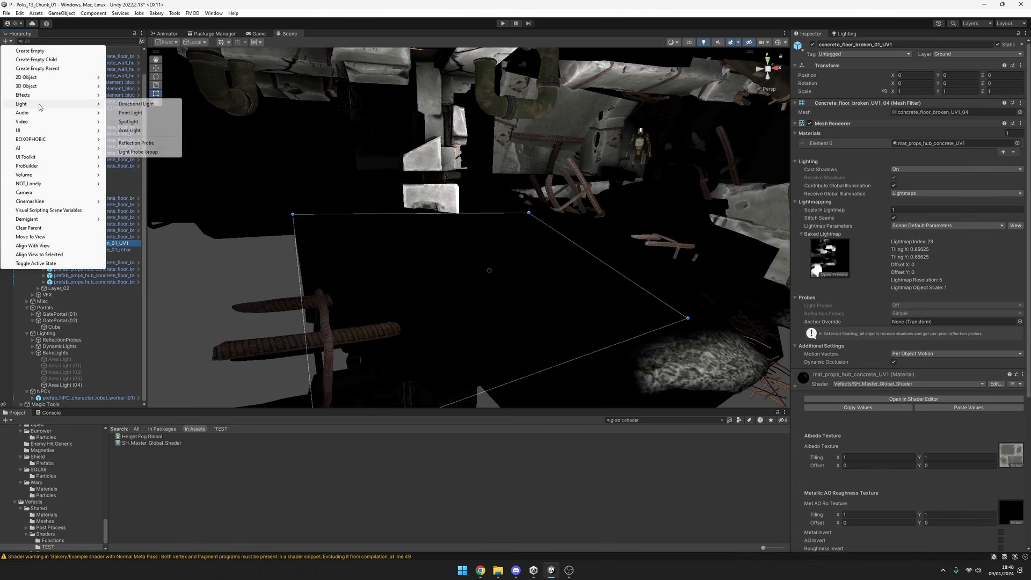
{"action": "left_click", "coordinate": [132, 113]}
{"action": "left_click_drag", "start_coordinate": [381, 204], "coordinate": [471, 218], "text": "alt"}
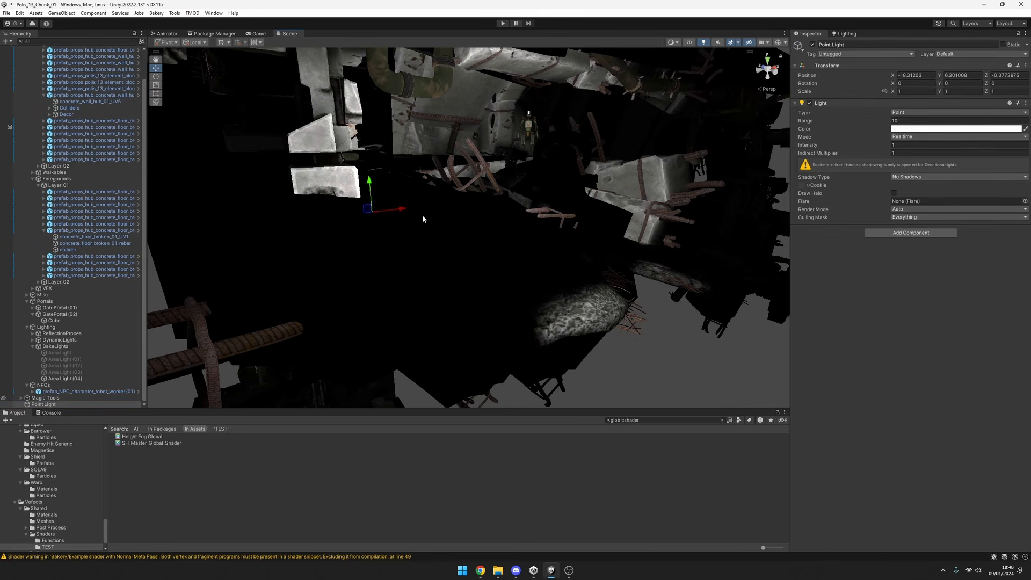
{"action": "left_click_drag", "start_coordinate": [378, 213], "coordinate": [488, 166]}
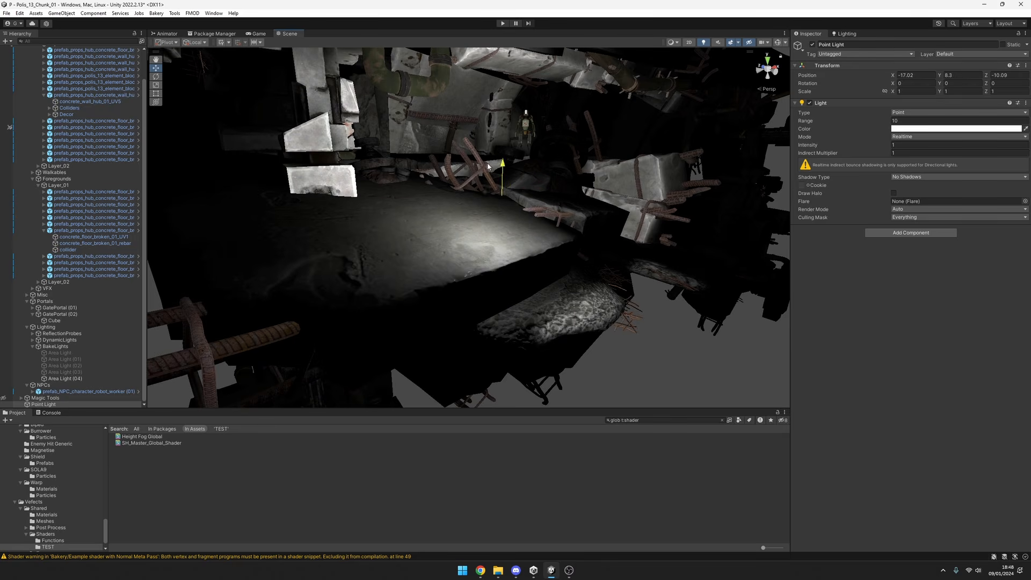
Colour the point light blue (0087FF) and shift it along the concrete floor to about X -15.5.
{"action": "left_click", "coordinate": [905, 129]}
{"action": "left_click", "coordinate": [917, 210]}
{"action": "left_click_drag", "start_coordinate": [957, 185], "coordinate": [1008, 142]}
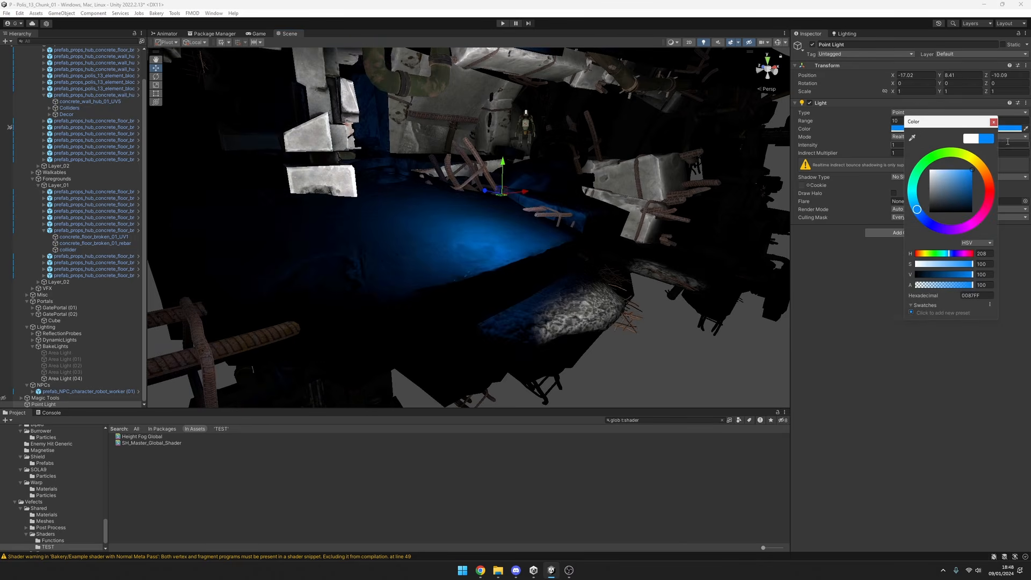
{"action": "left_click_drag", "start_coordinate": [526, 192], "coordinate": [553, 178]}
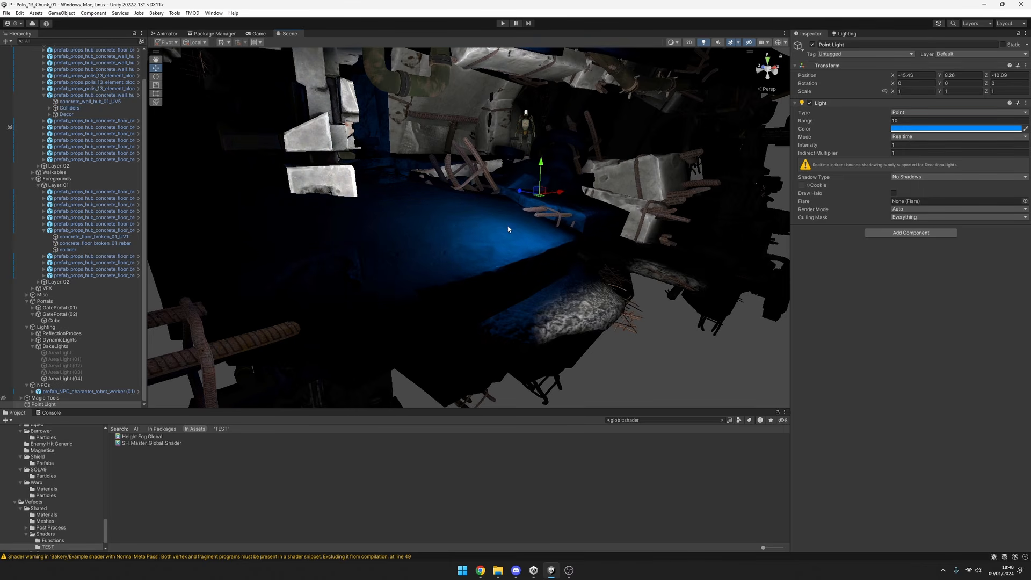
Set the point light's colour to white and nudge its position over the concrete floor.
{"action": "left_click", "coordinate": [942, 127]}
{"action": "left_click_drag", "start_coordinate": [964, 177], "coordinate": [945, 162]}
{"action": "key", "text": "s"}
{"action": "right_click_drag", "start_coordinate": [644, 202], "coordinate": [566, 215]}
{"action": "mouse_move", "coordinate": [577, 214]}
{"action": "left_mouse_down"}
{"action": "mouse_move", "coordinate": [411, 229]}
{"action": "mouse_move", "coordinate": [576, 216]}
{"action": "left_mouse_up"}
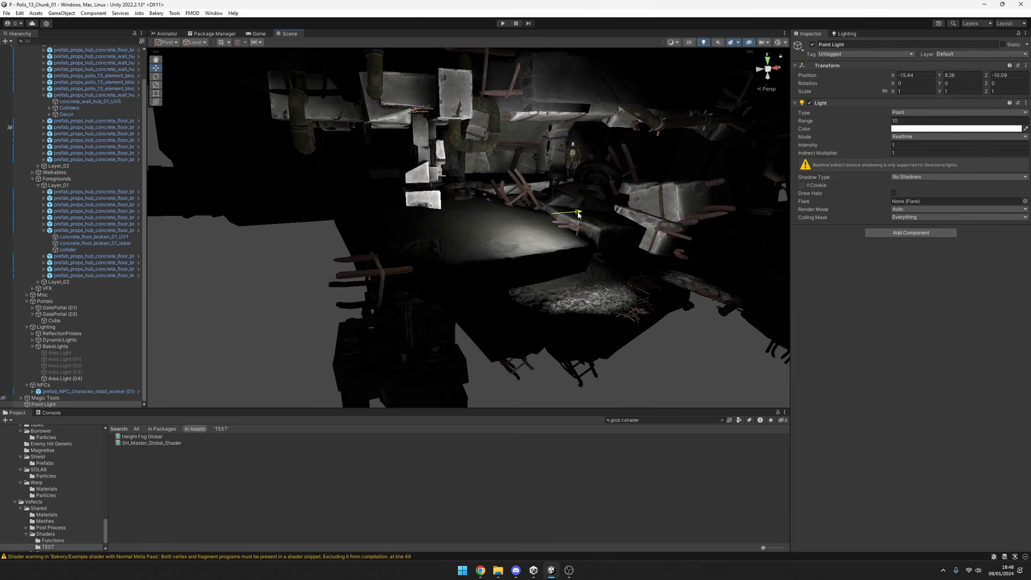
{"action": "right_click_drag", "start_coordinate": [557, 239], "coordinate": [559, 263]}
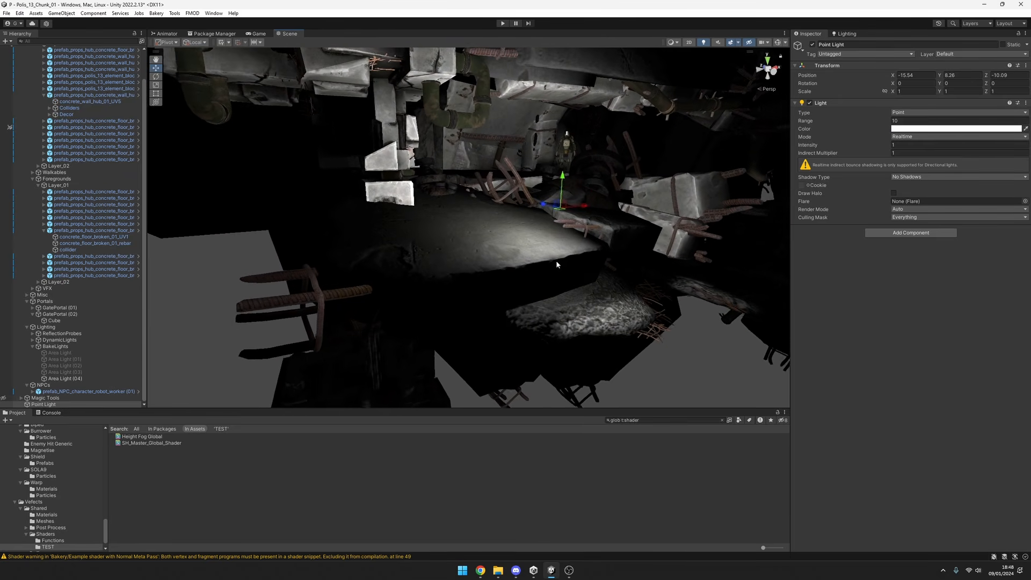
Select the lit concrete floor and review its material's lightmap settings against the lighting in the scene.
{"action": "left_click", "coordinate": [544, 264]}
{"action": "left_click", "coordinate": [544, 264]}
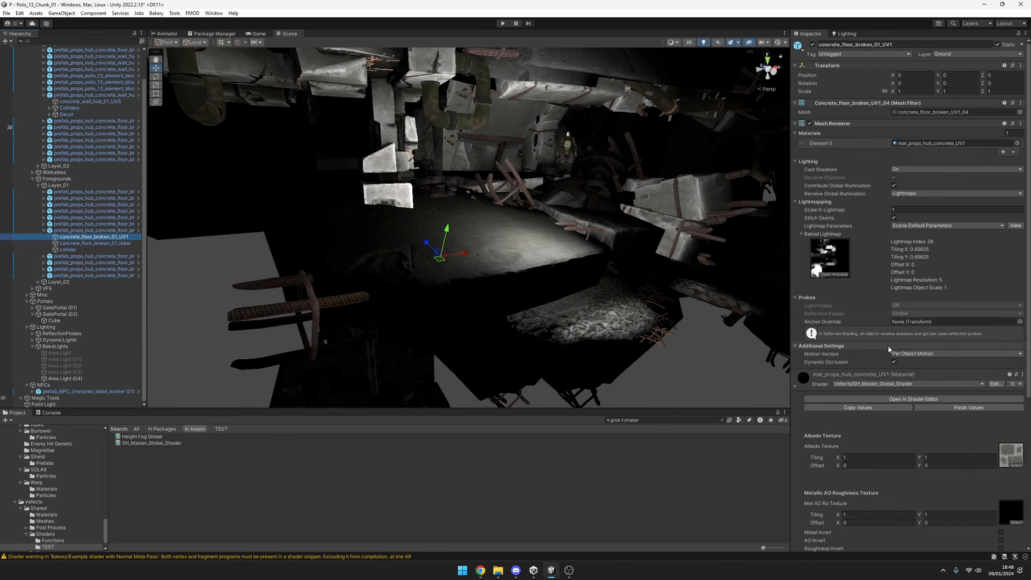
{"action": "scroll", "coordinate": [867, 323], "scroll_direction": "down", "scroll_amount": 3}
{"action": "scroll", "coordinate": [871, 323], "scroll_direction": "down", "scroll_amount": 5}
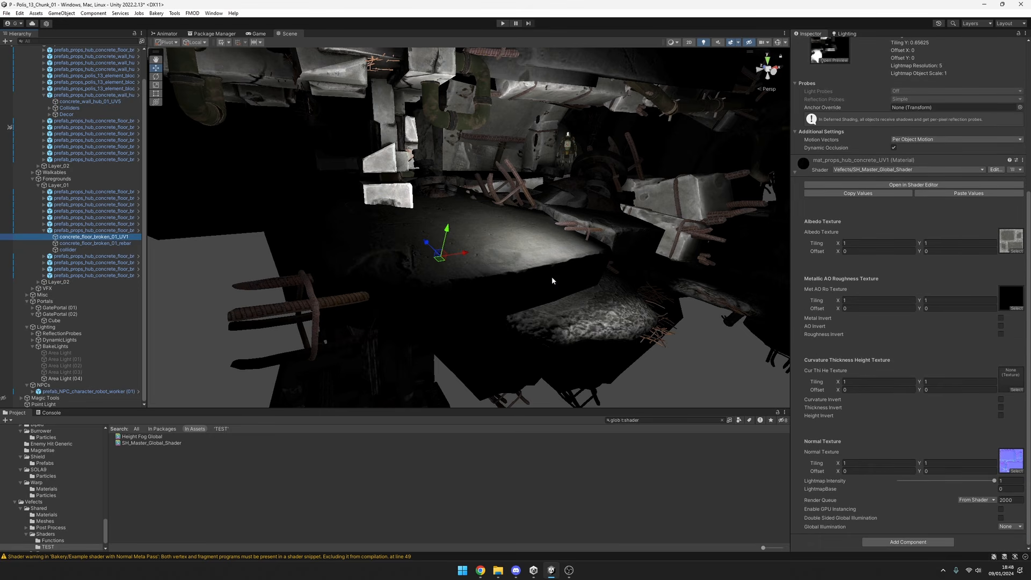
{"action": "key", "text": "s"}
{"action": "right_click_drag", "start_coordinate": [586, 229], "coordinate": [591, 223]}
{"action": "key", "text": "w"}
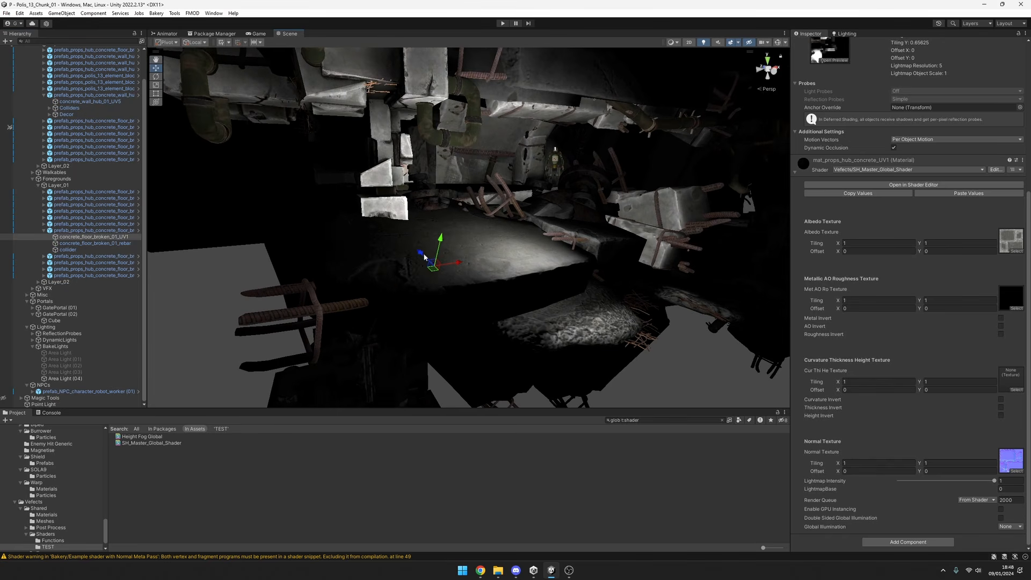
Move the point light lower and beyond the concrete floor's edge, to about X -16.4, Y 7.2, Z -13.3.
{"action": "left_click", "coordinate": [70, 404]}
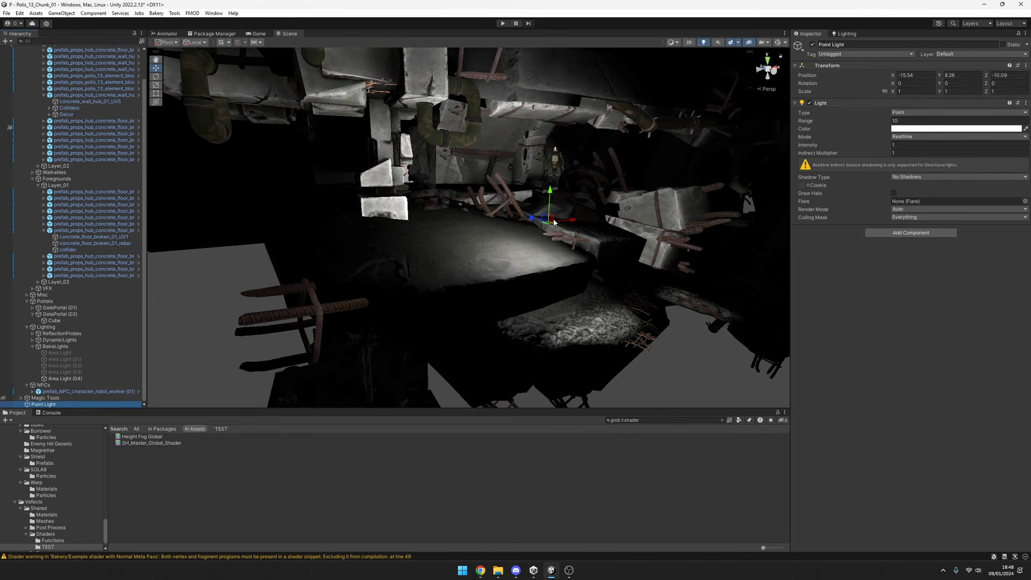
{"action": "left_click_drag", "start_coordinate": [537, 221], "coordinate": [610, 276]}
{"action": "key", "text": "w"}
{"action": "right_click_drag", "start_coordinate": [610, 277], "coordinate": [523, 263]}
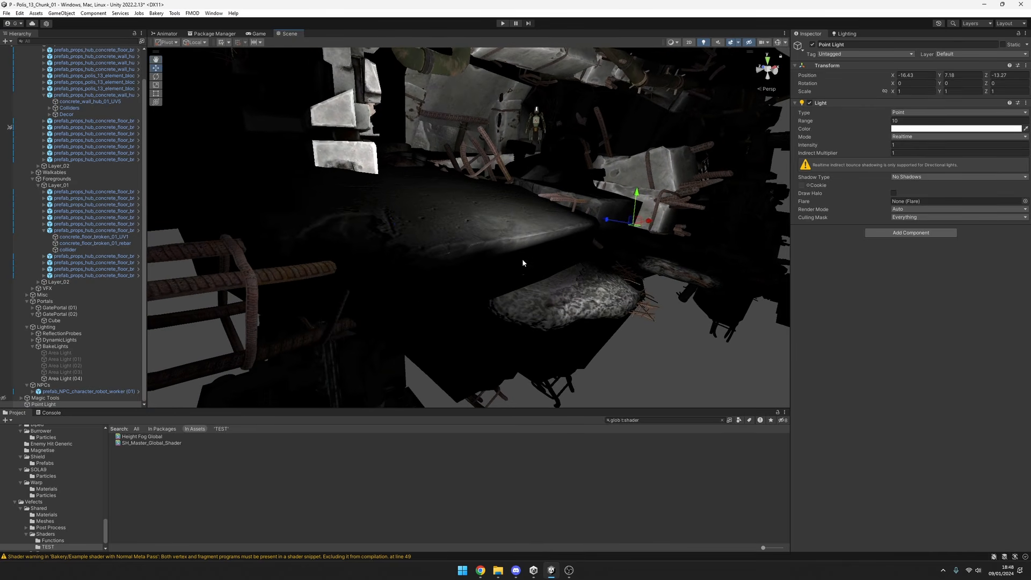
Set the concrete floor material's Lightmap Intensity to 0 and reselect the point light.
{"action": "left_click", "coordinate": [523, 262]}
{"action": "scroll", "coordinate": [901, 328], "scroll_direction": "down", "scroll_amount": 5}
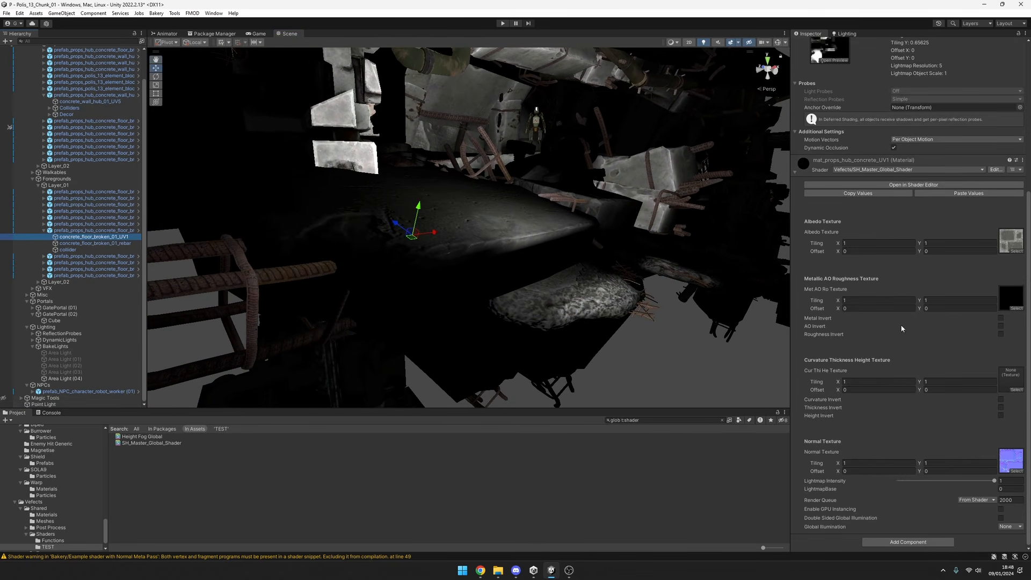
{"action": "left_click_drag", "start_coordinate": [981, 481], "coordinate": [877, 486]}
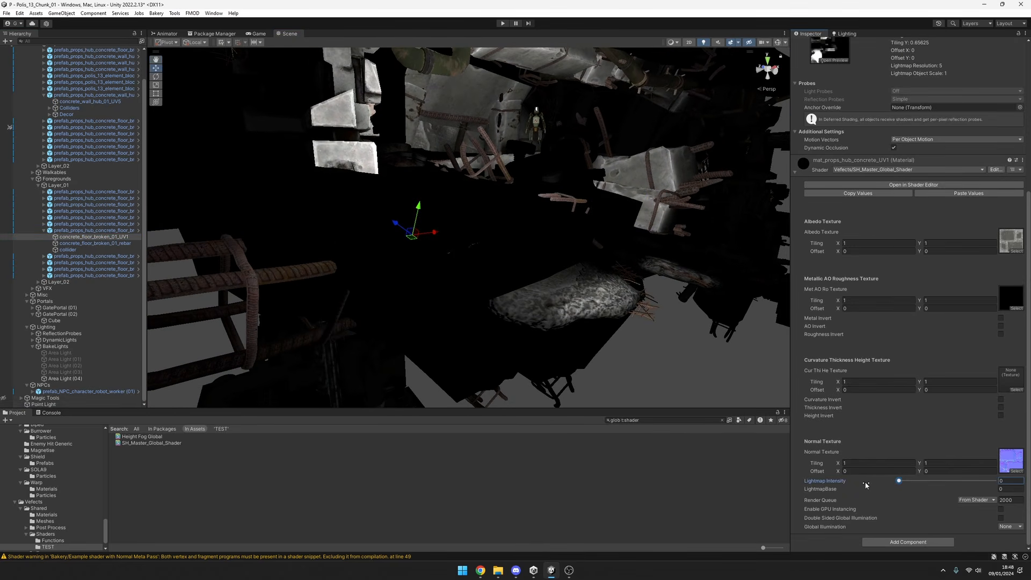
{"action": "left_click", "coordinate": [45, 404]}
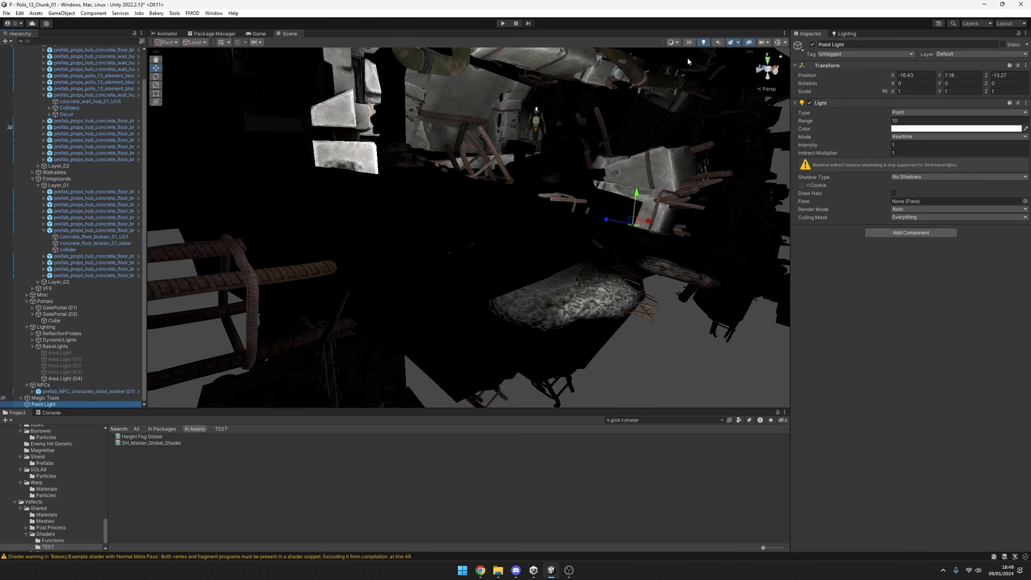
Set LightmapBase to 1 on the material of the broken concrete floor mesh.
{"action": "left_click_drag", "start_coordinate": [650, 226], "coordinate": [600, 235]}
{"action": "right_click_drag", "start_coordinate": [600, 234], "coordinate": [276, 334]}
{"action": "left_click", "coordinate": [87, 244]}
{"action": "left_click", "coordinate": [88, 237]}
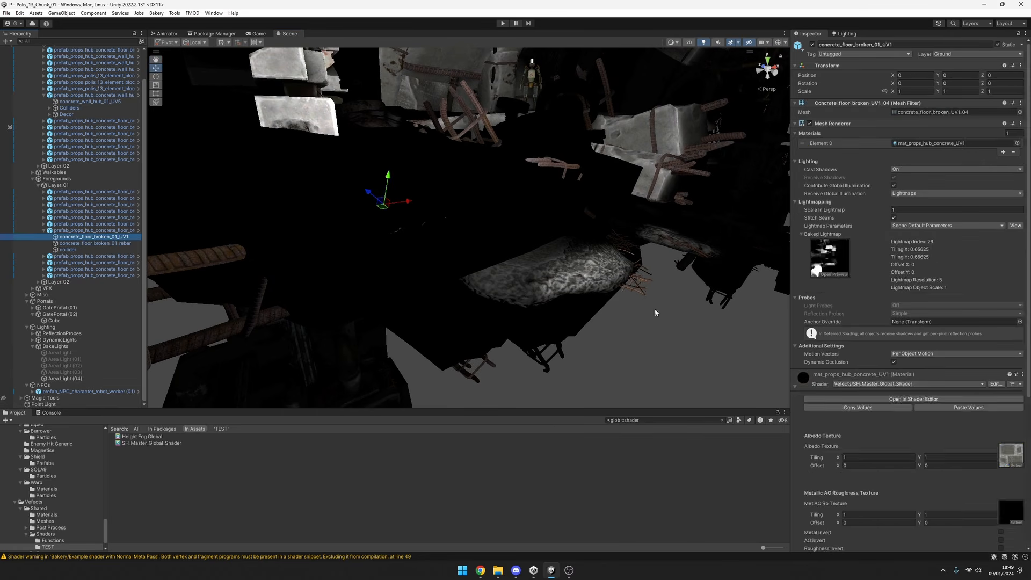
{"action": "scroll", "coordinate": [1012, 461], "scroll_direction": "down", "scroll_amount": 10}
{"action": "mouse_move", "coordinate": [965, 492]}
{"action": "left_mouse_down"}
{"action": "mouse_move", "coordinate": [977, 489]}
{"action": "mouse_move", "coordinate": [959, 492]}
{"action": "left_mouse_up"}
{"action": "key", "text": "BackSpace"}
{"action": "type", "text": "1"}
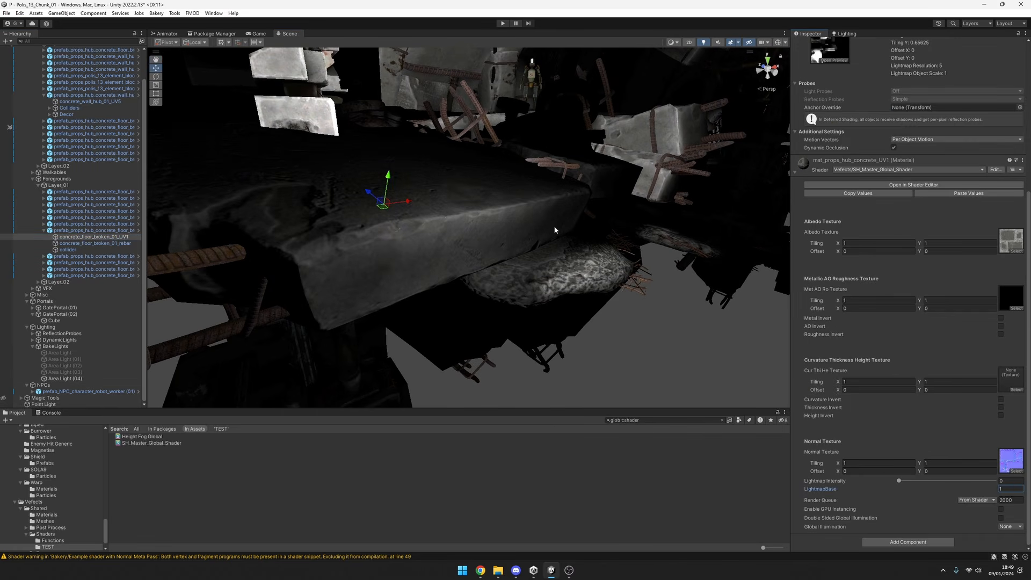
Raise the point light beside the concrete floor to about X -16.55, Y 8.01, Z -13.27.
{"action": "right_click_drag", "start_coordinate": [555, 230], "coordinate": [539, 214]}
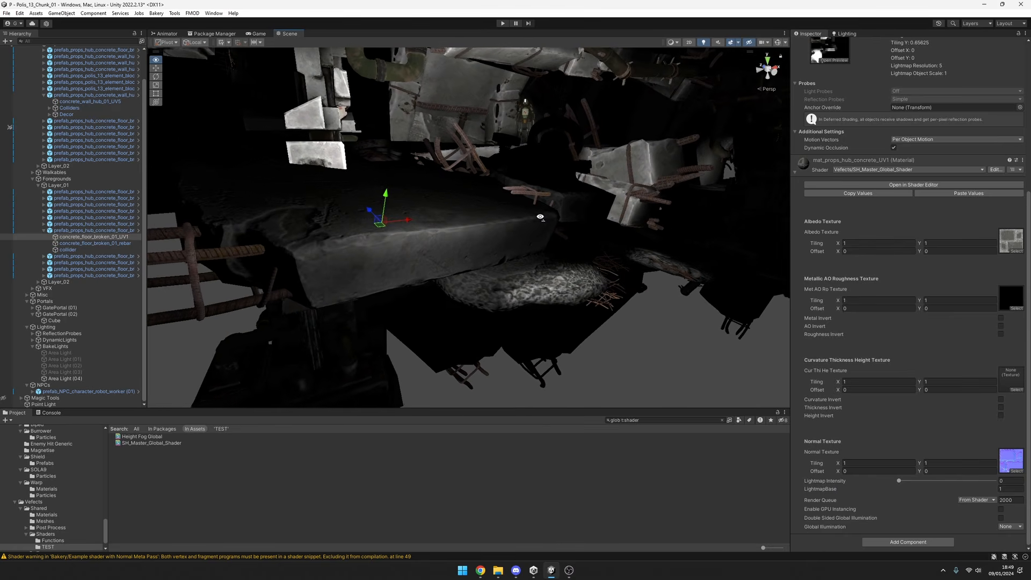
{"action": "left_click", "coordinate": [80, 403]}
{"action": "left_click_drag", "start_coordinate": [473, 228], "coordinate": [532, 175]}
{"action": "right_click_drag", "start_coordinate": [469, 212], "coordinate": [451, 206]}
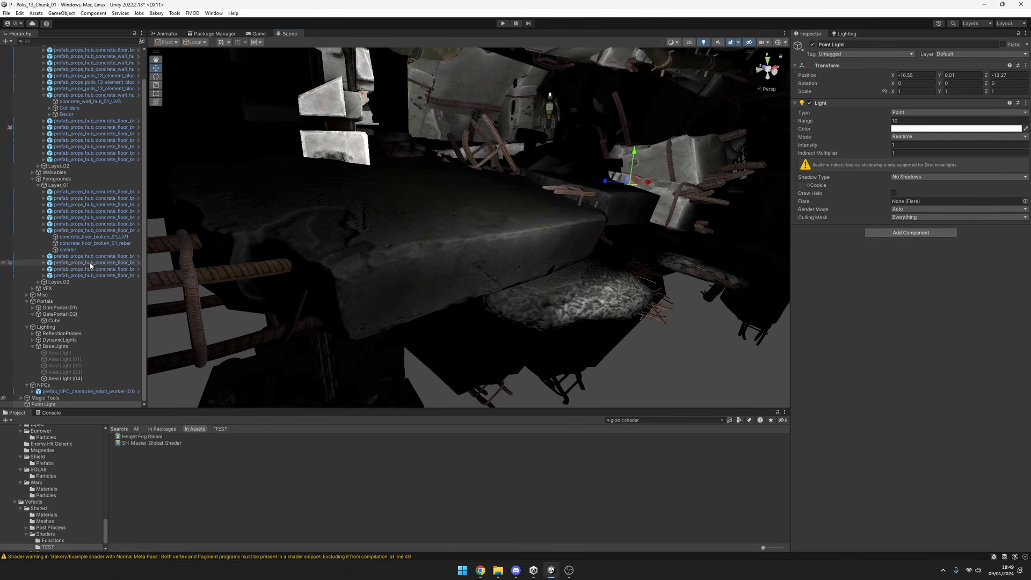
Set the broken concrete floor material's Lightmap Intensity to 1.
{"action": "left_click", "coordinate": [86, 237]}
{"action": "scroll", "coordinate": [917, 328], "scroll_direction": "down", "scroll_amount": 5}
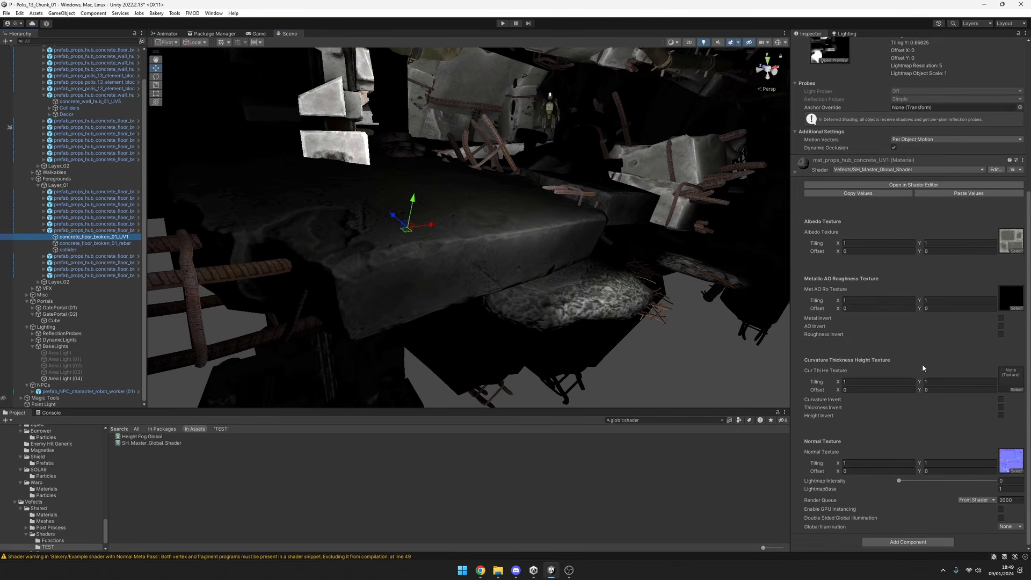
{"action": "left_click_drag", "start_coordinate": [927, 484], "coordinate": [781, 478]}
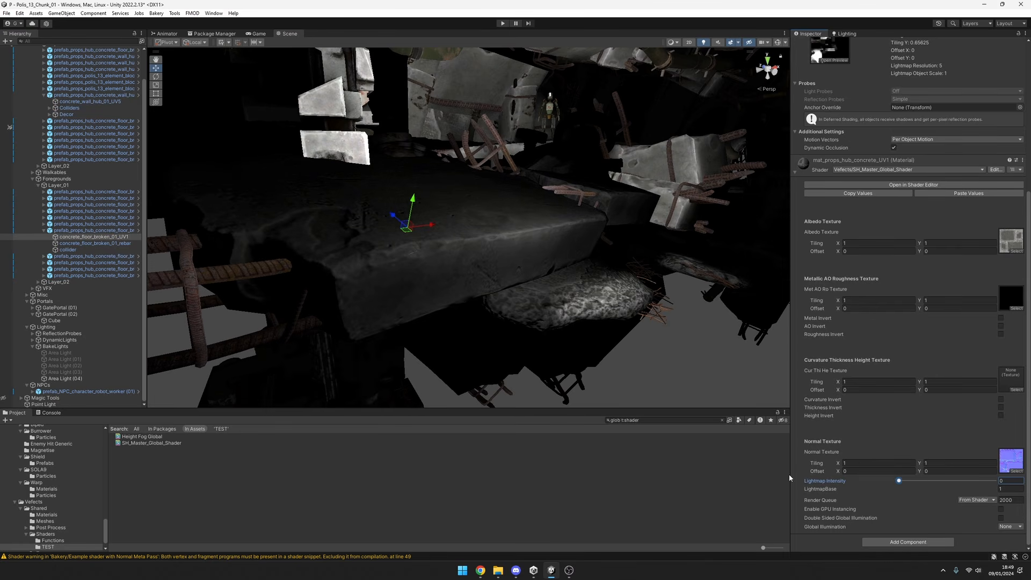
{"action": "type", "text": "1"}
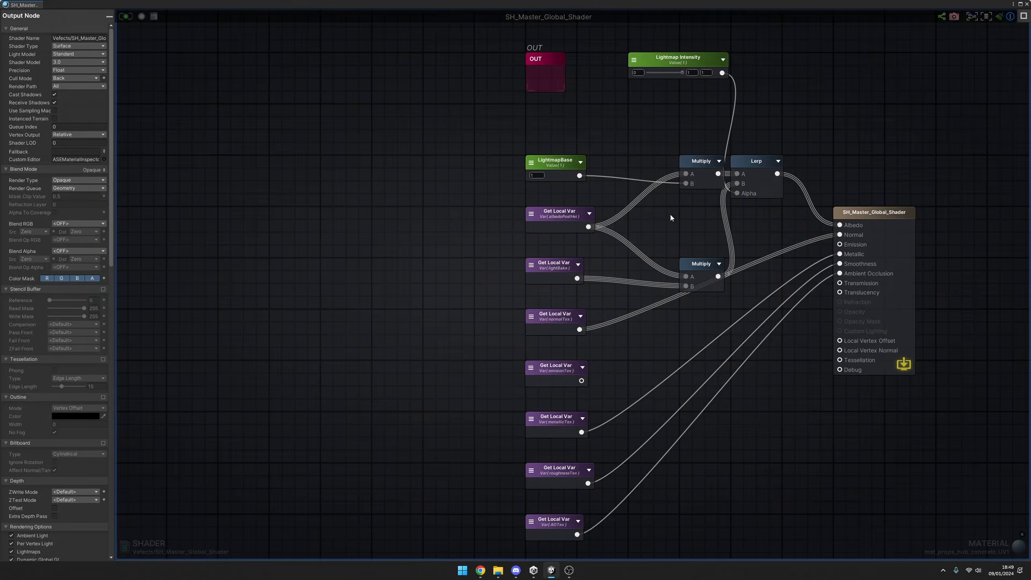
Rewire the shader output so the lightmap Lerp feeds Emission and the albedo local variable feeds Albedo, and recompile it.
{"action": "left_click_drag", "start_coordinate": [784, 178], "coordinate": [841, 244]}
{"action": "left_click_drag", "start_coordinate": [597, 230], "coordinate": [840, 225]}
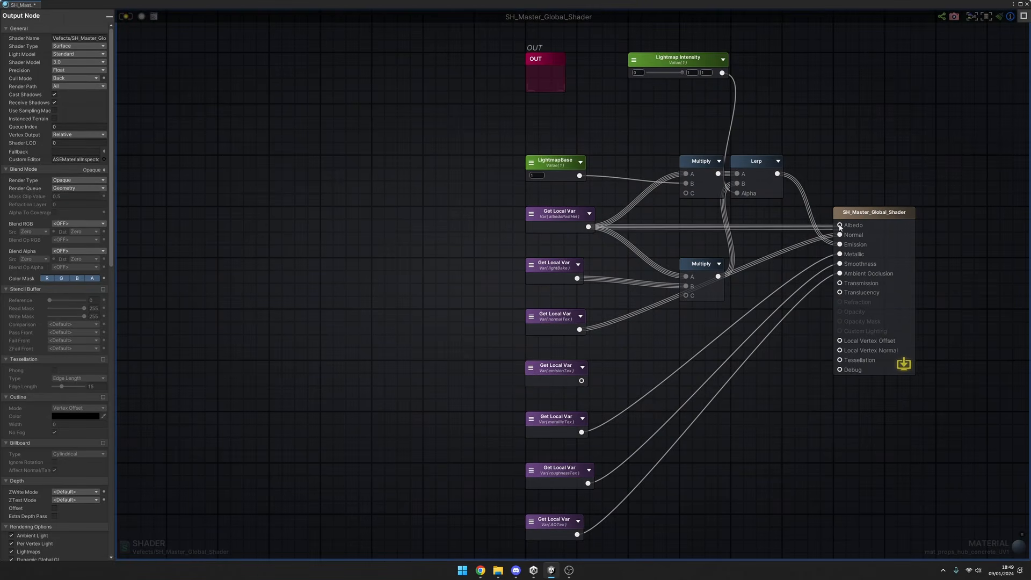
{"action": "left_click", "coordinate": [128, 19]}
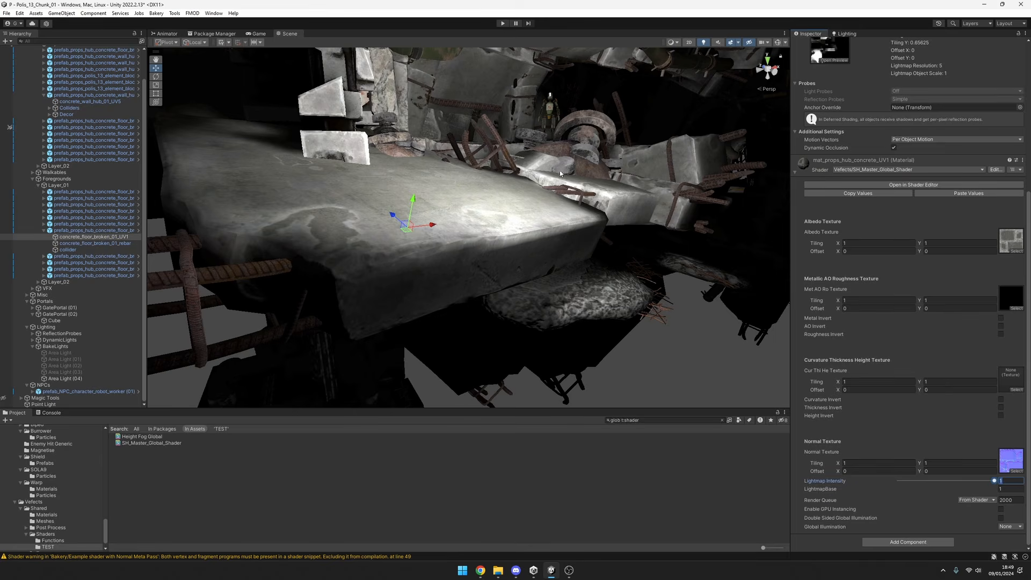
Compare the concrete floor with scene lighting turned off and on.
{"action": "right_click_drag", "start_coordinate": [561, 173], "coordinate": [551, 165]}
{"action": "key", "text": "s"}
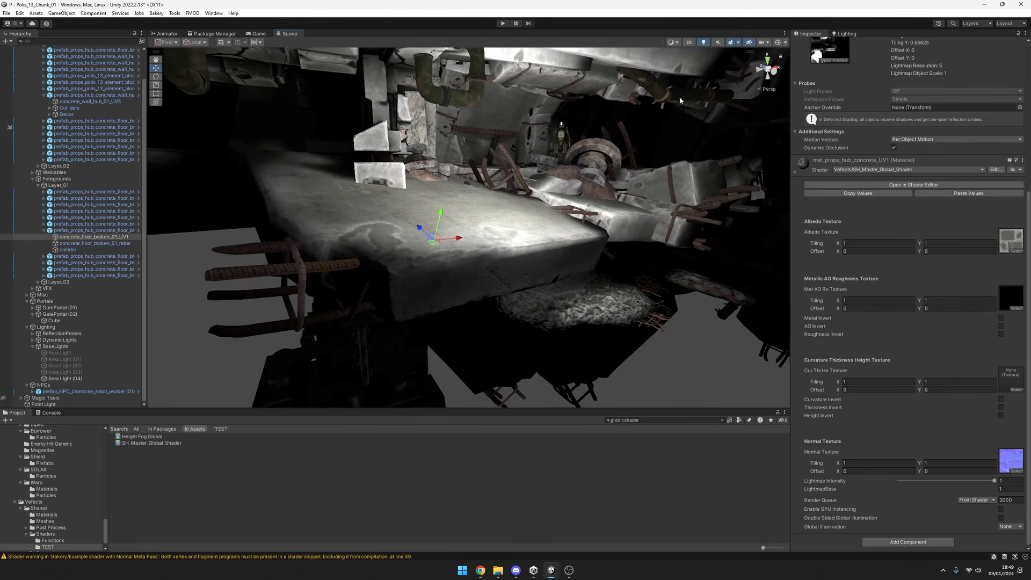
{"action": "left_click", "coordinate": [705, 43]}
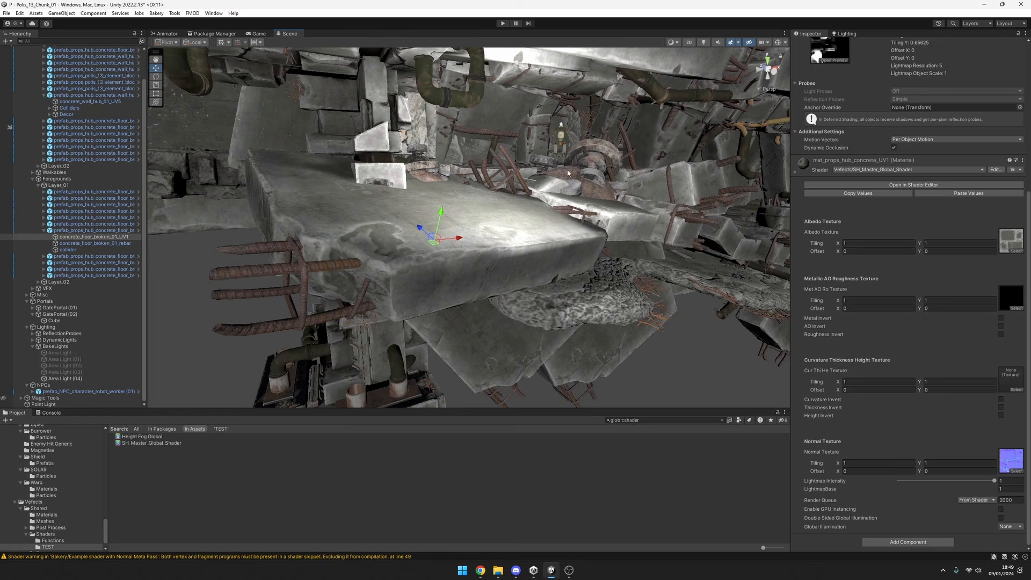
{"action": "left_click", "coordinate": [704, 43]}
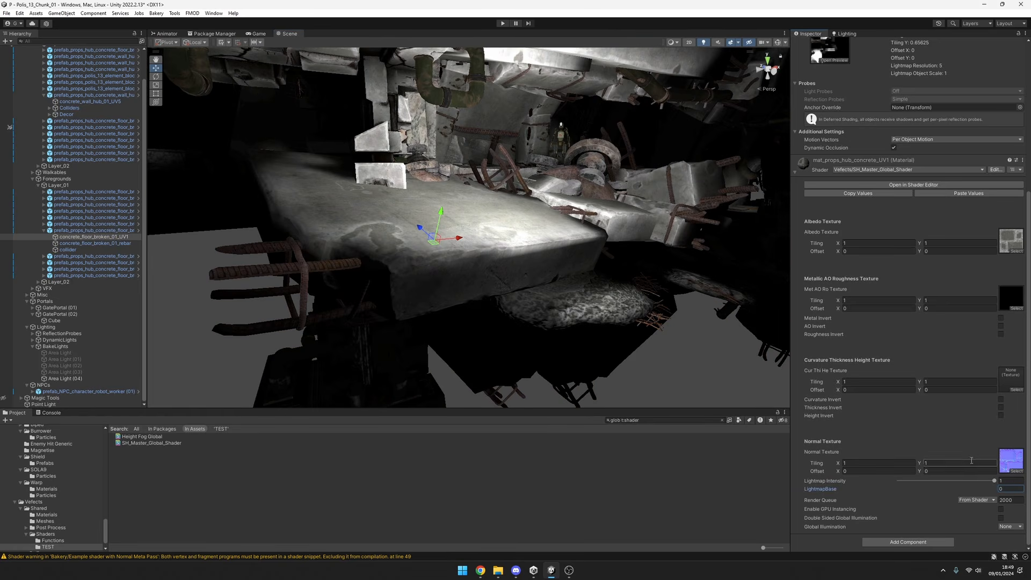
Set the floor material's Lightmap Intensity and LightmapBase to 0, and move the point light to about X -18.14, Y 8.24, Z -13.31.
{"action": "left_click_drag", "start_coordinate": [994, 480], "coordinate": [746, 484]}
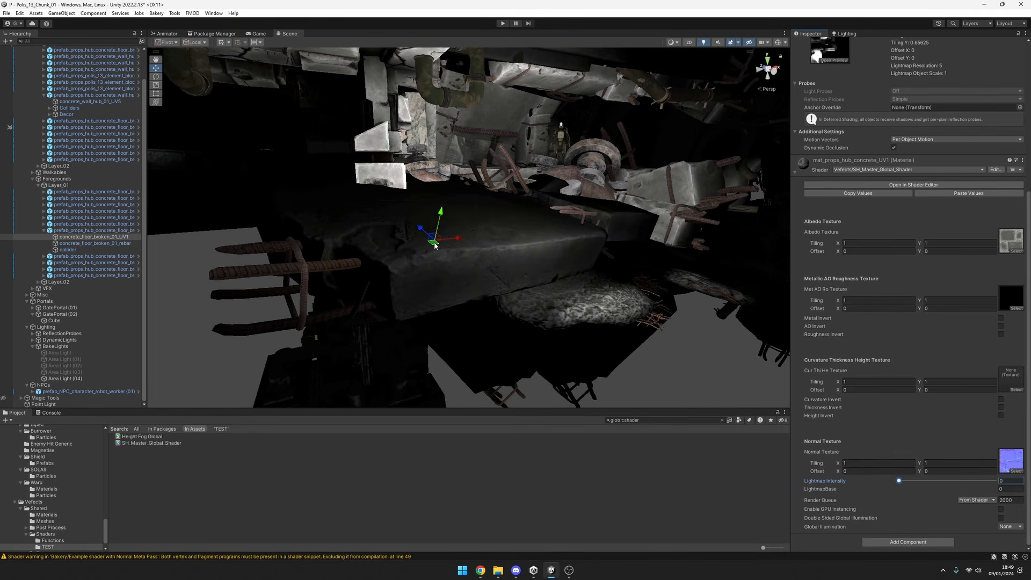
{"action": "left_click", "coordinate": [605, 221]}
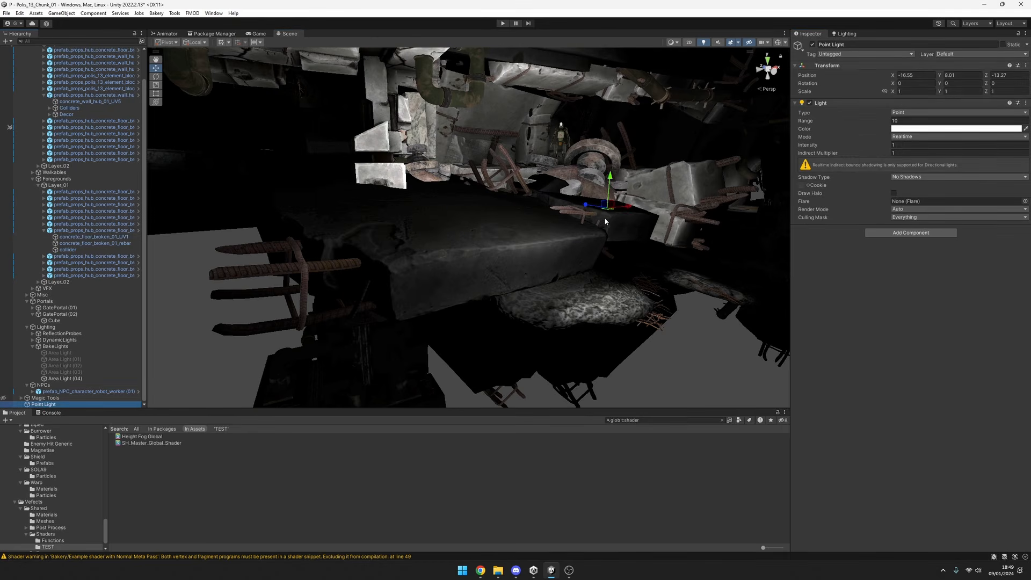
{"action": "left_click_drag", "start_coordinate": [607, 209], "coordinate": [586, 202]}
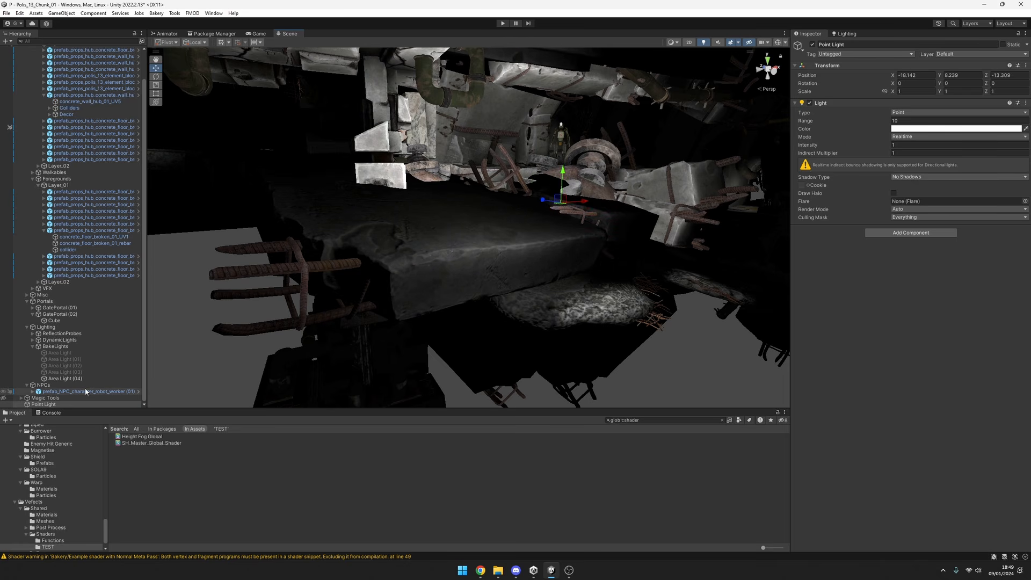
Raise the concrete floor material's Lightmap Intensity back to 1.
{"action": "left_click", "coordinate": [91, 237]}
{"action": "scroll", "coordinate": [874, 459], "scroll_direction": "down", "scroll_amount": 8}
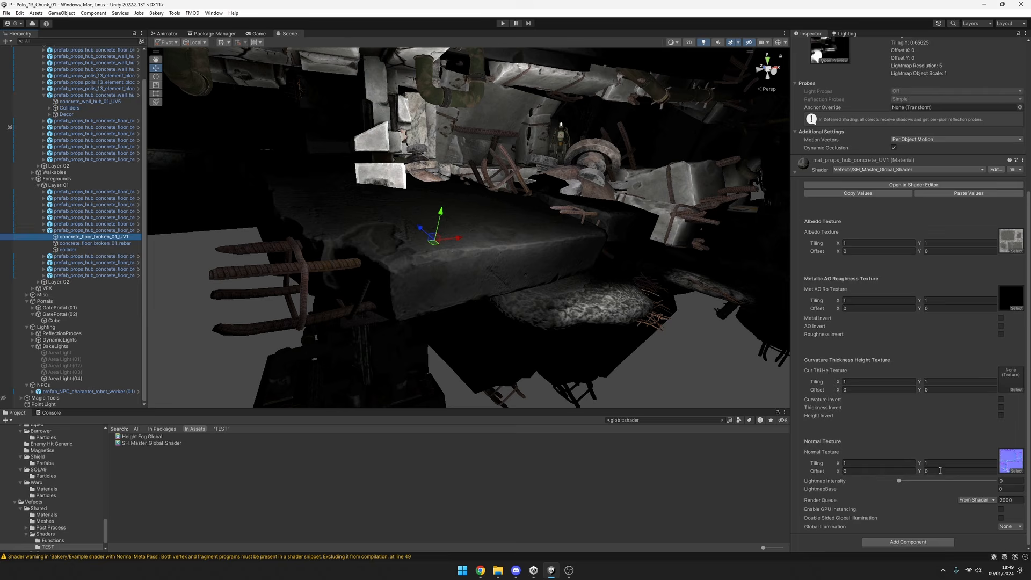
{"action": "left_click_drag", "start_coordinate": [900, 481], "coordinate": [995, 481]}
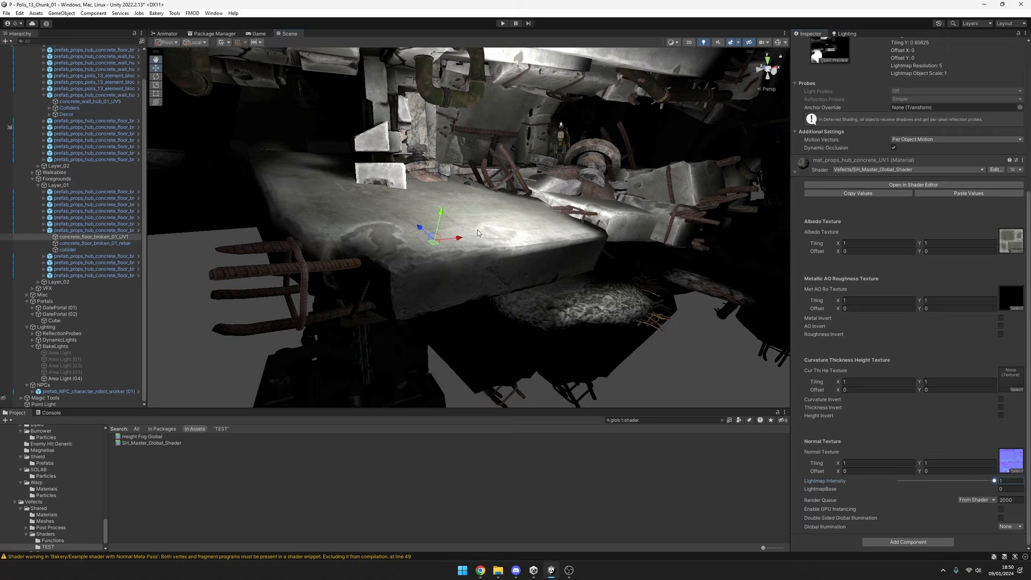
Examine the combined lightmap and point lighting on the concrete floor and surrounding structures from different distances and angles.
{"action": "key", "text": "s"}
{"action": "mouse_move", "coordinate": [478, 232]}
{"action": "right_mouse_down"}
{"action": "mouse_move", "coordinate": [502, 232]}
{"action": "mouse_move", "coordinate": [469, 225]}
{"action": "mouse_move", "coordinate": [461, 234]}
{"action": "right_mouse_up"}
{"action": "key", "text": "w"}
{"action": "key", "text": "w"}
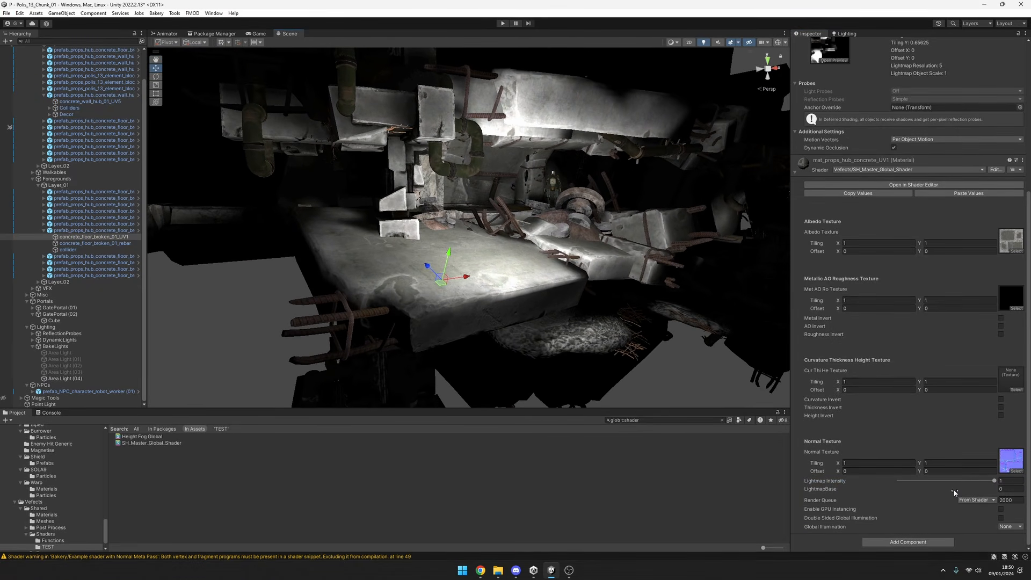
{"action": "mouse_move", "coordinate": [994, 481]}
{"action": "left_mouse_down"}
{"action": "mouse_move", "coordinate": [900, 481]}
{"action": "mouse_move", "coordinate": [995, 481]}
{"action": "left_mouse_up"}
{"action": "key", "text": "s"}
{"action": "right_click_drag", "start_coordinate": [669, 269], "coordinate": [639, 271]}
{"action": "scroll", "coordinate": [930, 262], "scroll_direction": "up", "scroll_amount": 10}
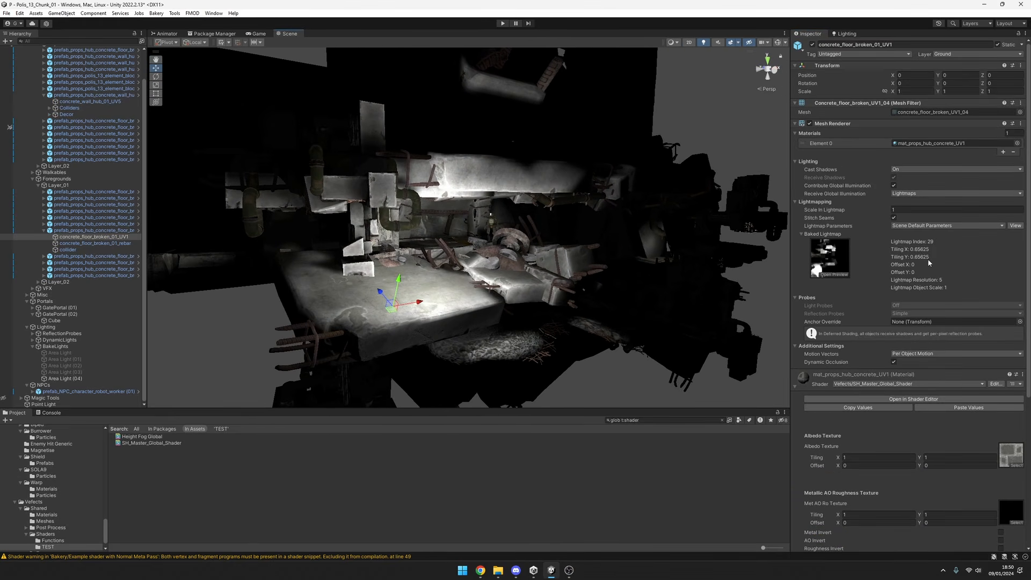
Check the scene's lightmapping settings and return to the concrete floor material's properties.
{"action": "left_click", "coordinate": [846, 33]}
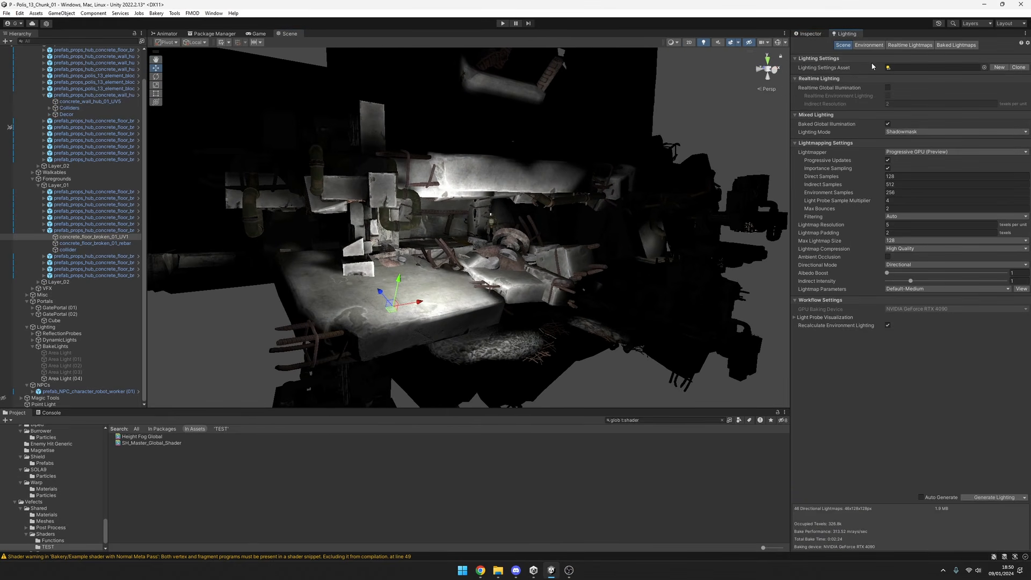
{"action": "left_click", "coordinate": [809, 35]}
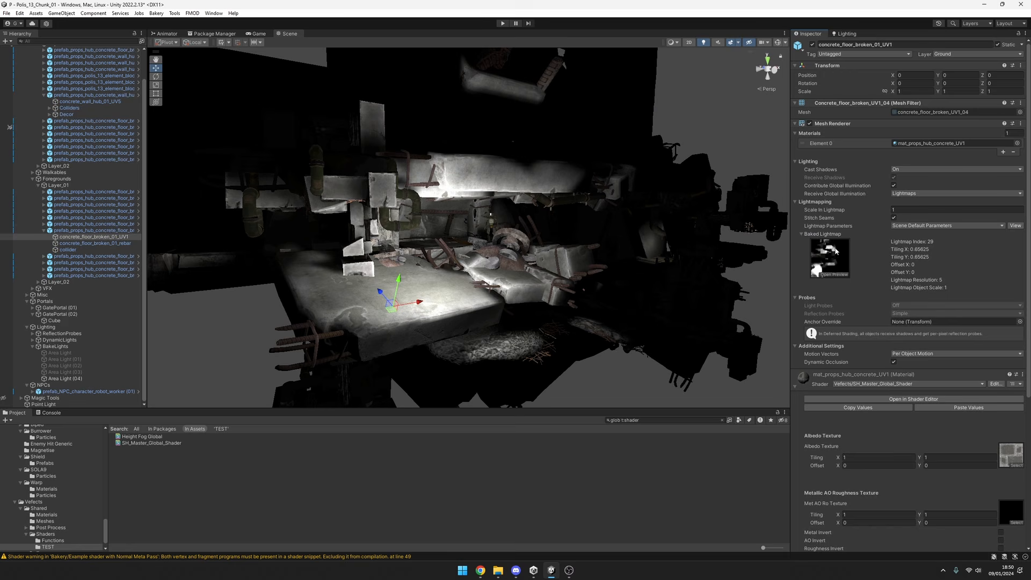
{"action": "scroll", "coordinate": [870, 279], "scroll_direction": "down", "scroll_amount": 5}
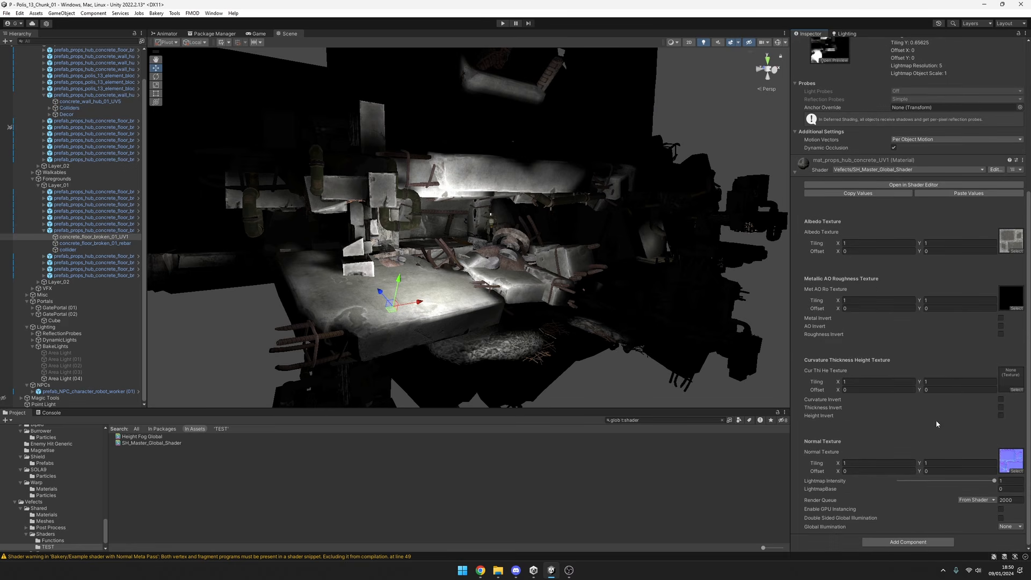
Examine in the shader graph how the lightmap Lerp is added to the Emission branch, and trace emisionTex to the OUT section.
{"action": "scroll", "coordinate": [892, 355], "scroll_direction": "up", "scroll_amount": 4}
{"action": "scroll", "coordinate": [902, 373], "scroll_direction": "up", "scroll_amount": 2}
{"action": "left_click", "coordinate": [908, 371]}
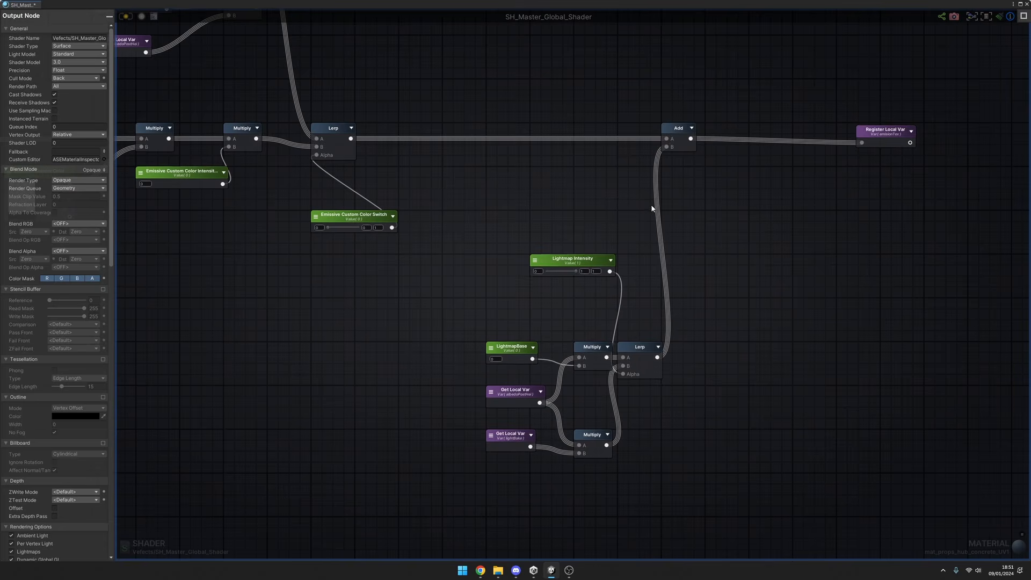
{"action": "left_click_drag", "start_coordinate": [781, 84], "coordinate": [478, 473]}
{"action": "scroll", "coordinate": [671, 245], "scroll_direction": "down", "scroll_amount": 4}
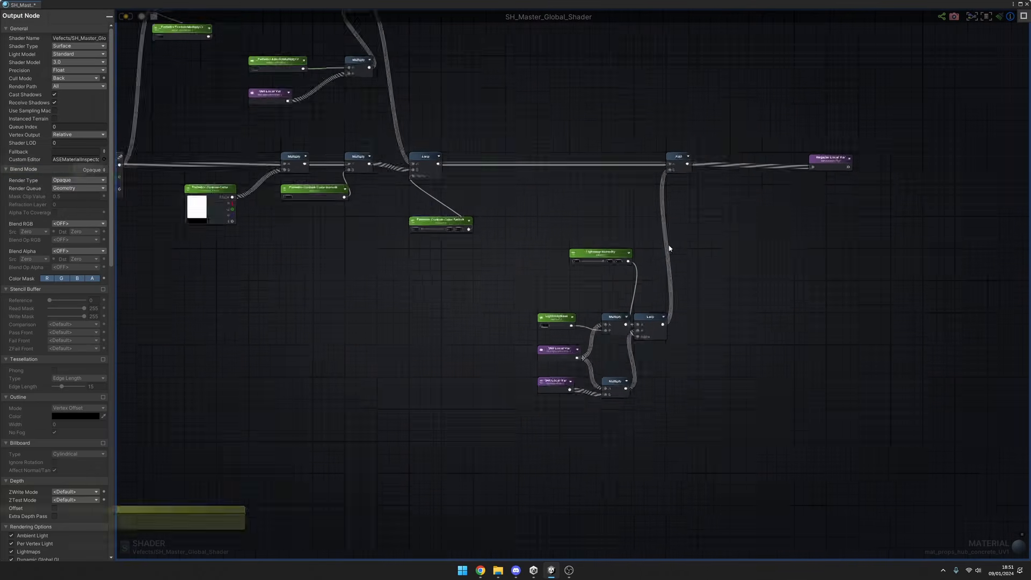
{"action": "middle_click_drag", "start_coordinate": [572, 206], "coordinate": [734, 293]}
{"action": "left_click_drag", "start_coordinate": [385, 120], "coordinate": [924, 327]}
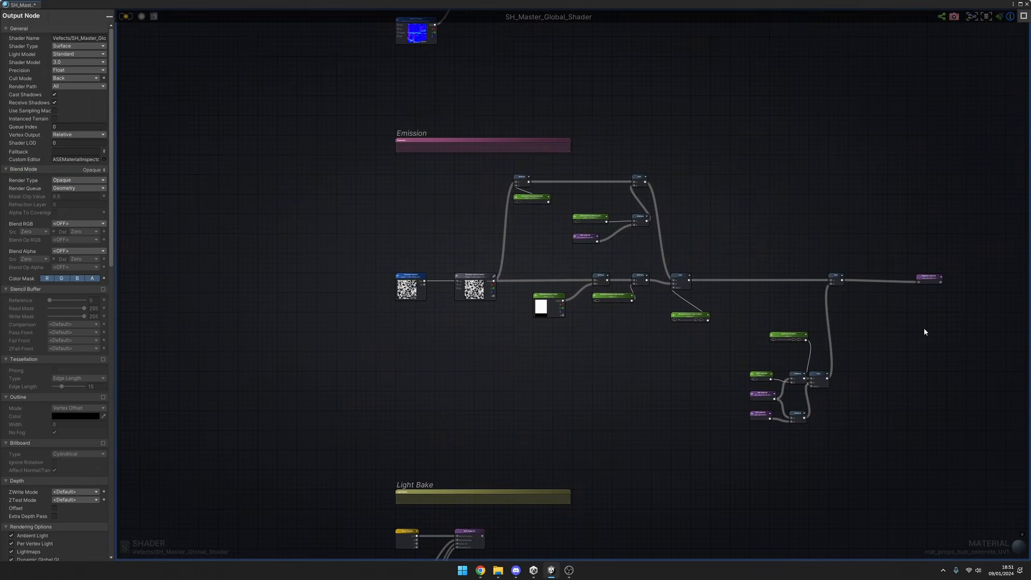
{"action": "scroll", "coordinate": [924, 328], "scroll_direction": "down", "scroll_amount": 5}
{"action": "scroll", "coordinate": [950, 147], "scroll_direction": "down", "scroll_amount": 2}
{"action": "middle_click_drag", "start_coordinate": [950, 147], "coordinate": [698, 505]}
{"action": "scroll", "coordinate": [795, 321], "scroll_direction": "up", "scroll_amount": 10}
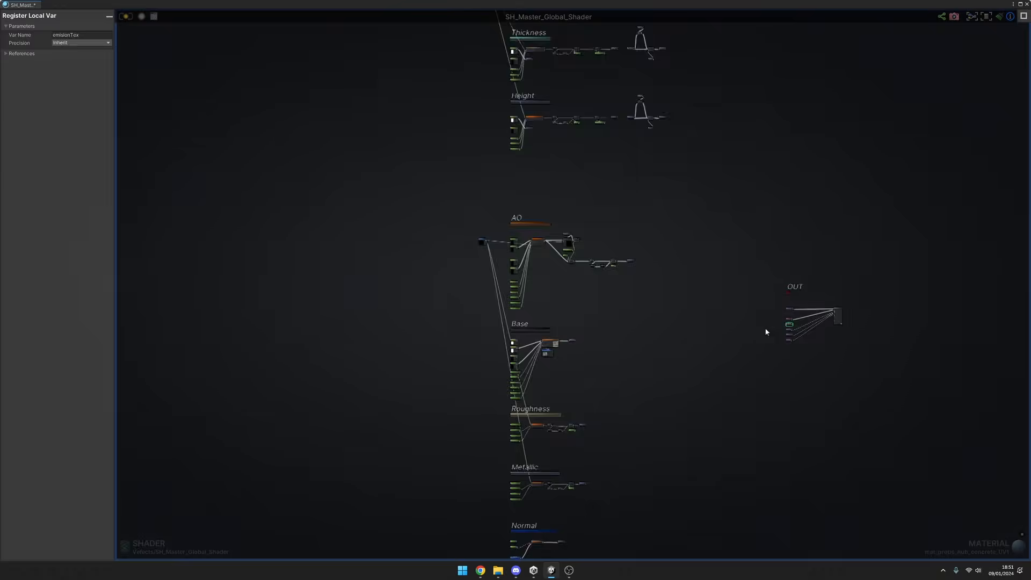
{"action": "middle_click_drag", "start_coordinate": [779, 339], "coordinate": [552, 368]}
{"action": "left_click_drag", "start_coordinate": [538, 340], "coordinate": [952, 203]}
{"action": "scroll", "coordinate": [616, 377], "scroll_direction": "down", "scroll_amount": 8}
{"action": "scroll", "coordinate": [617, 378], "scroll_direction": "down", "scroll_amount": 3}
{"action": "middle_click_drag", "start_coordinate": [501, 540], "coordinate": [594, 344]}
{"action": "scroll", "coordinate": [614, 307], "scroll_direction": "up", "scroll_amount": 10}
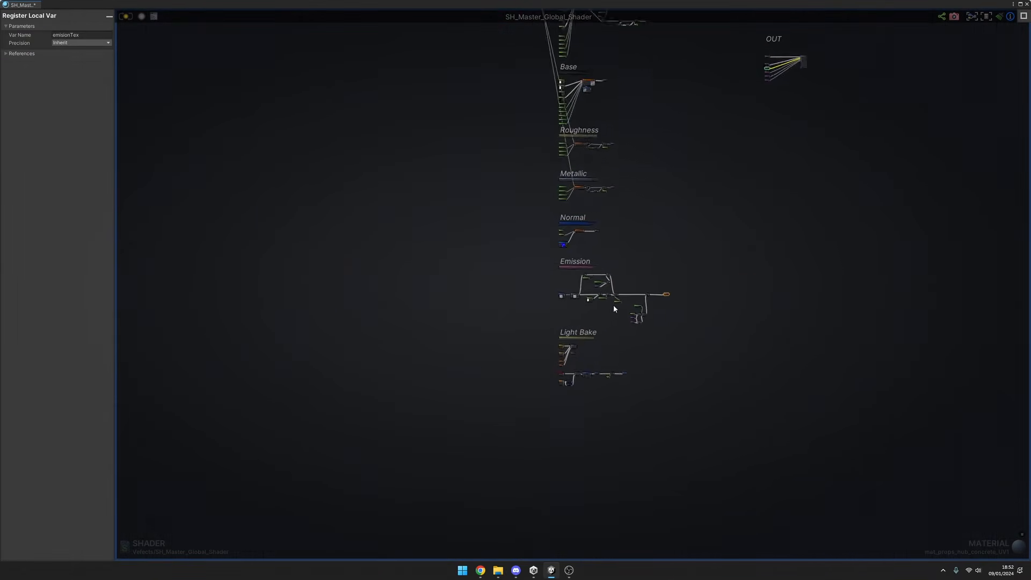
Recompile the shader, close its graph, and compare the concrete floor with scene lighting off and on.
{"action": "left_click", "coordinate": [128, 17]}
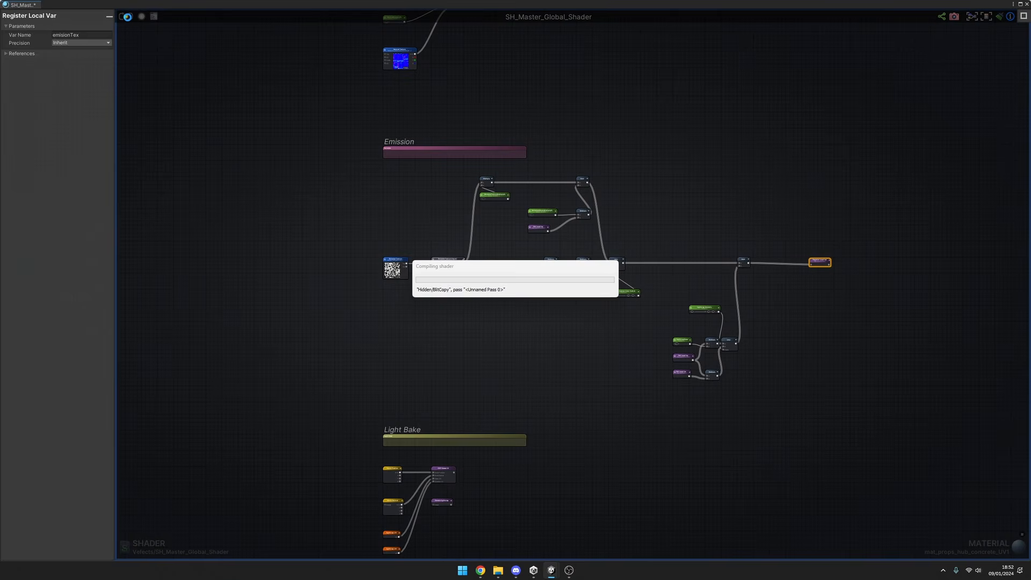
{"action": "middle_click", "coordinate": [29, 8]}
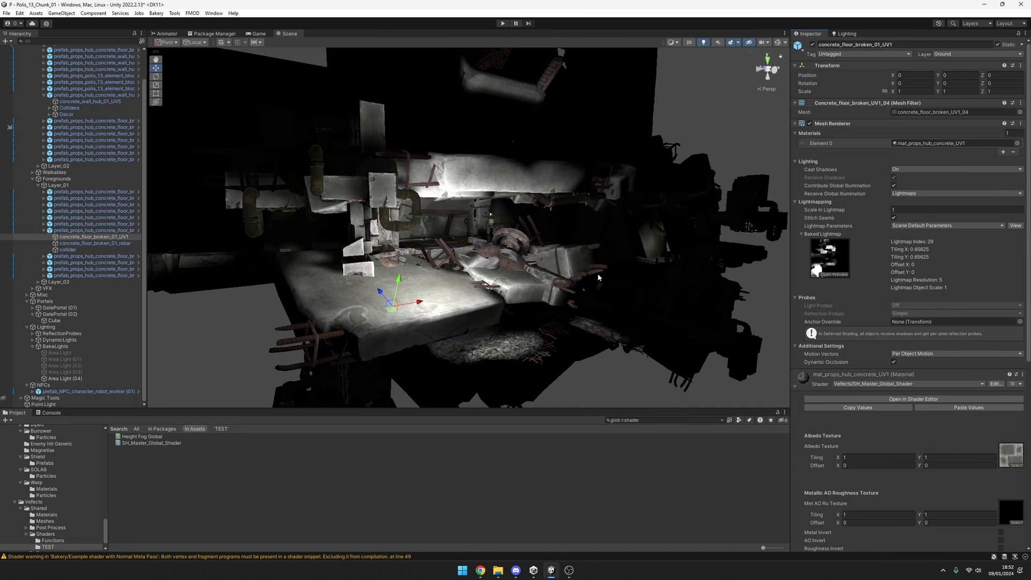
{"action": "right_click_drag", "start_coordinate": [613, 274], "coordinate": [577, 301]}
{"action": "left_click", "coordinate": [703, 43]}
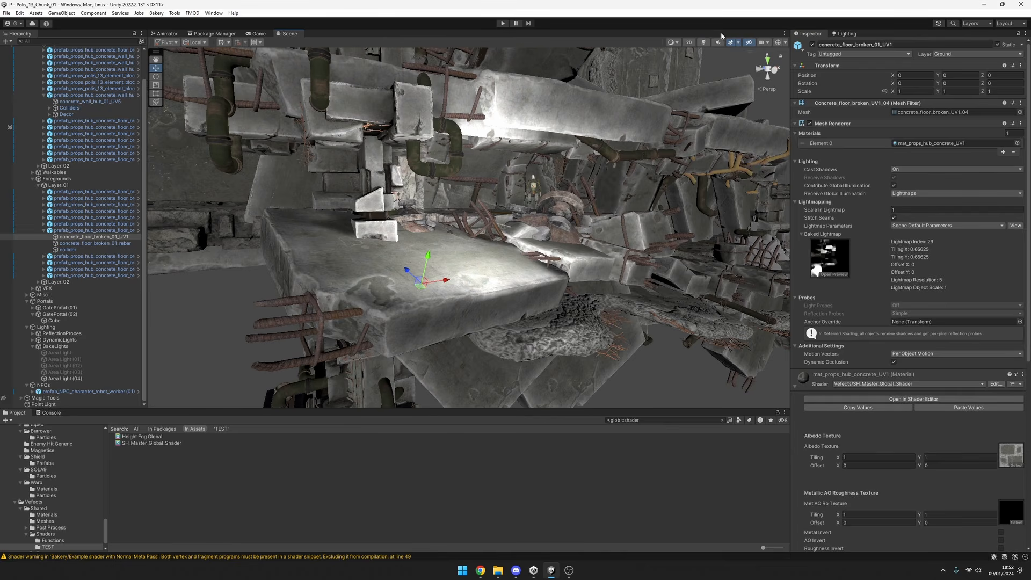
{"action": "left_click", "coordinate": [704, 43]}
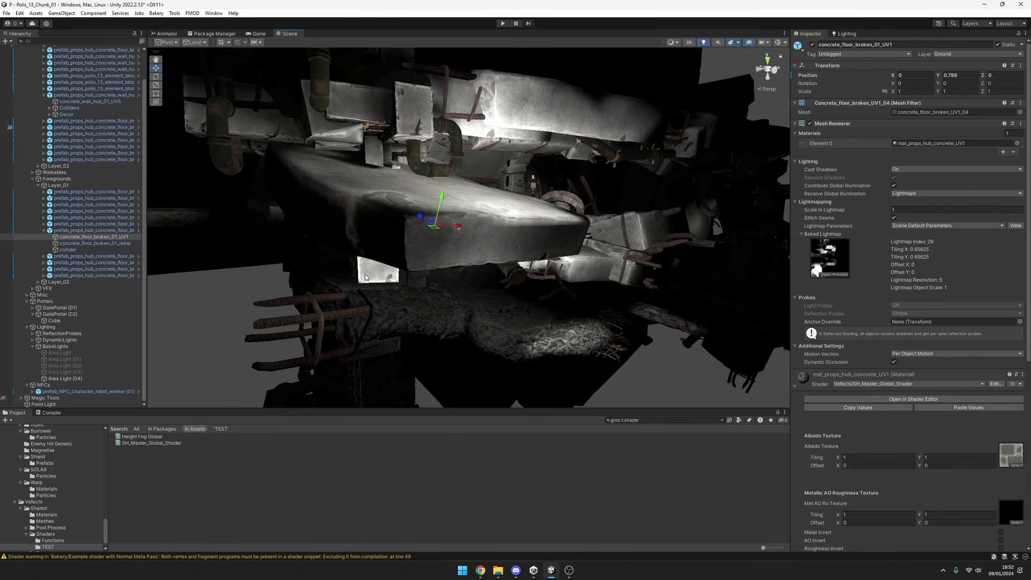
Move the point light to about X -16.79, Y 8.09, Z -14.21, and select the broken concrete floor prefab with the Rotate tool.
{"action": "left_click", "coordinate": [80, 405]}
{"action": "left_click_drag", "start_coordinate": [514, 258], "coordinate": [570, 269]}
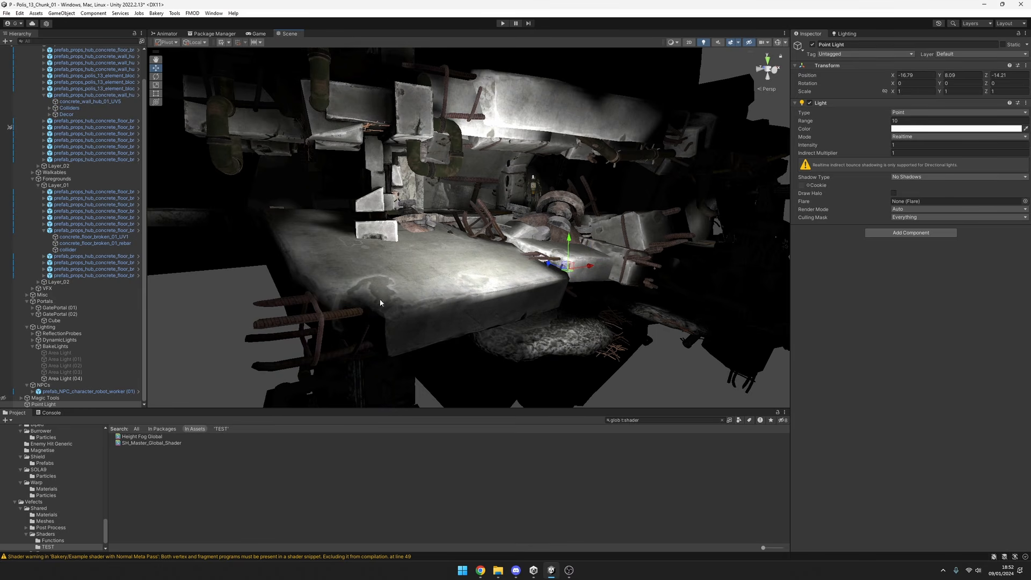
{"action": "left_click", "coordinate": [407, 278]}
{"action": "left_click_drag", "start_coordinate": [429, 260], "coordinate": [456, 277]}
{"action": "key", "text": "e"}
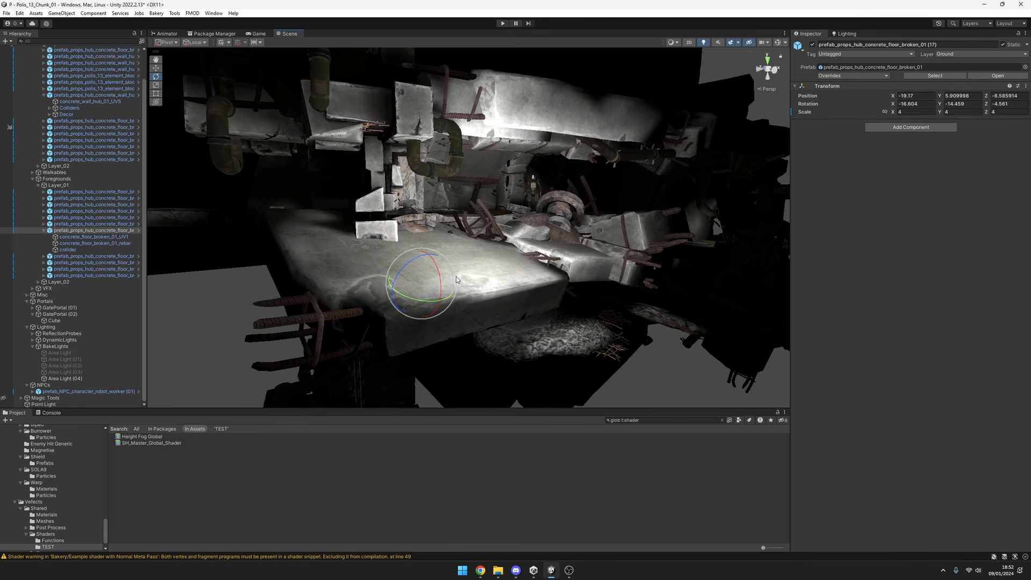
Enable Emissive Custom Color Switch on the concrete floor's material and set Emissive Custom Color Intensity to 1.
{"action": "left_click", "coordinate": [83, 237]}
{"action": "scroll", "coordinate": [956, 513], "scroll_direction": "down", "scroll_amount": 10}
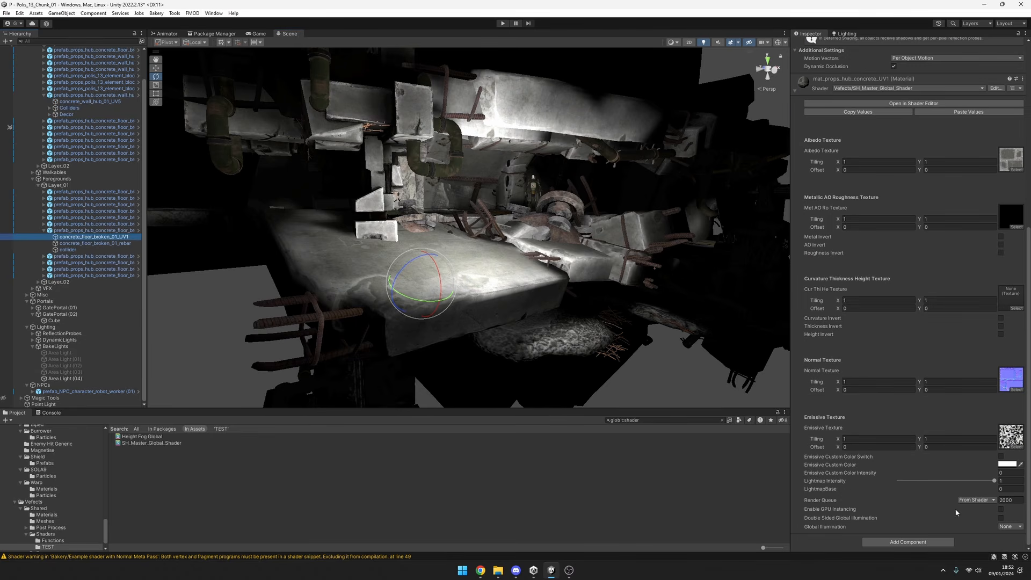
{"action": "left_click", "coordinate": [954, 489]}
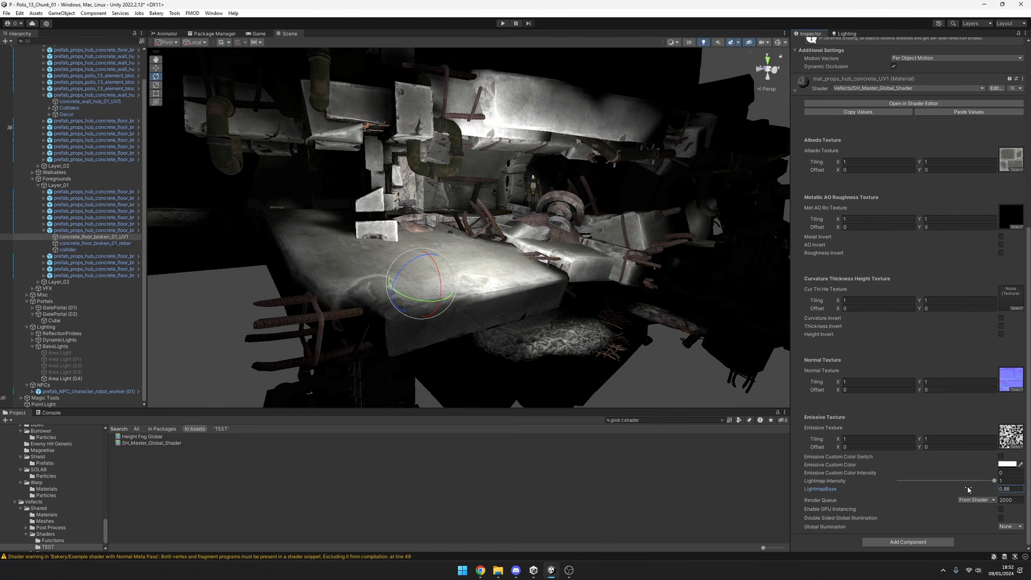
{"action": "mouse_move", "coordinate": [993, 482]}
{"action": "left_mouse_down"}
{"action": "mouse_move", "coordinate": [859, 483]}
{"action": "mouse_move", "coordinate": [1006, 479]}
{"action": "left_mouse_up"}
{"action": "left_click", "coordinate": [1008, 474]}
{"action": "type", "text": "1"}
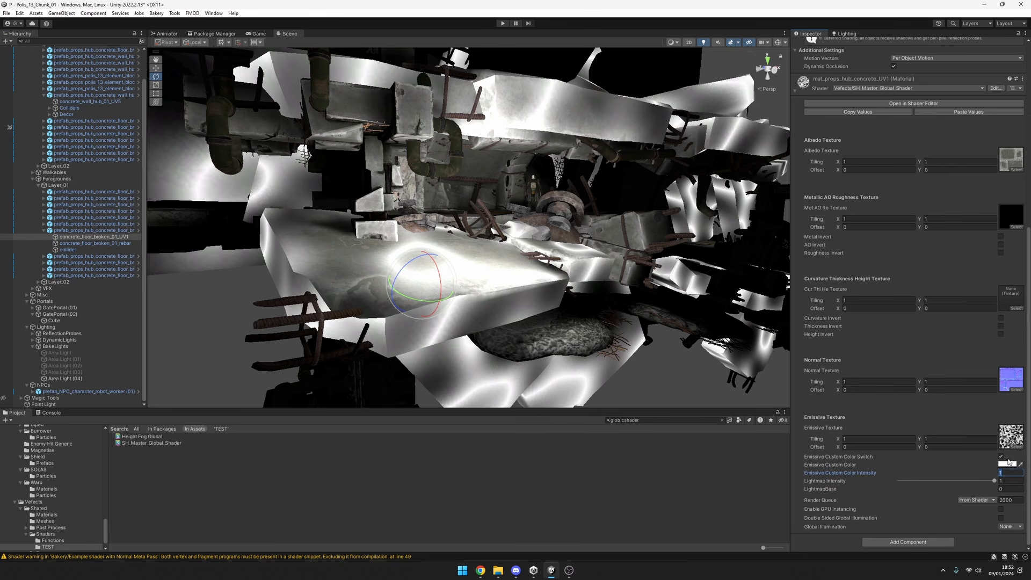
Set the concrete material's Emissive Custom Color to red FF1C1C and compare the floor with the custom colour switch off and on.
{"action": "left_click", "coordinate": [1008, 464]}
{"action": "left_click_drag", "start_coordinate": [994, 415], "coordinate": [1000, 392]}
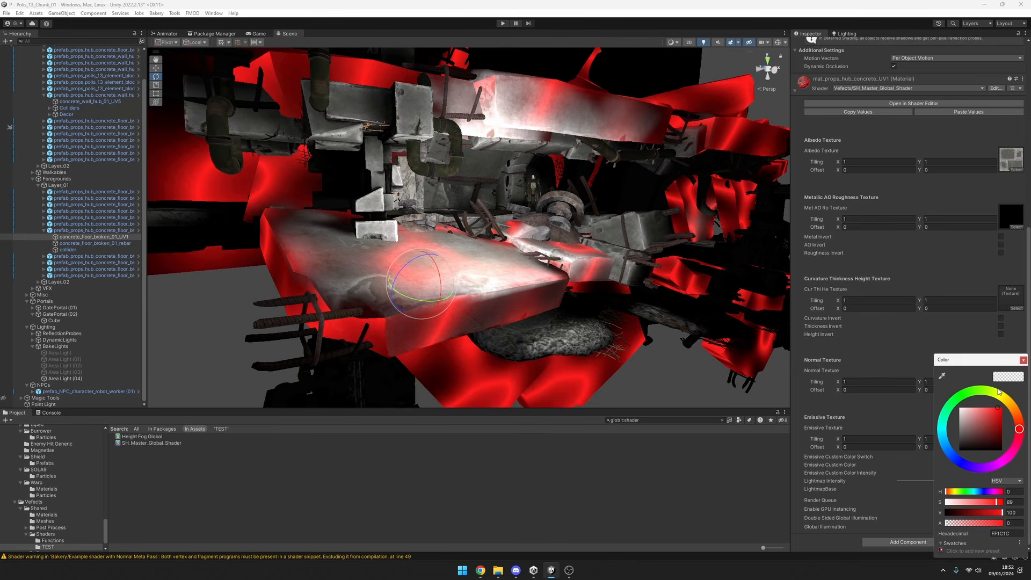
{"action": "left_click", "coordinate": [1023, 360]}
{"action": "left_click", "coordinate": [1001, 457]}
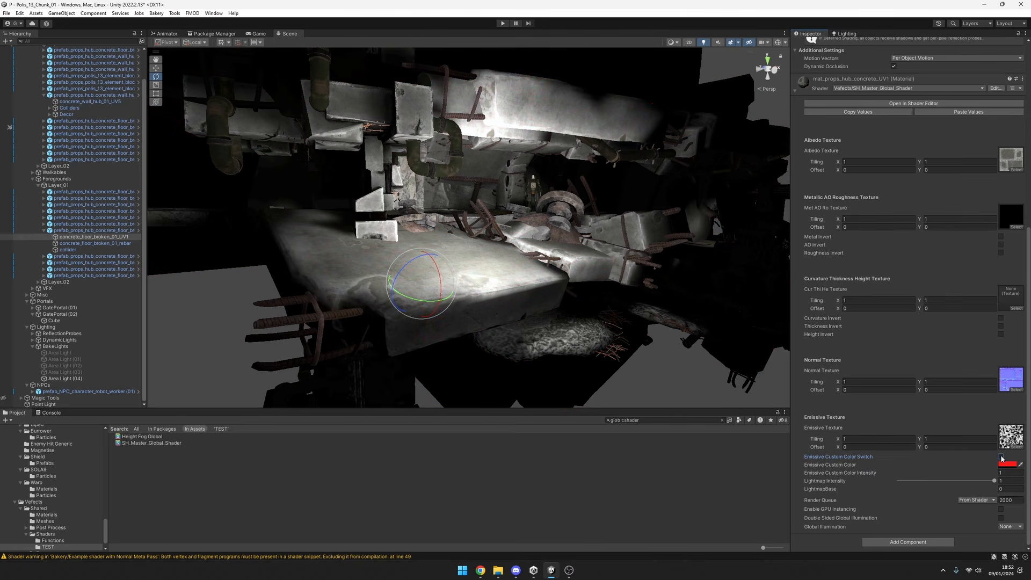
{"action": "left_click", "coordinate": [1001, 458]}
Try several noise textures, including T_VFX_Noise_05 and T_VFX_Noise_08, as the concrete material's Emissive Texture.
{"action": "left_click", "coordinate": [1017, 446]}
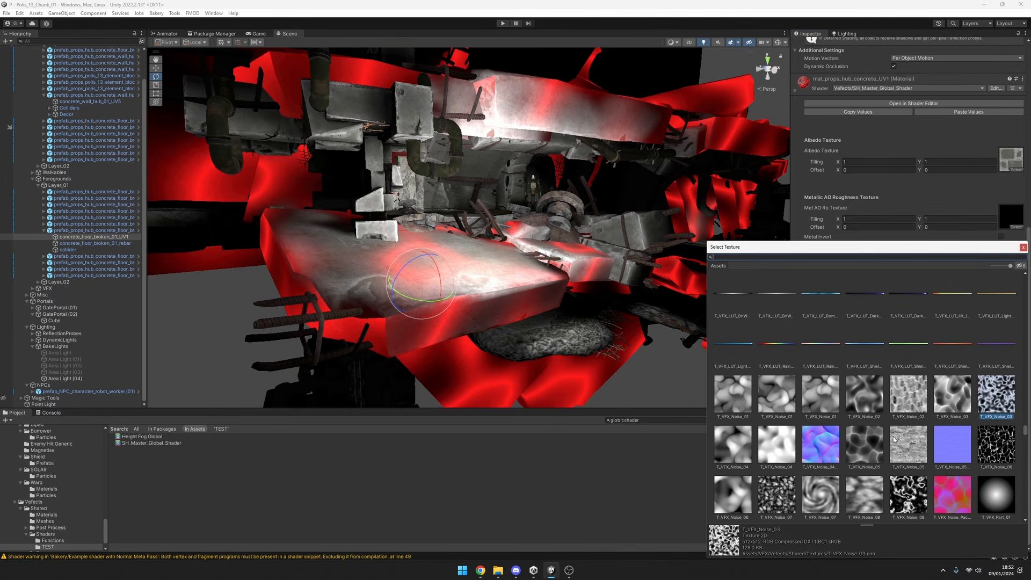
{"action": "left_click", "coordinate": [880, 446]}
{"action": "left_click", "coordinate": [909, 446]}
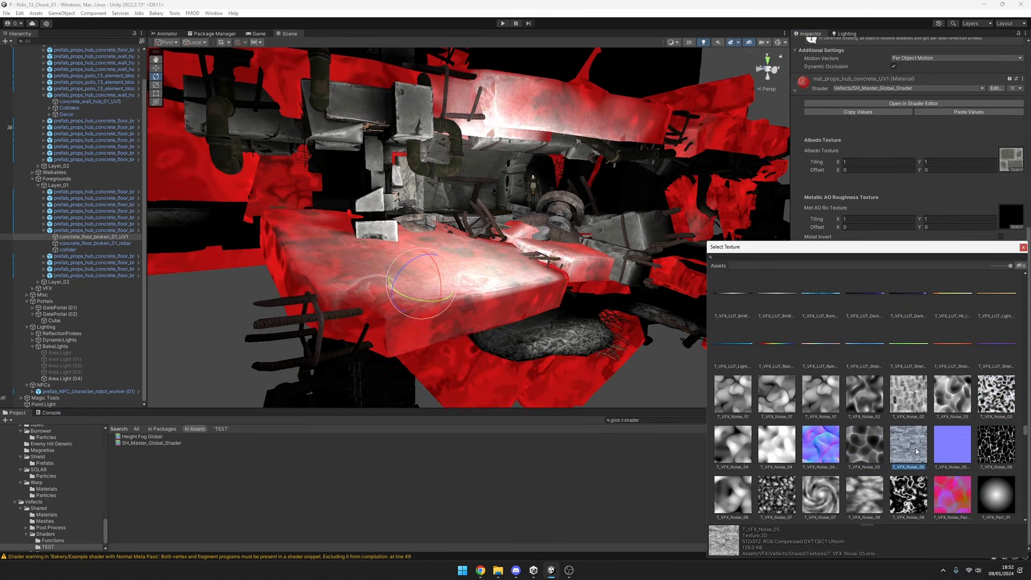
{"action": "left_click", "coordinate": [872, 452]}
{"action": "left_click", "coordinate": [909, 496]}
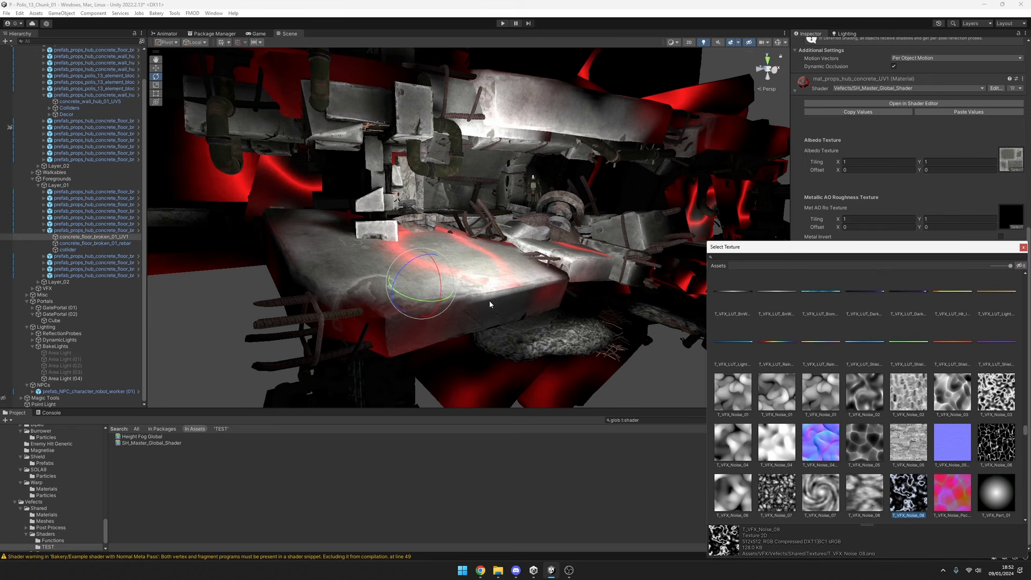
{"action": "left_click_drag", "start_coordinate": [1020, 249], "coordinate": [1021, 248]}
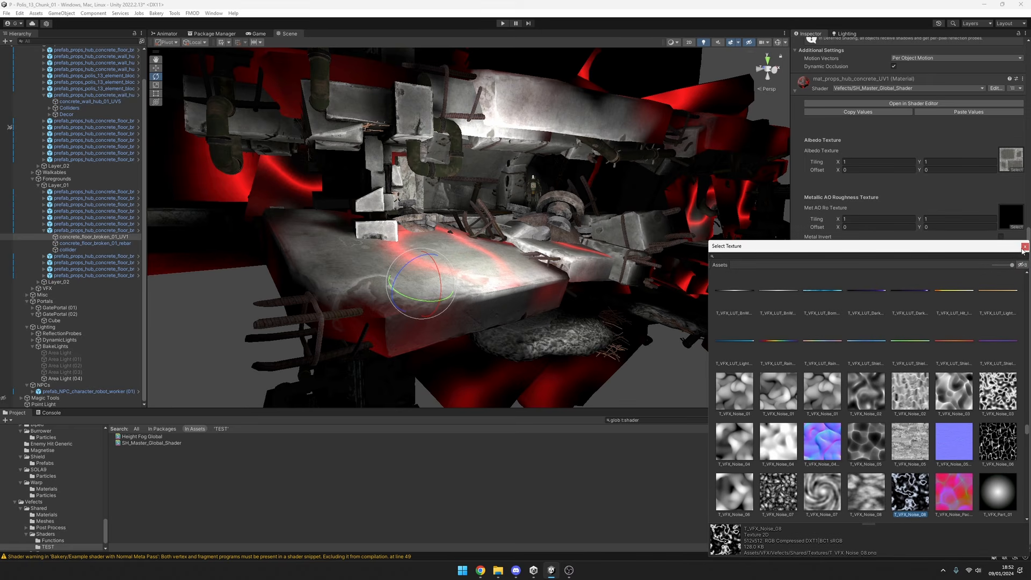
{"action": "left_click", "coordinate": [1025, 247]}
Set the concrete material's Lightmap Intensity to 0 and move the point light over the broken floor with the Move tool.
{"action": "left_click_drag", "start_coordinate": [994, 481], "coordinate": [809, 481]}
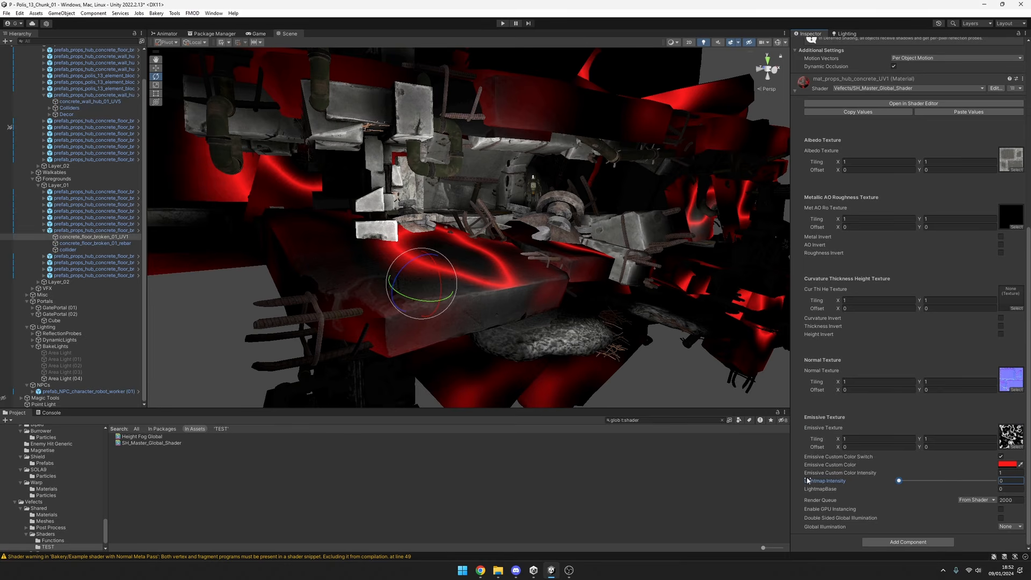
{"action": "left_click", "coordinate": [43, 404]}
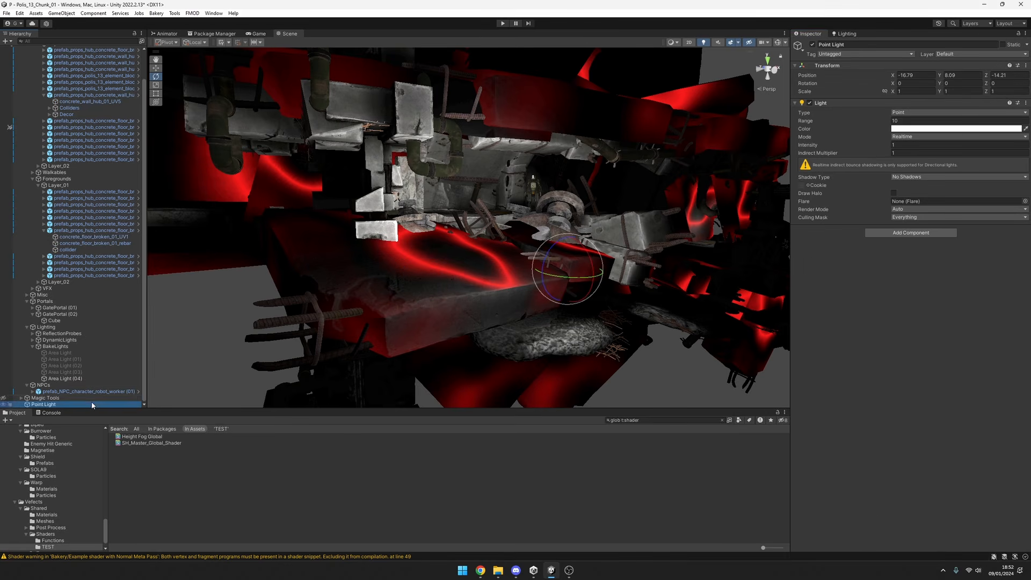
{"action": "key", "text": "w"}
{"action": "left_click_drag", "start_coordinate": [567, 274], "coordinate": [557, 244]}
Reselect concrete_floor_broken_01_UV1 and set its material's Lightmap Intensity to 1.
{"action": "left_click", "coordinate": [96, 237]}
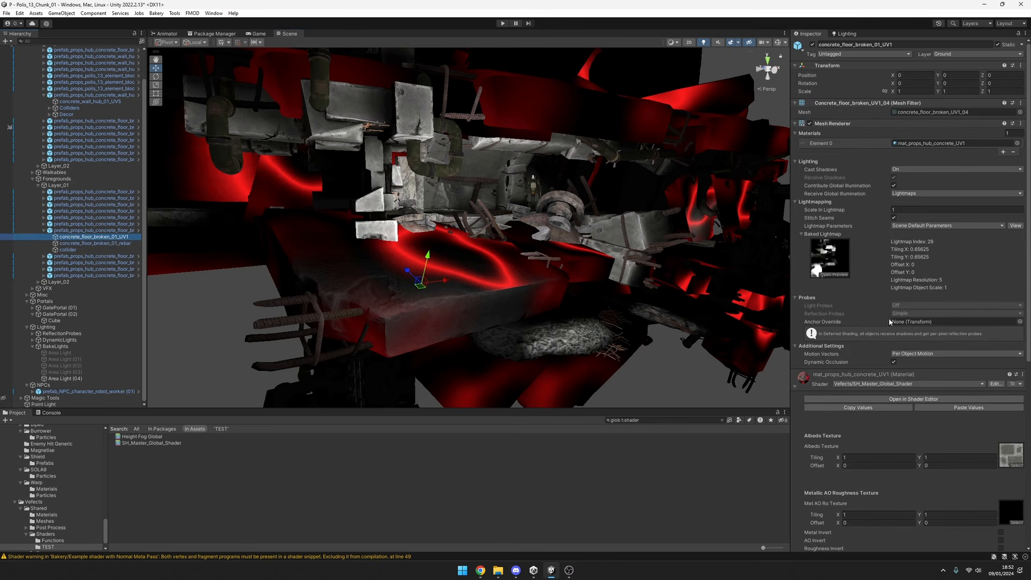
{"action": "scroll", "coordinate": [937, 475], "scroll_direction": "down", "scroll_amount": 12}
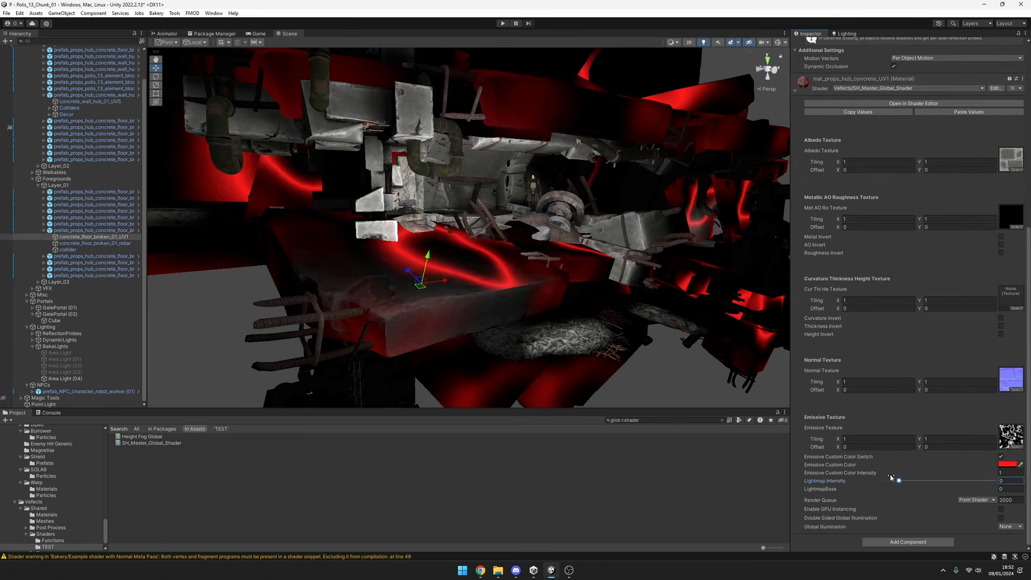
{"action": "left_click_drag", "start_coordinate": [896, 480], "coordinate": [994, 481]}
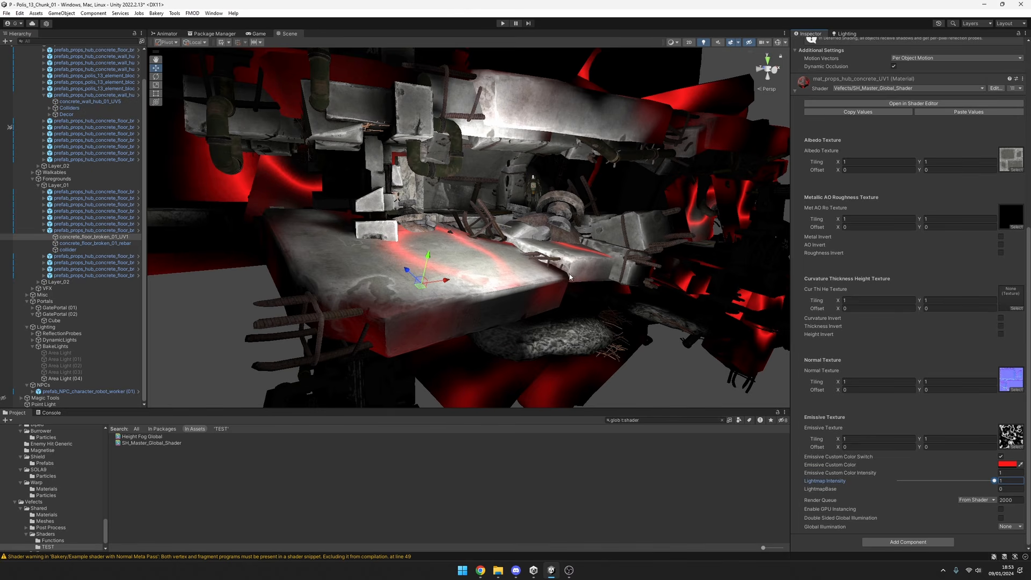
{"action": "key", "text": "w"}
{"action": "mouse_move", "coordinate": [560, 280]}
{"action": "right_mouse_down"}
{"action": "mouse_move", "coordinate": [517, 295]}
{"action": "mouse_move", "coordinate": [557, 288]}
{"action": "mouse_move", "coordinate": [545, 293]}
{"action": "right_mouse_up"}
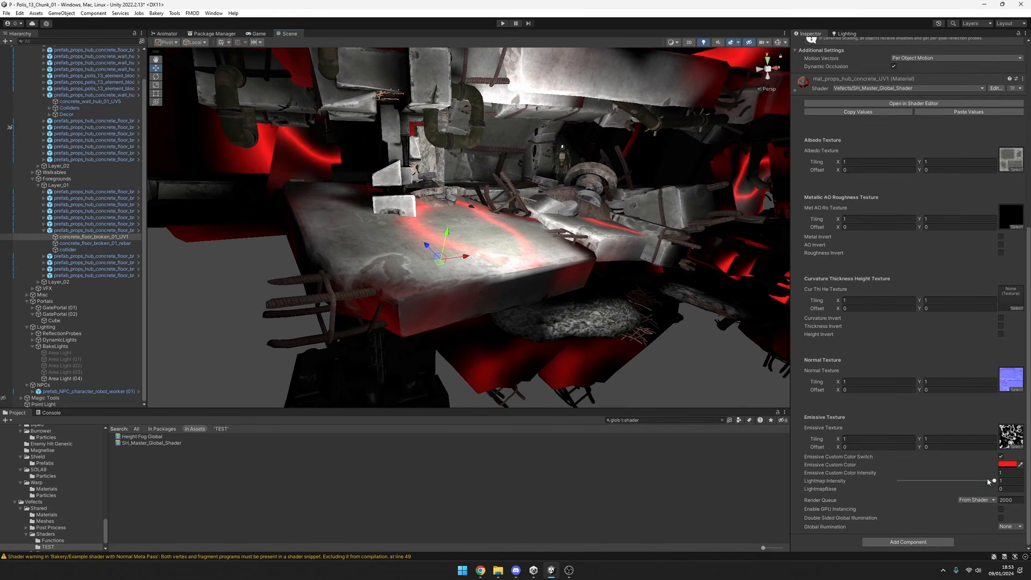
{"action": "mouse_move", "coordinate": [991, 481]}
{"action": "left_mouse_down"}
{"action": "mouse_move", "coordinate": [916, 481]}
{"action": "mouse_move", "coordinate": [994, 481]}
{"action": "left_mouse_up"}
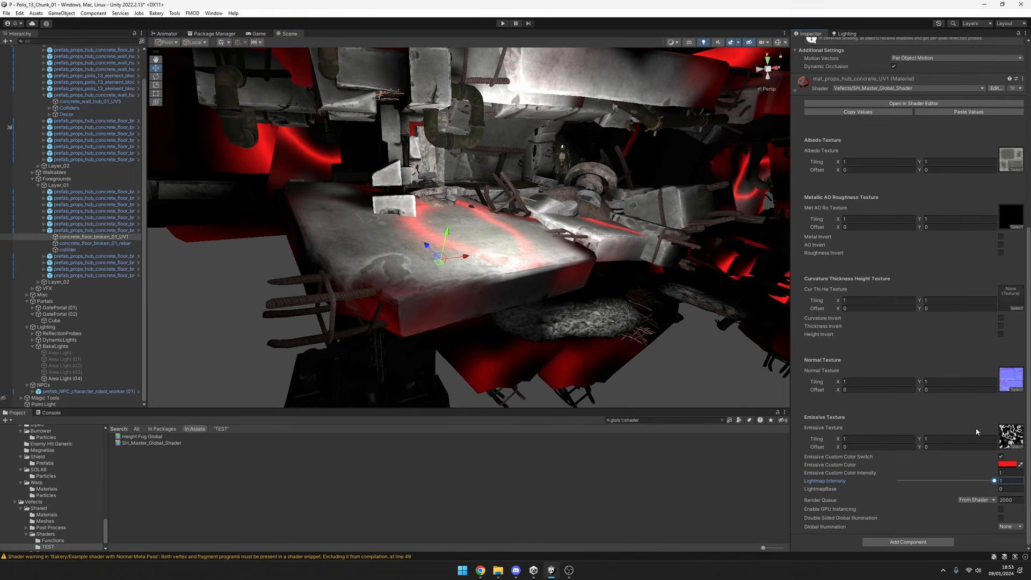
Compare noise textures for the concrete material's Emissive Texture and assign T_VFX_Noise_06.
{"action": "left_click", "coordinate": [1014, 448]}
{"action": "left_click", "coordinate": [857, 300]}
{"action": "left_click", "coordinate": [832, 297]}
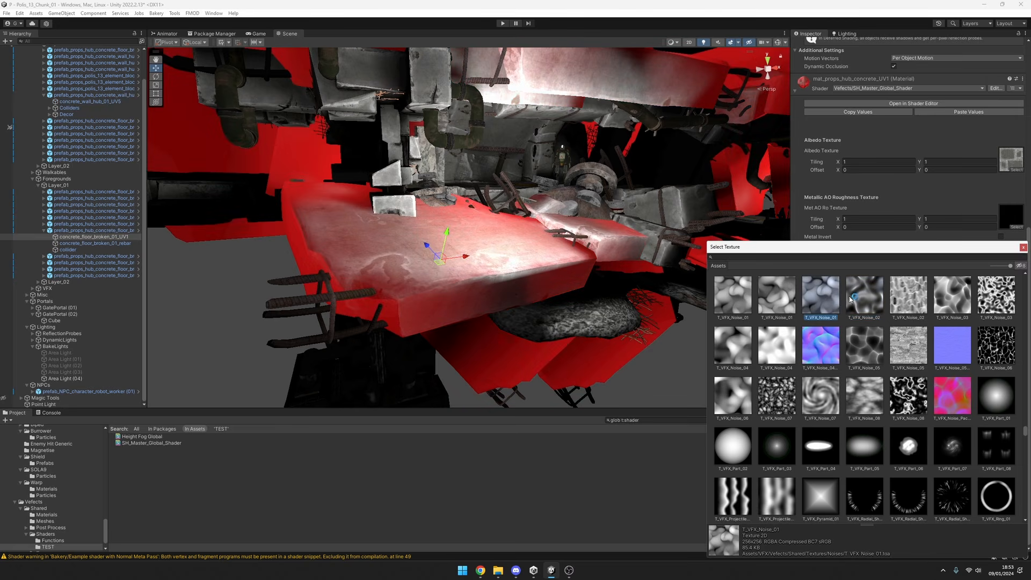
{"action": "left_click", "coordinate": [920, 299]}
{"action": "left_click", "coordinate": [960, 294]}
{"action": "scroll", "coordinate": [962, 295], "scroll_direction": "up", "scroll_amount": 2}
{"action": "left_click", "coordinate": [1008, 345]}
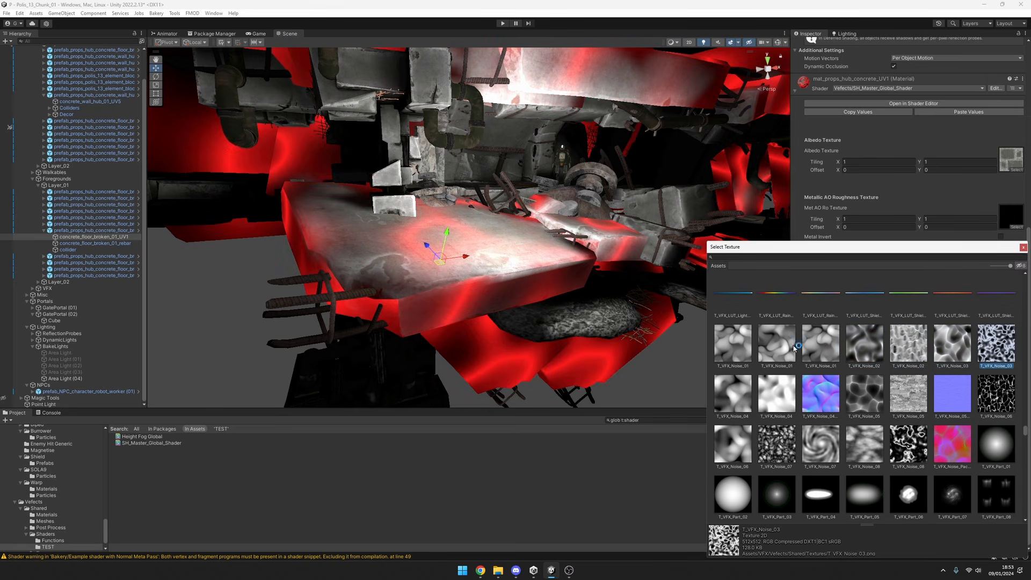
{"action": "left_click", "coordinate": [734, 346]}
{"action": "left_click", "coordinate": [736, 391]}
{"action": "left_click", "coordinate": [907, 396]}
{"action": "left_click", "coordinate": [865, 444]}
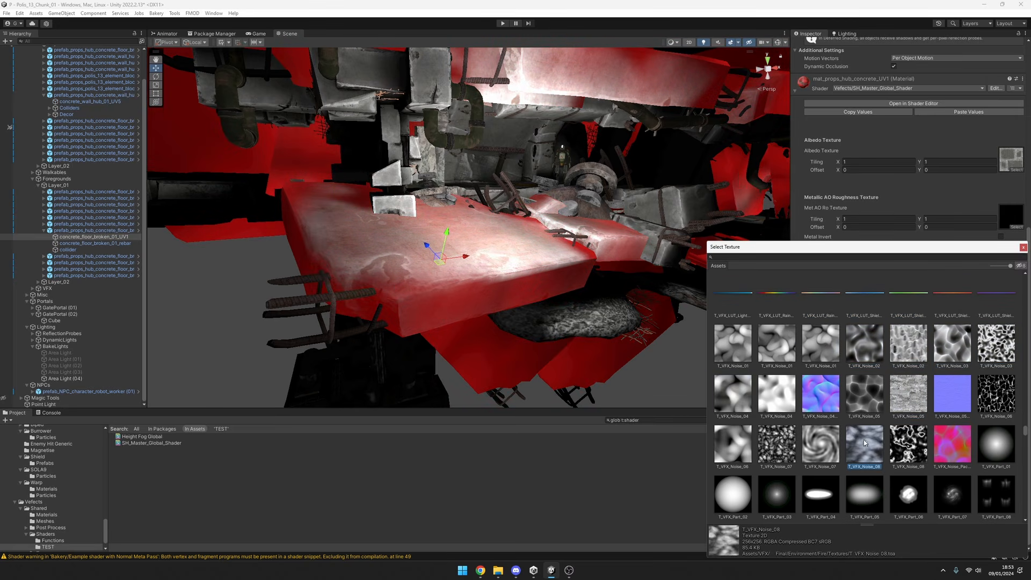
{"action": "left_click", "coordinate": [995, 393]}
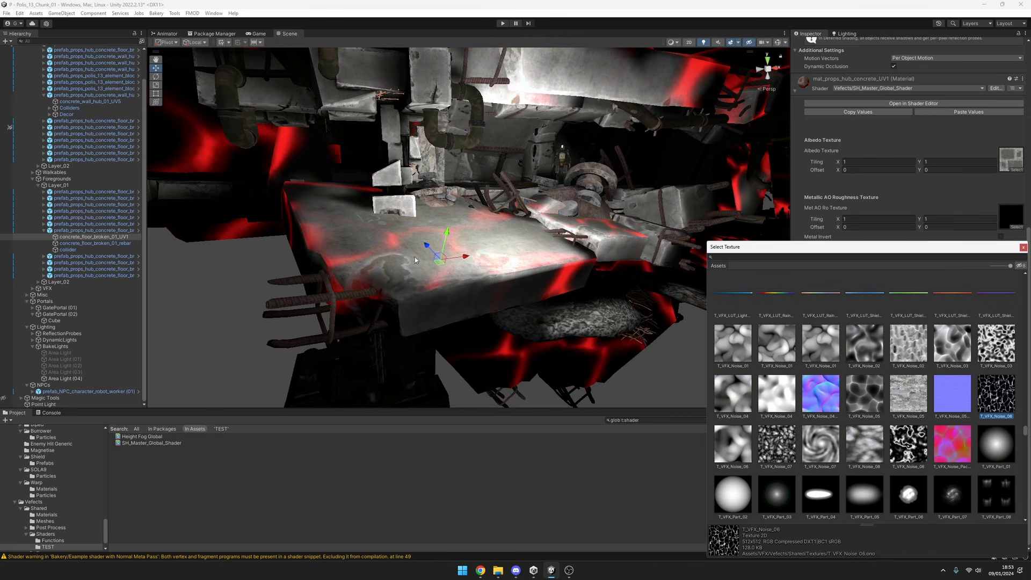
{"action": "left_click", "coordinate": [1023, 247]}
Inspect the emissive pattern on the concrete floor and adjust the material's Emissive Custom Color.
{"action": "right_click_drag", "start_coordinate": [377, 258], "coordinate": [366, 256]}
{"action": "key", "text": "w"}
{"action": "right_click_drag", "start_coordinate": [497, 275], "coordinate": [450, 263]}
{"action": "key", "text": "s"}
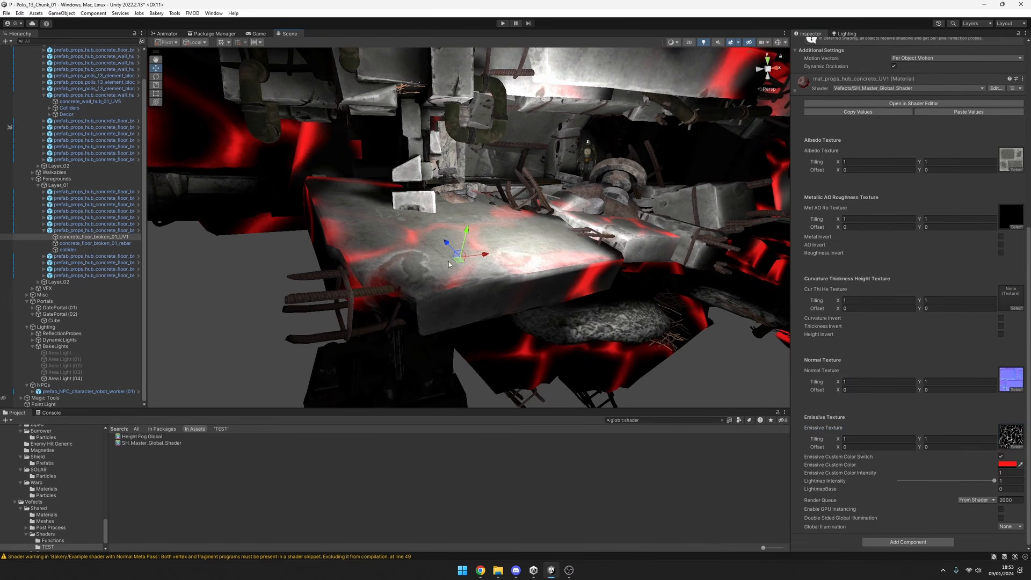
{"action": "right_click_drag", "start_coordinate": [534, 249], "coordinate": [675, 237]}
{"action": "key", "text": "s"}
{"action": "left_click", "coordinate": [1008, 464]}
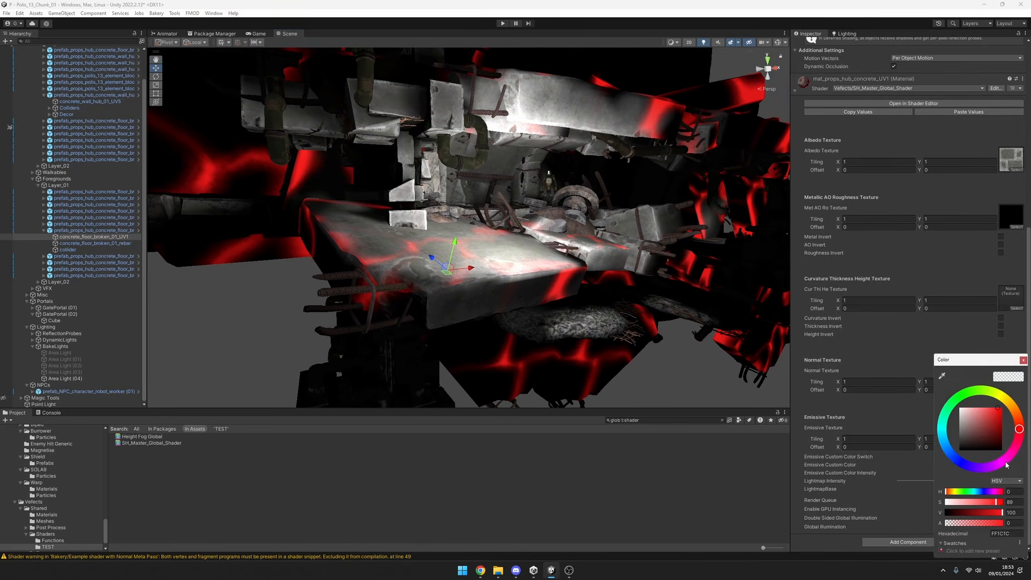
{"action": "left_click_drag", "start_coordinate": [983, 425], "coordinate": [907, 379]}
{"action": "left_click", "coordinate": [1024, 360]}
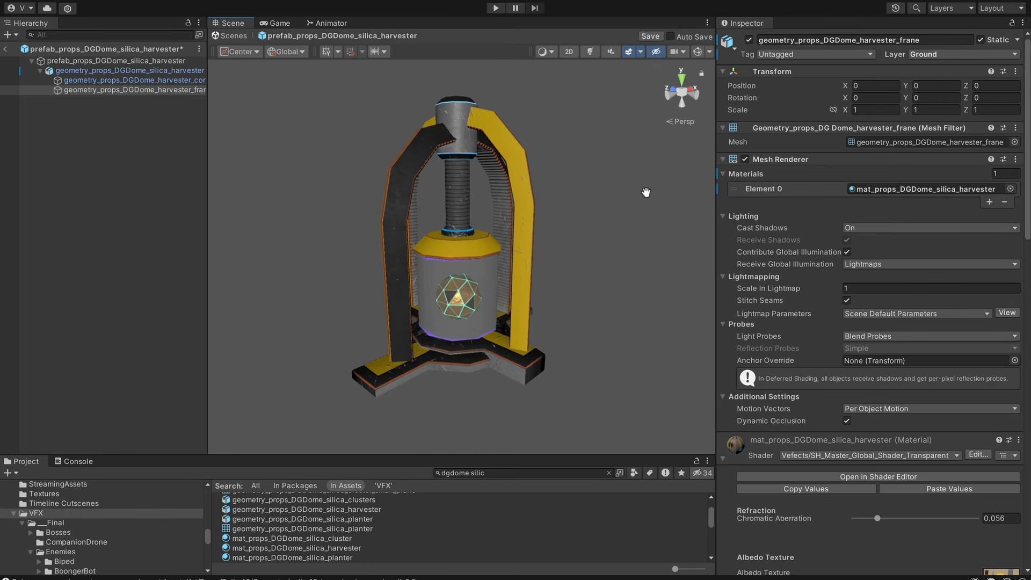
Inspect the silica harvester prefab, widen the Hierarchy, and toggle the harvester core's active state off and on.
{"action": "left_click_drag", "start_coordinate": [584, 246], "coordinate": [561, 242], "text": "alt"}
{"action": "left_click_drag", "start_coordinate": [526, 321], "coordinate": [525, 355], "text": "alt"}
{"action": "middle_click_drag", "start_coordinate": [524, 354], "coordinate": [510, 329]}
{"action": "scroll", "coordinate": [510, 329], "scroll_direction": "up", "scroll_amount": 3}
{"action": "middle_click_drag", "start_coordinate": [524, 290], "coordinate": [538, 318]}
{"action": "left_click", "coordinate": [132, 80]}
{"action": "left_click_drag", "start_coordinate": [207, 118], "coordinate": [245, 123]}
{"action": "key", "text": "alt+shift+a"}
{"action": "left_click_drag", "start_coordinate": [624, 294], "coordinate": [581, 355], "text": "alt"}
{"action": "key", "text": "alt+shift+a"}
Select the harvester frame and examine its arches, cylinder and the core inside from several angles.
{"action": "left_click", "coordinate": [450, 104]}
{"action": "left_click", "coordinate": [478, 105]}
{"action": "left_click_drag", "start_coordinate": [478, 104], "coordinate": [555, 192], "text": "alt"}
{"action": "left_click_drag", "start_coordinate": [430, 244], "coordinate": [563, 306], "text": "alt"}
{"action": "left_click_drag", "start_coordinate": [568, 255], "coordinate": [481, 209], "text": "alt"}
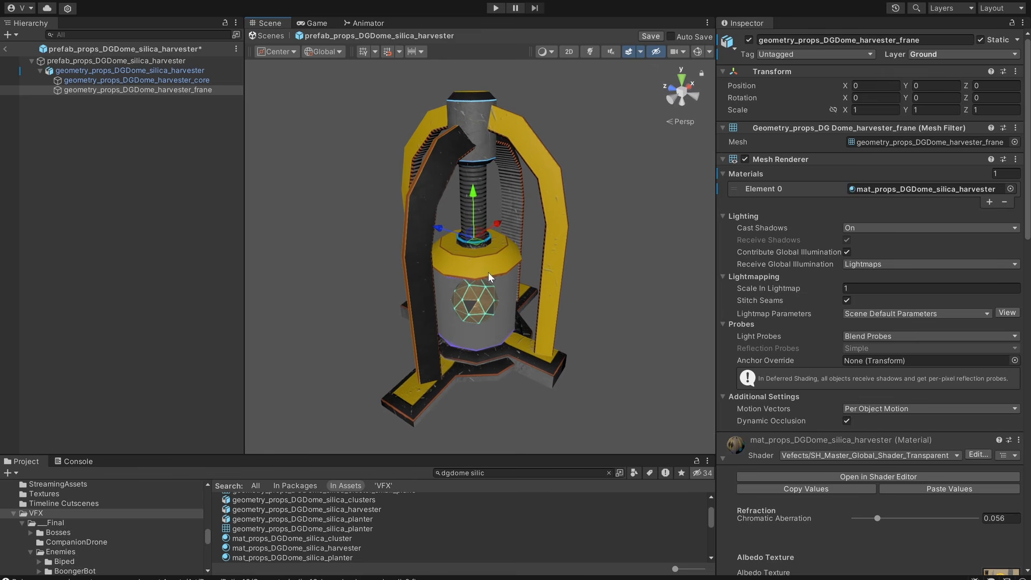
{"action": "left_click_drag", "start_coordinate": [489, 278], "coordinate": [466, 190], "text": "alt"}
{"action": "middle_click_drag", "start_coordinate": [497, 302], "coordinate": [493, 299]}
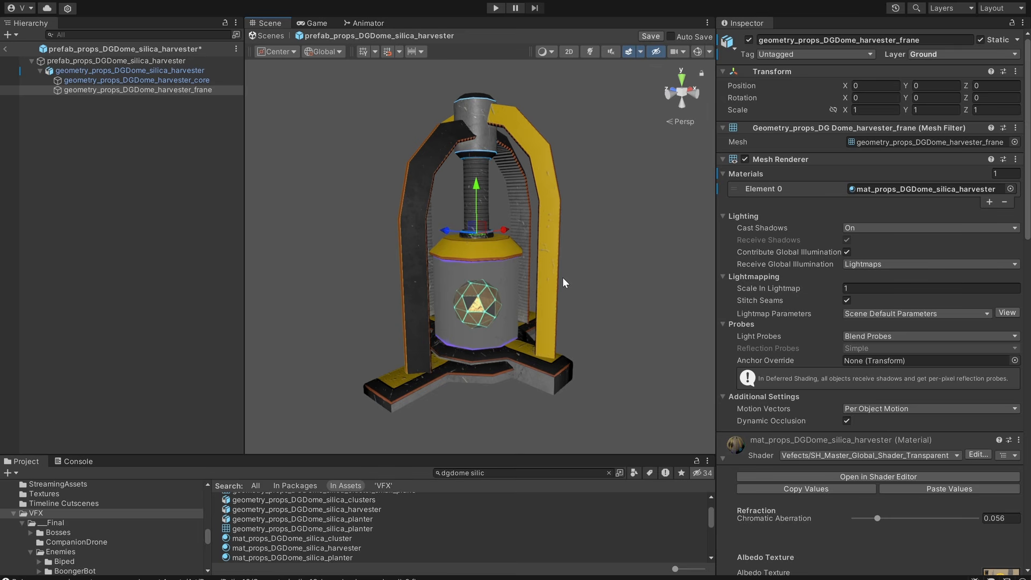
{"action": "left_click_drag", "start_coordinate": [554, 279], "coordinate": [541, 273], "text": "alt"}
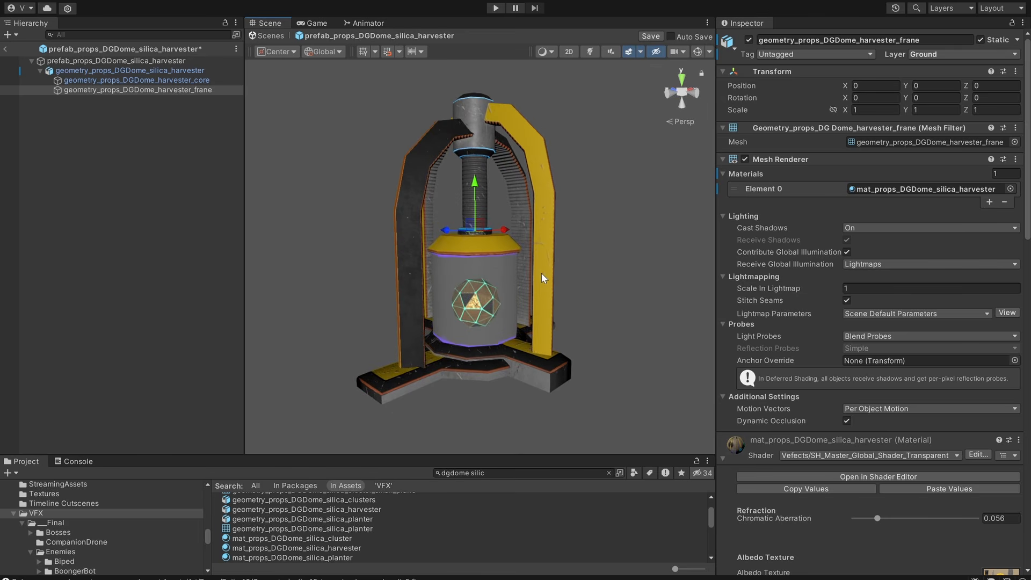
{"action": "scroll", "coordinate": [537, 304], "scroll_direction": "up", "scroll_amount": 3}
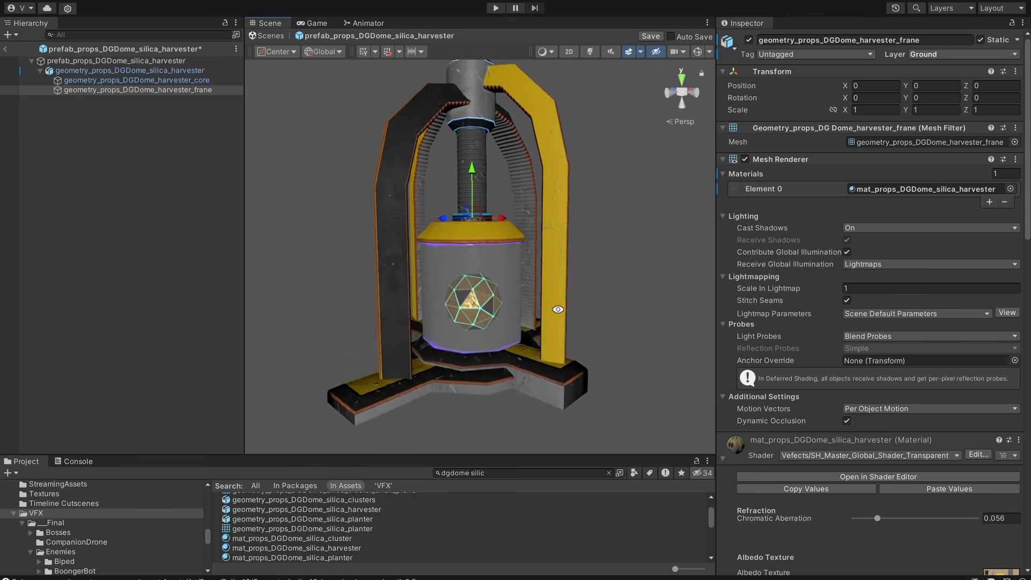
{"action": "left_click_drag", "start_coordinate": [558, 309], "coordinate": [520, 320], "text": "alt"}
{"action": "middle_click_drag", "start_coordinate": [519, 321], "coordinate": [513, 251]}
{"action": "scroll", "coordinate": [513, 251], "scroll_direction": "up", "scroll_amount": 2}
{"action": "left_click_drag", "start_coordinate": [548, 264], "coordinate": [482, 213], "text": "alt"}
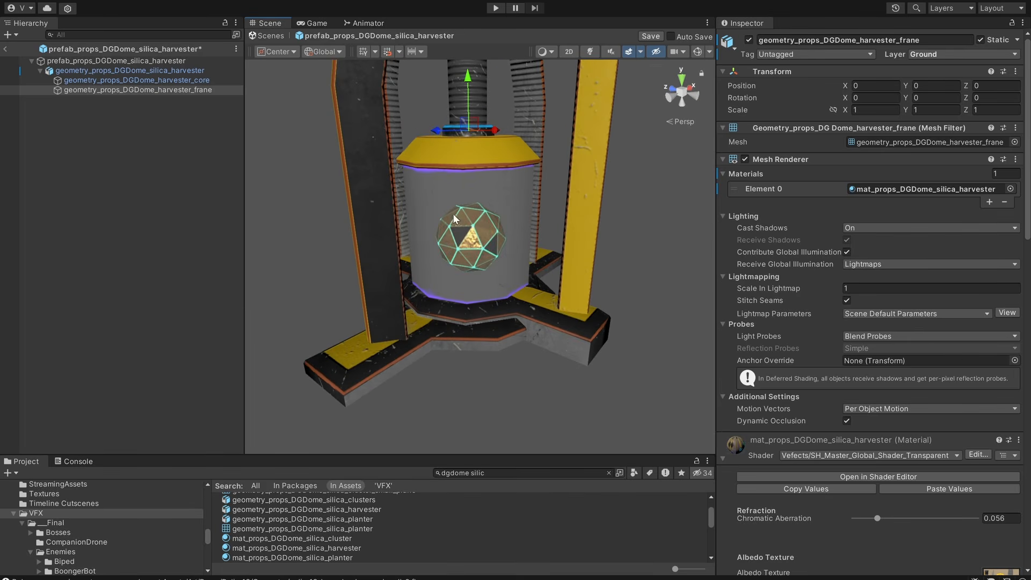
Show the harvester material's AR settings and inspect the core and surrounding cylinder up close.
{"action": "scroll", "coordinate": [843, 377], "scroll_direction": "down", "scroll_amount": 15}
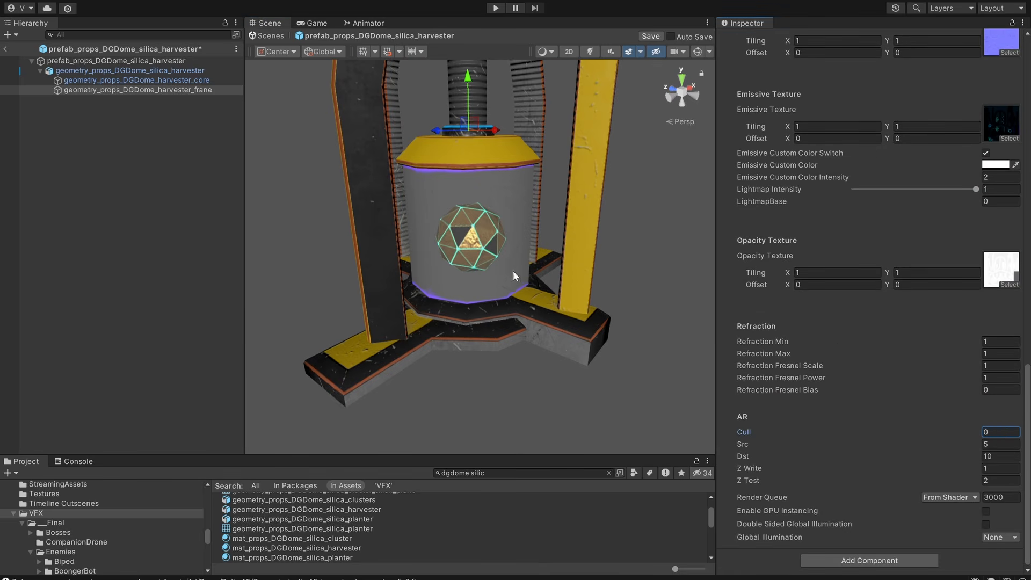
{"action": "mouse_move", "coordinate": [513, 271]}
{"action": "left_mouse_down", "text": "alt"}
{"action": "mouse_move", "coordinate": [740, 240]}
{"action": "mouse_move", "coordinate": [514, 214]}
{"action": "mouse_move", "coordinate": [530, 263]}
{"action": "left_mouse_up", "text": "alt"}
{"action": "scroll", "coordinate": [582, 222], "scroll_direction": "up", "scroll_amount": 3}
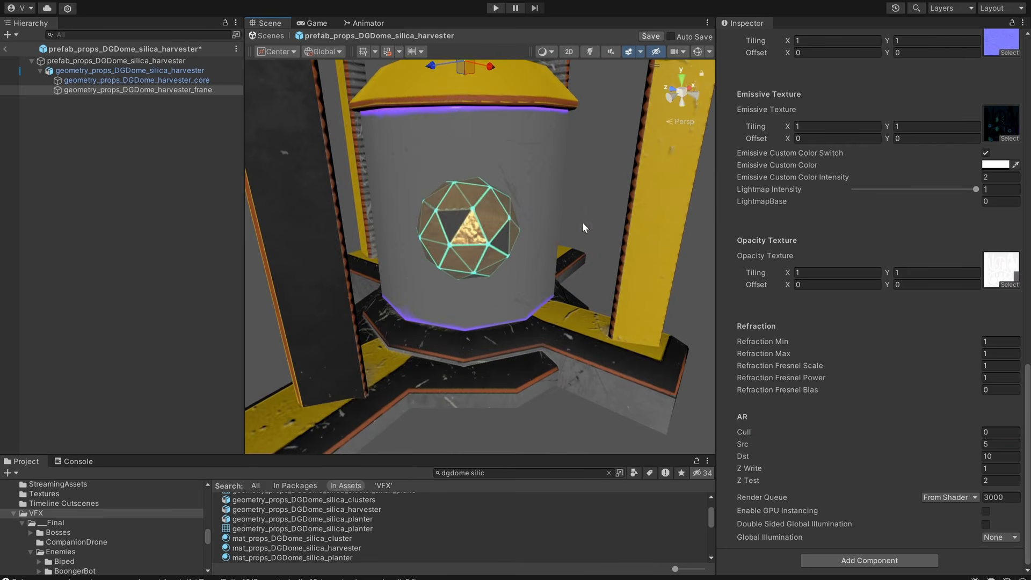
{"action": "left_click_drag", "start_coordinate": [583, 223], "coordinate": [596, 249], "text": "alt"}
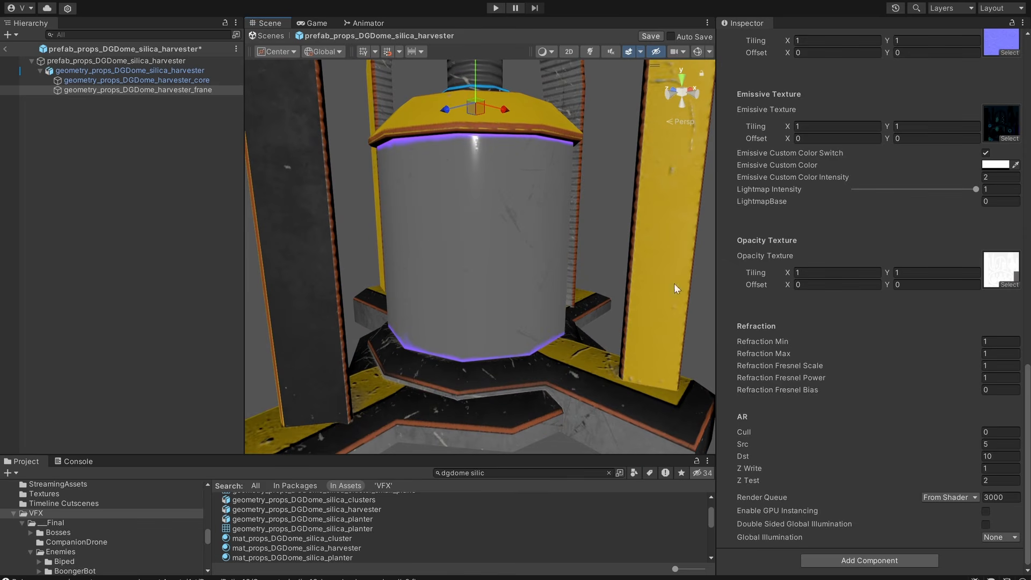
Review the harvester material's texture inputs, then set Cull to 2 and Z Write to 0 in its AR settings.
{"action": "scroll", "coordinate": [899, 315], "scroll_direction": "up", "scroll_amount": 8}
{"action": "scroll", "coordinate": [885, 290], "scroll_direction": "up", "scroll_amount": 8}
{"action": "scroll", "coordinate": [904, 305], "scroll_direction": "down", "scroll_amount": 7}
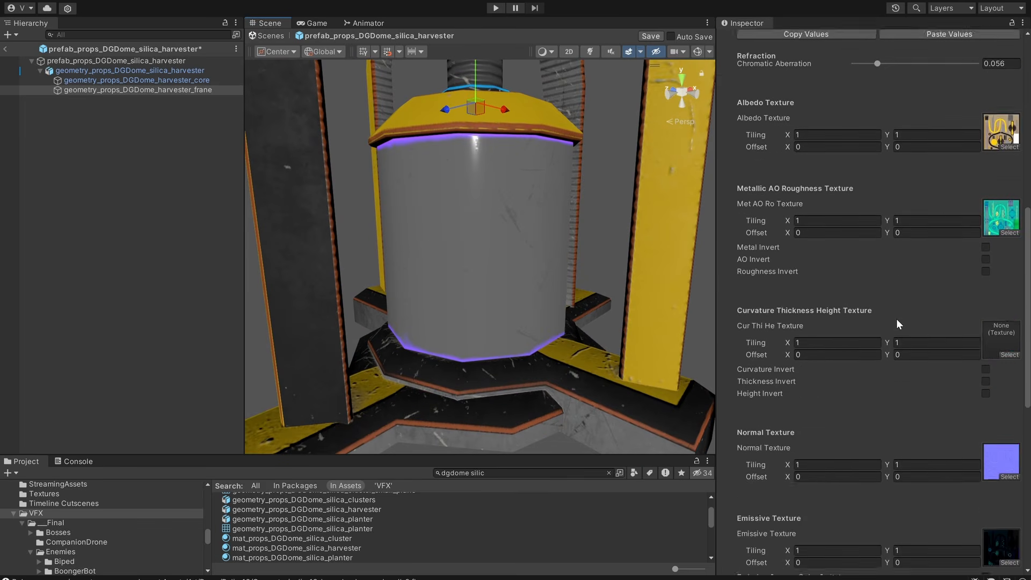
{"action": "scroll", "coordinate": [897, 321], "scroll_direction": "down", "scroll_amount": 6}
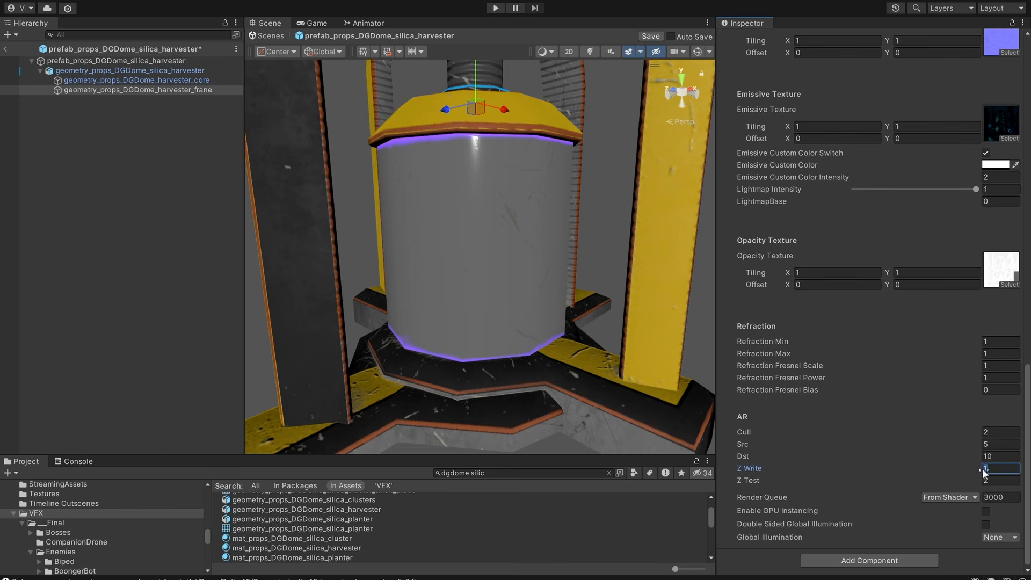
{"action": "type", "text": "0"}
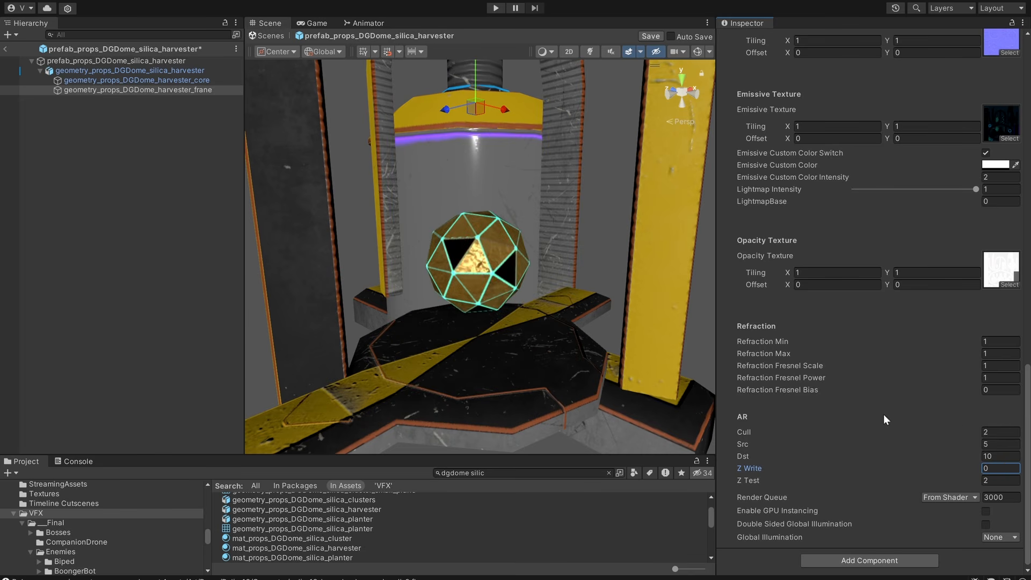
Set the harvester material's Cull to 0 and inspect the face sorting on the frame from several angles.
{"action": "left_click_drag", "start_coordinate": [519, 307], "coordinate": [490, 230], "text": "alt"}
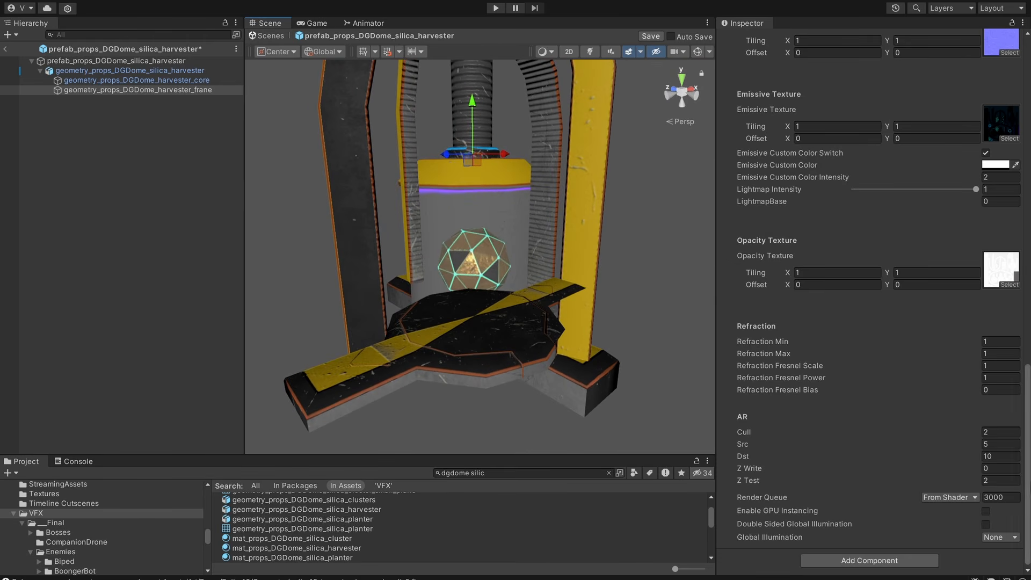
{"action": "type", "text": "0"}
{"action": "scroll", "coordinate": [495, 323], "scroll_direction": "up", "scroll_amount": 3}
{"action": "left_click_drag", "start_coordinate": [495, 322], "coordinate": [511, 258], "text": "alt"}
{"action": "right_click_drag", "start_coordinate": [510, 258], "coordinate": [403, 283], "text": "alt"}
{"action": "left_click_drag", "start_coordinate": [483, 242], "coordinate": [505, 218], "text": "alt"}
{"action": "middle_click_drag", "start_coordinate": [511, 213], "coordinate": [521, 250]}
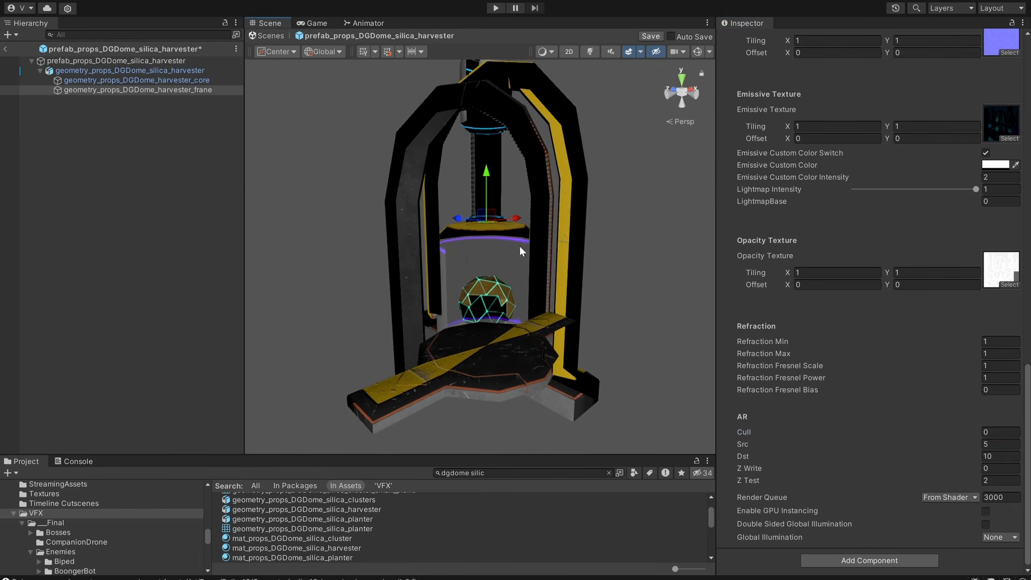
Set the harvester material's Cull to 2 and inspect the frame, base and cylinder again.
{"action": "type", "text": "2"}
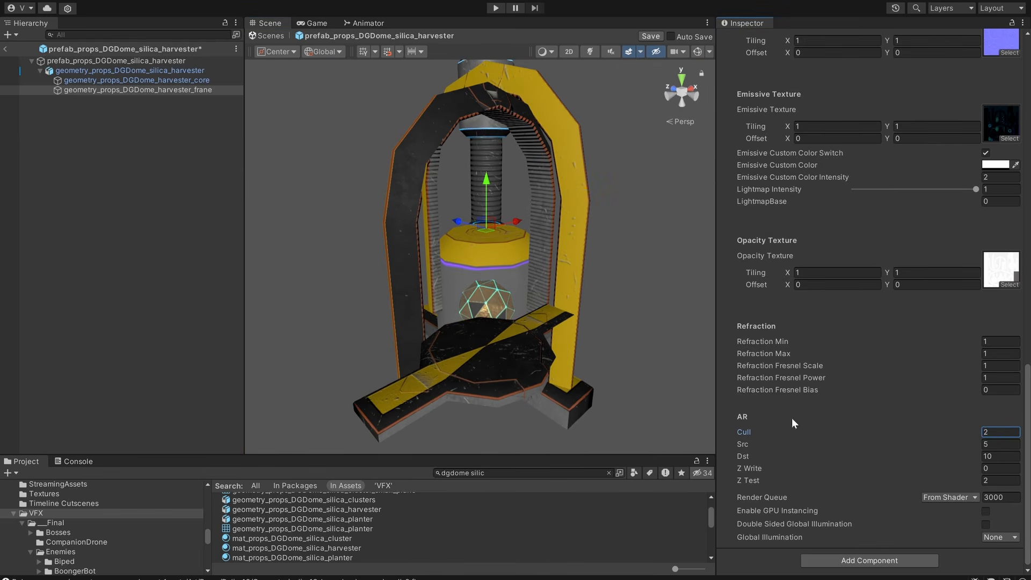
{"action": "left_click_drag", "start_coordinate": [562, 250], "coordinate": [580, 273], "text": "alt"}
{"action": "scroll", "coordinate": [540, 157], "scroll_direction": "down", "scroll_amount": 3}
{"action": "mouse_move", "coordinate": [553, 212]}
{"action": "left_mouse_down", "text": "alt"}
{"action": "mouse_move", "coordinate": [547, 220]}
{"action": "mouse_move", "coordinate": [543, 204]}
{"action": "left_mouse_up", "text": "alt"}
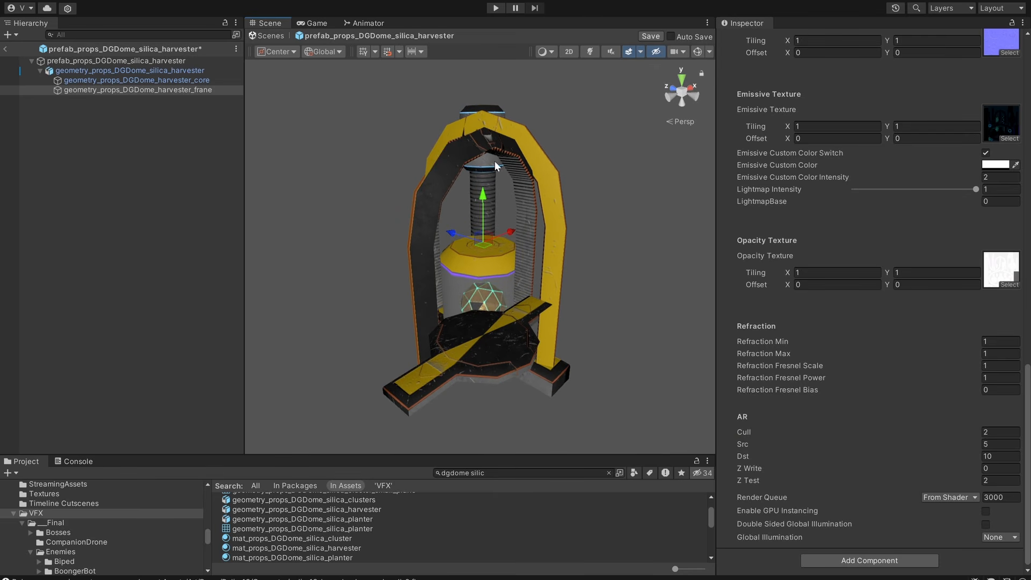
{"action": "left_click_drag", "start_coordinate": [495, 161], "coordinate": [489, 183], "text": "alt"}
{"action": "scroll", "coordinate": [494, 239], "scroll_direction": "up", "scroll_amount": 5}
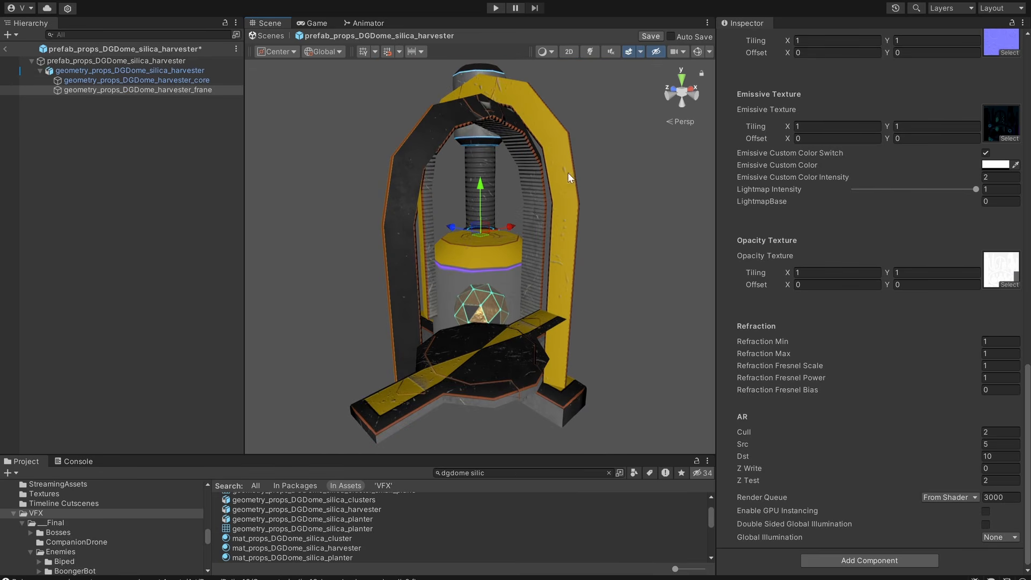
Examine the frame with depth writing off, then set the harvester material's Z Write to 1 and inspect the face sorting.
{"action": "left_click_drag", "start_coordinate": [571, 177], "coordinate": [543, 248], "text": "alt"}
{"action": "scroll", "coordinate": [791, 252], "scroll_direction": "up", "scroll_amount": 20}
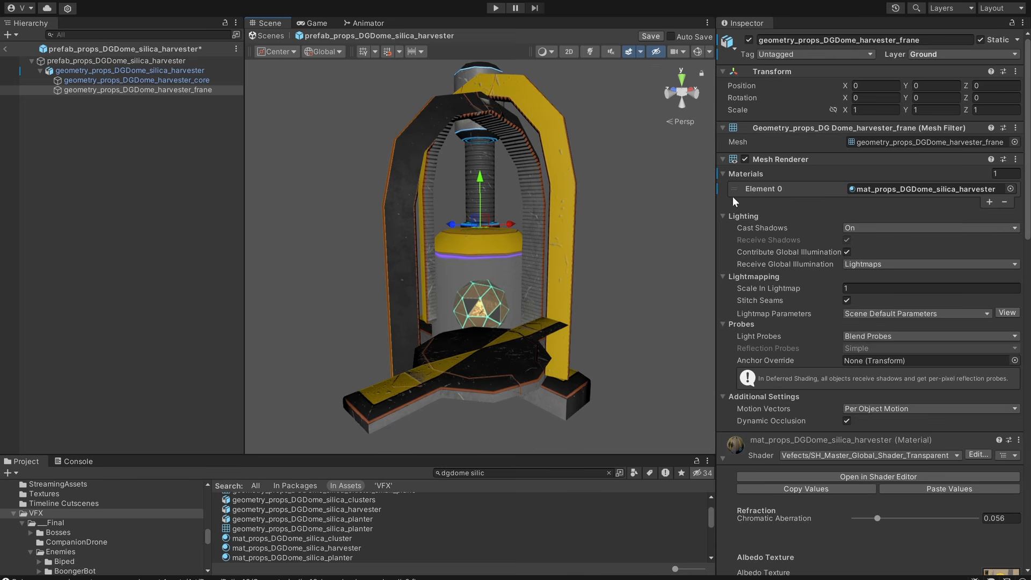
{"action": "mouse_move", "coordinate": [517, 297]}
{"action": "left_mouse_down", "text": "alt"}
{"action": "mouse_move", "coordinate": [519, 266]}
{"action": "mouse_move", "coordinate": [501, 312]}
{"action": "mouse_move", "coordinate": [524, 306]}
{"action": "left_mouse_up", "text": "alt"}
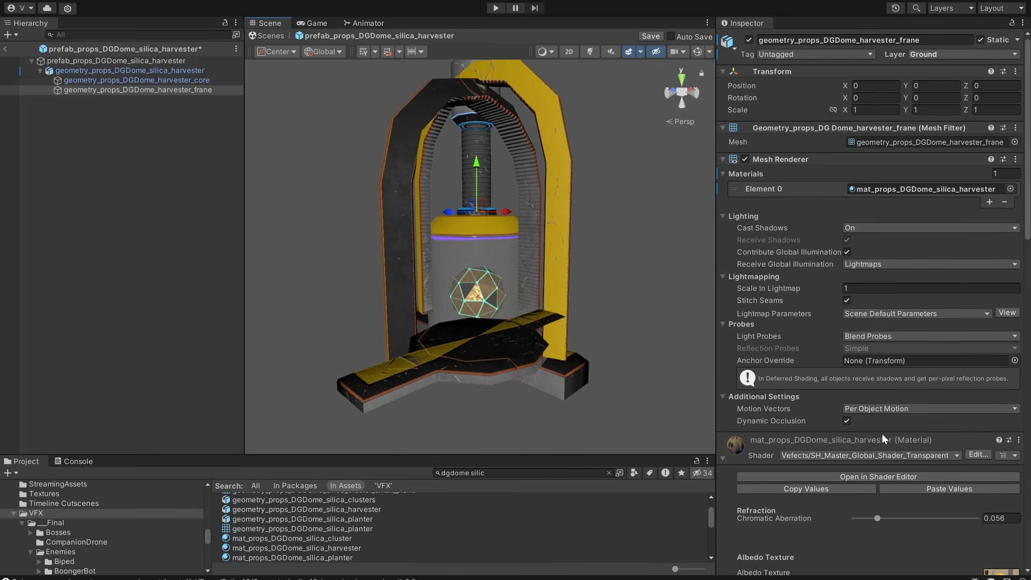
{"action": "scroll", "coordinate": [928, 402], "scroll_direction": "down", "scroll_amount": 20}
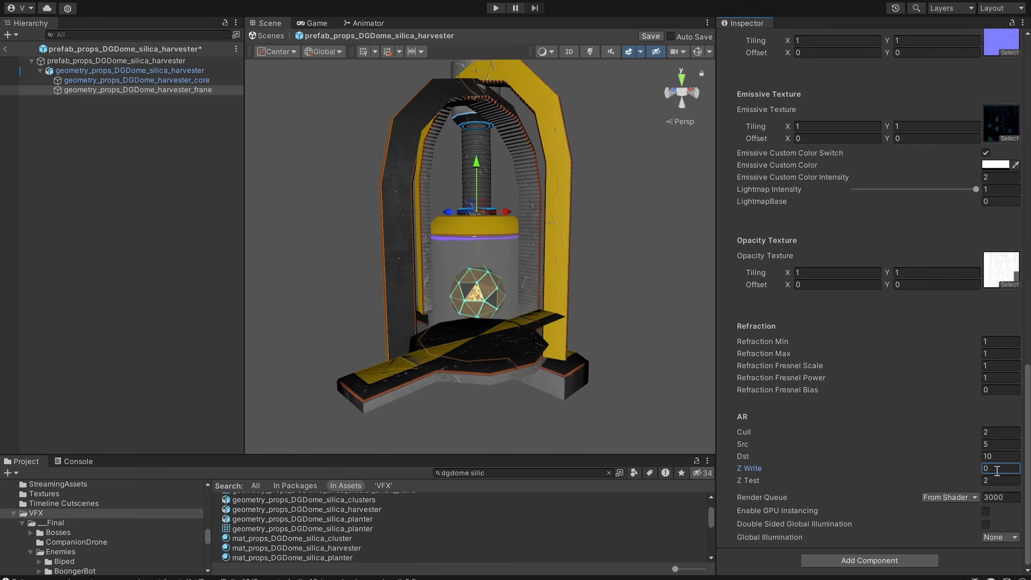
{"action": "left_click_drag", "start_coordinate": [549, 281], "coordinate": [546, 276], "text": "alt"}
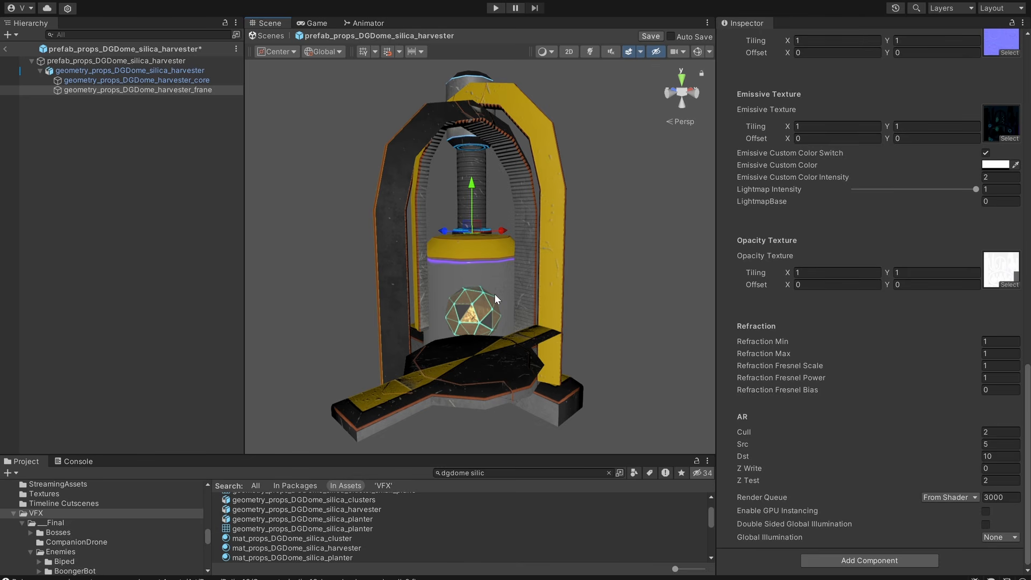
{"action": "left_click_drag", "start_coordinate": [572, 314], "coordinate": [574, 310], "text": "alt"}
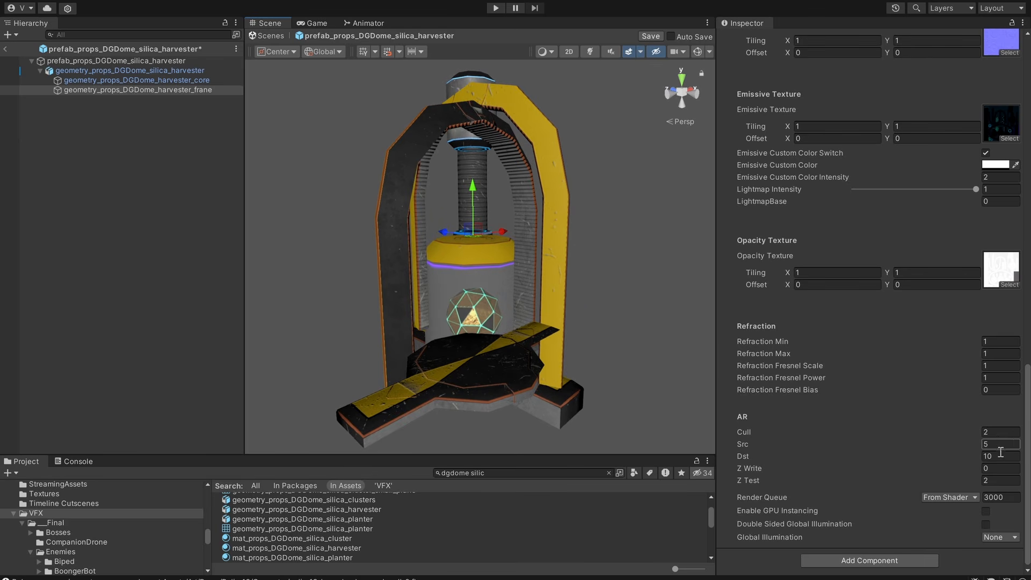
{"action": "type", "text": "1"}
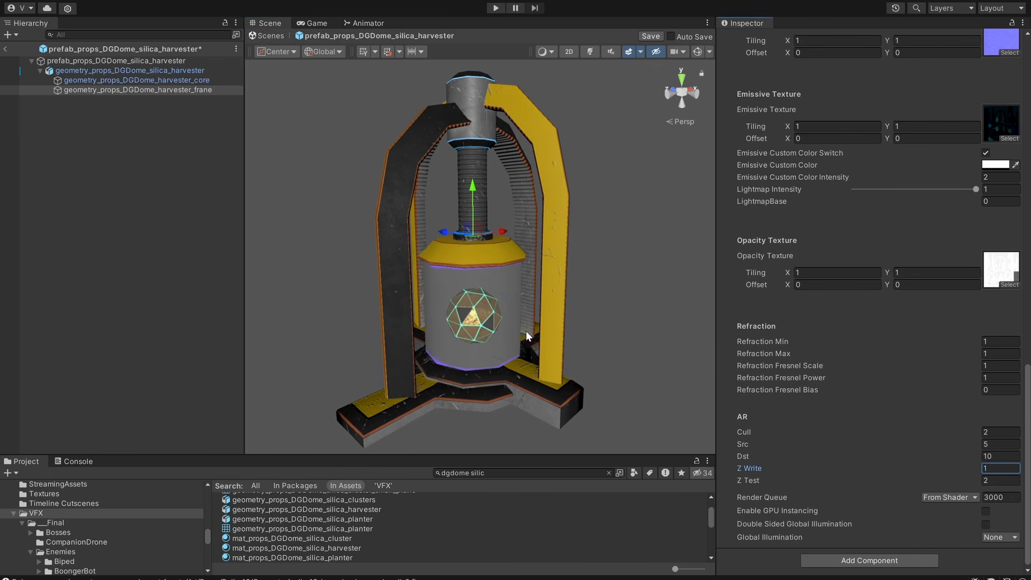
{"action": "mouse_move", "coordinate": [526, 331]}
{"action": "left_mouse_down", "text": "alt"}
{"action": "mouse_move", "coordinate": [550, 293]}
{"action": "mouse_move", "coordinate": [542, 342]}
{"action": "left_mouse_up", "text": "alt"}
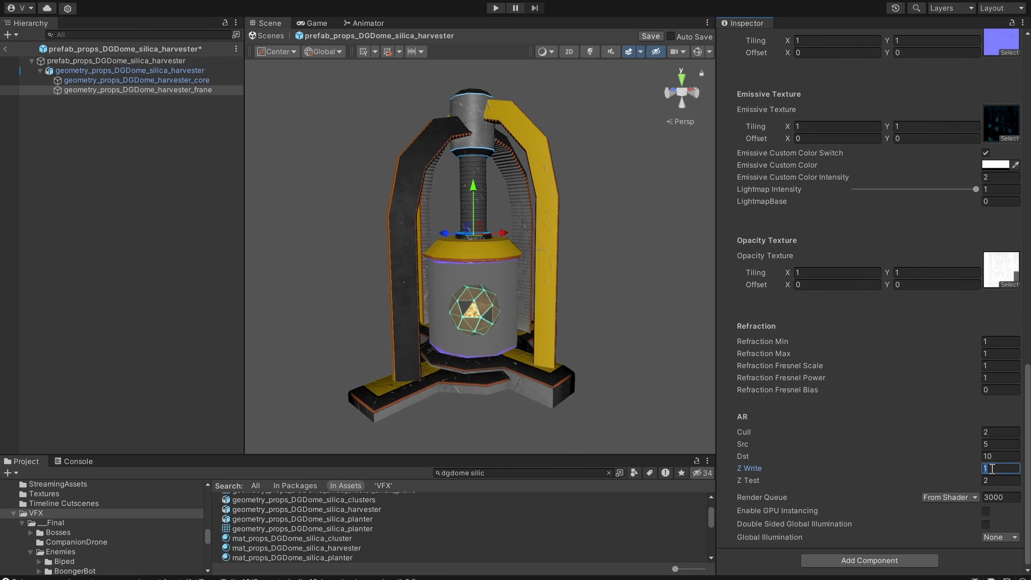
Set the harvester material's Z Write to 0 and inspect the core and frame up close.
{"action": "type", "text": "0"}
{"action": "scroll", "coordinate": [866, 301], "scroll_direction": "up", "scroll_amount": 20}
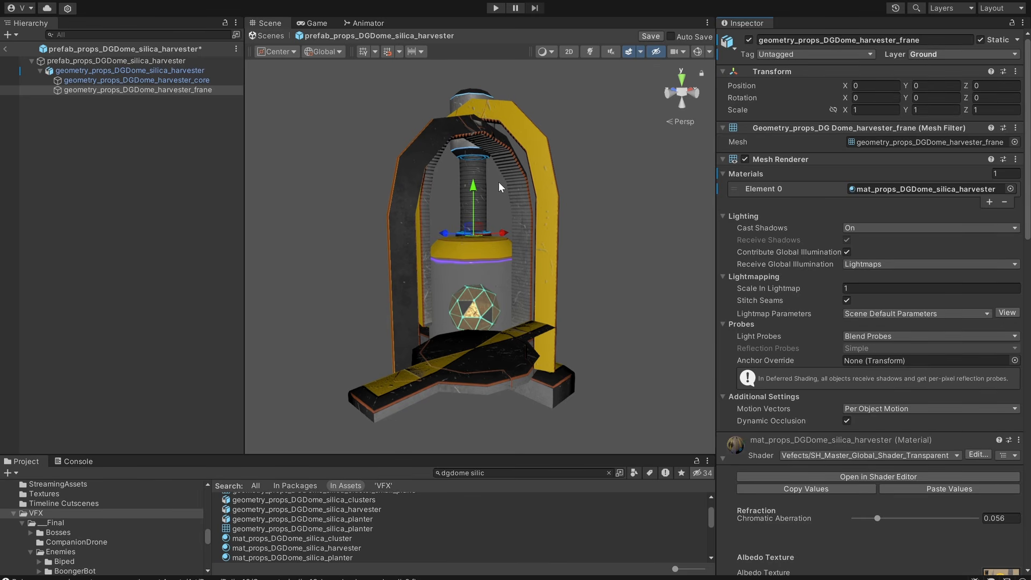
{"action": "left_click_drag", "start_coordinate": [499, 181], "coordinate": [571, 249], "text": "alt"}
{"action": "left_click_drag", "start_coordinate": [516, 335], "coordinate": [444, 192], "text": "alt"}
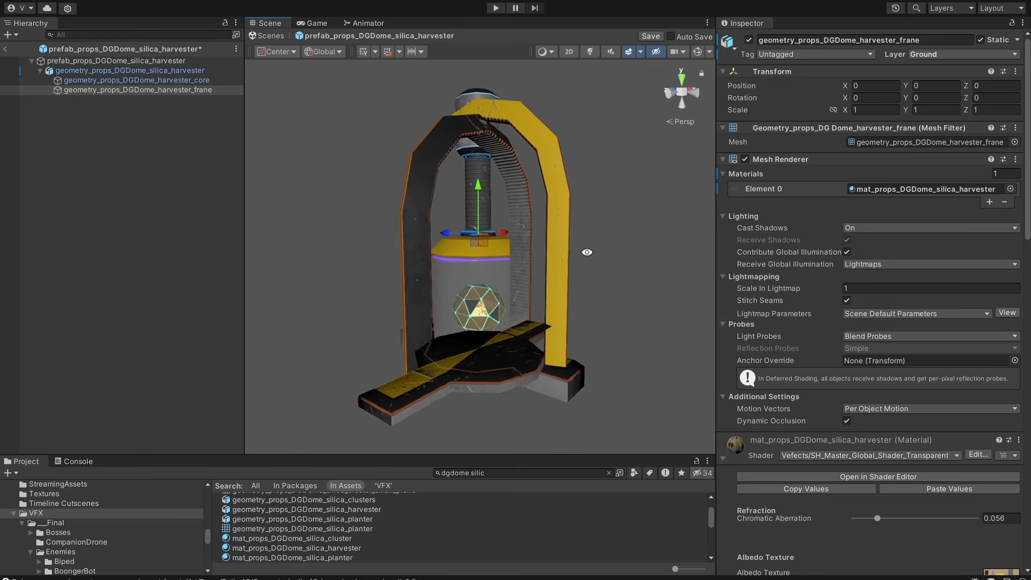
{"action": "scroll", "coordinate": [485, 269], "scroll_direction": "up", "scroll_amount": 5}
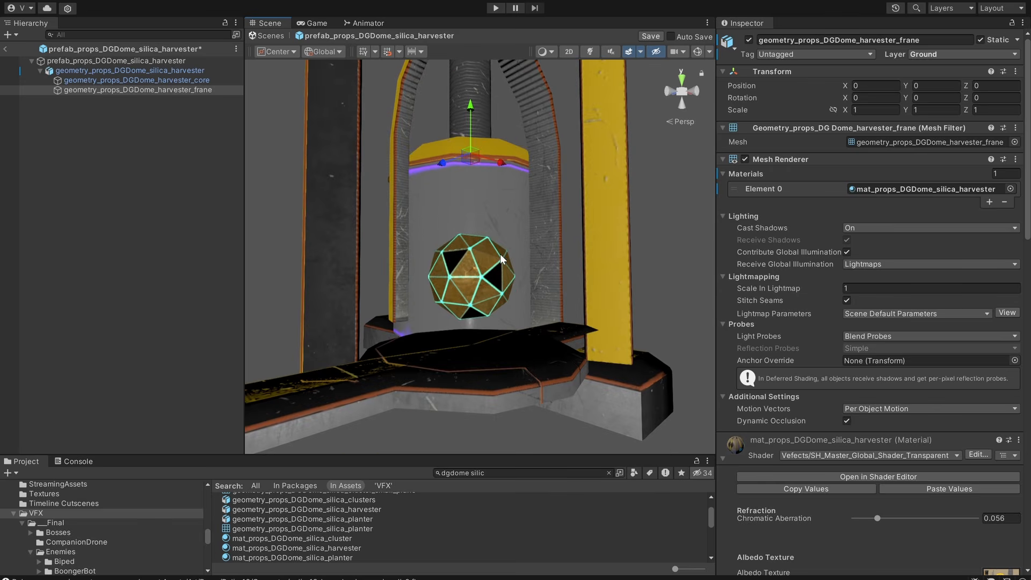
{"action": "scroll", "coordinate": [424, 269], "scroll_direction": "down", "scroll_amount": 5}
{"action": "left_click_drag", "start_coordinate": [580, 218], "coordinate": [547, 151], "text": "alt"}
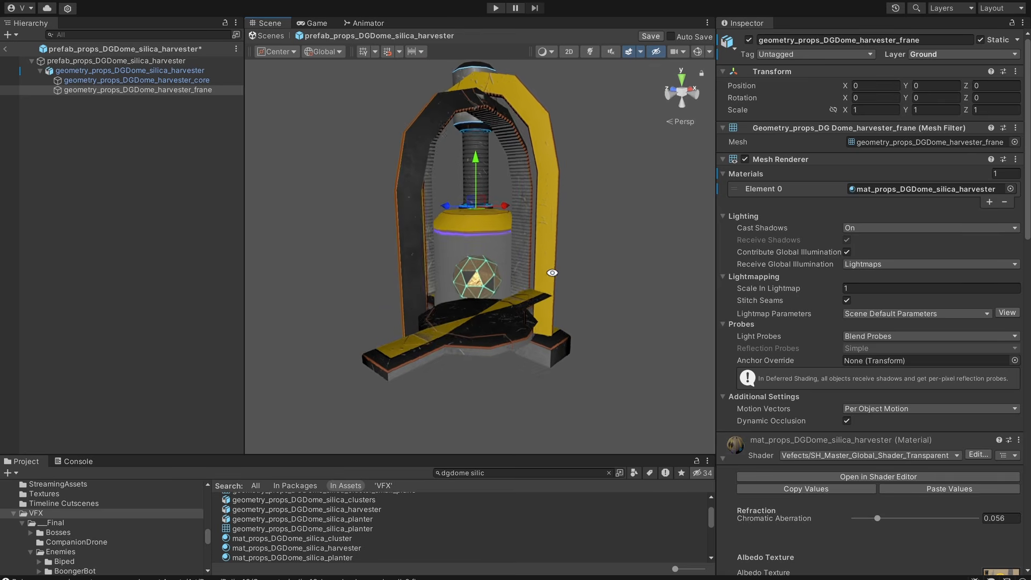
Examine the face sorting on the harvester's arches, cylinder and base from several angles and distances.
{"action": "right_click_drag", "start_coordinate": [553, 272], "coordinate": [732, 281], "text": "alt"}
{"action": "left_click_drag", "start_coordinate": [532, 271], "coordinate": [524, 329], "text": "alt"}
{"action": "right_click_drag", "start_coordinate": [524, 328], "coordinate": [475, 324], "text": "alt"}
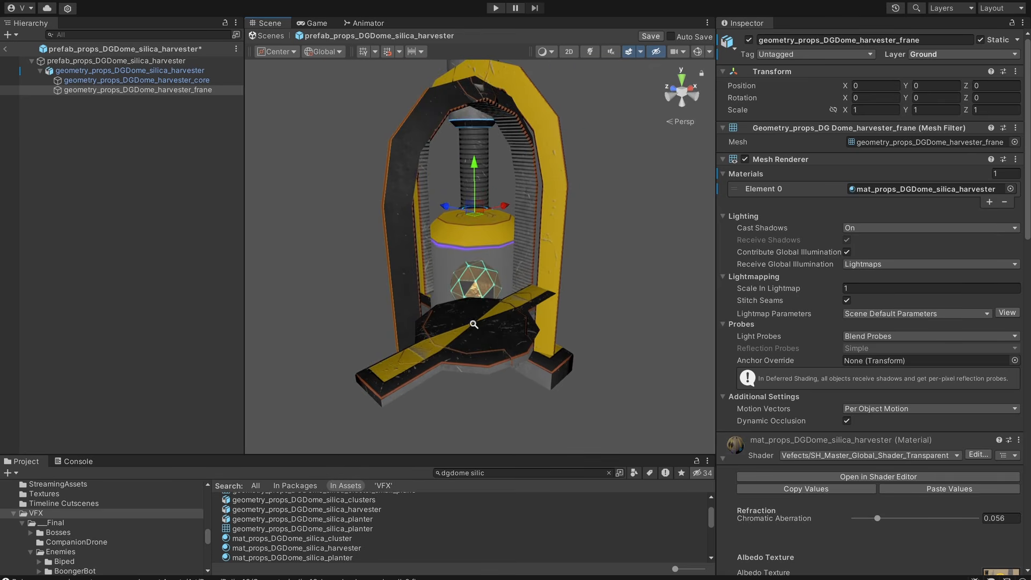
{"action": "left_click_drag", "start_coordinate": [475, 324], "coordinate": [491, 194], "text": "alt"}
{"action": "middle_click_drag", "start_coordinate": [491, 194], "coordinate": [512, 249]}
{"action": "scroll", "coordinate": [503, 271], "scroll_direction": "down", "scroll_amount": 3}
{"action": "left_click_drag", "start_coordinate": [512, 248], "coordinate": [559, 201], "text": "alt"}
{"action": "right_click_drag", "start_coordinate": [559, 201], "coordinate": [594, 194], "text": "alt"}
{"action": "middle_click_drag", "start_coordinate": [595, 194], "coordinate": [598, 247]}
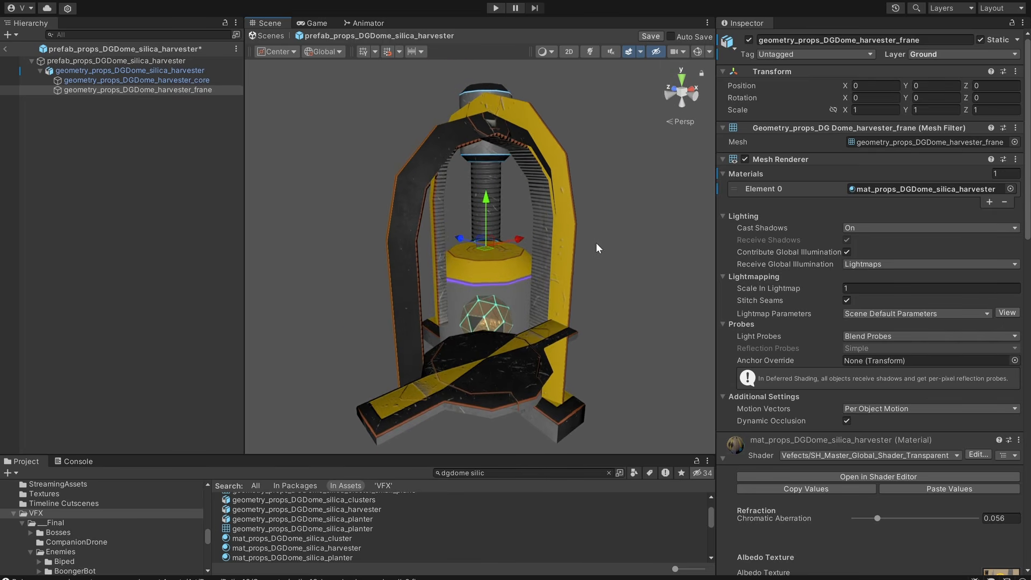
{"action": "mouse_move", "coordinate": [598, 247]}
{"action": "left_mouse_down", "text": "alt"}
{"action": "mouse_move", "coordinate": [576, 224]}
{"action": "mouse_move", "coordinate": [633, 159]}
{"action": "mouse_move", "coordinate": [582, 159]}
{"action": "mouse_move", "coordinate": [605, 243]}
{"action": "left_mouse_up", "text": "alt"}
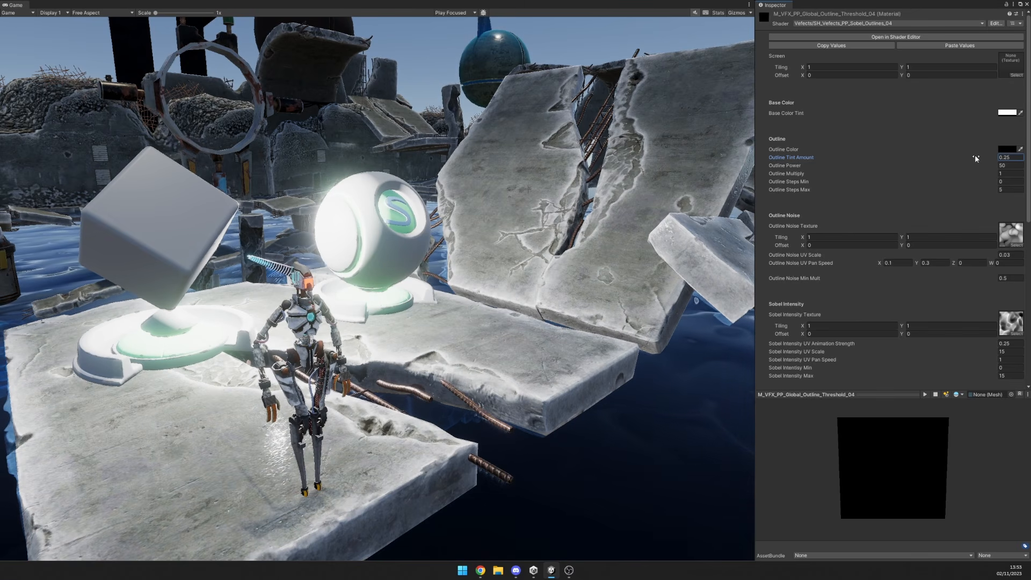
Try negative and low positive Outline Tint Amounts on M_VFX_PP_Global_Outline_Threshold_04, then set the amount to 1.
{"action": "left_click_drag", "start_coordinate": [975, 155], "coordinate": [967, 158]}
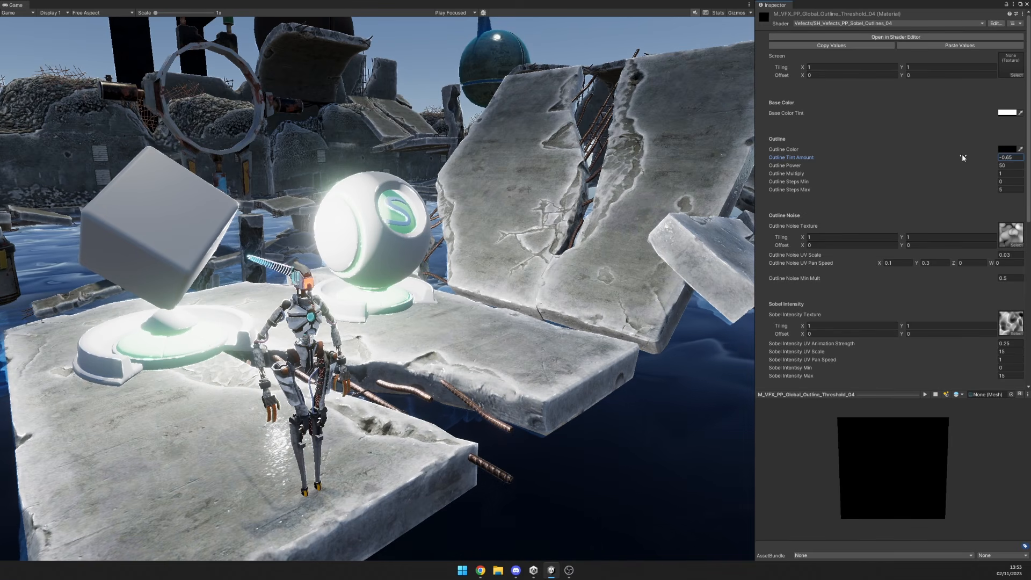
{"action": "left_click_drag", "start_coordinate": [958, 156], "coordinate": [956, 157]}
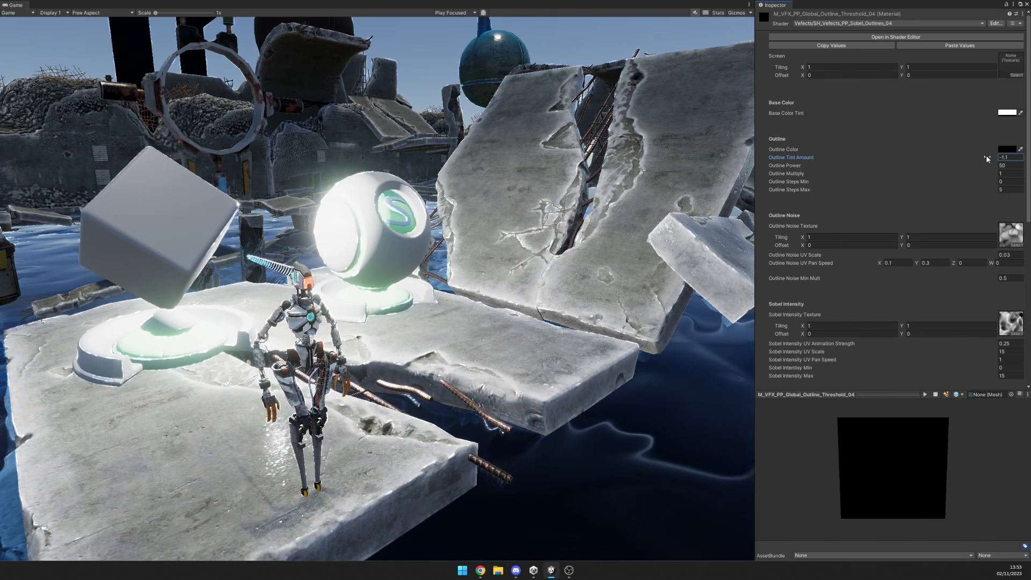
{"action": "left_click_drag", "start_coordinate": [986, 156], "coordinate": [1004, 159]}
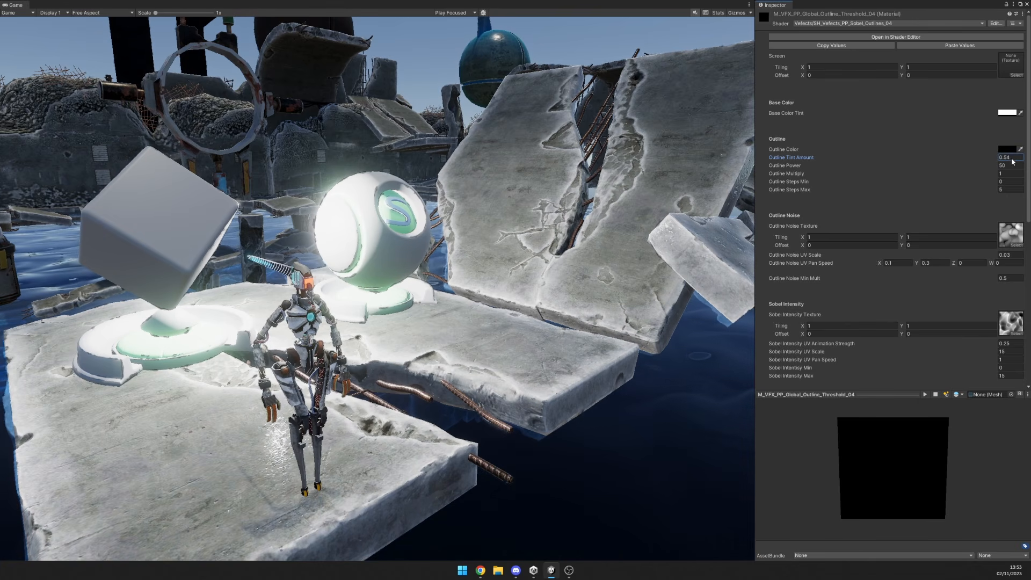
{"action": "left_click_drag", "start_coordinate": [1016, 160], "coordinate": [1008, 162]}
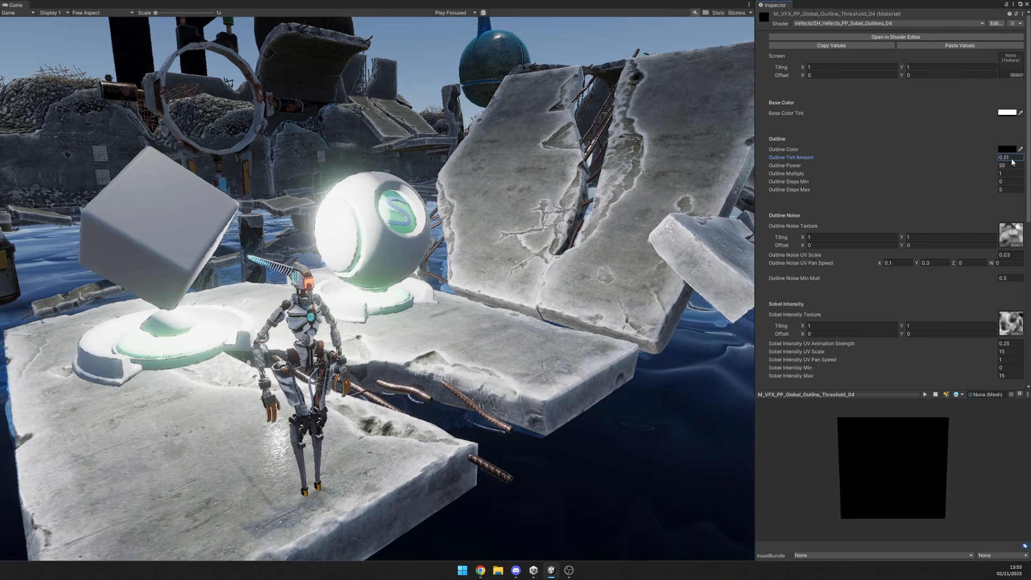
{"action": "left_click_drag", "start_coordinate": [1018, 163], "coordinate": [1015, 162]}
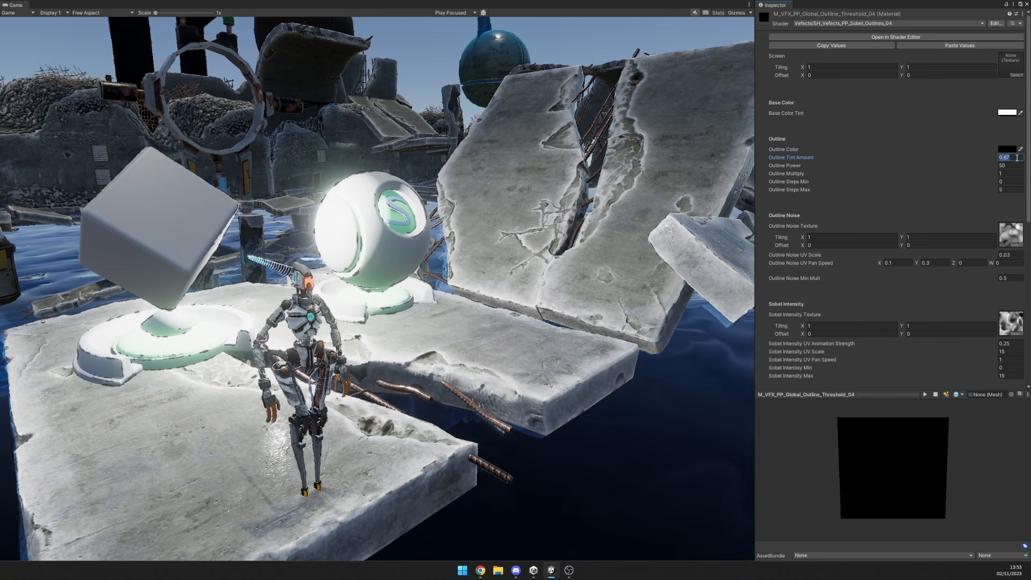
Try different shades for the outline material's Outline Color.
{"action": "left_click", "coordinate": [1008, 149]}
{"action": "left_click_drag", "start_coordinate": [990, 203], "coordinate": [940, 283]}
{"action": "left_click_drag", "start_coordinate": [969, 224], "coordinate": [945, 243]}
{"action": "left_click", "coordinate": [1024, 143]}
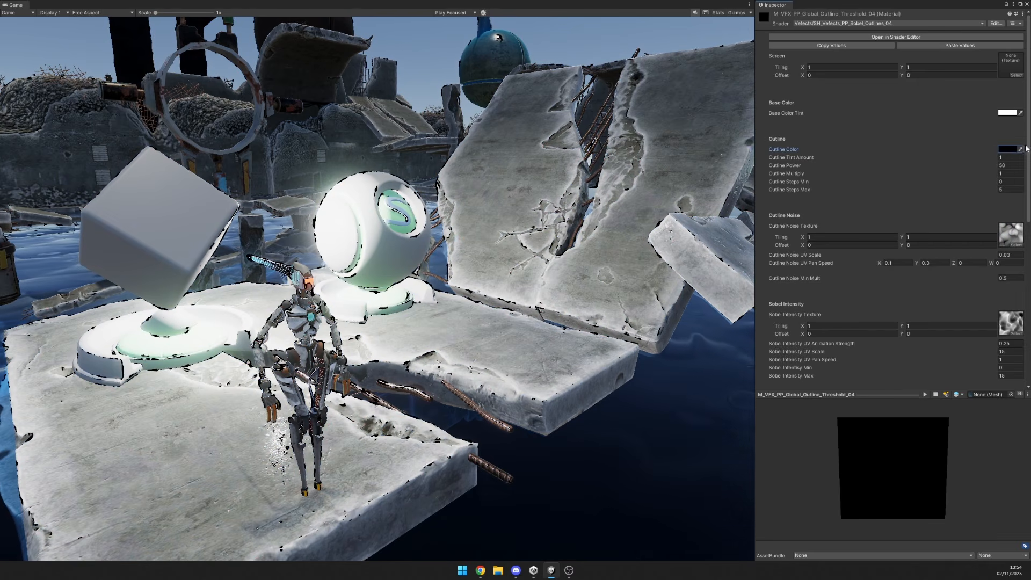
Try Outline Power at 11.21 and 30 on the outline material, then restore it to 50.
{"action": "left_click_drag", "start_coordinate": [988, 164], "coordinate": [484, 182]}
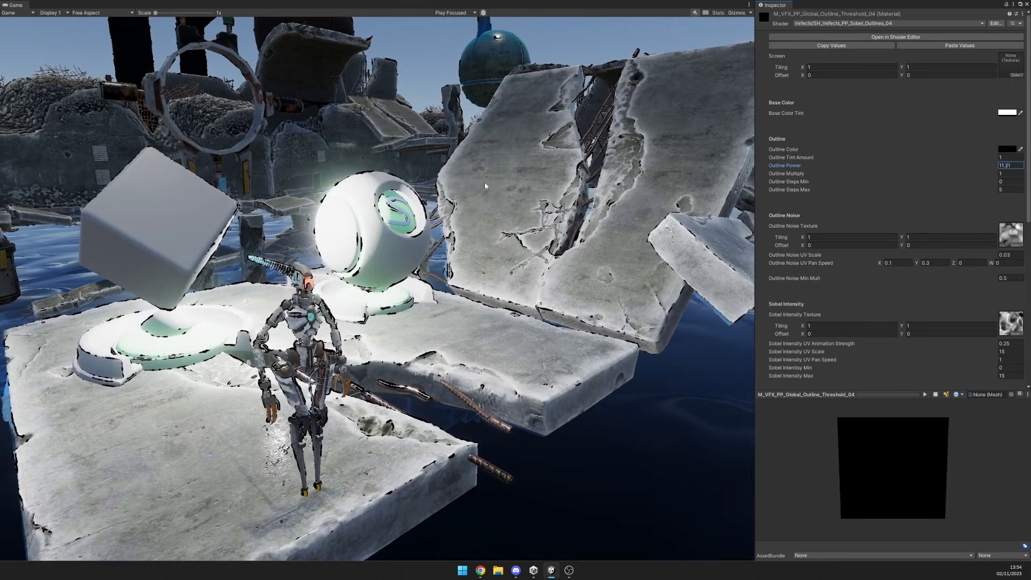
{"action": "left_click", "coordinate": [1010, 166]}
{"action": "type", "text": "30"}
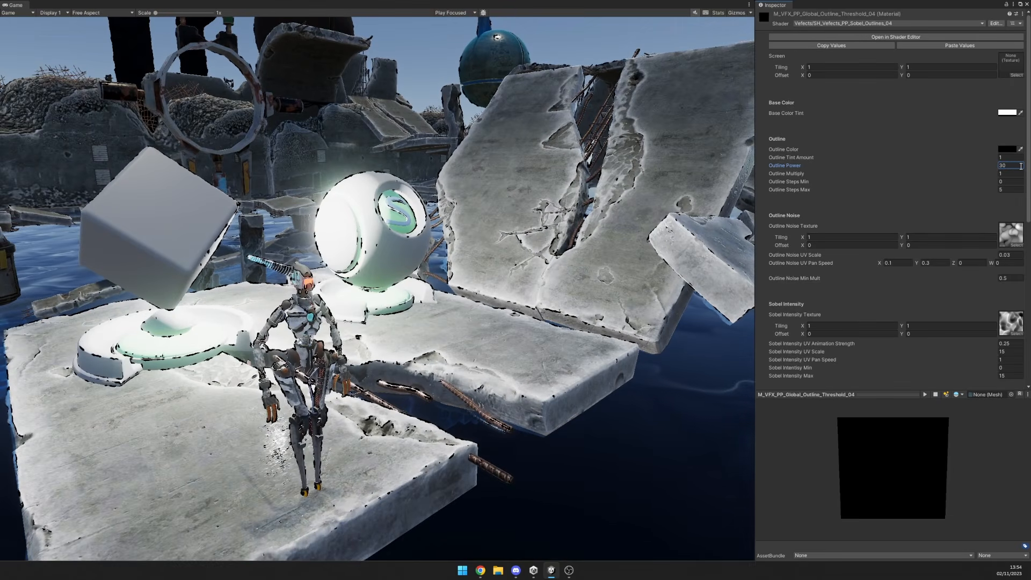
{"action": "key", "text": "BackSpace"}
{"action": "key", "text": "BackSpace"}
{"action": "type", "text": "50"}
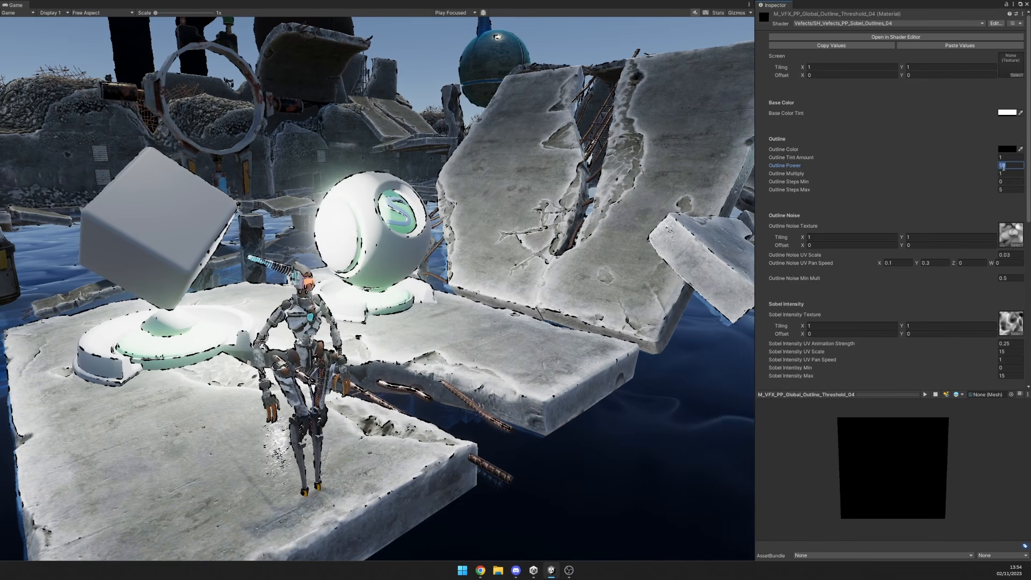
Try Outline Multiply at 0.78 and reset it to 1, then lower Outline Steps Max to 1.68 and reset it to 5.
{"action": "left_click", "coordinate": [987, 173]}
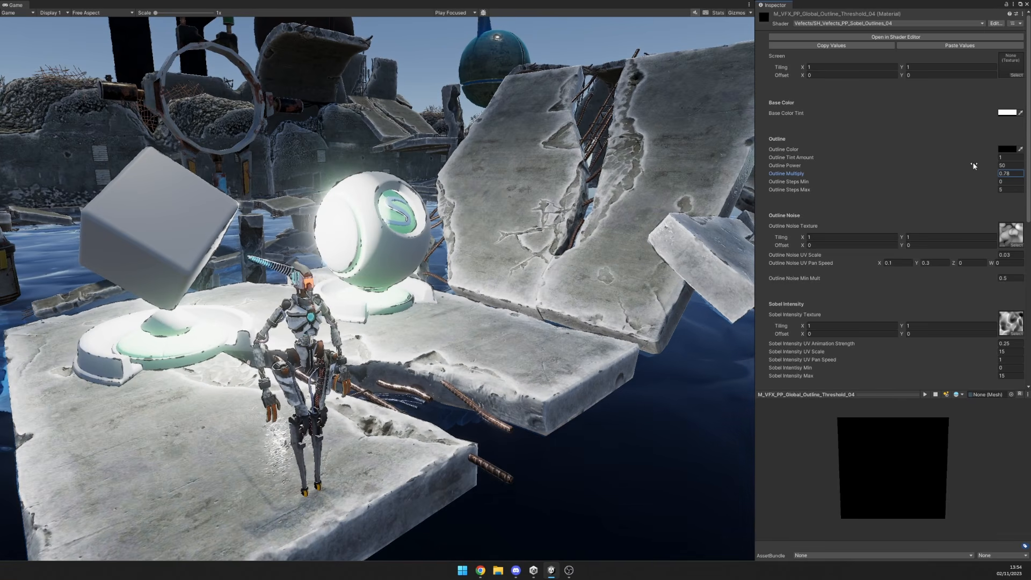
{"action": "left_click", "coordinate": [957, 156]}
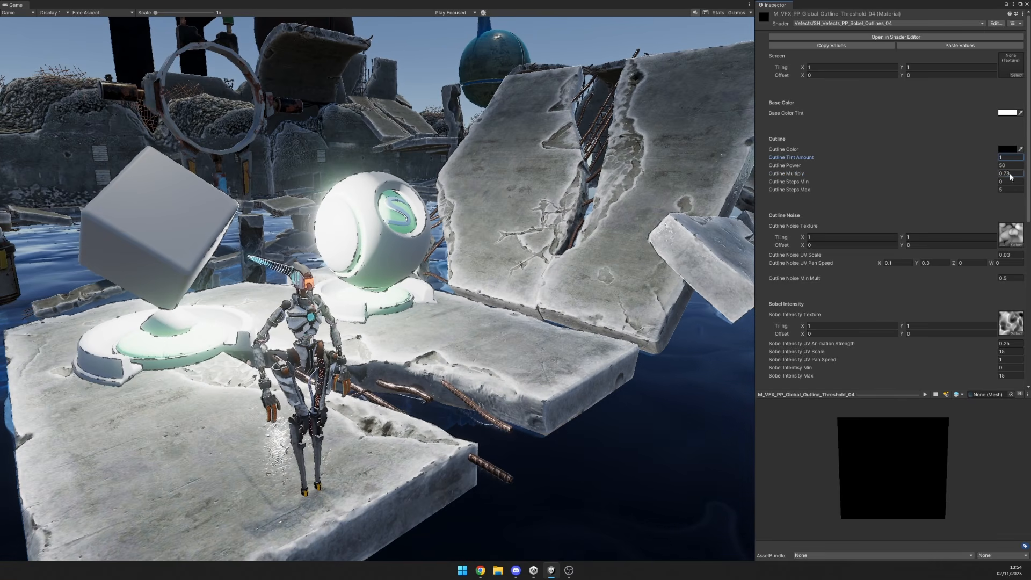
{"action": "left_click", "coordinate": [989, 191]}
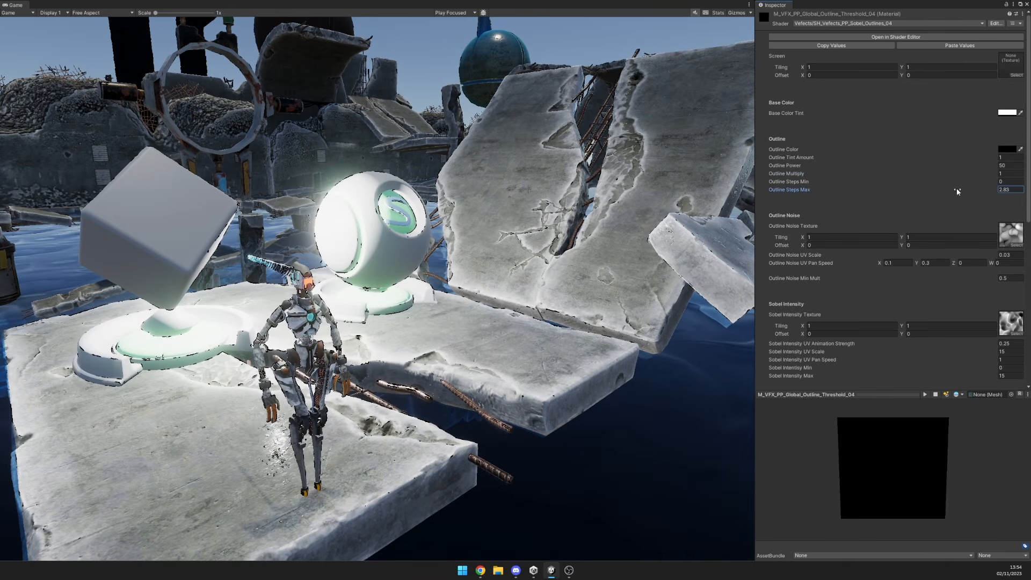
{"action": "left_click_drag", "start_coordinate": [951, 188], "coordinate": [946, 186]}
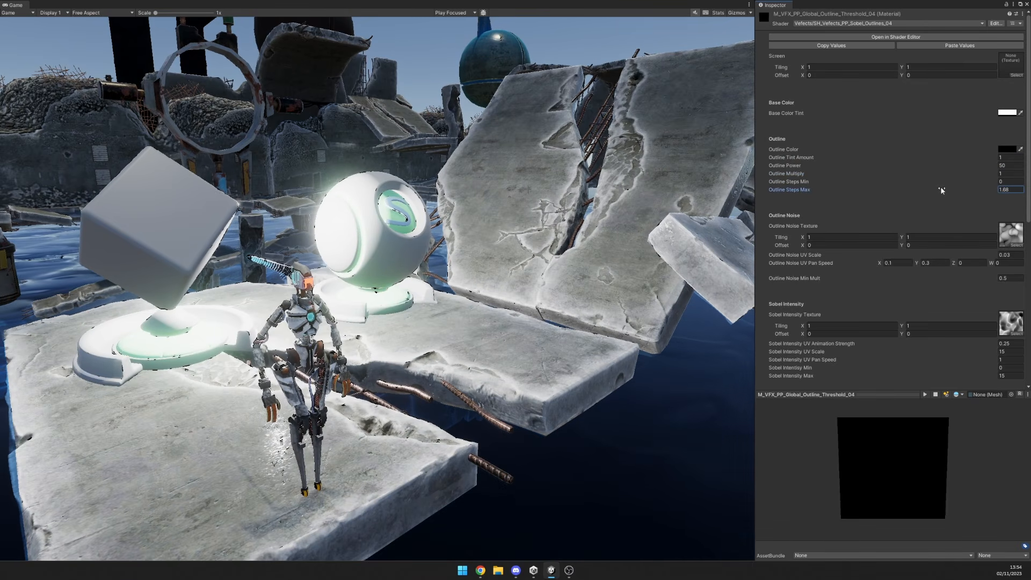
{"action": "left_click_drag", "start_coordinate": [941, 190], "coordinate": [976, 190]}
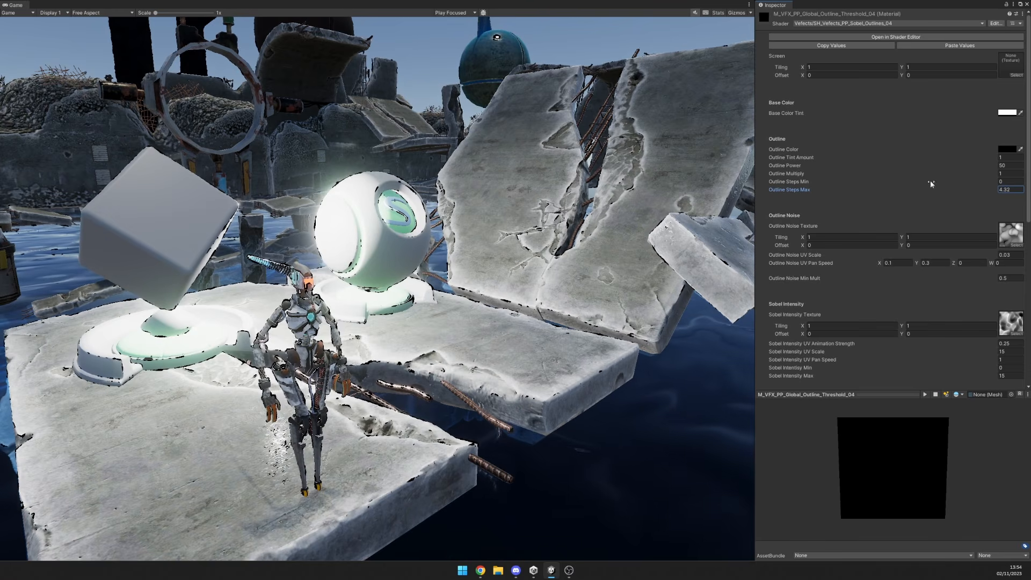
{"action": "left_click", "coordinate": [1010, 189]}
{"action": "type", "text": "5"}
Raise Outline Steps Max to 15.6 to thicken the outlines, then reset it to 5.
{"action": "left_click_drag", "start_coordinate": [991, 192], "coordinate": [28, 188]}
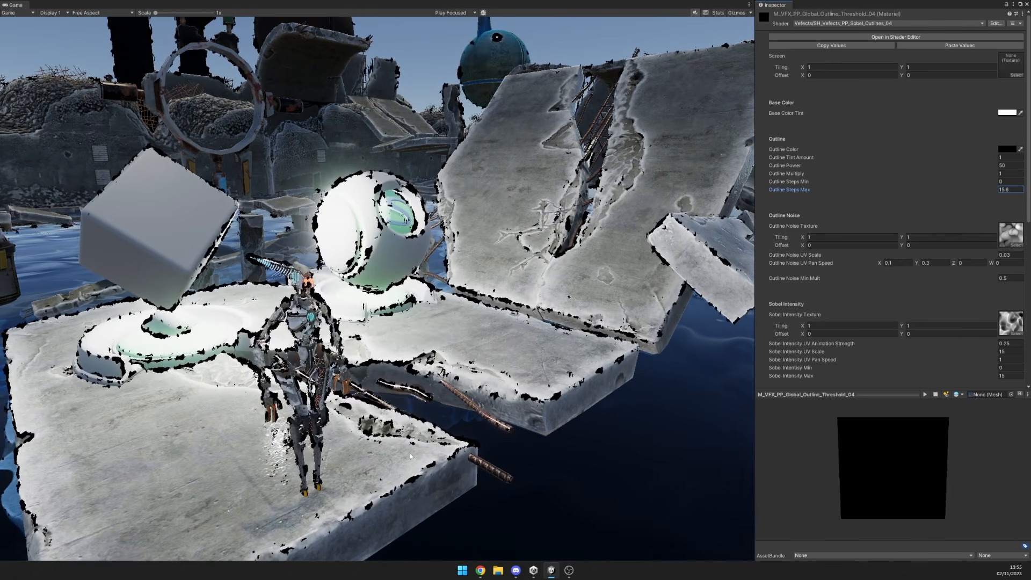
{"action": "left_click_drag", "start_coordinate": [992, 191], "coordinate": [935, 192]}
{"action": "left_click", "coordinate": [1005, 189]}
{"action": "type", "text": "5"}
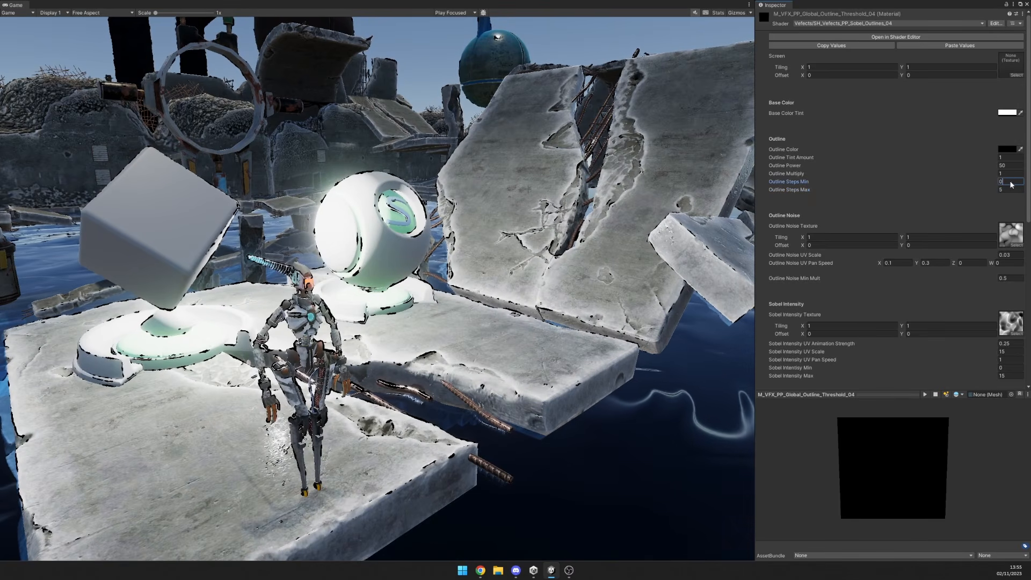
Try Outline Steps Min at 5 for hard-edged outlines, then reset it to 0.
{"action": "left_click", "coordinate": [1004, 183]}
{"action": "type", "text": "5"}
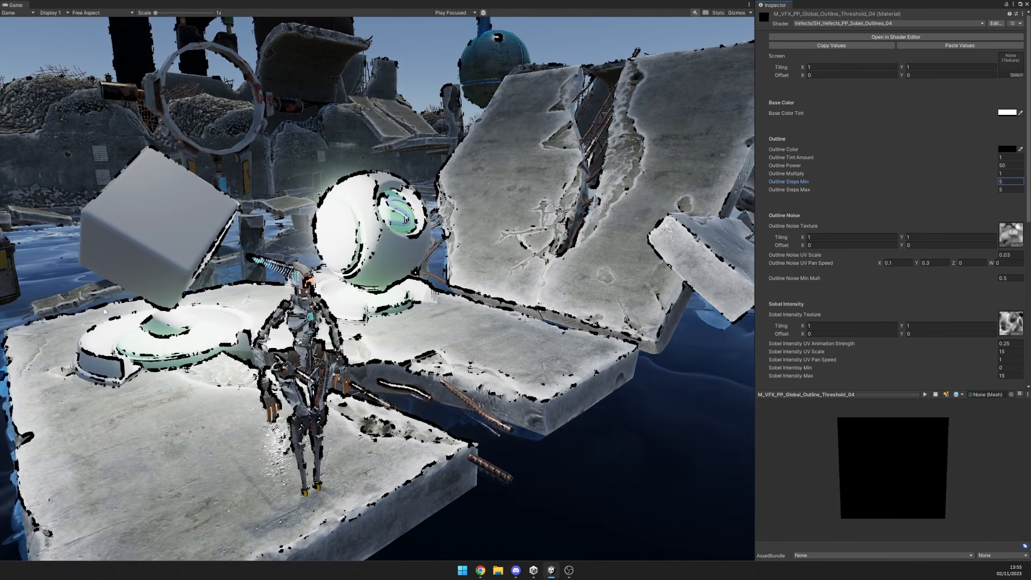
{"action": "double_click", "coordinate": [1008, 182]}
{"action": "type", "text": "0"}
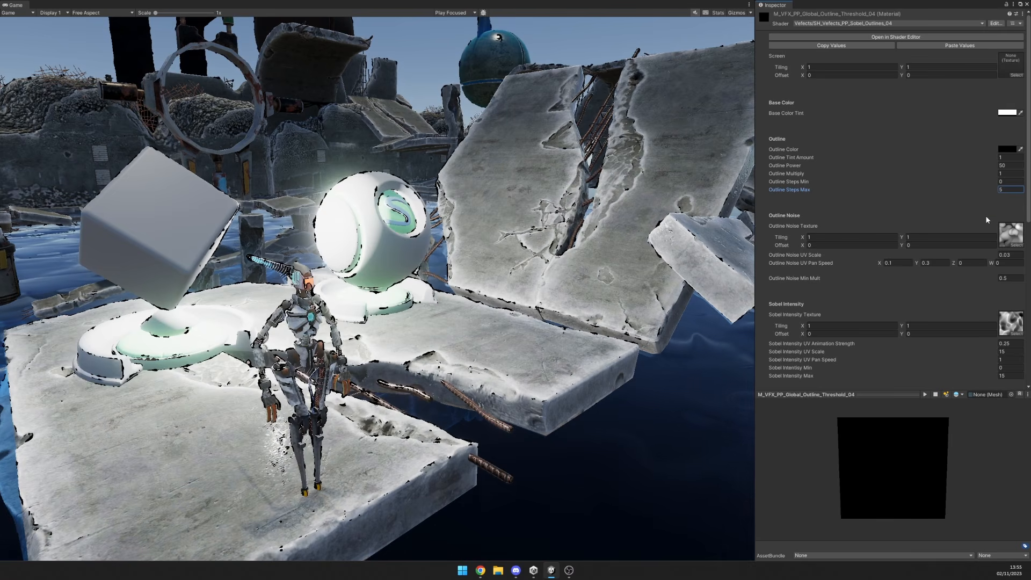
Try Outline Noise UV Scale at 3.49 and -3.83, then reset it to 0.03.
{"action": "left_click", "coordinate": [948, 256]}
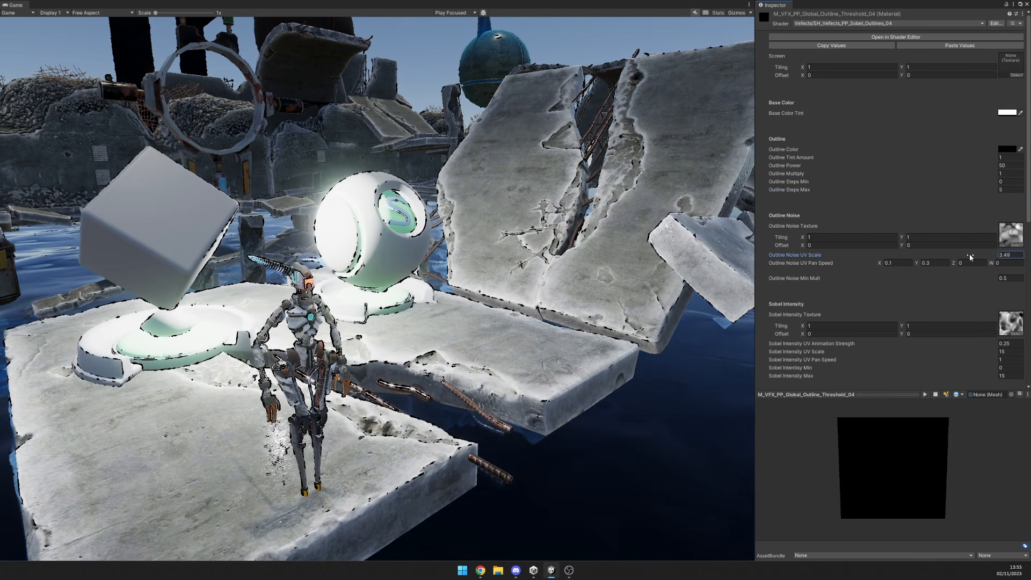
{"action": "left_click_drag", "start_coordinate": [969, 254], "coordinate": [948, 255]}
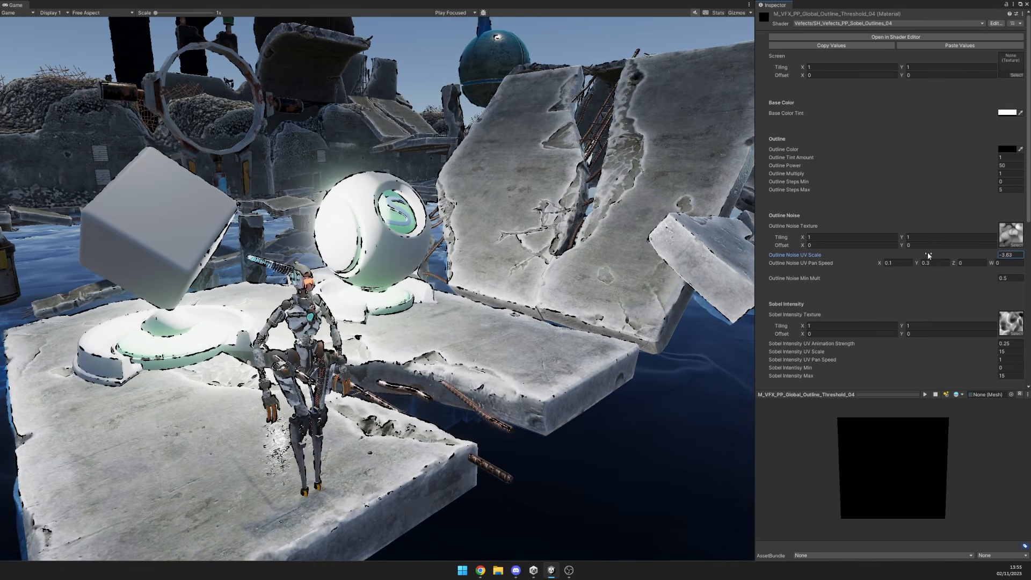
{"action": "left_click_drag", "start_coordinate": [932, 255], "coordinate": [944, 254]}
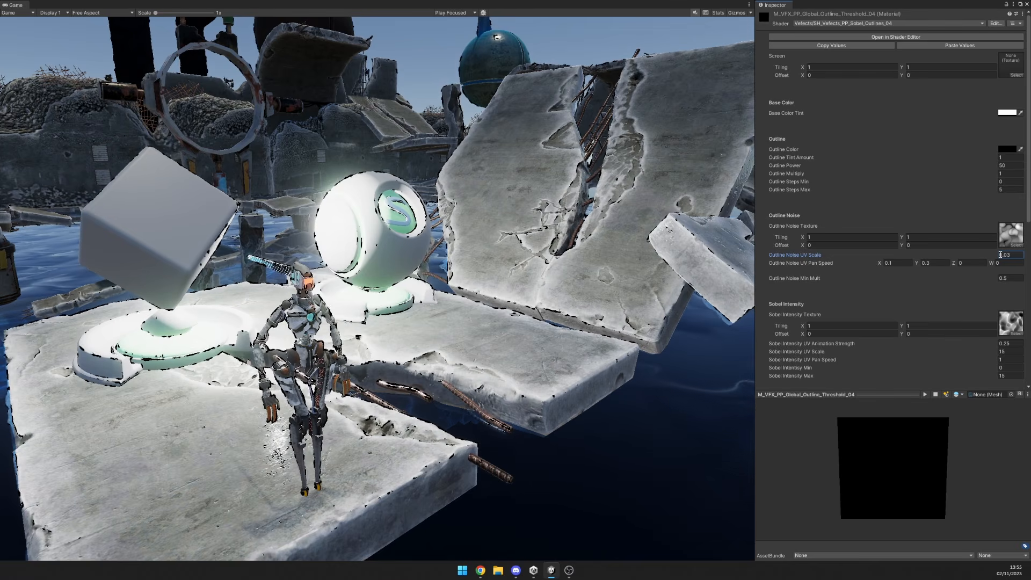
{"action": "left_click_drag", "start_coordinate": [997, 255], "coordinate": [1005, 256]}
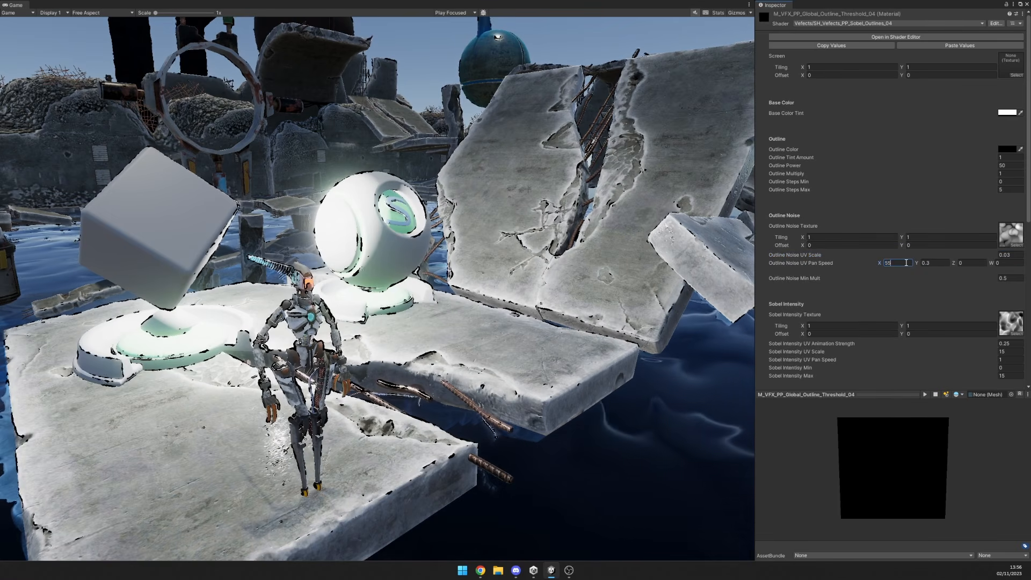
Try faster Outline Noise UV Pan Speed (X 5, then X 1, Y 2) with UV Scale 0.6, then restore X 0.1, Y 0.3 and scale 0.03.
{"action": "type", "text": "5"}
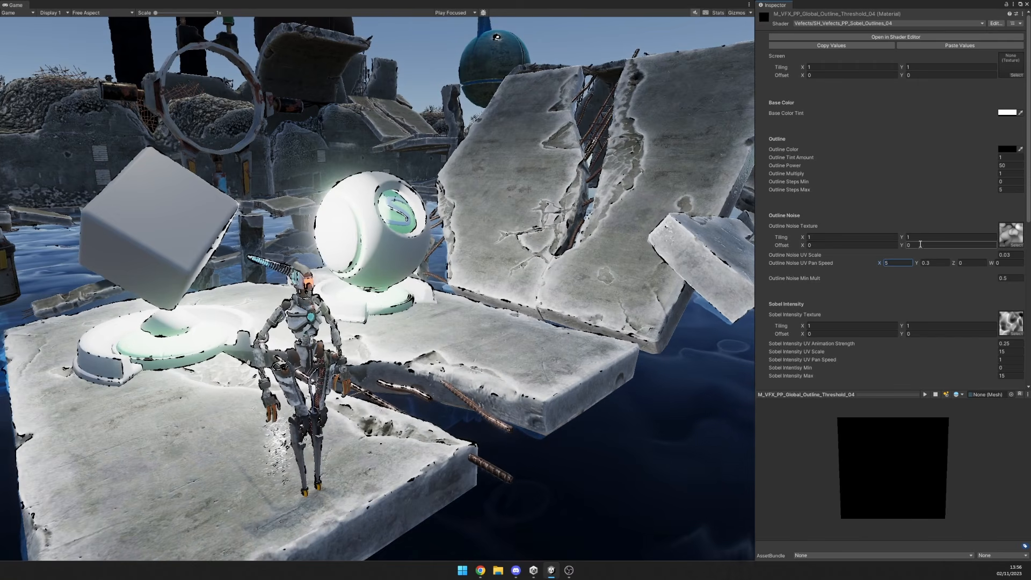
{"action": "left_click", "coordinate": [1001, 255]}
{"action": "type", "text": "0.24"}
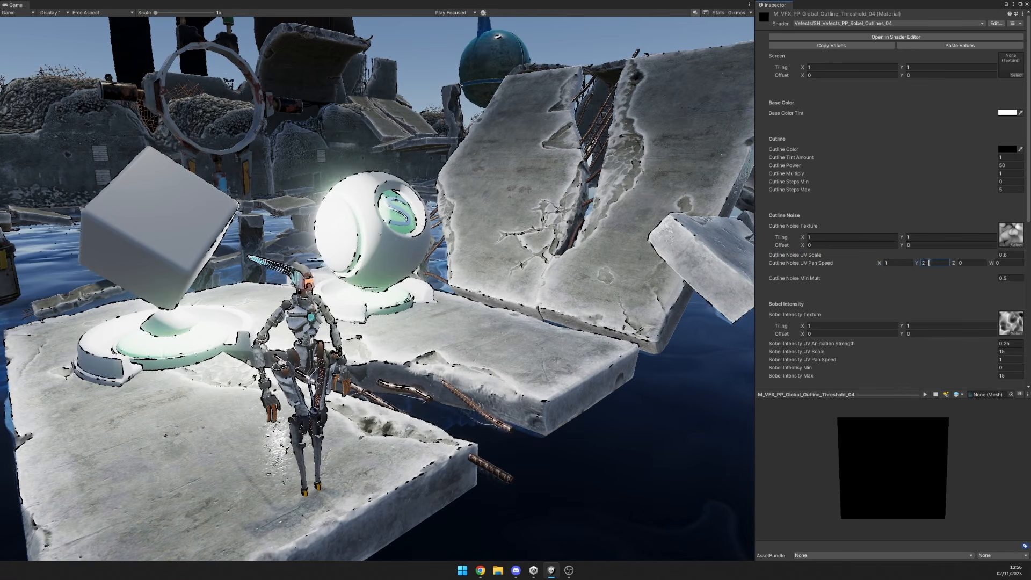
{"action": "left_click_drag", "start_coordinate": [940, 263], "coordinate": [919, 264]}
{"action": "type", "text": "1"}
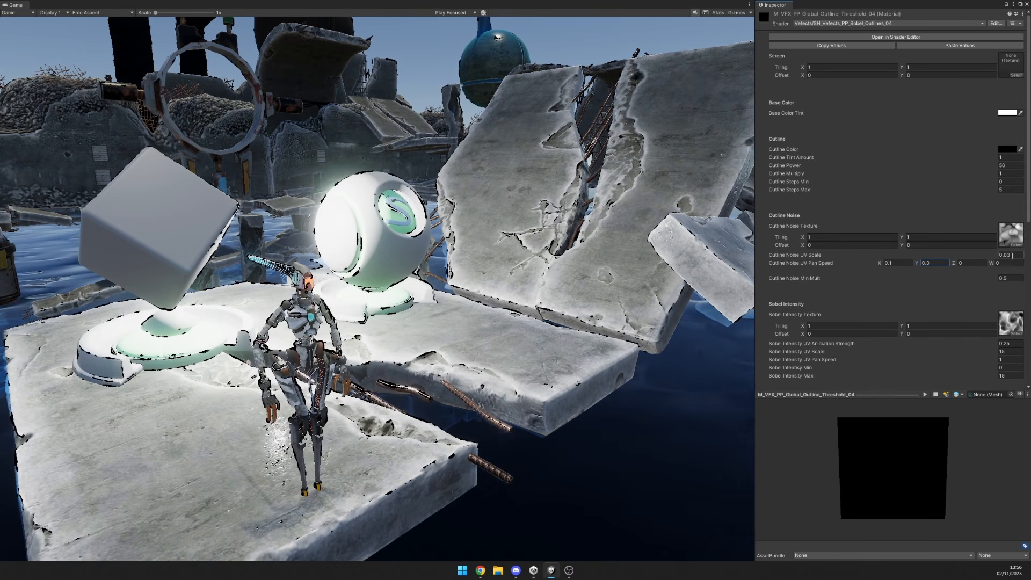
Try Outline Noise Min Mult at -0.09 with Outline Noise UV Scale at 1.05, then raise Min Mult to 1.
{"action": "left_click", "coordinate": [1002, 279]}
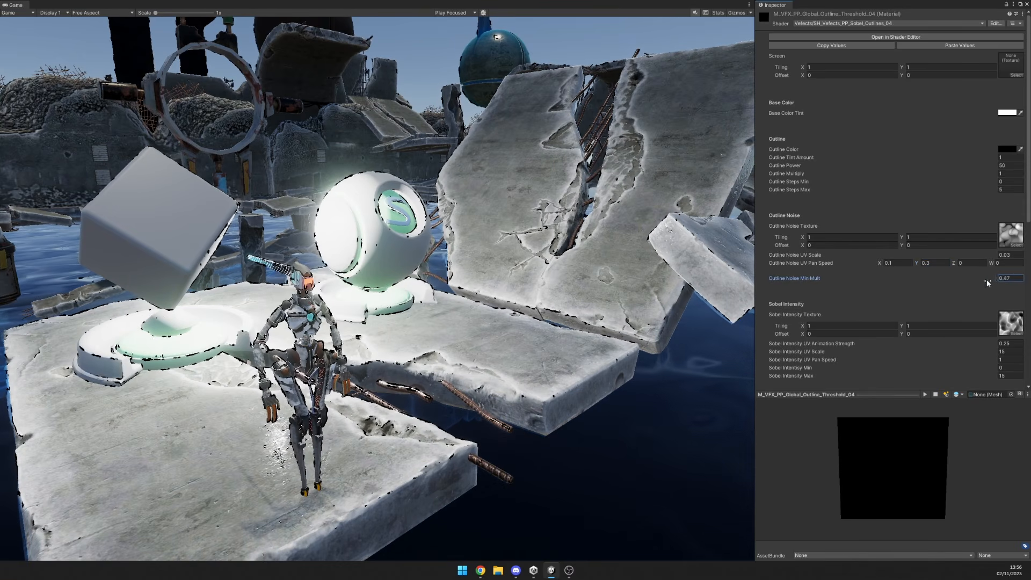
{"action": "left_click_drag", "start_coordinate": [988, 280], "coordinate": [998, 254]}
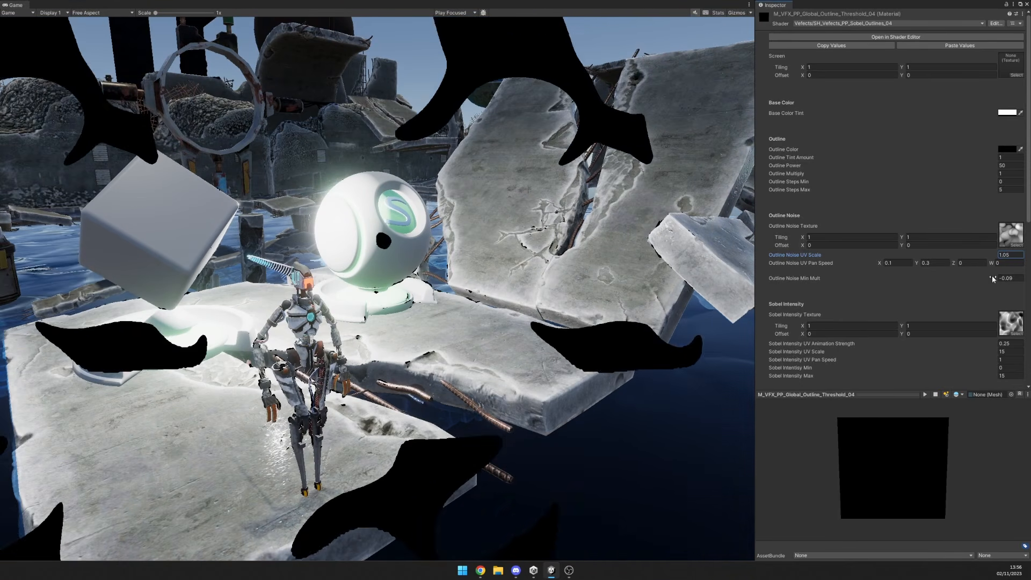
{"action": "mouse_move", "coordinate": [991, 276]}
{"action": "left_mouse_down"}
{"action": "mouse_move", "coordinate": [982, 278]}
{"action": "mouse_move", "coordinate": [993, 281]}
{"action": "left_mouse_up"}
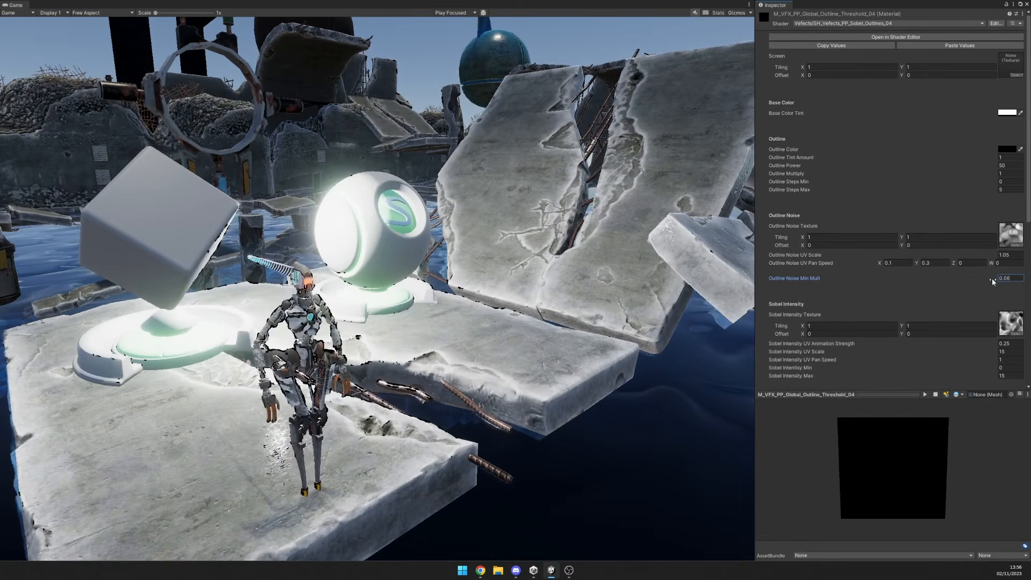
{"action": "left_click", "coordinate": [1021, 278]}
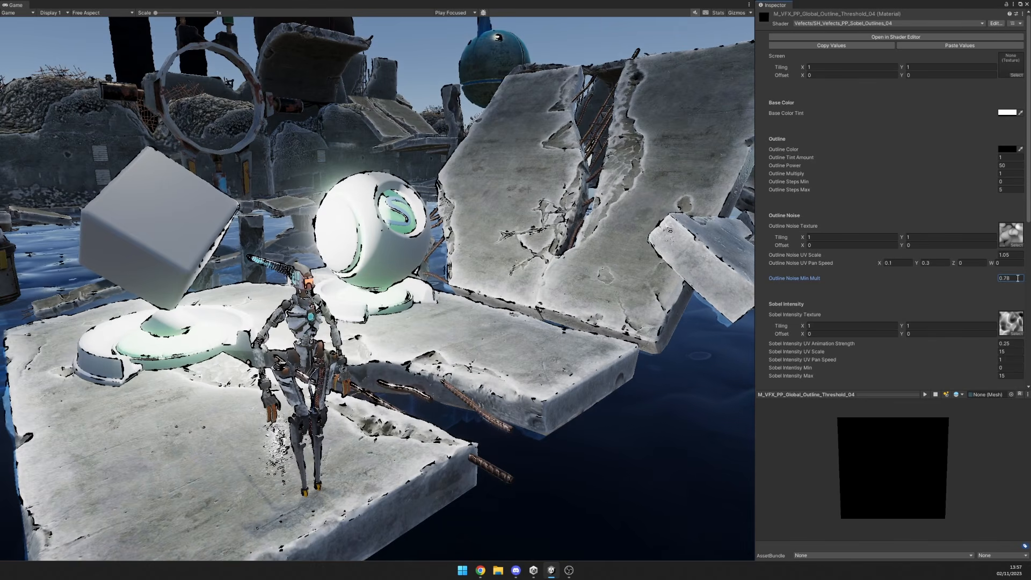
{"action": "type", "text": "1"}
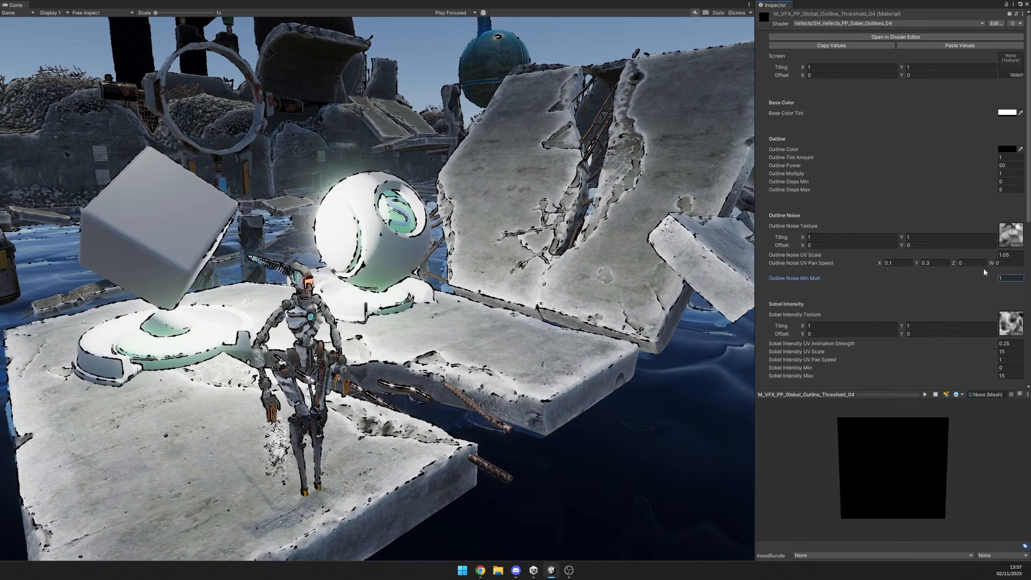
With Outline Noise Min Mult at -0.21, set Outline Noise UV Scale to 0.05, then return Min Mult to 1.
{"action": "mouse_move", "coordinate": [992, 279]}
{"action": "left_mouse_down"}
{"action": "mouse_move", "coordinate": [965, 280]}
{"action": "mouse_move", "coordinate": [975, 279]}
{"action": "left_mouse_up"}
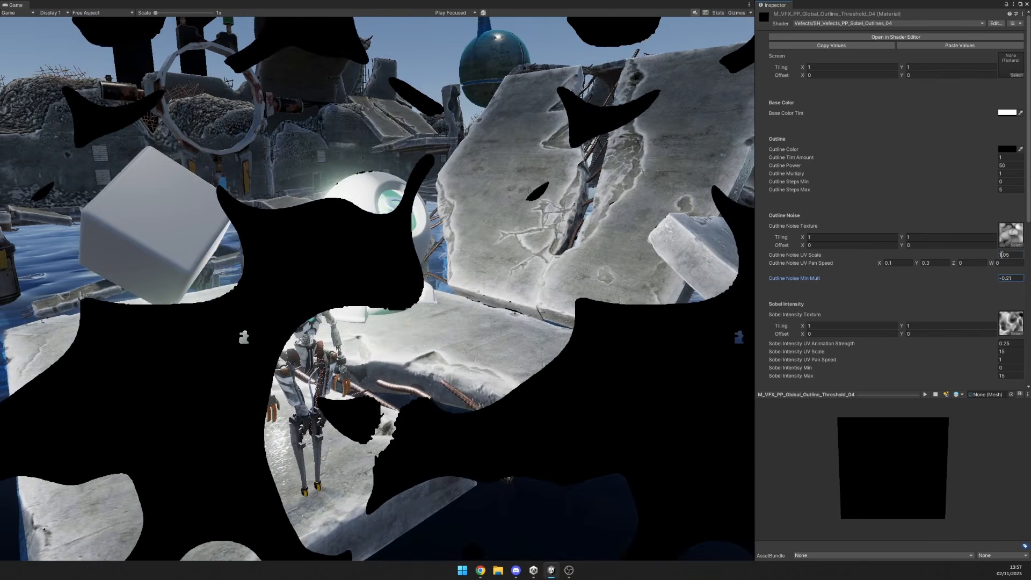
{"action": "left_click", "coordinate": [1002, 255]}
{"action": "left_click", "coordinate": [1002, 255]}
{"action": "key", "text": "BackSpace"}
{"action": "type", "text": "0"}
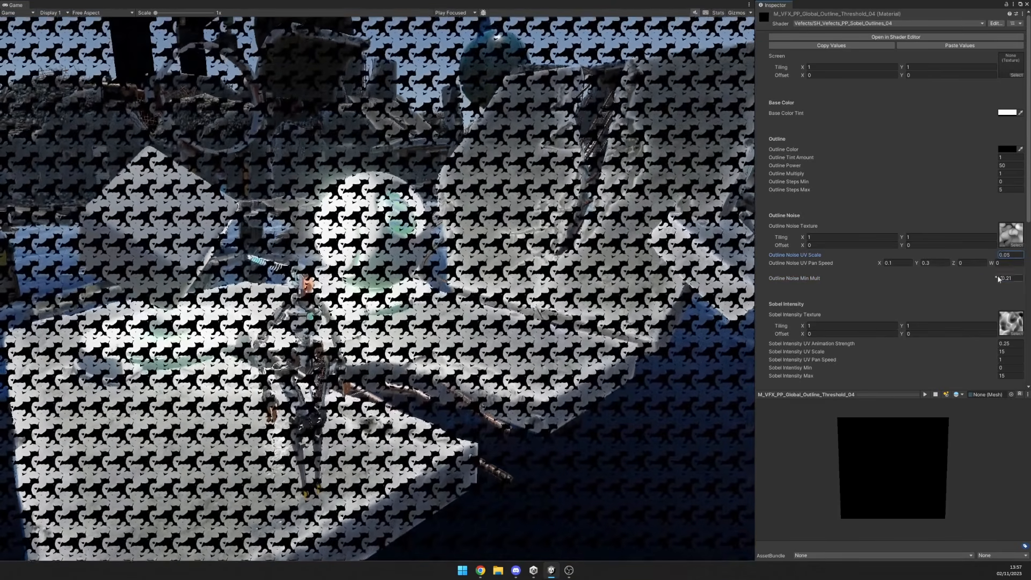
{"action": "left_click", "coordinate": [1001, 279]}
{"action": "type", "text": "1"}
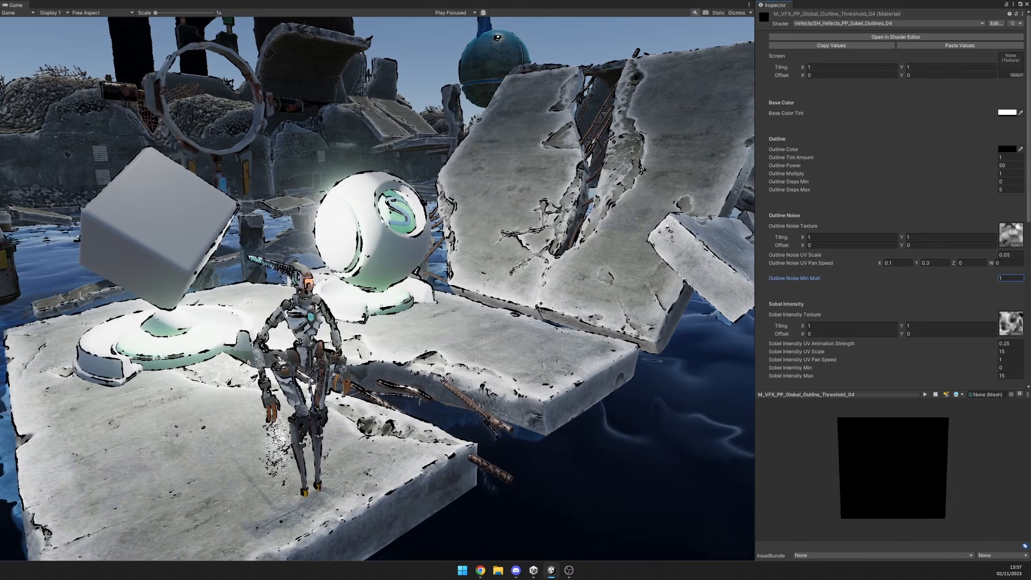
Try Sobel Intensity UV Scale at 0.2, 0.05 and 0.74, then Sobel Intensity UV Pan Speed at 0.2 before resetting the speed to 1.
{"action": "left_click_drag", "start_coordinate": [977, 353], "coordinate": [787, 364]}
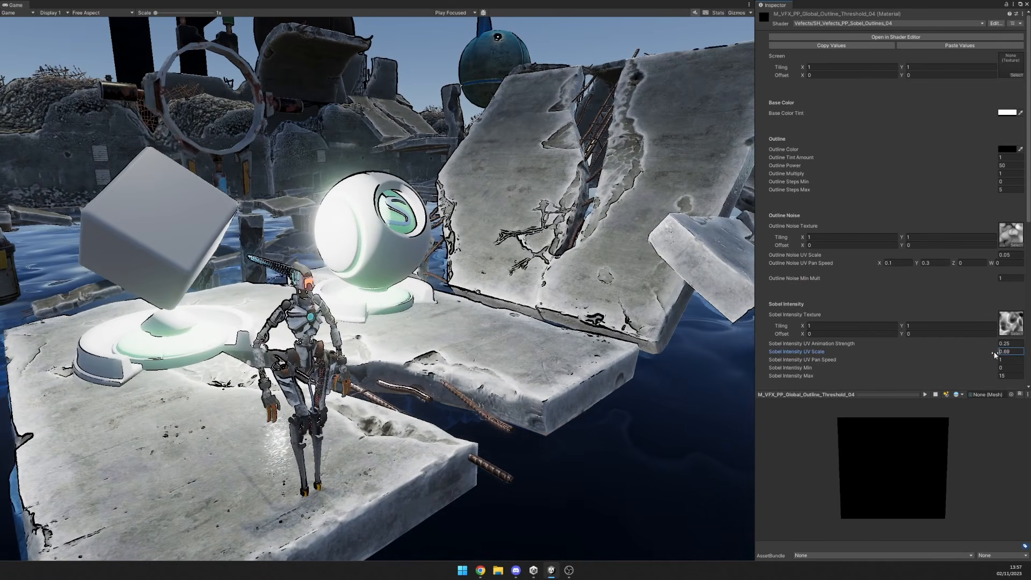
{"action": "left_click_drag", "start_coordinate": [989, 353], "coordinate": [987, 354]}
{"action": "type", "text": ".2"}
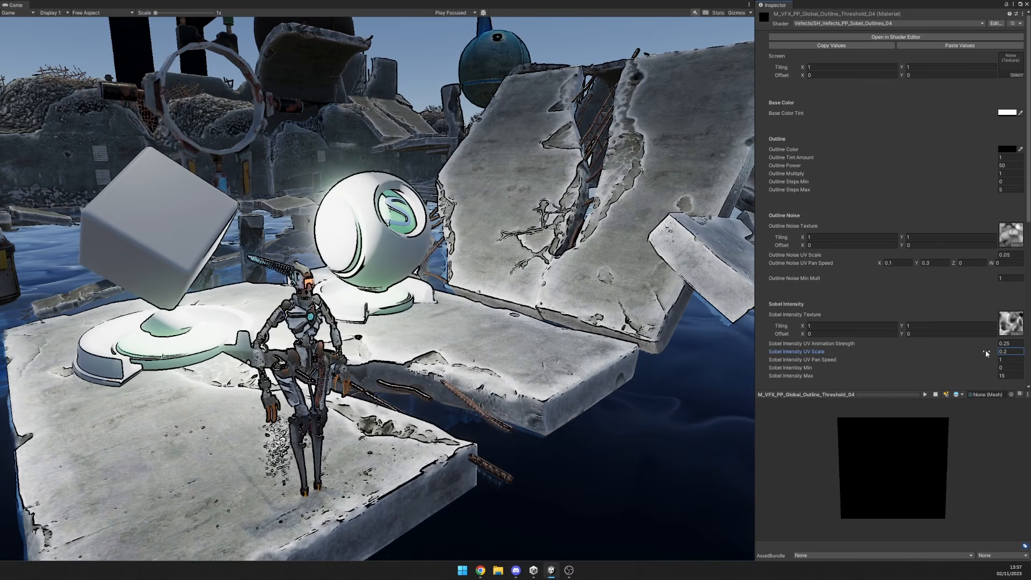
{"action": "left_click", "coordinate": [981, 353]}
{"action": "type", "text": "0.05"}
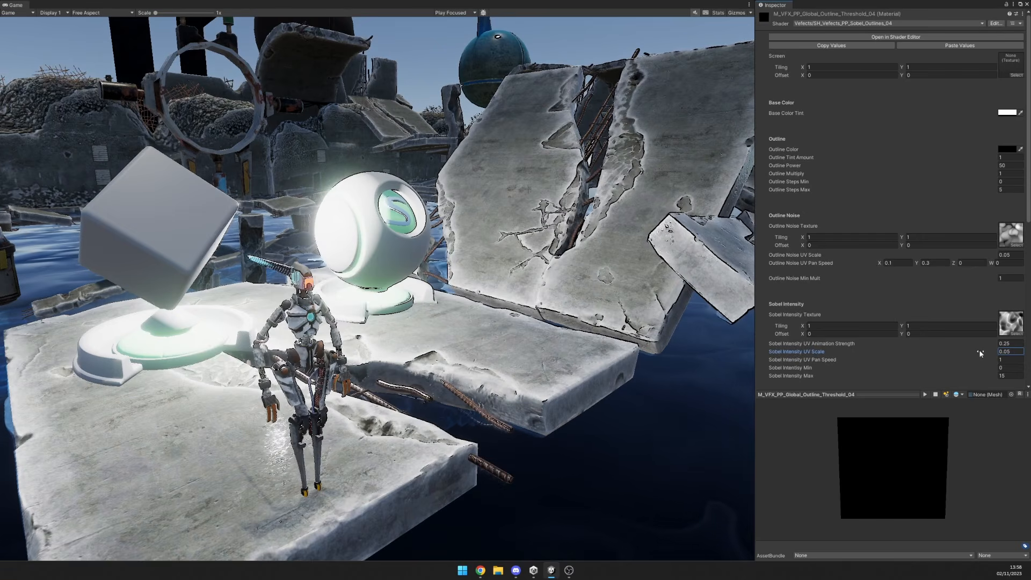
{"action": "left_click_drag", "start_coordinate": [982, 352], "coordinate": [991, 351]}
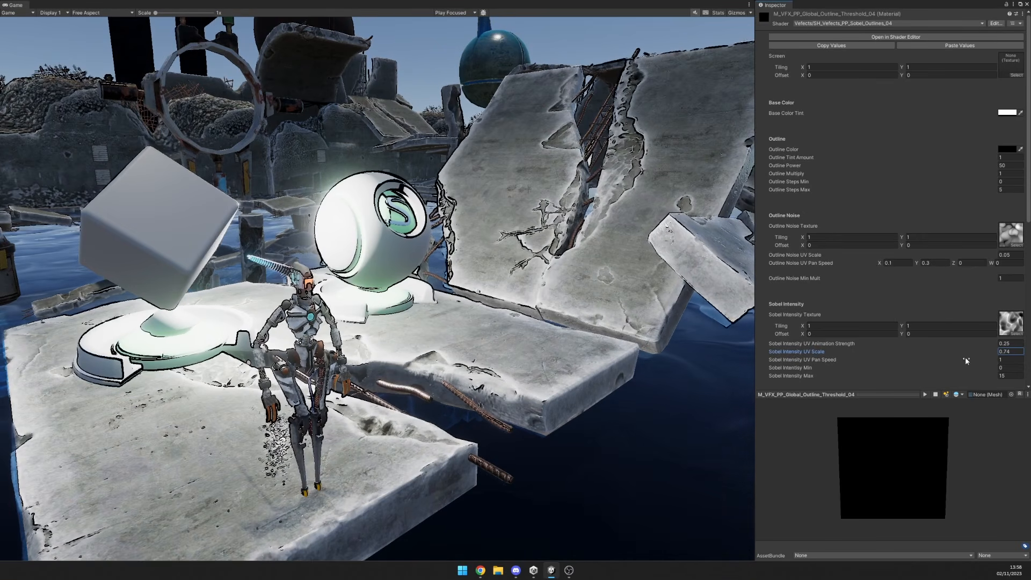
{"action": "left_click", "coordinate": [1005, 360]}
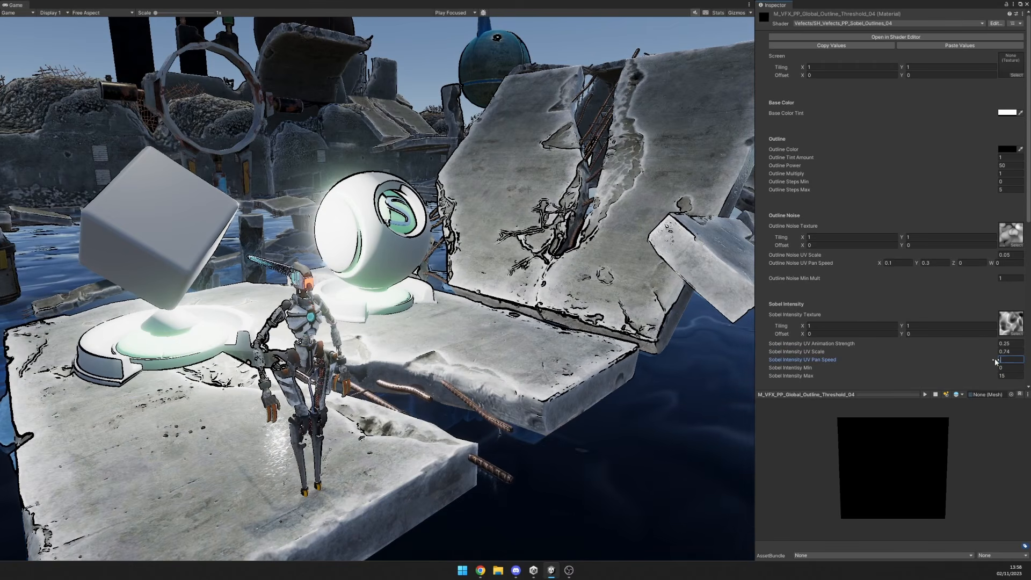
{"action": "type", "text": "0.2"}
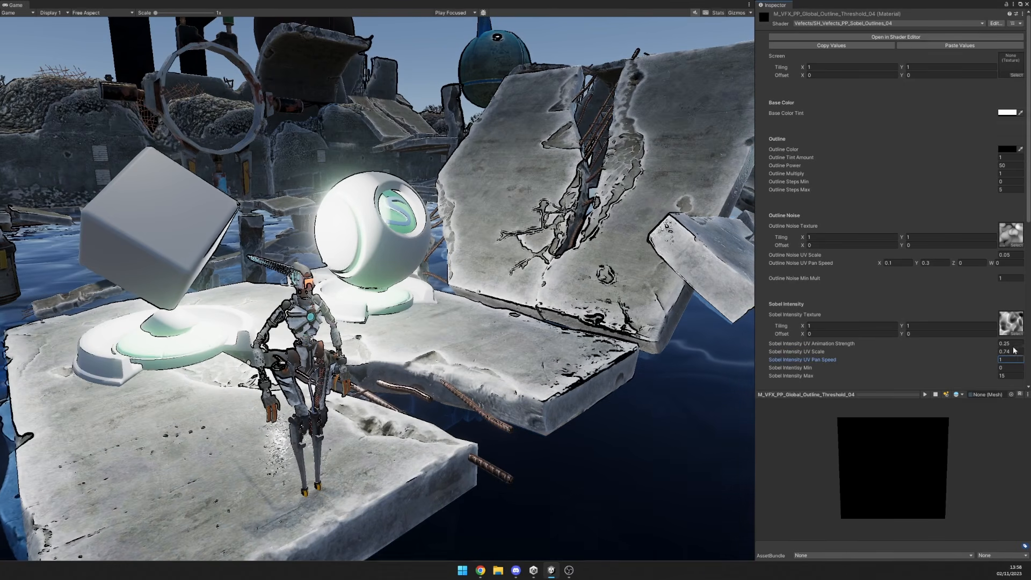
Try Sobel Intensity UV Scale at 20 and 5, then set it to 10.
{"action": "left_click", "coordinate": [1013, 352]}
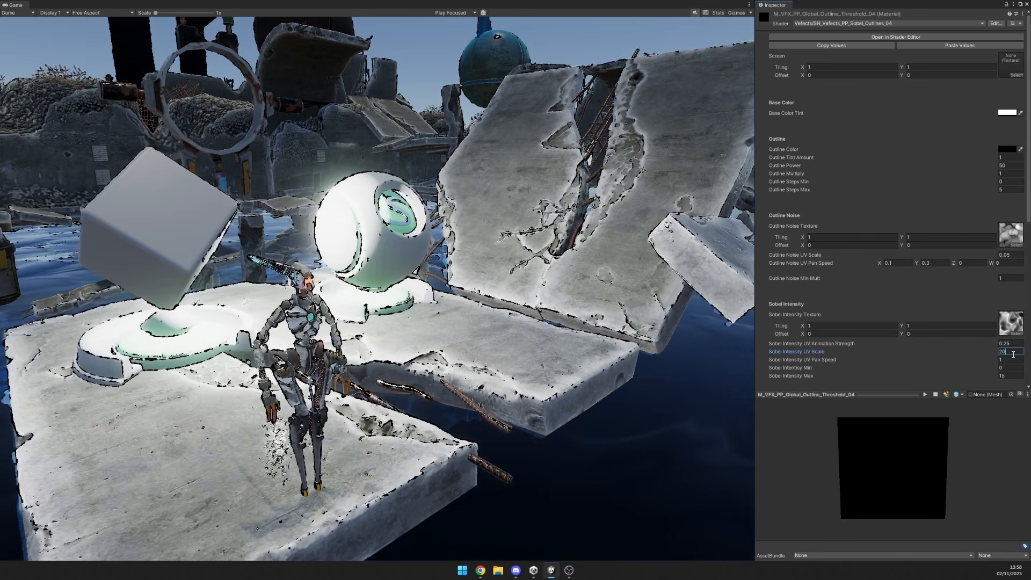
{"action": "left_click_drag", "start_coordinate": [1014, 354], "coordinate": [993, 351]}
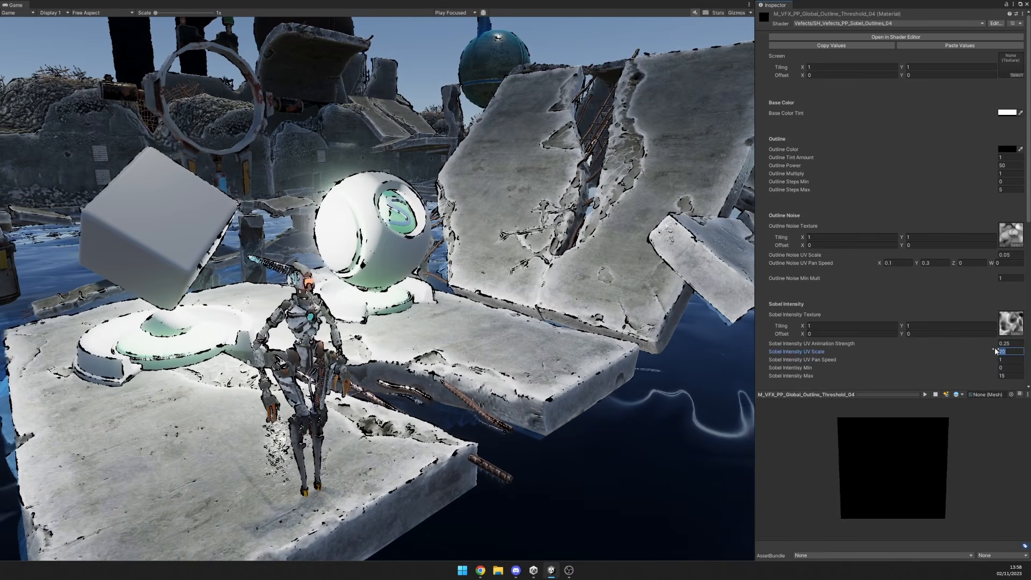
{"action": "type", "text": "20"}
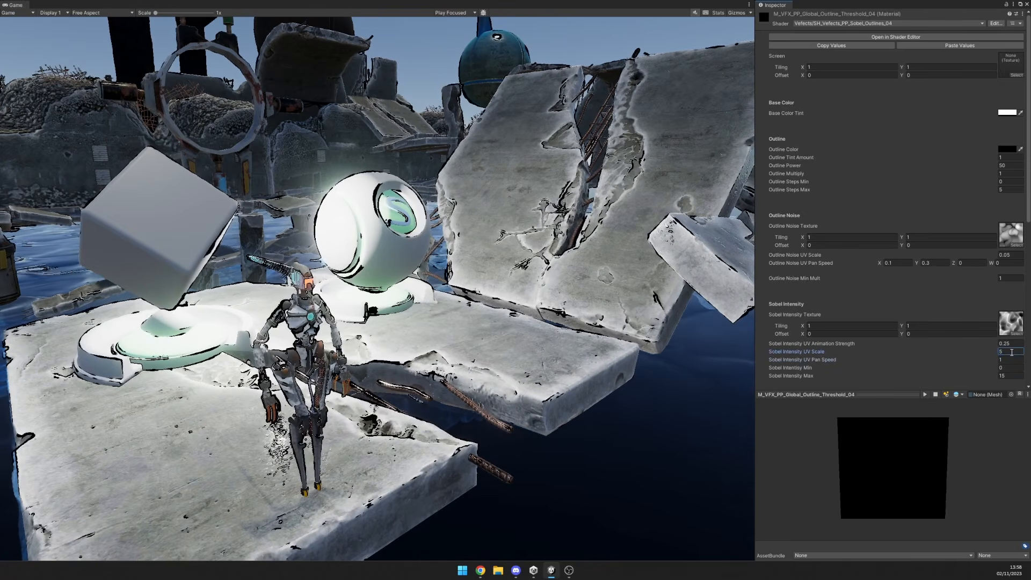
{"action": "type", "text": "10"}
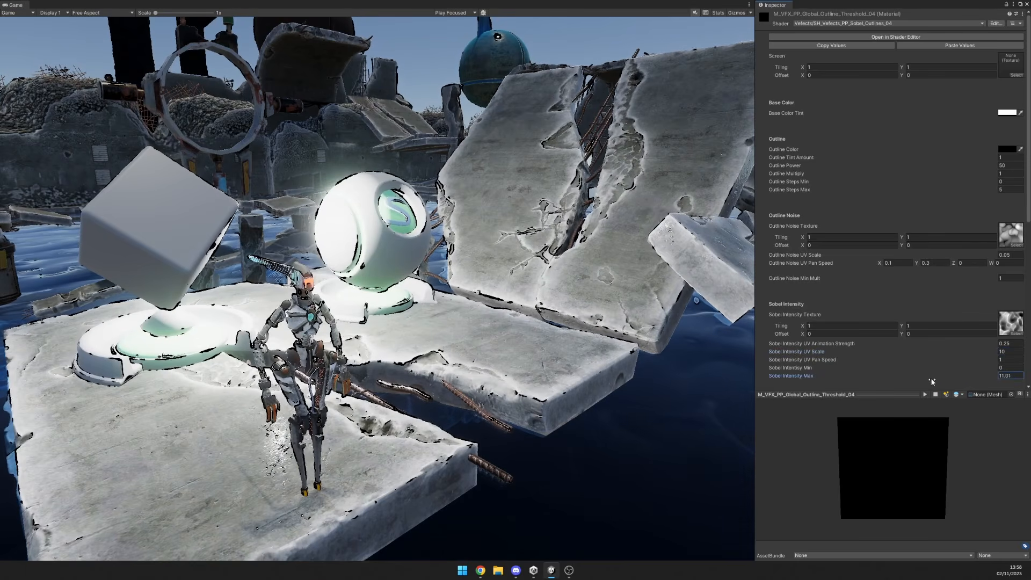
Vary Sobel Intensity Max between -9.8 and 13.7, then try Sobel Intensity Min at 10 and 20 before setting it to 1.
{"action": "left_click_drag", "start_coordinate": [911, 379], "coordinate": [985, 380]}
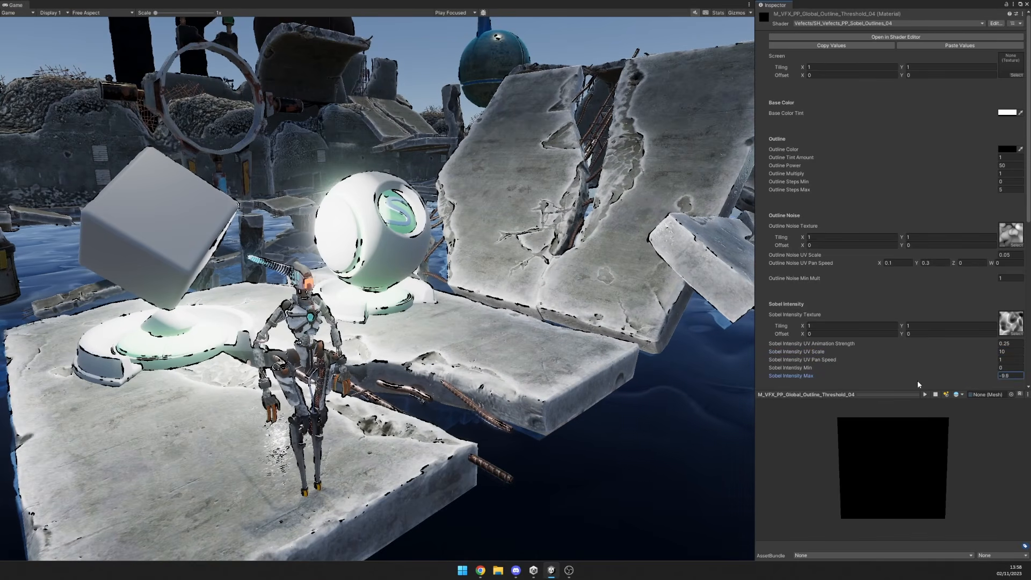
{"action": "left_click_drag", "start_coordinate": [919, 383], "coordinate": [985, 386]}
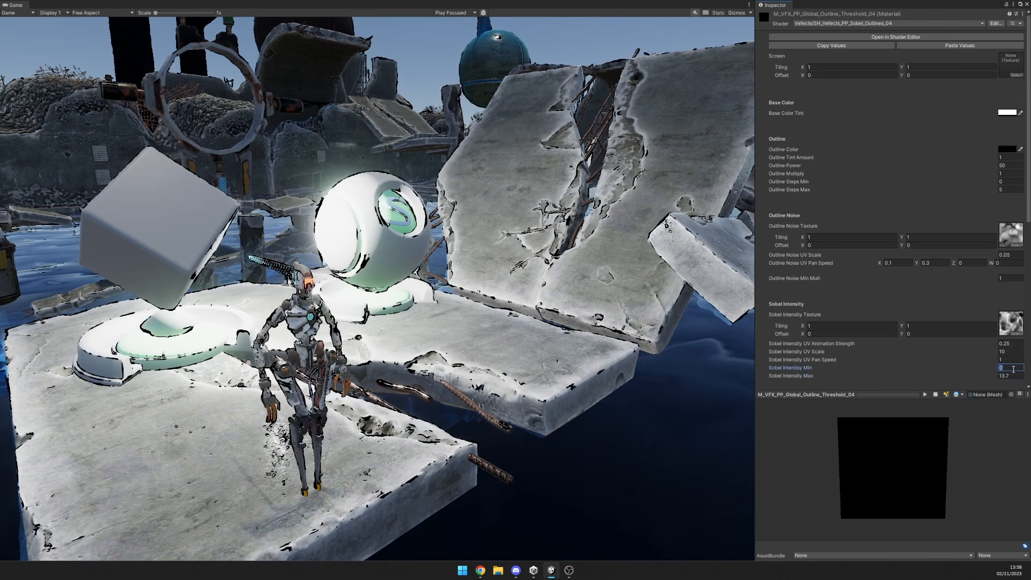
{"action": "type", "text": "10"}
{"action": "key", "text": "BackSpace"}
{"action": "key", "text": "BackSpace"}
{"action": "type", "text": "20"}
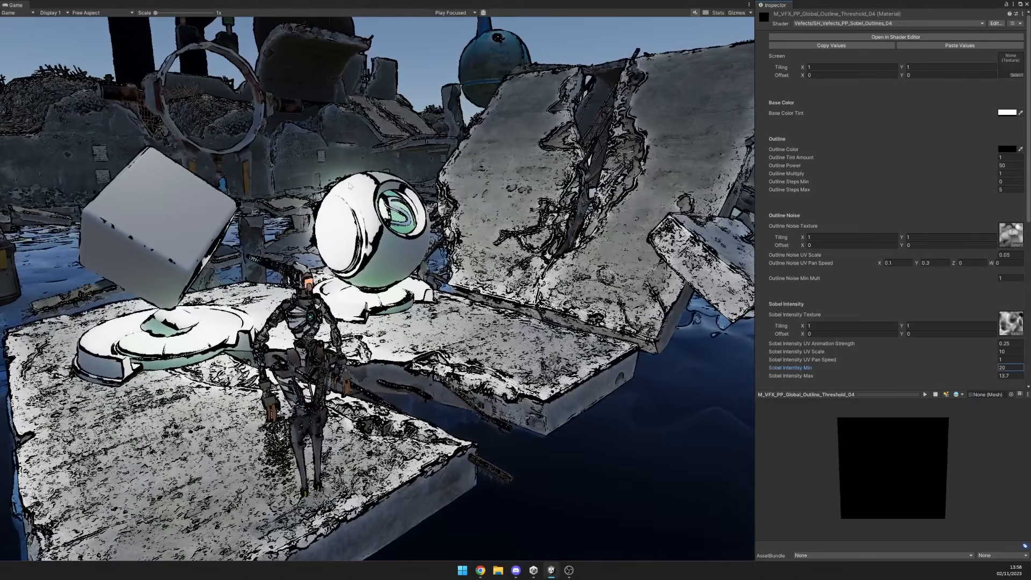
{"action": "key", "text": "BackSpace"}
{"action": "key", "text": "BackSpace"}
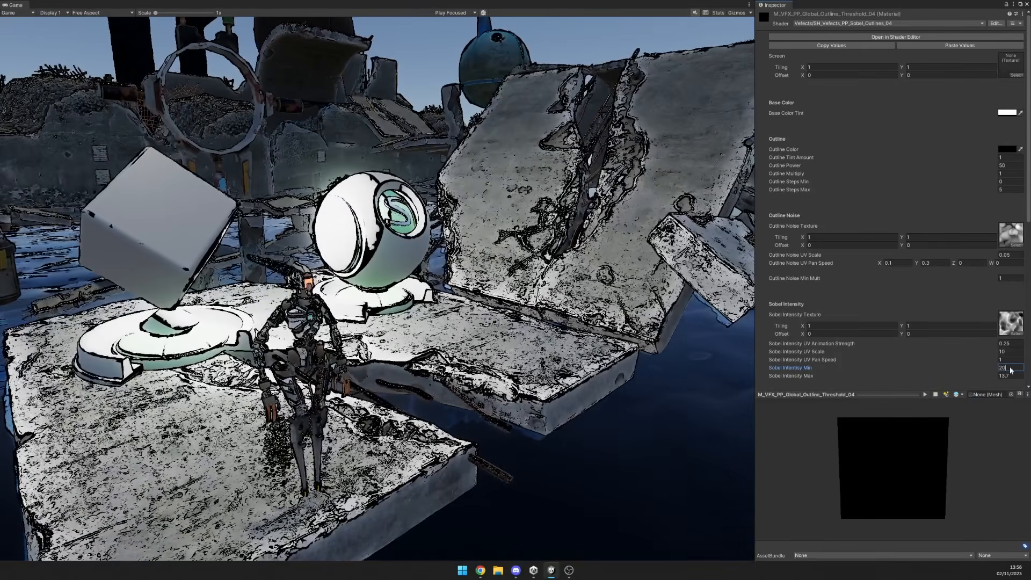
{"action": "type", "text": "1"}
Try Sobel Intensity Max at 17.04, then set it to 10.
{"action": "mouse_move", "coordinate": [1014, 377]}
{"action": "left_mouse_down"}
{"action": "mouse_move", "coordinate": [981, 373]}
{"action": "mouse_move", "coordinate": [996, 379]}
{"action": "left_mouse_up"}
{"action": "type", "text": "5"}
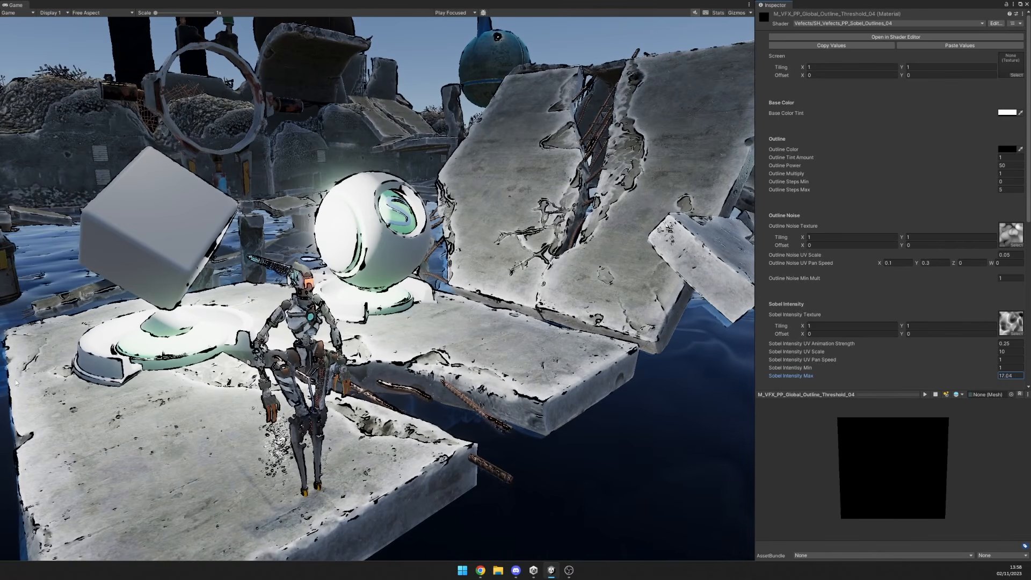
{"action": "left_click_drag", "start_coordinate": [19, 382], "coordinate": [1024, 384]}
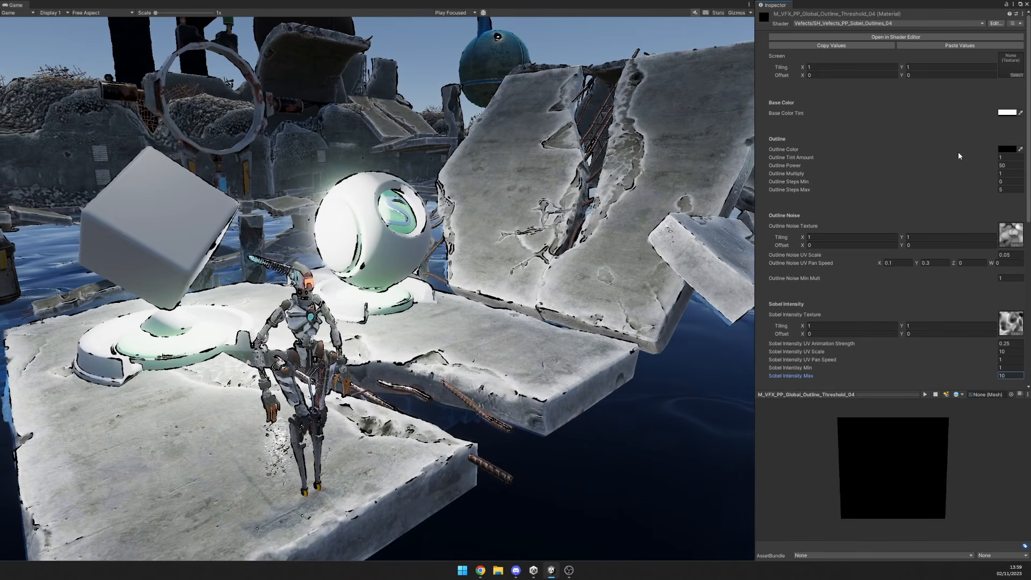
Set Outline Tint Amount to 0.78, then try Outline Steps Max at 1.86 and reset it to 5.
{"action": "left_click_drag", "start_coordinate": [990, 156], "coordinate": [987, 155]}
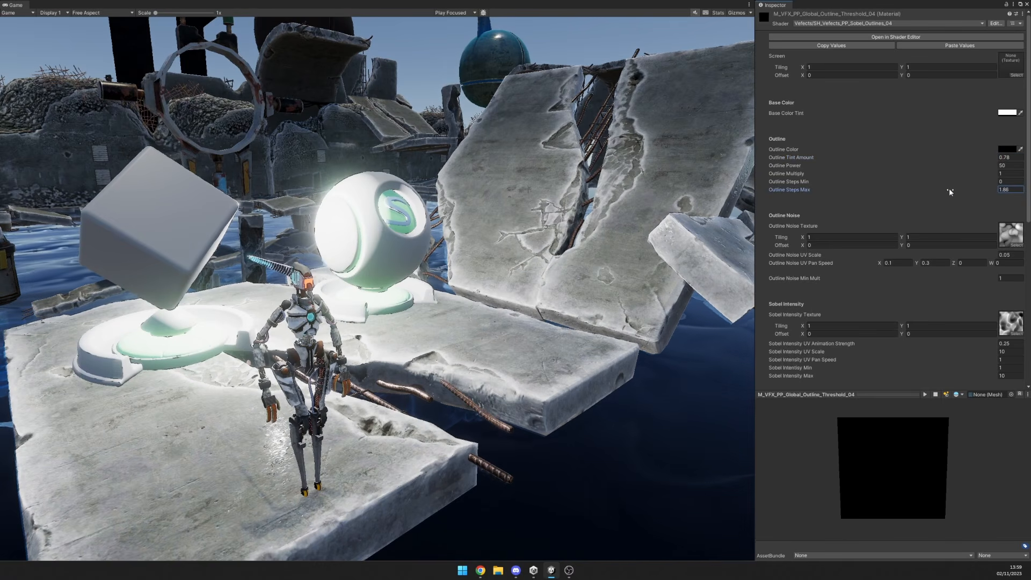
{"action": "left_click_drag", "start_coordinate": [949, 188], "coordinate": [991, 188]}
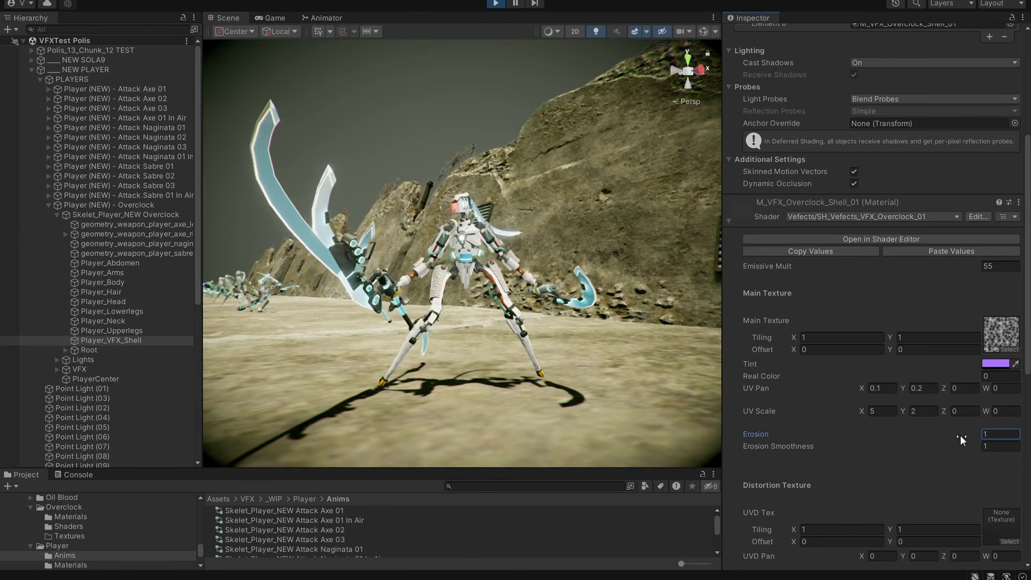
Try the Overclock shell material's Erosion at 0.19 and select the Erosion Smoothness value.
{"action": "left_click_drag", "start_coordinate": [960, 435], "coordinate": [939, 434]}
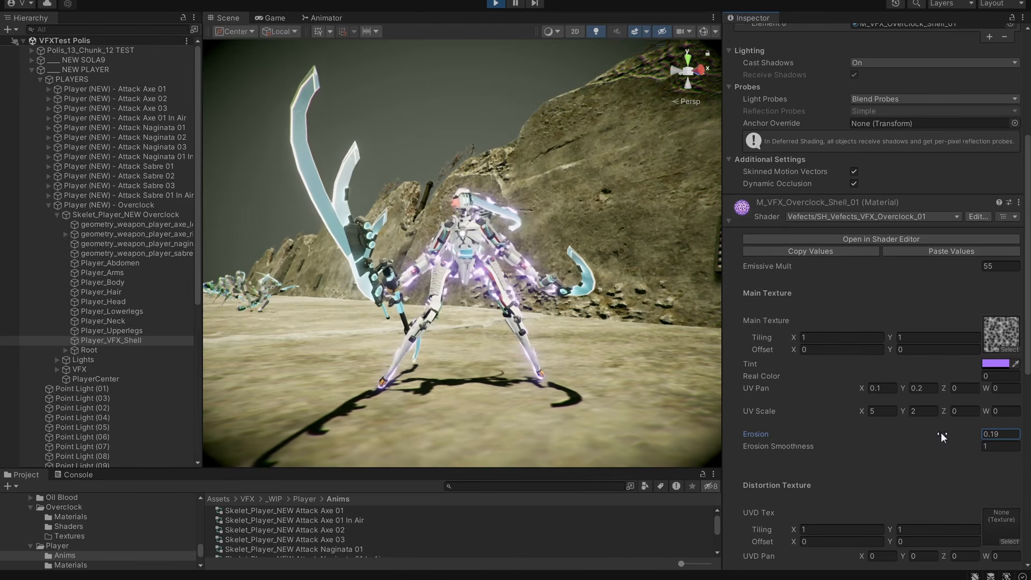
{"action": "left_click", "coordinate": [994, 446]}
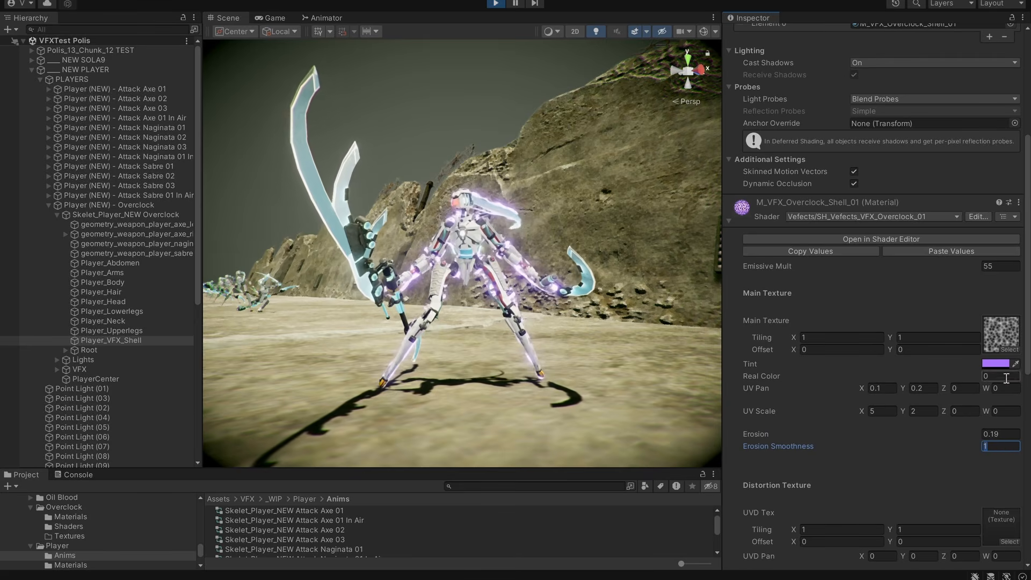
Try both T_VFX_Noise_06 textures, T_VFX_Noise_07, T_VFX_Noise_02 and the high-contrast T_VFX_Noise_03 as the shell's Main Texture.
{"action": "left_click", "coordinate": [1010, 349]}
{"action": "scroll", "coordinate": [782, 310], "scroll_direction": "up", "scroll_amount": 3}
{"action": "left_click", "coordinate": [730, 338]}
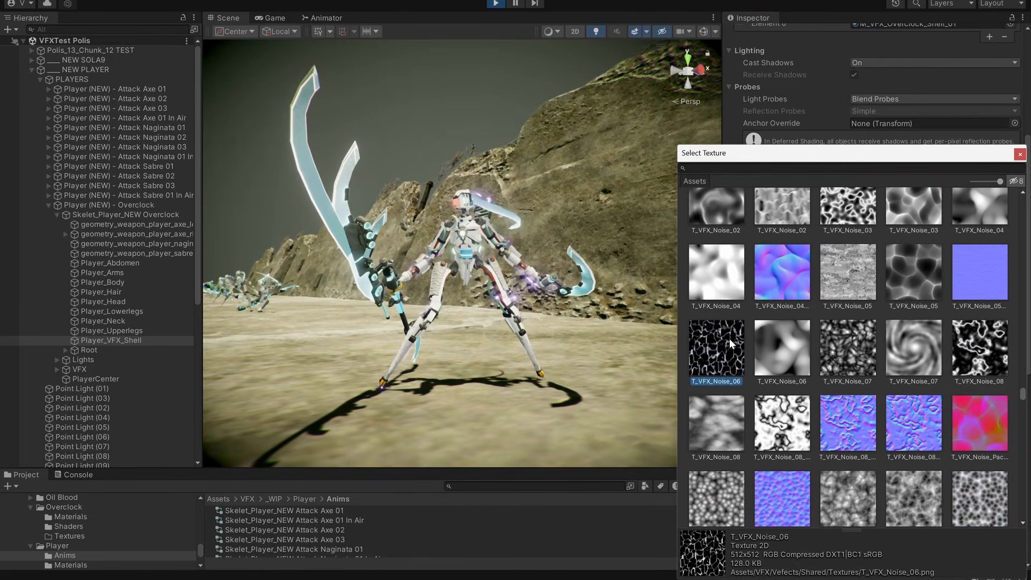
{"action": "left_click", "coordinate": [788, 349]}
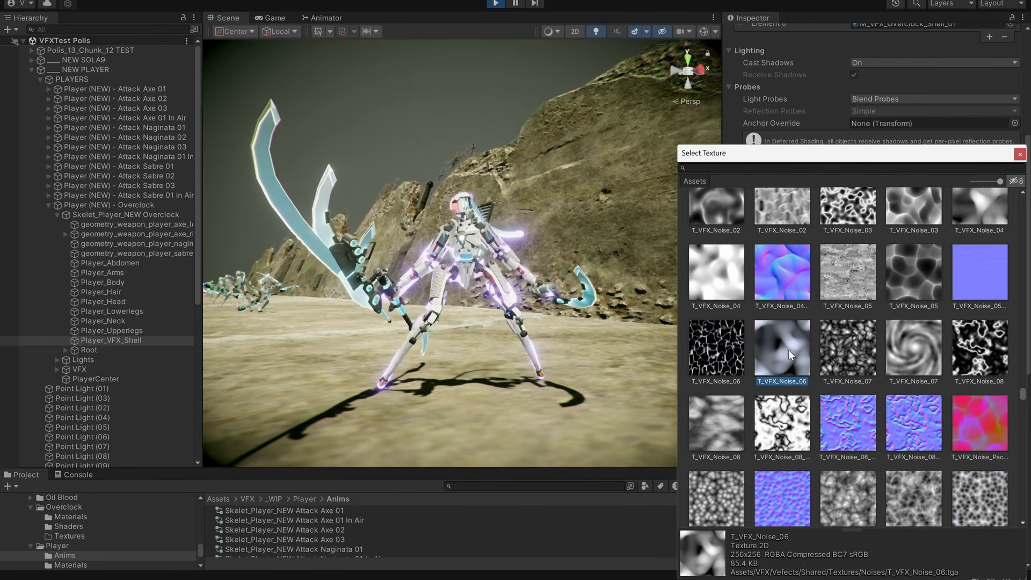
{"action": "left_click", "coordinate": [859, 350]}
{"action": "scroll", "coordinate": [860, 349], "scroll_direction": "up", "scroll_amount": 2}
{"action": "left_click", "coordinate": [798, 273]}
{"action": "left_click", "coordinate": [858, 272]}
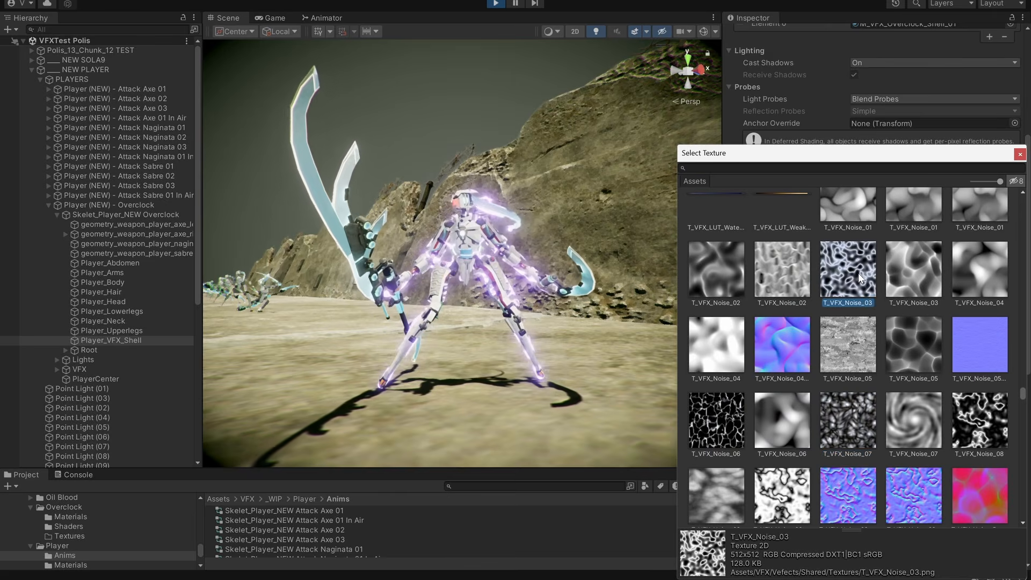
Try T_VFX_Noise_03, T_VFX_Noise_05 and T_VFX_Noise_Voronoi_Fractal_01 as Main Texture, then assign the Voronoi noise with dark round cells.
{"action": "scroll", "coordinate": [908, 292], "scroll_direction": "up", "scroll_amount": 2}
{"action": "left_click", "coordinate": [899, 347]}
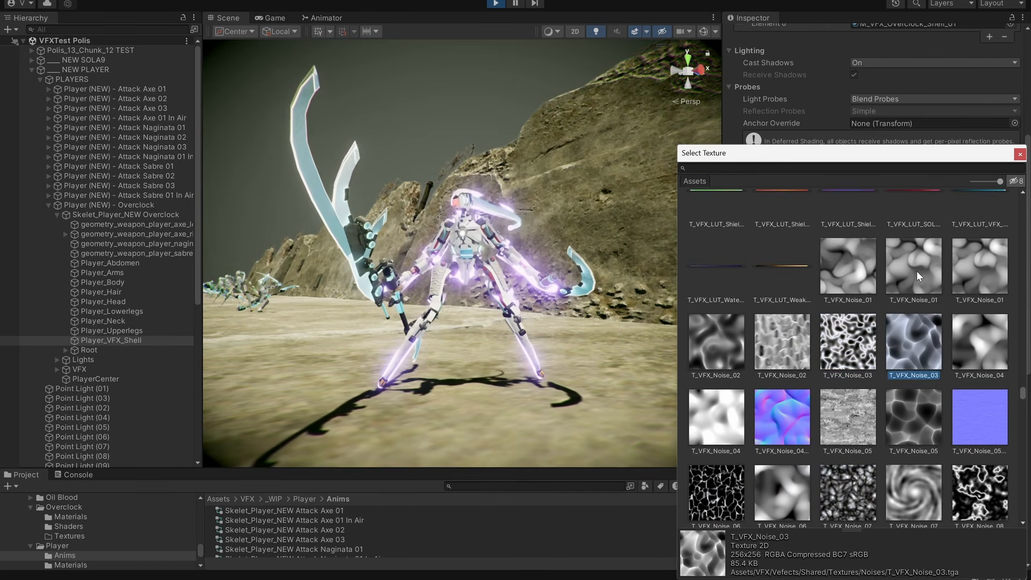
{"action": "left_click", "coordinate": [927, 400]}
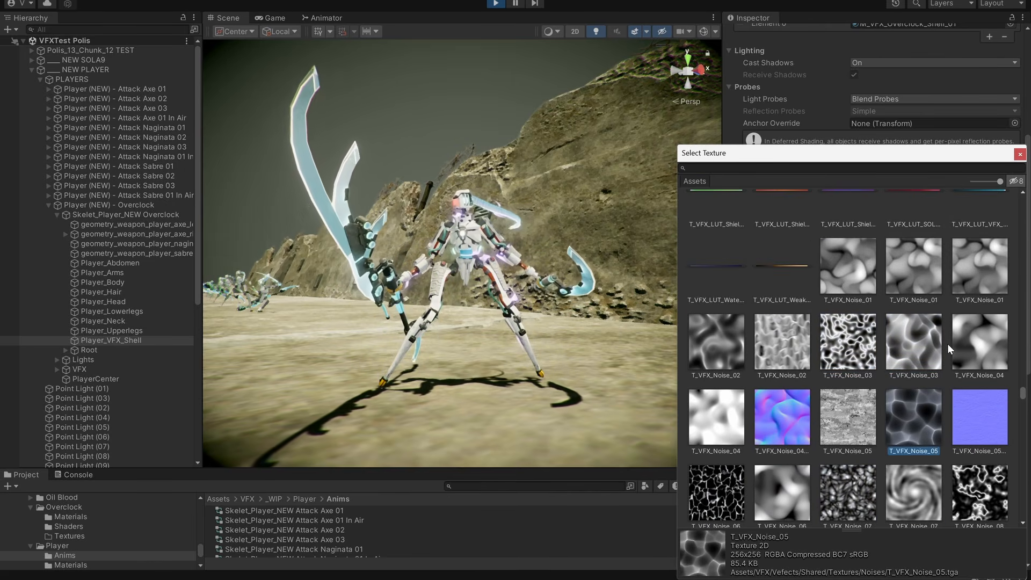
{"action": "left_click", "coordinate": [921, 349]}
{"action": "scroll", "coordinate": [921, 349], "scroll_direction": "down", "scroll_amount": 2}
{"action": "scroll", "coordinate": [881, 467], "scroll_direction": "down", "scroll_amount": 2}
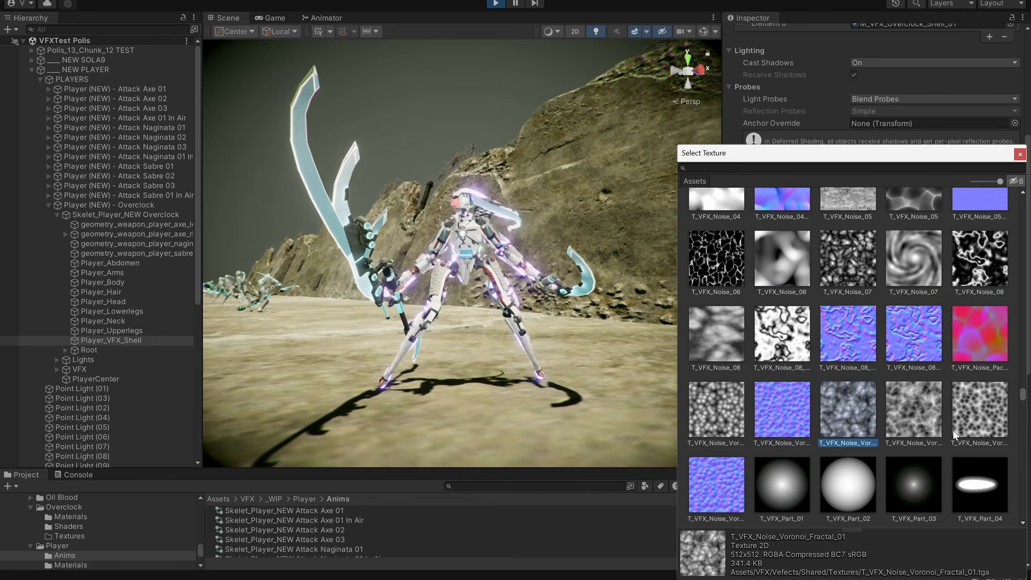
{"action": "left_click", "coordinate": [992, 408]}
{"action": "left_click", "coordinate": [1021, 155]}
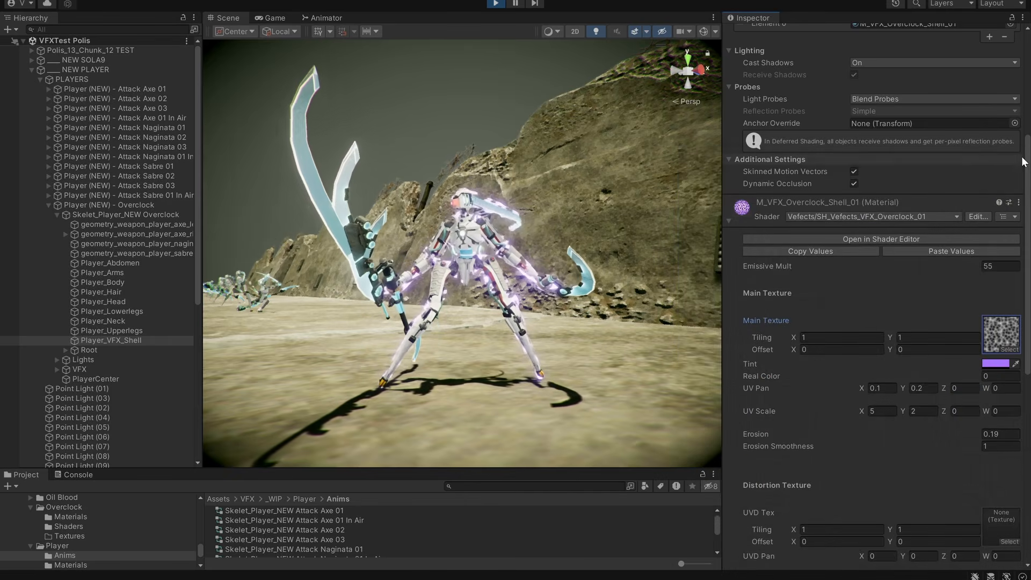
Shift the Main Texture Tint to a slightly bluer, more saturated purple and close the color picker.
{"action": "left_click", "coordinate": [1002, 374]}
{"action": "left_click_drag", "start_coordinate": [930, 286], "coordinate": [802, 218]}
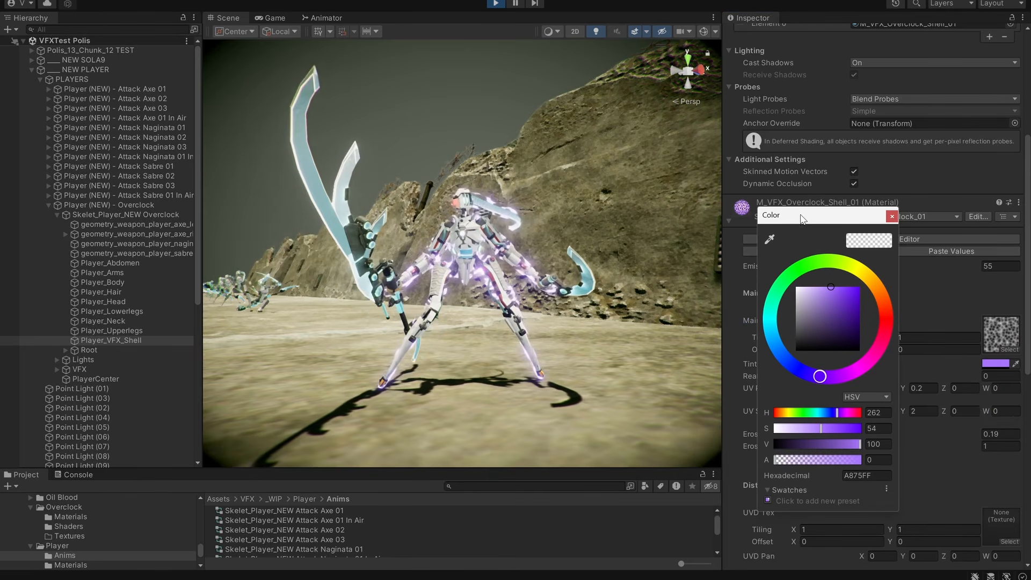
{"action": "mouse_move", "coordinate": [807, 382]}
{"action": "left_mouse_down"}
{"action": "mouse_move", "coordinate": [782, 331]}
{"action": "mouse_move", "coordinate": [785, 358]}
{"action": "mouse_move", "coordinate": [821, 376]}
{"action": "left_mouse_up"}
{"action": "left_click_drag", "start_coordinate": [852, 302], "coordinate": [836, 267]}
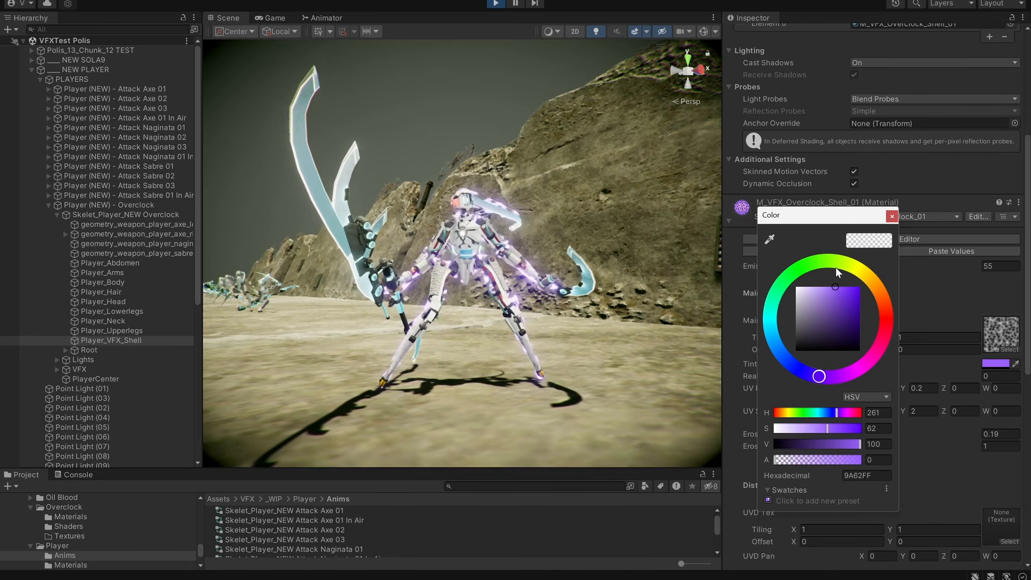
{"action": "left_click_drag", "start_coordinate": [814, 376], "coordinate": [825, 361]}
{"action": "left_click", "coordinate": [891, 216]}
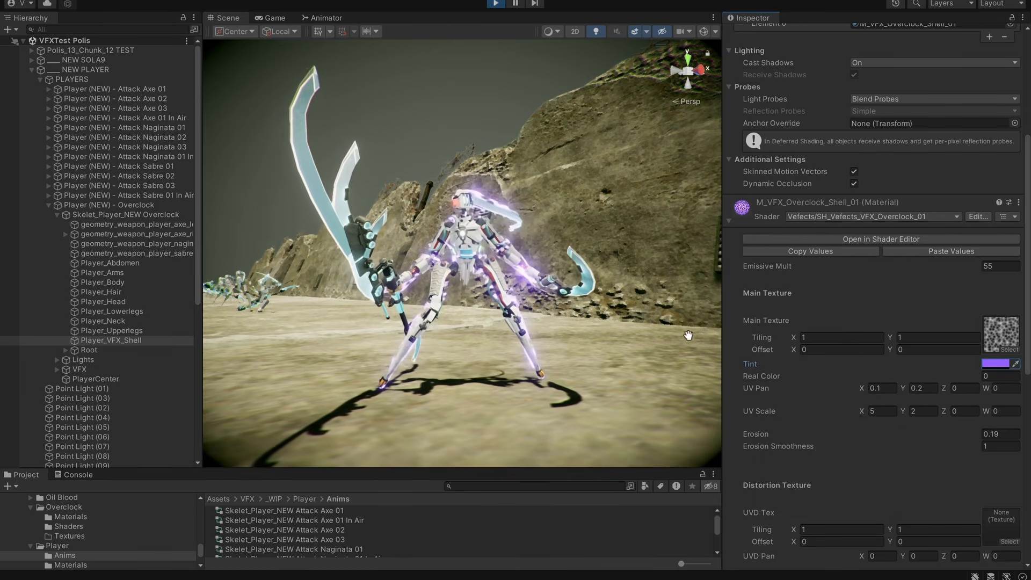
Lower Erosion to 0.01, then try the Main Texture's UV Pan Y at 1 before setting it to 0.3.
{"action": "scroll", "coordinate": [881, 368], "scroll_direction": "down", "scroll_amount": 3}
{"action": "left_click_drag", "start_coordinate": [971, 304], "coordinate": [963, 302]}
{"action": "left_click", "coordinate": [924, 258]}
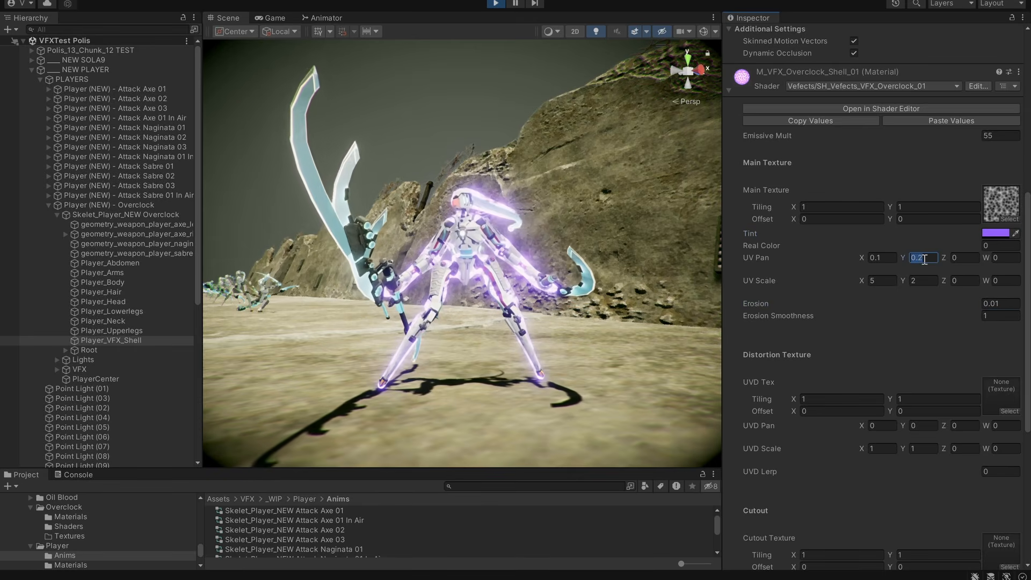
{"action": "type", "text": "1"}
{"action": "key", "text": "BackSpace"}
{"action": "type", "text": "0.5"}
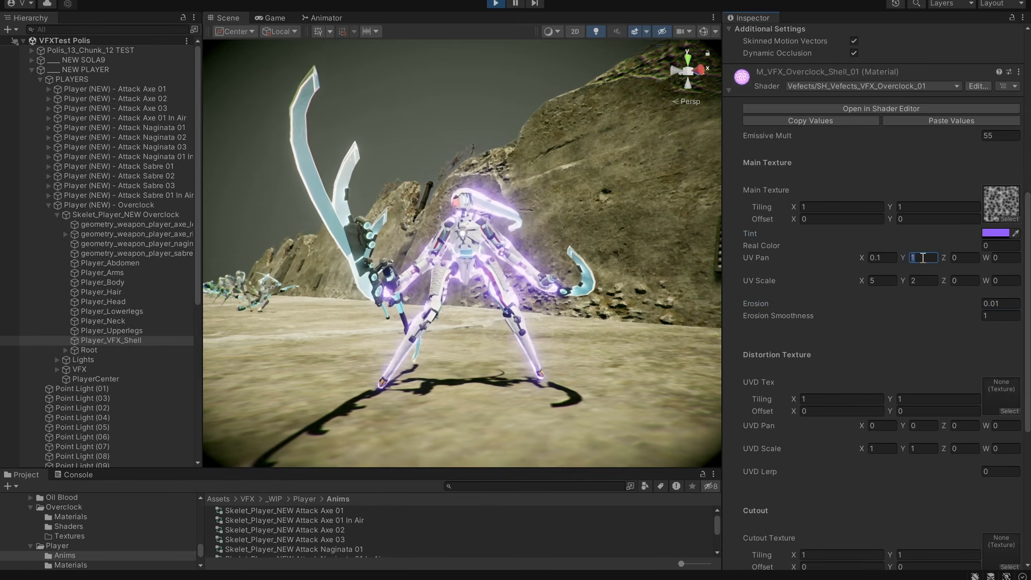
{"action": "type", "text": "0.3"}
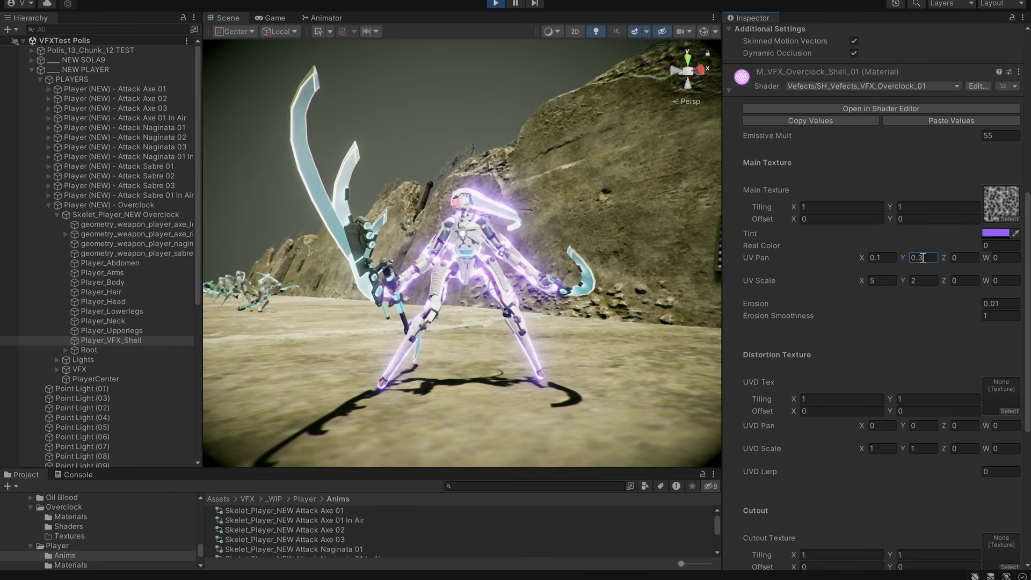
Try Erosion at 0.1, then set it to 0.2.
{"action": "left_click", "coordinate": [979, 304]}
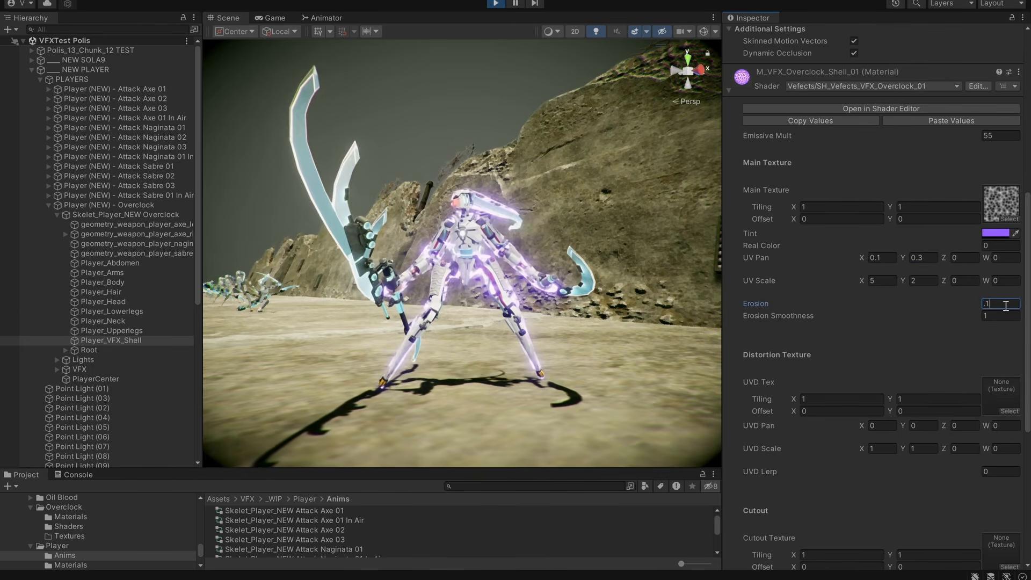
{"action": "type", "text": "0.1"}
{"action": "type", "text": "0.2"}
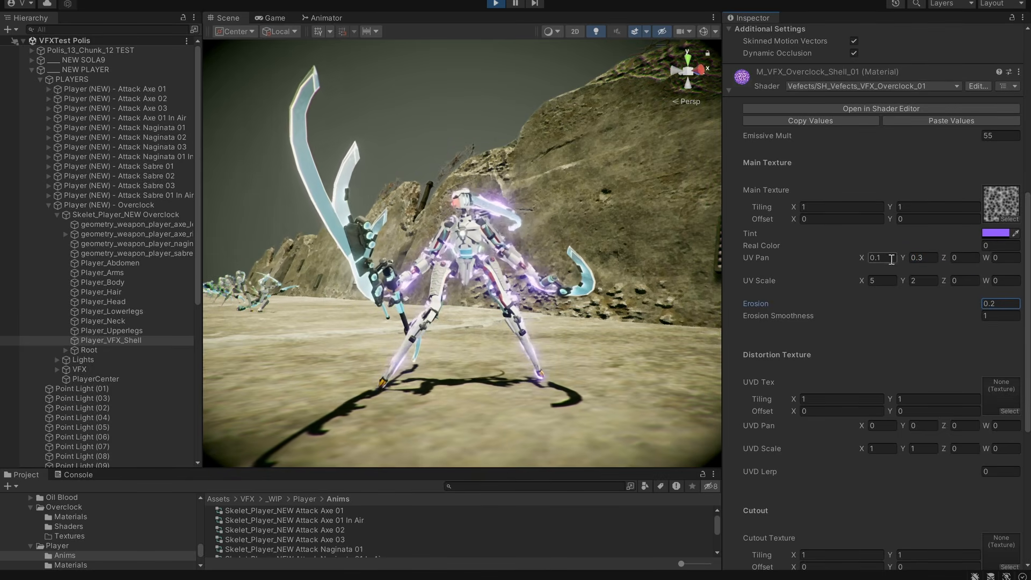
Try the Main Texture's UV Scale at X 20 and Y 10.
{"action": "left_click", "coordinate": [890, 259]}
{"action": "left_click", "coordinate": [889, 279]}
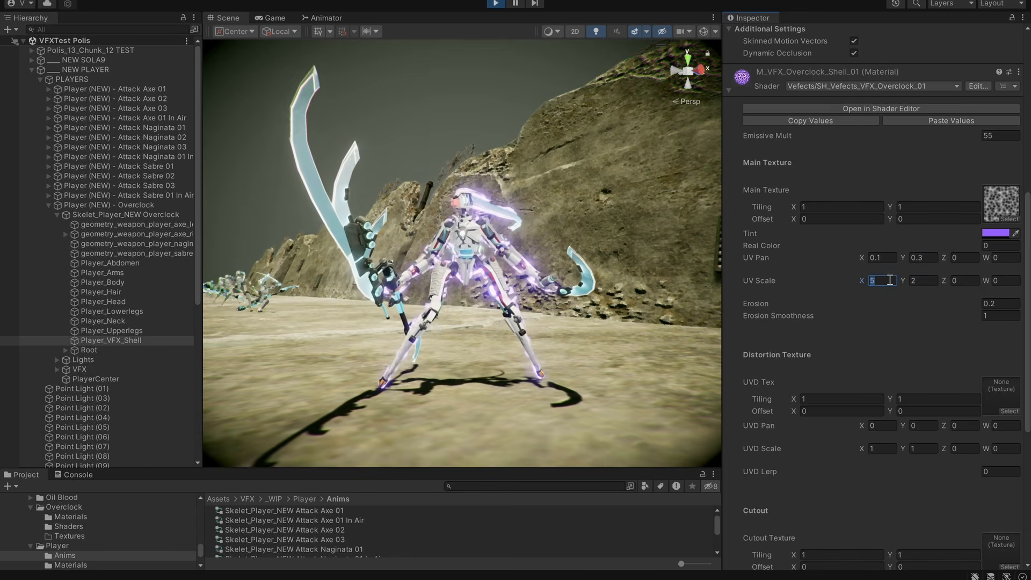
{"action": "type", "text": "20"}
{"action": "left_click", "coordinate": [932, 282]}
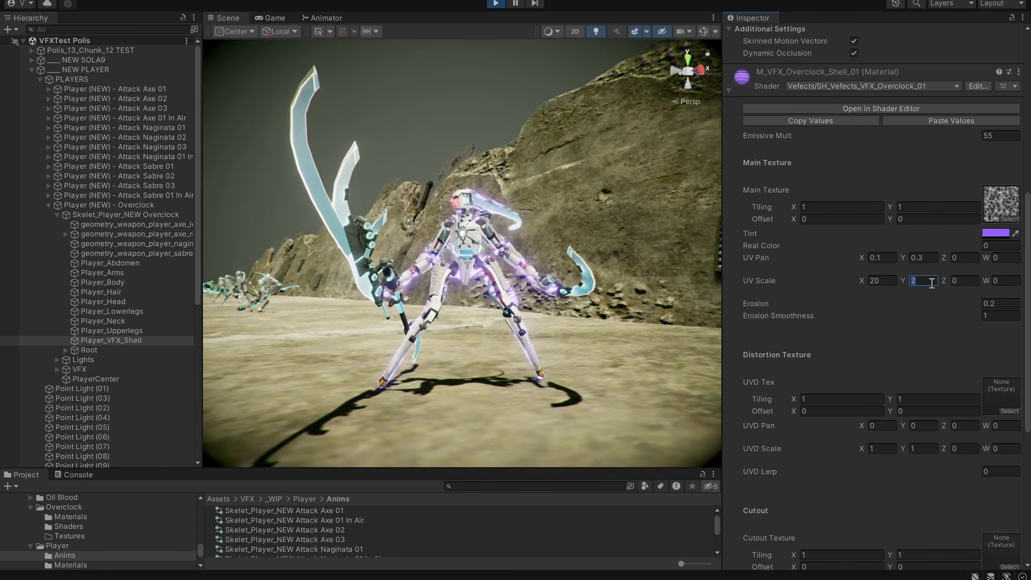
{"action": "type", "text": "10"}
Set the Main Texture's UV Scale to X 5 and Y 3.
{"action": "left_click_drag", "start_coordinate": [931, 283], "coordinate": [906, 283]}
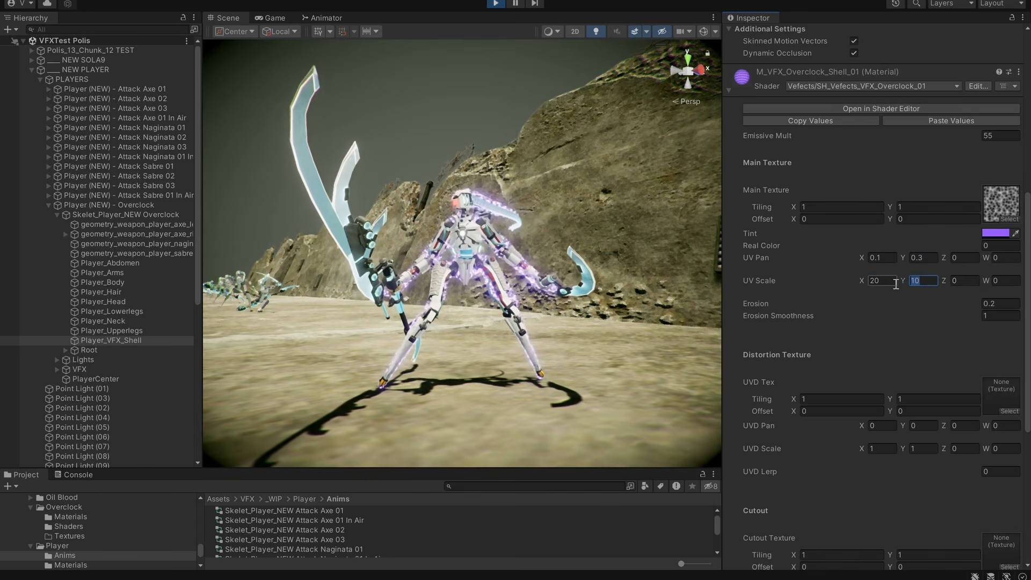
{"action": "type", "text": "3"}
{"action": "left_click", "coordinate": [883, 281]}
{"action": "type", "text": "5"}
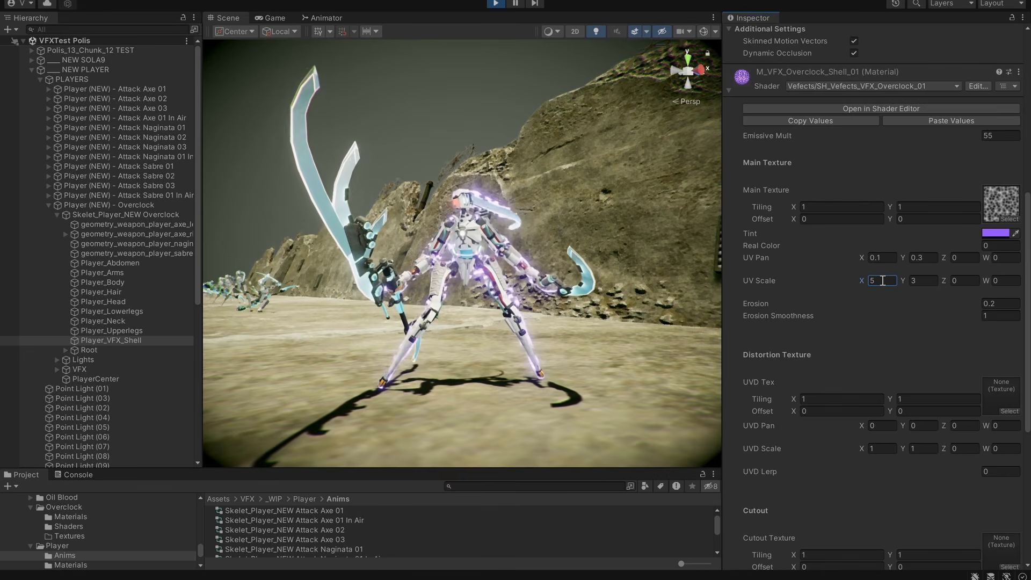
{"action": "double_click", "coordinate": [883, 281]}
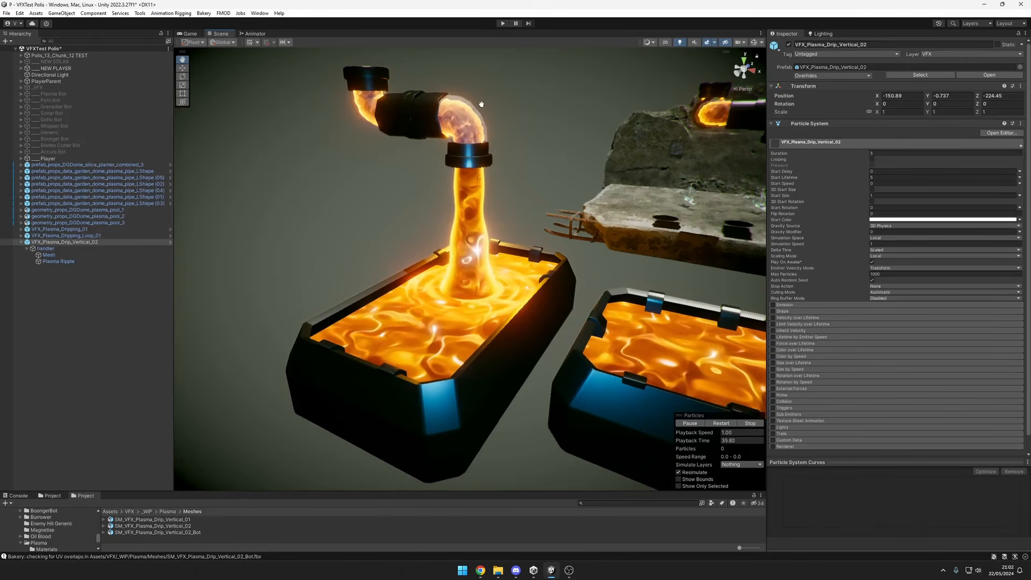
Examine the plasma stream pouring from the curved pipe and its ripples in the pool from several angles.
{"action": "scroll", "coordinate": [591, 191], "scroll_direction": "down", "scroll_amount": 1}
{"action": "middle_click_drag", "start_coordinate": [558, 215], "coordinate": [559, 229]}
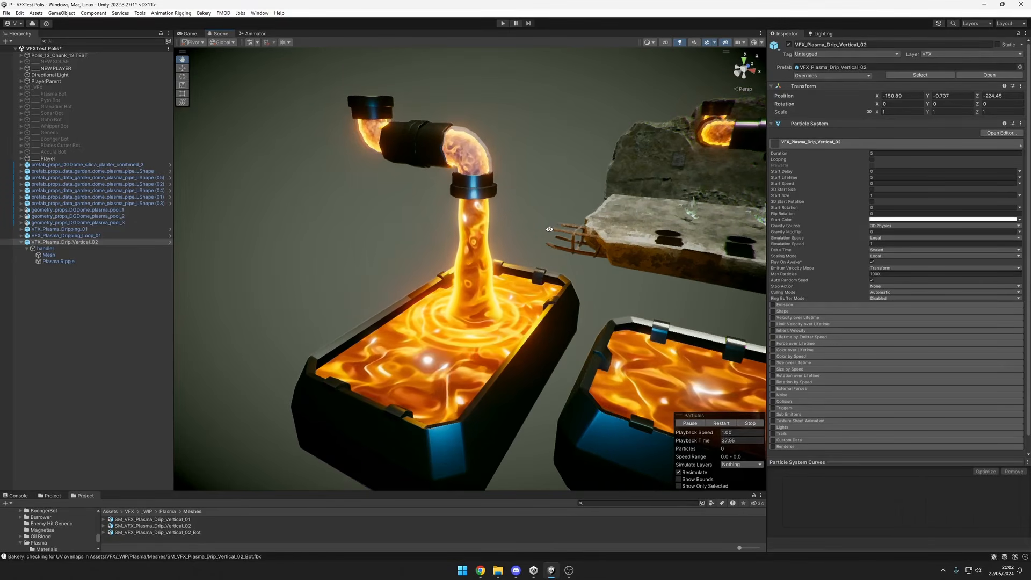
{"action": "left_click_drag", "start_coordinate": [518, 250], "coordinate": [293, 150], "text": "alt"}
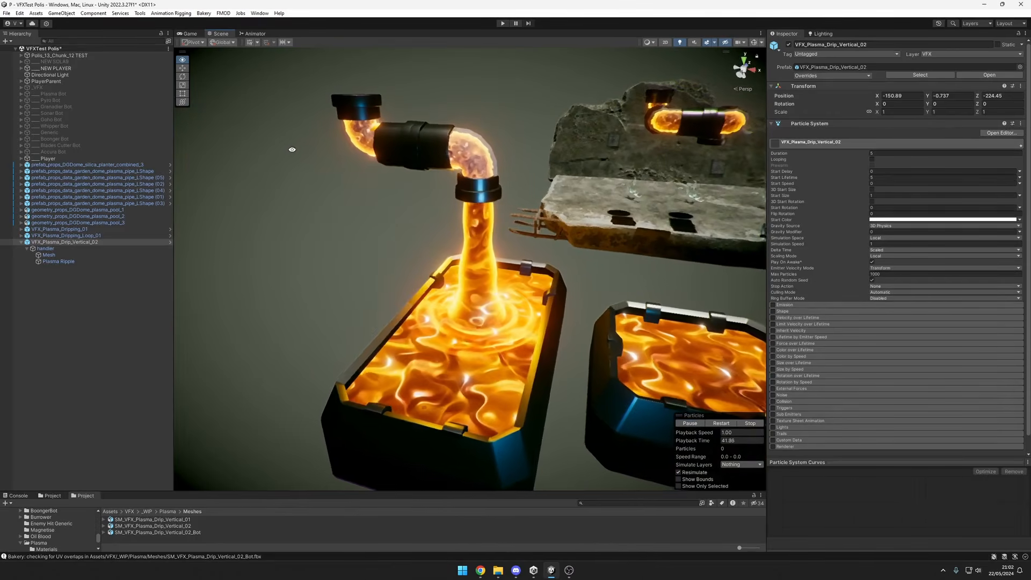
{"action": "left_click_drag", "start_coordinate": [690, 213], "coordinate": [513, 232], "text": "alt"}
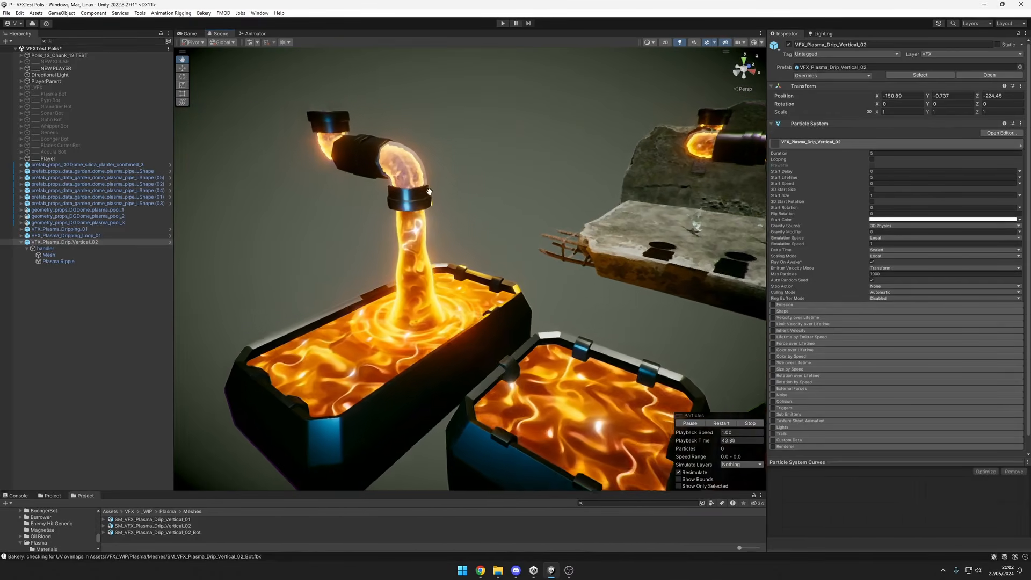
{"action": "middle_click_drag", "start_coordinate": [359, 171], "coordinate": [450, 188]}
{"action": "left_click_drag", "start_coordinate": [515, 185], "coordinate": [493, 216], "text": "alt"}
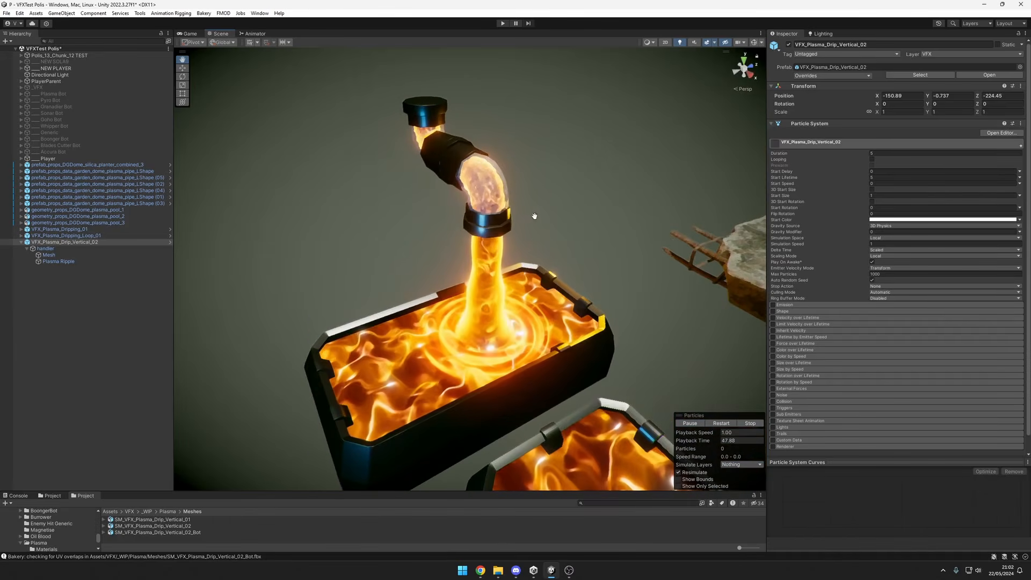
{"action": "middle_click_drag", "start_coordinate": [558, 216], "coordinate": [505, 224]}
{"action": "left_click_drag", "start_coordinate": [505, 224], "coordinate": [626, 228], "text": "alt"}
{"action": "middle_click_drag", "start_coordinate": [626, 228], "coordinate": [411, 258]}
Examine the glowing plasma inside the elbow pipes above the concrete slab up close and from different sides.
{"action": "scroll", "coordinate": [411, 258], "scroll_direction": "up", "scroll_amount": 3}
{"action": "left_click_drag", "start_coordinate": [411, 258], "coordinate": [320, 254], "text": "alt"}
{"action": "left_click_drag", "start_coordinate": [612, 258], "coordinate": [466, 248], "text": "alt"}
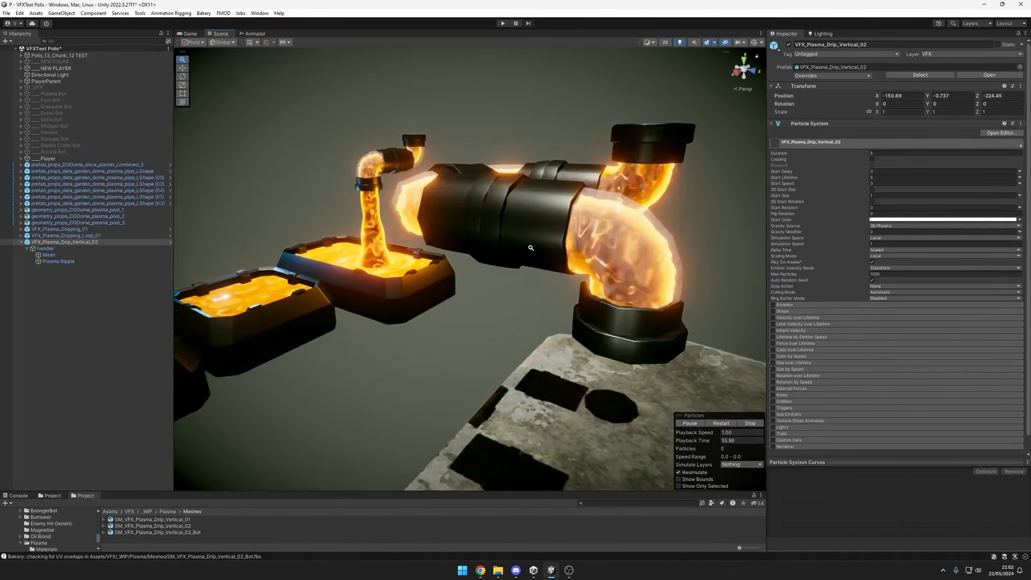
{"action": "scroll", "coordinate": [408, 215], "scroll_direction": "down", "scroll_amount": 3}
{"action": "left_click_drag", "start_coordinate": [355, 185], "coordinate": [480, 201], "text": "alt"}
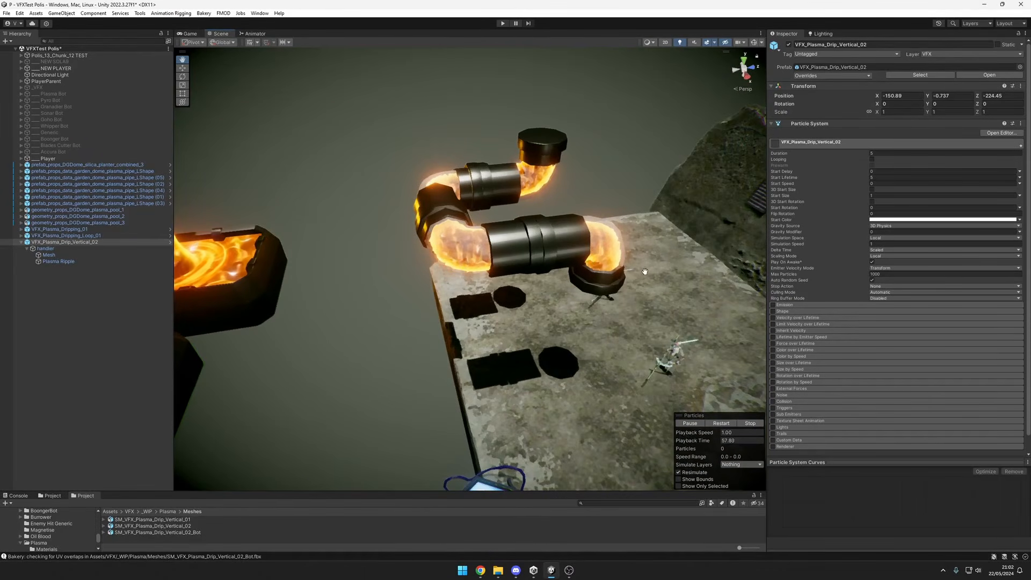
{"action": "left_click_drag", "start_coordinate": [644, 271], "coordinate": [563, 279], "text": "alt"}
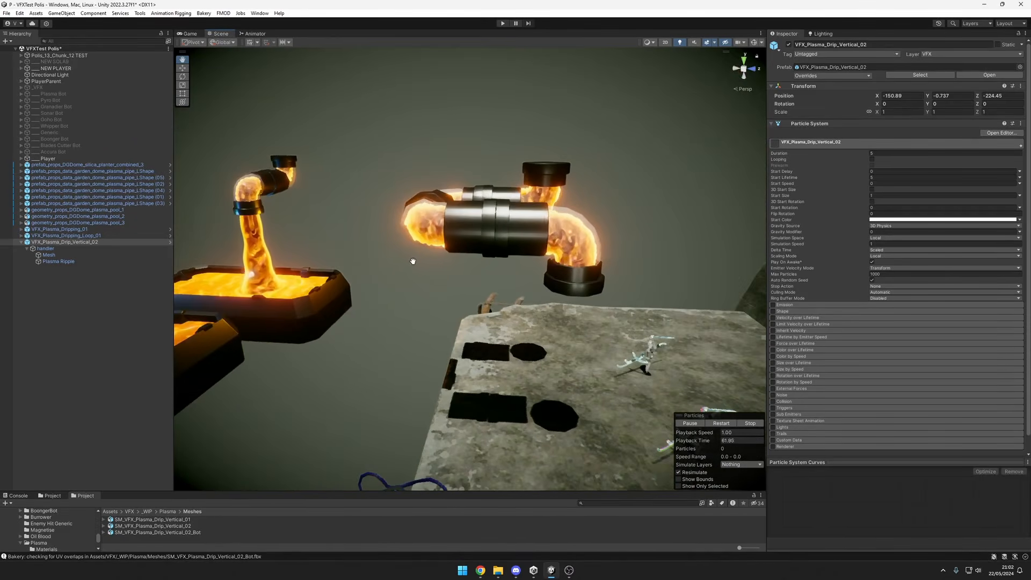
{"action": "left_click_drag", "start_coordinate": [412, 261], "coordinate": [558, 263], "text": "alt"}
{"action": "left_click_drag", "start_coordinate": [434, 252], "coordinate": [314, 225], "text": "alt"}
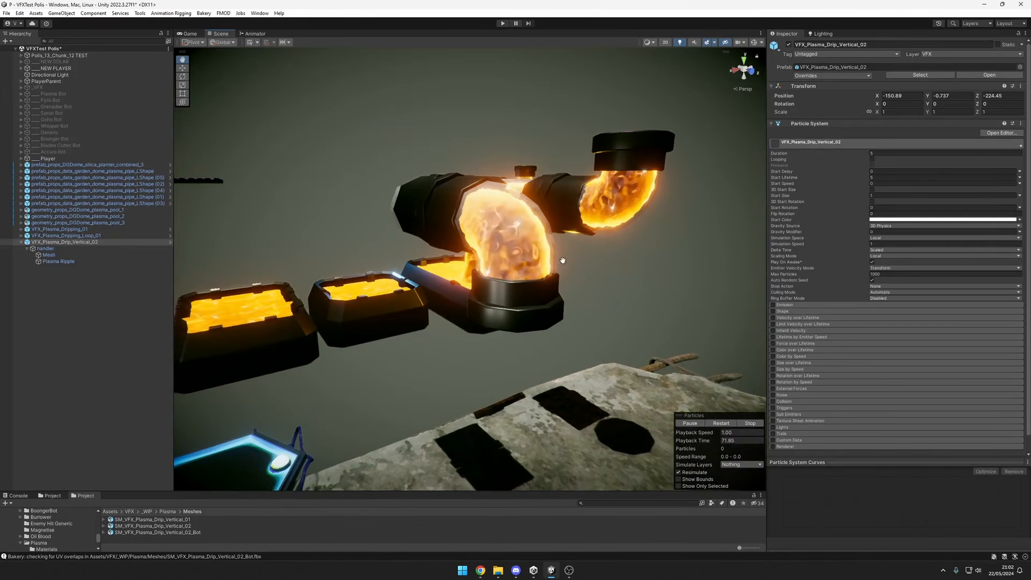
Inspect the plasma pipe loop against the pools, the ruined wall and the hexagonal blue-lit platforms.
{"action": "left_click_drag", "start_coordinate": [614, 258], "coordinate": [541, 268], "text": "alt"}
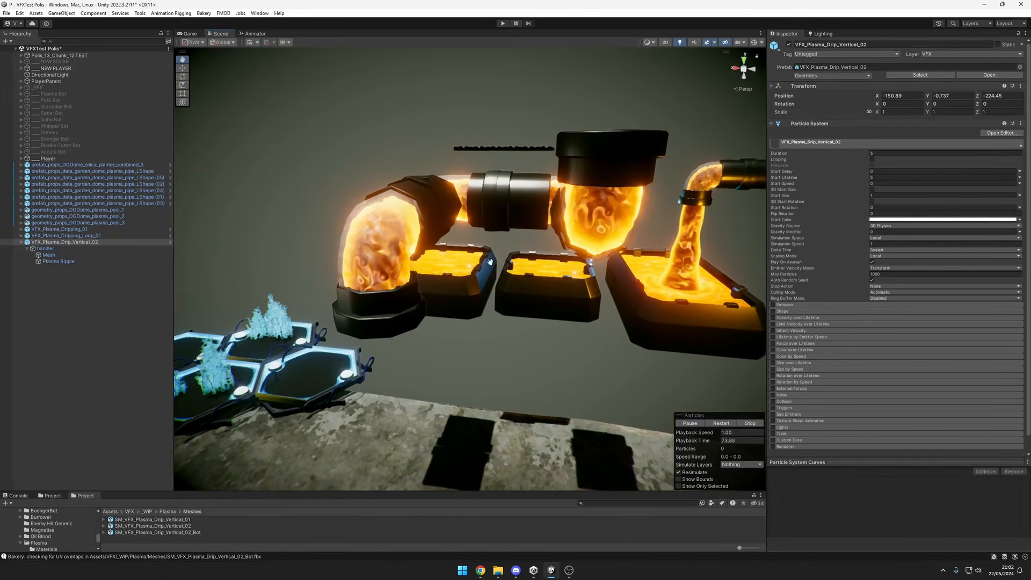
{"action": "left_click_drag", "start_coordinate": [413, 273], "coordinate": [716, 288], "text": "alt"}
{"action": "scroll", "coordinate": [716, 287], "scroll_direction": "up", "scroll_amount": 5}
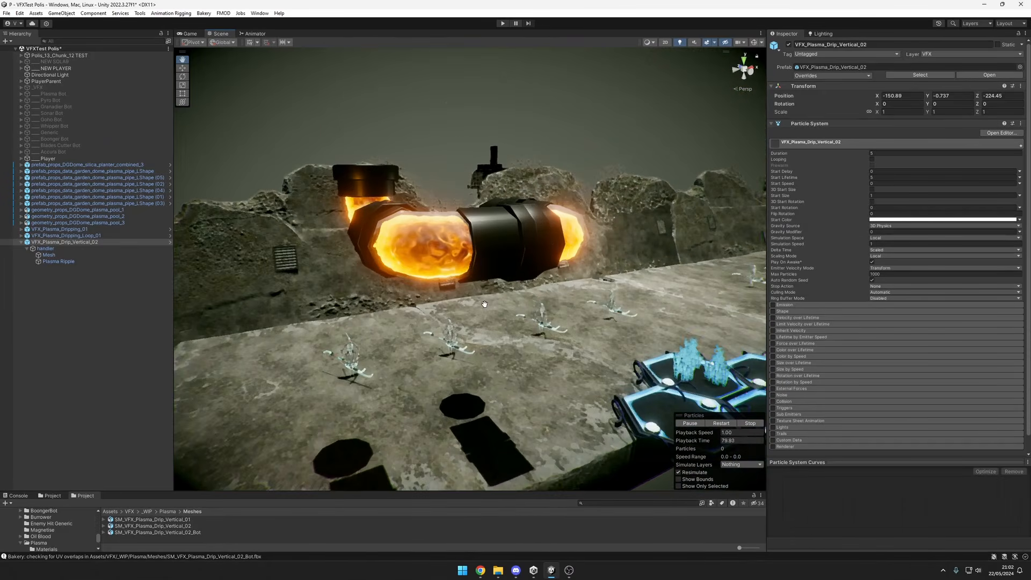
{"action": "scroll", "coordinate": [483, 302], "scroll_direction": "down", "scroll_amount": 3}
{"action": "middle_click_drag", "start_coordinate": [484, 302], "coordinate": [506, 285]}
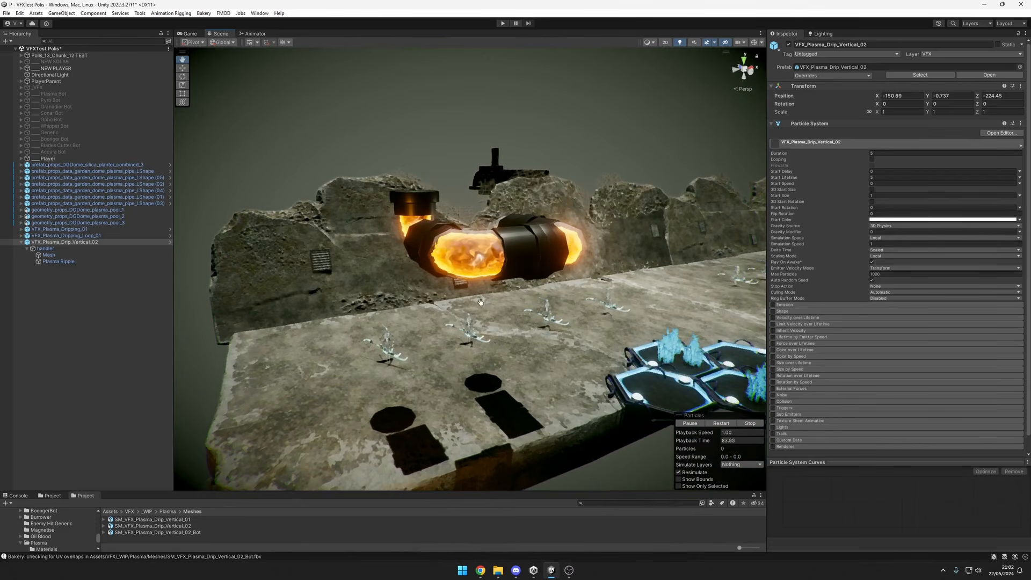
{"action": "left_click_drag", "start_coordinate": [481, 282], "coordinate": [495, 302], "text": "alt"}
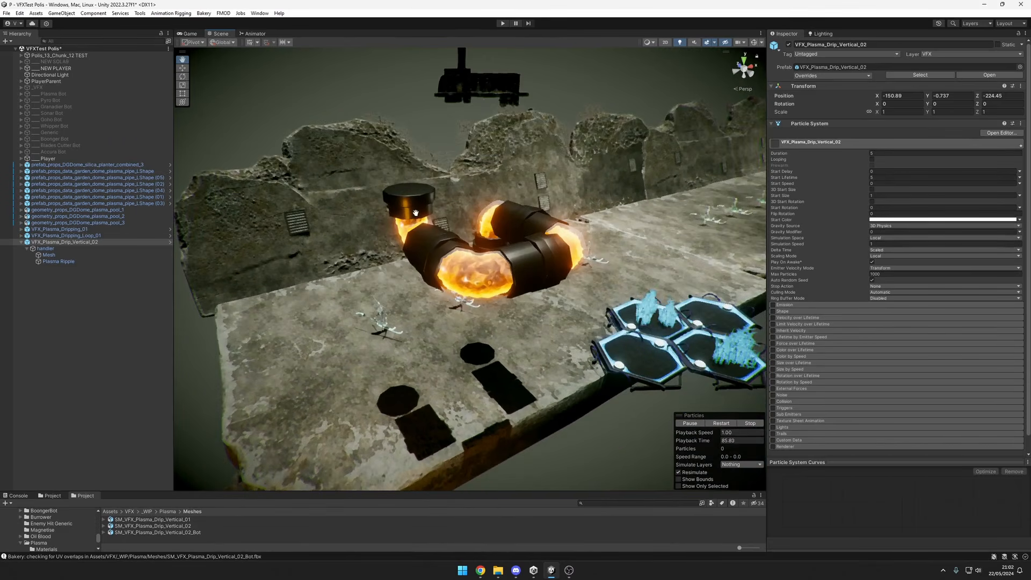
{"action": "left_click_drag", "start_coordinate": [422, 263], "coordinate": [446, 229], "text": "alt"}
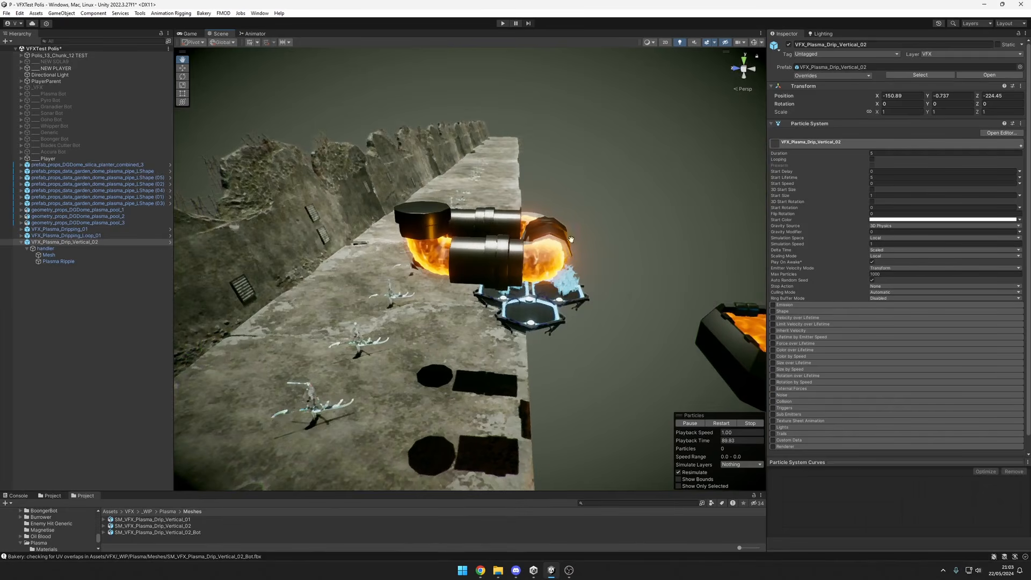
Examine the plasma pipe loop from the slab's opposite sides and compare it with the three plasma pools.
{"action": "left_click_drag", "start_coordinate": [606, 240], "coordinate": [444, 290], "text": "alt"}
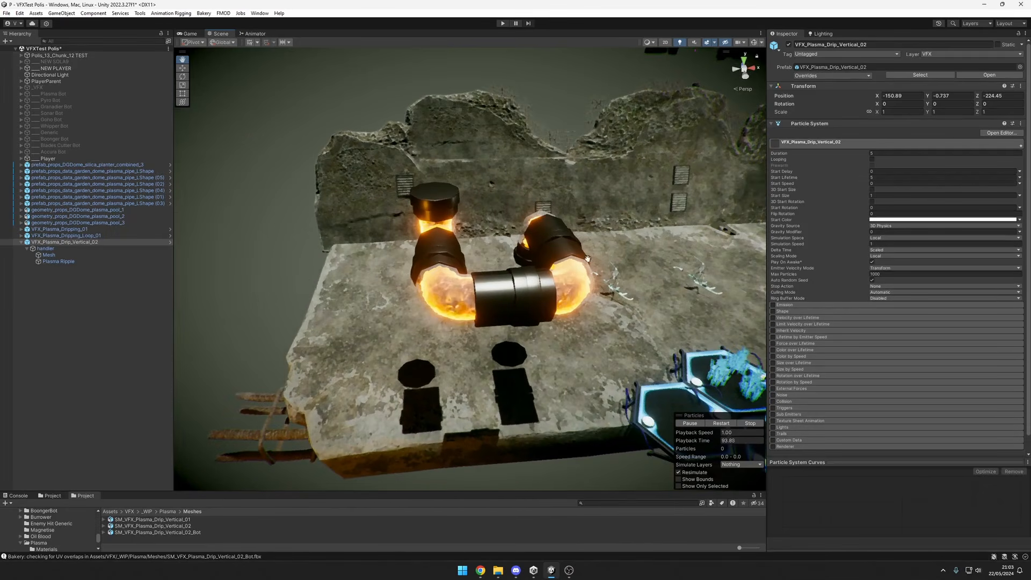
{"action": "left_click_drag", "start_coordinate": [588, 259], "coordinate": [459, 251], "text": "alt"}
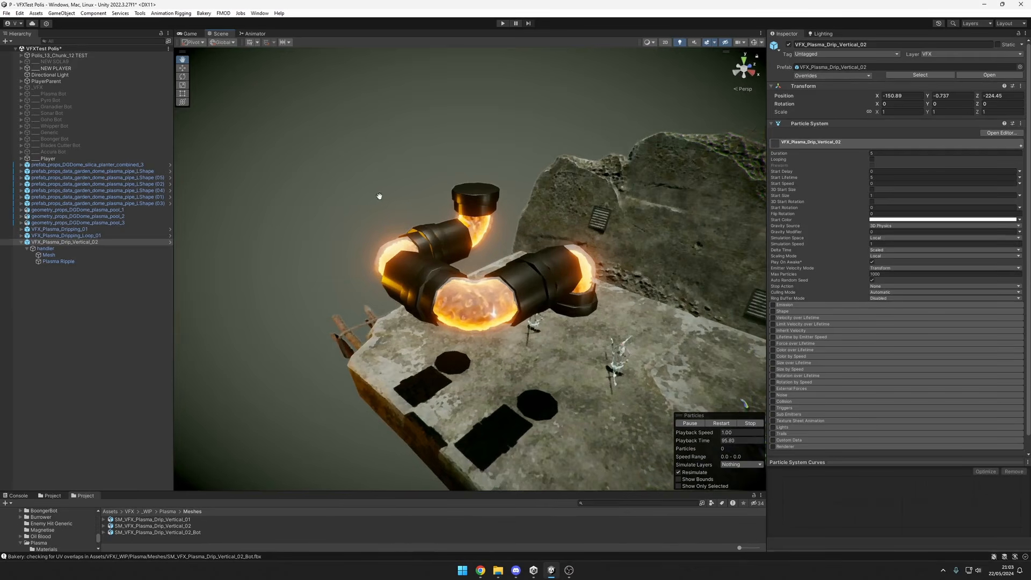
{"action": "left_click_drag", "start_coordinate": [583, 314], "coordinate": [652, 269], "text": "alt"}
{"action": "scroll", "coordinate": [464, 289], "scroll_direction": "down", "scroll_amount": 5}
{"action": "left_click_drag", "start_coordinate": [465, 289], "coordinate": [456, 344], "text": "alt"}
{"action": "right_click_drag", "start_coordinate": [462, 322], "coordinate": [617, 292], "text": "alt"}
{"action": "left_click_drag", "start_coordinate": [489, 309], "coordinate": [462, 271], "text": "alt"}
{"action": "right_click_drag", "start_coordinate": [462, 271], "coordinate": [370, 322], "text": "alt"}
{"action": "left_click_drag", "start_coordinate": [323, 355], "coordinate": [452, 332], "text": "alt"}
{"action": "right_click_drag", "start_coordinate": [452, 332], "coordinate": [371, 341], "text": "alt"}
{"action": "left_click_drag", "start_coordinate": [371, 341], "coordinate": [466, 320], "text": "alt"}
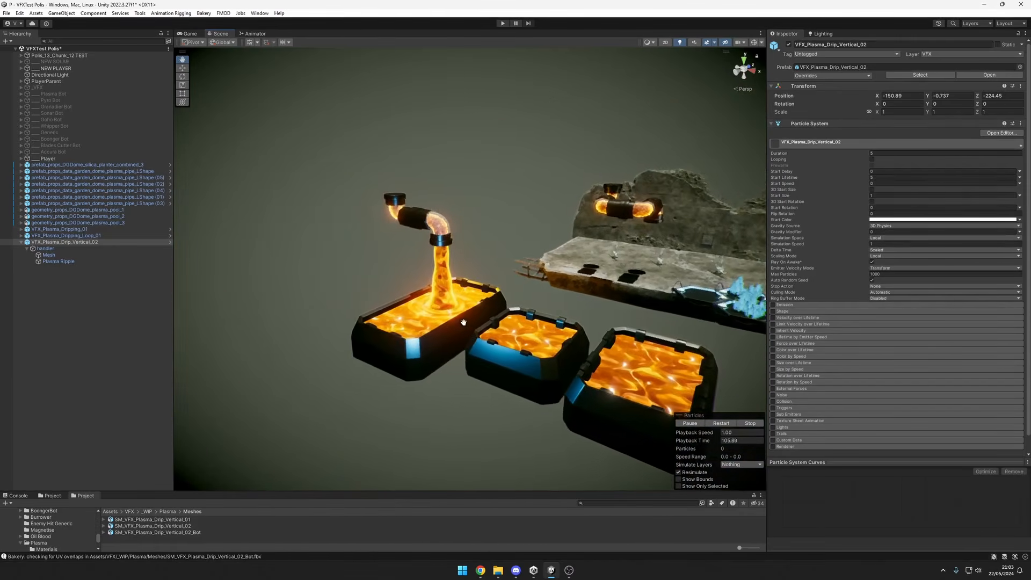
Examine the plasma stream hitting the long pool up close, along with the surfaces of the two neighbouring pools.
{"action": "right_click_drag", "start_coordinate": [465, 321], "coordinate": [525, 329], "text": "alt"}
{"action": "mouse_move", "coordinate": [525, 329]}
{"action": "left_mouse_down", "text": "alt"}
{"action": "mouse_move", "coordinate": [561, 318]}
{"action": "mouse_move", "coordinate": [537, 332]}
{"action": "left_mouse_up", "text": "alt"}
{"action": "middle_click_drag", "start_coordinate": [496, 295], "coordinate": [494, 276]}
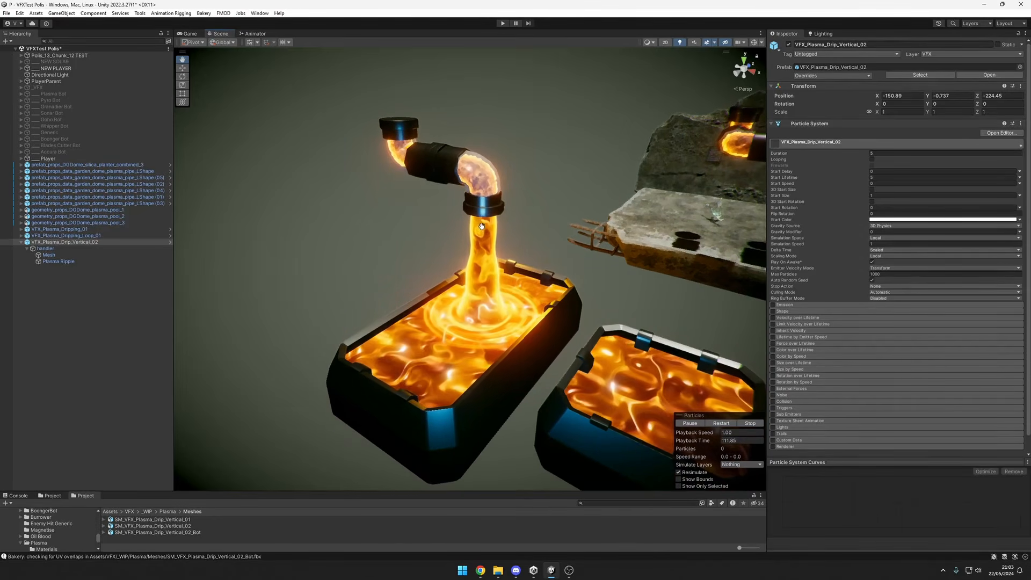
{"action": "left_click_drag", "start_coordinate": [475, 280], "coordinate": [549, 296], "text": "alt"}
{"action": "middle_click_drag", "start_coordinate": [500, 208], "coordinate": [465, 156]}
{"action": "middle_click_drag", "start_coordinate": [659, 392], "coordinate": [464, 347]}
{"action": "scroll", "coordinate": [464, 346], "scroll_direction": "down", "scroll_amount": 5}
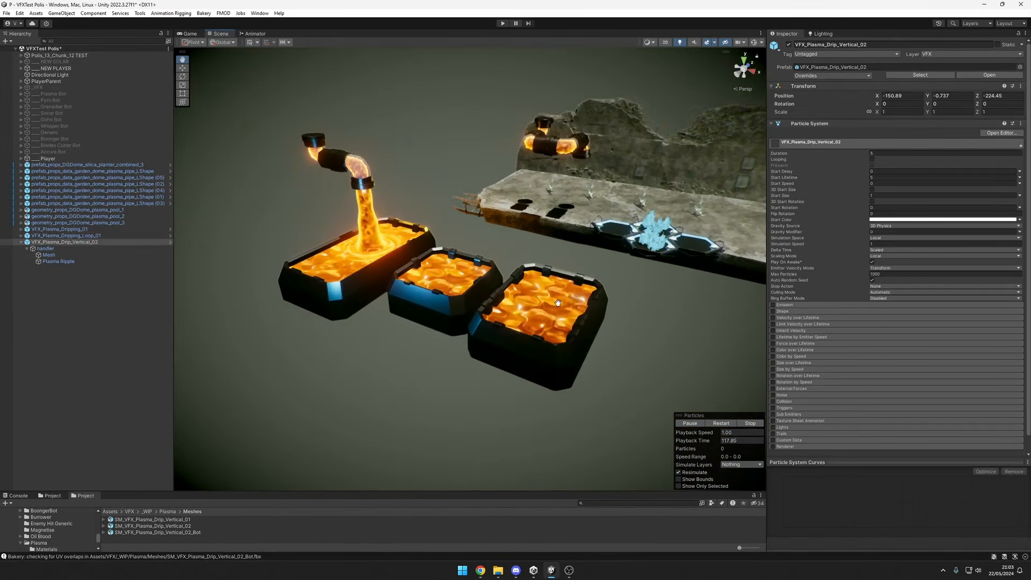
{"action": "left_click_drag", "start_coordinate": [479, 315], "coordinate": [519, 325], "text": "alt"}
Select geometry_props_DGDome_plasma_pool_1 and examine the pool fluid and the ripple rings around the stream up close.
{"action": "left_click", "coordinate": [474, 281]}
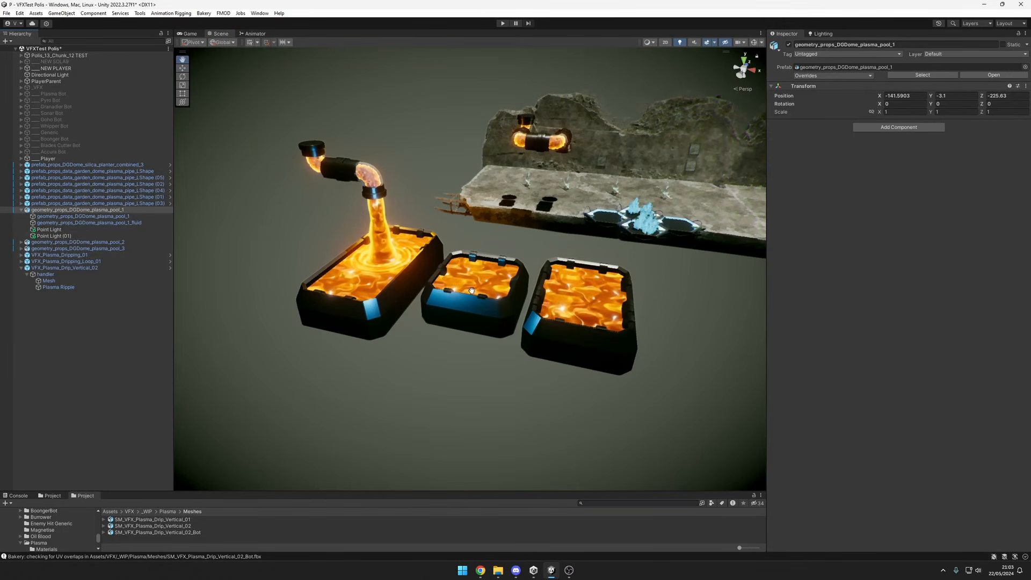
{"action": "right_click_drag", "start_coordinate": [362, 287], "coordinate": [409, 285], "text": "alt"}
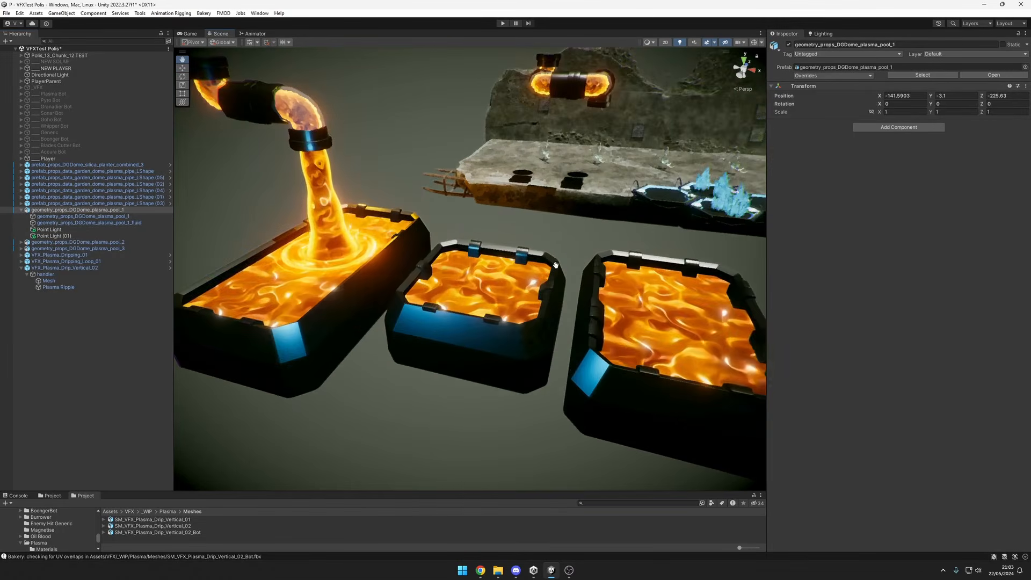
{"action": "middle_click_drag", "start_coordinate": [376, 284], "coordinate": [499, 323], "text": "alt"}
{"action": "mouse_move", "coordinate": [492, 312]}
{"action": "left_mouse_down", "text": "alt"}
{"action": "mouse_move", "coordinate": [524, 306]}
{"action": "mouse_move", "coordinate": [487, 298]}
{"action": "left_mouse_up", "text": "alt"}
{"action": "right_click_drag", "start_coordinate": [486, 298], "coordinate": [529, 317], "text": "alt"}
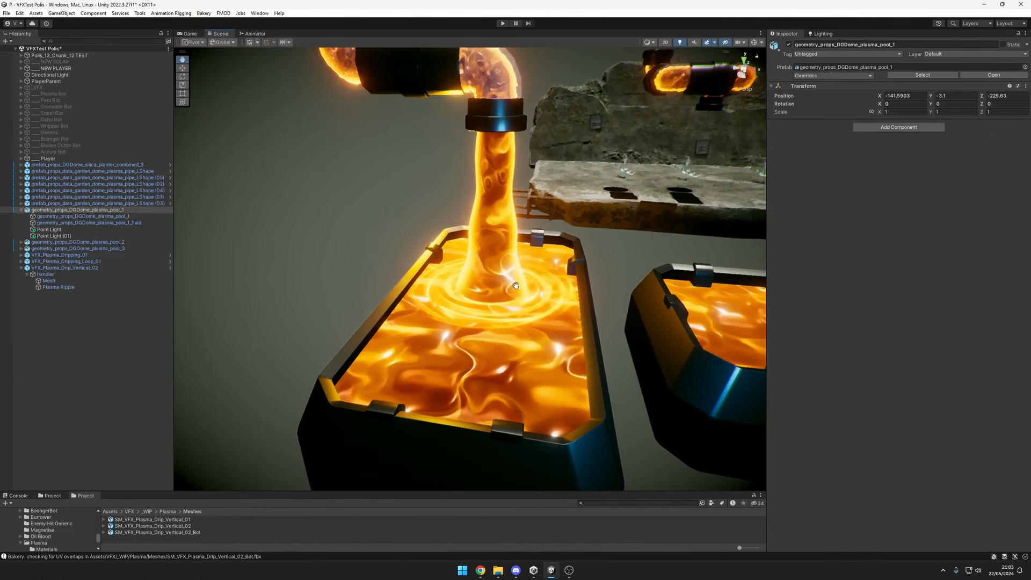
{"action": "left_click_drag", "start_coordinate": [529, 317], "coordinate": [508, 349], "text": "alt"}
{"action": "right_click_drag", "start_coordinate": [507, 349], "coordinate": [508, 314], "text": "alt"}
{"action": "left_click_drag", "start_coordinate": [508, 314], "coordinate": [579, 369], "text": "alt"}
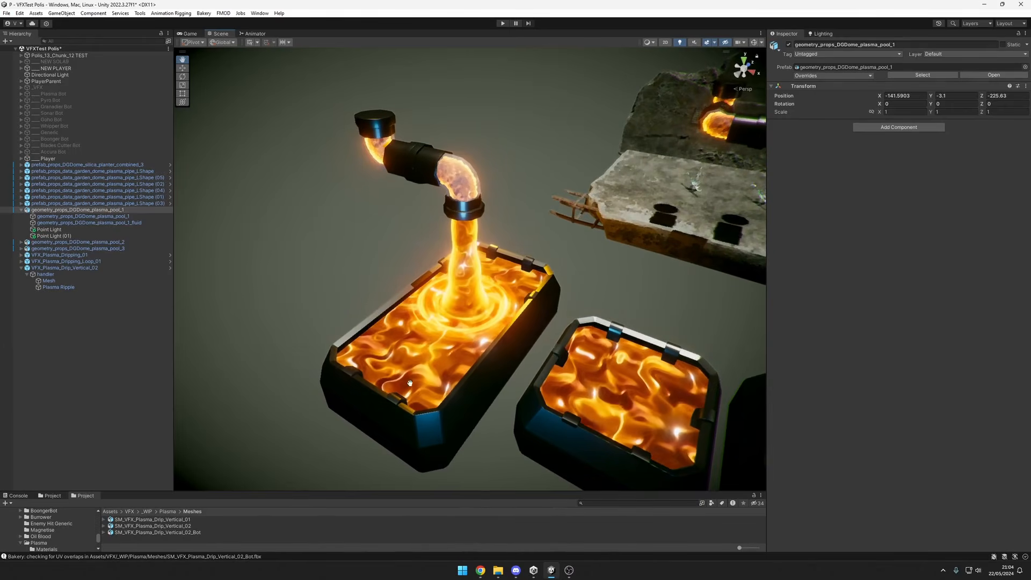
Inspect the three pools and the pouring pipe side by side from a distance and from a low angle.
{"action": "right_click_drag", "start_coordinate": [410, 383], "coordinate": [469, 341], "text": "alt"}
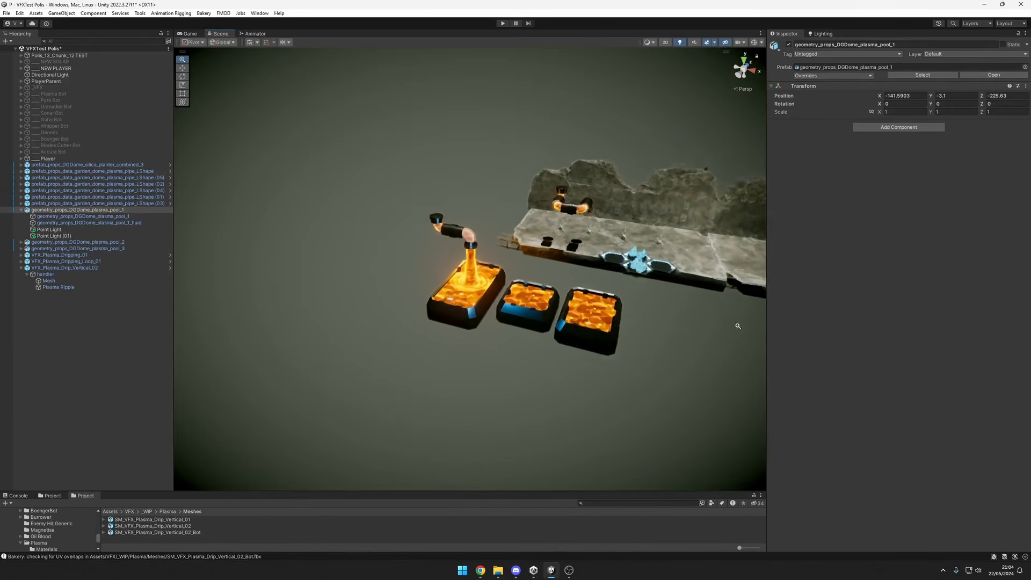
{"action": "left_click_drag", "start_coordinate": [687, 317], "coordinate": [629, 329]}
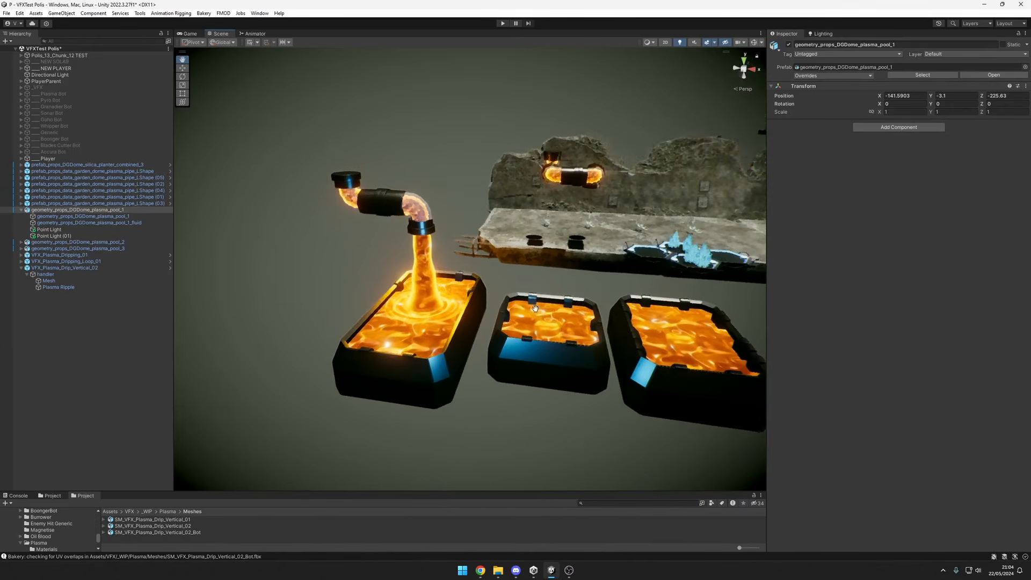
{"action": "mouse_move", "coordinate": [535, 309]}
{"action": "right_mouse_down", "text": "alt"}
{"action": "mouse_move", "coordinate": [602, 300]}
{"action": "mouse_move", "coordinate": [545, 309]}
{"action": "mouse_move", "coordinate": [652, 309]}
{"action": "mouse_move", "coordinate": [542, 313]}
{"action": "right_mouse_up", "text": "alt"}
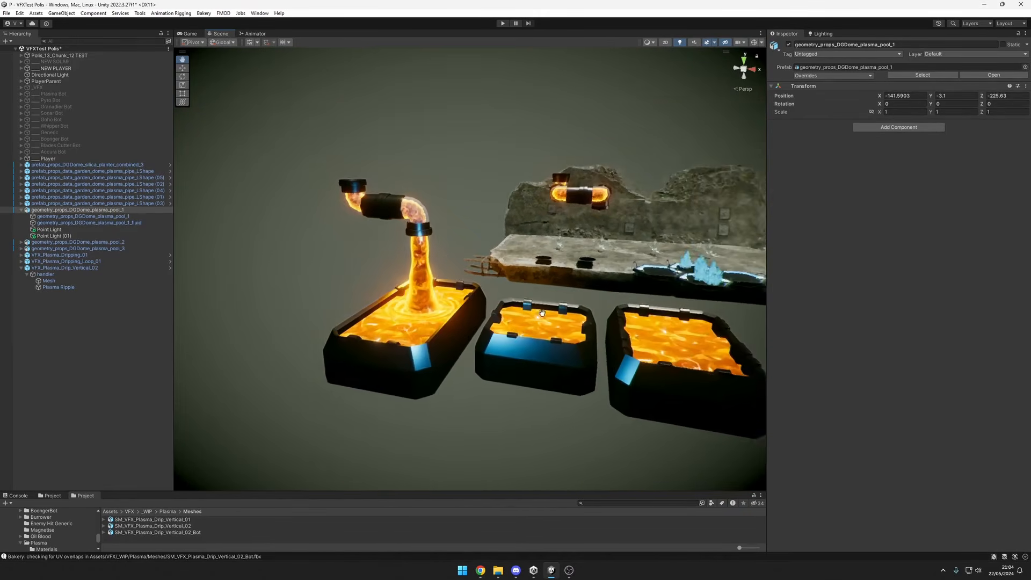
{"action": "left_click_drag", "start_coordinate": [542, 313], "coordinate": [475, 333], "text": "alt"}
Select VFX_Plasma_Dripping_01 and examine the plasma dripping from the pipe loop's open end onto the concrete slab.
{"action": "right_click_drag", "start_coordinate": [476, 333], "coordinate": [717, 327], "text": "alt"}
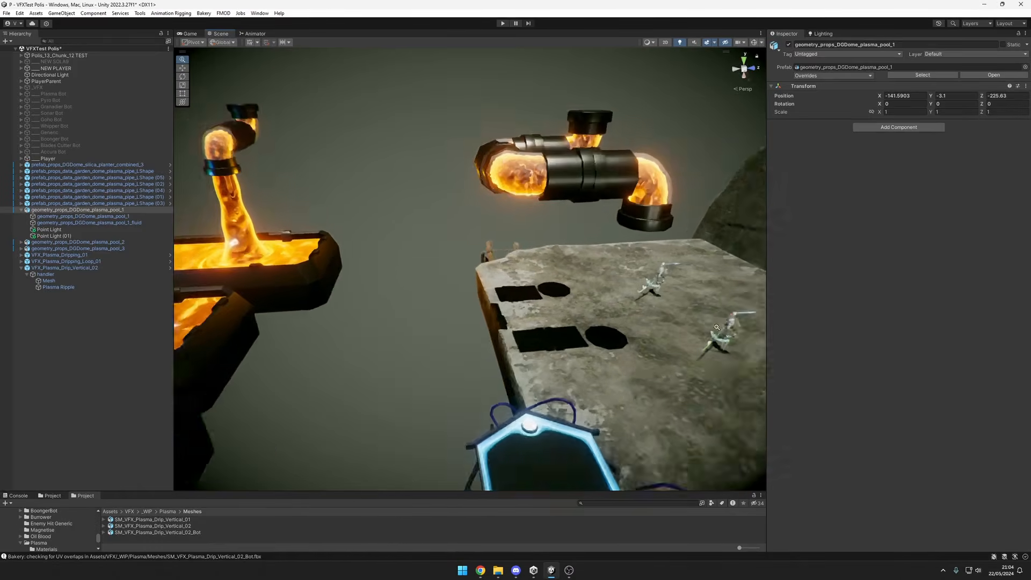
{"action": "left_click_drag", "start_coordinate": [717, 327], "coordinate": [575, 334], "text": "alt"}
{"action": "left_click", "coordinate": [129, 255]}
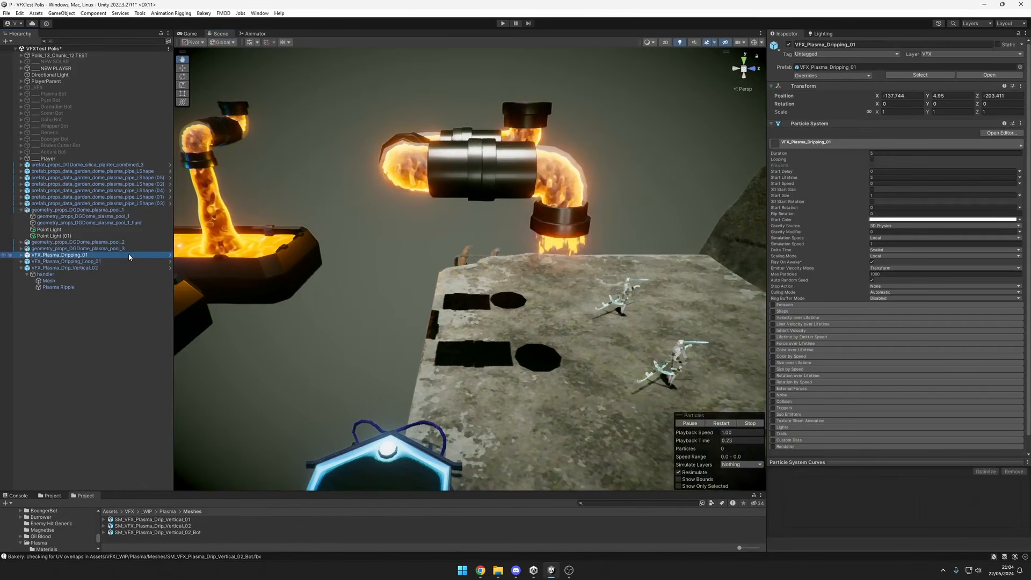
{"action": "left_click_drag", "start_coordinate": [483, 293], "coordinate": [590, 299], "text": "alt"}
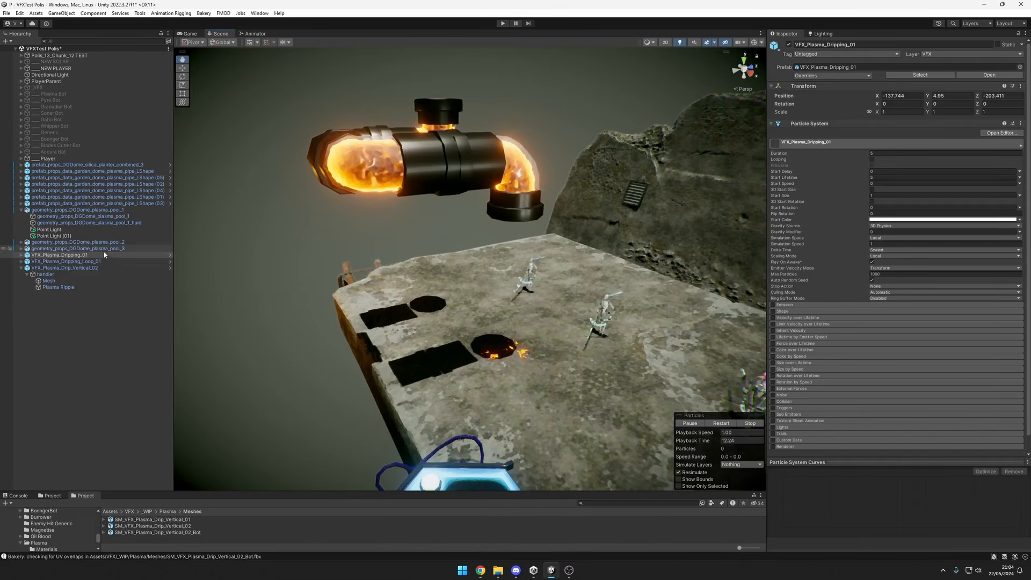
Select VFX_Plasma_Dripping_Loop_01 and examine the looping drips and the puddle they leave on the concrete slab.
{"action": "left_click_drag", "start_coordinate": [630, 368], "coordinate": [566, 346]}
{"action": "scroll", "coordinate": [481, 280], "scroll_direction": "down", "scroll_amount": 2}
{"action": "left_click_drag", "start_coordinate": [481, 328], "coordinate": [463, 343], "text": "alt"}
{"action": "scroll", "coordinate": [411, 368], "scroll_direction": "down", "scroll_amount": 3}
{"action": "scroll", "coordinate": [463, 343], "scroll_direction": "up", "scroll_amount": 3}
{"action": "middle_click_drag", "start_coordinate": [515, 274], "coordinate": [520, 317]}
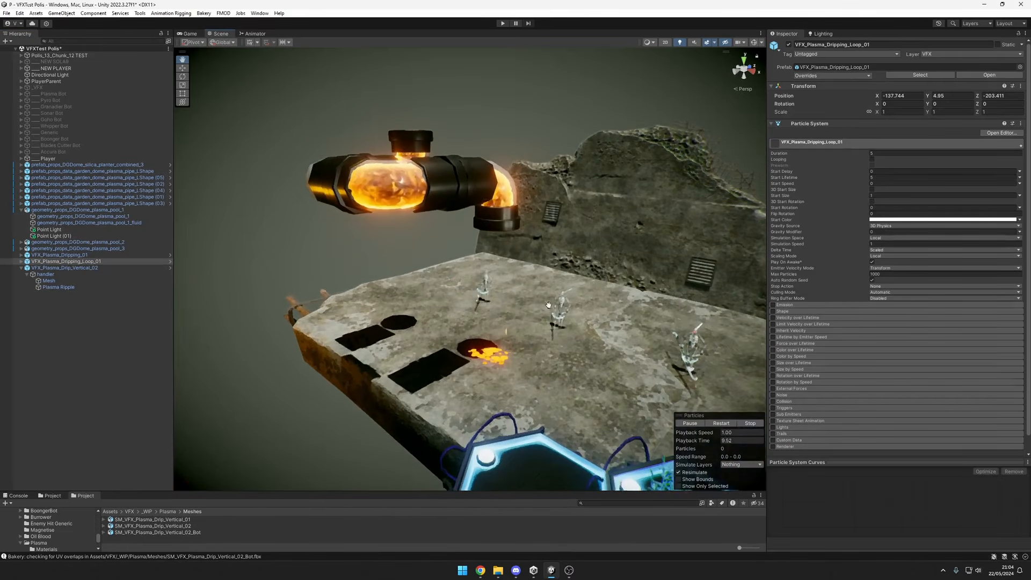
{"action": "left_click_drag", "start_coordinate": [520, 317], "coordinate": [545, 300], "text": "alt"}
{"action": "scroll", "coordinate": [464, 253], "scroll_direction": "down", "scroll_amount": 2}
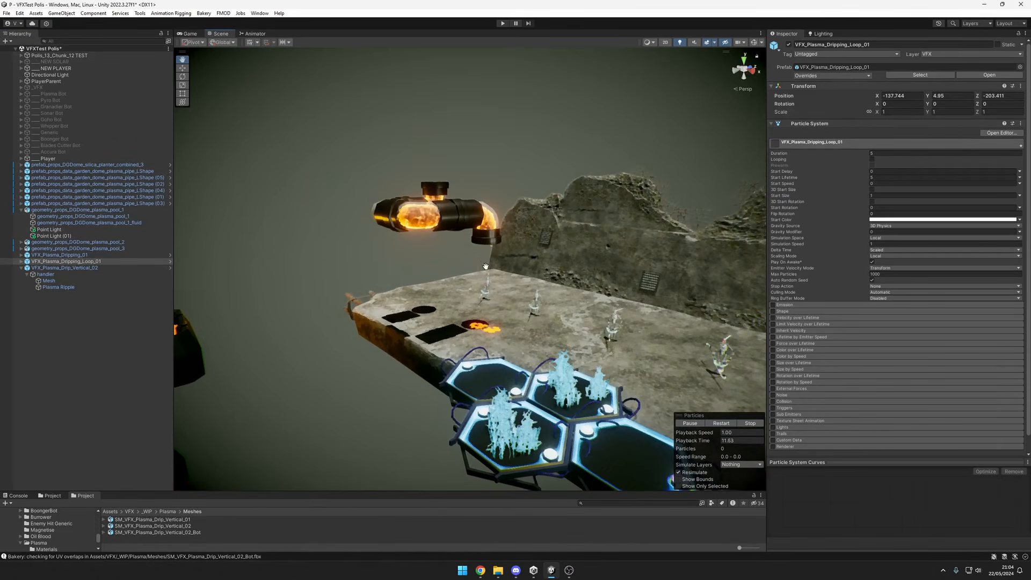
{"action": "scroll", "coordinate": [503, 282], "scroll_direction": "up", "scroll_amount": 2}
{"action": "scroll", "coordinate": [502, 282], "scroll_direction": "down", "scroll_amount": 2}
{"action": "left_click_drag", "start_coordinate": [502, 283], "coordinate": [500, 337], "text": "alt"}
Survey the pouring pipe, the pools and the dripping pipe loop together from several angles.
{"action": "scroll", "coordinate": [427, 317], "scroll_direction": "down", "scroll_amount": 2}
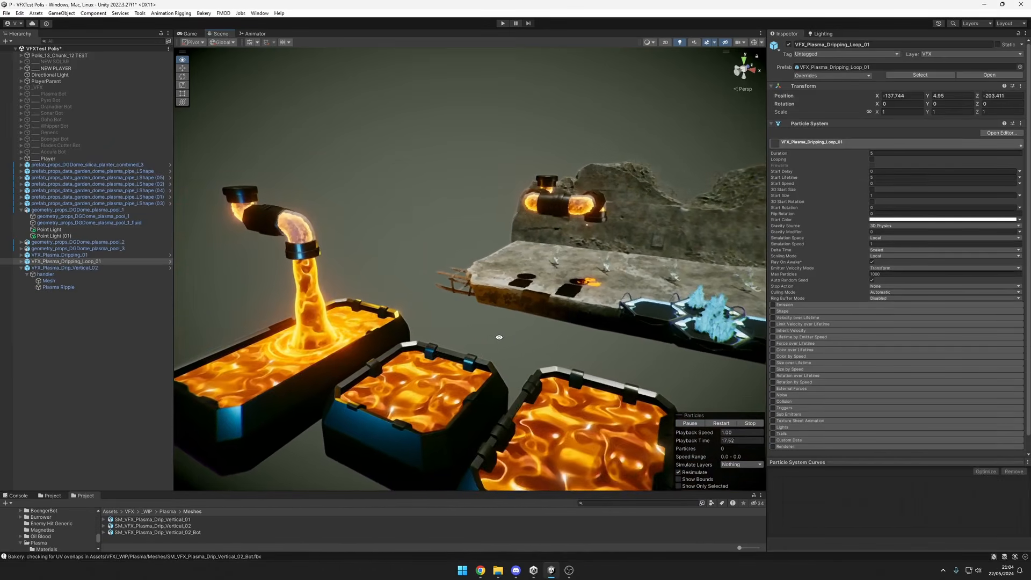
{"action": "right_click_drag", "start_coordinate": [499, 338], "coordinate": [433, 352], "text": "alt"}
{"action": "left_click_drag", "start_coordinate": [433, 352], "coordinate": [485, 353], "text": "alt"}
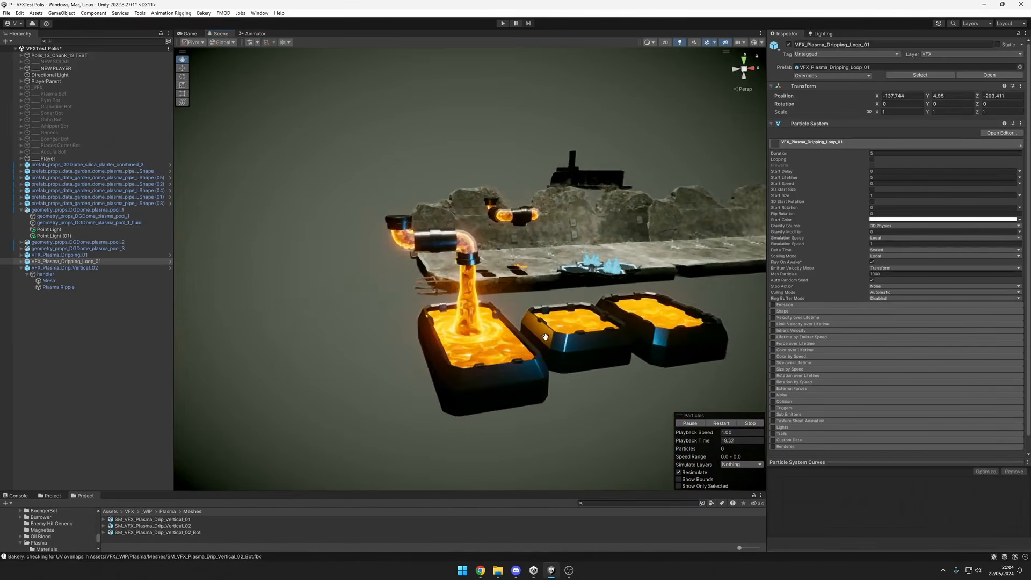
{"action": "scroll", "coordinate": [545, 337], "scroll_direction": "up", "scroll_amount": 3}
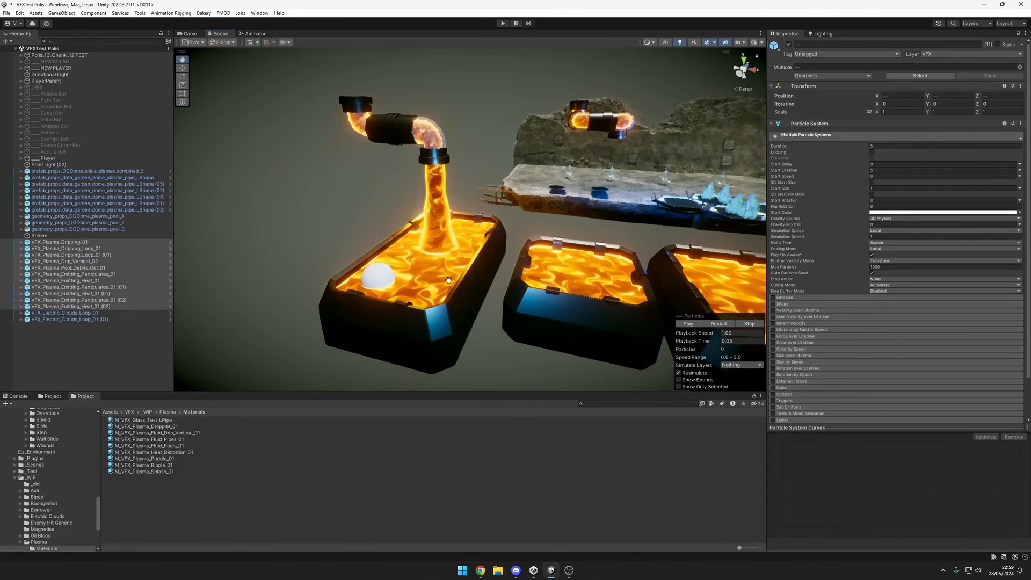
Examine the pool containing the white sphere with all plasma effects playing, from above and from underneath.
{"action": "left_click_drag", "start_coordinate": [545, 257], "coordinate": [672, 236], "text": "alt"}
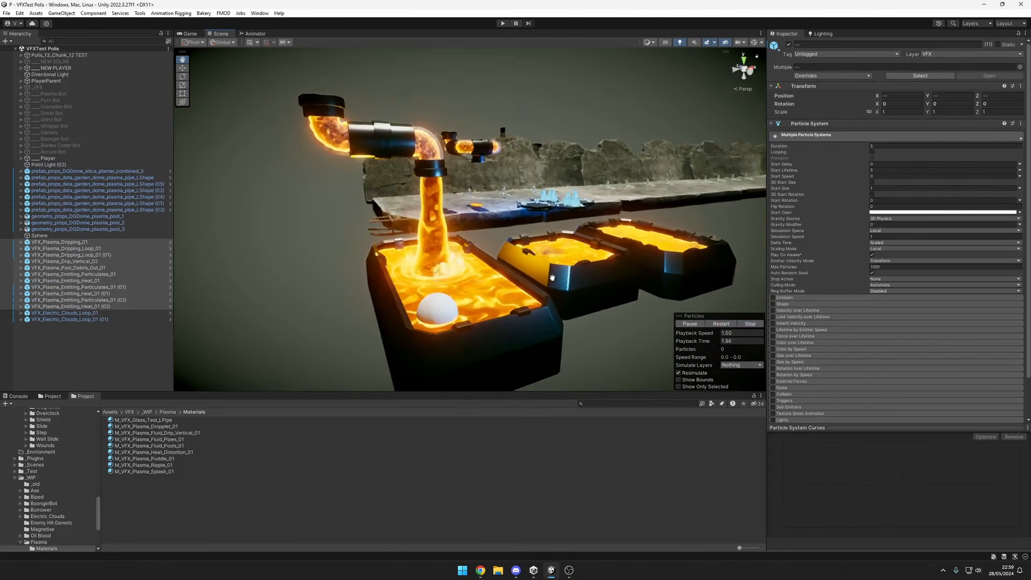
{"action": "left_click_drag", "start_coordinate": [553, 278], "coordinate": [608, 242], "text": "alt"}
{"action": "left_click_drag", "start_coordinate": [534, 298], "coordinate": [573, 311], "text": "alt"}
{"action": "left_click_drag", "start_coordinate": [505, 305], "coordinate": [520, 202], "text": "alt"}
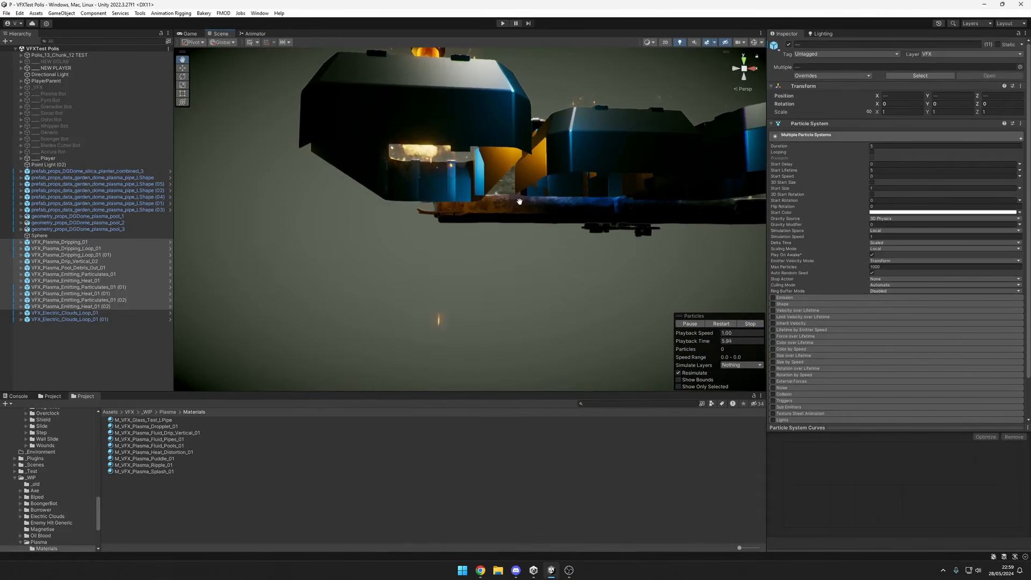
{"action": "left_click_drag", "start_coordinate": [499, 260], "coordinate": [450, 191], "text": "alt"}
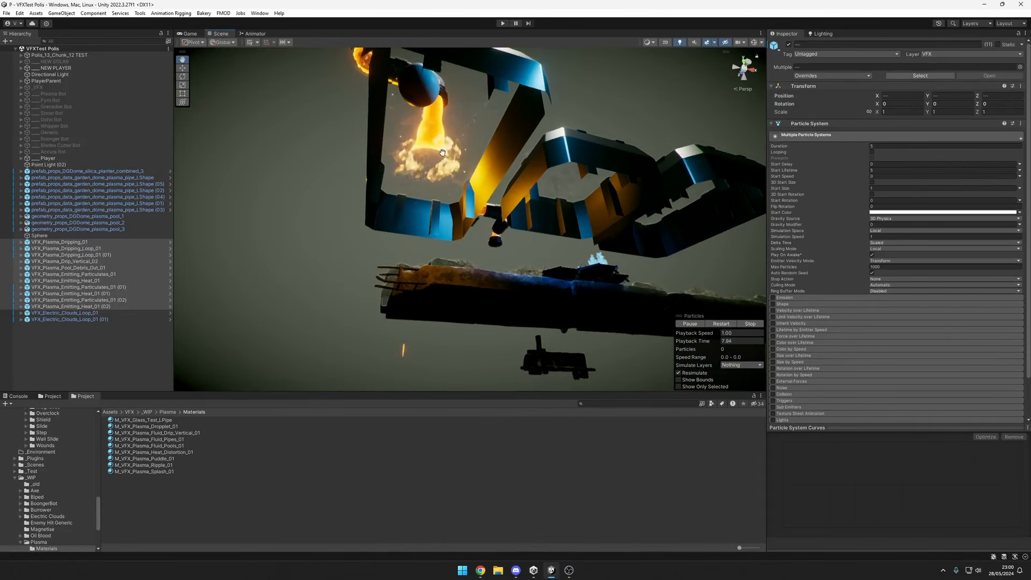
{"action": "left_click_drag", "start_coordinate": [443, 153], "coordinate": [491, 316], "text": "alt"}
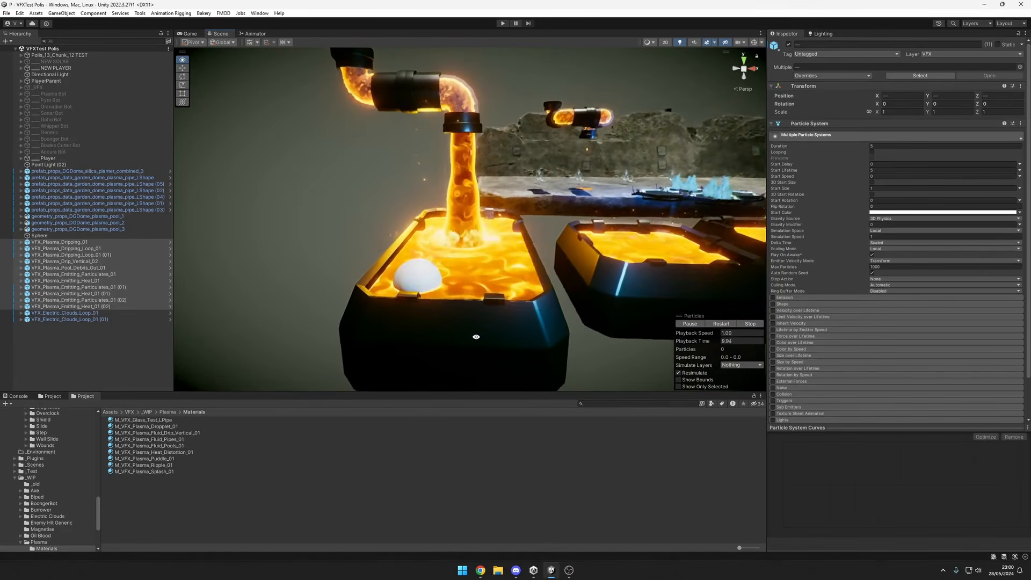
Examine the splash and flying embers where the plasma stream meets the long pool.
{"action": "right_click_drag", "start_coordinate": [499, 279], "coordinate": [621, 270], "text": "alt"}
{"action": "left_click_drag", "start_coordinate": [530, 243], "coordinate": [482, 262], "text": "alt"}
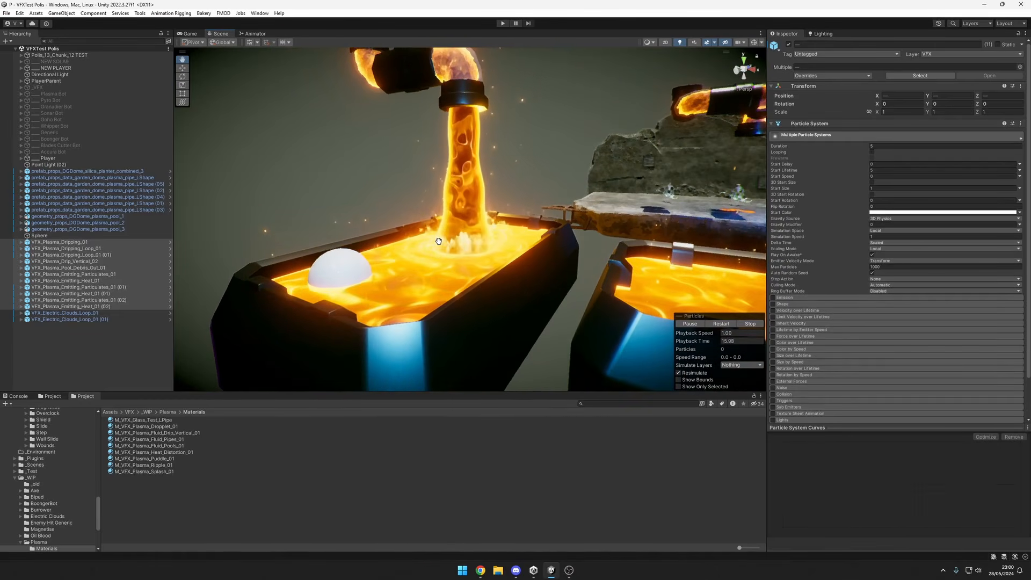
{"action": "scroll", "coordinate": [449, 249], "scroll_direction": "down", "scroll_amount": 3}
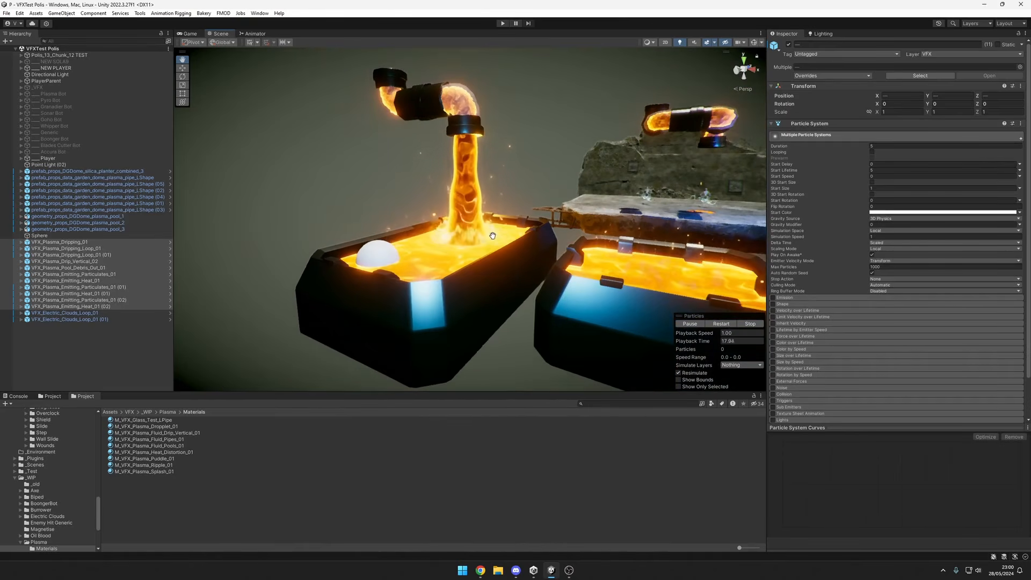
{"action": "left_click_drag", "start_coordinate": [493, 235], "coordinate": [465, 156], "text": "alt"}
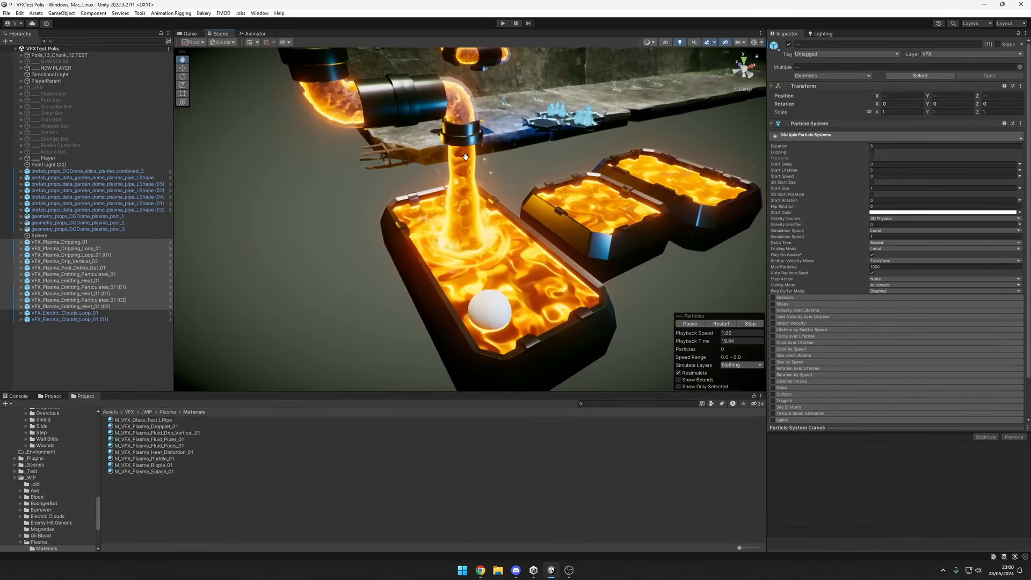
Inspect the plasma fluid around the white sphere in the long pool up close.
{"action": "left_click_drag", "start_coordinate": [519, 269], "coordinate": [496, 275], "text": "alt"}
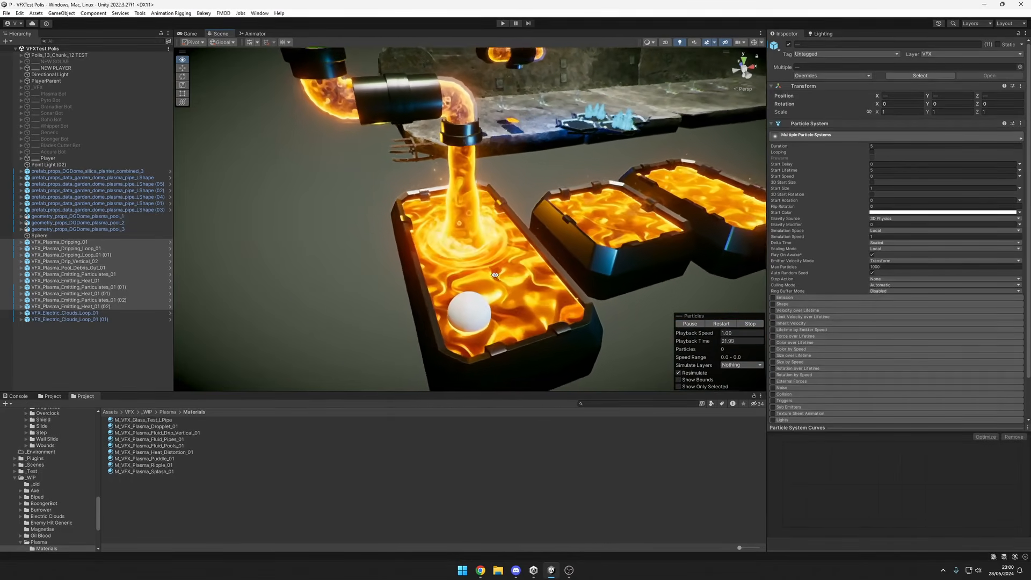
{"action": "scroll", "coordinate": [463, 249], "scroll_direction": "up", "scroll_amount": 6}
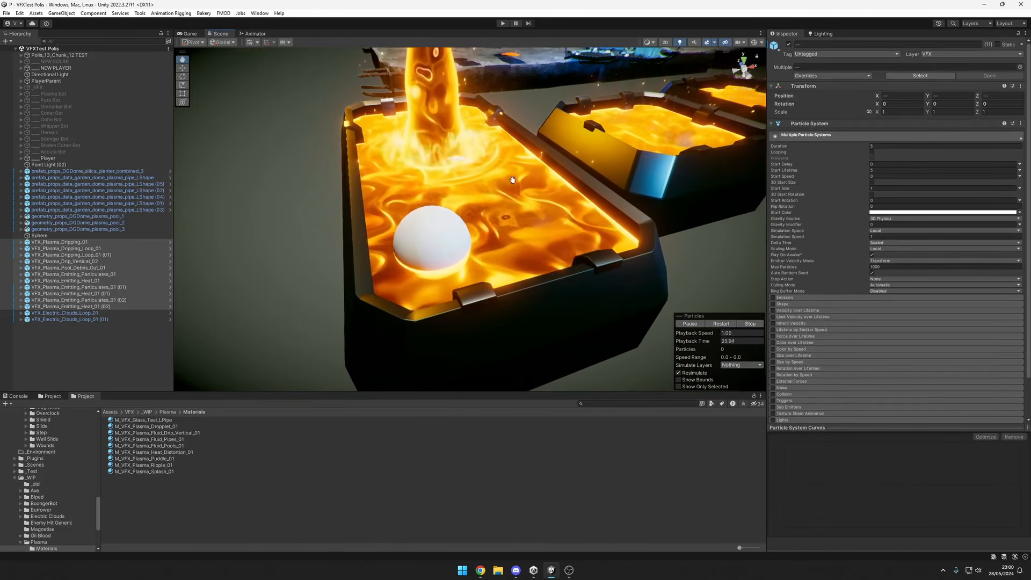
{"action": "left_click_drag", "start_coordinate": [463, 250], "coordinate": [477, 307], "text": "alt"}
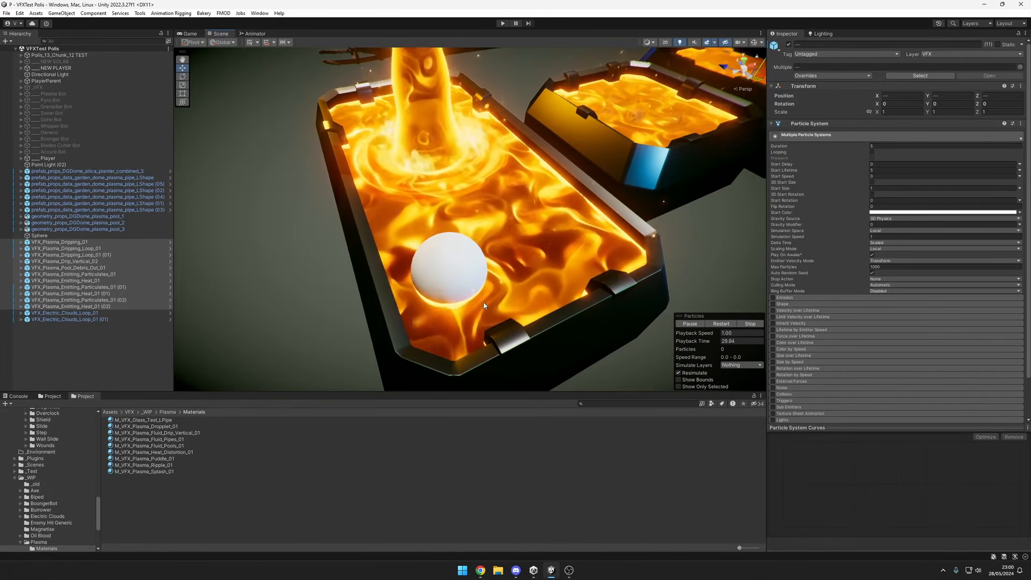
{"action": "left_click_drag", "start_coordinate": [482, 307], "coordinate": [442, 297], "text": "alt"}
{"action": "right_click_drag", "start_coordinate": [443, 297], "coordinate": [422, 281], "text": "alt"}
{"action": "mouse_move", "coordinate": [537, 253]}
{"action": "left_mouse_down", "text": "alt"}
{"action": "mouse_move", "coordinate": [435, 257]}
{"action": "mouse_move", "coordinate": [553, 241]}
{"action": "left_mouse_up", "text": "alt"}
Examine the middle and far pools, and select VFX_Plasma_Emitting_Particulates_01 (01) to inspect the particles over the middle pool.
{"action": "middle_click_drag", "start_coordinate": [736, 215], "coordinate": [542, 267], "text": "alt"}
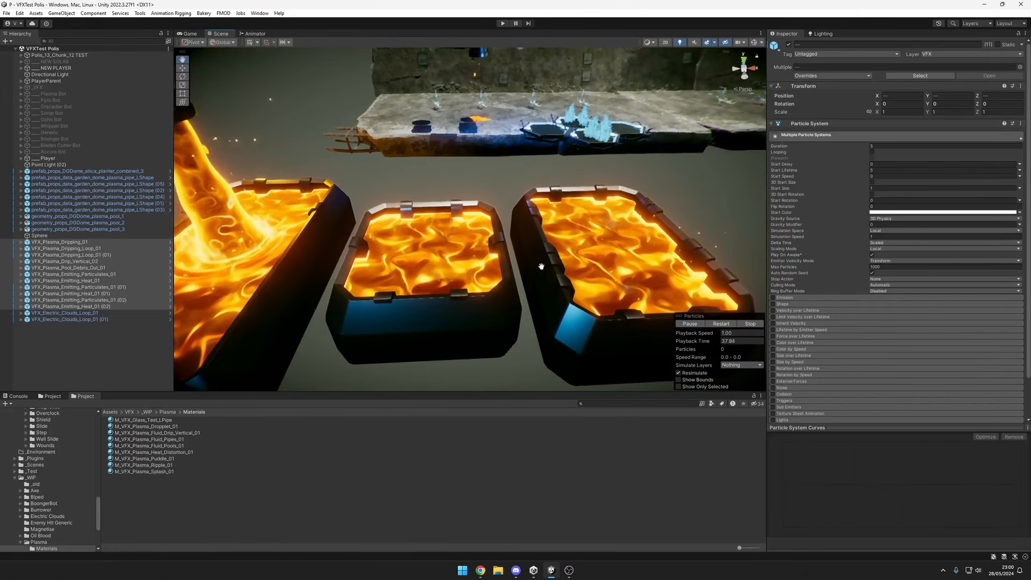
{"action": "left_click_drag", "start_coordinate": [512, 293], "coordinate": [598, 220], "text": "alt"}
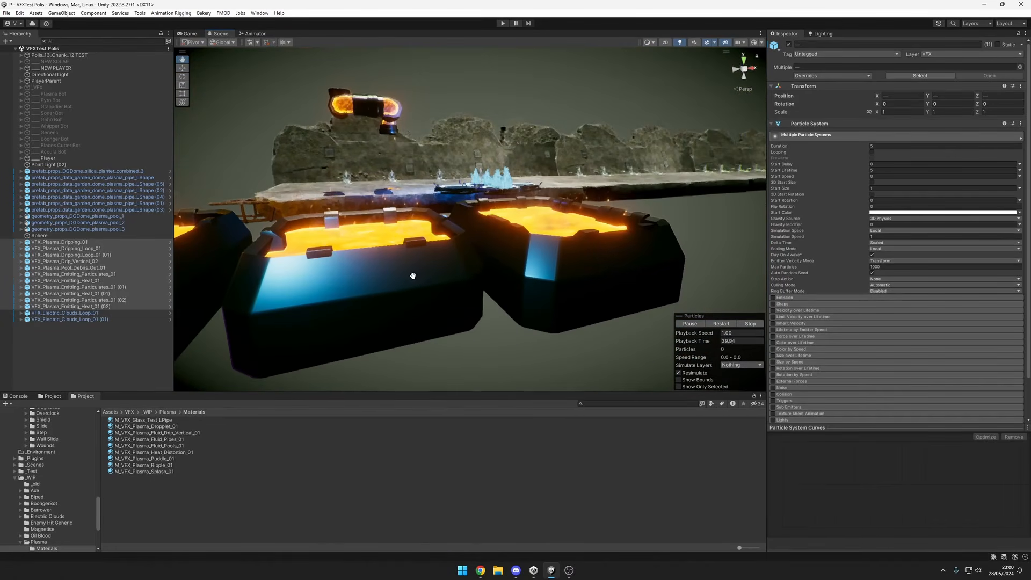
{"action": "left_click_drag", "start_coordinate": [413, 276], "coordinate": [432, 285], "text": "alt"}
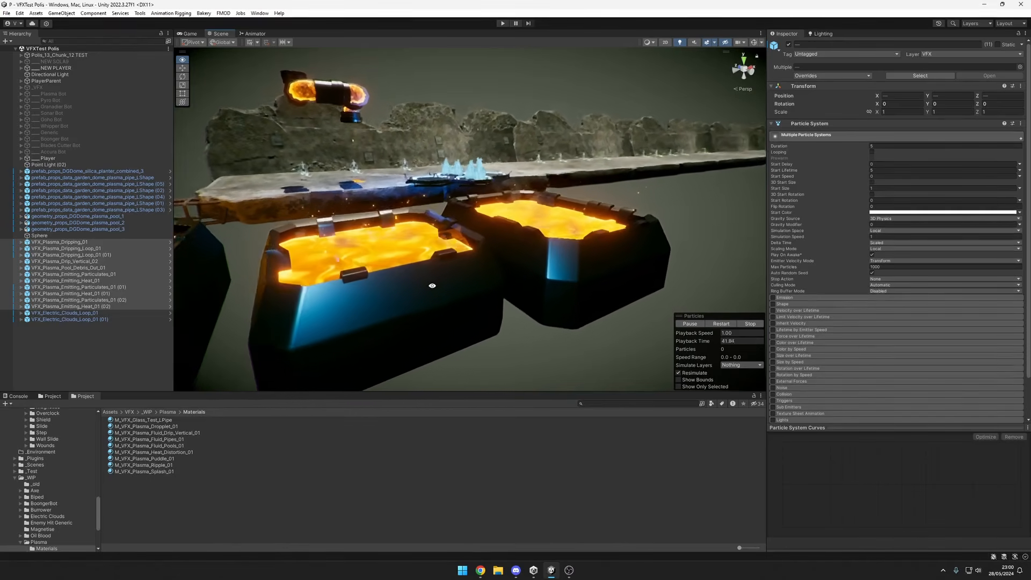
{"action": "middle_click_drag", "start_coordinate": [432, 285], "coordinate": [405, 264]}
{"action": "left_click", "coordinate": [130, 288]}
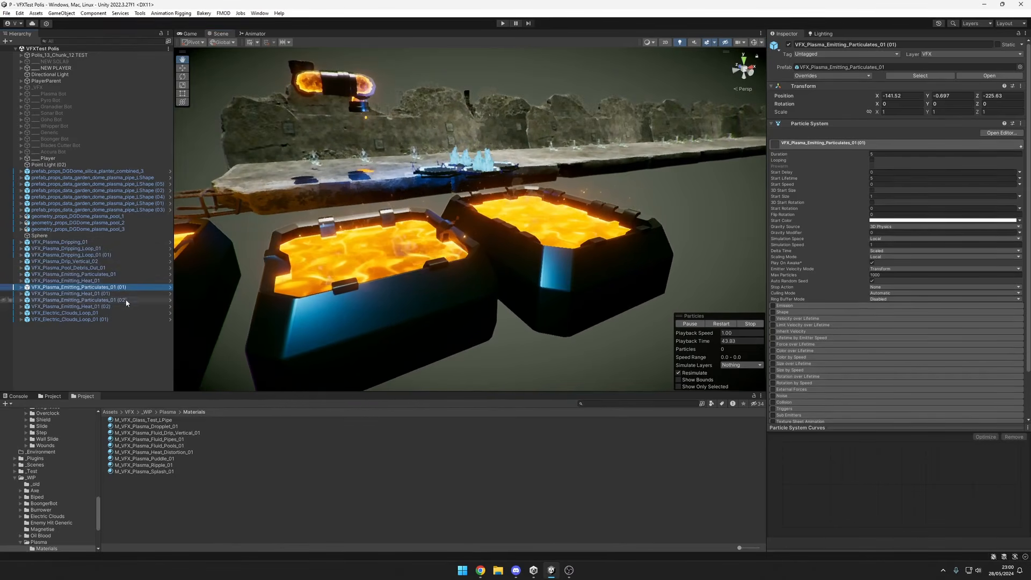
{"action": "middle_click_drag", "start_coordinate": [442, 276], "coordinate": [519, 270]}
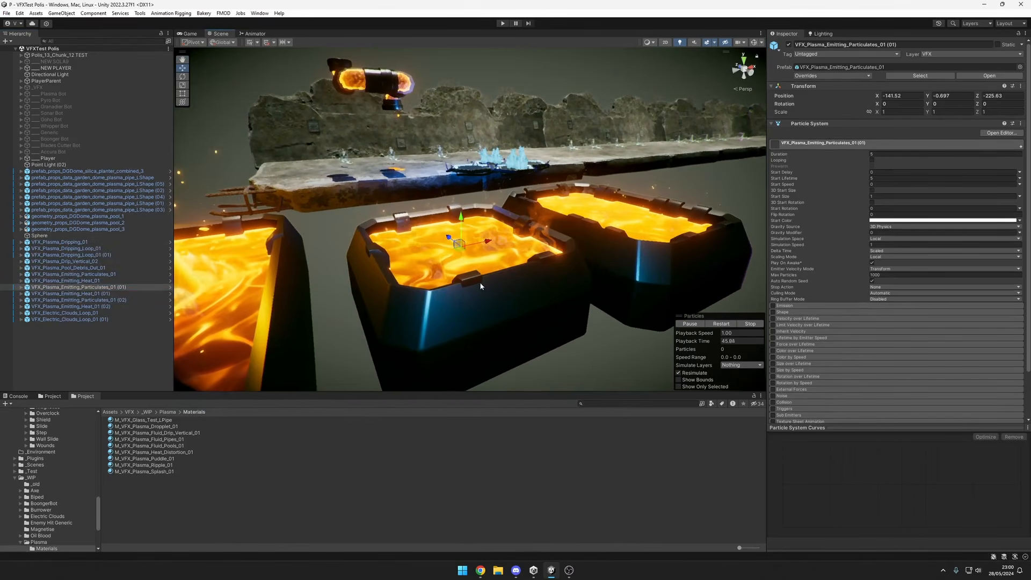
Inspect the Shape settings of the Plasma Particles system inside VFX_Plasma_Emitting_Particulates_01 (01), then clear the selection.
{"action": "middle_click_drag", "start_coordinate": [440, 281], "coordinate": [447, 280]}
{"action": "left_click", "coordinate": [33, 294]}
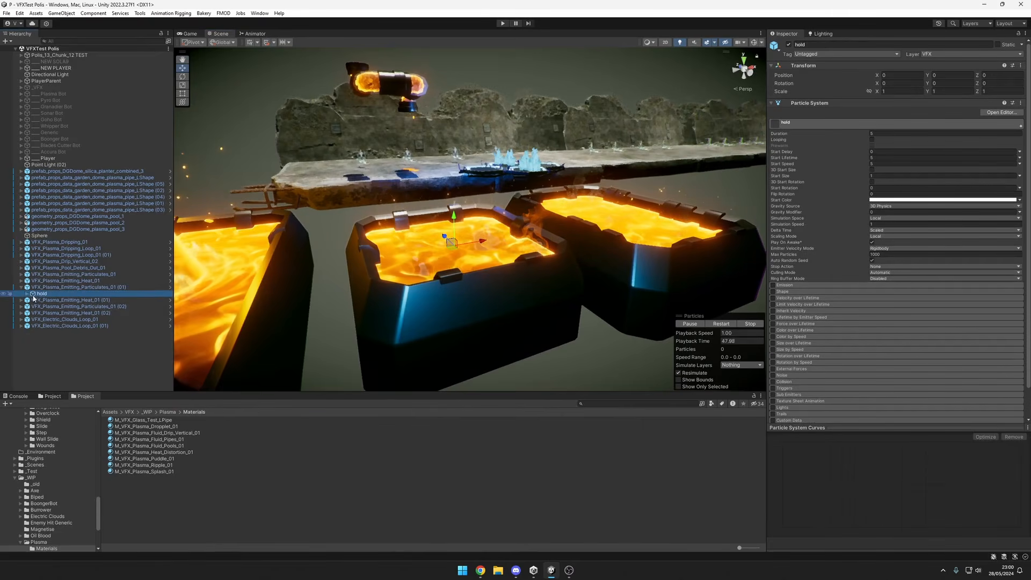
{"action": "left_click", "coordinate": [822, 291]}
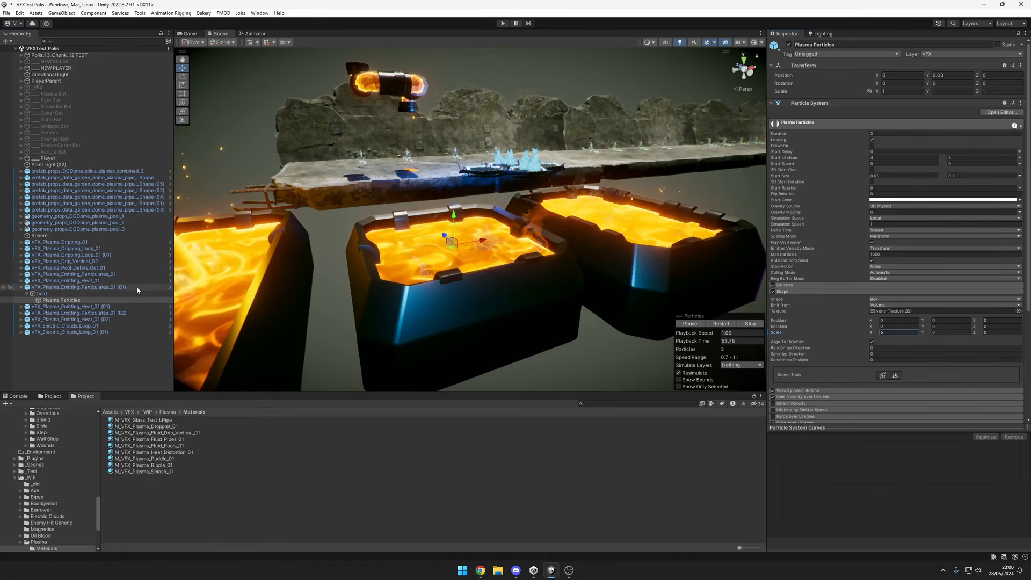
{"action": "left_click", "coordinate": [94, 295]}
{"action": "left_click", "coordinate": [105, 300]}
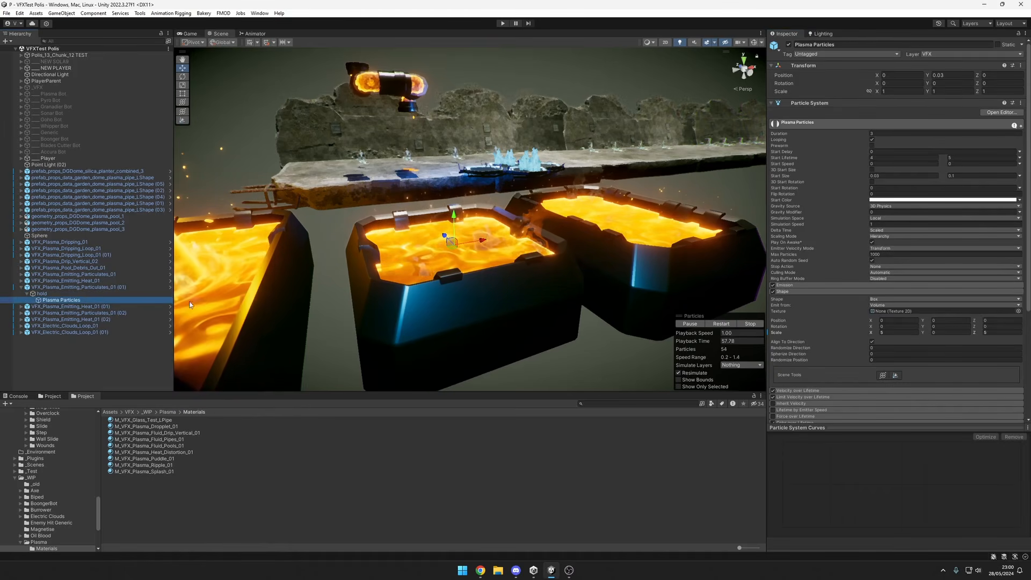
{"action": "left_click", "coordinate": [70, 287]}
{"action": "left_click", "coordinate": [831, 76]}
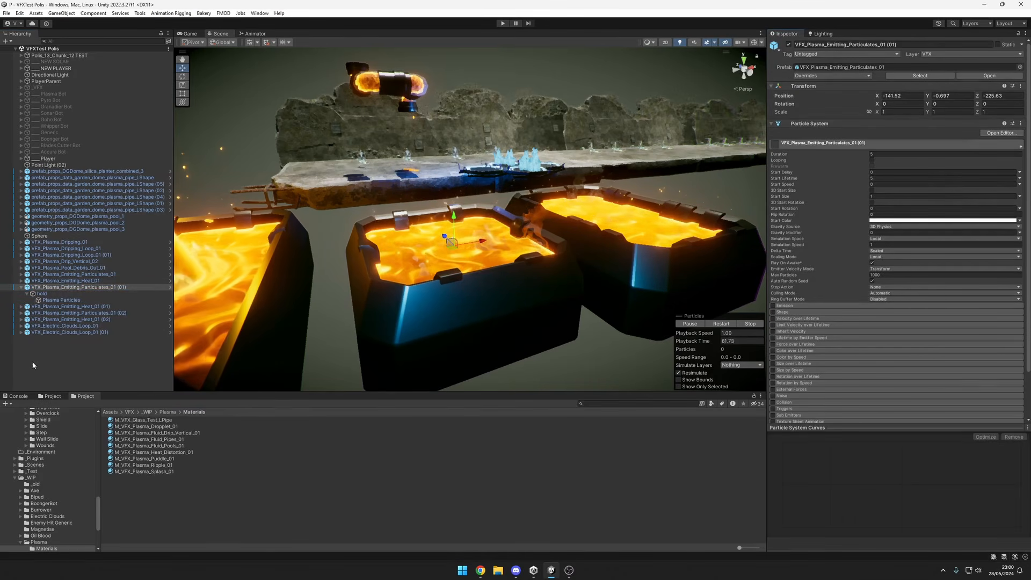
{"action": "left_click", "coordinate": [380, 232]}
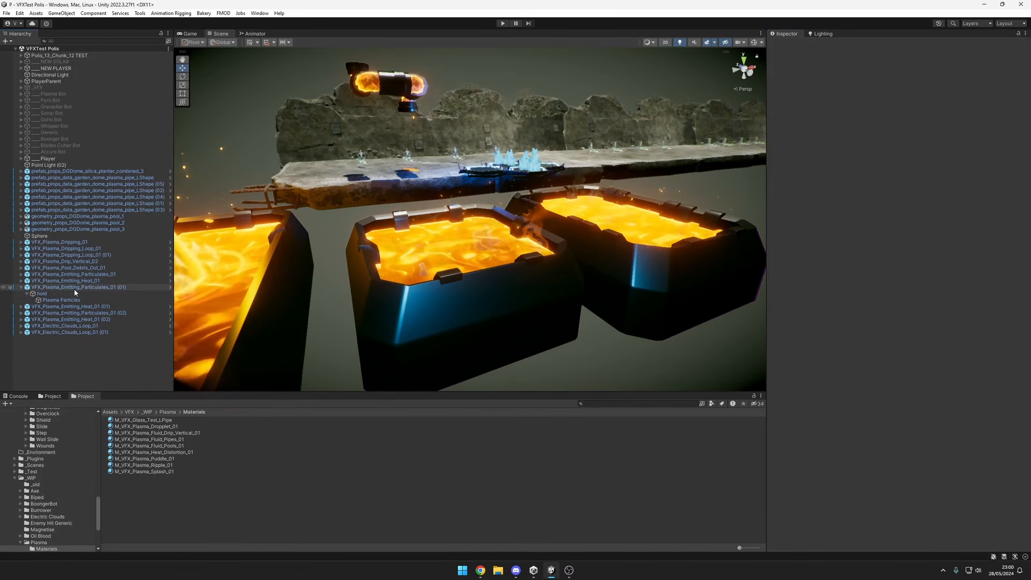
Play all plasma effects from VFX_Plasma_Dripping_01 through VFX_Plasma_Emitting_Heat_01 (02) together, and examine the embers and streams over the three pools.
{"action": "left_click", "coordinate": [61, 242]}
{"action": "left_click", "coordinate": [70, 306], "text": "shift"}
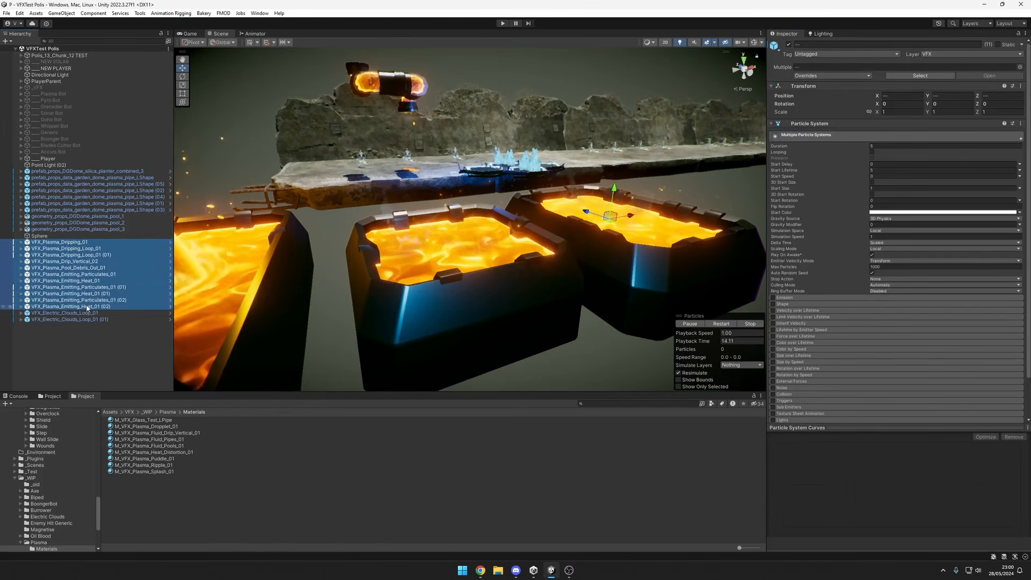
{"action": "scroll", "coordinate": [584, 250], "scroll_direction": "down", "scroll_amount": 2}
{"action": "mouse_move", "coordinate": [584, 247]}
{"action": "left_mouse_down", "text": "alt"}
{"action": "mouse_move", "coordinate": [520, 269]}
{"action": "mouse_move", "coordinate": [473, 237]}
{"action": "mouse_move", "coordinate": [595, 255]}
{"action": "left_mouse_up", "text": "alt"}
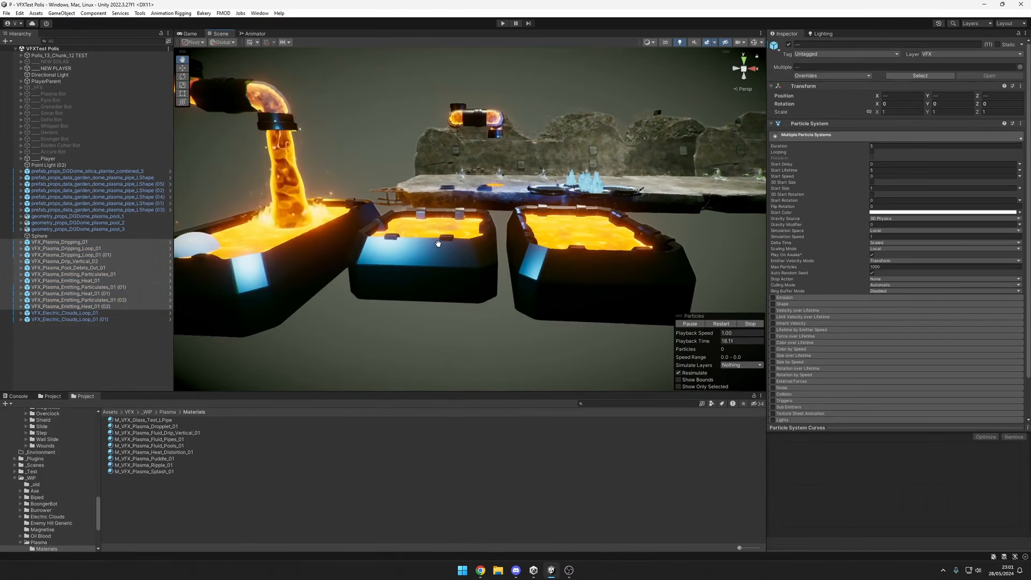
{"action": "right_click_drag", "start_coordinate": [498, 253], "coordinate": [738, 242], "text": "alt"}
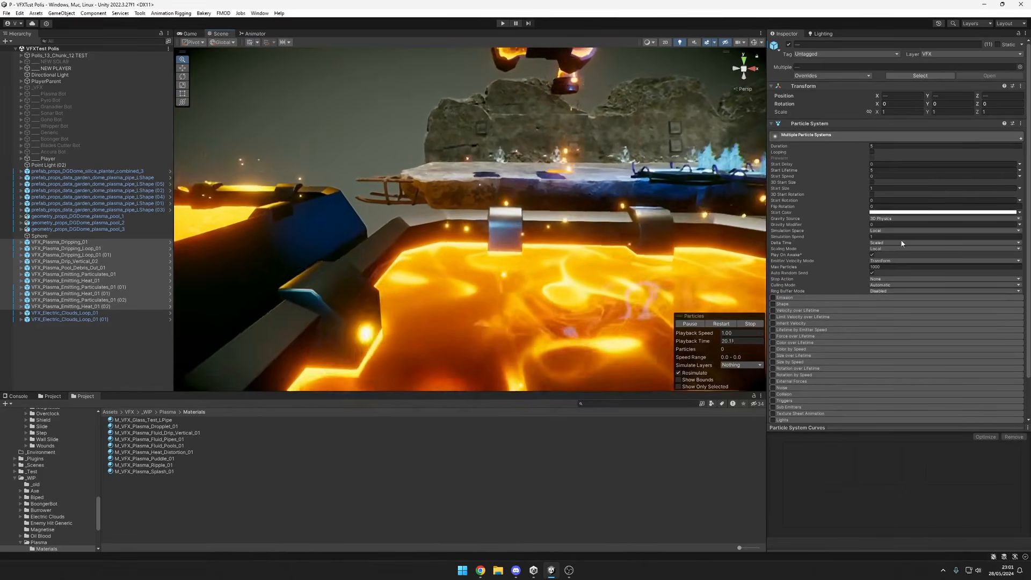
{"action": "middle_click_drag", "start_coordinate": [637, 240], "coordinate": [558, 294]}
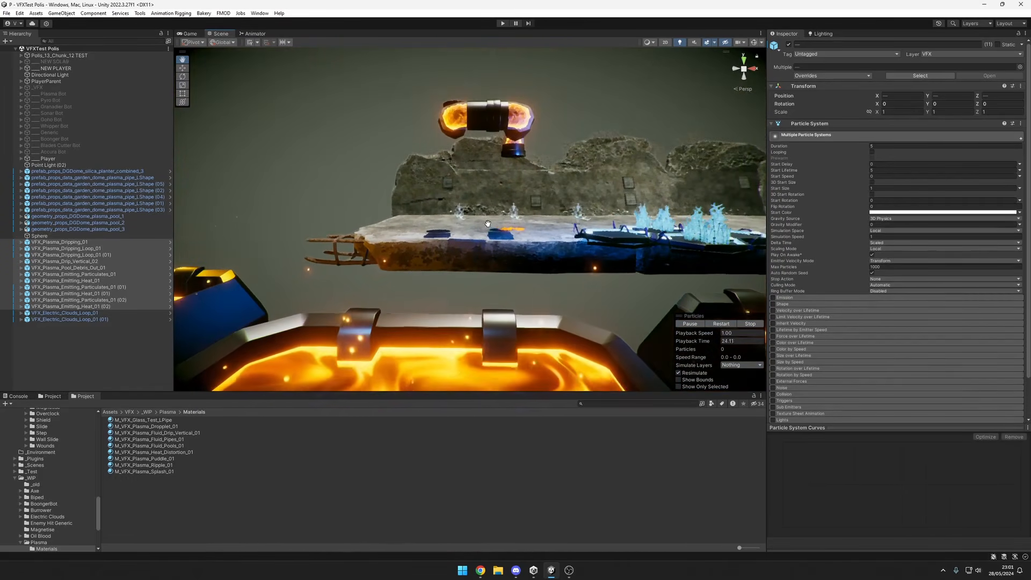
{"action": "right_click_drag", "start_coordinate": [757, 159], "coordinate": [674, 175], "text": "alt"}
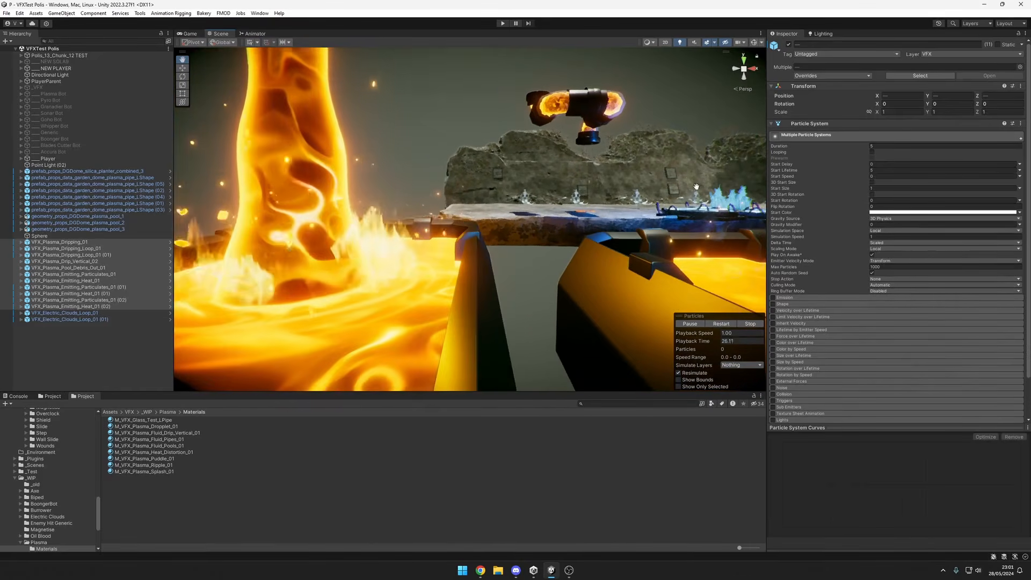
{"action": "middle_click_drag", "start_coordinate": [674, 175], "coordinate": [589, 196]}
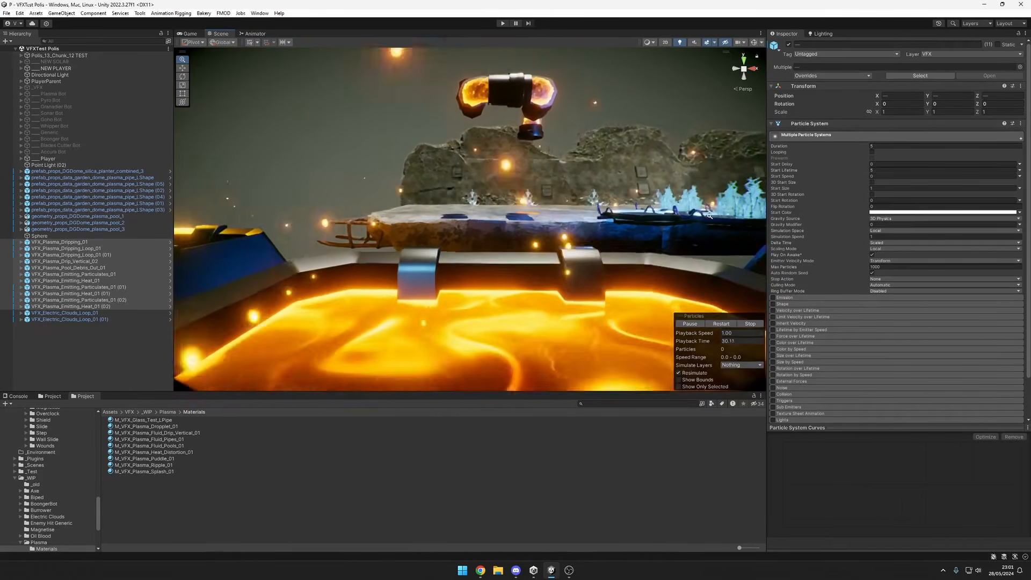
{"action": "right_click_drag", "start_coordinate": [709, 215], "coordinate": [337, 249], "text": "alt"}
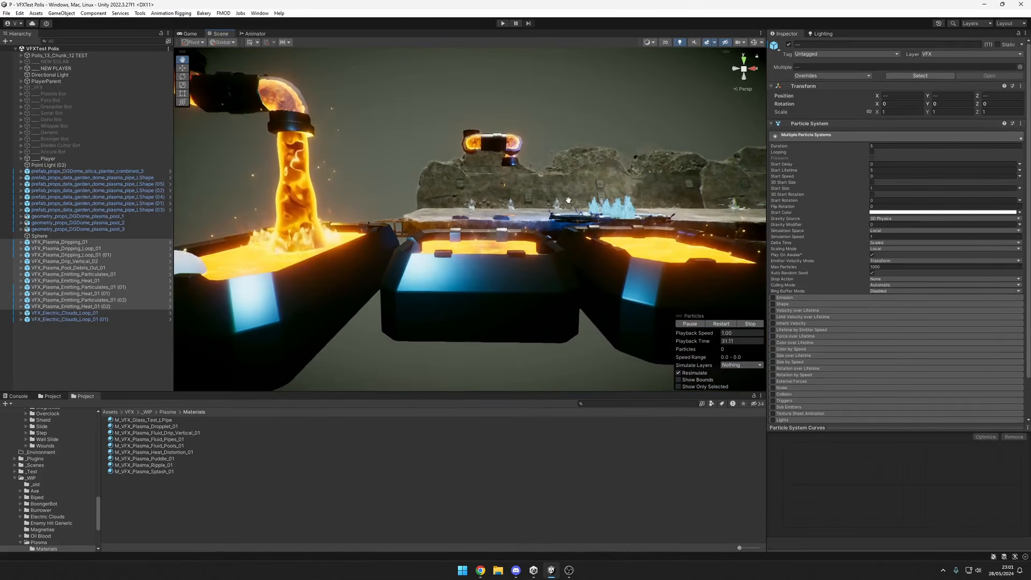
{"action": "right_click_drag", "start_coordinate": [569, 200], "coordinate": [434, 262]}
{"action": "left_click_drag", "start_coordinate": [484, 252], "coordinate": [499, 244], "text": "alt"}
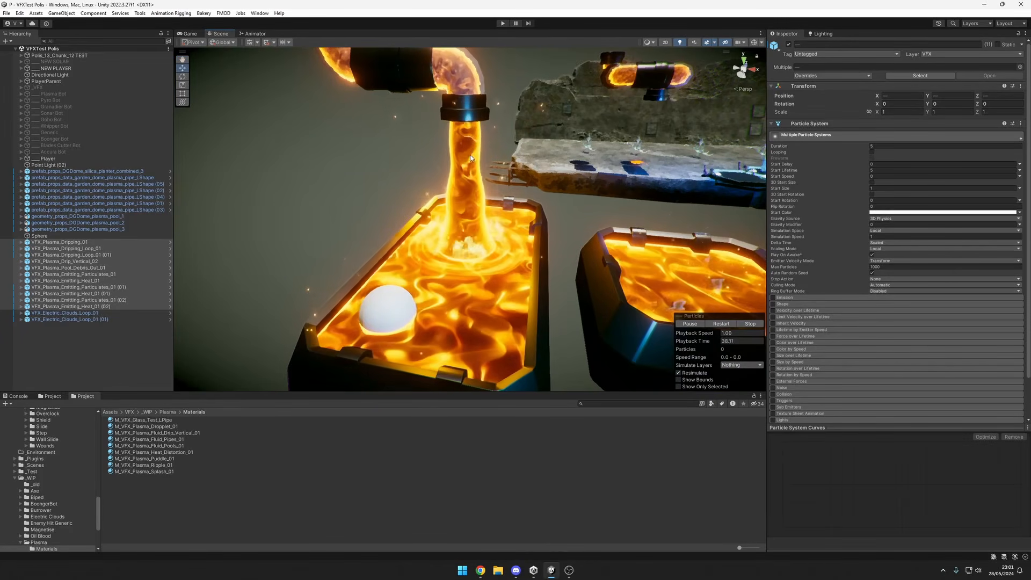
Select VFX_Plasma_Dripping_Loop_01 and examine the dripping from the far pipe alongside the stream in the long pool.
{"action": "left_click", "coordinate": [68, 249]}
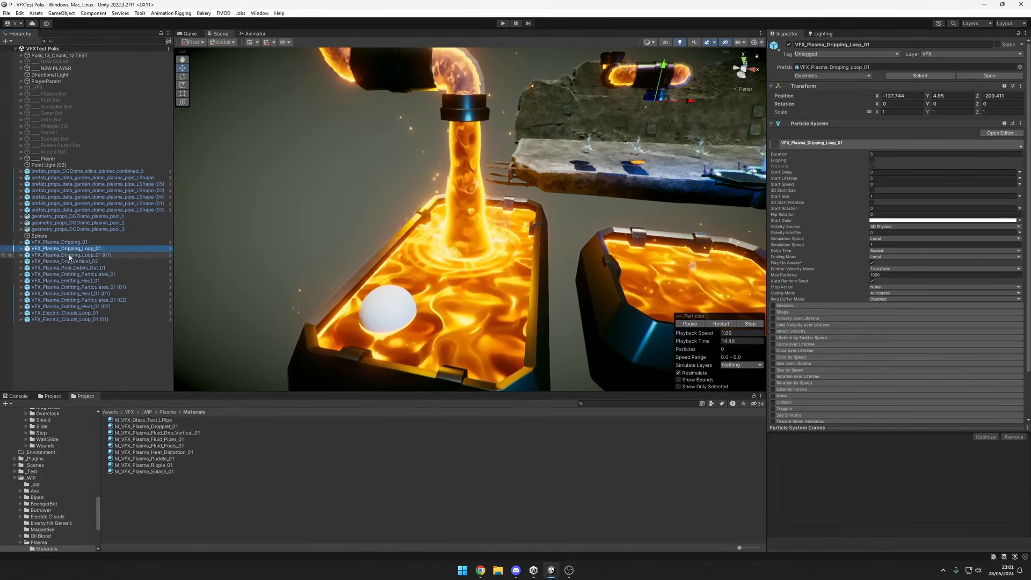
{"action": "middle_click_drag", "start_coordinate": [620, 132], "coordinate": [530, 161]}
{"action": "left_click_drag", "start_coordinate": [516, 140], "coordinate": [537, 123], "text": "alt"}
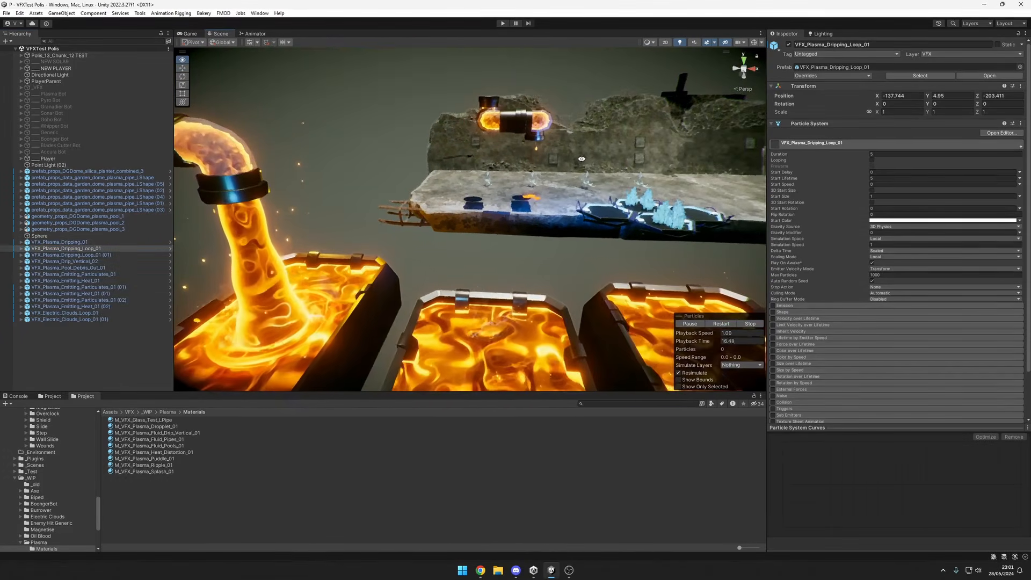
{"action": "middle_click_drag", "start_coordinate": [537, 123], "coordinate": [541, 128]}
{"action": "left_click_drag", "start_coordinate": [541, 128], "coordinate": [484, 141], "text": "alt"}
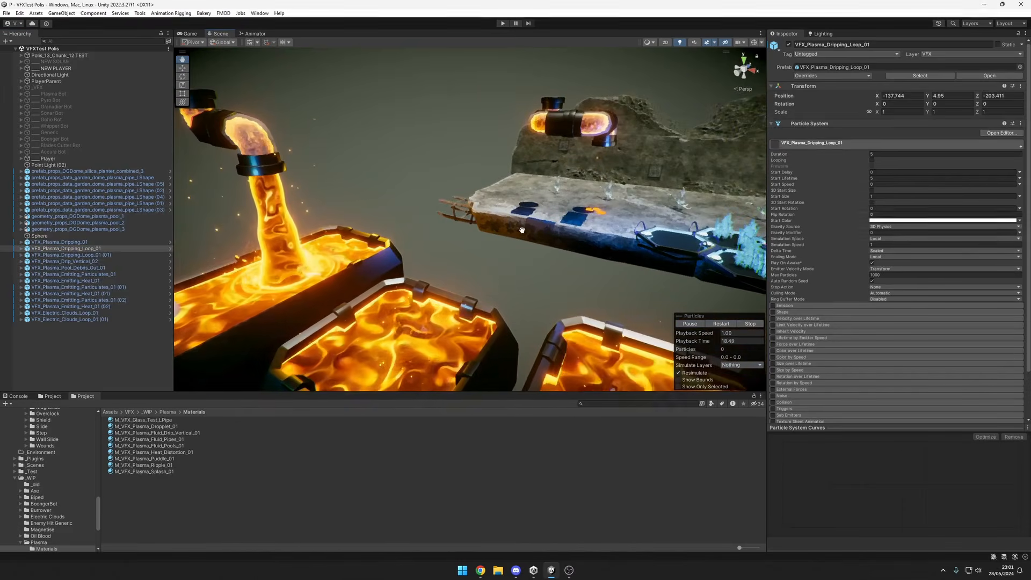
{"action": "middle_click_drag", "start_coordinate": [522, 215], "coordinate": [625, 144]}
{"action": "left_click_drag", "start_coordinate": [625, 143], "coordinate": [690, 167], "text": "alt"}
{"action": "middle_click_drag", "start_coordinate": [690, 167], "coordinate": [741, 151]}
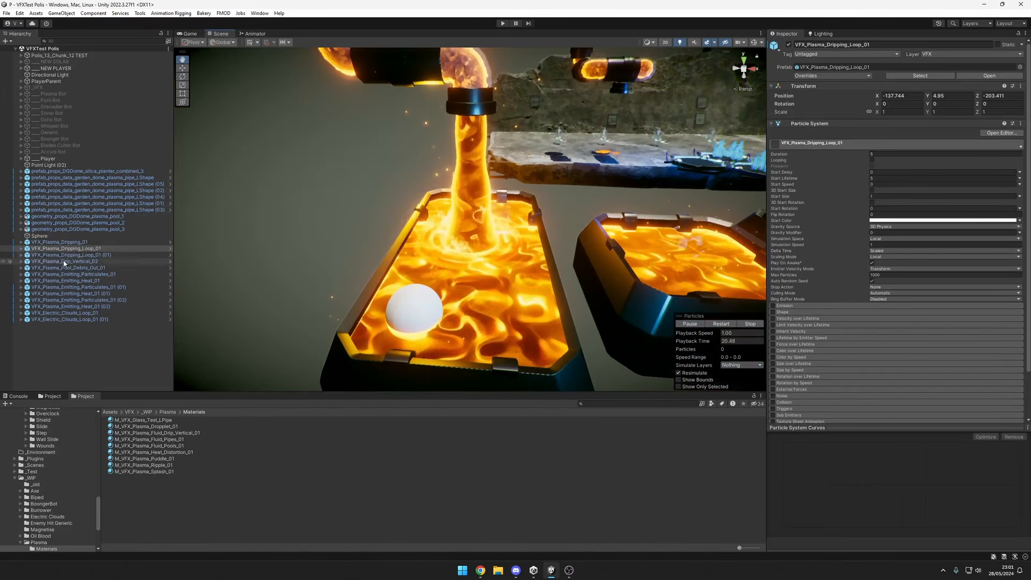
Try moving VFX_Plasma_Drip_Vertical_02 out of the long pool toward the middle pool, and undo the last move.
{"action": "middle_click_drag", "start_coordinate": [485, 147], "coordinate": [486, 223]}
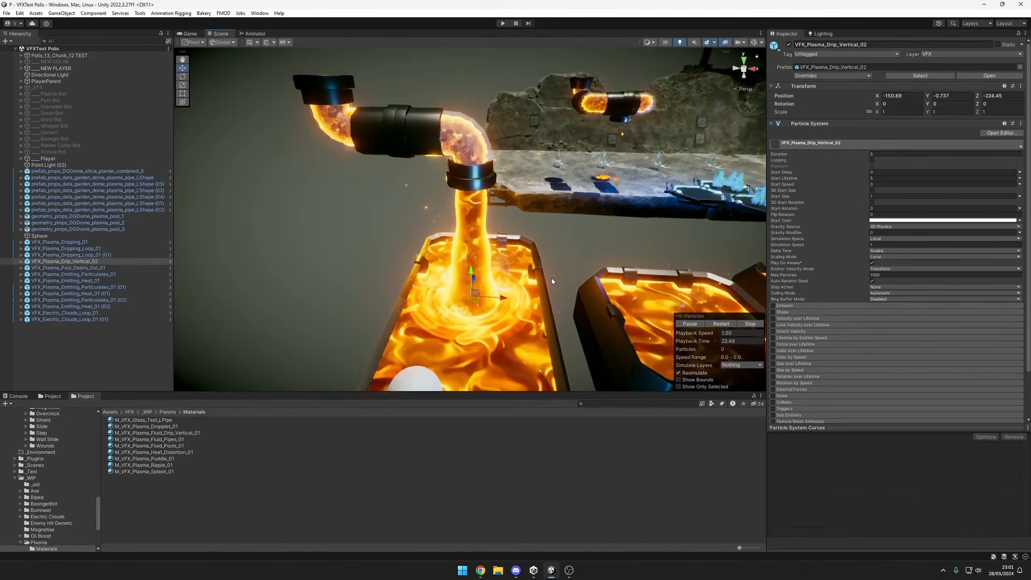
{"action": "middle_click_drag", "start_coordinate": [552, 281], "coordinate": [547, 196]}
{"action": "left_click_drag", "start_coordinate": [494, 217], "coordinate": [584, 206]}
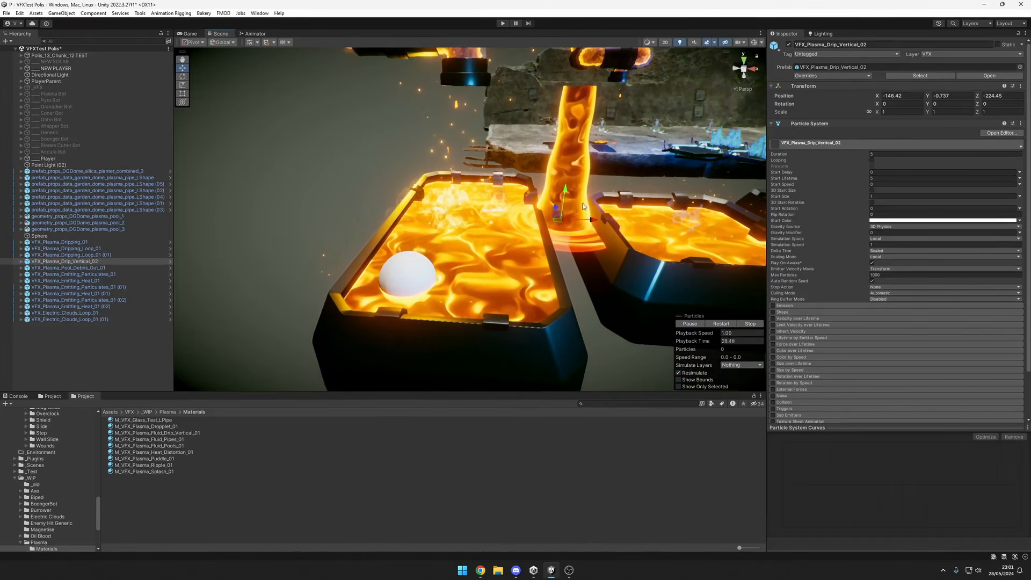
{"action": "middle_click_drag", "start_coordinate": [502, 105], "coordinate": [502, 154]}
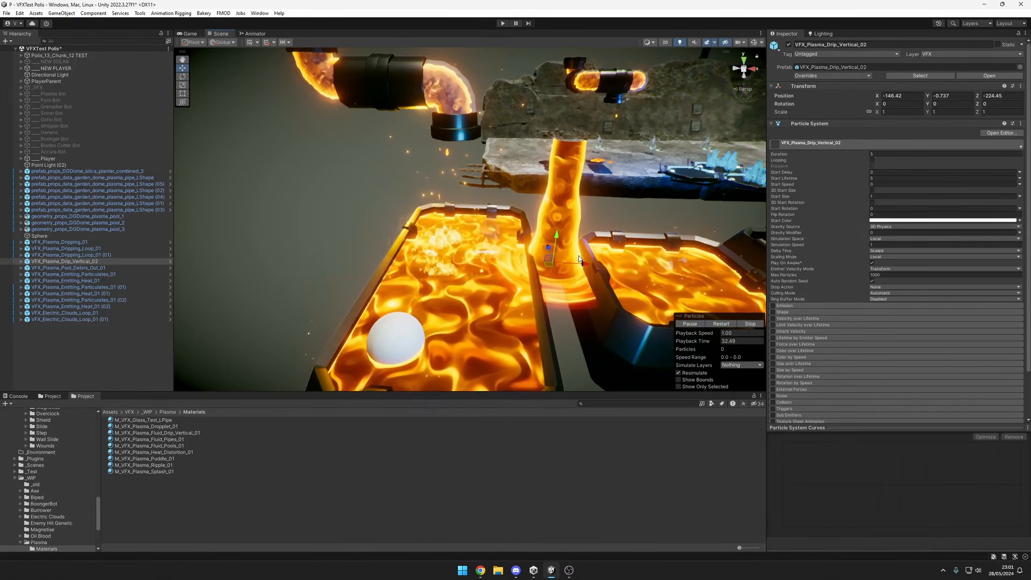
{"action": "left_click_drag", "start_coordinate": [579, 259], "coordinate": [620, 237]}
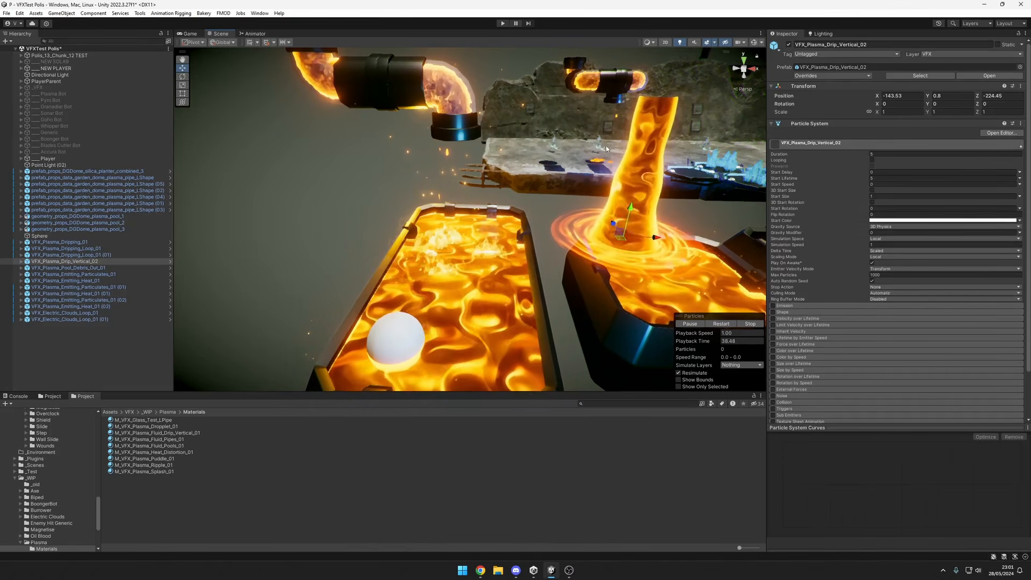
{"action": "key", "text": "ctrl+z"}
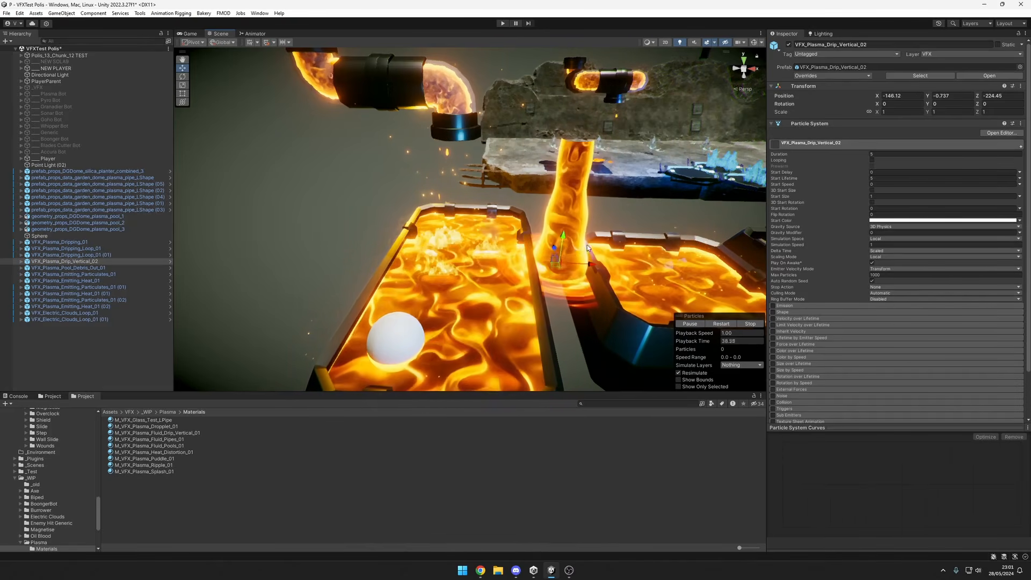
Try scaling VFX_Plasma_Drip_Vertical_02 down uniformly to about 0.41, and undo it.
{"action": "key", "text": "r"}
{"action": "left_click_drag", "start_coordinate": [569, 257], "coordinate": [563, 252]}
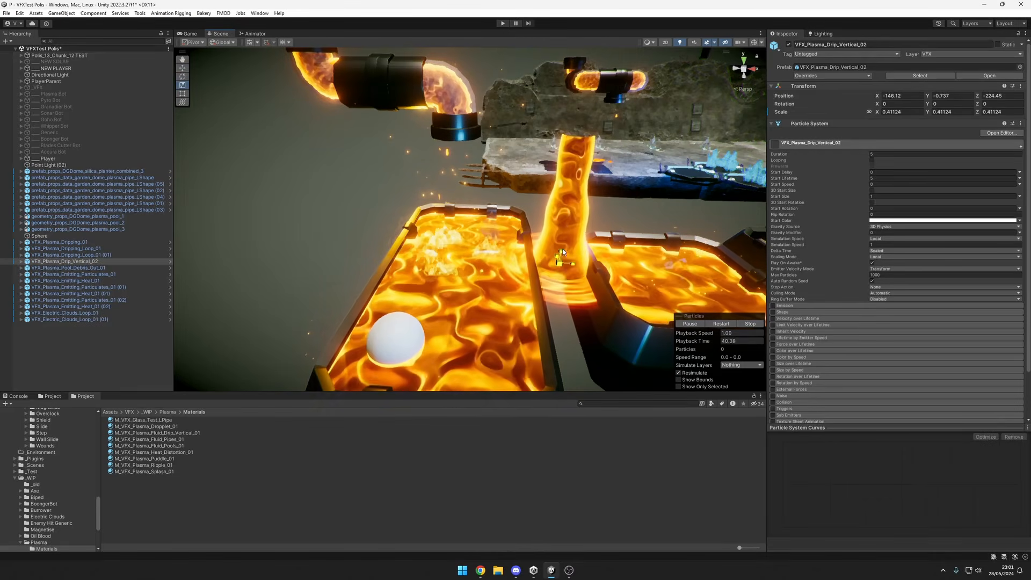
{"action": "key", "text": "ctrl+z"}
Shorten the plasma stream by setting the Z start size of the Mesh particle system in VFX_Plasma_Drip_Vertical_02 to 1.82.
{"action": "left_click", "coordinate": [21, 261]}
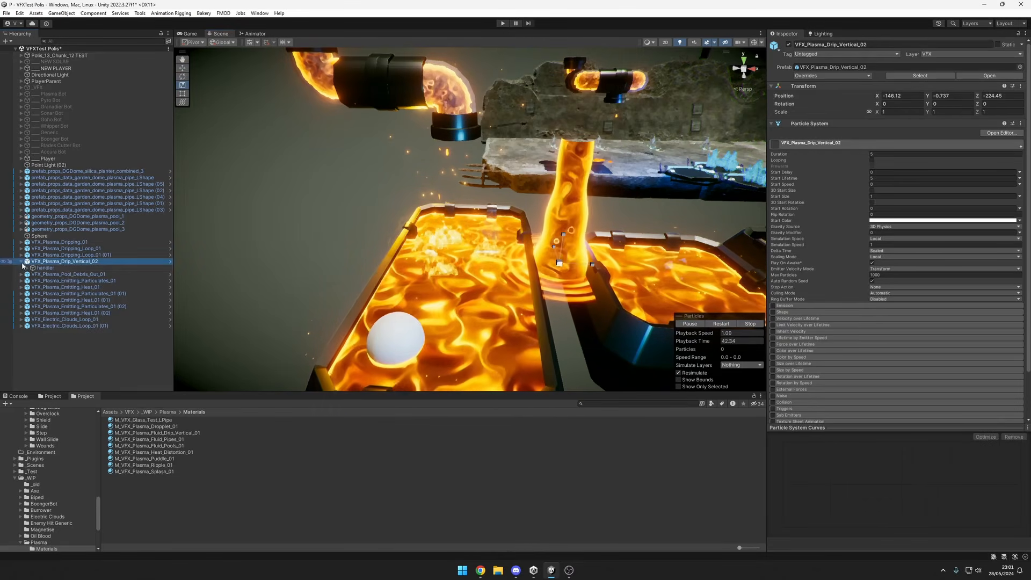
{"action": "left_click", "coordinate": [27, 268]}
{"action": "left_click", "coordinate": [49, 273]}
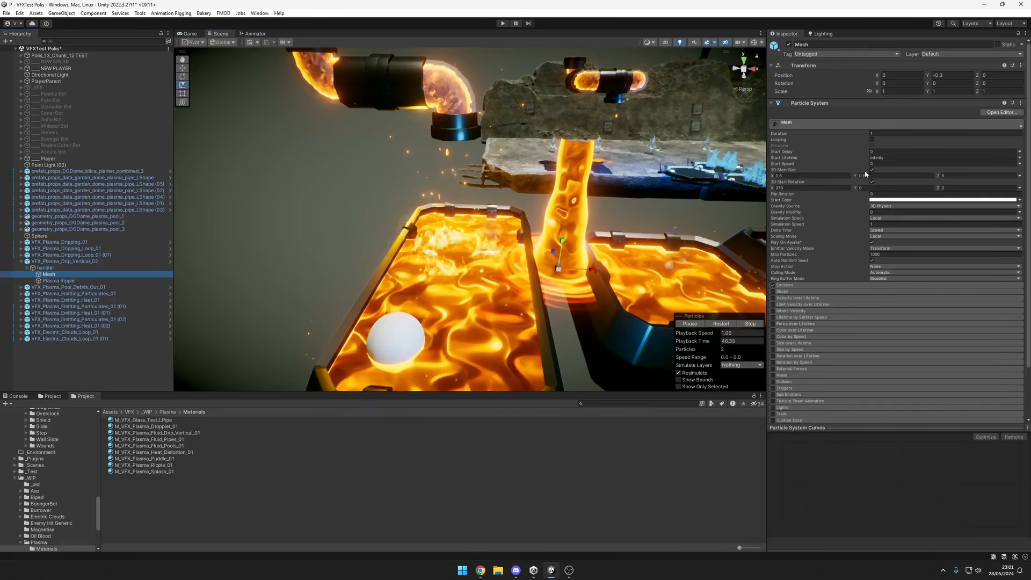
{"action": "left_click", "coordinate": [858, 177]}
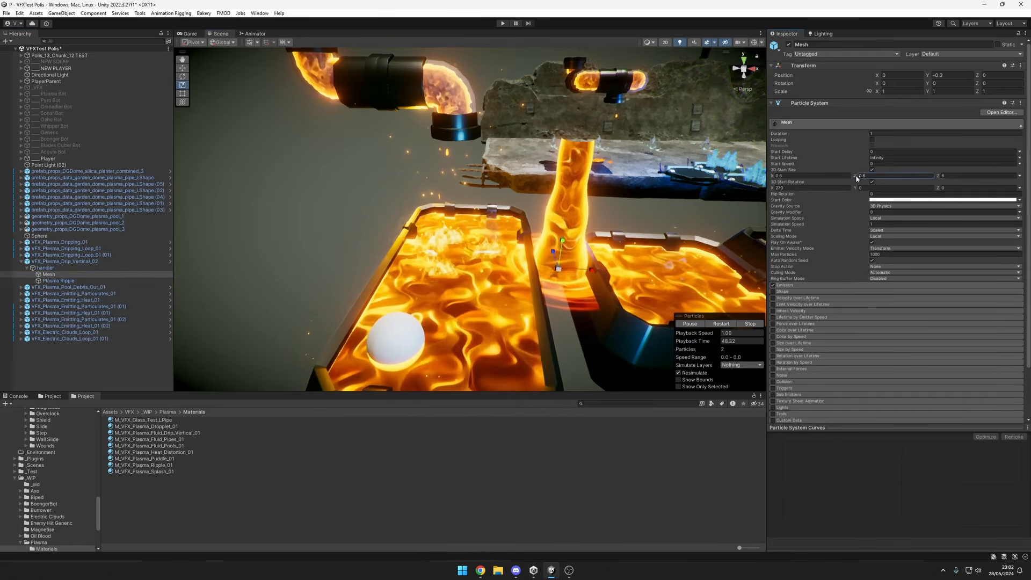
{"action": "left_click", "coordinate": [938, 177]}
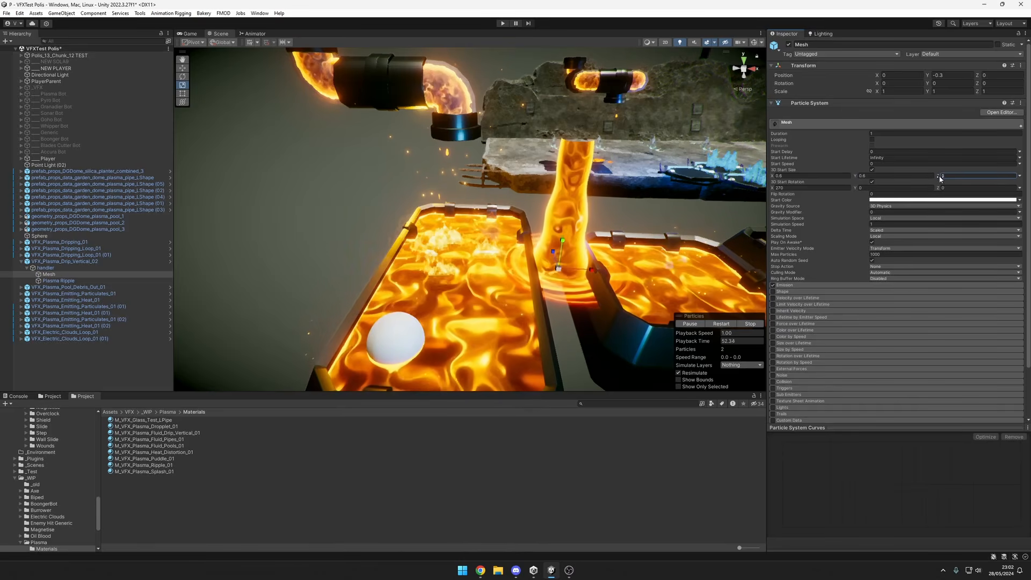
{"action": "left_click_drag", "start_coordinate": [941, 178], "coordinate": [912, 175]}
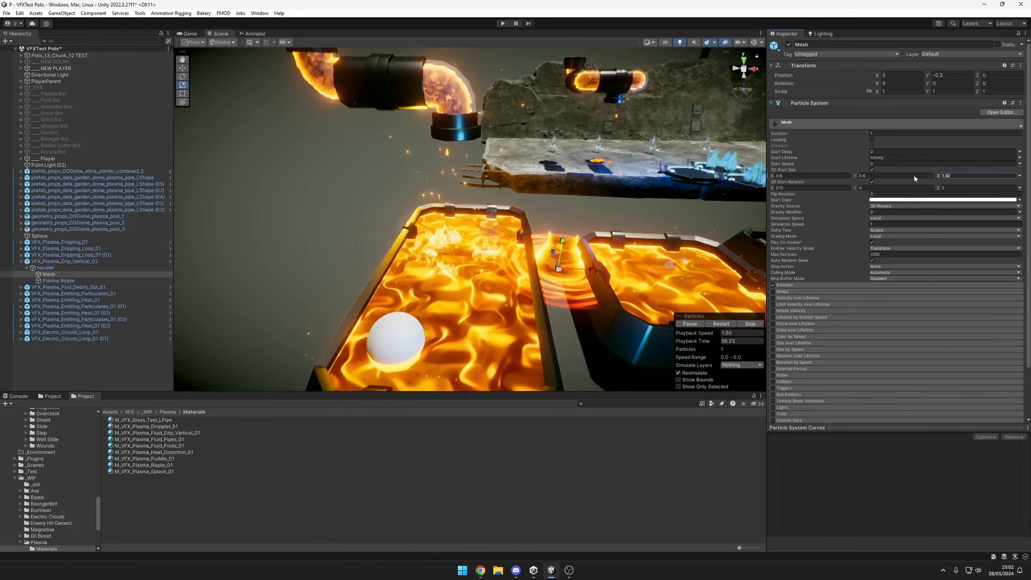
Move VFX_Plasma_Drip_Vertical_02 back into the long pool under the pipe outlet, at about X -150.73.
{"action": "middle_click_drag", "start_coordinate": [596, 250], "coordinate": [539, 231]}
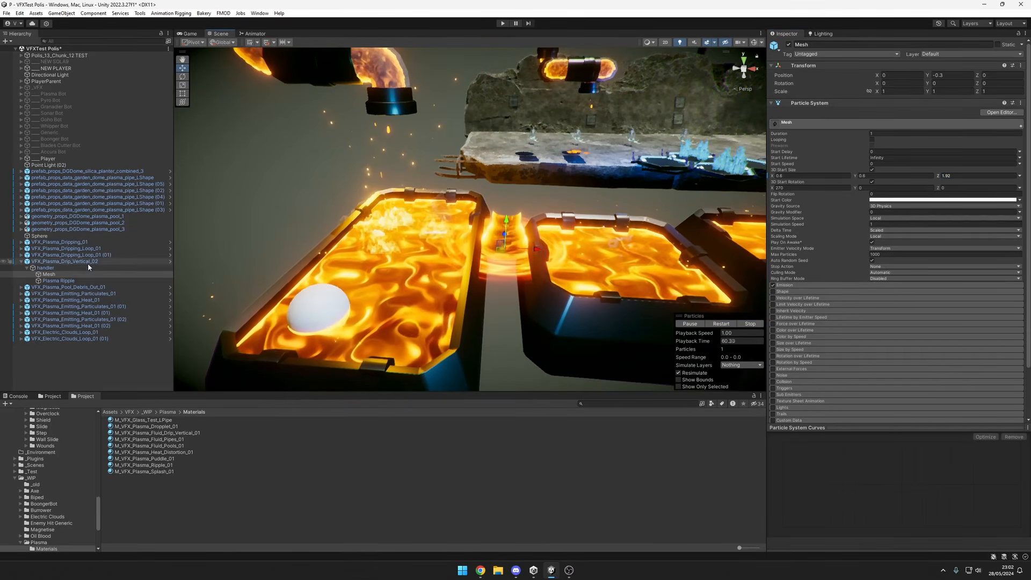
{"action": "left_click", "coordinate": [514, 246]}
{"action": "left_click_drag", "start_coordinate": [515, 246], "coordinate": [427, 240]}
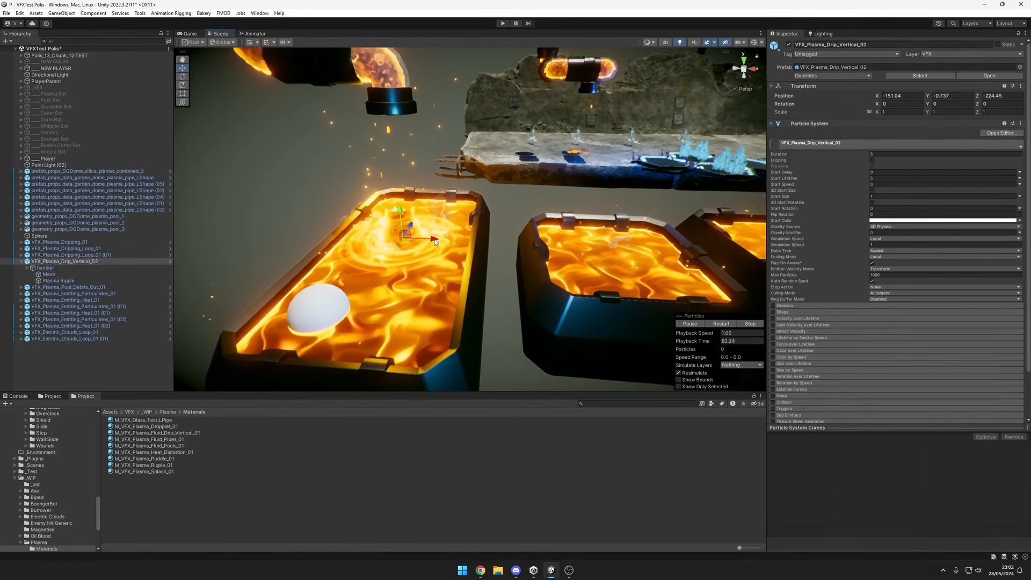
{"action": "key", "text": "f"}
{"action": "left_click_drag", "start_coordinate": [530, 252], "coordinate": [533, 252]}
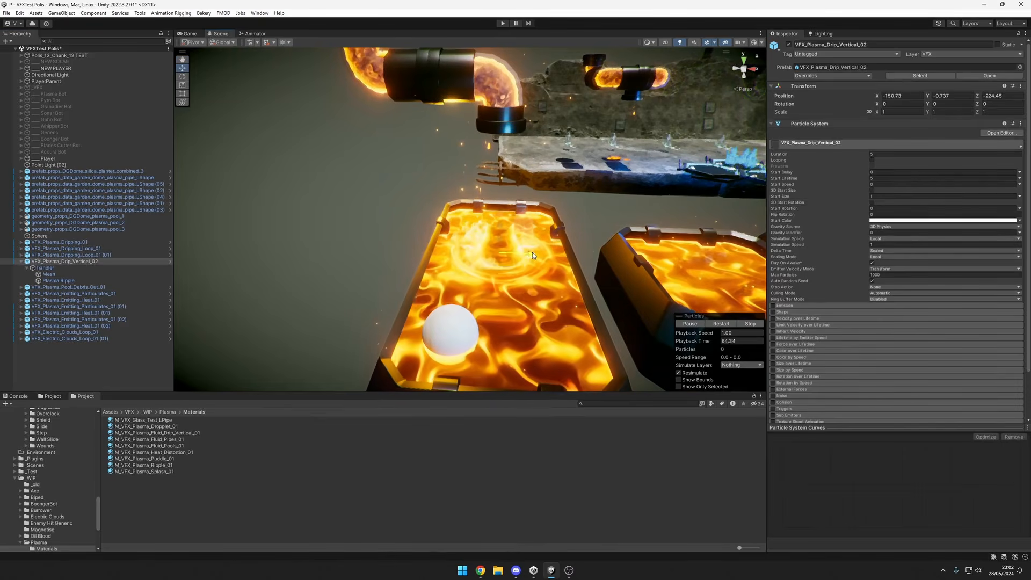
Set the Z start size of the stream's Mesh particle system to 6, and bring up its material's WPO Texture settings.
{"action": "left_click", "coordinate": [59, 281]}
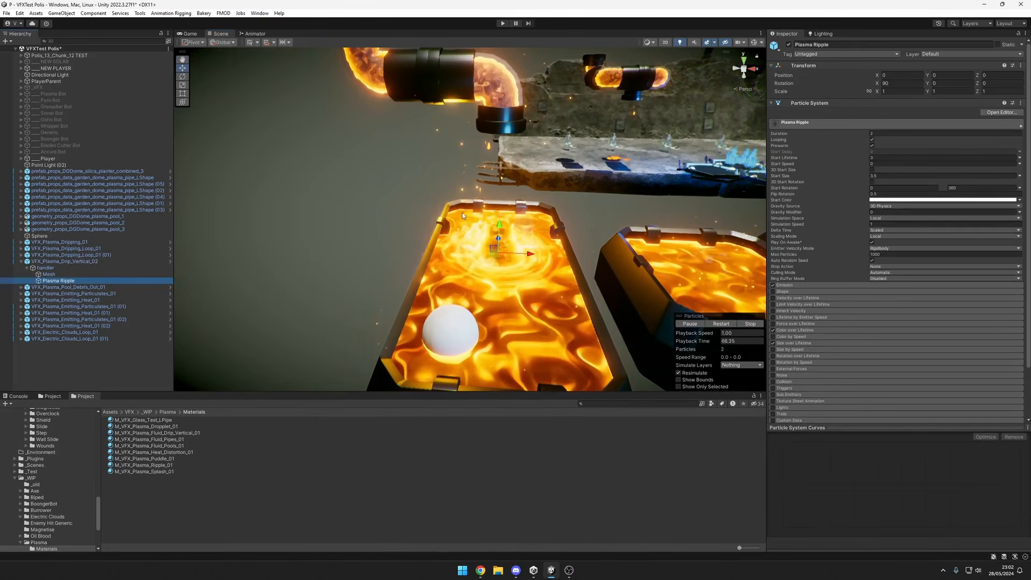
{"action": "left_click", "coordinate": [161, 274]}
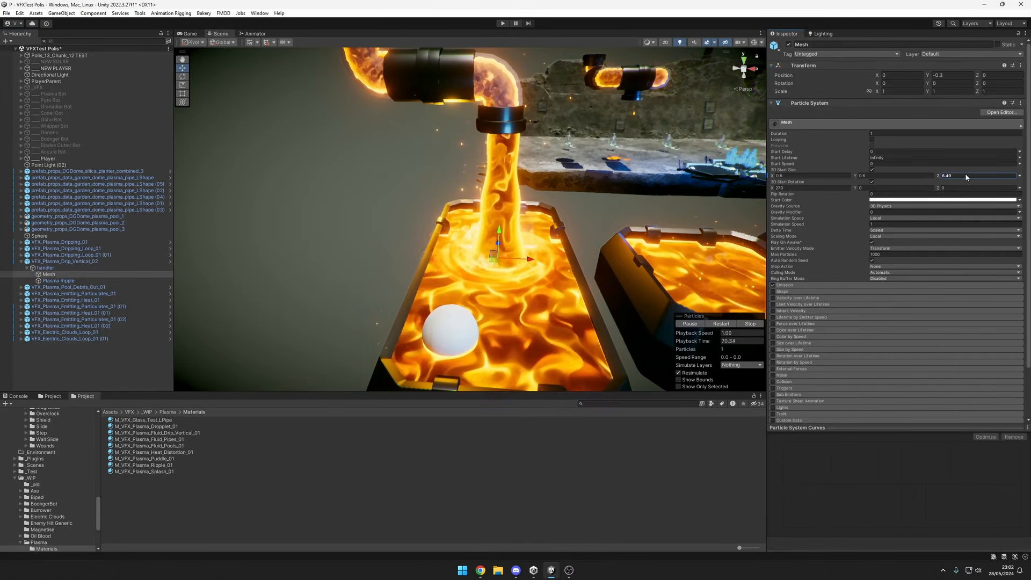
{"action": "type", "text": "6"}
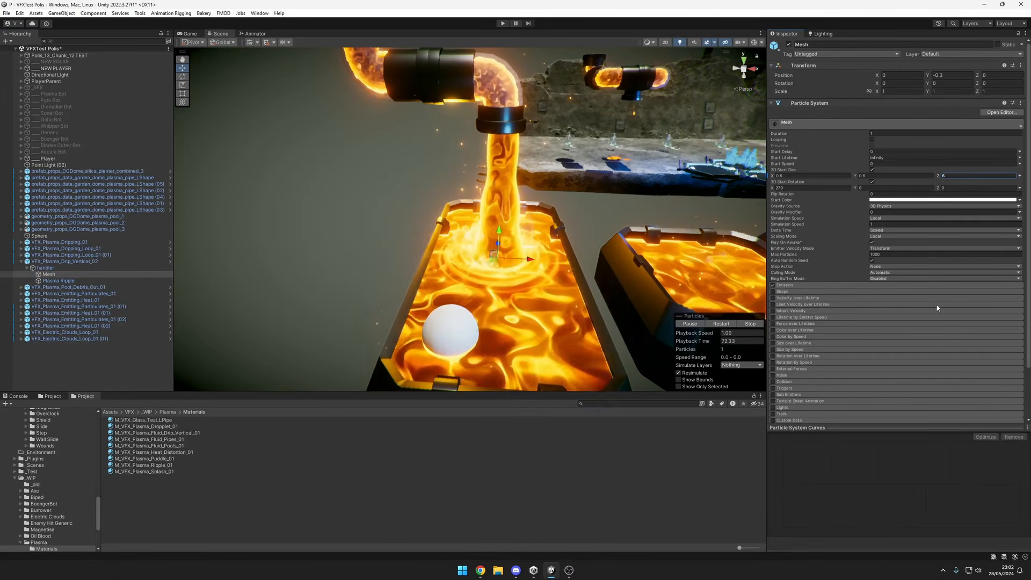
{"action": "scroll", "coordinate": [936, 304], "scroll_direction": "down", "scroll_amount": 15}
{"action": "scroll", "coordinate": [937, 133], "scroll_direction": "down", "scroll_amount": 5}
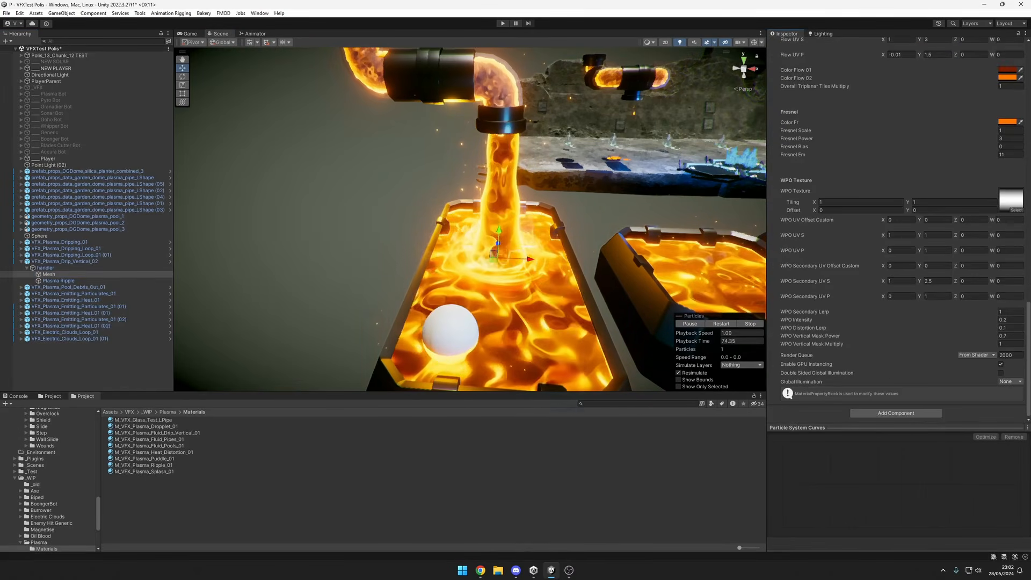
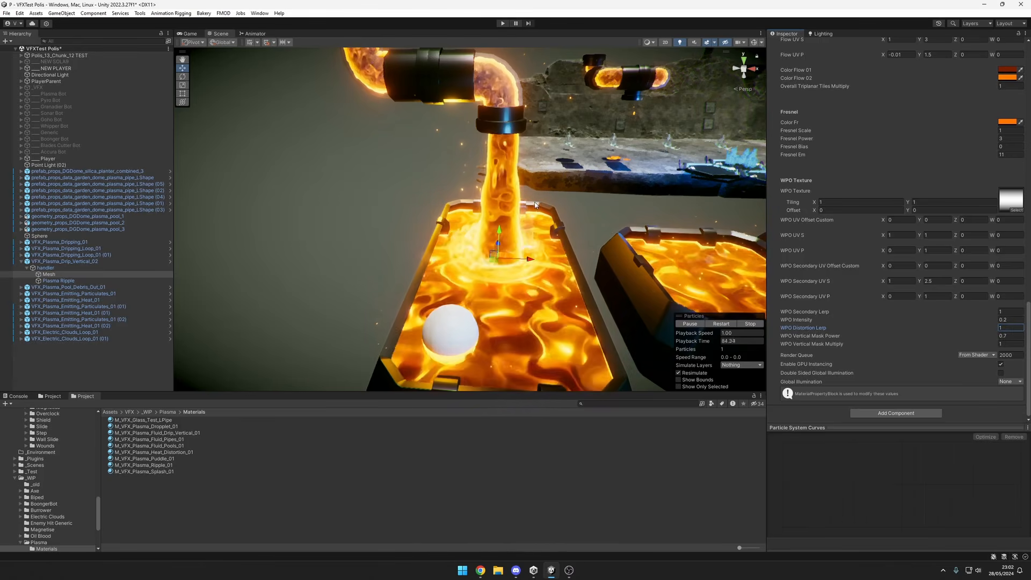
Set the drip mesh's WPO Distortion Lerp to 0.1, and return its WPO Intensity to 0.2 after trying a negative value.
{"action": "scroll", "coordinate": [535, 206], "scroll_direction": "up", "scroll_amount": 3}
{"action": "middle_click_drag", "start_coordinate": [535, 205], "coordinate": [514, 219]}
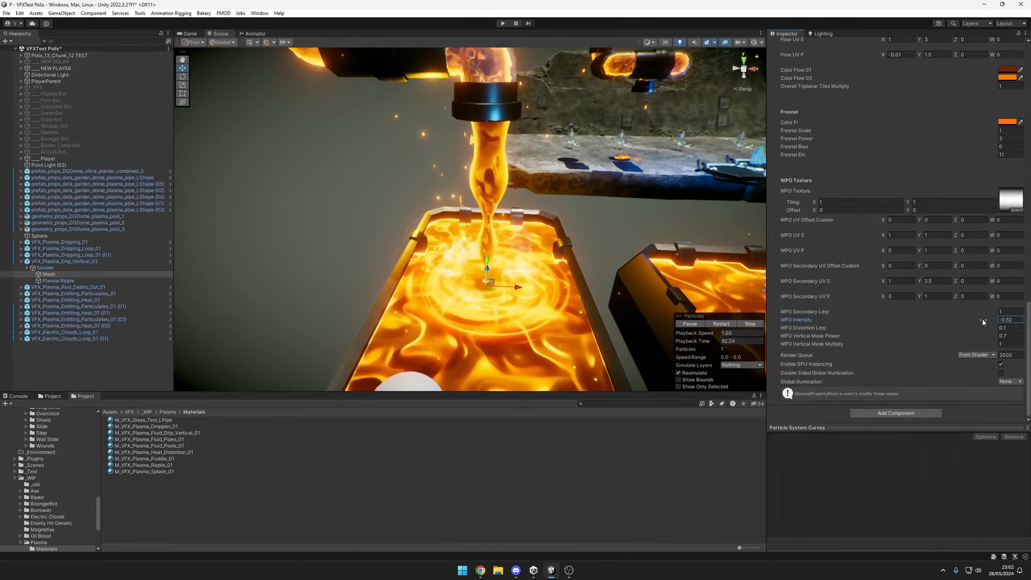
{"action": "left_click_drag", "start_coordinate": [981, 322], "coordinate": [1001, 339]}
{"action": "left_click", "coordinate": [1006, 320]}
{"action": "type", "text": "0.2"}
Try WPO Vertical Mask Power values of 1.66 and 0 on the drip mesh, and restore it to 0.7.
{"action": "left_click", "coordinate": [978, 338]}
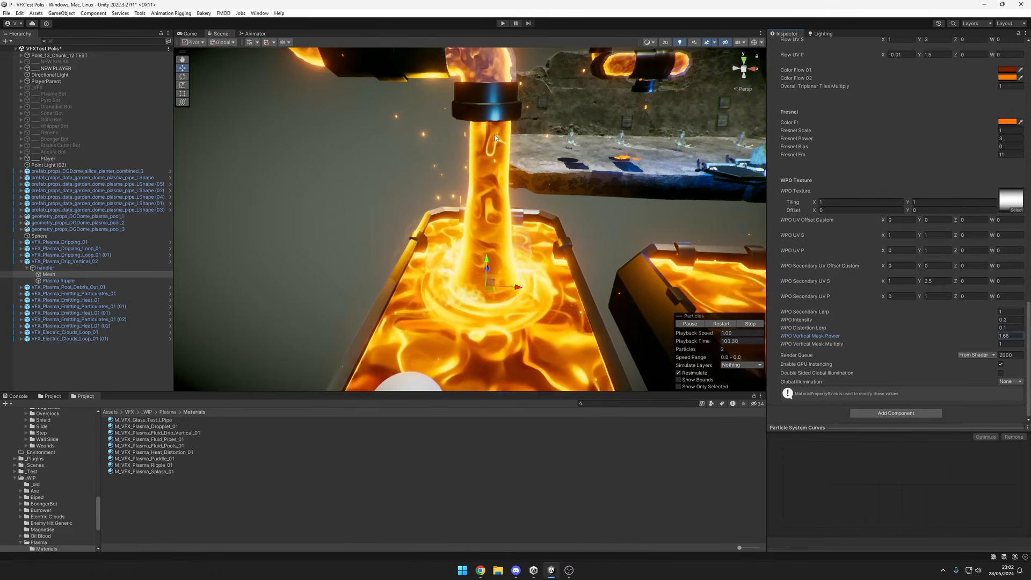
{"action": "key", "text": "ctrl+z"}
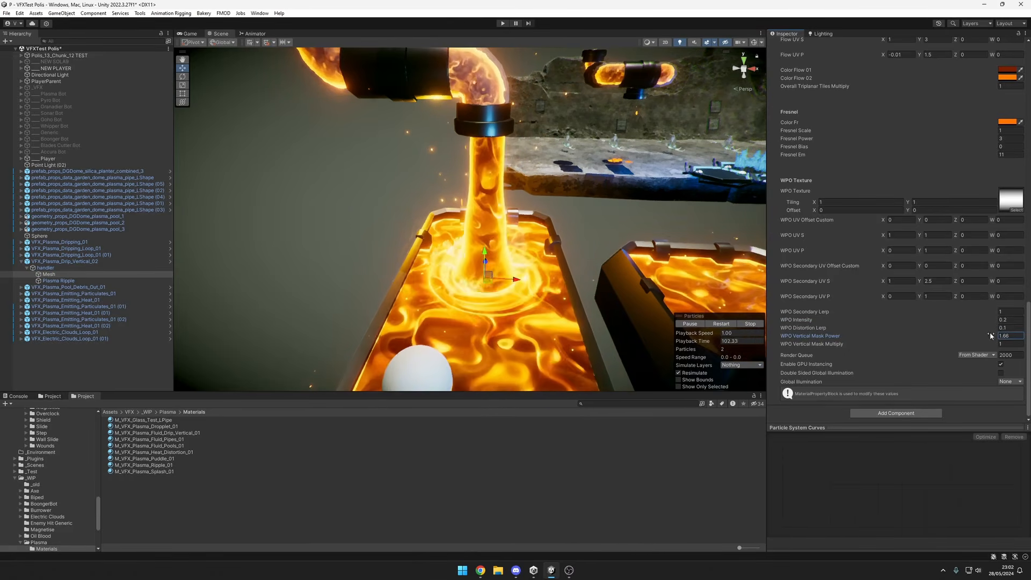
{"action": "key", "text": "ctrl+z"}
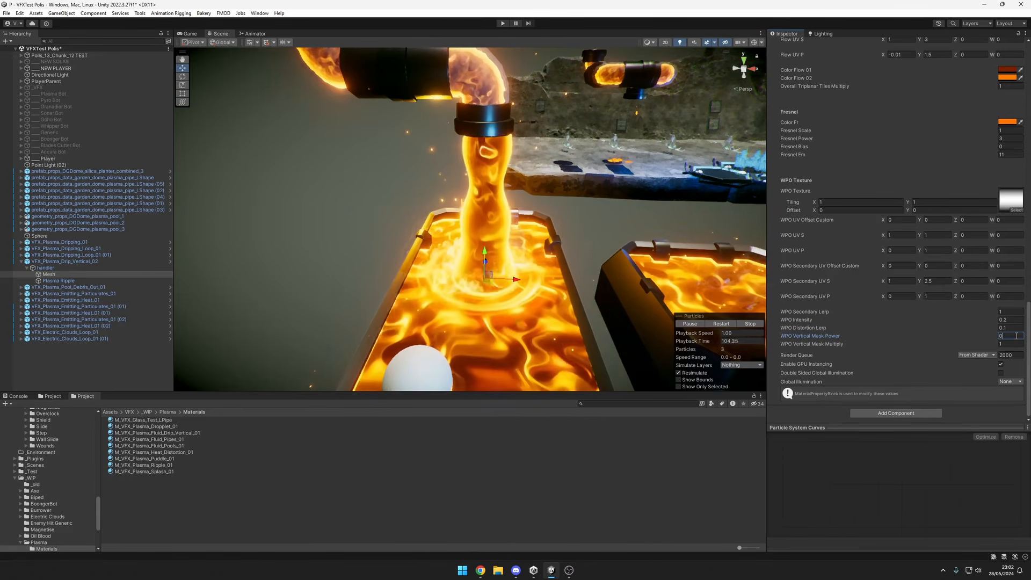
{"action": "key", "text": "ctrl+y"}
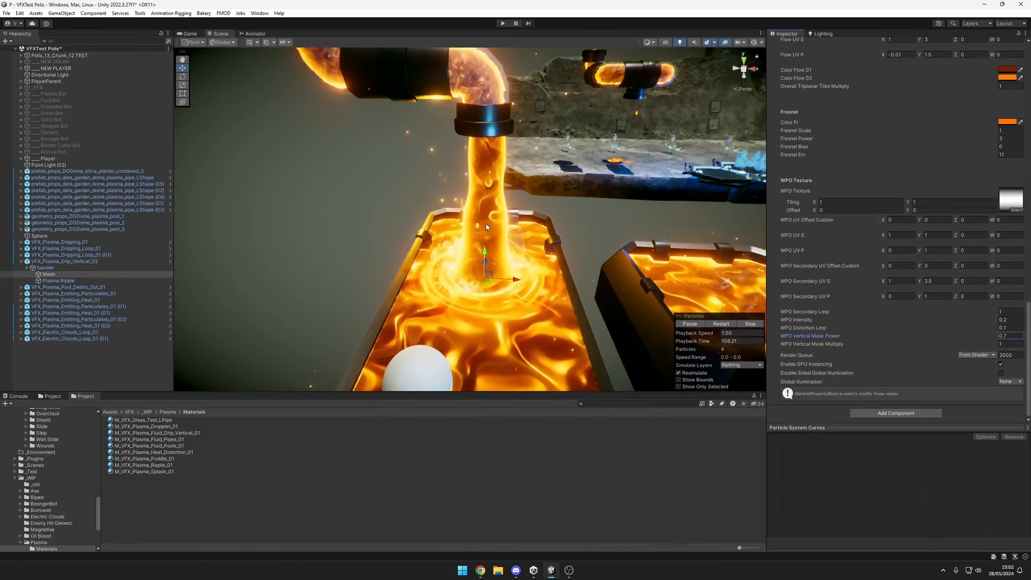
Preview the VFX_Plasma_Drip_Vertical_02 stream, collapse its hierarchy, and select VFX_Plasma_Emitting_Particulates_01 to inspect it around the pool.
{"action": "left_click", "coordinate": [59, 261]}
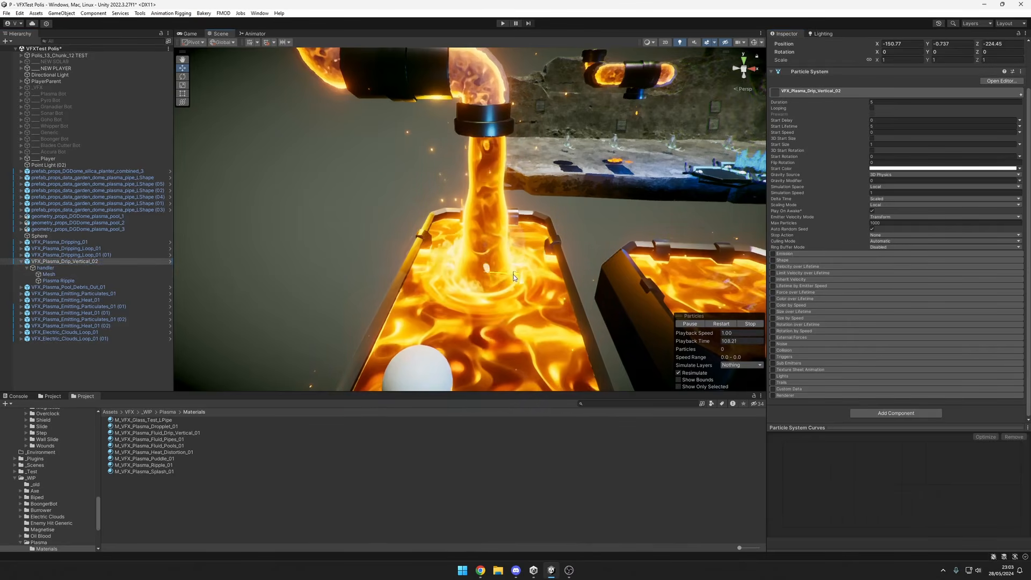
{"action": "middle_click_drag", "start_coordinate": [511, 276], "coordinate": [537, 204]}
{"action": "left_click", "coordinate": [21, 262]}
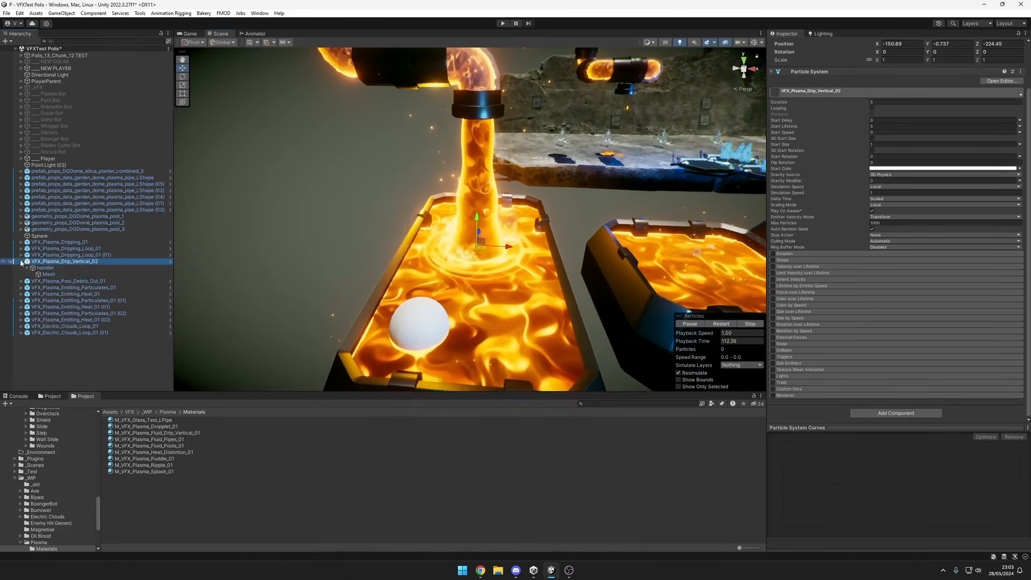
{"action": "left_click", "coordinate": [61, 274]}
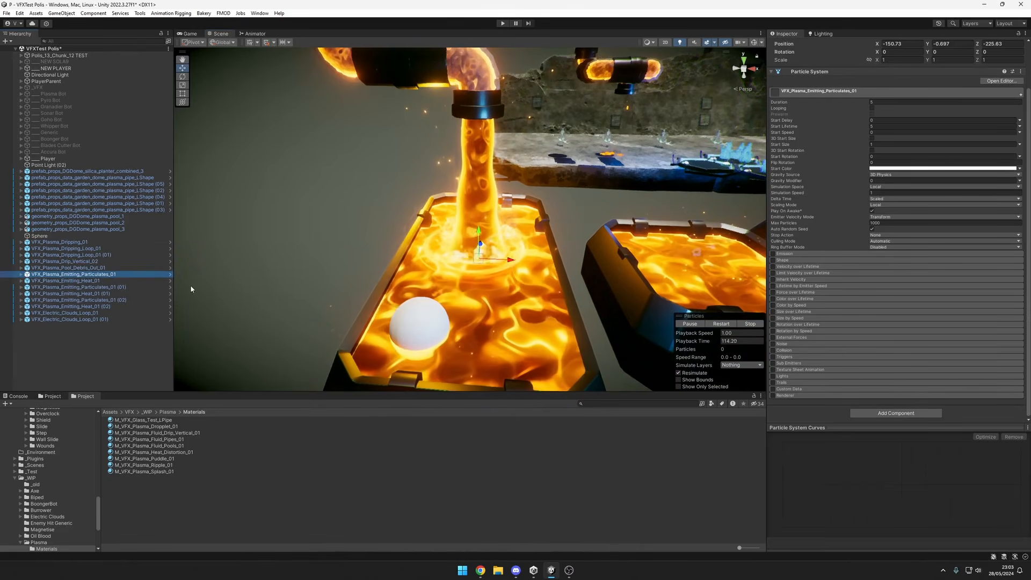
{"action": "scroll", "coordinate": [566, 304], "scroll_direction": "down", "scroll_amount": 2}
{"action": "left_click_drag", "start_coordinate": [566, 304], "coordinate": [493, 276], "text": "alt"}
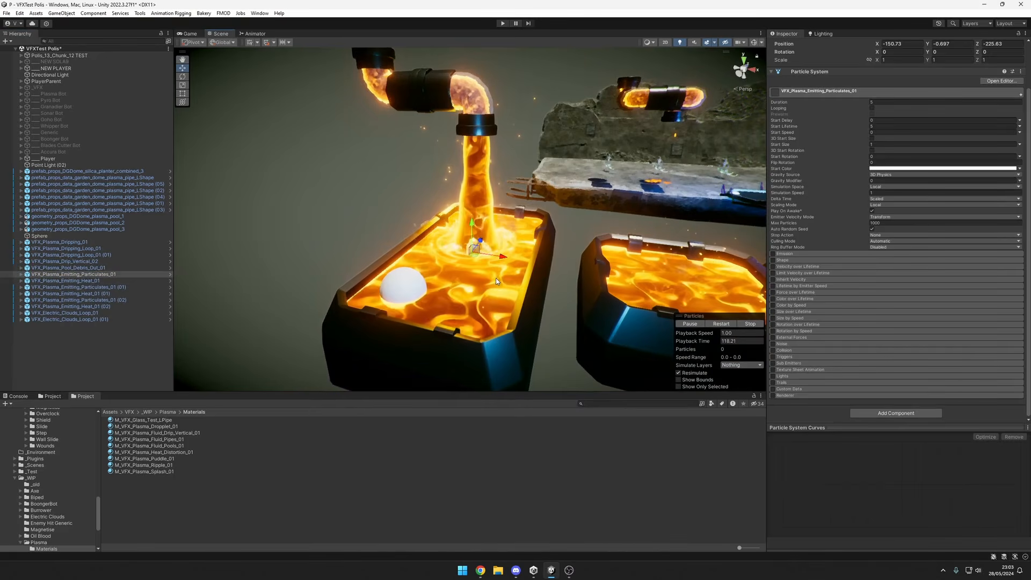
{"action": "scroll", "coordinate": [495, 278], "scroll_direction": "up", "scroll_amount": 2}
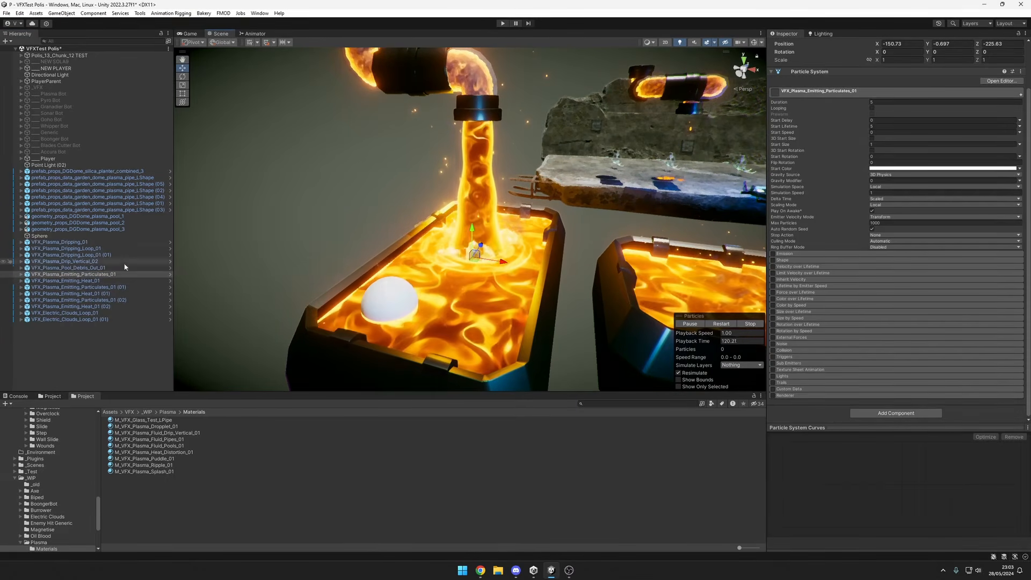
Preview VFX_Plasma_Pool_Debris_Out_01 up close where the plasma stream meets the pool.
{"action": "left_click", "coordinate": [102, 268]}
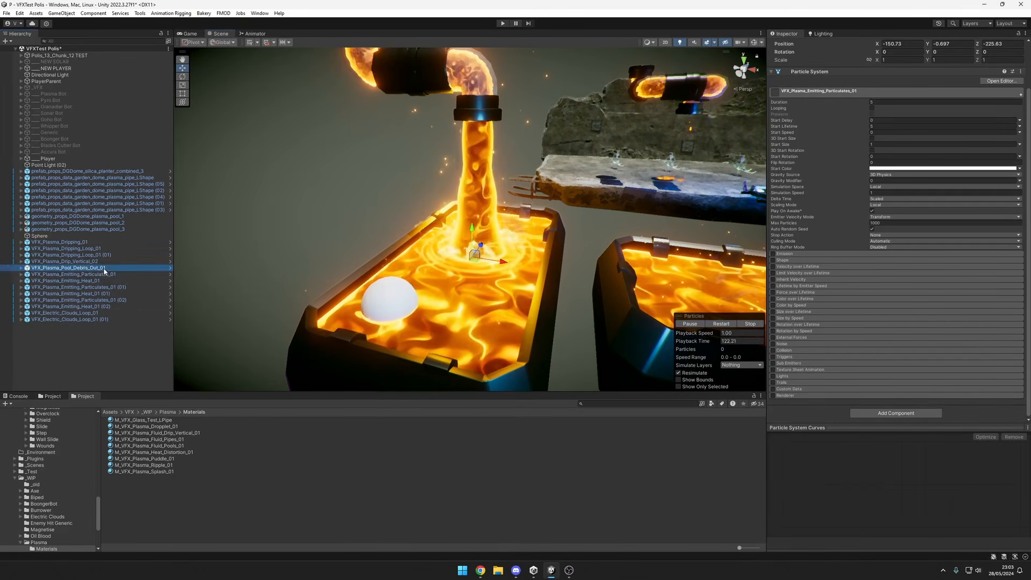
{"action": "left_click_drag", "start_coordinate": [613, 266], "coordinate": [469, 240], "text": "alt"}
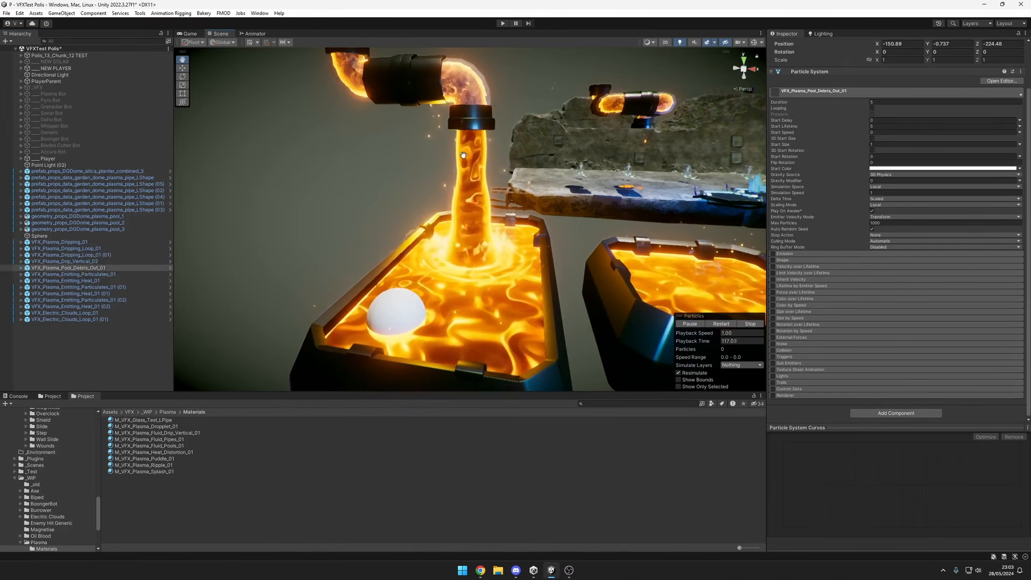
{"action": "scroll", "coordinate": [473, 204], "scroll_direction": "up", "scroll_amount": 6}
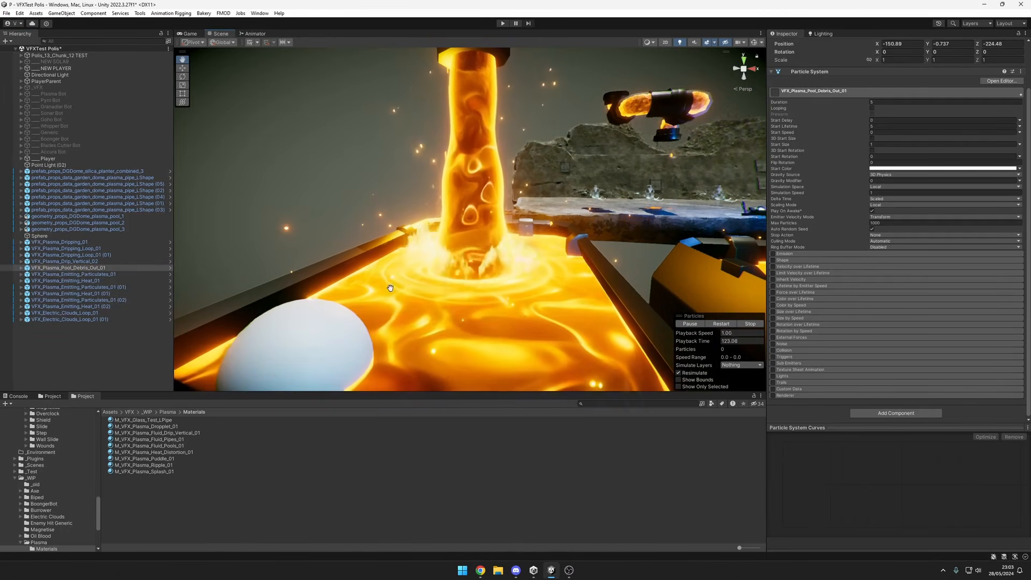
{"action": "left_click_drag", "start_coordinate": [497, 267], "coordinate": [464, 278], "text": "alt"}
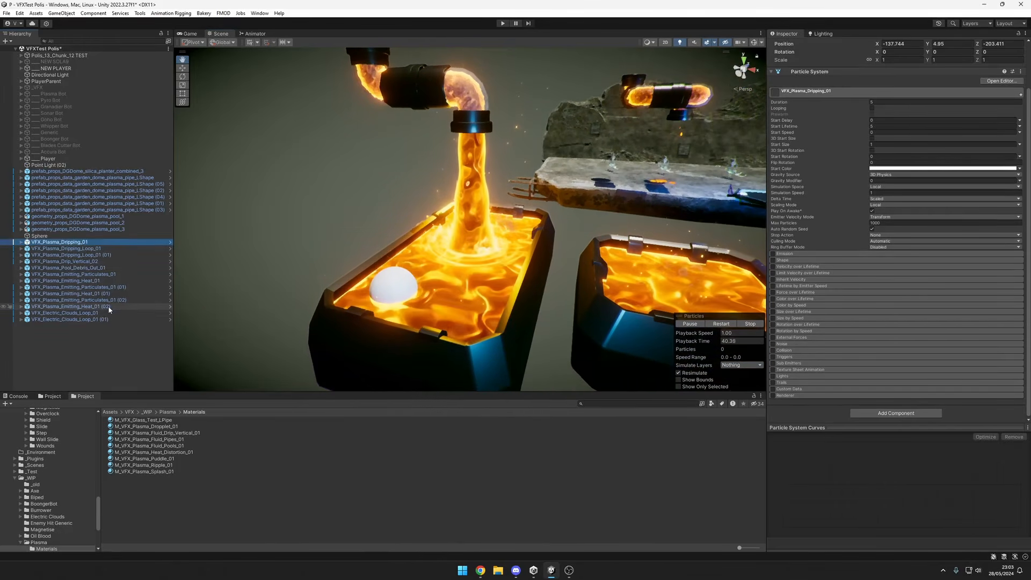
Select the effects from VFX_Plasma_Dripping_01 through VFX_Plasma_Emitting_Heat_01 (02) and preview them together across the three pools.
{"action": "middle_click_drag", "start_coordinate": [650, 272], "coordinate": [516, 275]}
{"action": "left_click_drag", "start_coordinate": [462, 287], "coordinate": [508, 280], "text": "alt"}
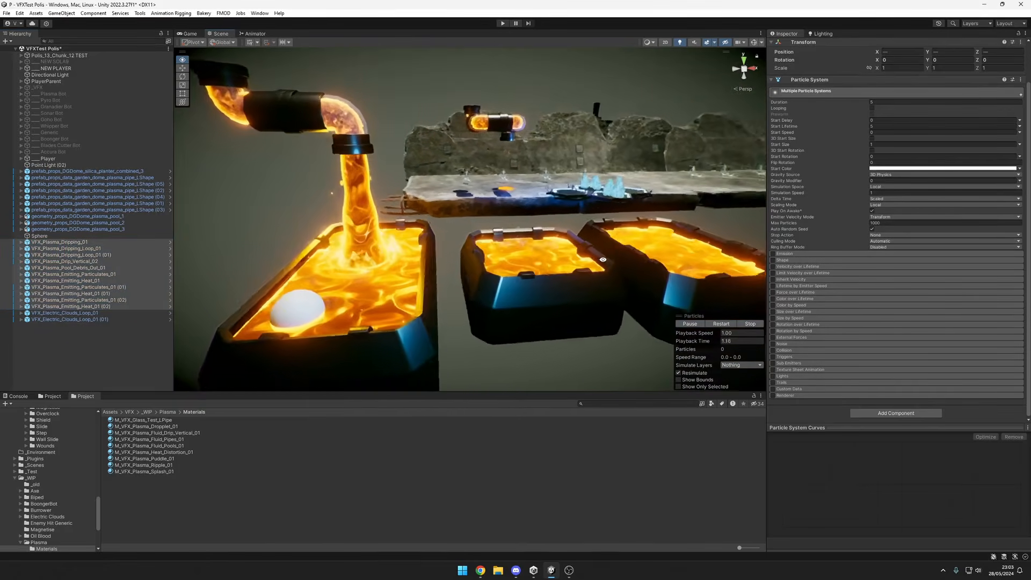
{"action": "scroll", "coordinate": [508, 280], "scroll_direction": "down", "scroll_amount": 5}
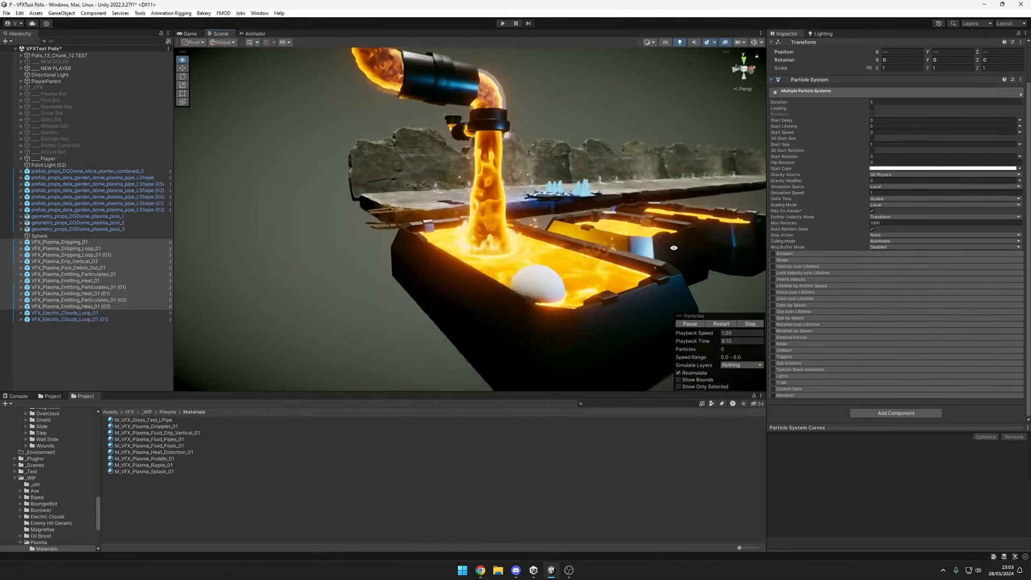
{"action": "left_click_drag", "start_coordinate": [721, 252], "coordinate": [565, 251], "text": "alt"}
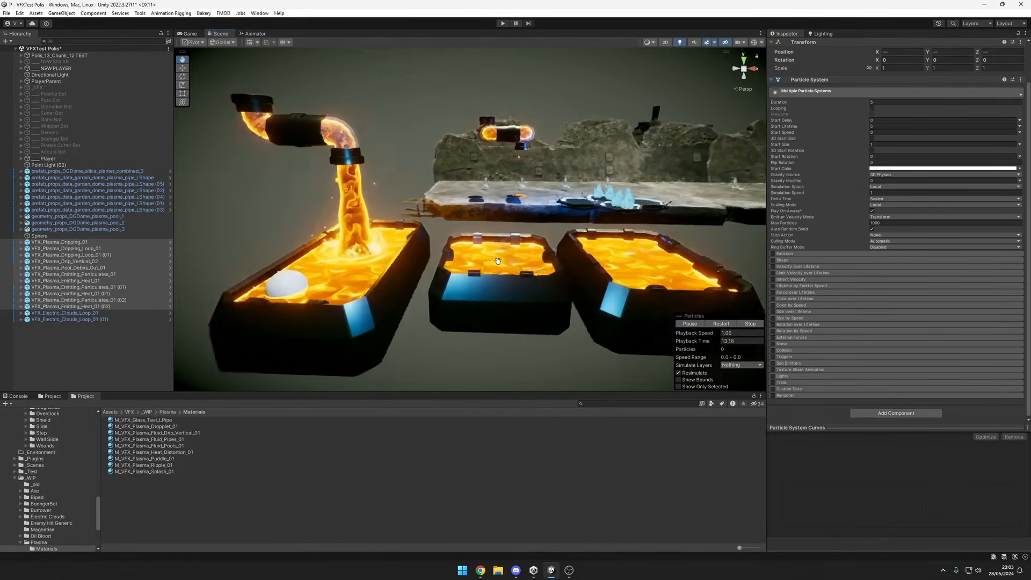
{"action": "left_click_drag", "start_coordinate": [498, 262], "coordinate": [461, 266]}
{"action": "left_click_drag", "start_coordinate": [579, 272], "coordinate": [634, 280]}
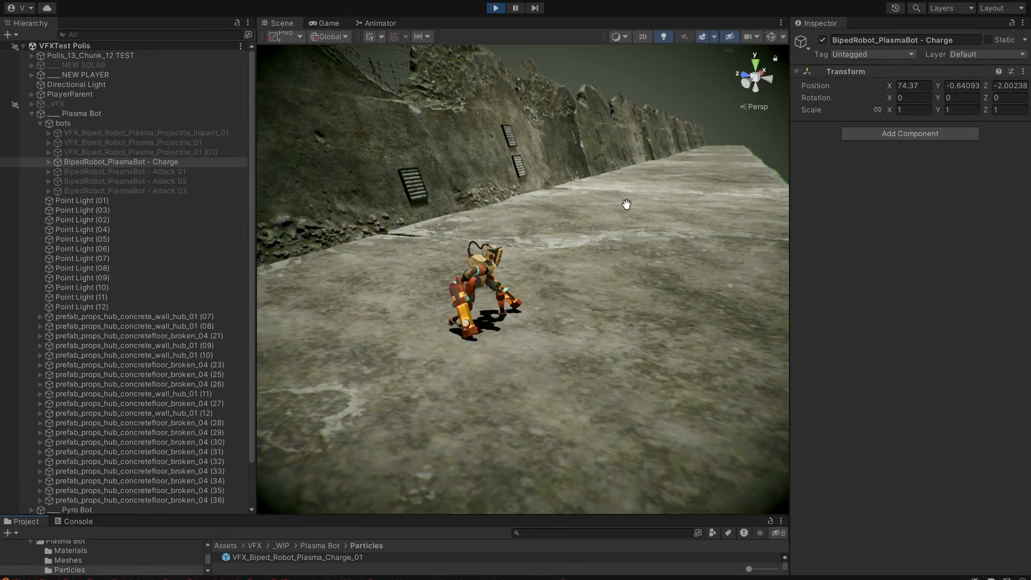
Focus on BipedRobot_PlasmaBot - Charge and toggle it off and on repeatedly to replay its charge from several viewpoints.
{"action": "scroll", "coordinate": [587, 369], "scroll_direction": "down", "scroll_amount": 8}
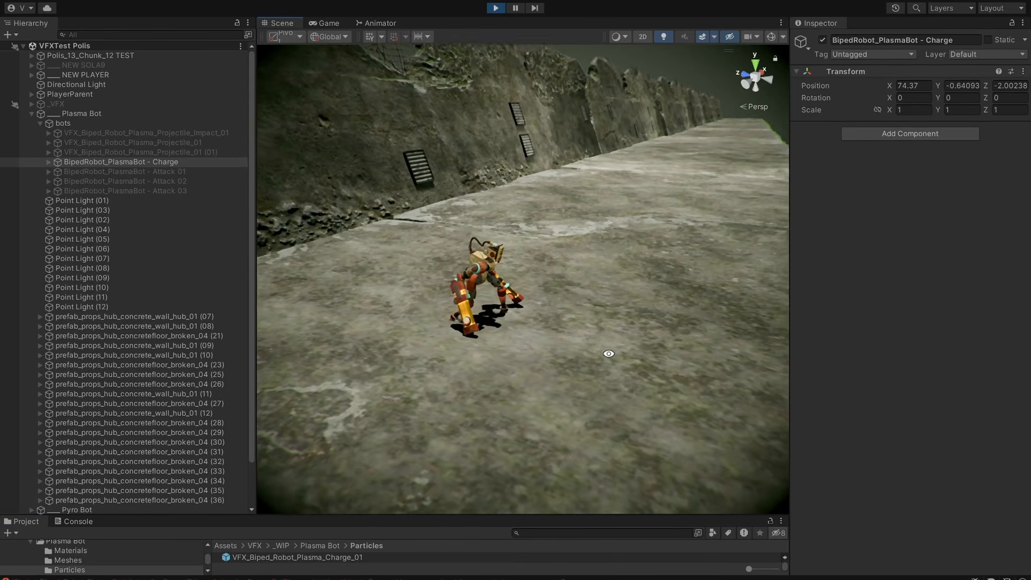
{"action": "key", "text": "f"}
{"action": "scroll", "coordinate": [610, 339], "scroll_direction": "down", "scroll_amount": 4}
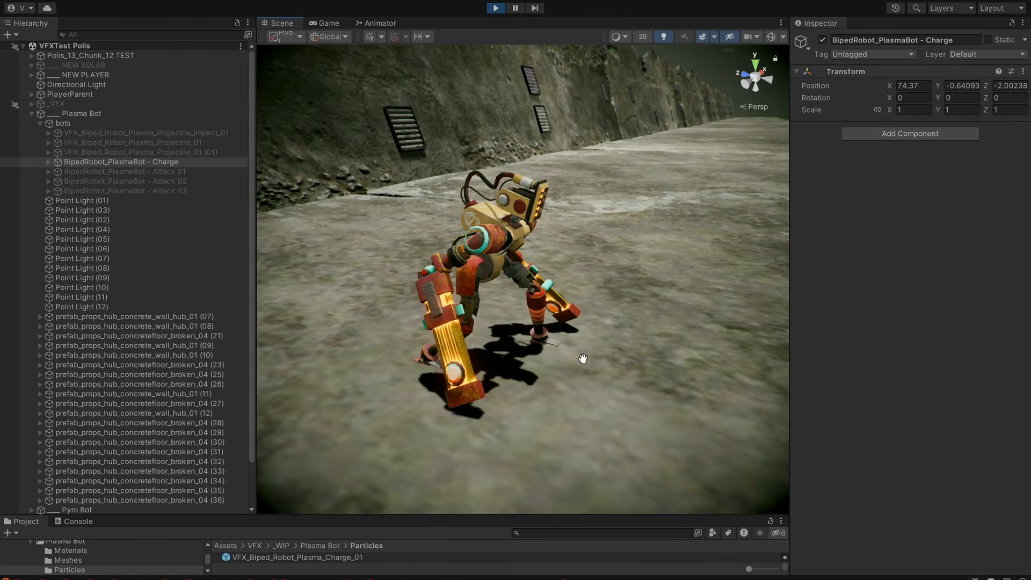
{"action": "scroll", "coordinate": [661, 386], "scroll_direction": "down", "scroll_amount": 2}
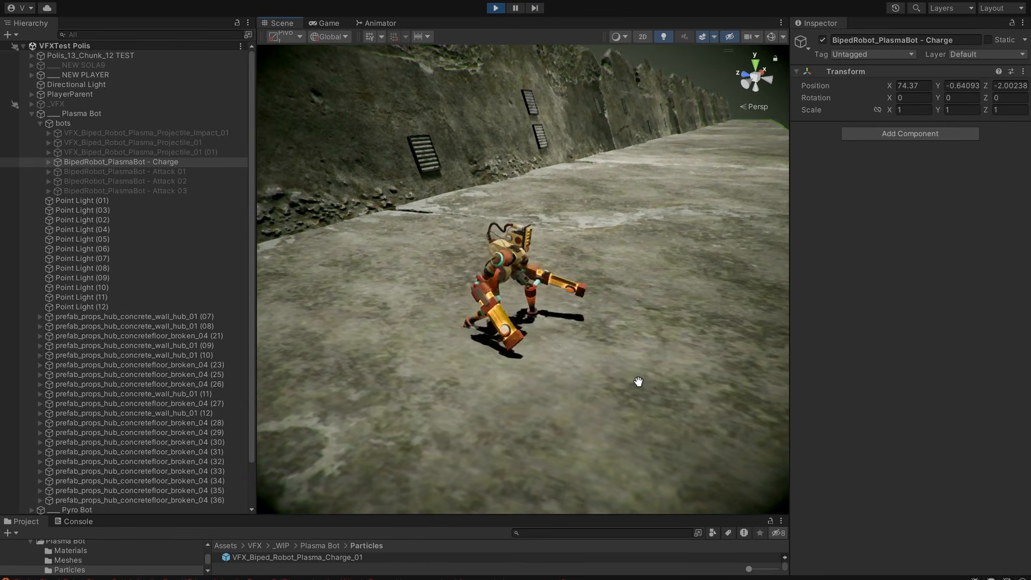
{"action": "left_click_drag", "start_coordinate": [638, 381], "coordinate": [462, 358], "text": "alt"}
{"action": "key", "text": "alt+shift+a"}
{"action": "left_click_drag", "start_coordinate": [585, 364], "coordinate": [344, 367], "text": "alt"}
{"action": "key", "text": "alt+shift+a"}
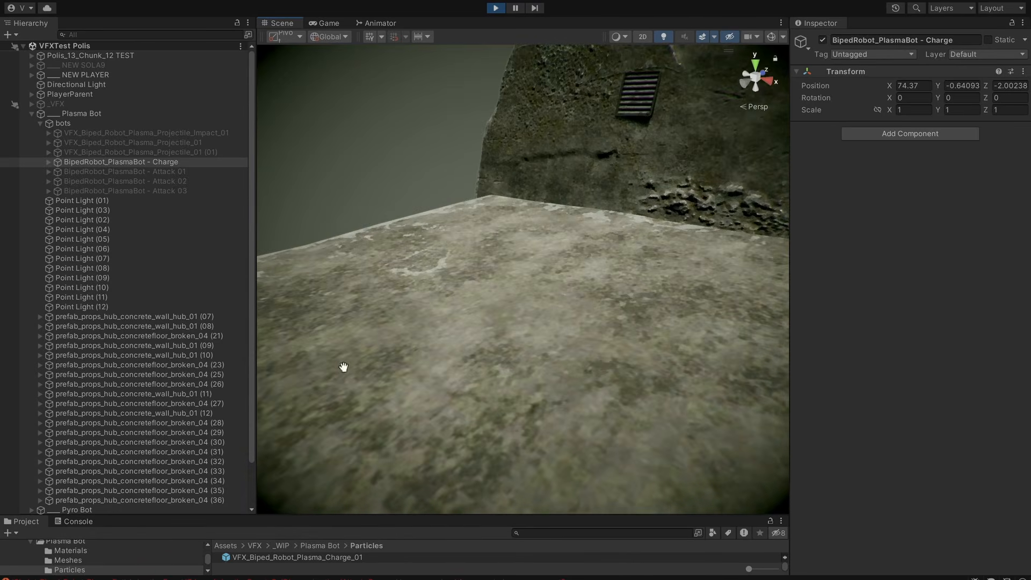
{"action": "key", "text": "alt+shift+a"}
{"action": "left_click_drag", "start_coordinate": [634, 364], "coordinate": [797, 382], "text": "alt"}
{"action": "key", "text": "alt+shift+a"}
{"action": "key", "text": "alt+shift+a"}
{"action": "left_click_drag", "start_coordinate": [386, 379], "coordinate": [380, 330], "text": "alt"}
{"action": "key", "text": "alt+shift+a"}
{"action": "key", "text": "alt+shift+a"}
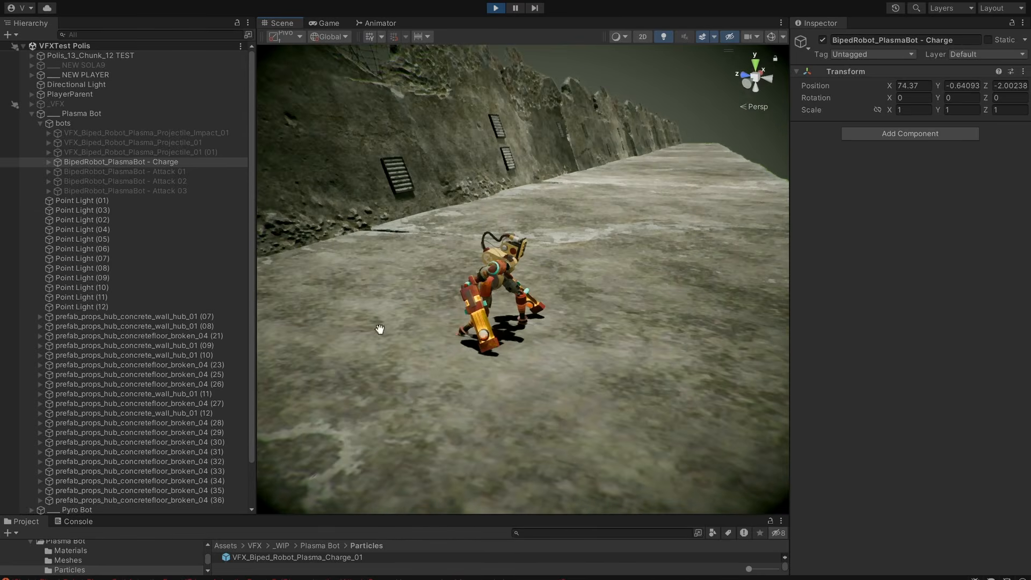
Expand BipedRobot_PlasmaBot - Charge and its skeleton, and inspect the VFX_Biped_Robot_Plasma_Charge_01 particle system.
{"action": "left_click", "coordinate": [49, 163]}
{"action": "left_click", "coordinate": [57, 172]}
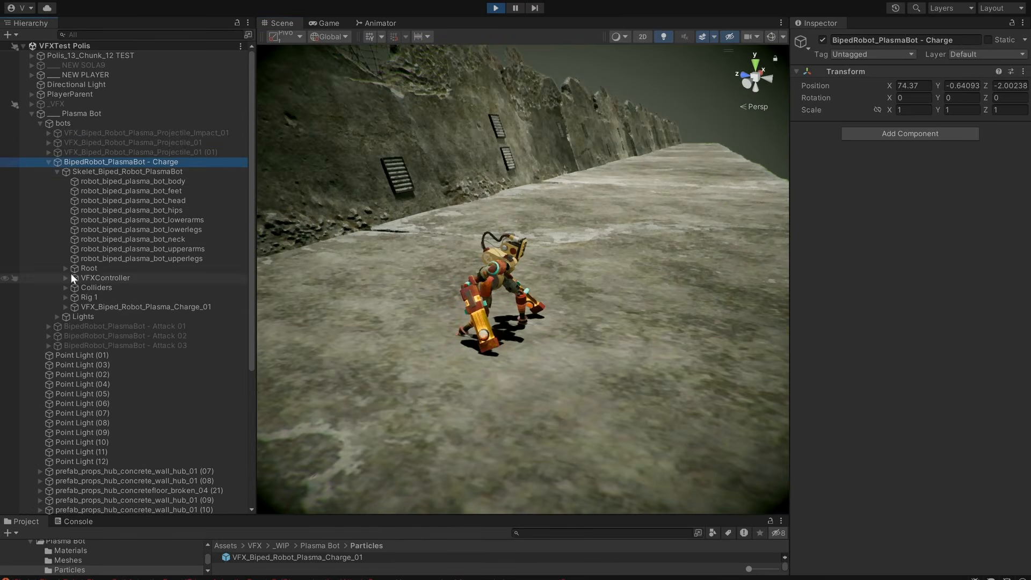
{"action": "left_click", "coordinate": [92, 308]}
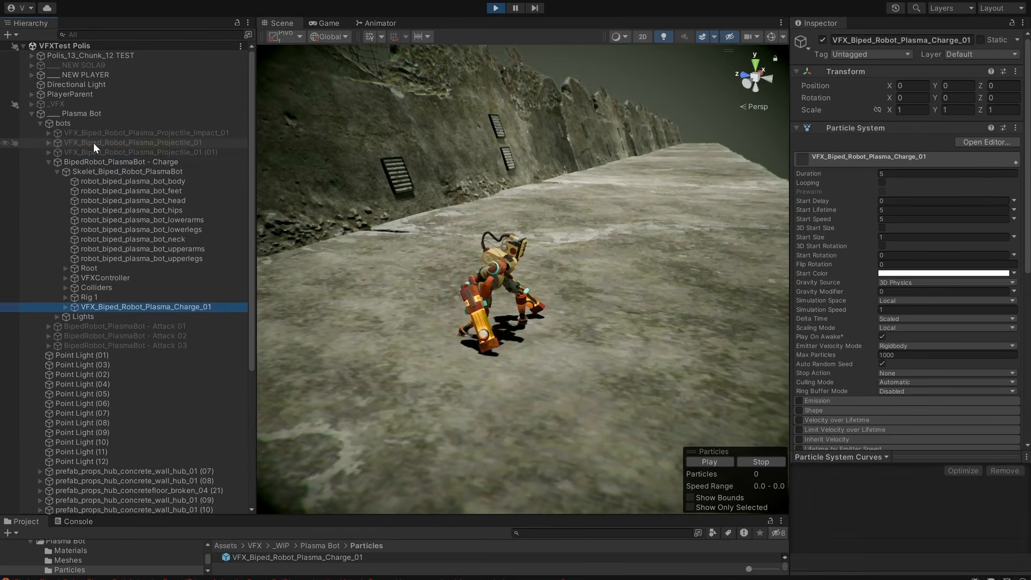
{"action": "scroll", "coordinate": [488, 324], "scroll_direction": "down", "scroll_amount": 3}
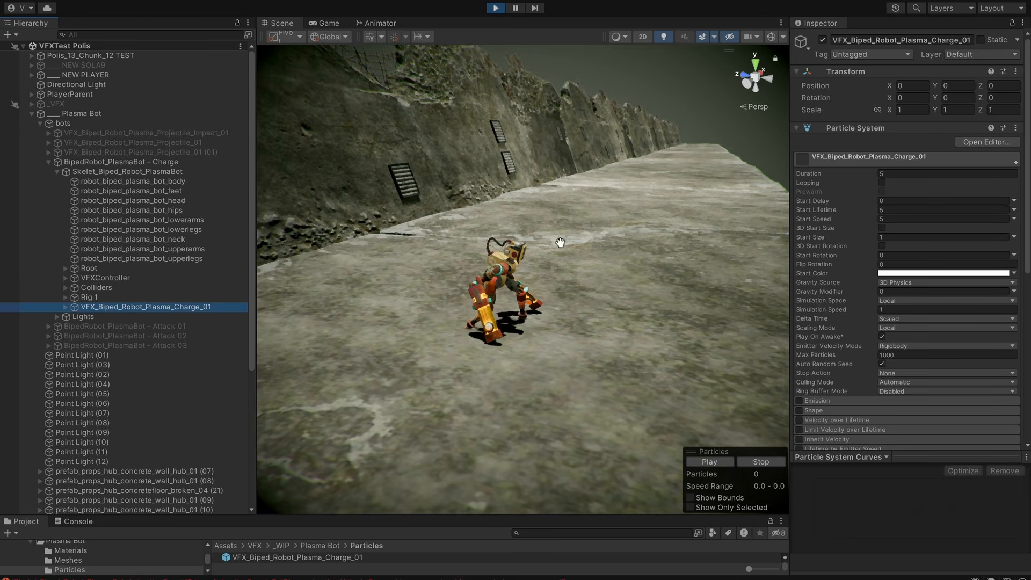
Reselect BipedRobot_PlasmaBot - Charge and toggle its active state to replay the charge along the concrete floor.
{"action": "left_click", "coordinate": [111, 162]}
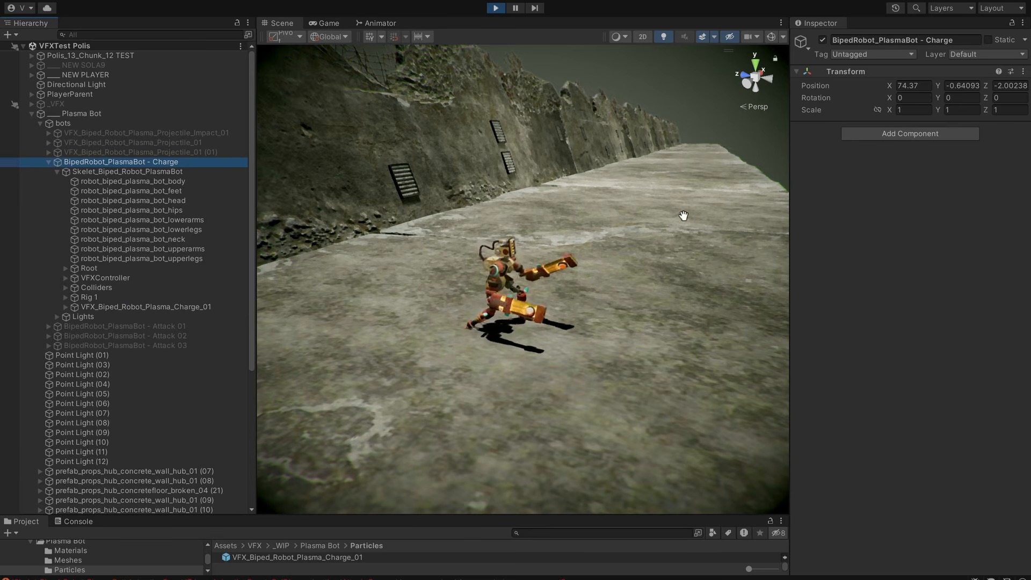
{"action": "middle_click_drag", "start_coordinate": [638, 288], "coordinate": [721, 284]}
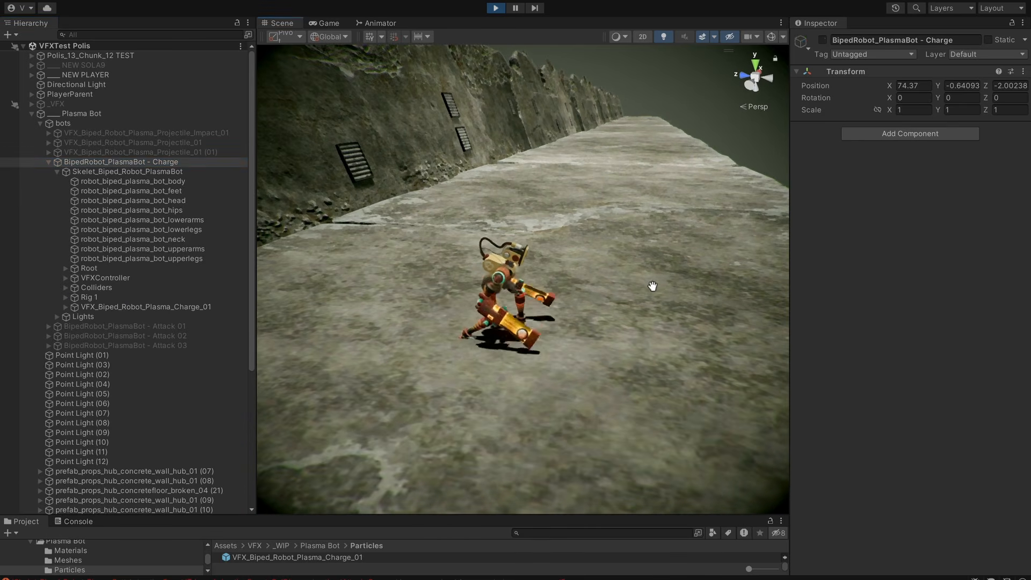
{"action": "left_click_drag", "start_coordinate": [655, 285], "coordinate": [677, 272], "text": "alt"}
{"action": "scroll", "coordinate": [627, 285], "scroll_direction": "down", "scroll_amount": 3}
{"action": "key", "text": "alt+shift+a"}
{"action": "key", "text": "alt+shift+a"}
{"action": "left_click_drag", "start_coordinate": [598, 293], "coordinate": [656, 290], "text": "alt"}
{"action": "key", "text": "alt+shift+a"}
{"action": "key", "text": "alt+shift+a"}
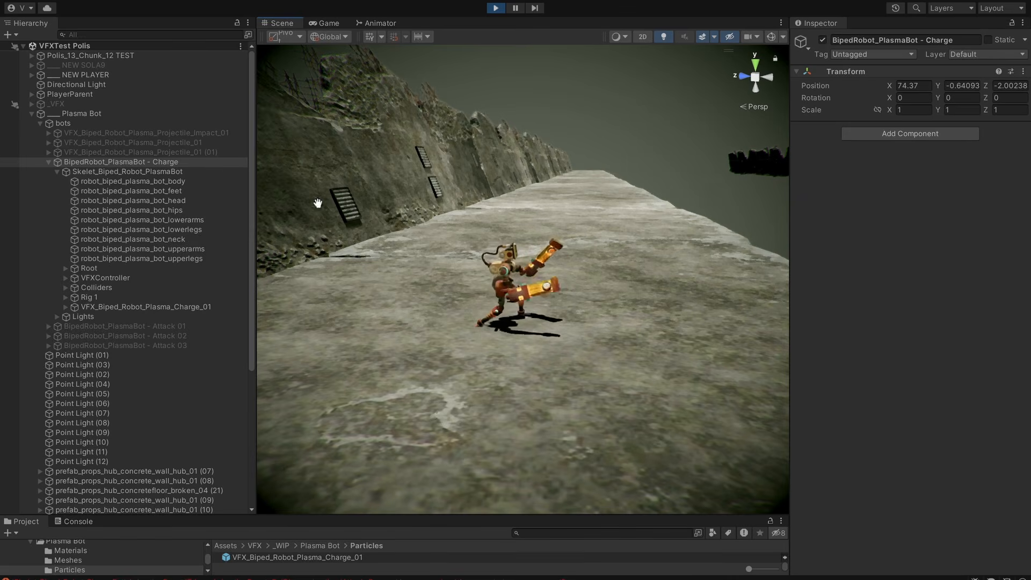
Collapse the charge robot's hierarchy, select VFX_Biped_Robot_Plasma_Projectile_01, and exit Play mode.
{"action": "left_click", "coordinate": [48, 162]}
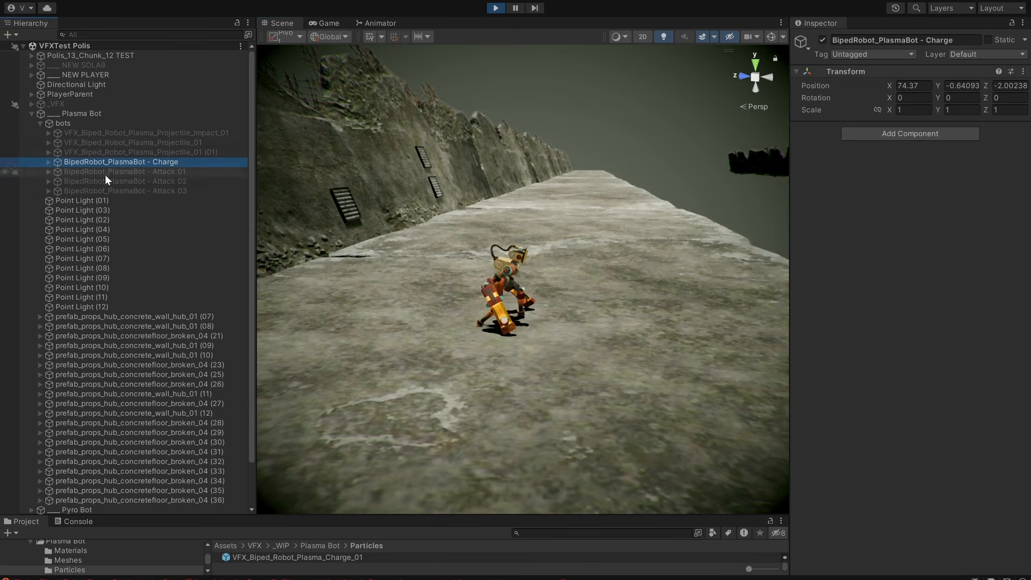
{"action": "left_click", "coordinate": [209, 143]}
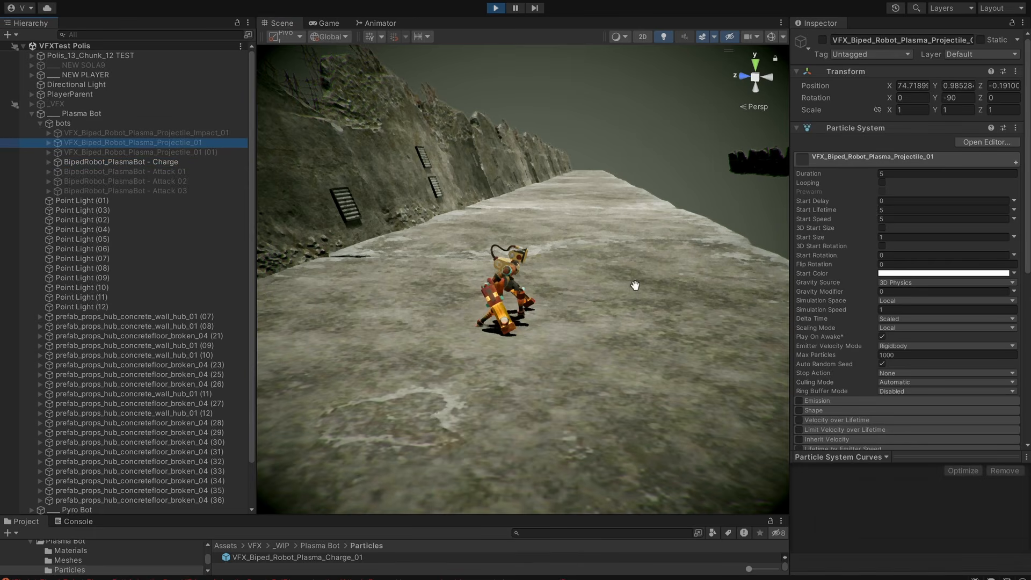
{"action": "left_click", "coordinate": [503, 11]}
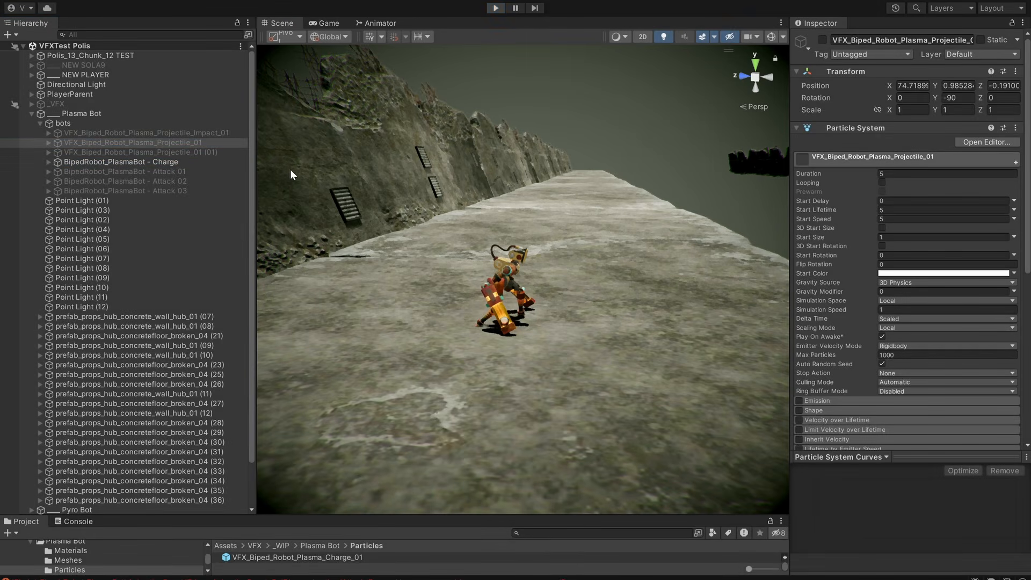
Activate VFX_Biped_Robot_Plasma_Projectile_01 in front of the robot's arm cannon.
{"action": "middle_click_drag", "start_coordinate": [584, 280], "coordinate": [550, 281]}
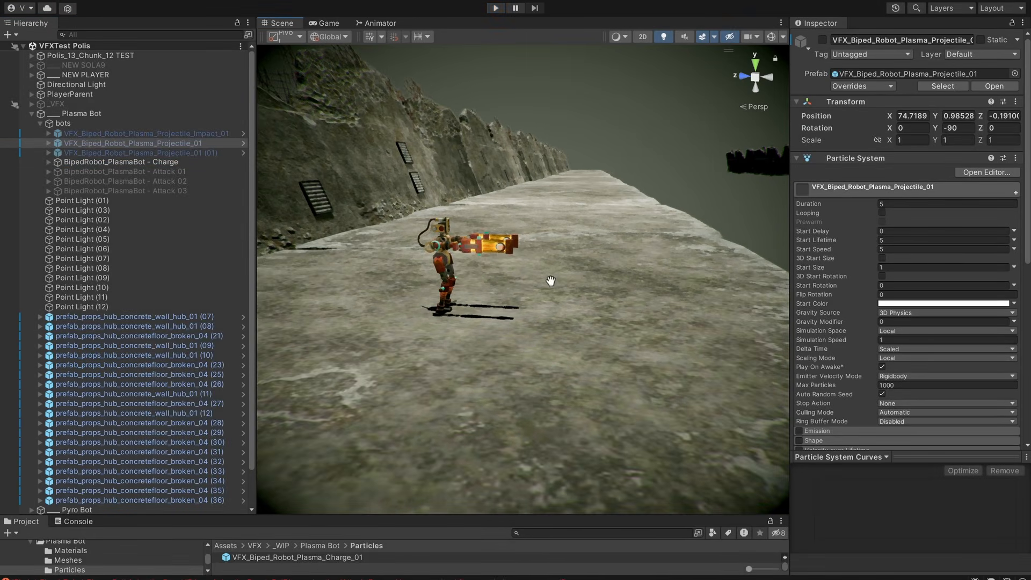
{"action": "key", "text": "alt+shift+a"}
{"action": "key", "text": "alt+shift+a"}
{"action": "key", "text": "alt+shift+a"}
Examine the plasma projectile effect at the robot's arm from close up and from a distance.
{"action": "left_click_drag", "start_coordinate": [632, 310], "coordinate": [602, 285], "text": "alt"}
{"action": "scroll", "coordinate": [547, 307], "scroll_direction": "up", "scroll_amount": 3}
{"action": "scroll", "coordinate": [618, 309], "scroll_direction": "down", "scroll_amount": 3}
{"action": "scroll", "coordinate": [534, 306], "scroll_direction": "up", "scroll_amount": 4}
{"action": "scroll", "coordinate": [610, 281], "scroll_direction": "down", "scroll_amount": 4}
{"action": "scroll", "coordinate": [617, 280], "scroll_direction": "up", "scroll_amount": 6}
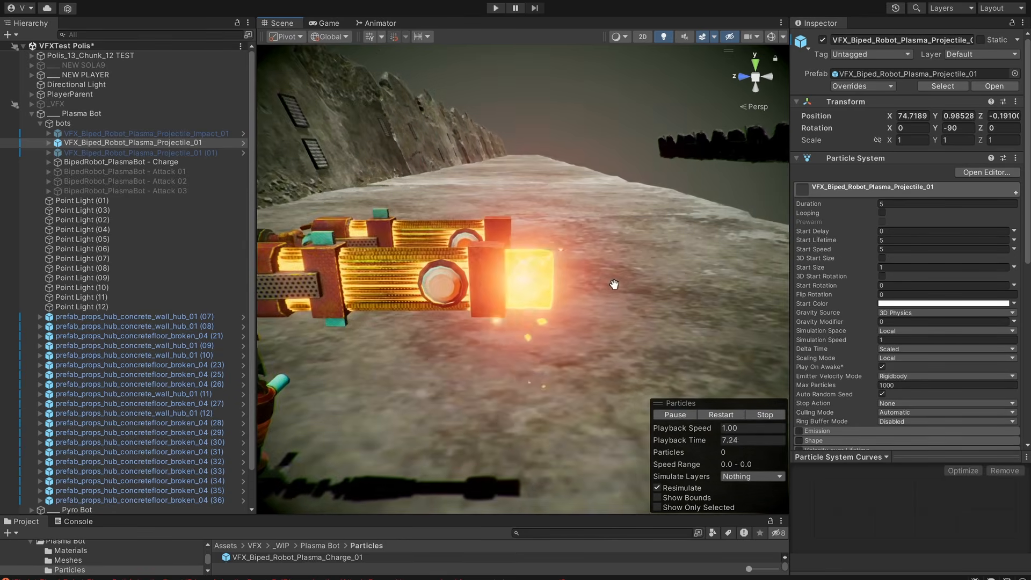
{"action": "left_click_drag", "start_coordinate": [500, 281], "coordinate": [639, 299], "text": "alt"}
{"action": "right_click_drag", "start_coordinate": [640, 298], "coordinate": [546, 308], "text": "alt"}
{"action": "scroll", "coordinate": [652, 294], "scroll_direction": "down", "scroll_amount": 5}
{"action": "left_click_drag", "start_coordinate": [653, 294], "coordinate": [580, 297], "text": "alt"}
{"action": "scroll", "coordinate": [572, 324], "scroll_direction": "down", "scroll_amount": 1}
{"action": "middle_click_drag", "start_coordinate": [581, 297], "coordinate": [620, 285]}
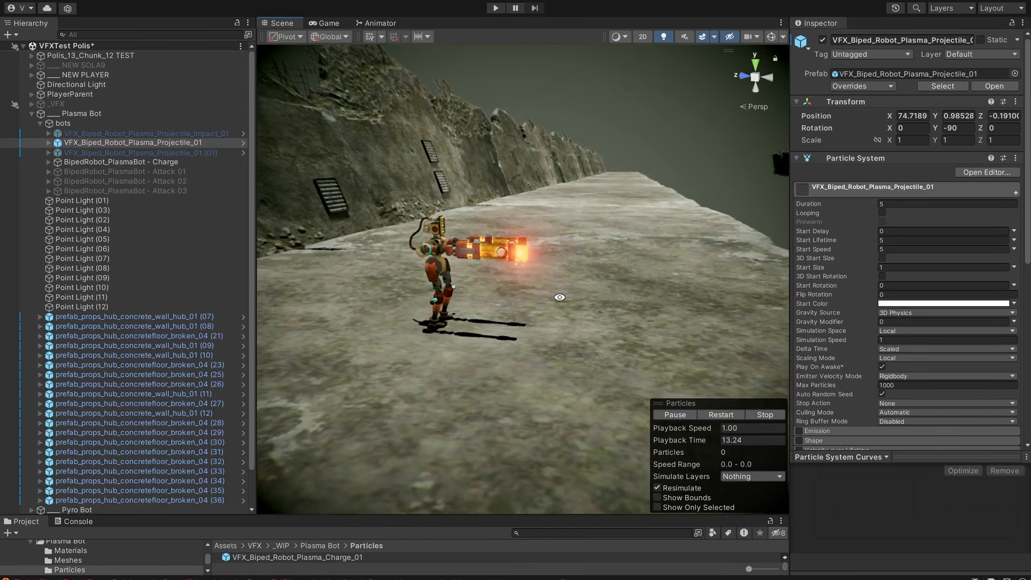
Slide VFX_Biped_Robot_Plasma_Projectile_01 along its Z axis to preview its flight from the robot's arm cannon.
{"action": "left_click_drag", "start_coordinate": [560, 297], "coordinate": [559, 287], "text": "alt"}
{"action": "middle_click_drag", "start_coordinate": [710, 256], "coordinate": [506, 222]}
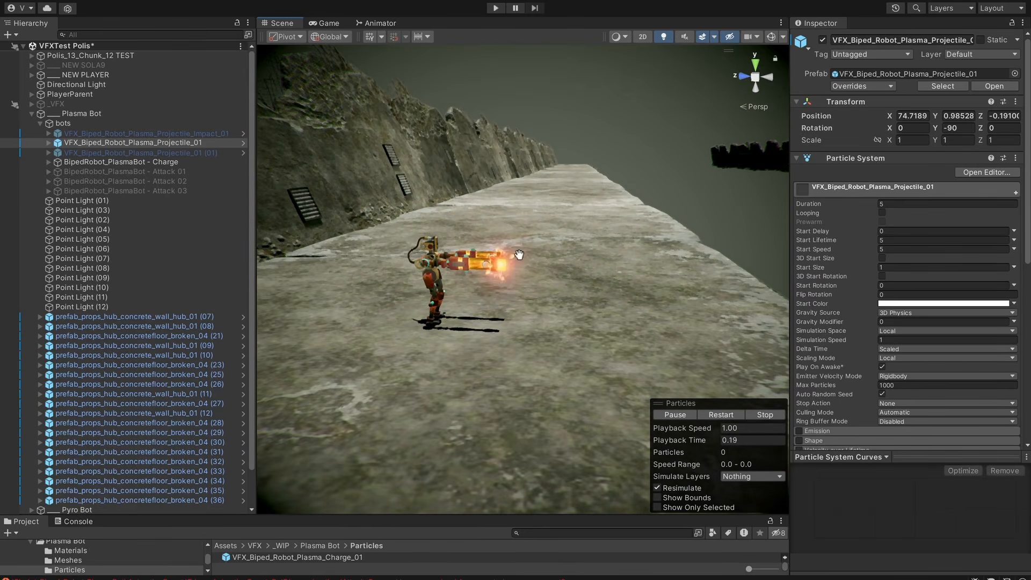
{"action": "left_click_drag", "start_coordinate": [461, 266], "coordinate": [532, 279]}
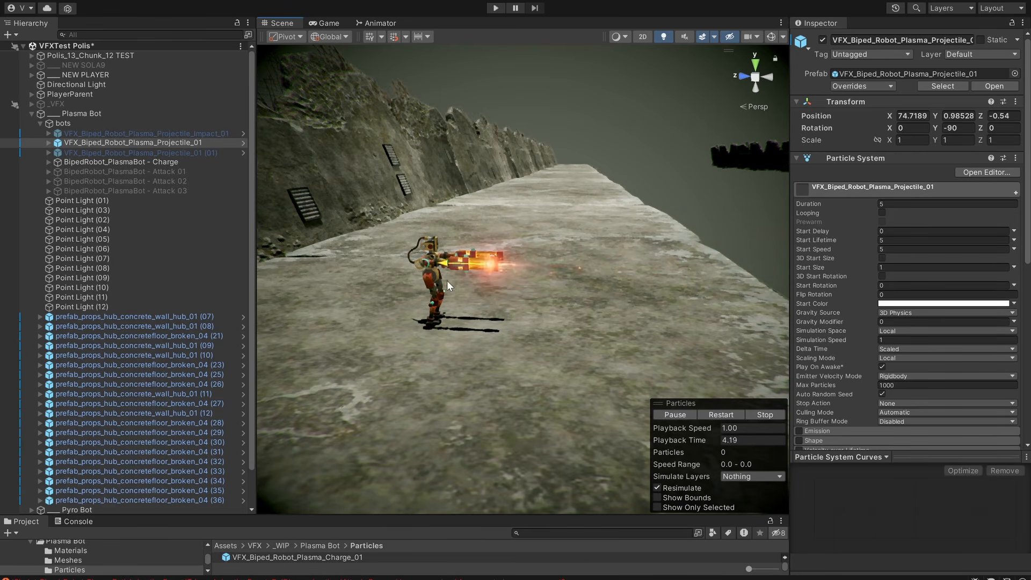
{"action": "left_click_drag", "start_coordinate": [447, 280], "coordinate": [605, 269]}
Deactivate VFX_Biped_Robot_Plasma_Projectile_01 and activate VFX_Biped_Robot_Plasma_Projectile_Impact_01 in front of the robot.
{"action": "key", "text": "alt+shift+a"}
{"action": "left_click", "coordinate": [213, 133]}
{"action": "middle_click_drag", "start_coordinate": [611, 224], "coordinate": [484, 214]}
{"action": "left_click_drag", "start_coordinate": [618, 245], "coordinate": [603, 258], "text": "alt"}
{"action": "right_click_drag", "start_coordinate": [603, 258], "coordinate": [819, 262], "text": "alt"}
{"action": "middle_click_drag", "start_coordinate": [725, 284], "coordinate": [652, 286]}
{"action": "key", "text": "alt+shift+a"}
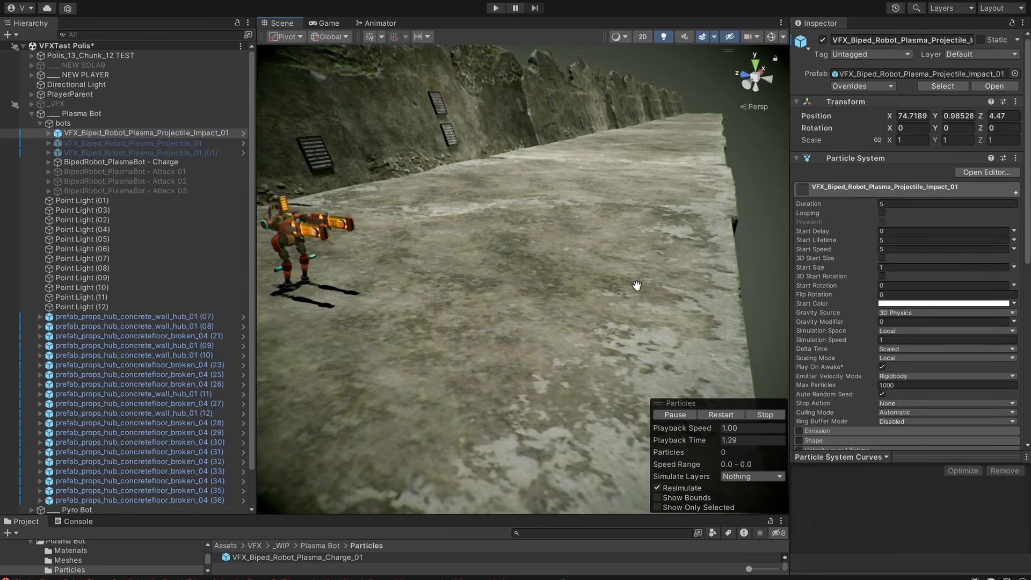
Replay the plasma projectile impact effect several times and examine its burst above the concrete floor.
{"action": "key", "text": "slash"}
{"action": "left_click_drag", "start_coordinate": [622, 292], "coordinate": [651, 268], "text": "alt"}
{"action": "middle_click_drag", "start_coordinate": [652, 269], "coordinate": [662, 275]}
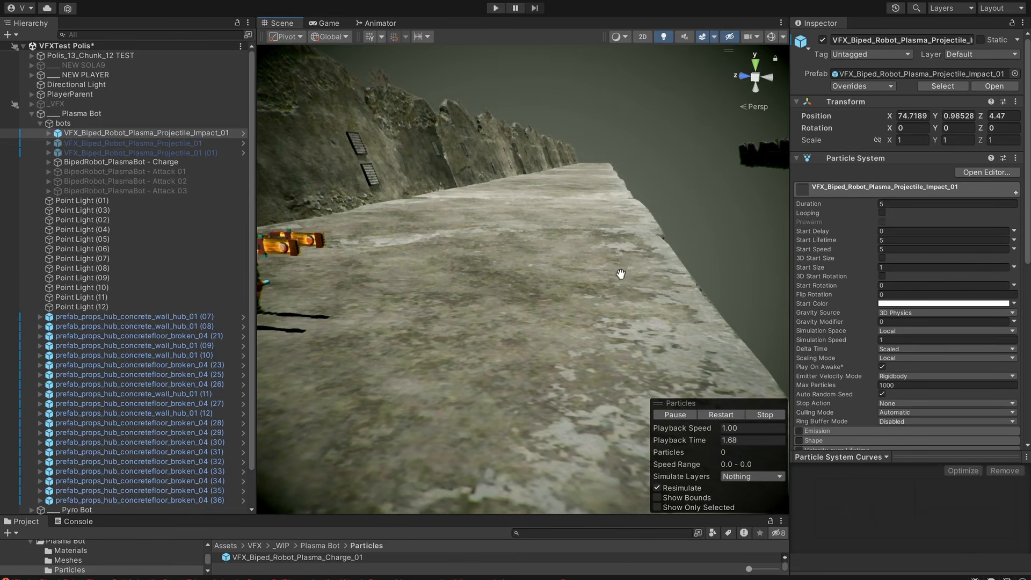
{"action": "key", "text": "slash"}
{"action": "key", "text": "slash"}
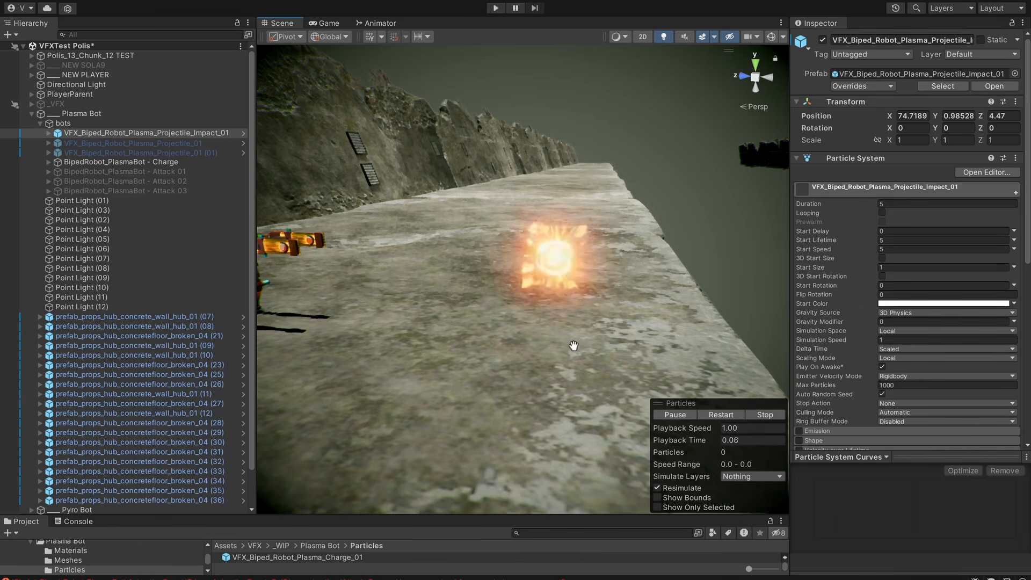
{"action": "scroll", "coordinate": [387, 245], "scroll_direction": "down", "scroll_amount": 1}
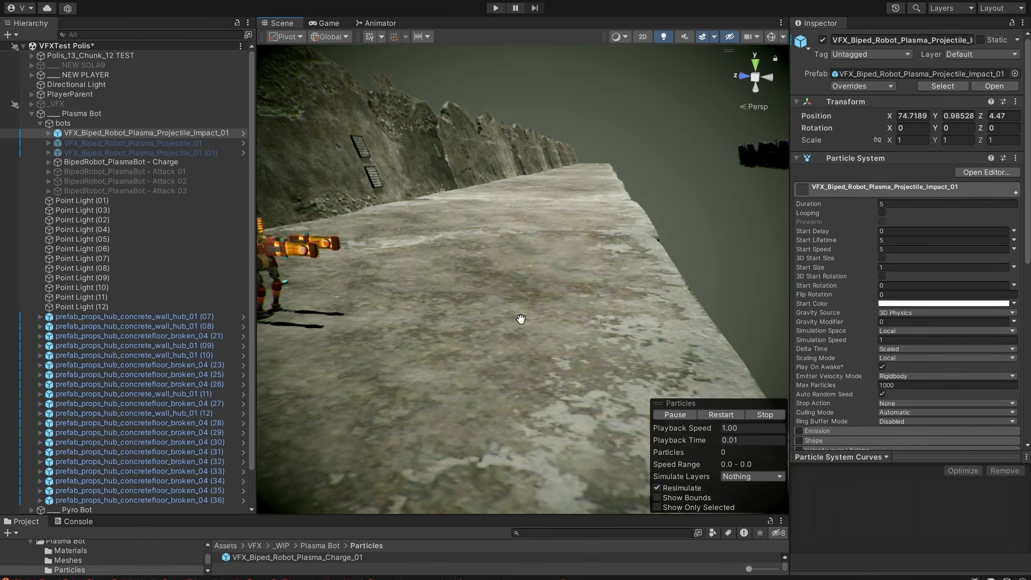
{"action": "key", "text": "slash"}
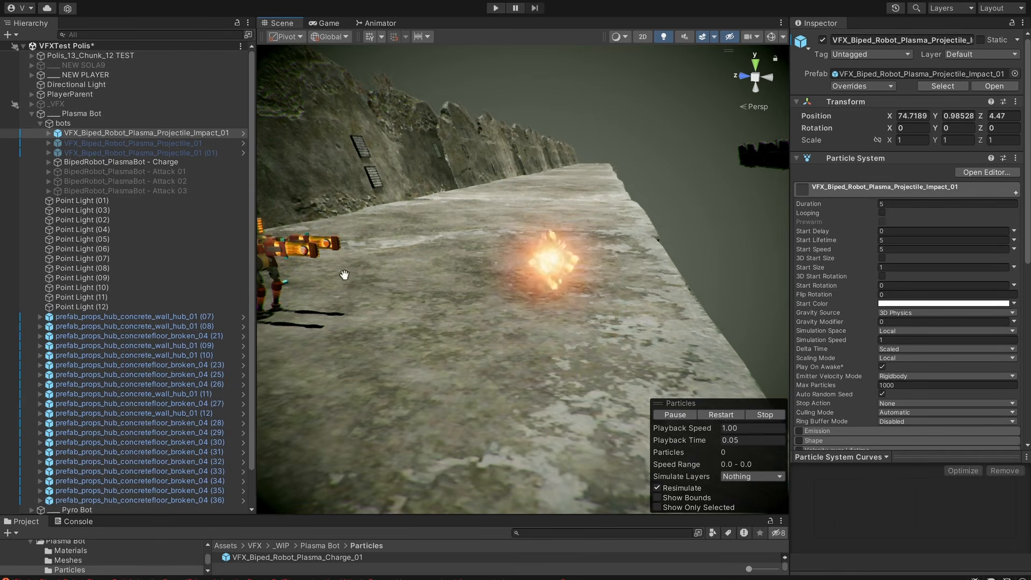
{"action": "scroll", "coordinate": [376, 285], "scroll_direction": "down", "scroll_amount": 1}
{"action": "left_click_drag", "start_coordinate": [389, 293], "coordinate": [481, 258], "text": "alt"}
{"action": "scroll", "coordinate": [559, 276], "scroll_direction": "down", "scroll_amount": 2}
{"action": "key", "text": "slash"}
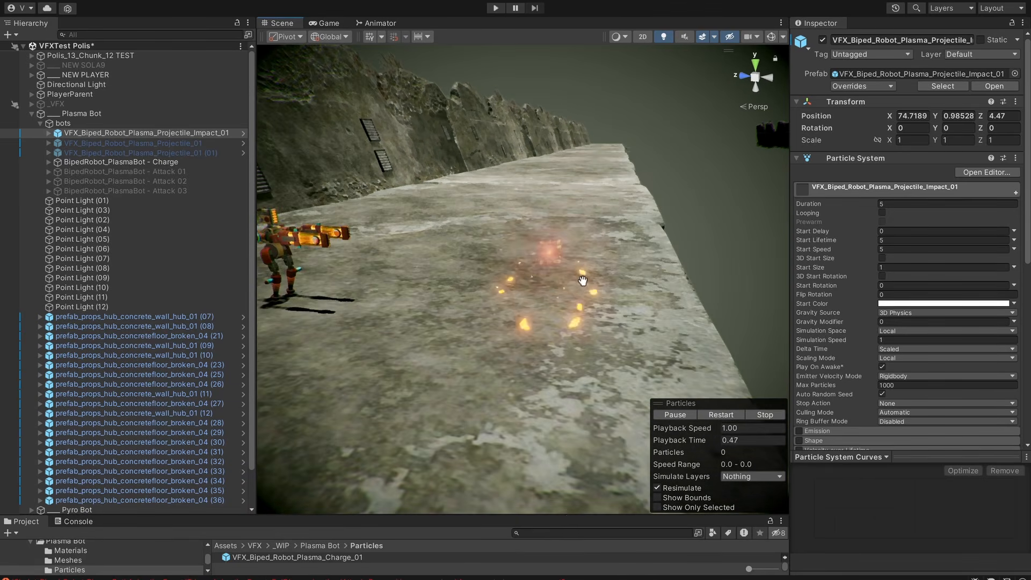
{"action": "scroll", "coordinate": [511, 308], "scroll_direction": "down", "scroll_amount": 1}
{"action": "middle_click_drag", "start_coordinate": [470, 314], "coordinate": [571, 324]}
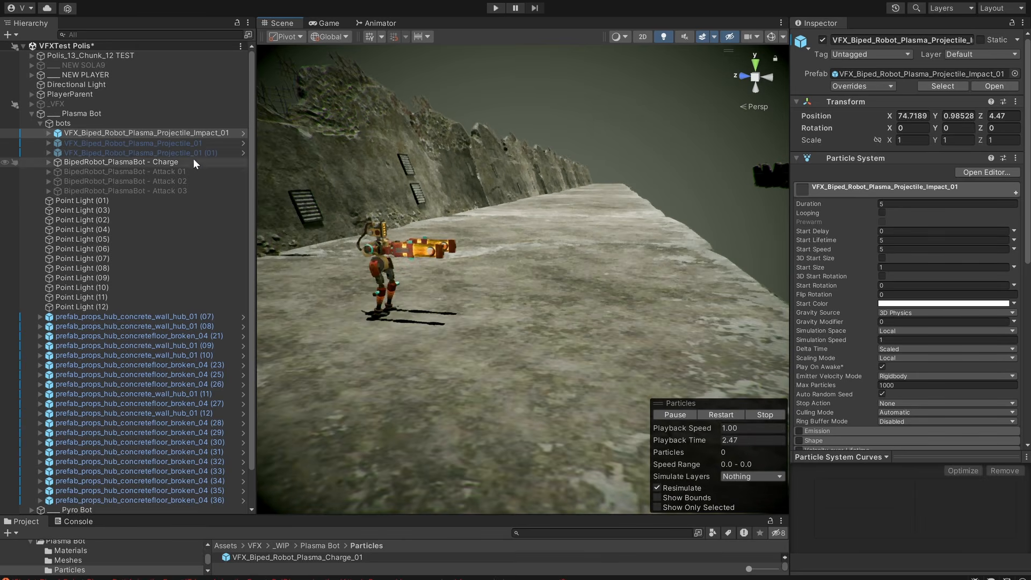
Deactivate the impact effect and BipedRobot_PlasmaBot - Charge, and activate BipedRobot_PlasmaBot - Attack 01 framed in the scene.
{"action": "key", "text": "alt+shift+a"}
{"action": "left_click", "coordinate": [178, 160]}
{"action": "key", "text": "alt+shift+a"}
{"action": "left_click", "coordinate": [170, 172]}
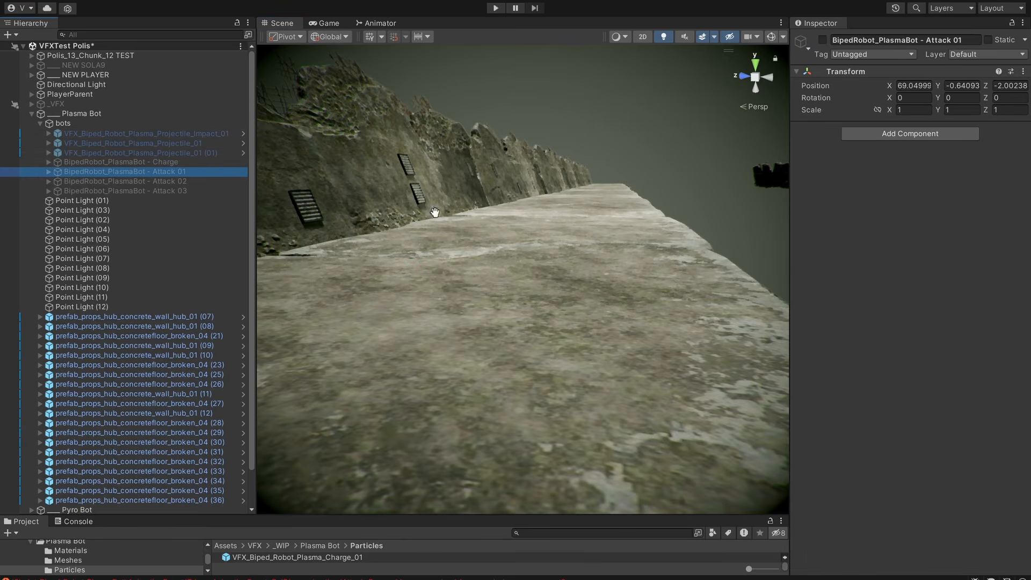
{"action": "key", "text": "alt+shift+a"}
{"action": "key", "text": "f"}
{"action": "middle_click_drag", "start_coordinate": [603, 230], "coordinate": [562, 230]}
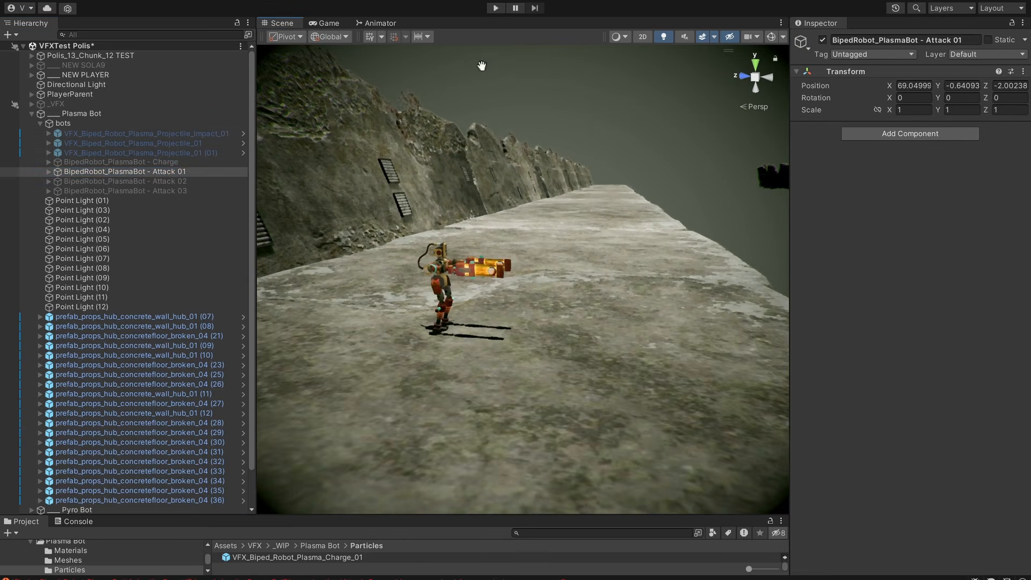
Enter Play mode and examine the Attack 01 animation and its plasma effects from several angles.
{"action": "left_click", "coordinate": [497, 8]}
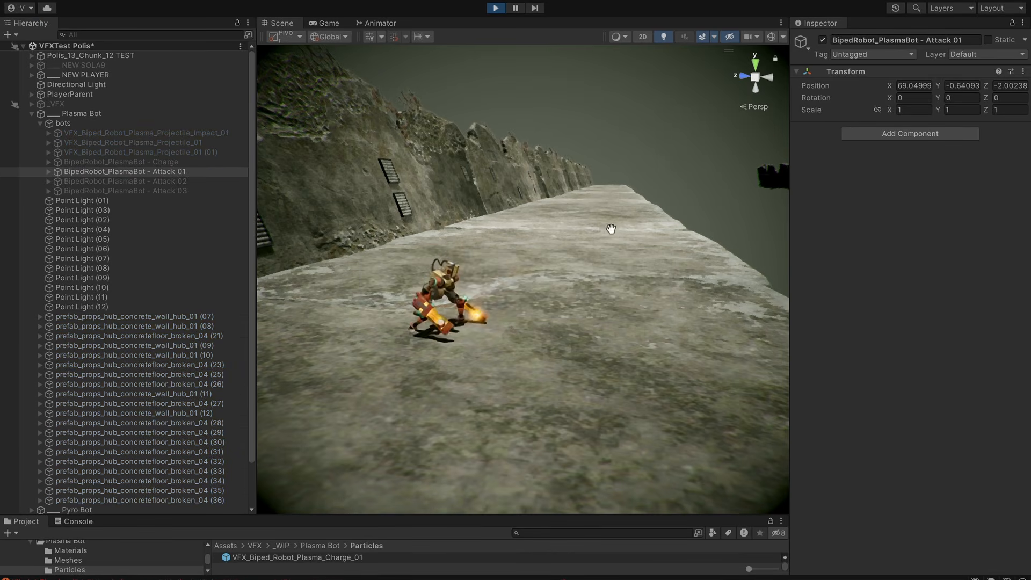
{"action": "middle_click_drag", "start_coordinate": [594, 302], "coordinate": [682, 261]}
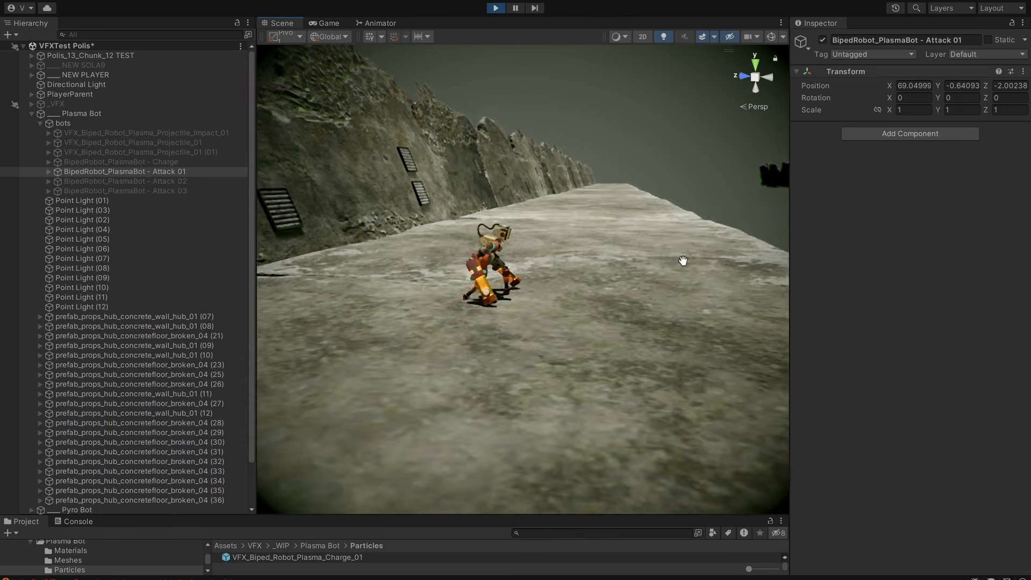
{"action": "left_click_drag", "start_coordinate": [682, 261], "coordinate": [647, 302], "text": "alt"}
{"action": "middle_click_drag", "start_coordinate": [660, 307], "coordinate": [650, 320]}
{"action": "left_click_drag", "start_coordinate": [650, 320], "coordinate": [679, 310], "text": "alt"}
{"action": "mouse_move", "coordinate": [679, 311]}
{"action": "right_mouse_down", "text": "alt"}
{"action": "mouse_move", "coordinate": [819, 306]}
{"action": "mouse_move", "coordinate": [693, 318]}
{"action": "right_mouse_up", "text": "alt"}
{"action": "left_click_drag", "start_coordinate": [695, 316], "coordinate": [354, 350], "text": "alt"}
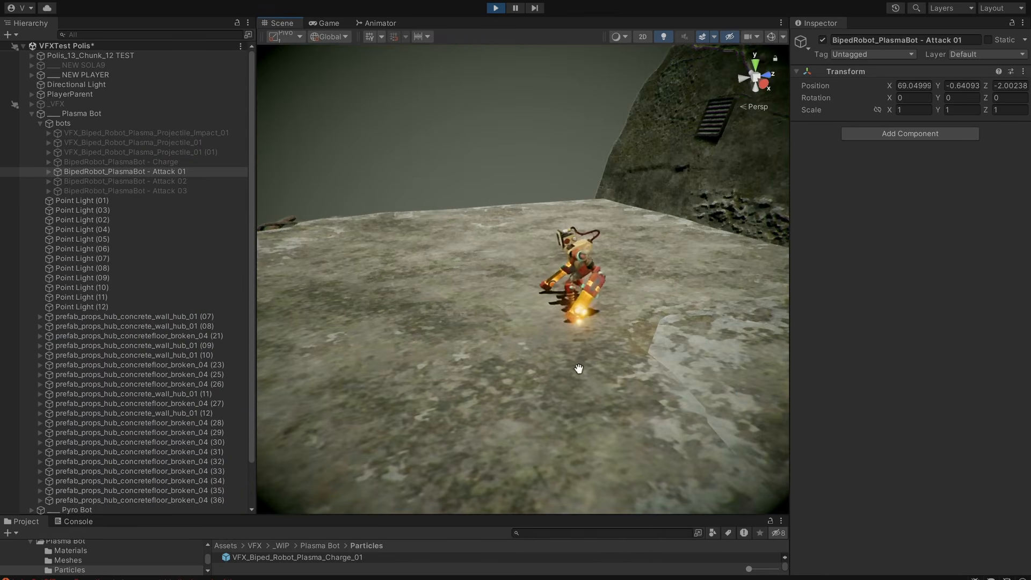
{"action": "left_click_drag", "start_coordinate": [500, 402], "coordinate": [689, 380], "text": "alt"}
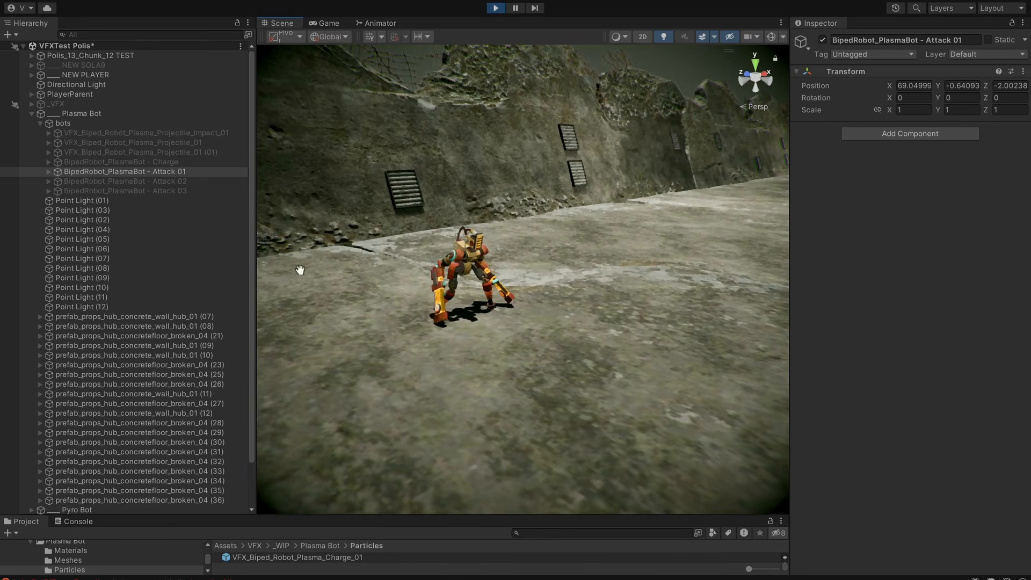
Expand the Attack 01 robot's skeleton hierarchy and inspect its VFX_Biped_Robot_Plasma_Discharge_Attack_01_Shot_World particle system.
{"action": "left_click", "coordinate": [49, 171]}
{"action": "left_click", "coordinate": [86, 182]}
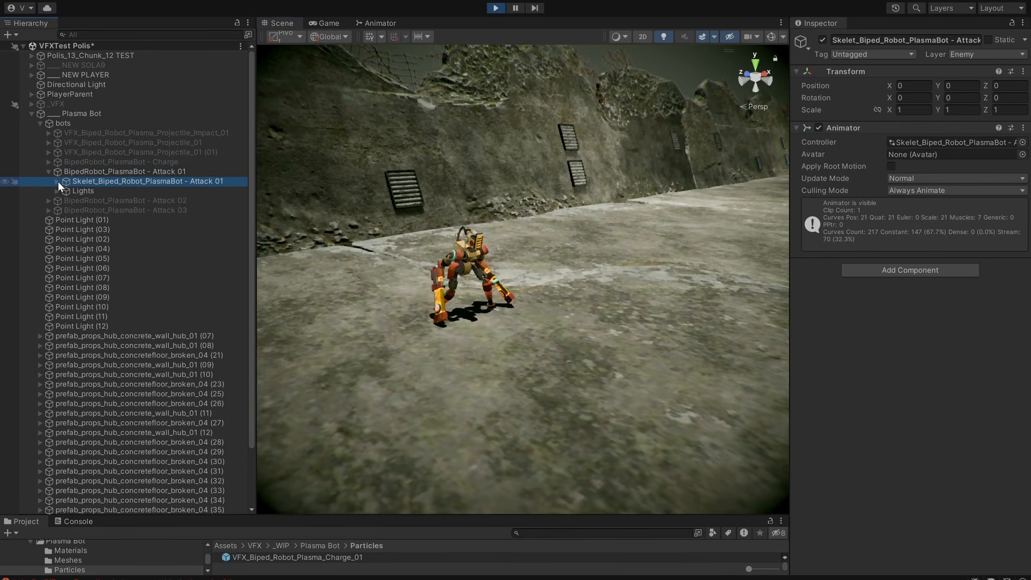
{"action": "left_click", "coordinate": [57, 182]}
{"action": "left_click", "coordinate": [119, 316]}
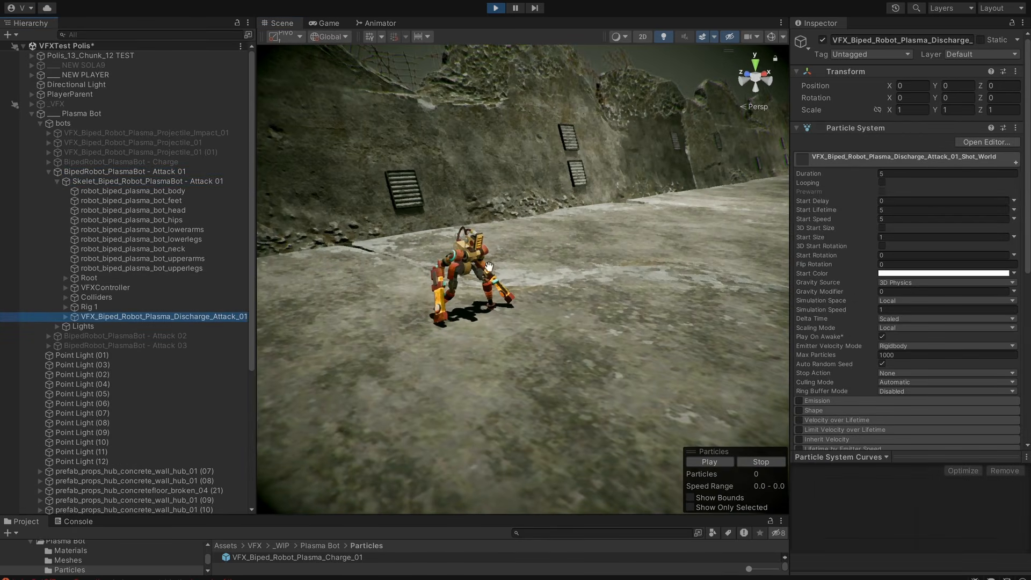
{"action": "left_click_drag", "start_coordinate": [537, 260], "coordinate": [569, 253], "text": "alt"}
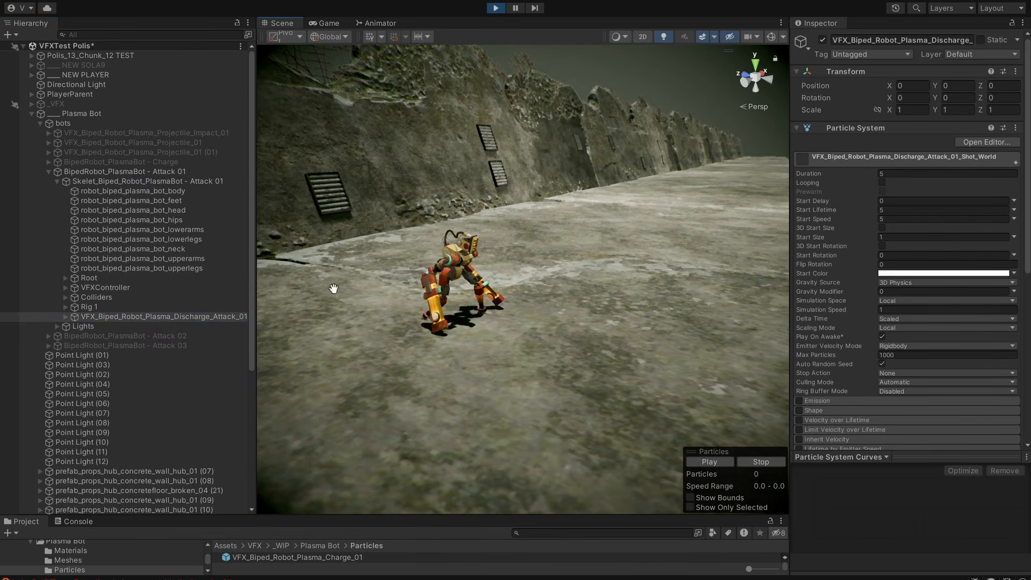
Expand the Attack 01 robot's Root and Hips bones, and inspect the Hand_Left discharge effect and its parent LEFT_lock_Aux_SH_Jnt.
{"action": "left_click", "coordinate": [66, 278]}
{"action": "left_click", "coordinate": [74, 287], "text": "alt"}
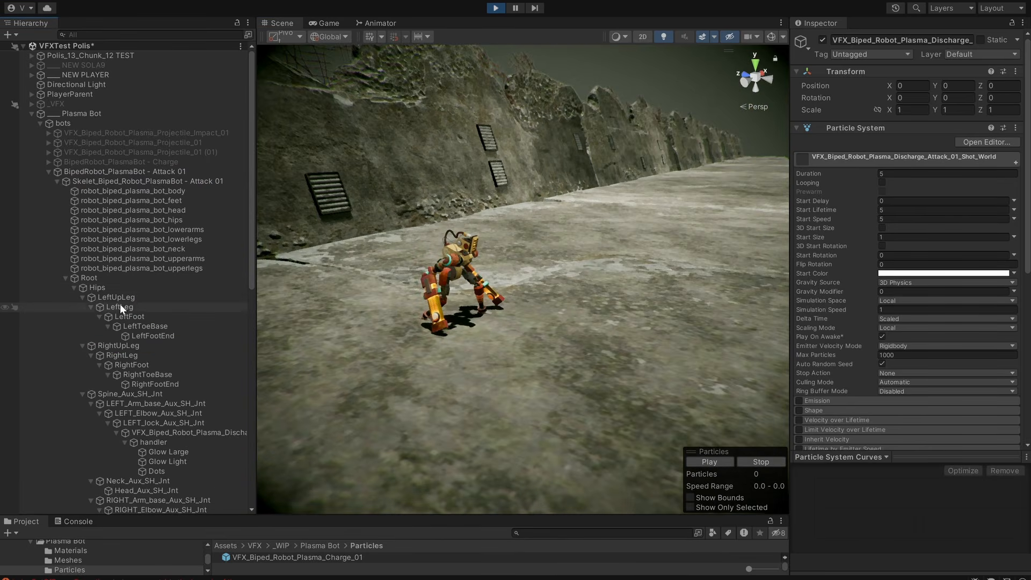
{"action": "scroll", "coordinate": [134, 333], "scroll_direction": "down", "scroll_amount": 4}
{"action": "left_click", "coordinate": [171, 324]}
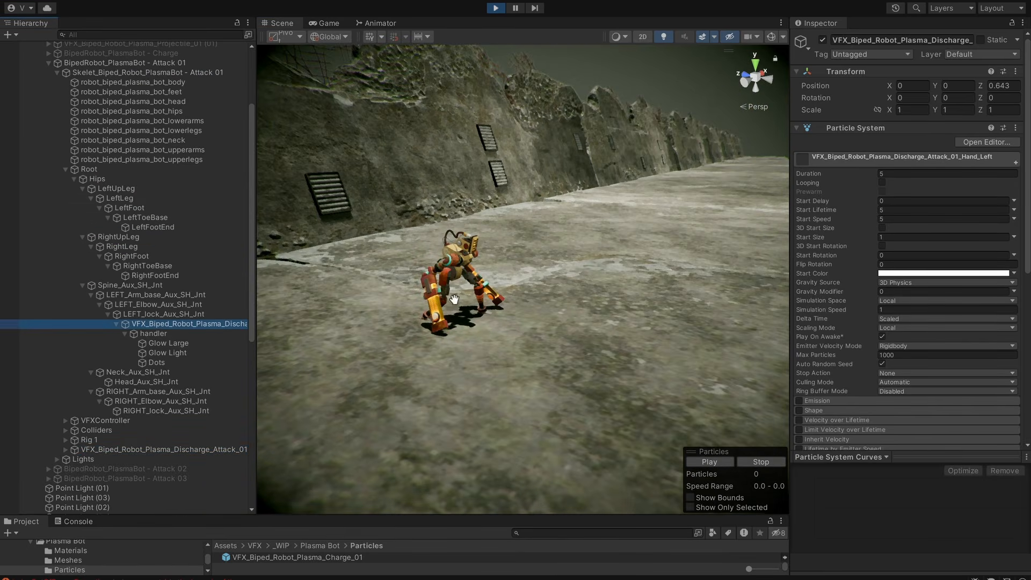
{"action": "left_click_drag", "start_coordinate": [454, 300], "coordinate": [527, 299], "text": "alt"}
{"action": "left_click_drag", "start_coordinate": [457, 331], "coordinate": [631, 322], "text": "alt"}
{"action": "left_click", "coordinate": [176, 313]}
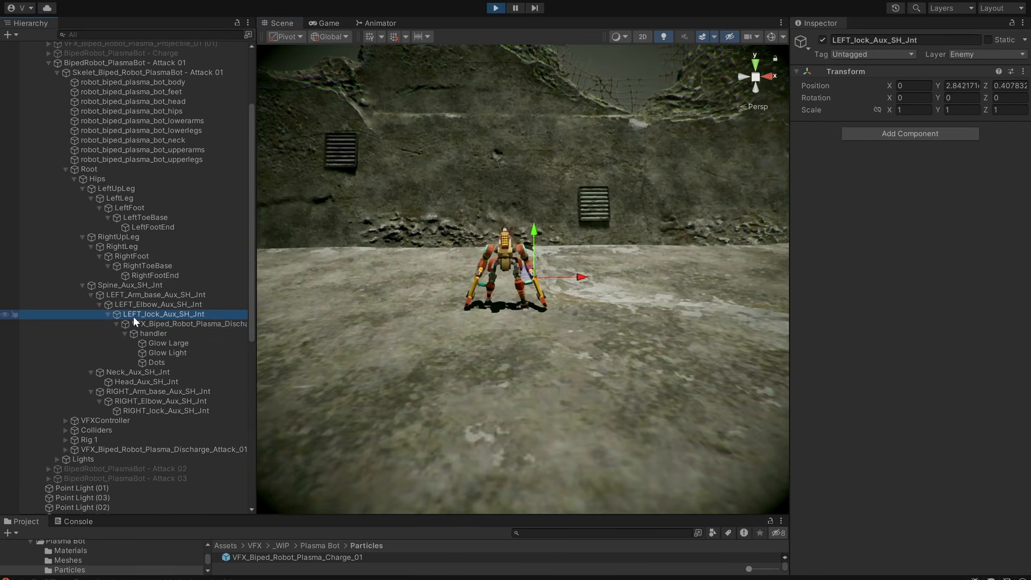
Collapse and deactivate BipedRobot_PlasmaBot - Attack 01, and activate BipedRobot_PlasmaBot - Attack 02 instead.
{"action": "scroll", "coordinate": [53, 156], "scroll_direction": "up", "scroll_amount": 3}
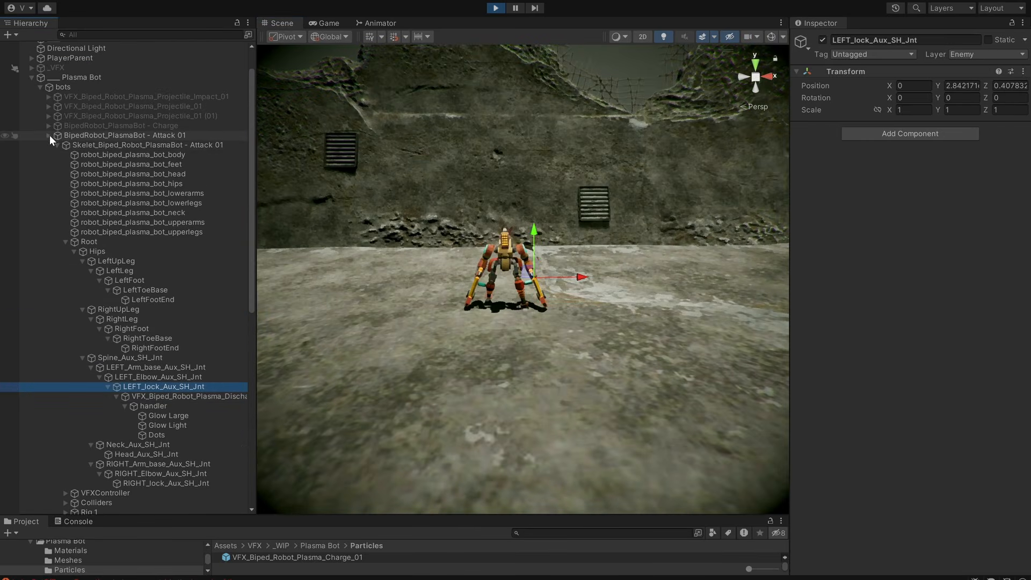
{"action": "left_click", "coordinate": [49, 135]}
{"action": "left_click", "coordinate": [70, 139]}
{"action": "left_click", "coordinate": [69, 144]}
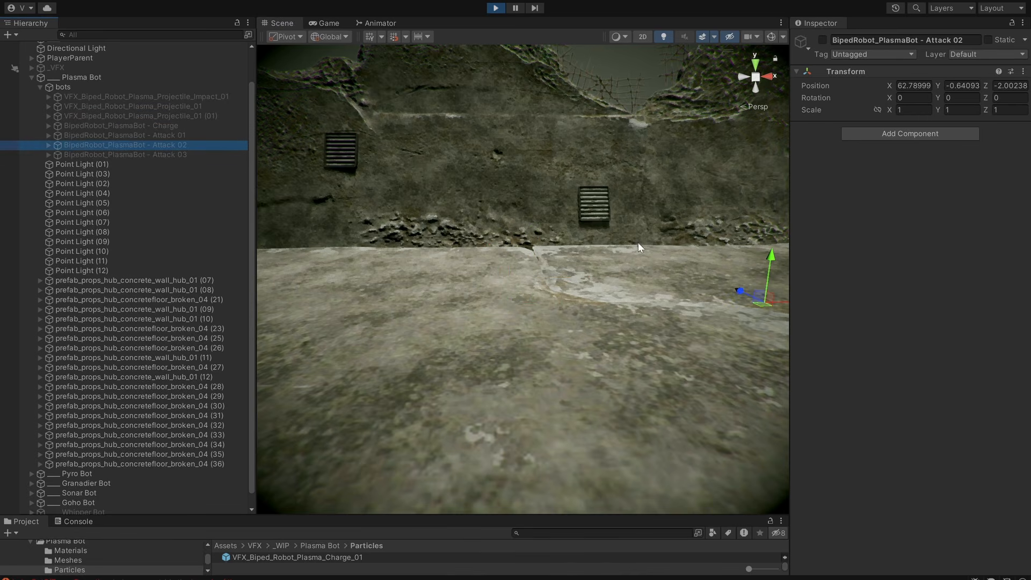
{"action": "middle_click_drag", "start_coordinate": [639, 243], "coordinate": [475, 256]}
{"action": "left_click_drag", "start_coordinate": [475, 257], "coordinate": [608, 291], "text": "alt"}
{"action": "key", "text": "alt+shift+a"}
{"action": "key", "text": "q"}
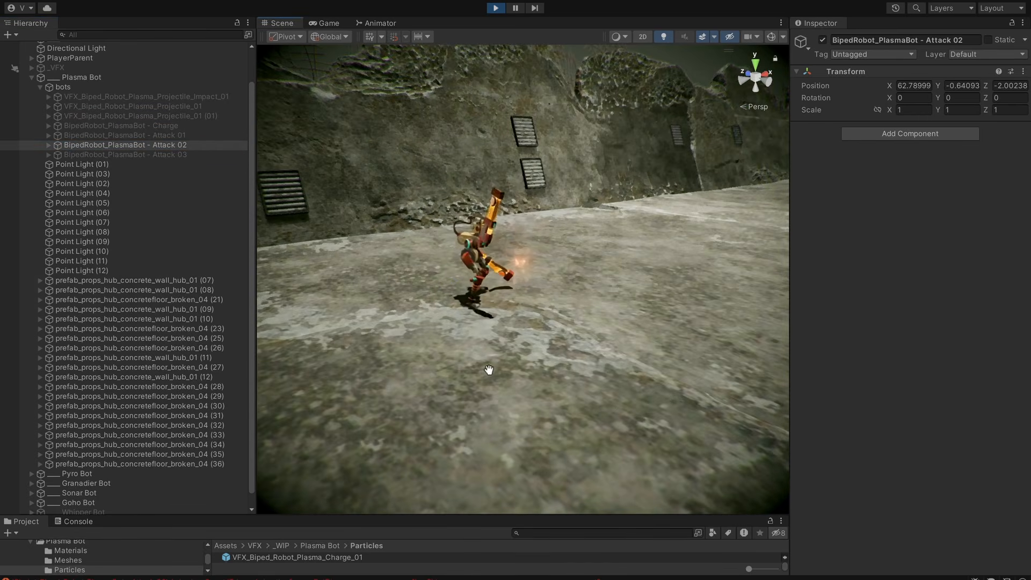
Toggle BipedRobot_PlasmaBot - Attack 02's active state repeatedly to replay and review its right-arm attack effects.
{"action": "left_click_drag", "start_coordinate": [489, 370], "coordinate": [387, 370], "text": "alt"}
{"action": "key", "text": "alt+shift+a"}
{"action": "key", "text": "alt+shift+a"}
{"action": "key", "text": "alt+shift+a"}
{"action": "key", "text": "alt+shift+a"}
Expand the Attack 02 robot's bones to RIGHT_lock_Aux_SH_Jnt and inspect the Hand_Right discharge effect attached to it.
{"action": "left_click", "coordinate": [49, 145]}
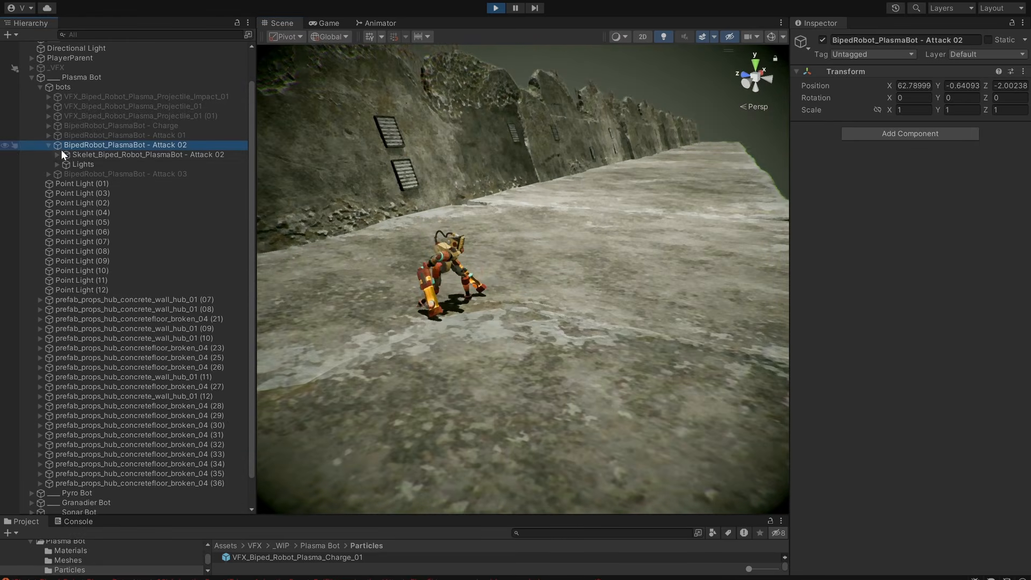
{"action": "left_click", "coordinate": [57, 154]}
{"action": "left_click", "coordinate": [66, 251]}
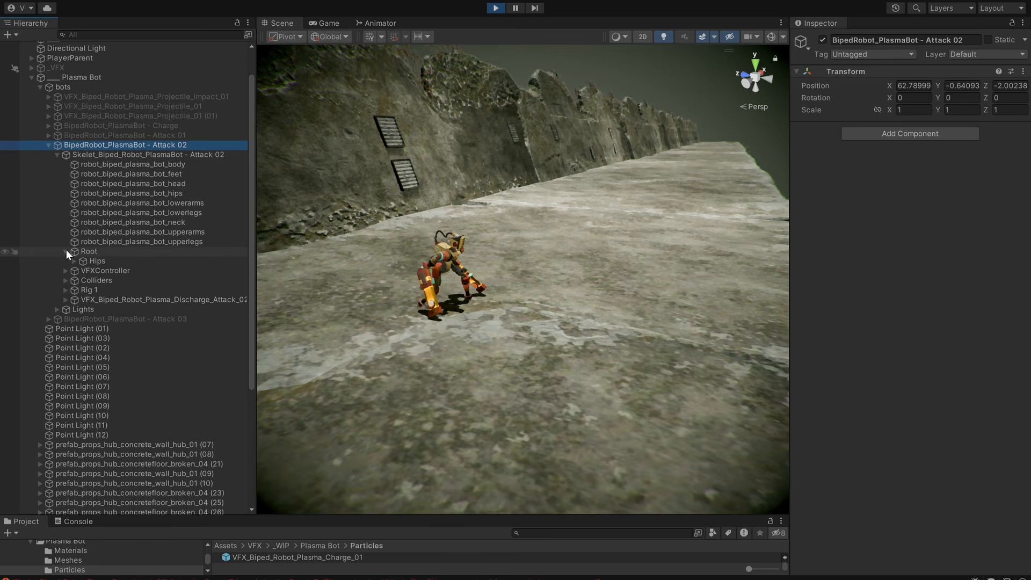
{"action": "left_click", "coordinate": [74, 260], "text": "alt"}
{"action": "scroll", "coordinate": [160, 376], "scroll_direction": "down", "scroll_amount": 2}
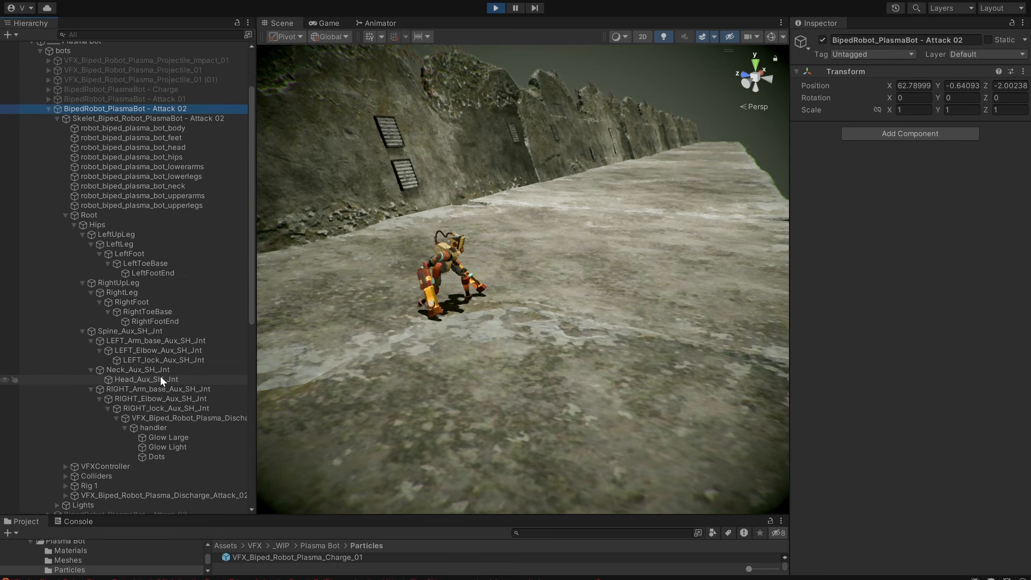
{"action": "left_click", "coordinate": [173, 417]}
{"action": "left_click", "coordinate": [134, 407]}
{"action": "left_click", "coordinate": [164, 418]}
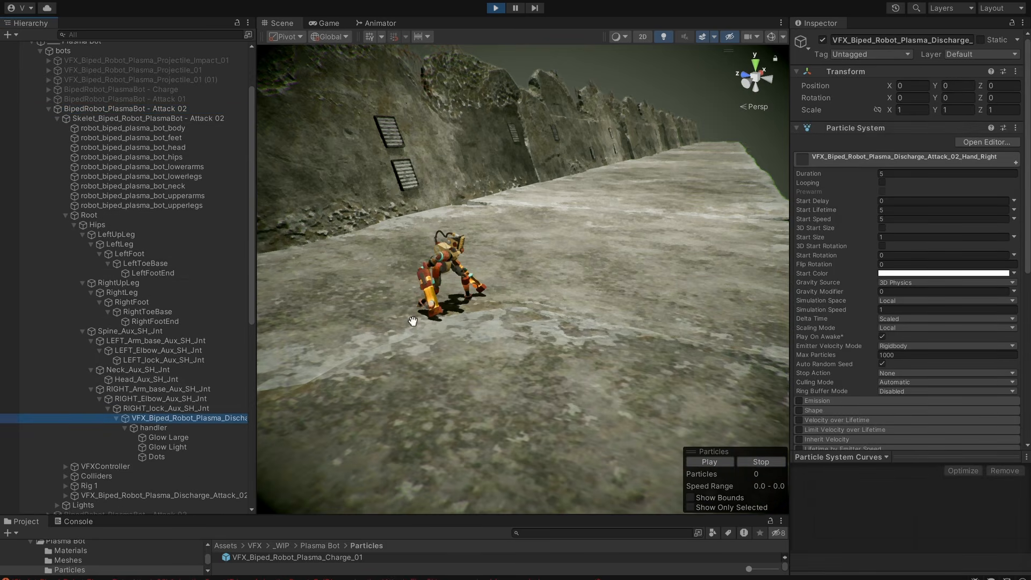
Inspect the Attack 02 robot's VFX_Biped_Robot_Plasma_Discharge_Attack_02_Shot_World particle system.
{"action": "scroll", "coordinate": [123, 430], "scroll_direction": "down", "scroll_amount": 4}
{"action": "left_click", "coordinate": [115, 424]}
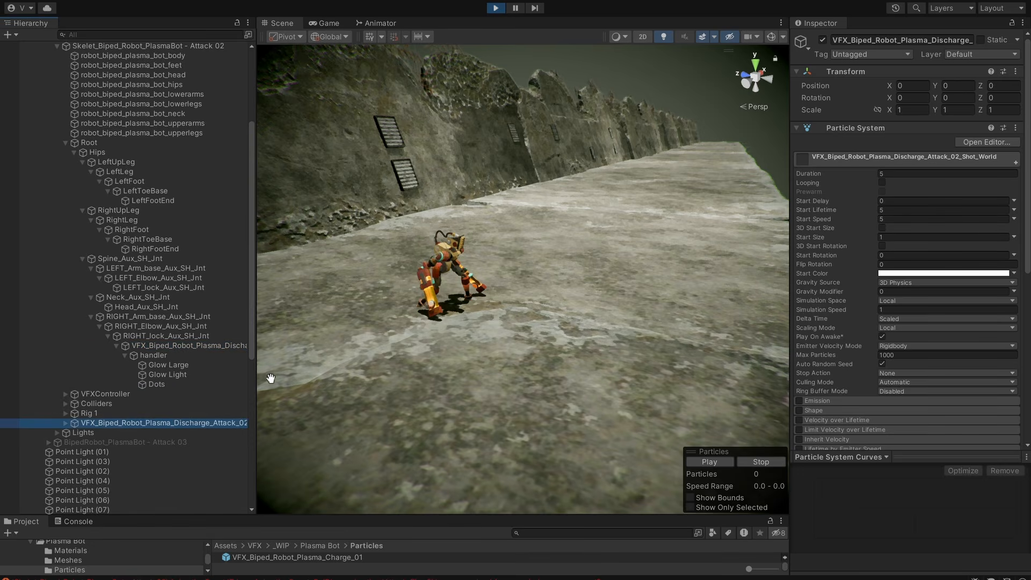
{"action": "middle_click_drag", "start_coordinate": [509, 316], "coordinate": [500, 328]}
Collapse and deactivate BipedRobot_PlasmaBot - Attack 02, and activate BipedRobot_PlasmaBot - Attack 03 framed in the scene.
{"action": "scroll", "coordinate": [137, 186], "scroll_direction": "up", "scroll_amount": 8}
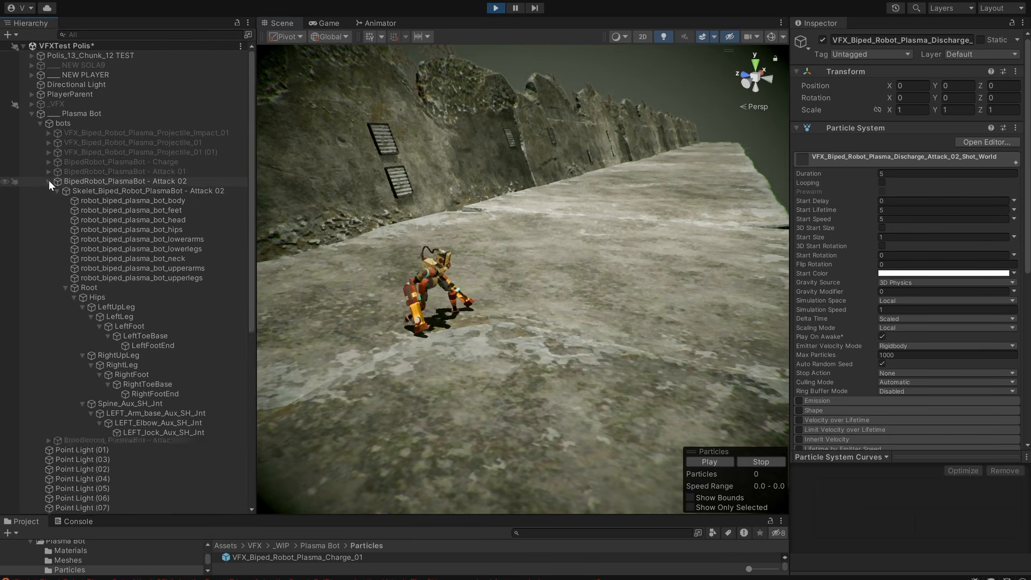
{"action": "left_click", "coordinate": [48, 181]}
{"action": "key", "text": "alt+shift+a"}
{"action": "left_click", "coordinate": [113, 191]}
{"action": "key", "text": "f"}
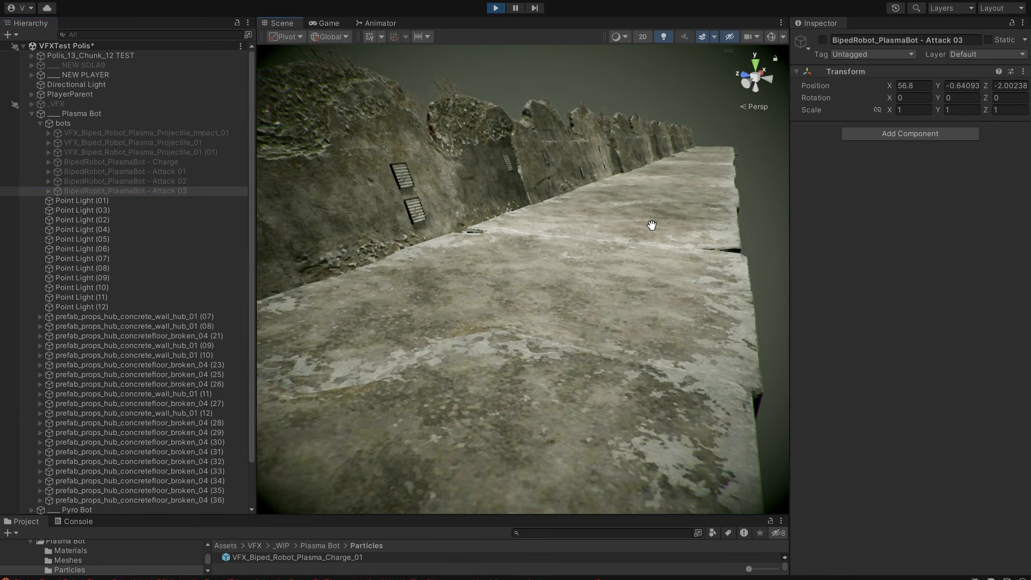
{"action": "scroll", "coordinate": [652, 225], "scroll_direction": "up", "scroll_amount": 5}
{"action": "scroll", "coordinate": [652, 225], "scroll_direction": "down", "scroll_amount": 8}
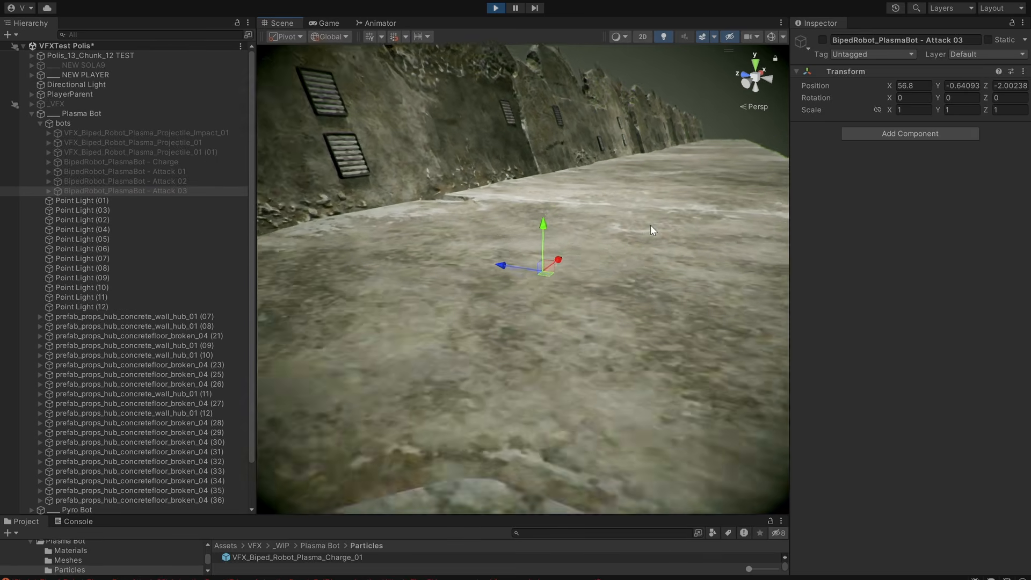
{"action": "middle_click_drag", "start_coordinate": [650, 224], "coordinate": [558, 285]}
{"action": "key", "text": "alt+shift+a"}
{"action": "left_click_drag", "start_coordinate": [626, 240], "coordinate": [671, 234], "text": "alt"}
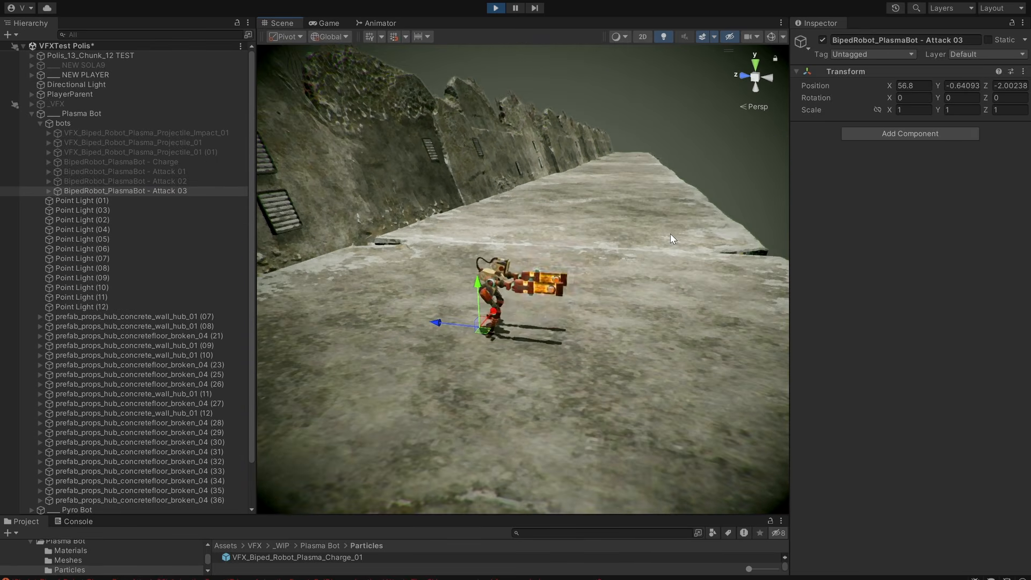
Toggle BipedRobot_PlasmaBot - Attack 03's active state to replay its attack and examine the effects from the side.
{"action": "middle_click_drag", "start_coordinate": [688, 235], "coordinate": [676, 233]}
{"action": "left_click_drag", "start_coordinate": [675, 233], "coordinate": [598, 247], "text": "alt"}
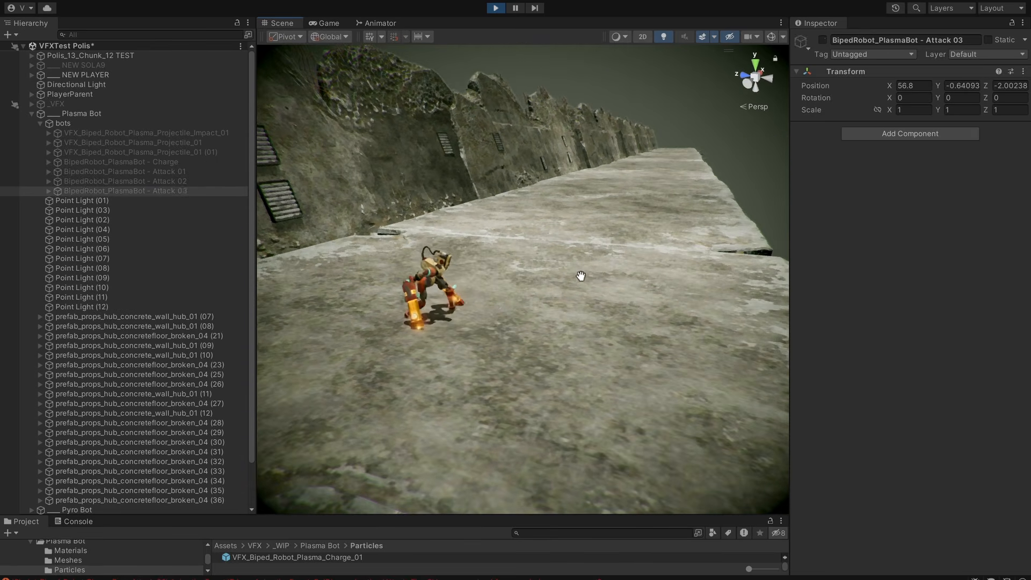
{"action": "key", "text": "alt+shift+a"}
{"action": "middle_click_drag", "start_coordinate": [581, 276], "coordinate": [597, 279]}
{"action": "left_click_drag", "start_coordinate": [597, 279], "coordinate": [624, 304], "text": "alt"}
{"action": "middle_click_drag", "start_coordinate": [754, 302], "coordinate": [731, 293]}
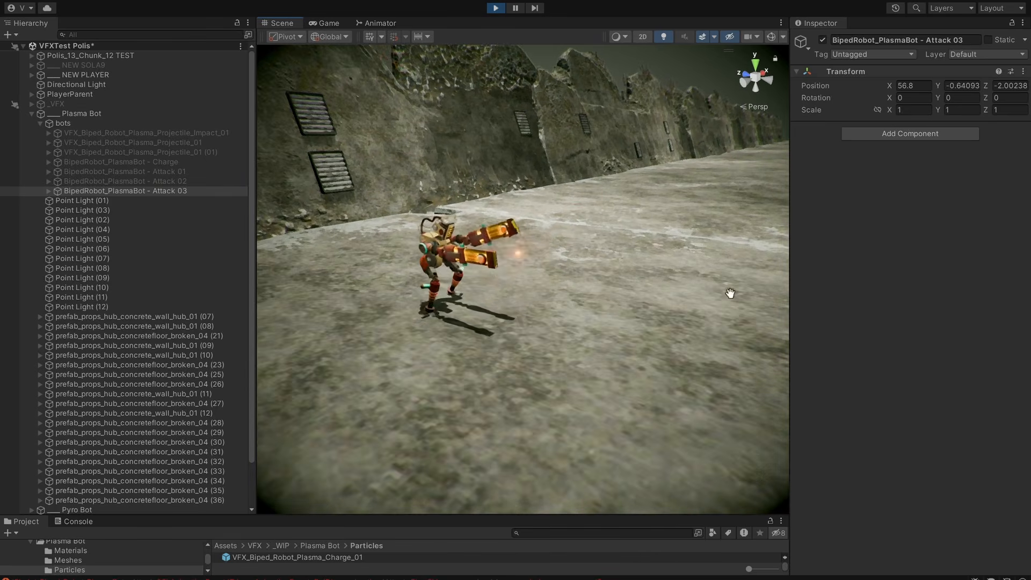
Examine the Attack 03 robot's attack from several angles around it in the scene.
{"action": "left_click_drag", "start_coordinate": [731, 293], "coordinate": [665, 317], "text": "alt"}
{"action": "middle_click_drag", "start_coordinate": [665, 316], "coordinate": [605, 327]}
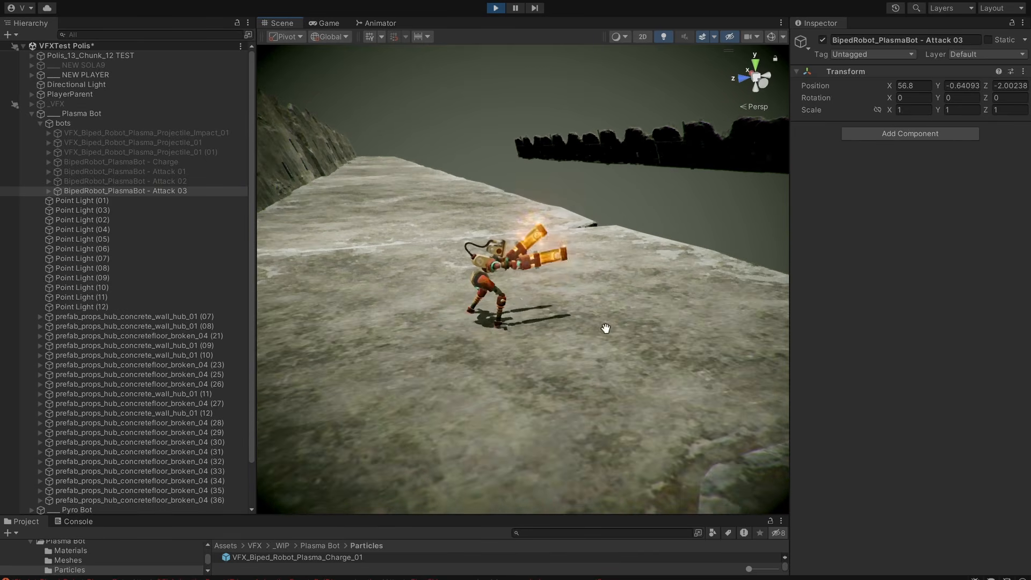
{"action": "left_click_drag", "start_coordinate": [605, 327], "coordinate": [580, 300], "text": "alt"}
{"action": "middle_click_drag", "start_coordinate": [580, 301], "coordinate": [551, 295]}
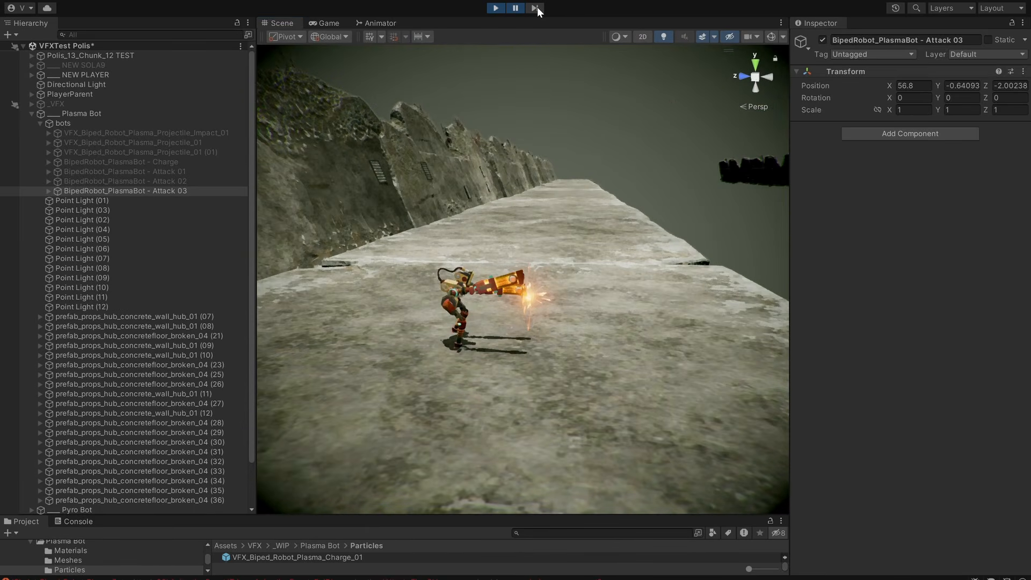
Examine the paused Attack 03 hand discharge up close, and advance playback to inspect how the sparks develop.
{"action": "left_click_drag", "start_coordinate": [626, 219], "coordinate": [543, 231], "text": "alt"}
{"action": "middle_click_drag", "start_coordinate": [542, 231], "coordinate": [519, 254]}
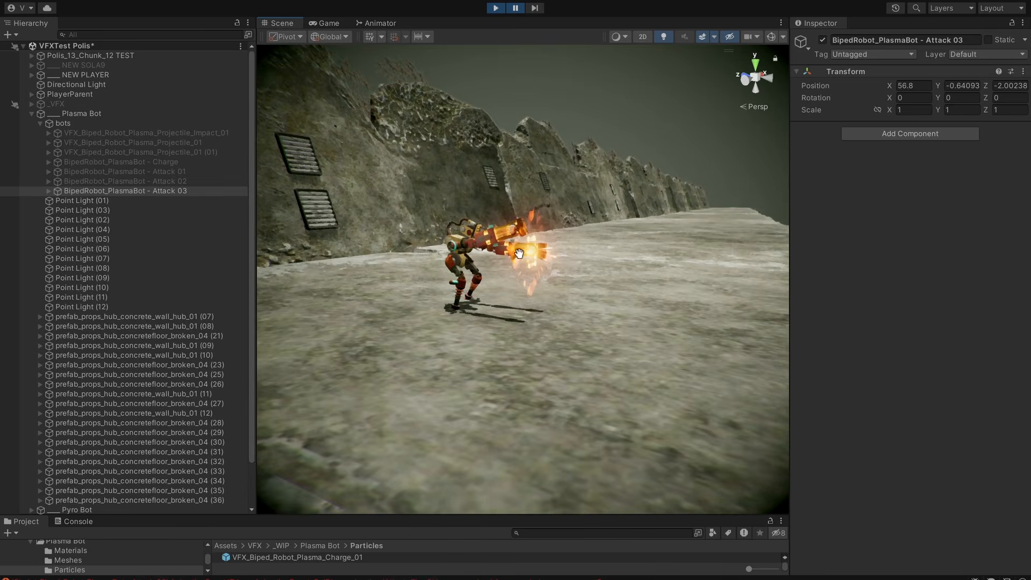
{"action": "scroll", "coordinate": [605, 249], "scroll_direction": "up", "scroll_amount": 8}
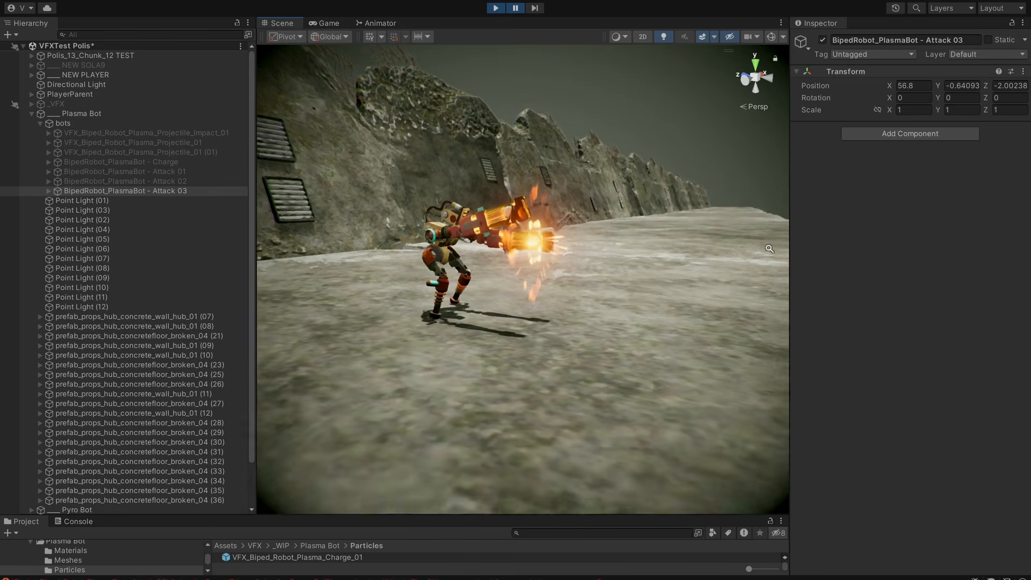
{"action": "middle_click_drag", "start_coordinate": [605, 248], "coordinate": [547, 276]}
{"action": "left_click_drag", "start_coordinate": [547, 276], "coordinate": [561, 288], "text": "alt"}
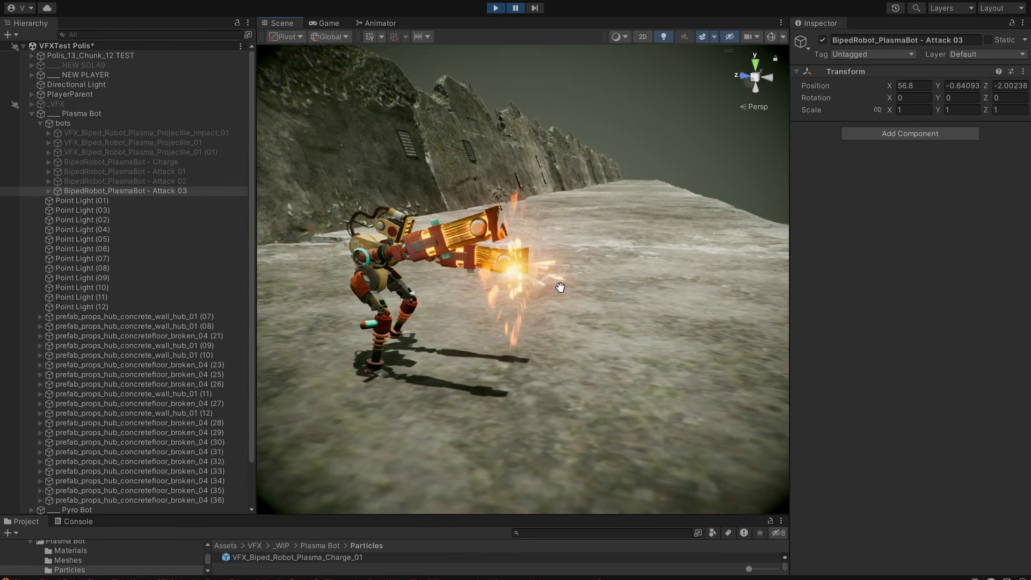
{"action": "scroll", "coordinate": [521, 280], "scroll_direction": "down", "scroll_amount": 5}
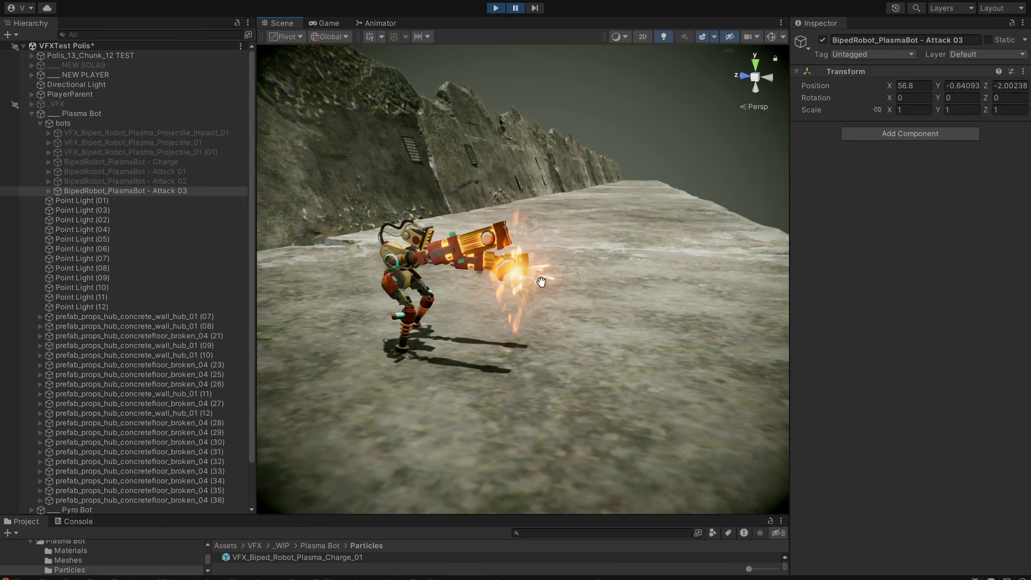
{"action": "scroll", "coordinate": [628, 281], "scroll_direction": "down", "scroll_amount": 3}
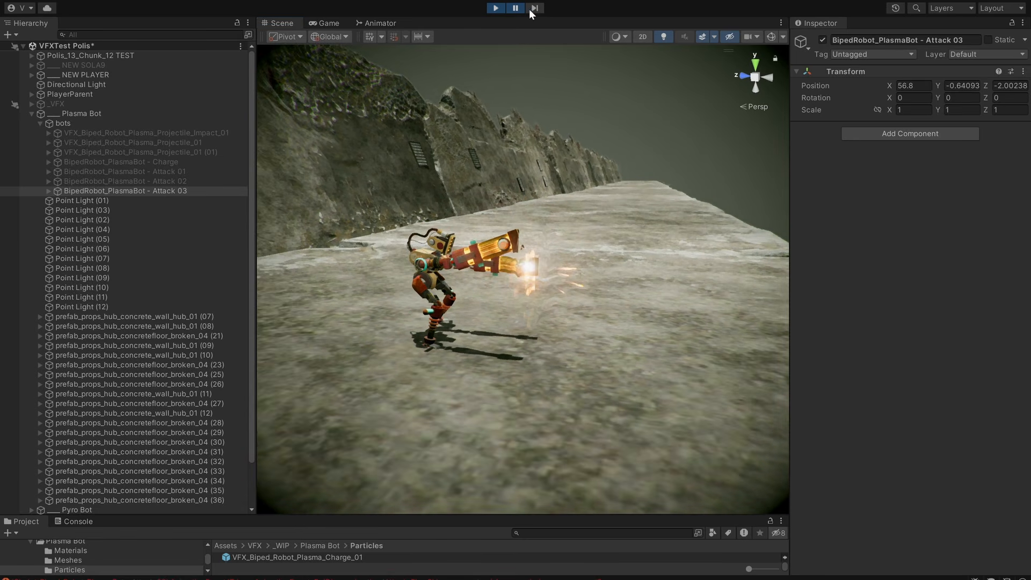
Resume playback and activate the Charge, Attack 01, Attack 02 and Attack 03 PlasmaBots together, all visible along the walkway.
{"action": "middle_click_drag", "start_coordinate": [553, 186], "coordinate": [590, 186]}
{"action": "scroll", "coordinate": [515, 172], "scroll_direction": "down", "scroll_amount": 12}
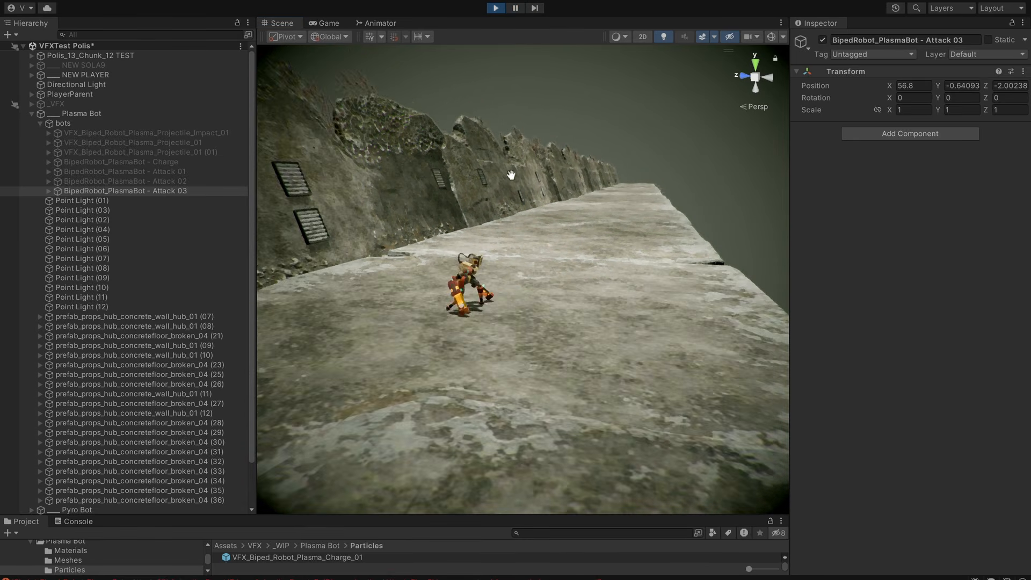
{"action": "scroll", "coordinate": [536, 258], "scroll_direction": "up", "scroll_amount": 4}
{"action": "middle_click_drag", "start_coordinate": [537, 258], "coordinate": [560, 228]}
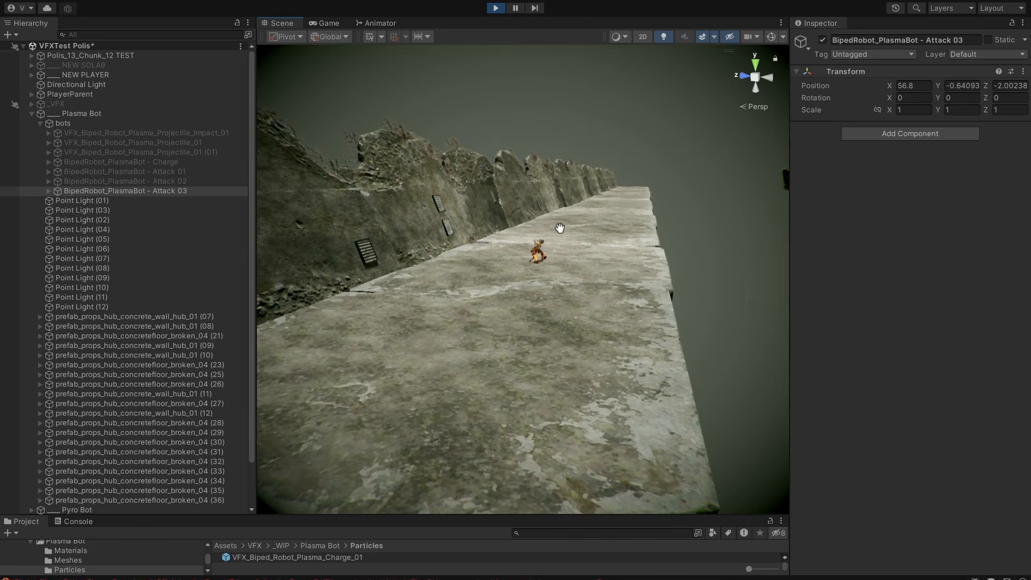
{"action": "left_click", "coordinate": [184, 161], "text": "shift"}
{"action": "key", "text": "alt+shift+a"}
{"action": "left_click", "coordinate": [211, 141]}
{"action": "left_click", "coordinate": [210, 151]}
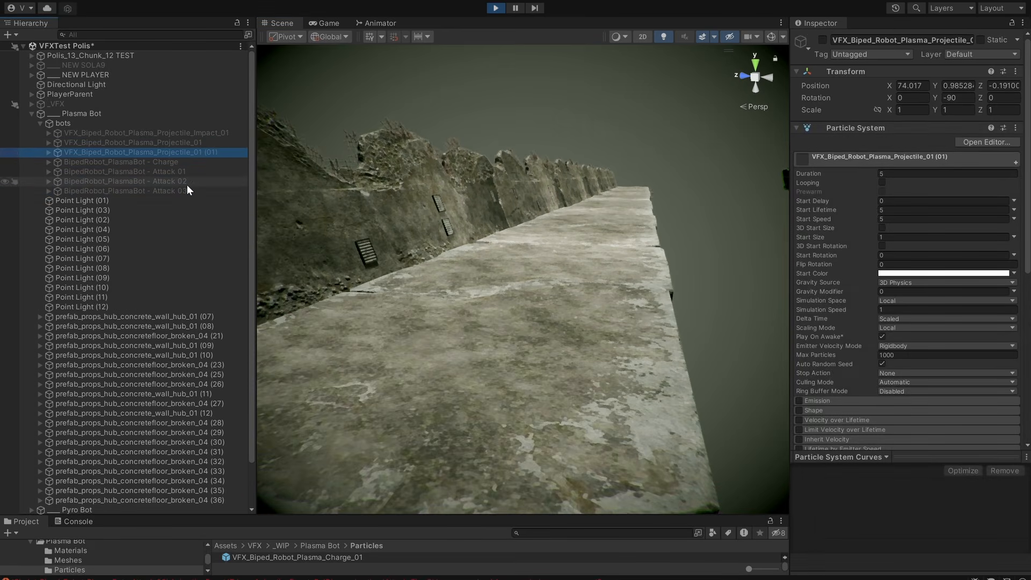
{"action": "left_click", "coordinate": [187, 191], "text": "shift"}
{"action": "key", "text": "alt+shift+a"}
Activate VFX_Biped_Robot_Plasma_Projectile_Impact_01 and VFX_Biped_Robot_Plasma_Projectile_01, and replay the PlasmaBot effects together.
{"action": "left_click", "coordinate": [205, 143]}
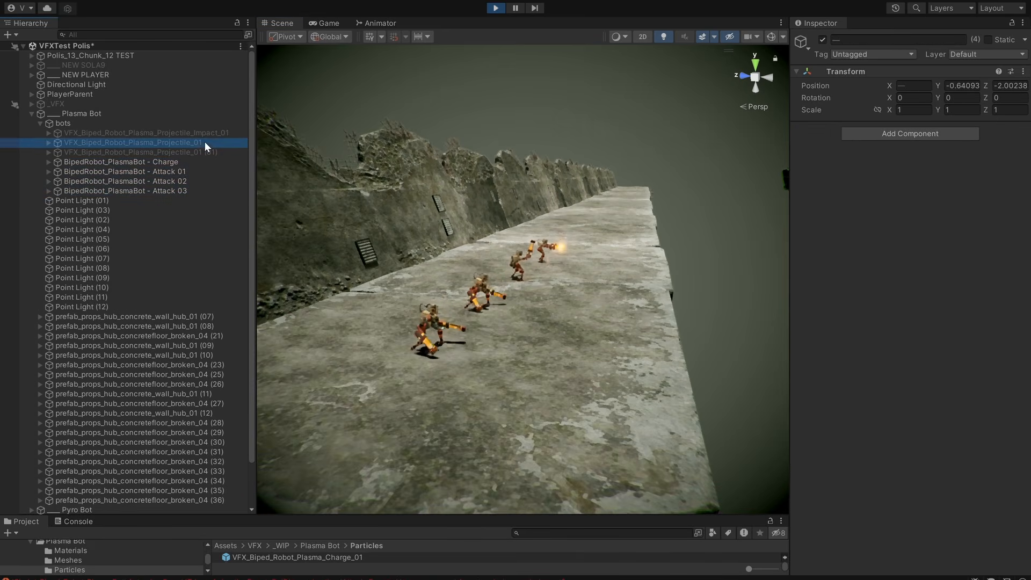
{"action": "left_click", "coordinate": [208, 133], "text": "ctrl"}
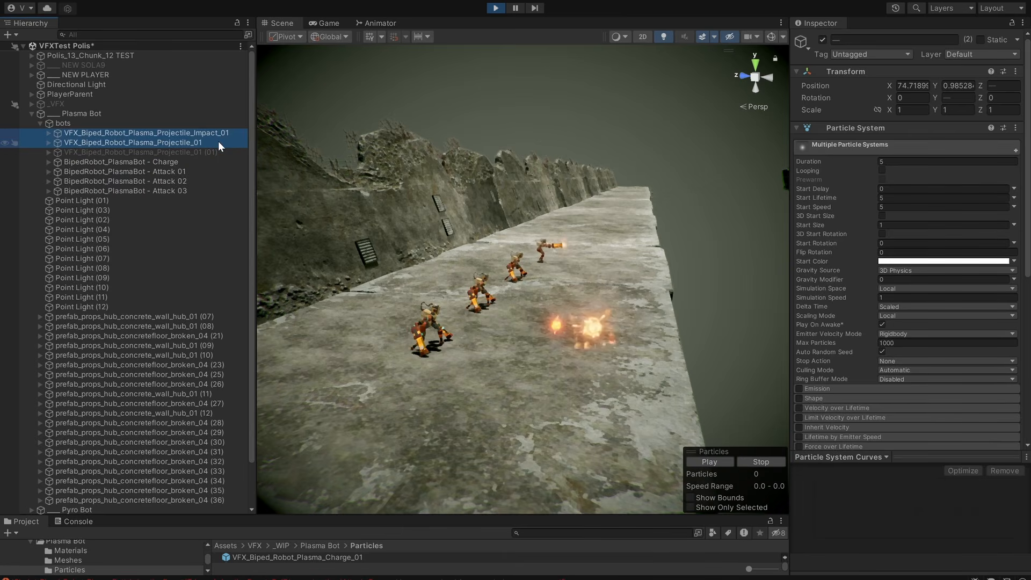
{"action": "left_click", "coordinate": [169, 122]}
{"action": "key", "text": "alt+shift+a"}
{"action": "key", "text": "alt+shift+a"}
{"action": "middle_click_drag", "start_coordinate": [653, 263], "coordinate": [665, 216]}
{"action": "right_click_drag", "start_coordinate": [665, 216], "coordinate": [632, 250], "text": "alt"}
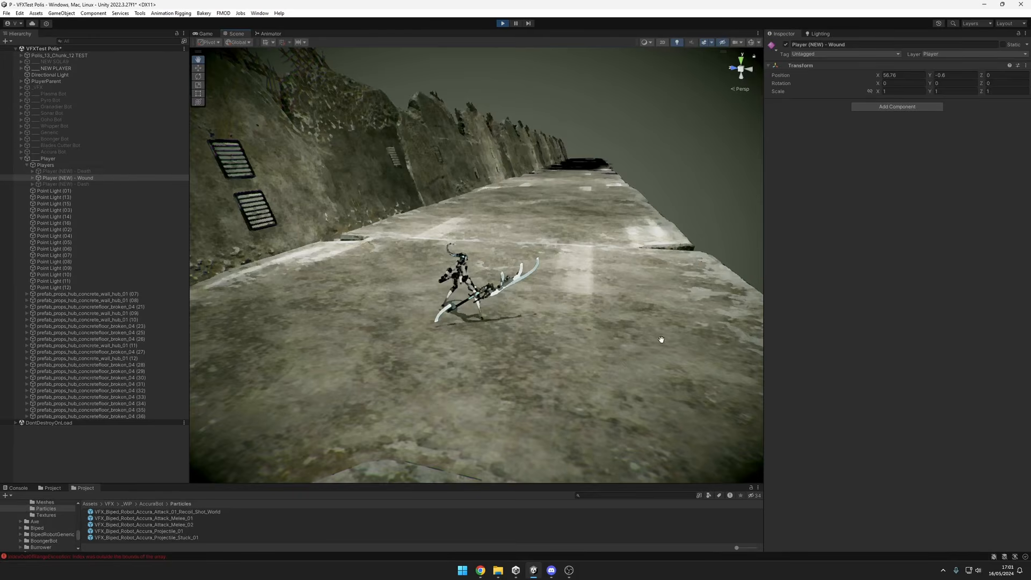
Toggle Player (NEW) - Wound's active state repeatedly to replay its wound effect while viewing it from the side.
{"action": "key", "text": "alt+shift+a"}
{"action": "key", "text": "alt+shift+a"}
{"action": "left_click_drag", "start_coordinate": [591, 396], "coordinate": [534, 298], "text": "alt"}
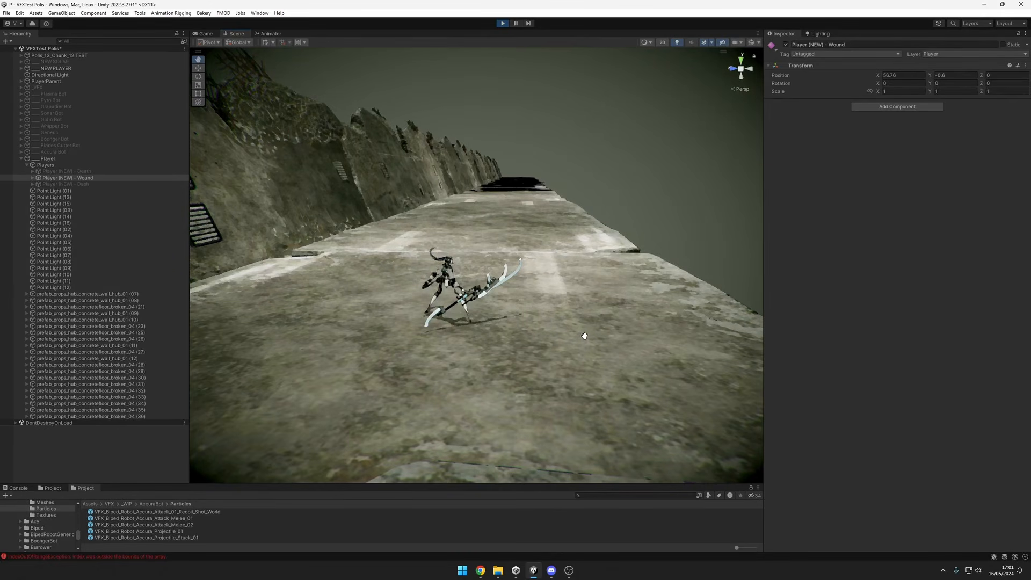
{"action": "key", "text": "alt+shift+a"}
{"action": "key", "text": "alt+shift+a"}
{"action": "mouse_move", "coordinate": [578, 359]}
{"action": "left_mouse_down", "text": "alt"}
{"action": "mouse_move", "coordinate": [627, 358]}
{"action": "mouse_move", "coordinate": [624, 381]}
{"action": "mouse_move", "coordinate": [350, 353]}
{"action": "mouse_move", "coordinate": [534, 372]}
{"action": "mouse_move", "coordinate": [555, 355]}
{"action": "mouse_move", "coordinate": [576, 371]}
{"action": "mouse_move", "coordinate": [590, 364]}
{"action": "mouse_move", "coordinate": [564, 373]}
{"action": "left_mouse_up", "text": "alt"}
Replay the Player (NEW) - Wound effect several more times and examine it from the opposite side.
{"action": "key", "text": "alt+shift+a"}
{"action": "key", "text": "alt+shift+a"}
{"action": "key", "text": "alt+shift+a"}
{"action": "key", "text": "alt+shift+a"}
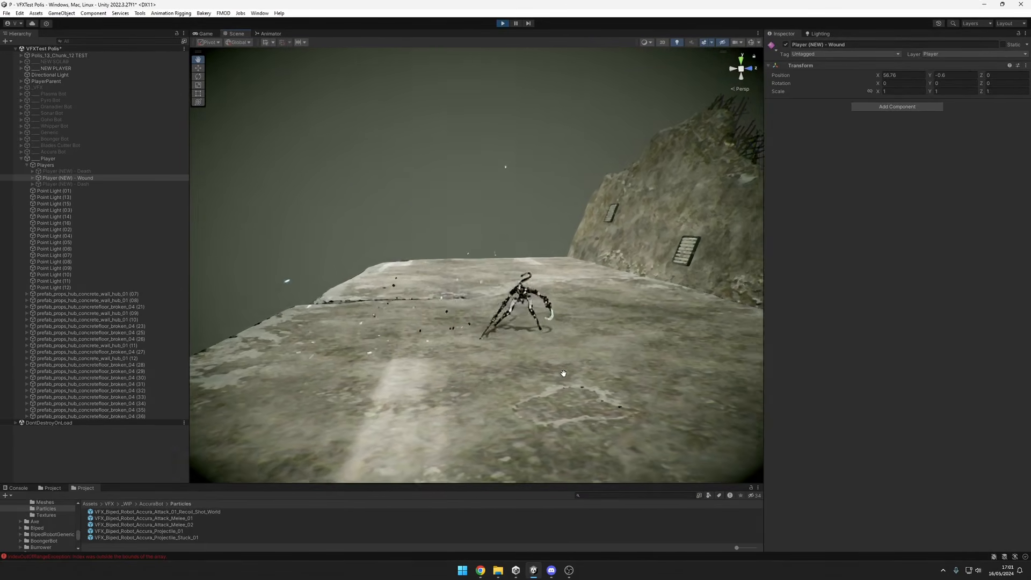
{"action": "mouse_move", "coordinate": [564, 374]}
{"action": "middle_mouse_down"}
{"action": "mouse_move", "coordinate": [535, 373]}
{"action": "mouse_move", "coordinate": [571, 372]}
{"action": "middle_mouse_up"}
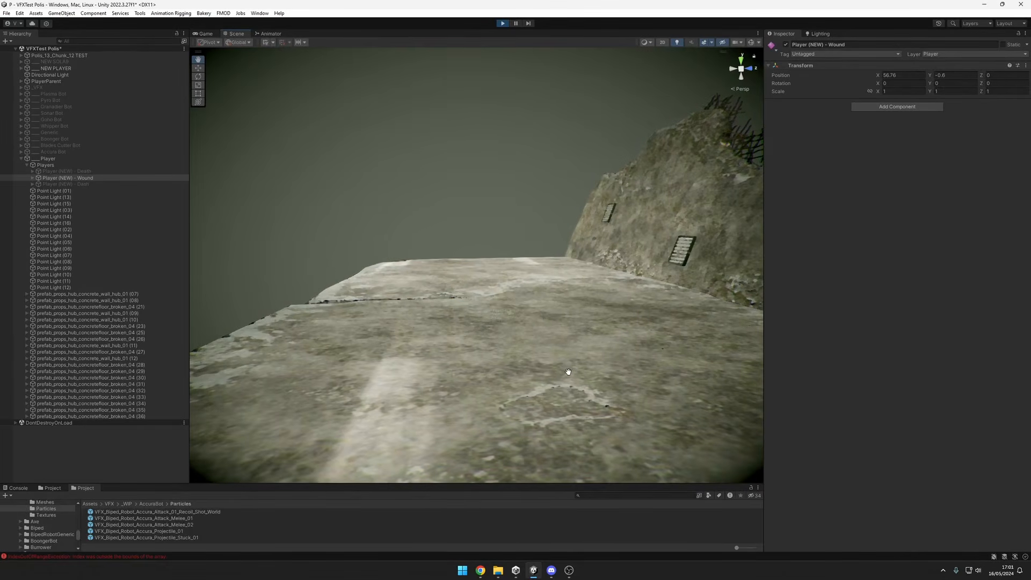
{"action": "key", "text": "alt+shift+a"}
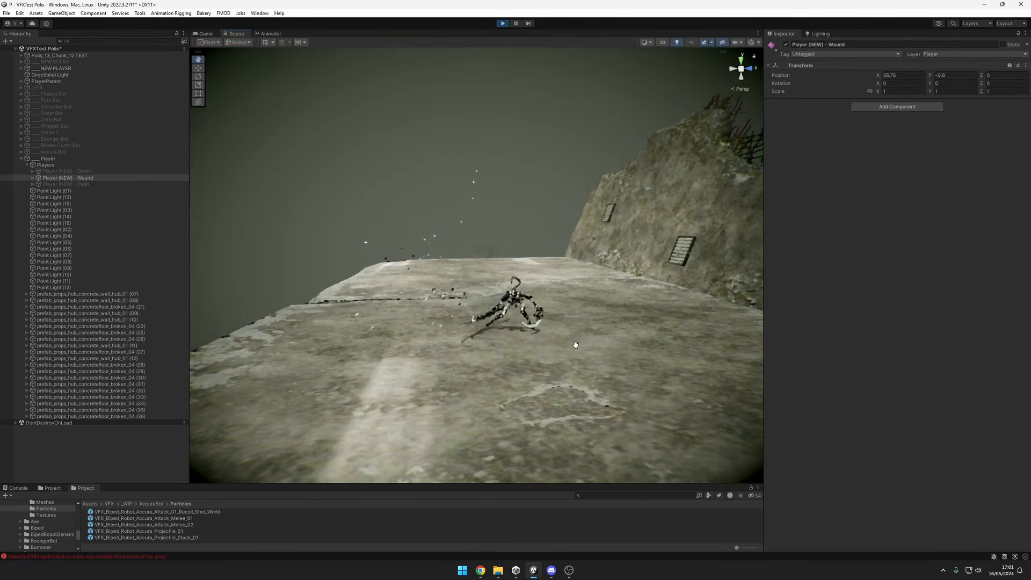
Pause the wound effect and step frame by frame through the initial flash and directional streaks.
{"action": "left_click_drag", "start_coordinate": [560, 331], "coordinate": [557, 331], "text": "alt"}
{"action": "left_click_drag", "start_coordinate": [623, 336], "coordinate": [605, 345], "text": "alt"}
{"action": "left_click_drag", "start_coordinate": [514, 357], "coordinate": [454, 267], "text": "alt"}
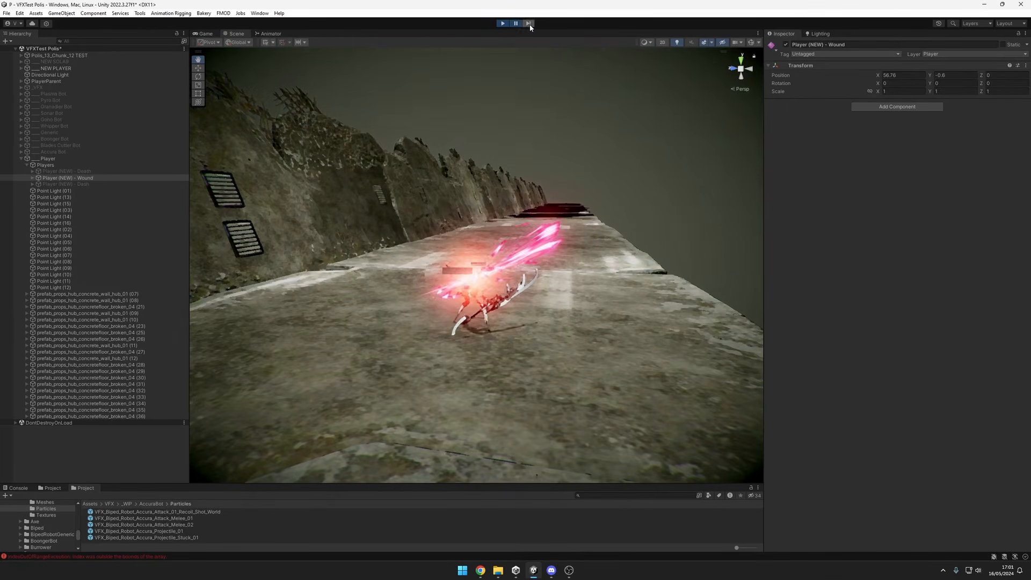
{"action": "left_click_drag", "start_coordinate": [529, 290], "coordinate": [523, 270], "text": "alt"}
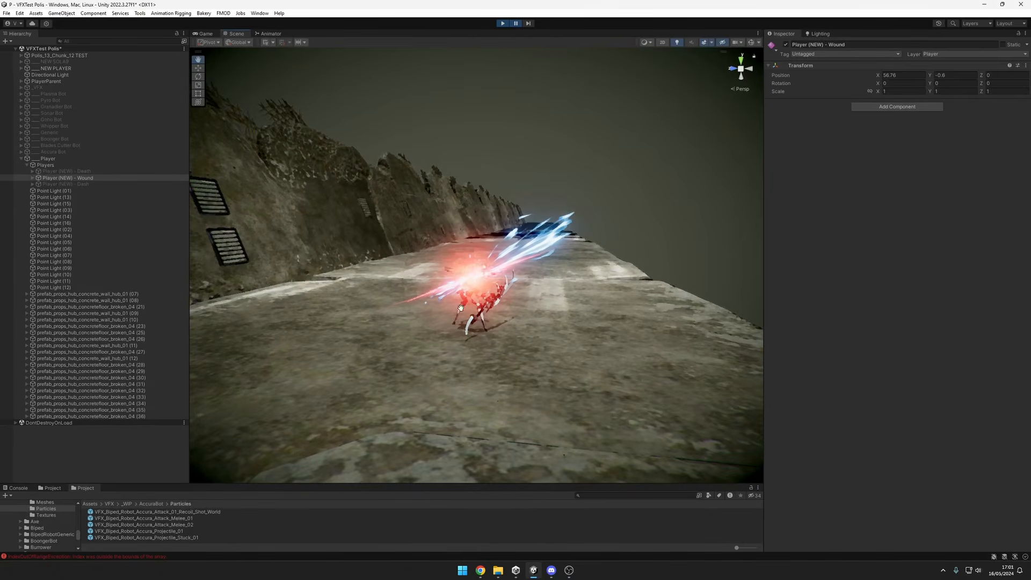
{"action": "left_click", "coordinate": [531, 25]}
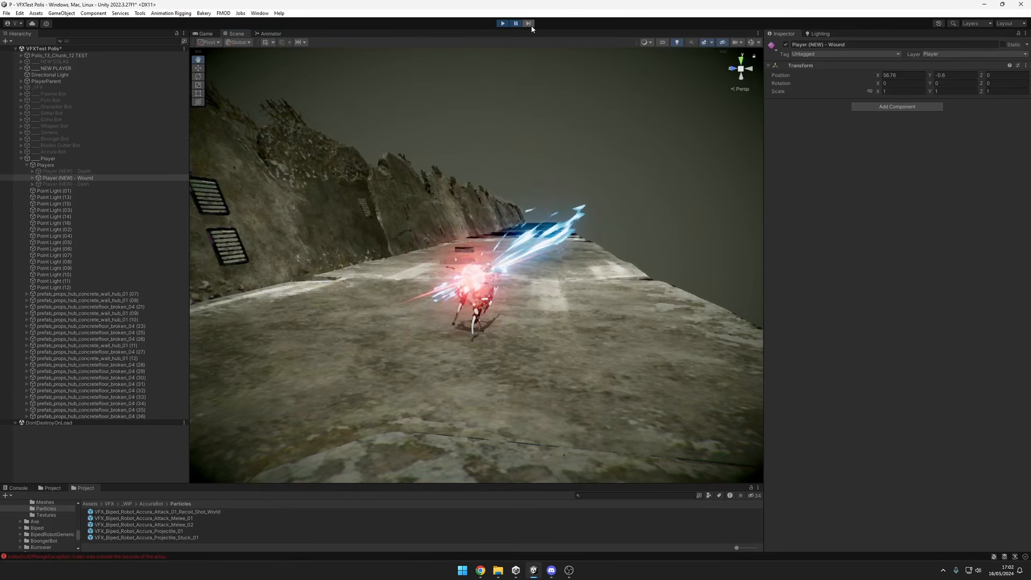
{"action": "left_click", "coordinate": [532, 26]}
{"action": "left_click", "coordinate": [531, 25]}
{"action": "left_click", "coordinate": [532, 25]}
{"action": "left_click", "coordinate": [531, 26]}
{"action": "left_click", "coordinate": [531, 25]}
{"action": "left_click", "coordinate": [531, 25]}
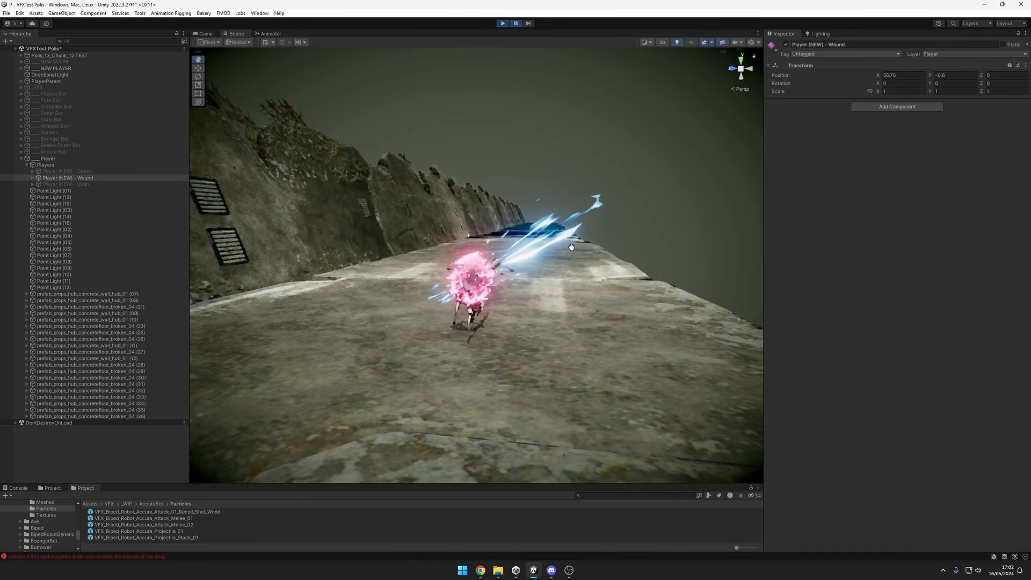
Frame the player and examine the paused wound burst from different angles and distances.
{"action": "key", "text": "f"}
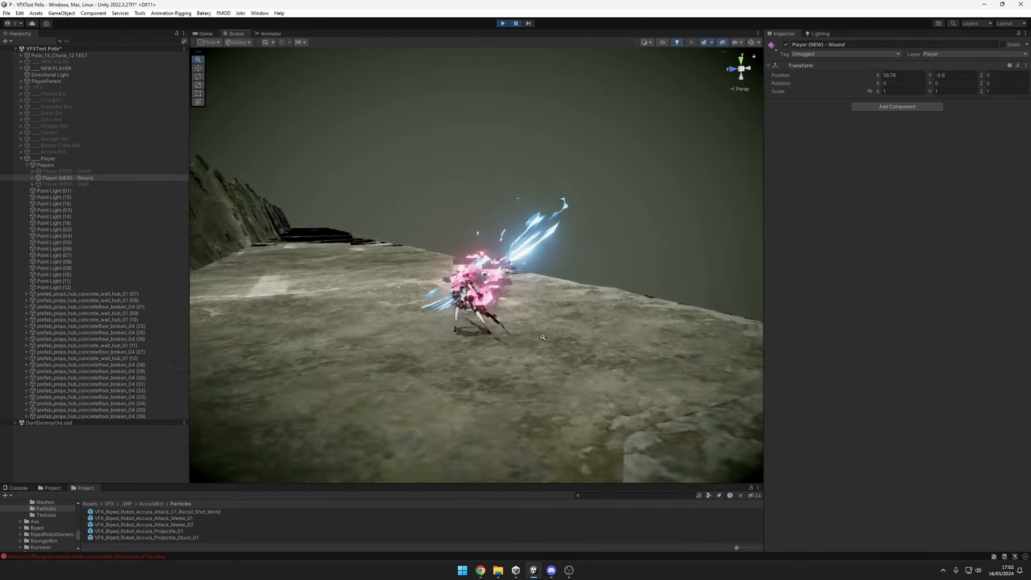
{"action": "left_click_drag", "start_coordinate": [519, 322], "coordinate": [523, 260], "text": "alt"}
{"action": "scroll", "coordinate": [538, 349], "scroll_direction": "up", "scroll_amount": 4}
{"action": "scroll", "coordinate": [479, 373], "scroll_direction": "down", "scroll_amount": 6}
{"action": "scroll", "coordinate": [523, 260], "scroll_direction": "down", "scroll_amount": 3}
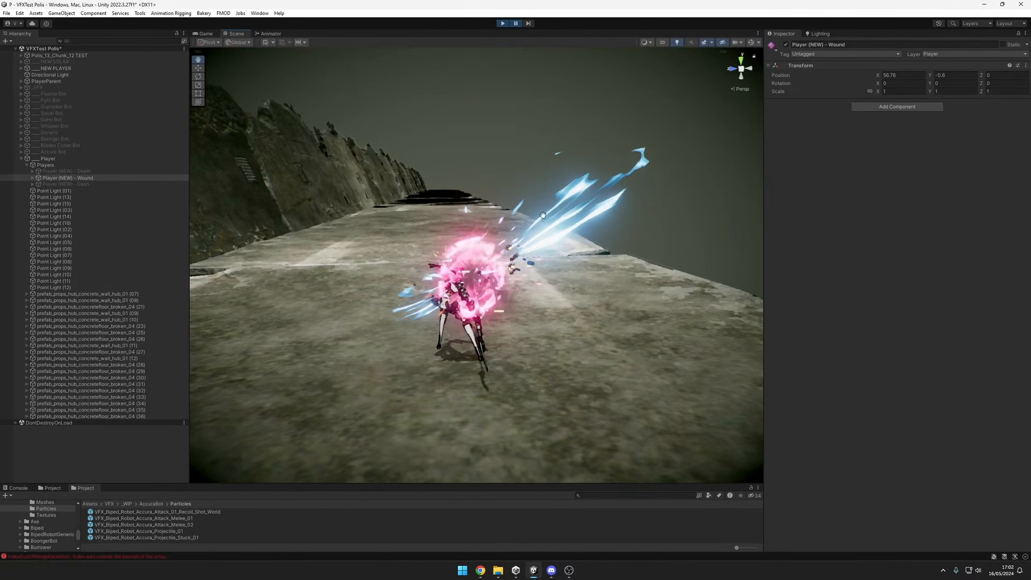
Step the paused wound effect frame by frame through the spherical burst and scattering debris.
{"action": "left_click", "coordinate": [529, 25]}
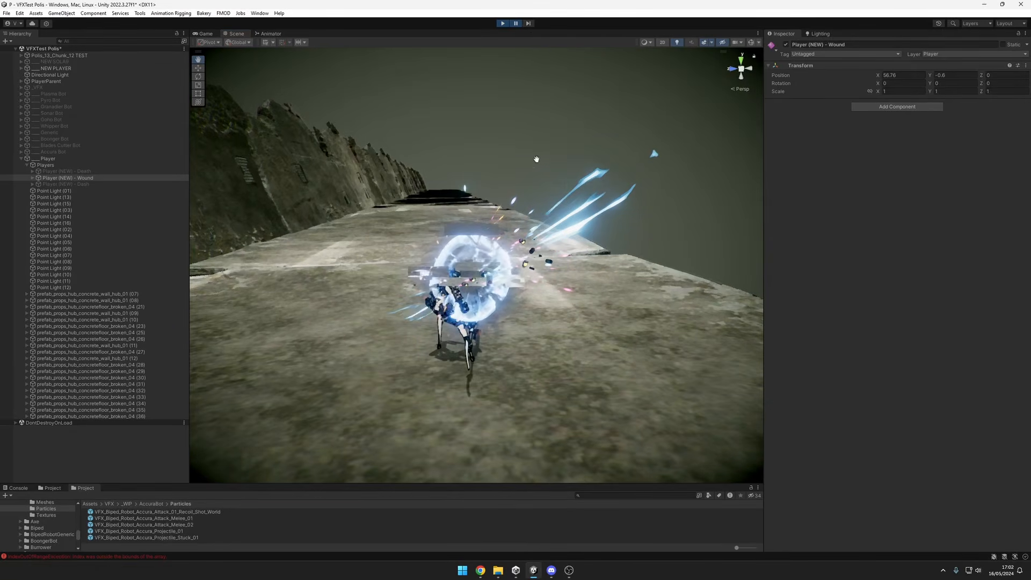
{"action": "left_click", "coordinate": [530, 25]}
{"action": "left_click", "coordinate": [530, 25]}
{"action": "left_click", "coordinate": [530, 25]}
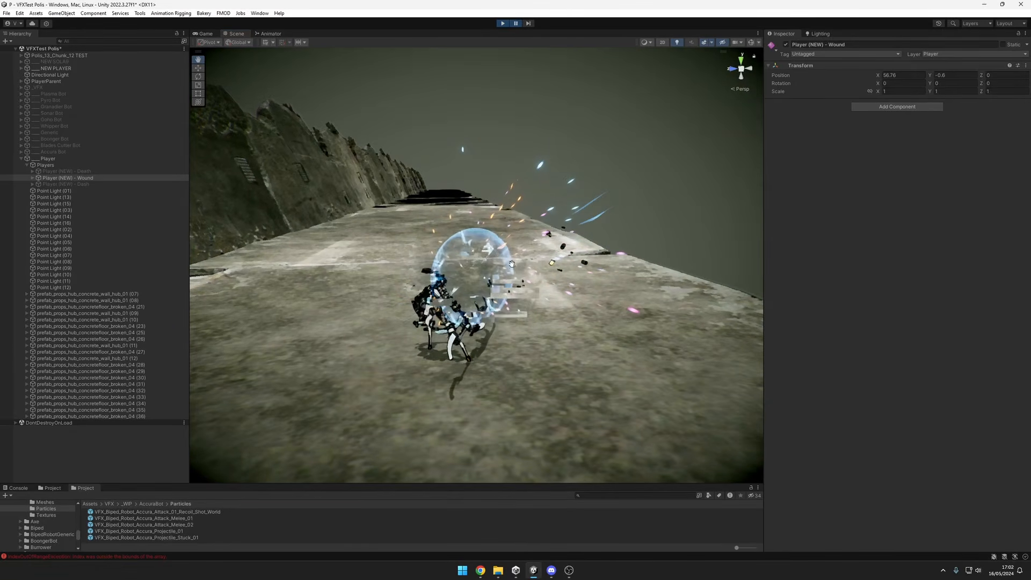
{"action": "left_click", "coordinate": [530, 26]}
{"action": "left_click", "coordinate": [531, 25]}
{"action": "left_click", "coordinate": [531, 25]}
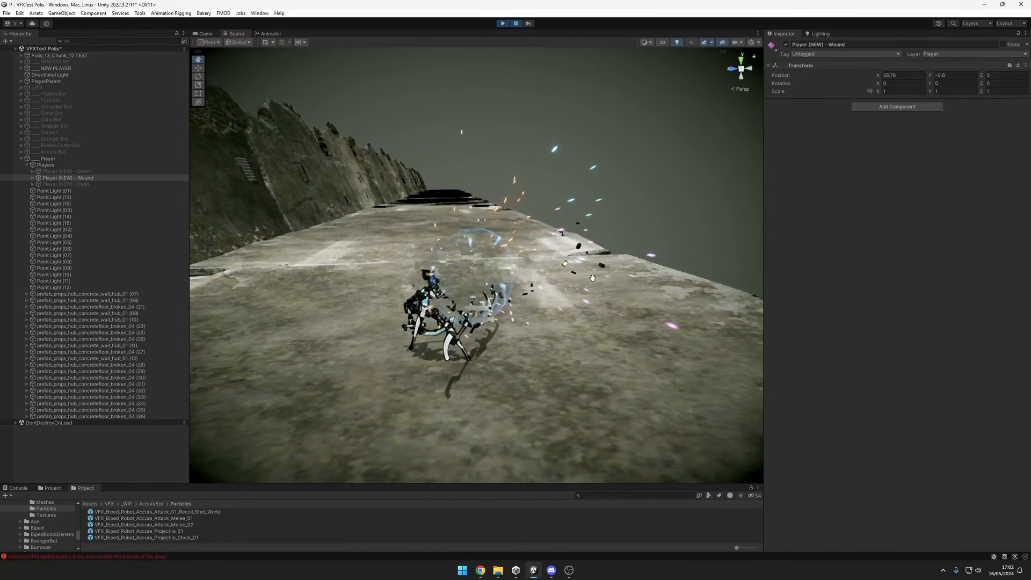
{"action": "left_click_drag", "start_coordinate": [593, 279], "coordinate": [435, 262], "text": "alt"}
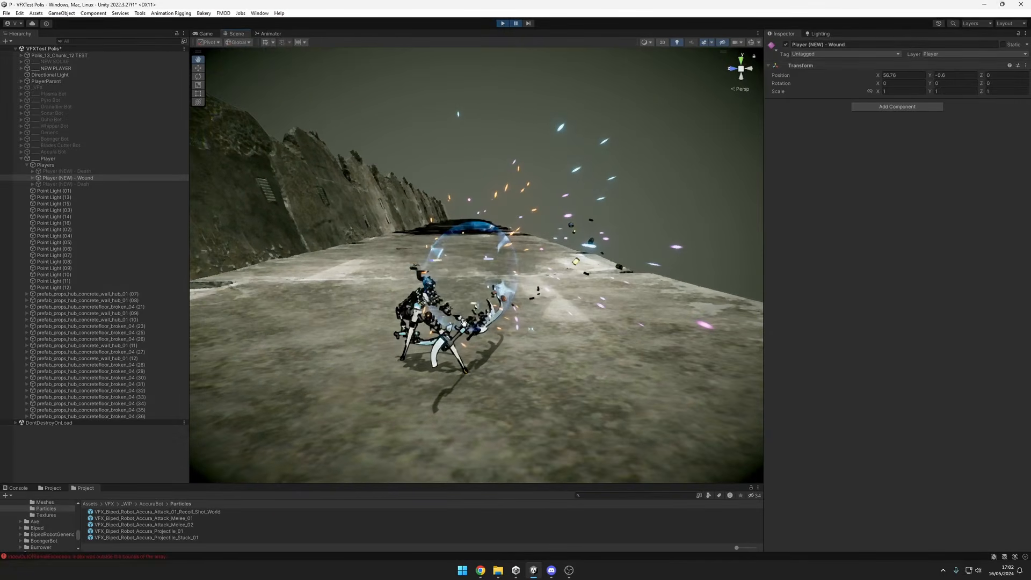
{"action": "left_click", "coordinate": [531, 24]}
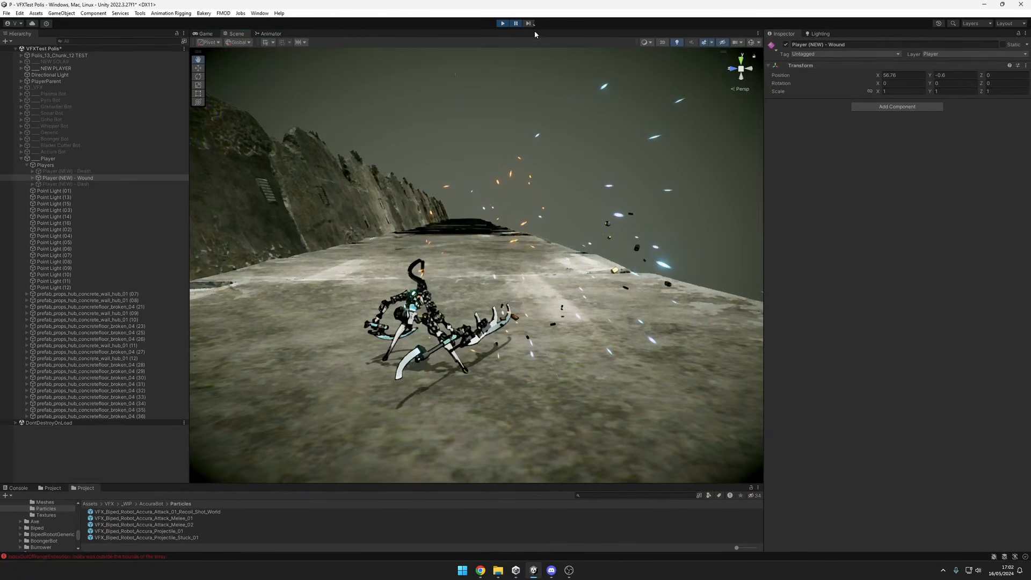
Pause the replayed wound effect during its pink burst, step through several frames, and resume playback.
{"action": "left_click", "coordinate": [517, 24]}
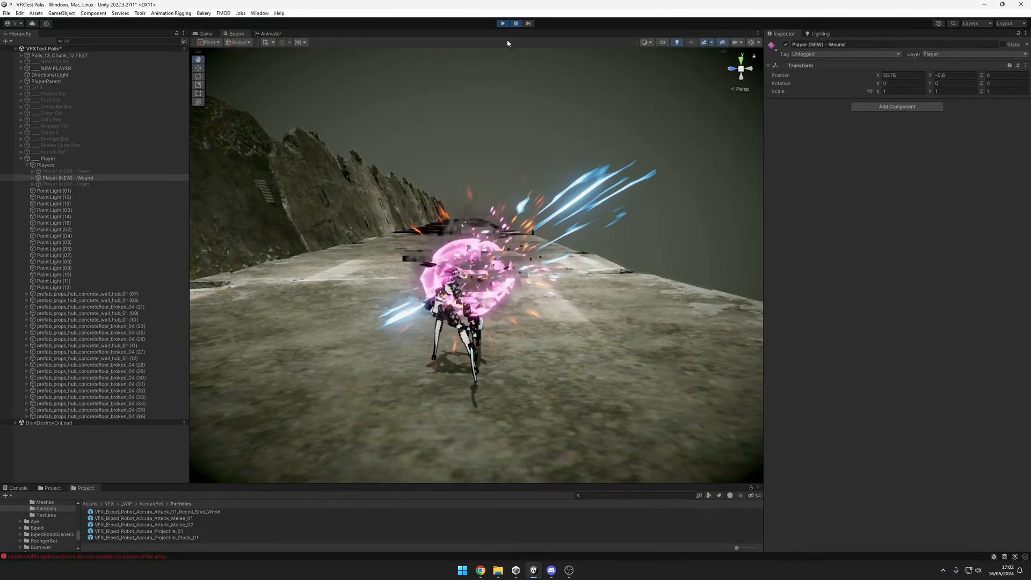
{"action": "left_click", "coordinate": [528, 24]}
{"action": "left_click", "coordinate": [528, 24]}
{"action": "left_click", "coordinate": [527, 23]}
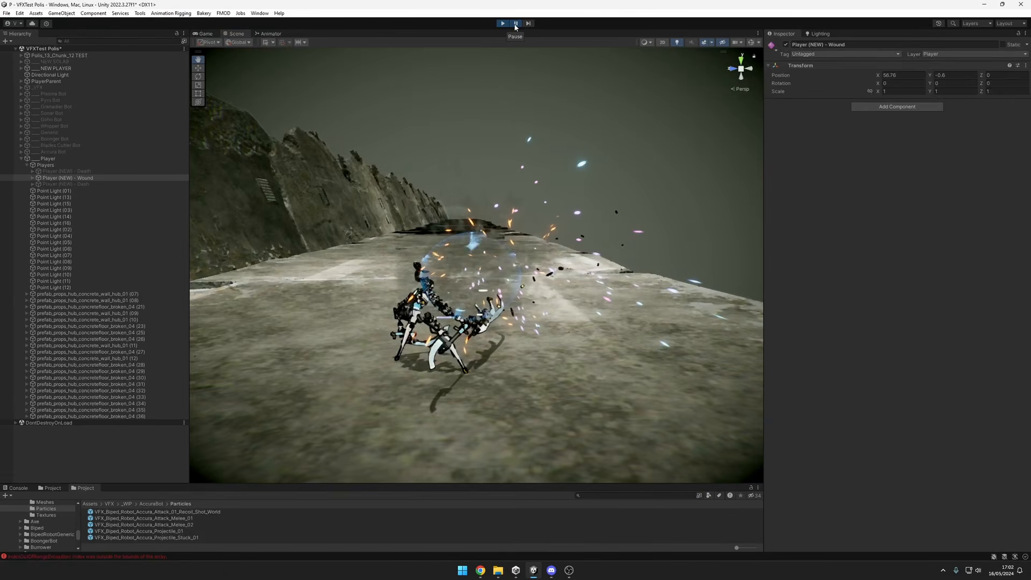
{"action": "left_click", "coordinate": [516, 24]}
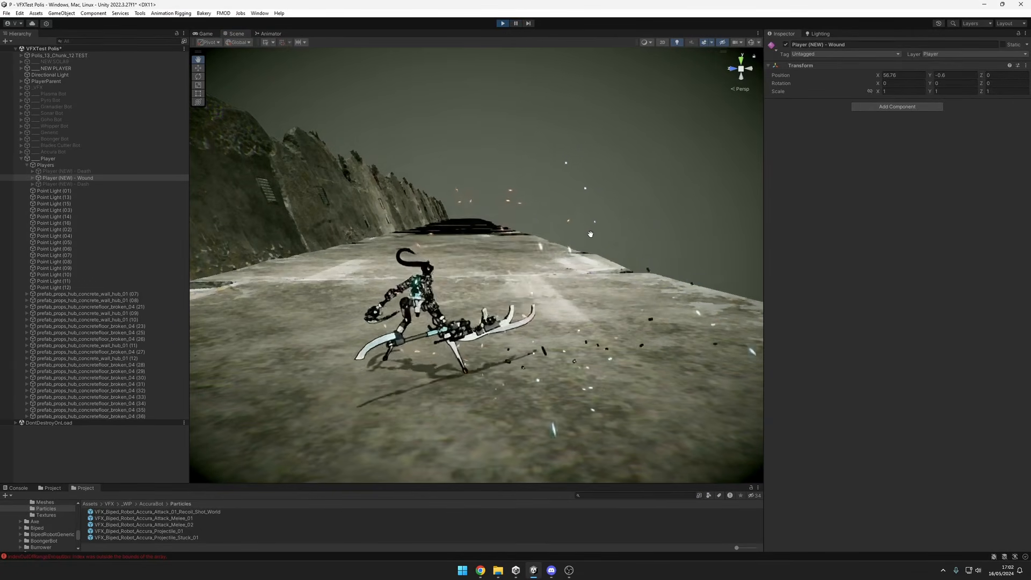
Replay the player's wound effect, step through its opening red flash and pink streaks, and resume playback.
{"action": "left_click_drag", "start_coordinate": [498, 329], "coordinate": [541, 313], "text": "alt"}
{"action": "scroll", "coordinate": [602, 314], "scroll_direction": "up", "scroll_amount": 5}
{"action": "scroll", "coordinate": [581, 300], "scroll_direction": "down", "scroll_amount": 5}
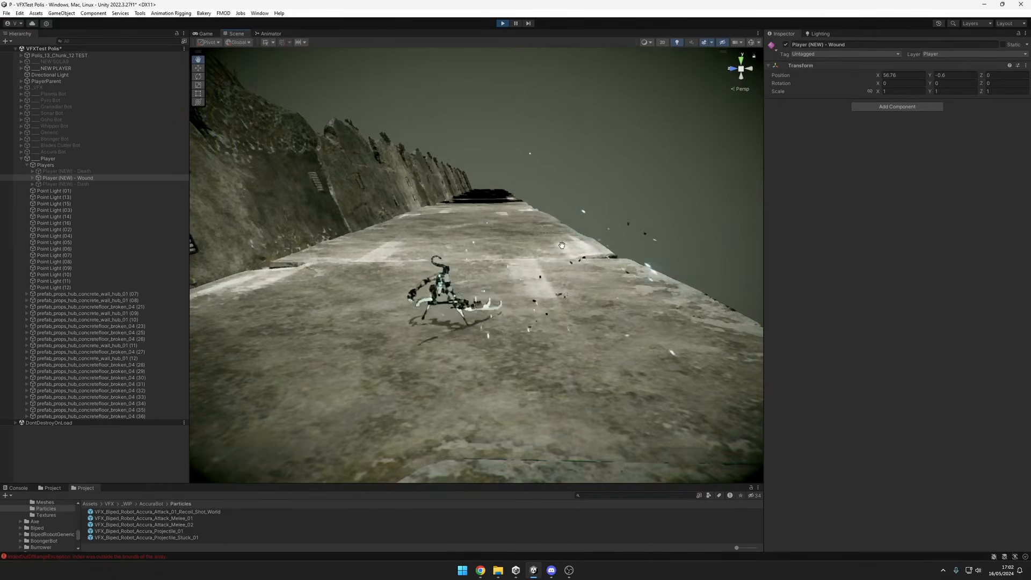
{"action": "key", "text": "alt+shift+a"}
{"action": "left_click", "coordinate": [516, 24]}
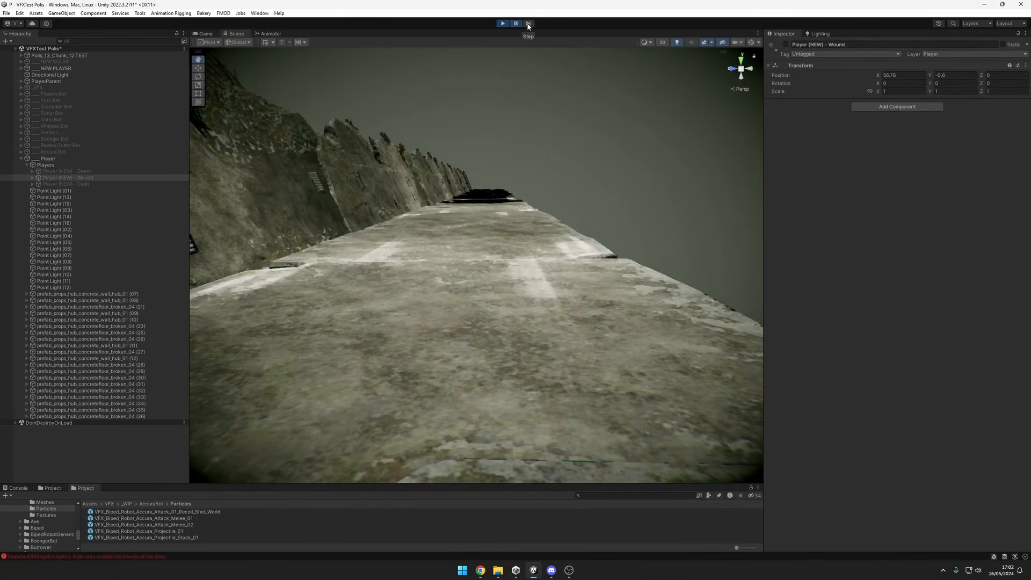
{"action": "key", "text": "alt+shift+a"}
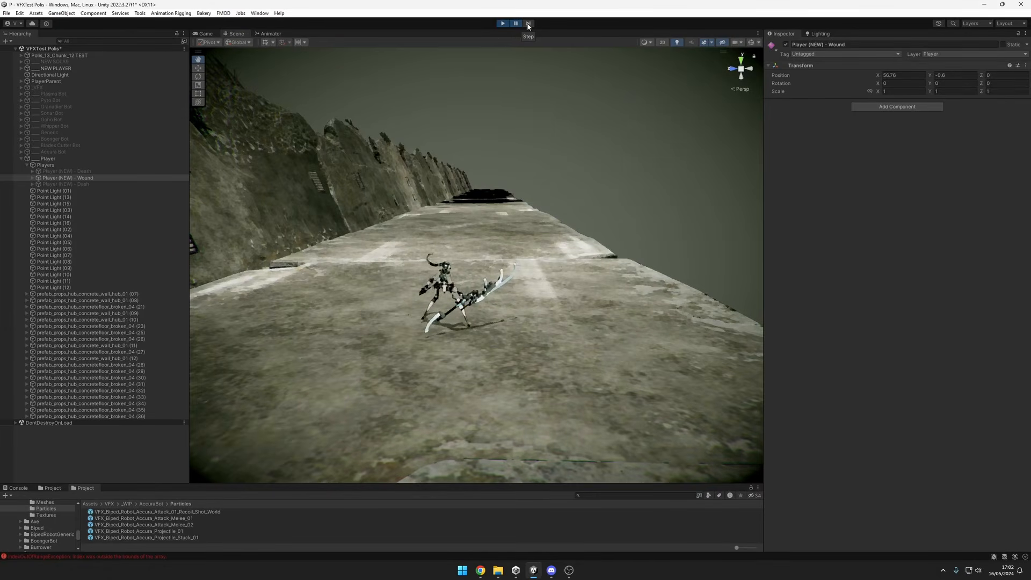
{"action": "left_click", "coordinate": [529, 23]}
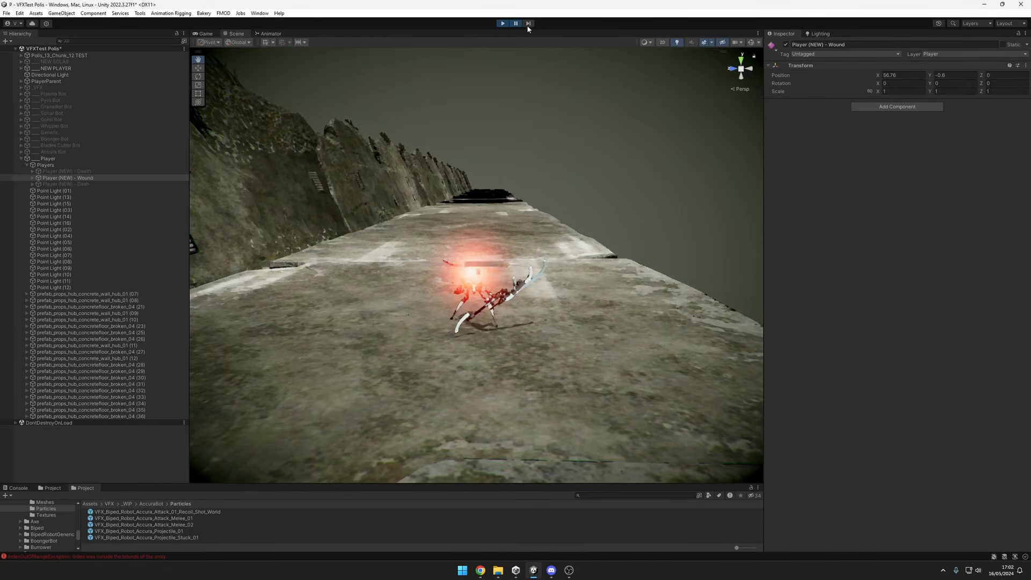
{"action": "left_click", "coordinate": [528, 23]}
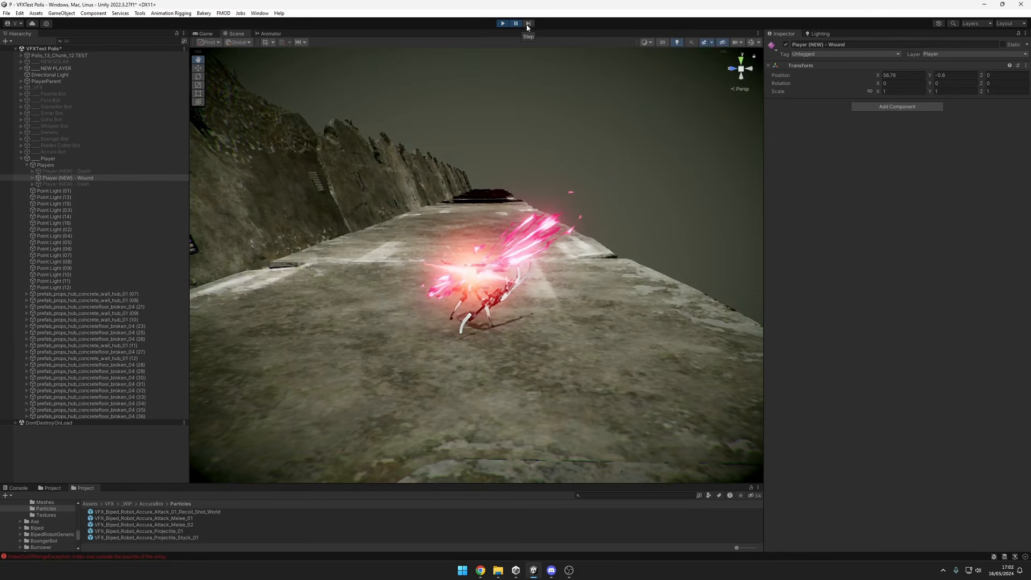
{"action": "left_click", "coordinate": [516, 24]}
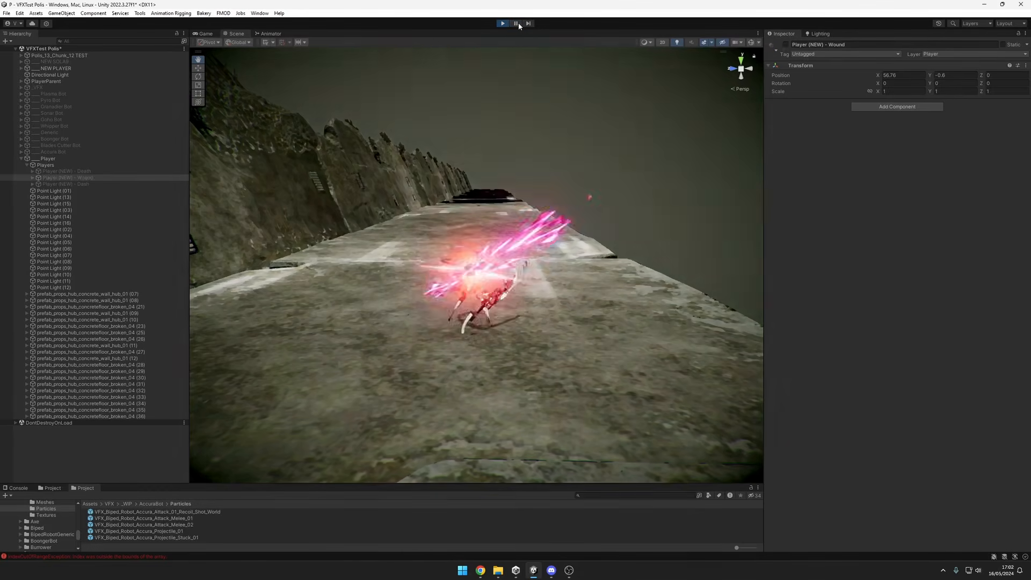
Pause the wound effect again, step frame by frame from the idle pose into the blue streaks, and resume playback.
{"action": "left_click", "coordinate": [518, 23]}
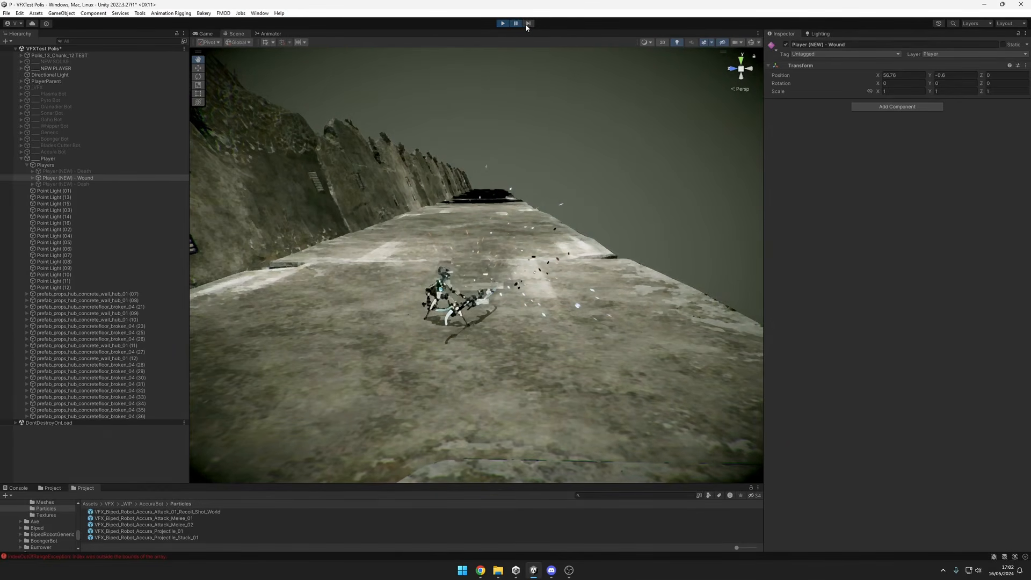
{"action": "left_click", "coordinate": [518, 22]}
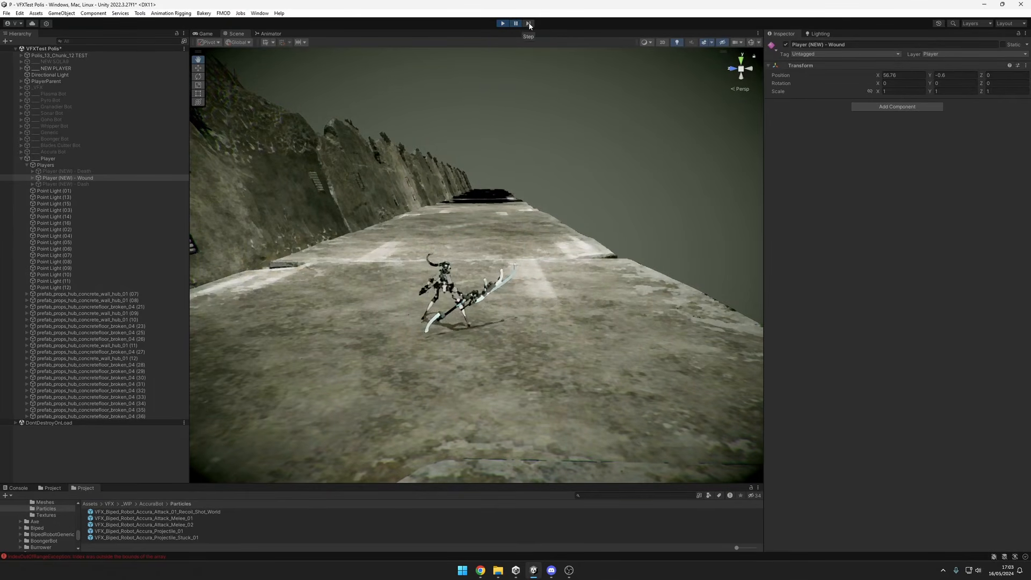
{"action": "left_click", "coordinate": [528, 26]}
{"action": "left_click", "coordinate": [529, 25]}
{"action": "left_click", "coordinate": [531, 24]}
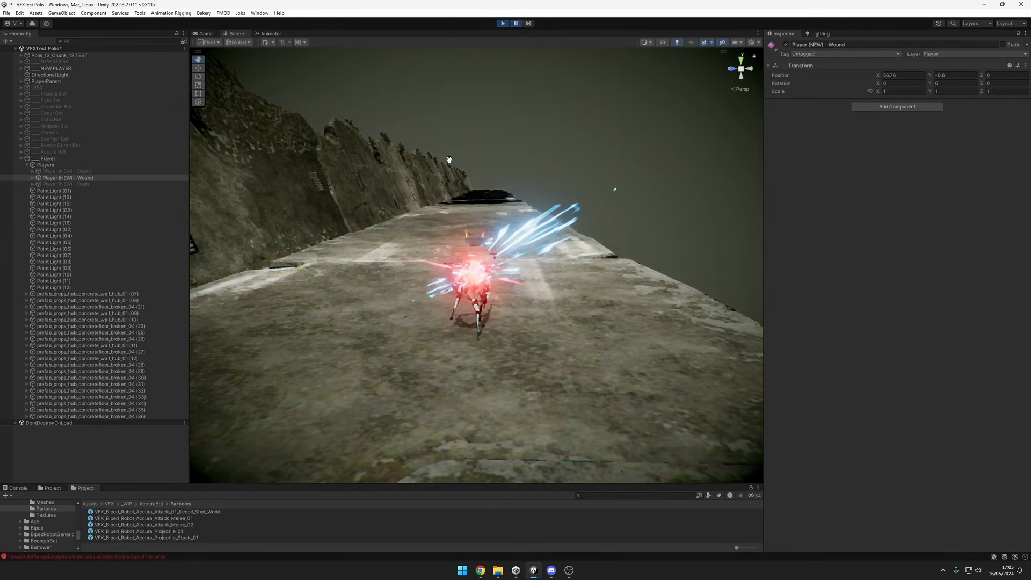
{"action": "left_click", "coordinate": [519, 24]}
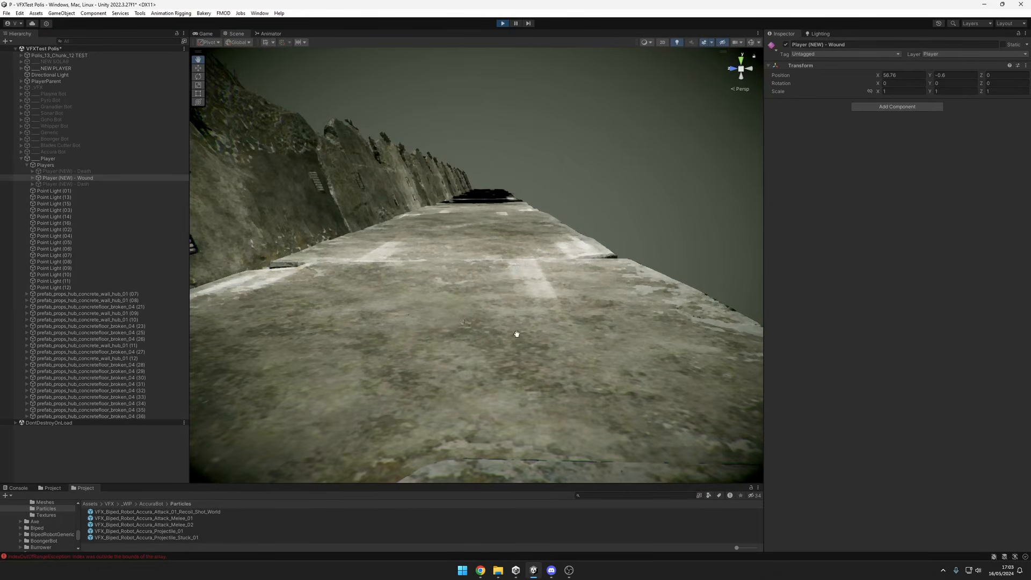
Deactivate the Wound player, activate Player (NEW) - Death, and replay its effect with the player in view.
{"action": "left_click_drag", "start_coordinate": [586, 278], "coordinate": [579, 276], "text": "alt"}
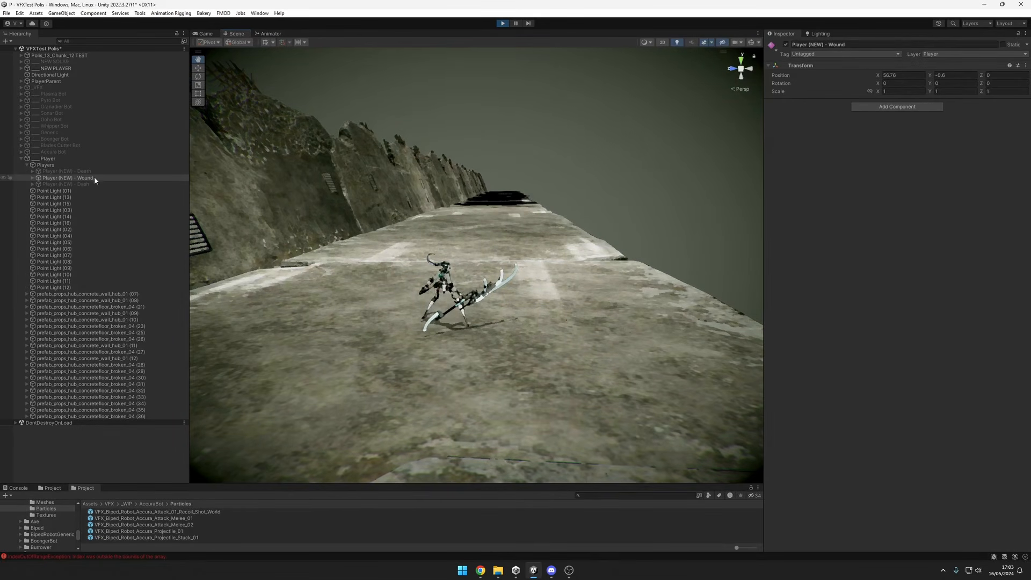
{"action": "left_click", "coordinate": [147, 183]}
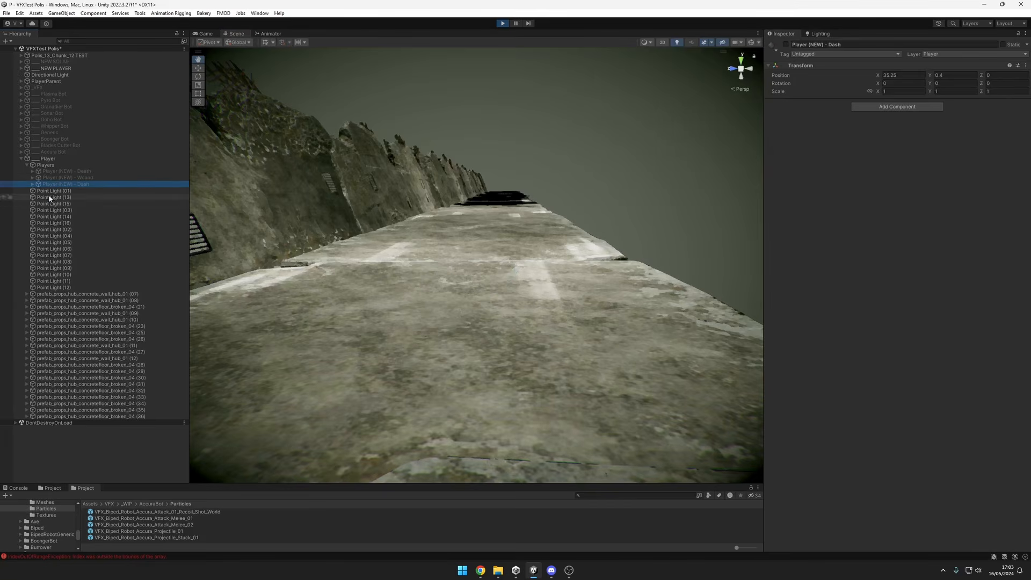
{"action": "left_click", "coordinate": [59, 172]}
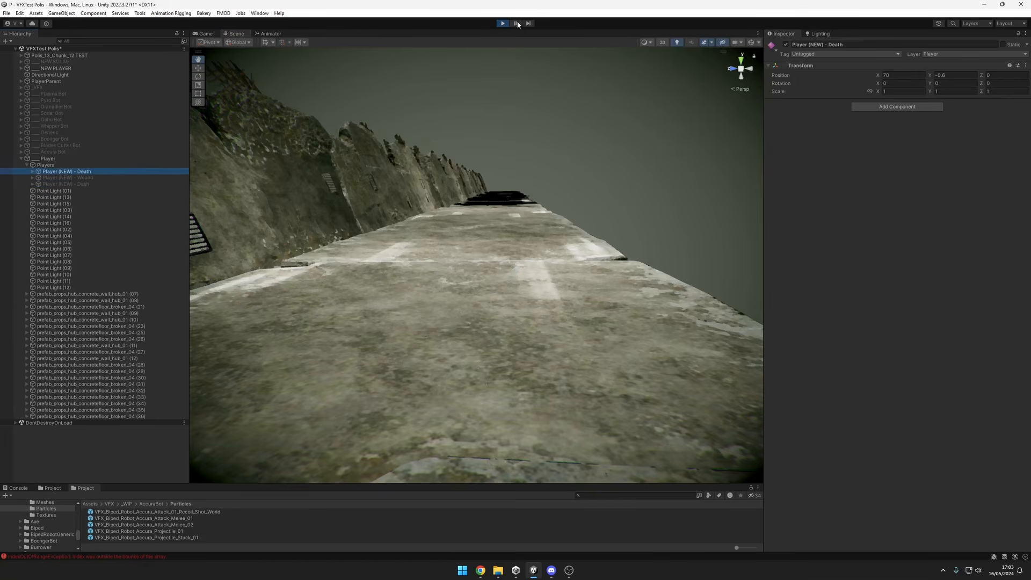
{"action": "key", "text": "alt+shift+a"}
{"action": "scroll", "coordinate": [529, 157], "scroll_direction": "down", "scroll_amount": 3}
{"action": "left_click_drag", "start_coordinate": [578, 269], "coordinate": [573, 306], "text": "alt"}
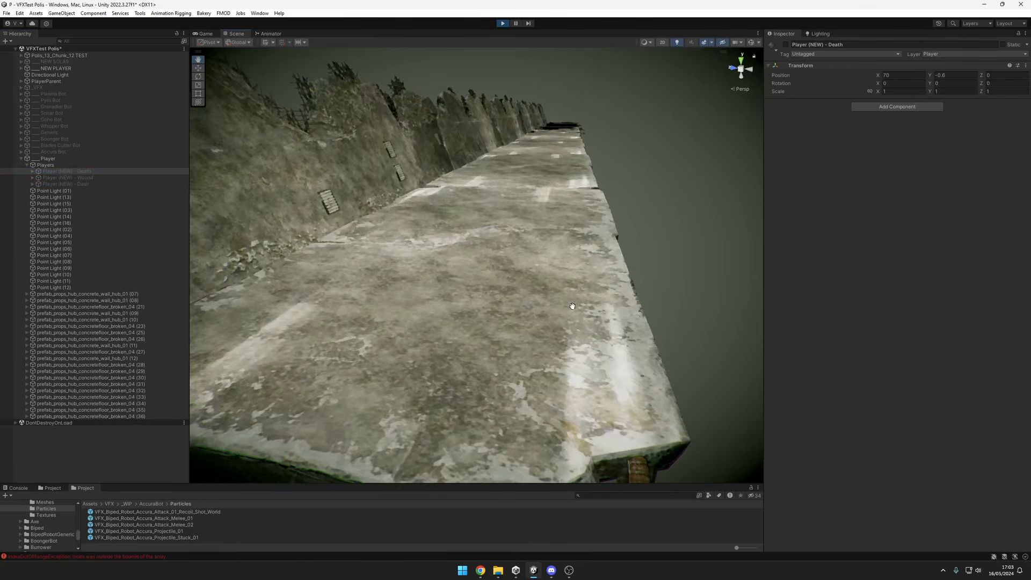
{"action": "key", "text": "alt+shift+a"}
{"action": "scroll", "coordinate": [662, 351], "scroll_direction": "up", "scroll_amount": 3}
{"action": "left_click_drag", "start_coordinate": [663, 351], "coordinate": [617, 360], "text": "alt"}
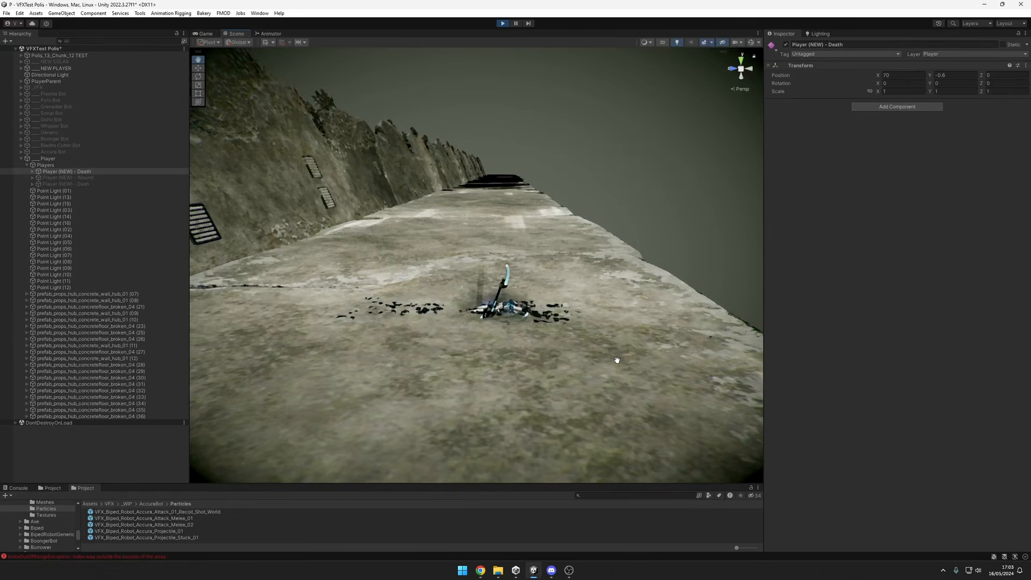
Examine the death effect's collapsed body, planted blade and scattered fragments from different distances, and restart the effect.
{"action": "scroll", "coordinate": [610, 358], "scroll_direction": "up", "scroll_amount": 3}
{"action": "middle_click_drag", "start_coordinate": [707, 350], "coordinate": [601, 343]}
{"action": "scroll", "coordinate": [617, 361], "scroll_direction": "up", "scroll_amount": 4}
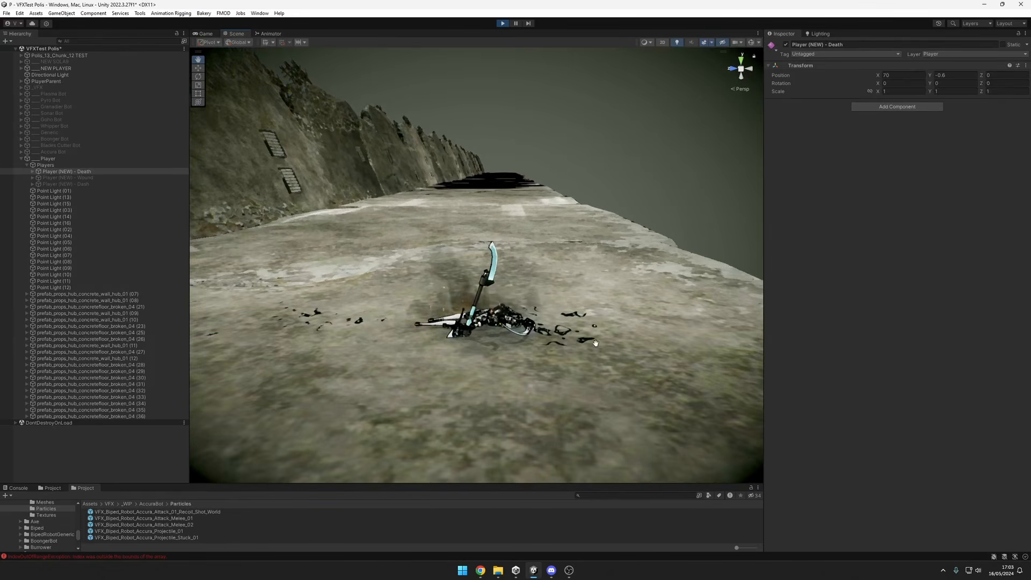
{"action": "scroll", "coordinate": [616, 361], "scroll_direction": "down", "scroll_amount": 3}
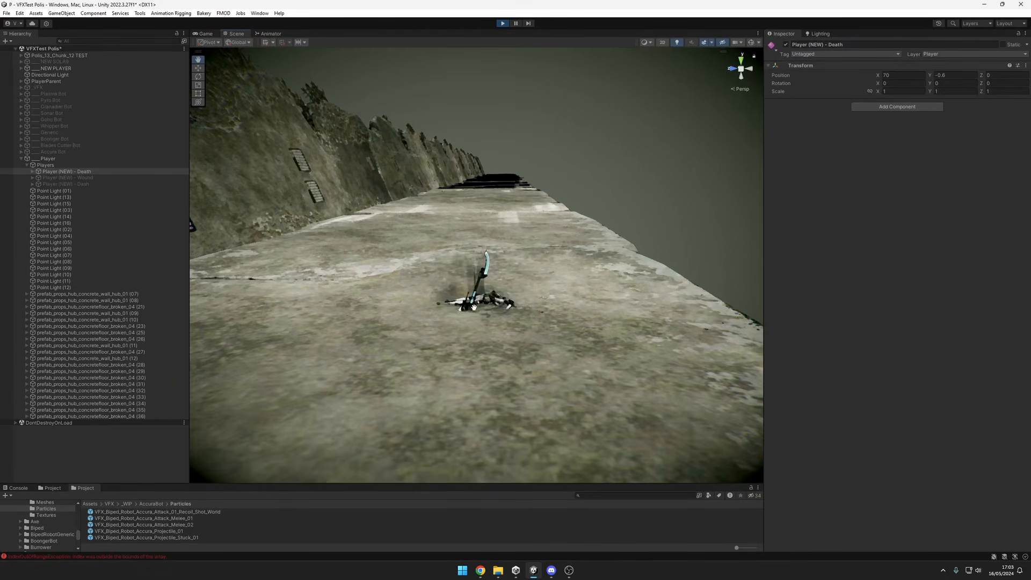
{"action": "scroll", "coordinate": [587, 312], "scroll_direction": "up", "scroll_amount": 2}
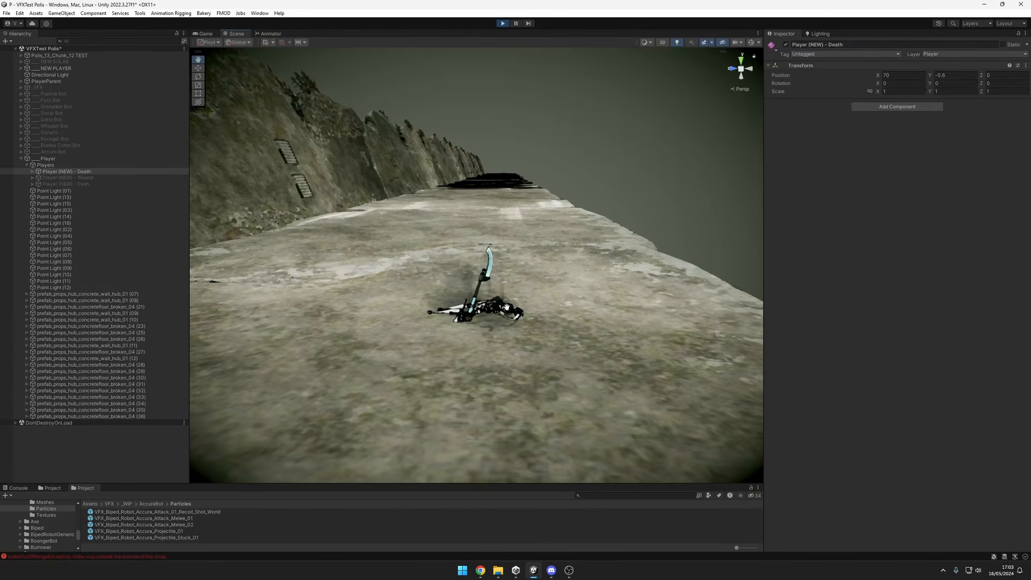
{"action": "left_click_drag", "start_coordinate": [506, 307], "coordinate": [526, 323], "text": "alt"}
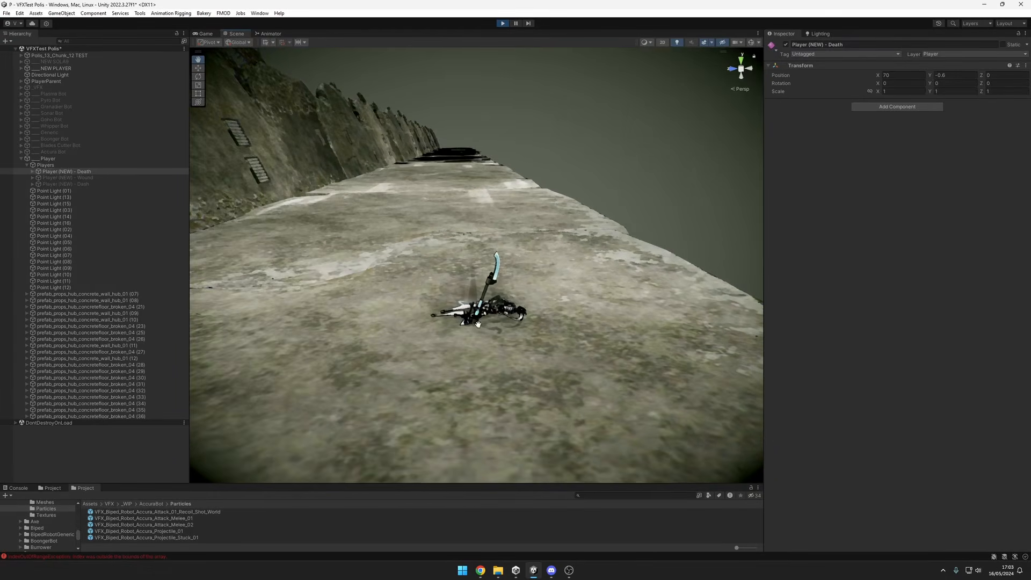
{"action": "left_click_drag", "start_coordinate": [497, 320], "coordinate": [555, 320], "text": "alt"}
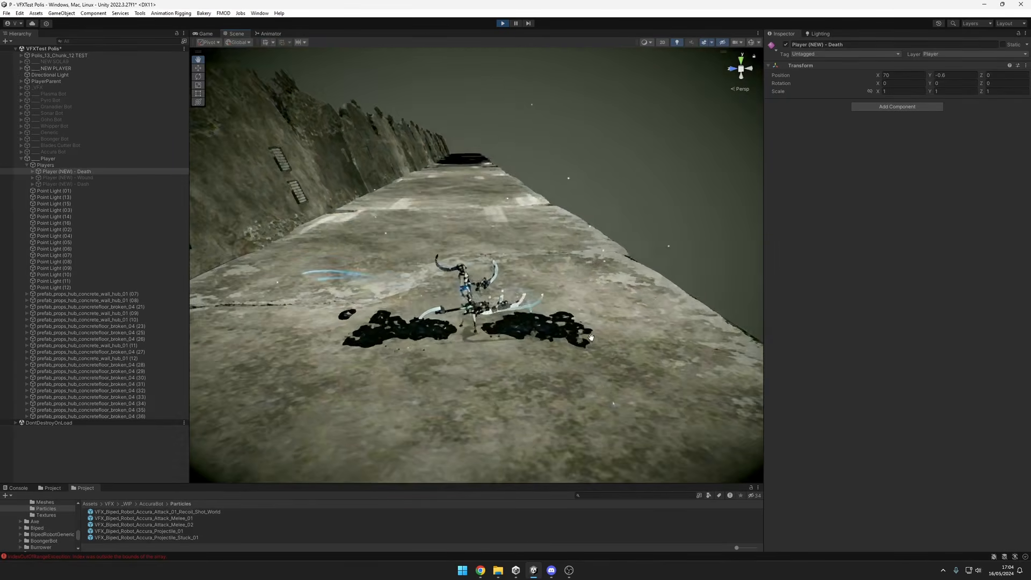
{"action": "left_click_drag", "start_coordinate": [575, 295], "coordinate": [635, 327]}
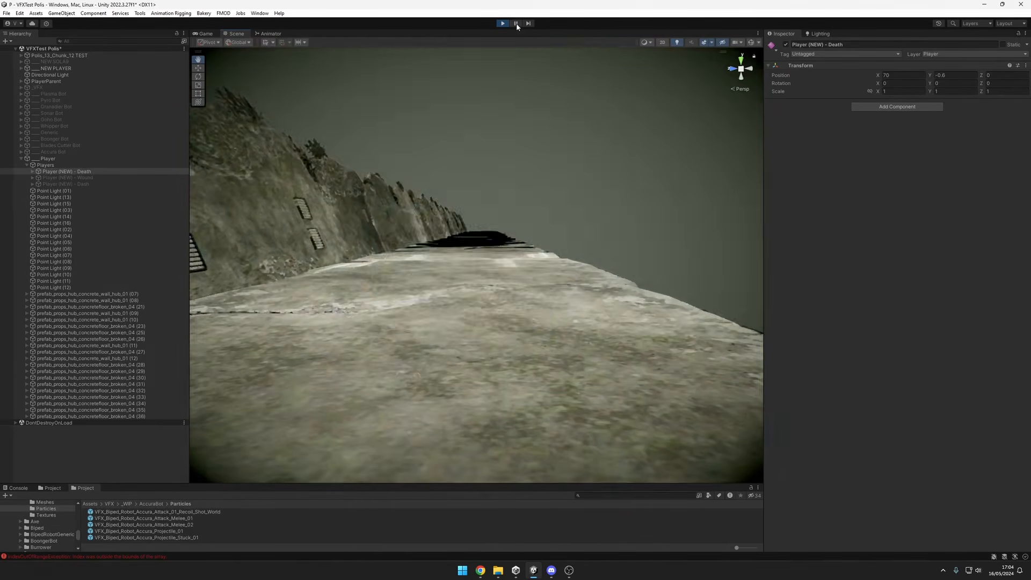
Pause the death effect at its pink spherical burst, step through to the blue tendrils, and resume playback.
{"action": "left_click", "coordinate": [520, 24]}
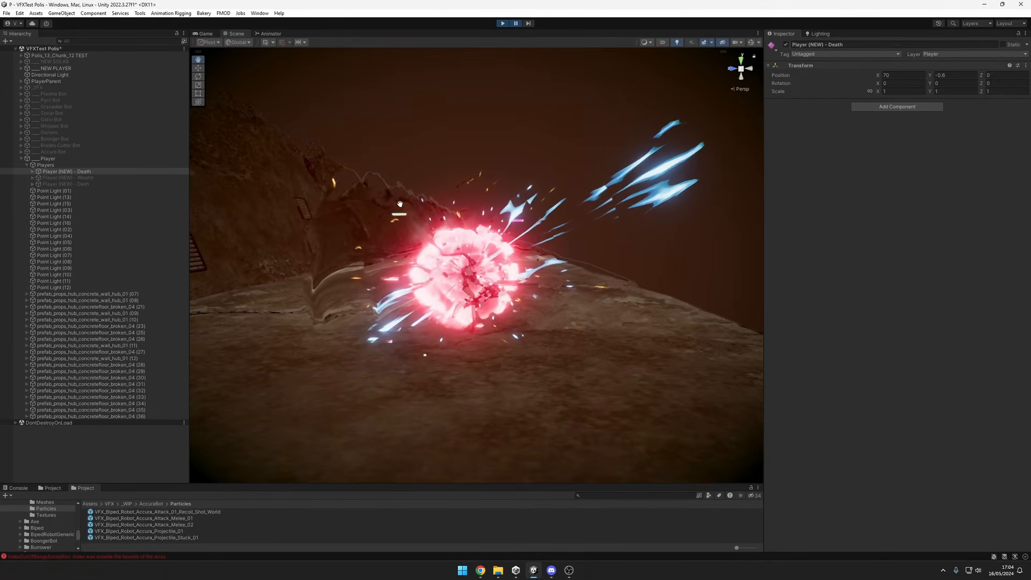
{"action": "left_click", "coordinate": [529, 23]}
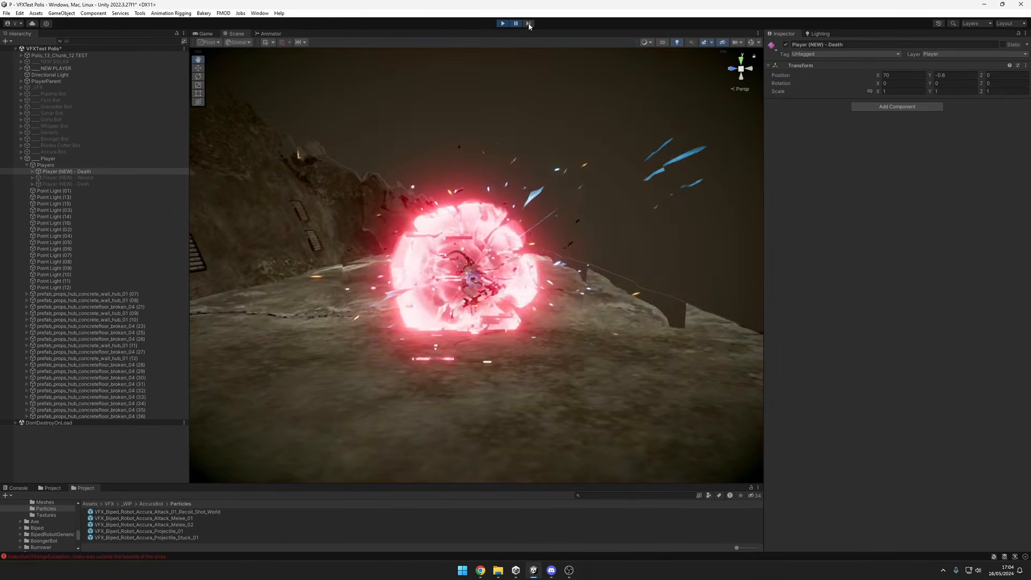
{"action": "left_click", "coordinate": [528, 23]}
{"action": "left_click", "coordinate": [528, 23]}
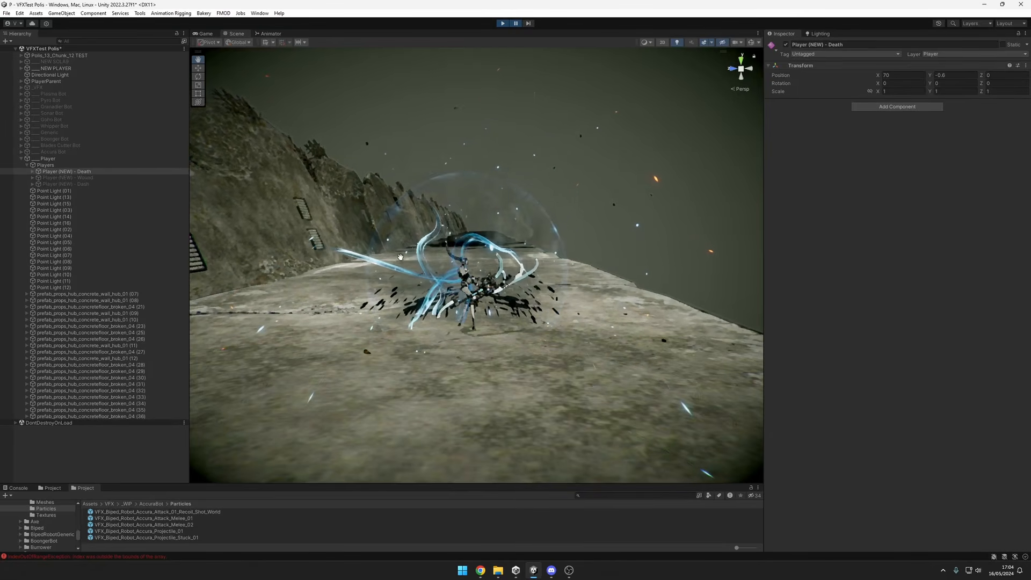
{"action": "mouse_move", "coordinate": [438, 244]}
{"action": "left_mouse_down", "text": "alt"}
{"action": "mouse_move", "coordinate": [376, 274]}
{"action": "mouse_move", "coordinate": [441, 259]}
{"action": "left_mouse_up", "text": "alt"}
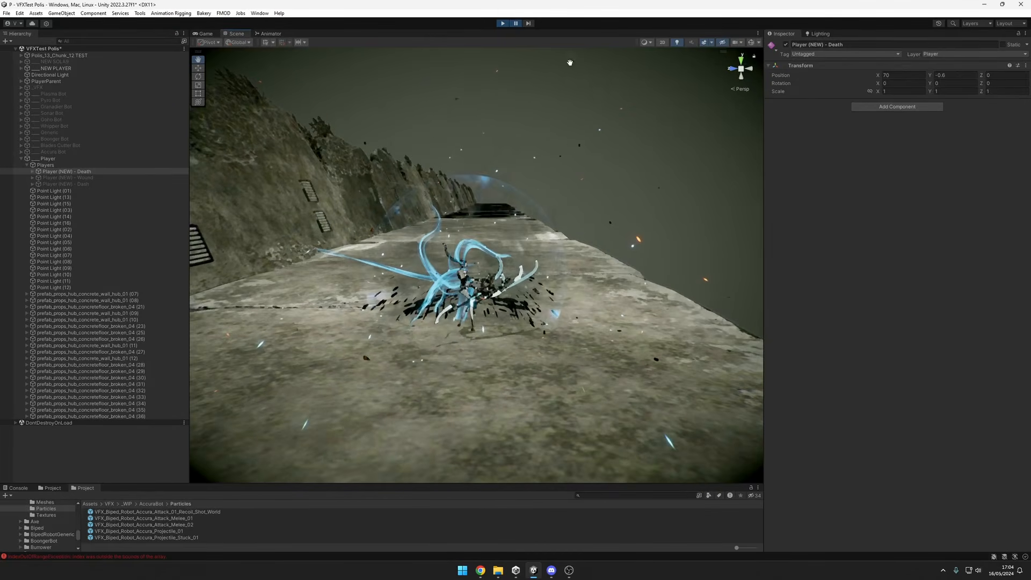
{"action": "left_click", "coordinate": [517, 25]}
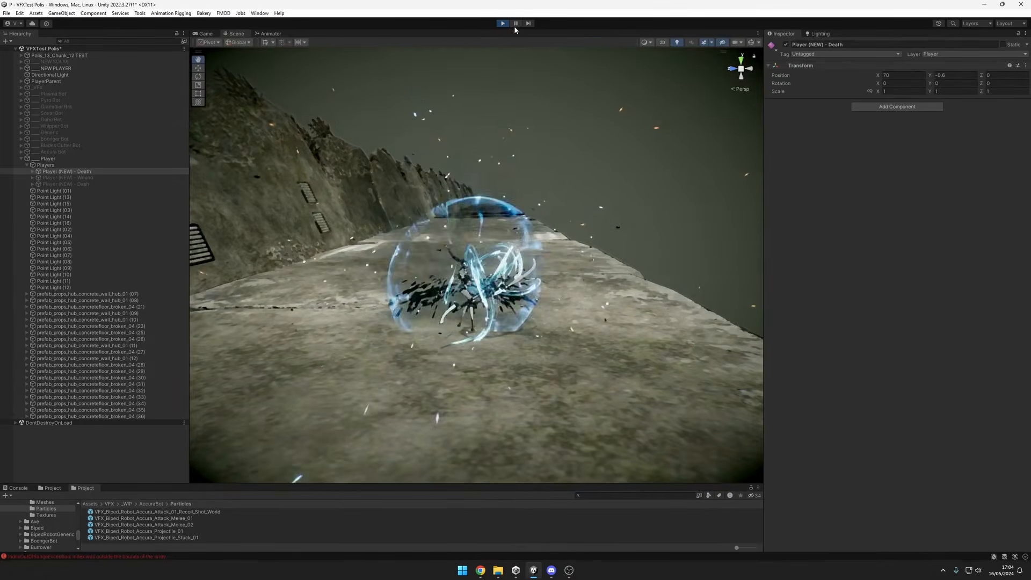
Pause the death effect at the blue tendrils and black ground patches, examine them from several angles, and resume playback.
{"action": "left_click", "coordinate": [515, 23]}
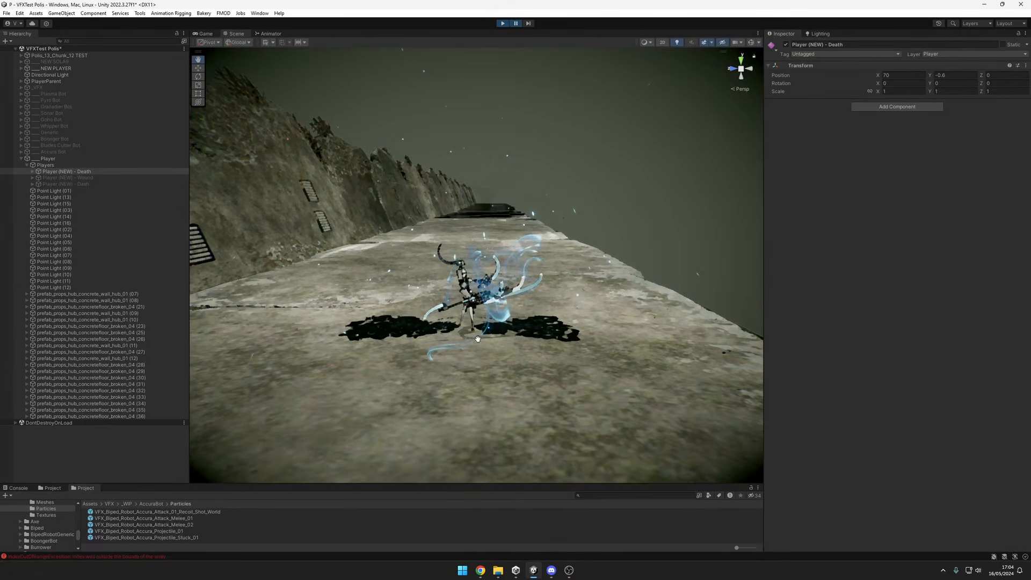
{"action": "left_click_drag", "start_coordinate": [477, 339], "coordinate": [458, 355], "text": "alt"}
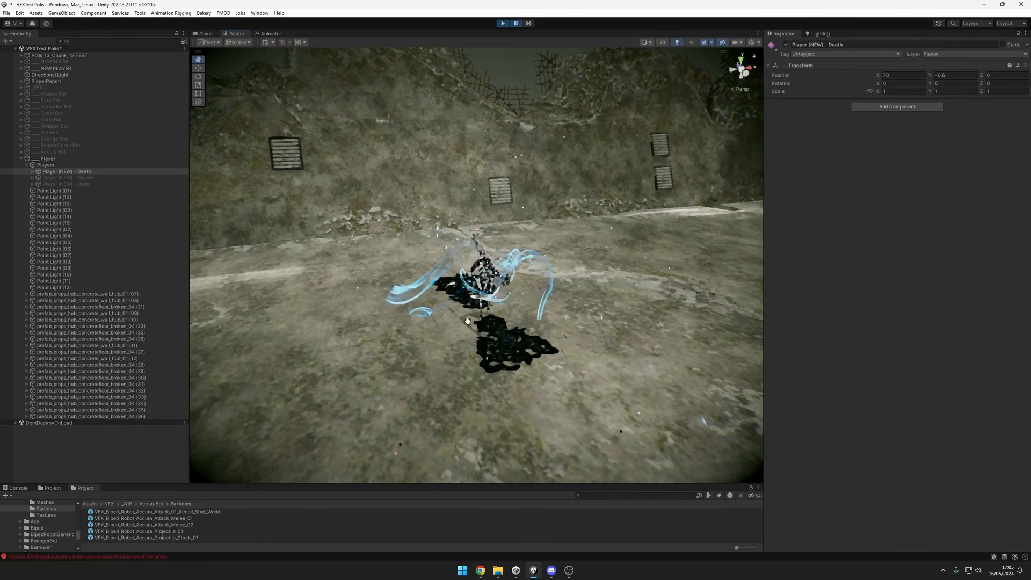
{"action": "left_click_drag", "start_coordinate": [468, 321], "coordinate": [423, 325], "text": "alt"}
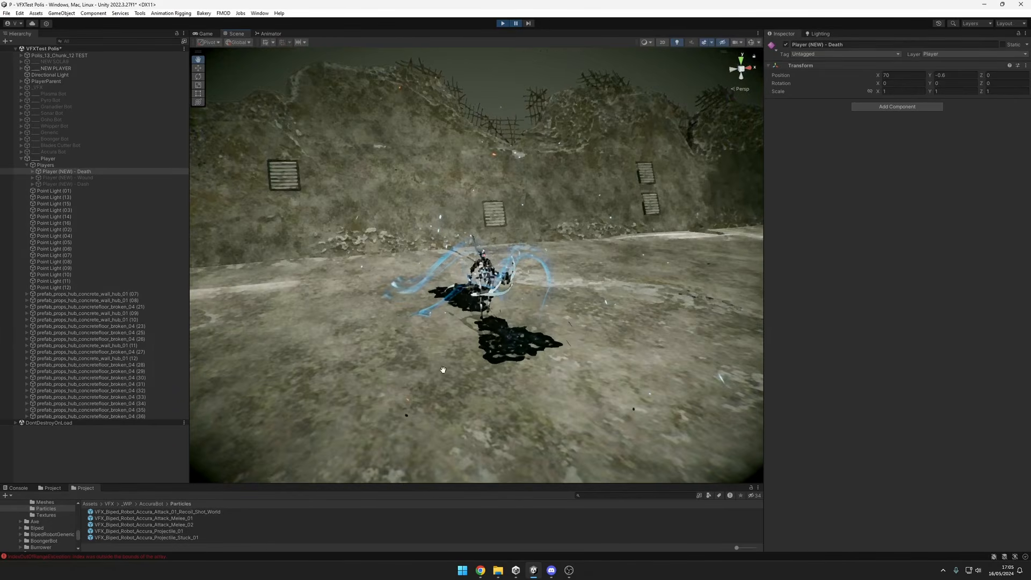
{"action": "left_click_drag", "start_coordinate": [462, 353], "coordinate": [462, 340], "text": "alt"}
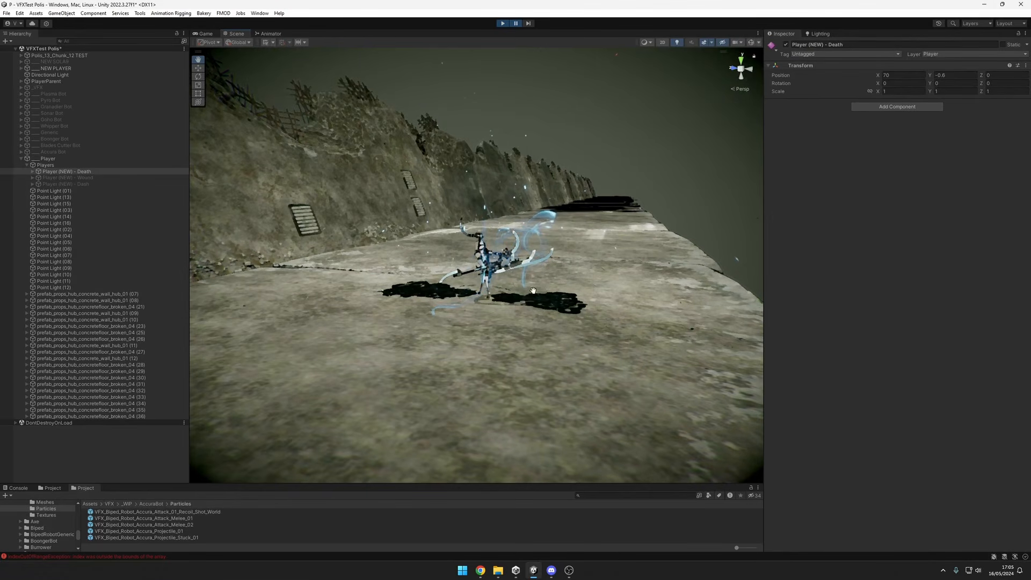
{"action": "left_click_drag", "start_coordinate": [534, 291], "coordinate": [564, 200], "text": "alt"}
{"action": "left_click", "coordinate": [515, 23]}
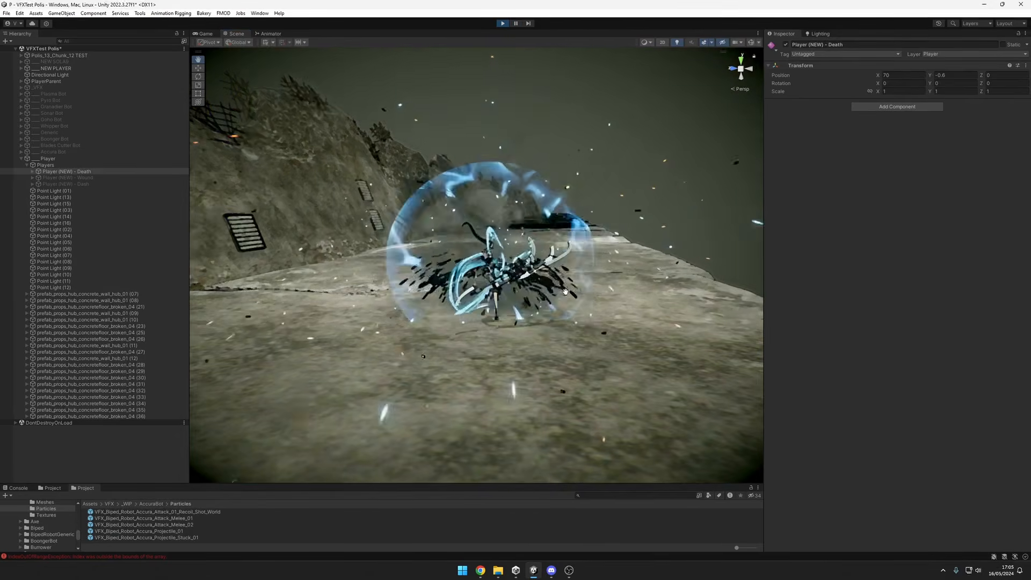
Expand Player (NEW) - Death and inspect the VFX_Player_ReSetna_Death_Loop_Body particle systems attached to its leg and arm joints.
{"action": "left_click_drag", "start_coordinate": [589, 318], "coordinate": [607, 343], "text": "alt"}
{"action": "left_click", "coordinate": [32, 172]}
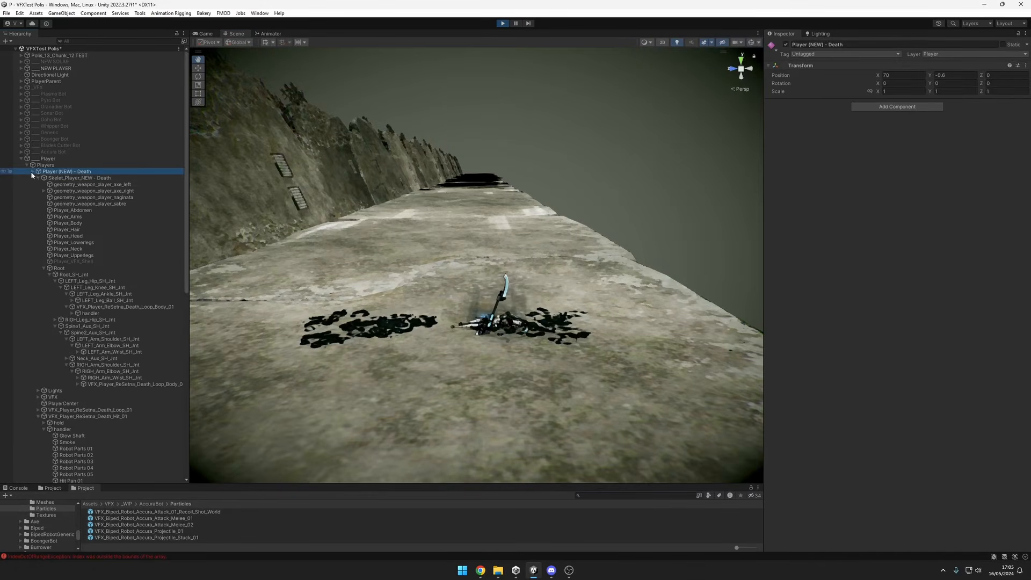
{"action": "left_click", "coordinate": [133, 307]}
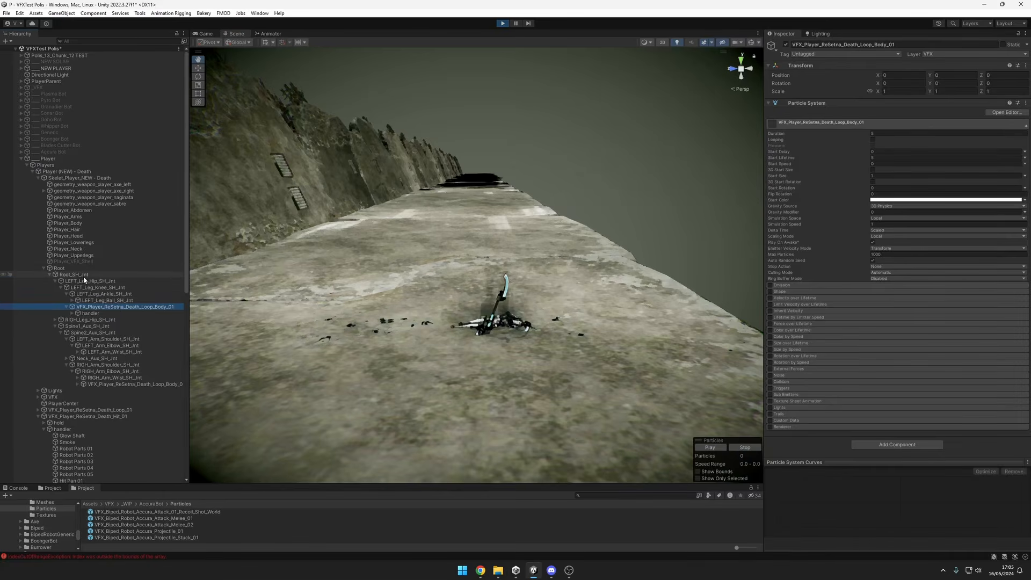
{"action": "left_click", "coordinate": [84, 268]}
{"action": "left_click", "coordinate": [101, 301]}
{"action": "left_click", "coordinate": [105, 313]}
{"action": "left_click", "coordinate": [106, 308]}
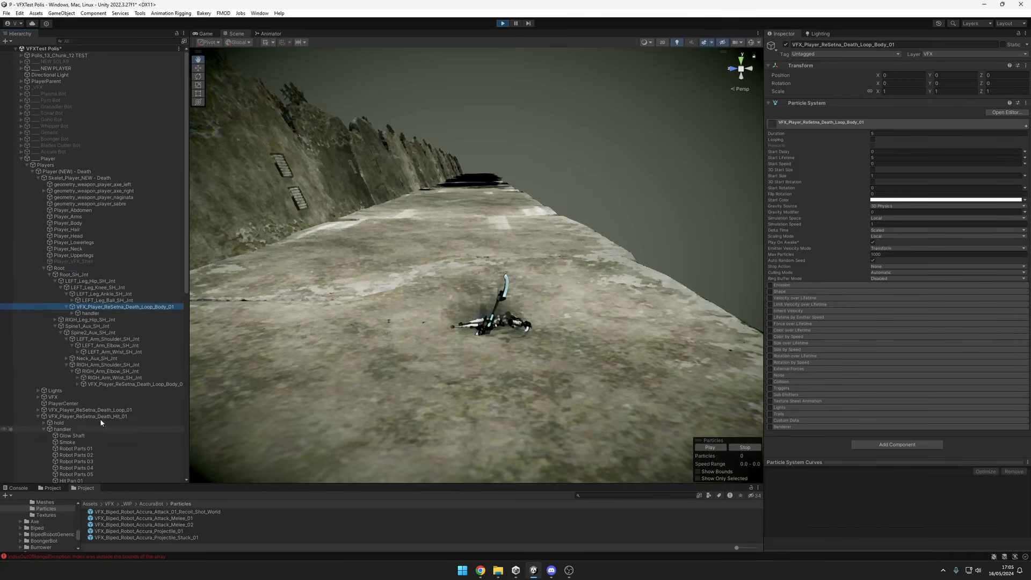
{"action": "left_click", "coordinate": [137, 384]}
{"action": "scroll", "coordinate": [72, 414], "scroll_direction": "down", "scroll_amount": 2}
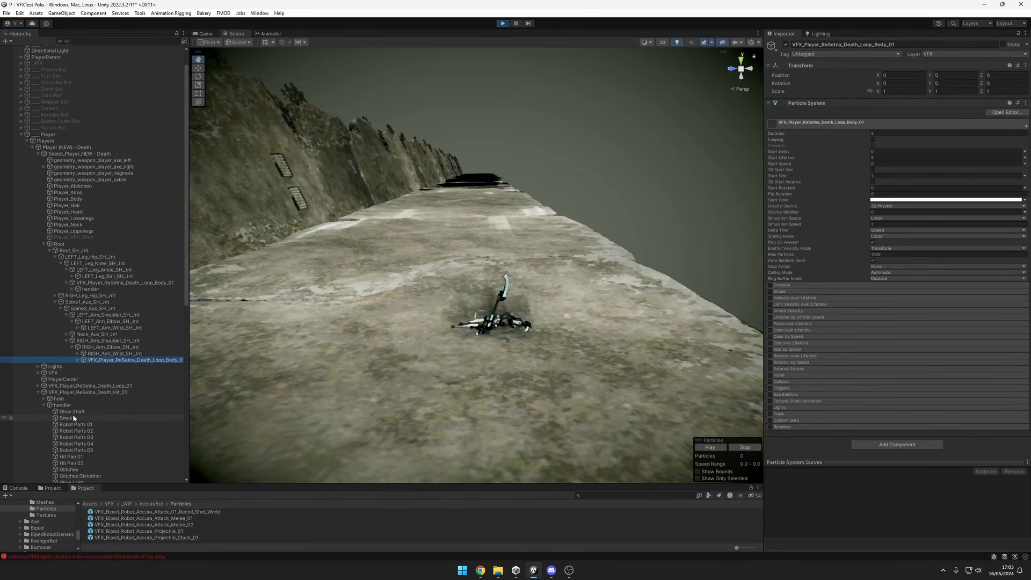
Inspect the VFX_Player_ReSetna_Death_Hit_01 and VFX_Player_ReSetna_Death_Loop_01 particle systems, and collapse the hit effect's hierarchy.
{"action": "left_click", "coordinate": [112, 392]}
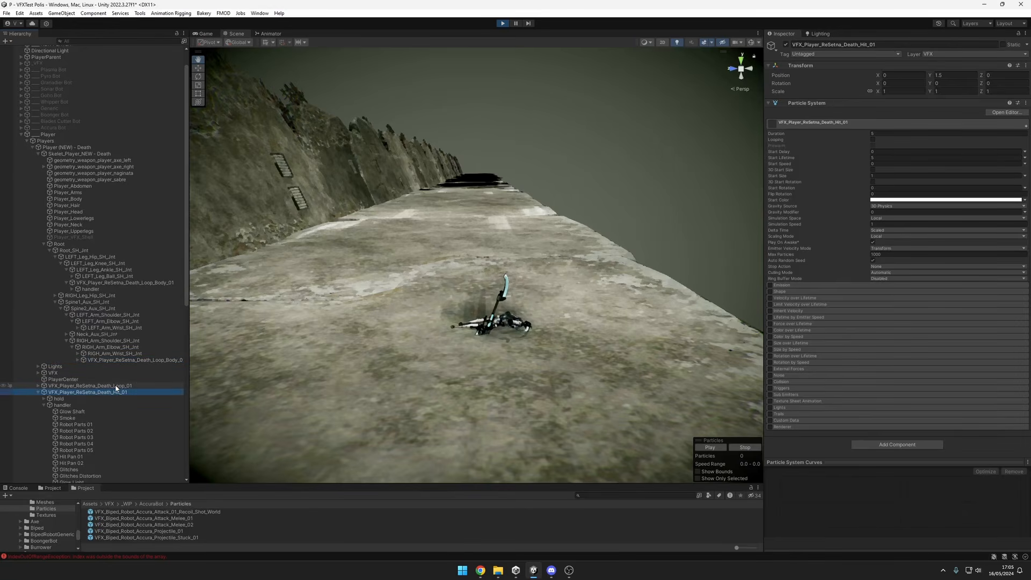
{"action": "left_click", "coordinate": [115, 386]}
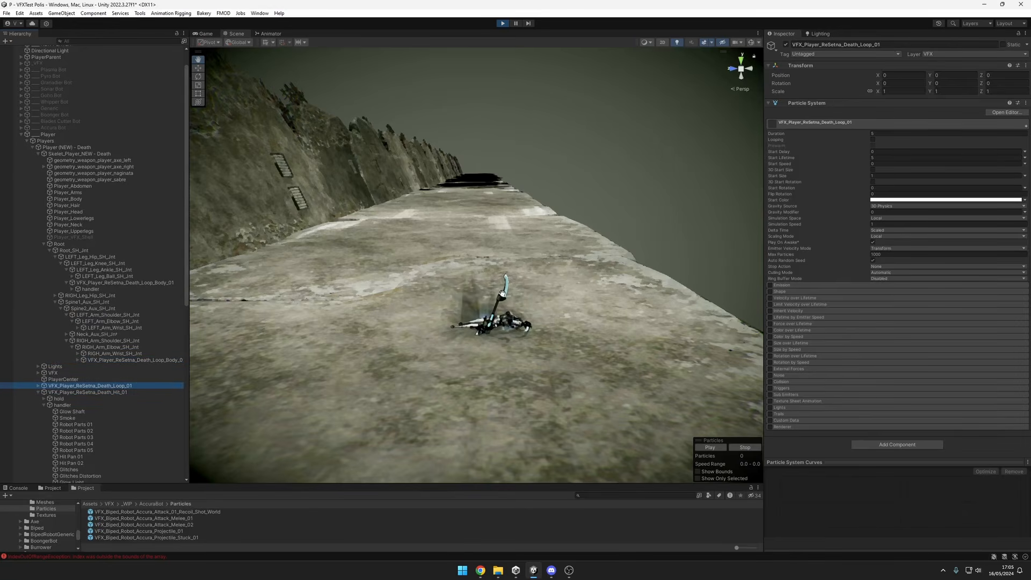
{"action": "scroll", "coordinate": [86, 372], "scroll_direction": "down", "scroll_amount": 5}
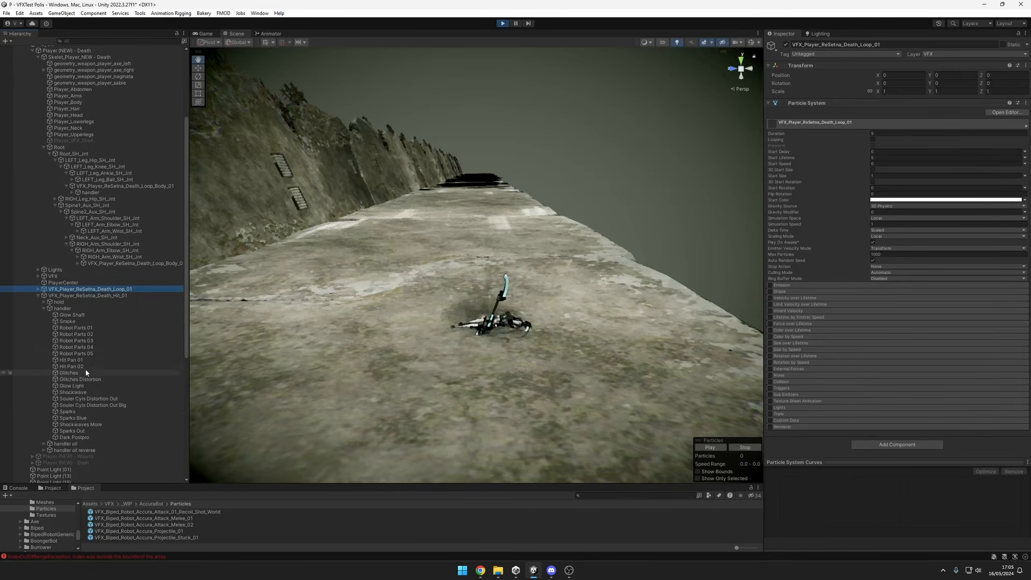
{"action": "scroll", "coordinate": [91, 365], "scroll_direction": "up", "scroll_amount": 1}
{"action": "left_click", "coordinate": [72, 320]}
{"action": "key", "text": "Left"}
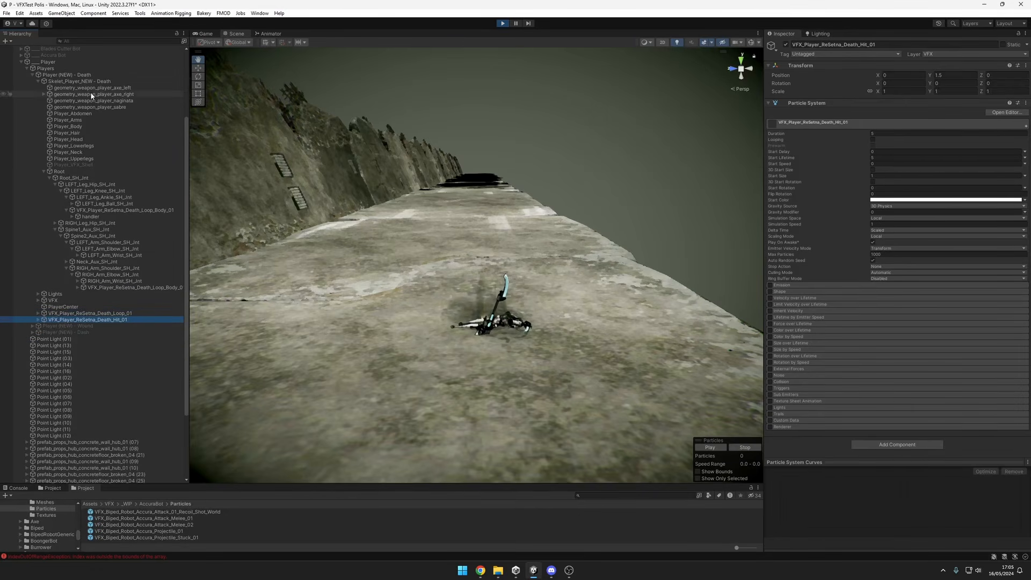
Replay the Player (NEW) - Death effect repeatedly and examine its tendrils, spherical burst and fragments from several angles.
{"action": "left_click", "coordinate": [94, 76]}
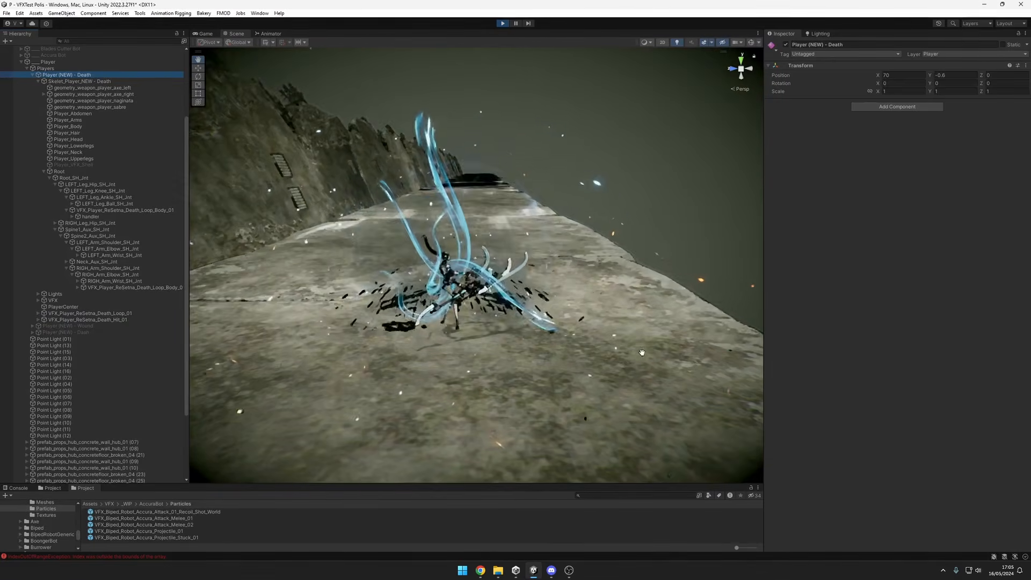
{"action": "left_click_drag", "start_coordinate": [642, 353], "coordinate": [638, 320], "text": "alt"}
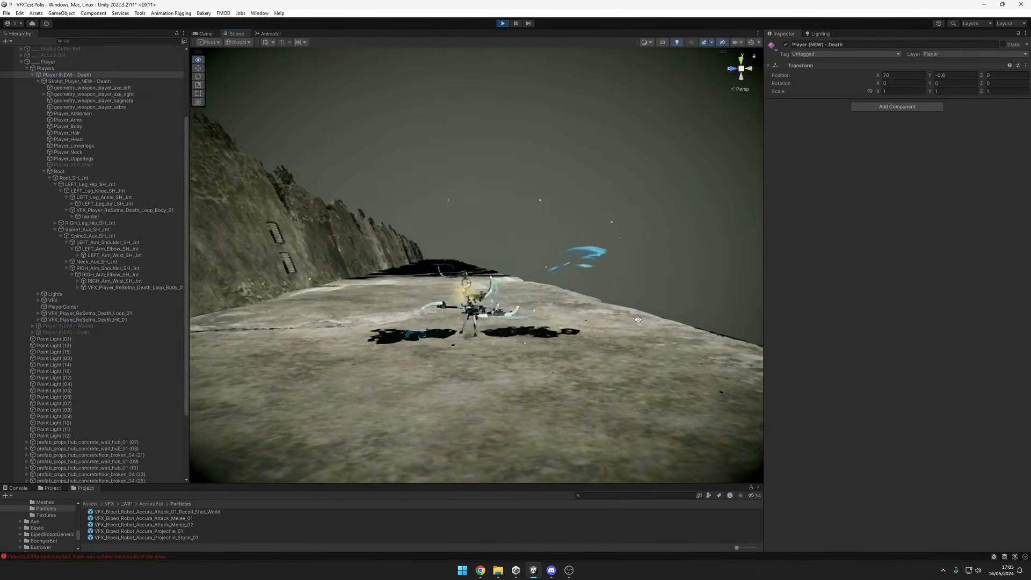
{"action": "right_click_drag", "start_coordinate": [638, 319], "coordinate": [692, 314], "text": "alt"}
{"action": "middle_click_drag", "start_coordinate": [618, 342], "coordinate": [611, 344]}
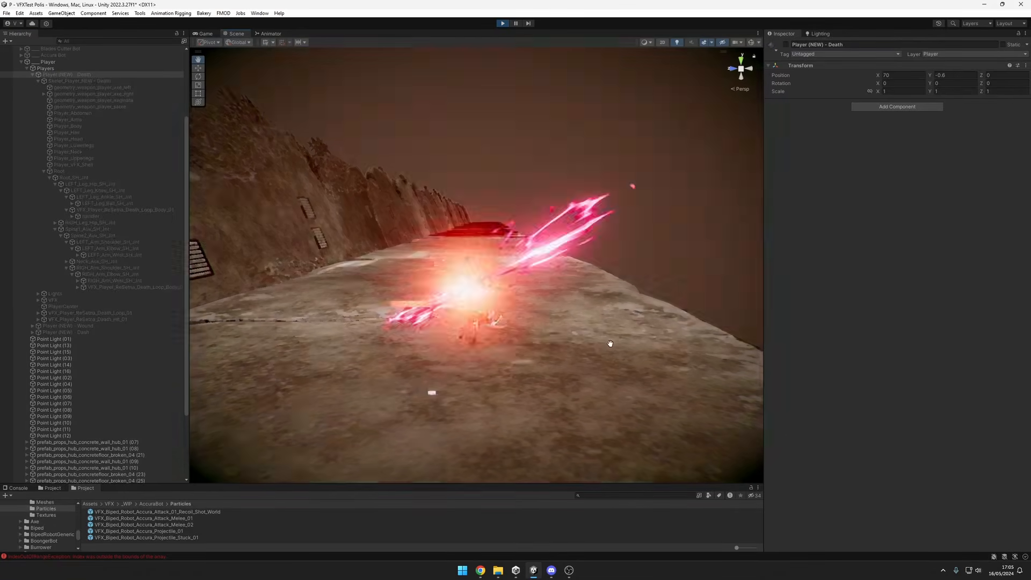
{"action": "left_click_drag", "start_coordinate": [610, 344], "coordinate": [675, 356], "text": "alt"}
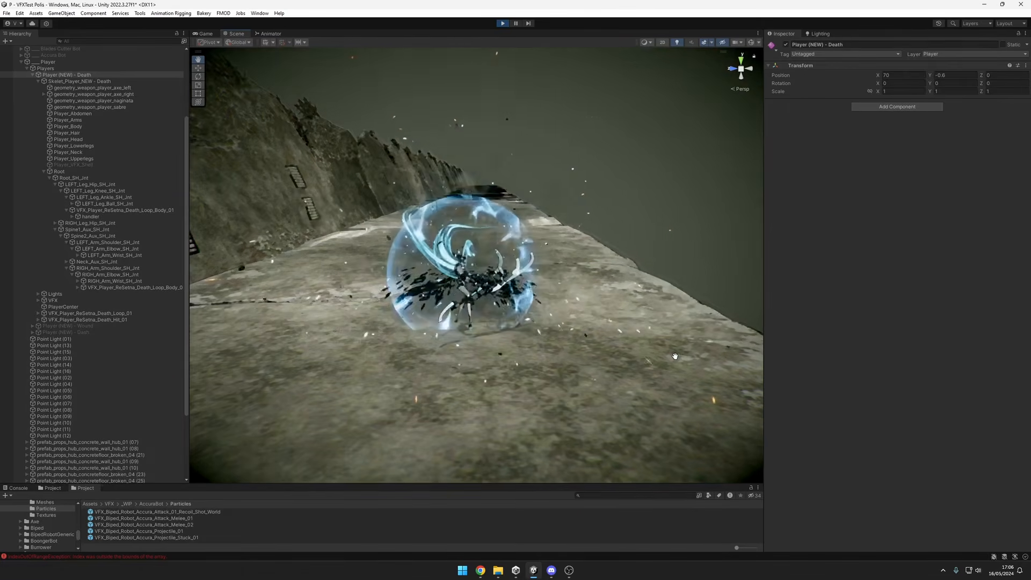
{"action": "left_click_drag", "start_coordinate": [680, 356], "coordinate": [657, 362], "text": "alt"}
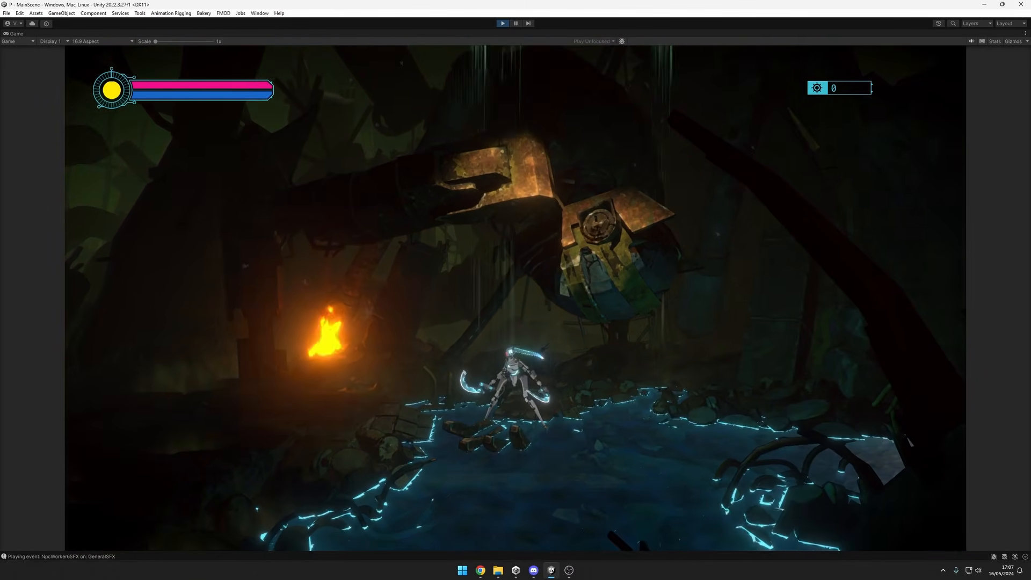
In the running MainScene, run and jump the player back and forth between the campfire and the pool to review the movement effects.
{"action": "key", "text": "a"}
{"action": "key", "text": "d"}
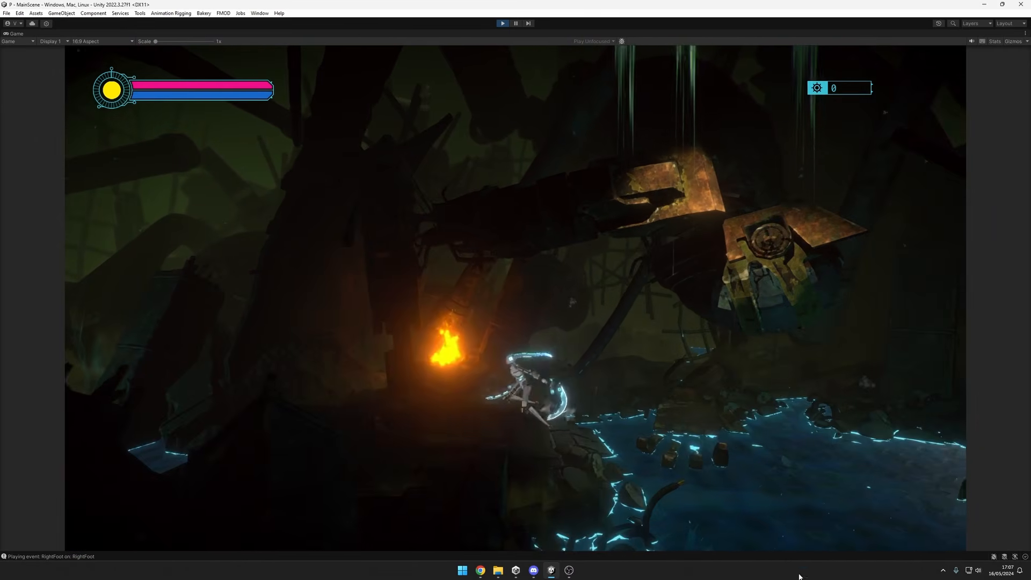
{"action": "key", "text": "a"}
{"action": "key", "text": "a"}
{"action": "key", "text": "space"}
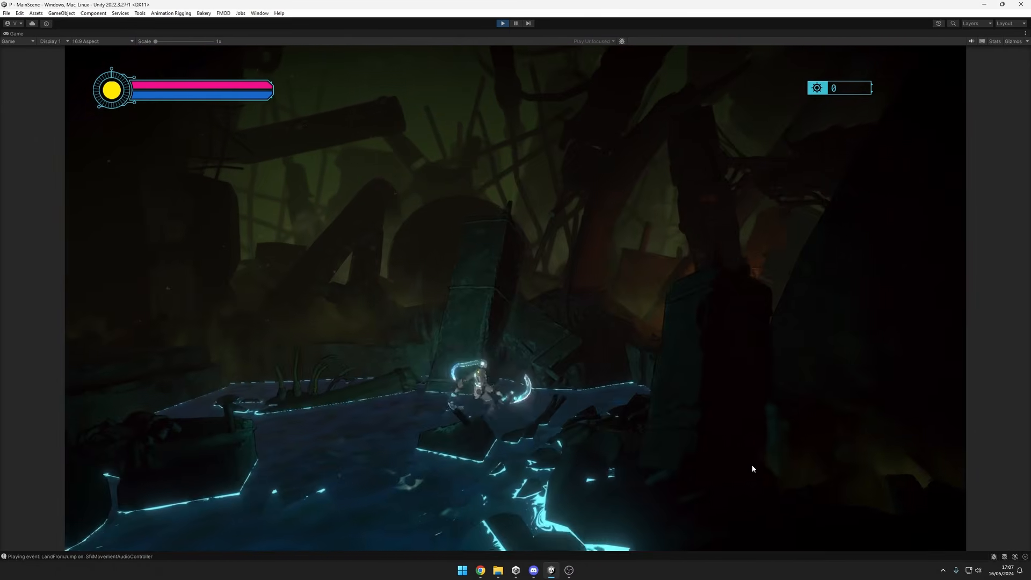
{"action": "key", "text": "d"}
{"action": "key", "text": "space"}
{"action": "key", "text": "a"}
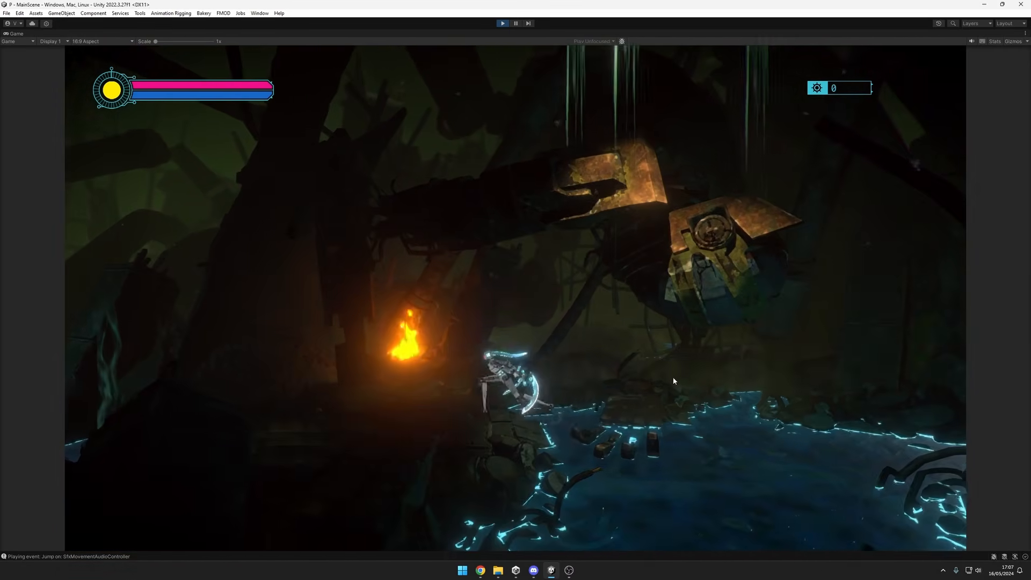
{"action": "key", "text": "space"}
{"action": "key", "text": "d"}
{"action": "key", "text": "space"}
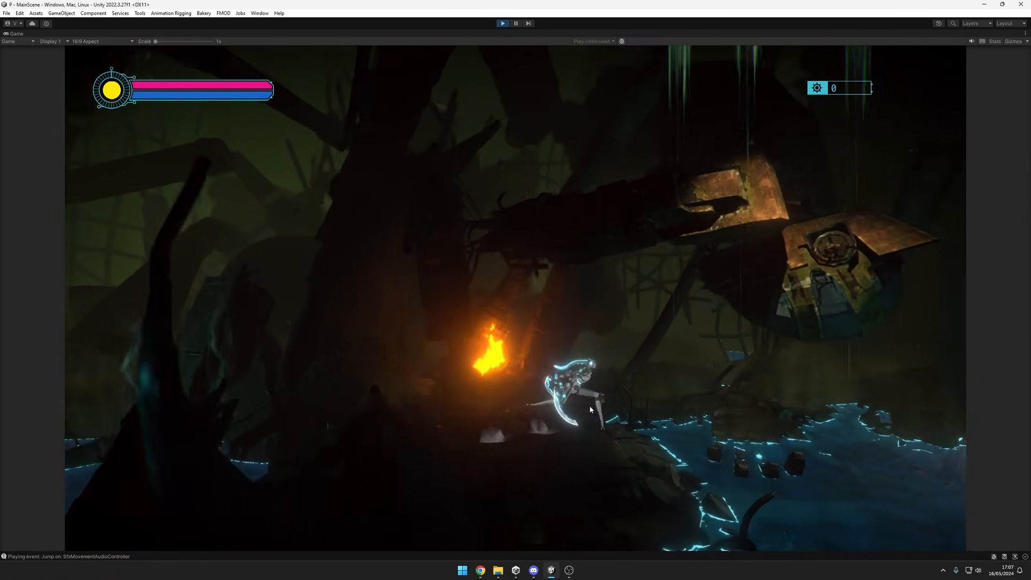
{"action": "key", "text": "a"}
{"action": "key", "text": "space"}
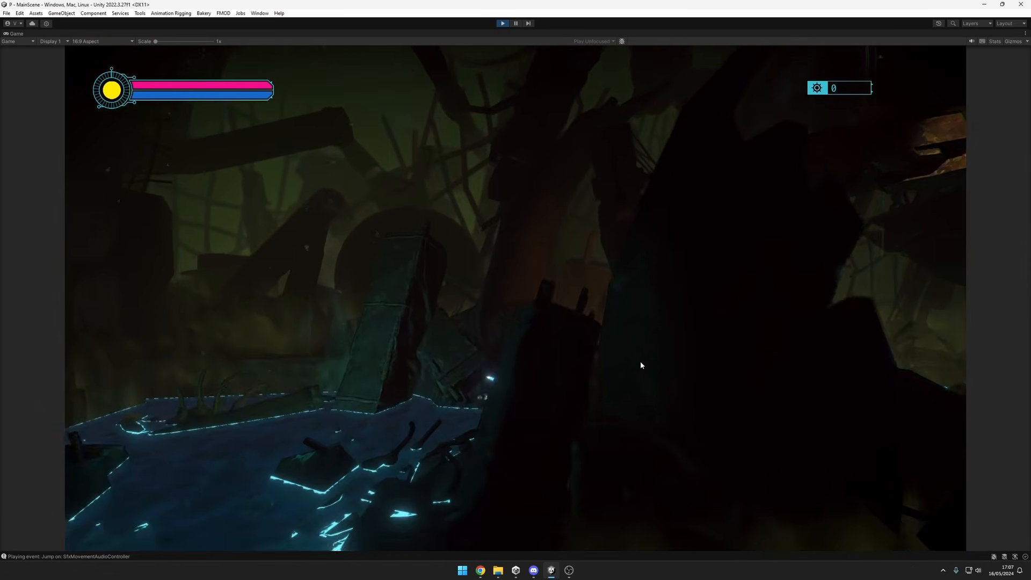
{"action": "key", "text": "d"}
{"action": "key", "text": "space"}
{"action": "key", "text": "a"}
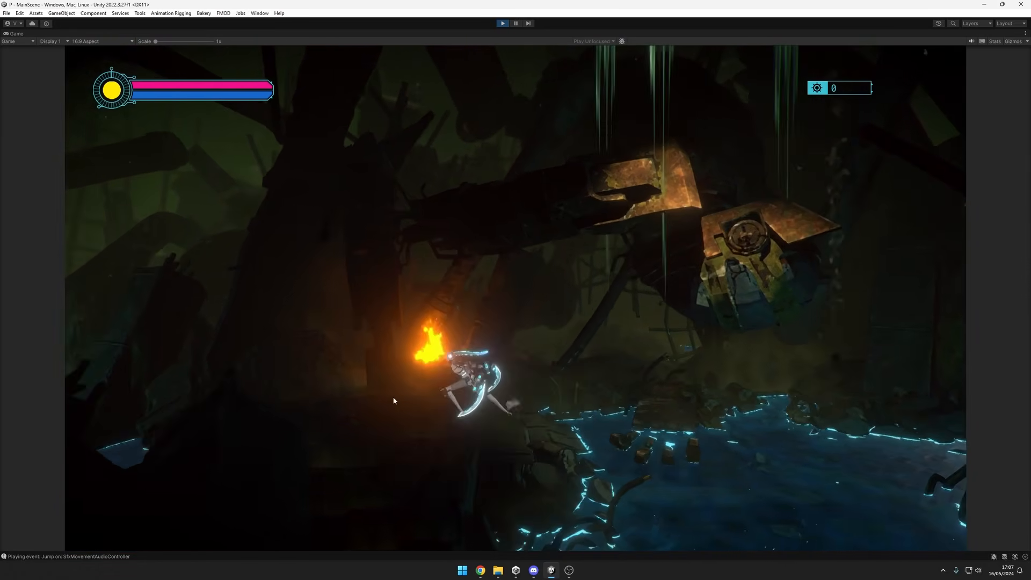
{"action": "key", "text": "d"}
{"action": "key", "text": "space"}
{"action": "key", "text": "a"}
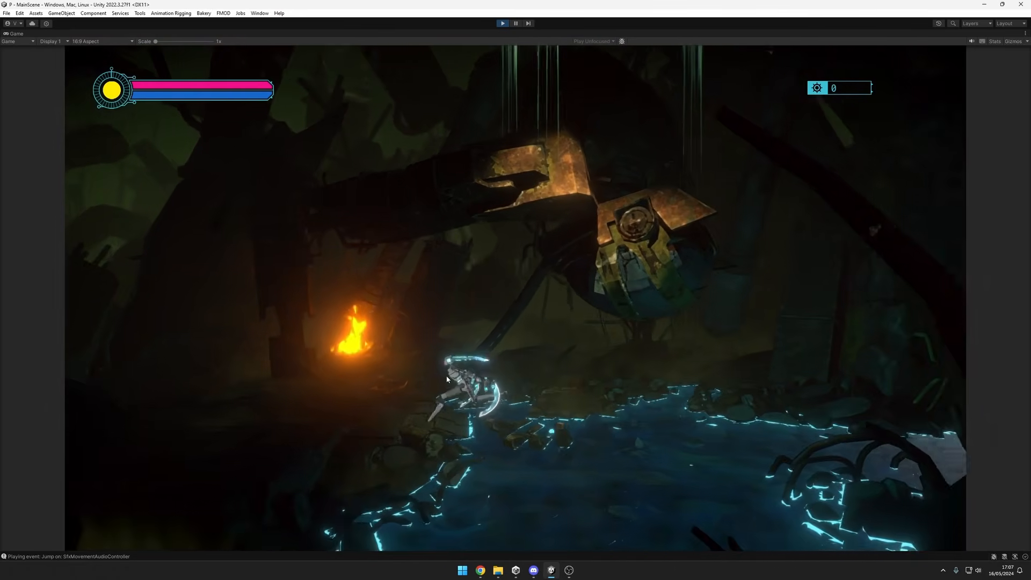
{"action": "key", "text": "d"}
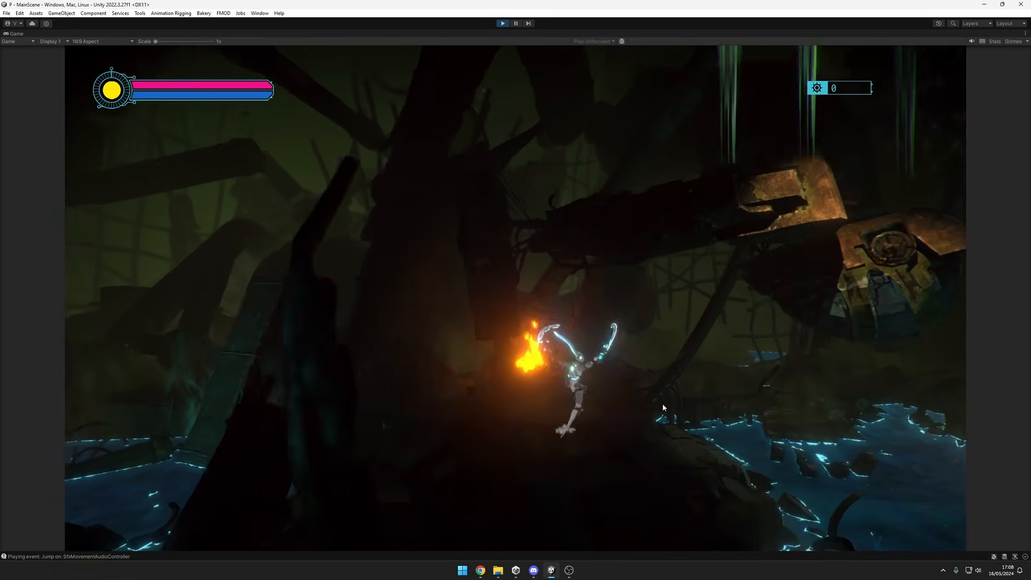
{"action": "key", "text": "a"}
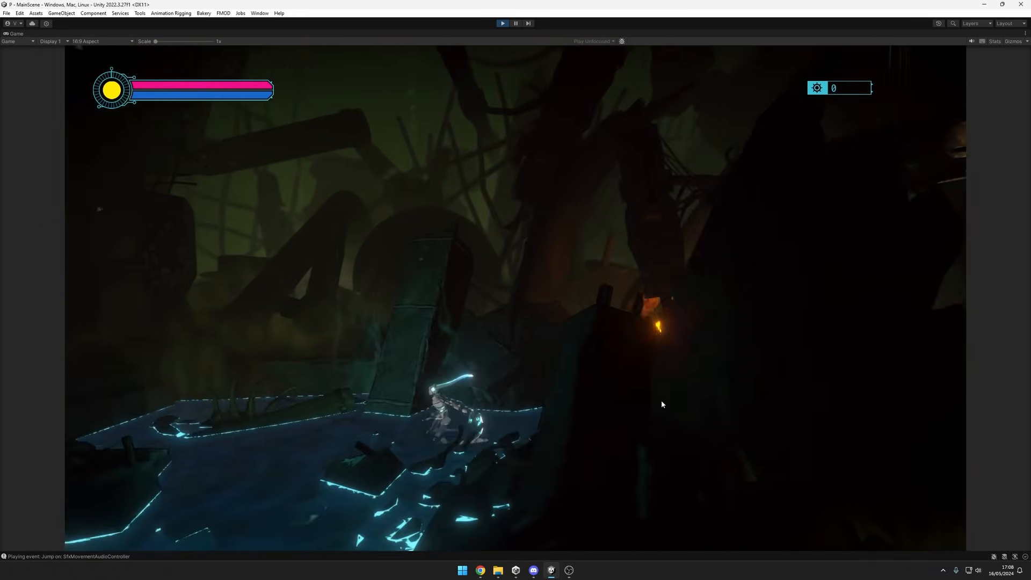
{"action": "key", "text": "d"}
{"action": "key", "text": "space"}
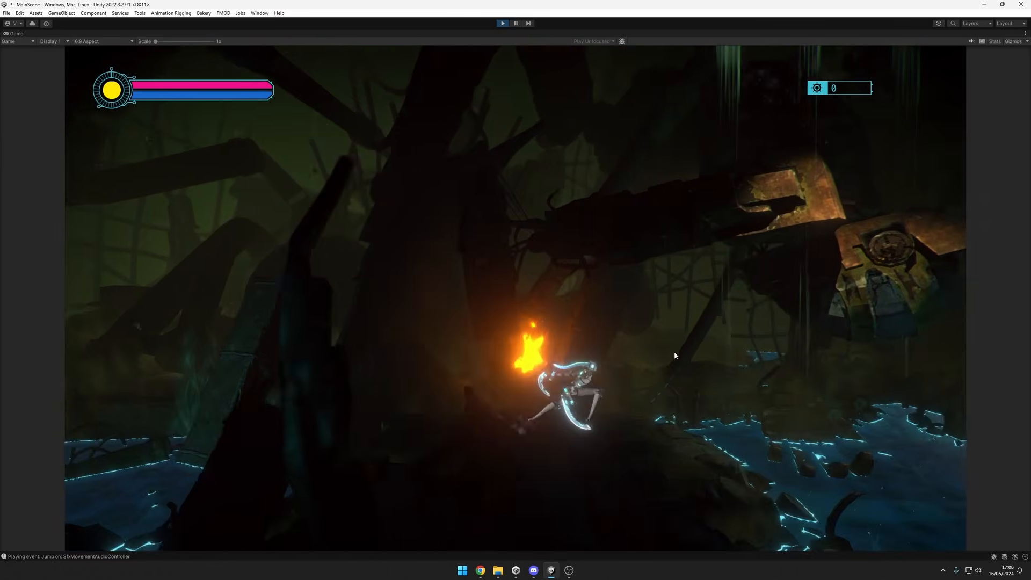
{"action": "key", "text": "a"}
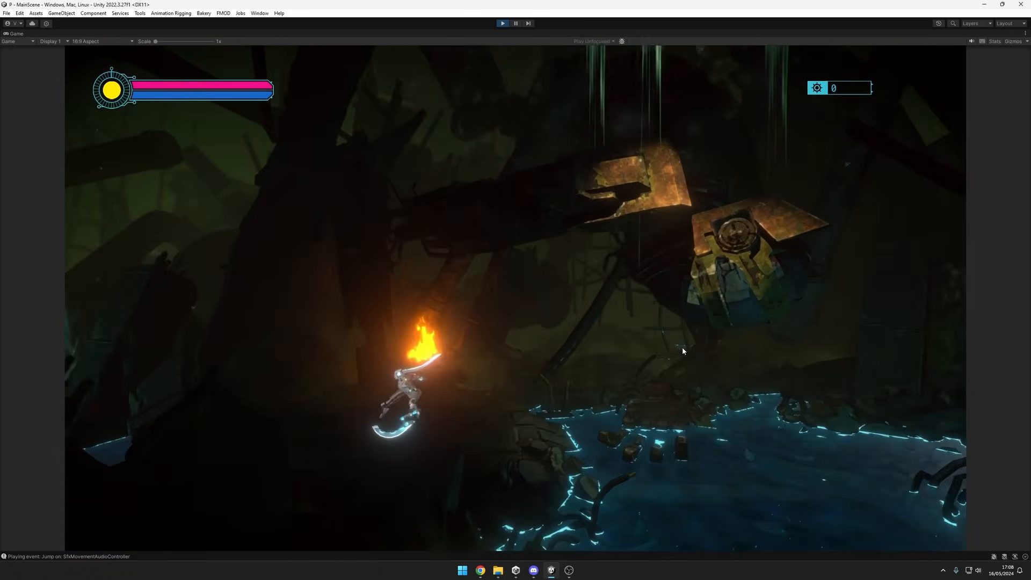
{"action": "key", "text": "d"}
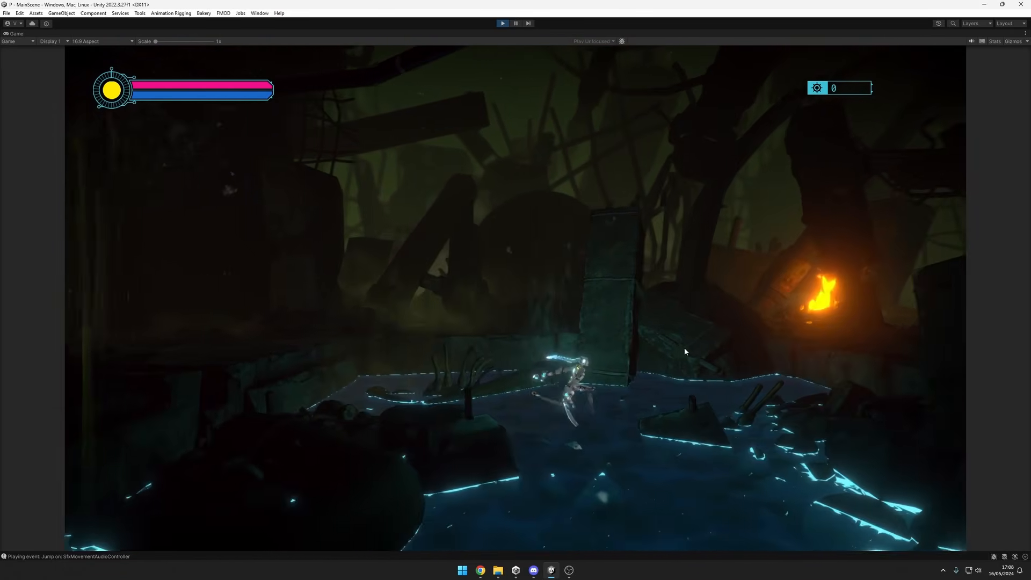
{"action": "key", "text": "space"}
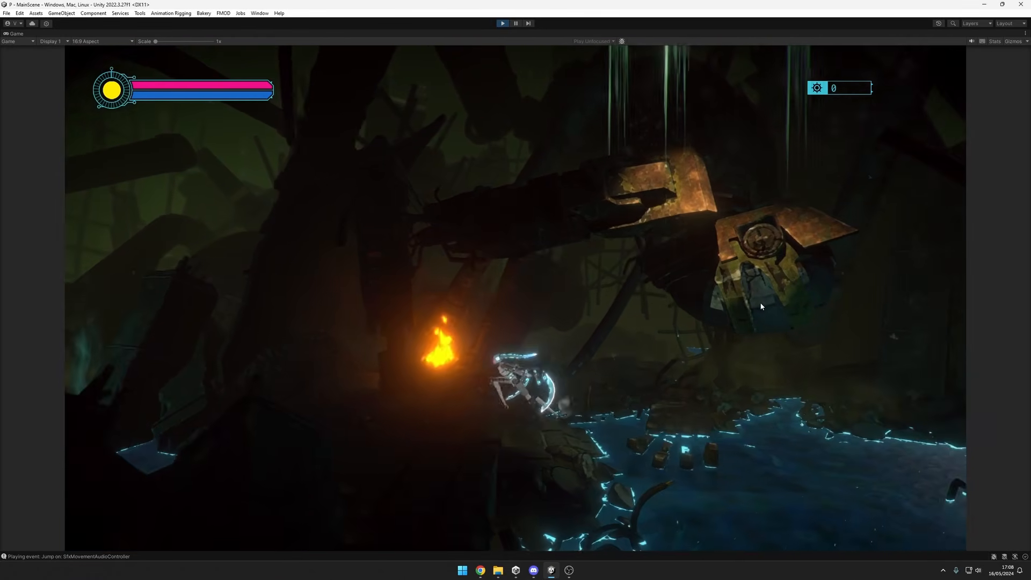
{"action": "key", "text": "a"}
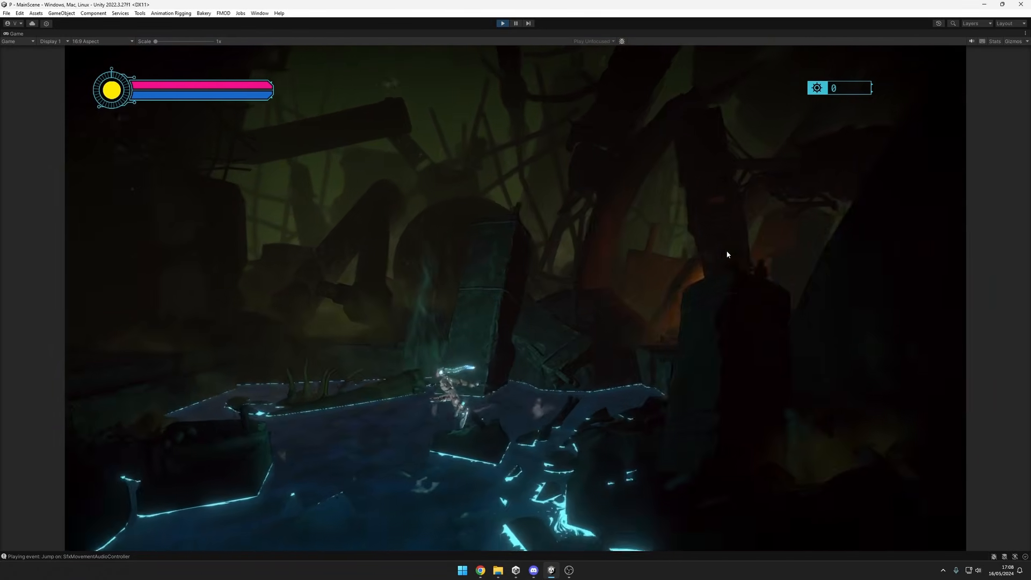
Run the player to the dark ruins and make single and double jumps over the pool to review the jump effects.
{"action": "key", "text": "d"}
{"action": "key", "text": "a"}
{"action": "key", "text": "space"}
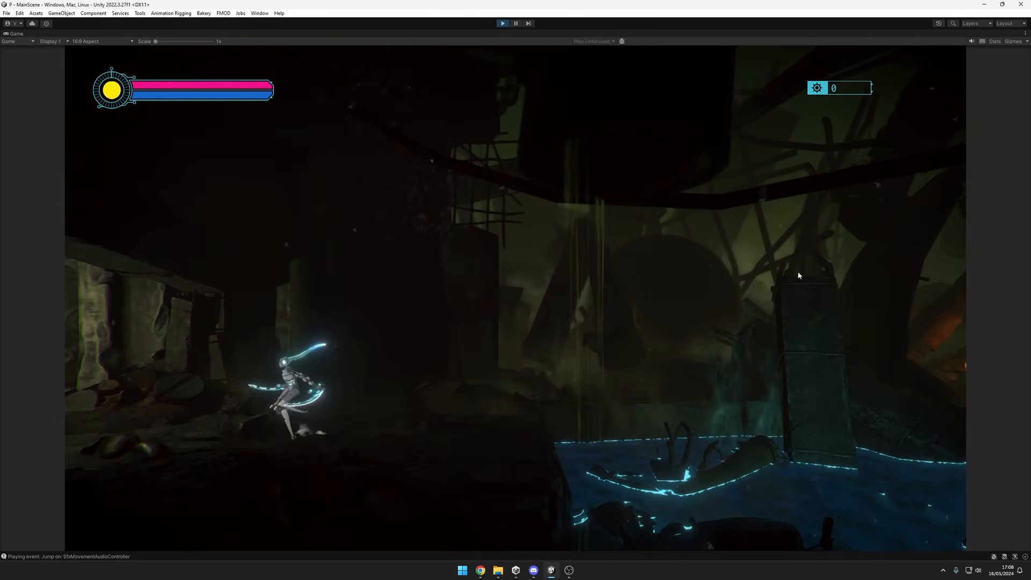
{"action": "key", "text": "d"}
{"action": "key", "text": "space"}
{"action": "key", "text": "space"}
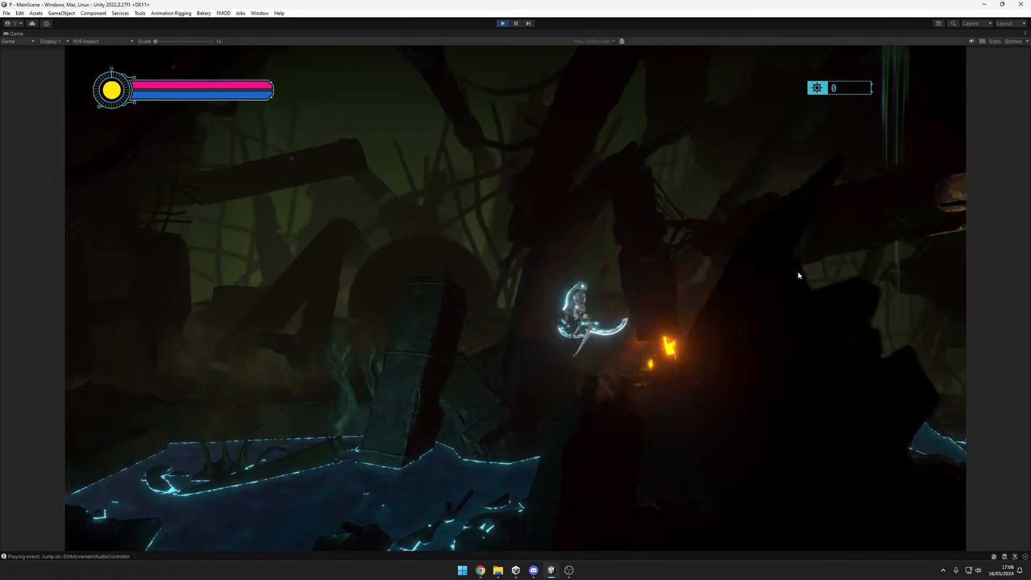
{"action": "key", "text": "a"}
{"action": "key", "text": "space"}
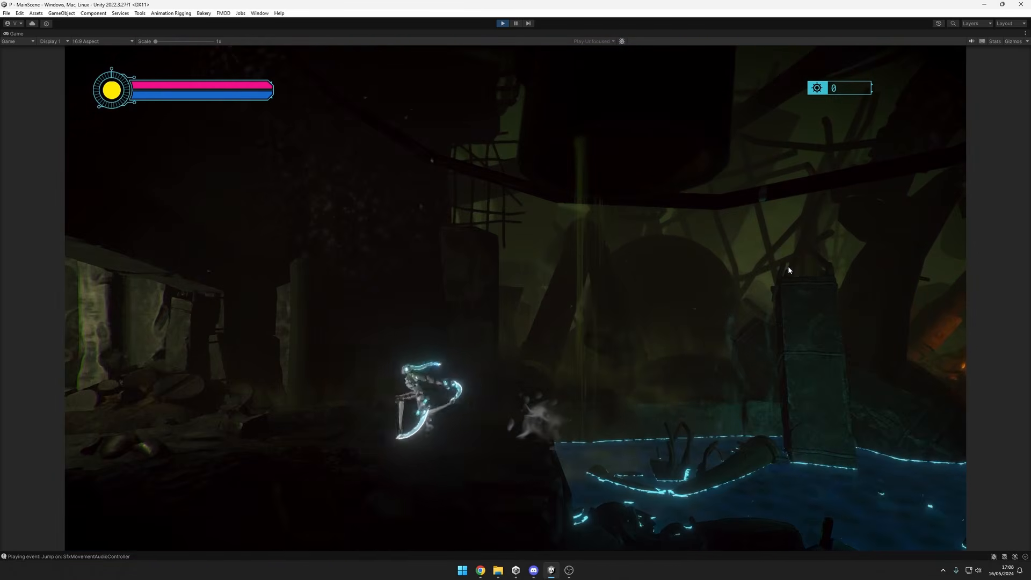
{"action": "key", "text": "d"}
{"action": "key", "text": "space"}
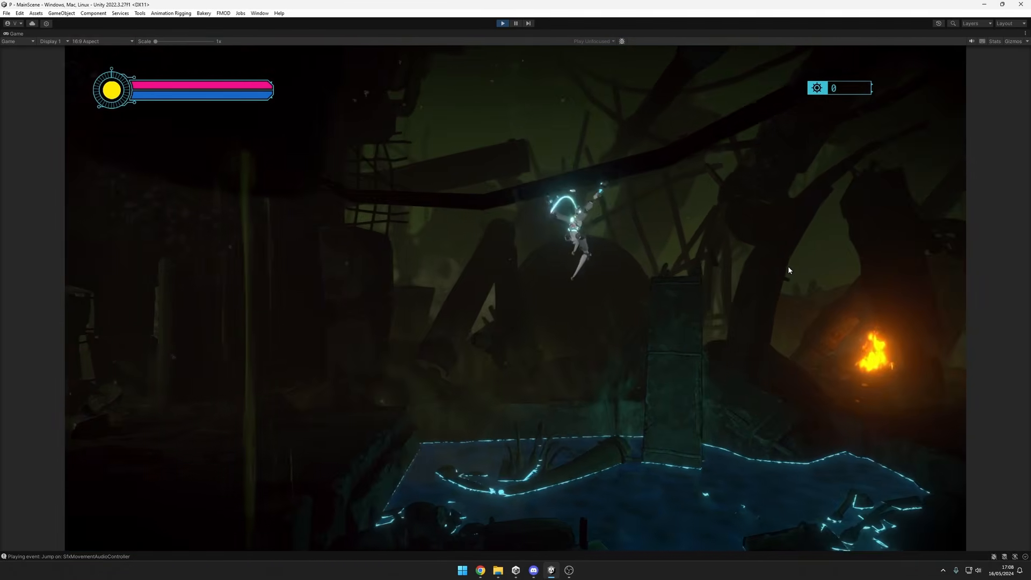
{"action": "key", "text": "a"}
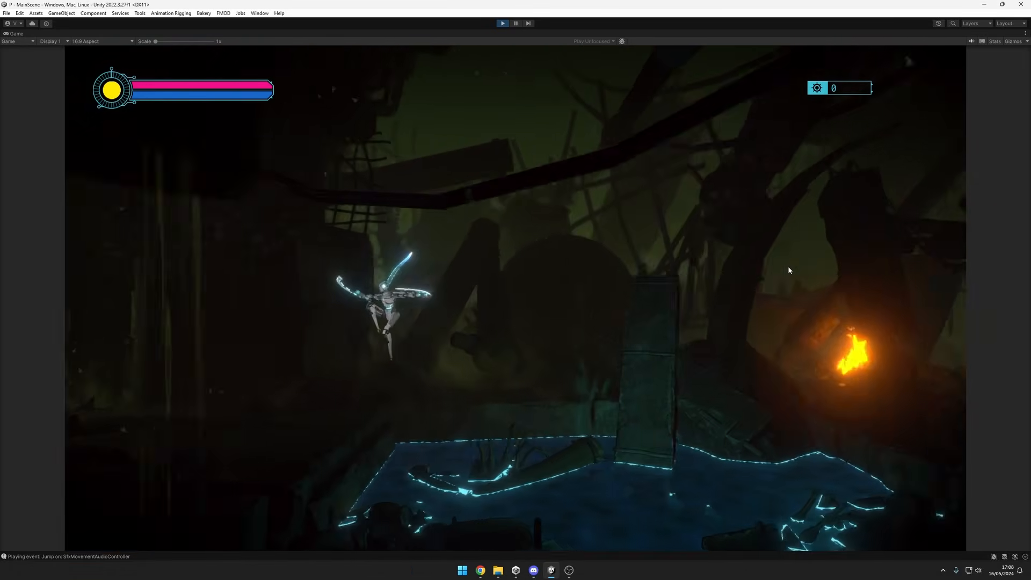
Perform an axe attack and jump near the ruins, and restore the maximized Game view to the full editor layout.
{"action": "left_click", "coordinate": [817, 341]}
{"action": "key", "text": "d"}
{"action": "key", "text": "space"}
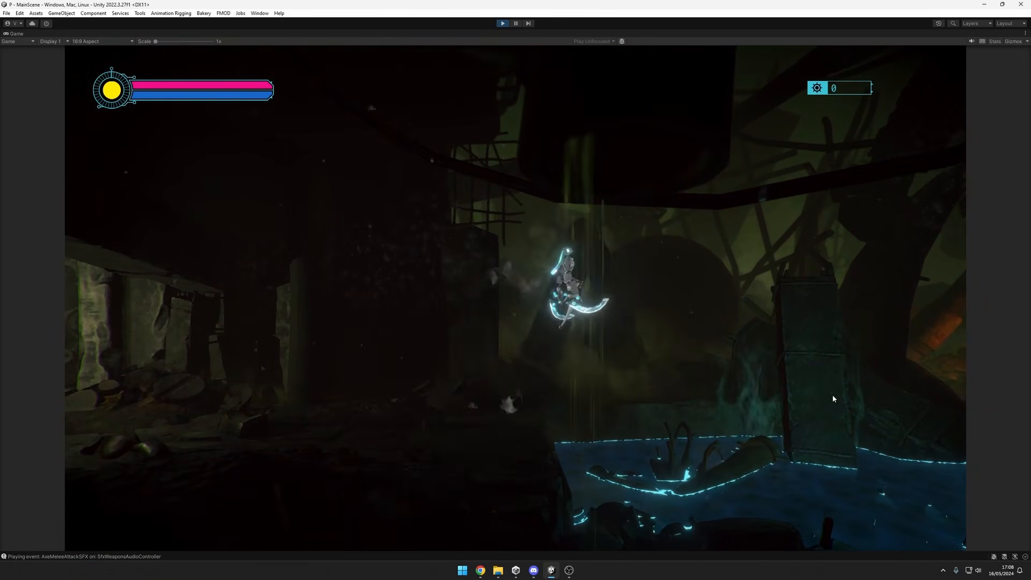
{"action": "key", "text": "ctrl+shift+p"}
{"action": "left_click", "coordinate": [515, 24]}
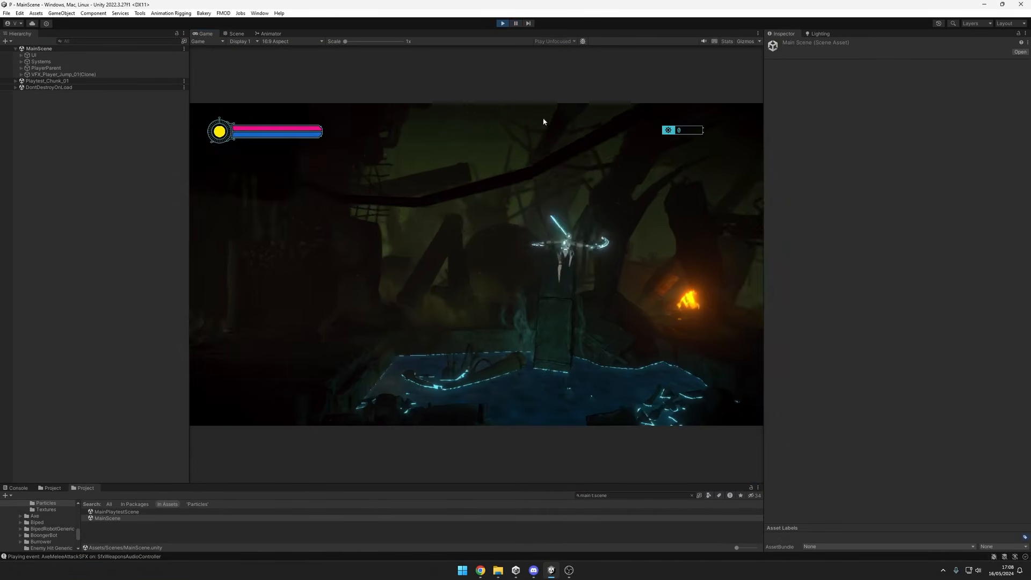
Attack, jump and air-dash with the player above the pool, and pause the game in the middle of the dash.
{"action": "left_click", "coordinate": [650, 308]}
{"action": "key", "text": "d"}
{"action": "key", "text": "space"}
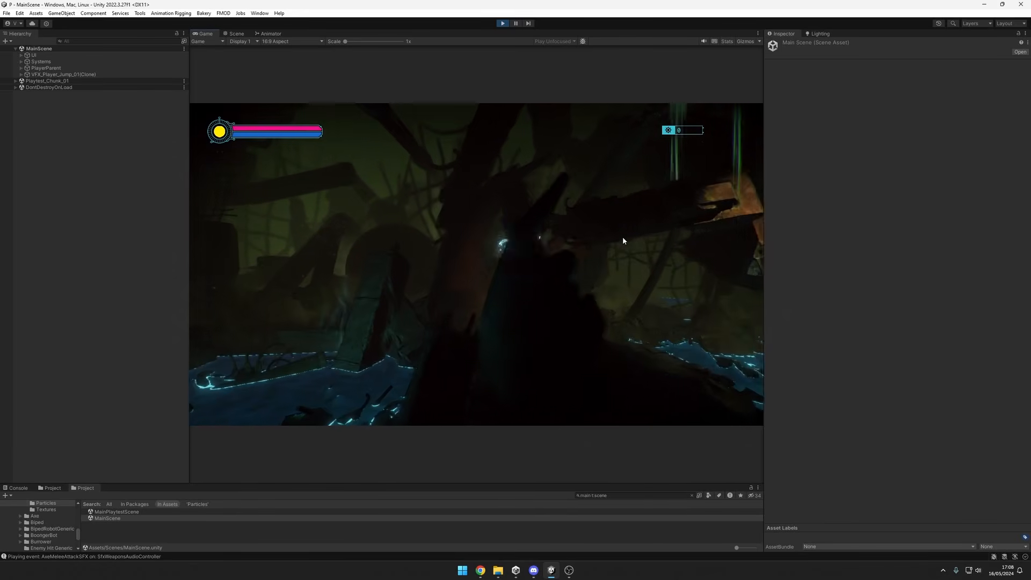
{"action": "key", "text": "a"}
{"action": "key", "text": "shift"}
{"action": "key", "text": "ctrl+shift+p"}
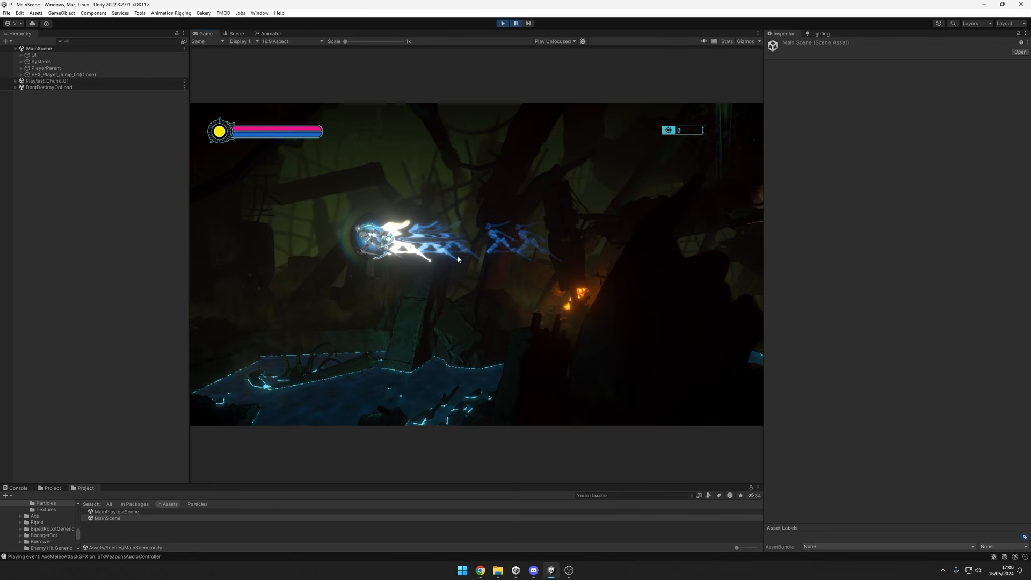
Step frame by frame through the dash's white glow and fading blue afterimages, and resume the game.
{"action": "left_click", "coordinate": [530, 23]}
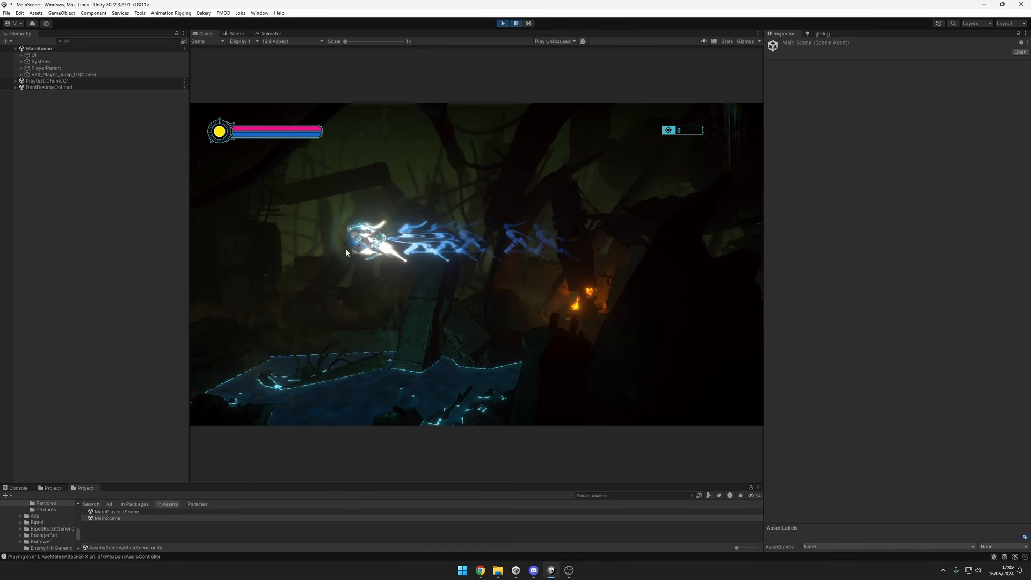
{"action": "left_click", "coordinate": [529, 24]}
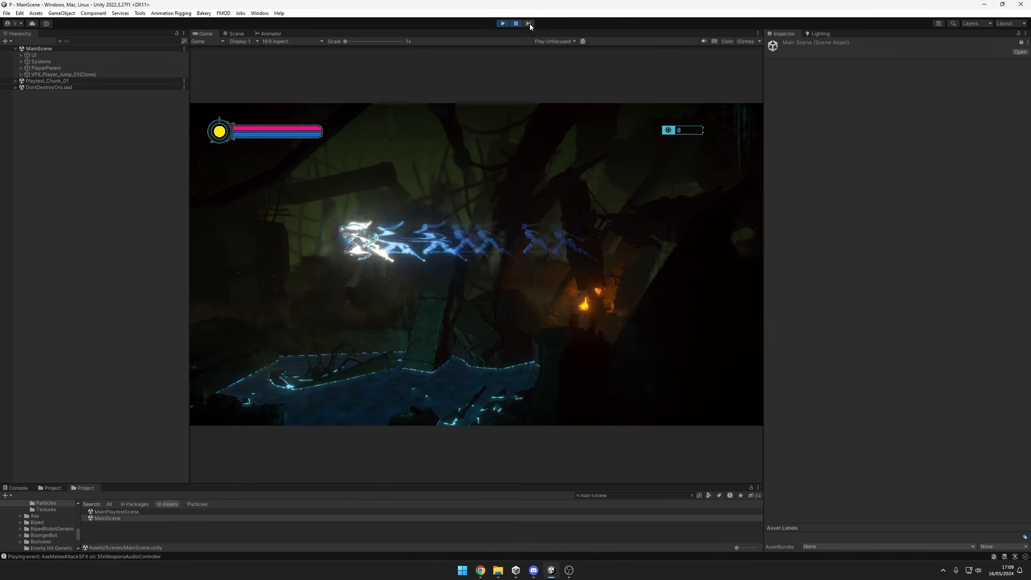
{"action": "left_click", "coordinate": [529, 24]}
{"action": "left_click", "coordinate": [529, 23]}
{"action": "left_click", "coordinate": [518, 24]}
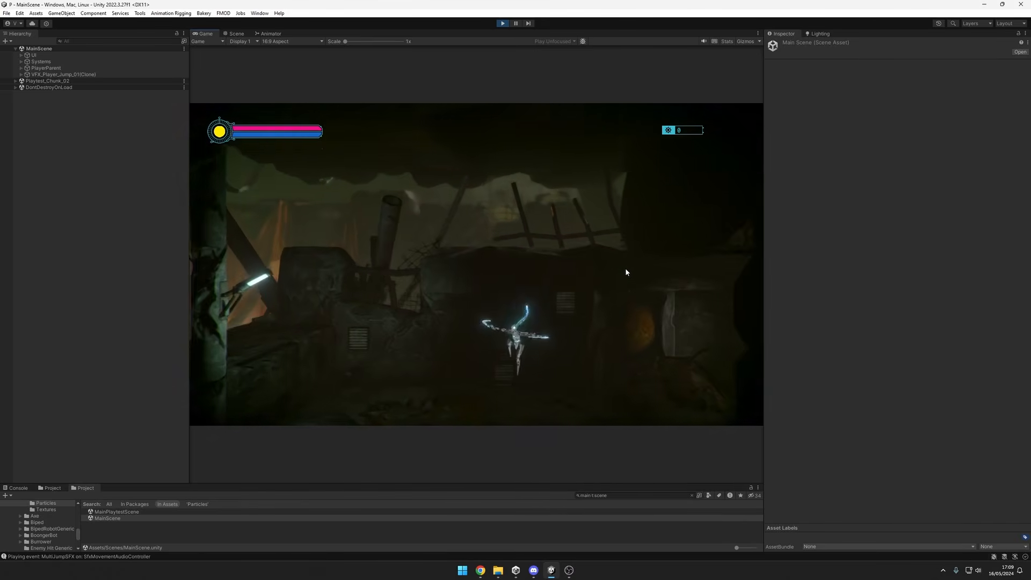
Run and jump the player from the dark ruins back to the stone platform beyond the orange curtain.
{"action": "key", "text": "a"}
{"action": "key", "text": "d"}
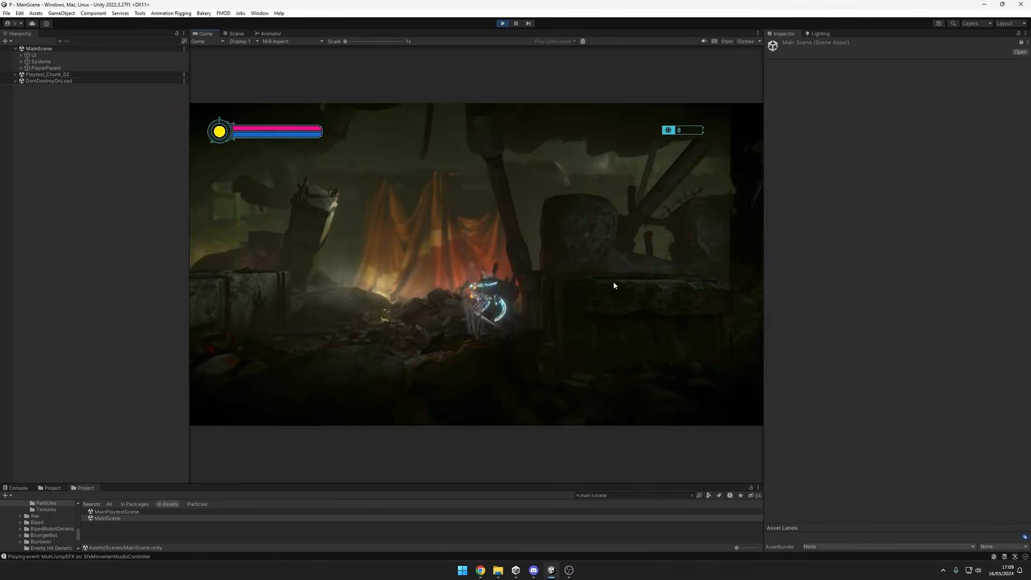
{"action": "key", "text": "space"}
{"action": "key", "text": "a"}
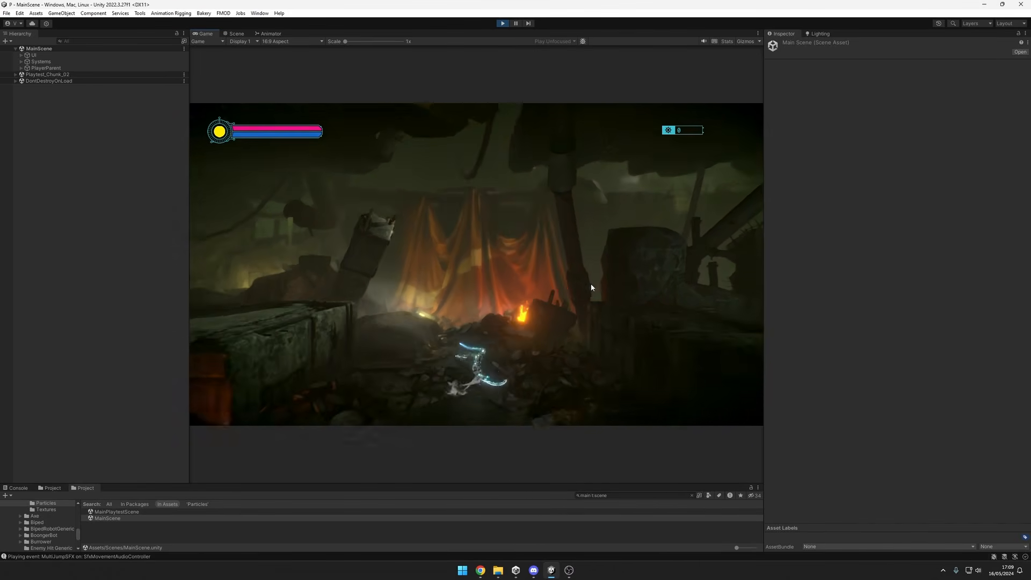
{"action": "key", "text": "a"}
{"action": "key", "text": "space"}
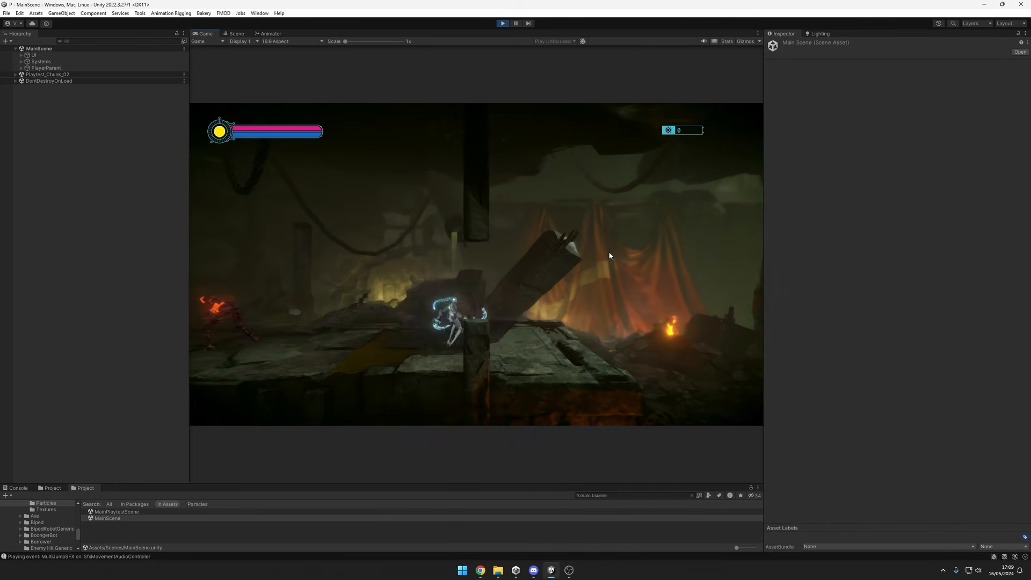
Maximize the Game view, jump onto the stone platform and attack the glowing red scrap enemy to review the combat effects.
{"action": "right_click", "coordinate": [207, 34]}
{"action": "left_click", "coordinate": [245, 62]}
{"action": "left_click", "coordinate": [676, 241]}
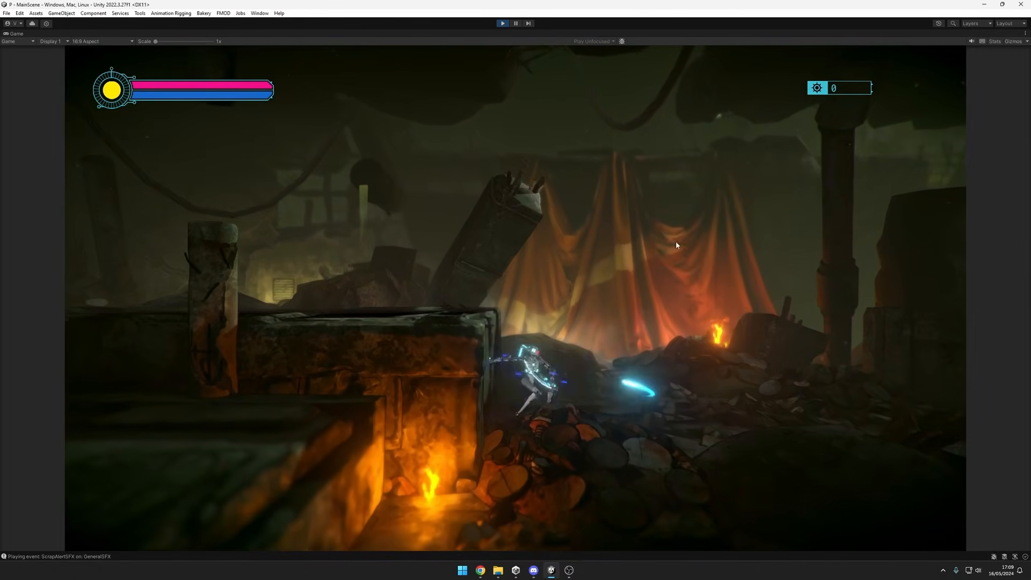
{"action": "key", "text": "space"}
{"action": "key", "text": "a"}
{"action": "left_click", "coordinate": [788, 239]}
{"action": "left_click", "coordinate": [788, 240]}
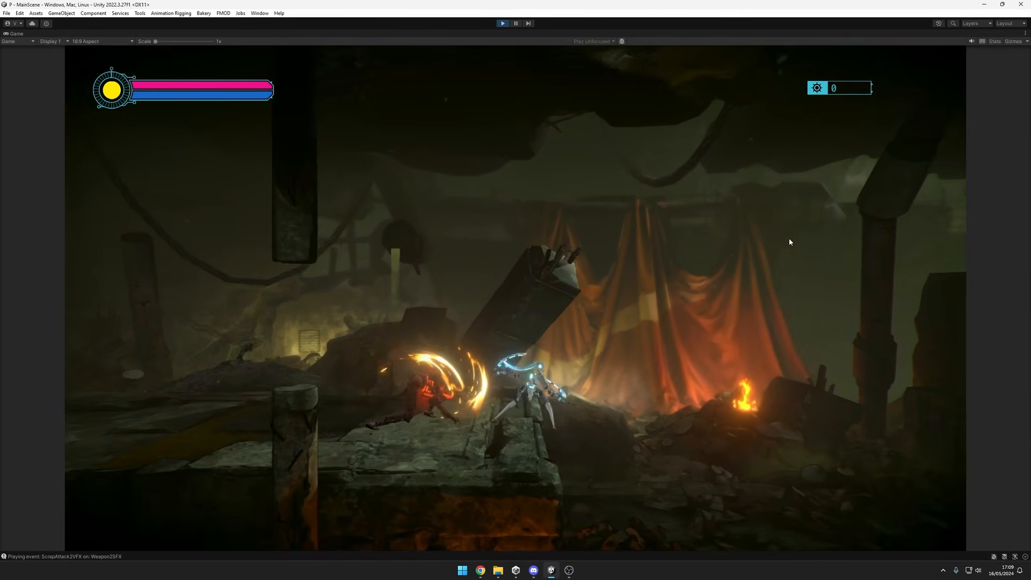
{"action": "left_click", "coordinate": [789, 240]}
{"action": "left_click", "coordinate": [789, 240]}
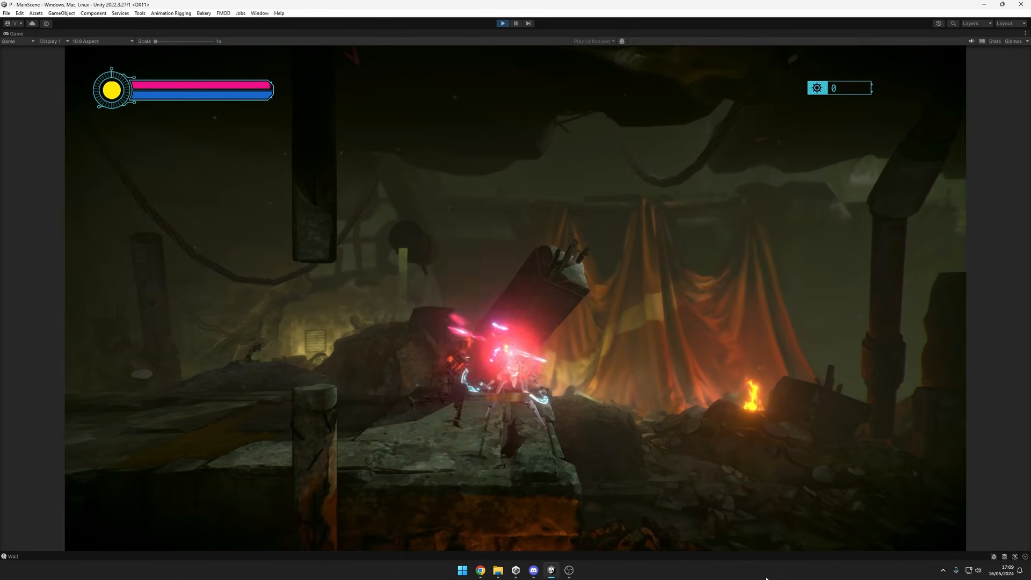
Dash past the scrap enemy and move back and forth on the platform to draw its attacks.
{"action": "key", "text": "a"}
{"action": "key", "text": "shift"}
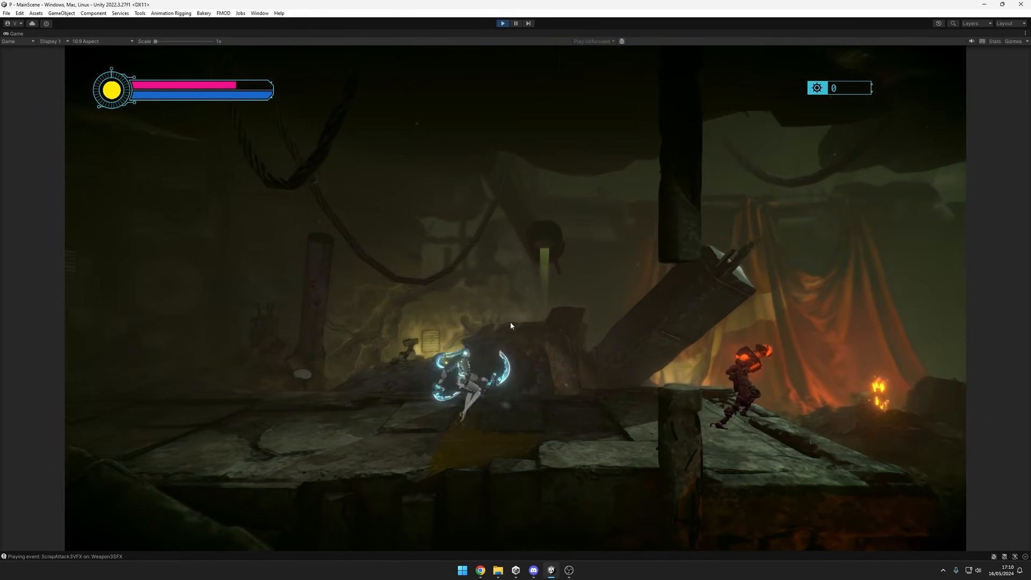
{"action": "key", "text": "d"}
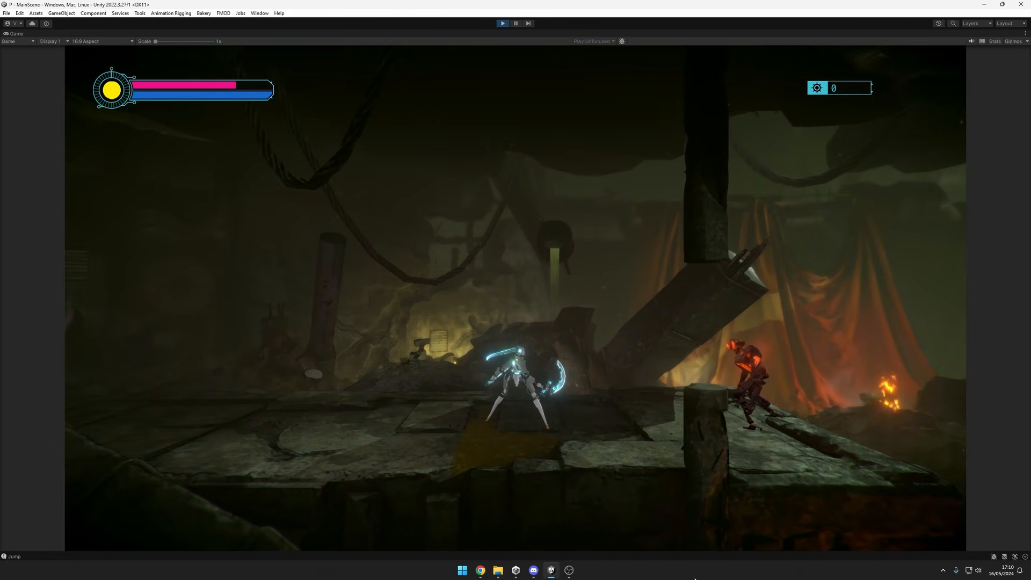
{"action": "key", "text": "d"}
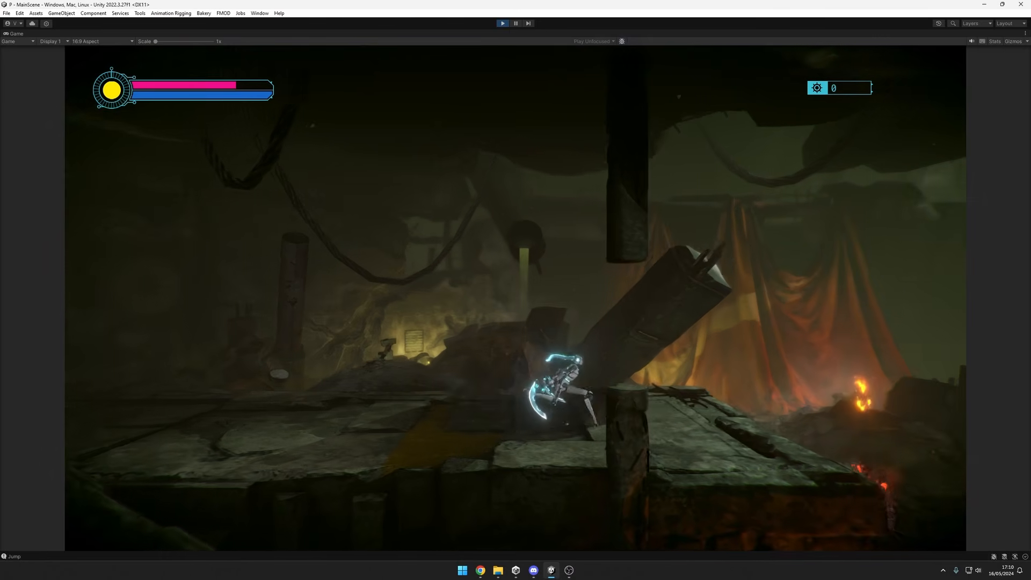
{"action": "key", "text": "a"}
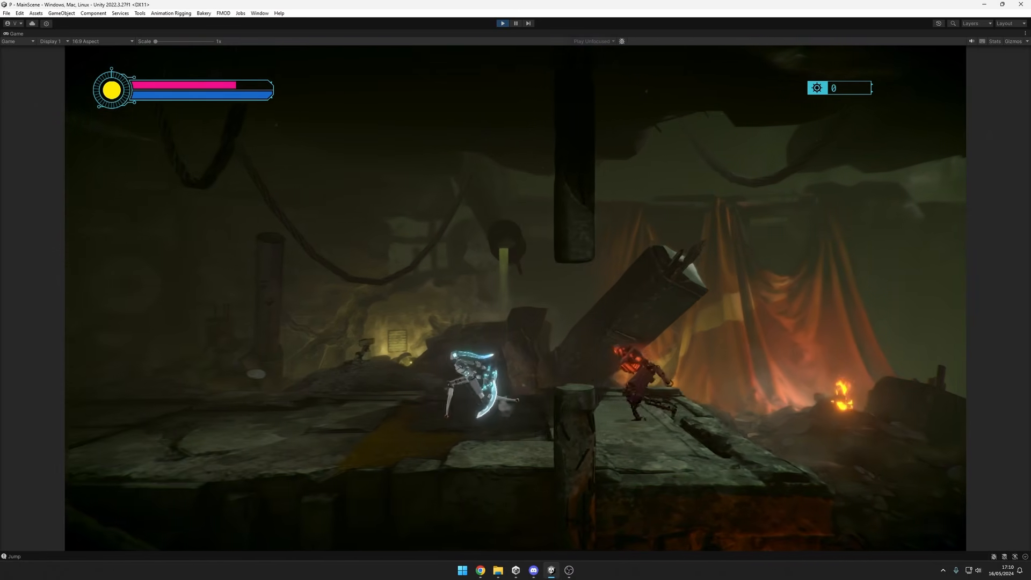
{"action": "key", "text": "a"}
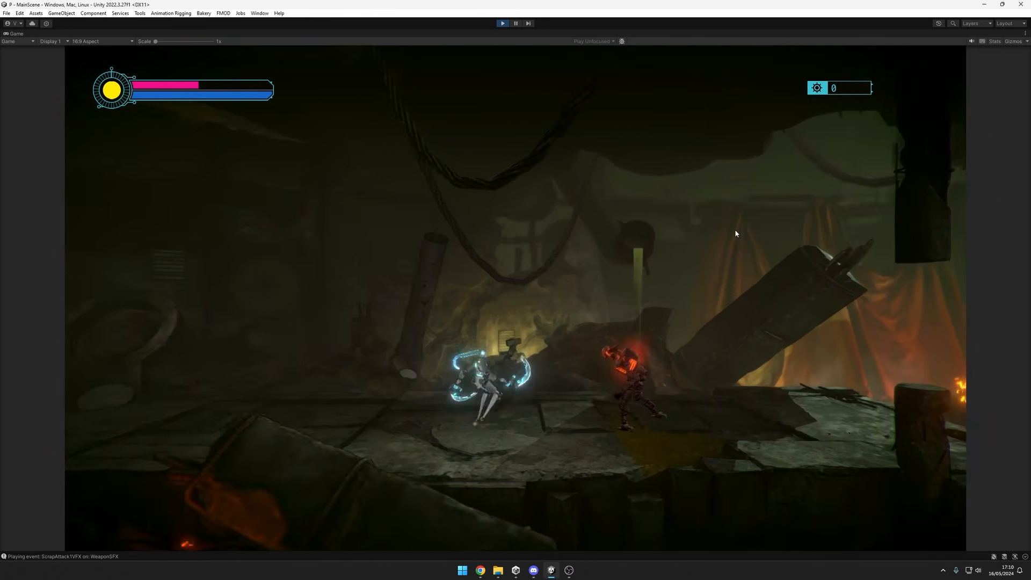
Pause the game on the player's wound hit effect, resume it, and keep moving around the enemy.
{"action": "left_click", "coordinate": [515, 24]}
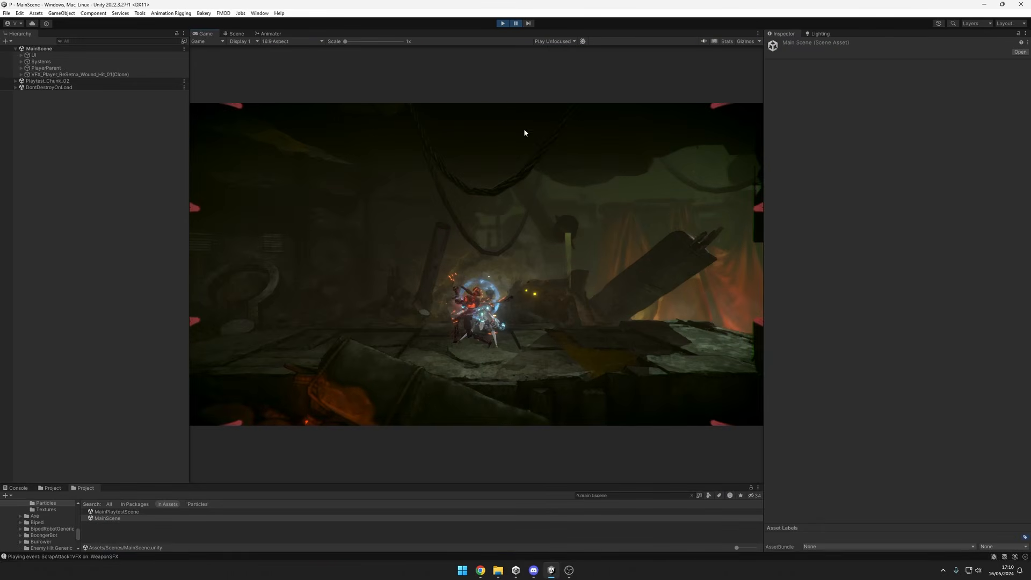
{"action": "left_click", "coordinate": [521, 22]}
{"action": "left_click", "coordinate": [585, 159]}
{"action": "key", "text": "d"}
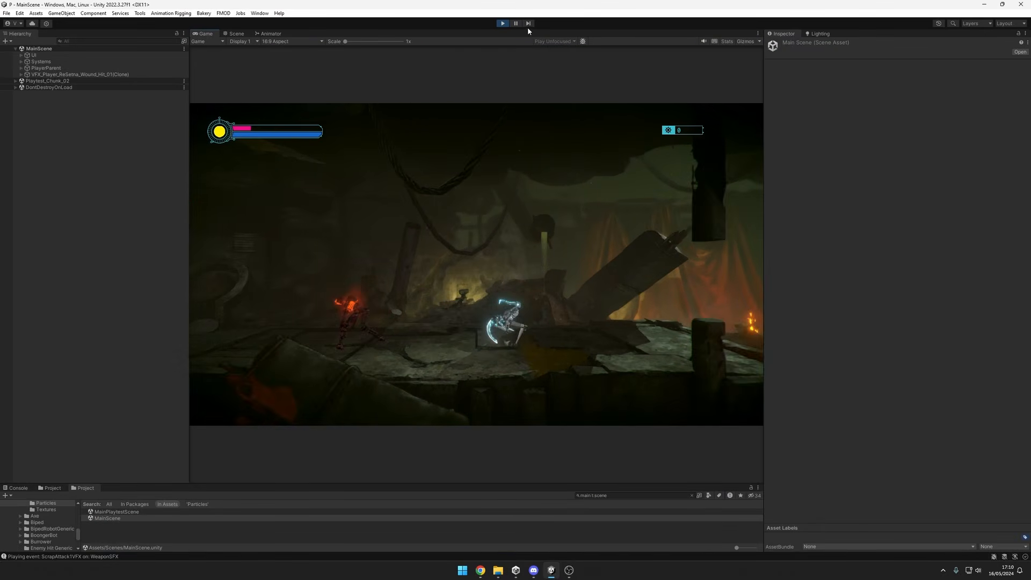
{"action": "left_click", "coordinate": [574, 279]}
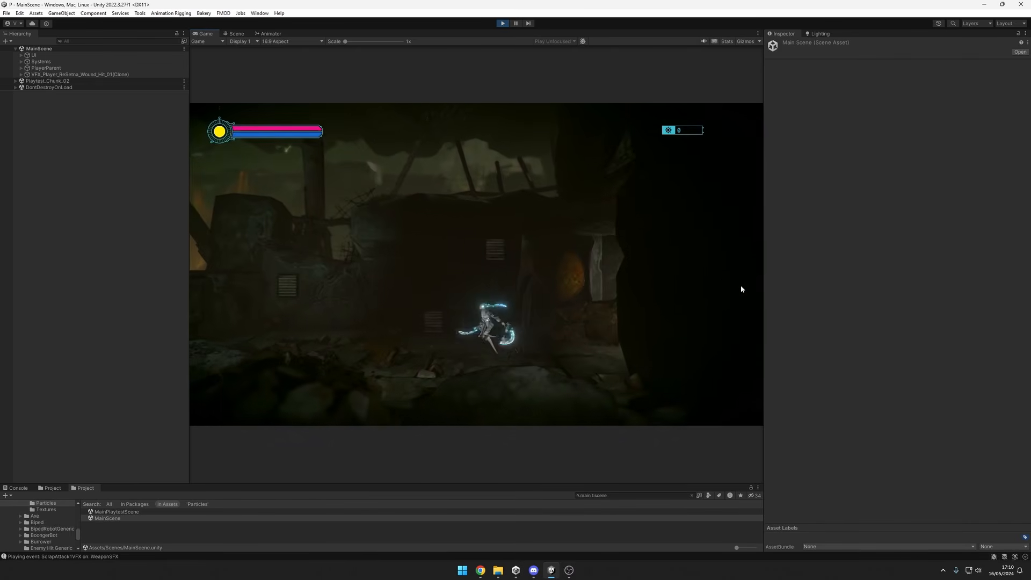
Run and jump from the respawn point to the stone platform, and attack the scrap enemy again.
{"action": "key", "text": "a"}
{"action": "key", "text": "space"}
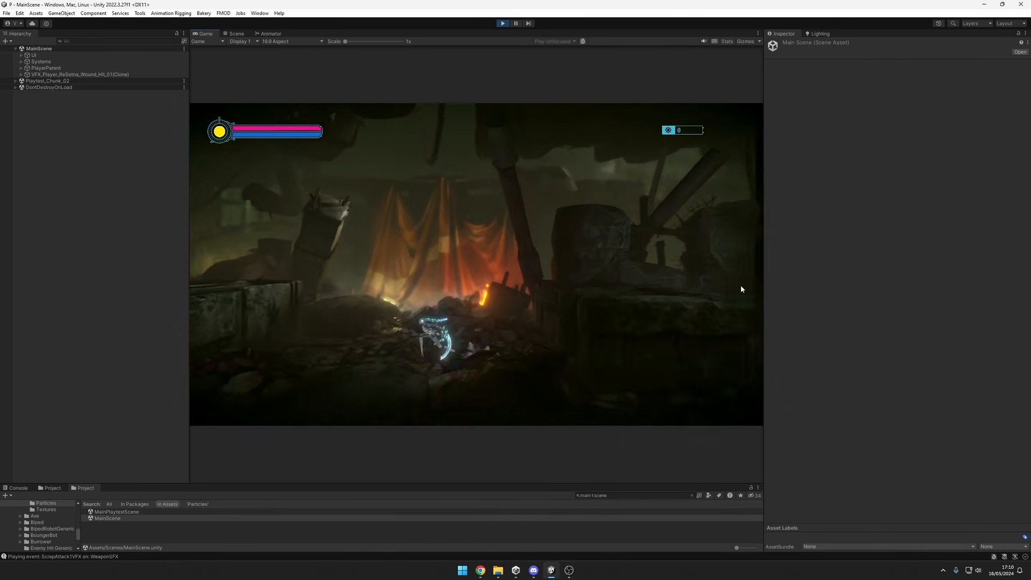
{"action": "key", "text": "space"}
{"action": "key", "text": "a"}
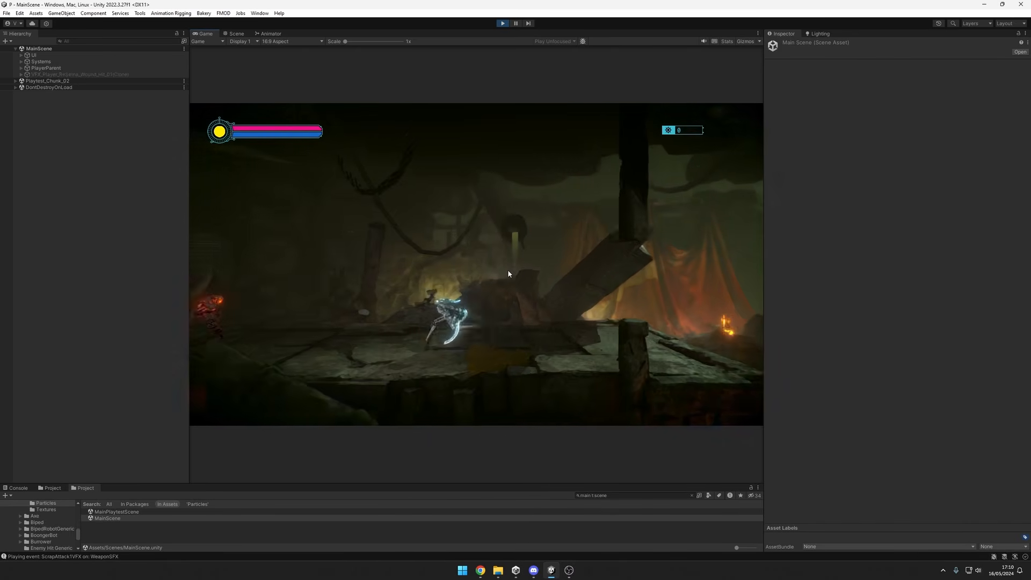
{"action": "key", "text": "a"}
{"action": "left_click", "coordinate": [561, 255]}
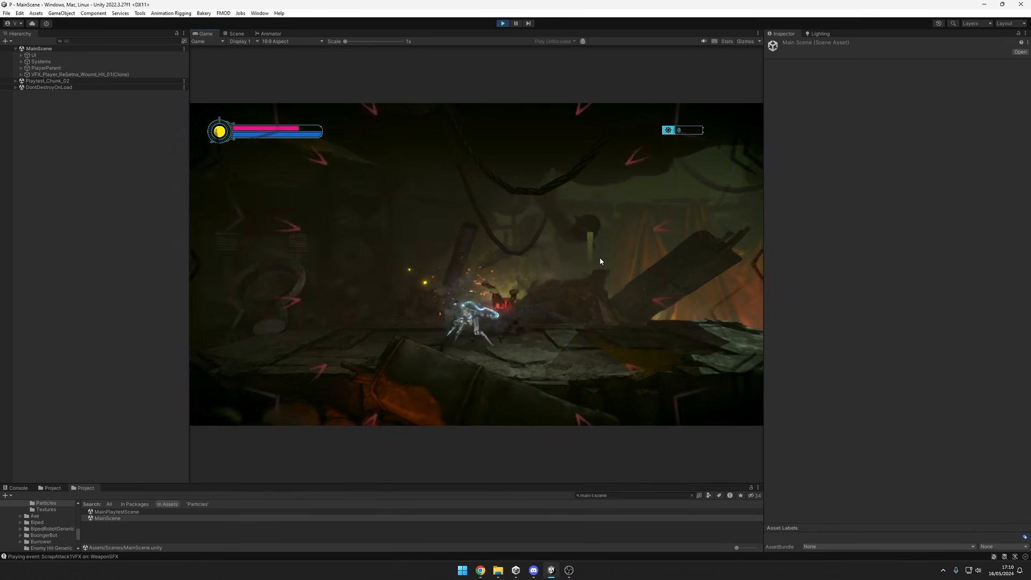
Move around the scrap enemy and take its hits until the player respawns.
{"action": "key", "text": "d"}
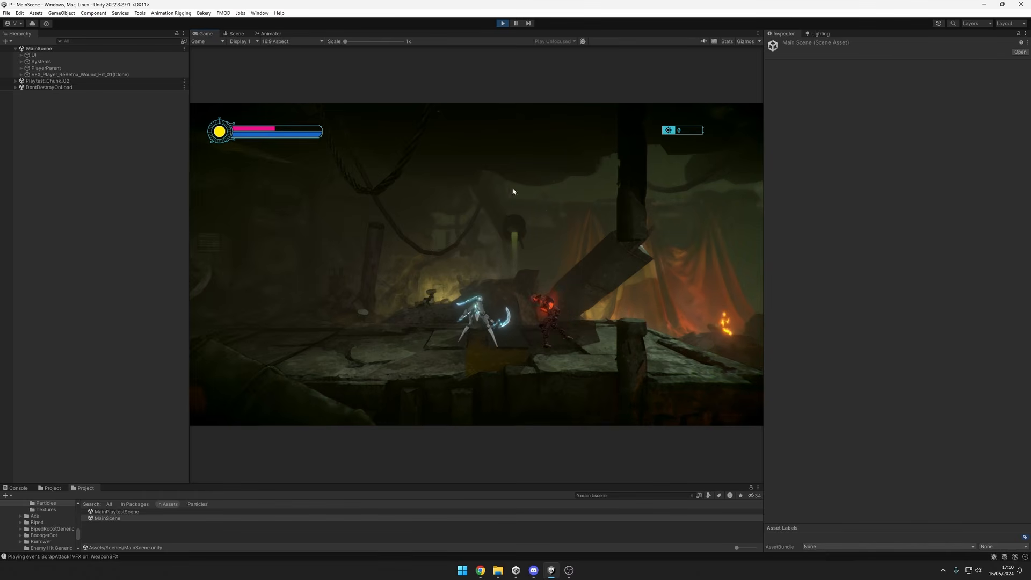
{"action": "key", "text": "a"}
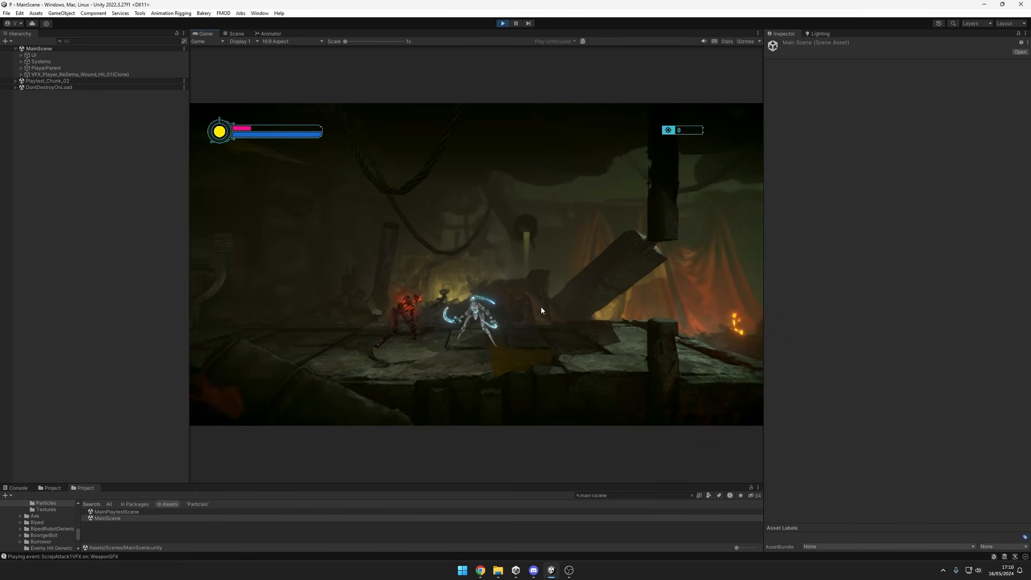
{"action": "key", "text": "a"}
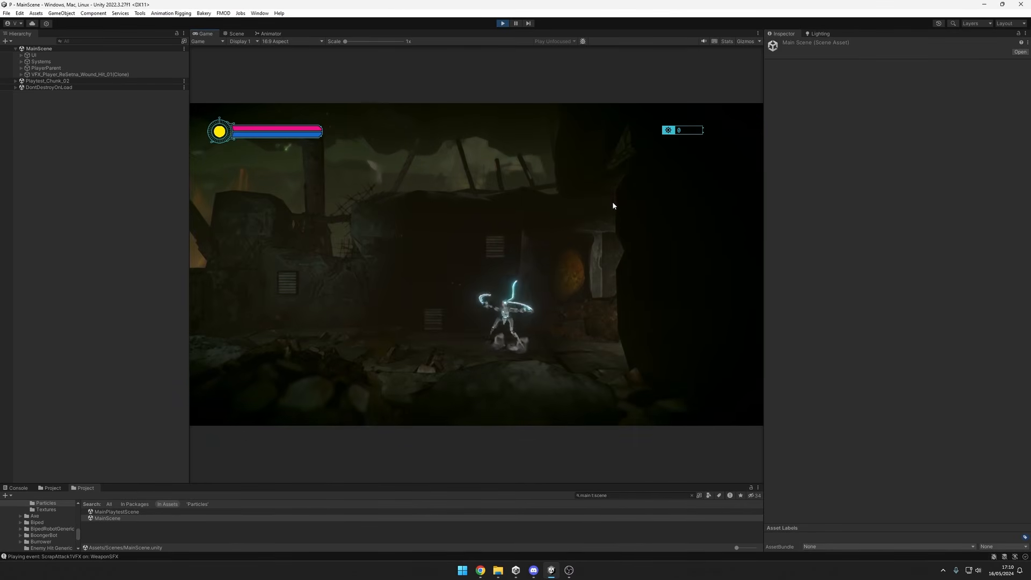
Double-jump and dash the player back past the orange curtain to approach the scrap enemy on the platform.
{"action": "key", "text": "space"}
{"action": "key", "text": "a"}
{"action": "key", "text": "space"}
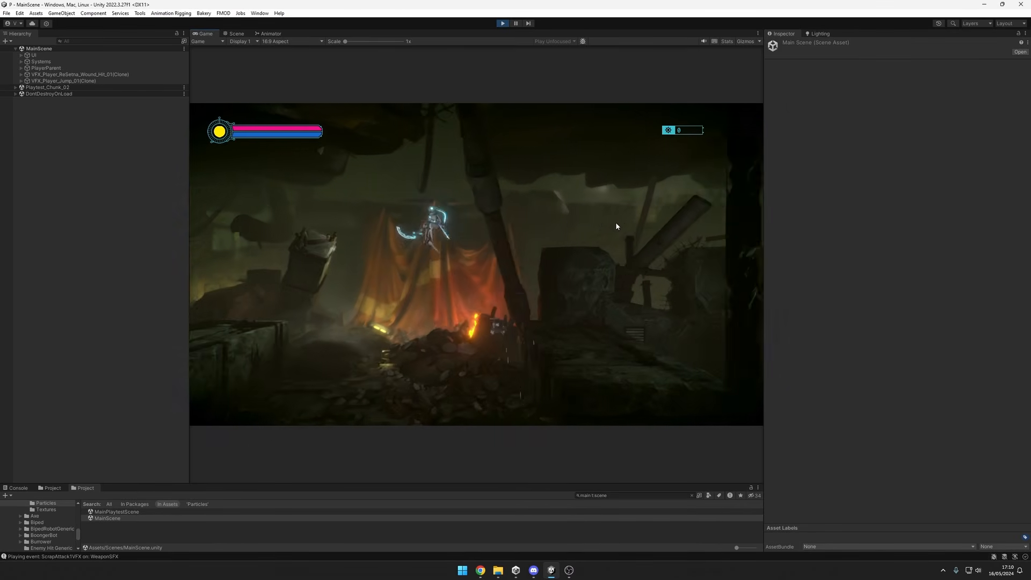
{"action": "key", "text": "a"}
{"action": "key", "text": "shift"}
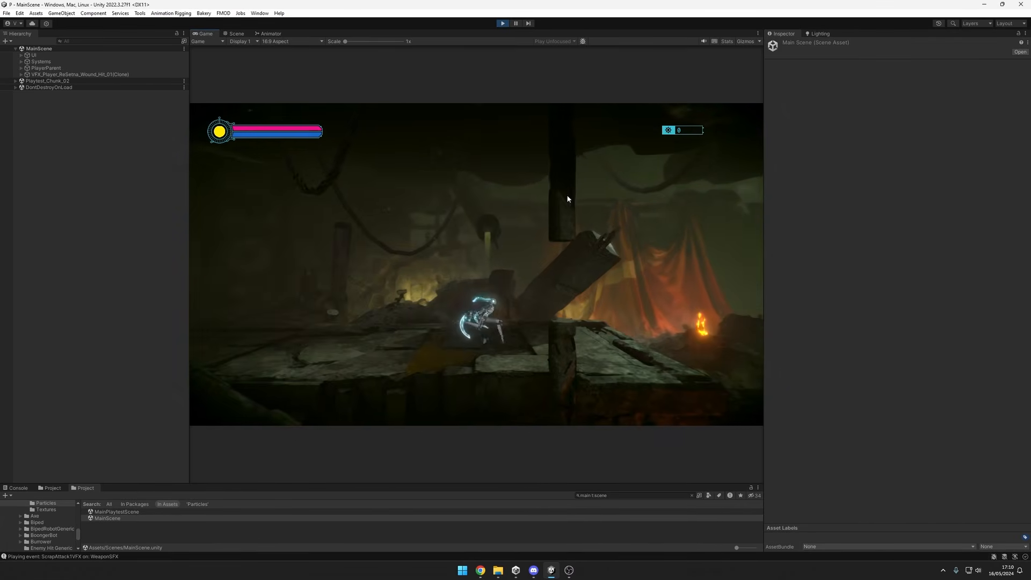
{"action": "key", "text": "a"}
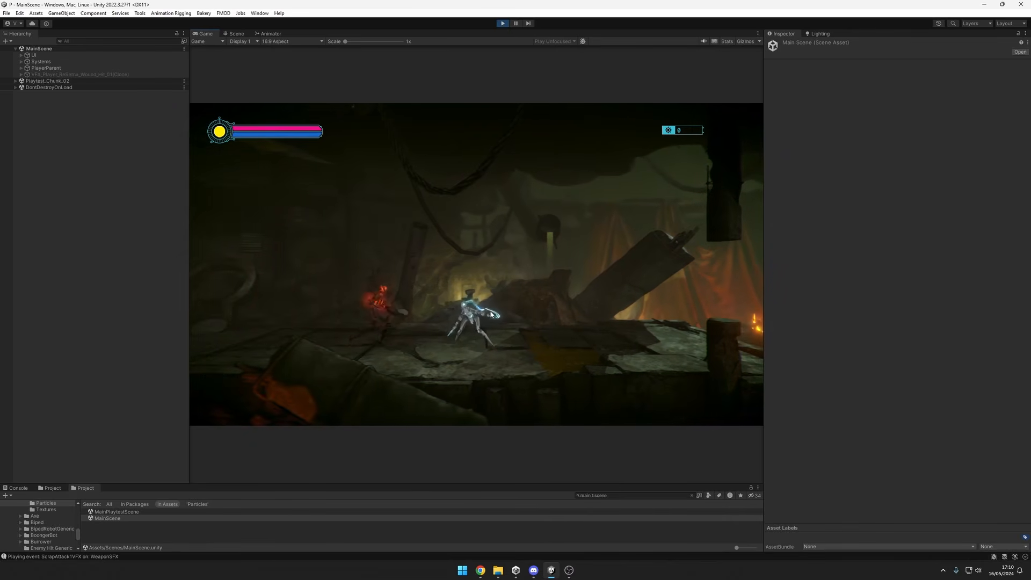
Move back and forth beside the scrap enemy to review its hits on the player once more.
{"action": "key", "text": "d"}
{"action": "key", "text": "a"}
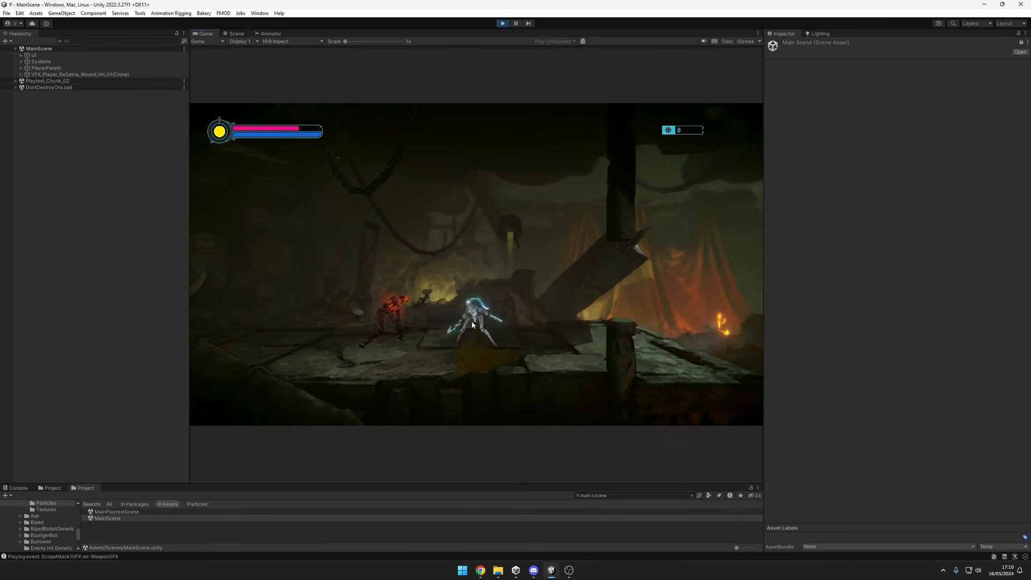
{"action": "key", "text": "a"}
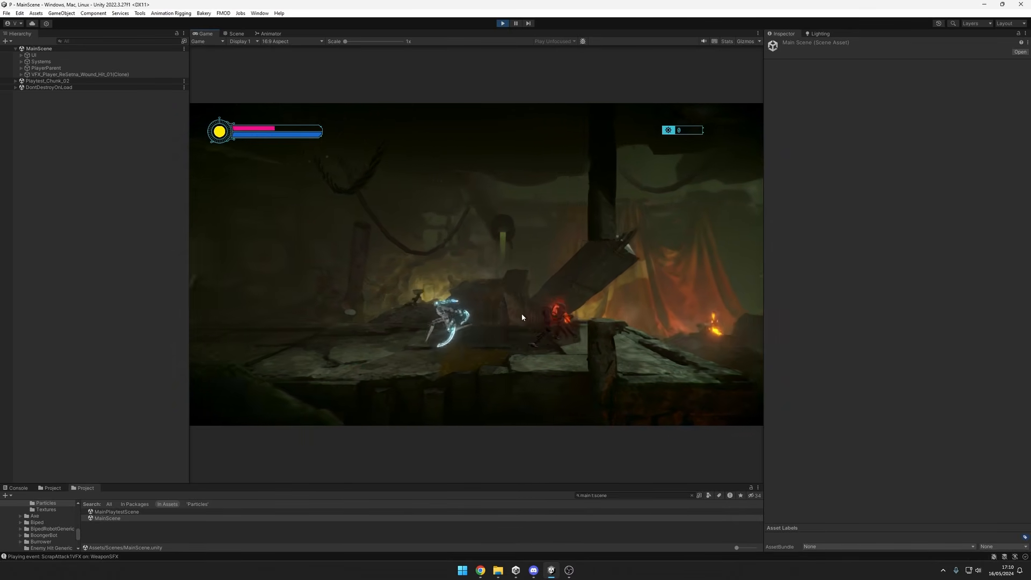
{"action": "key", "text": "d"}
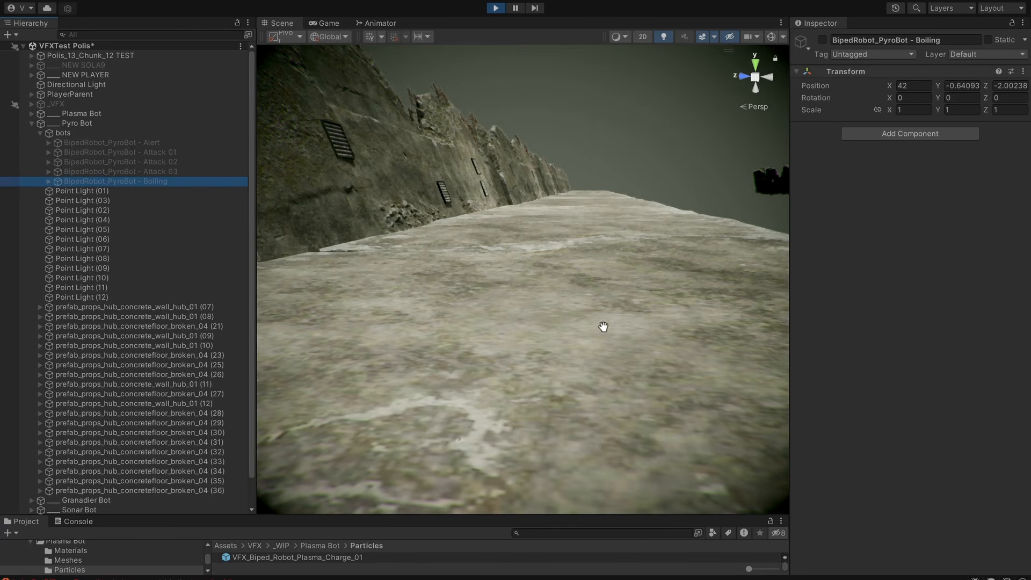
Activate the BipedRobot_PyroBot - Boiling object in the VFXTest Polis scene.
{"action": "middle_click_drag", "start_coordinate": [603, 327], "coordinate": [617, 339]}
{"action": "key", "text": "alt+shift+a"}
{"action": "left_click_drag", "start_coordinate": [618, 387], "coordinate": [636, 373], "text": "alt"}
{"action": "scroll", "coordinate": [636, 373], "scroll_direction": "down", "scroll_amount": 4}
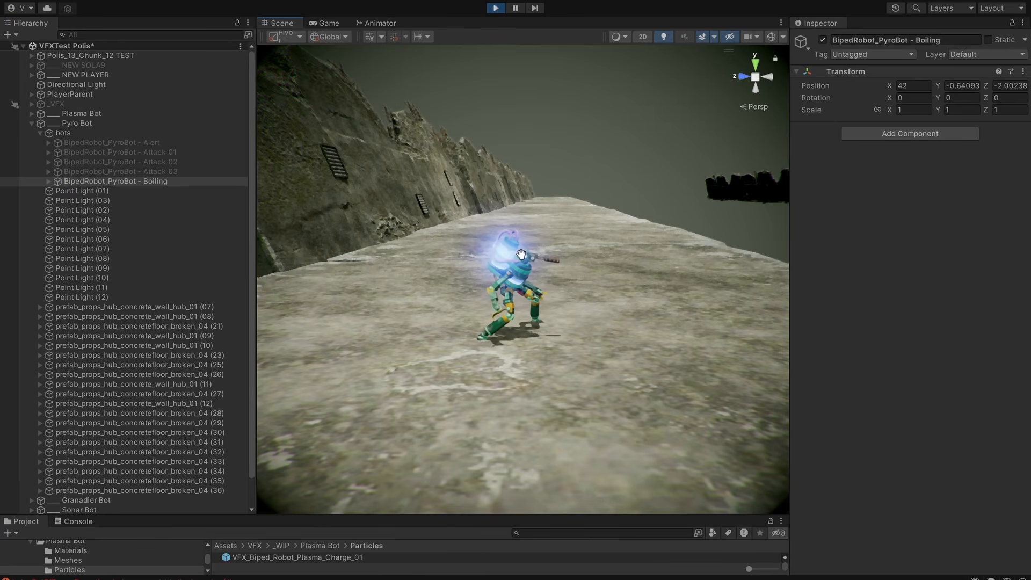
Examine the Boiling pyro bot's glowing tank effect close up, from a distance and from the front and side.
{"action": "scroll", "coordinate": [570, 283], "scroll_direction": "up", "scroll_amount": 2}
{"action": "middle_click_drag", "start_coordinate": [613, 283], "coordinate": [580, 293]}
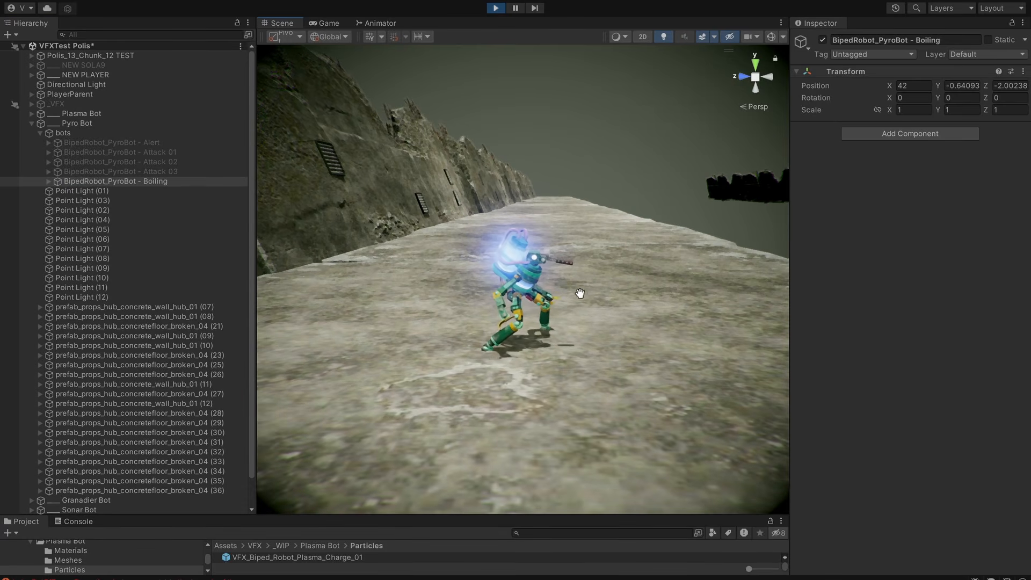
{"action": "mouse_move", "coordinate": [510, 282]}
{"action": "left_mouse_down", "text": "alt"}
{"action": "mouse_move", "coordinate": [592, 324]}
{"action": "mouse_move", "coordinate": [516, 300]}
{"action": "left_mouse_up", "text": "alt"}
{"action": "scroll", "coordinate": [607, 299], "scroll_direction": "up", "scroll_amount": 3}
{"action": "left_click_drag", "start_coordinate": [608, 299], "coordinate": [549, 316], "text": "alt"}
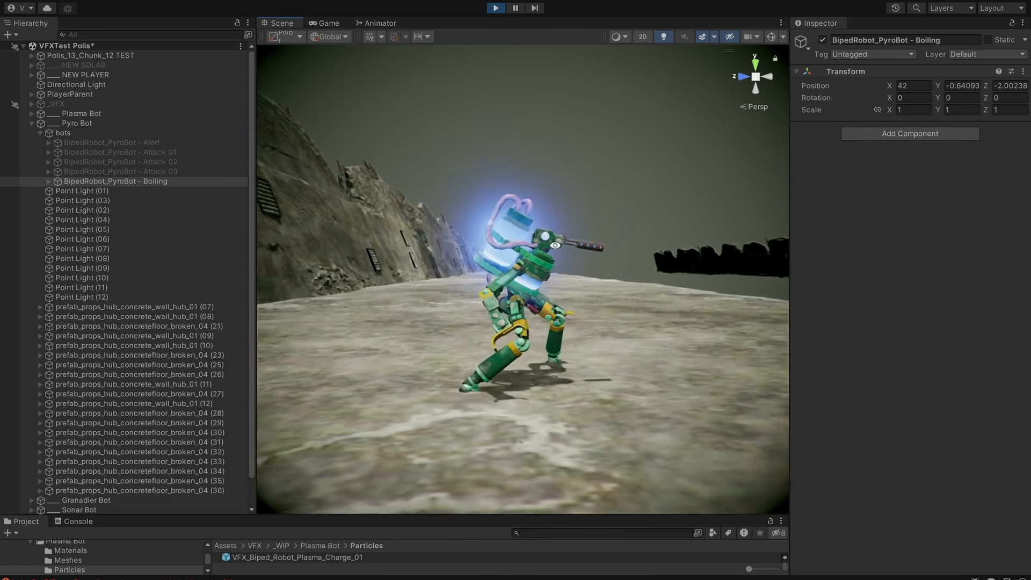
{"action": "left_click_drag", "start_coordinate": [587, 342], "coordinate": [680, 319], "text": "alt"}
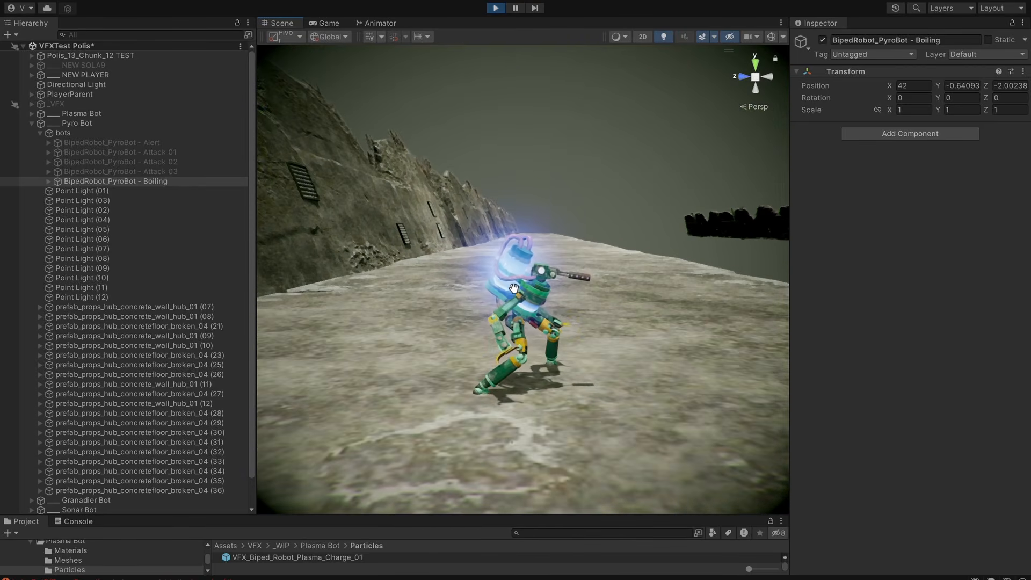
{"action": "left_click_drag", "start_coordinate": [617, 344], "coordinate": [707, 282], "text": "alt"}
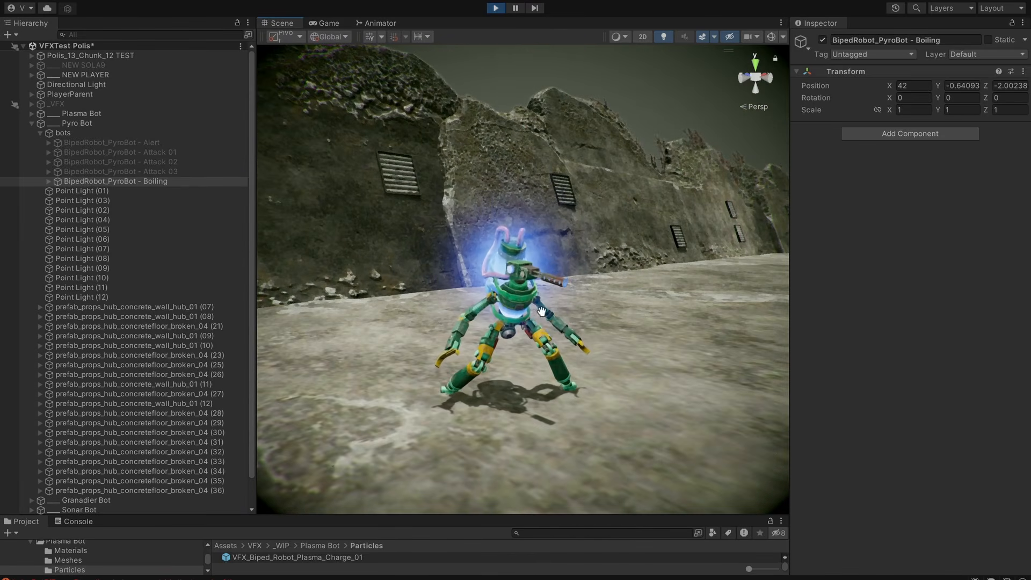
{"action": "left_click_drag", "start_coordinate": [541, 312], "coordinate": [601, 359], "text": "alt"}
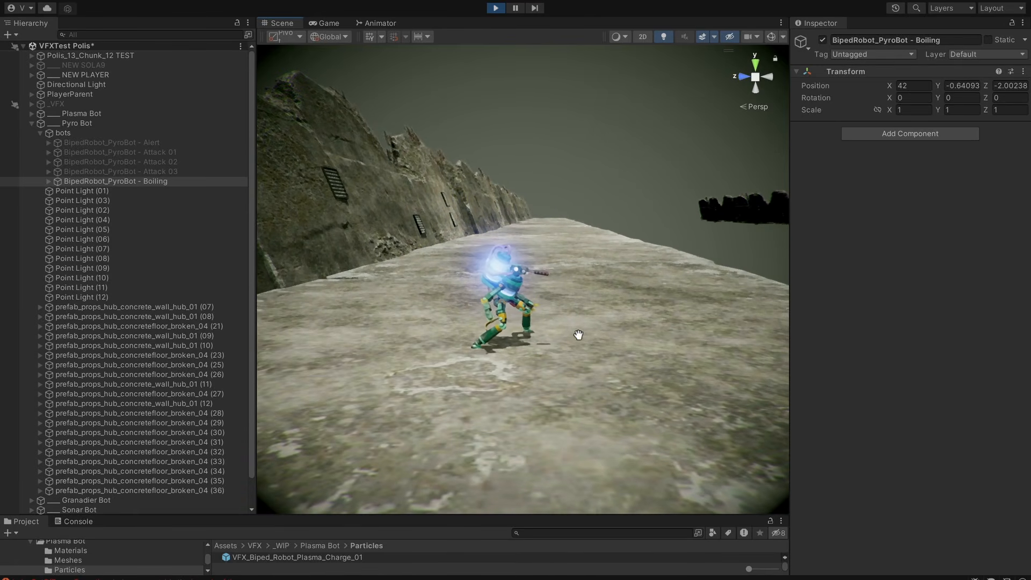
{"action": "scroll", "coordinate": [544, 291], "scroll_direction": "up", "scroll_amount": 7}
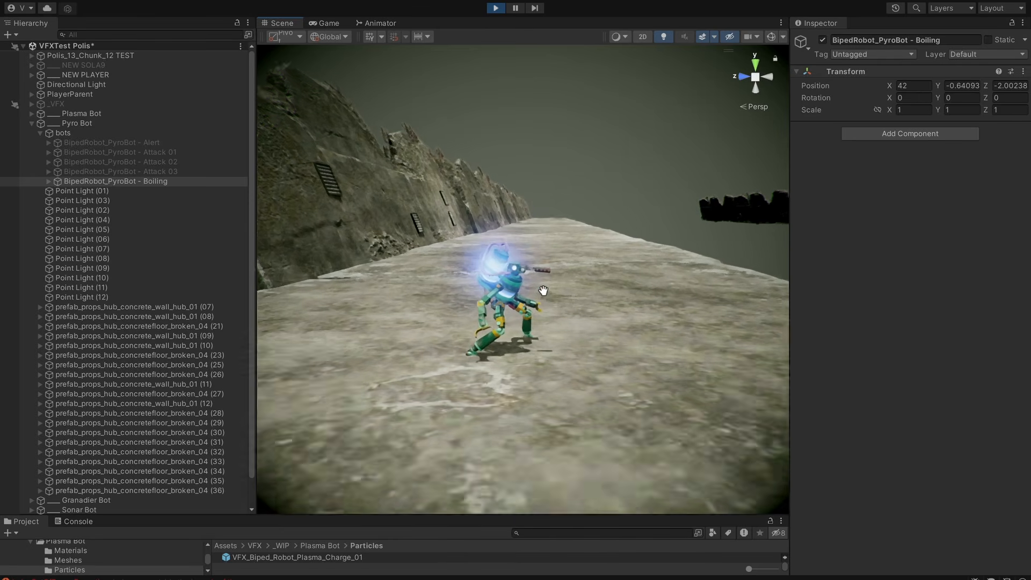
{"action": "middle_click_drag", "start_coordinate": [495, 253], "coordinate": [513, 298]}
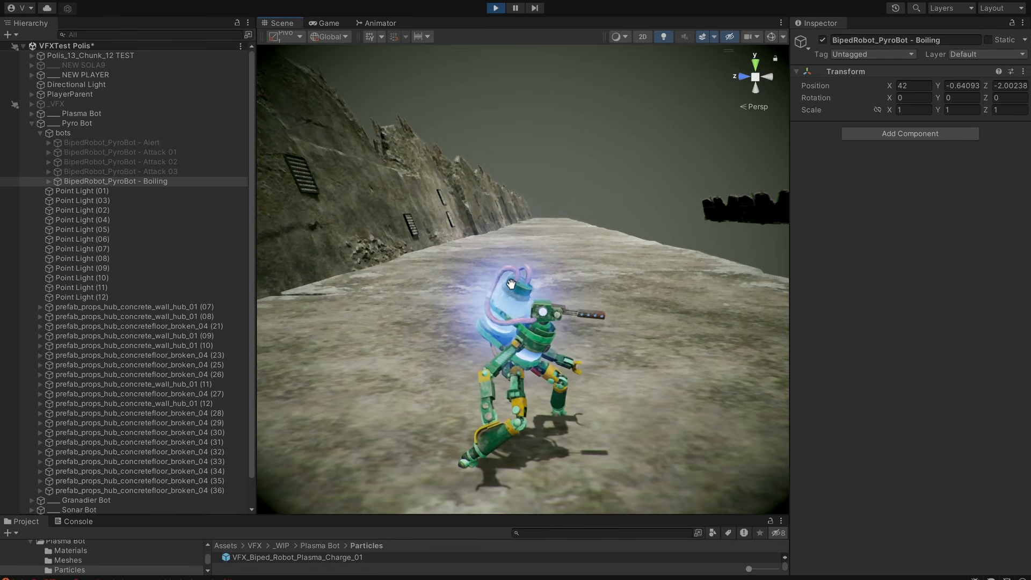
{"action": "left_click_drag", "start_coordinate": [511, 284], "coordinate": [521, 265], "text": "alt"}
{"action": "scroll", "coordinate": [526, 293], "scroll_direction": "up", "scroll_amount": 2}
{"action": "middle_click_drag", "start_coordinate": [528, 302], "coordinate": [530, 263]}
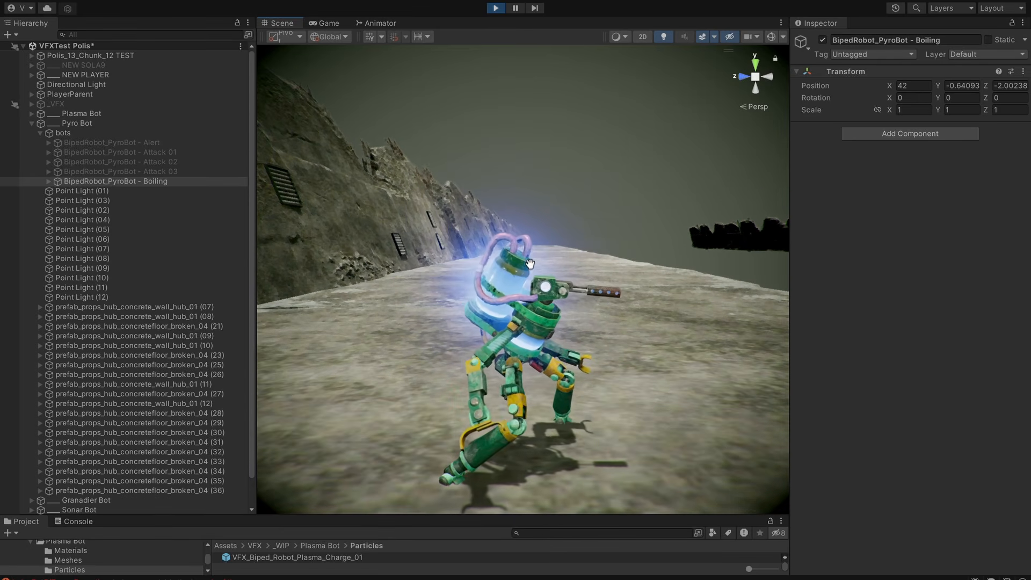
View the Boiling pyro bot from farther away and deactivate it.
{"action": "scroll", "coordinate": [567, 333], "scroll_direction": "down", "scroll_amount": 4}
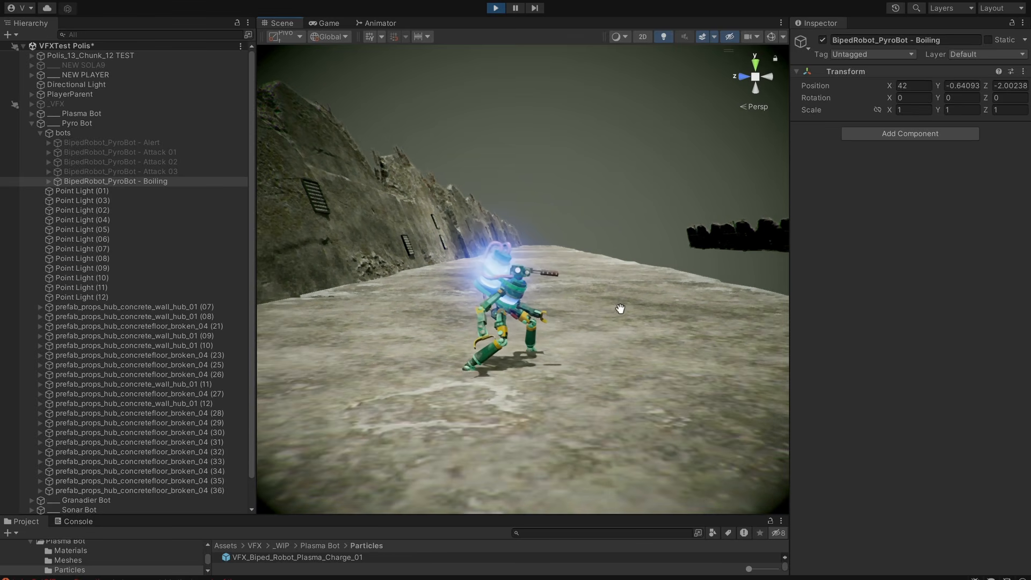
{"action": "left_click_drag", "start_coordinate": [619, 309], "coordinate": [629, 320], "text": "alt"}
{"action": "mouse_move", "coordinate": [628, 320]}
{"action": "middle_mouse_down"}
{"action": "mouse_move", "coordinate": [632, 311]}
{"action": "mouse_move", "coordinate": [614, 318]}
{"action": "middle_mouse_up"}
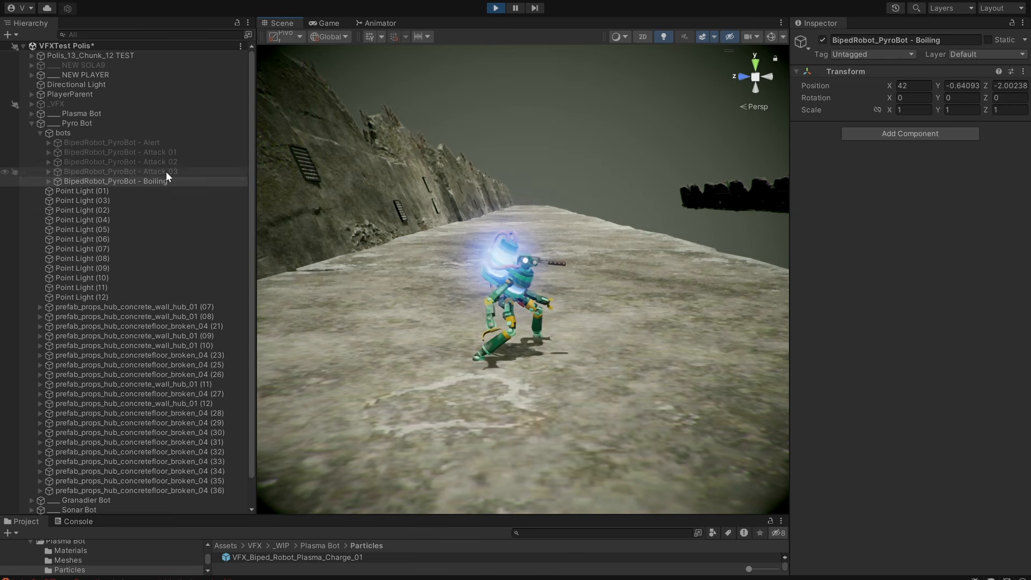
{"action": "key", "text": "alt+shift+a"}
Activate the BipedRobot_PyroBot - Alert object and examine its glowing tank effect in the scene.
{"action": "left_click", "coordinate": [176, 146]}
{"action": "middle_click", "coordinate": [506, 193]}
{"action": "key", "text": "f"}
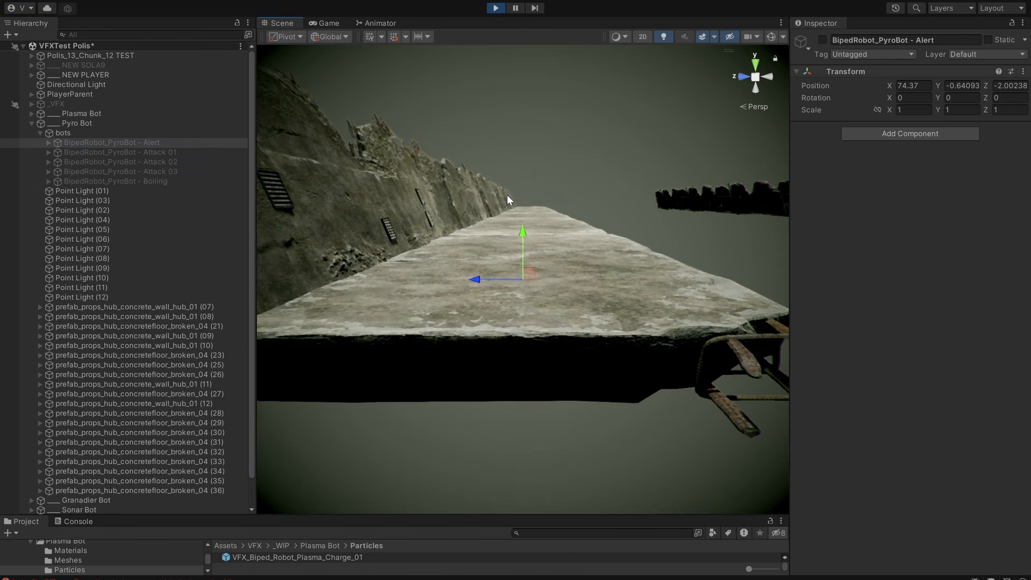
{"action": "scroll", "coordinate": [558, 250], "scroll_direction": "up", "scroll_amount": 6}
{"action": "middle_click_drag", "start_coordinate": [597, 279], "coordinate": [592, 313]}
{"action": "key", "text": "q"}
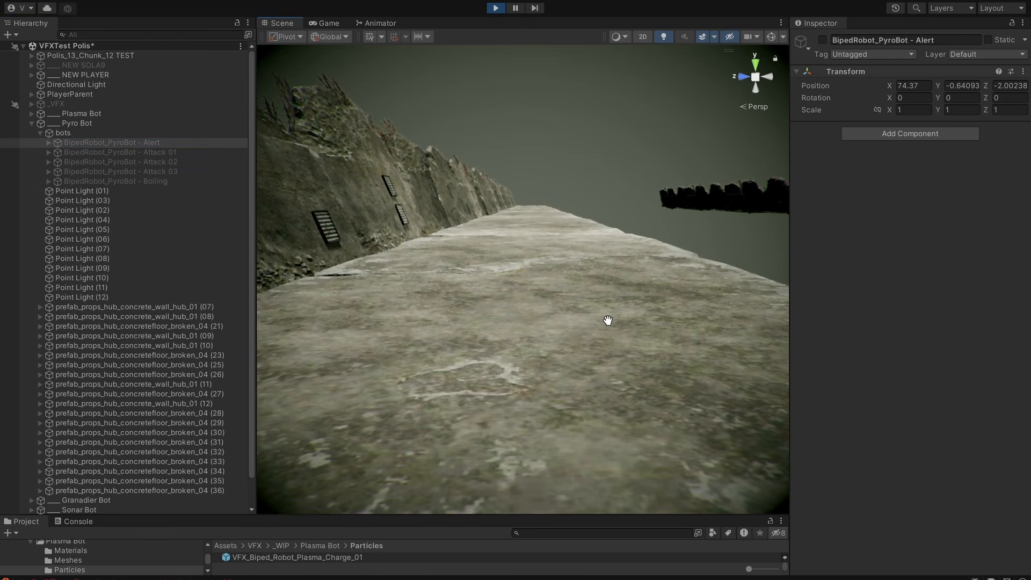
{"action": "scroll", "coordinate": [622, 328], "scroll_direction": "up", "scroll_amount": 3}
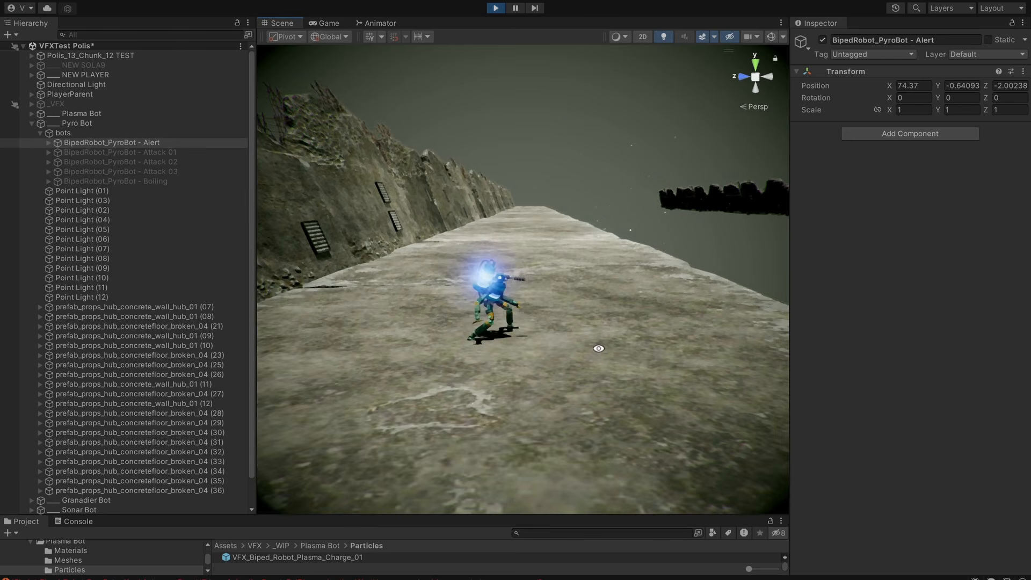
{"action": "left_click_drag", "start_coordinate": [598, 348], "coordinate": [581, 307], "text": "alt"}
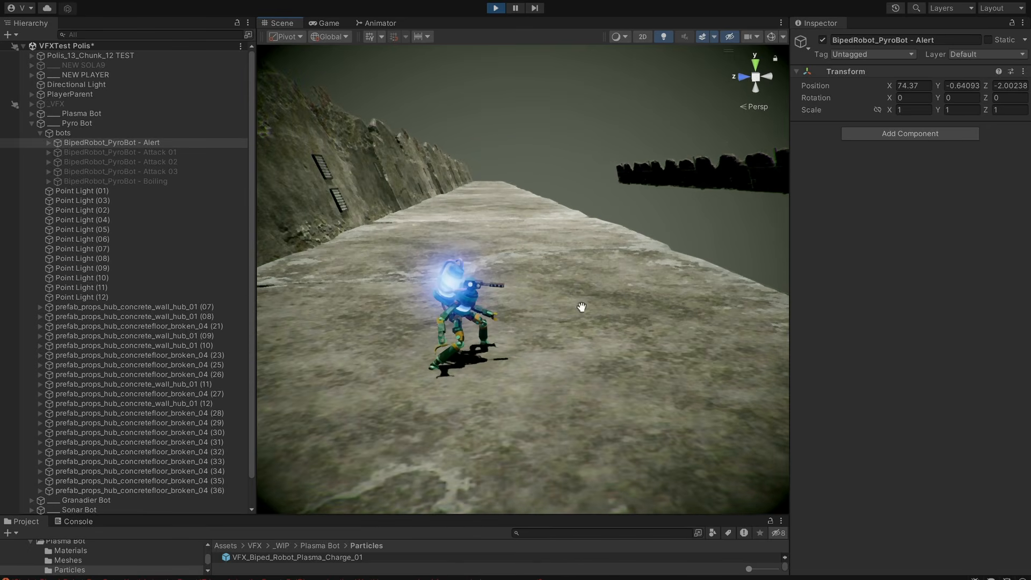
Deactivate the Alert bot and activate BipedRobot_PyroBot - Attack 01, framed in the scene.
{"action": "left_click", "coordinate": [177, 152]}
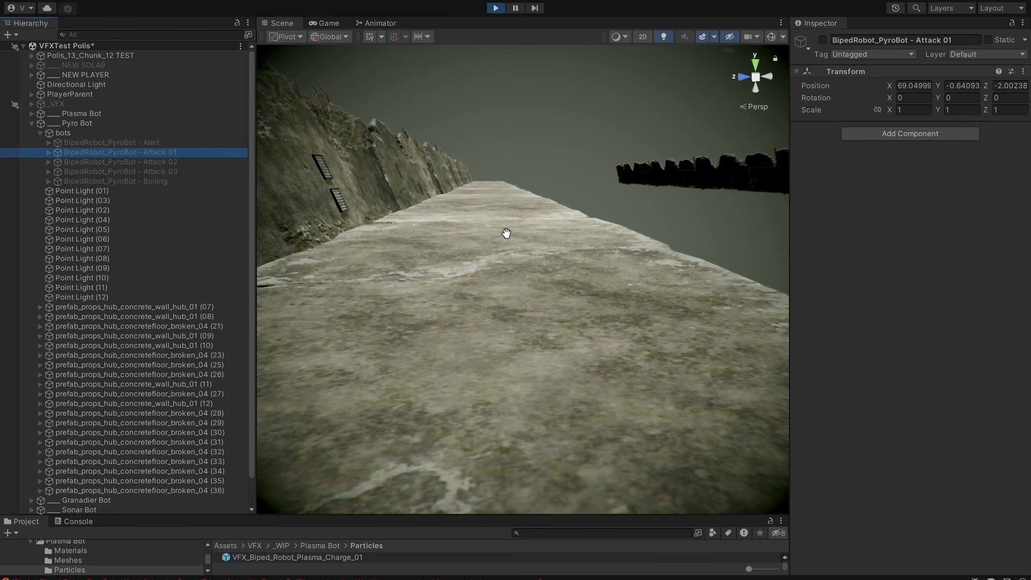
{"action": "key", "text": "w"}
{"action": "key", "text": "f"}
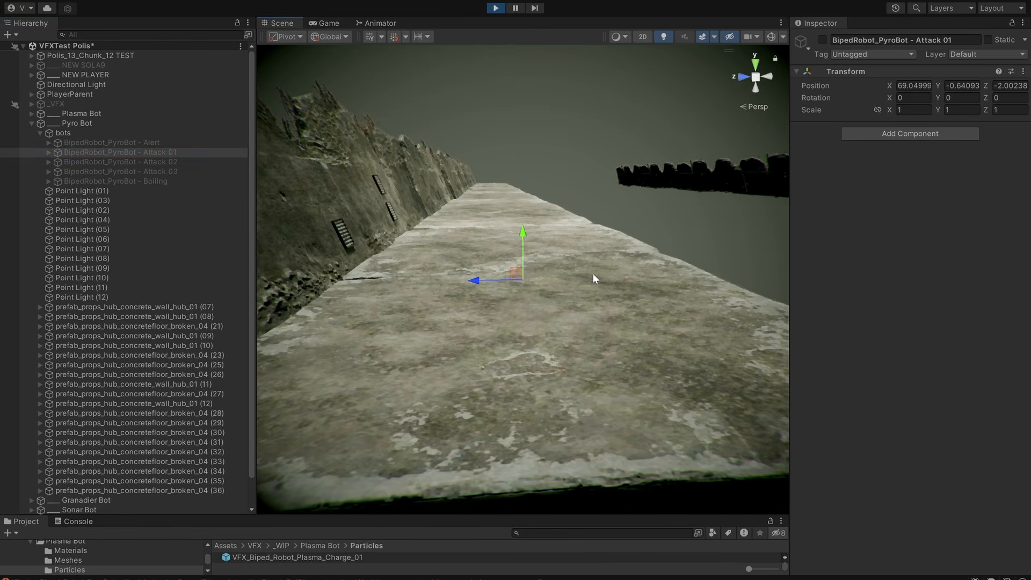
{"action": "scroll", "coordinate": [593, 274], "scroll_direction": "up", "scroll_amount": 4}
{"action": "right_click_drag", "start_coordinate": [593, 274], "coordinate": [573, 279]}
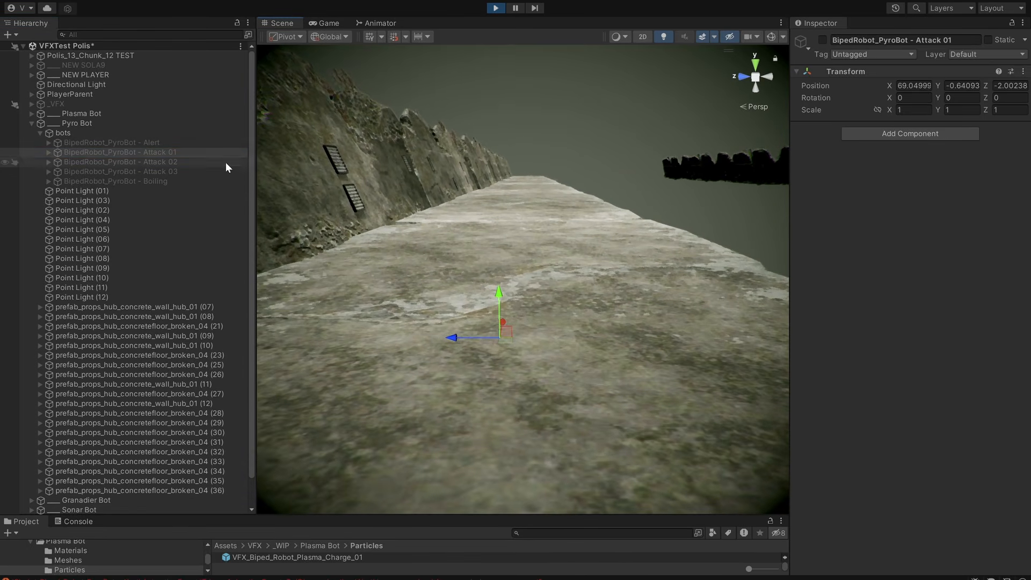
{"action": "left_click", "coordinate": [189, 155]}
{"action": "middle_click_drag", "start_coordinate": [629, 357], "coordinate": [449, 385]}
{"action": "key", "text": "alt+shift+a"}
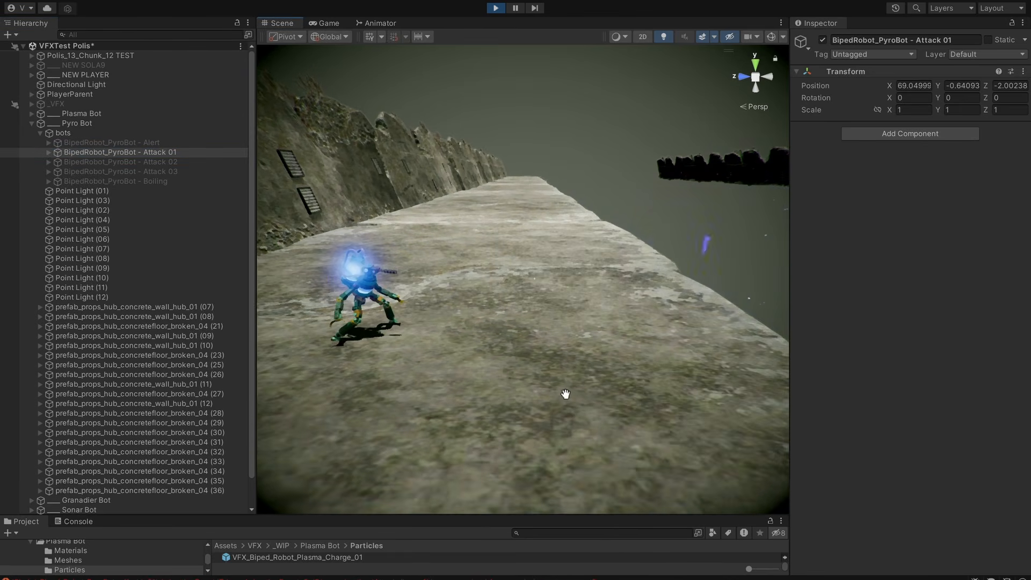
Replay the Attack 01 bot's animation and examine its flamethrower effect from the side.
{"action": "key", "text": "alt+shift+a"}
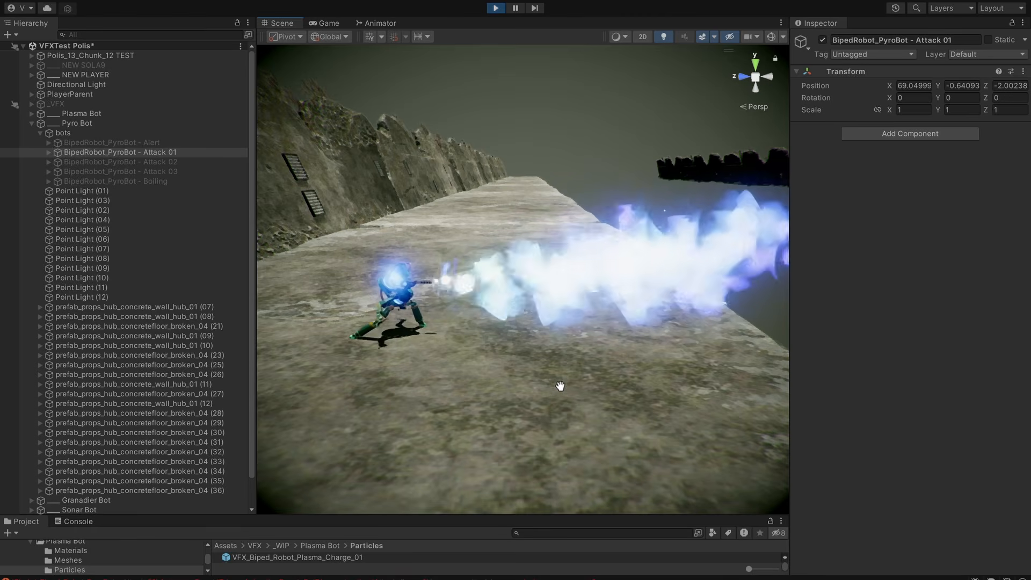
{"action": "middle_click_drag", "start_coordinate": [560, 387], "coordinate": [572, 377]}
{"action": "key", "text": "alt+shift+a"}
{"action": "left_click_drag", "start_coordinate": [552, 418], "coordinate": [590, 375], "text": "alt"}
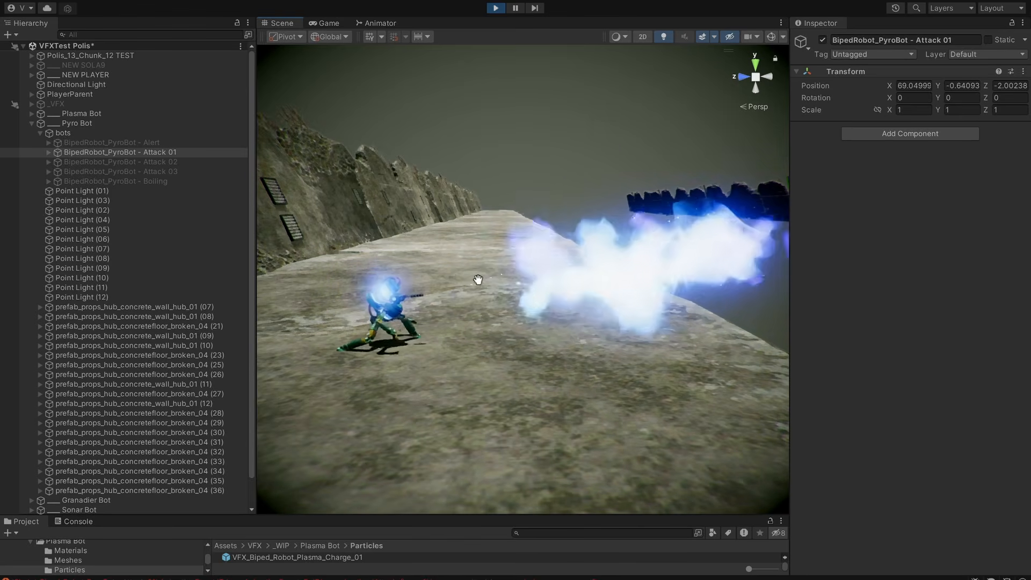
{"action": "left_click", "coordinate": [516, 8]}
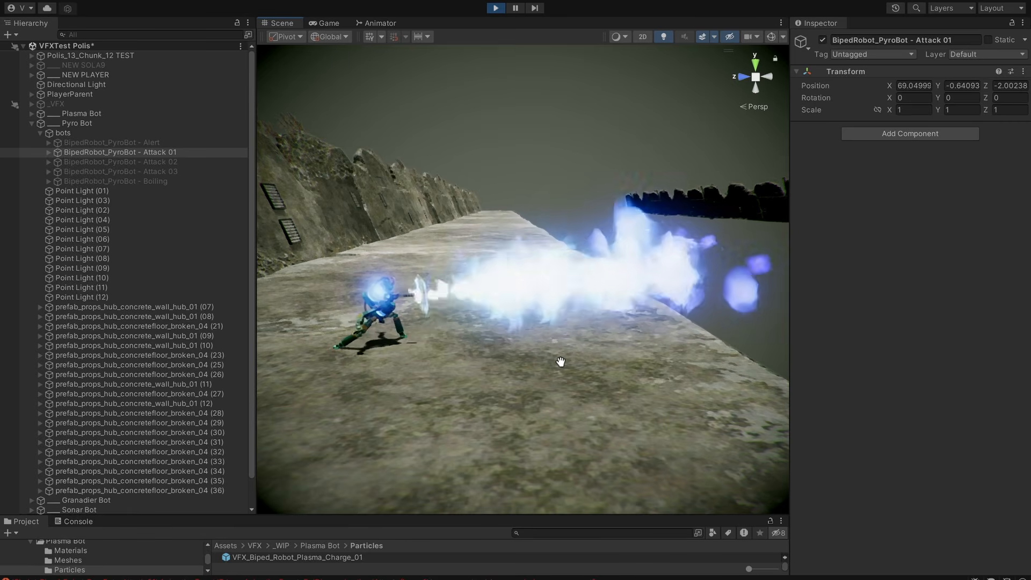
{"action": "middle_click_drag", "start_coordinate": [515, 365], "coordinate": [507, 360]}
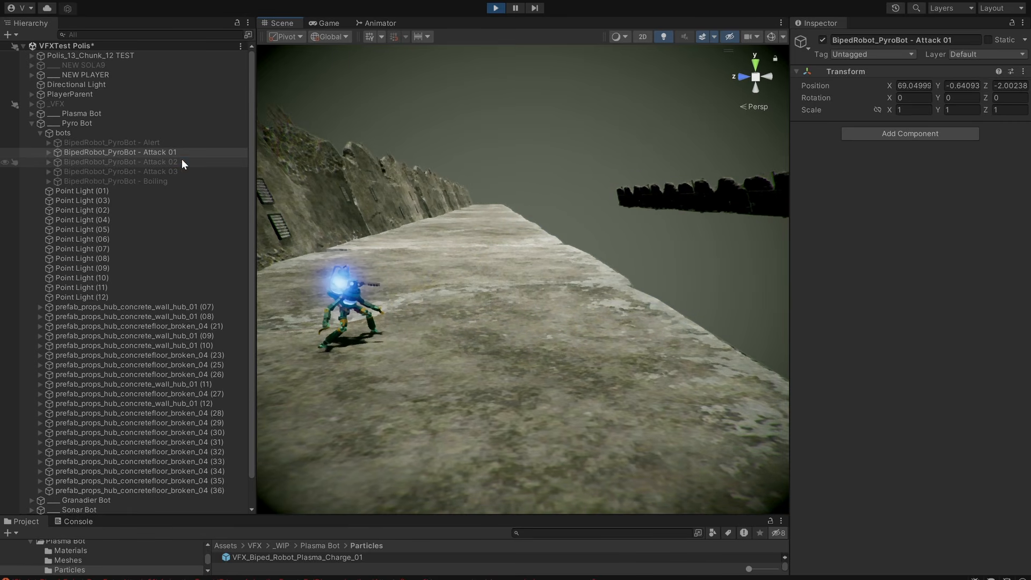
Deactivate Attack 01 and activate BipedRobot_PyroBot - Attack 02 to watch its flame attack.
{"action": "left_click", "coordinate": [184, 160]}
{"action": "middle_click_drag", "start_coordinate": [422, 228], "coordinate": [433, 232]}
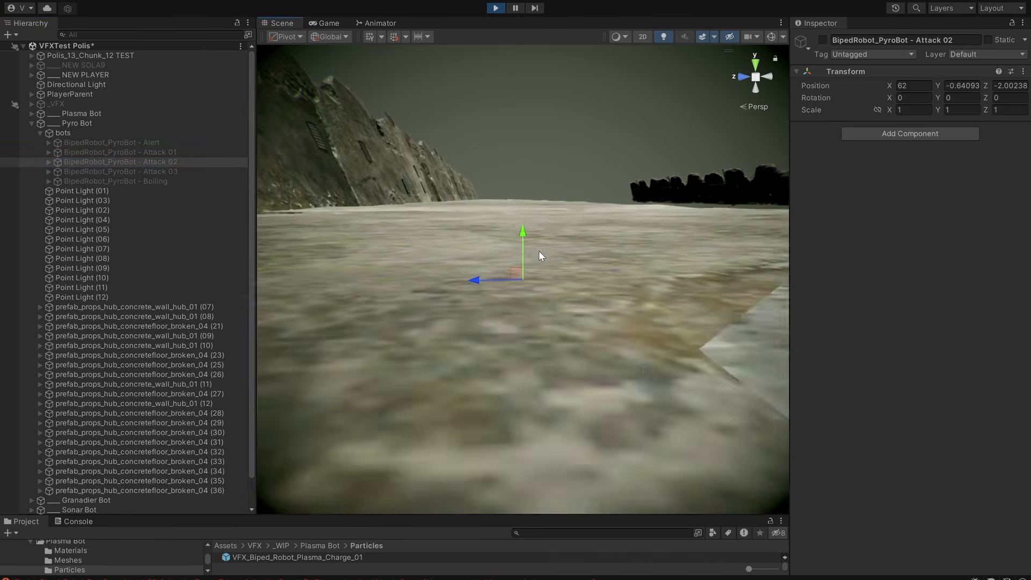
{"action": "middle_click_drag", "start_coordinate": [542, 255], "coordinate": [625, 320]}
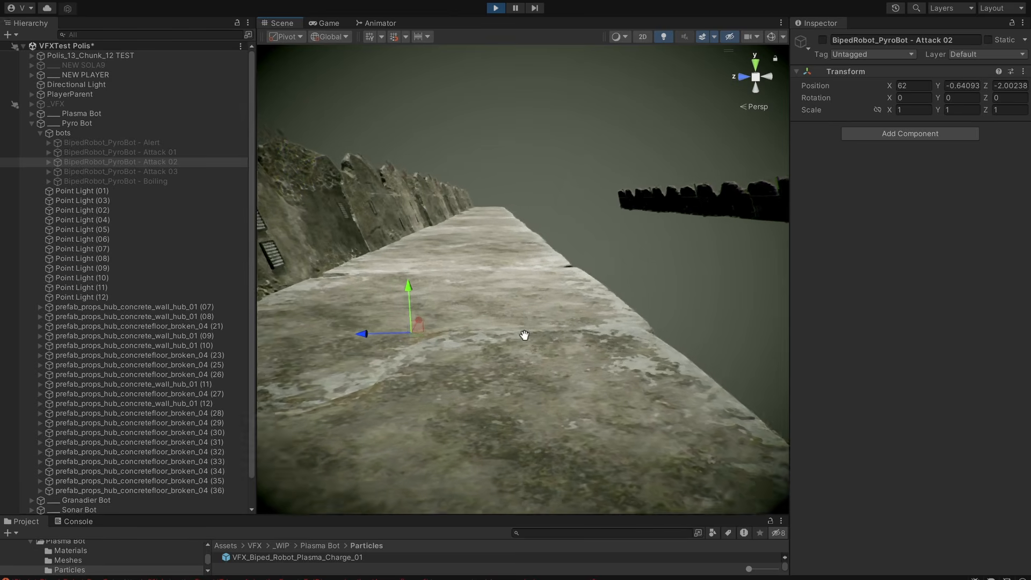
{"action": "key", "text": "alt+shift+a"}
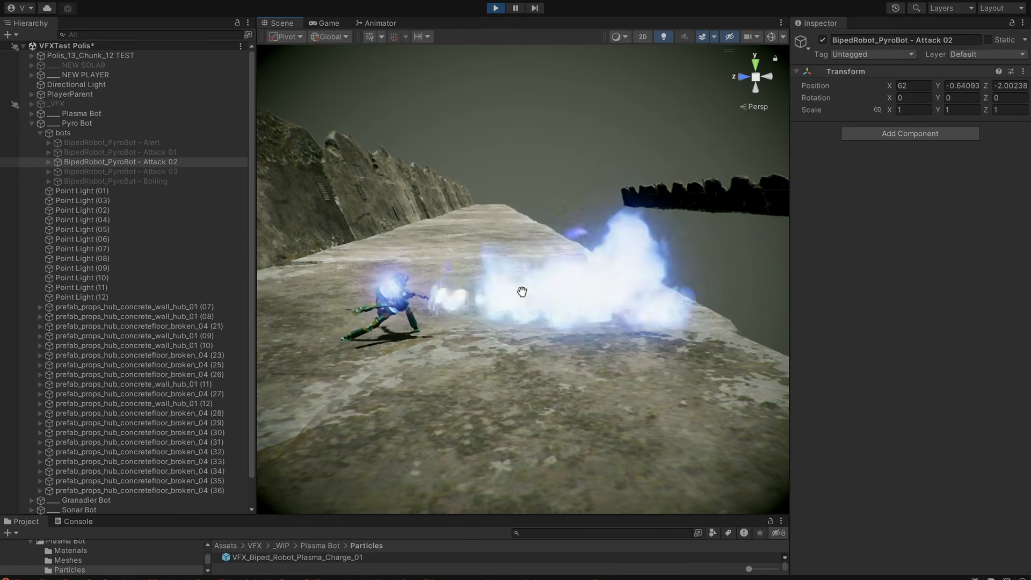
Deactivate Attack 02 and activate BipedRobot_PyroBot - Attack 03 to watch its flame attack.
{"action": "left_click", "coordinate": [155, 172]}
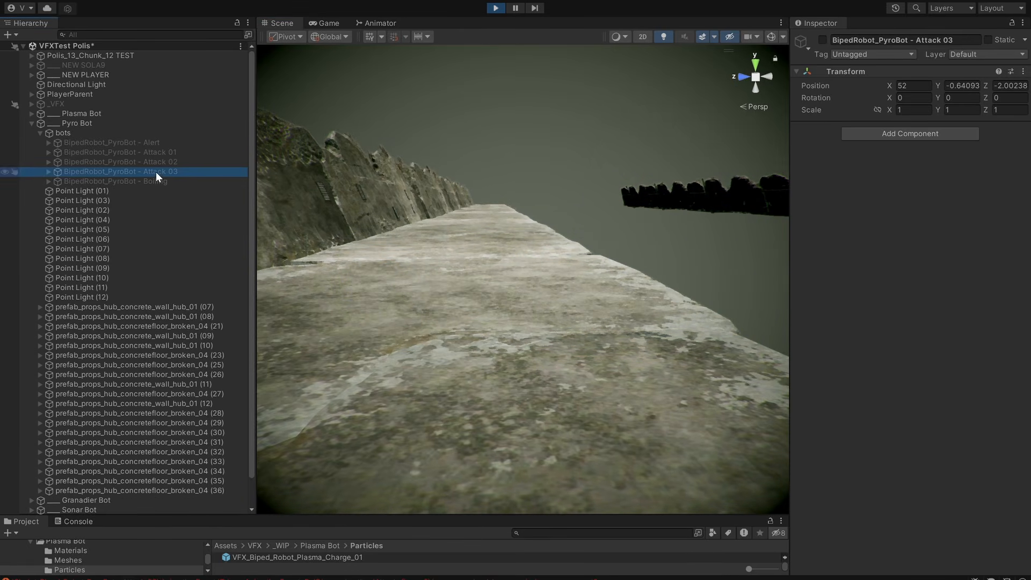
{"action": "key", "text": "f"}
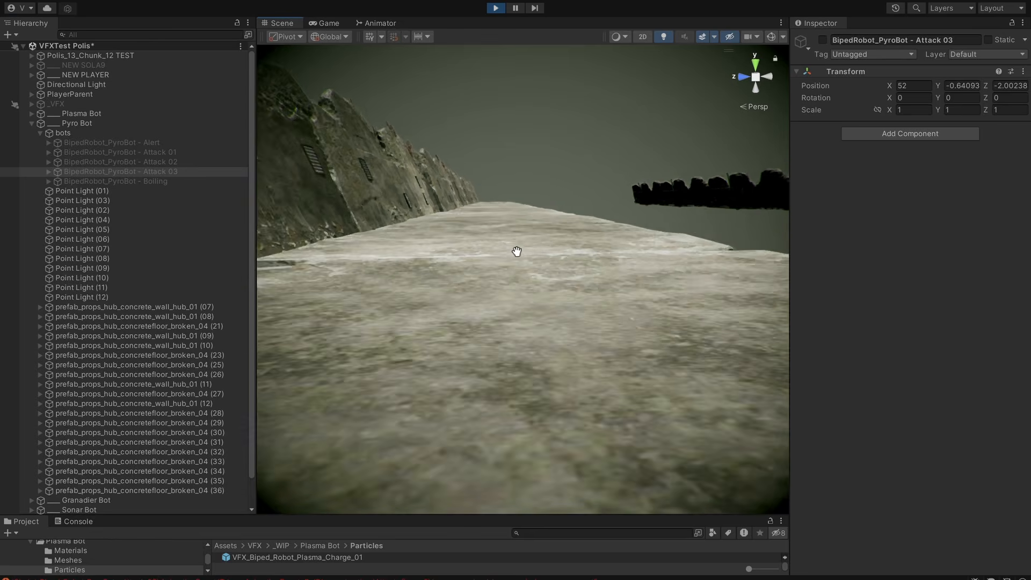
{"action": "key", "text": "alt+shift+a"}
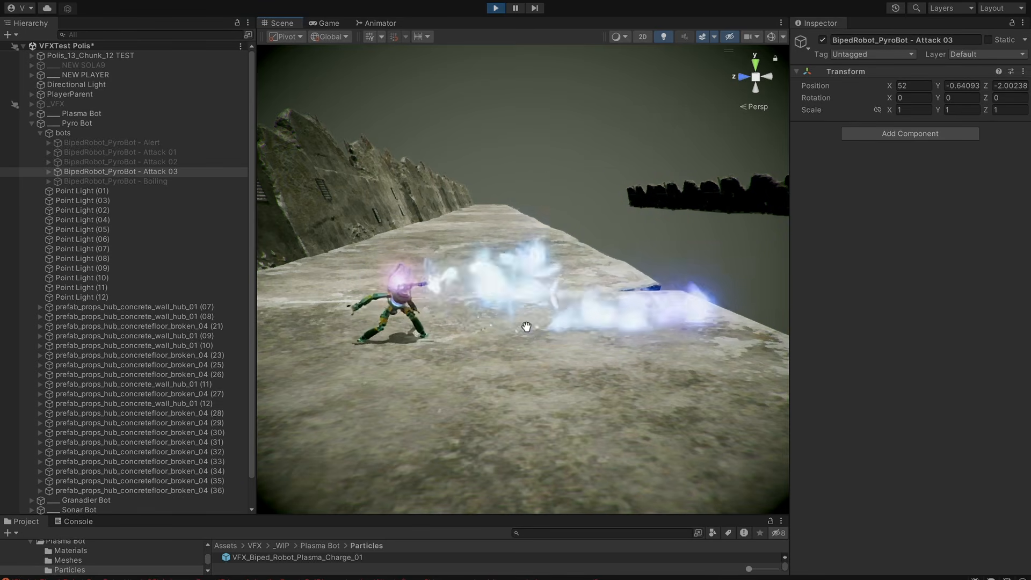
Replay the Attack 03 bot's animation and examine its flame sweep from the side.
{"action": "key", "text": "alt+shift+a"}
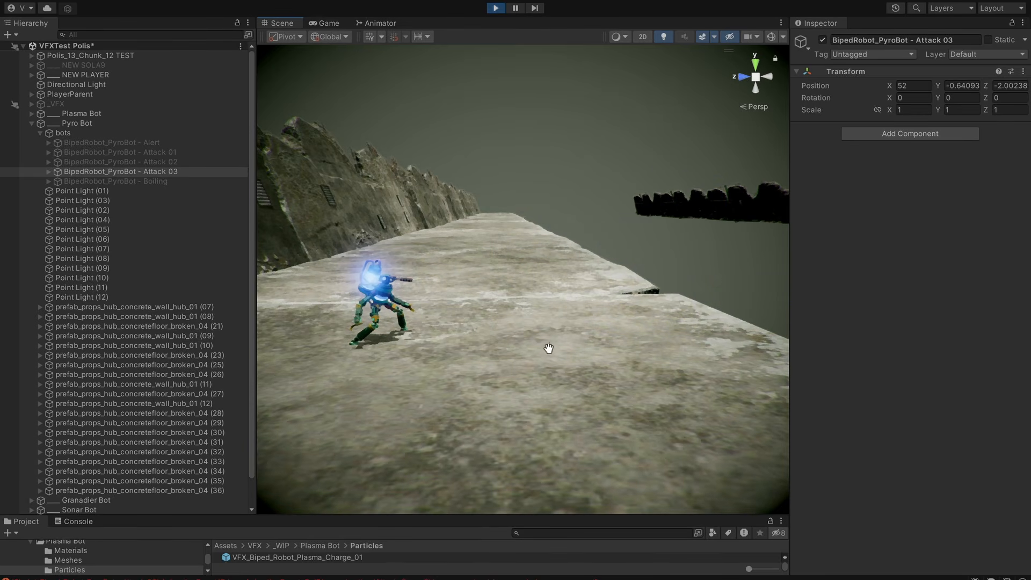
{"action": "key", "text": "alt+shift+a"}
{"action": "key", "text": "alt+shift+a"}
{"action": "mouse_move", "coordinate": [615, 389]}
{"action": "left_mouse_down", "text": "alt"}
{"action": "mouse_move", "coordinate": [614, 352]}
{"action": "mouse_move", "coordinate": [634, 382]}
{"action": "mouse_move", "coordinate": [622, 325]}
{"action": "mouse_move", "coordinate": [648, 355]}
{"action": "mouse_move", "coordinate": [615, 363]}
{"action": "mouse_move", "coordinate": [625, 385]}
{"action": "mouse_move", "coordinate": [614, 396]}
{"action": "left_mouse_up", "text": "alt"}
{"action": "middle_click_drag", "start_coordinate": [615, 396], "coordinate": [582, 412]}
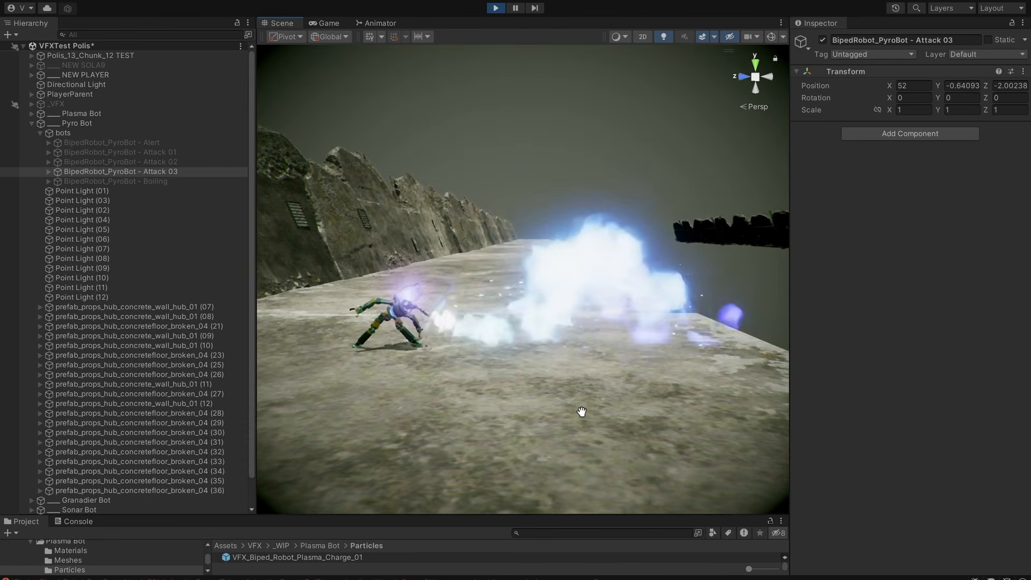
{"action": "left_click_drag", "start_coordinate": [582, 412], "coordinate": [607, 417], "text": "alt"}
{"action": "mouse_move", "coordinate": [608, 417]}
{"action": "middle_mouse_down"}
{"action": "mouse_move", "coordinate": [585, 424]}
{"action": "mouse_move", "coordinate": [605, 418]}
{"action": "middle_mouse_up"}
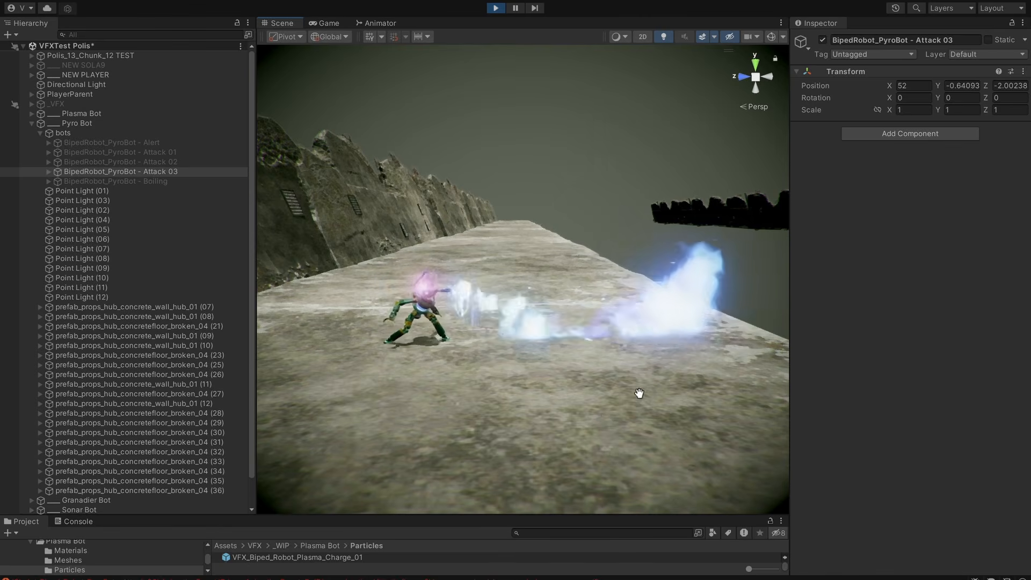
Examine the Attack 03 flame effect from behind, from the front and from the side again.
{"action": "left_click_drag", "start_coordinate": [639, 394], "coordinate": [780, 409], "text": "alt"}
{"action": "left_click_drag", "start_coordinate": [552, 396], "coordinate": [647, 390], "text": "alt"}
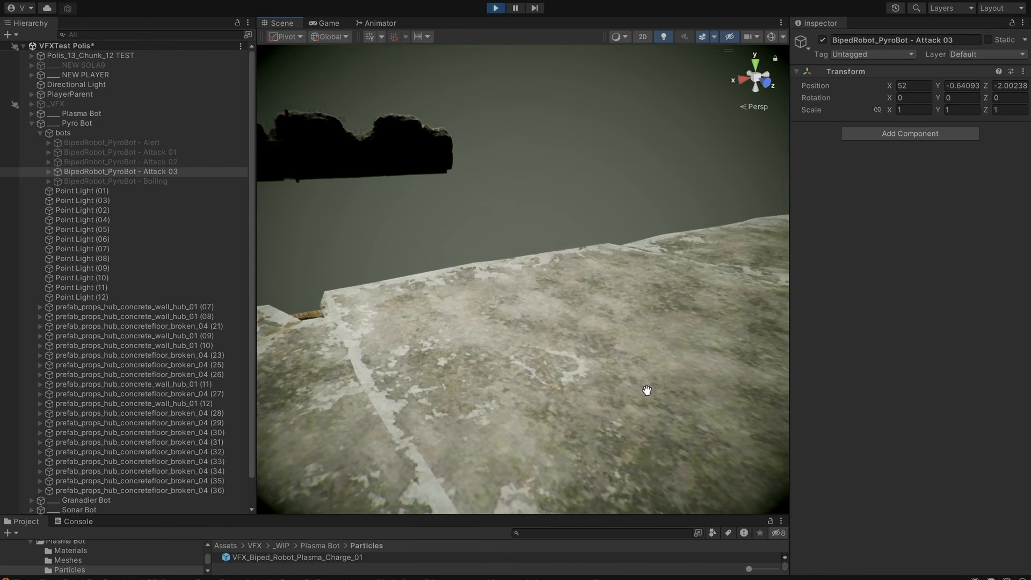
{"action": "left_click_drag", "start_coordinate": [478, 398], "coordinate": [640, 383], "text": "alt"}
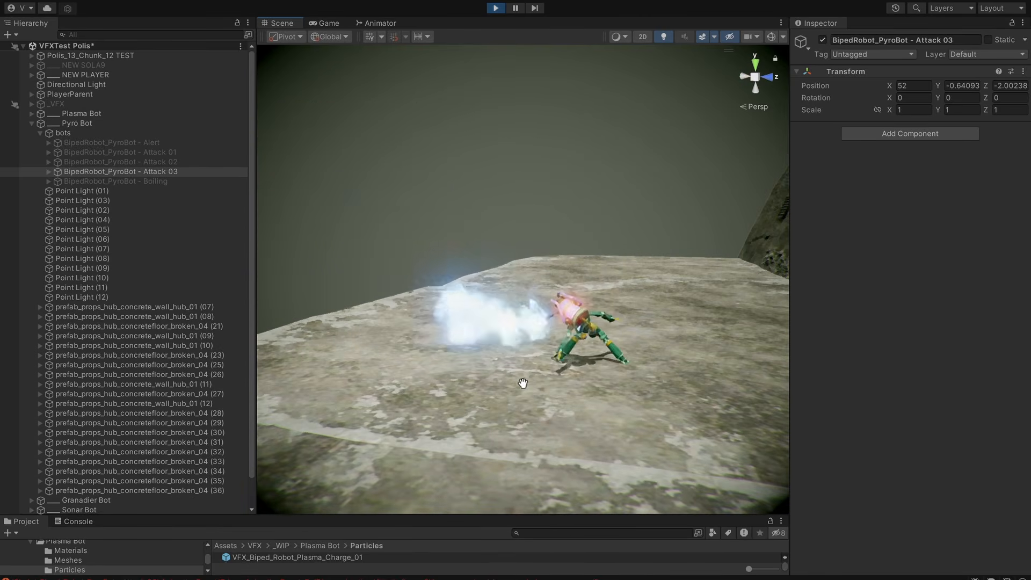
{"action": "left_click_drag", "start_coordinate": [523, 383], "coordinate": [586, 411], "text": "alt"}
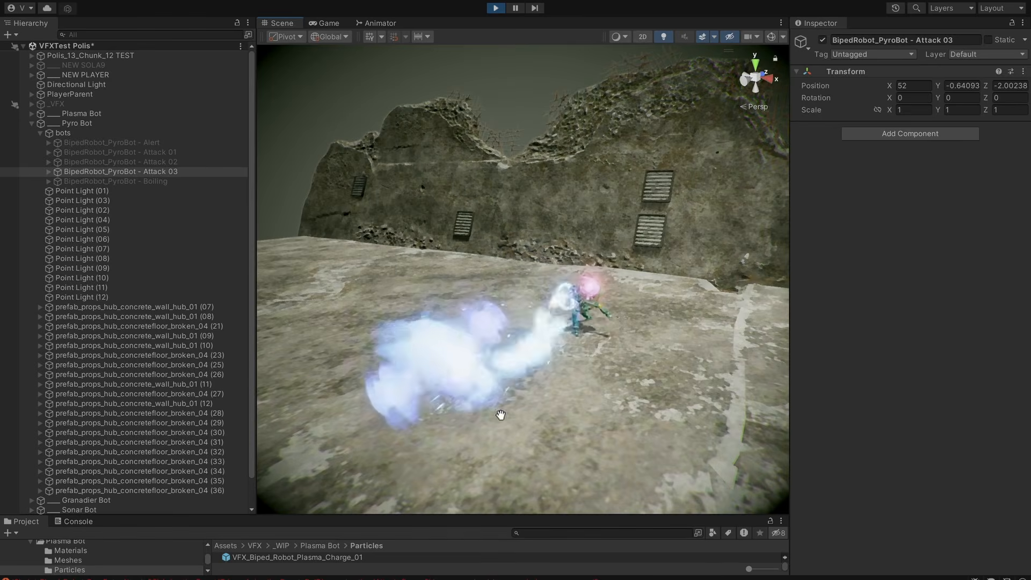
{"action": "left_click_drag", "start_coordinate": [500, 415], "coordinate": [656, 385], "text": "alt"}
{"action": "middle_click_drag", "start_coordinate": [656, 385], "coordinate": [550, 392]}
{"action": "left_click_drag", "start_coordinate": [550, 392], "coordinate": [546, 366], "text": "alt"}
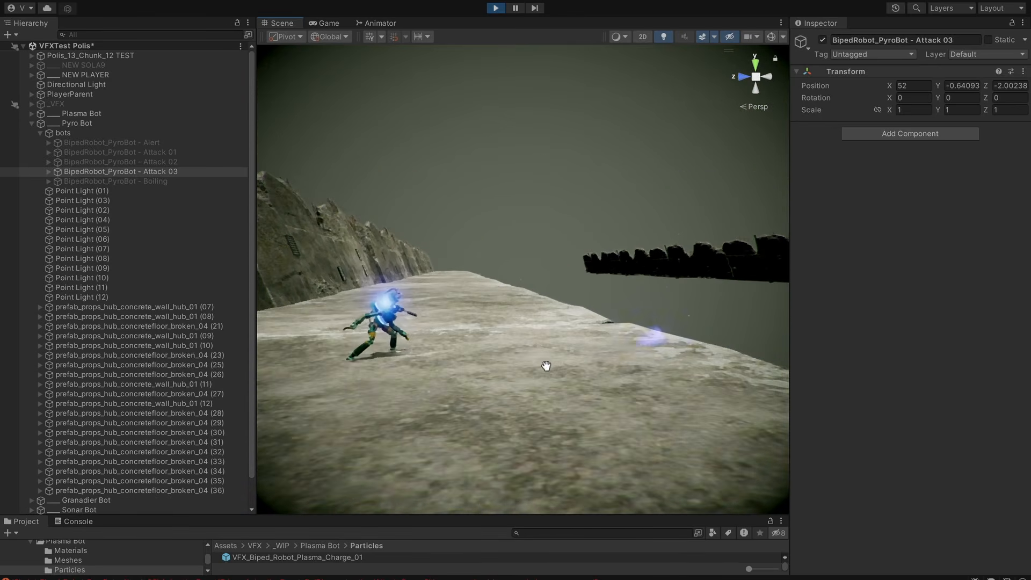
{"action": "left_click_drag", "start_coordinate": [619, 389], "coordinate": [559, 412], "text": "alt"}
Activate the Alert, Attack 01, Attack 02 and Attack 03 pyro bots together and view them lined up.
{"action": "left_click", "coordinate": [175, 145], "text": "shift"}
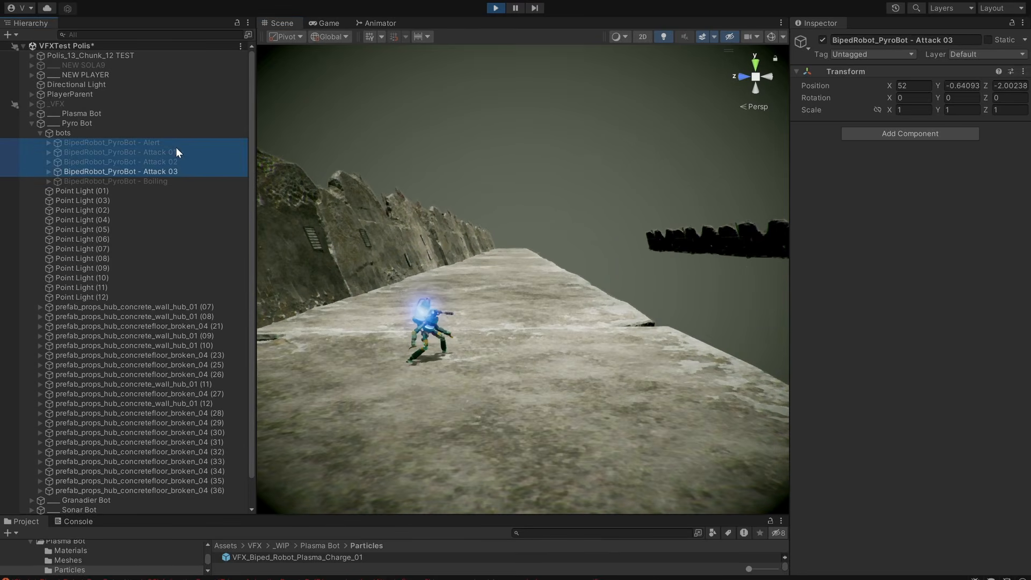
{"action": "key", "text": "alt+shift+a"}
{"action": "left_click_drag", "start_coordinate": [624, 367], "coordinate": [515, 371], "text": "alt"}
{"action": "right_click_drag", "start_coordinate": [516, 371], "coordinate": [579, 366], "text": "alt"}
{"action": "left_click_drag", "start_coordinate": [579, 366], "coordinate": [612, 363], "text": "alt"}
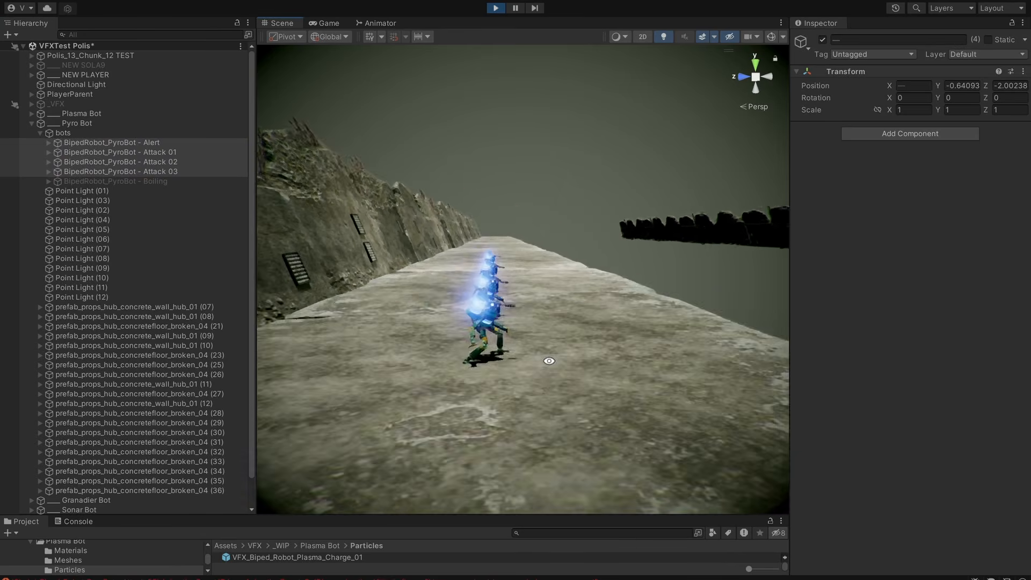
{"action": "right_click_drag", "start_coordinate": [613, 363], "coordinate": [637, 359], "text": "alt"}
{"action": "left_click_drag", "start_coordinate": [637, 360], "coordinate": [596, 359], "text": "alt"}
{"action": "middle_click_drag", "start_coordinate": [596, 359], "coordinate": [613, 359]}
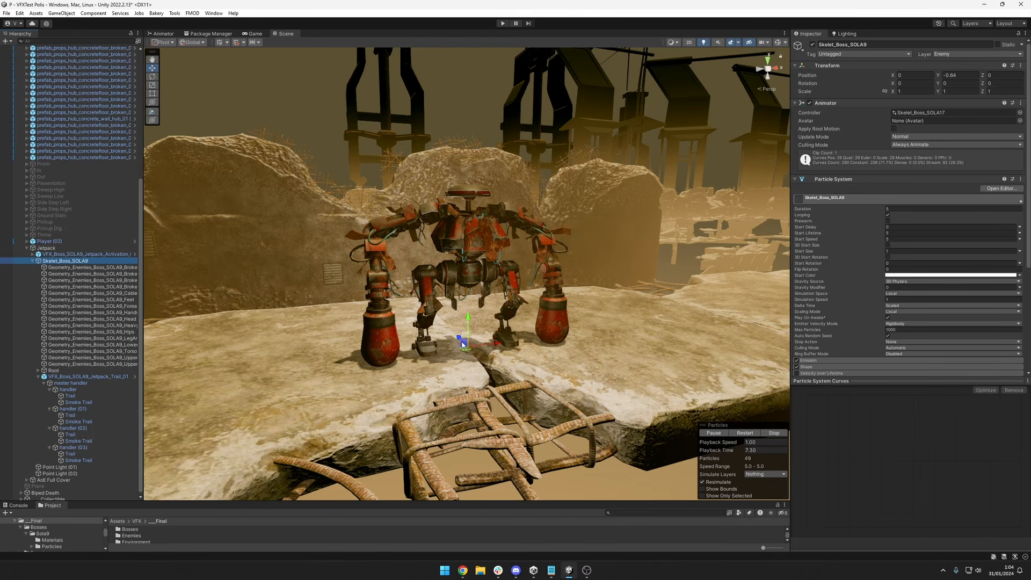
Move the Skelet_Boss_SOLA9 object up, down and sideways through the scene to preview its jetpack trail.
{"action": "mouse_move", "coordinate": [469, 309]}
{"action": "left_mouse_down"}
{"action": "mouse_move", "coordinate": [509, 255]}
{"action": "mouse_move", "coordinate": [478, 271]}
{"action": "mouse_move", "coordinate": [411, 252]}
{"action": "mouse_move", "coordinate": [555, 328]}
{"action": "mouse_move", "coordinate": [554, 299]}
{"action": "mouse_move", "coordinate": [473, 295]}
{"action": "left_mouse_up"}
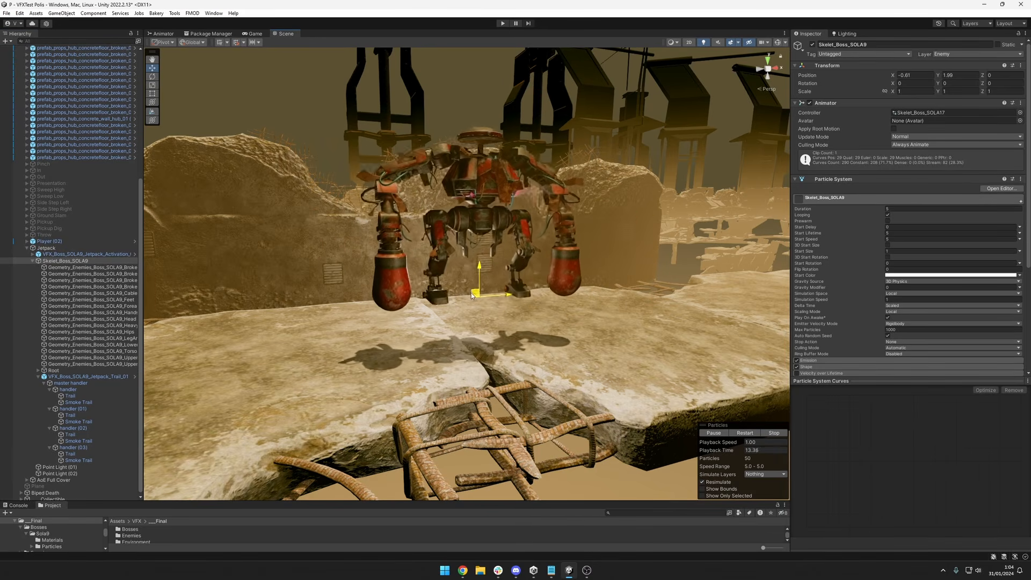
{"action": "left_click_drag", "start_coordinate": [398, 357], "coordinate": [518, 284]}
{"action": "left_click_drag", "start_coordinate": [407, 356], "coordinate": [374, 348]}
{"action": "left_click_drag", "start_coordinate": [408, 265], "coordinate": [426, 253]}
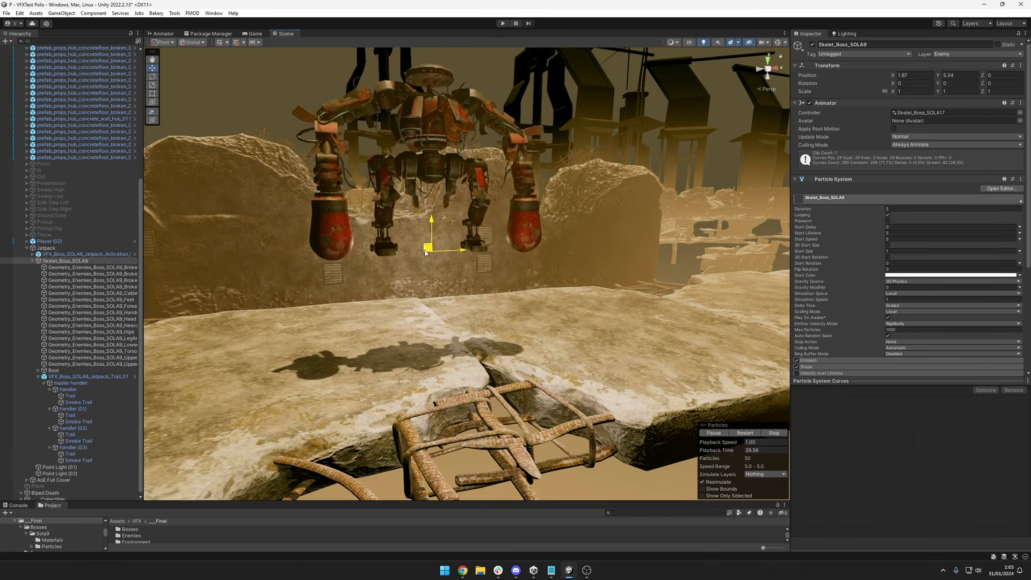
{"action": "left_click_drag", "start_coordinate": [426, 362], "coordinate": [420, 293]}
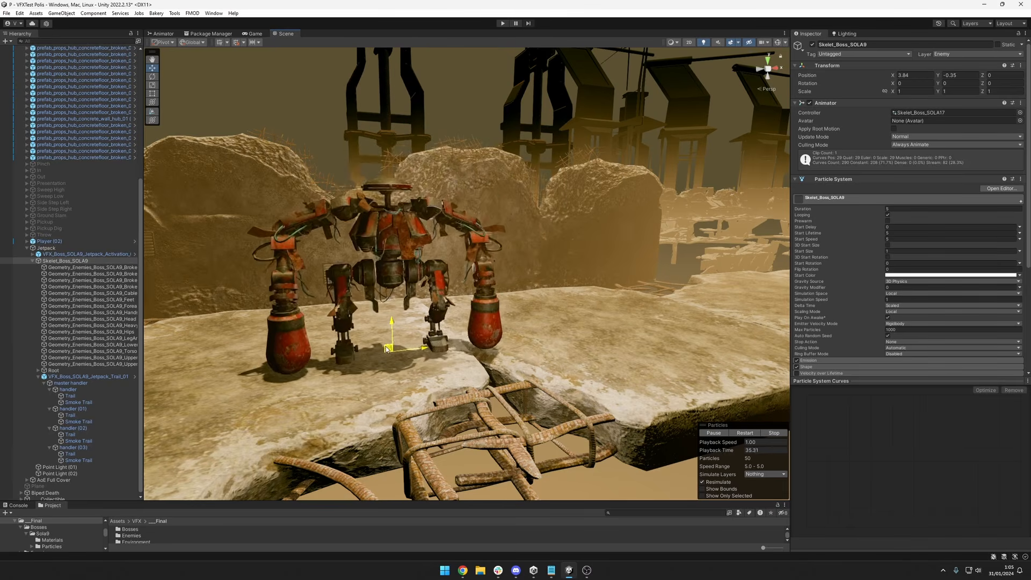
{"action": "left_click_drag", "start_coordinate": [465, 238], "coordinate": [386, 301]}
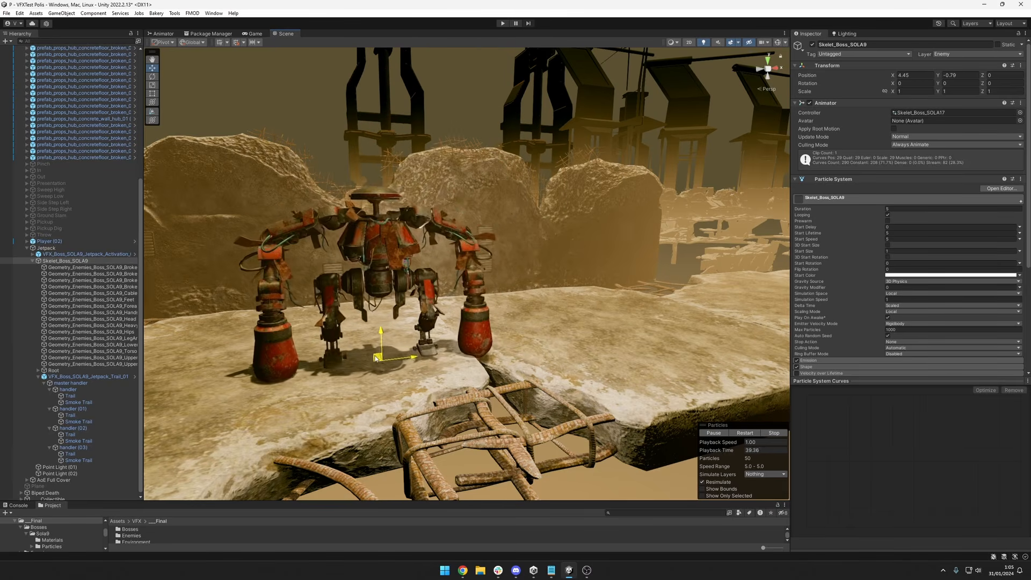
{"action": "left_click_drag", "start_coordinate": [510, 293], "coordinate": [461, 299]}
{"action": "mouse_move", "coordinate": [411, 339]}
{"action": "left_mouse_down"}
{"action": "mouse_move", "coordinate": [306, 333]}
{"action": "mouse_move", "coordinate": [361, 295]}
{"action": "mouse_move", "coordinate": [628, 315]}
{"action": "mouse_move", "coordinate": [589, 270]}
{"action": "mouse_move", "coordinate": [427, 350]}
{"action": "left_mouse_up"}
{"action": "mouse_move", "coordinate": [520, 303]}
{"action": "left_mouse_down"}
{"action": "mouse_move", "coordinate": [333, 349]}
{"action": "mouse_move", "coordinate": [430, 288]}
{"action": "mouse_move", "coordinate": [559, 305]}
{"action": "mouse_move", "coordinate": [500, 330]}
{"action": "mouse_move", "coordinate": [341, 344]}
{"action": "mouse_move", "coordinate": [457, 307]}
{"action": "mouse_move", "coordinate": [514, 318]}
{"action": "left_mouse_up"}
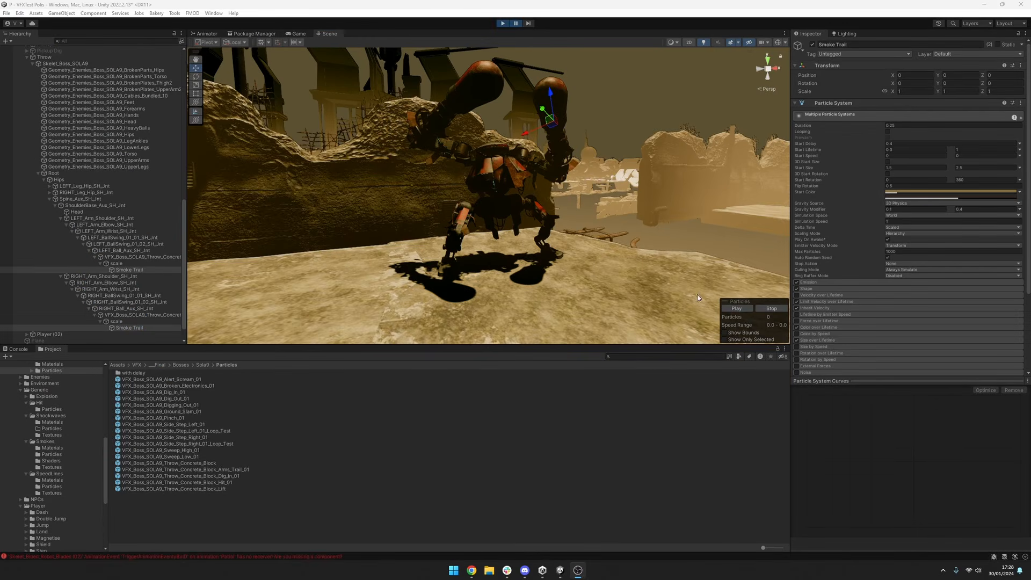
Make the full object names readable and select the Smoke Trail particle systems of both boss arms.
{"action": "left_click_drag", "start_coordinate": [523, 206], "coordinate": [534, 126], "text": "alt"}
{"action": "left_click_drag", "start_coordinate": [537, 171], "coordinate": [536, 146], "text": "alt"}
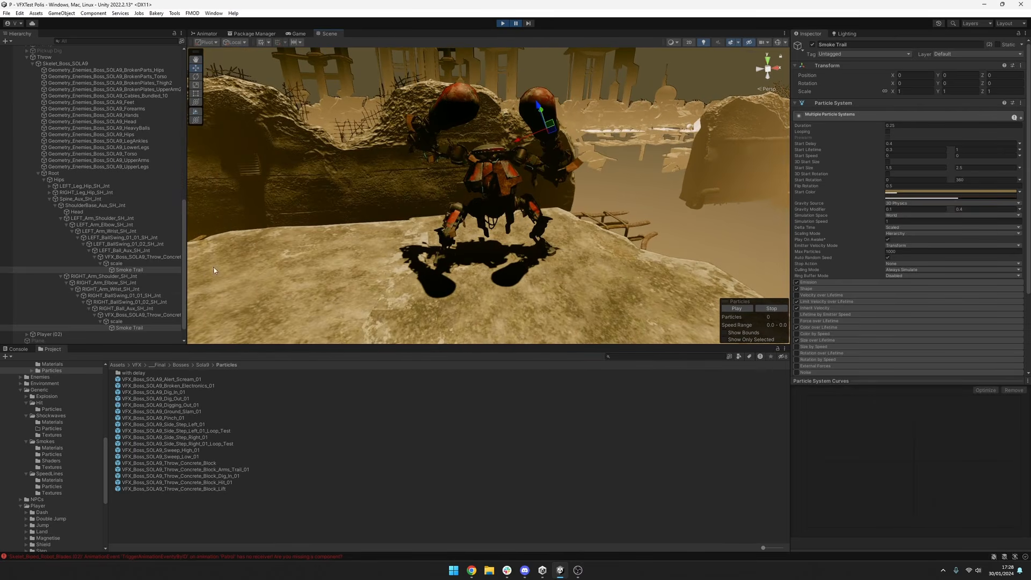
{"action": "left_click", "coordinate": [151, 257]}
{"action": "left_click_drag", "start_coordinate": [186, 258], "coordinate": [243, 257]}
{"action": "left_click", "coordinate": [129, 270]}
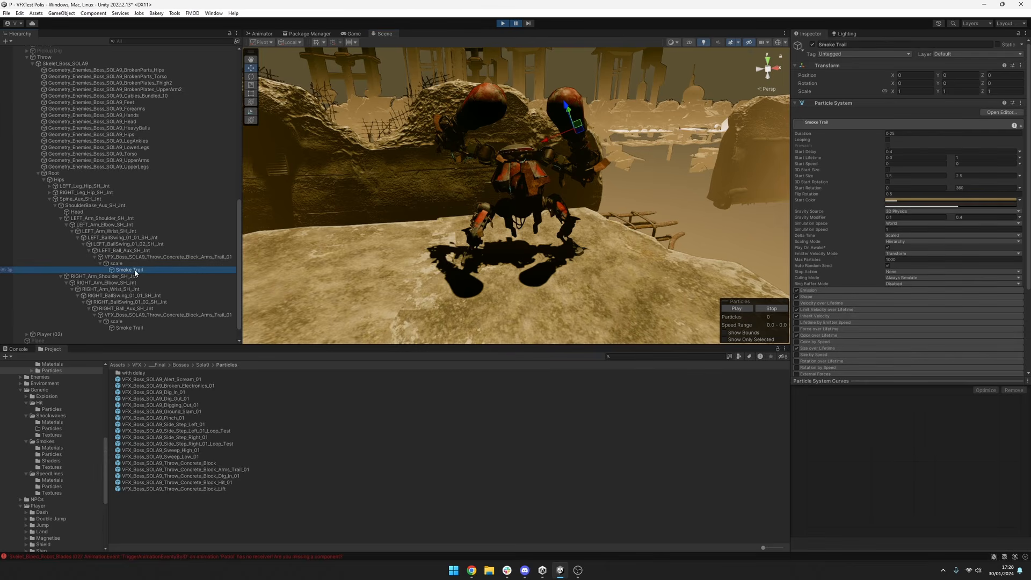
{"action": "left_click", "coordinate": [141, 328], "text": "ctrl"}
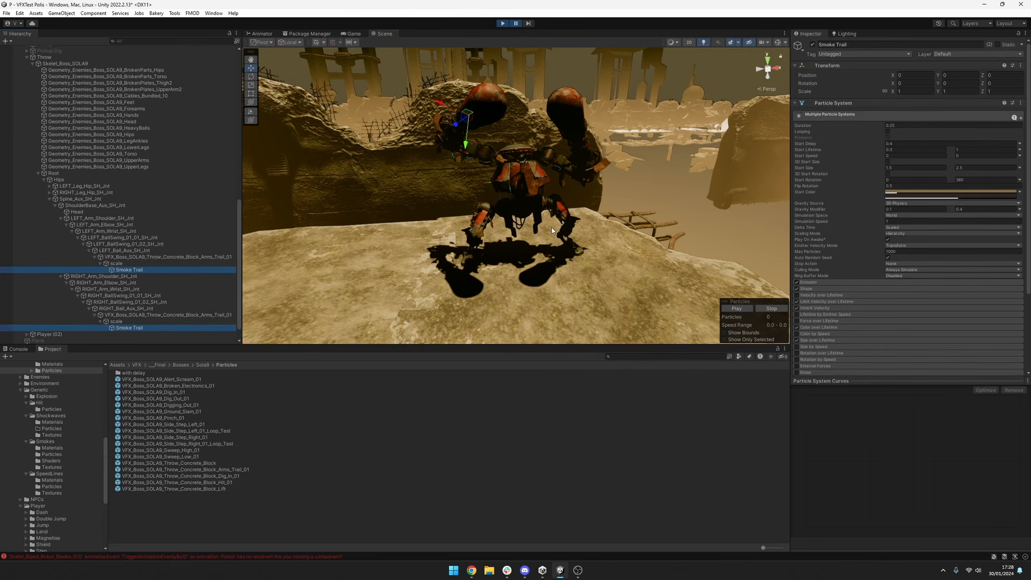
{"action": "left_click_drag", "start_coordinate": [552, 231], "coordinate": [590, 217], "text": "alt"}
{"action": "middle_click_drag", "start_coordinate": [673, 186], "coordinate": [670, 207]}
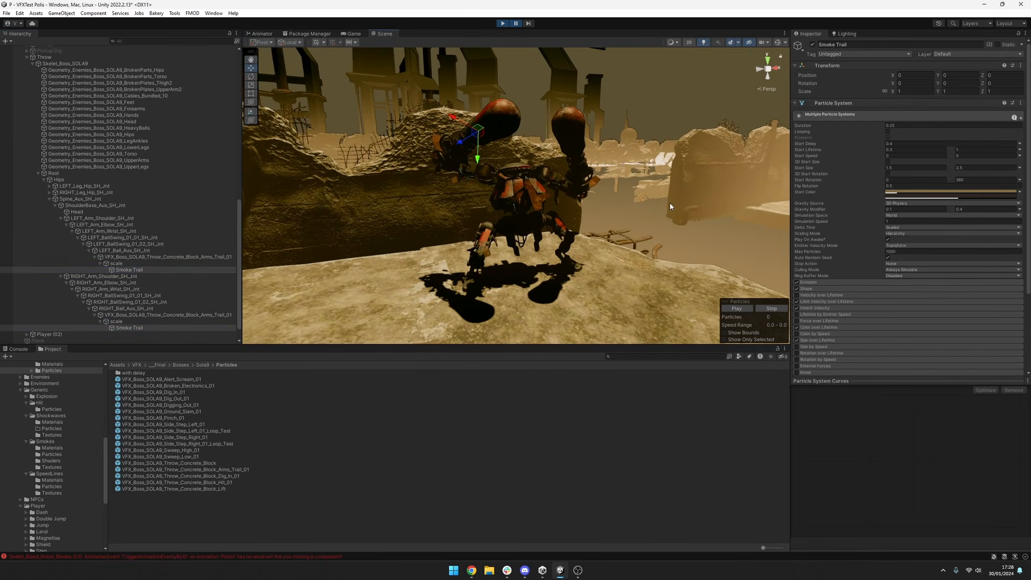
Expand the smoke trails' Emission settings and show the Rate over Distance curve.
{"action": "scroll", "coordinate": [860, 290], "scroll_direction": "down", "scroll_amount": 3}
{"action": "left_click", "coordinate": [821, 187]}
{"action": "left_click", "coordinate": [852, 181]}
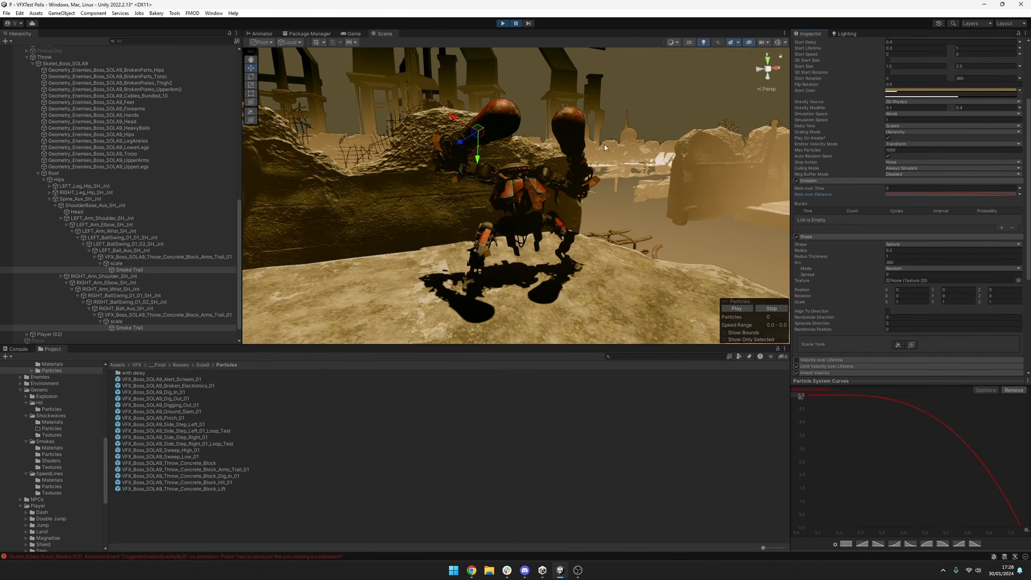
{"action": "scroll", "coordinate": [881, 98], "scroll_direction": "up", "scroll_amount": 2}
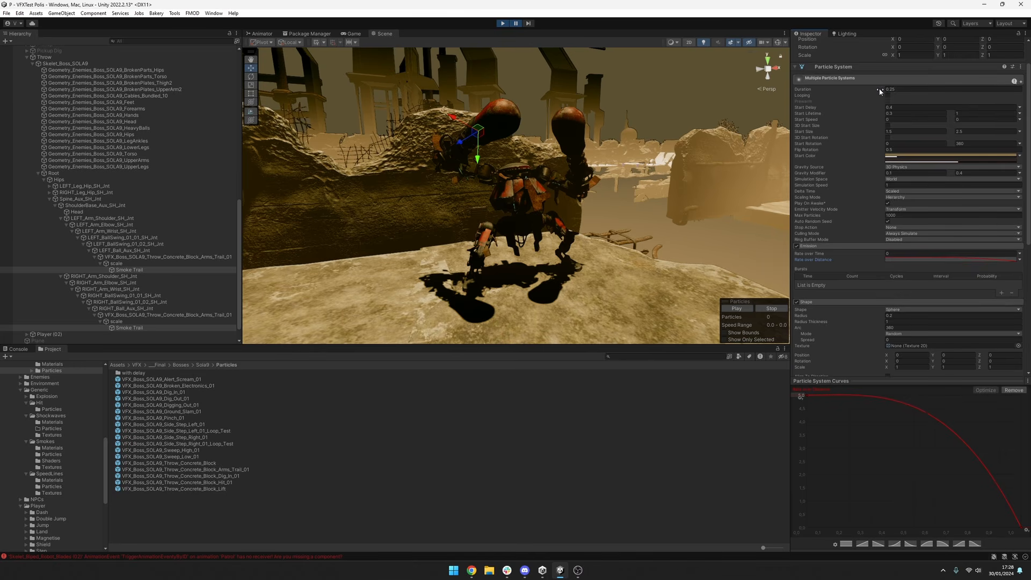
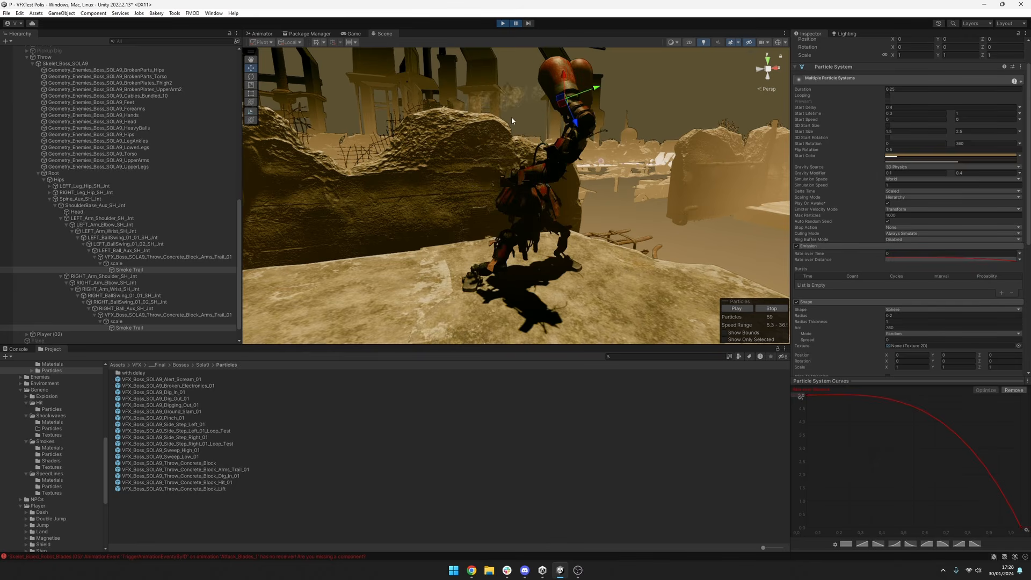
Examine the SOLA9 boss's arm smoke trails from several angles during the throw animation, running and pausing playback.
{"action": "left_click_drag", "start_coordinate": [511, 117], "coordinate": [612, 151], "text": "alt"}
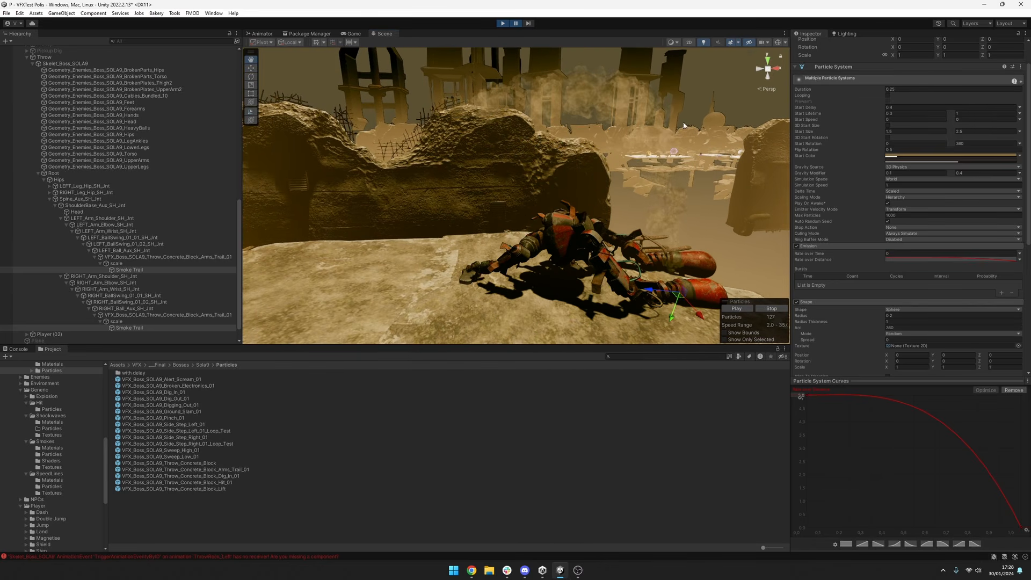
{"action": "mouse_move", "coordinate": [497, 134]}
{"action": "left_mouse_down", "text": "alt"}
{"action": "mouse_move", "coordinate": [486, 177]}
{"action": "mouse_move", "coordinate": [509, 175]}
{"action": "mouse_move", "coordinate": [493, 139]}
{"action": "left_mouse_up", "text": "alt"}
{"action": "right_click_drag", "start_coordinate": [493, 139], "coordinate": [439, 121], "text": "alt"}
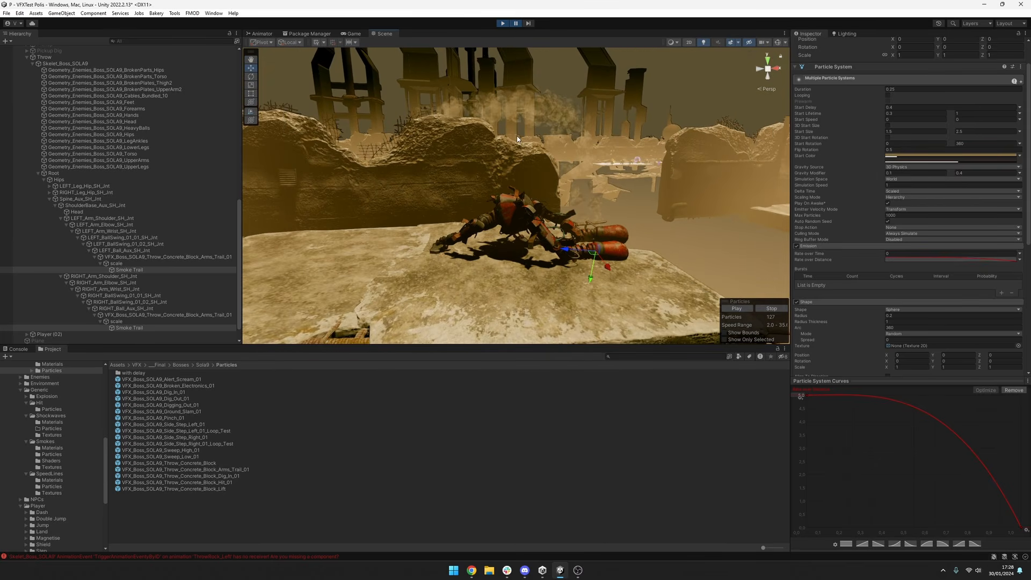
{"action": "left_click_drag", "start_coordinate": [517, 139], "coordinate": [479, 139], "text": "alt"}
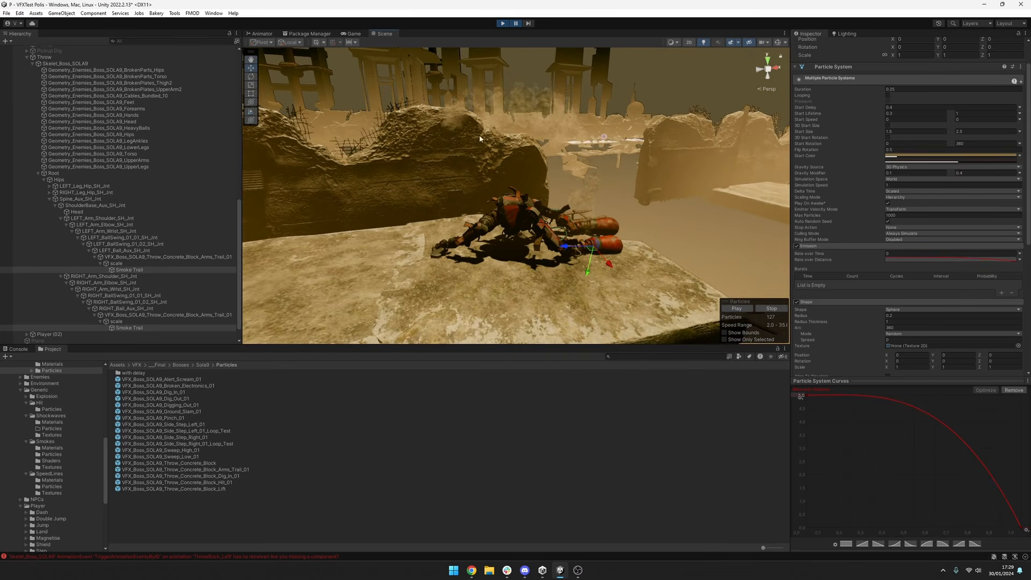
{"action": "left_click_drag", "start_coordinate": [559, 171], "coordinate": [508, 224], "text": "alt"}
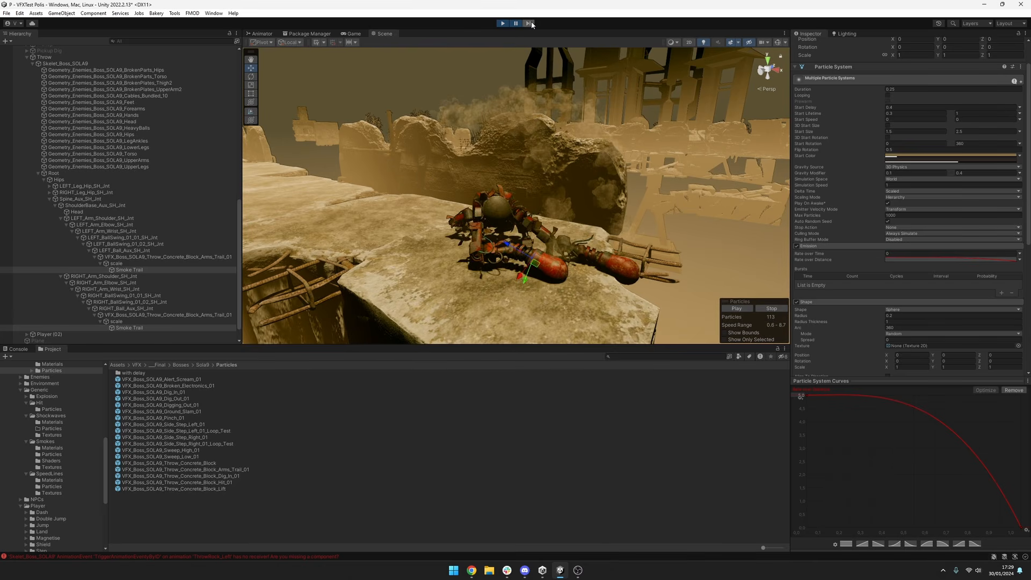
{"action": "left_click", "coordinate": [518, 23]}
{"action": "left_click", "coordinate": [518, 24]}
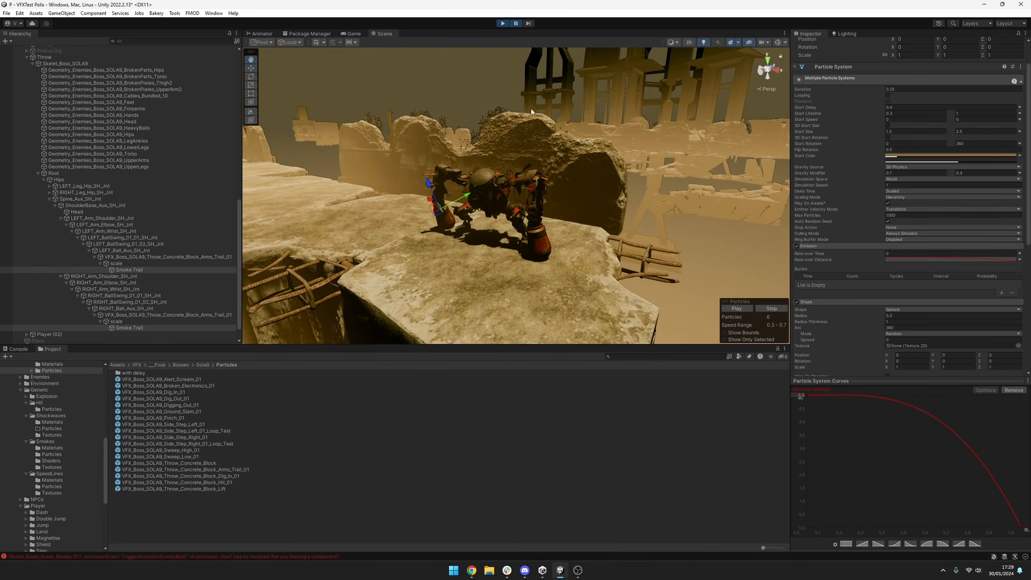
{"action": "left_click_drag", "start_coordinate": [505, 183], "coordinate": [622, 159], "text": "alt"}
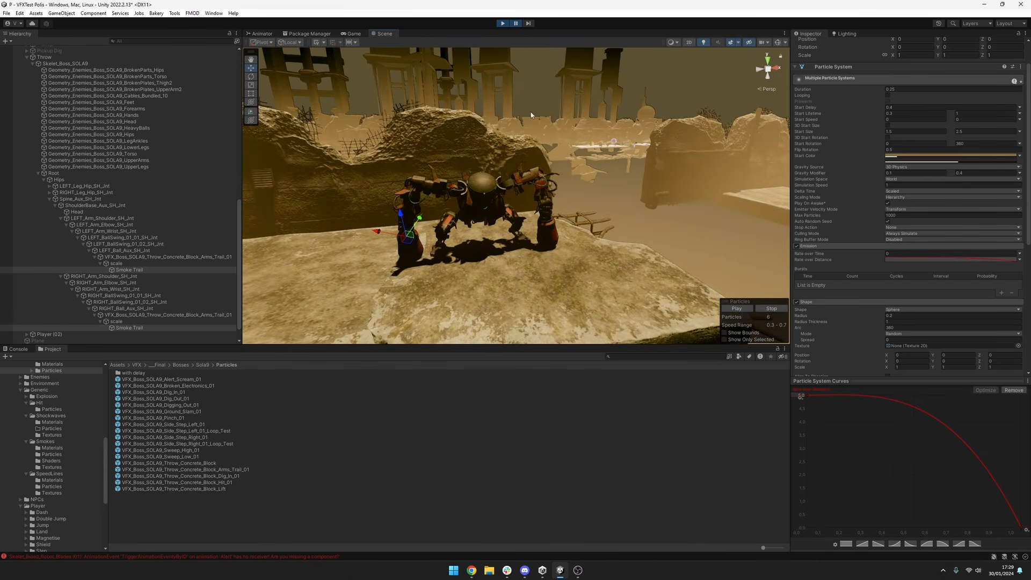
{"action": "left_click_drag", "start_coordinate": [863, 106], "coordinate": [904, 106]}
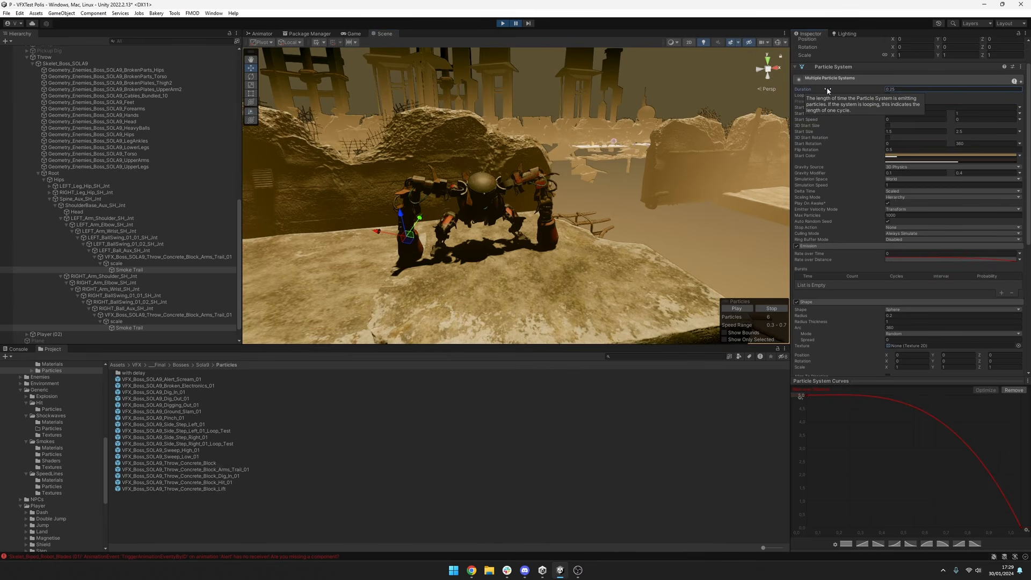
Inspect the smoke trails' Duration setting and compare the left arm's VFX_Boss_SOLA9_Throw_Concrete_Block_Arms_Trail_01 parent with its Smoke Trail child.
{"action": "left_click", "coordinate": [898, 89]}
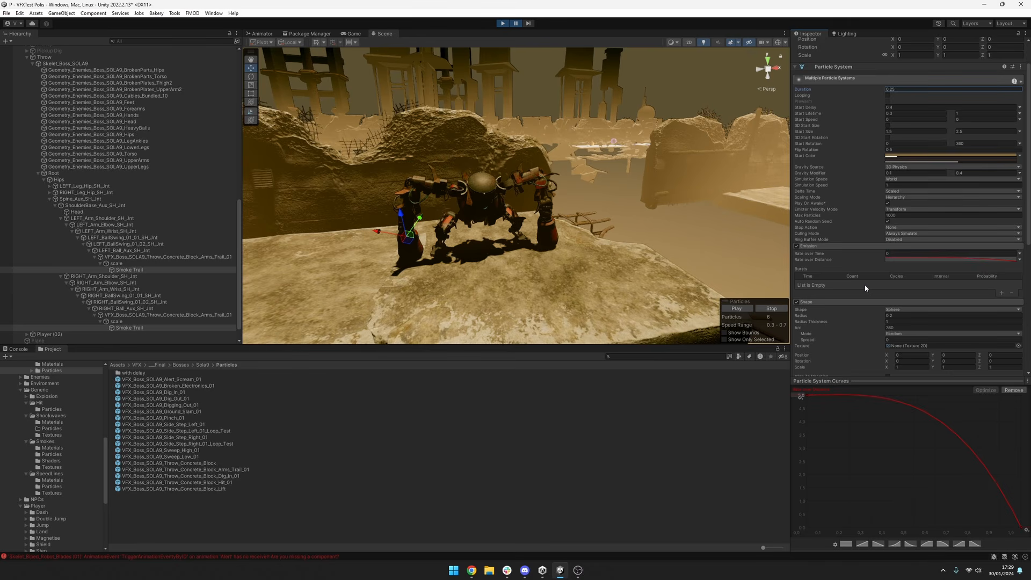
{"action": "left_click", "coordinate": [209, 255]}
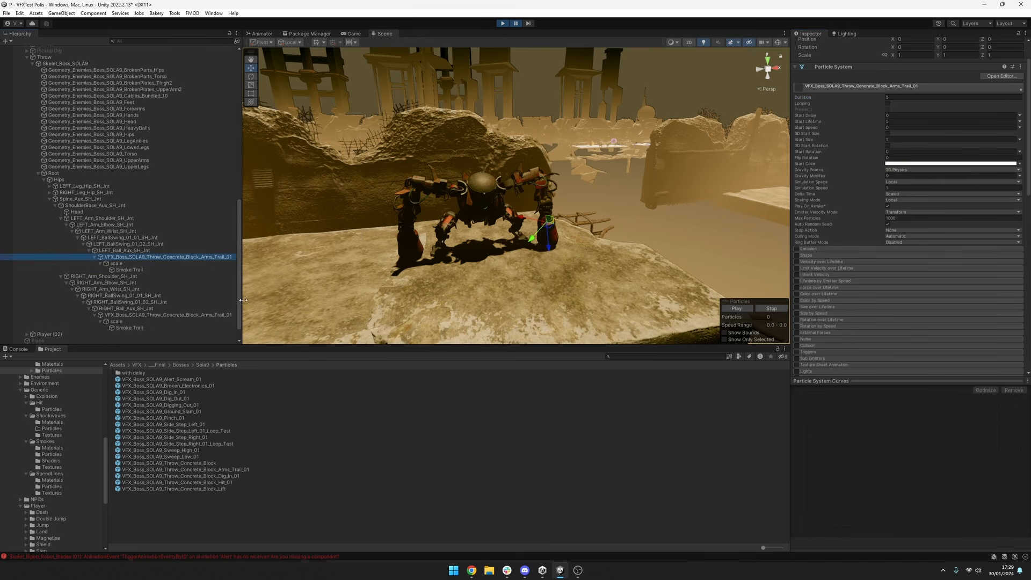
{"action": "left_click", "coordinate": [179, 270]}
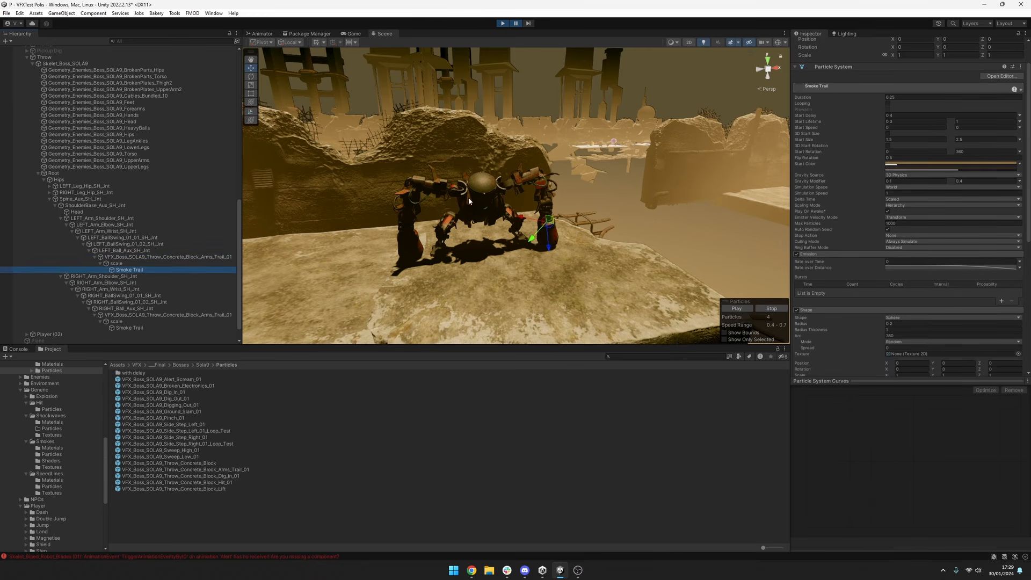
{"action": "left_click", "coordinate": [208, 256]}
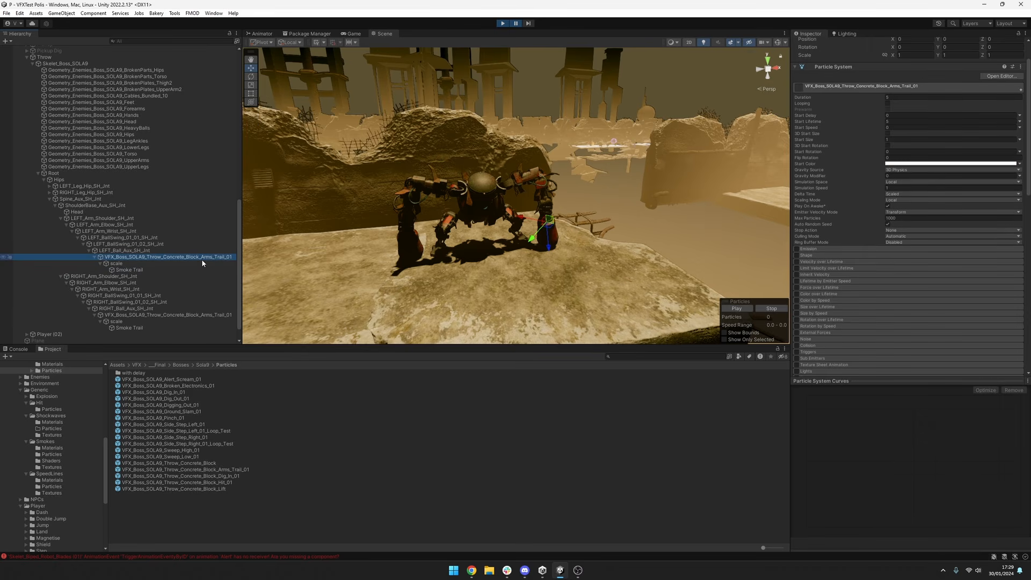
{"action": "left_click", "coordinate": [200, 269]}
{"action": "left_click", "coordinate": [196, 259]}
{"action": "left_click", "coordinate": [197, 269]}
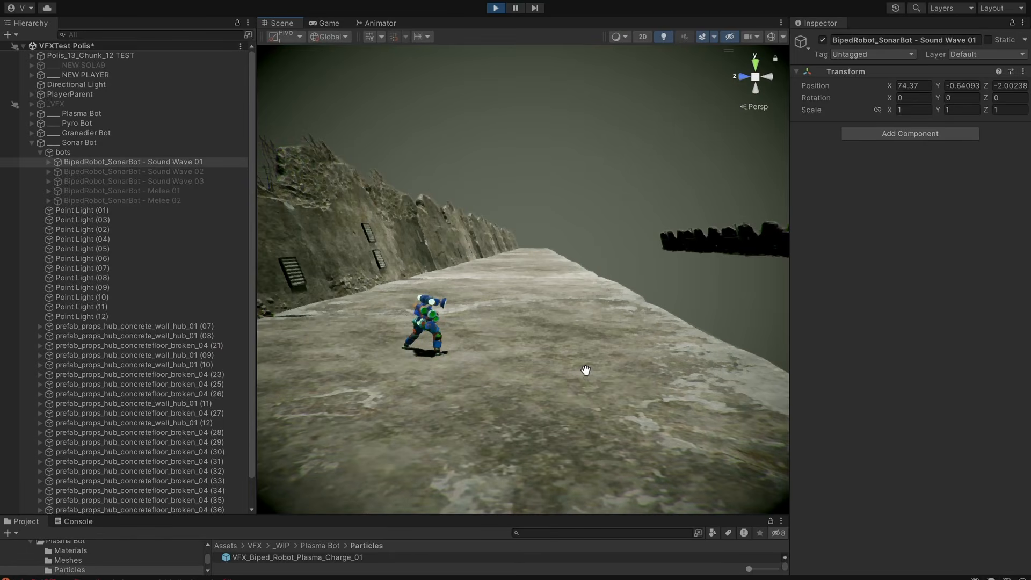
Examine the Sonar Bot's Sound Wave 01 attack from the side and from the front.
{"action": "middle_click_drag", "start_coordinate": [586, 370], "coordinate": [566, 365]}
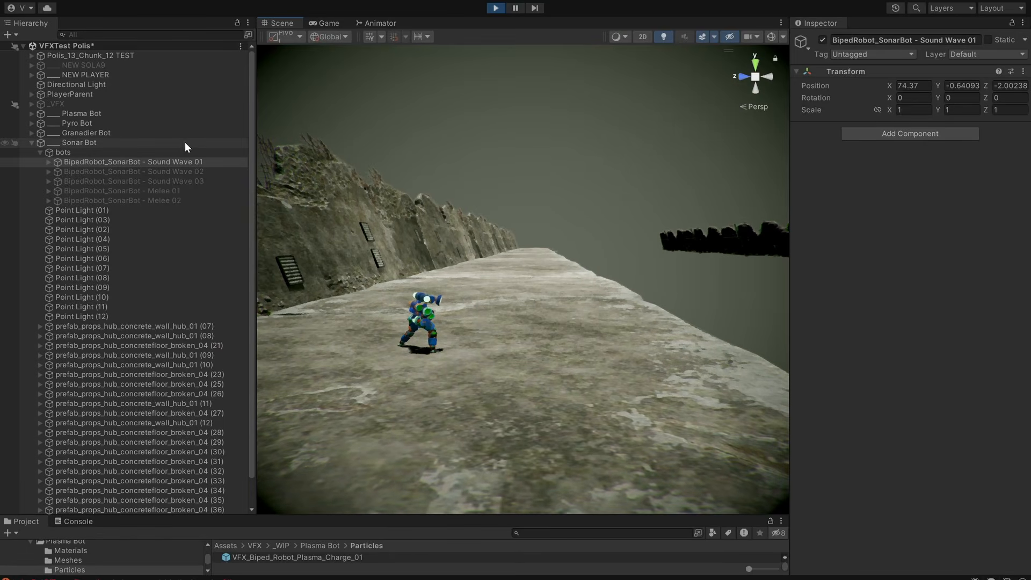
{"action": "key", "text": "w"}
{"action": "right_click_drag", "start_coordinate": [527, 376], "coordinate": [521, 369]}
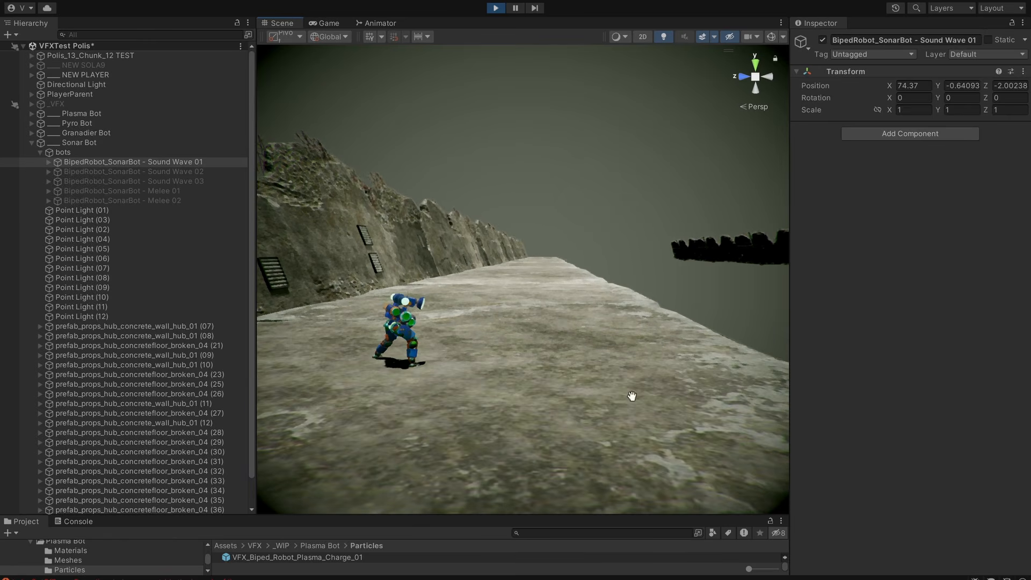
{"action": "middle_click_drag", "start_coordinate": [627, 411], "coordinate": [612, 395]}
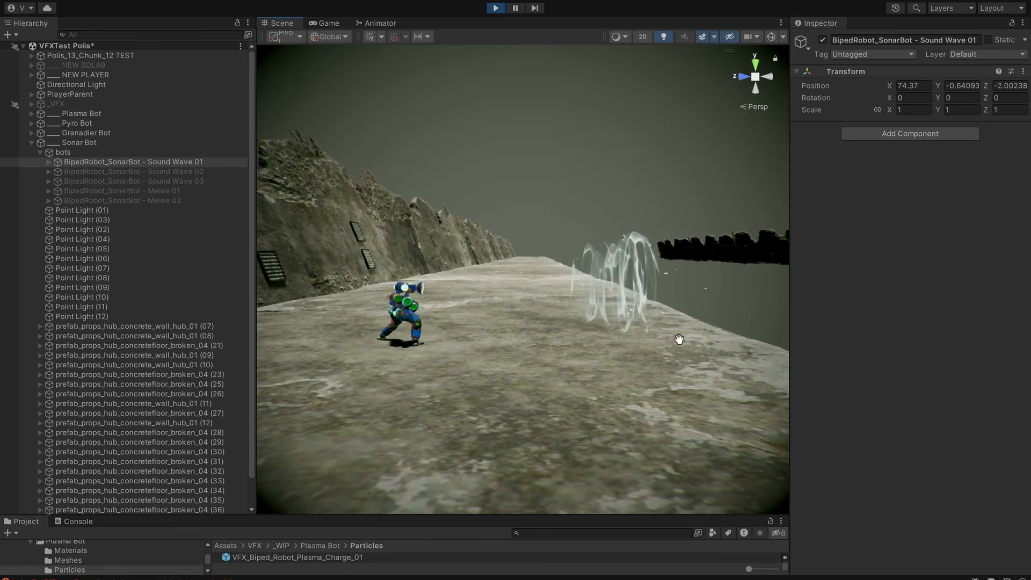
{"action": "left_click_drag", "start_coordinate": [660, 372], "coordinate": [149, 397], "text": "alt"}
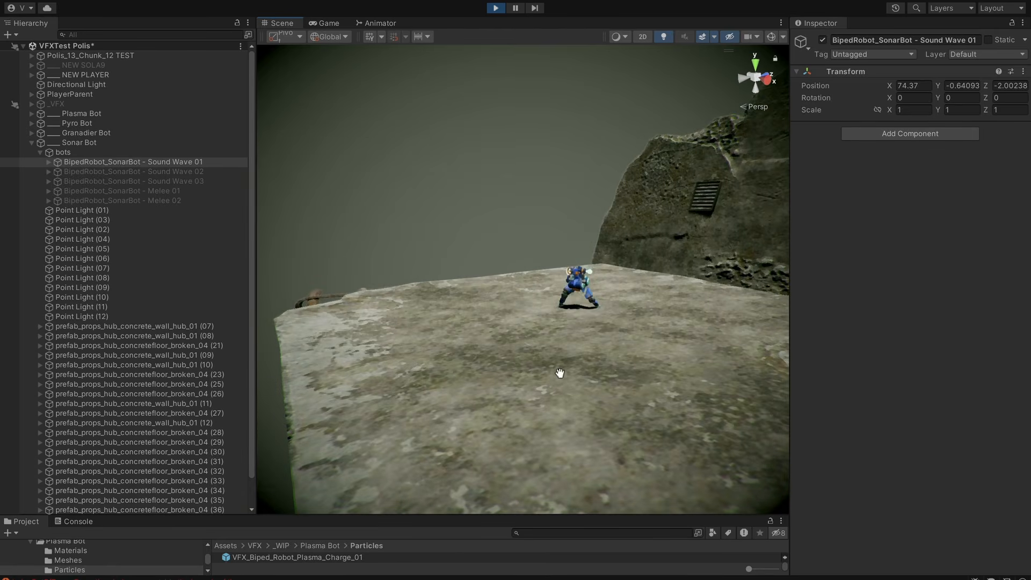
{"action": "left_click_drag", "start_coordinate": [559, 372], "coordinate": [845, 369], "text": "alt"}
Deactivate the Sound Wave 01 sonar bot, activate Sound Wave 02 and frame it in the scene.
{"action": "key", "text": "alt+shift+a"}
{"action": "left_click", "coordinate": [148, 172]}
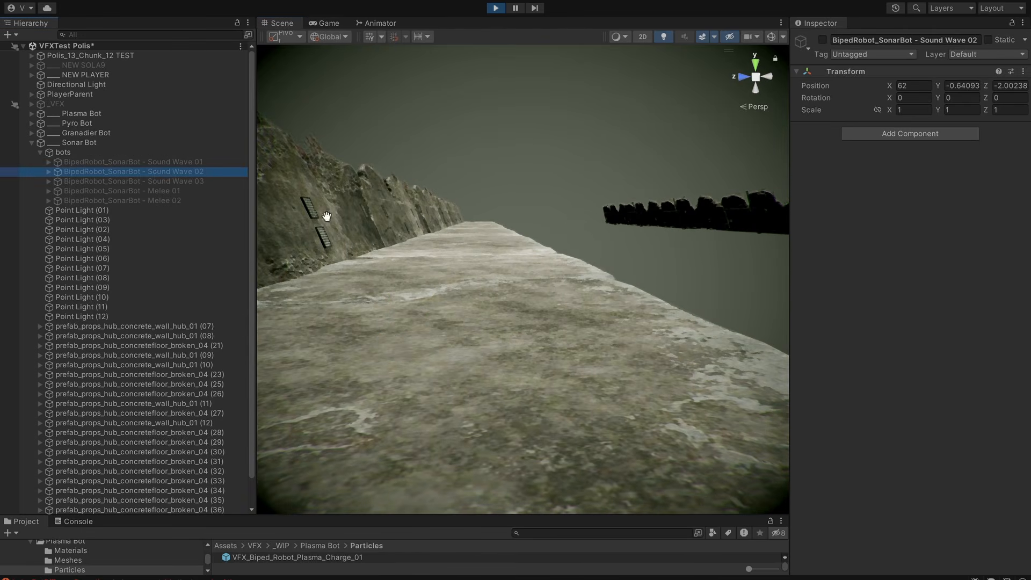
{"action": "key", "text": "alt+shift+a"}
{"action": "left_click_drag", "start_coordinate": [580, 325], "coordinate": [539, 290], "text": "alt"}
{"action": "left_click", "coordinate": [124, 182]}
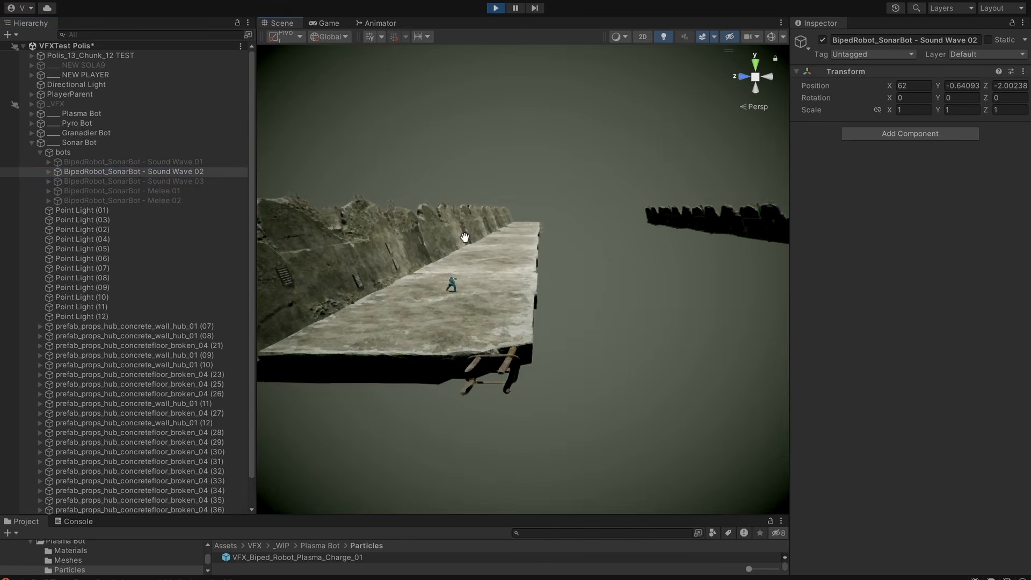
{"action": "key", "text": "f"}
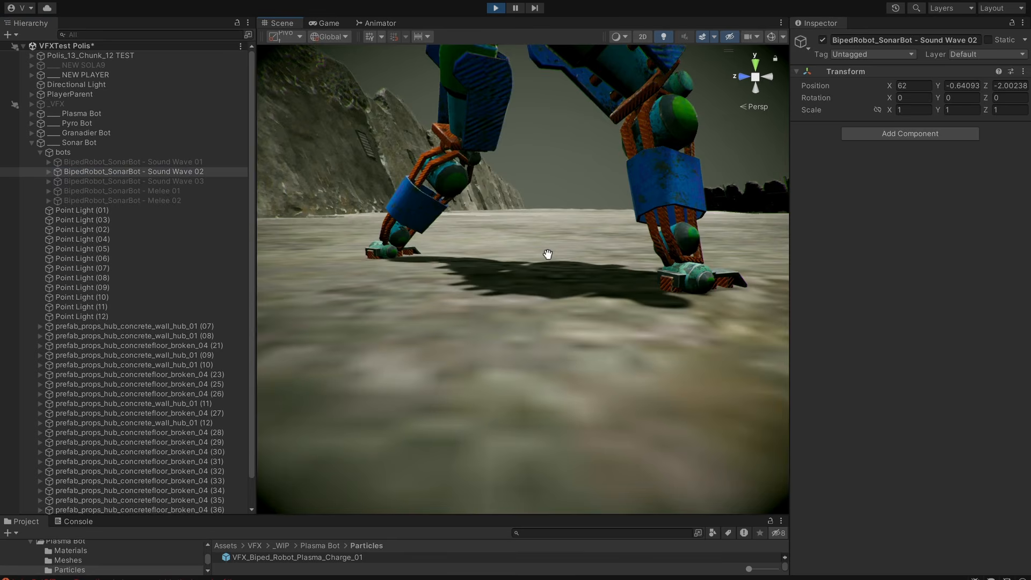
{"action": "scroll", "coordinate": [548, 254], "scroll_direction": "down", "scroll_amount": 6}
{"action": "middle_click_drag", "start_coordinate": [615, 242], "coordinate": [467, 326]}
{"action": "scroll", "coordinate": [505, 339], "scroll_direction": "down", "scroll_amount": 3}
{"action": "scroll", "coordinate": [564, 346], "scroll_direction": "up", "scroll_amount": 5}
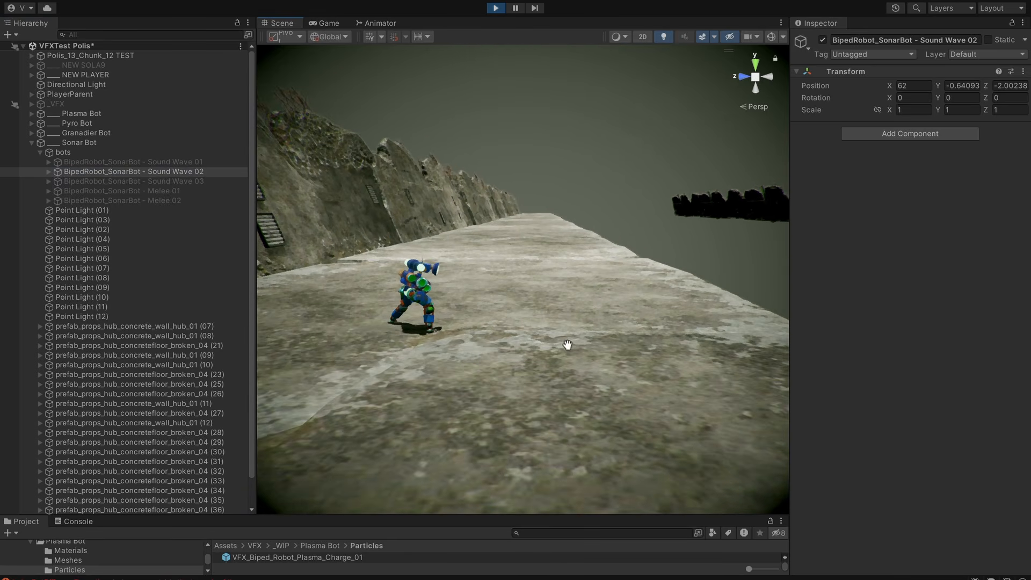
Replay the Sound Wave 02 attack and deactivate that bot.
{"action": "key", "text": "alt+shift+a"}
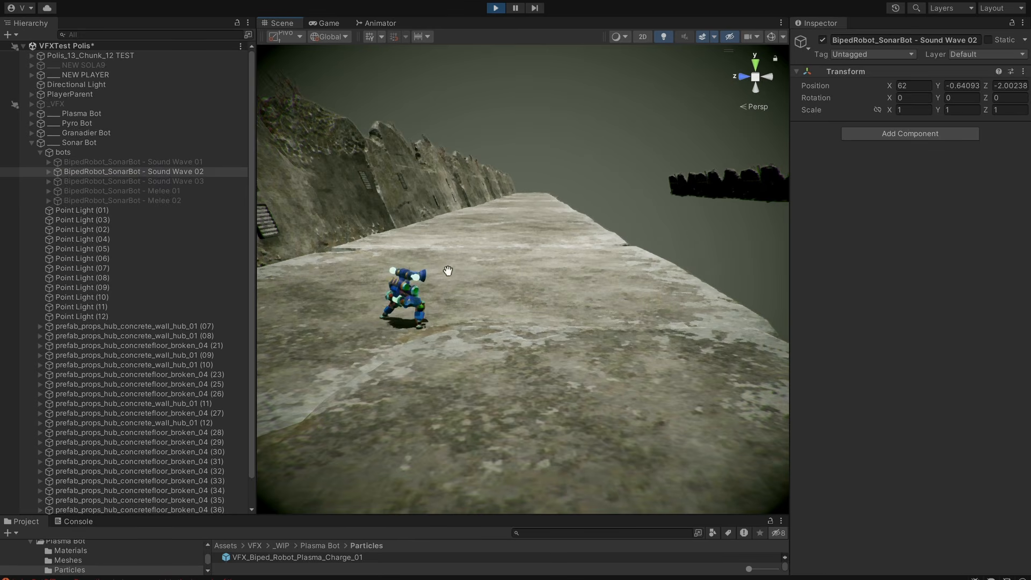
{"action": "scroll", "coordinate": [529, 350], "scroll_direction": "up", "scroll_amount": 4}
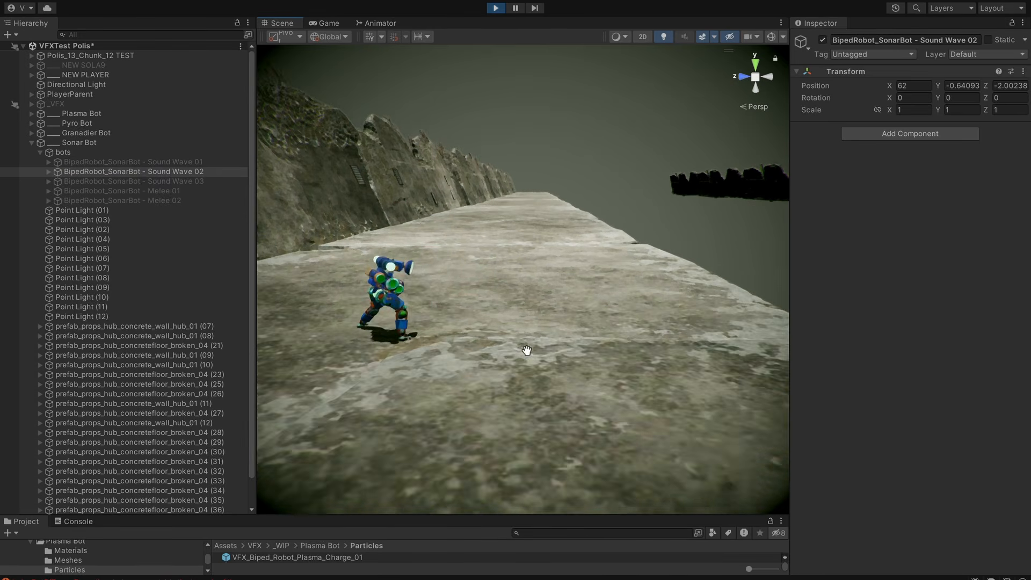
{"action": "middle_click_drag", "start_coordinate": [551, 364], "coordinate": [522, 369]}
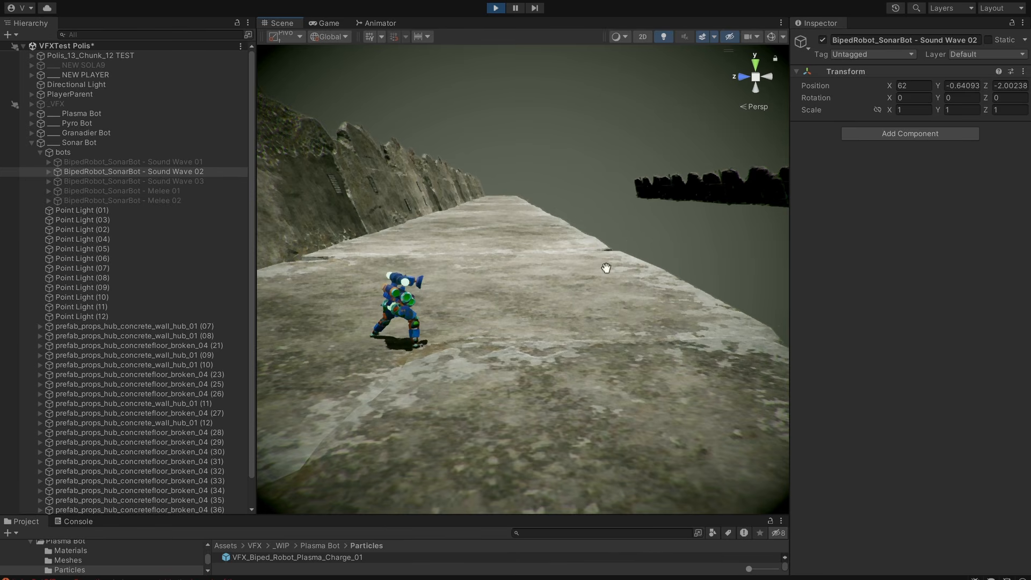
Activate the Sound Wave 03 sonar bot and bring it into close view to preview its attack.
{"action": "left_click", "coordinate": [231, 182]}
{"action": "middle_click_drag", "start_coordinate": [583, 233], "coordinate": [570, 268]}
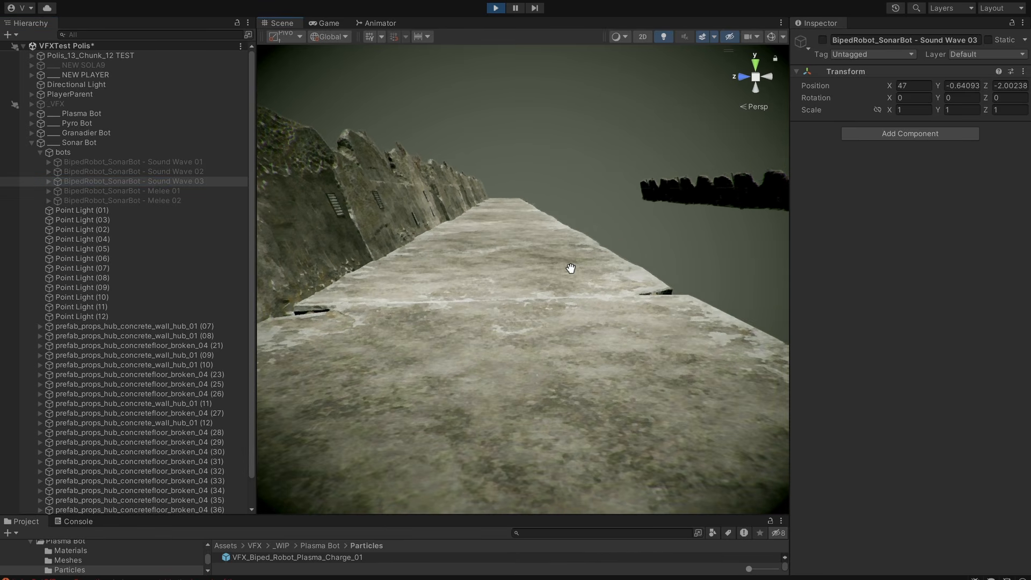
{"action": "middle_click_drag", "start_coordinate": [619, 296], "coordinate": [591, 334]}
{"action": "left_click_drag", "start_coordinate": [620, 365], "coordinate": [606, 359], "text": "alt"}
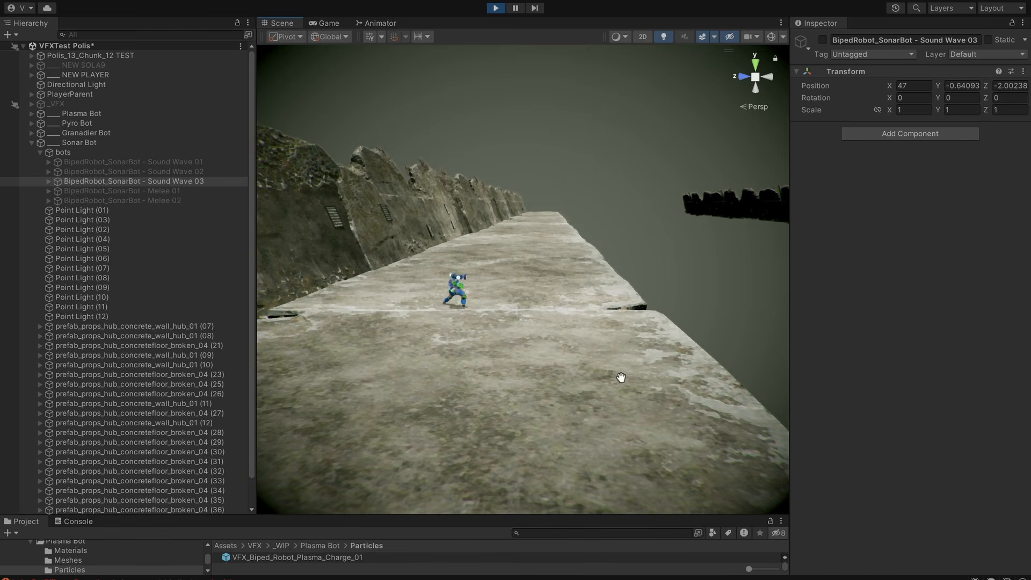
{"action": "right_click_drag", "start_coordinate": [621, 378], "coordinate": [709, 387], "text": "alt"}
{"action": "right_click_drag", "start_coordinate": [559, 388], "coordinate": [618, 348], "text": "alt"}
{"action": "middle_click_drag", "start_coordinate": [618, 348], "coordinate": [632, 358]}
{"action": "middle_click_drag", "start_coordinate": [631, 393], "coordinate": [594, 382]}
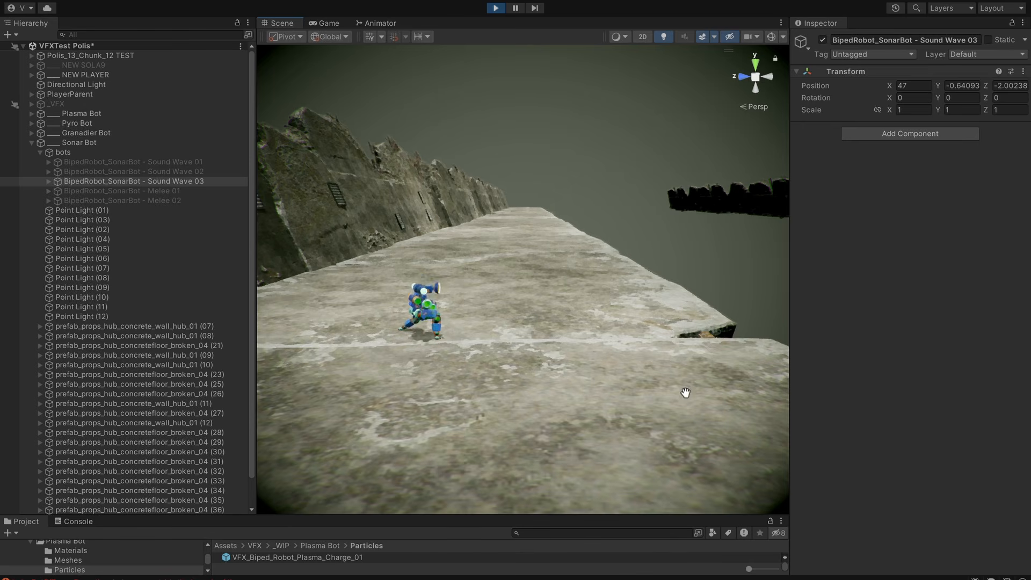
Switch from the Sound Wave 03 sonar bot to the Melee 01 bot and frame it in the scene.
{"action": "left_click", "coordinate": [183, 192]}
{"action": "key", "text": "f"}
{"action": "middle_click_drag", "start_coordinate": [531, 244], "coordinate": [587, 281]}
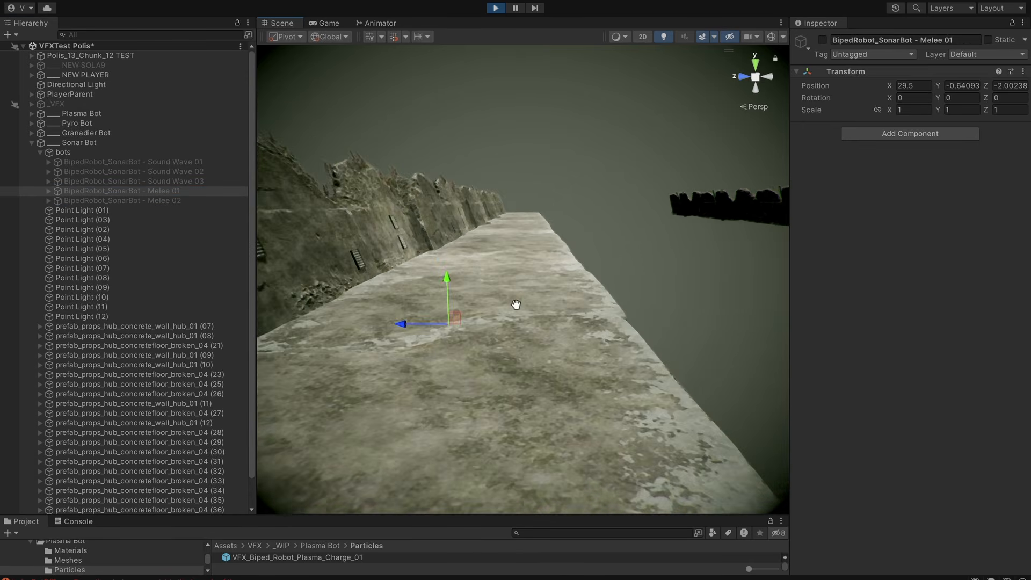
{"action": "scroll", "coordinate": [572, 296], "scroll_direction": "down", "scroll_amount": 2}
{"action": "key", "text": "q"}
{"action": "key", "text": "alt+shift+a"}
Replay the Melee 01 attack repeatedly by toggling the bot off and on.
{"action": "key", "text": "alt+shift+a"}
{"action": "left_click_drag", "start_coordinate": [658, 415], "coordinate": [606, 374], "text": "alt"}
{"action": "key", "text": "alt+shift+a"}
{"action": "scroll", "coordinate": [651, 405], "scroll_direction": "up", "scroll_amount": 3}
{"action": "scroll", "coordinate": [666, 394], "scroll_direction": "down", "scroll_amount": 3}
{"action": "key", "text": "alt+shift+a"}
{"action": "key", "text": "alt+shift+a"}
{"action": "key", "text": "alt+shift+a"}
{"action": "key", "text": "alt+shift+a"}
{"action": "key", "text": "alt+shift+a"}
{"action": "key", "text": "alt+shift+a"}
{"action": "key", "text": "alt+shift+a"}
{"action": "key", "text": "alt+shift+a"}
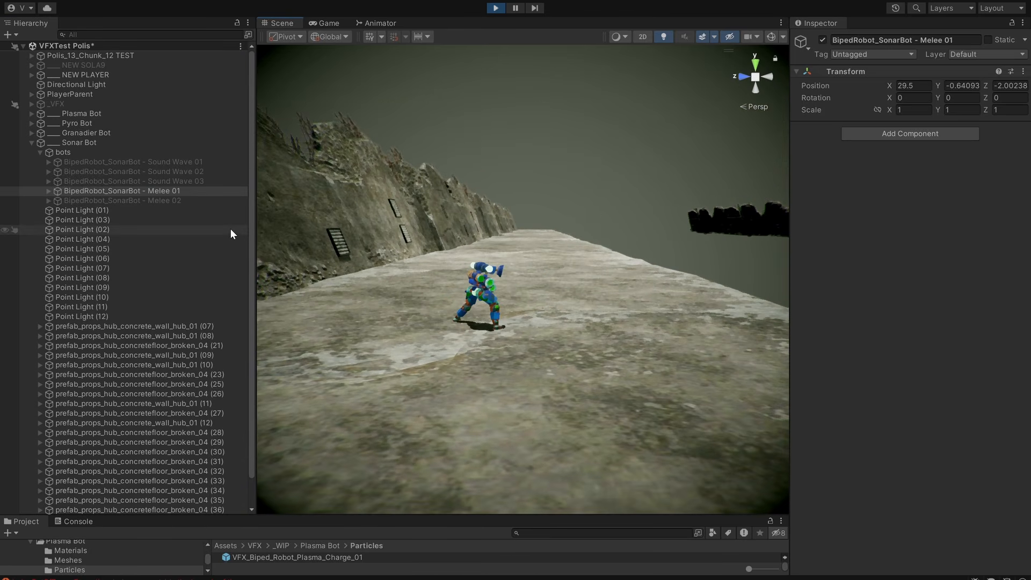
Deactivate the Melee 01 sonar bot, activate Melee 02 and frame it in the scene.
{"action": "left_click", "coordinate": [217, 200]}
{"action": "scroll", "coordinate": [594, 250], "scroll_direction": "up", "scroll_amount": 2}
{"action": "key", "text": "w"}
{"action": "key", "text": "f"}
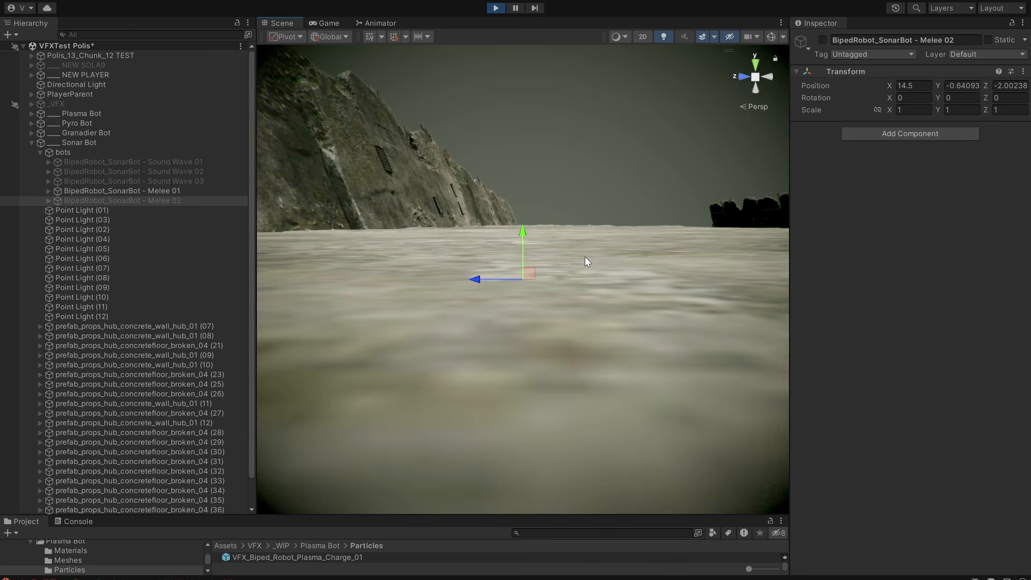
{"action": "scroll", "coordinate": [642, 252], "scroll_direction": "down", "scroll_amount": 3}
{"action": "middle_click_drag", "start_coordinate": [652, 257], "coordinate": [668, 261]}
{"action": "scroll", "coordinate": [634, 265], "scroll_direction": "down", "scroll_amount": 3}
{"action": "middle_click_drag", "start_coordinate": [597, 270], "coordinate": [545, 321]}
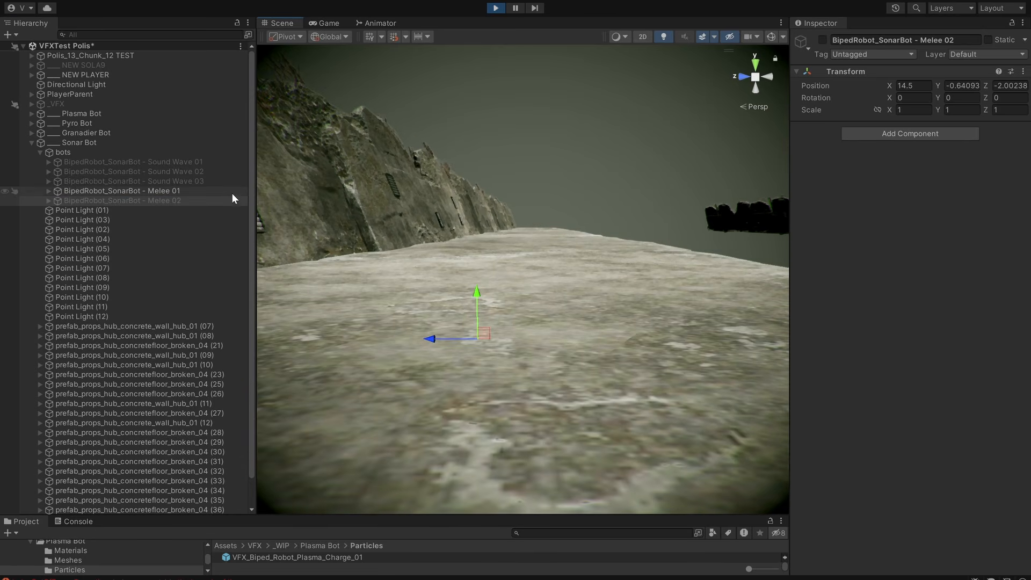
{"action": "left_click", "coordinate": [224, 198]}
{"action": "key", "text": "alt+shift+a"}
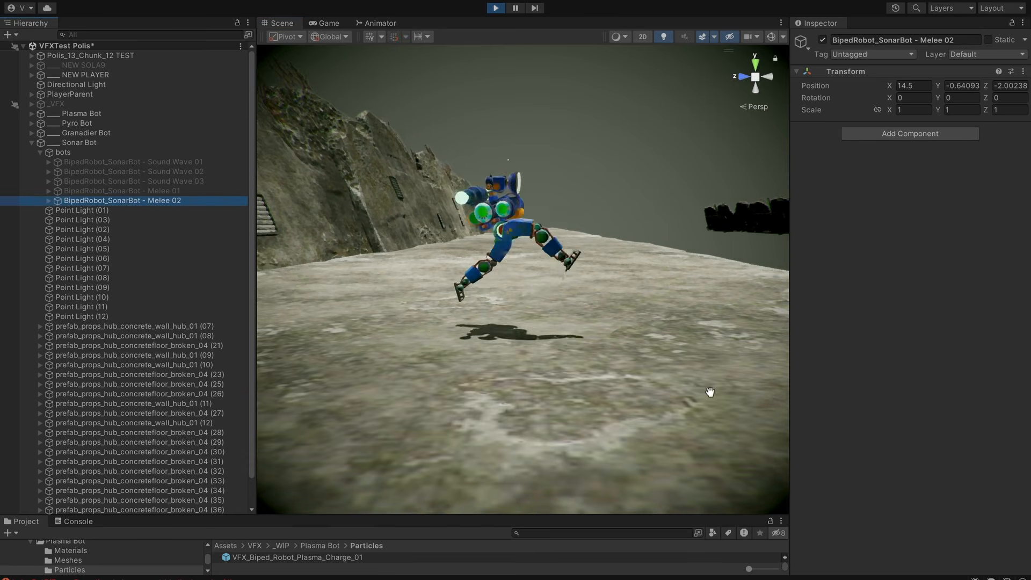
Replay the Melee 02 attack repeatedly from different angles by toggling the bot off and on.
{"action": "left_click_drag", "start_coordinate": [709, 392], "coordinate": [670, 401], "text": "alt"}
{"action": "key", "text": "alt+shift+a"}
{"action": "key", "text": "alt+shift+a"}
{"action": "right_click_drag", "start_coordinate": [669, 401], "coordinate": [617, 372], "text": "alt"}
{"action": "key", "text": "alt+shift+a"}
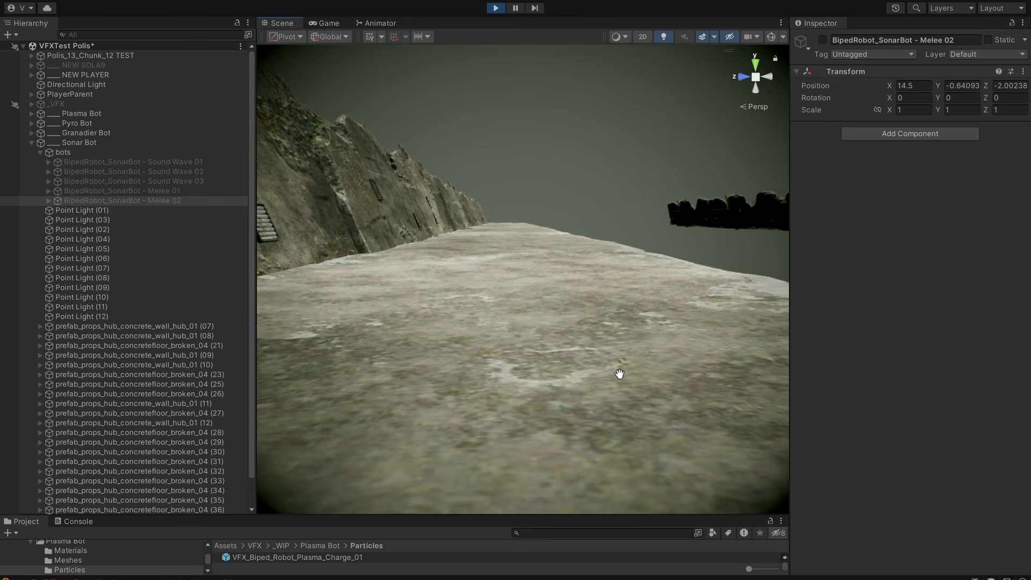
{"action": "key", "text": "alt+shift+a"}
{"action": "left_click_drag", "start_coordinate": [617, 373], "coordinate": [644, 376], "text": "alt"}
{"action": "key", "text": "alt+shift+a"}
{"action": "key", "text": "alt+shift+a"}
{"action": "middle_click_drag", "start_coordinate": [645, 376], "coordinate": [632, 375]}
{"action": "left_click_drag", "start_coordinate": [633, 375], "coordinate": [279, 362], "text": "alt"}
{"action": "key", "text": "alt+shift+a"}
{"action": "key", "text": "alt+shift+a"}
{"action": "left_click_drag", "start_coordinate": [598, 357], "coordinate": [700, 388], "text": "alt"}
{"action": "key", "text": "alt+shift+a"}
{"action": "key", "text": "alt+shift+a"}
{"action": "key", "text": "alt+shift+a"}
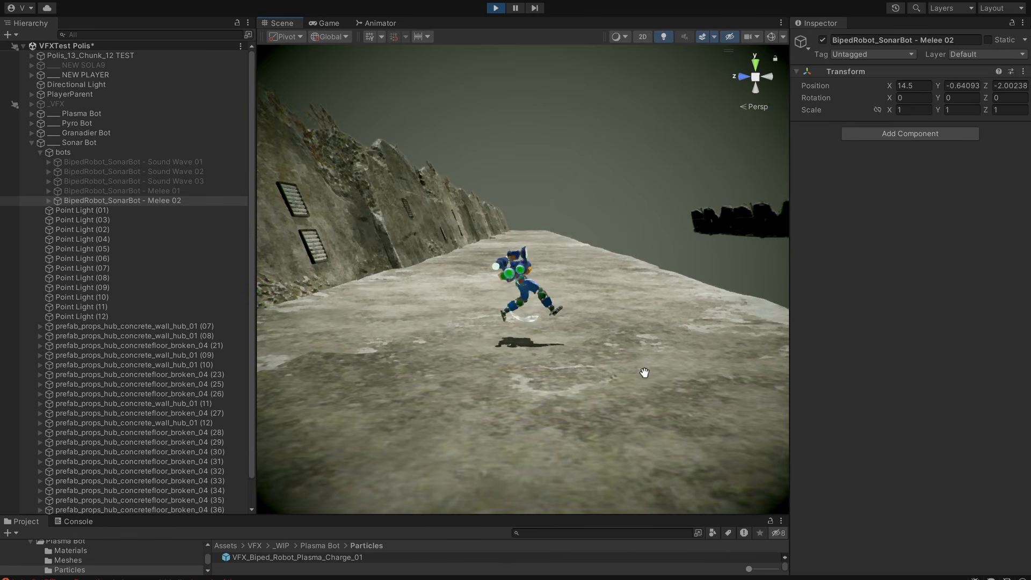
{"action": "middle_click_drag", "start_coordinate": [645, 373], "coordinate": [628, 359]}
{"action": "key", "text": "alt+shift+a"}
{"action": "key", "text": "alt+shift+a"}
{"action": "mouse_move", "coordinate": [628, 359]}
{"action": "left_mouse_down", "text": "alt"}
{"action": "mouse_move", "coordinate": [649, 355]}
{"action": "mouse_move", "coordinate": [625, 353]}
{"action": "mouse_move", "coordinate": [642, 364]}
{"action": "mouse_move", "coordinate": [614, 355]}
{"action": "mouse_move", "coordinate": [711, 345]}
{"action": "mouse_move", "coordinate": [638, 346]}
{"action": "left_mouse_up", "text": "alt"}
{"action": "key", "text": "alt+shift+a"}
{"action": "key", "text": "alt+shift+a"}
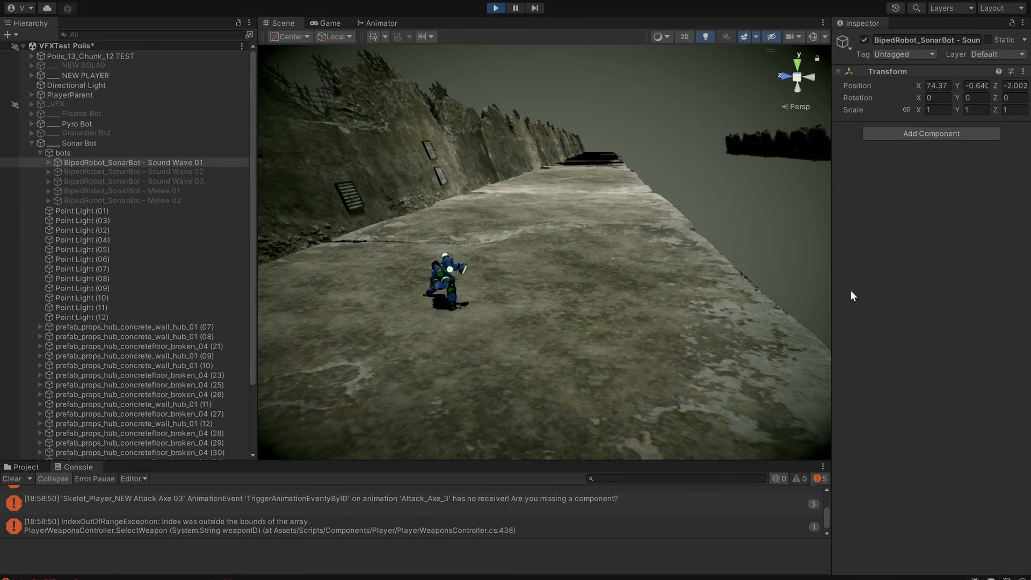
Examine the Sound Wave 01 projectile's flight from different angles, pausing playback during the attack.
{"action": "middle_click_drag", "start_coordinate": [784, 345], "coordinate": [744, 350]}
{"action": "left_click_drag", "start_coordinate": [710, 367], "coordinate": [675, 364], "text": "alt"}
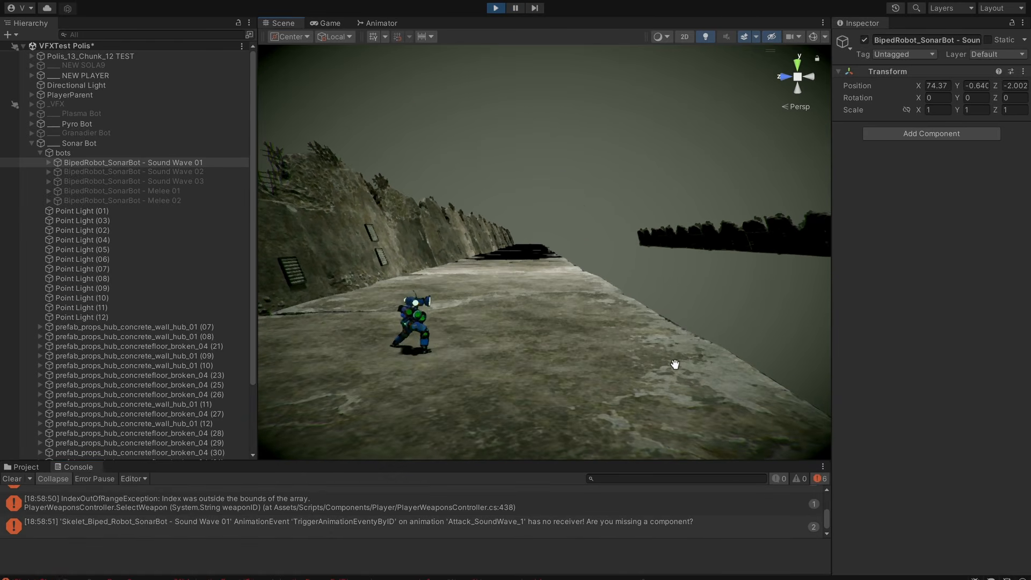
{"action": "left_click_drag", "start_coordinate": [662, 407], "coordinate": [673, 376], "text": "alt"}
{"action": "middle_click_drag", "start_coordinate": [673, 376], "coordinate": [653, 375]}
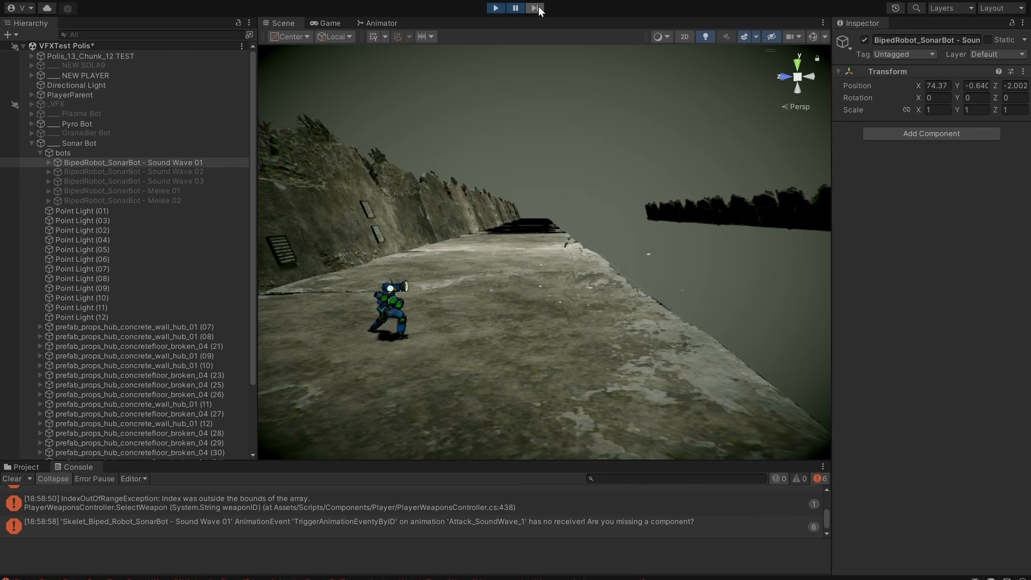
{"action": "left_click_drag", "start_coordinate": [729, 135], "coordinate": [621, 142], "text": "alt"}
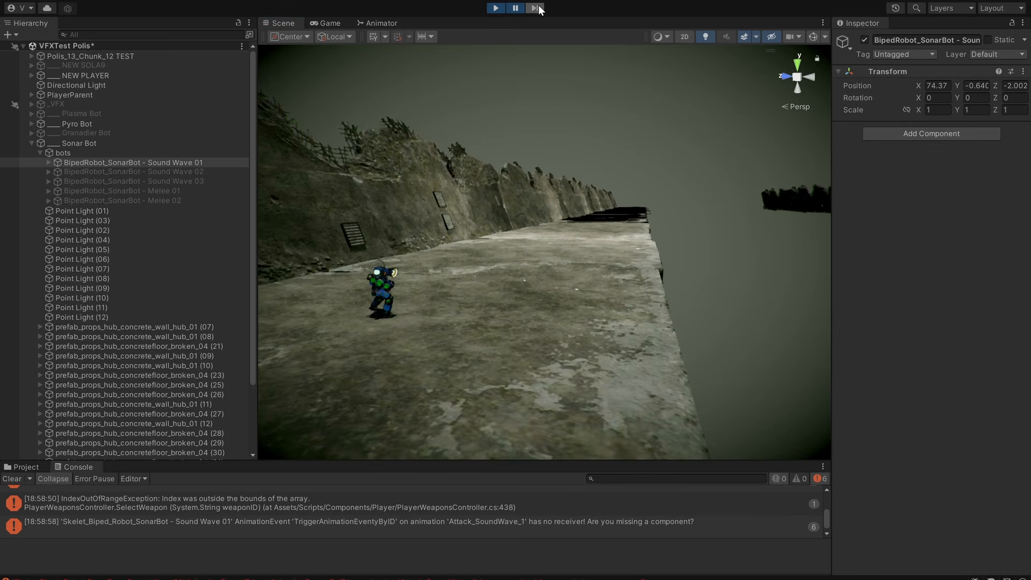
{"action": "left_click_drag", "start_coordinate": [534, 133], "coordinate": [592, 132], "text": "alt"}
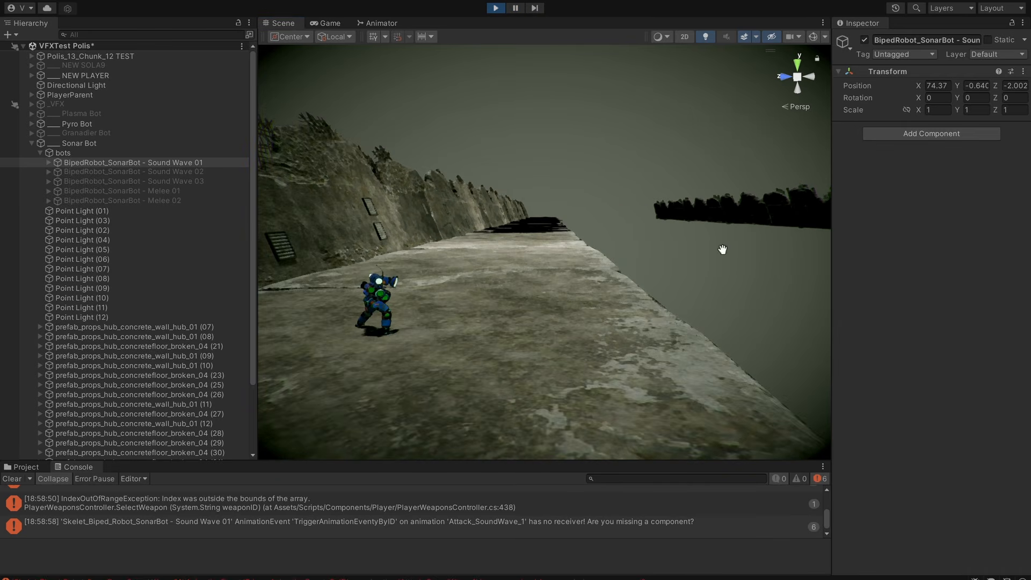
Replay the Sound Wave 01 attack and examine the bot firing along the walkway from several camera angles.
{"action": "left_click_drag", "start_coordinate": [708, 413], "coordinate": [504, 327]}
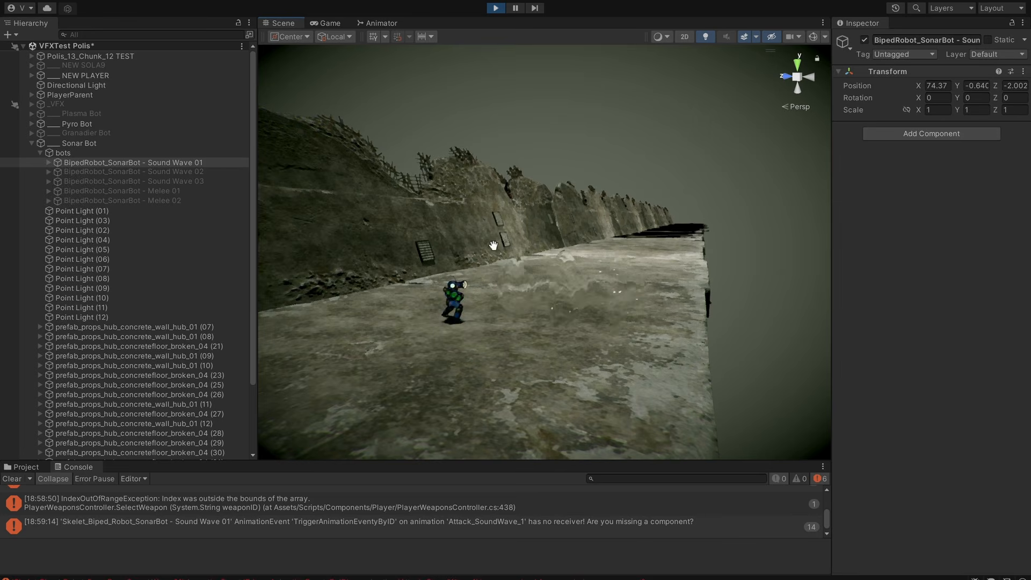
{"action": "left_click_drag", "start_coordinate": [495, 288], "coordinate": [543, 302], "text": "alt"}
{"action": "key", "text": "alt+shift+a"}
{"action": "left_click_drag", "start_coordinate": [672, 399], "coordinate": [716, 350], "text": "alt"}
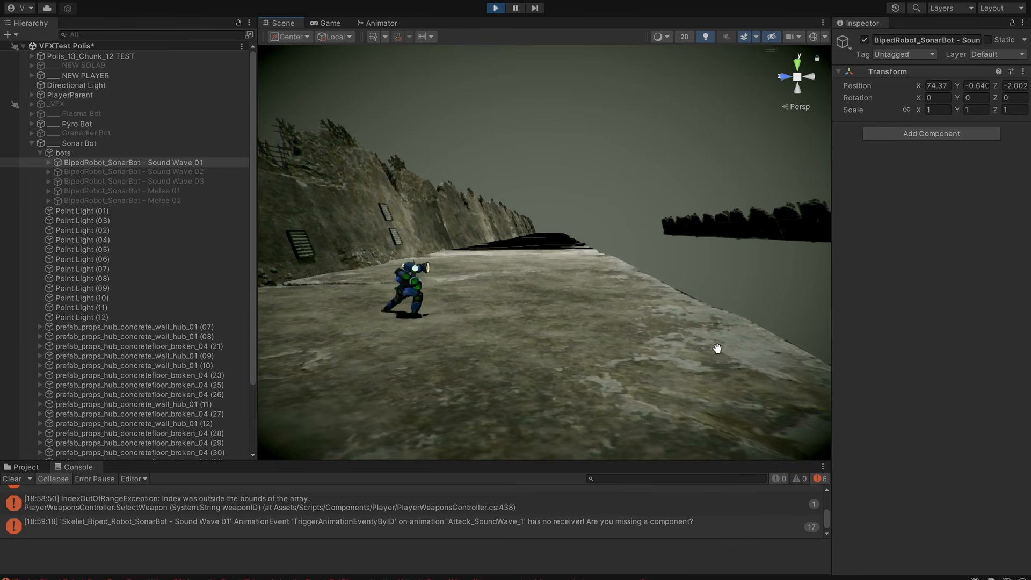
{"action": "middle_click_drag", "start_coordinate": [716, 350], "coordinate": [648, 370]}
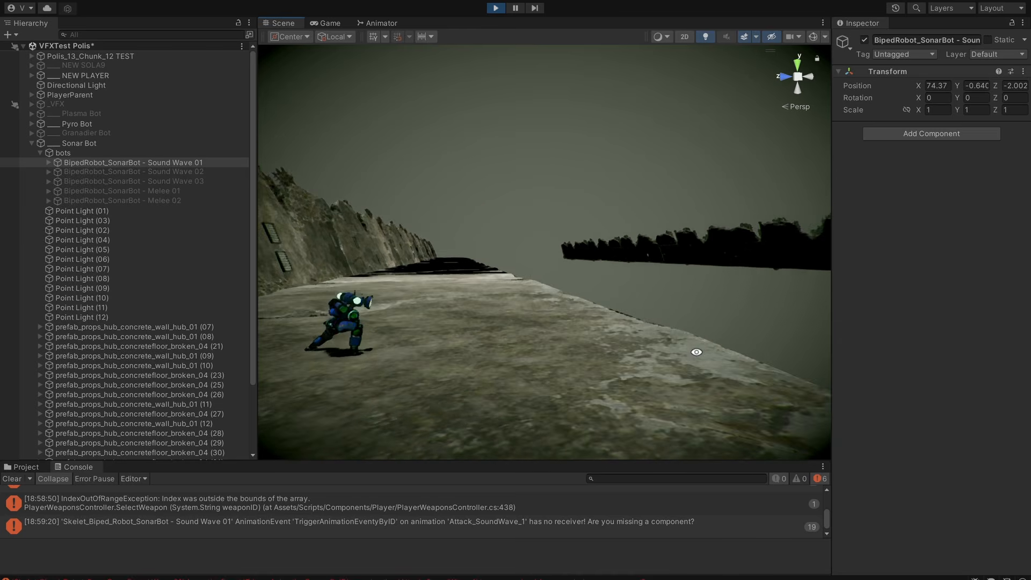
{"action": "left_click_drag", "start_coordinate": [695, 353], "coordinate": [634, 357], "text": "alt"}
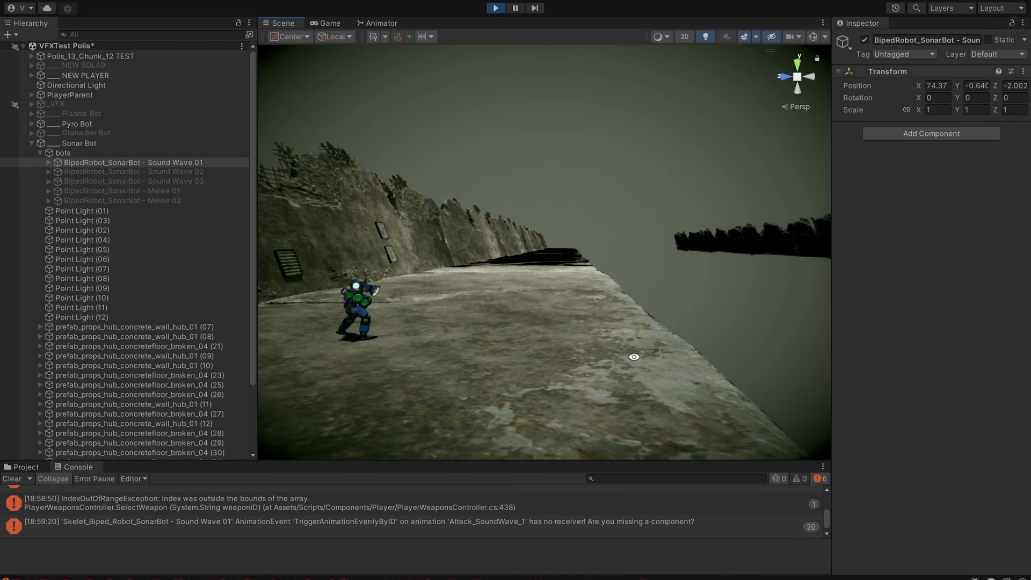
Activate the Sound Wave 02 sonar bot in place of Sound Wave 01 and frame its attack in the scene.
{"action": "left_click", "coordinate": [205, 171]}
{"action": "middle_click_drag", "start_coordinate": [492, 269], "coordinate": [497, 280]}
{"action": "scroll", "coordinate": [551, 316], "scroll_direction": "up", "scroll_amount": 6}
{"action": "middle_click_drag", "start_coordinate": [539, 309], "coordinate": [475, 330]}
{"action": "key", "text": "f"}
{"action": "key", "text": "alt+shift+a"}
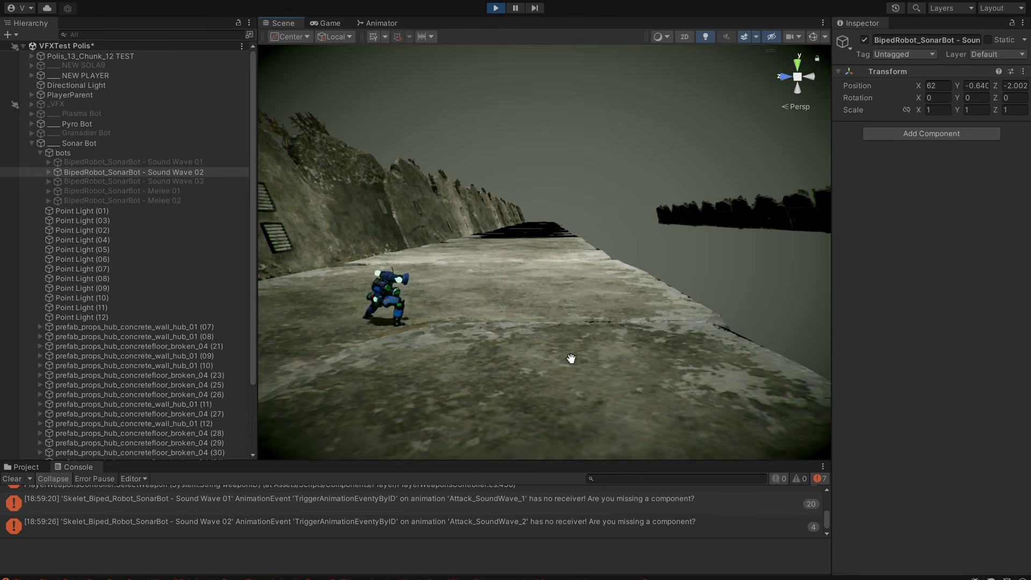
Activate the Sound Wave 03 sonar bot in place of Sound Wave 02 and frame it in the scene.
{"action": "left_click", "coordinate": [172, 182]}
{"action": "key", "text": "f"}
{"action": "middle_click_drag", "start_coordinate": [594, 246], "coordinate": [407, 222]}
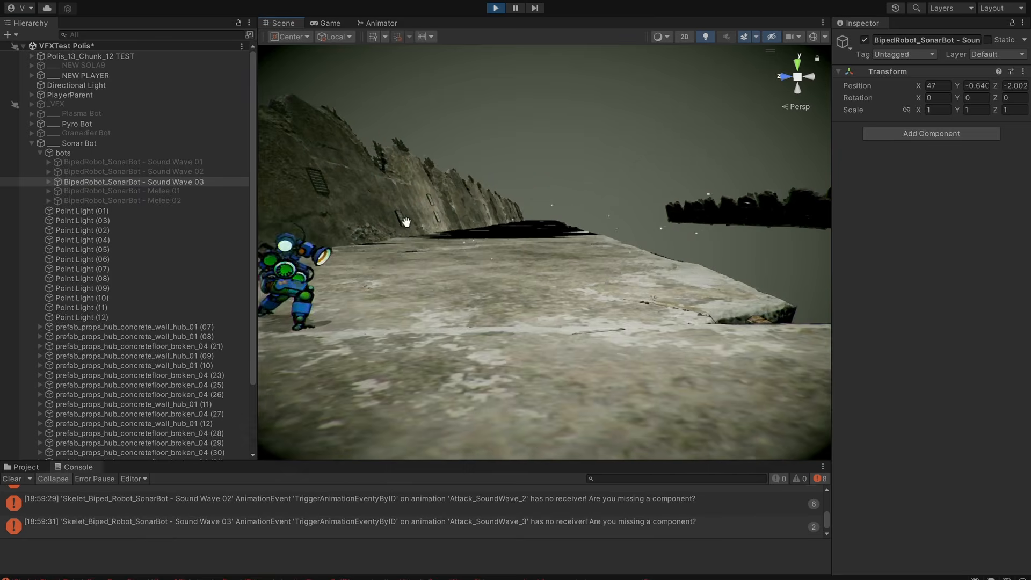
{"action": "middle_click_drag", "start_coordinate": [564, 248], "coordinate": [607, 323]}
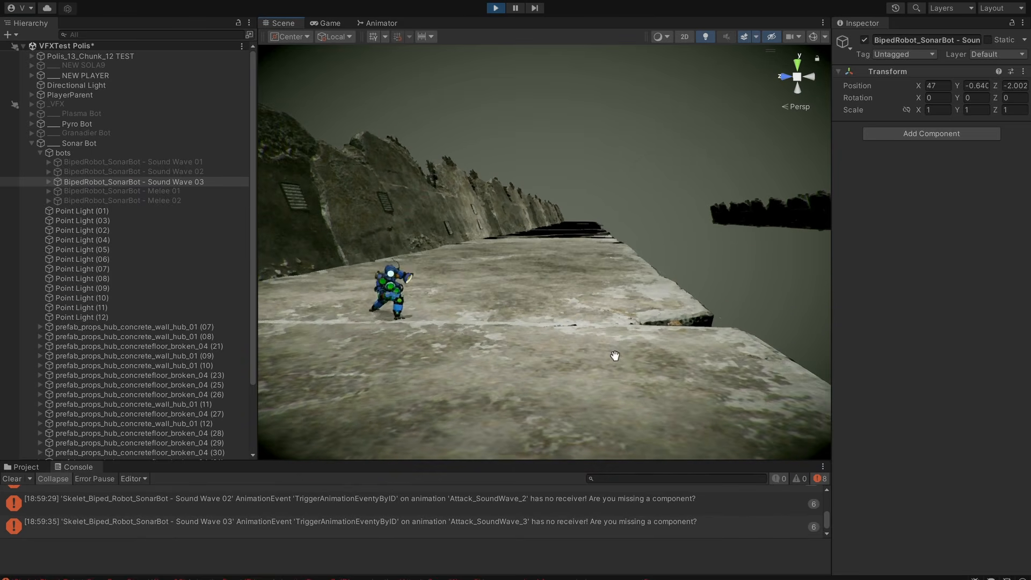
{"action": "left_click_drag", "start_coordinate": [604, 361], "coordinate": [170, 343], "text": "alt"}
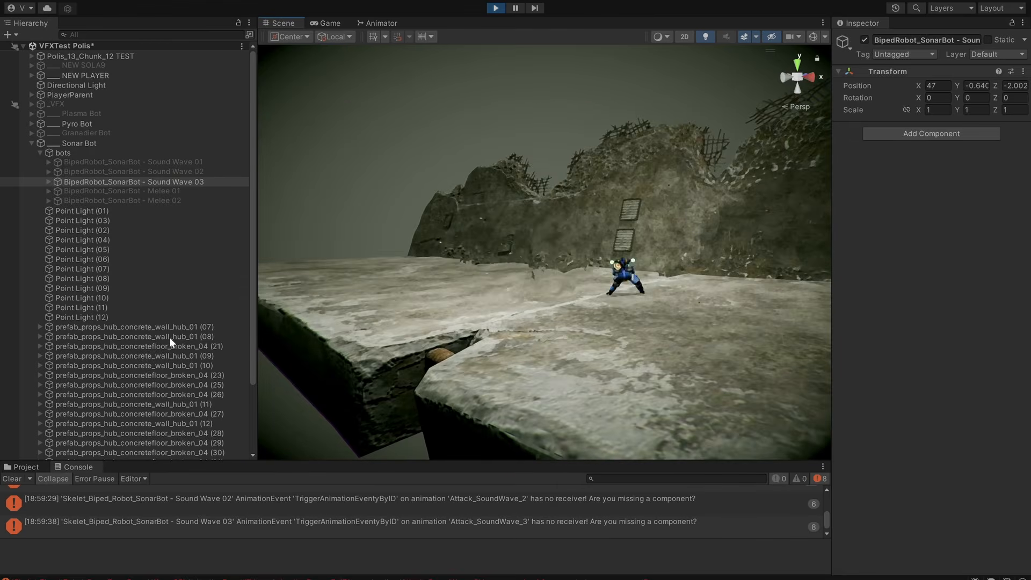
Examine the Sound Wave 03 attack and its rings from behind, from the side and from above.
{"action": "left_click_drag", "start_coordinate": [593, 350], "coordinate": [569, 379], "text": "alt"}
{"action": "key", "text": "alt+shift+a"}
{"action": "left_click_drag", "start_coordinate": [468, 371], "coordinate": [764, 373], "text": "alt"}
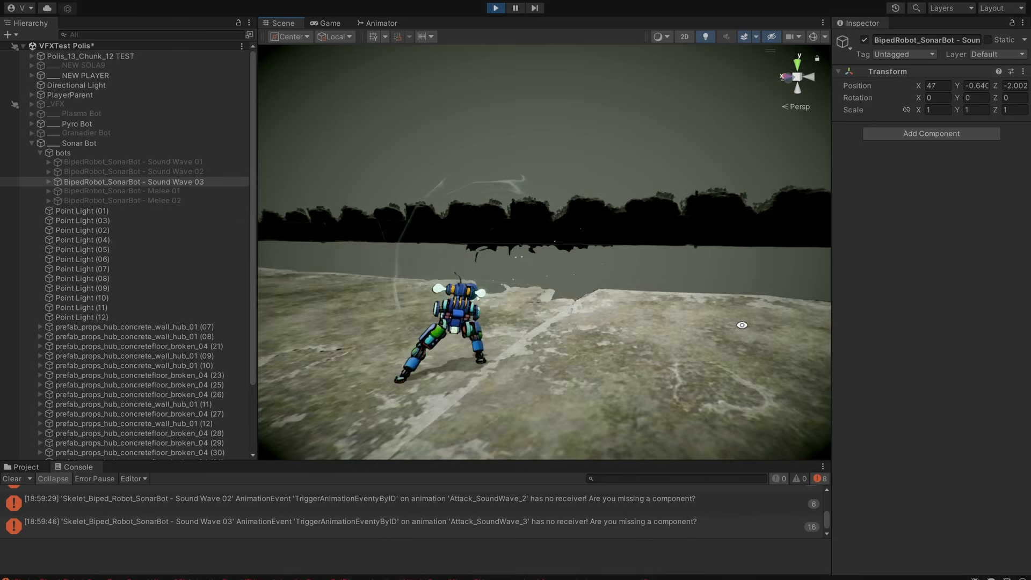
{"action": "left_click_drag", "start_coordinate": [742, 325], "coordinate": [539, 325], "text": "alt"}
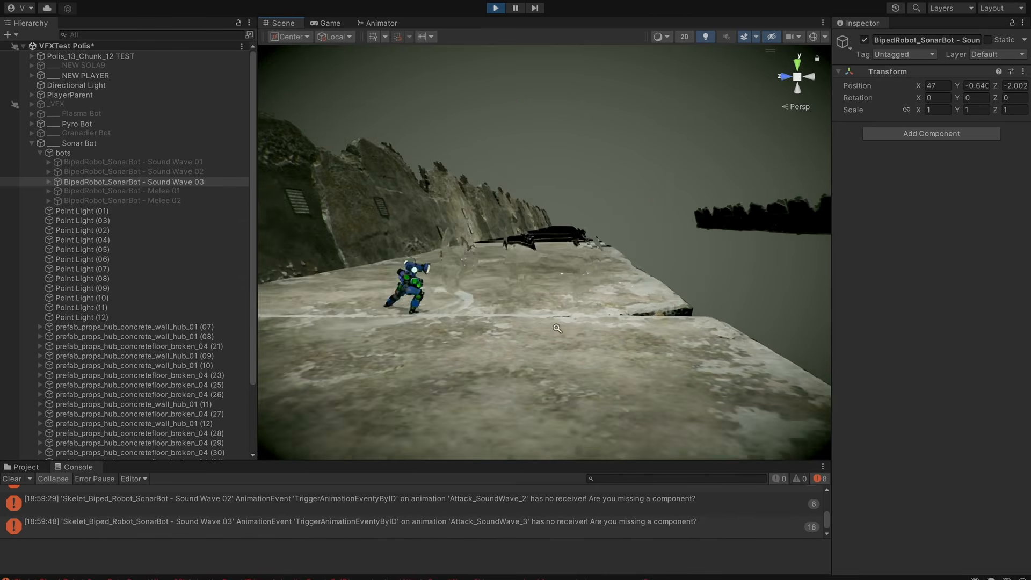
{"action": "left_click_drag", "start_coordinate": [668, 295], "coordinate": [556, 244], "text": "alt"}
{"action": "left_click_drag", "start_coordinate": [552, 206], "coordinate": [552, 368], "text": "alt"}
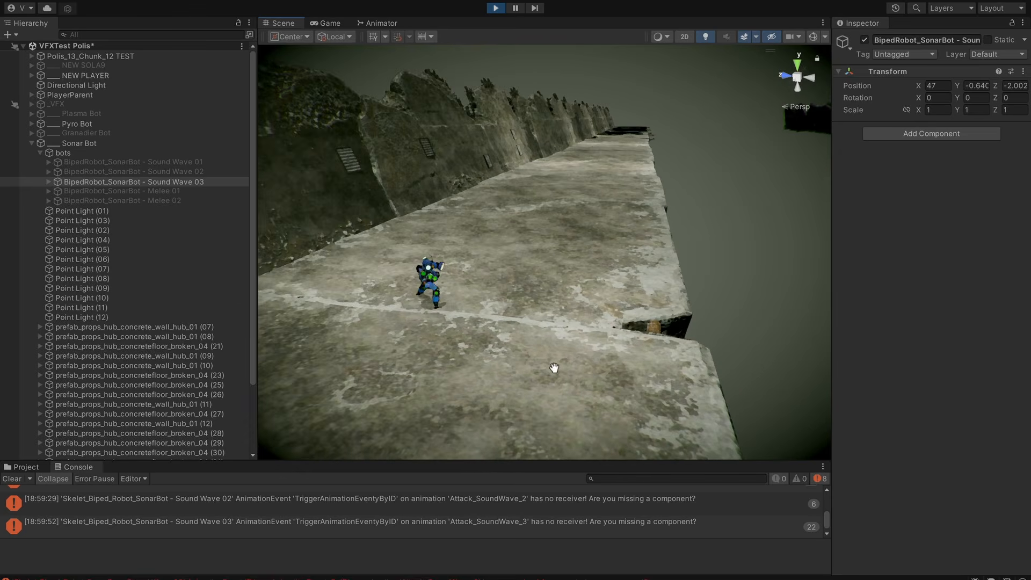
{"action": "middle_click_drag", "start_coordinate": [553, 368], "coordinate": [597, 318]}
{"action": "left_click_drag", "start_coordinate": [578, 303], "coordinate": [623, 356], "text": "alt"}
Replay the Sound Wave 03 attack repeatedly by toggling the bot off and on.
{"action": "key", "text": "alt+shift+a"}
{"action": "key", "text": "alt+shift+a"}
{"action": "key", "text": "alt+shift+a"}
{"action": "mouse_move", "coordinate": [624, 357]}
{"action": "middle_mouse_down"}
{"action": "mouse_move", "coordinate": [633, 355]}
{"action": "mouse_move", "coordinate": [607, 350]}
{"action": "middle_mouse_up"}
{"action": "key", "text": "alt+shift+a"}
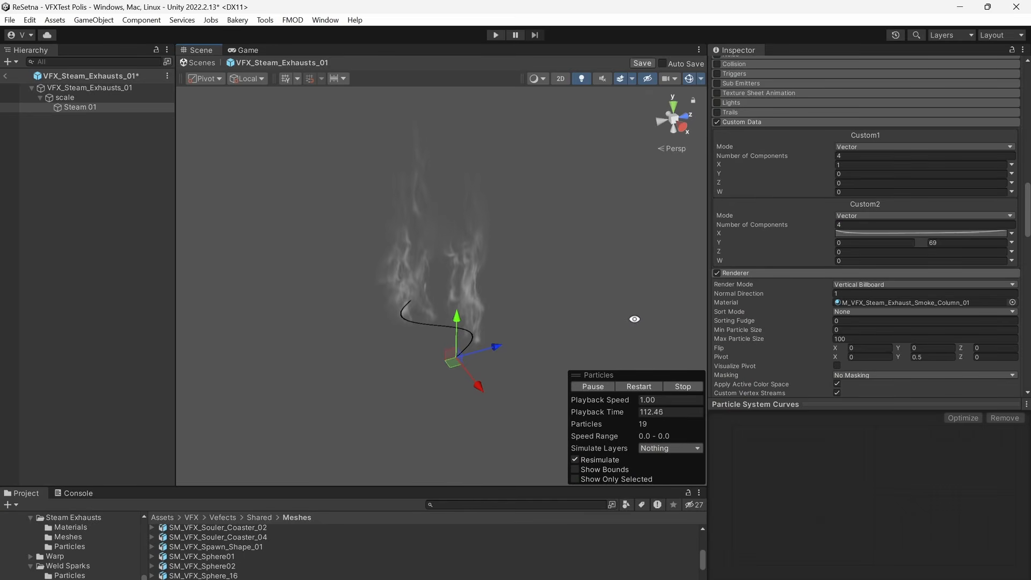
{"action": "left_click_drag", "start_coordinate": [634, 319], "coordinate": [593, 330], "text": "alt"}
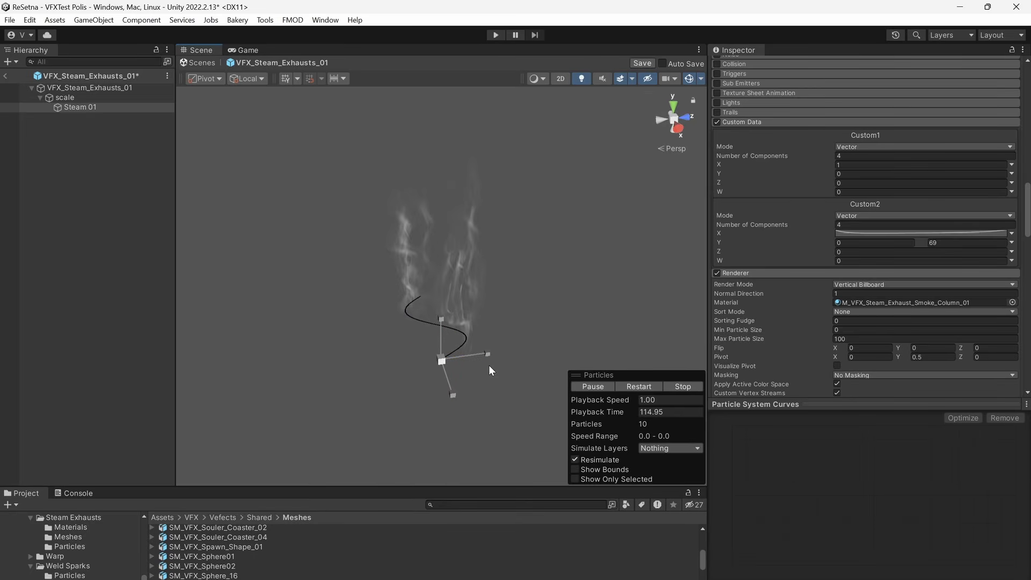
Try to scale up the Steam 01 emitter in the VFX_Steam_Exhausts_01 prefab, and undo the scaling.
{"action": "left_click_drag", "start_coordinate": [504, 353], "coordinate": [533, 349]}
{"action": "left_click_drag", "start_coordinate": [453, 362], "coordinate": [527, 348]}
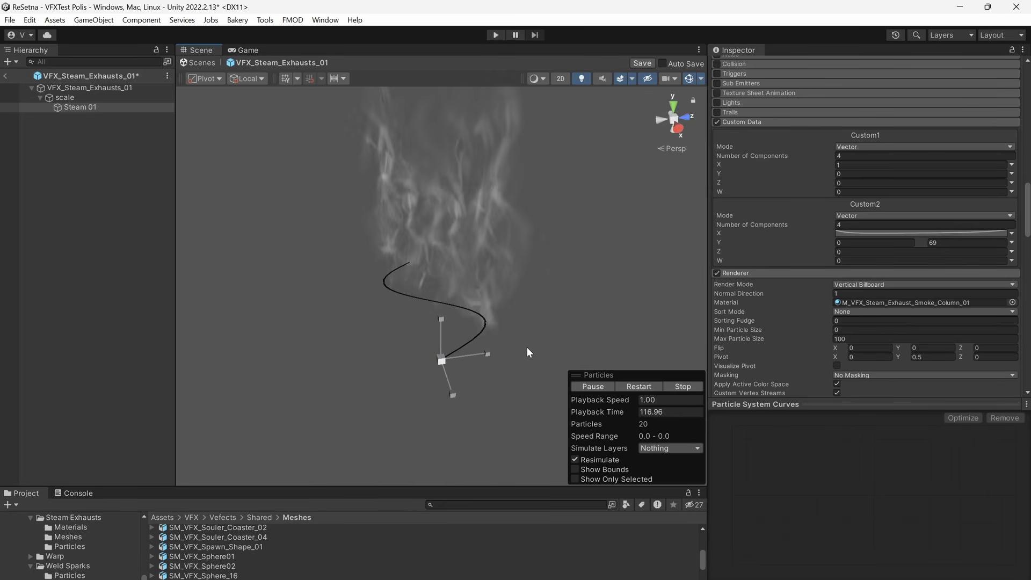
{"action": "key", "text": "ctrl+z"}
{"action": "key", "text": "q"}
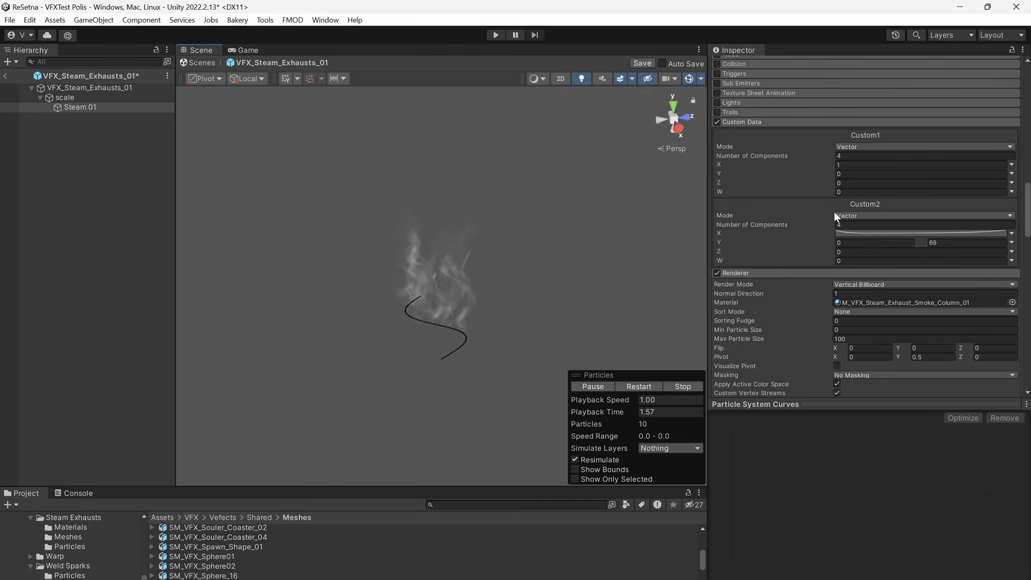
Stretch Steam 01's emission shape to a scale of 1.83 in X and 1.98 in Z, undoing a trial Y stretch.
{"action": "scroll", "coordinate": [880, 231], "scroll_direction": "up", "scroll_amount": 8}
{"action": "scroll", "coordinate": [881, 242], "scroll_direction": "up", "scroll_amount": 5}
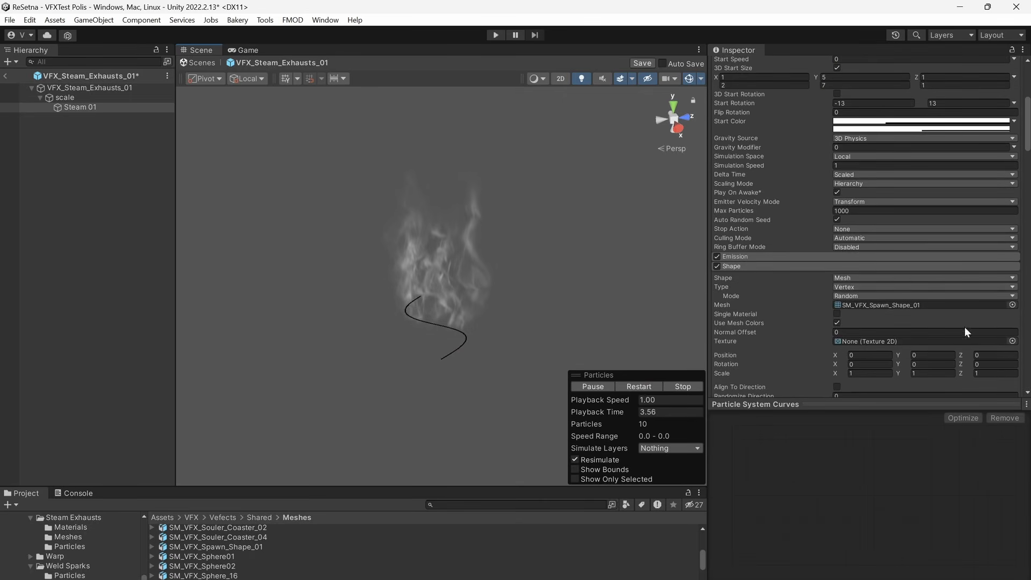
{"action": "mouse_move", "coordinate": [836, 306]}
{"action": "left_mouse_down"}
{"action": "mouse_move", "coordinate": [945, 292]}
{"action": "mouse_move", "coordinate": [824, 320]}
{"action": "mouse_move", "coordinate": [879, 310]}
{"action": "mouse_move", "coordinate": [855, 311]}
{"action": "left_mouse_up"}
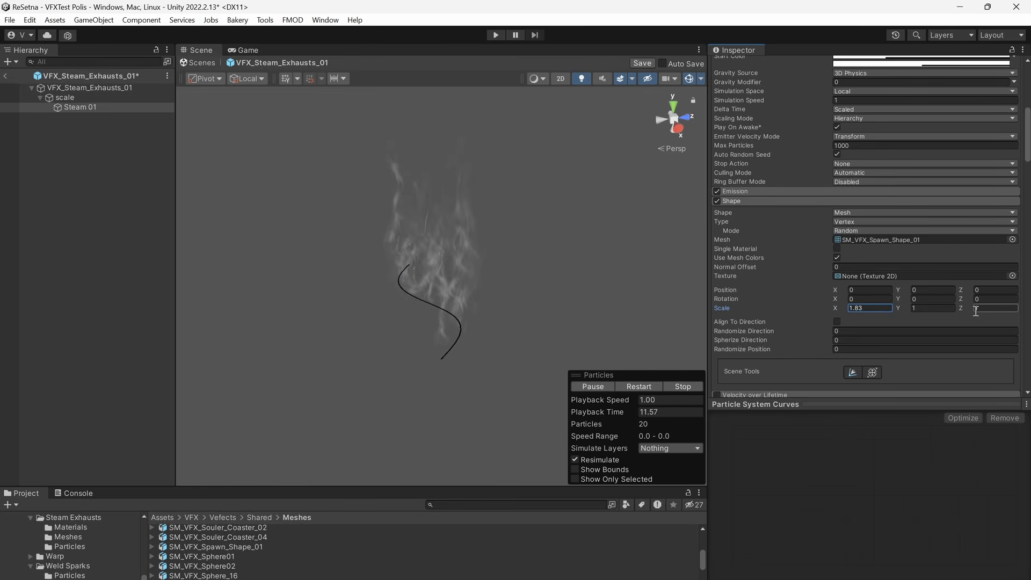
{"action": "left_click_drag", "start_coordinate": [962, 309], "coordinate": [989, 315]}
{"action": "left_click_drag", "start_coordinate": [899, 308], "coordinate": [985, 334]}
{"action": "key", "text": "ctrl+z"}
{"action": "left_click_drag", "start_coordinate": [596, 305], "coordinate": [657, 272], "text": "alt"}
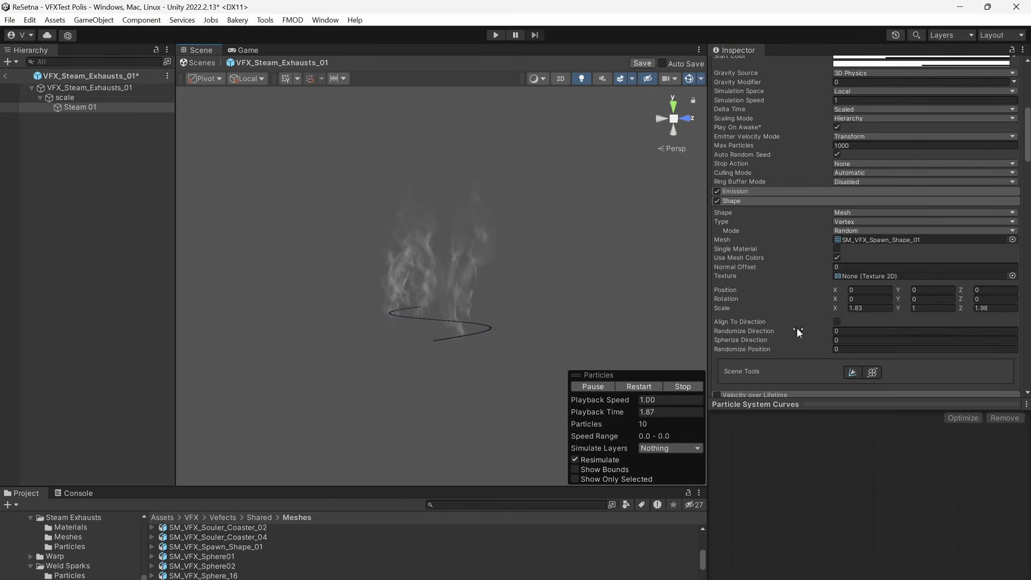
Set the emission shape's Randomize Position to 0.06 and its Z scale to 2.61.
{"action": "left_click_drag", "start_coordinate": [797, 328], "coordinate": [838, 351]}
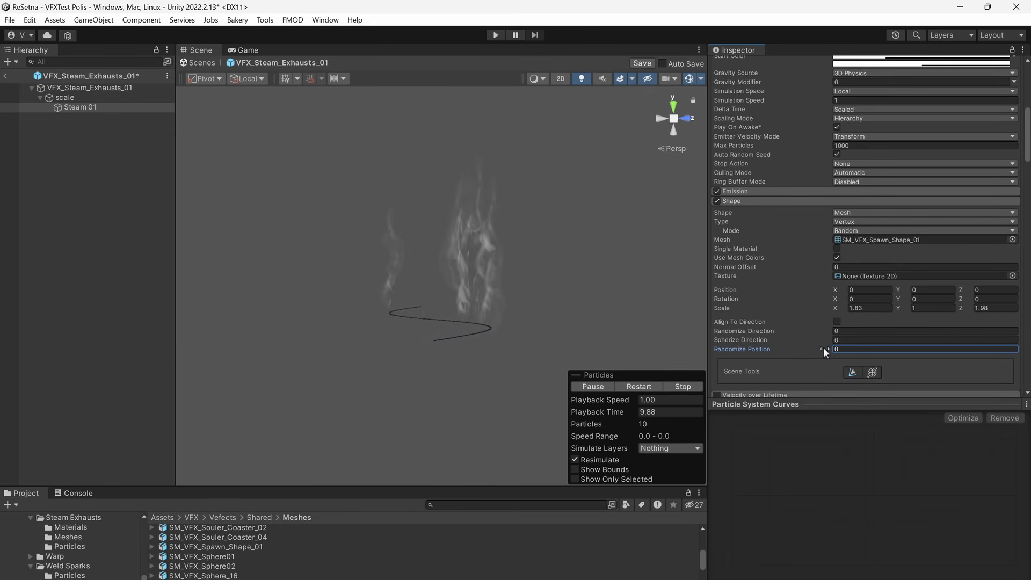
{"action": "left_click_drag", "start_coordinate": [549, 232], "coordinate": [572, 329], "text": "alt"}
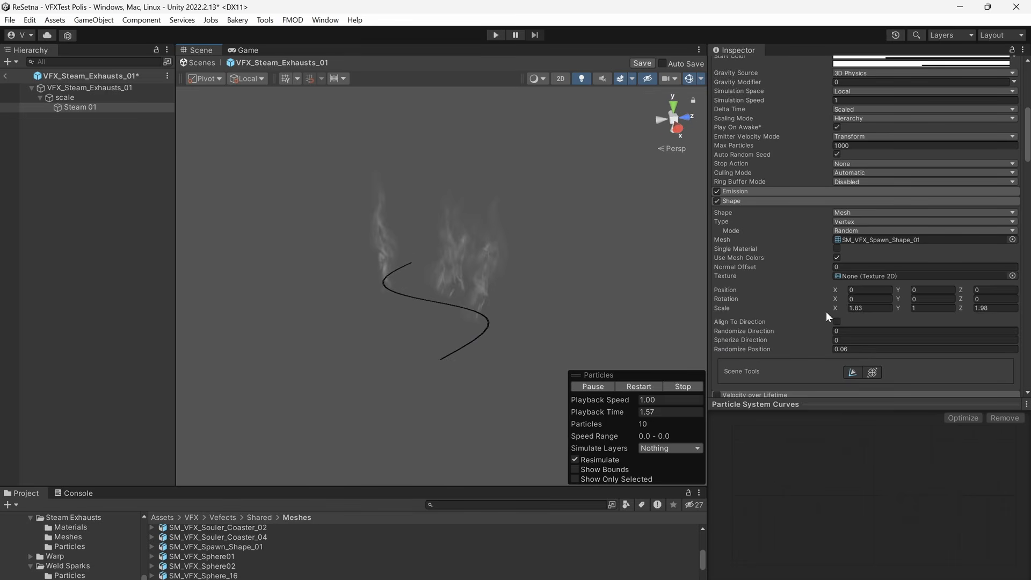
{"action": "left_click_drag", "start_coordinate": [967, 307], "coordinate": [940, 309]}
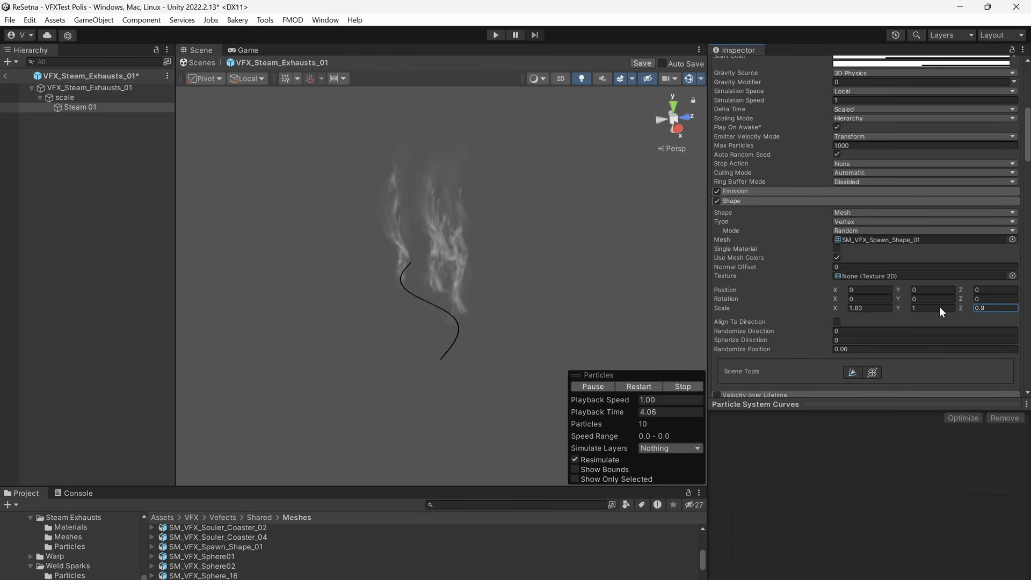
Set Steam 01's burst count to 30 and stretch its emission shape to a Z scale of 8.22.
{"action": "left_click", "coordinate": [758, 192]}
{"action": "left_click", "coordinate": [807, 249]}
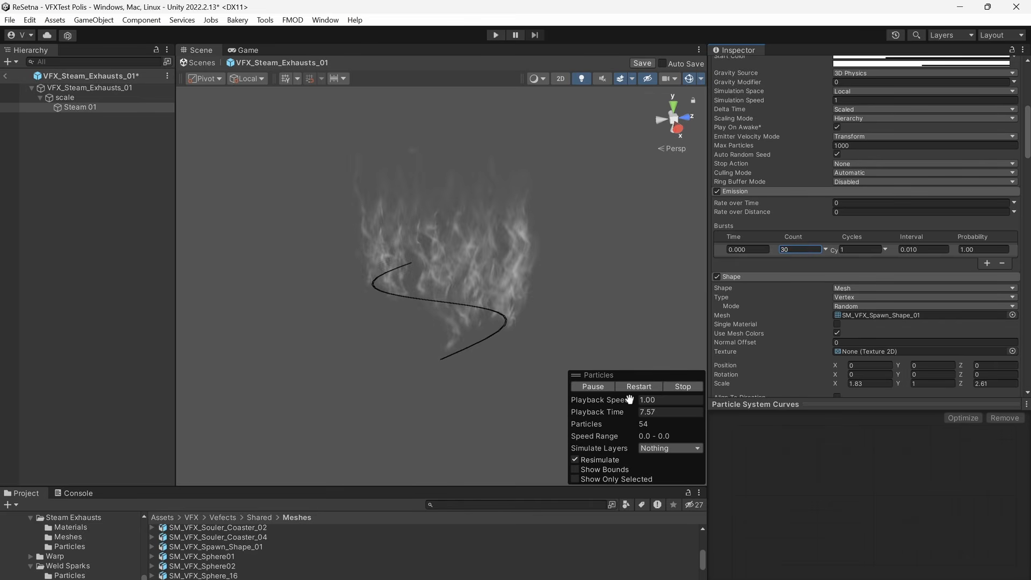
{"action": "scroll", "coordinate": [862, 341], "scroll_direction": "down", "scroll_amount": 5}
{"action": "left_click_drag", "start_coordinate": [966, 256], "coordinate": [22, 251]}
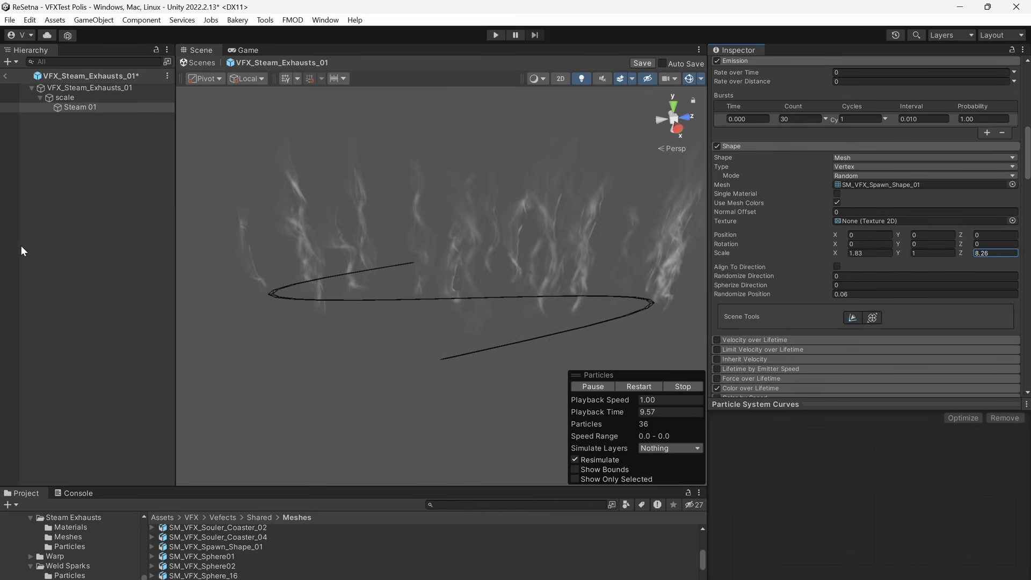
Try a burst count of 300 on Steam 01, and return the count to 30.
{"action": "left_click", "coordinate": [801, 120]}
{"action": "type", "text": "300"}
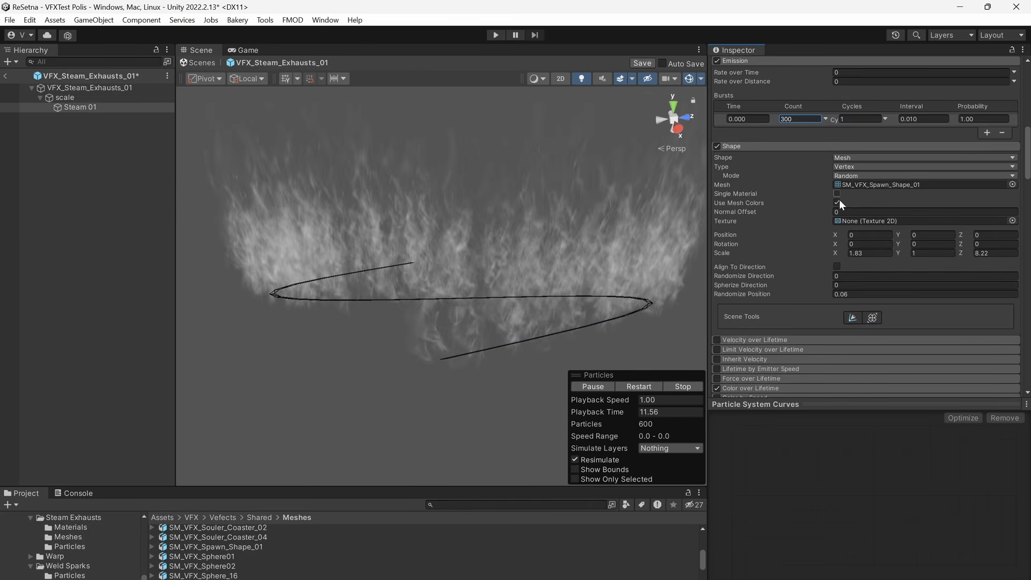
{"action": "double_click", "coordinate": [811, 116]}
{"action": "type", "text": "1"}
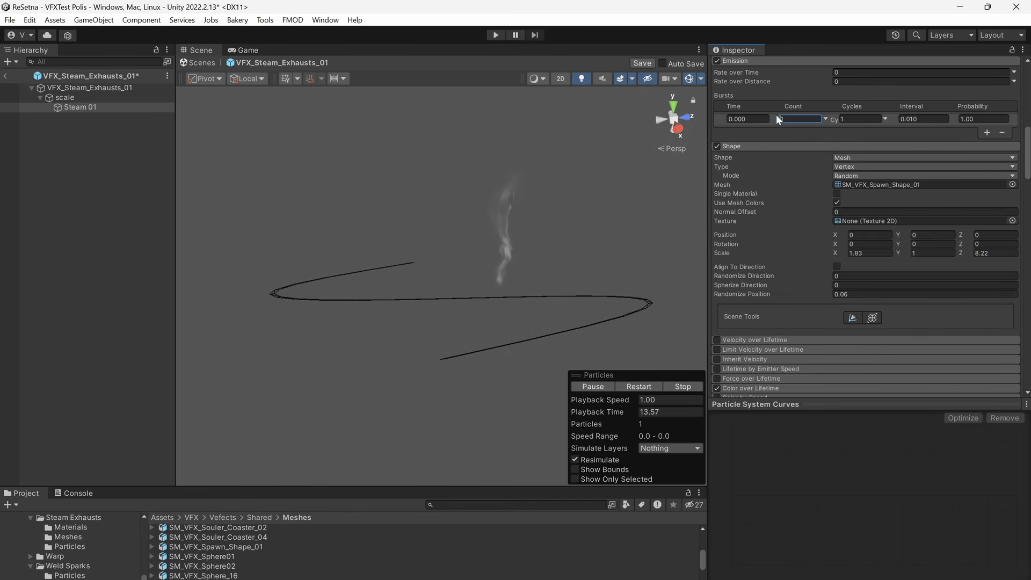
{"action": "type", "text": ".83"}
{"action": "left_click_drag", "start_coordinate": [797, 119], "coordinate": [772, 123]}
{"action": "type", "text": "30"}
Reduce the Z scale of Steam 01's emission shape.
{"action": "left_click", "coordinate": [963, 255]}
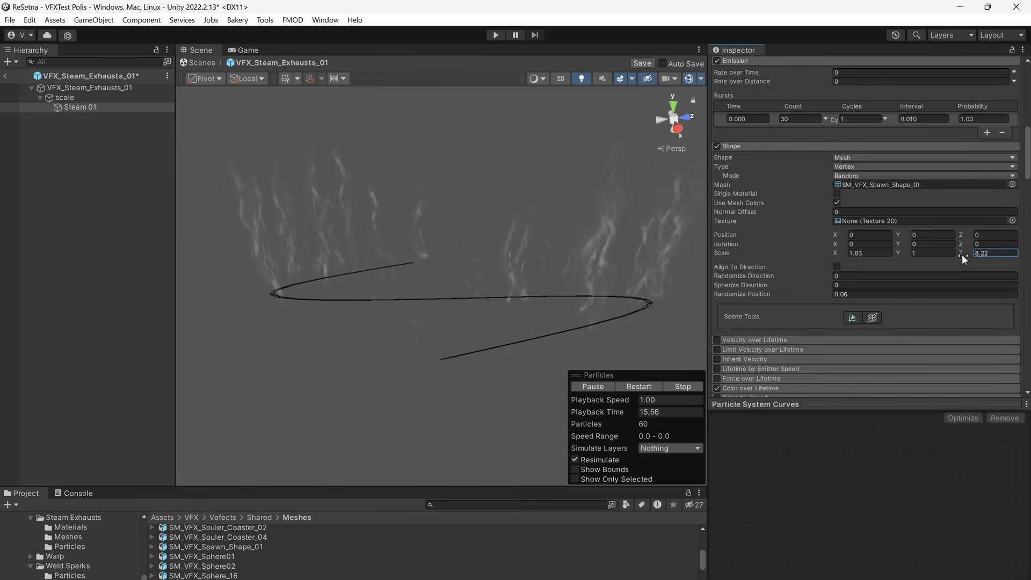
{"action": "left_click_drag", "start_coordinate": [962, 253], "coordinate": [863, 250]}
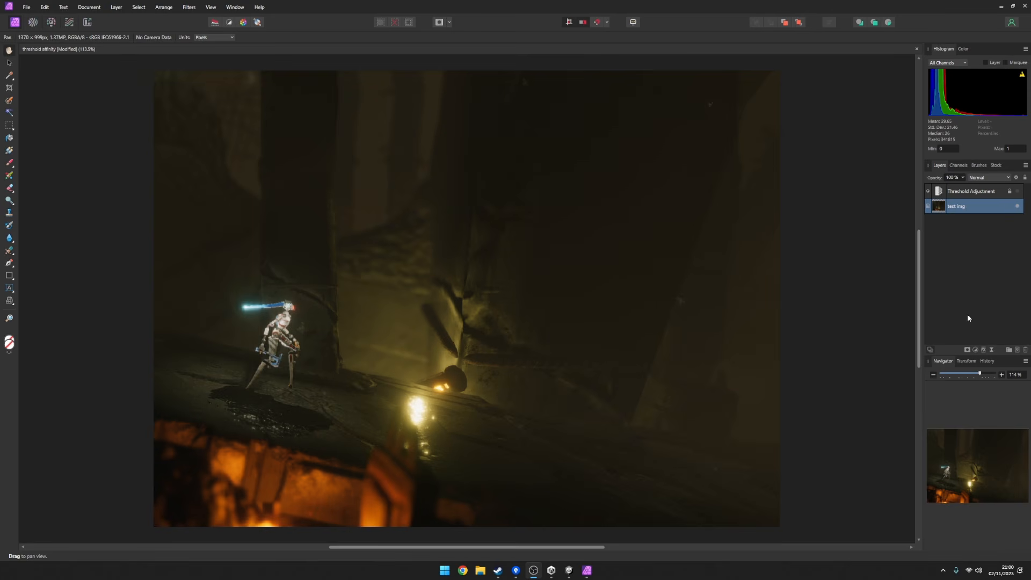
In Affinity Photo, compare the game screenshot with the Threshold Adjustment layer repeatedly shown and hidden.
{"action": "left_click", "coordinate": [1018, 191]}
{"action": "left_click", "coordinate": [1018, 192]}
{"action": "left_click", "coordinate": [1018, 191]}
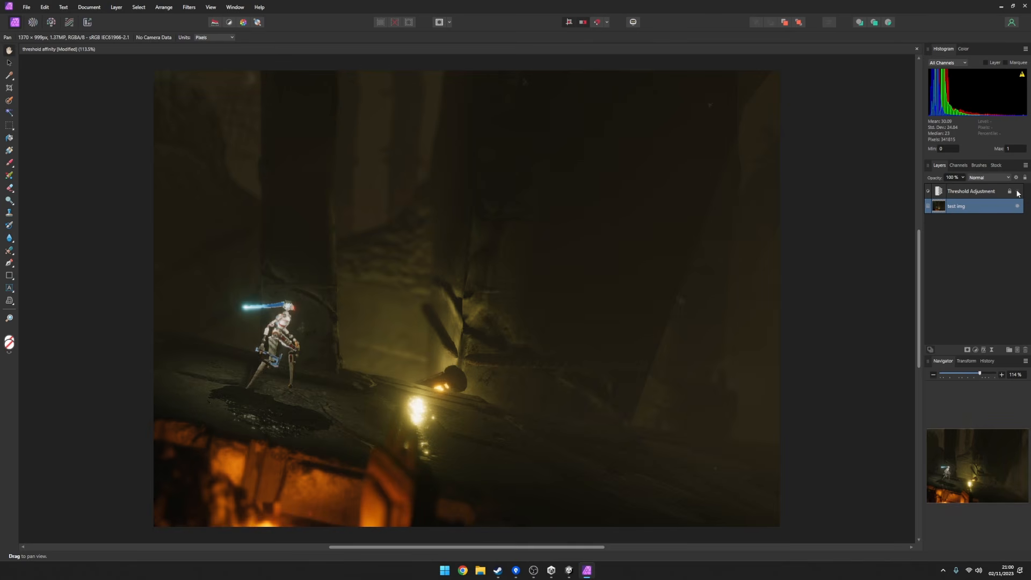
{"action": "left_click", "coordinate": [1018, 192]}
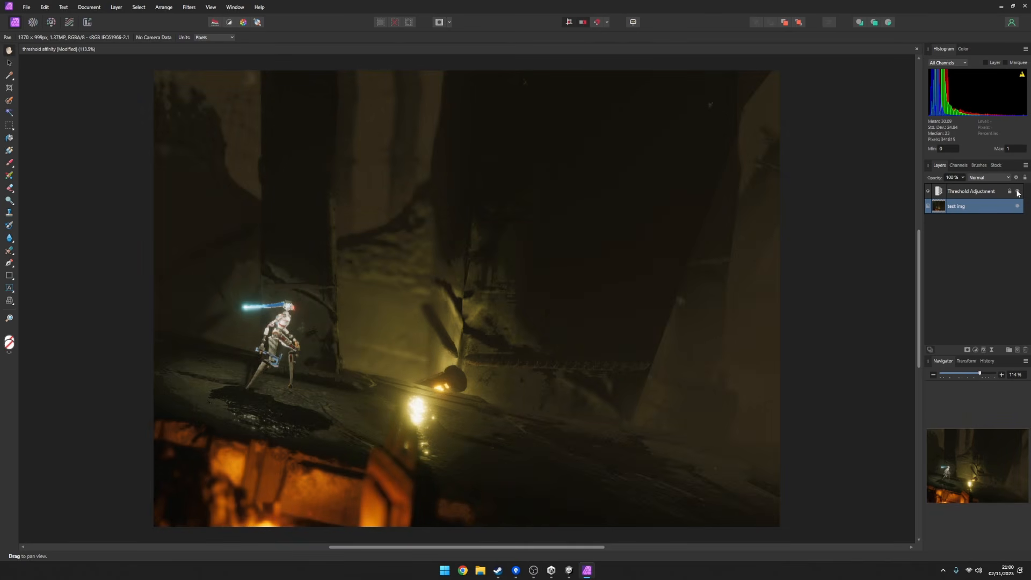
{"action": "left_click", "coordinate": [967, 192]}
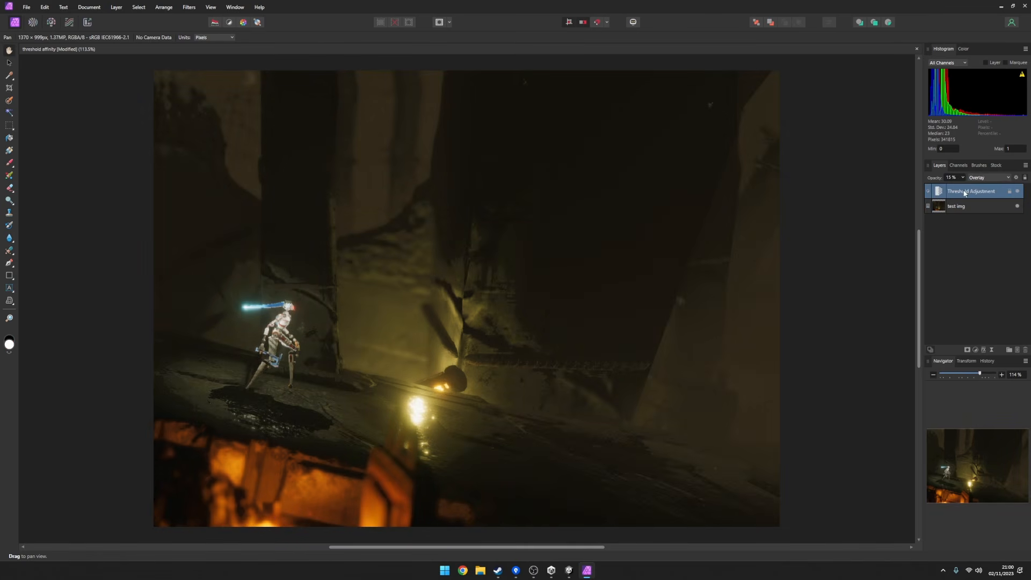
{"action": "left_click", "coordinate": [1018, 192]}
{"action": "left_click", "coordinate": [1018, 192]}
{"action": "left_click", "coordinate": [1018, 192]}
{"action": "left_click", "coordinate": [1018, 192]}
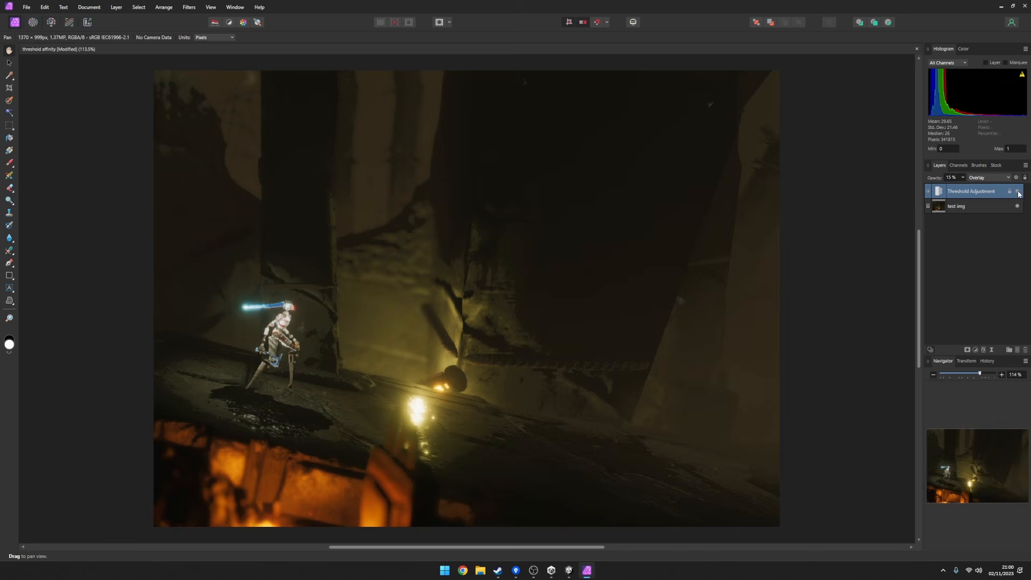
{"action": "left_click", "coordinate": [1018, 192]}
{"action": "left_click", "coordinate": [1018, 191]}
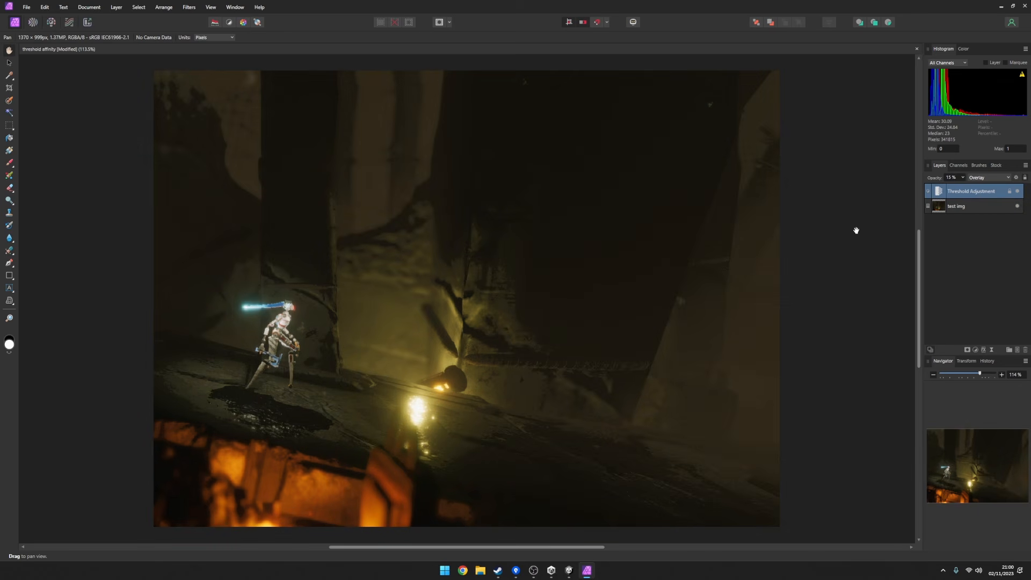
Hide the existing Threshold Adjustment and add a new one at 64% directly above the test img layer.
{"action": "left_click", "coordinate": [1016, 192]}
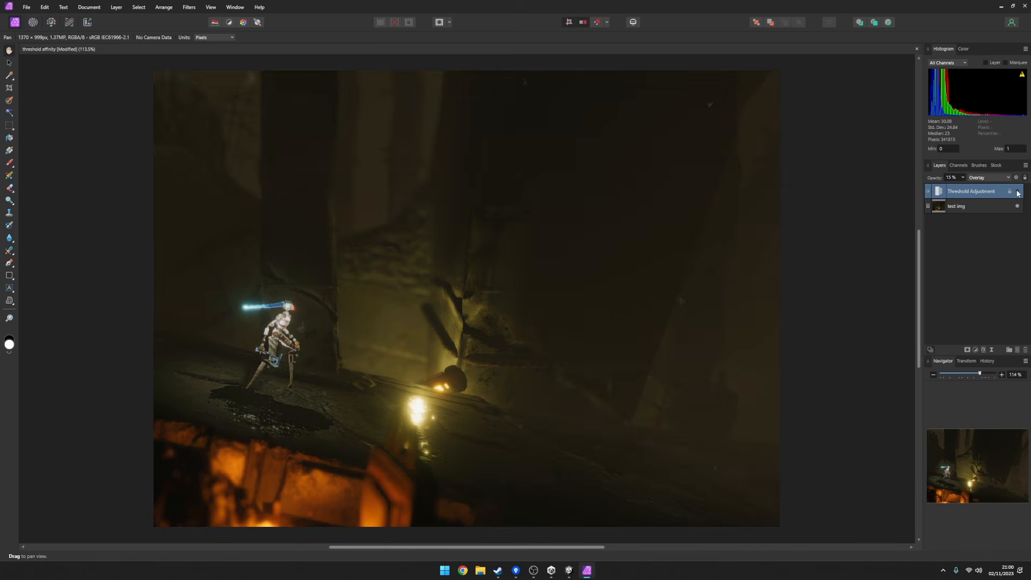
{"action": "left_click", "coordinate": [993, 206]}
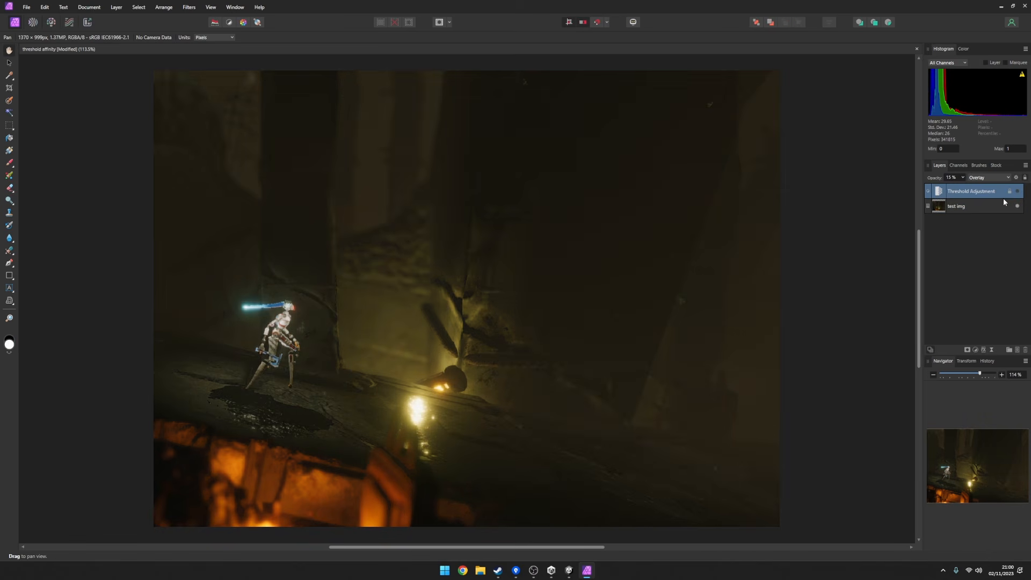
{"action": "left_click", "coordinate": [976, 350]}
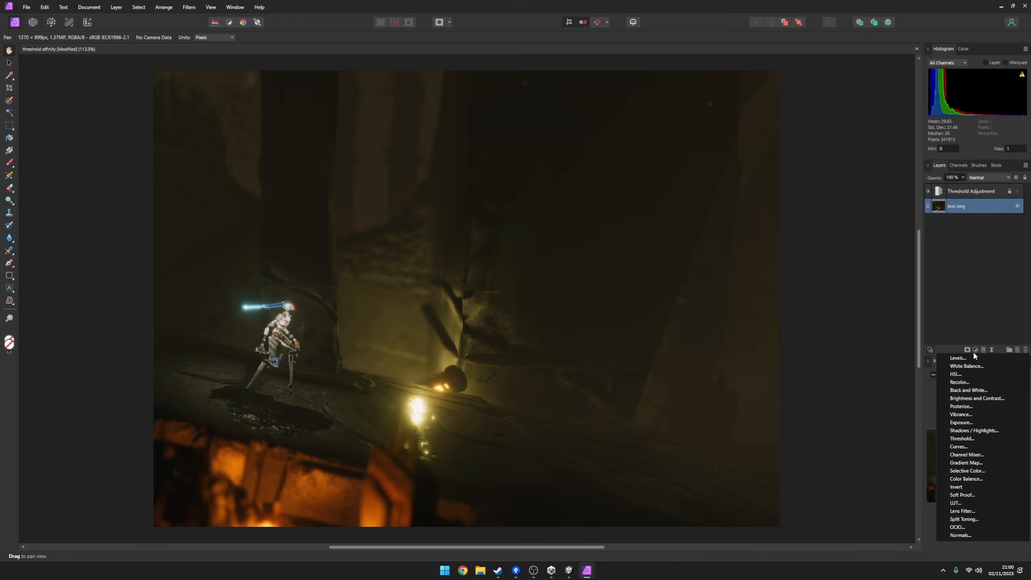
{"action": "left_click", "coordinate": [963, 438]}
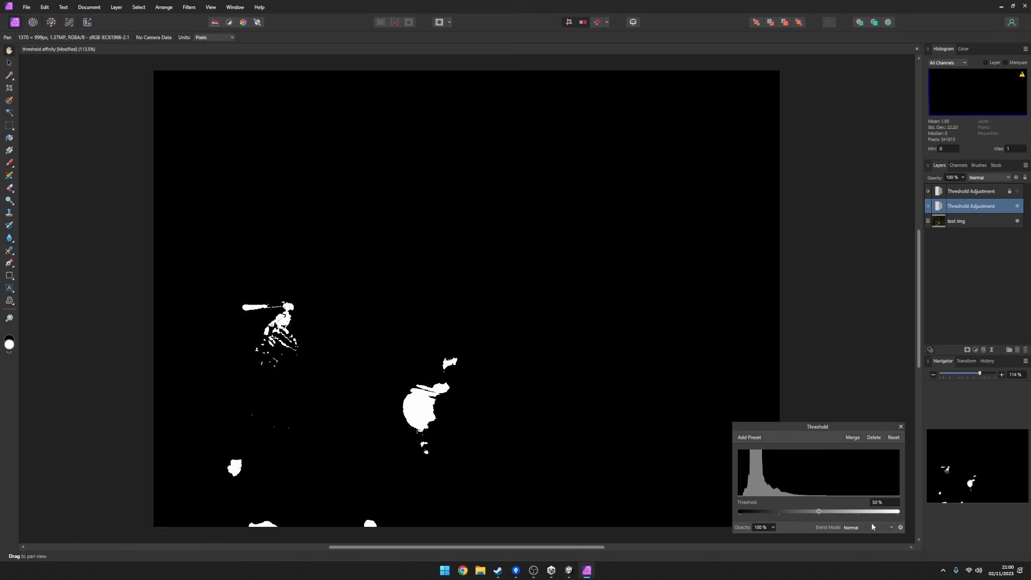
{"action": "left_click_drag", "start_coordinate": [819, 513], "coordinate": [841, 513]}
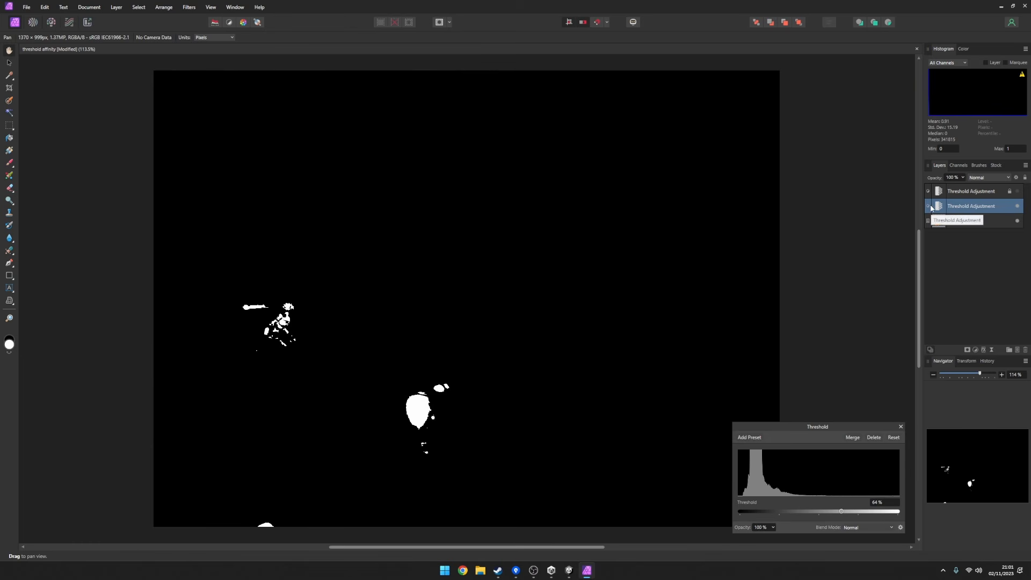
Compare the screenshot with the new adjustment hidden and shown, and lower its threshold to 10%.
{"action": "left_click", "coordinate": [1018, 205]}
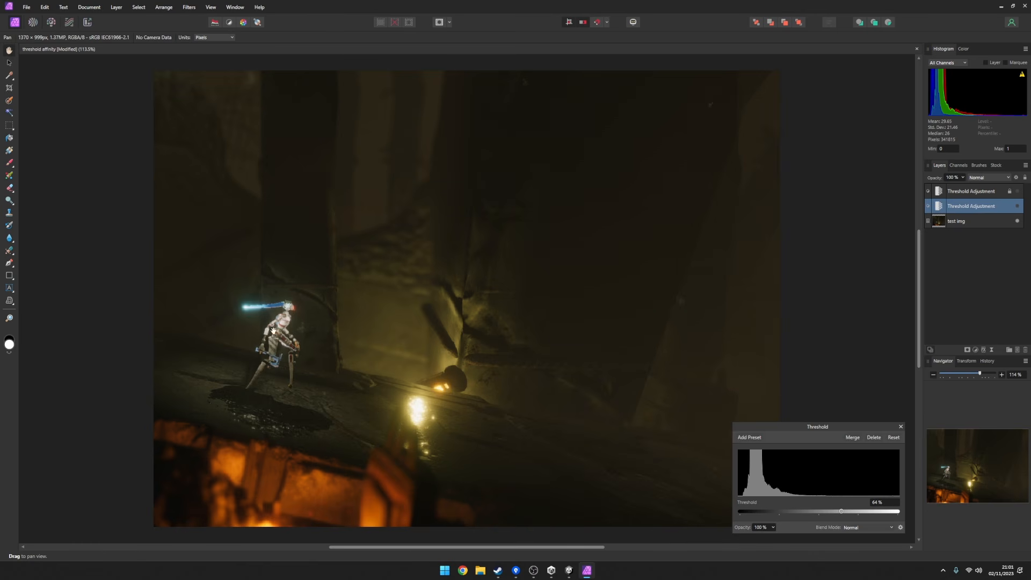
{"action": "left_click", "coordinate": [1018, 206]}
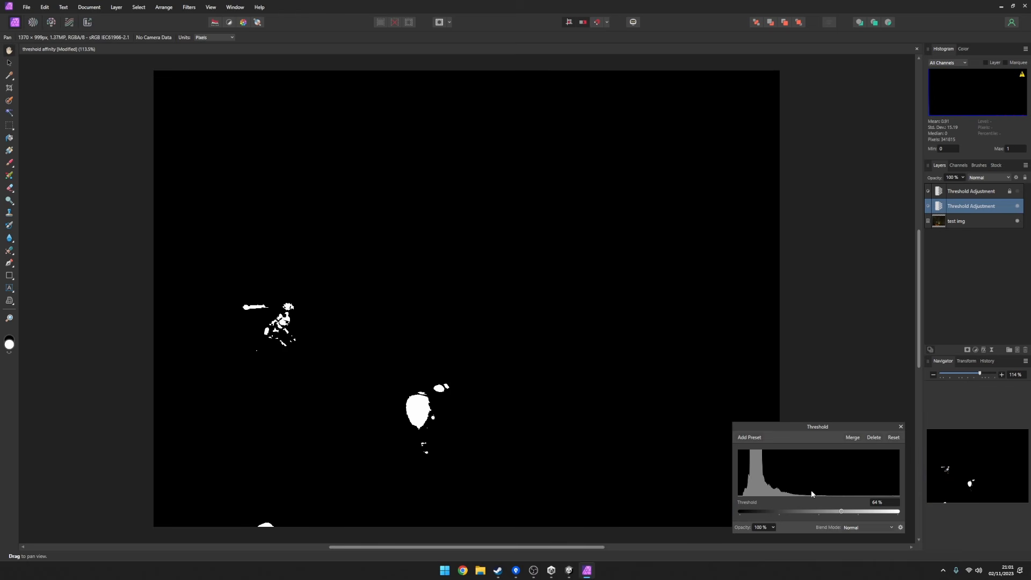
{"action": "left_click_drag", "start_coordinate": [823, 511], "coordinate": [756, 508]}
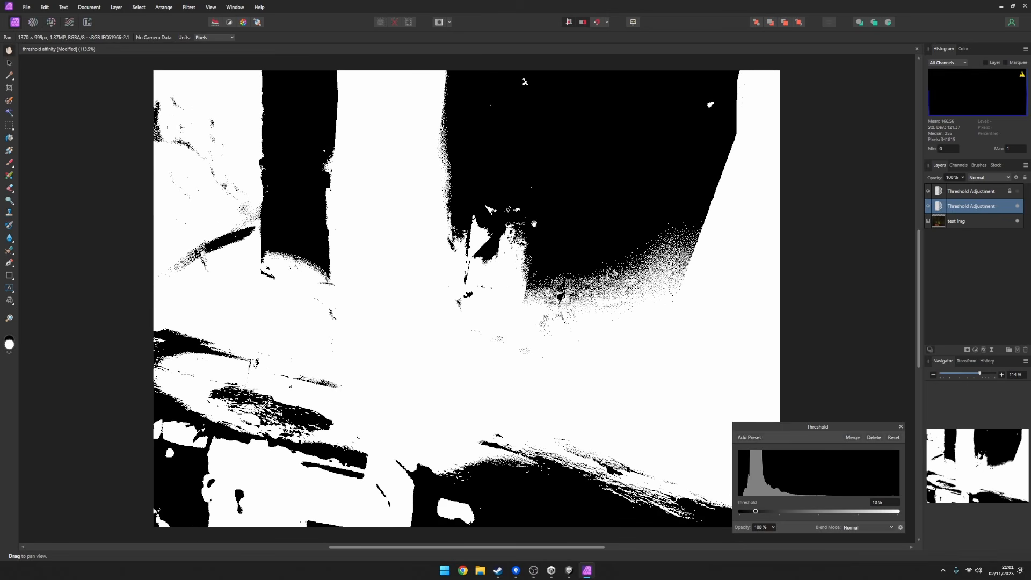
Compare the screenshot with its 10% threshold version by repeatedly hiding and showing the lower Threshold Adjustment.
{"action": "double_click", "coordinate": [1018, 206]}
{"action": "double_click", "coordinate": [1018, 206]}
{"action": "double_click", "coordinate": [1018, 206]}
{"action": "left_click", "coordinate": [1018, 206]}
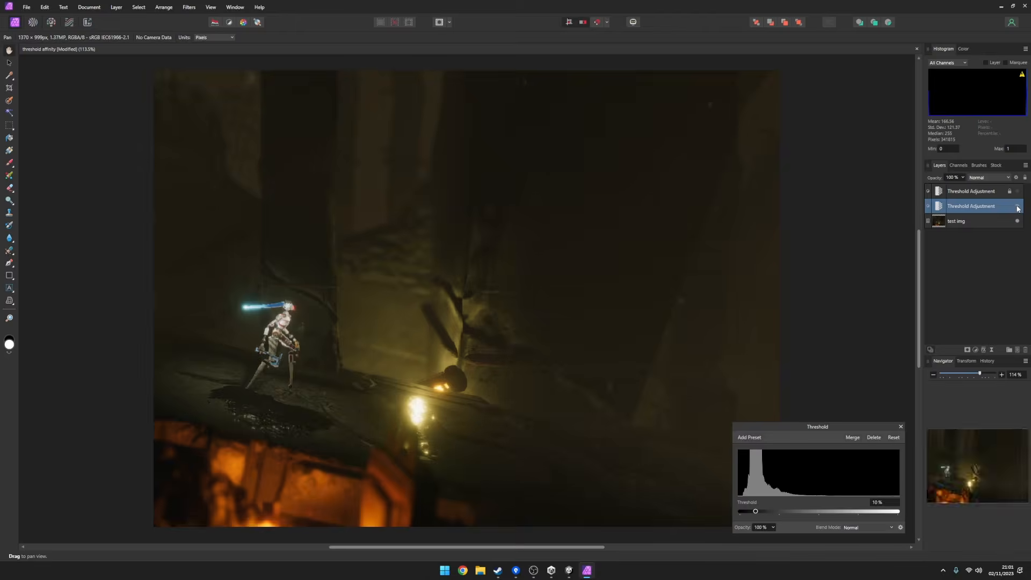
{"action": "left_click", "coordinate": [1018, 207]}
{"action": "left_click", "coordinate": [1018, 206]}
{"action": "left_click", "coordinate": [1018, 206]}
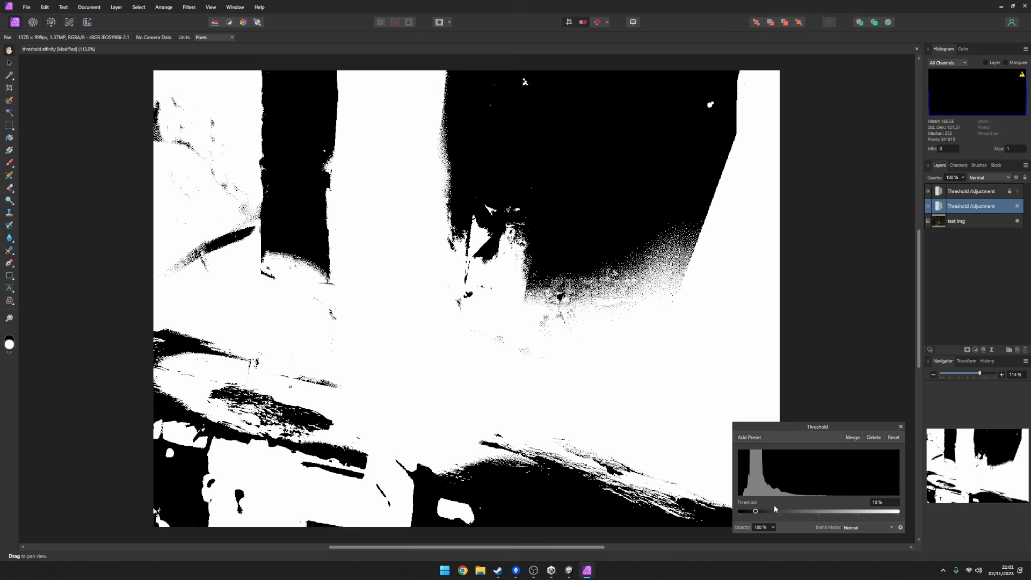
Set the lower Threshold Adjustment to 20%, compare it with the original screenshot, and leave the adjustment hidden.
{"action": "left_click_drag", "start_coordinate": [758, 514], "coordinate": [772, 512]}
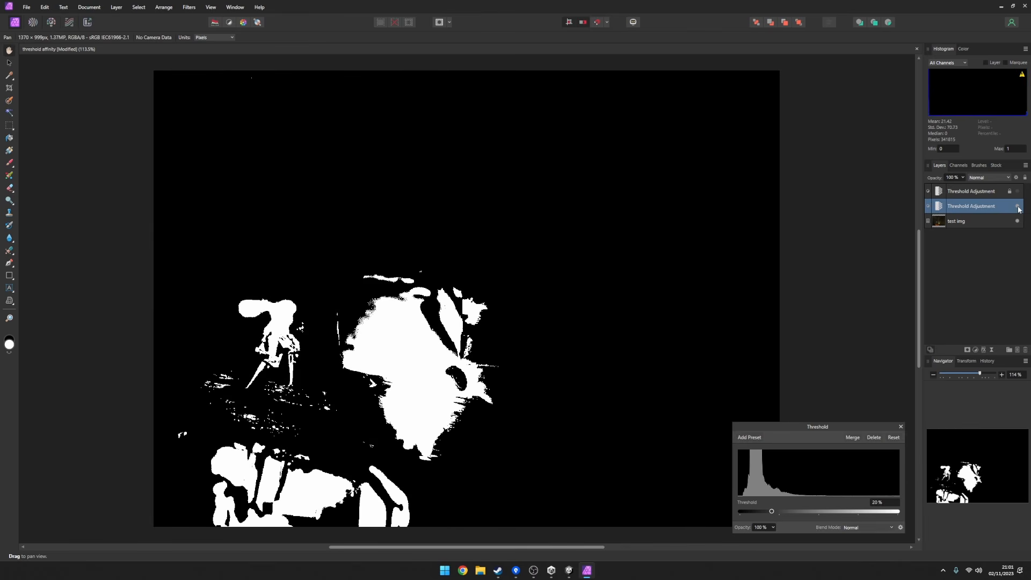
{"action": "left_click", "coordinate": [1018, 206]}
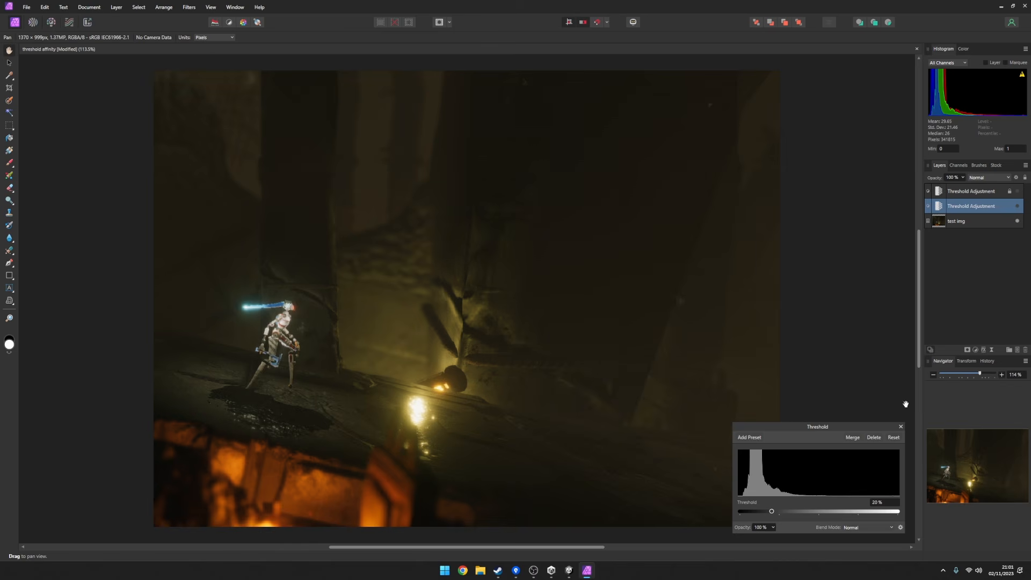
{"action": "left_click", "coordinate": [1019, 207]}
{"action": "left_click", "coordinate": [1020, 208]}
Show the top Threshold Adjustment and raise its opacity to 100%.
{"action": "left_click", "coordinate": [1011, 191]}
{"action": "left_click", "coordinate": [1018, 192]}
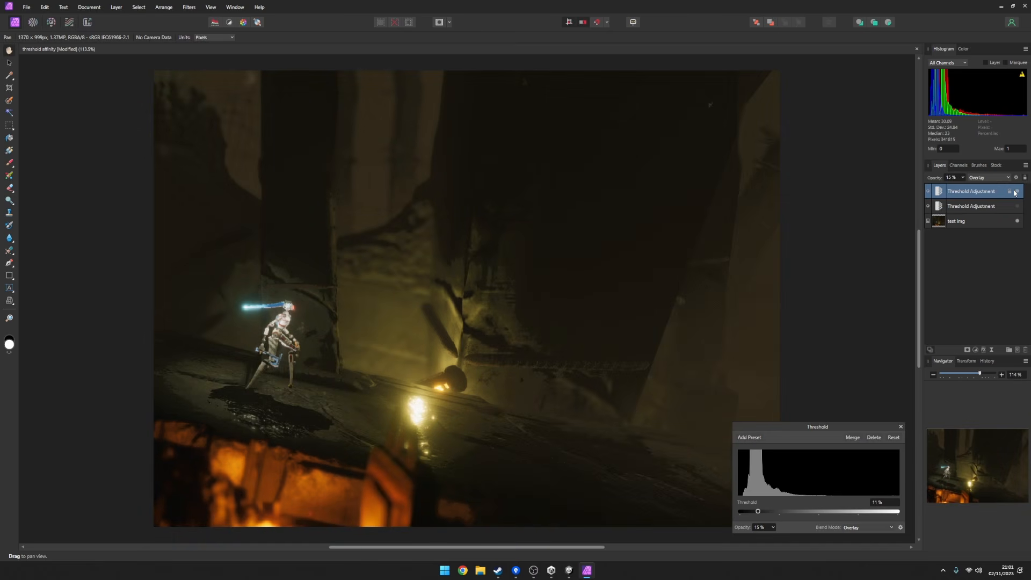
{"action": "left_click", "coordinate": [964, 179]}
{"action": "left_click_drag", "start_coordinate": [965, 189], "coordinate": [1013, 188]}
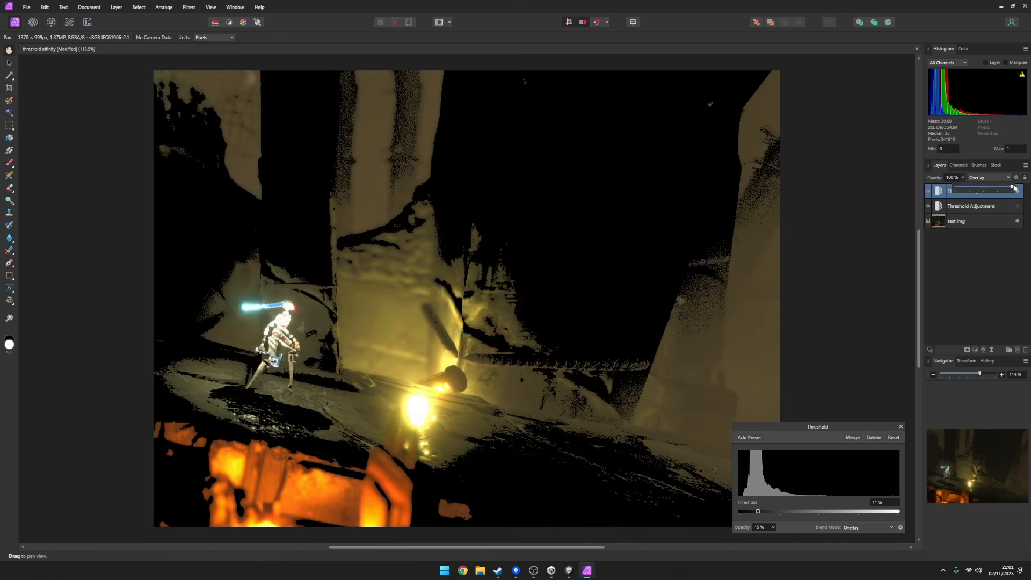
Try the Normal blend mode on the top Threshold Adjustment, and return it to Overlay at 100% opacity.
{"action": "left_click", "coordinate": [1002, 178]}
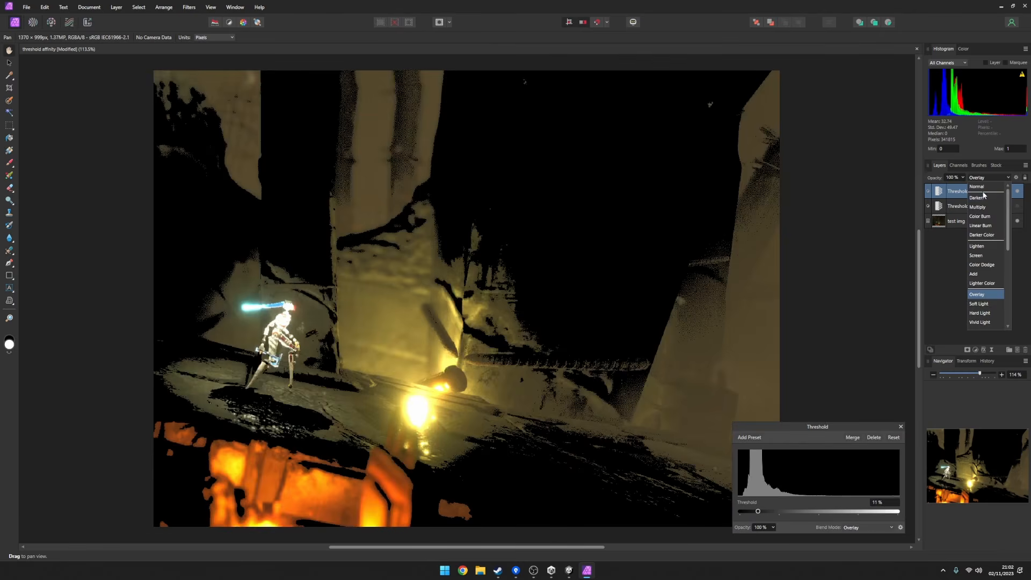
{"action": "left_click", "coordinate": [982, 191]}
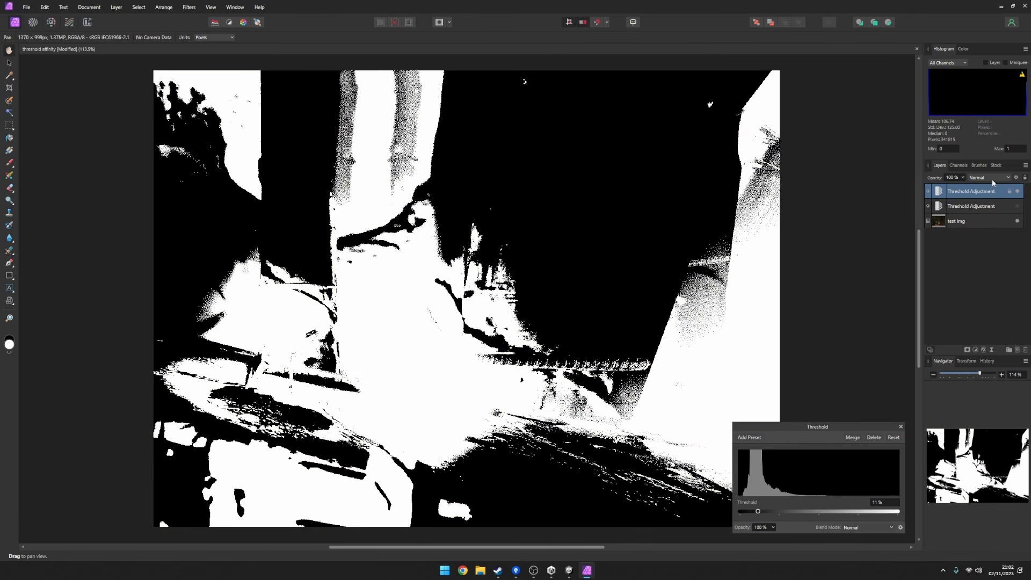
{"action": "left_click", "coordinate": [994, 178]}
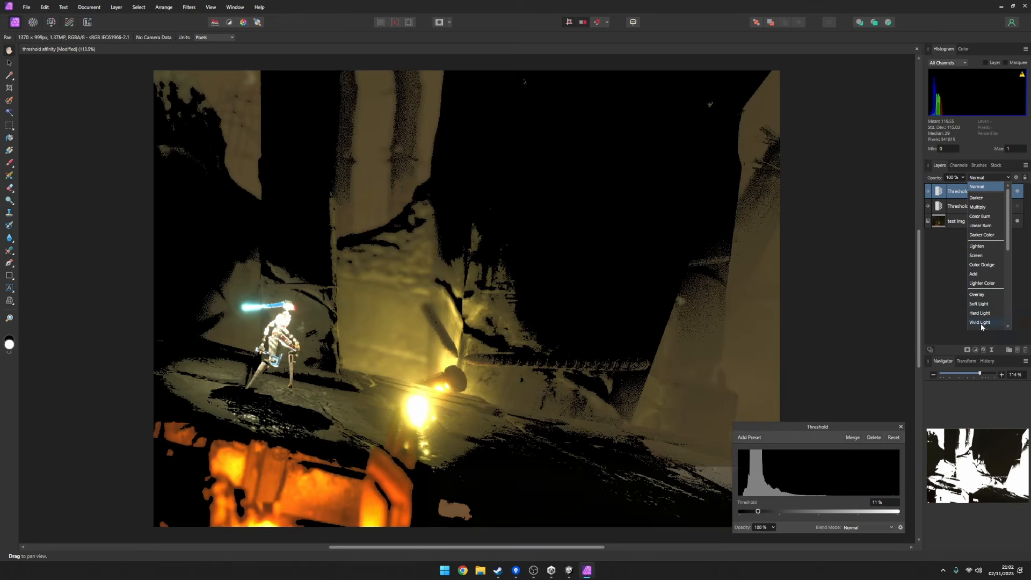
{"action": "left_click", "coordinate": [985, 296]}
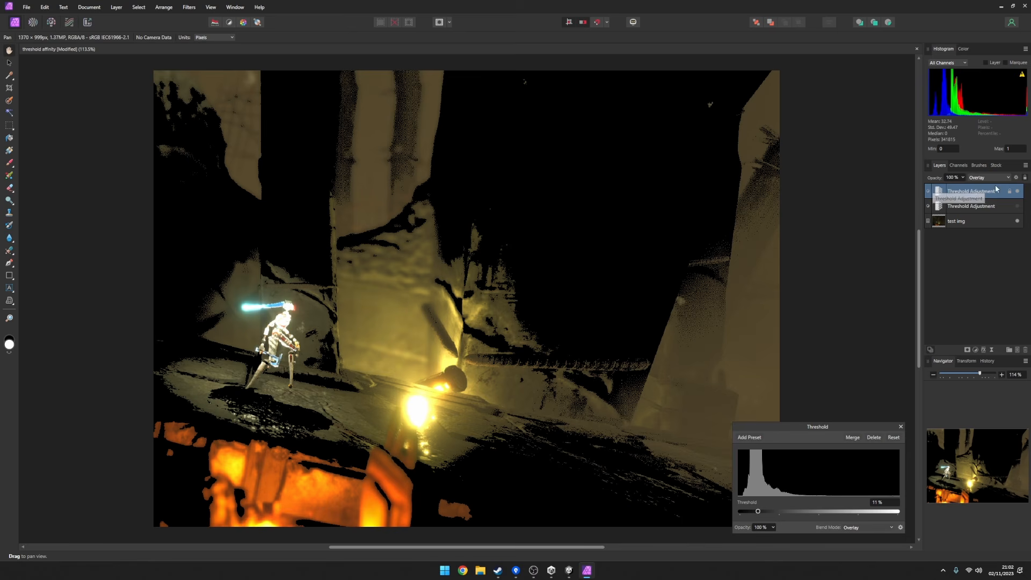
{"action": "left_click", "coordinate": [963, 178]}
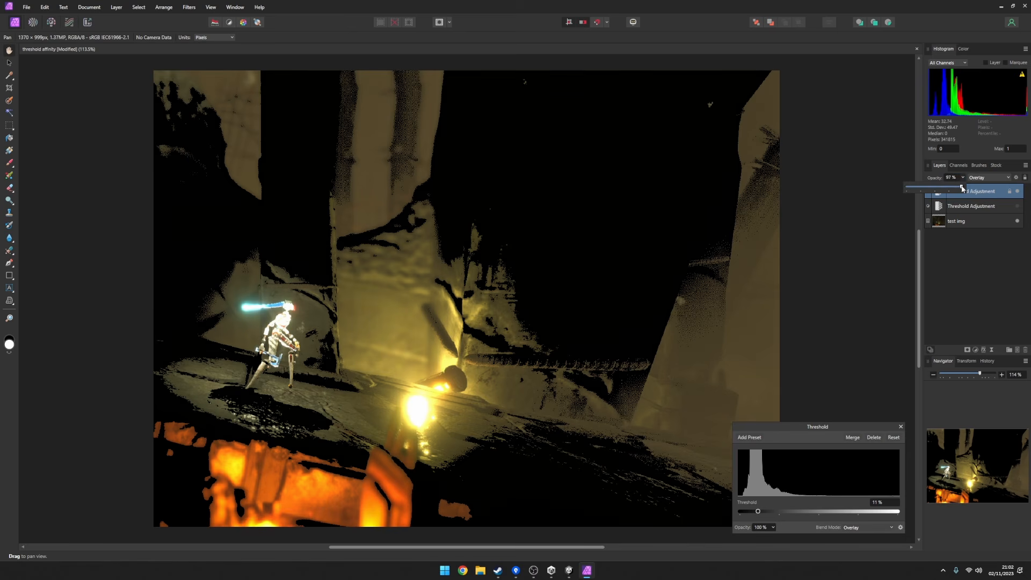
{"action": "left_click_drag", "start_coordinate": [961, 188], "coordinate": [970, 189]}
{"action": "mouse_move", "coordinate": [969, 188]}
{"action": "left_mouse_down"}
{"action": "mouse_move", "coordinate": [900, 182]}
{"action": "mouse_move", "coordinate": [968, 193]}
{"action": "left_mouse_up"}
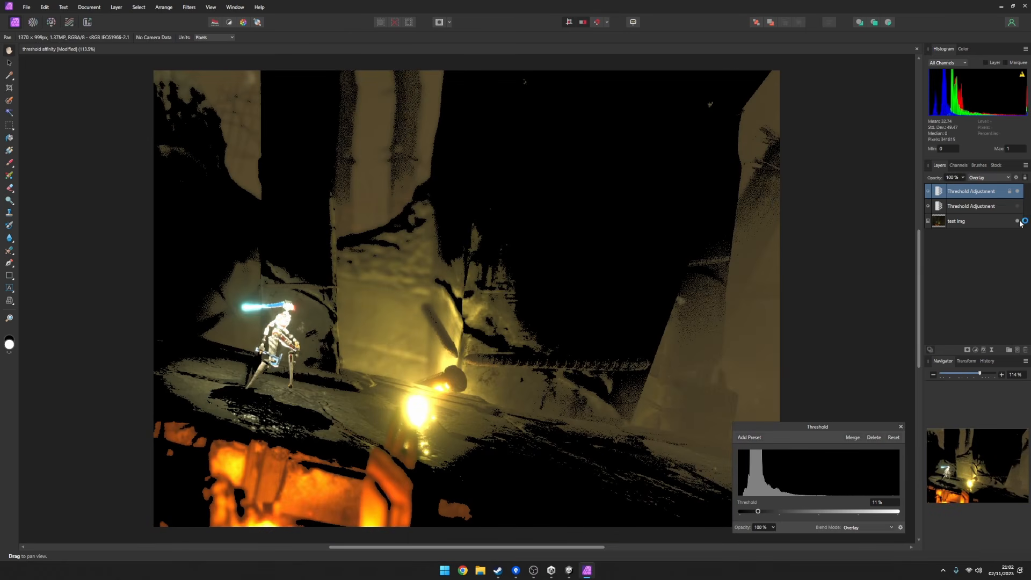
With the top Threshold Adjustment hidden, duplicate the test img layer and blend the copy as Overlay at 81% opacity.
{"action": "left_click", "coordinate": [1018, 193]}
{"action": "left_click", "coordinate": [992, 221]}
{"action": "right_click", "coordinate": [991, 224]}
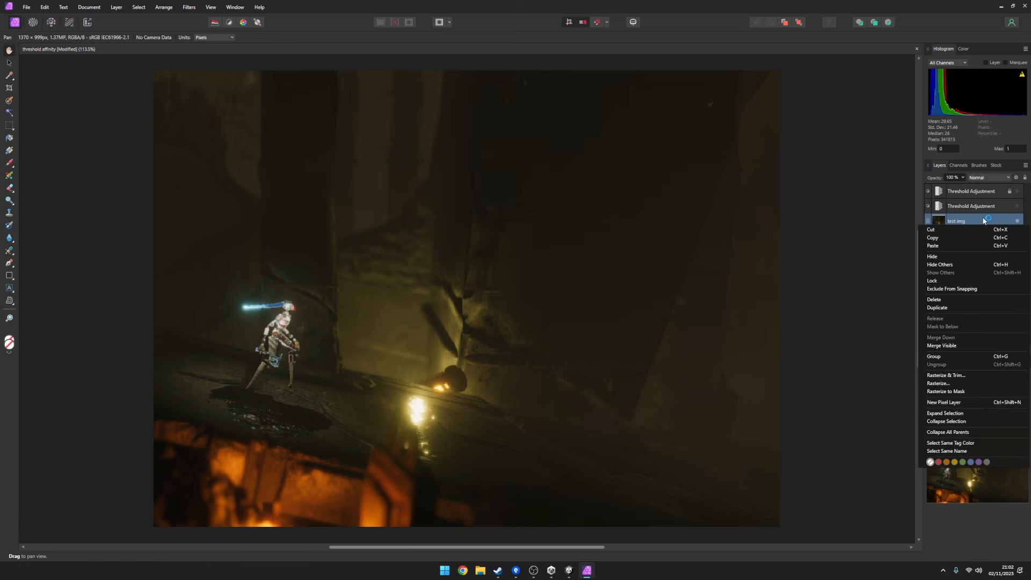
{"action": "left_click", "coordinate": [937, 308]}
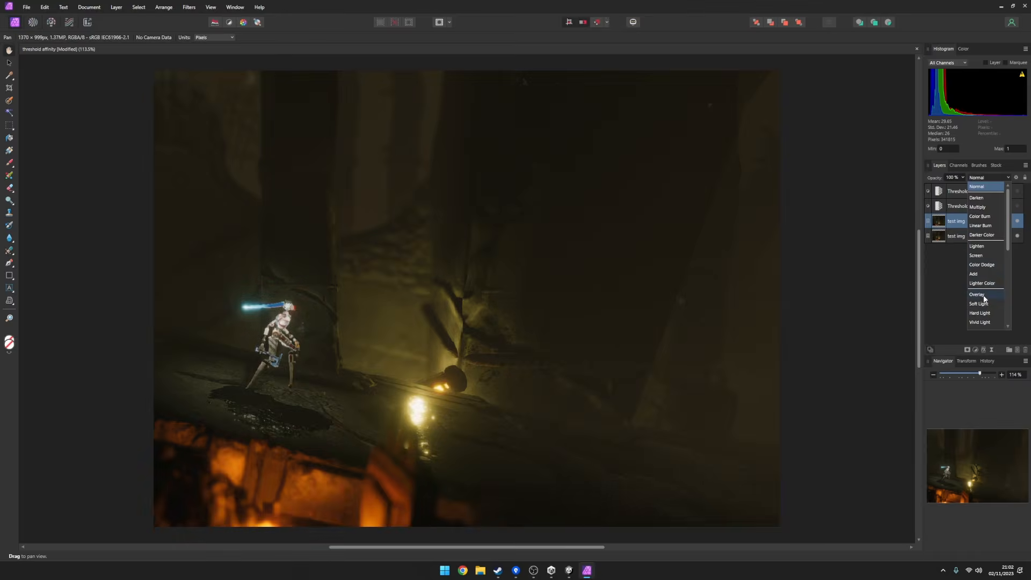
{"action": "left_click", "coordinate": [984, 296]}
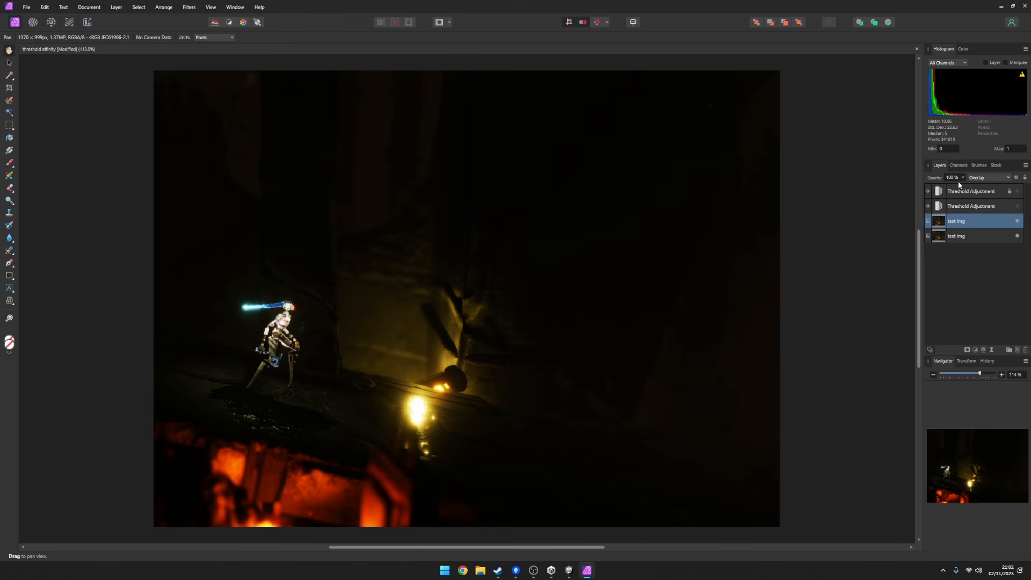
{"action": "mouse_move", "coordinate": [959, 188]}
{"action": "left_mouse_down"}
{"action": "mouse_move", "coordinate": [928, 188]}
{"action": "mouse_move", "coordinate": [970, 186]}
{"action": "mouse_move", "coordinate": [901, 192]}
{"action": "mouse_move", "coordinate": [972, 194]}
{"action": "mouse_move", "coordinate": [951, 186]}
{"action": "left_mouse_up"}
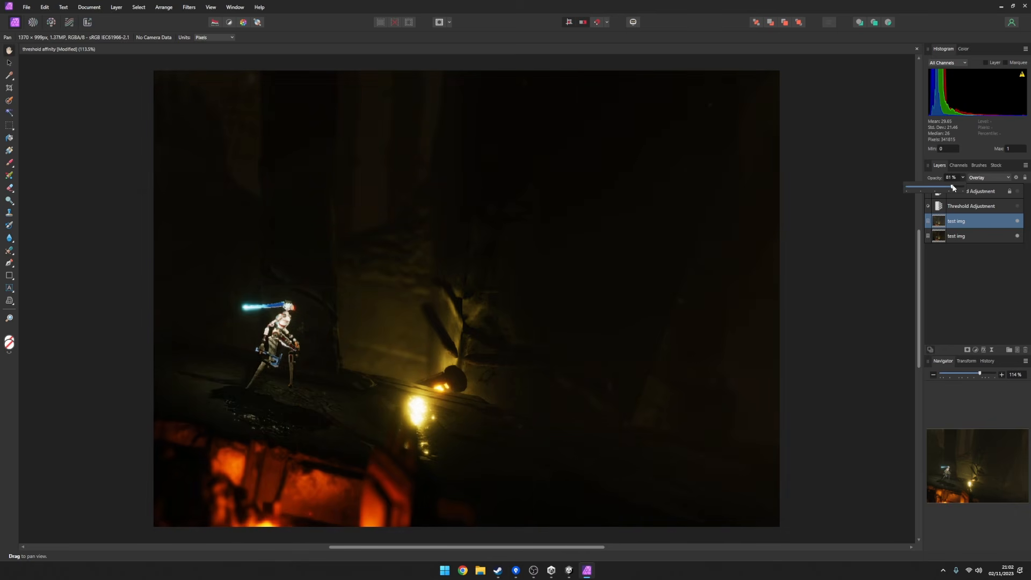
Show the top Threshold Adjustment, hide the duplicated test img layer, and set the adjustment's opacity to 15%.
{"action": "left_click", "coordinate": [1018, 192]}
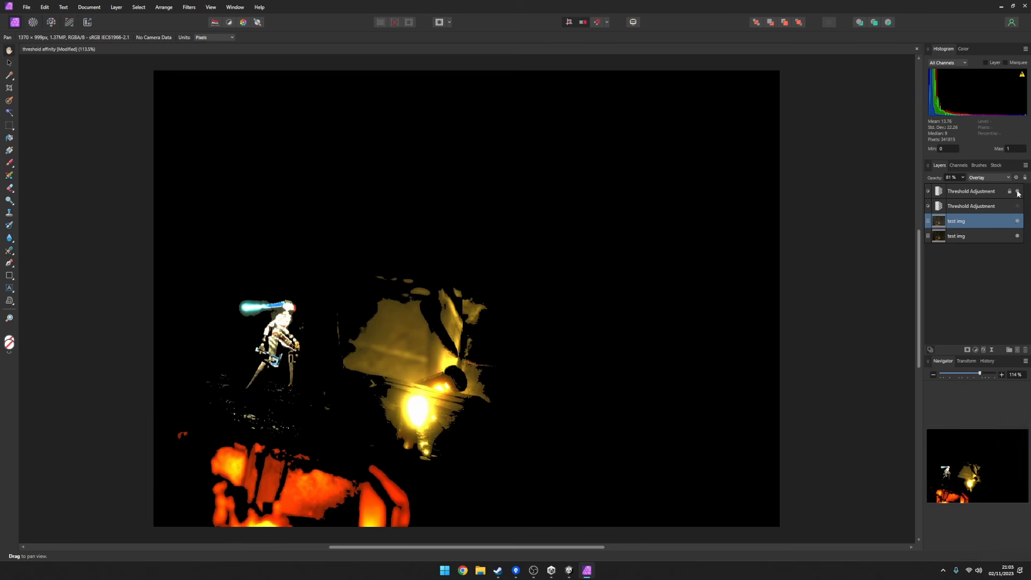
{"action": "left_click", "coordinate": [1018, 221]}
{"action": "left_click", "coordinate": [977, 191]}
{"action": "left_click_drag", "start_coordinate": [966, 185], "coordinate": [920, 189]}
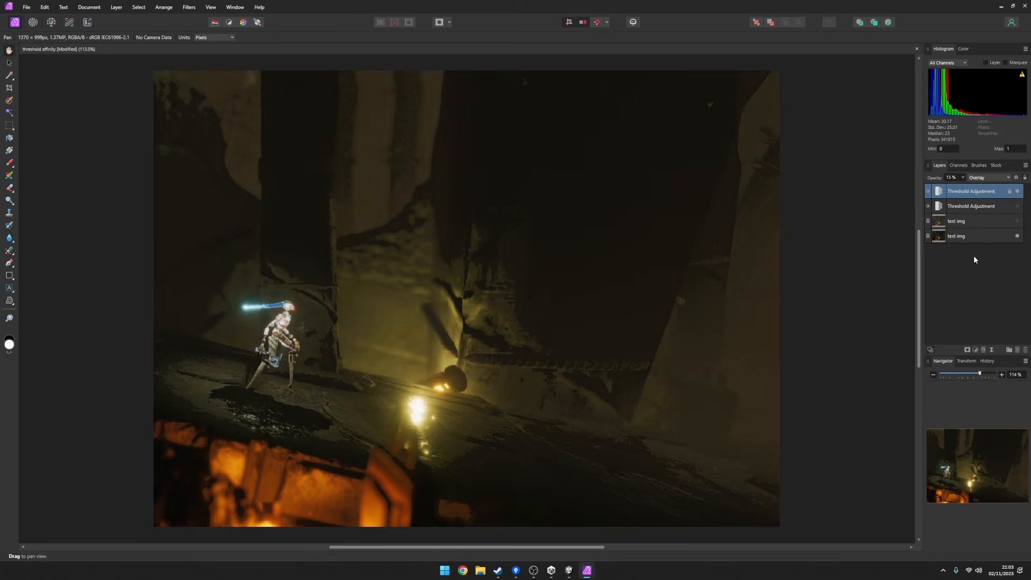
Switch to Unity and run the character back and forth past the glowing light in the playing scene.
{"action": "left_click", "coordinate": [569, 570]}
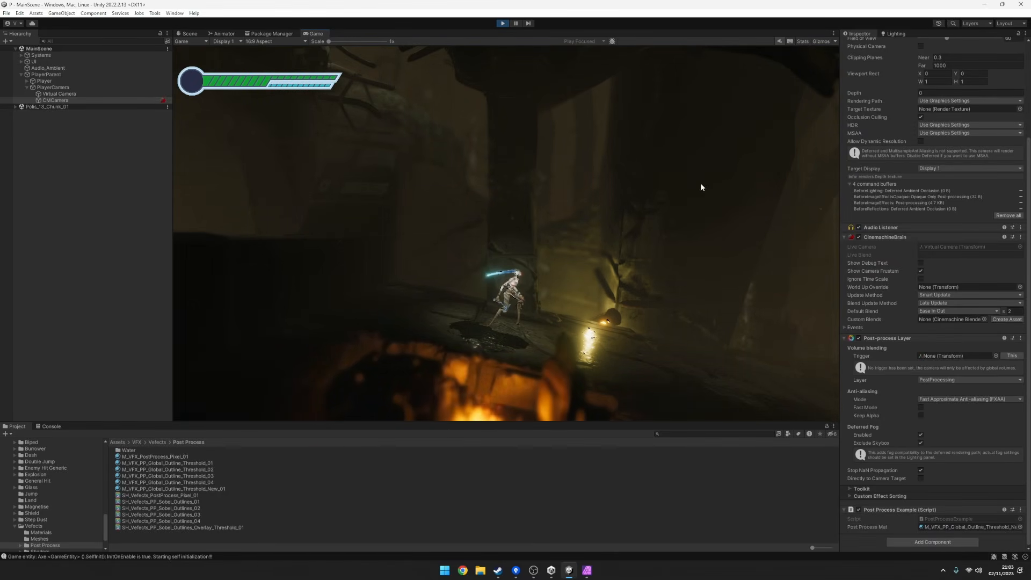
{"action": "key", "text": "d"}
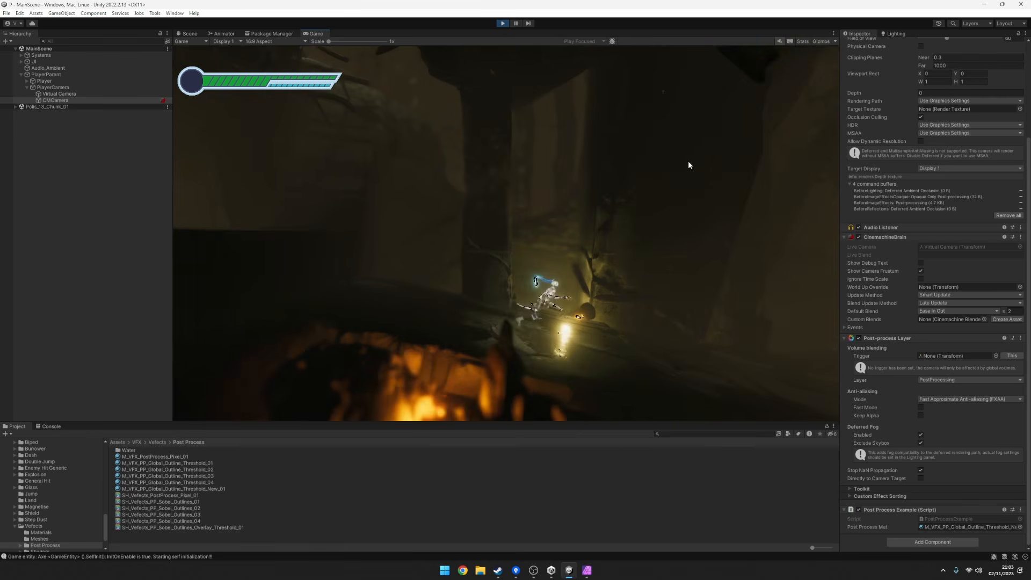
{"action": "key", "text": "a"}
{"action": "key", "text": "d"}
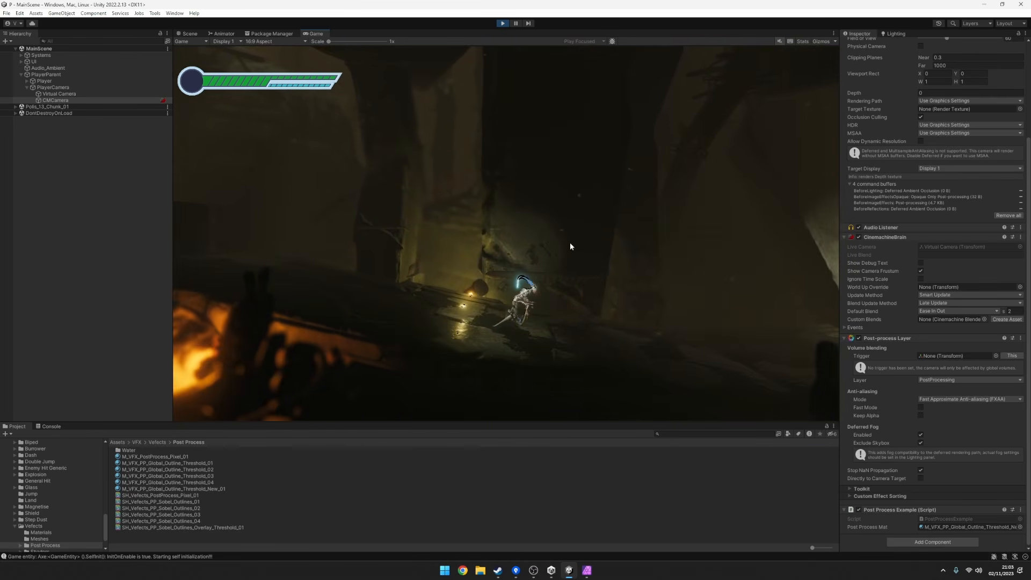
Maximise the Game view, compare it with the thresholded screenshot in Affinity Photo, and restore the Unity editor layout.
{"action": "right_click", "coordinate": [314, 33]}
{"action": "left_click", "coordinate": [365, 59]}
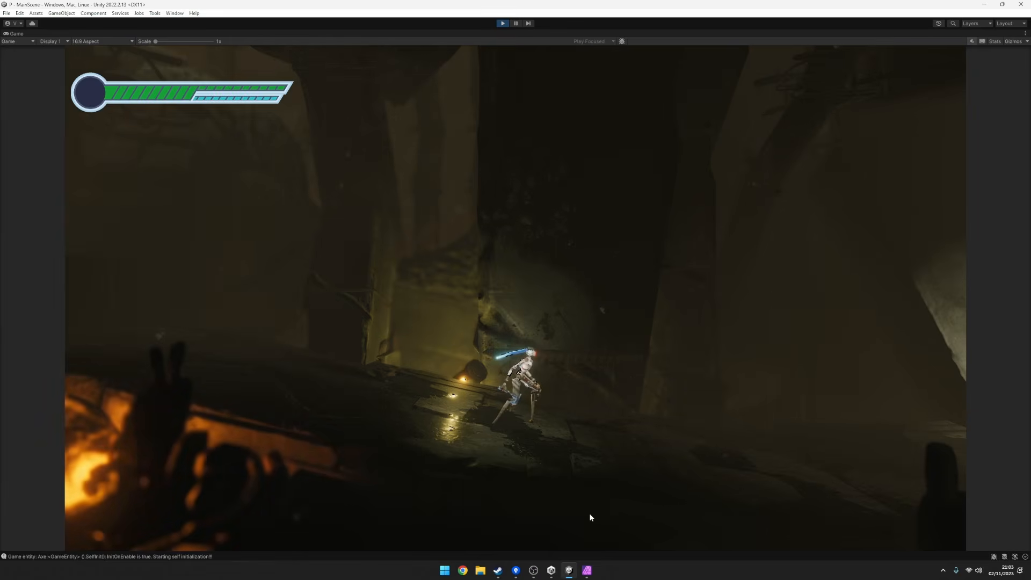
{"action": "left_click", "coordinate": [588, 569]}
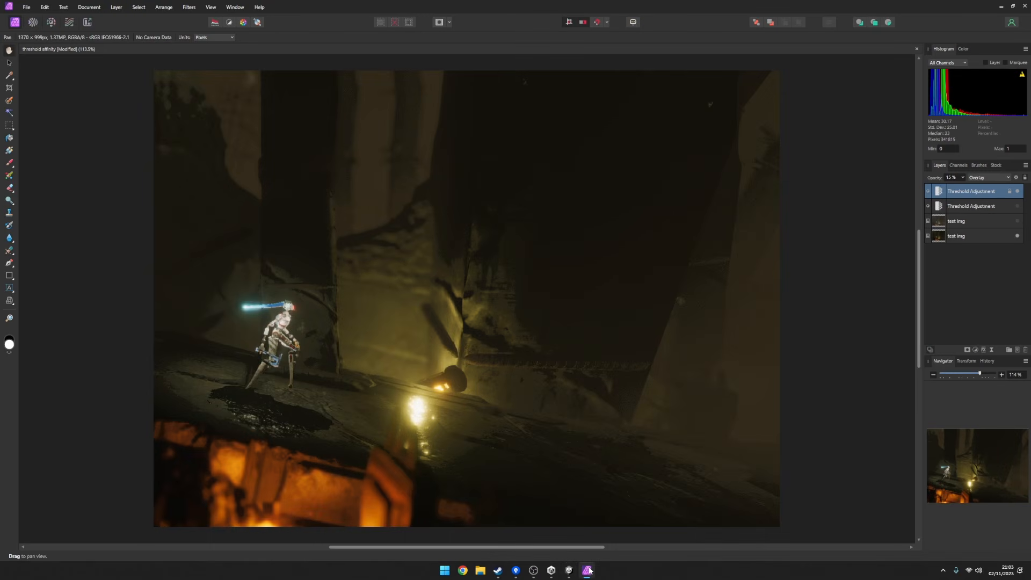
{"action": "left_click", "coordinate": [588, 570]}
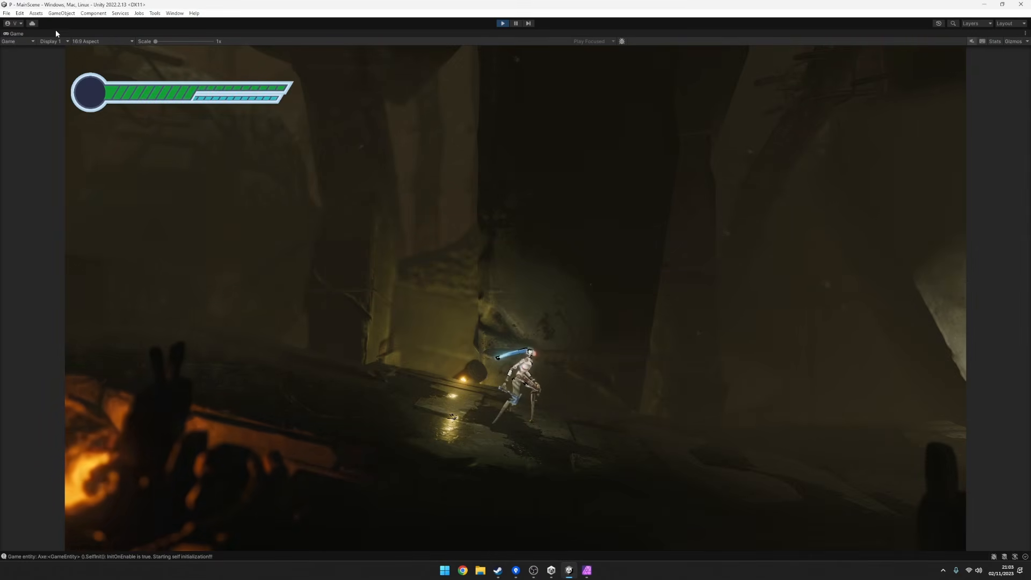
{"action": "right_click", "coordinate": [25, 31]}
{"action": "left_click", "coordinate": [54, 57]}
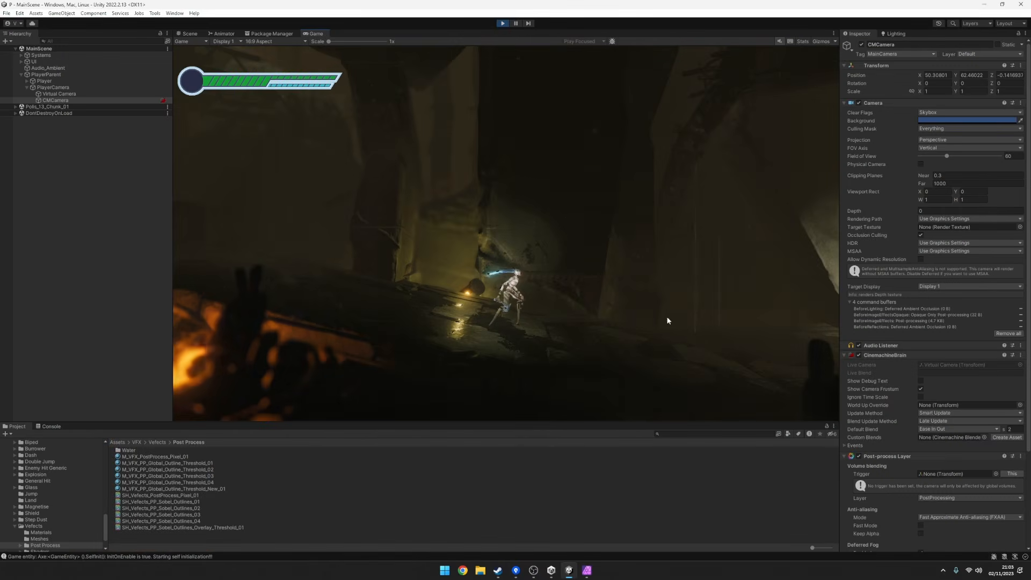
Open the M_VFX_PP_Global_Outline_Threshold_New_01 material and compare its Threshold Overall Amount at 0 and at 1 in the running game.
{"action": "left_click", "coordinate": [355, 489]}
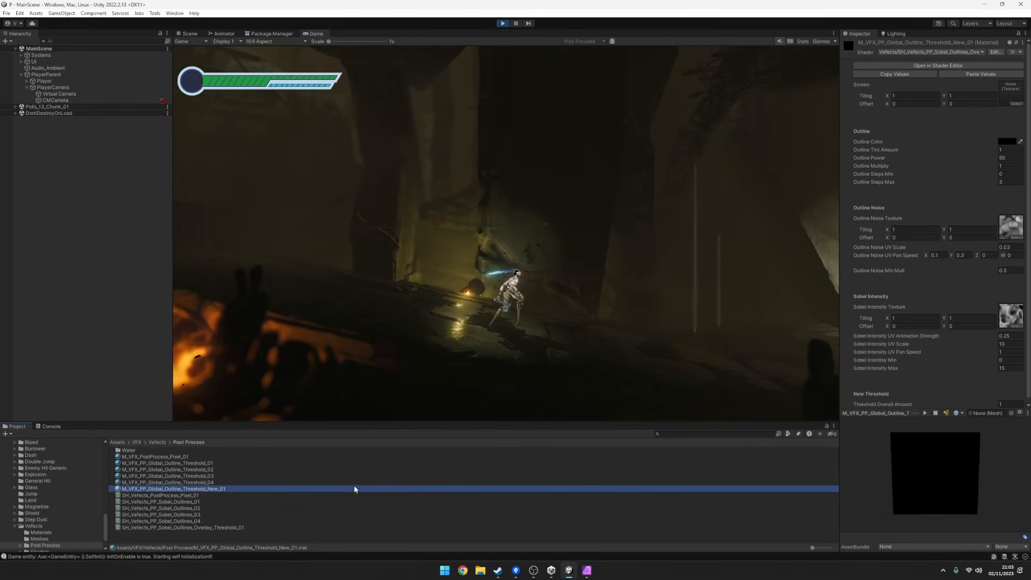
{"action": "scroll", "coordinate": [940, 247], "scroll_direction": "down", "scroll_amount": 3}
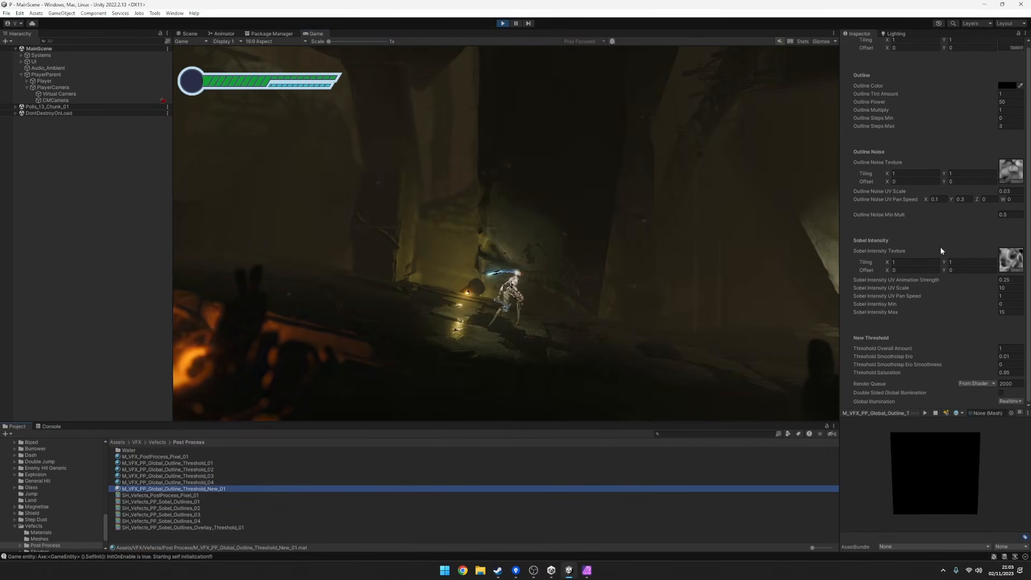
{"action": "left_click_drag", "start_coordinate": [905, 349], "coordinate": [951, 347]}
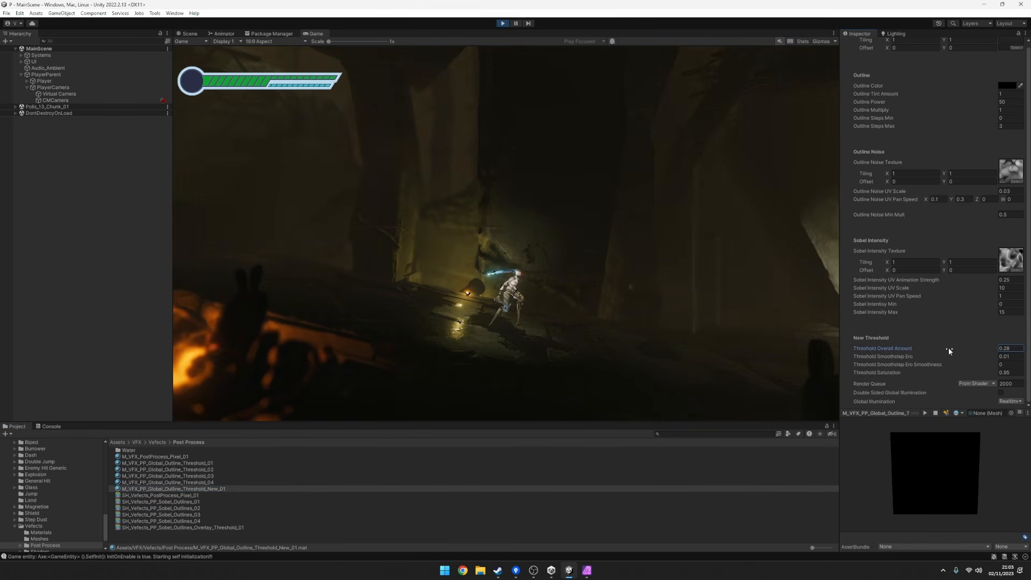
{"action": "left_click", "coordinate": [1010, 348]}
{"action": "type", "text": "0"}
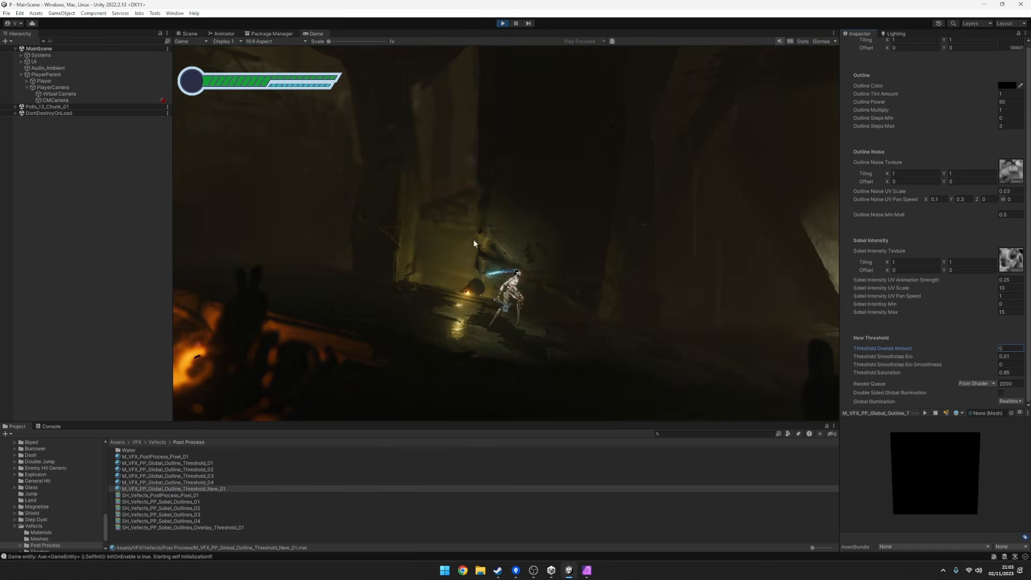
{"action": "left_click", "coordinate": [1006, 348]}
{"action": "type", "text": "1"}
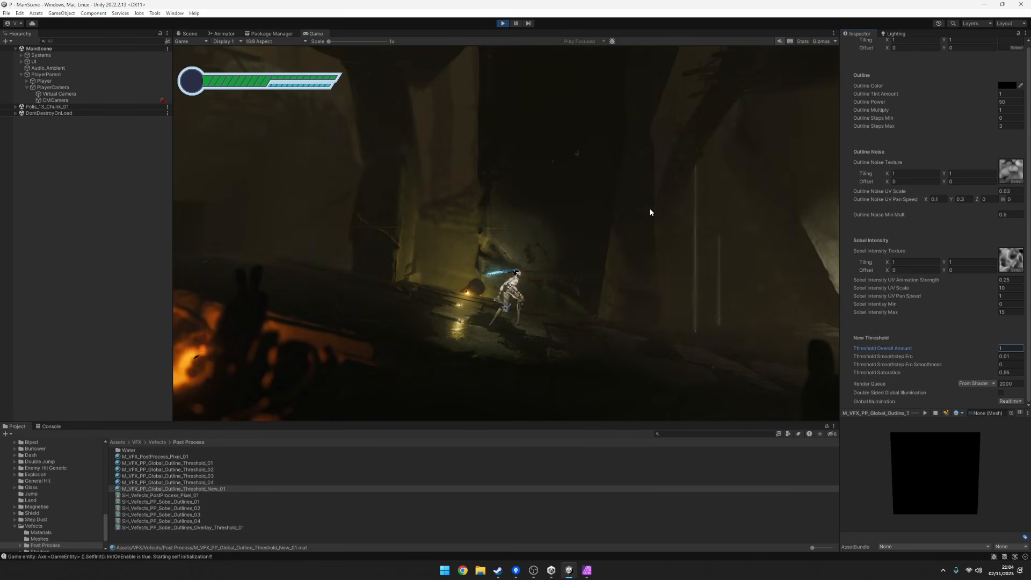
Check the screenshot in Affinity Photo, return to Unity, and try a Threshold Smoothstep Ero Smoothness of 1 before resetting it to 0.
{"action": "left_click", "coordinate": [587, 570]}
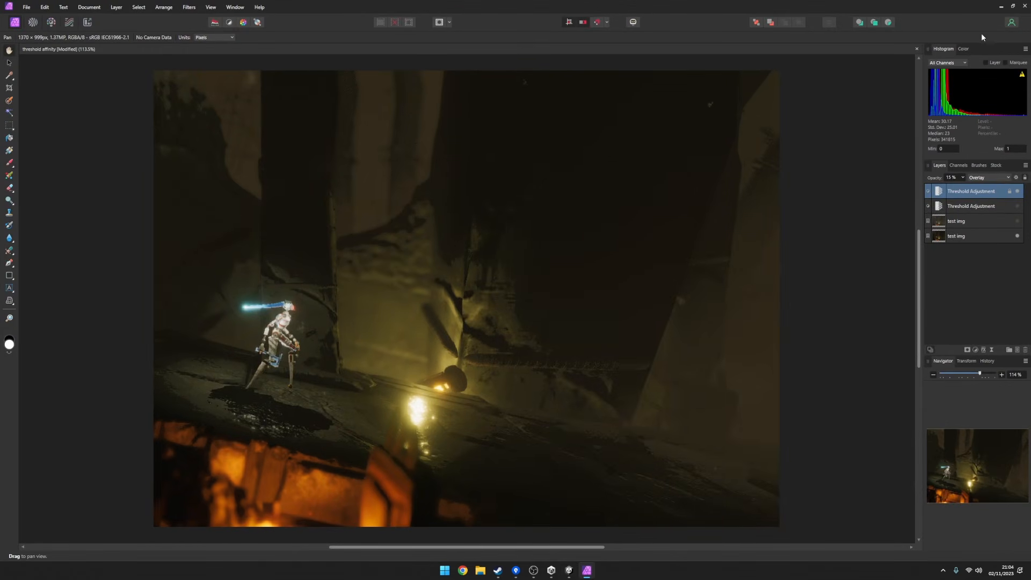
{"action": "left_click", "coordinate": [574, 572]}
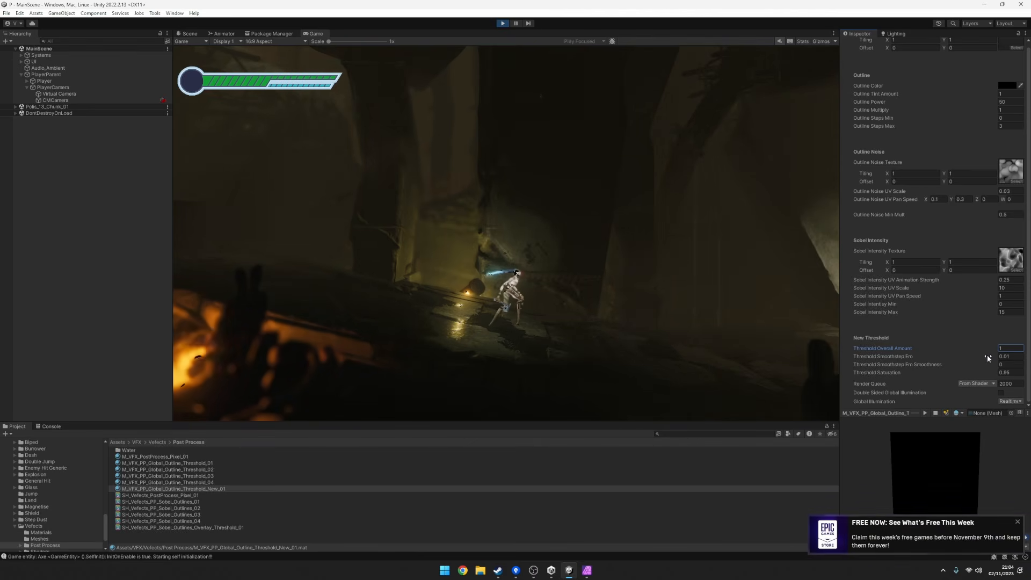
{"action": "left_click", "coordinate": [1018, 521]}
{"action": "left_click", "coordinate": [970, 356]}
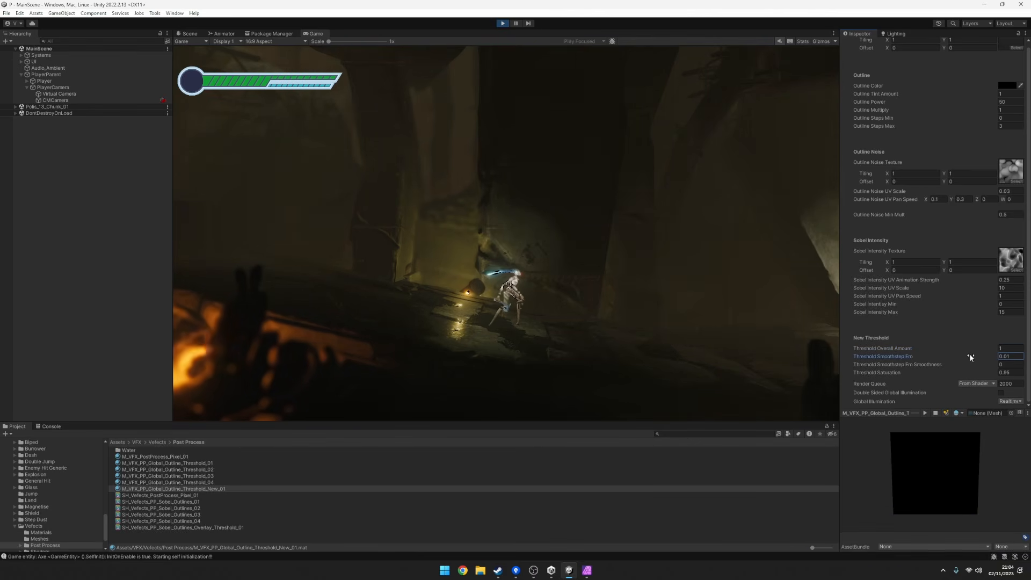
{"action": "left_click_drag", "start_coordinate": [985, 363], "coordinate": [1015, 370]}
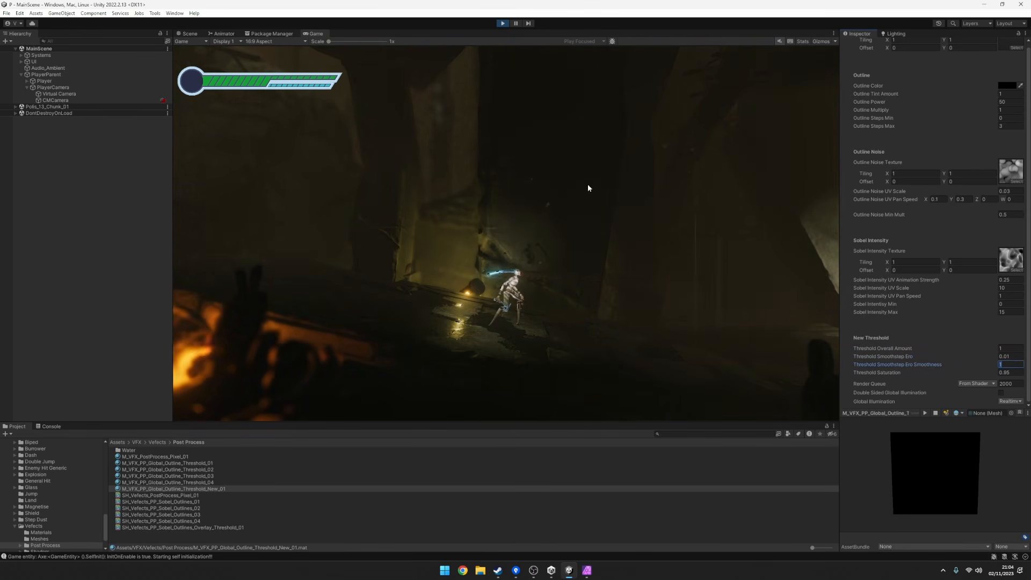
{"action": "type", "text": "0"}
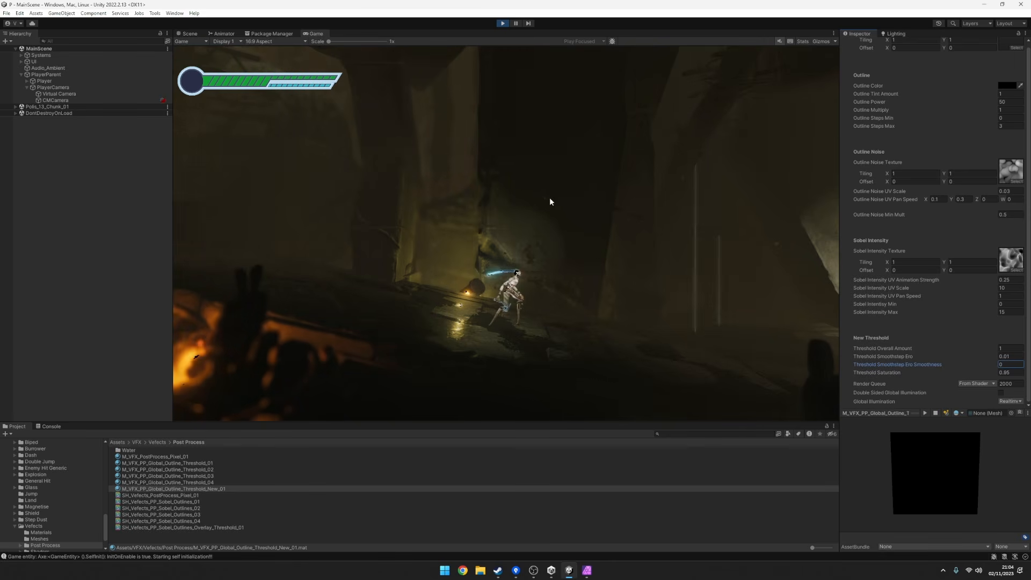
Switch to Affinity Photo, briefly show the lower Threshold Adjustment to view the black-and-white result, hide it again, and return to Unity.
{"action": "left_click", "coordinate": [587, 571]}
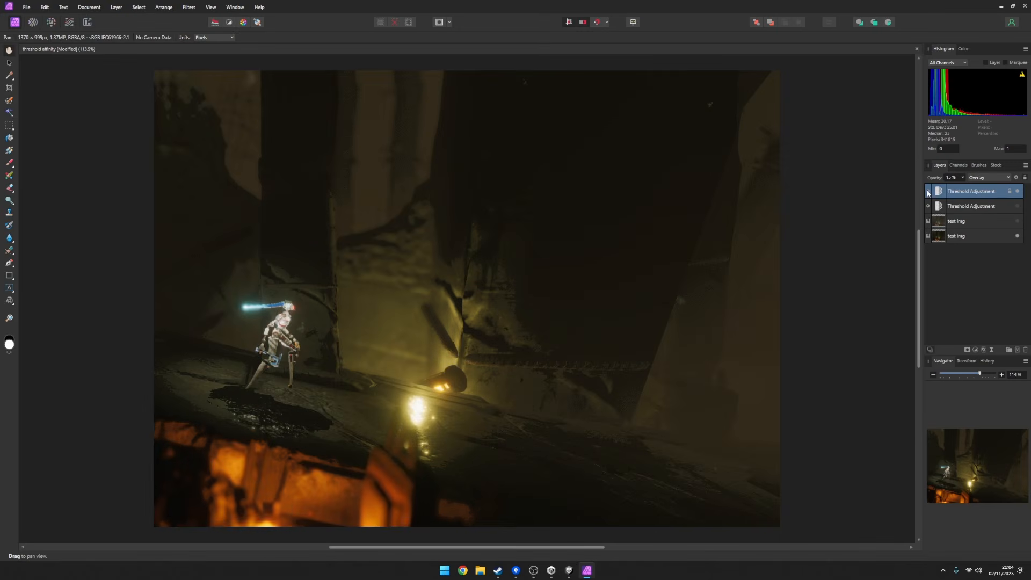
{"action": "left_click", "coordinate": [1018, 206]}
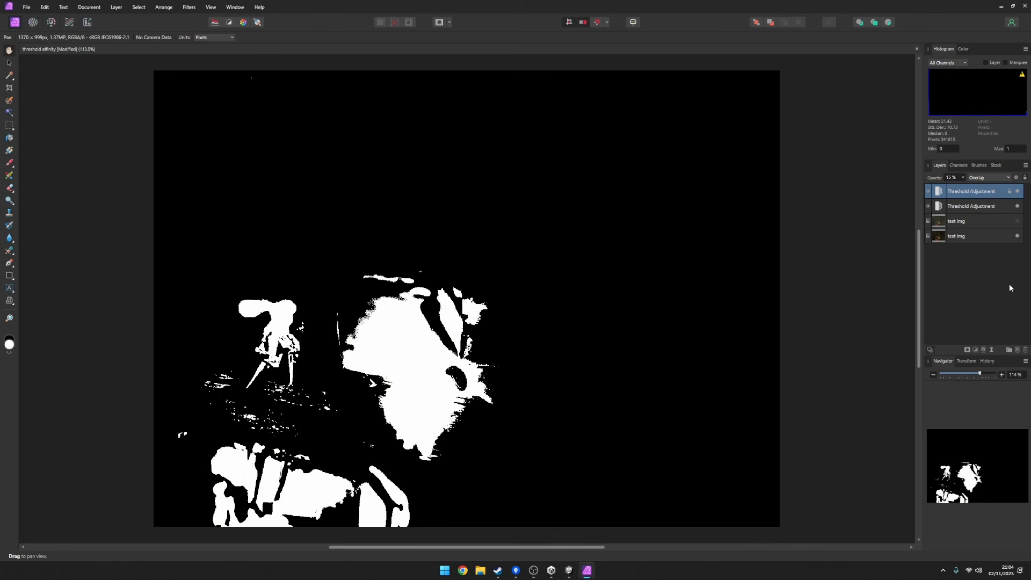
{"action": "left_click", "coordinate": [1018, 207]}
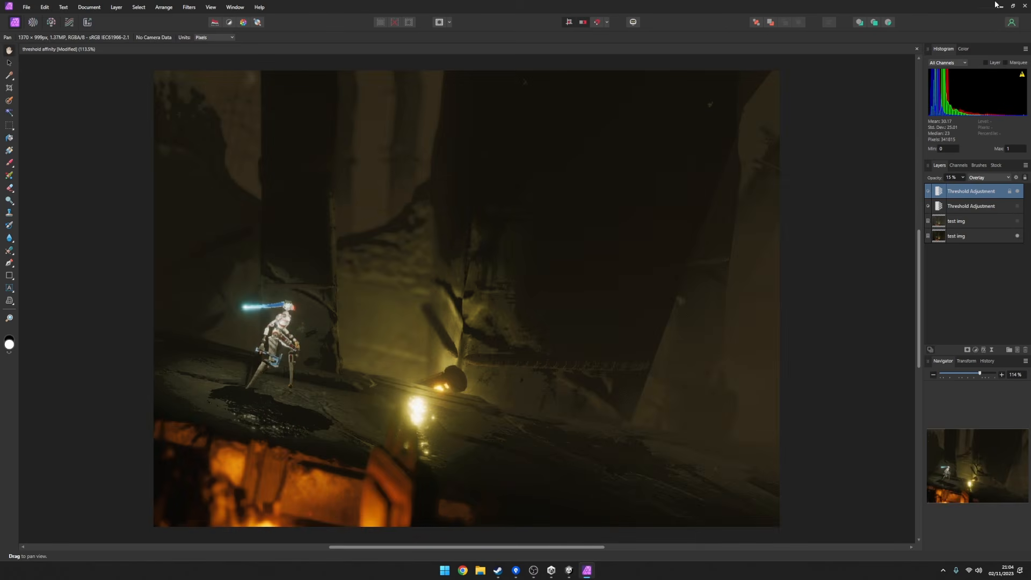
{"action": "left_click", "coordinate": [1000, 5]}
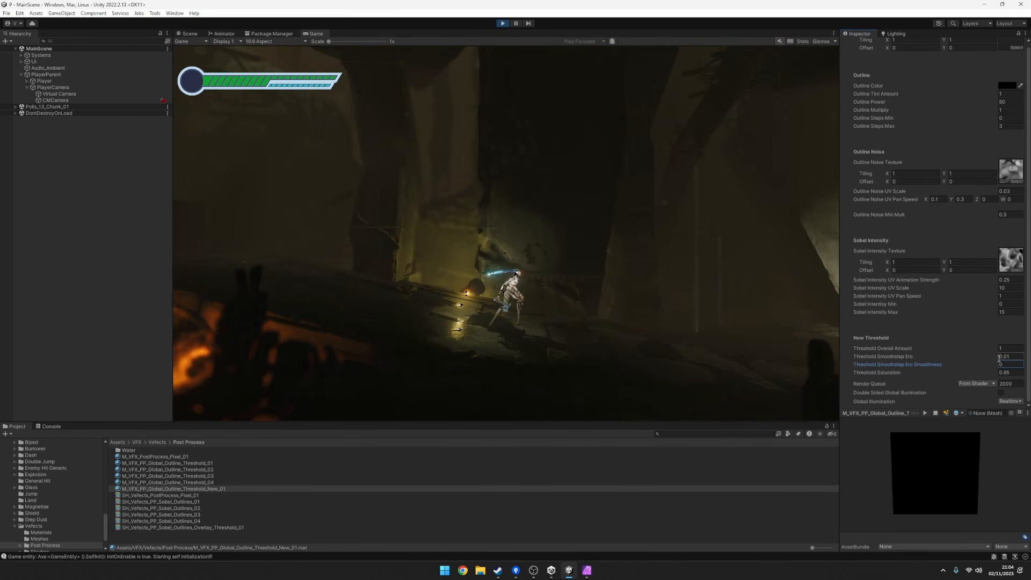
{"action": "left_click", "coordinate": [936, 355]}
In Affinity Photo, compare the image with and without the top Threshold Adjustment, and lower its threshold to 10%.
{"action": "left_click", "coordinate": [587, 571]}
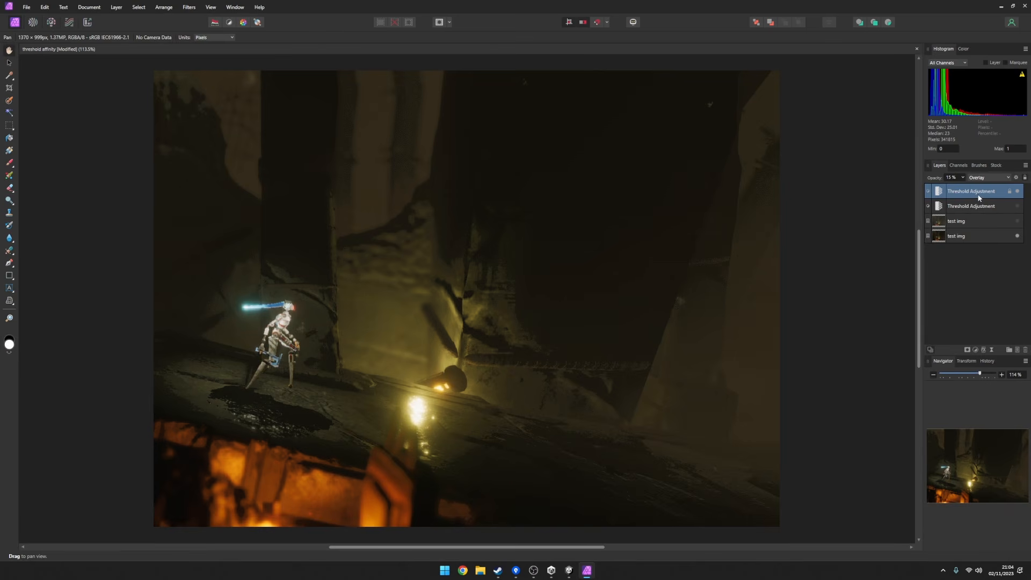
{"action": "left_click", "coordinate": [1017, 191]}
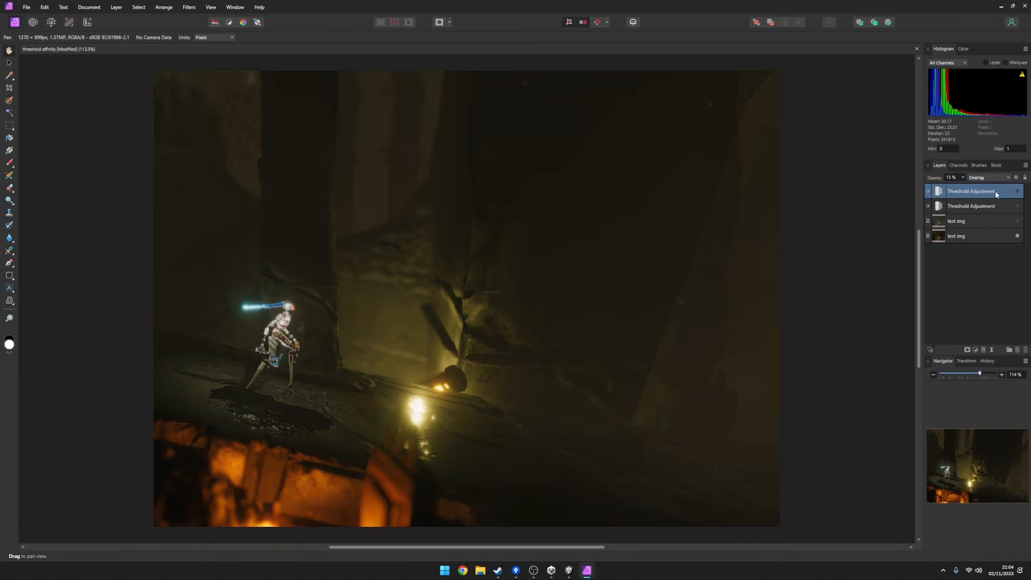
{"action": "left_click", "coordinate": [1017, 192]}
{"action": "double_click", "coordinate": [981, 192]}
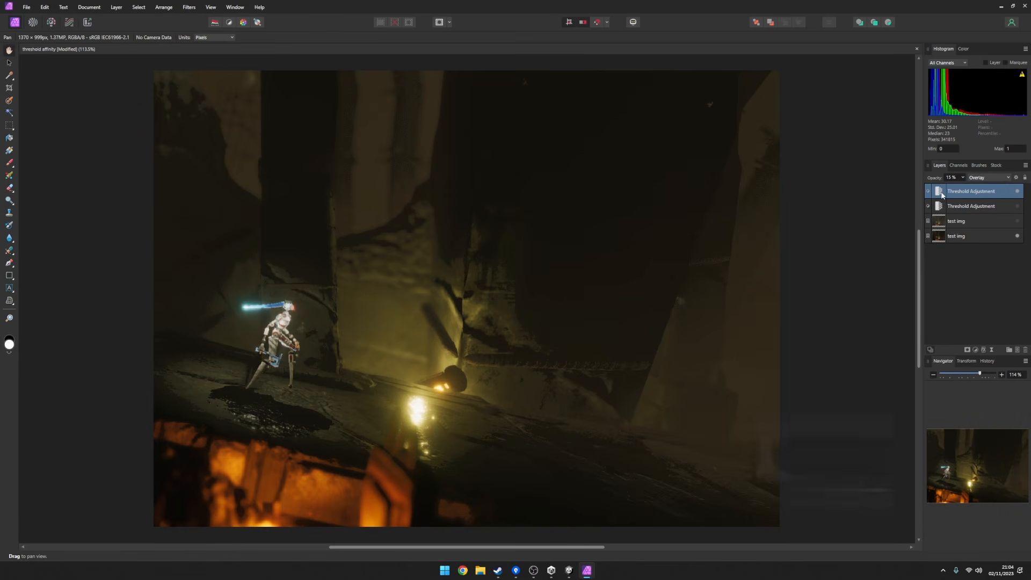
{"action": "double_click", "coordinate": [939, 192]}
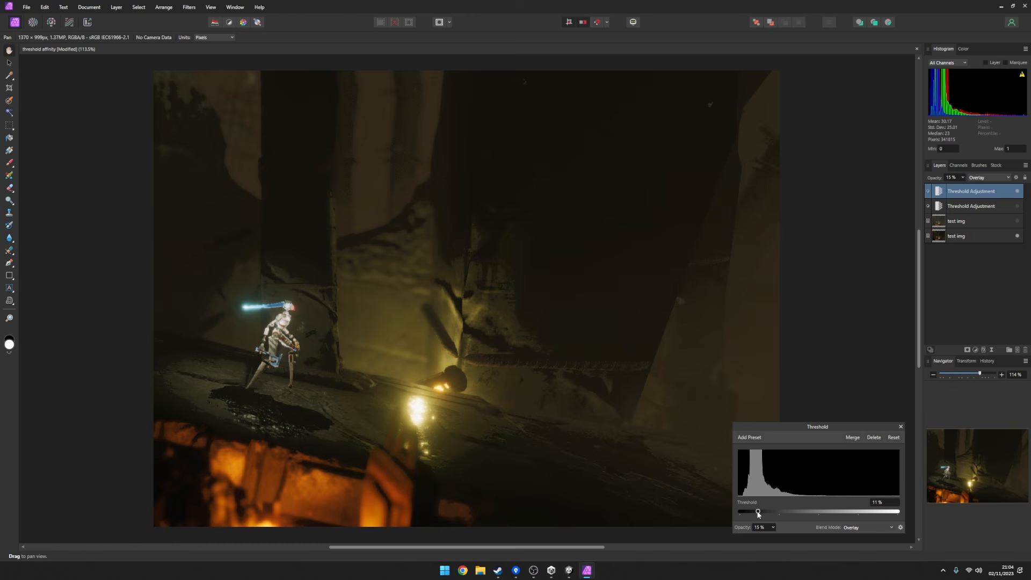
{"action": "mouse_move", "coordinate": [758, 514]}
{"action": "left_mouse_down"}
{"action": "mouse_move", "coordinate": [827, 498]}
{"action": "mouse_move", "coordinate": [895, 503]}
{"action": "mouse_move", "coordinate": [753, 512]}
{"action": "left_mouse_up"}
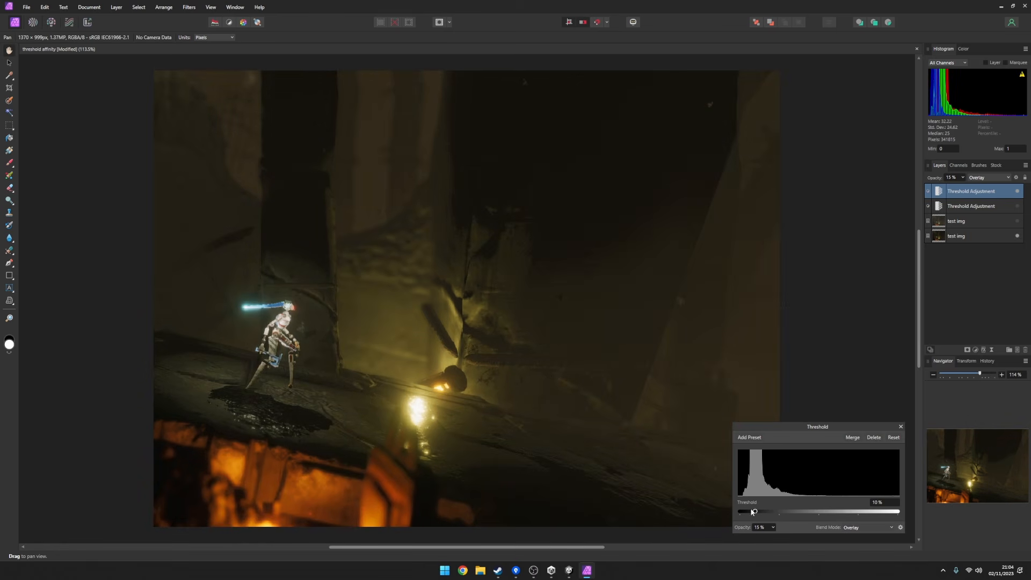
Back in Unity, try smaller Threshold Smoothstep Ero values on the threshold material, and set the value to 0.02.
{"action": "left_click", "coordinate": [569, 571]}
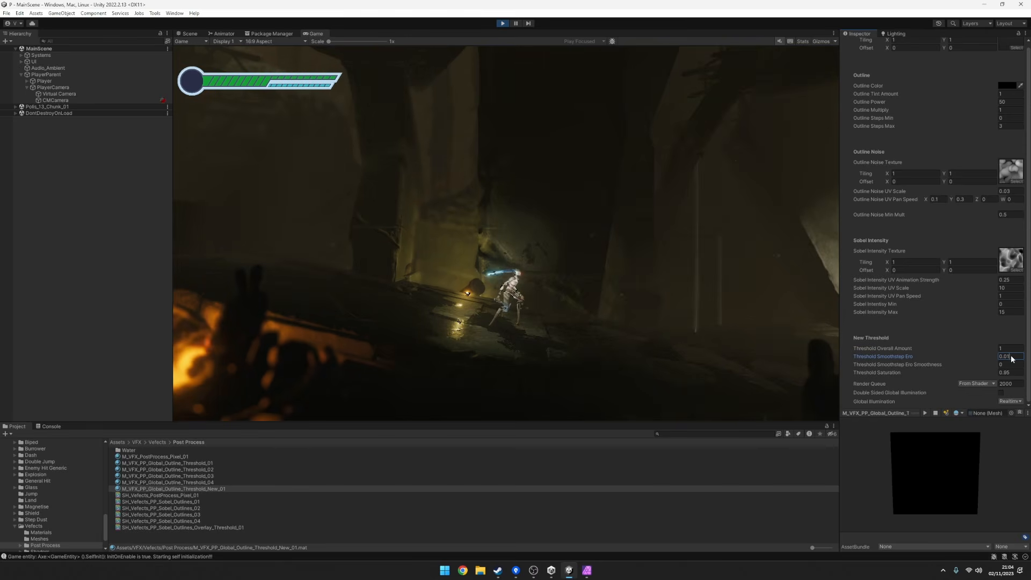
{"action": "type", "text": "0"}
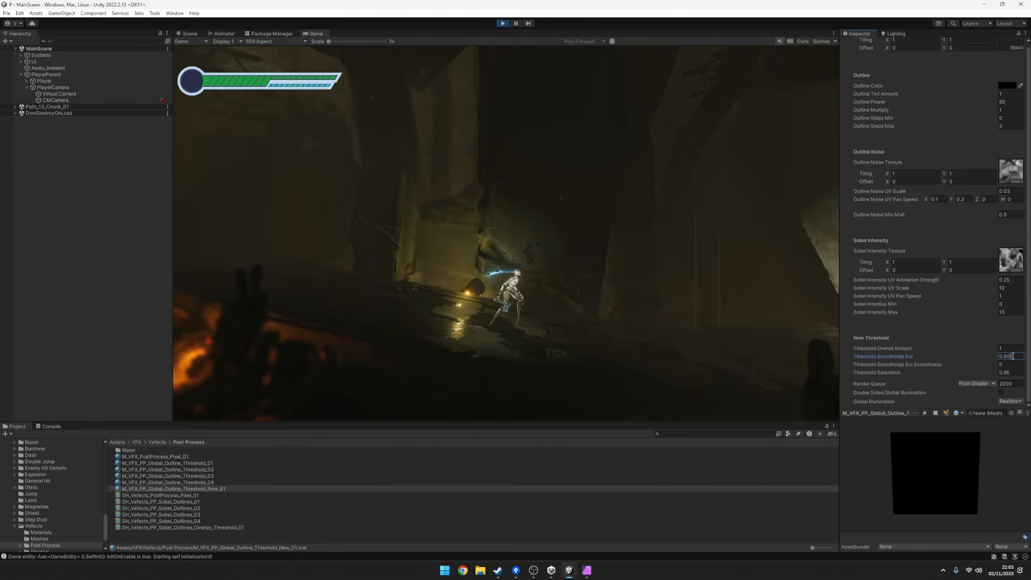
{"action": "key", "text": "BackSpace"}
{"action": "type", "text": "3"}
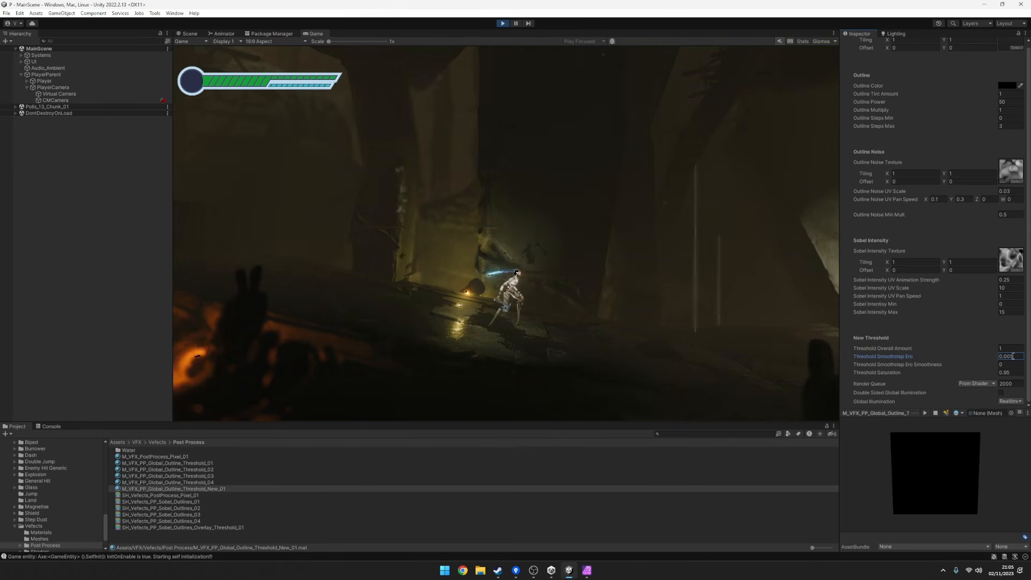
{"action": "key", "text": "BackSpace"}
{"action": "type", "text": "1"}
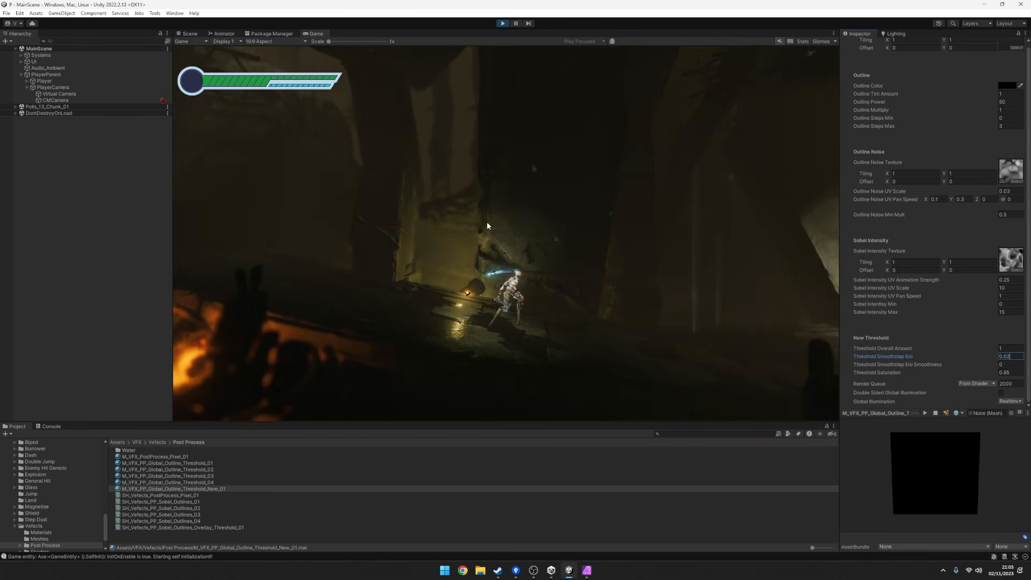
Maximise the Game view and run the character back and forth beside the yellow light to check the threshold effect.
{"action": "right_click", "coordinate": [317, 33]}
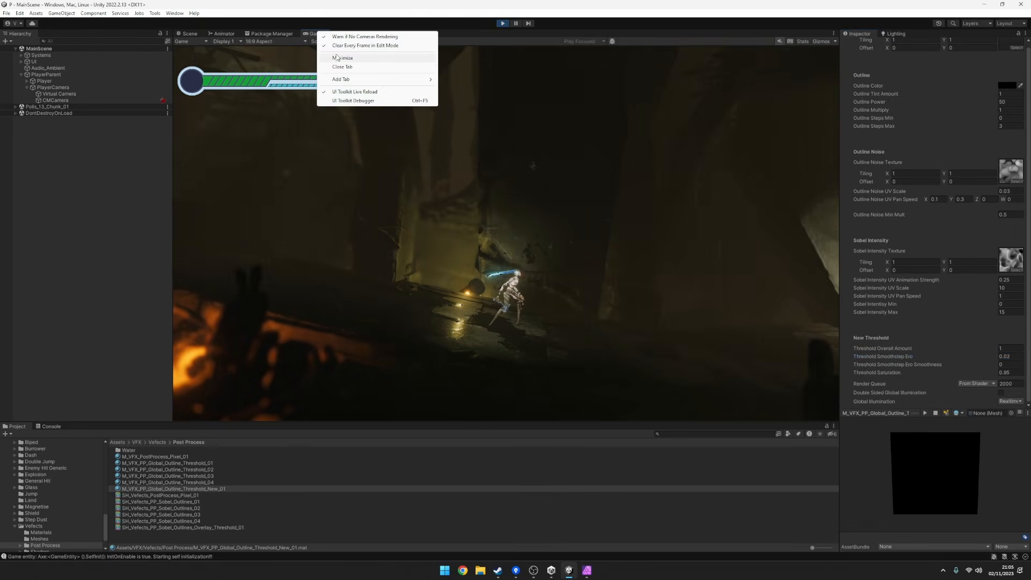
{"action": "left_click", "coordinate": [344, 57]}
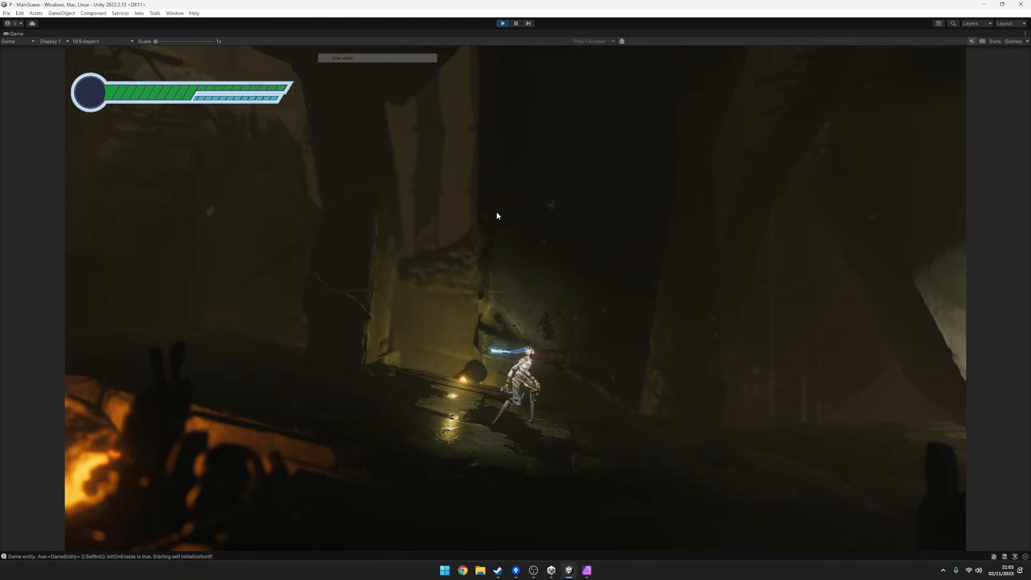
{"action": "left_click", "coordinate": [630, 237]}
{"action": "key", "text": "d"}
{"action": "key", "text": "a"}
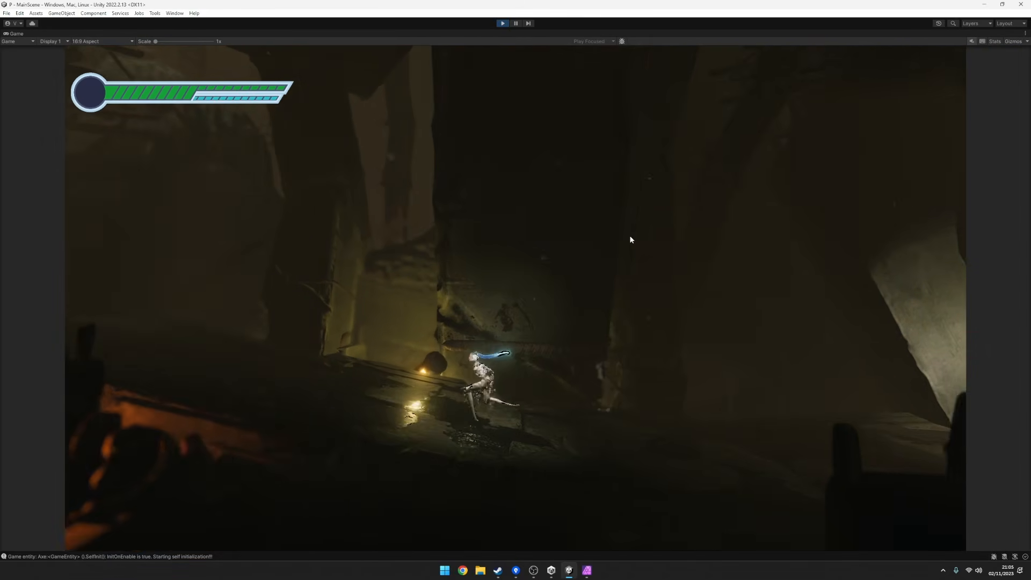
{"action": "key", "text": "a"}
{"action": "key", "text": "d"}
{"action": "key", "text": "a"}
Jump the character away from the yellow light onto the raised ledge and run back and forth by the dark doorway.
{"action": "key", "text": "space"}
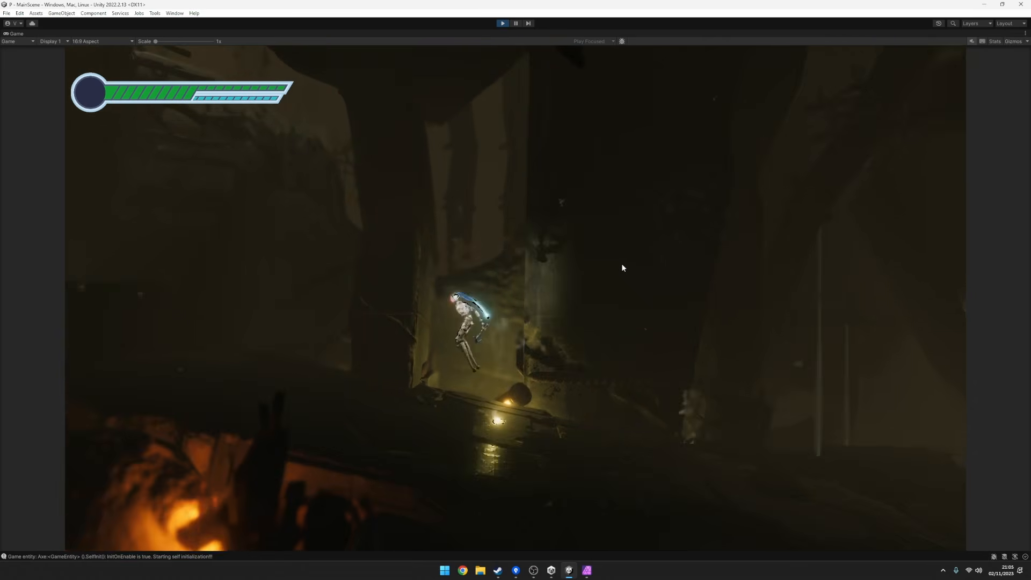
{"action": "key", "text": "d"}
{"action": "key", "text": "a"}
{"action": "key", "text": "space"}
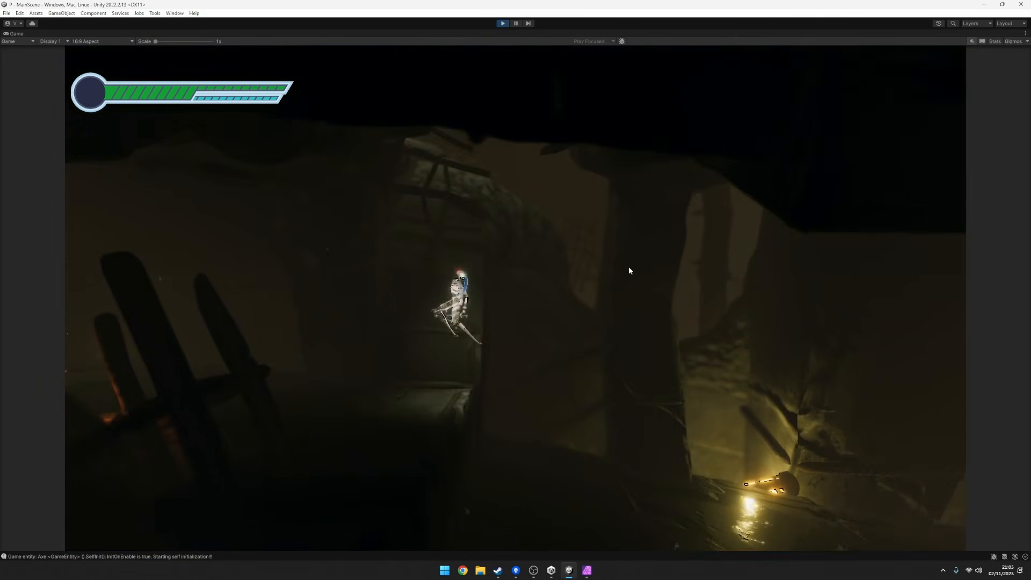
{"action": "key", "text": "d"}
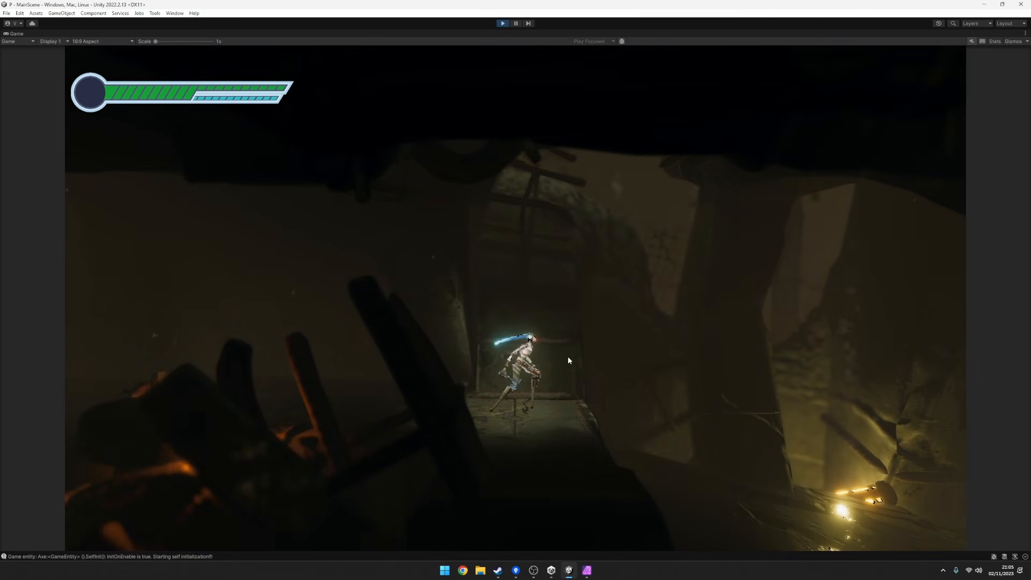
{"action": "left_click", "coordinate": [517, 330]}
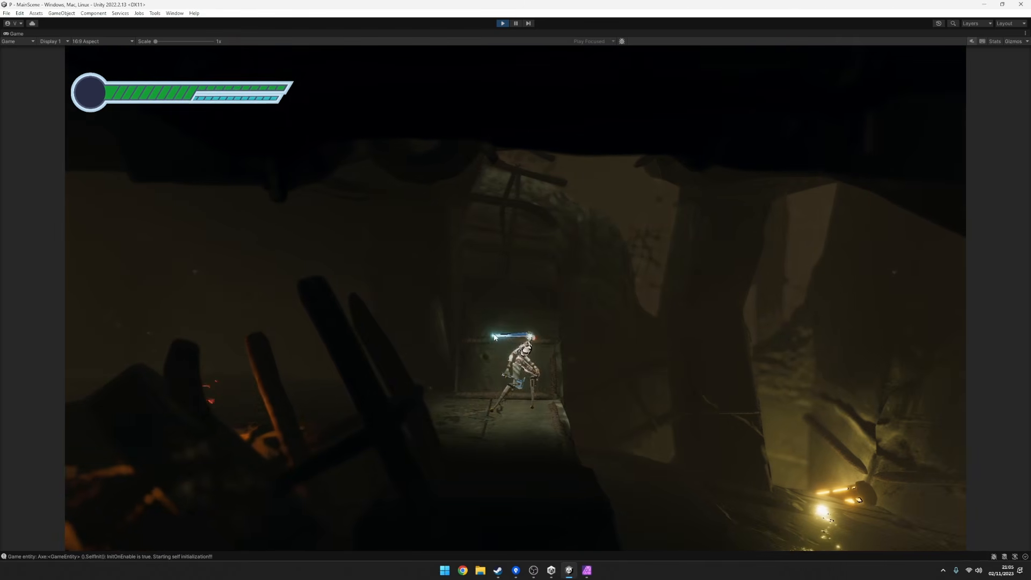
{"action": "key", "text": "a"}
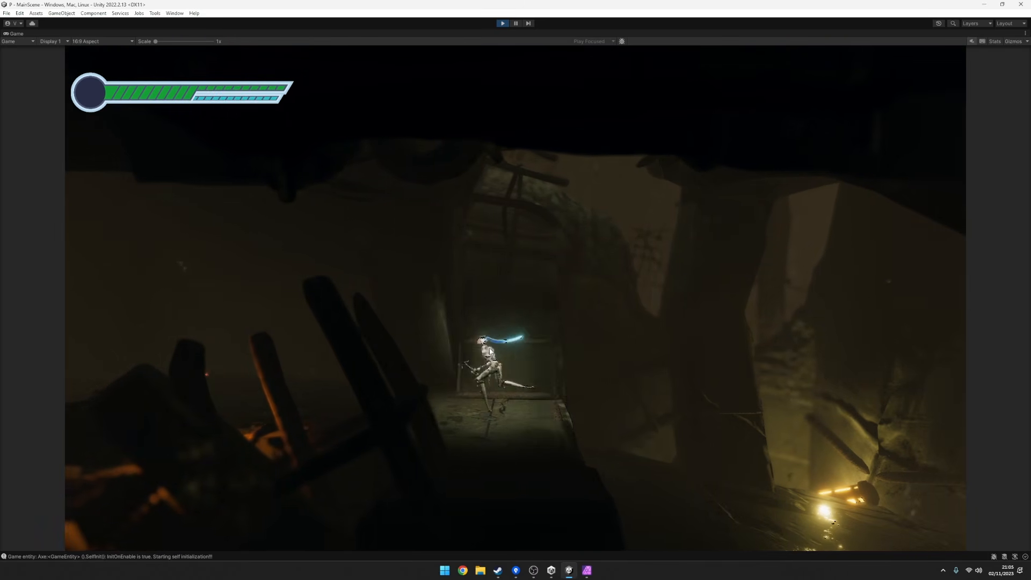
{"action": "key", "text": "d"}
{"action": "key", "text": "a"}
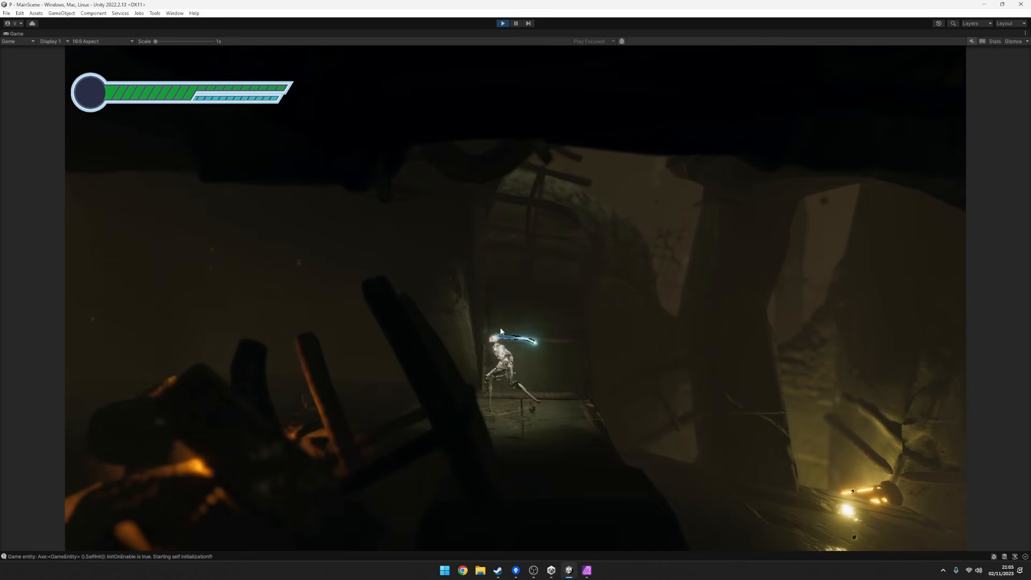
Run the character along the dark corridor to the far wall and back past the fire, examining the threshold effect on the surroundings.
{"action": "key", "text": "space"}
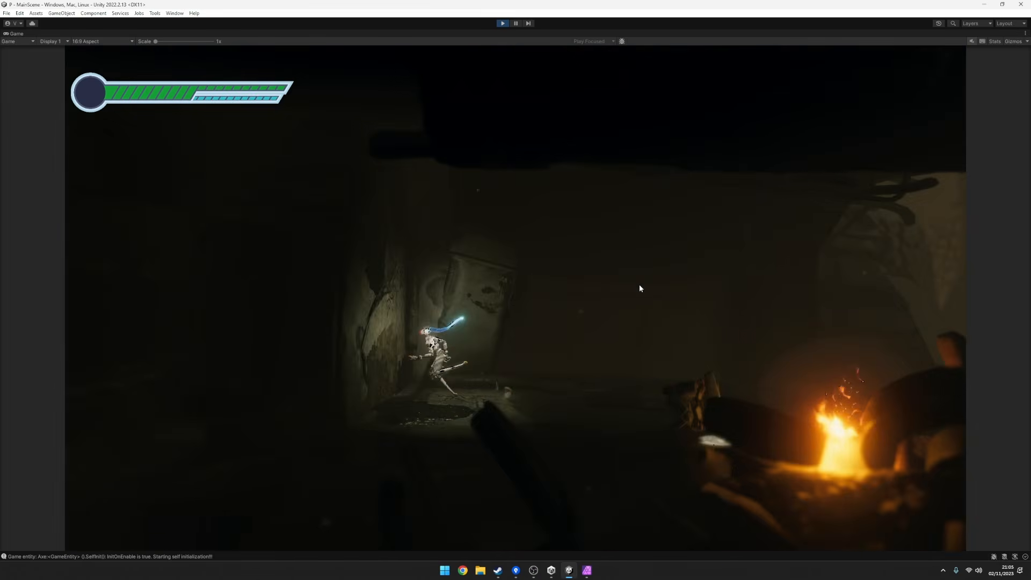
{"action": "key", "text": "d"}
{"action": "key", "text": "d"}
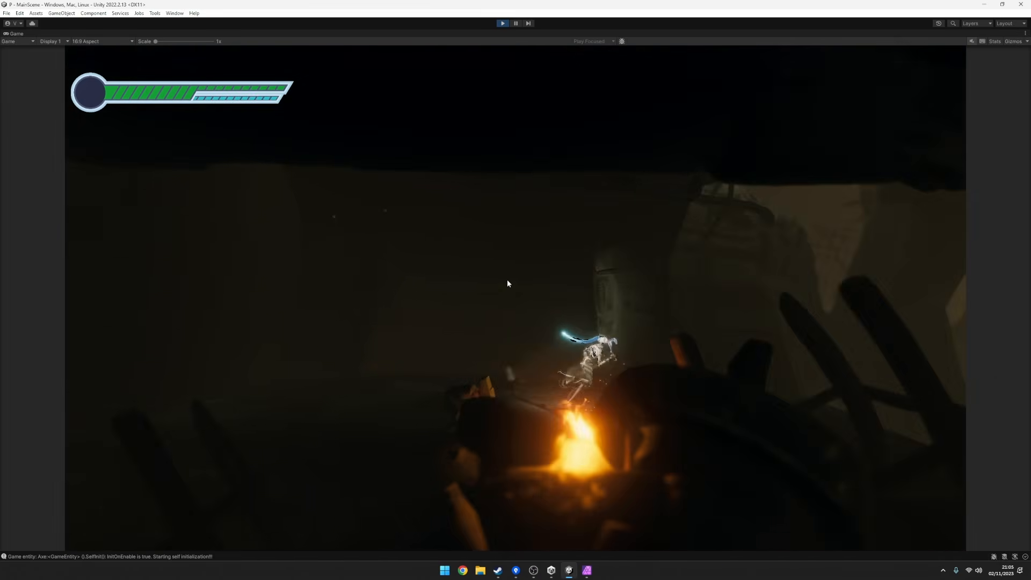
{"action": "left_click", "coordinate": [560, 299]}
{"action": "key", "text": "a"}
{"action": "left_click", "coordinate": [555, 296]}
Run the character past the fire and on to the yellow light, checking the threshold effect along the corridor.
{"action": "key", "text": "d"}
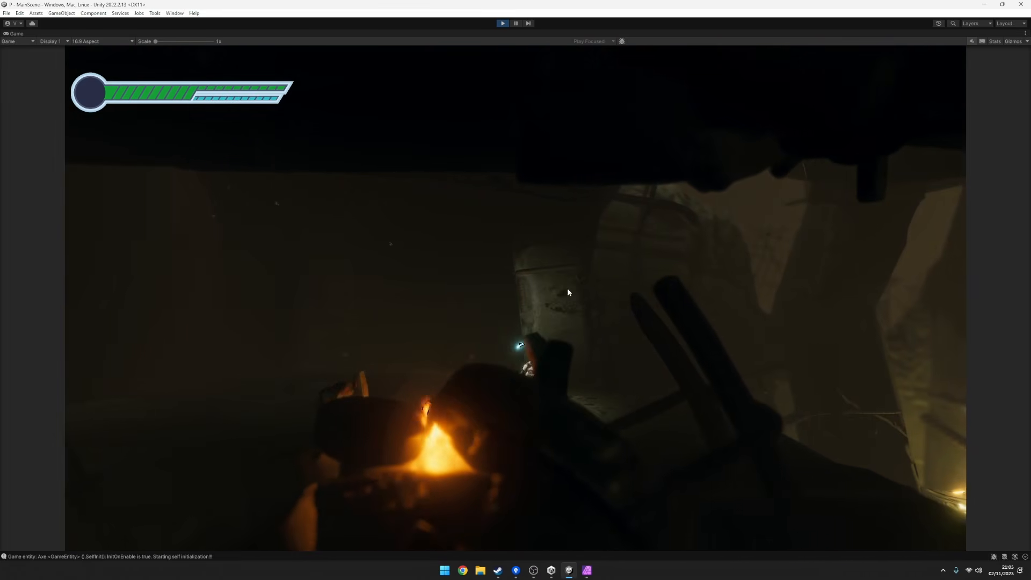
{"action": "left_click", "coordinate": [556, 297]}
{"action": "key", "text": "a"}
{"action": "key", "text": "d"}
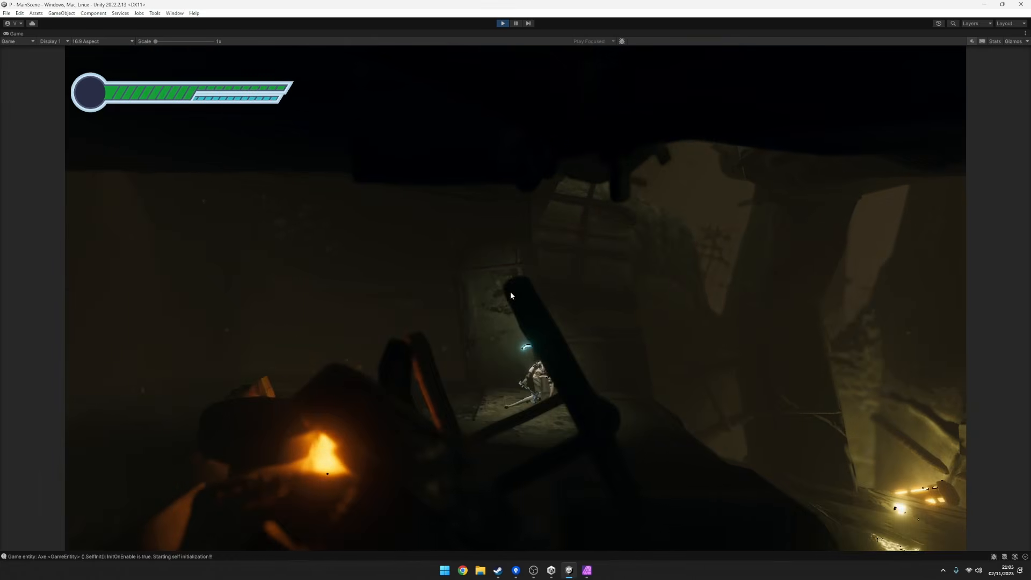
{"action": "key", "text": "d"}
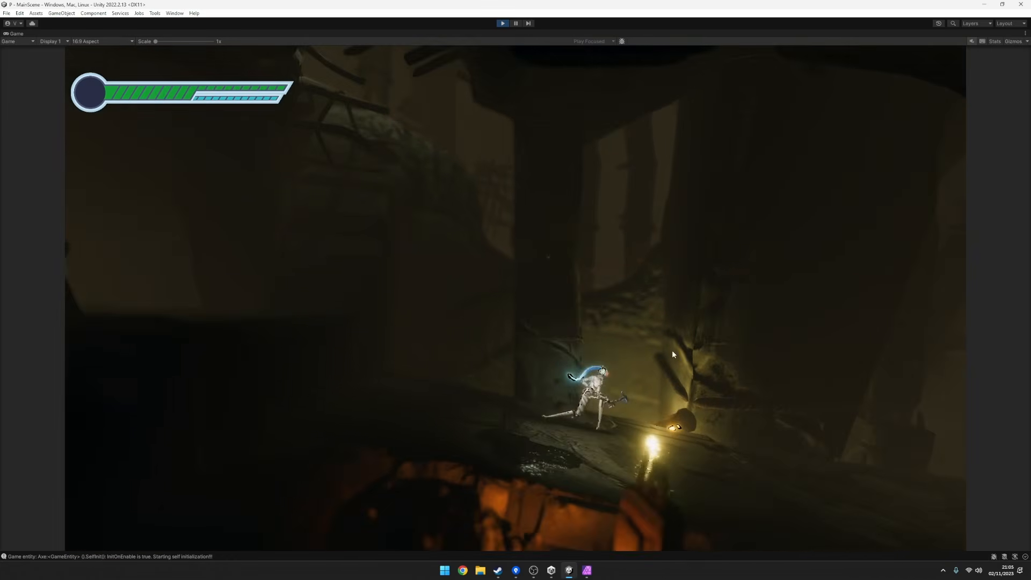
{"action": "key", "text": "a"}
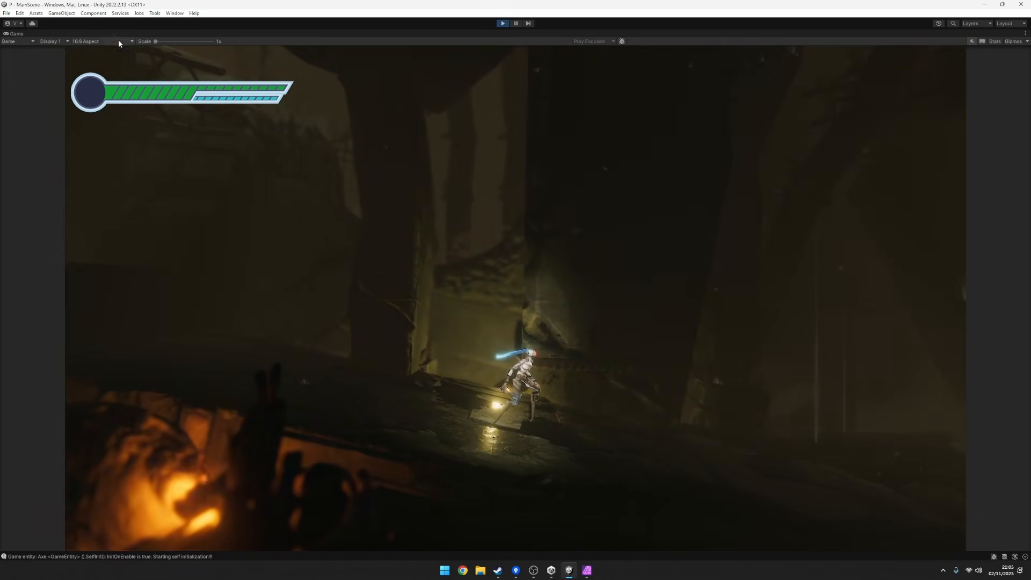
Restore the Game view to its docked size and try Threshold Saturation values of -0.47 and 2.17 on the threshold material.
{"action": "right_click", "coordinate": [19, 33]}
{"action": "left_click", "coordinate": [42, 61]}
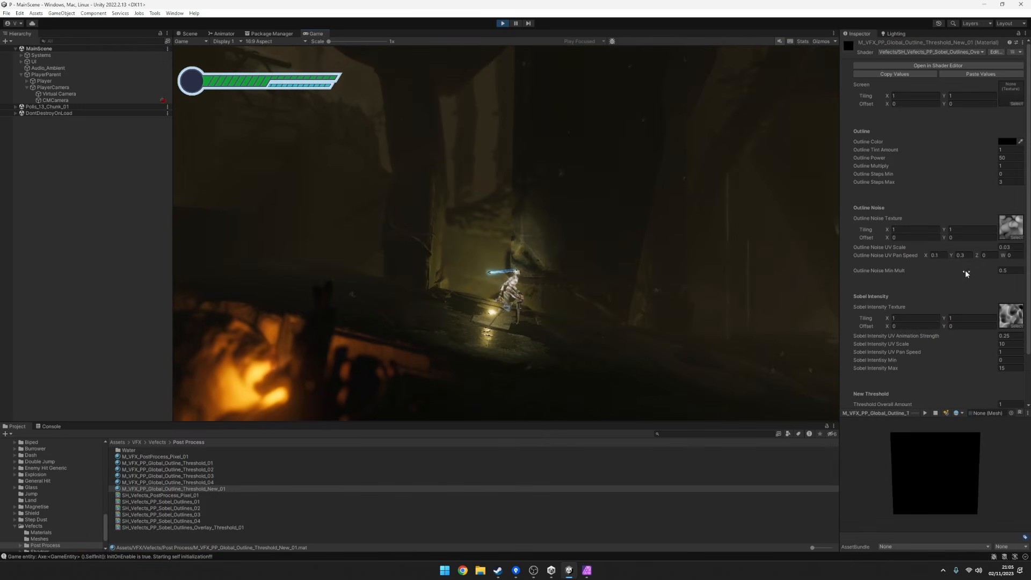
{"action": "scroll", "coordinate": [952, 285], "scroll_direction": "down", "scroll_amount": 3}
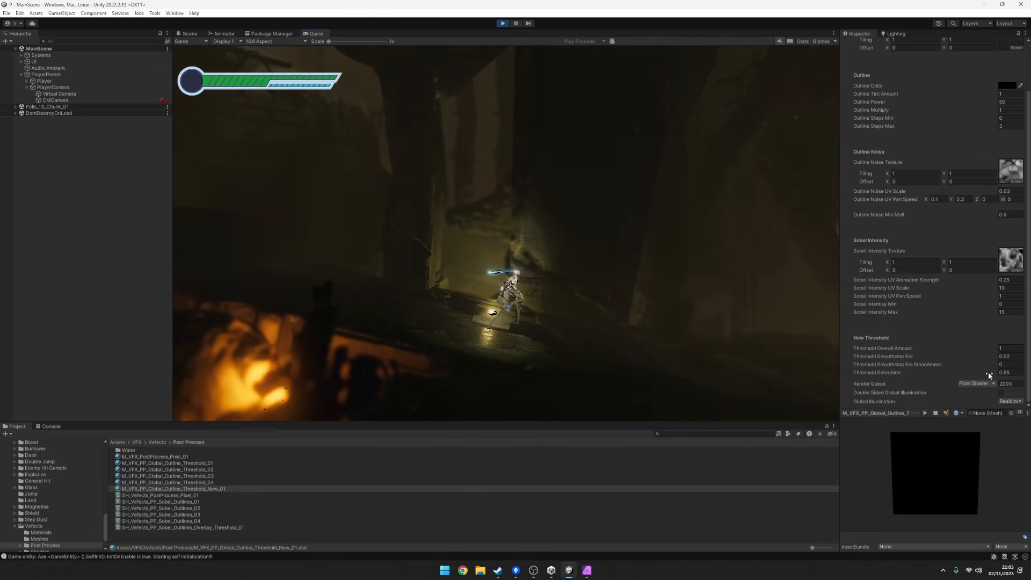
{"action": "left_click", "coordinate": [1010, 373]}
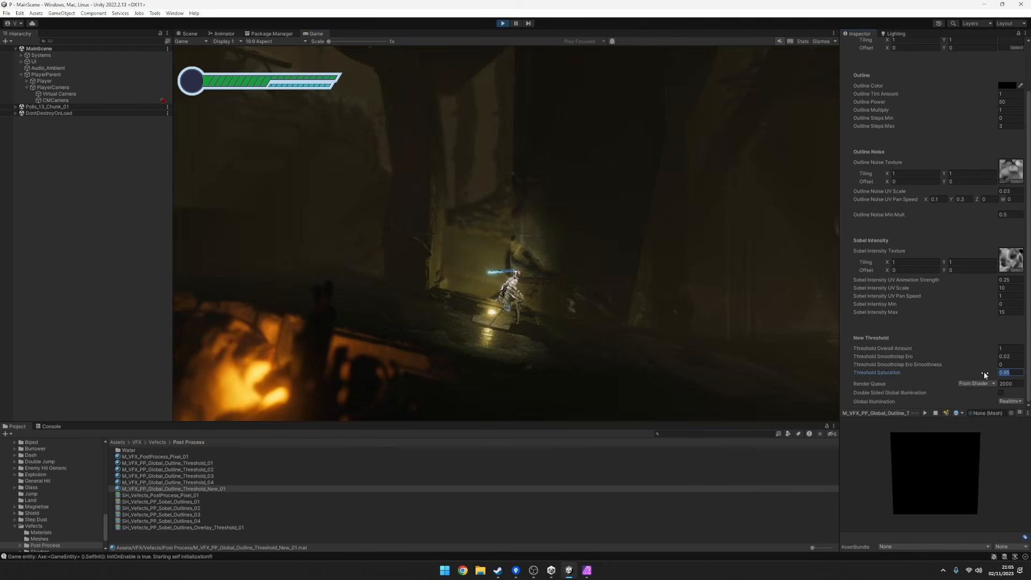
{"action": "left_click_drag", "start_coordinate": [981, 372], "coordinate": [970, 372]}
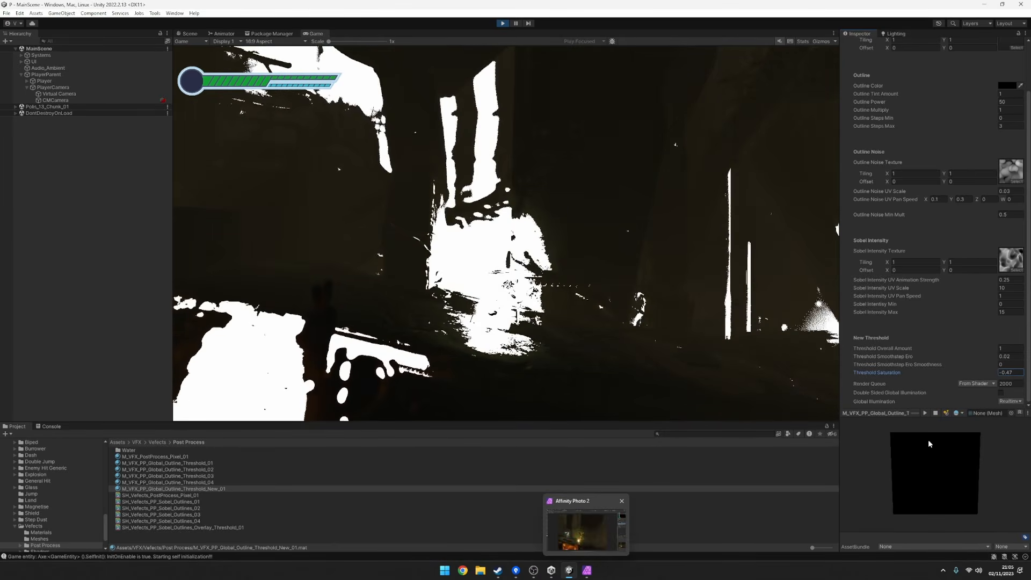
{"action": "left_click_drag", "start_coordinate": [989, 376], "coordinate": [1007, 376]}
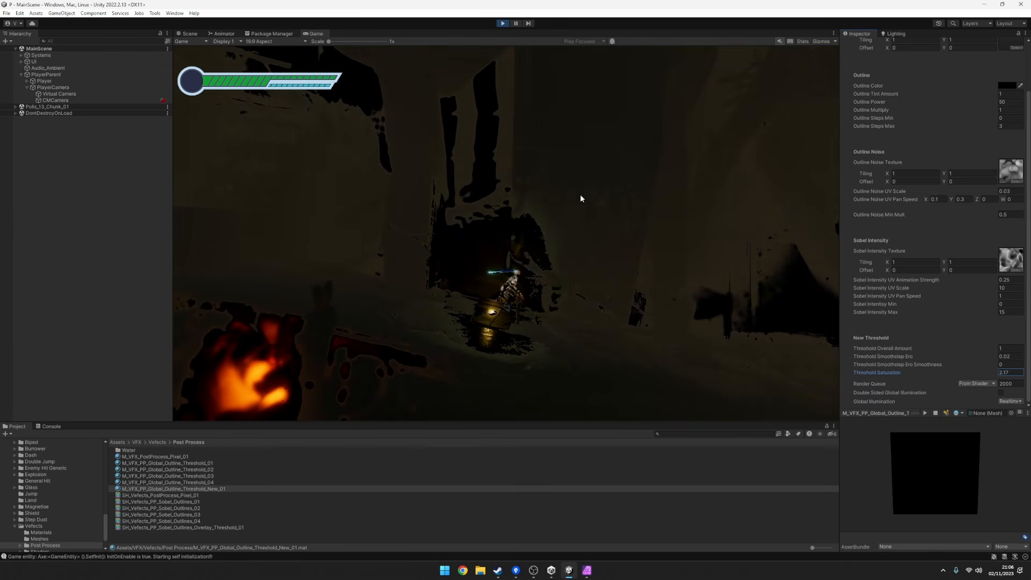
Bring Threshold Saturation back down and set it to 1.
{"action": "left_click_drag", "start_coordinate": [1011, 373], "coordinate": [981, 370]}
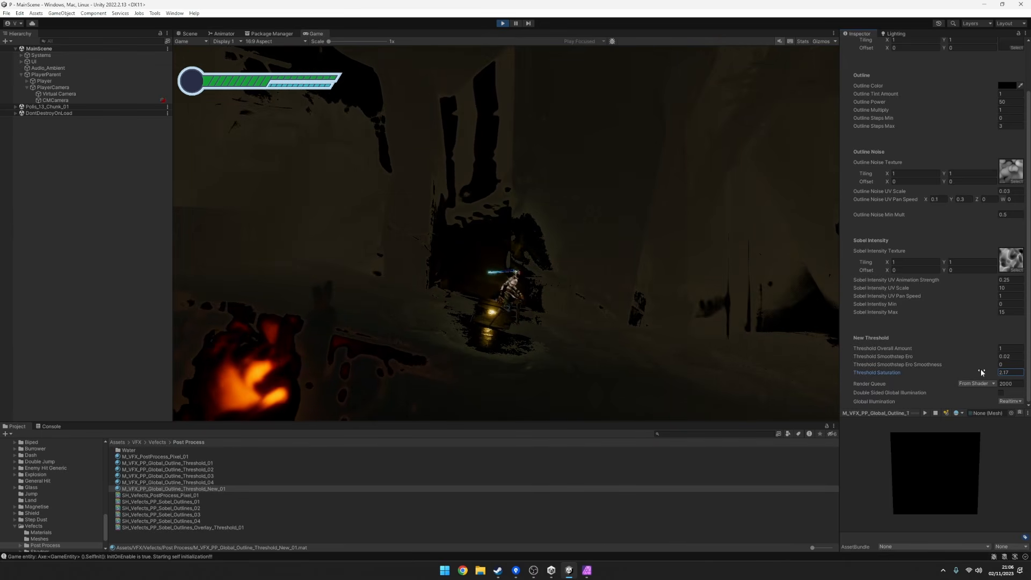
{"action": "type", "text": "1"}
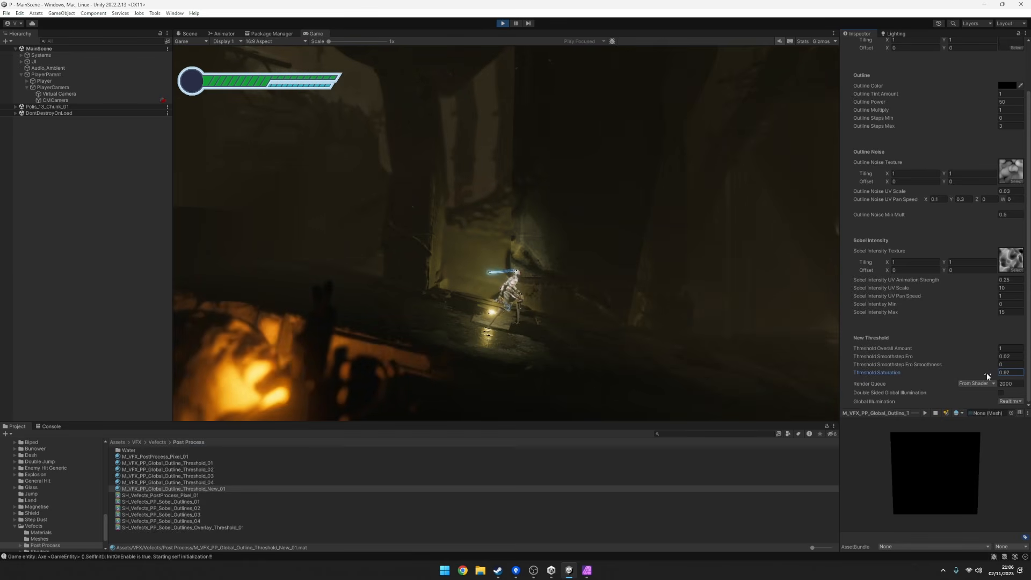
{"action": "left_click", "coordinate": [1010, 372]}
{"action": "type", "text": "1"}
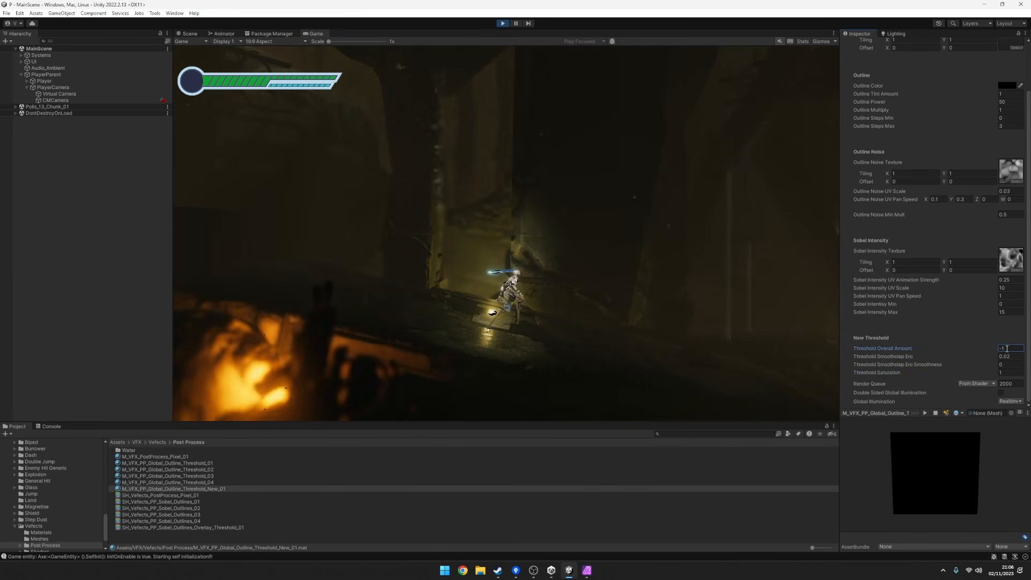
Try Threshold Overall Amount at -1 and 0, Threshold Smoothstep Ero at -0.02, and Threshold Saturation values between 0.7 and 1.17.
{"action": "left_click_drag", "start_coordinate": [987, 370], "coordinate": [985, 373]}
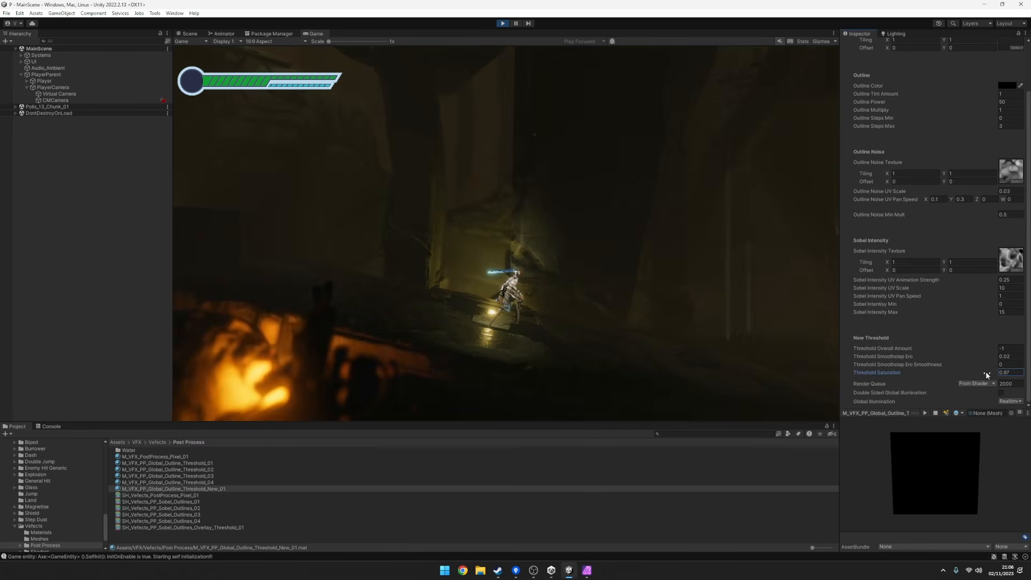
{"action": "left_click", "coordinate": [1011, 357]}
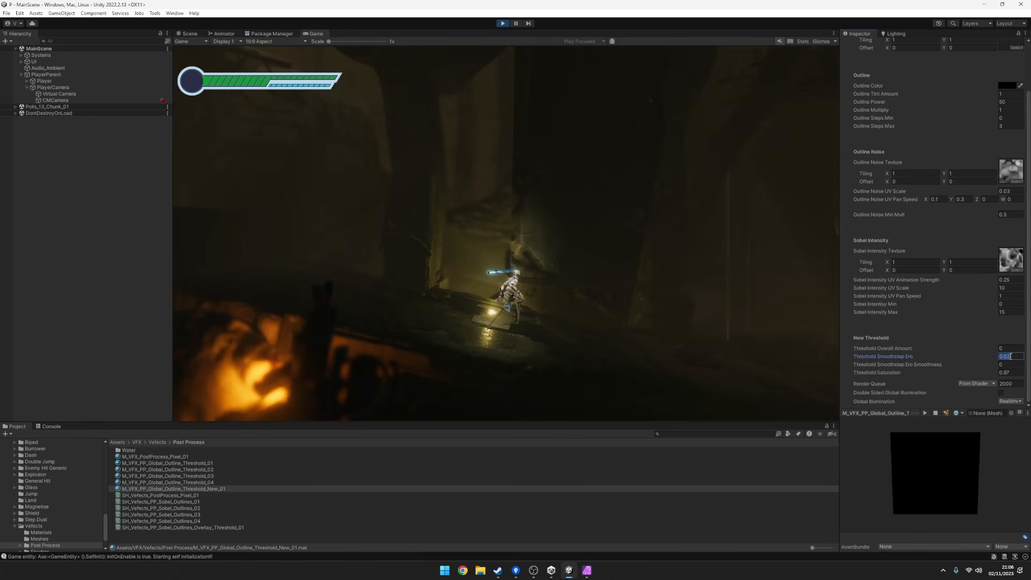
{"action": "key", "text": "Left"}
{"action": "type", "text": "-"}
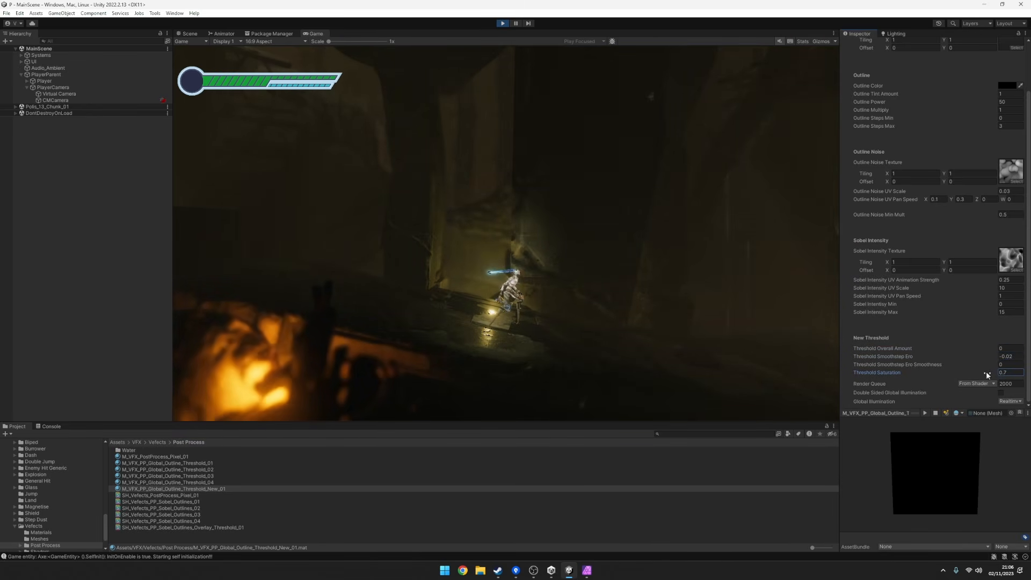
{"action": "left_click_drag", "start_coordinate": [986, 371], "coordinate": [999, 376]}
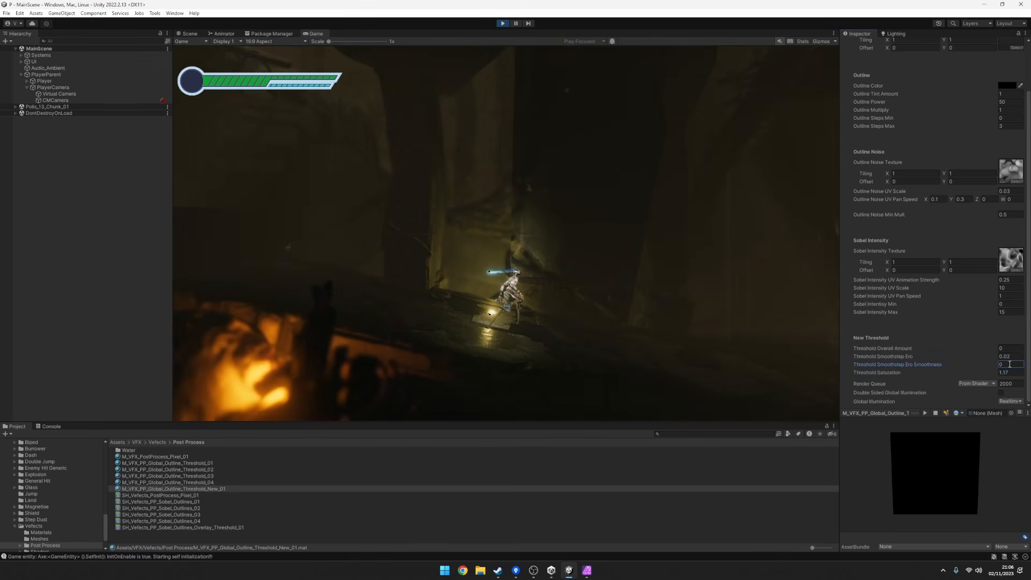
Set Threshold Overall Amount to 1 and Threshold Saturation to 0.95.
{"action": "left_click_drag", "start_coordinate": [984, 348], "coordinate": [992, 349]}
{"action": "type", "text": "1"}
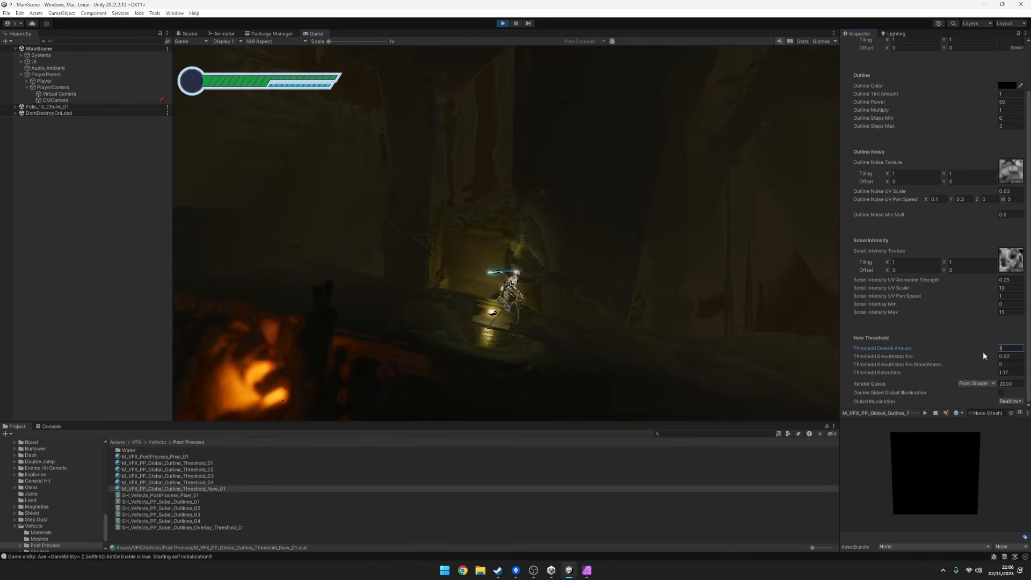
{"action": "type", "text": ".8"}
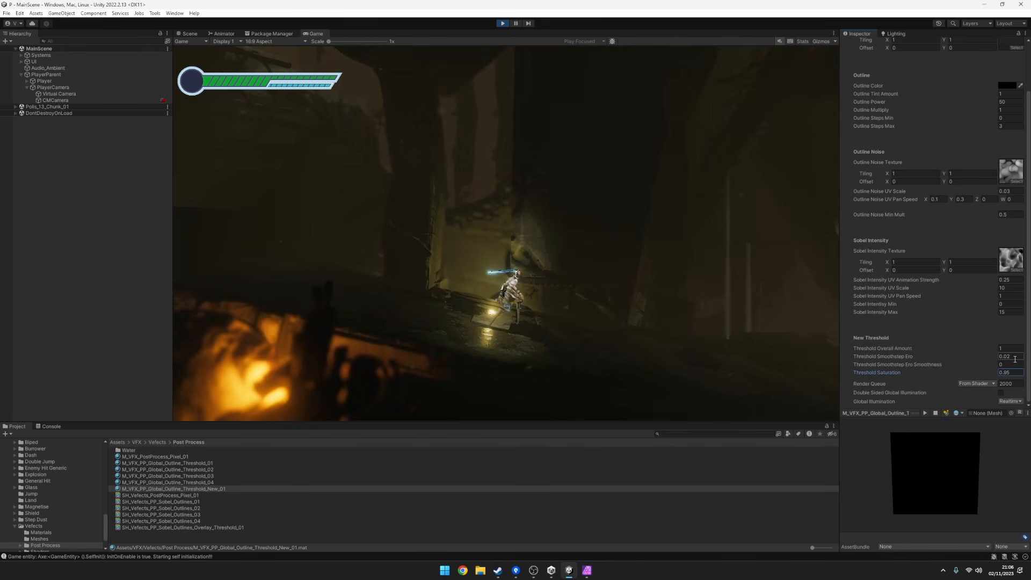
Run and jump the character back and forth beside the yellow light to check the threshold effect in motion.
{"action": "left_click", "coordinate": [570, 240]}
{"action": "key", "text": "d"}
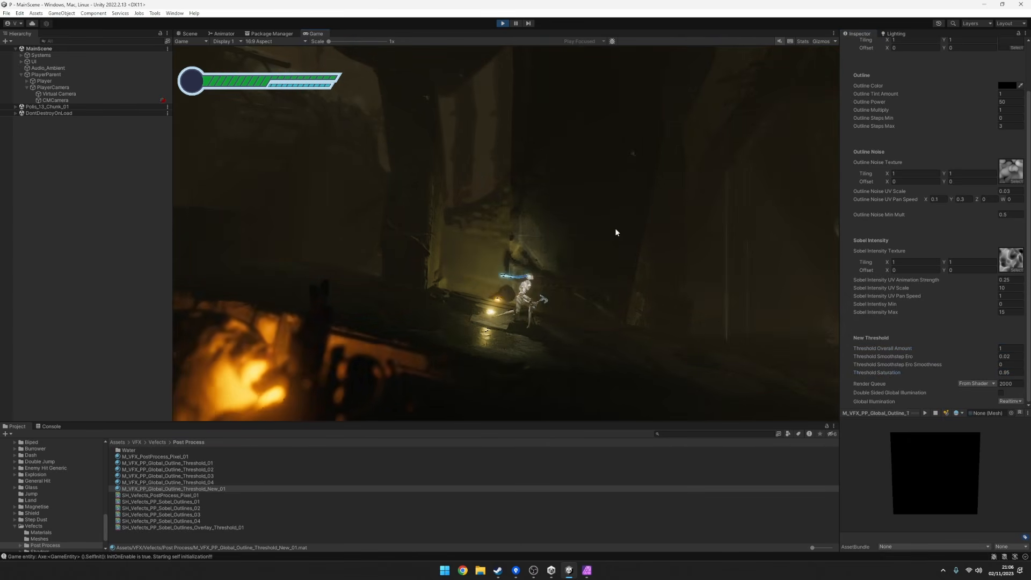
{"action": "key", "text": "a"}
{"action": "key", "text": "d"}
{"action": "key", "text": "space"}
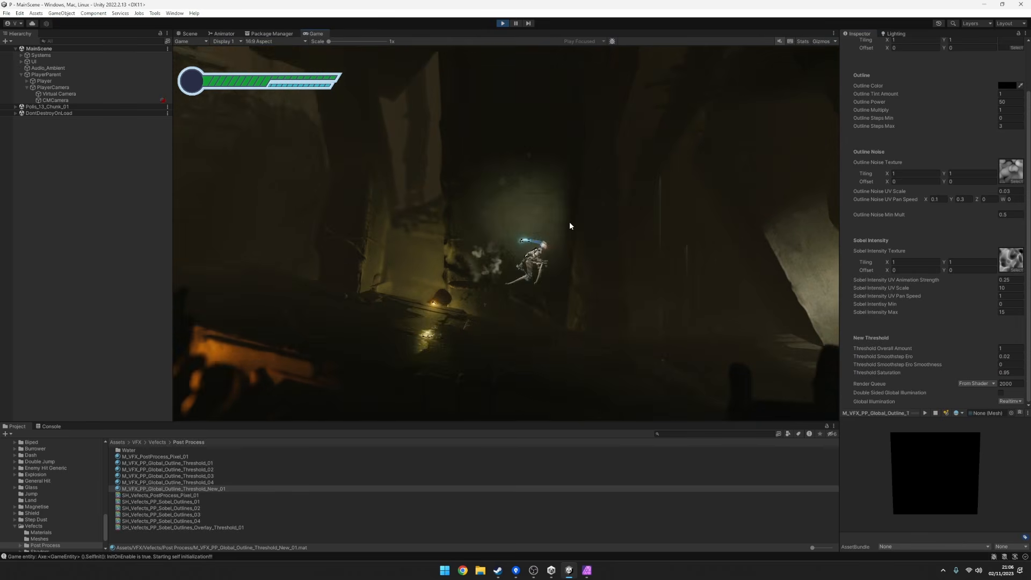
{"action": "key", "text": "a"}
{"action": "key", "text": "space"}
{"action": "key", "text": "d"}
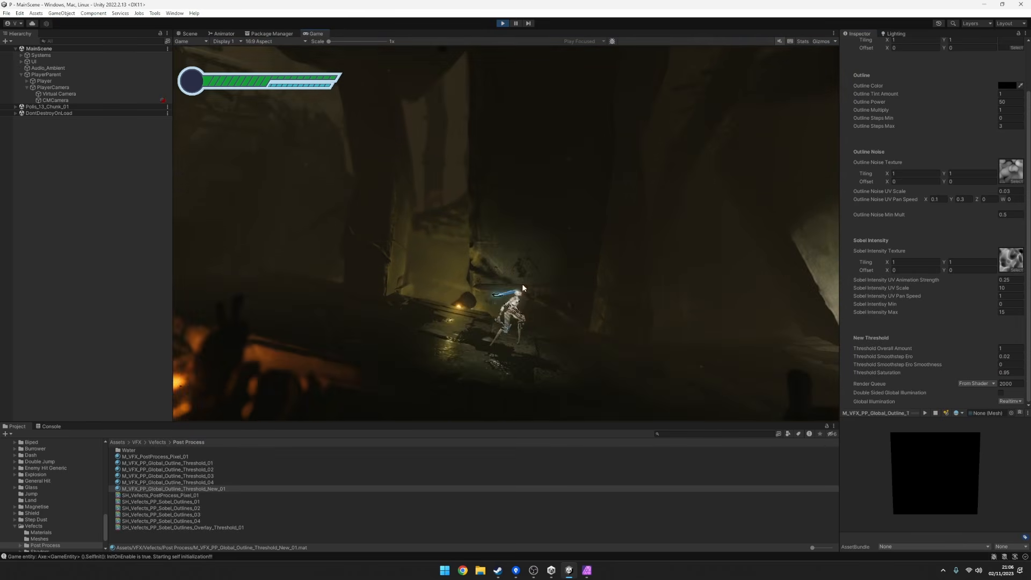
{"action": "key", "text": "space"}
{"action": "key", "text": "a"}
{"action": "key", "text": "d"}
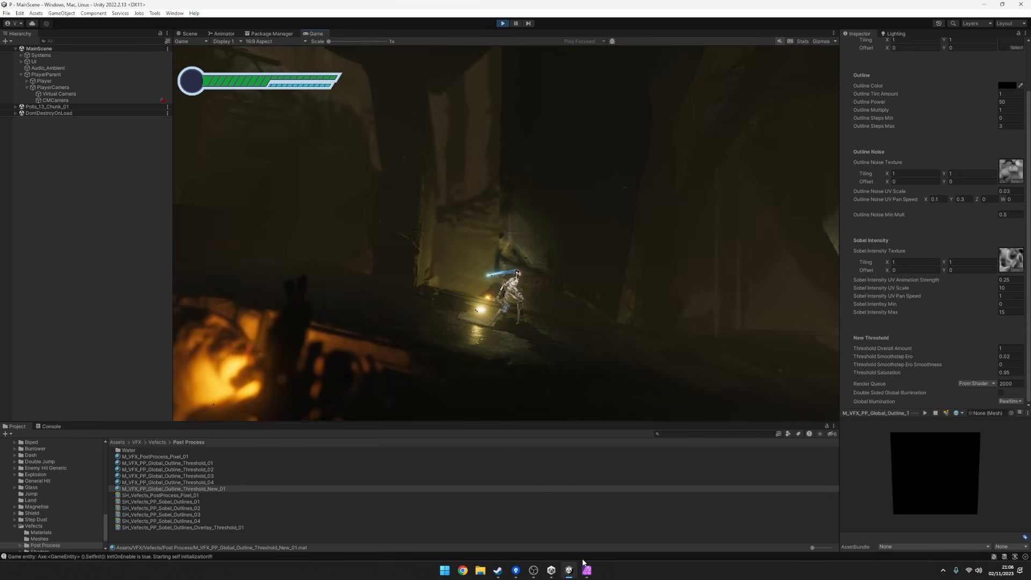
Switch to Affinity Photo and toggle the lower Threshold Adjustment layer's visibility to compare the screenshot with and without it.
{"action": "key", "text": "alt+Tab"}
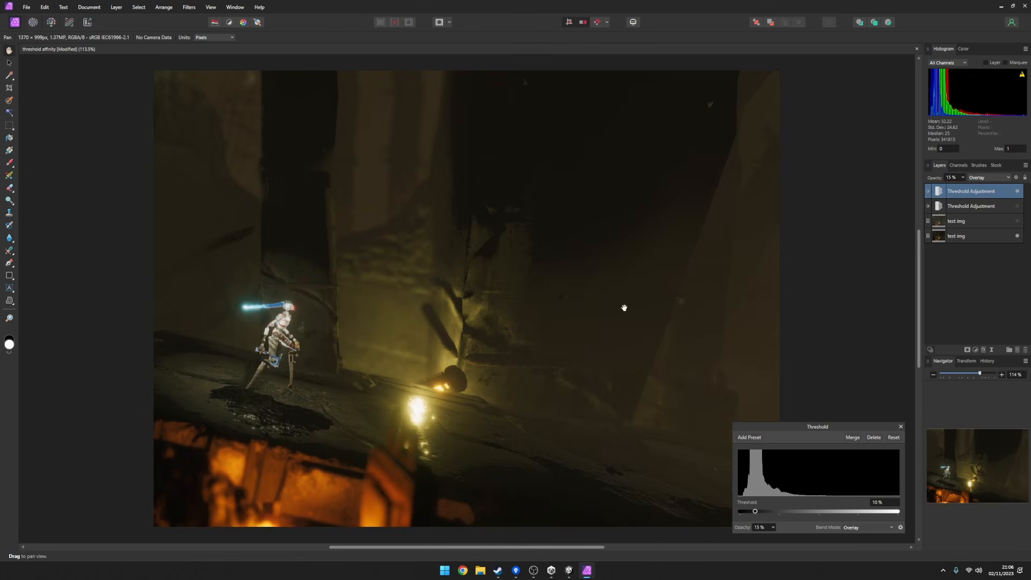
{"action": "left_click", "coordinate": [1017, 206]}
{"action": "left_click", "coordinate": [1017, 206]}
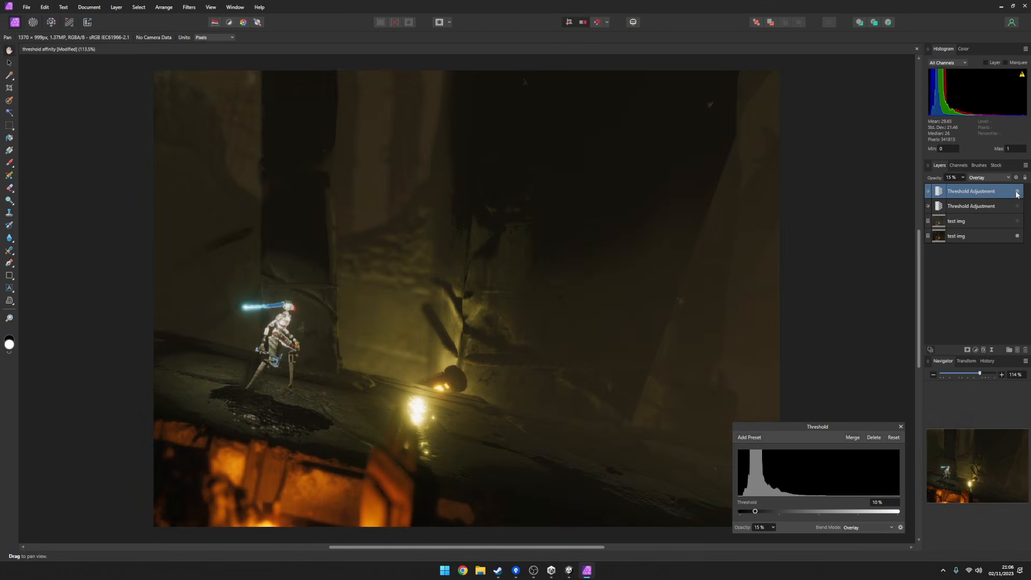
Set the upper Threshold Adjustment layer to Normal blend mode at 100% opacity to expose the pure black-and-white values.
{"action": "left_click", "coordinate": [988, 177]}
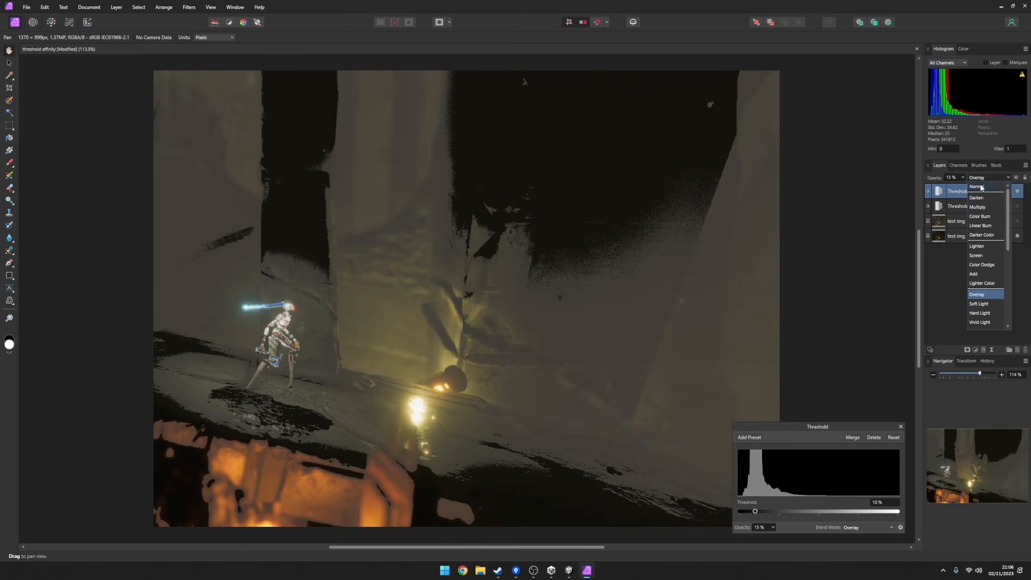
{"action": "left_click", "coordinate": [977, 187]}
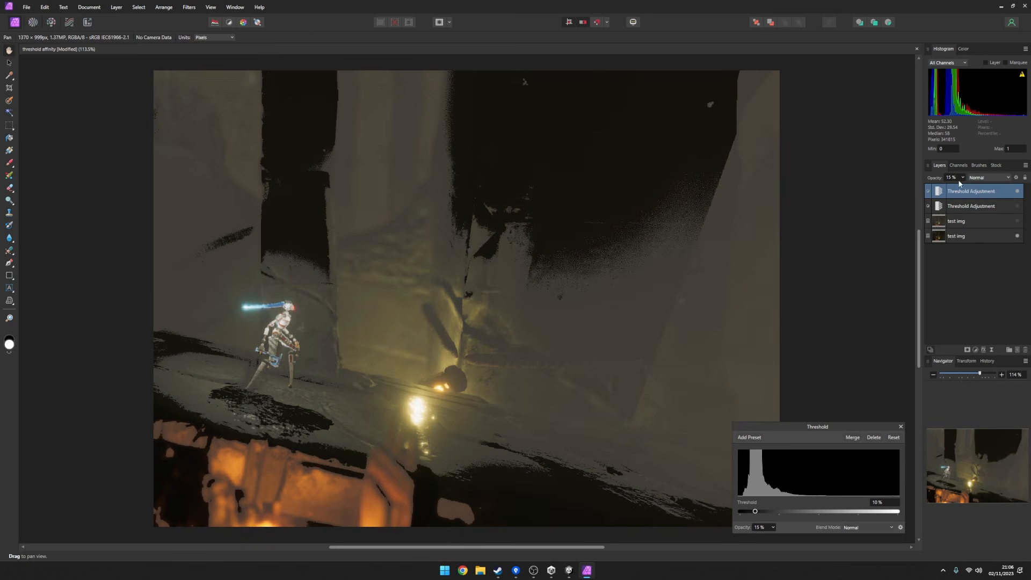
{"action": "left_click_drag", "start_coordinate": [964, 186], "coordinate": [1021, 189]}
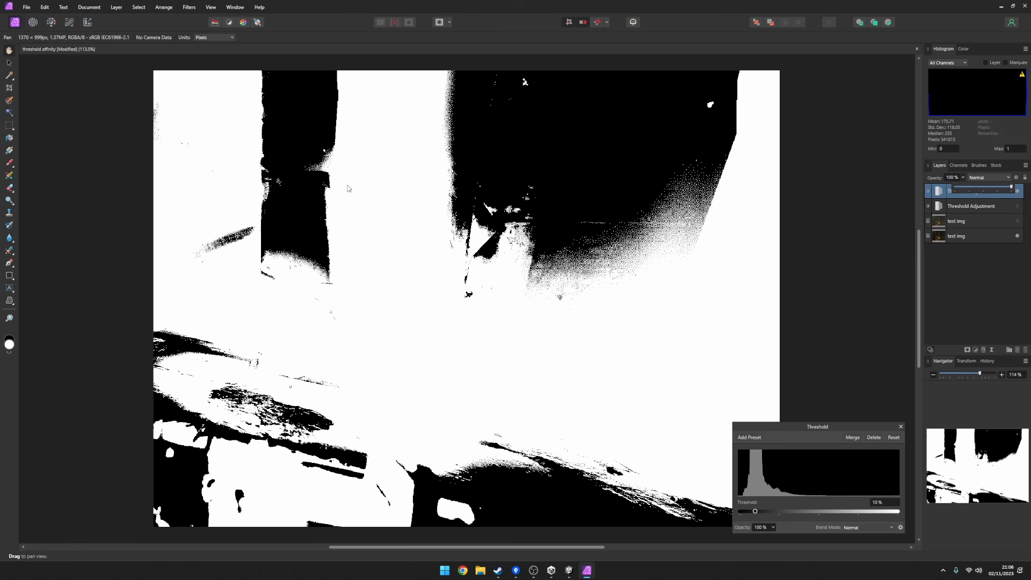
Set the upper Threshold Adjustment layer's blend mode to Overlay and its opacity to 15%.
{"action": "left_click", "coordinate": [989, 177]}
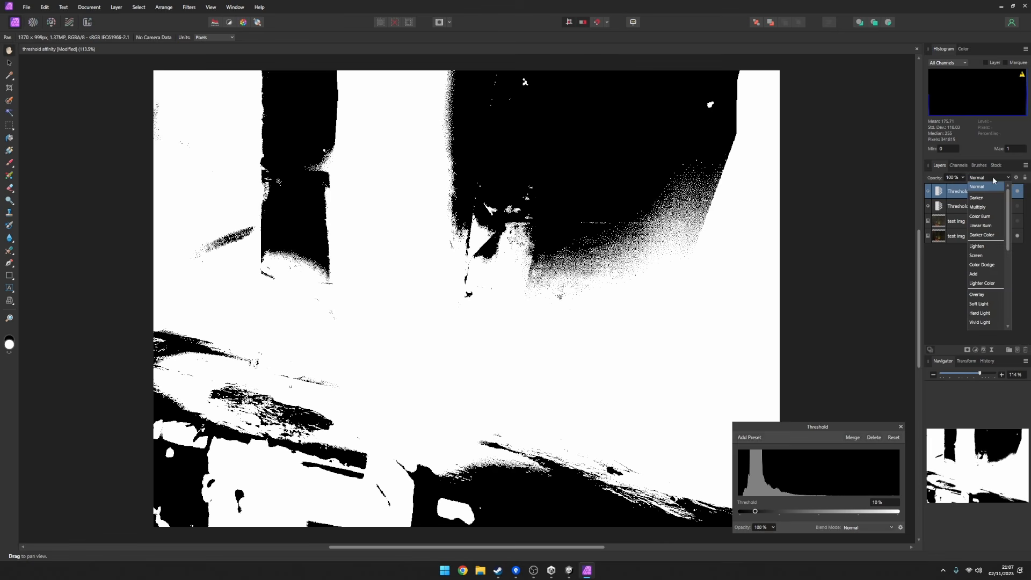
{"action": "left_click", "coordinate": [989, 177]}
{"action": "left_click", "coordinate": [990, 177]}
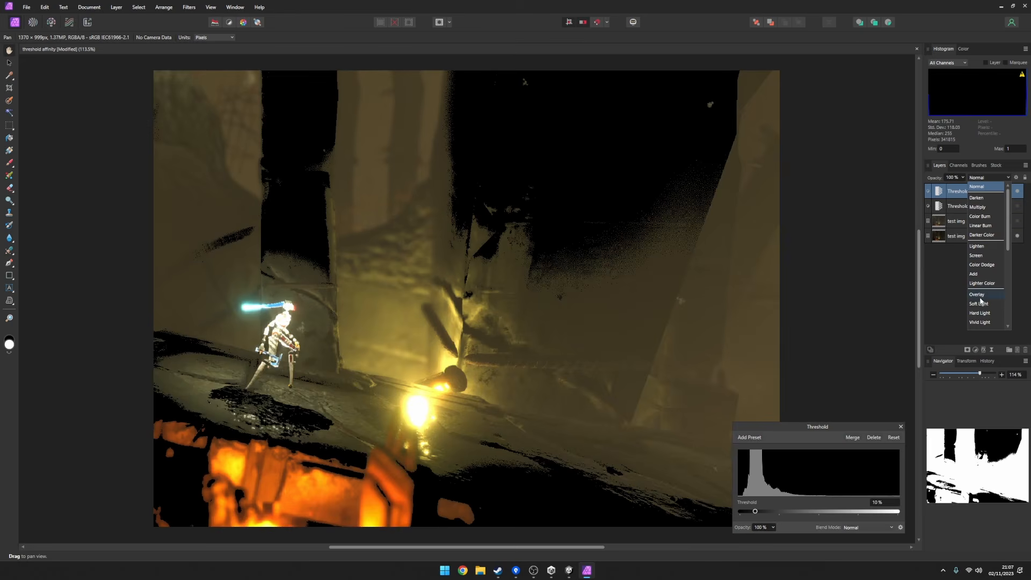
{"action": "left_click", "coordinate": [977, 295]}
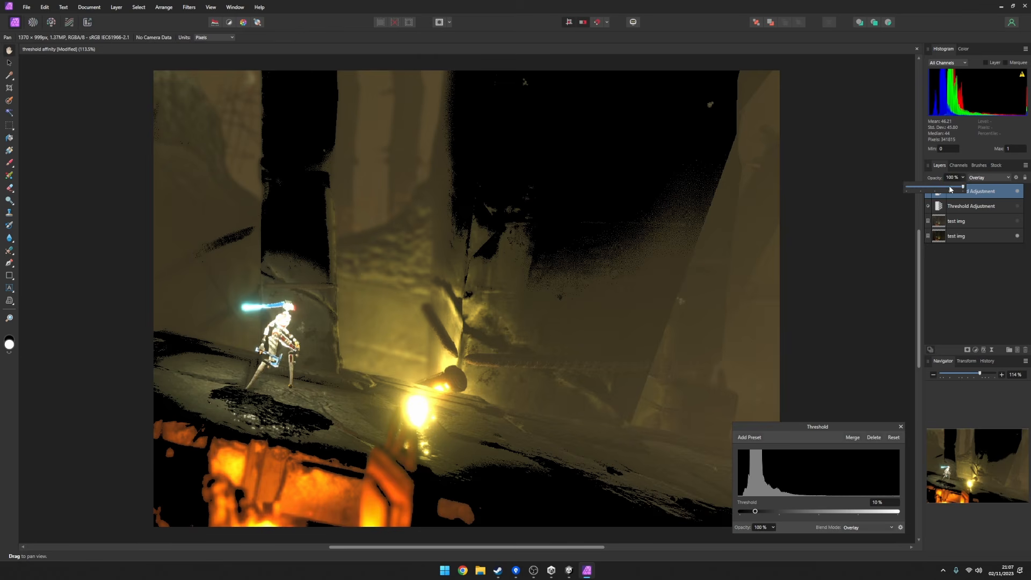
{"action": "left_click_drag", "start_coordinate": [951, 189], "coordinate": [916, 189]}
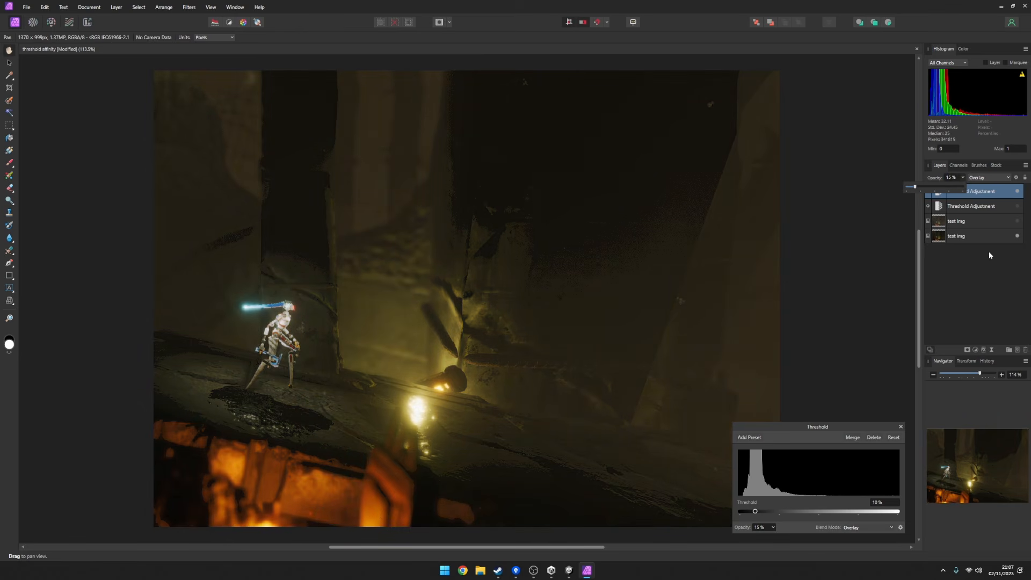
Switch back to Unity, try different Threshold Saturation values on the threshold material, and set the value to 0.95.
{"action": "left_click", "coordinate": [570, 570]}
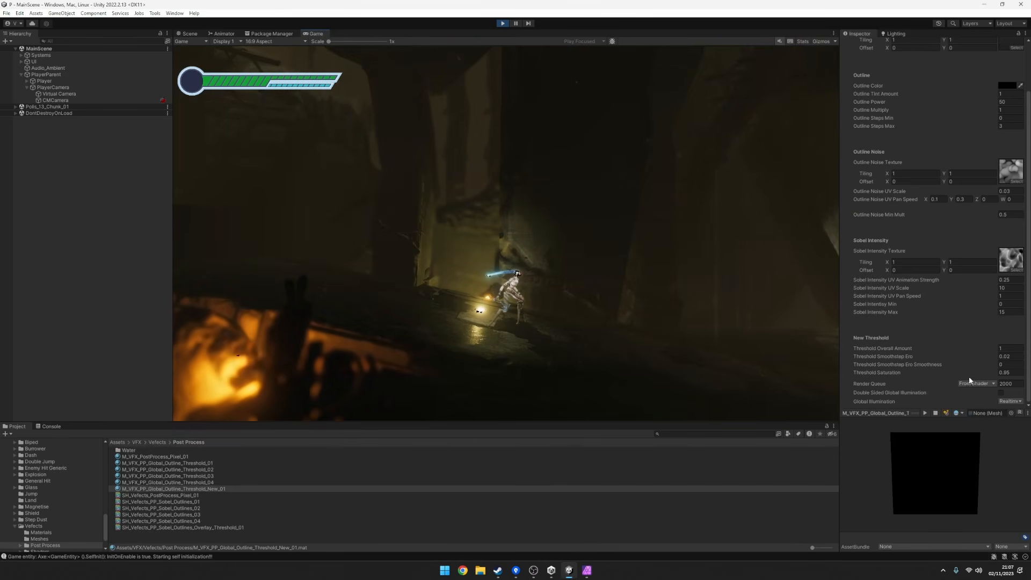
{"action": "left_click_drag", "start_coordinate": [963, 373], "coordinate": [1006, 375]}
{"action": "type", "text": "5"}
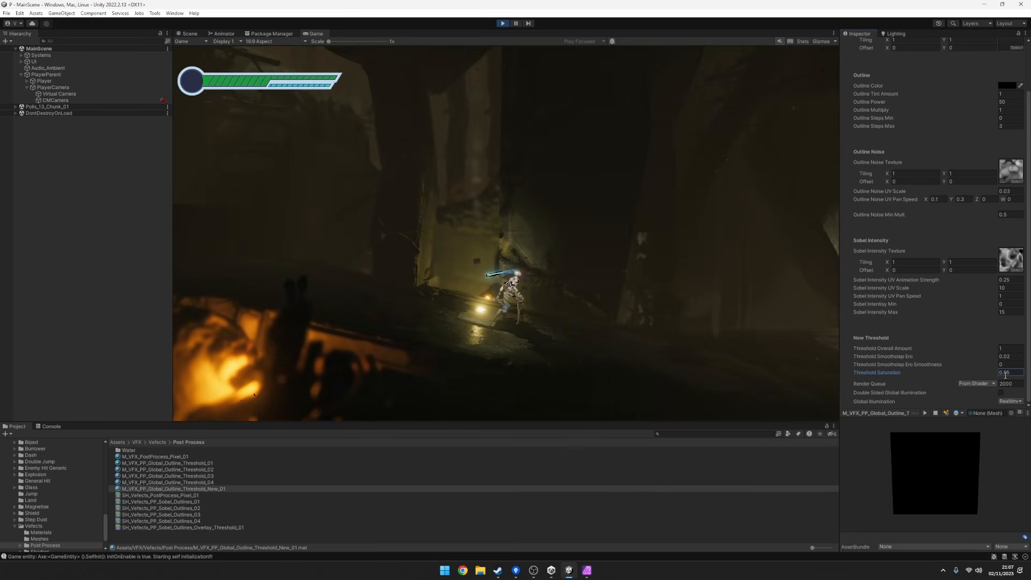
Run the character away from the yellow light and back to check the saturation in the game.
{"action": "left_click", "coordinate": [609, 256]}
{"action": "key", "text": "d"}
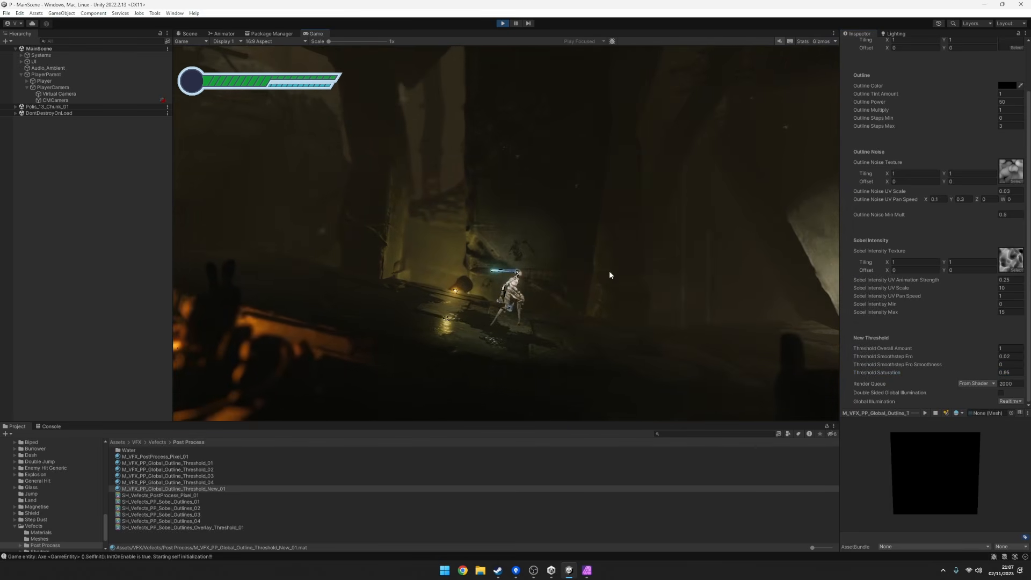
{"action": "key", "text": "a"}
Try a Threshold Saturation of 1, set it to 0.95, and run the character back and forth to compare.
{"action": "left_click", "coordinate": [1011, 374]}
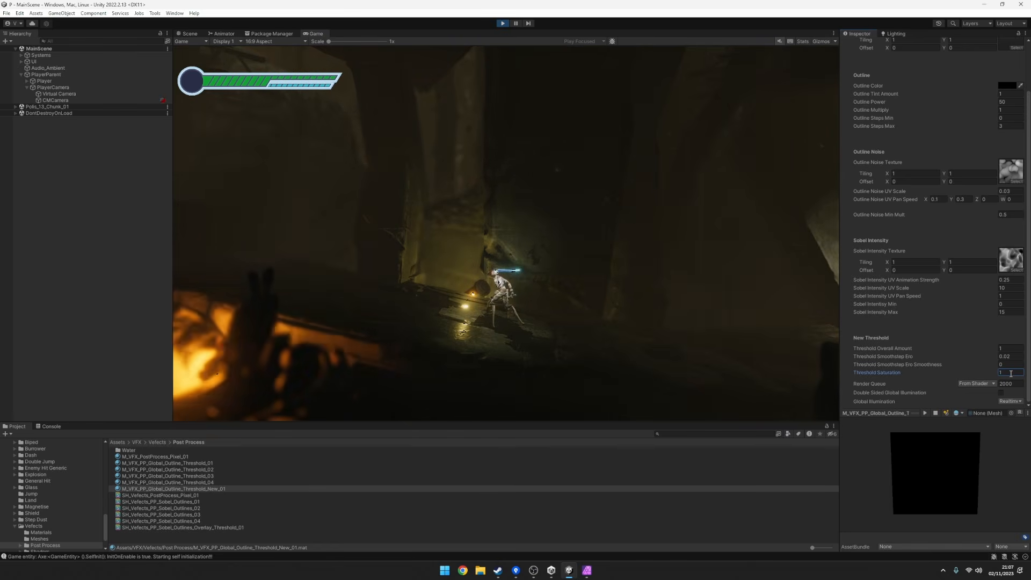
{"action": "type", "text": ".95"}
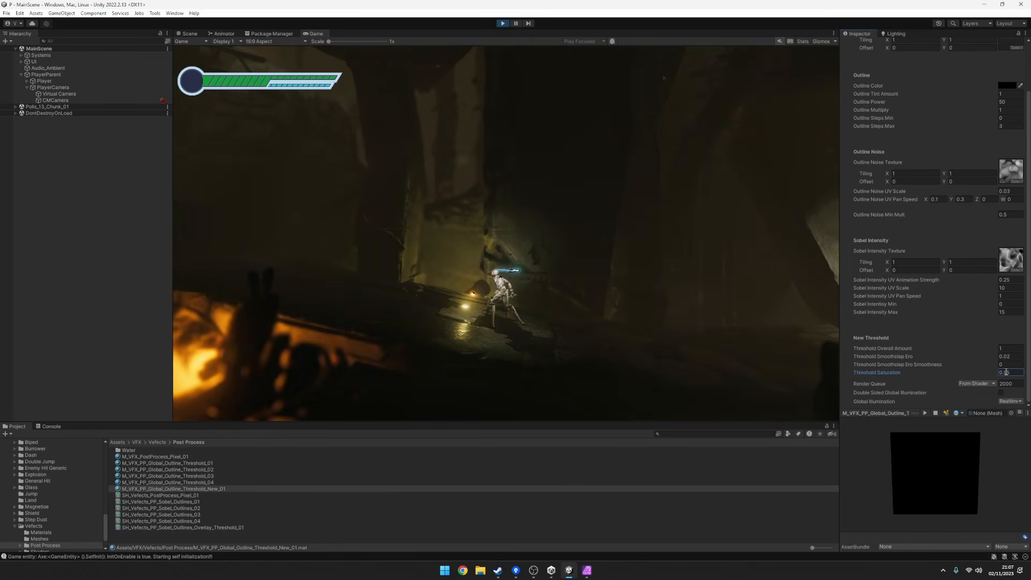
{"action": "left_click", "coordinate": [636, 268]}
{"action": "key", "text": "d"}
{"action": "key", "text": "a"}
{"action": "key", "text": "d"}
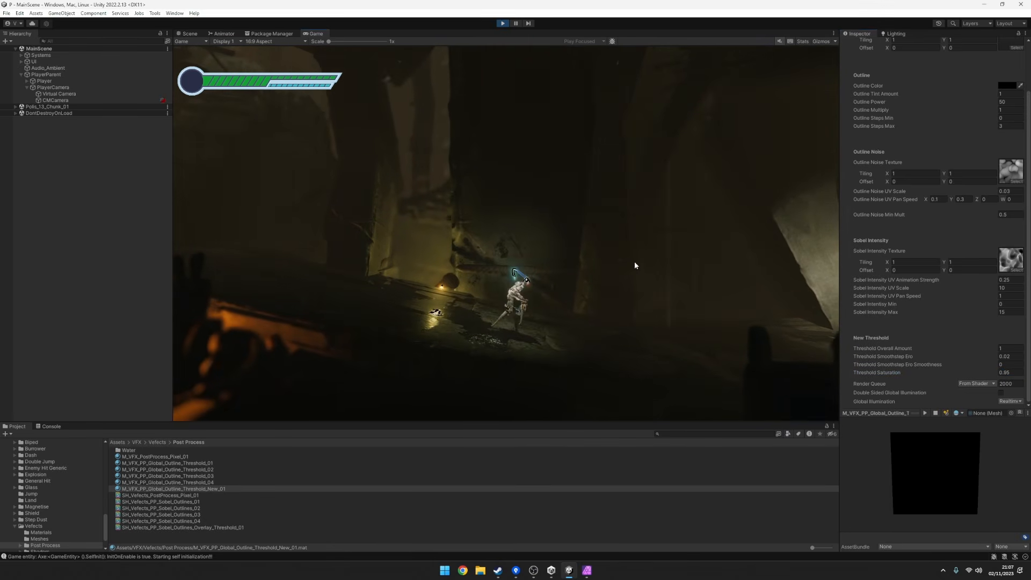
Run the character back and forth beside the small yellow light to examine the threshold effect.
{"action": "key", "text": "a"}
{"action": "key", "text": "d"}
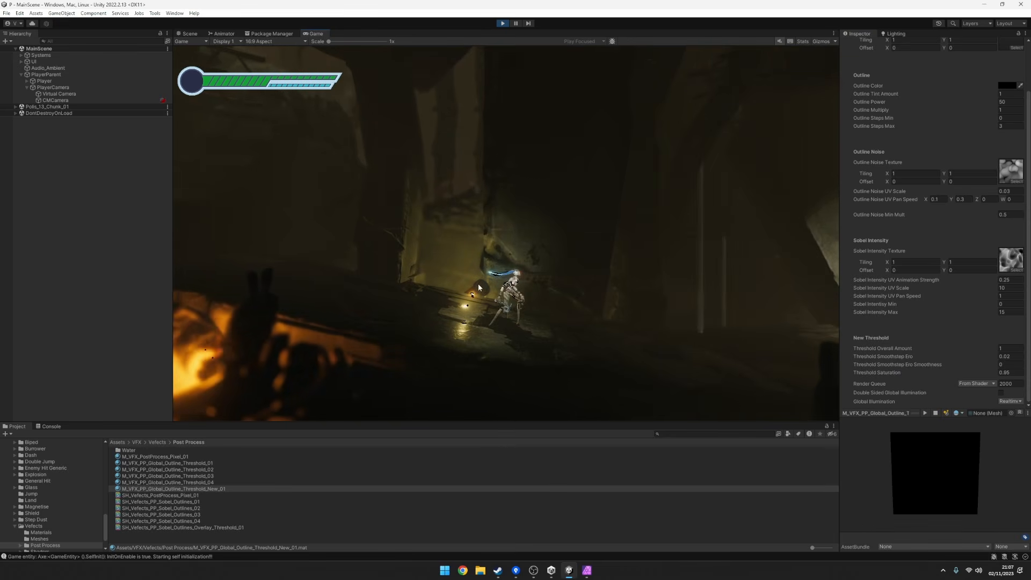
{"action": "key", "text": "a"}
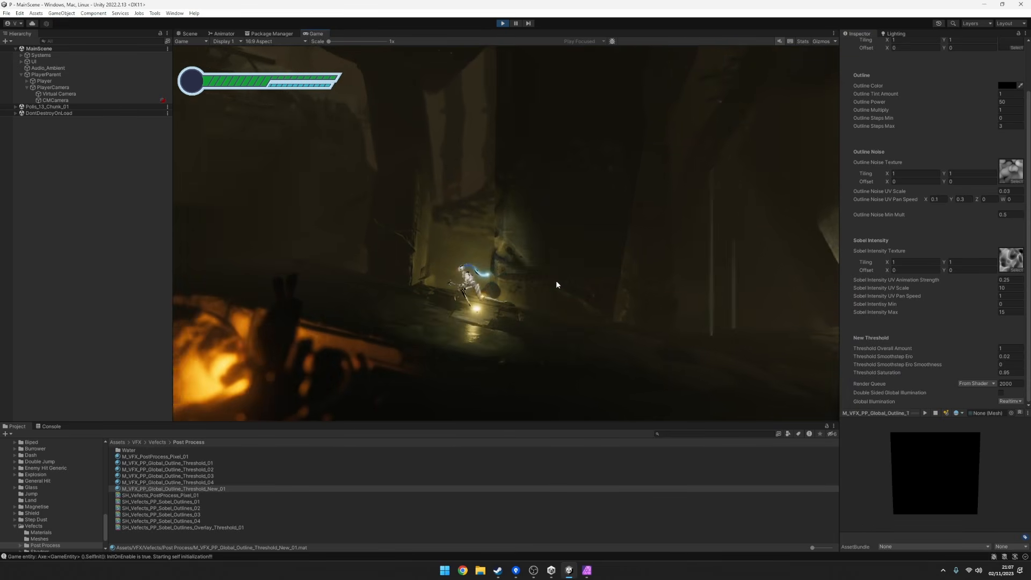
{"action": "key", "text": "d"}
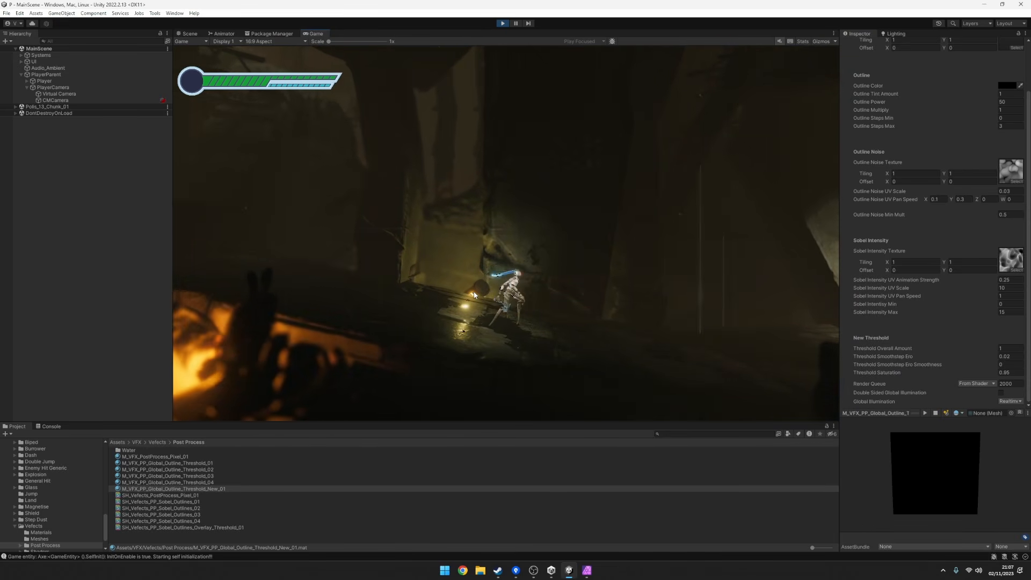
{"action": "key", "text": "a"}
{"action": "key", "text": "d"}
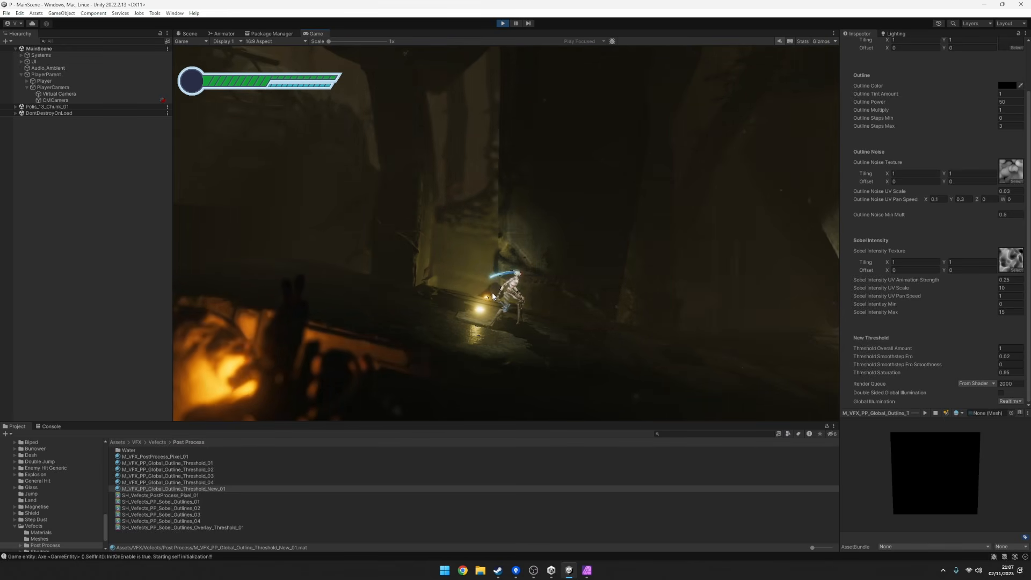
Maximize the Game view to fill the editor window.
{"action": "scroll", "coordinate": [900, 326], "scroll_direction": "up", "scroll_amount": 3}
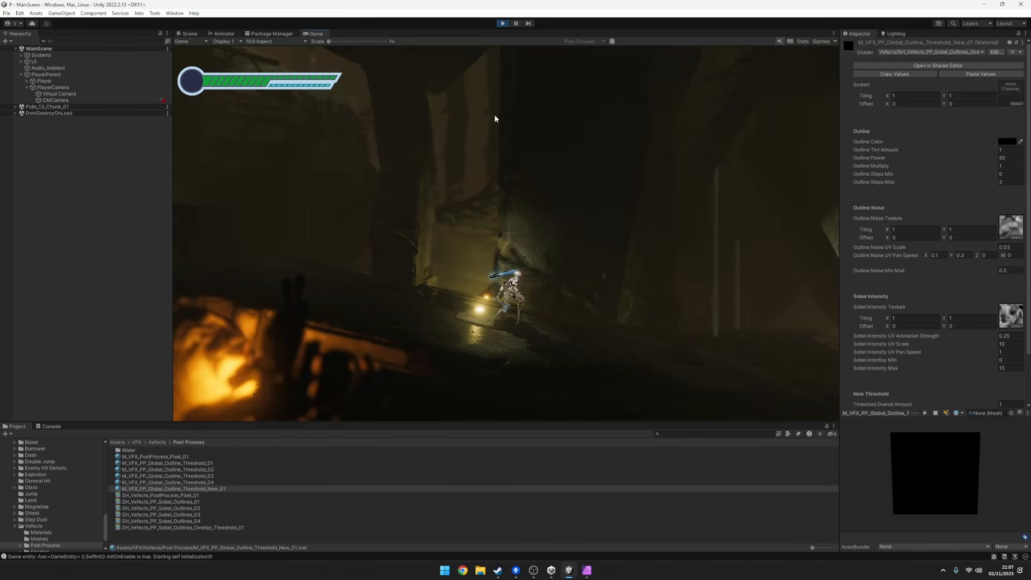
{"action": "right_click", "coordinate": [311, 34]}
{"action": "left_click", "coordinate": [334, 61]}
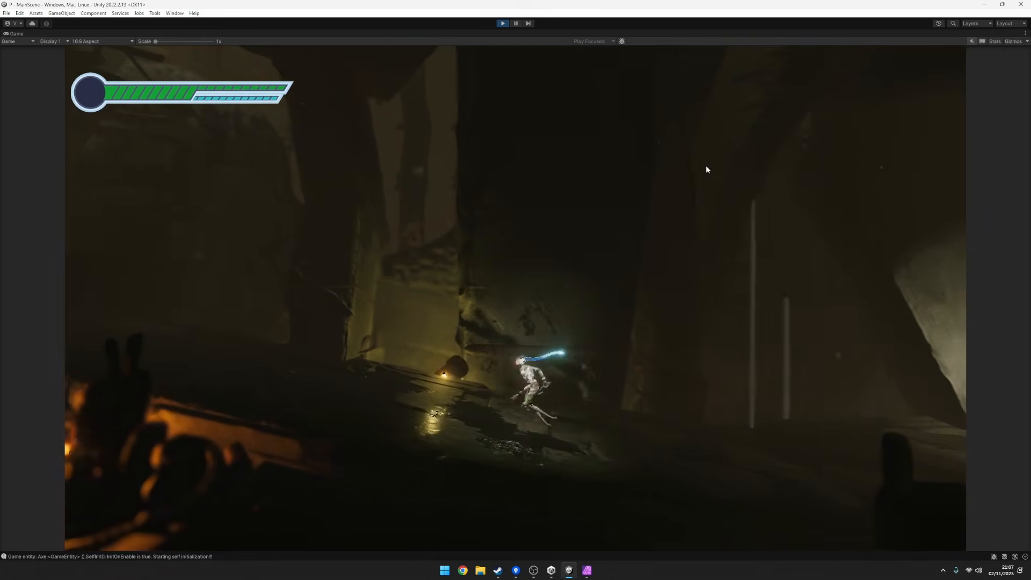
Jump and run around the yellow light and the dark wall to inspect the lighting in the maximized game.
{"action": "key", "text": "space"}
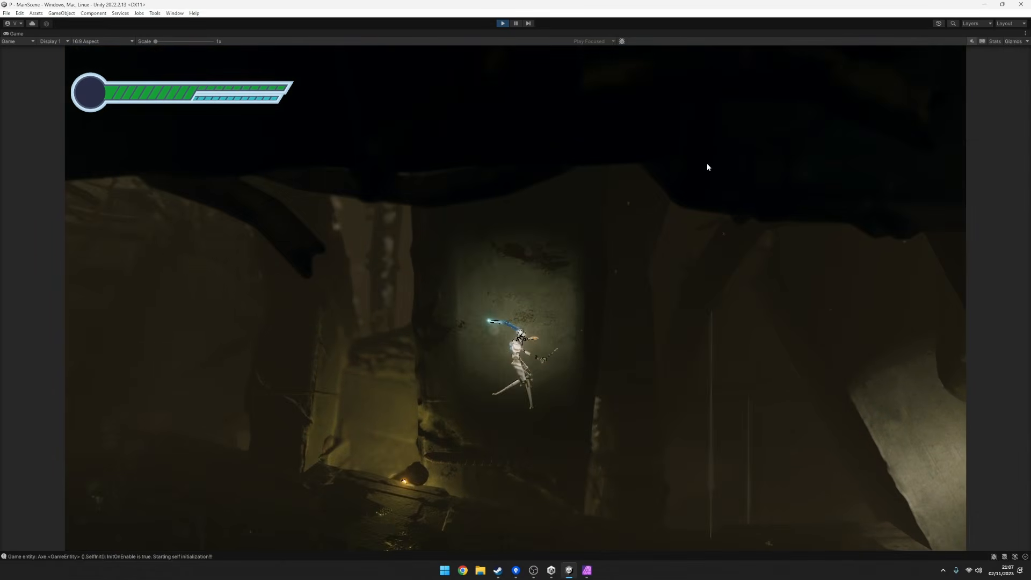
{"action": "key", "text": "space"}
{"action": "key", "text": "a"}
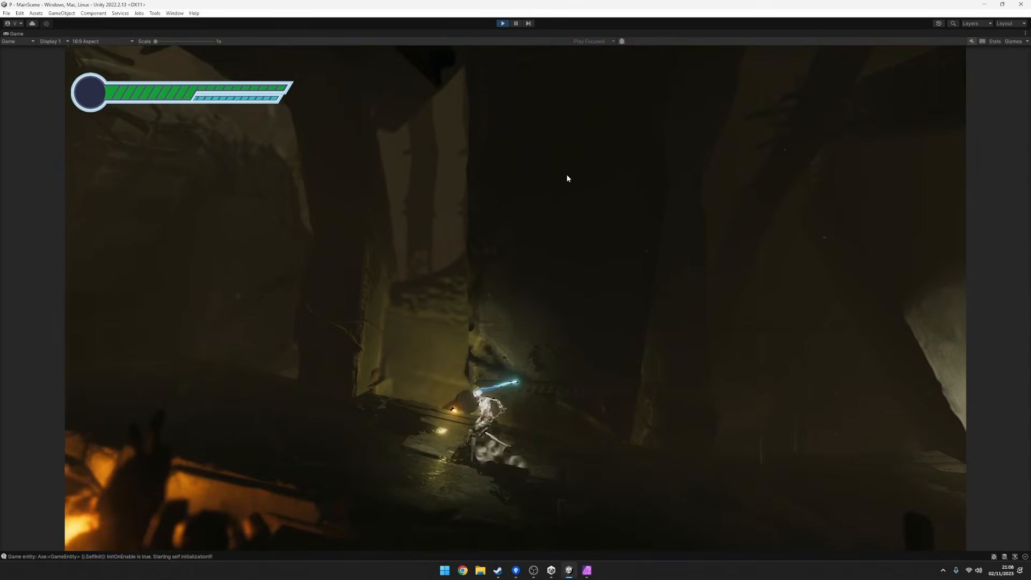
{"action": "key", "text": "space"}
{"action": "key", "text": "d"}
{"action": "key", "text": "space"}
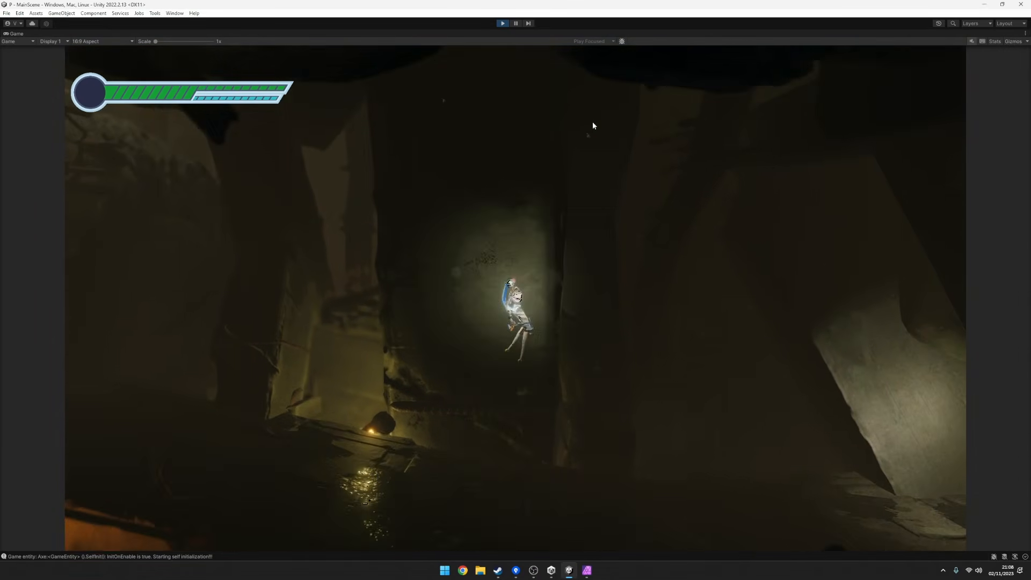
{"action": "key", "text": "d"}
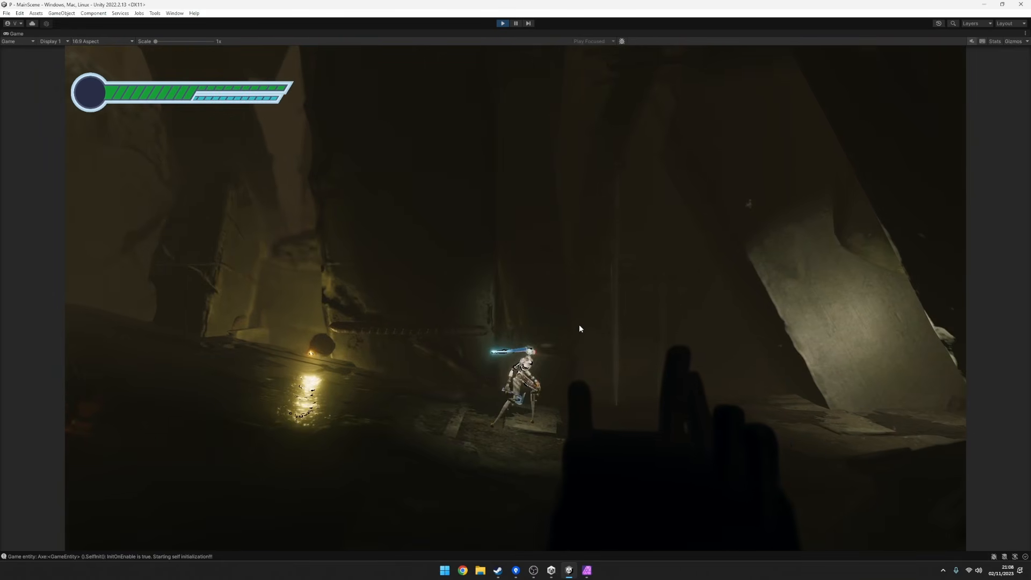
{"action": "key", "text": "space"}
{"action": "key", "text": "a"}
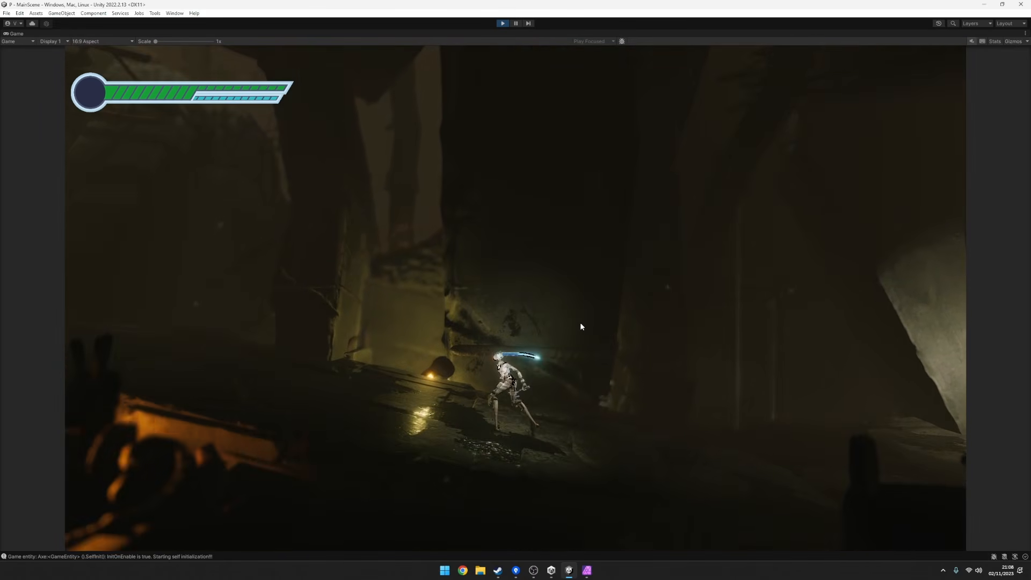
Run the character between the yellow light and the leaning lit slab to compare the dark and bright values.
{"action": "key", "text": "d"}
{"action": "key", "text": "d"}
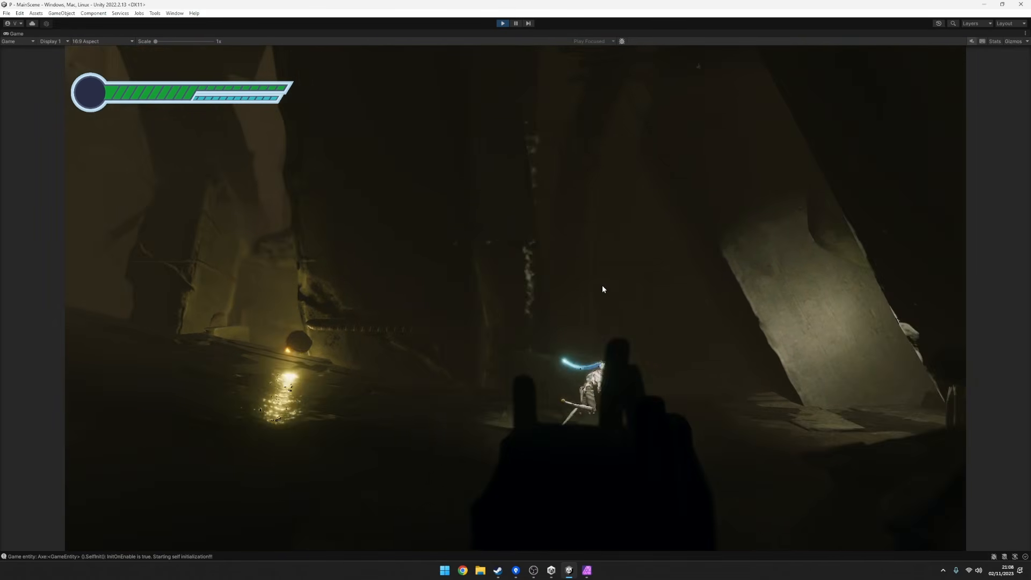
{"action": "key", "text": "a"}
{"action": "key", "text": "d"}
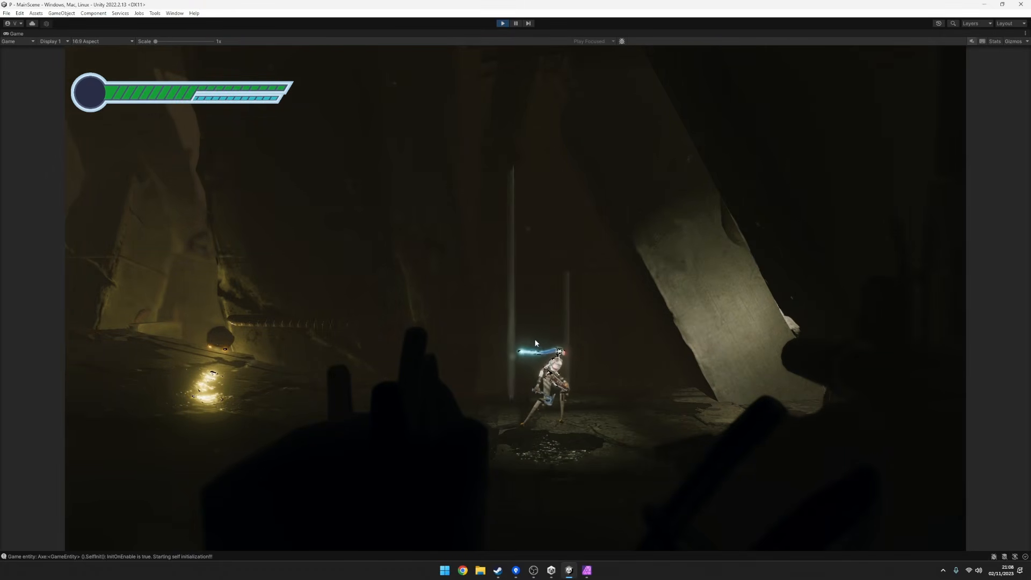
{"action": "key", "text": "a"}
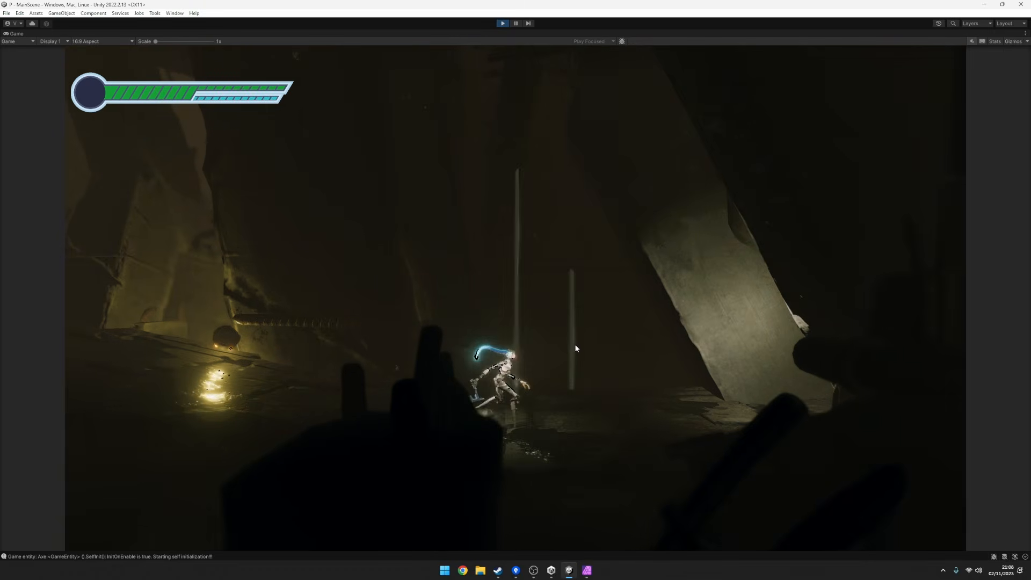
{"action": "key", "text": "d"}
{"action": "key", "text": "a"}
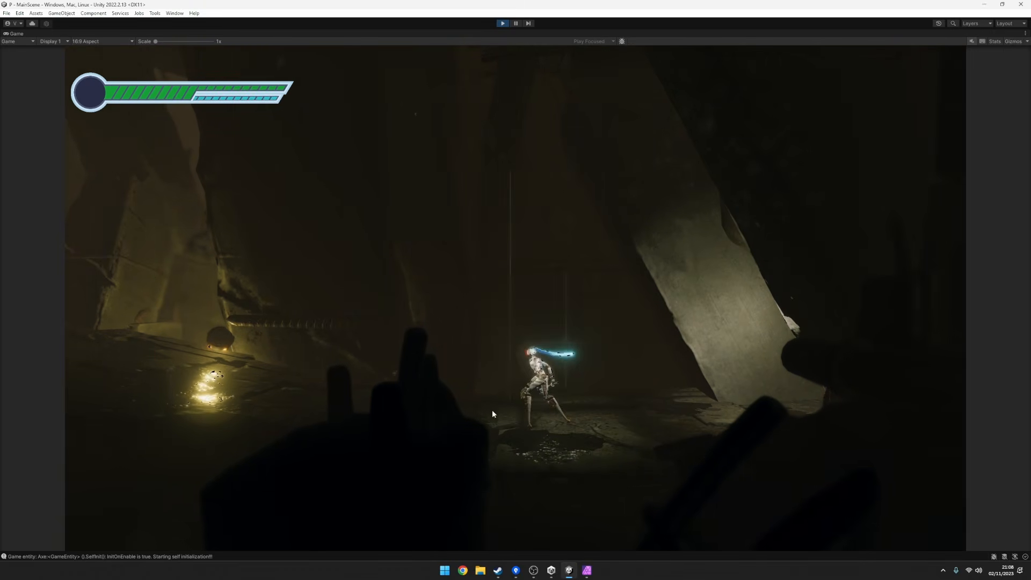
{"action": "key", "text": "a"}
{"action": "key", "text": "d"}
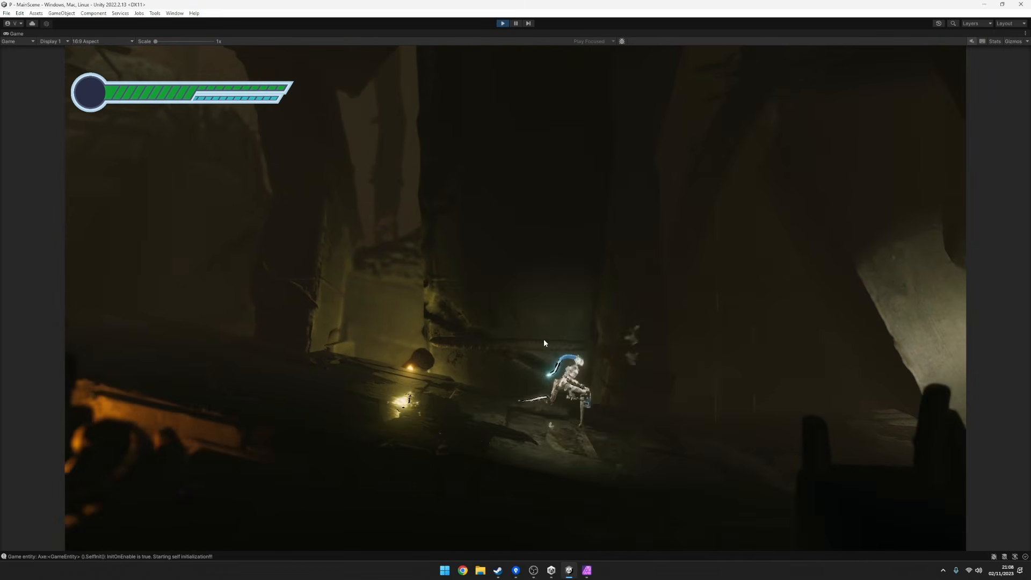
Move past the leaning slab and down through the shaft to the orange lamp, jumping around to check the lighting.
{"action": "key", "text": "space"}
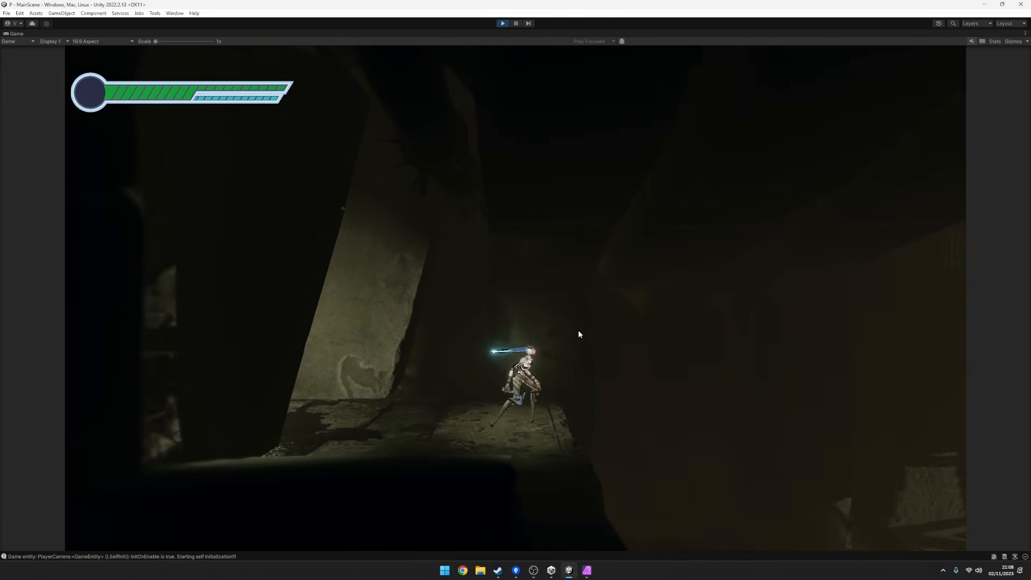
{"action": "key", "text": "d"}
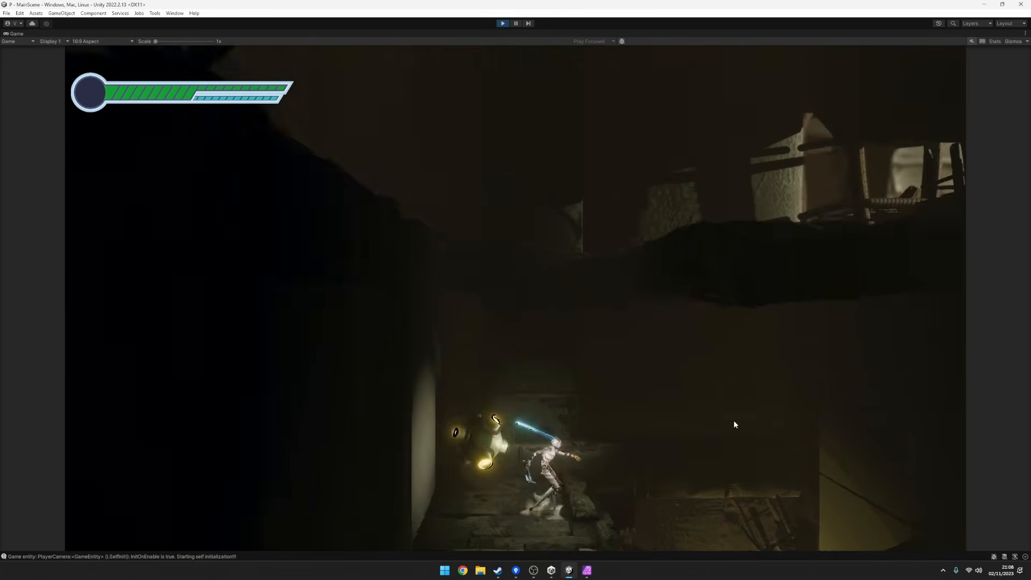
{"action": "key", "text": "space"}
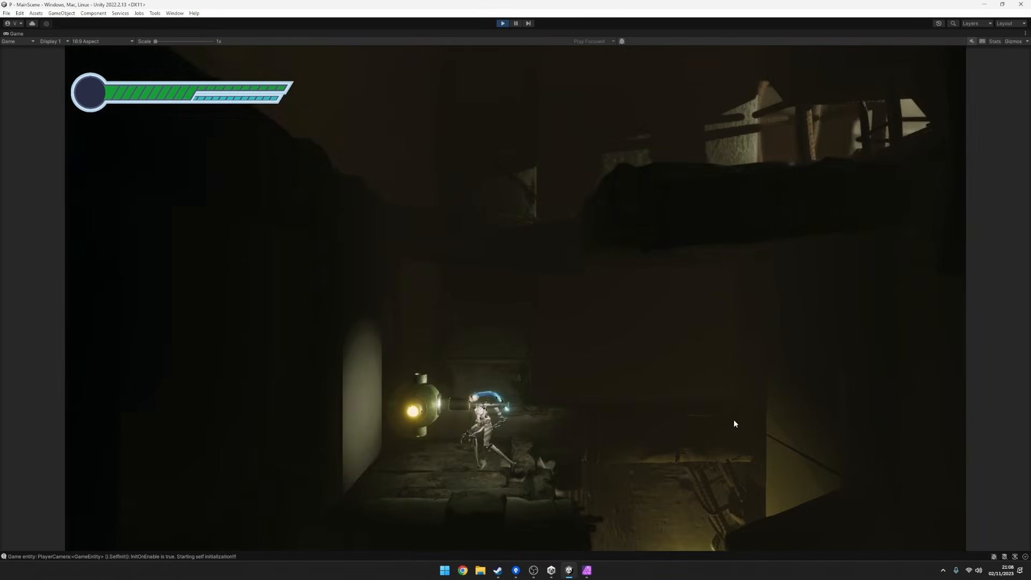
{"action": "key", "text": "space"}
{"action": "key", "text": "a"}
{"action": "key", "text": "space"}
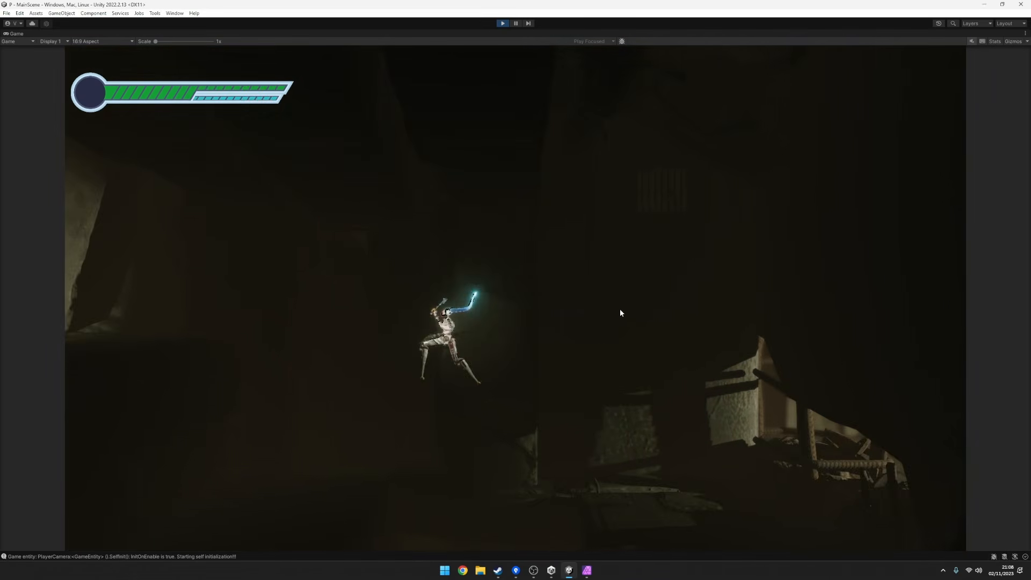
{"action": "key", "text": "d"}
Continue to the stone ledge beside the dripping pipe and run back and forth to examine its shadows and lit wall.
{"action": "key", "text": "d"}
{"action": "key", "text": "a"}
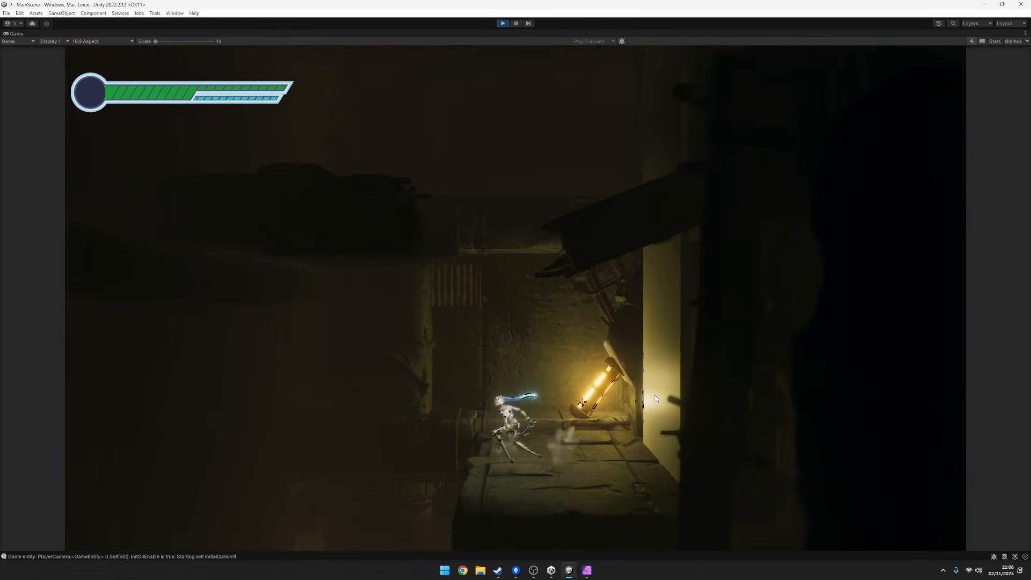
{"action": "key", "text": "d"}
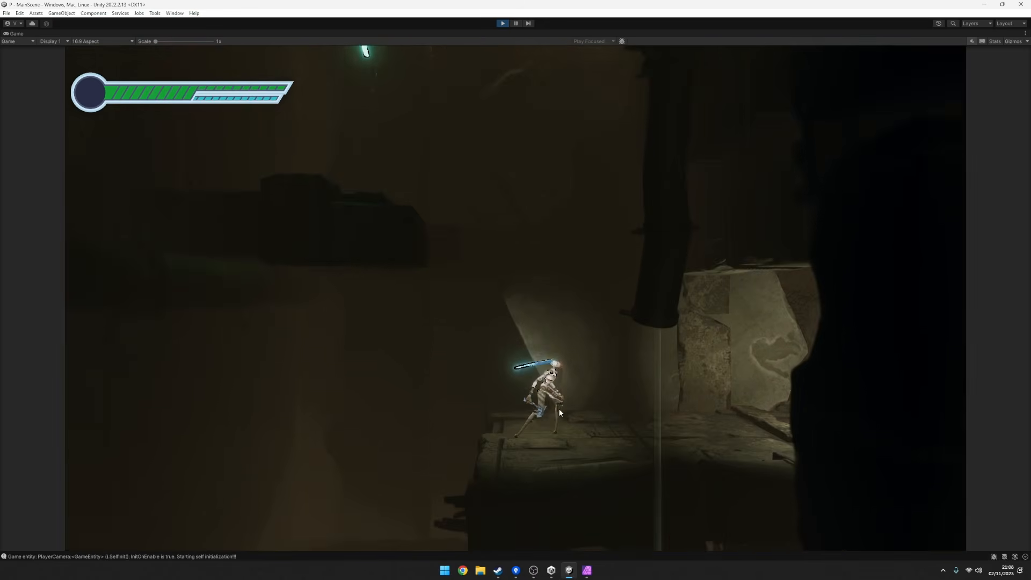
{"action": "key", "text": "d"}
{"action": "key", "text": "a"}
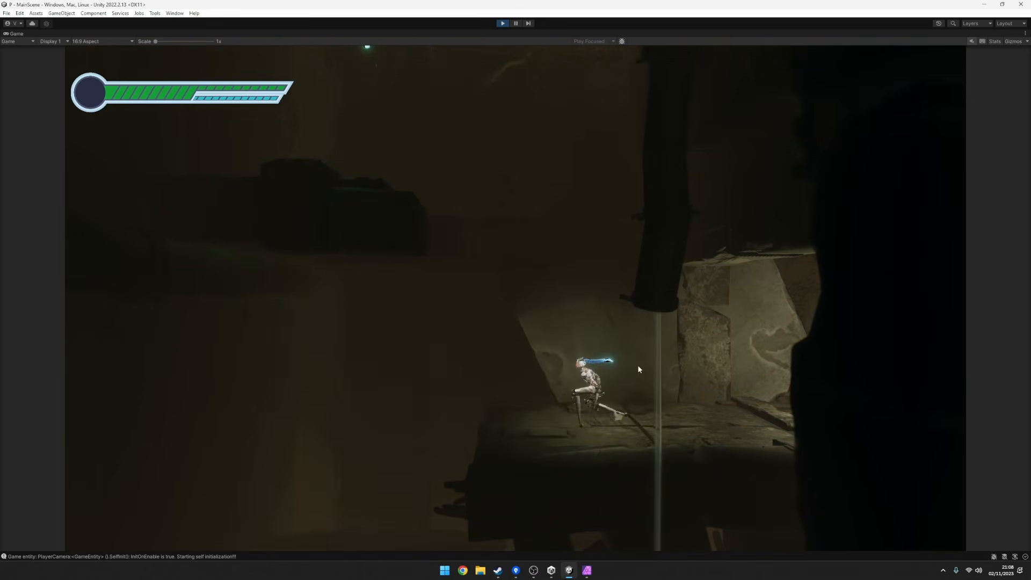
{"action": "key", "text": "d"}
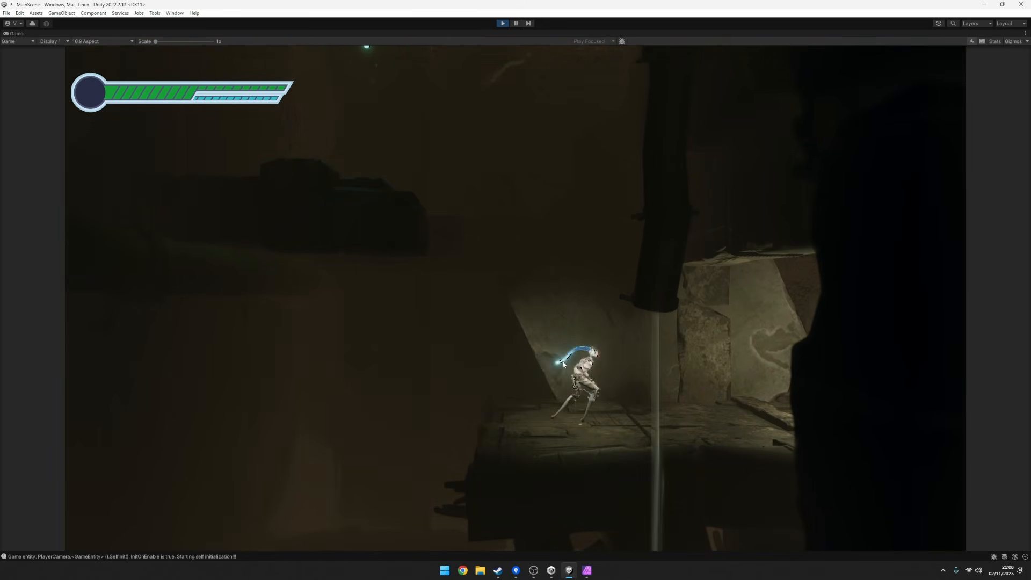
{"action": "key", "text": "a"}
{"action": "key", "text": "d"}
{"action": "key", "text": "a"}
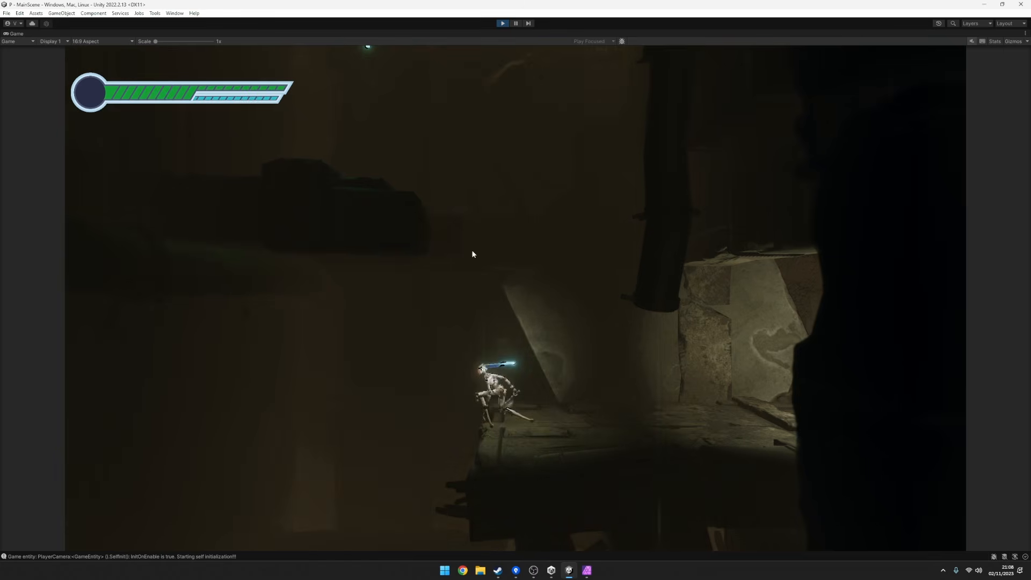
{"action": "key", "text": "d"}
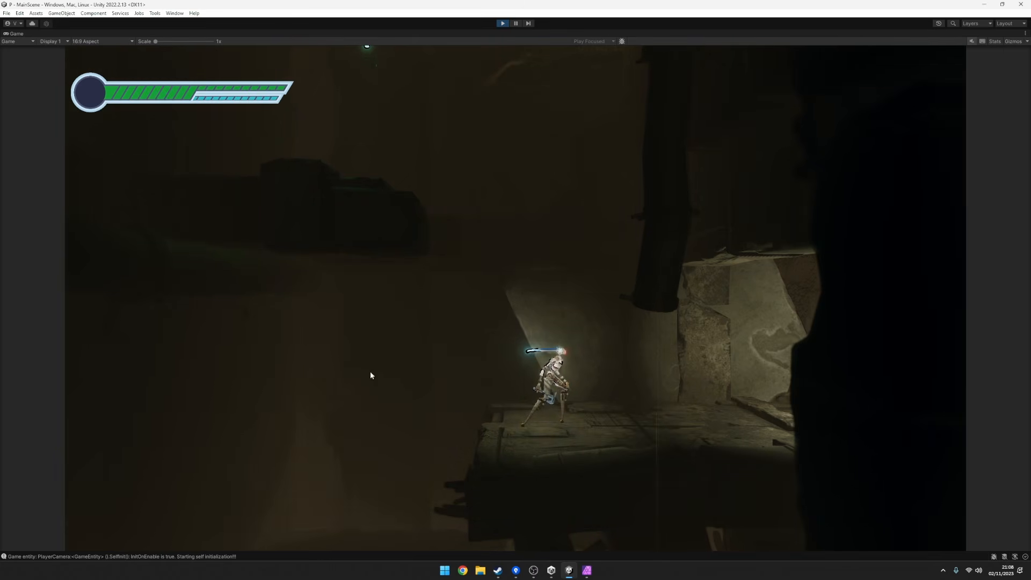
{"action": "key", "text": "a"}
{"action": "key", "text": "d"}
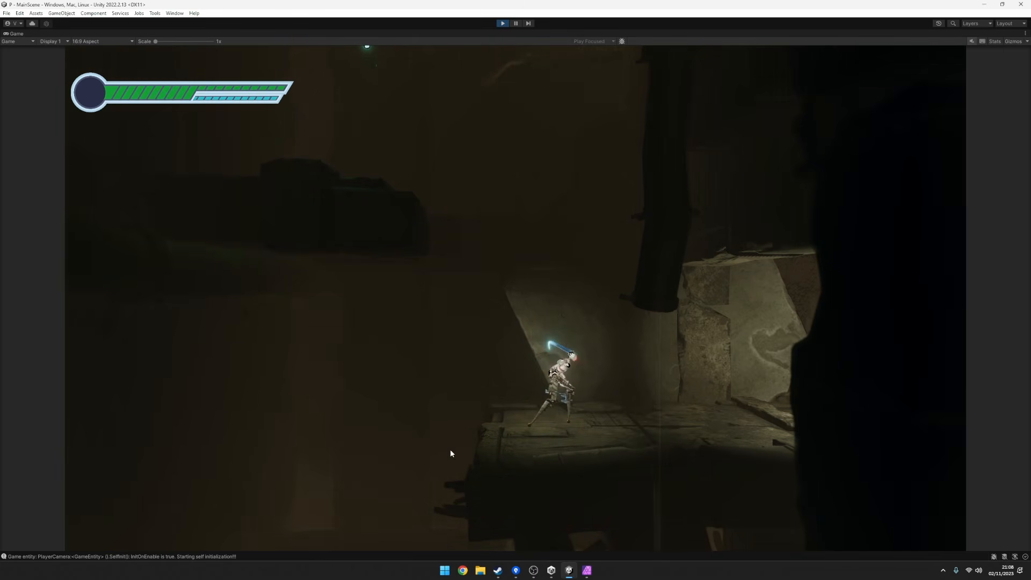
Run on into the area with the round opening and jump back over the enemy.
{"action": "key", "text": "d"}
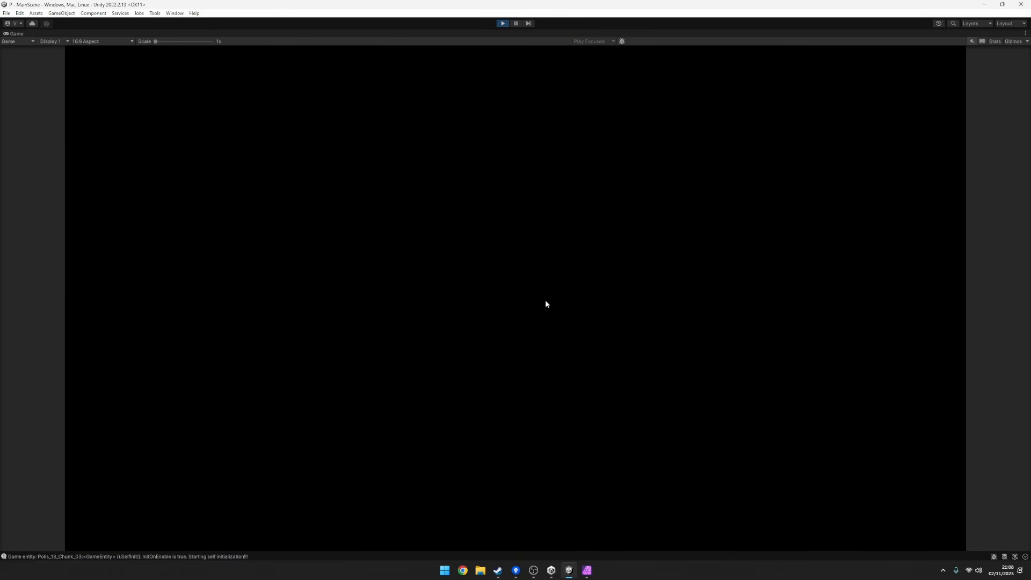
{"action": "key", "text": "d"}
{"action": "key", "text": "d"}
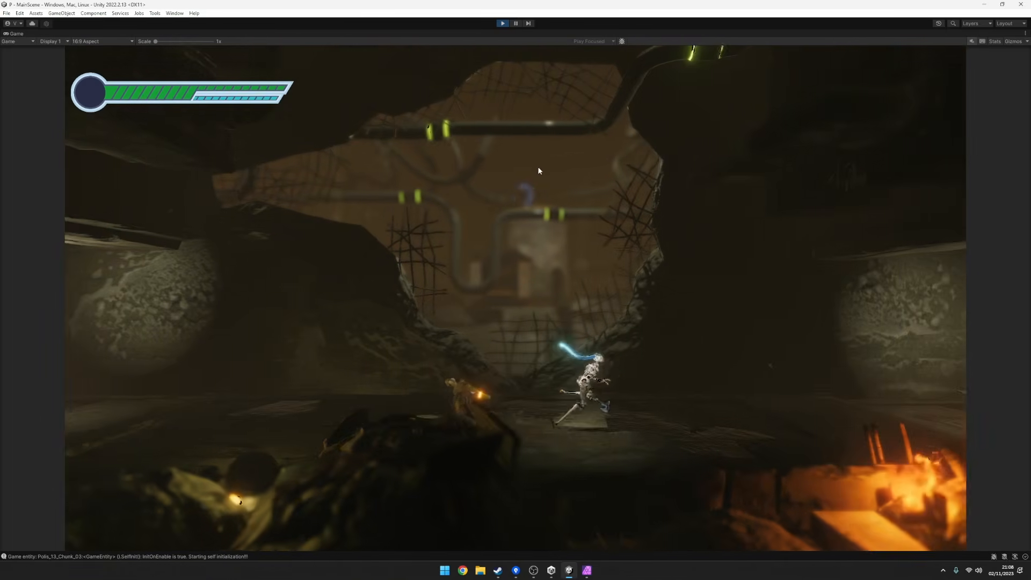
{"action": "key", "text": "a"}
{"action": "key", "text": "space"}
{"action": "key", "text": "space"}
{"action": "key", "text": "a"}
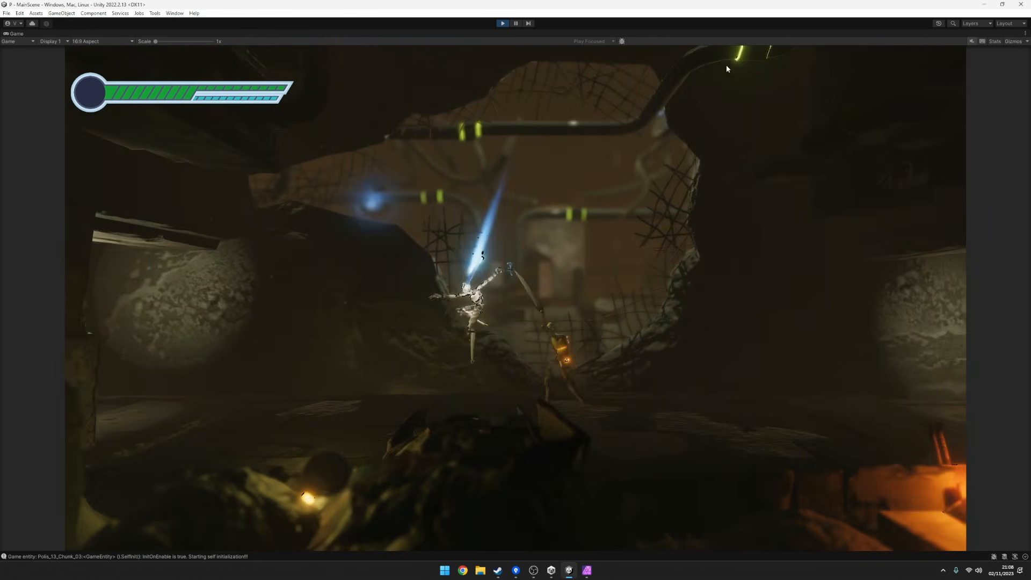
Jump across the round opening toward the orange fire to inspect the character against the brighter background.
{"action": "key", "text": "d"}
{"action": "key", "text": "space"}
{"action": "key", "text": "space"}
{"action": "key", "text": "d"}
{"action": "key", "text": "space"}
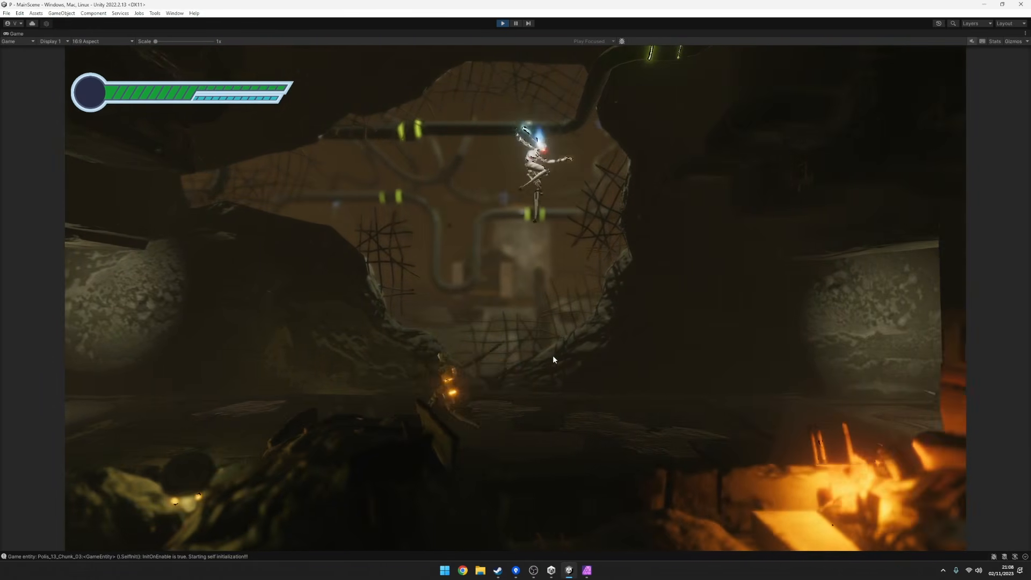
{"action": "key", "text": "space"}
{"action": "key", "text": "space"}
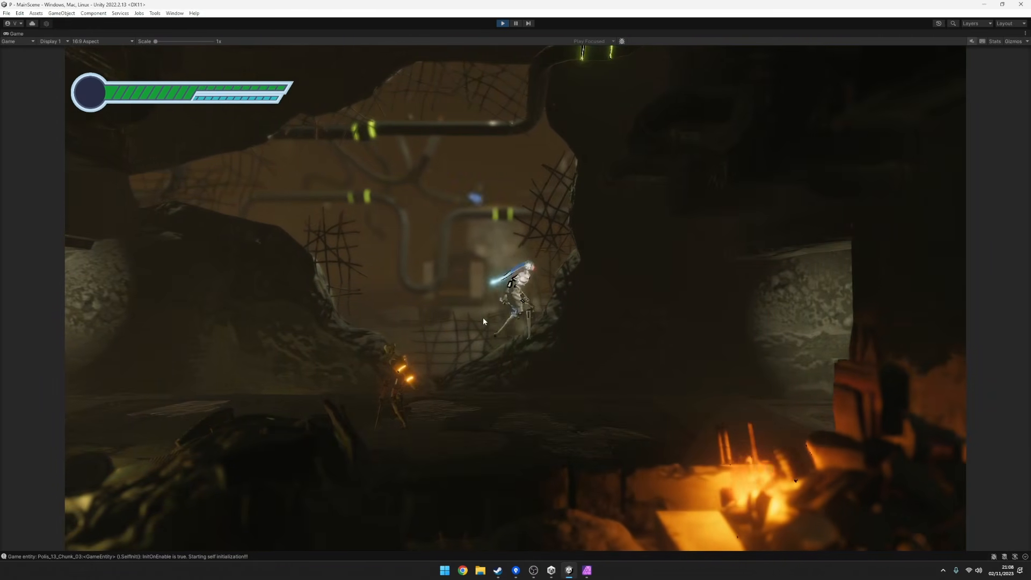
Leap back over the enemy once more, return across the opening, and run on to the hall with the teal light.
{"action": "key", "text": "a"}
{"action": "key", "text": "space"}
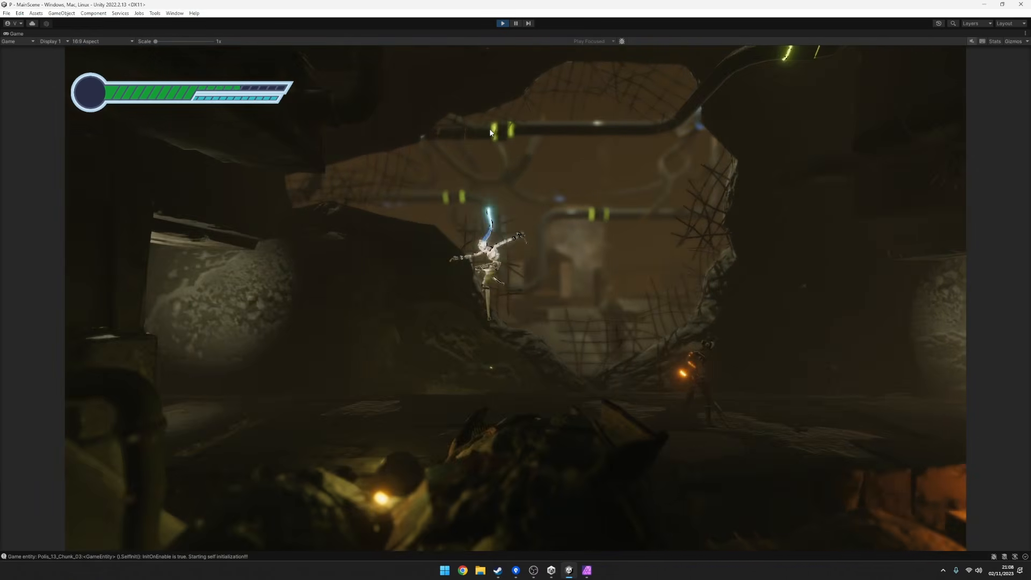
{"action": "key", "text": "d"}
{"action": "key", "text": "space"}
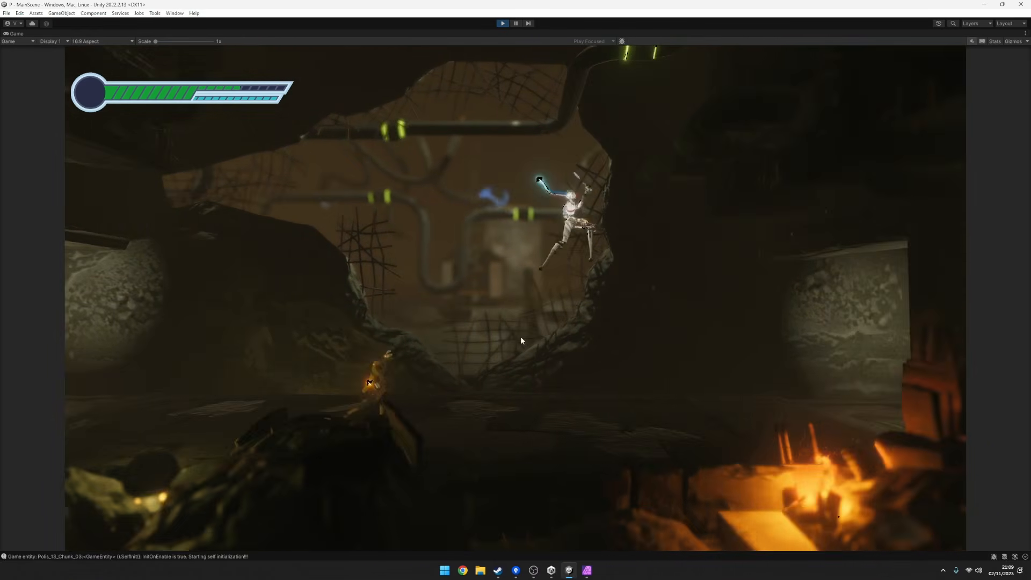
{"action": "key", "text": "d"}
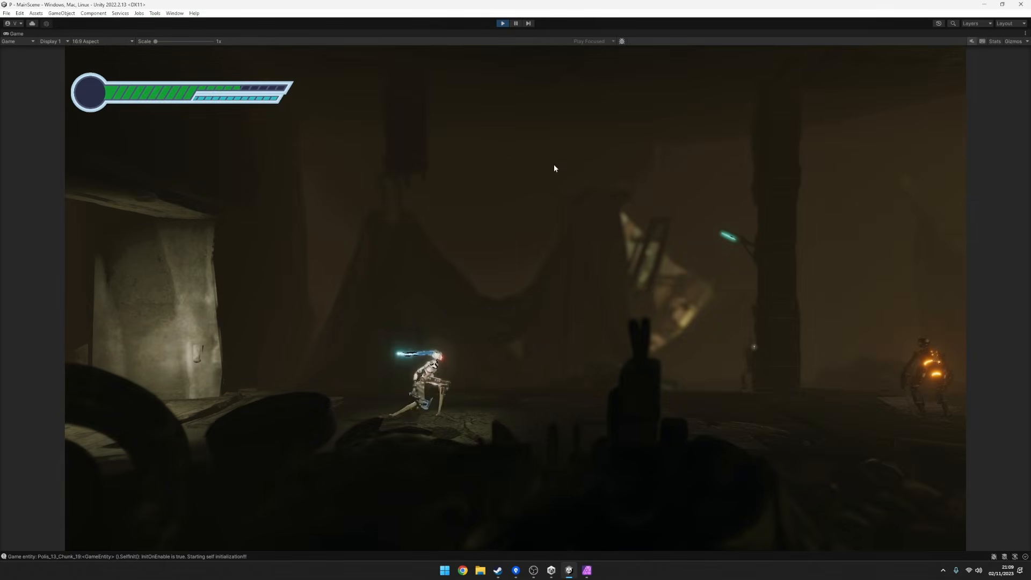
Jump on through the hall to the stone platform and run back and forth in front of the orange fire to examine the character.
{"action": "key", "text": "space"}
{"action": "key", "text": "space"}
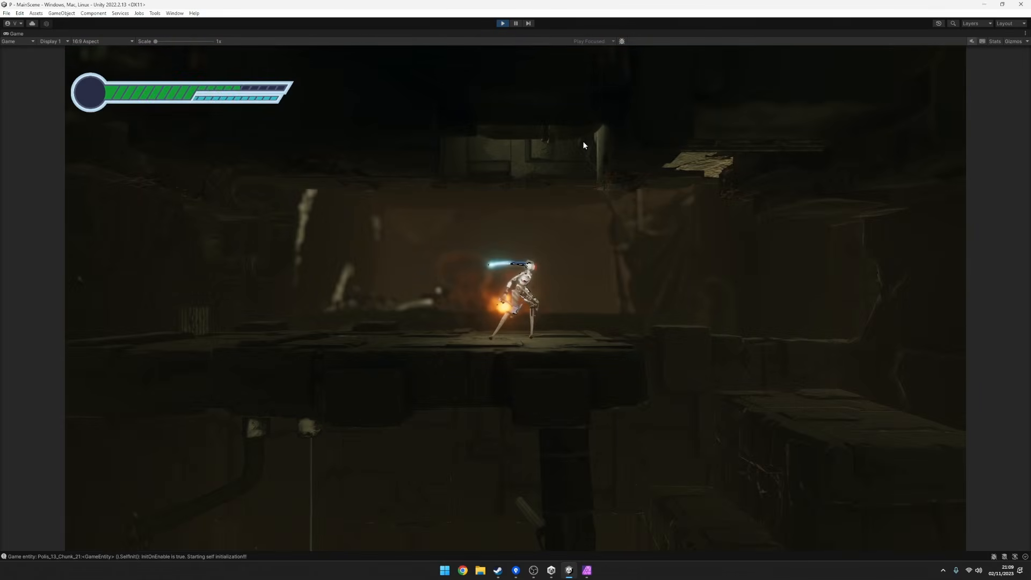
{"action": "key", "text": "space"}
{"action": "key", "text": "a"}
{"action": "key", "text": "d"}
{"action": "left_click", "coordinate": [670, 311]}
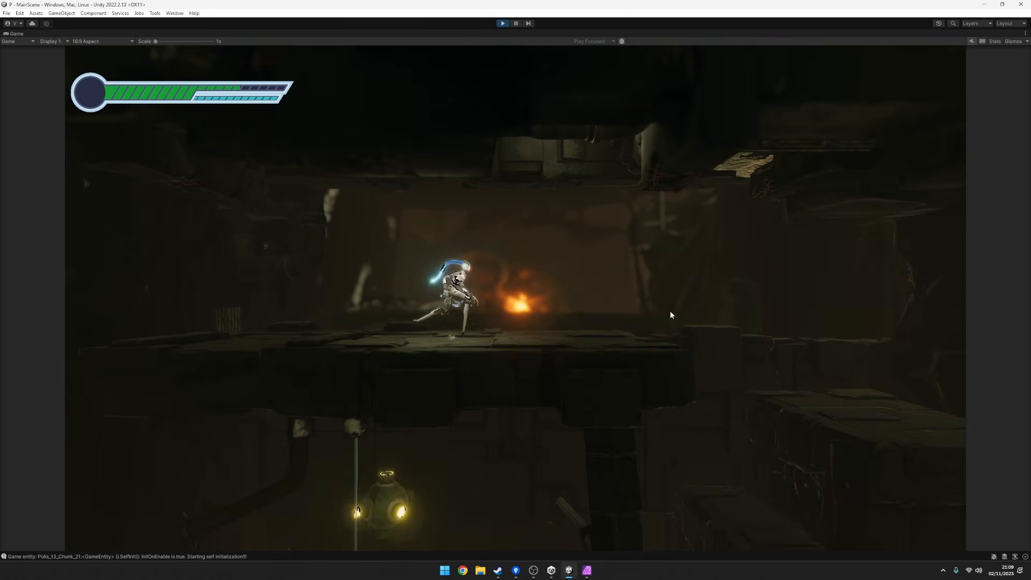
Drop down beside the dark pillar, pass the burning rubble, and continue into the lower passage to inspect the lighting.
{"action": "key", "text": "d"}
{"action": "key", "text": "a"}
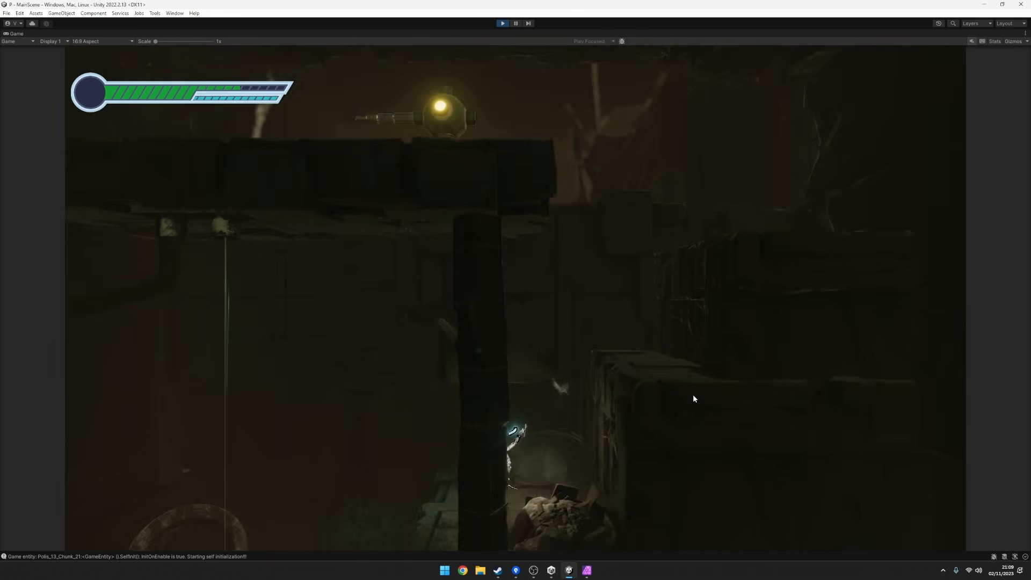
{"action": "key", "text": "d"}
{"action": "key", "text": "a"}
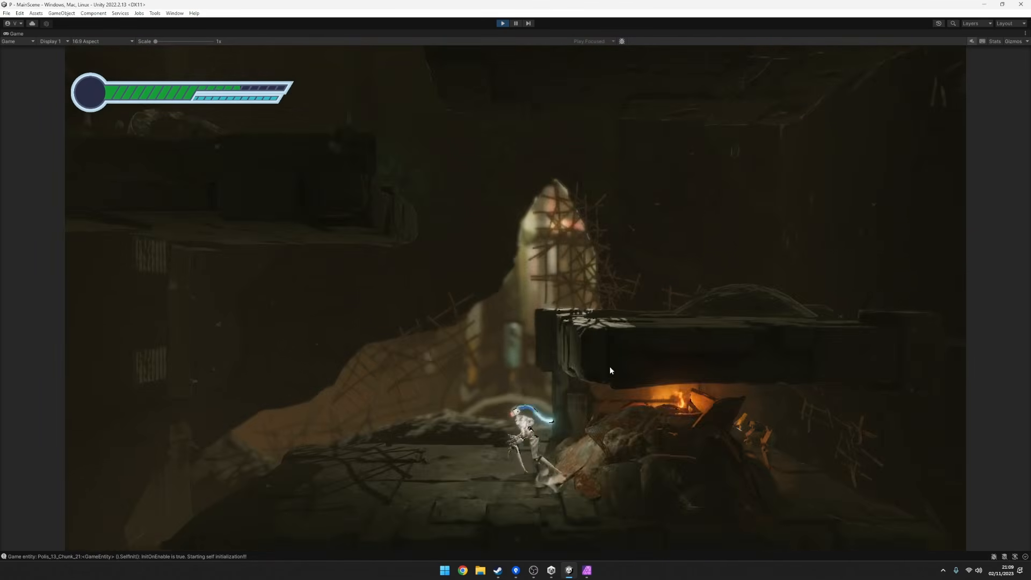
{"action": "key", "text": "d"}
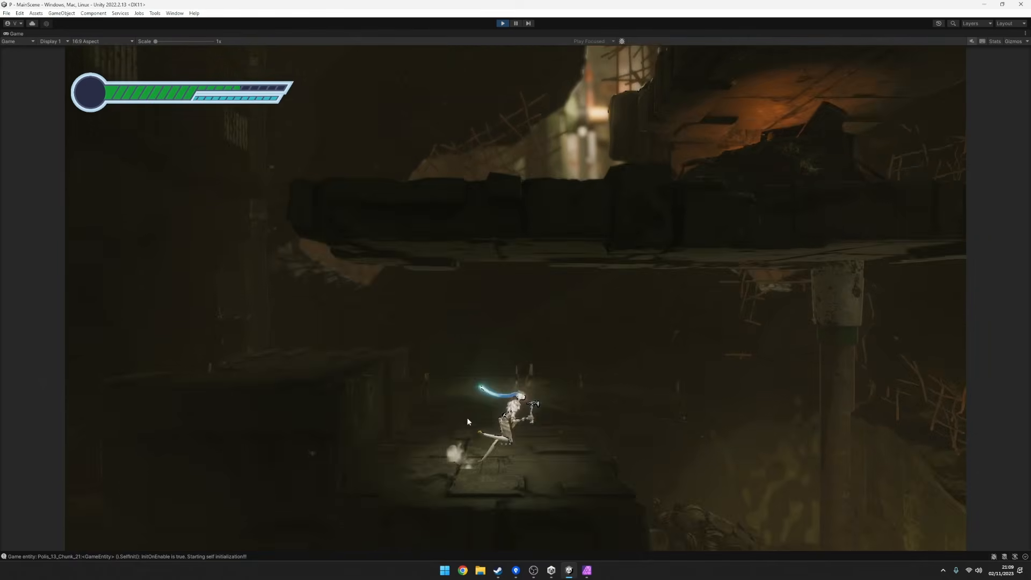
{"action": "key", "text": "d"}
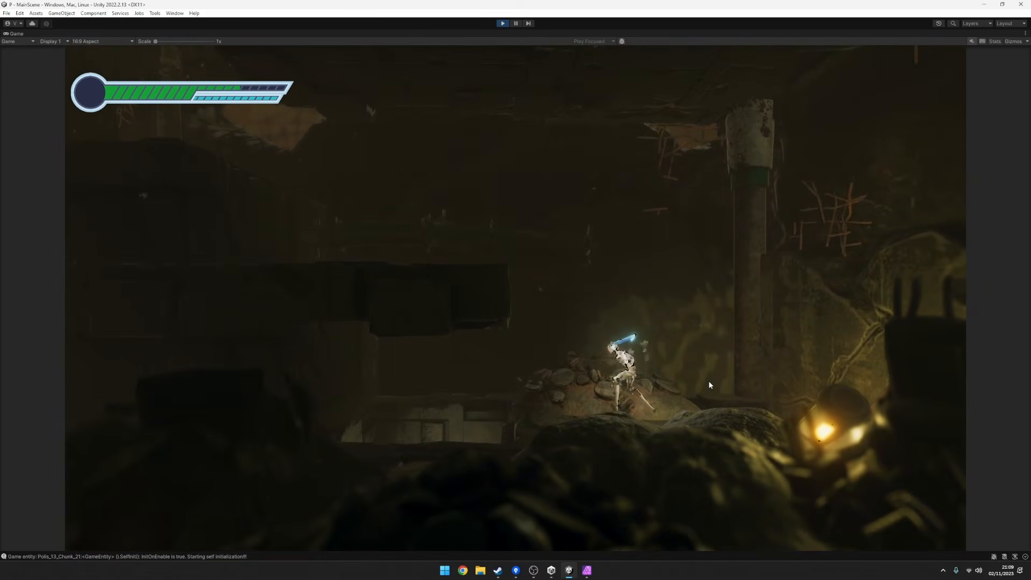
Jump on past the background fire and turn around beside the lit wall and large mesh-edged opening to compare their brightness.
{"action": "key", "text": "a"}
{"action": "key", "text": "space"}
{"action": "key", "text": "d"}
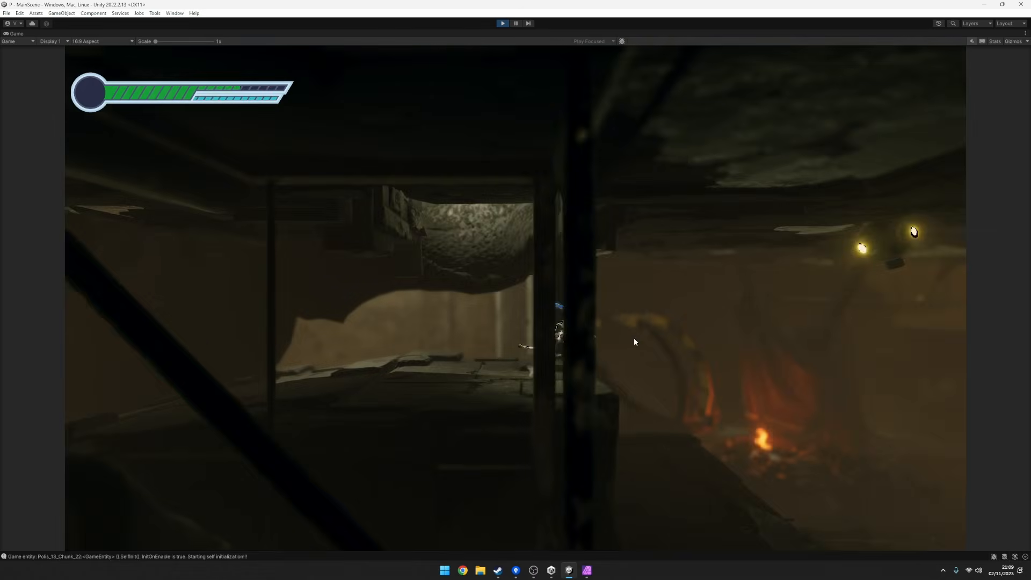
{"action": "key", "text": "a"}
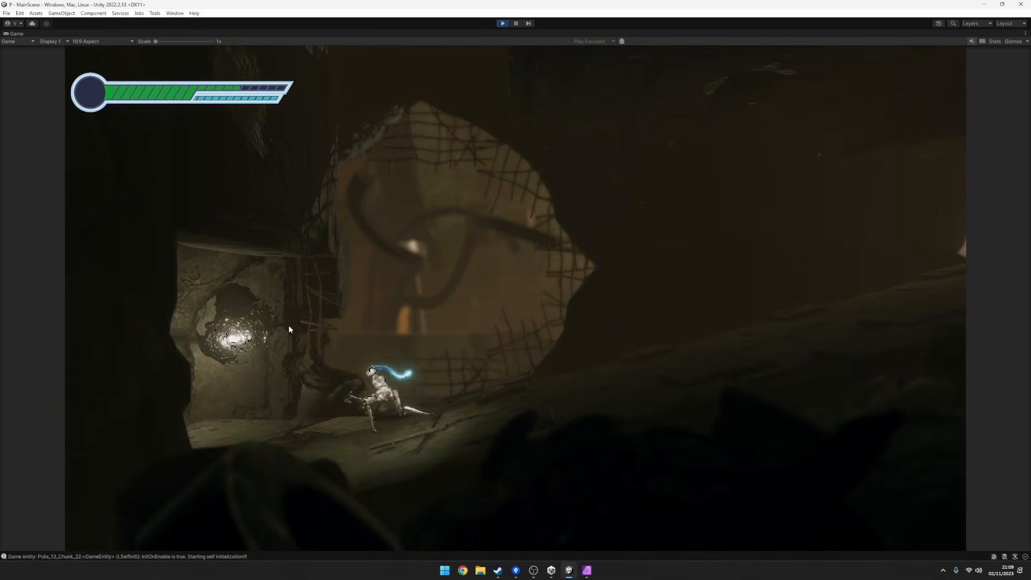
{"action": "key", "text": "d"}
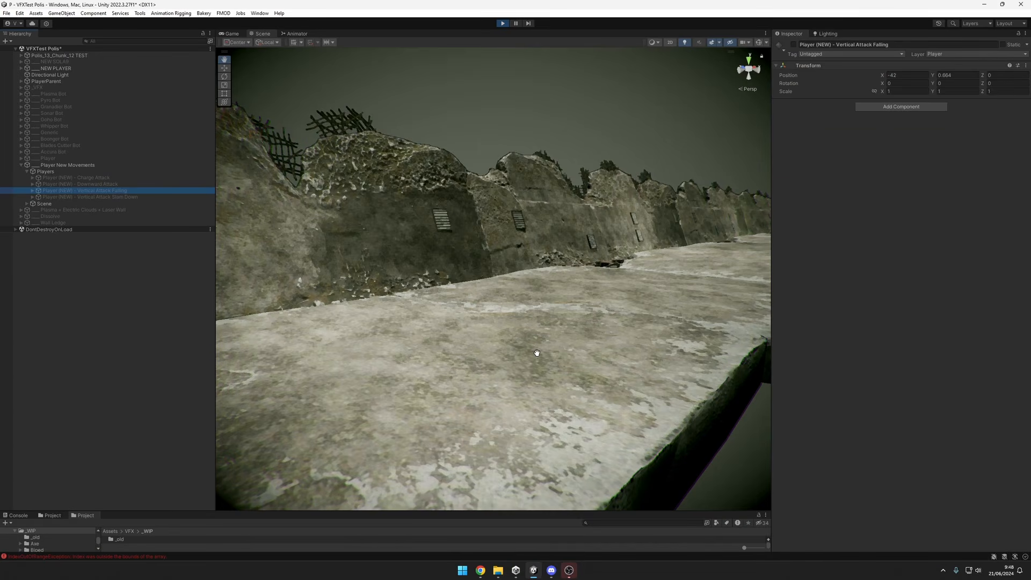
Activate Player (NEW) - Vertical Attack Falling and expand its VFX_ReSetna_Vertical_Attack_Travelling_01 effect down to the individual particle systems.
{"action": "key", "text": "alt+shift+a"}
{"action": "left_click_drag", "start_coordinate": [537, 353], "coordinate": [541, 311], "text": "alt"}
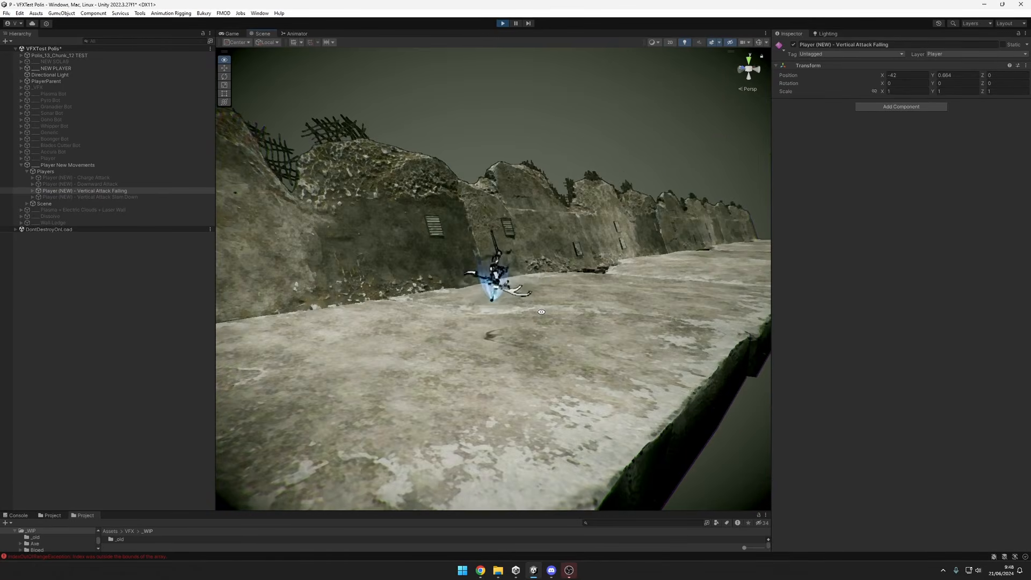
{"action": "left_click", "coordinate": [33, 192]}
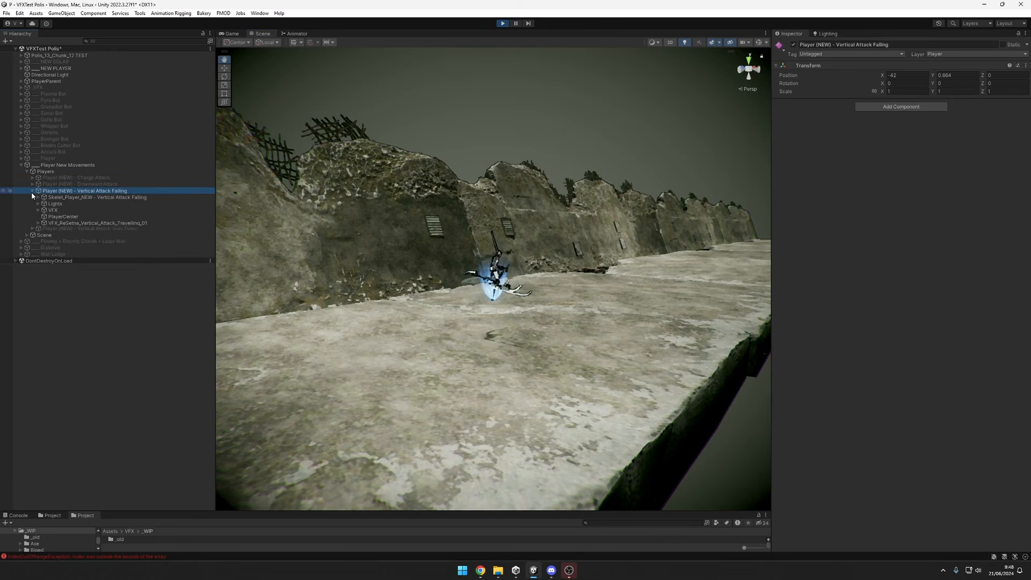
{"action": "left_click", "coordinate": [40, 223]}
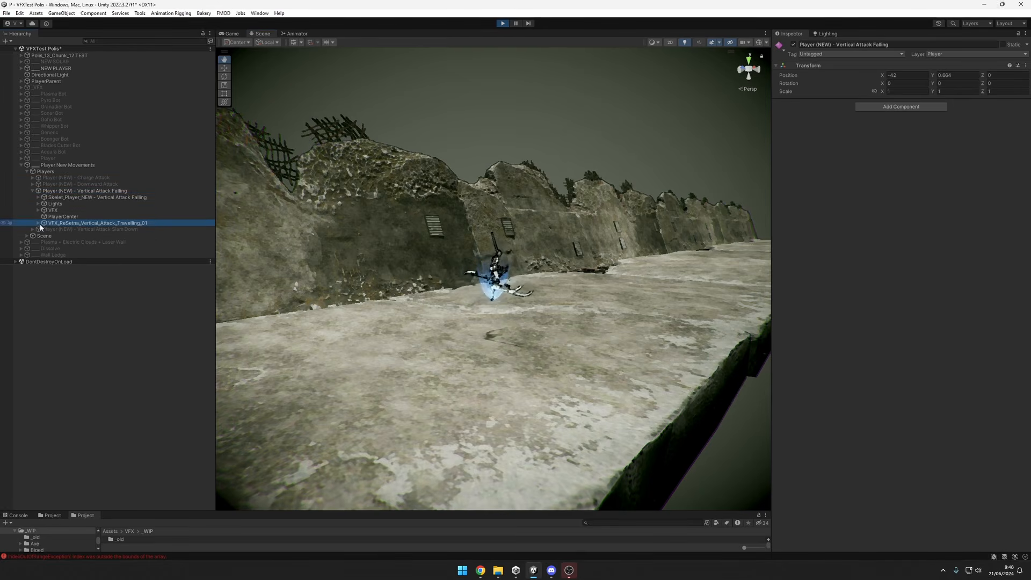
{"action": "left_click", "coordinate": [38, 223]}
{"action": "left_click", "coordinate": [43, 230]}
{"action": "left_click", "coordinate": [56, 237]}
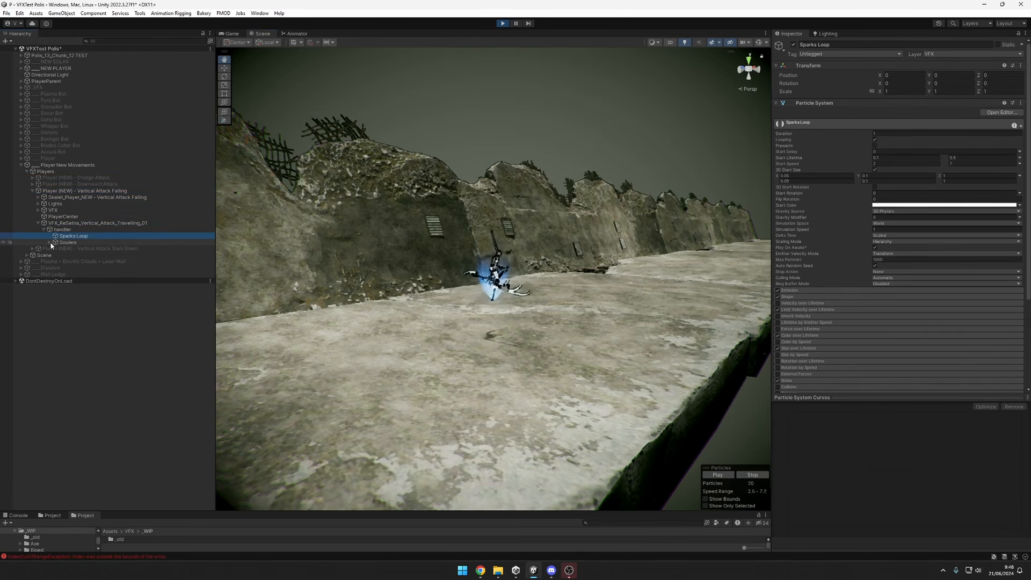
{"action": "left_click", "coordinate": [49, 243]}
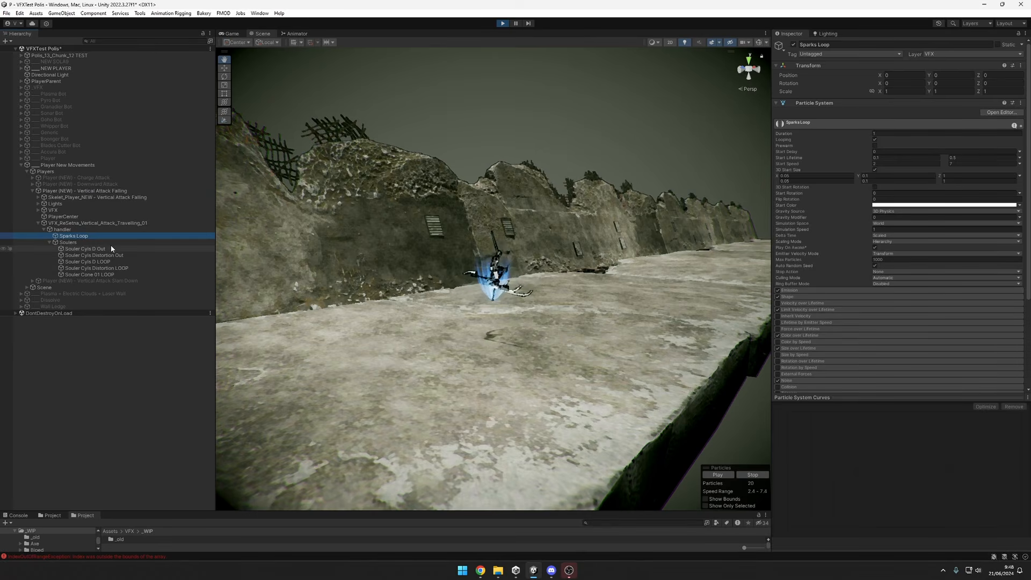
Move the Vertical Attack Falling player up and down along Y to preview its travelling effect, ending at Y -0.68.
{"action": "left_click", "coordinate": [94, 192]}
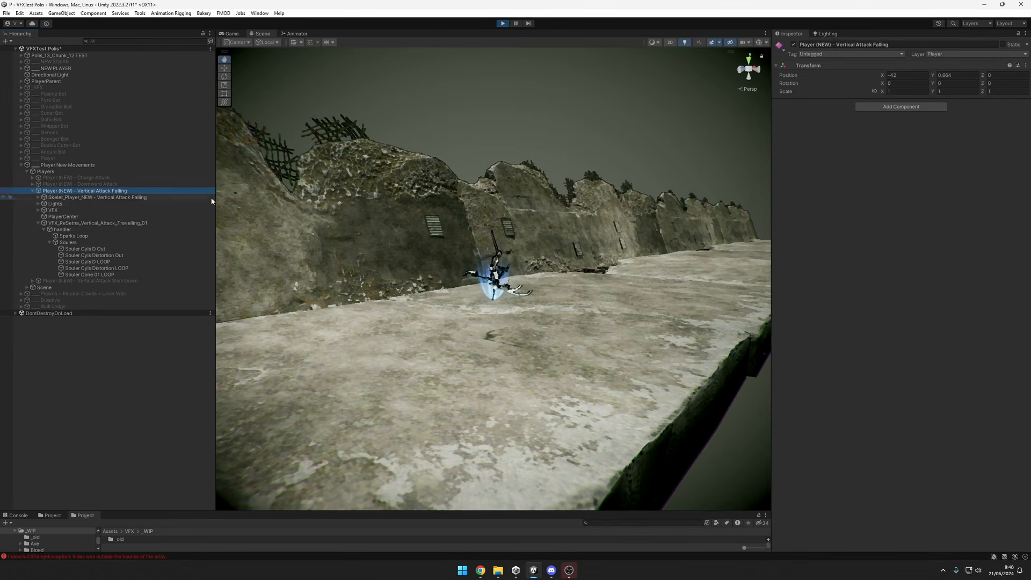
{"action": "left_click_drag", "start_coordinate": [496, 257], "coordinate": [526, 47]}
{"action": "scroll", "coordinate": [544, 138], "scroll_direction": "down", "scroll_amount": 5}
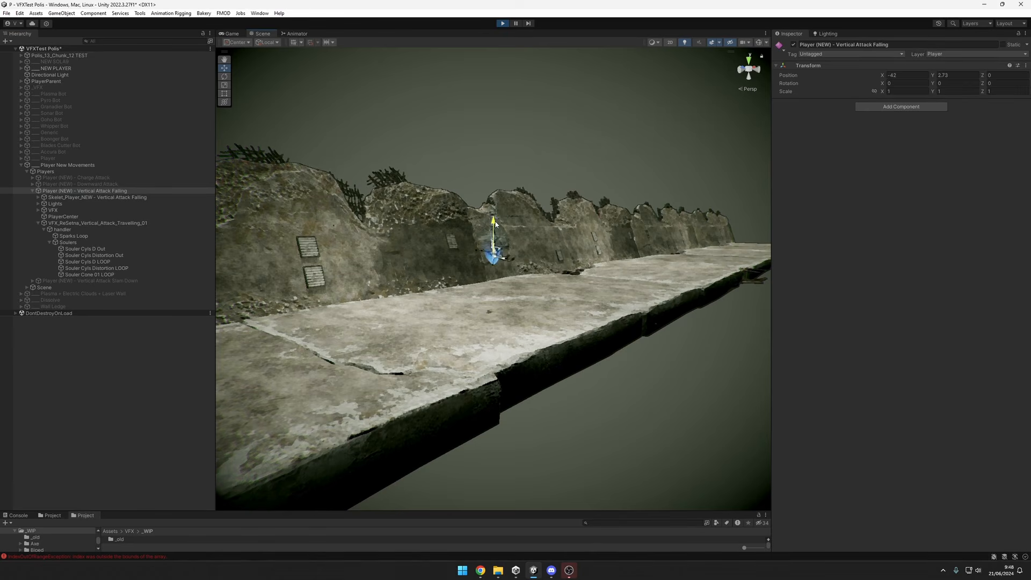
{"action": "scroll", "coordinate": [527, 158], "scroll_direction": "up", "scroll_amount": 3}
{"action": "middle_click_drag", "start_coordinate": [534, 169], "coordinate": [459, 213]}
{"action": "left_click_drag", "start_coordinate": [459, 212], "coordinate": [482, 363], "text": "alt"}
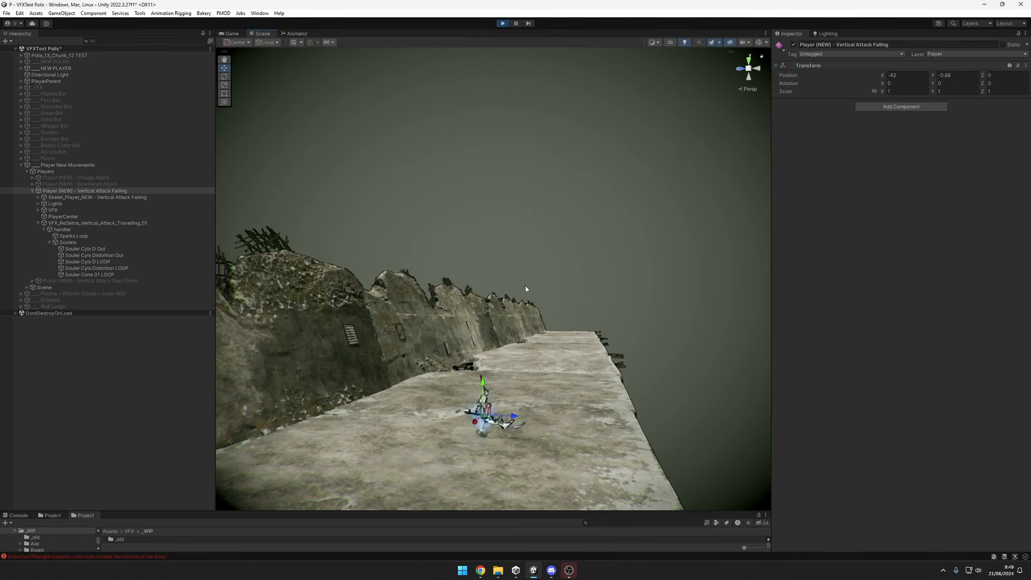
Switch from the Vertical Attack Falling player to Player (NEW) - Vertical Attack Slam Down and toggle it active to trigger its effect.
{"action": "double_click", "coordinate": [132, 281]}
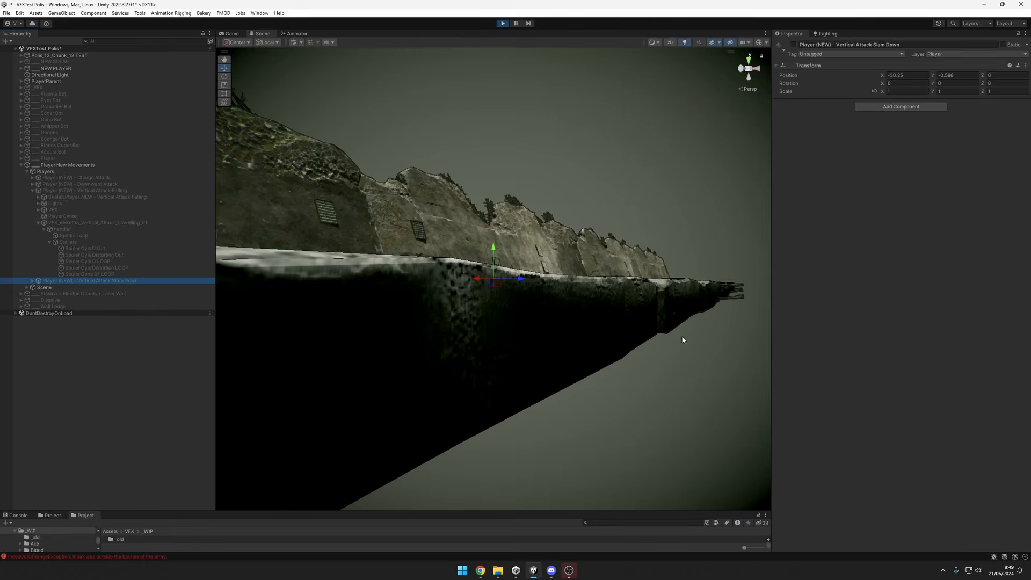
{"action": "left_click_drag", "start_coordinate": [683, 340], "coordinate": [623, 346], "text": "alt"}
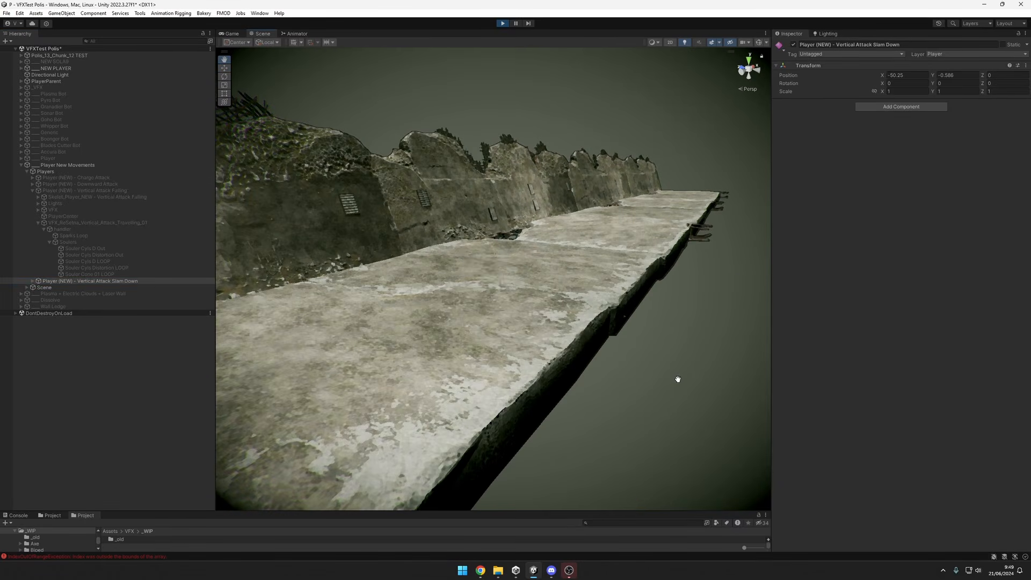
{"action": "left_click_drag", "start_coordinate": [678, 380], "coordinate": [504, 356], "text": "alt"}
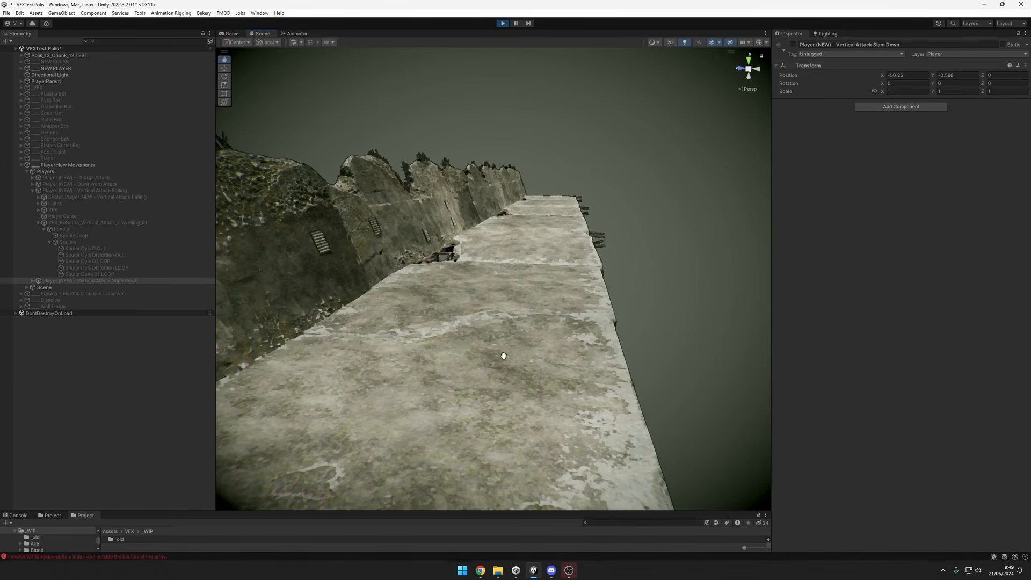
{"action": "key", "text": "alt+shift+a"}
{"action": "left_click_drag", "start_coordinate": [587, 373], "coordinate": [604, 355], "text": "alt"}
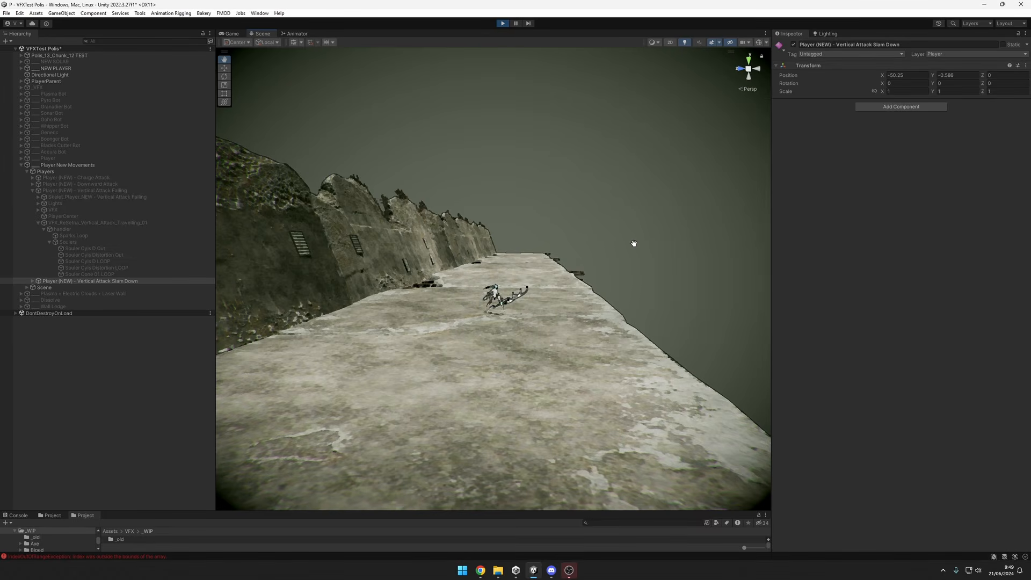
Replay the slam-down effect while viewing it from several angles, and pause play mode at the bright impact.
{"action": "left_click_drag", "start_coordinate": [633, 289], "coordinate": [629, 334], "text": "alt"}
{"action": "left_click_drag", "start_coordinate": [694, 338], "coordinate": [610, 341], "text": "alt"}
{"action": "left_click_drag", "start_coordinate": [601, 379], "coordinate": [681, 363], "text": "alt"}
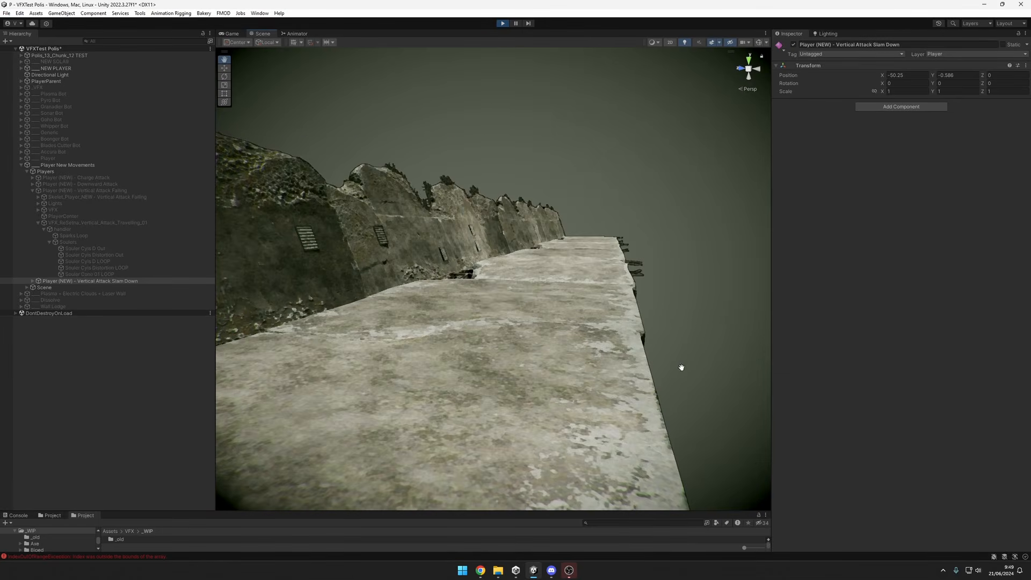
{"action": "right_click_drag", "start_coordinate": [681, 364], "coordinate": [562, 369], "text": "alt"}
{"action": "middle_click_drag", "start_coordinate": [604, 346], "coordinate": [598, 198]}
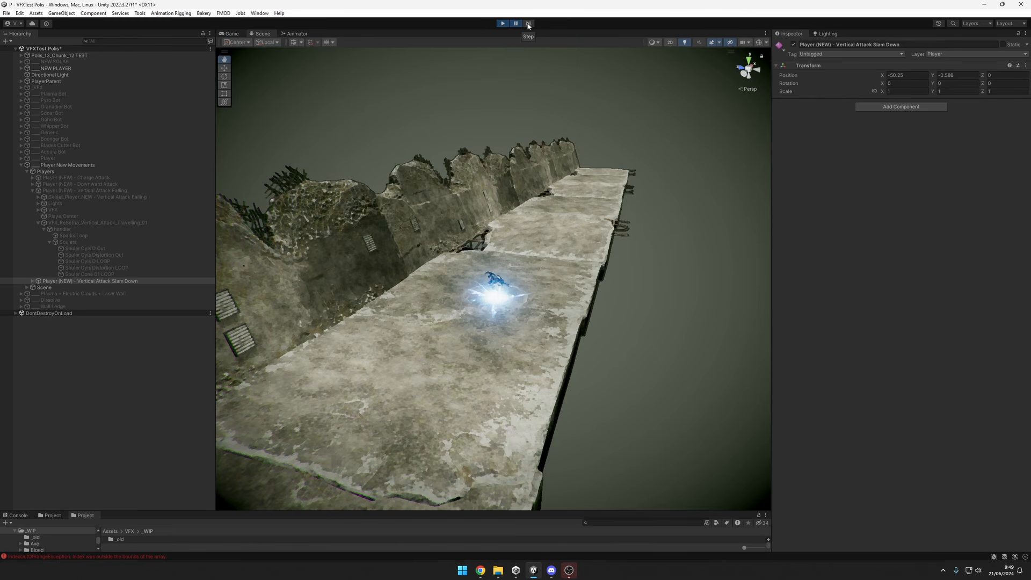
Step frame by frame through the paused slam-down impact to examine its flash and debris.
{"action": "scroll", "coordinate": [539, 315], "scroll_direction": "up", "scroll_amount": 3}
{"action": "left_click_drag", "start_coordinate": [491, 301], "coordinate": [509, 275], "text": "alt"}
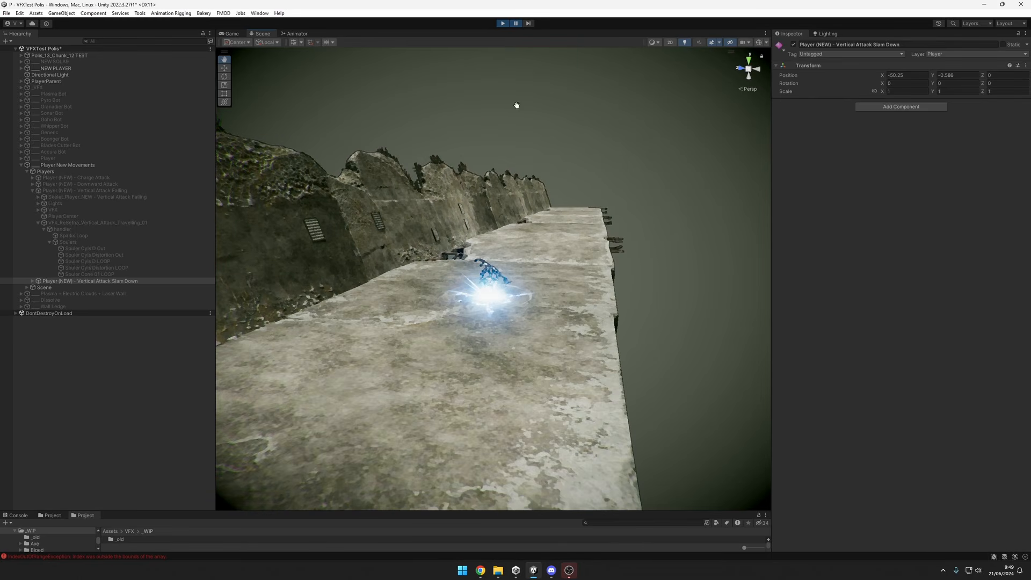
{"action": "left_click", "coordinate": [531, 26]}
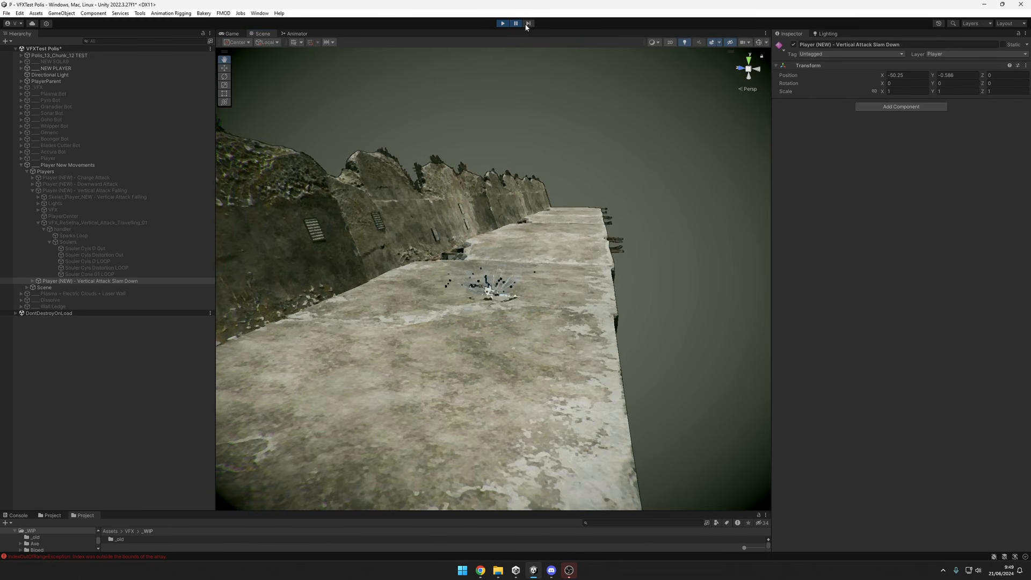
Resume play mode and retrigger the slam-down attack while examining the character close up on the concrete floor.
{"action": "left_click_drag", "start_coordinate": [494, 327], "coordinate": [522, 312], "text": "alt"}
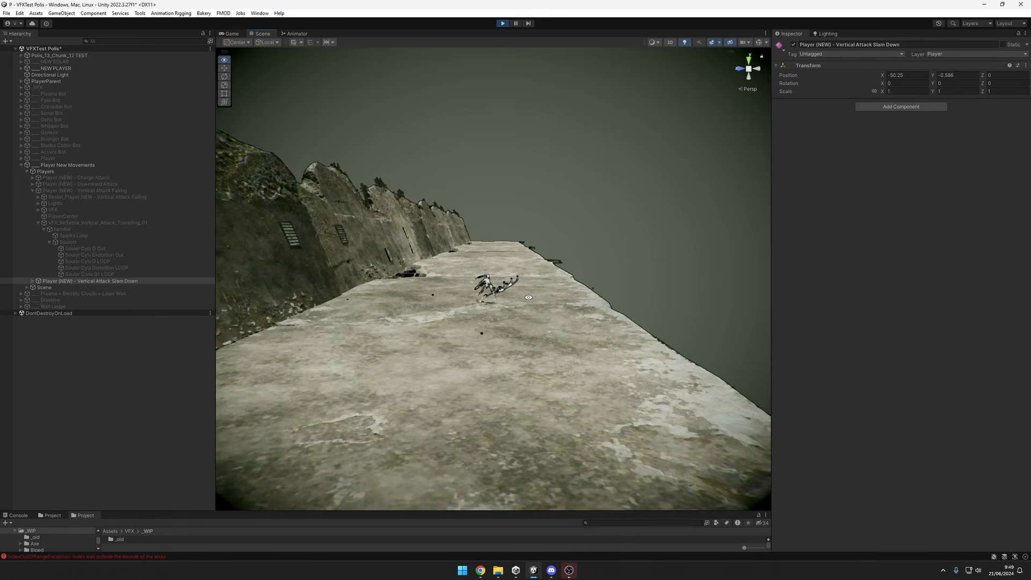
{"action": "right_click_drag", "start_coordinate": [522, 313], "coordinate": [670, 311], "text": "alt"}
{"action": "middle_click_drag", "start_coordinate": [504, 261], "coordinate": [516, 280]}
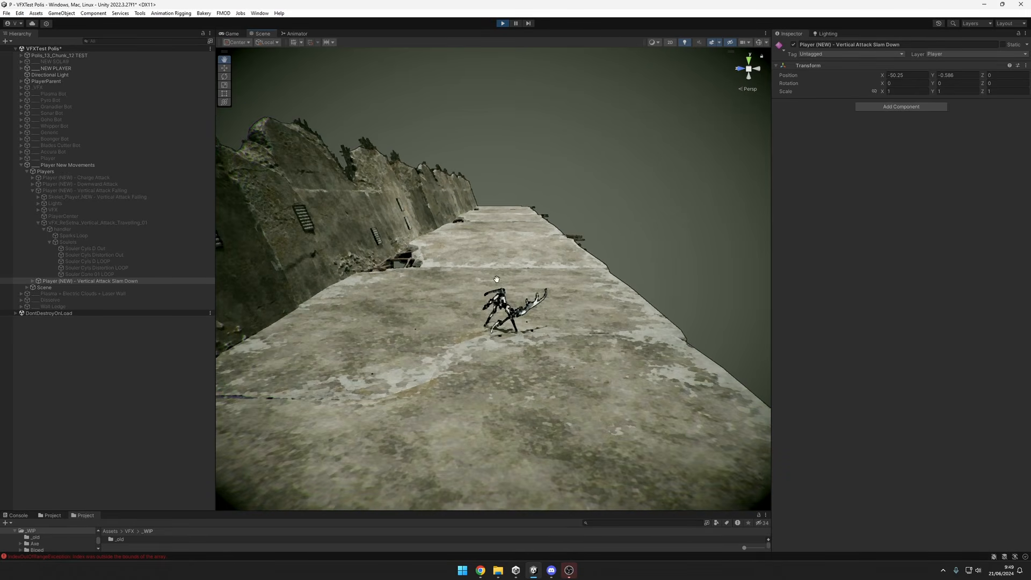
{"action": "left_click_drag", "start_coordinate": [497, 279], "coordinate": [481, 281], "text": "alt"}
{"action": "left_click_drag", "start_coordinate": [624, 380], "coordinate": [610, 357], "text": "alt"}
{"action": "right_click_drag", "start_coordinate": [610, 357], "coordinate": [550, 365], "text": "alt"}
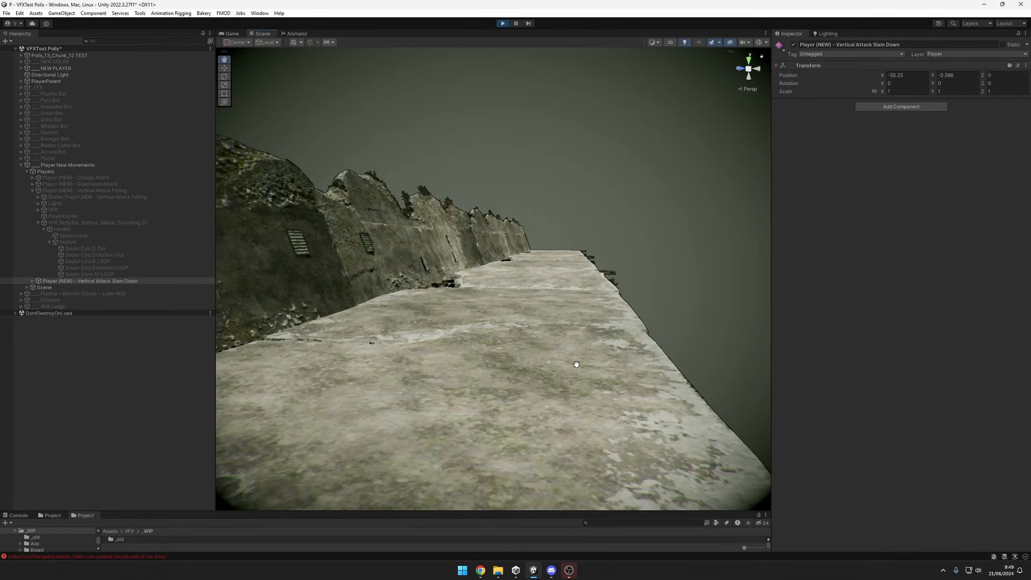
Replay the slam-down from low and raised angles to examine its scattering debris, and reselect the Vertical Attack Falling player.
{"action": "left_click_drag", "start_coordinate": [562, 340], "coordinate": [508, 291], "text": "alt"}
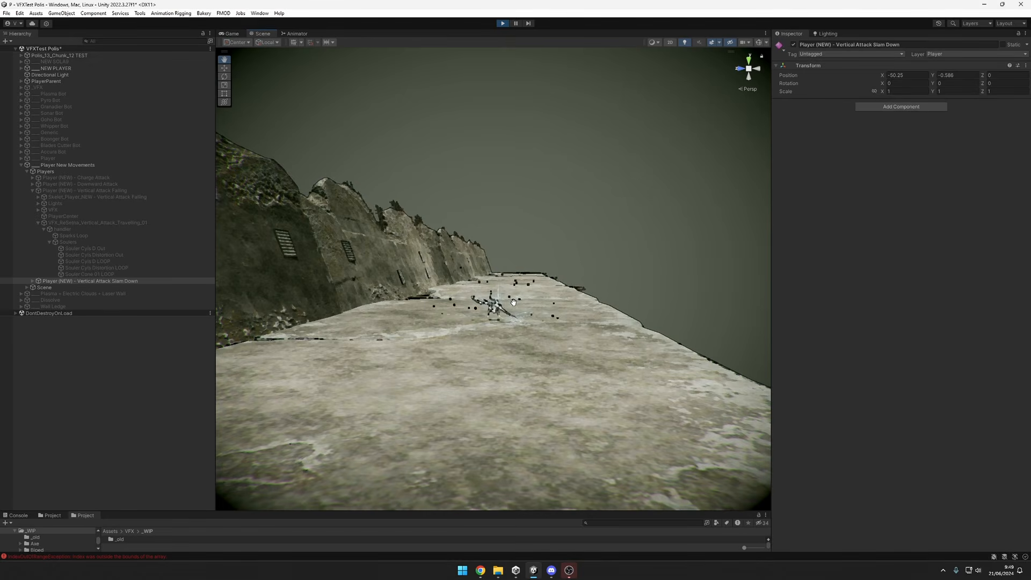
{"action": "middle_click_drag", "start_coordinate": [508, 304], "coordinate": [511, 311]}
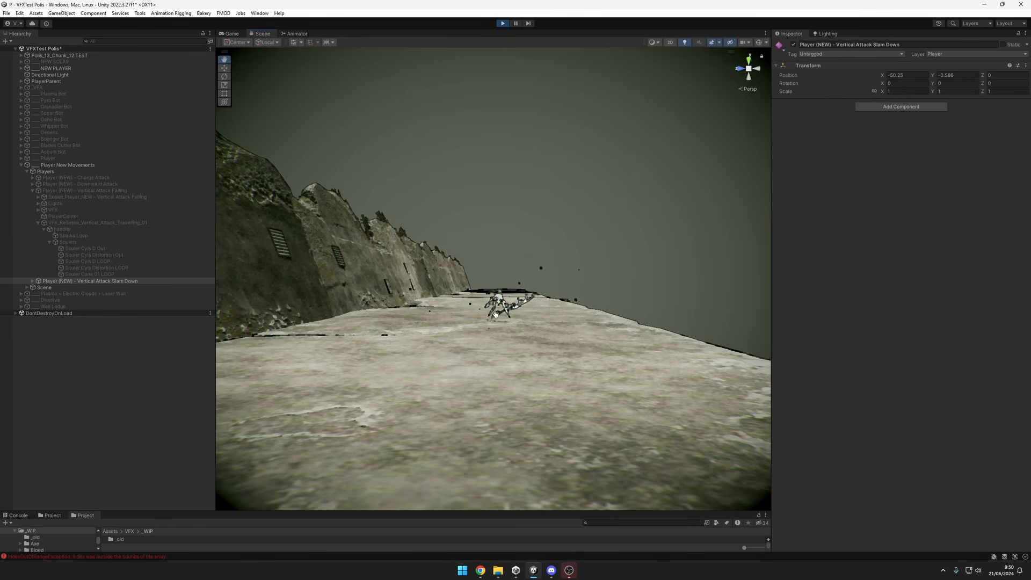
{"action": "left_click_drag", "start_coordinate": [659, 329], "coordinate": [649, 357], "text": "alt"}
{"action": "middle_click_drag", "start_coordinate": [649, 358], "coordinate": [642, 339]}
{"action": "scroll", "coordinate": [642, 339], "scroll_direction": "up", "scroll_amount": 7}
{"action": "scroll", "coordinate": [642, 340], "scroll_direction": "down", "scroll_amount": 9}
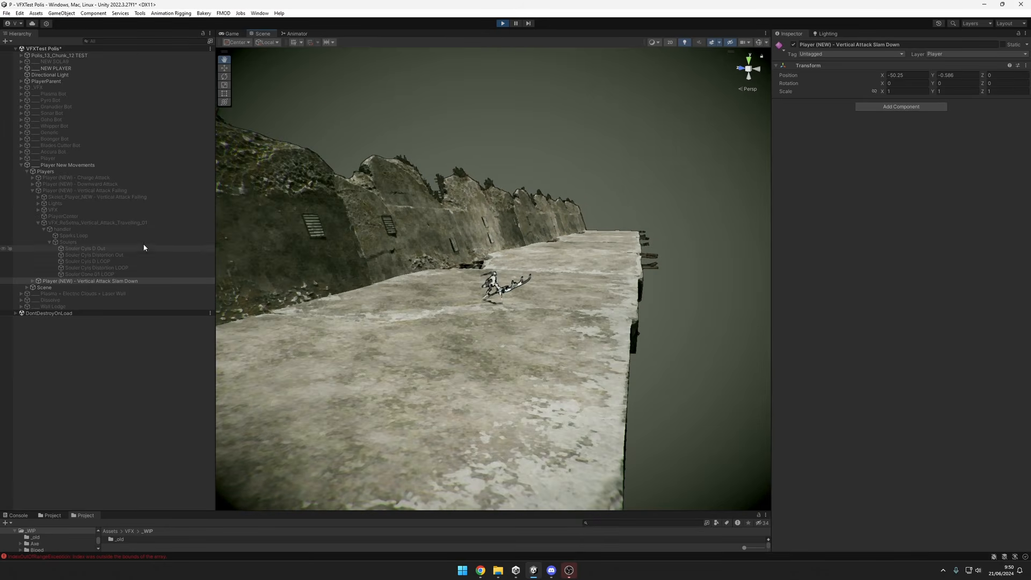
{"action": "left_click", "coordinate": [88, 190]}
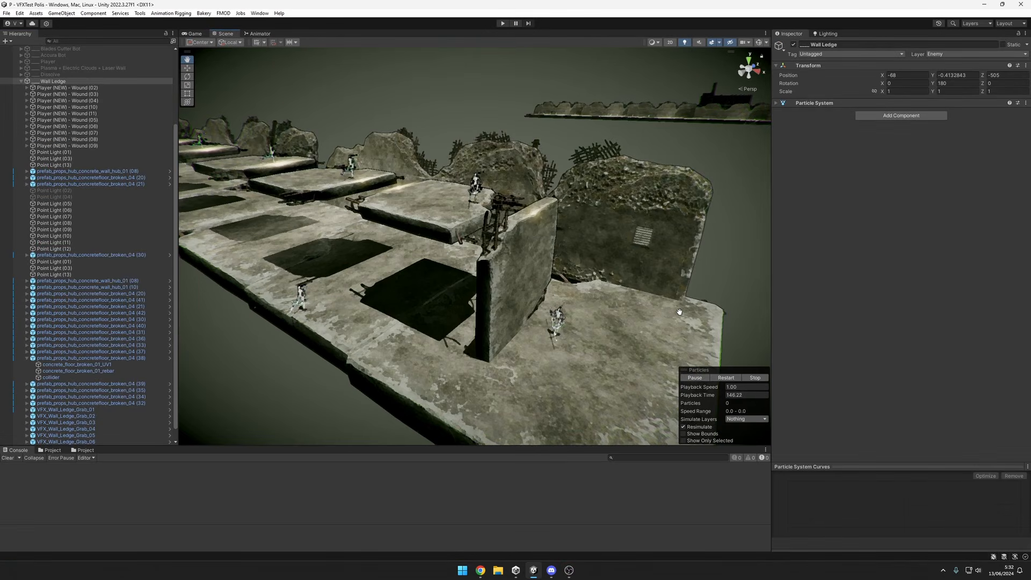
Examine the glow along the upright wall's top edge and the facing edges of the neighbouring raised slabs.
{"action": "left_click_drag", "start_coordinate": [697, 317], "coordinate": [632, 308], "text": "alt"}
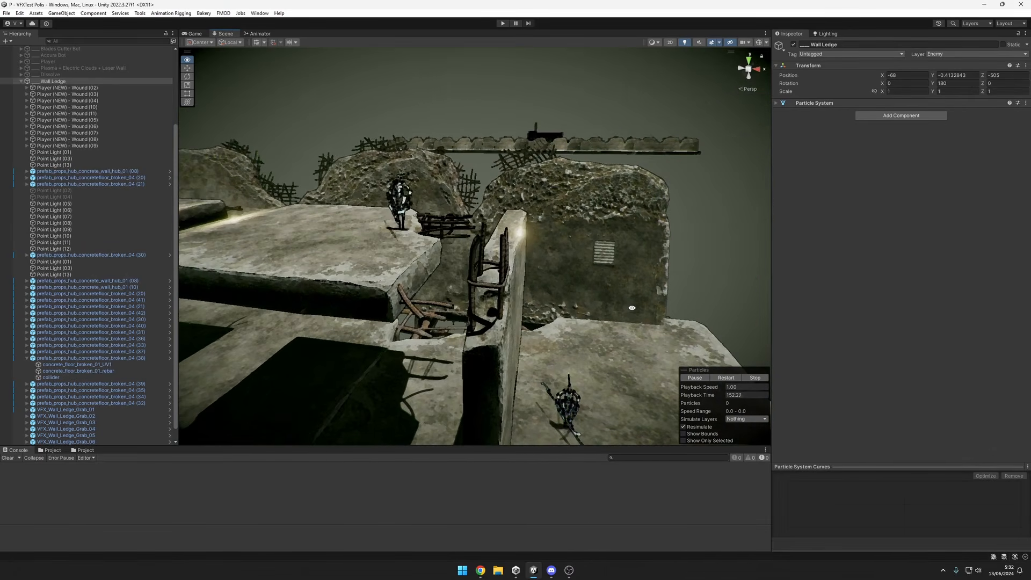
{"action": "right_click_drag", "start_coordinate": [628, 310], "coordinate": [626, 304], "text": "alt"}
{"action": "left_click_drag", "start_coordinate": [626, 304], "coordinate": [591, 304], "text": "alt"}
{"action": "right_click_drag", "start_coordinate": [591, 304], "coordinate": [609, 304], "text": "alt"}
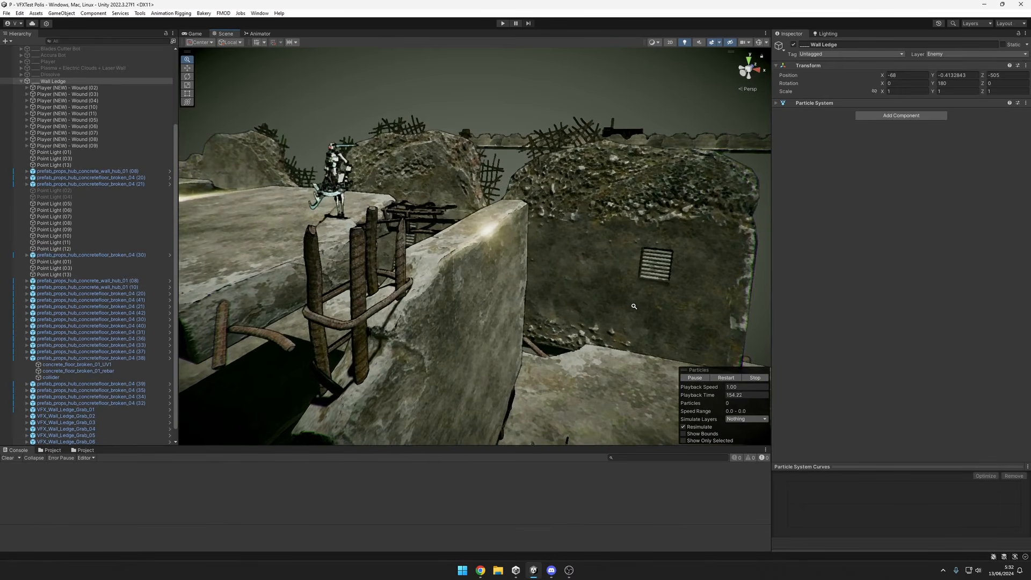
{"action": "left_click_drag", "start_coordinate": [610, 304], "coordinate": [562, 315], "text": "alt"}
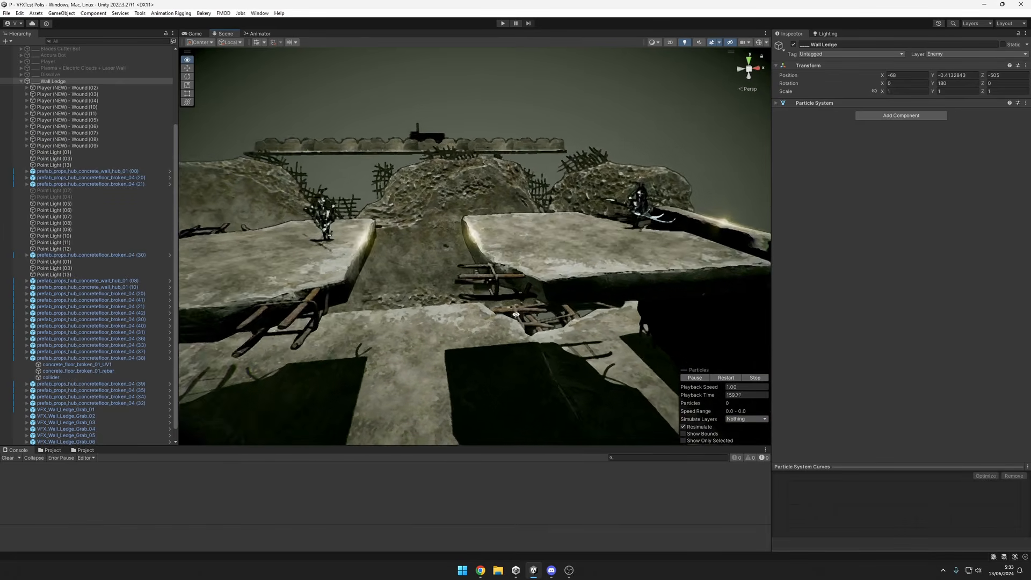
{"action": "scroll", "coordinate": [516, 314], "scroll_direction": "up", "scroll_amount": 5}
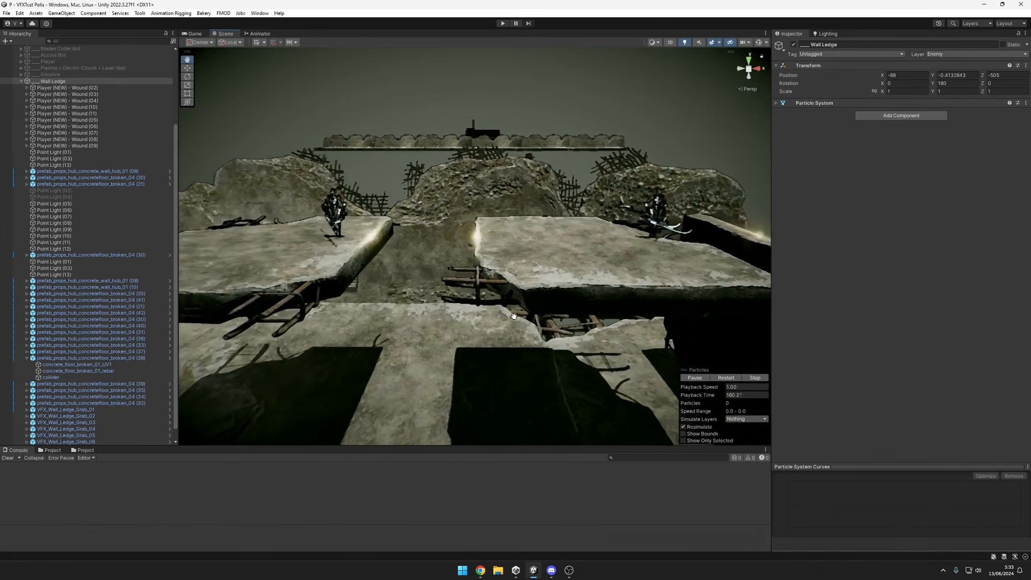
{"action": "scroll", "coordinate": [528, 314], "scroll_direction": "up", "scroll_amount": 3}
{"action": "middle_click_drag", "start_coordinate": [528, 313], "coordinate": [669, 303]}
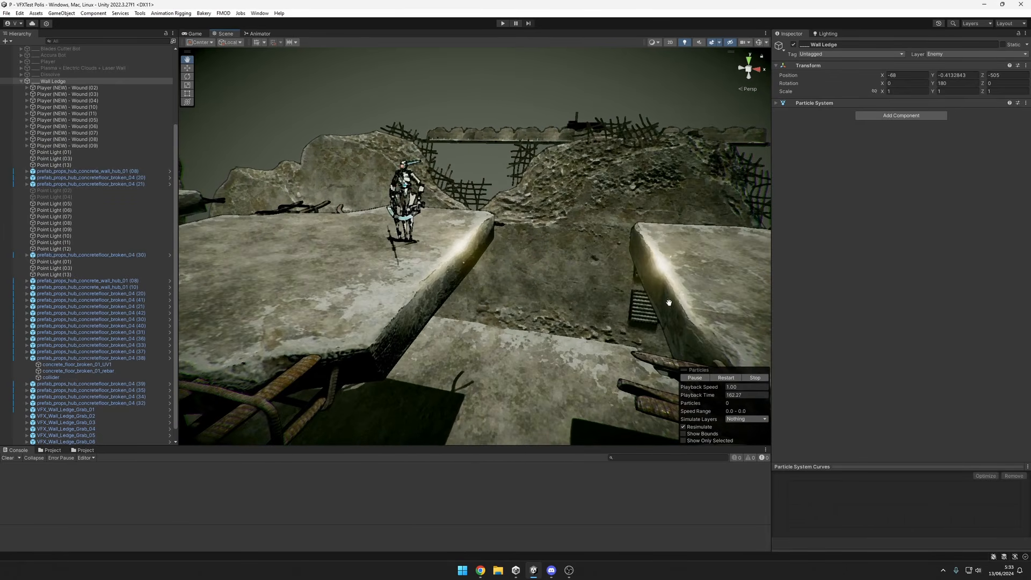
{"action": "scroll", "coordinate": [469, 257], "scroll_direction": "down", "scroll_amount": 5}
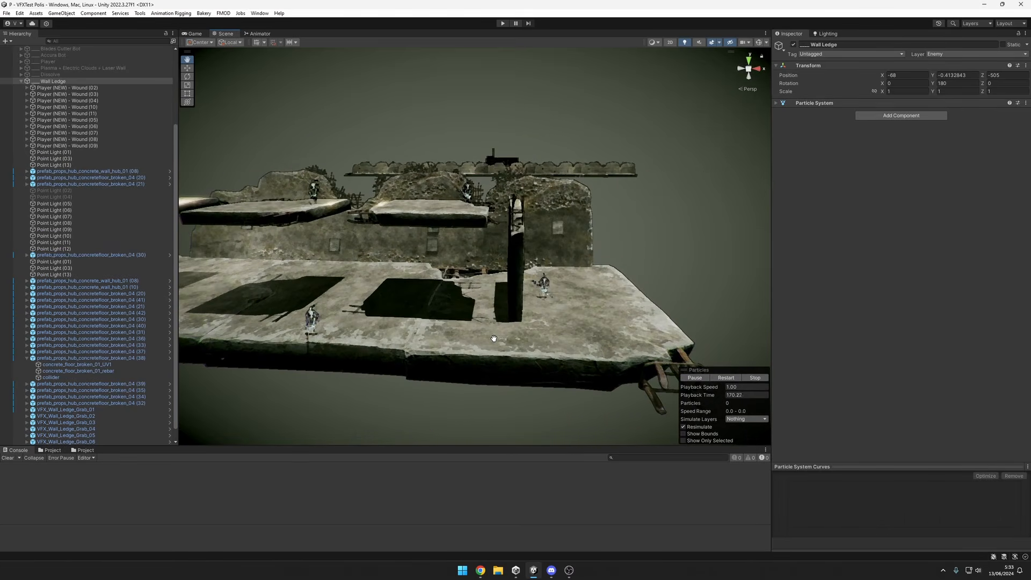
Examine the ledge effects on the slabs near the upright wall, comparing close and distant views.
{"action": "left_click_drag", "start_coordinate": [405, 204], "coordinate": [641, 340], "text": "alt"}
{"action": "scroll", "coordinate": [530, 287], "scroll_direction": "up", "scroll_amount": 3}
{"action": "left_click_drag", "start_coordinate": [529, 287], "coordinate": [513, 302], "text": "alt"}
{"action": "scroll", "coordinate": [571, 293], "scroll_direction": "up", "scroll_amount": 3}
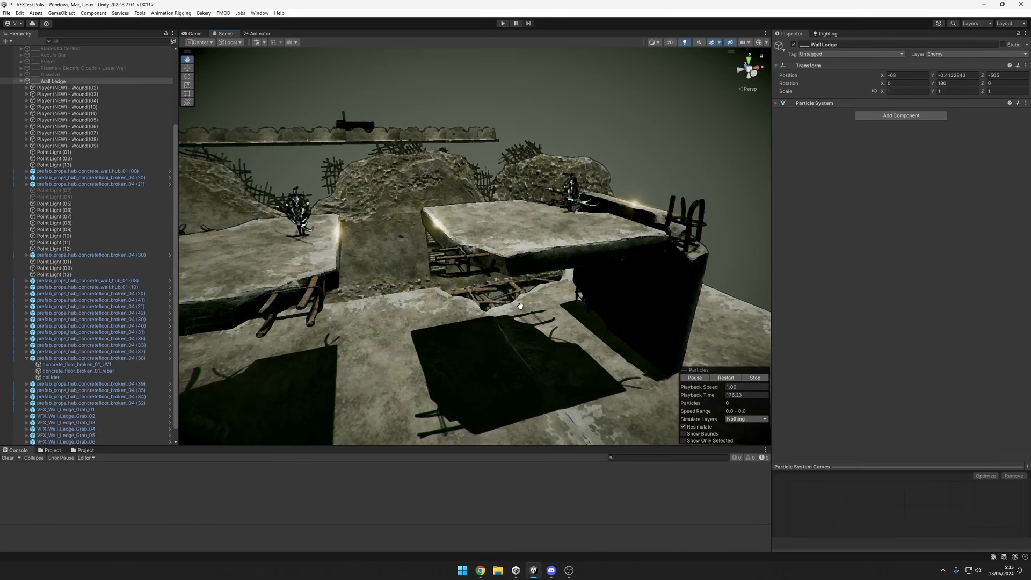
{"action": "scroll", "coordinate": [521, 306], "scroll_direction": "down", "scroll_amount": 5}
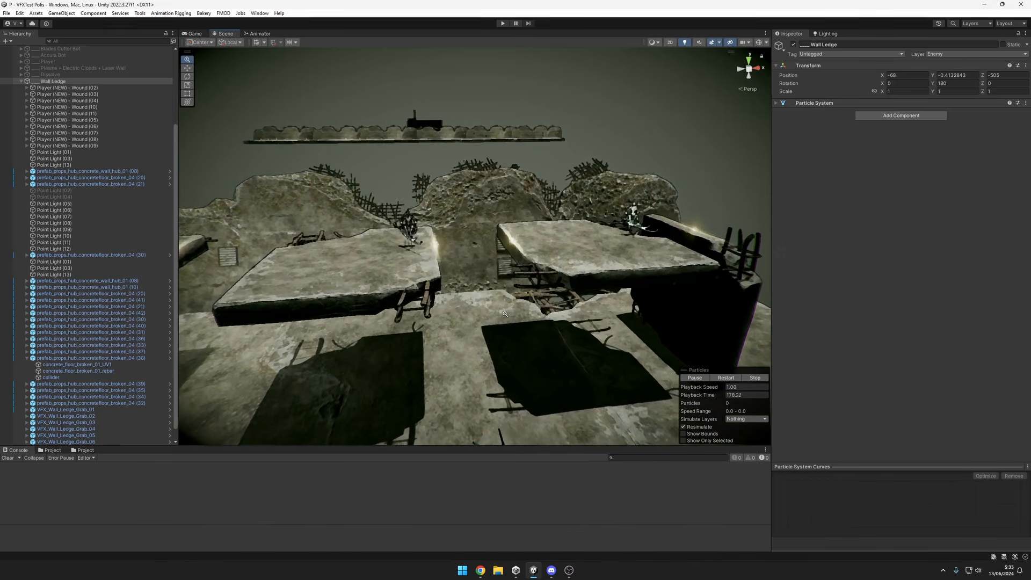
{"action": "scroll", "coordinate": [494, 304], "scroll_direction": "up", "scroll_amount": 3}
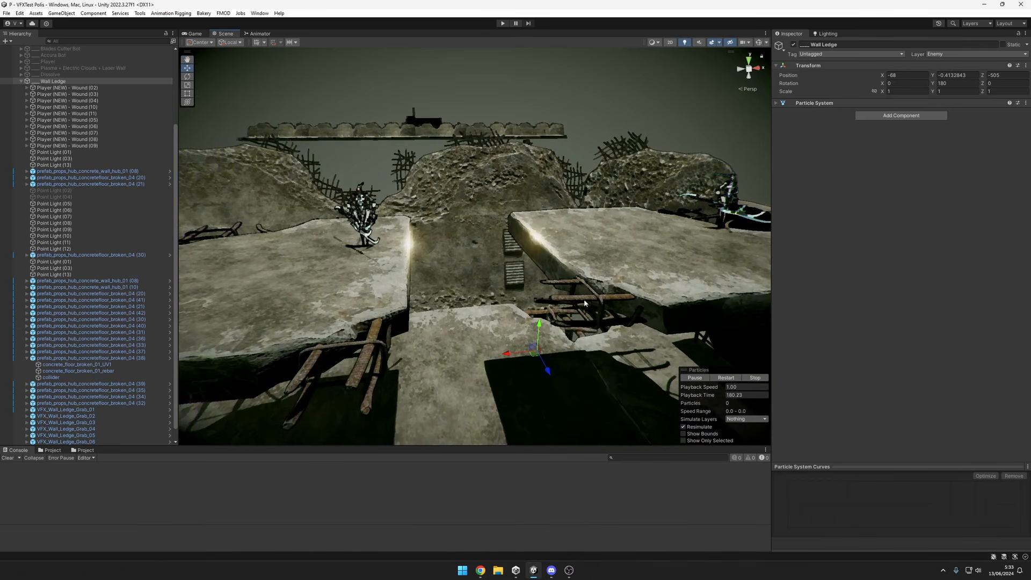
{"action": "scroll", "coordinate": [597, 276], "scroll_direction": "down", "scroll_amount": 2}
{"action": "left_click_drag", "start_coordinate": [586, 279], "coordinate": [553, 281], "text": "alt"}
{"action": "scroll", "coordinate": [537, 284], "scroll_direction": "down", "scroll_amount": 2}
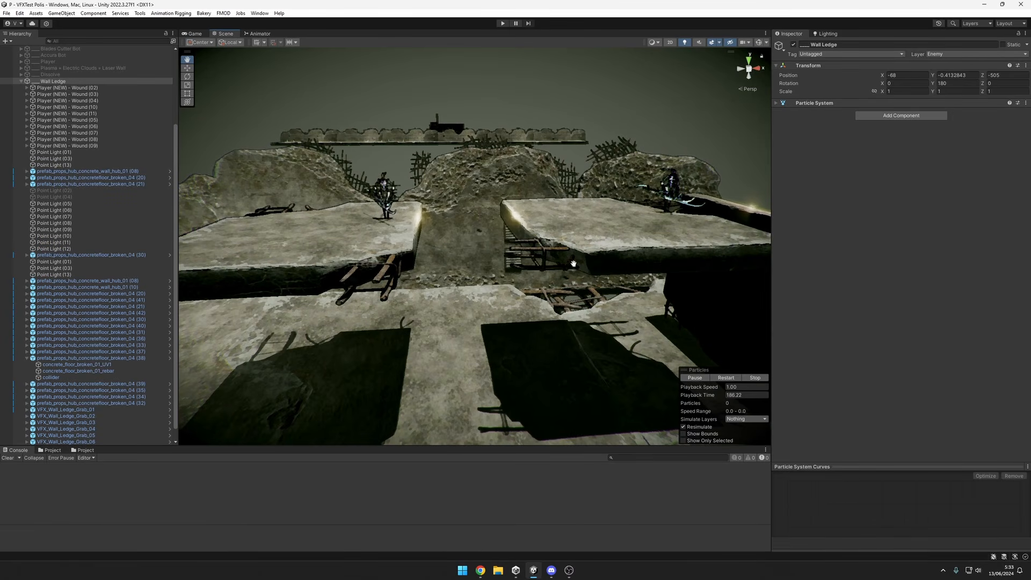
{"action": "left_click_drag", "start_coordinate": [574, 264], "coordinate": [558, 266], "text": "alt"}
{"action": "scroll", "coordinate": [639, 277], "scroll_direction": "down", "scroll_amount": 2}
{"action": "middle_click_drag", "start_coordinate": [645, 278], "coordinate": [685, 279]}
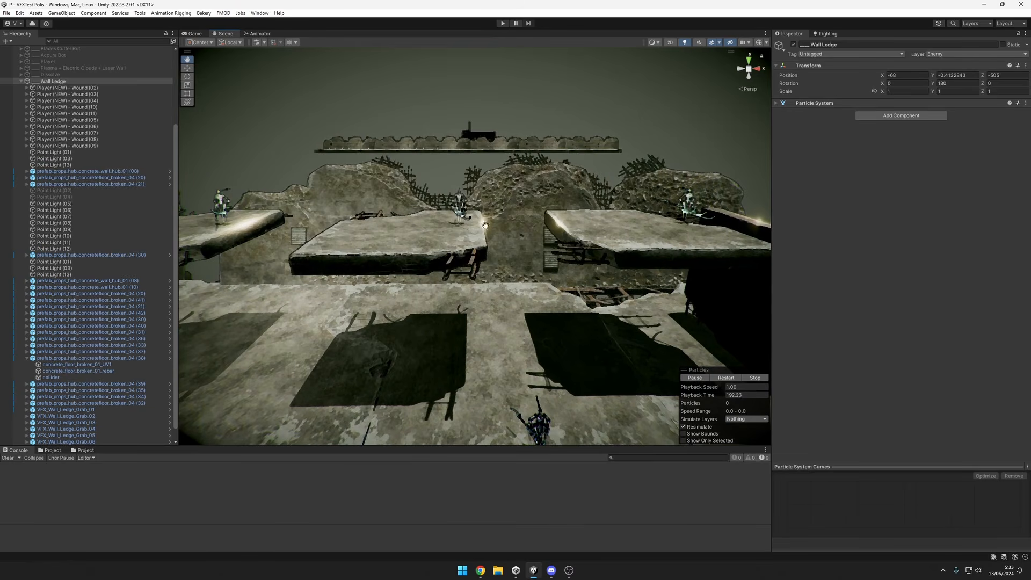
{"action": "middle_click_drag", "start_coordinate": [484, 266], "coordinate": [556, 281]}
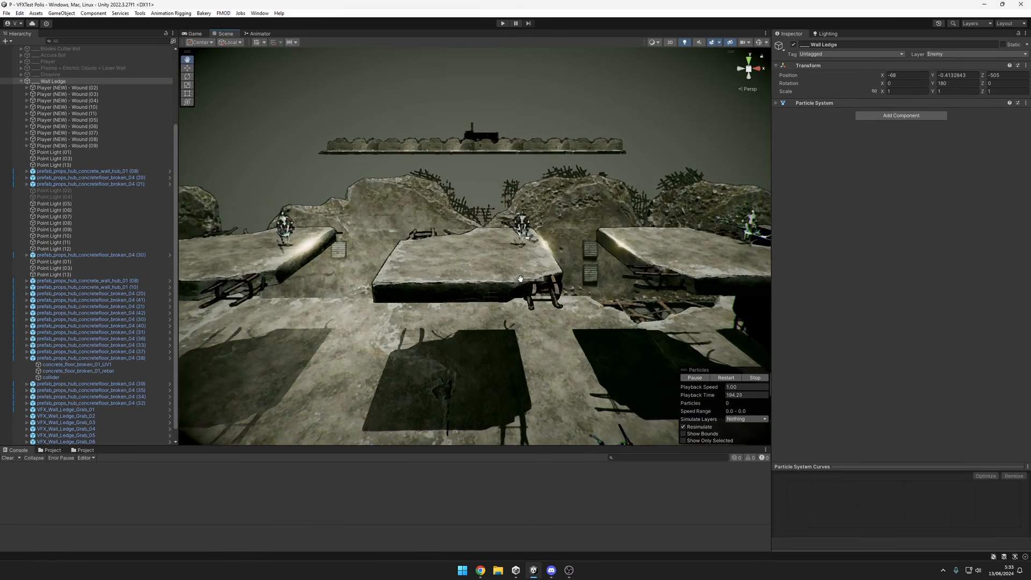
Inspect the ledge glows on the slabs further along the row, including close views of the bright slab corner.
{"action": "scroll", "coordinate": [591, 283], "scroll_direction": "up", "scroll_amount": 2}
{"action": "left_click_drag", "start_coordinate": [626, 283], "coordinate": [518, 265], "text": "alt"}
{"action": "scroll", "coordinate": [558, 283], "scroll_direction": "up", "scroll_amount": 2}
{"action": "scroll", "coordinate": [535, 286], "scroll_direction": "up", "scroll_amount": 2}
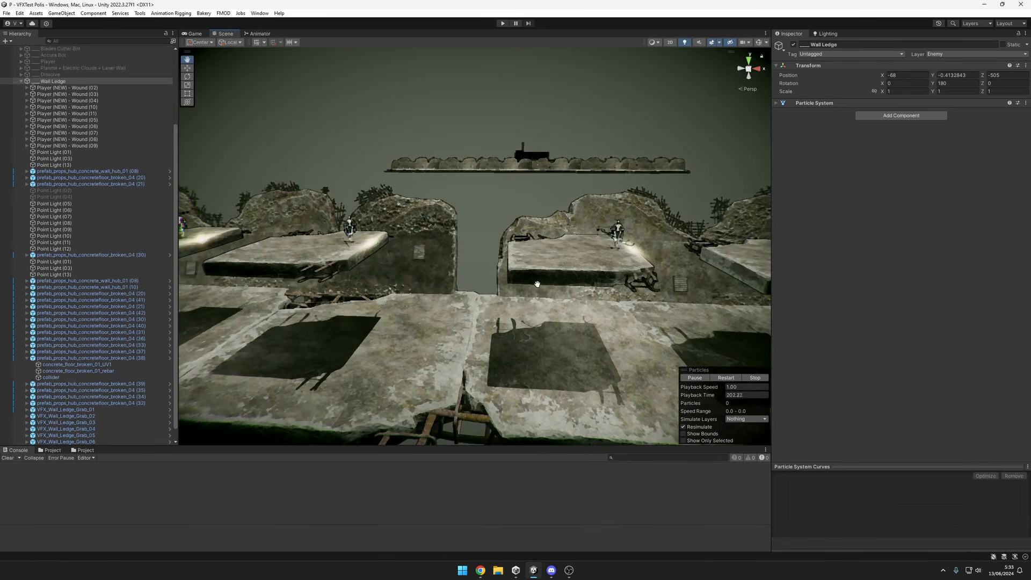
{"action": "left_click_drag", "start_coordinate": [630, 270], "coordinate": [485, 290], "text": "alt"}
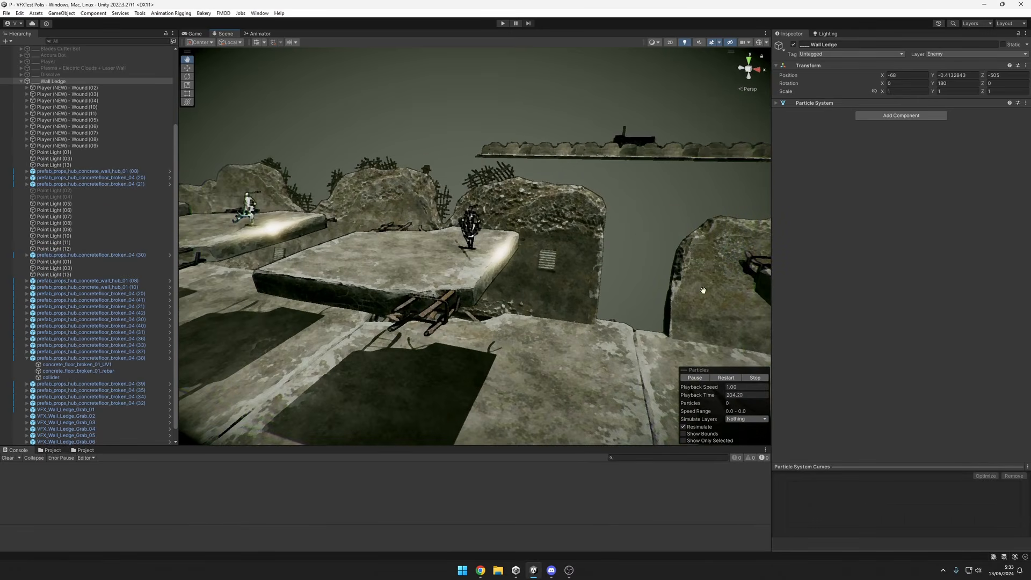
{"action": "scroll", "coordinate": [704, 291], "scroll_direction": "up", "scroll_amount": 3}
{"action": "left_click_drag", "start_coordinate": [668, 285], "coordinate": [596, 279], "text": "alt"}
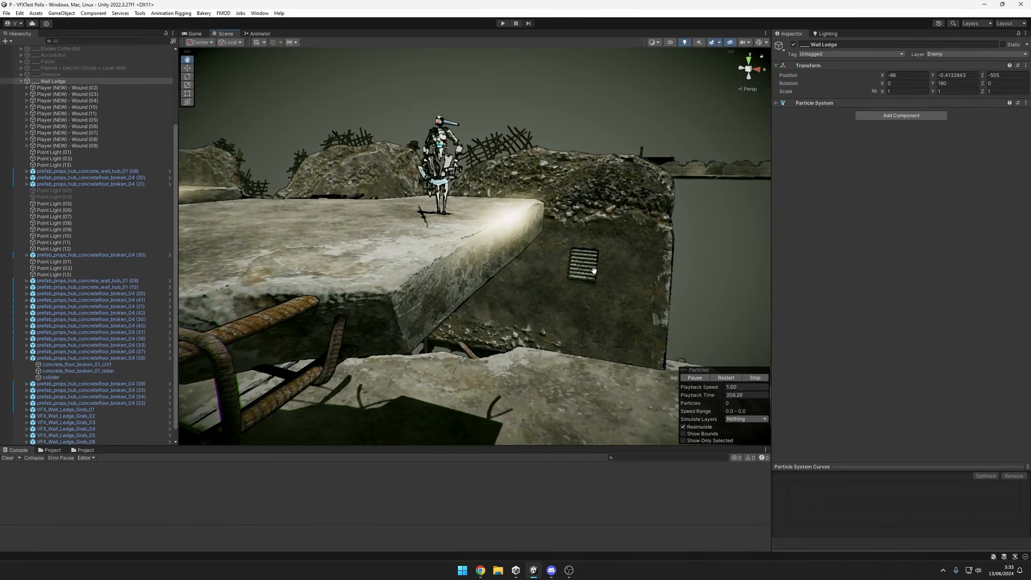
{"action": "right_click_drag", "start_coordinate": [434, 282], "coordinate": [512, 264]}
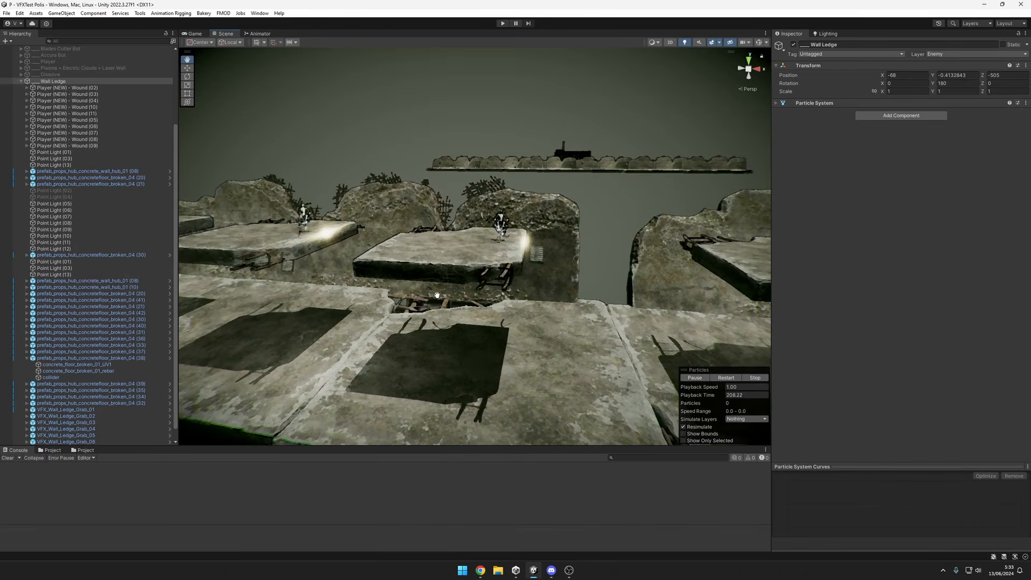
{"action": "right_click_drag", "start_coordinate": [438, 295], "coordinate": [518, 241]}
{"action": "scroll", "coordinate": [517, 240], "scroll_direction": "up", "scroll_amount": 4}
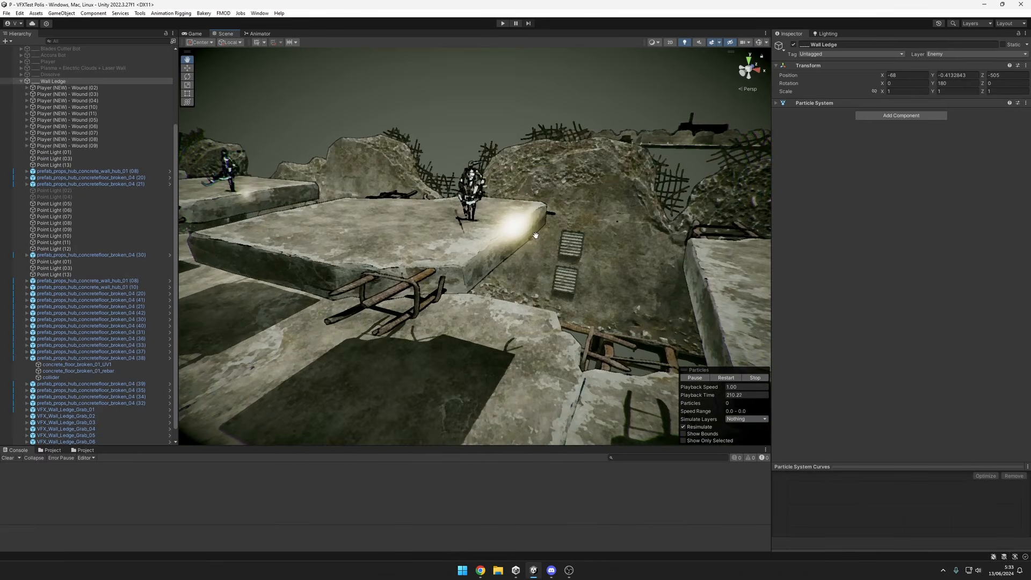
Survey the remaining ledge grab variants along the row and return to the glow on the upright wall.
{"action": "scroll", "coordinate": [518, 240], "scroll_direction": "down", "scroll_amount": 2}
{"action": "scroll", "coordinate": [517, 241], "scroll_direction": "down", "scroll_amount": 4}
{"action": "left_click_drag", "start_coordinate": [496, 252], "coordinate": [532, 256], "text": "alt"}
{"action": "scroll", "coordinate": [471, 250], "scroll_direction": "up", "scroll_amount": 2}
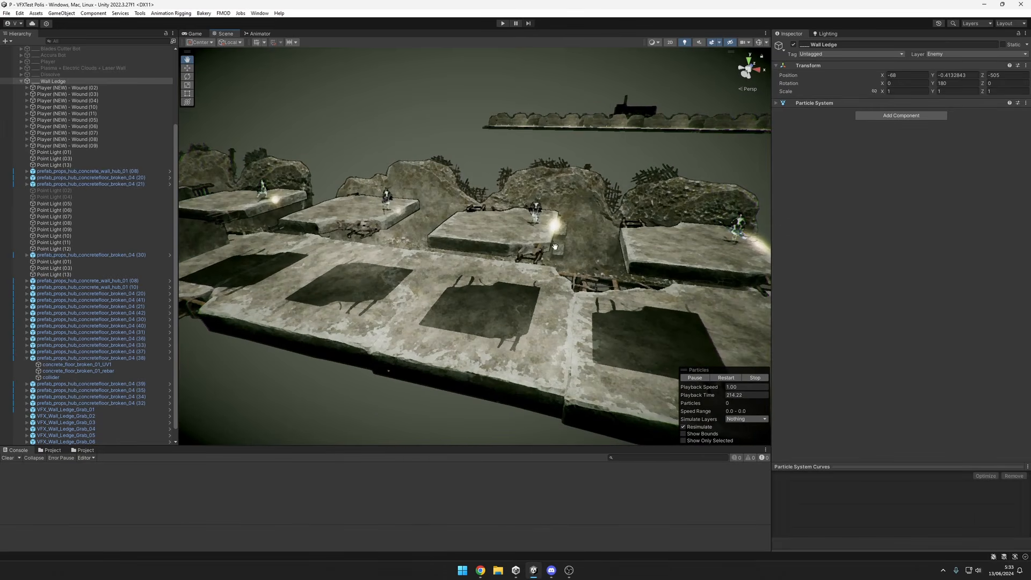
{"action": "scroll", "coordinate": [474, 228], "scroll_direction": "up", "scroll_amount": 4}
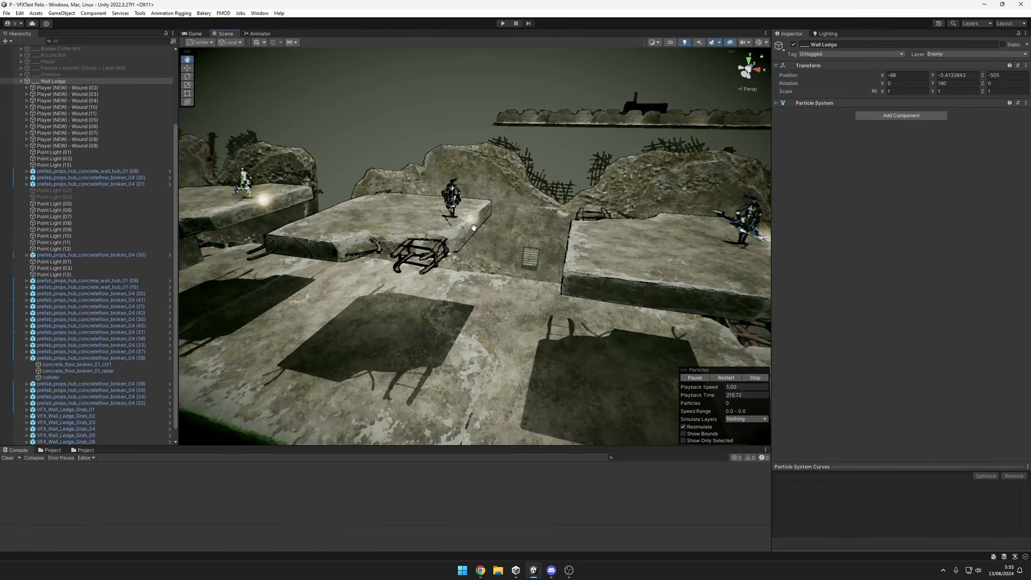
{"action": "scroll", "coordinate": [483, 231], "scroll_direction": "up", "scroll_amount": 3}
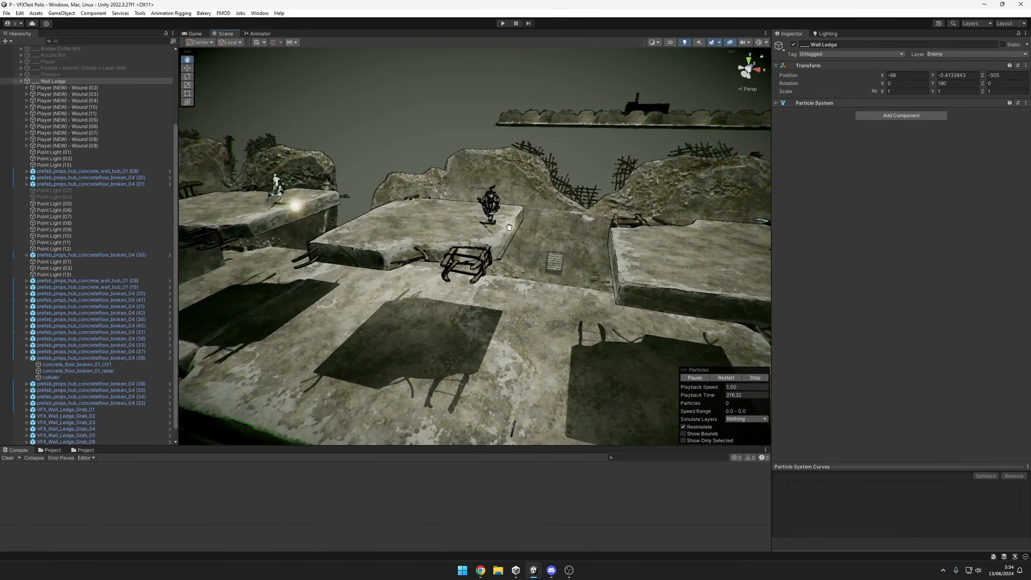
{"action": "left_click_drag", "start_coordinate": [554, 227], "coordinate": [421, 266], "text": "alt"}
{"action": "scroll", "coordinate": [539, 221], "scroll_direction": "down", "scroll_amount": 4}
{"action": "scroll", "coordinate": [606, 238], "scroll_direction": "down", "scroll_amount": 6}
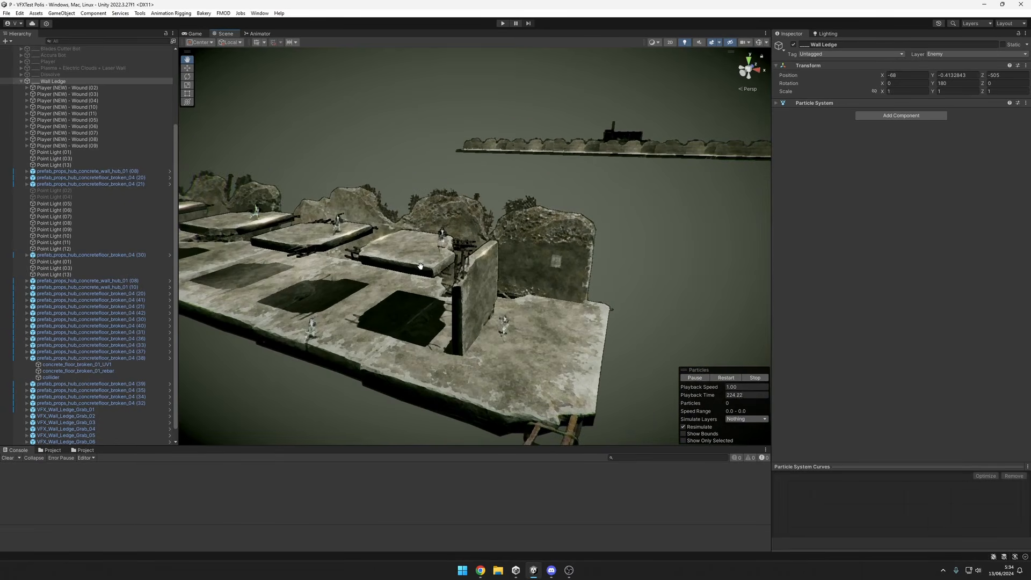
{"action": "scroll", "coordinate": [509, 268], "scroll_direction": "up", "scroll_amount": 5}
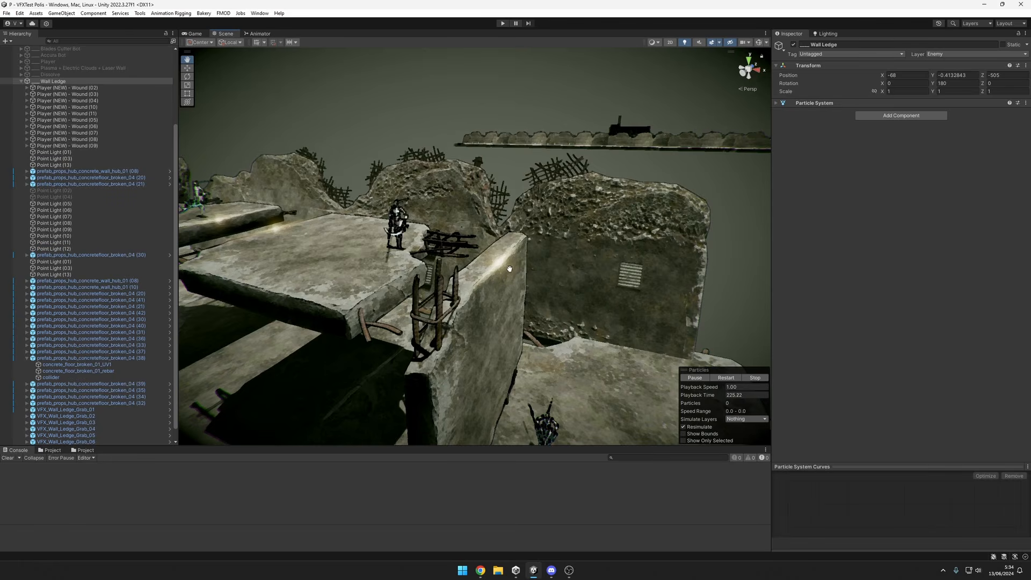
{"action": "left_click_drag", "start_coordinate": [510, 269], "coordinate": [507, 234]}
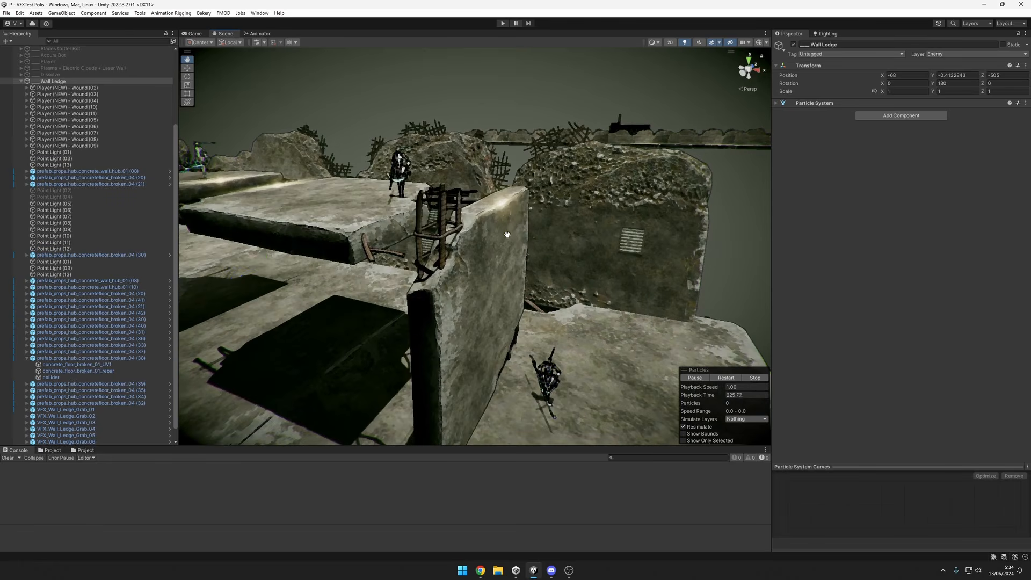
Select the VFX_Wall_Ledge_Grab_06 effect, frame it, expand its hierarchy and select its handler ledge object.
{"action": "left_click", "coordinate": [505, 202]}
{"action": "scroll", "coordinate": [483, 212], "scroll_direction": "down", "scroll_amount": 5}
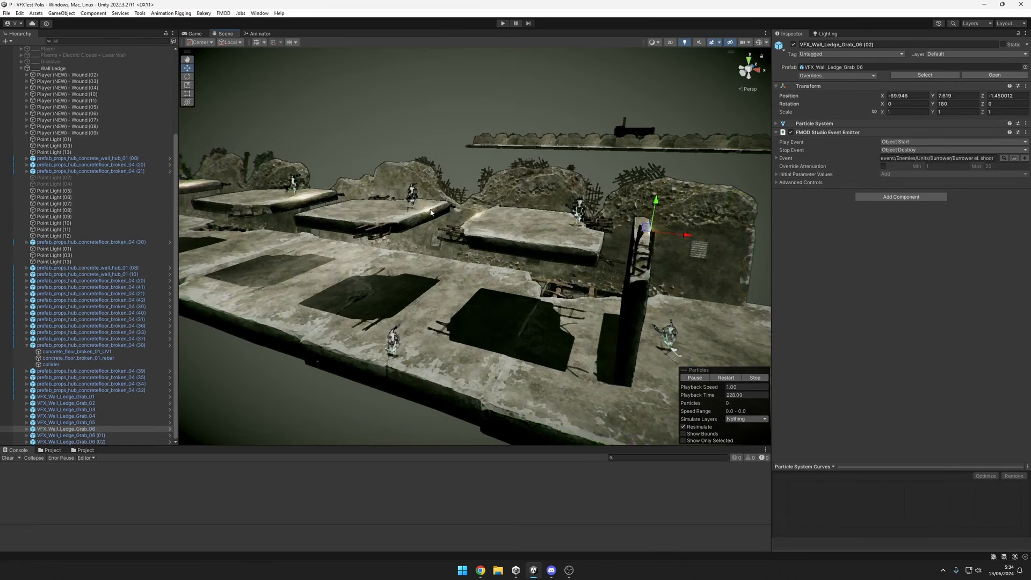
{"action": "key", "text": "f"}
{"action": "key", "text": "f"}
{"action": "scroll", "coordinate": [537, 268], "scroll_direction": "down", "scroll_amount": 3}
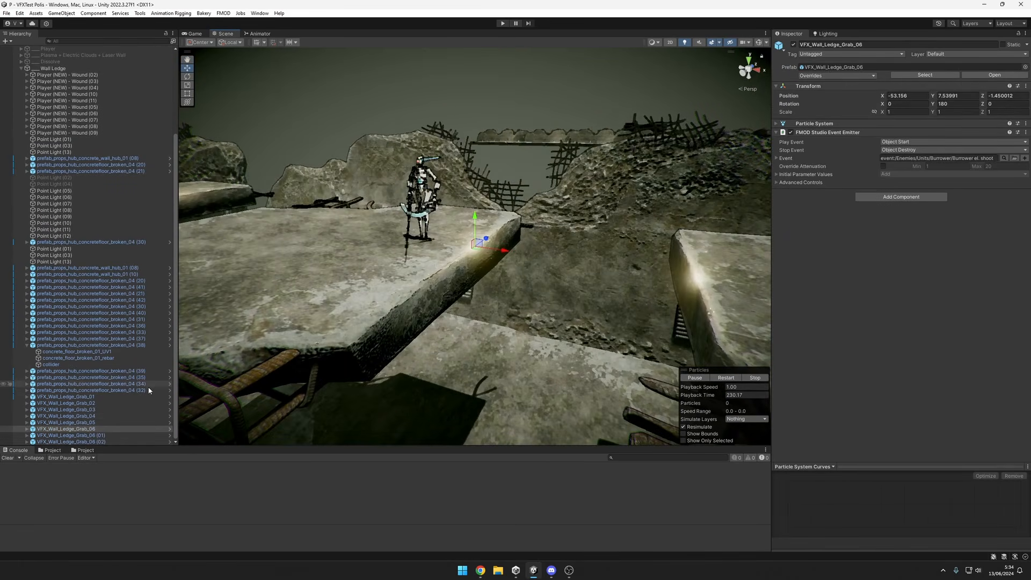
{"action": "left_click", "coordinate": [27, 428]}
{"action": "scroll", "coordinate": [48, 424], "scroll_direction": "down", "scroll_amount": 2}
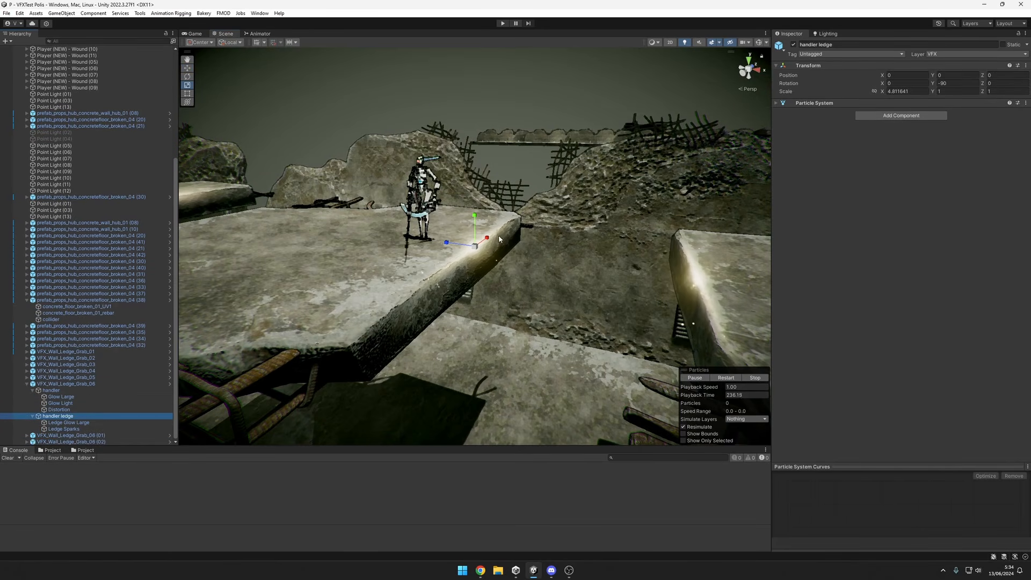
Try stretching the handler ledge effect along the slab edge to an X scale of about 11.63.
{"action": "left_click_drag", "start_coordinate": [489, 238], "coordinate": [509, 233]}
{"action": "scroll", "coordinate": [392, 319], "scroll_direction": "down", "scroll_amount": 2}
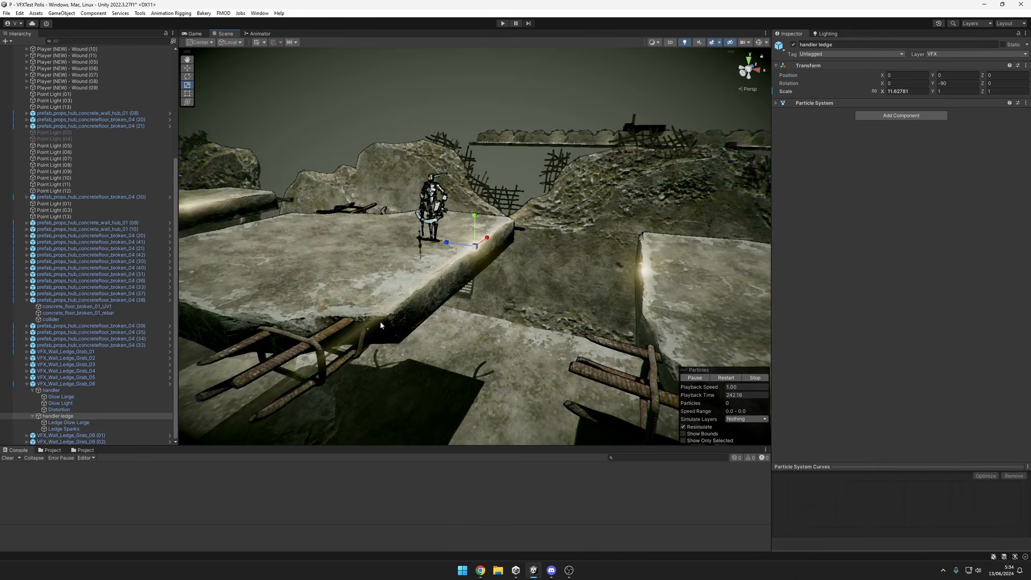
{"action": "scroll", "coordinate": [386, 341], "scroll_direction": "down", "scroll_amount": 3}
{"action": "mouse_move", "coordinate": [388, 343]}
{"action": "left_mouse_down", "text": "alt"}
{"action": "mouse_move", "coordinate": [466, 293]}
{"action": "mouse_move", "coordinate": [413, 321]}
{"action": "mouse_move", "coordinate": [290, 344]}
{"action": "mouse_move", "coordinate": [400, 335]}
{"action": "mouse_move", "coordinate": [498, 252]}
{"action": "mouse_move", "coordinate": [509, 272]}
{"action": "mouse_move", "coordinate": [523, 236]}
{"action": "mouse_move", "coordinate": [541, 233]}
{"action": "left_mouse_up", "text": "alt"}
{"action": "scroll", "coordinate": [495, 247], "scroll_direction": "up", "scroll_amount": 2}
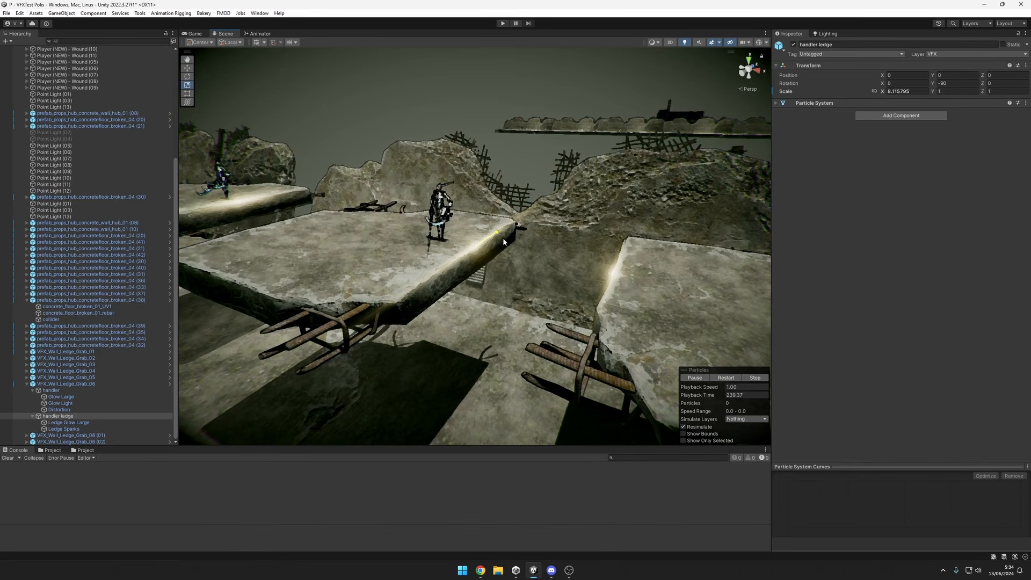
Try X scales of about 16.13 and 2.15 on the handler ledge effect, and undo the scaling.
{"action": "left_click_drag", "start_coordinate": [503, 240], "coordinate": [531, 227]}
{"action": "scroll", "coordinate": [529, 229], "scroll_direction": "down", "scroll_amount": 6}
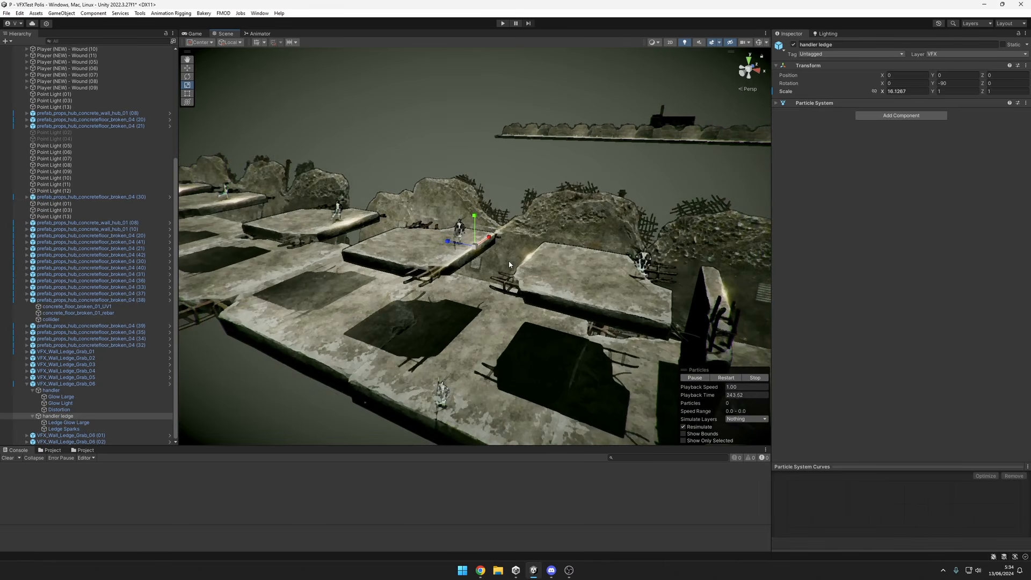
{"action": "mouse_move", "coordinate": [515, 279]}
{"action": "left_mouse_down", "text": "alt"}
{"action": "mouse_move", "coordinate": [596, 244]}
{"action": "mouse_move", "coordinate": [559, 263]}
{"action": "mouse_move", "coordinate": [493, 255]}
{"action": "mouse_move", "coordinate": [490, 237]}
{"action": "left_mouse_up", "text": "alt"}
{"action": "key", "text": "ctrl+z"}
Examine the glows on both sides of the gap between the slabs from low and raised angles.
{"action": "scroll", "coordinate": [507, 252], "scroll_direction": "up", "scroll_amount": 6}
{"action": "scroll", "coordinate": [495, 245], "scroll_direction": "up", "scroll_amount": 5}
{"action": "left_click_drag", "start_coordinate": [540, 261], "coordinate": [189, 160], "text": "alt"}
{"action": "left_click_drag", "start_coordinate": [524, 277], "coordinate": [683, 277], "text": "alt"}
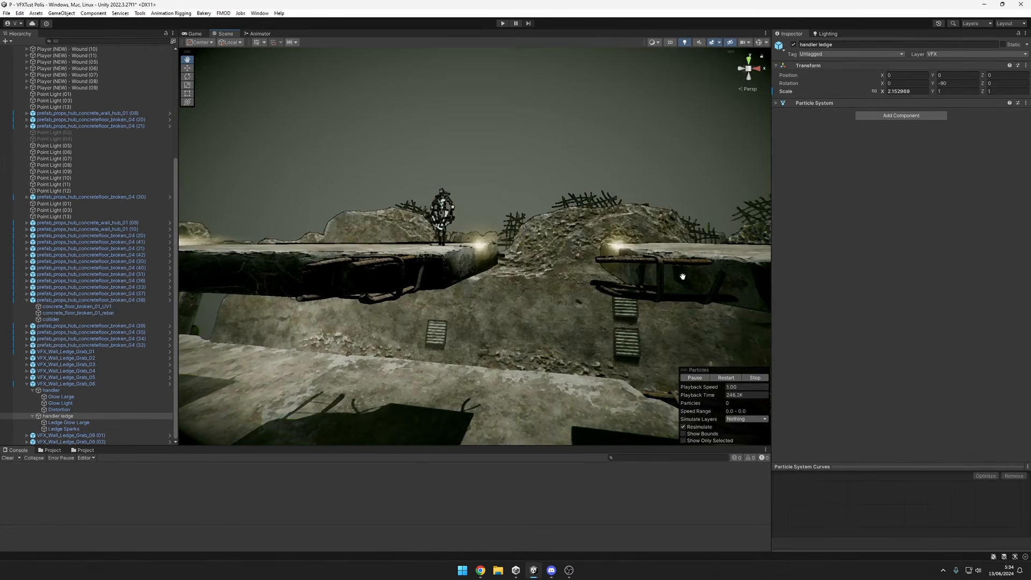
{"action": "left_click_drag", "start_coordinate": [539, 271], "coordinate": [583, 332], "text": "alt"}
{"action": "right_click_drag", "start_coordinate": [583, 332], "coordinate": [564, 303], "text": "alt"}
{"action": "left_click_drag", "start_coordinate": [576, 297], "coordinate": [596, 285], "text": "alt"}
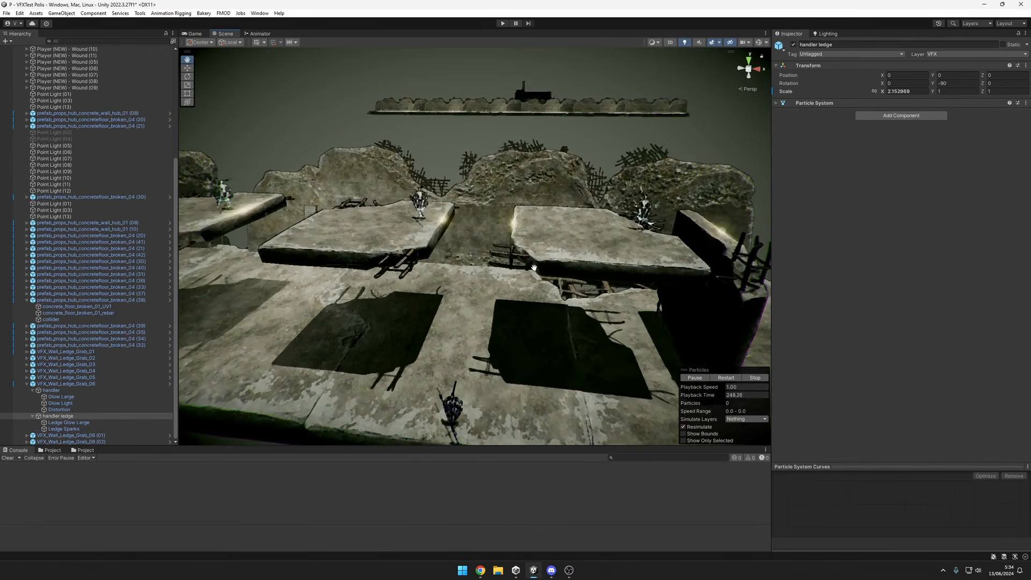
{"action": "right_click_drag", "start_coordinate": [645, 268], "coordinate": [762, 251], "text": "alt"}
{"action": "left_click_drag", "start_coordinate": [580, 252], "coordinate": [624, 283], "text": "alt"}
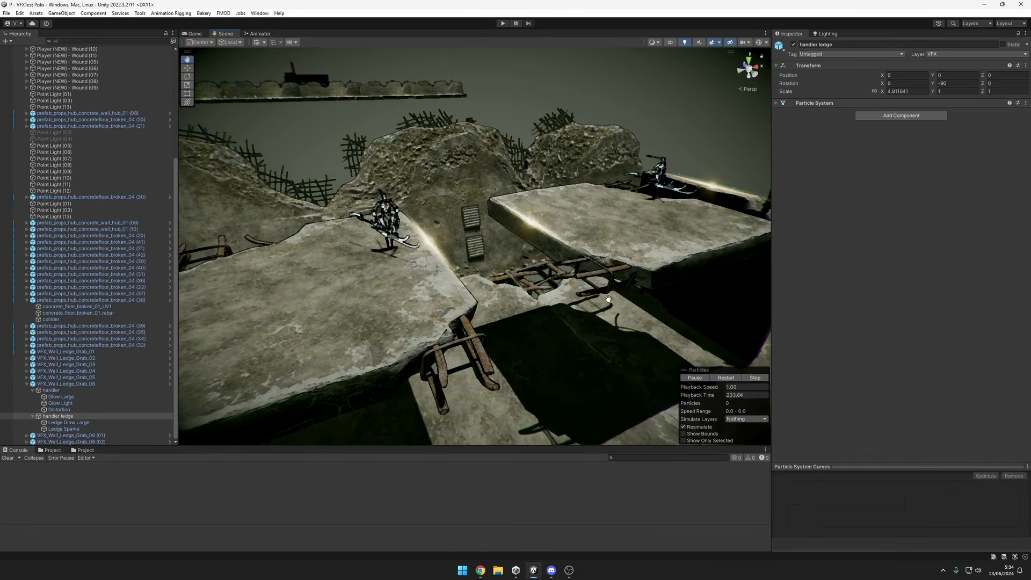
{"action": "left_click_drag", "start_coordinate": [588, 275], "coordinate": [613, 197], "text": "alt"}
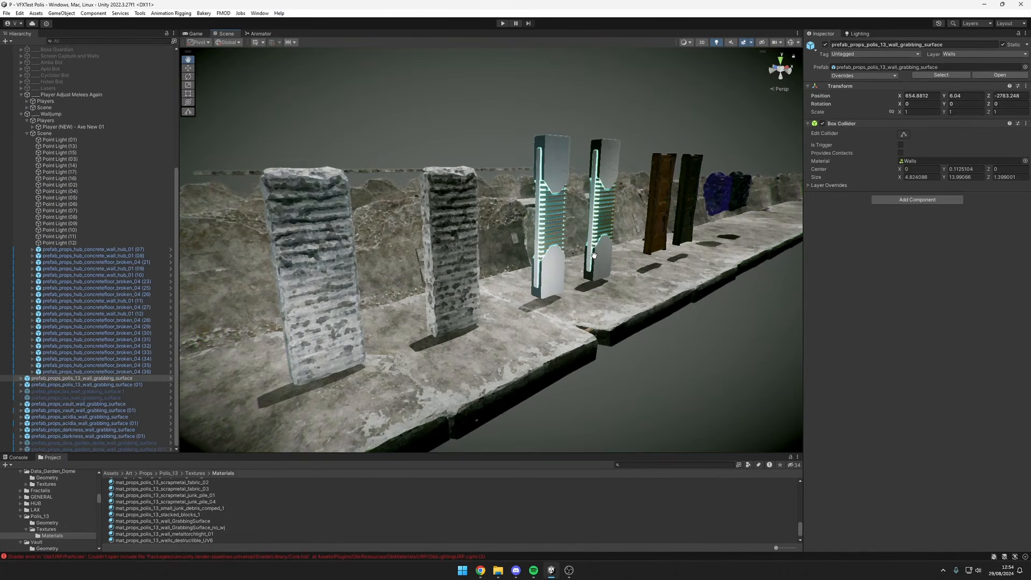
Inspect the wall grabbing surfaces in the Walljump scene, selecting the darkness and vault variants.
{"action": "mouse_move", "coordinate": [669, 264]}
{"action": "right_mouse_down"}
{"action": "mouse_move", "coordinate": [589, 240]}
{"action": "mouse_move", "coordinate": [364, 232]}
{"action": "mouse_move", "coordinate": [364, 244]}
{"action": "mouse_move", "coordinate": [400, 258]}
{"action": "mouse_move", "coordinate": [705, 262]}
{"action": "mouse_move", "coordinate": [674, 263]}
{"action": "right_mouse_up"}
{"action": "key", "text": "d"}
{"action": "key", "text": "w"}
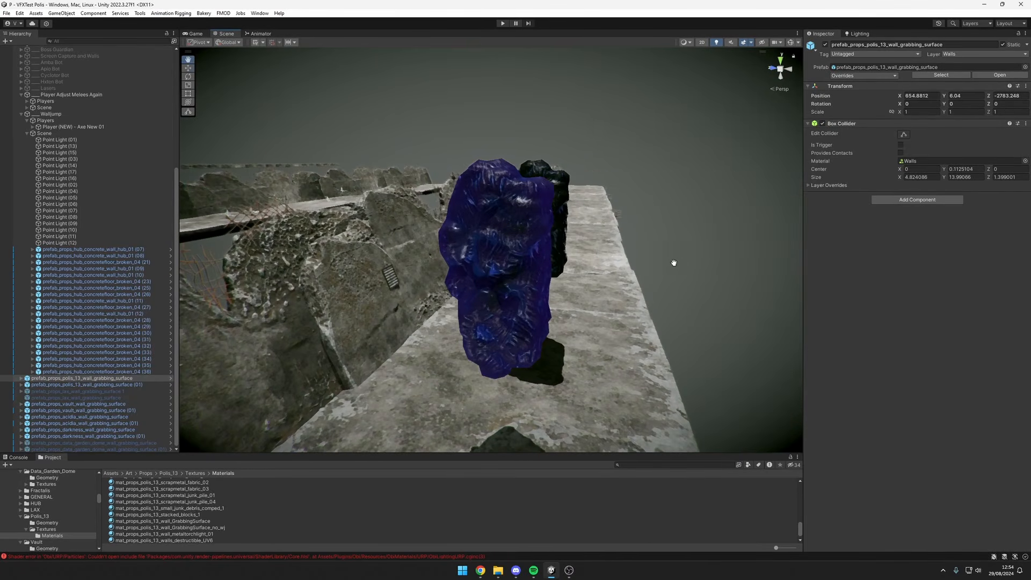
{"action": "left_click", "coordinate": [543, 238]}
{"action": "scroll", "coordinate": [580, 238], "scroll_direction": "down", "scroll_amount": 6}
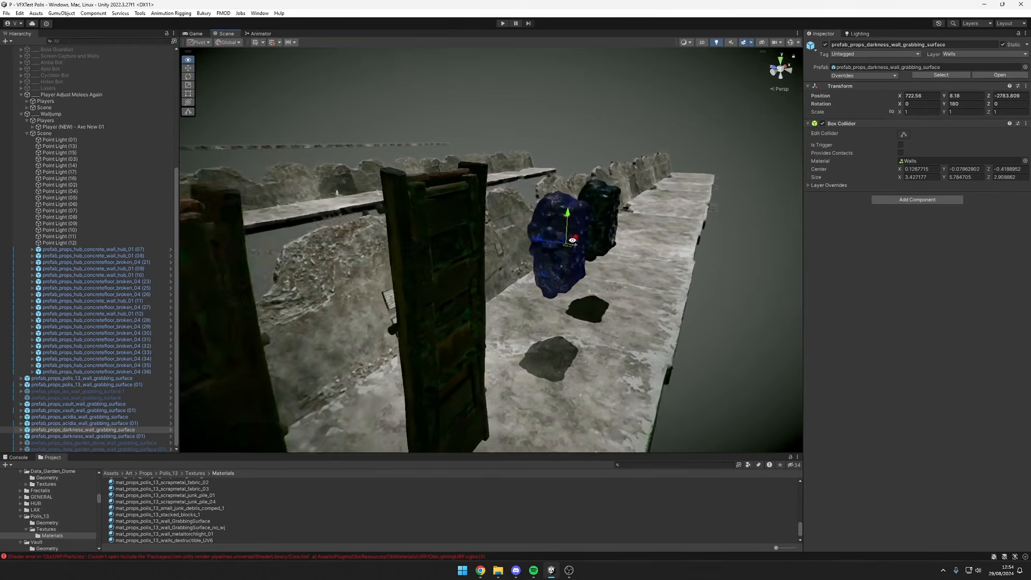
{"action": "right_click_drag", "start_coordinate": [579, 238], "coordinate": [477, 223]}
{"action": "left_click", "coordinate": [505, 237]}
{"action": "left_click", "coordinate": [486, 213]}
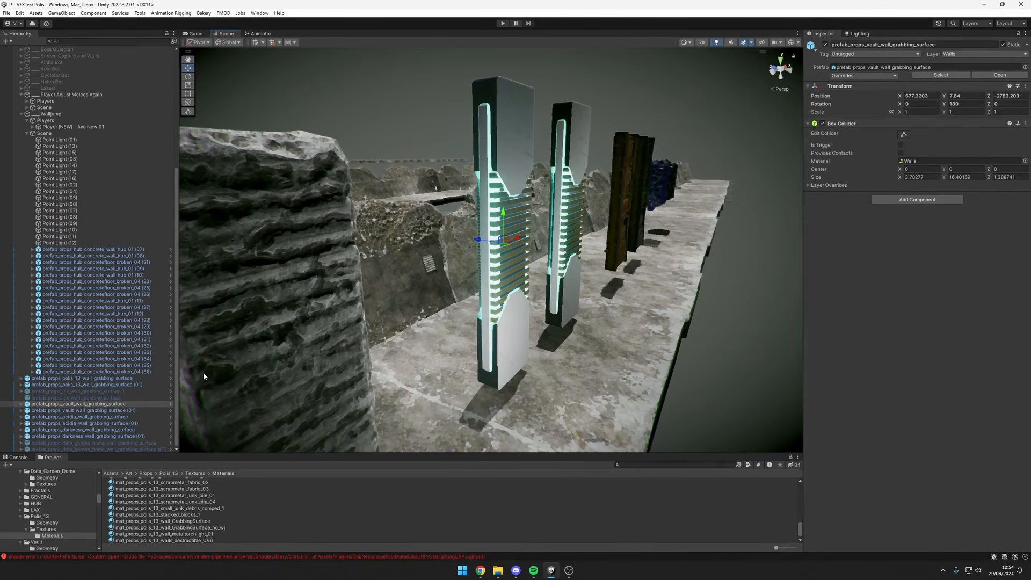
Select the polis_13_wall_GrabbingSurface mesh of the nearest concrete pillar and review its material's texture settings.
{"action": "right_click_drag", "start_coordinate": [523, 261], "coordinate": [504, 263]}
{"action": "left_click", "coordinate": [504, 263]}
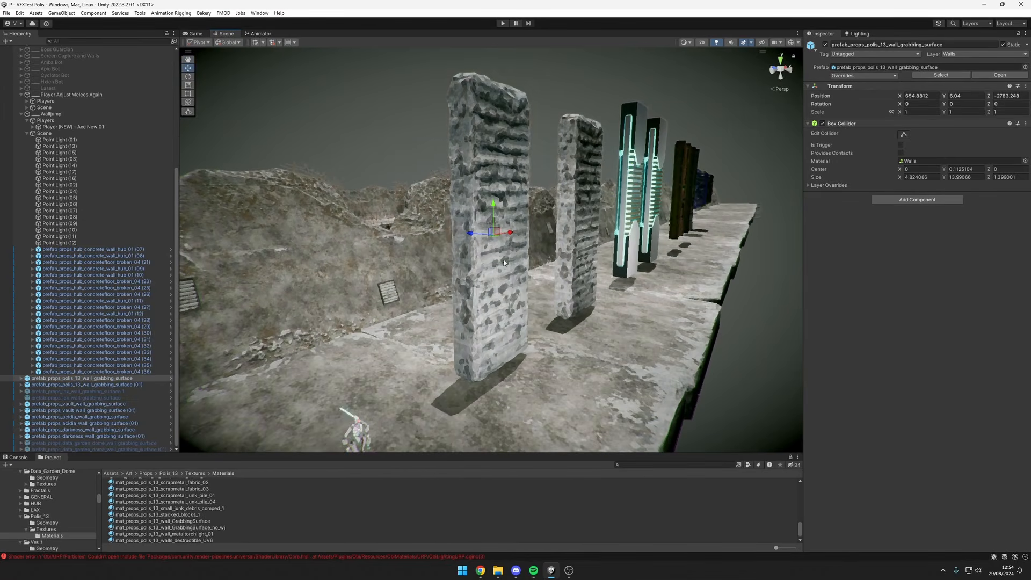
{"action": "left_click", "coordinate": [515, 254]}
{"action": "scroll", "coordinate": [878, 251], "scroll_direction": "down", "scroll_amount": 5}
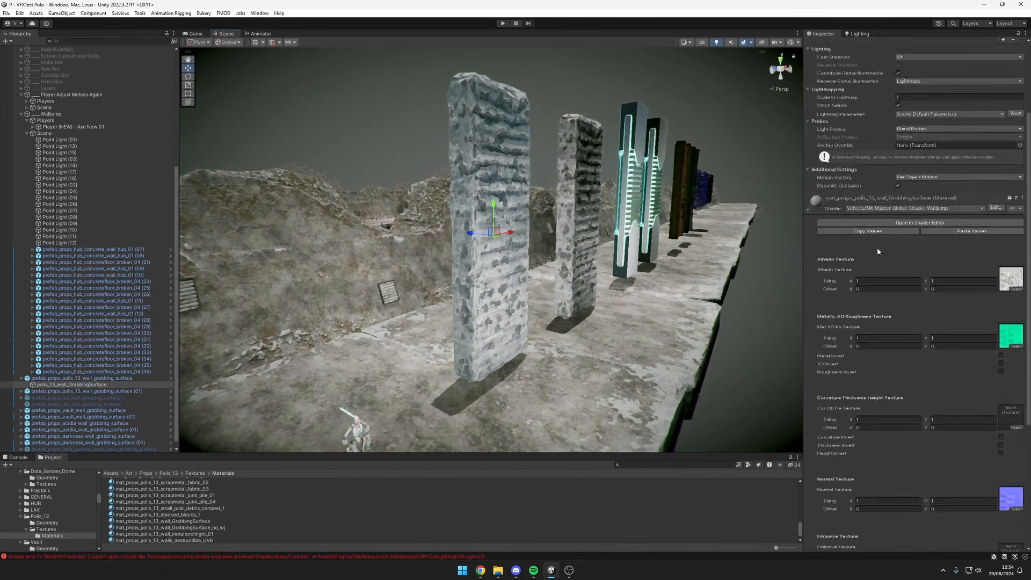
Change the grabbing surface material's Walljump Fr Color to a pinkish red and set its Walljump Fr Scale Max to 0.1.
{"action": "scroll", "coordinate": [878, 251], "scroll_direction": "up", "scroll_amount": 5}
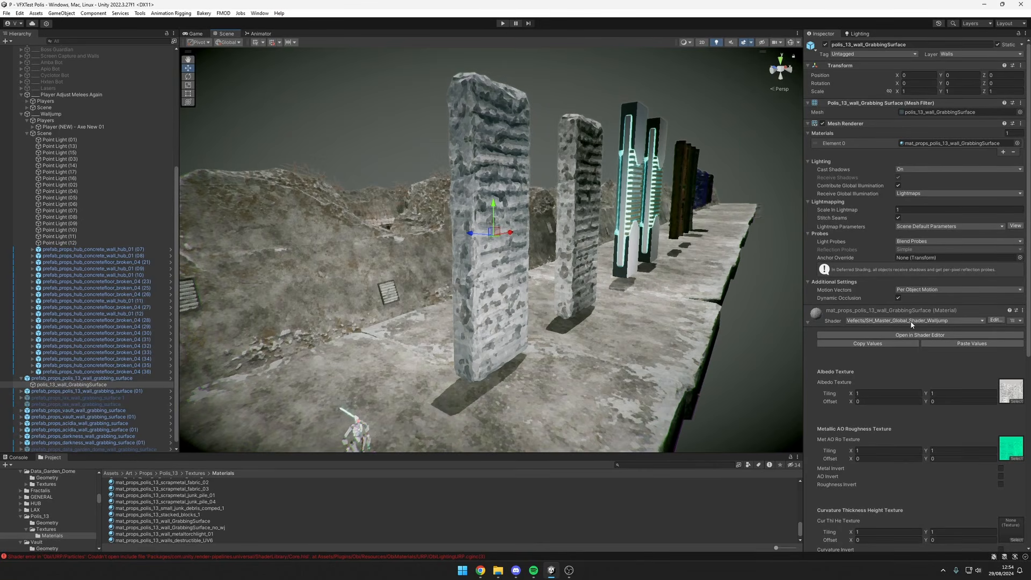
{"action": "scroll", "coordinate": [912, 325], "scroll_direction": "down", "scroll_amount": 8}
{"action": "scroll", "coordinate": [940, 479], "scroll_direction": "up", "scroll_amount": 2}
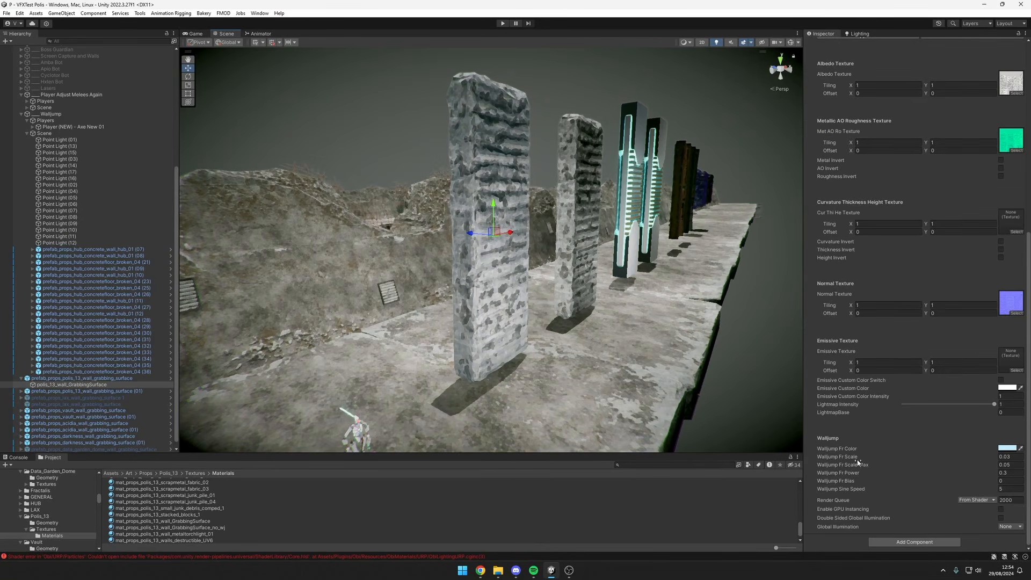
{"action": "right_click_drag", "start_coordinate": [666, 344], "coordinate": [731, 329]}
{"action": "key", "text": "q"}
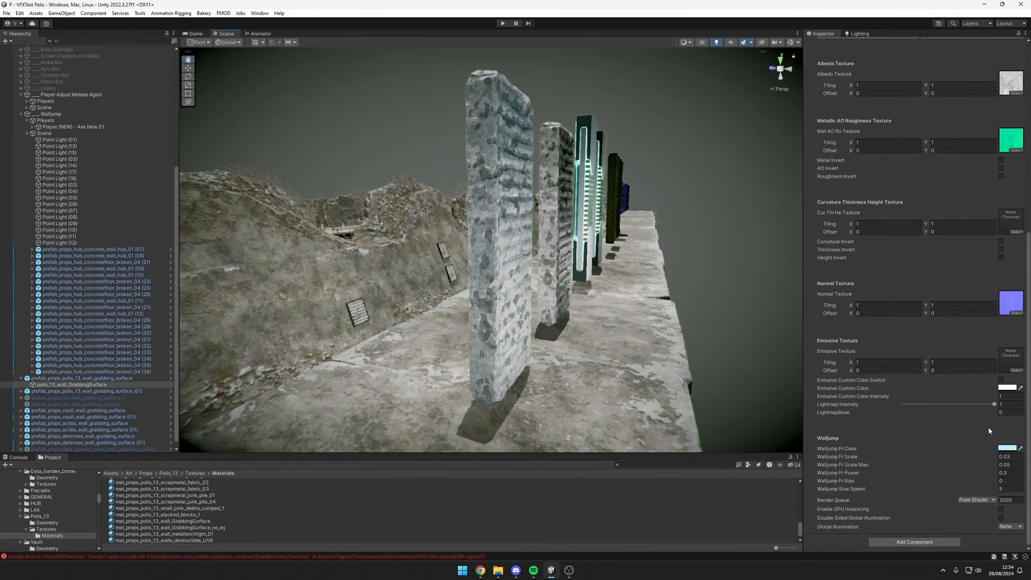
{"action": "left_click", "coordinate": [1008, 448]}
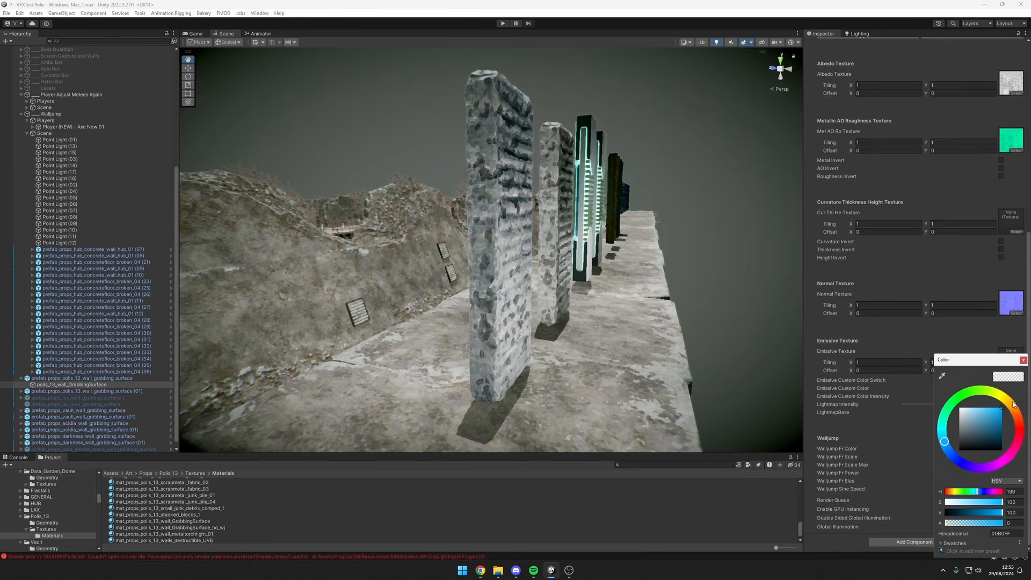
{"action": "mouse_move", "coordinate": [1012, 405]}
{"action": "left_mouse_down"}
{"action": "mouse_move", "coordinate": [1004, 401]}
{"action": "mouse_move", "coordinate": [1017, 413]}
{"action": "left_mouse_up"}
{"action": "left_click", "coordinate": [703, 4]}
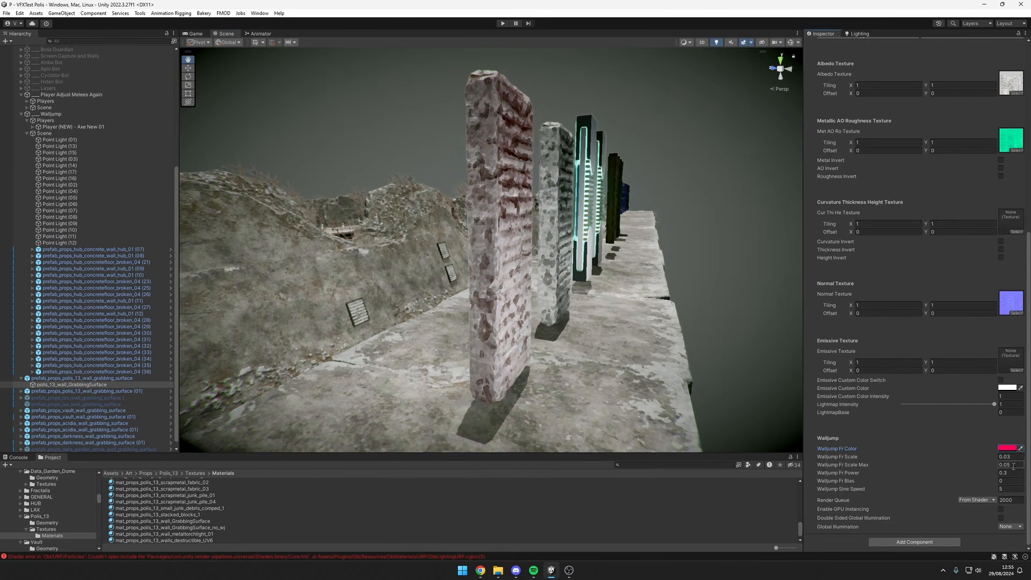
{"action": "type", "text": "1"}
{"action": "left_click", "coordinate": [1010, 489]}
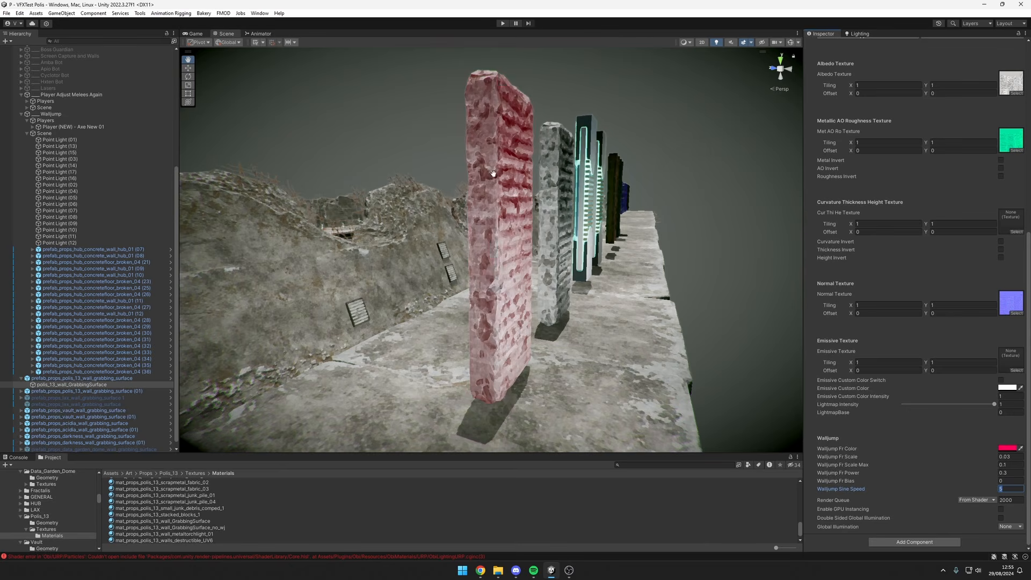
Try other hues for the material's Walljump Fr Color and leave it at orange FF4600.
{"action": "left_click", "coordinate": [1008, 448]}
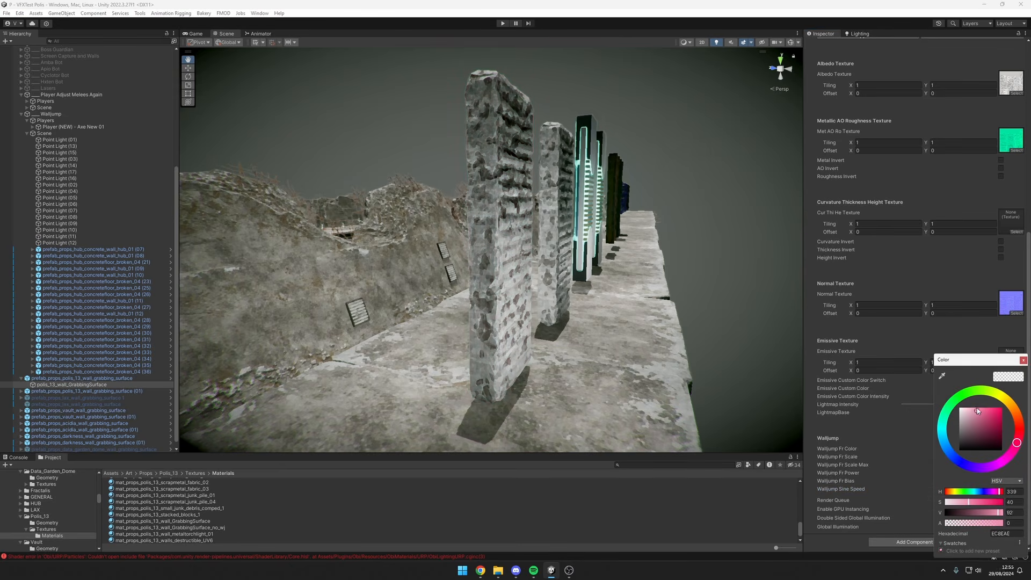
{"action": "mouse_move", "coordinate": [978, 412]}
{"action": "left_mouse_down"}
{"action": "mouse_move", "coordinate": [982, 389]}
{"action": "mouse_move", "coordinate": [955, 399]}
{"action": "left_mouse_up"}
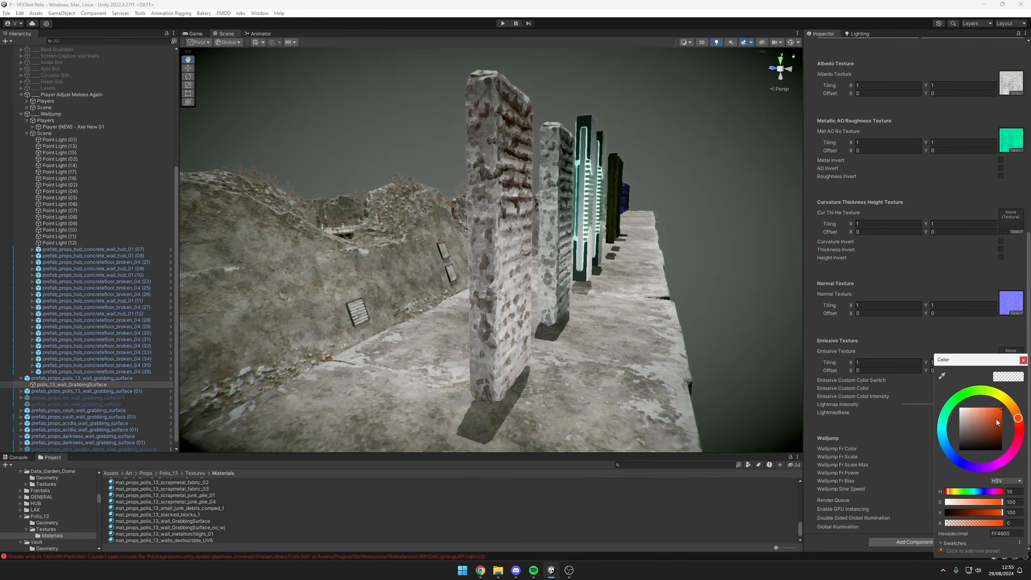
{"action": "left_click", "coordinate": [1022, 360]}
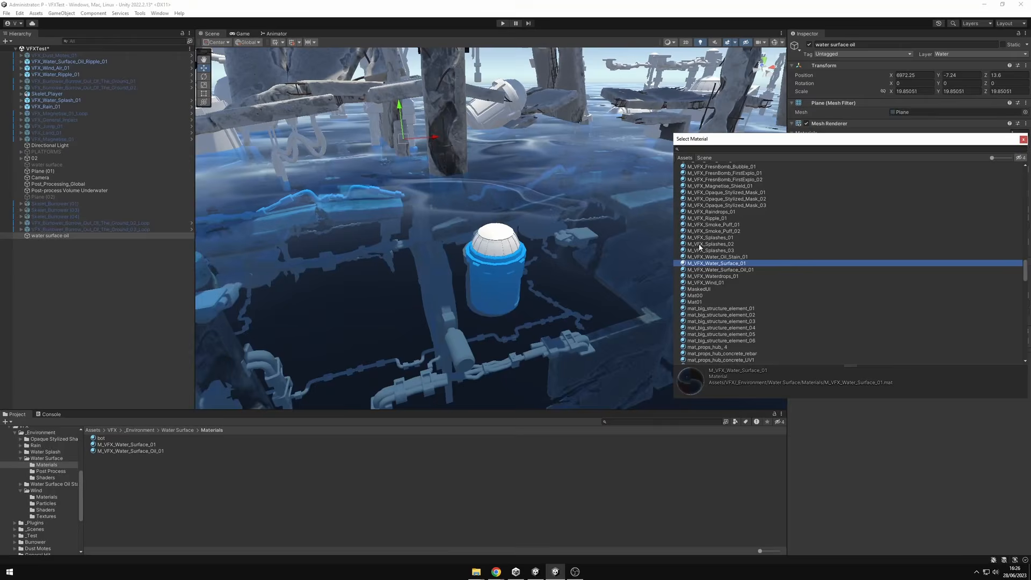
Assign the M_VFX_Water_Surface_Oil_01 material to the water surface oil plane.
{"action": "key", "text": "Down"}
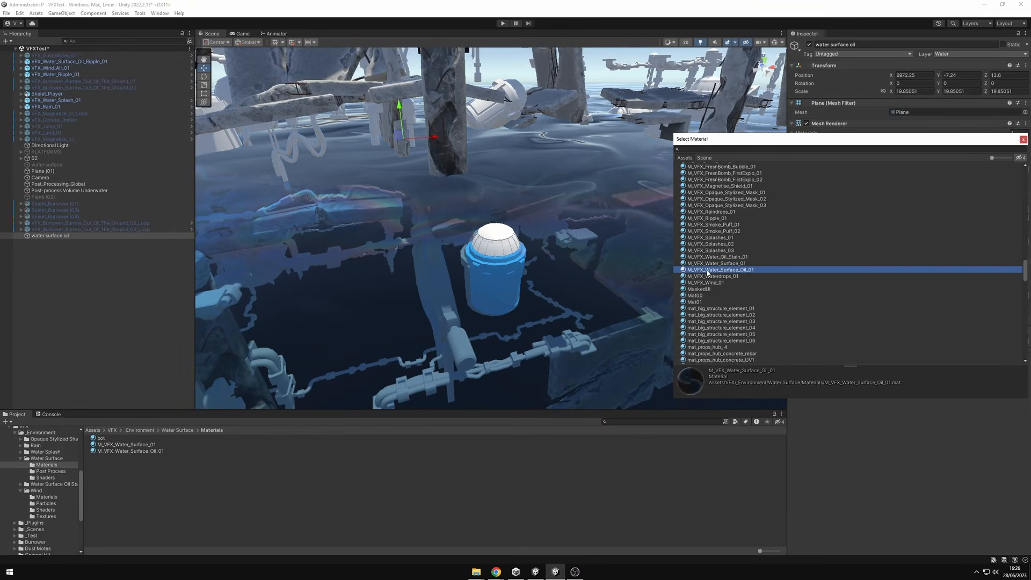
{"action": "left_click", "coordinate": [1024, 141]}
Examine the oily water surface around the sunken structures from close up, far away and several angles.
{"action": "left_click_drag", "start_coordinate": [651, 266], "coordinate": [686, 225], "text": "alt"}
{"action": "scroll", "coordinate": [671, 271], "scroll_direction": "down", "scroll_amount": 5}
{"action": "middle_click_drag", "start_coordinate": [639, 250], "coordinate": [676, 245]}
{"action": "left_click_drag", "start_coordinate": [676, 244], "coordinate": [543, 295], "text": "alt"}
{"action": "key", "text": "q"}
{"action": "middle_click_drag", "start_coordinate": [602, 303], "coordinate": [364, 251]}
{"action": "middle_click_drag", "start_coordinate": [582, 261], "coordinate": [516, 225]}
{"action": "scroll", "coordinate": [522, 237], "scroll_direction": "down", "scroll_amount": 8}
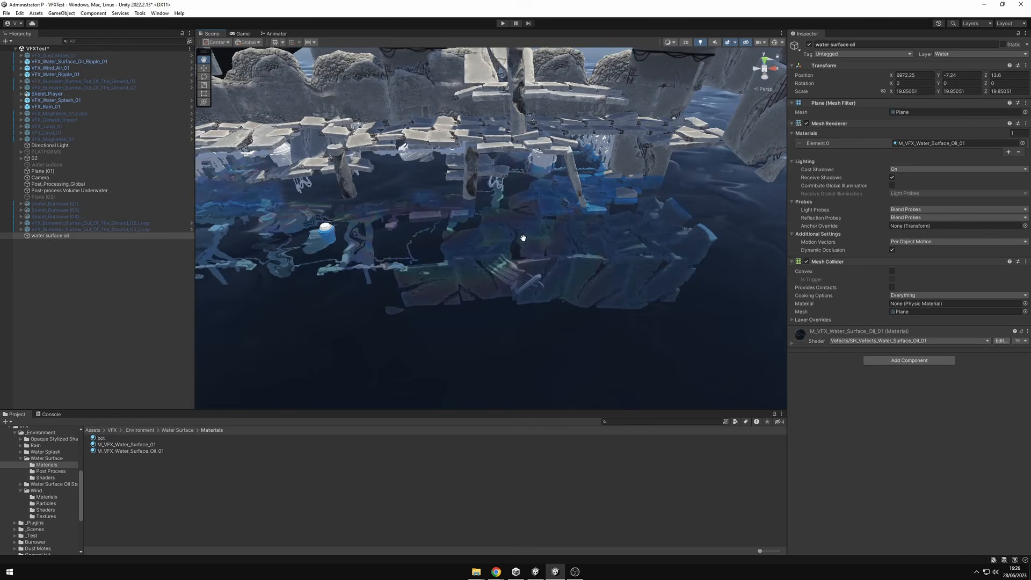
{"action": "left_click_drag", "start_coordinate": [523, 246], "coordinate": [559, 246], "text": "alt"}
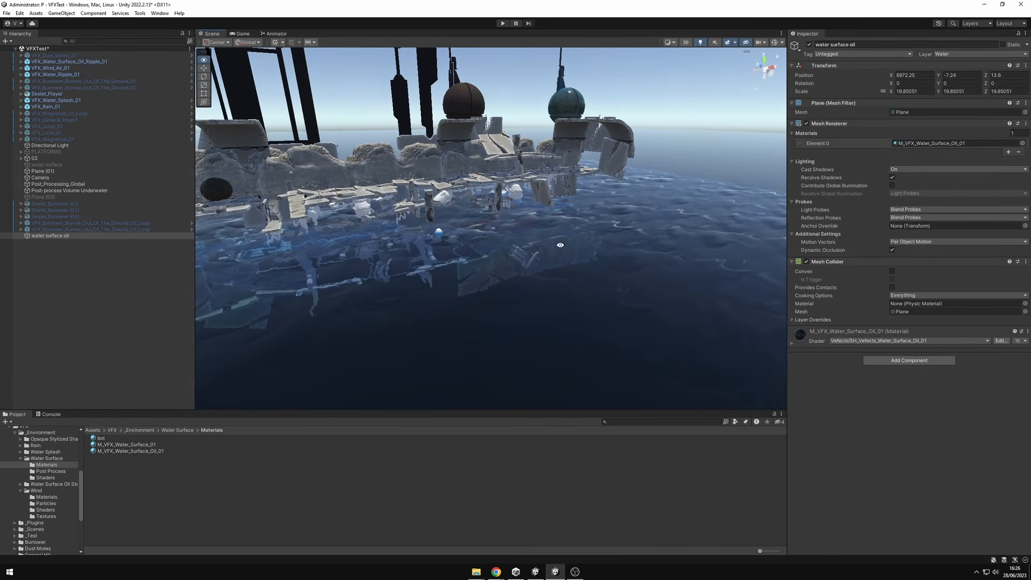
{"action": "middle_click_drag", "start_coordinate": [520, 262], "coordinate": [207, 251]}
{"action": "middle_click_drag", "start_coordinate": [364, 255], "coordinate": [593, 260]}
{"action": "right_click_drag", "start_coordinate": [594, 259], "coordinate": [786, 290]}
Try a Dark Oil Lerp of 0 in the oil surface material, and set it back to 1.
{"action": "left_click", "coordinate": [817, 343]}
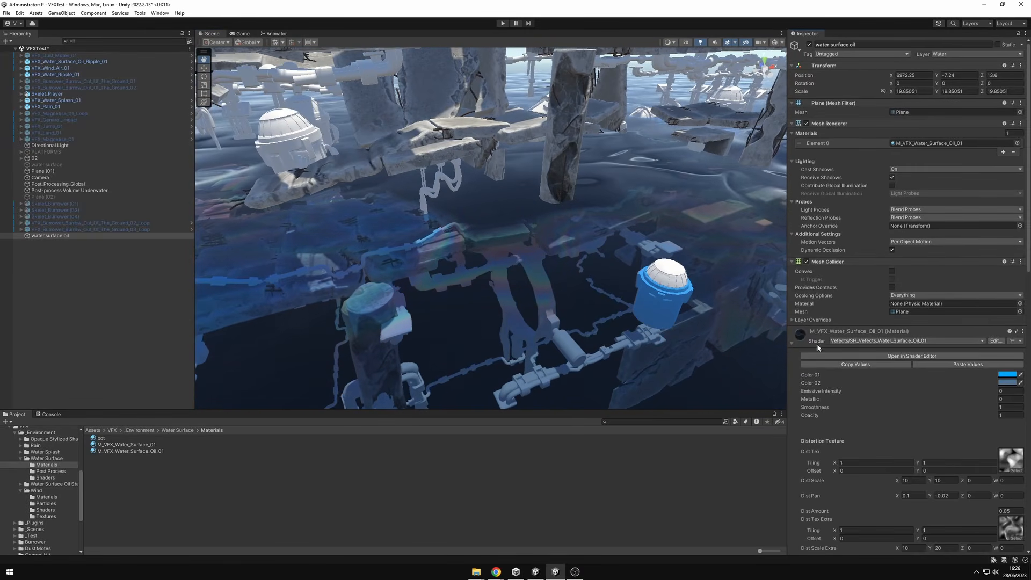
{"action": "scroll", "coordinate": [932, 349], "scroll_direction": "down", "scroll_amount": 15}
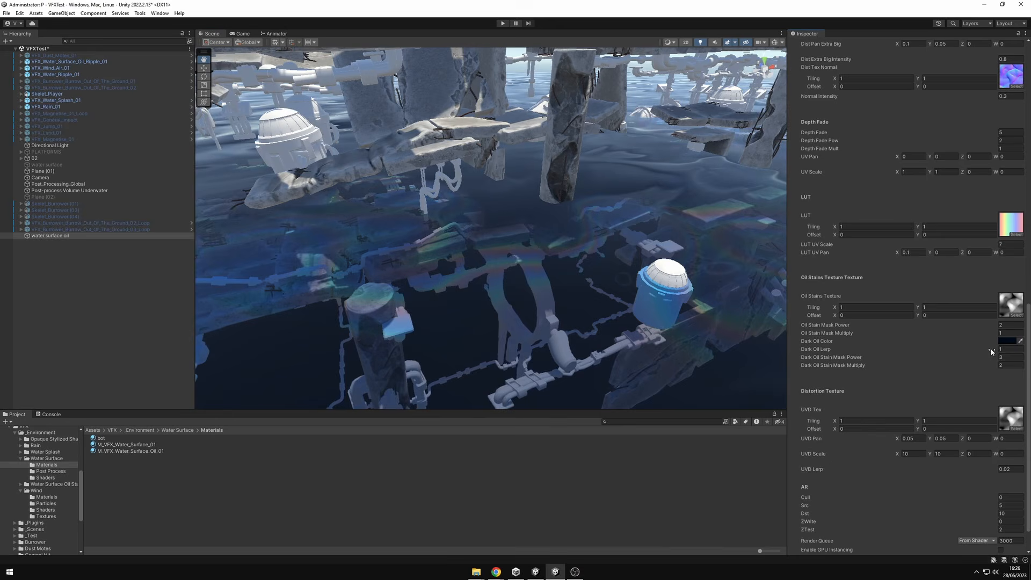
{"action": "left_click_drag", "start_coordinate": [983, 352], "coordinate": [984, 362]}
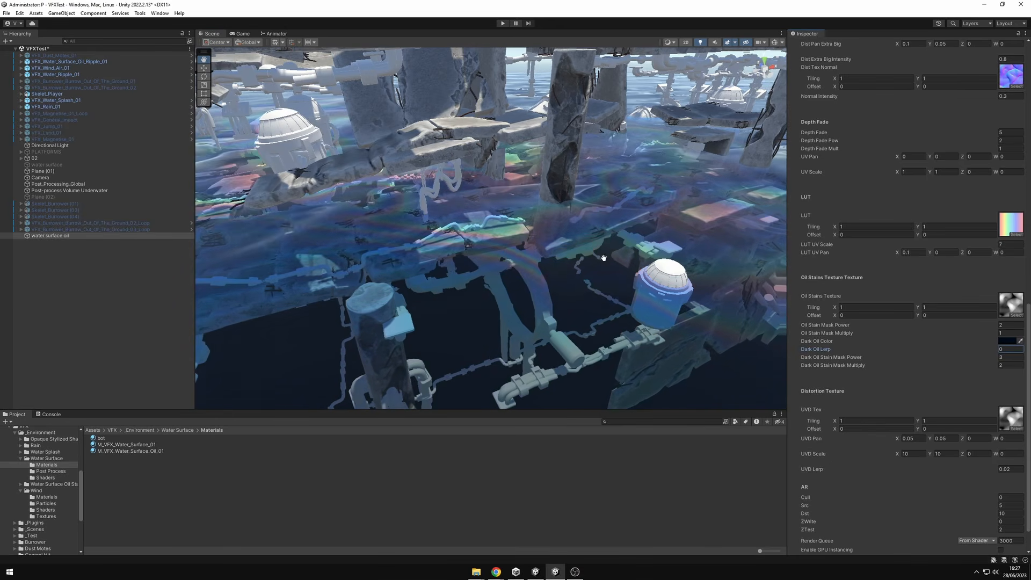
{"action": "middle_click_drag", "start_coordinate": [603, 259], "coordinate": [516, 272]}
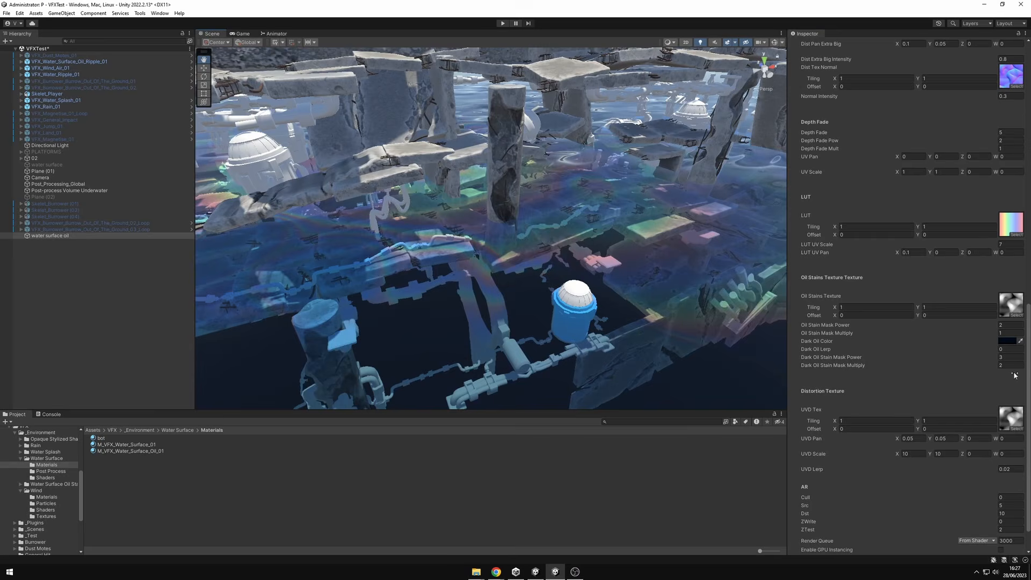
{"action": "left_click", "coordinate": [1009, 349]}
{"action": "type", "text": "1"}
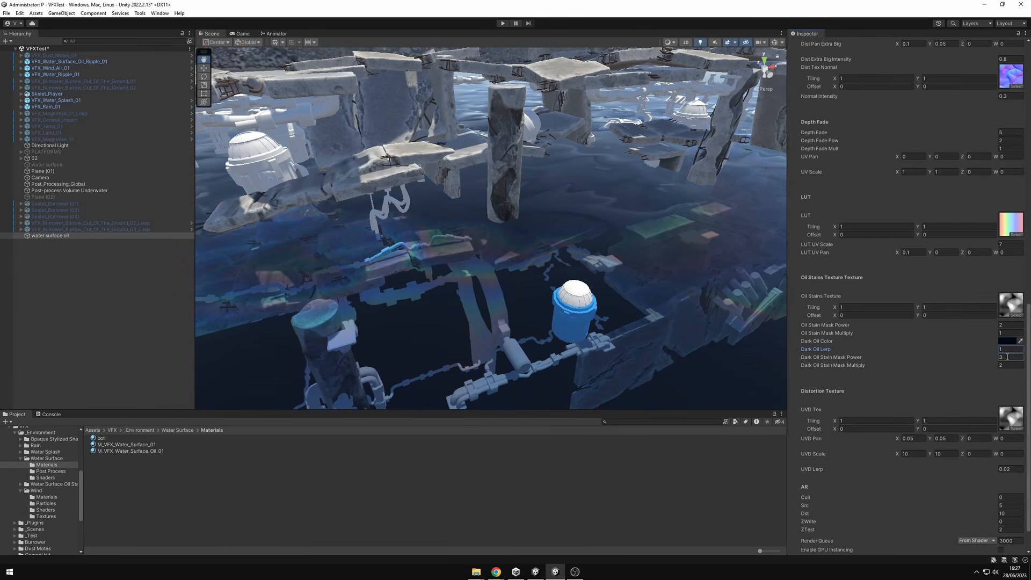
Try a Dark Oil Stain Mask Power of 2.79 and a Multiply of 10, and set both values to 3.
{"action": "mouse_move", "coordinate": [988, 357]}
{"action": "left_mouse_down"}
{"action": "mouse_move", "coordinate": [963, 359]}
{"action": "mouse_move", "coordinate": [989, 360]}
{"action": "left_mouse_up"}
{"action": "left_click", "coordinate": [1007, 365]}
{"action": "type", "text": "10"}
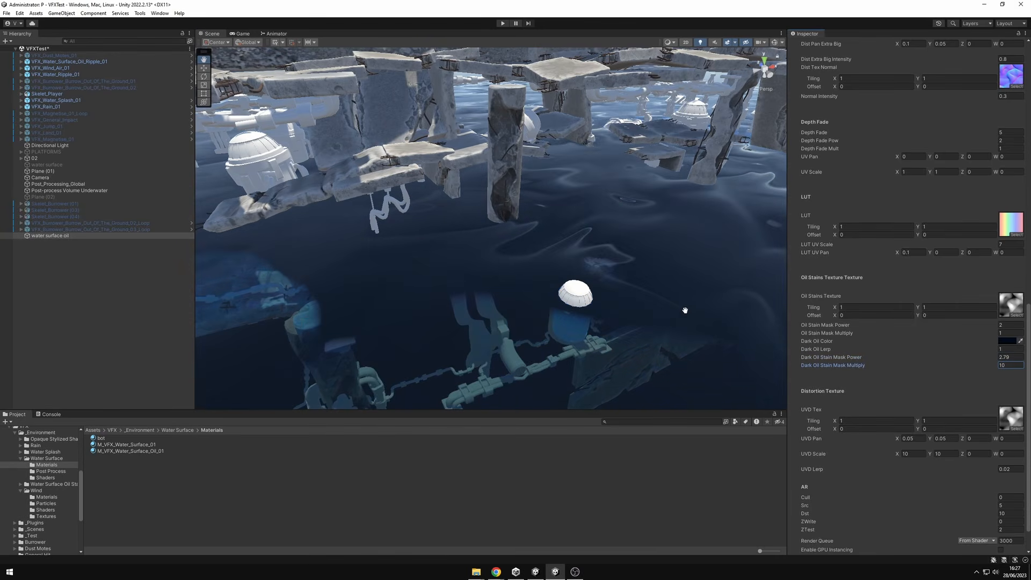
{"action": "scroll", "coordinate": [685, 309], "scroll_direction": "down", "scroll_amount": 5}
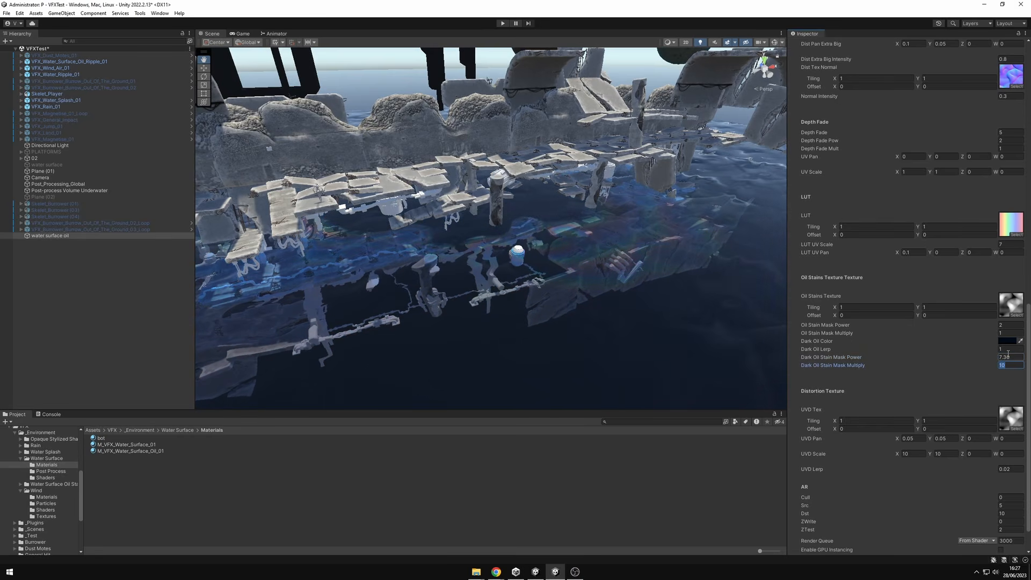
{"action": "scroll", "coordinate": [638, 265], "scroll_direction": "down", "scroll_amount": 5}
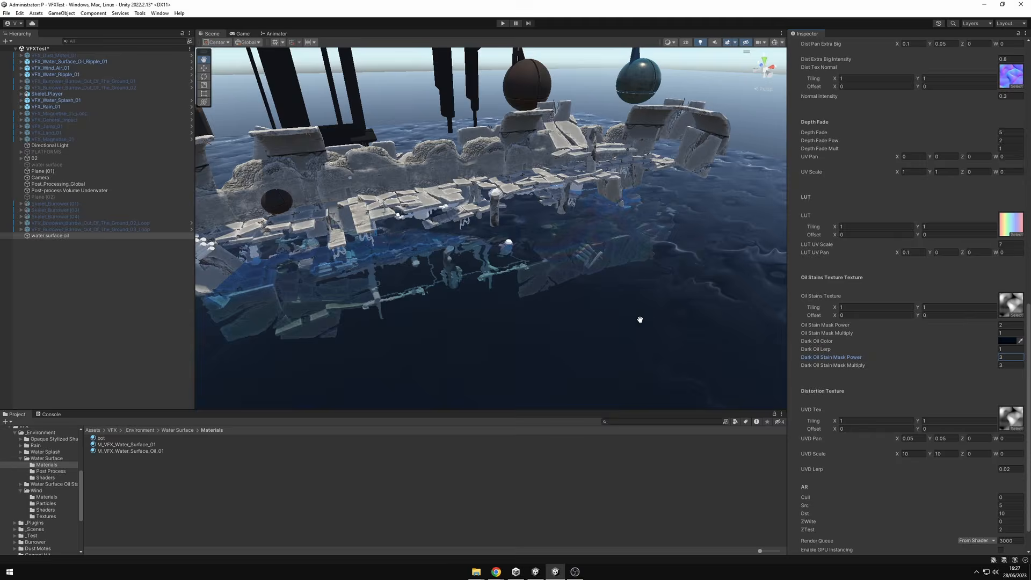
Inspect the adjusted oil stains from below the water plane and from just above the submerged pipes.
{"action": "left_click_drag", "start_coordinate": [640, 320], "coordinate": [567, 251], "text": "alt"}
{"action": "scroll", "coordinate": [580, 216], "scroll_direction": "down", "scroll_amount": 3}
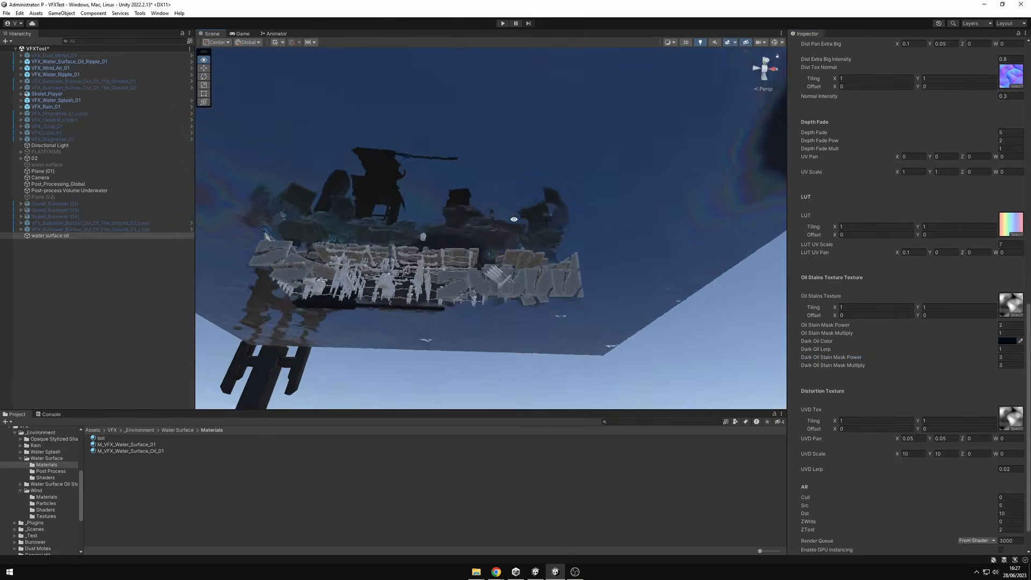
{"action": "middle_click_drag", "start_coordinate": [566, 251], "coordinate": [559, 304]}
{"action": "left_click_drag", "start_coordinate": [559, 304], "coordinate": [633, 292], "text": "alt"}
{"action": "scroll", "coordinate": [545, 304], "scroll_direction": "up", "scroll_amount": 3}
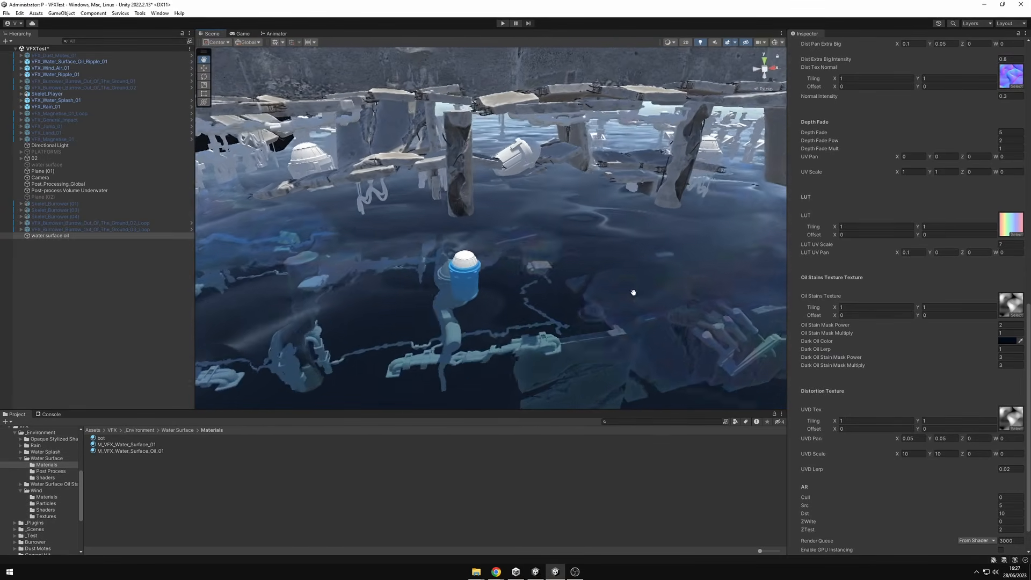